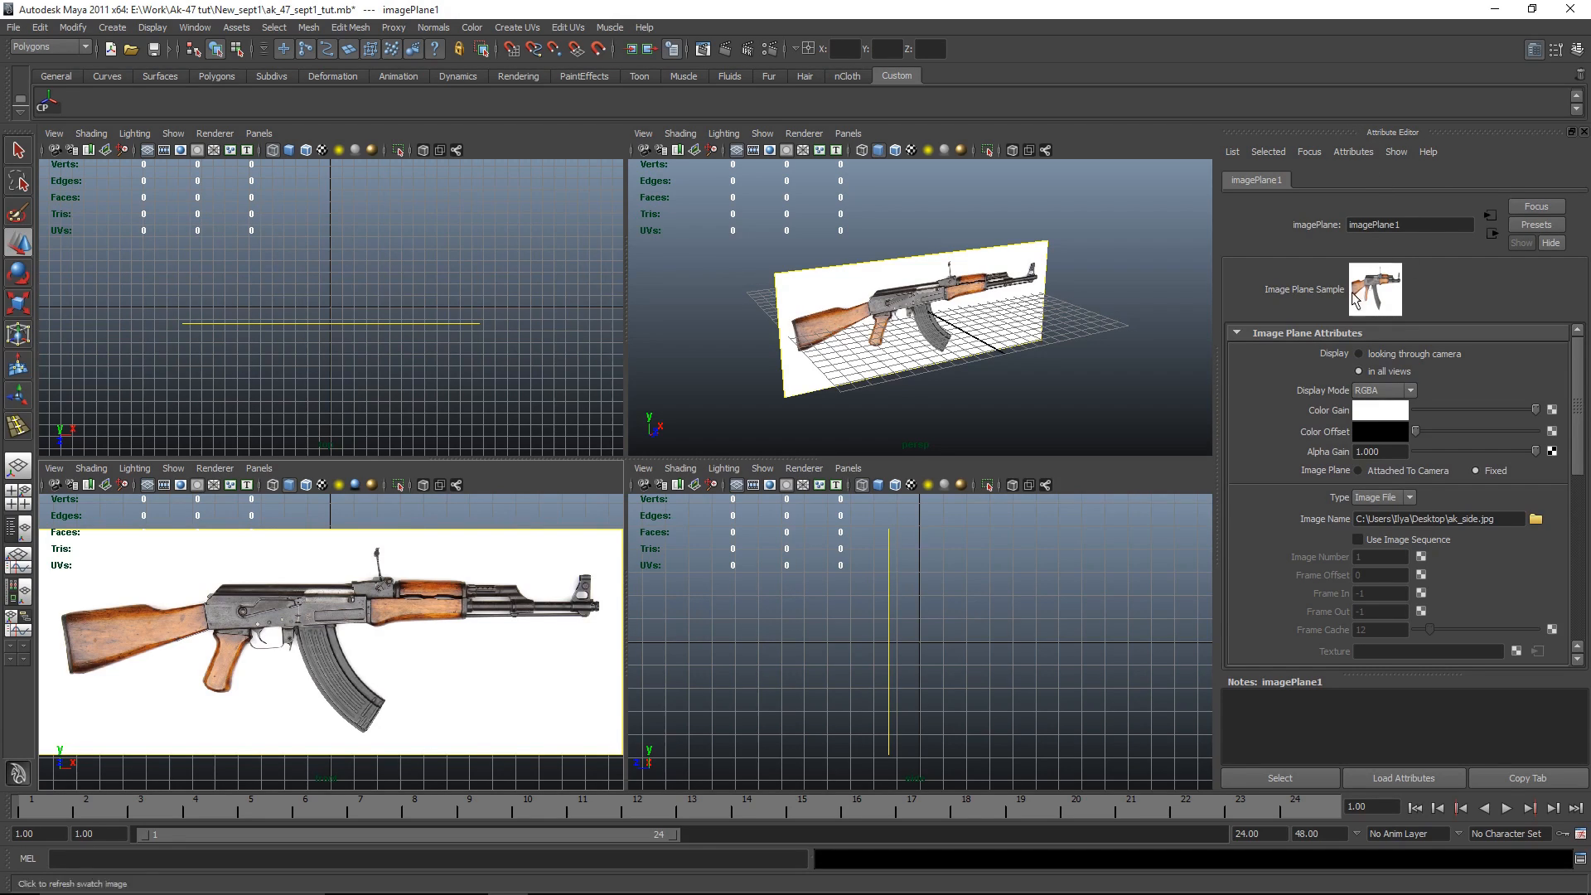
# Step: Limit the reference image to looking through its camera, and set the front view to X-Ray shading with the grid hidden
pyautogui.click(1357, 354)
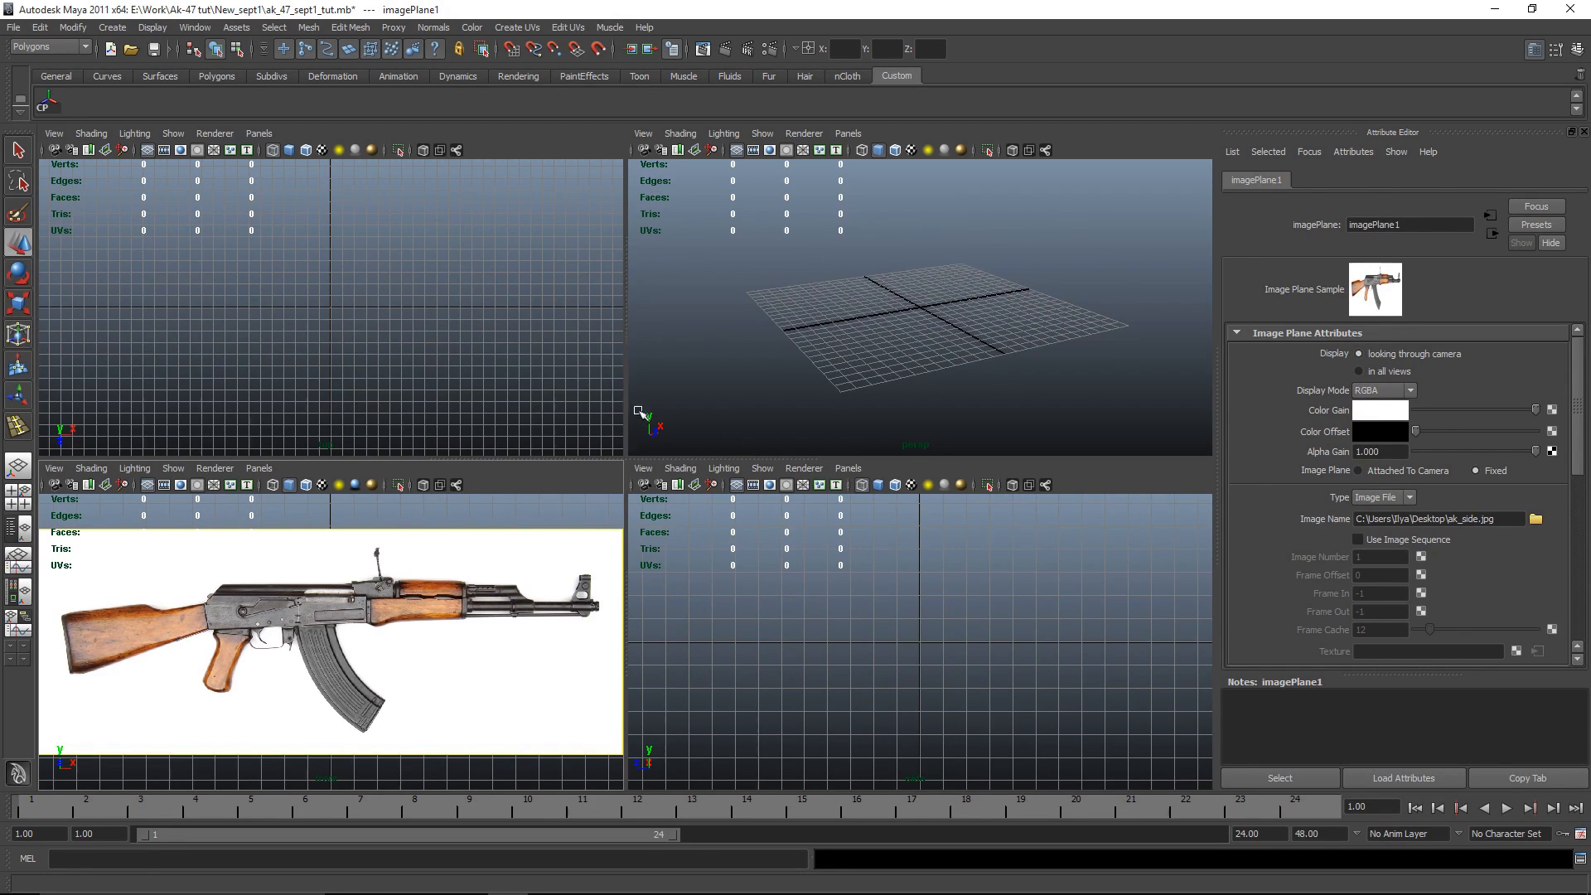
pyautogui.click(174, 468)
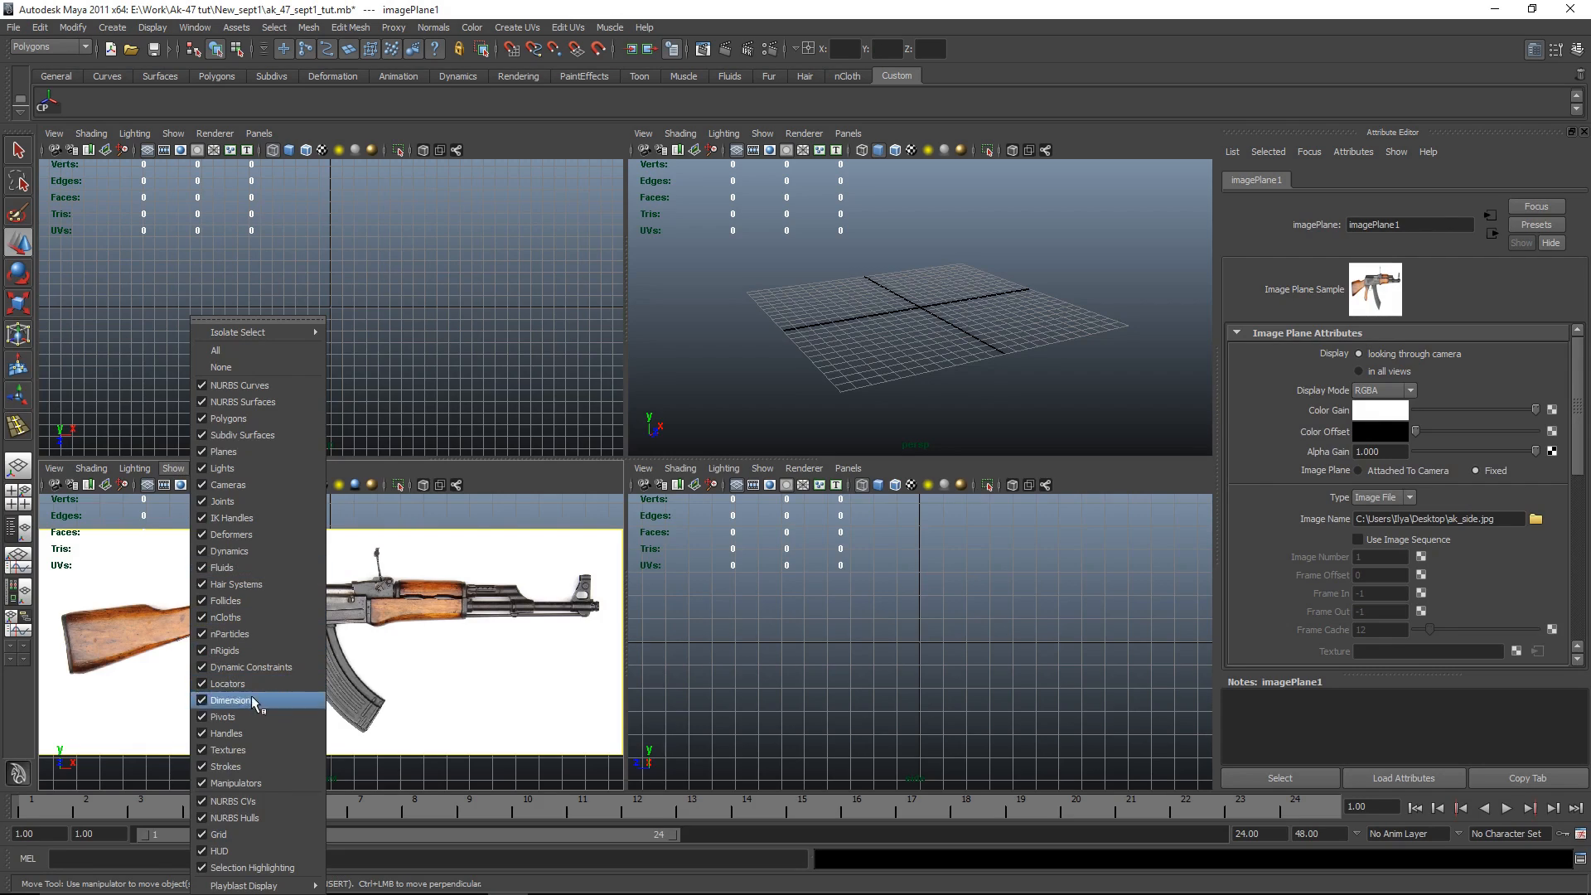
pyautogui.click(255, 832)
pyautogui.click(105, 472)
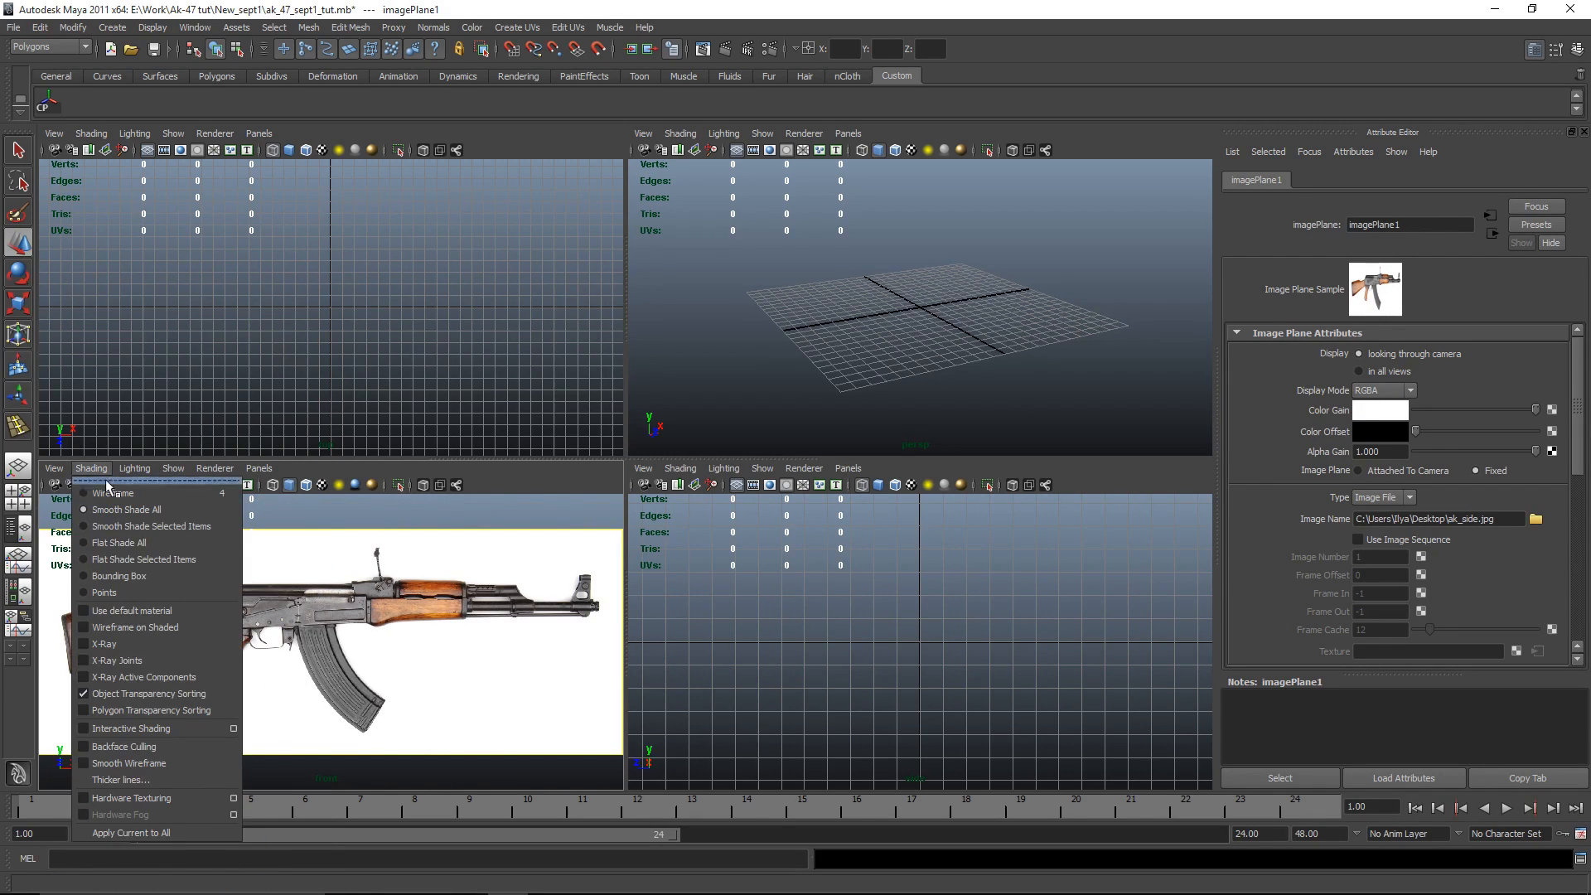
pyautogui.click(161, 644)
# Step: Create a polygon cube and move it onto the rifle's receiver area
pyautogui.press('space')
pyautogui.keyDown('alt'); pyautogui.moveTo(843, 424); pyautogui.dragTo(806, 436); pyautogui.keyUp('alt')
pyautogui.click(216, 76)
pyautogui.click(80, 102)
pyautogui.keyDown('alt'); pyautogui.moveTo(651, 436); pyautogui.dragTo(694, 490); pyautogui.keyUp('alt')
pyautogui.press('w')
pyautogui.keyDown('alt'); pyautogui.moveTo(530, 502); pyautogui.dragTo(681, 517); pyautogui.keyUp('alt')
pyautogui.press('space')
pyautogui.press('space')
pyautogui.moveTo(686, 526)
pyautogui.keyDown('alt'); pyautogui.mouseDown(button='right')
pyautogui.moveTo(721, 551)
pyautogui.moveTo(763, 522)
pyautogui.moveTo(694, 518)
pyautogui.mouseUp(button='right'); pyautogui.keyUp('alt')
# Step: Move the cube's side, top and bottom vertices in the front view to match the receiver section above the magazine
pyautogui.moveTo(293, 421); pyautogui.dragTo(686, 678)
pyautogui.moveTo(535, 531); pyautogui.dragTo(649, 533)
pyautogui.moveTo(1009, 416); pyautogui.dragTo(773, 727)
pyautogui.keyDown('alt'); pyautogui.moveTo(912, 538); pyautogui.dragTo(1012, 553, button='right'); pyautogui.keyUp('alt')
pyautogui.moveTo(1070, 555); pyautogui.dragTo(882, 570)
pyautogui.moveTo(406, 409); pyautogui.dragTo(875, 538)
pyautogui.moveTo(665, 396); pyautogui.dragTo(662, 354)
pyautogui.moveTo(294, 557); pyautogui.dragTo(857, 660)
pyautogui.moveTo(665, 508); pyautogui.dragTo(649, 429)
pyautogui.scroll(2, 975, 446)
pyautogui.moveTo(1002, 340); pyautogui.dragTo(875, 615)
pyautogui.moveTo(997, 502); pyautogui.dragTo(953, 502)
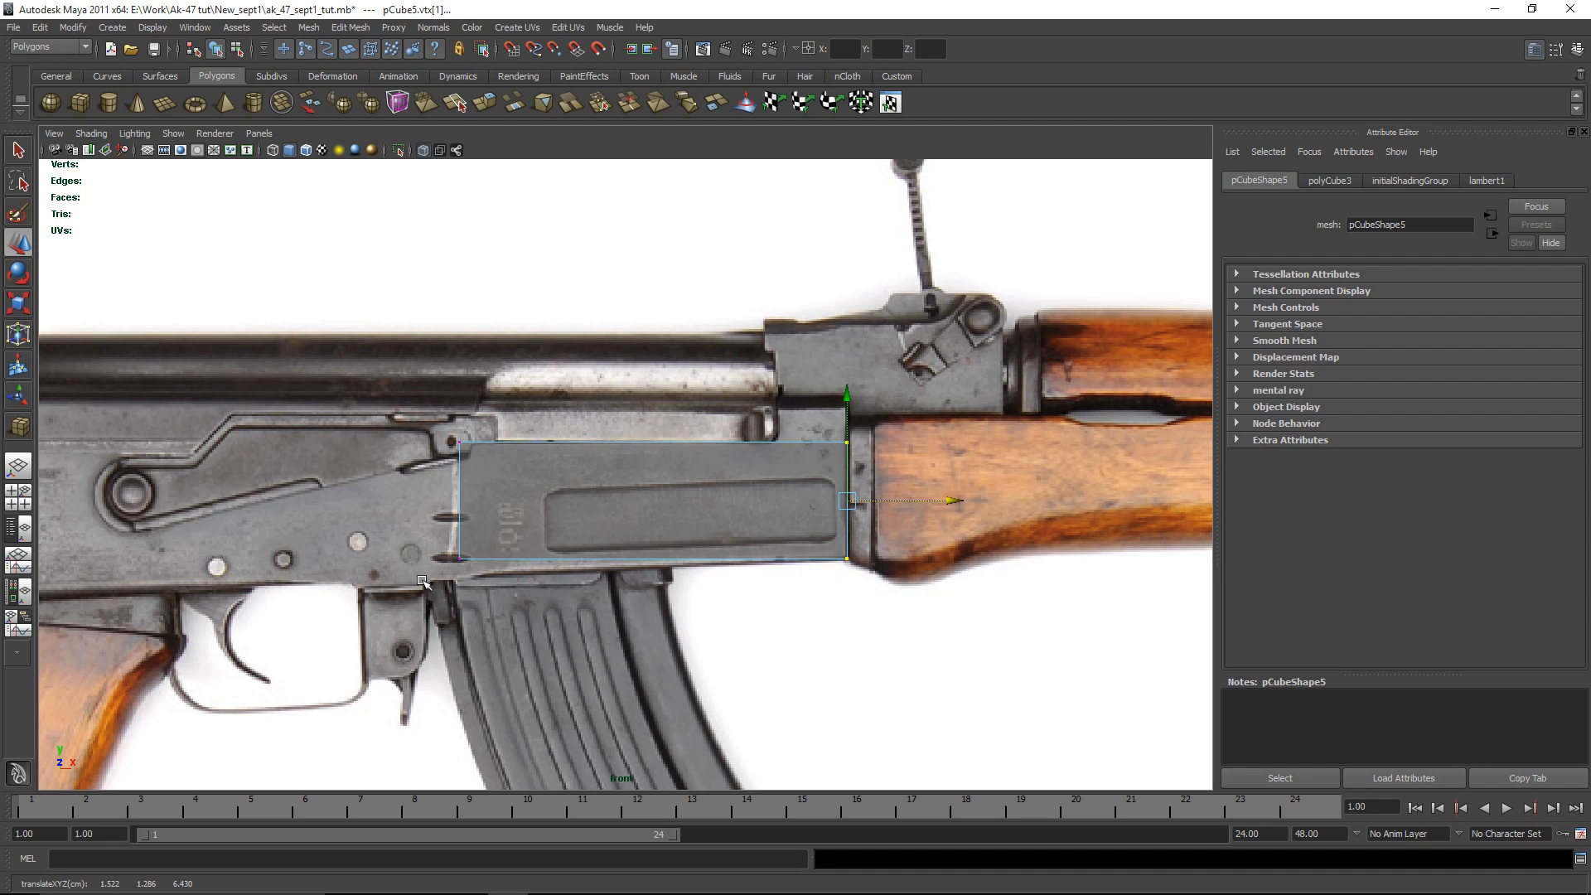
# Step: Scale the box narrower along its depth in the side view
pyautogui.press('space')
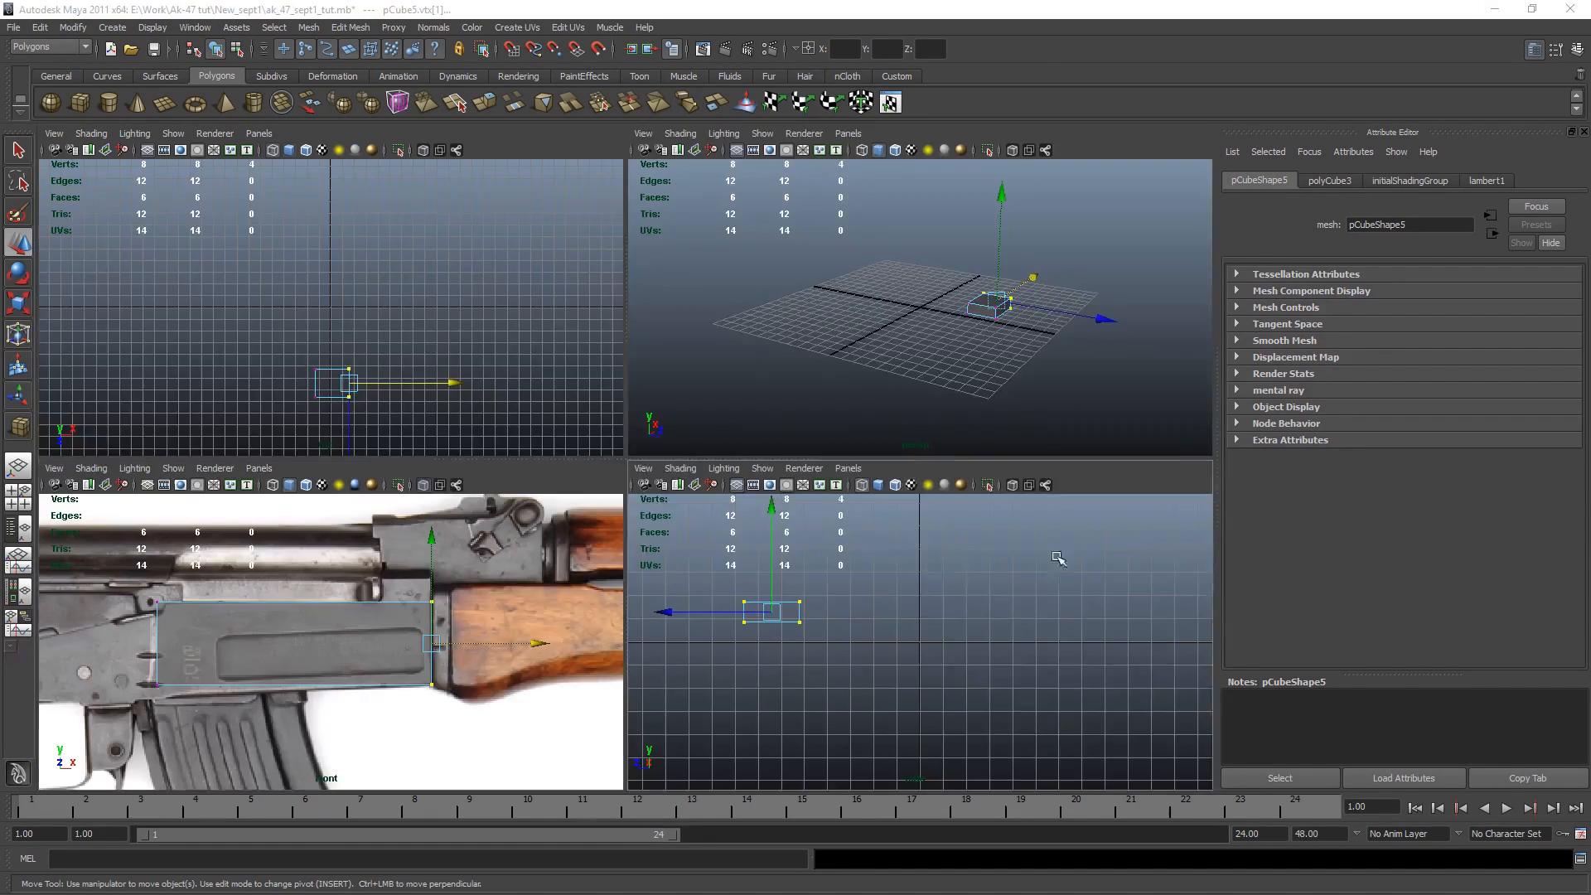
pyautogui.press('space')
pyautogui.press('f')
pyautogui.scroll(-3, 696, 497)
pyautogui.scroll(2, 707, 472)
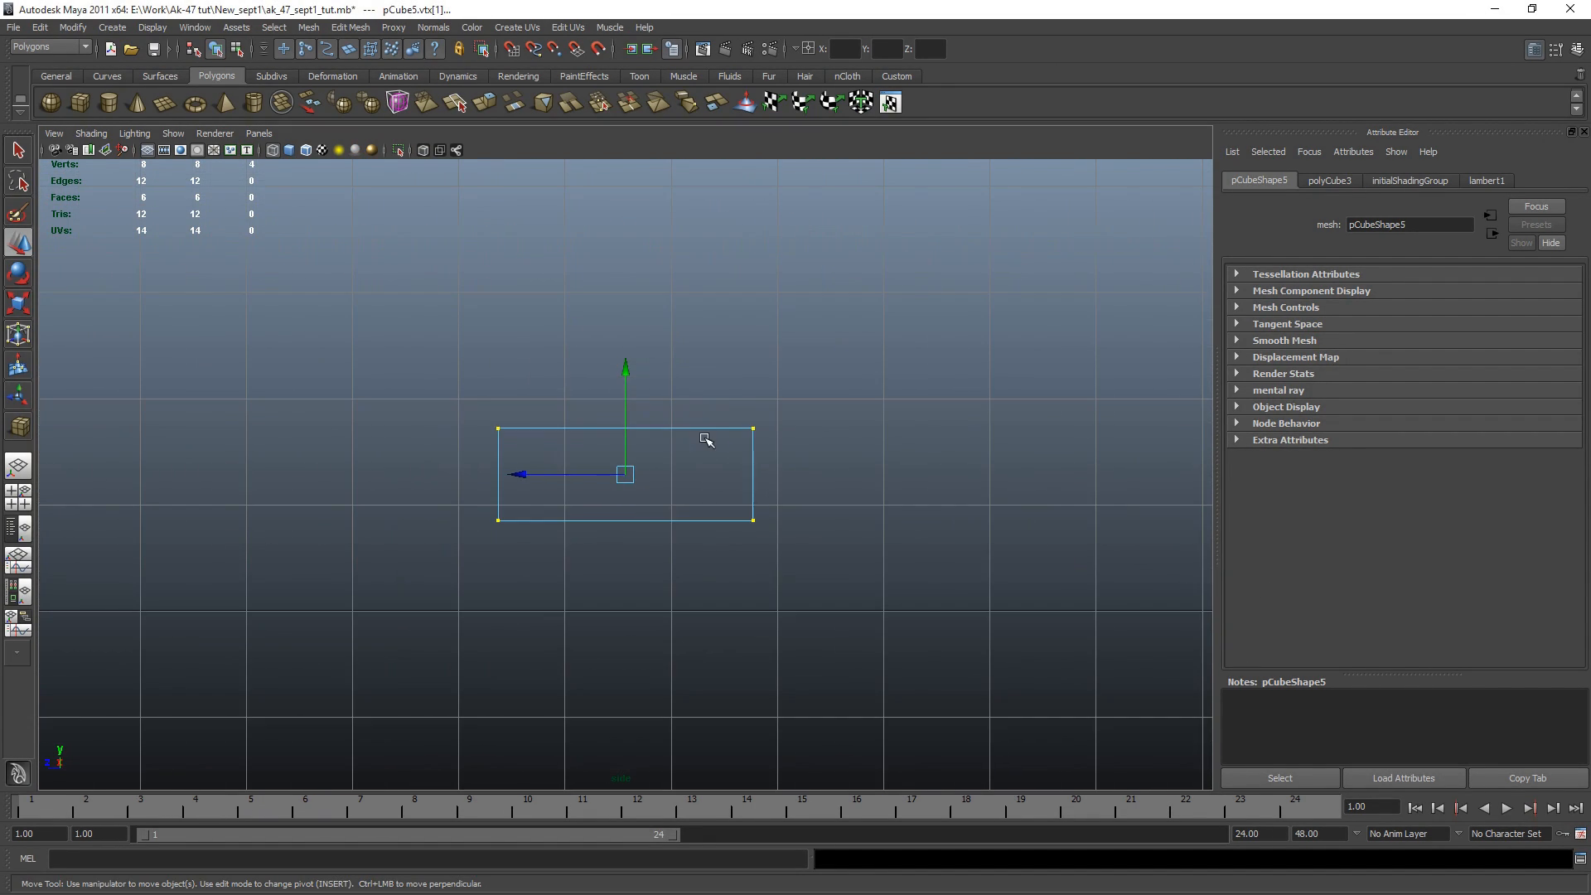
pyautogui.press('F8')
pyautogui.press('r')
pyautogui.moveTo(478, 543); pyautogui.dragTo(577, 539)
pyautogui.scroll(5, 631, 445)
pyautogui.moveTo(478, 640); pyautogui.dragTo(465, 640)
# Step: Split the box's edge ring with a vertical edge loop through the middle of its thickness
pyautogui.moveTo(668, 358); pyautogui.dragTo(673, 309, button='right')
pyautogui.click(644, 363)
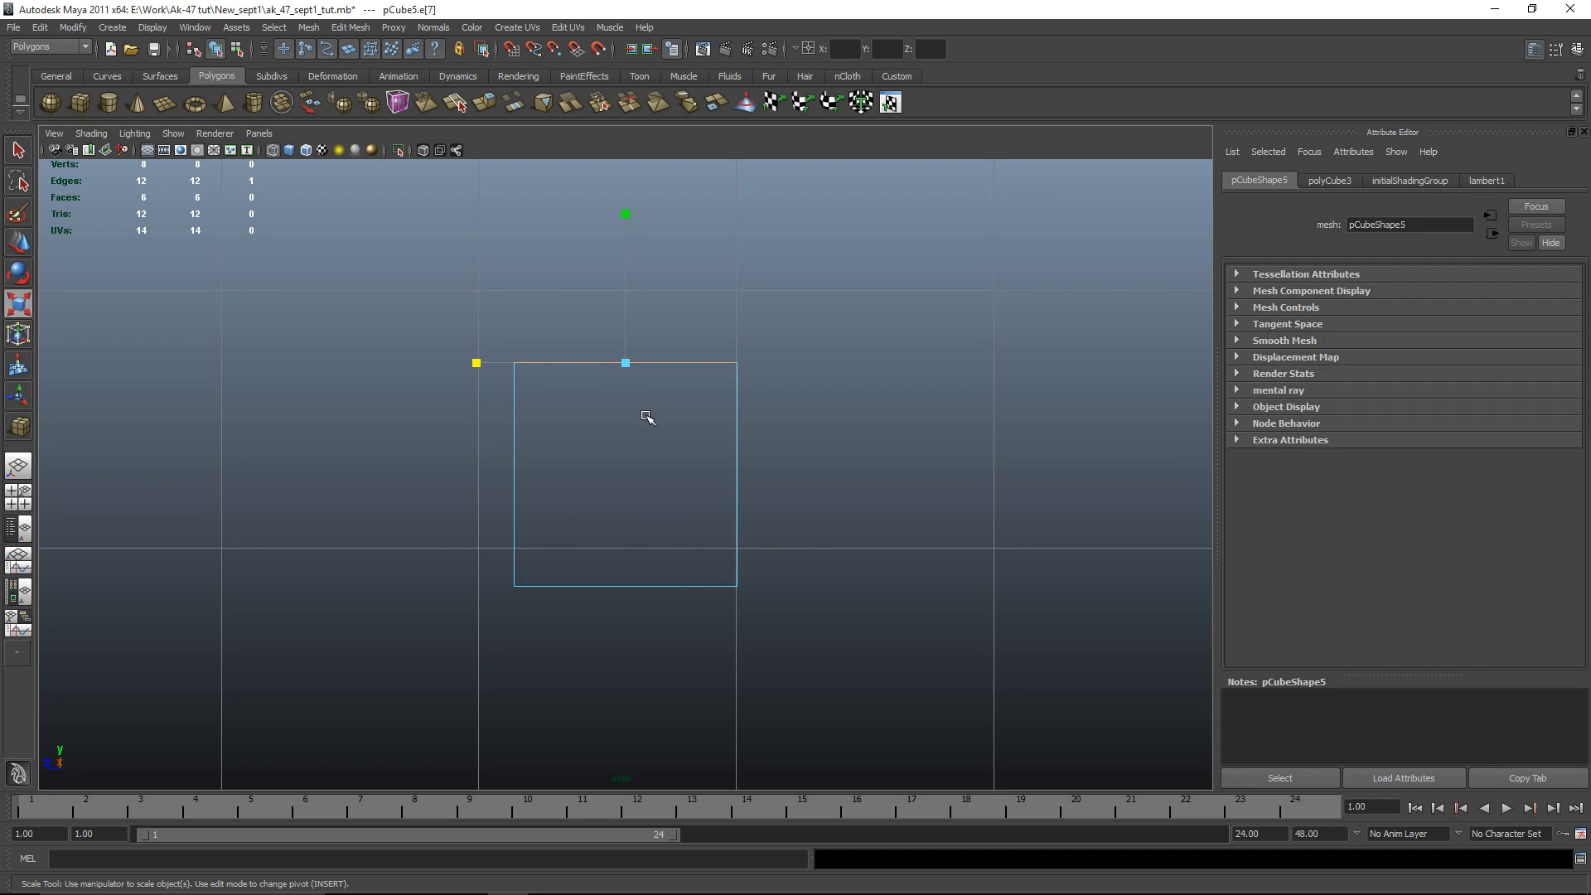
pyautogui.keyDown('shift'); pyautogui.moveTo(630, 469); pyautogui.dragTo(601, 487, button='right'); pyautogui.keyUp('shift')
pyautogui.keyDown('shift'); pyautogui.rightClick(602, 487); pyautogui.keyUp('shift')
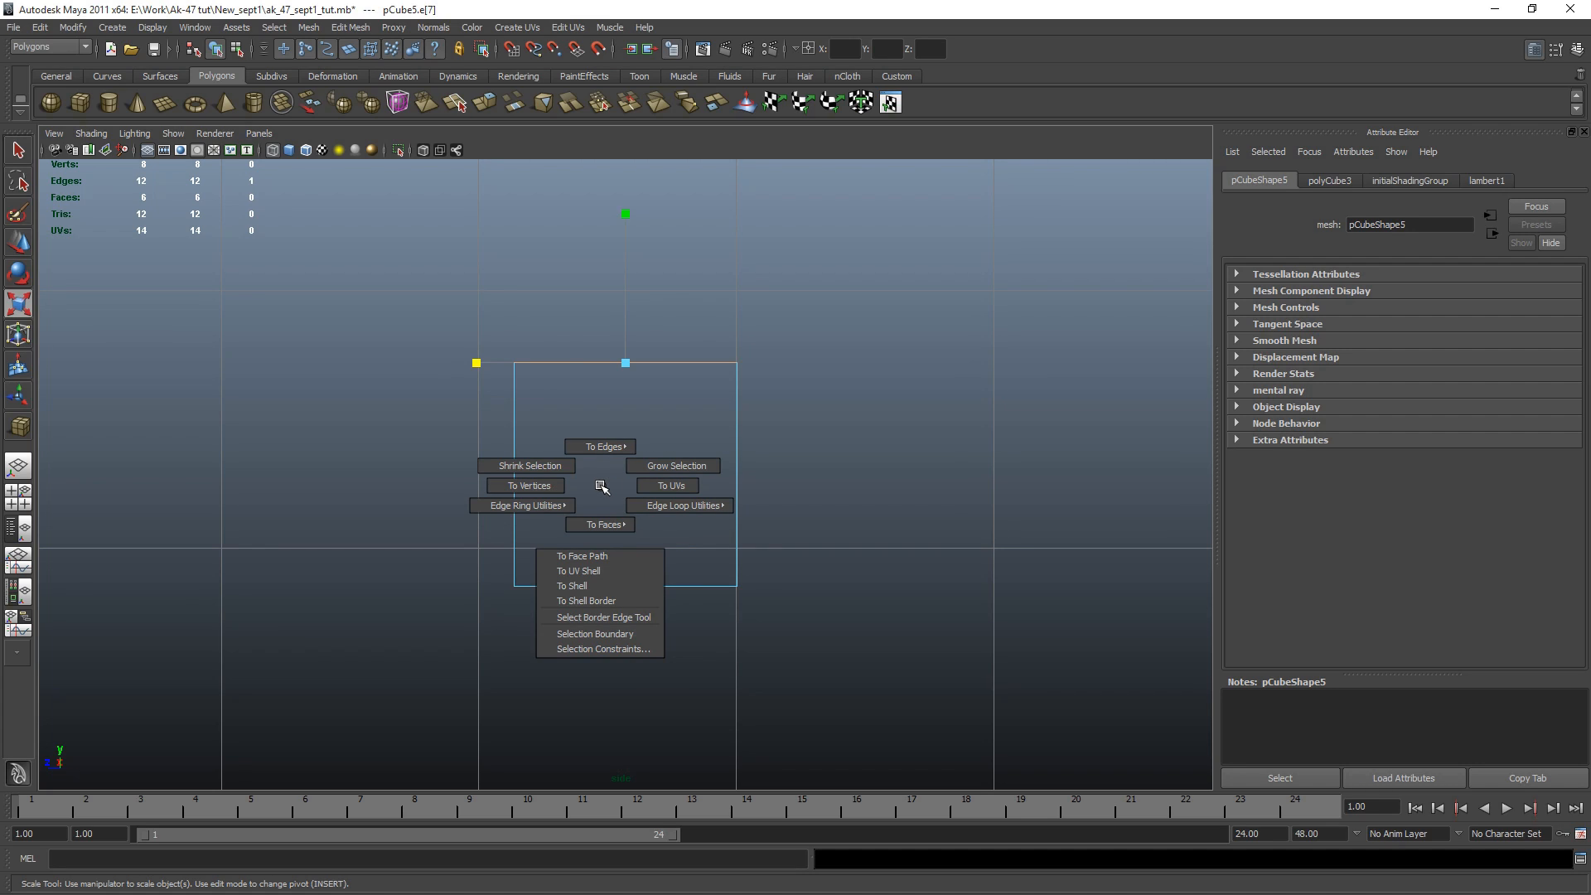
pyautogui.keyDown('shift'); pyautogui.moveTo(595, 491); pyautogui.dragTo(618, 522, button='right'); pyautogui.keyUp('shift')
pyautogui.keyDown('shift'); pyautogui.moveTo(693, 354); pyautogui.dragTo(700, 364, button='right'); pyautogui.keyUp('shift')
# Step: Delete the rear half of the box and reselect the remaining half as an object
pyautogui.moveTo(812, 319); pyautogui.dragTo(696, 740)
pyautogui.press('Delete')
pyautogui.moveTo(567, 436); pyautogui.dragTo(698, 395, button='right')
pyautogui.click(632, 436)
# Step: Insert two vertical and two horizontal edge loops on the box to frame the stamped recess in the reference image
pyautogui.press('space')
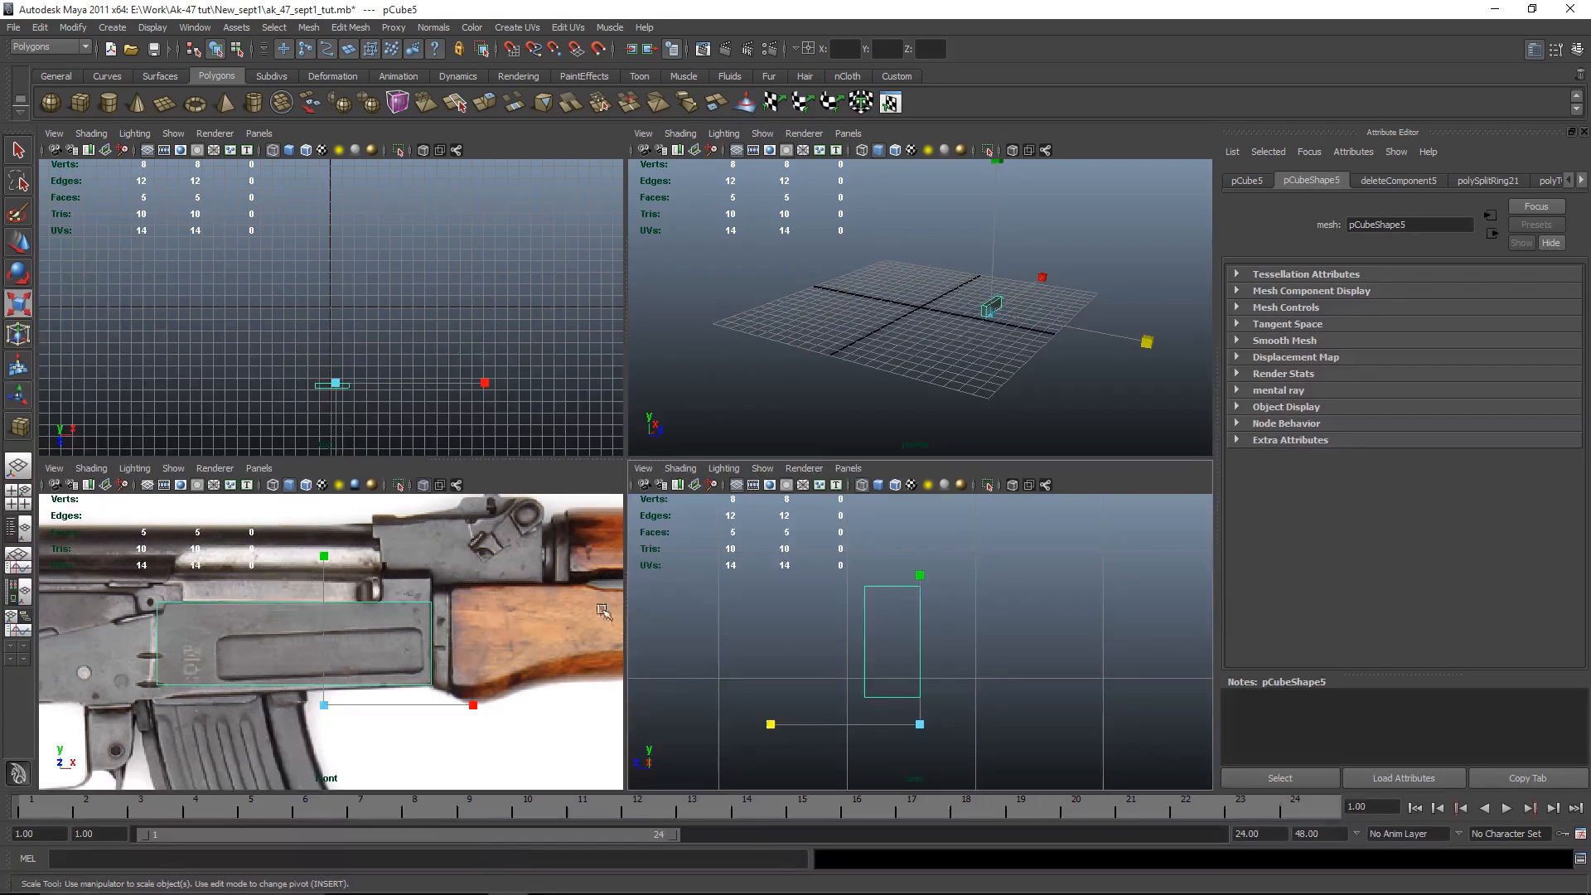
pyautogui.press('space')
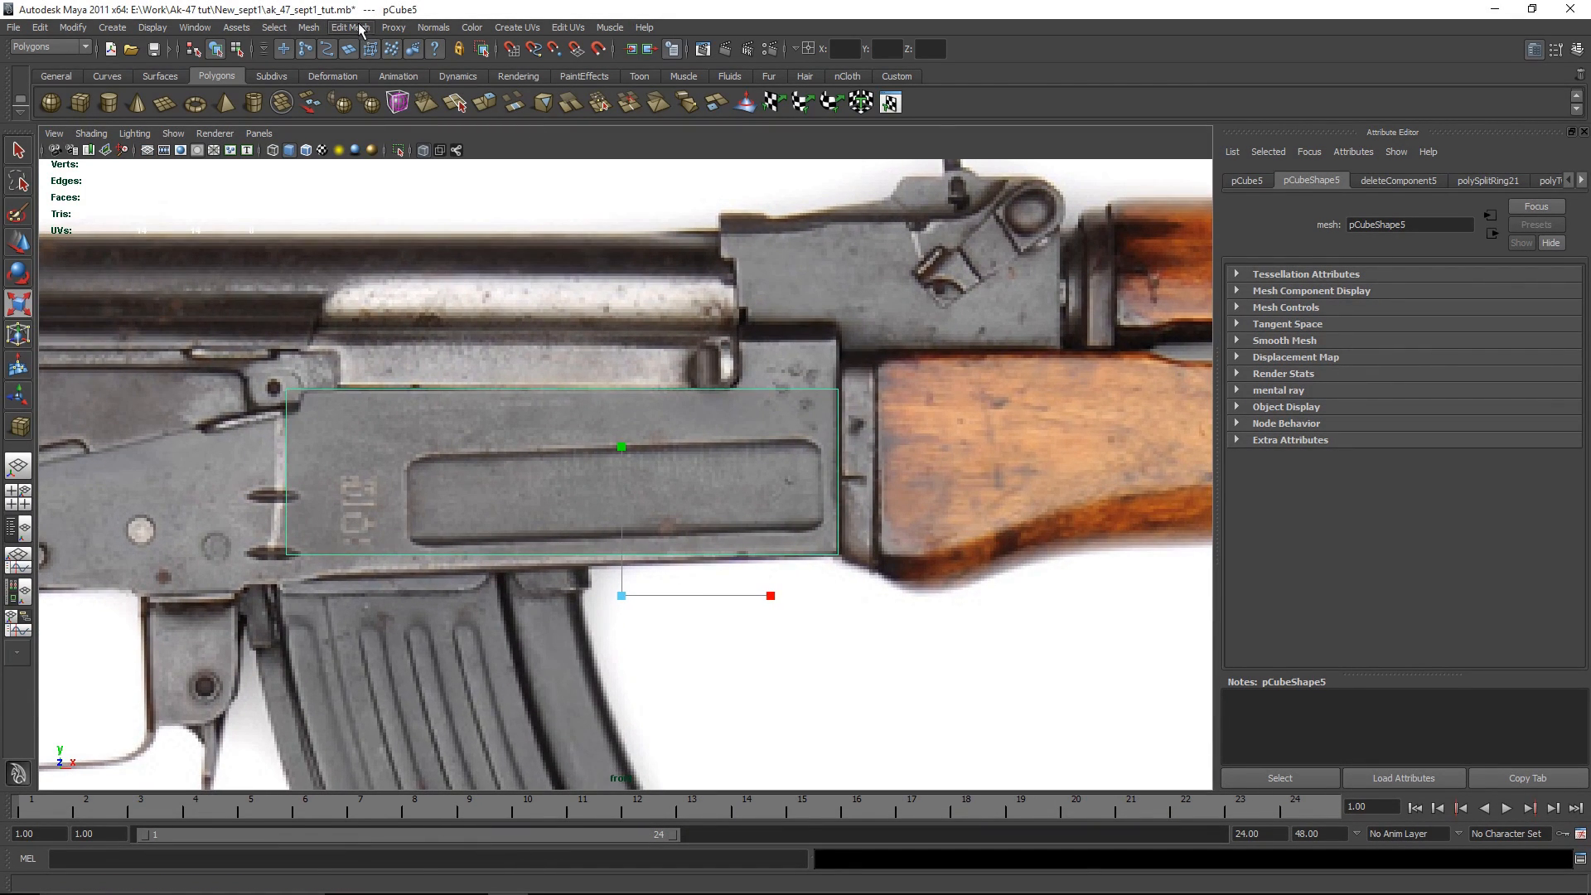
pyautogui.click(351, 27)
pyautogui.click(383, 40)
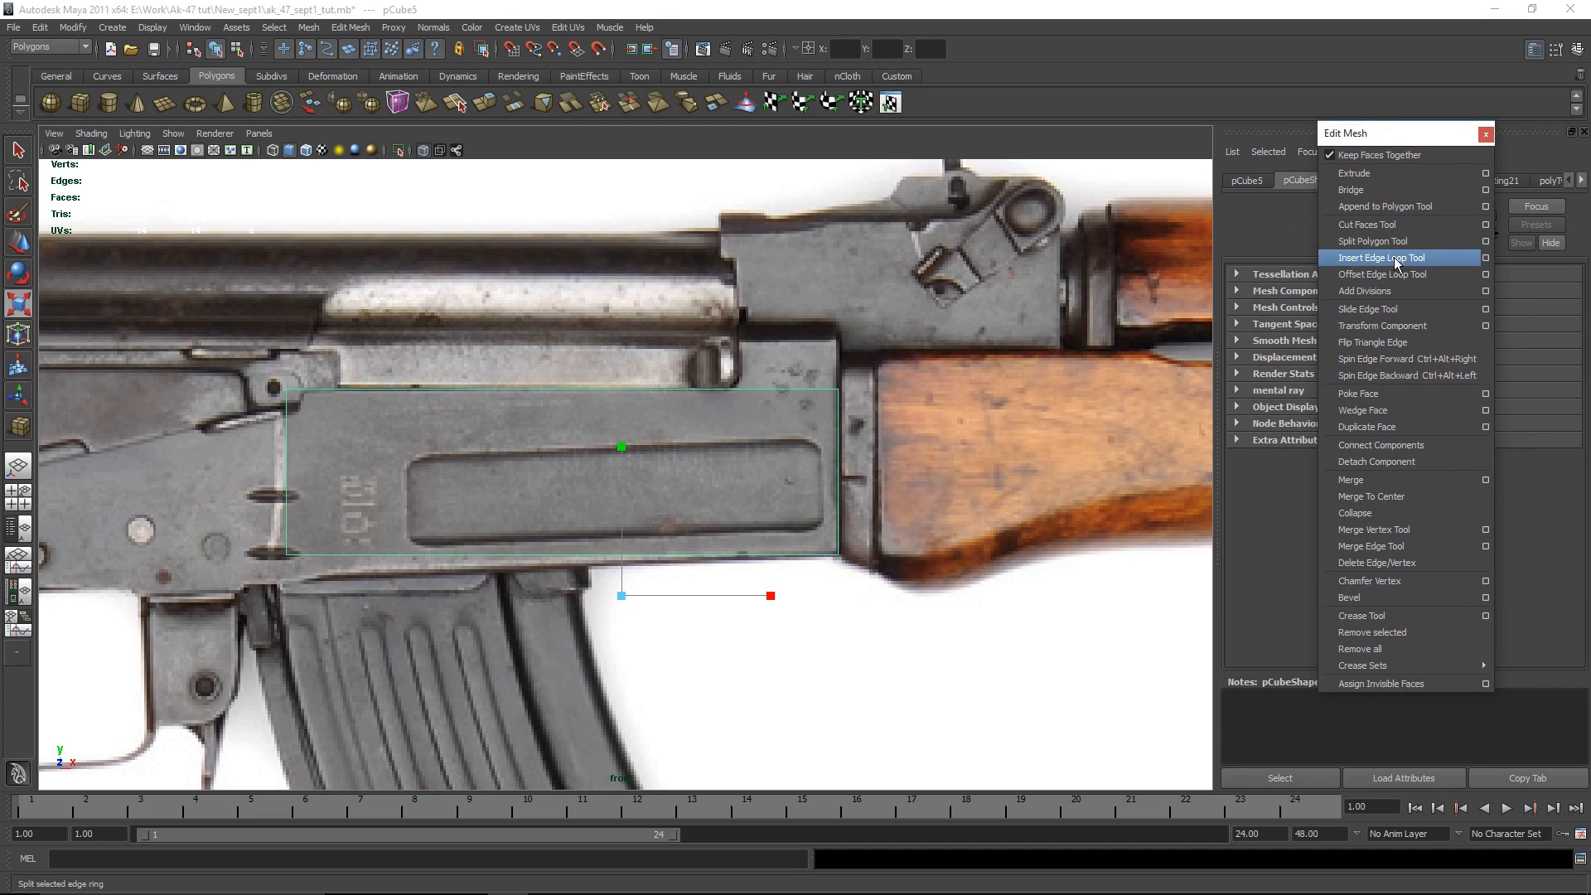
pyautogui.click(1381, 257)
pyautogui.moveTo(820, 390); pyautogui.dragTo(841, 442)
pyautogui.click(408, 392)
pyautogui.moveTo(847, 536); pyautogui.dragTo(847, 536)
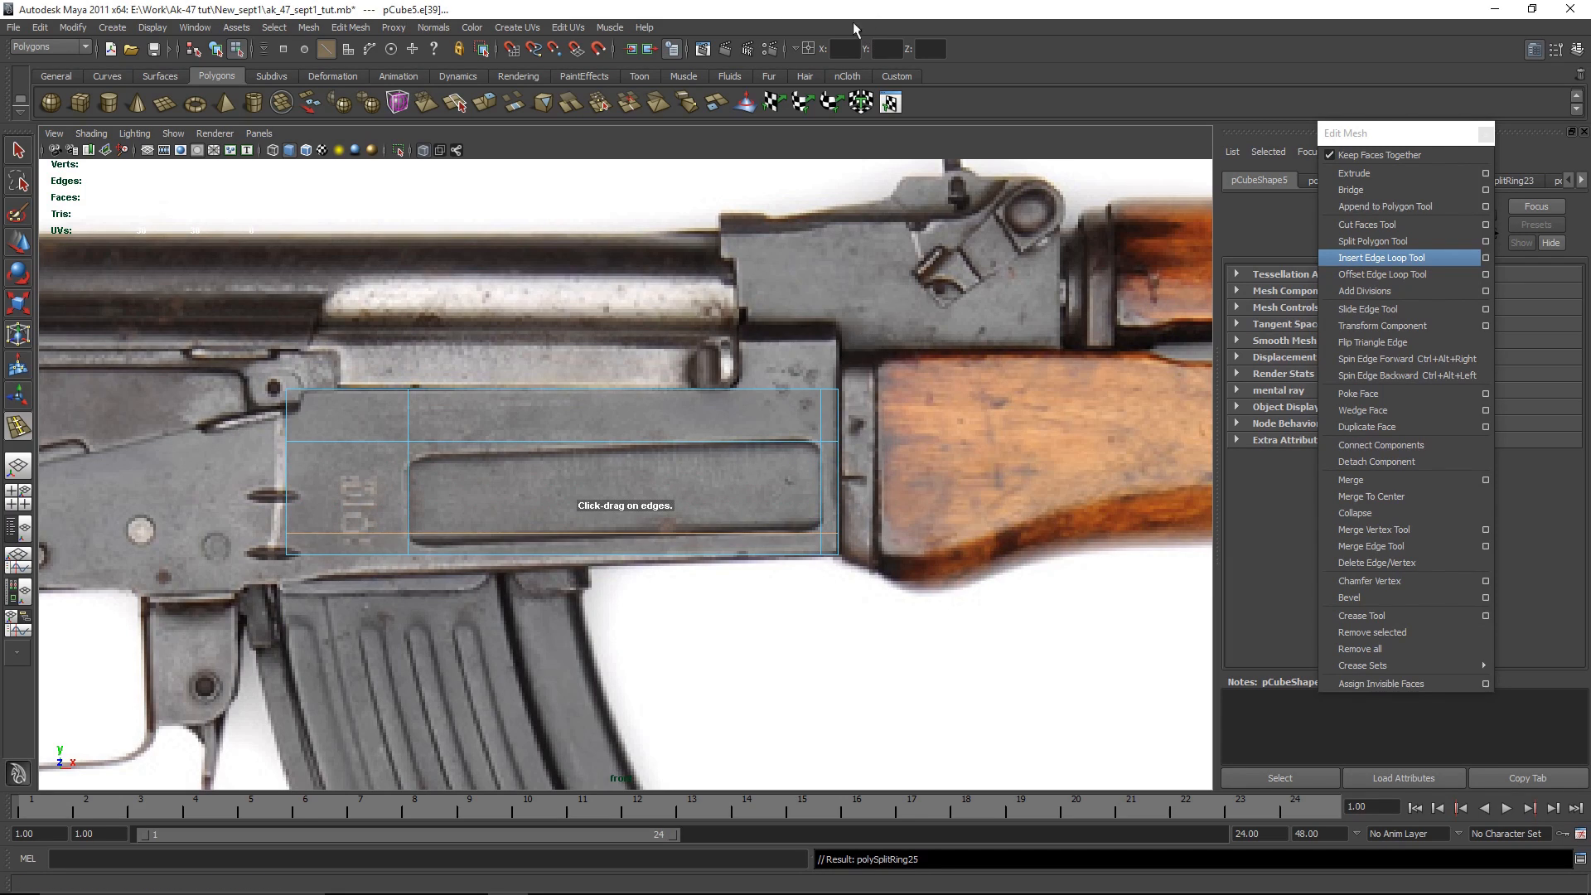
# Step: Insert two more horizontal edge loops just inside the recess's upper and lower loops for its rounded corners
pyautogui.moveTo(841, 472); pyautogui.dragTo(846, 452)
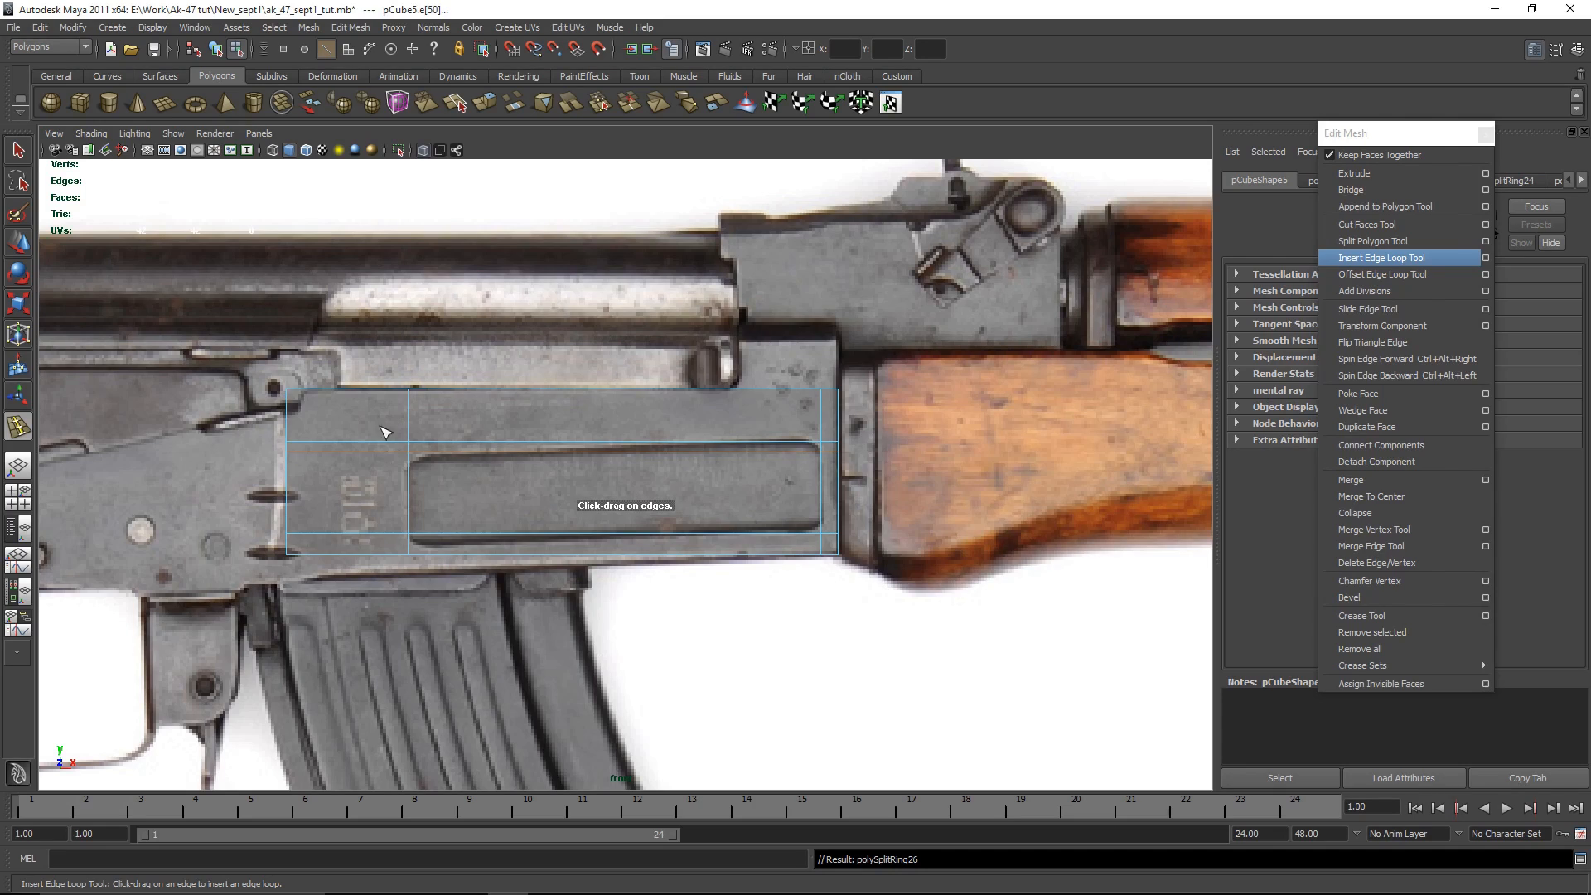
pyautogui.moveTo(843, 508); pyautogui.dragTo(853, 518)
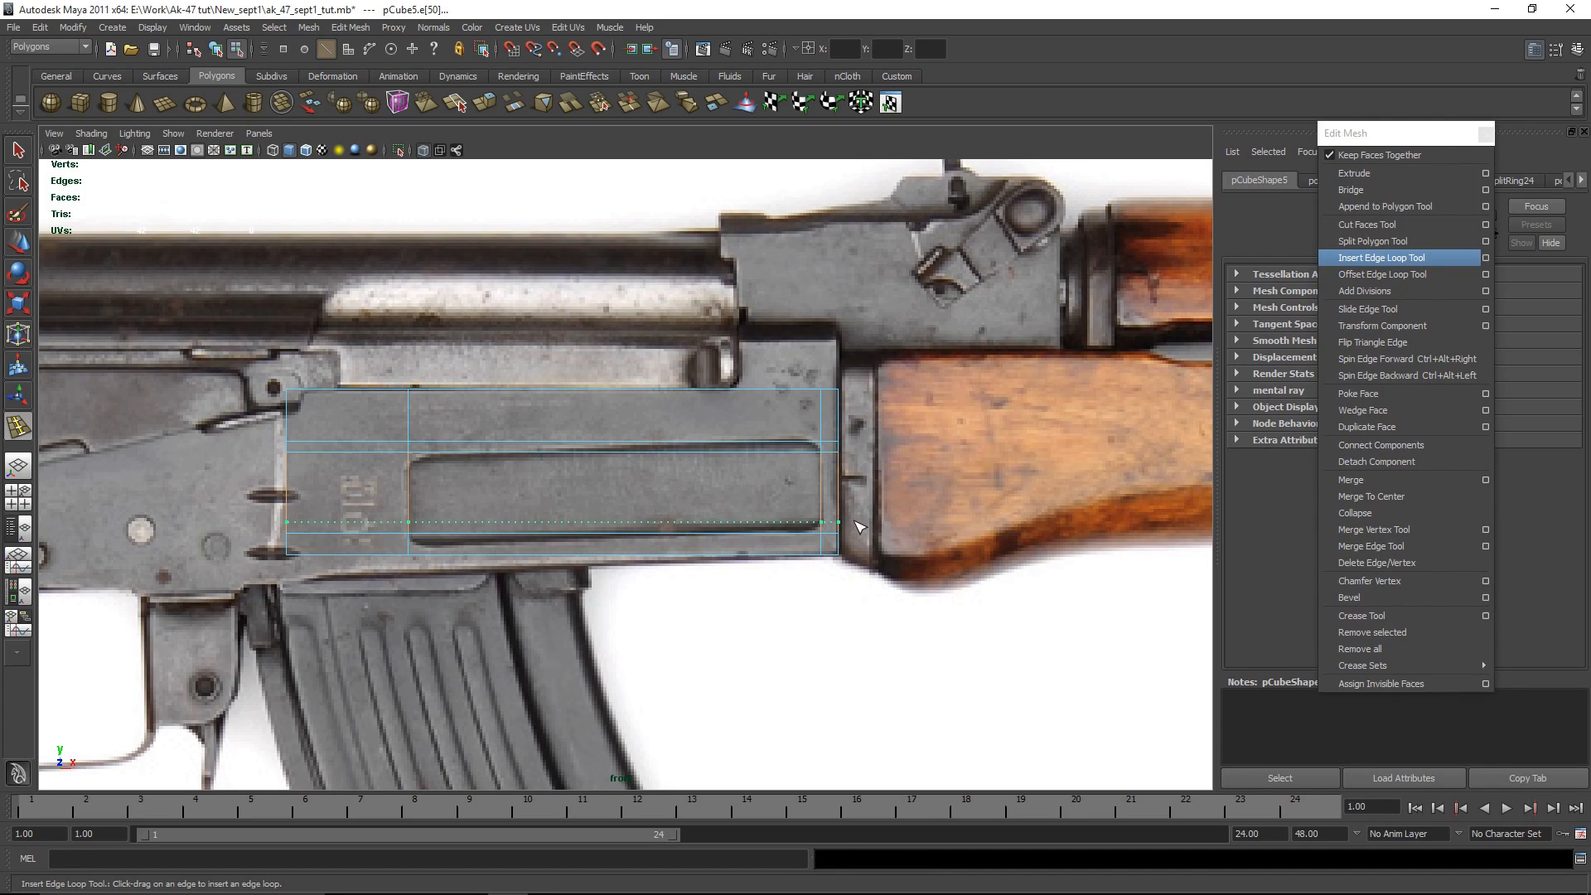
pyautogui.moveTo(868, 528); pyautogui.dragTo(867, 527)
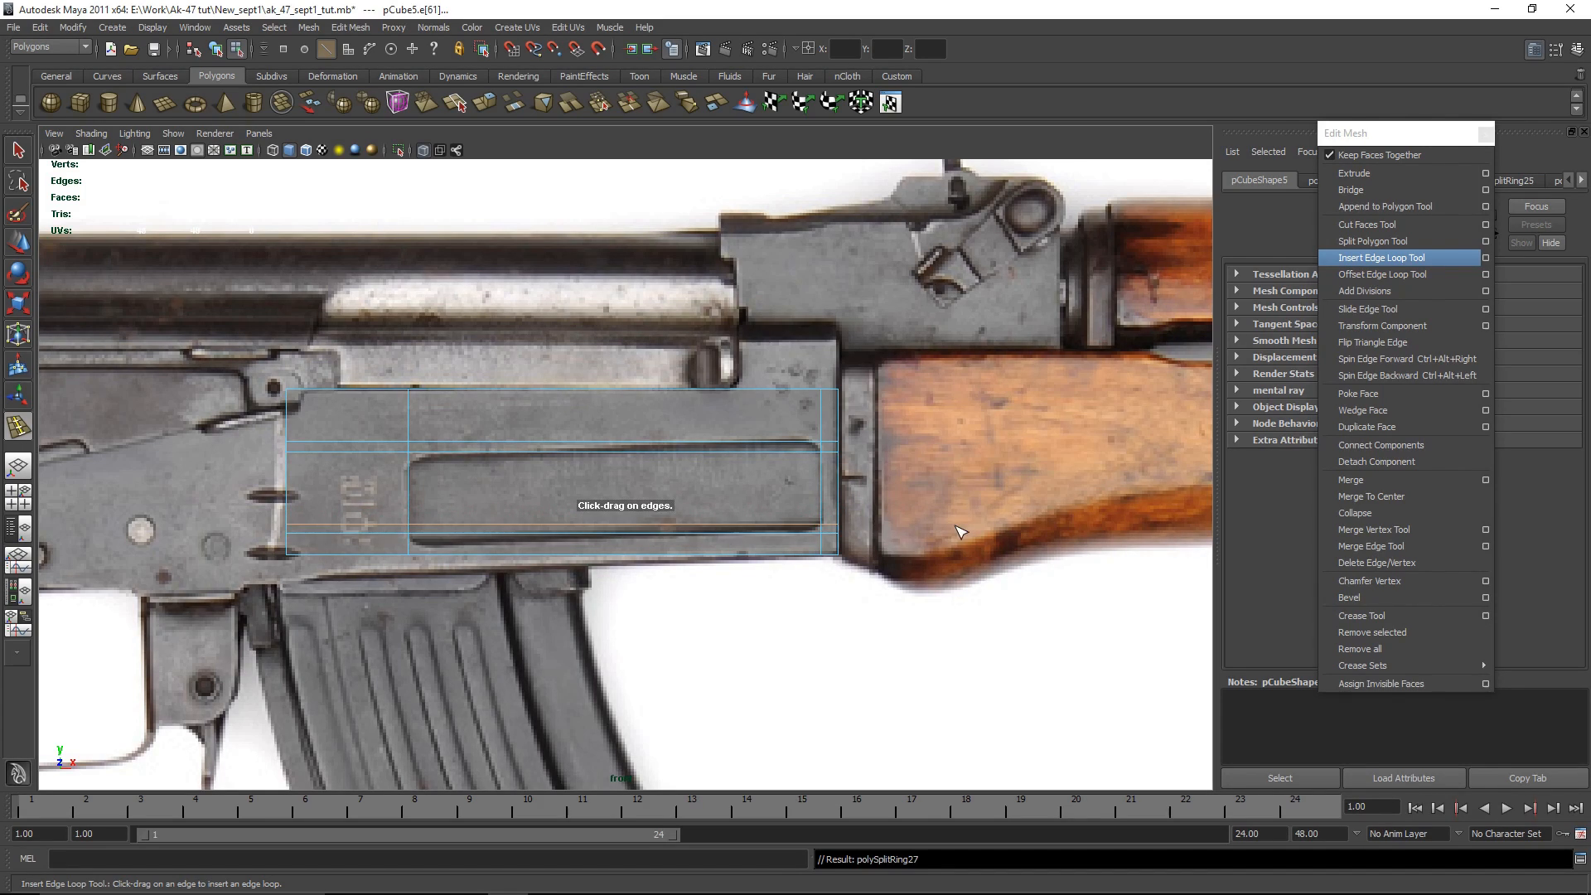
# Step: Scale the four inner corner vertices of the recess slightly outward horizontally to match the reference
pyautogui.press('w')
pyautogui.click(793, 468)
pyautogui.moveTo(795, 465); pyautogui.dragTo(742, 462, button='right')
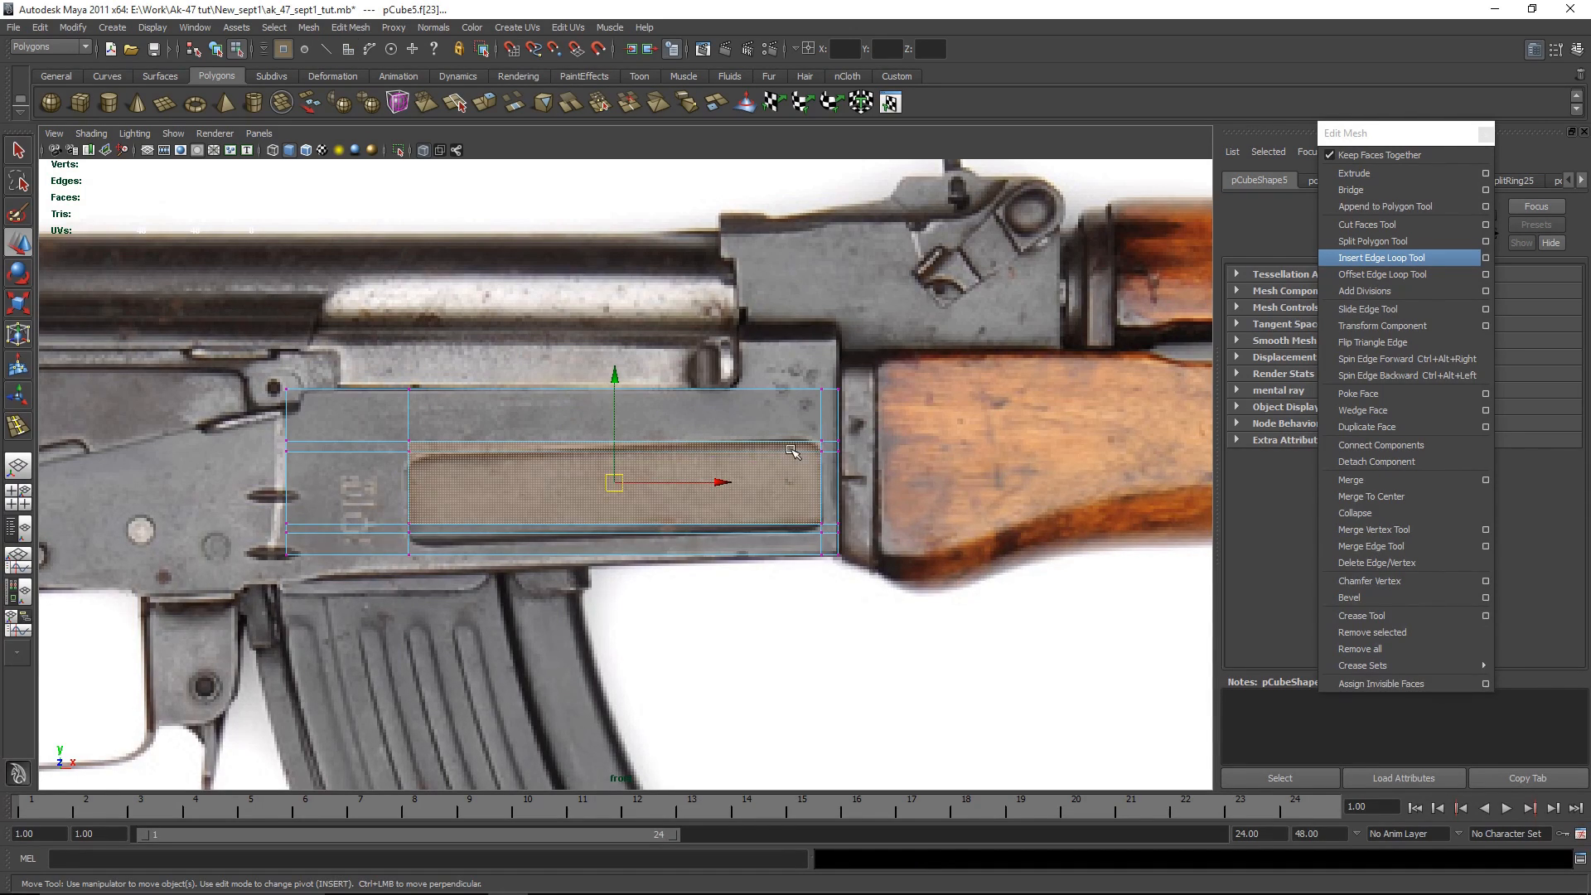
pyautogui.moveTo(831, 533); pyautogui.dragTo(833, 535)
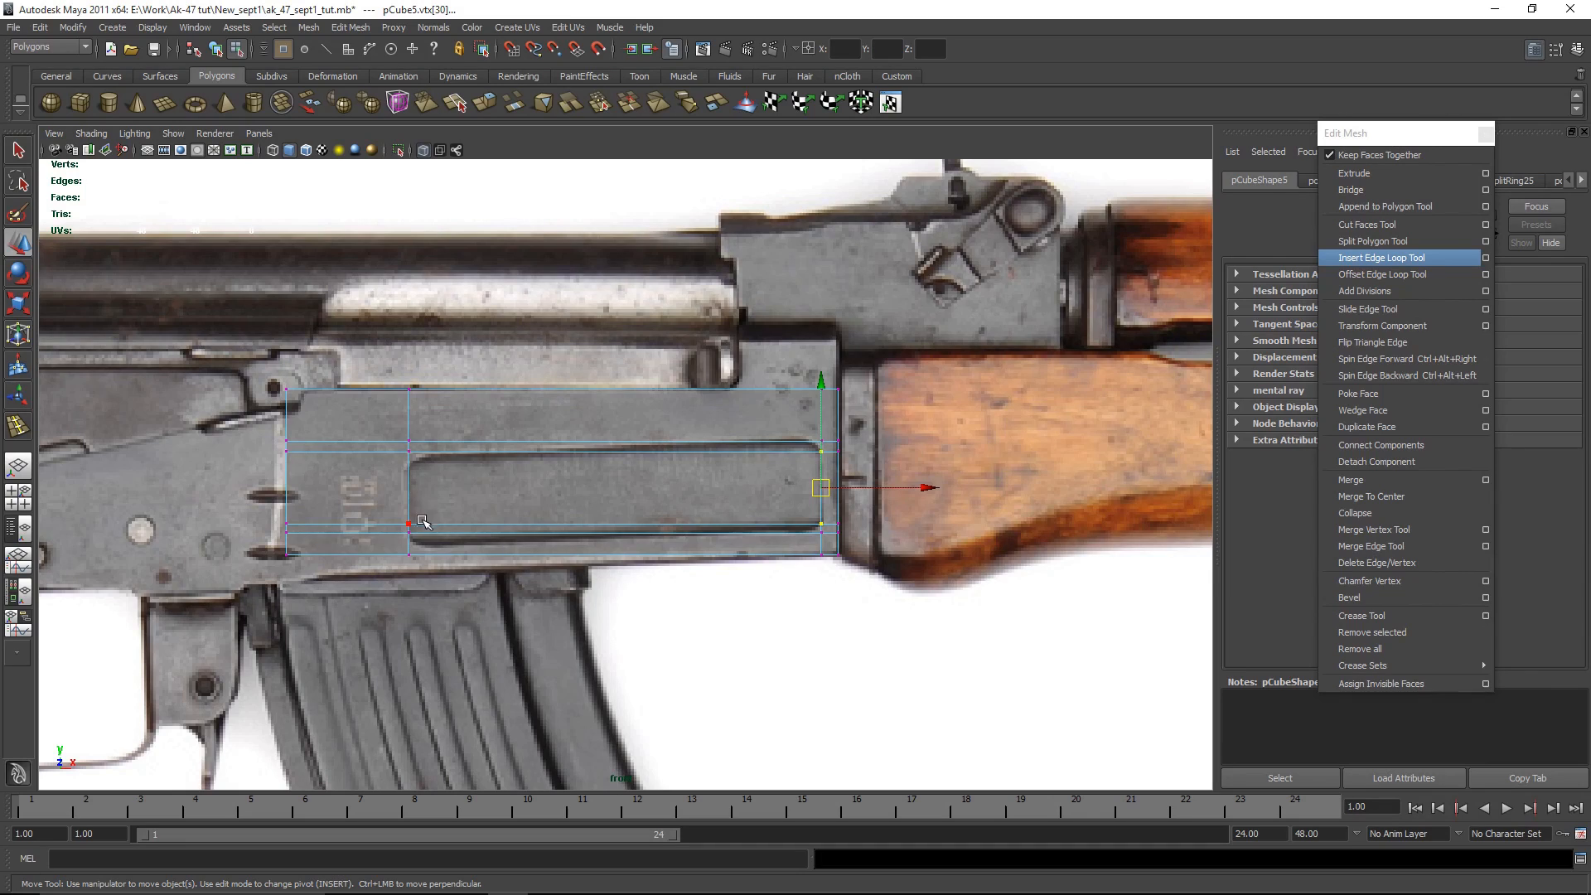
pyautogui.hotkey('ctrl', 'z')
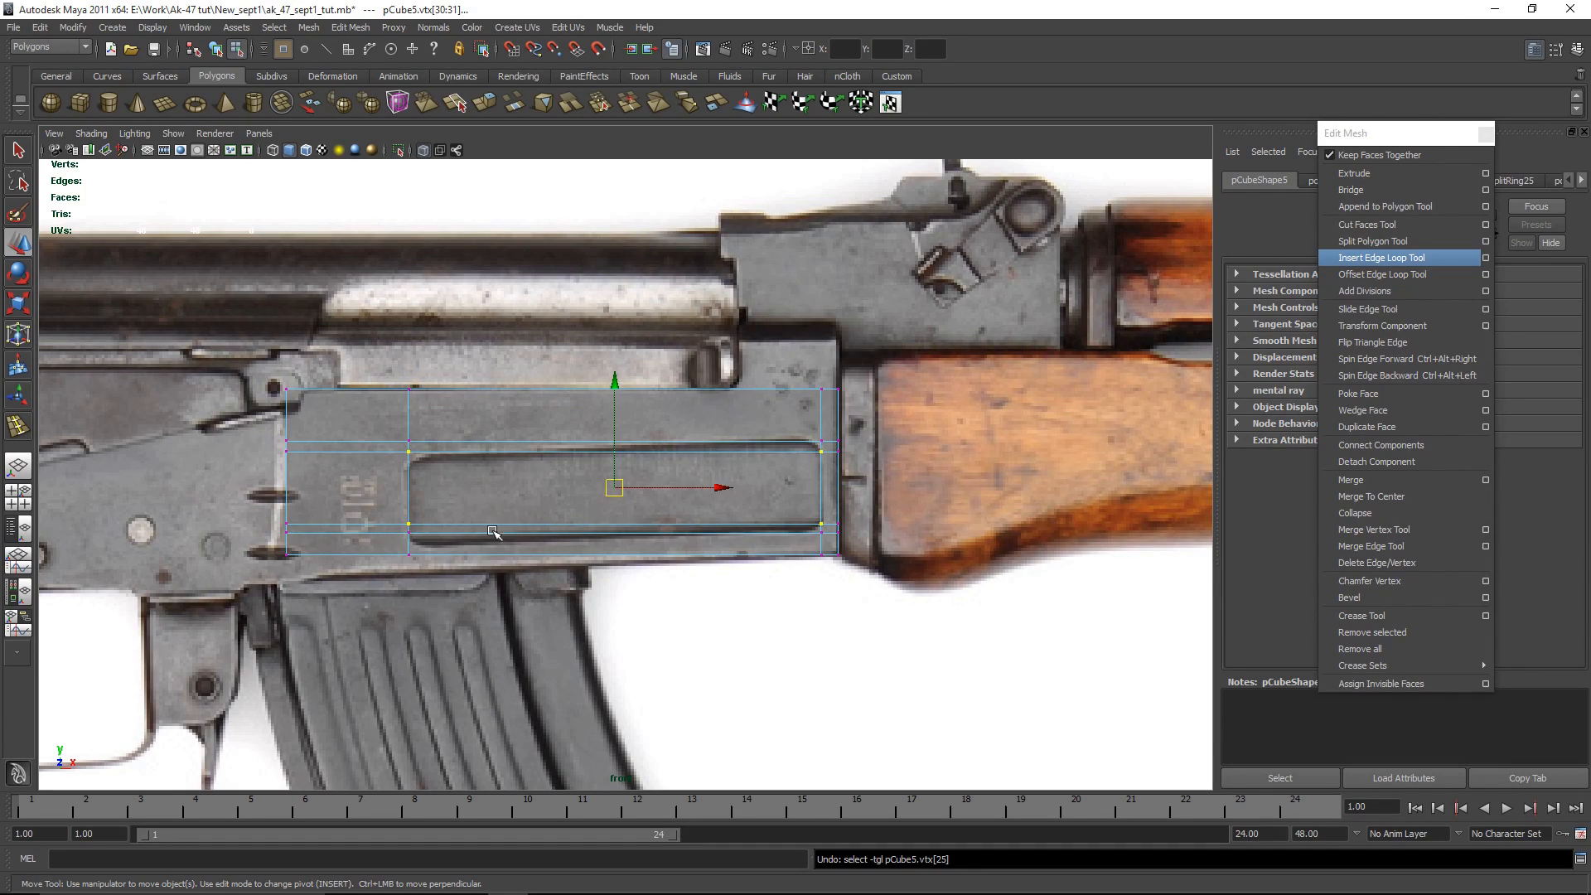
pyautogui.press('r')
pyautogui.moveTo(763, 487); pyautogui.dragTo(765, 490)
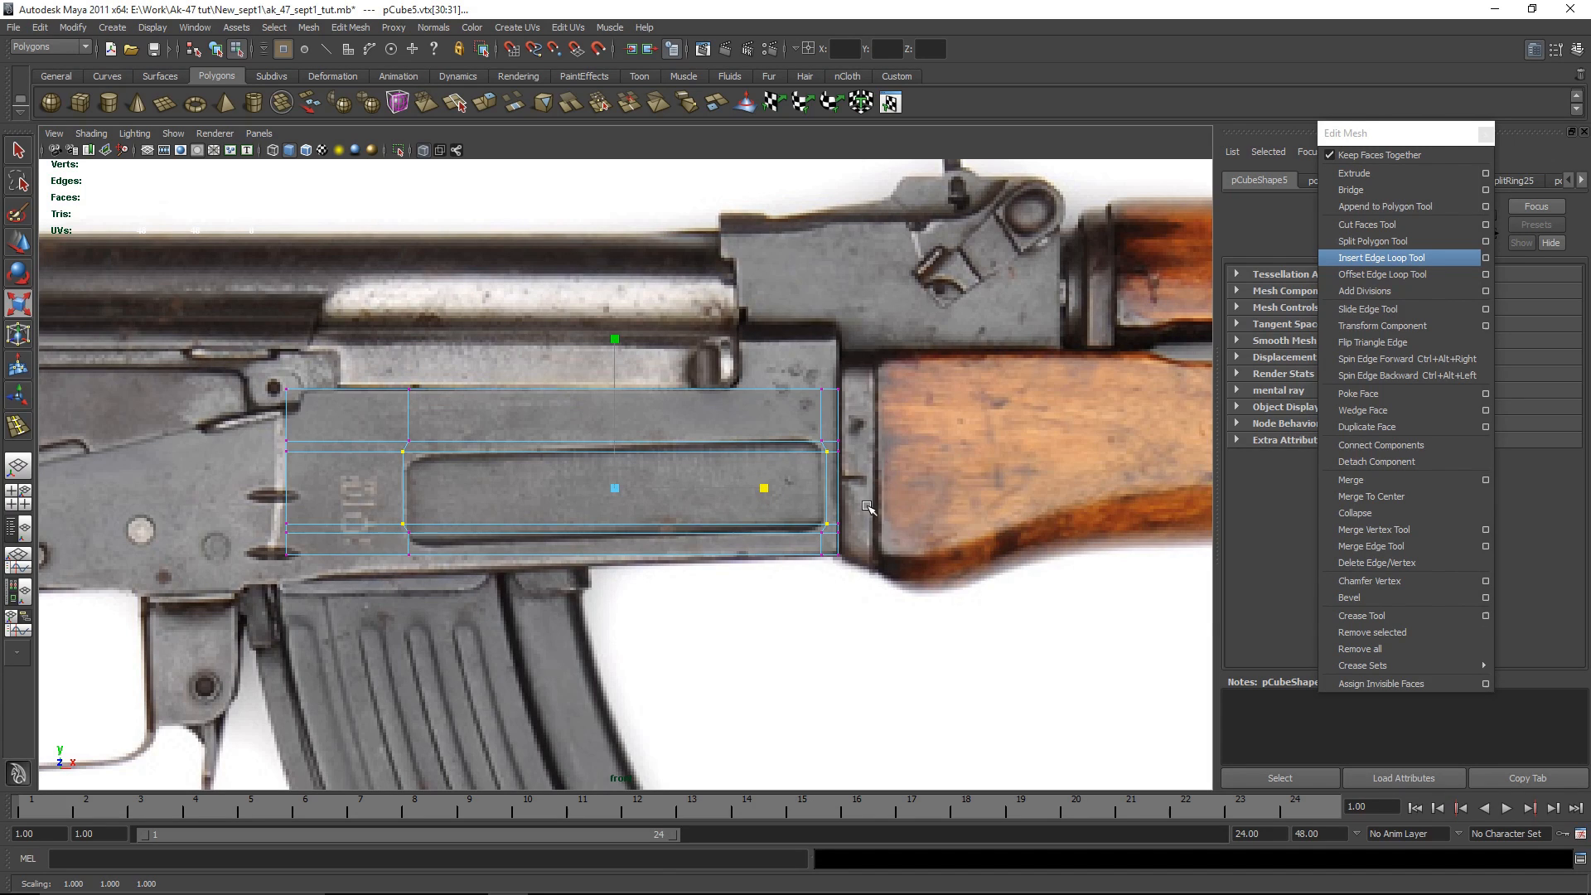
# Step: Extrude the three faces of the recess area inward into the box
pyautogui.moveTo(648, 462); pyautogui.dragTo(650, 499, button='right')
pyautogui.moveTo(665, 443); pyautogui.dragTo(701, 526)
pyautogui.press('space')
pyautogui.press('space')
pyautogui.press('f')
pyautogui.click(1386, 171)
pyautogui.moveTo(714, 572); pyautogui.dragTo(690, 570)
# Step: Scale the extruded recess faces down in height and adjust their width in the front view to form a narrow border
pyautogui.press('space')
pyautogui.press('space')
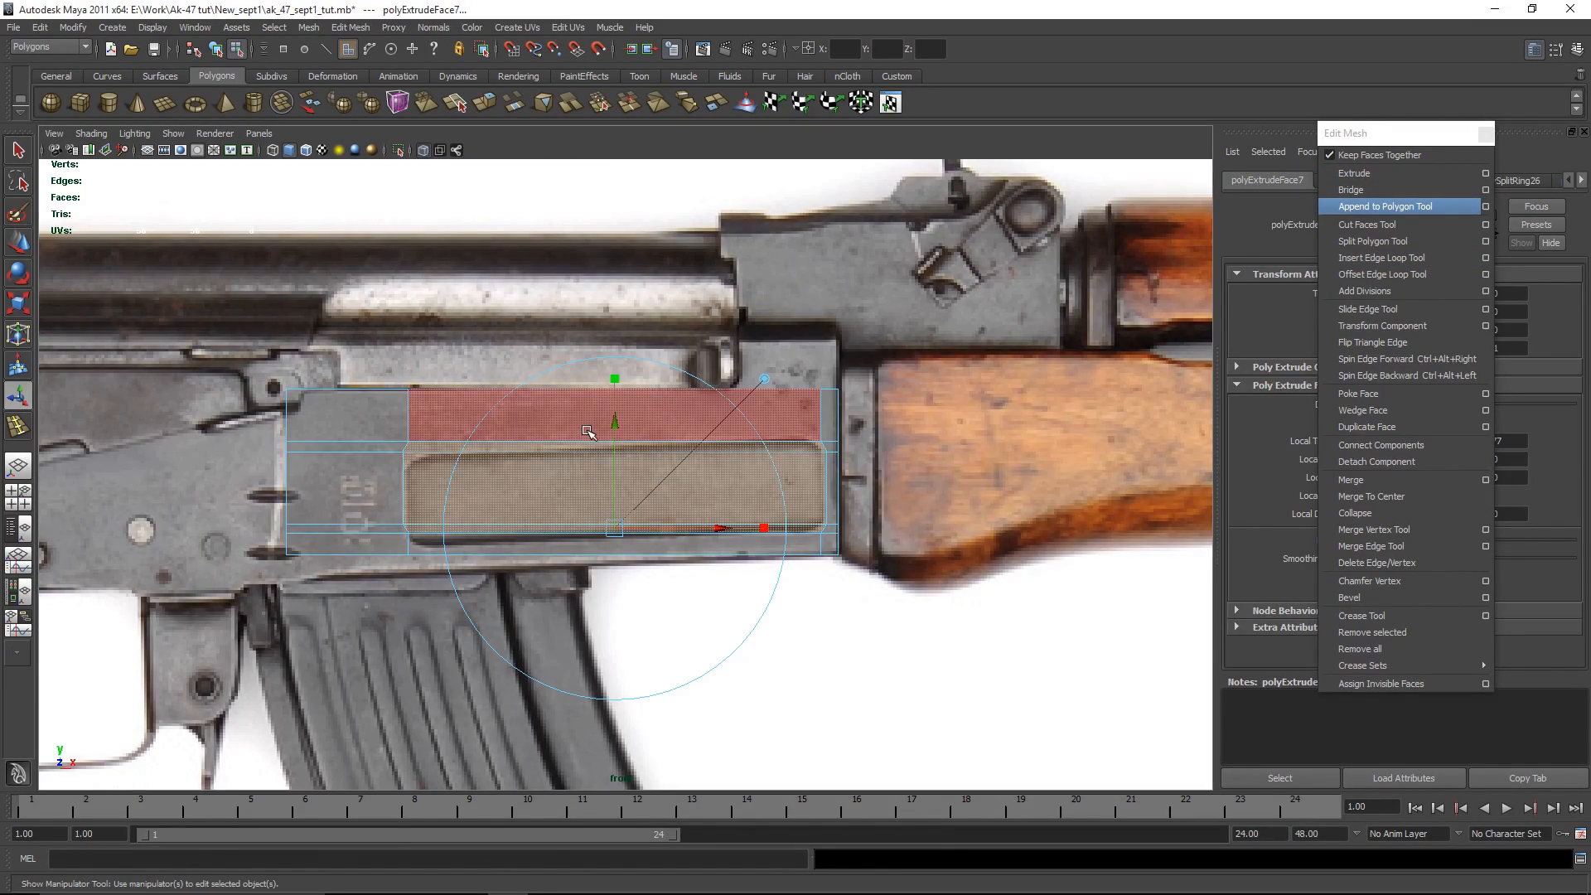
pyautogui.press('r')
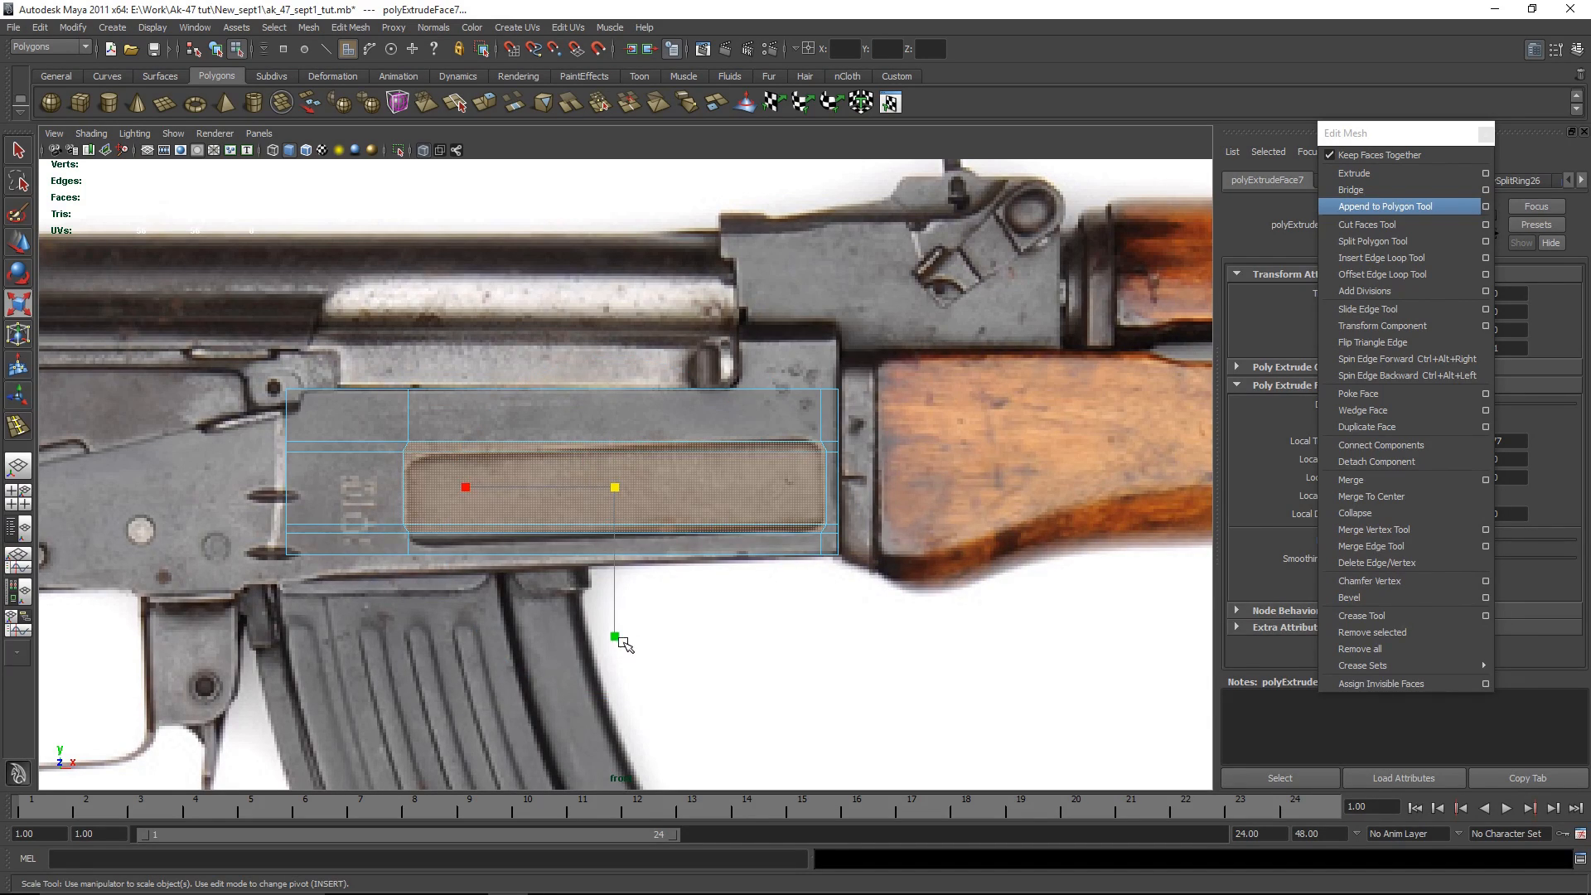
pyautogui.moveTo(620, 636); pyautogui.dragTo(603, 602)
pyautogui.scroll(2, 414, 474)
pyautogui.moveTo(462, 490); pyautogui.dragTo(466, 494)
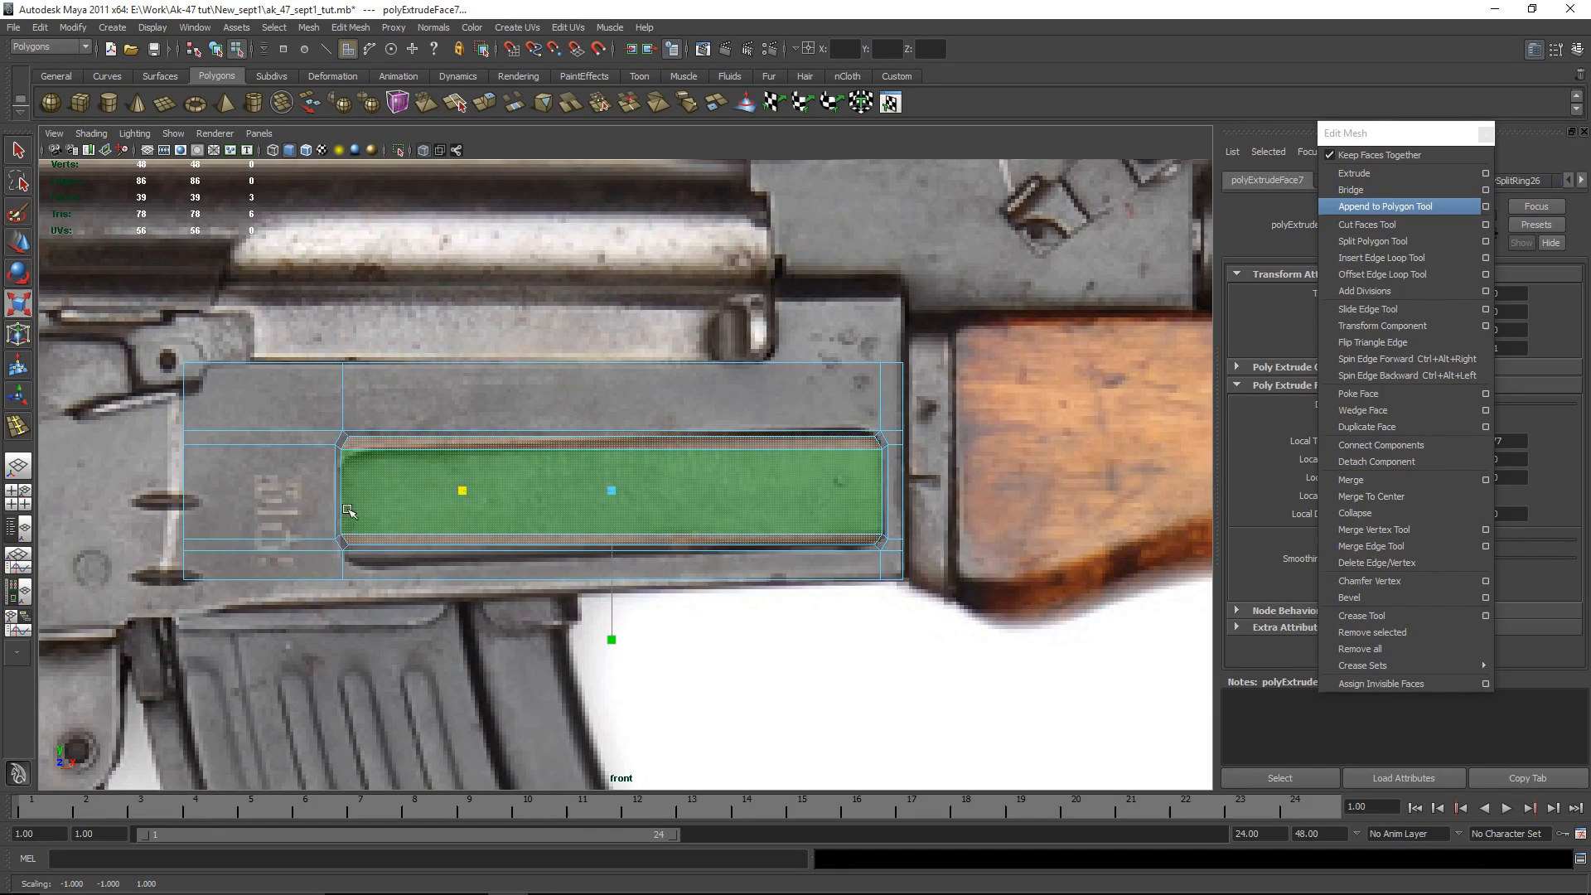
pyautogui.moveTo(610, 638); pyautogui.dragTo(607, 639)
# Step: Fine-tune the height of the extruded faces against the lower edge of the recess in the reference image
pyautogui.scroll(5, 330, 602)
pyautogui.keyDown('alt'); pyautogui.moveTo(216, 630); pyautogui.dragTo(682, 544, button='middle'); pyautogui.keyUp('alt')
pyautogui.scroll(3, 682, 544)
pyautogui.keyDown('alt'); pyautogui.moveTo(802, 586); pyautogui.dragTo(587, 547, button='middle'); pyautogui.keyUp('alt')
pyautogui.scroll(3, 1021, 588)
pyautogui.keyDown('alt'); pyautogui.moveTo(1030, 507); pyautogui.dragTo(903, 499, button='middle'); pyautogui.keyUp('alt')
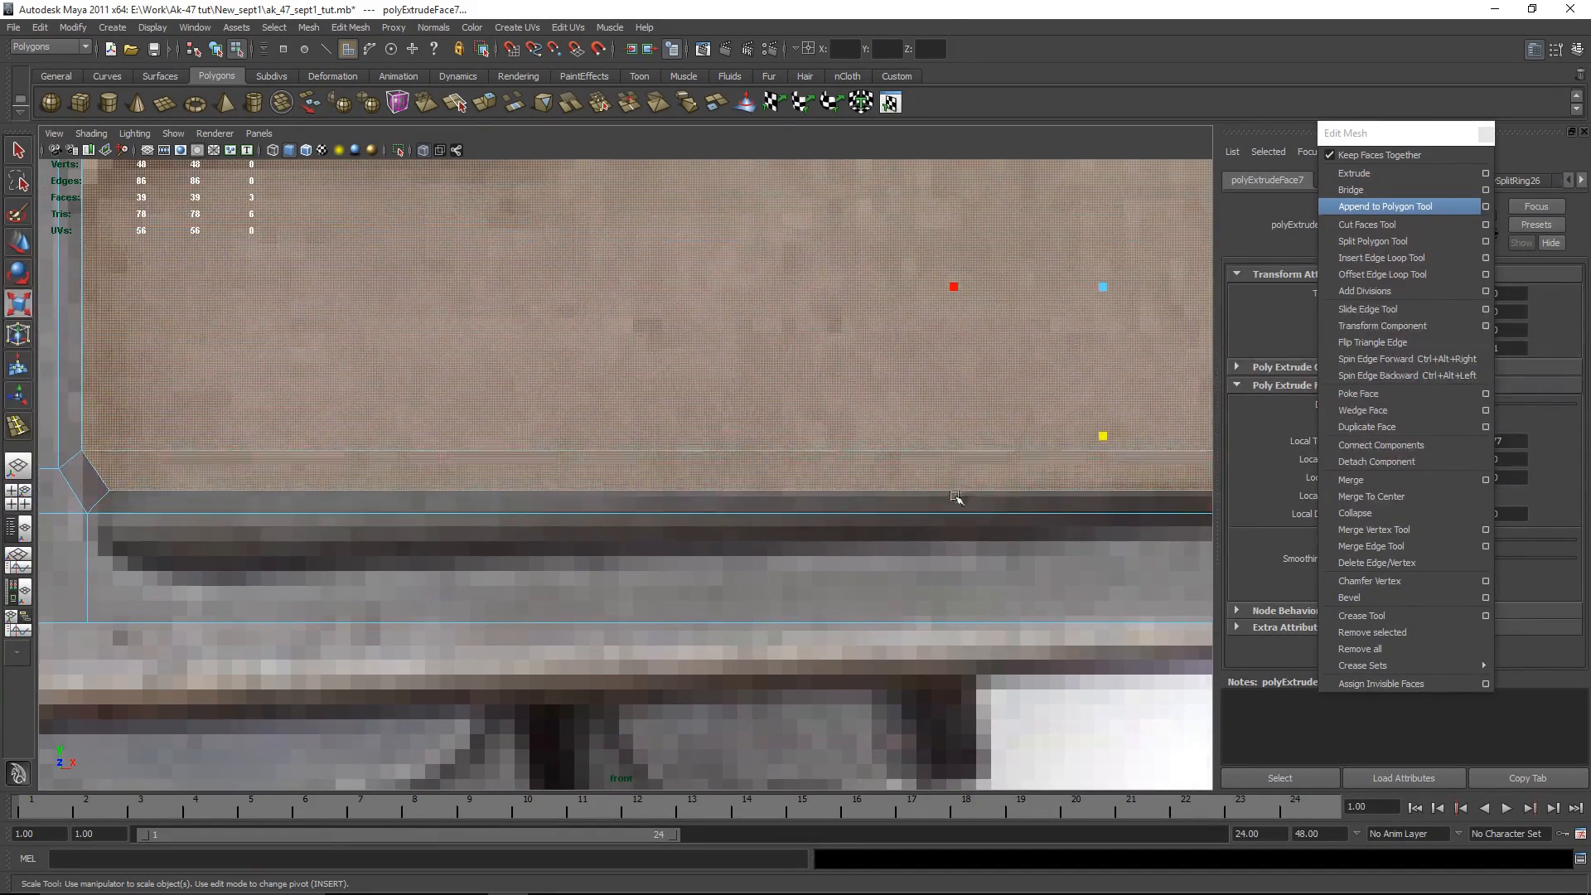
pyautogui.moveTo(1102, 436); pyautogui.dragTo(1104, 440)
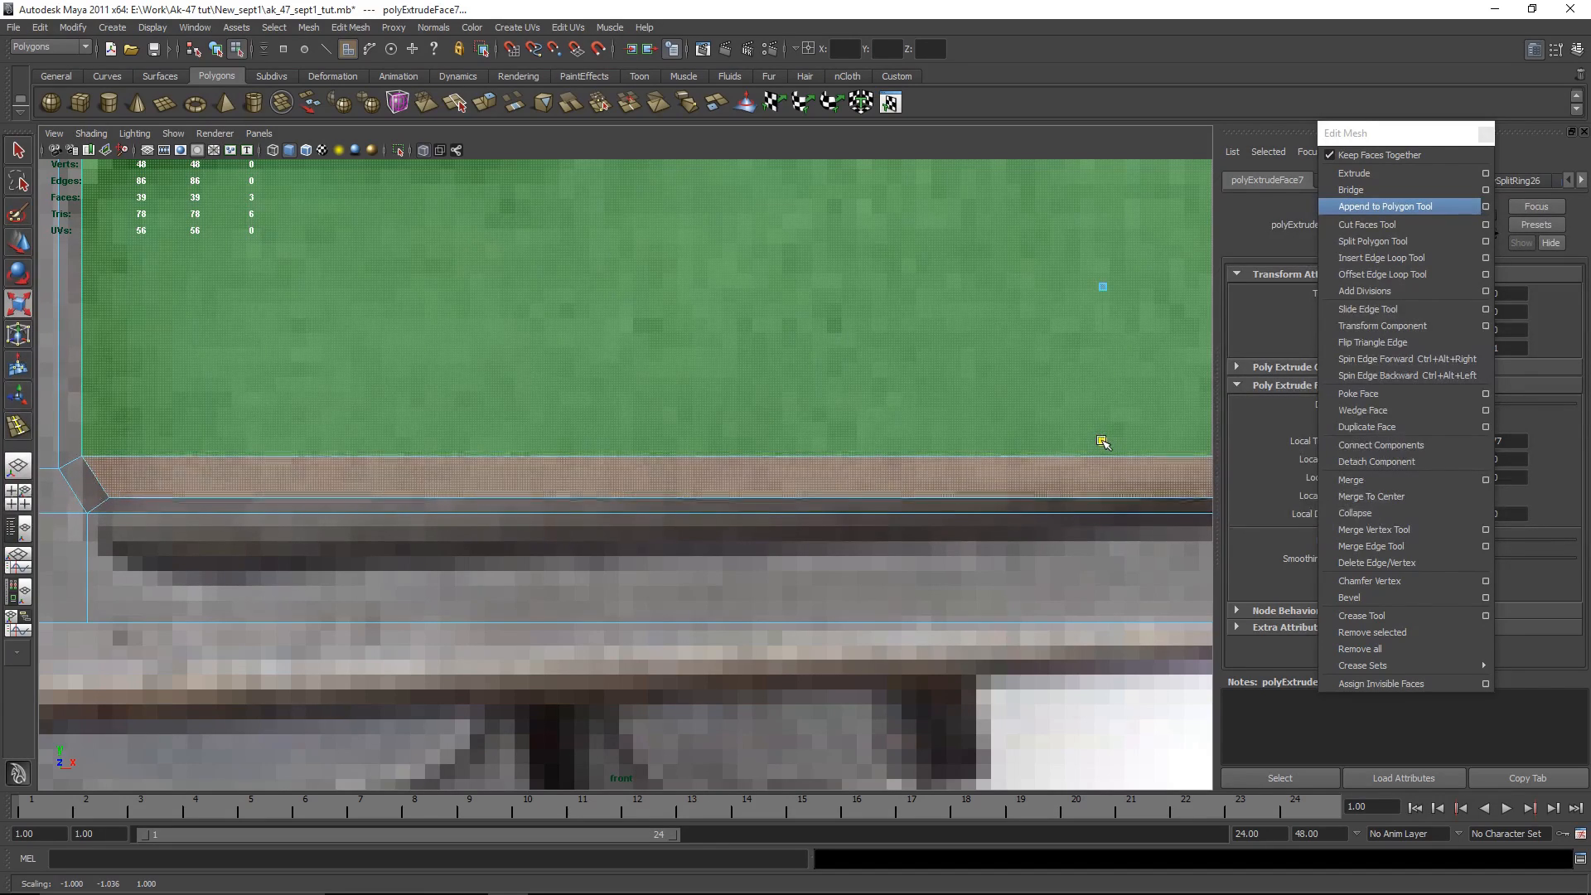
pyautogui.moveTo(1101, 441); pyautogui.dragTo(1099, 439)
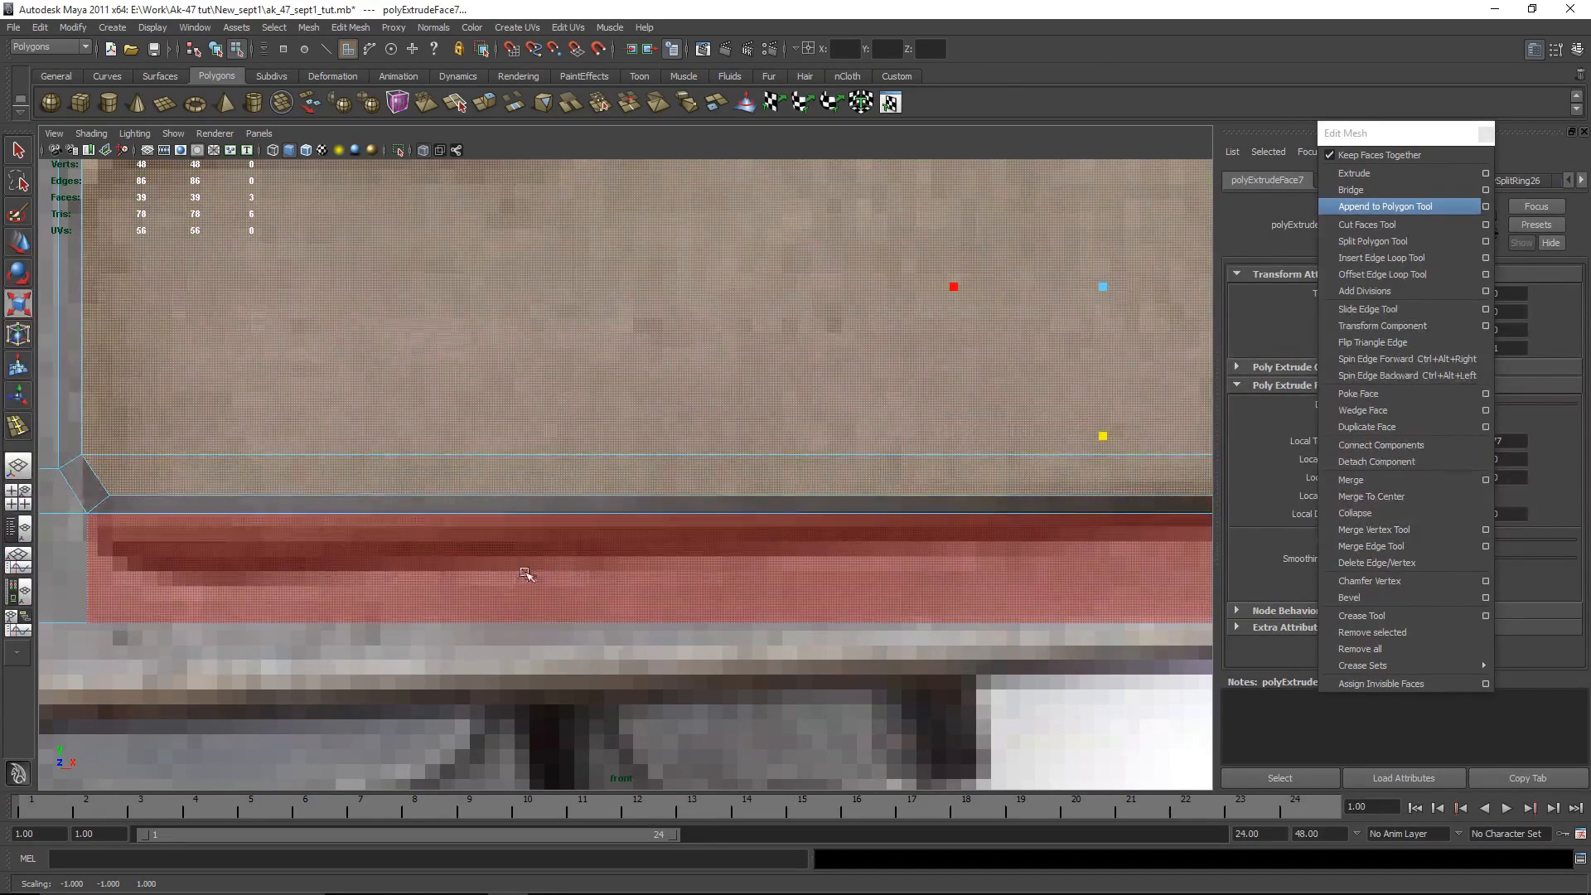
# Step: Compare the recess outline with the reference image by temporarily deselecting the box
pyautogui.scroll(-5, 446, 612)
pyautogui.scroll(-5, 446, 611)
pyautogui.moveTo(677, 454); pyautogui.dragTo(838, 477, button='right')
pyautogui.scroll(6, 758, 431)
pyautogui.click(982, 531)
pyautogui.hotkey('ctrl', 'z')
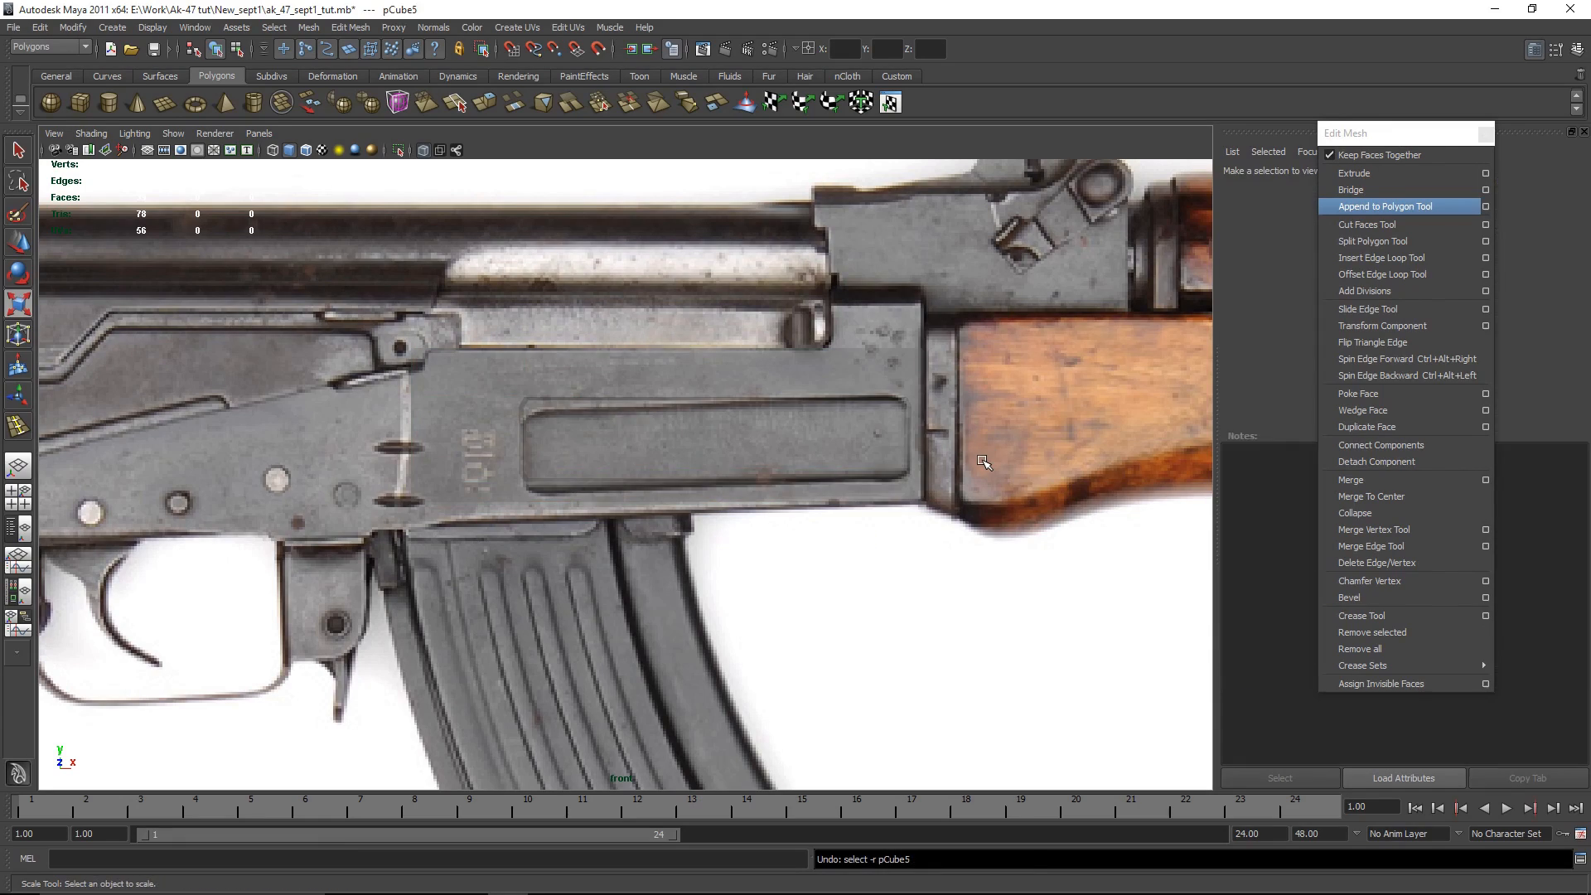
# Step: Move the recess faces outward along the depth axis until they are level with the box's outer surface
pyautogui.press('space')
pyautogui.press('space')
pyautogui.keyDown('alt'); pyautogui.moveTo(1066, 334); pyautogui.dragTo(698, 432); pyautogui.keyUp('alt')
pyautogui.press('w')
pyautogui.keyDown('alt'); pyautogui.moveTo(909, 506); pyautogui.dragTo(637, 477); pyautogui.keyUp('alt')
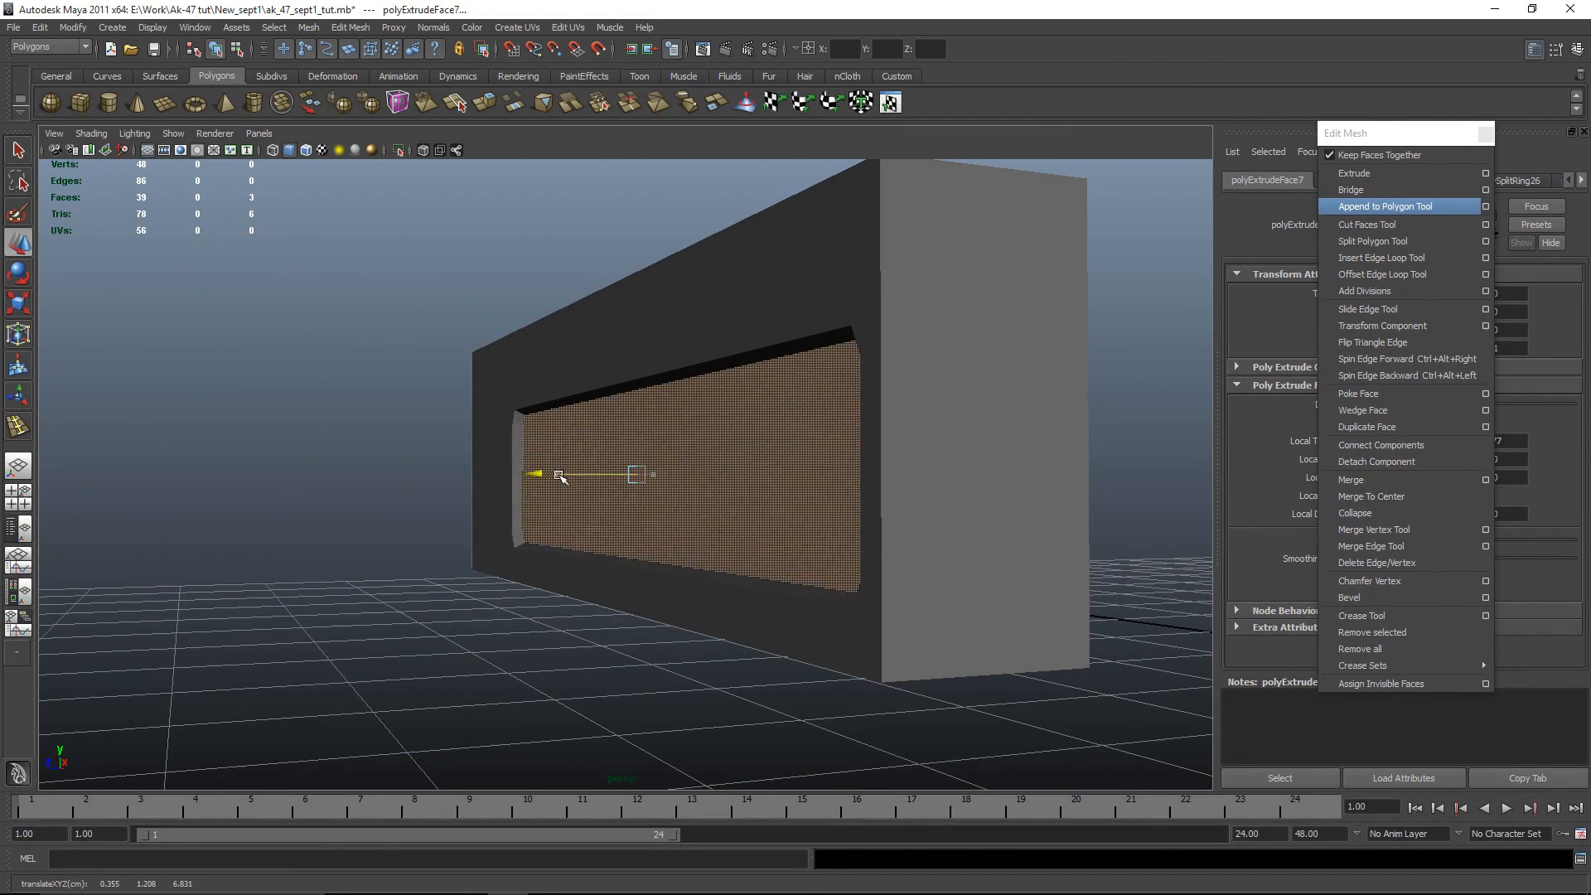
pyautogui.press('space')
pyautogui.press('space')
pyautogui.keyDown('alt'); pyautogui.moveTo(619, 543); pyautogui.dragTo(679, 562, button='right'); pyautogui.keyUp('alt')
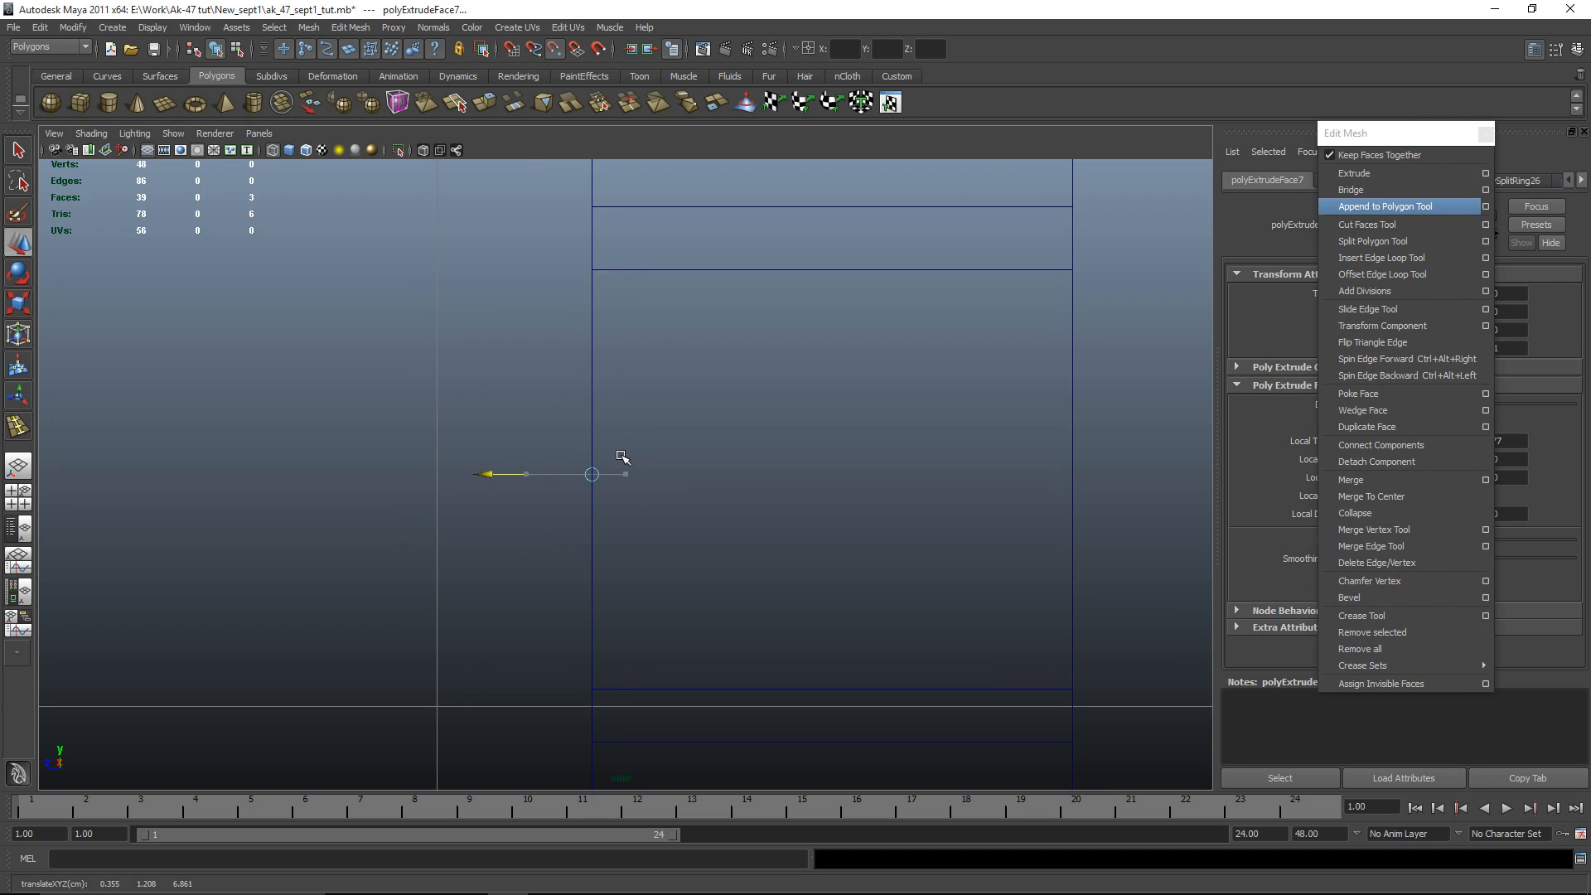
# Step: Extrude the three inner recess faces again and push them inward to give the recess its depth
pyautogui.press('space')
pyautogui.press('space')
pyautogui.keyDown('alt'); pyautogui.moveTo(1088, 628); pyautogui.dragTo(975, 561); pyautogui.keyUp('alt')
pyautogui.click(806, 637)
pyautogui.keyDown('alt'); pyautogui.moveTo(657, 596); pyautogui.dragTo(742, 472); pyautogui.keyUp('alt')
pyautogui.press('F11')
pyautogui.click(685, 412)
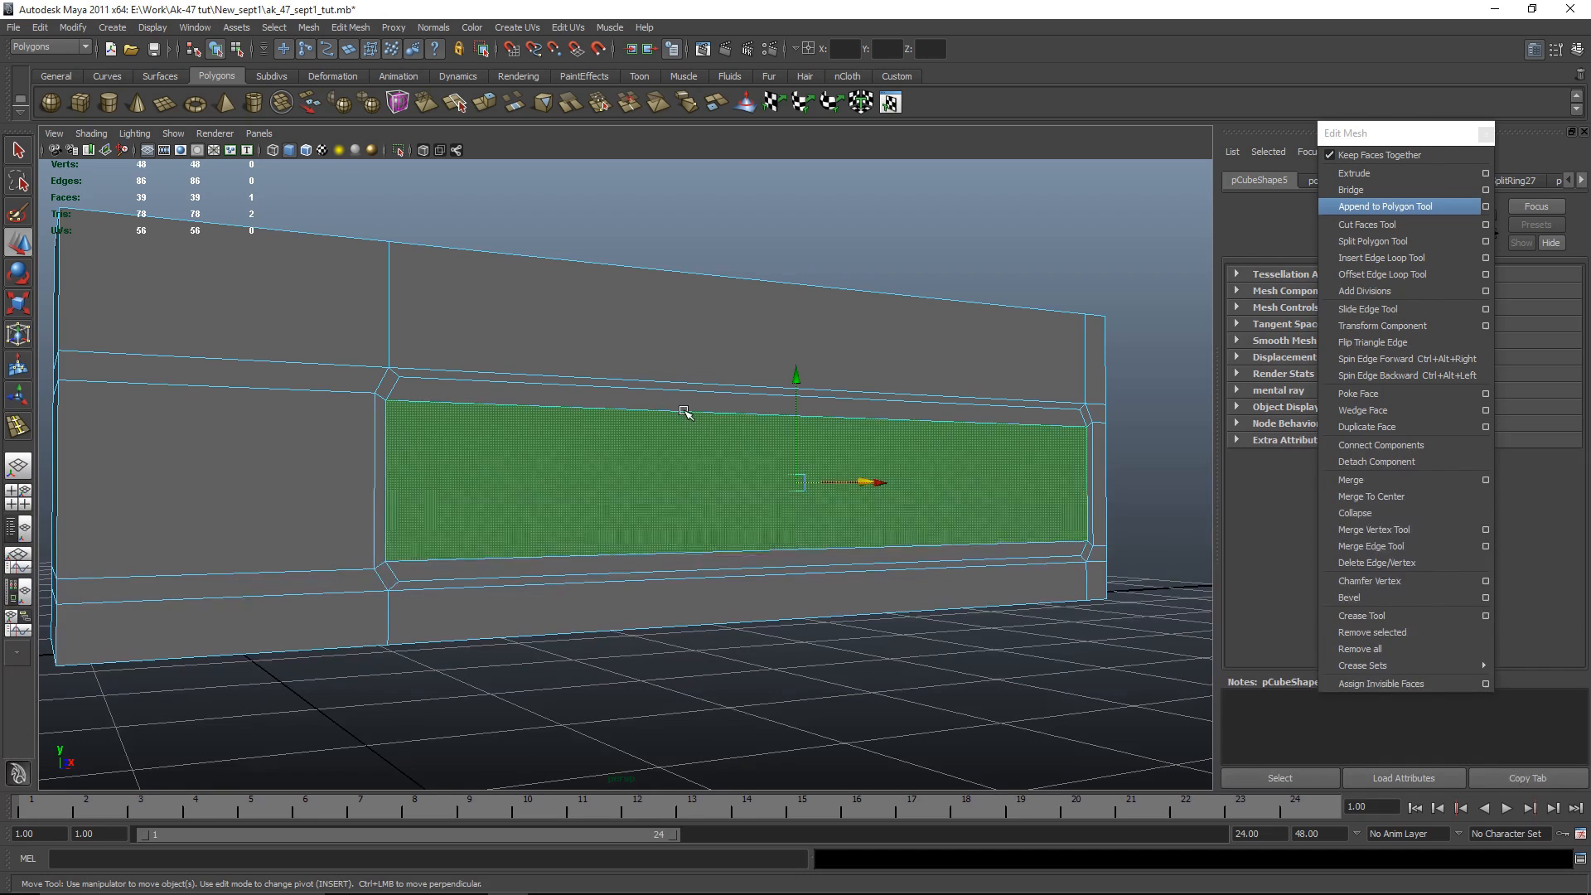
pyautogui.press('q')
pyautogui.click(654, 520)
pyautogui.press('space')
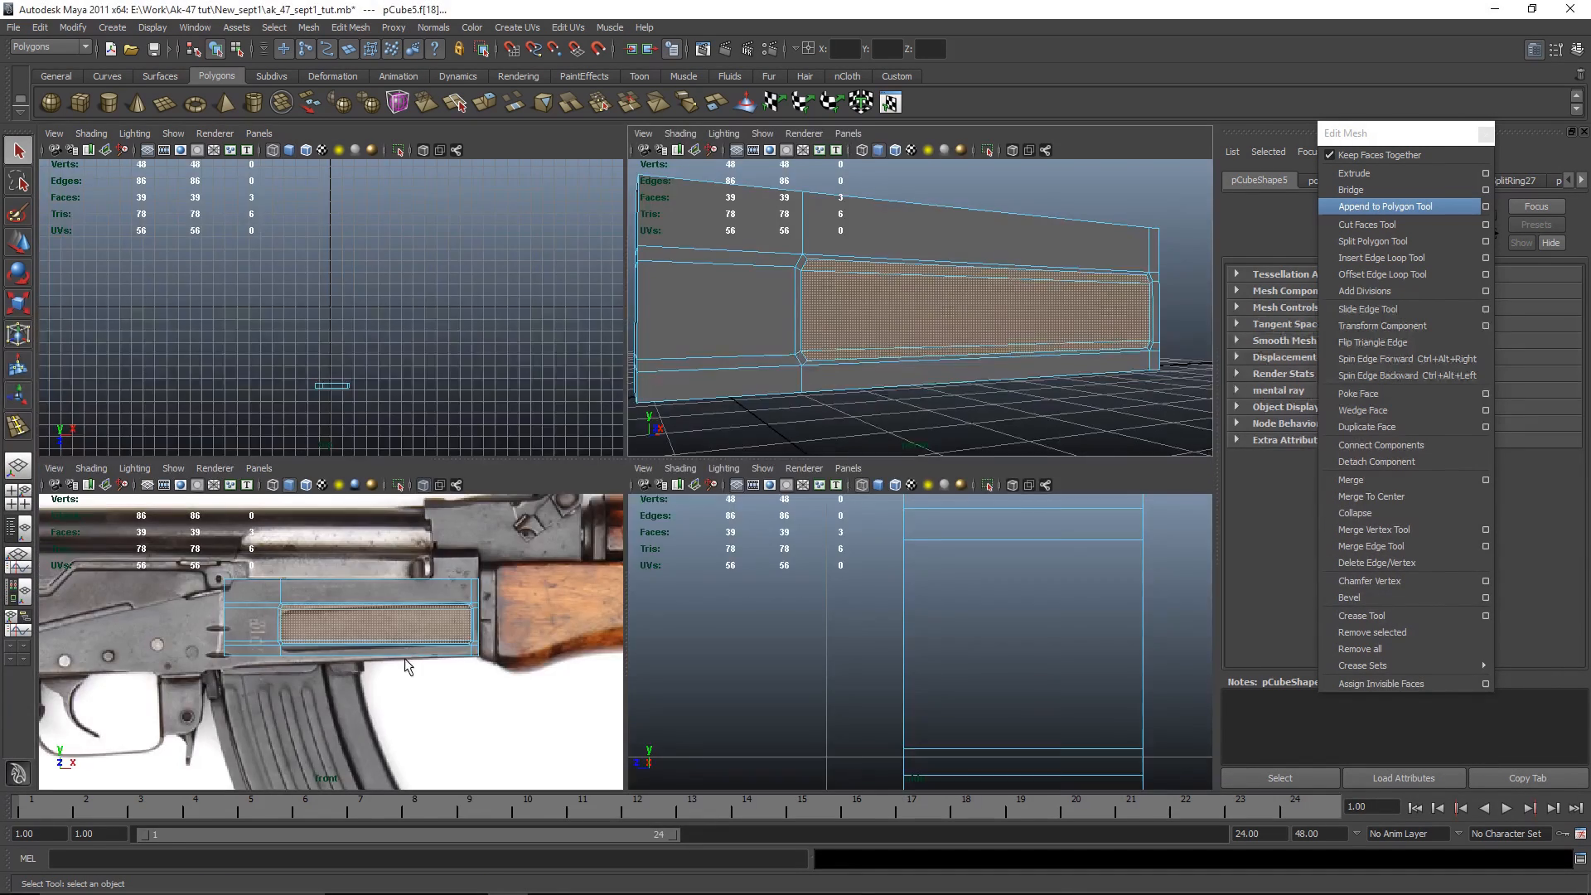
pyautogui.press('space')
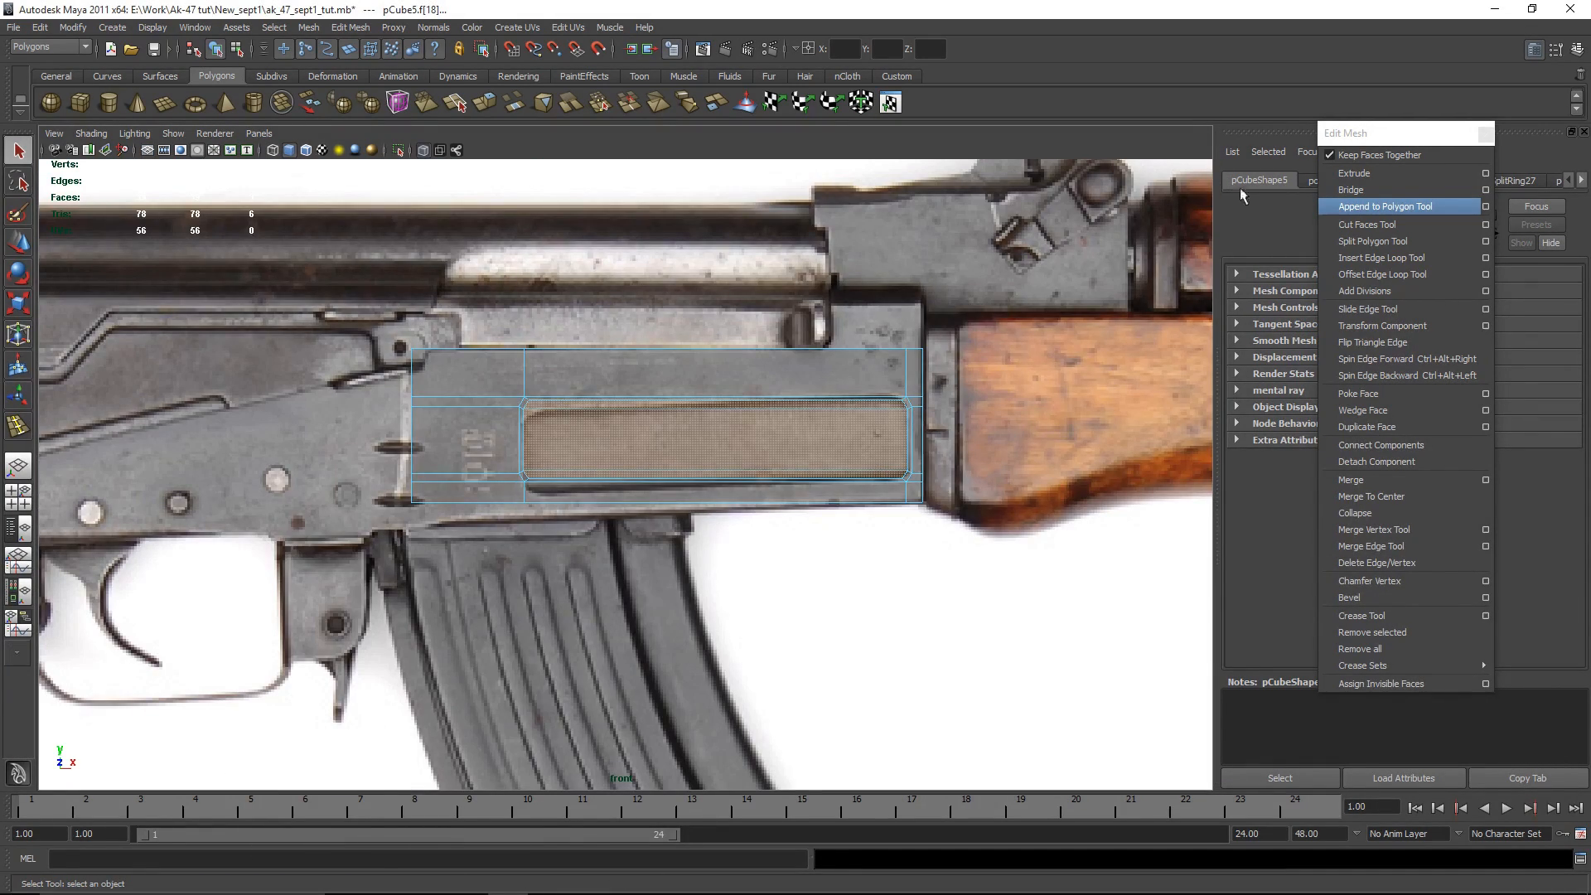
pyautogui.click(1369, 170)
pyautogui.press('space')
pyautogui.press('space')
pyautogui.keyDown('alt'); pyautogui.moveTo(1031, 356); pyautogui.dragTo(872, 562); pyautogui.keyUp('alt')
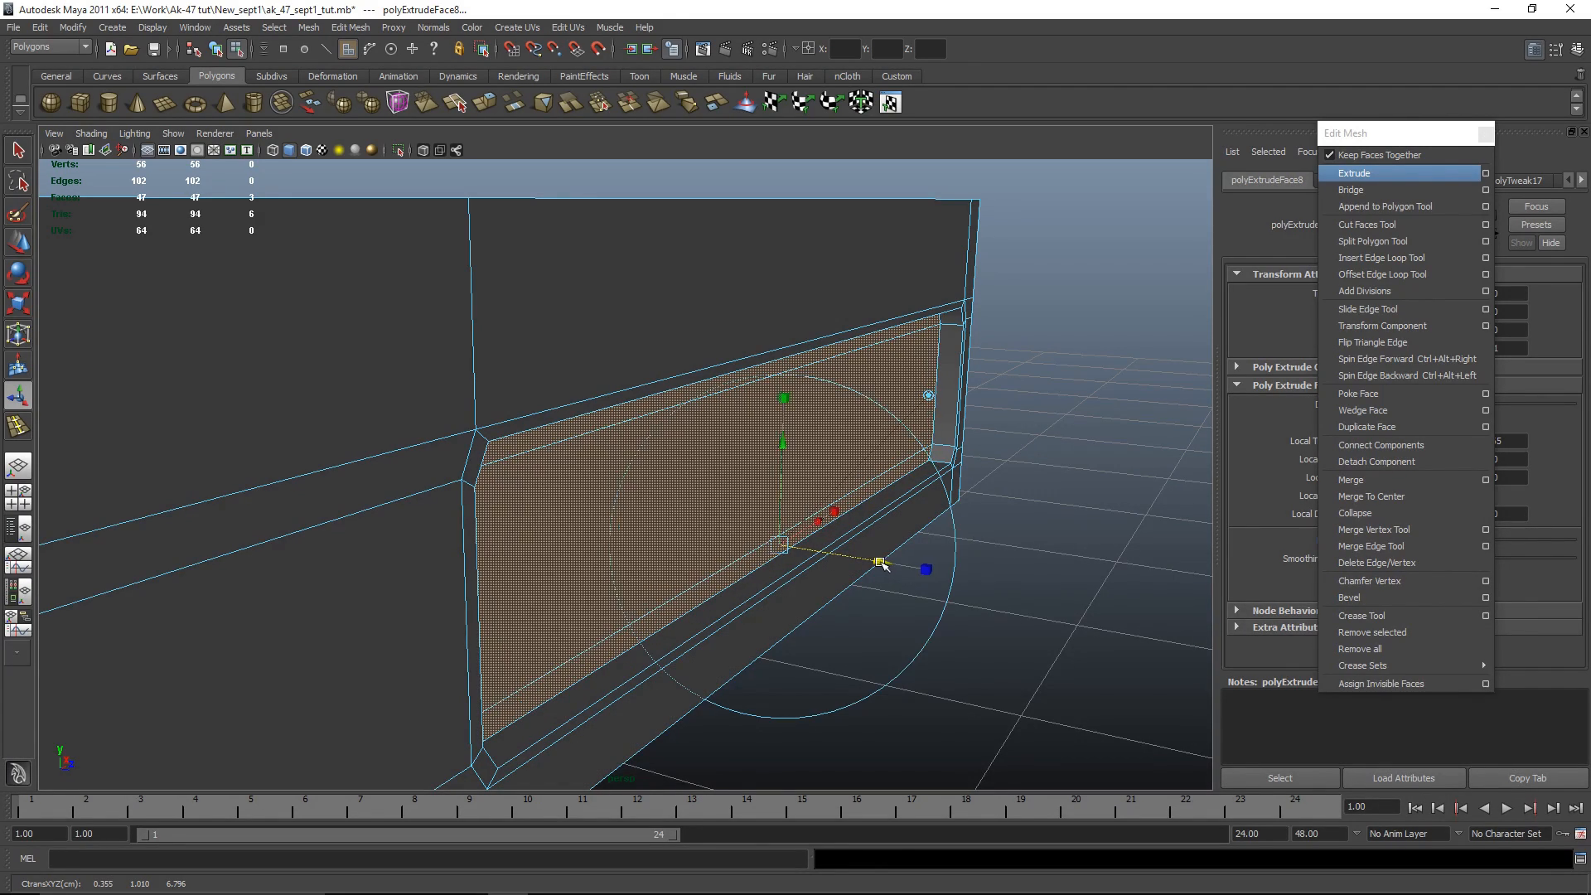
# Step: Bevel the edge loop around the recess's rim
pyautogui.keyDown('alt'); pyautogui.moveTo(1073, 618); pyautogui.dragTo(952, 580); pyautogui.keyUp('alt')
pyautogui.keyDown('alt'); pyautogui.moveTo(951, 580); pyautogui.dragTo(720, 482, button='middle'); pyautogui.keyUp('alt')
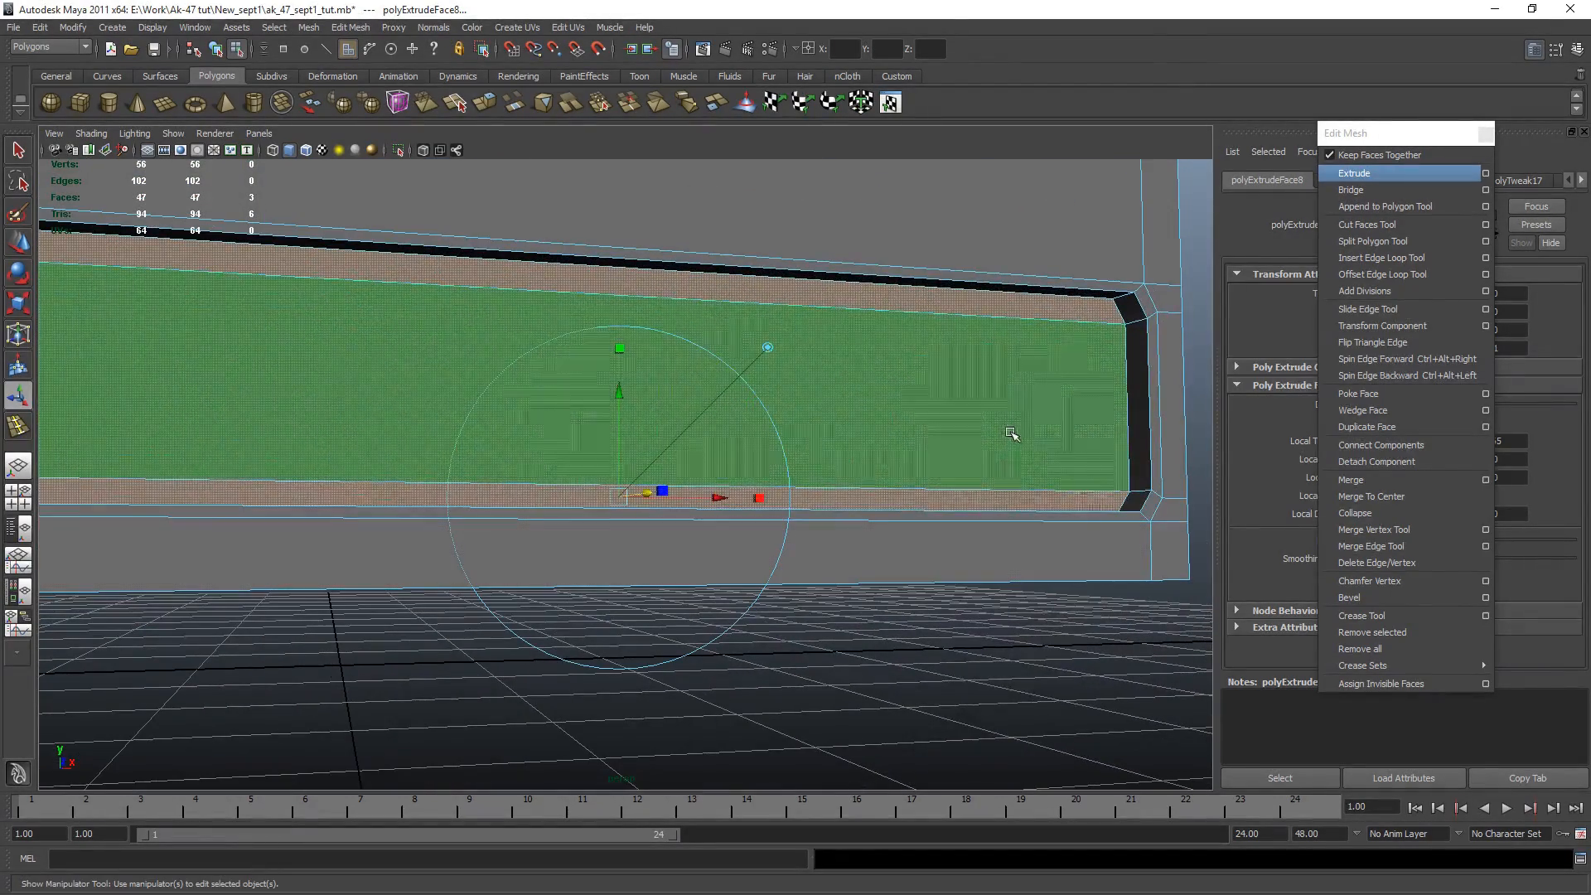
pyautogui.moveTo(1014, 433); pyautogui.dragTo(1073, 407, button='right')
pyautogui.keyDown('alt'); pyautogui.moveTo(1103, 574); pyautogui.dragTo(1006, 587, button='middle'); pyautogui.keyUp('alt')
pyautogui.keyDown('alt'); pyautogui.moveTo(1026, 641); pyautogui.dragTo(966, 522); pyautogui.keyUp('alt')
pyautogui.moveTo(966, 505); pyautogui.dragTo(966, 456, button='right')
pyautogui.doubleClick(1048, 496)
pyautogui.press('f')
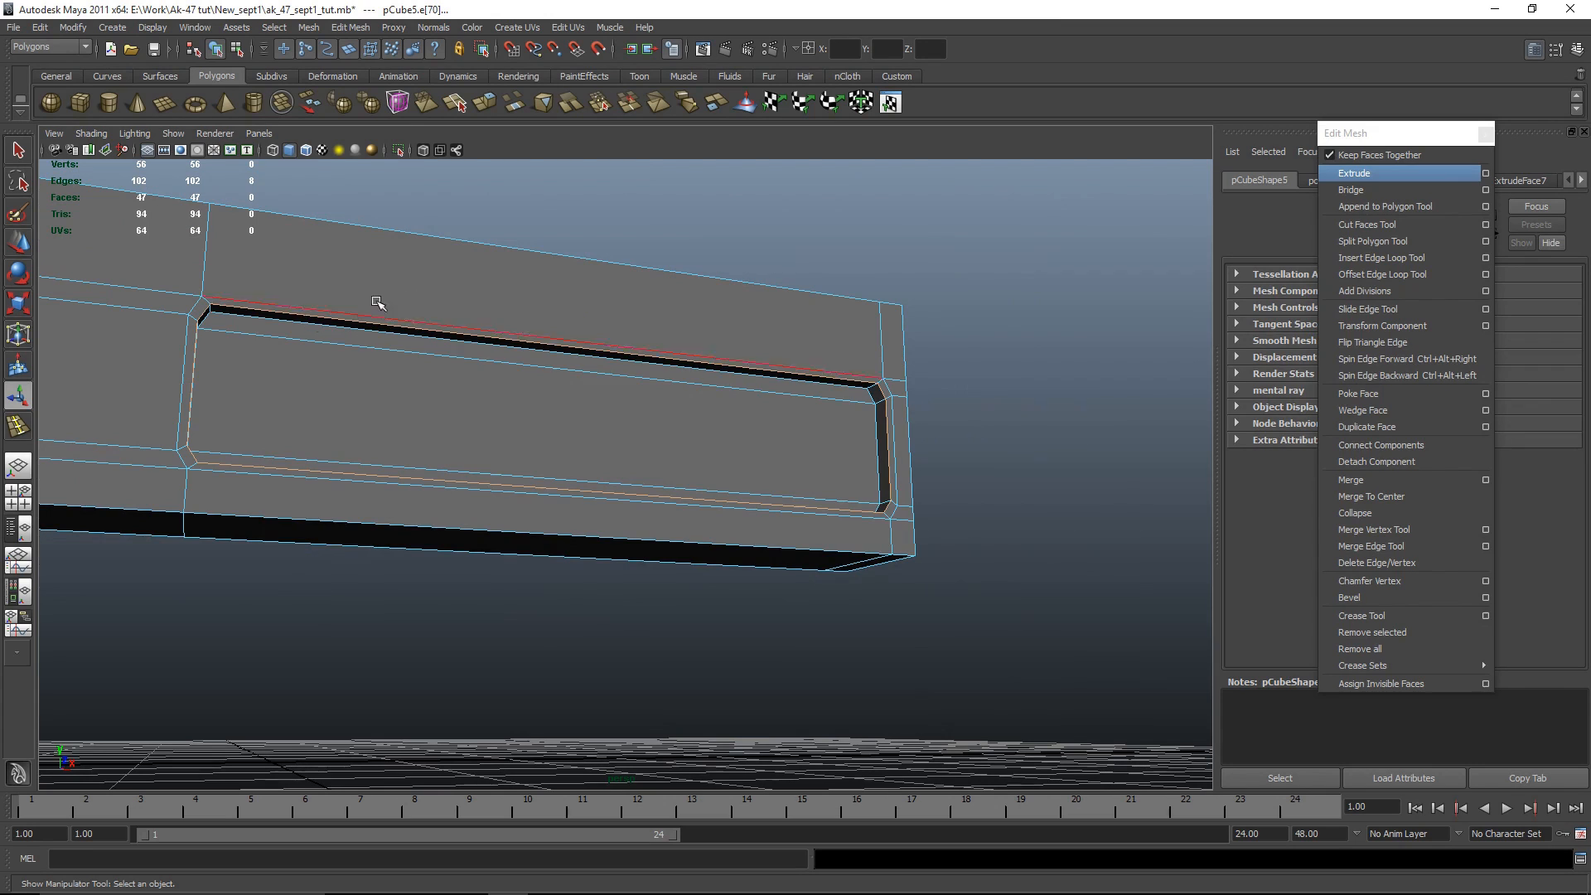
pyautogui.keyDown('alt'); pyautogui.moveTo(739, 425); pyautogui.dragTo(871, 523); pyautogui.keyUp('alt')
pyautogui.click(1351, 597)
# Step: Inspect the bevelled rim at the recess's front lower corner with the box deselected
pyautogui.moveTo(955, 486); pyautogui.dragTo(1009, 452, button='right')
pyautogui.scroll(-3, 1005, 553)
pyautogui.click(1005, 553)
pyautogui.keyDown('alt'); pyautogui.moveTo(1005, 553); pyautogui.dragTo(1033, 593); pyautogui.keyUp('alt')
pyautogui.scroll(5, 1033, 593)
pyautogui.keyDown('alt'); pyautogui.moveTo(994, 594); pyautogui.dragTo(902, 590, button='middle'); pyautogui.keyUp('alt')
pyautogui.scroll(3, 902, 589)
pyautogui.keyDown('alt'); pyautogui.moveTo(1119, 514); pyautogui.dragTo(962, 503, button='middle'); pyautogui.keyUp('alt')
# Step: Select the short edges crossing the recess's bevelled corners and soften them
pyautogui.moveTo(962, 504); pyautogui.dragTo(964, 457, button='right')
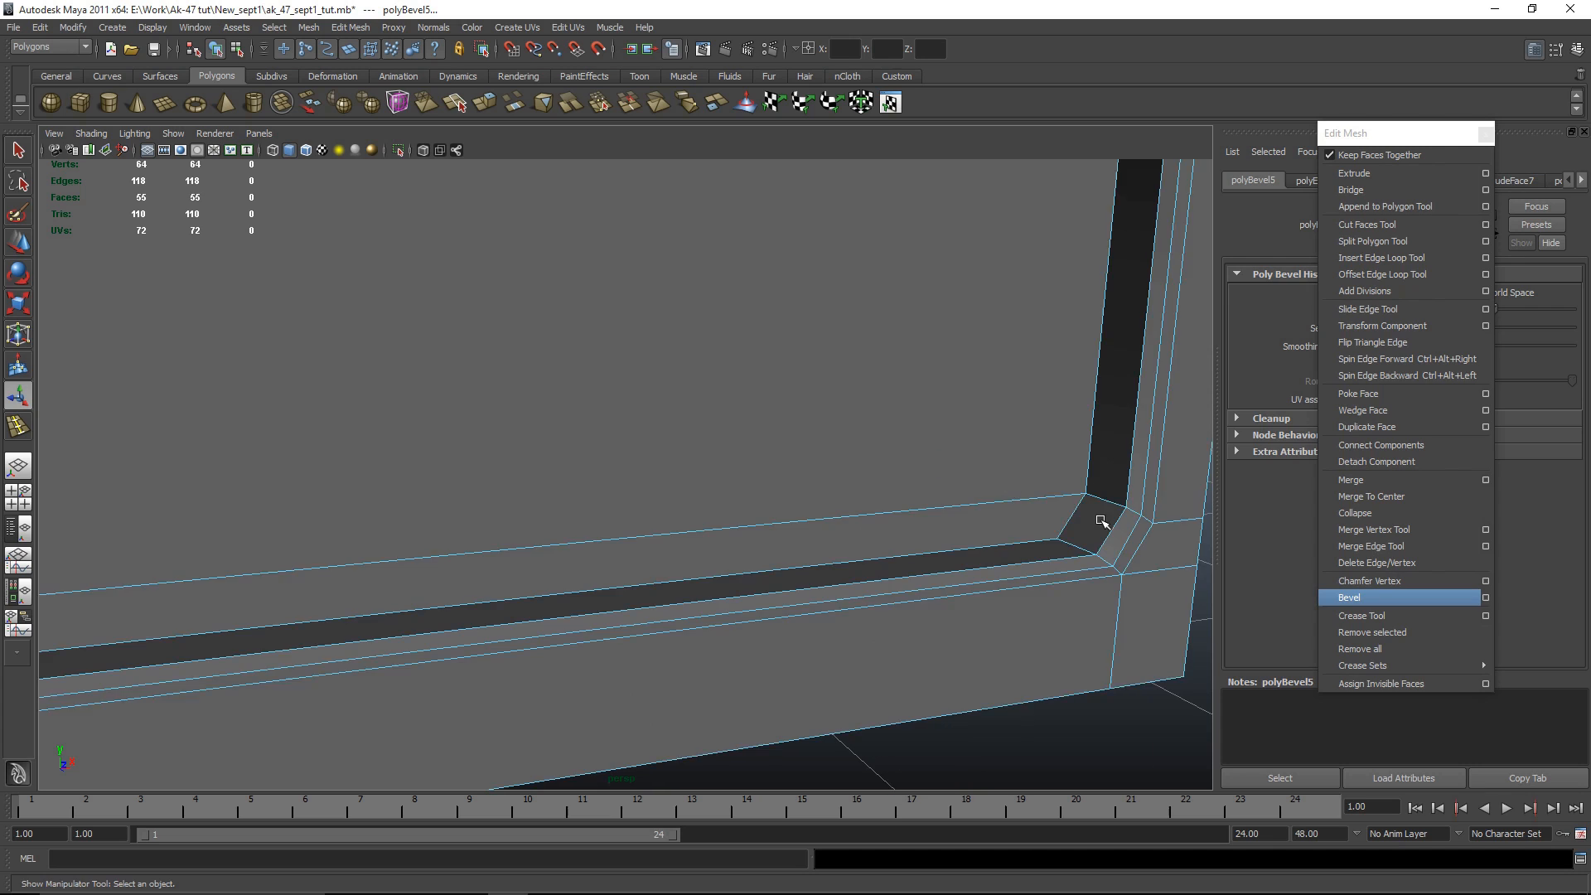
pyautogui.keyDown('alt'); pyautogui.moveTo(1094, 521); pyautogui.dragTo(867, 507, button='middle'); pyautogui.keyUp('alt')
pyautogui.click(826, 494)
pyautogui.click(1016, 568)
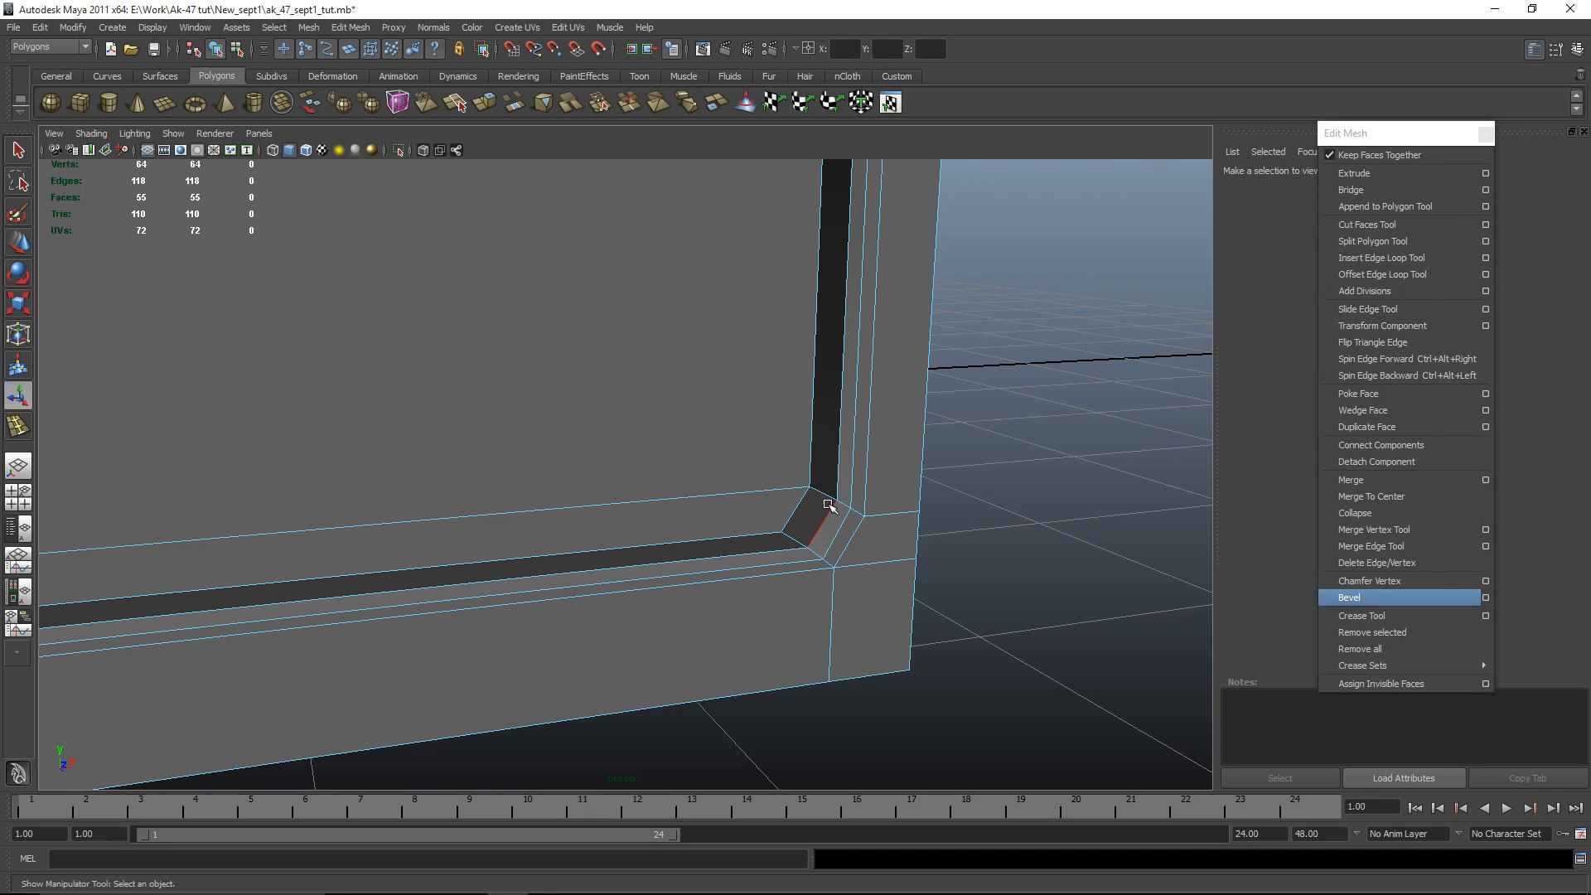
pyautogui.press('q')
pyautogui.click(827, 497)
pyautogui.keyDown('shift'); pyautogui.click(843, 504); pyautogui.keyUp('shift')
pyautogui.keyDown('shift'); pyautogui.click(788, 538); pyautogui.keyUp('shift')
pyautogui.keyDown('alt'); pyautogui.moveTo(789, 538); pyautogui.dragTo(679, 446); pyautogui.keyUp('alt')
pyautogui.keyDown('shift'); pyautogui.click(703, 458); pyautogui.keyUp('shift')
pyautogui.keyDown('shift'); pyautogui.click(670, 506); pyautogui.keyUp('shift')
pyautogui.moveTo(693, 505)
pyautogui.keyDown('alt'); pyautogui.mouseDown()
pyautogui.moveTo(803, 440)
pyautogui.moveTo(697, 519)
pyautogui.moveTo(675, 489)
pyautogui.mouseUp(); pyautogui.keyUp('alt')
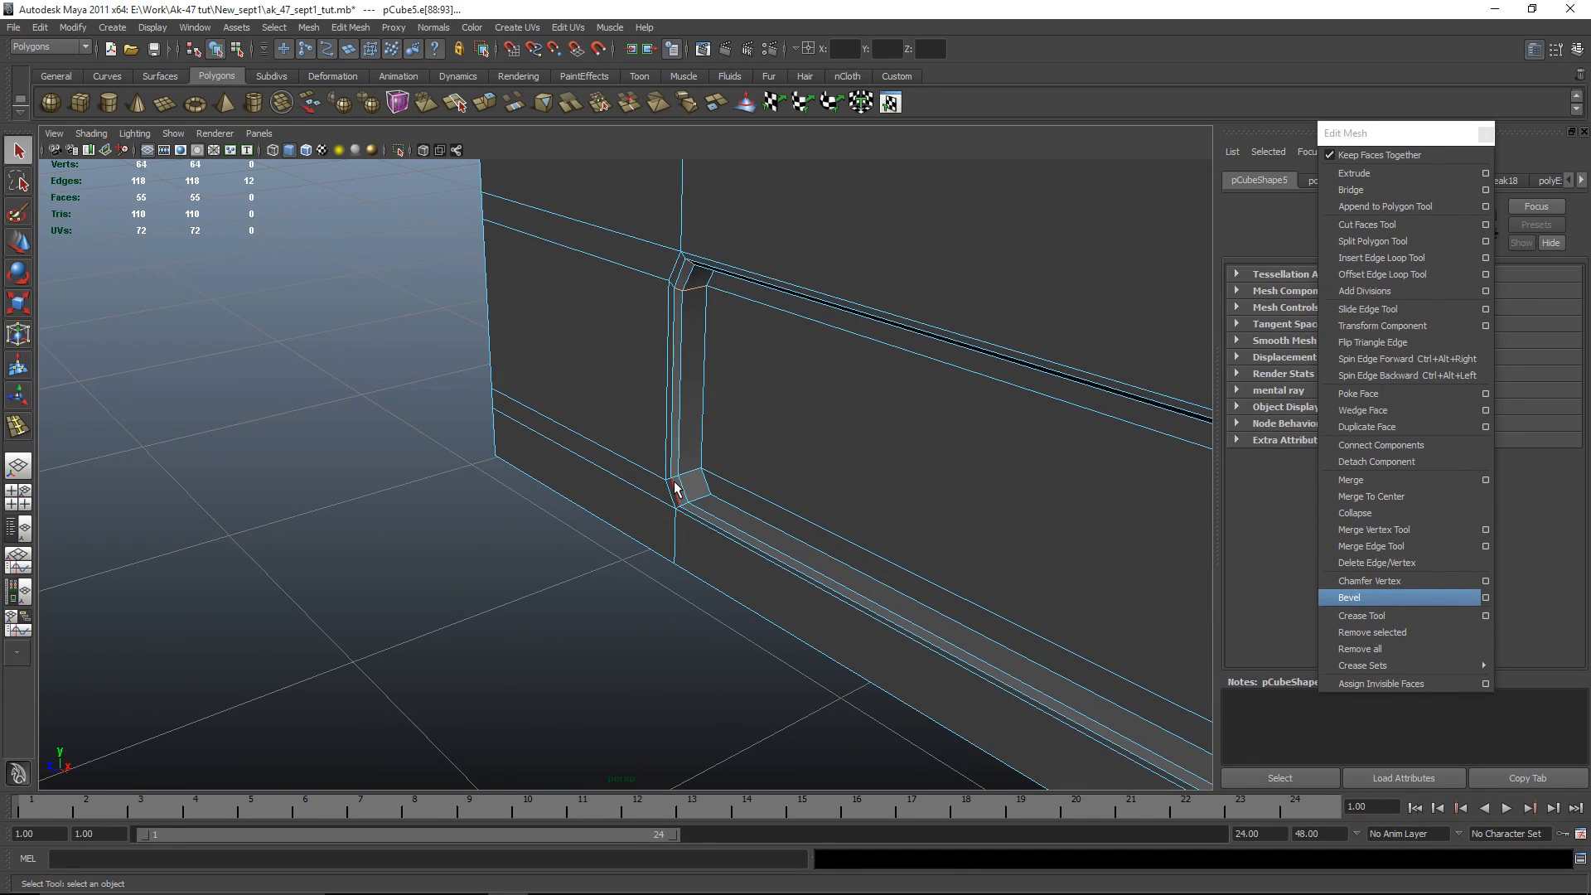
pyautogui.keyDown('shift'); pyautogui.click(686, 505); pyautogui.keyUp('shift')
pyautogui.scroll(-5, 749, 530)
pyautogui.keyDown('alt'); pyautogui.moveTo(749, 530); pyautogui.dragTo(909, 576); pyautogui.keyUp('alt')
pyautogui.press('4')
pyautogui.moveTo(997, 556)
pyautogui.keyDown('alt'); pyautogui.mouseDown()
pyautogui.moveTo(788, 590)
pyautogui.moveTo(568, 569)
pyautogui.moveTo(841, 597)
pyautogui.mouseUp(); pyautogui.keyUp('alt')
pyautogui.press('5')
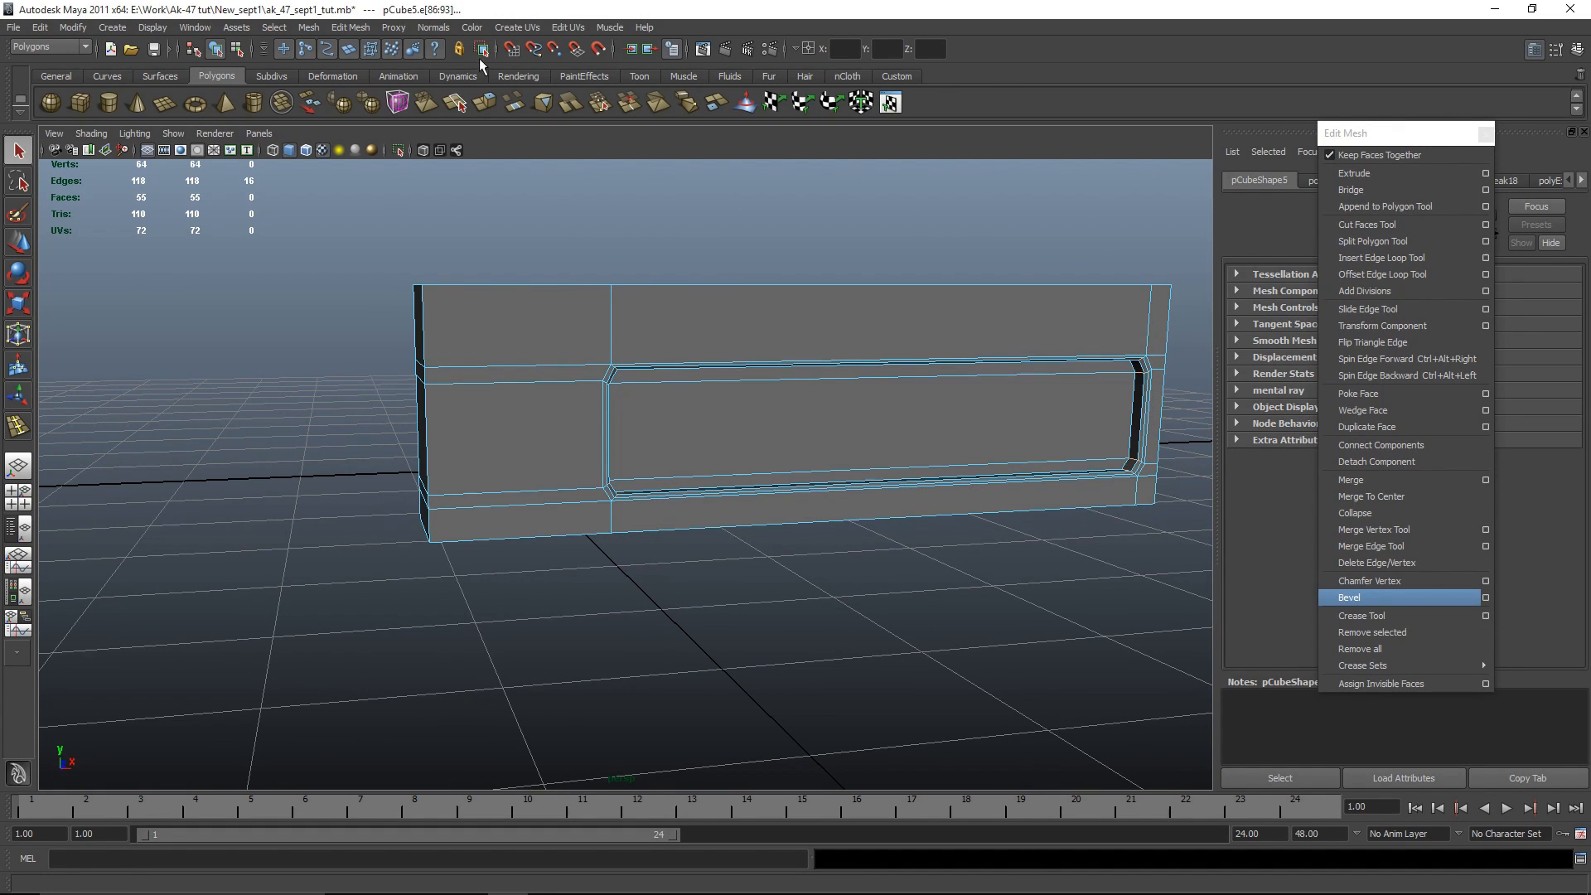
pyautogui.click(439, 30)
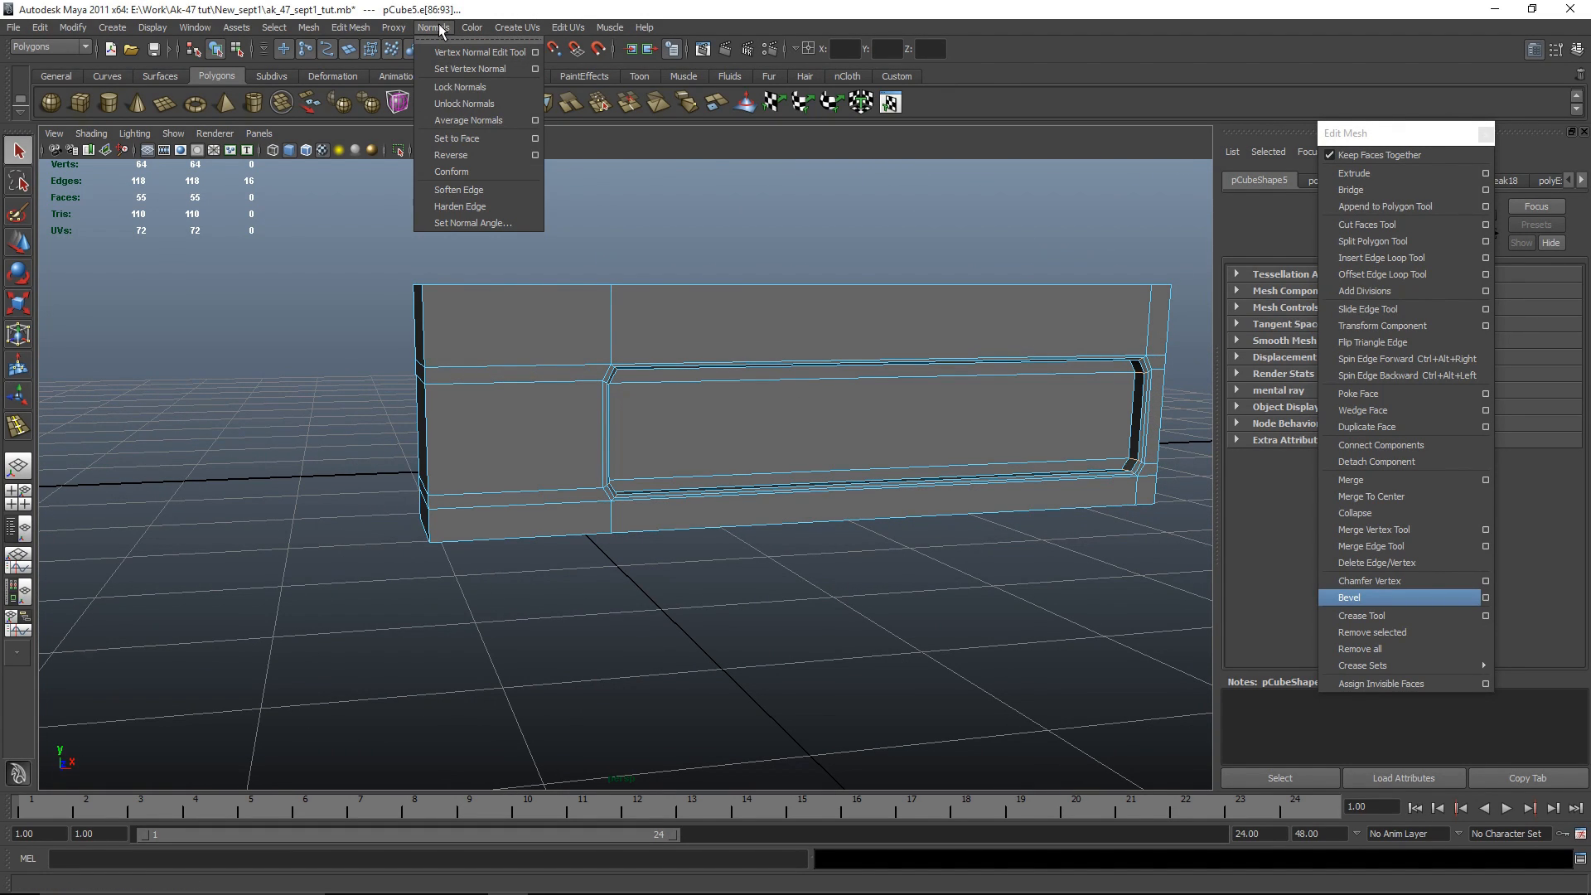
pyautogui.click(497, 187)
# Step: Examine the shading of the softened recess corners with the box deselected
pyautogui.moveTo(714, 297); pyautogui.dragTo(775, 255, button='right')
pyautogui.scroll(-5, 787, 282)
pyautogui.click(808, 332)
pyautogui.scroll(6, 882, 546)
pyautogui.keyDown('alt'); pyautogui.moveTo(882, 566); pyautogui.dragTo(704, 578); pyautogui.keyUp('alt')
pyautogui.scroll(1, 704, 578)
pyautogui.scroll(-1, 704, 579)
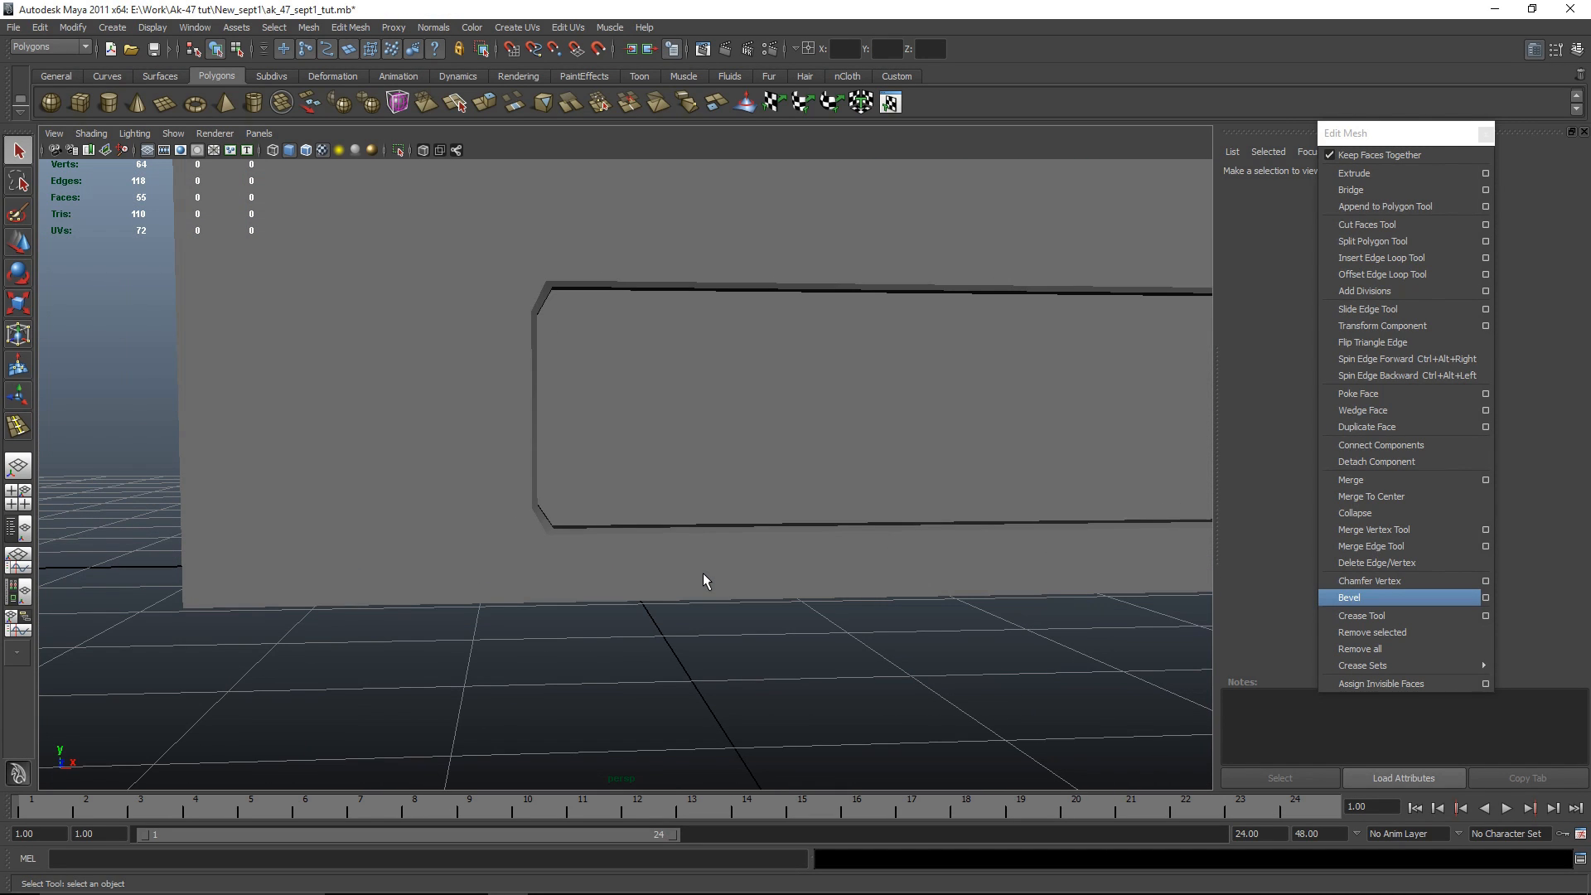
# Step: Compare the box and its recess outline with the reference image in the front view
pyautogui.press('space')
pyautogui.press('space')
pyautogui.click(778, 481)
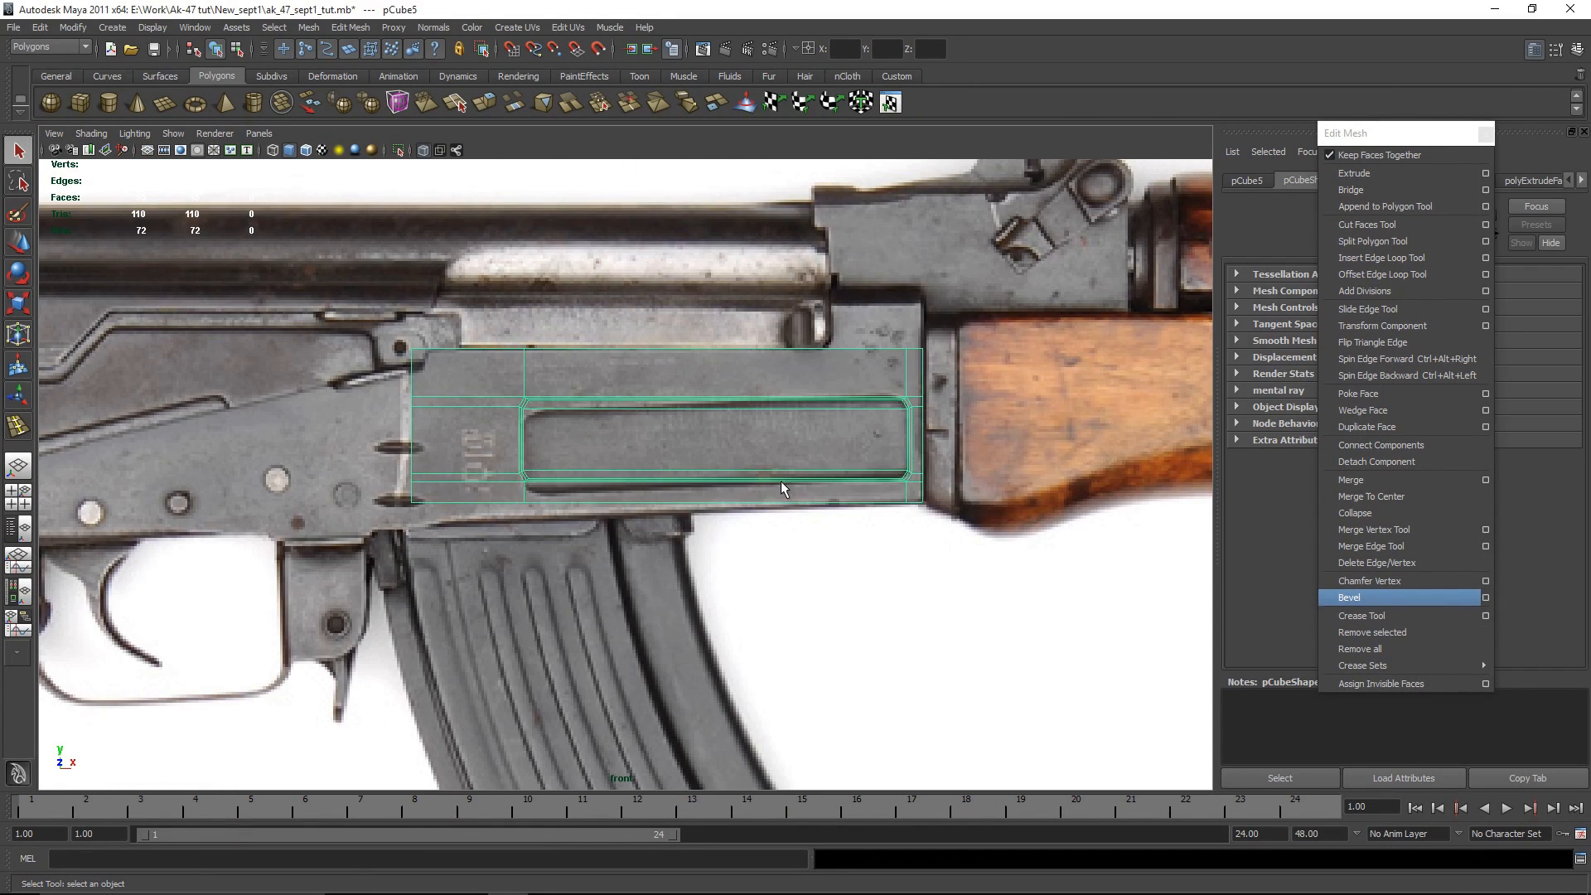
pyautogui.scroll(5, 783, 493)
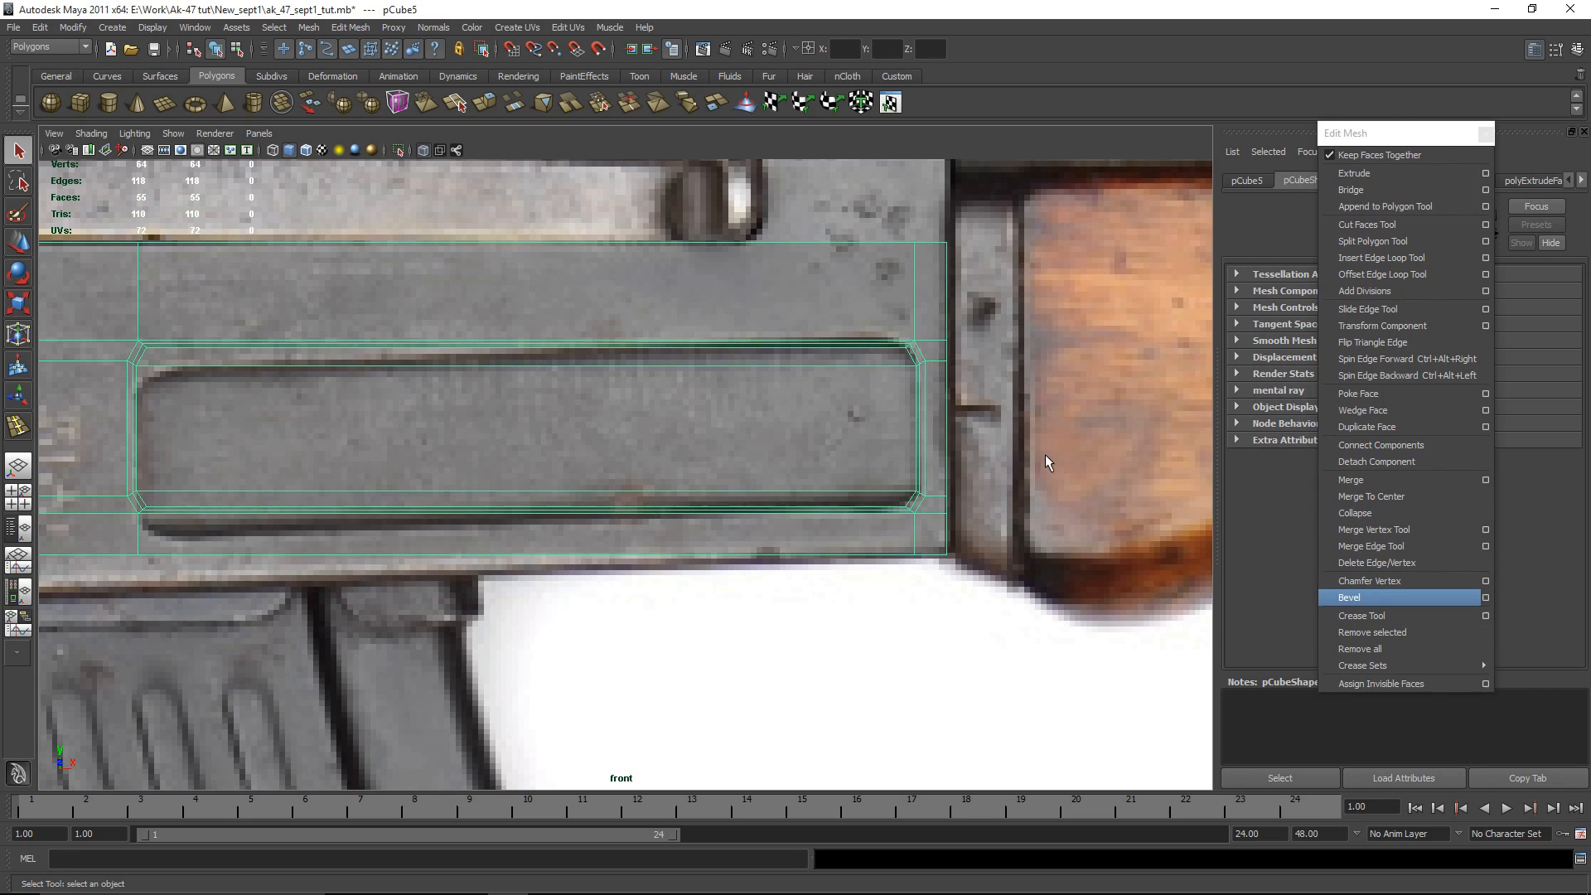
pyautogui.press('space')
pyautogui.press('space')
pyautogui.scroll(-3, 902, 589)
pyautogui.click(905, 594)
pyautogui.keyDown('alt'); pyautogui.moveTo(905, 594); pyautogui.dragTo(946, 598); pyautogui.keyUp('alt')
# Step: Select the box in the front view and center its pivot
pyautogui.click(692, 436)
pyautogui.press('space')
pyautogui.press('space')
pyautogui.press('e')
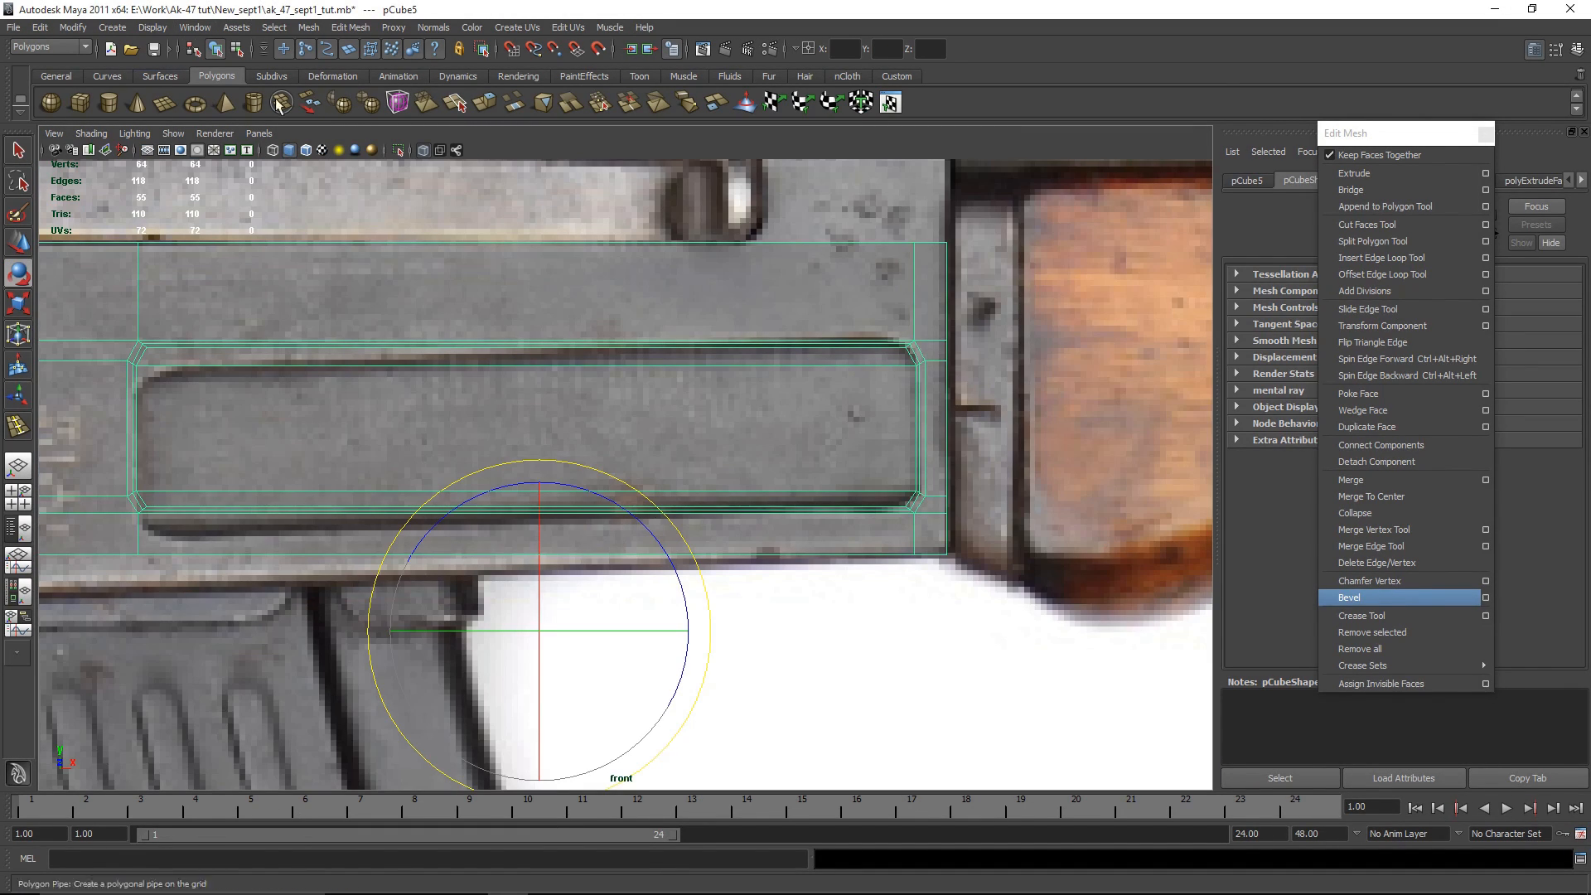
pyautogui.click(895, 75)
pyautogui.click(43, 103)
pyautogui.moveTo(574, 342); pyautogui.dragTo(560, 340)
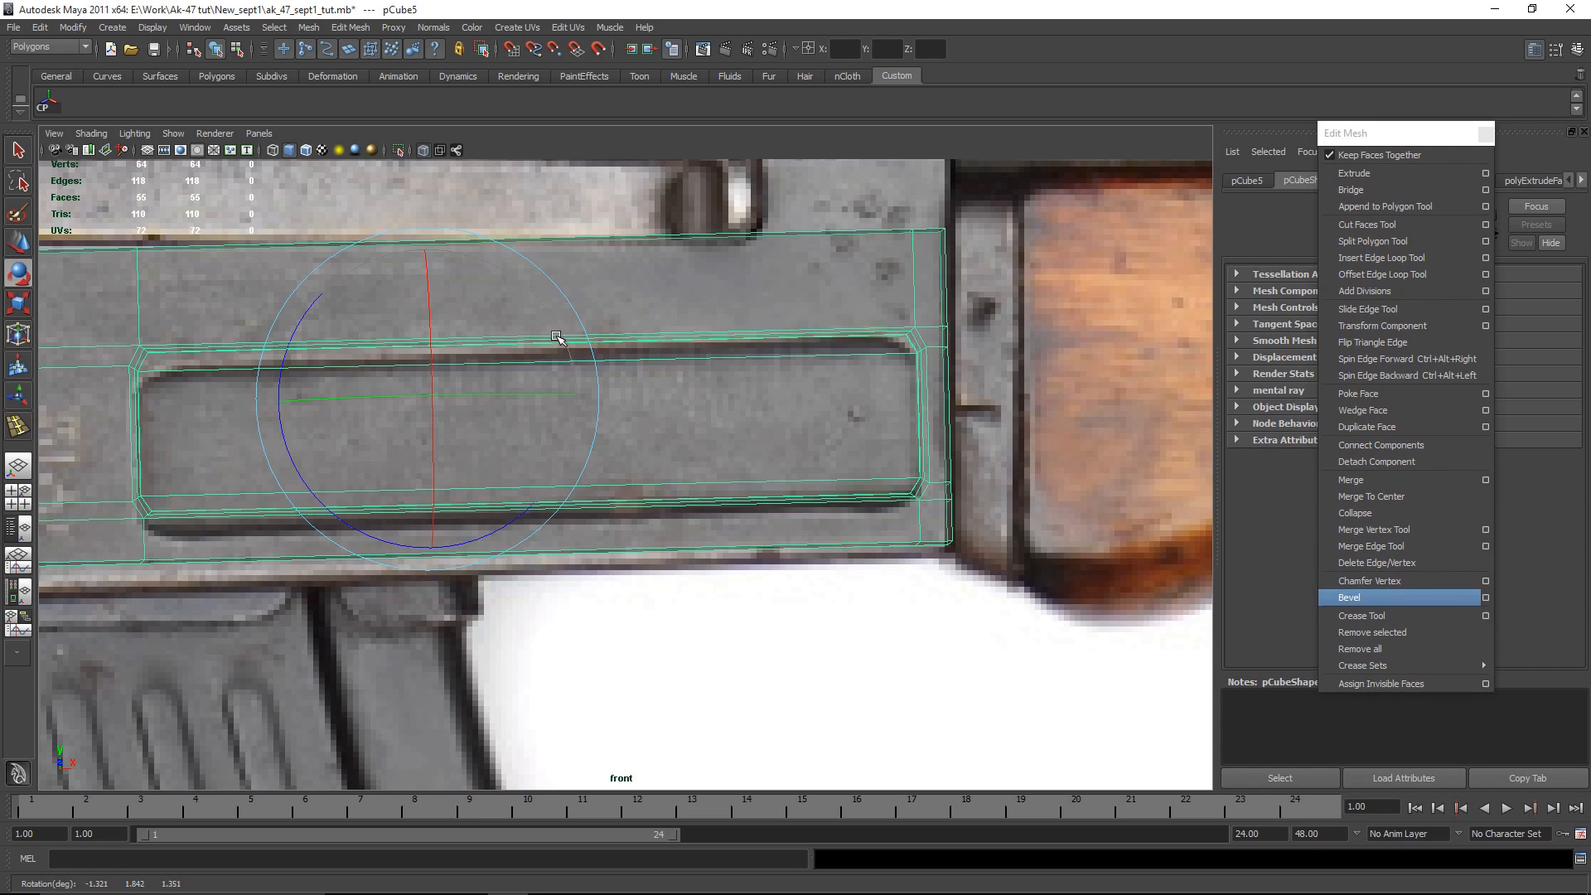
pyautogui.press('w')
pyautogui.moveTo(427, 292); pyautogui.dragTo(427, 306)
pyautogui.keyDown('alt'); pyautogui.moveTo(523, 373); pyautogui.dragTo(702, 332, button='middle'); pyautogui.keyUp('alt')
pyautogui.hotkey('ctrl', 'z')
pyautogui.hotkey('ctrl', 'z')
pyautogui.hotkey('ctrl', 'z')
# Step: Rotate the box slightly in the front view and shift it so its recess lines up with the sloped recess in the reference
pyautogui.press('r')
pyautogui.press('e')
pyautogui.moveTo(750, 400); pyautogui.dragTo(745, 404)
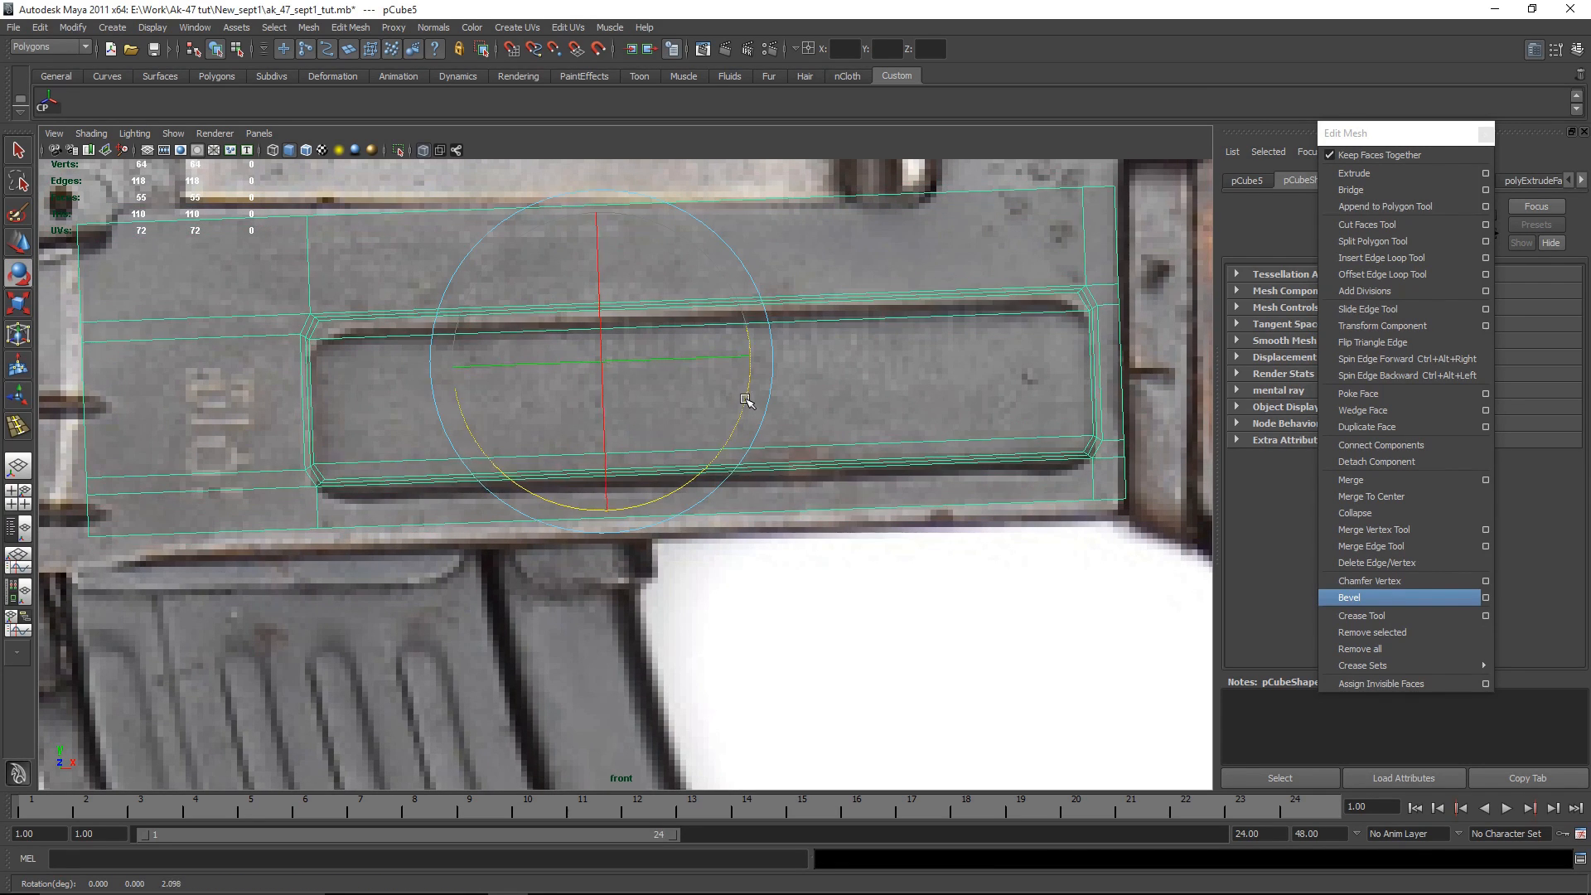
pyautogui.press('w')
pyautogui.moveTo(604, 248); pyautogui.dragTo(604, 263)
pyautogui.press('e')
pyautogui.moveTo(726, 440); pyautogui.dragTo(735, 433)
pyautogui.press('w')
pyautogui.moveTo(705, 374); pyautogui.dragTo(701, 375, button='middle')
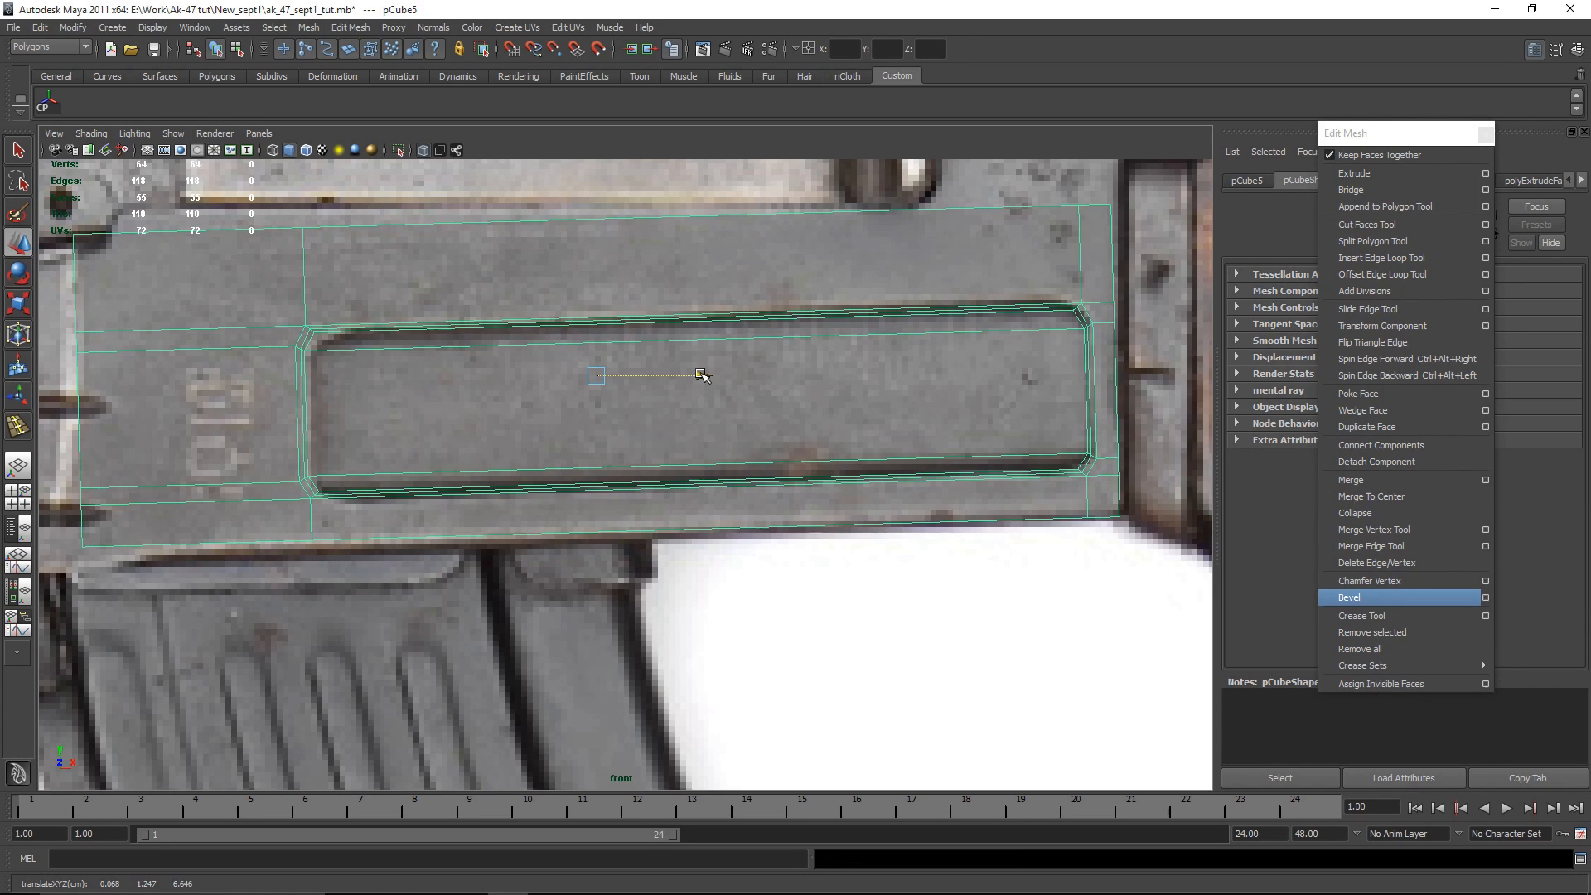
# Step: Align the vertices at the box's handguard end into one vertical line along the receiver's front edge in the reference
pyautogui.keyDown('alt'); pyautogui.moveTo(1194, 306); pyautogui.dragTo(774, 377, button='middle'); pyautogui.keyUp('alt')
pyautogui.moveTo(658, 358); pyautogui.dragTo(557, 349, button='right')
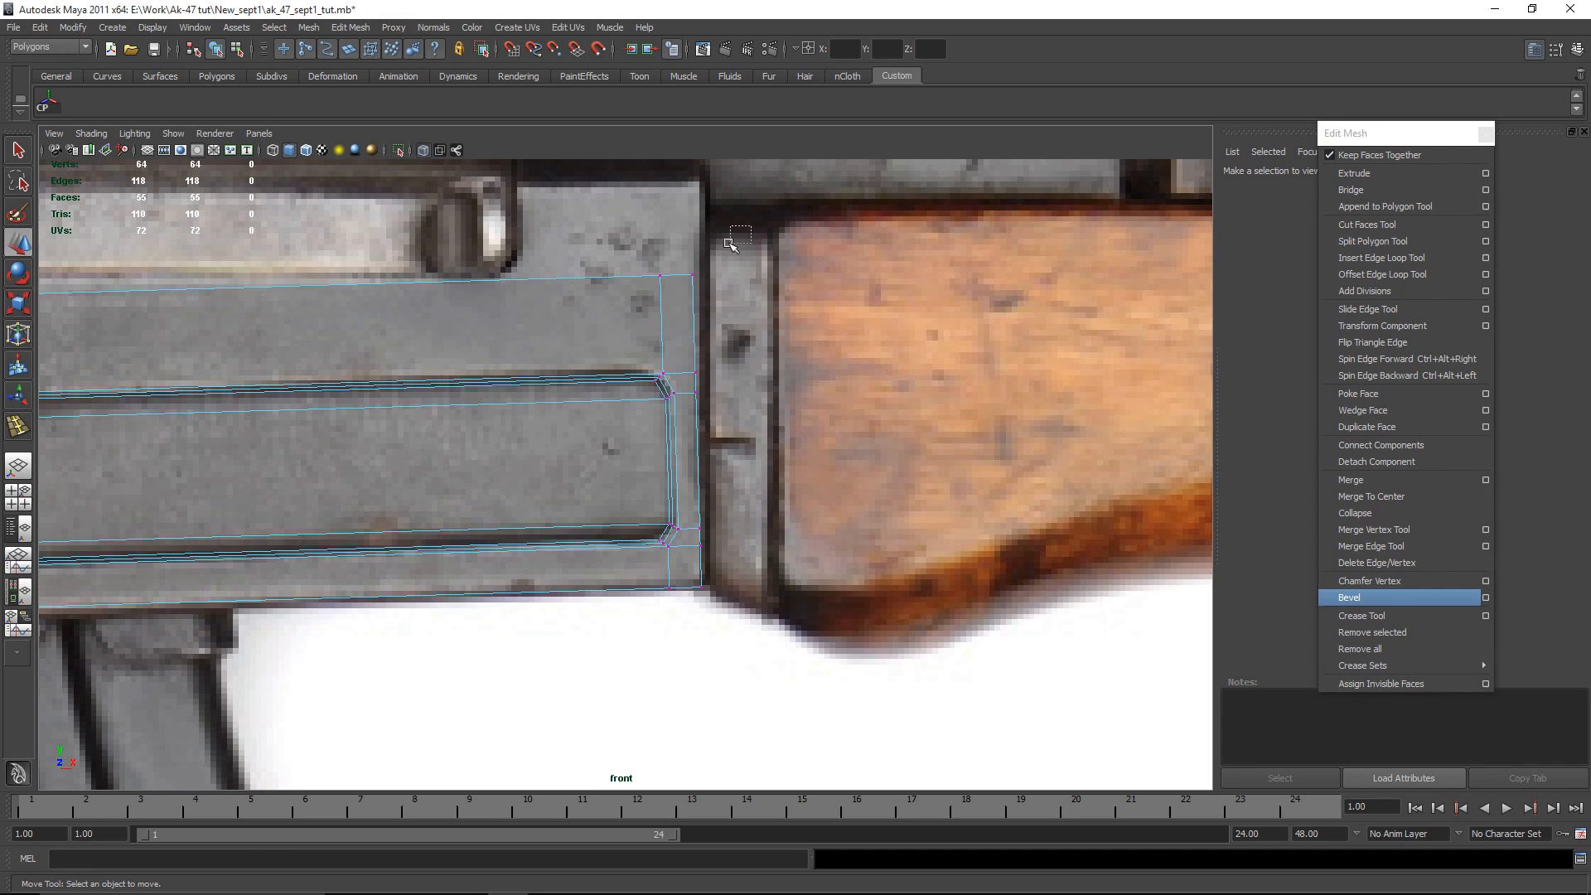
pyautogui.moveTo(671, 329); pyautogui.dragTo(672, 329)
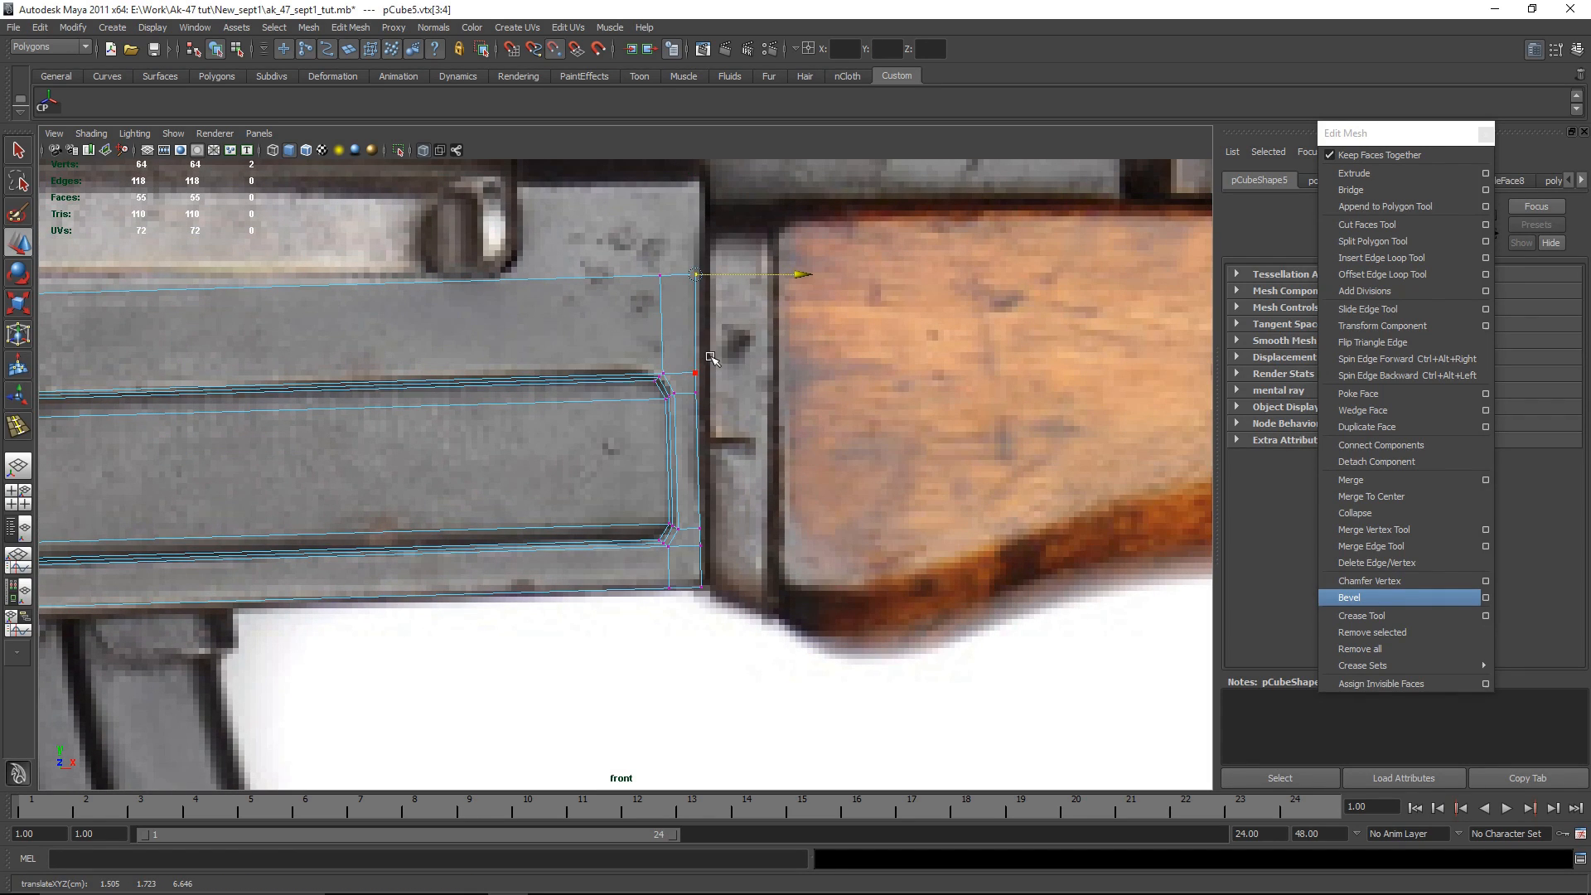
pyautogui.click(723, 395)
pyautogui.moveTo(695, 399); pyautogui.dragTo(679, 380)
pyautogui.press('v')
pyautogui.moveTo(725, 411); pyautogui.dragTo(716, 393, button='middle')
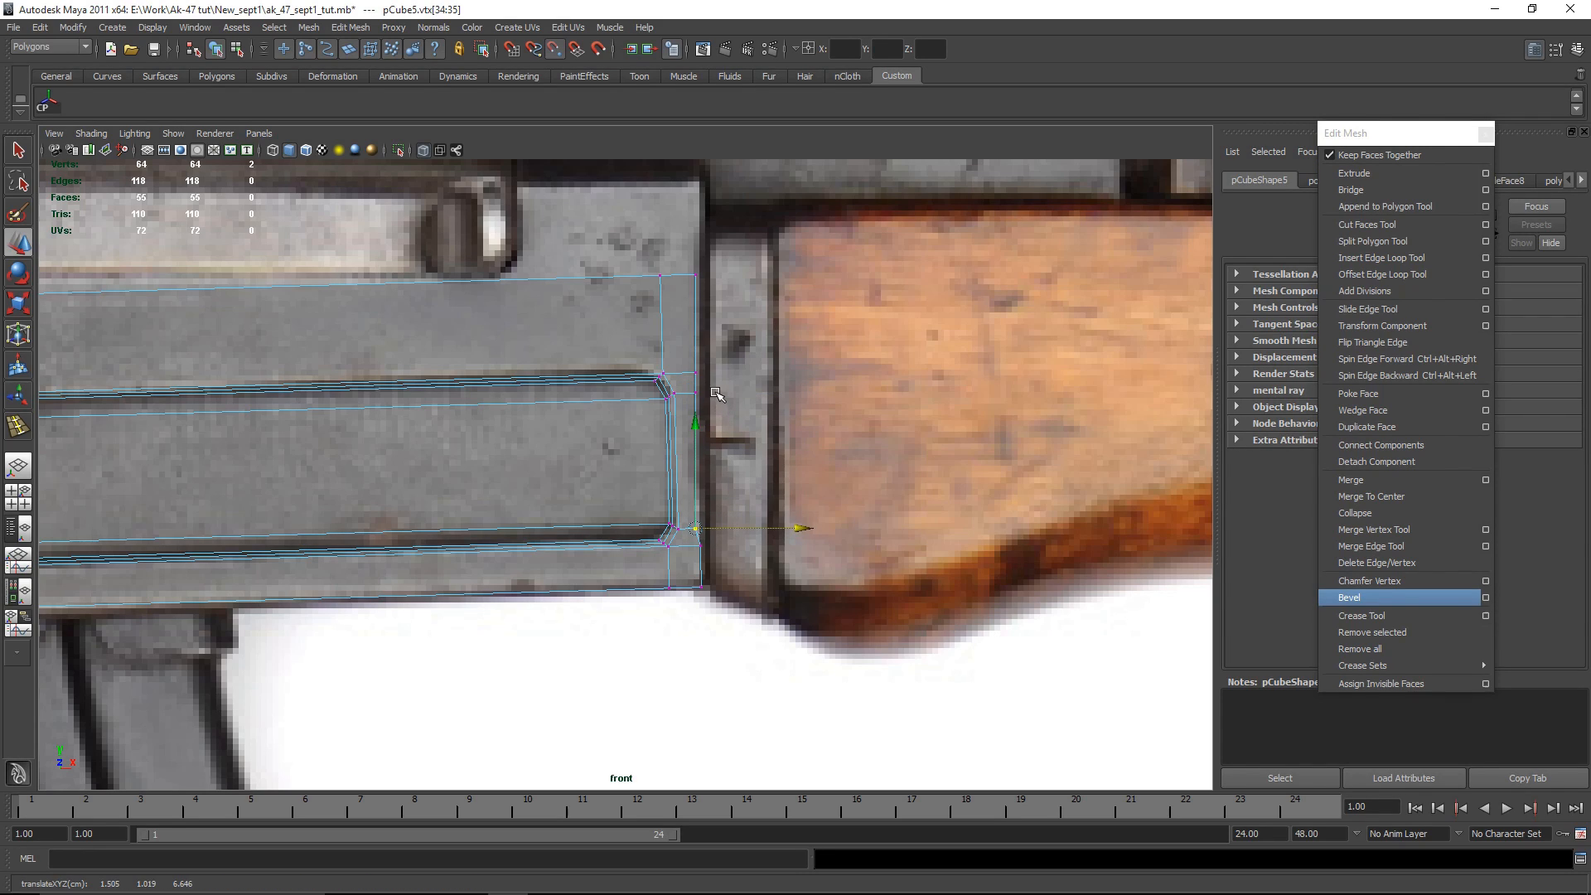
pyautogui.moveTo(690, 540); pyautogui.dragTo(687, 537)
pyautogui.press('v')
pyautogui.moveTo(723, 540); pyautogui.dragTo(720, 522, button='middle')
pyautogui.moveTo(709, 619); pyautogui.dragTo(700, 595)
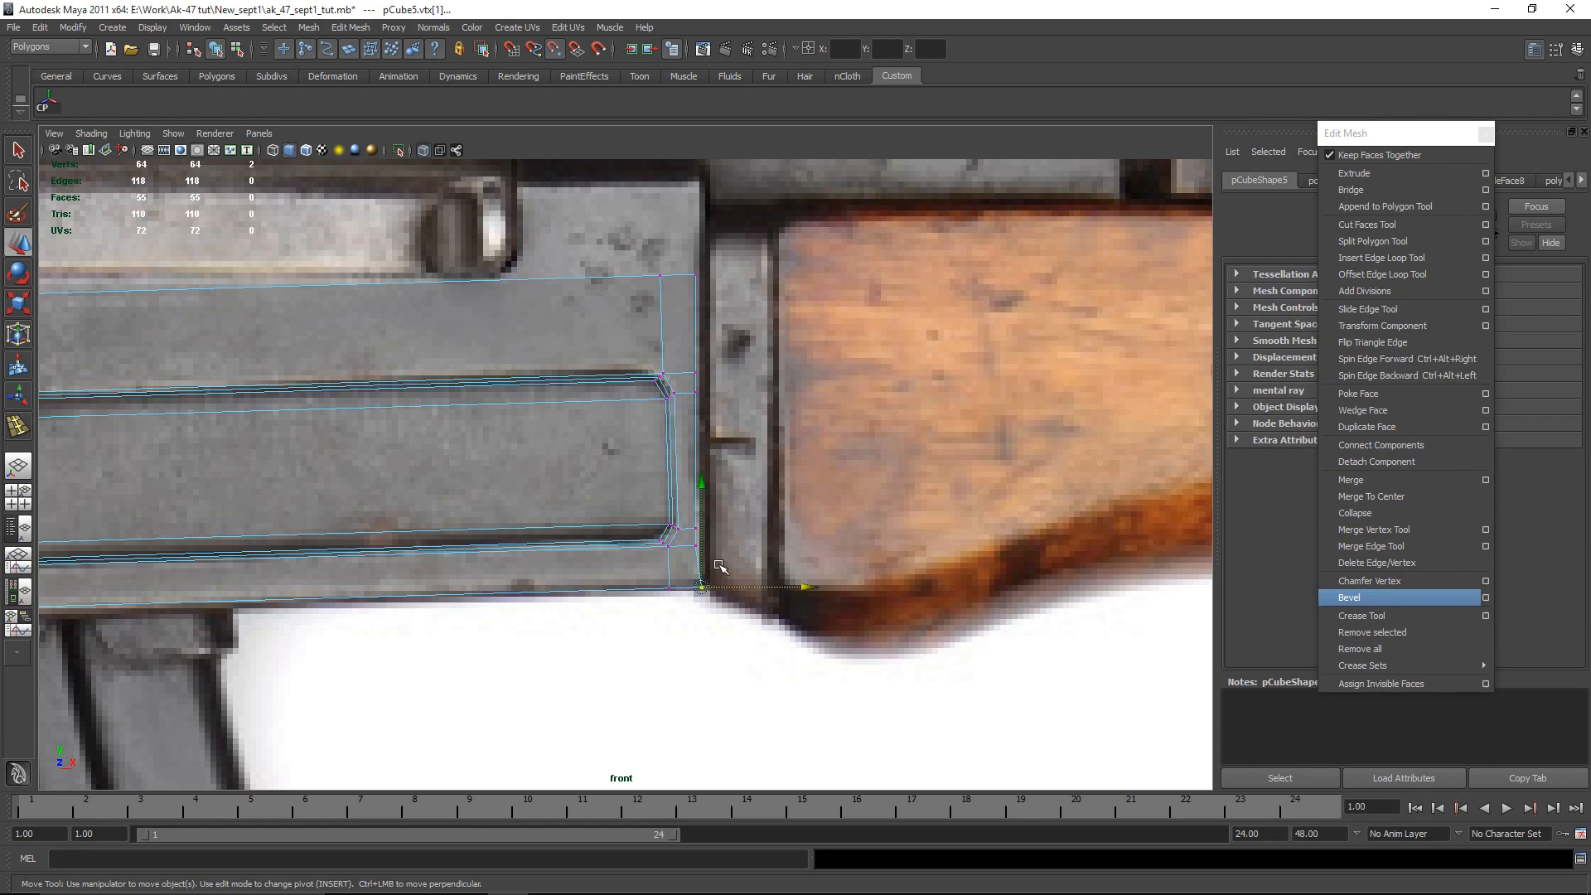
pyautogui.moveTo(799, 433); pyautogui.dragTo(808, 429, button='middle')
# Step: Raise the remaining top-edge vertices to level the box's upper edge with its front top corner
pyautogui.keyDown('alt'); pyautogui.moveTo(402, 467); pyautogui.dragTo(945, 574, button='middle'); pyautogui.keyUp('alt')
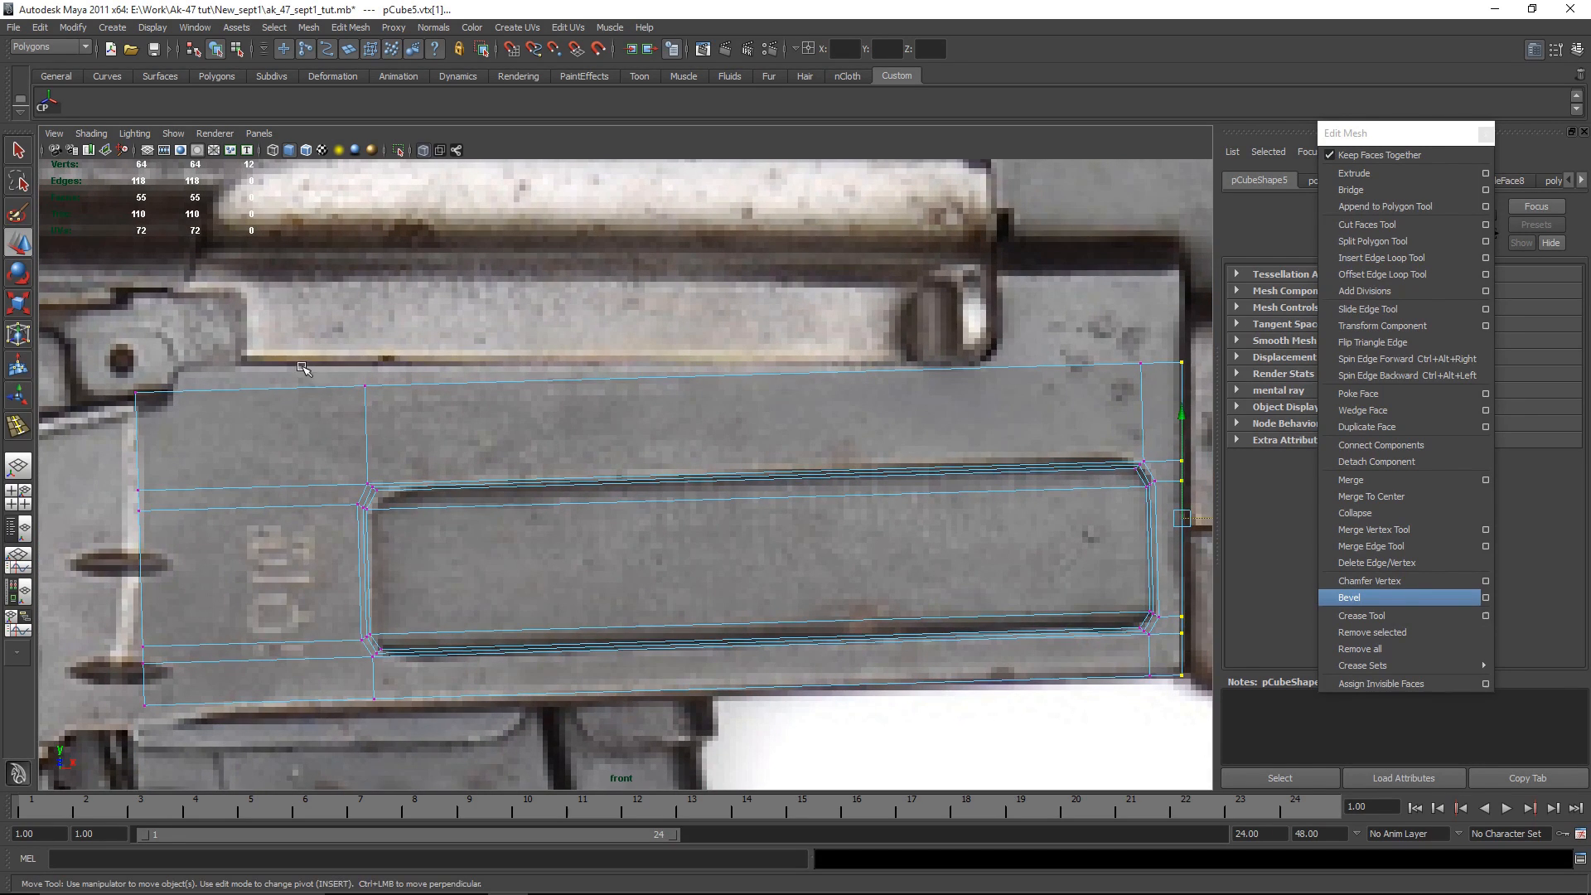
pyautogui.moveTo(398, 408); pyautogui.dragTo(346, 365)
pyautogui.keyDown('alt'); pyautogui.moveTo(740, 357); pyautogui.dragTo(523, 413, button='middle'); pyautogui.keyUp('alt')
pyautogui.moveTo(155, 335); pyautogui.dragTo(154, 312)
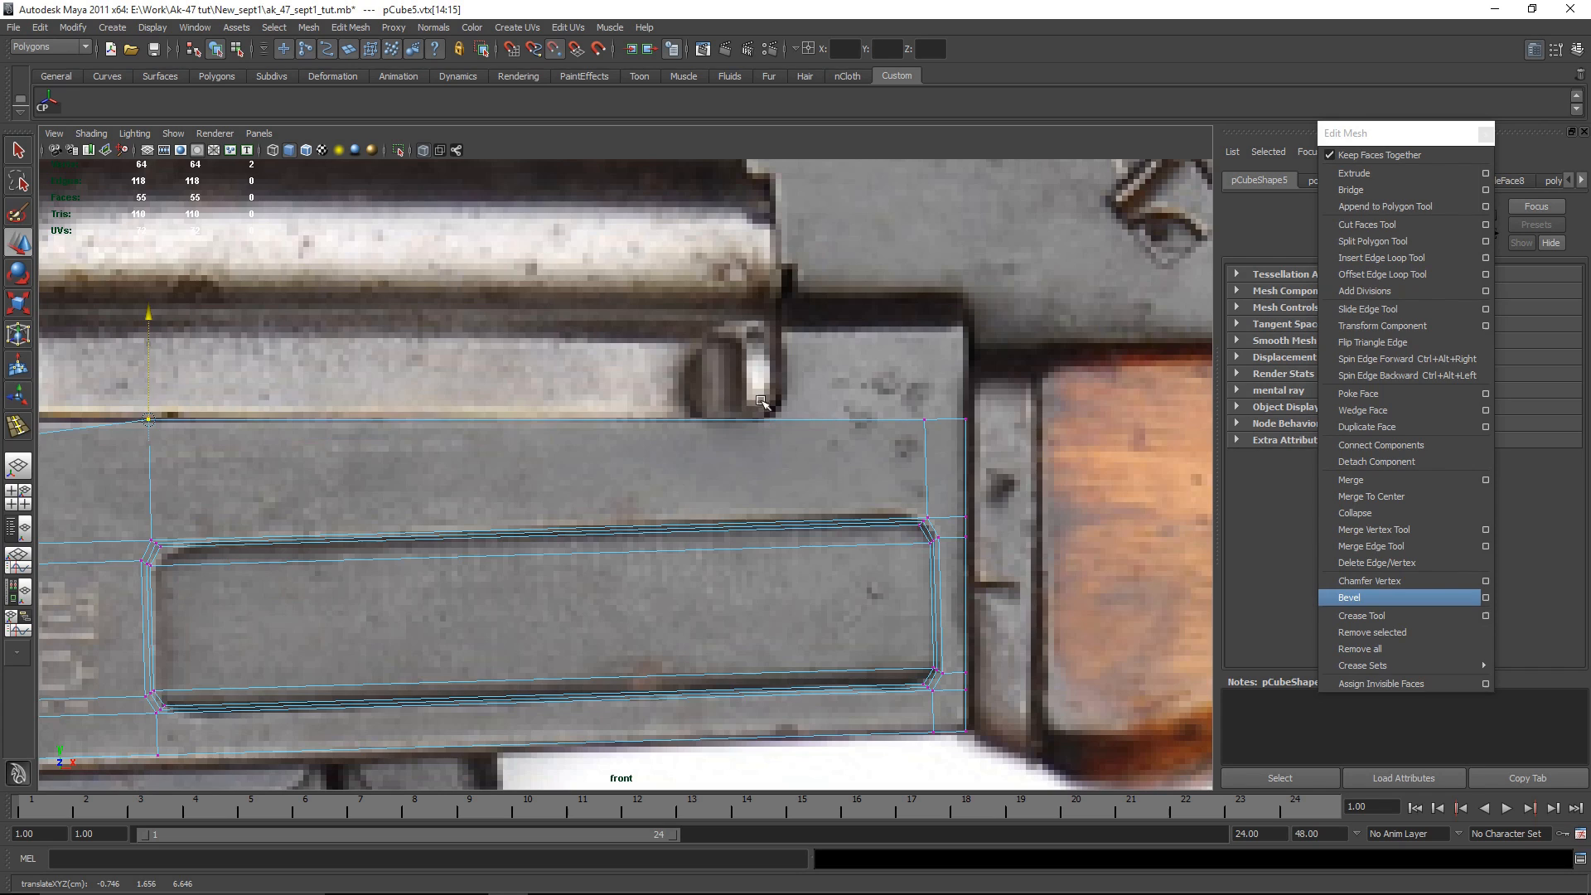
pyautogui.keyDown('alt'); pyautogui.moveTo(293, 394); pyautogui.dragTo(776, 381, button='middle'); pyautogui.keyUp('alt')
pyautogui.moveTo(316, 371); pyautogui.dragTo(358, 421)
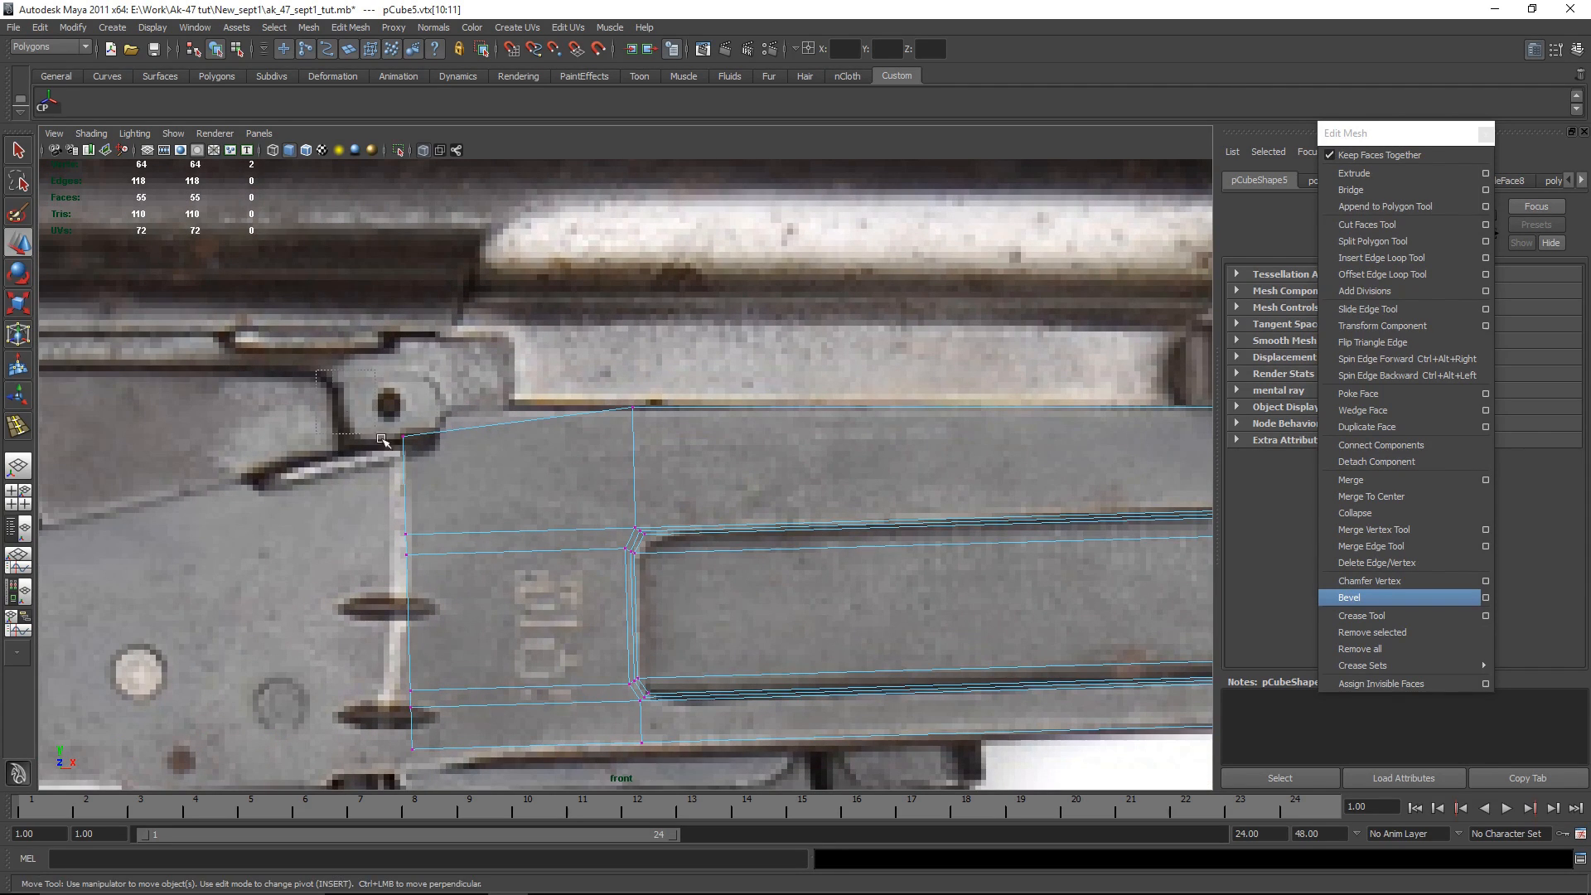
pyautogui.moveTo(590, 377); pyautogui.dragTo(631, 408, button='middle')
# Step: Lower the box's bottom rear corner vertices to the receiver's lower edge in the reference
pyautogui.keyDown('alt'); pyautogui.moveTo(592, 660); pyautogui.dragTo(579, 478, button='middle'); pyautogui.keyUp('alt')
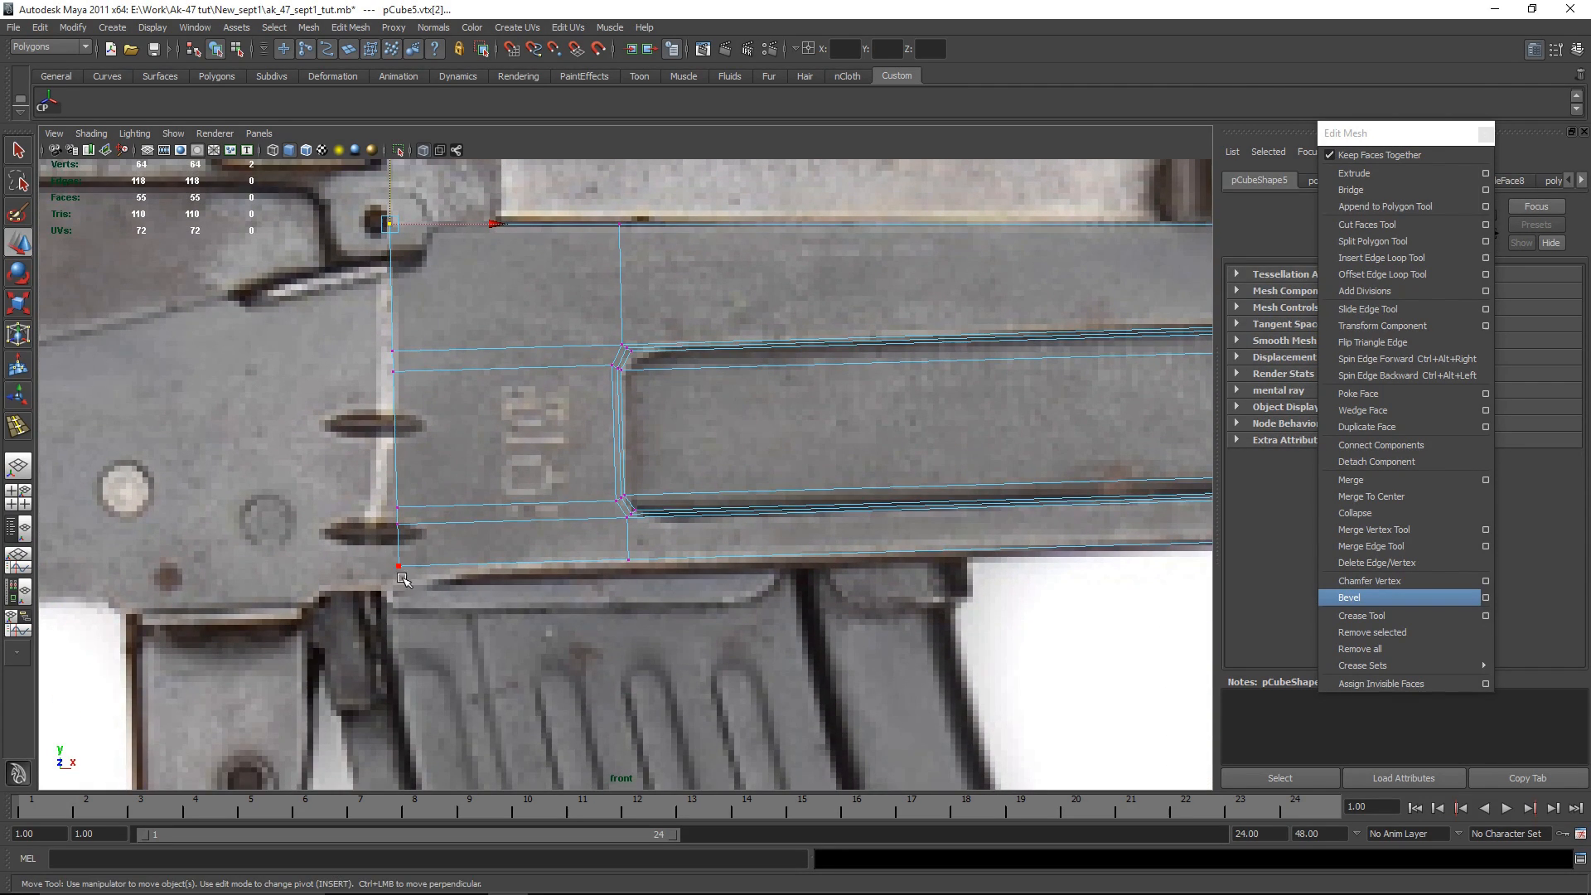
pyautogui.moveTo(435, 591); pyautogui.dragTo(438, 593)
pyautogui.moveTo(402, 461); pyautogui.dragTo(402, 474)
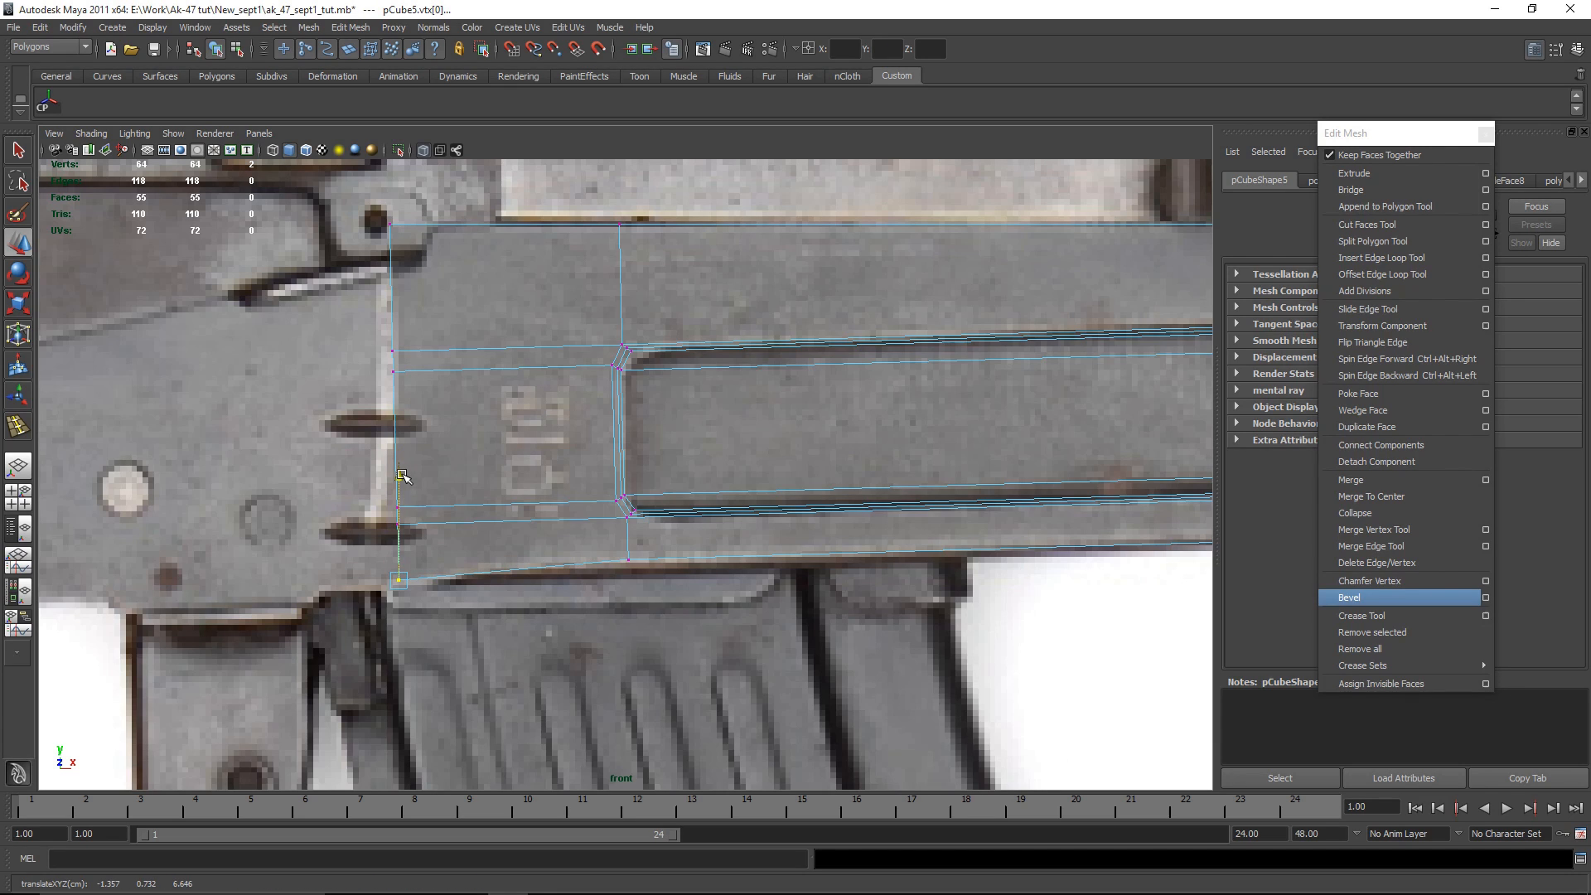
# Step: Extrude the box's rear end faces and pull them back to where the receiver meets the wooden stock
pyautogui.scroll(-6, 402, 475)
pyautogui.scroll(3, 402, 475)
pyautogui.moveTo(556, 431); pyautogui.dragTo(557, 467, button='right')
pyautogui.moveTo(407, 304); pyautogui.dragTo(554, 667)
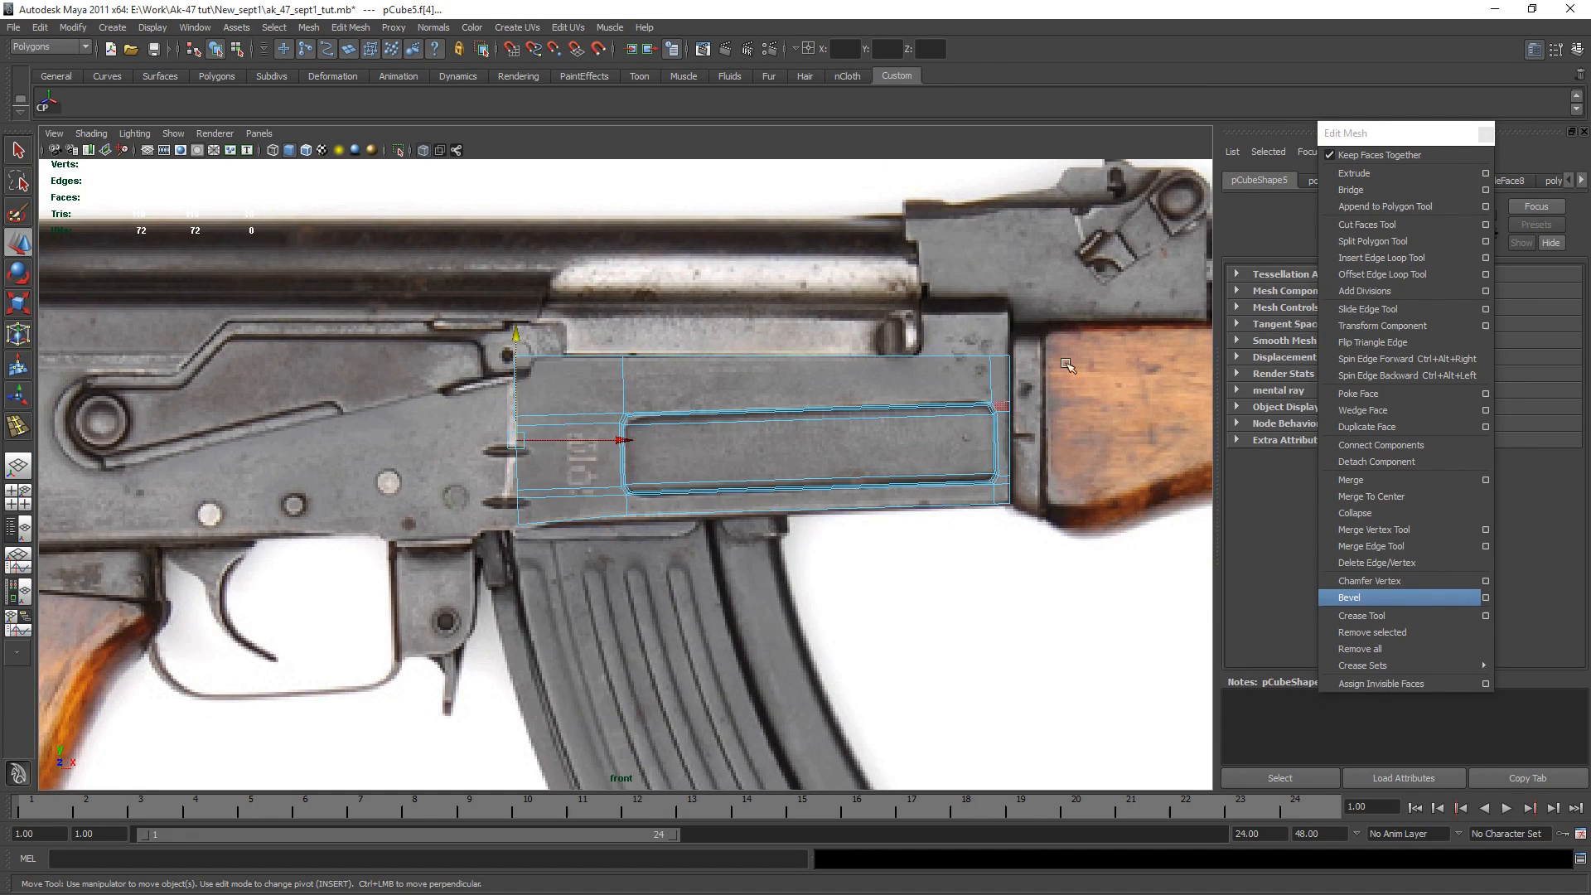
pyautogui.click(1354, 173)
pyautogui.keyDown('alt'); pyautogui.moveTo(437, 519); pyautogui.dragTo(965, 441, button='middle'); pyautogui.keyUp('alt')
pyautogui.moveTo(965, 441); pyautogui.dragTo(302, 428)
# Step: Rotate, scale and move the extruded end faces to fit the slanted edge and height of the receiver at the stock
pyautogui.press('e')
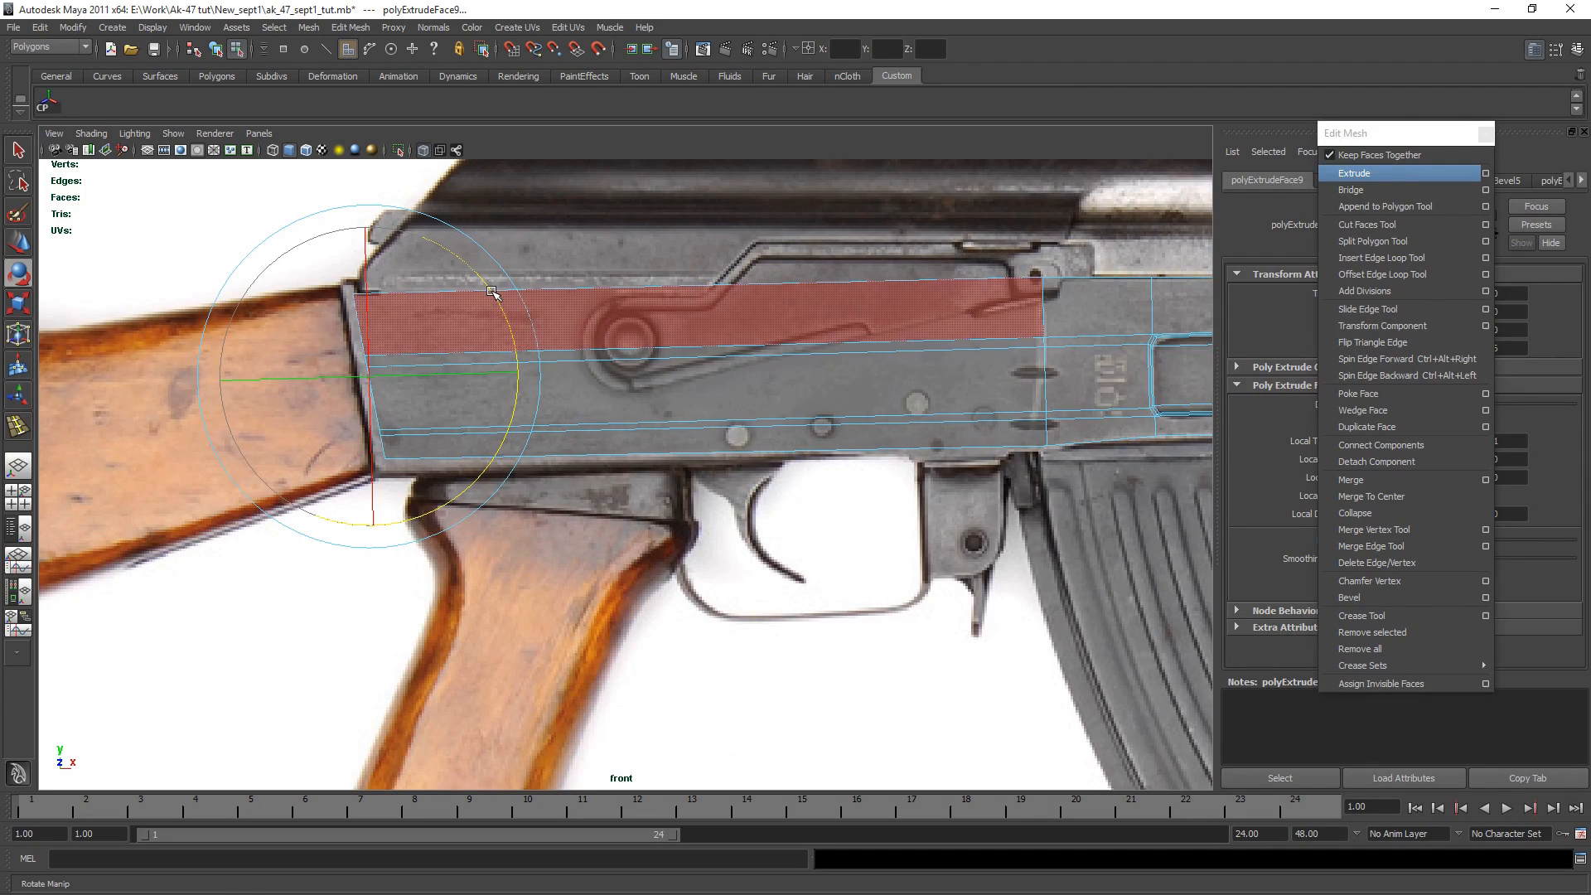
pyautogui.press('w')
pyautogui.press('e')
pyautogui.press('r')
pyautogui.click(420, 429)
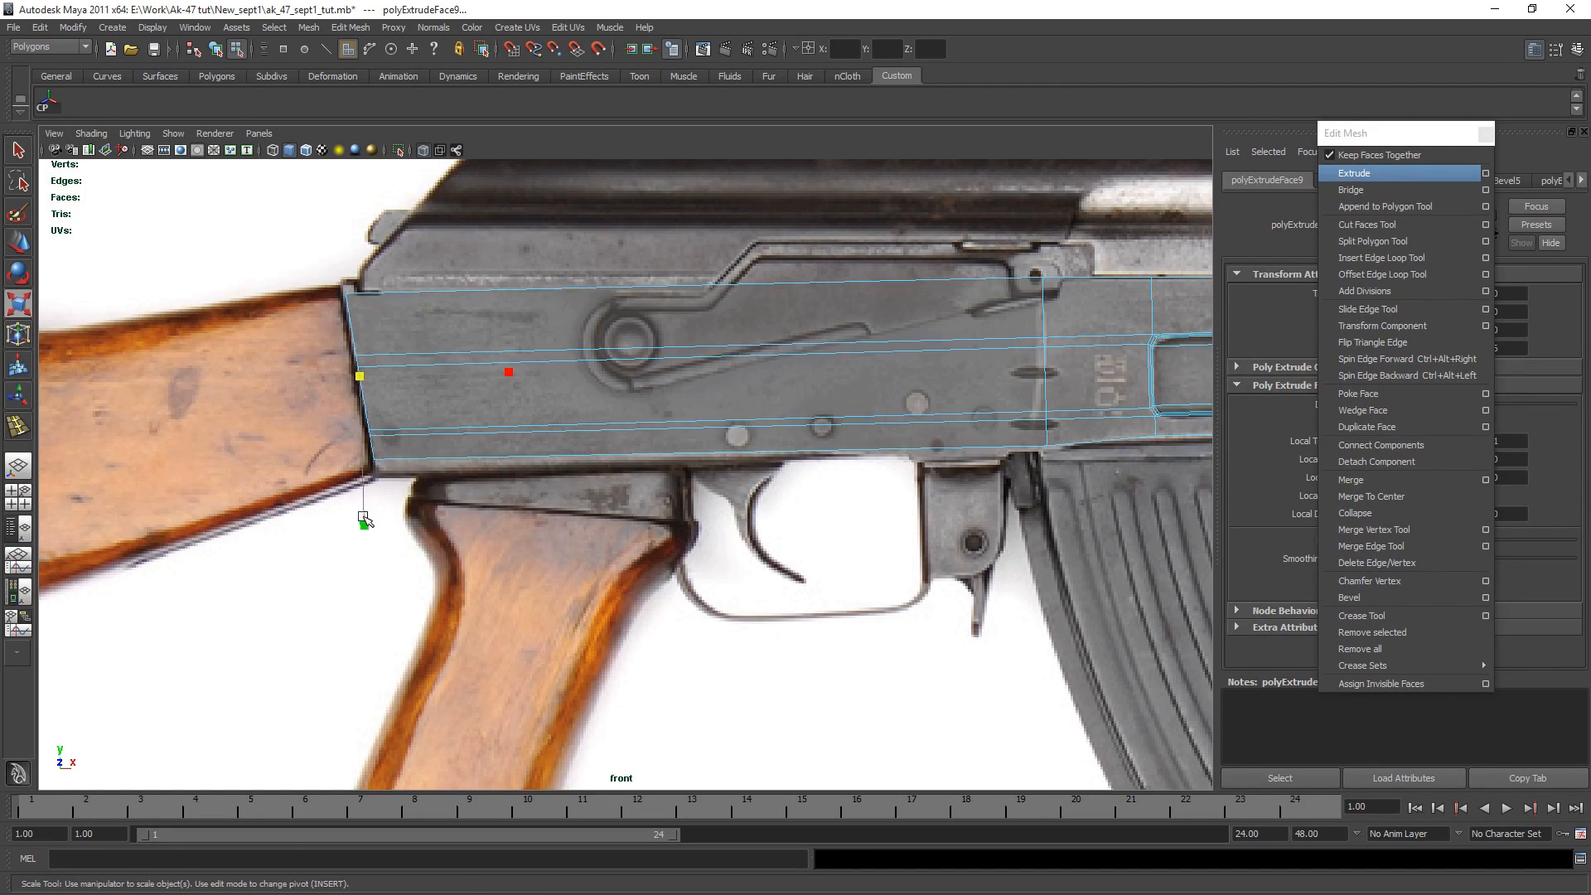
pyautogui.hotkey('ctrl', 'z')
pyautogui.moveTo(364, 519); pyautogui.dragTo(363, 544)
pyautogui.press('w')
pyautogui.moveTo(362, 270); pyautogui.dragTo(362, 275)
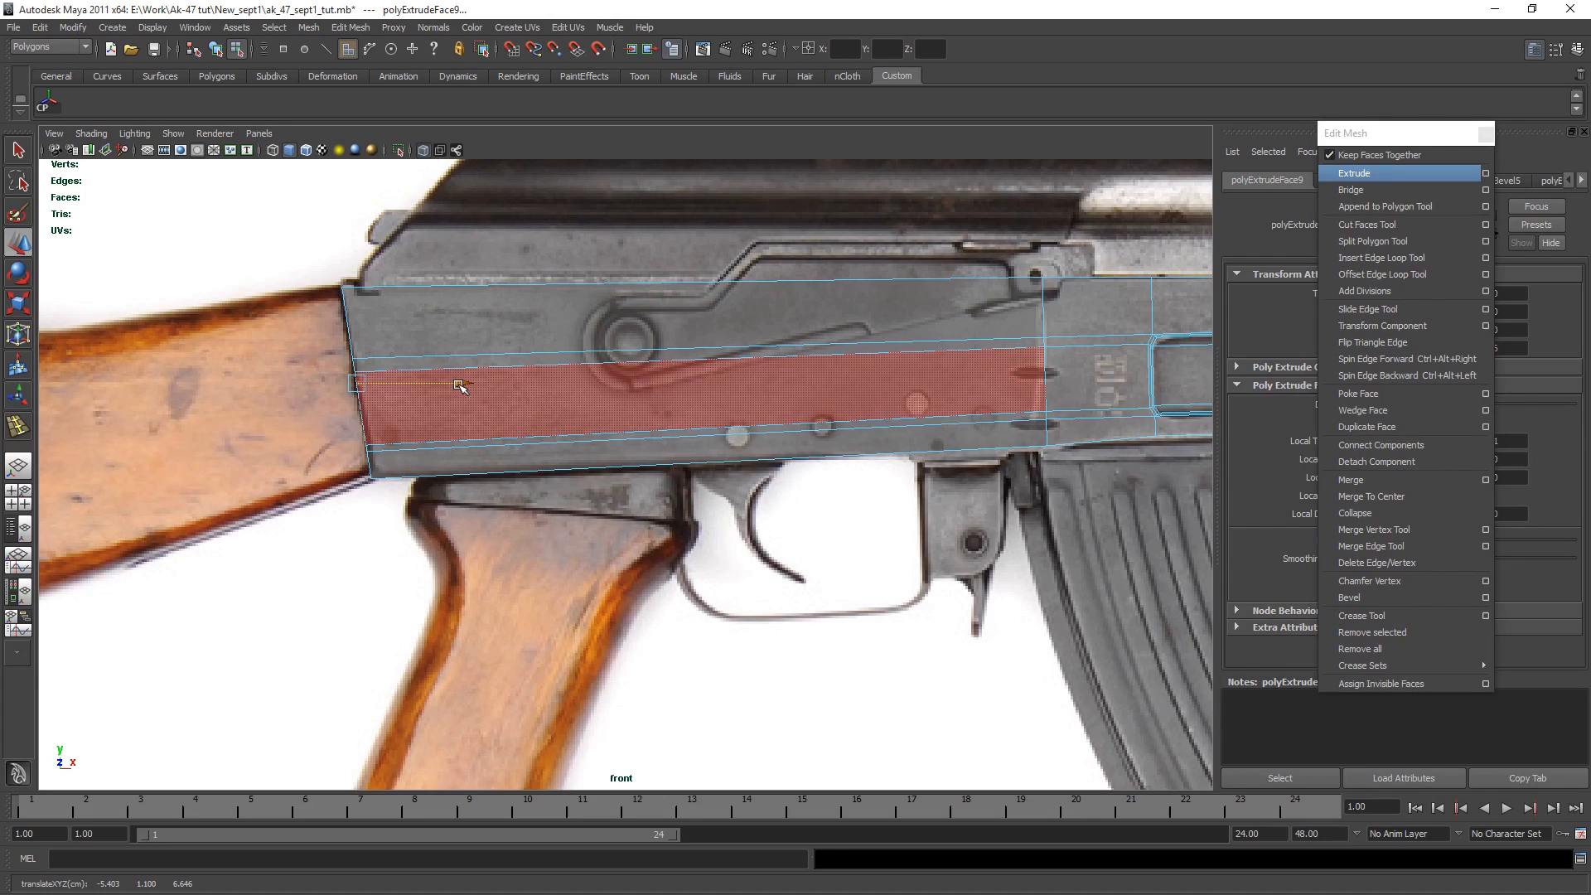
pyautogui.keyDown('alt'); pyautogui.moveTo(578, 437); pyautogui.dragTo(641, 445, button='middle'); pyautogui.keyUp('alt')
pyautogui.press('w')
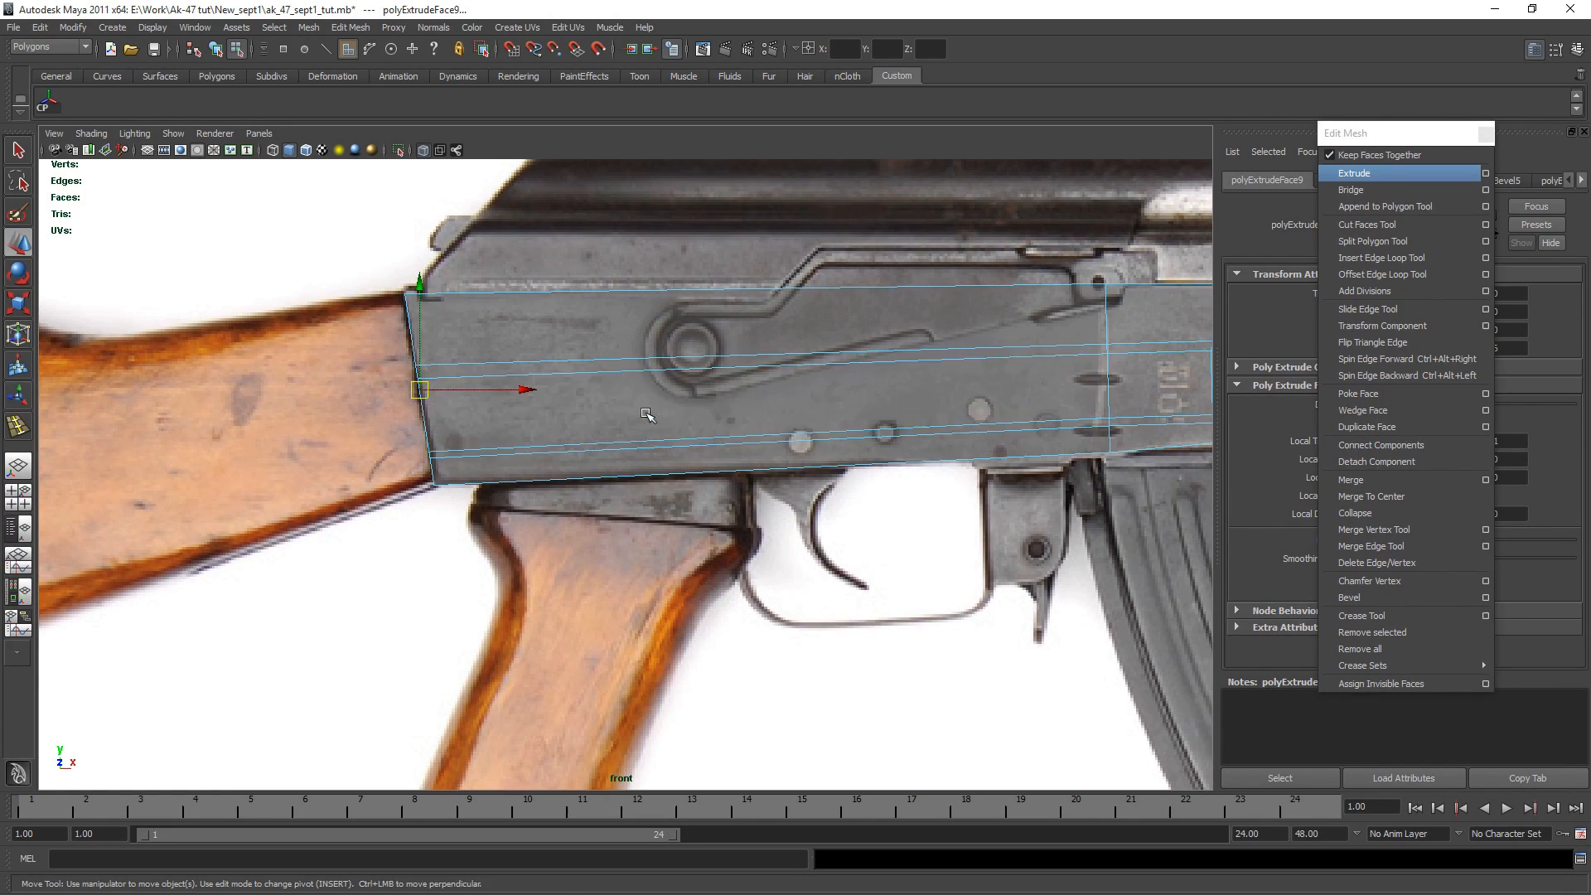
# Step: Insert a vertical edge loop through the receiver just behind the magazine's rear edge
pyautogui.click(833, 638)
pyautogui.keyDown('alt'); pyautogui.moveTo(862, 471); pyautogui.dragTo(810, 469, button='middle'); pyautogui.keyUp('alt')
pyautogui.moveTo(684, 380); pyautogui.dragTo(738, 360, button='right')
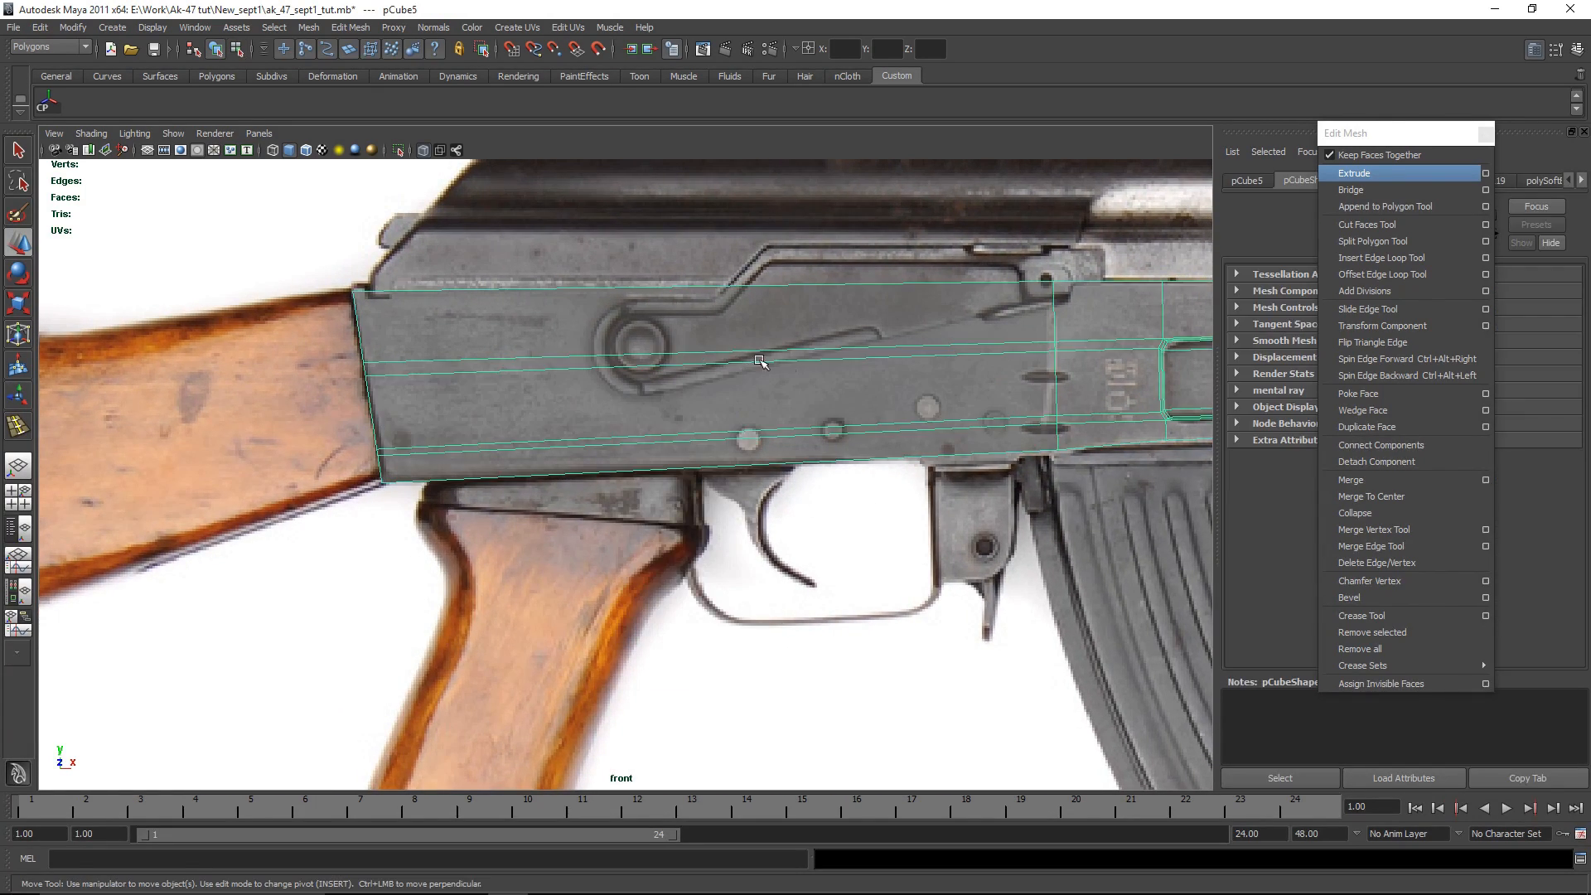
pyautogui.keyDown('alt'); pyautogui.moveTo(1046, 464); pyautogui.dragTo(756, 409); pyautogui.keyUp('alt')
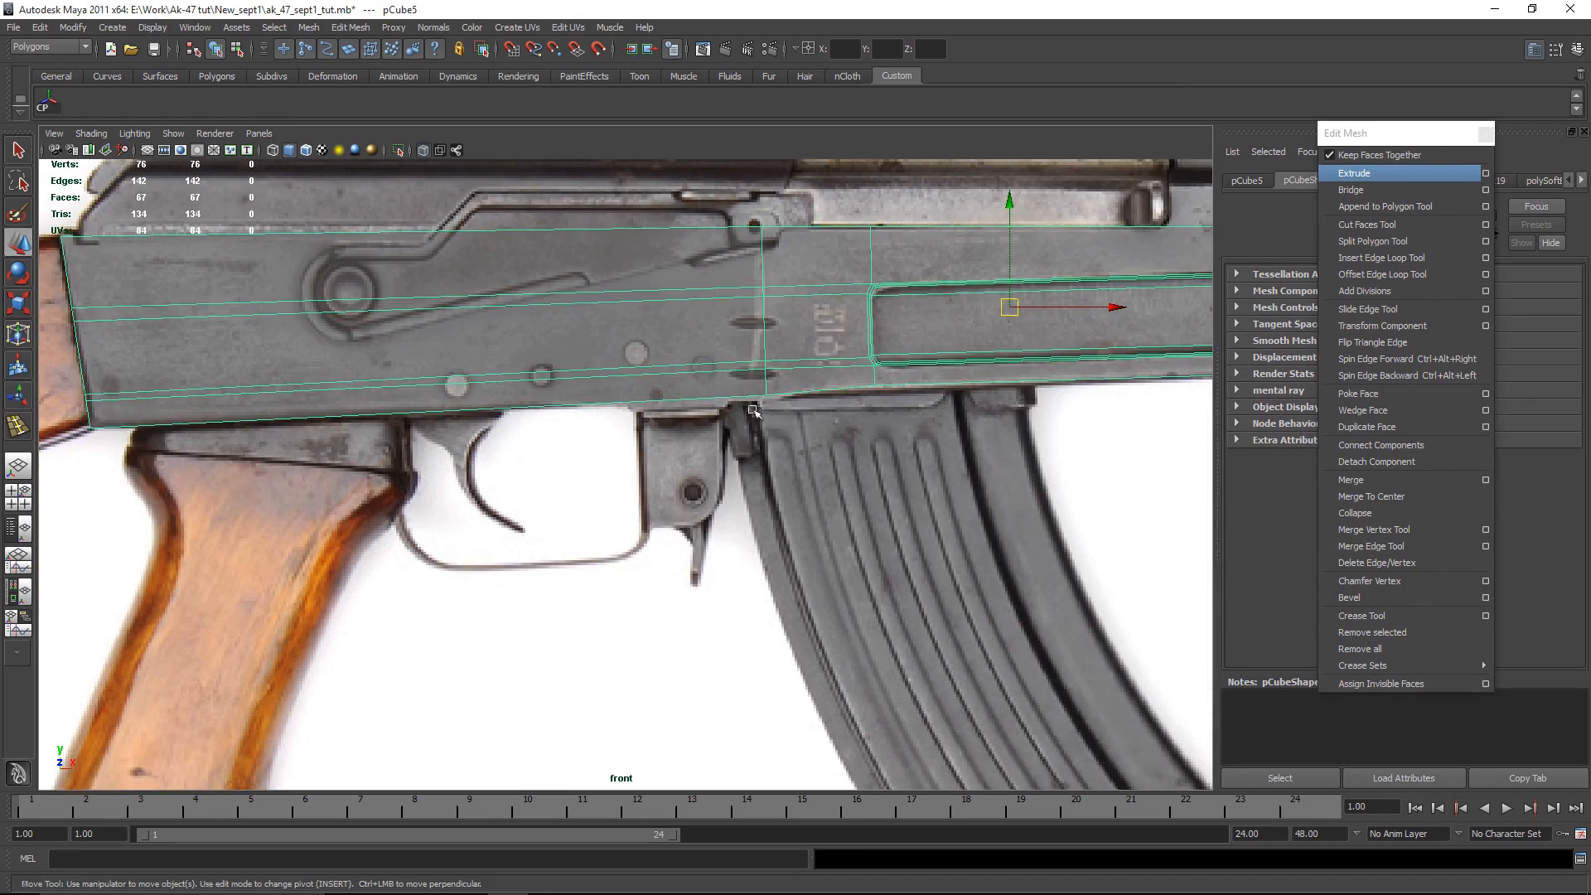
pyautogui.click(1413, 259)
pyautogui.scroll(3, 733, 373)
pyautogui.moveTo(787, 353); pyautogui.dragTo(787, 354)
# Step: Move the new edge loop's bottom vertices down to follow the receiver's lower edge in the reference
pyautogui.press('w')
pyautogui.moveTo(792, 356); pyautogui.dragTo(673, 341, button='right')
pyautogui.moveTo(739, 344); pyautogui.dragTo(806, 395)
pyautogui.moveTo(785, 254); pyautogui.dragTo(788, 265)
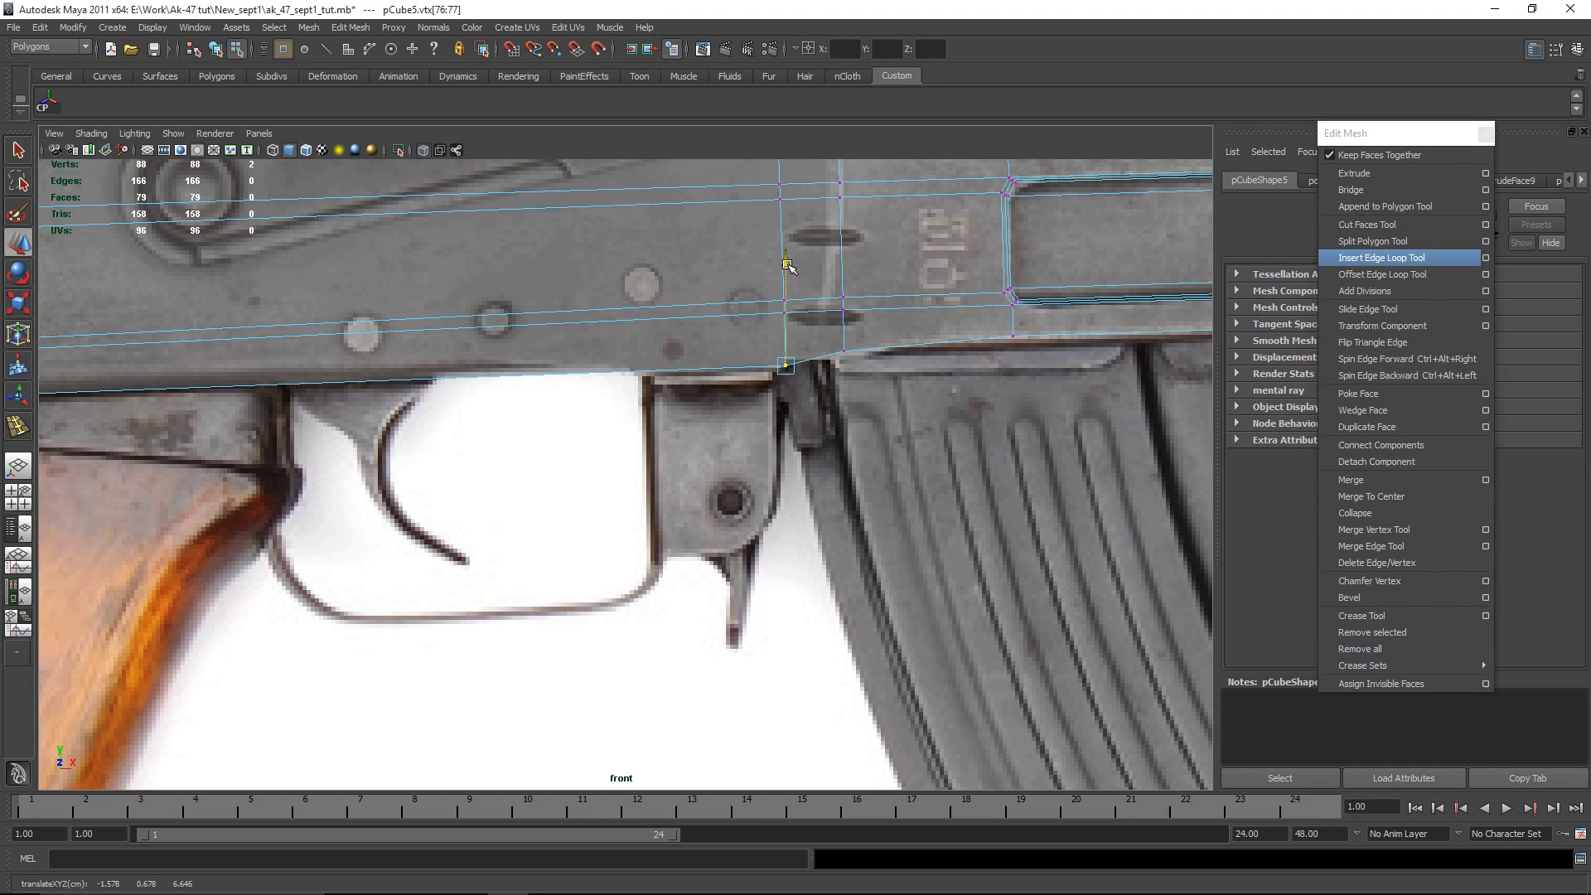
# Step: Delete the faces on the receiver's flat side opposite the recess, isolating them in the side view
pyautogui.scroll(-6, 447, 445)
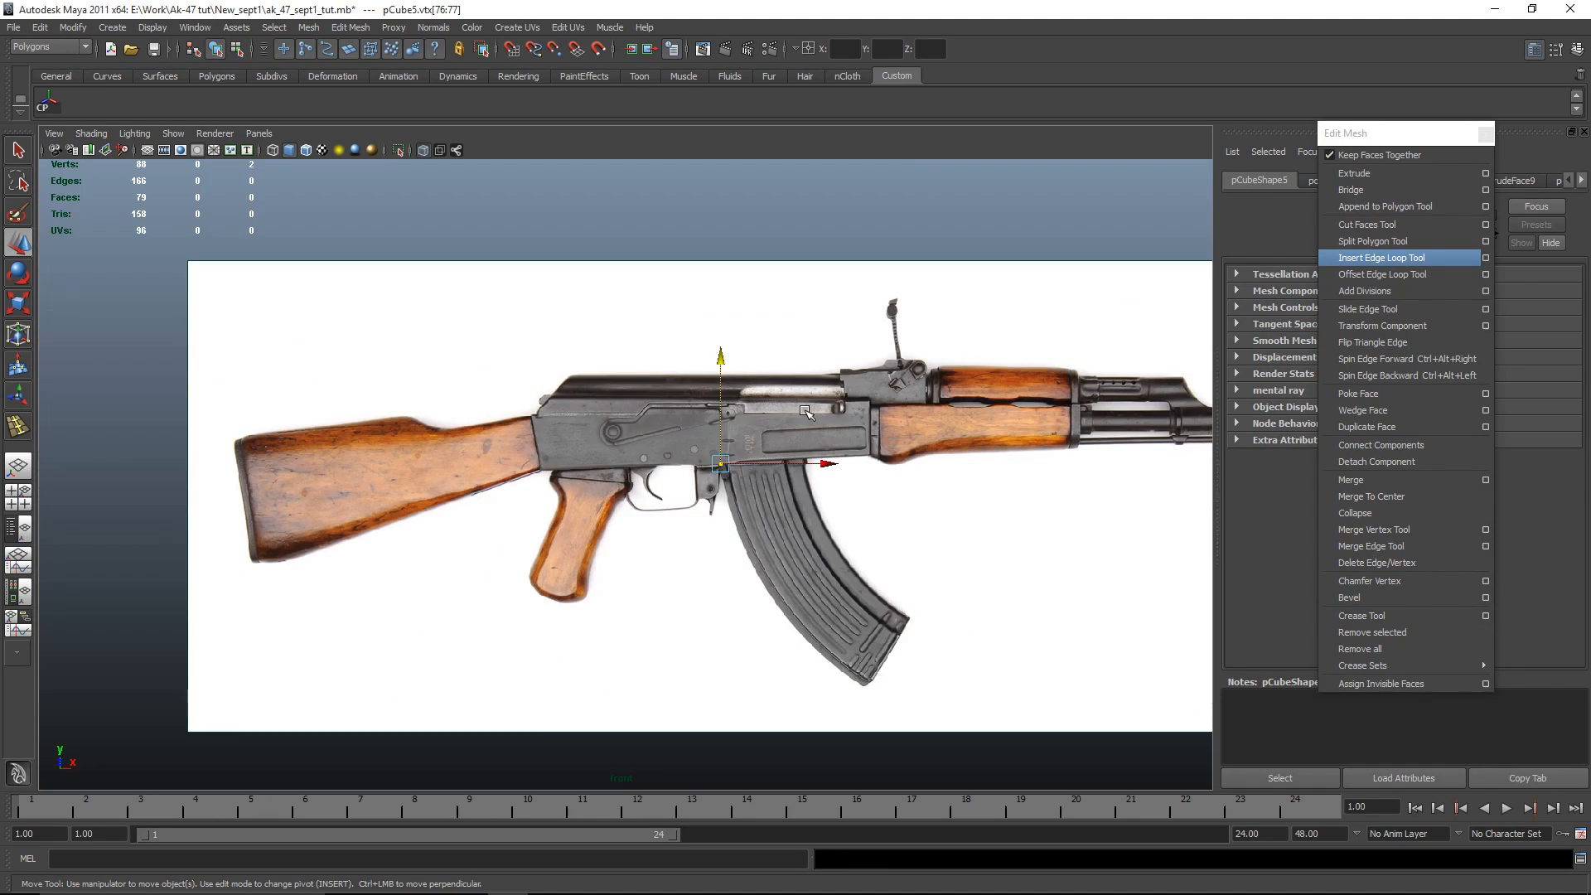
pyautogui.press('F8')
pyautogui.keyDown('alt'); pyautogui.moveTo(979, 538); pyautogui.dragTo(837, 526, button='middle'); pyautogui.keyUp('alt')
pyautogui.press('space')
pyautogui.press('space')
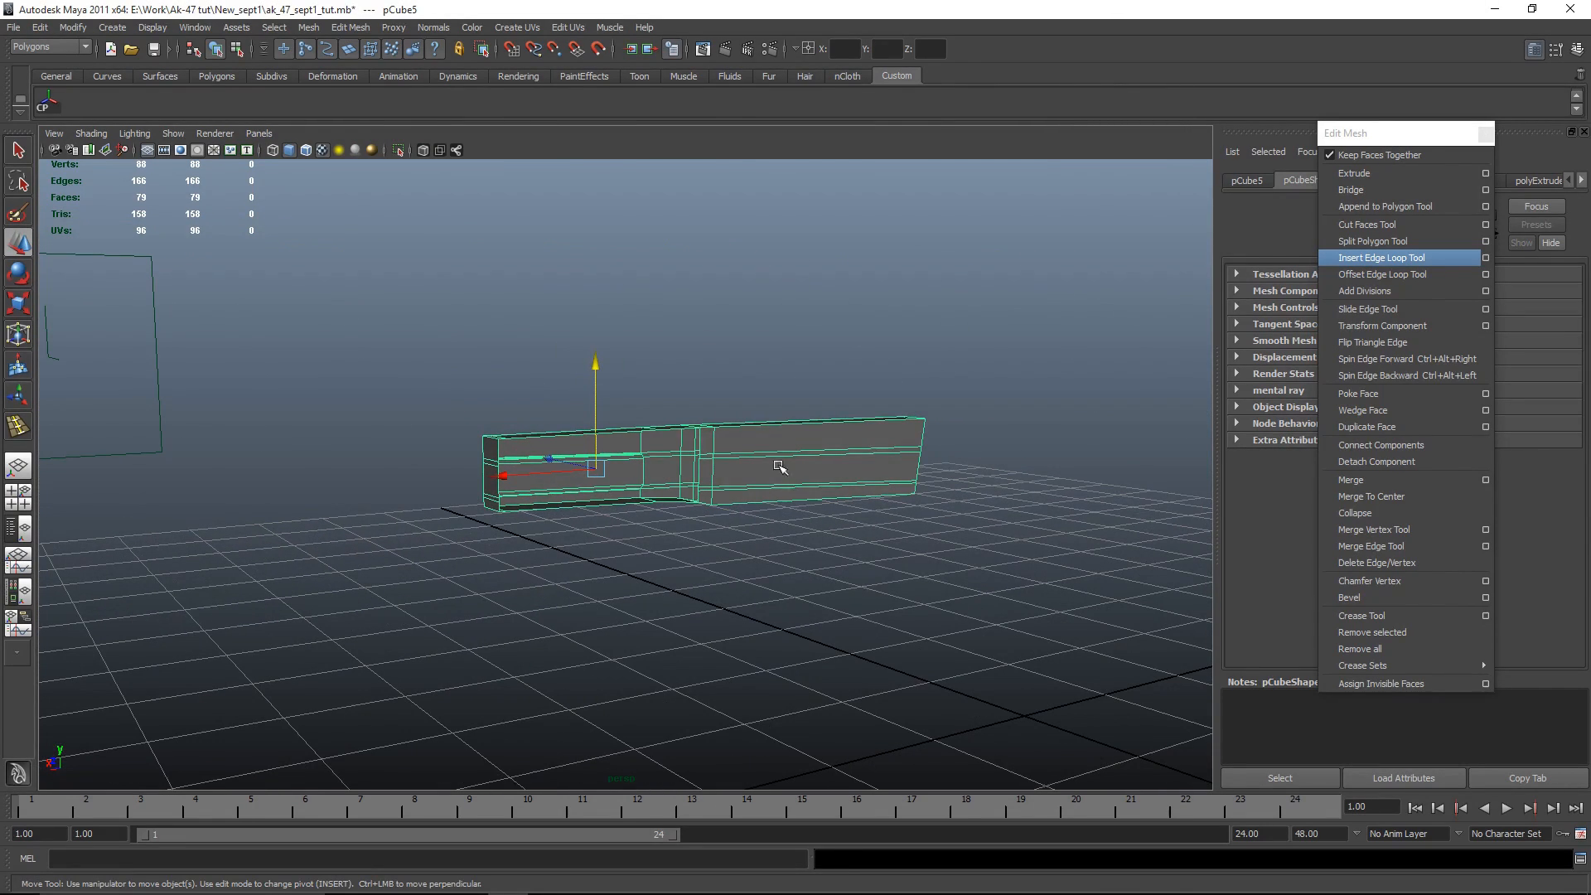
pyautogui.press('space')
pyautogui.press('space')
pyautogui.scroll(-8, 842, 525)
pyautogui.scroll(3, 753, 494)
pyautogui.moveTo(661, 408); pyautogui.dragTo(779, 292, button='right')
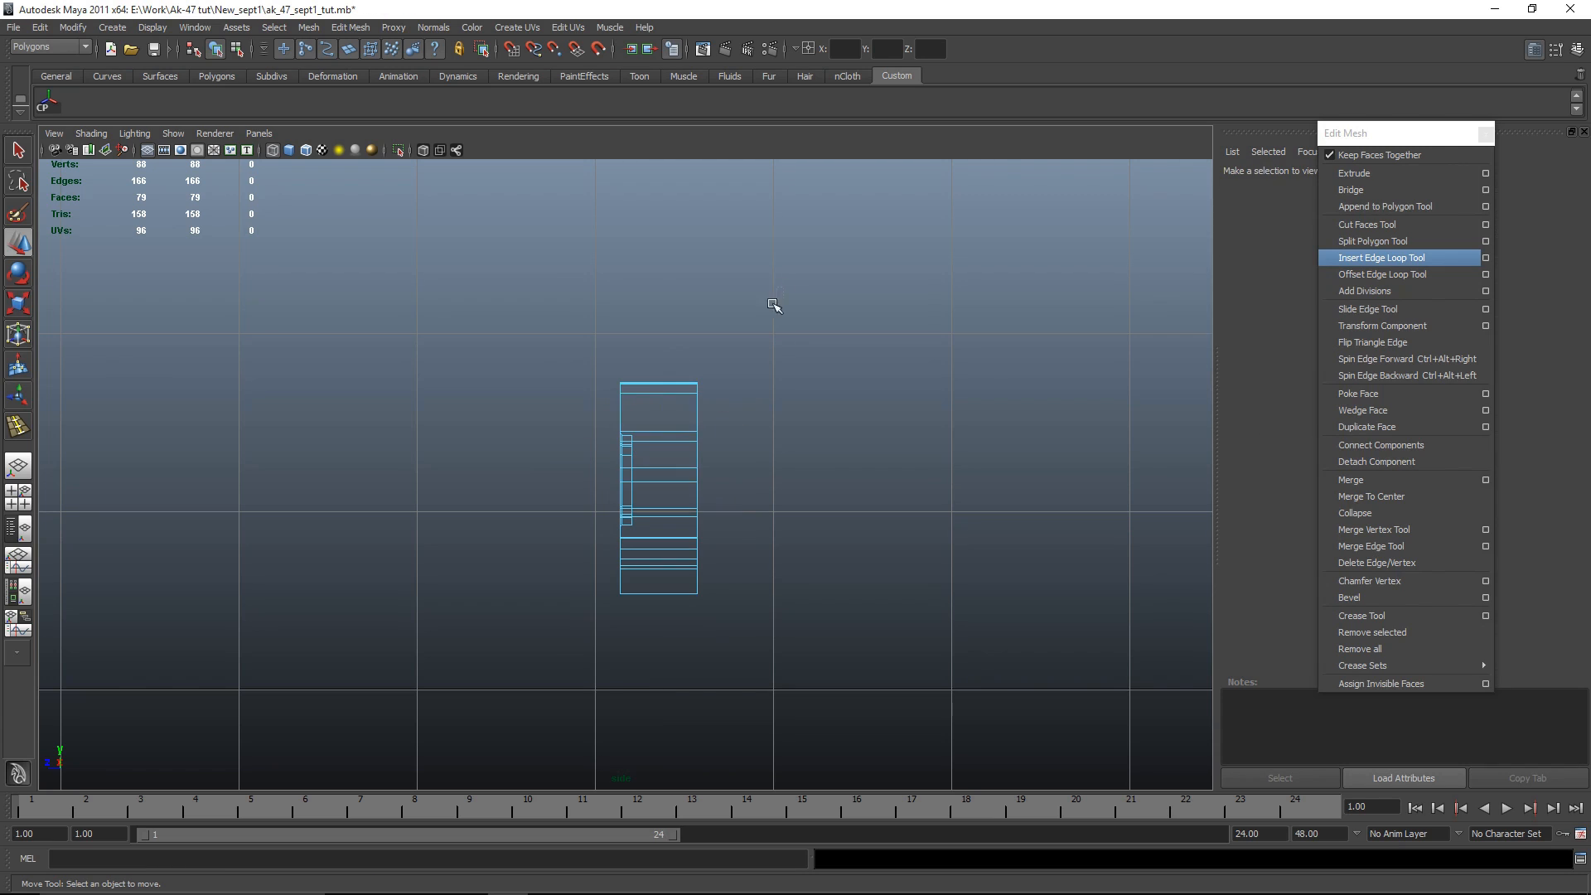
pyautogui.moveTo(661, 766); pyautogui.dragTo(660, 767)
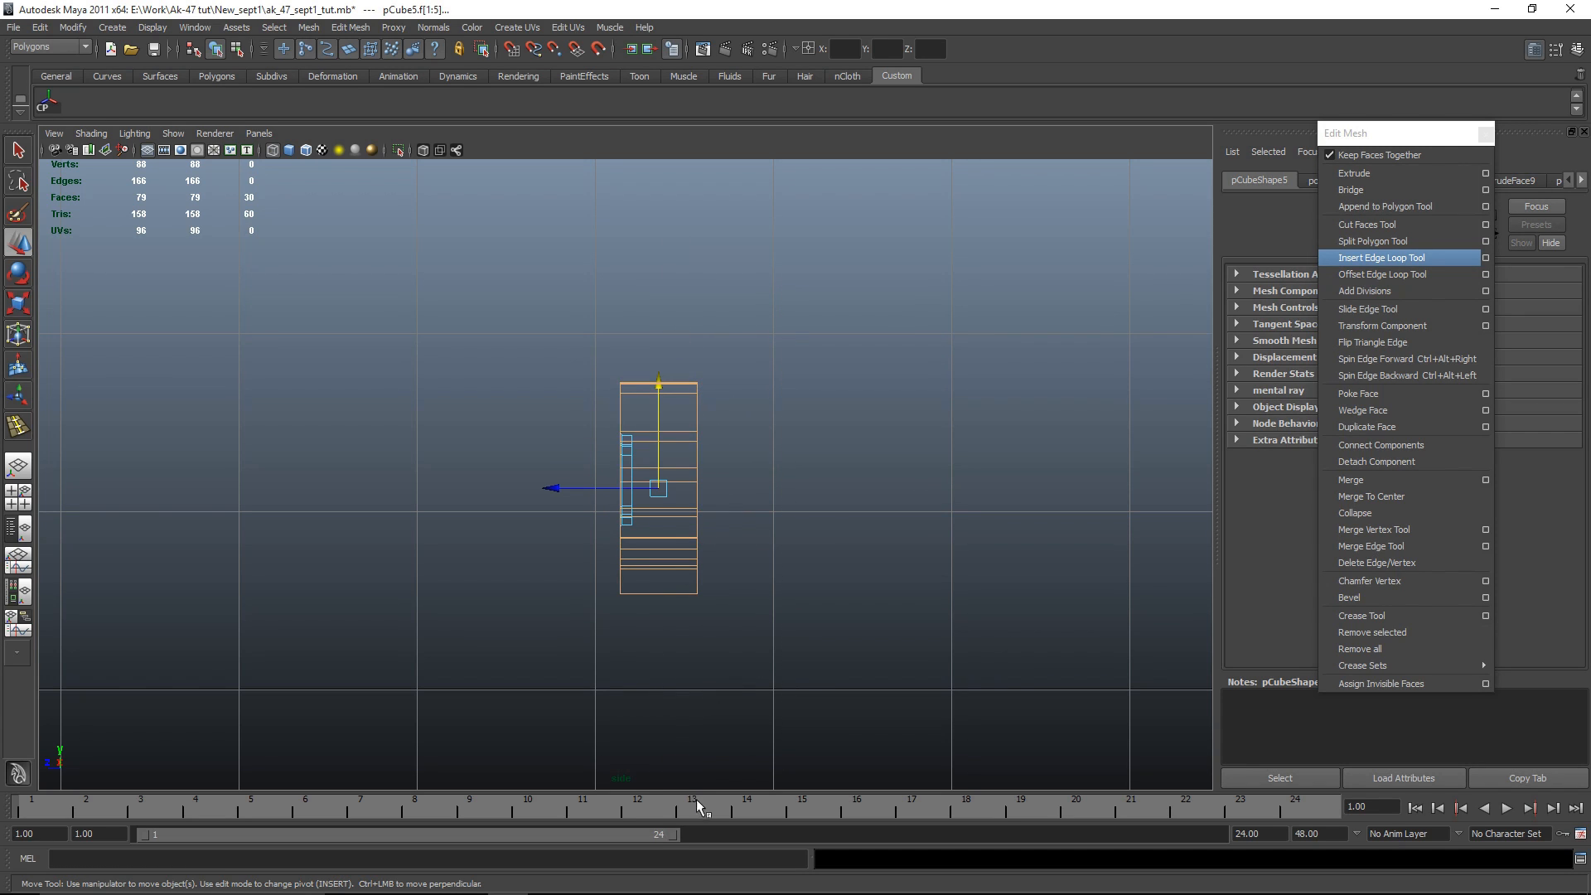
pyautogui.keyDown('ctrl'); pyautogui.moveTo(678, 849); pyautogui.dragTo(679, 849); pyautogui.keyUp('ctrl')
pyautogui.press('space')
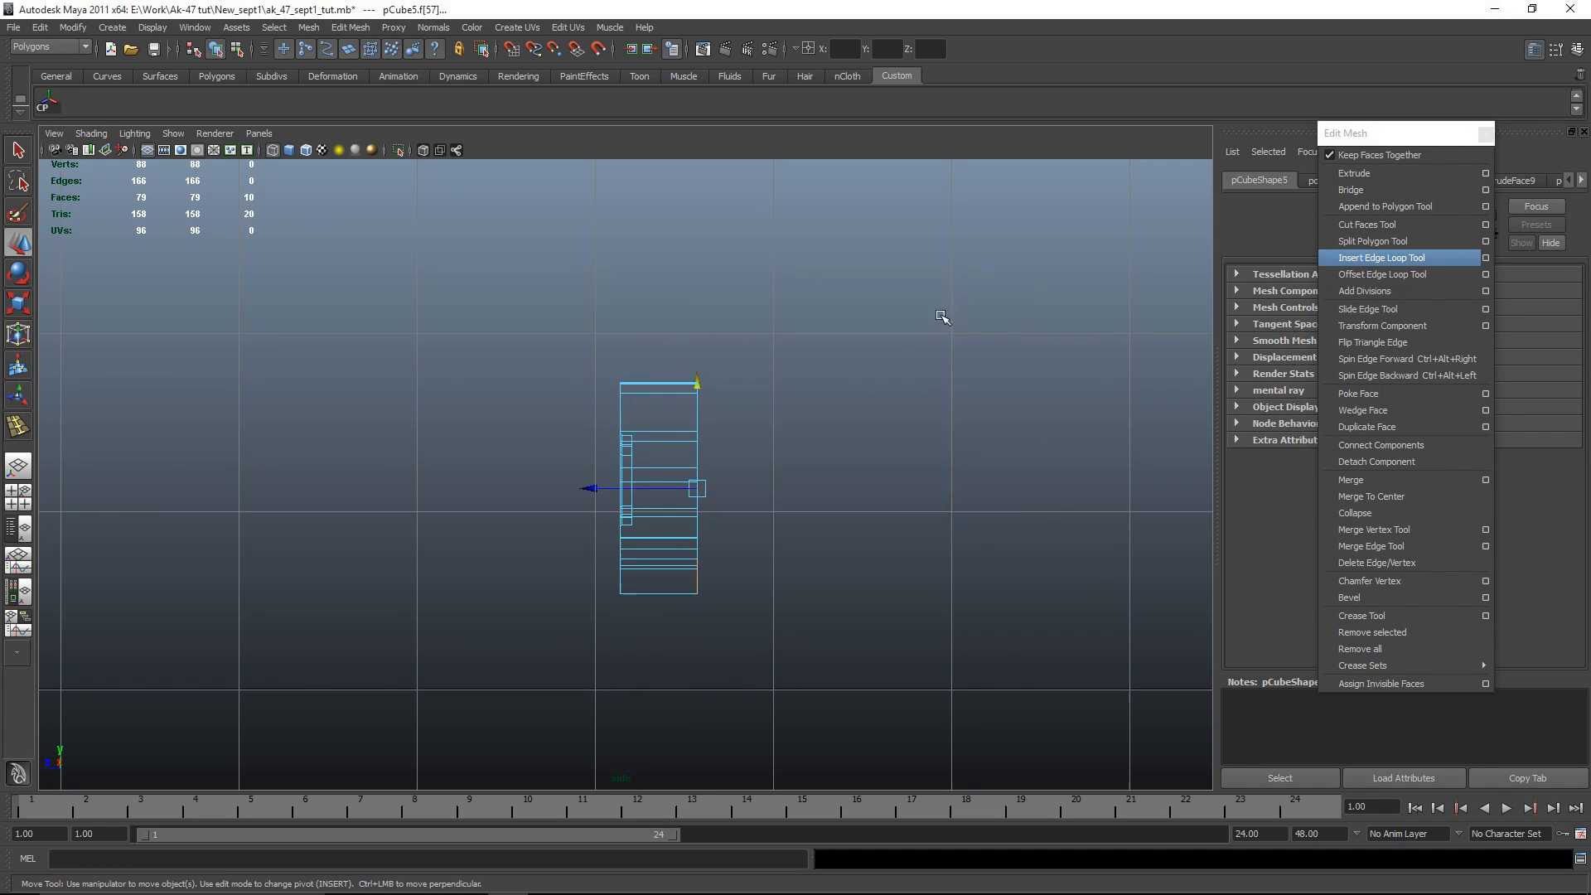
pyautogui.press('space')
pyautogui.keyDown('alt'); pyautogui.moveTo(1064, 427); pyautogui.dragTo(1104, 444); pyautogui.keyUp('alt')
pyautogui.press('Delete')
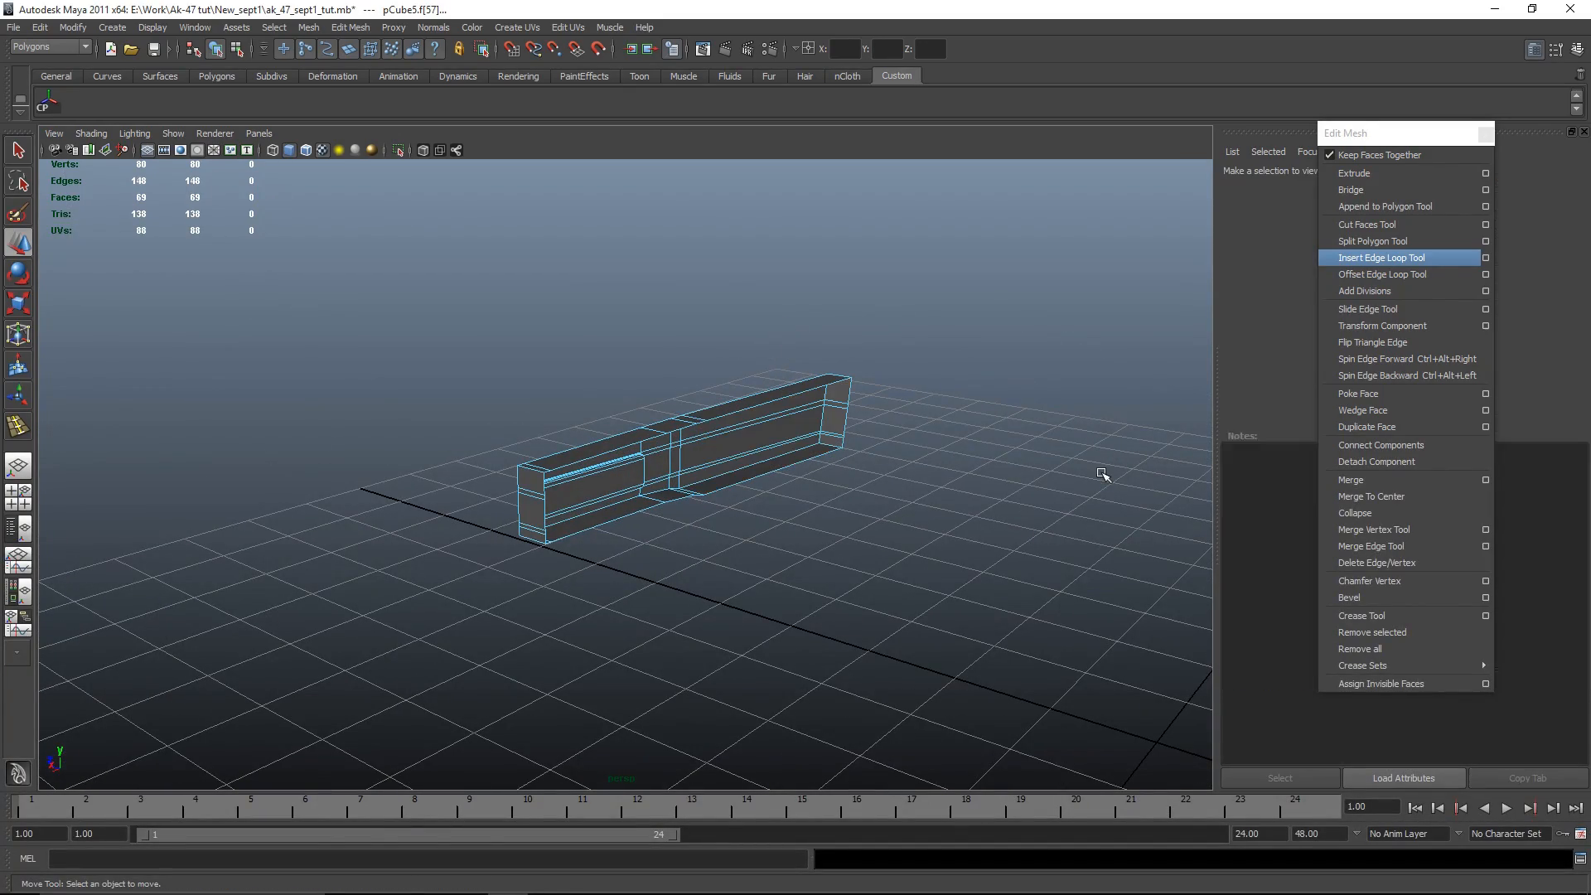
# Step: Insert a lengthwise edge loop around the receiver, crossing its rear end face closer to the open side
pyautogui.moveTo(710, 420); pyautogui.dragTo(870, 360, button='right')
pyautogui.keyDown('alt'); pyautogui.moveTo(616, 548); pyautogui.dragTo(895, 557); pyautogui.keyUp('alt')
pyautogui.click(644, 442)
pyautogui.keyDown('alt'); pyautogui.moveTo(646, 445); pyautogui.dragTo(820, 469); pyautogui.keyUp('alt')
pyautogui.press('space')
pyautogui.press('space')
pyautogui.scroll(5, 312, 507)
pyautogui.press('space')
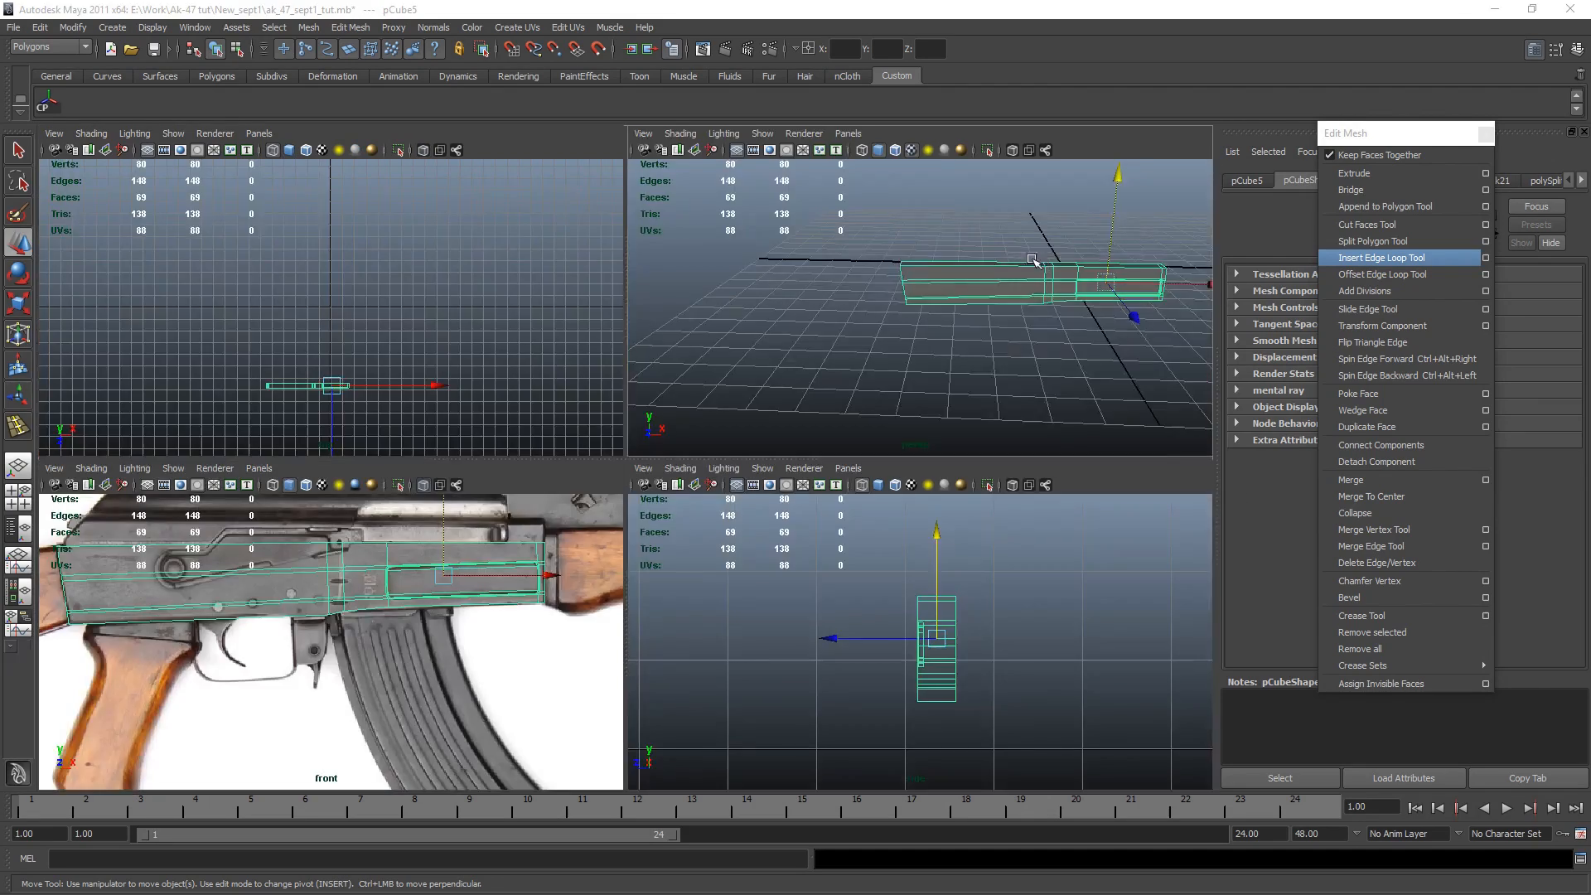
pyautogui.press('space')
pyautogui.scroll(8, 951, 426)
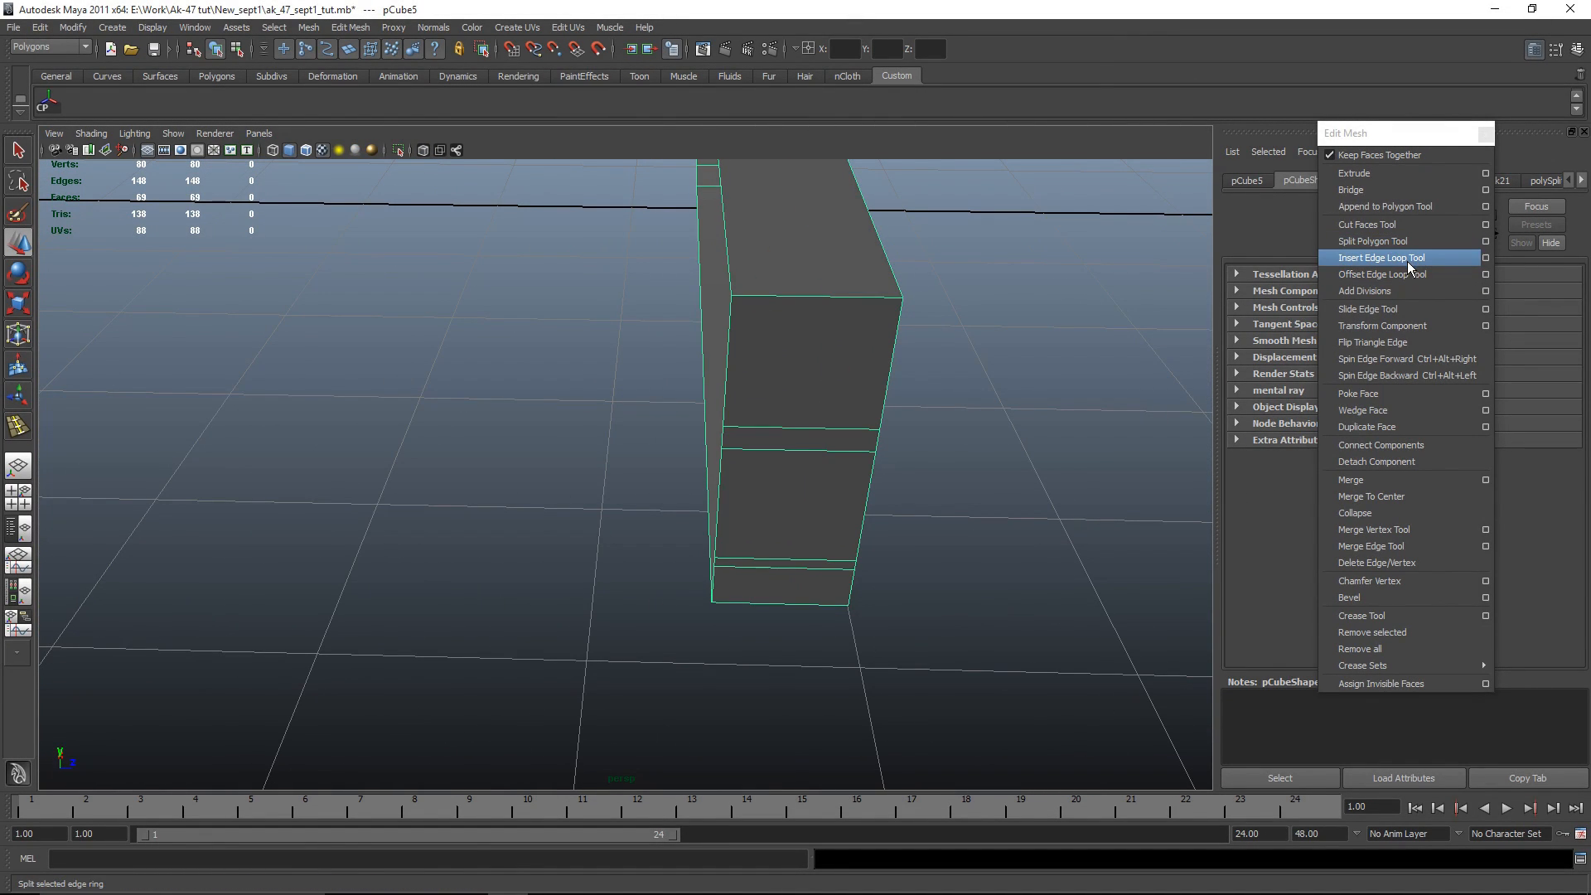
pyautogui.click(1407, 261)
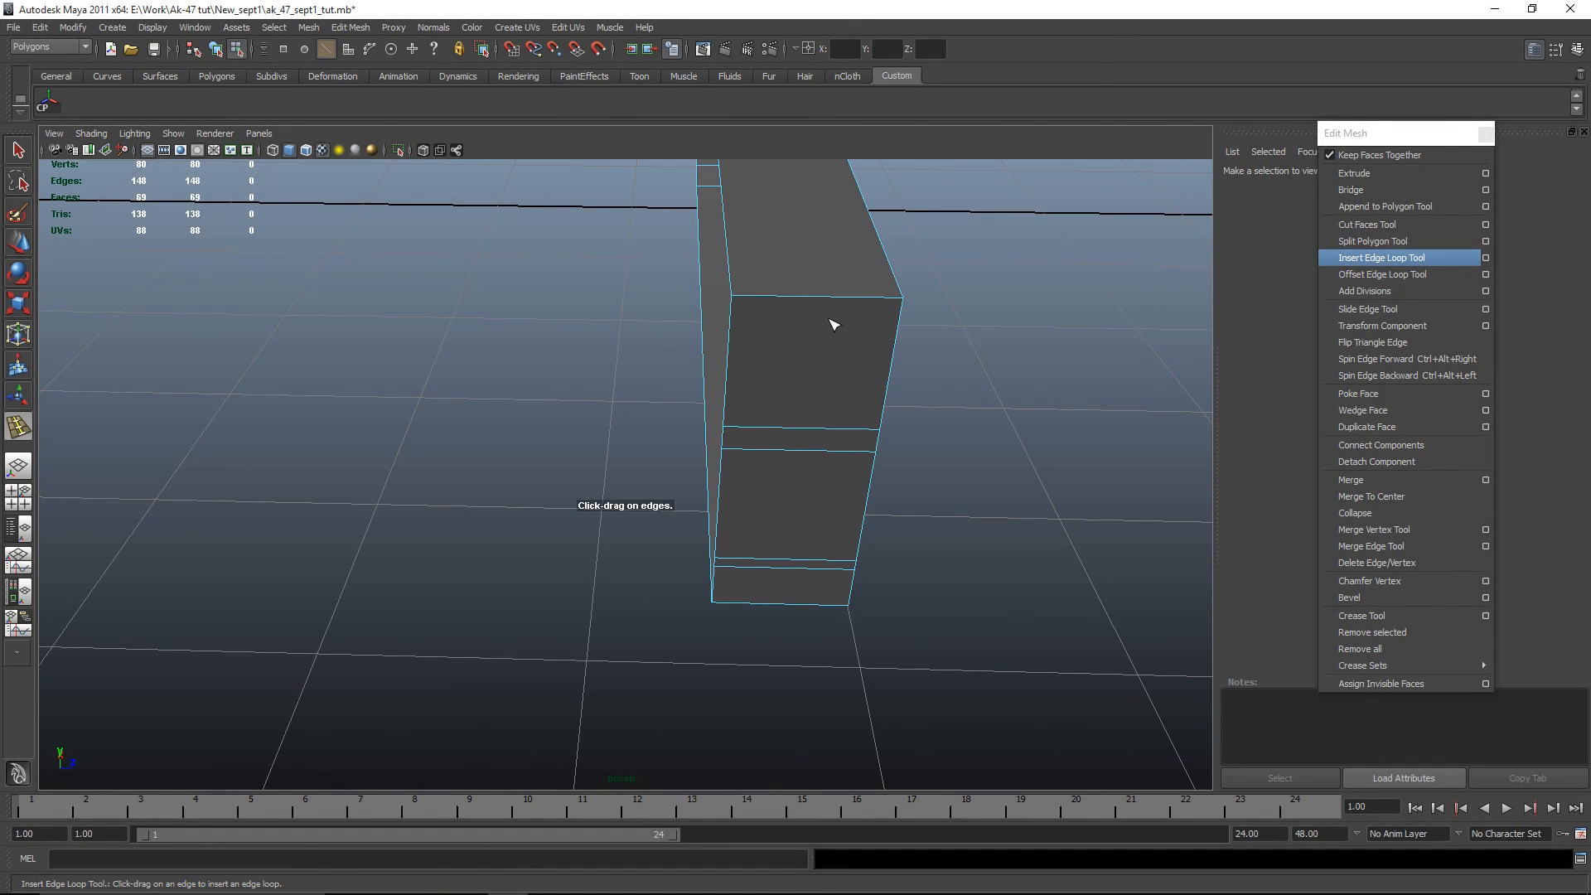
pyautogui.click(785, 305)
pyautogui.scroll(-5, 905, 419)
pyautogui.keyDown('alt'); pyautogui.moveTo(906, 419); pyautogui.dragTo(841, 388); pyautogui.keyUp('alt')
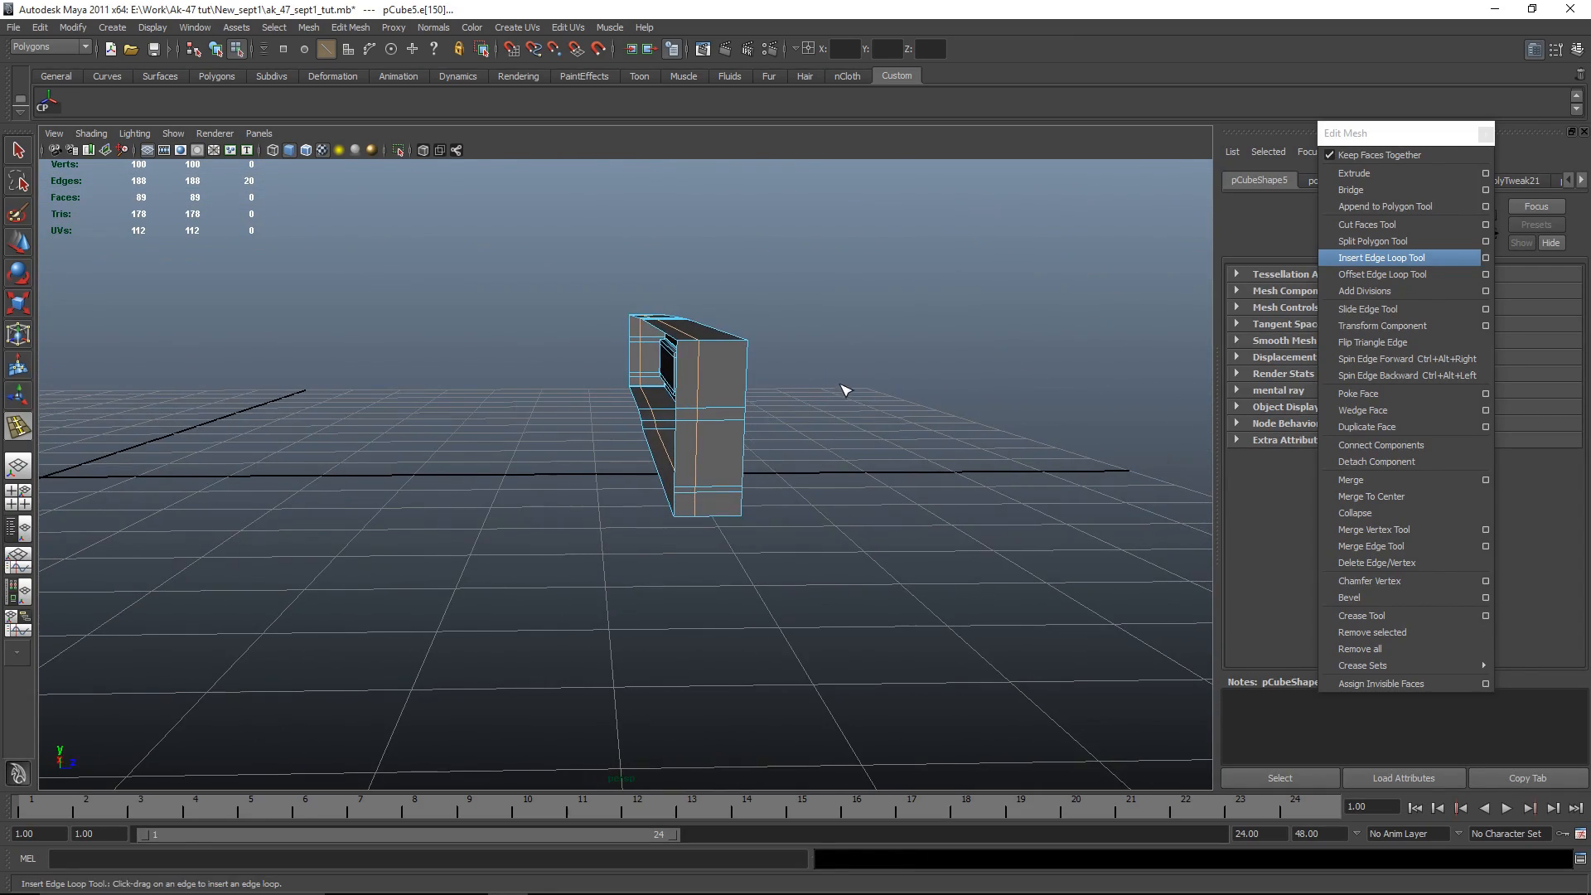
# Step: Insert a slanted vertical edge loop just in front of the receiver's rear end, following the stock joint in the reference
pyautogui.press('w')
pyautogui.scroll(5, 720, 447)
pyautogui.keyDown('alt'); pyautogui.moveTo(721, 447); pyautogui.dragTo(694, 464); pyautogui.keyUp('alt')
pyautogui.click(690, 567)
pyautogui.press('space')
pyautogui.press('space')
pyautogui.press('g')
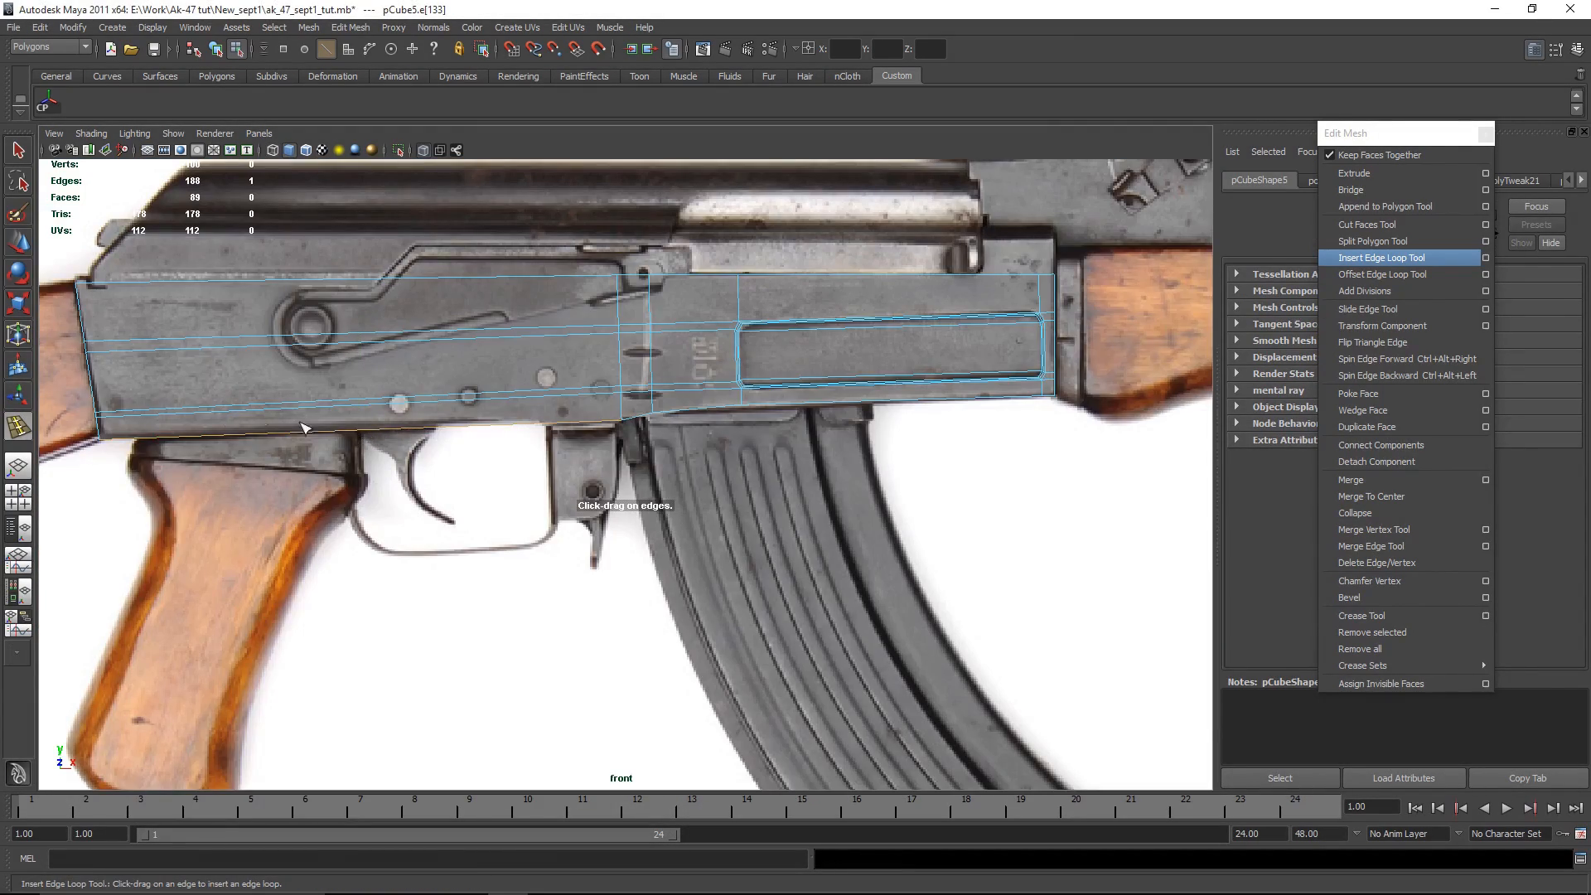
pyautogui.keyDown('alt'); pyautogui.moveTo(324, 435); pyautogui.dragTo(672, 496, button='middle'); pyautogui.keyUp('alt')
pyautogui.scroll(2, 672, 495)
pyautogui.scroll(2, 671, 496)
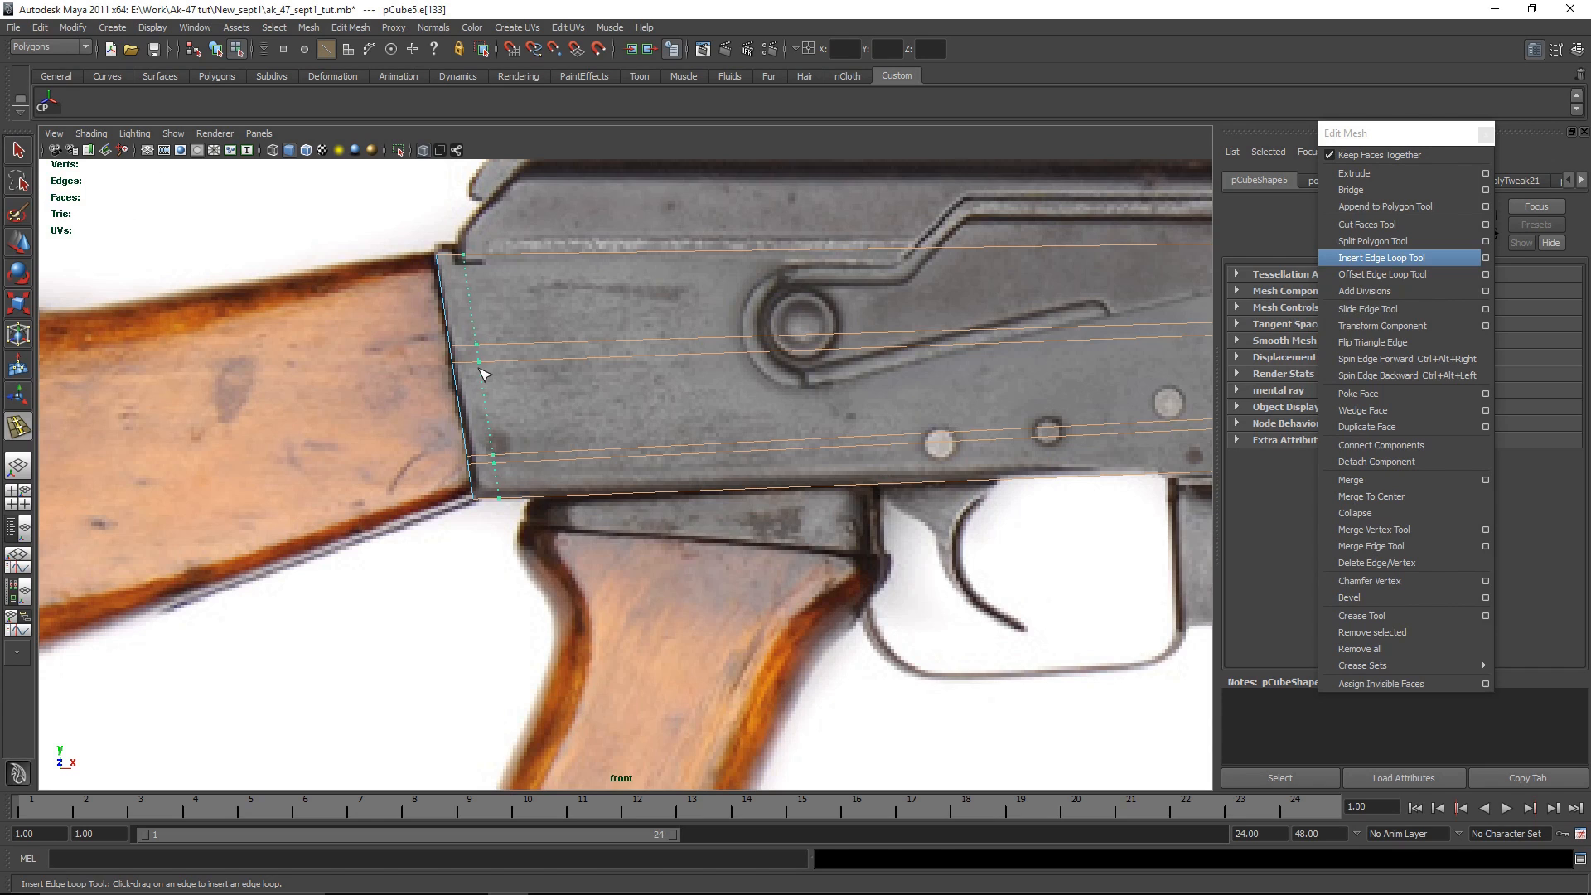
pyautogui.press('space')
pyautogui.press('space')
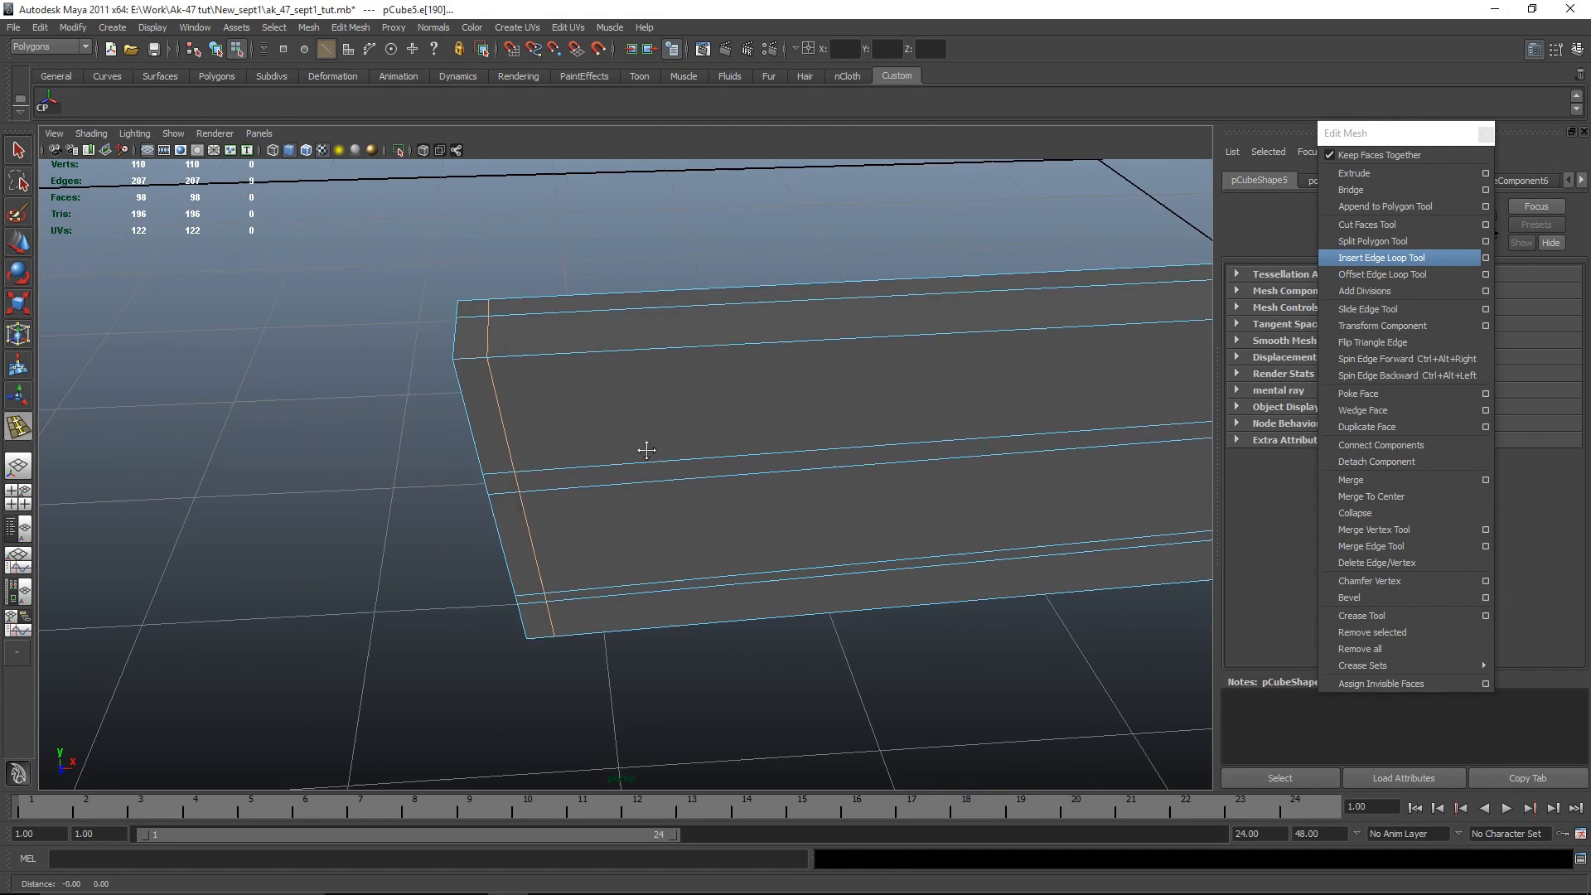
# Step: Extrude the small top face at the receiver's outer rear corner upward into a tab that matches the reference
pyautogui.keyDown('alt'); pyautogui.moveTo(632, 447); pyautogui.dragTo(497, 355); pyautogui.keyUp('alt')
pyautogui.press('w')
pyautogui.rightClick(789, 411)
pyautogui.moveTo(789, 412); pyautogui.dragTo(792, 447, button='right')
pyautogui.click(797, 424)
pyautogui.press('space')
pyautogui.press('space')
pyautogui.keyDown('alt'); pyautogui.moveTo(337, 561); pyautogui.dragTo(529, 730, button='middle'); pyautogui.keyUp('alt')
pyautogui.scroll(3, 529, 729)
pyautogui.click(1354, 173)
pyautogui.moveTo(650, 317); pyautogui.dragTo(638, 297)
pyautogui.moveTo(729, 389); pyautogui.dragTo(725, 390)
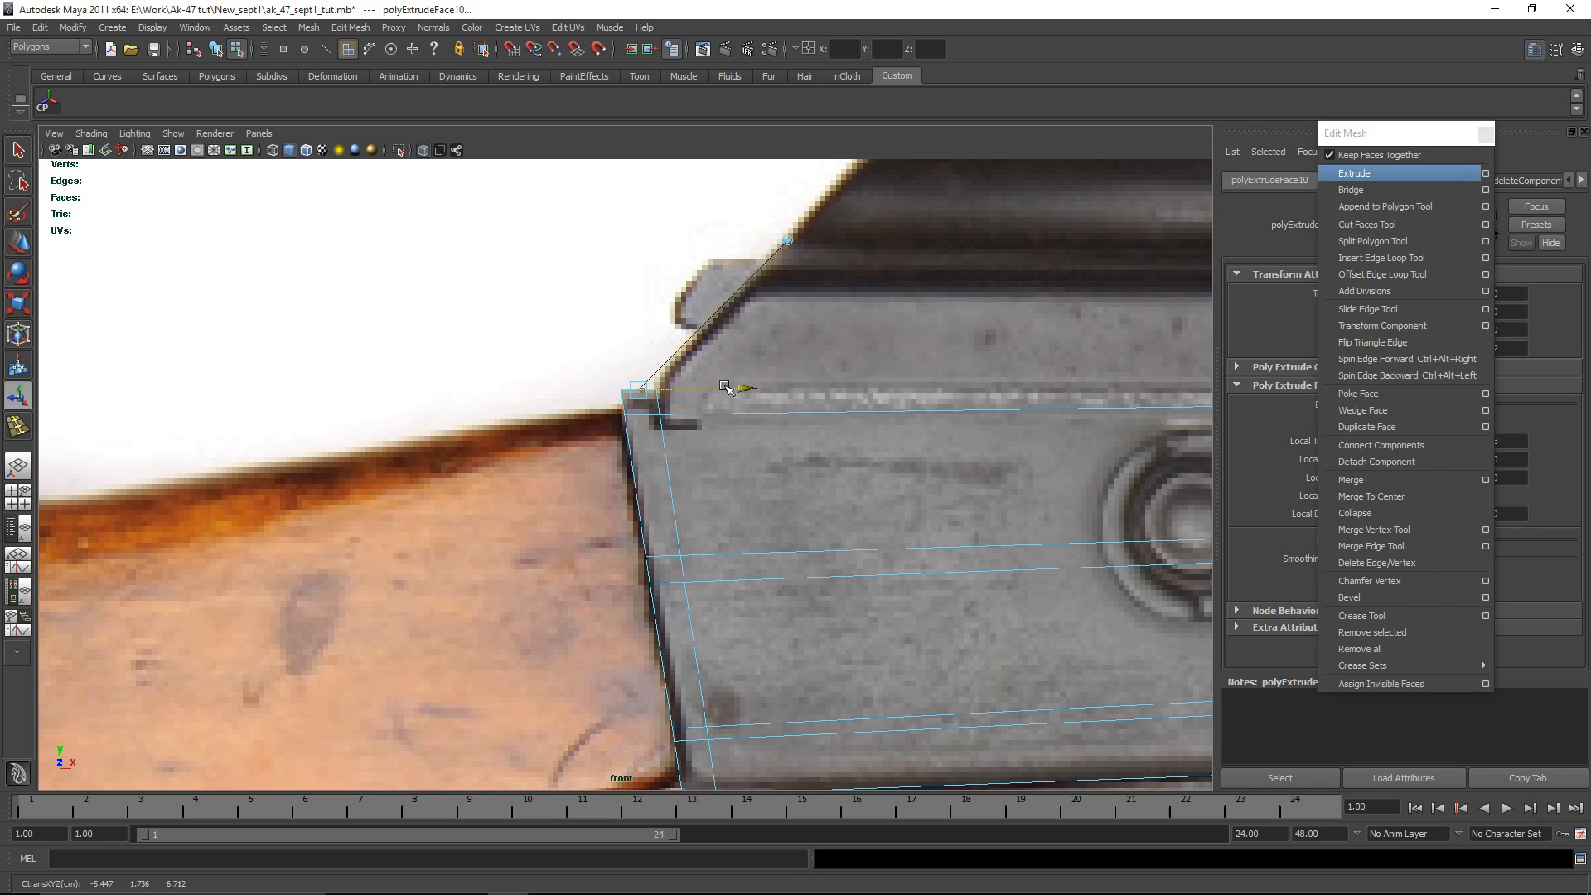
pyautogui.click(826, 332)
# Step: Bevel the top outer edge of the raised tab with an offset of 0.249
pyautogui.press('space')
pyautogui.press('space')
pyautogui.keyDown('alt'); pyautogui.moveTo(917, 337); pyautogui.dragTo(634, 467); pyautogui.keyUp('alt')
pyautogui.keyDown('alt'); pyautogui.moveTo(634, 466); pyautogui.dragTo(618, 467, button='middle'); pyautogui.keyUp('alt')
pyautogui.keyDown('alt'); pyautogui.moveTo(618, 467); pyautogui.dragTo(643, 415); pyautogui.keyUp('alt')
pyautogui.moveTo(610, 339); pyautogui.dragTo(611, 296, button='right')
pyautogui.keyDown('alt'); pyautogui.moveTo(654, 313); pyautogui.dragTo(691, 396, button='middle'); pyautogui.keyUp('alt')
pyautogui.click(694, 331)
pyautogui.keyDown('alt'); pyautogui.moveTo(695, 331); pyautogui.dragTo(1112, 302); pyautogui.keyUp('alt')
pyautogui.click(1368, 597)
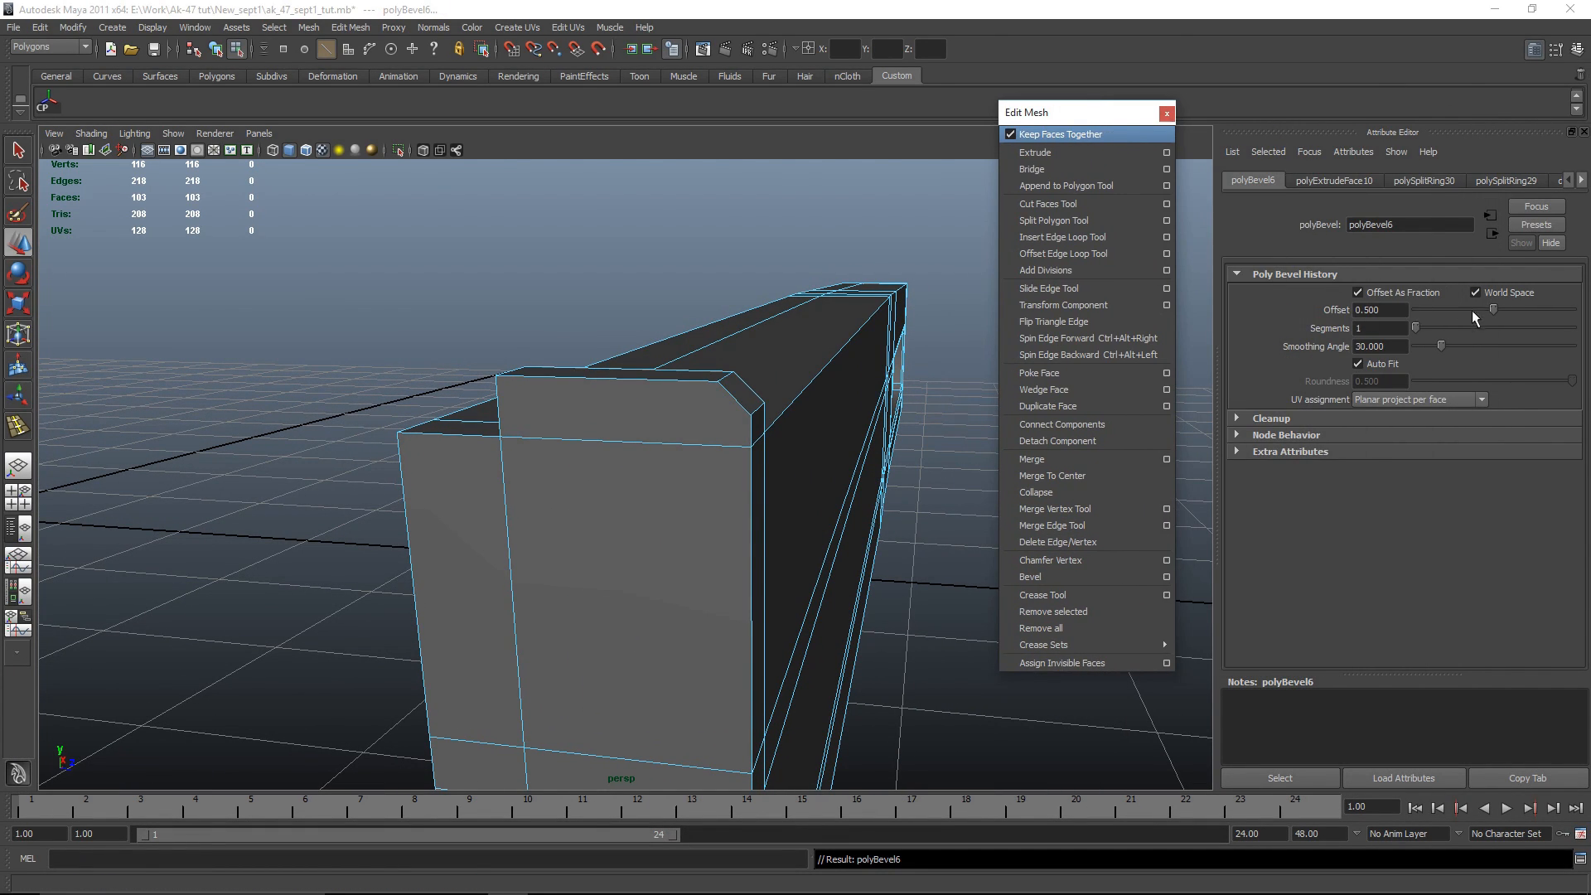
pyautogui.moveTo(1498, 307); pyautogui.dragTo(1456, 311)
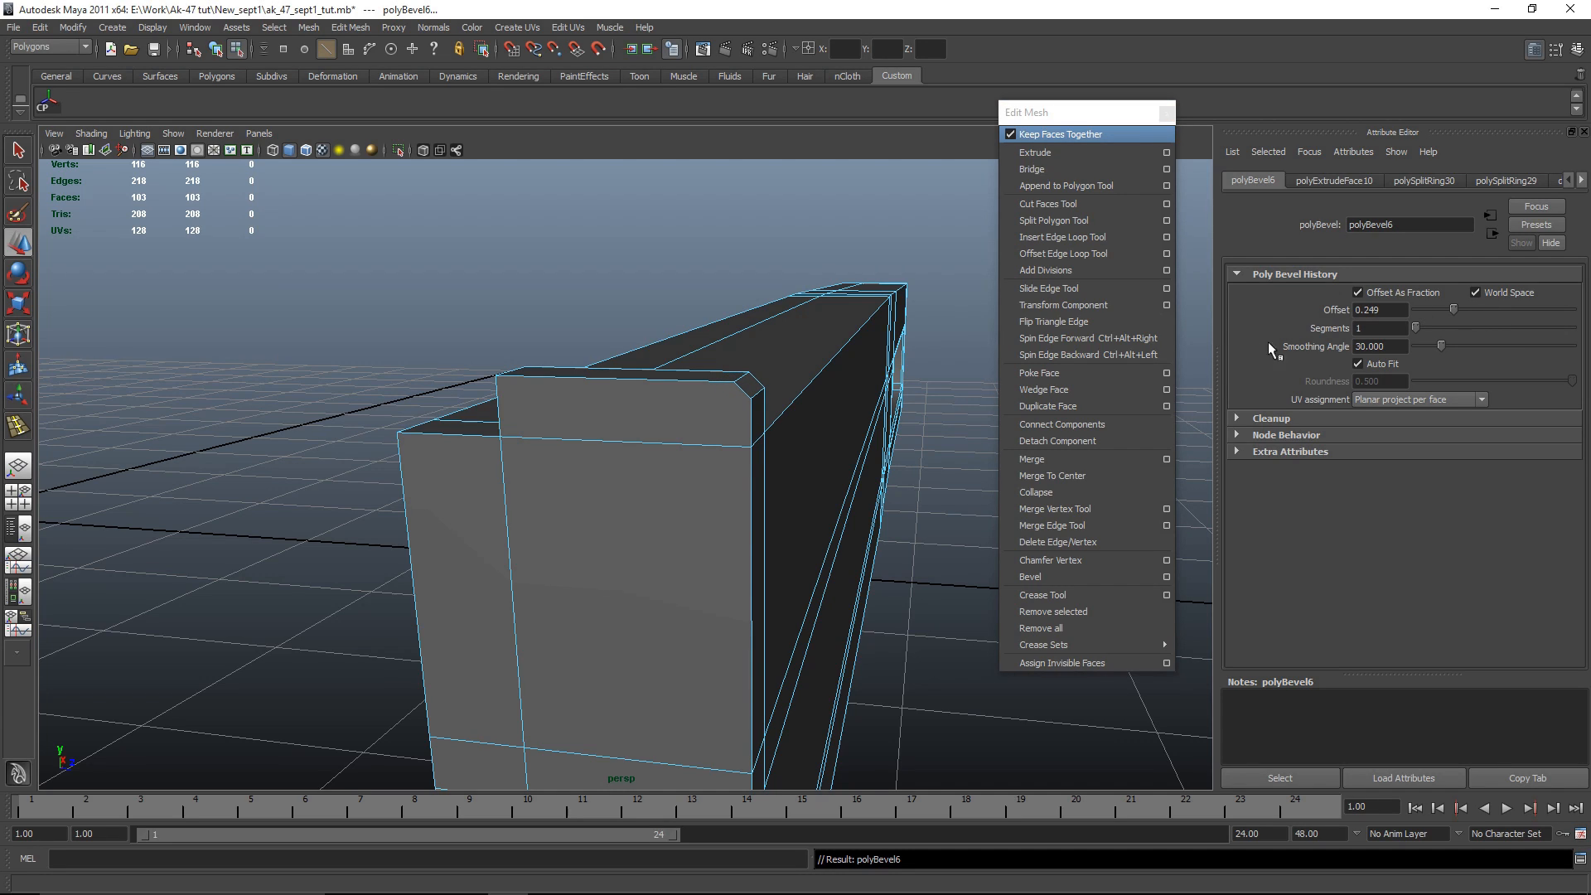
# Step: Split the raised tab's end faces horizontally from the bevel's lower corners across to its inner side
pyautogui.keyDown('alt'); pyautogui.moveTo(630, 398); pyautogui.dragTo(662, 435); pyautogui.keyUp('alt')
pyautogui.click(1063, 237)
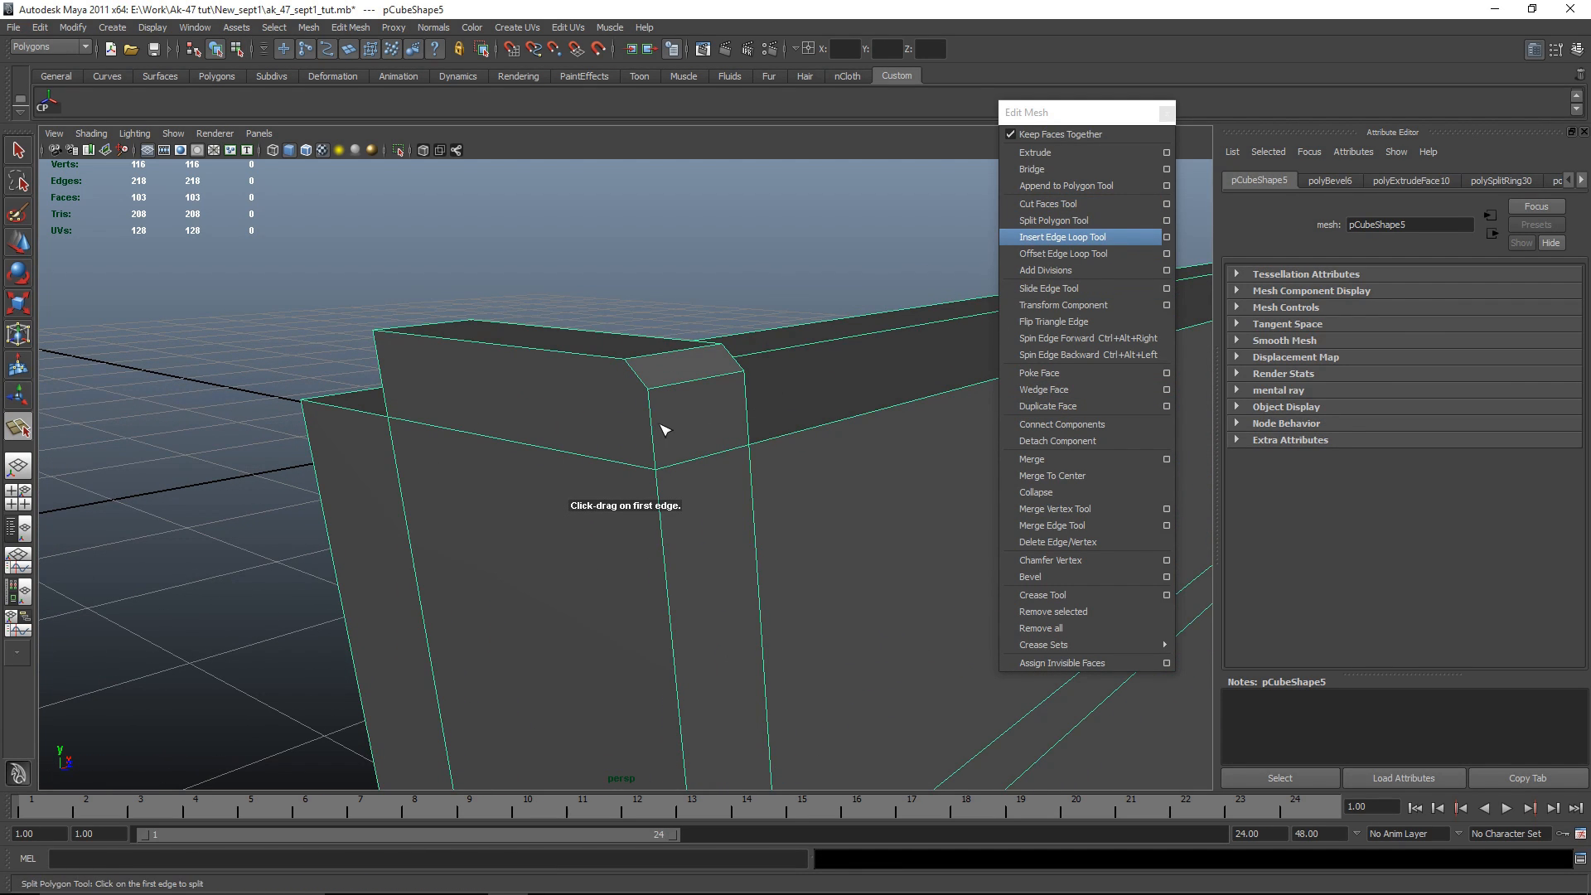
pyautogui.keyDown('alt'); pyautogui.moveTo(620, 346); pyautogui.dragTo(356, 325); pyautogui.keyUp('alt')
pyautogui.press('w')
pyautogui.keyDown('alt'); pyautogui.moveTo(774, 425); pyautogui.dragTo(713, 494); pyautogui.keyUp('alt')
pyautogui.moveTo(470, 431); pyautogui.dragTo(394, 428, button='right')
pyautogui.moveTo(96, 371); pyautogui.dragTo(81, 359, button='middle')
pyautogui.click(606, 406)
pyautogui.keyDown('alt'); pyautogui.moveTo(810, 405); pyautogui.dragTo(553, 434, button='middle'); pyautogui.keyUp('alt')
pyautogui.press('g')
pyautogui.press('f')
pyautogui.moveTo(584, 437)
pyautogui.keyDown('alt'); pyautogui.mouseDown()
pyautogui.moveTo(743, 448)
pyautogui.moveTo(629, 487)
pyautogui.moveTo(704, 505)
pyautogui.moveTo(713, 471)
pyautogui.moveTo(604, 454)
pyautogui.mouseUp(); pyautogui.keyUp('alt')
pyautogui.press('w')
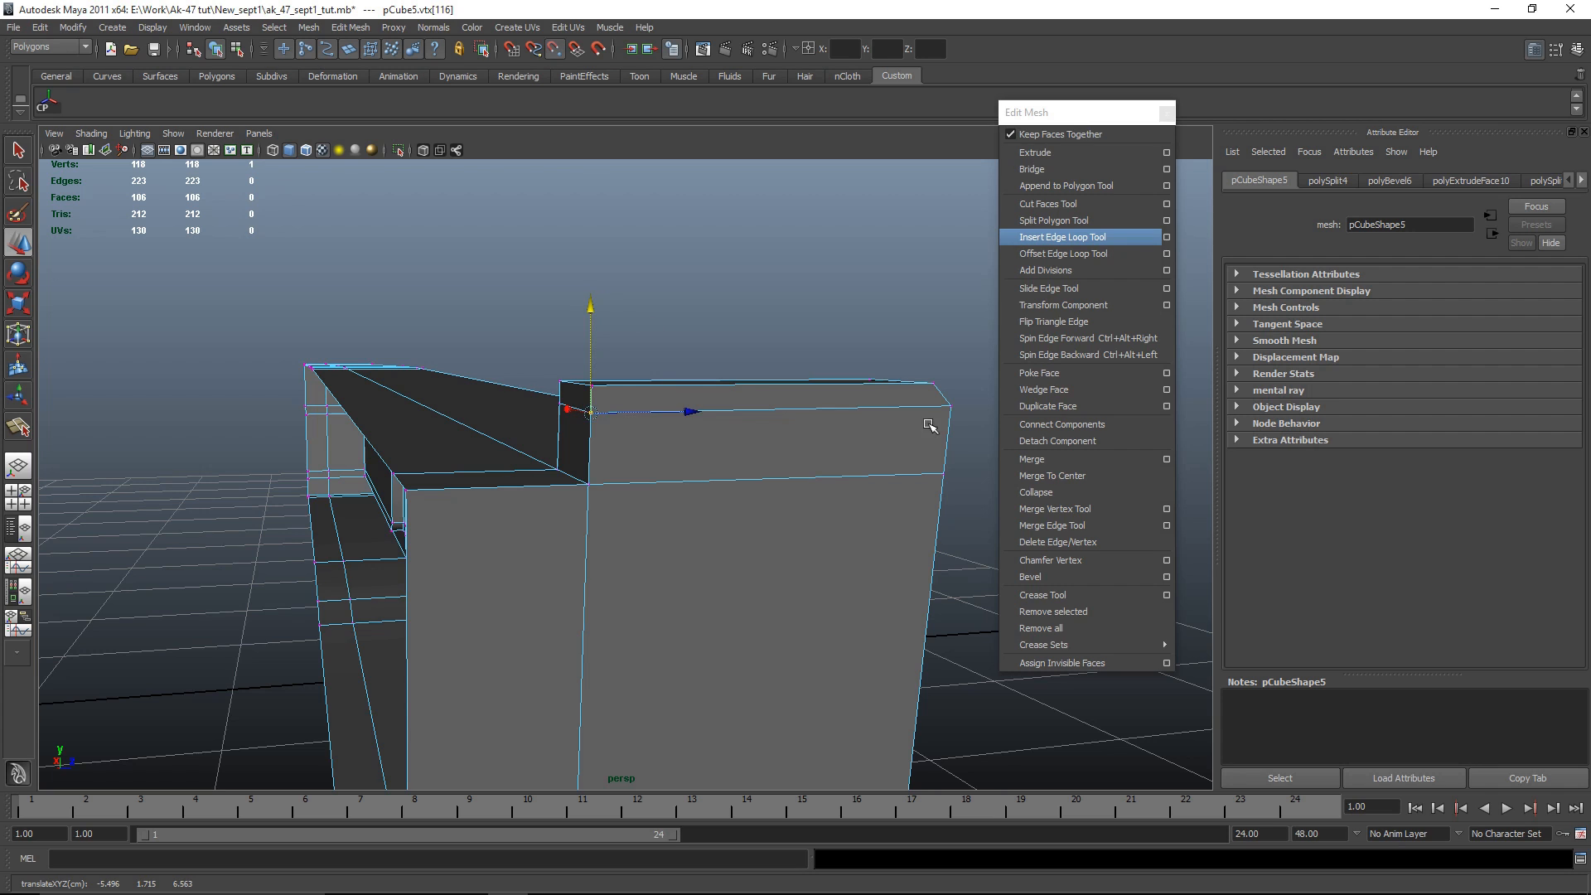
# Step: Flatten the vertices on the tab's front edge along X and move them onto its slanted outline
pyautogui.keyDown('alt'); pyautogui.moveTo(924, 433); pyautogui.dragTo(655, 309); pyautogui.keyUp('alt')
pyautogui.keyDown('alt'); pyautogui.moveTo(688, 363); pyautogui.dragTo(721, 440); pyautogui.keyUp('alt')
pyautogui.press('space')
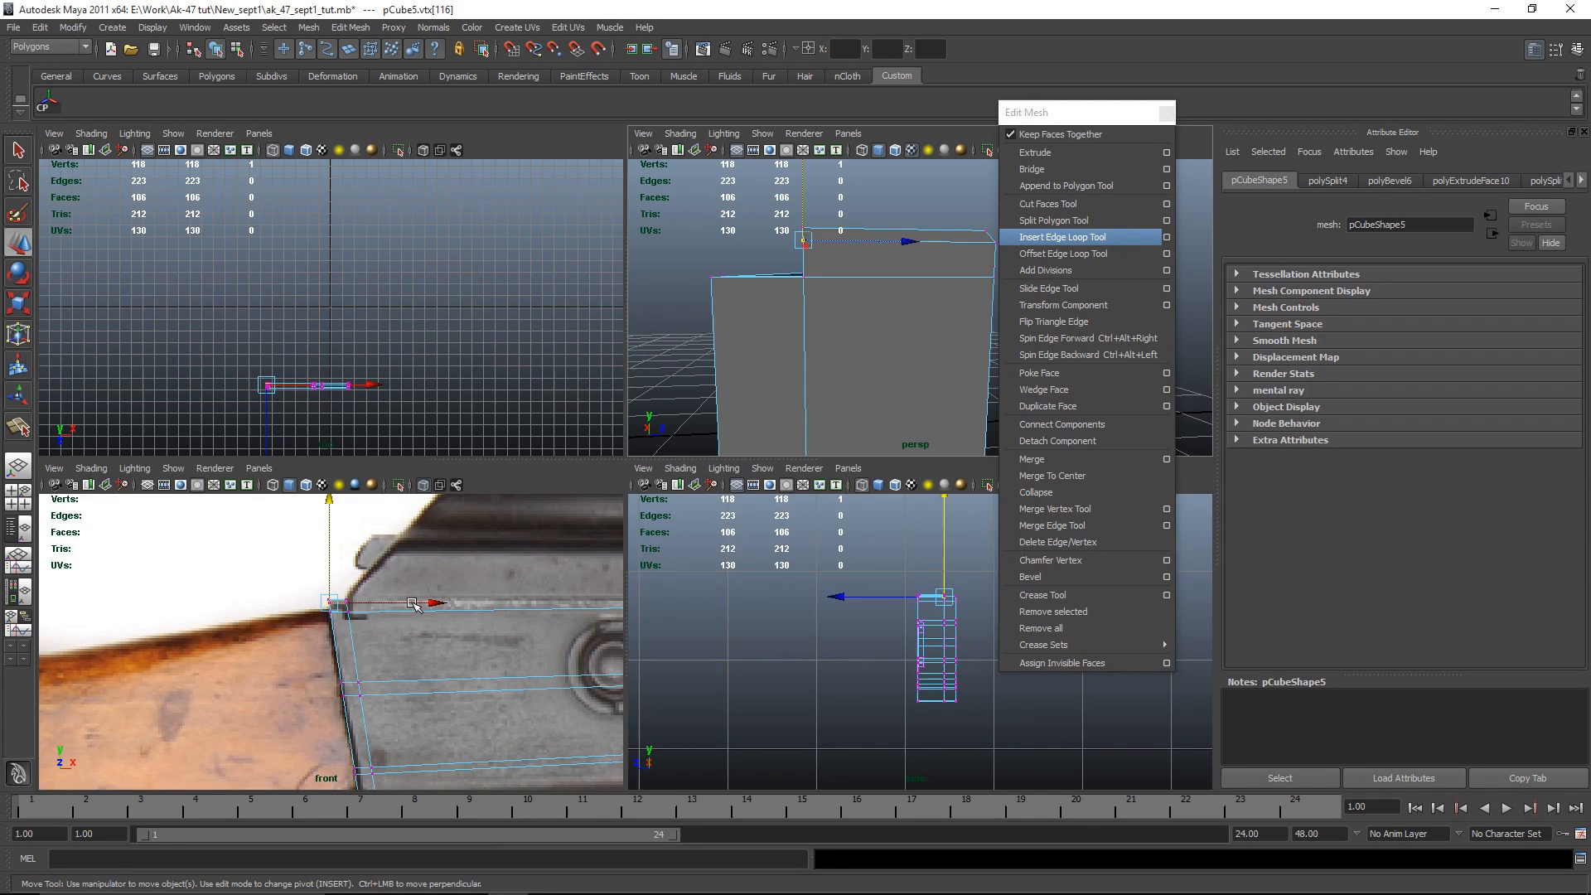
pyautogui.press('space')
pyautogui.scroll(10, 568, 409)
pyautogui.press('y')
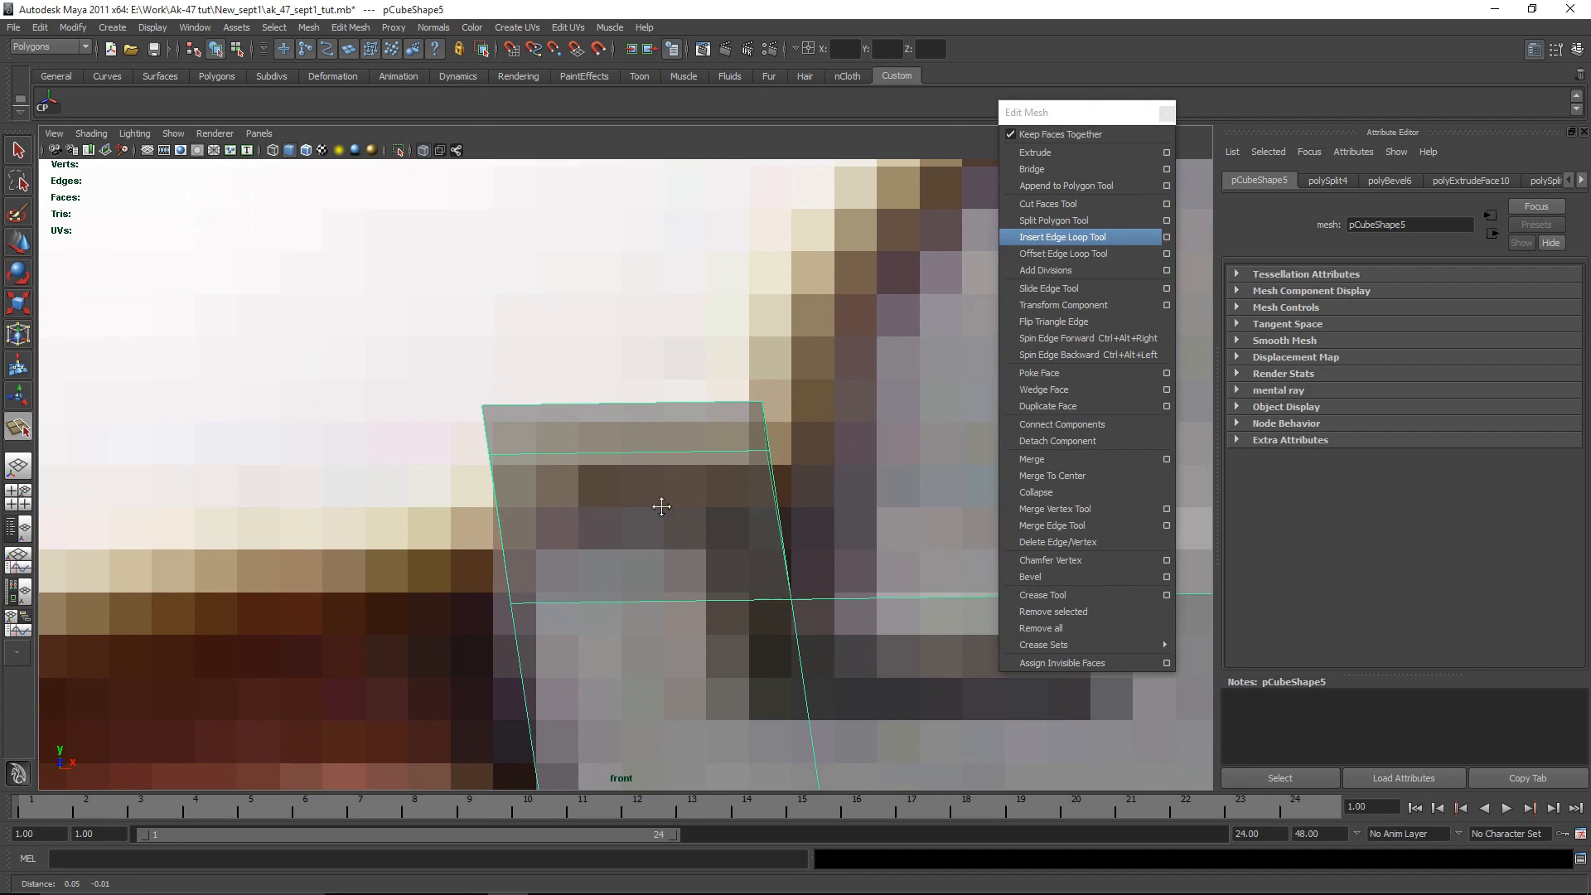
pyautogui.moveTo(740, 445); pyautogui.dragTo(821, 482, button='right')
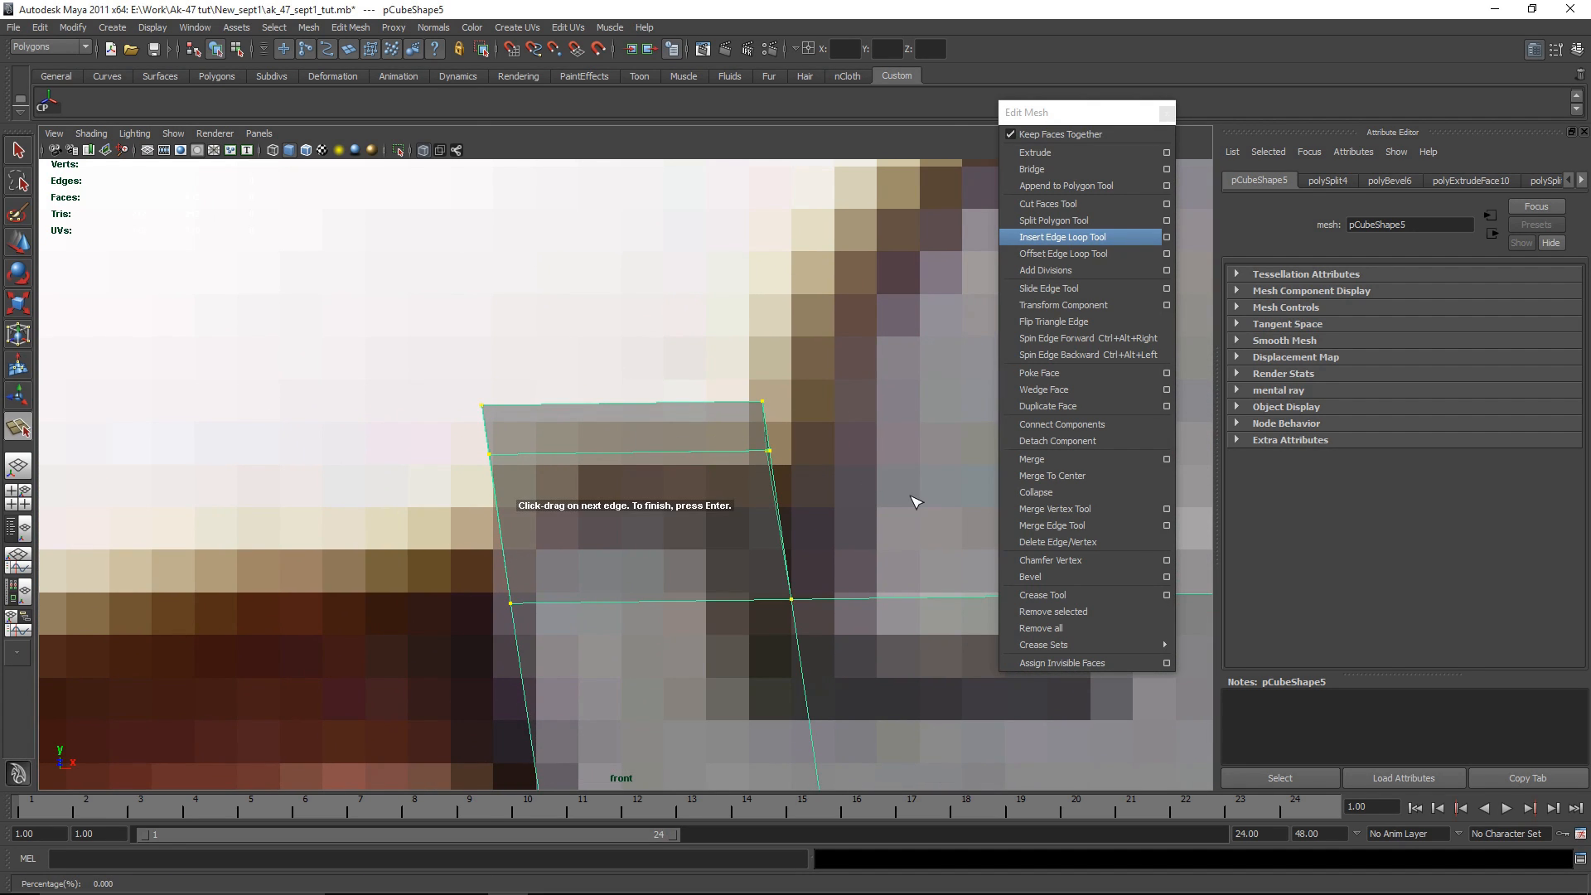
pyautogui.press('Return')
pyautogui.press('w')
pyautogui.press('r')
pyautogui.scroll(3, 946, 469)
pyautogui.keyDown('alt'); pyautogui.moveTo(946, 469); pyautogui.dragTo(793, 399, button='middle'); pyautogui.keyUp('alt')
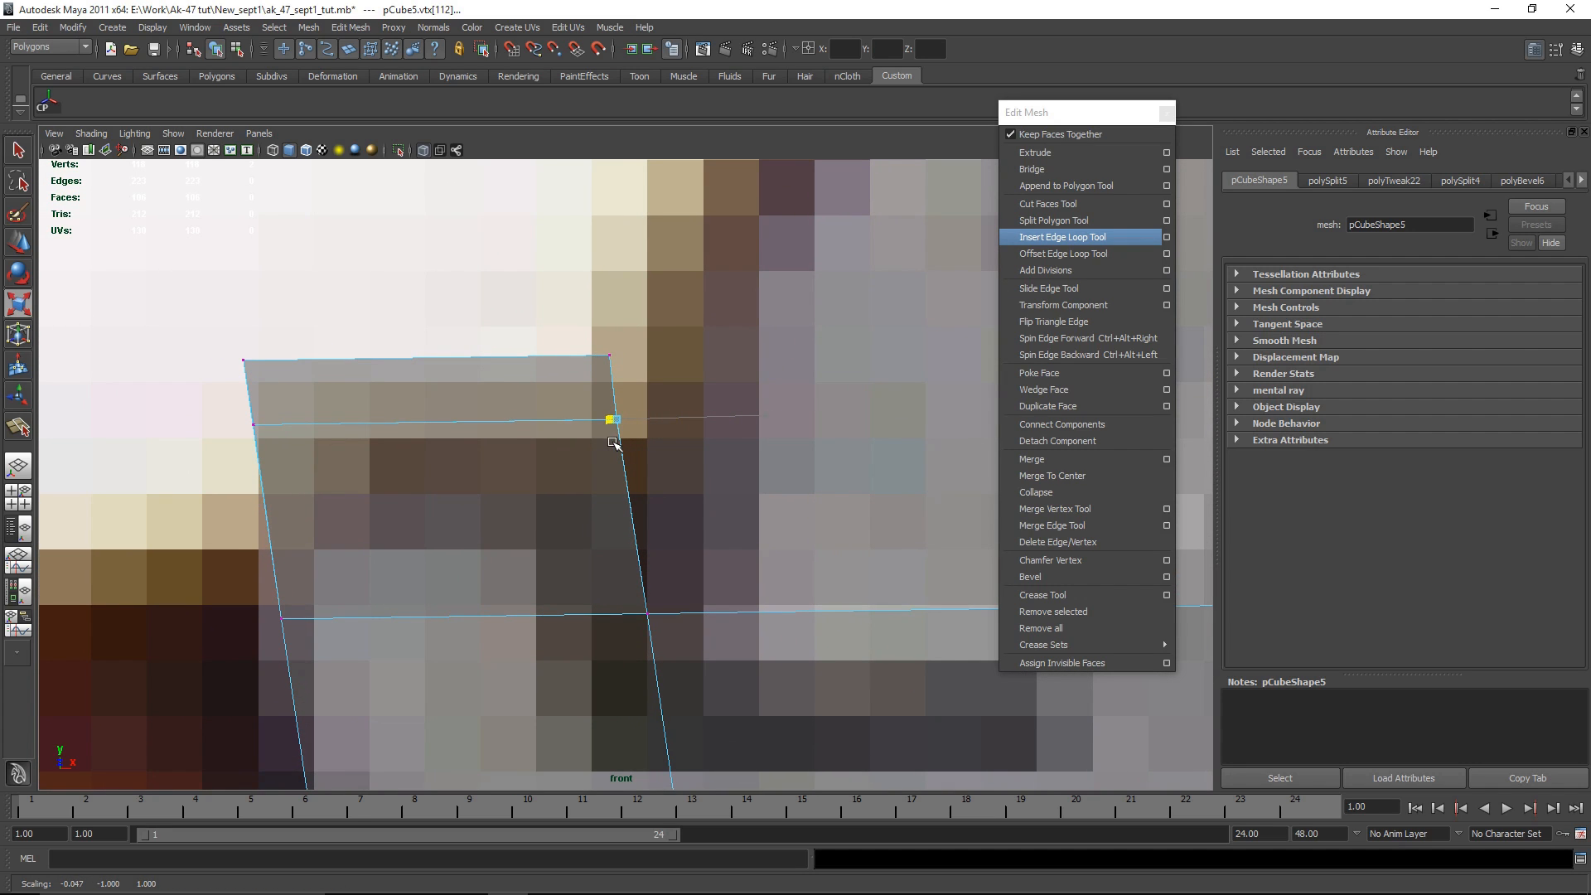
pyautogui.press('w')
pyautogui.moveTo(720, 419); pyautogui.dragTo(727, 419)
# Step: Flatten the split's vertices on the tab's rear edge along X and align them with the slanted outline
pyautogui.keyDown('alt'); pyautogui.moveTo(448, 478); pyautogui.dragTo(638, 478, button='middle'); pyautogui.keyUp('alt')
pyautogui.moveTo(343, 386); pyautogui.dragTo(538, 445)
pyautogui.press('r')
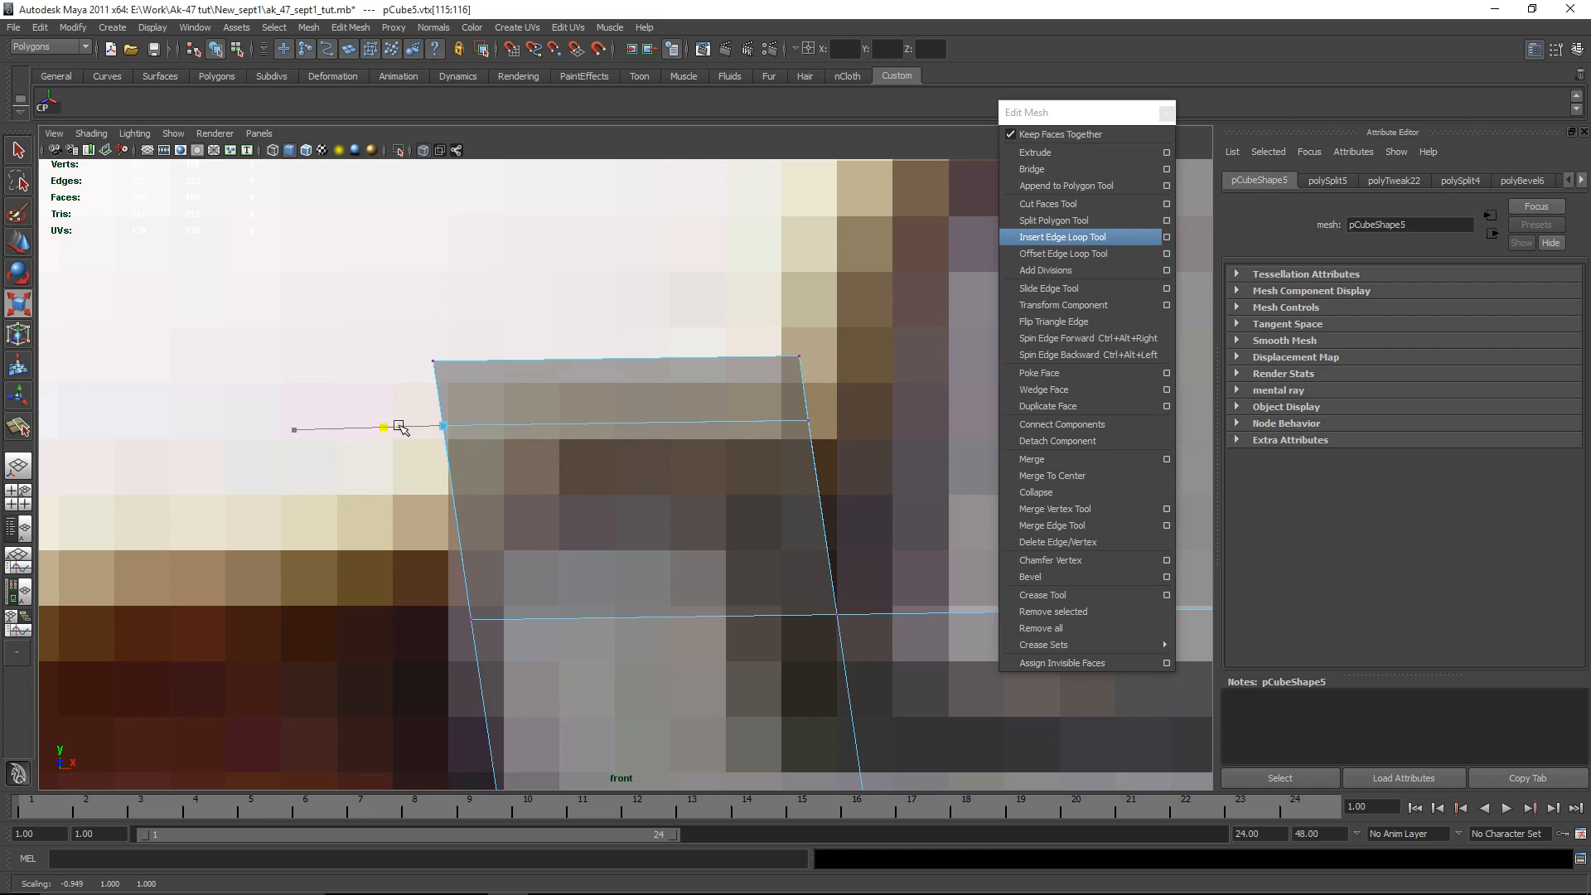
pyautogui.press('w')
pyautogui.click(549, 426)
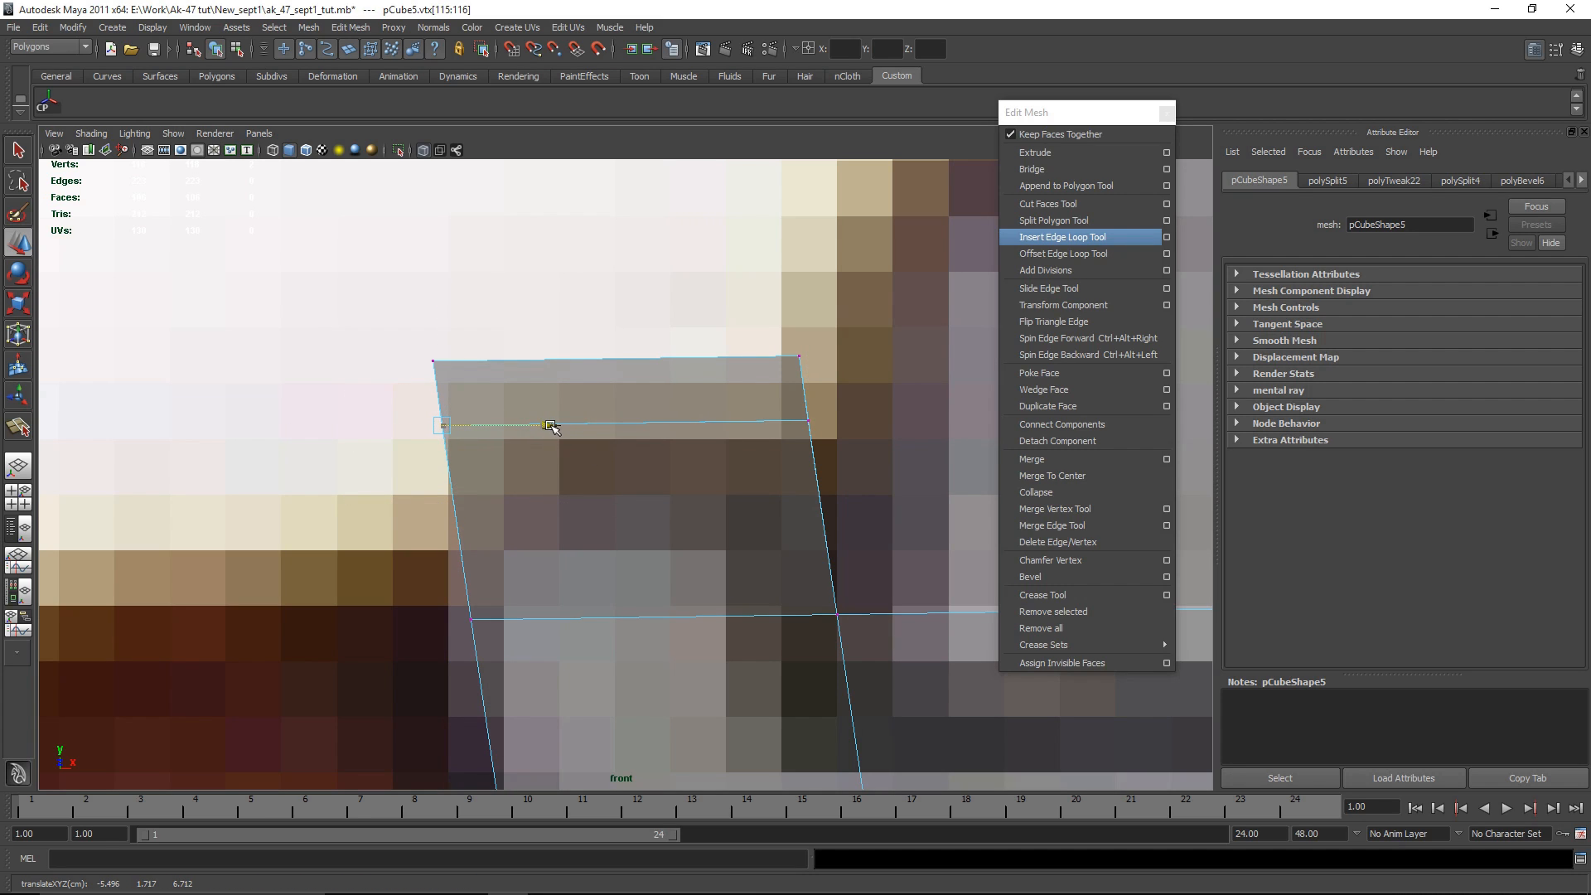
pyautogui.click(730, 429)
pyautogui.click(714, 406)
pyautogui.click(712, 405)
# Step: Return to object mode and snap the receiver's pivot to its open side edge in the end view
pyautogui.press('space')
pyautogui.press('space')
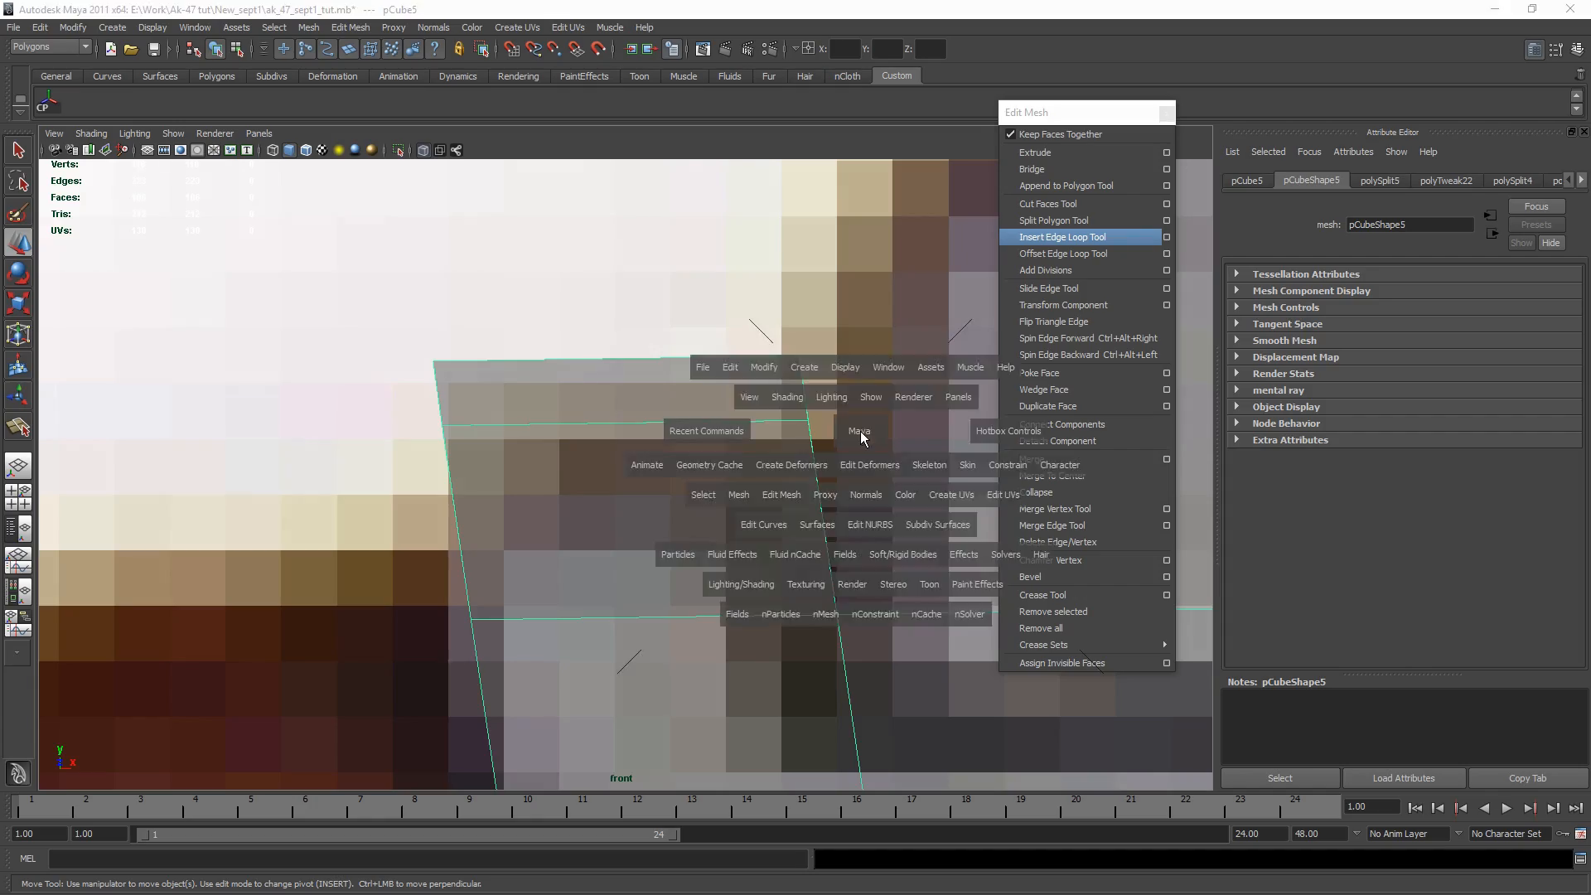
pyautogui.click(787, 469)
pyautogui.keyDown('alt'); pyautogui.moveTo(802, 522); pyautogui.dragTo(572, 510); pyautogui.keyUp('alt')
pyautogui.keyDown('alt'); pyautogui.moveTo(810, 554); pyautogui.dragTo(685, 519); pyautogui.keyUp('alt')
pyautogui.click(459, 492)
pyautogui.press('space')
pyautogui.press('space')
pyautogui.press('f')
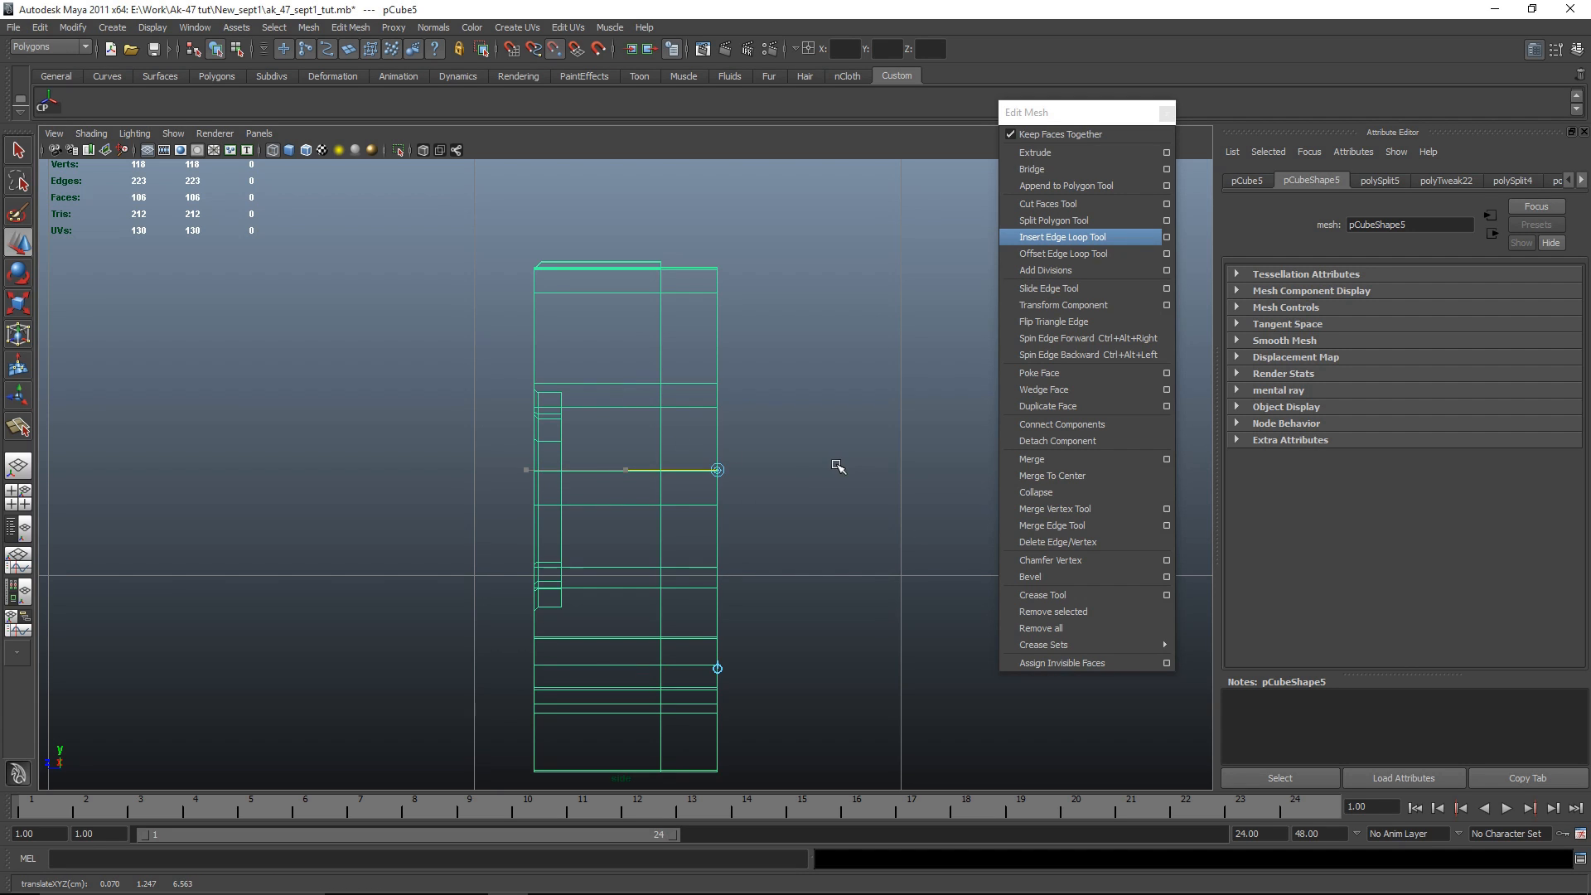
pyautogui.press('w')
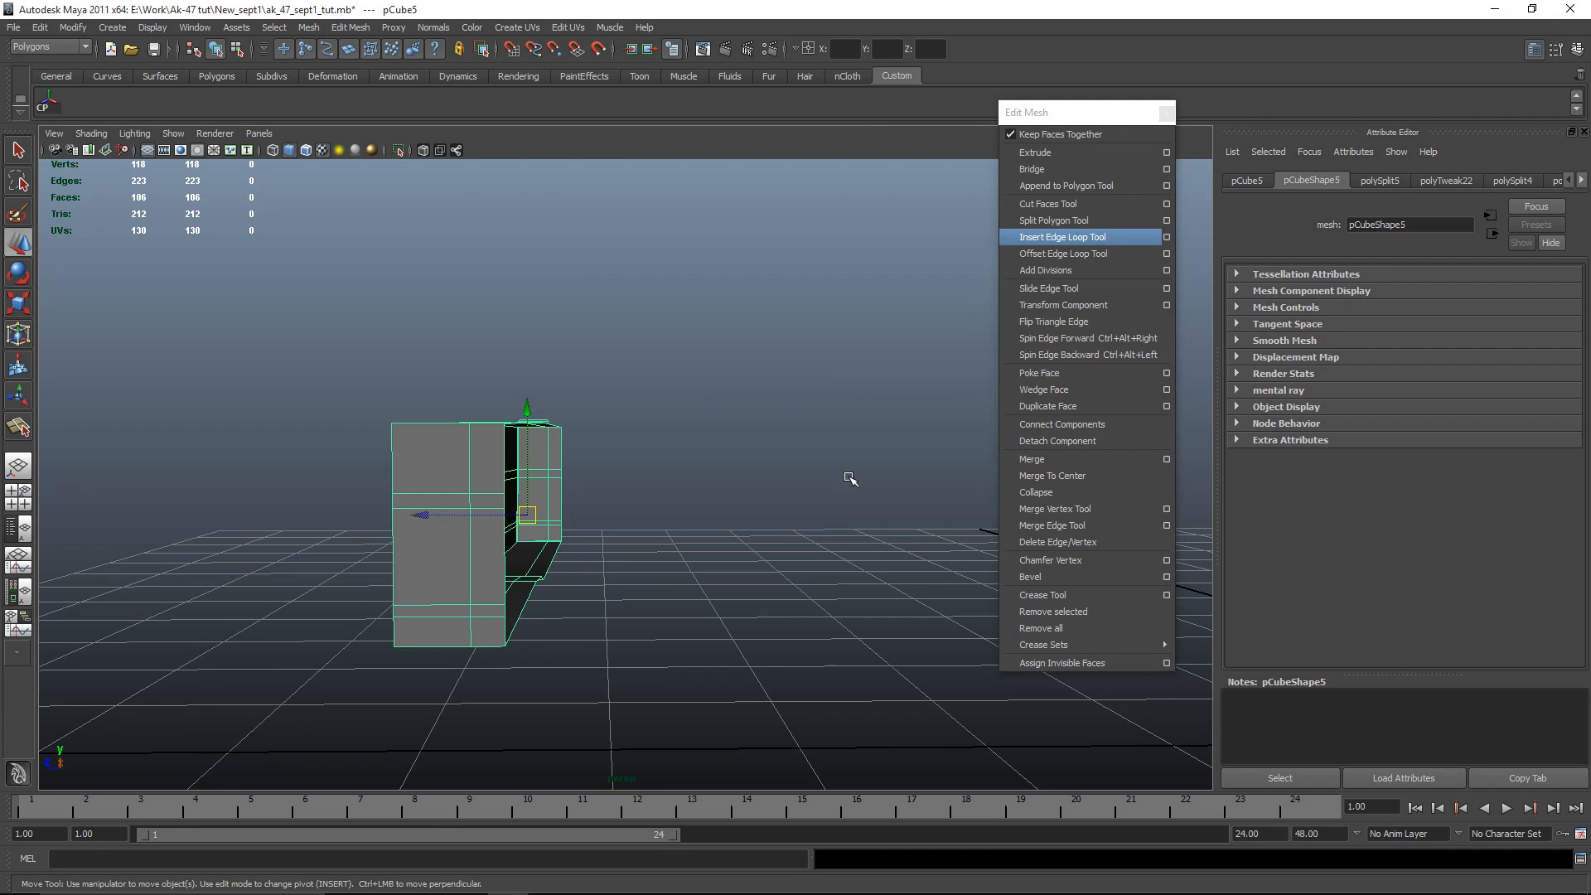
# Step: Mirror the receiver half by making one special duplicate with a Z scale of -1
pyautogui.keyDown('alt'); pyautogui.moveTo(853, 475); pyautogui.dragTo(781, 579); pyautogui.keyUp('alt')
pyautogui.click(646, 557)
pyautogui.moveTo(647, 558)
pyautogui.keyDown('alt'); pyautogui.mouseDown()
pyautogui.moveTo(747, 532)
pyautogui.moveTo(632, 522)
pyautogui.moveTo(633, 497)
pyautogui.mouseUp(); pyautogui.keyUp('alt')
pyautogui.click(633, 497)
pyautogui.click(40, 27)
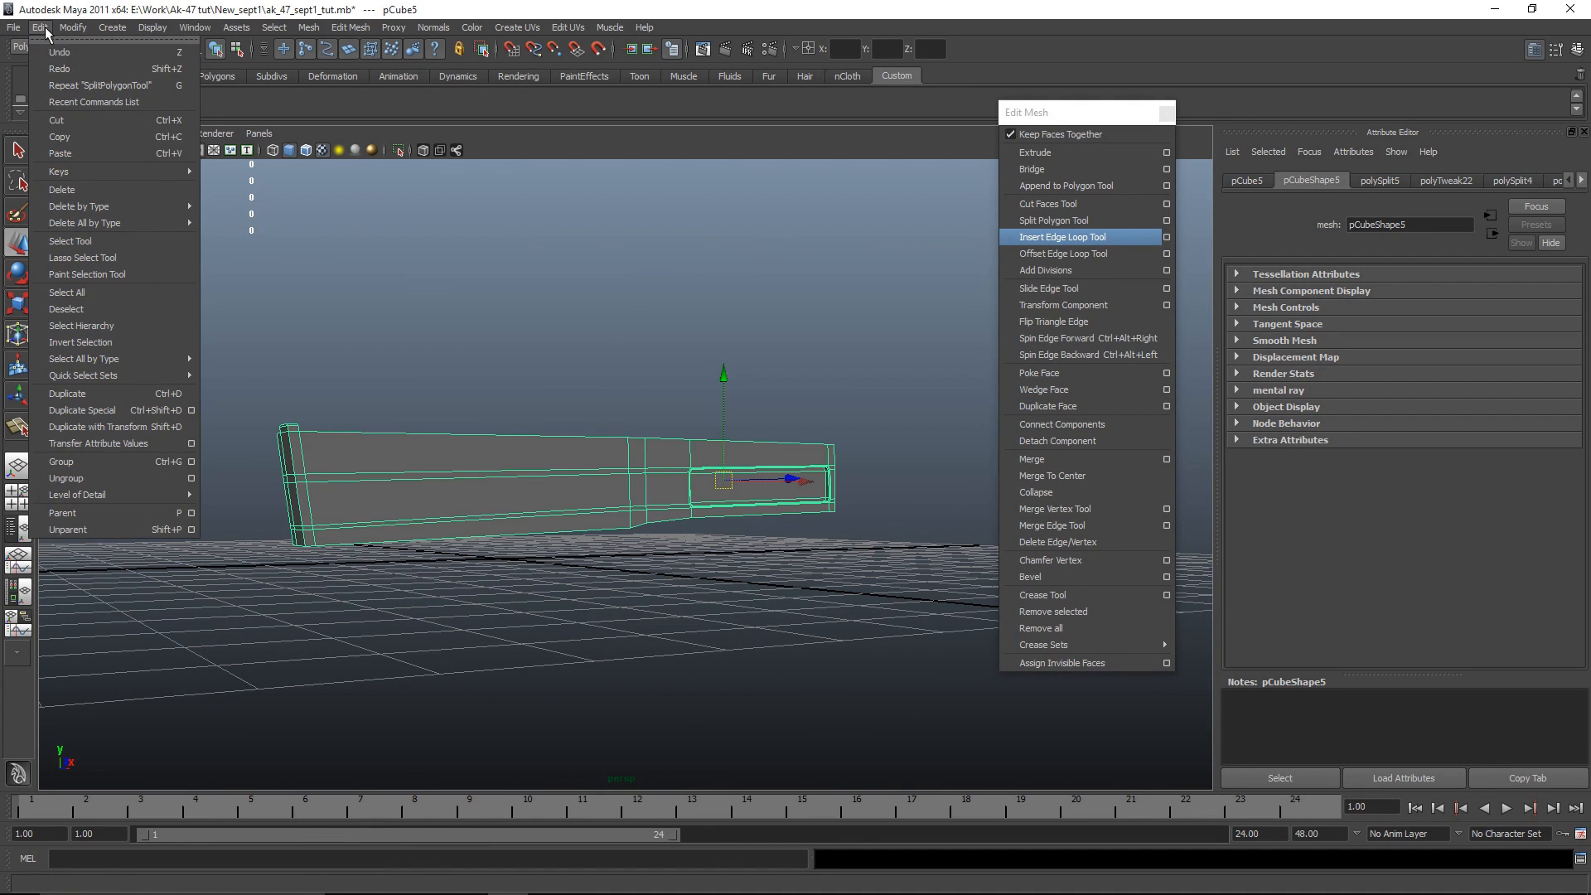
pyautogui.click(192, 411)
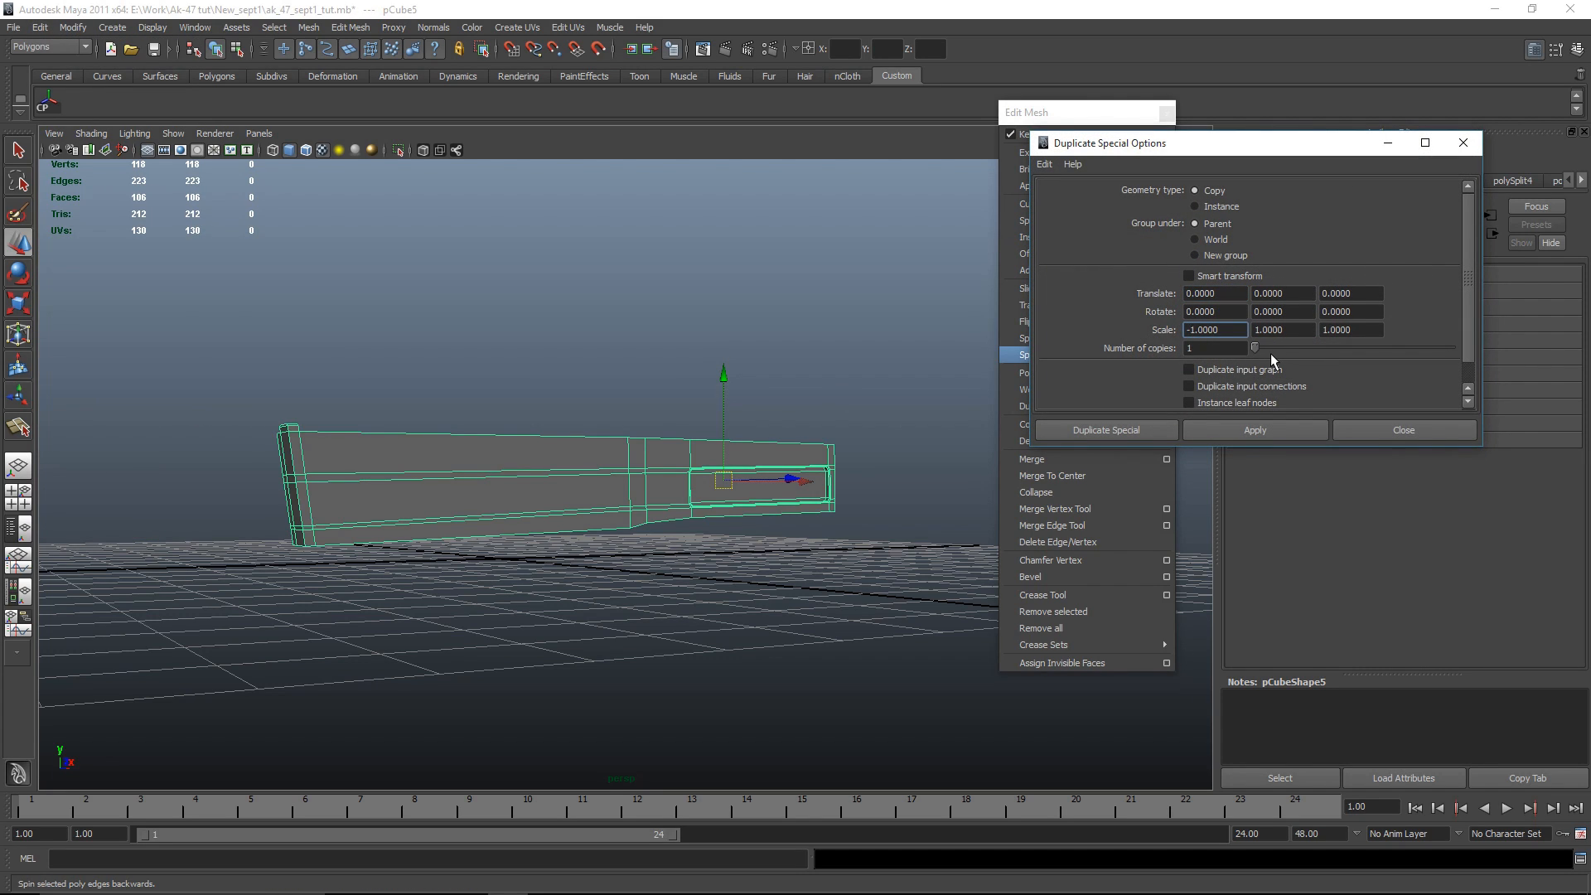
pyautogui.press('BackSpace')
pyautogui.click(1323, 329)
pyautogui.write('-')
pyautogui.keyDown('alt'); pyautogui.moveTo(888, 400); pyautogui.dragTo(760, 427); pyautogui.keyUp('alt')
pyautogui.click(1253, 430)
pyautogui.keyDown('alt'); pyautogui.moveTo(955, 464); pyautogui.dragTo(557, 370); pyautogui.keyUp('alt')
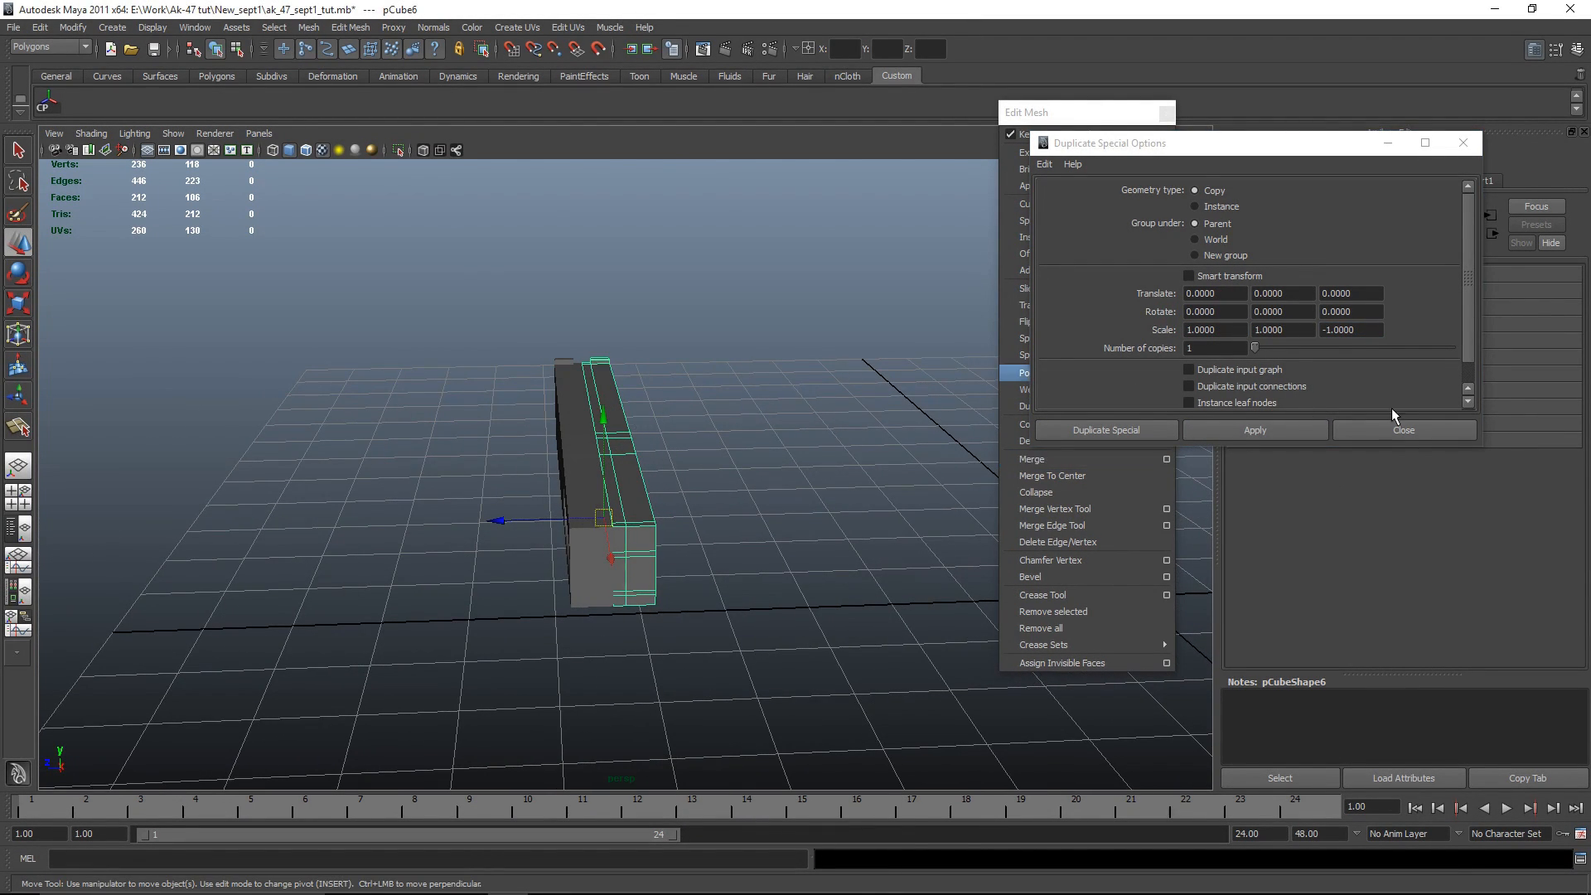
pyautogui.click(1391, 429)
# Step: Select both receiver halves and combine them into a single mesh
pyautogui.scroll(5, 604, 558)
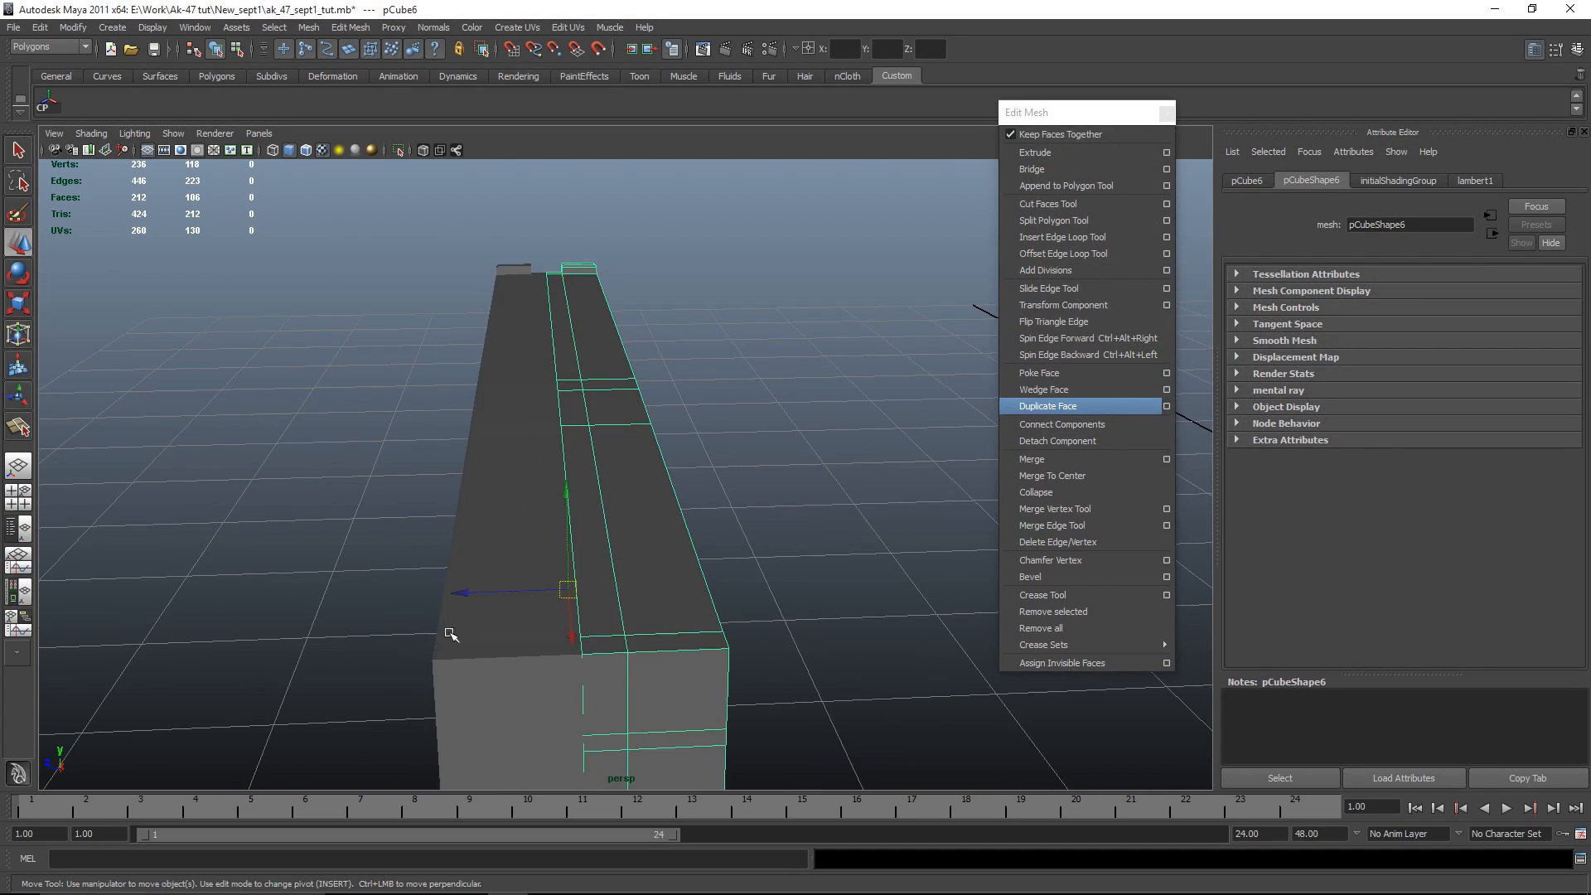
pyautogui.keyDown('shift'); pyautogui.click(416, 548); pyautogui.keyUp('shift')
pyautogui.keyDown('alt'); pyautogui.moveTo(710, 604); pyautogui.dragTo(1137, 580); pyautogui.keyUp('alt')
pyautogui.scroll(-5, 707, 579)
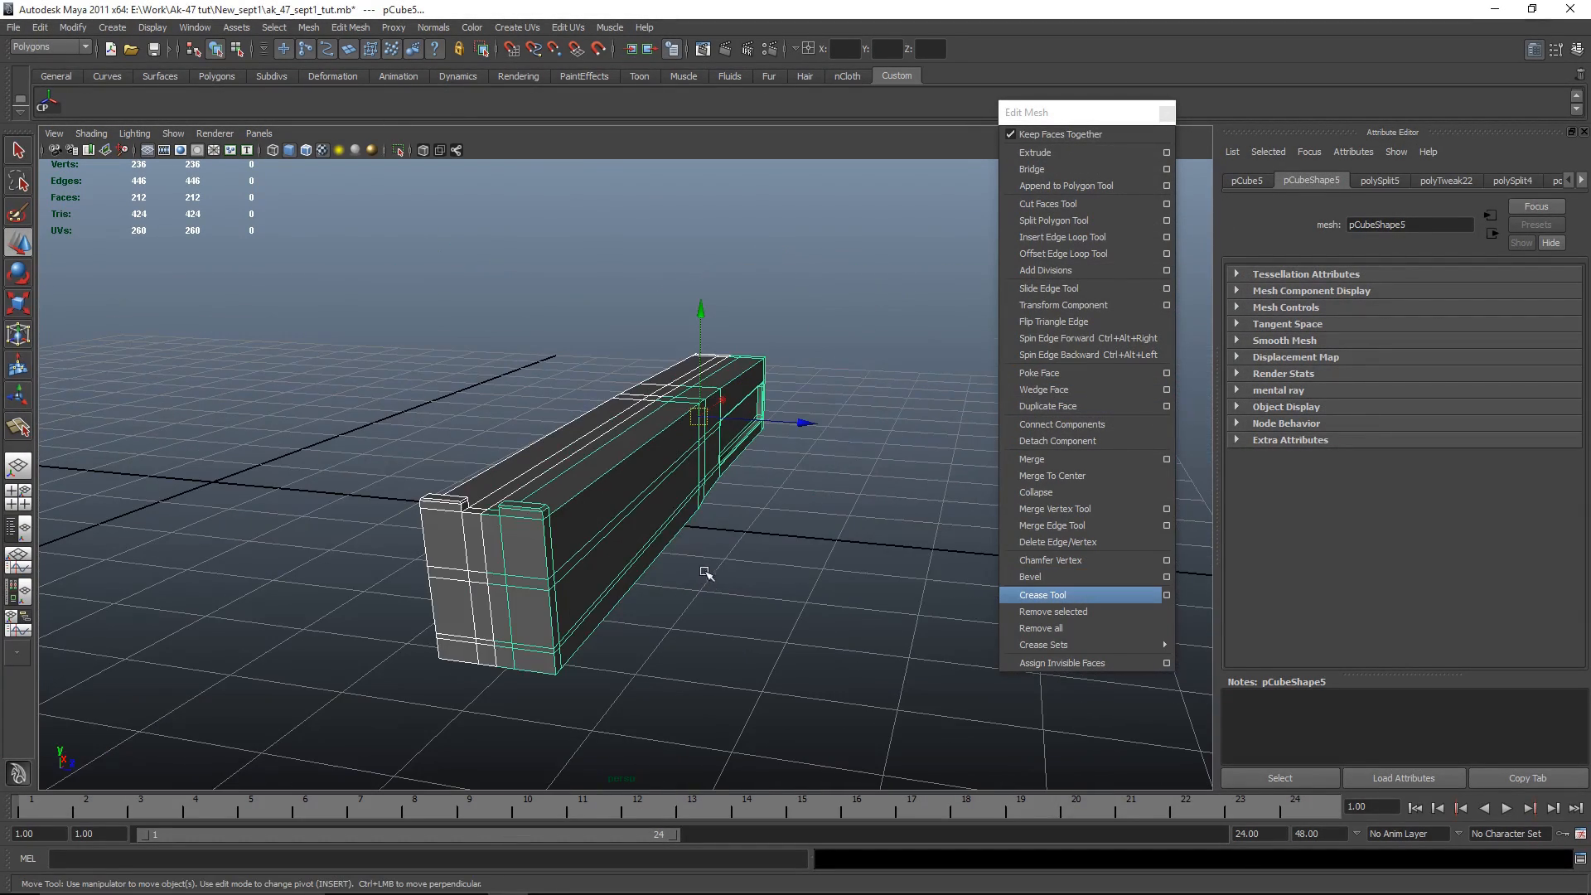
pyautogui.click(309, 27)
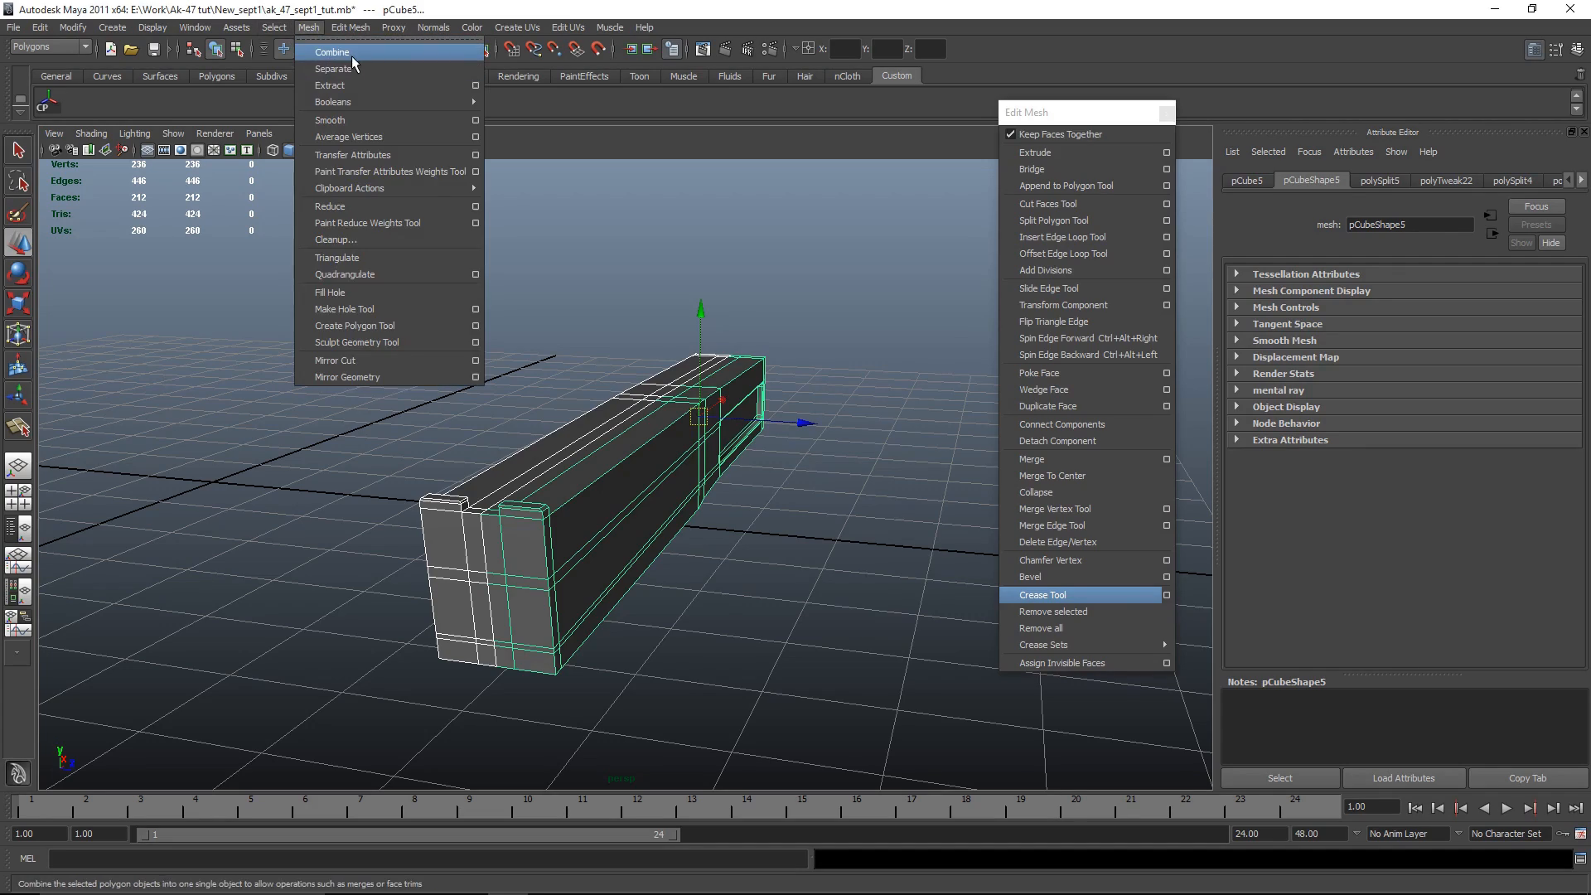
pyautogui.click(327, 48)
pyautogui.keyDown('alt'); pyautogui.moveTo(220, 462); pyautogui.dragTo(542, 344); pyautogui.keyUp('alt')
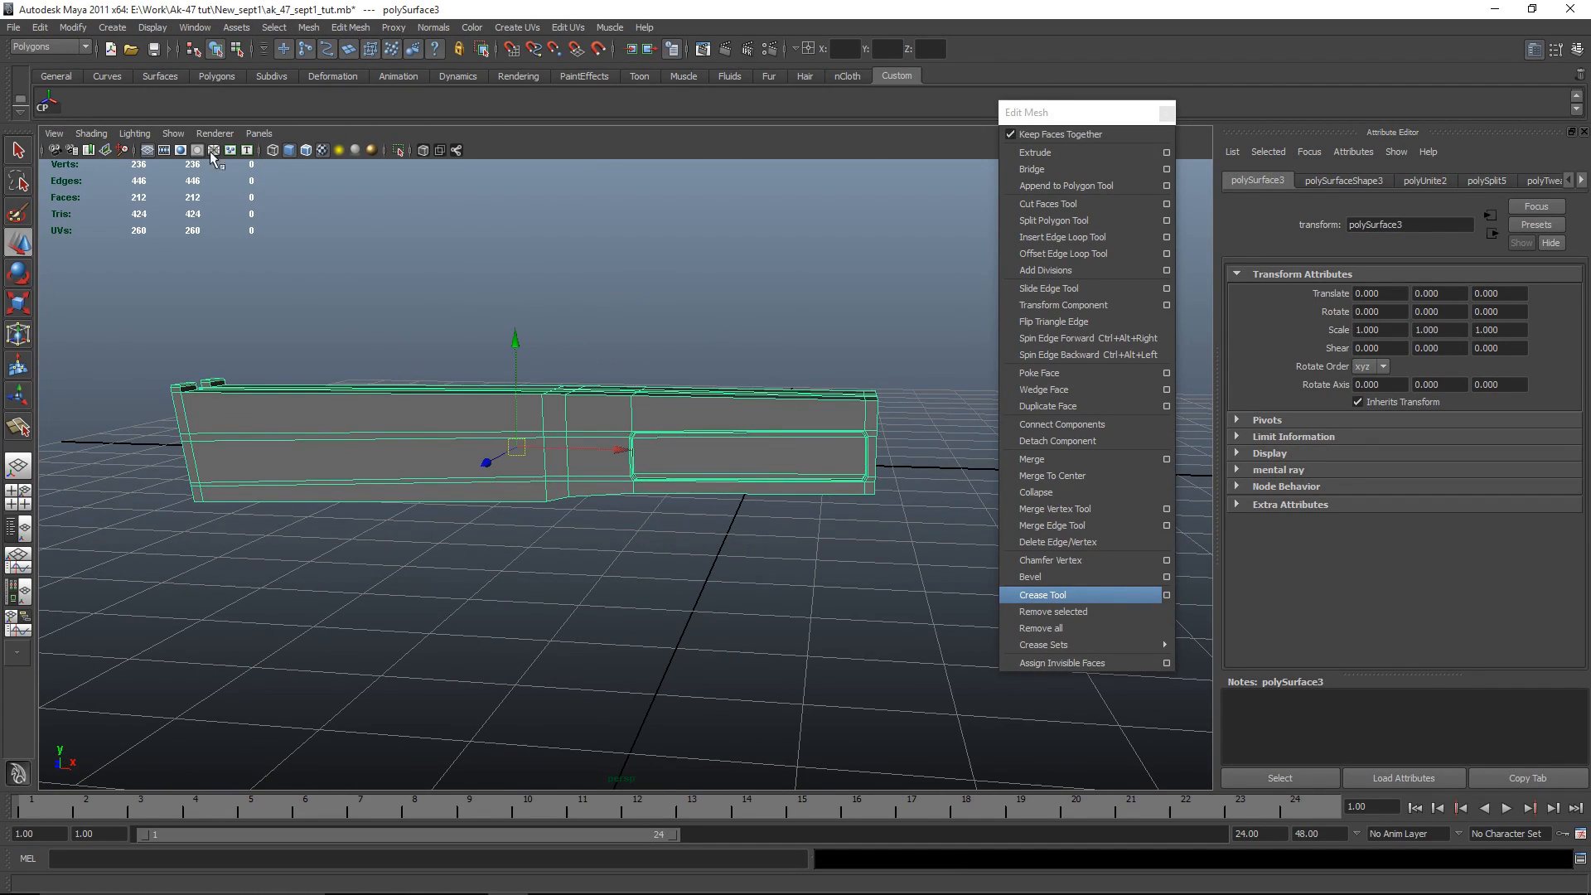
# Step: Merge the vertices along the receiver's centre seam and return to object mode
pyautogui.scroll(-3, 398, 284)
pyautogui.press('space')
pyautogui.press('space')
pyautogui.scroll(-5, 735, 395)
pyautogui.scroll(5, 674, 390)
pyautogui.click(687, 383)
pyautogui.moveTo(671, 335); pyautogui.dragTo(700, 466)
pyautogui.moveTo(704, 756); pyautogui.dragTo(706, 757)
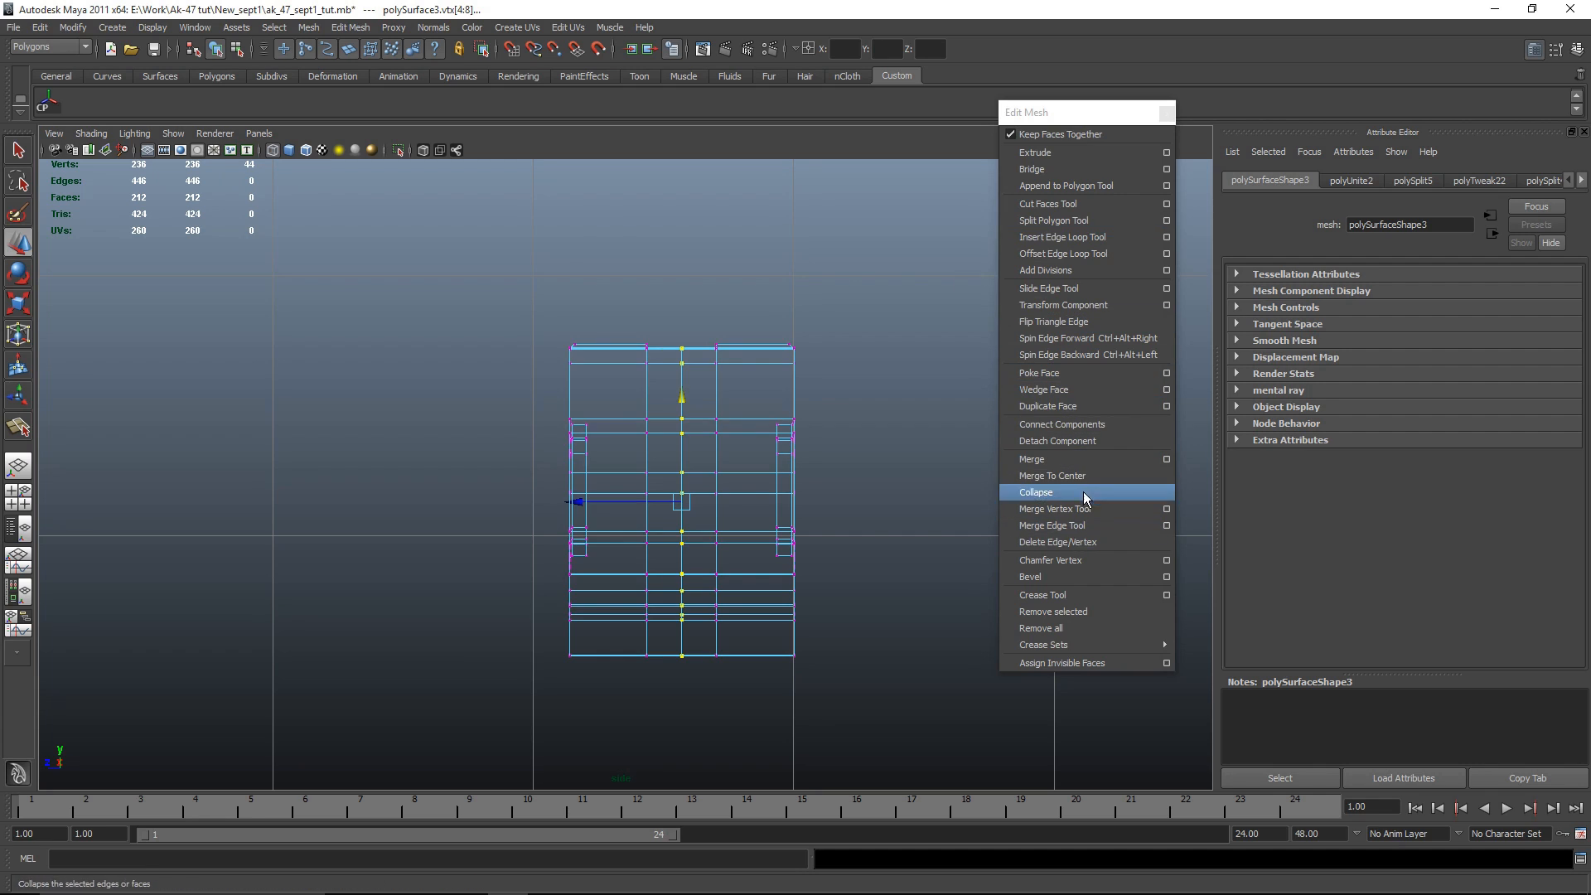
pyautogui.click(1166, 460)
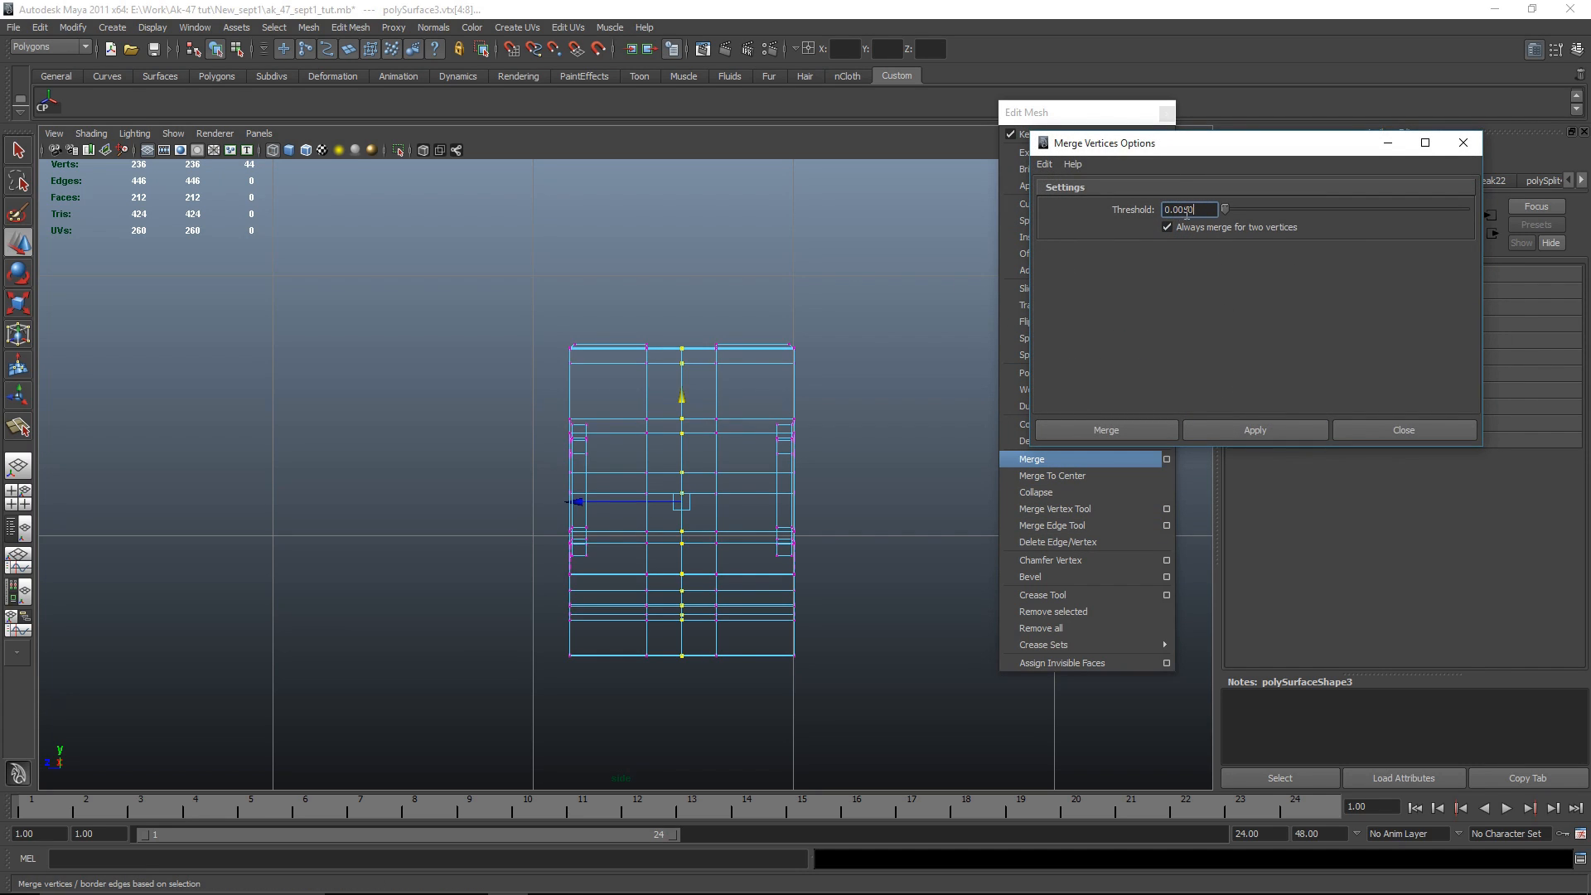
pyautogui.click(1402, 429)
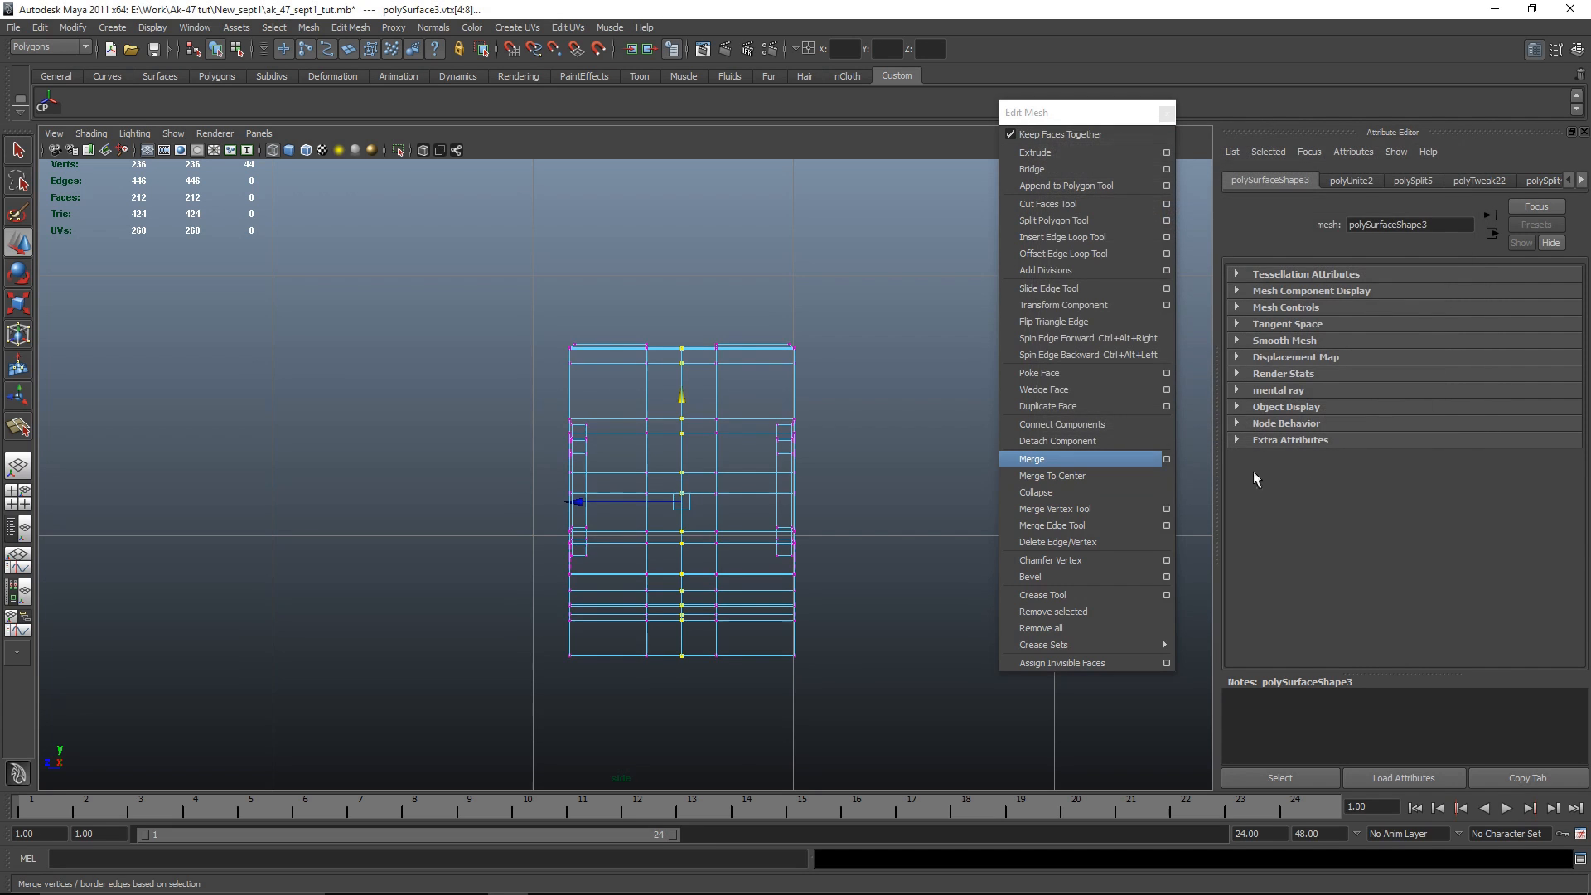
pyautogui.click(1053, 460)
pyautogui.moveTo(709, 461); pyautogui.dragTo(728, 414, button='right')
pyautogui.press('space')
pyautogui.press('space')
pyautogui.keyDown('alt'); pyautogui.moveTo(779, 565); pyautogui.dragTo(775, 519); pyautogui.keyUp('alt')
pyautogui.click(835, 633)
pyautogui.keyDown('alt'); pyautogui.moveTo(835, 633); pyautogui.dragTo(728, 643); pyautogui.keyUp('alt')
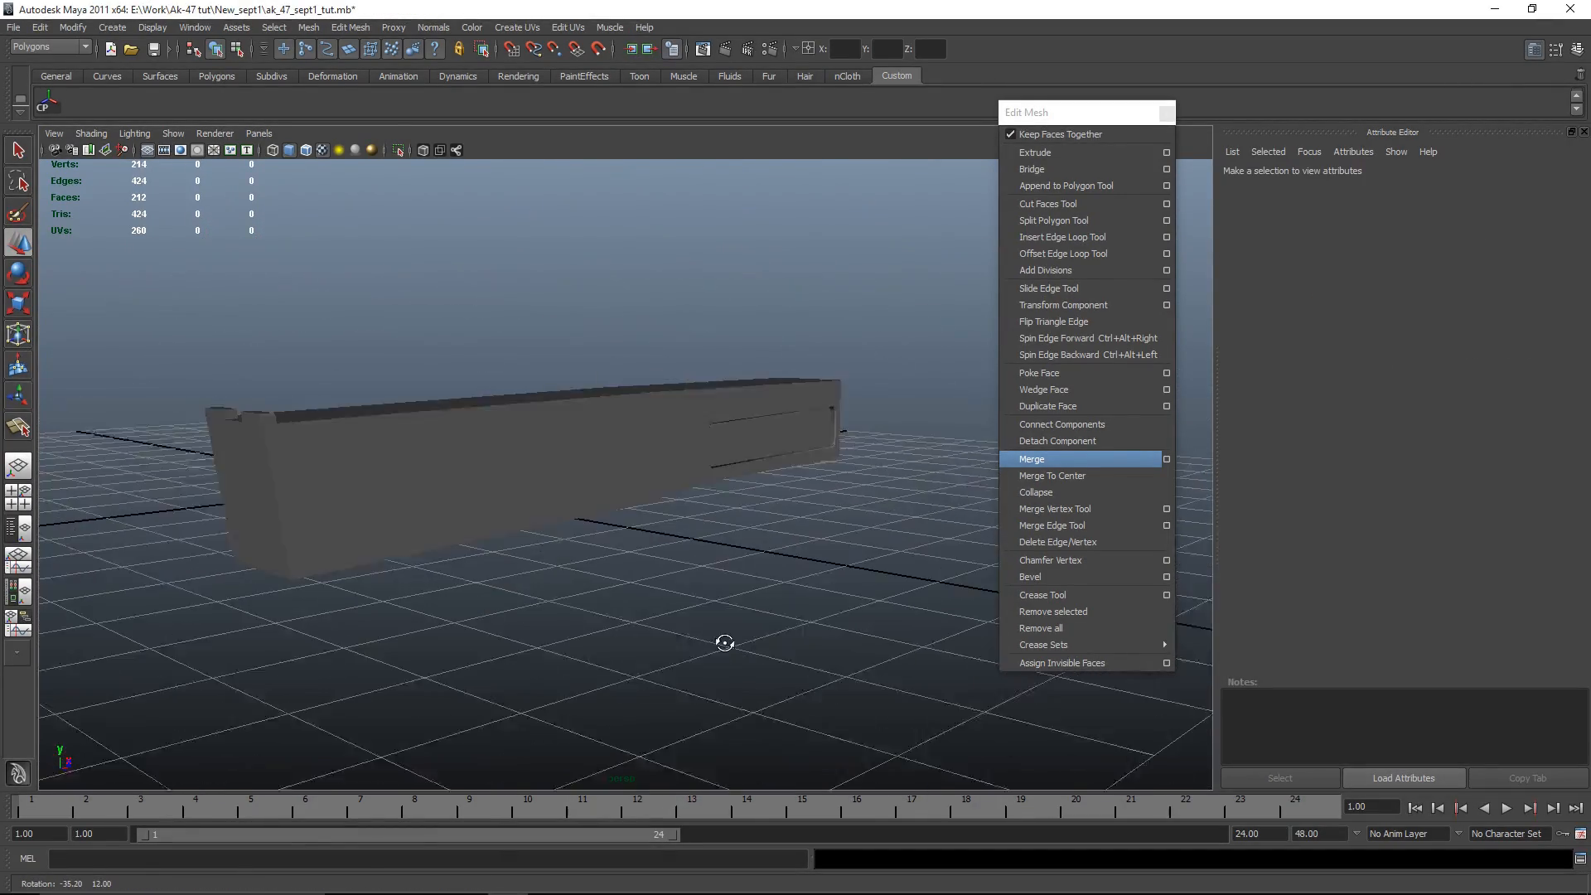
# Step: Insert a vertical edge loop through the front of the receiver, aligned with the rear edge of the raised front block
pyautogui.click(660, 518)
pyautogui.press('space')
pyautogui.press('space')
pyautogui.scroll(10, 646, 591)
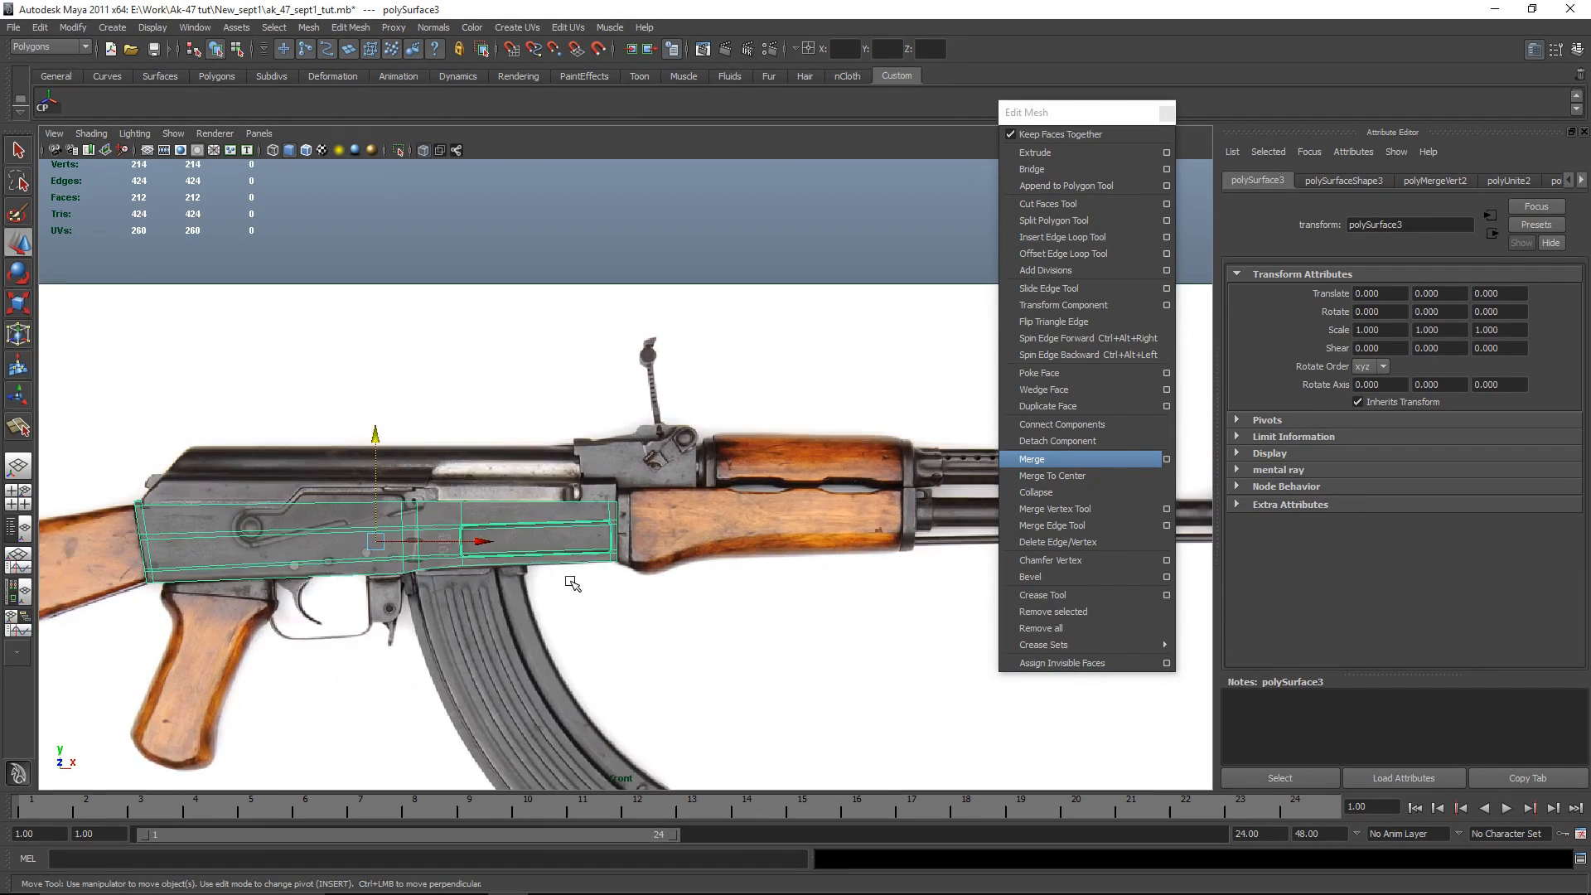
pyautogui.click(1146, 238)
pyautogui.scroll(4, 630, 506)
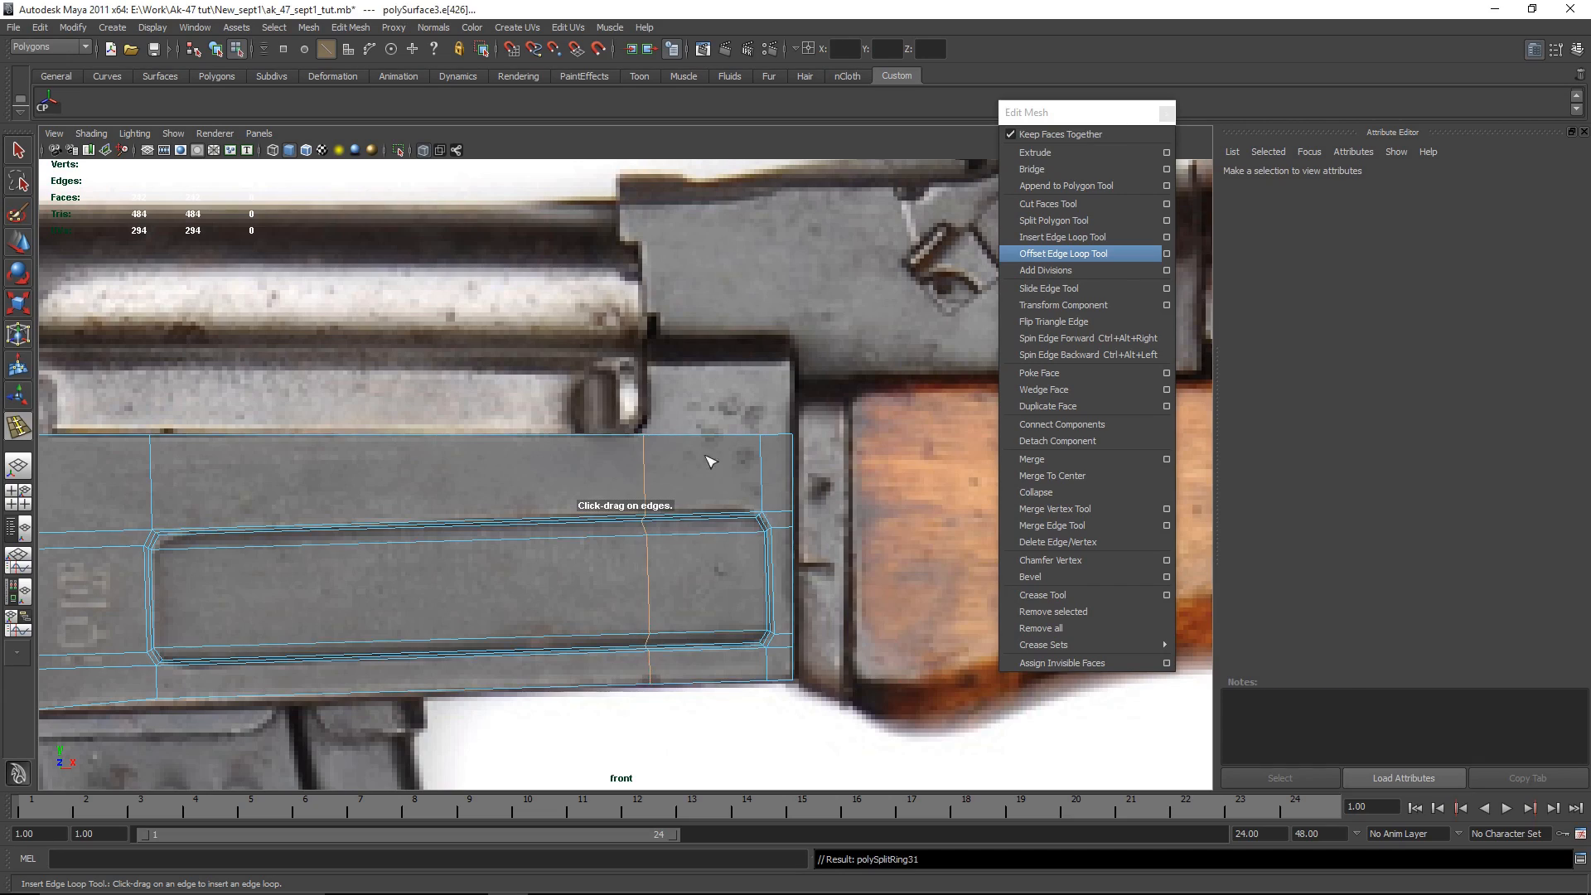
pyautogui.press('space')
pyautogui.press('space')
pyautogui.keyDown('alt'); pyautogui.moveTo(845, 390); pyautogui.dragTo(711, 514); pyautogui.keyUp('alt')
pyautogui.keyDown('alt'); pyautogui.moveTo(710, 515); pyautogui.dragTo(994, 430, button='right'); pyautogui.keyUp('alt')
pyautogui.keyDown('alt'); pyautogui.moveTo(994, 431); pyautogui.dragTo(828, 501, button='middle'); pyautogui.keyUp('alt')
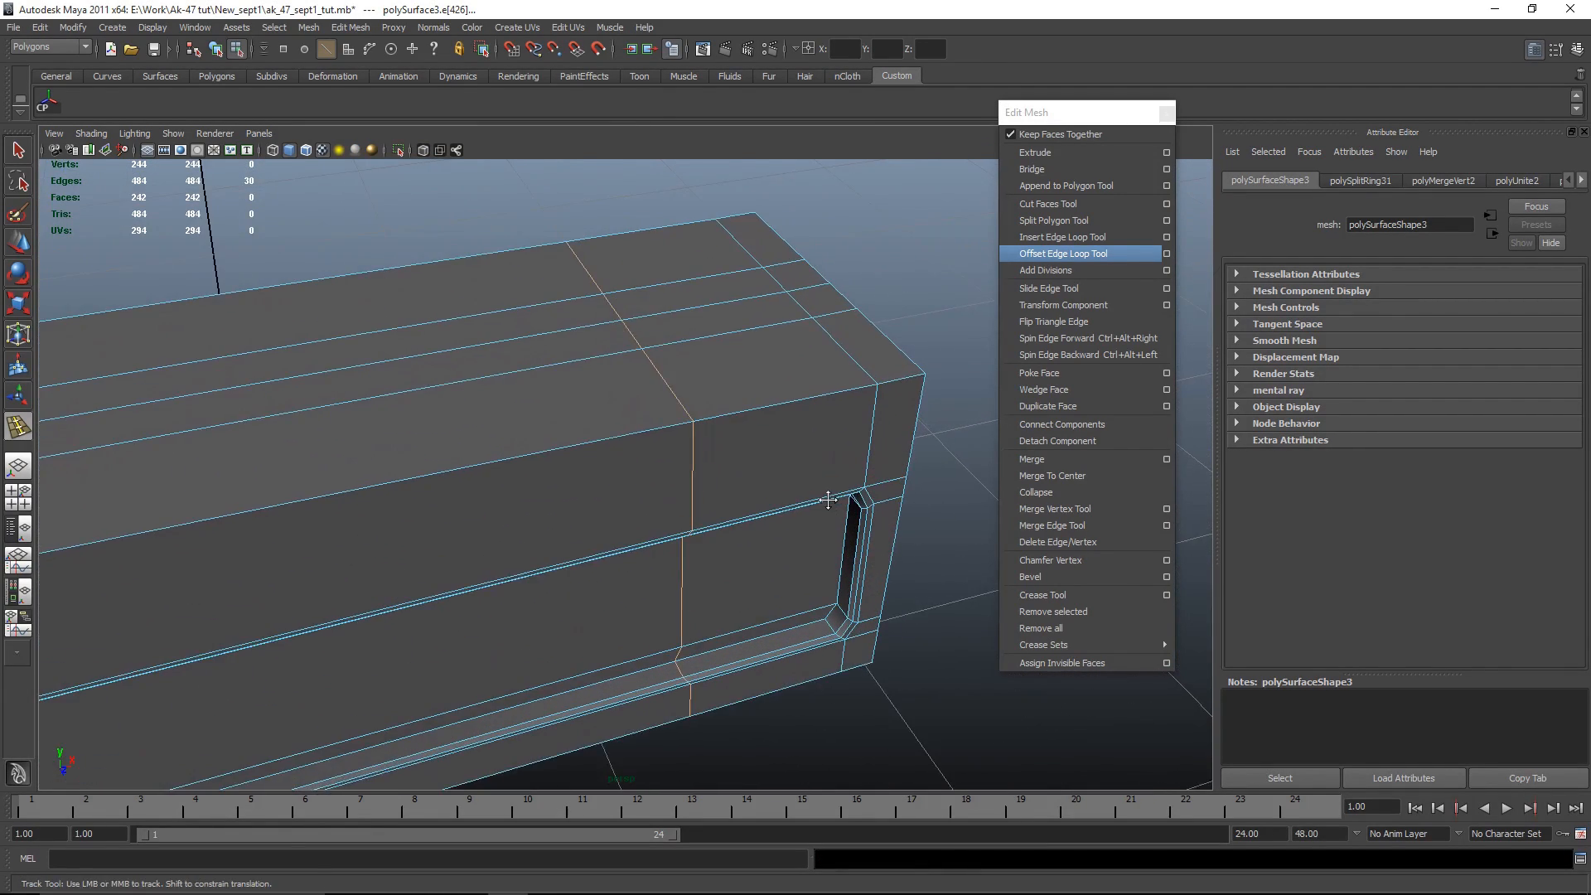
# Step: Extrude the top faces of the front section's far-side strip and full-width front end upward by 0.35, matching the side reference
pyautogui.keyDown('alt'); pyautogui.moveTo(828, 500); pyautogui.dragTo(639, 450); pyautogui.keyUp('alt')
pyautogui.press('w')
pyautogui.moveTo(430, 360); pyautogui.dragTo(430, 381, button='right')
pyautogui.keyDown('alt'); pyautogui.moveTo(431, 380); pyautogui.dragTo(430, 388); pyautogui.keyUp('alt')
pyautogui.click(611, 333)
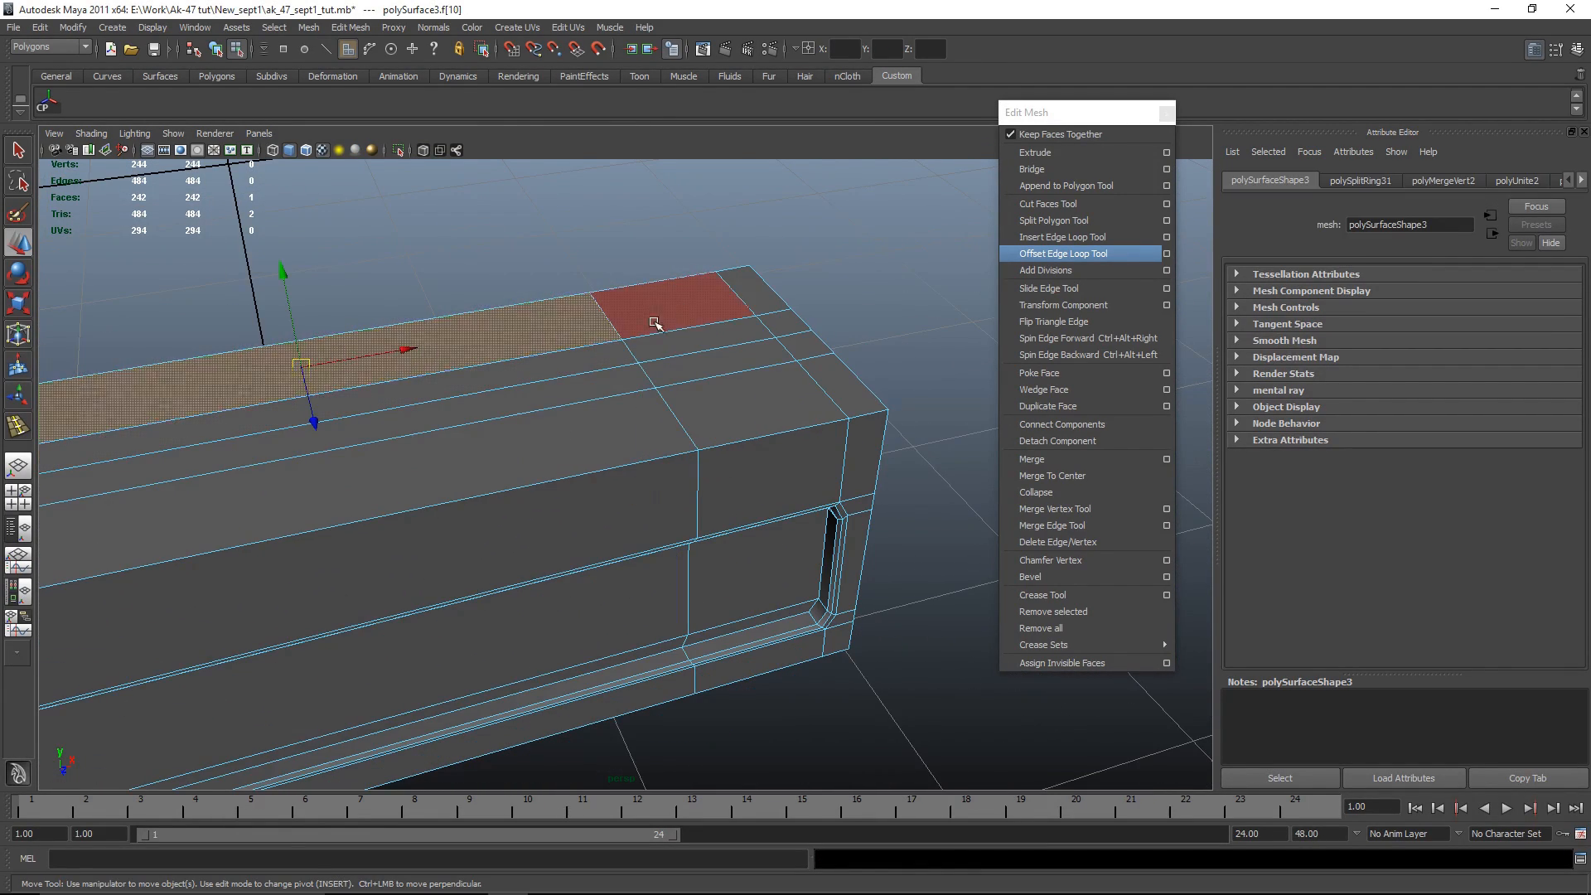
pyautogui.keyDown('shift'); pyautogui.click(684, 295); pyautogui.keyUp('shift')
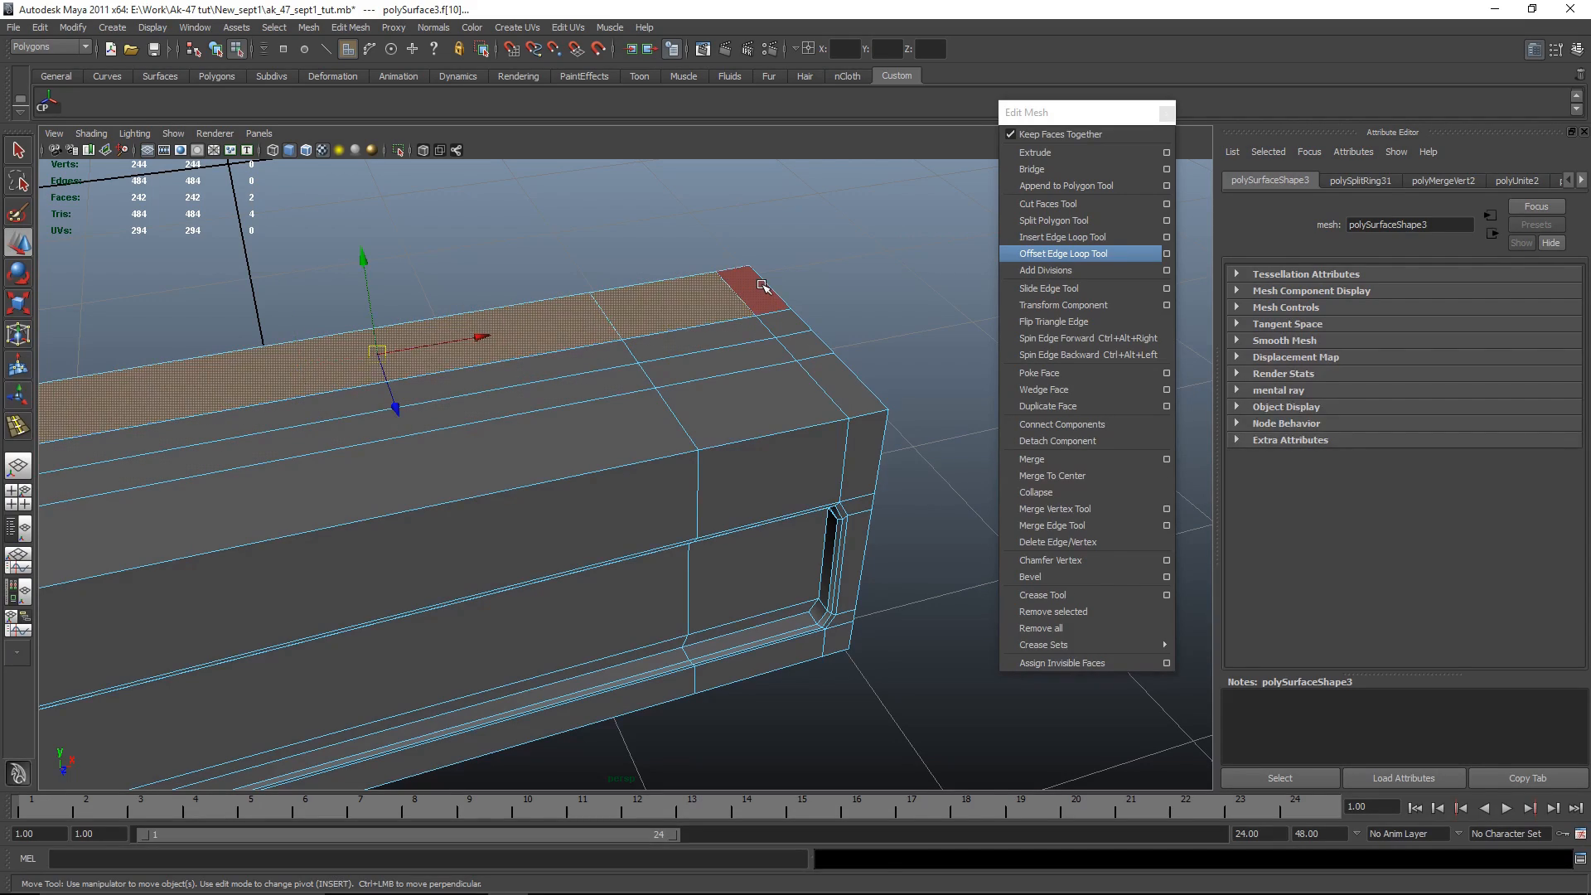
pyautogui.keyDown('shift'); pyautogui.click(750, 292); pyautogui.keyUp('shift')
pyautogui.keyDown('shift'); pyautogui.click(745, 331); pyautogui.keyUp('shift')
pyautogui.keyDown('shift'); pyautogui.click(717, 365); pyautogui.keyUp('shift')
pyautogui.keyDown('shift'); pyautogui.click(802, 374); pyautogui.keyUp('shift')
pyautogui.moveTo(802, 375)
pyautogui.keyDown('alt'); pyautogui.mouseDown()
pyautogui.moveTo(862, 539)
pyautogui.moveTo(519, 522)
pyautogui.moveTo(807, 524)
pyautogui.mouseUp(); pyautogui.keyUp('alt')
pyautogui.press('4')
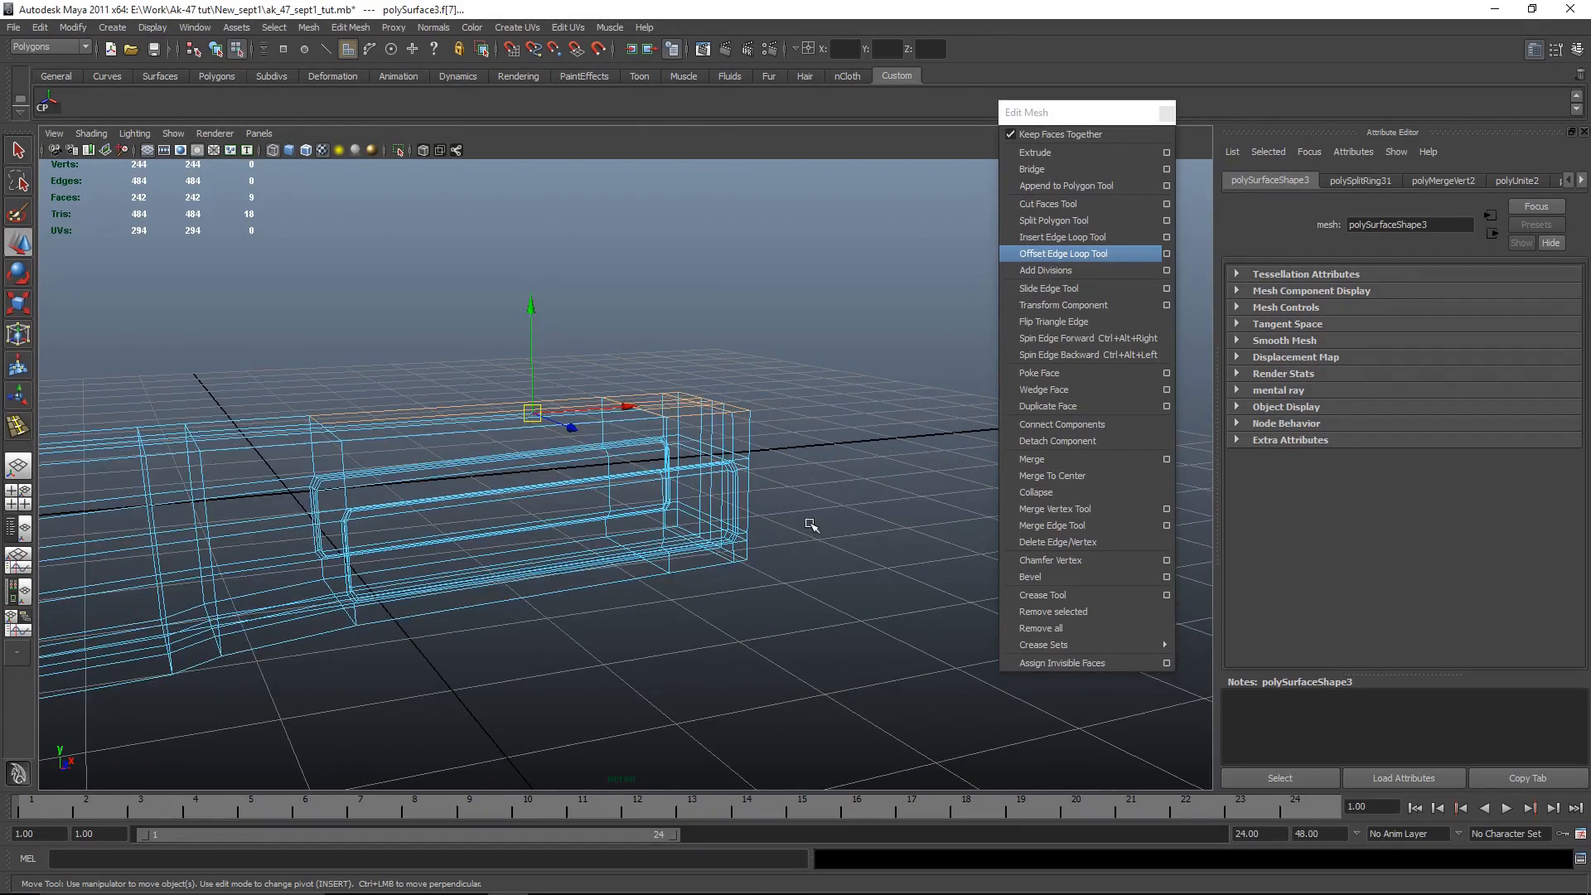
pyautogui.scroll(-4, 804, 524)
pyautogui.press('5')
pyautogui.scroll(4, 703, 533)
pyautogui.click(1069, 152)
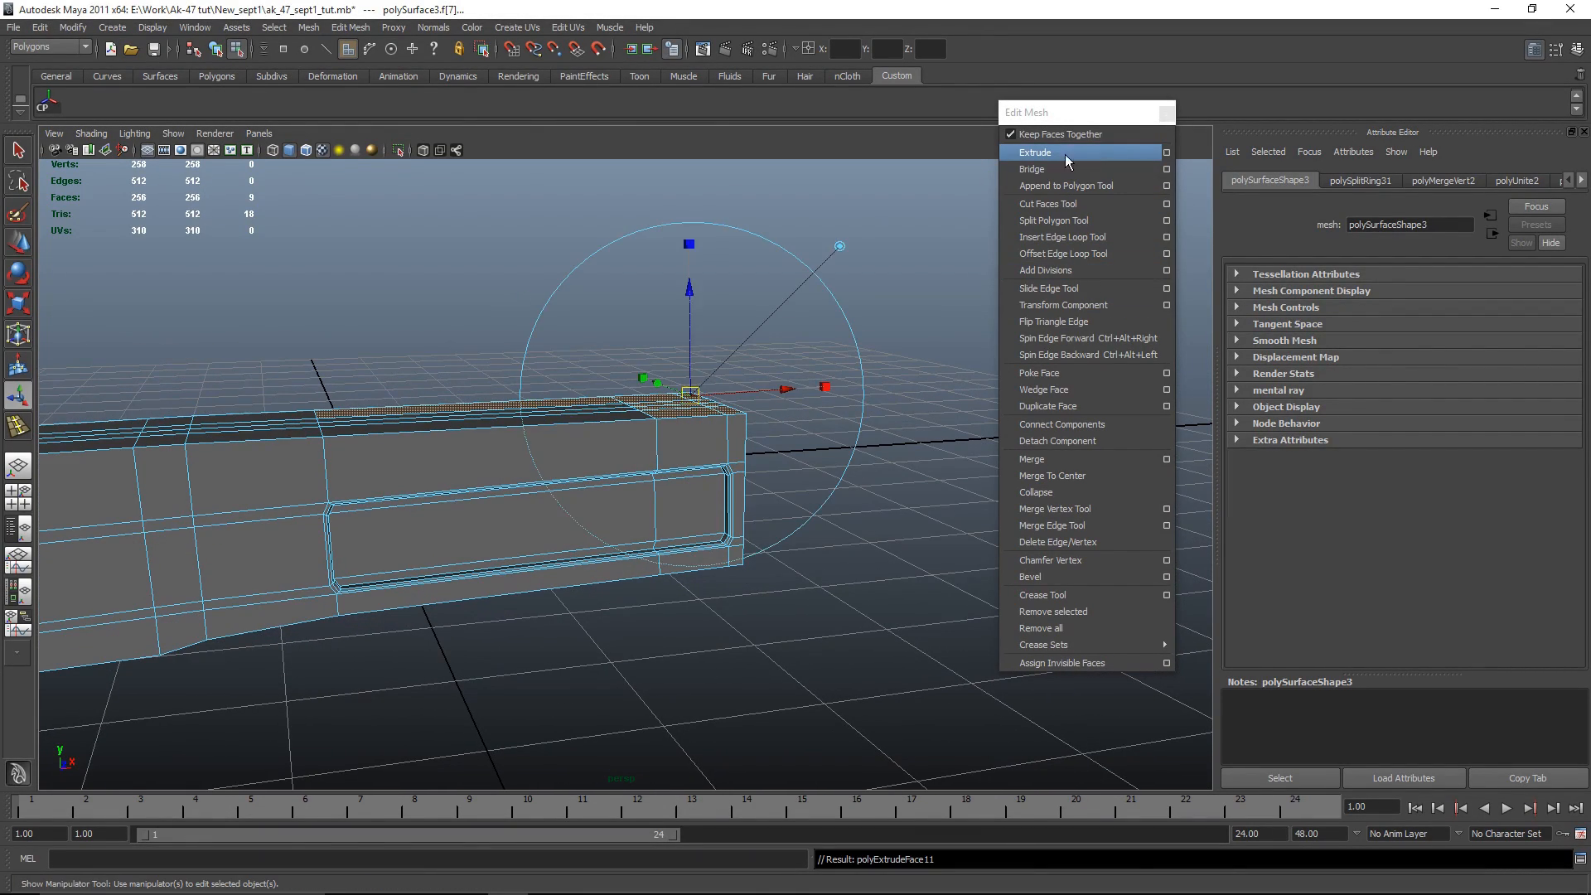
pyautogui.press('space')
pyautogui.press('space')
pyautogui.moveTo(772, 372); pyautogui.dragTo(789, 249)
pyautogui.press('w')
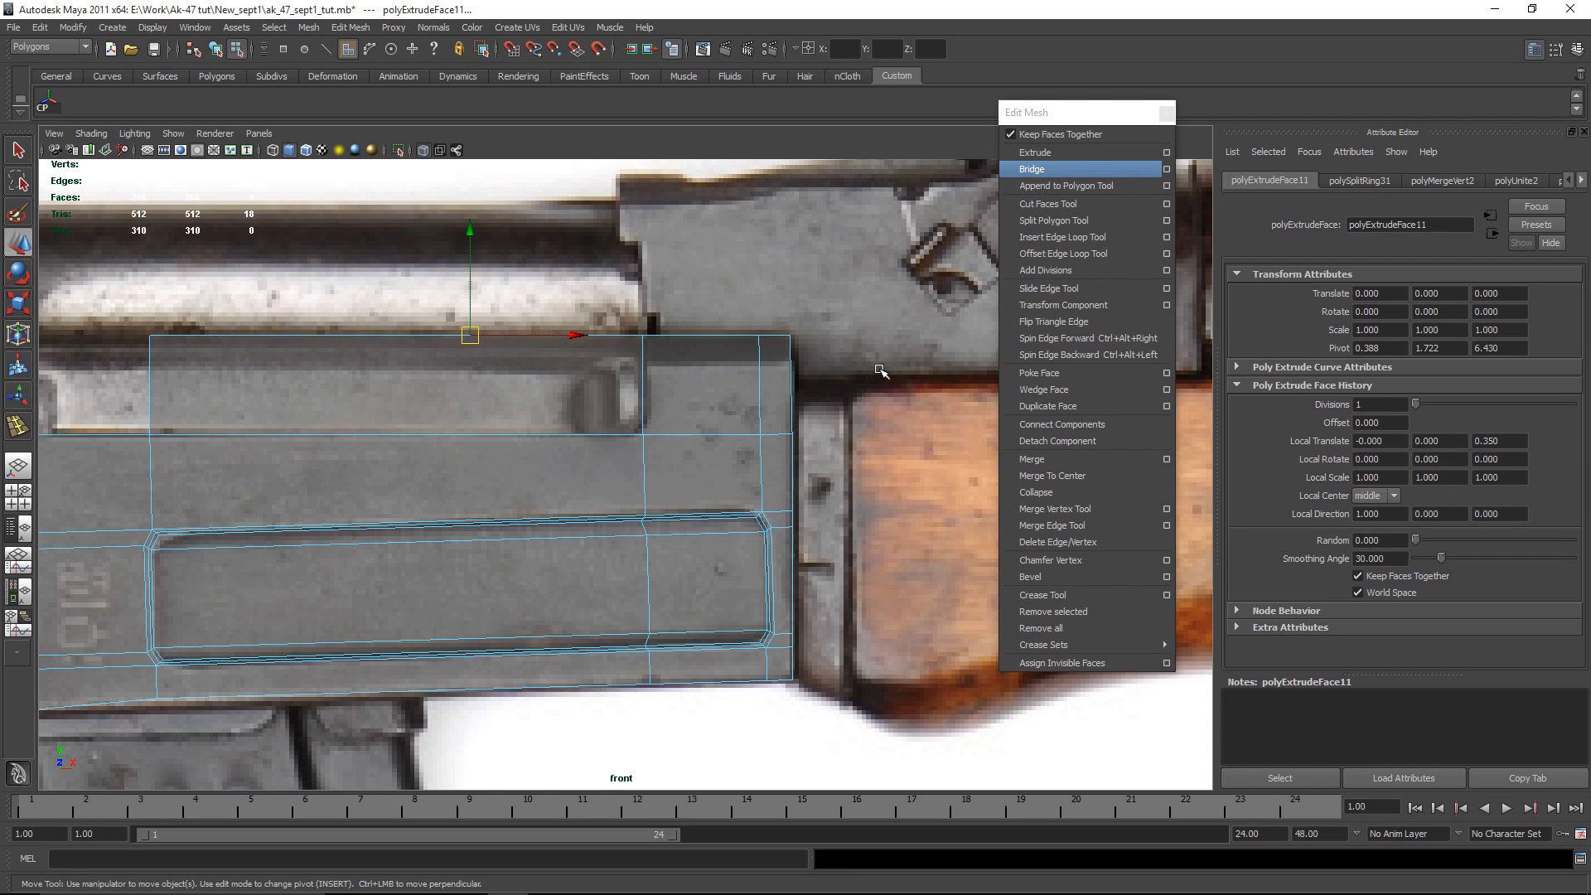
pyautogui.press('space')
pyautogui.press('space')
pyautogui.click(821, 591)
# Step: Bevel the outer top edges on both sides of the raised front block with an offset of 0.328
pyautogui.moveTo(699, 448); pyautogui.dragTo(696, 401, button='right')
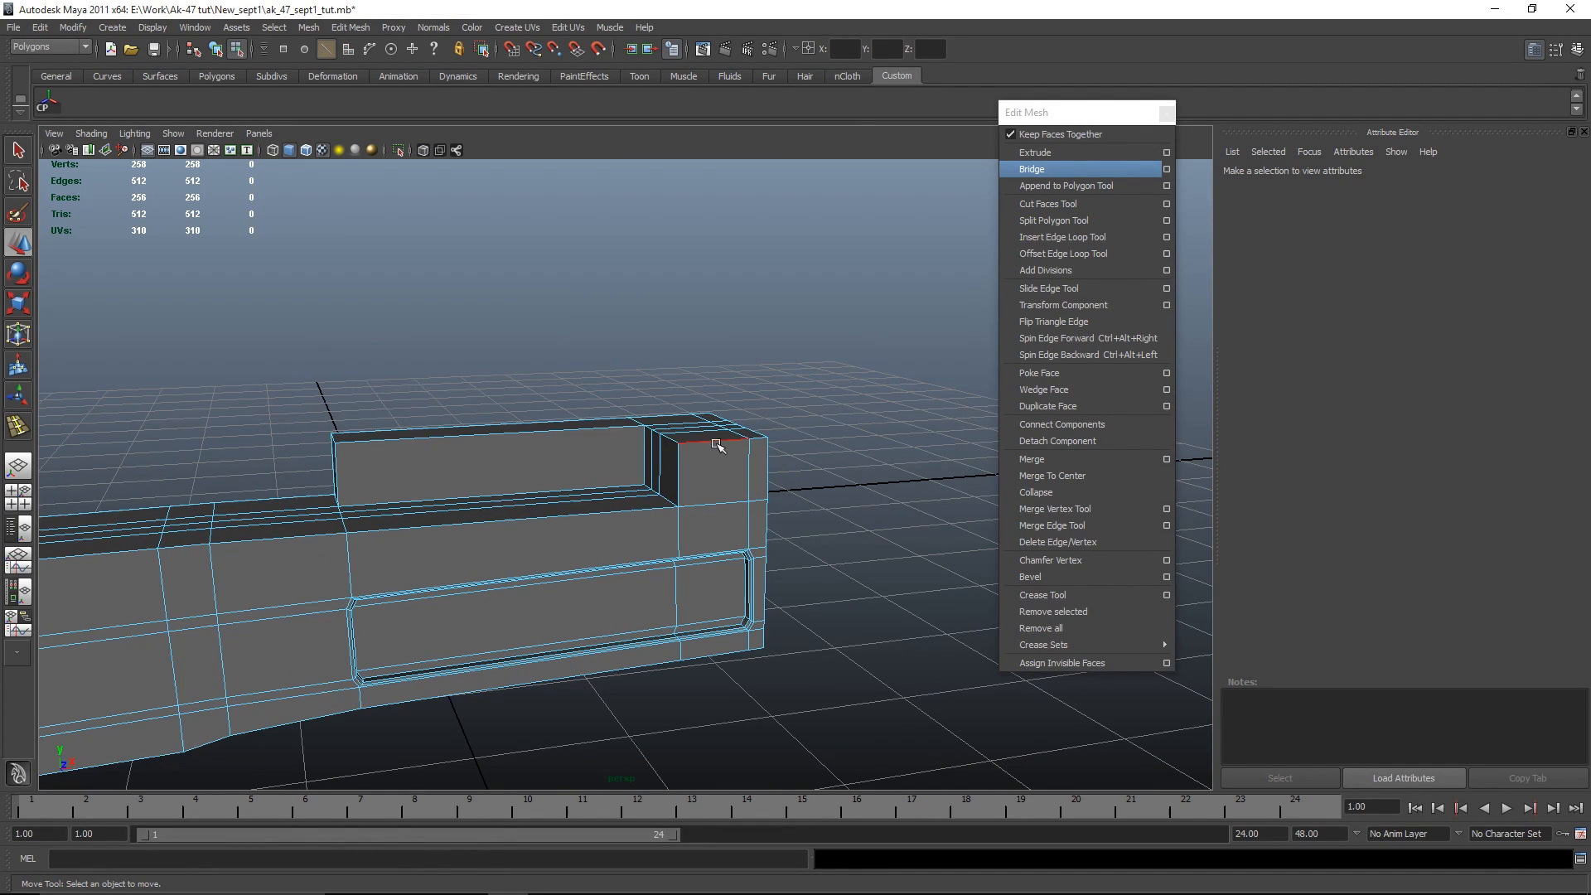
pyautogui.doubleClick(716, 441)
pyautogui.keyDown('alt'); pyautogui.moveTo(281, 497); pyautogui.dragTo(446, 493); pyautogui.keyUp('alt')
pyautogui.keyDown('shift'); pyautogui.doubleClick(487, 445); pyautogui.keyUp('shift')
pyautogui.keyDown('alt'); pyautogui.moveTo(431, 344); pyautogui.dragTo(639, 305); pyautogui.keyUp('alt')
pyautogui.click(1061, 577)
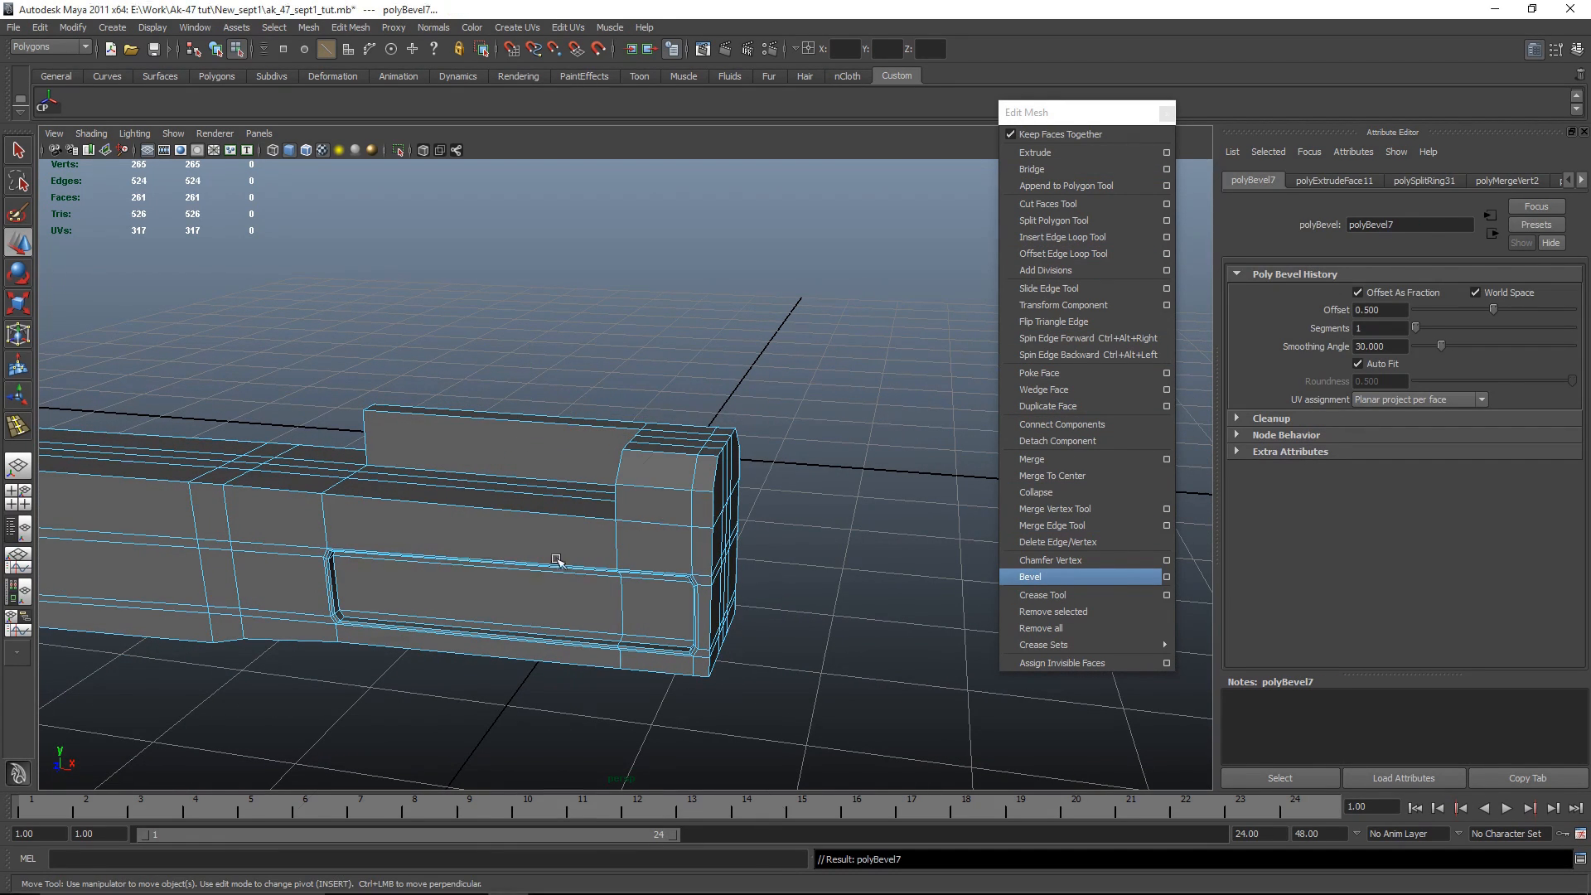
pyautogui.press('space')
pyautogui.press('space')
pyautogui.moveTo(1493, 307); pyautogui.dragTo(1465, 312)
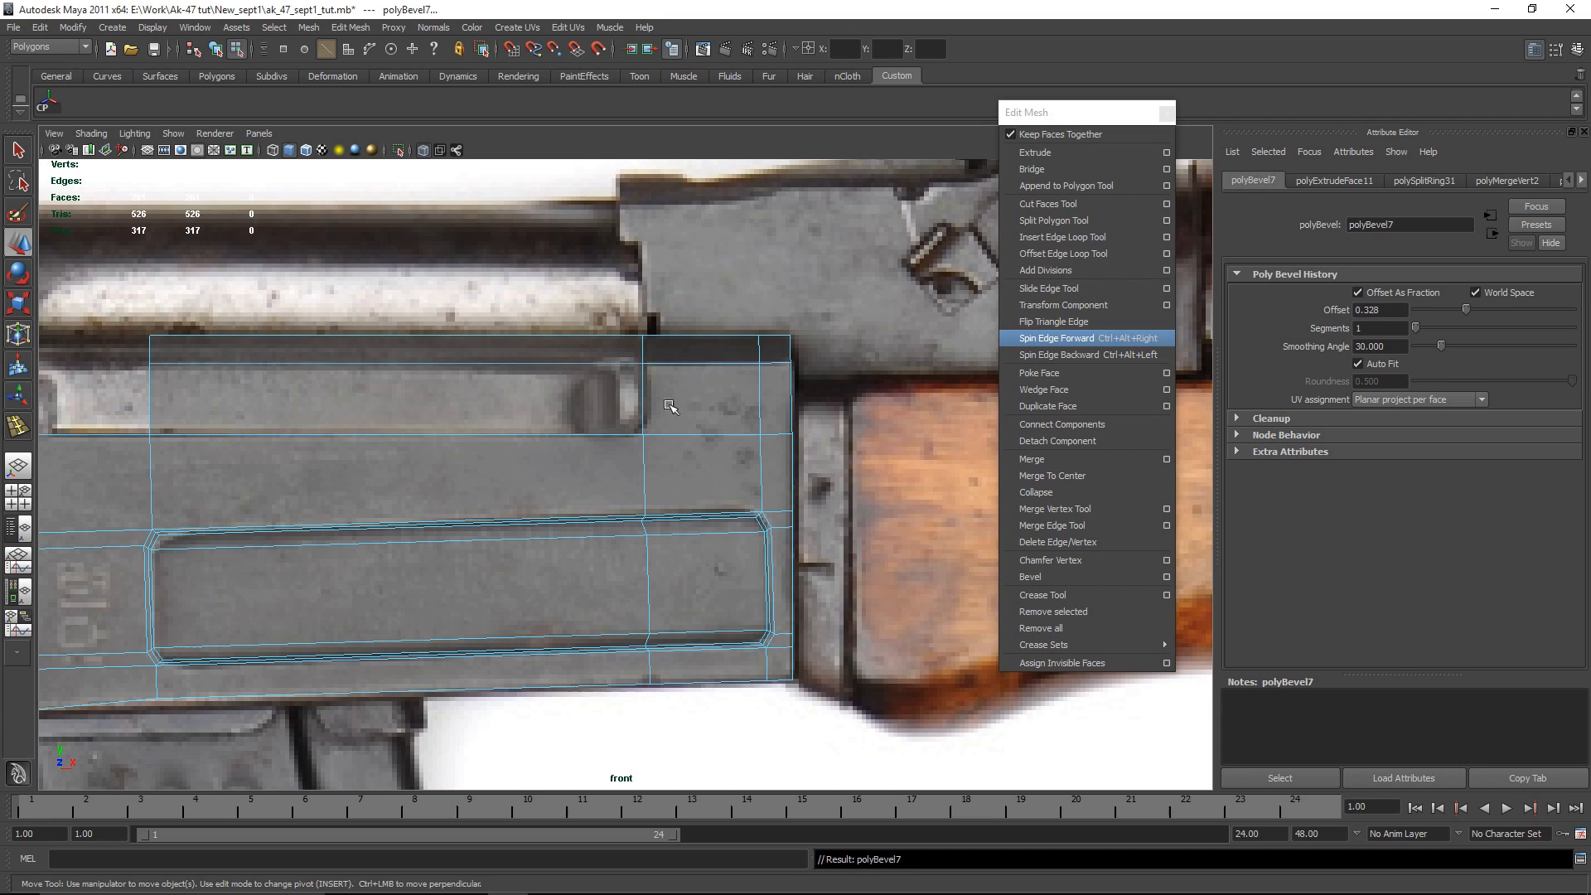
pyautogui.press('space')
pyautogui.press('space')
# Step: Split the front end face of the raised block with a horizontal edge joining the lower bevel corners on both sides
pyautogui.keyDown('alt'); pyautogui.moveTo(919, 365); pyautogui.dragTo(758, 429); pyautogui.keyUp('alt')
pyautogui.moveTo(589, 436); pyautogui.dragTo(661, 424, button='right')
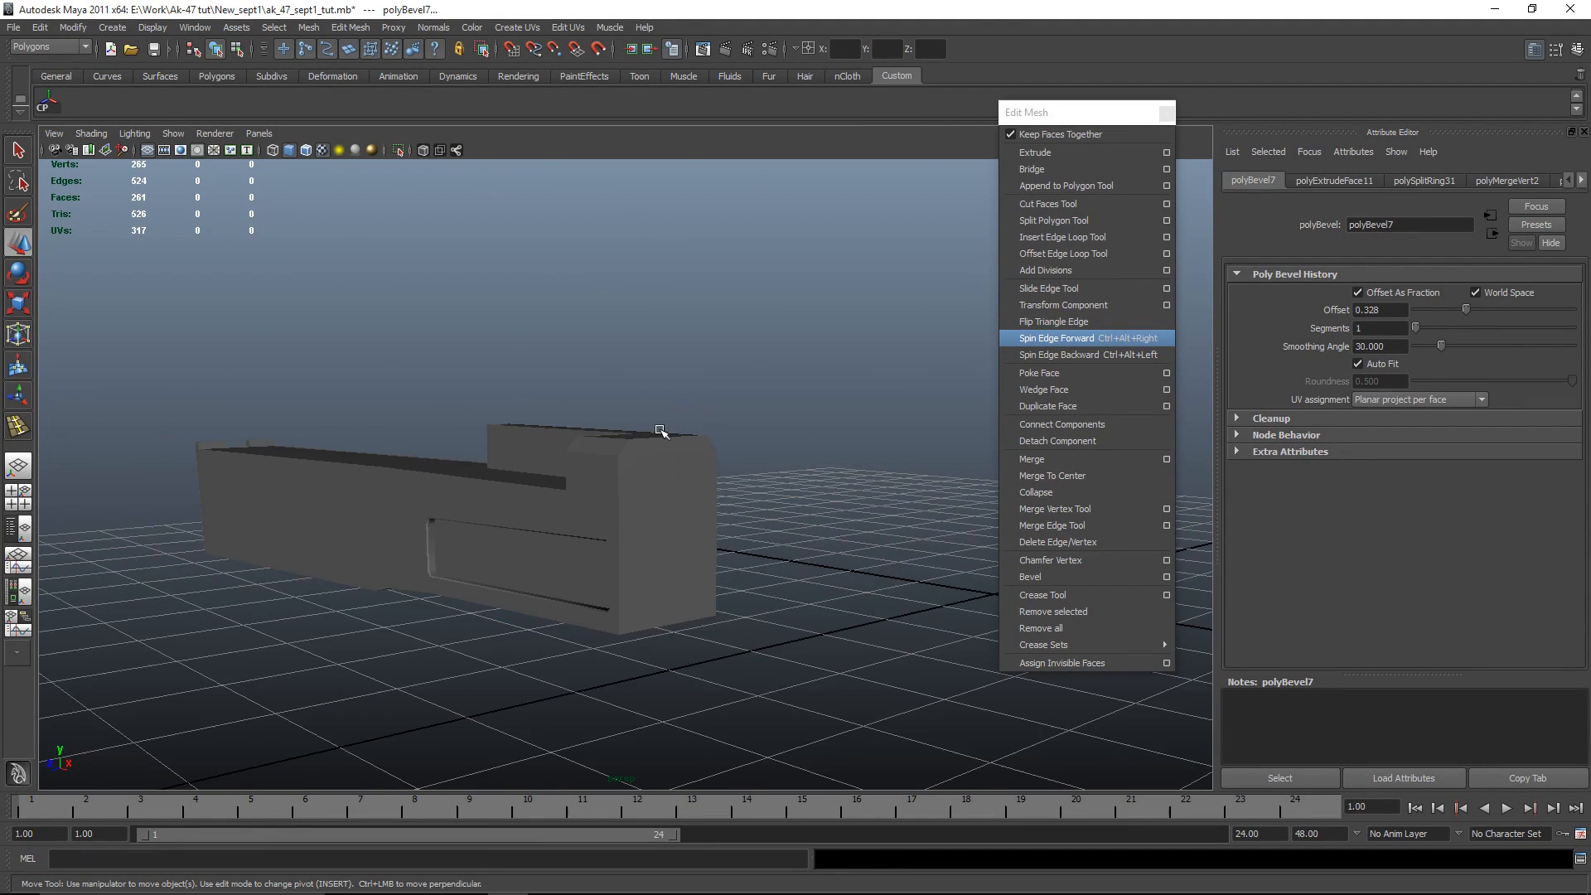
pyautogui.scroll(4, 660, 430)
pyautogui.click(657, 462)
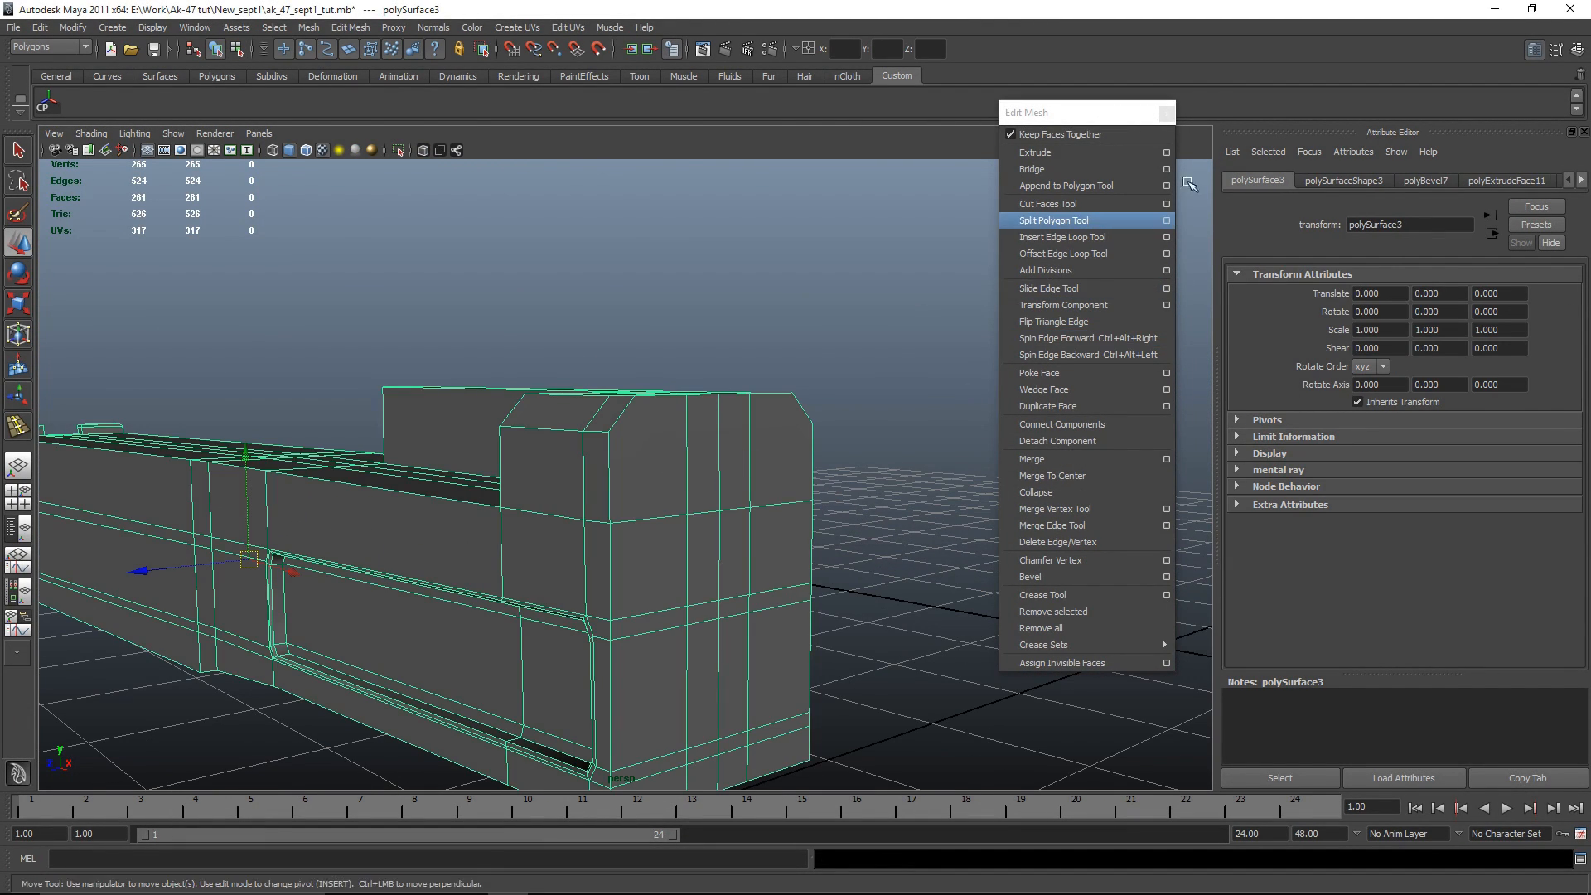
pyautogui.click(1086, 220)
pyautogui.click(609, 432)
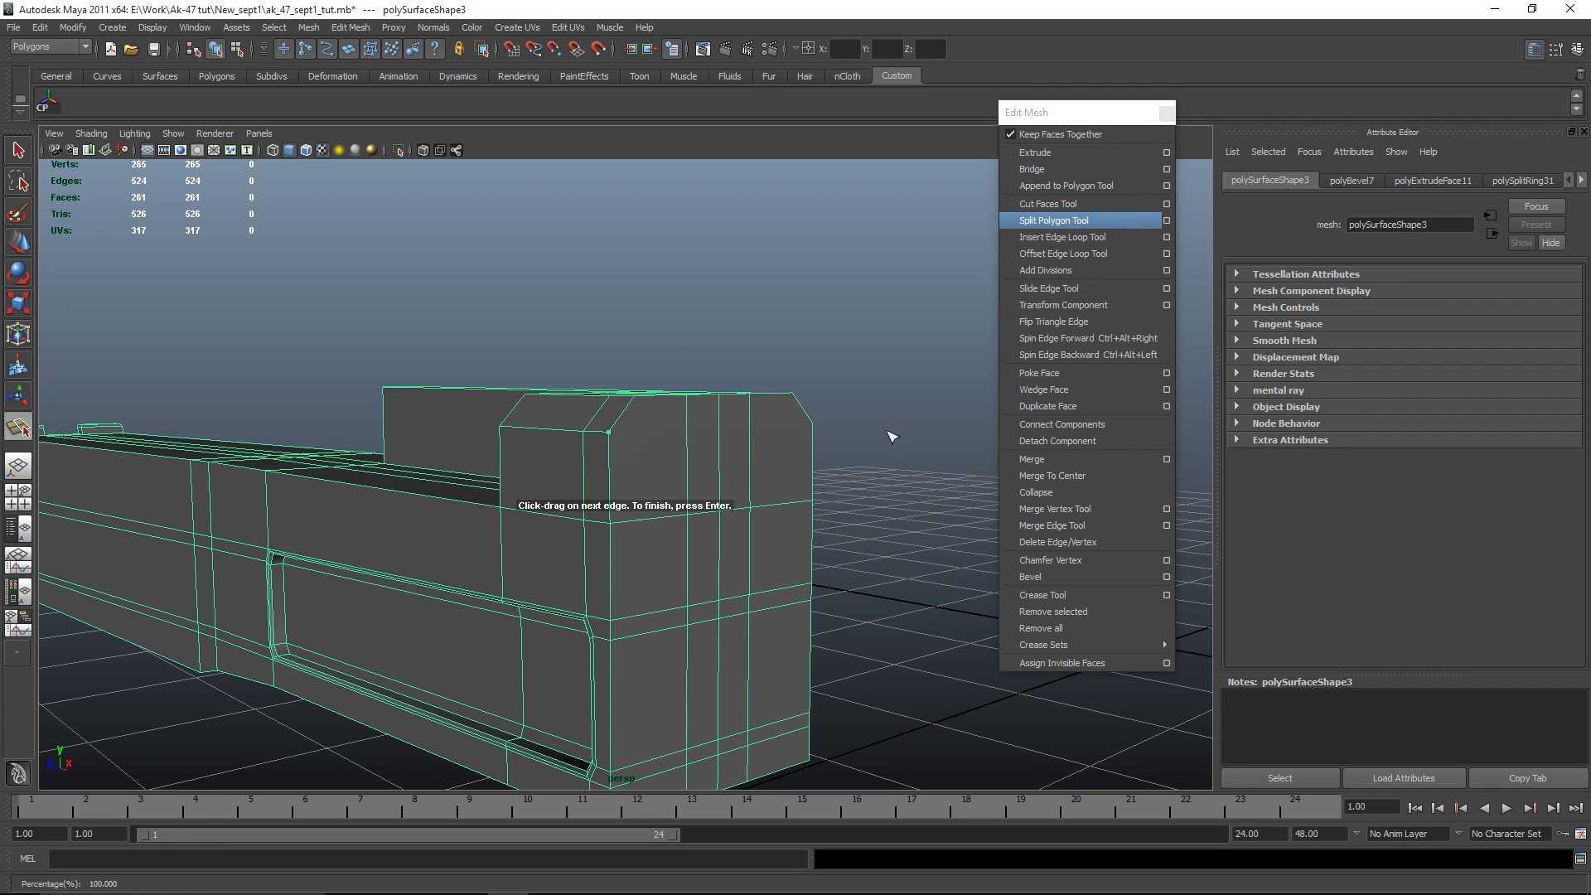
pyautogui.press('Return')
# Step: Split the raised wall's rear and inner faces with a continuous edge running from one bevel corner to the other
pyautogui.keyDown('alt'); pyautogui.moveTo(585, 391); pyautogui.dragTo(769, 448); pyautogui.keyUp('alt')
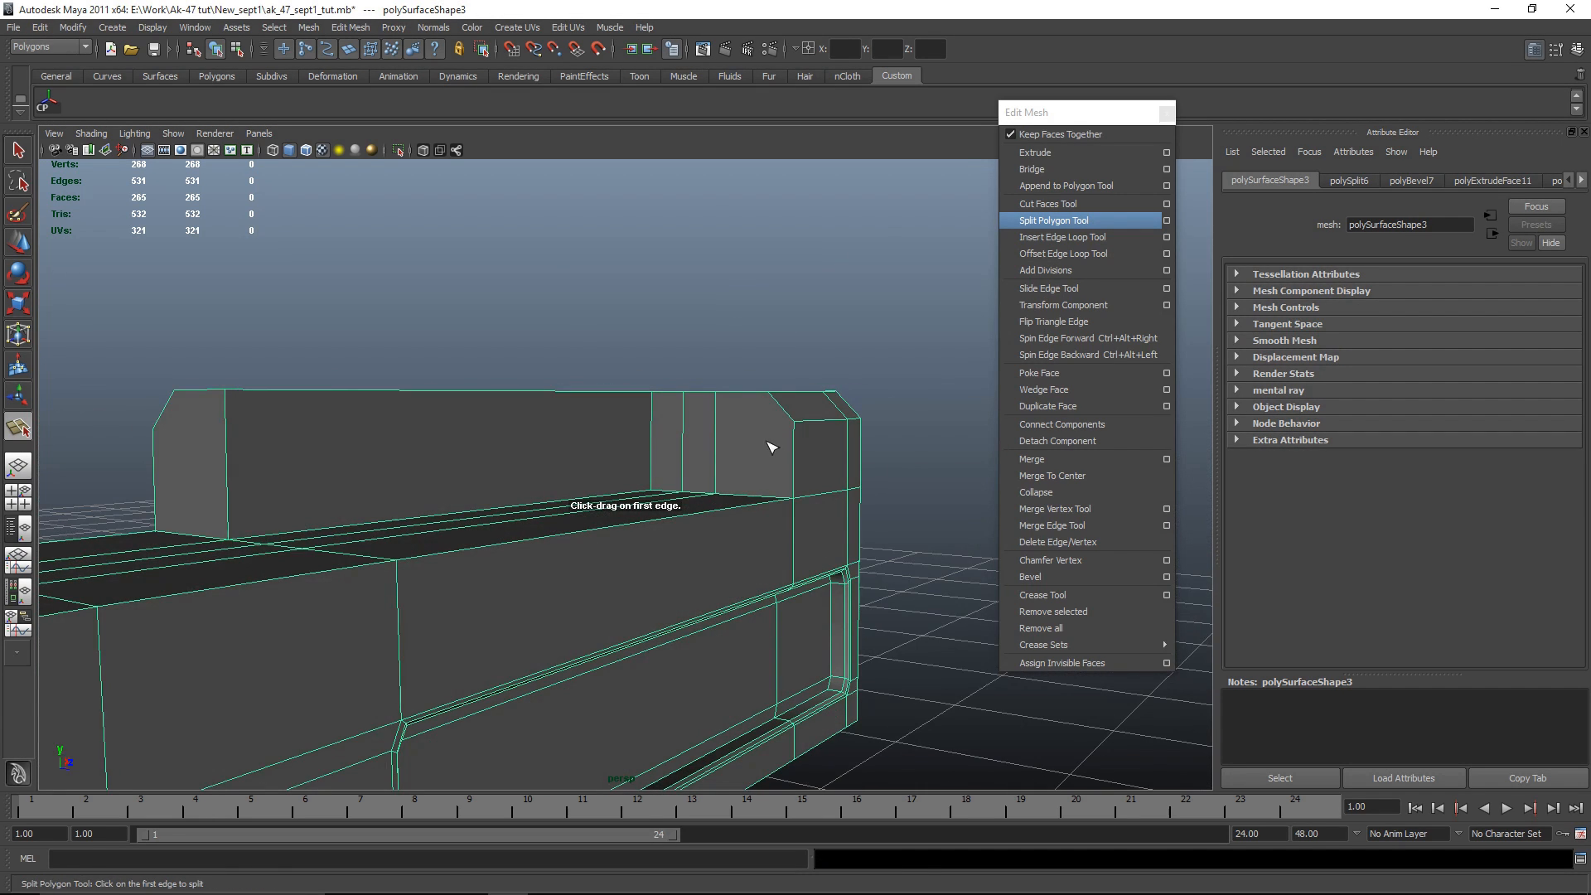
pyautogui.moveTo(149, 486); pyautogui.dragTo(266, 224)
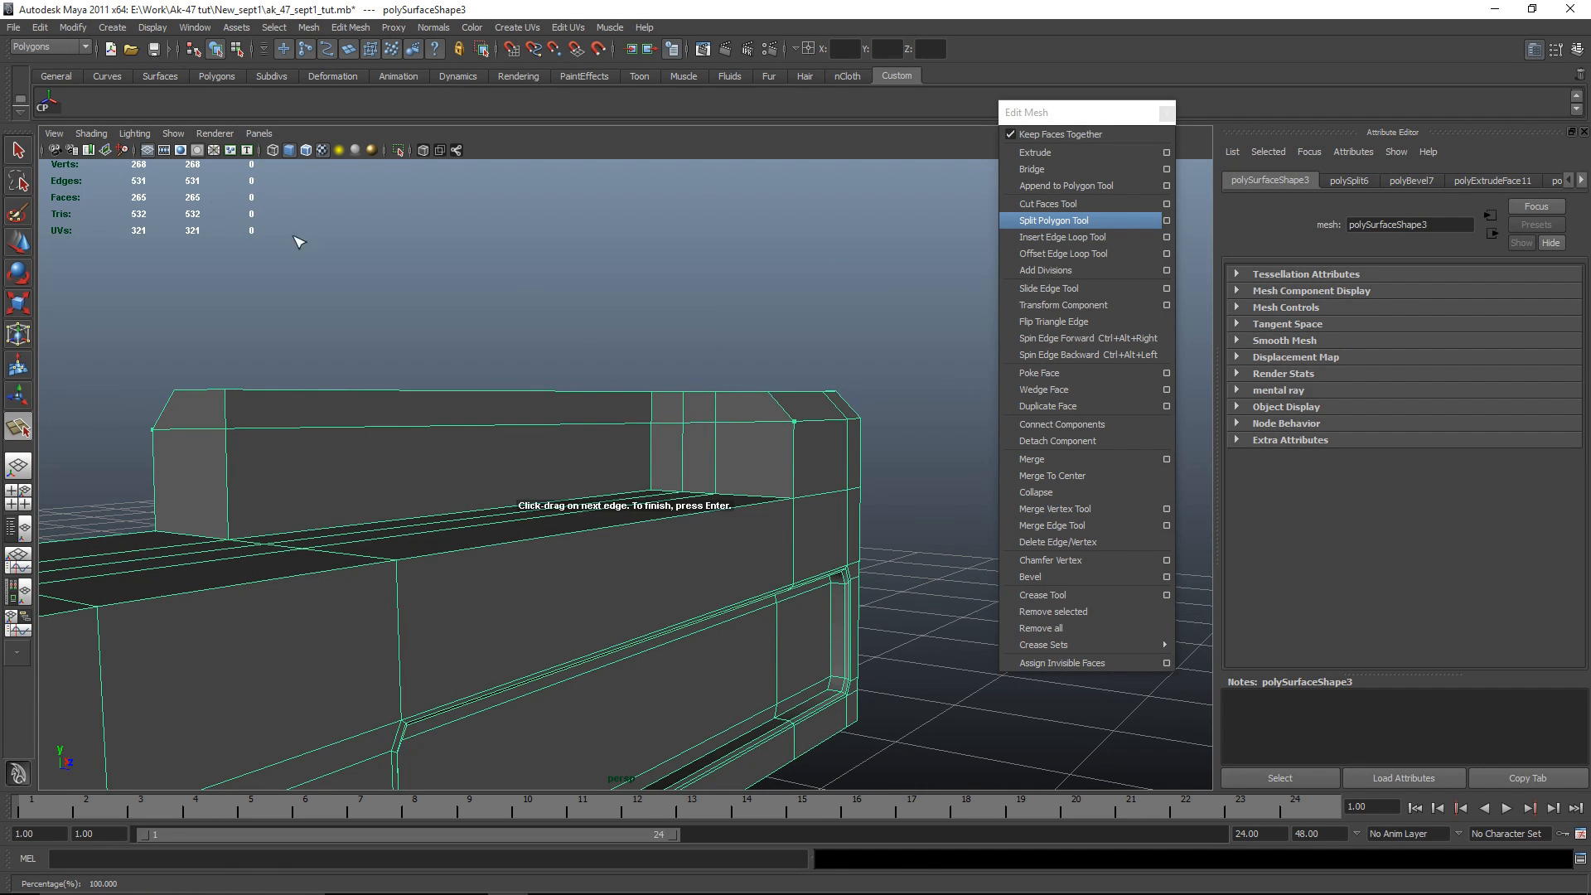
pyautogui.press('Return')
pyautogui.press('w')
# Step: Level the split edge's inner vertices with the bevel corner height and return to object mode
pyautogui.moveTo(237, 404); pyautogui.dragTo(203, 415, button='right')
pyautogui.moveTo(224, 323); pyautogui.dragTo(223, 323)
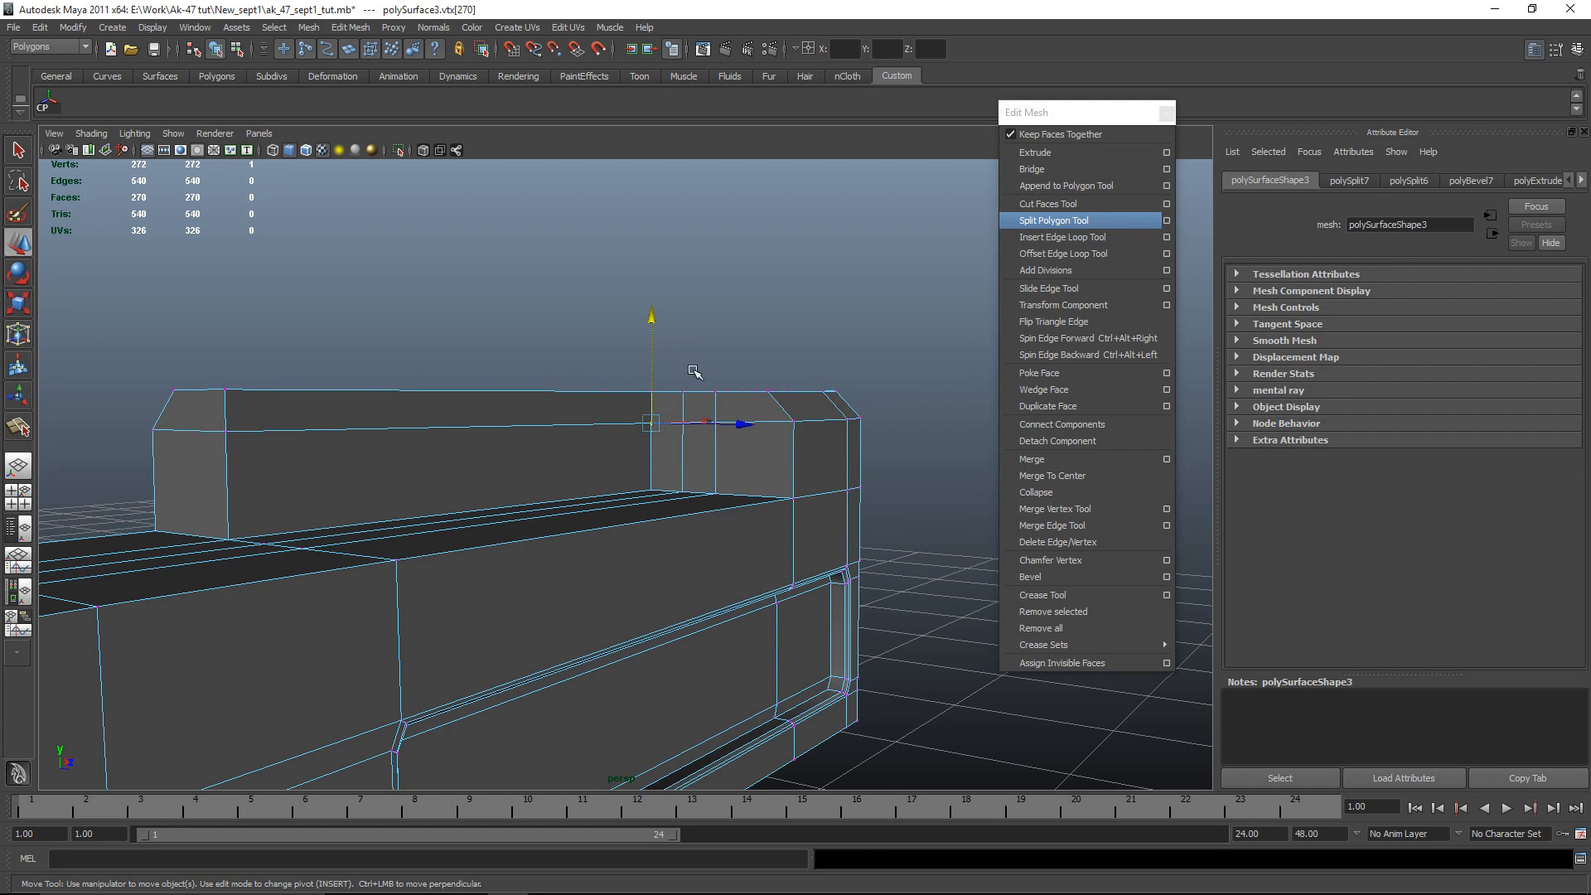
pyautogui.moveTo(704, 403); pyautogui.dragTo(684, 413, button='middle')
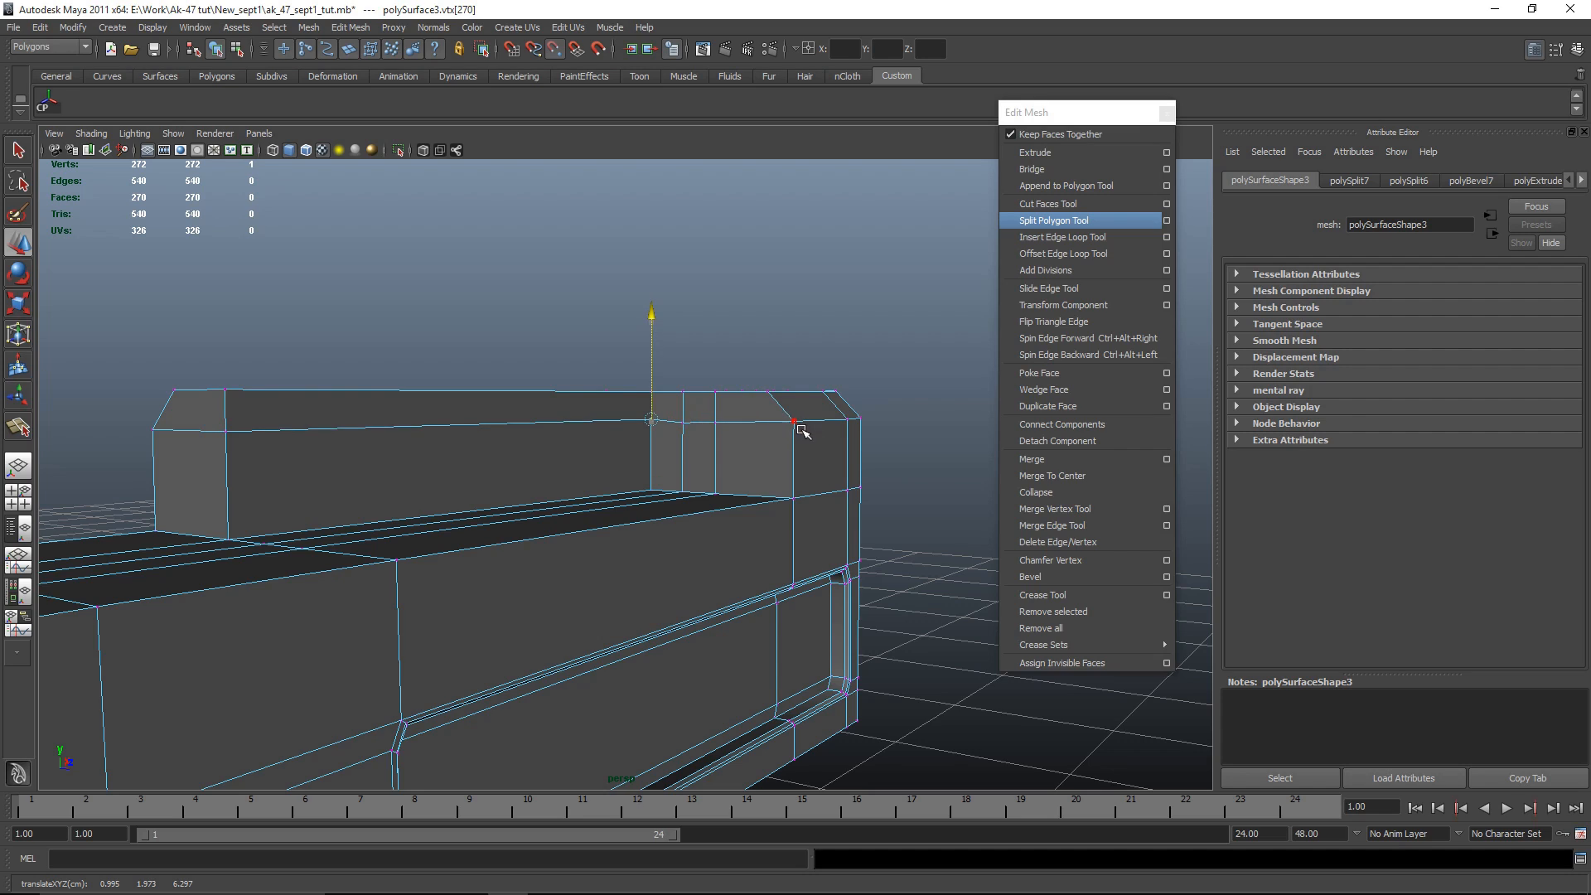
pyautogui.moveTo(684, 315); pyautogui.dragTo(802, 423)
pyautogui.click(722, 434)
pyautogui.click(718, 422)
pyautogui.moveTo(804, 437); pyautogui.dragTo(800, 437, button='middle')
pyautogui.click(745, 417)
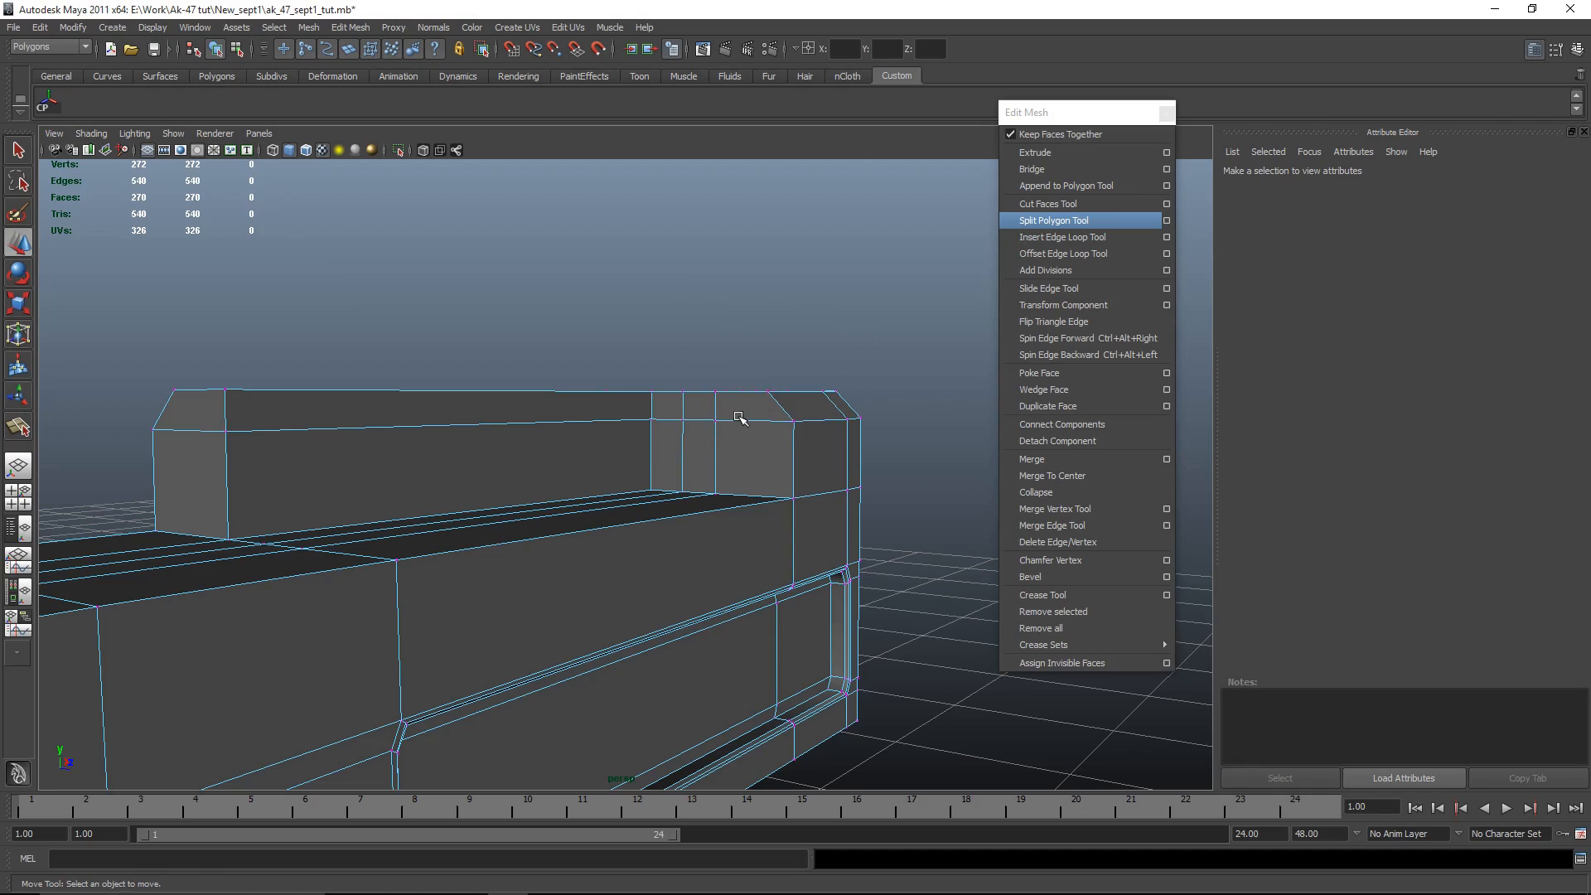
pyautogui.moveTo(741, 417); pyautogui.dragTo(794, 373, button='right')
pyautogui.click(799, 374)
pyautogui.scroll(-4, 799, 401)
pyautogui.keyDown('alt'); pyautogui.moveTo(799, 401); pyautogui.dragTo(675, 497); pyautogui.keyUp('alt')
pyautogui.scroll(-4, 757, 465)
pyautogui.click(519, 499)
# Step: Bevel the lower outer edge loop around the receiver's underside with an offset of 0.249
pyautogui.press('space')
pyautogui.scroll(4, 826, 296)
pyautogui.press('space')
pyautogui.keyDown('alt'); pyautogui.moveTo(842, 394); pyautogui.dragTo(645, 379); pyautogui.keyUp('alt')
pyautogui.moveTo(643, 381); pyautogui.dragTo(642, 341, button='right')
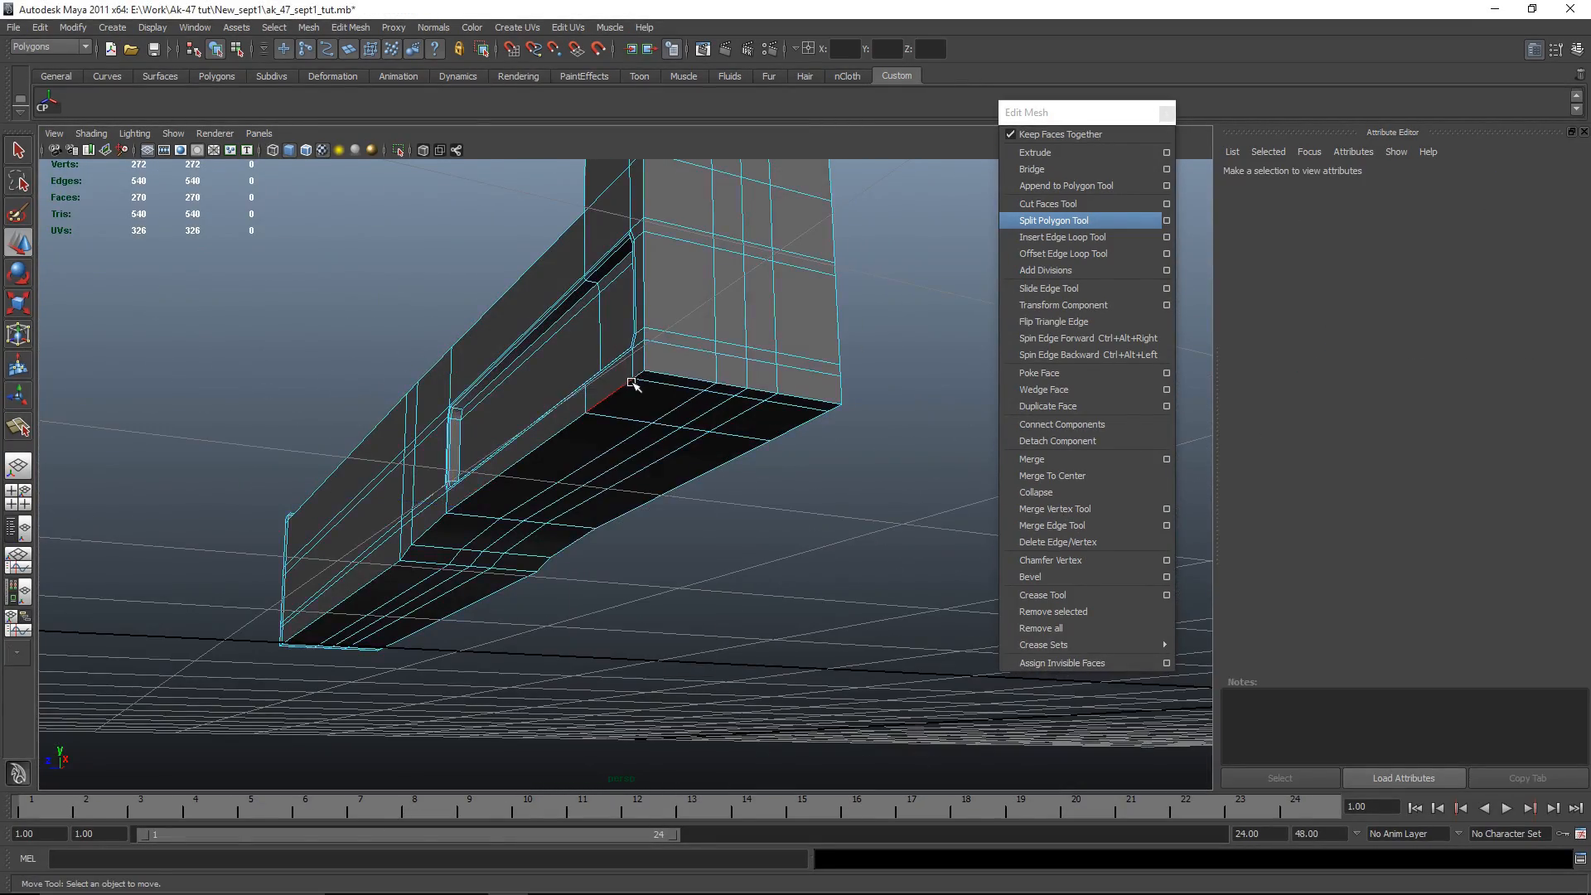
pyautogui.doubleClick(632, 385)
pyautogui.keyDown('alt'); pyautogui.moveTo(835, 507); pyautogui.dragTo(907, 521); pyautogui.keyUp('alt')
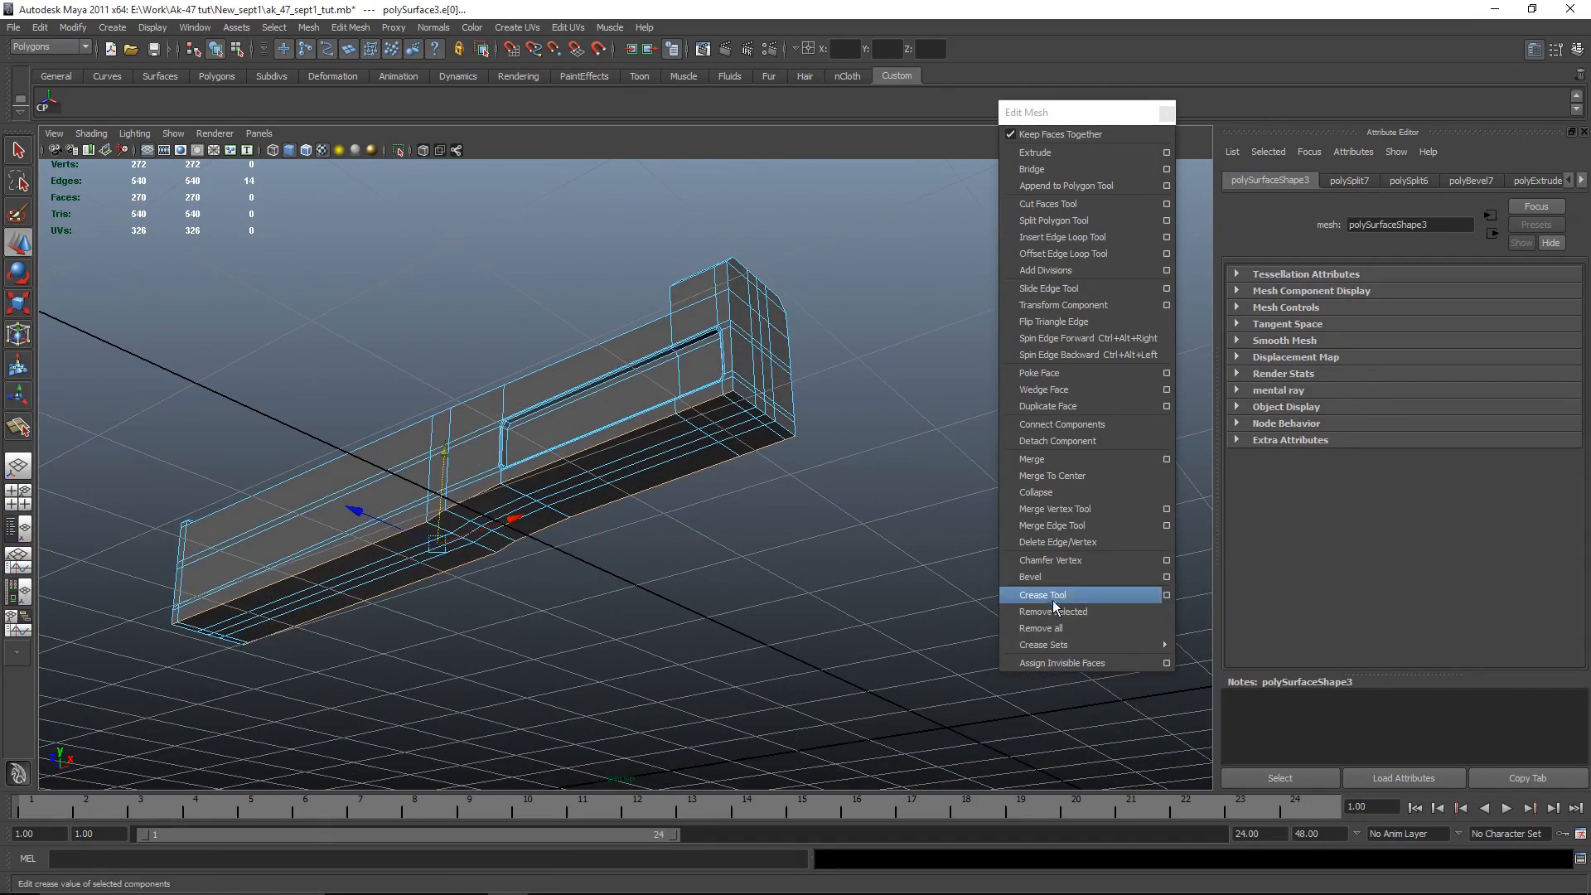
pyautogui.click(1071, 577)
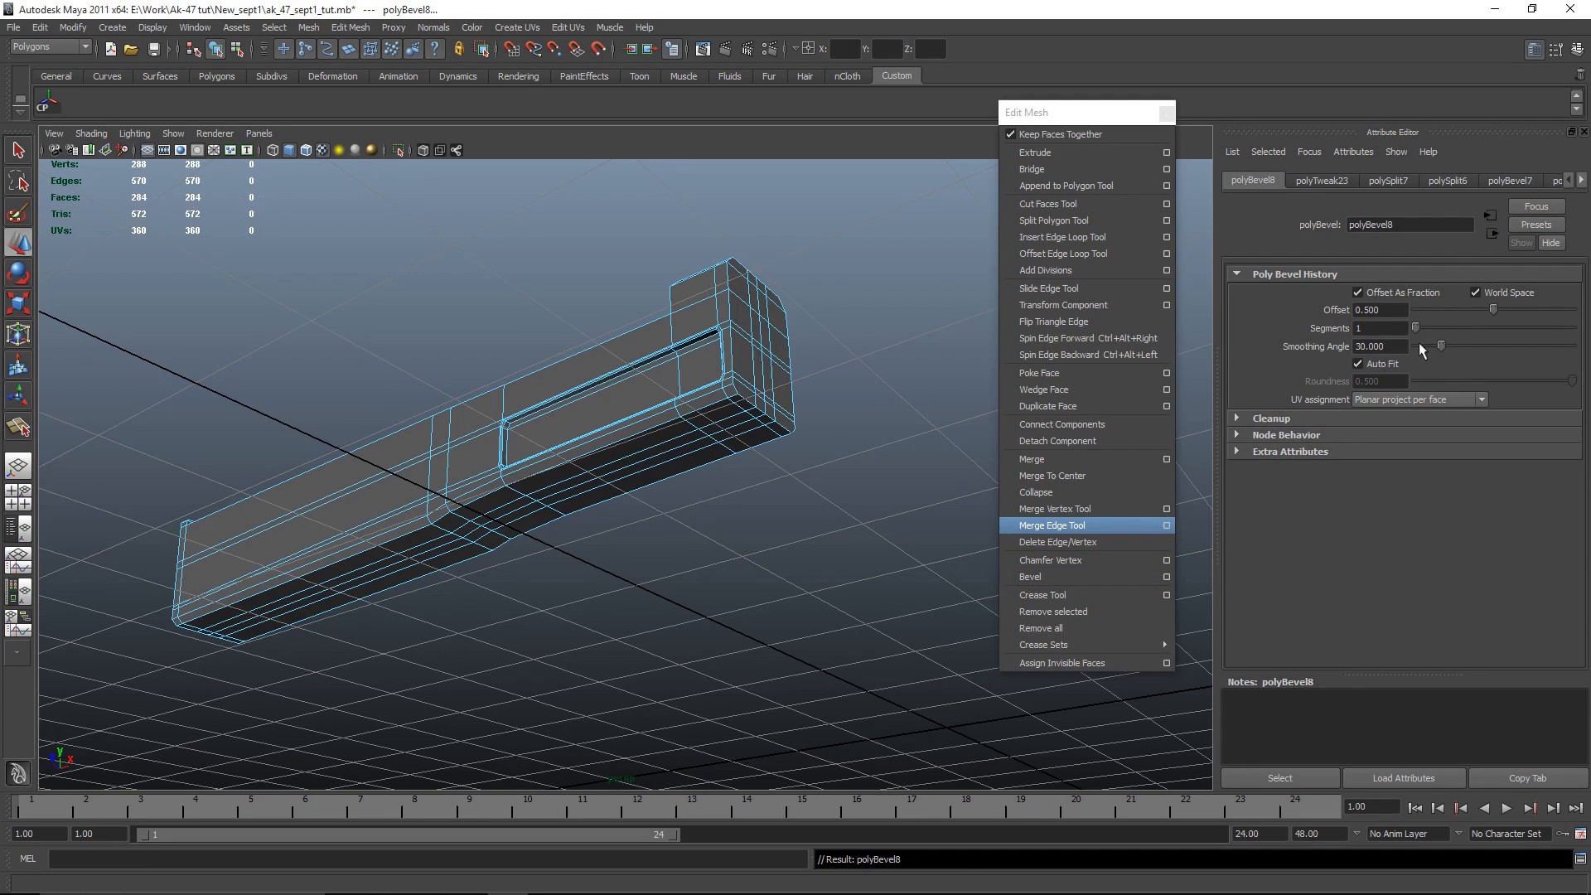
pyautogui.scroll(4, 849, 384)
pyautogui.keyDown('alt'); pyautogui.moveTo(637, 464); pyautogui.dragTo(661, 569); pyautogui.keyUp('alt')
pyautogui.press('space')
pyautogui.press('space')
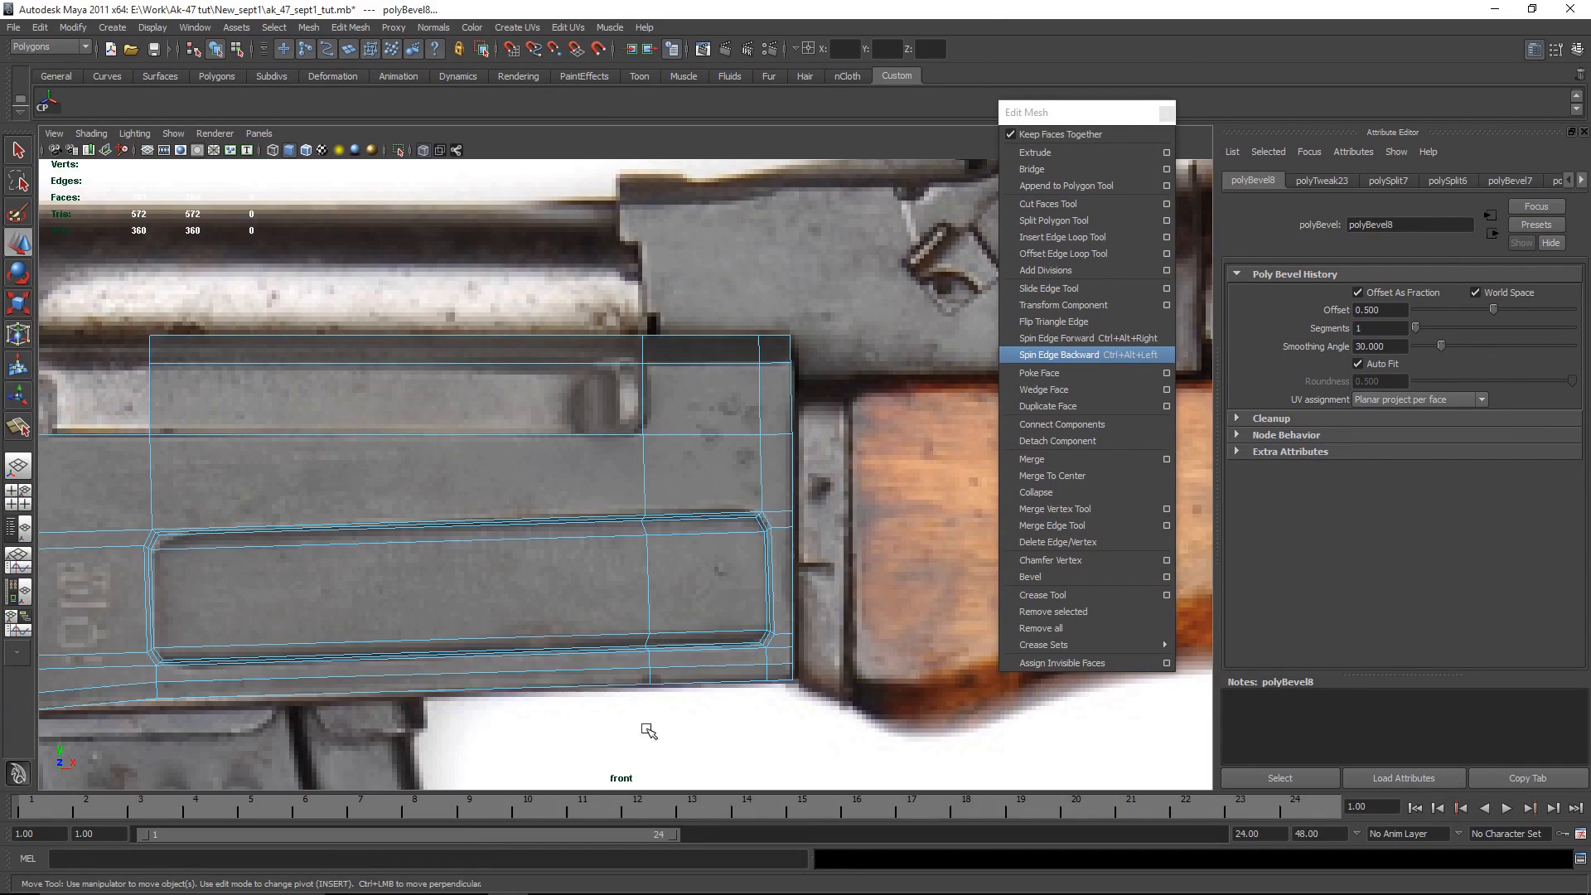
pyautogui.moveTo(1496, 309); pyautogui.dragTo(1462, 313)
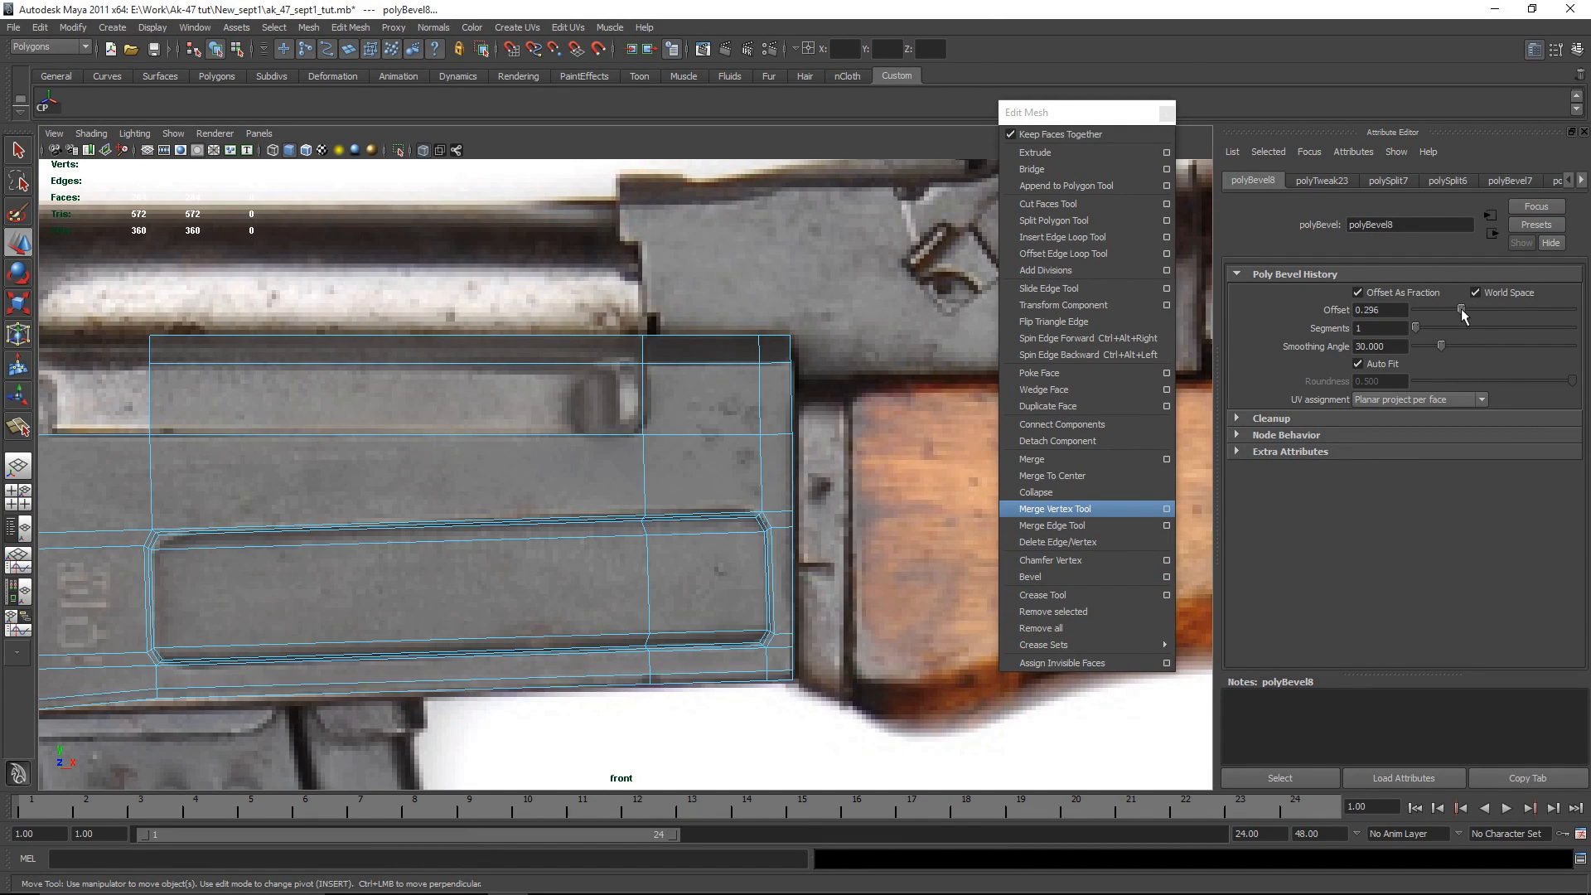
pyautogui.scroll(-7, 675, 689)
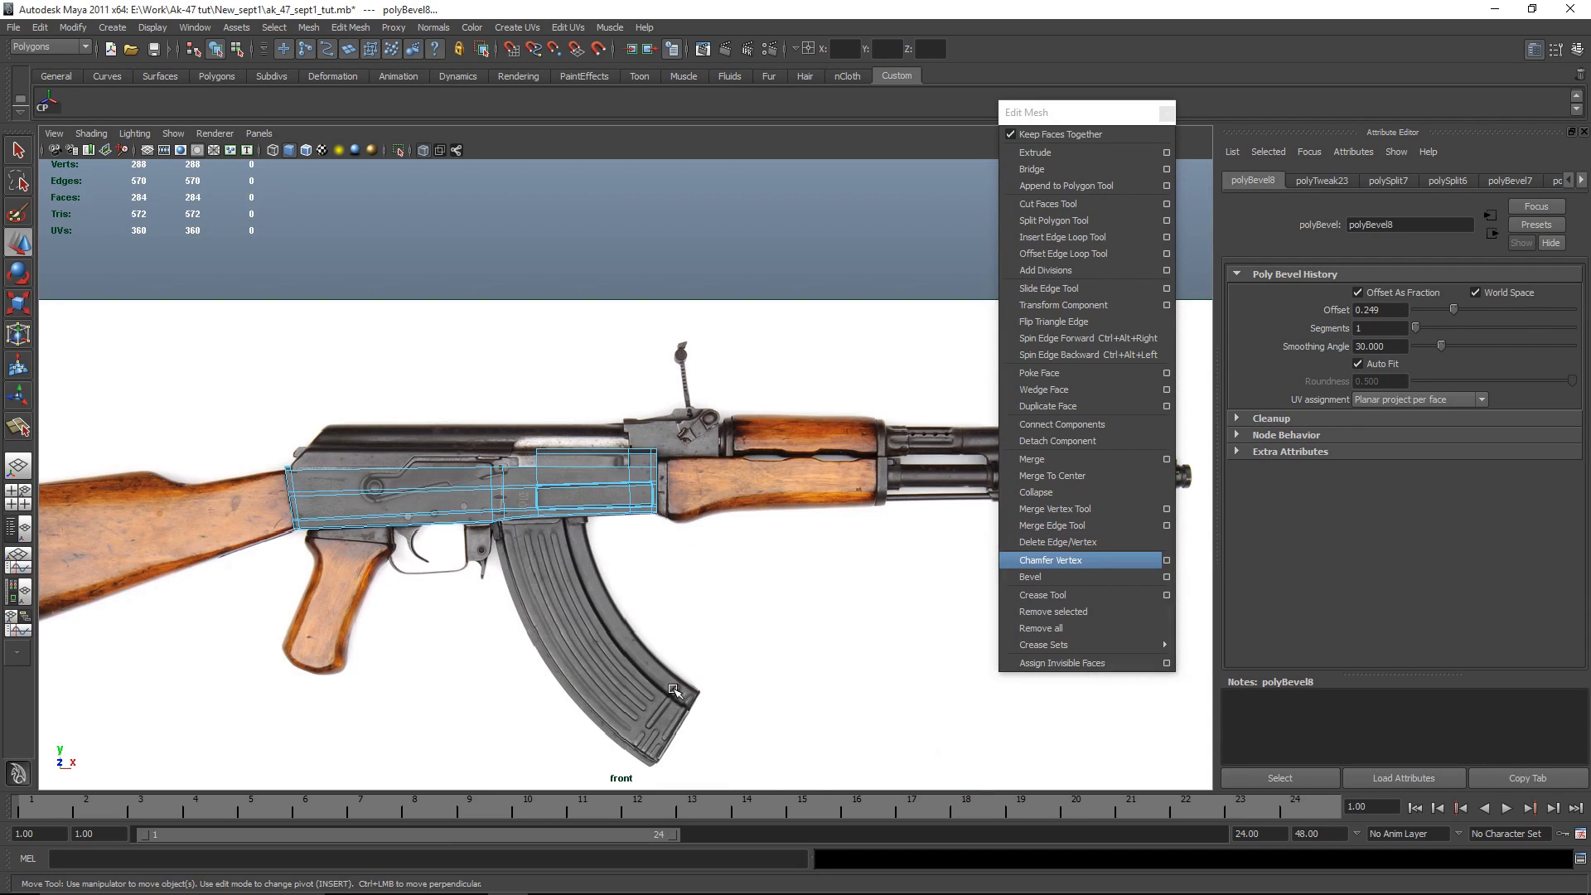
# Step: Split the receiver's front end face with a horizontal edge joining the upper corners of the two bottom bevels
pyautogui.press('space')
pyautogui.press('space')
pyautogui.press('space')
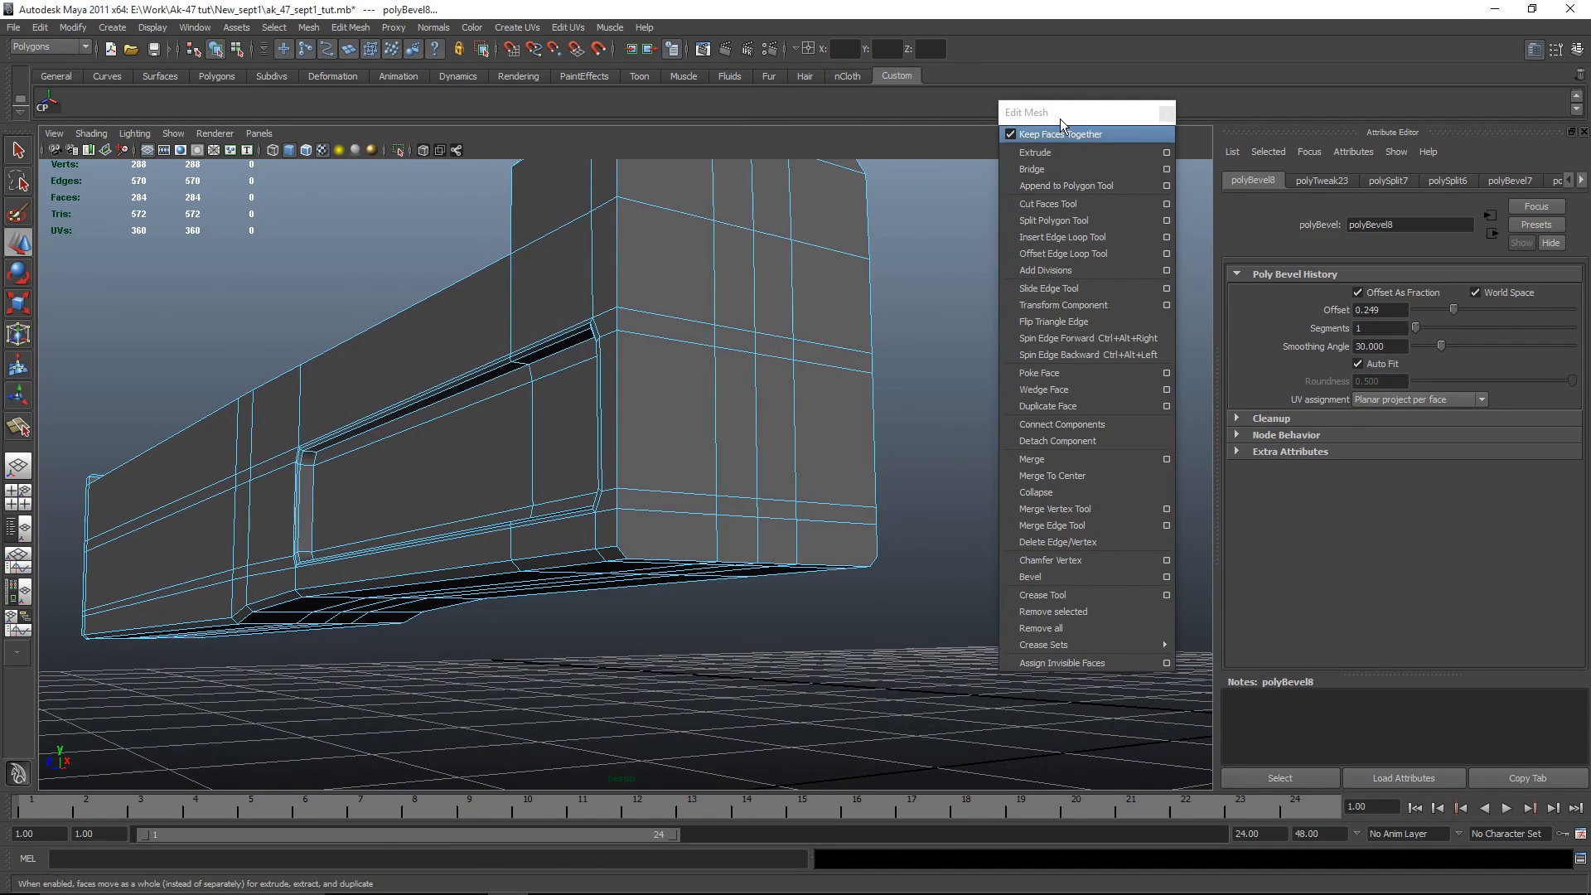
pyautogui.click(1051, 221)
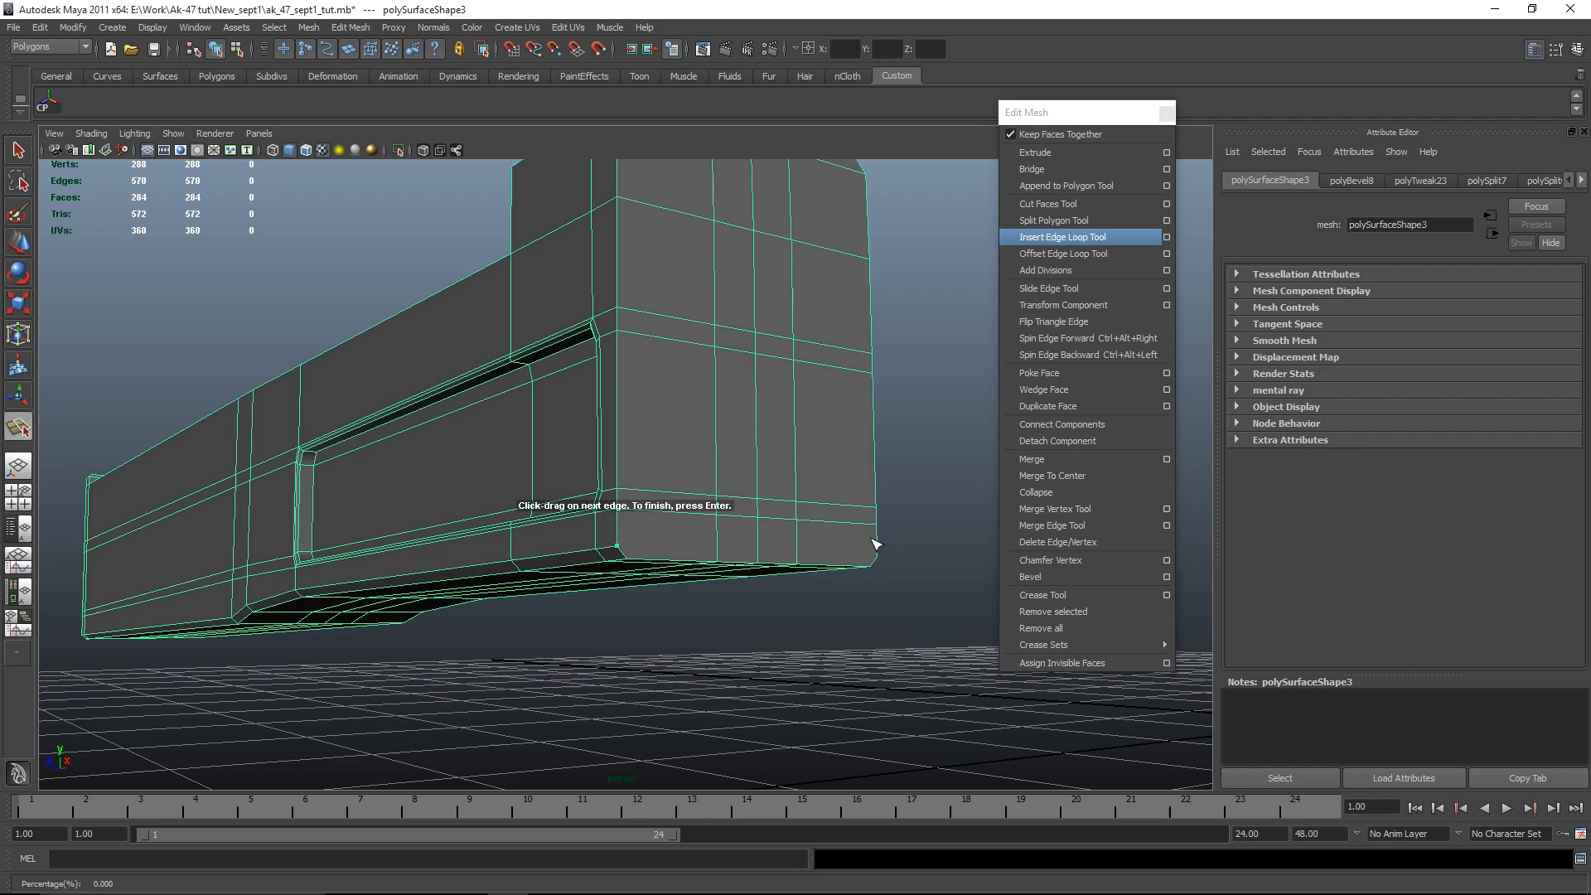
pyautogui.scroll(3, 701, 617)
pyautogui.keyDown('alt'); pyautogui.moveTo(658, 593); pyautogui.dragTo(647, 527, button='middle'); pyautogui.keyUp('alt')
pyautogui.click(599, 518)
pyautogui.keyDown('alt'); pyautogui.moveTo(895, 564); pyautogui.dragTo(739, 577); pyautogui.keyUp('alt')
pyautogui.moveTo(457, 499); pyautogui.dragTo(458, 596)
pyautogui.press('Return')
# Step: Split the receiver's rear end face between the upper corners of the bottom bevels and deselect the mesh
pyautogui.scroll(-5, 564, 667)
pyautogui.keyDown('alt'); pyautogui.moveTo(600, 654); pyautogui.dragTo(905, 721); pyautogui.keyUp('alt')
pyautogui.keyDown('alt'); pyautogui.moveTo(905, 721); pyautogui.dragTo(715, 616, button='middle'); pyautogui.keyUp('alt')
pyautogui.scroll(3, 770, 682)
pyautogui.scroll(4, 792, 649)
pyautogui.moveTo(879, 705); pyautogui.dragTo(876, 701)
pyautogui.keyDown('alt'); pyautogui.moveTo(605, 698); pyautogui.dragTo(724, 497); pyautogui.keyUp('alt')
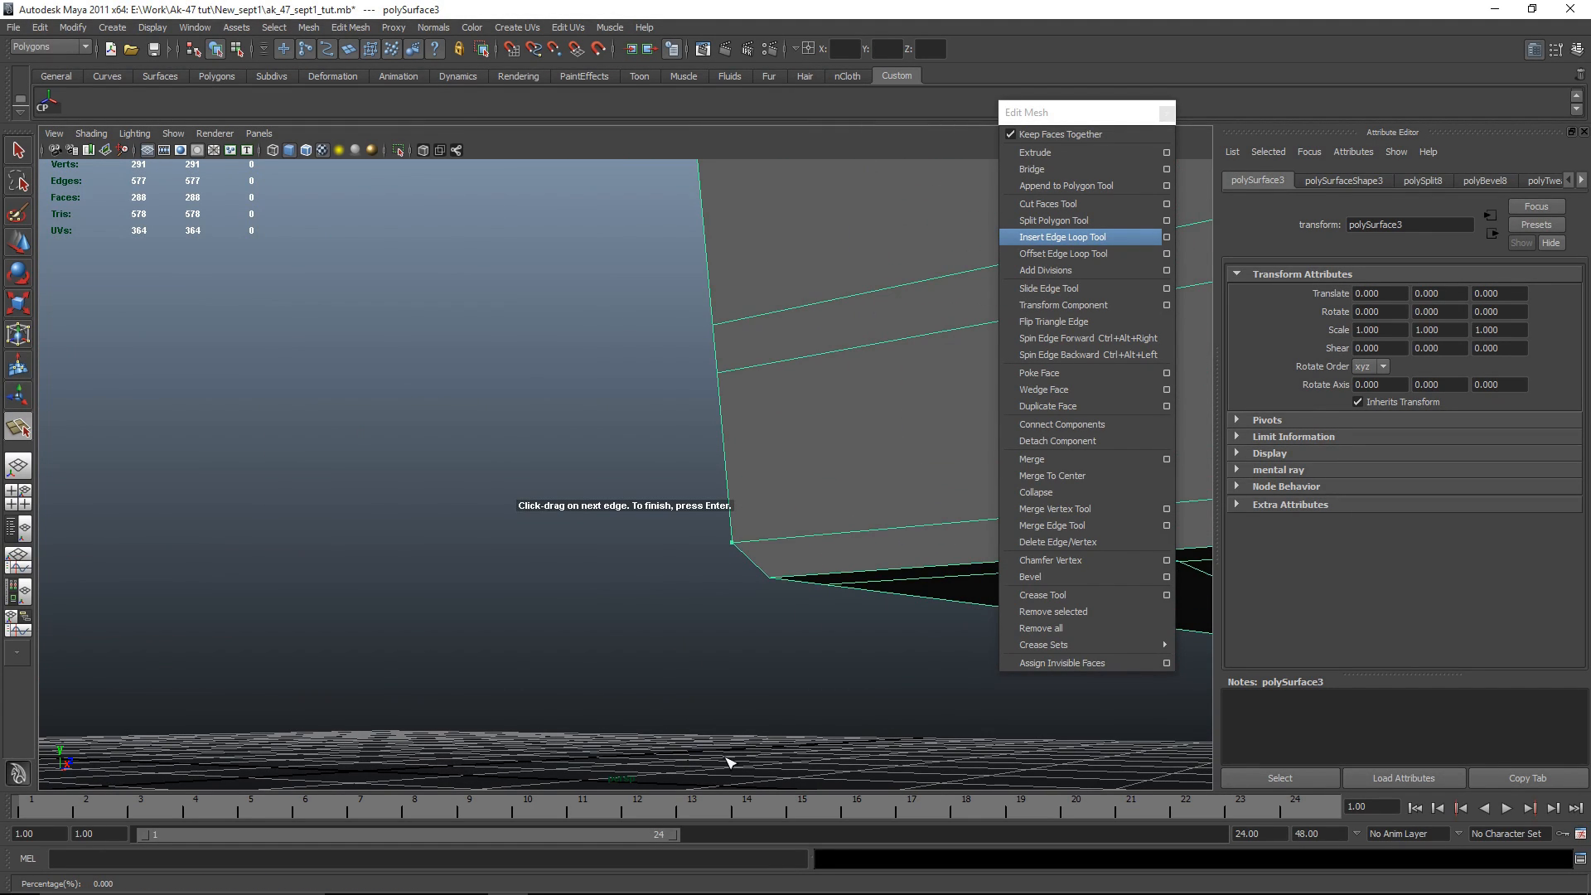
pyautogui.press('Return')
pyautogui.scroll(-4, 721, 665)
pyautogui.keyDown('alt'); pyautogui.moveTo(721, 665); pyautogui.dragTo(654, 671); pyautogui.keyUp('alt')
pyautogui.press('w')
pyautogui.click(657, 618)
# Step: Widen the whole receiver by scaling it along Z by a factor of about 1.2
pyautogui.keyDown('alt'); pyautogui.moveTo(756, 544); pyautogui.dragTo(580, 684); pyautogui.keyUp('alt')
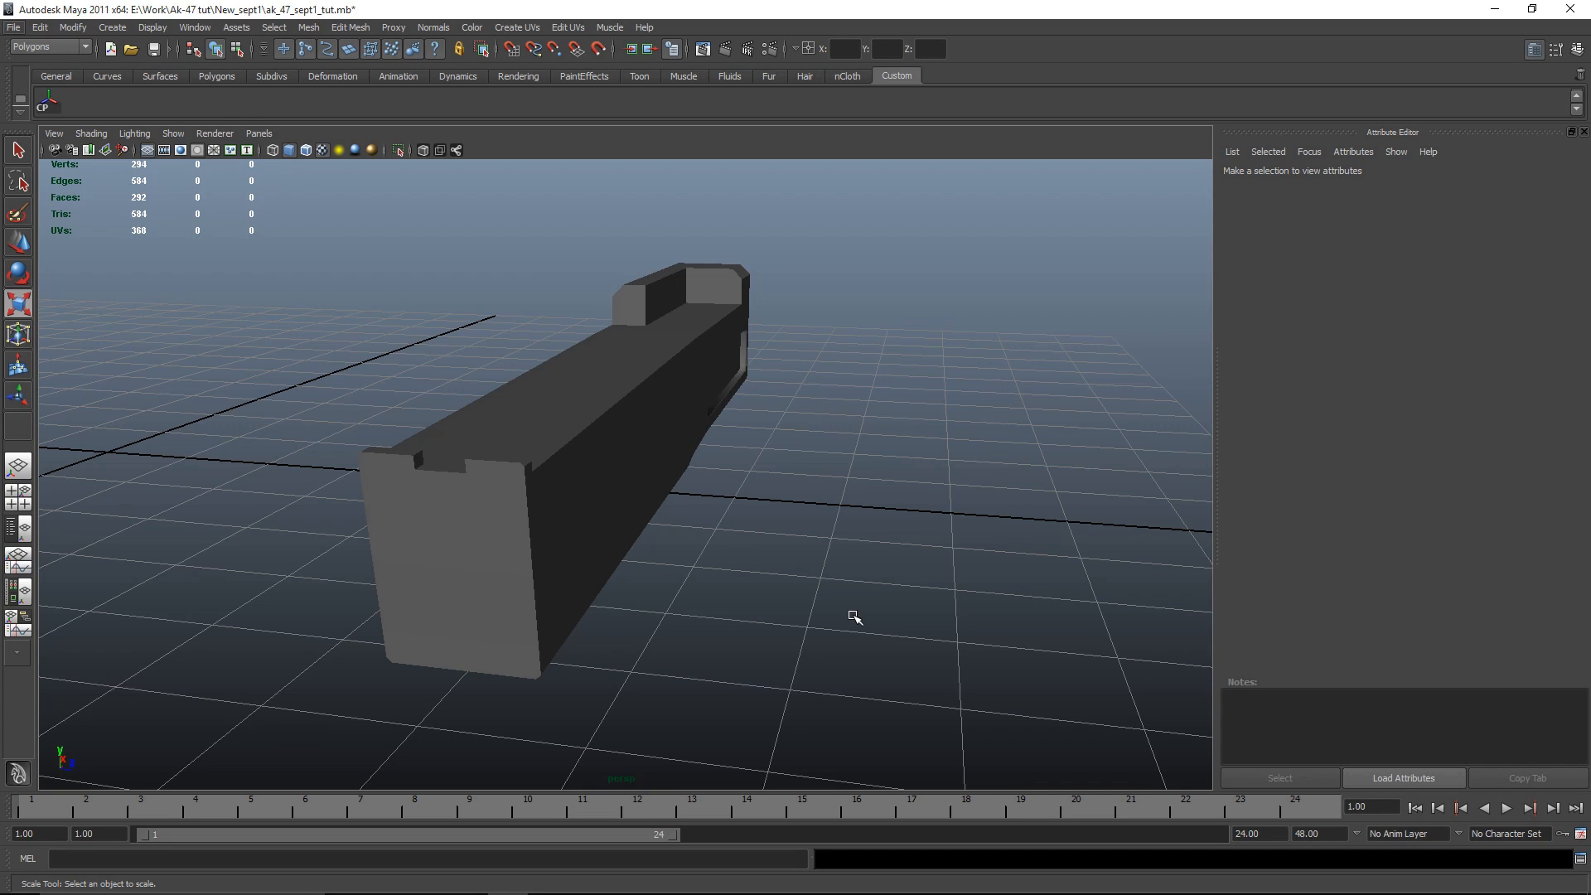
pyautogui.click(476, 424)
pyautogui.keyDown('alt'); pyautogui.moveTo(477, 424); pyautogui.dragTo(785, 580); pyautogui.keyUp('alt')
pyautogui.moveTo(785, 428); pyautogui.dragTo(803, 428)
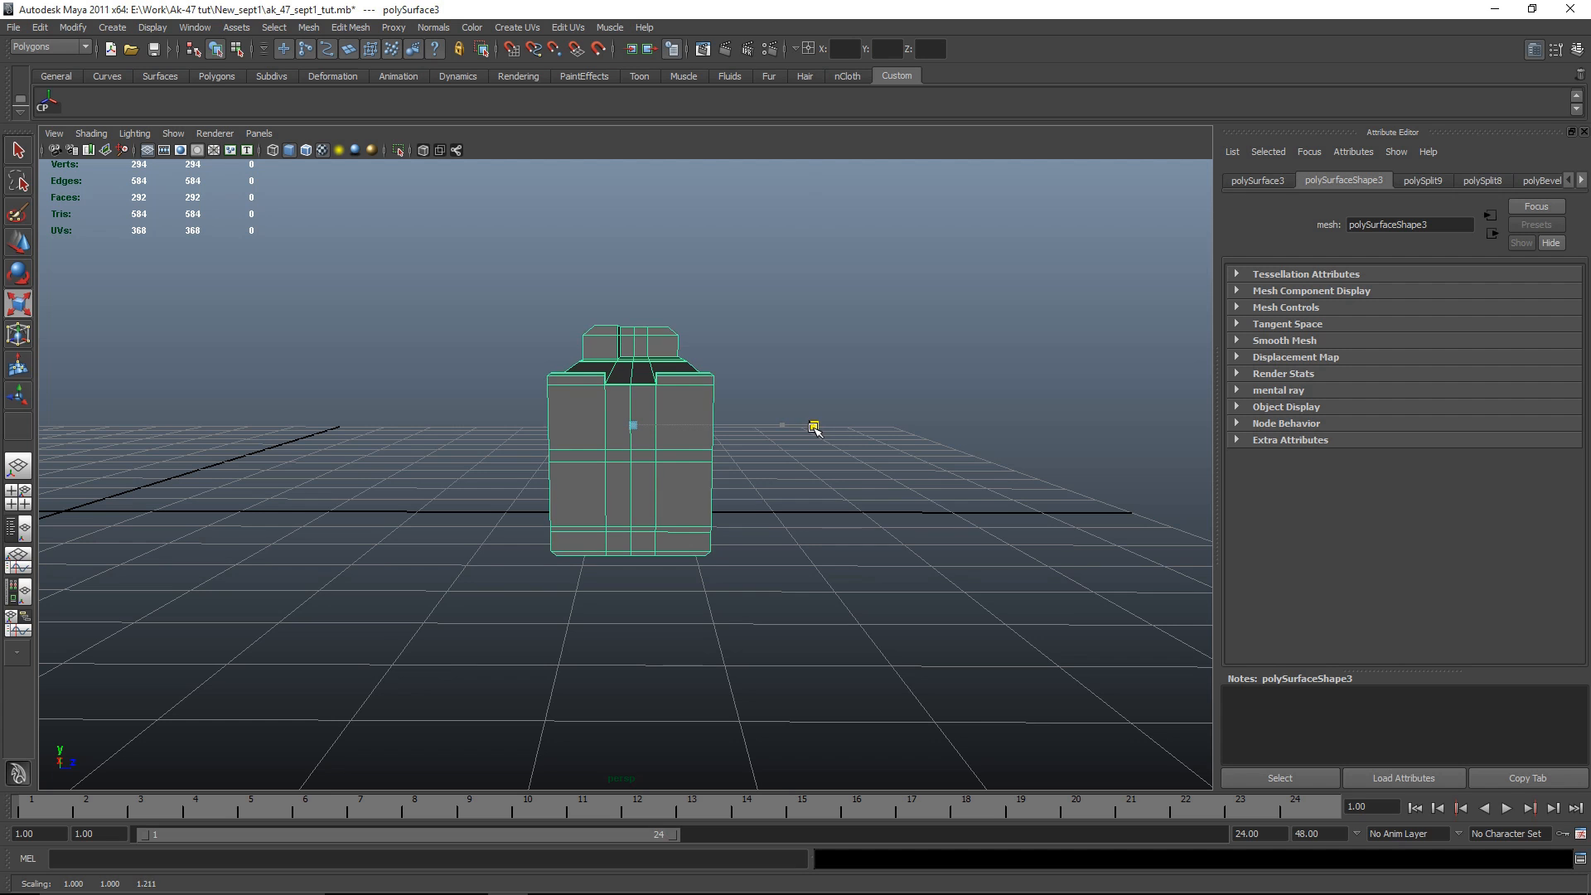
pyautogui.click(825, 445)
pyautogui.moveTo(711, 508)
pyautogui.keyDown('alt'); pyautogui.mouseDown()
pyautogui.moveTo(749, 525)
pyautogui.moveTo(703, 510)
pyautogui.mouseUp(); pyautogui.keyUp('alt')
pyautogui.click(675, 482)
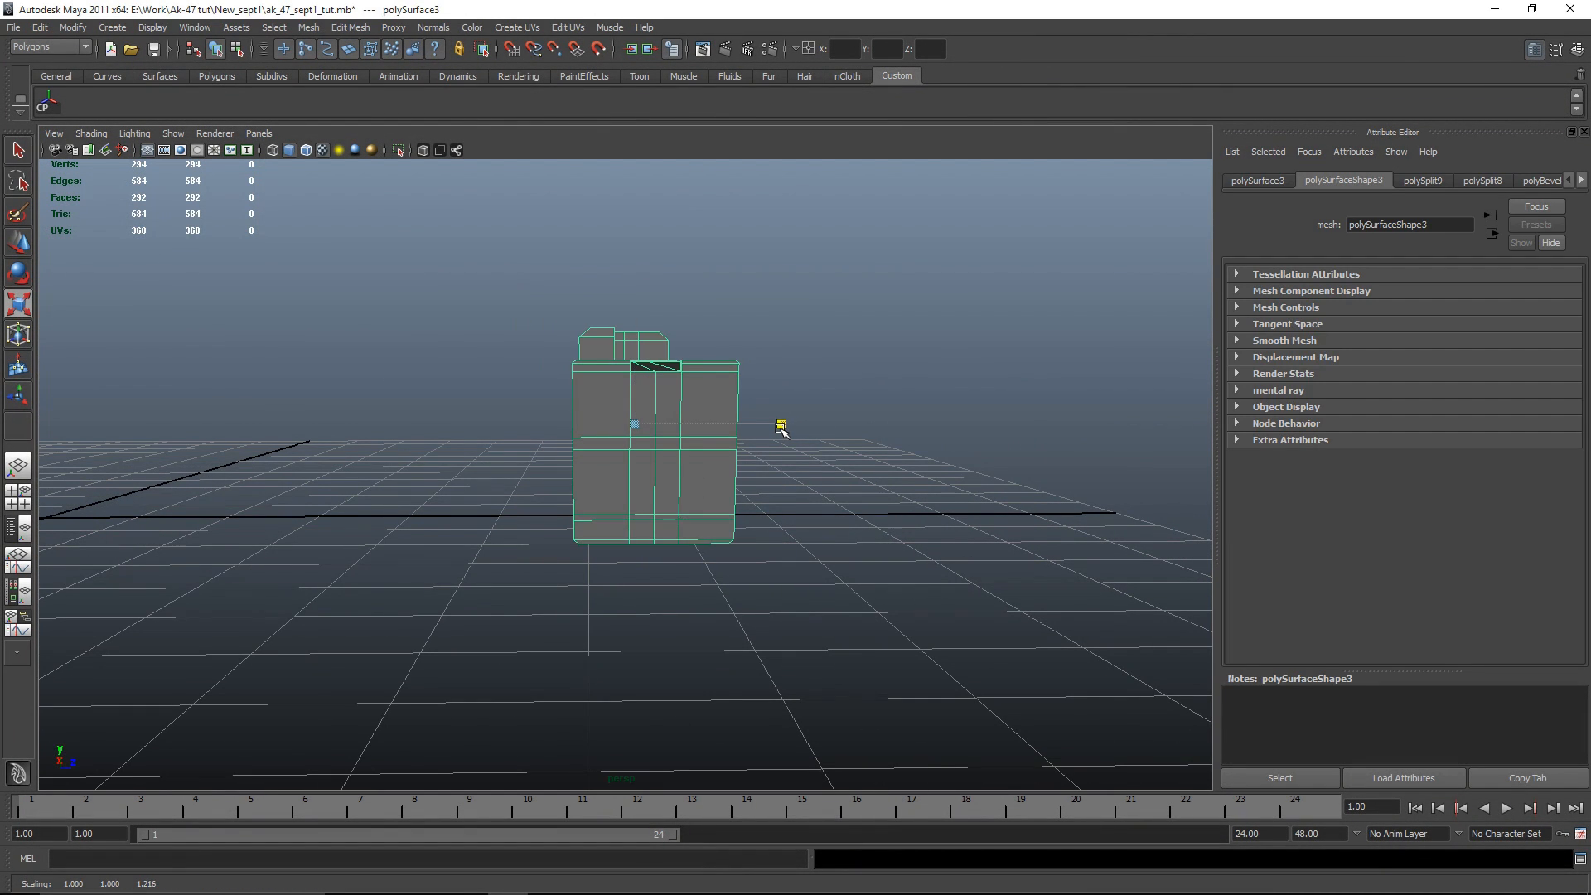
pyautogui.click(828, 455)
pyautogui.keyDown('alt'); pyautogui.moveTo(829, 455); pyautogui.dragTo(454, 313); pyautogui.keyUp('alt')
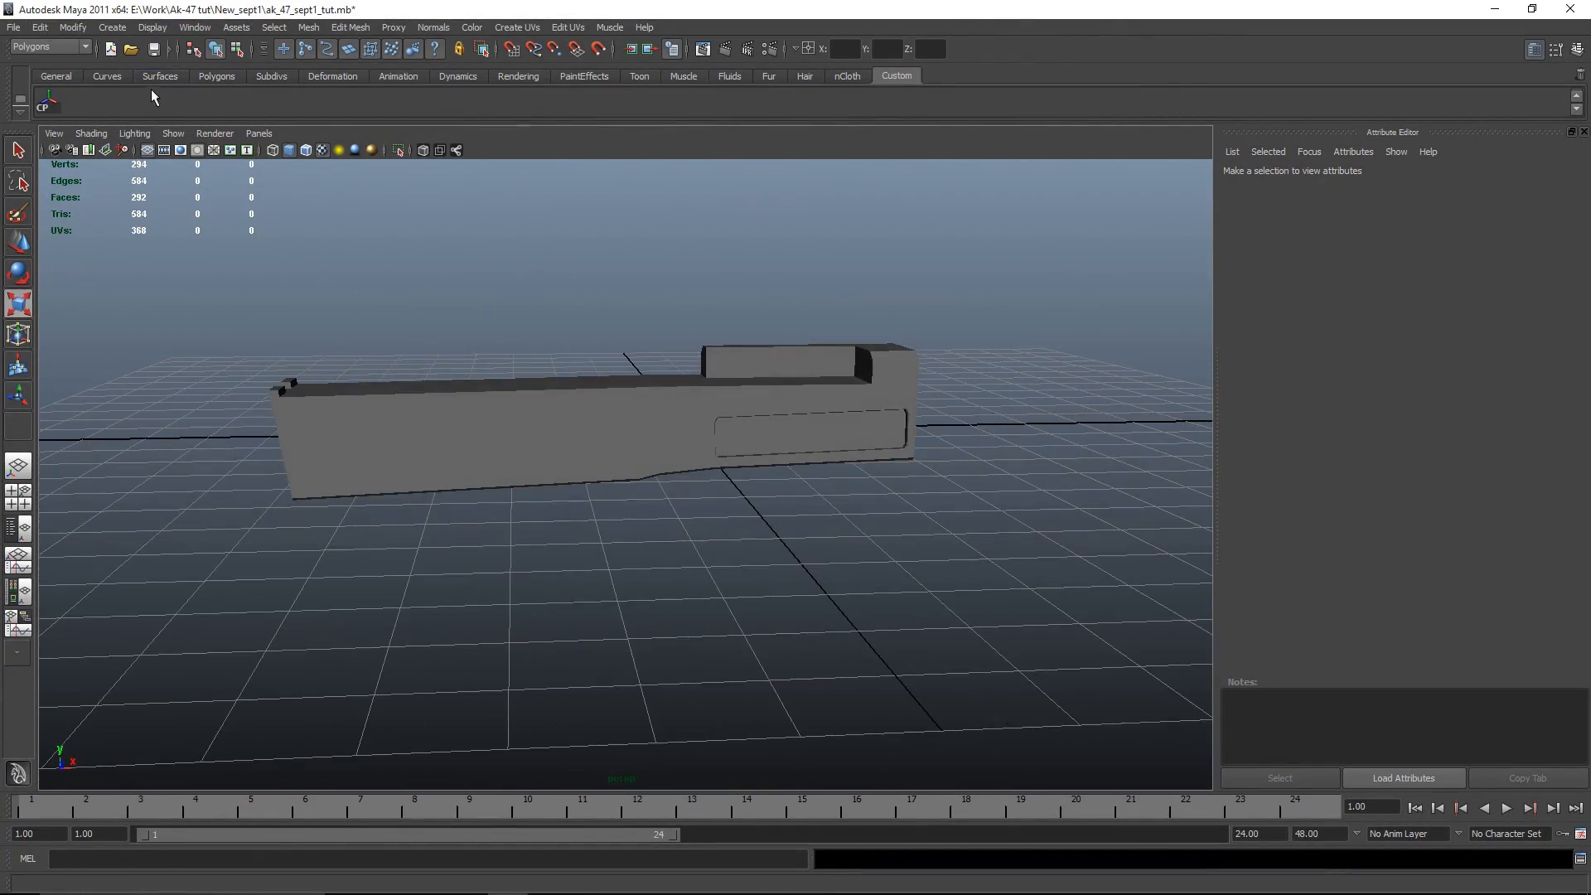
# Step: Create an upright polygon cylinder on the grid in front of the receiver
pyautogui.click(216, 76)
pyautogui.click(105, 105)
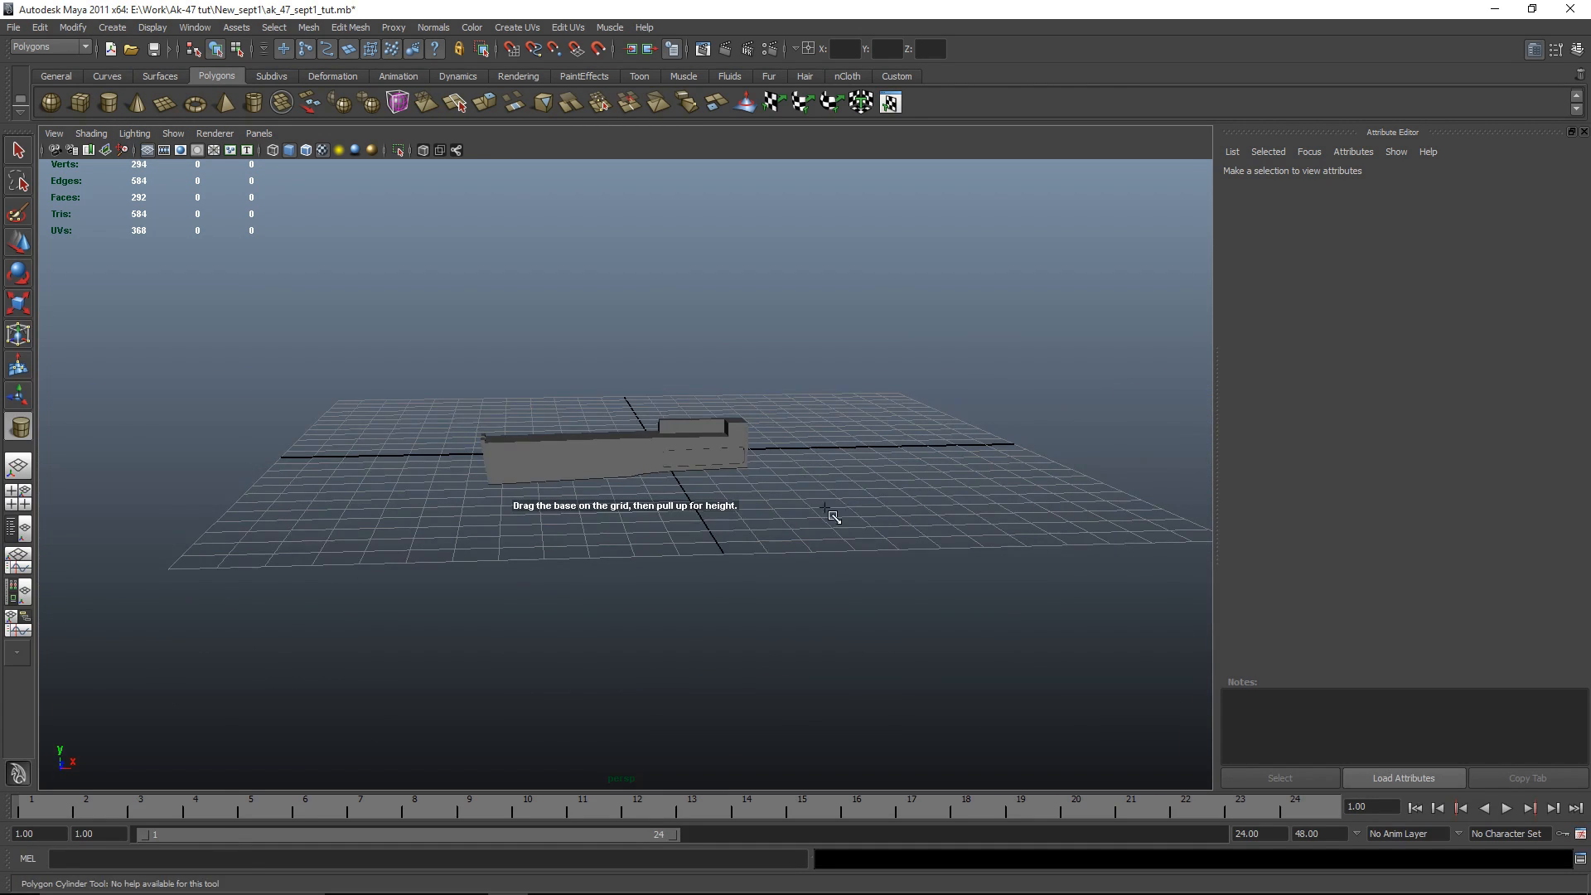
pyautogui.moveTo(776, 559); pyautogui.dragTo(847, 333)
pyautogui.press('e')
pyautogui.press('f')
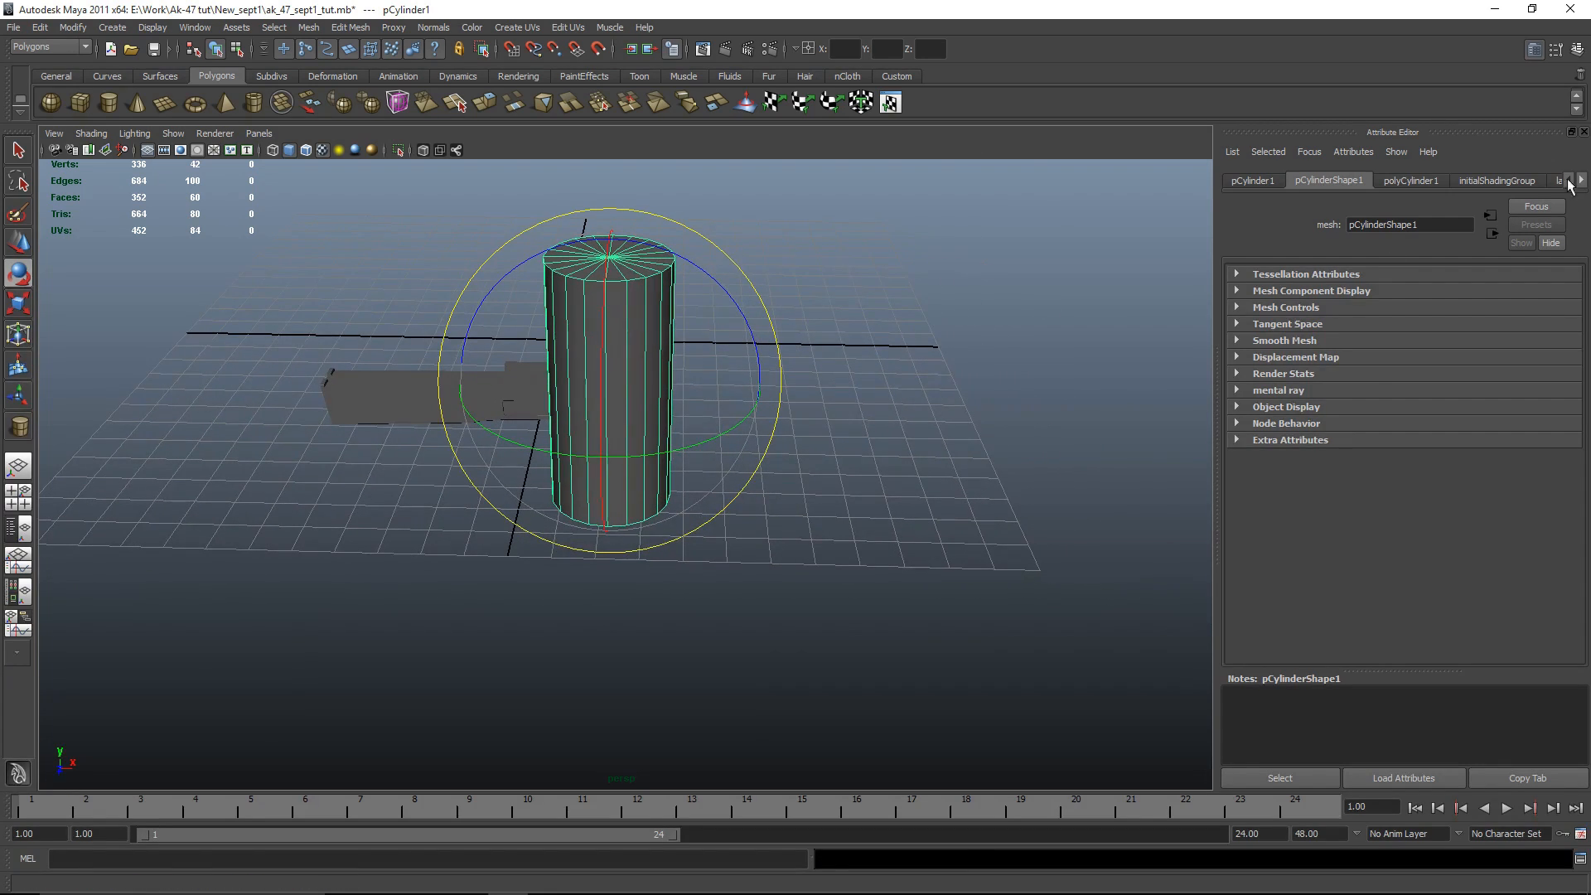
# Step: Set the cylinder's Z rotation to 90 so it lies along the receiver's length
pyautogui.click(1578, 49)
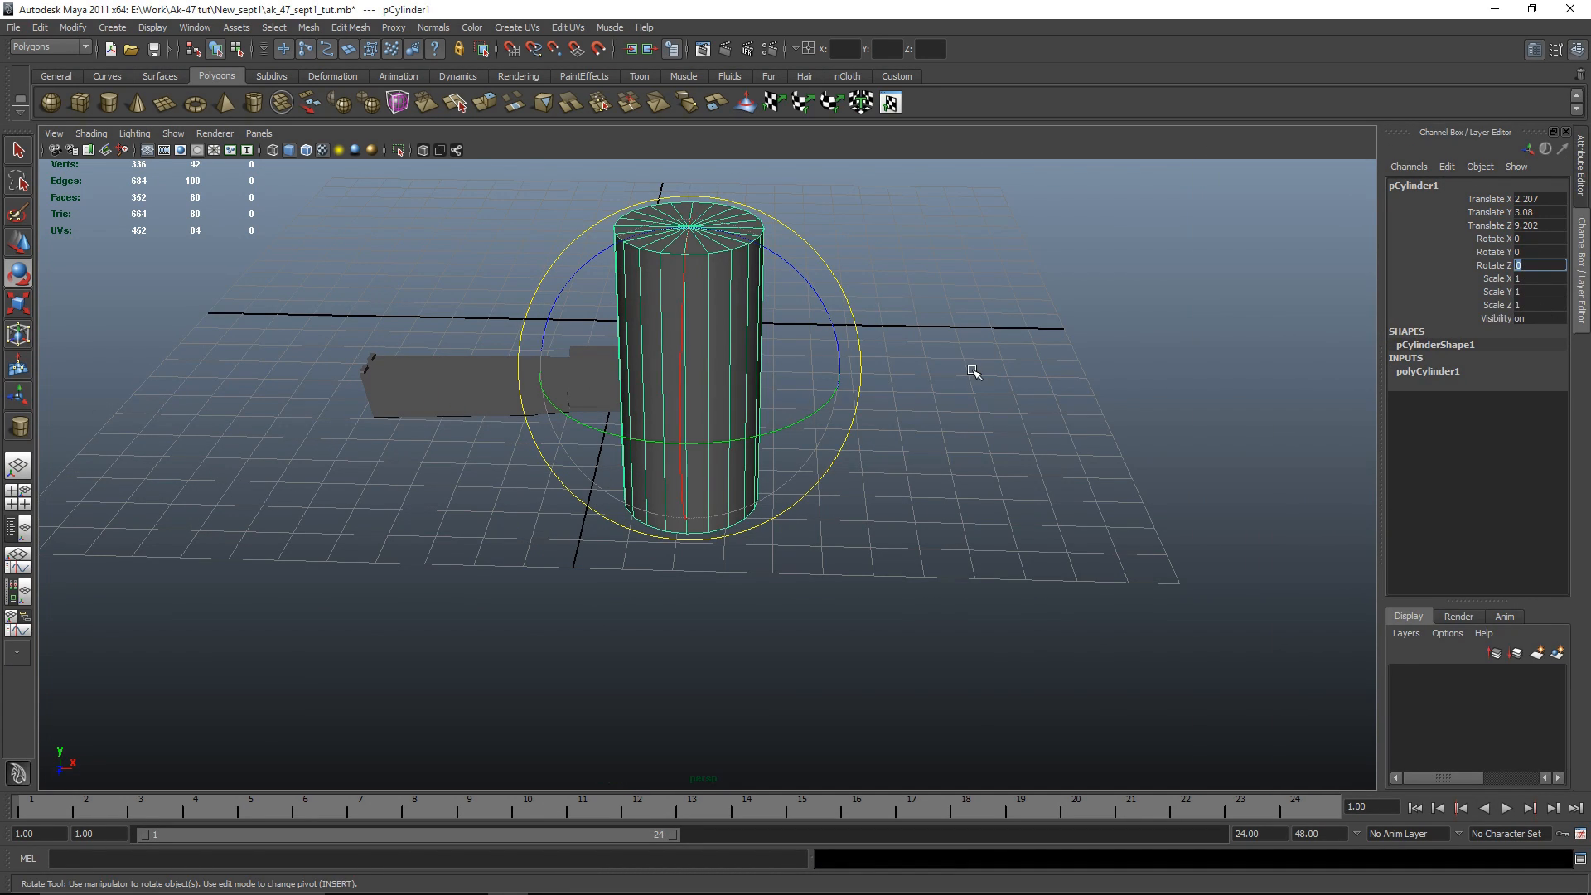
pyautogui.press('Return')
pyautogui.keyDown('alt'); pyautogui.moveTo(520, 542); pyautogui.dragTo(821, 614); pyautogui.keyUp('alt')
pyautogui.click(692, 478)
pyautogui.click(531, 335)
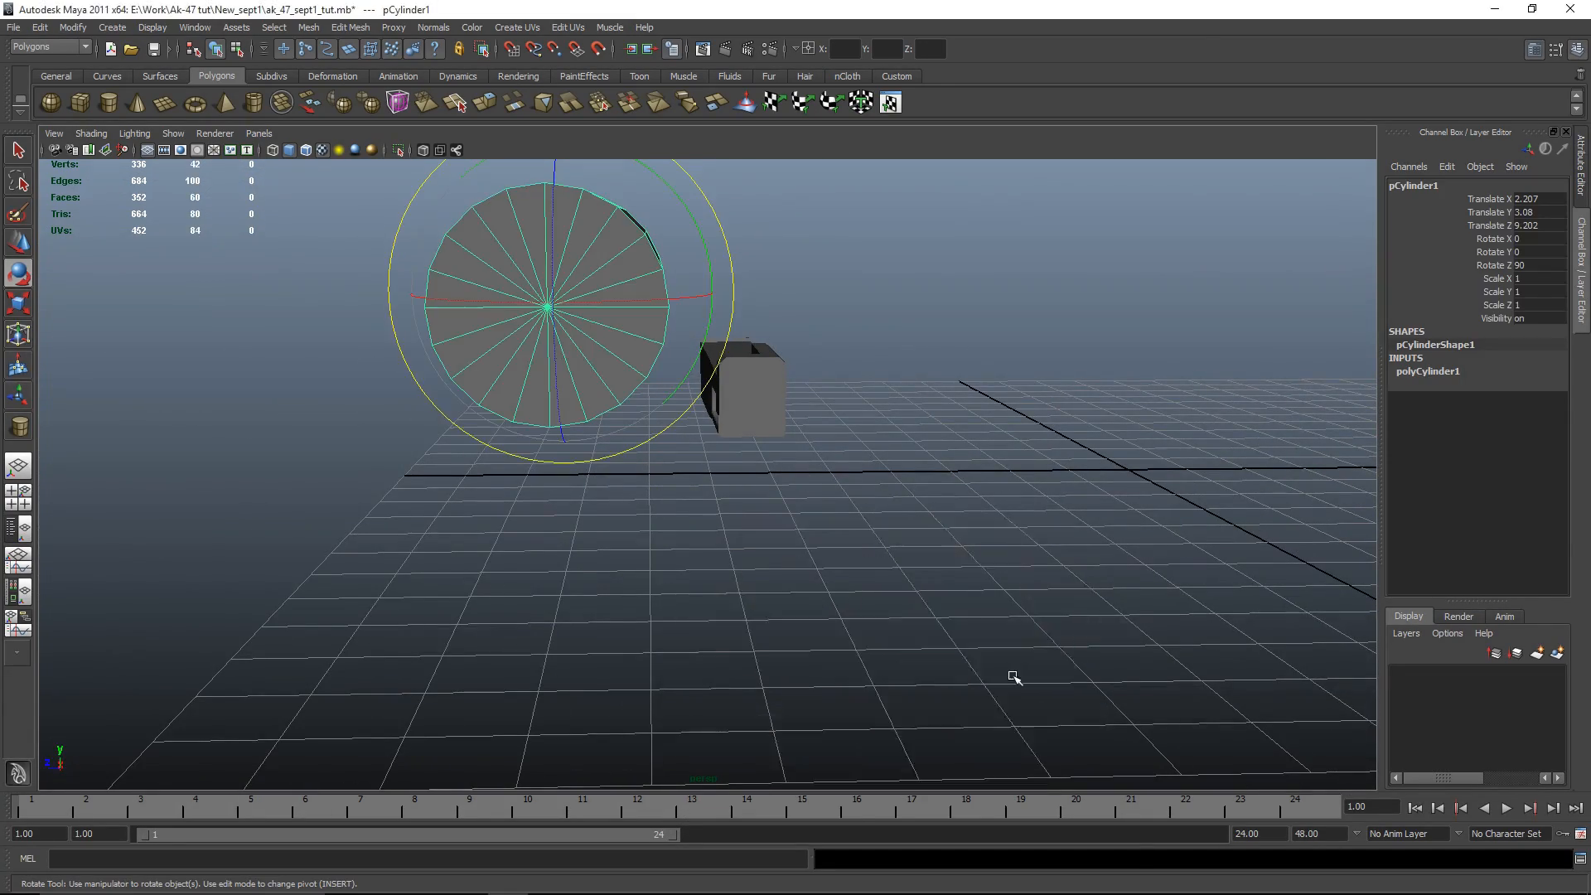
# Step: Centre the cylinder over the receiver's width at Z 6.43 and raise it above the body to Y 3.312
pyautogui.press('space')
pyautogui.press('space')
pyautogui.press('f')
pyautogui.scroll(-7, 842, 550)
pyautogui.keyDown('alt'); pyautogui.moveTo(941, 551); pyautogui.dragTo(688, 441, button='middle'); pyautogui.keyUp('alt')
pyautogui.press('w')
pyautogui.scroll(2, 690, 441)
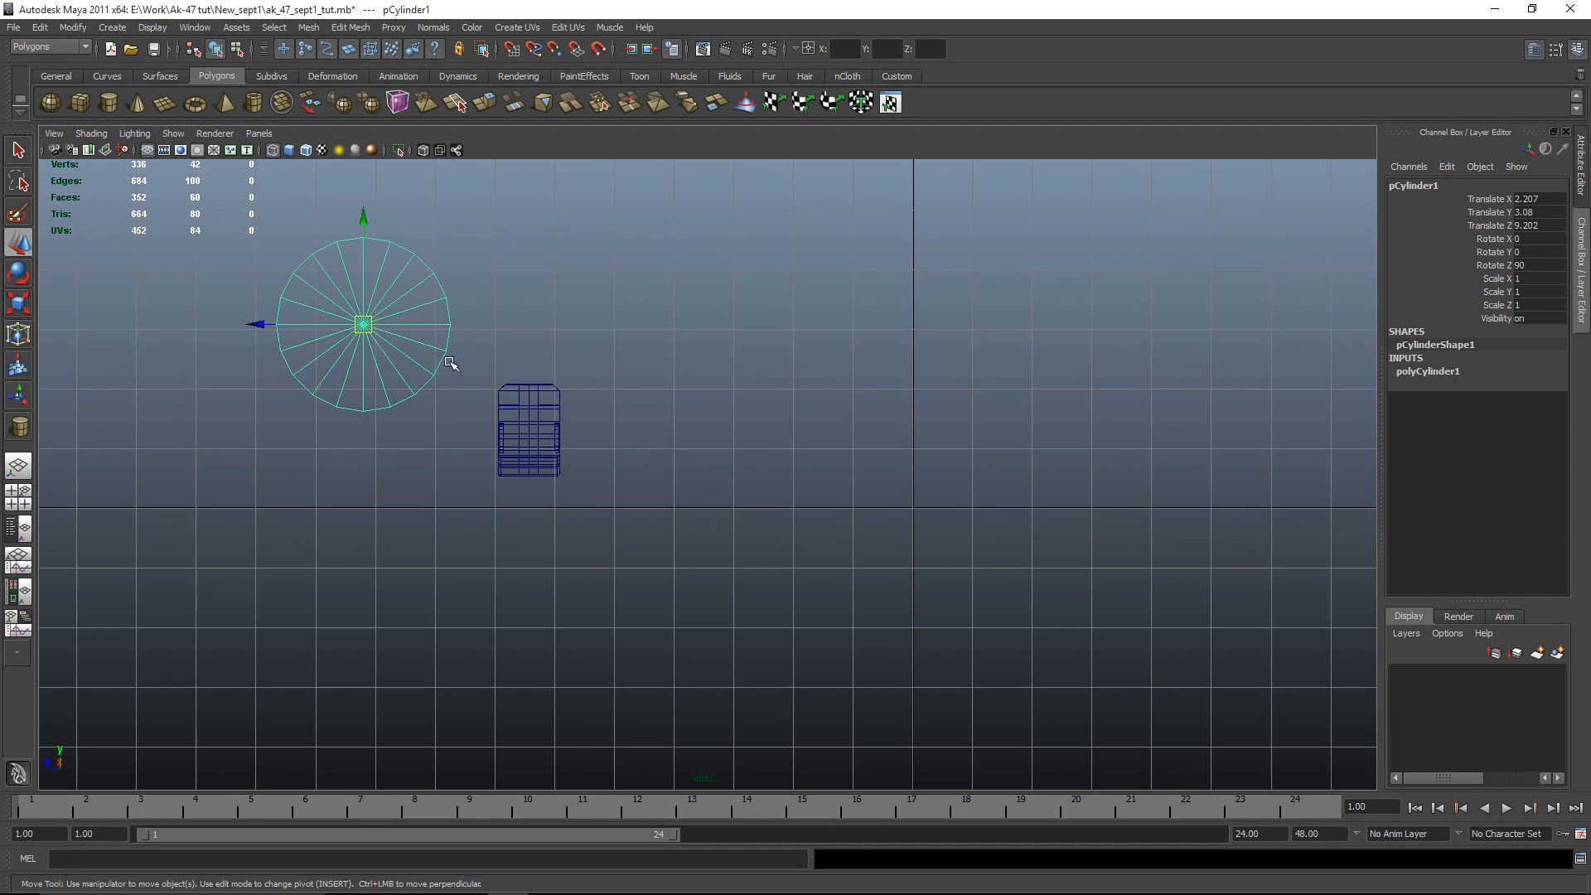
pyautogui.moveTo(532, 403); pyautogui.dragTo(530, 405, button='middle')
pyautogui.scroll(2, 530, 440)
pyautogui.keyDown('alt'); pyautogui.moveTo(530, 458); pyautogui.dragTo(657, 566, button='middle'); pyautogui.keyUp('alt')
pyautogui.moveTo(593, 387); pyautogui.dragTo(593, 254)
# Step: Scale the cylinder down uniformly to 0.426
pyautogui.press('r')
pyautogui.moveTo(610, 373); pyautogui.dragTo(531, 362, button='middle')
pyautogui.moveTo(531, 360); pyautogui.dragTo(430, 358)
pyautogui.scroll(4, 534, 418)
pyautogui.keyDown('alt'); pyautogui.moveTo(539, 422); pyautogui.dragTo(742, 461, button='middle'); pyautogui.keyUp('alt')
pyautogui.press('w')
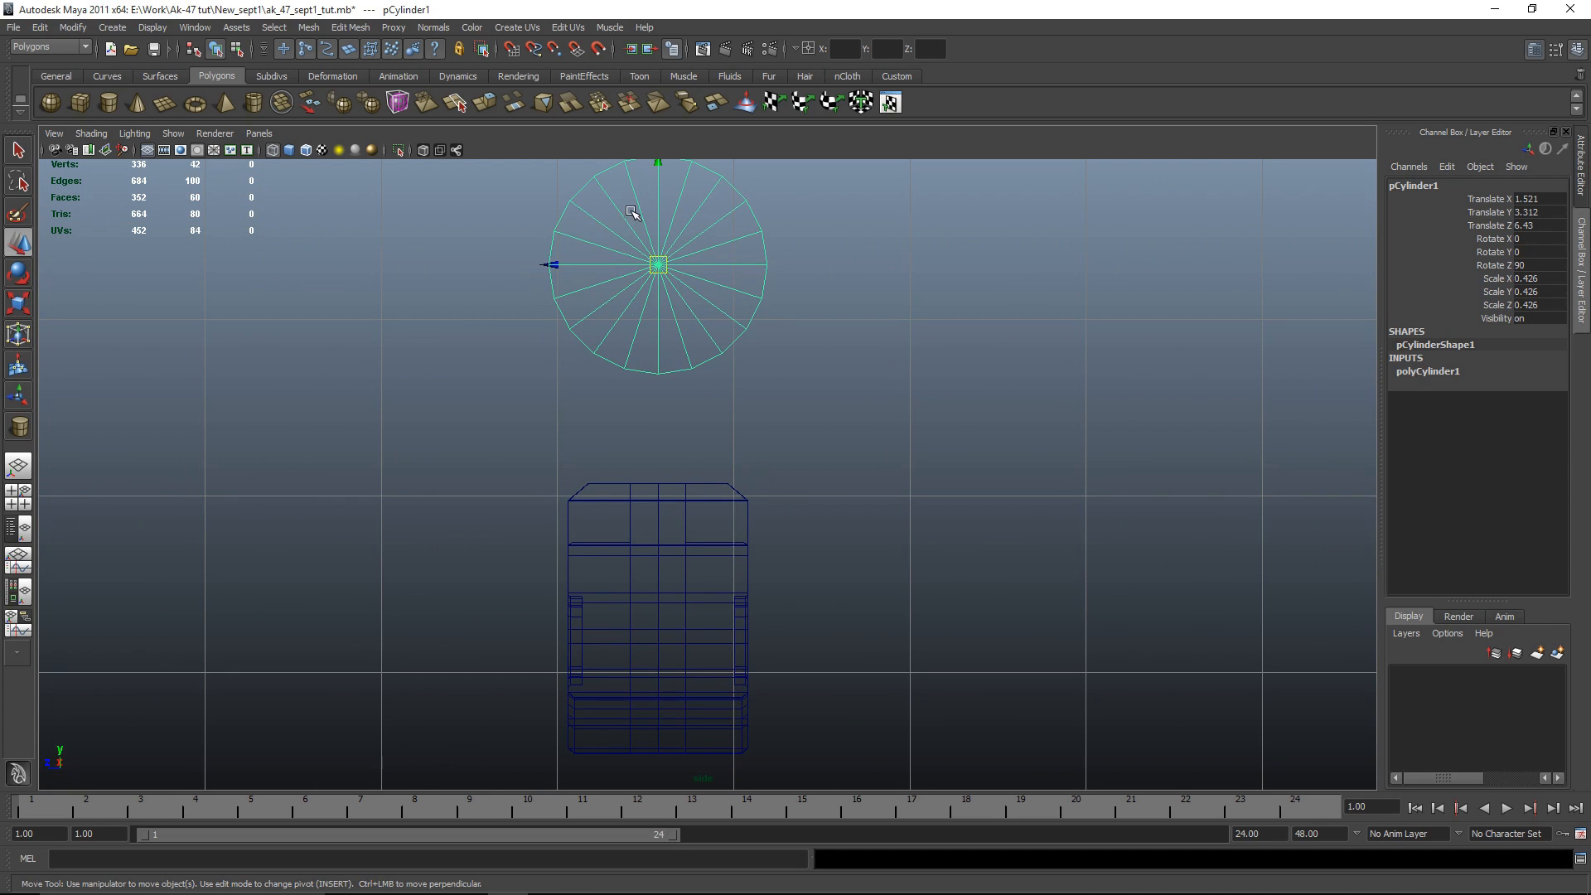
# Step: Scale the cylinder down uniformly to 0.253 and lower it towards the receiver's top, at Y 2.433
pyautogui.moveTo(655, 197); pyautogui.dragTo(656, 390)
pyautogui.press('r')
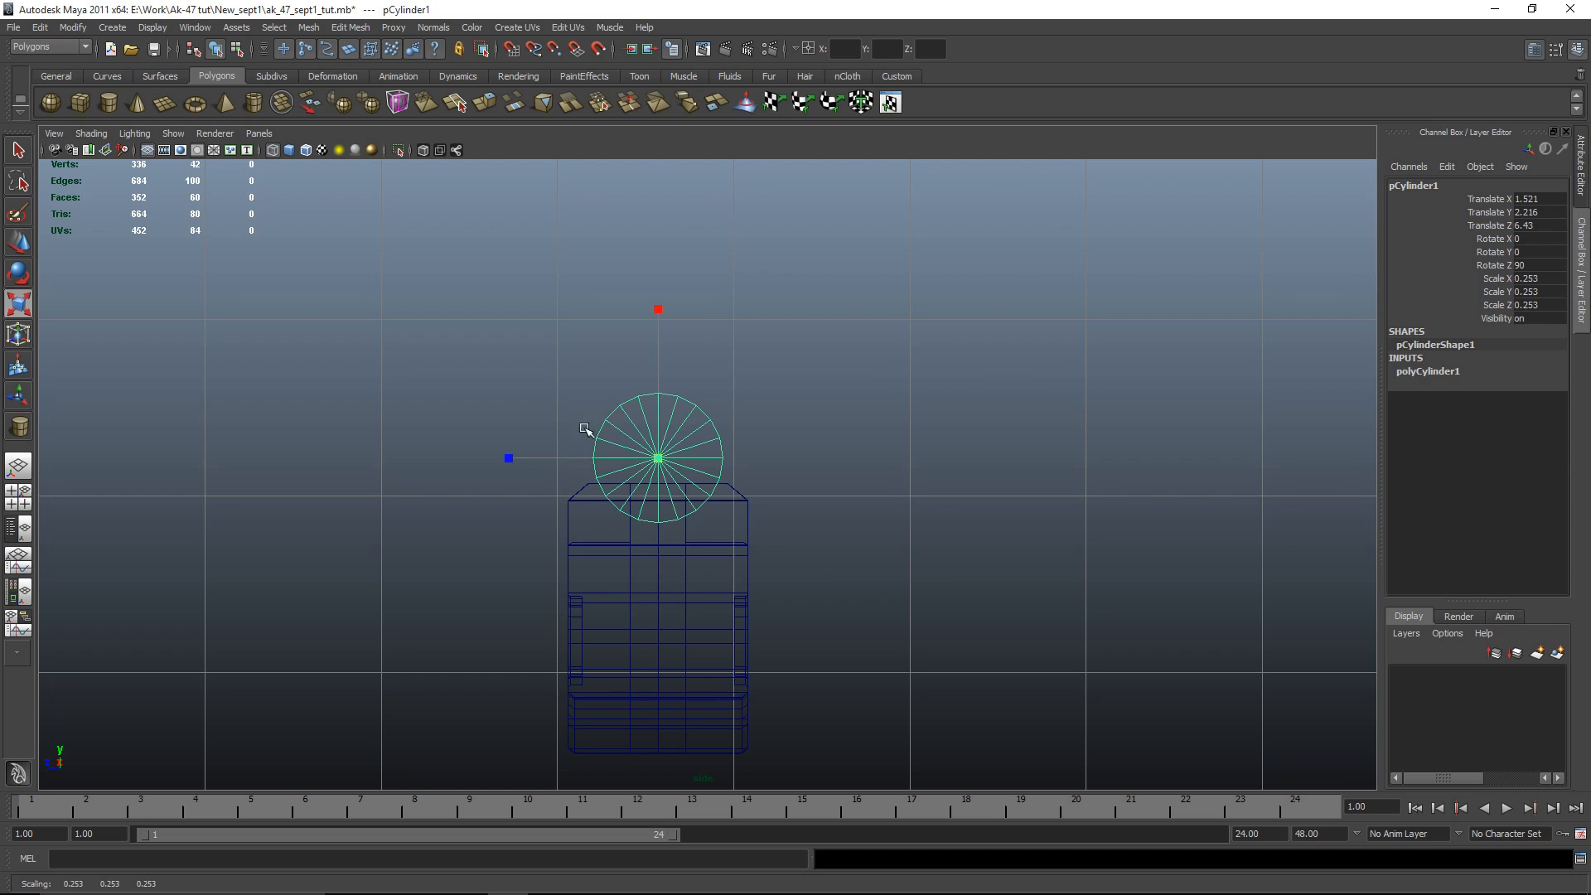
pyautogui.press('w')
pyautogui.press('space')
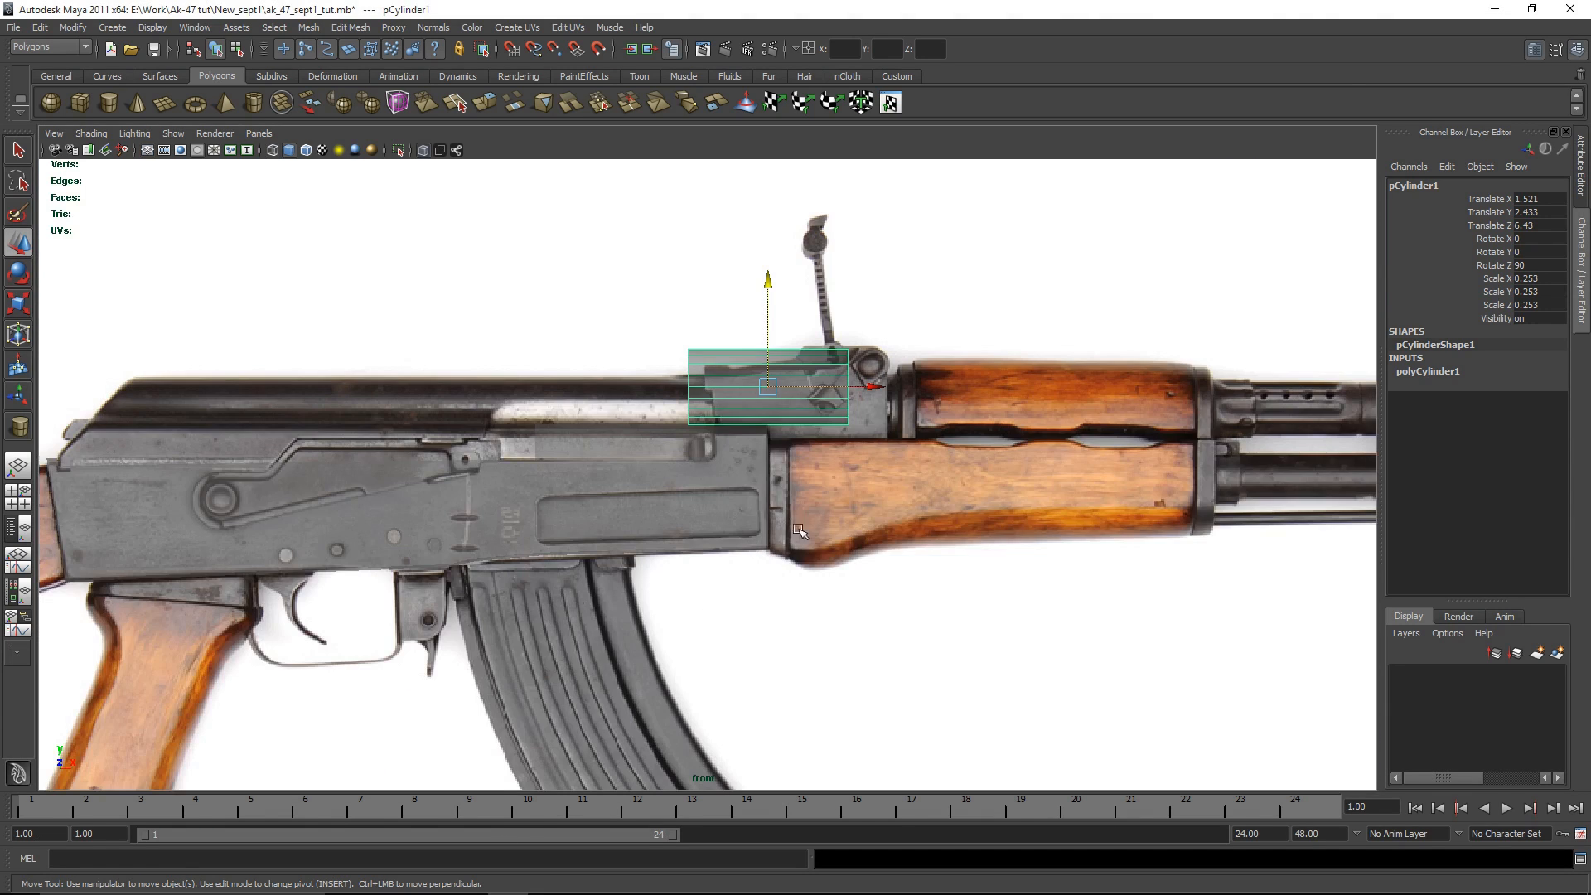
# Step: Delete the lower half of the cylinder's faces so a half-round arch remains
pyautogui.moveTo(818, 402); pyautogui.dragTo(815, 445, button='right')
pyautogui.moveTo(1032, 604); pyautogui.dragTo(588, 390)
pyautogui.press('Delete')
pyautogui.moveTo(797, 374); pyautogui.dragTo(857, 369, button='right')
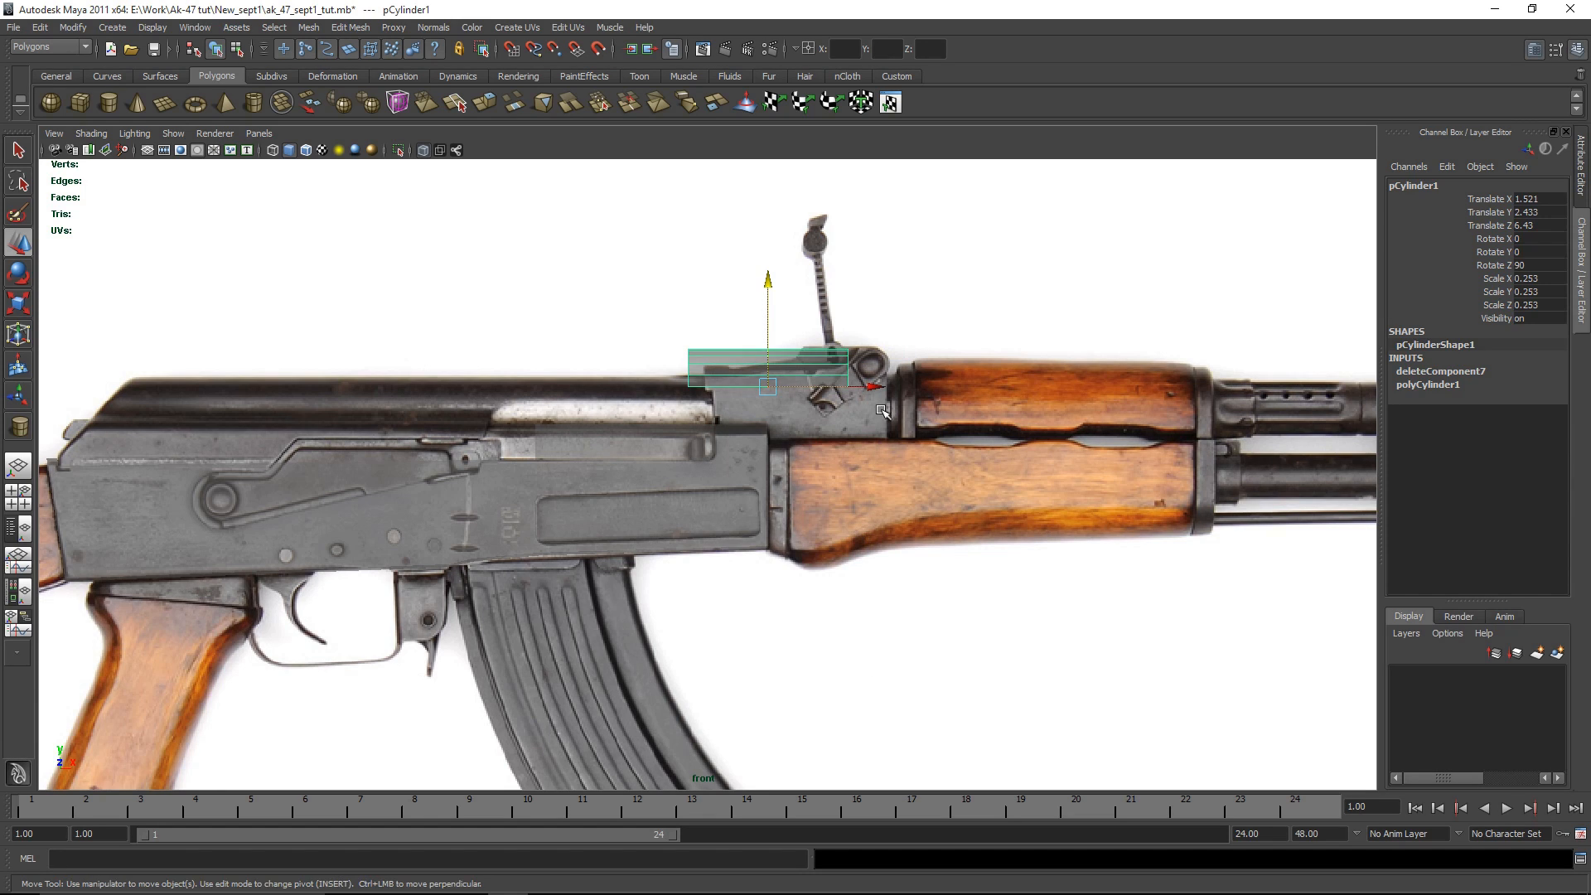
# Step: Move the half-cylinder back over the reference top cover to X -1.744 and down to Y 2.167
pyautogui.keyDown('alt'); pyautogui.moveTo(904, 414); pyautogui.dragTo(1109, 420, button='middle'); pyautogui.keyUp('alt')
pyautogui.moveTo(1079, 392); pyautogui.dragTo(752, 376)
pyautogui.moveTo(646, 279); pyautogui.dragTo(646, 304)
# Step: Stretch the half-cylinder's end vertices along its length so it spans from the cover's rear end to the rear sight block
pyautogui.rightClick(681, 386)
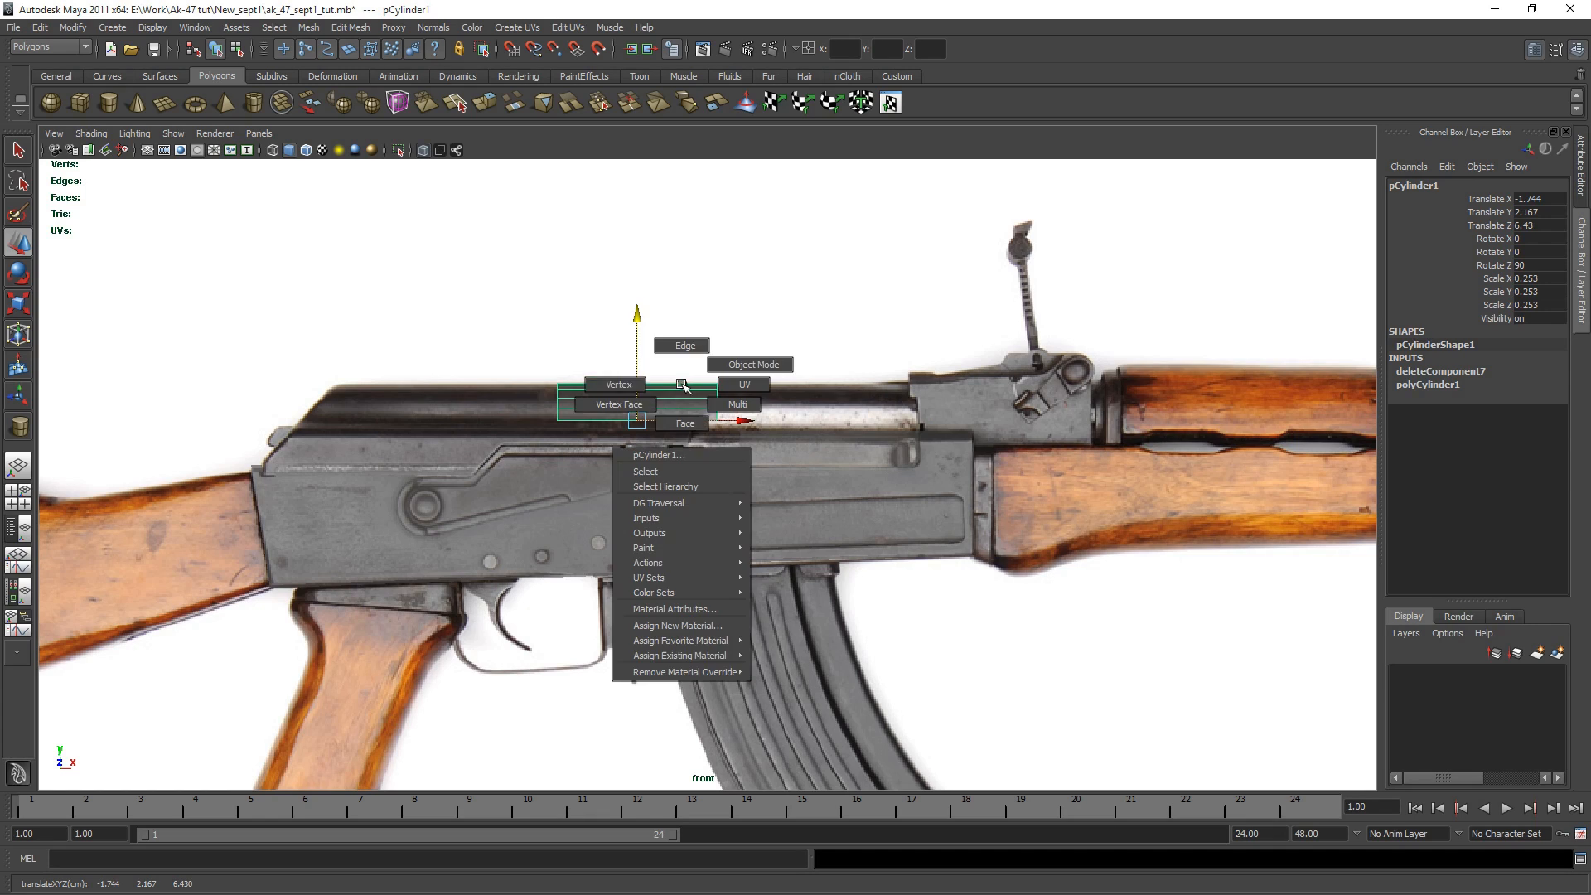
pyautogui.click(619, 384)
pyautogui.moveTo(688, 362); pyautogui.dragTo(865, 464)
pyautogui.moveTo(833, 405); pyautogui.dragTo(1042, 417)
pyautogui.keyDown('alt'); pyautogui.moveTo(632, 489); pyautogui.dragTo(843, 498, button='middle'); pyautogui.keyUp('alt')
pyautogui.moveTo(853, 461); pyautogui.dragTo(657, 285)
pyautogui.moveTo(875, 410); pyautogui.dragTo(582, 421)
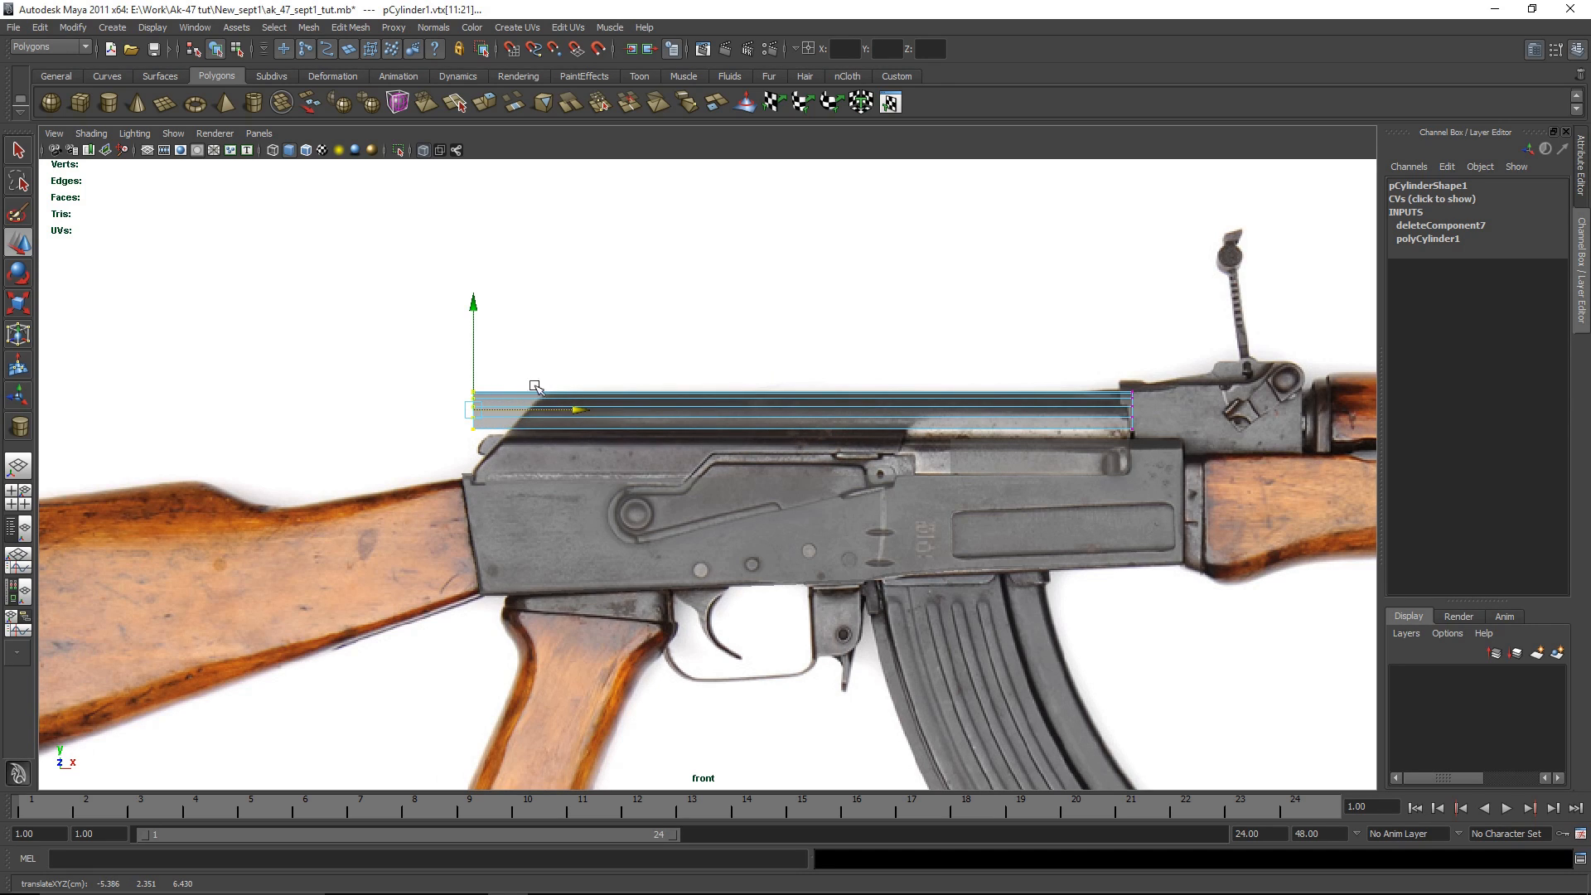
# Step: Select the half-cylinder's lower long edges for extrusion
pyautogui.keyDown('alt'); pyautogui.moveTo(1069, 427); pyautogui.dragTo(918, 427, button='middle'); pyautogui.keyUp('alt')
pyautogui.keyDown('alt'); pyautogui.moveTo(917, 426); pyautogui.dragTo(1095, 424, button='right'); pyautogui.keyUp('alt')
pyautogui.keyDown('alt'); pyautogui.moveTo(1095, 424); pyautogui.dragTo(953, 426, button='middle'); pyautogui.keyUp('alt')
pyautogui.click(955, 429)
pyautogui.moveTo(954, 421); pyautogui.dragTo(994, 380, button='right')
pyautogui.click(852, 377)
pyautogui.moveTo(889, 403); pyautogui.dragTo(890, 367, button='right')
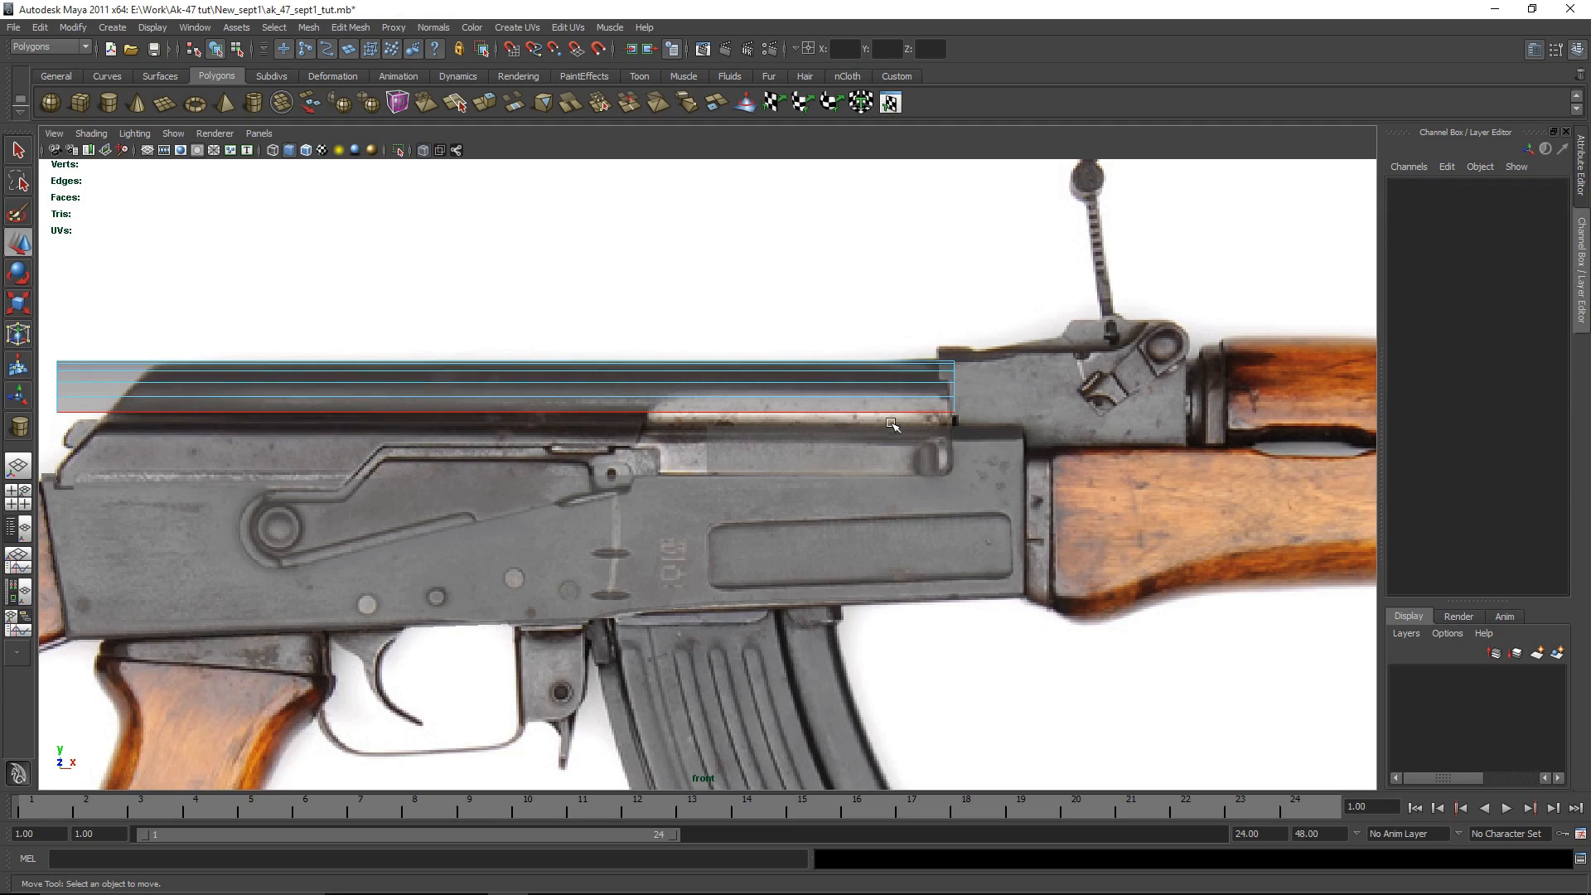
pyautogui.click(894, 415)
# Step: Extrude the selected lower edges 0.078 straight down and widen them across the receiver by a factor of 1.211
pyautogui.press('space')
pyautogui.press('space')
pyautogui.keyDown('alt'); pyautogui.moveTo(995, 365); pyautogui.dragTo(842, 494); pyautogui.keyUp('alt')
pyautogui.press('space')
pyautogui.press('space')
pyautogui.press('f')
pyautogui.keyDown('alt'); pyautogui.moveTo(1207, 259); pyautogui.dragTo(604, 274, button='right'); pyautogui.keyUp('alt')
pyautogui.click(351, 27)
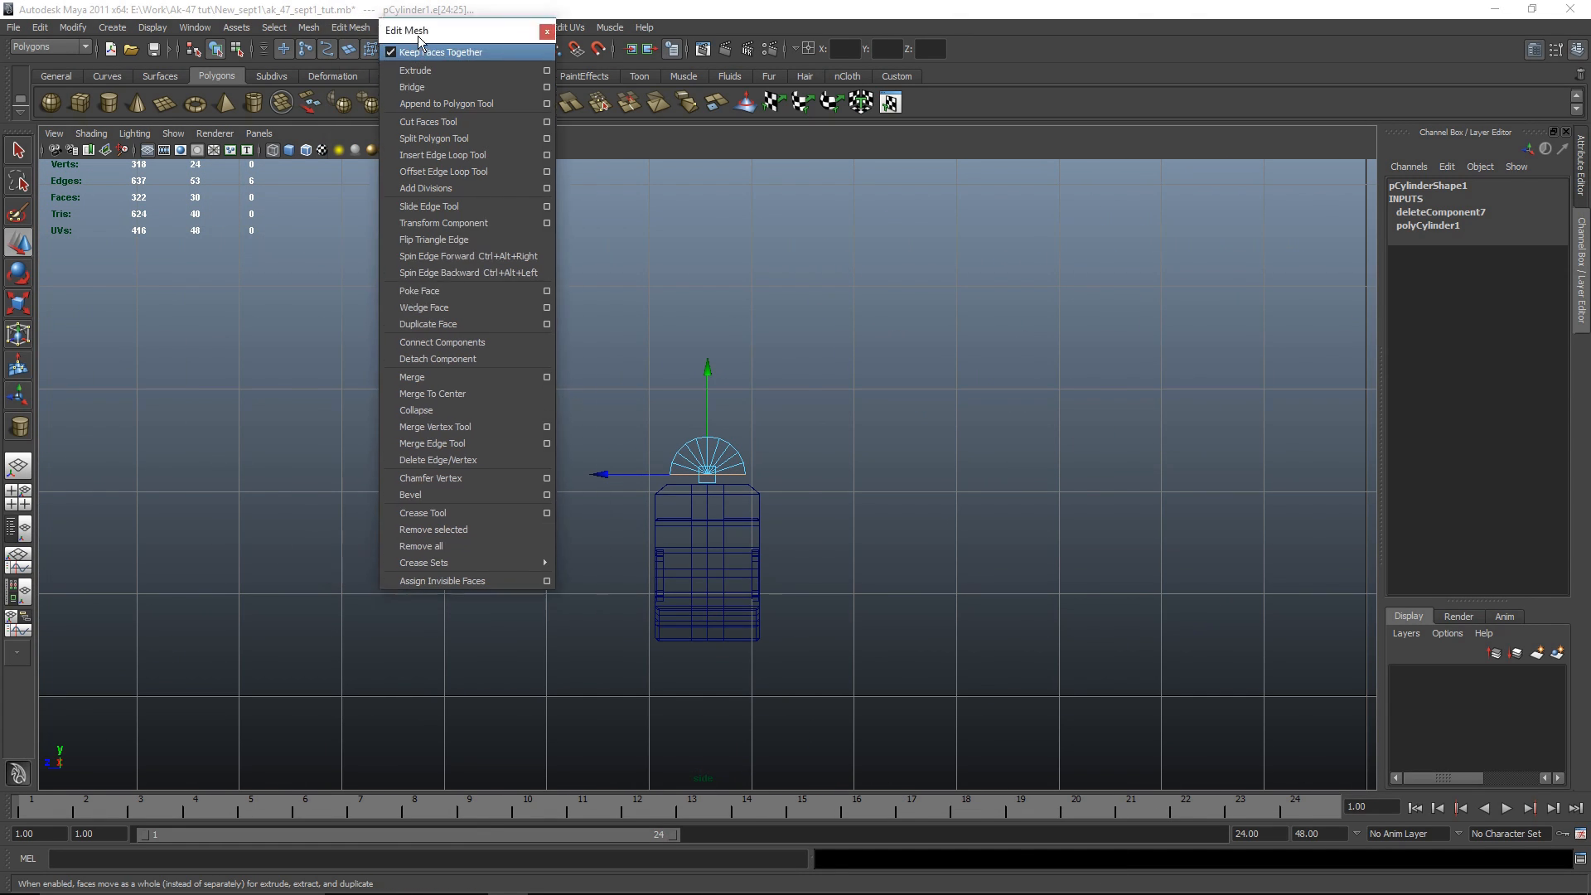
pyautogui.click(364, 38)
pyautogui.click(1285, 190)
pyautogui.keyDown('alt'); pyautogui.moveTo(684, 333); pyautogui.dragTo(922, 348, button='right'); pyautogui.keyUp('alt')
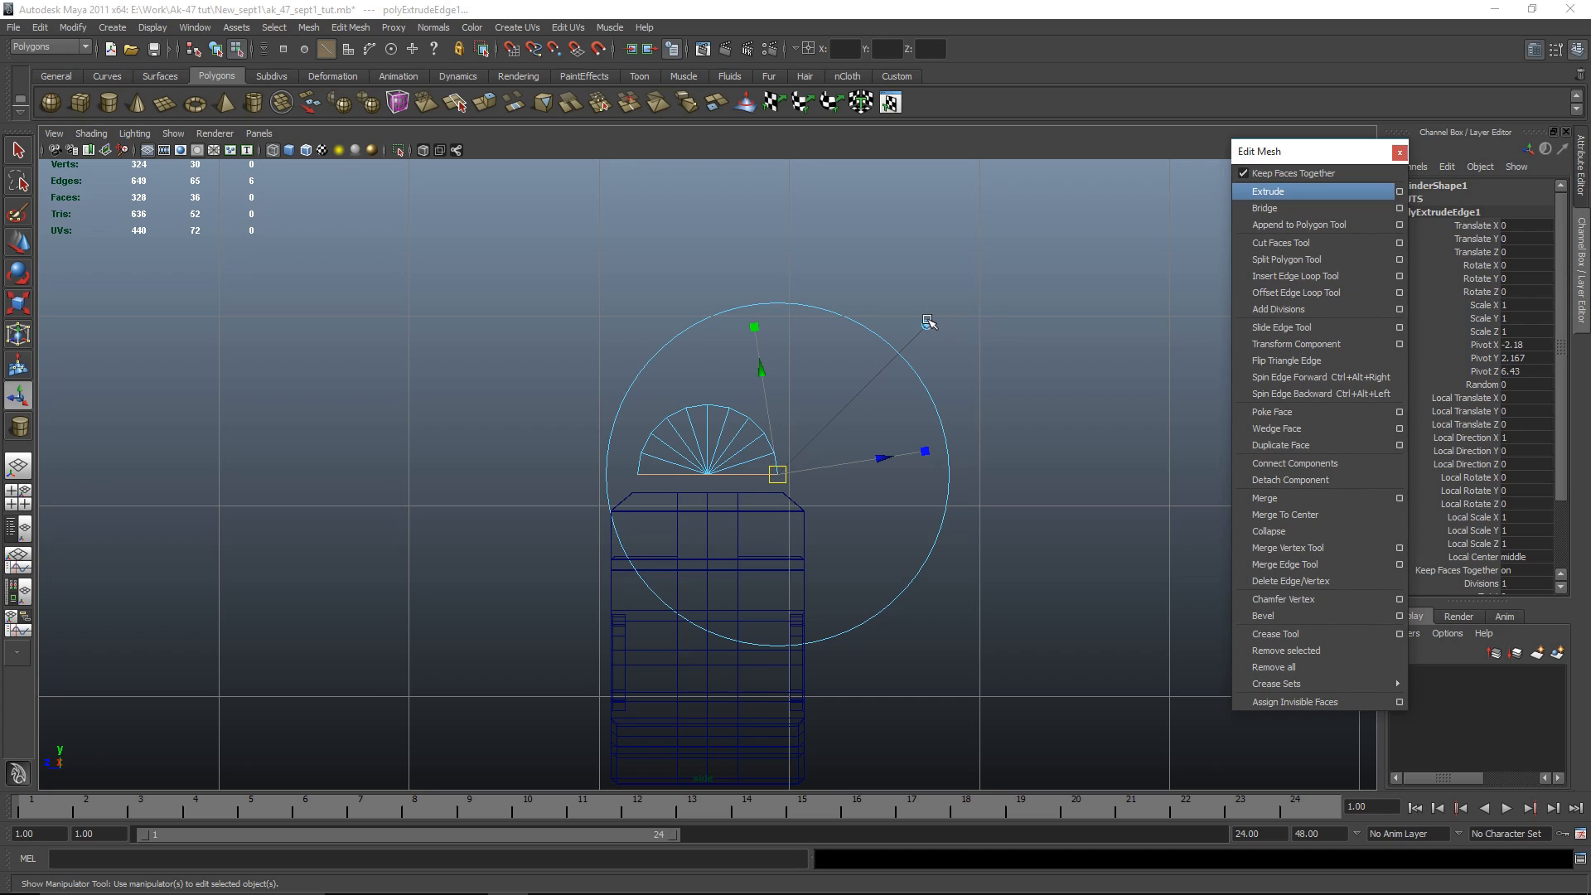
pyautogui.click(928, 327)
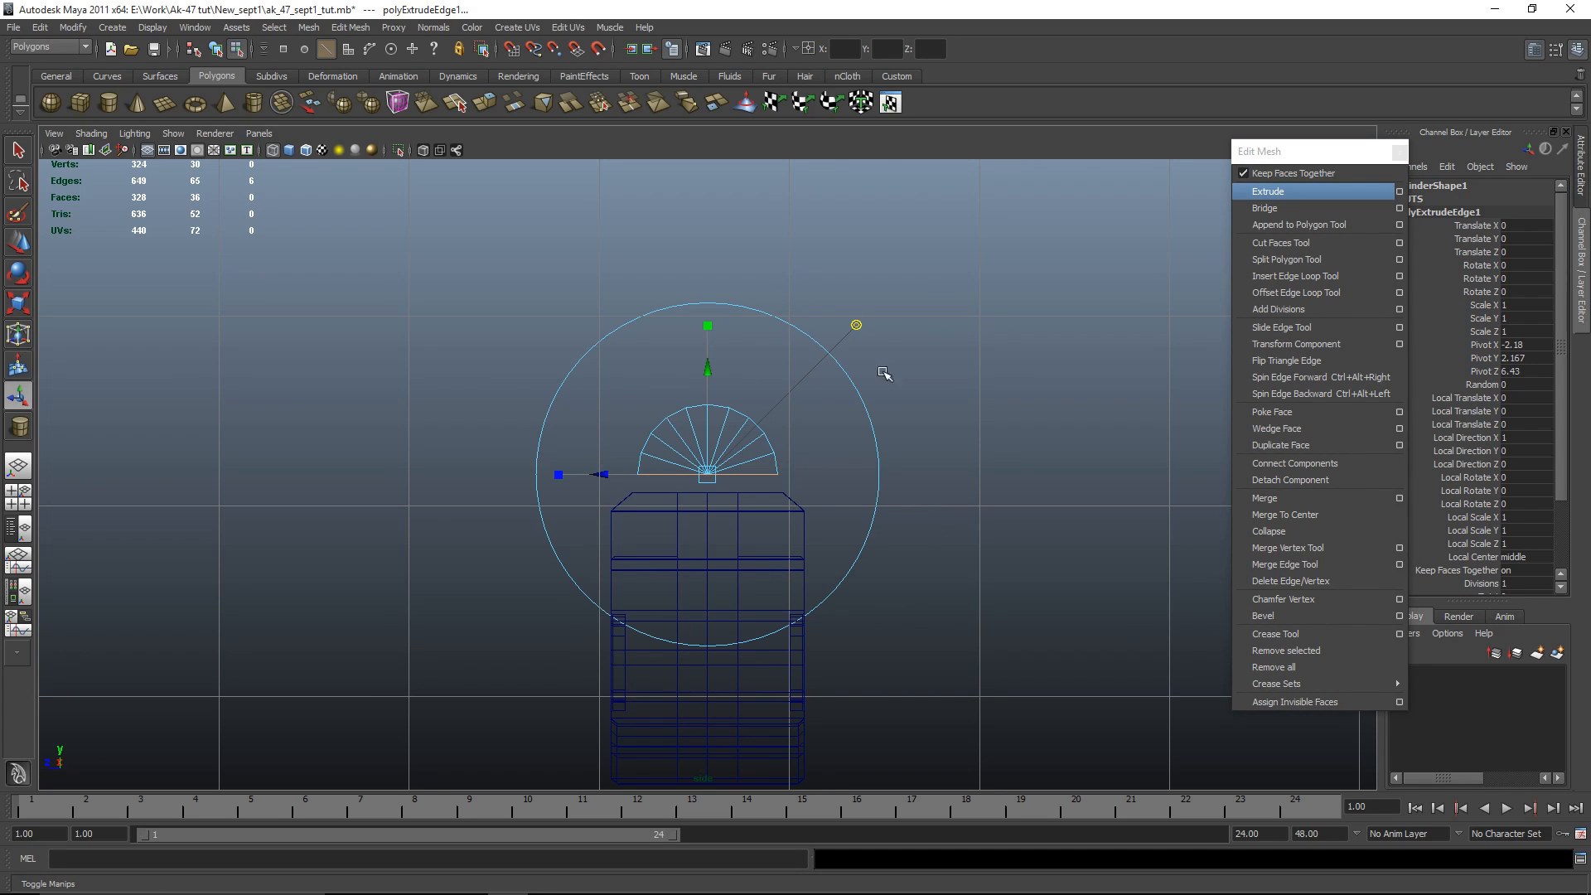
pyautogui.moveTo(710, 368); pyautogui.dragTo(710, 383)
pyautogui.keyDown('alt'); pyautogui.moveTo(710, 386); pyautogui.dragTo(689, 486, button='right'); pyautogui.keyUp('alt')
pyautogui.press('r')
pyautogui.moveTo(849, 495); pyautogui.dragTo(870, 496)
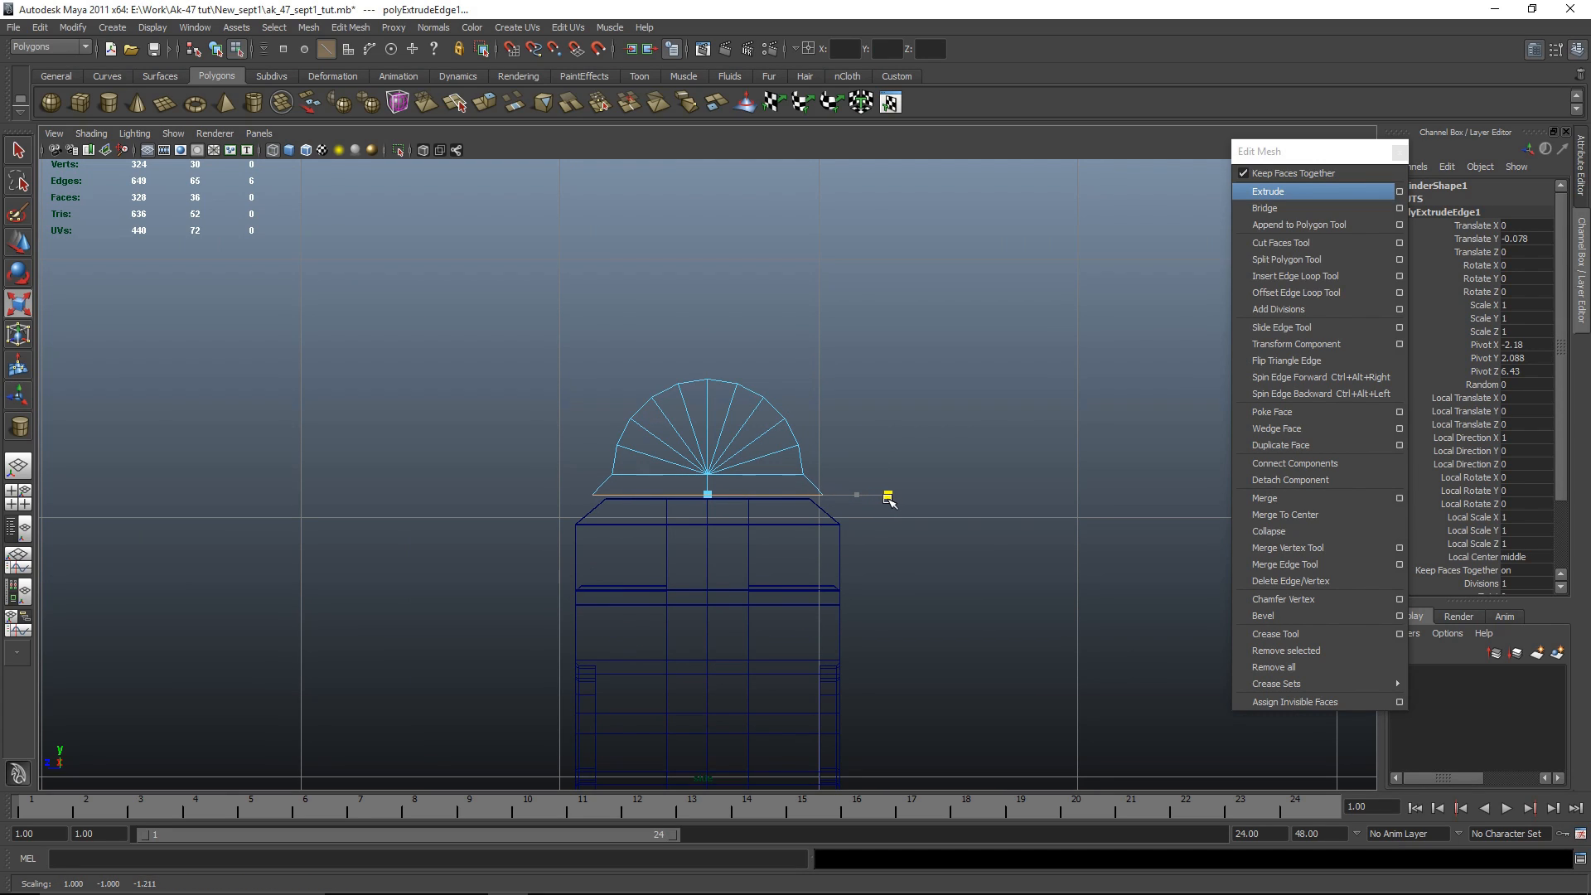
# Step: Extrude the cover's lower edges another 0.077 down and widen them by 1.178 to match the receiver's width
pyautogui.click(1276, 194)
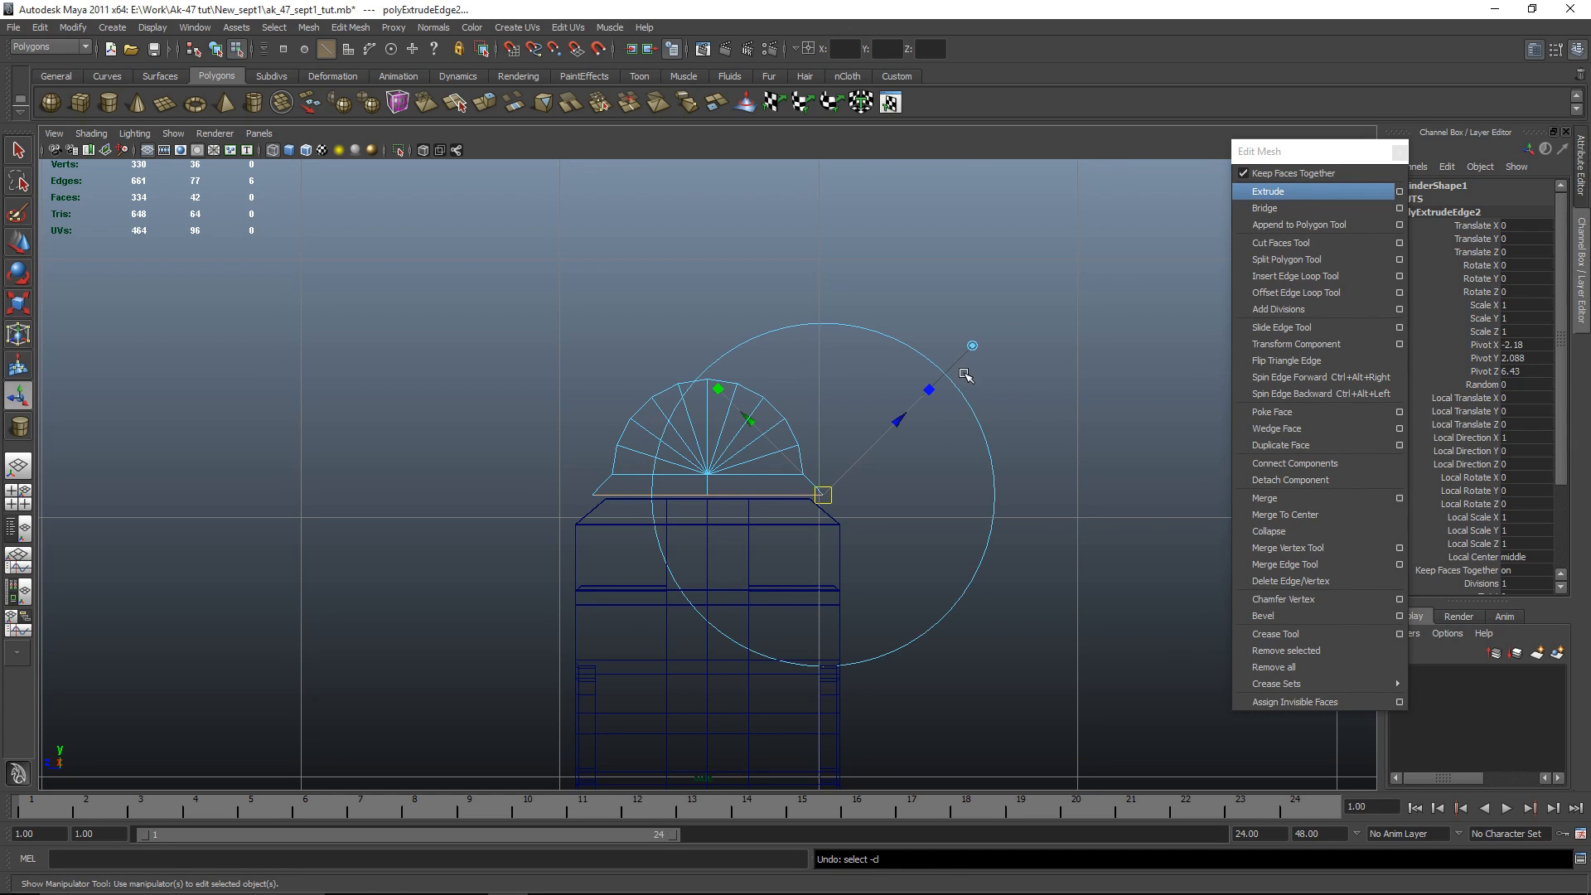
pyautogui.click(971, 344)
pyautogui.press('space')
pyautogui.press('space')
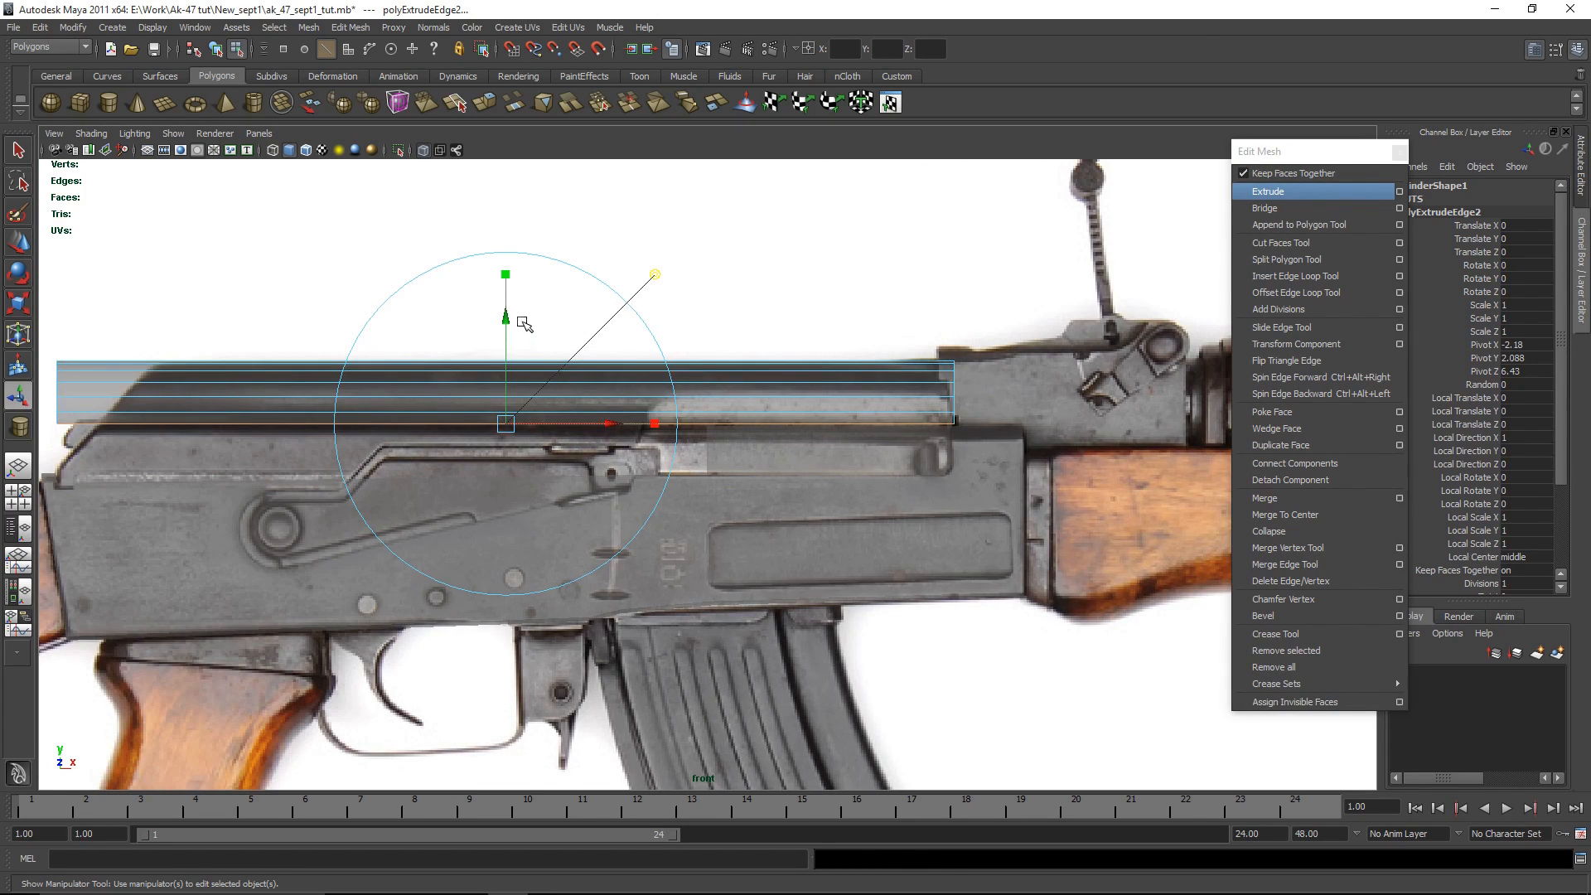
pyautogui.moveTo(514, 326); pyautogui.dragTo(513, 330)
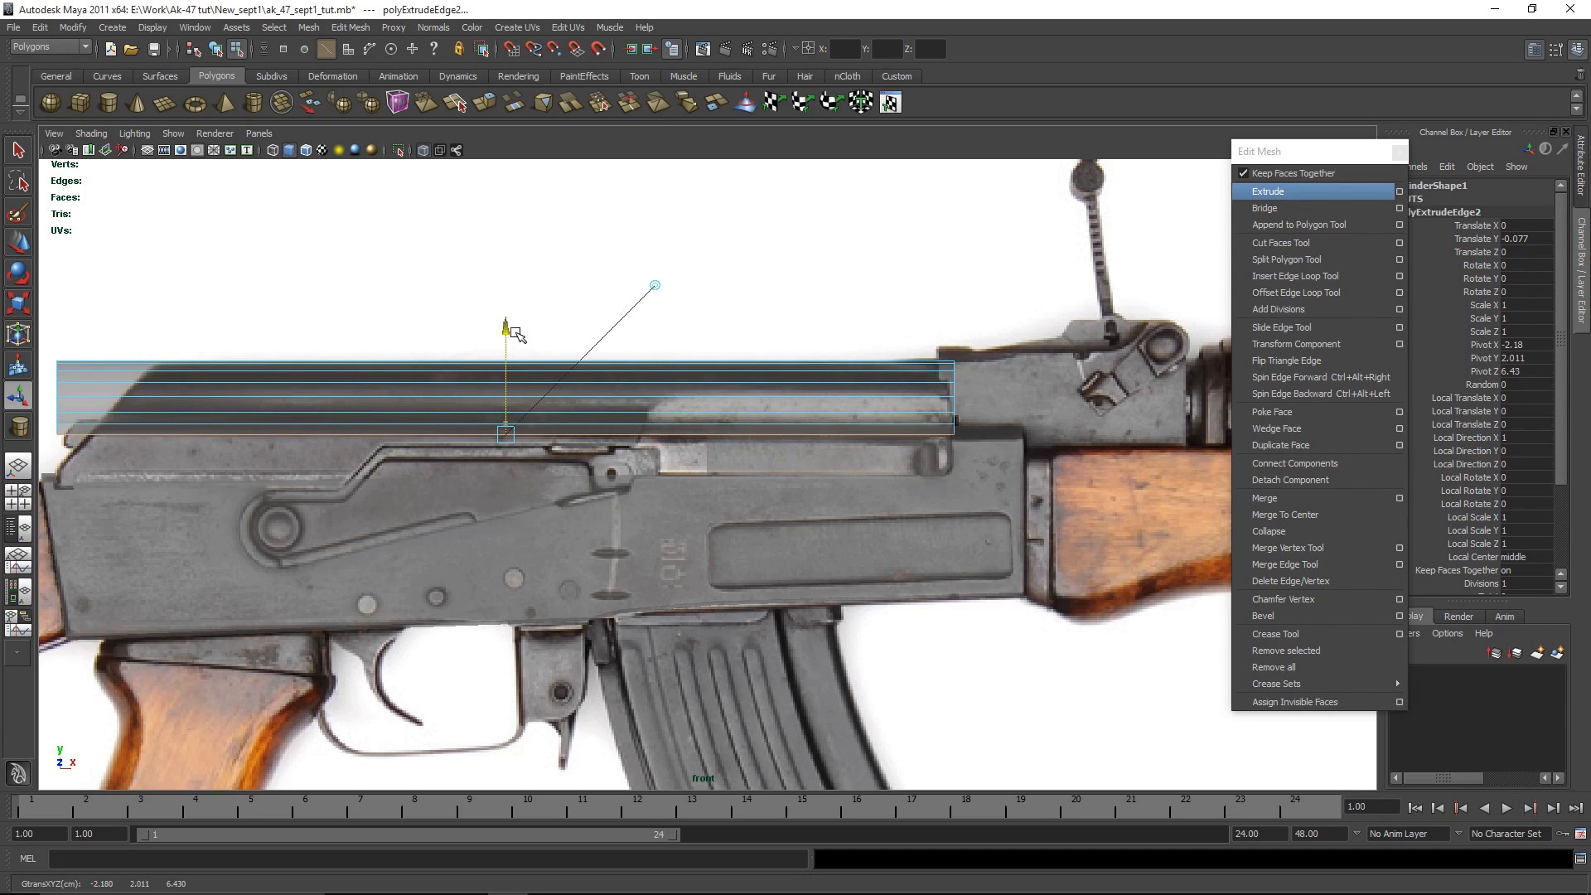
pyautogui.press('space')
pyautogui.press('space')
pyautogui.scroll(2, 865, 531)
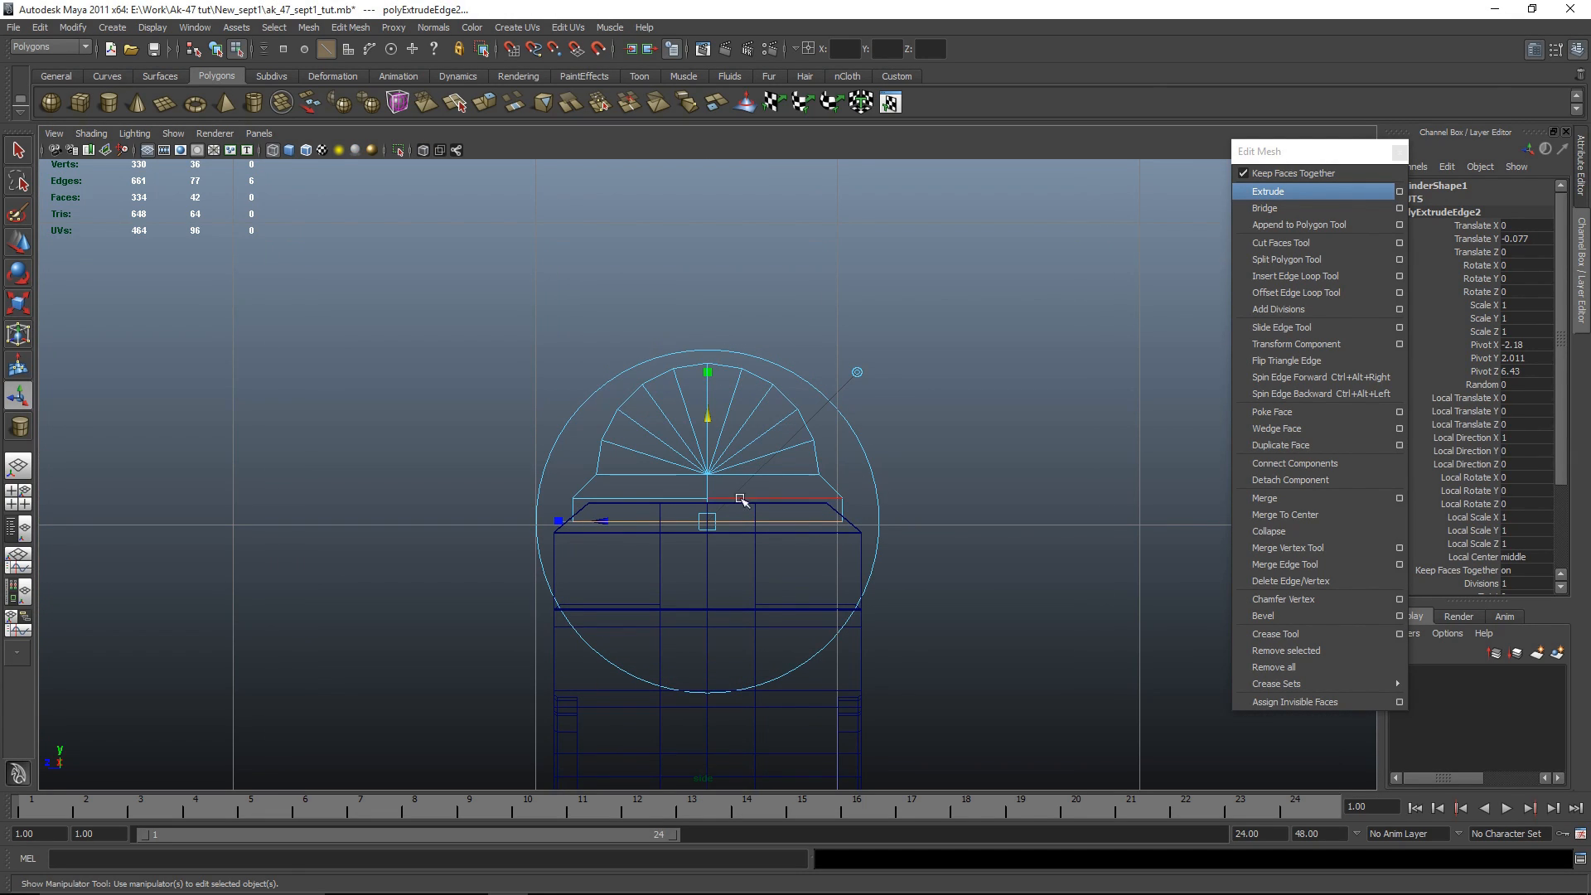
pyautogui.press('r')
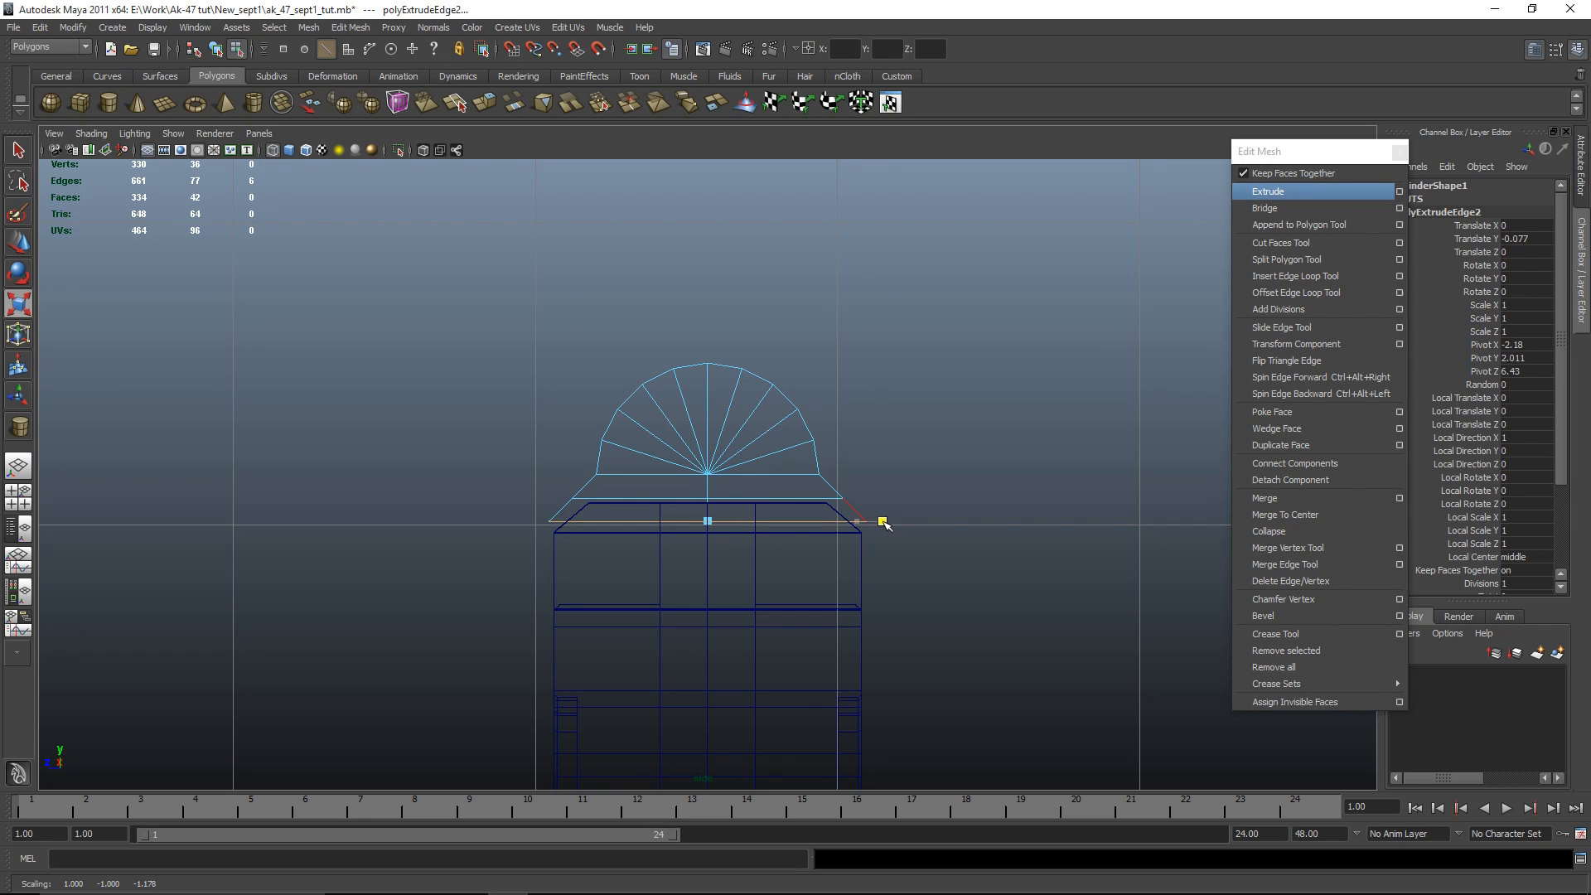
# Step: Extrude the cover's lower edges 0.366 straight down to form vertical side walls over the receiver
pyautogui.keyDown('alt'); pyautogui.moveTo(880, 522); pyautogui.dragTo(871, 427, button='middle'); pyautogui.keyUp('alt')
pyautogui.click(1268, 191)
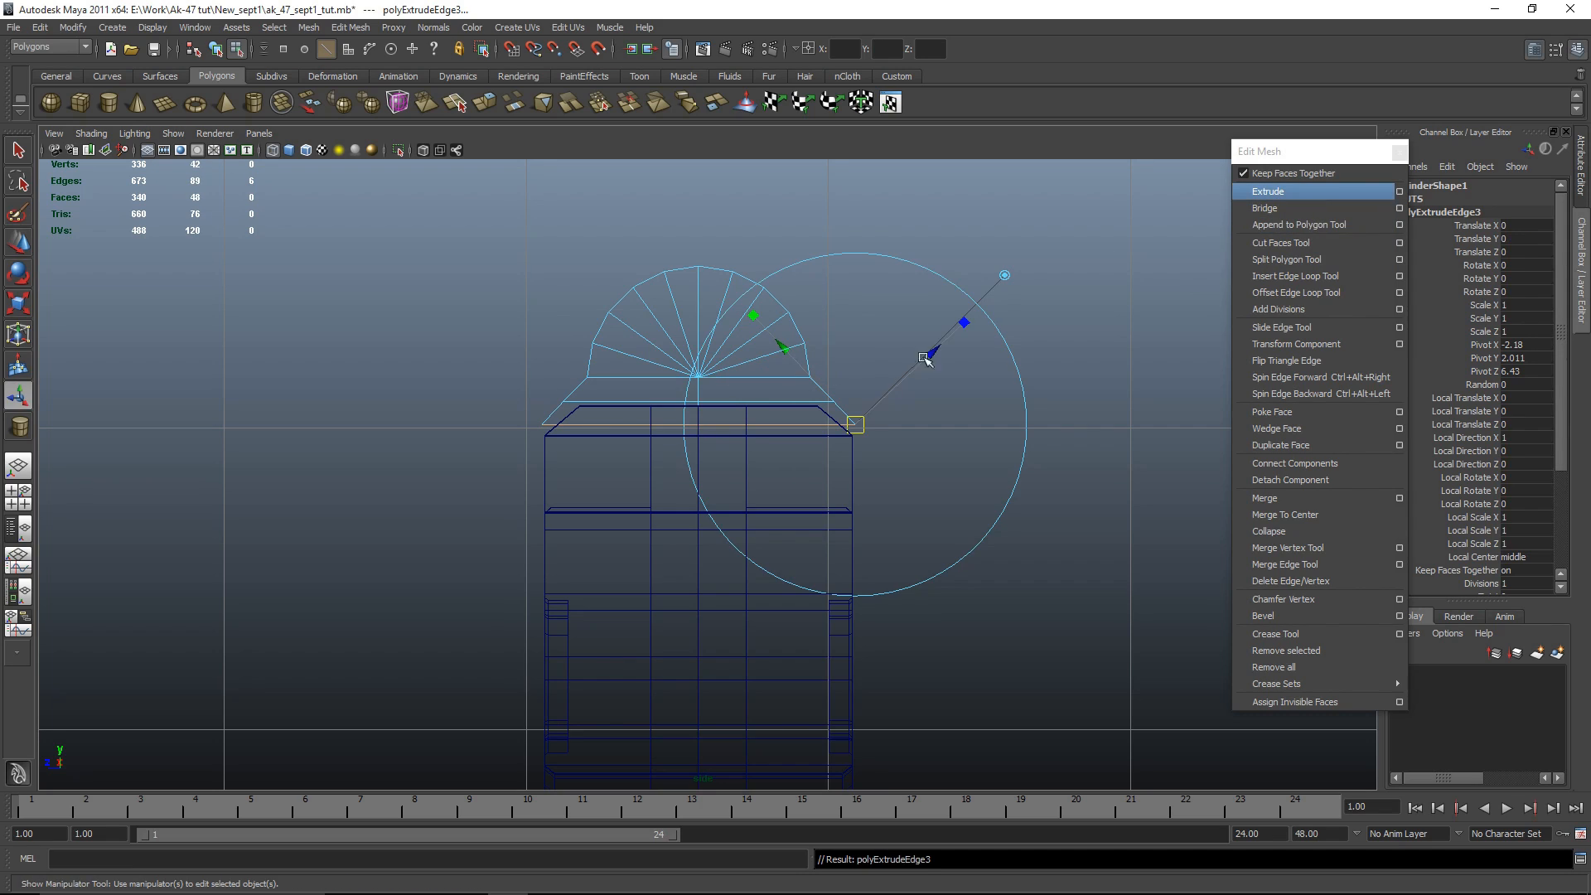
pyautogui.click(1005, 277)
pyautogui.hotkey('ctrl', 'z')
pyautogui.click(1005, 276)
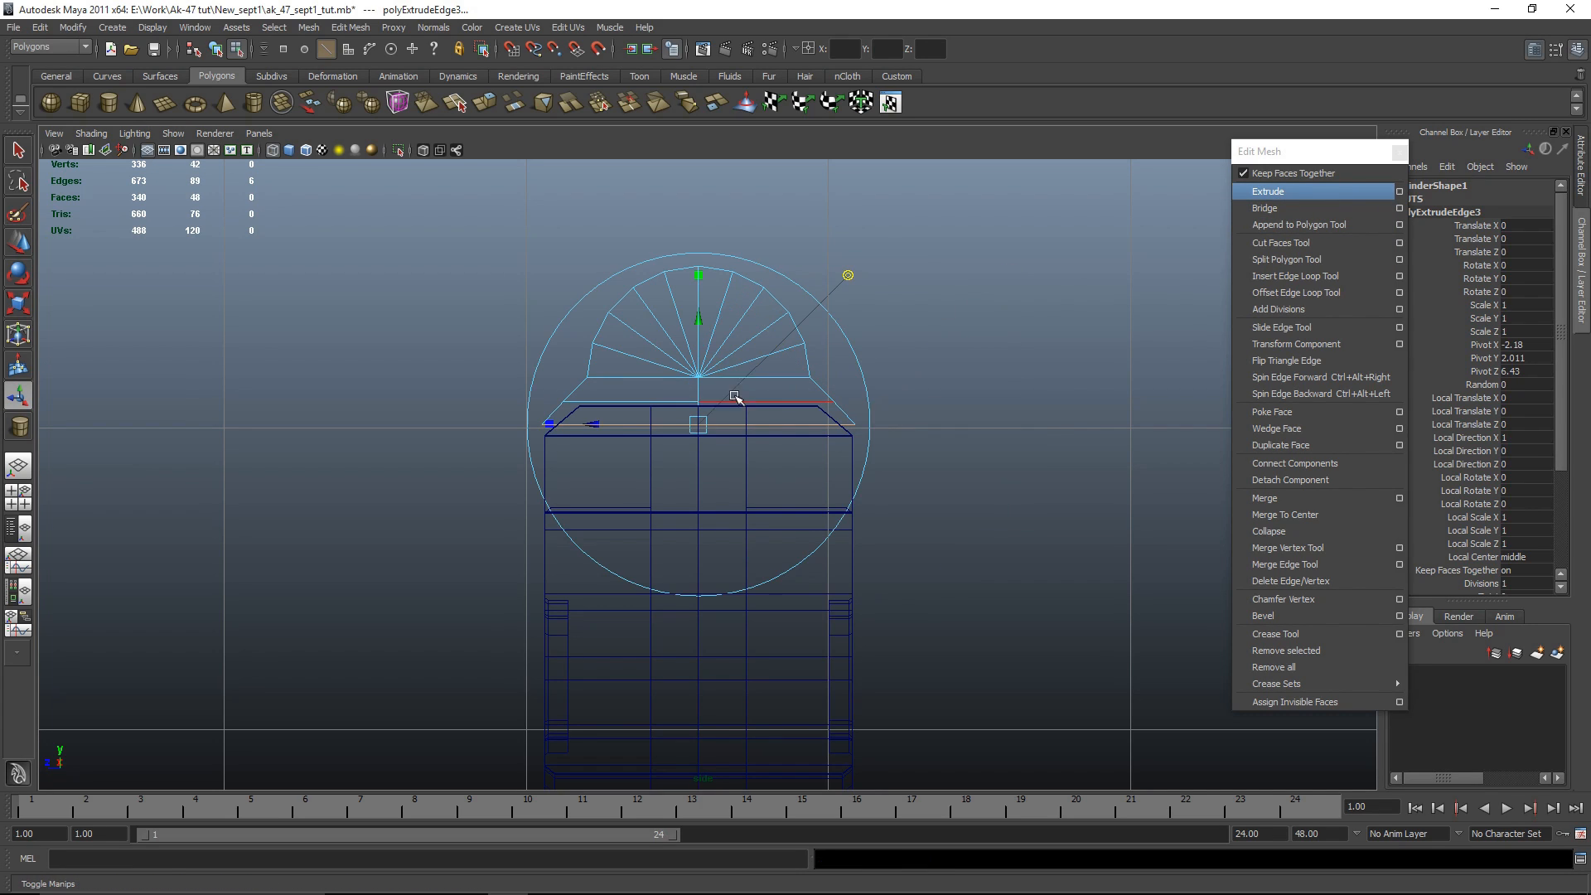
pyautogui.moveTo(704, 309); pyautogui.dragTo(696, 402)
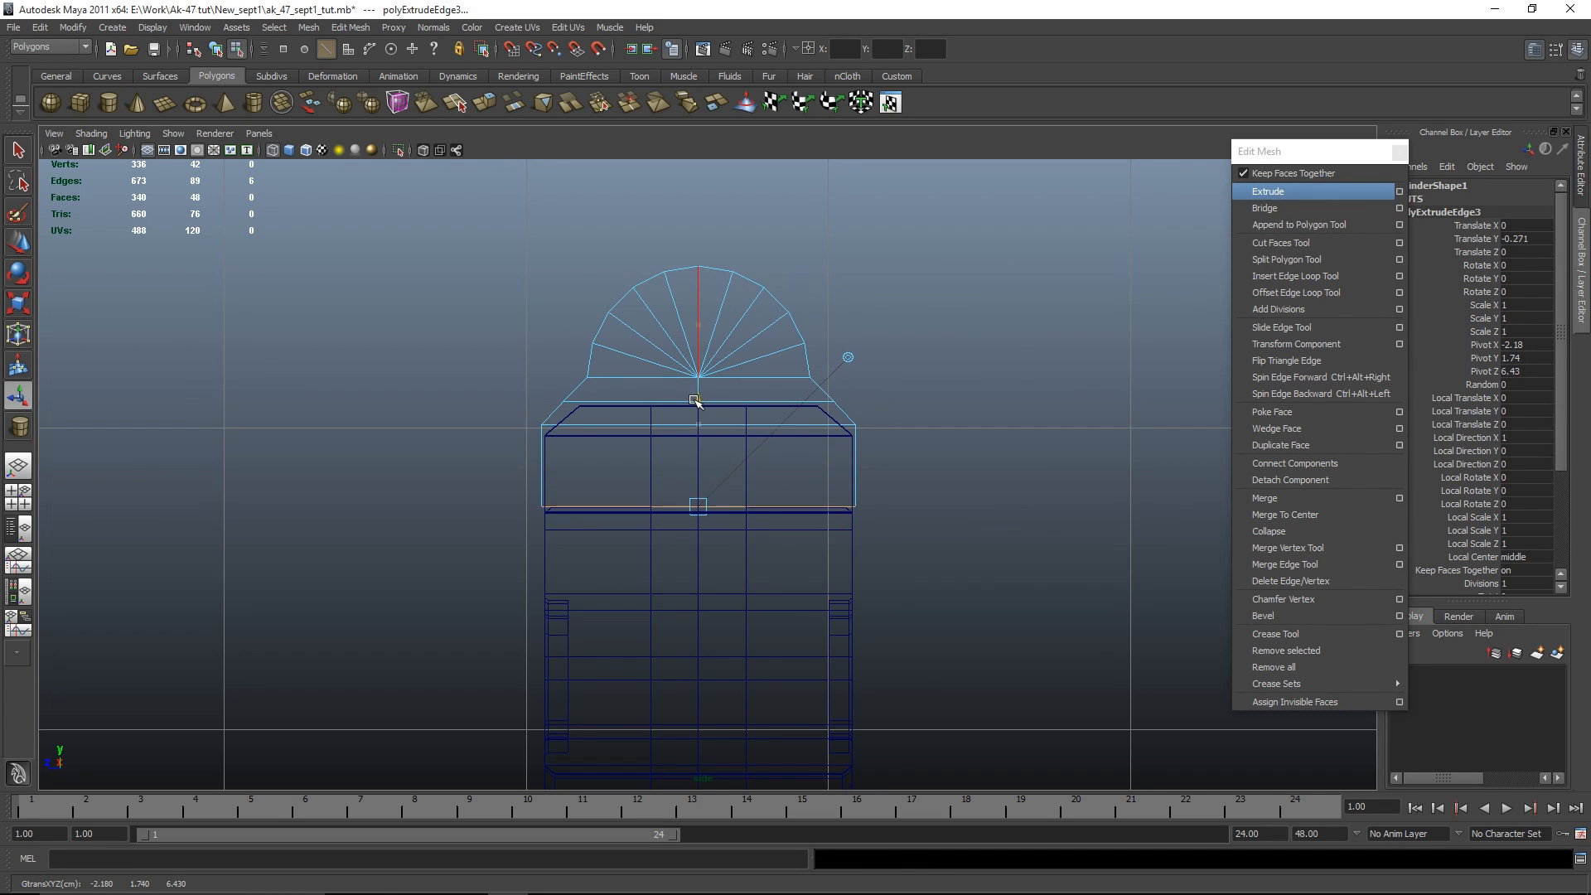
pyautogui.press('space')
pyautogui.press('space')
pyautogui.moveTo(506, 363)
pyautogui.mouseDown()
pyautogui.moveTo(520, 370)
pyautogui.moveTo(507, 387)
pyautogui.mouseUp()
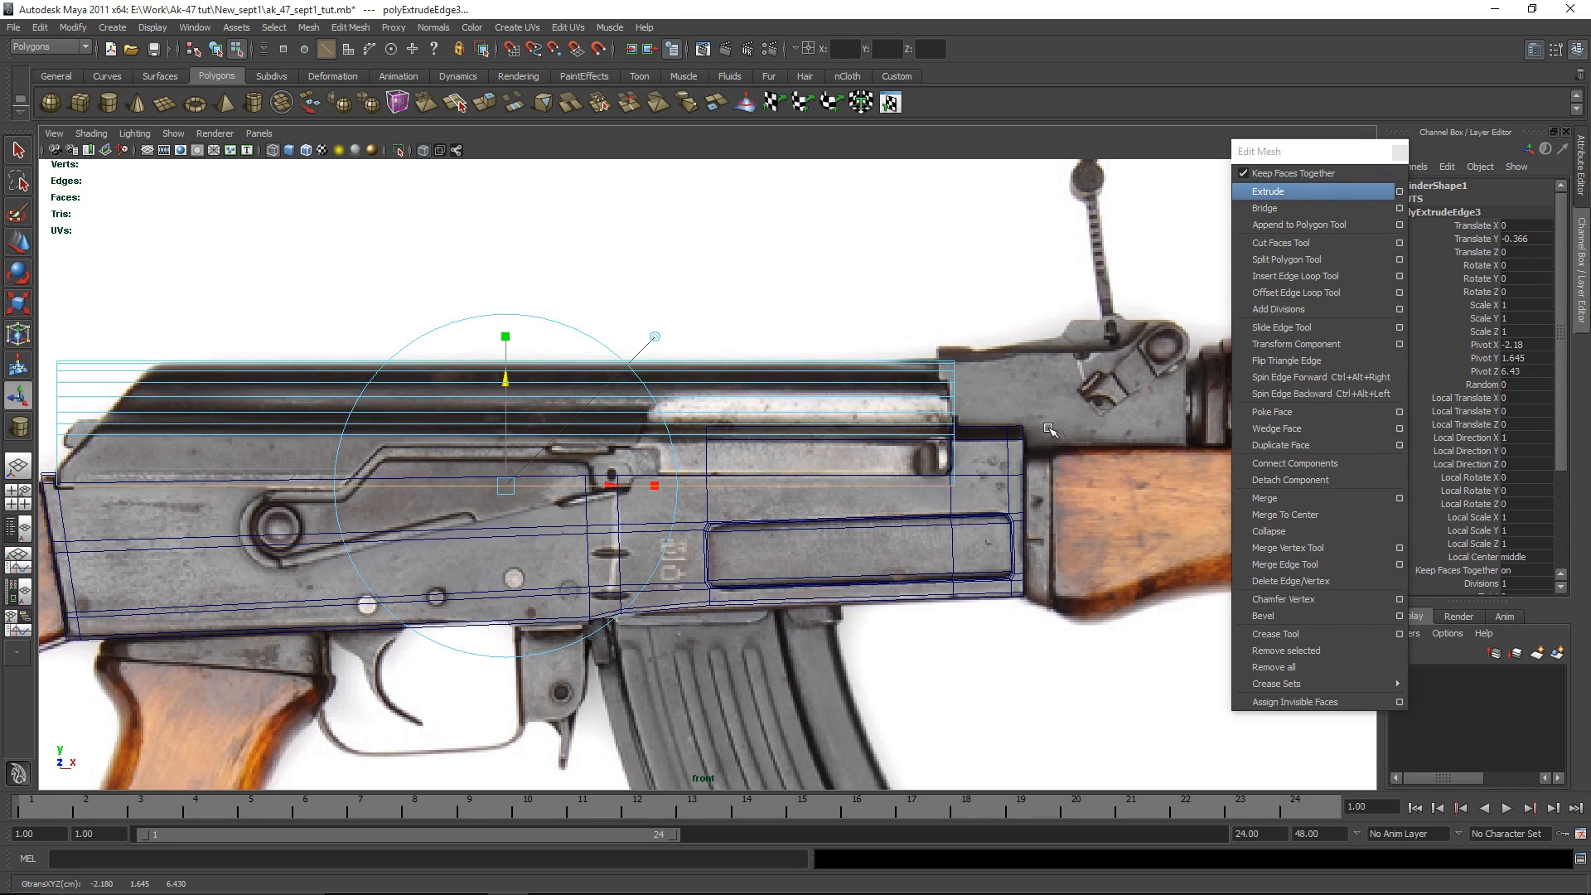
# Step: Return to object selection and examine the top cover's fit on the receiver from several angles
pyautogui.press('F8')
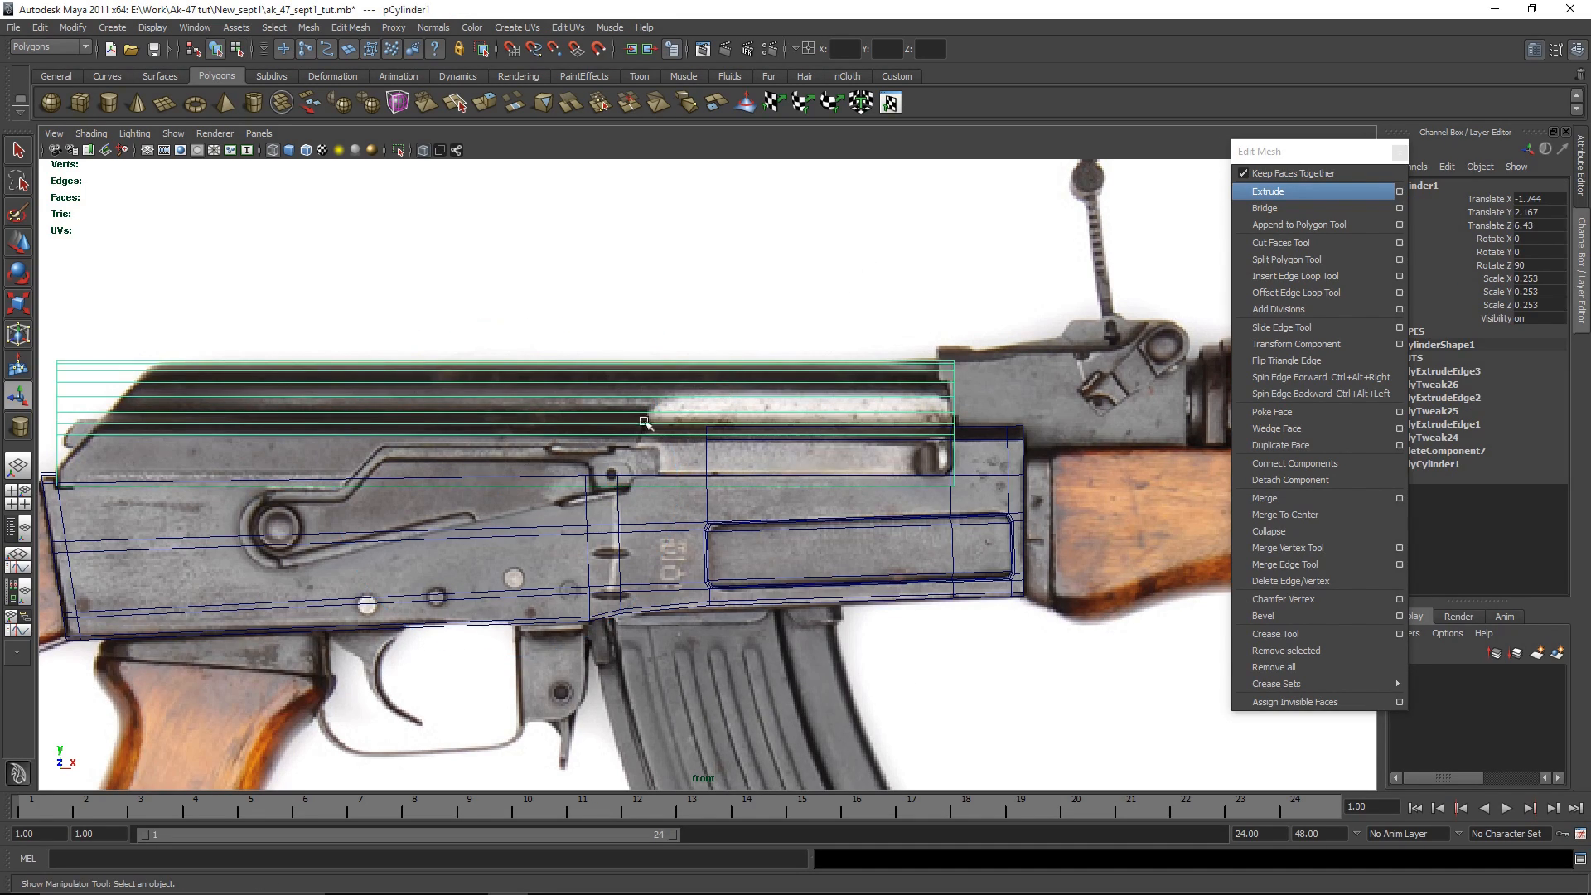
pyautogui.press('space')
pyautogui.press('space')
pyautogui.keyDown('alt'); pyautogui.moveTo(600, 643); pyautogui.dragTo(965, 646); pyautogui.keyUp('alt')
pyautogui.click(1061, 655)
pyautogui.keyDown('alt'); pyautogui.moveTo(1062, 654); pyautogui.dragTo(828, 664); pyautogui.keyUp('alt')
pyautogui.click(813, 570)
pyautogui.keyDown('alt'); pyautogui.moveTo(813, 572); pyautogui.dragTo(936, 644); pyautogui.keyUp('alt')
pyautogui.click(1052, 646)
pyautogui.click(682, 462)
pyautogui.press('space')
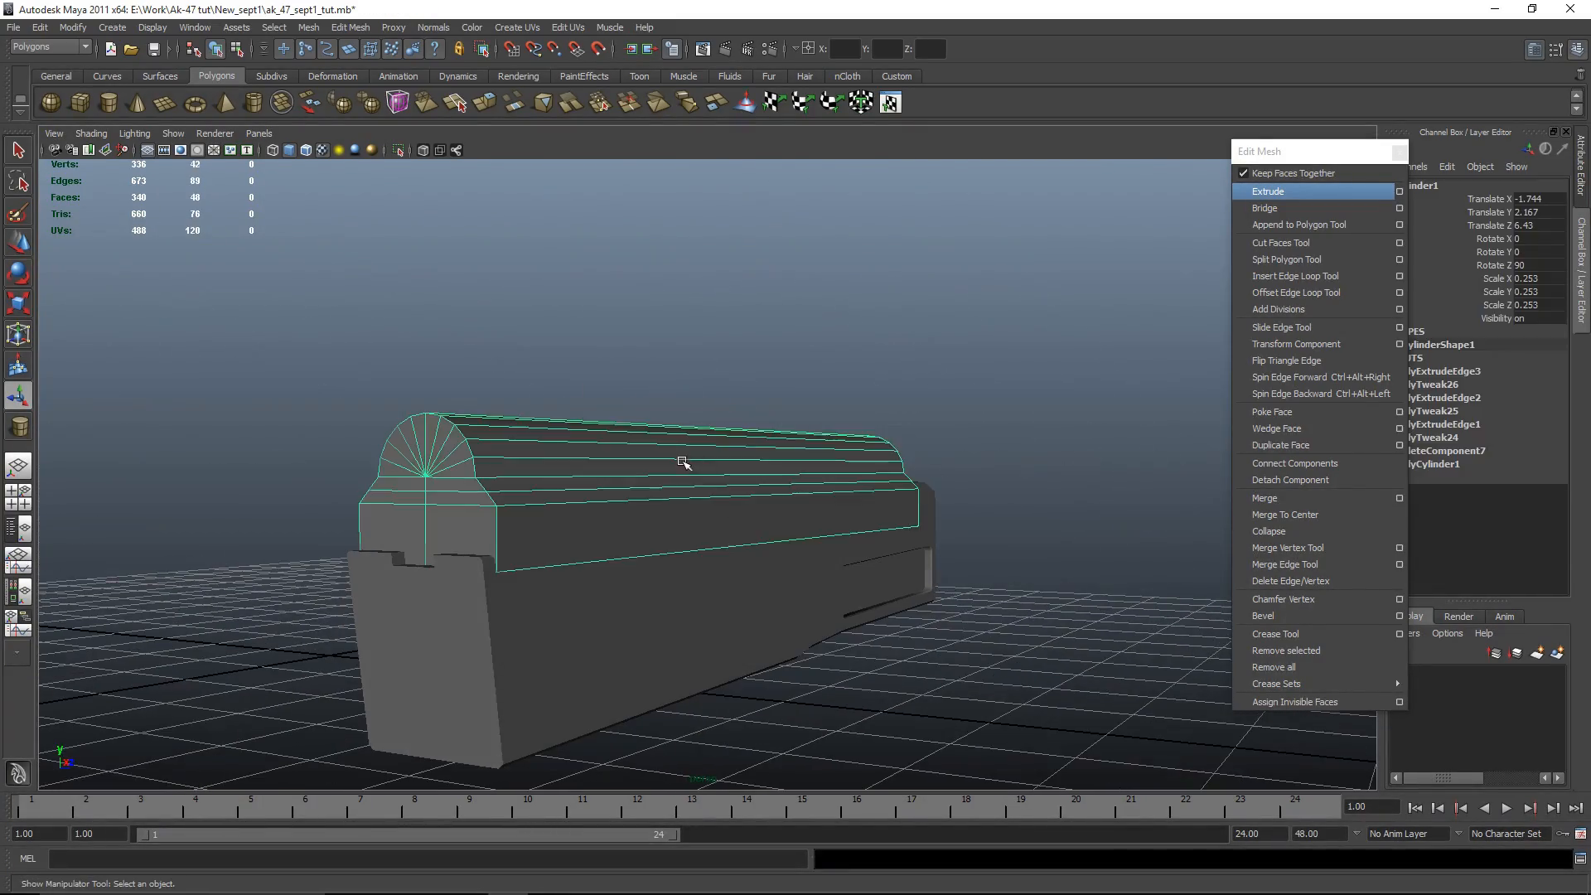
# Step: In the end view, narrow all of the cover's arch vertices above its base row across the width
pyautogui.press('space')
pyautogui.keyDown('alt'); pyautogui.moveTo(710, 353); pyautogui.dragTo(804, 472, button='middle'); pyautogui.keyUp('alt')
pyautogui.moveTo(806, 470); pyautogui.dragTo(655, 452, button='right')
pyautogui.scroll(2, 655, 452)
pyautogui.scroll(1, 647, 448)
pyautogui.moveTo(464, 306); pyautogui.dragTo(971, 535)
pyautogui.scroll(3, 1065, 482)
pyautogui.press('w')
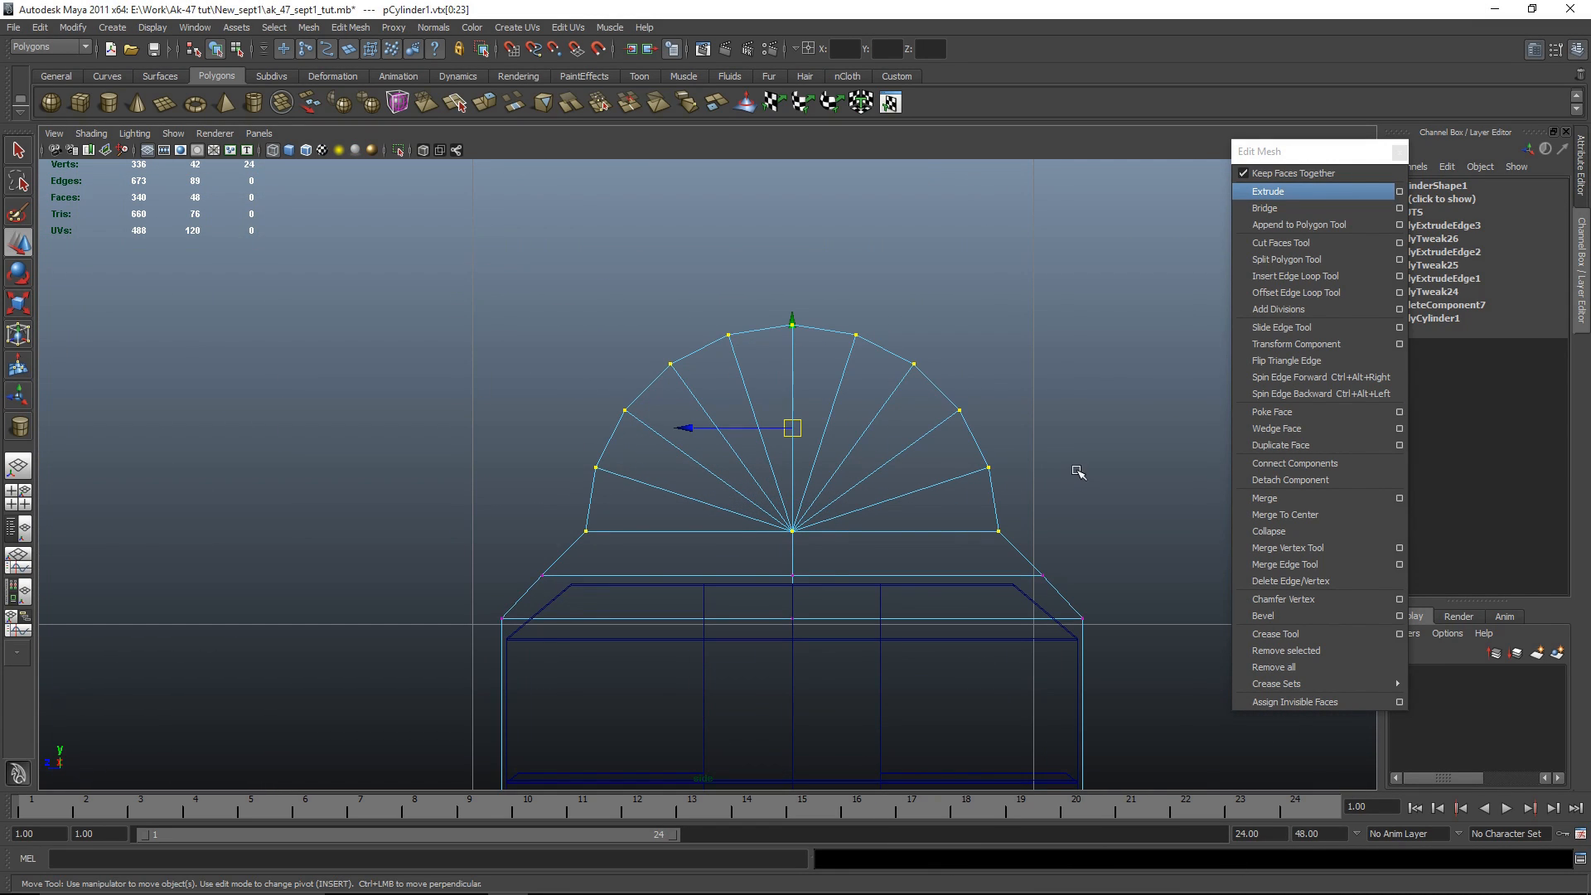
pyautogui.moveTo(453, 202); pyautogui.dragTo(1119, 507)
pyautogui.press('r')
pyautogui.moveTo(942, 400); pyautogui.dragTo(917, 401)
# Step: Taper the arch by narrowing its upper vertex rows, scaling the row just above the base to 0.939
pyautogui.moveTo(507, 246); pyautogui.dragTo(1028, 460)
pyautogui.moveTo(947, 364); pyautogui.dragTo(924, 388)
pyautogui.moveTo(579, 444); pyautogui.dragTo(1044, 518)
pyautogui.moveTo(941, 467); pyautogui.dragTo(934, 469)
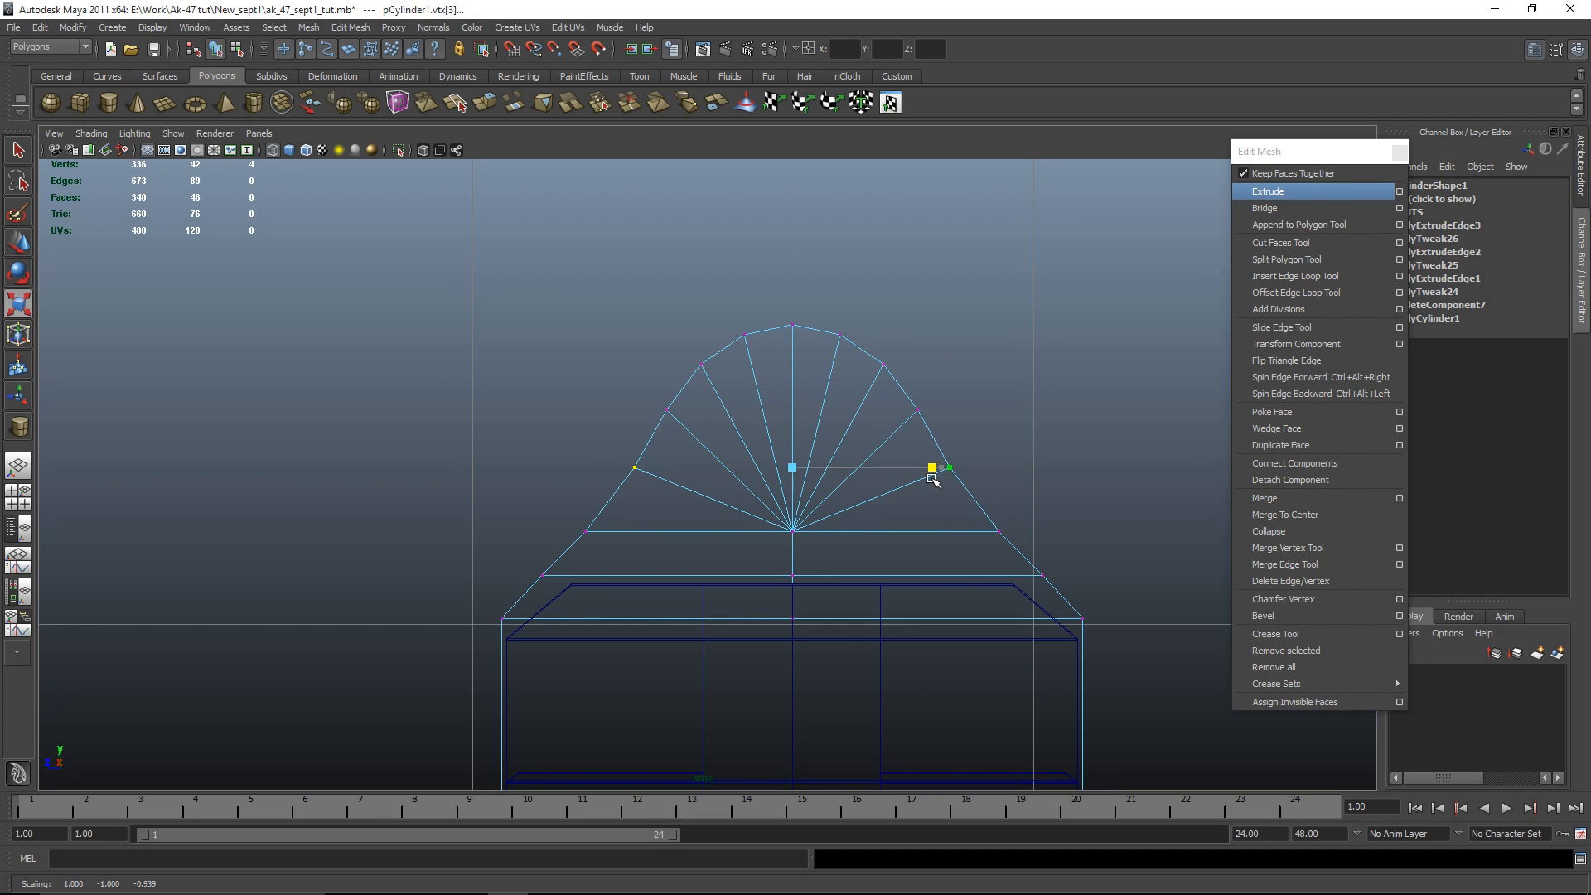
pyautogui.moveTo(494, 260); pyautogui.dragTo(1020, 519)
pyautogui.moveTo(947, 396); pyautogui.dragTo(942, 401)
# Step: Adjust the arch's base vertex row and the flared row below it, ending with width scales of 0.933 and 0.983
pyautogui.moveTo(540, 514); pyautogui.dragTo(1062, 553)
pyautogui.moveTo(950, 537); pyautogui.dragTo(939, 537)
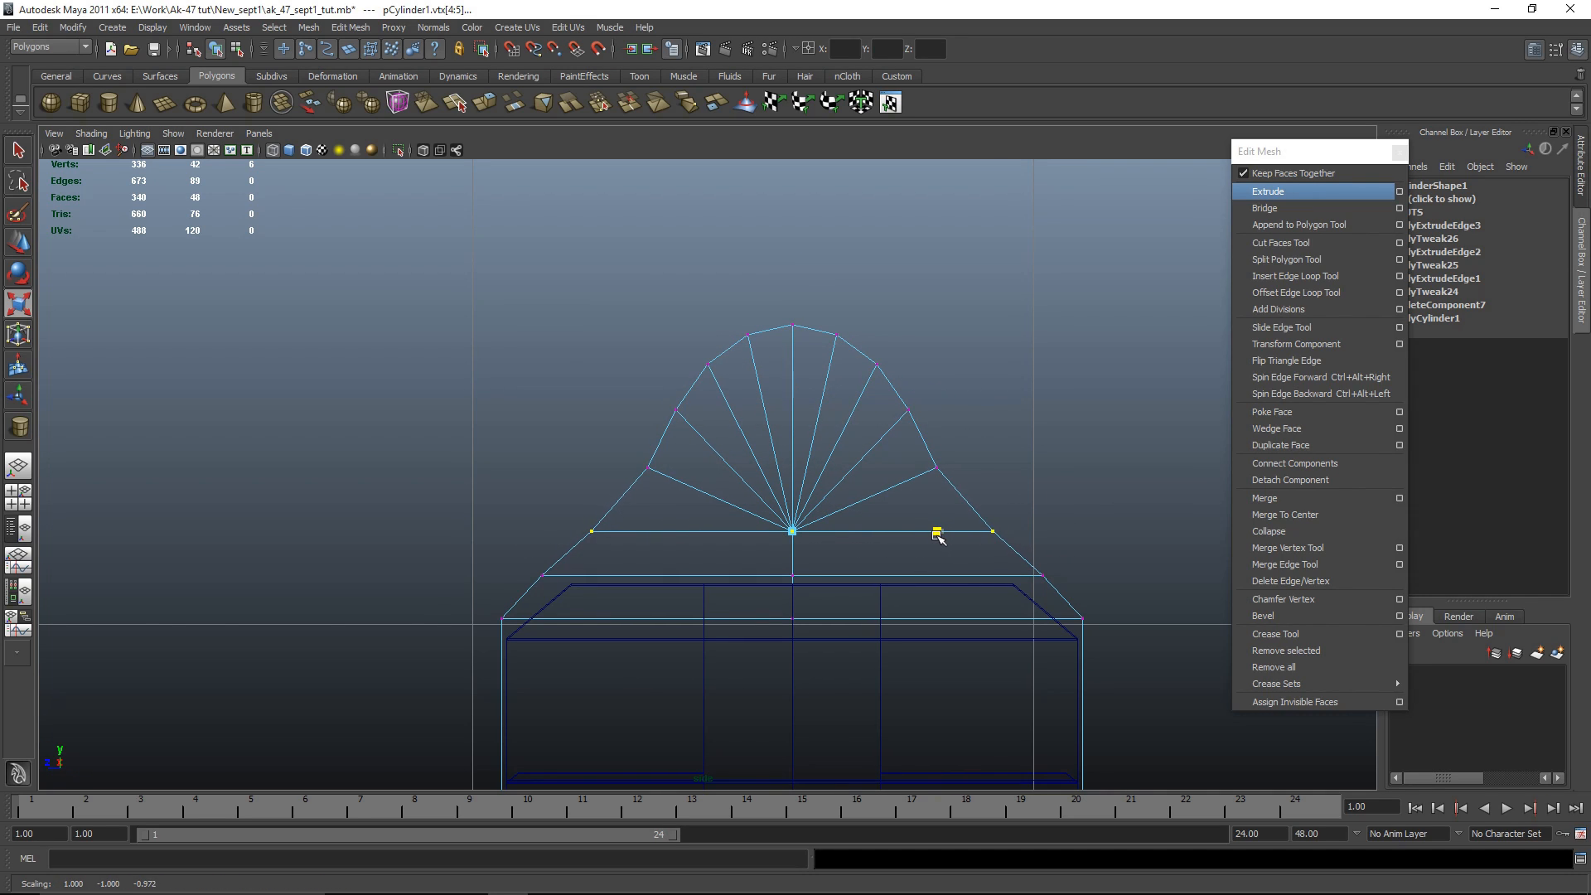
pyautogui.moveTo(445, 552); pyautogui.dragTo(1127, 601)
pyautogui.moveTo(934, 573); pyautogui.dragTo(942, 582)
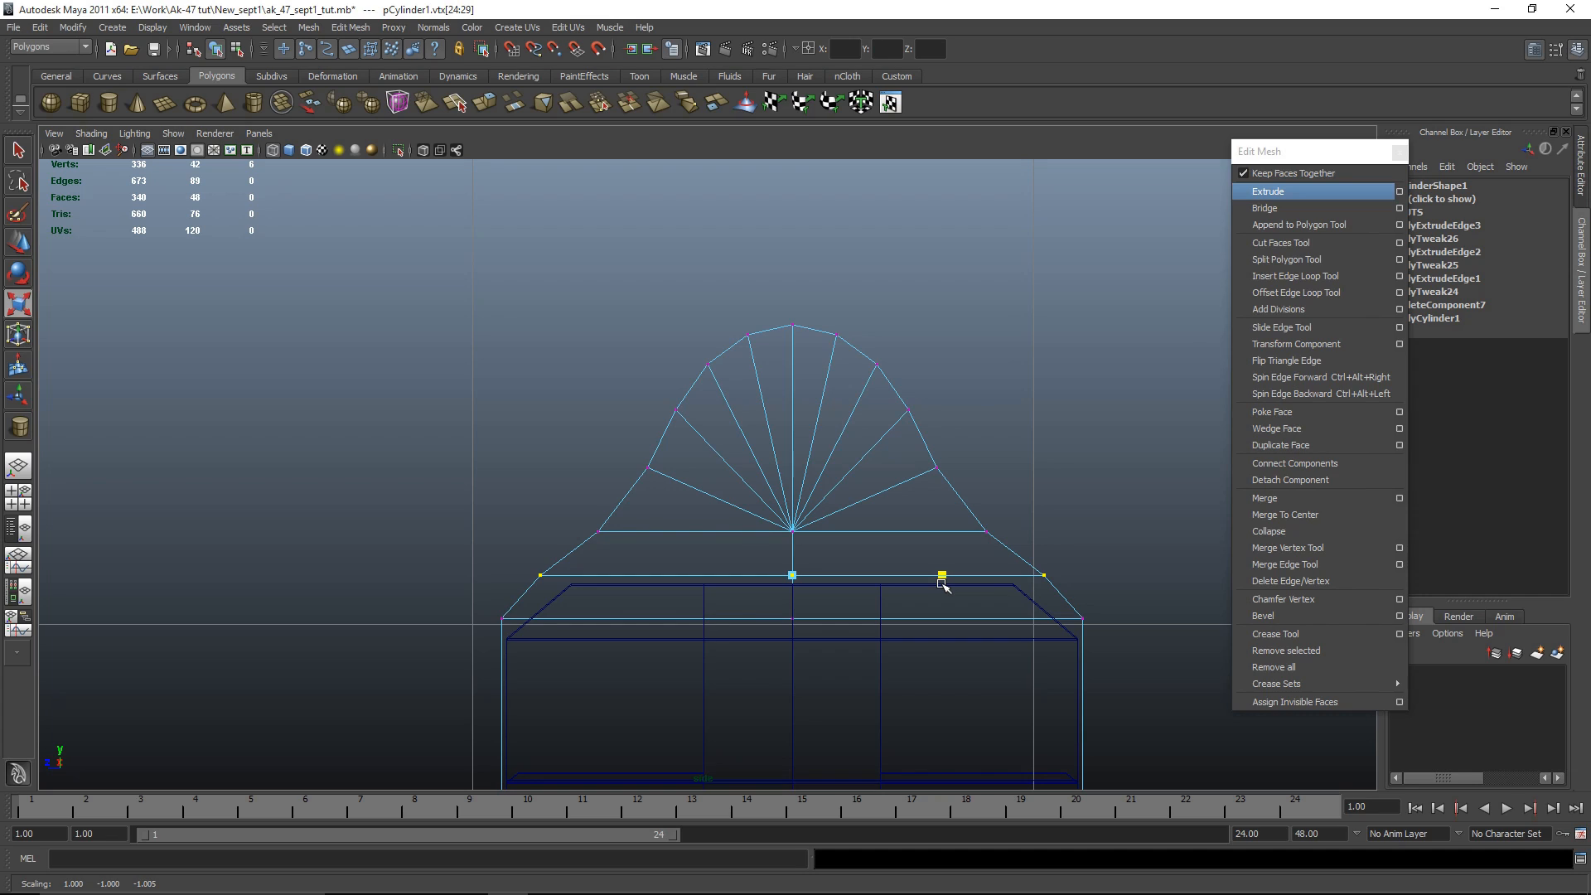
pyautogui.moveTo(492, 503); pyautogui.dragTo(1061, 563)
pyautogui.moveTo(943, 535); pyautogui.dragTo(935, 538)
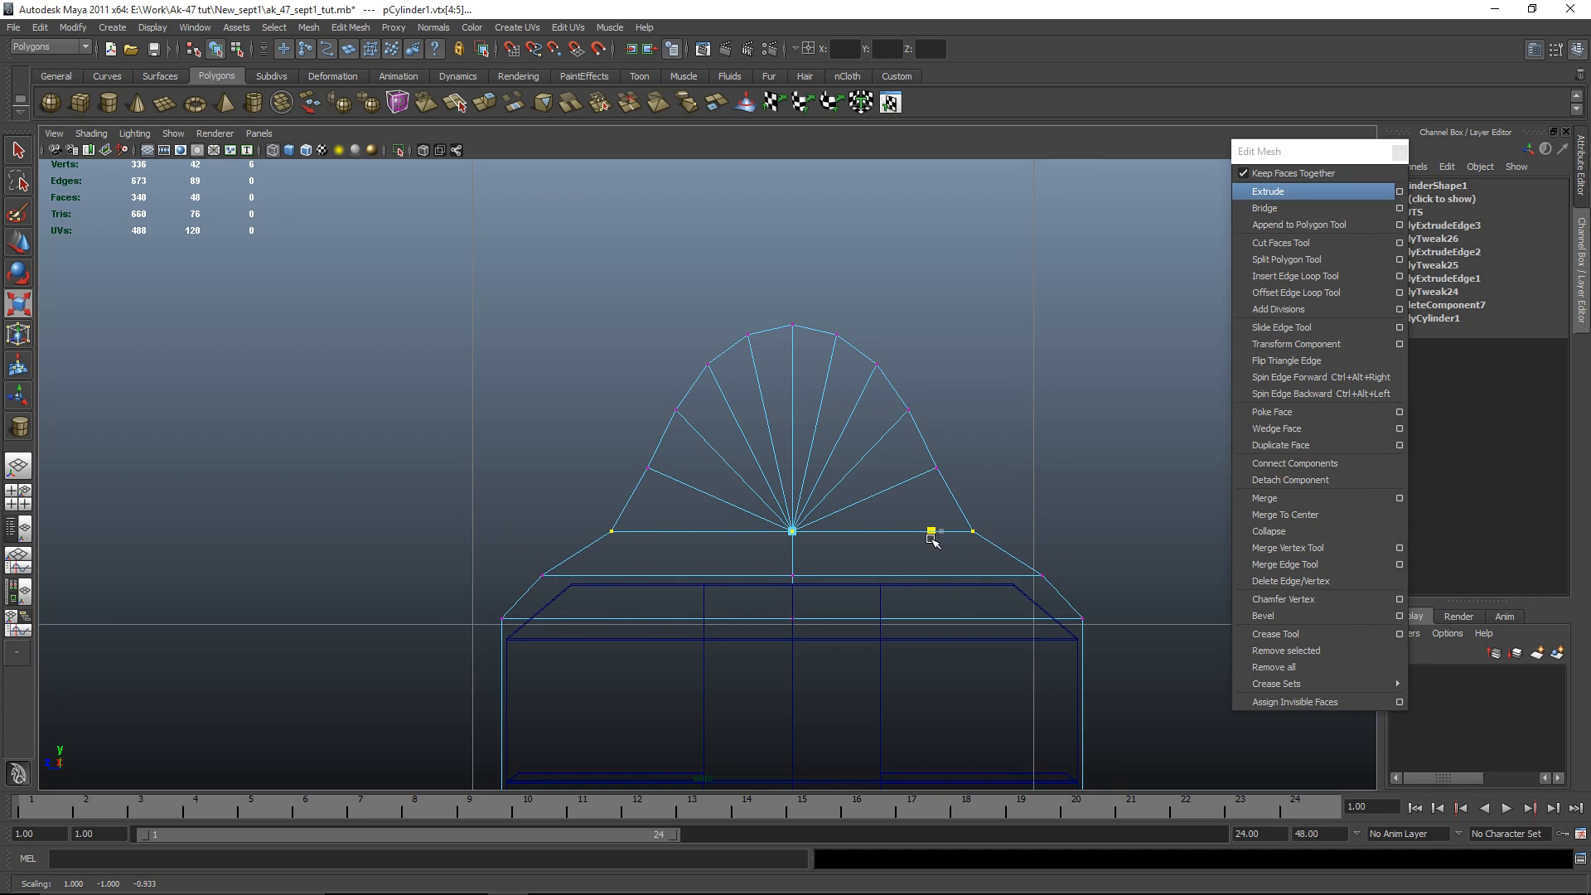
pyautogui.moveTo(531, 556); pyautogui.dragTo(1097, 582)
pyautogui.moveTo(940, 574); pyautogui.dragTo(939, 578)
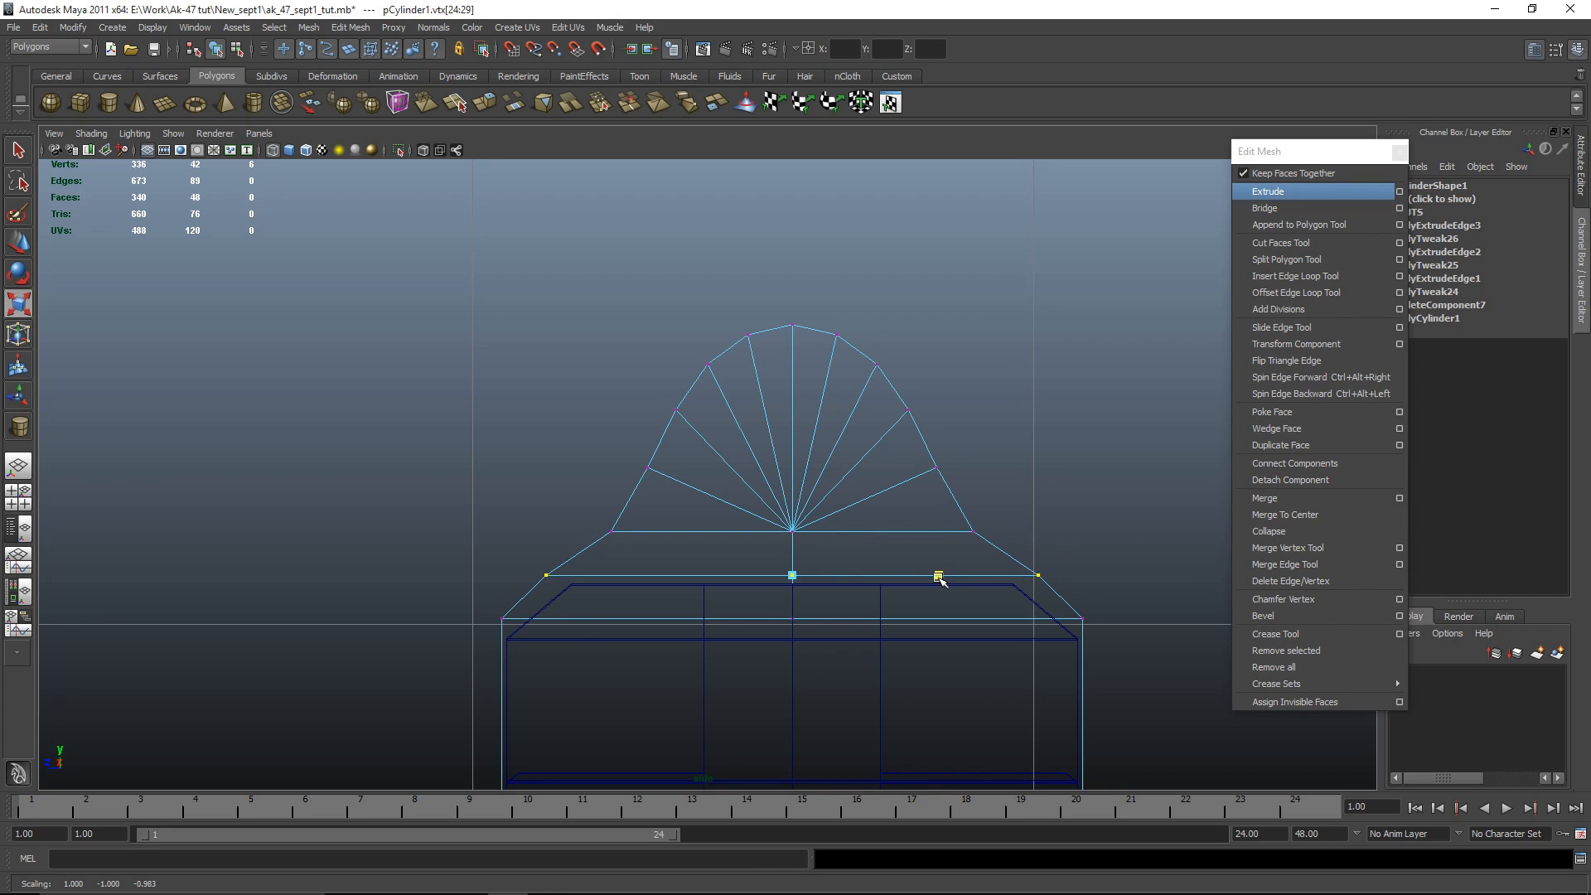
# Step: Narrow the whole arch including its base, then refine the base row by 0.96 and pull the flared row slightly inward
pyautogui.click(993, 554)
pyautogui.scroll(1, 1030, 433)
pyautogui.moveTo(455, 295); pyautogui.dragTo(1090, 561)
pyautogui.moveTo(961, 422); pyautogui.dragTo(948, 424)
pyautogui.moveTo(539, 516); pyautogui.dragTo(943, 539)
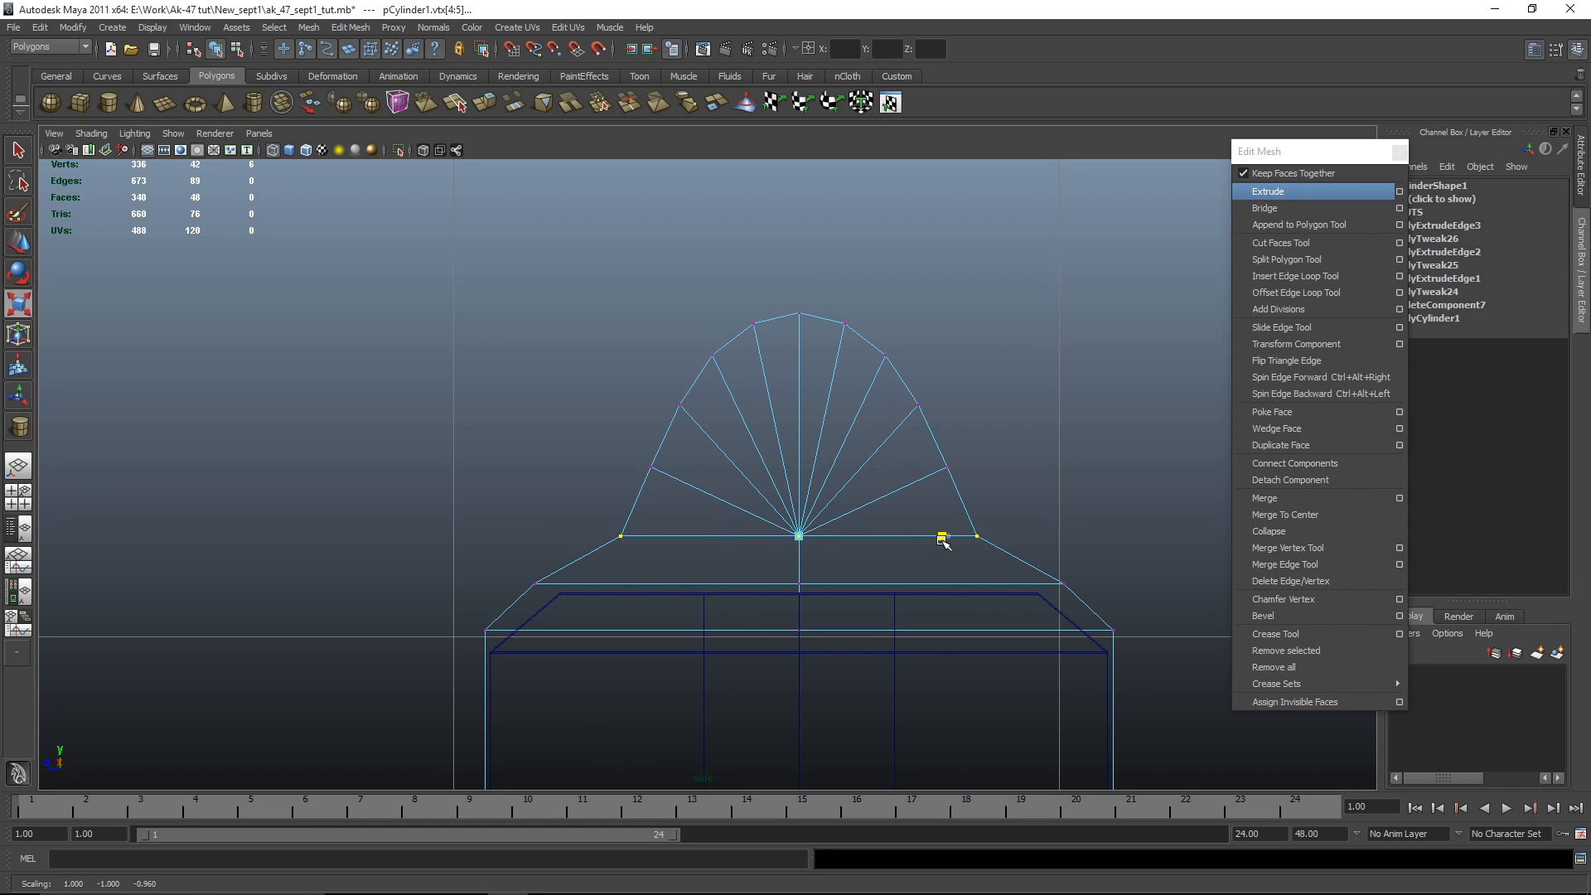
pyautogui.moveTo(444, 559); pyautogui.dragTo(1185, 621)
pyautogui.moveTo(946, 585); pyautogui.dragTo(942, 586)
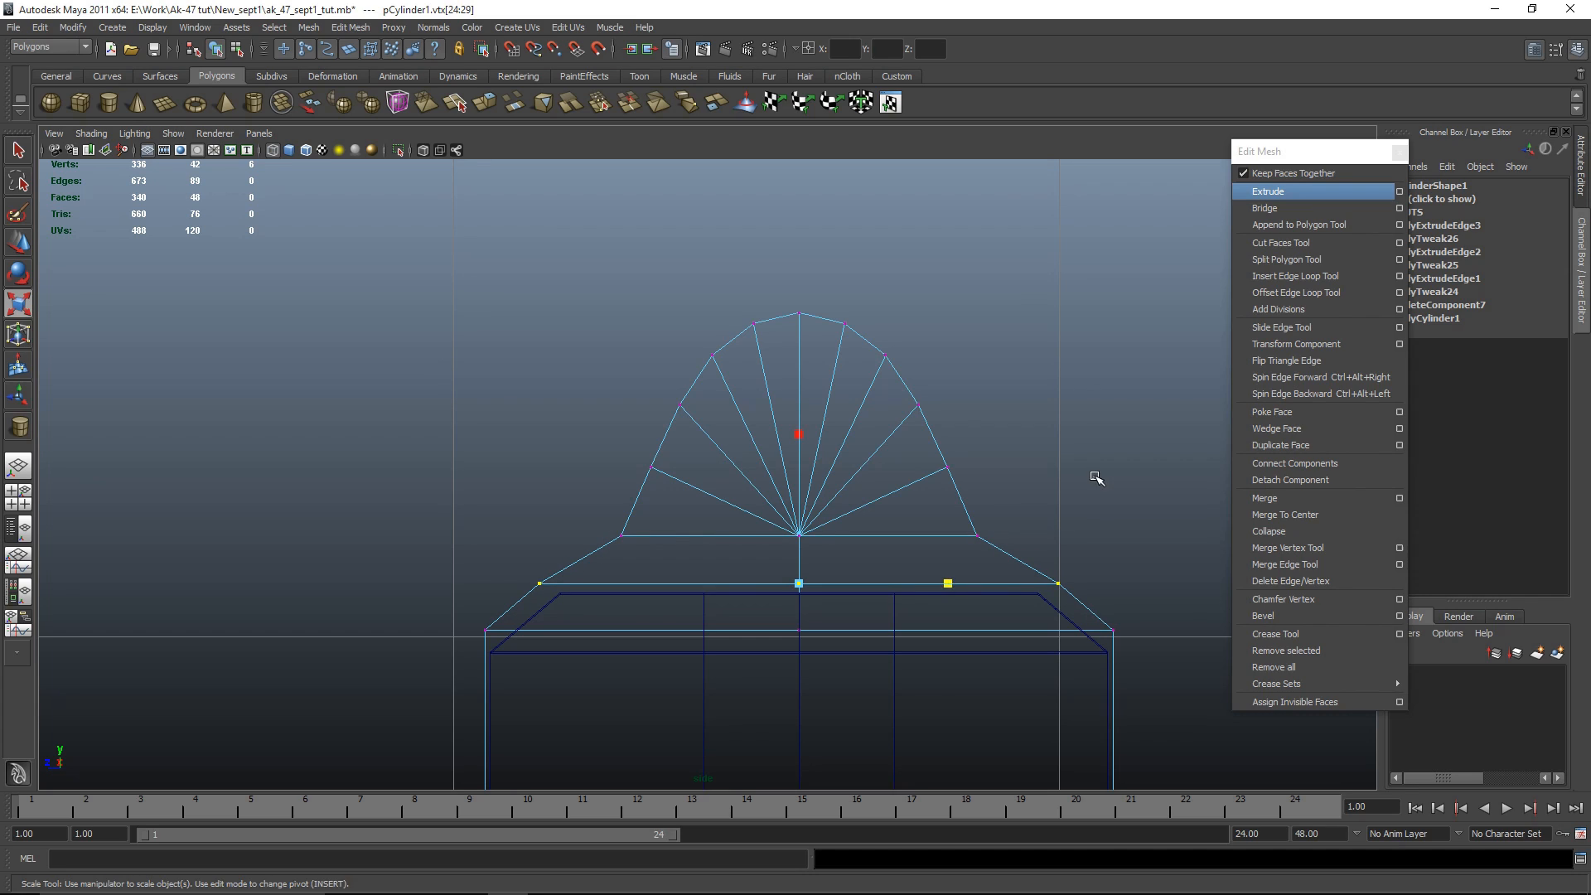
pyautogui.click(1027, 508)
# Step: Check the cover's profile in perspective and narrow the flared vertex row beneath the arch by 0.943
pyautogui.press('space')
pyautogui.press('space')
pyautogui.keyDown('alt'); pyautogui.moveTo(802, 565); pyautogui.dragTo(568, 550); pyautogui.keyUp('alt')
pyautogui.keyDown('alt'); pyautogui.moveTo(569, 550); pyautogui.dragTo(933, 583, button='right'); pyautogui.keyUp('alt')
pyautogui.keyDown('alt'); pyautogui.moveTo(933, 583); pyautogui.dragTo(788, 553, button='middle'); pyautogui.keyUp('alt')
pyautogui.keyDown('alt'); pyautogui.moveTo(787, 553); pyautogui.dragTo(689, 559); pyautogui.keyUp('alt')
pyautogui.click(502, 493)
pyautogui.press('space')
pyautogui.press('space')
pyautogui.moveTo(760, 551); pyautogui.dragTo(564, 539, button='right')
pyautogui.moveTo(458, 557); pyautogui.dragTo(1147, 597)
pyautogui.moveTo(949, 584); pyautogui.dragTo(946, 585)
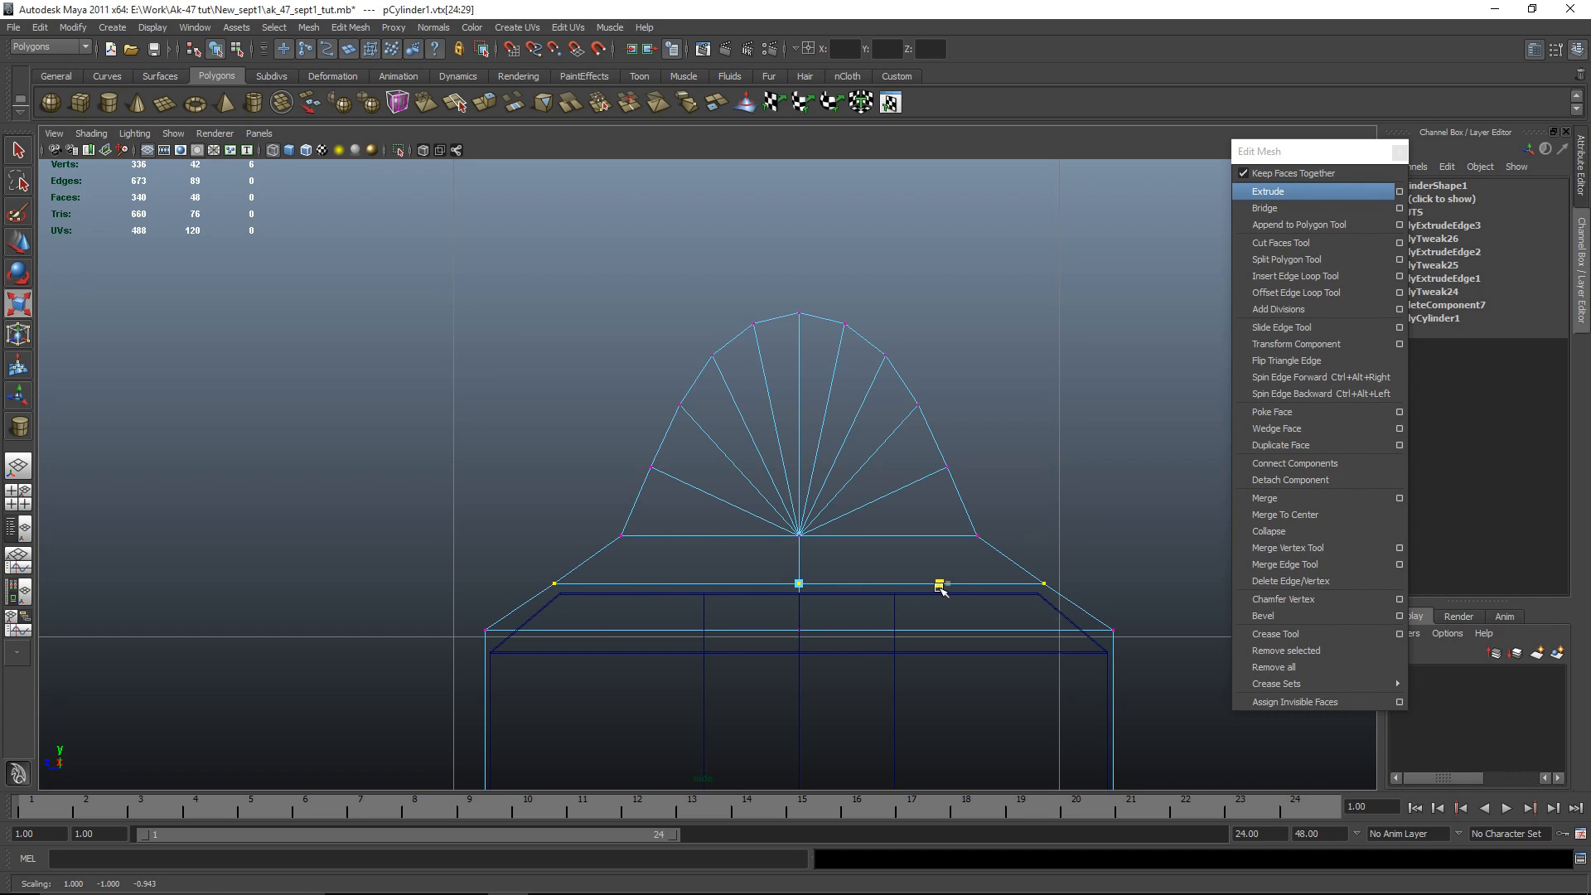
pyautogui.click(1125, 500)
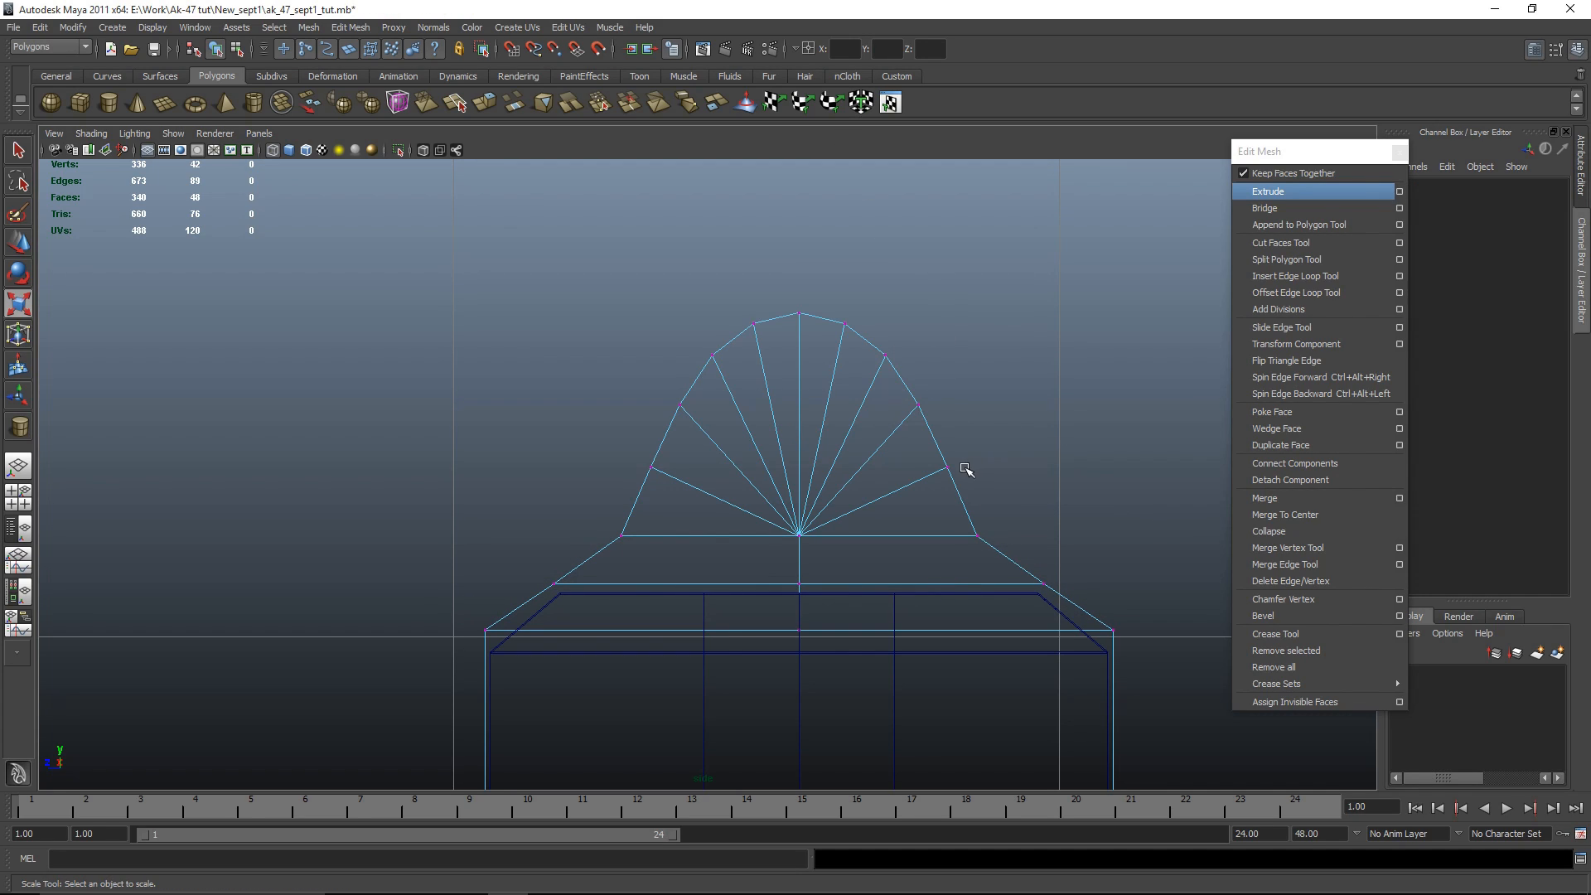
# Step: Examine the reshaped top cover on the receiver in perspective and select the cover
pyautogui.press('space')
pyautogui.press('space')
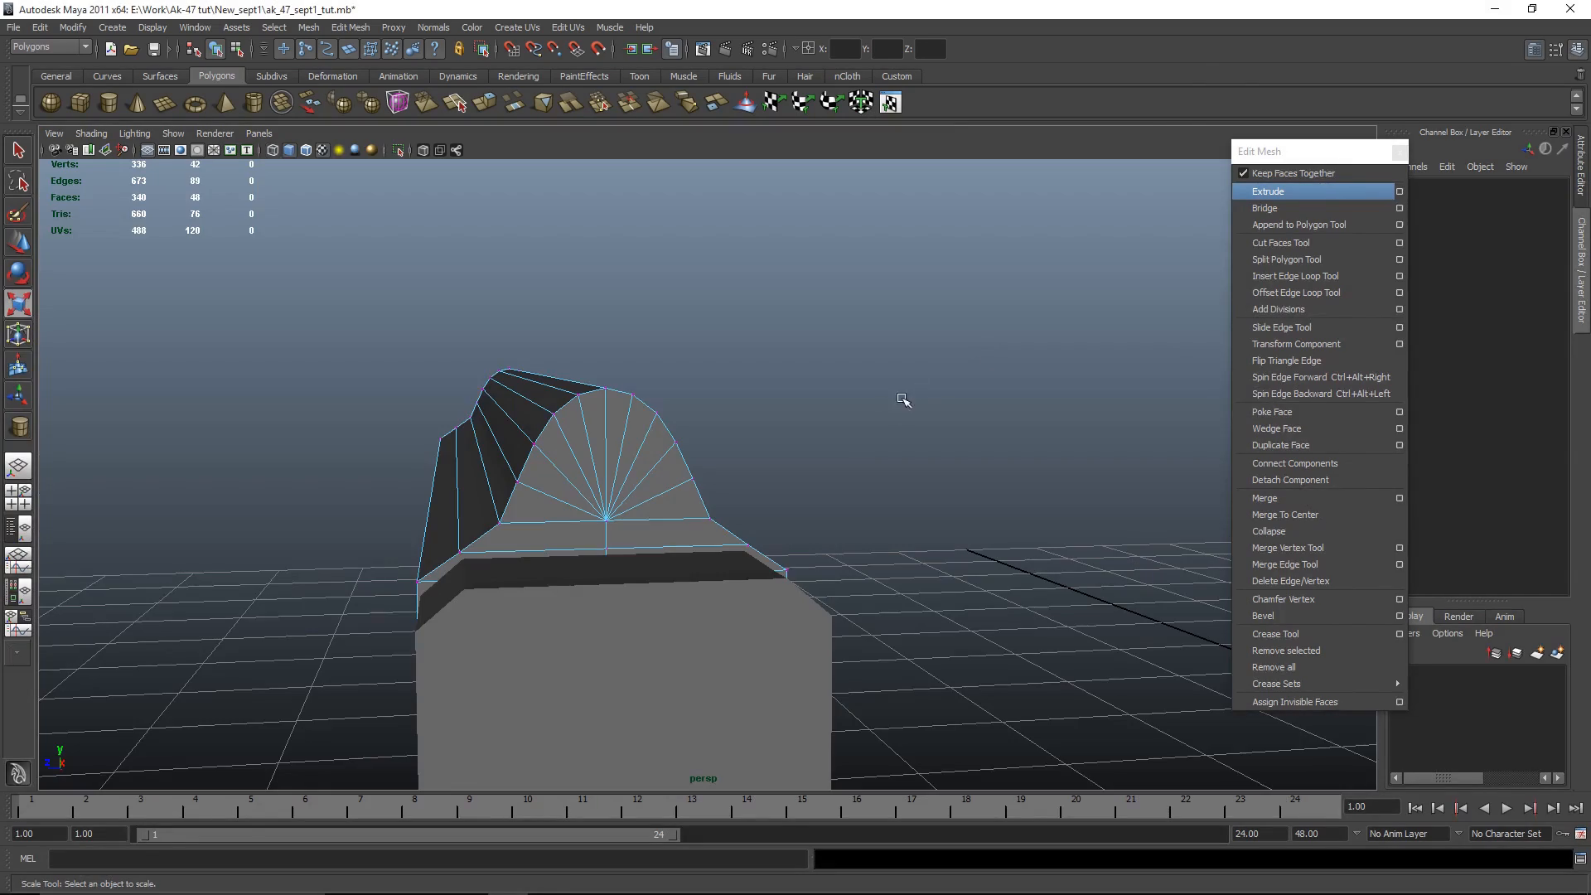
pyautogui.moveTo(447, 497)
pyautogui.keyDown('alt'); pyautogui.mouseDown()
pyautogui.moveTo(561, 489)
pyautogui.moveTo(746, 435)
pyautogui.mouseUp(); pyautogui.keyUp('alt')
pyautogui.moveTo(752, 432); pyautogui.dragTo(762, 427, button='right')
pyautogui.keyDown('alt'); pyautogui.moveTo(763, 427); pyautogui.dragTo(728, 614); pyautogui.keyUp('alt')
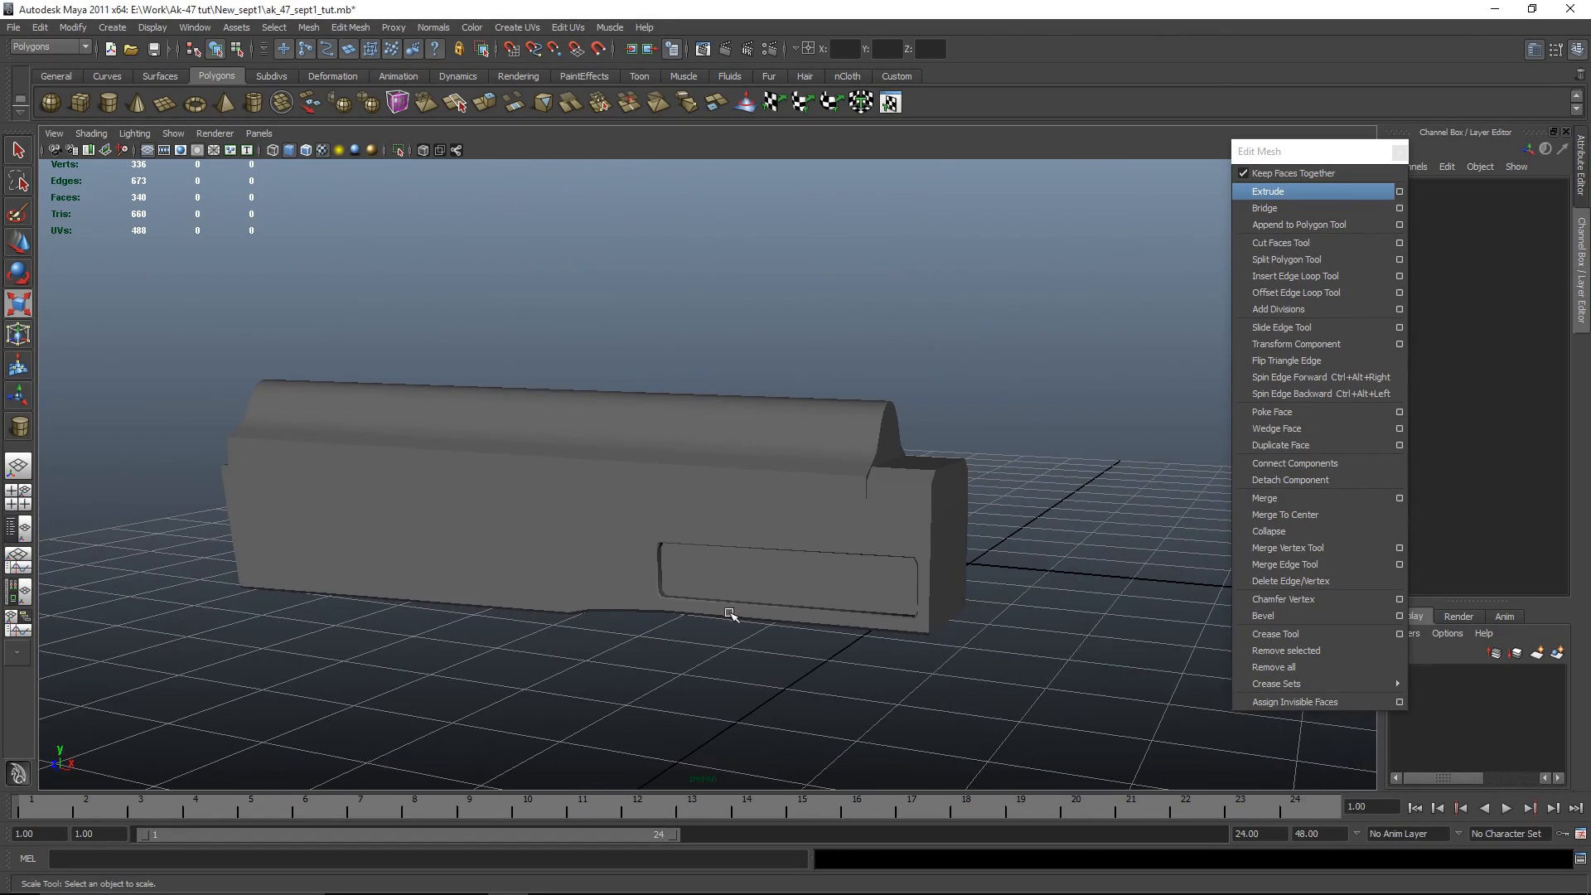
pyautogui.click(530, 435)
# Step: Insert three vertical edge loops in the top cover: at the ejection port's rear, above the selector lever's bend, and near the front end
pyautogui.press('space')
pyautogui.press('space')
pyautogui.keyDown('alt'); pyautogui.moveTo(503, 627); pyautogui.dragTo(446, 635, button='middle'); pyautogui.keyUp('alt')
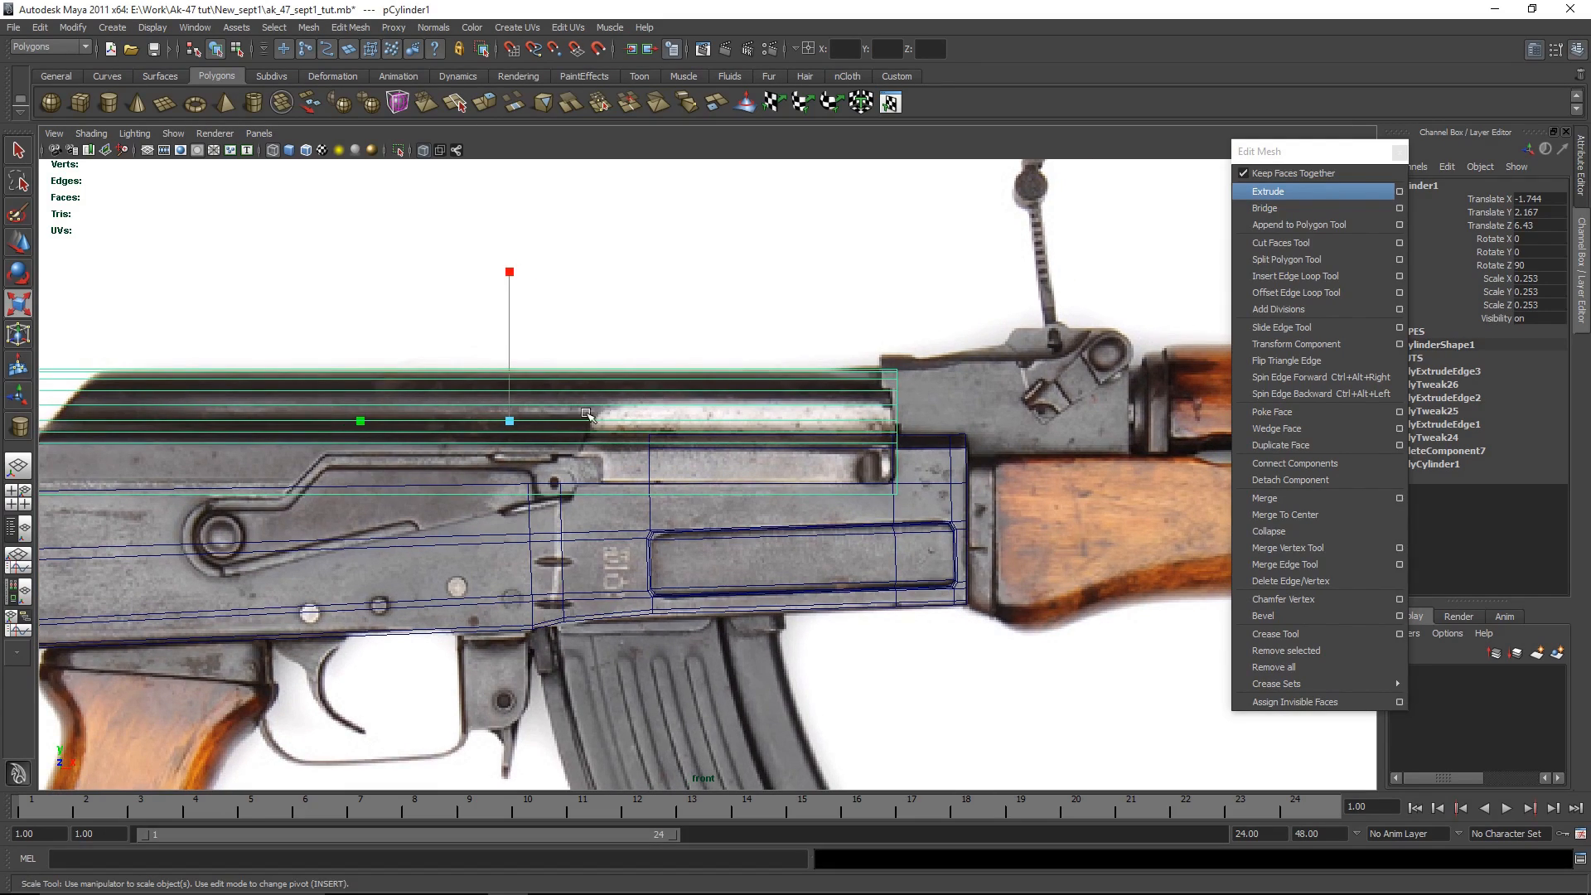
pyautogui.click(1321, 280)
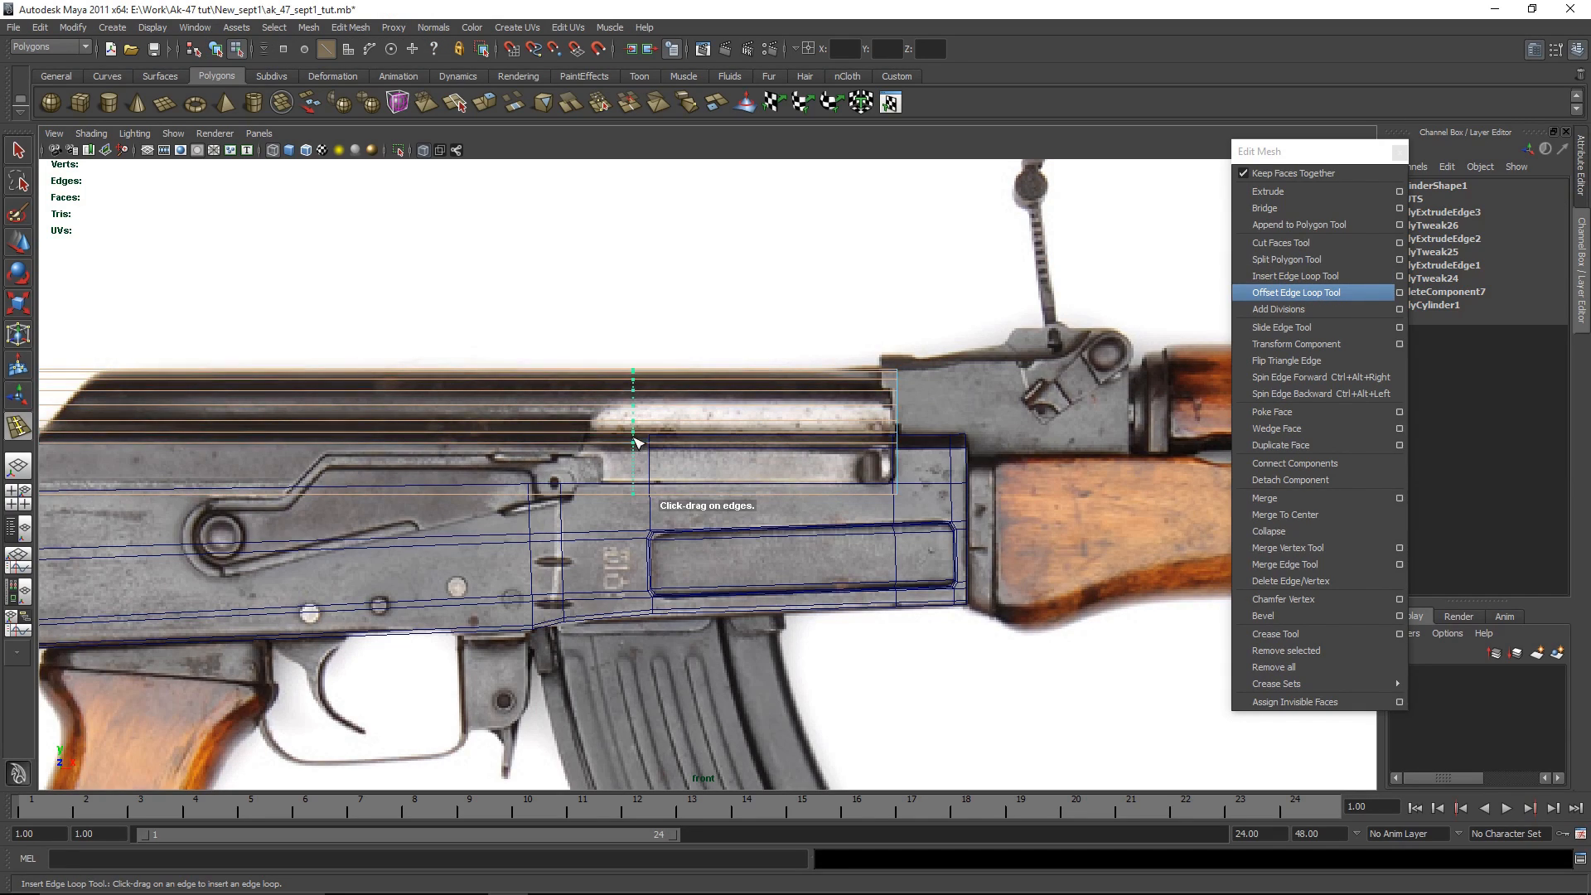
pyautogui.click(582, 462)
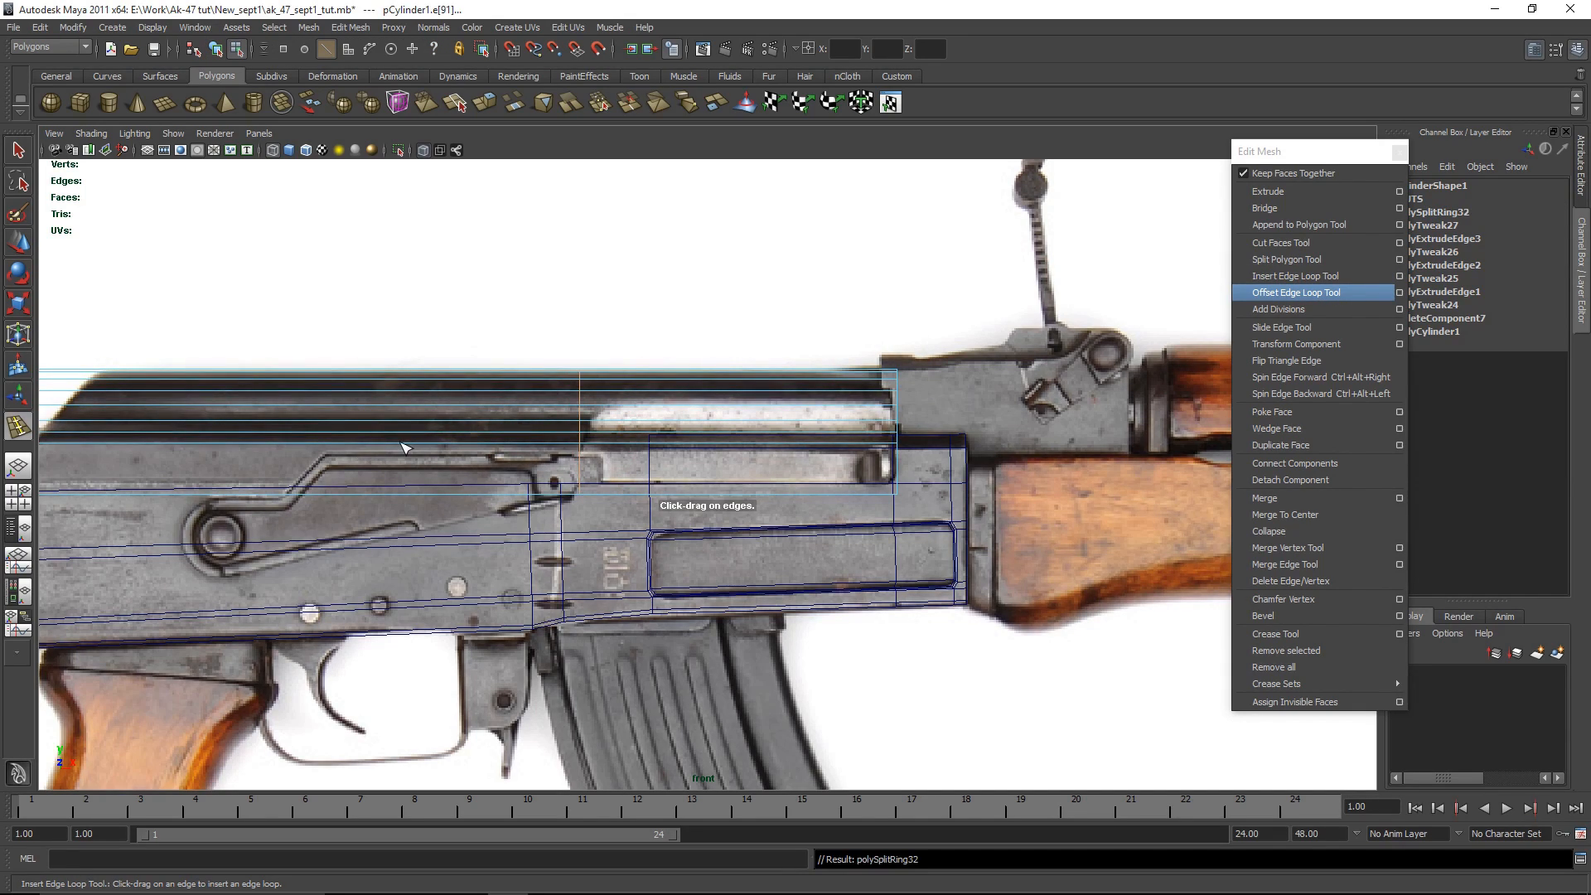
pyautogui.click(330, 464)
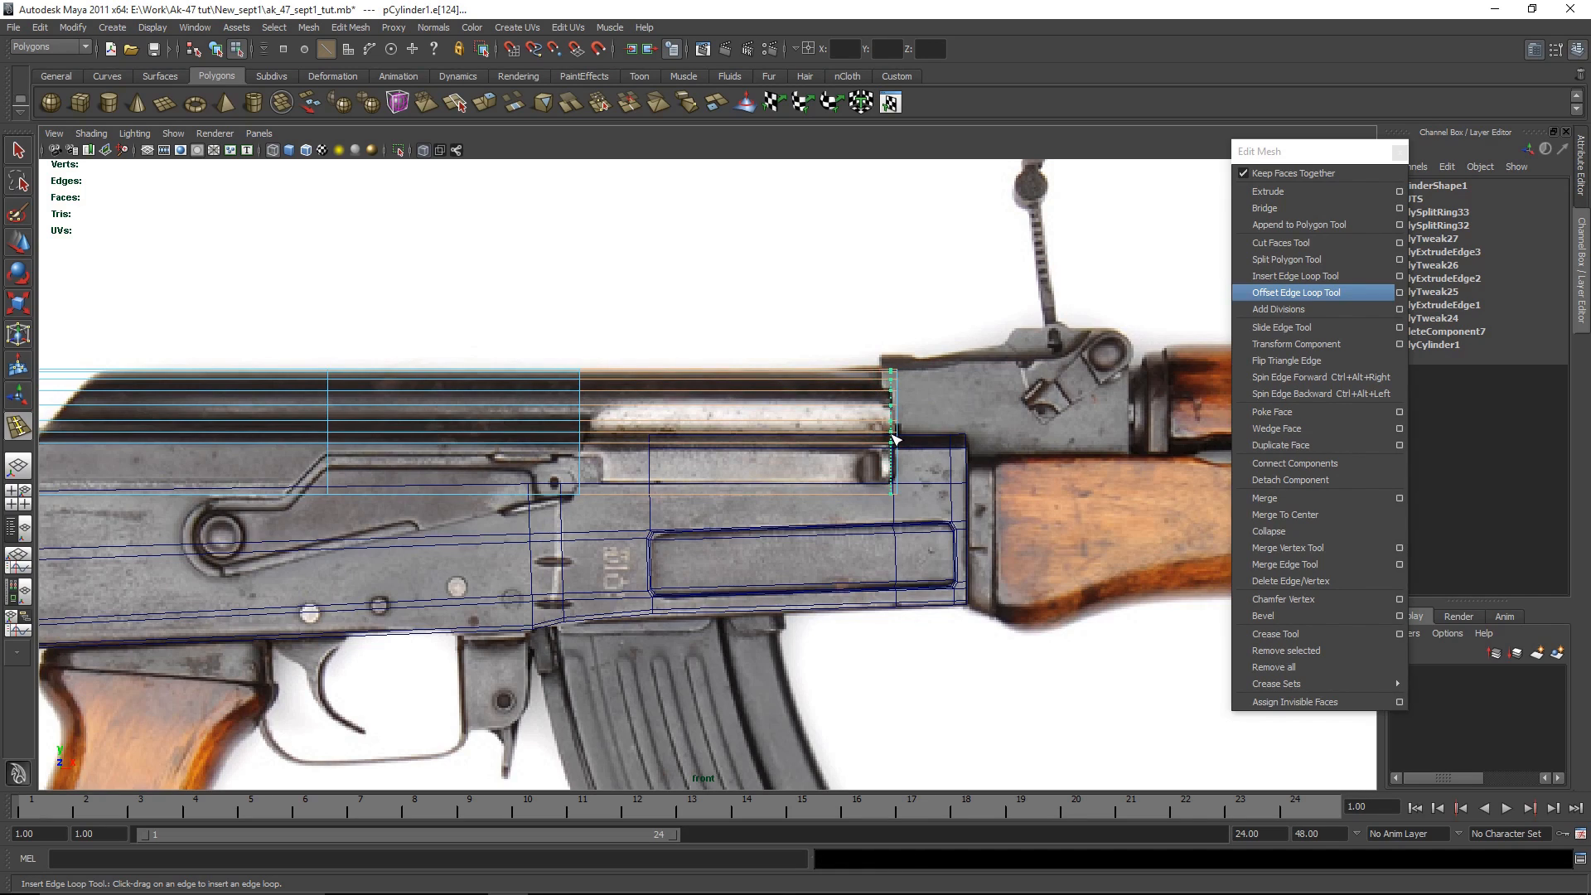
pyautogui.click(894, 437)
# Step: Insert two lengthwise edge loops in the cover's lower side and another vertical loop just ahead of the ejection port's rear edge
pyautogui.keyDown('alt'); pyautogui.moveTo(203, 537); pyautogui.dragTo(692, 507, button='middle'); pyautogui.keyUp('alt')
pyautogui.scroll(2, 644, 511)
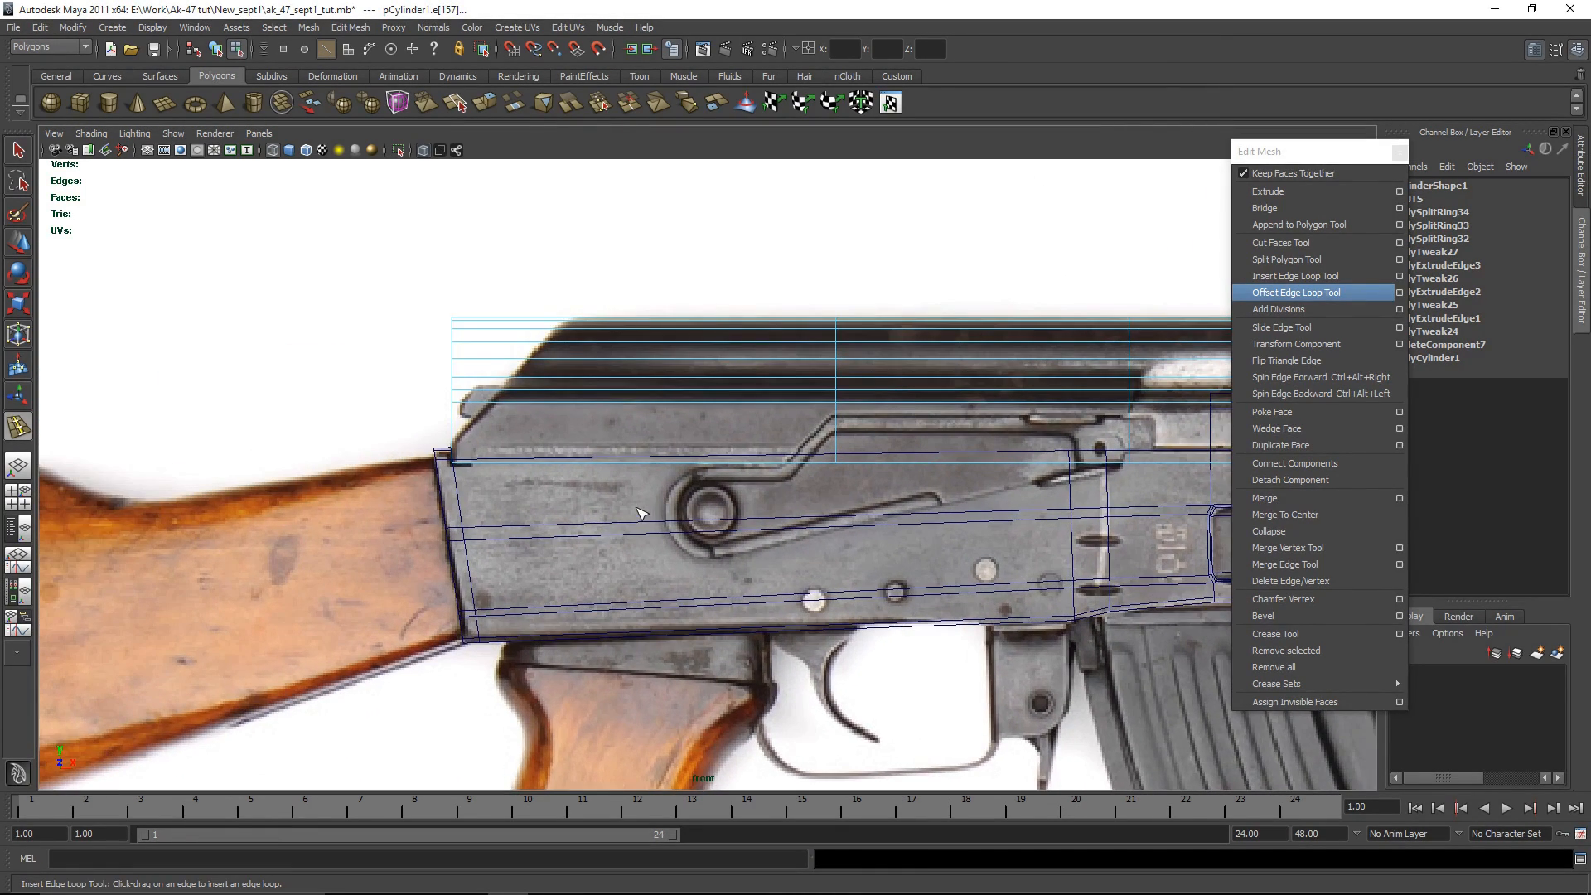
pyautogui.moveTo(870, 427)
pyautogui.mouseDown()
pyautogui.moveTo(870, 412)
pyautogui.moveTo(870, 443)
pyautogui.moveTo(870, 417)
pyautogui.mouseUp()
pyautogui.keyDown('alt'); pyautogui.moveTo(870, 417); pyautogui.dragTo(99, 414, button='middle'); pyautogui.keyUp('alt')
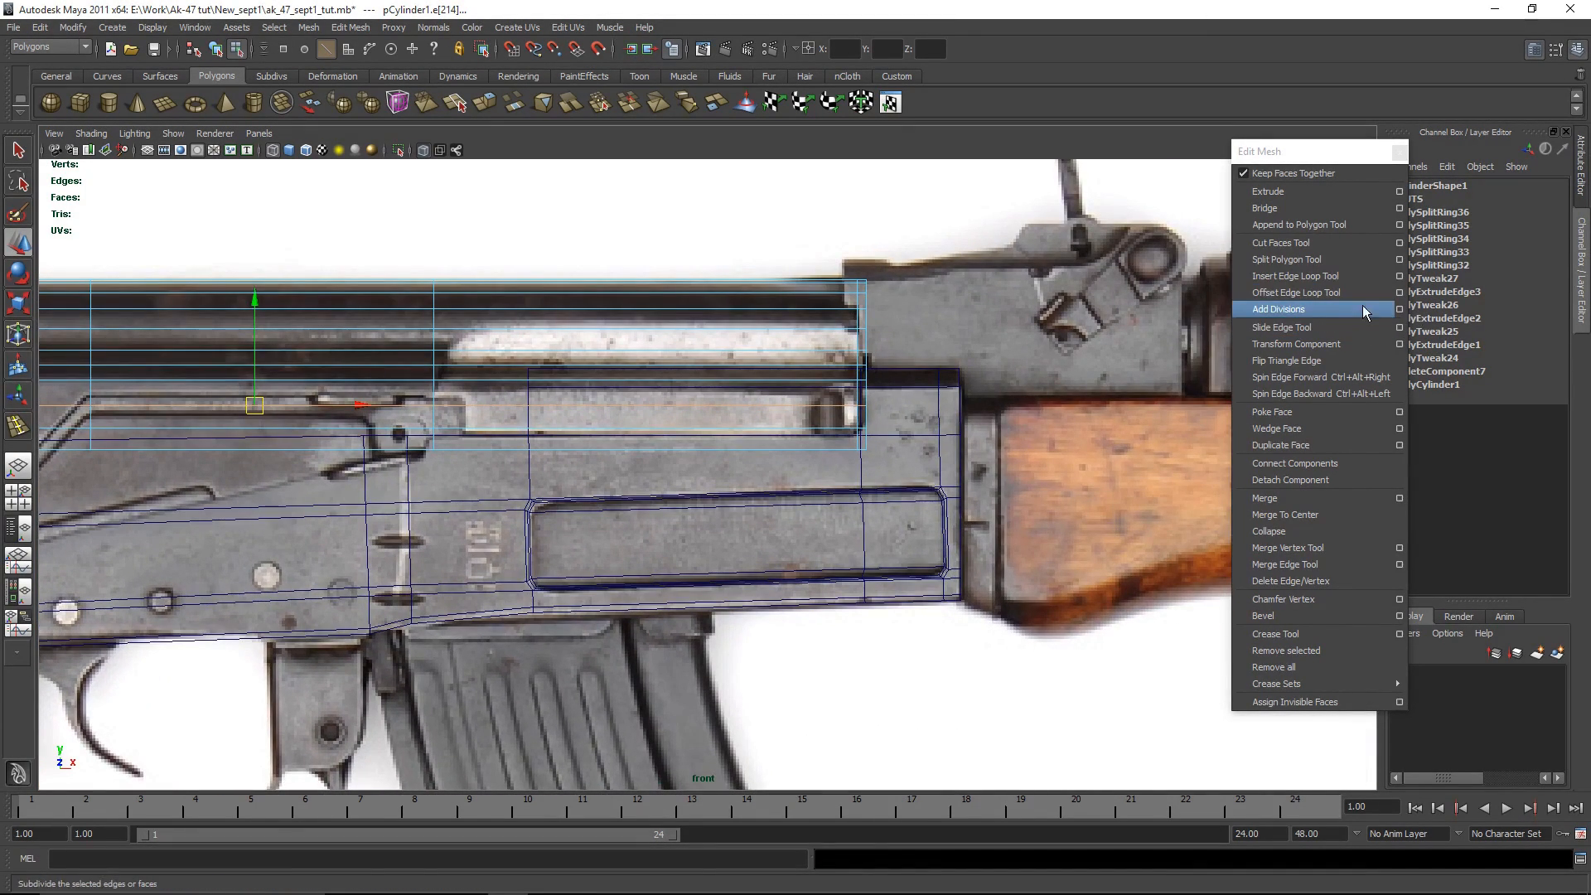
pyautogui.click(1346, 278)
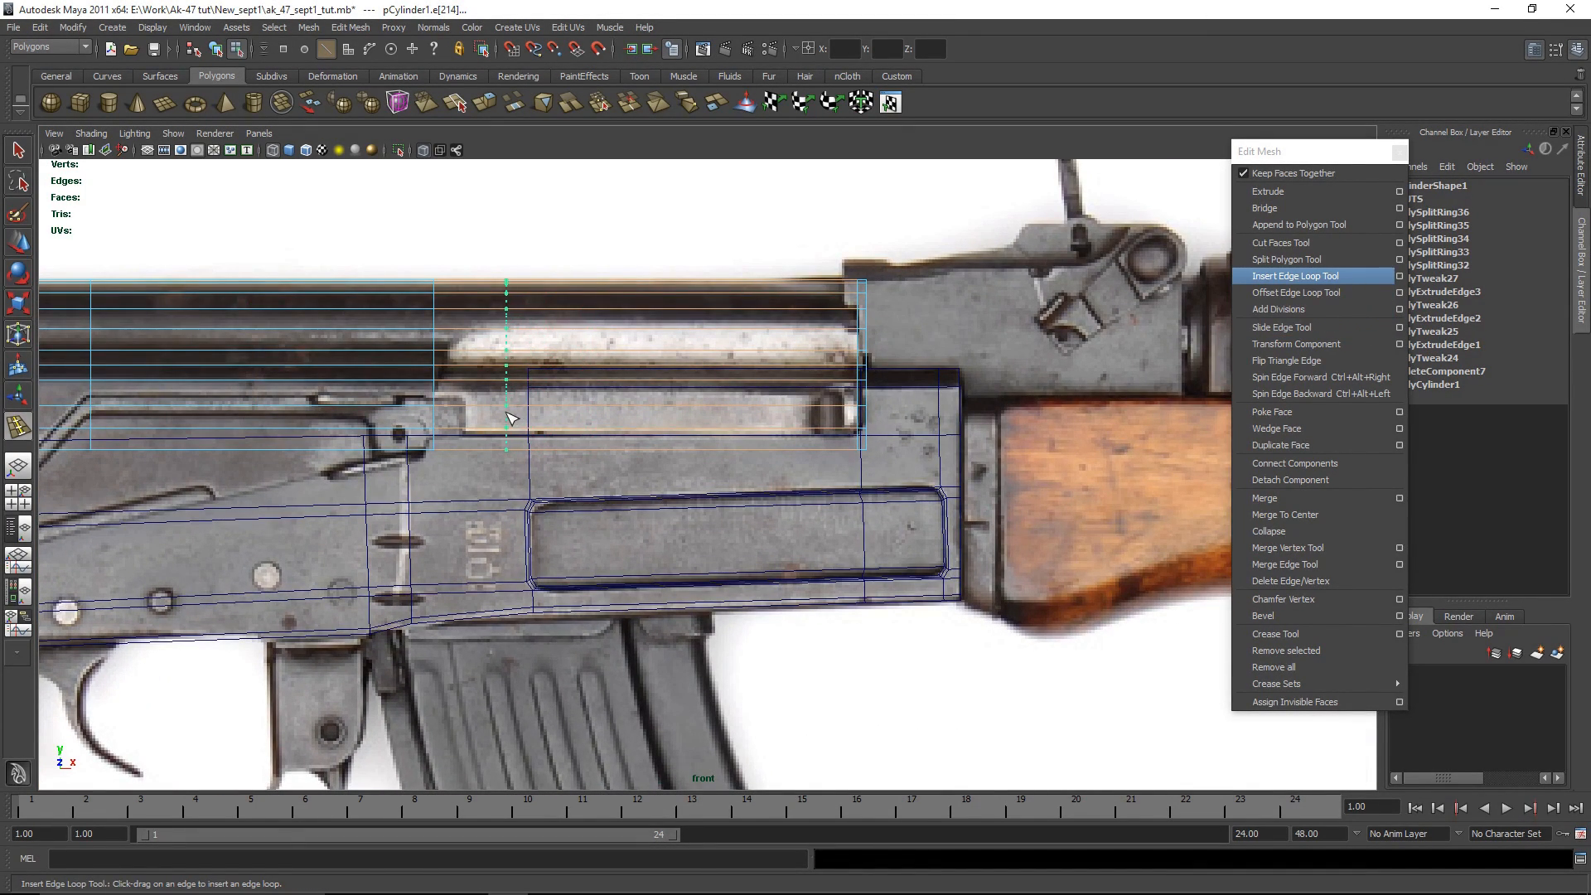
pyautogui.moveTo(510, 419); pyautogui.dragTo(507, 419)
pyautogui.keyDown('alt'); pyautogui.moveTo(657, 454); pyautogui.dragTo(763, 511, button='middle'); pyautogui.keyUp('alt')
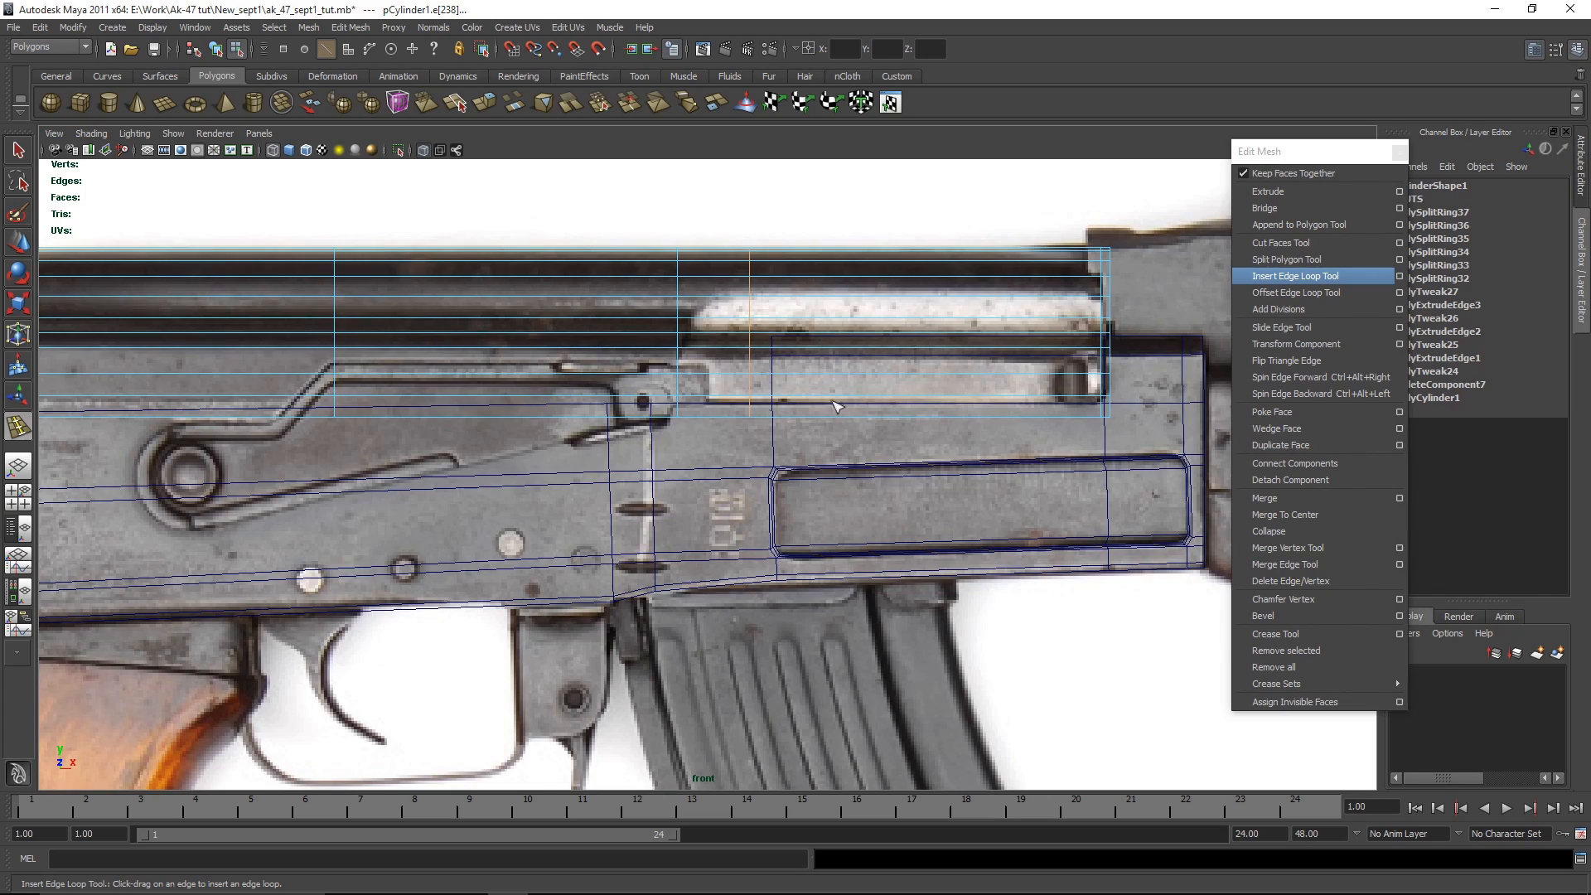
# Step: Shift the vertices above the lower side rows on the port's rear edge loop slightly forward, starting its curve along the reference
pyautogui.keyDown('alt'); pyautogui.moveTo(665, 333); pyautogui.dragTo(881, 377, button='middle'); pyautogui.keyUp('alt')
pyautogui.press('w')
pyautogui.keyDown('alt'); pyautogui.moveTo(978, 408); pyautogui.dragTo(826, 458, button='middle'); pyautogui.keyUp('alt')
pyautogui.moveTo(737, 408); pyautogui.dragTo(673, 409, button='right')
pyautogui.scroll(4, 778, 390)
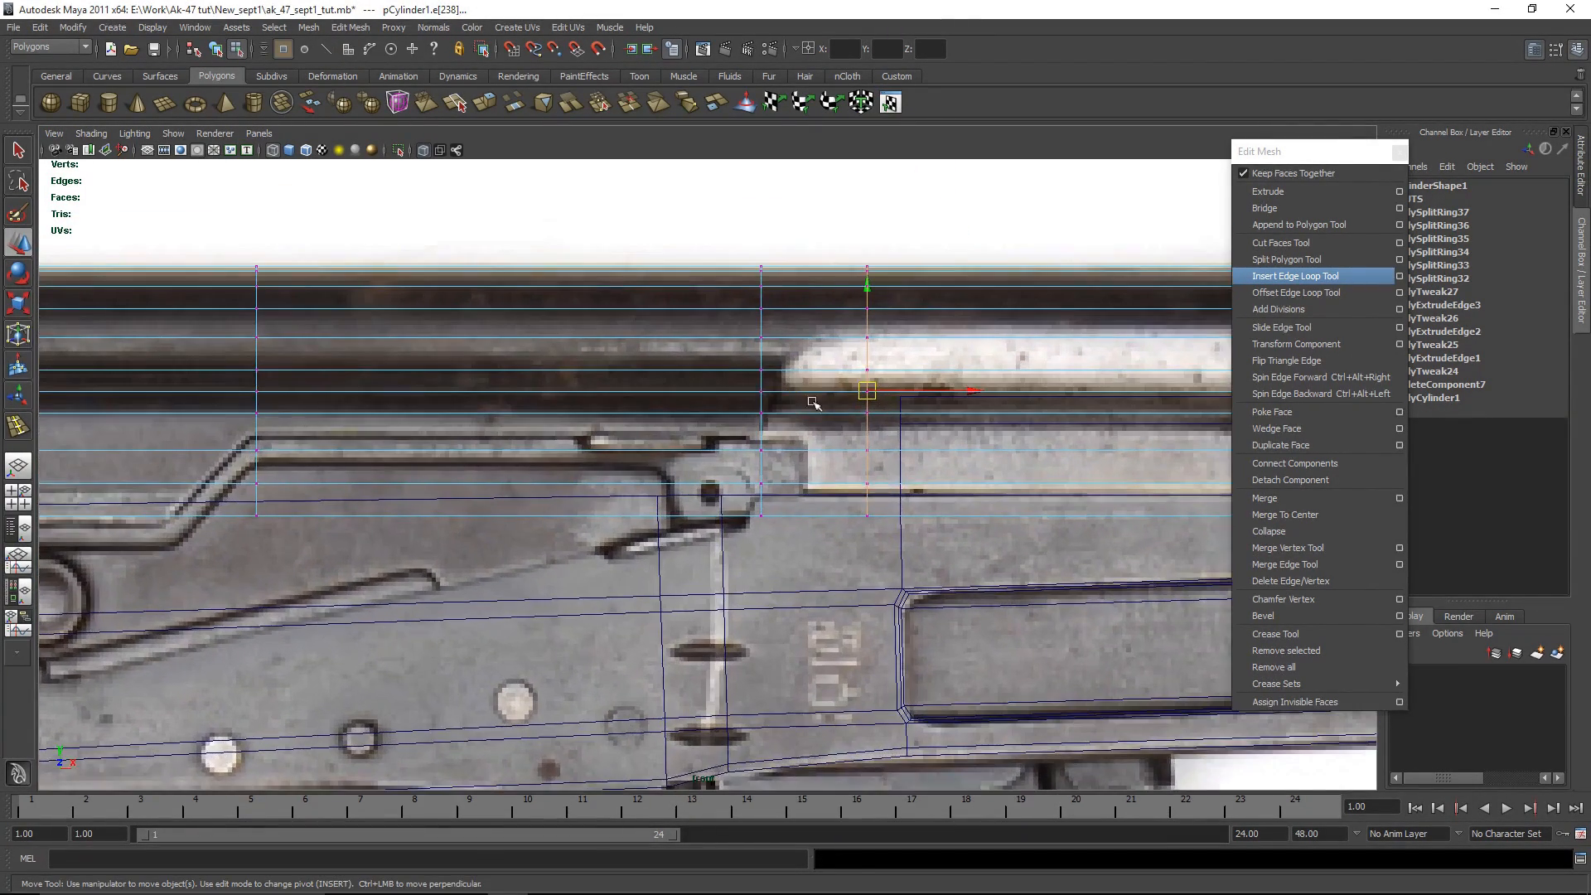
pyautogui.keyDown('alt'); pyautogui.moveTo(787, 357); pyautogui.dragTo(720, 392, button='middle'); pyautogui.keyUp('alt')
pyautogui.moveTo(593, 266); pyautogui.dragTo(770, 548)
pyautogui.moveTo(740, 489); pyautogui.dragTo(737, 471)
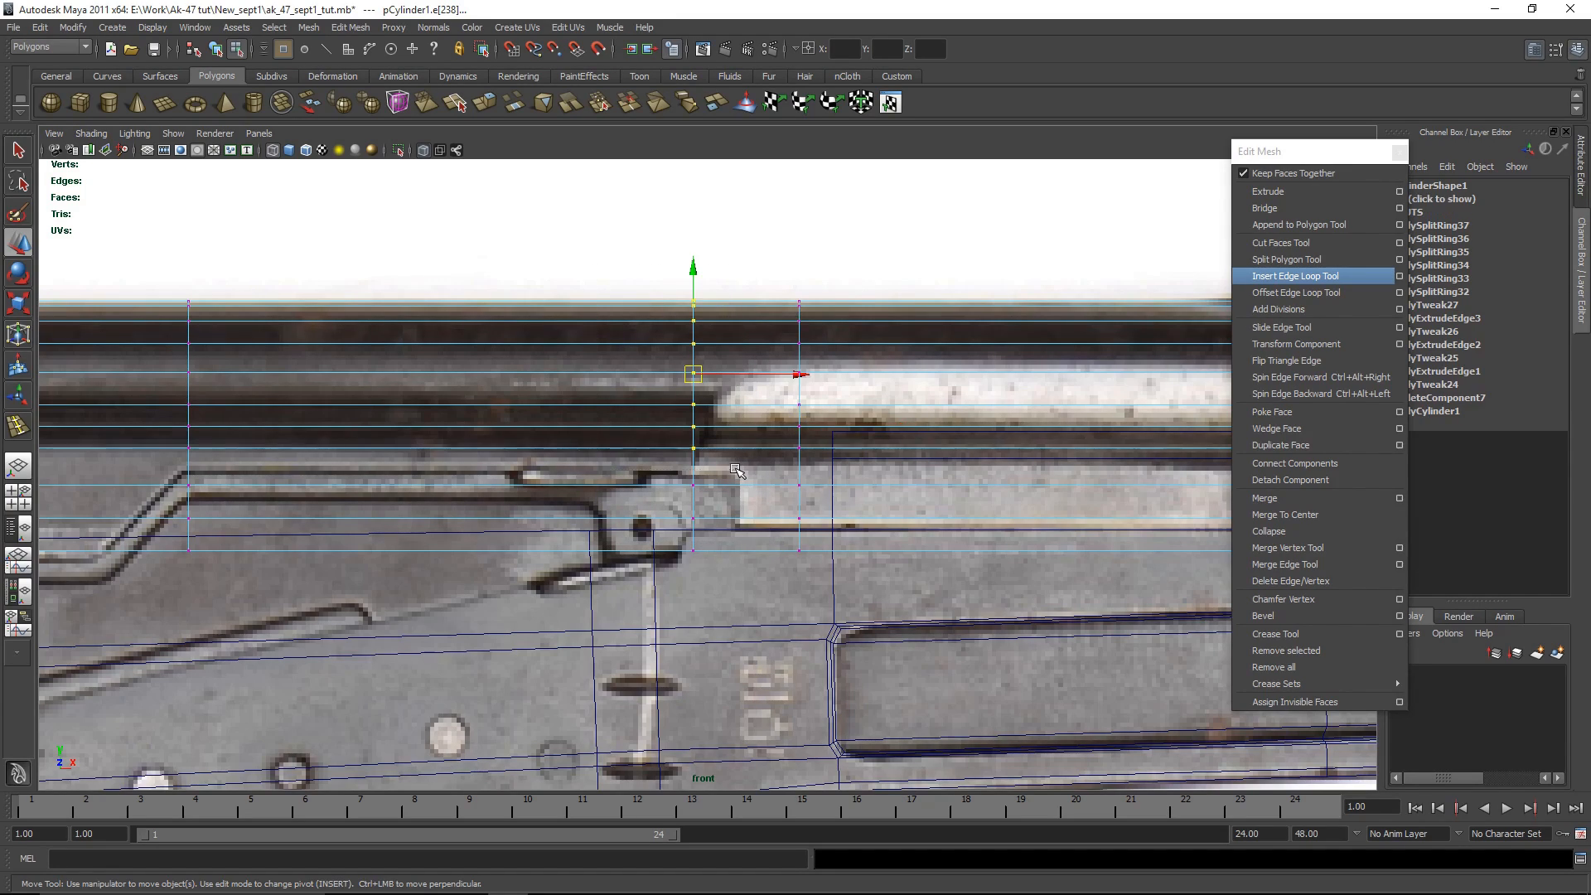
pyautogui.moveTo(797, 376); pyautogui.dragTo(804, 379)
pyautogui.moveTo(579, 259); pyautogui.dragTo(790, 438)
pyautogui.moveTo(807, 364); pyautogui.dragTo(815, 364)
# Step: Move progressively higher vertex groups of the rear port loop forward until it follows the rounded rear end of the reference ejection port
pyautogui.moveTo(570, 253); pyautogui.dragTo(804, 424)
pyautogui.moveTo(638, 282); pyautogui.dragTo(726, 418)
pyautogui.moveTo(816, 355); pyautogui.dragTo(822, 357)
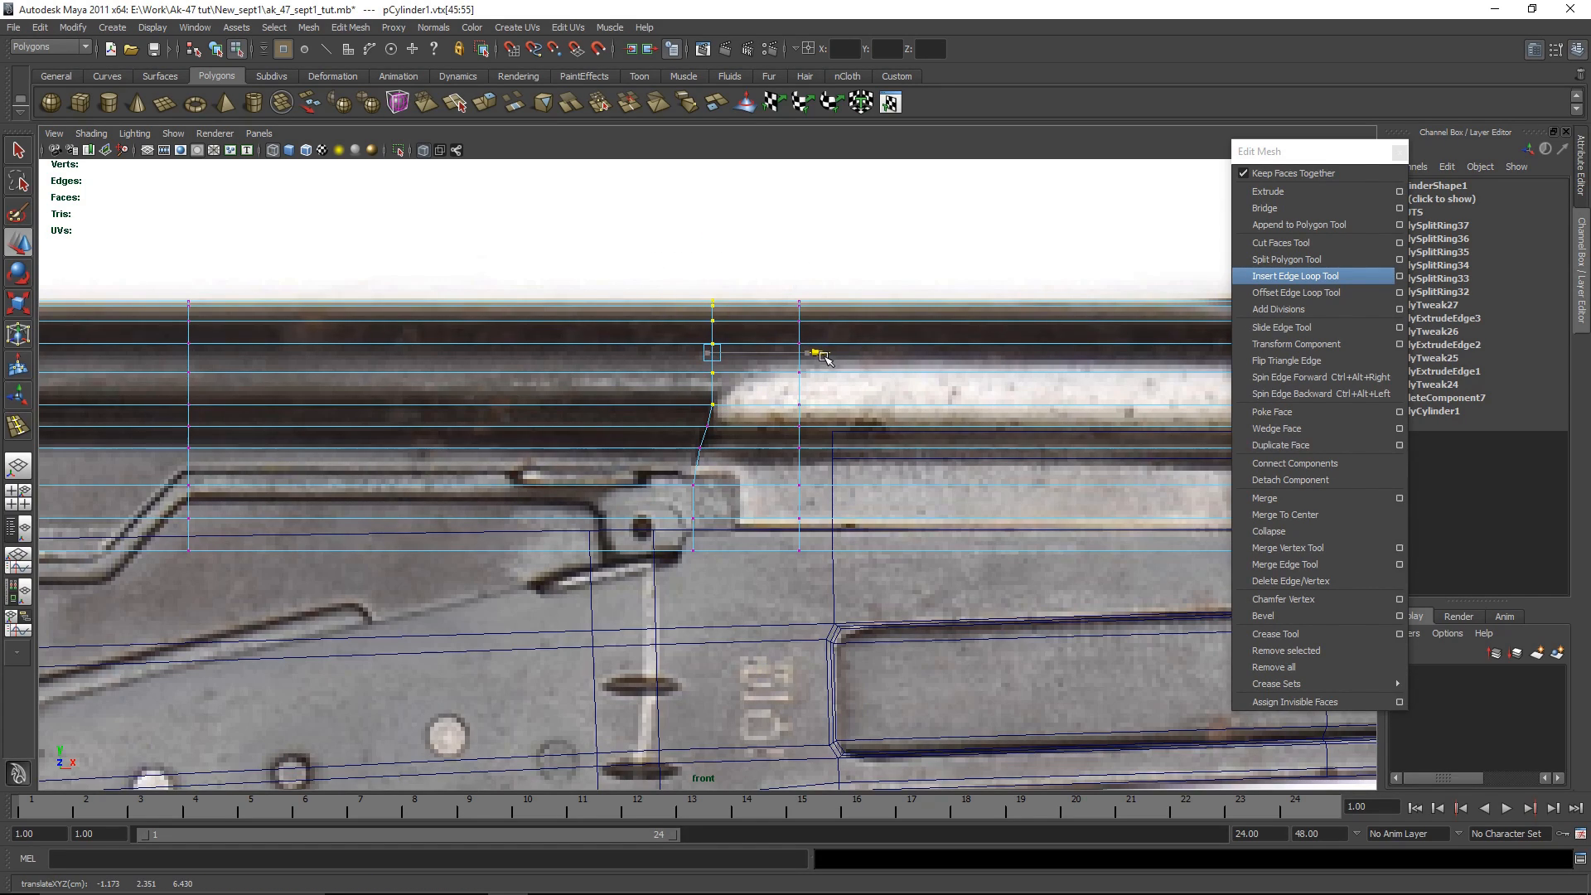
pyautogui.moveTo(581, 252); pyautogui.dragTo(753, 387)
pyautogui.moveTo(824, 338); pyautogui.dragTo(830, 338)
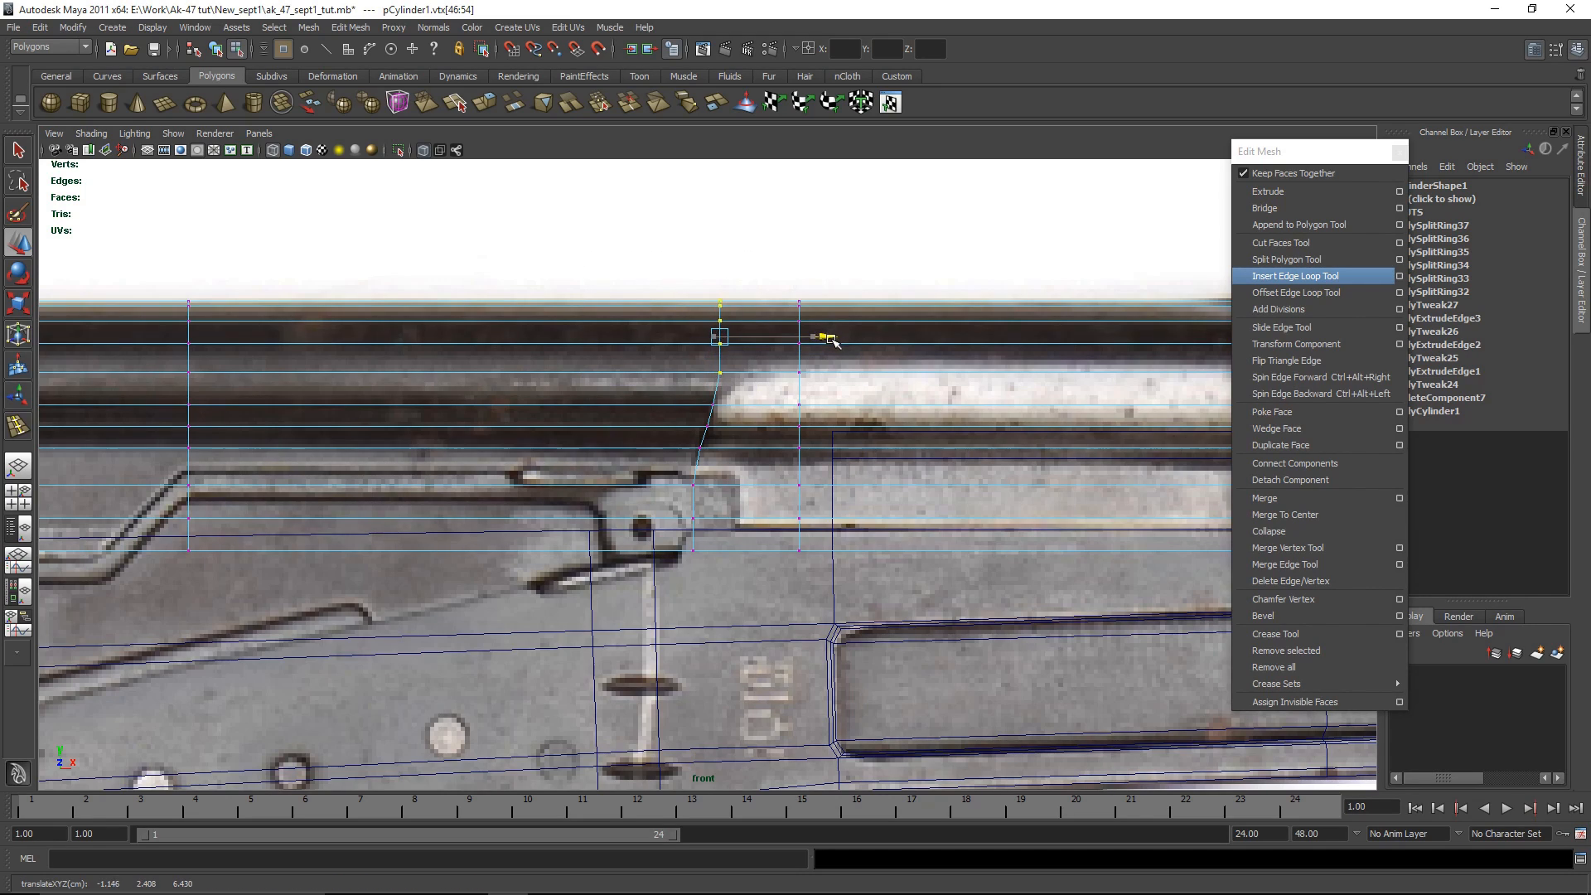
pyautogui.moveTo(642, 385); pyautogui.dragTo(825, 406)
pyautogui.moveTo(675, 245); pyautogui.dragTo(772, 386)
pyautogui.moveTo(855, 337); pyautogui.dragTo(857, 337)
pyautogui.click(718, 404)
pyautogui.click(903, 241)
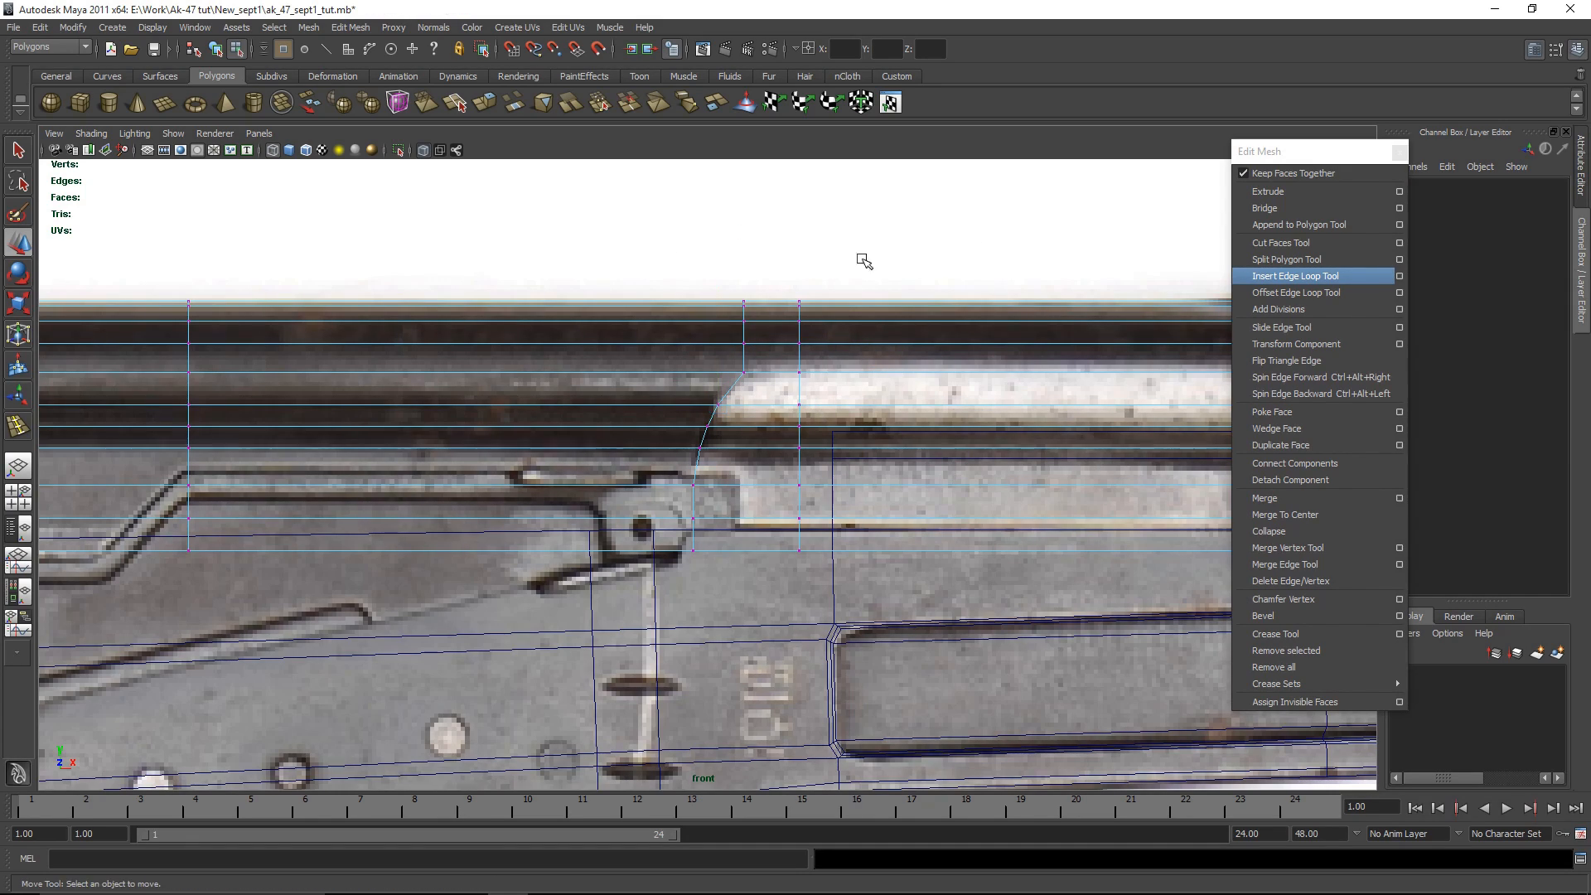
# Step: Move the lowest vertices of the loop above the selector lever rearward to follow the lever's slanted bend
pyautogui.keyDown('alt'); pyautogui.moveTo(592, 516); pyautogui.dragTo(929, 459, button='middle'); pyautogui.keyUp('alt')
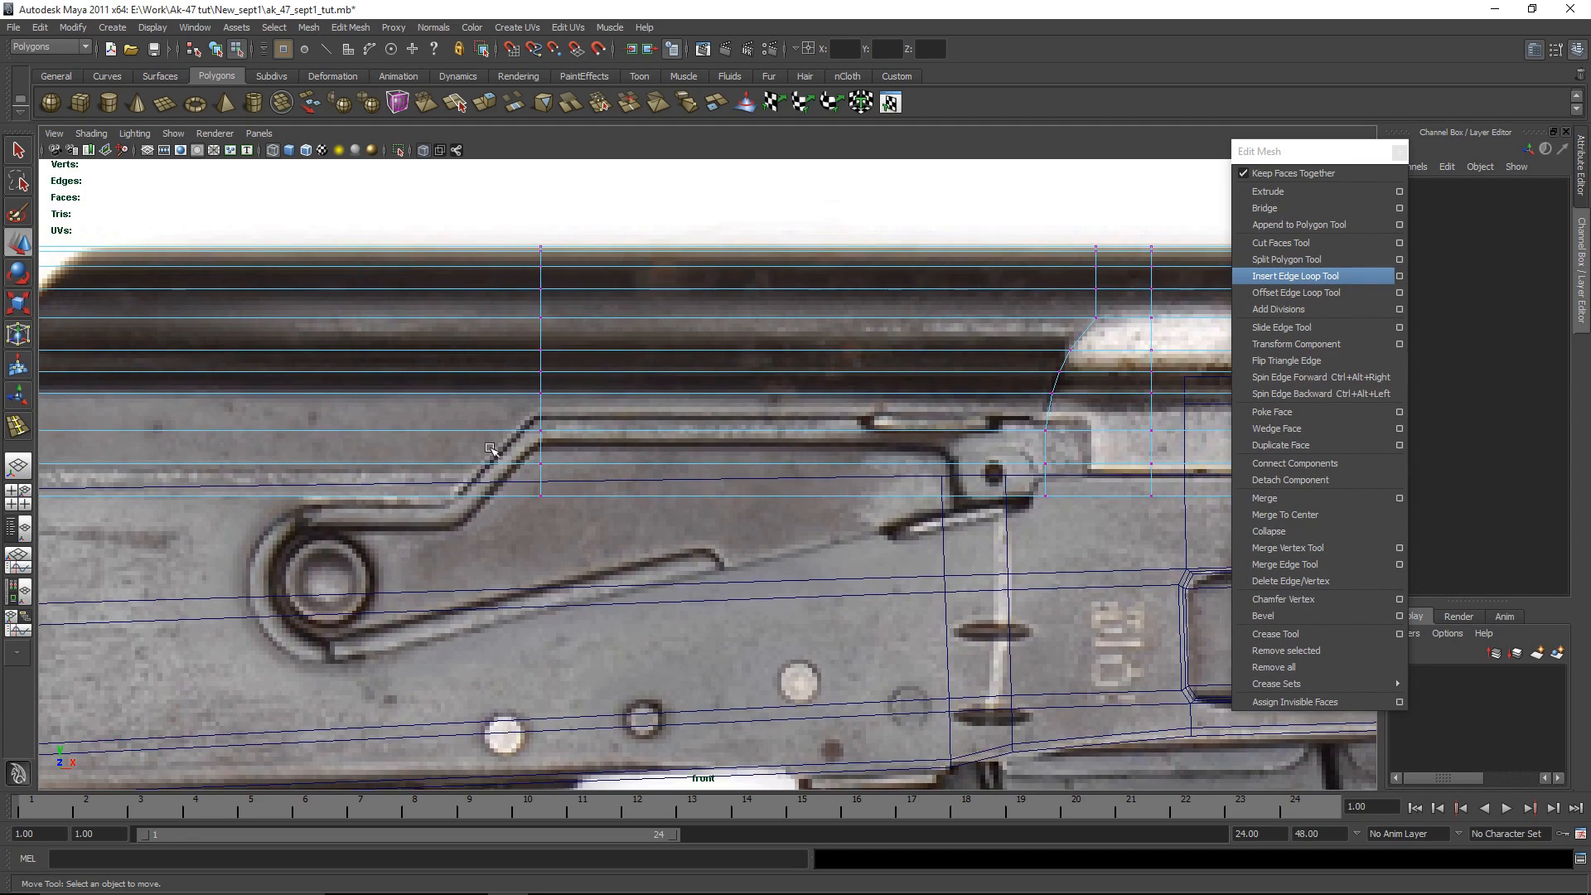
pyautogui.click(540, 479)
pyautogui.moveTo(643, 484); pyautogui.dragTo(633, 482)
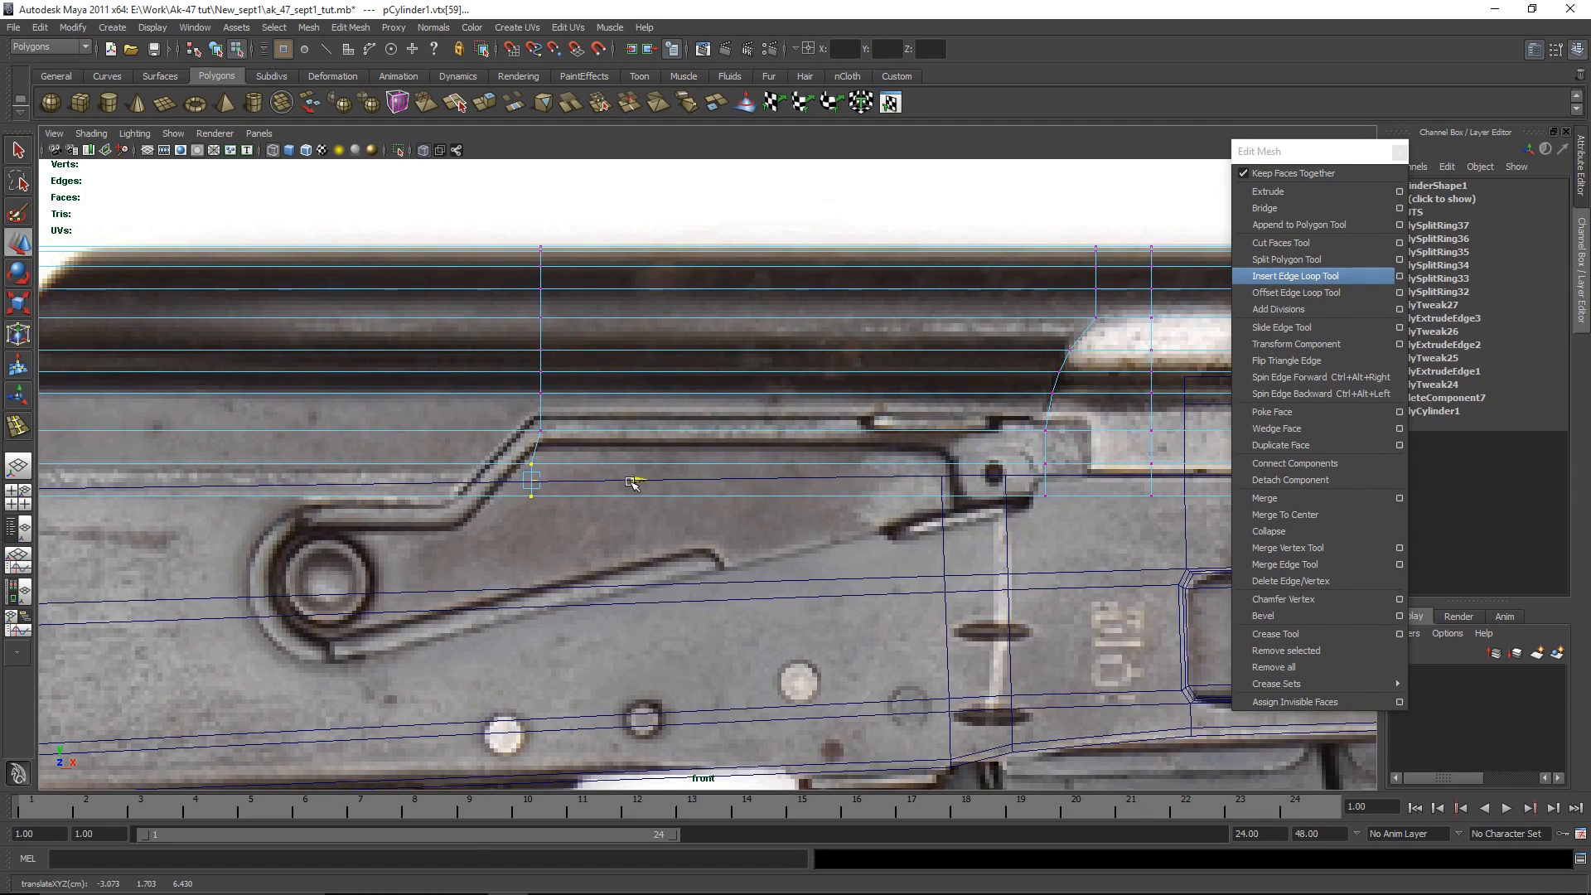
pyautogui.moveTo(436, 415); pyautogui.dragTo(618, 484)
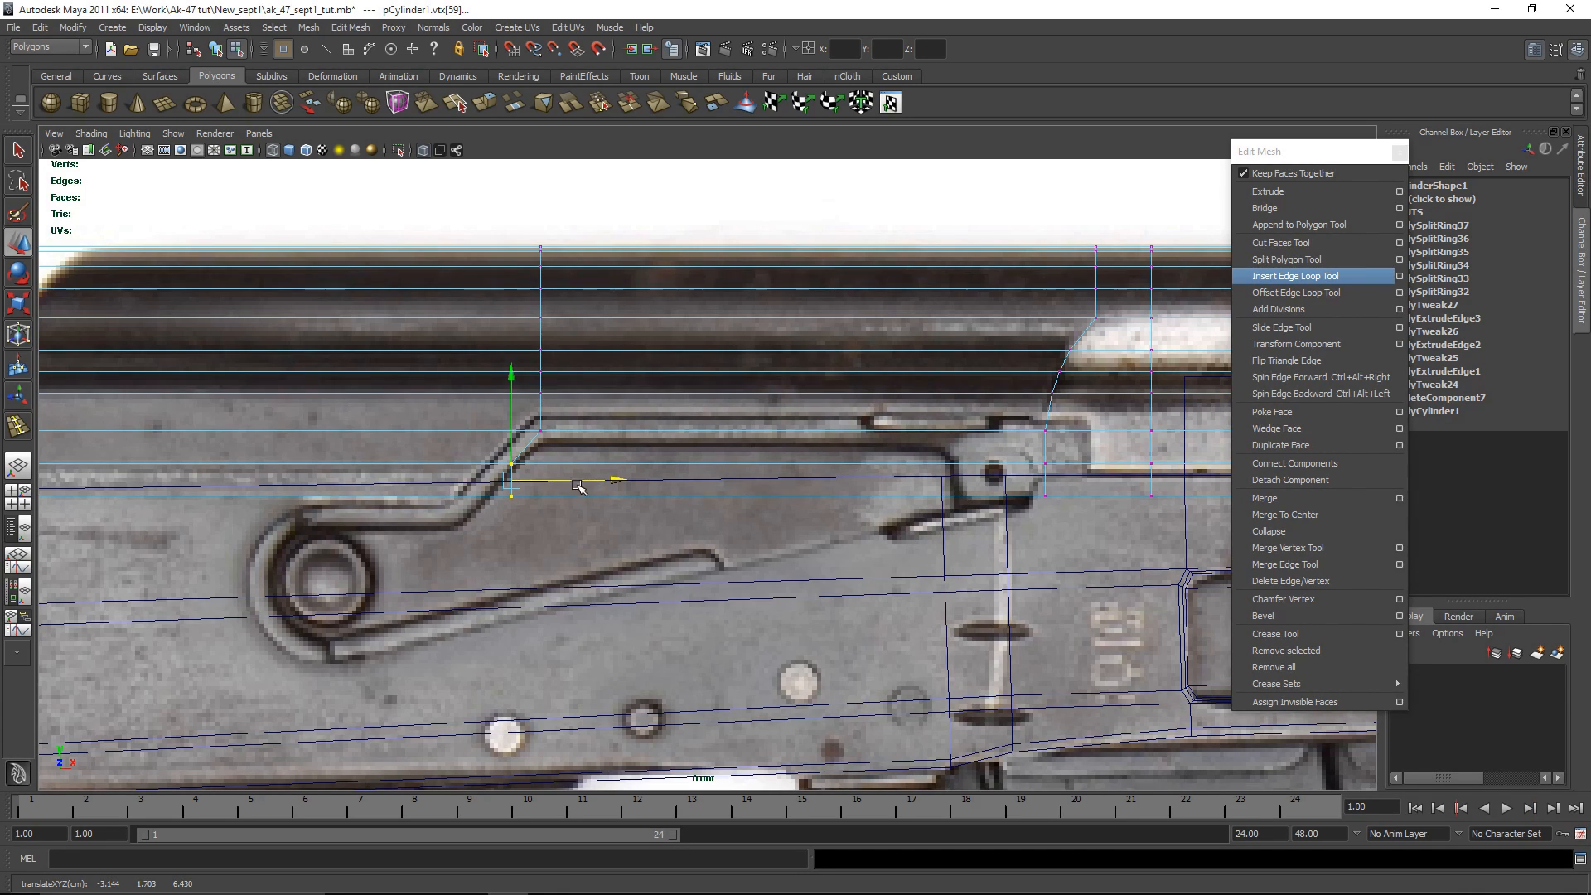
pyautogui.keyDown('alt'); pyautogui.moveTo(587, 507); pyautogui.dragTo(784, 520, button='middle'); pyautogui.keyUp('alt')
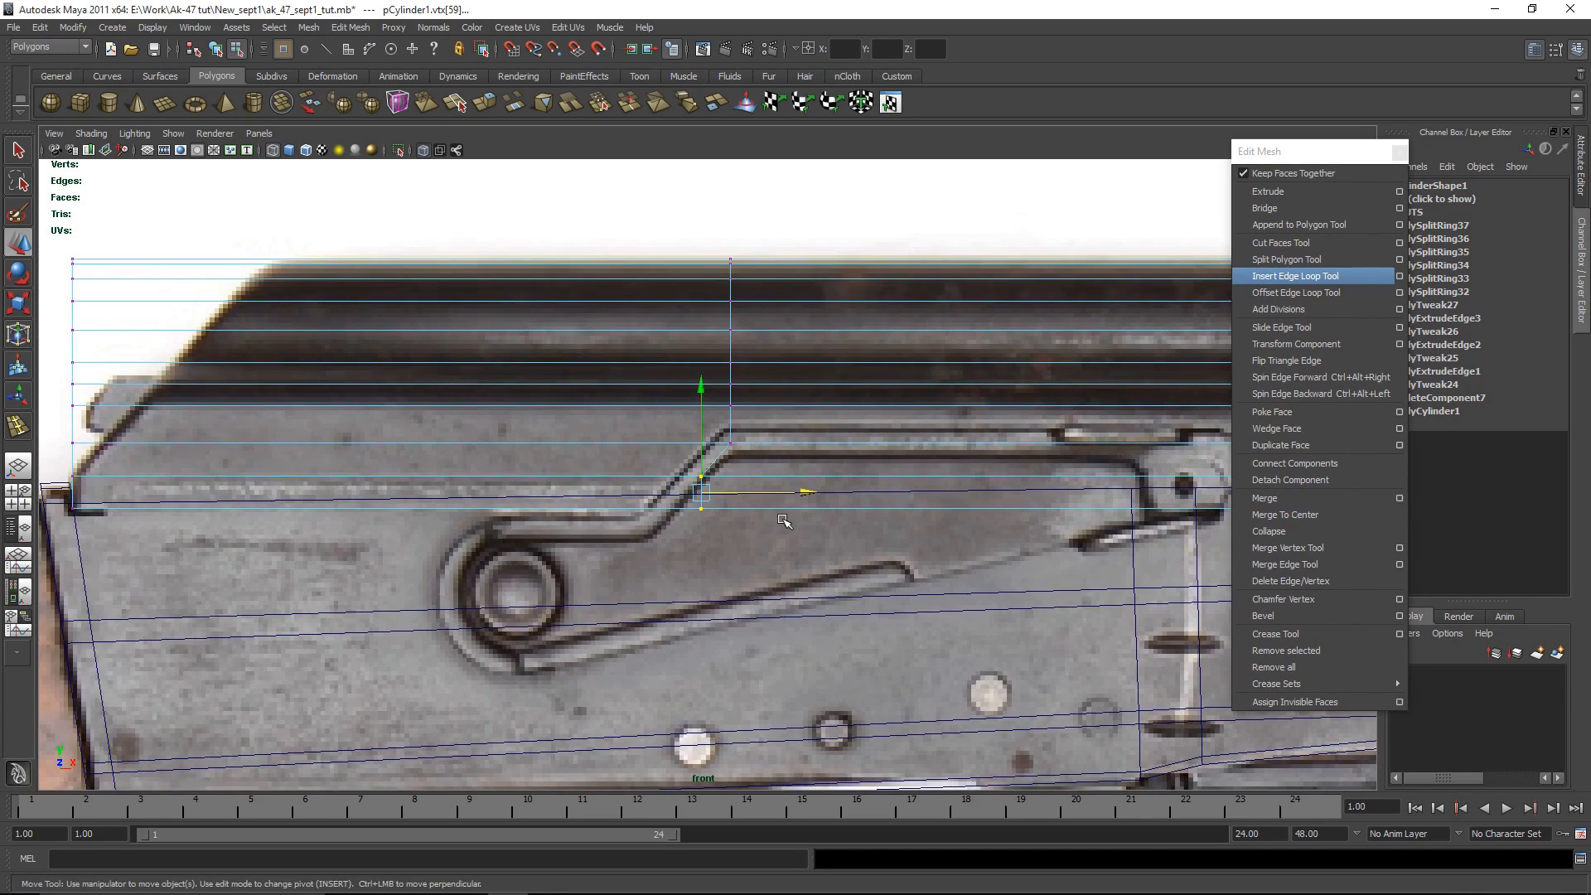
pyautogui.keyDown('alt'); pyautogui.moveTo(921, 464); pyautogui.dragTo(812, 482, button='middle'); pyautogui.keyUp('alt')
pyautogui.click(869, 259)
# Step: Pull the lowest vertices of the loop crossing the ejection port rearward, then shift that entire loop forward
pyautogui.keyDown('alt'); pyautogui.moveTo(1116, 450); pyautogui.dragTo(708, 476, button='middle'); pyautogui.keyUp('alt')
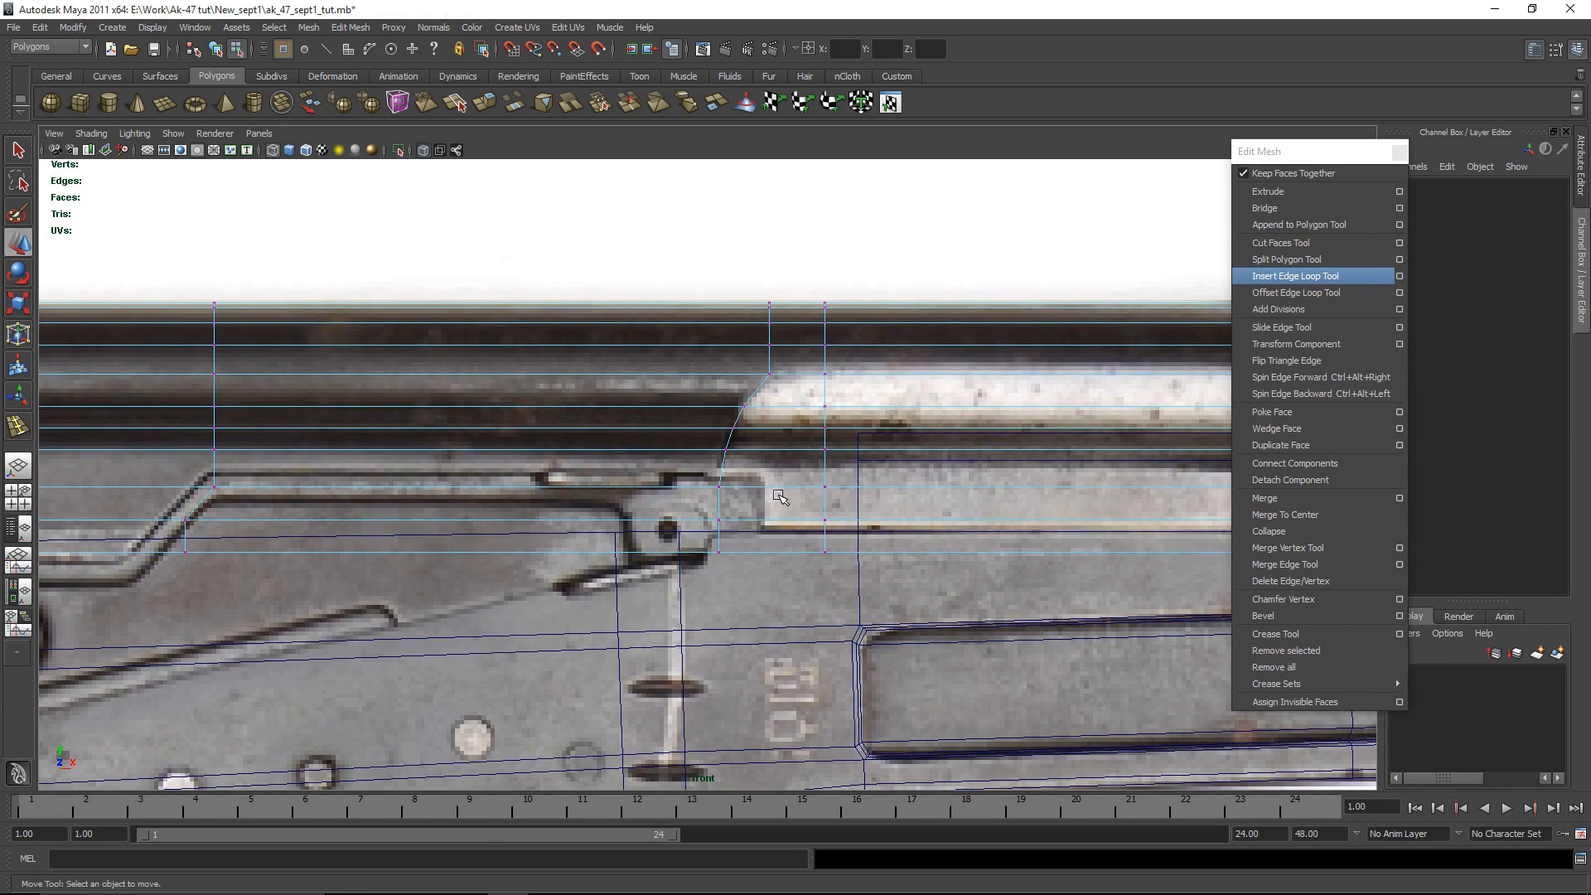
pyautogui.moveTo(825, 525); pyautogui.dragTo(827, 526)
pyautogui.moveTo(926, 537); pyautogui.dragTo(911, 537)
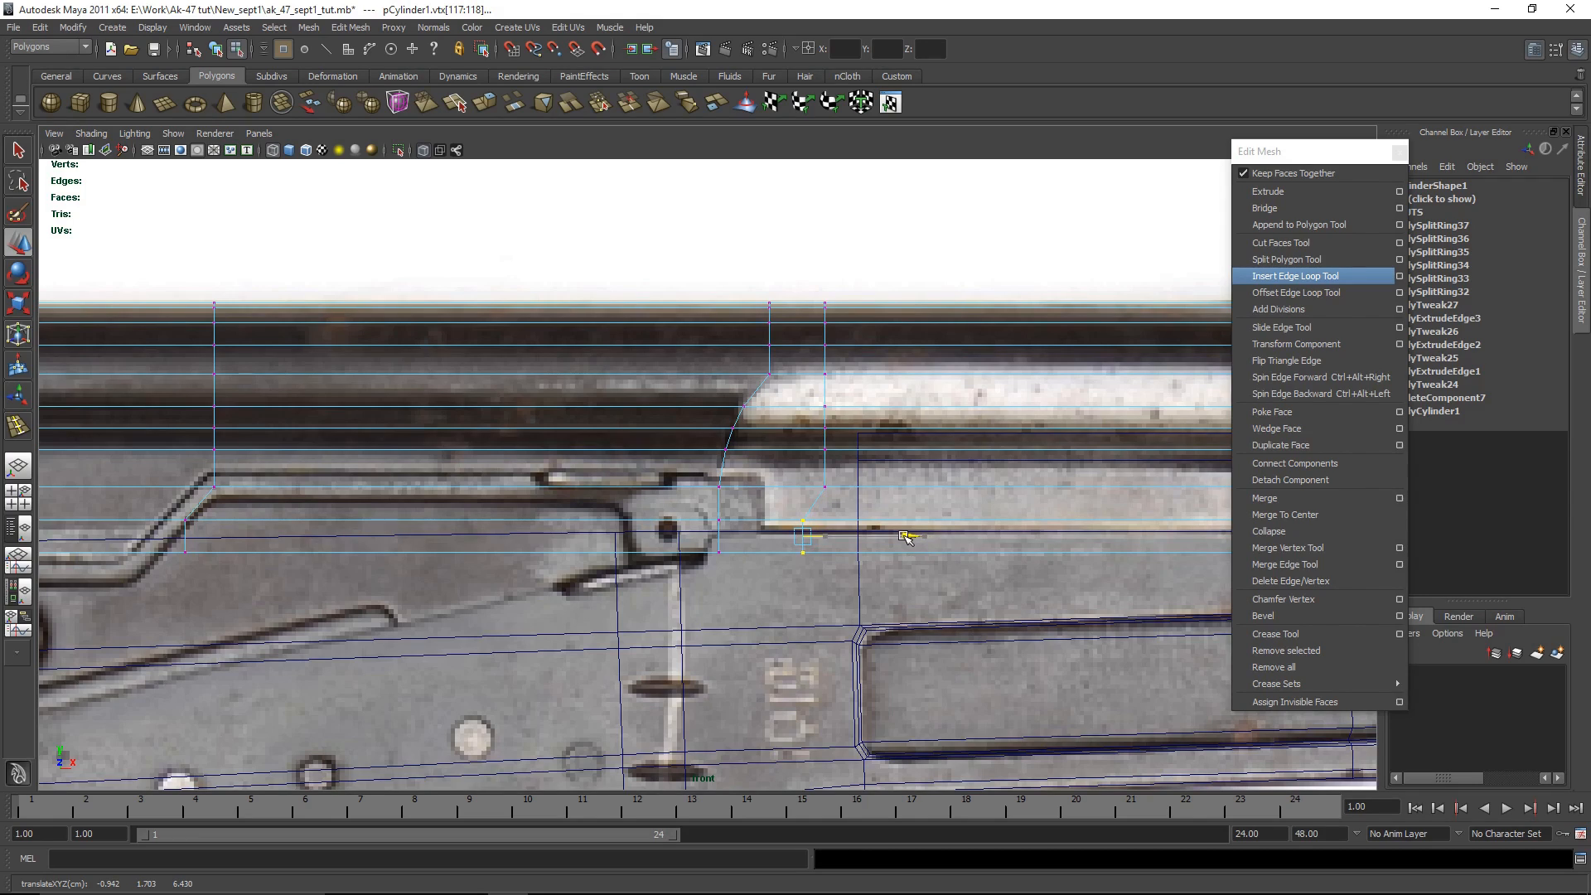
pyautogui.moveTo(952, 250); pyautogui.dragTo(786, 689)
pyautogui.moveTo(927, 433); pyautogui.dragTo(1008, 433)
pyautogui.keyDown('alt'); pyautogui.moveTo(1077, 452); pyautogui.dragTo(799, 429, button='middle'); pyautogui.keyUp('alt')
pyautogui.moveTo(722, 406); pyautogui.dragTo(732, 407)
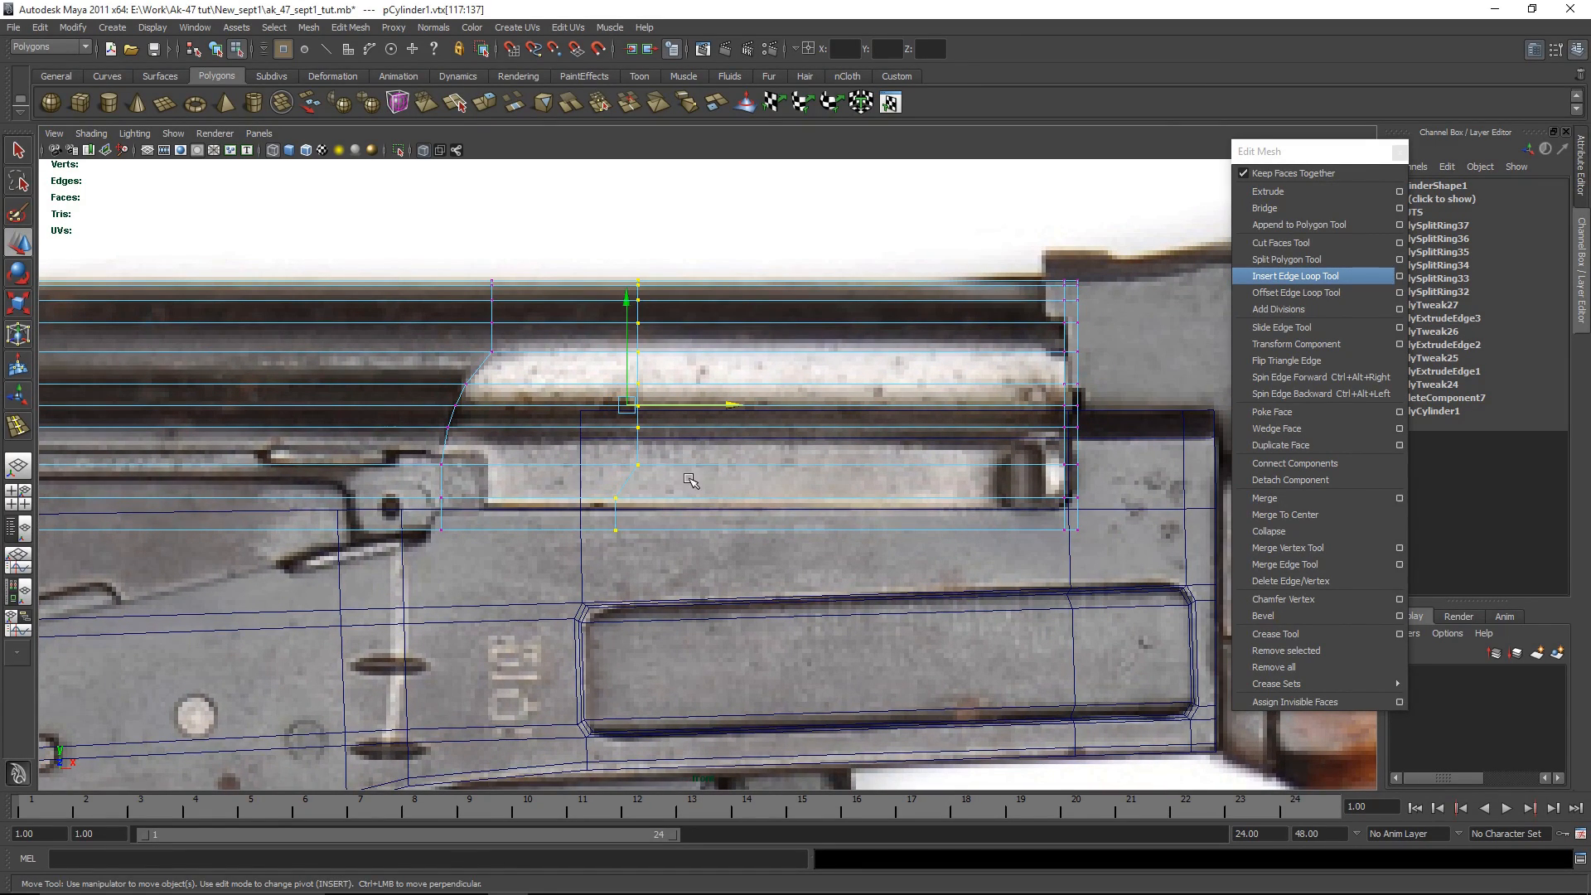
pyautogui.click(849, 231)
# Step: Delete the cover faces over the ejection port and the lower side strip running back to the selector lever's bend
pyautogui.moveTo(651, 423); pyautogui.dragTo(651, 463, button='right')
pyautogui.click(522, 362)
pyautogui.press('q')
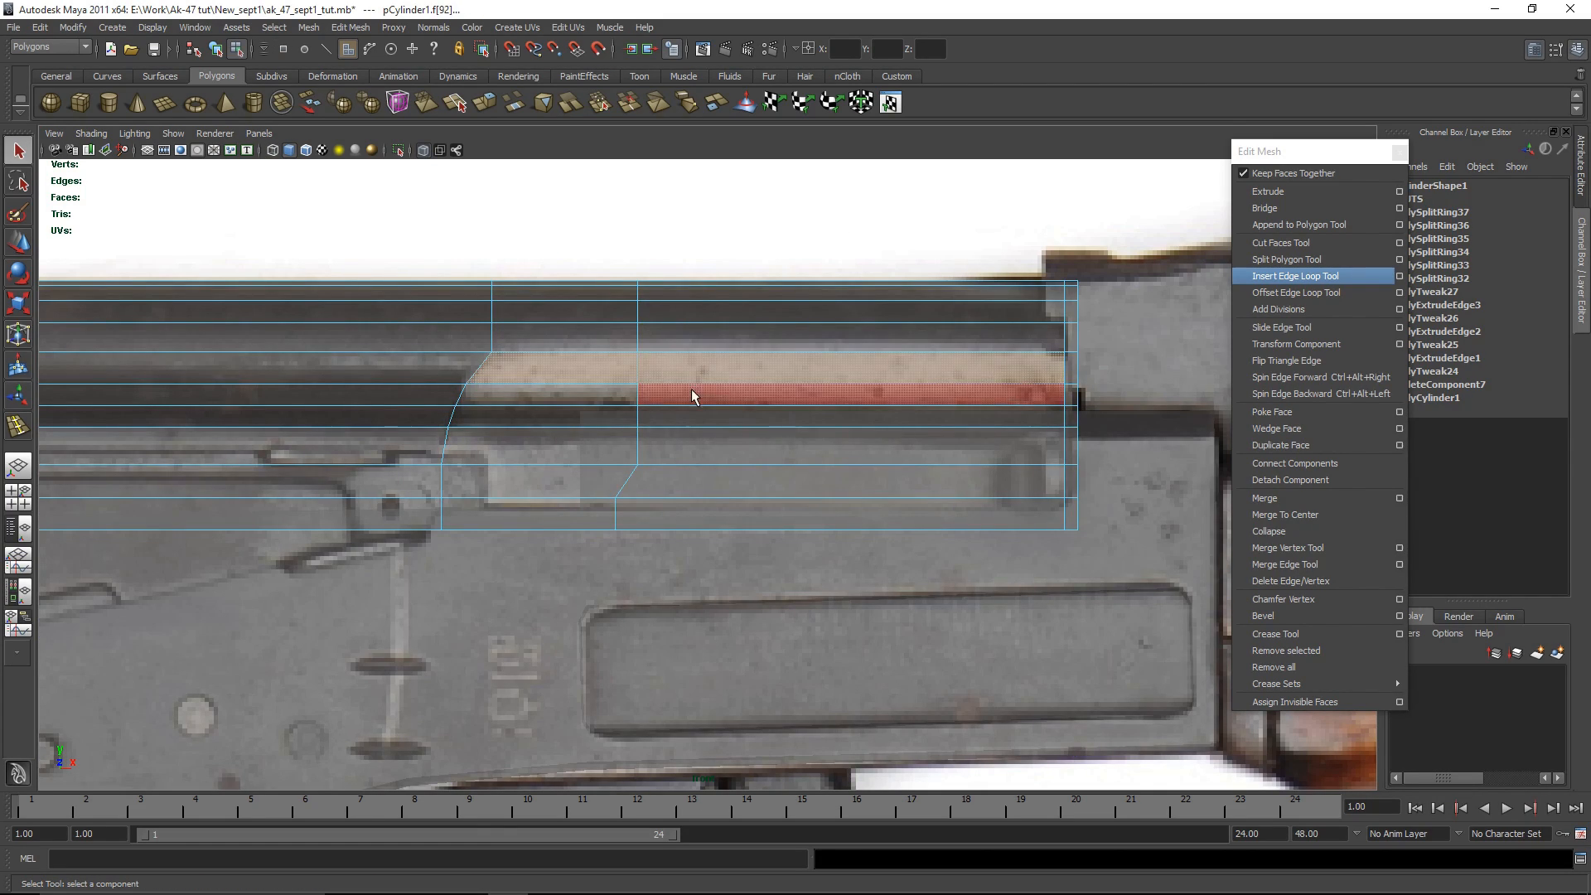
pyautogui.keyDown('shift'); pyautogui.click(692, 396); pyautogui.keyUp('shift')
pyautogui.keyDown('shift'); pyautogui.click(593, 416); pyautogui.keyUp('shift')
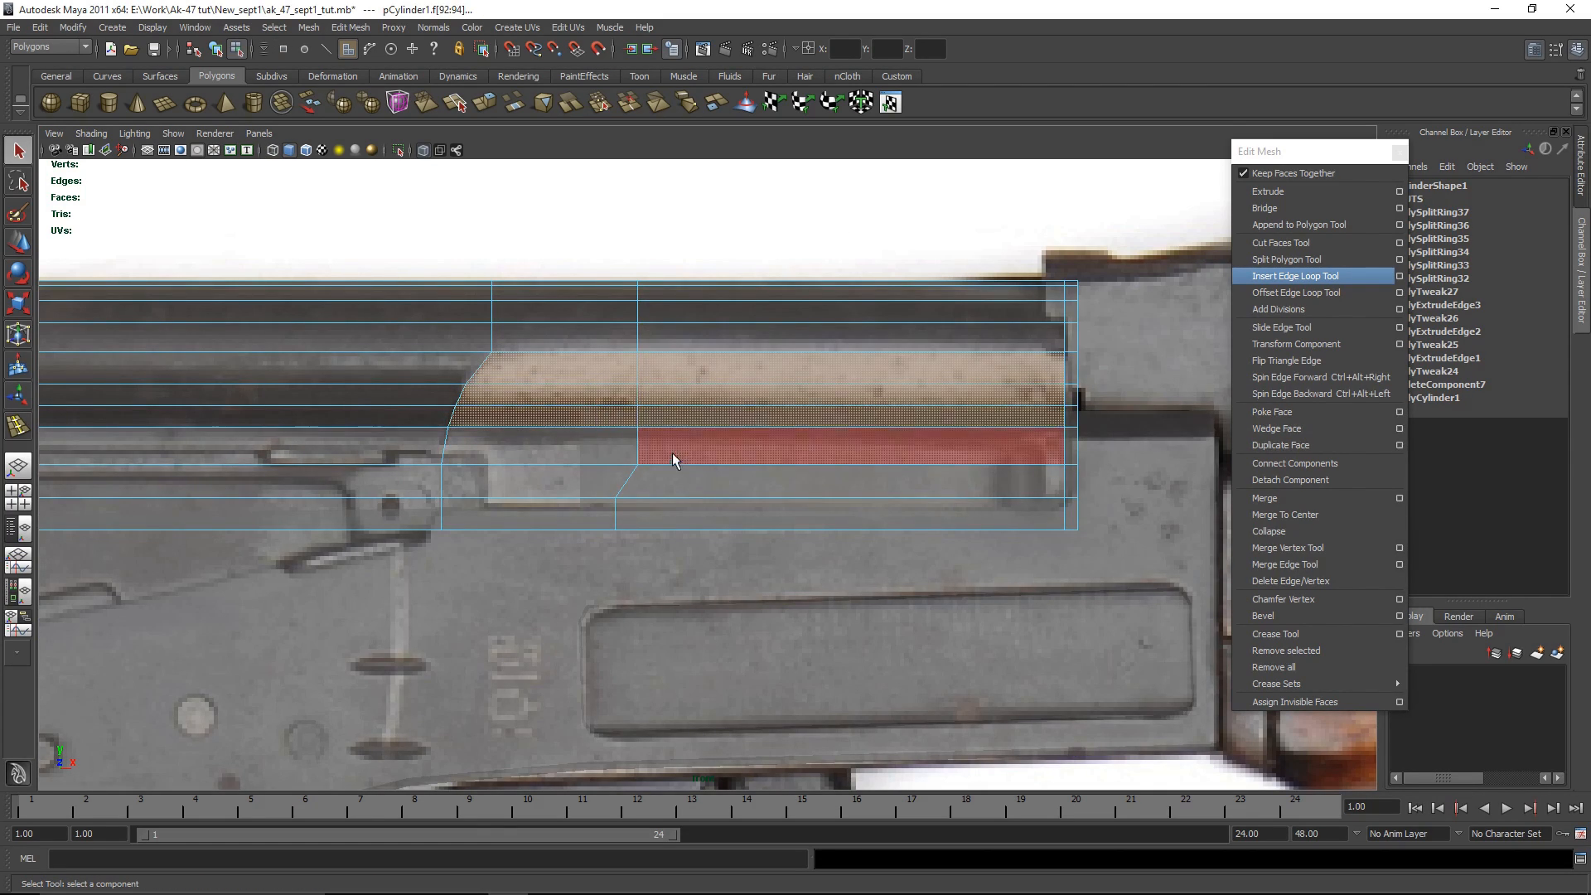
pyautogui.keyDown('shift'); pyautogui.click(590, 446); pyautogui.keyUp('shift')
pyautogui.keyDown('shift'); pyautogui.click(585, 477); pyautogui.keyUp('shift')
pyautogui.keyDown('shift'); pyautogui.click(566, 517); pyautogui.keyUp('shift')
pyautogui.keyDown('shift'); pyautogui.click(667, 511); pyautogui.keyUp('shift')
pyautogui.keyDown('shift'); pyautogui.click(689, 477); pyautogui.keyUp('shift')
pyautogui.keyDown('shift'); pyautogui.click(373, 483); pyautogui.keyUp('shift')
pyautogui.keyDown('shift'); pyautogui.click(336, 514); pyautogui.keyUp('shift')
pyautogui.keyDown('alt'); pyautogui.moveTo(336, 514); pyautogui.dragTo(790, 498, button='middle'); pyautogui.keyUp('alt')
pyautogui.press('space')
pyautogui.click(1021, 288)
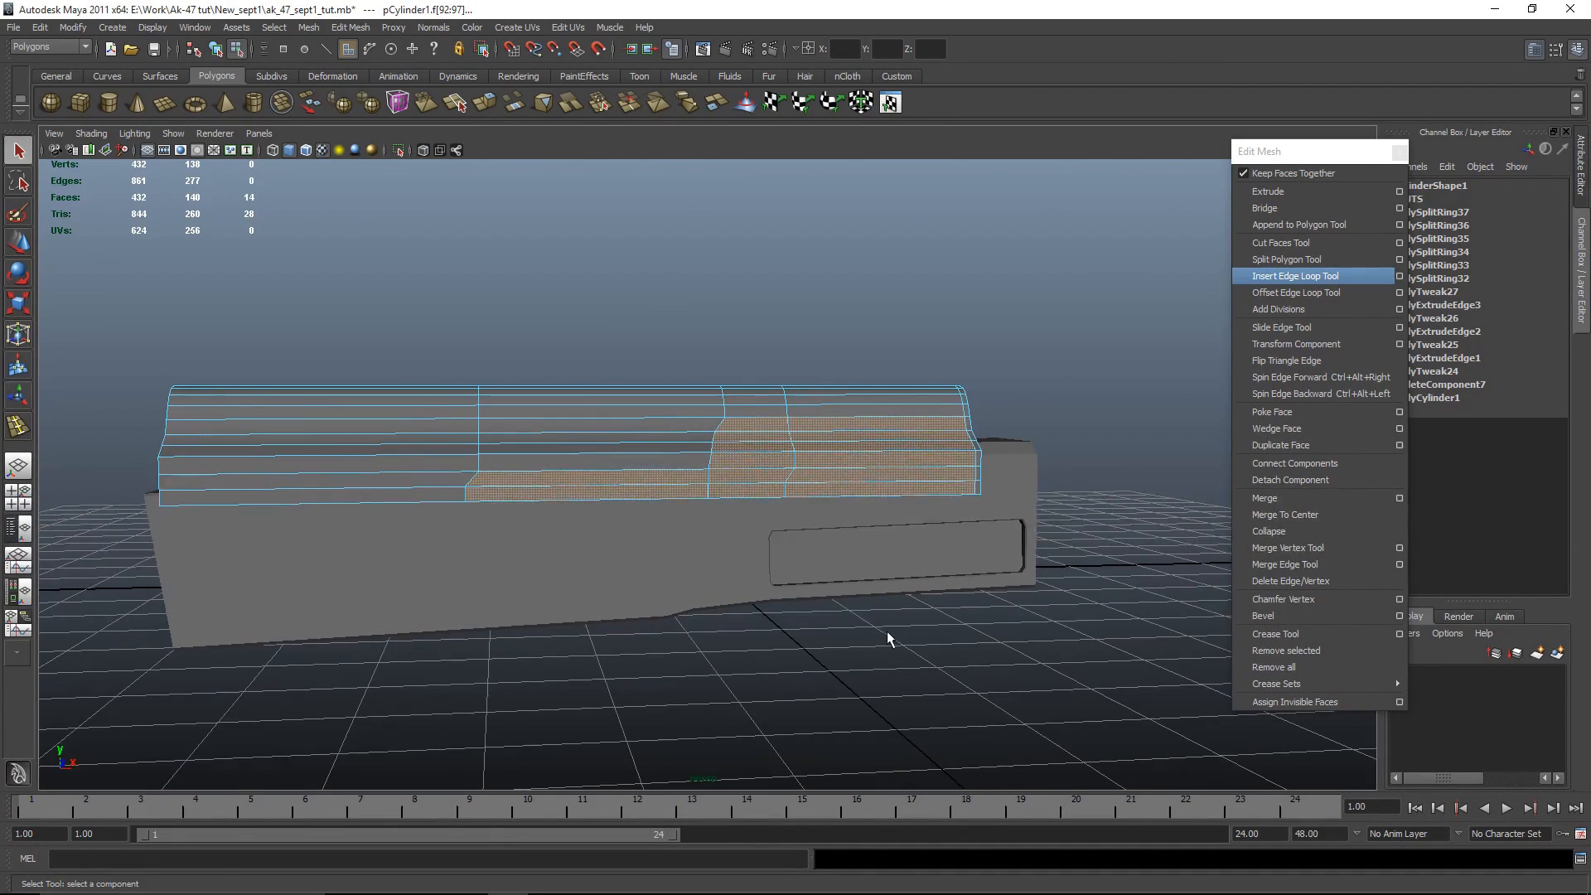
pyautogui.click(1001, 479)
# Step: Delete the narrow faces at the cover's front edge that border the ejection port opening
pyautogui.press('space')
pyautogui.press('space')
pyautogui.keyDown('alt'); pyautogui.moveTo(1009, 458); pyautogui.dragTo(380, 541, button='middle'); pyautogui.keyUp('alt')
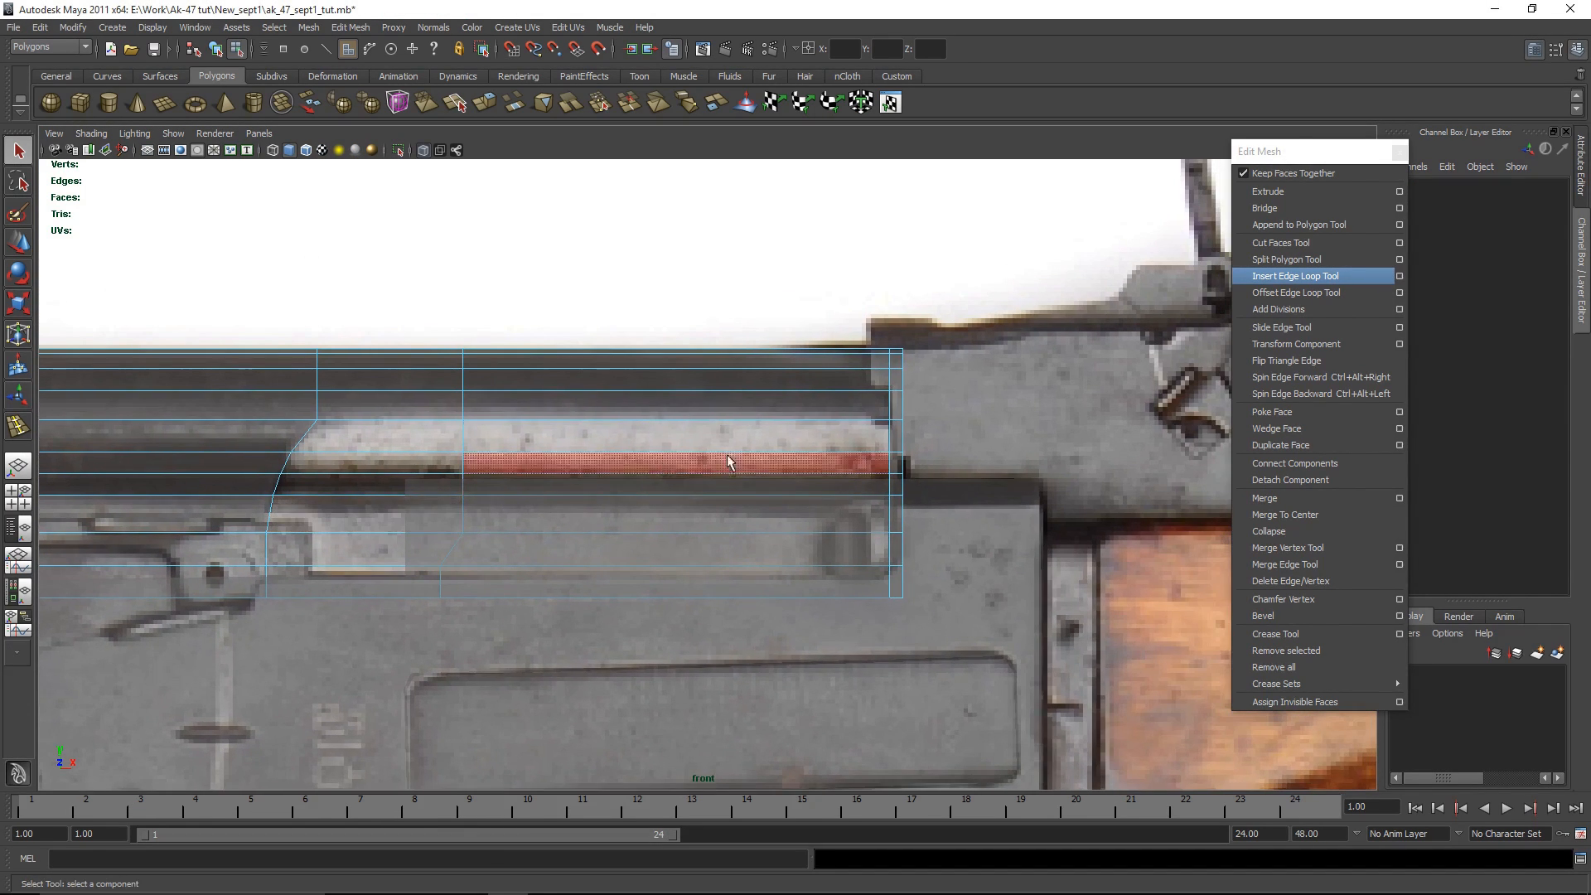
pyautogui.click(893, 466)
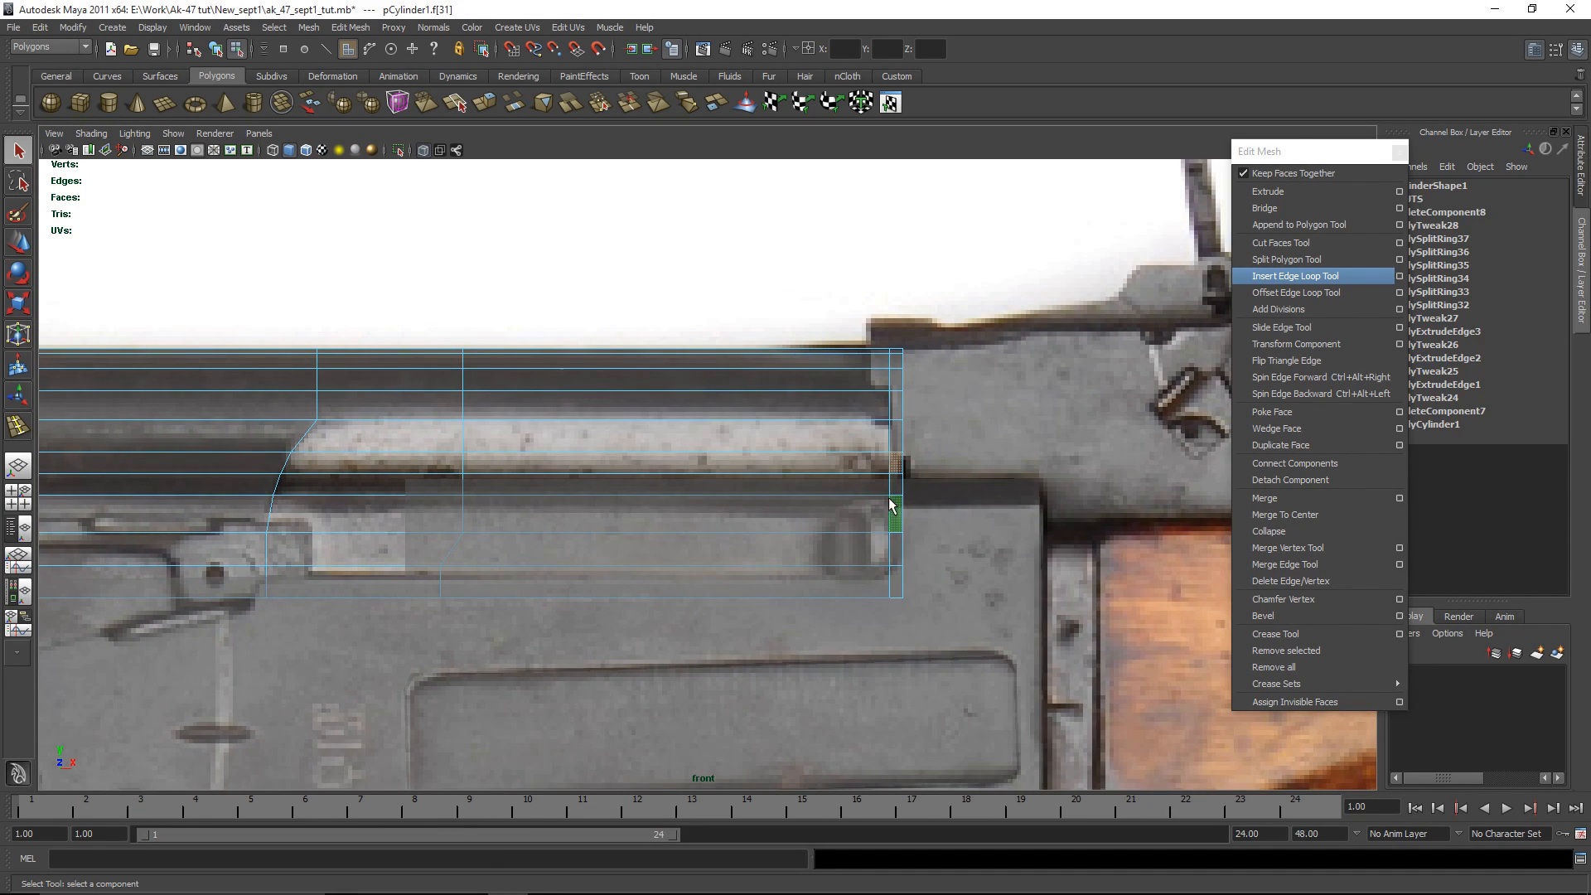
pyautogui.scroll(-3, 1037, 378)
pyautogui.press('space')
pyautogui.press('space')
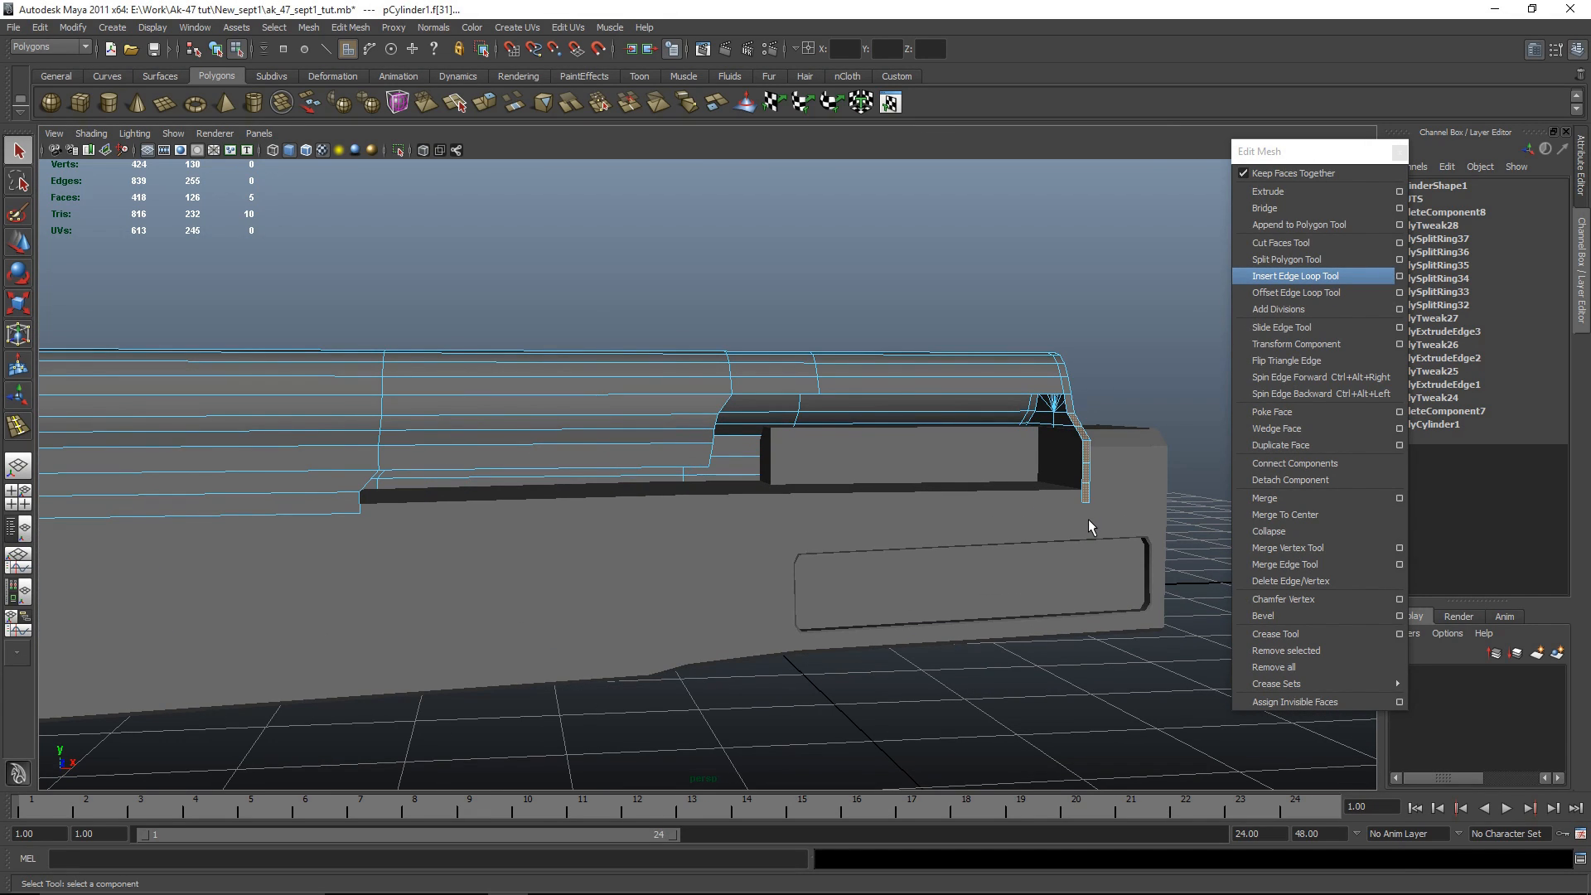
pyautogui.press('Delete')
# Step: Select the faces closing off the cover's front end, excluding the surrounding shell, and delete them
pyautogui.moveTo(962, 361); pyautogui.dragTo(928, 363, button='right')
pyautogui.press('space')
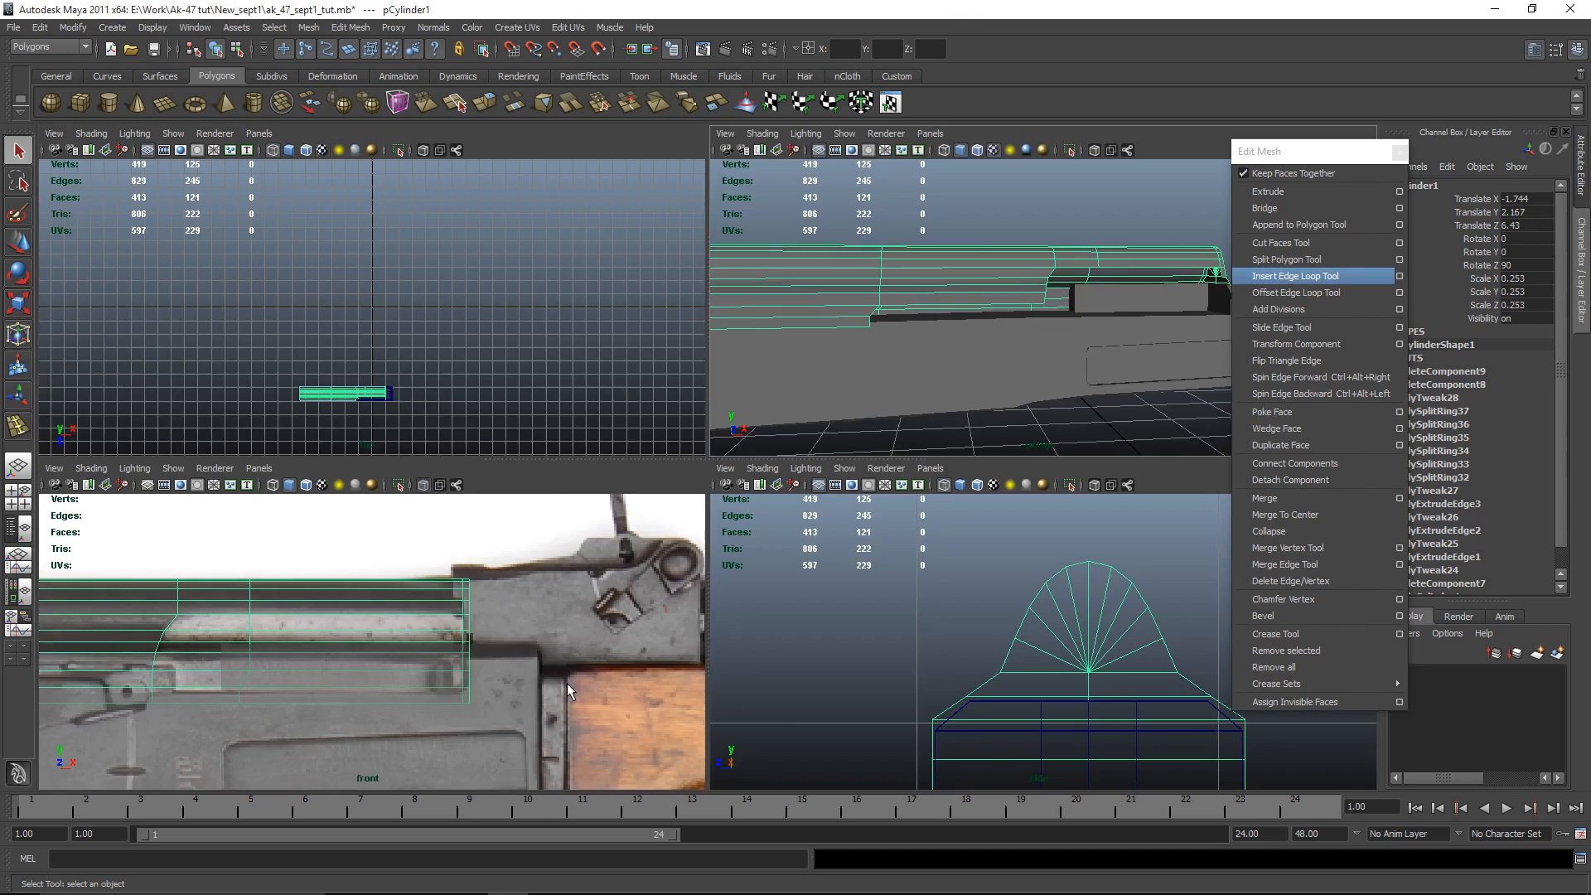
pyautogui.press('space')
pyautogui.moveTo(773, 343); pyautogui.dragTo(770, 387, button='right')
pyautogui.moveTo(1038, 247); pyautogui.dragTo(1019, 262)
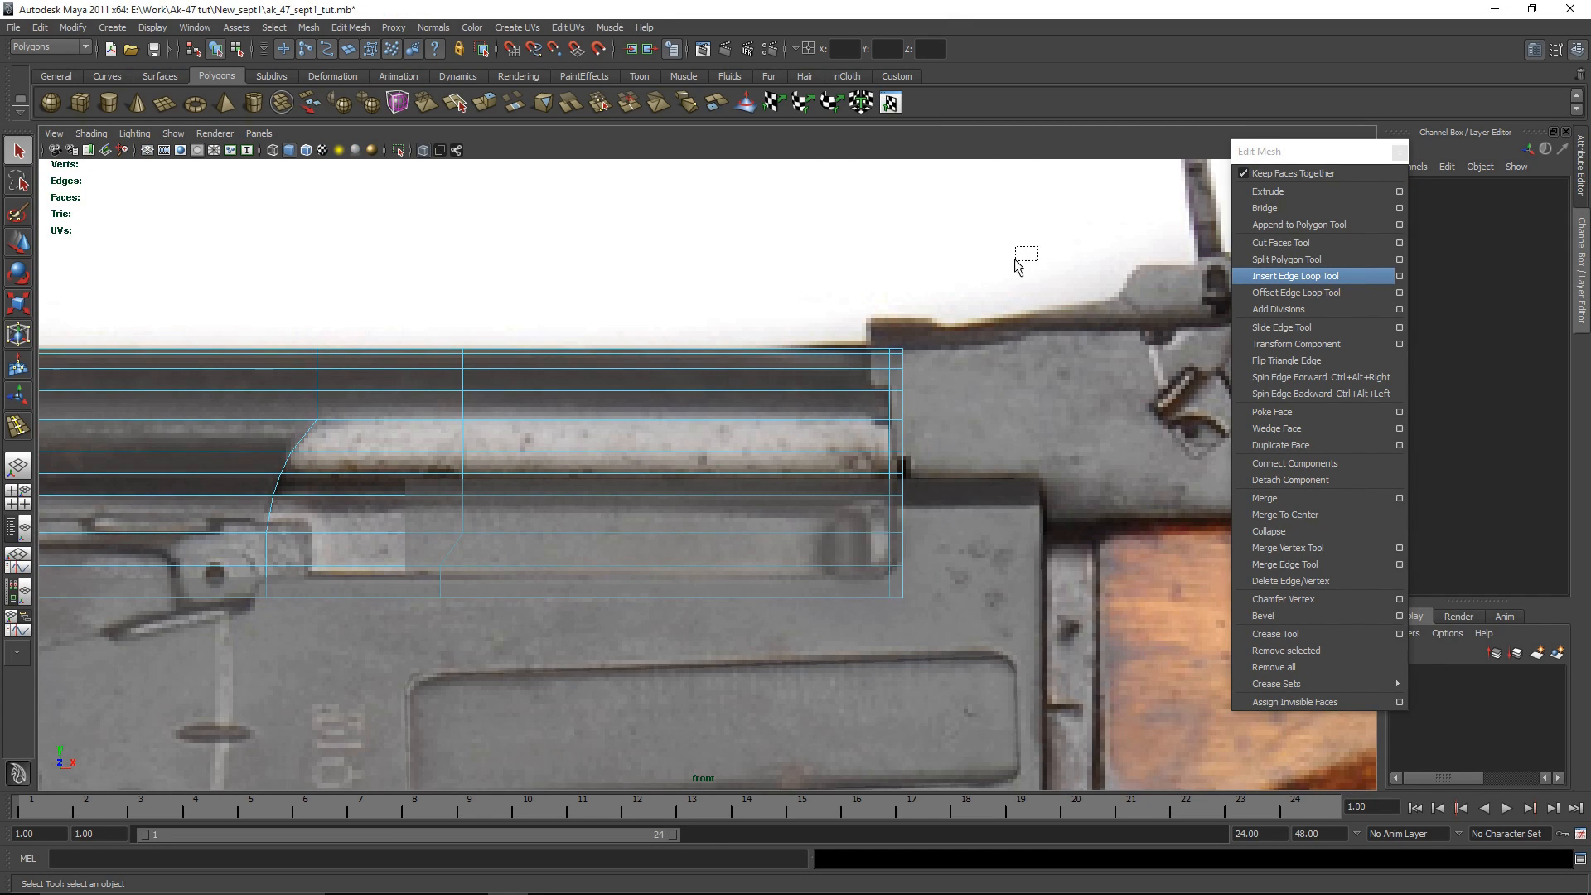
pyautogui.moveTo(858, 825); pyautogui.dragTo(852, 842)
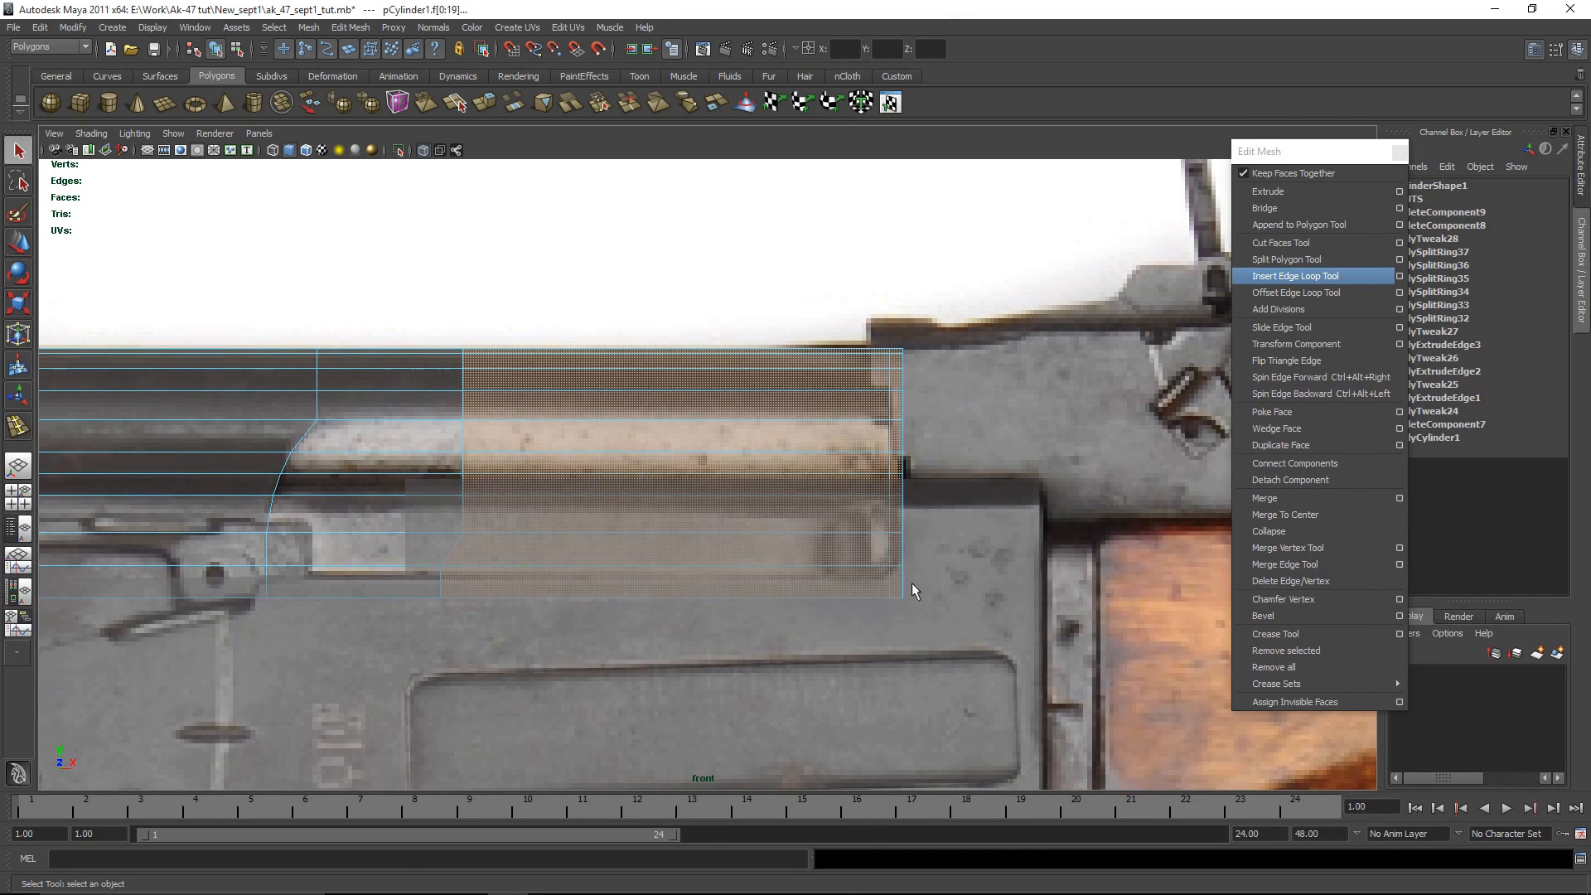
pyautogui.keyDown('ctrl'); pyautogui.moveTo(812, 698); pyautogui.dragTo(893, 784); pyautogui.keyUp('ctrl')
pyautogui.press('space')
pyautogui.press('space')
pyautogui.keyDown('alt'); pyautogui.moveTo(1108, 433); pyautogui.dragTo(919, 437); pyautogui.keyUp('alt')
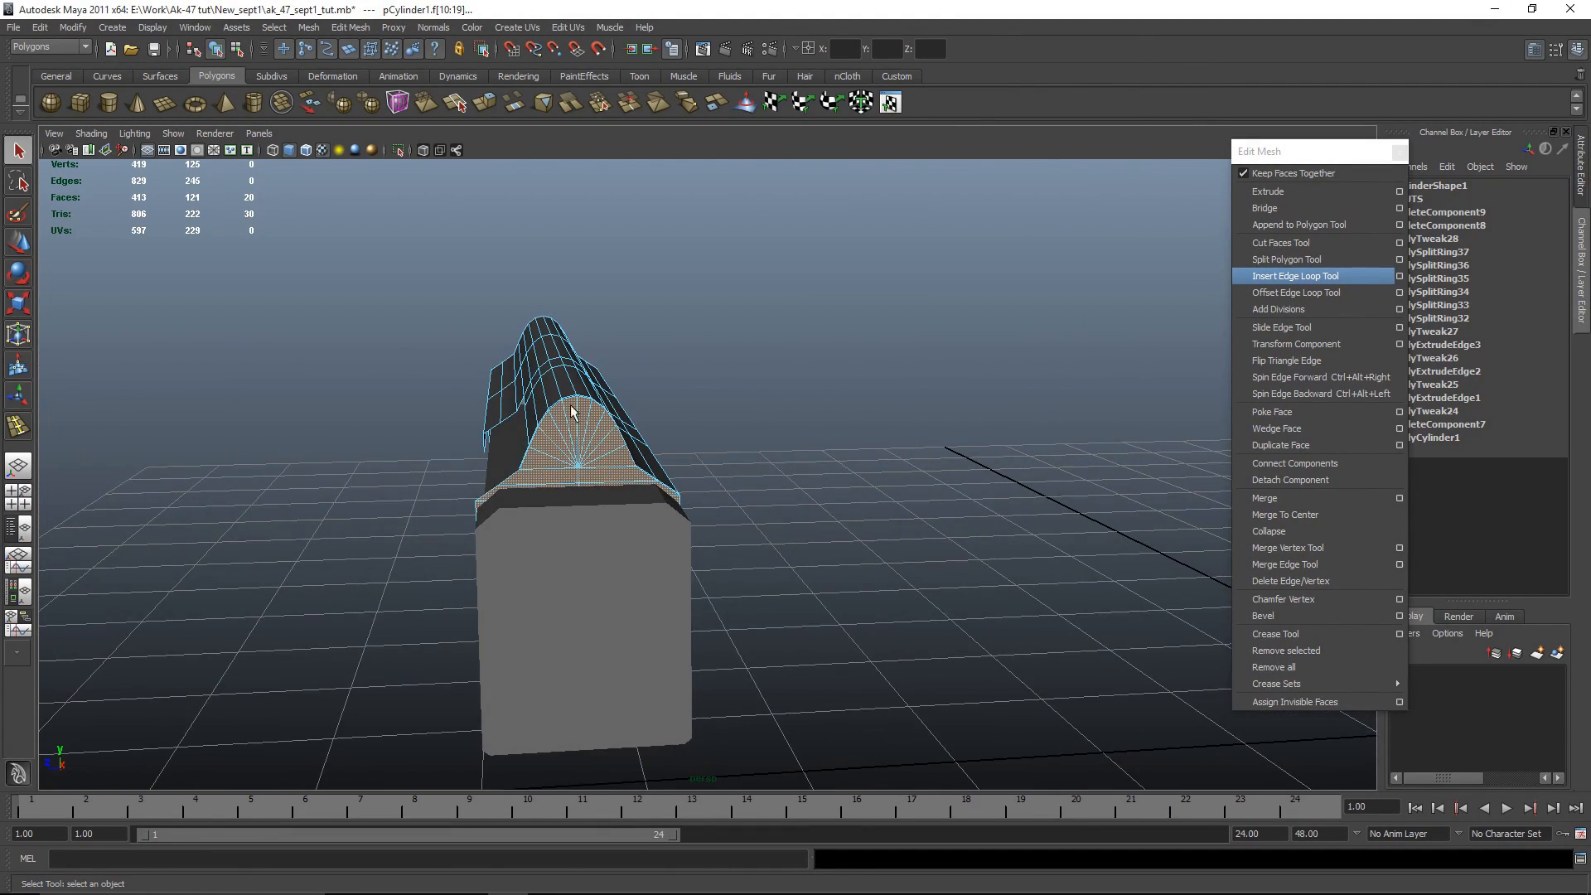
pyautogui.keyDown('alt'); pyautogui.moveTo(540, 428); pyautogui.dragTo(963, 530); pyautogui.keyUp('alt')
pyautogui.press('Delete')
# Step: Delete the lower side faces near the front on the cover's opposite side, including the narrow ones at the front edge
pyautogui.moveTo(868, 431); pyautogui.dragTo(981, 392, button='right')
pyautogui.keyDown('alt'); pyautogui.moveTo(981, 397); pyautogui.dragTo(647, 479); pyautogui.keyUp('alt')
pyautogui.scroll(4, 501, 467)
pyautogui.keyDown('alt'); pyautogui.moveTo(500, 467); pyautogui.dragTo(696, 451, button='middle'); pyautogui.keyUp('alt')
pyautogui.click(649, 405)
pyautogui.keyDown('alt'); pyautogui.moveTo(649, 405); pyautogui.dragTo(575, 461); pyautogui.keyUp('alt')
pyautogui.moveTo(577, 459); pyautogui.dragTo(571, 492, button='right')
pyautogui.click(743, 459)
pyautogui.keyDown('shift'); pyautogui.click(719, 485); pyautogui.keyUp('shift')
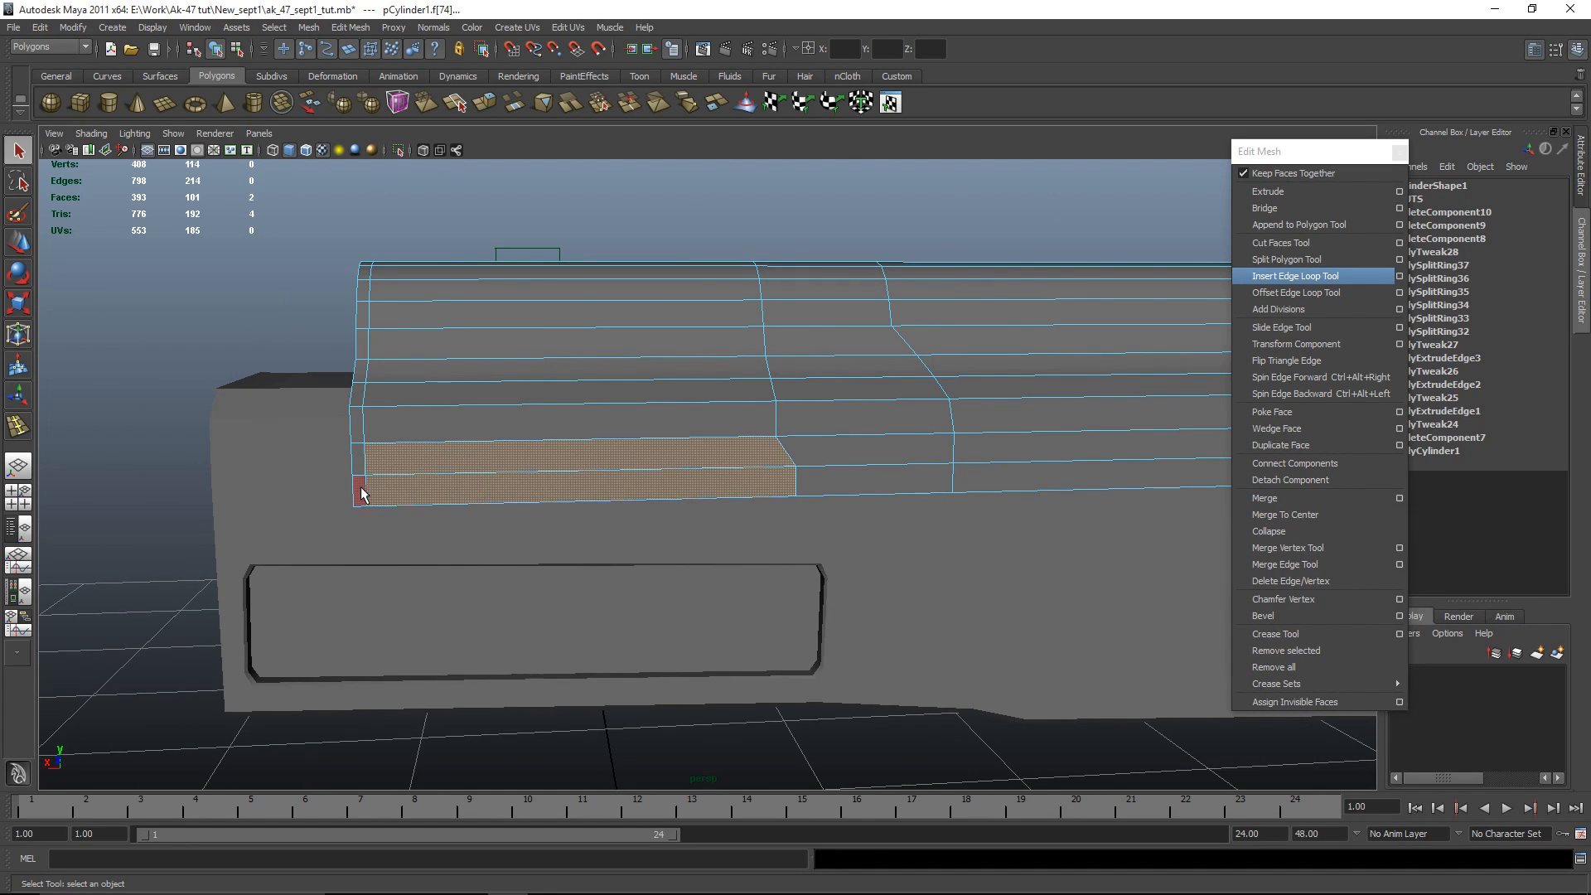
pyautogui.press('Delete')
# Step: Examine the cut-out top cover on the receiver from several angles with the cover selected
pyautogui.keyDown('alt'); pyautogui.moveTo(739, 411); pyautogui.dragTo(814, 605); pyautogui.keyUp('alt')
pyautogui.click(721, 453)
pyautogui.keyDown('alt'); pyautogui.moveTo(704, 522); pyautogui.dragTo(998, 625); pyautogui.keyUp('alt')
pyautogui.keyDown('alt'); pyautogui.moveTo(997, 624); pyautogui.dragTo(793, 657, button='right'); pyautogui.keyUp('alt')
pyautogui.click(912, 669)
pyautogui.keyDown('alt'); pyautogui.moveTo(793, 657); pyautogui.dragTo(704, 638); pyautogui.keyUp('alt')
pyautogui.press('w')
pyautogui.click(614, 478)
pyautogui.press('space')
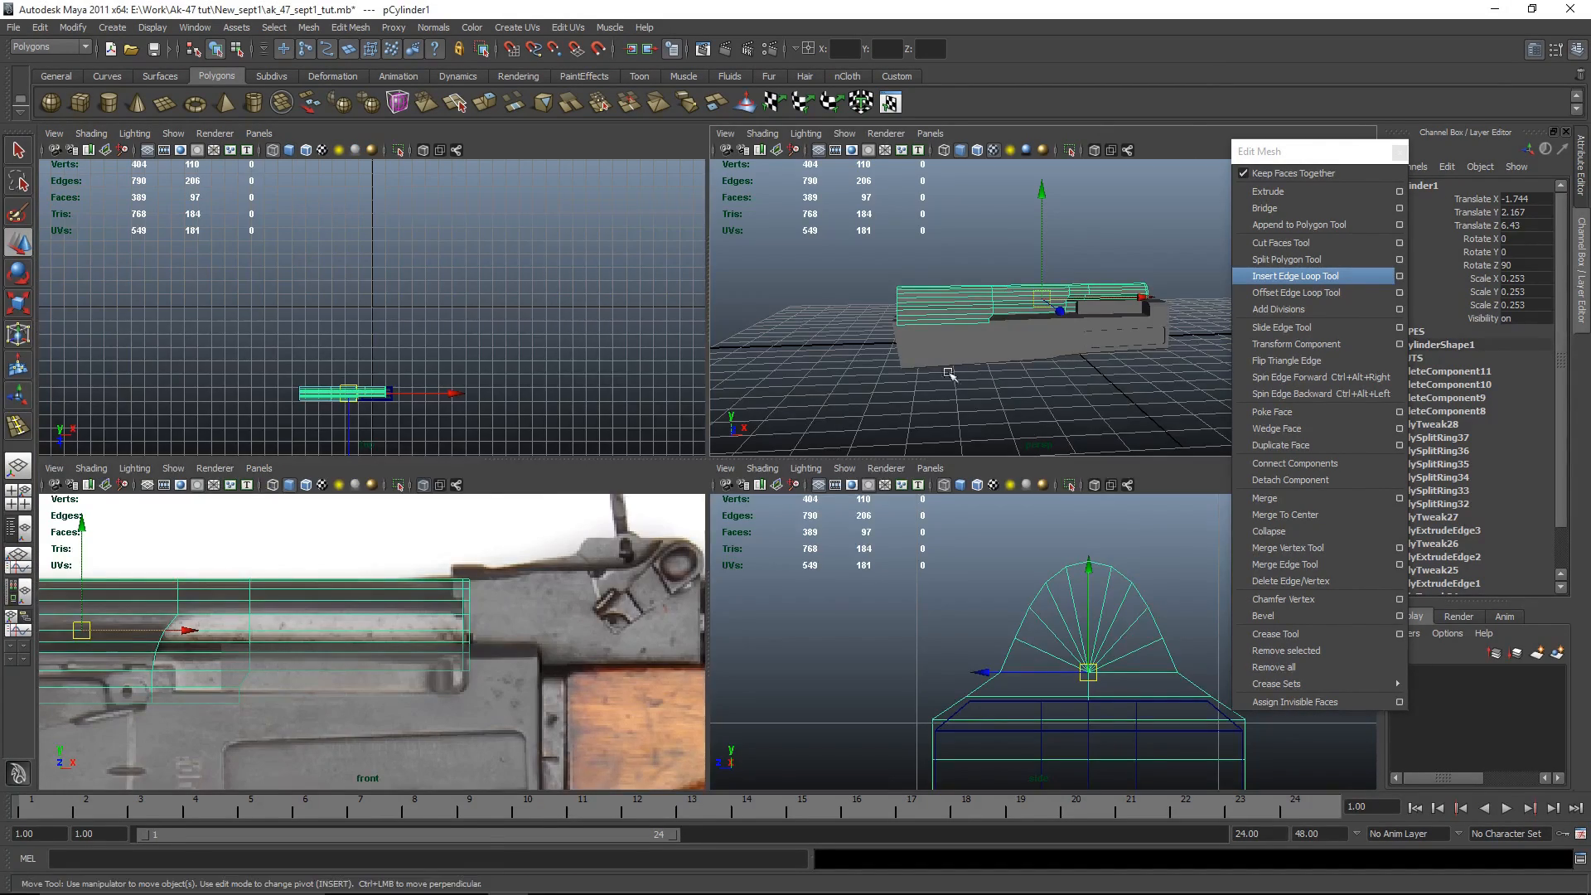
pyautogui.press('space')
pyautogui.keyDown('alt'); pyautogui.moveTo(595, 617); pyautogui.dragTo(797, 590); pyautogui.keyUp('alt')
# Step: Rotate the cover's rear-end vertices to the slant of the reference image and stretch them vertically to the cover's full height
pyautogui.press('space')
pyautogui.press('space')
pyautogui.keyDown('alt'); pyautogui.moveTo(233, 637); pyautogui.dragTo(1048, 603, button='middle'); pyautogui.keyUp('alt')
pyautogui.moveTo(597, 417); pyautogui.dragTo(429, 408, button='right')
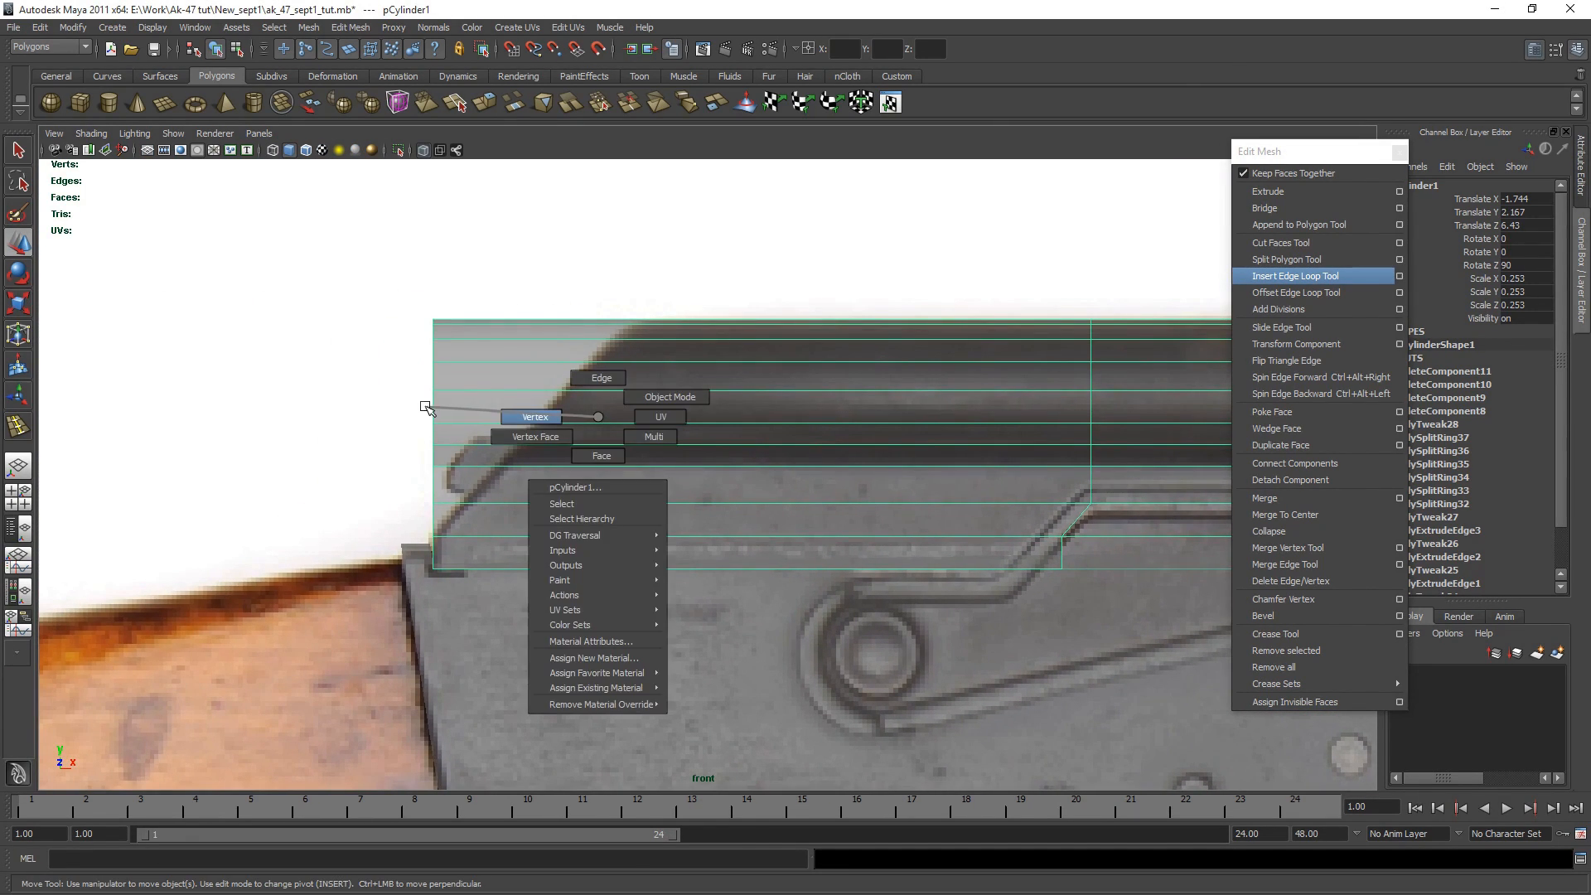
pyautogui.moveTo(220, 256); pyautogui.dragTo(689, 590)
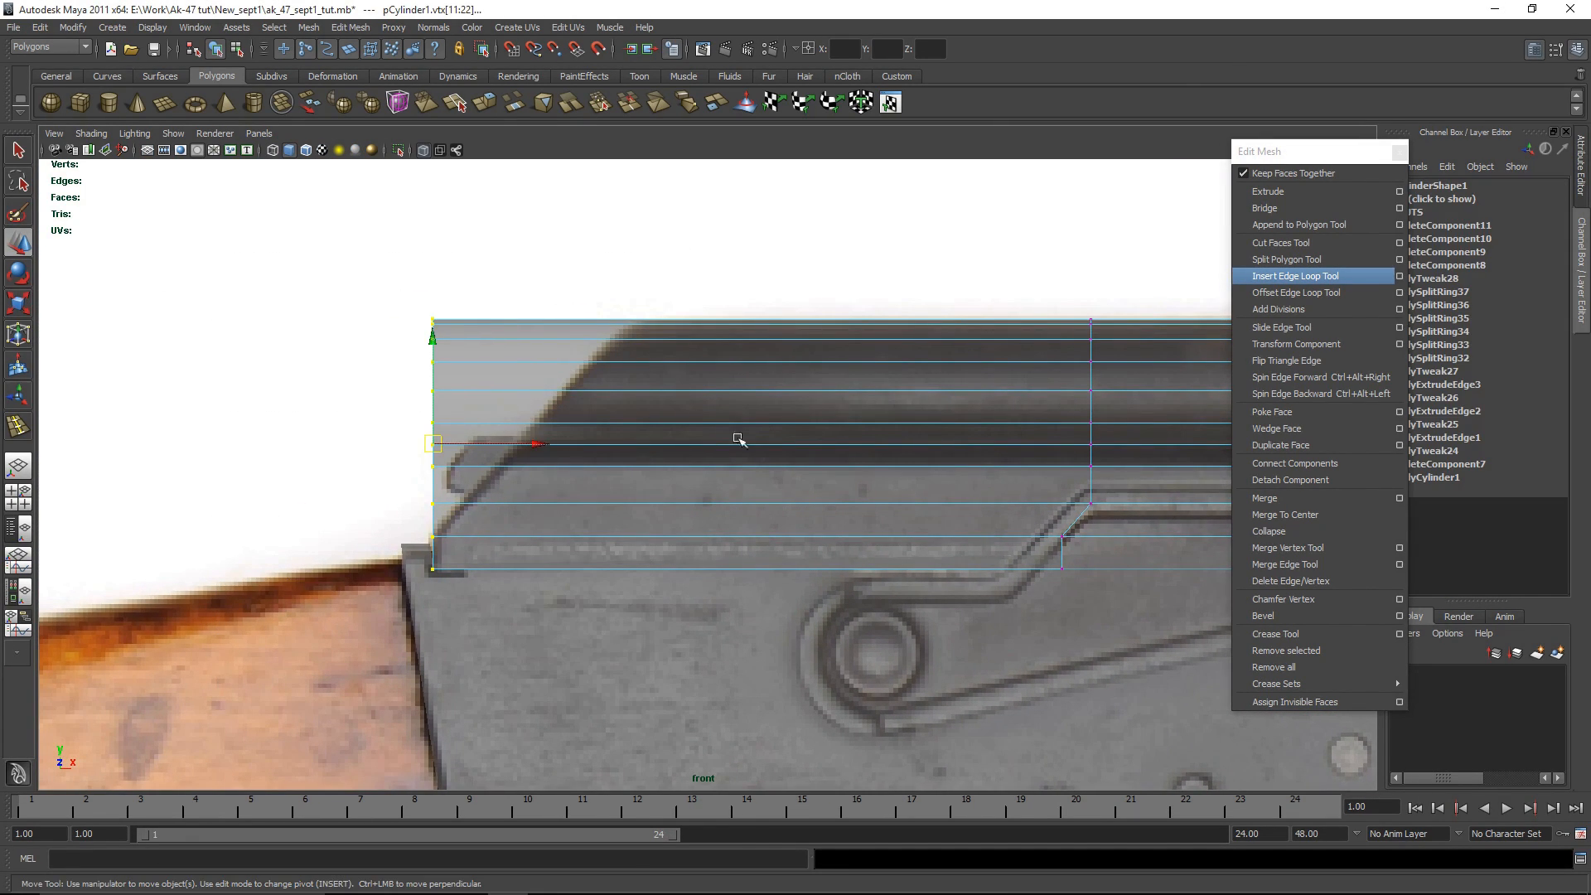
pyautogui.press('e')
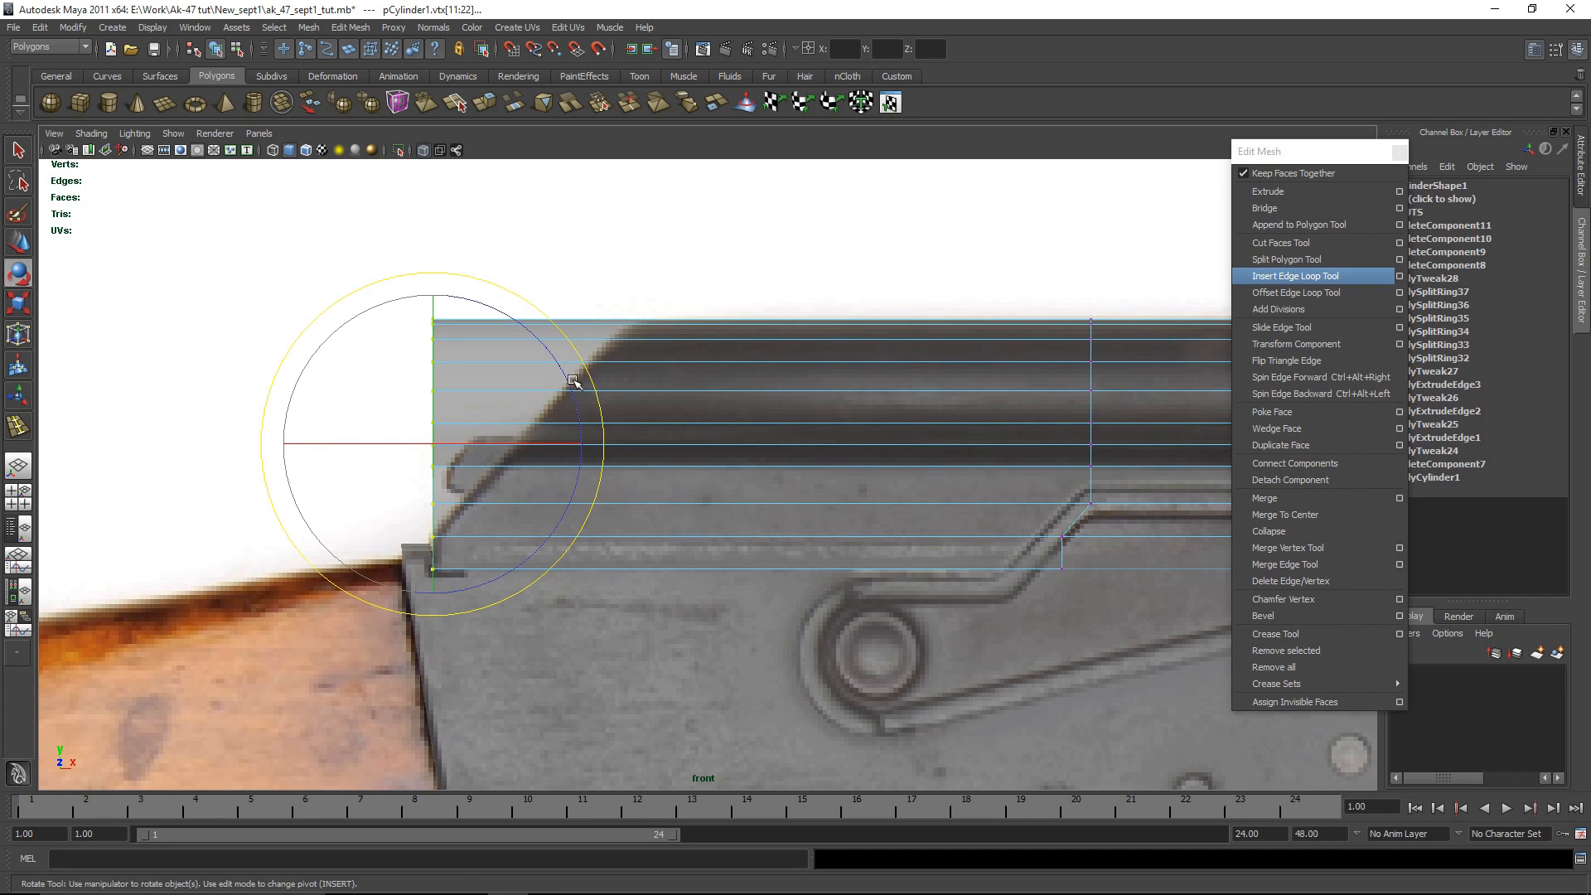
pyautogui.moveTo(569, 373); pyautogui.dragTo(643, 438)
pyautogui.press('w')
pyautogui.press('r')
pyautogui.press('e')
pyautogui.moveTo(658, 373); pyautogui.dragTo(677, 406)
pyautogui.press('r')
pyautogui.moveTo(532, 295); pyautogui.dragTo(524, 210)
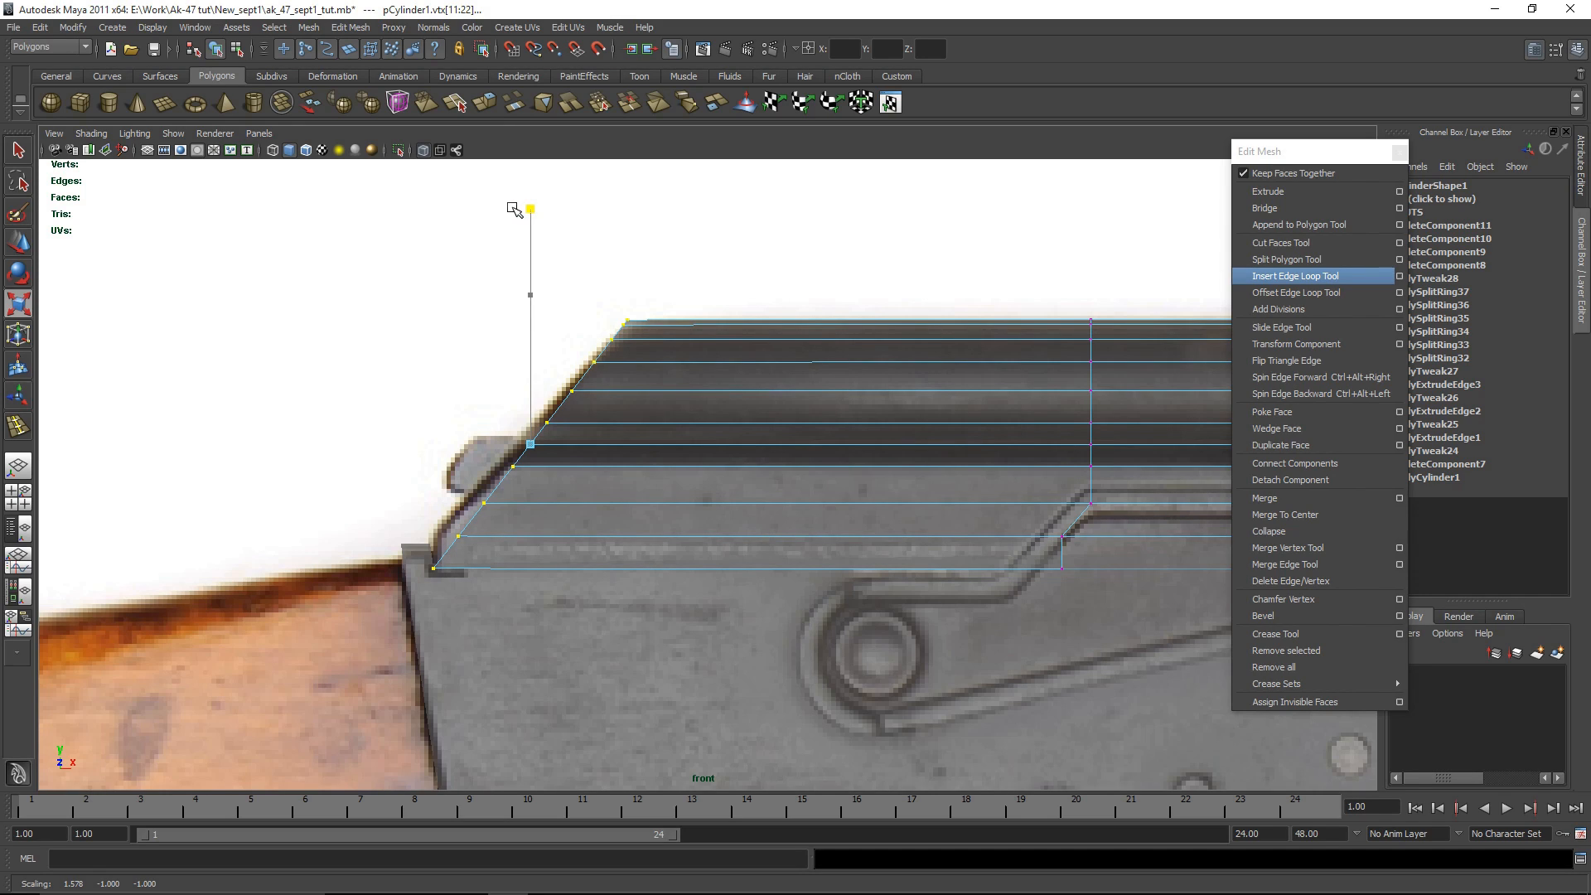
# Step: Shift the slanted rear vertices slightly backward, then fine-tune their rotation and vertical scale against the reference slope
pyautogui.press('w')
pyautogui.moveTo(635, 444); pyautogui.dragTo(622, 444)
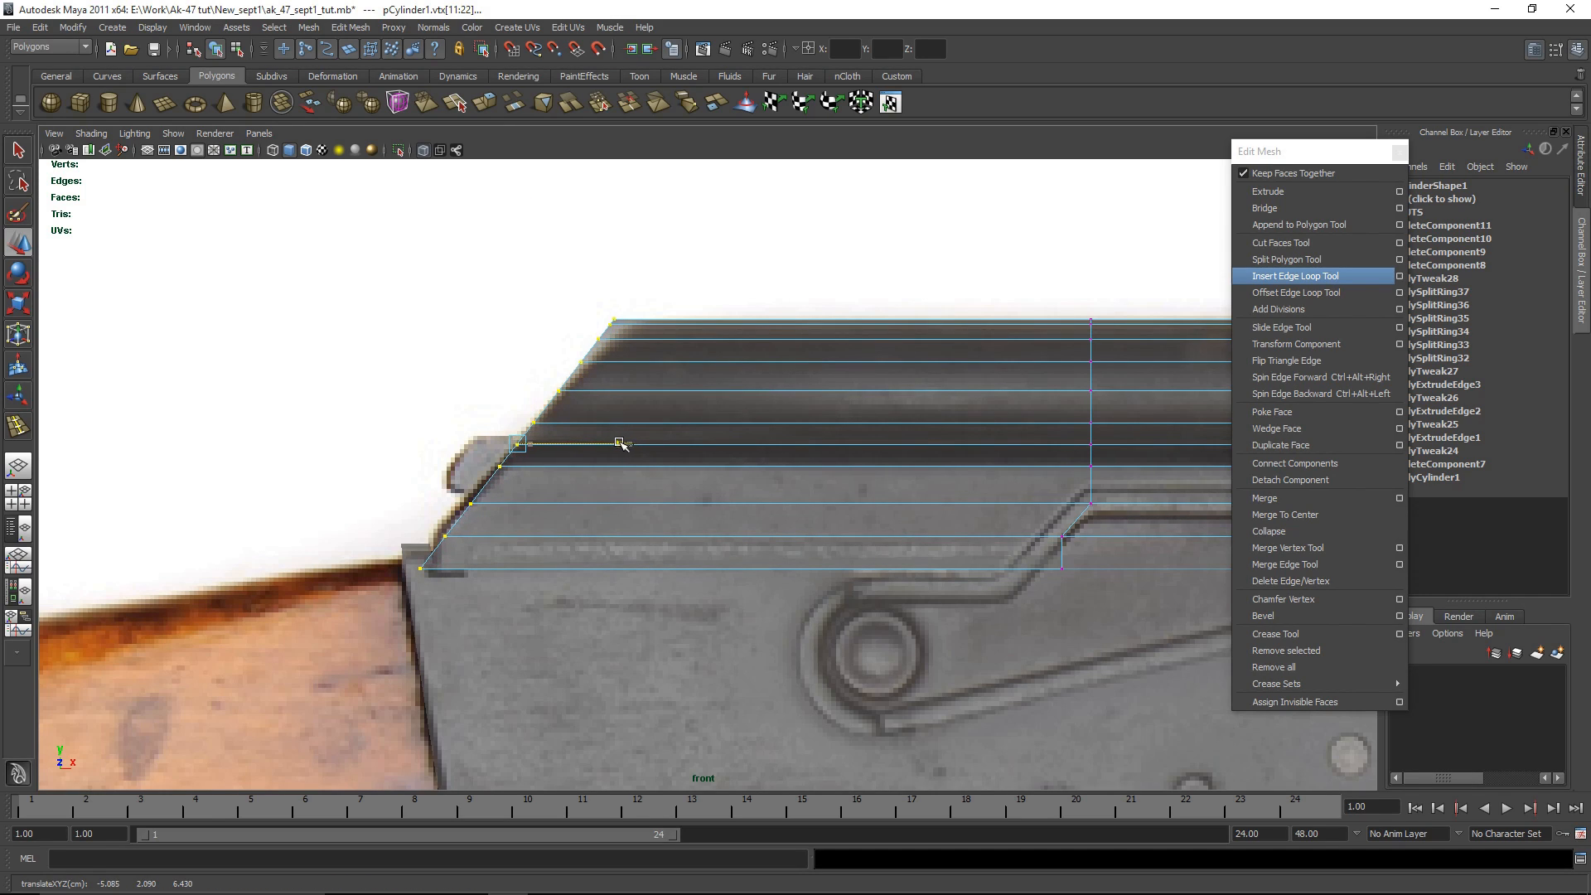
pyautogui.press('e')
pyautogui.moveTo(643, 359); pyautogui.dragTo(648, 370)
pyautogui.press('r')
pyautogui.moveTo(519, 296); pyautogui.dragTo(512, 282)
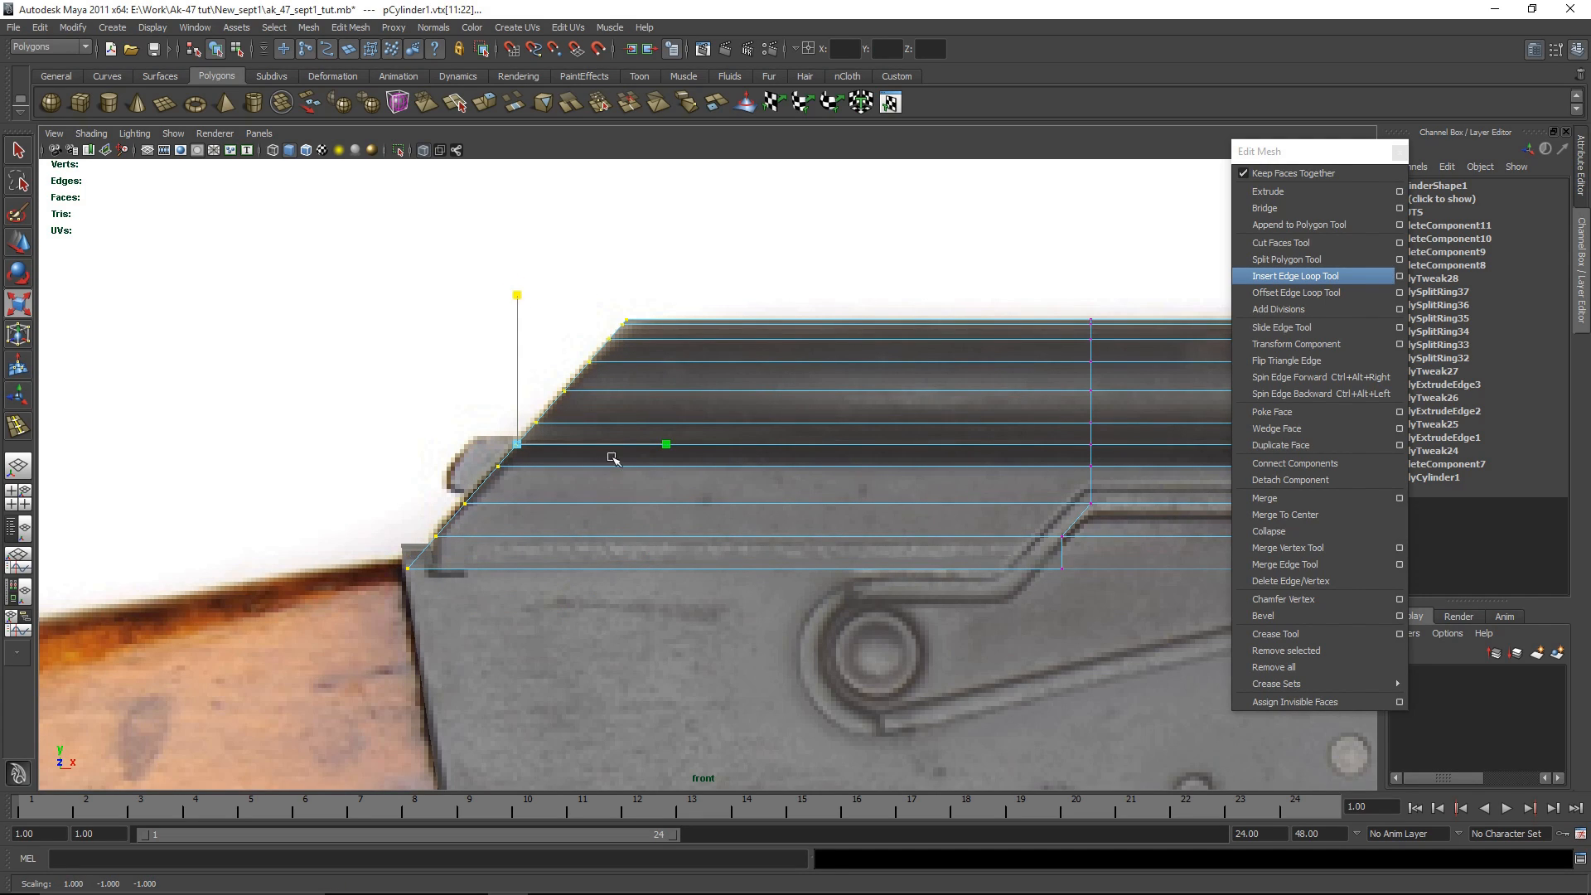
# Step: Move the lowest rear vertices forward to form the short vertical lip at the base of the slant shown in the reference
pyautogui.keyDown('alt'); pyautogui.moveTo(399, 575); pyautogui.dragTo(527, 537, button='middle'); pyautogui.keyUp('alt')
pyautogui.click(380, 455)
pyautogui.moveTo(587, 576); pyautogui.dragTo(588, 577)
pyautogui.press('w')
pyautogui.moveTo(634, 529); pyautogui.dragTo(637, 529)
pyautogui.moveTo(386, 421); pyautogui.dragTo(615, 548)
pyautogui.click(489, 426)
pyautogui.moveTo(487, 440); pyautogui.dragTo(634, 542)
pyautogui.moveTo(684, 495); pyautogui.dragTo(689, 499)
pyautogui.click(667, 431)
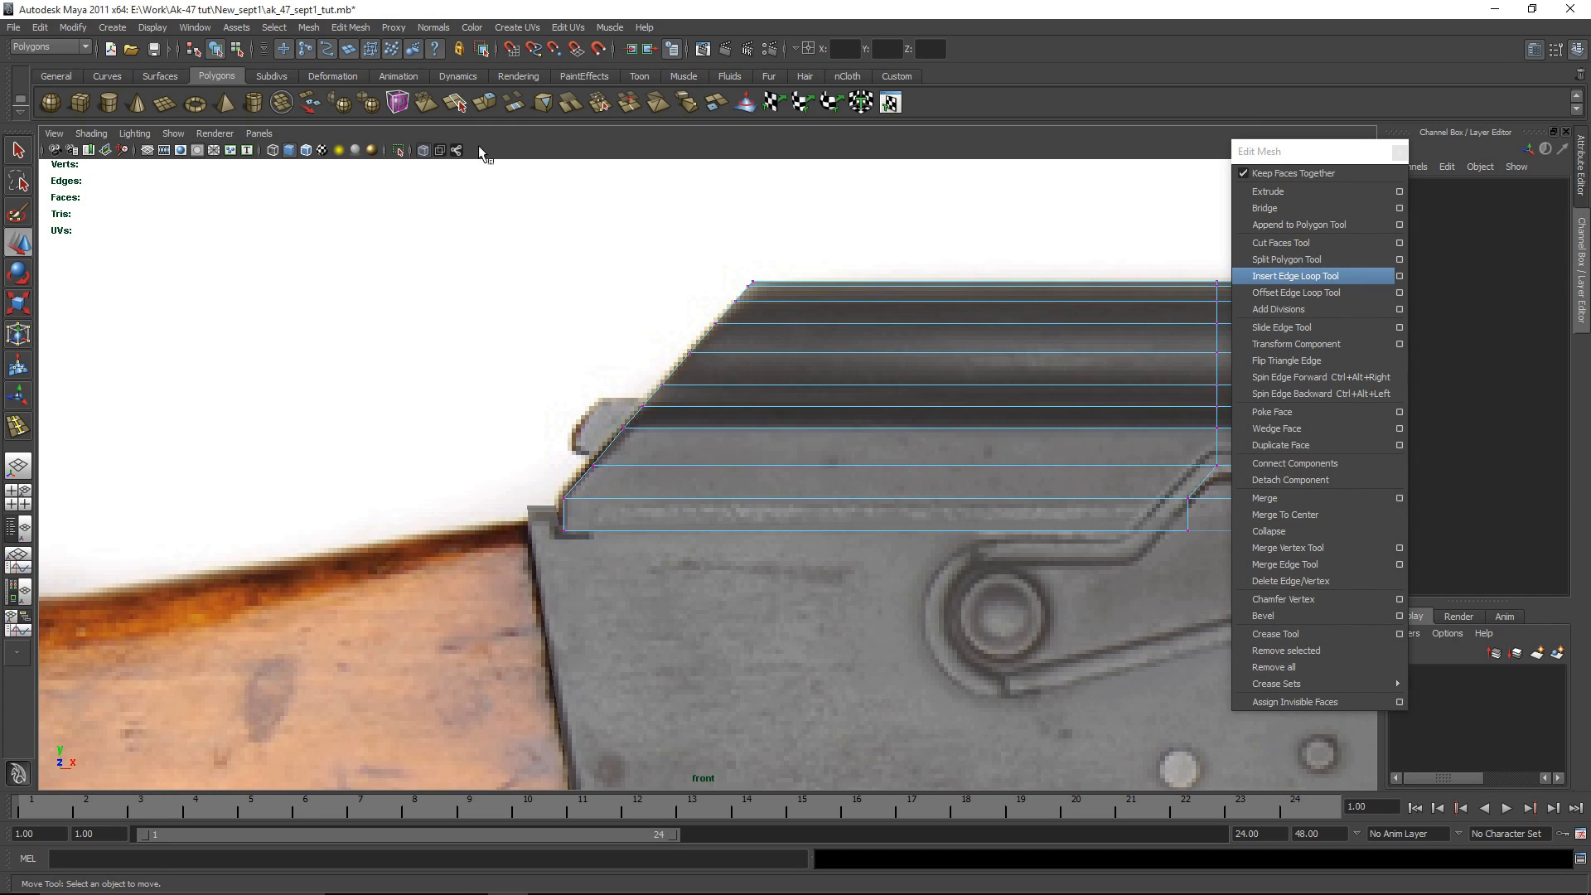
# Step: Nudge the upper rear vertices slightly forward onto the reference's slanted outline
pyautogui.keyDown('alt'); pyautogui.moveTo(689, 257); pyautogui.dragTo(699, 316, button='middle'); pyautogui.keyUp('alt')
pyautogui.moveTo(478, 258); pyautogui.dragTo(842, 497)
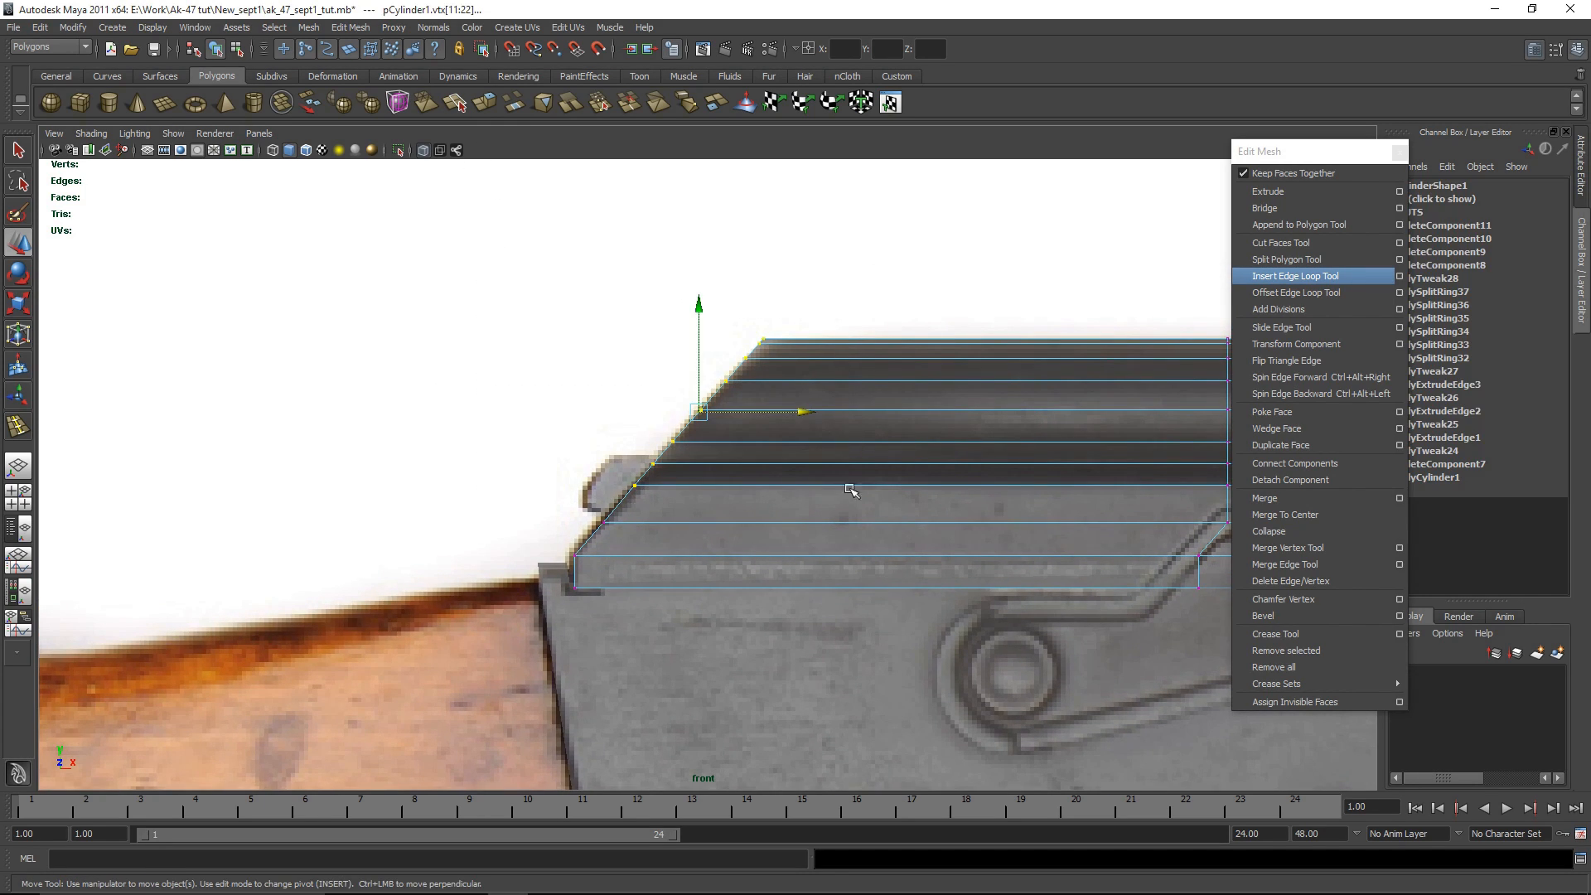
pyautogui.moveTo(809, 414); pyautogui.dragTo(811, 416)
pyautogui.click(941, 301)
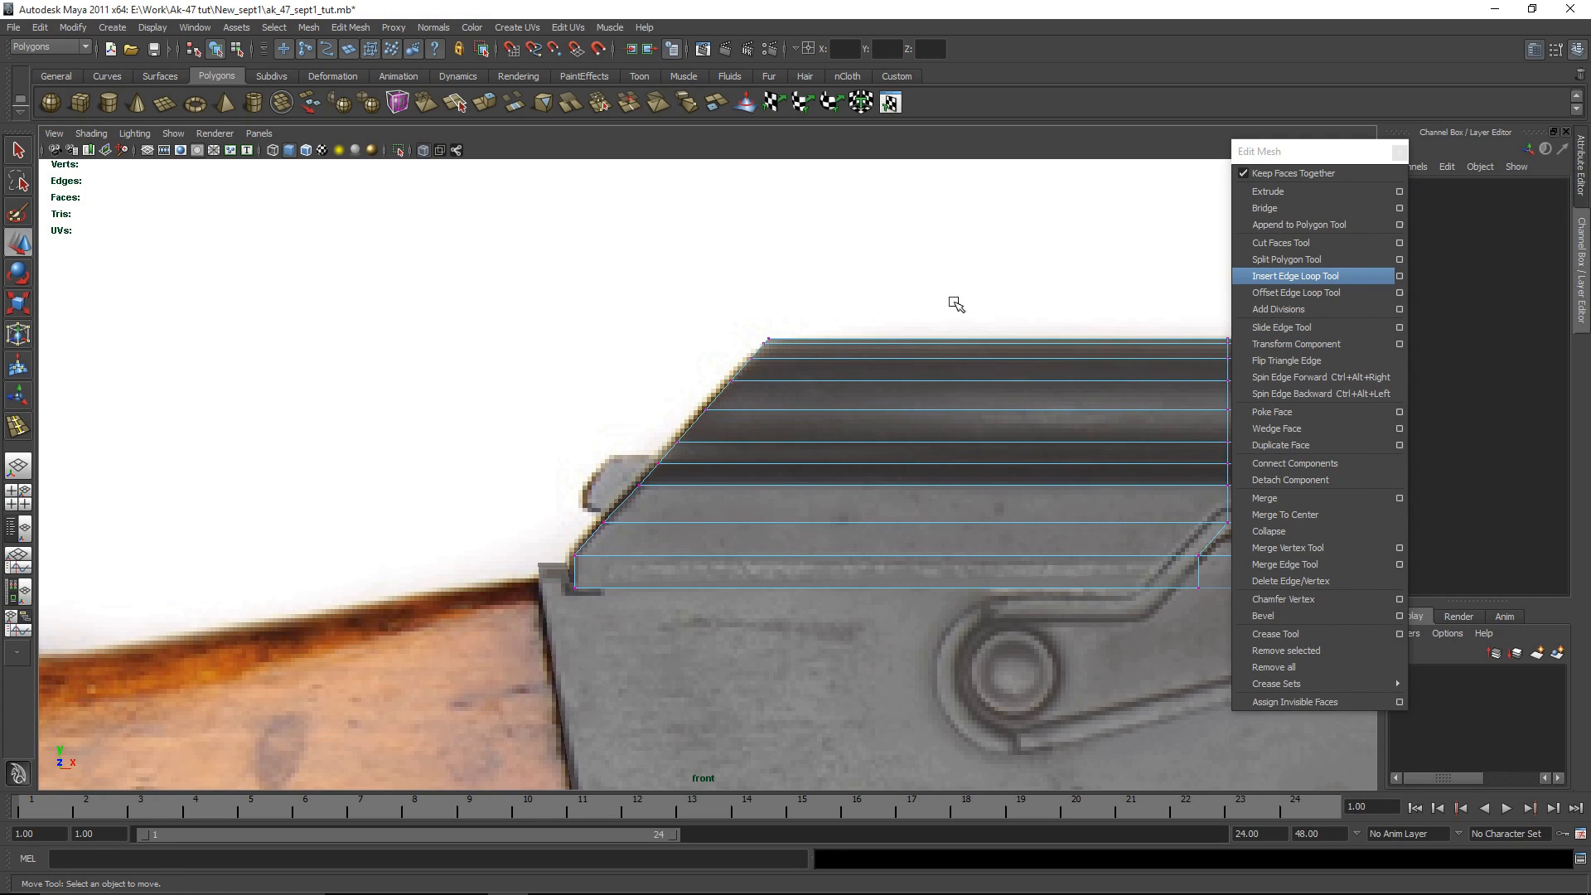
# Step: Select the lengthwise edge loop running along the cover's side and across its slanted rear, and change its normals' edge softness
pyautogui.press('space')
pyautogui.press('space')
pyautogui.scroll(-5, 746, 515)
pyautogui.keyDown('alt'); pyautogui.moveTo(743, 515); pyautogui.dragTo(675, 433); pyautogui.keyUp('alt')
pyautogui.click(775, 375)
pyautogui.keyDown('alt'); pyautogui.moveTo(707, 537); pyautogui.dragTo(674, 433); pyautogui.keyUp('alt')
pyautogui.click(704, 466)
pyautogui.moveTo(704, 465); pyautogui.dragTo(710, 440, button='right')
pyautogui.doubleClick(710, 469)
pyautogui.scroll(3, 976, 476)
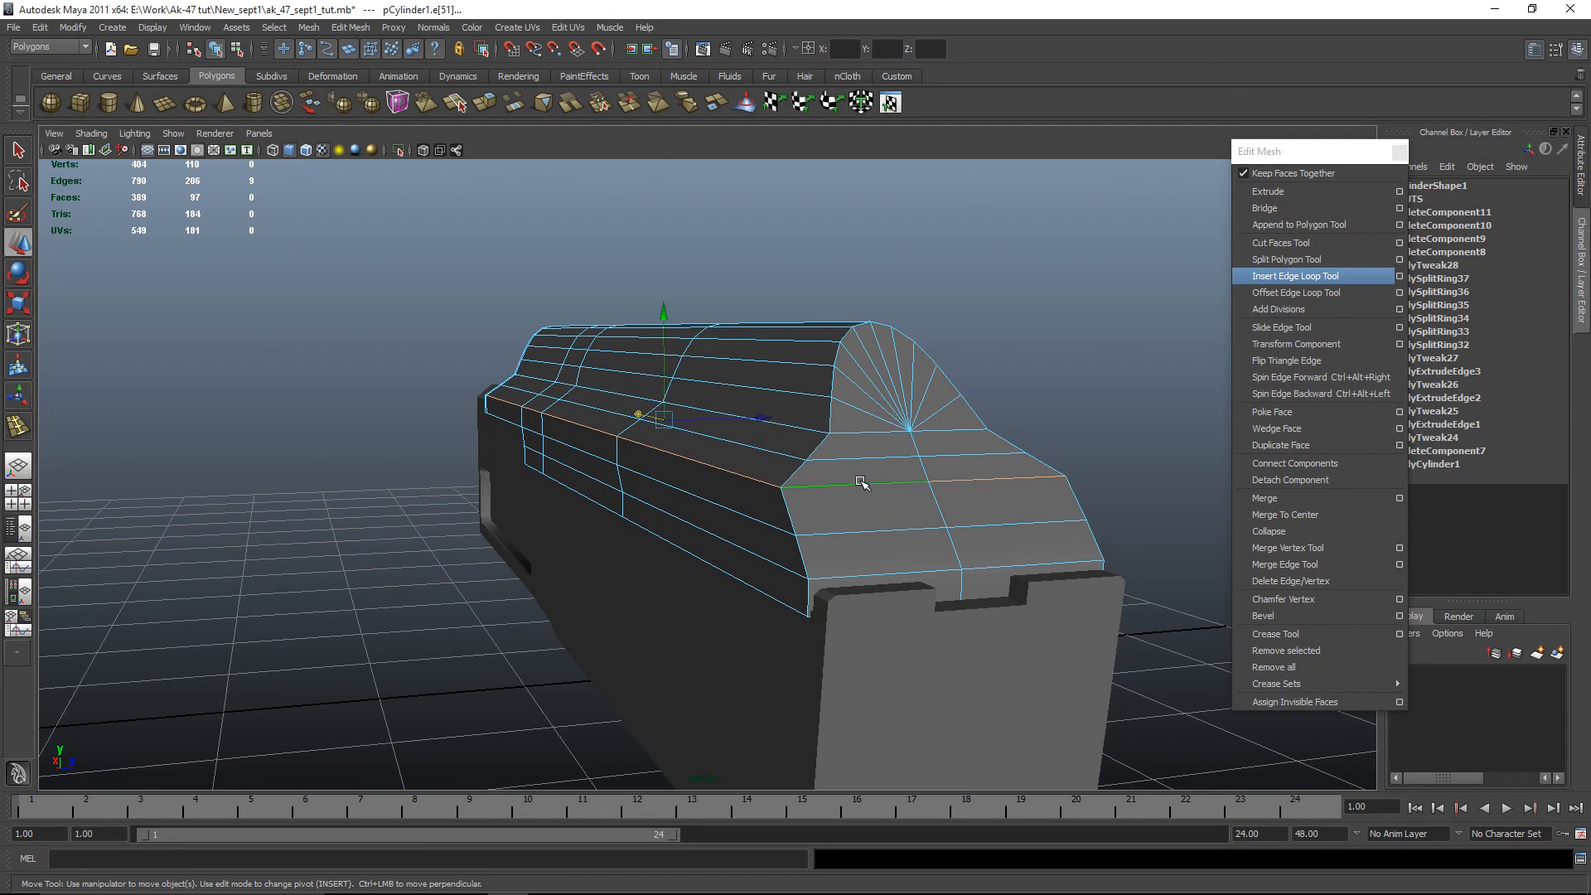
pyautogui.keyDown('alt'); pyautogui.moveTo(1115, 393); pyautogui.dragTo(528, 86); pyautogui.keyUp('alt')
pyautogui.click(440, 30)
pyautogui.click(521, 192)
pyautogui.click(457, 292)
# Step: Compare the side face rows near the rear button in the reference with their location on the model's slanted end
pyautogui.moveTo(436, 423); pyautogui.dragTo(485, 394, button='right')
pyautogui.keyDown('alt'); pyautogui.moveTo(642, 490); pyautogui.dragTo(858, 590); pyautogui.keyUp('alt')
pyautogui.click(908, 535)
pyautogui.scroll(5, 1027, 564)
pyautogui.keyDown('alt'); pyautogui.moveTo(1026, 590); pyautogui.dragTo(591, 428); pyautogui.keyUp('alt')
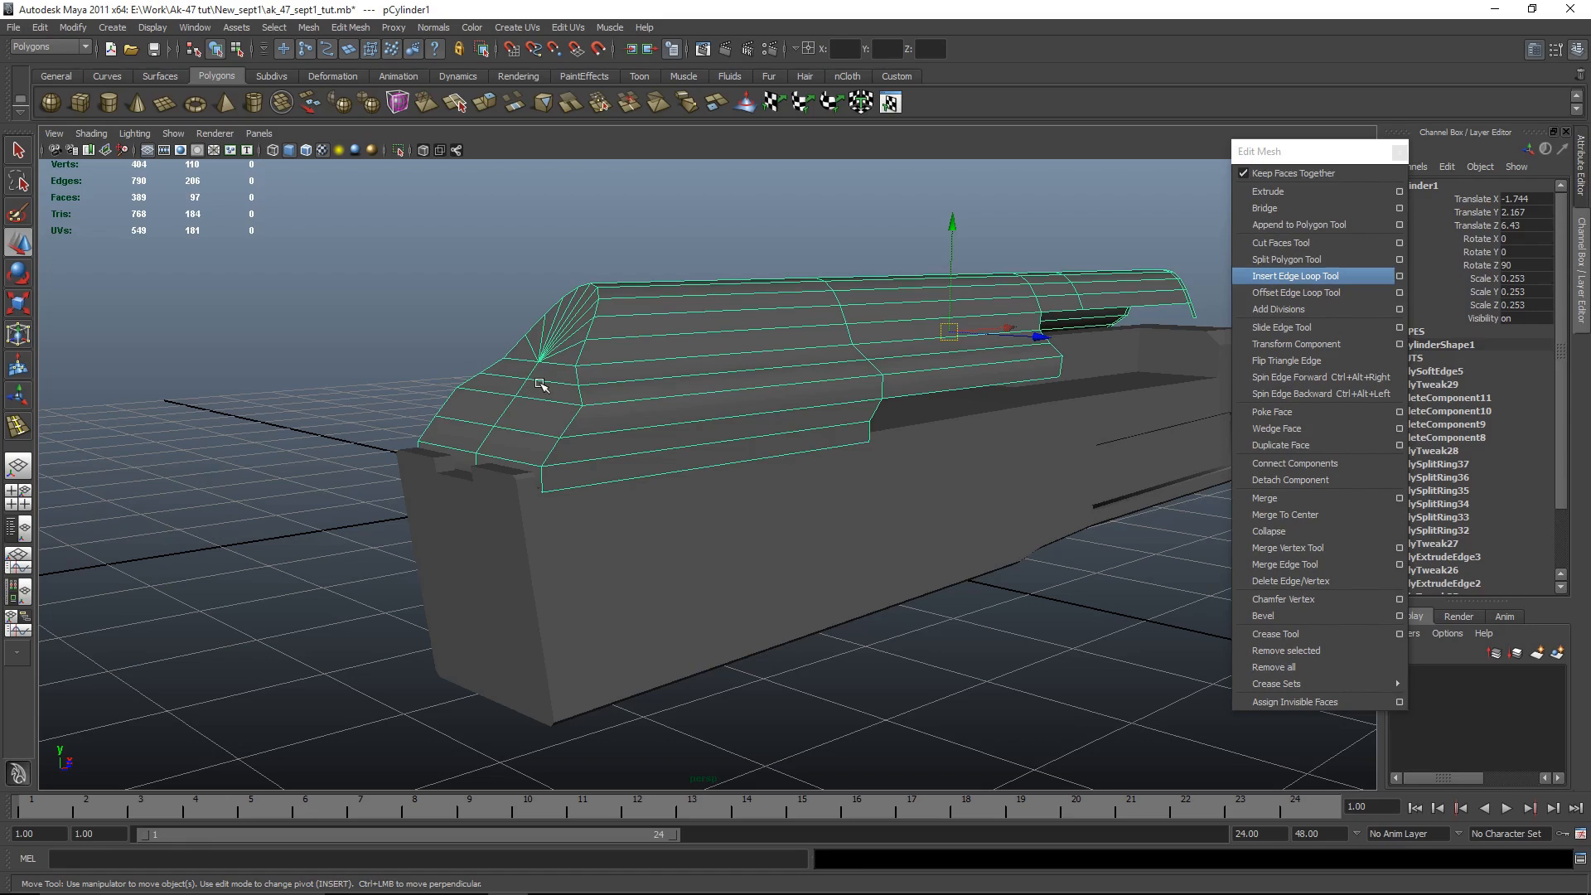
pyautogui.press('space')
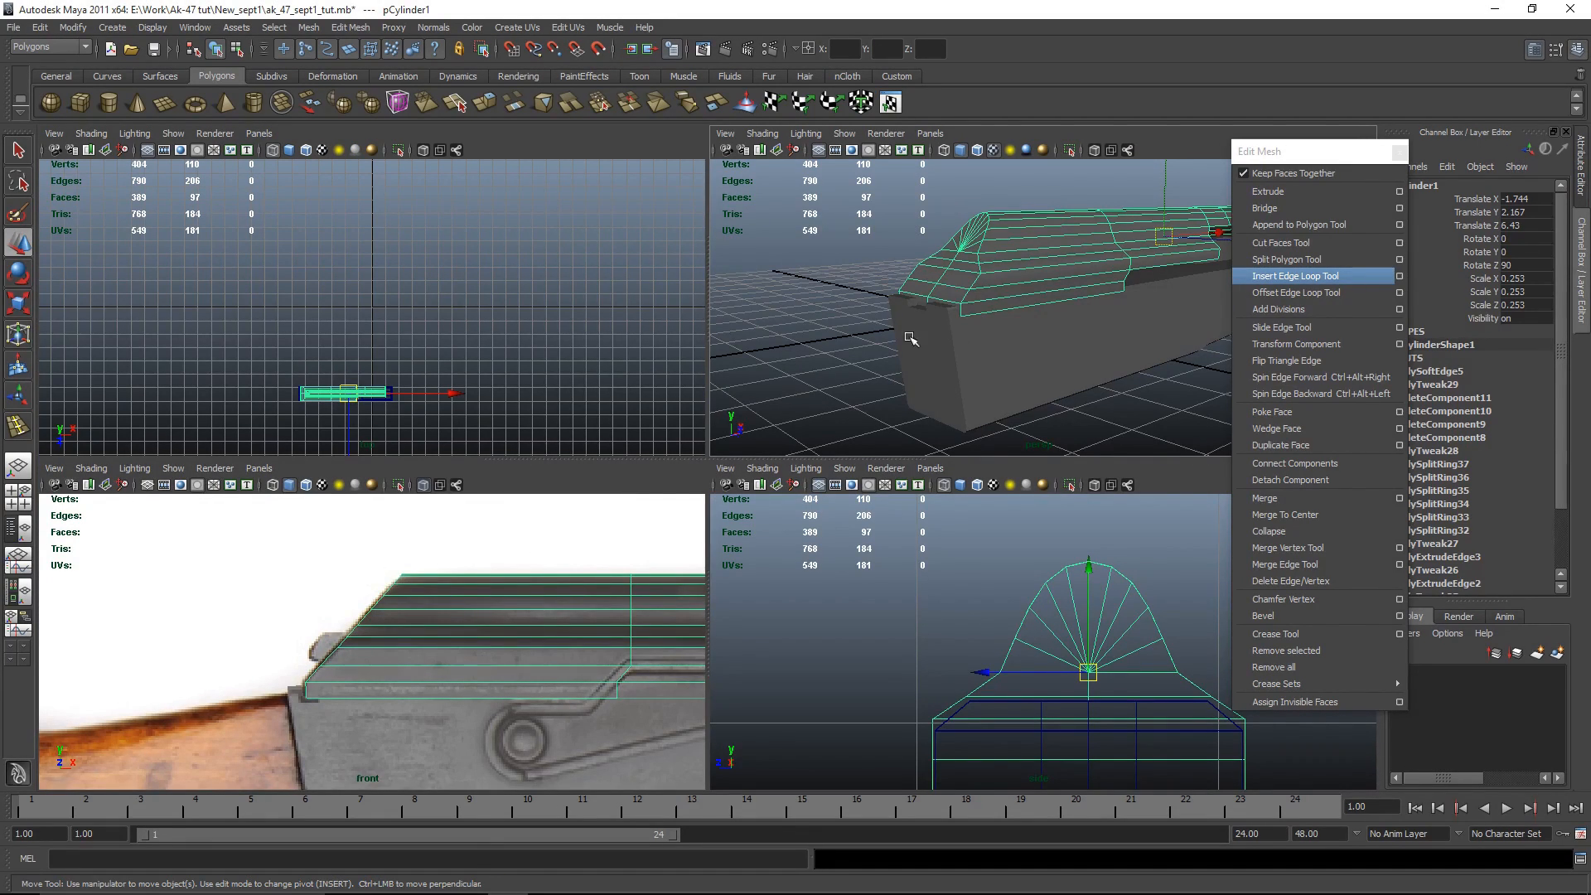
pyautogui.press('space')
pyautogui.keyDown('alt'); pyautogui.moveTo(572, 523); pyautogui.dragTo(953, 472, button='right'); pyautogui.keyUp('alt')
pyautogui.moveTo(660, 500); pyautogui.dragTo(652, 549, button='right')
pyautogui.click(645, 476)
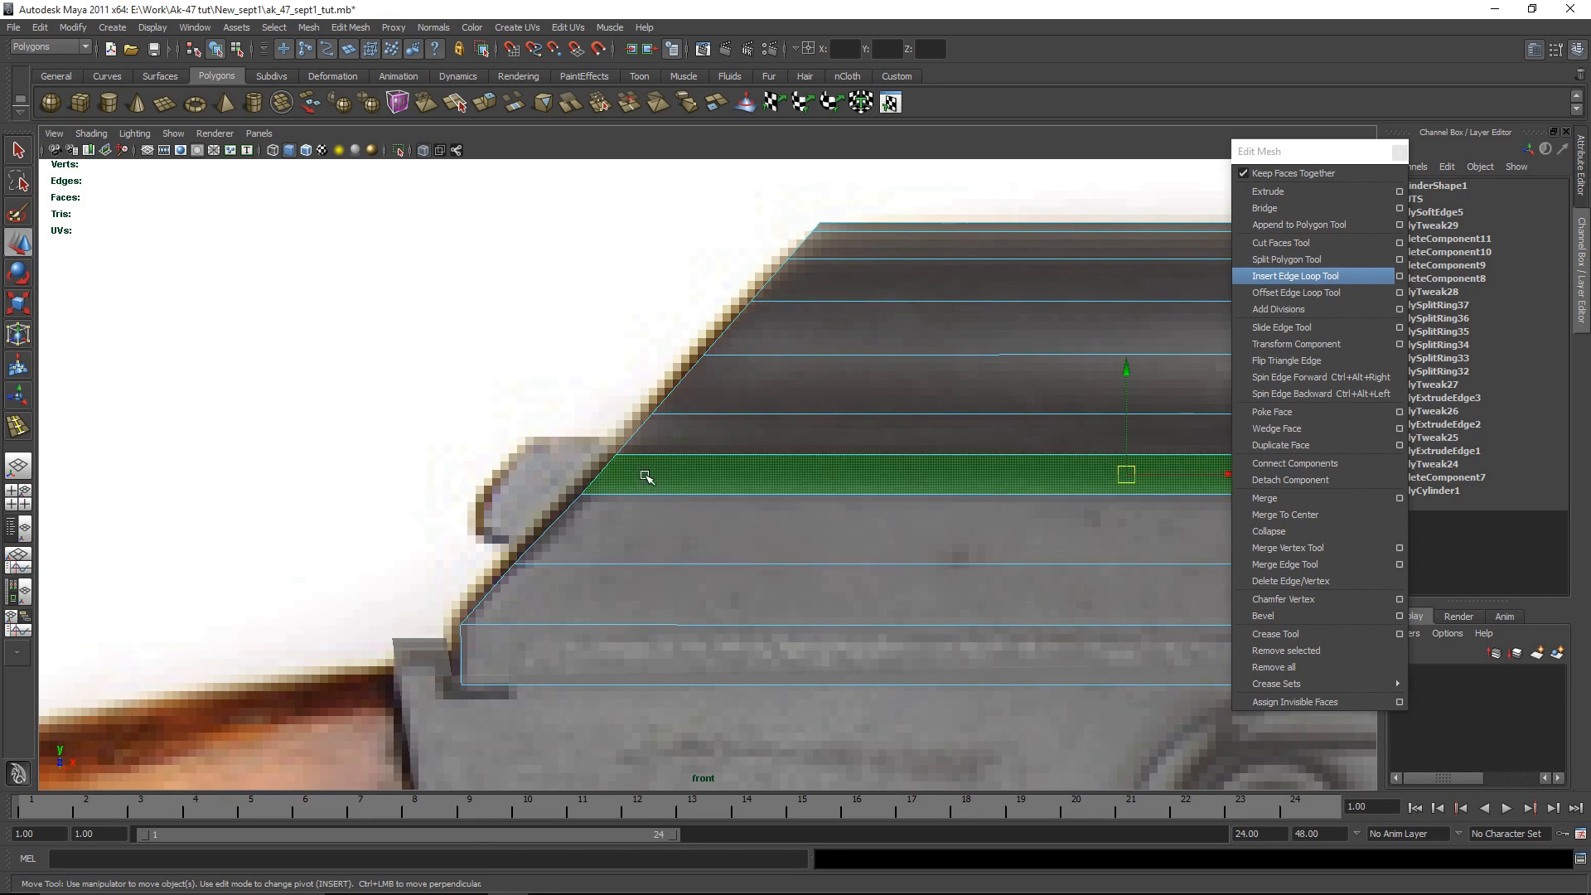
pyautogui.keyDown('shift'); pyautogui.click(609, 531); pyautogui.keyUp('shift')
pyautogui.keyDown('shift'); pyautogui.click(671, 459); pyautogui.keyUp('shift')
pyautogui.press('space')
pyautogui.press('space')
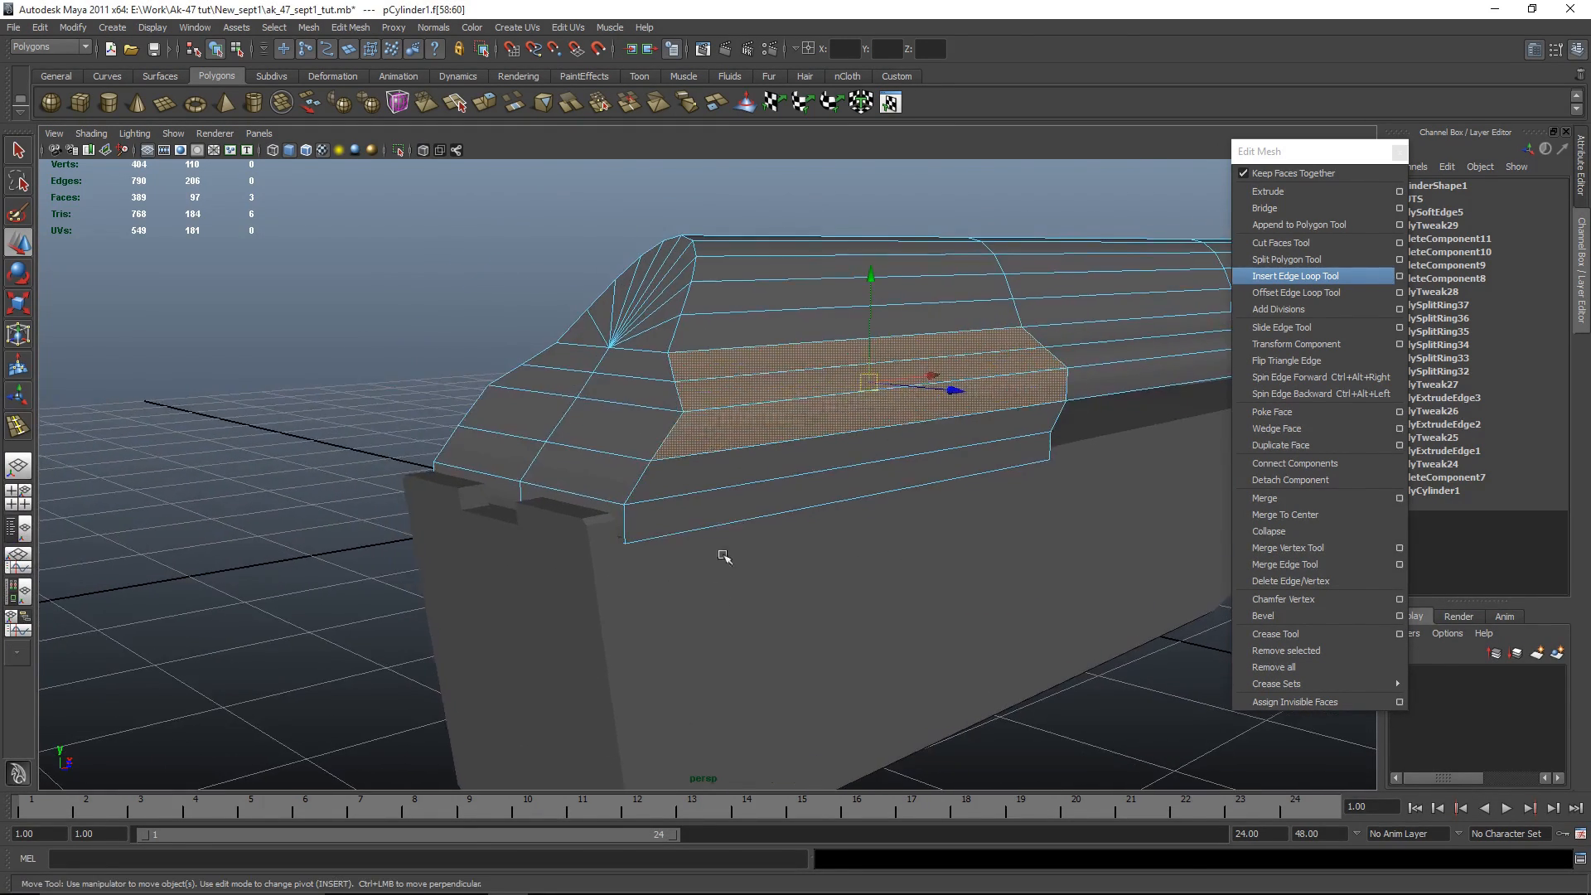
pyautogui.keyDown('ctrl'); pyautogui.click(710, 371); pyautogui.keyUp('ctrl')
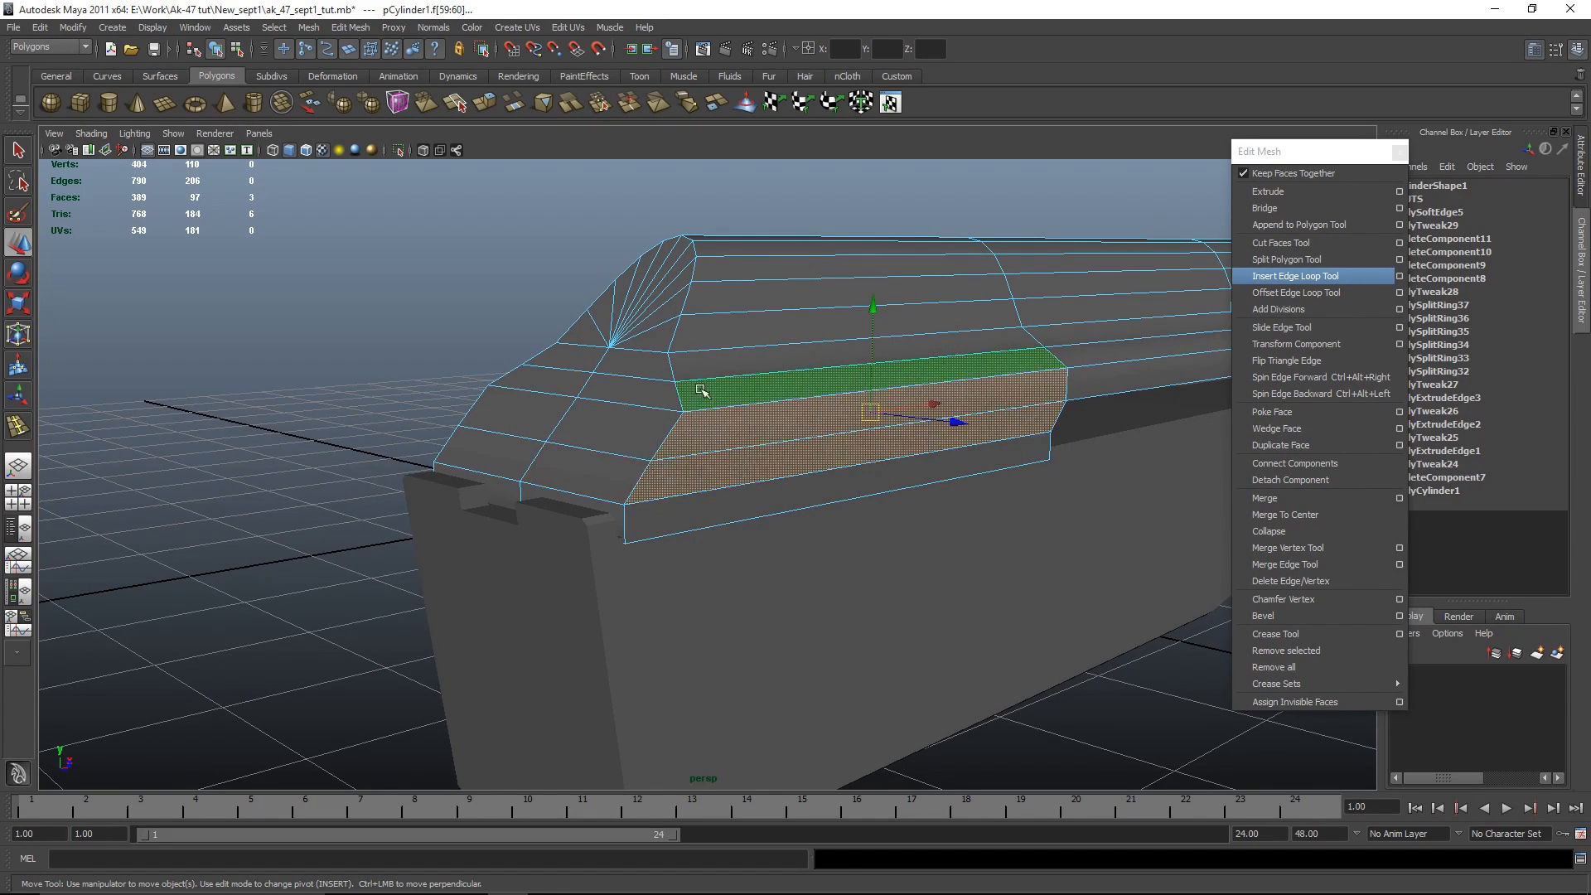
pyautogui.keyDown('alt'); pyautogui.moveTo(547, 477); pyautogui.dragTo(891, 388); pyautogui.keyUp('alt')
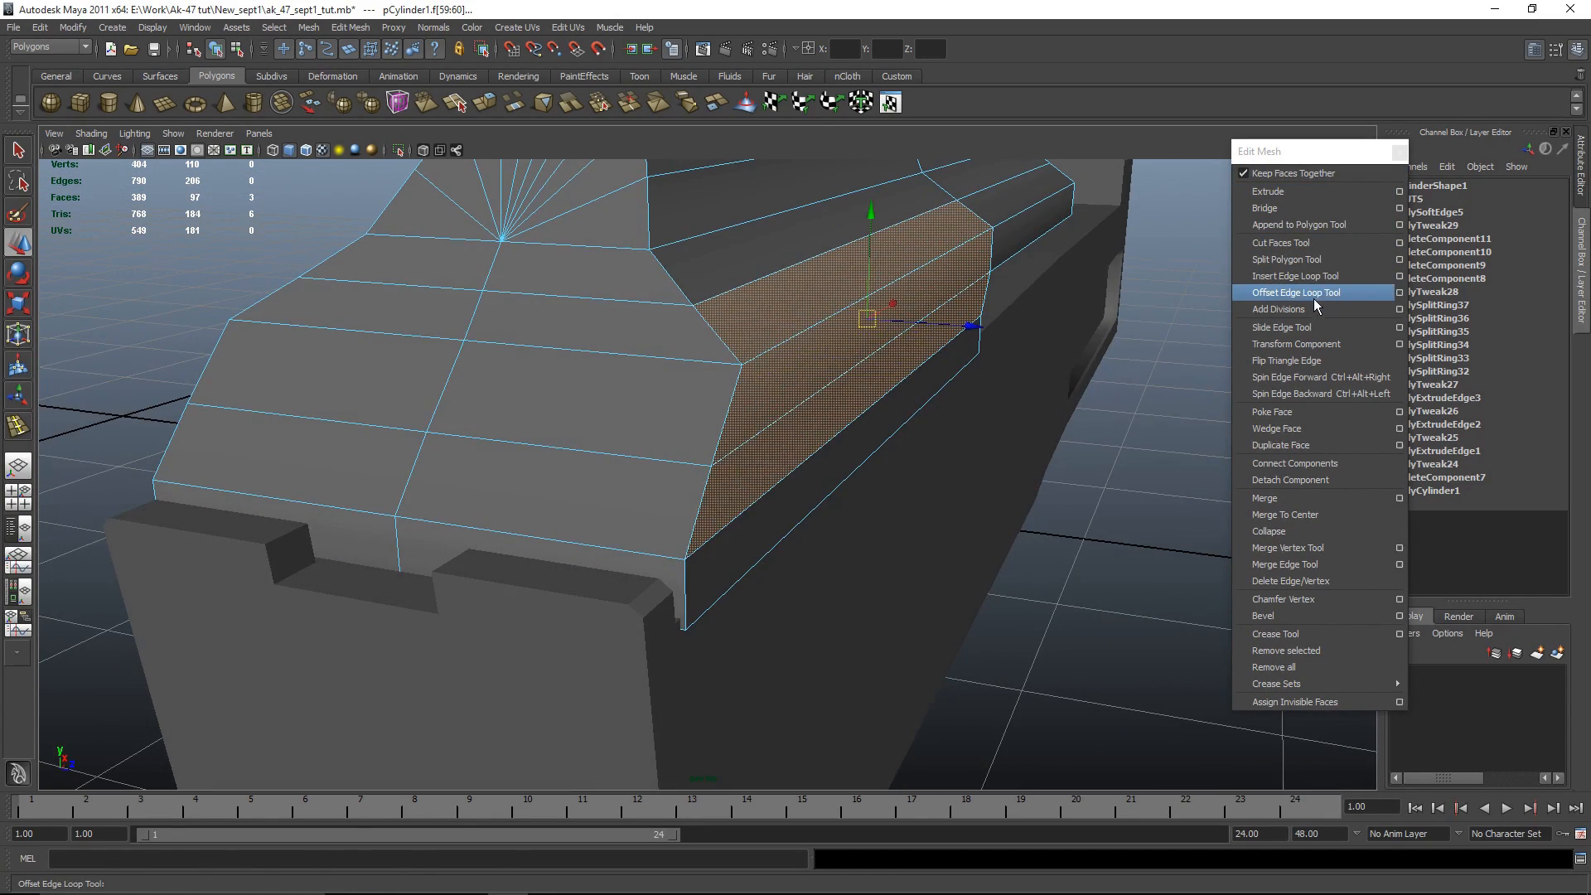
# Step: Offset an edge loop to both sides of the slanted rear's centre line and merge their upper ends into the fan's centre vertex
pyautogui.click(1314, 295)
pyautogui.keyDown('alt'); pyautogui.moveTo(763, 419); pyautogui.dragTo(795, 456); pyautogui.keyUp('alt')
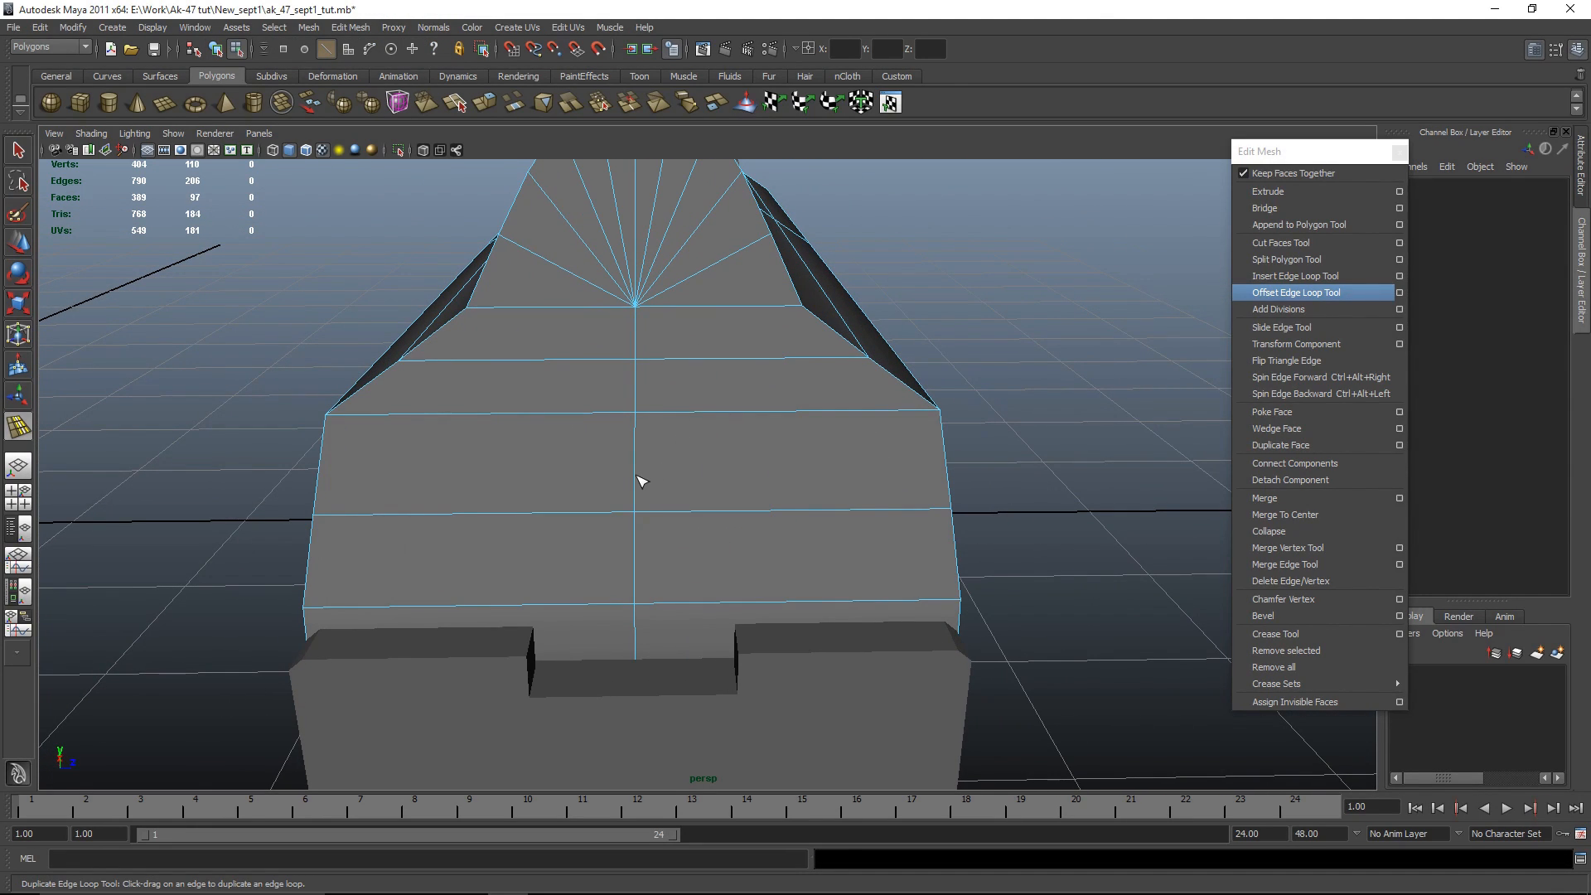
pyautogui.moveTo(640, 480); pyautogui.dragTo(637, 477)
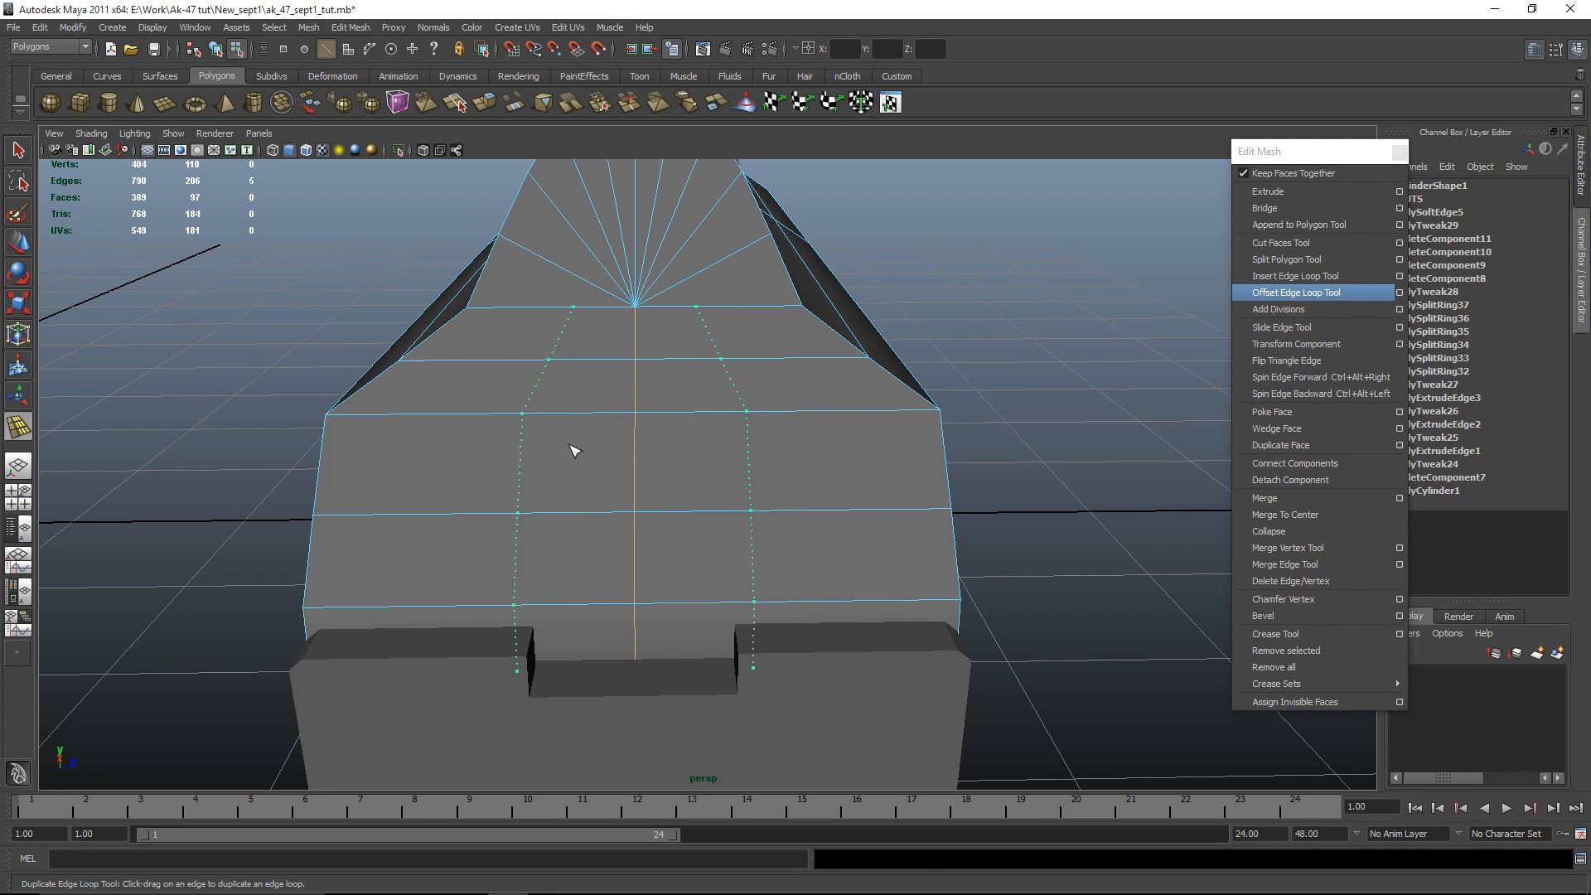
pyautogui.moveTo(575, 450); pyautogui.dragTo(580, 448)
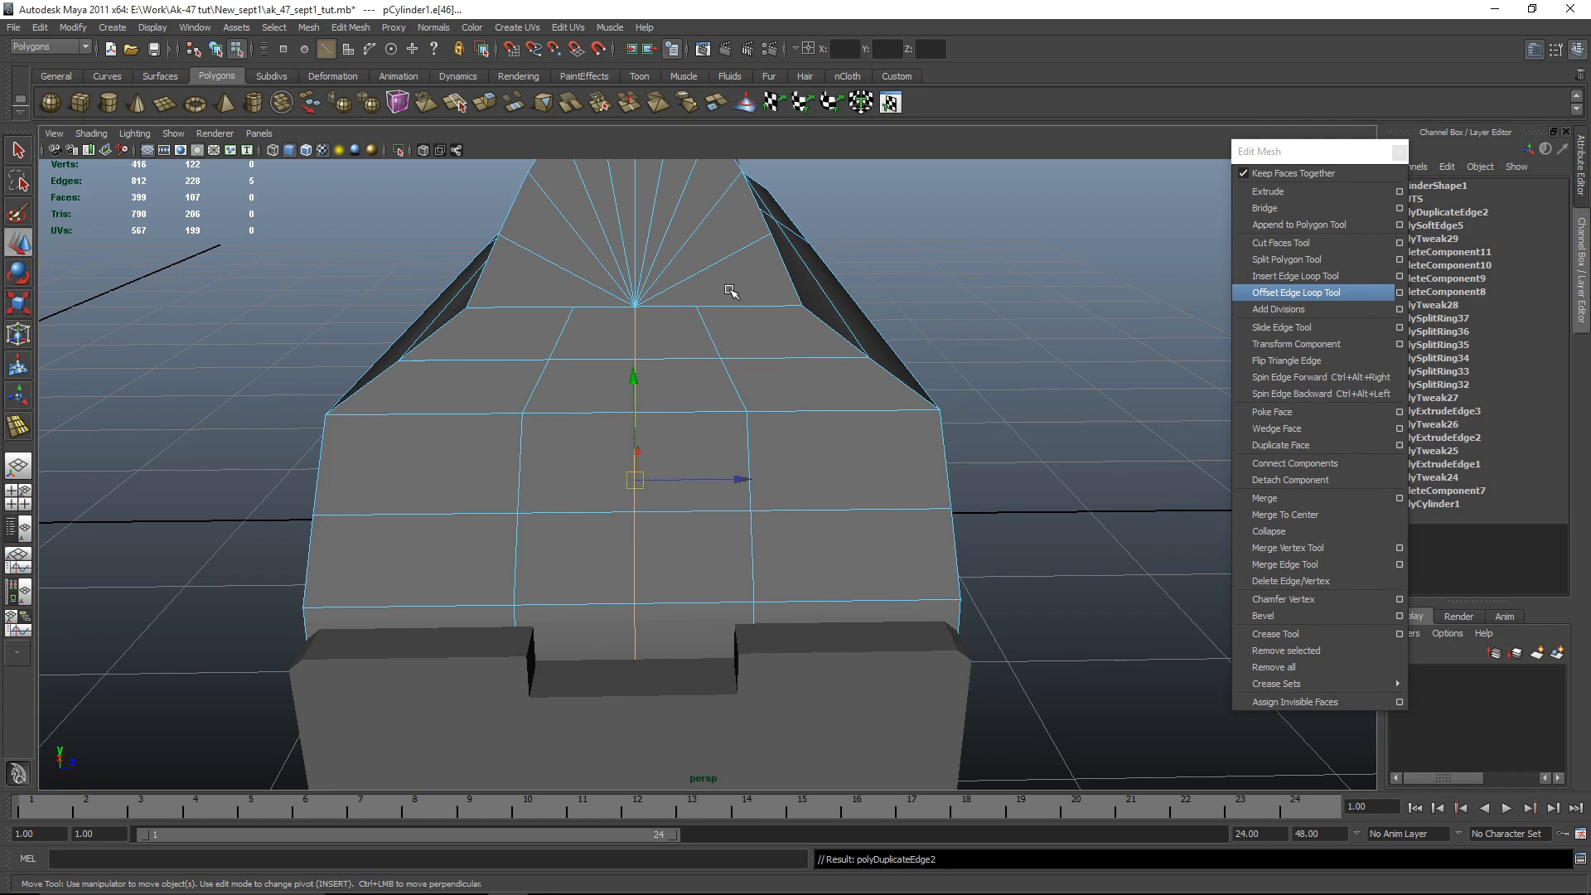
pyautogui.click(1313, 550)
pyautogui.moveTo(611, 299); pyautogui.dragTo(638, 319)
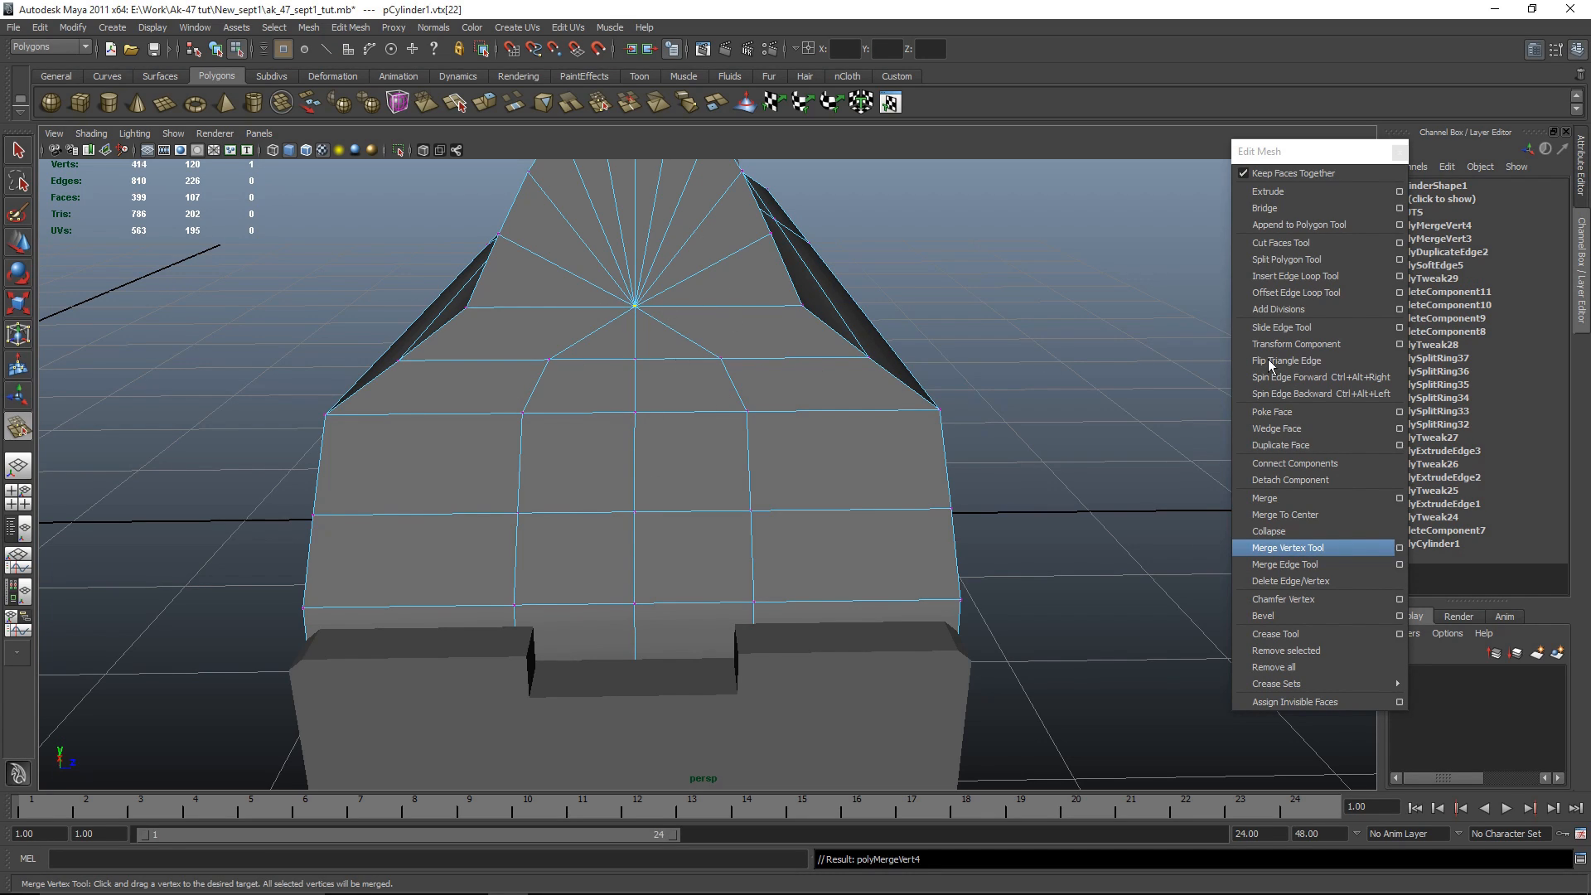
# Step: Scale the two vertices just below the fan centre apart so the offset edges run nearly straight
pyautogui.press('w')
pyautogui.click(548, 359)
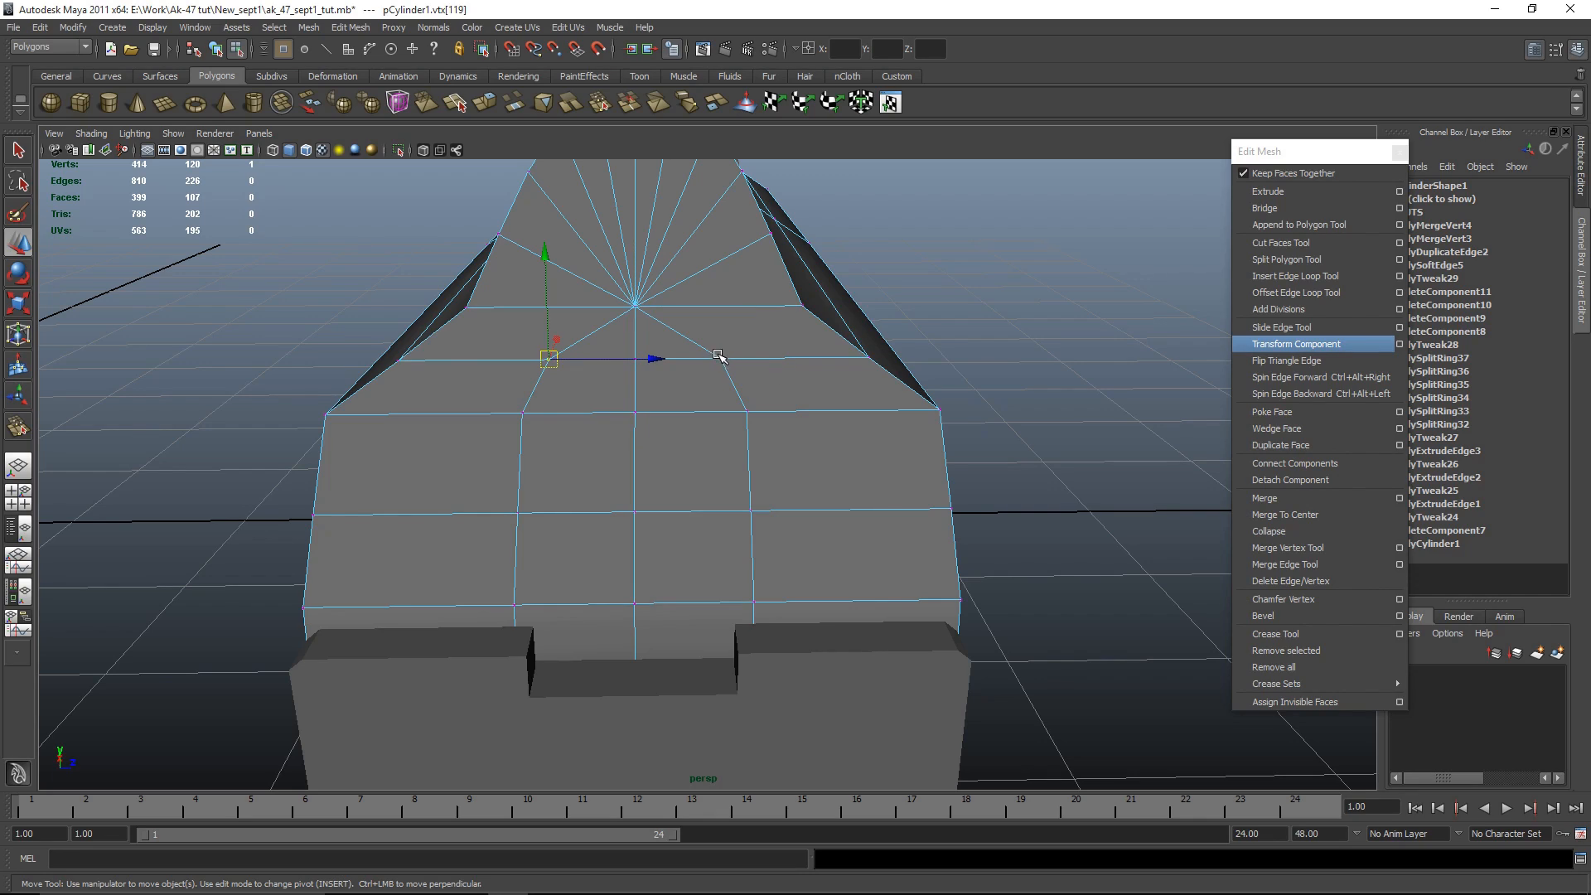
pyautogui.keyDown('shift'); pyautogui.click(718, 356); pyautogui.keyUp('shift')
pyautogui.press('r')
pyautogui.moveTo(779, 355); pyautogui.dragTo(819, 359)
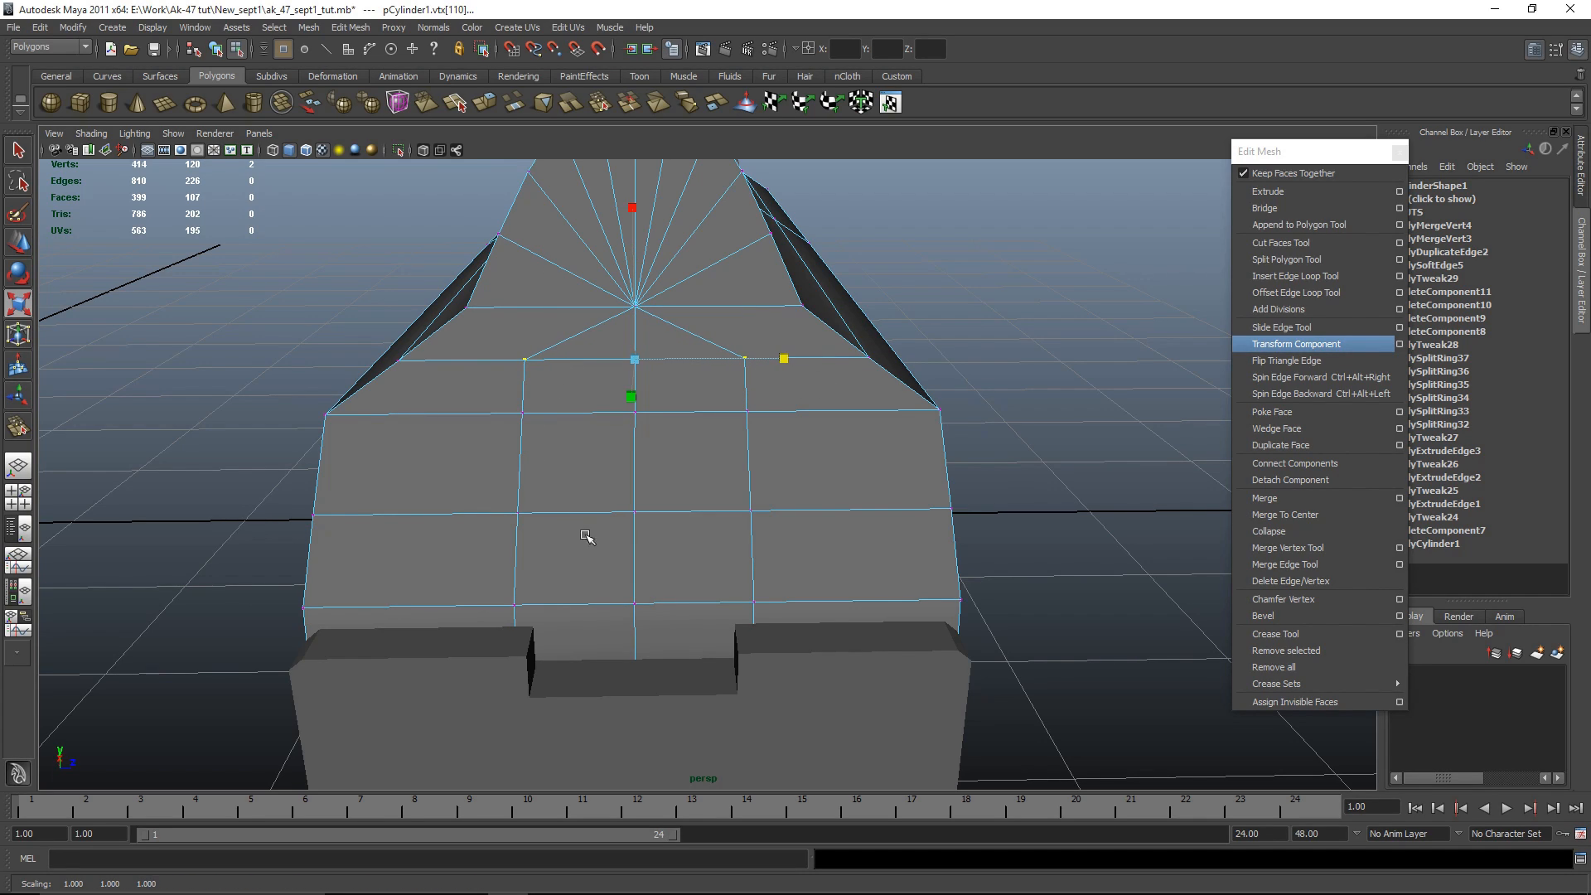
# Step: Insert a horizontal edge loop across the lower slanted rear at the height of the reference button's lower edge
pyautogui.keyDown('alt'); pyautogui.moveTo(1089, 507); pyautogui.dragTo(876, 493); pyautogui.keyUp('alt')
pyautogui.press('space')
pyautogui.press('space')
pyautogui.scroll(2, 550, 501)
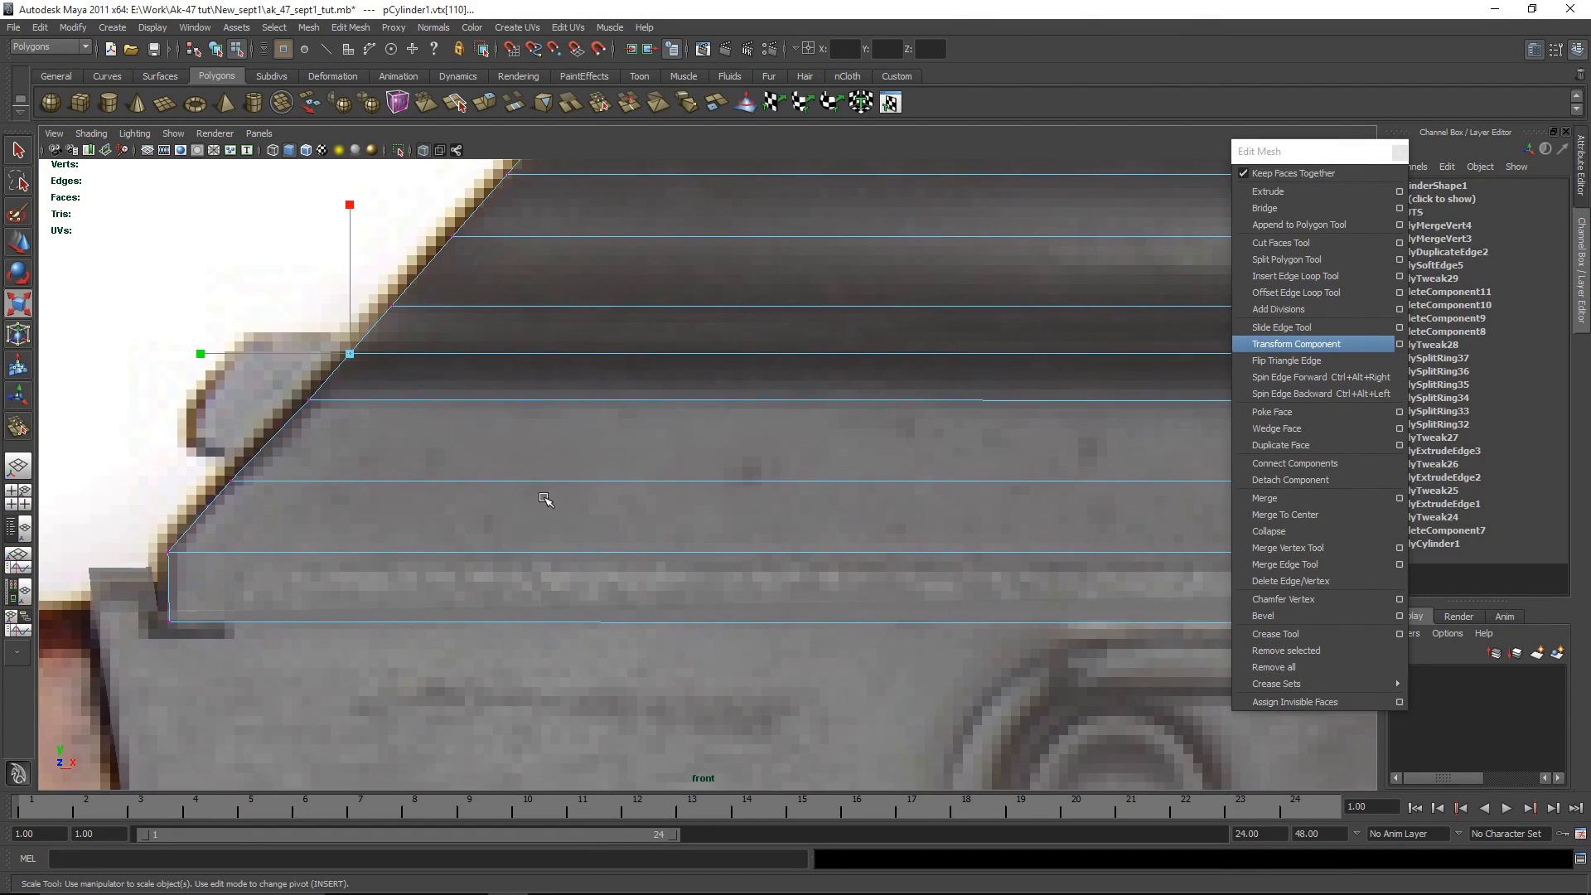
pyautogui.click(1277, 280)
pyautogui.moveTo(197, 519); pyautogui.dragTo(213, 519)
pyautogui.press('space')
pyautogui.press('space')
pyautogui.keyDown('alt'); pyautogui.moveTo(567, 507); pyautogui.dragTo(746, 524); pyautogui.keyUp('alt')
# Step: Select the six central faces on the slanted rear and extrude them inward by a local Z translation of -0.011
pyautogui.press('w')
pyautogui.moveTo(652, 372); pyautogui.dragTo(649, 411, button='right')
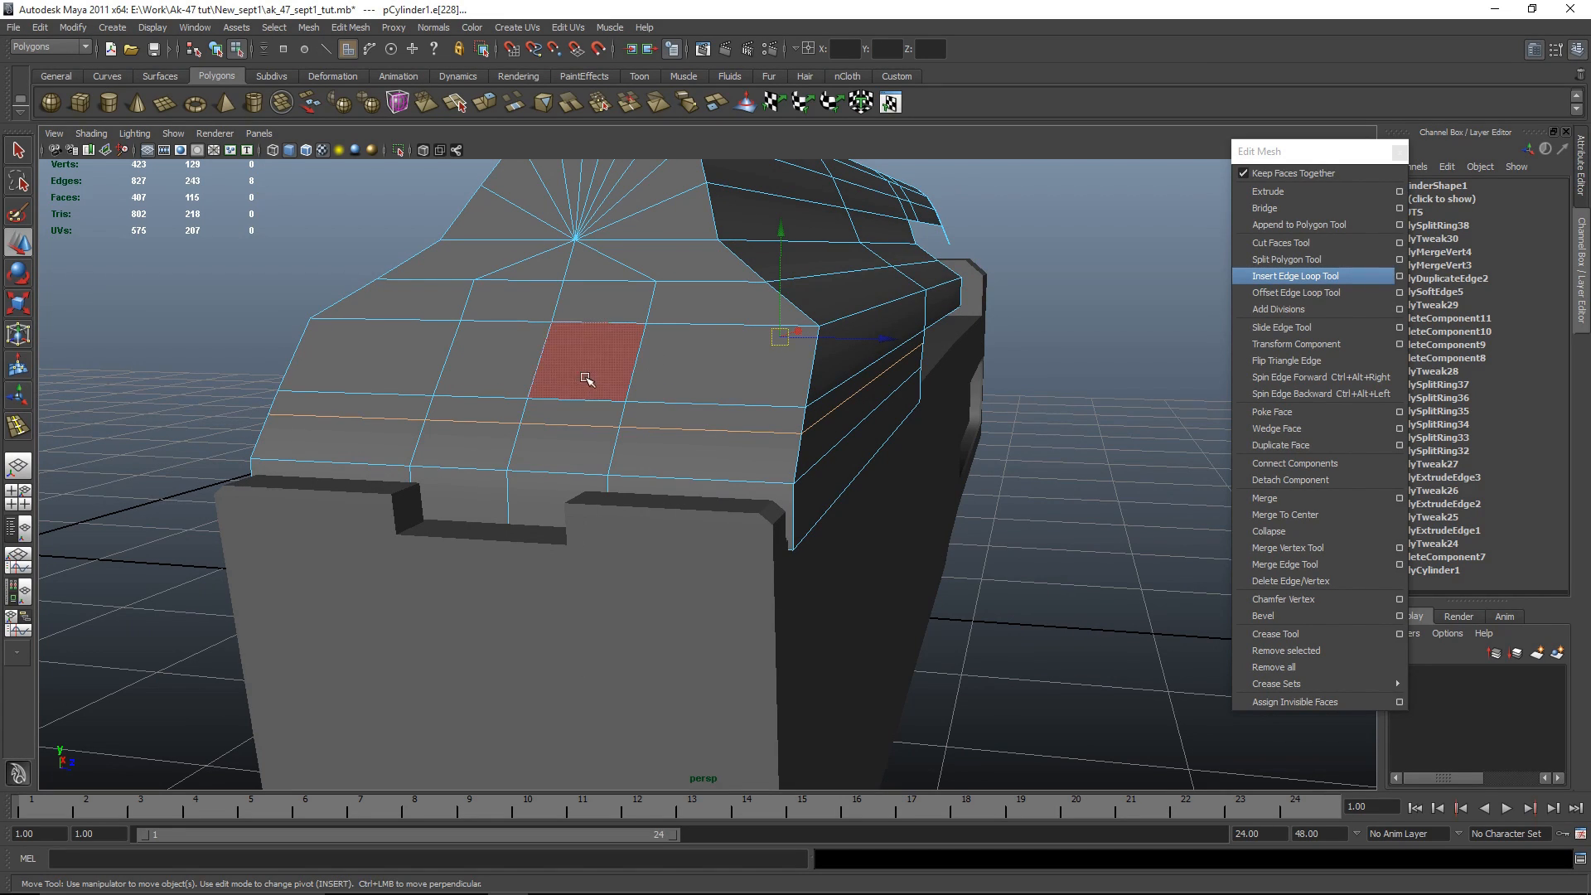
pyautogui.click(584, 410)
pyautogui.press('q')
pyautogui.keyDown('shift'); pyautogui.click(608, 301); pyautogui.keyUp('shift')
pyautogui.keyDown('shift'); pyautogui.click(587, 360); pyautogui.keyUp('shift')
pyautogui.keyDown('shift'); pyautogui.click(516, 408); pyautogui.keyUp('shift')
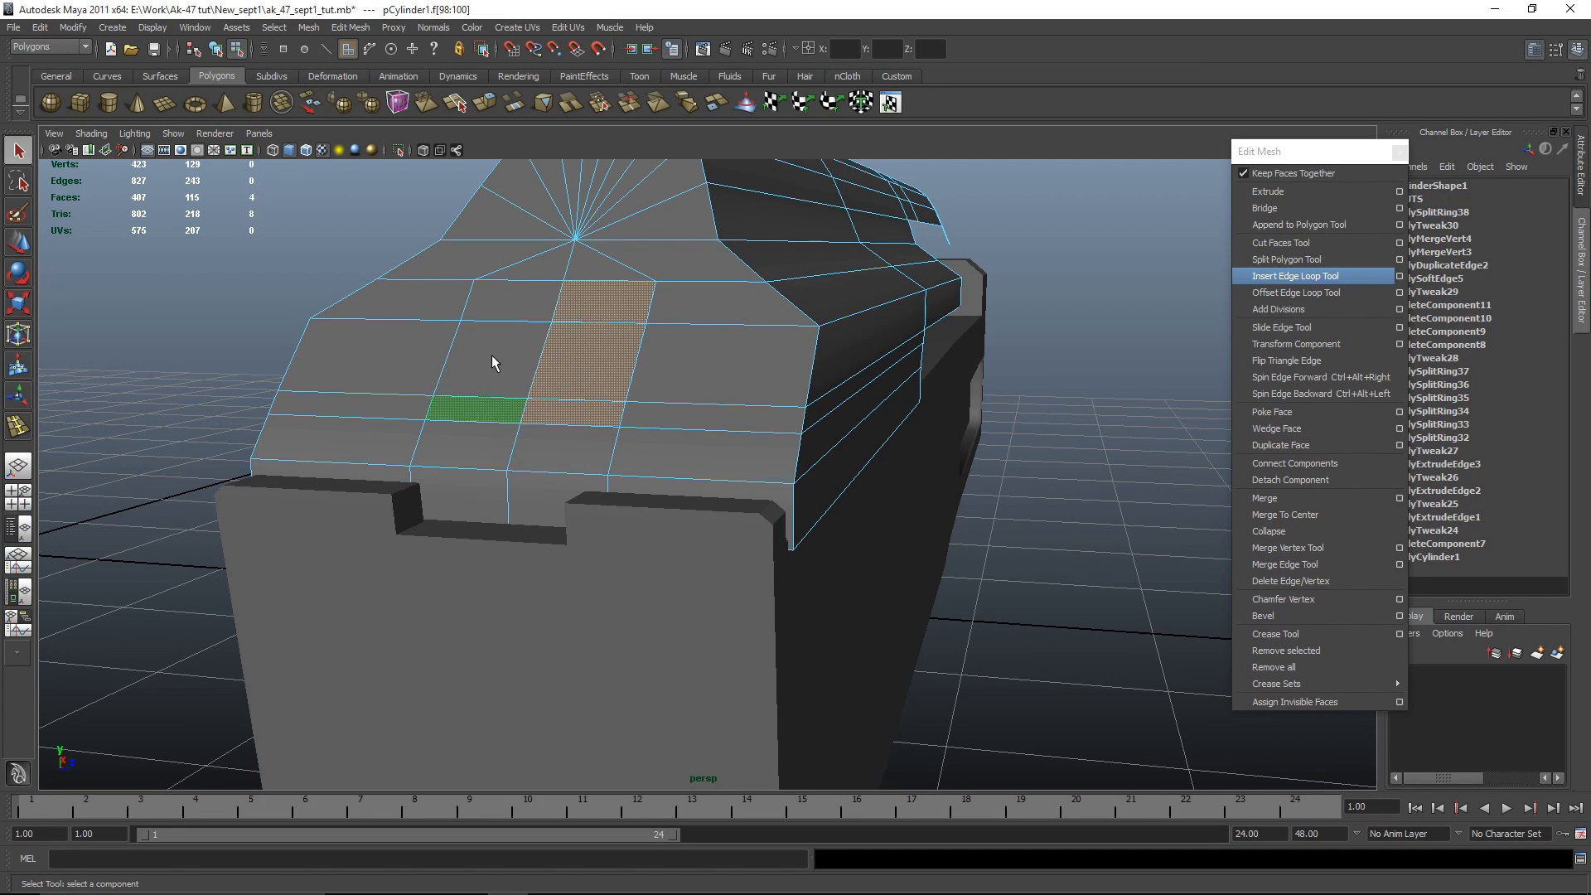
pyautogui.keyDown('alt'); pyautogui.moveTo(607, 405); pyautogui.dragTo(908, 534); pyautogui.keyUp('alt')
pyautogui.click(1269, 193)
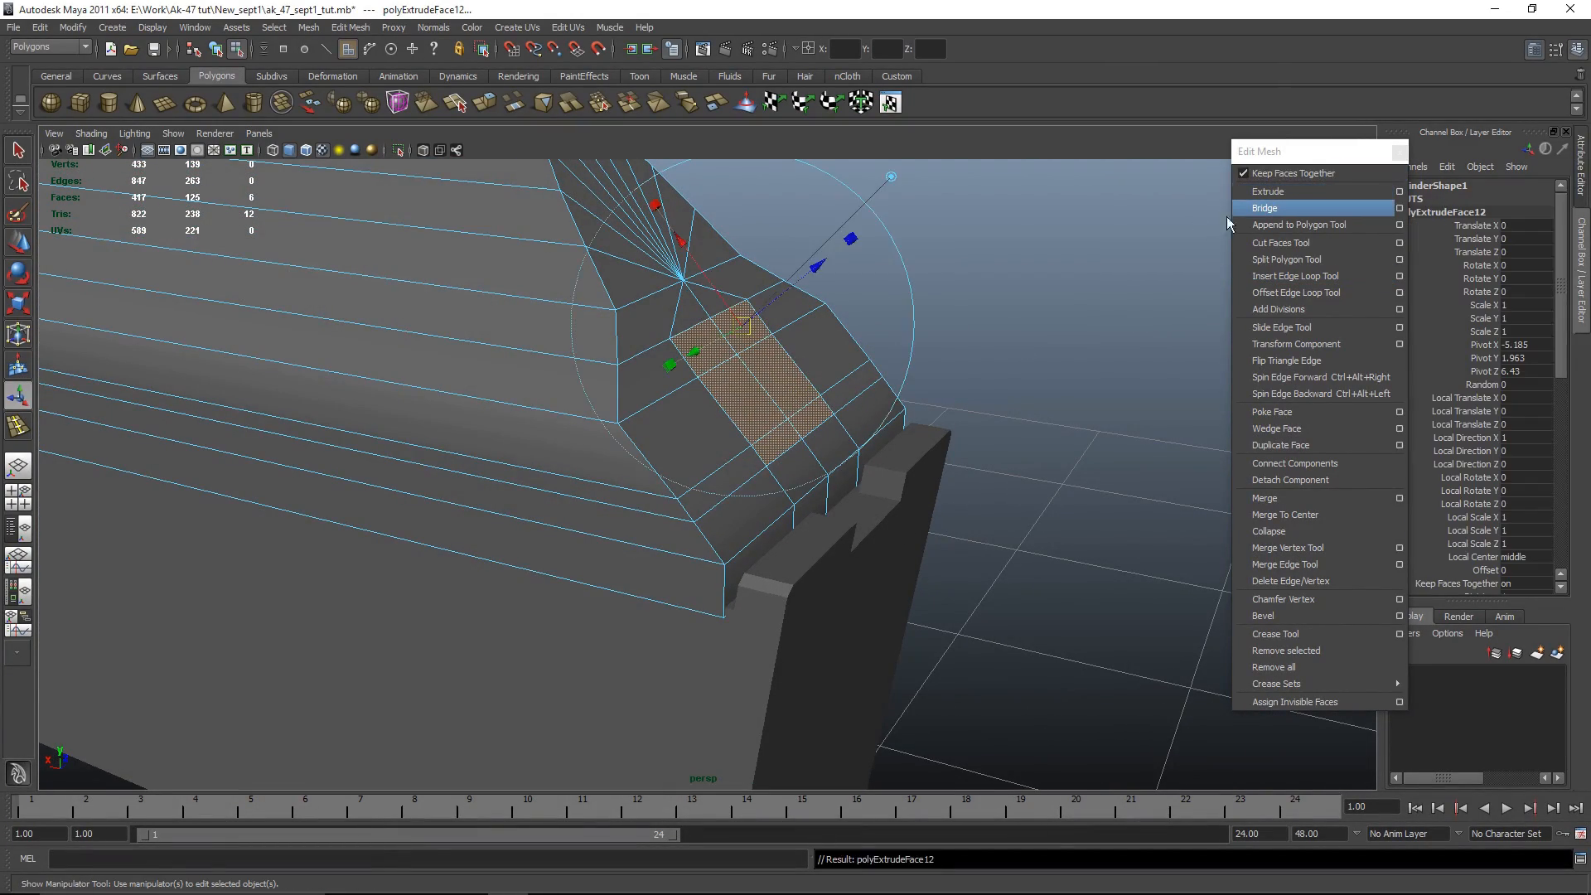
pyautogui.keyDown('alt'); pyautogui.moveTo(978, 364); pyautogui.dragTo(995, 415); pyautogui.keyUp('alt')
pyautogui.keyDown('alt'); pyautogui.moveTo(994, 414); pyautogui.dragTo(1048, 451, button='right'); pyautogui.keyUp('alt')
pyautogui.keyDown('alt'); pyautogui.moveTo(1048, 451); pyautogui.dragTo(1028, 455); pyautogui.keyUp('alt')
pyautogui.moveTo(763, 384); pyautogui.dragTo(756, 389)
# Step: Scale the recessed rear faces down to about 0.978
pyautogui.press('r')
pyautogui.keyDown('alt'); pyautogui.moveTo(845, 431); pyautogui.dragTo(714, 497); pyautogui.keyUp('alt')
pyautogui.moveTo(491, 553); pyautogui.dragTo(483, 555)
pyautogui.keyDown('alt'); pyautogui.moveTo(485, 553); pyautogui.dragTo(765, 447); pyautogui.keyUp('alt')
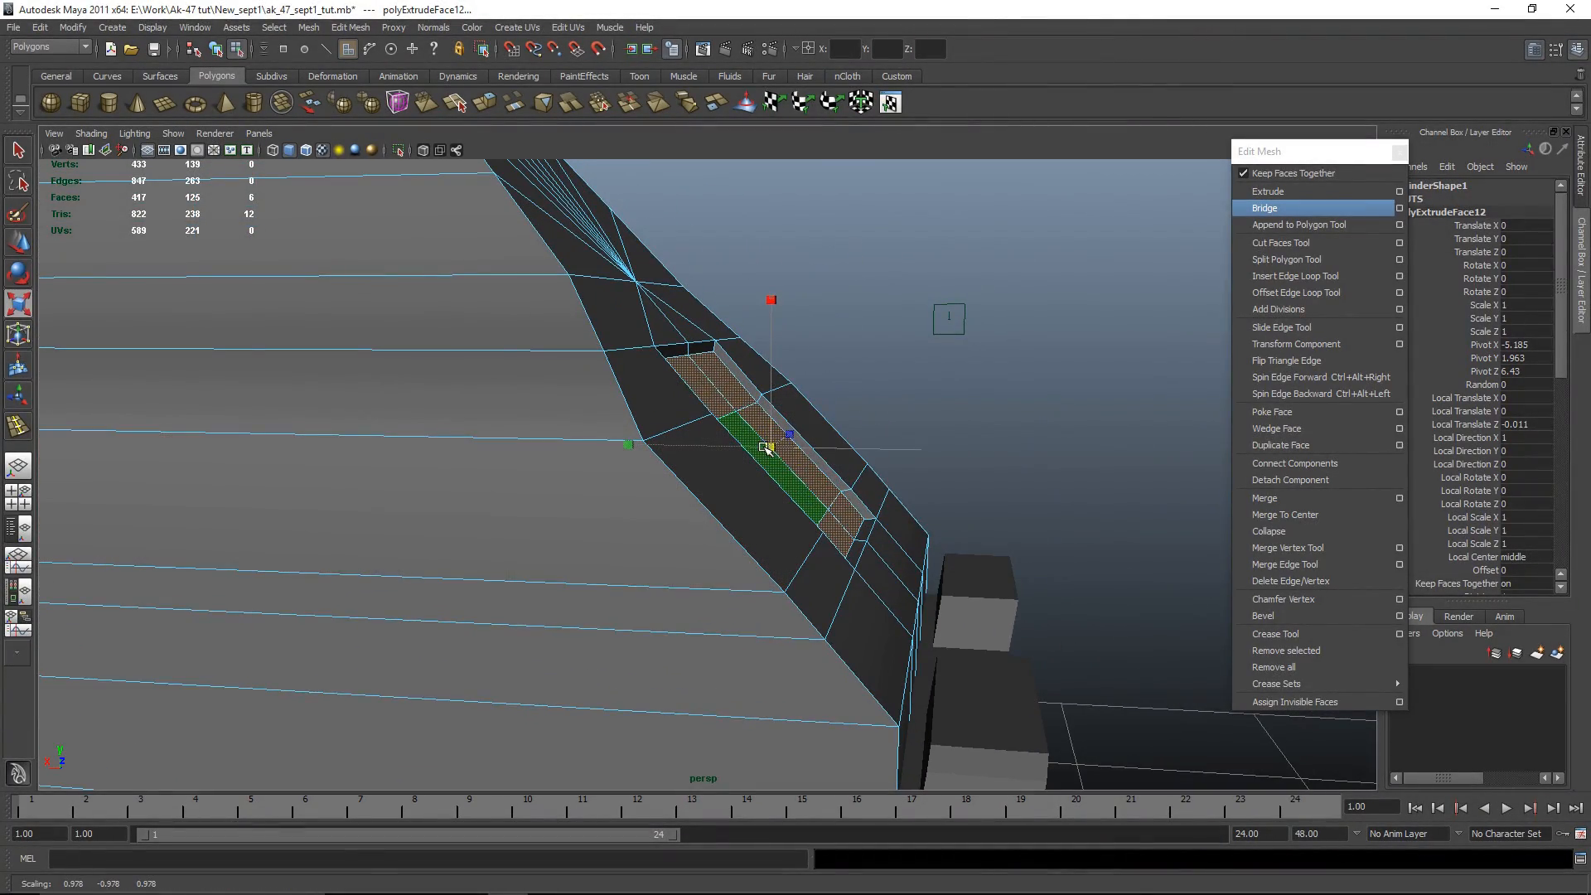
# Step: Extrude the recessed faces again, pull them straight into the cover along the world X axis, and delete them to open the hole
pyautogui.keyDown('alt'); pyautogui.moveTo(971, 446); pyautogui.dragTo(920, 449); pyautogui.keyUp('alt')
pyautogui.press('w')
pyautogui.keyDown('alt'); pyautogui.moveTo(1036, 445); pyautogui.dragTo(1055, 463); pyautogui.keyUp('alt')
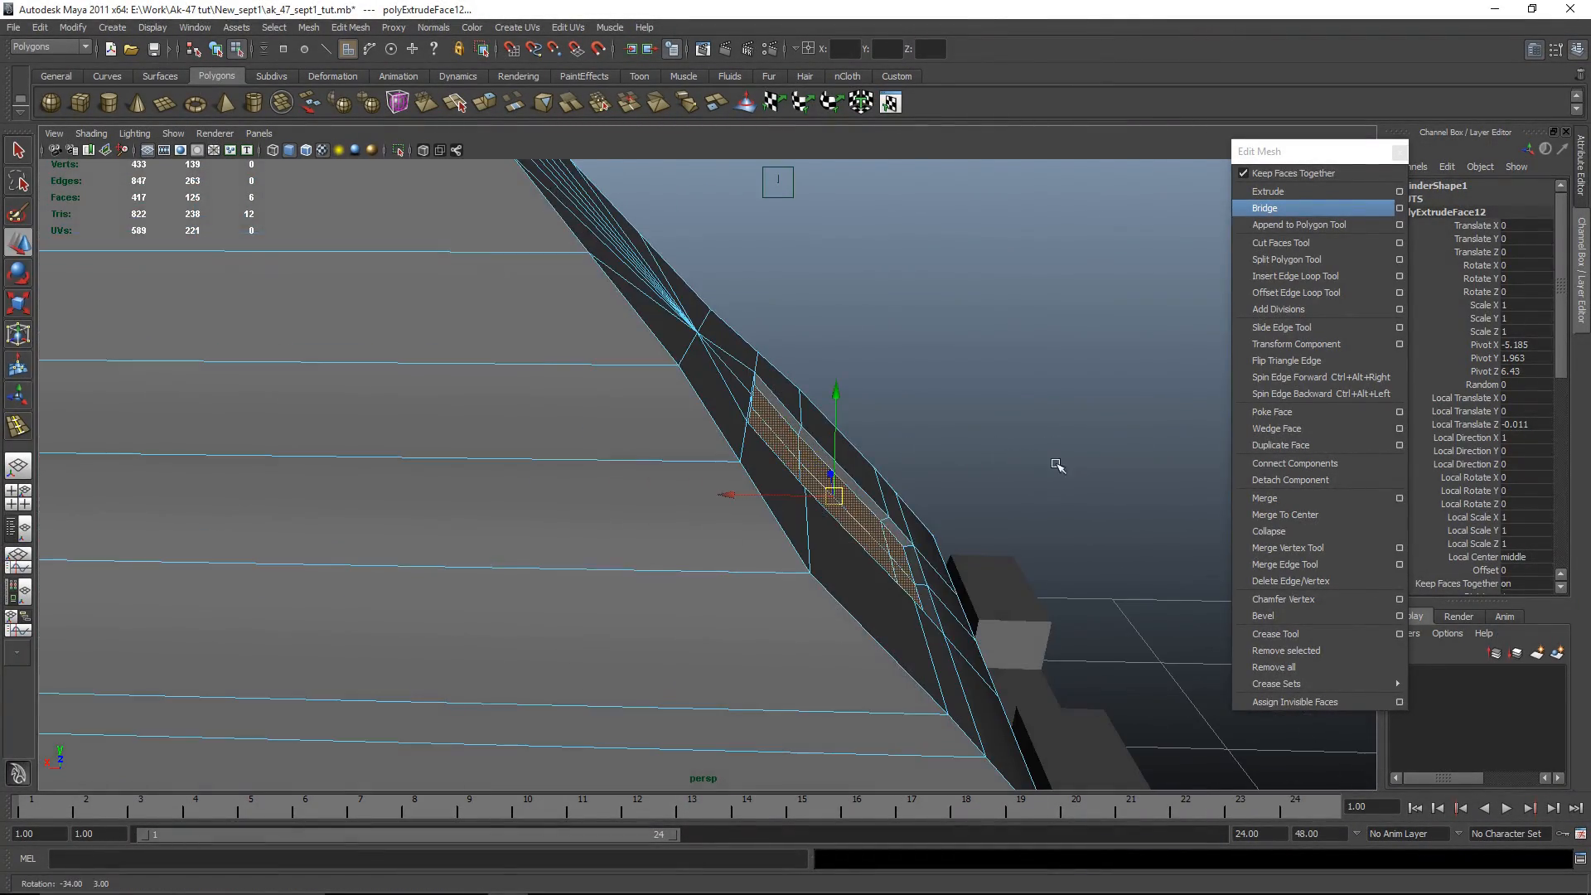
pyautogui.click(1326, 192)
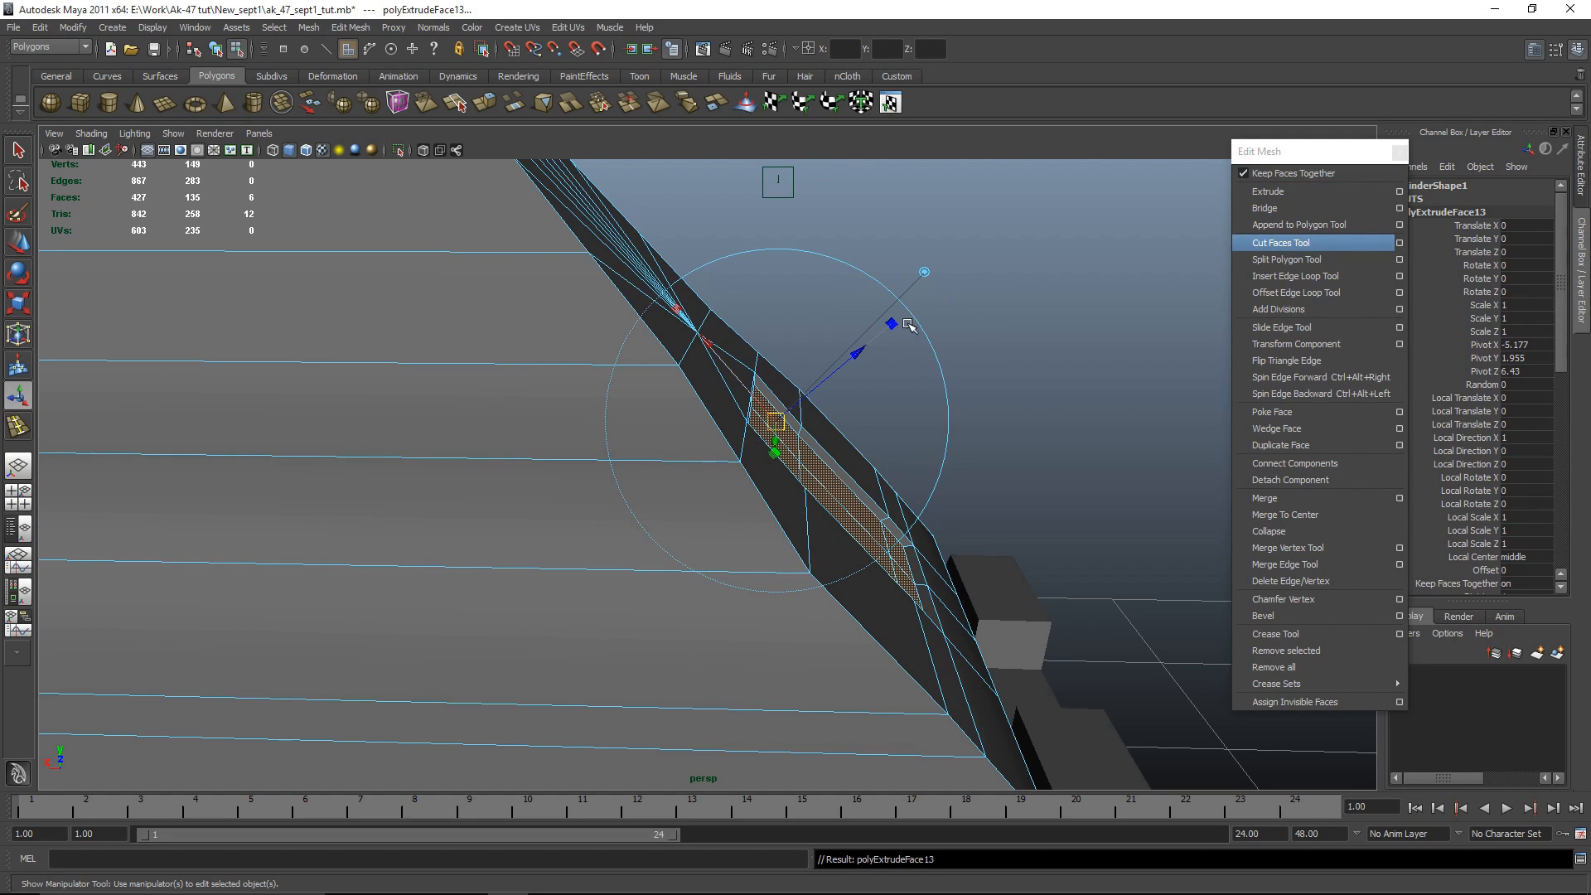
pyautogui.click(926, 270)
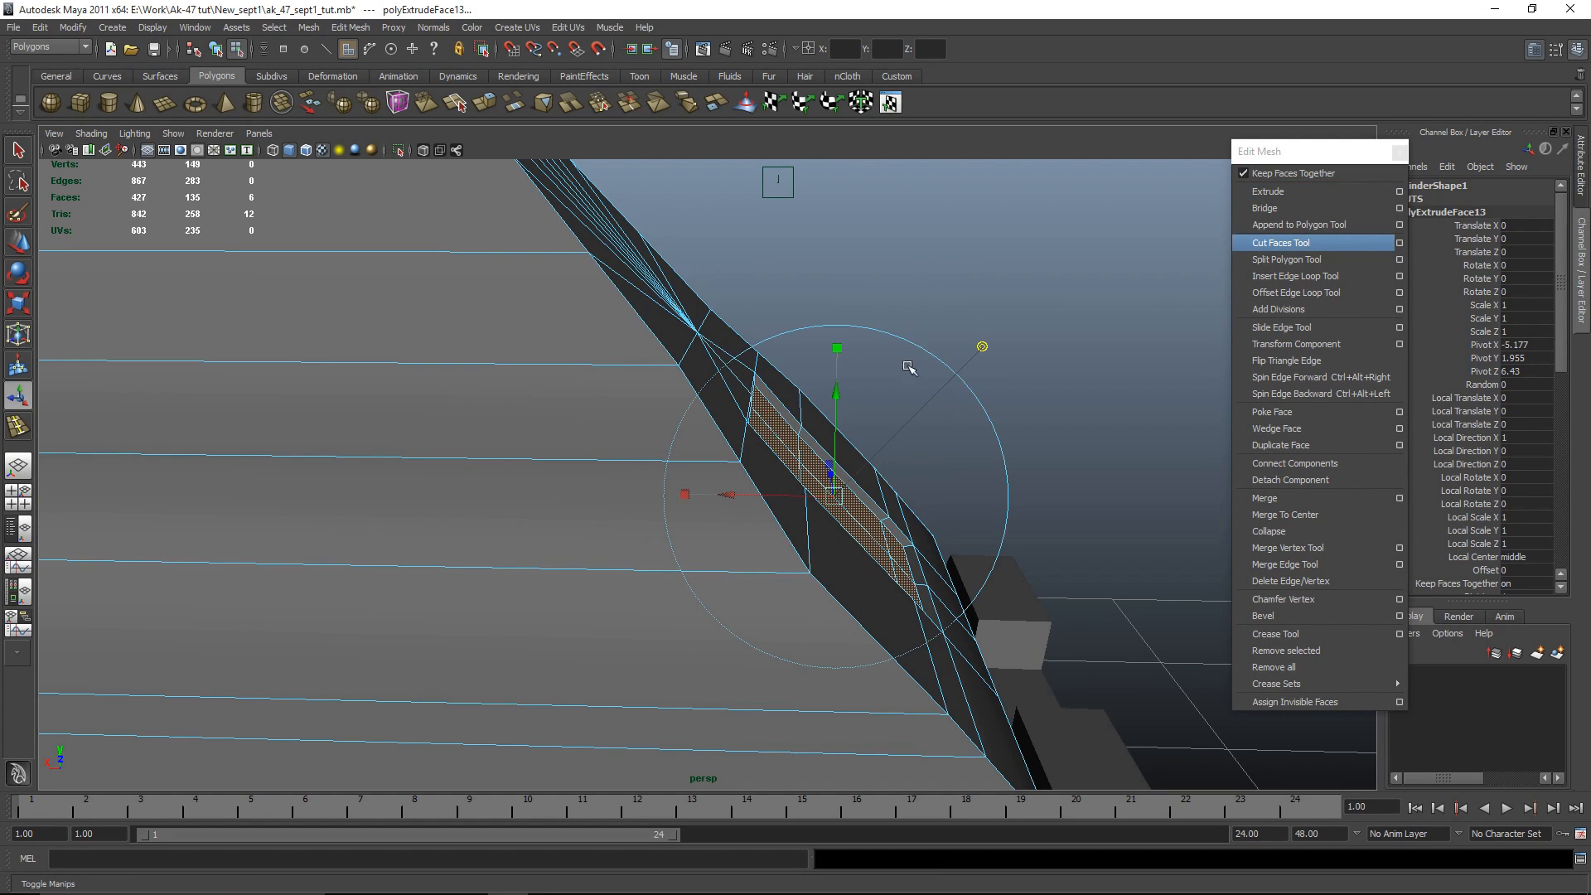
pyautogui.moveTo(735, 495); pyautogui.dragTo(598, 490)
pyautogui.keyDown('alt'); pyautogui.moveTo(978, 497); pyautogui.dragTo(766, 513); pyautogui.keyUp('alt')
pyautogui.press('Delete')
# Step: Examine the new rear opening in the cover up close and from several angles
pyautogui.moveTo(586, 455); pyautogui.dragTo(661, 421, button='right')
pyautogui.click(845, 530)
pyautogui.keyDown('alt'); pyautogui.moveTo(771, 553); pyautogui.dragTo(701, 544); pyautogui.keyUp('alt')
pyautogui.click(655, 535)
pyautogui.scroll(-5, 854, 523)
pyautogui.click(903, 540)
pyautogui.moveTo(895, 528)
pyautogui.keyDown('alt'); pyautogui.mouseDown()
pyautogui.moveTo(811, 587)
pyautogui.moveTo(895, 530)
pyautogui.mouseUp(); pyautogui.keyUp('alt')
pyautogui.scroll(3, 683, 505)
pyautogui.click(643, 508)
pyautogui.scroll(4, 635, 508)
pyautogui.keyDown('alt'); pyautogui.moveTo(636, 508); pyautogui.dragTo(679, 500); pyautogui.keyUp('alt')
pyautogui.scroll(5, 829, 501)
pyautogui.keyDown('alt'); pyautogui.moveTo(963, 500); pyautogui.dragTo(967, 500); pyautogui.keyUp('alt')
pyautogui.scroll(-8, 969, 496)
# Step: Narrow the vertices of the rear opening and the strip below it sideways to fit the notch in the receiver
pyautogui.moveTo(833, 450); pyautogui.dragTo(776, 454, button='right')
pyautogui.keyDown('alt'); pyautogui.moveTo(893, 520); pyautogui.dragTo(811, 517, button='middle'); pyautogui.keyUp('alt')
pyautogui.moveTo(997, 655); pyautogui.dragTo(714, 650)
pyautogui.press('r')
pyautogui.moveTo(764, 506); pyautogui.dragTo(737, 509)
pyautogui.keyDown('alt'); pyautogui.moveTo(714, 580); pyautogui.dragTo(761, 526); pyautogui.keyUp('alt')
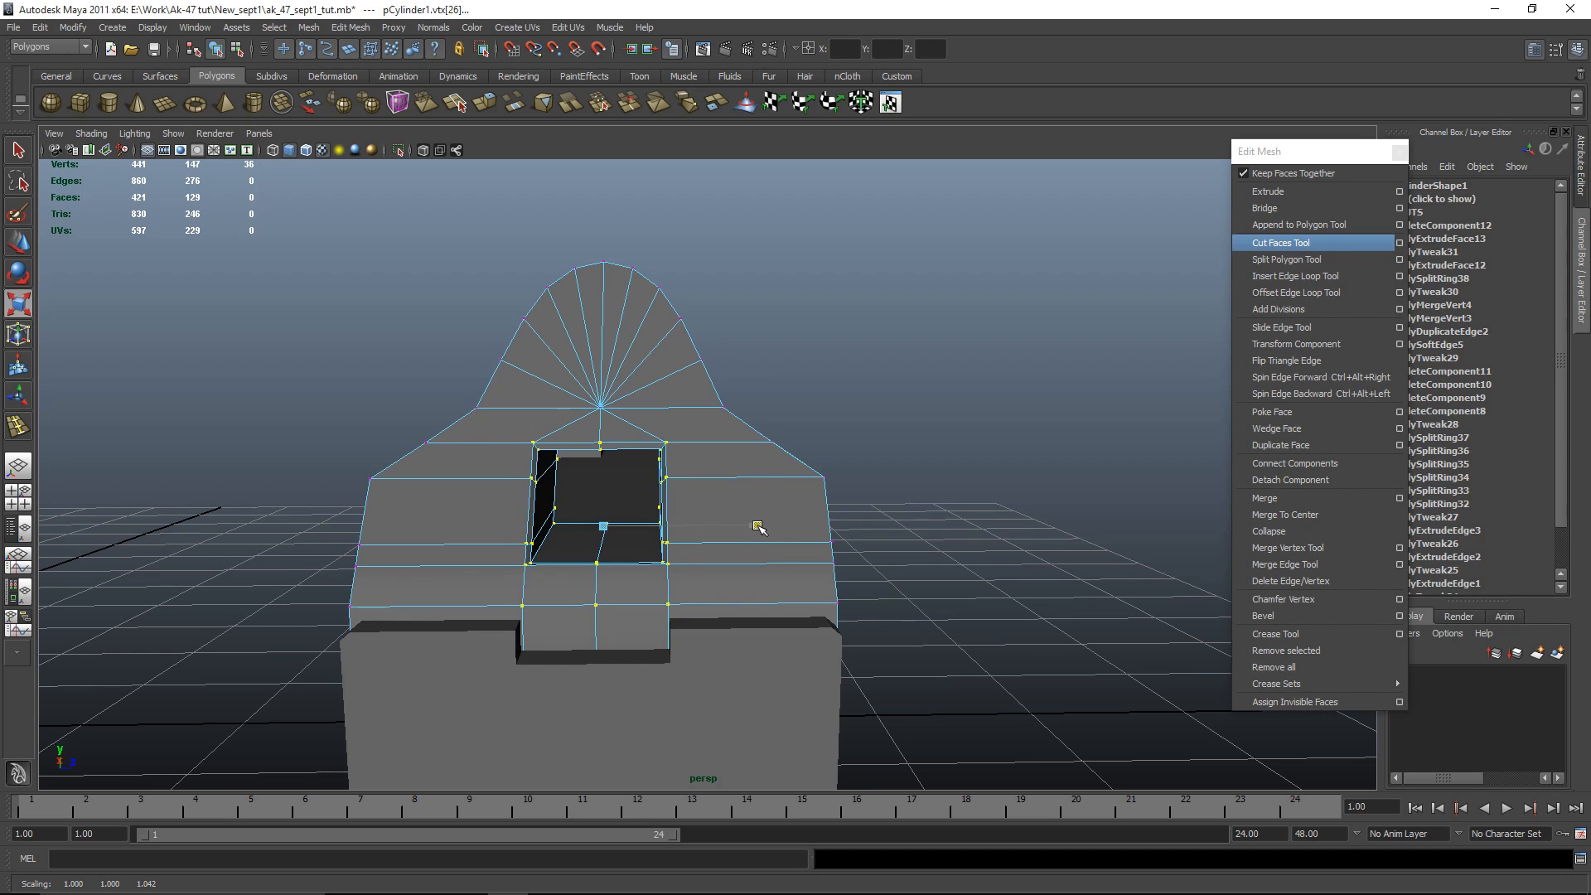
pyautogui.moveTo(758, 527); pyautogui.dragTo(758, 527)
pyautogui.click(646, 476)
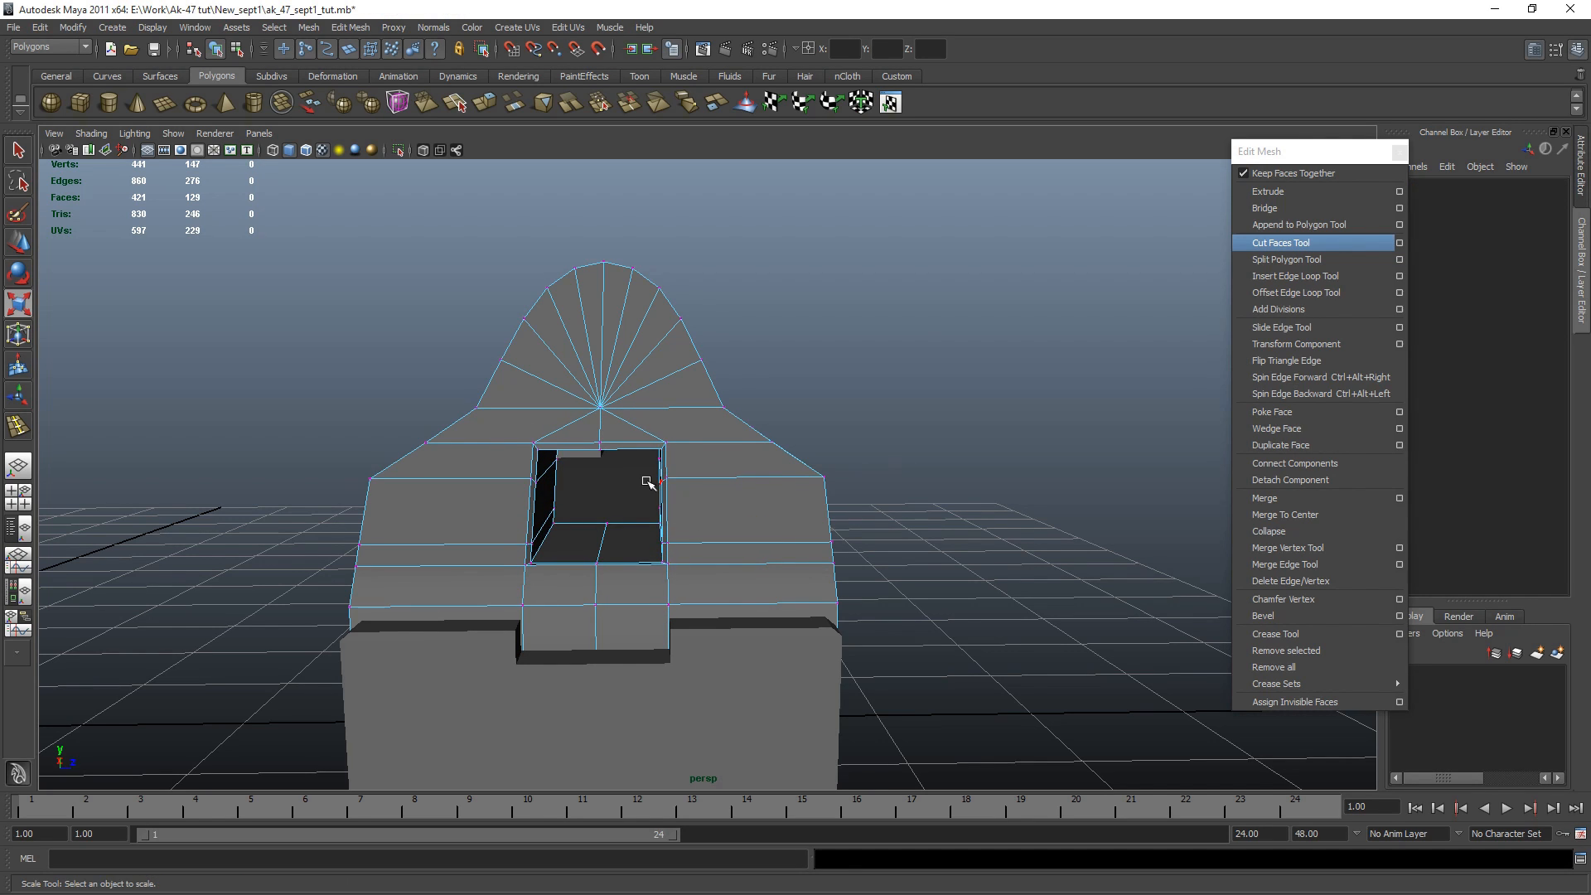
pyautogui.moveTo(646, 475); pyautogui.dragTo(719, 435, button='right')
pyautogui.click(800, 453)
pyautogui.scroll(-4, 800, 453)
pyautogui.keyDown('alt'); pyautogui.moveTo(802, 455); pyautogui.dragTo(575, 266); pyautogui.keyUp('alt')
# Step: Create a small polygon cube on the grid beside the receiver
pyautogui.click(89, 107)
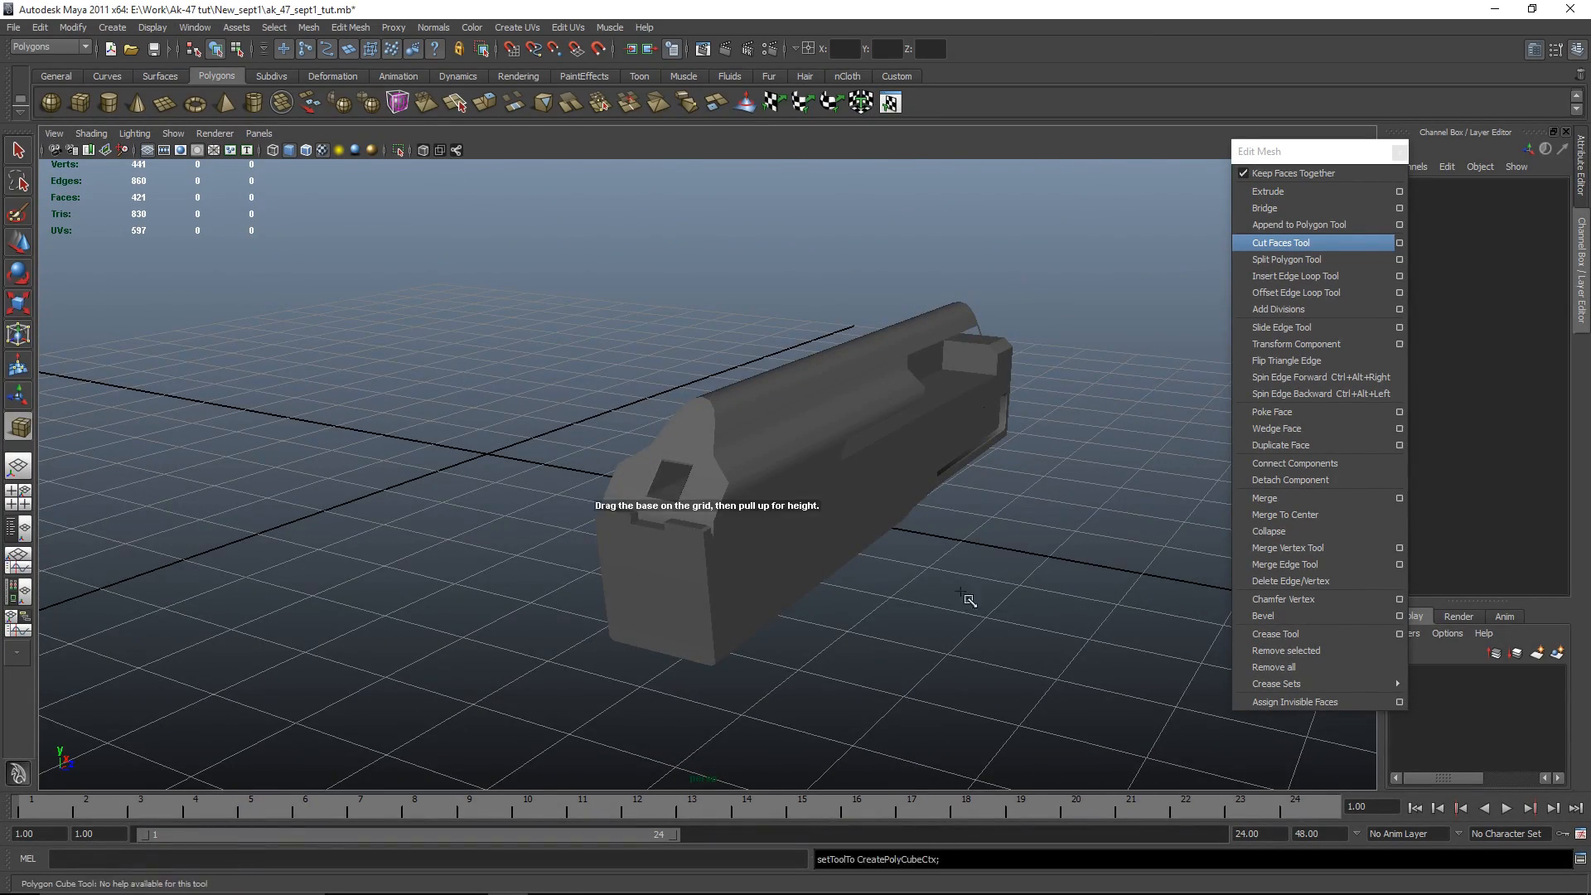
pyautogui.keyDown('alt'); pyautogui.moveTo(957, 588); pyautogui.dragTo(674, 518); pyautogui.keyUp('alt')
pyautogui.keyDown('alt'); pyautogui.moveTo(1014, 626); pyautogui.dragTo(824, 615, button='middle'); pyautogui.keyUp('alt')
pyautogui.moveTo(777, 579)
pyautogui.mouseDown()
pyautogui.moveTo(831, 592)
pyautogui.moveTo(853, 544)
pyautogui.moveTo(788, 600)
pyautogui.mouseUp()
# Step: Split the new cube's edge ring through the middle to divide it into two halves
pyautogui.press('r')
pyautogui.scroll(3, 788, 600)
pyautogui.keyDown('alt'); pyautogui.moveTo(788, 600); pyautogui.dragTo(781, 451, button='middle'); pyautogui.keyUp('alt')
pyautogui.keyDown('alt'); pyautogui.moveTo(782, 451); pyautogui.dragTo(739, 517); pyautogui.keyUp('alt')
pyautogui.scroll(4, 739, 517)
pyautogui.moveTo(483, 452); pyautogui.dragTo(486, 415, button='right')
pyautogui.click(487, 413)
pyautogui.keyDown('ctrl'); pyautogui.moveTo(525, 495); pyautogui.dragTo(563, 550, button='right'); pyautogui.keyUp('ctrl')
pyautogui.click(807, 533)
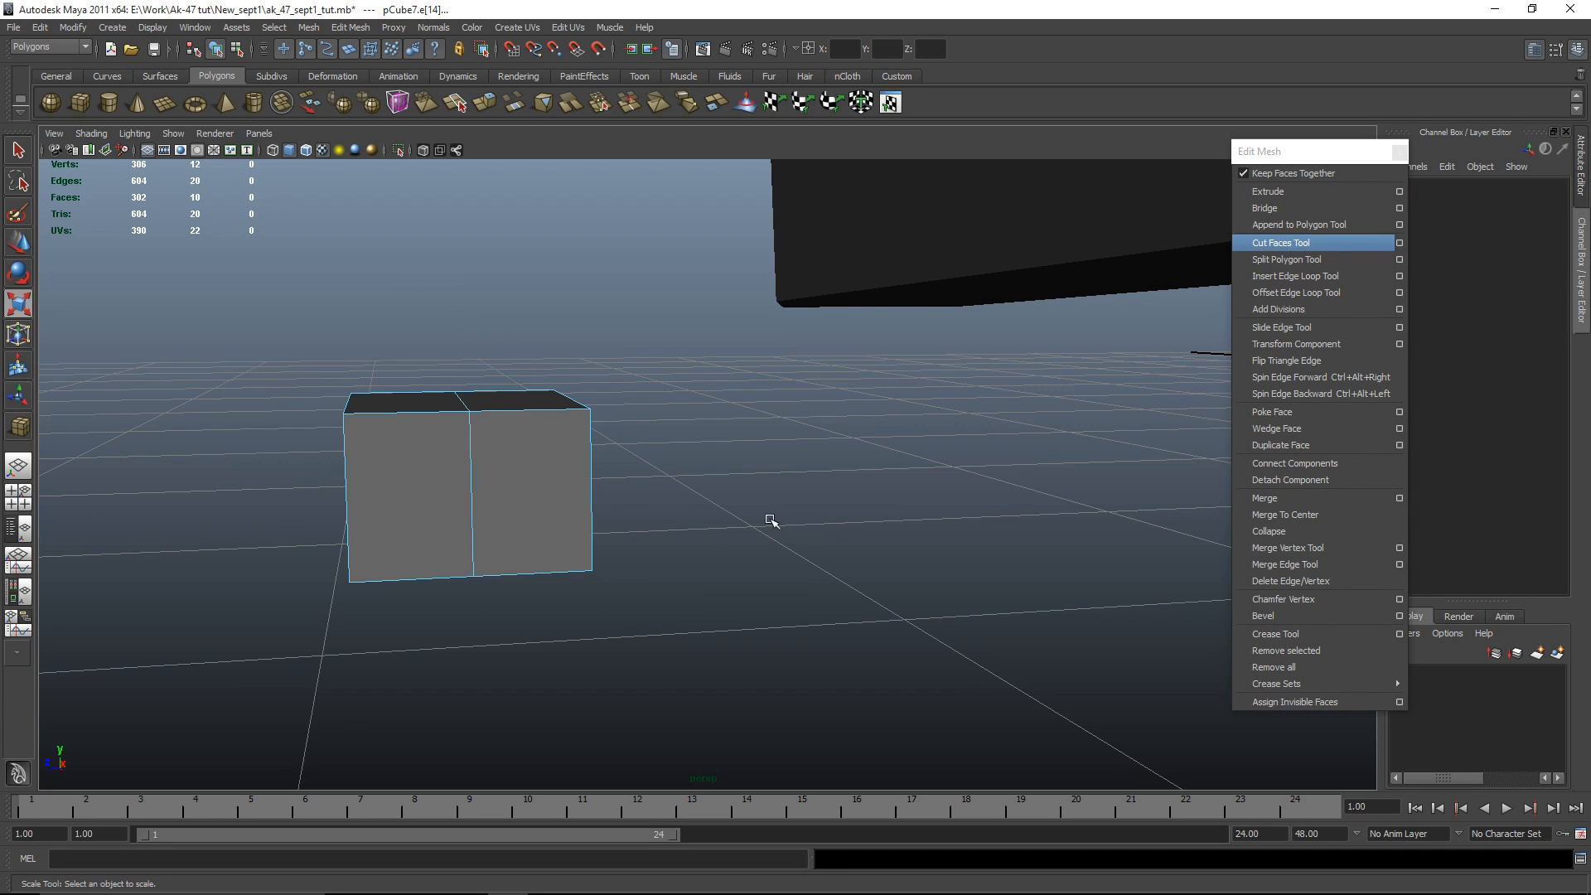
# Step: Move the divided cube onto the receiver's centre line at the cover's rear opening, aligning it with vertex snapping
pyautogui.click(554, 440)
pyautogui.press('space')
pyautogui.press('space')
pyautogui.press('w')
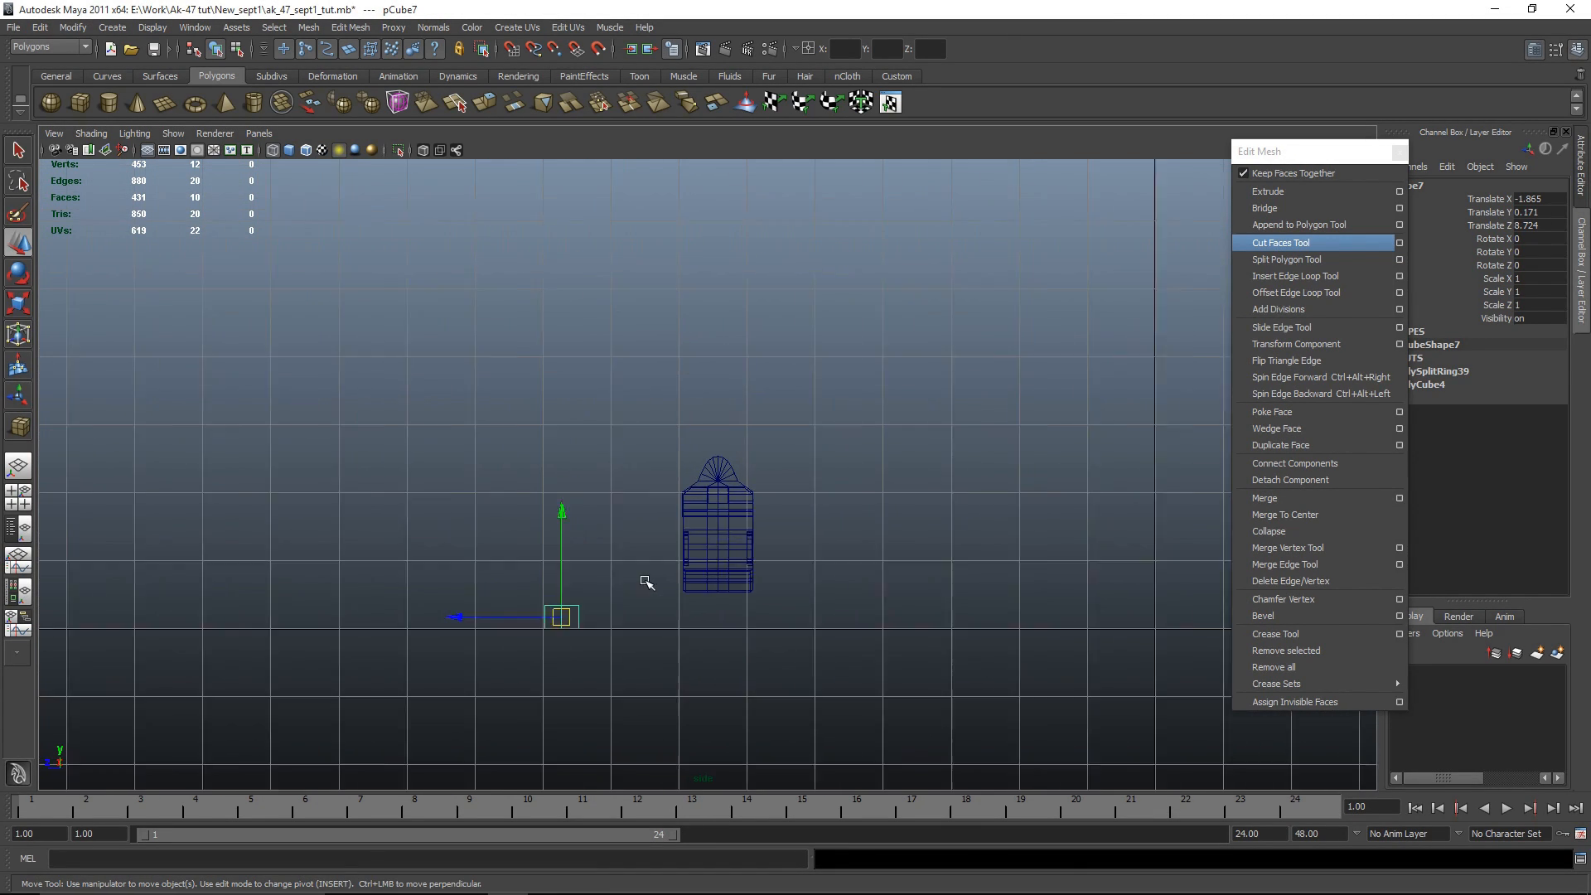
pyautogui.moveTo(557, 629); pyautogui.dragTo(723, 522)
pyautogui.scroll(5, 750, 498)
pyautogui.press('v')
pyautogui.moveTo(743, 527); pyautogui.dragTo(736, 542, button='middle')
# Step: Scale the cube uniformly to 0.556 so it is slightly narrower than the rear opening
pyautogui.press('r')
pyautogui.scroll(5, 745, 535)
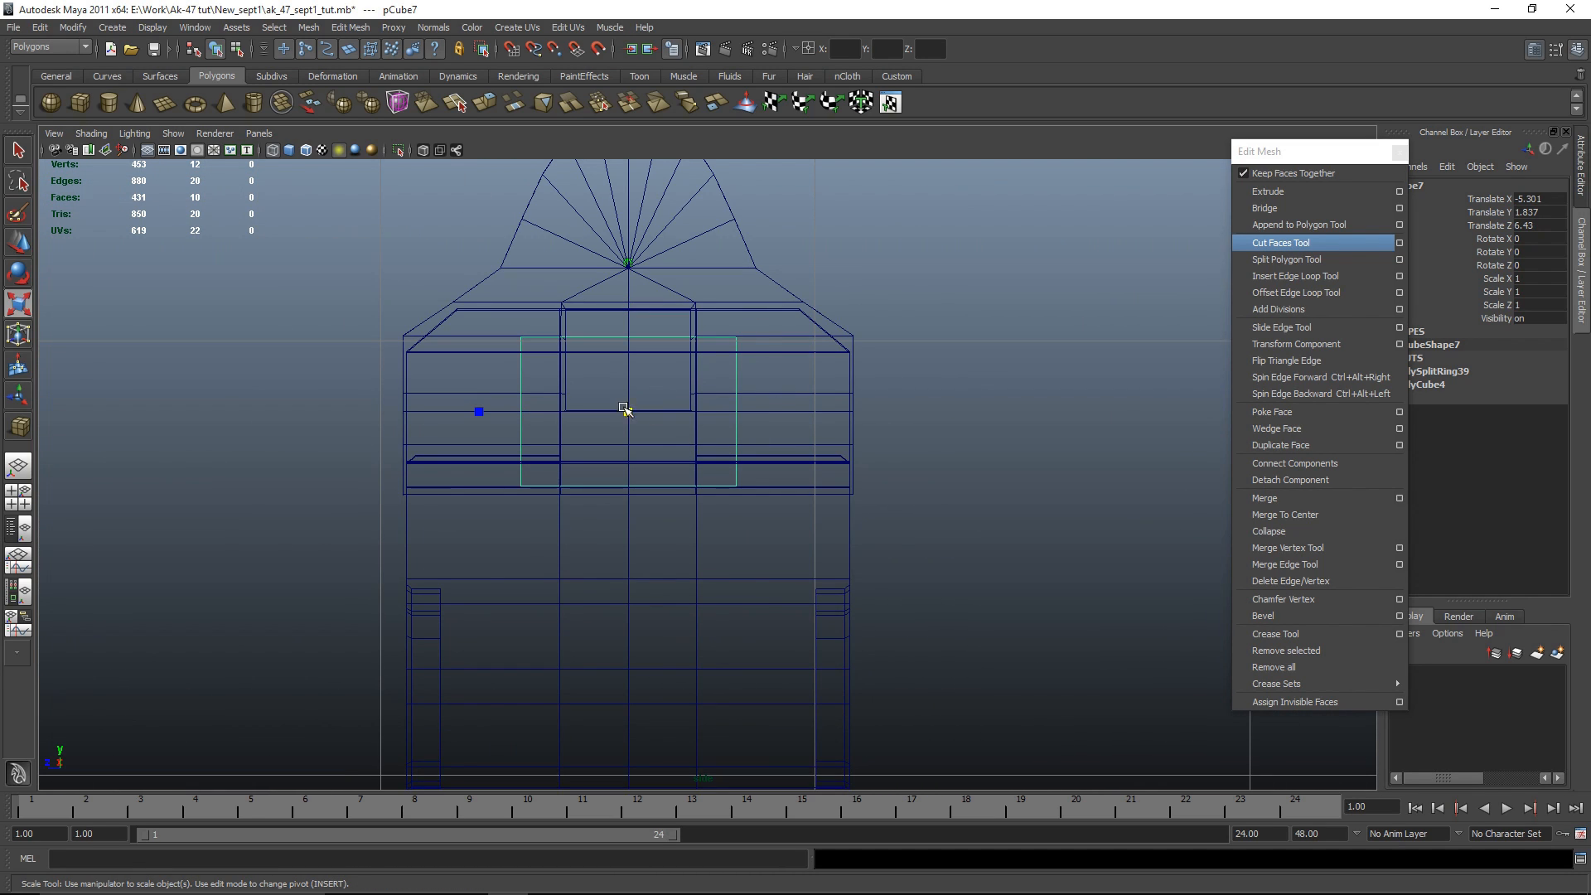
pyautogui.moveTo(574, 412); pyautogui.dragTo(628, 412)
pyautogui.press('w')
pyautogui.scroll(5, 624, 415)
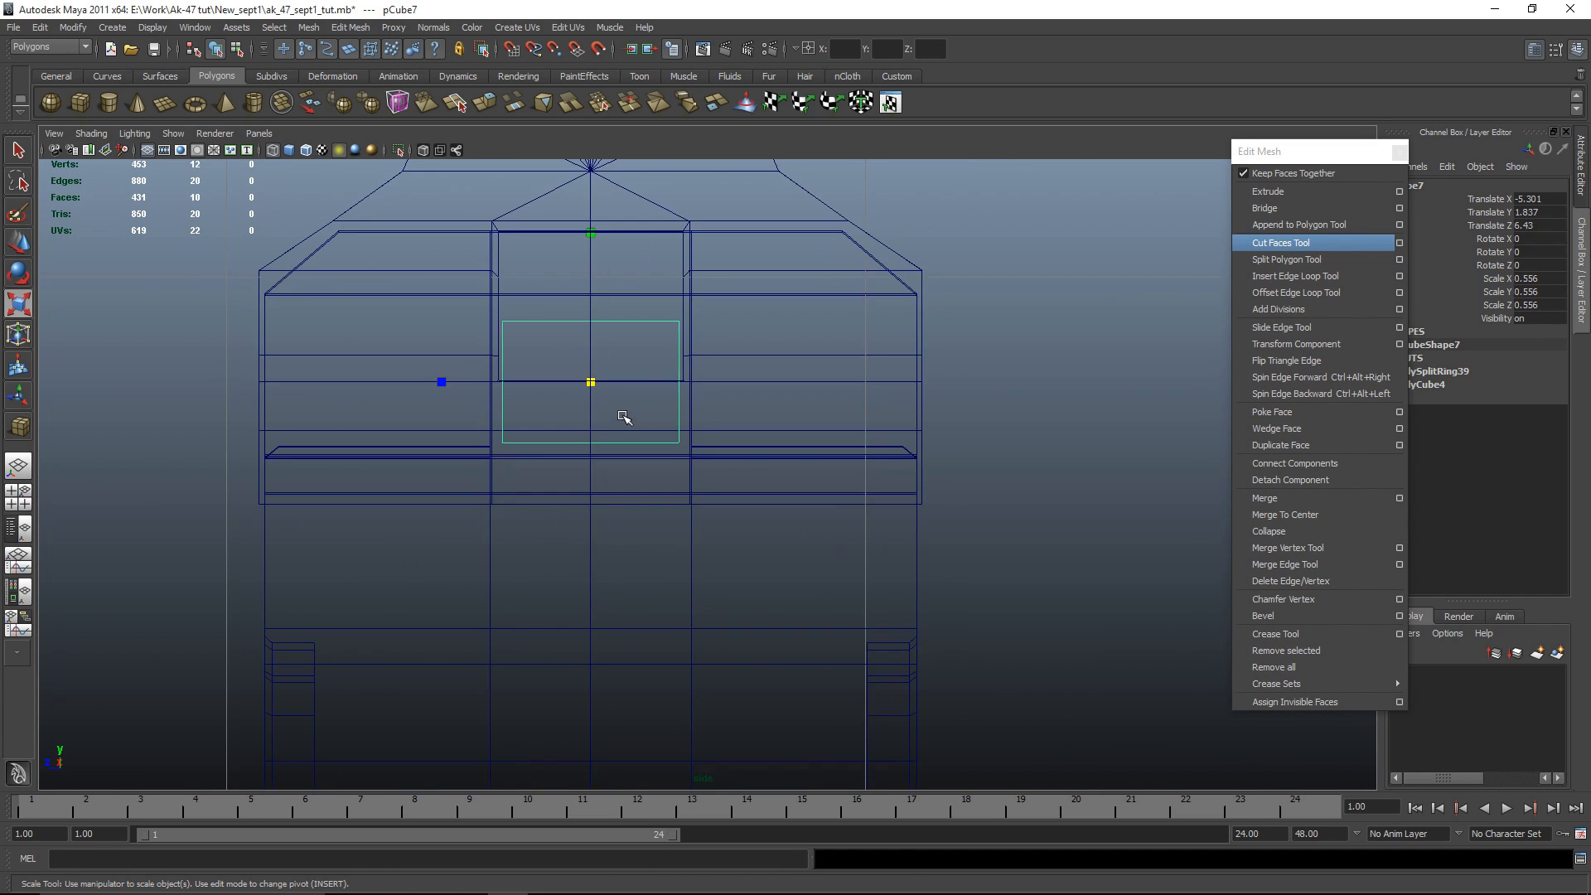
pyautogui.hotkey('ctrl', 'z')
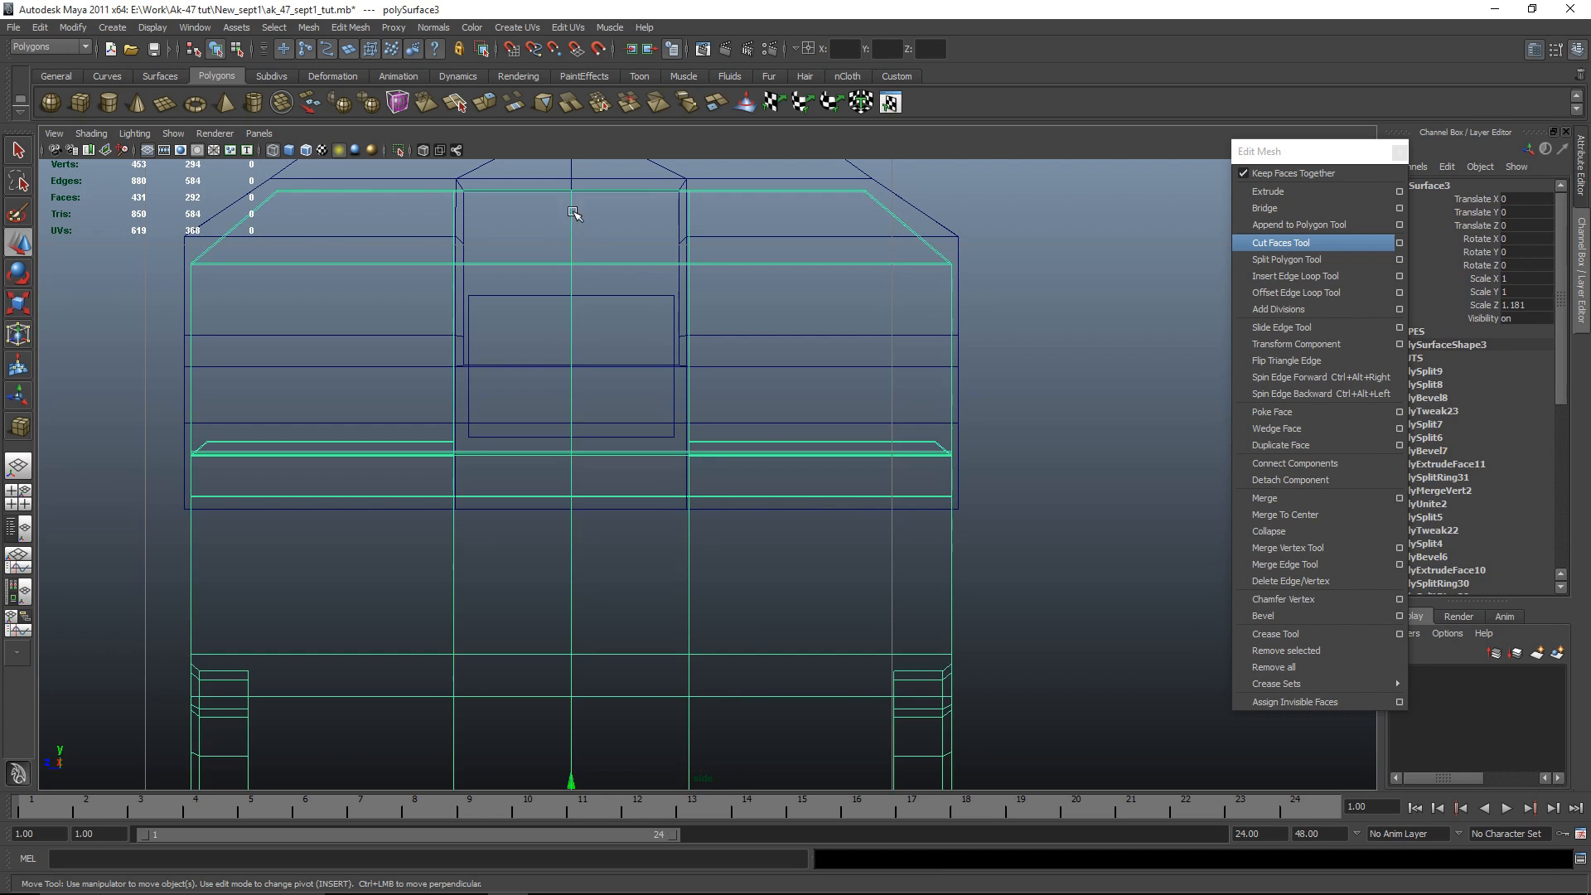
pyautogui.hotkey('shift', 'z')
# Step: Raise the cube to the upper edge of the rear opening and widen its Z scale to 0.565
pyautogui.moveTo(573, 263); pyautogui.dragTo(576, 164)
pyautogui.keyDown('alt'); pyautogui.moveTo(692, 323); pyautogui.dragTo(798, 447, button='middle'); pyautogui.keyUp('alt')
pyautogui.scroll(2, 798, 447)
pyautogui.press('r')
pyautogui.click(518, 358)
pyautogui.moveTo(516, 359); pyautogui.dragTo(514, 355)
pyautogui.press('w')
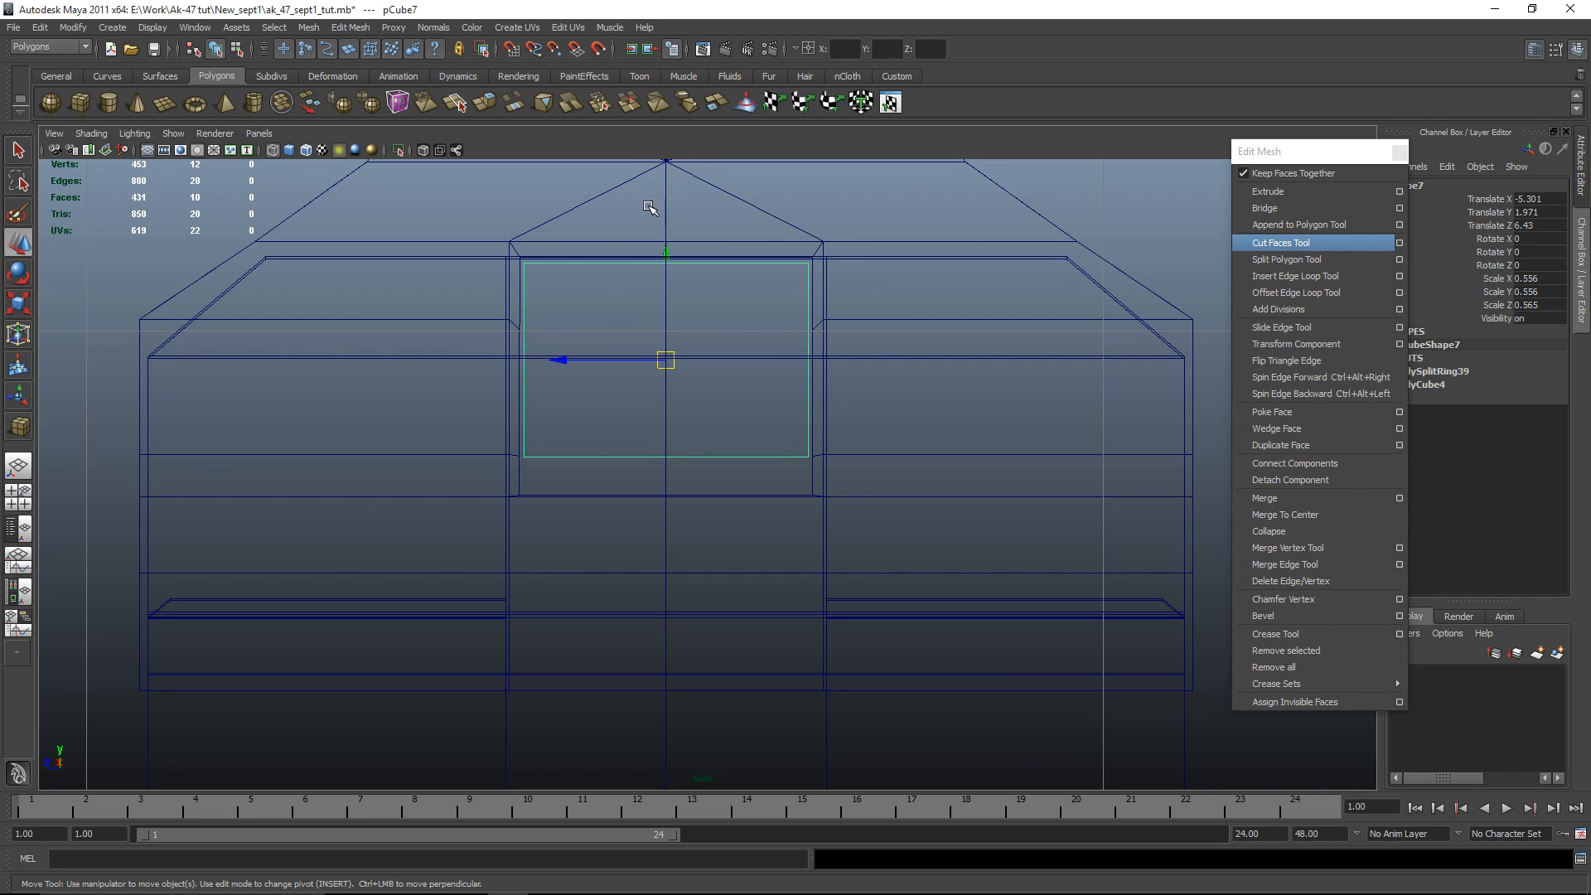
pyautogui.moveTo(667, 259); pyautogui.dragTo(667, 257)
# Step: Lower the cube's bottom vertices to the lower edge of the rear opening
pyautogui.moveTo(603, 342); pyautogui.dragTo(530, 345, button='right')
pyautogui.hotkey('ctrl', 'z')
pyautogui.moveTo(746, 415); pyautogui.dragTo(716, 419, button='right')
pyautogui.moveTo(431, 452); pyautogui.dragTo(909, 504)
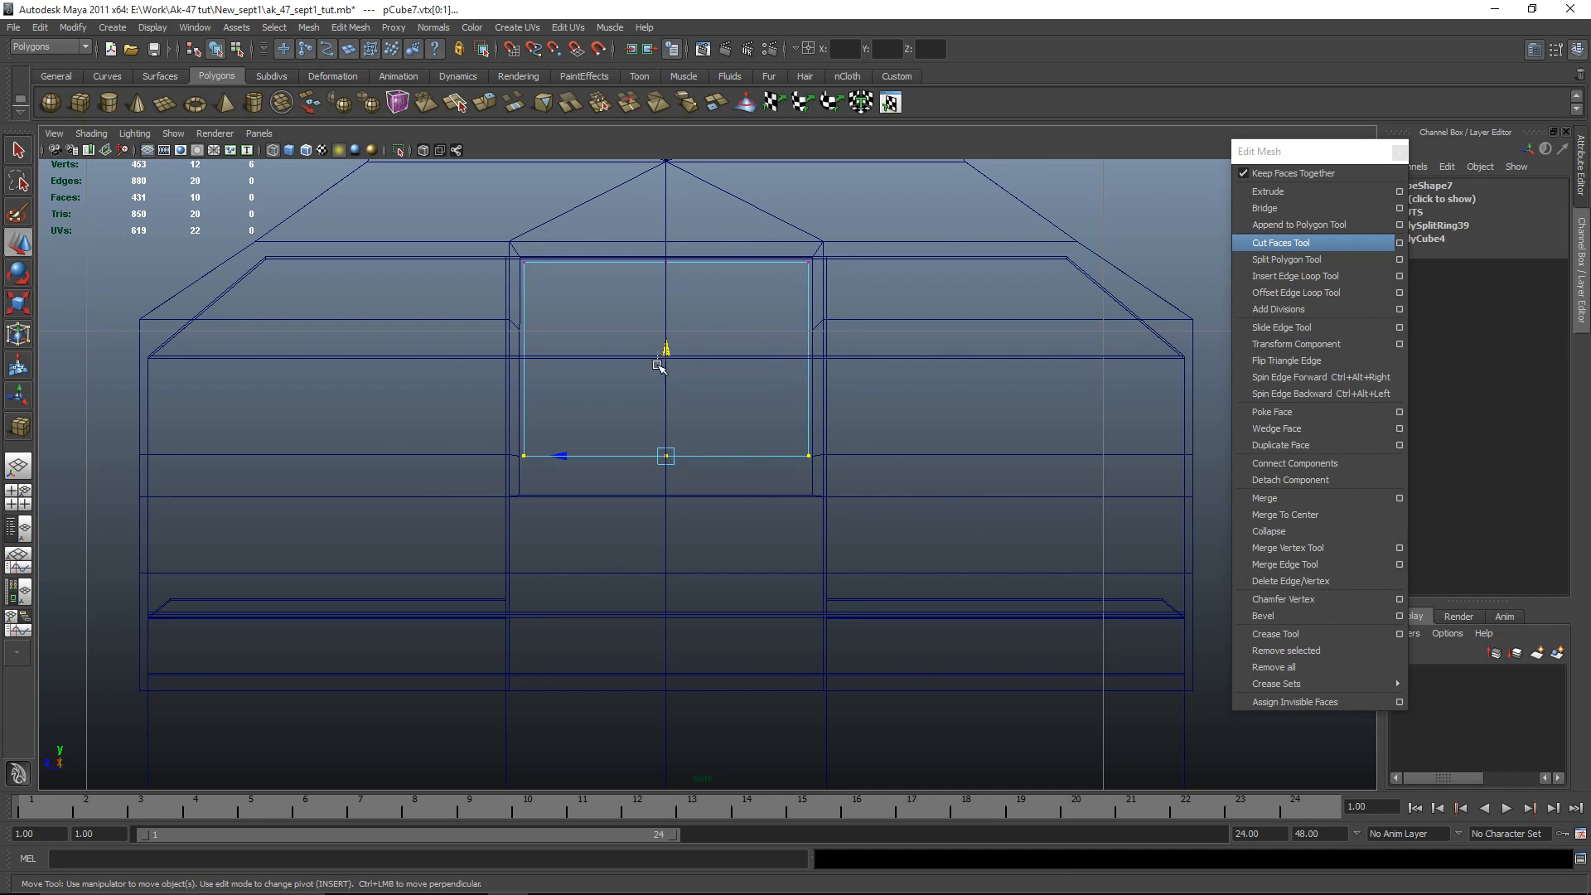
pyautogui.moveTo(667, 357); pyautogui.dragTo(667, 381)
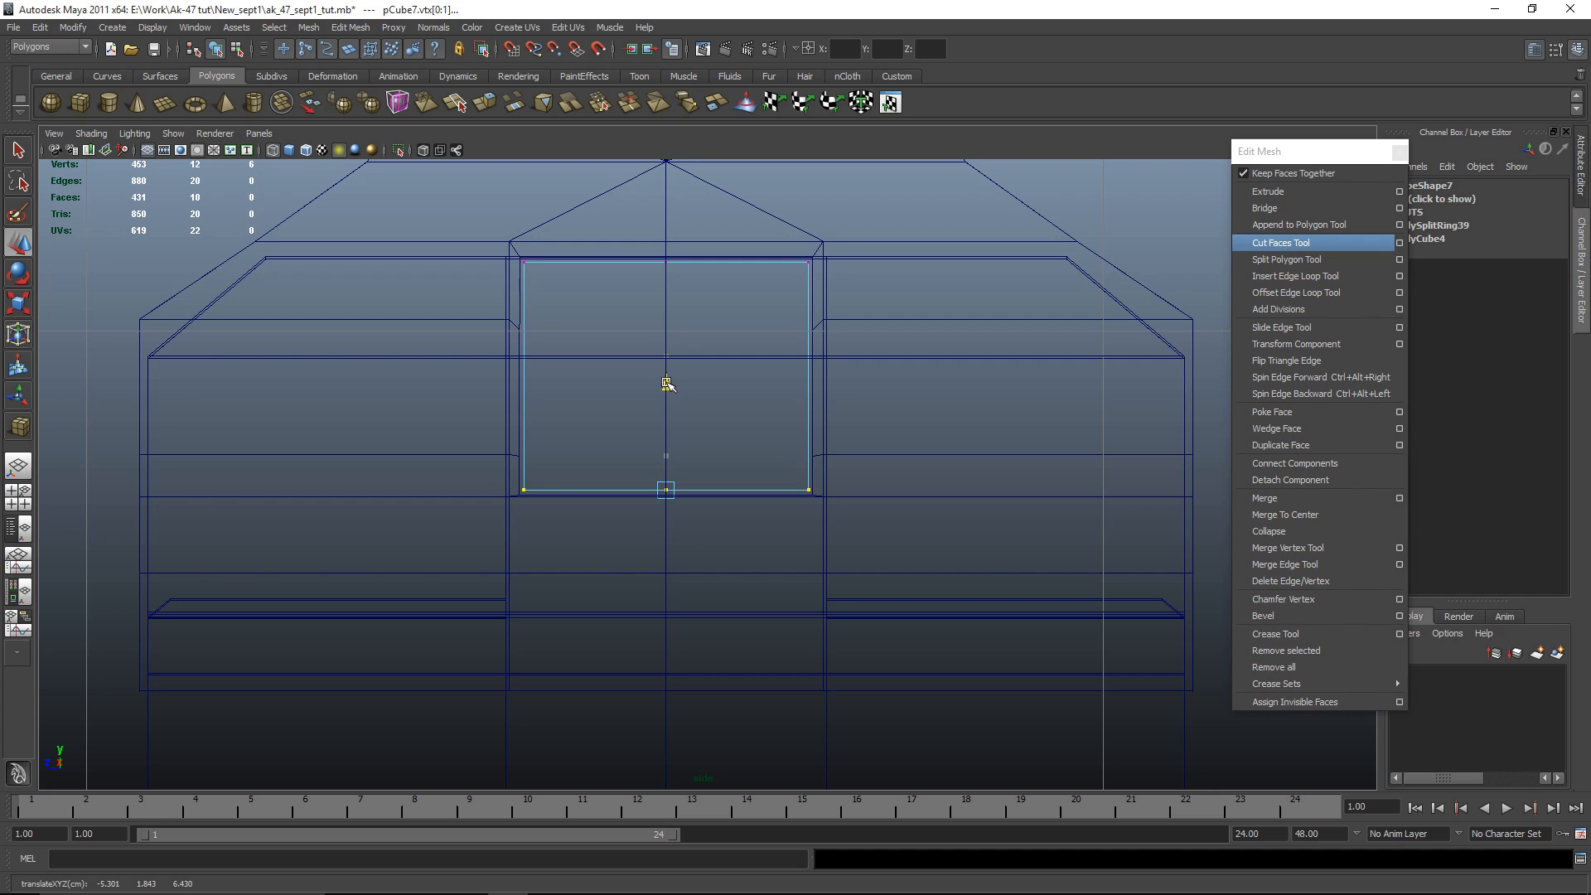
# Step: Shift the whole cube along X to -5.167 so its rear face meets the button's rear edge in the reference
pyautogui.press('space')
pyautogui.press('space')
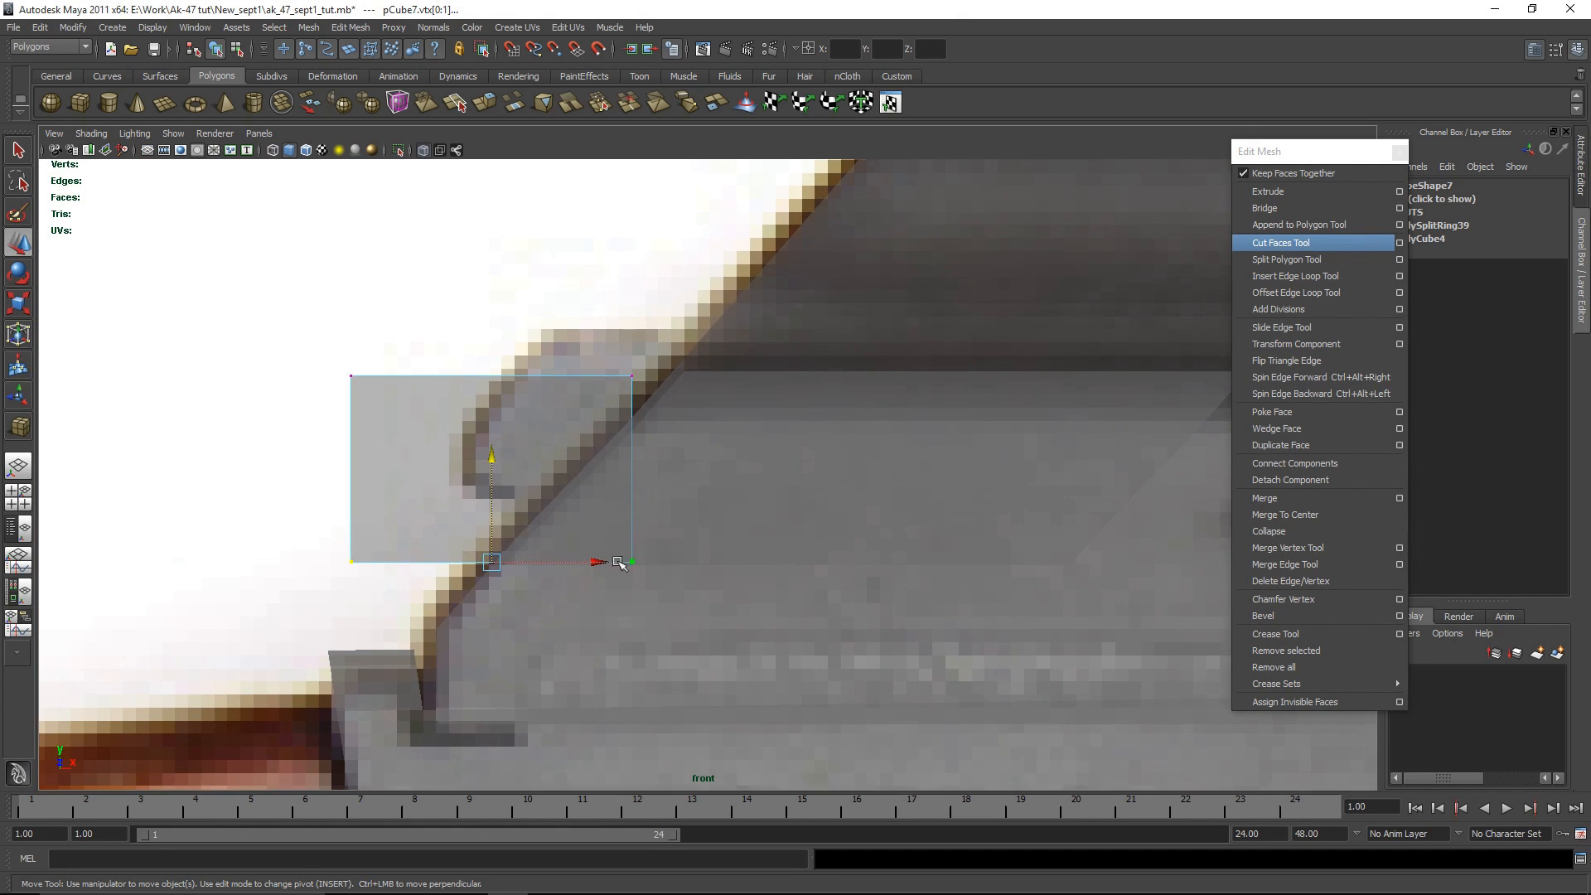
pyautogui.keyDown('alt'); pyautogui.moveTo(618, 563); pyautogui.dragTo(755, 606, button='middle'); pyautogui.keyUp('alt')
pyautogui.moveTo(590, 452); pyautogui.dragTo(495, 450, button='right')
pyautogui.moveTo(365, 359); pyautogui.dragTo(820, 689)
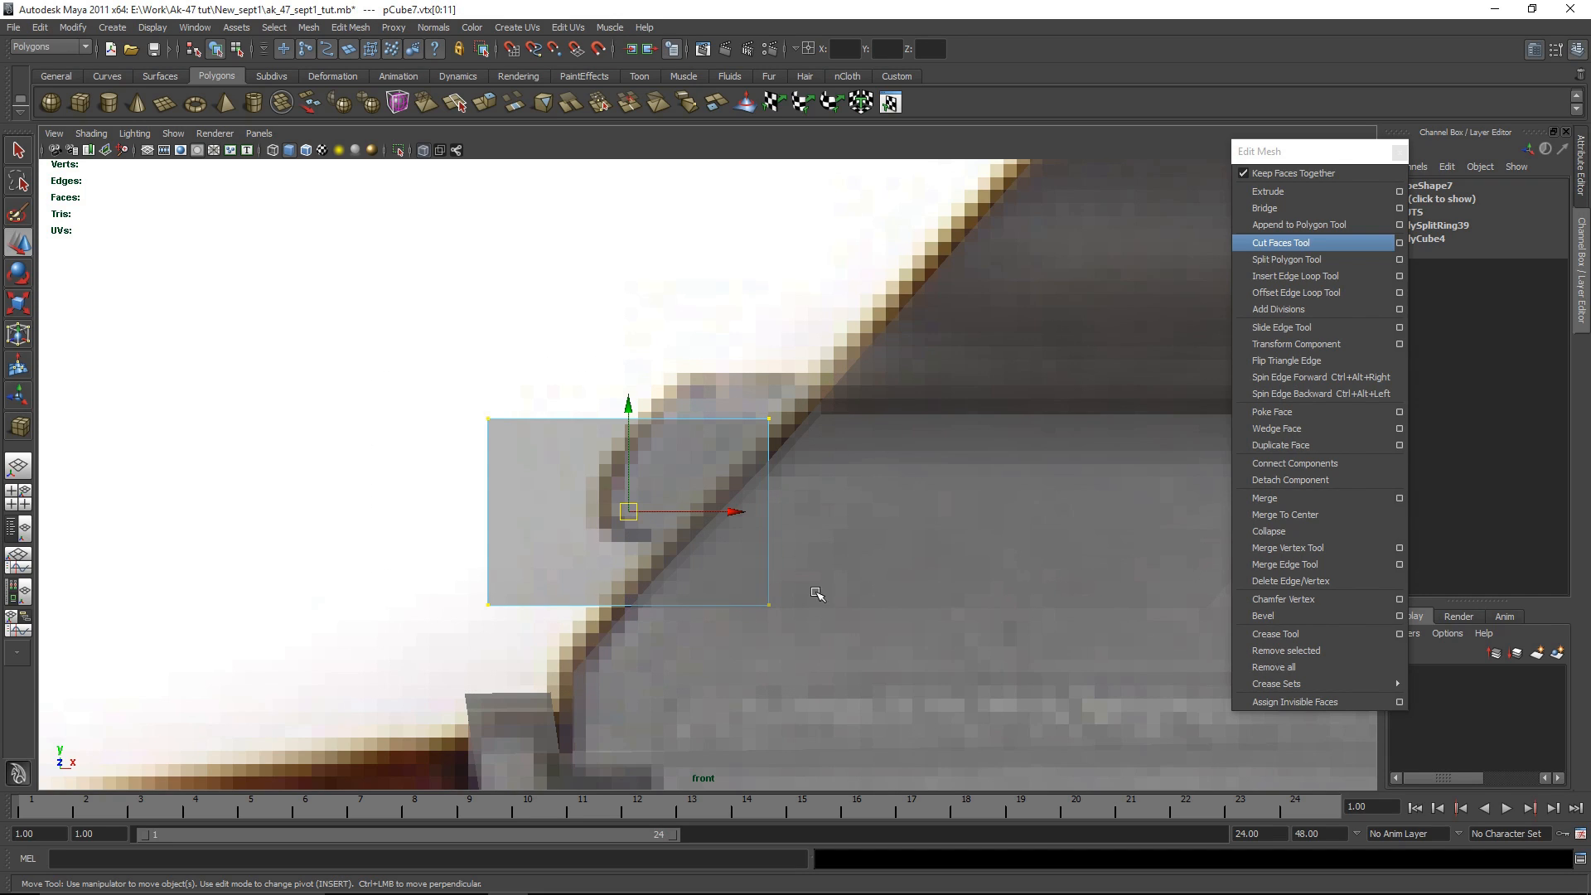
pyautogui.click(743, 407)
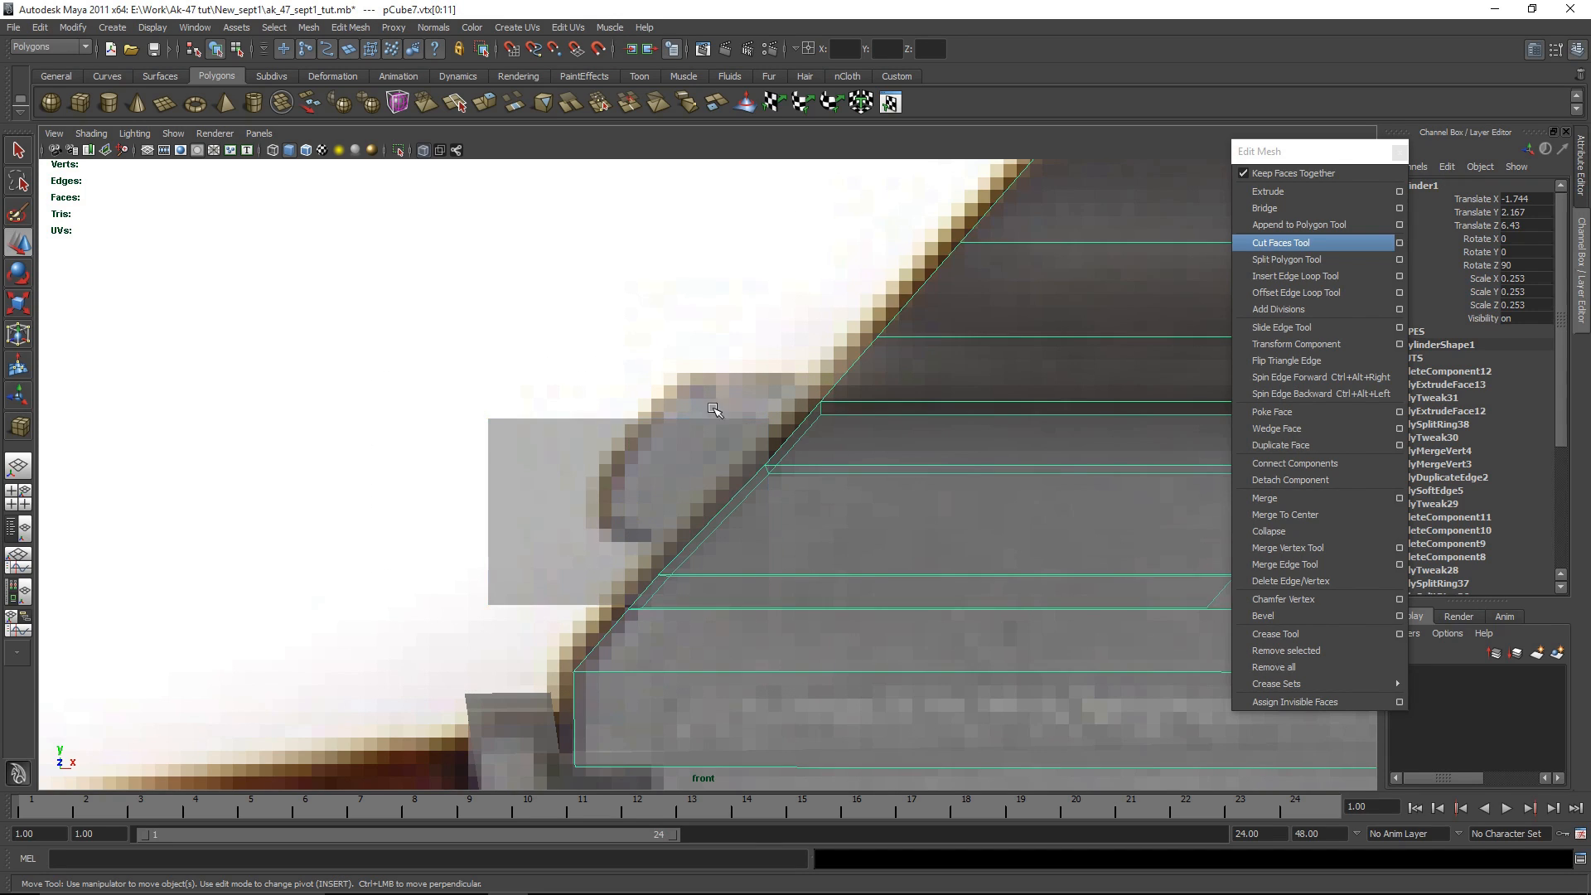
pyautogui.click(558, 469)
pyautogui.moveTo(727, 496); pyautogui.dragTo(842, 500)
pyautogui.scroll(2, 510, 528)
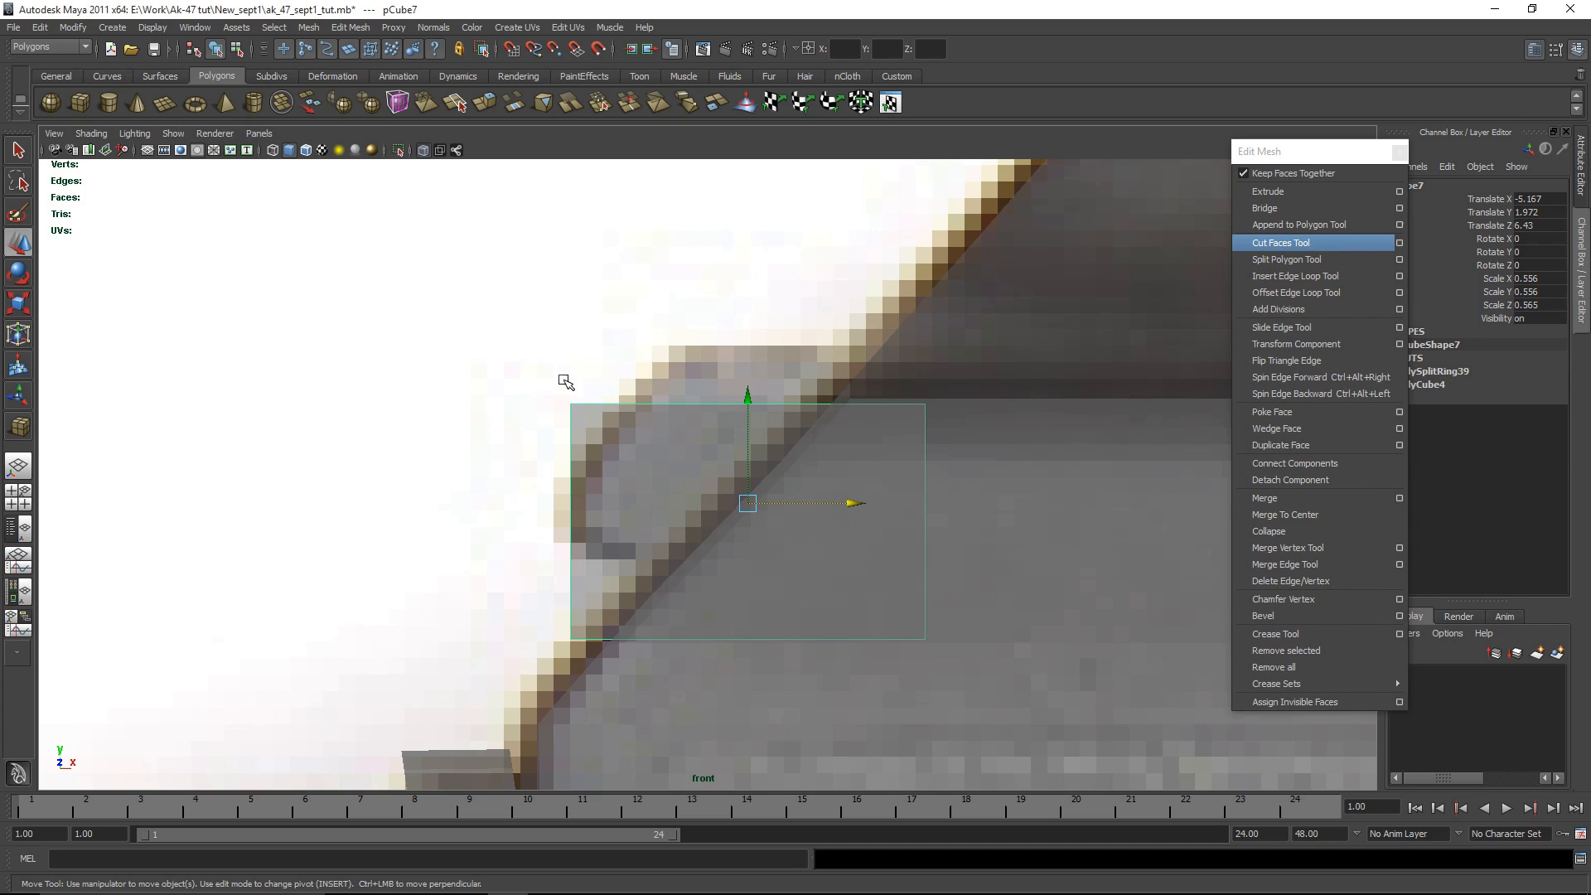
# Step: Insert a horizontal edge loop low on the cube and move the upper rear vertices forward to slant the rear face
pyautogui.click(1359, 276)
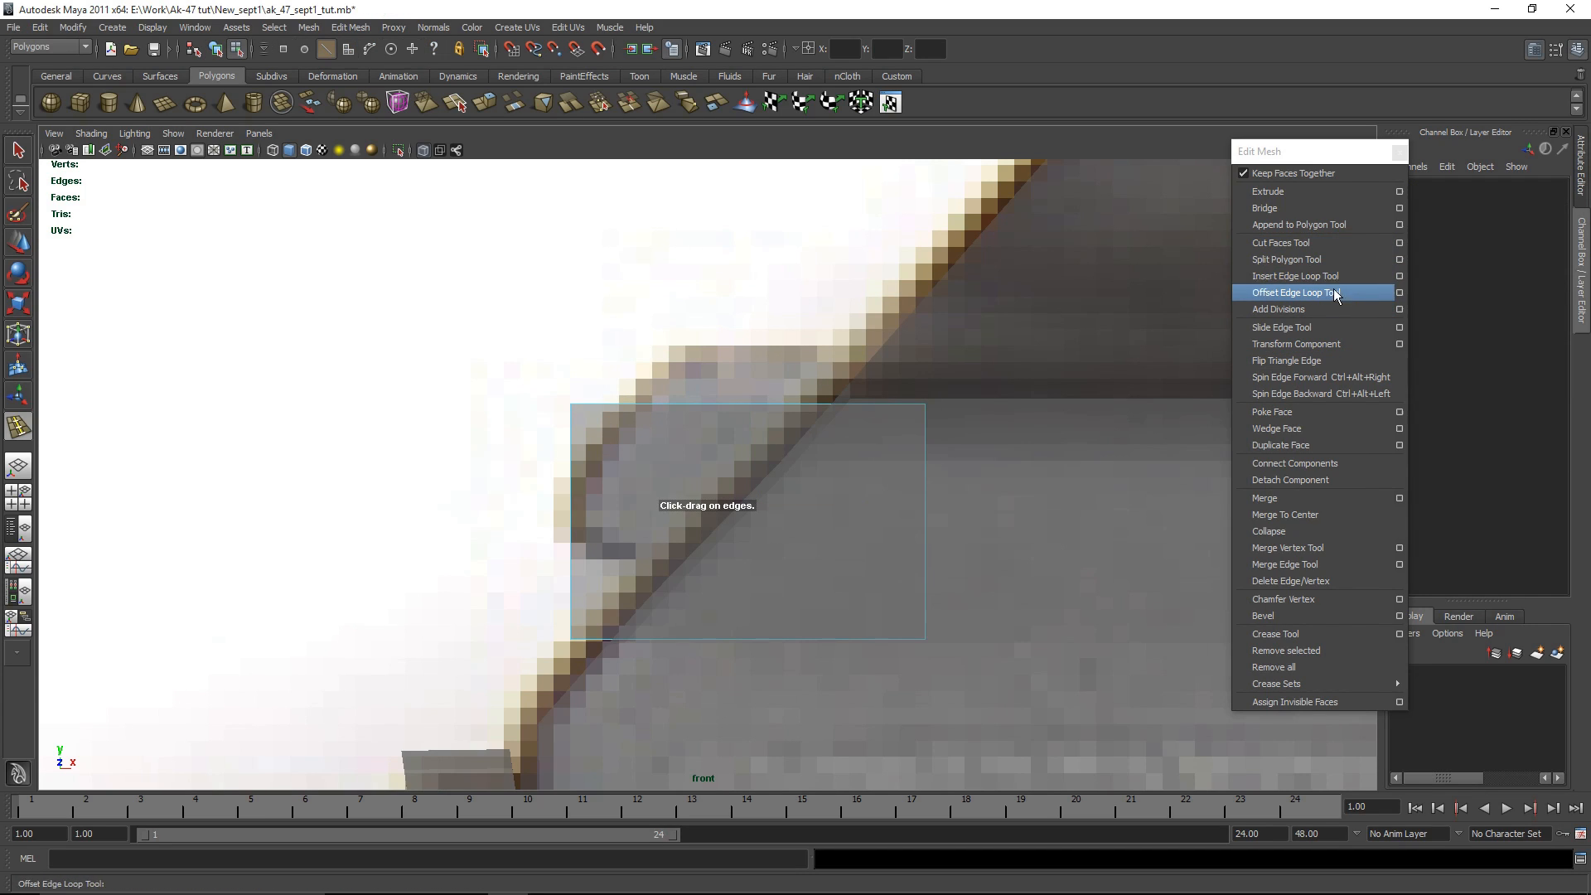
pyautogui.moveTo(927, 578)
pyautogui.mouseDown()
pyautogui.moveTo(943, 591)
pyautogui.moveTo(943, 573)
pyautogui.mouseUp()
pyautogui.press('w')
pyautogui.moveTo(667, 520); pyautogui.dragTo(586, 515, button='right')
pyautogui.moveTo(431, 360); pyautogui.dragTo(607, 443)
pyautogui.moveTo(686, 406); pyautogui.dragTo(779, 421)
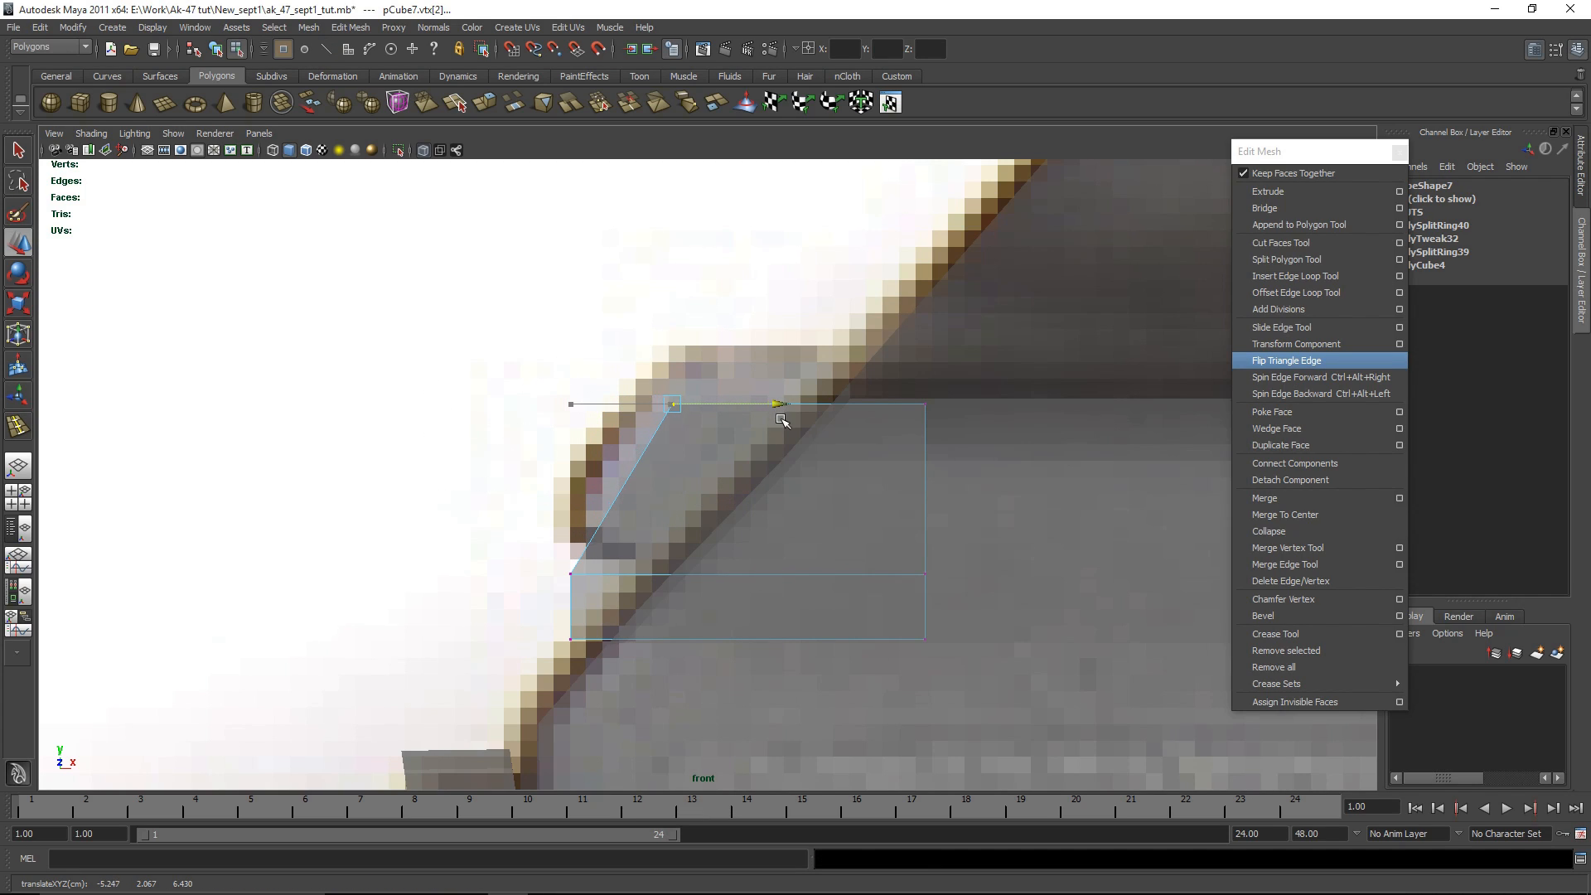
# Step: Move the bottom rear vertices inward, then add a loop just above them and pull its rear vertices outward to round the corner
pyautogui.moveTo(522, 636); pyautogui.dragTo(690, 641)
pyautogui.click(1299, 277)
pyautogui.moveTo(927, 609); pyautogui.dragTo(929, 609)
pyautogui.press('w')
pyautogui.moveTo(632, 594); pyautogui.dragTo(479, 582, button='right')
pyautogui.moveTo(484, 587); pyautogui.dragTo(678, 610)
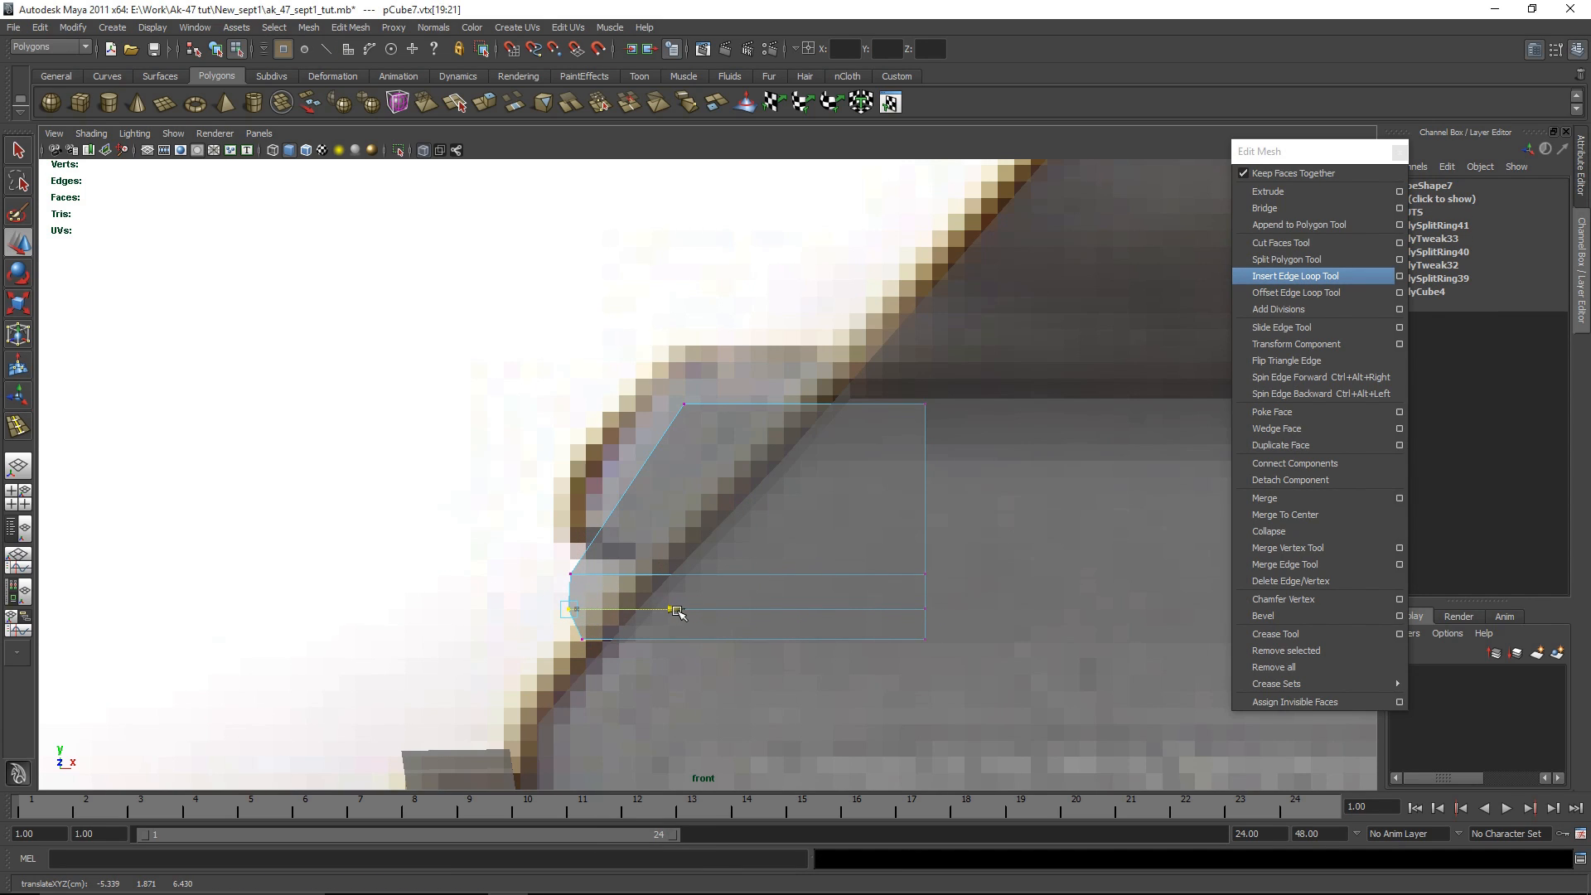
pyautogui.scroll(2, 763, 620)
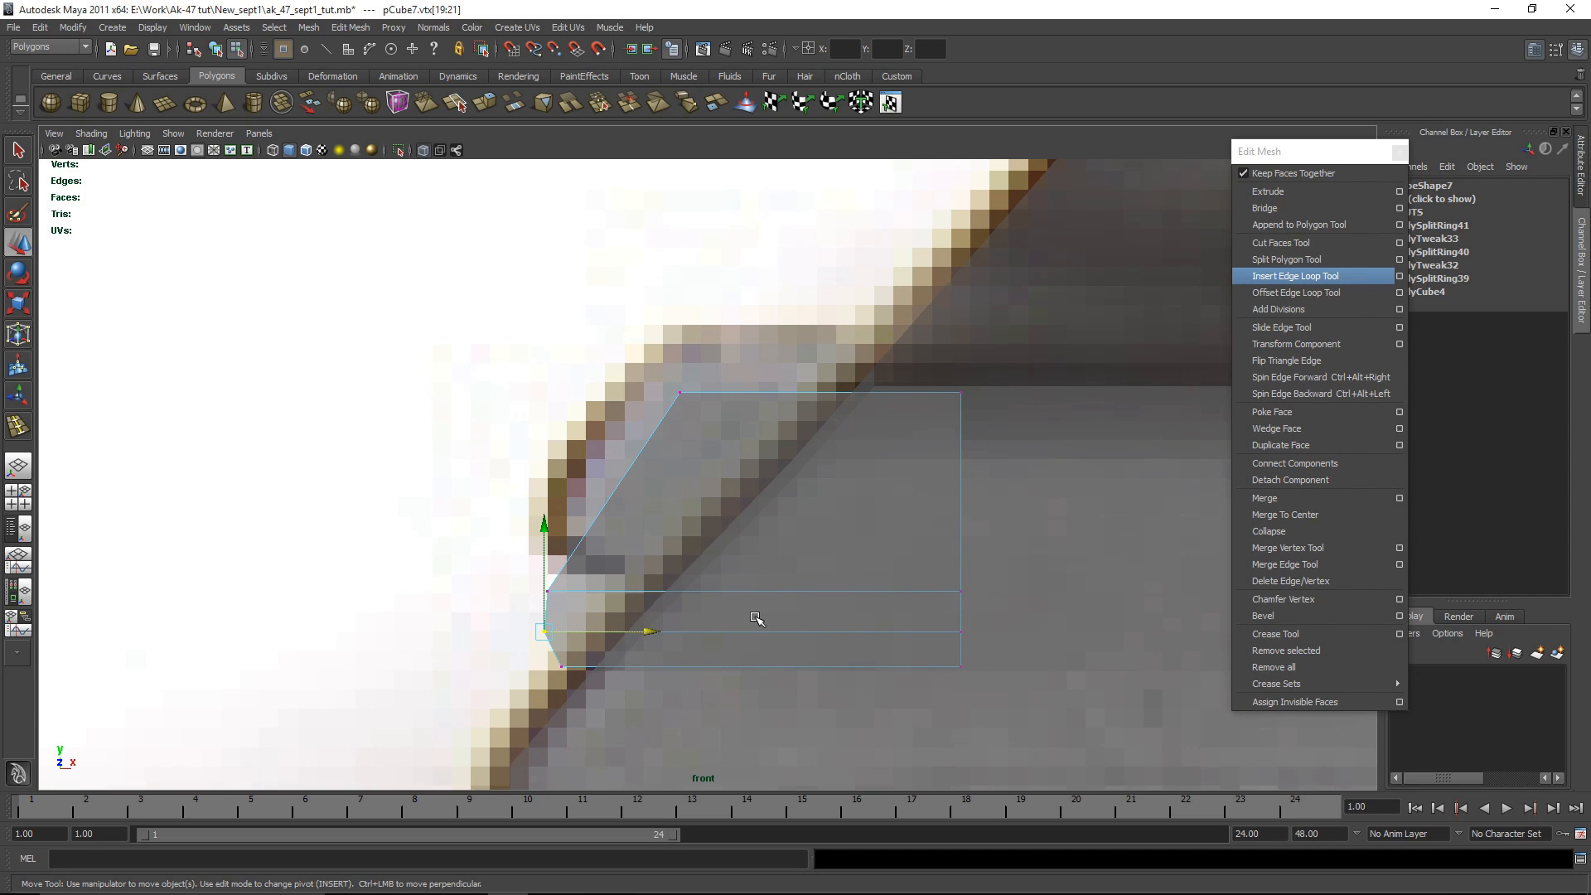
pyautogui.keyDown('alt'); pyautogui.moveTo(1095, 464); pyautogui.dragTo(1066, 384, button='middle'); pyautogui.keyUp('alt')
pyautogui.keyDown('alt'); pyautogui.moveTo(853, 481); pyautogui.dragTo(869, 530, button='middle'); pyautogui.keyUp('alt')
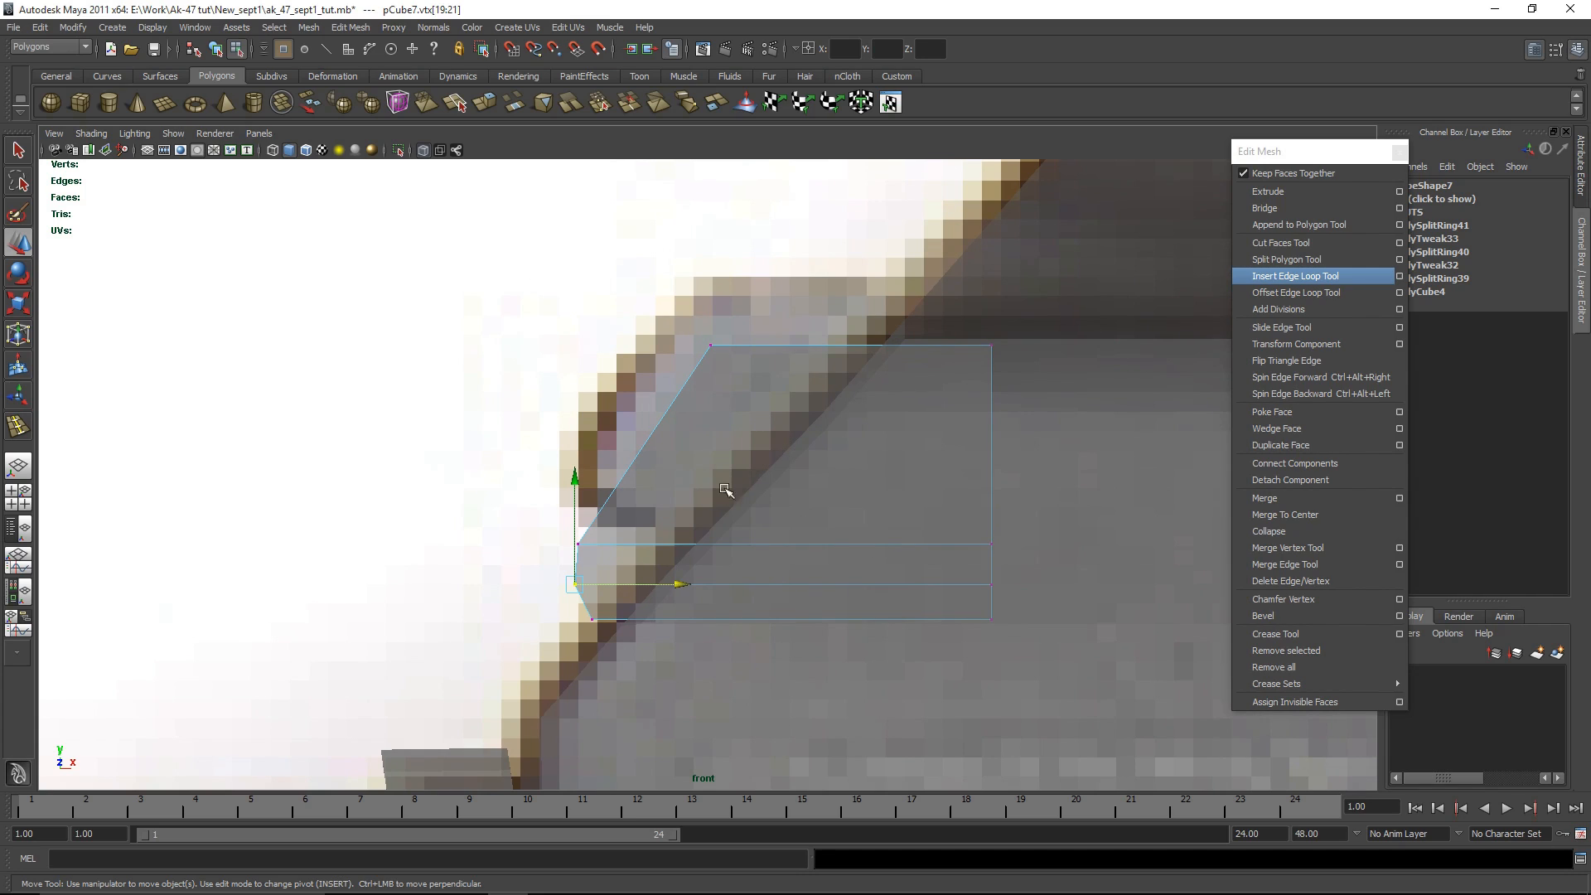
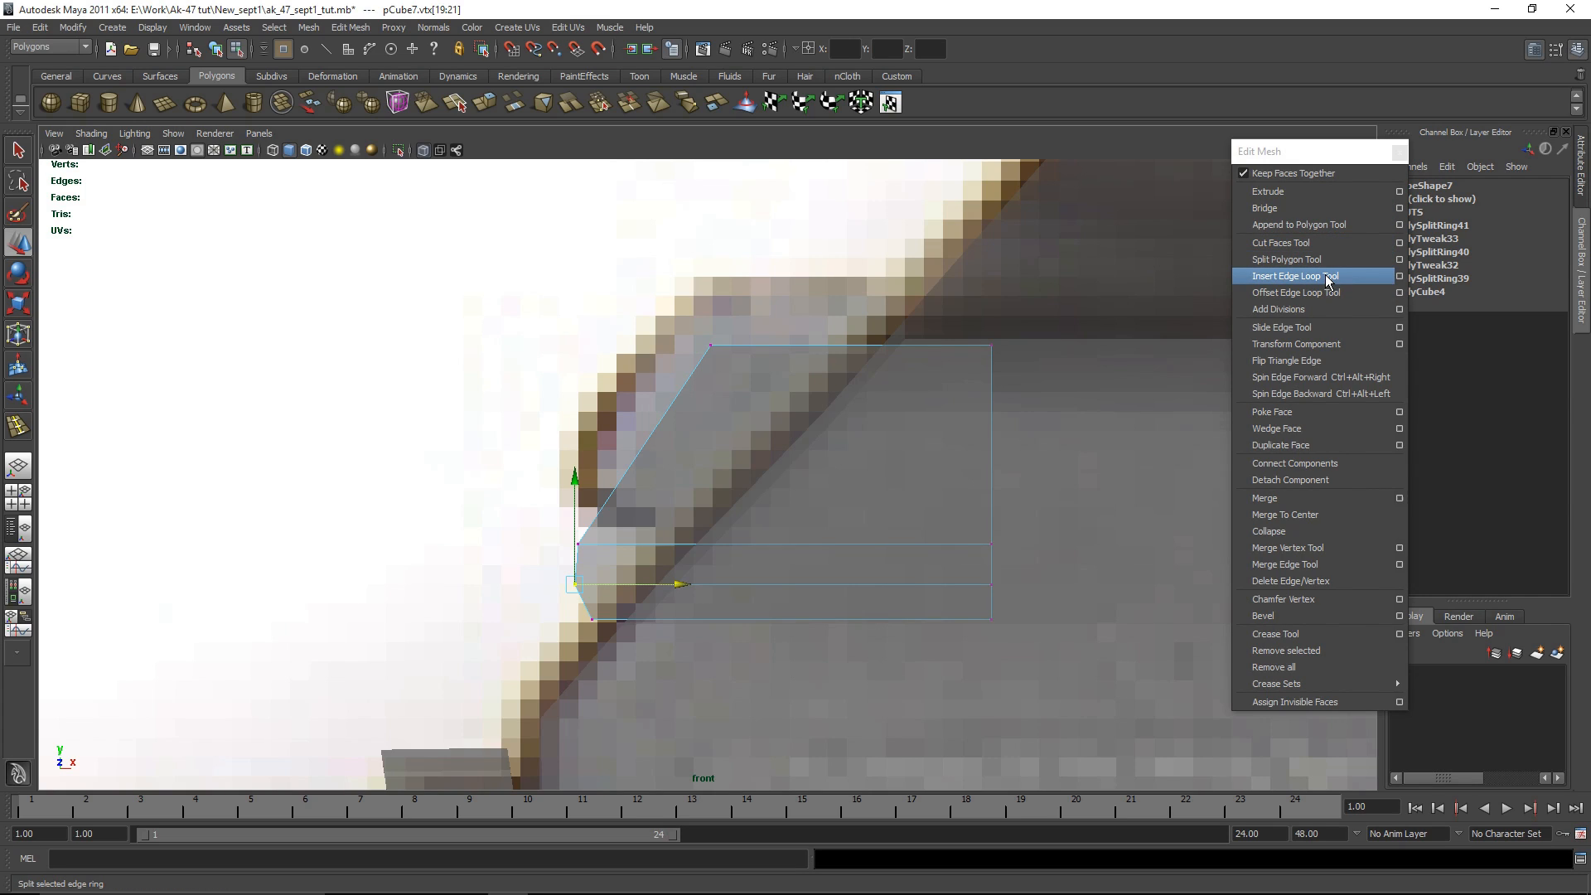
# Step: Split the button's slanted section through its edge rings into four equal horizontal strips
pyautogui.moveTo(885, 406); pyautogui.dragTo(883, 363, button='right')
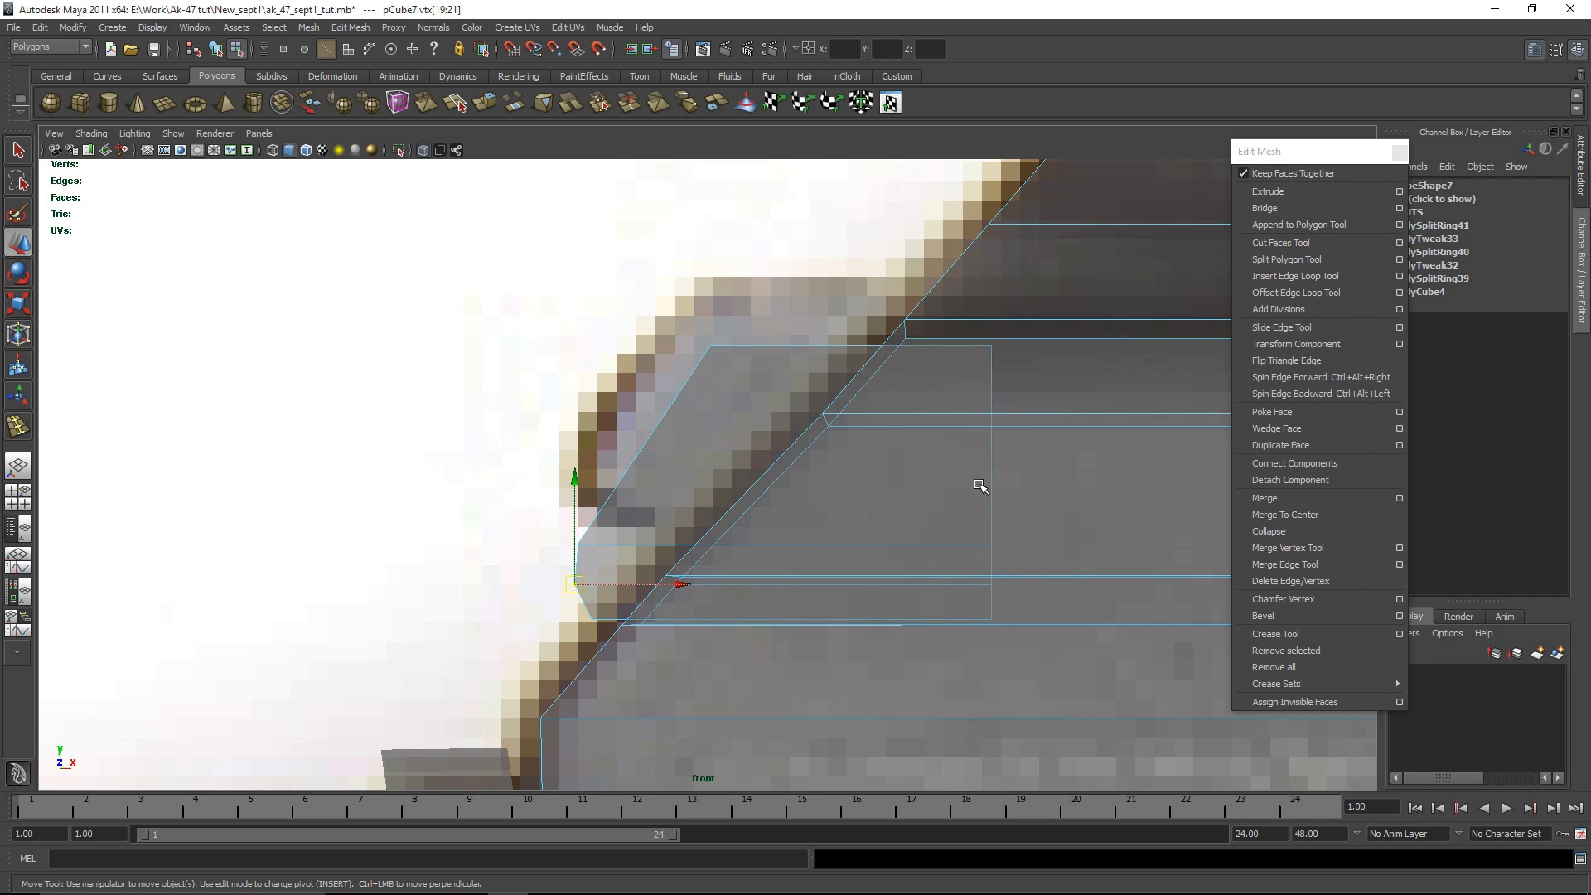
pyautogui.click(655, 427)
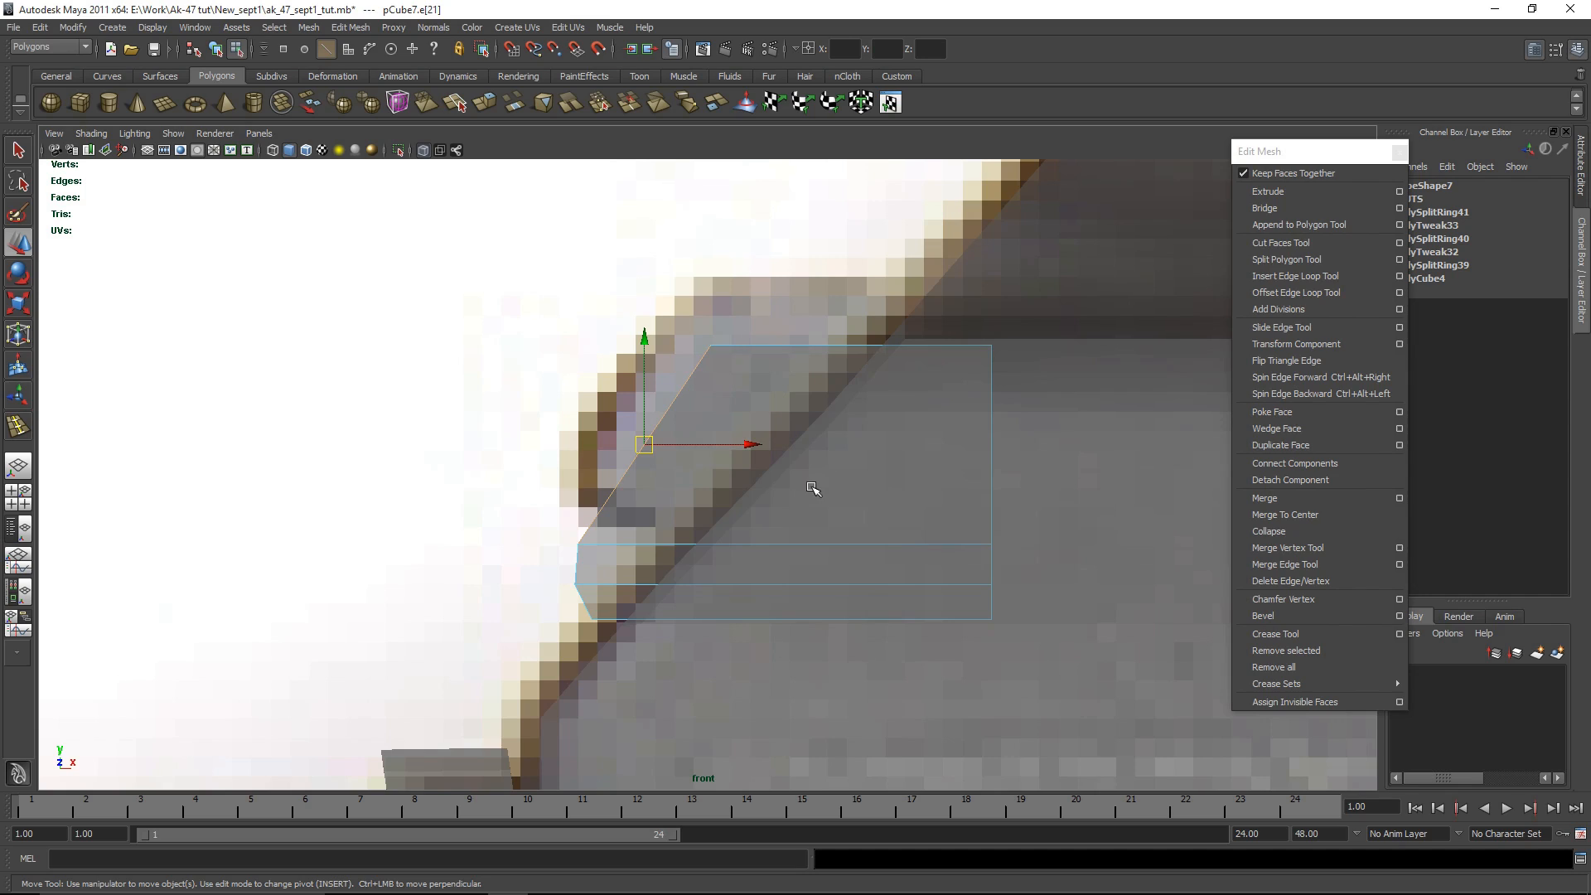
pyautogui.keyDown('ctrl'); pyautogui.moveTo(815, 468); pyautogui.dragTo(795, 481, button='right'); pyautogui.keyUp('ctrl')
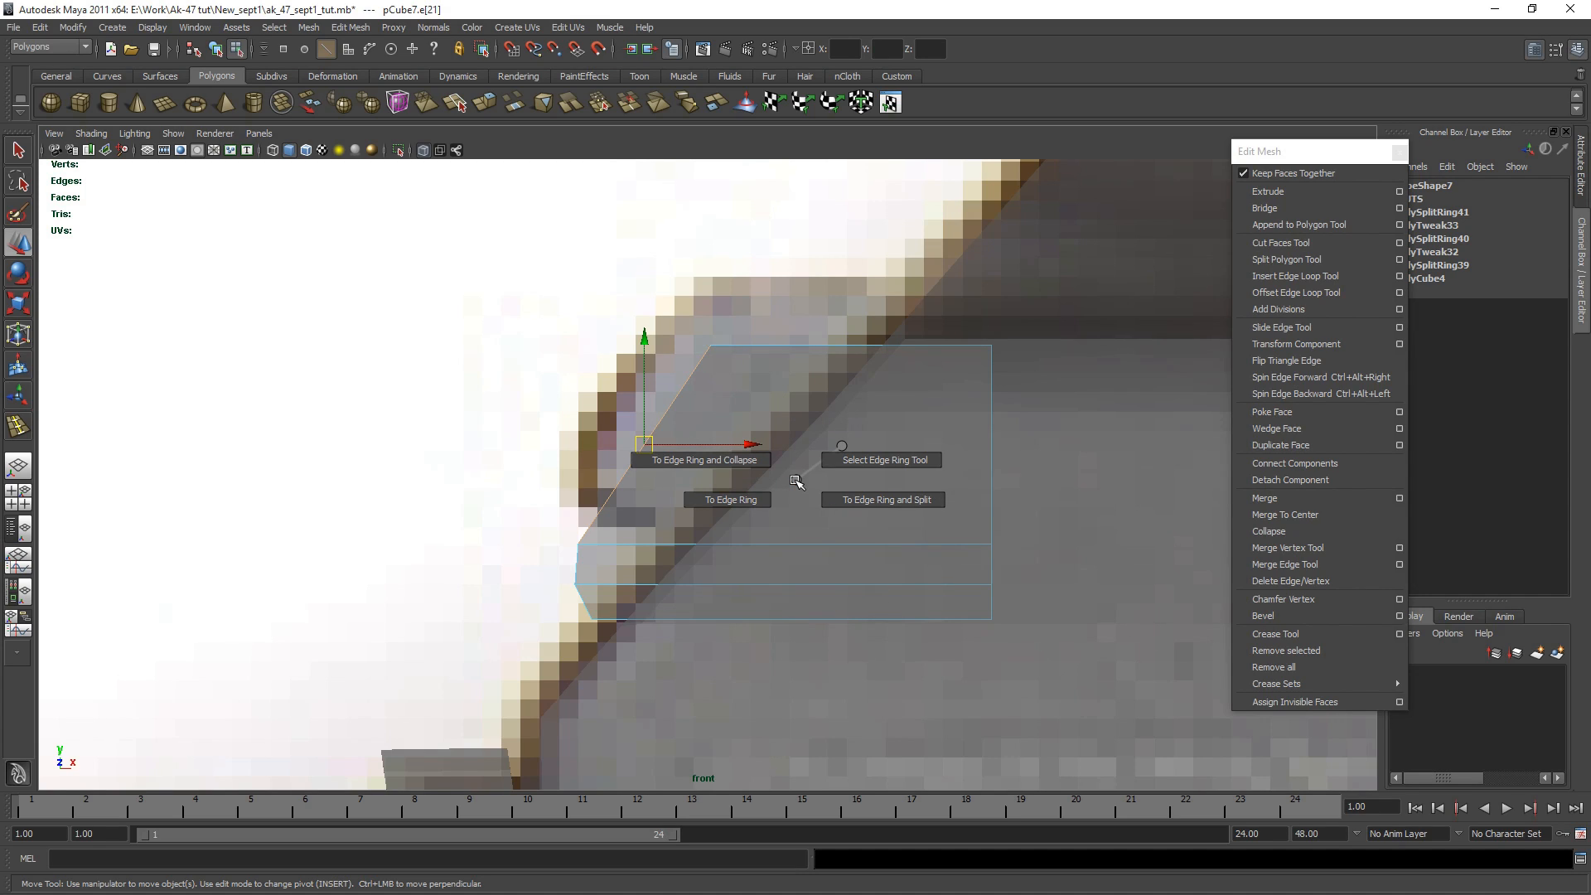
pyautogui.keyDown('ctrl'); pyautogui.moveTo(796, 481); pyautogui.dragTo(884, 500, button='right'); pyautogui.keyUp('ctrl')
pyautogui.keyDown('alt'); pyautogui.moveTo(836, 519); pyautogui.dragTo(746, 510, button='middle'); pyautogui.keyUp('alt')
pyautogui.click(592, 384)
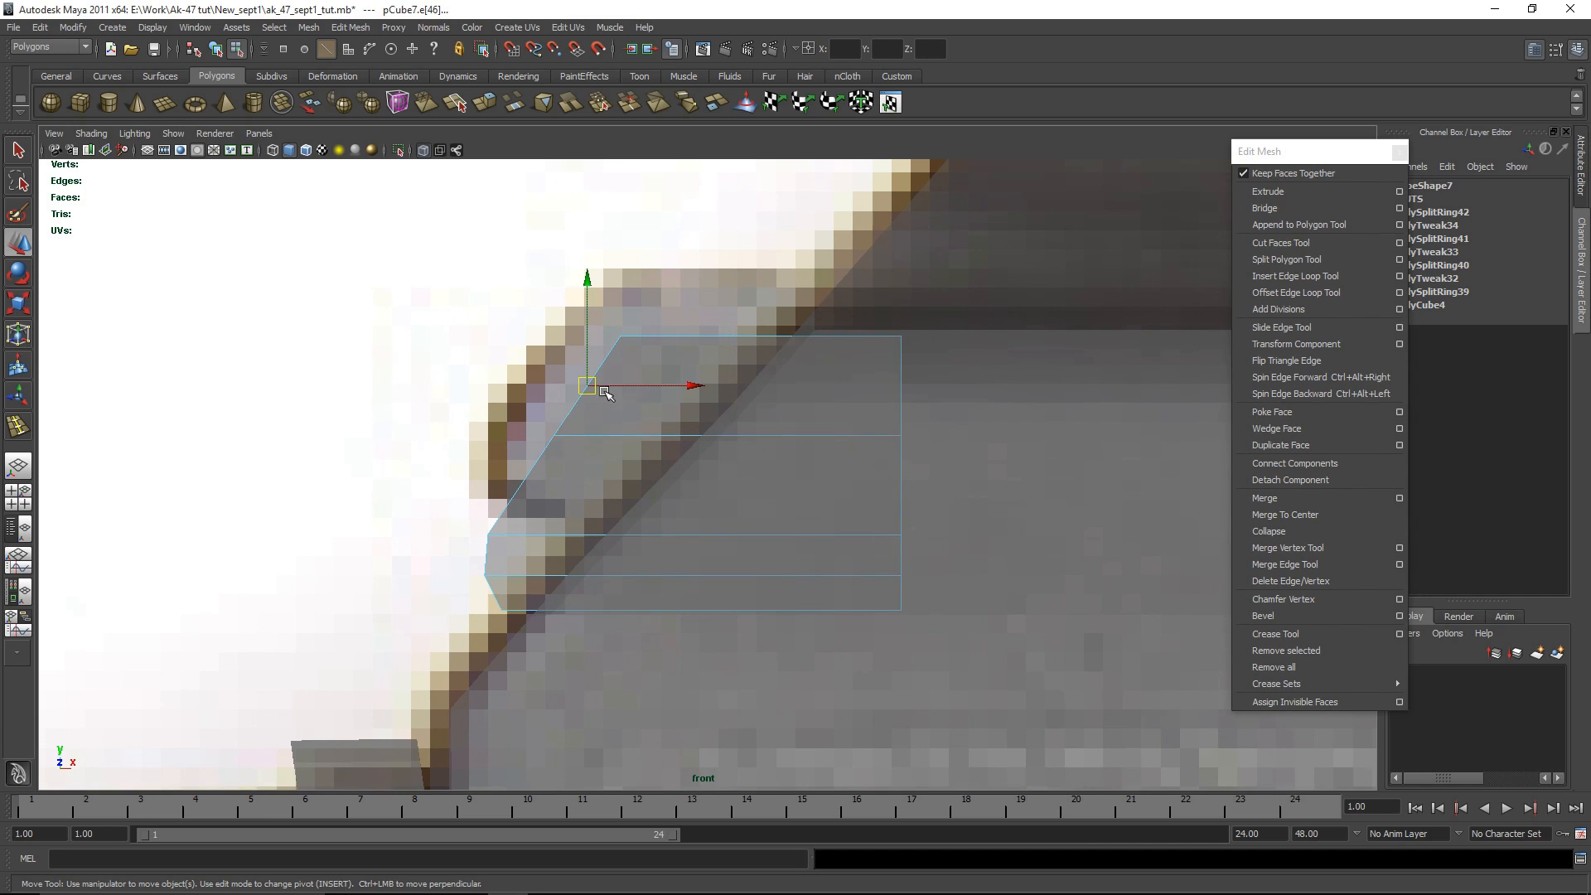
pyautogui.click(482, 389)
pyautogui.moveTo(489, 383); pyautogui.dragTo(680, 403)
pyautogui.press('g')
pyautogui.click(522, 475)
pyautogui.press('g')
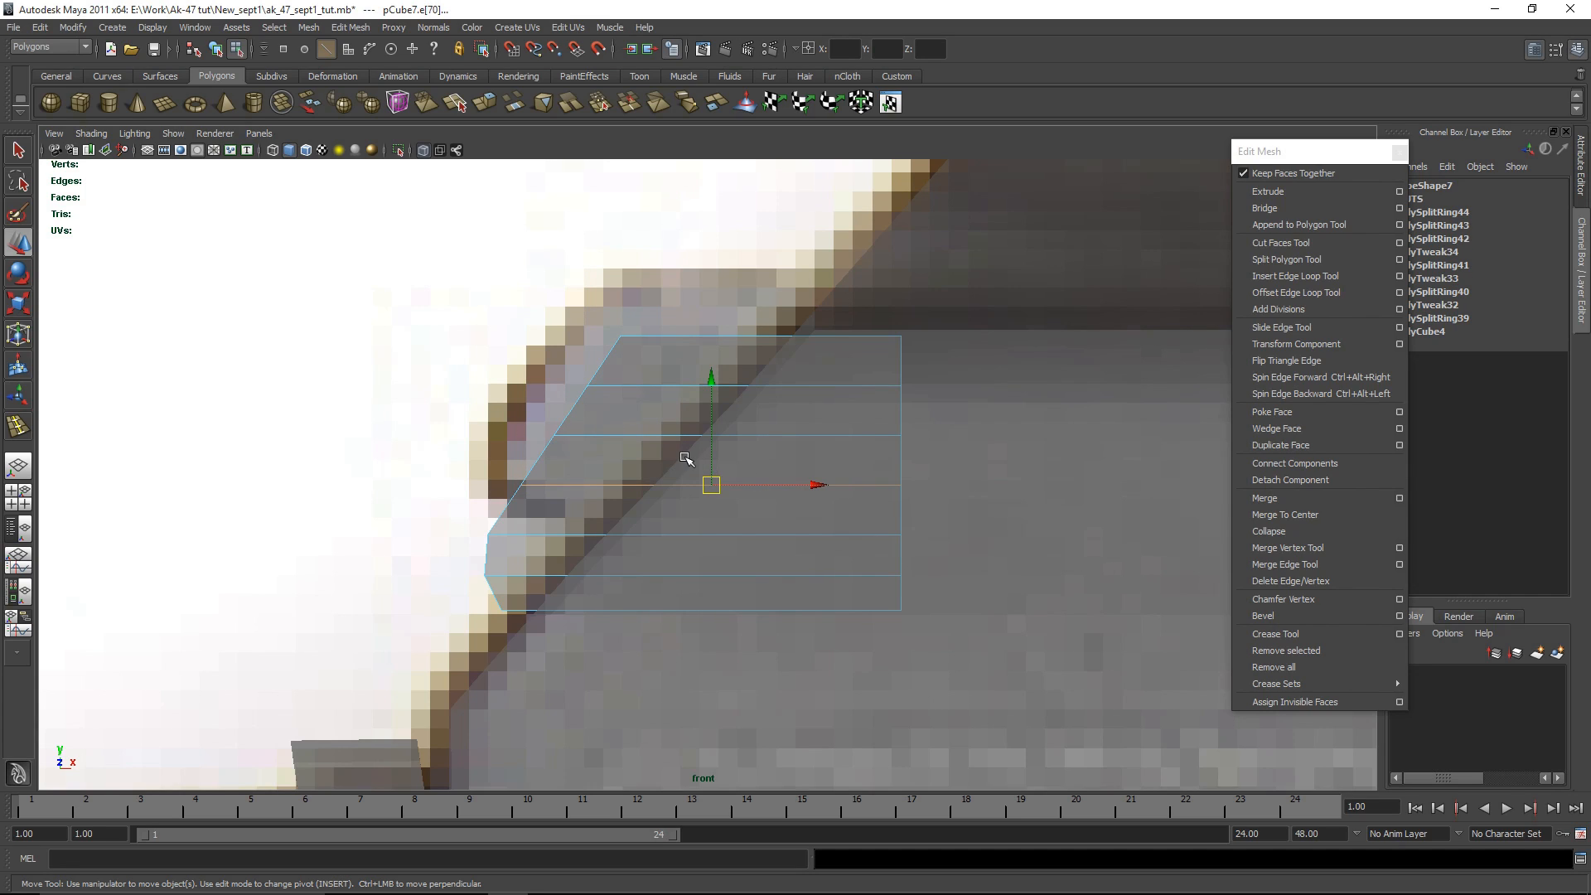
# Step: Split each of the four slanted strips in half to make eight narrow horizontal strips
pyautogui.click(473, 374)
pyautogui.click(604, 363)
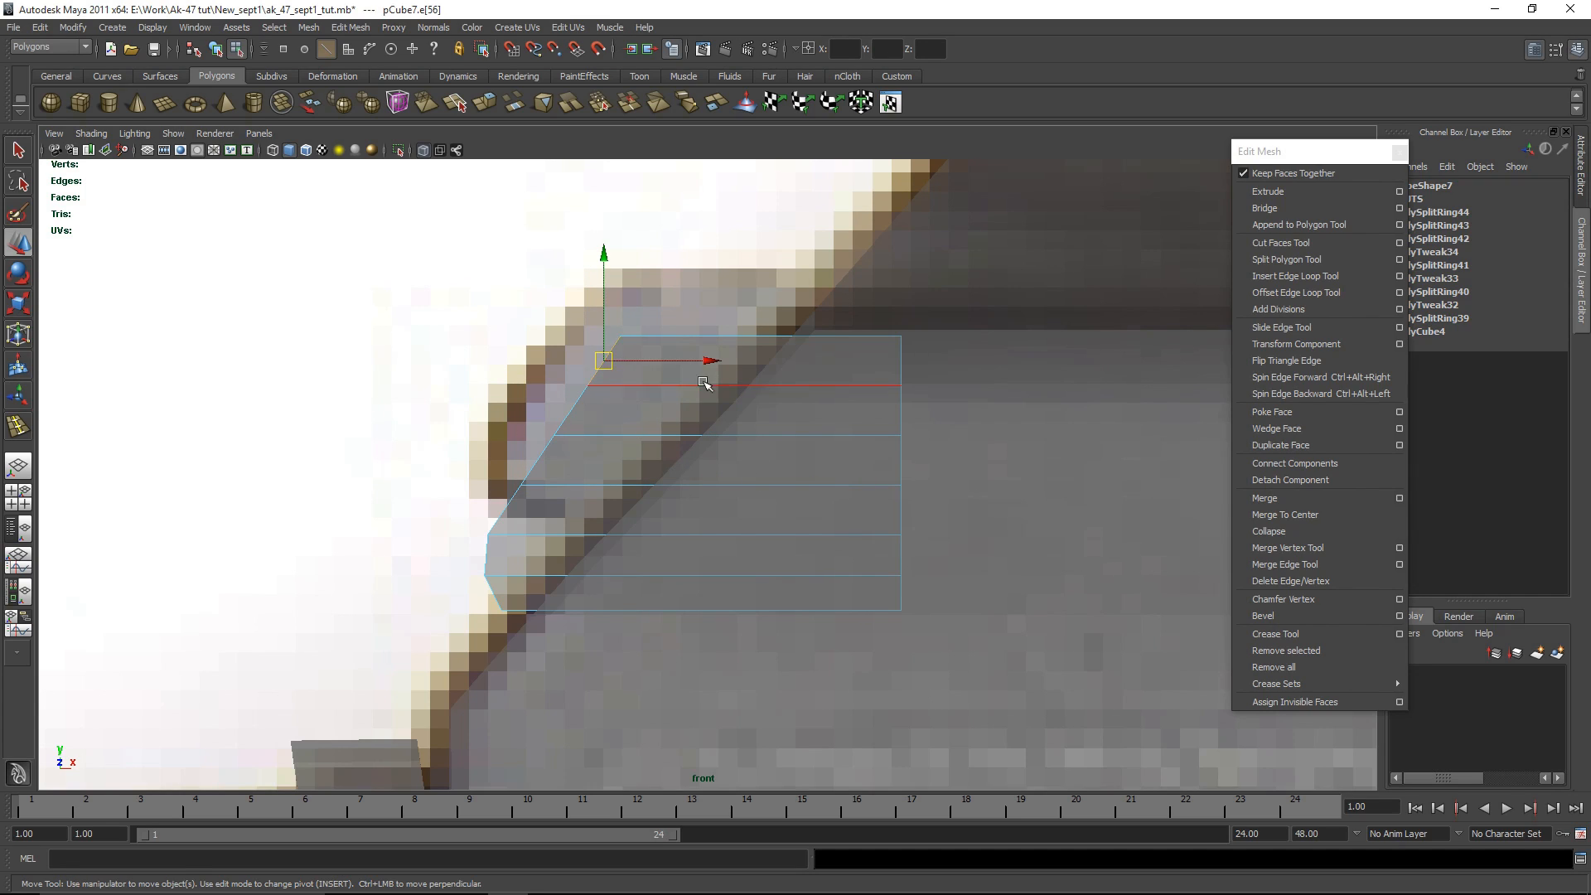
pyautogui.press('g')
pyautogui.click(570, 406)
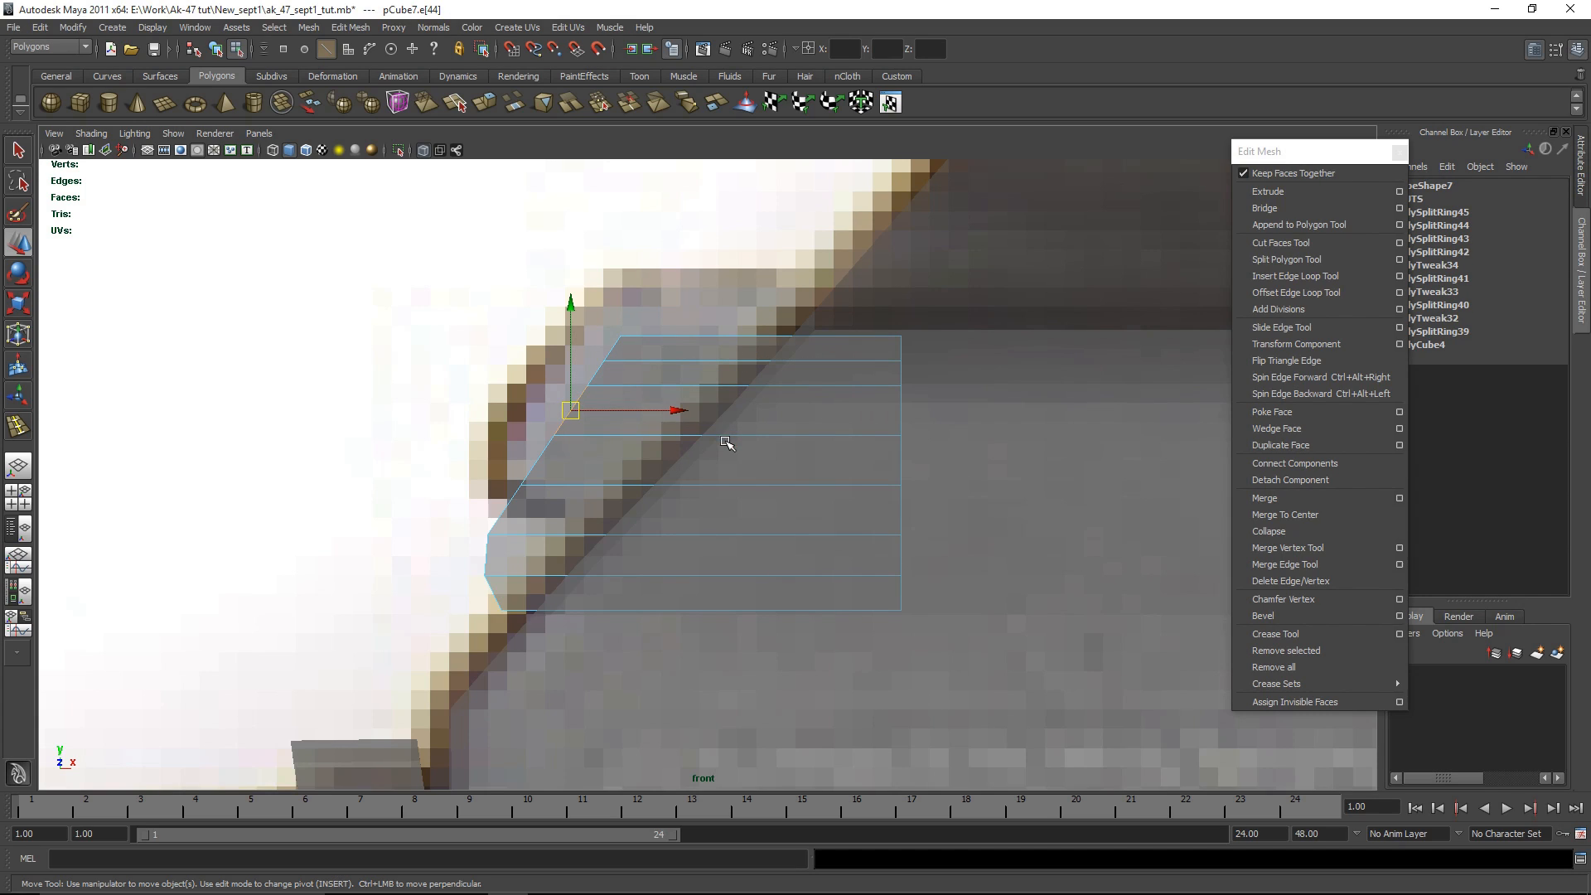
pyautogui.press('g')
pyautogui.click(539, 460)
pyautogui.press('g')
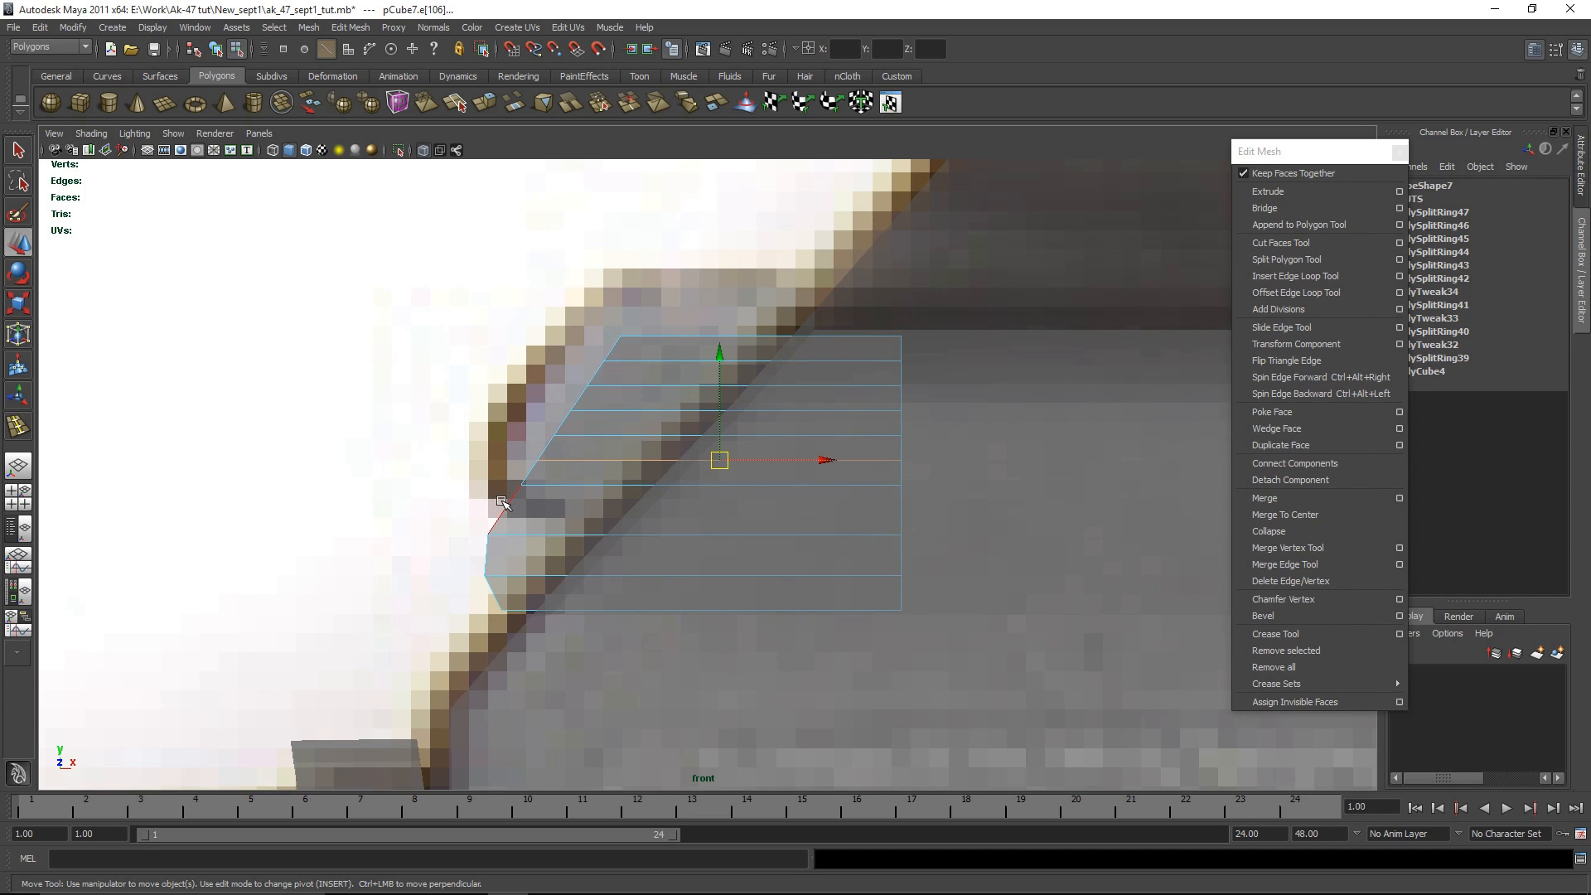
pyautogui.click(501, 503)
pyautogui.press('g')
pyautogui.click(187, 467)
pyautogui.press('space')
pyautogui.press('space')
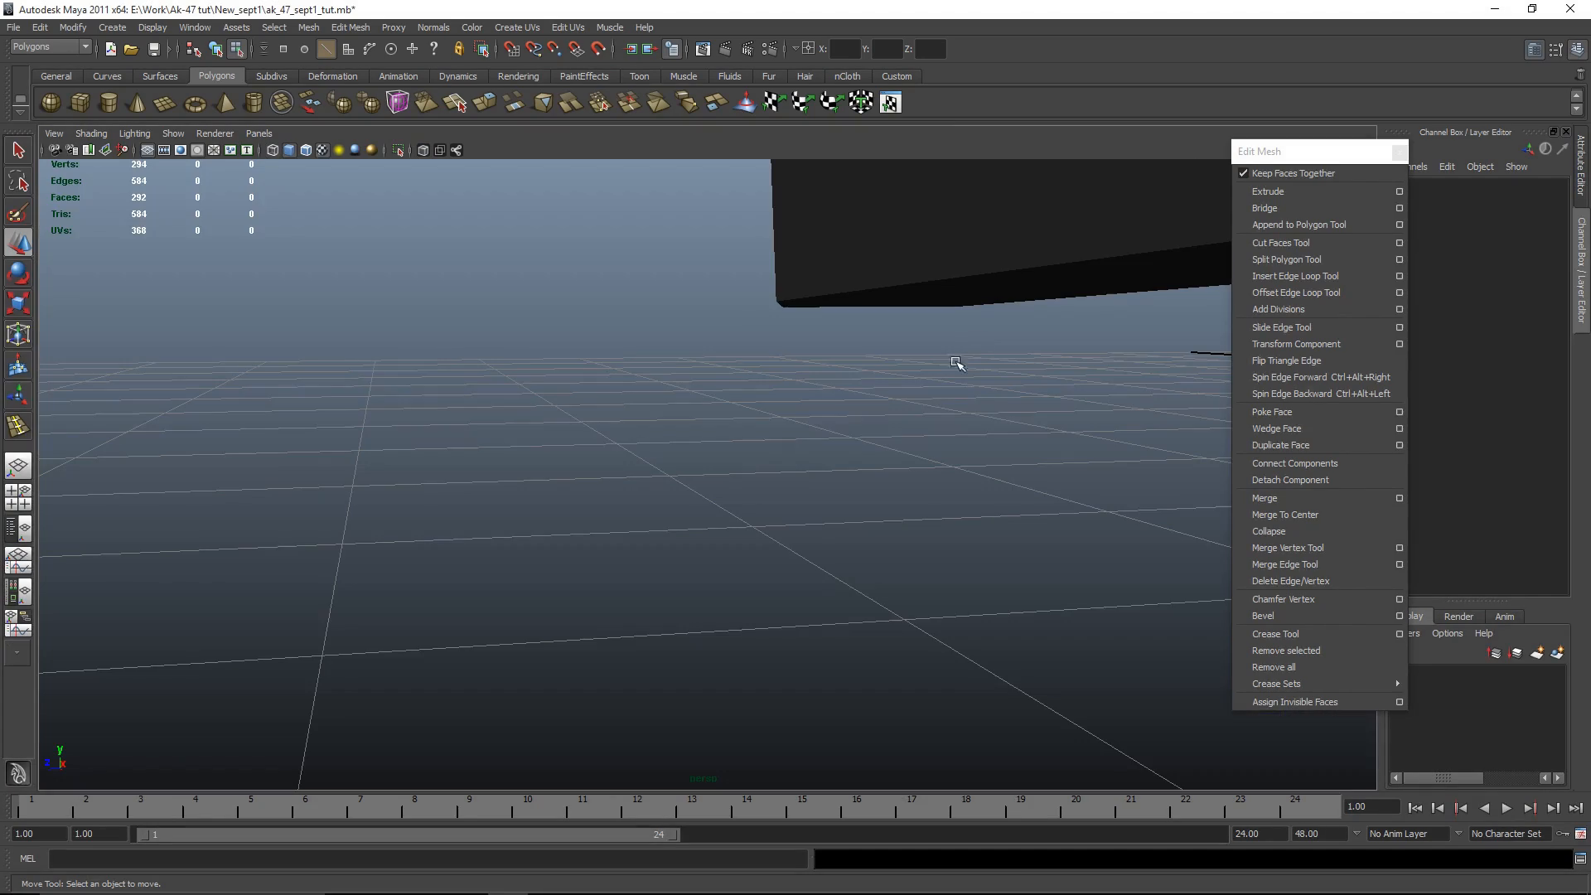
pyautogui.keyDown('alt'); pyautogui.moveTo(923, 442); pyautogui.dragTo(941, 539); pyautogui.keyUp('alt')
pyautogui.press('space')
pyautogui.press('space')
pyautogui.rightClick(688, 404)
pyautogui.click(626, 404)
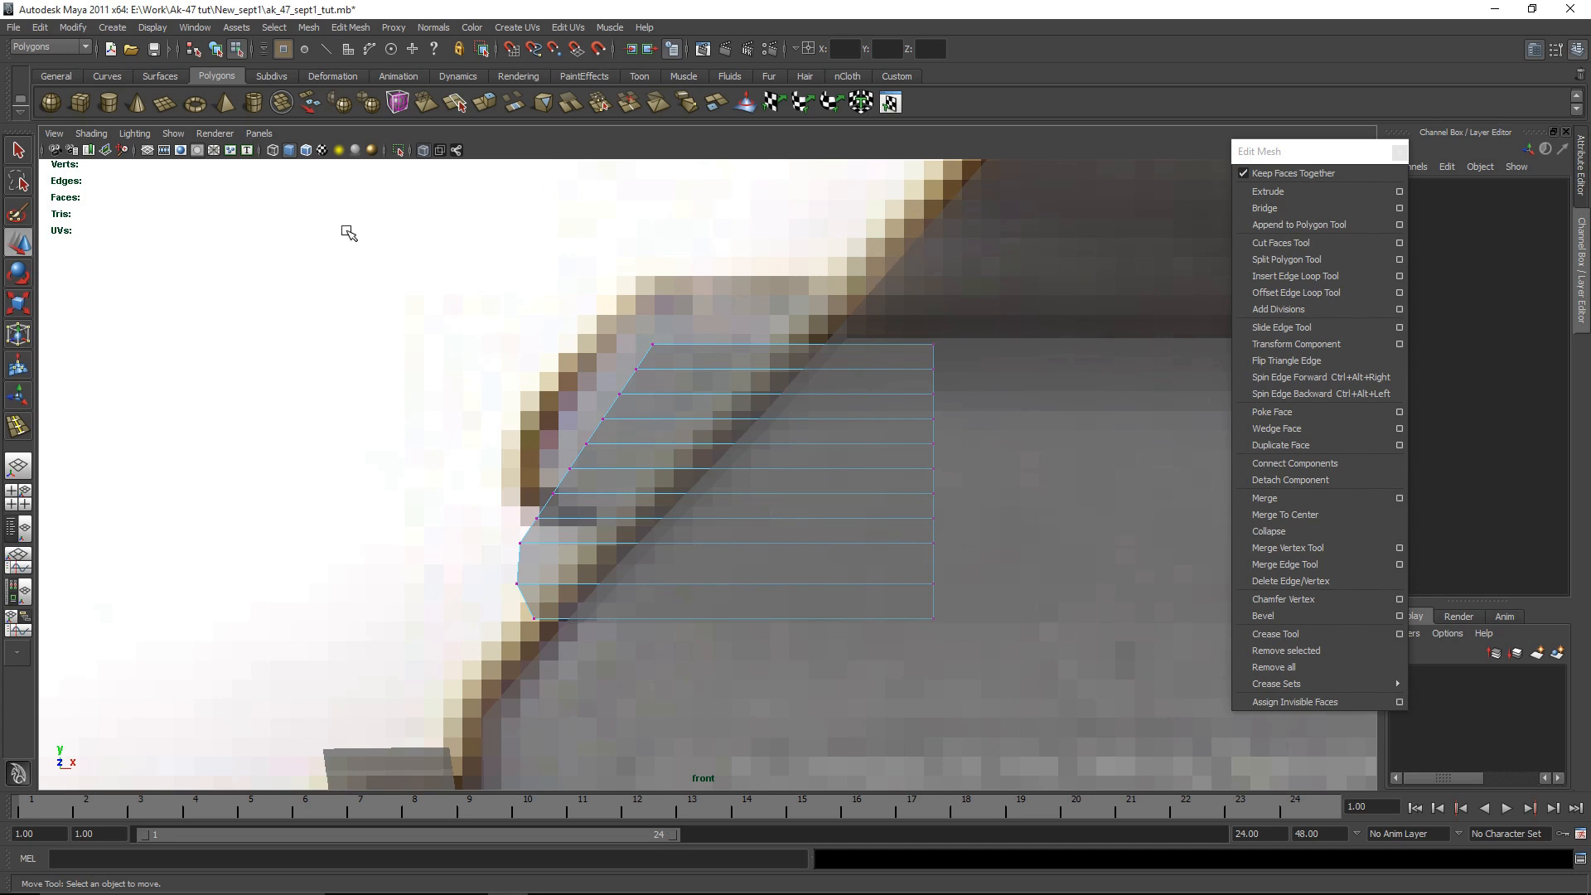
pyautogui.moveTo(647, 373); pyautogui.dragTo(649, 411, button='right')
pyautogui.press('space')
pyautogui.press('space')
pyautogui.keyDown('alt'); pyautogui.moveTo(838, 455); pyautogui.dragTo(661, 451); pyautogui.keyUp('alt')
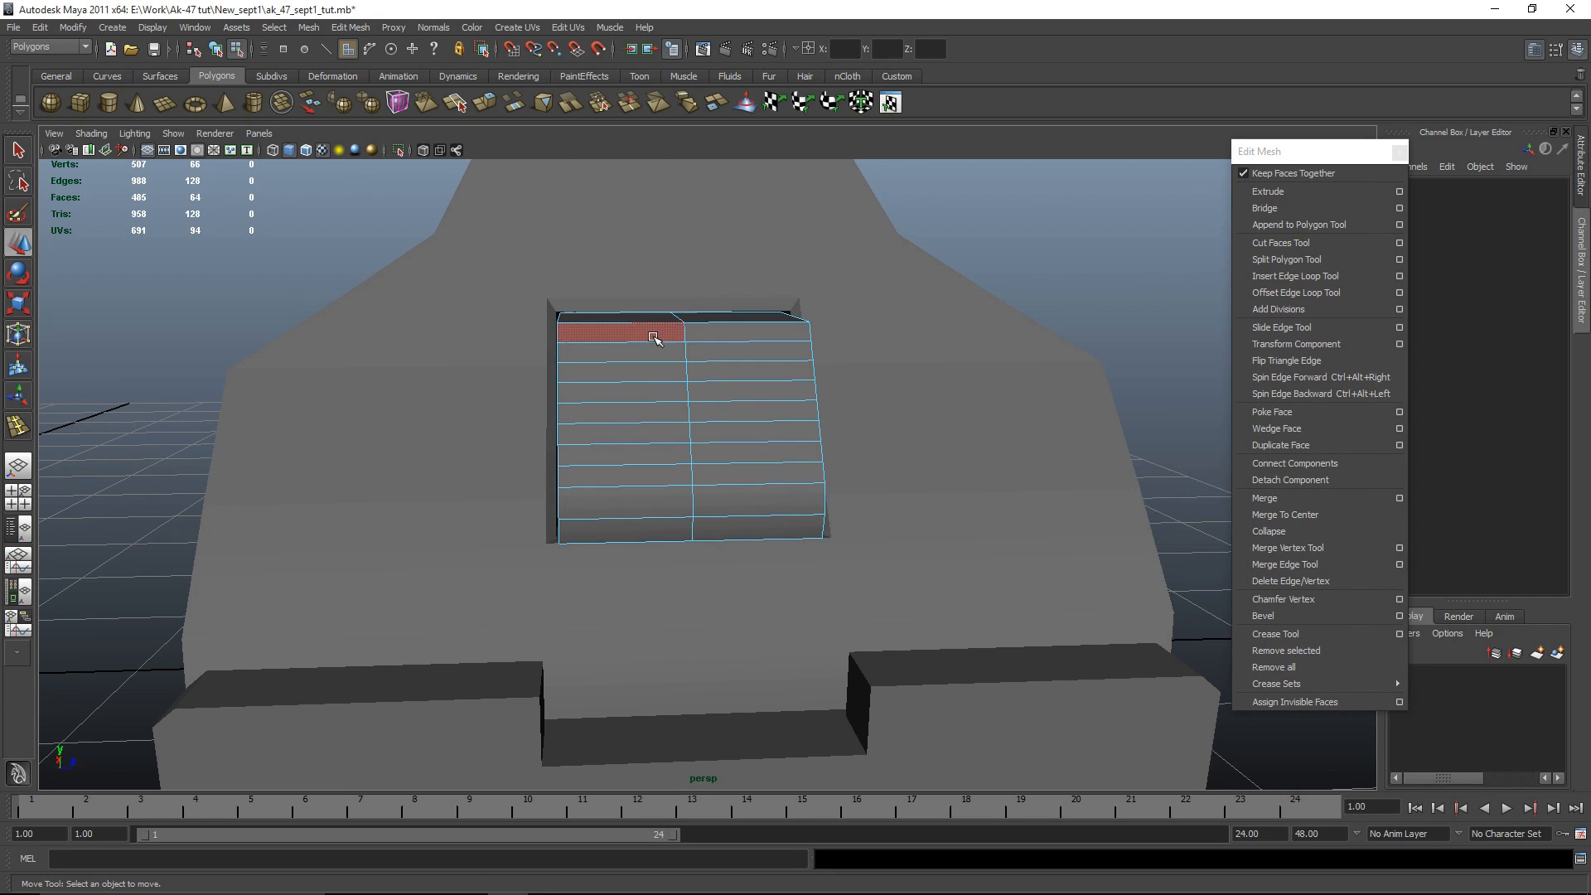
pyautogui.click(622, 332)
pyautogui.press('q')
pyautogui.keyDown('shift'); pyautogui.click(729, 335); pyautogui.keyUp('shift')
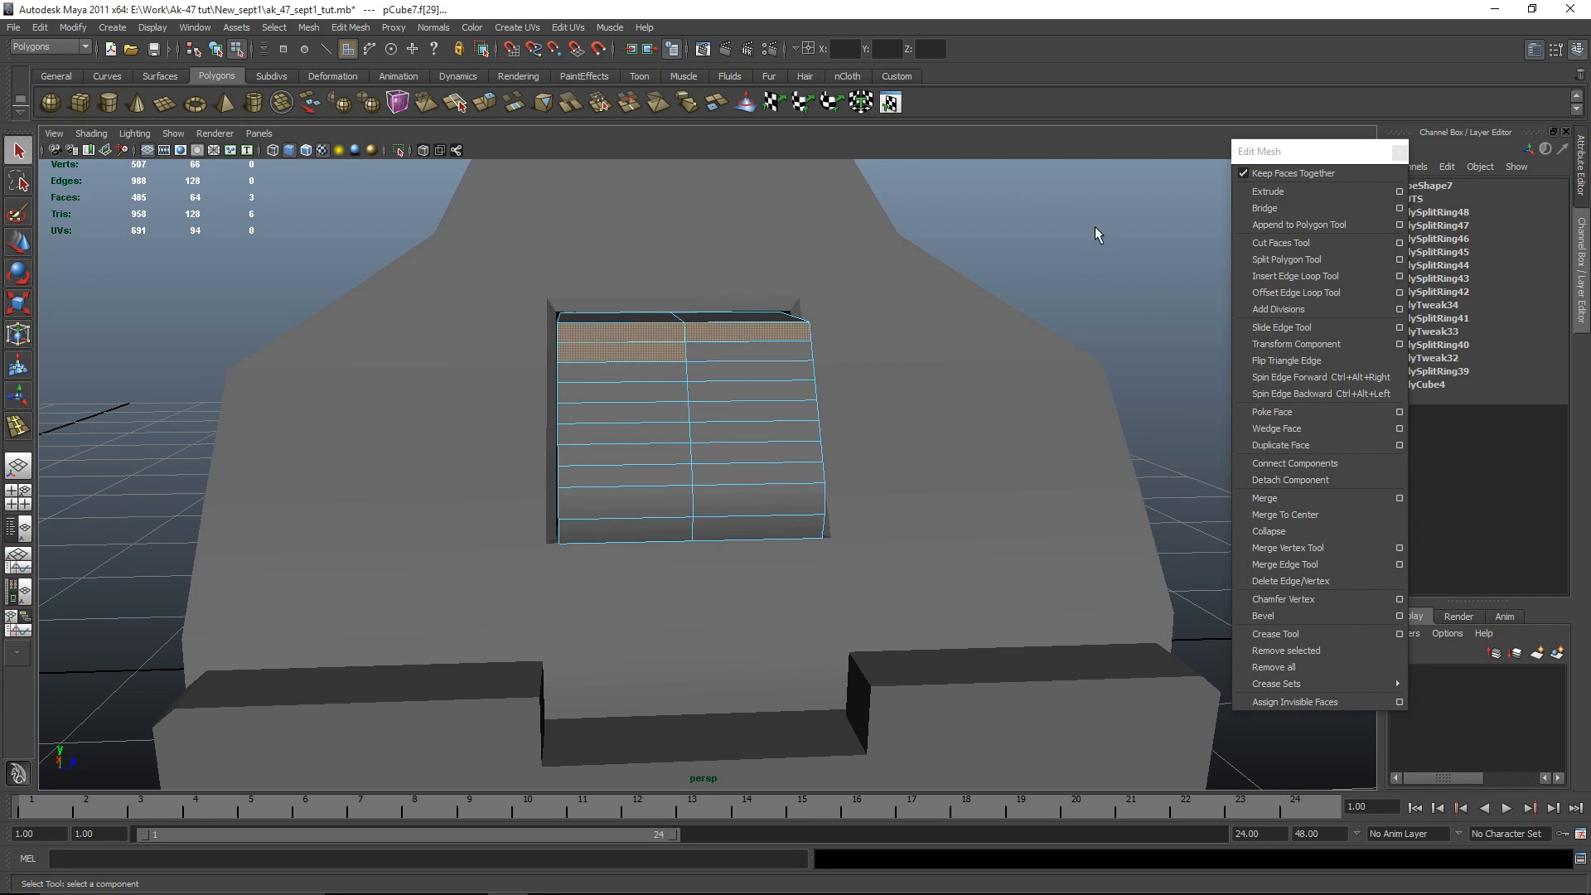
# Step: Delete the vertical edge loop running through the middle of the button
pyautogui.moveTo(722, 342); pyautogui.dragTo(691, 338, button='right')
pyautogui.doubleClick(686, 335)
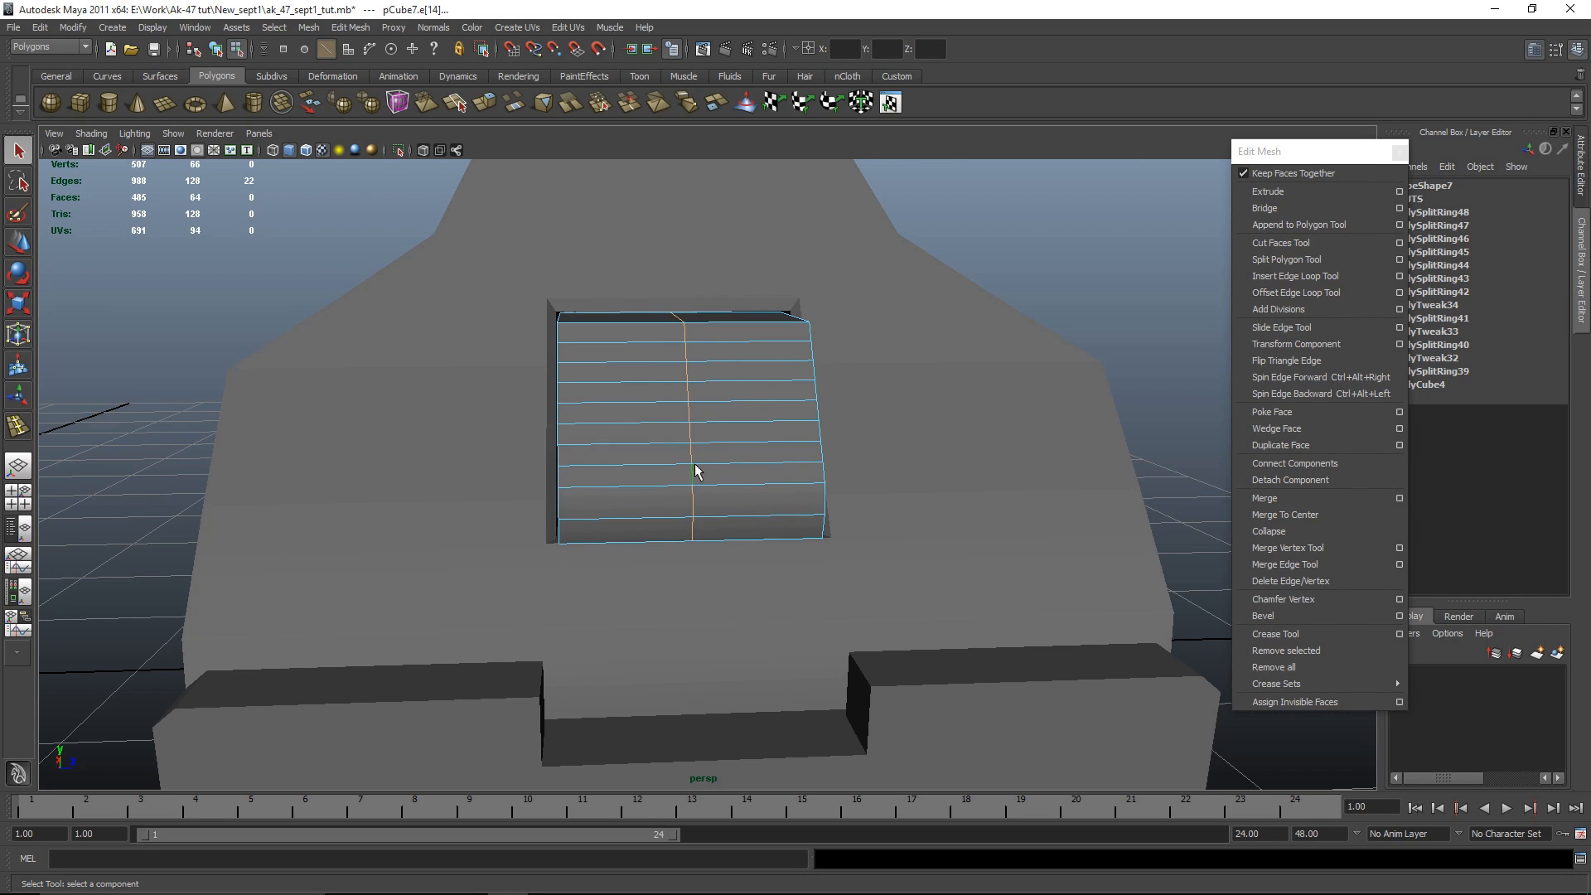
pyautogui.keyDown('shift'); pyautogui.moveTo(735, 456); pyautogui.dragTo(675, 477, button='right'); pyautogui.keyUp('shift')
pyautogui.press('w')
pyautogui.keyDown('alt'); pyautogui.moveTo(848, 466); pyautogui.dragTo(717, 351); pyautogui.keyUp('alt')
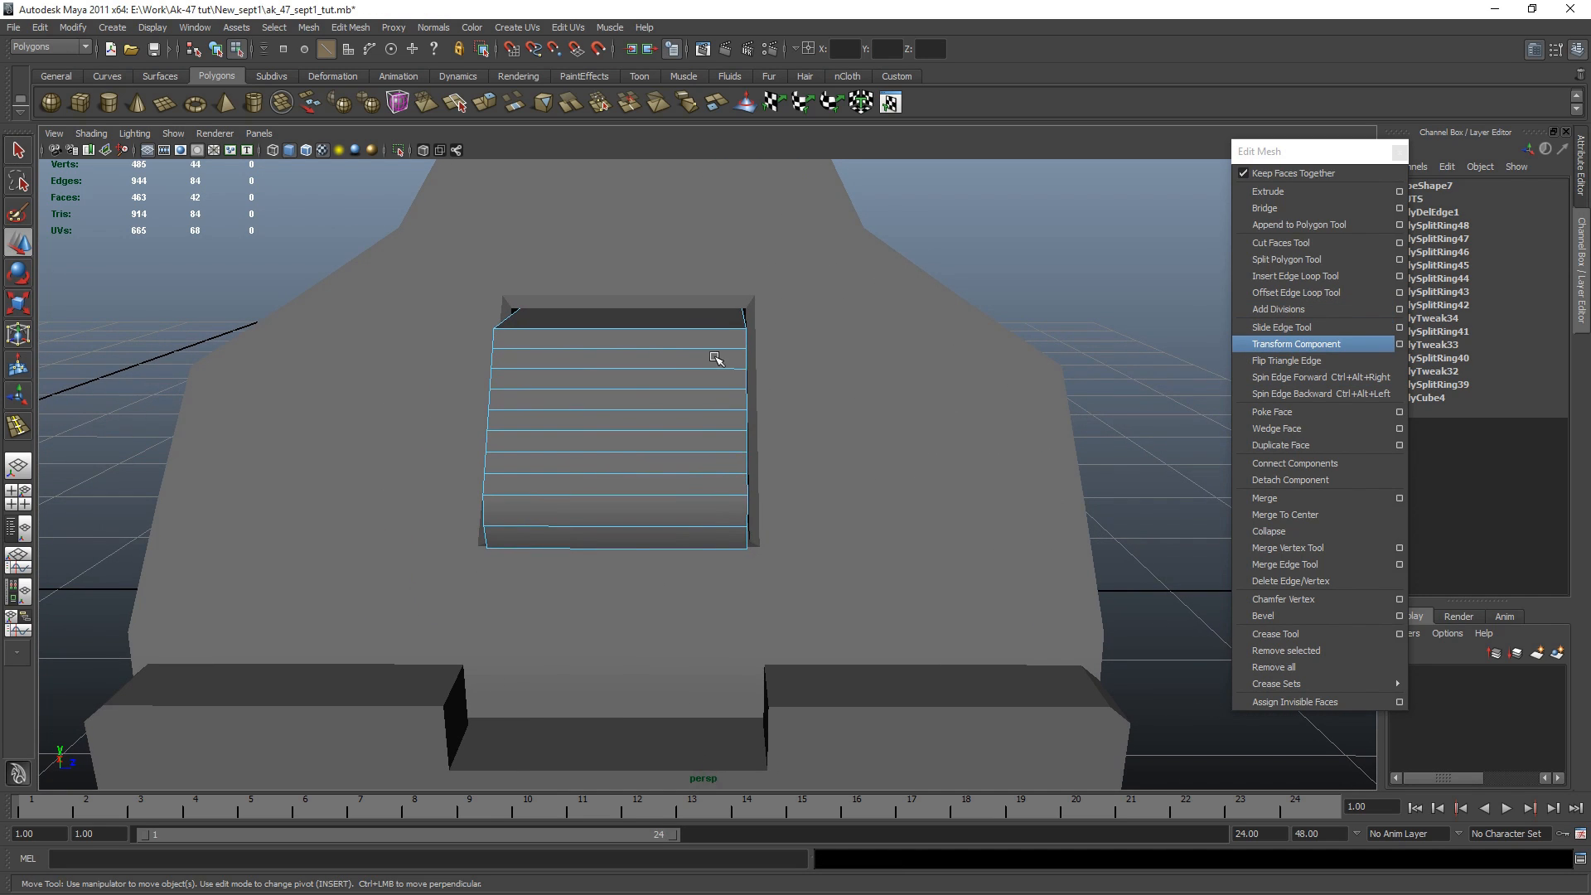
# Step: Extrude four alternate horizontal strips of the button's slanted rear face outward as grip ridges, with Translate X -0.02
pyautogui.click(667, 344)
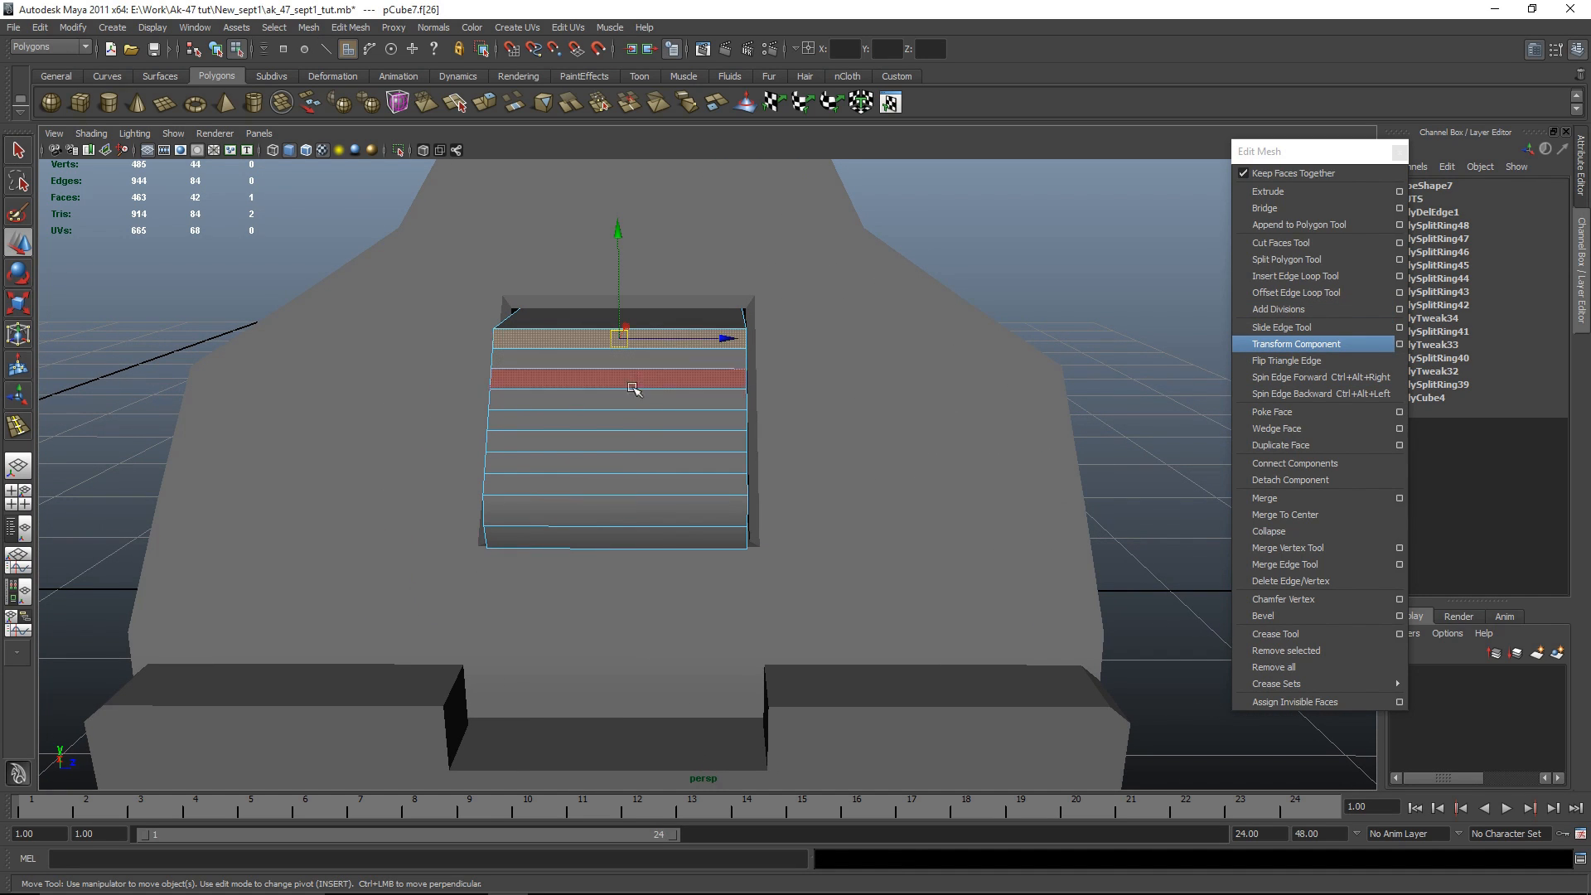
pyautogui.keyDown('shift'); pyautogui.click(637, 379); pyautogui.keyUp('shift')
pyautogui.keyDown('shift'); pyautogui.click(611, 423); pyautogui.keyUp('shift')
pyautogui.keyDown('shift'); pyautogui.click(593, 463); pyautogui.keyUp('shift')
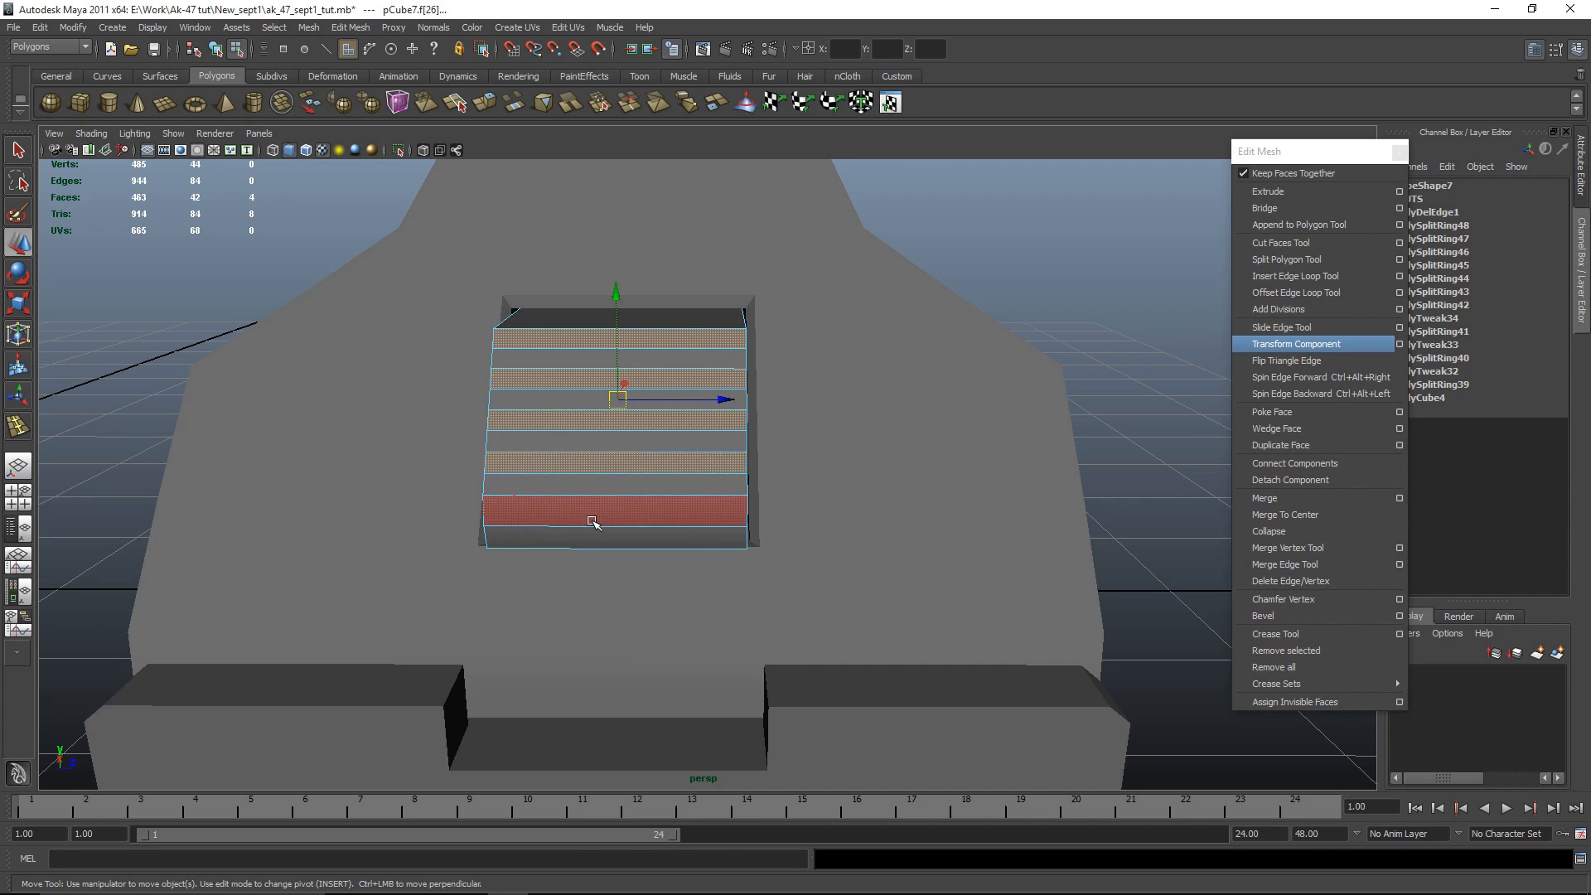
pyautogui.keyDown('alt'); pyautogui.moveTo(593, 510); pyautogui.dragTo(895, 501); pyautogui.keyUp('alt')
pyautogui.click(1326, 192)
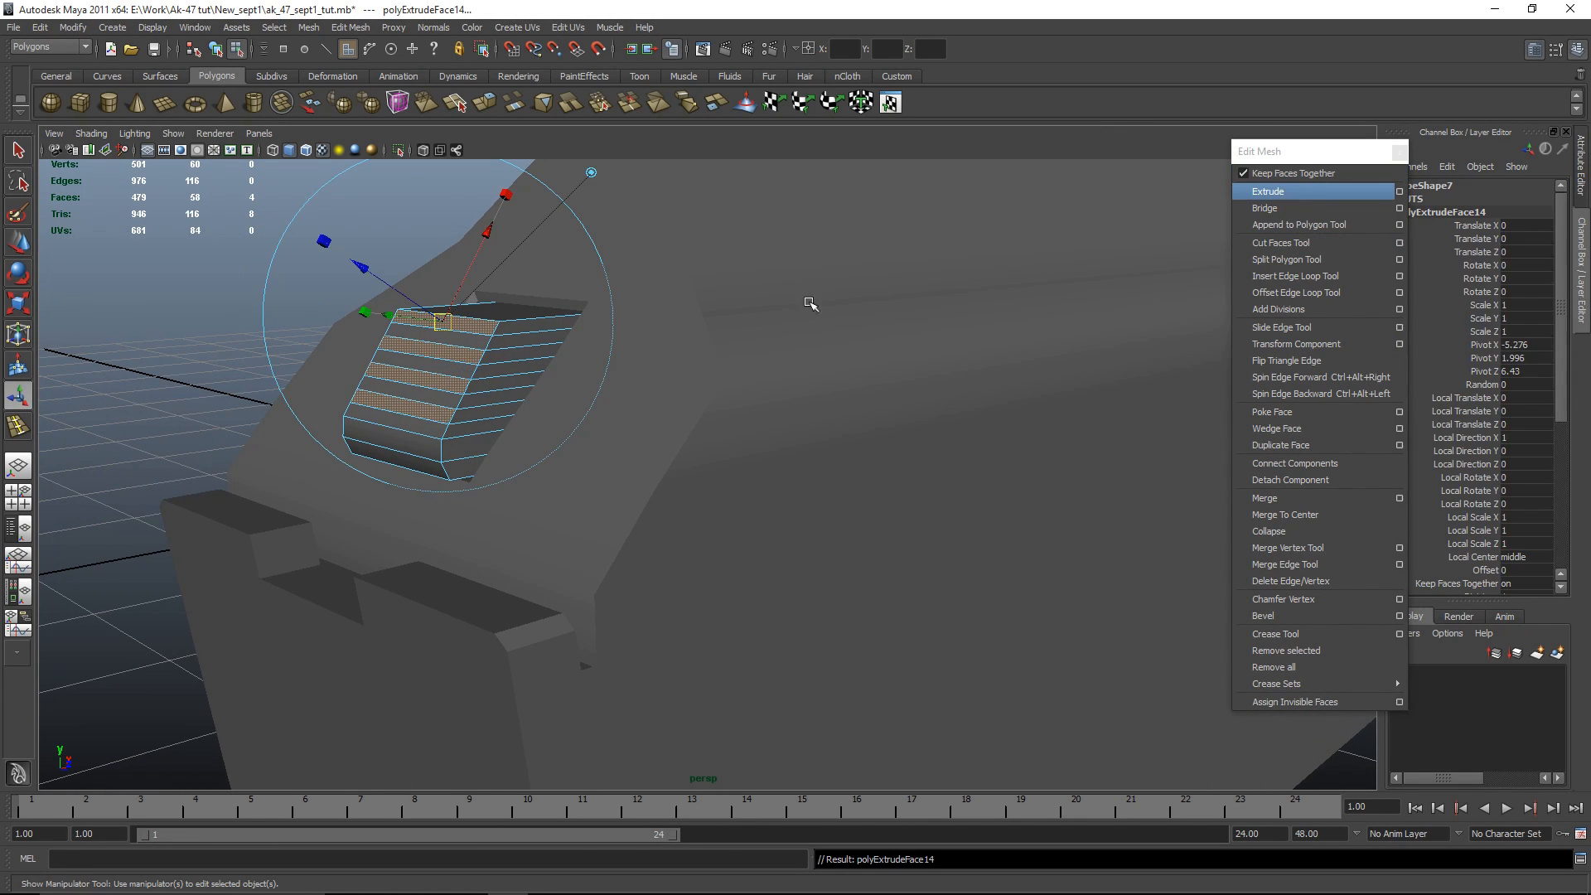
pyautogui.click(590, 173)
pyautogui.moveTo(511, 356); pyautogui.dragTo(502, 358)
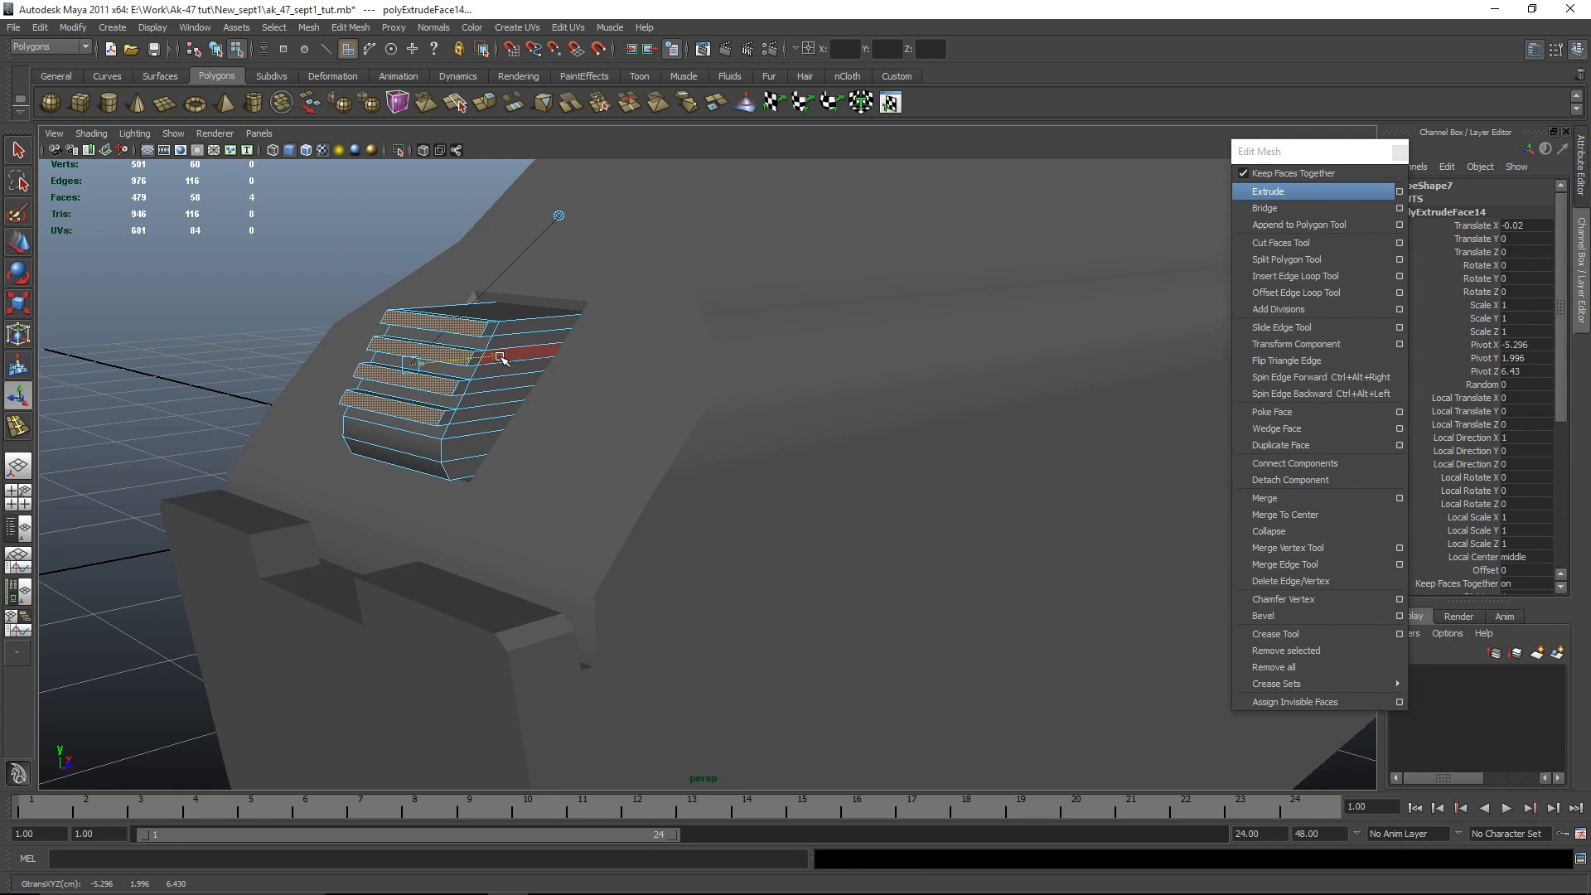
# Step: Compare the rear button's extruded grip ridges with the reference image in the front view
pyautogui.click(596, 344)
pyautogui.keyDown('alt'); pyautogui.moveTo(688, 334); pyautogui.dragTo(919, 468); pyautogui.keyUp('alt')
pyautogui.click(931, 465)
pyautogui.press('w')
pyautogui.keyDown('alt'); pyautogui.moveTo(1039, 507); pyautogui.dragTo(721, 584); pyautogui.keyUp('alt')
pyautogui.press('space')
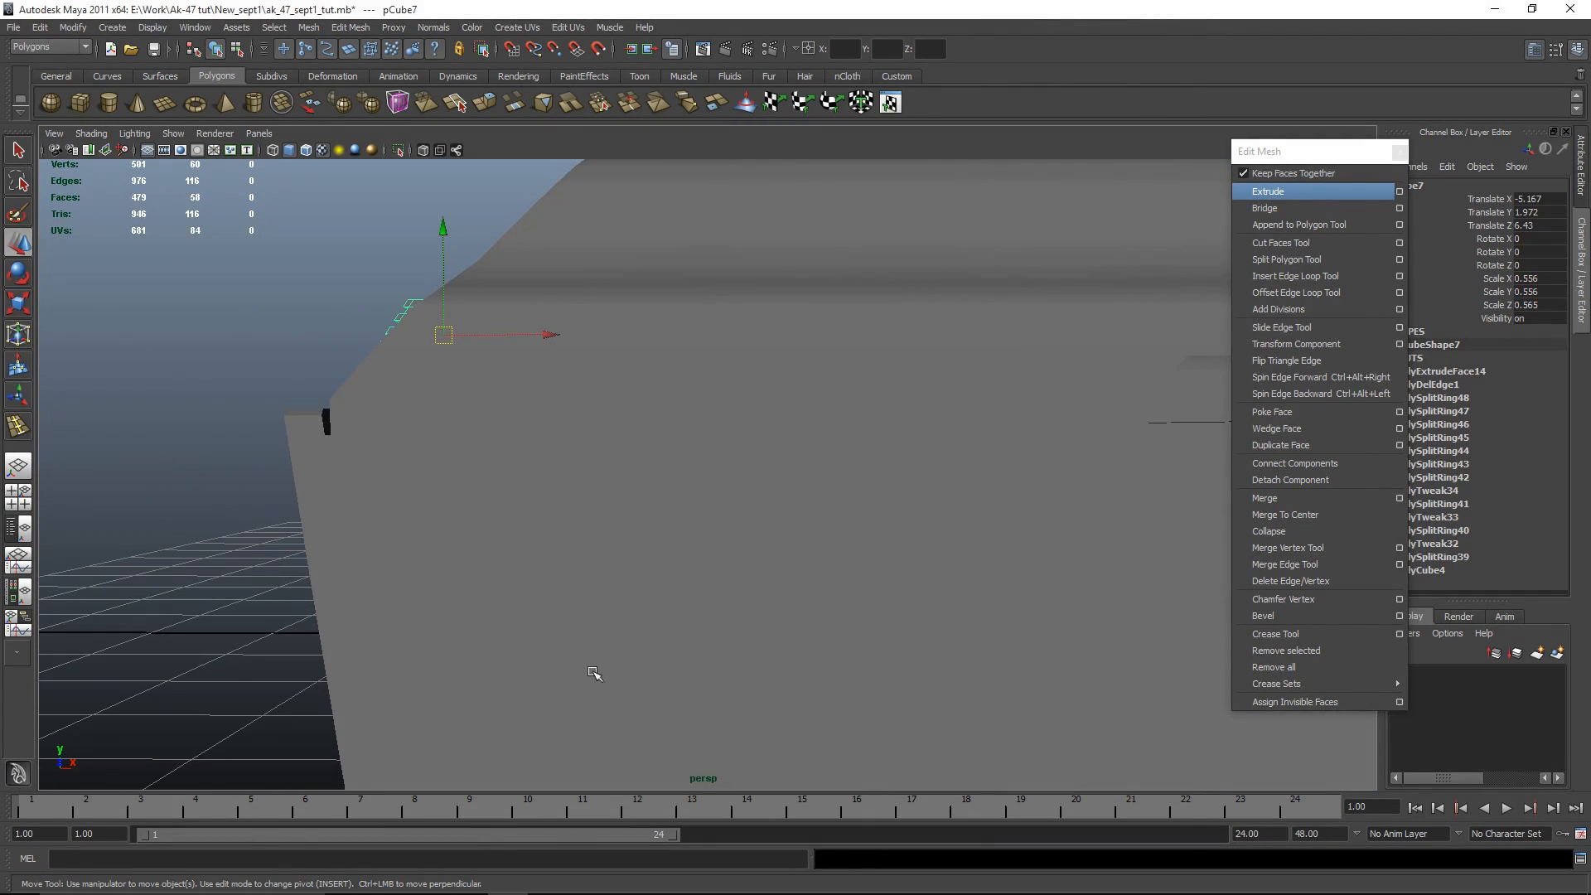
pyautogui.press('space')
pyautogui.moveTo(831, 456); pyautogui.dragTo(827, 455)
pyautogui.click(358, 323)
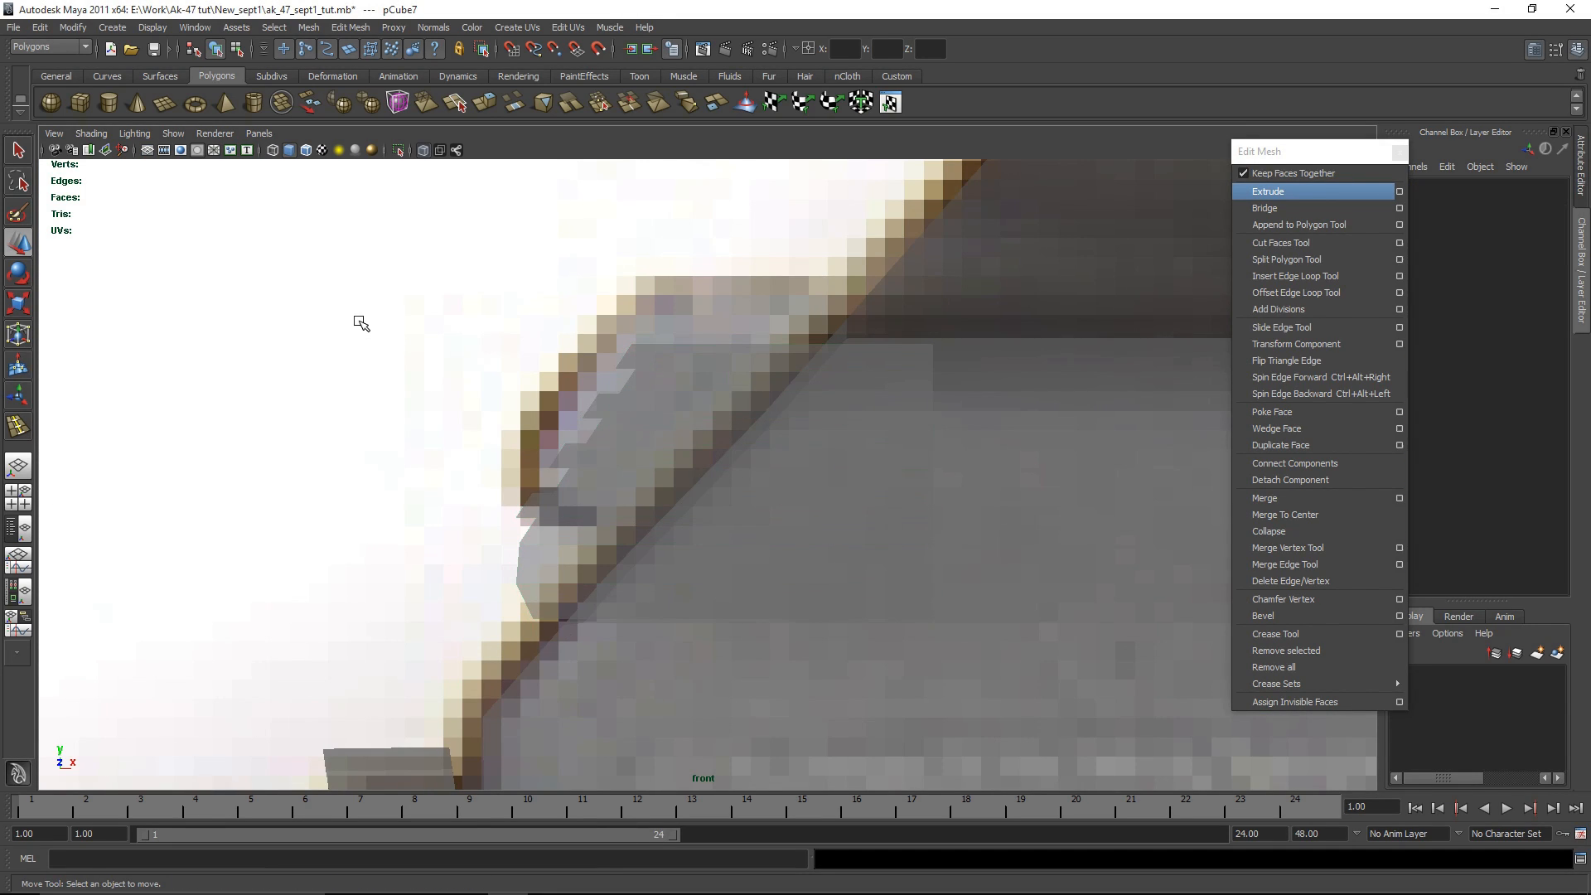
# Step: Examine the modelled receiver in perspective and the reference photo's receiver, rear sight and handguard area
pyautogui.press('space')
pyautogui.press('space')
pyautogui.scroll(-4, 664, 426)
pyautogui.keyDown('alt'); pyautogui.moveTo(664, 426); pyautogui.dragTo(936, 573); pyautogui.keyUp('alt')
pyautogui.scroll(-3, 904, 530)
pyautogui.keyDown('alt'); pyautogui.moveTo(820, 584); pyautogui.dragTo(502, 533); pyautogui.keyUp('alt')
pyautogui.press('space')
pyautogui.press('space')
pyautogui.scroll(5, 603, 474)
pyautogui.keyDown('alt'); pyautogui.moveTo(604, 473); pyautogui.dragTo(722, 452, button='middle'); pyautogui.keyUp('alt')
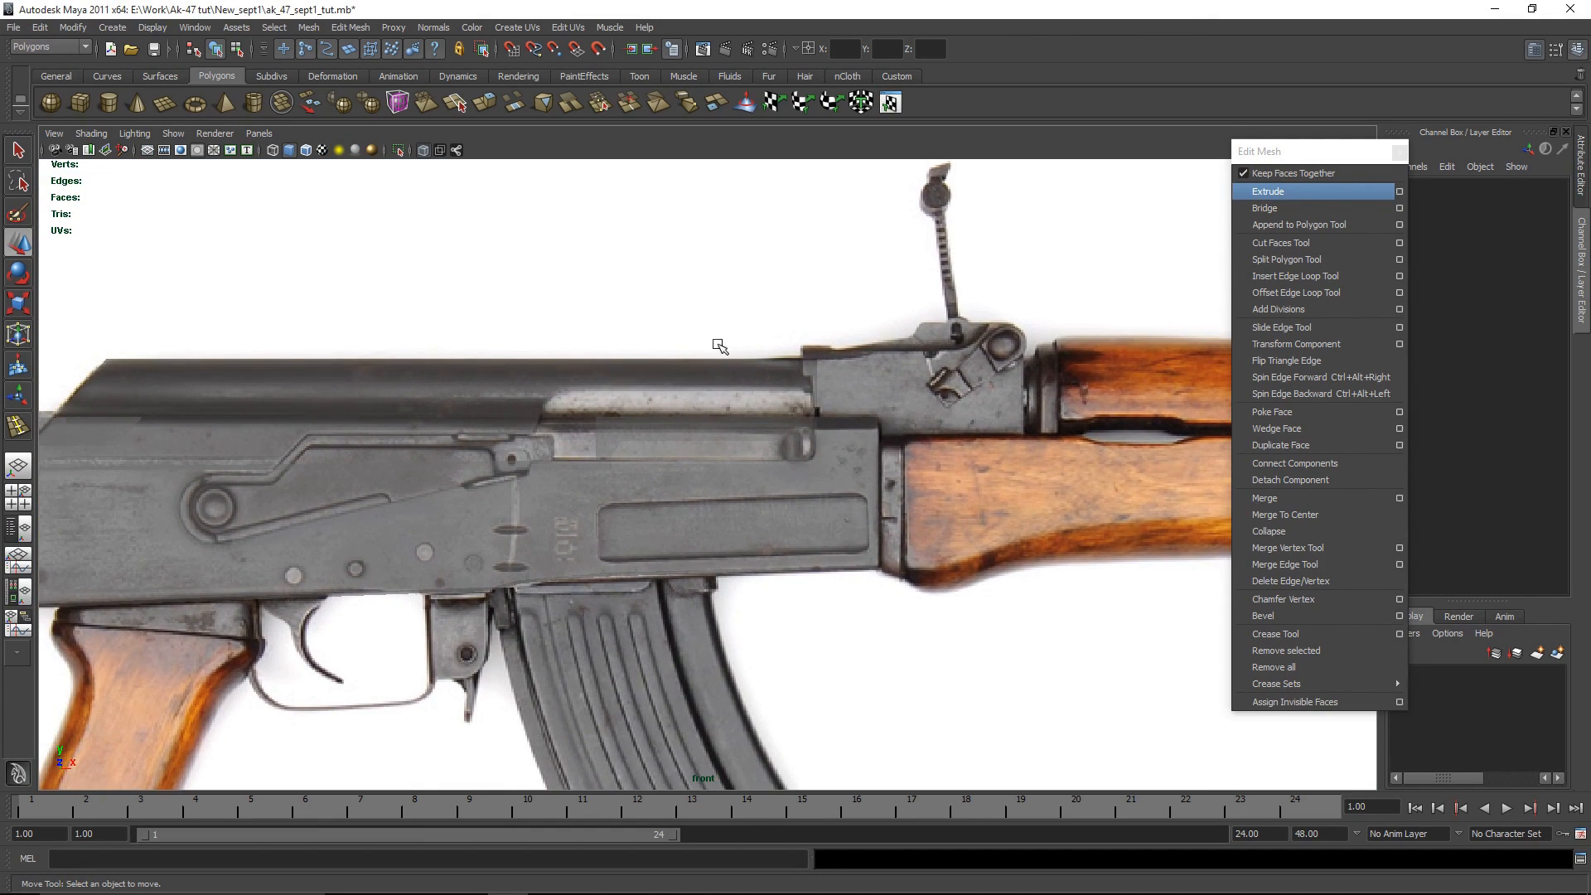
pyautogui.press('space')
pyautogui.press('space')
pyautogui.scroll(3, 635, 470)
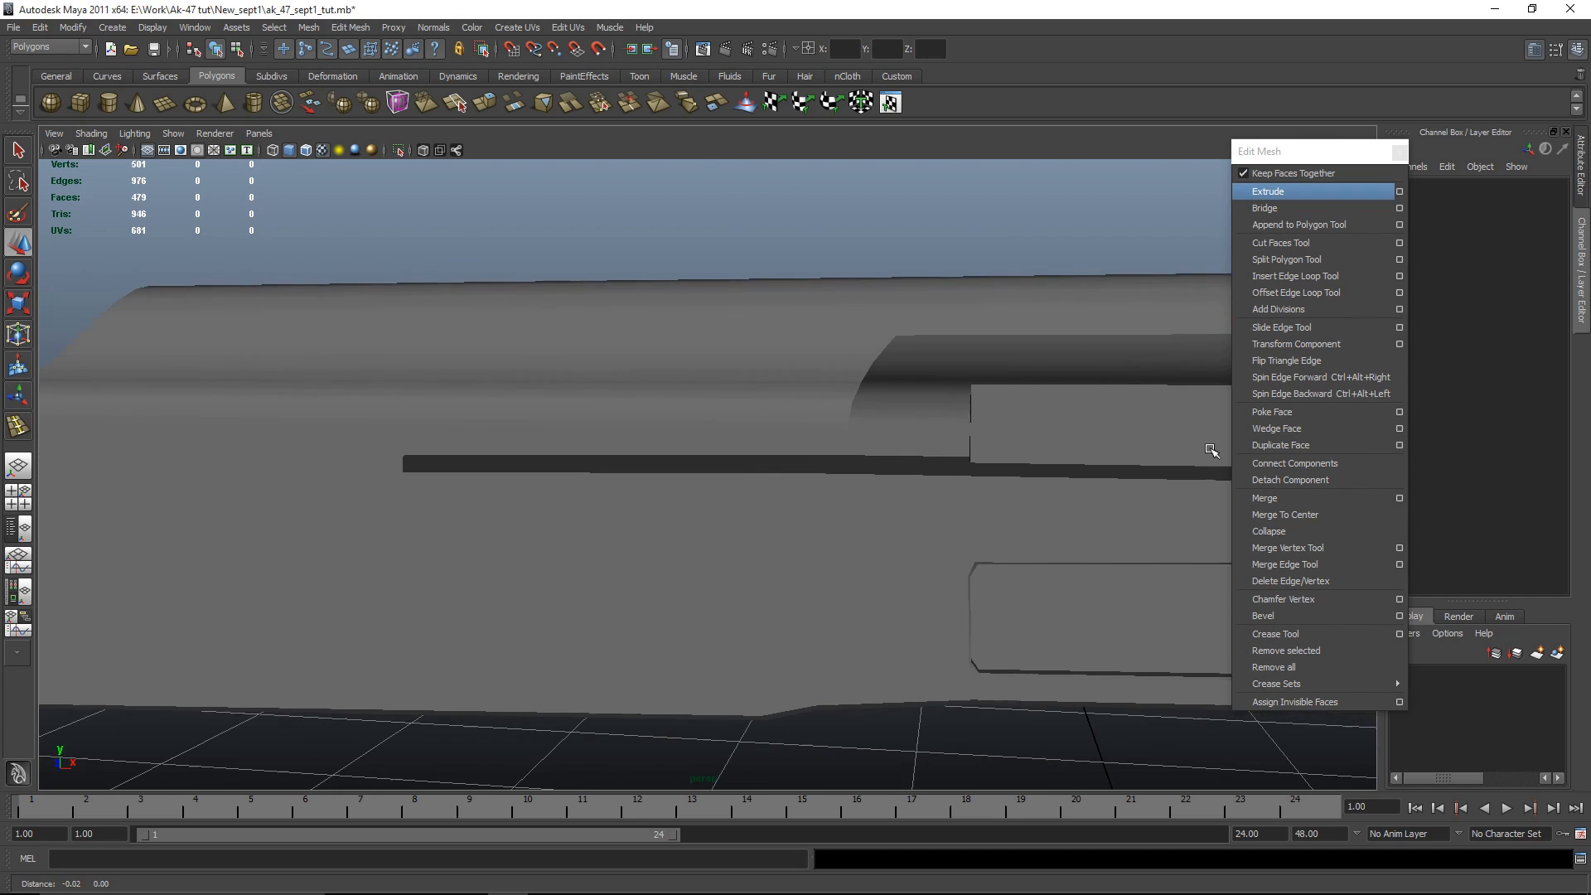
# Step: Select the receiver's top cover and compare its outline with the reference photo in the front view
pyautogui.click(572, 380)
pyautogui.press('space')
pyautogui.press('space')
pyautogui.keyDown('alt'); pyautogui.moveTo(349, 540); pyautogui.dragTo(687, 546, button='middle'); pyautogui.keyUp('alt')
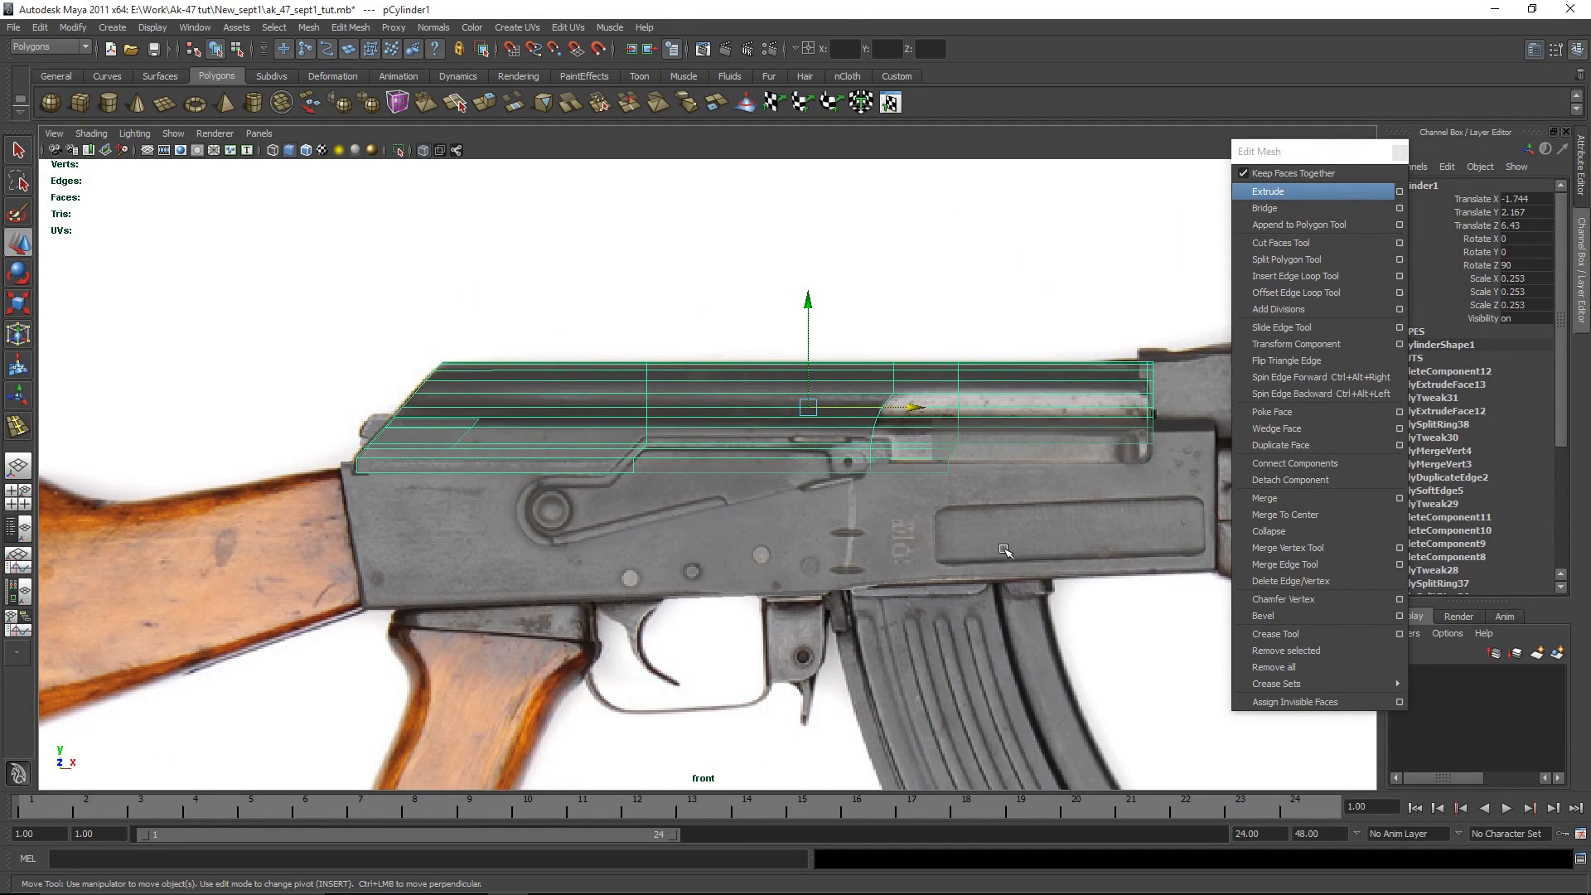
pyautogui.keyDown('alt'); pyautogui.moveTo(1005, 550); pyautogui.dragTo(677, 461, button='middle'); pyautogui.keyUp('alt')
pyautogui.keyDown('alt'); pyautogui.moveTo(785, 486); pyautogui.dragTo(534, 385, button='middle'); pyautogui.keyUp('alt')
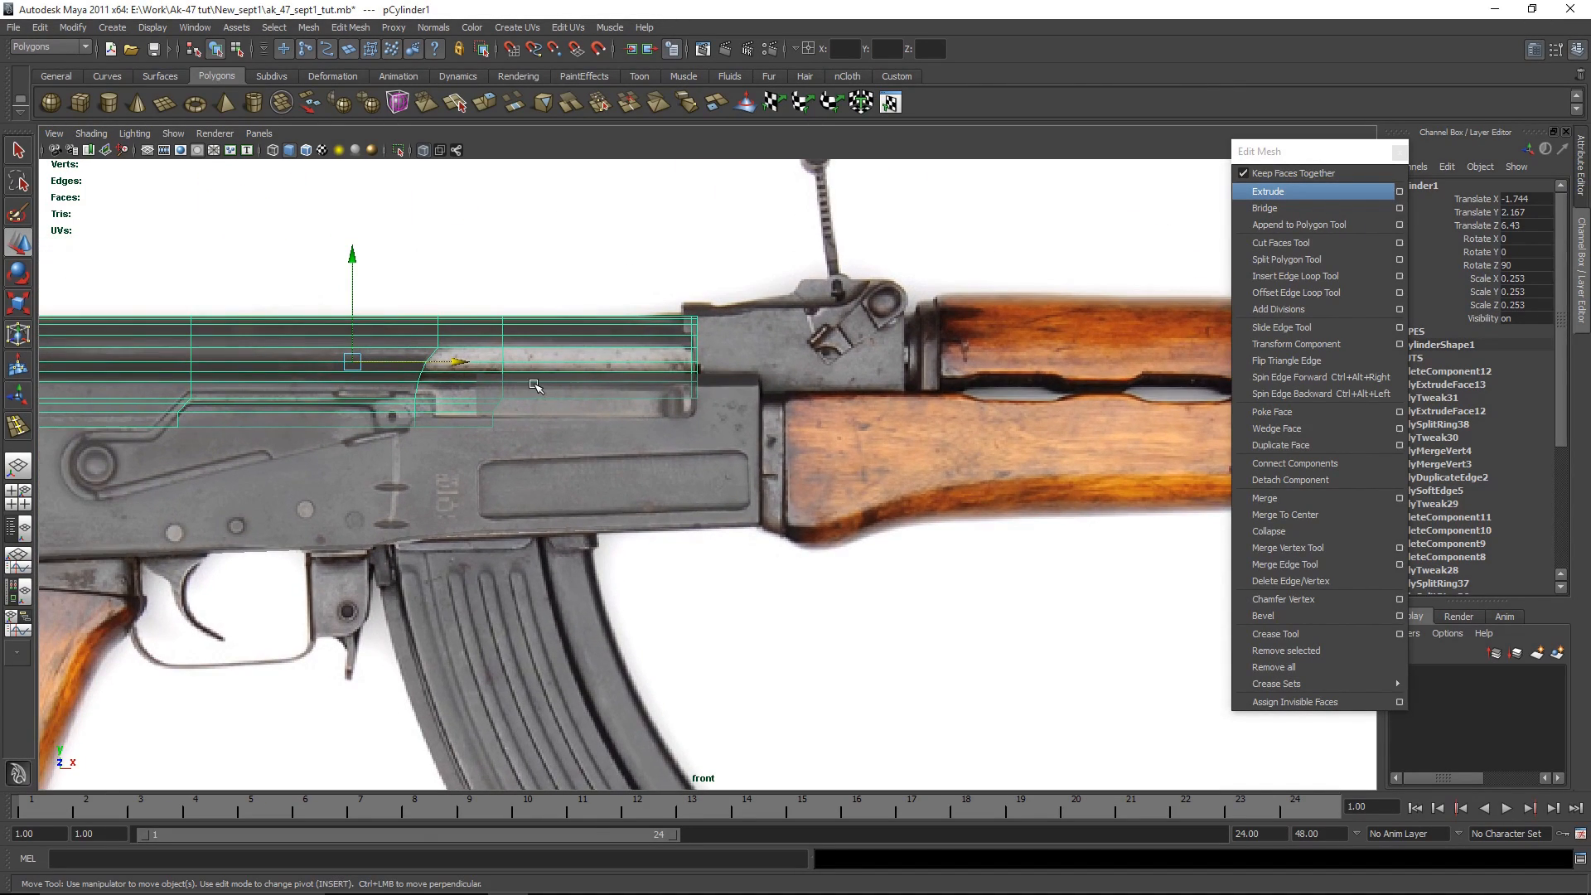
pyautogui.hotkey('ctrl', 'd')
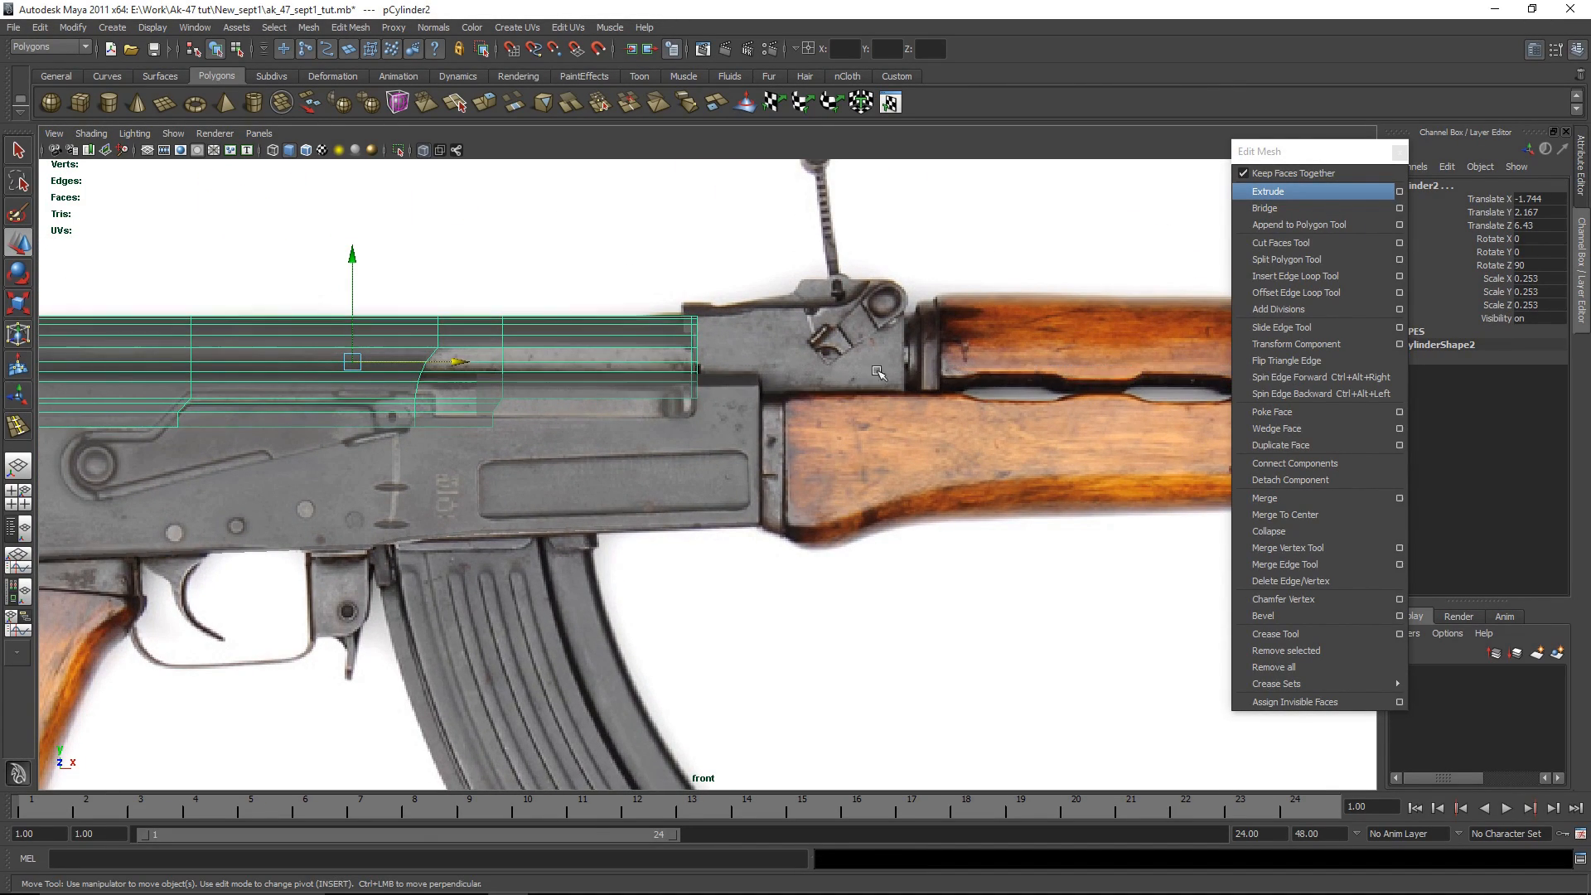
pyautogui.moveTo(446, 358); pyautogui.dragTo(1362, 384)
pyautogui.keyDown('alt'); pyautogui.moveTo(1148, 377); pyautogui.dragTo(970, 387, button='middle'); pyautogui.keyUp('alt')
pyautogui.hotkey('ctrl', 'z')
pyautogui.keyDown('alt'); pyautogui.moveTo(316, 546); pyautogui.dragTo(758, 512, button='middle'); pyautogui.keyUp('alt')
pyautogui.hotkey('ctrl', 'z')
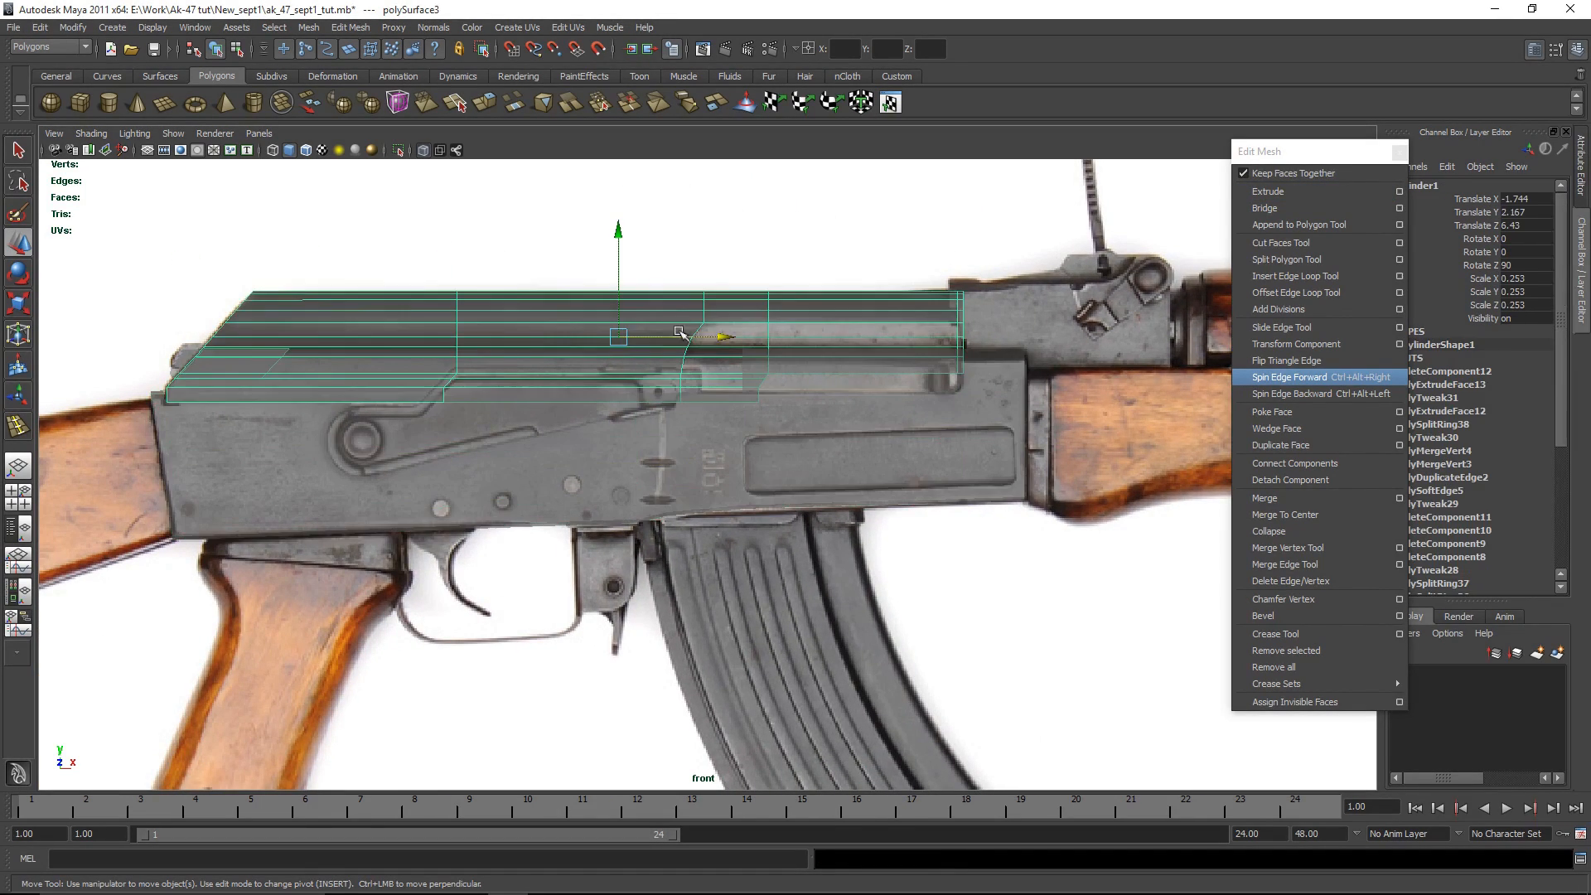
pyautogui.moveTo(721, 338); pyautogui.dragTo(1077, 340)
pyautogui.hotkey('ctrl', 'z')
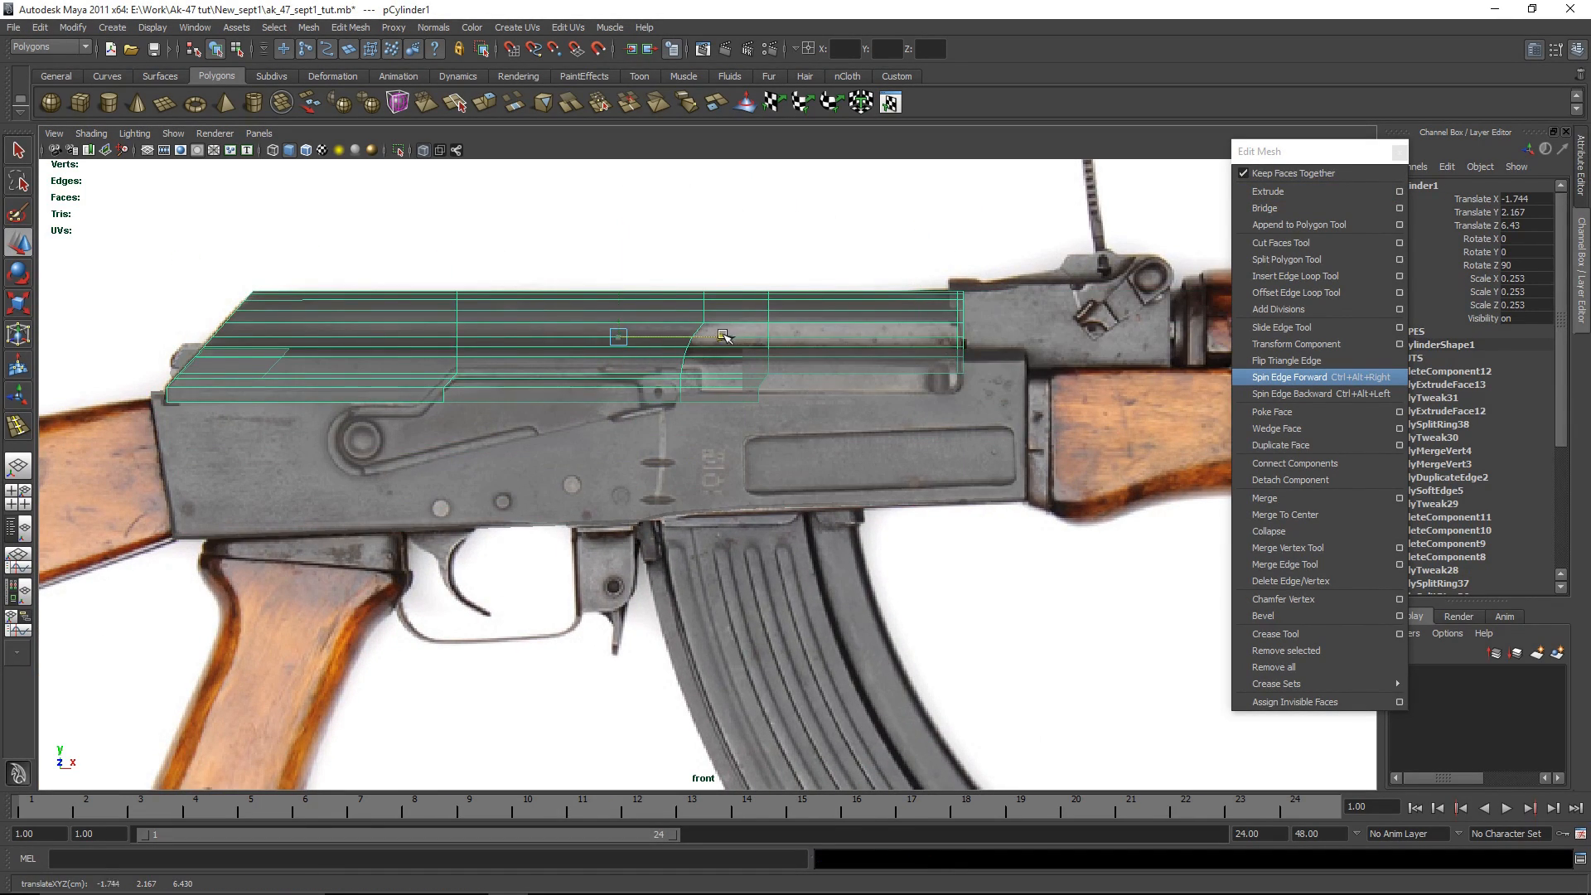
# Step: Move the top cover forward along X past the wooden handguard to the front barrel section, at Translate X 9.389
pyautogui.moveTo(723, 336); pyautogui.dragTo(1294, 358)
pyautogui.press('space')
pyautogui.press('space')
pyautogui.scroll(-6, 881, 440)
pyautogui.keyDown('alt'); pyautogui.moveTo(1003, 524); pyautogui.dragTo(415, 458, button='middle'); pyautogui.keyUp('alt')
pyautogui.moveTo(621, 383); pyautogui.dragTo(979, 390)
pyautogui.scroll(5, 852, 474)
pyautogui.press('space')
pyautogui.press('space')
pyautogui.press('space')
pyautogui.press('space')
pyautogui.scroll(-5, 561, 518)
pyautogui.press('space')
pyautogui.press('space')
pyautogui.scroll(6, 603, 407)
pyautogui.moveTo(603, 406); pyautogui.dragTo(1133, 381, button='middle')
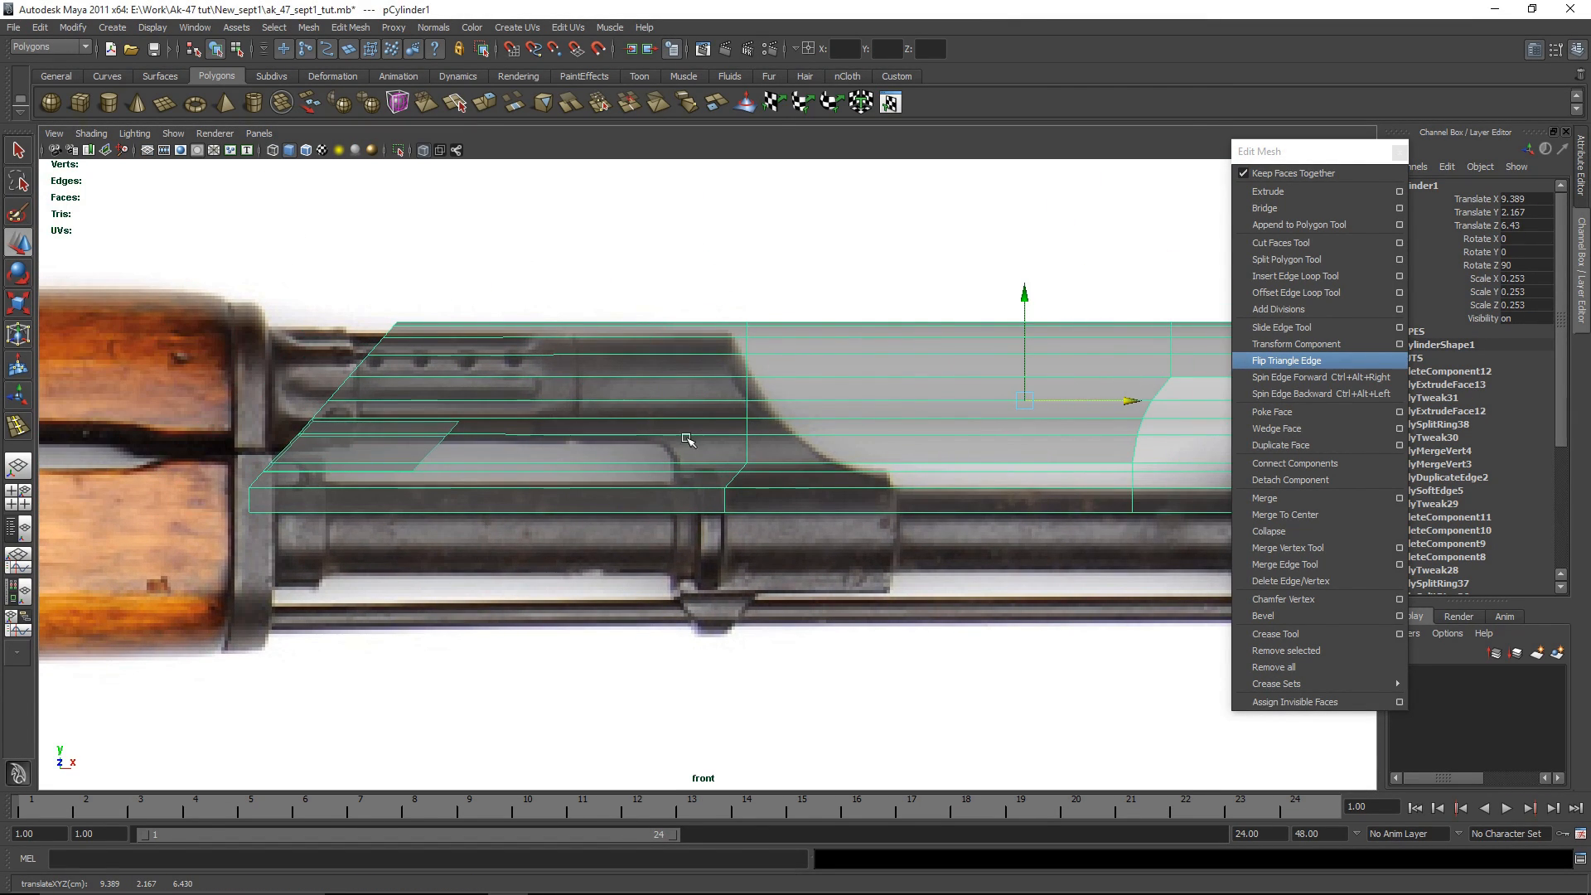
# Step: Insert two vertical edge loops across the moved cover's slanted end section and straighten each by scaling it flat lengthwise
pyautogui.keyDown('alt'); pyautogui.moveTo(687, 439); pyautogui.dragTo(839, 423, button='middle'); pyautogui.keyUp('alt')
pyautogui.rightClick(619, 396)
pyautogui.keyDown('alt'); pyautogui.moveTo(667, 369); pyautogui.dragTo(548, 368, button='middle'); pyautogui.keyUp('alt')
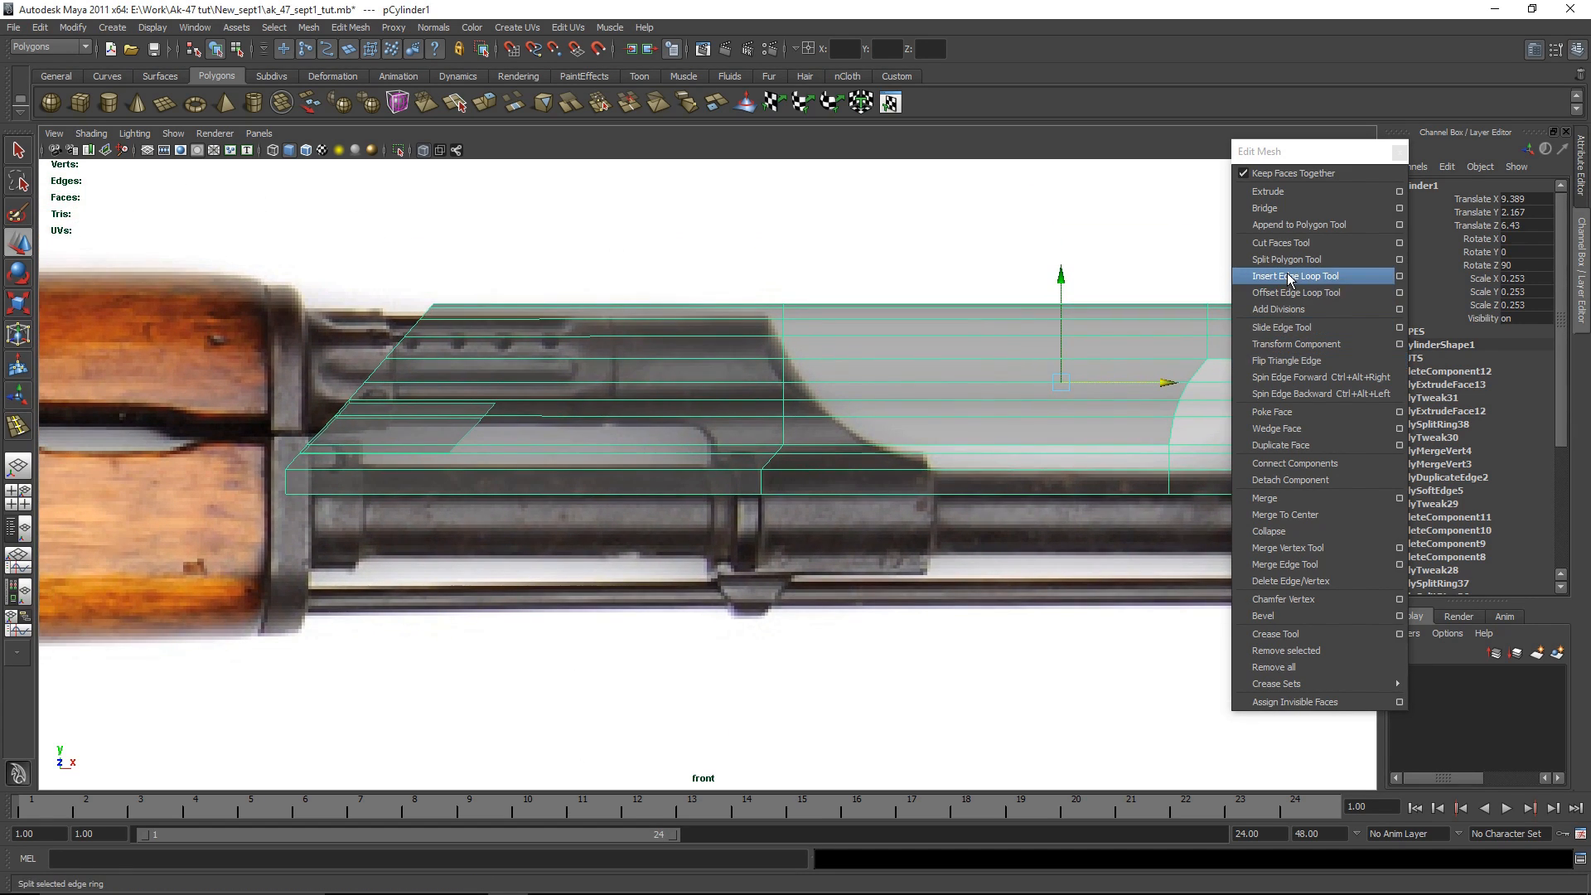
pyautogui.click(1290, 277)
pyautogui.click(639, 431)
pyautogui.press('r')
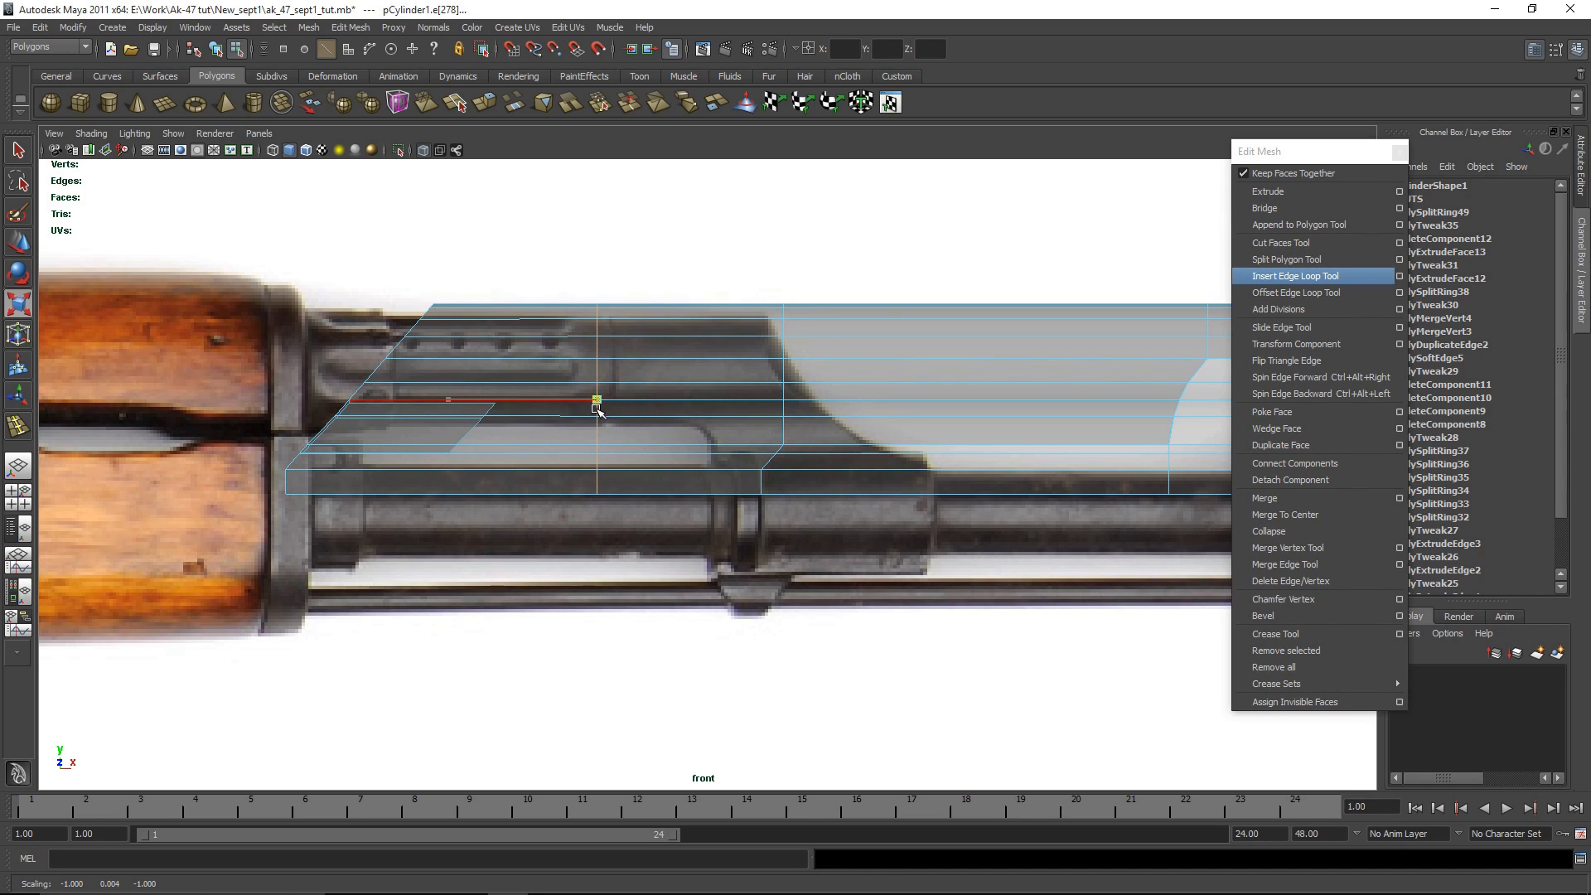
pyautogui.click(1326, 276)
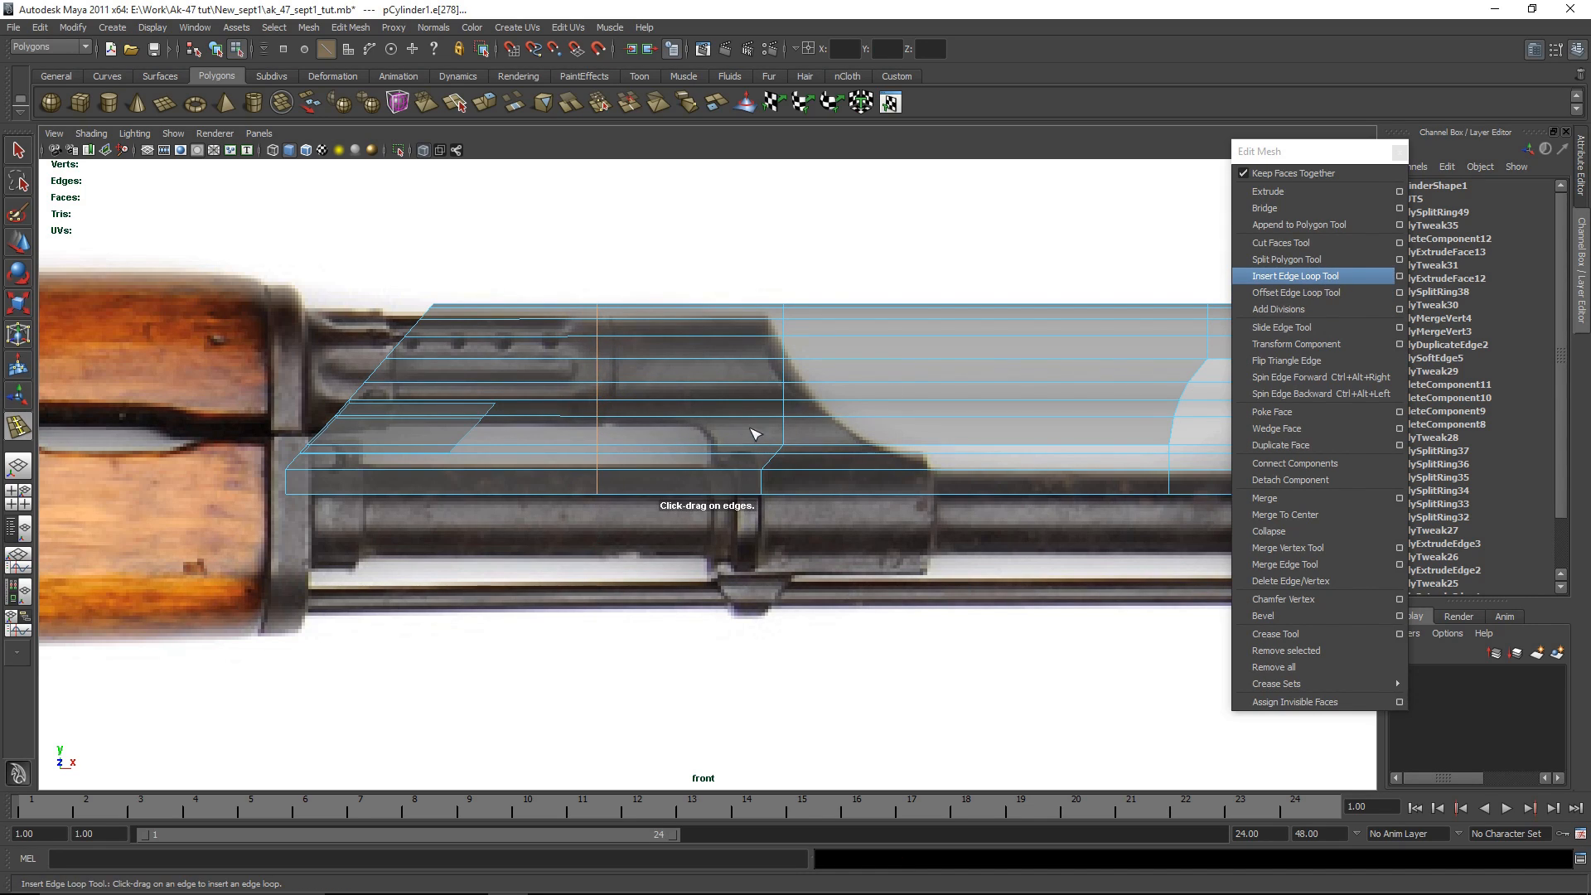
pyautogui.click(715, 412)
pyautogui.press('r')
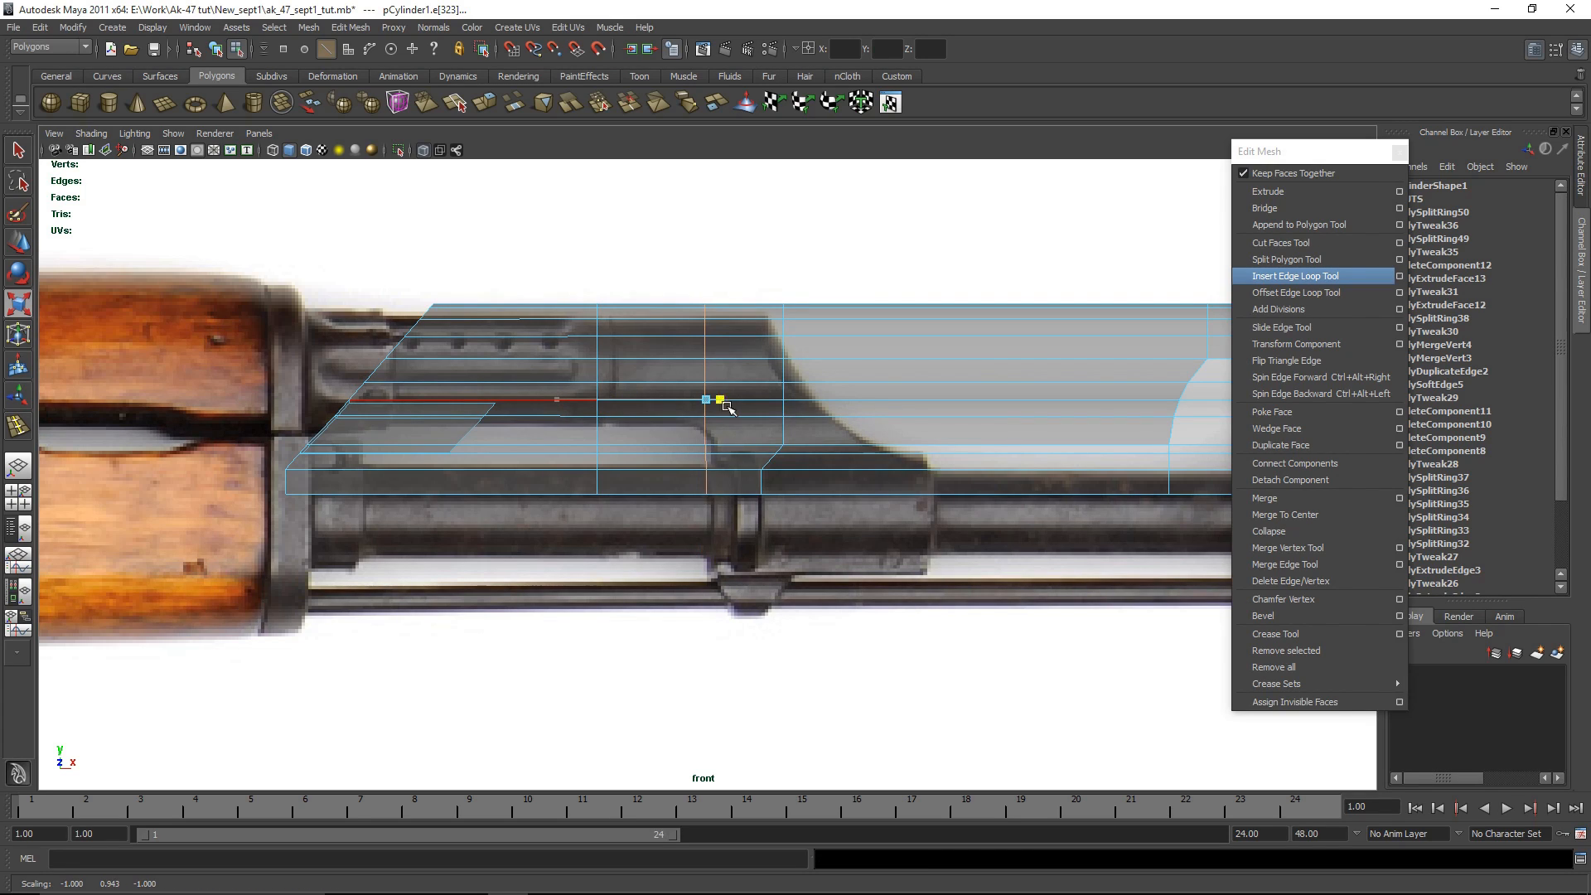
pyautogui.moveTo(831, 401); pyautogui.dragTo(828, 464, button='right')
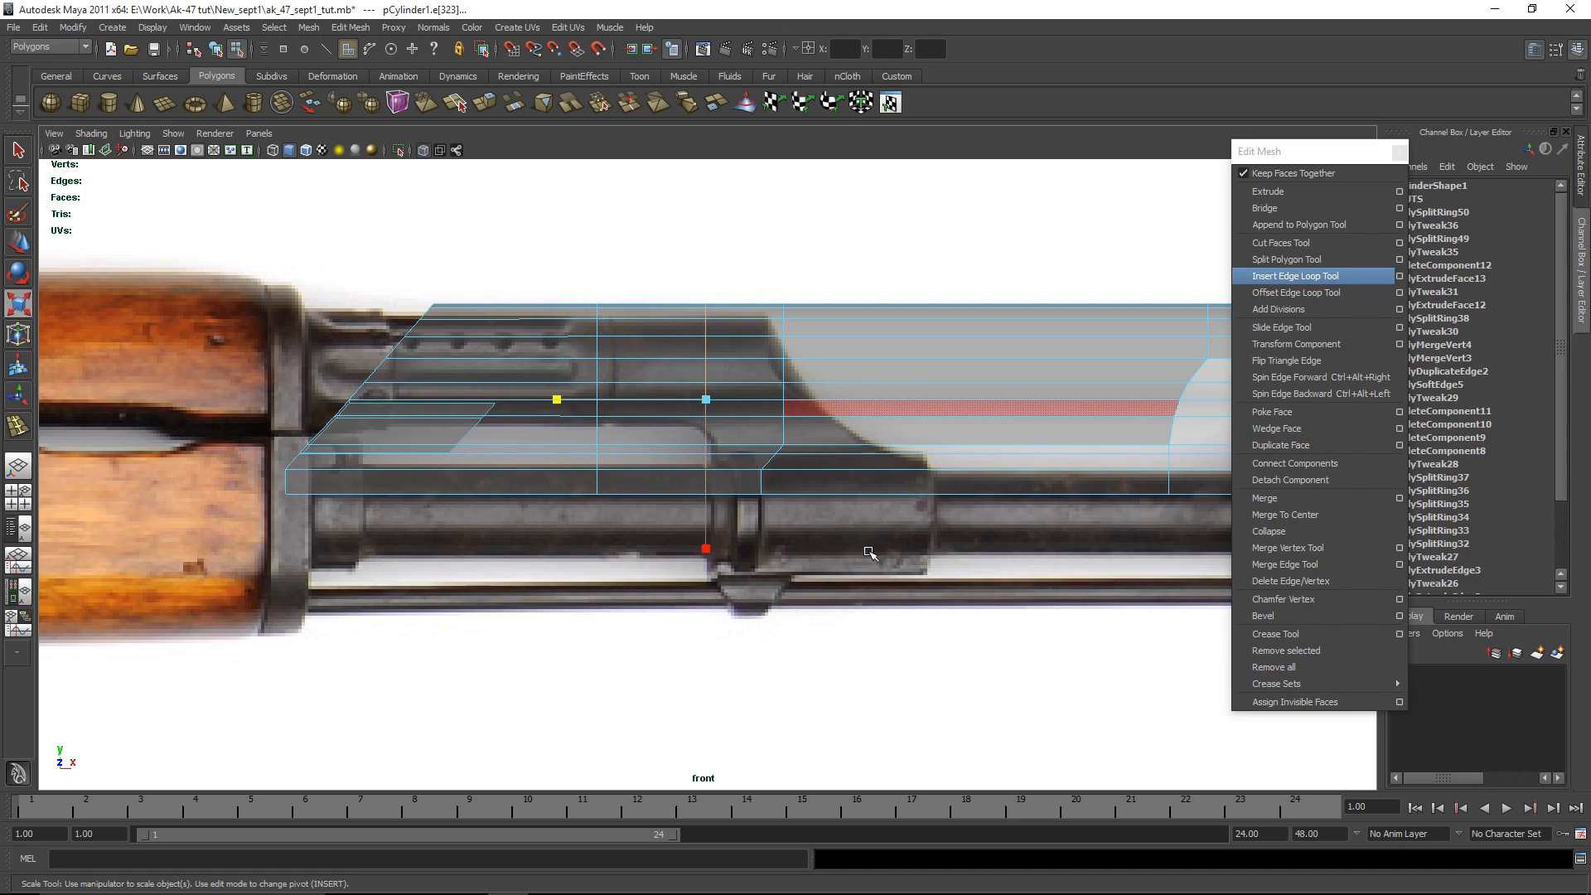
# Step: Delete the faces at both ends of the duplicated dust cover mesh, keeping only its short middle section
pyautogui.click(868, 552)
pyautogui.scroll(-7, 870, 551)
pyautogui.moveTo(717, 751); pyautogui.dragTo(716, 751)
pyautogui.press('Delete')
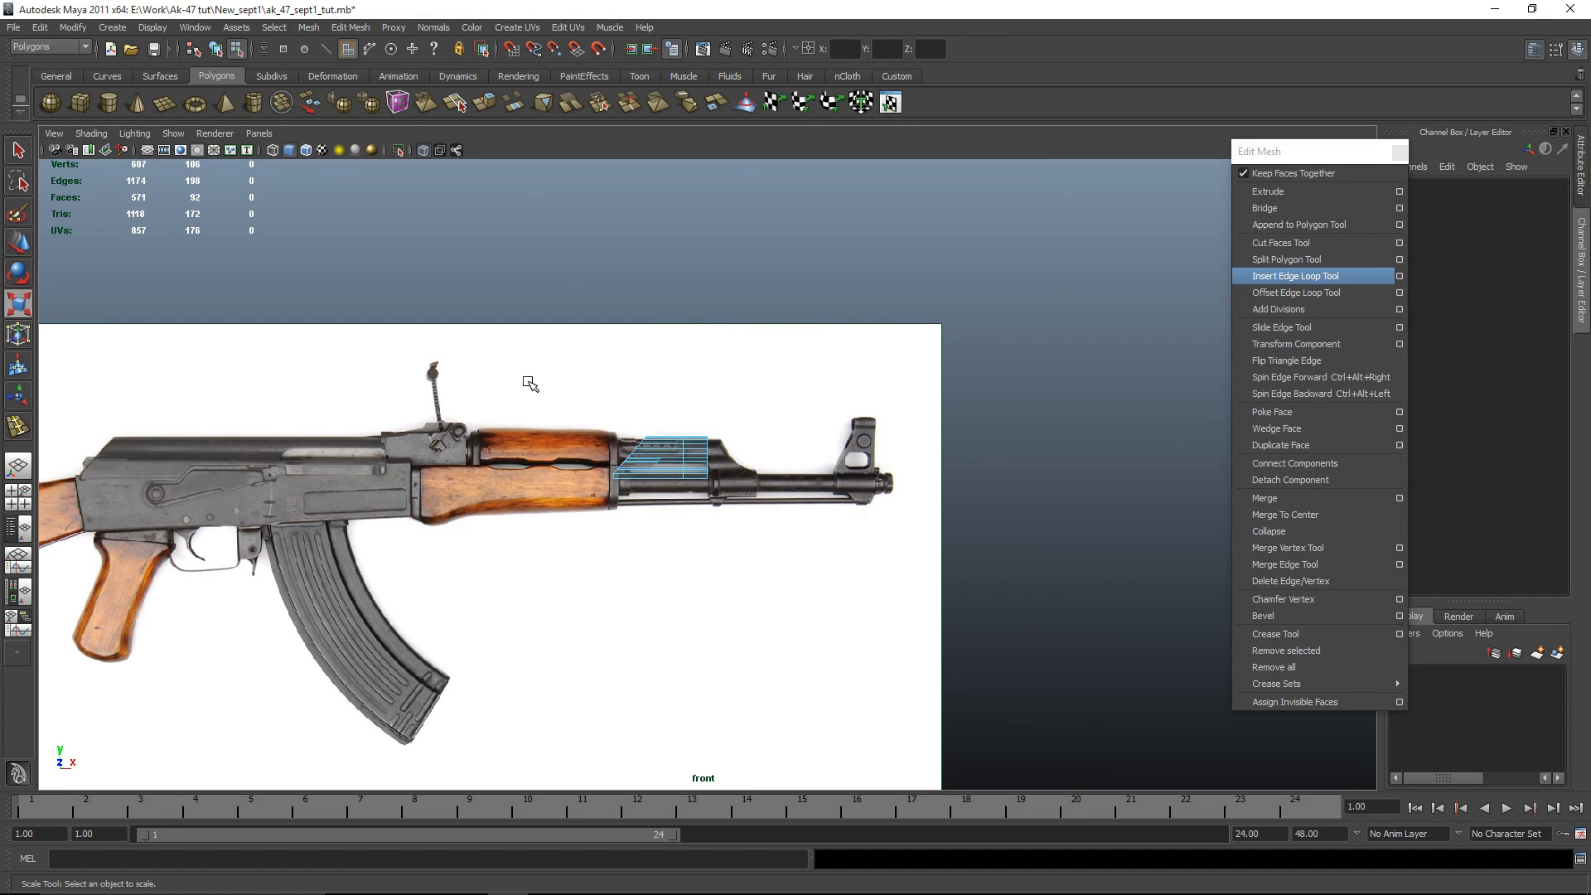
pyautogui.moveTo(661, 661); pyautogui.dragTo(672, 664)
pyautogui.press('Delete')
# Step: Return the remaining section to object mode and center its pivot
pyautogui.scroll(2, 692, 443)
pyautogui.scroll(5, 657, 505)
pyautogui.moveTo(694, 428); pyautogui.dragTo(722, 398, button='right')
pyautogui.click(661, 410)
pyautogui.keyDown('alt'); pyautogui.moveTo(709, 506); pyautogui.dragTo(985, 502, button='middle'); pyautogui.keyUp('alt')
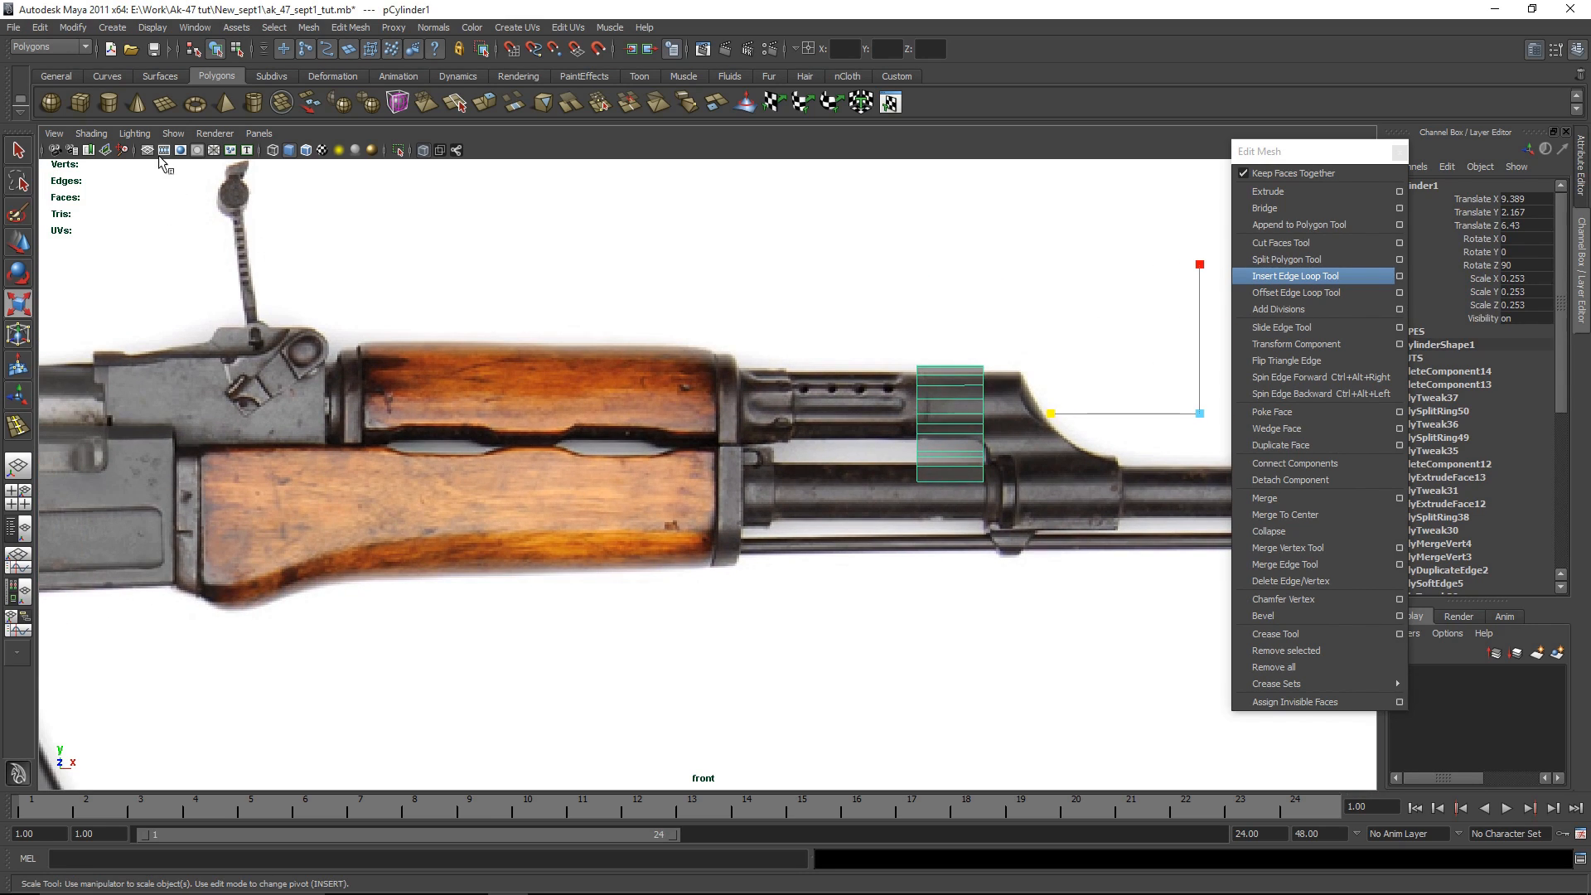
pyautogui.click(897, 77)
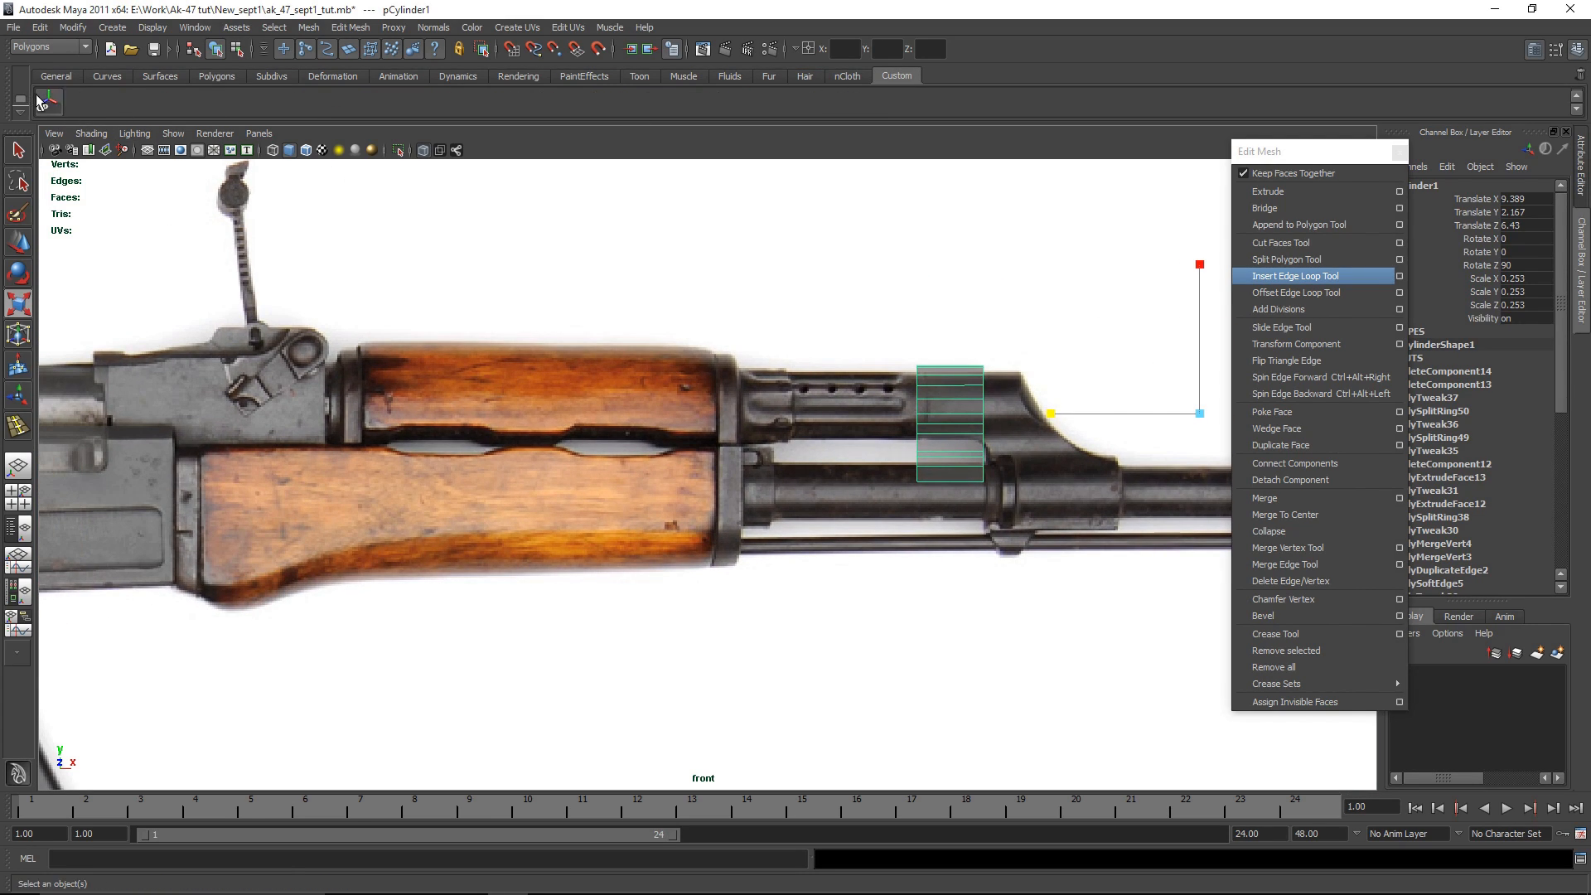
pyautogui.click(44, 101)
# Step: Move the section back along the X axis over the receiver's ejection port, to about X 0.91
pyautogui.press('w')
pyautogui.moveTo(1030, 425); pyautogui.dragTo(152, 425)
pyautogui.keyDown('alt'); pyautogui.moveTo(152, 425); pyautogui.dragTo(948, 409, button='middle'); pyautogui.keyUp('alt')
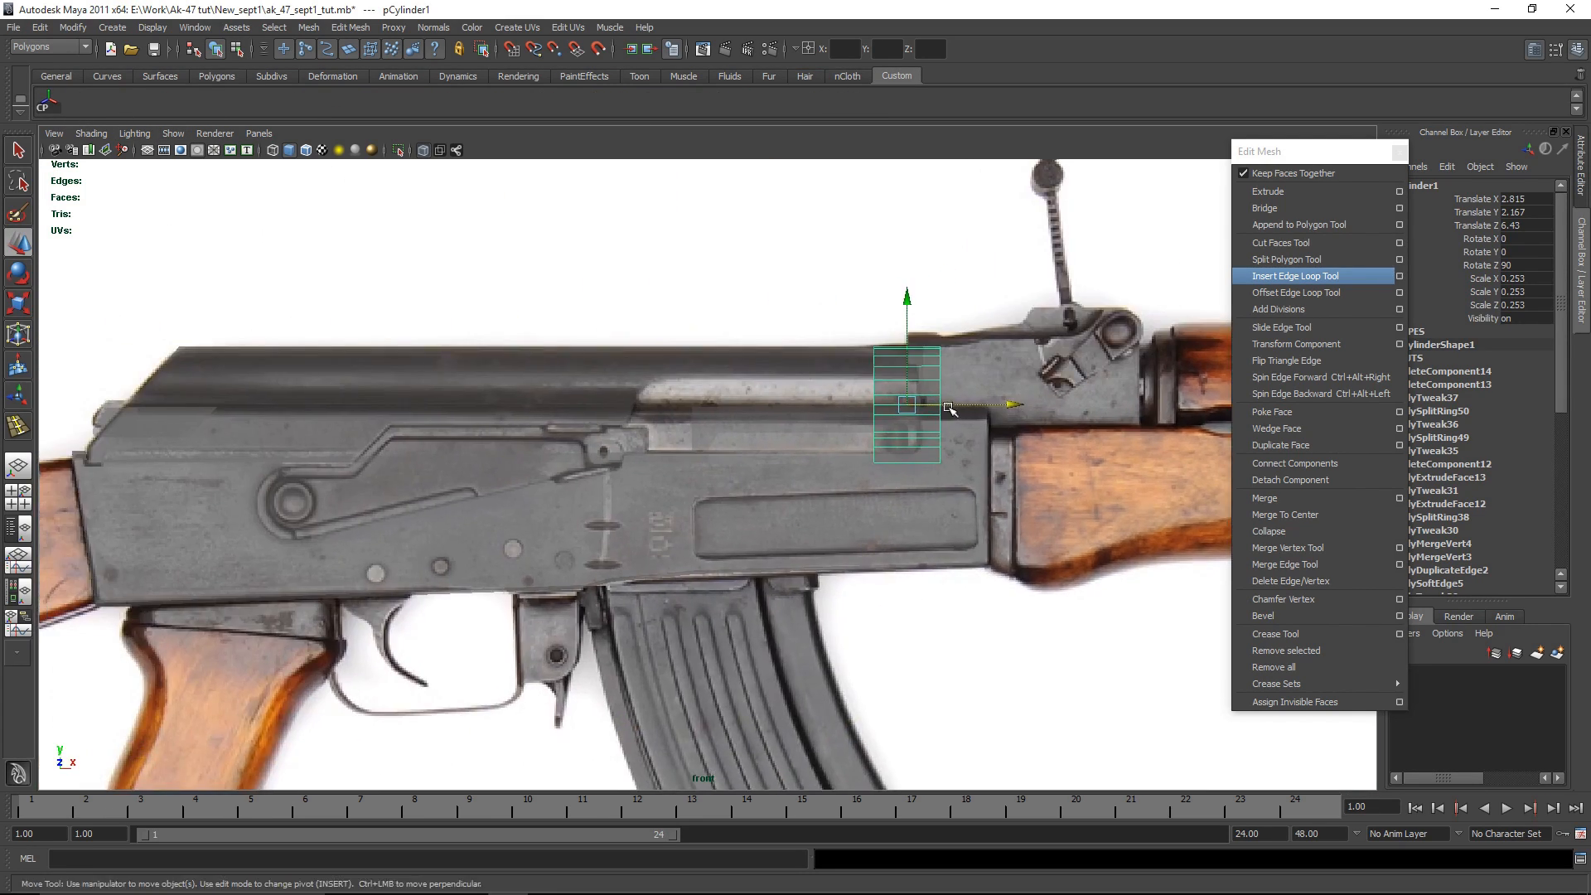
pyautogui.moveTo(975, 405); pyautogui.dragTo(750, 415)
# Step: Scale the section down to about 0.222 overall and 0.232 in Z so it fits inside the dust cover
pyautogui.scroll(2, 746, 433)
pyautogui.moveTo(638, 383); pyautogui.dragTo(617, 388)
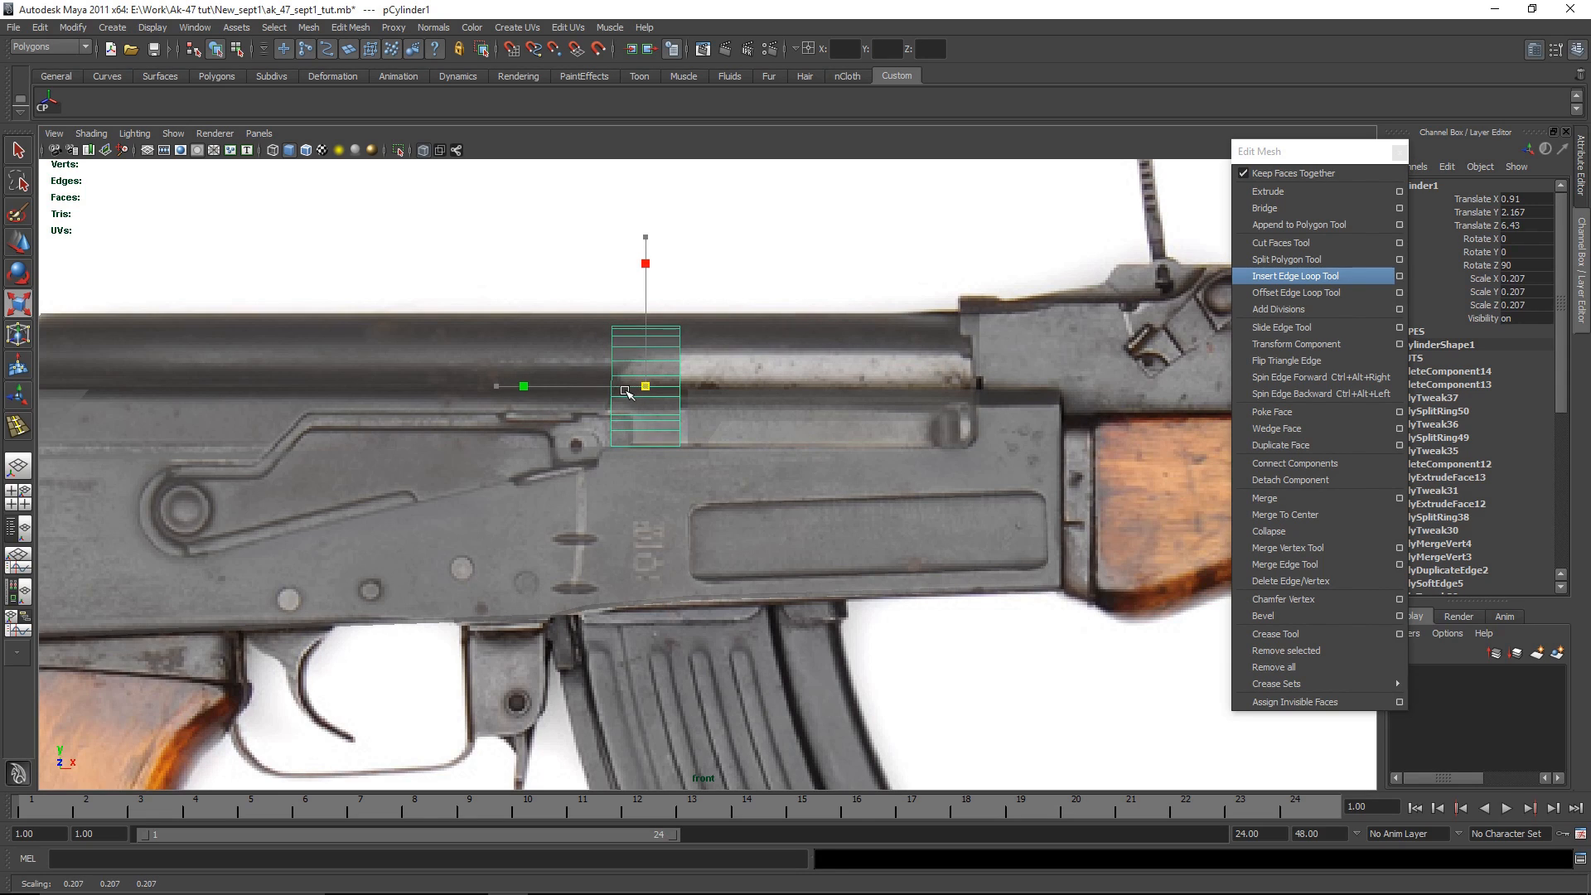
pyautogui.press('space')
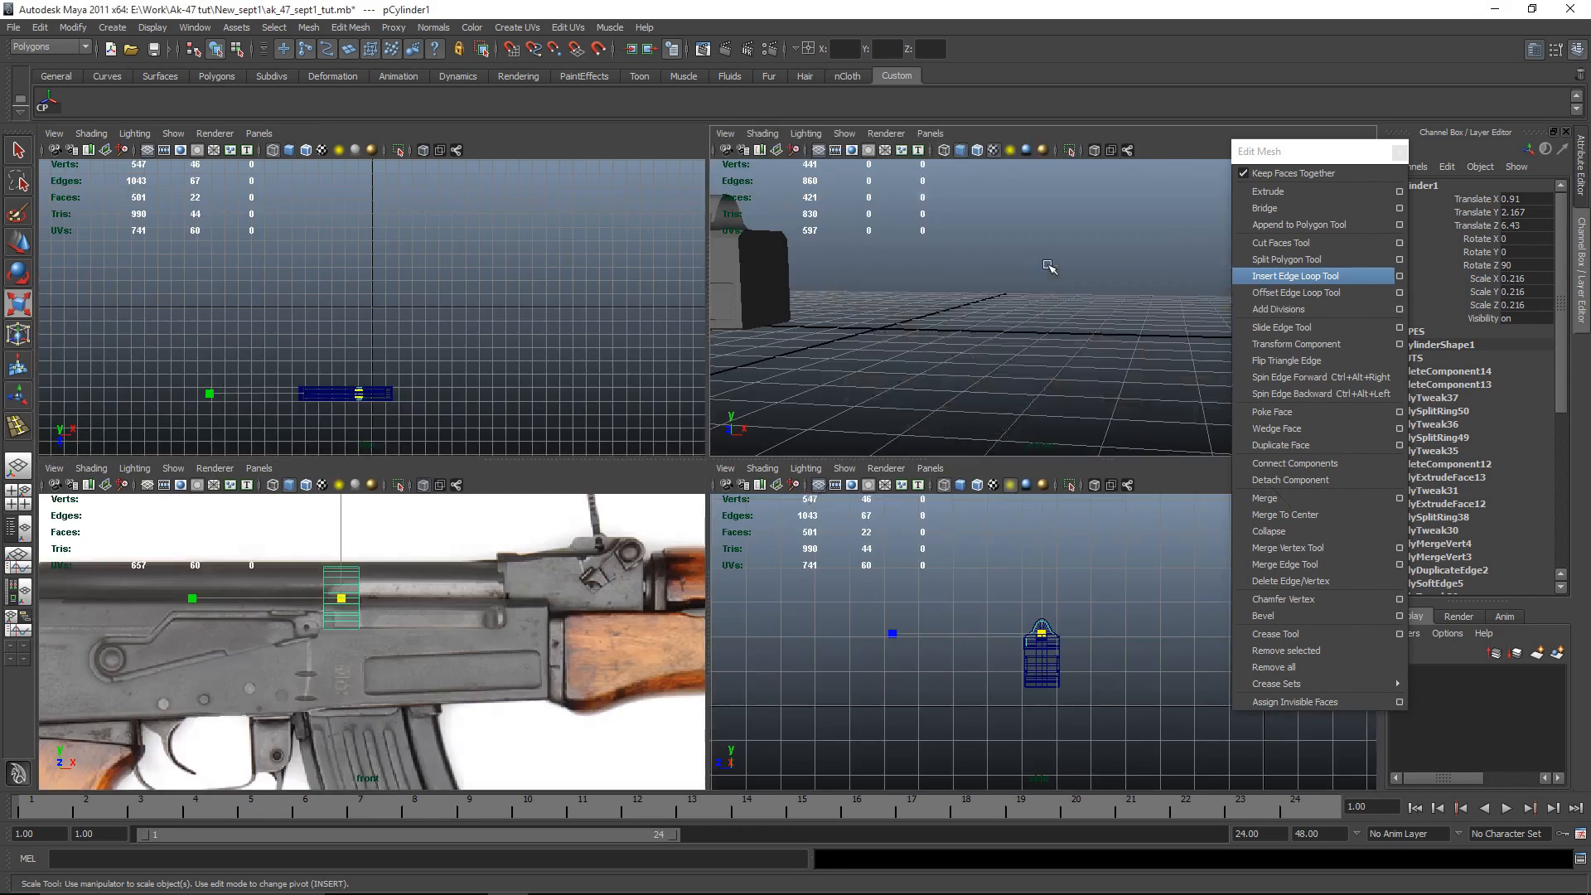
pyautogui.press('space')
pyautogui.press('f')
pyautogui.keyDown('alt'); pyautogui.moveTo(738, 508); pyautogui.dragTo(711, 479); pyautogui.keyUp('alt')
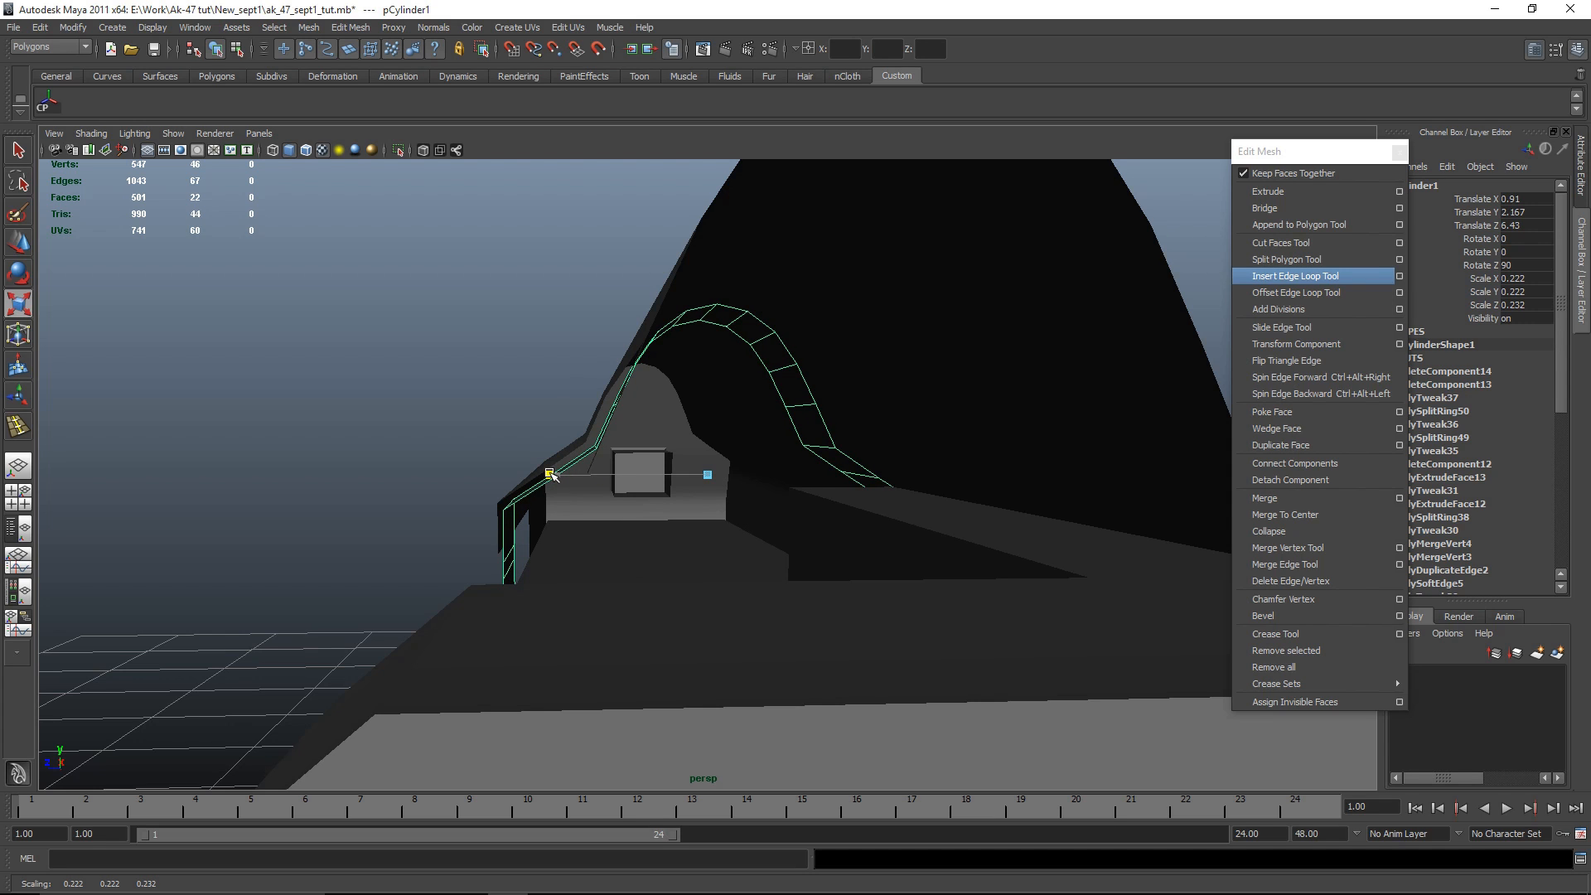
# Step: Raise the section slightly to about Y 2.178, matching it against the reference image in wireframe
pyautogui.press('w')
pyautogui.press('space')
pyautogui.press('space')
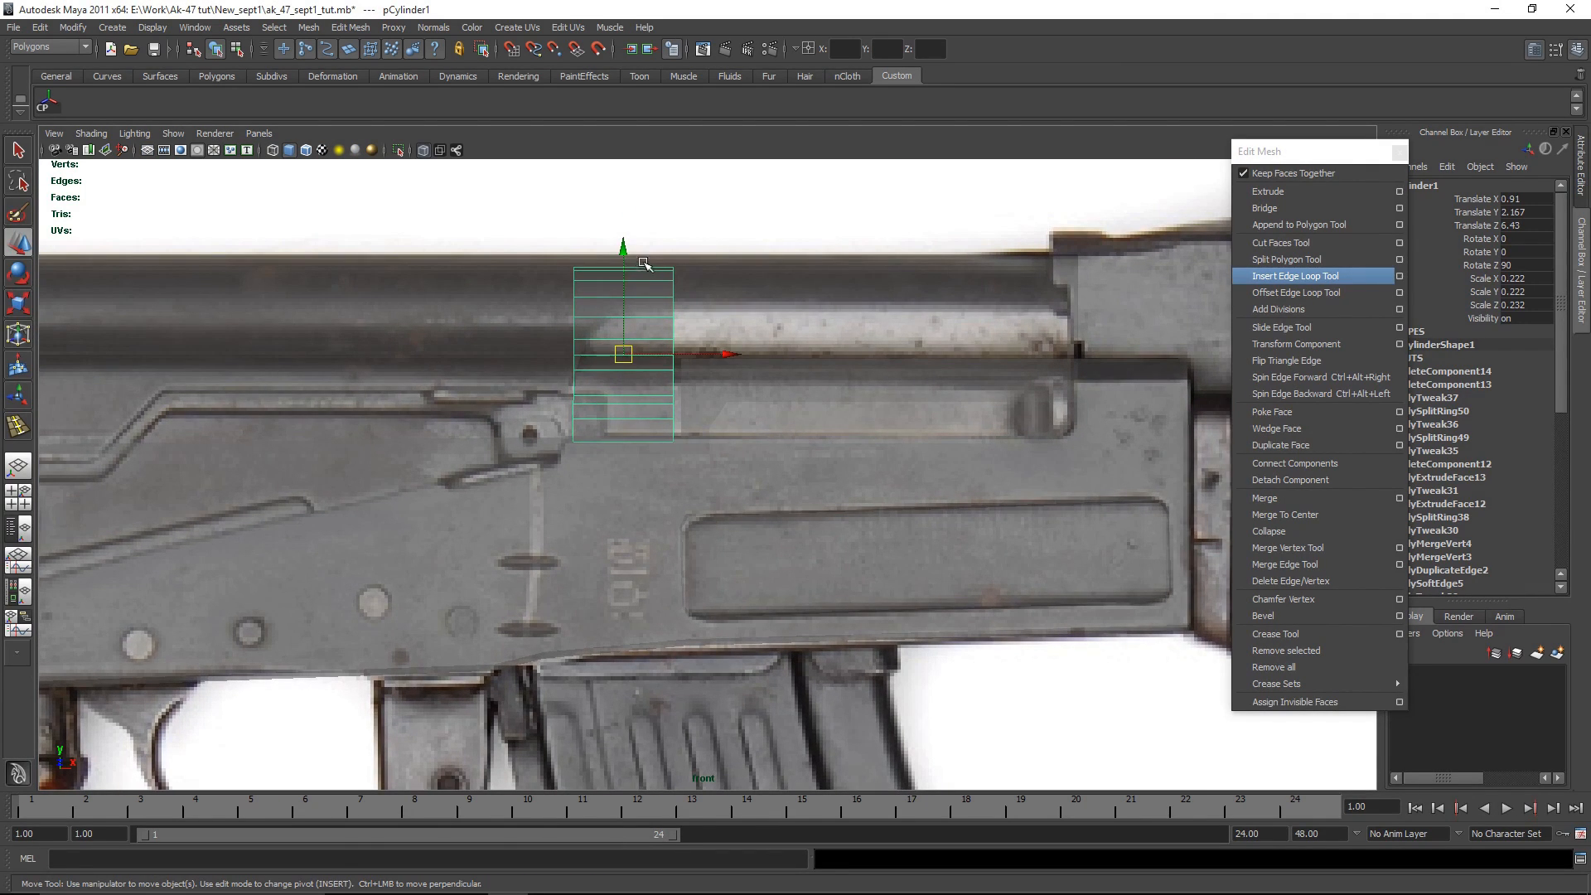
pyautogui.press('4')
pyautogui.moveTo(623, 253); pyautogui.dragTo(623, 247)
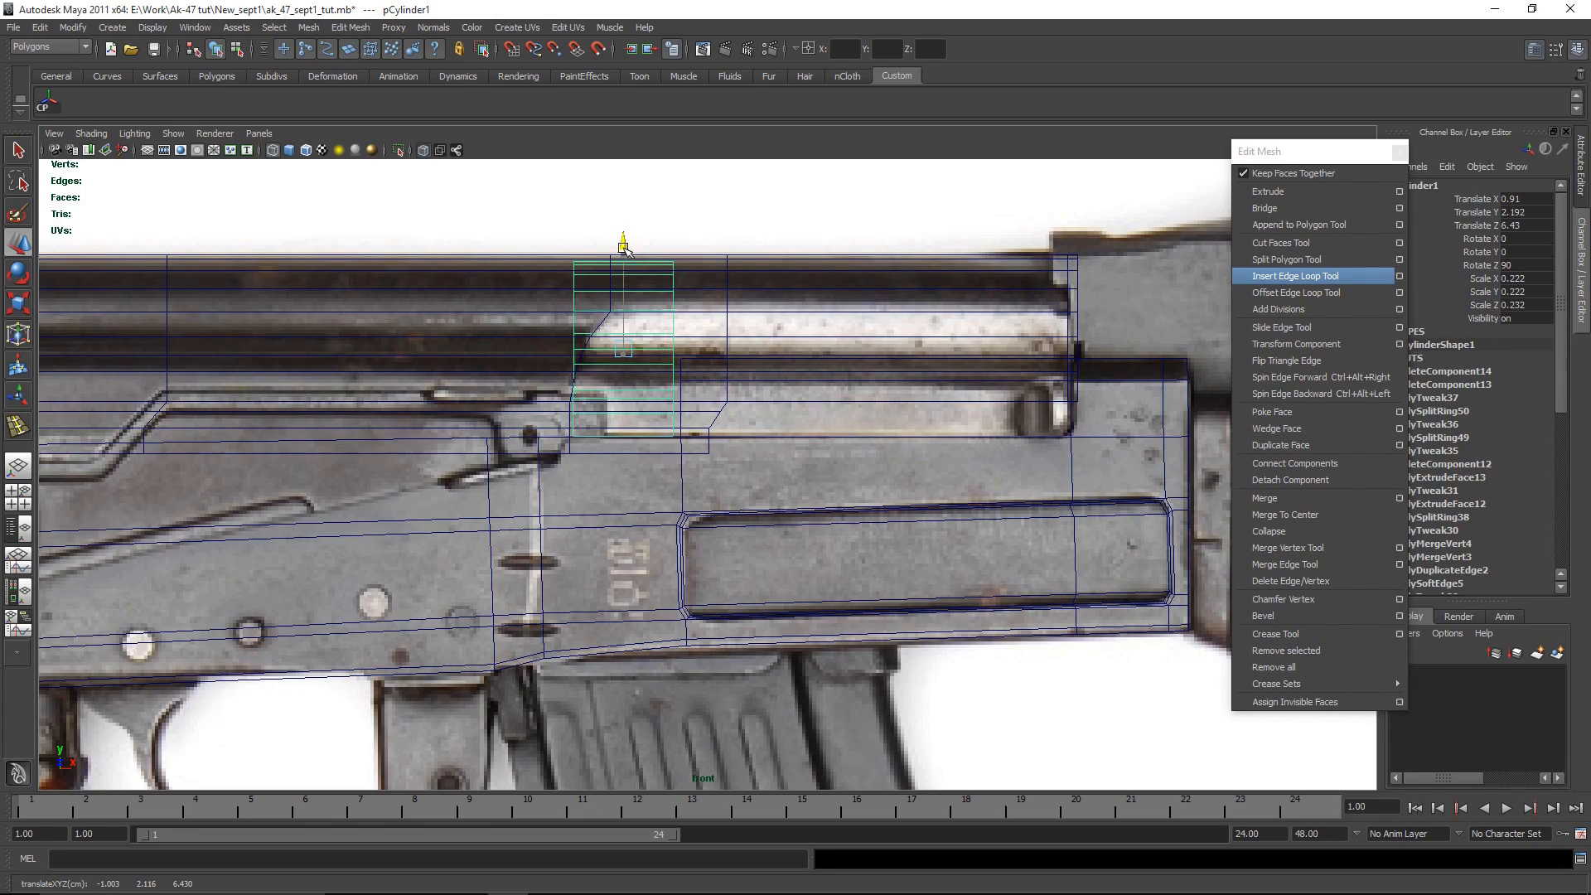
# Step: Stretch the section lengthwise to a Y scale of about 0.943 and slide it to about X 1.95 in the ejection port
pyautogui.press('space')
pyautogui.press('space')
pyautogui.keyDown('alt'); pyautogui.moveTo(860, 409); pyautogui.dragTo(866, 522); pyautogui.keyUp('alt')
pyautogui.press('r')
pyautogui.moveTo(485, 447); pyautogui.dragTo(8, 452)
pyautogui.press('w')
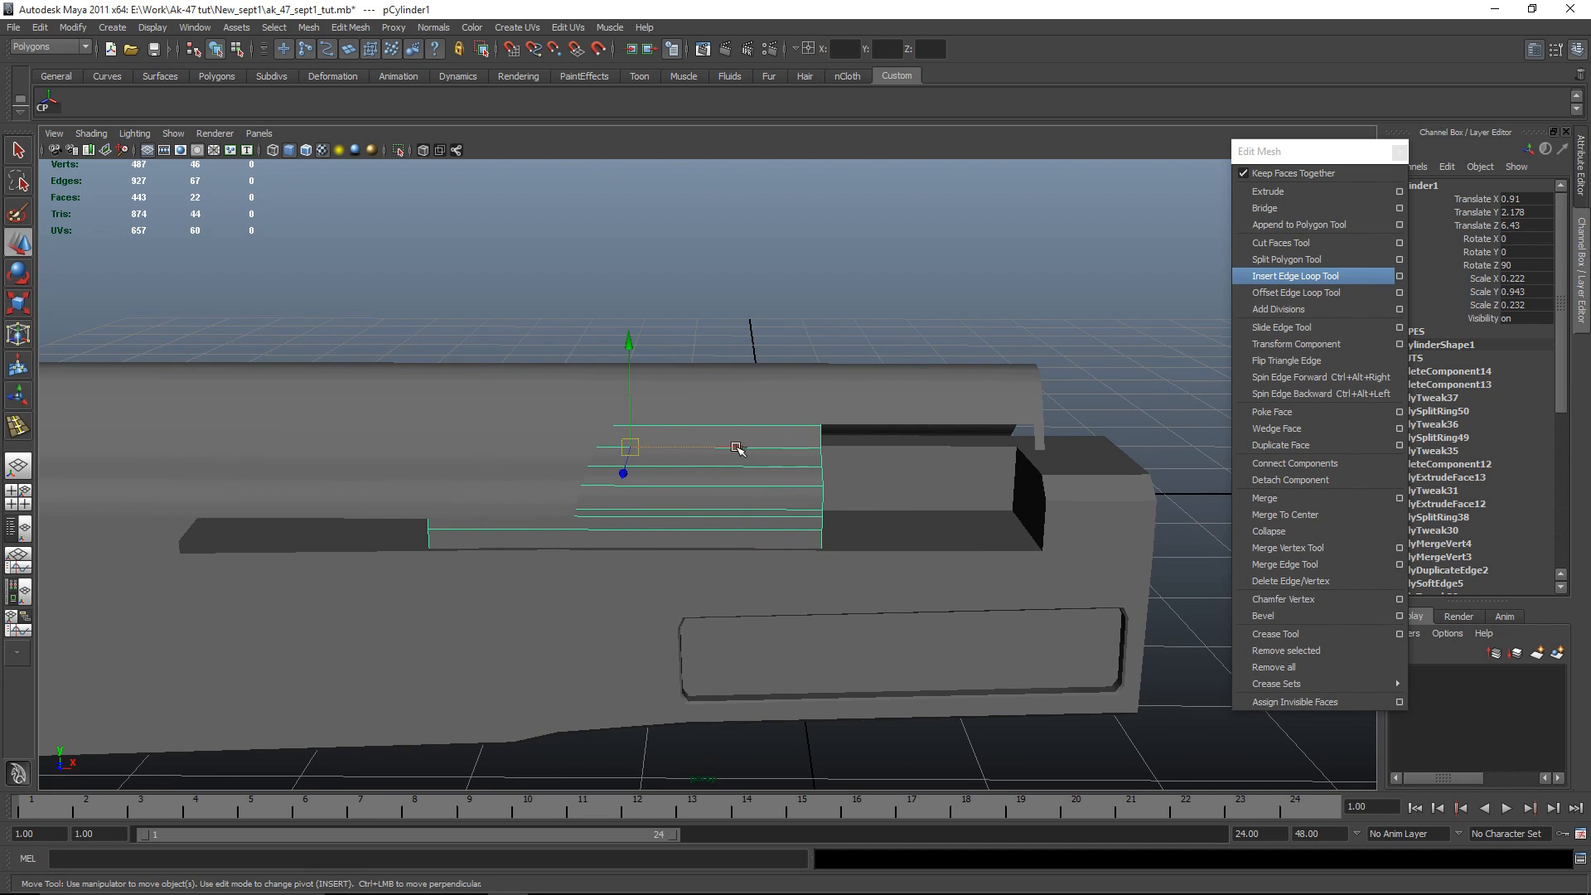
pyautogui.moveTo(736, 449); pyautogui.dragTo(929, 447)
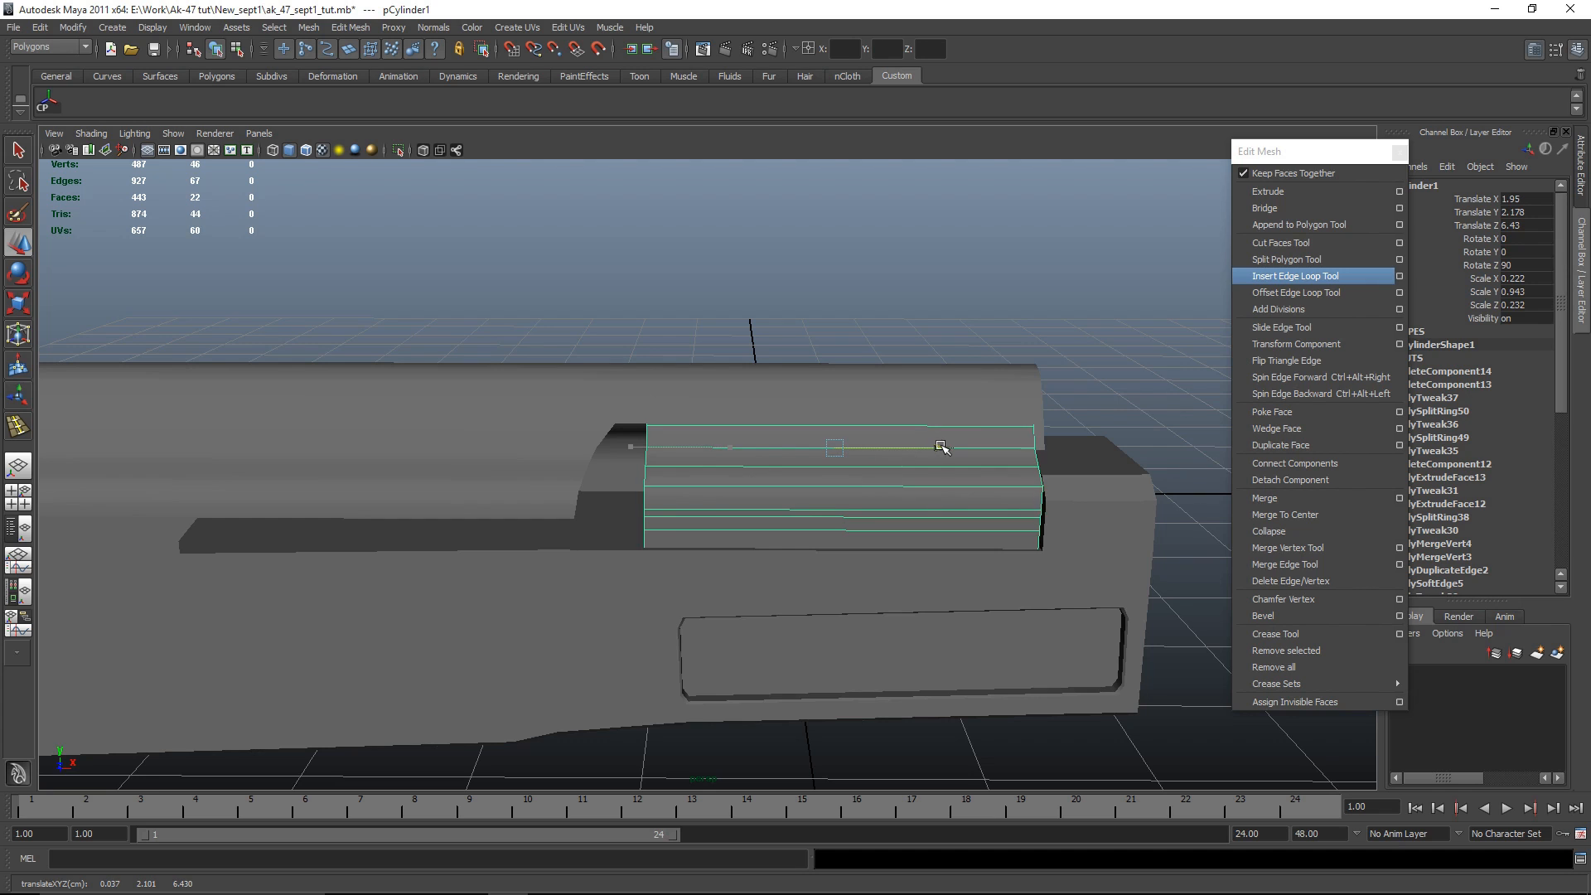
# Step: Move the vertices at both ends of the inner piece along X so it spans the ejection port opening
pyautogui.press('space')
pyautogui.press('space')
pyautogui.keyDown('alt'); pyautogui.moveTo(663, 514); pyautogui.dragTo(352, 530, button='middle'); pyautogui.keyUp('alt')
pyautogui.moveTo(991, 256); pyautogui.dragTo(904, 233, button='right')
pyautogui.moveTo(898, 203); pyautogui.dragTo(810, 342)
pyautogui.moveTo(677, 647); pyautogui.dragTo(678, 648)
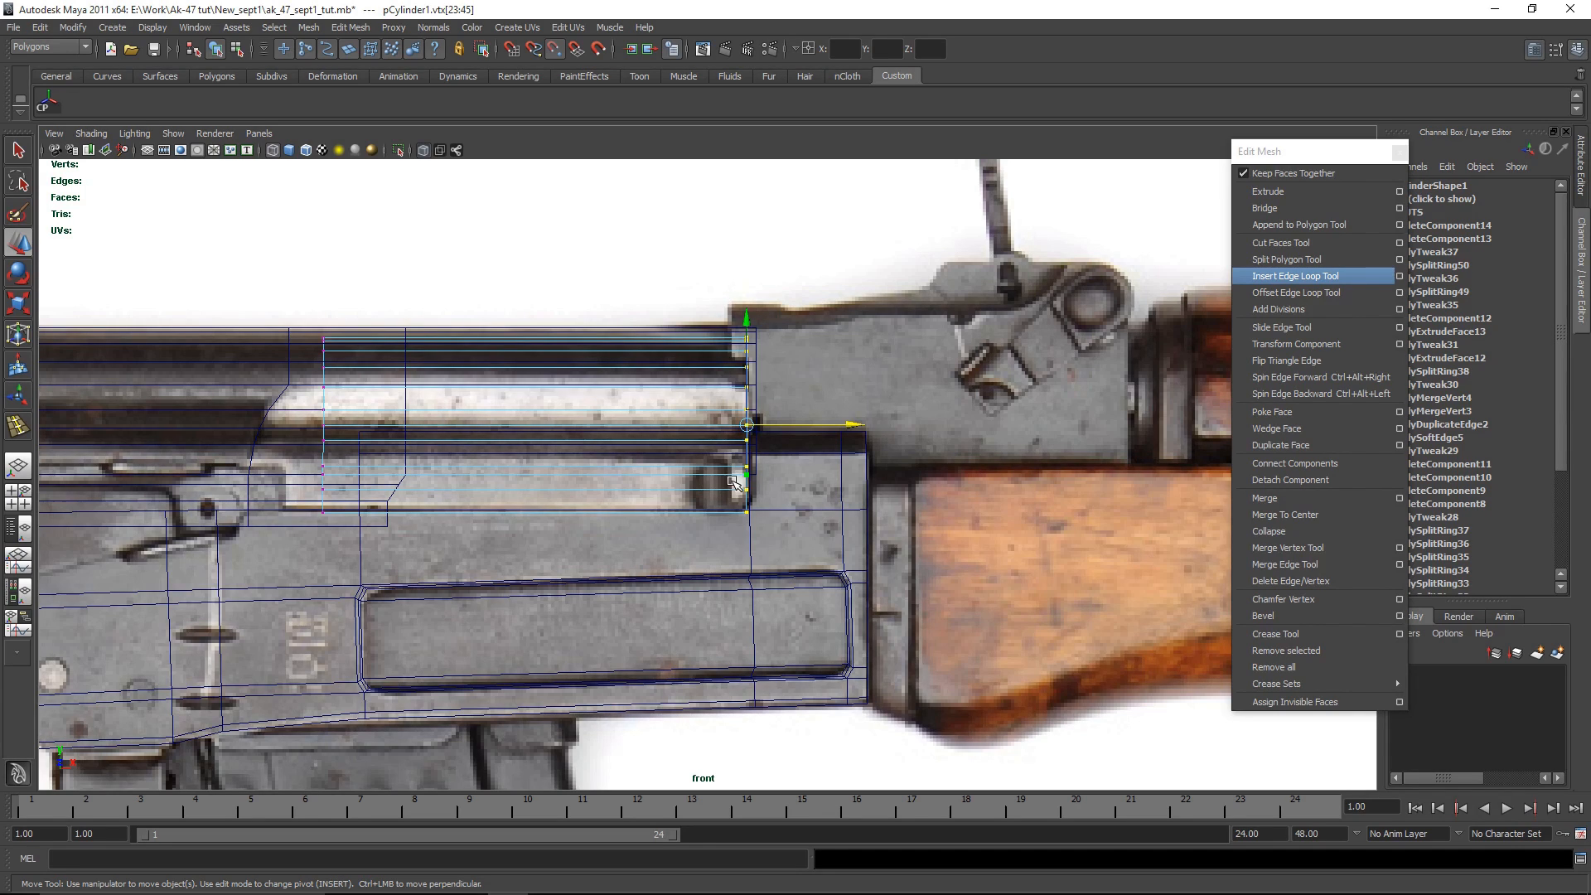
pyautogui.keyDown('alt'); pyautogui.moveTo(656, 564); pyautogui.dragTo(733, 483, button='middle'); pyautogui.keyUp('alt')
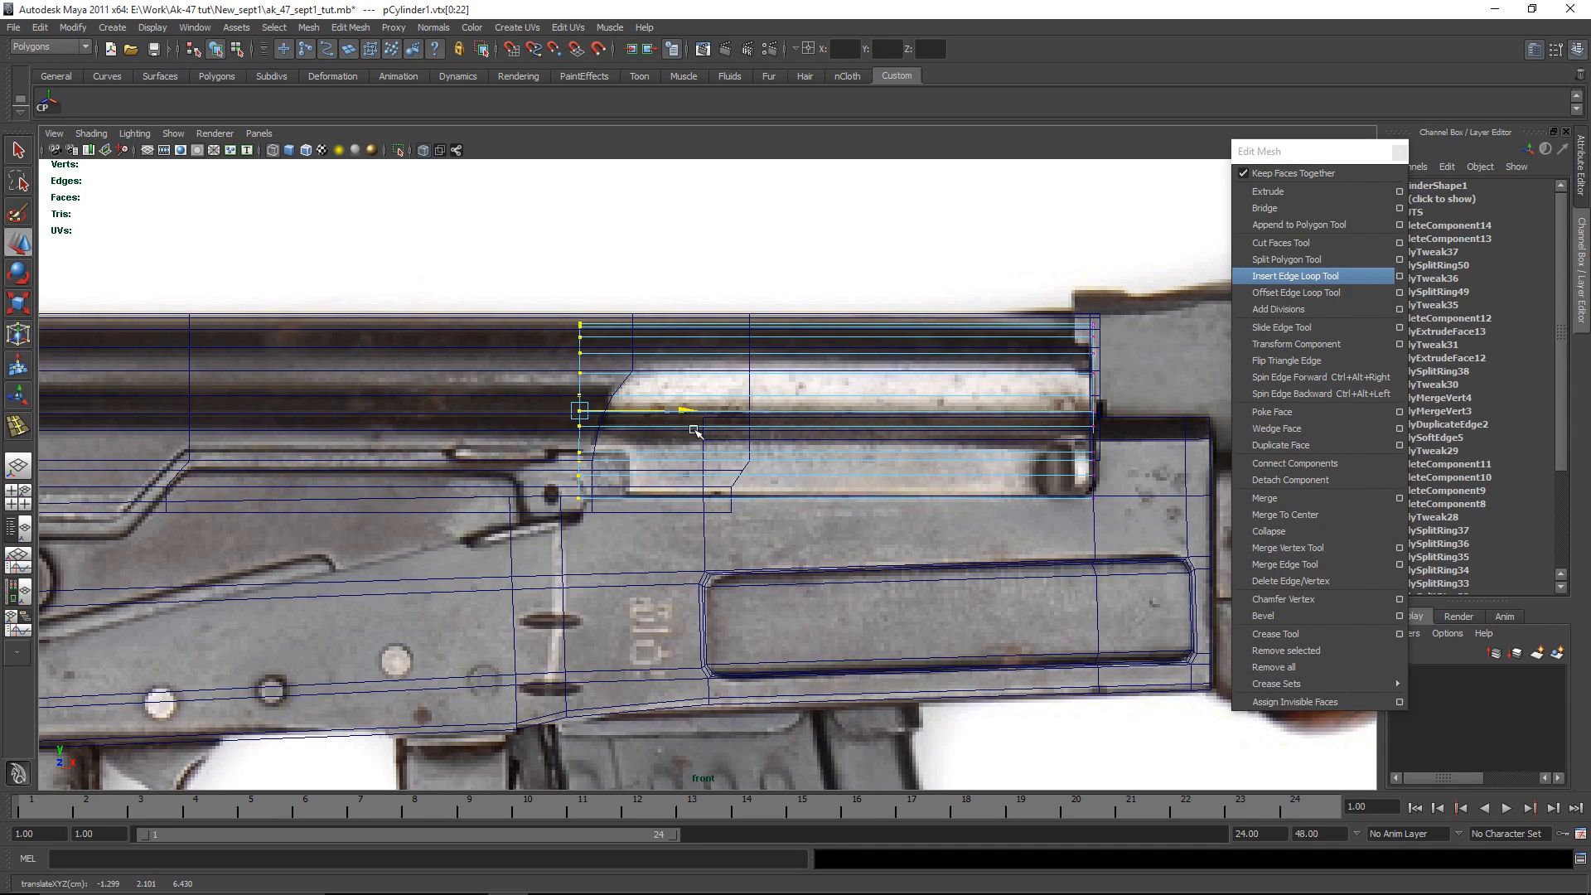
pyautogui.click(811, 278)
pyautogui.moveTo(787, 404); pyautogui.dragTo(861, 369, button='right')
# Step: Insert an edge loop around the middle of the inner piece
pyautogui.press('space')
pyautogui.press('space')
pyautogui.scroll(-5, 825, 467)
pyautogui.keyDown('alt'); pyautogui.moveTo(825, 469); pyautogui.dragTo(862, 596); pyautogui.keyUp('alt')
pyautogui.scroll(4, 813, 490)
pyautogui.click(831, 543)
pyautogui.scroll(4, 863, 597)
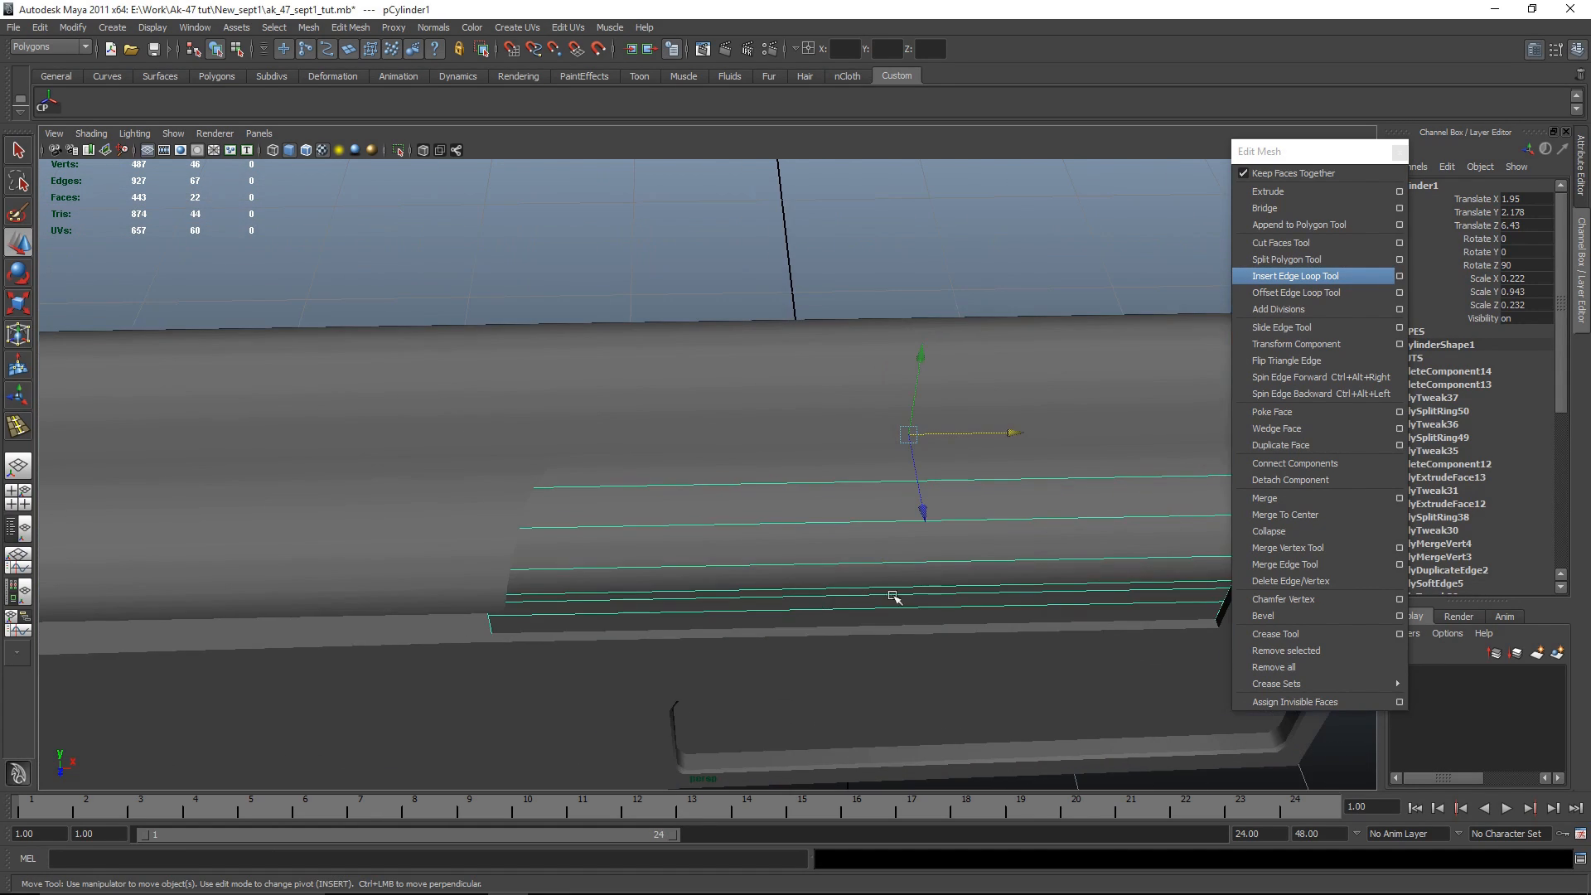
pyautogui.keyDown('alt'); pyautogui.moveTo(863, 597); pyautogui.dragTo(711, 517, button='middle'); pyautogui.keyUp('alt')
pyautogui.click(1313, 276)
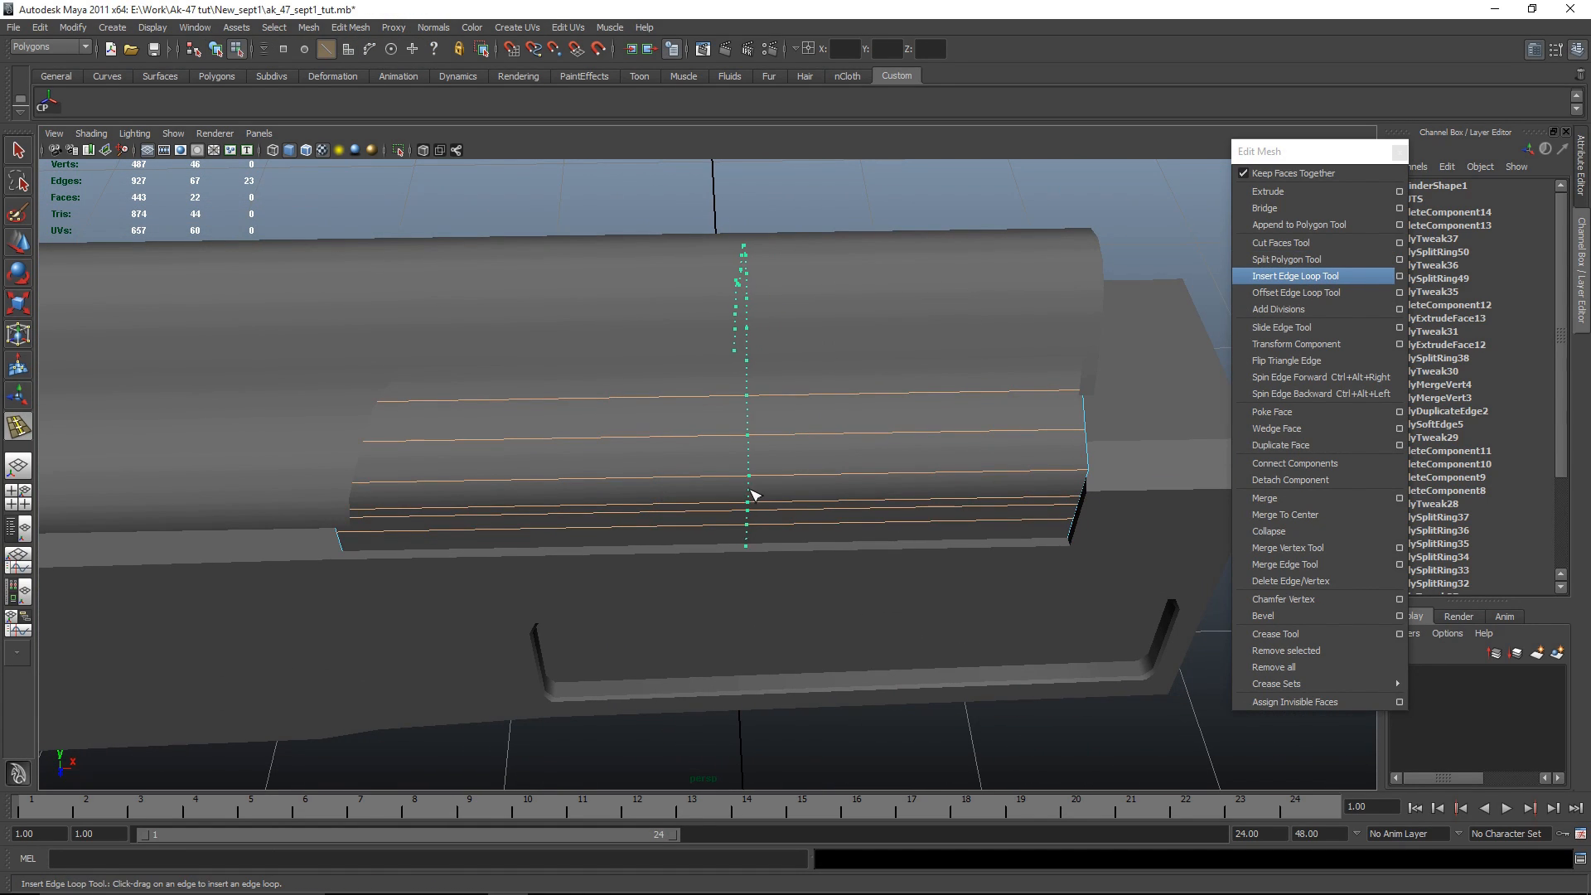
pyautogui.moveTo(750, 490); pyautogui.dragTo(748, 490)
pyautogui.scroll(4, 749, 543)
pyautogui.keyDown('alt'); pyautogui.moveTo(748, 547); pyautogui.dragTo(689, 565); pyautogui.keyUp('alt')
pyautogui.scroll(-4, 729, 564)
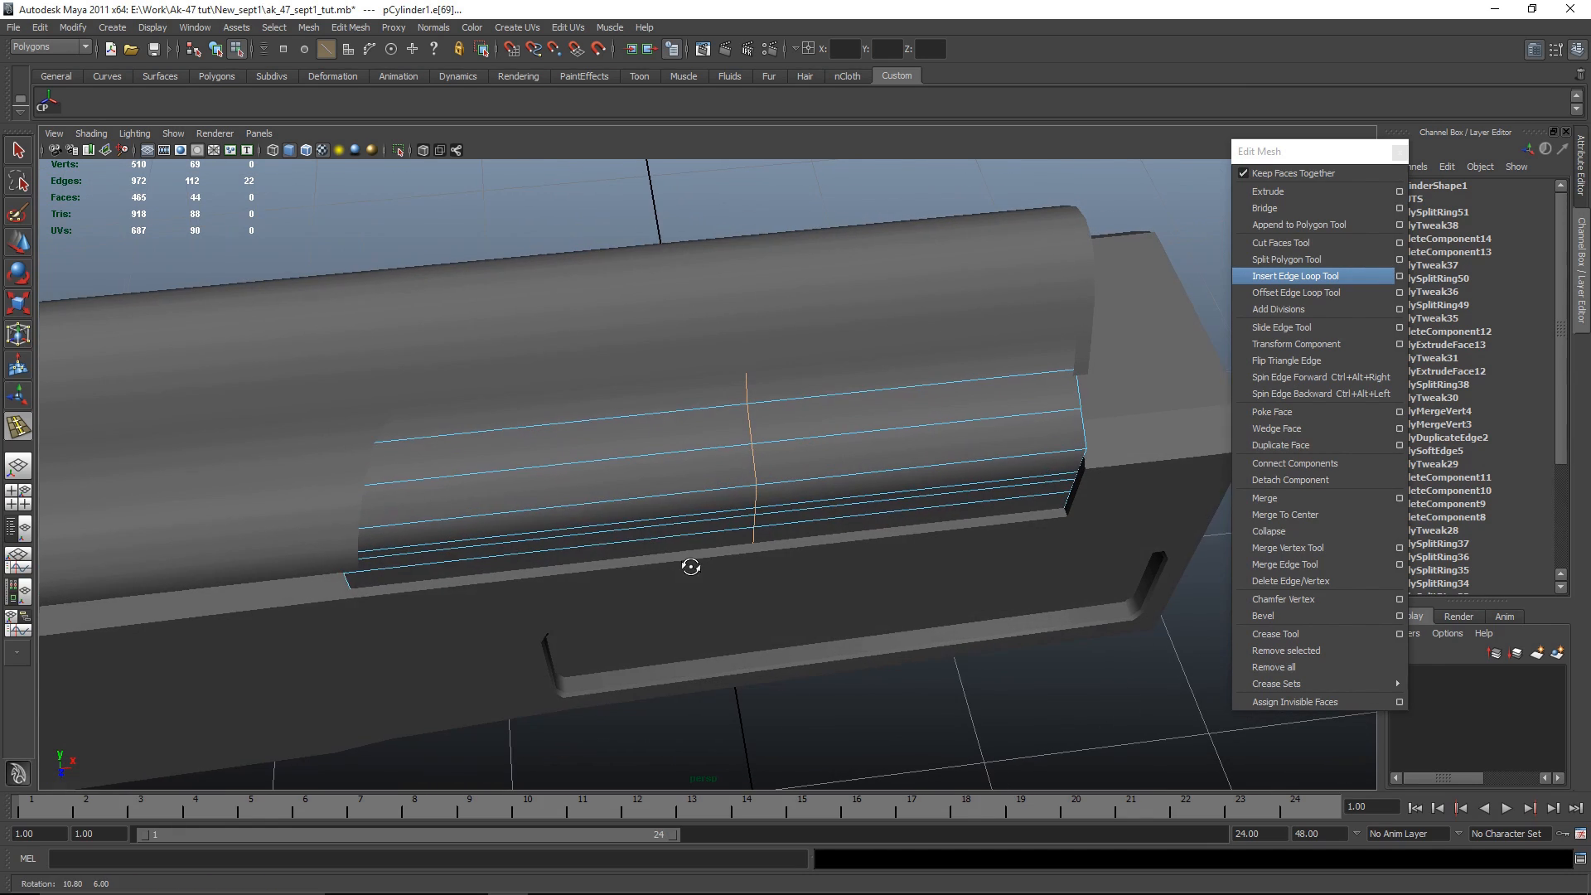
pyautogui.press('w')
pyautogui.moveTo(708, 527); pyautogui.dragTo(702, 554, button='right')
pyautogui.keyDown('alt'); pyautogui.moveTo(702, 554); pyautogui.dragTo(739, 451); pyautogui.keyUp('alt')
pyautogui.click(682, 420)
pyautogui.press('q')
pyautogui.click(692, 458)
pyautogui.hotkey('ctrl', 'z')
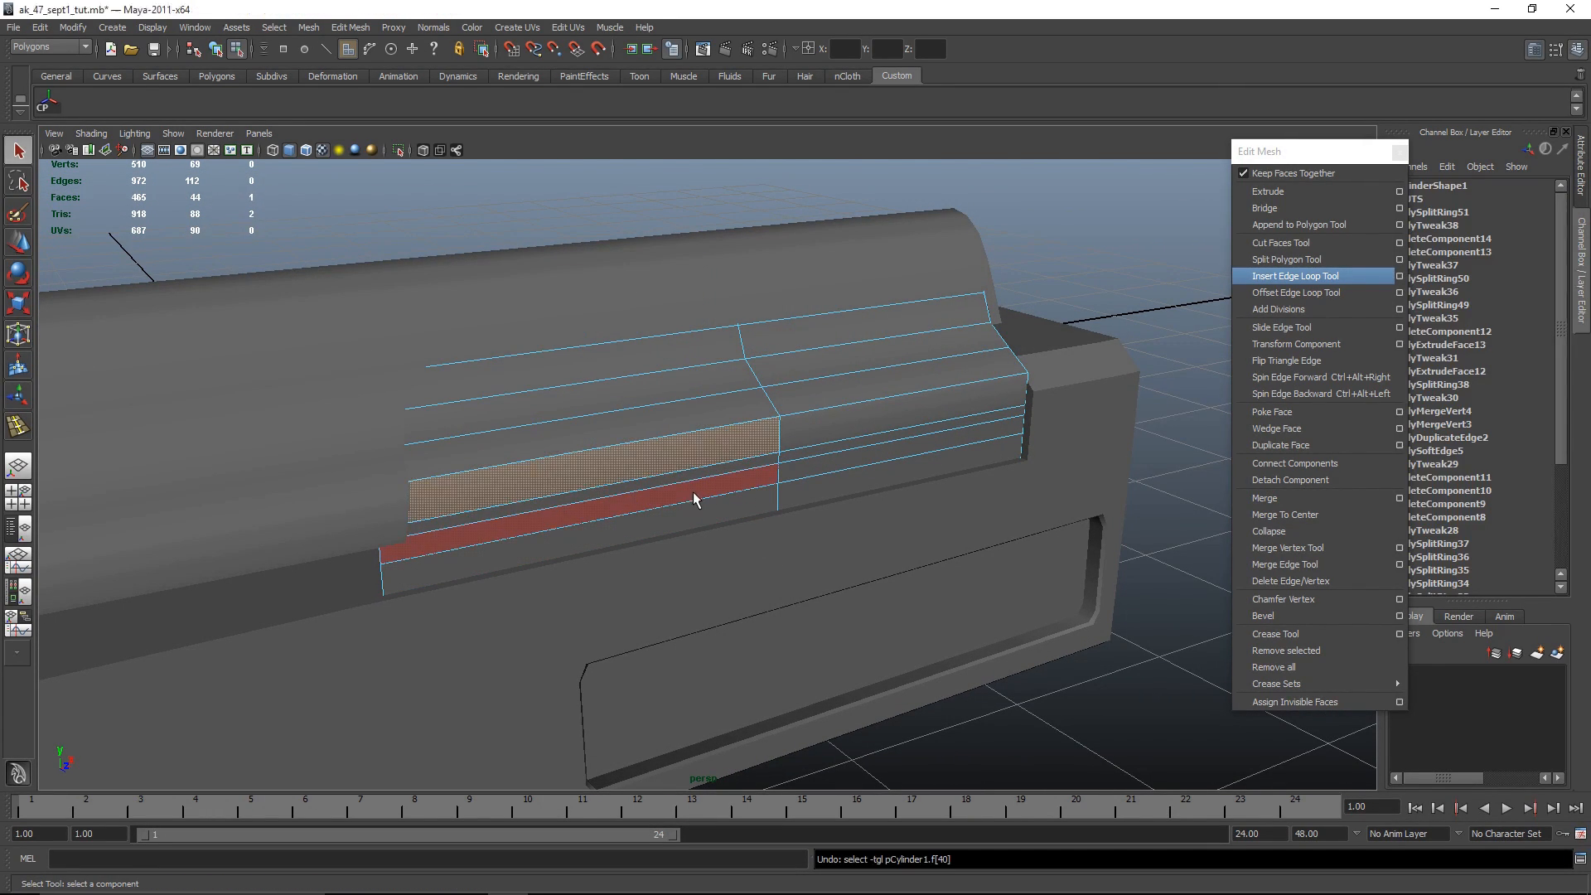
pyautogui.keyDown('shift'); pyautogui.click(683, 494); pyautogui.keyUp('shift')
pyautogui.keyDown('shift'); pyautogui.click(683, 524); pyautogui.keyUp('shift')
pyautogui.keyDown('alt'); pyautogui.moveTo(683, 523); pyautogui.dragTo(757, 568); pyautogui.keyUp('alt')
pyautogui.hotkey('ctrl', 'z')
# Step: Insert a second edge loop on the inner piece, close beside the middle one
pyautogui.keyDown('alt'); pyautogui.moveTo(1020, 537); pyautogui.dragTo(847, 537); pyautogui.keyUp('alt')
pyautogui.click(1319, 276)
pyautogui.moveTo(790, 456); pyautogui.dragTo(745, 463)
pyautogui.keyDown('alt'); pyautogui.moveTo(745, 463); pyautogui.dragTo(668, 520); pyautogui.keyUp('alt')
pyautogui.scroll(4, 668, 521)
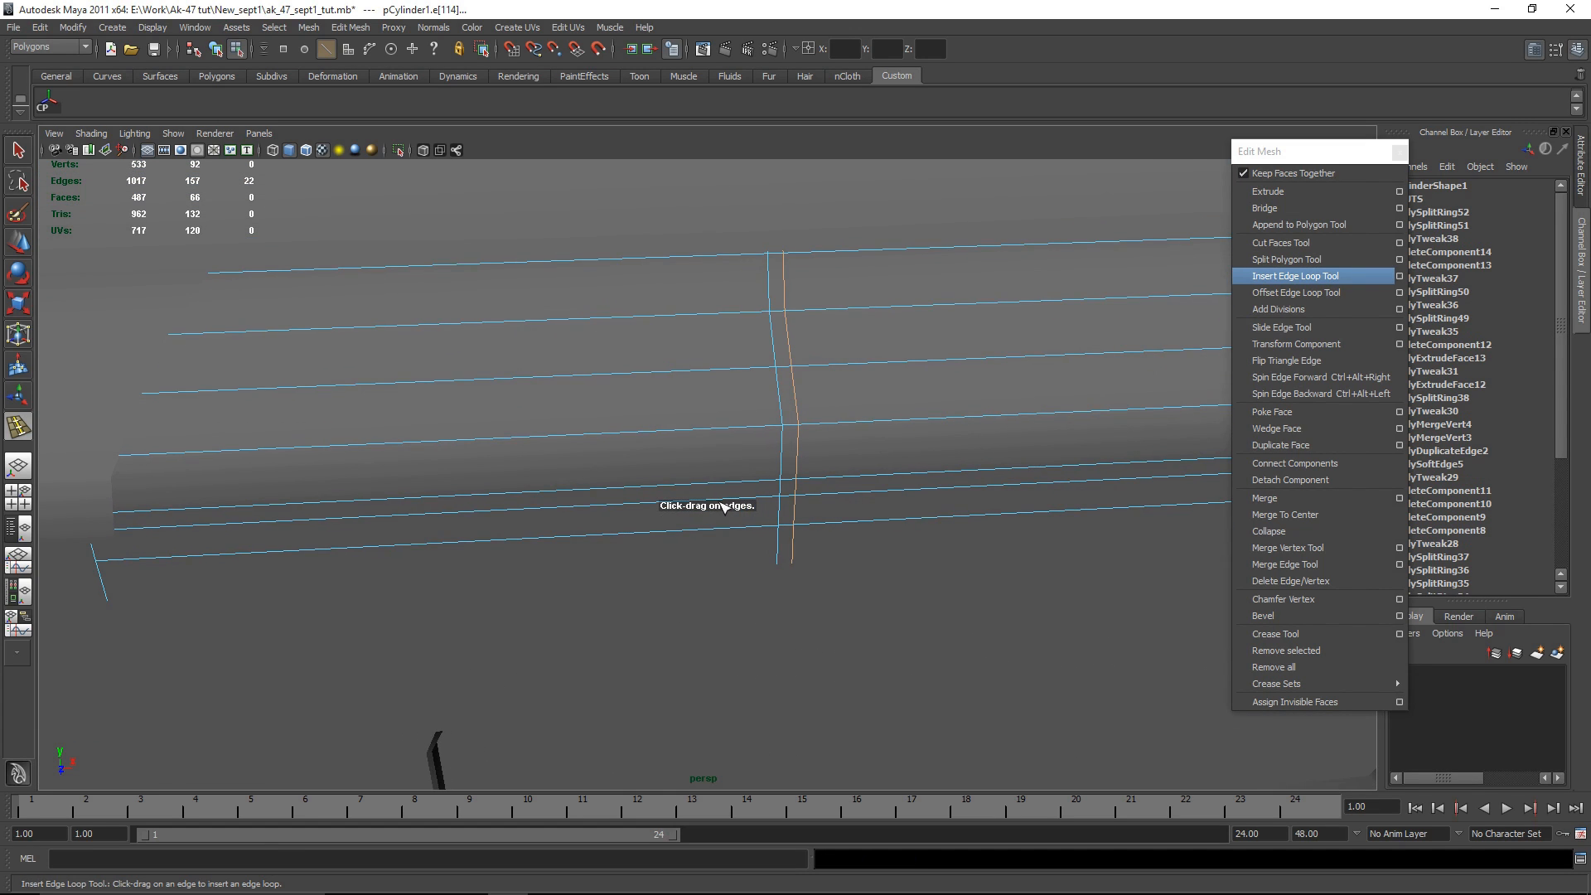
# Step: Select the four lower faces on the rear half of the inner piece and push them inward to form a step
pyautogui.press('w')
pyautogui.moveTo(647, 478); pyautogui.dragTo(644, 521, button='right')
pyautogui.click(648, 469)
pyautogui.keyDown('shift'); pyautogui.click(654, 495); pyautogui.keyUp('shift')
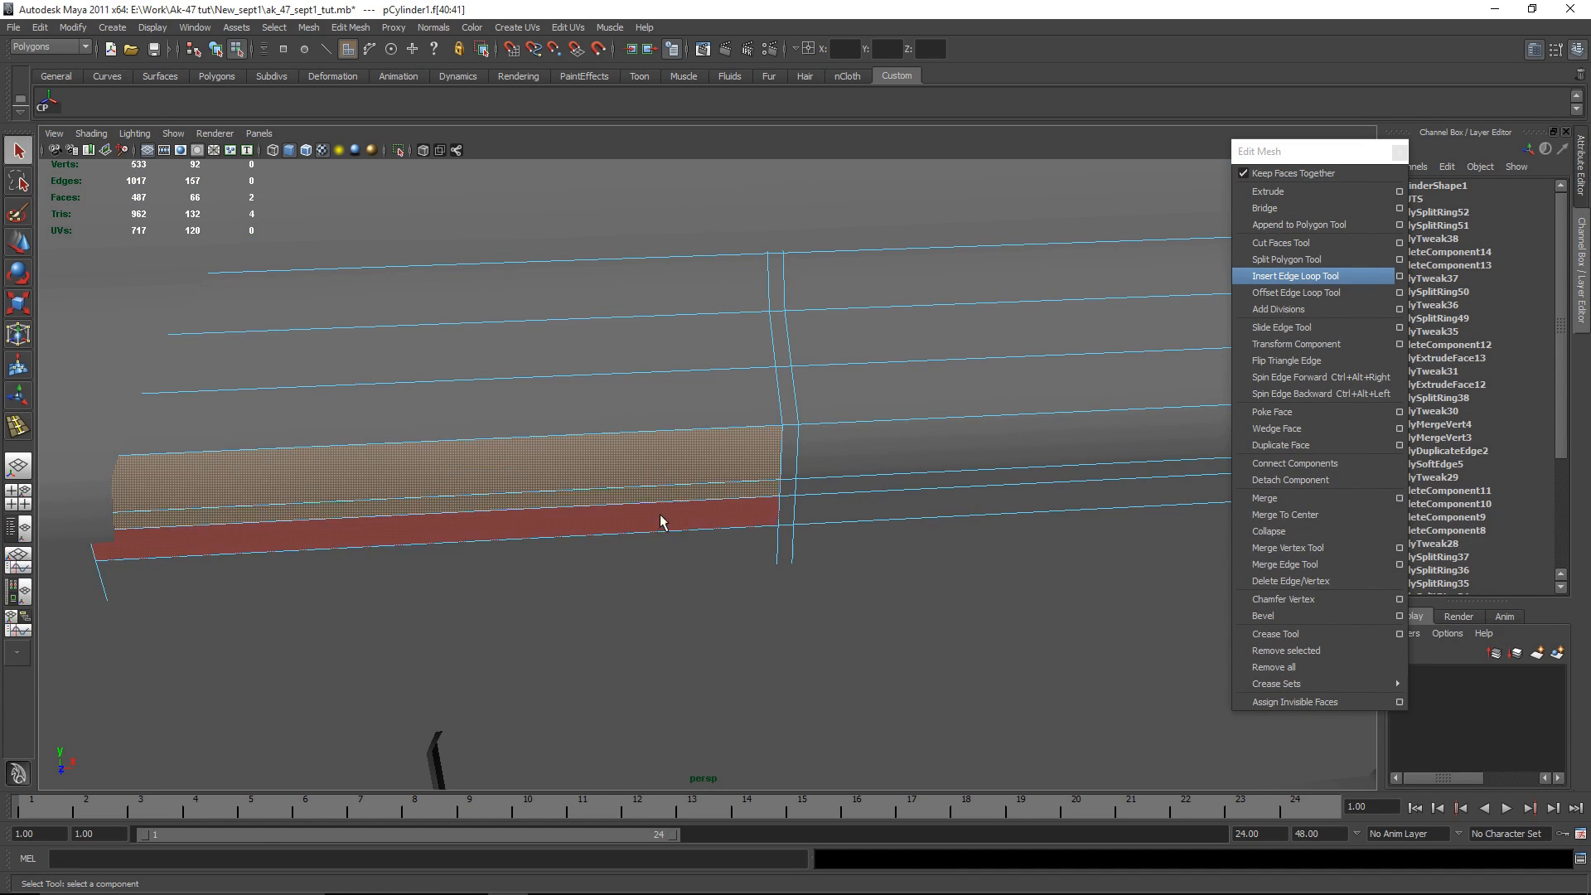
pyautogui.keyDown('shift'); pyautogui.click(660, 515); pyautogui.keyUp('shift')
pyautogui.keyDown('shift'); pyautogui.click(653, 547); pyautogui.keyUp('shift')
pyautogui.keyDown('alt'); pyautogui.moveTo(655, 546); pyautogui.dragTo(875, 581); pyautogui.keyUp('alt')
pyautogui.moveTo(657, 657); pyautogui.dragTo(821, 568)
pyautogui.scroll(-8, 828, 555)
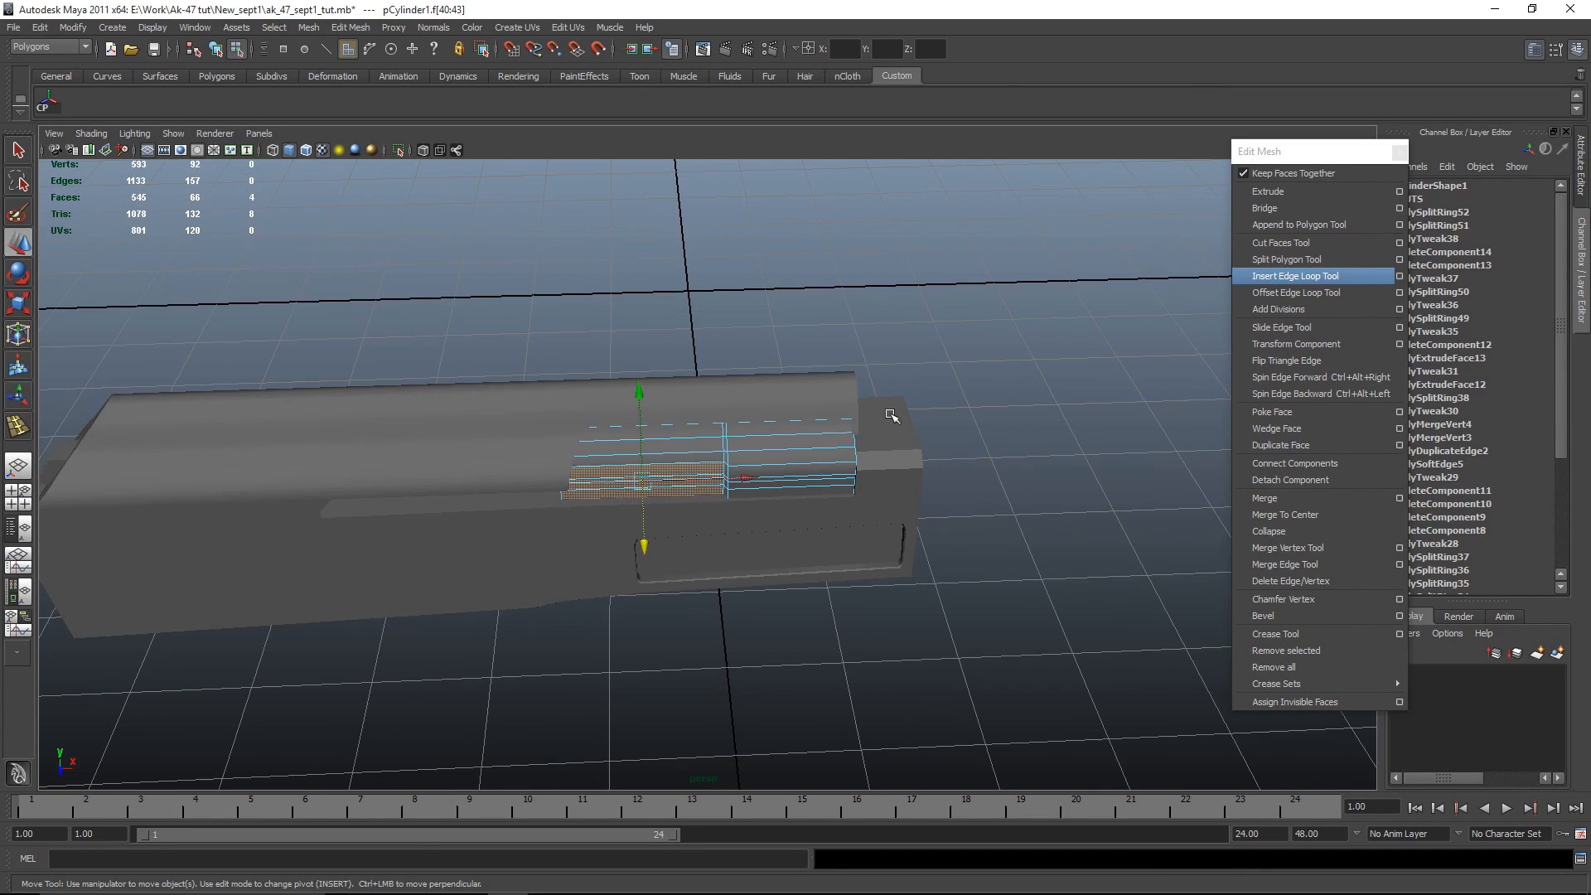
pyautogui.click(907, 406)
# Step: Insert supporting edge loops on both sides of the step in the inner piece
pyautogui.scroll(8, 937, 359)
pyautogui.click(1315, 279)
pyautogui.click(740, 432)
pyautogui.hotkey('ctrl', 'z')
pyautogui.moveTo(762, 426); pyautogui.dragTo(833, 444)
pyautogui.press('w')
pyautogui.scroll(-5, 856, 459)
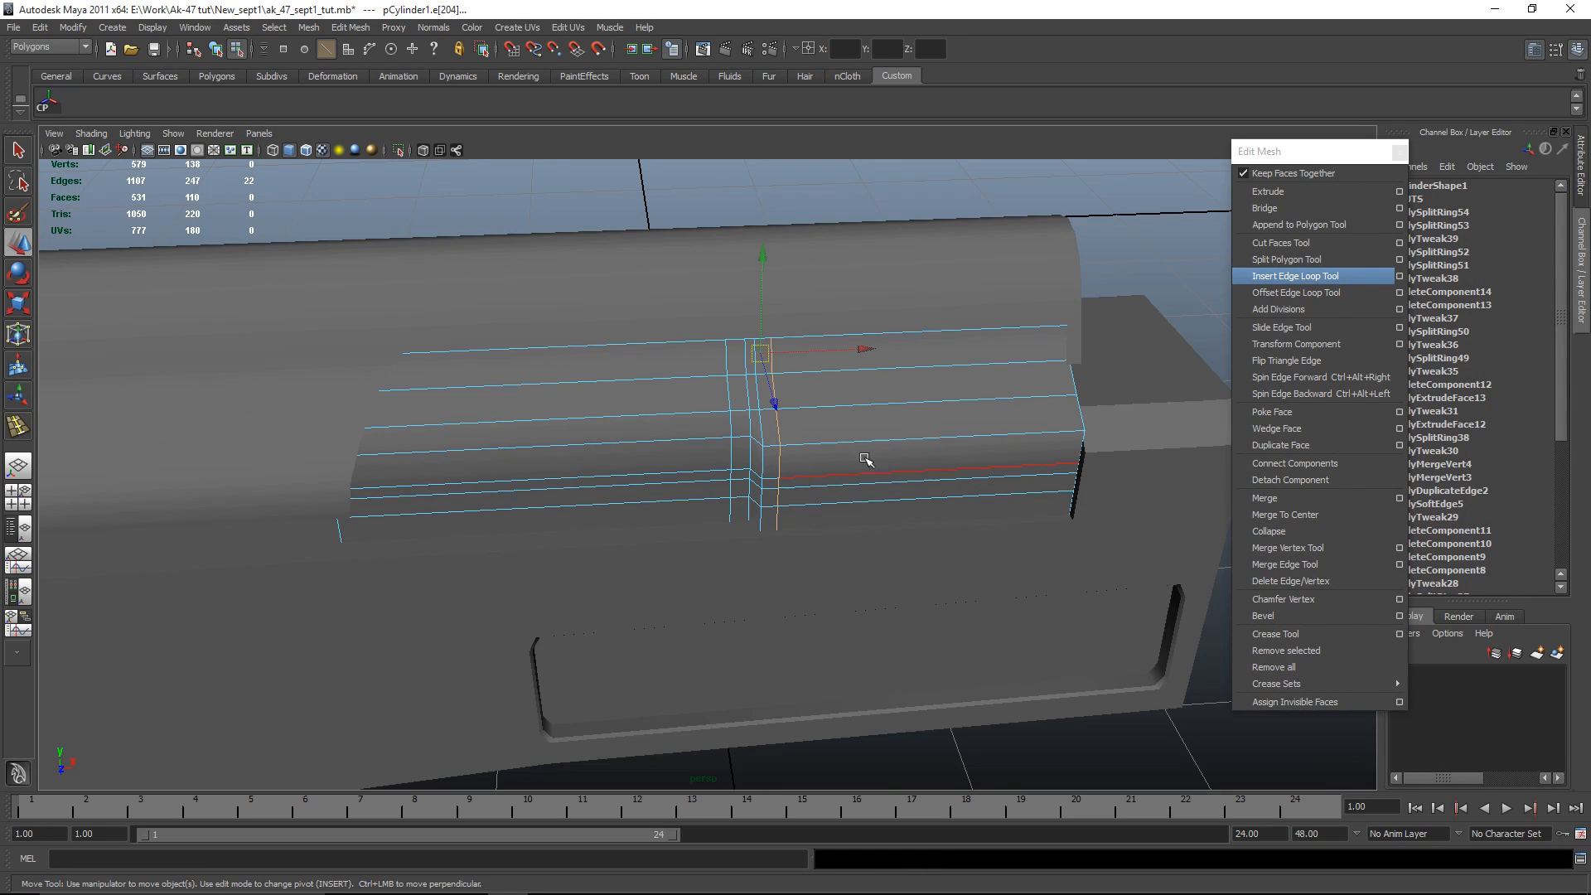
# Step: Soften the lengthwise edge running along the upper side of the inner piece
pyautogui.moveTo(810, 410); pyautogui.dragTo(783, 389, button='right')
pyautogui.keyDown('alt'); pyautogui.moveTo(783, 389); pyautogui.dragTo(942, 458); pyautogui.keyUp('alt')
pyautogui.scroll(5, 942, 458)
pyautogui.moveTo(942, 458); pyautogui.dragTo(729, 415, button='right')
pyautogui.doubleClick(693, 404)
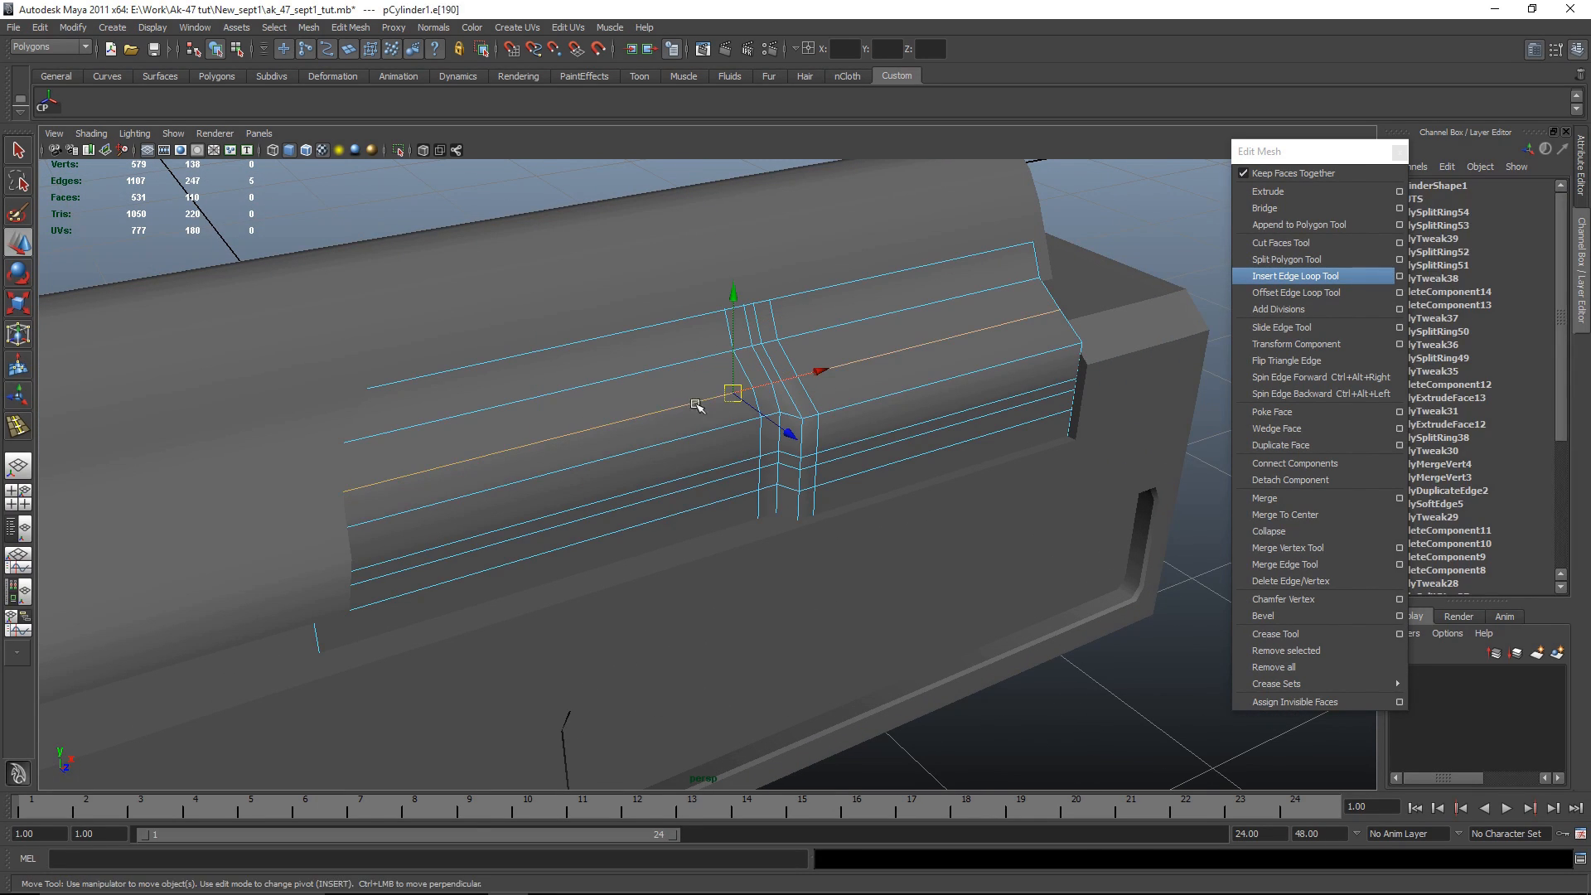
pyautogui.click(433, 27)
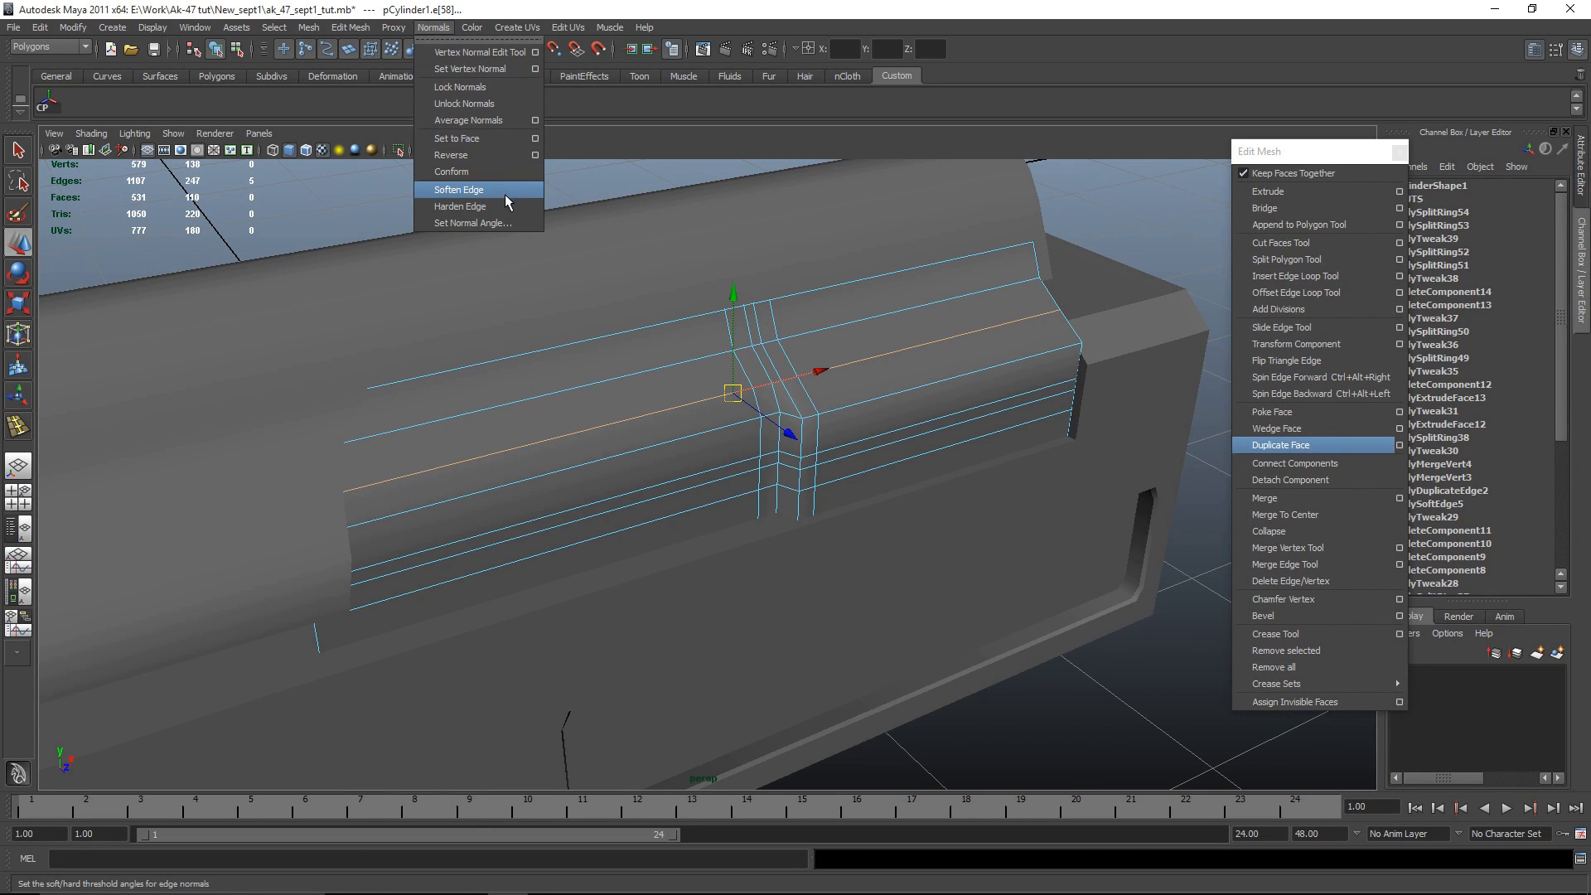
pyautogui.click(505, 195)
pyautogui.moveTo(887, 381); pyautogui.dragTo(955, 365, button='right')
pyautogui.scroll(-4, 1030, 277)
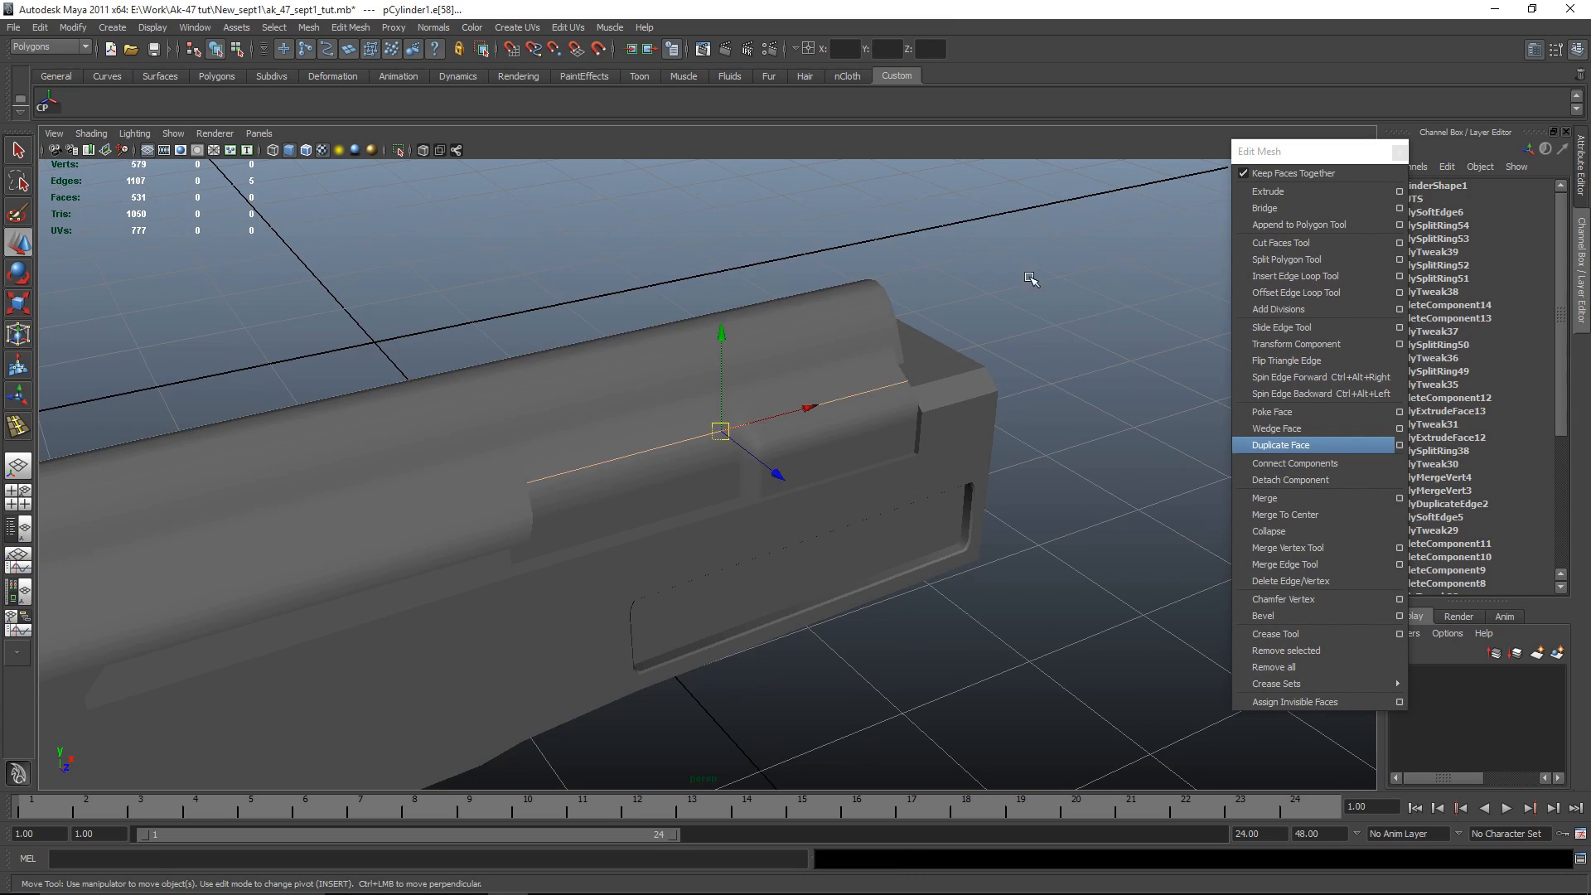
pyautogui.click(1030, 276)
# Step: Slide the supporting edge loops along X closer to the step on the inner piece
pyautogui.keyDown('alt'); pyautogui.moveTo(613, 440); pyautogui.dragTo(749, 461); pyautogui.keyUp('alt')
pyautogui.scroll(3, 749, 461)
pyautogui.click(845, 476)
pyautogui.moveTo(810, 455); pyautogui.dragTo(786, 430, button='right')
pyautogui.doubleClick(783, 430)
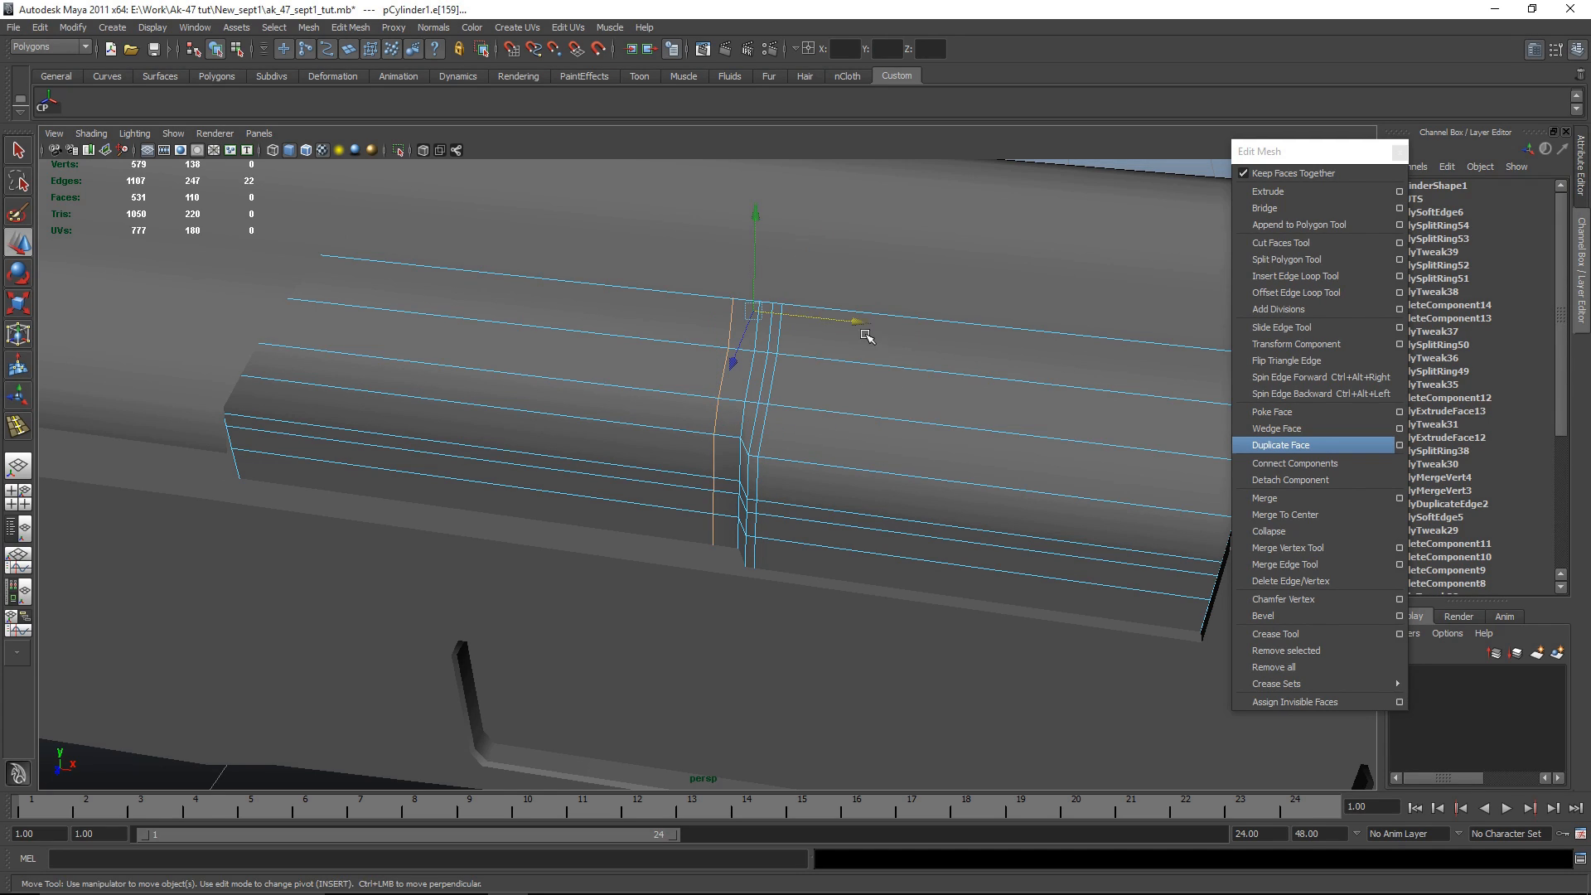
pyautogui.moveTo(863, 394); pyautogui.dragTo(934, 373, button='right')
pyautogui.scroll(-5, 895, 447)
pyautogui.click(981, 281)
# Step: Delete the half of the inner piece on the side opposite the ejection port
pyautogui.keyDown('alt'); pyautogui.moveTo(709, 527); pyautogui.dragTo(827, 447); pyautogui.keyUp('alt')
pyautogui.click(827, 446)
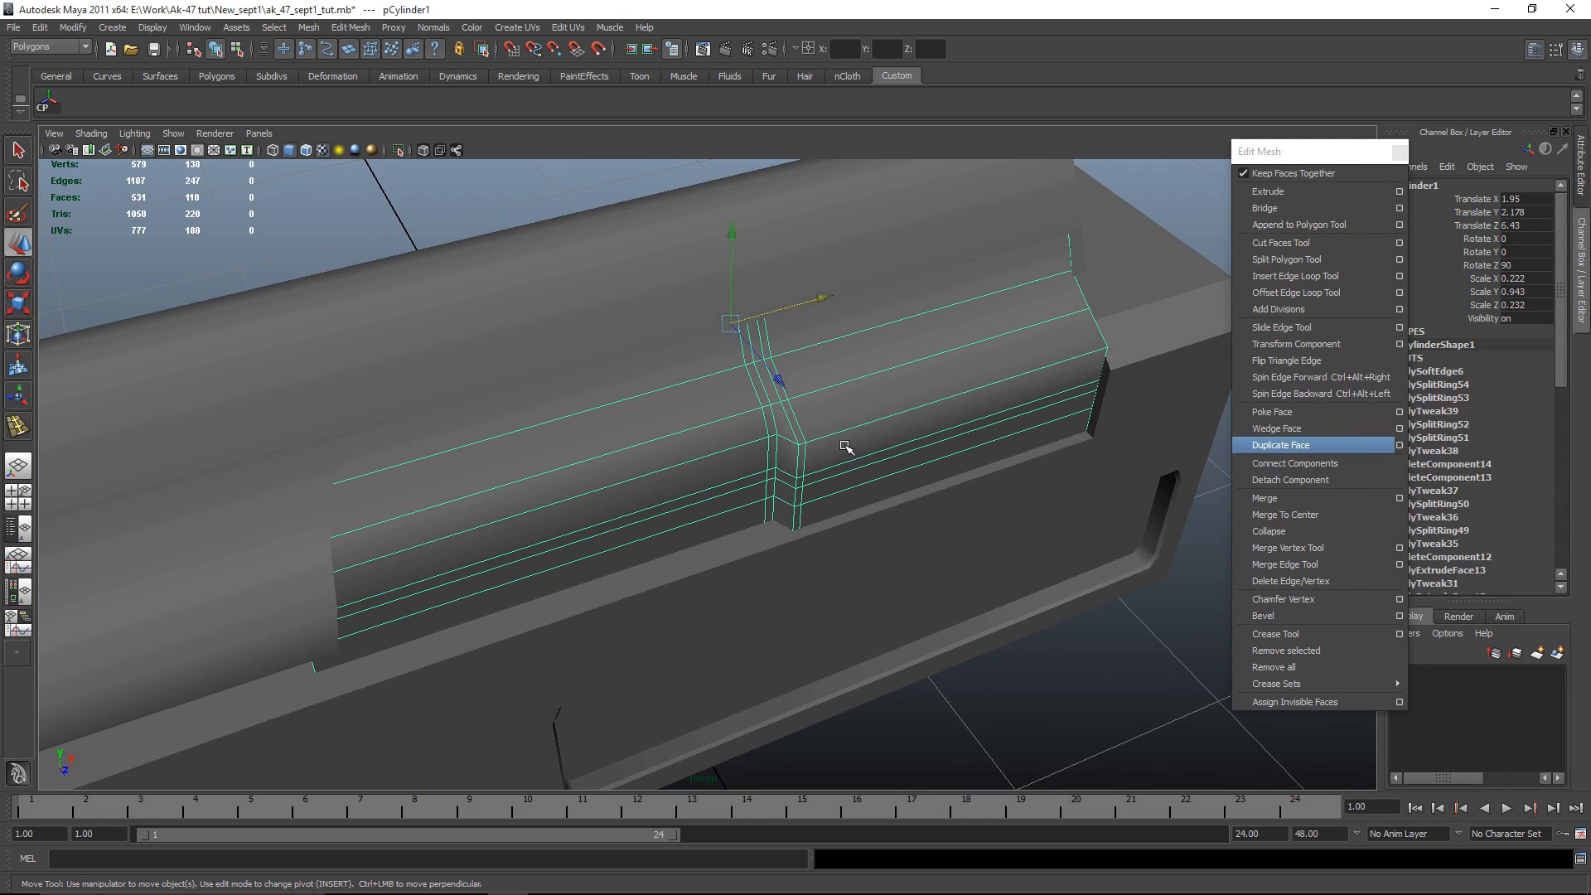
pyautogui.press('space')
pyautogui.press('space')
pyautogui.moveTo(1022, 305); pyautogui.dragTo(1017, 362, button='right')
pyautogui.scroll(5, 750, 343)
pyautogui.moveTo(899, 215); pyautogui.dragTo(702, 690)
pyautogui.press('space')
pyautogui.moveTo(959, 234); pyautogui.dragTo(903, 462)
pyautogui.press('f')
pyautogui.scroll(-5, 1038, 378)
# Step: Isolate the dust cover and shift the misaligned vertex at its front end along X toward the front edge
pyautogui.click(1047, 451)
pyautogui.keyDown('alt'); pyautogui.moveTo(1047, 451); pyautogui.dragTo(473, 365); pyautogui.keyUp('alt')
pyautogui.click(476, 365)
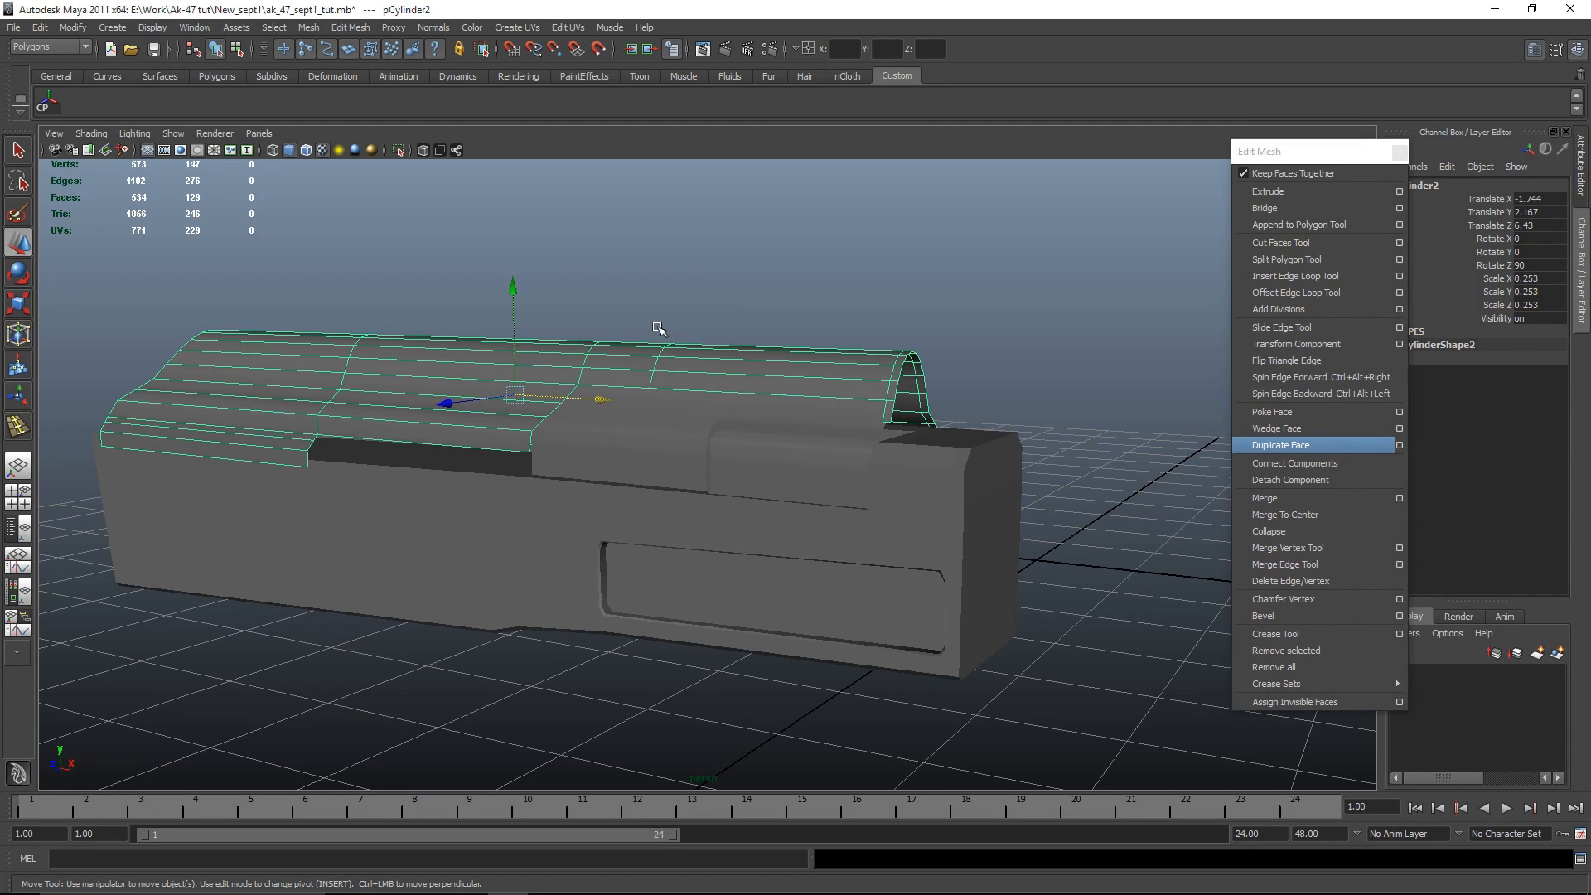
pyautogui.hotkey('shift', 'i')
pyautogui.scroll(4, 643, 350)
pyautogui.moveTo(465, 299); pyautogui.dragTo(465, 261, button='right')
pyautogui.keyDown('alt'); pyautogui.moveTo(1017, 340); pyautogui.dragTo(746, 284); pyautogui.keyUp('alt')
pyautogui.moveTo(745, 260); pyautogui.dragTo(644, 249, button='right')
pyautogui.click(797, 354)
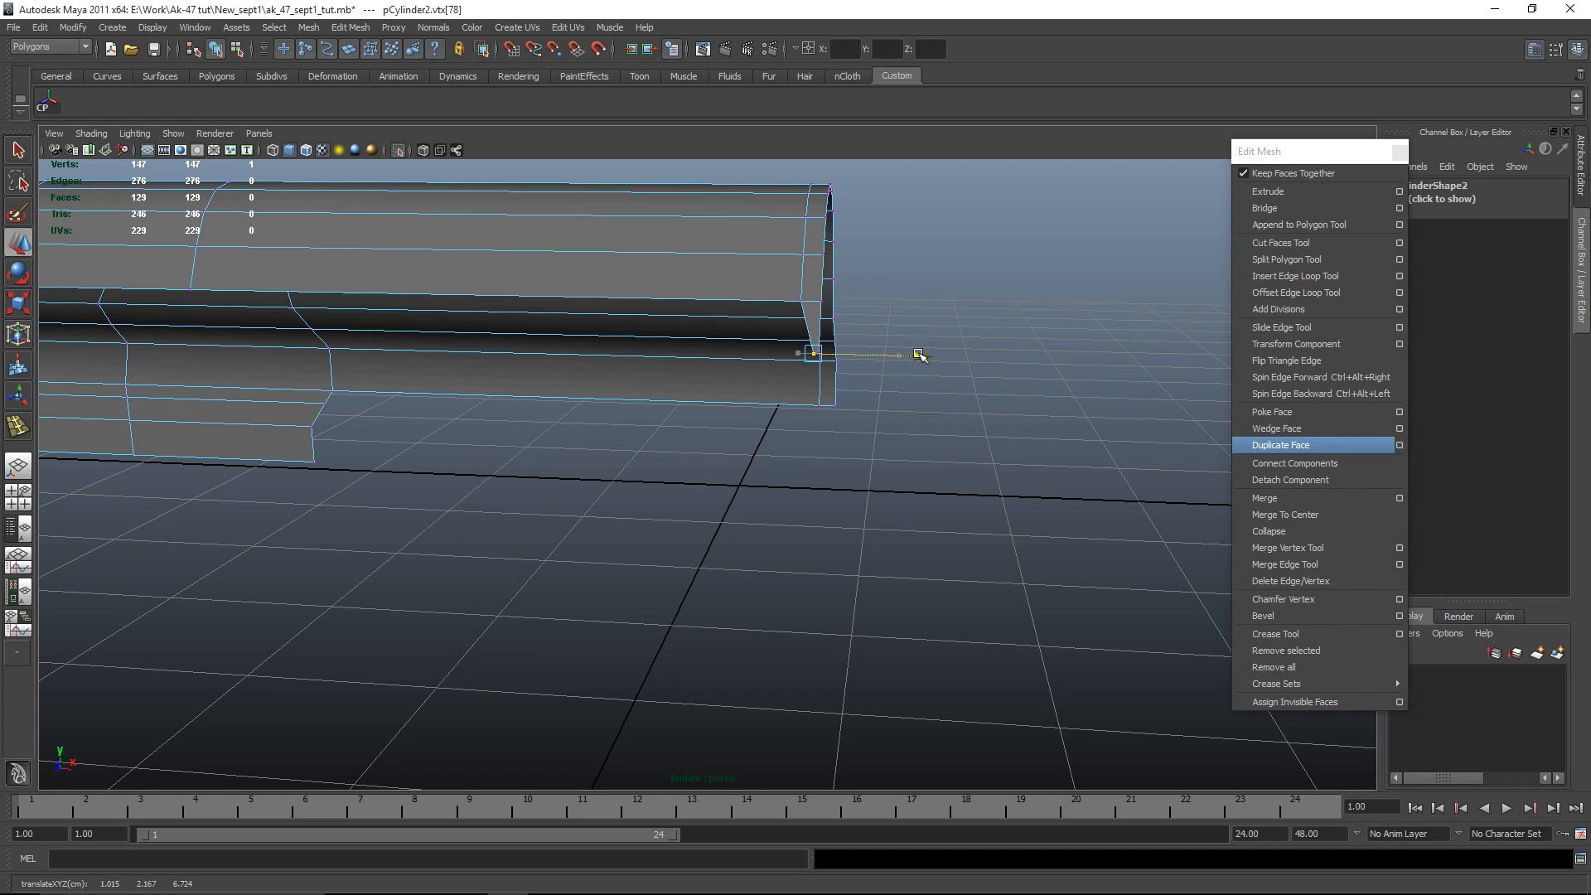
pyautogui.click(917, 423)
# Step: Extrude the dust cover's open border edges inward with a local Z translation of -0.014 to give it thickness
pyautogui.keyDown('alt'); pyautogui.moveTo(842, 469); pyautogui.dragTo(673, 395); pyautogui.keyUp('alt')
pyautogui.doubleClick(699, 321)
pyautogui.keyDown('alt'); pyautogui.moveTo(700, 321); pyautogui.dragTo(919, 403); pyautogui.keyUp('alt')
pyautogui.keyDown('alt'); pyautogui.moveTo(1005, 286); pyautogui.dragTo(688, 663); pyautogui.keyUp('alt')
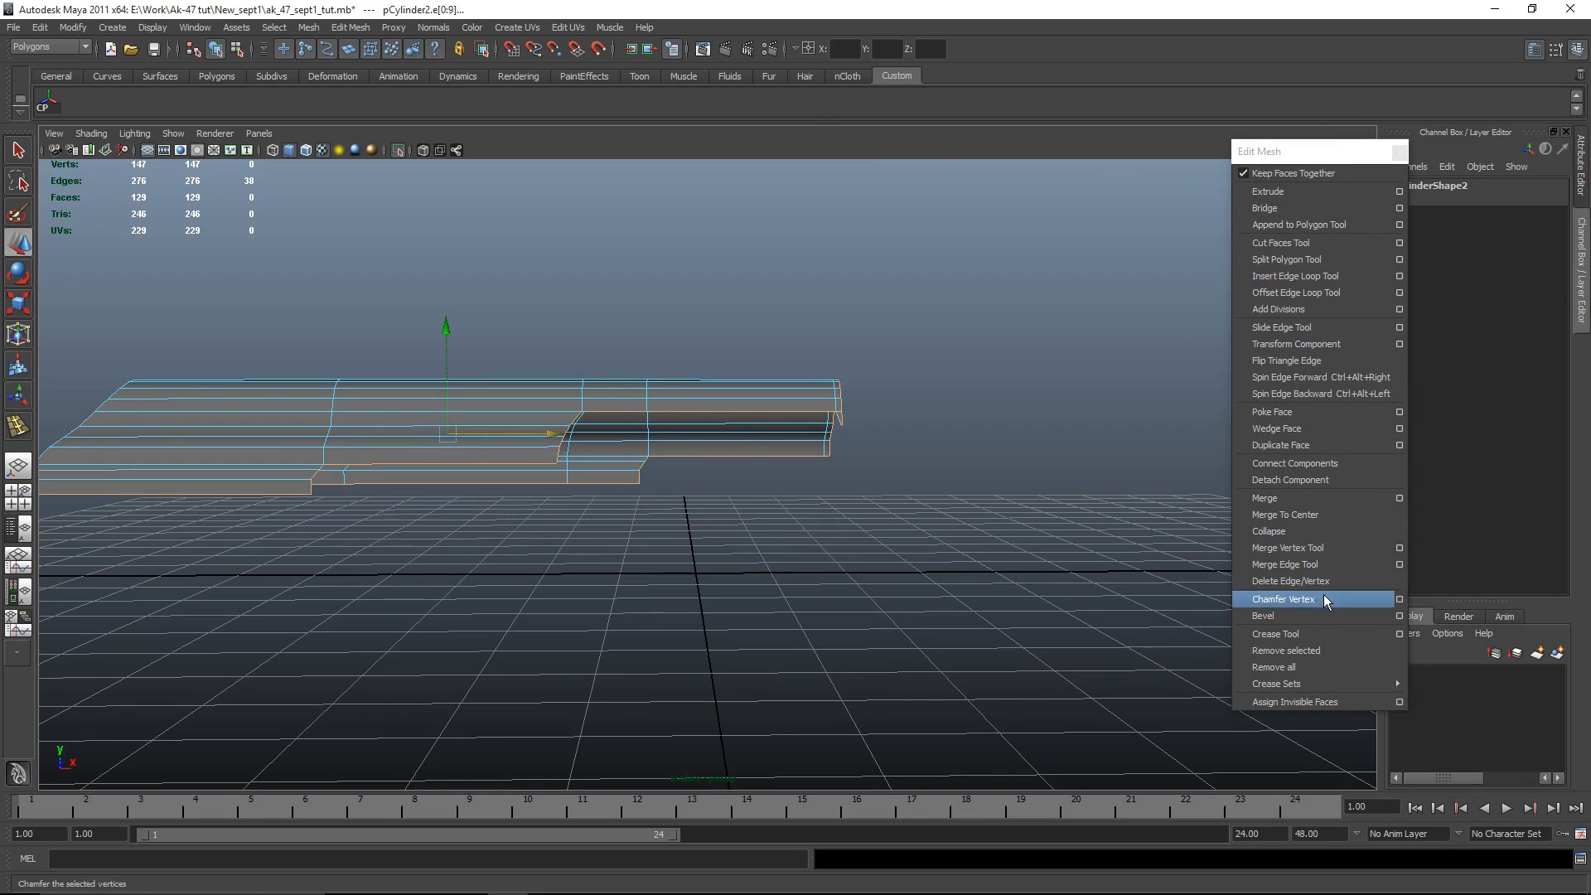
pyautogui.click(1321, 193)
pyautogui.keyDown('alt'); pyautogui.moveTo(1102, 319); pyautogui.dragTo(816, 468); pyautogui.keyUp('alt')
pyautogui.moveTo(890, 202); pyautogui.dragTo(873, 197)
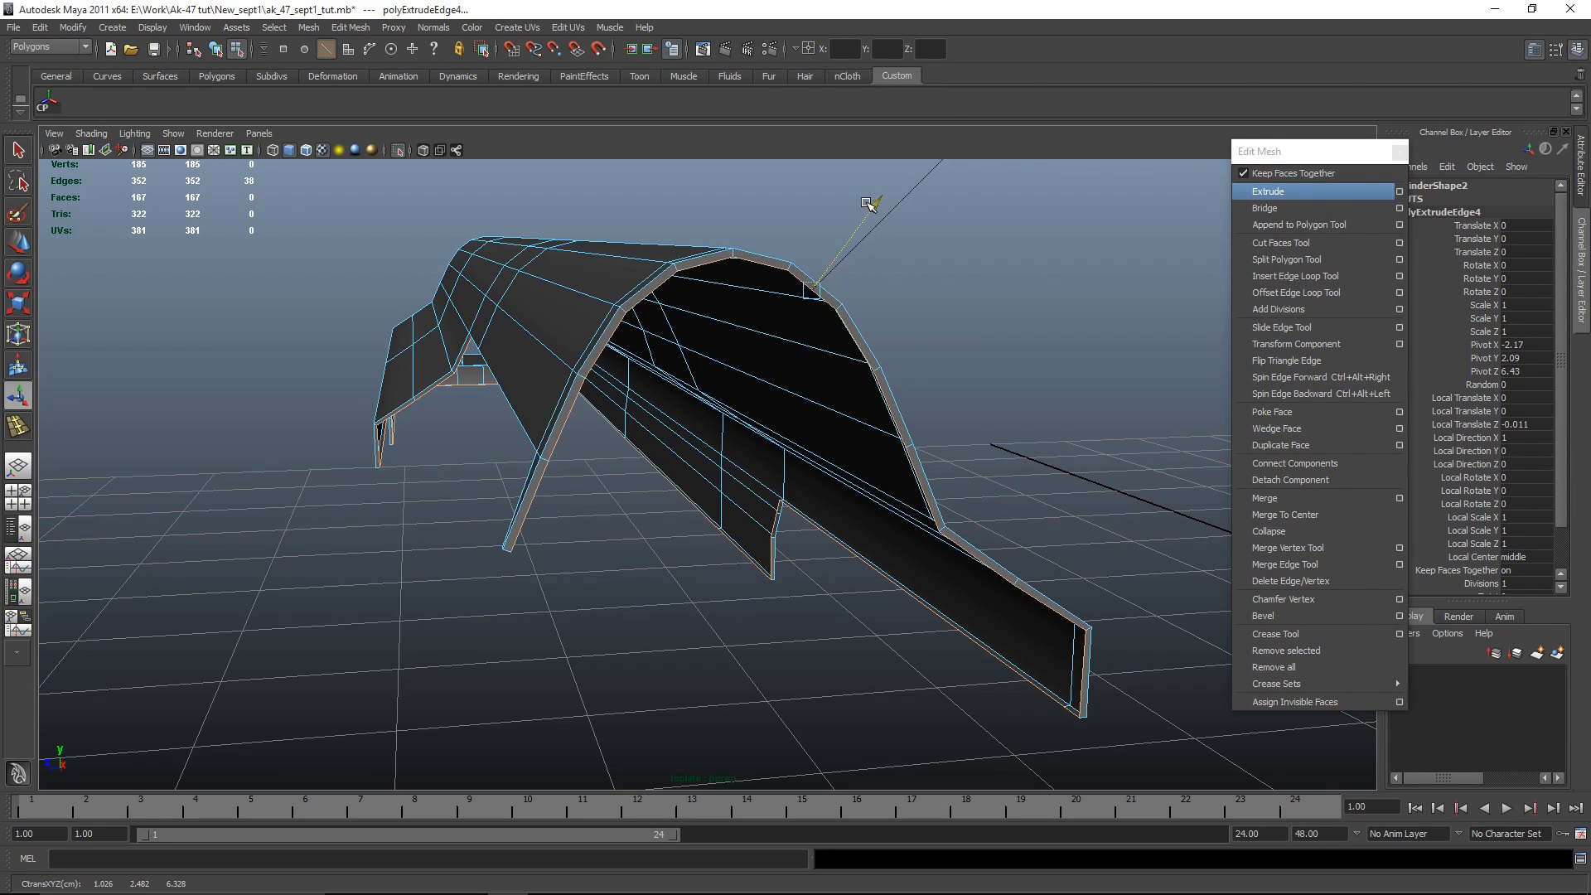
pyautogui.keyDown('alt'); pyautogui.moveTo(842, 223); pyautogui.dragTo(638, 296); pyautogui.keyUp('alt')
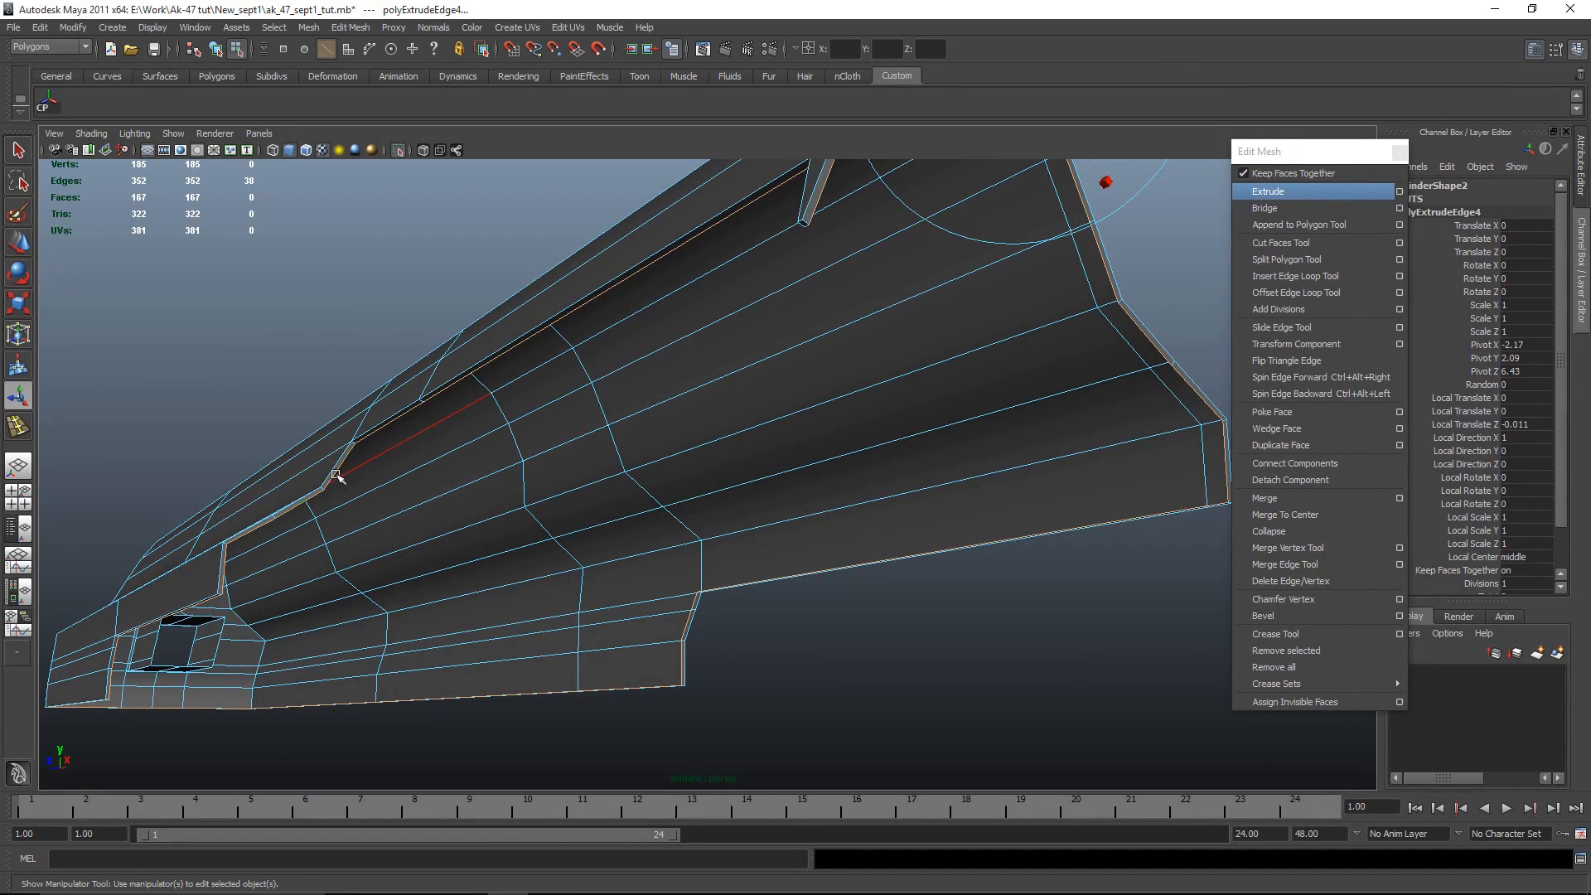
pyautogui.keyDown('alt'); pyautogui.moveTo(323, 489); pyautogui.dragTo(870, 431); pyautogui.keyUp('alt')
pyautogui.moveTo(1005, 192); pyautogui.dragTo(993, 192)
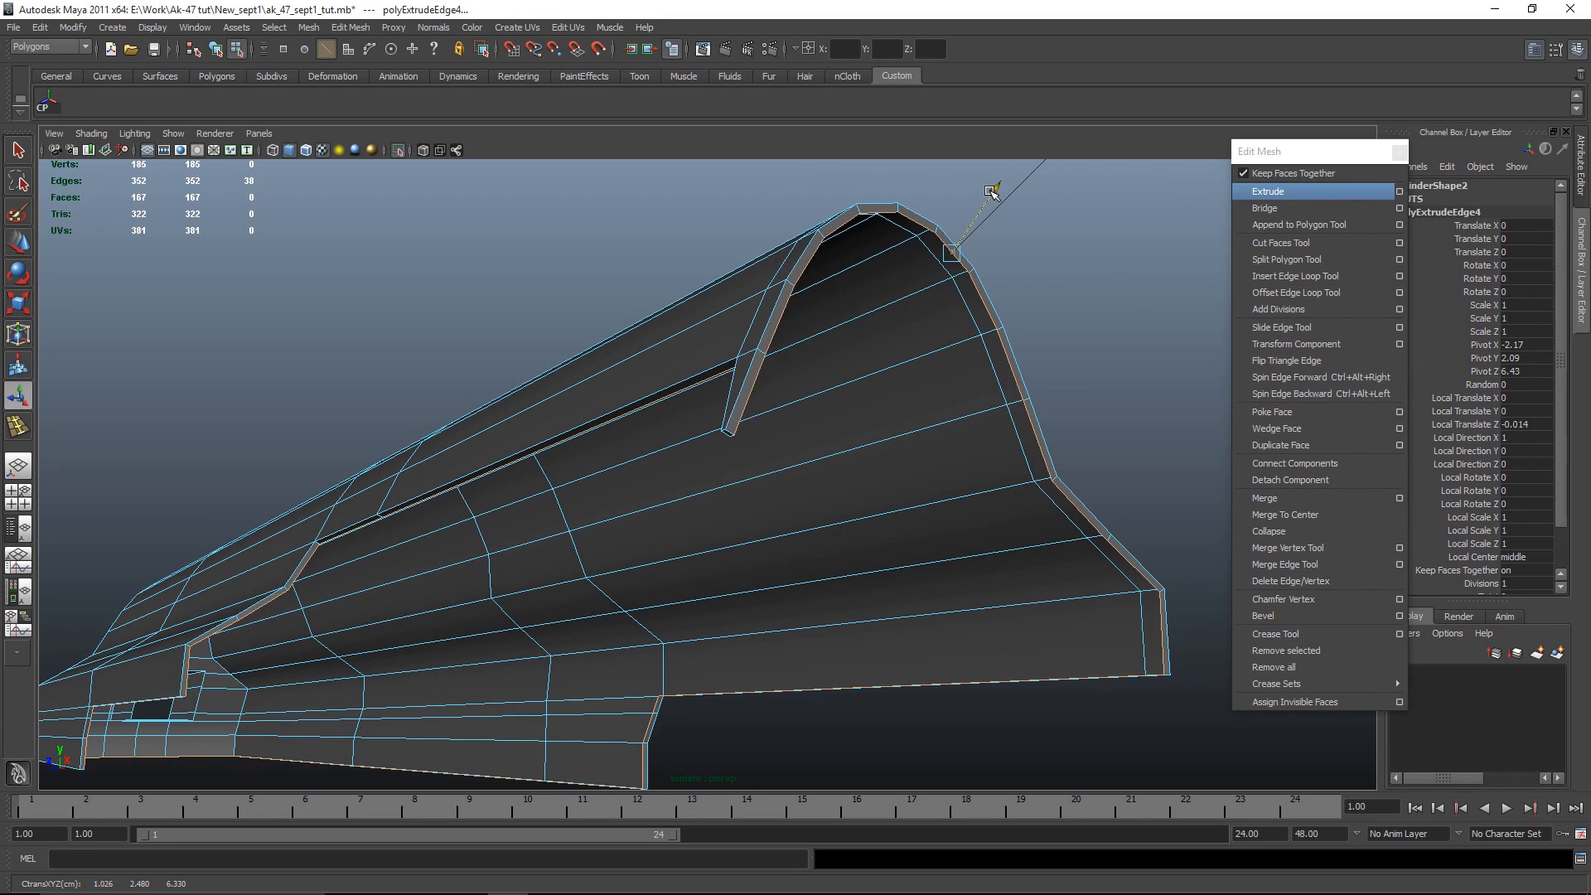
pyautogui.moveTo(516, 476); pyautogui.dragTo(557, 453, button='right')
pyautogui.click(791, 695)
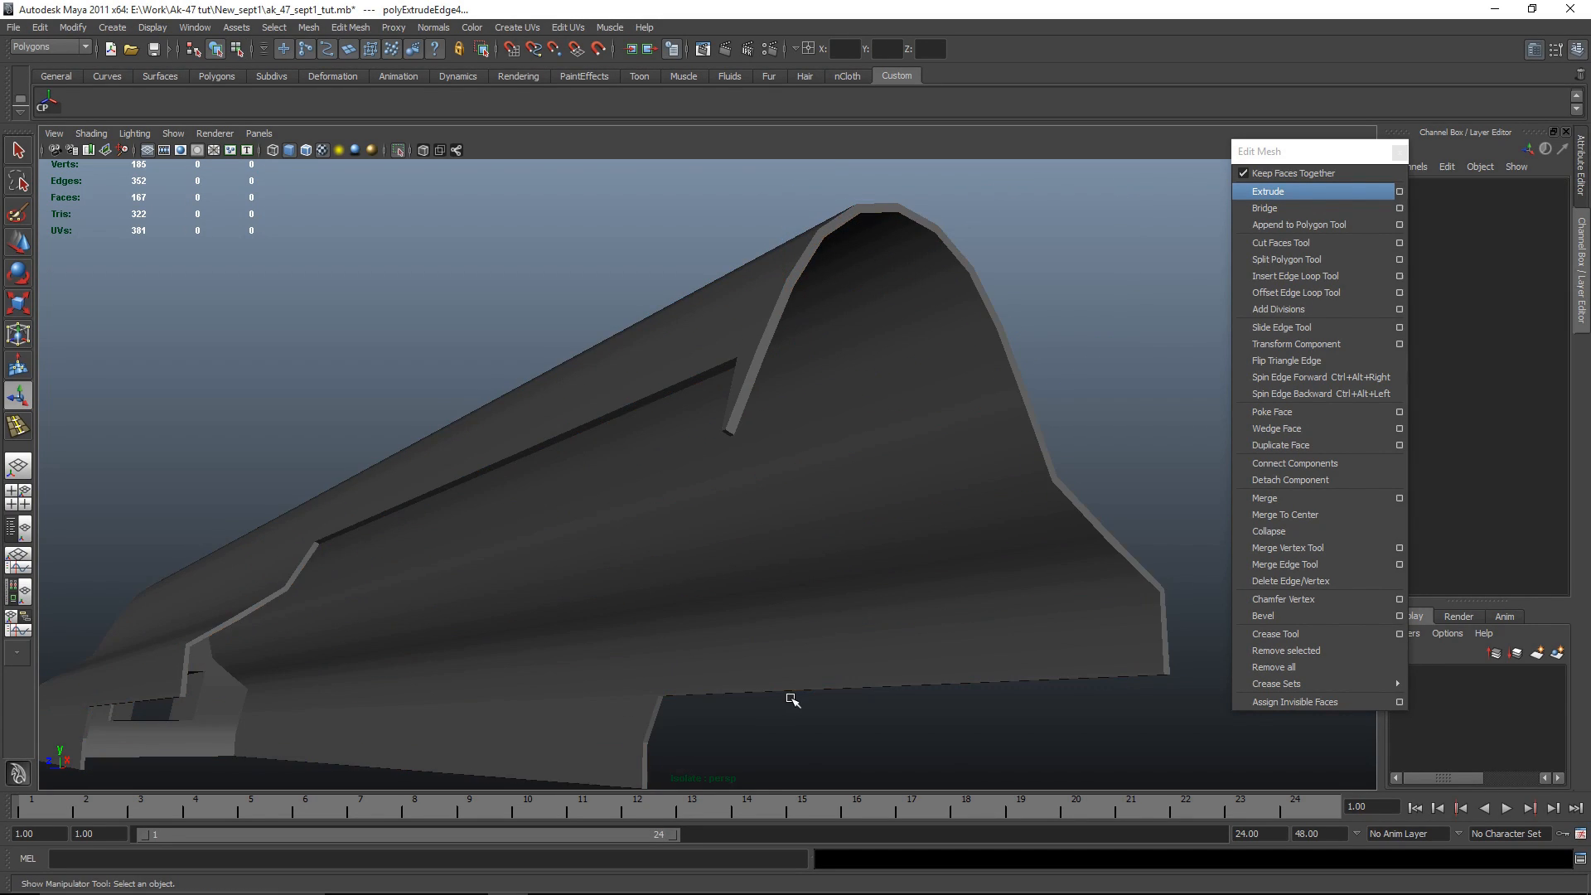
# Step: Bring the other parts back into view and examine the dust cover around the ejection port
pyautogui.scroll(-5, 795, 686)
pyautogui.keyDown('alt'); pyautogui.moveTo(798, 680); pyautogui.dragTo(663, 630); pyautogui.keyUp('alt')
pyautogui.press('space')
pyautogui.press('space')
pyautogui.press('space')
pyautogui.press('space')
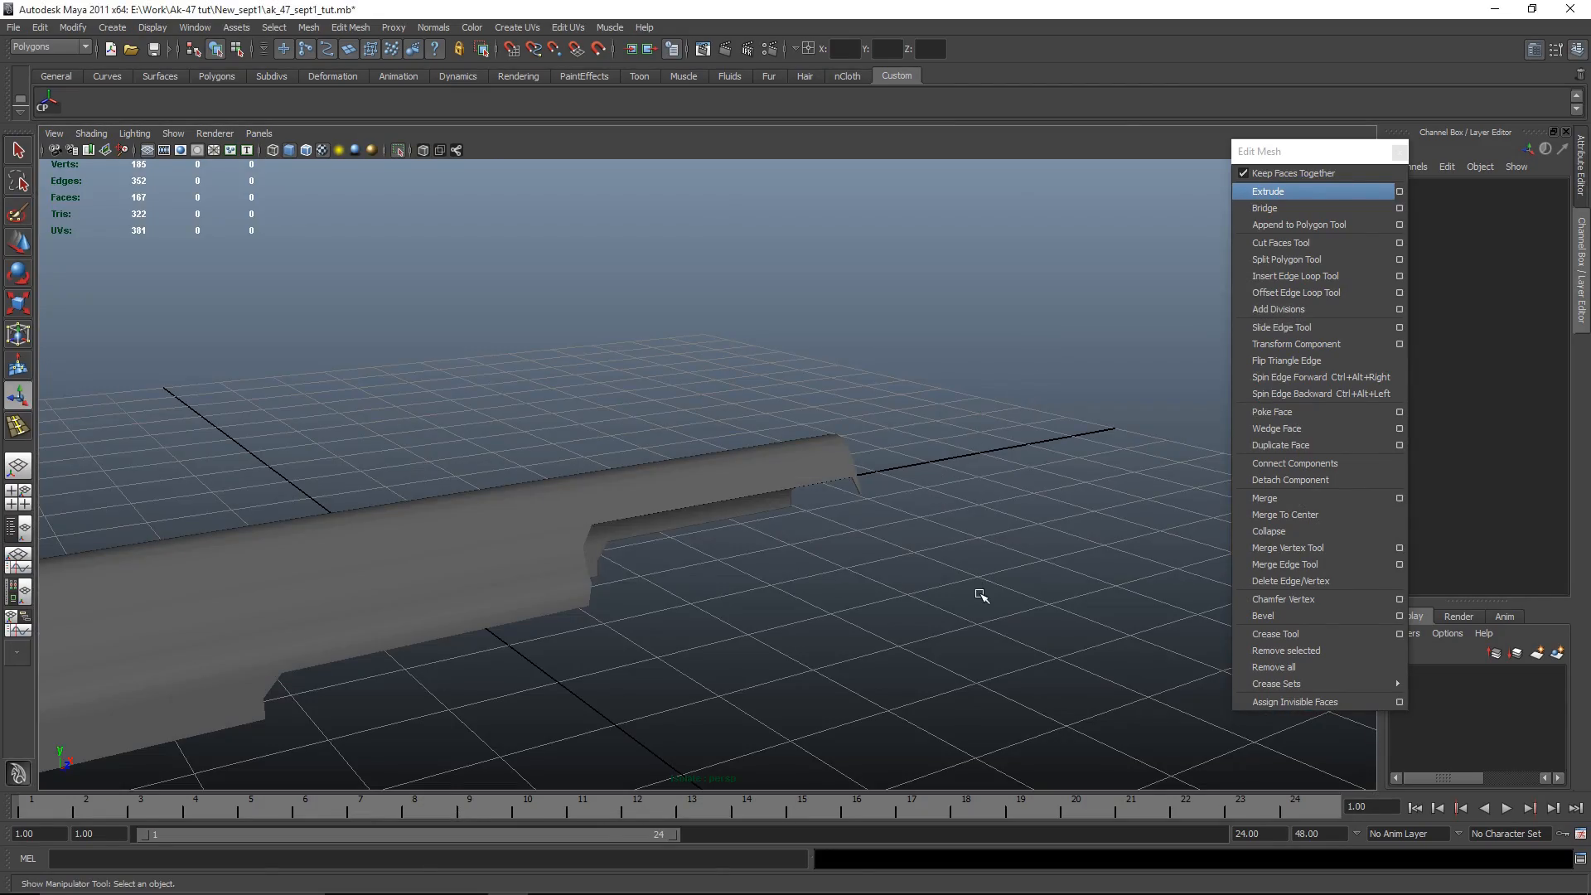
pyautogui.keyDown('alt'); pyautogui.moveTo(981, 595); pyautogui.dragTo(868, 634); pyautogui.keyUp('alt')
pyautogui.scroll(5, 620, 645)
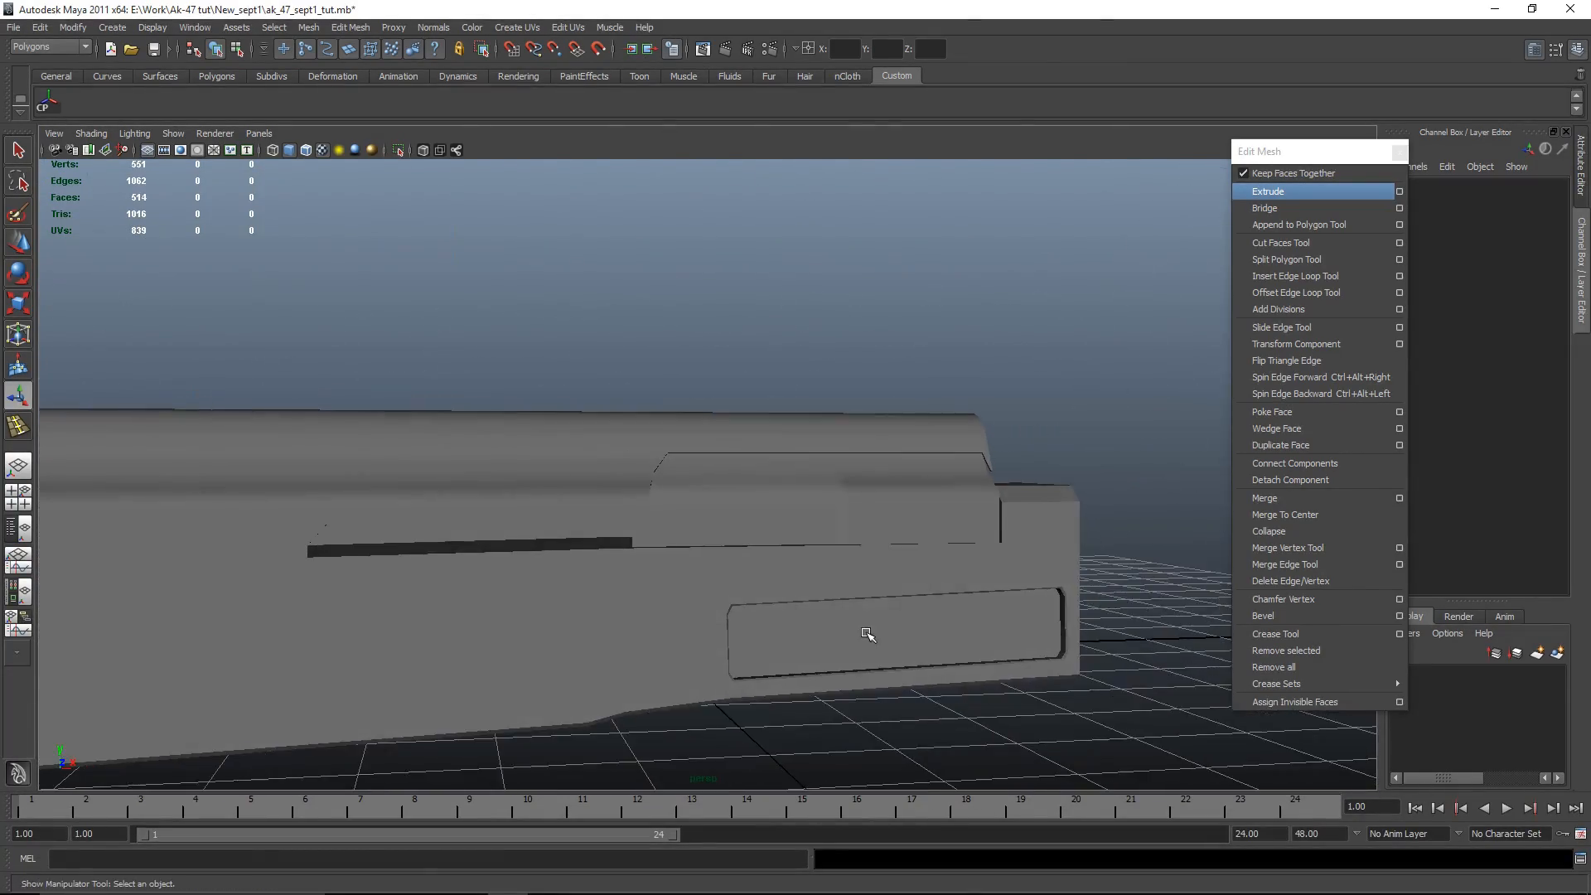
# Step: Draw a small polygon cube on the grid beside the receiver as the base of the charging handle
pyautogui.keyDown('alt'); pyautogui.moveTo(984, 458); pyautogui.dragTo(967, 643); pyautogui.keyUp('alt')
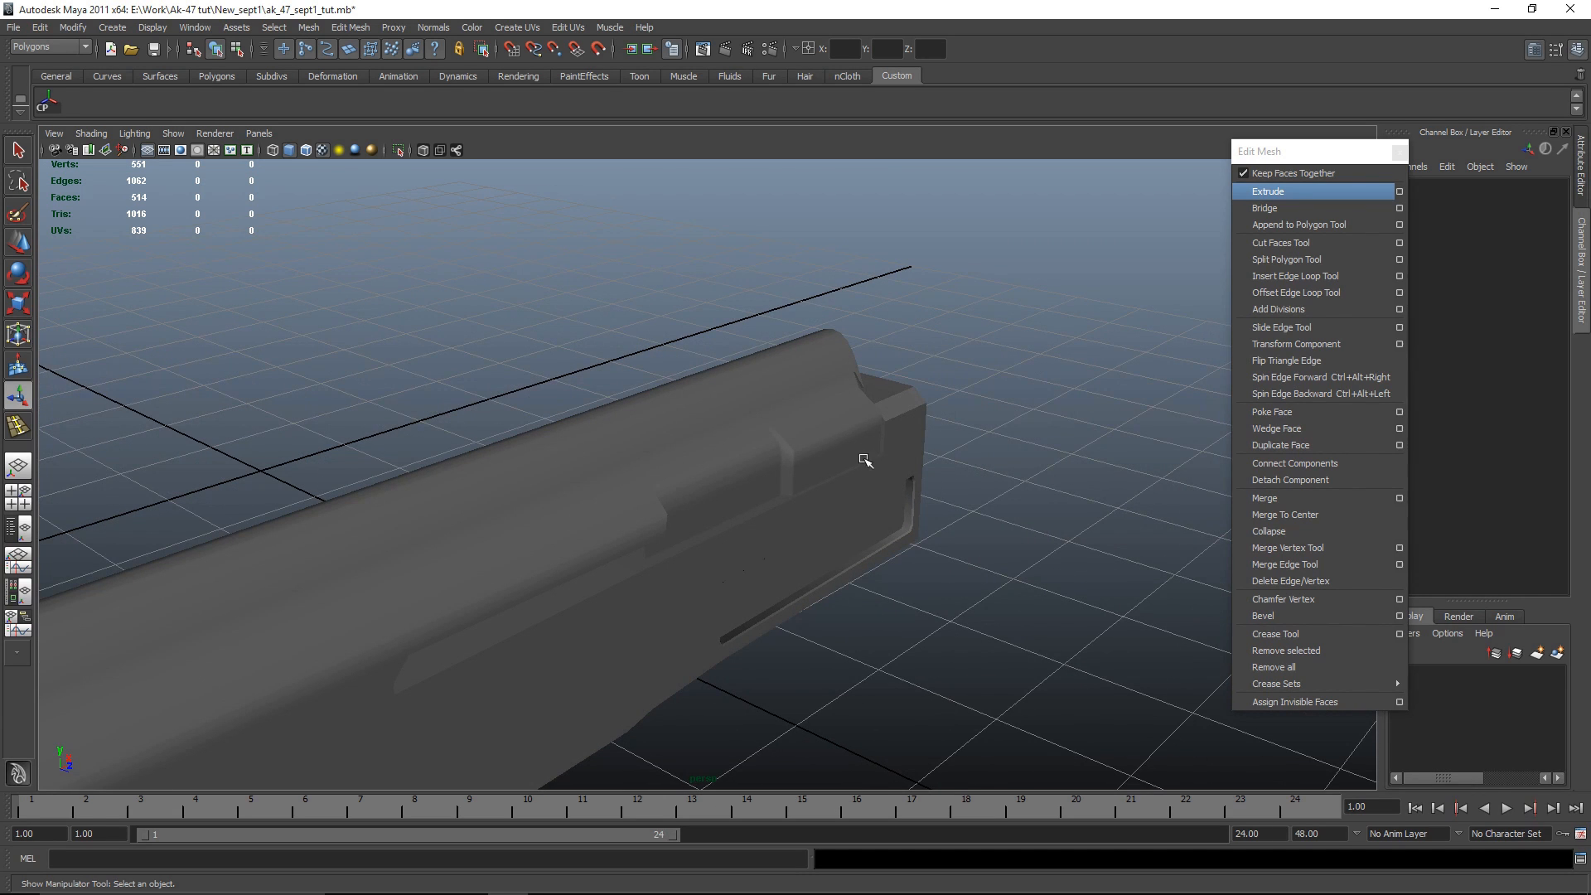
pyautogui.keyDown('alt'); pyautogui.moveTo(880, 539); pyautogui.dragTo(565, 627); pyautogui.keyUp('alt')
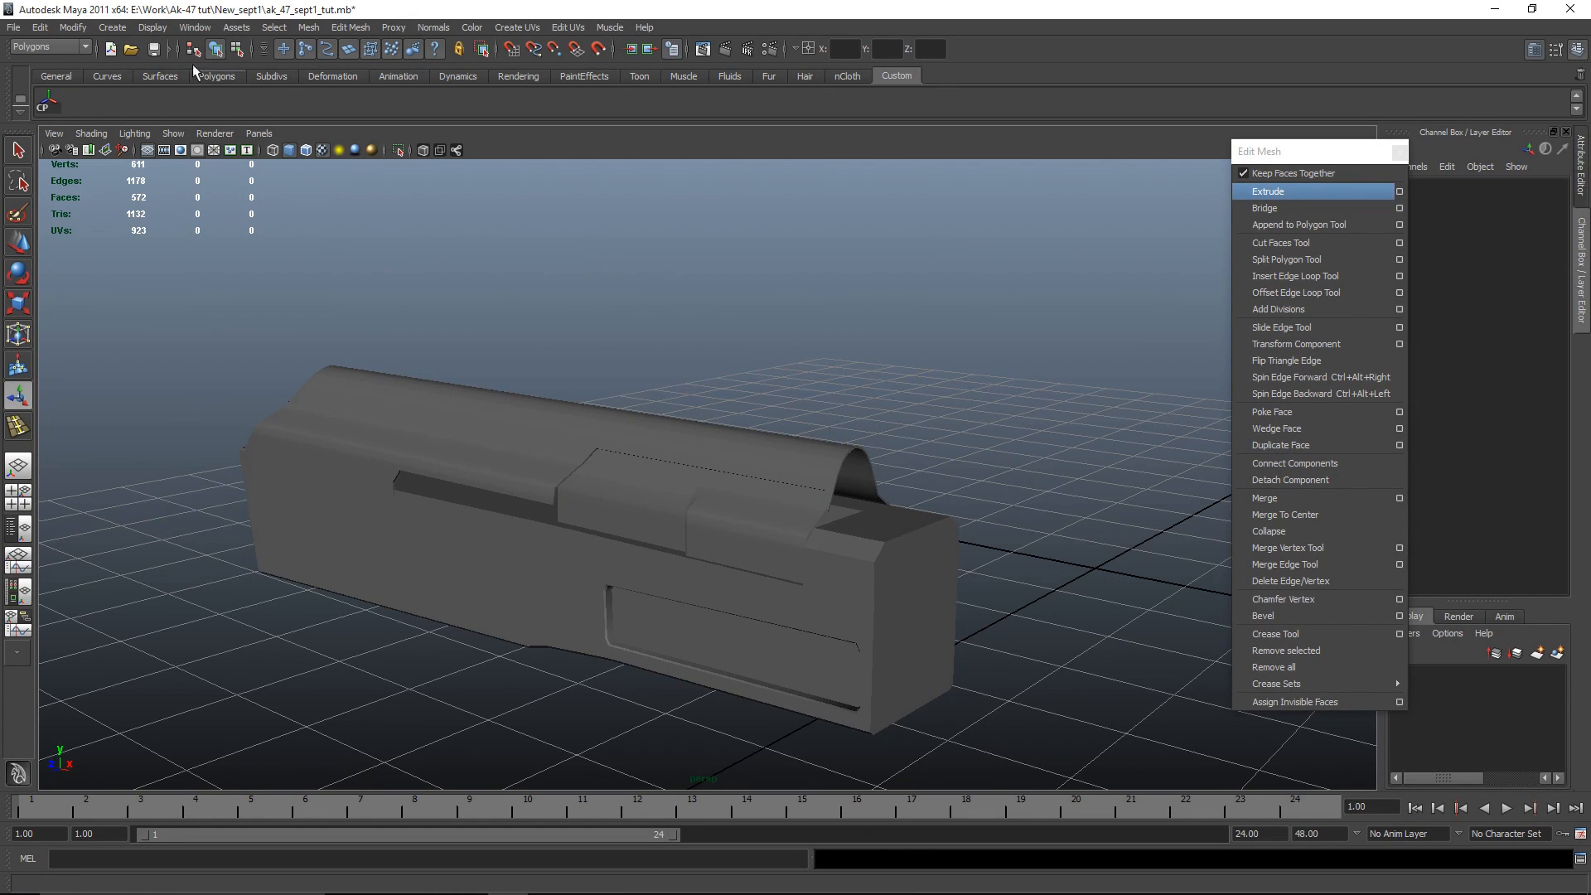
pyautogui.click(737, 482)
pyautogui.keyDown('alt'); pyautogui.moveTo(895, 555); pyautogui.dragTo(808, 505); pyautogui.keyUp('alt')
pyautogui.click(147, 73)
pyautogui.click(106, 74)
pyautogui.click(155, 77)
pyautogui.click(201, 78)
pyautogui.click(81, 103)
pyautogui.keyDown('alt'); pyautogui.moveTo(373, 439); pyautogui.dragTo(315, 447, button='right'); pyautogui.keyUp('alt')
pyautogui.keyDown('alt'); pyautogui.moveTo(315, 448); pyautogui.dragTo(626, 619); pyautogui.keyUp('alt')
pyautogui.keyDown('alt'); pyautogui.moveTo(618, 611); pyautogui.dragTo(530, 507, button='middle'); pyautogui.keyUp('alt')
pyautogui.moveTo(700, 515)
pyautogui.mouseDown()
pyautogui.moveTo(719, 559)
pyautogui.moveTo(719, 522)
pyautogui.mouseUp()
# Step: In the front view, fit the cube over the charging handle in the reference image, scaling it uniformly to about 0.27
pyautogui.press('space')
pyautogui.press('space')
pyautogui.press('w')
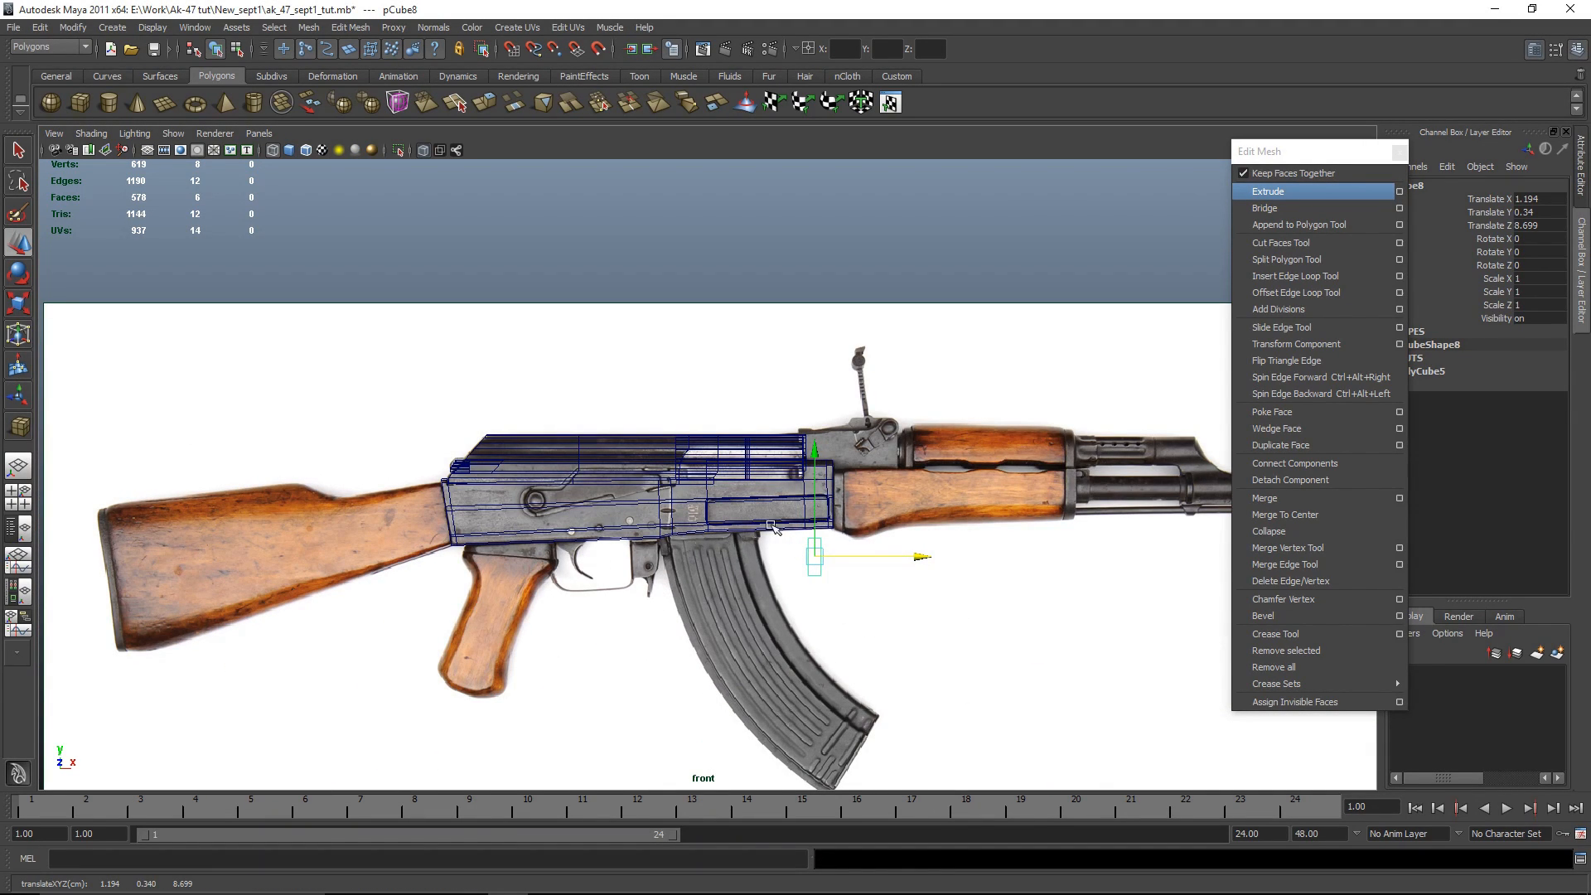
pyautogui.press('5')
pyautogui.keyDown('alt'); pyautogui.moveTo(794, 475); pyautogui.dragTo(1144, 472, button='right'); pyautogui.keyUp('alt')
pyautogui.keyDown('alt'); pyautogui.moveTo(1144, 472); pyautogui.dragTo(686, 465, button='middle'); pyautogui.keyUp('alt')
pyautogui.press('r')
pyautogui.moveTo(609, 431); pyautogui.dragTo(527, 474)
pyautogui.scroll(2, 535, 435)
pyautogui.press('w')
# Step: Stretch the cube along X to a scale of about 0.805 and position it at about X 0.886
pyautogui.press('r')
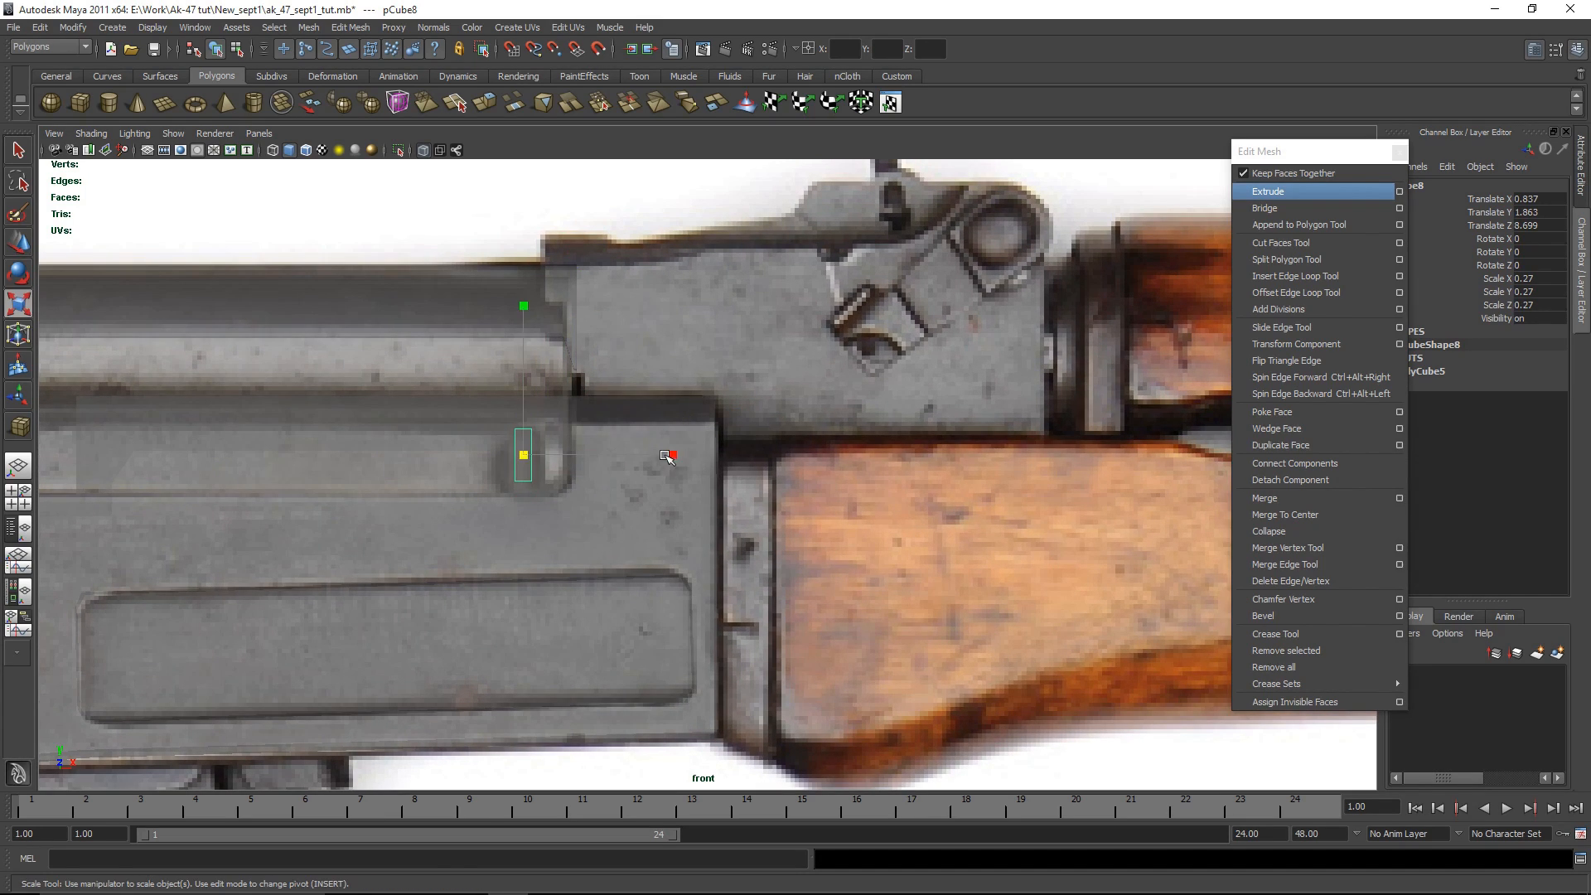
pyautogui.moveTo(986, 457); pyautogui.dragTo(822, 450)
pyautogui.press('w')
pyautogui.moveTo(627, 457); pyautogui.dragTo(650, 455)
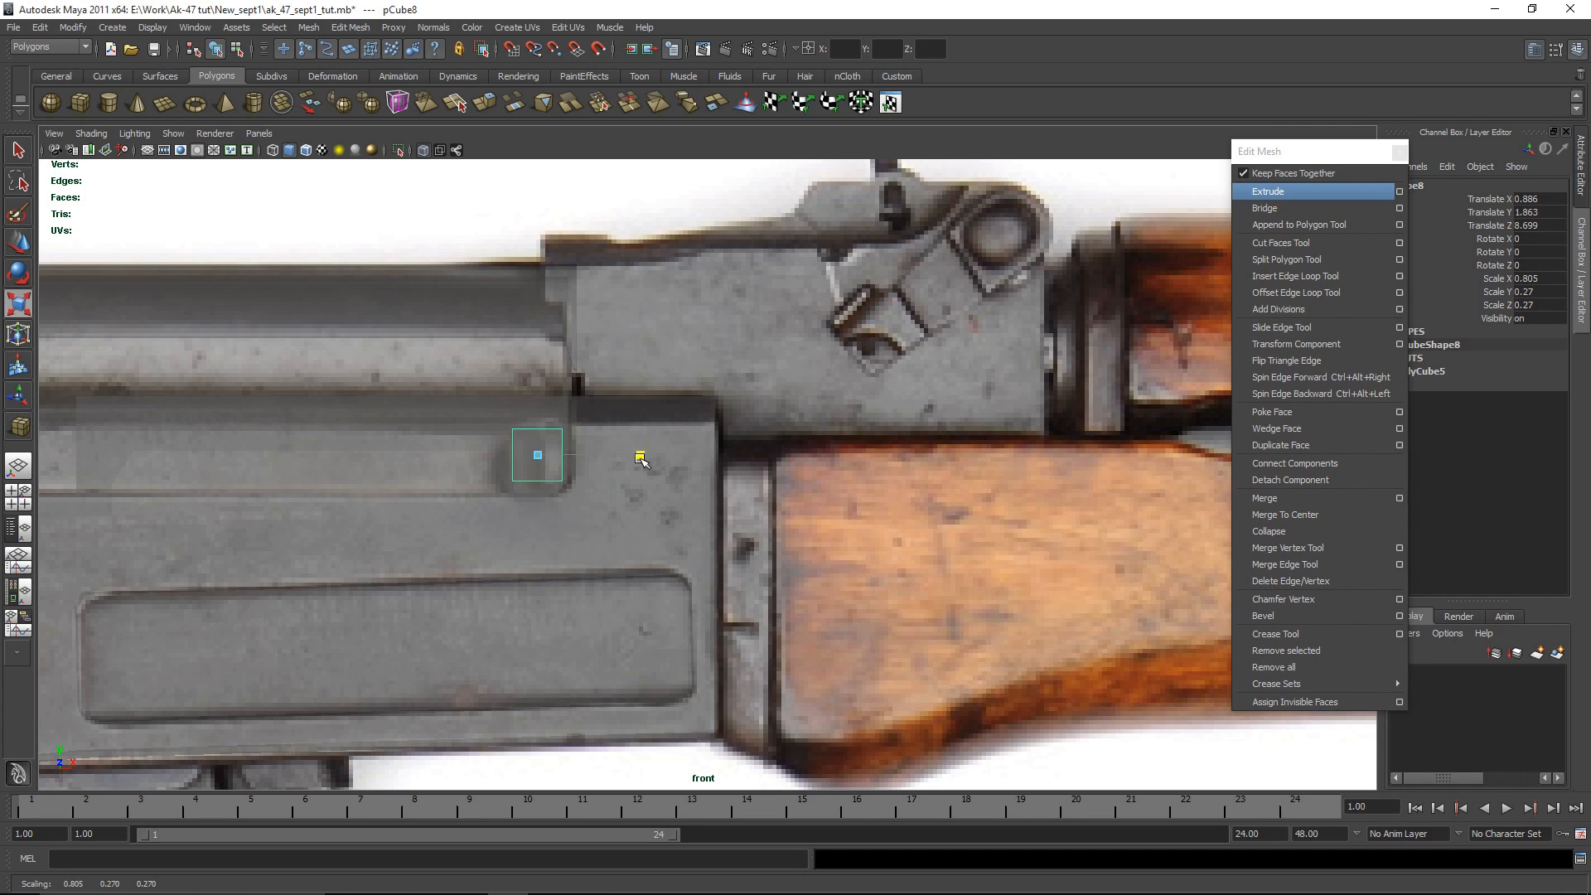
# Step: Move the cube along Z to about 7.01 so that its inner side overlaps the receiver wall
pyautogui.press('space')
pyautogui.press('space')
pyautogui.keyDown('alt'); pyautogui.moveTo(971, 648); pyautogui.dragTo(1081, 748, button='right'); pyautogui.keyUp('alt')
pyautogui.press('f')
pyautogui.press('space')
pyautogui.press('space')
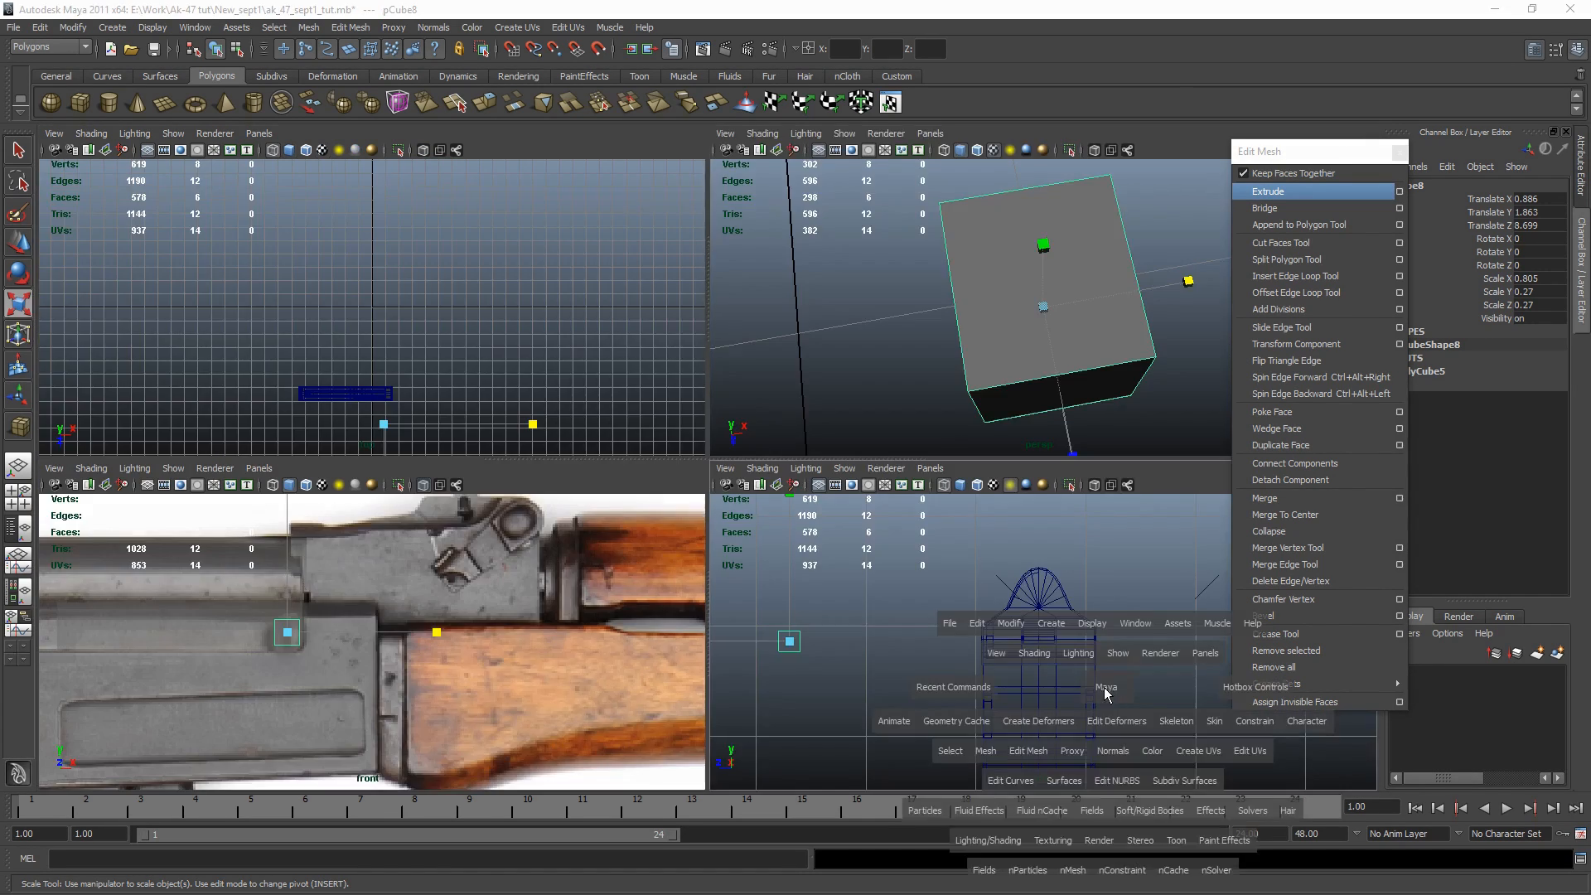
pyautogui.press('f')
pyautogui.press('w')
pyautogui.keyDown('alt'); pyautogui.moveTo(912, 551); pyautogui.dragTo(813, 572, button='right'); pyautogui.keyUp('alt')
pyautogui.keyDown('alt'); pyautogui.moveTo(813, 572); pyautogui.dragTo(706, 564, button='middle'); pyautogui.keyUp('alt')
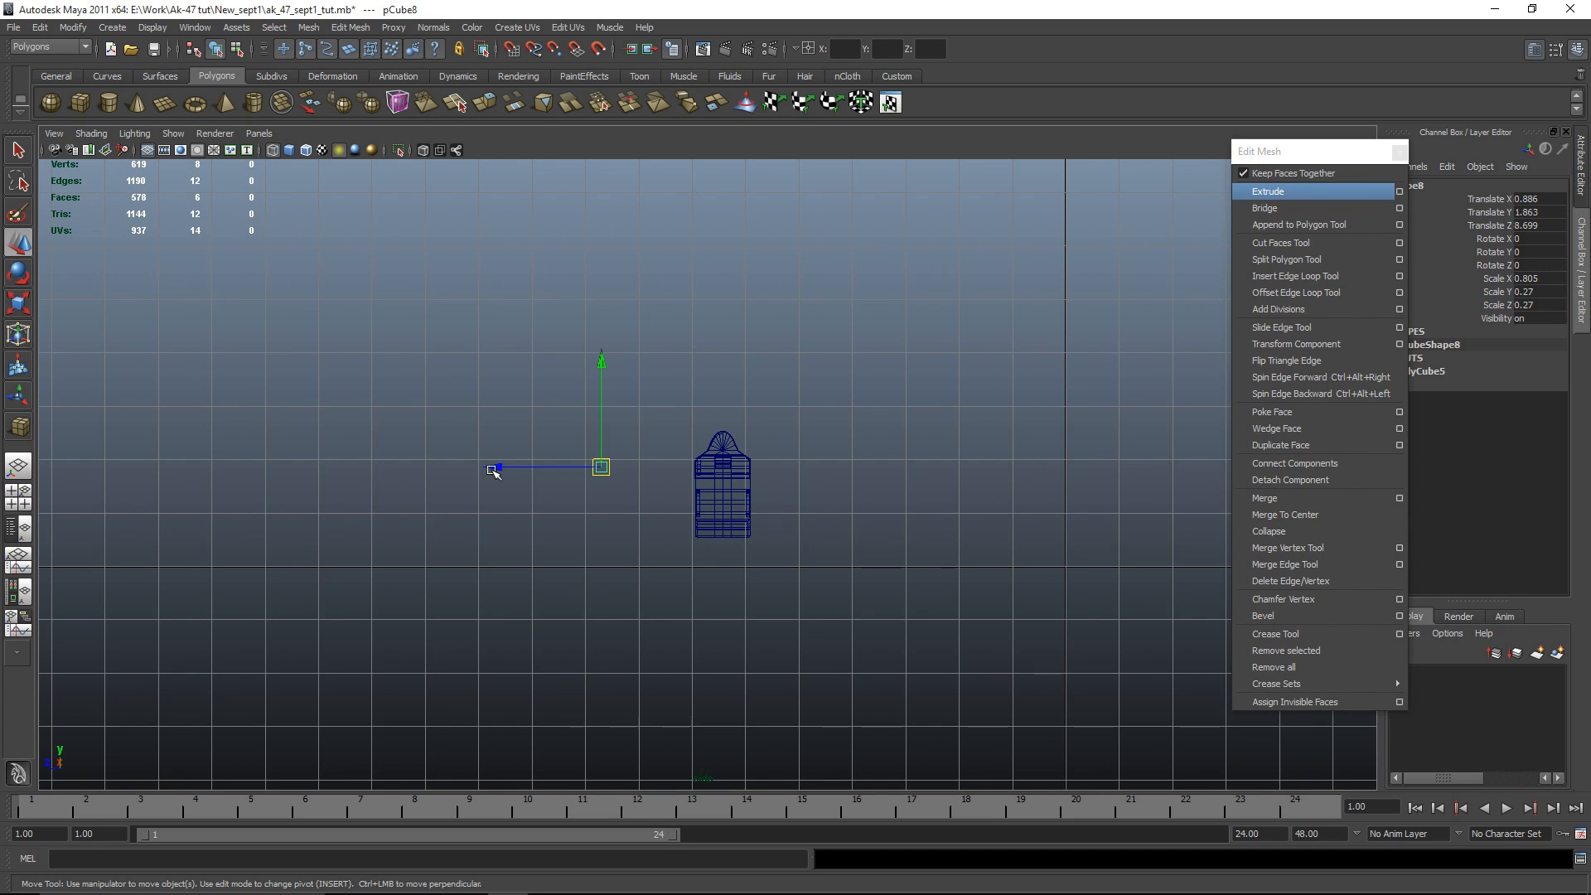
pyautogui.scroll(6, 580, 472)
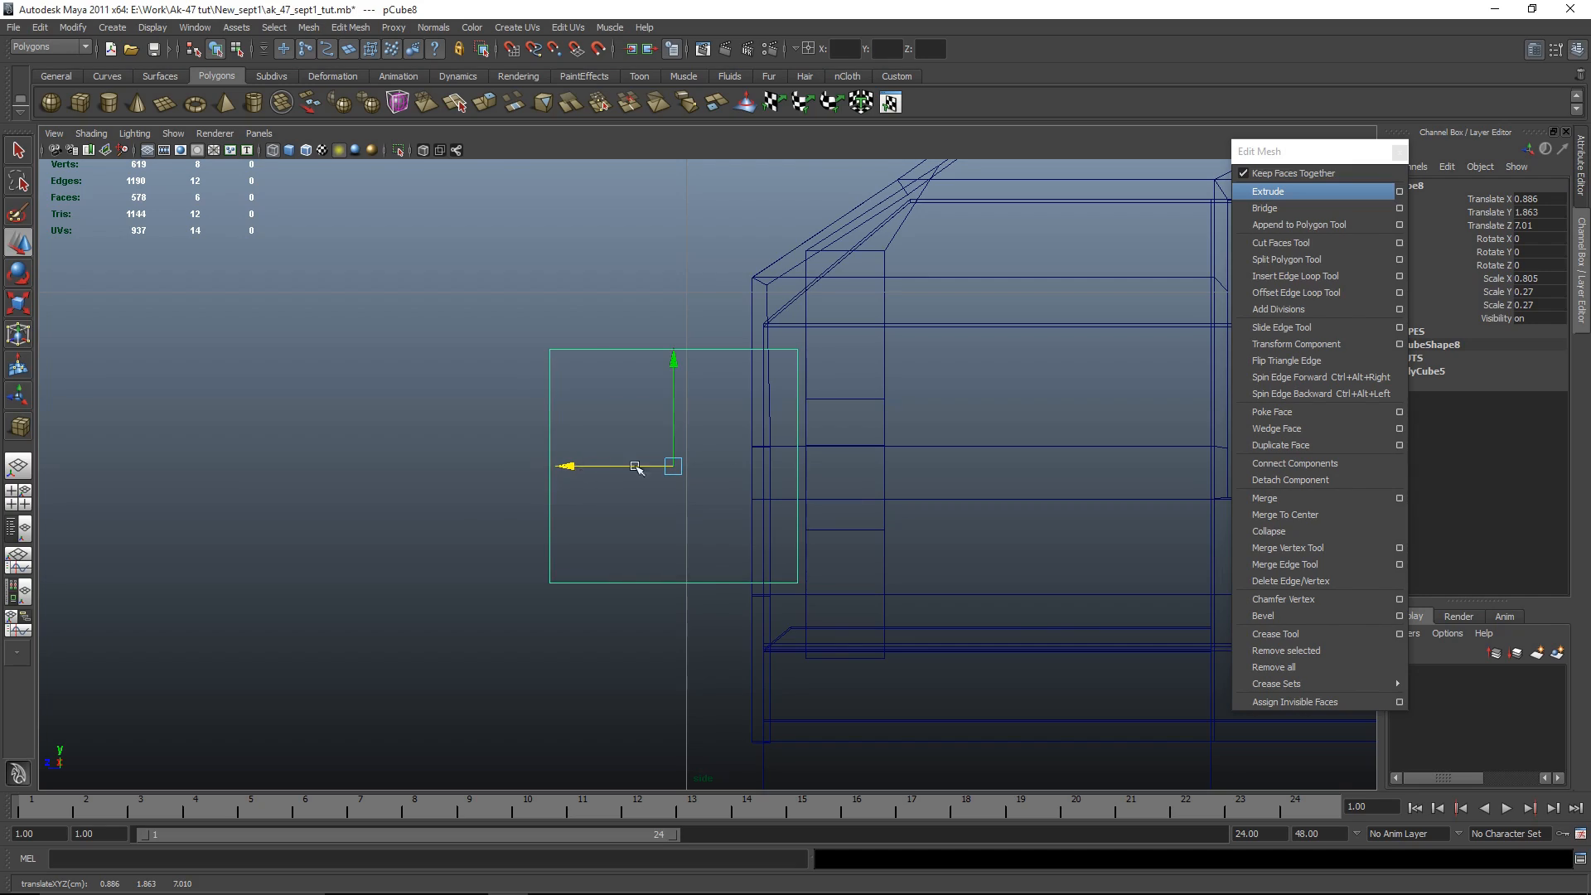
pyautogui.press('space')
pyautogui.press('space')
pyautogui.keyDown('alt'); pyautogui.moveTo(959, 359); pyautogui.dragTo(780, 515); pyautogui.keyUp('alt')
pyautogui.press('f')
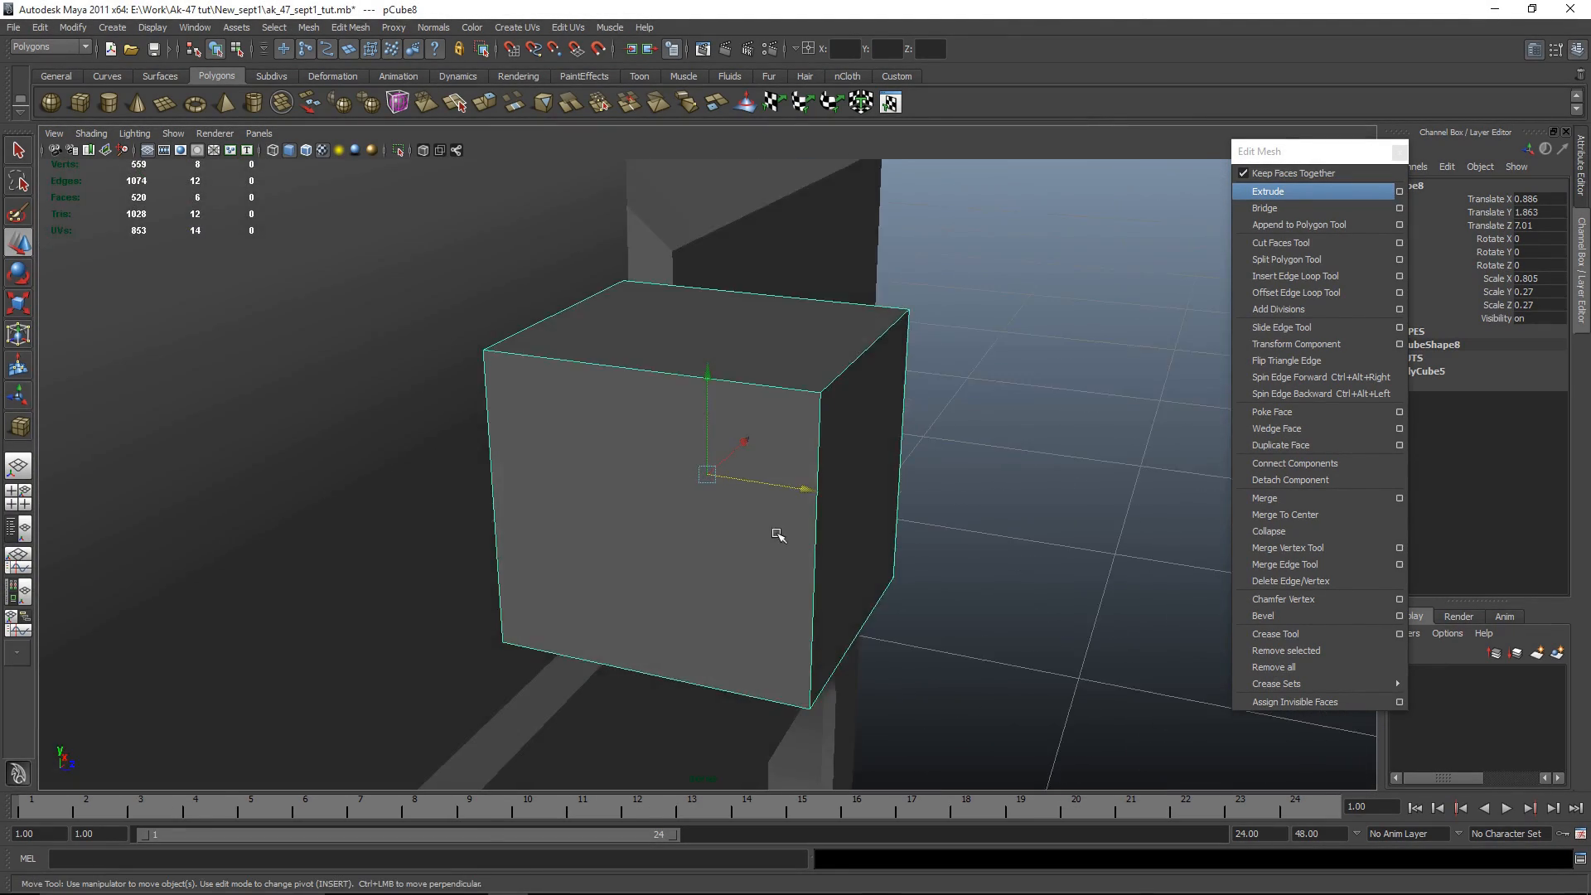
# Step: Turn the cube into a long narrow block by moving its outer end vertices away from the receiver along Z
pyautogui.scroll(-5, 780, 515)
pyautogui.keyDown('alt'); pyautogui.moveTo(745, 461); pyautogui.dragTo(937, 580); pyautogui.keyUp('alt')
pyautogui.press('r')
pyautogui.click(962, 582)
pyautogui.moveTo(725, 510); pyautogui.dragTo(724, 549, button='right')
pyautogui.keyDown('alt'); pyautogui.moveTo(746, 550); pyautogui.dragTo(857, 618); pyautogui.keyUp('alt')
pyautogui.moveTo(799, 505); pyautogui.dragTo(713, 484, button='right')
pyautogui.press('space')
pyautogui.press('space')
pyautogui.keyDown('alt'); pyautogui.moveTo(348, 337); pyautogui.dragTo(392, 191, button='middle'); pyautogui.keyUp('alt')
pyautogui.keyDown('alt'); pyautogui.moveTo(392, 190); pyautogui.dragTo(1092, 737, button='right'); pyautogui.keyUp('alt')
pyautogui.keyDown('alt'); pyautogui.moveTo(1093, 737); pyautogui.dragTo(725, 408, button='middle'); pyautogui.keyUp('alt')
pyautogui.keyDown('alt'); pyautogui.moveTo(636, 608); pyautogui.dragTo(1008, 607, button='right'); pyautogui.keyUp('alt')
pyautogui.keyDown('alt'); pyautogui.moveTo(1009, 607); pyautogui.dragTo(780, 528, button='middle'); pyautogui.keyUp('alt')
pyautogui.moveTo(838, 532); pyautogui.dragTo(510, 398)
pyautogui.press('w')
pyautogui.moveTo(599, 524); pyautogui.dragTo(603, 585)
# Step: Insert three edge loops across the handle block, two near the receiver end and one near the outer end
pyautogui.keyDown('alt'); pyautogui.moveTo(602, 585); pyautogui.dragTo(674, 561, button='right'); pyautogui.keyUp('alt')
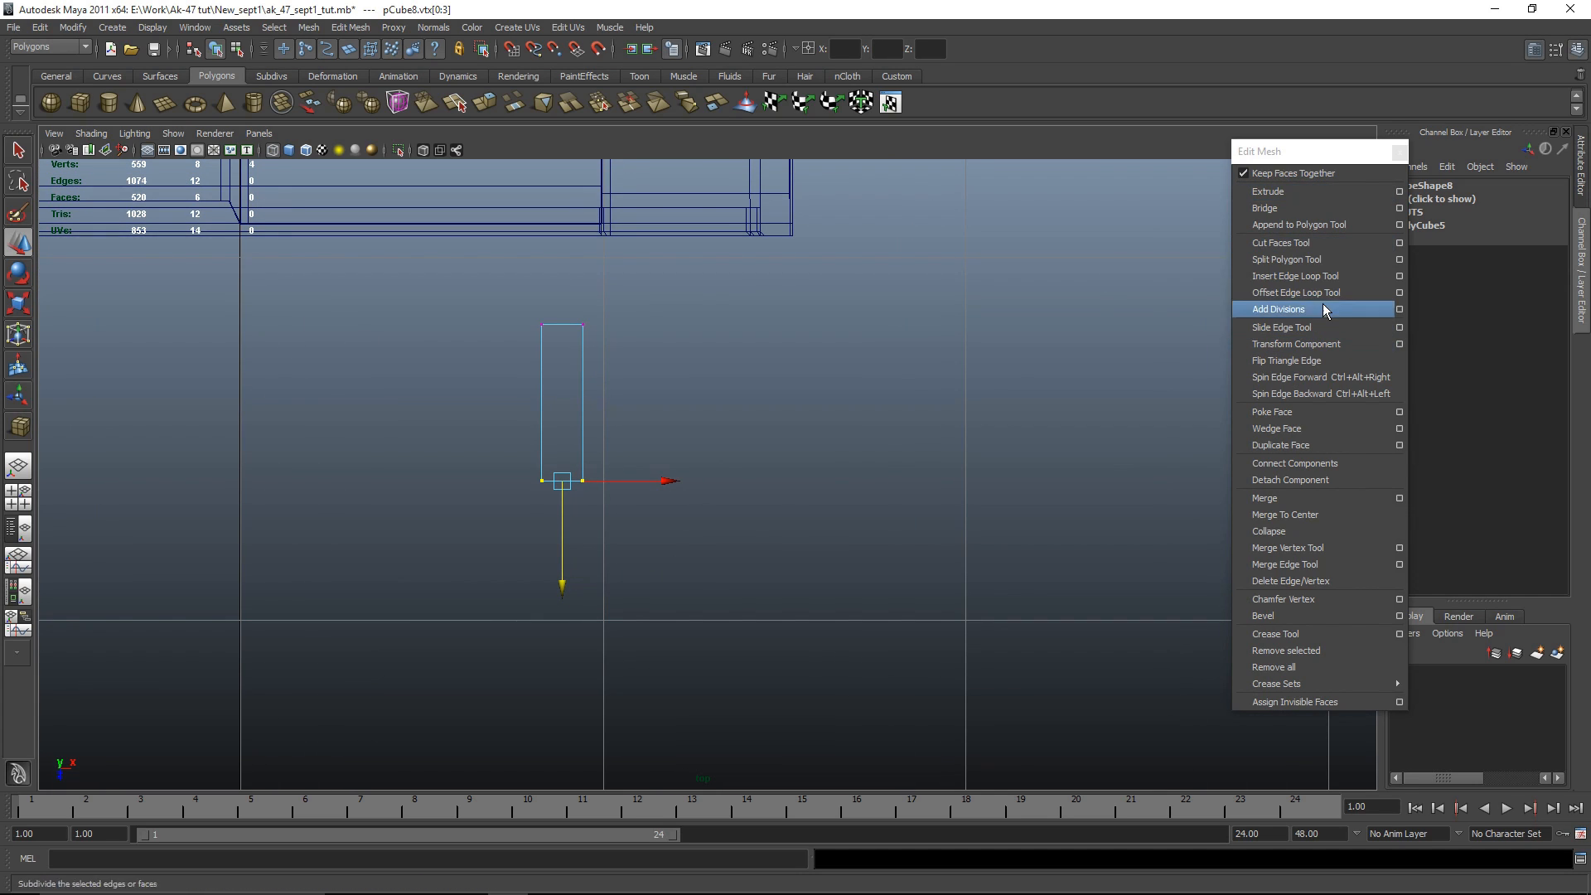
pyautogui.click(1326, 276)
pyautogui.click(583, 365)
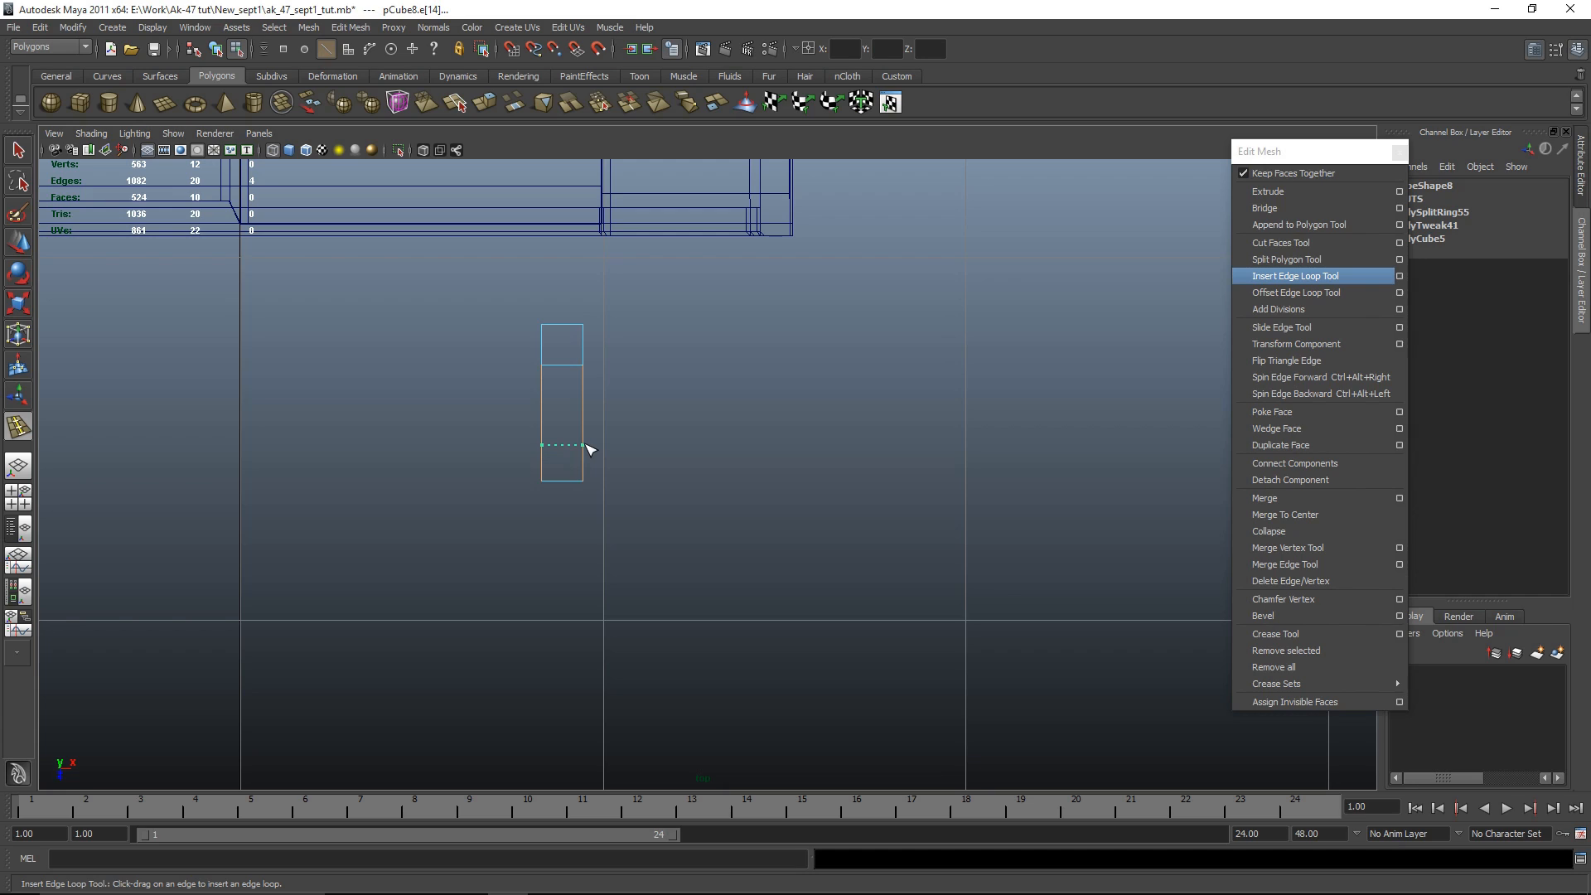
pyautogui.moveTo(589, 450); pyautogui.dragTo(593, 446)
pyautogui.press('w')
pyautogui.moveTo(610, 405); pyautogui.dragTo(596, 373, button='right')
pyautogui.click(1293, 276)
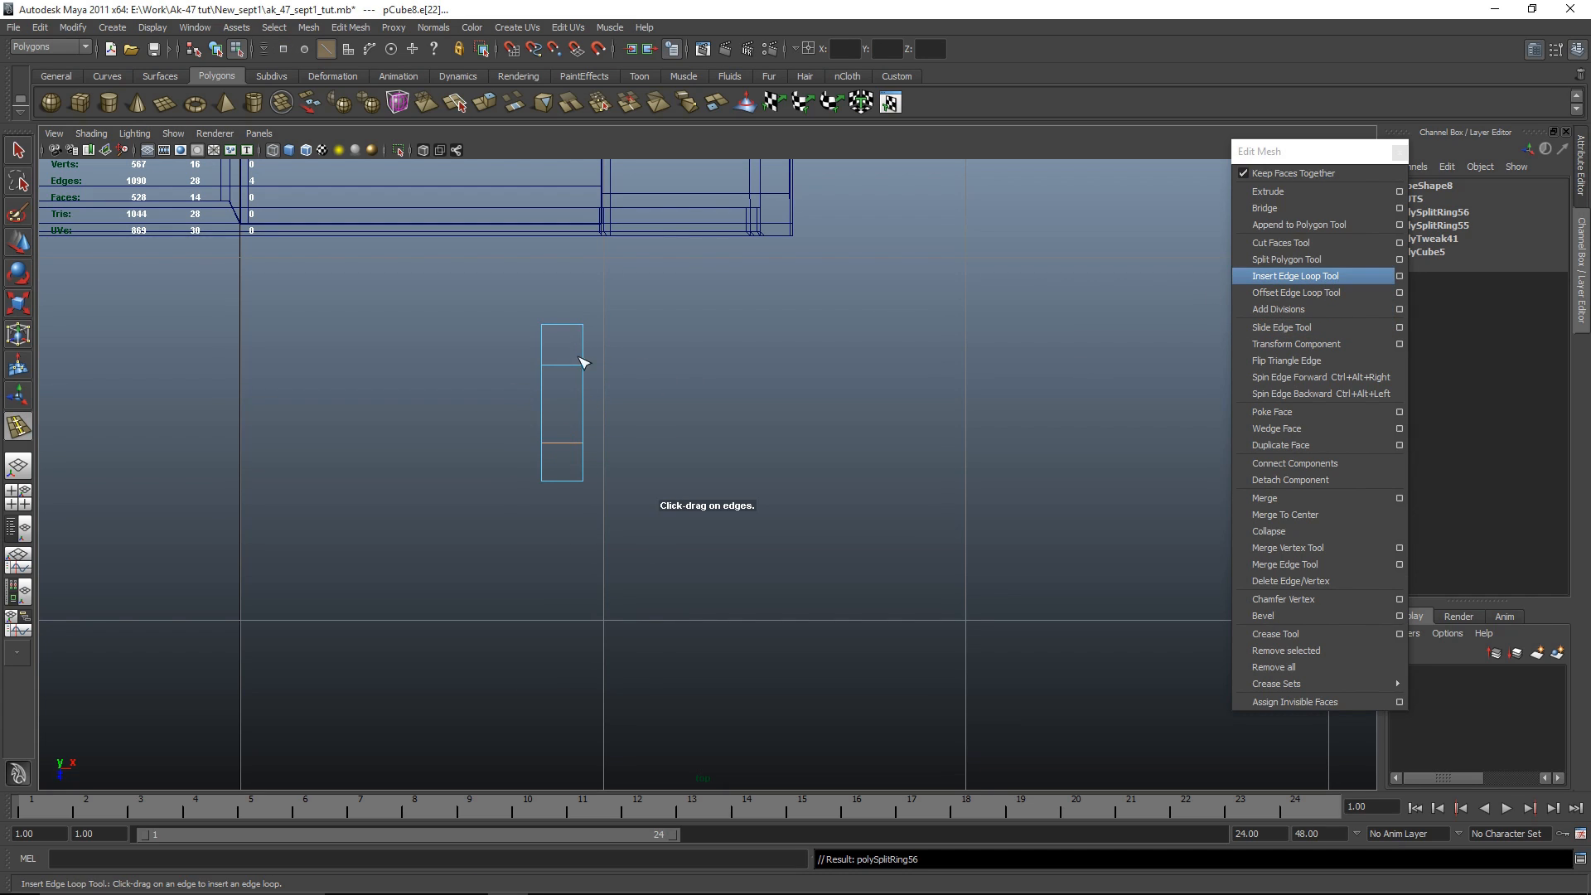
pyautogui.moveTo(584, 385); pyautogui.dragTo(585, 385)
# Step: Move the front-side vertices of the handle's outer section back along X to about half the block's width
pyautogui.press('w')
pyautogui.moveTo(550, 369); pyautogui.dragTo(444, 350, button='right')
pyautogui.moveTo(544, 359); pyautogui.dragTo(442, 345, button='right')
pyautogui.moveTo(407, 345); pyautogui.dragTo(611, 391)
pyautogui.moveTo(564, 485)
pyautogui.mouseDown()
pyautogui.moveTo(563, 465)
pyautogui.moveTo(573, 481)
pyautogui.mouseUp()
pyautogui.click(713, 462)
pyautogui.moveTo(693, 462); pyautogui.dragTo(673, 461)
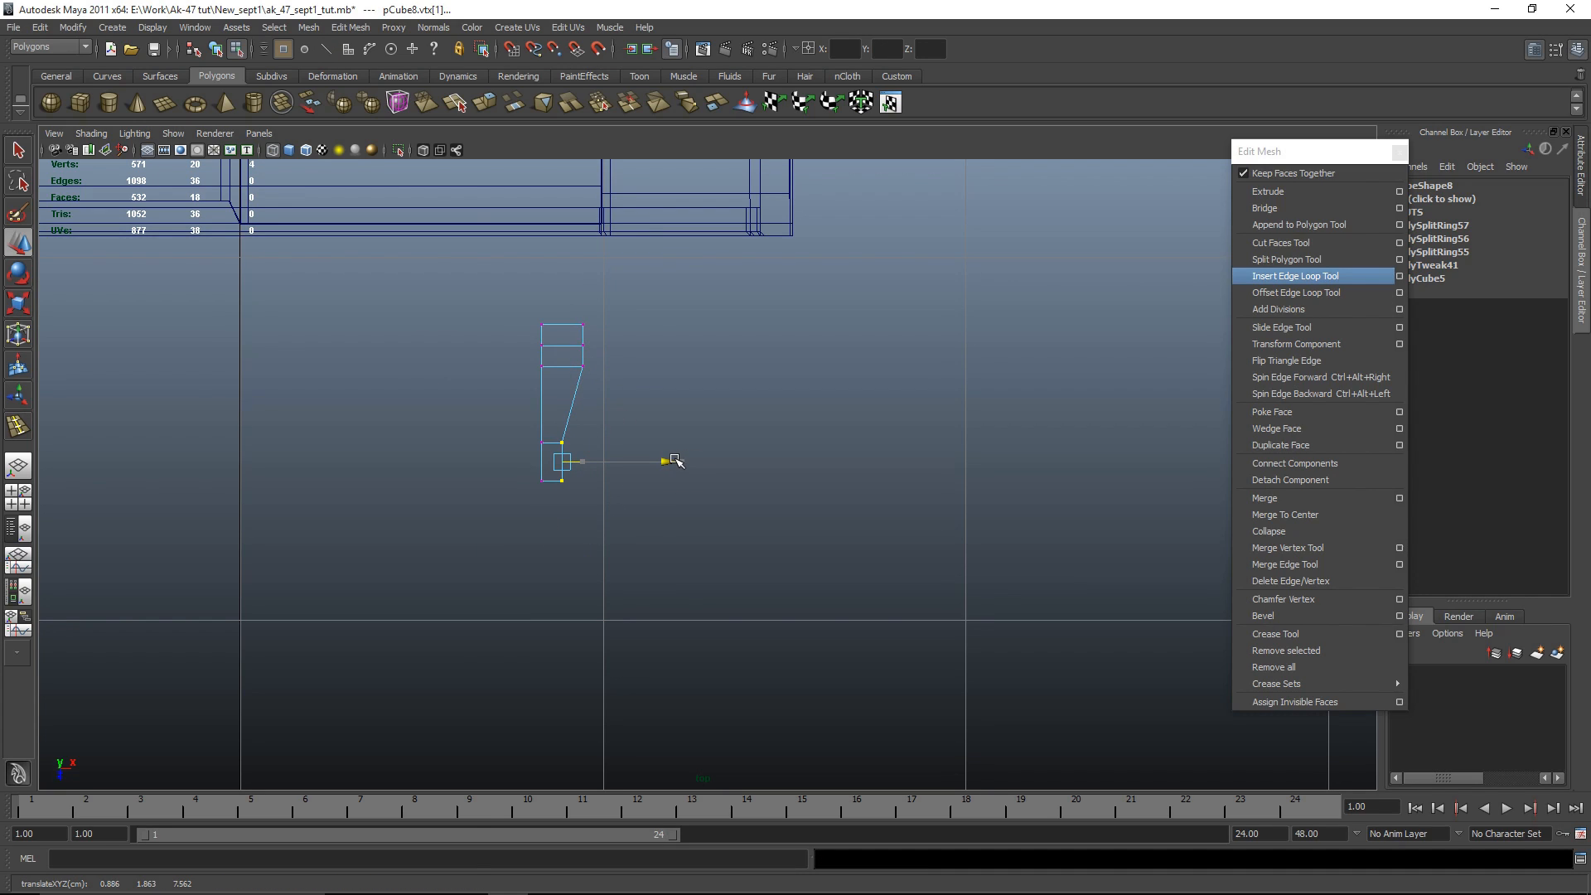
# Step: Insert another edge loop in the handle's tapered section and move its front-side vertices back along X
pyautogui.scroll(2, 673, 461)
pyautogui.click(1299, 279)
pyautogui.moveTo(538, 384); pyautogui.dragTo(537, 381)
pyautogui.press('w')
pyautogui.rightClick(515, 381)
pyautogui.moveTo(495, 365); pyautogui.dragTo(435, 363, button='right')
pyautogui.moveTo(642, 400); pyautogui.dragTo(507, 369)
pyautogui.moveTo(650, 384); pyautogui.dragTo(630, 382)
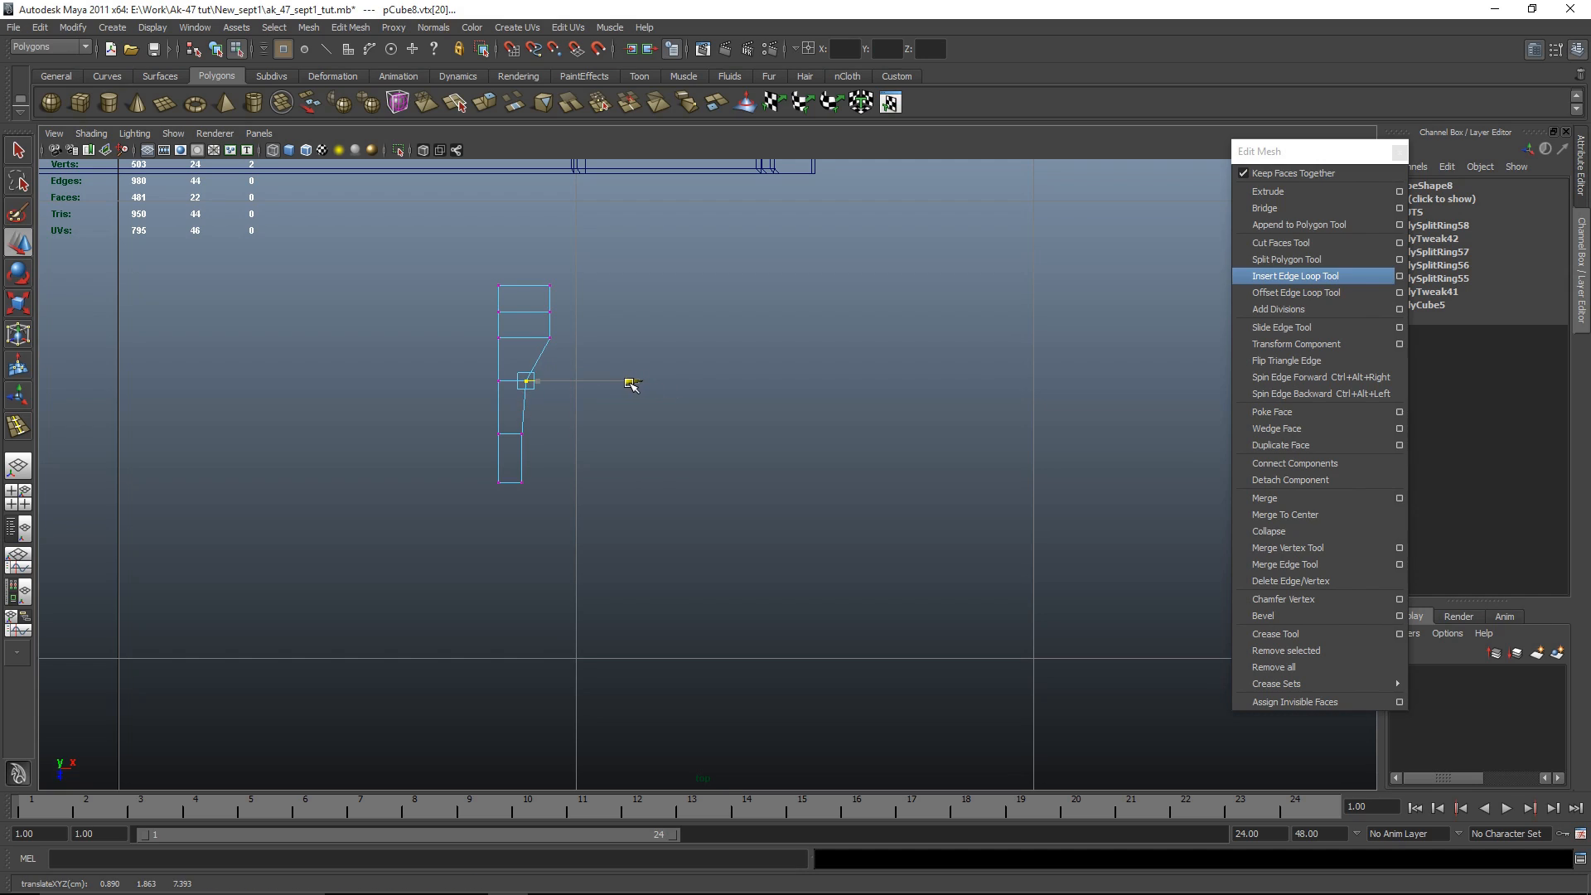
# Step: Taper the handle's outer tip by moving its rear corner vertices forward, and adjust the outer section along X
pyautogui.keyDown('alt'); pyautogui.moveTo(641, 485); pyautogui.dragTo(643, 485, button='middle'); pyautogui.keyUp('alt')
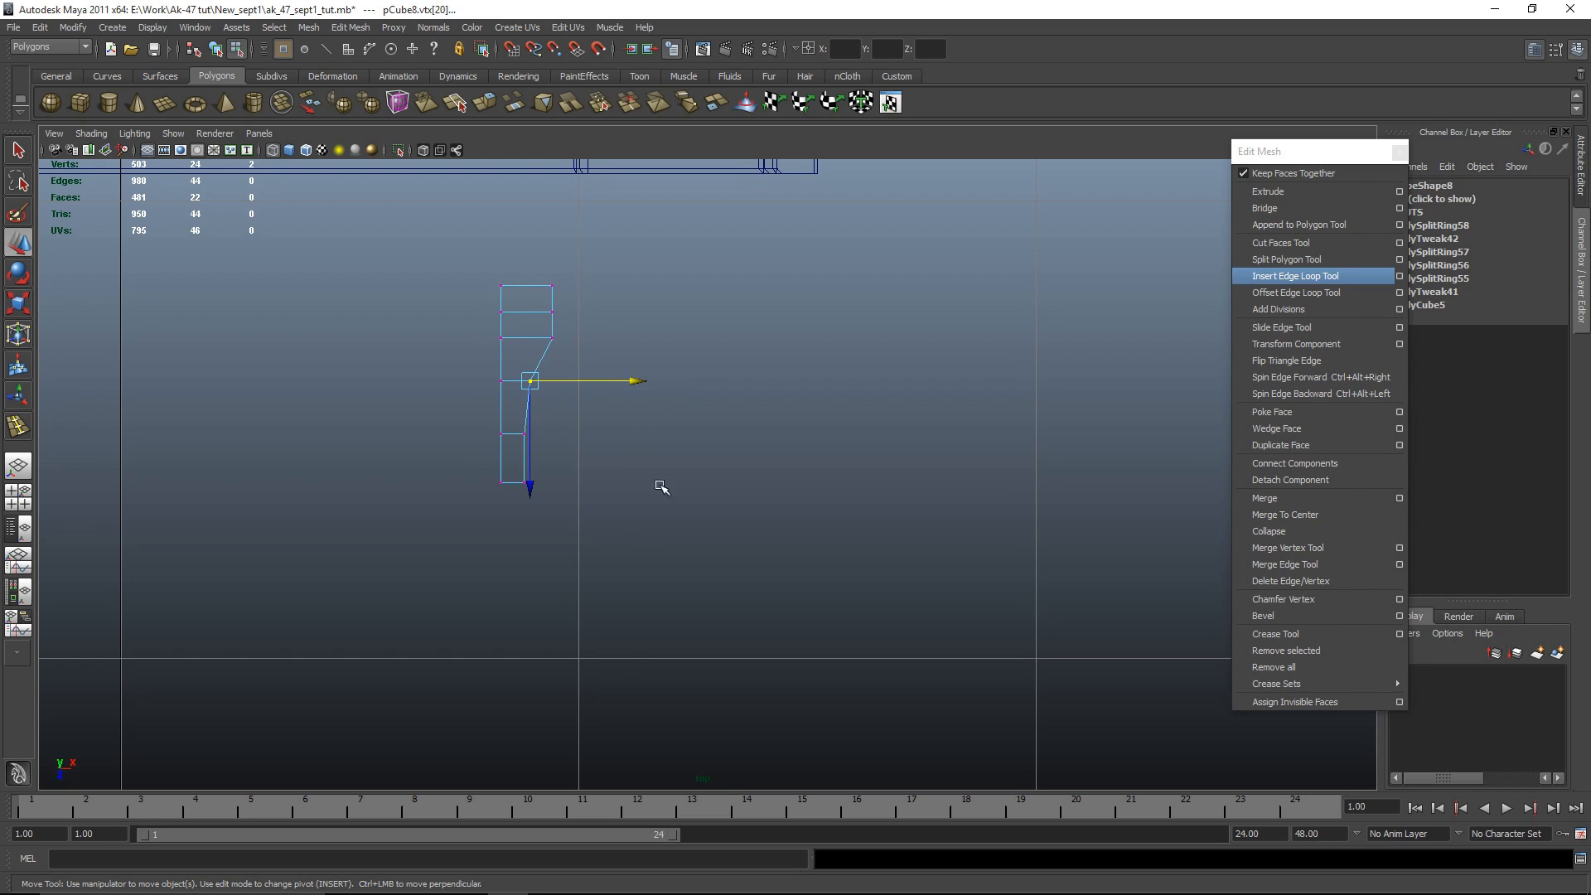
pyautogui.moveTo(605, 487); pyautogui.dragTo(613, 487)
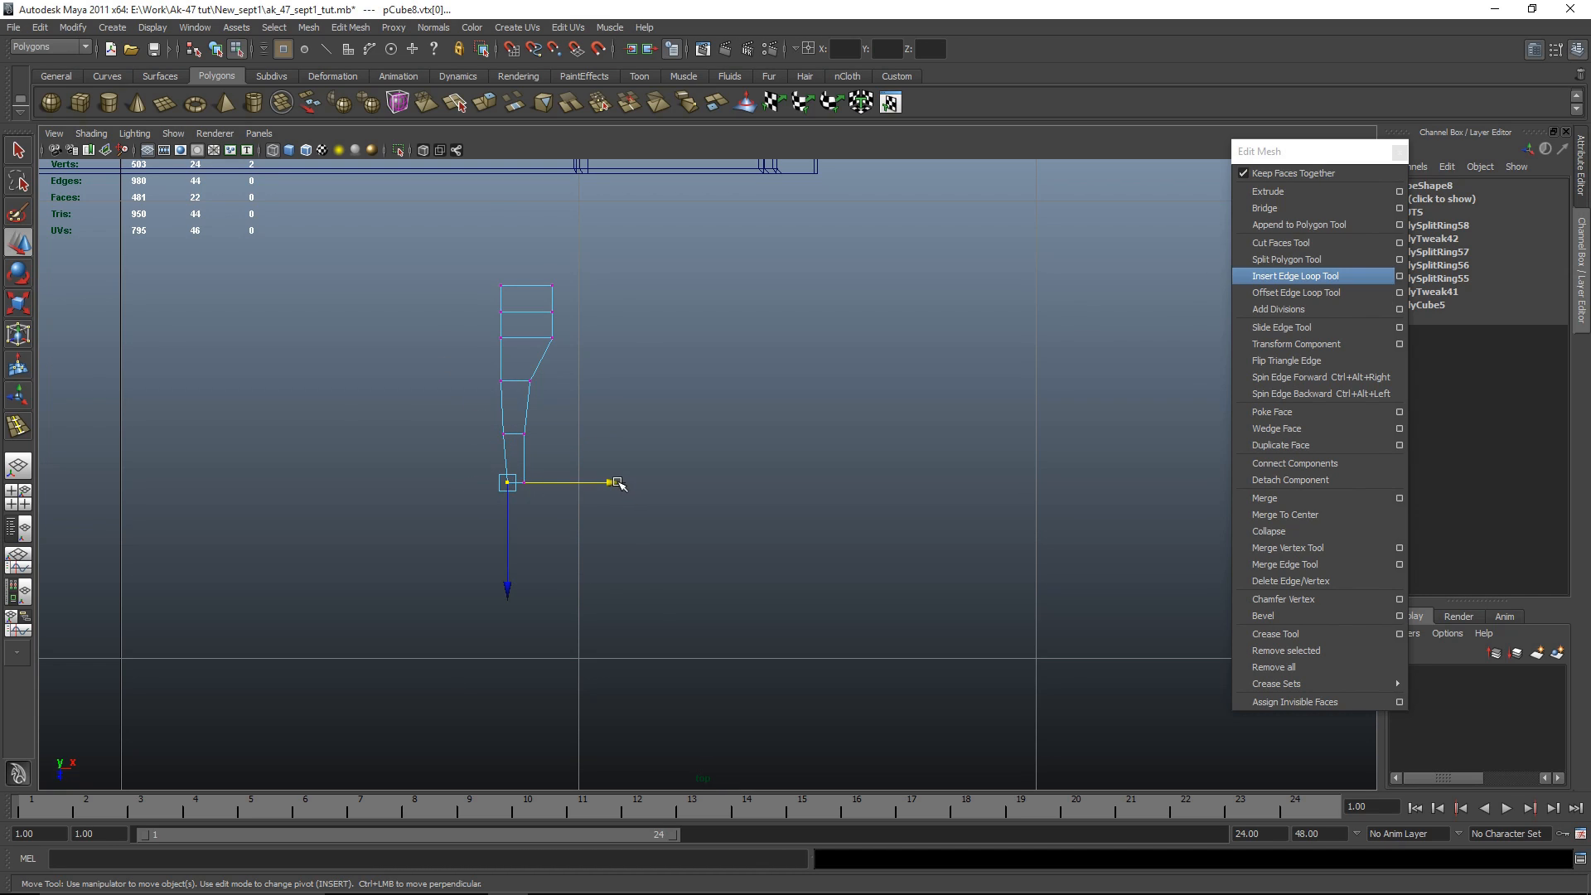
pyautogui.moveTo(630, 460); pyautogui.dragTo(615, 458)
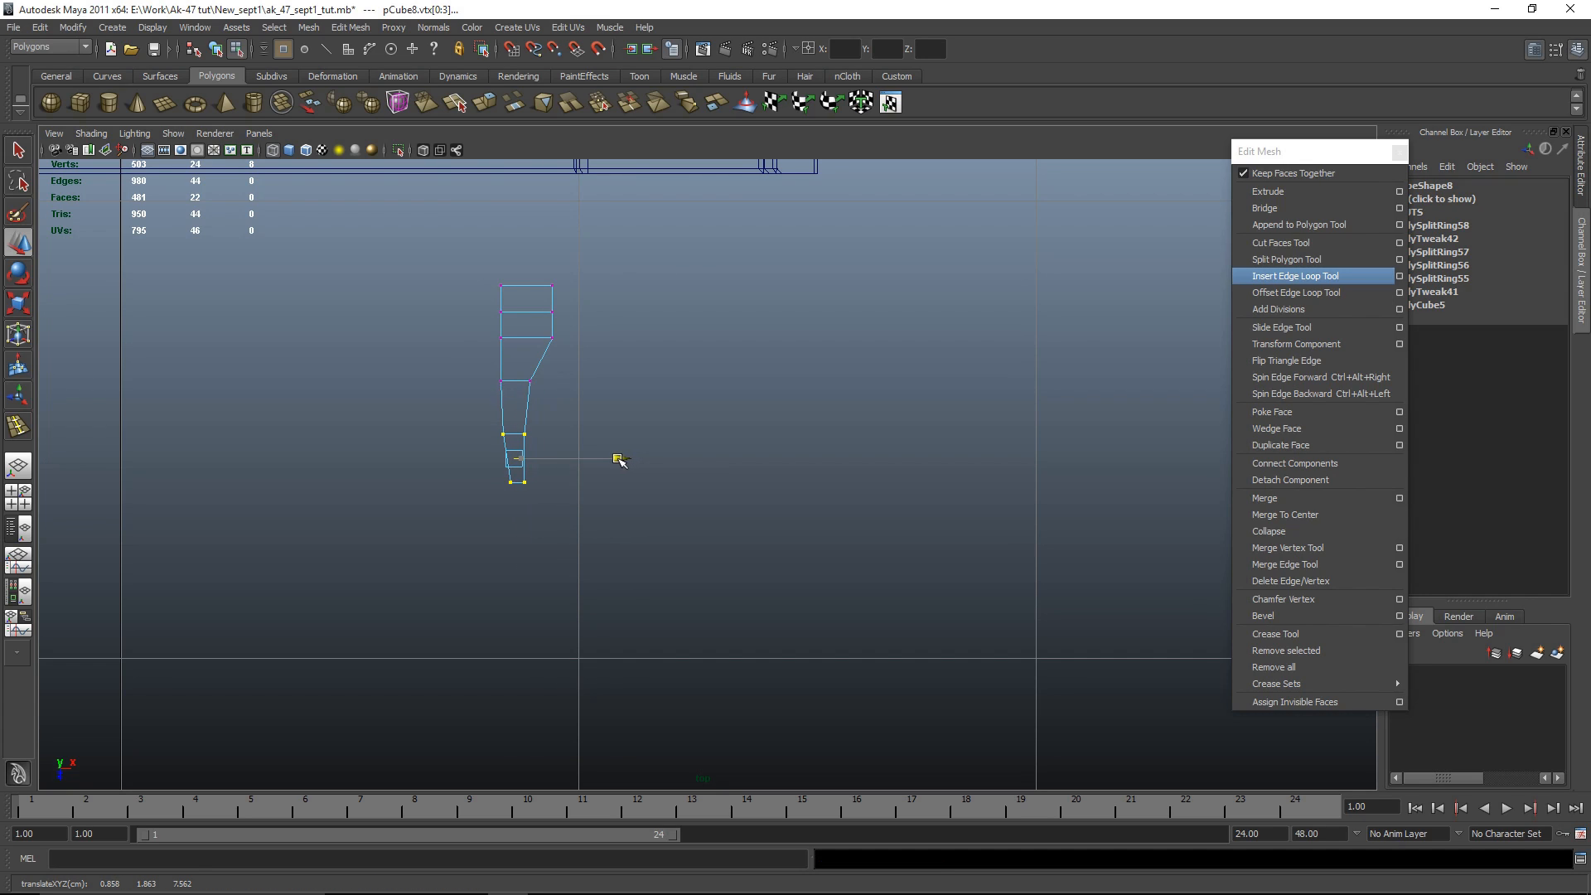
pyautogui.click(731, 459)
# Step: Shift the handle's middle vertex rows slightly along X to give it a curved profile
pyautogui.keyDown('alt'); pyautogui.moveTo(665, 431); pyautogui.dragTo(719, 501, button='middle'); pyautogui.keyUp('alt')
pyautogui.scroll(2, 713, 503)
pyautogui.keyDown('alt'); pyautogui.moveTo(613, 438); pyautogui.dragTo(684, 490, button='middle'); pyautogui.keyUp('alt')
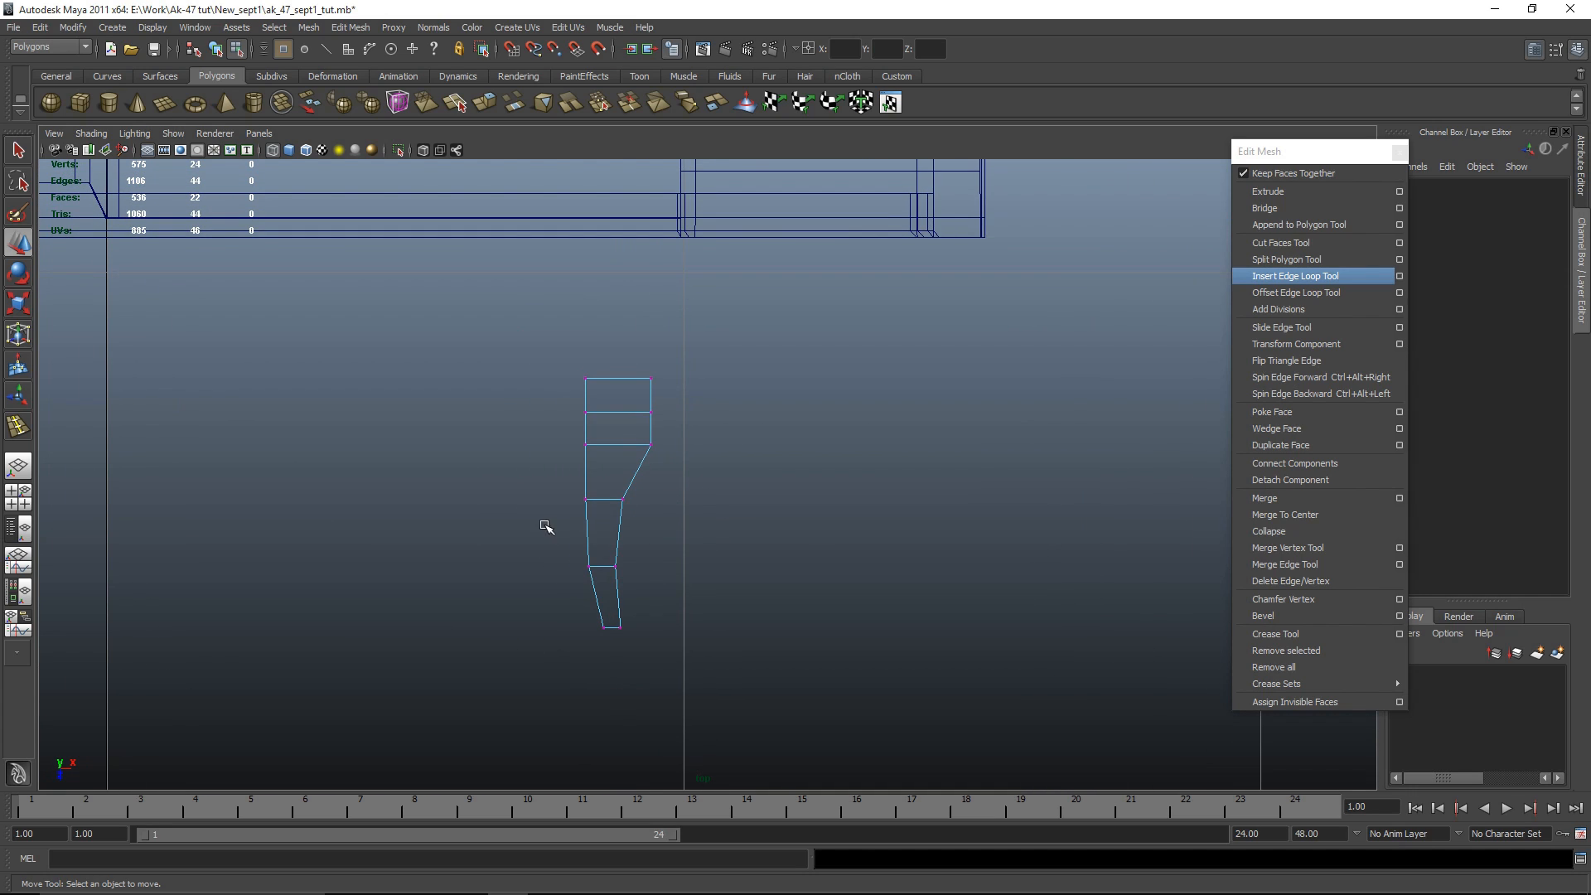
pyautogui.moveTo(546, 527); pyautogui.dragTo(644, 585)
pyautogui.moveTo(707, 499); pyautogui.dragTo(705, 498)
pyautogui.click(732, 468)
pyautogui.keyDown('alt'); pyautogui.moveTo(688, 427); pyautogui.dragTo(706, 489, button='middle'); pyautogui.keyUp('alt')
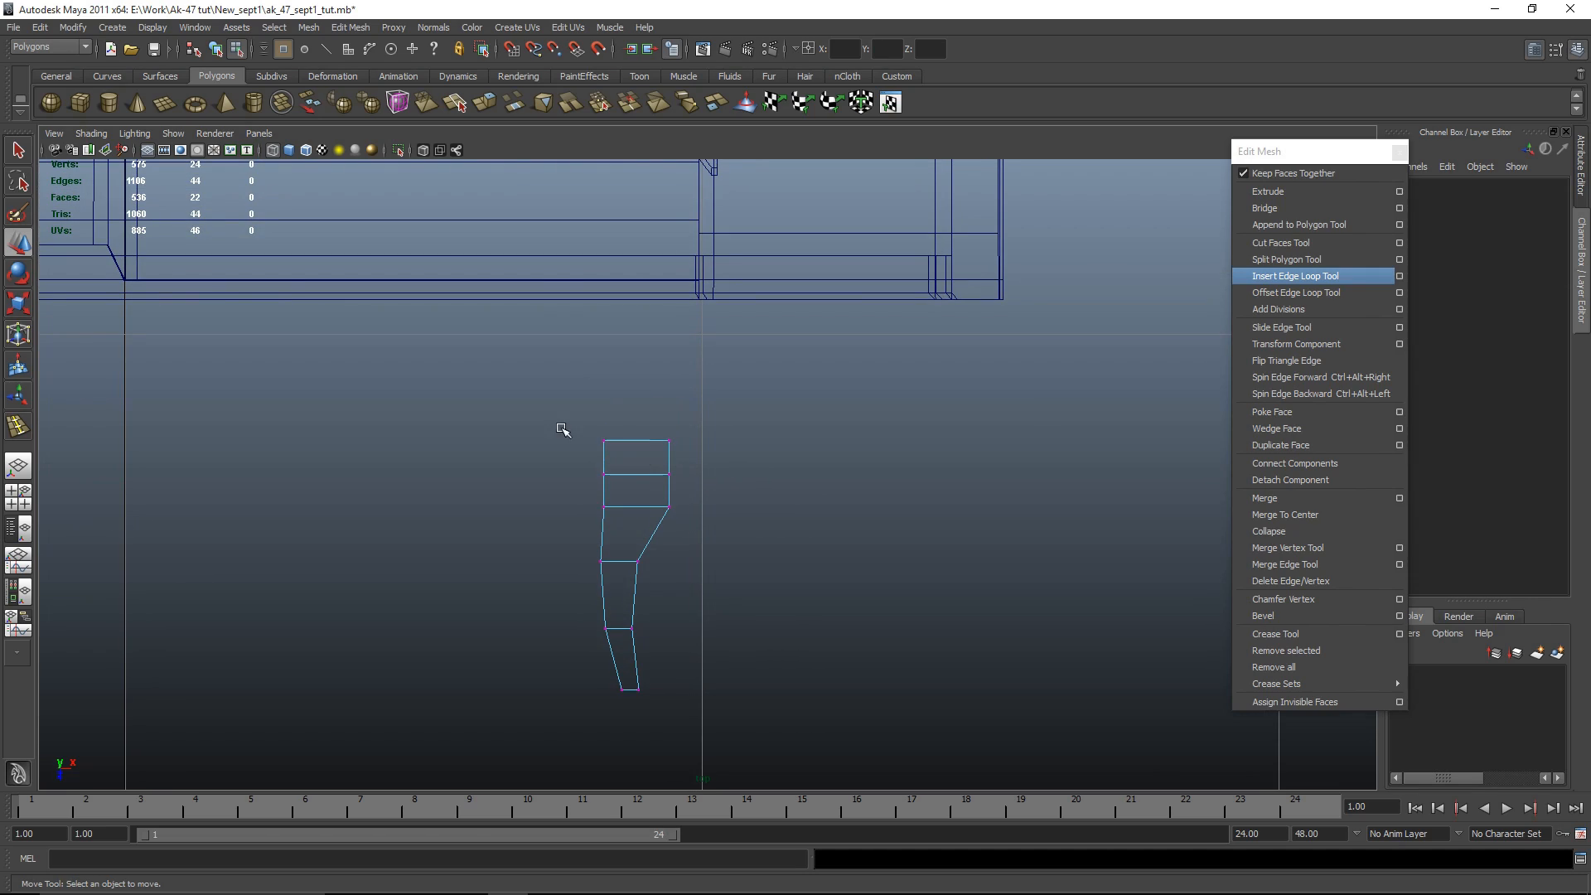
pyautogui.moveTo(667, 449); pyautogui.dragTo(668, 448)
# Step: Scale the whole handle to about 0.517 in X, 0.234 in Y and 0.323 in Z
pyautogui.press('space')
pyautogui.press('space')
pyautogui.keyDown('alt'); pyautogui.moveTo(920, 398); pyautogui.dragTo(1029, 486); pyautogui.keyUp('alt')
pyautogui.click(1028, 486)
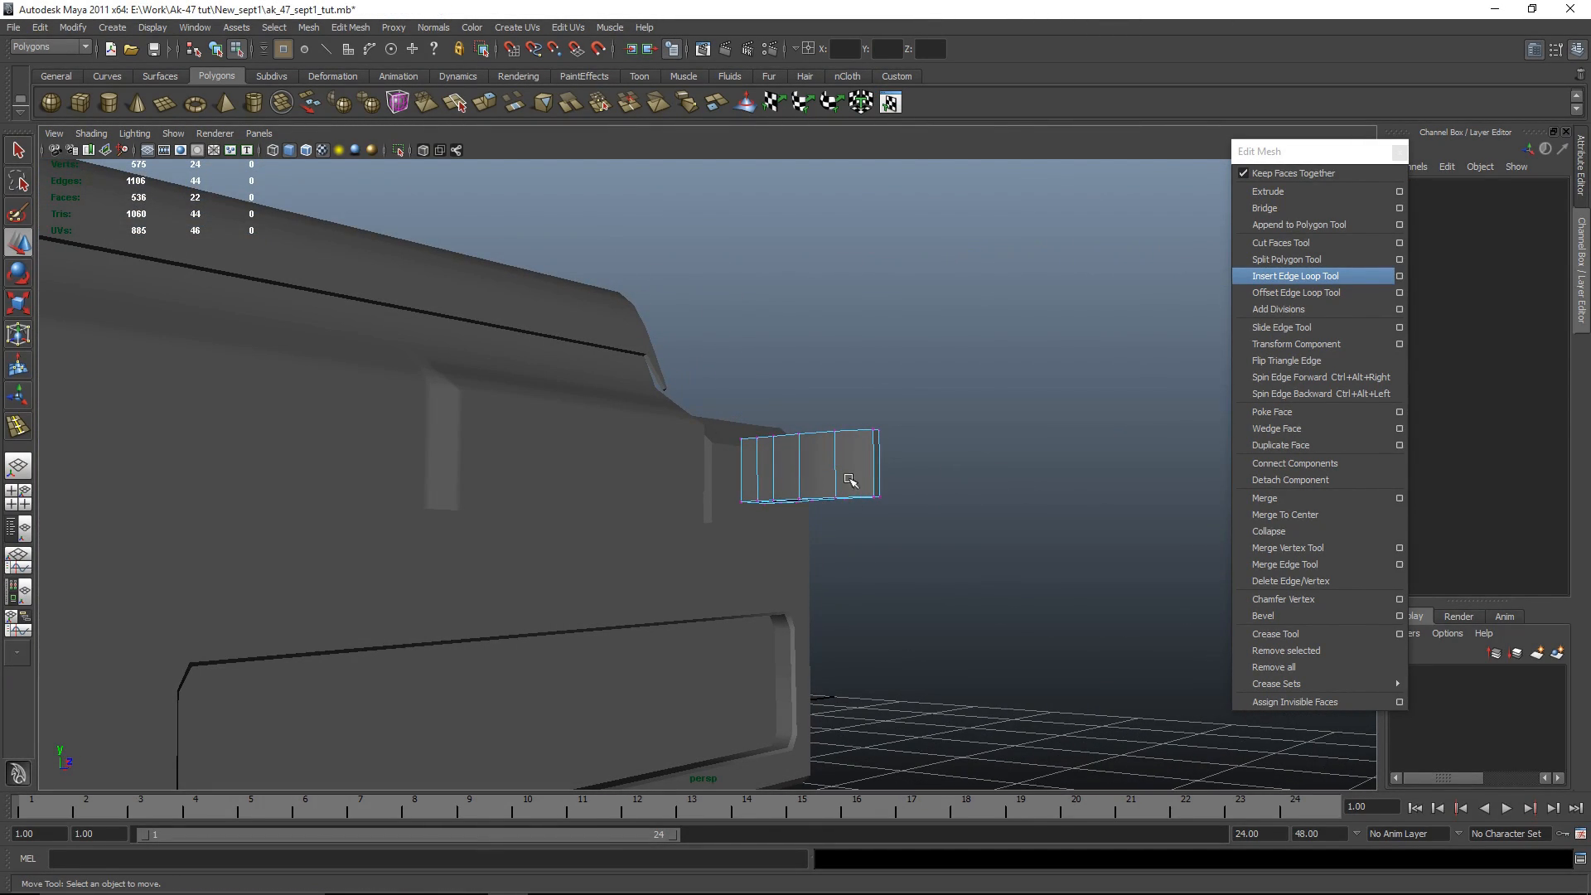
pyautogui.keyDown('alt'); pyautogui.moveTo(663, 518); pyautogui.dragTo(803, 575); pyautogui.keyUp('alt')
pyautogui.press('F8')
pyautogui.press('r')
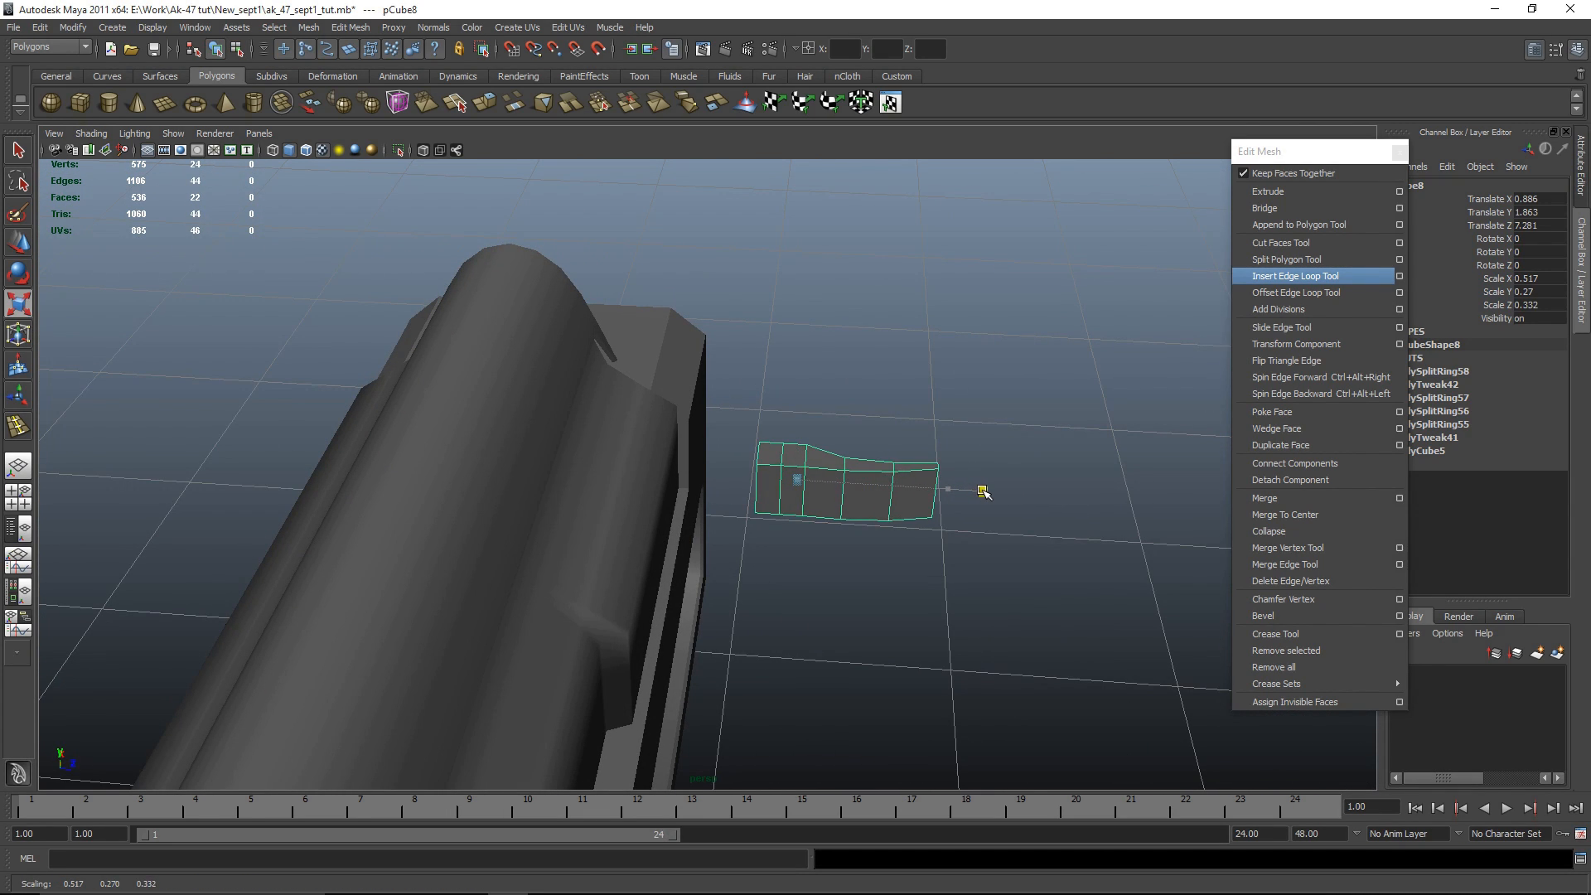
pyautogui.keyDown('alt'); pyautogui.moveTo(979, 562); pyautogui.dragTo(968, 494); pyautogui.keyUp('alt')
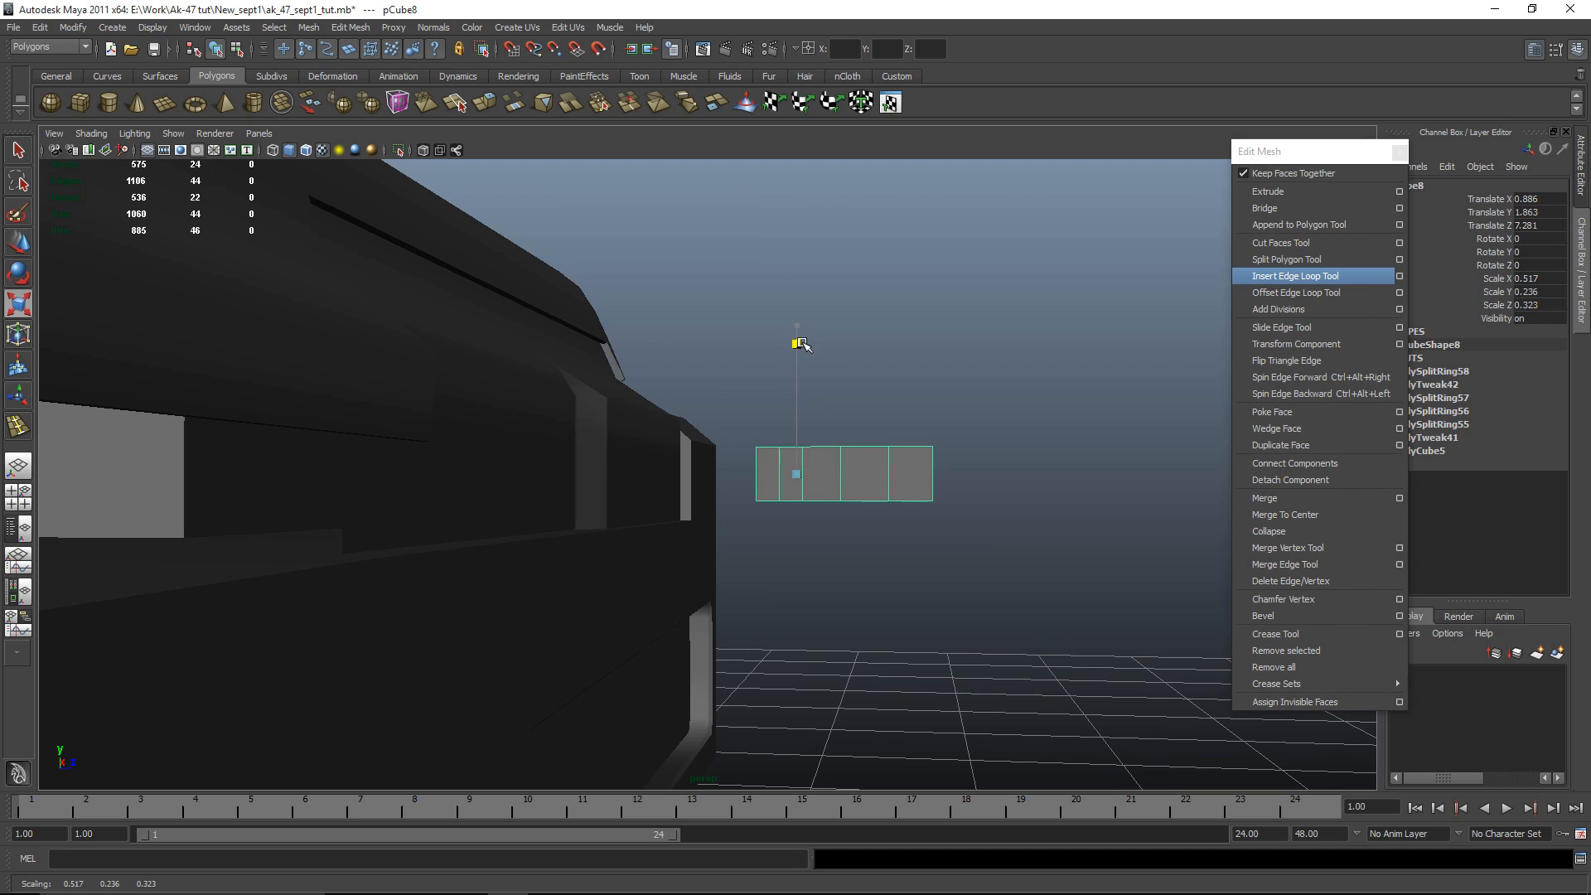
pyautogui.click(1009, 345)
pyautogui.keyDown('alt'); pyautogui.moveTo(1009, 344); pyautogui.dragTo(742, 572); pyautogui.keyUp('alt')
pyautogui.click(791, 494)
# Step: Move the handle along Z to about 6.997 so that its inner end sits inside the receiver slot
pyautogui.press('space')
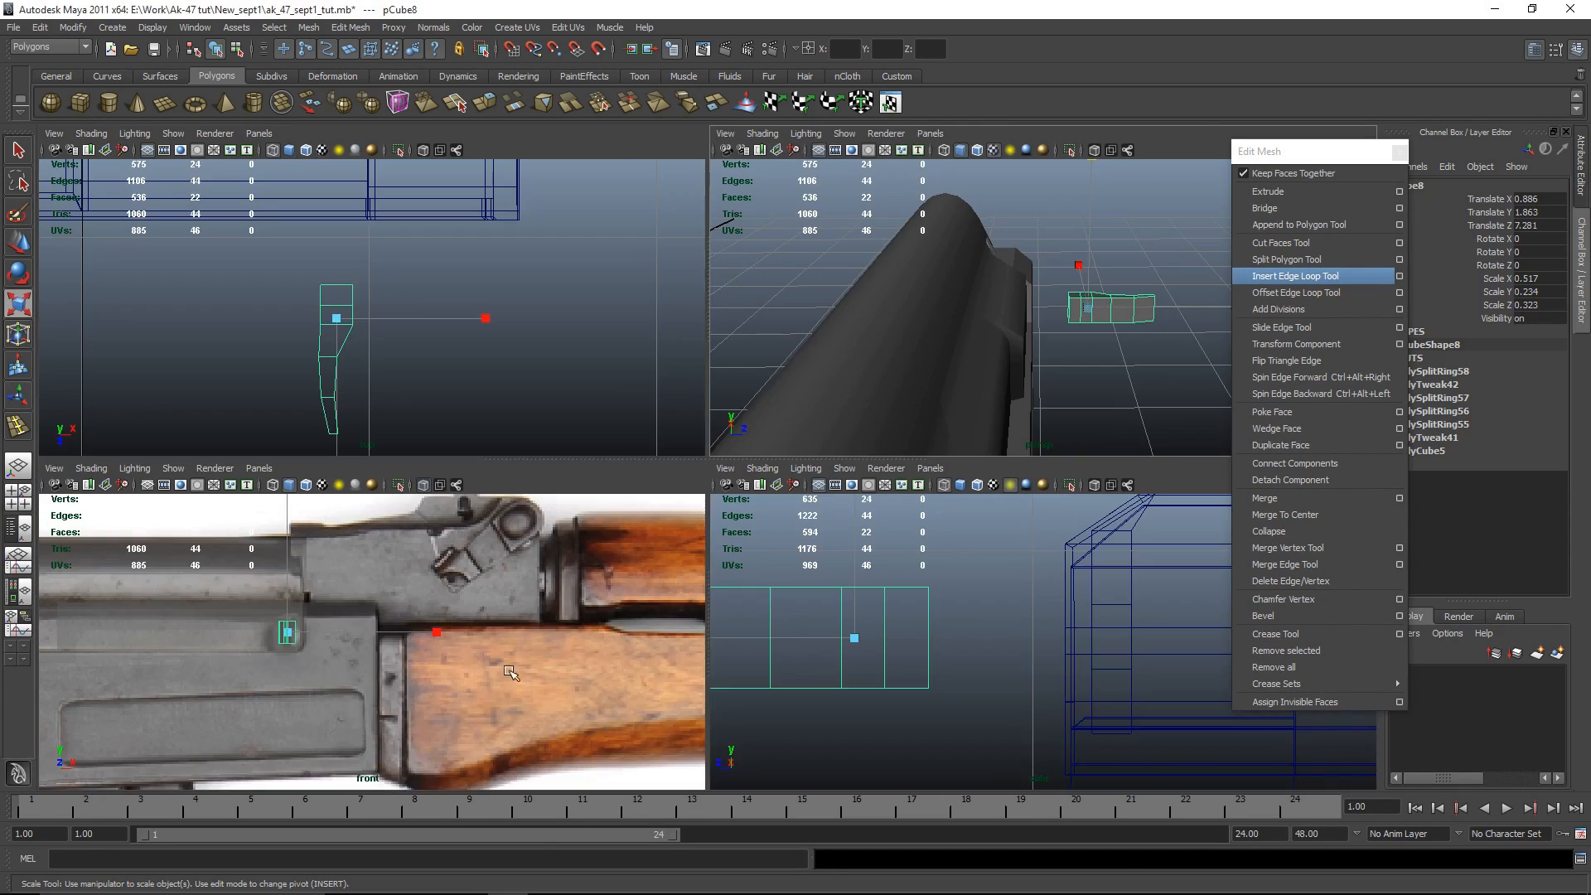
pyautogui.press('space')
pyautogui.press('space')
pyautogui.press('space')
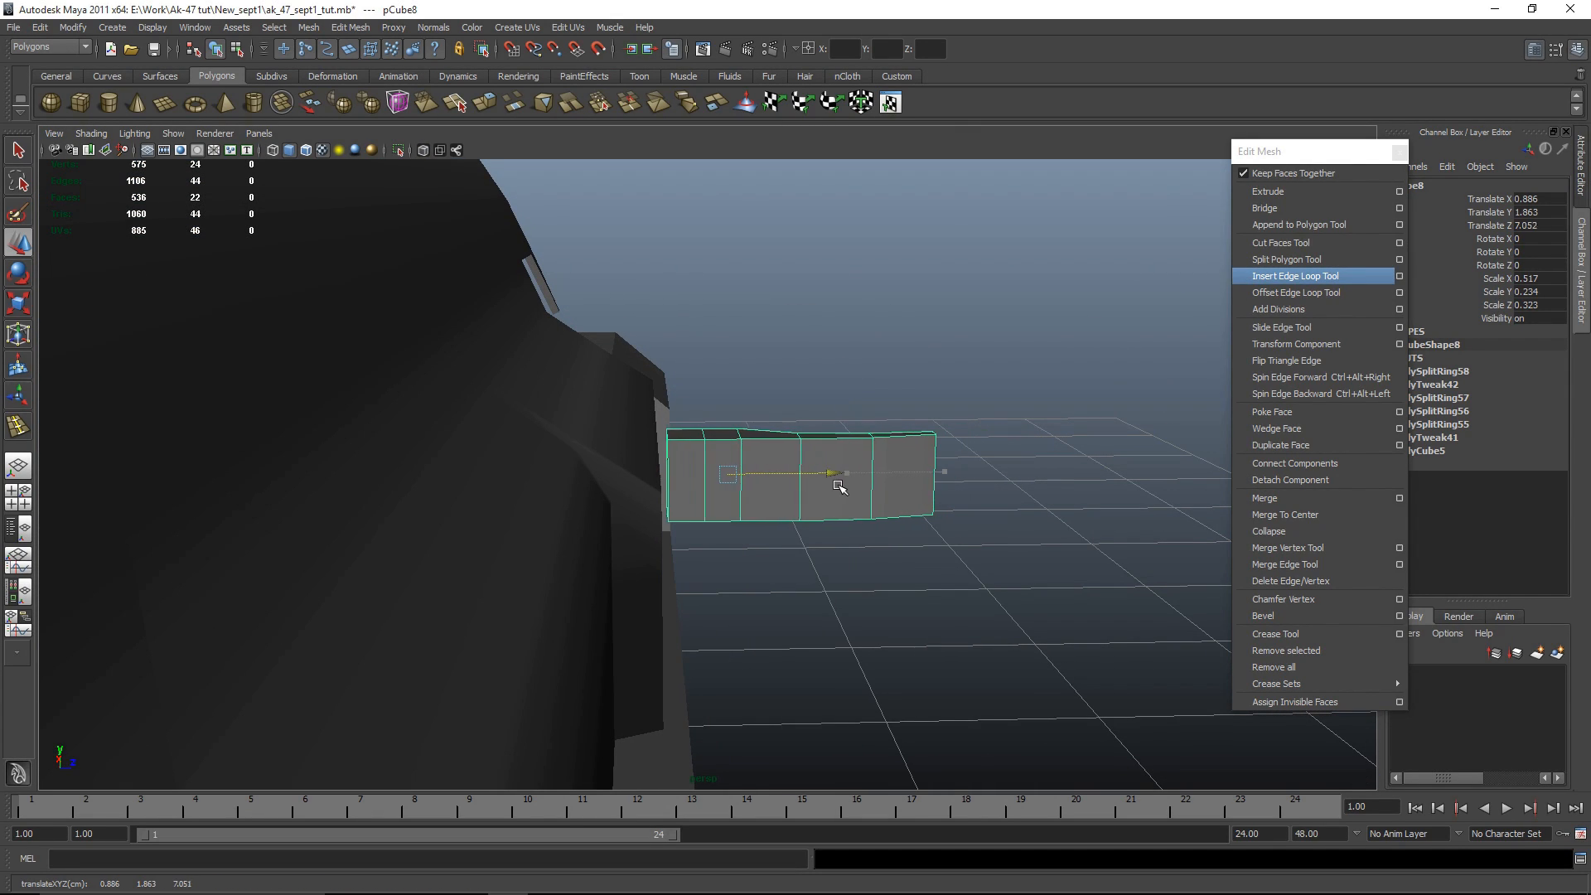
pyautogui.keyDown('alt'); pyautogui.moveTo(827, 488); pyautogui.dragTo(867, 578); pyautogui.keyUp('alt')
pyautogui.click(462, 632)
pyautogui.click(829, 502)
pyautogui.click(905, 515)
pyautogui.keyDown('alt'); pyautogui.moveTo(905, 515); pyautogui.dragTo(546, 480); pyautogui.keyUp('alt')
pyautogui.scroll(5, 862, 542)
pyautogui.click(714, 522)
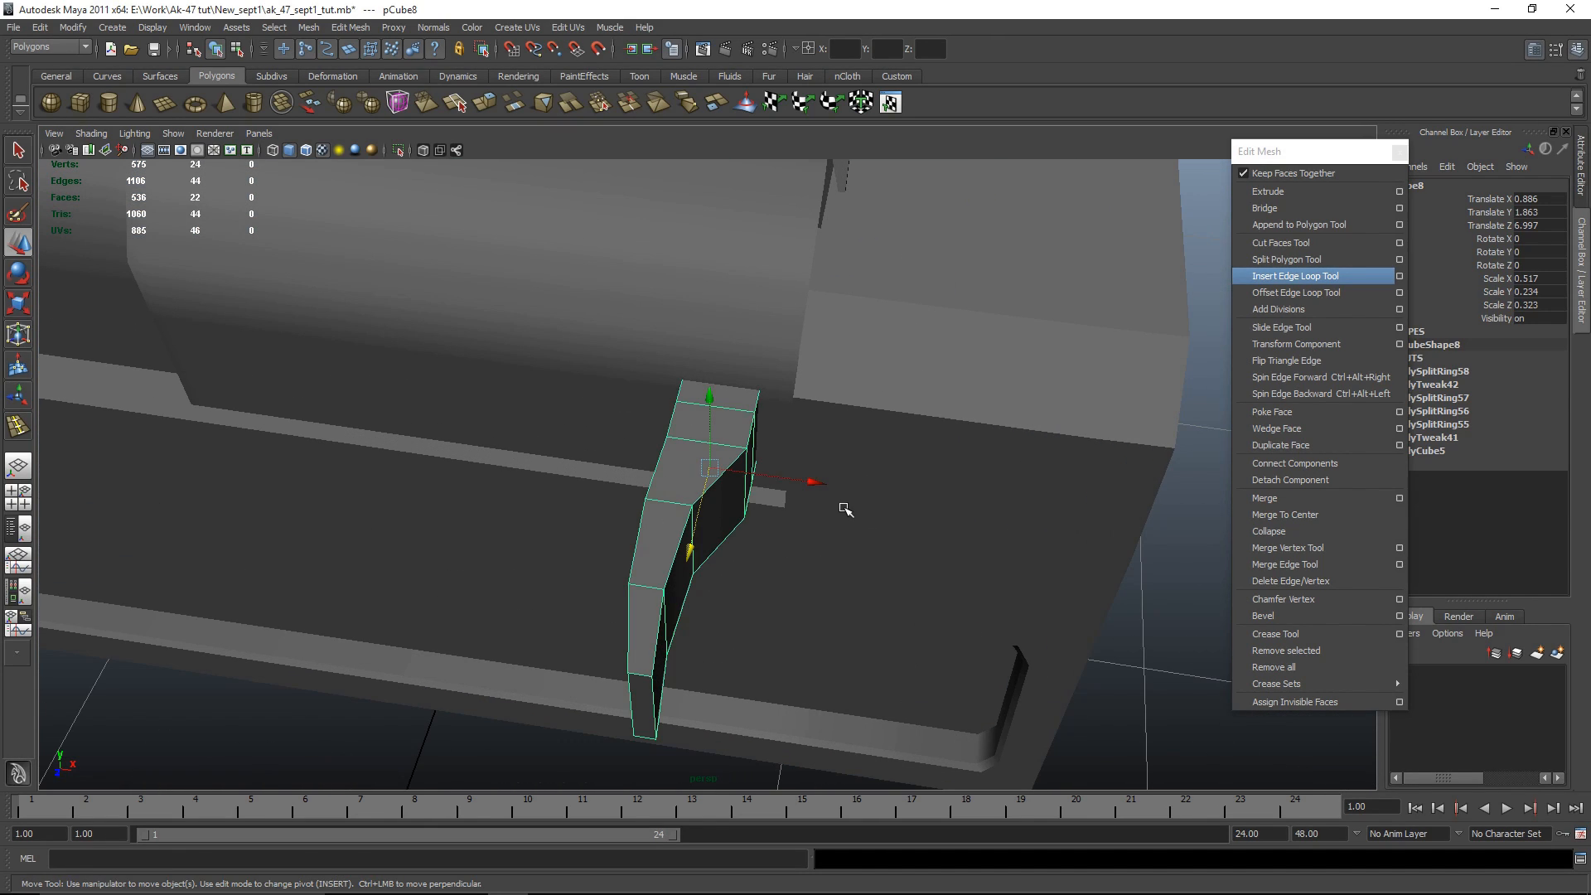
# Step: Isolate the handle and delete the end face that is hidden inside the receiver
pyautogui.hotkey('ctrl', '1')
pyautogui.keyDown('alt'); pyautogui.moveTo(788, 525); pyautogui.dragTo(745, 529); pyautogui.keyUp('alt')
pyautogui.moveTo(749, 522); pyautogui.dragTo(751, 550, button='right')
pyautogui.keyDown('alt'); pyautogui.moveTo(751, 531); pyautogui.dragTo(738, 469); pyautogui.keyUp('alt')
pyautogui.click(740, 470)
pyautogui.press('Delete')
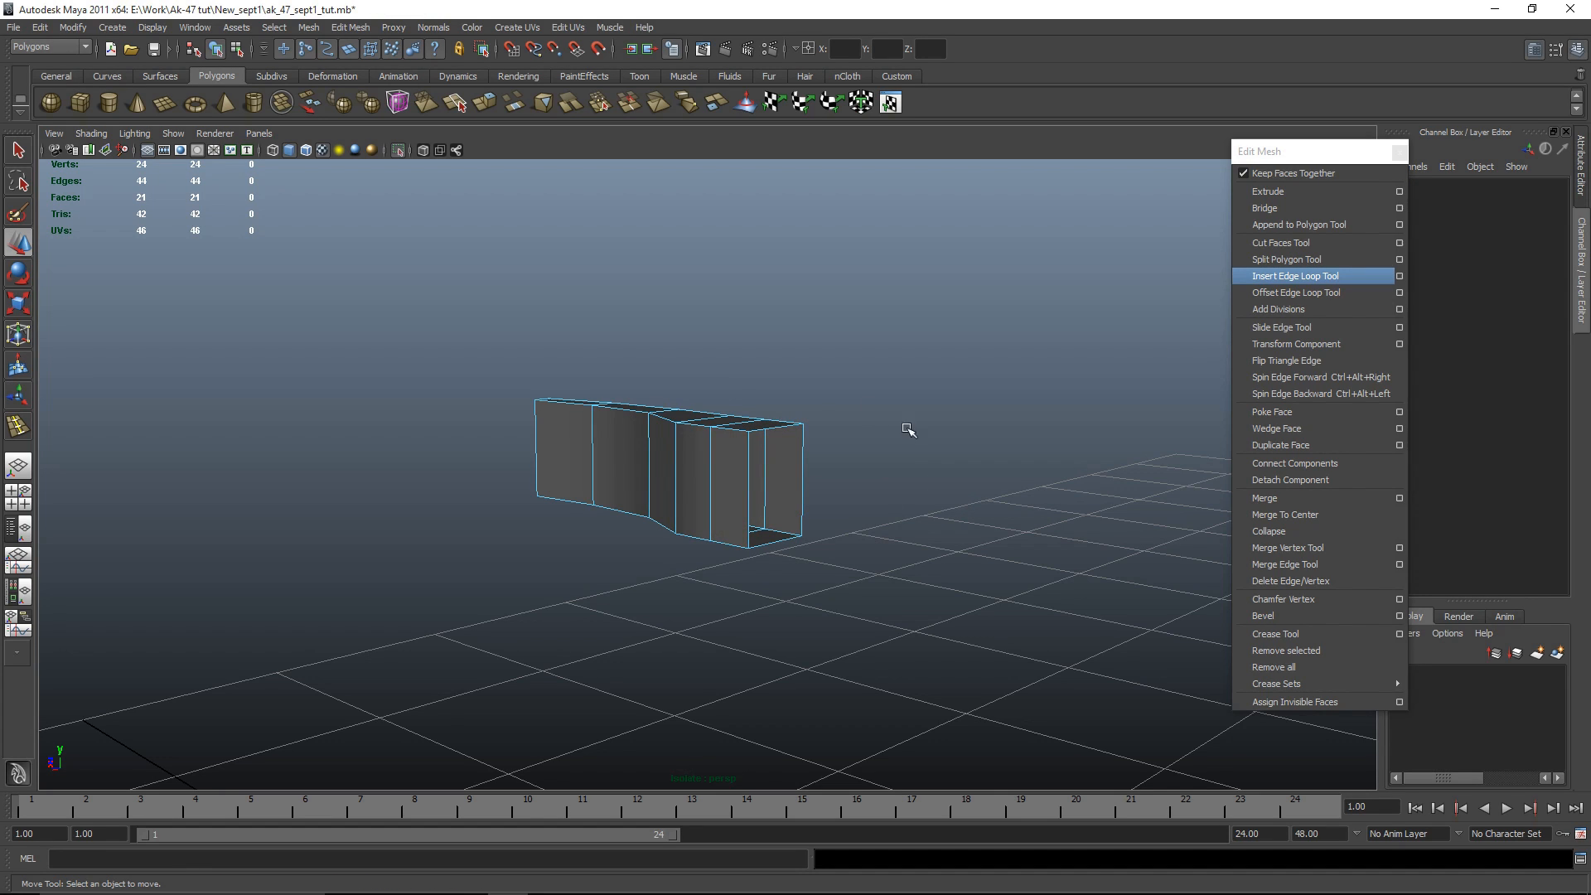
# Step: Bevel the handle's long outline edges and the edges around its outer tip, leaving the cross loops out
pyautogui.keyDown('alt'); pyautogui.moveTo(373, 548); pyautogui.dragTo(872, 578); pyautogui.keyUp('alt')
pyautogui.scroll(-5, 616, 534)
pyautogui.keyDown('alt'); pyautogui.moveTo(654, 570); pyautogui.dragTo(578, 462); pyautogui.keyUp('alt')
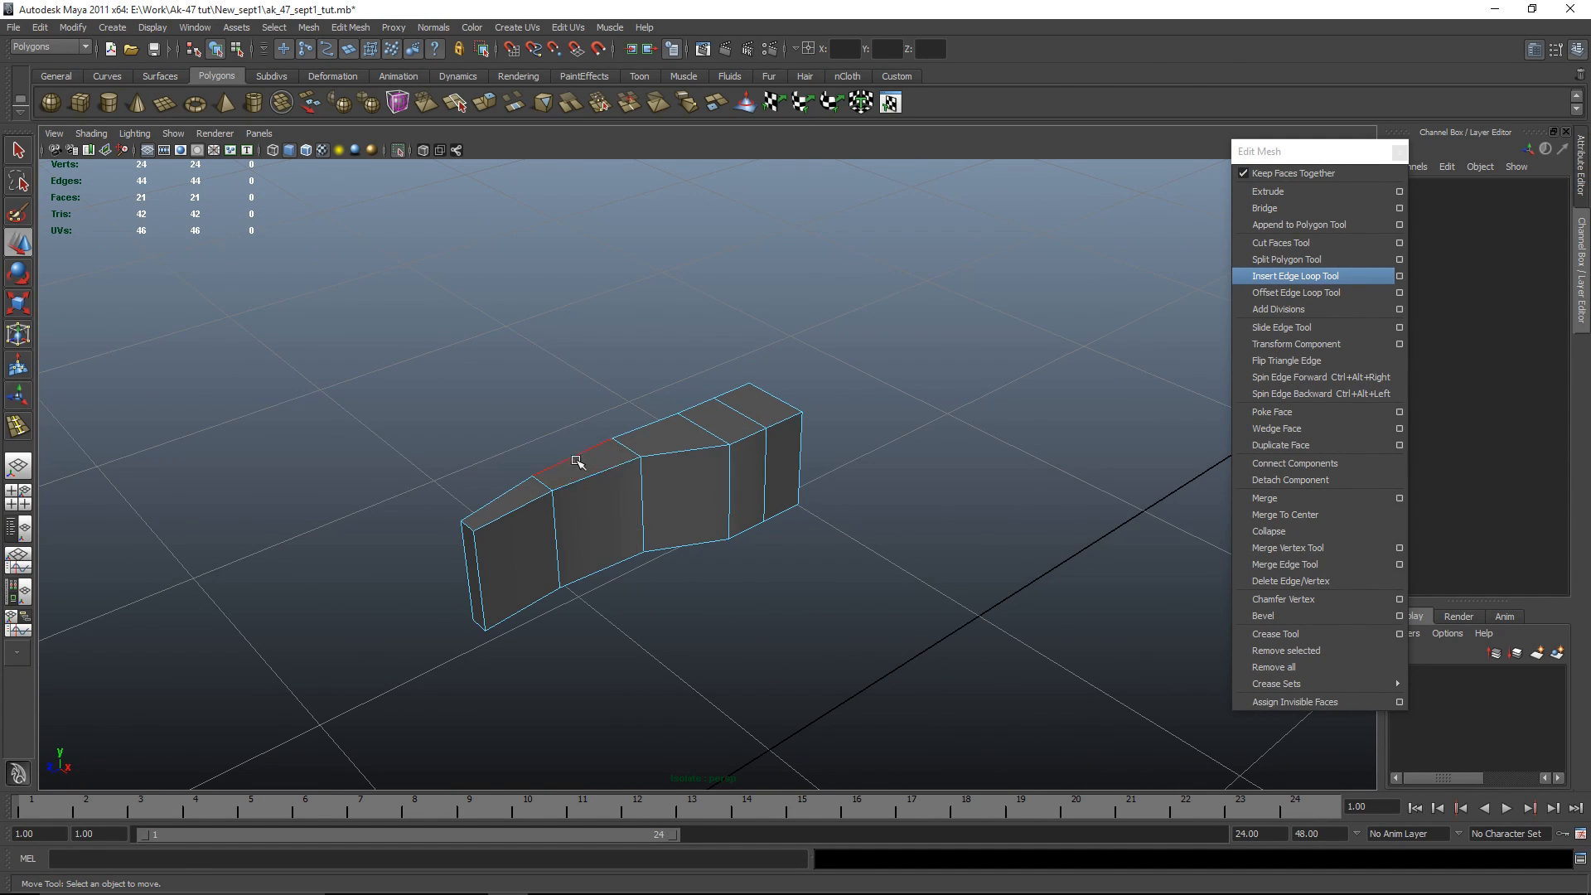
pyautogui.doubleClick(503, 523)
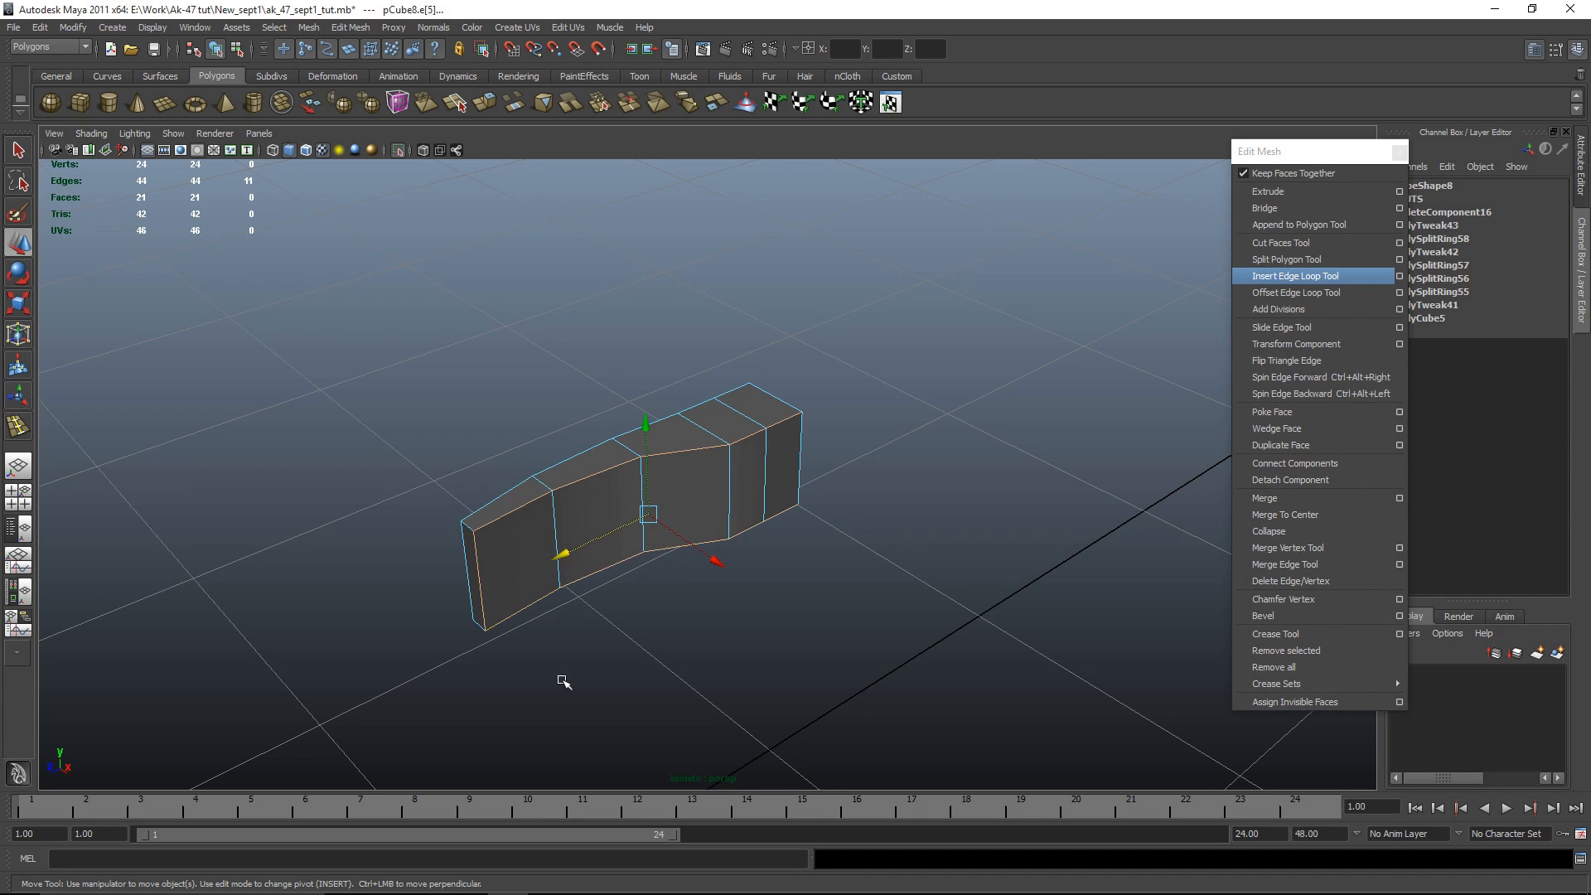
pyautogui.keyDown('alt'); pyautogui.moveTo(561, 682); pyautogui.dragTo(884, 605); pyautogui.keyUp('alt')
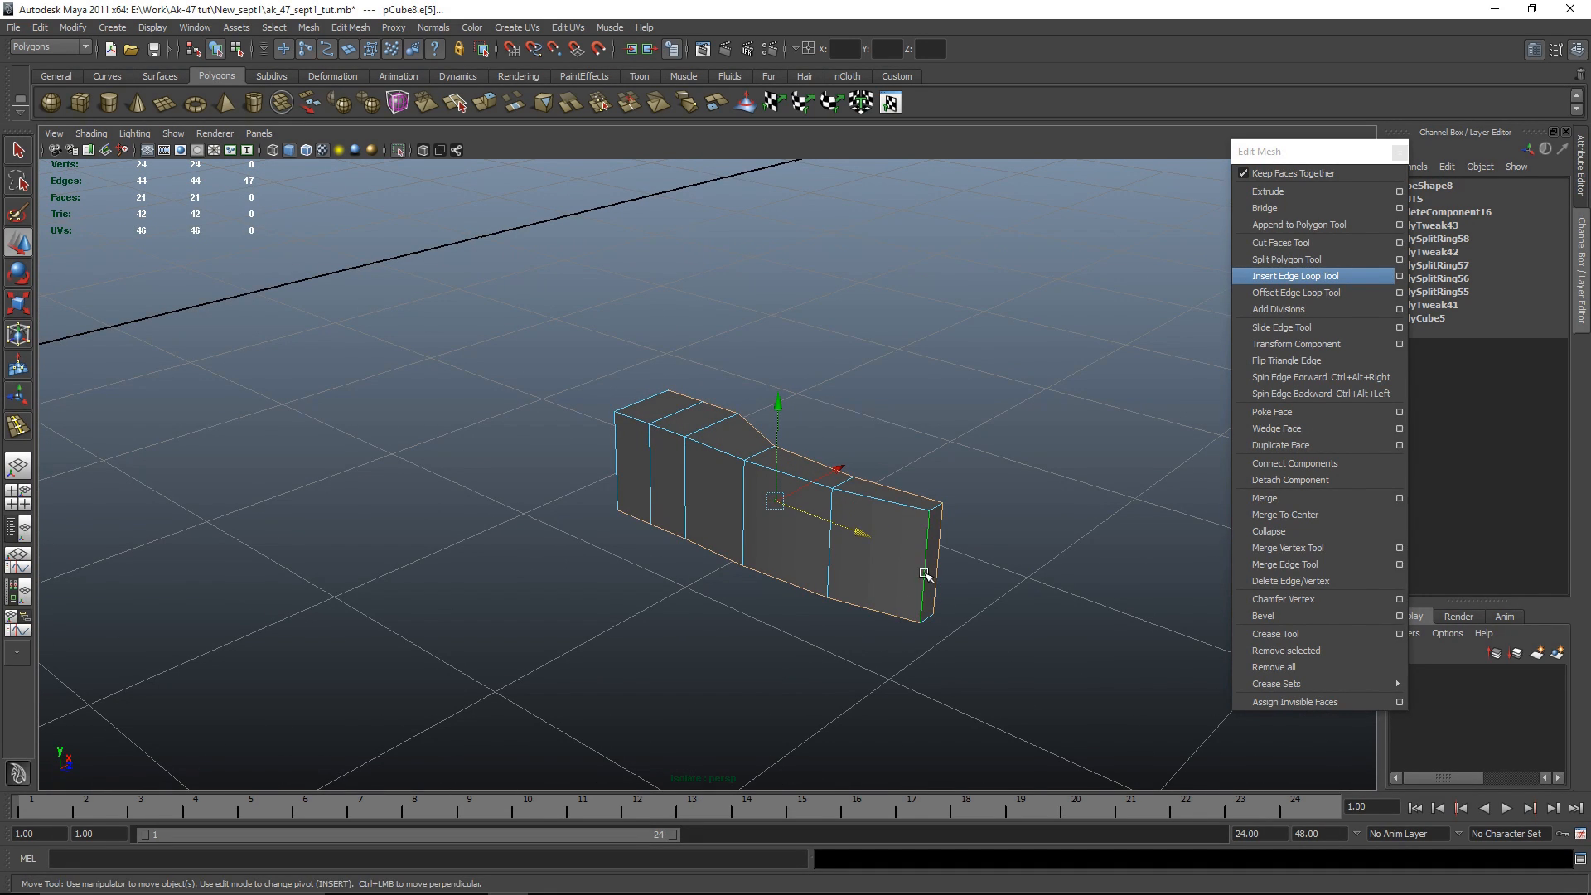
pyautogui.press('4')
pyautogui.moveTo(1041, 611)
pyautogui.keyDown('alt'); pyautogui.mouseDown()
pyautogui.moveTo(972, 597)
pyautogui.moveTo(1040, 605)
pyautogui.moveTo(1025, 606)
pyautogui.mouseUp(); pyautogui.keyUp('alt')
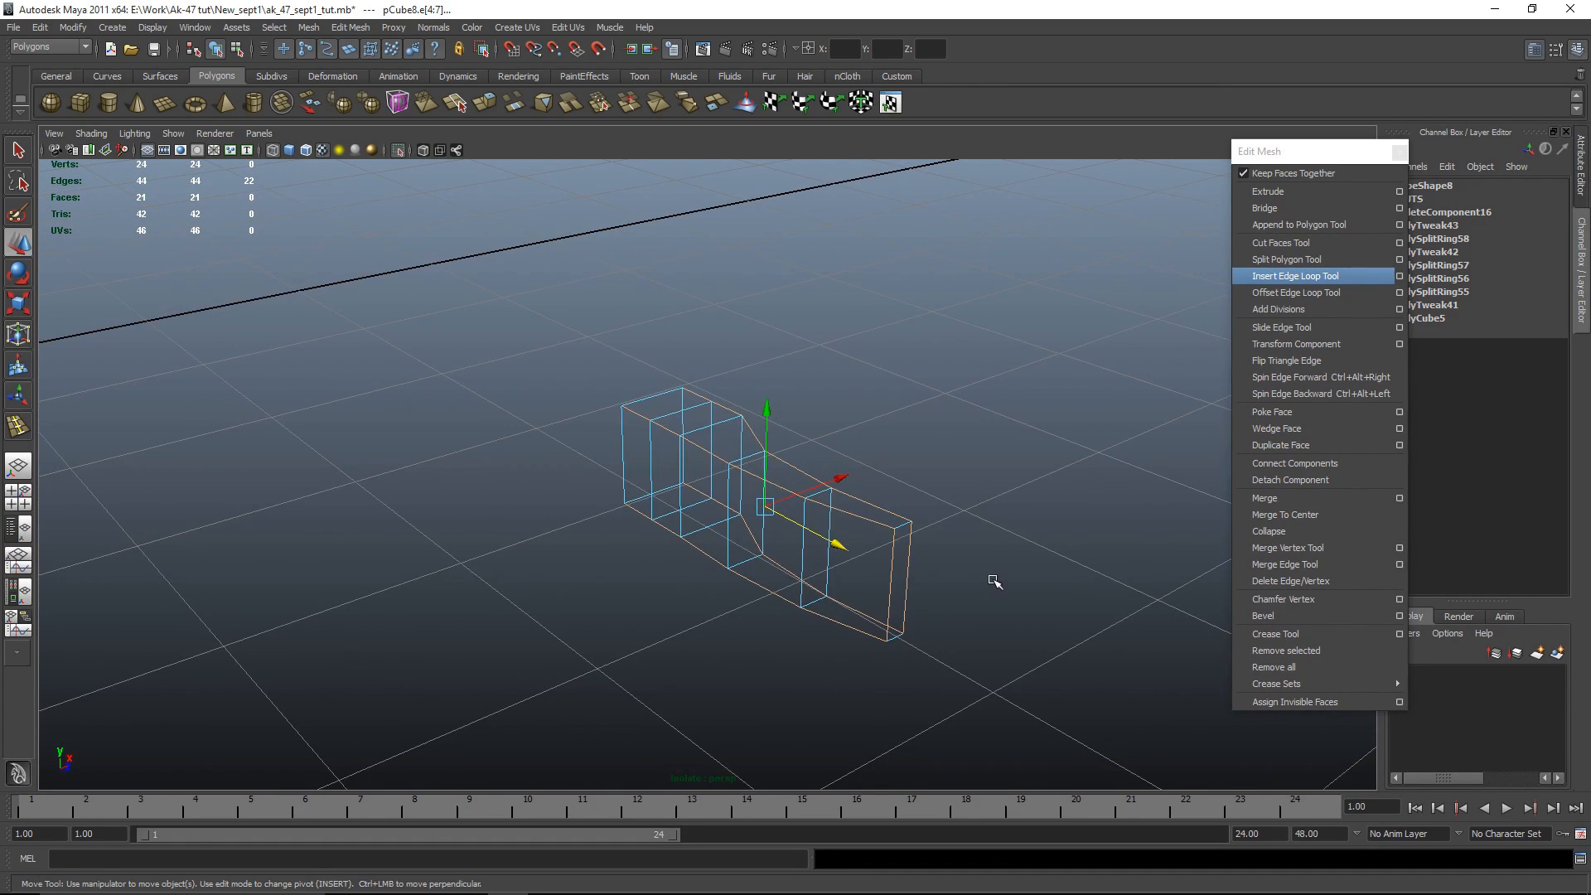
pyautogui.press('5')
pyautogui.click(1314, 612)
pyautogui.keyDown('alt'); pyautogui.moveTo(1177, 580); pyautogui.dragTo(991, 568); pyautogui.keyUp('alt')
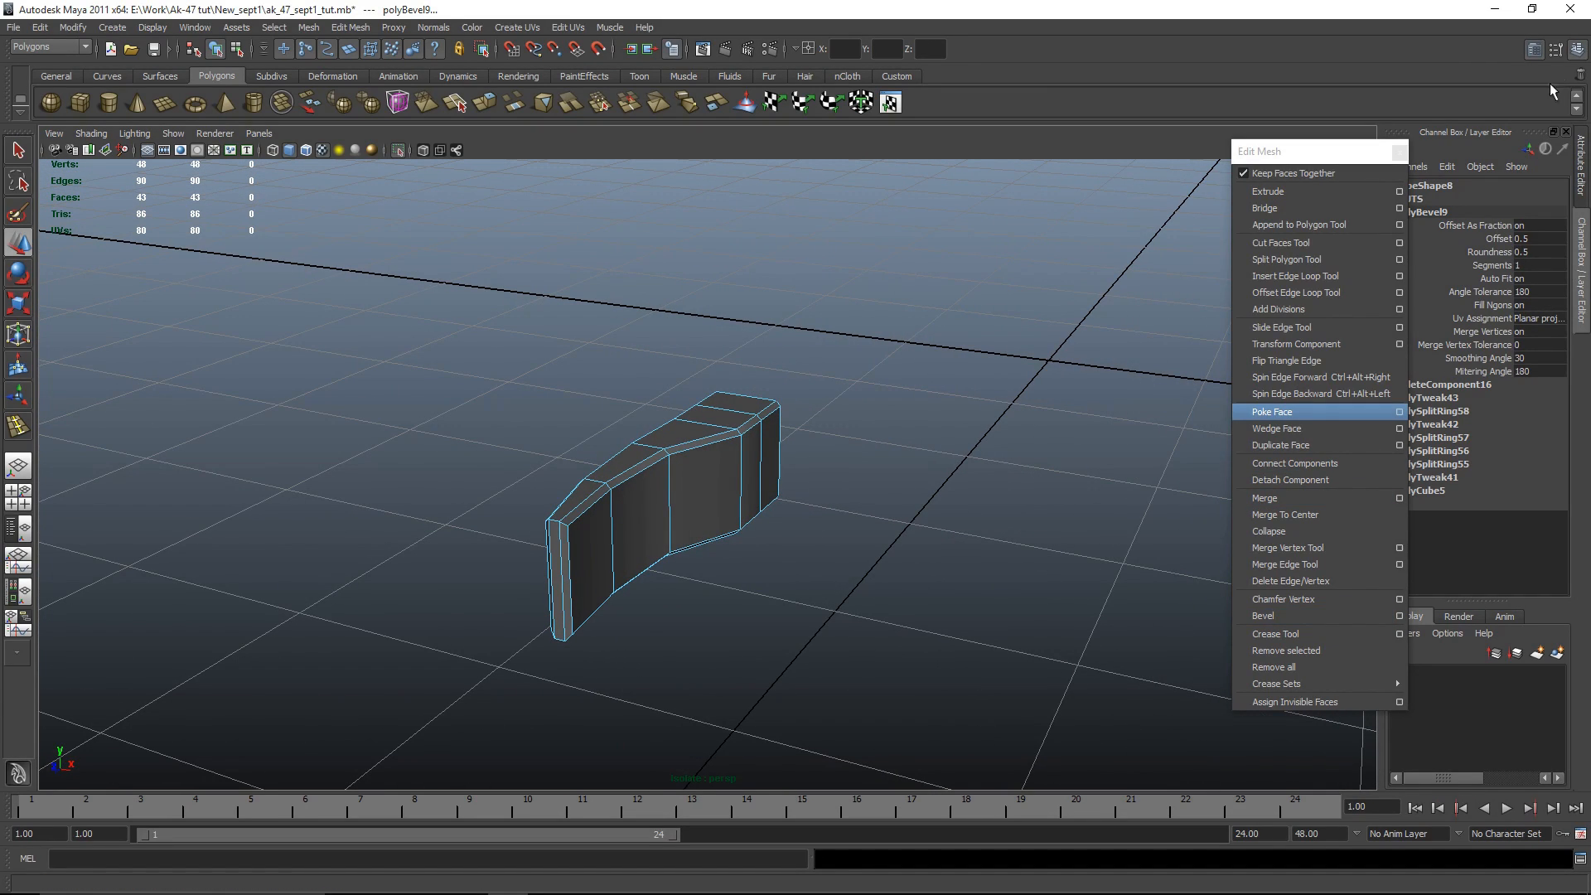
# Step: Set the handle bevel's offset to 0.360
pyautogui.click(1540, 50)
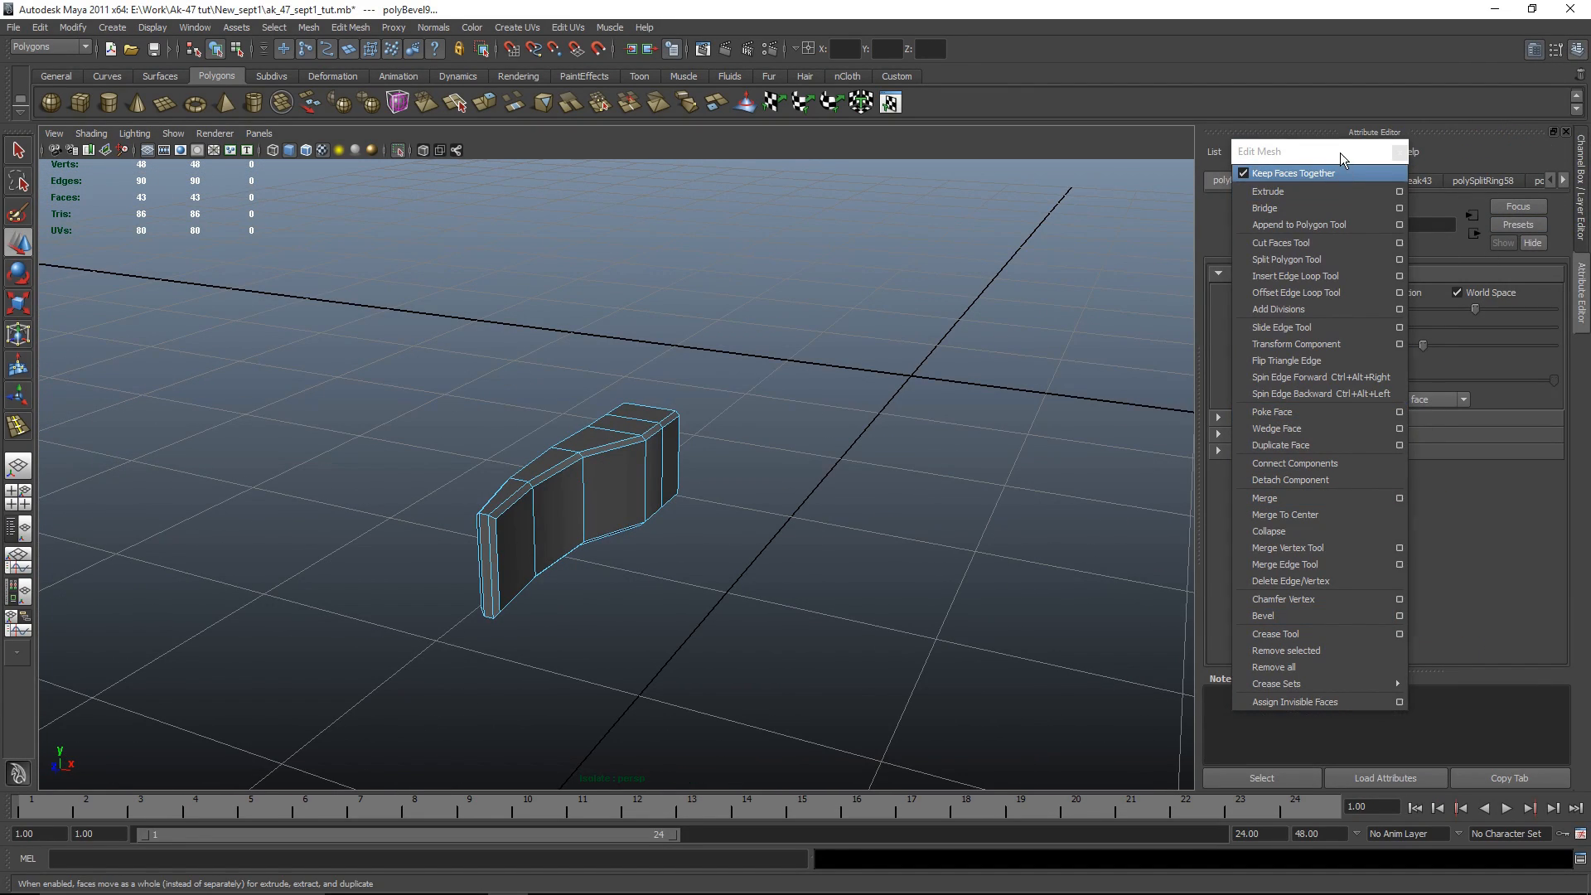
pyautogui.moveTo(1340, 153); pyautogui.dragTo(1169, 152)
pyautogui.moveTo(1473, 308); pyautogui.dragTo(1454, 310)
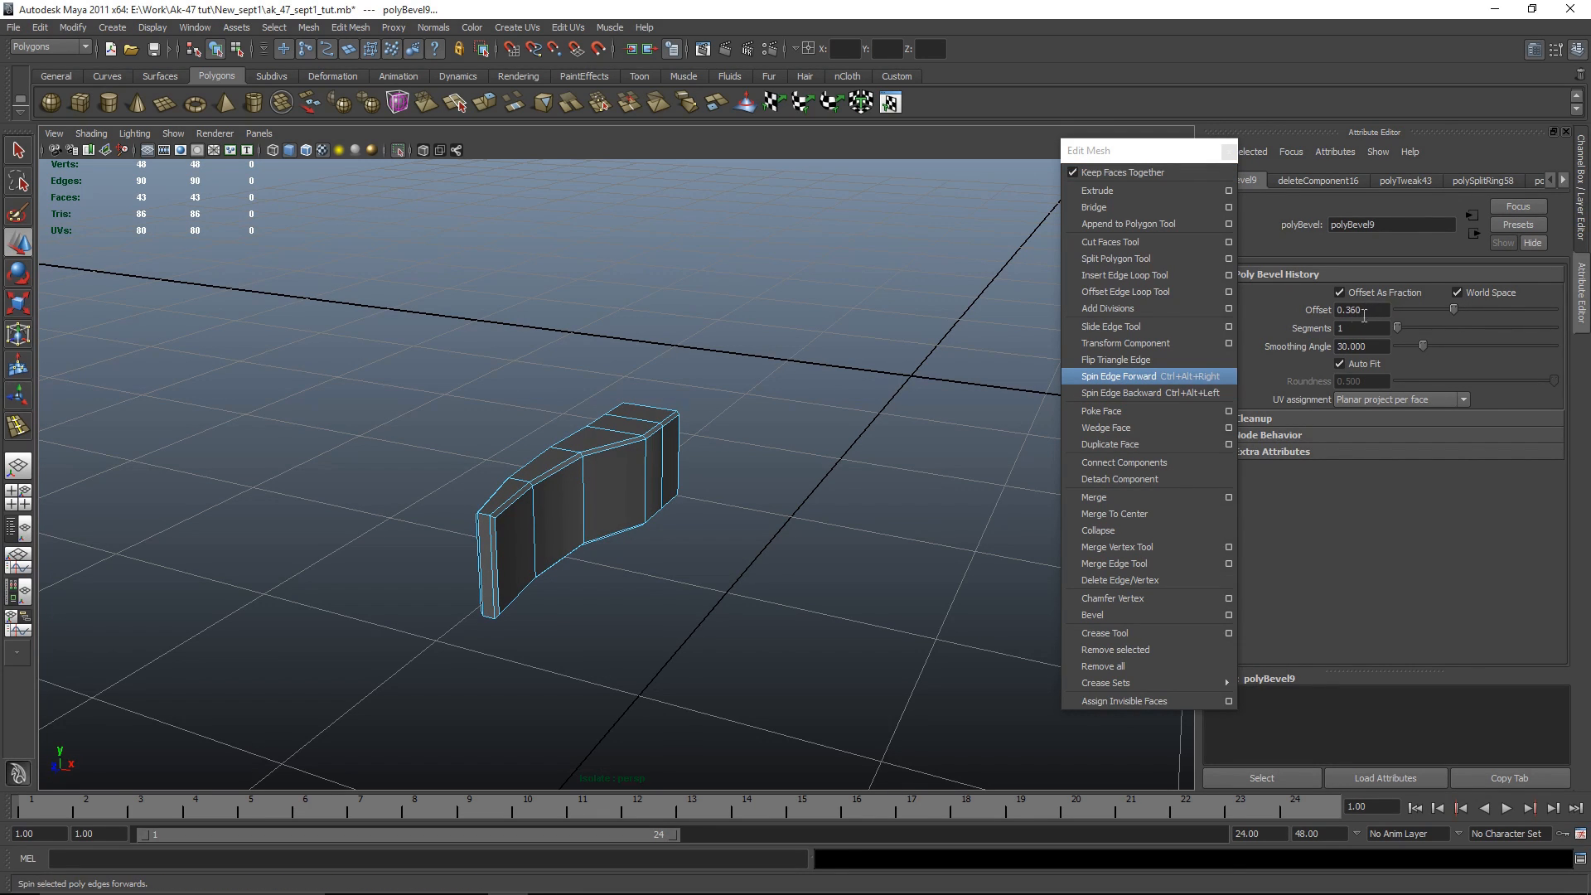
pyautogui.scroll(5, 579, 483)
pyautogui.keyDown('alt'); pyautogui.moveTo(580, 483); pyautogui.dragTo(661, 604); pyautogui.keyUp('alt')
pyautogui.click(779, 394)
# Step: Bring the other parts back into view and isolate the dust cover at its rear end
pyautogui.scroll(-5, 729, 462)
pyautogui.hotkey('shift', 'i')
pyautogui.scroll(-5, 835, 536)
pyautogui.click(725, 527)
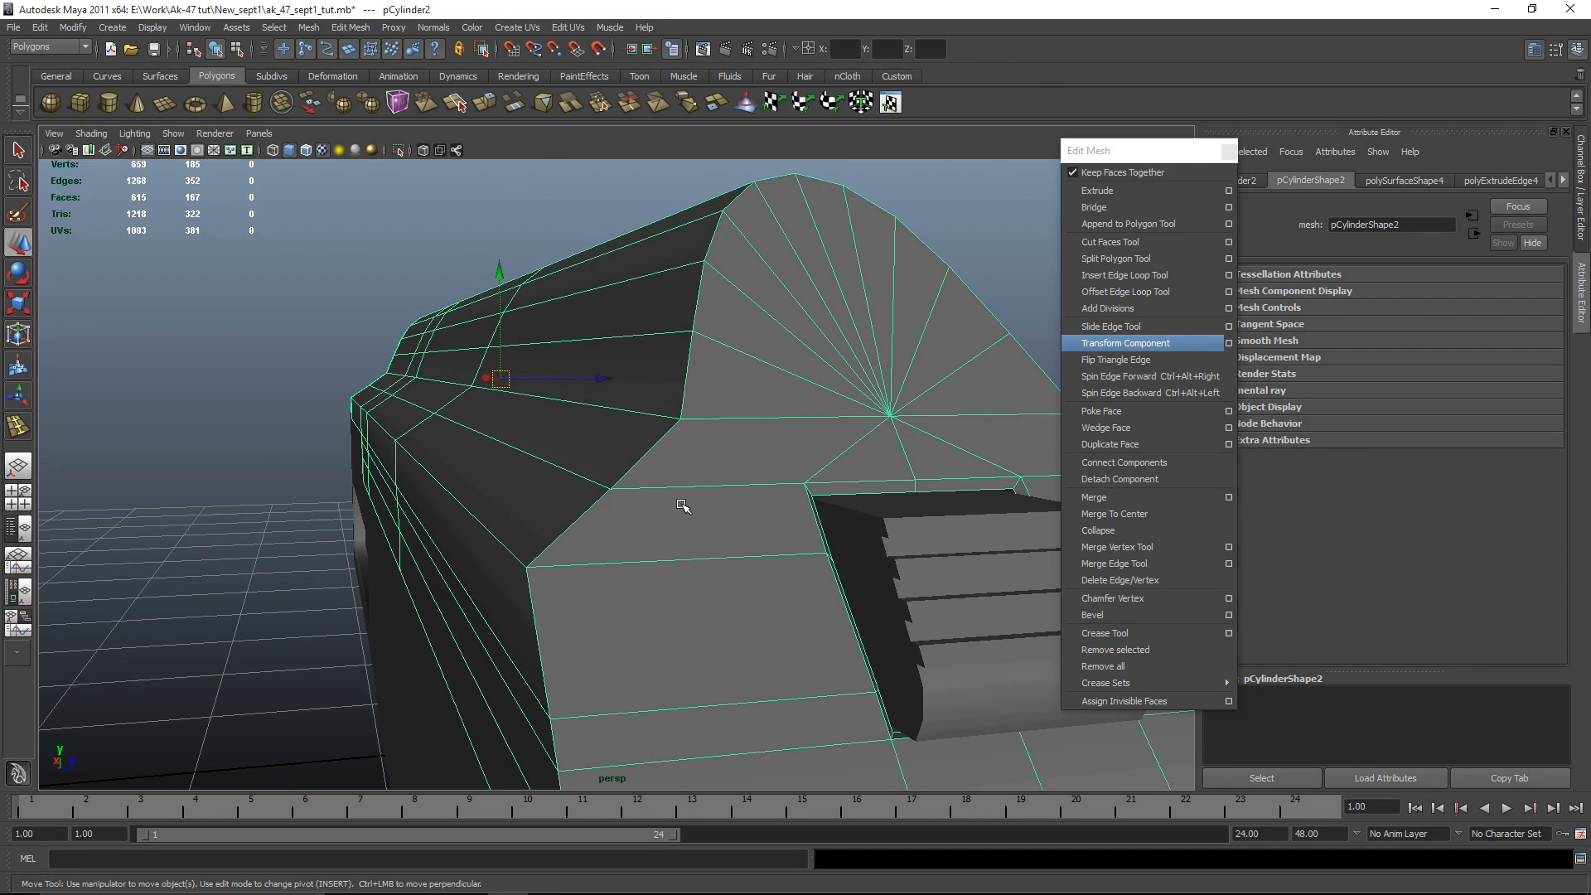
pyautogui.scroll(-4, 662, 579)
pyautogui.scroll(4, 664, 555)
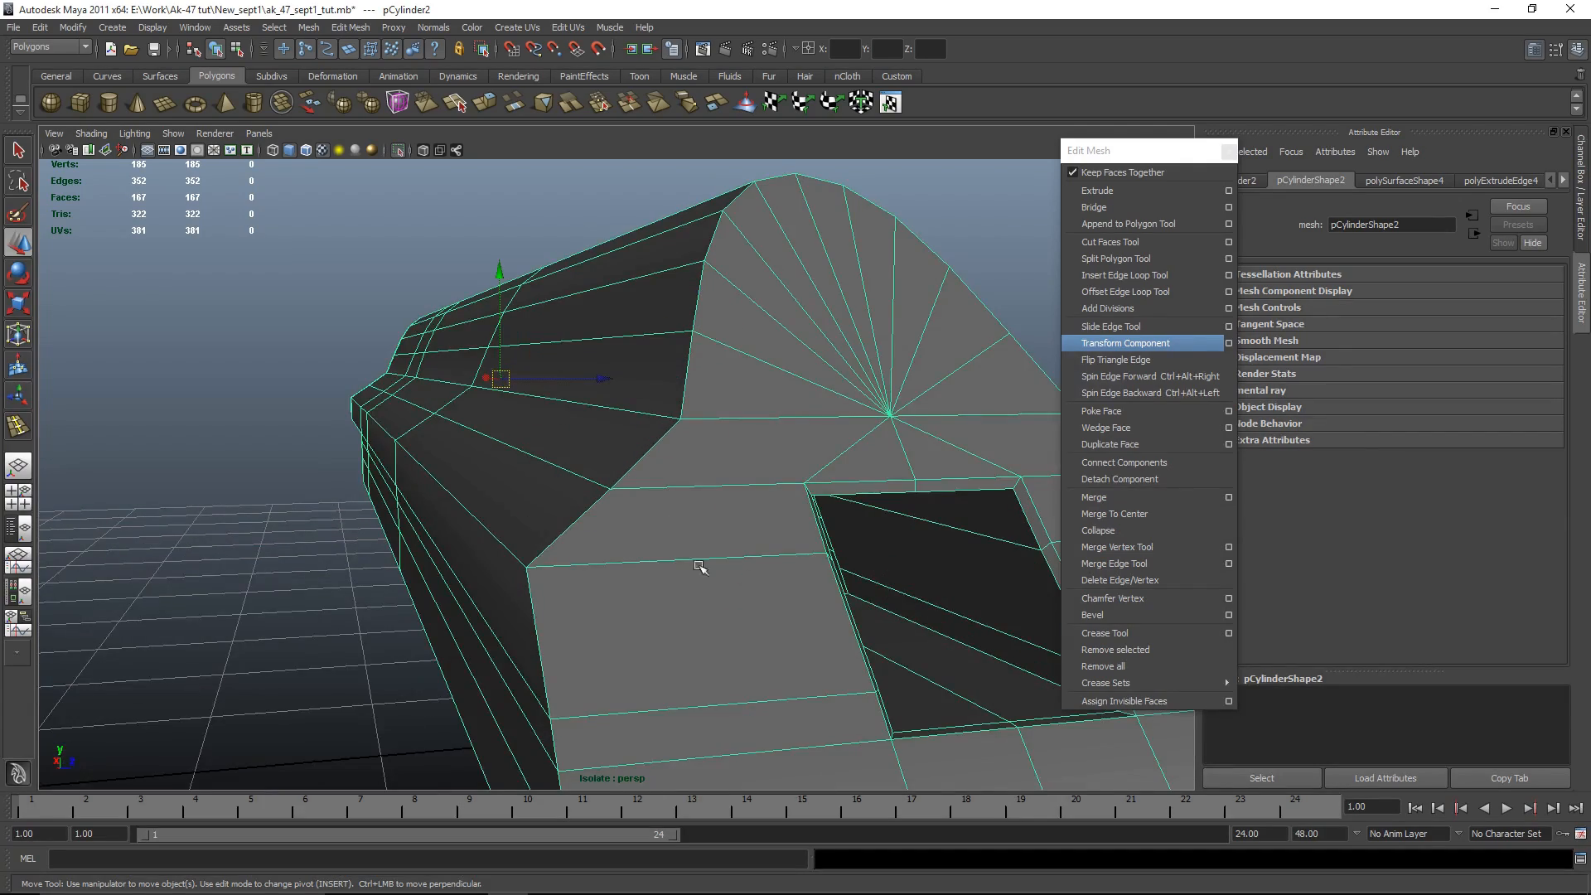
# Step: Bevel the edge loop that outlines the dust cover's sloped rear end
pyautogui.scroll(-5, 664, 554)
pyautogui.keyDown('alt'); pyautogui.moveTo(666, 551); pyautogui.dragTo(727, 461); pyautogui.keyUp('alt')
pyautogui.scroll(3, 895, 554)
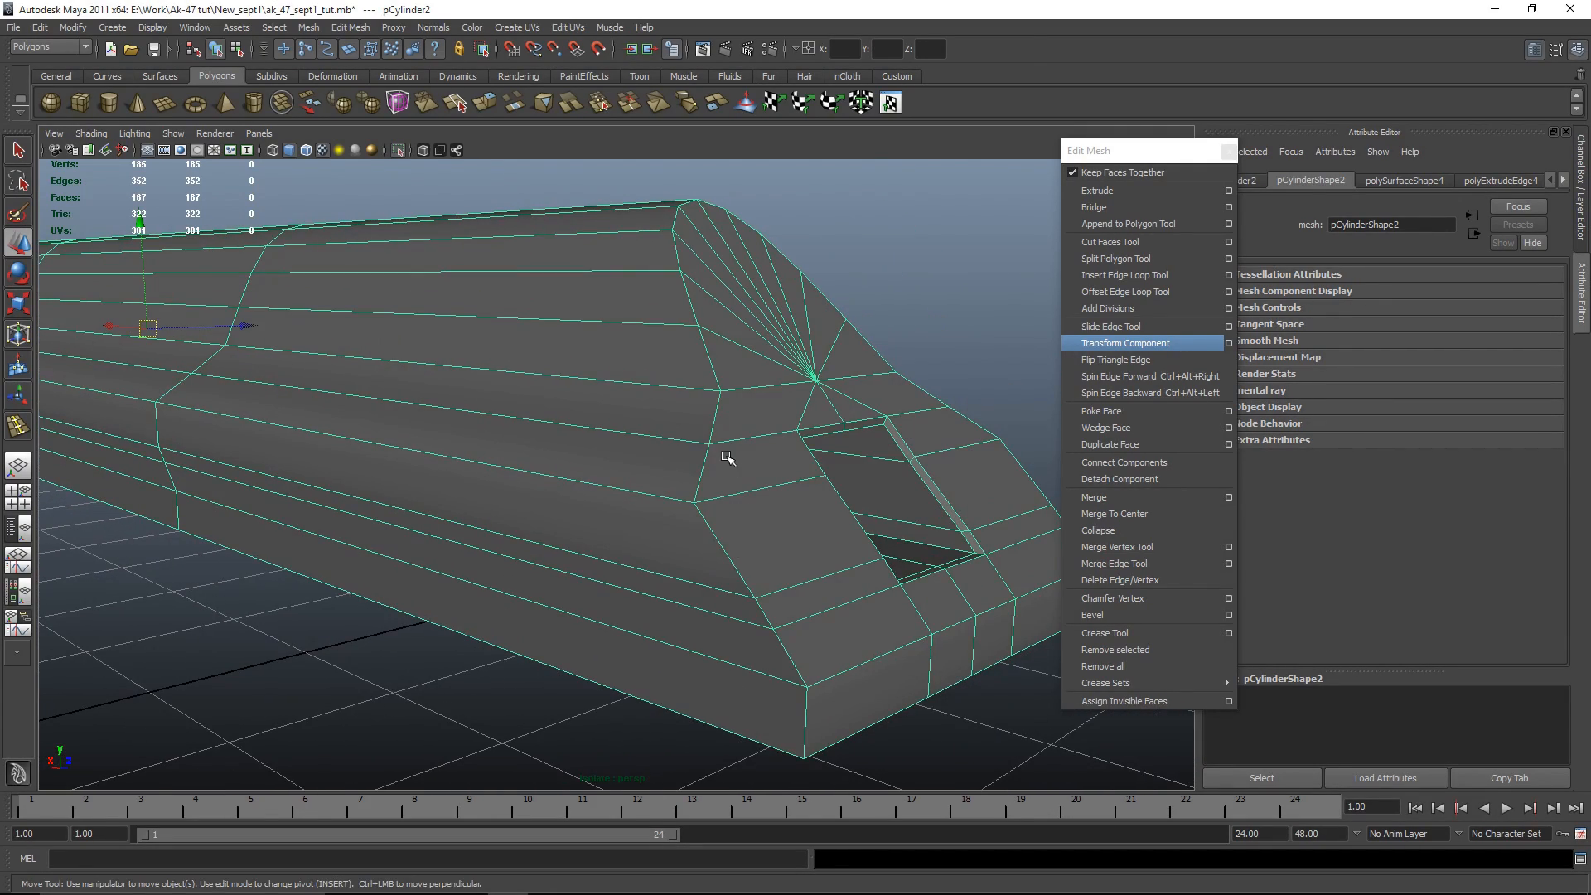
pyautogui.moveTo(742, 398); pyautogui.dragTo(731, 415, button='right')
pyautogui.doubleClick(756, 497)
pyautogui.keyDown('alt'); pyautogui.moveTo(757, 497); pyautogui.dragTo(887, 579); pyautogui.keyUp('alt')
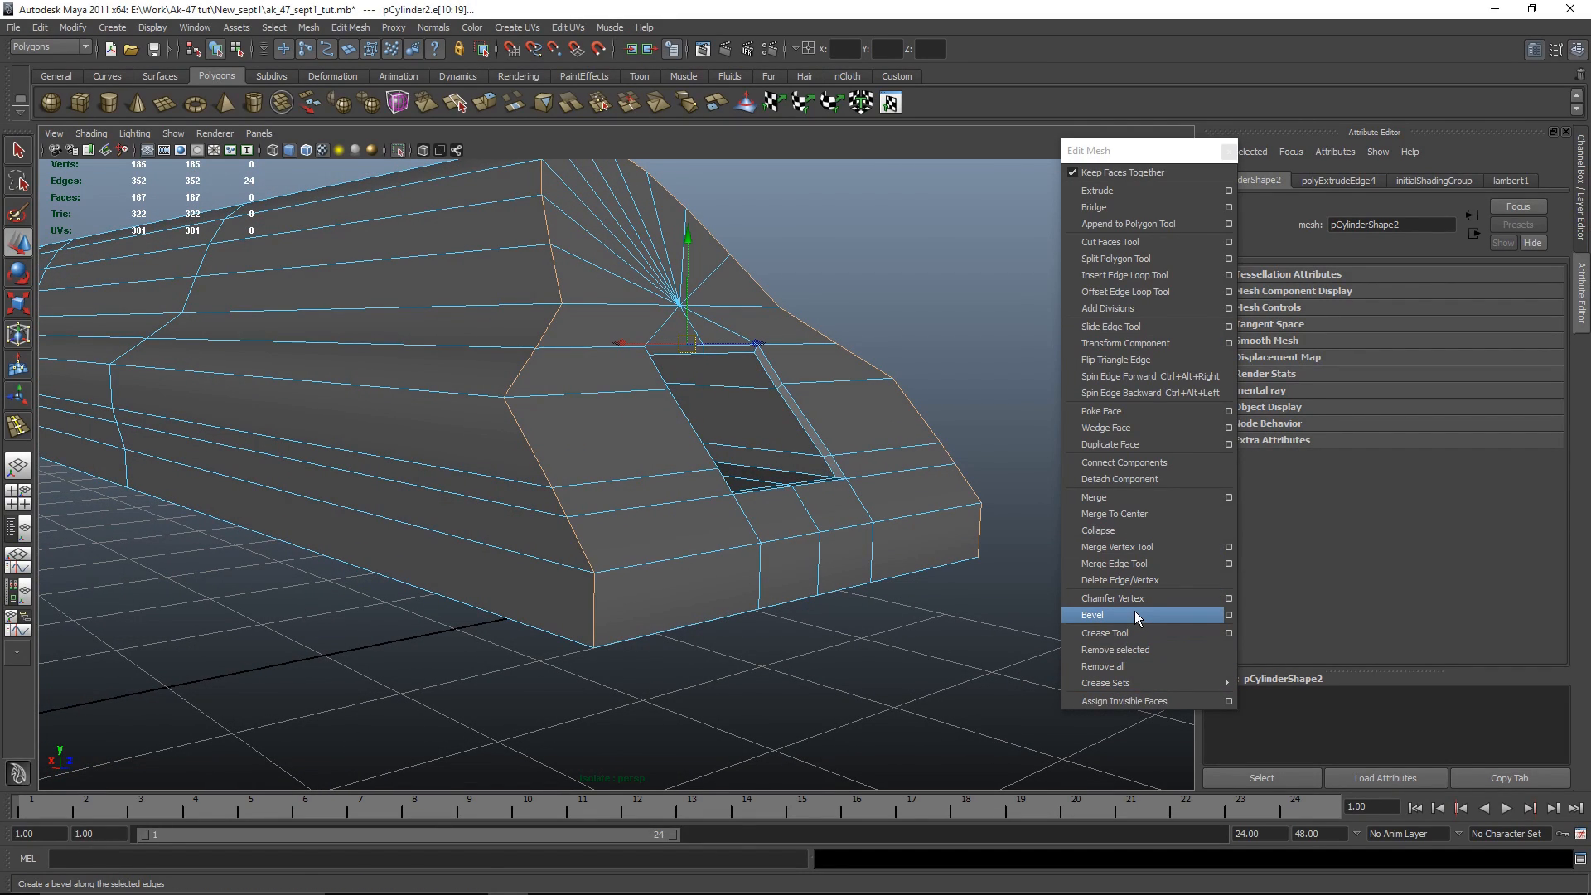
pyautogui.click(1092, 615)
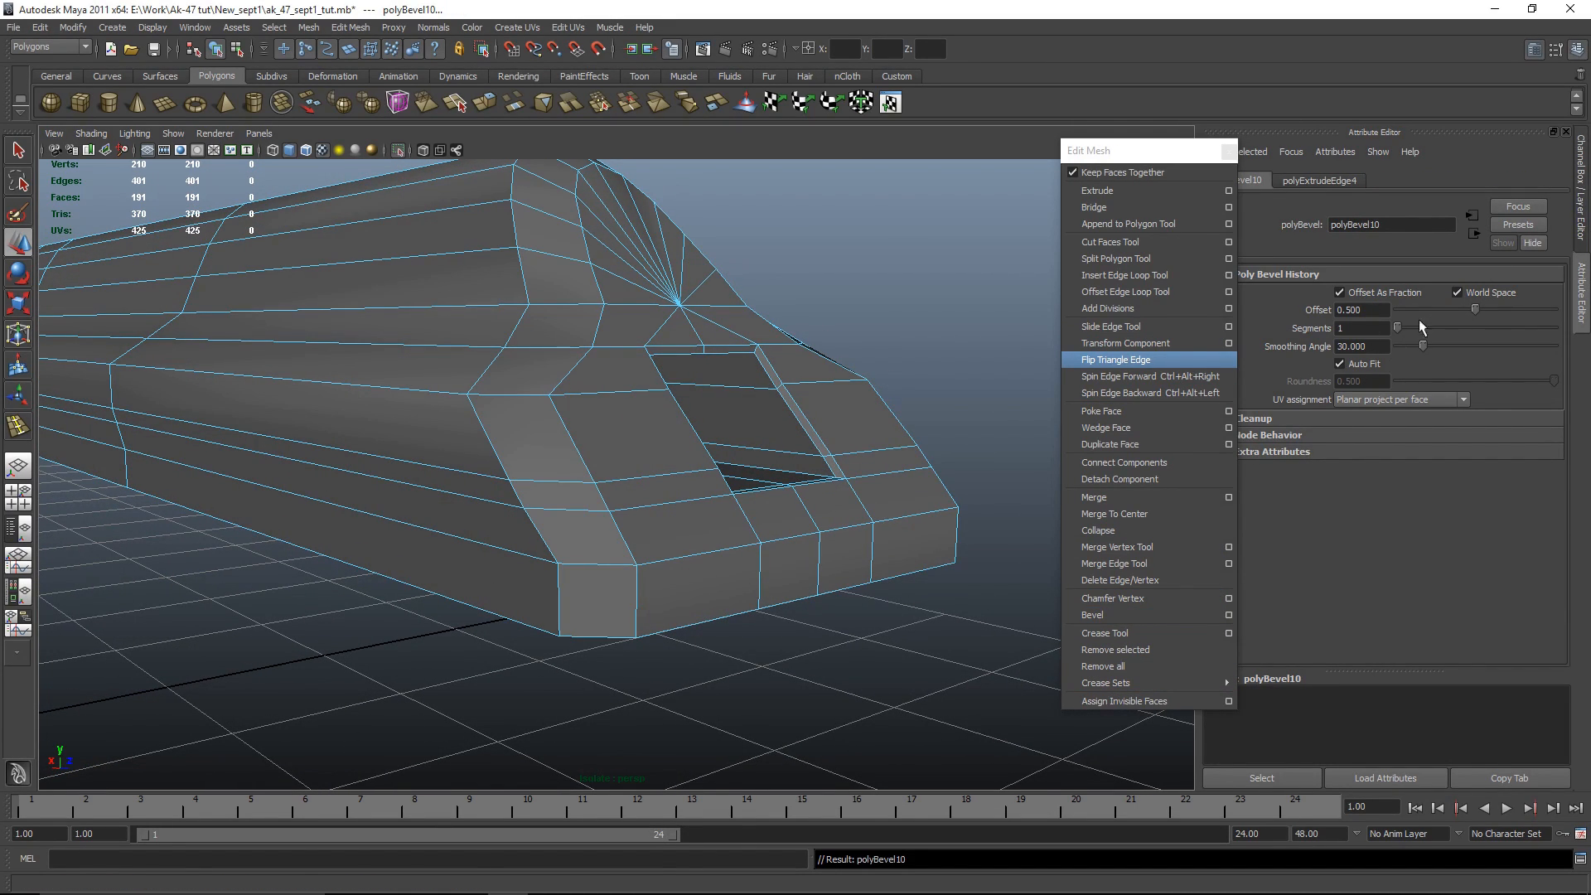
# Step: Set the rear bevel to 3 segments and reduce its offset for a tighter rounding
pyautogui.write('3')
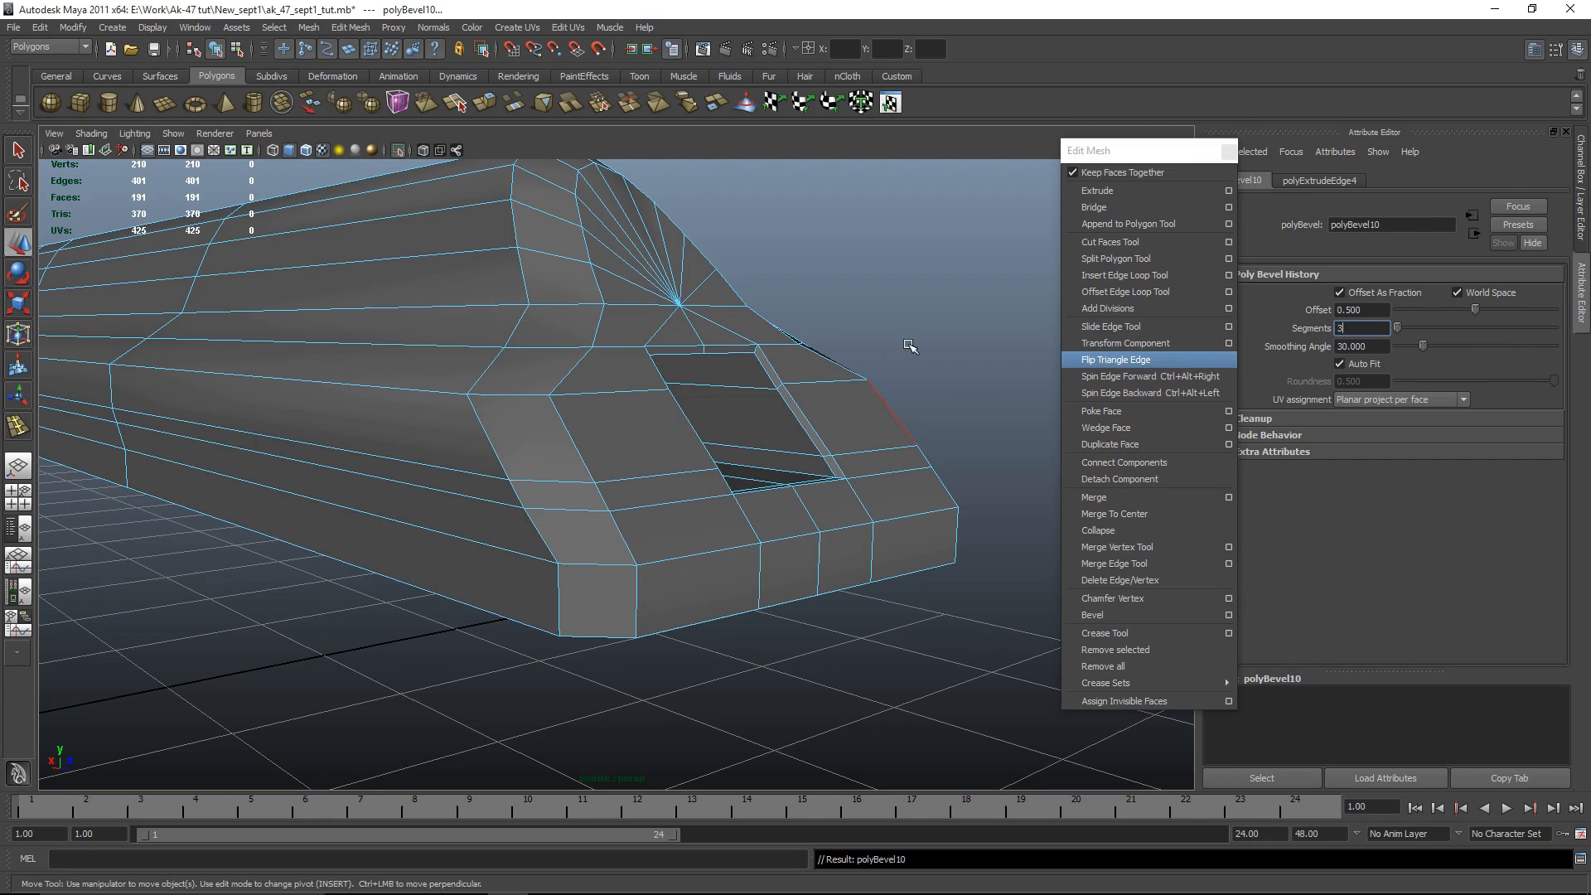
pyautogui.keyDown('alt'); pyautogui.moveTo(905, 348); pyautogui.dragTo(902, 357); pyautogui.keyUp('alt')
pyautogui.scroll(-5, 819, 477)
pyautogui.keyDown('alt'); pyautogui.moveTo(786, 491); pyautogui.dragTo(847, 494); pyautogui.keyUp('alt')
pyautogui.scroll(5, 937, 500)
pyautogui.moveTo(1476, 308); pyautogui.dragTo(1461, 309)
# Step: Soften the normals of the short cross edges along the dust cover's beveled rear rim
pyautogui.moveTo(748, 346); pyautogui.dragTo(780, 320, button='right')
pyautogui.scroll(-6, 782, 322)
pyautogui.click(809, 349)
pyautogui.keyDown('alt'); pyautogui.moveTo(872, 346); pyautogui.dragTo(702, 464); pyautogui.keyUp('alt')
pyautogui.click(683, 445)
pyautogui.moveTo(685, 447); pyautogui.dragTo(682, 391, button='right')
pyautogui.keyDown('alt'); pyautogui.moveTo(804, 722); pyautogui.dragTo(808, 615, button='middle'); pyautogui.keyUp('alt')
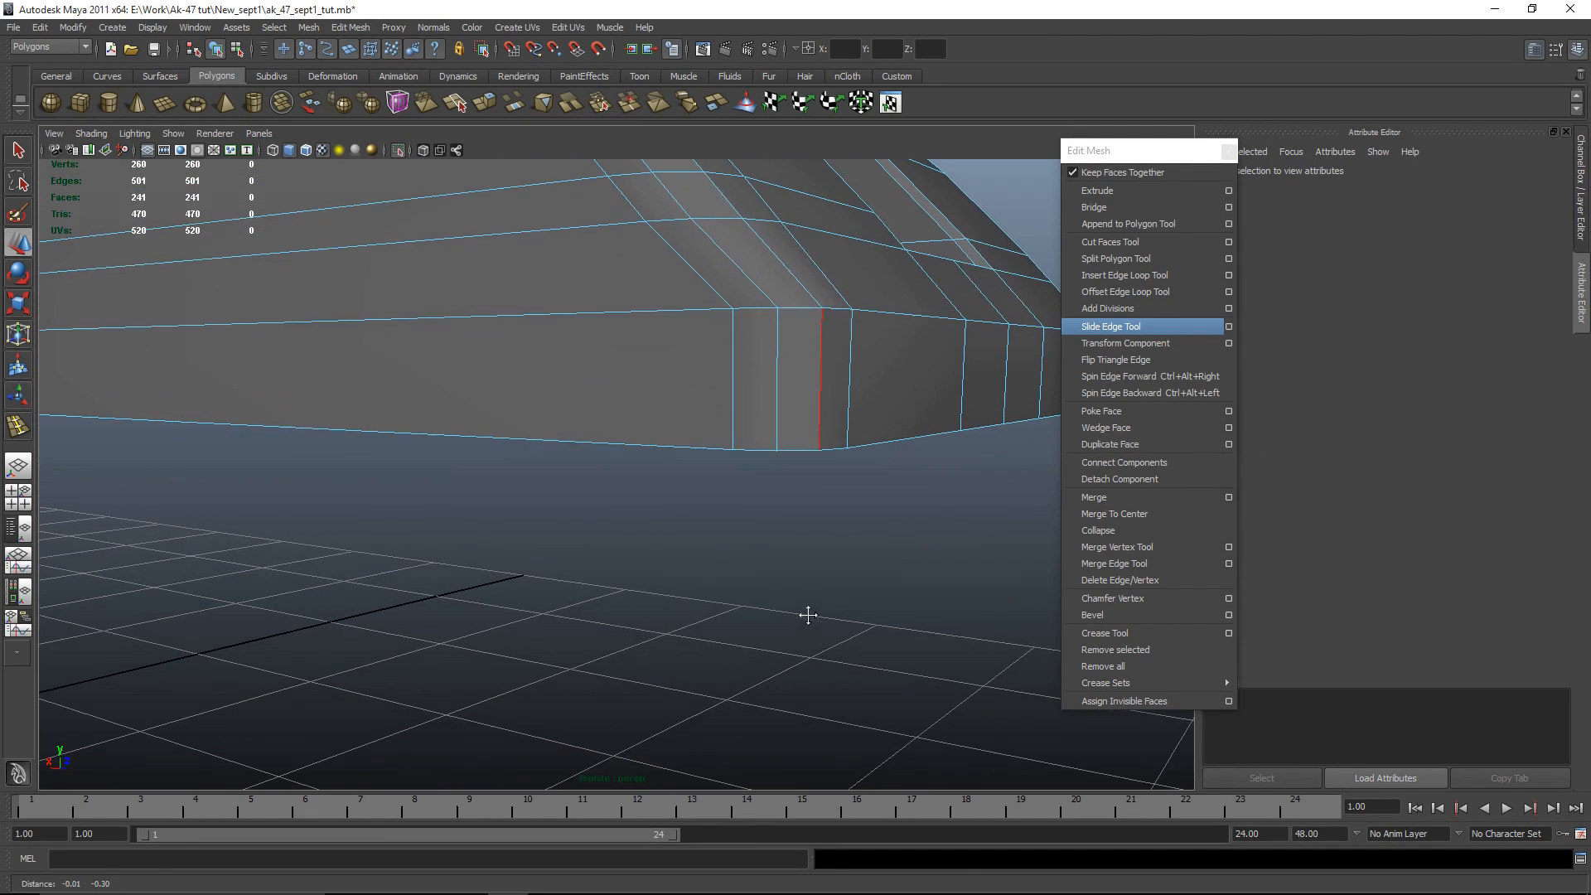
pyautogui.click(757, 450)
pyautogui.click(799, 540)
pyautogui.click(756, 452)
pyautogui.press('q')
pyautogui.keyDown('alt'); pyautogui.moveTo(862, 618); pyautogui.dragTo(808, 521); pyautogui.keyUp('alt')
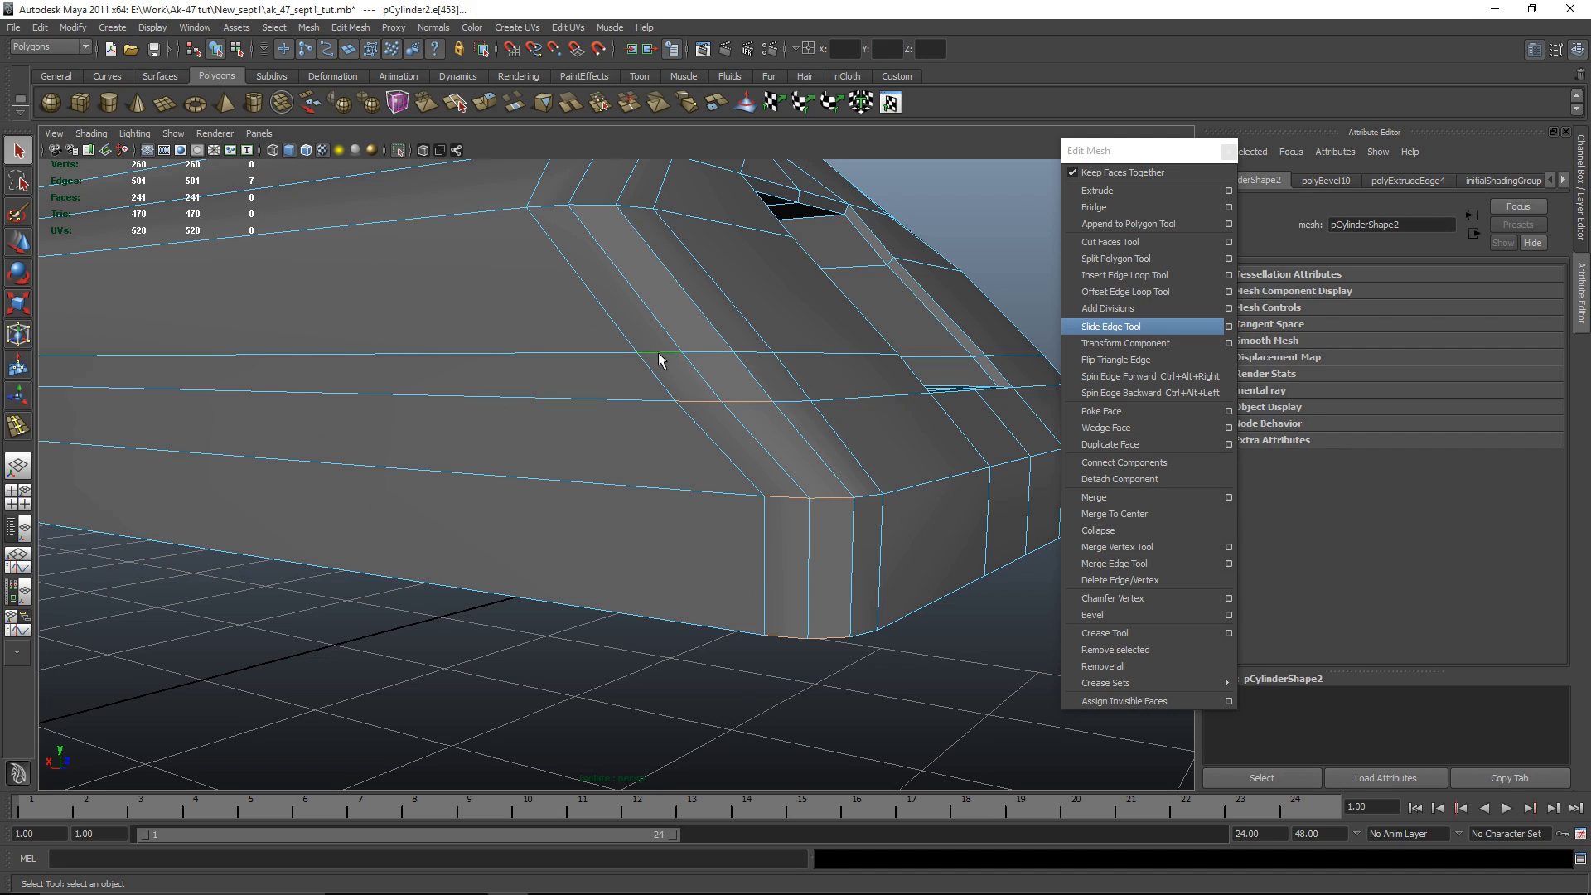
pyautogui.keyDown('alt'); pyautogui.moveTo(711, 358); pyautogui.dragTo(875, 430); pyautogui.keyUp('alt')
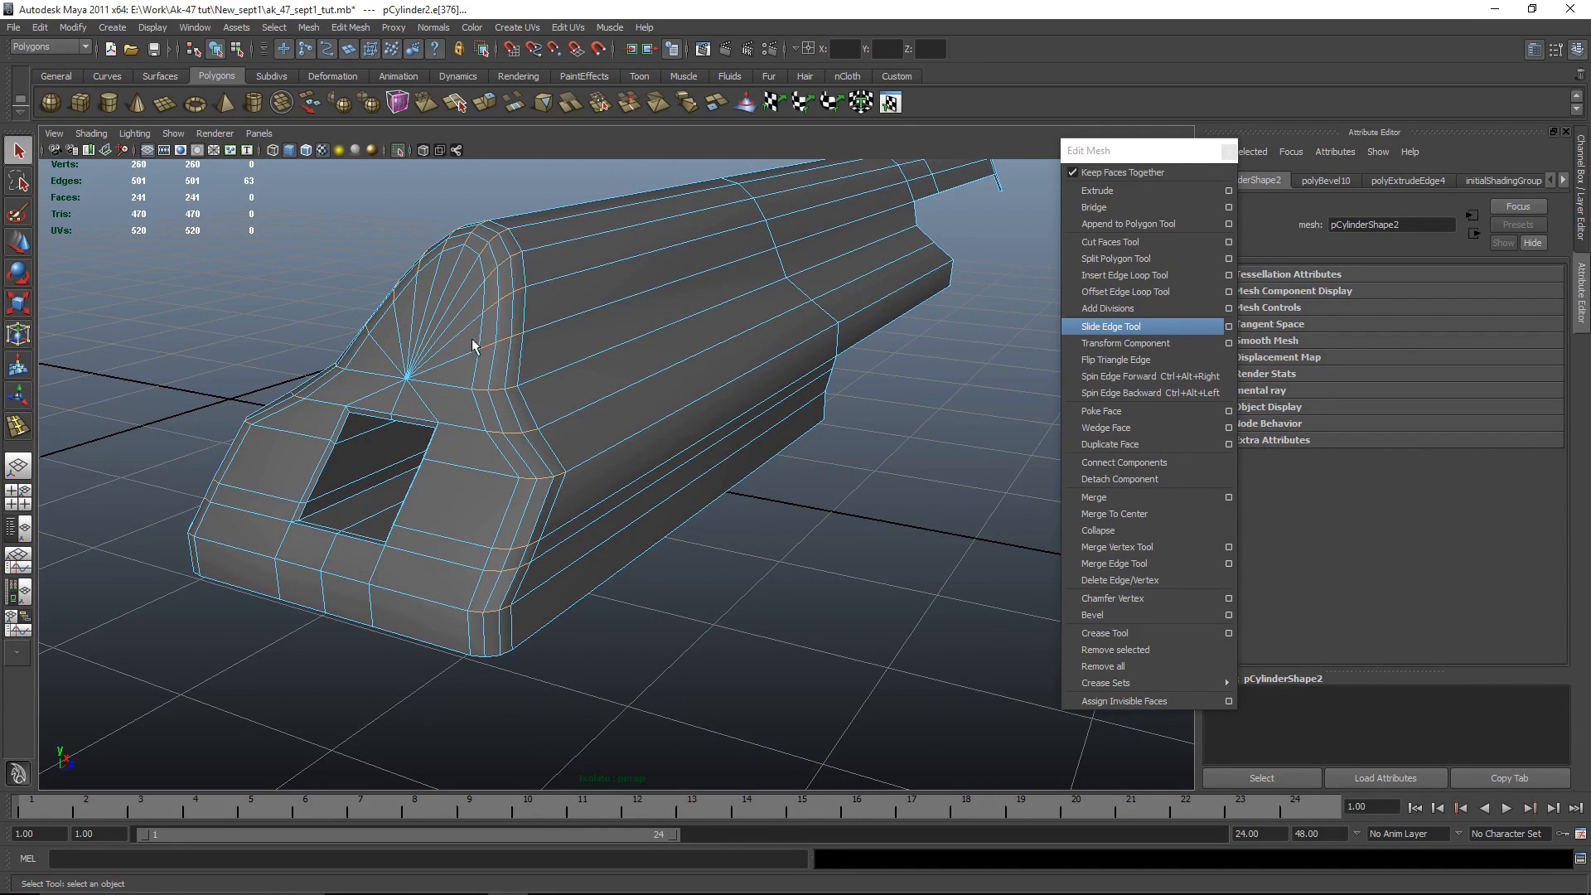
pyautogui.keyDown('alt'); pyautogui.moveTo(358, 590); pyautogui.dragTo(623, 648); pyautogui.keyUp('alt')
pyautogui.keyDown('alt'); pyautogui.moveTo(850, 632); pyautogui.dragTo(731, 686); pyautogui.keyUp('alt')
pyautogui.click(439, 33)
pyautogui.click(503, 193)
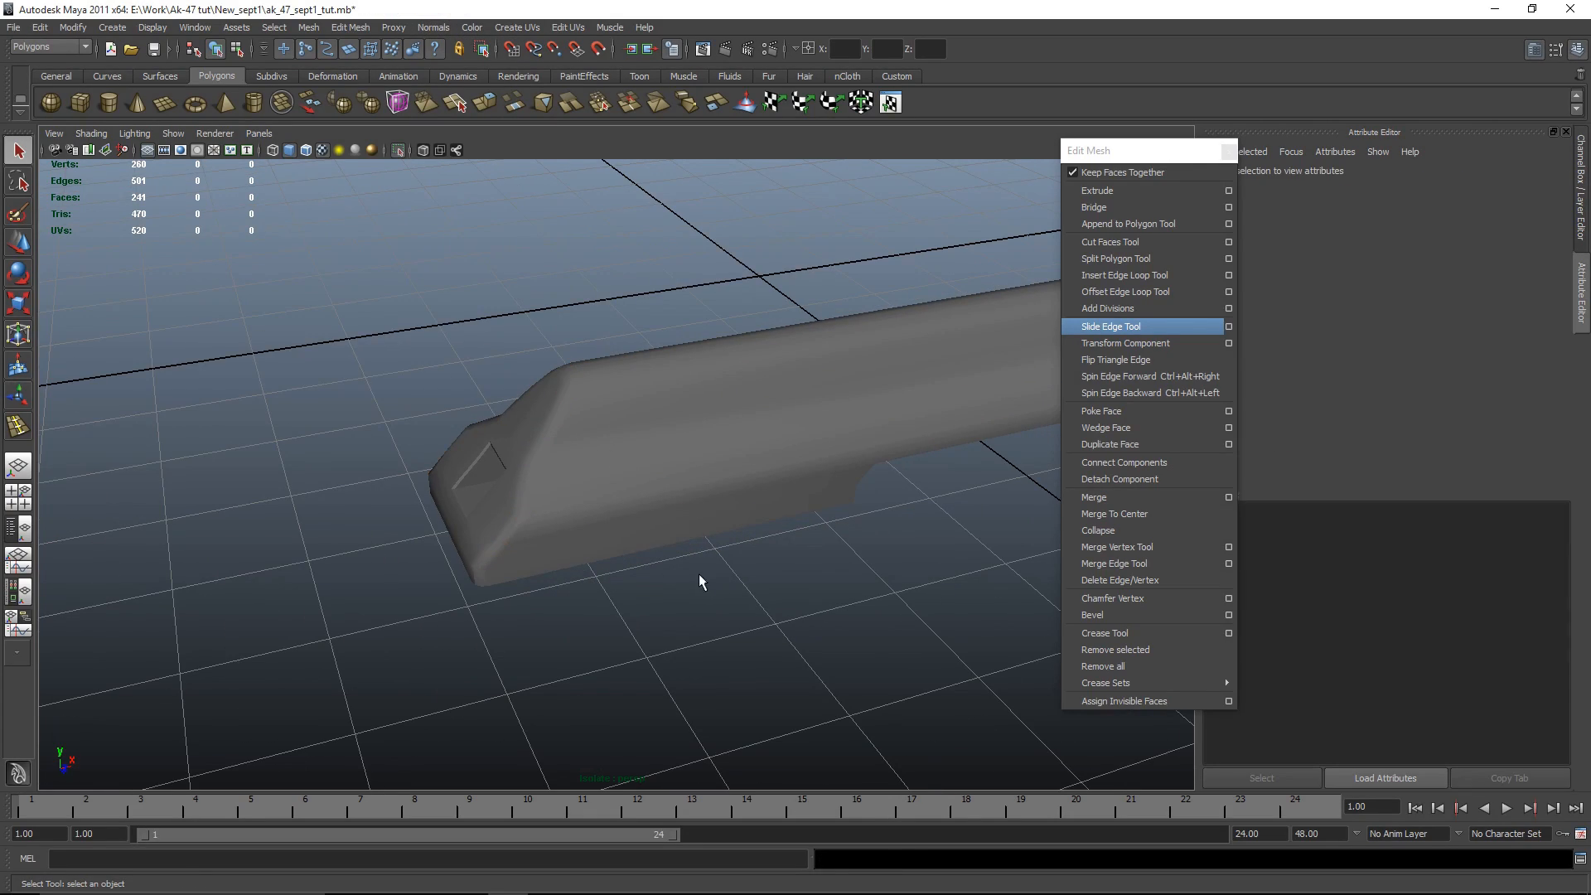
pyautogui.keyDown('alt'); pyautogui.moveTo(547, 568); pyautogui.dragTo(667, 615); pyautogui.keyUp('alt')
pyautogui.scroll(3, 666, 611)
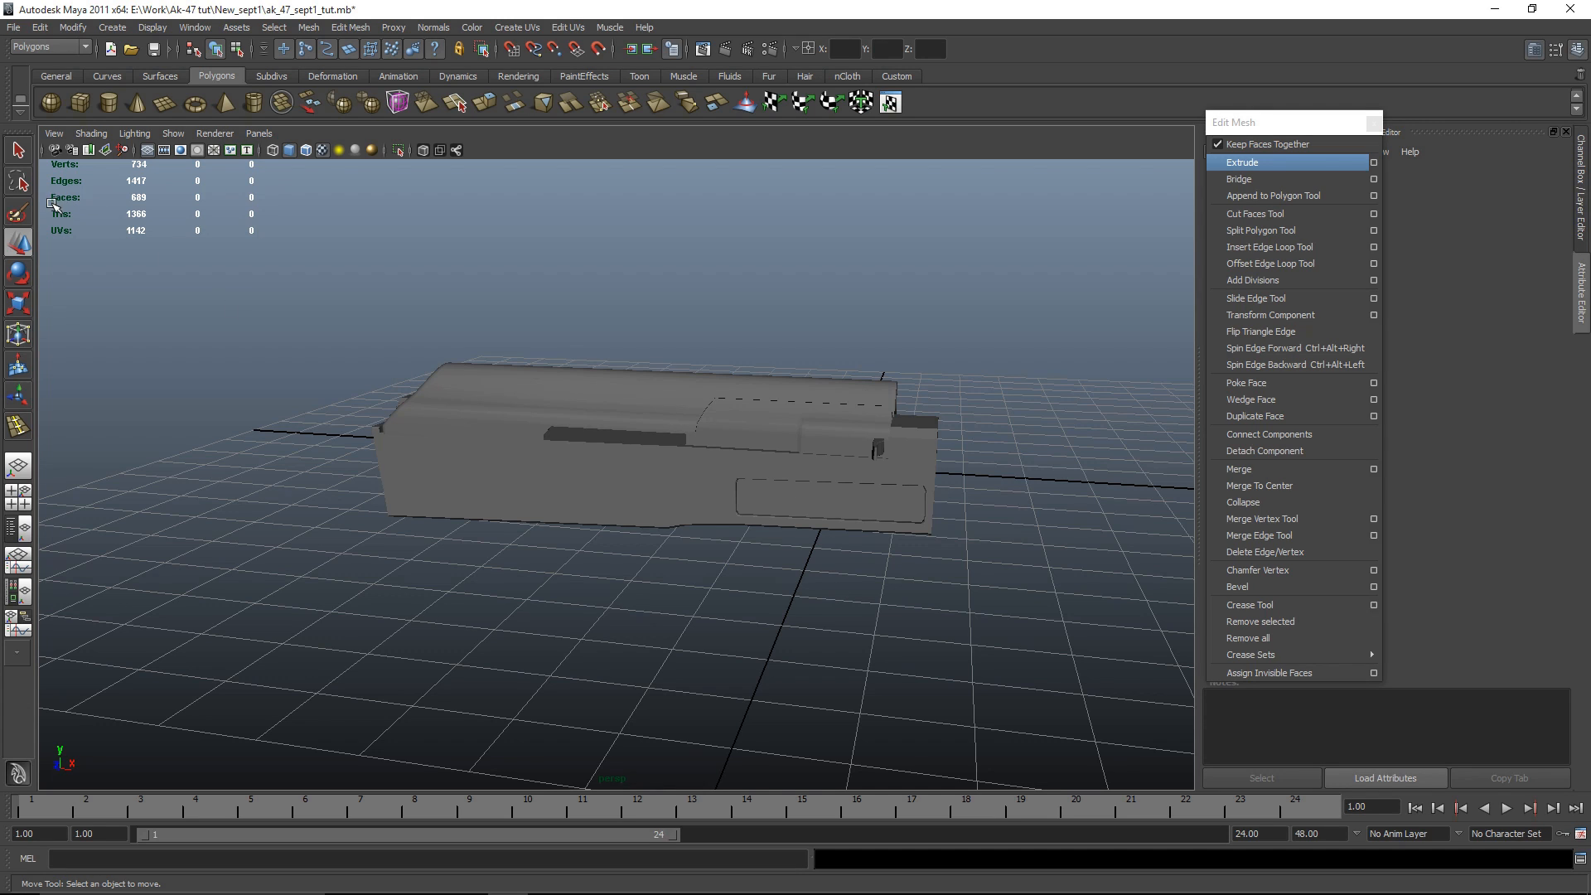
# Step: Create a polygon cube on the grid beside the receiver as the base for the pistol grip mount
pyautogui.click(86, 102)
pyautogui.moveTo(757, 561)
pyautogui.keyDown('alt'); pyautogui.mouseDown()
pyautogui.moveTo(707, 586)
pyautogui.moveTo(760, 440)
pyautogui.moveTo(754, 569)
pyautogui.mouseUp(); pyautogui.keyUp('alt')
pyautogui.moveTo(480, 540); pyautogui.dragTo(787, 517)
pyautogui.scroll(3, 643, 626)
pyautogui.press('w')
pyautogui.scroll(3, 788, 517)
# Step: Split the new cube's edge ring to add a loop down the middle of its width
pyautogui.moveTo(716, 325); pyautogui.dragTo(706, 368, button='right')
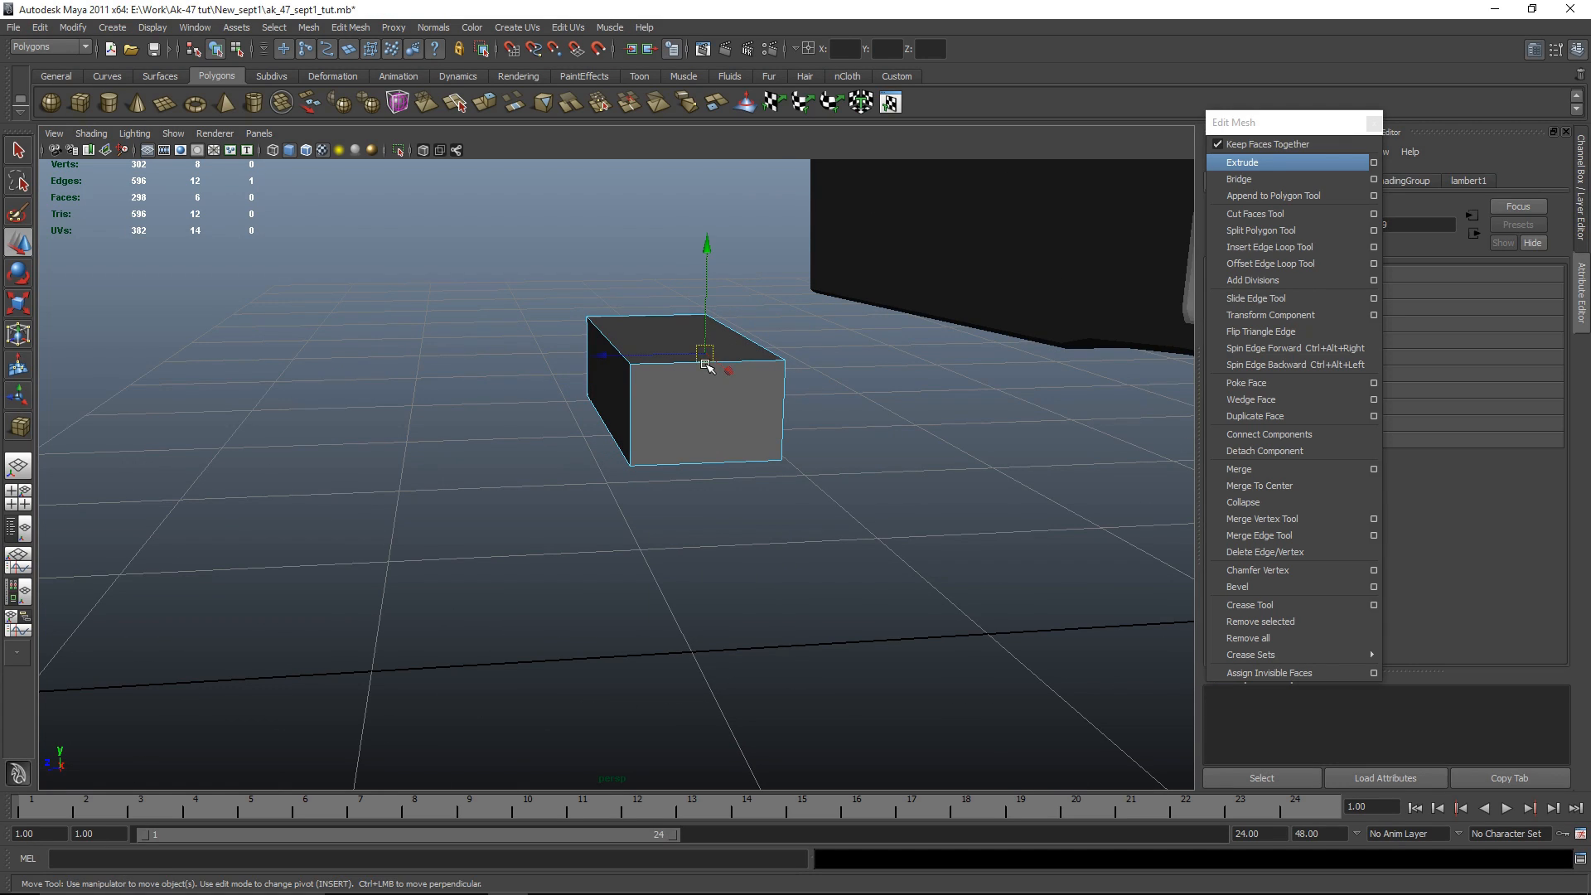
pyautogui.click(712, 364)
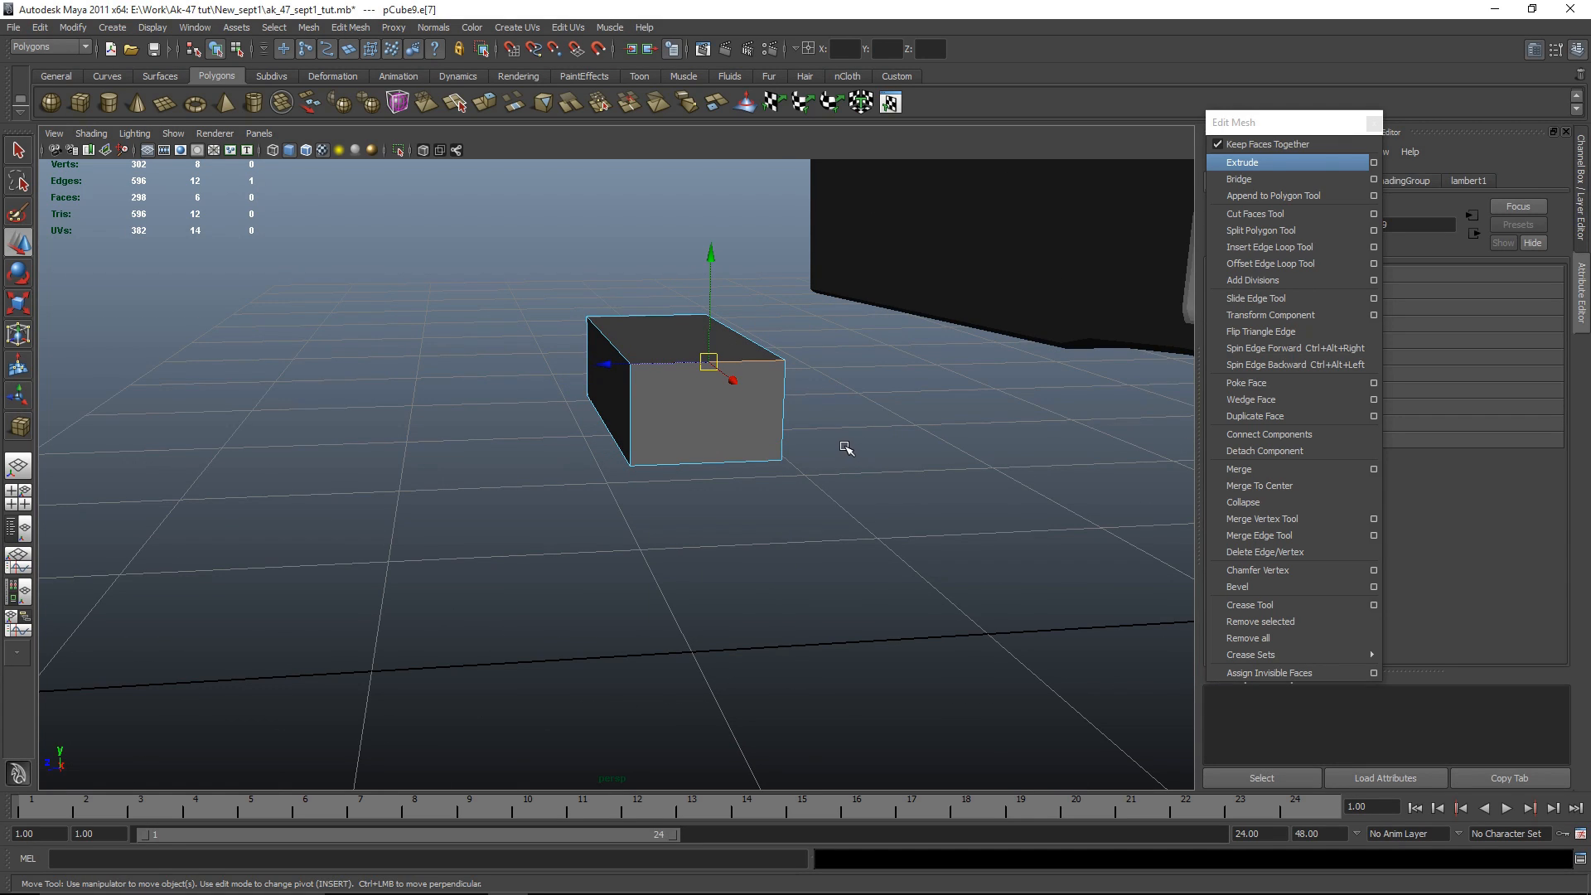
pyautogui.keyDown('ctrl'); pyautogui.rightClick(706, 396); pyautogui.keyUp('ctrl')
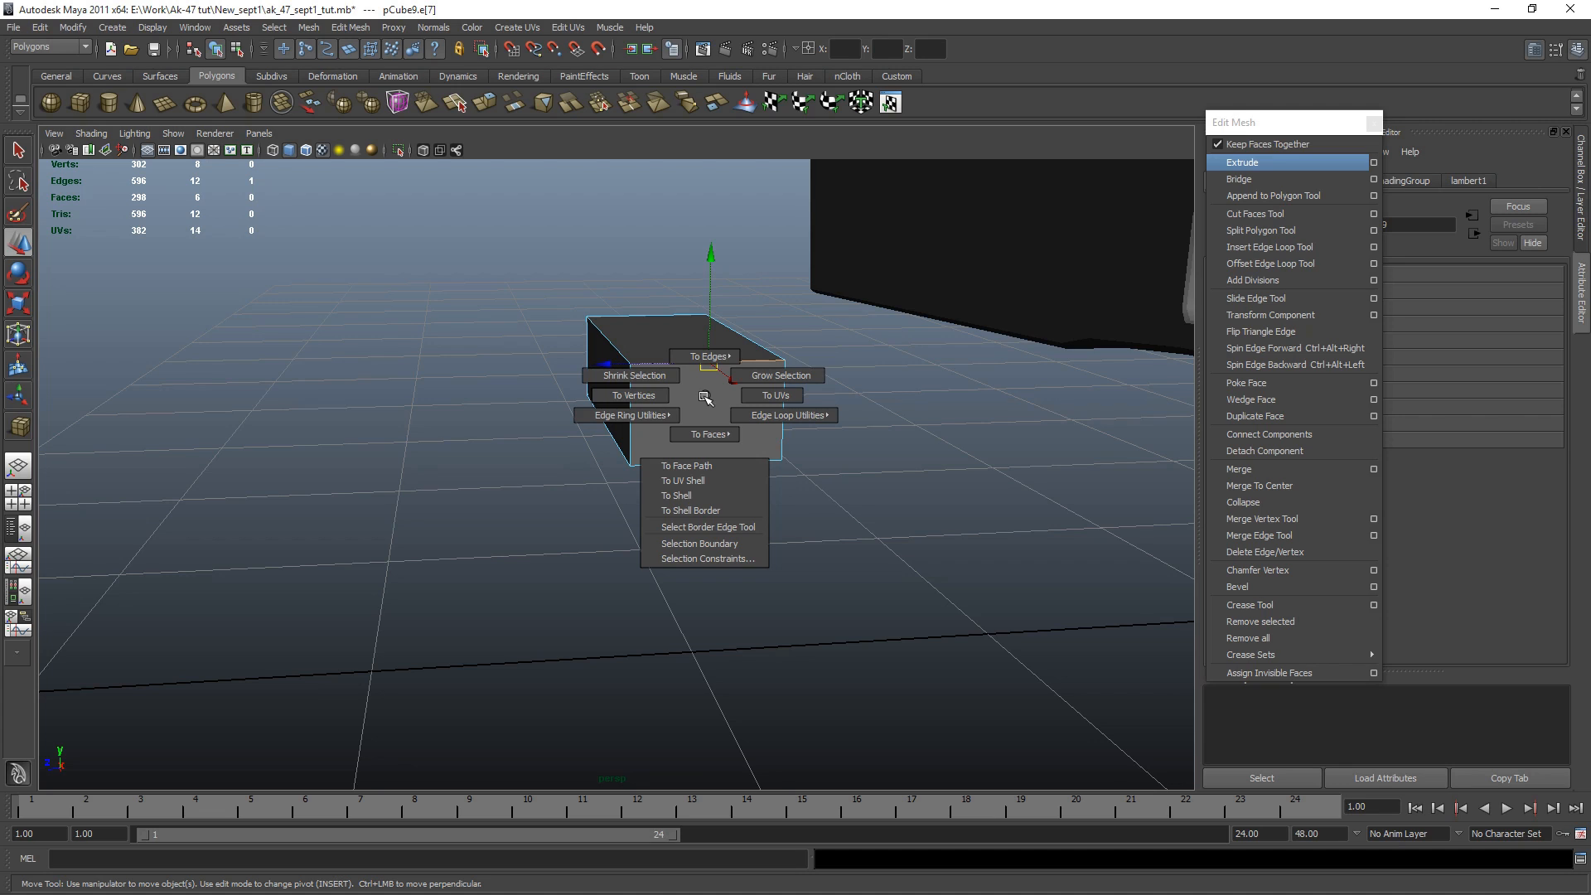
pyautogui.moveTo(685, 413)
pyautogui.click(775, 431)
pyautogui.keyDown('alt'); pyautogui.moveTo(917, 490); pyautogui.dragTo(657, 357); pyautogui.keyUp('alt')
pyautogui.click(657, 357)
# Step: Snap the cube sideways onto the receiver's centreline in the side view
pyautogui.press('space')
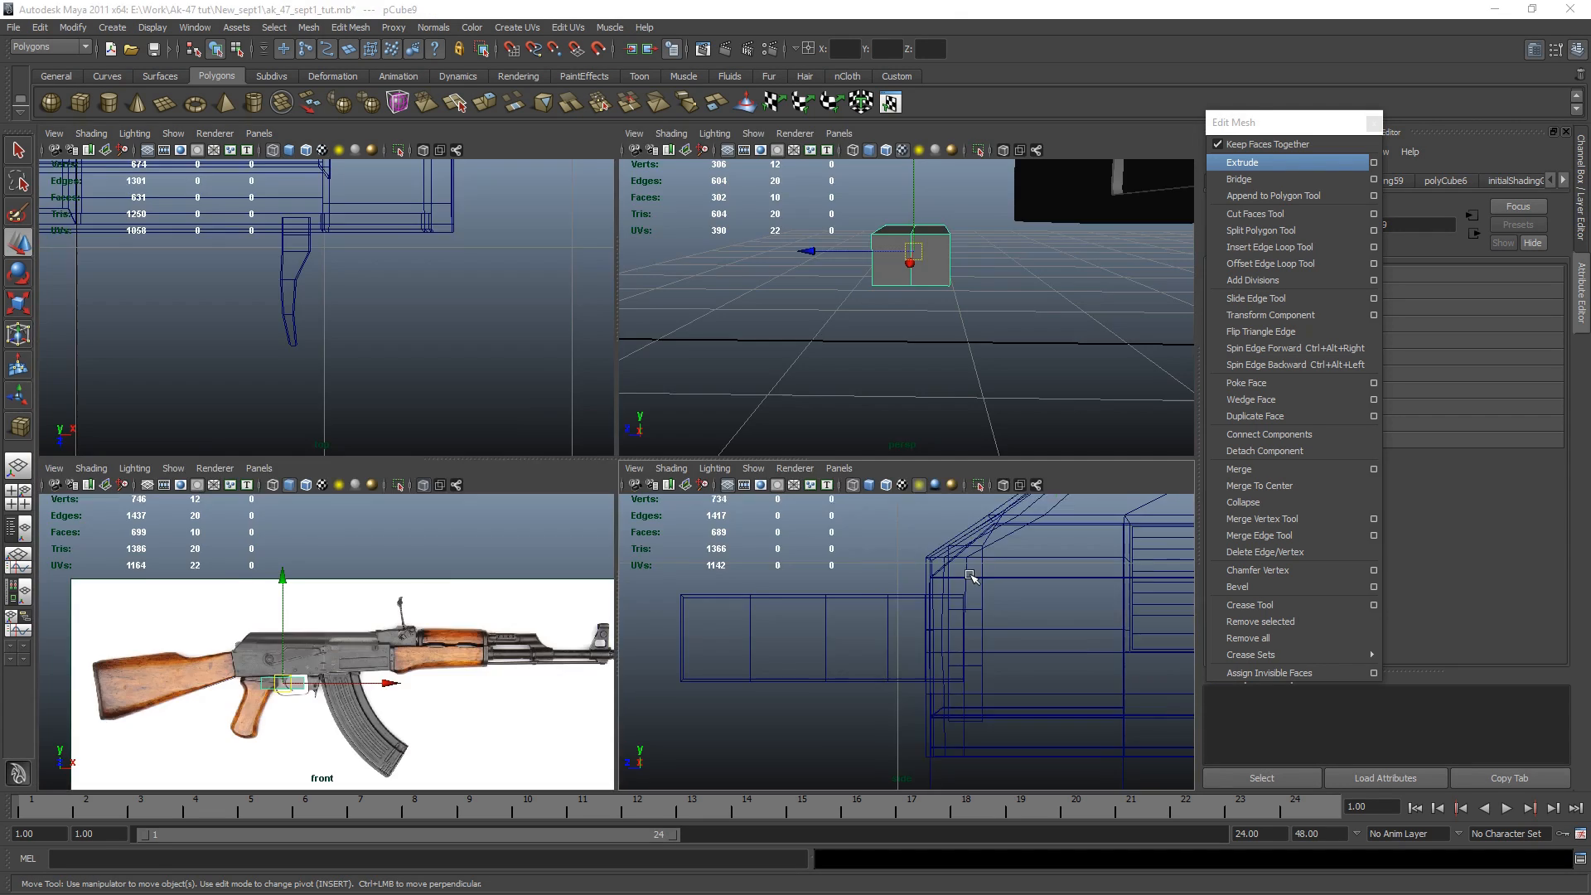
pyautogui.press('space')
pyautogui.press('f')
pyautogui.keyDown('alt'); pyautogui.moveTo(1015, 593); pyautogui.dragTo(898, 566, button='right'); pyautogui.keyUp('alt')
pyautogui.scroll(5, 795, 558)
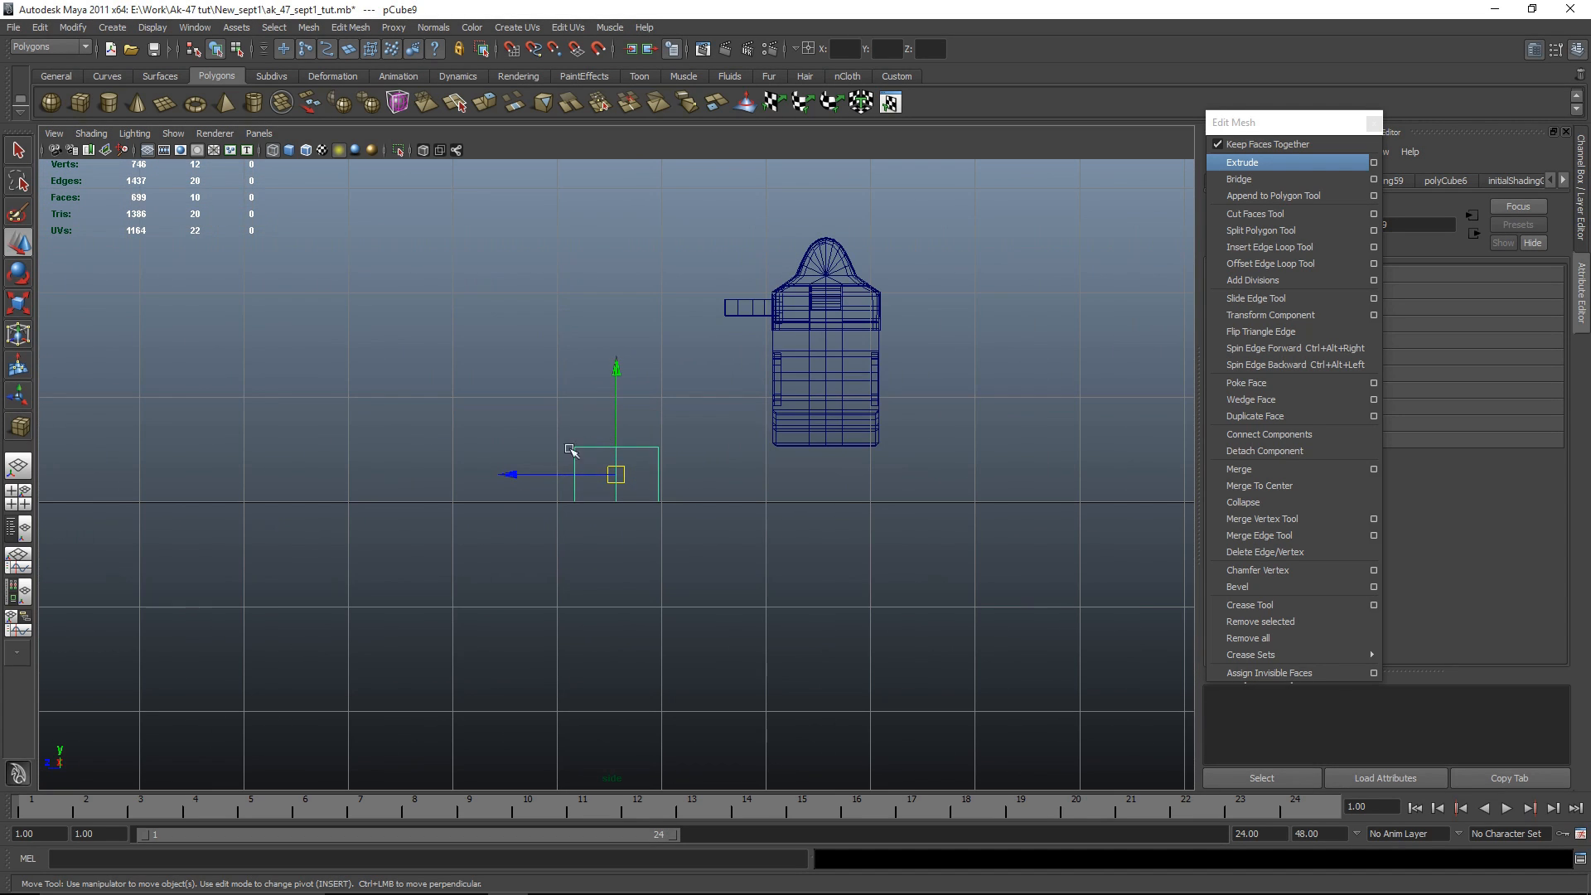
pyautogui.click(524, 476)
pyautogui.press('v')
pyautogui.moveTo(828, 444); pyautogui.dragTo(821, 444, button='middle')
# Step: Scale the cube down uniformly so it is narrower than the receiver
pyautogui.keyDown('alt'); pyautogui.moveTo(821, 444); pyautogui.dragTo(1094, 462, button='right'); pyautogui.keyUp('alt')
pyautogui.keyDown('alt'); pyautogui.moveTo(1097, 461); pyautogui.dragTo(696, 471, button='middle'); pyautogui.keyUp('alt')
pyautogui.press('r')
pyautogui.moveTo(684, 484); pyautogui.dragTo(648, 485)
pyautogui.press('w')
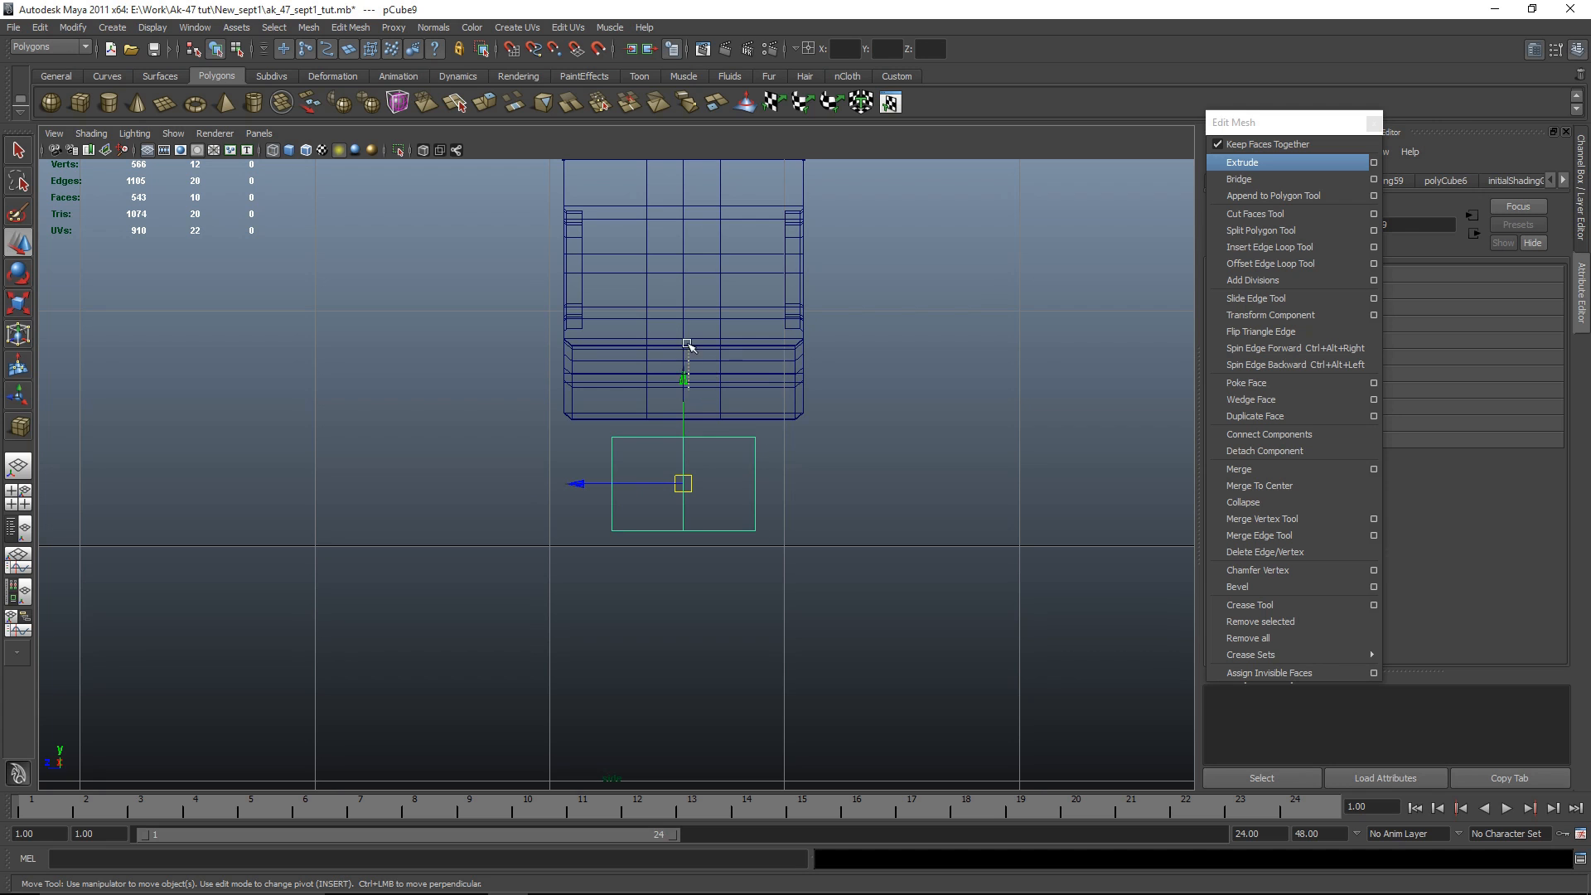
# Step: Move the cube over the metal plate above the pistol grip in the front reference view
pyautogui.press('space')
pyautogui.press('space')
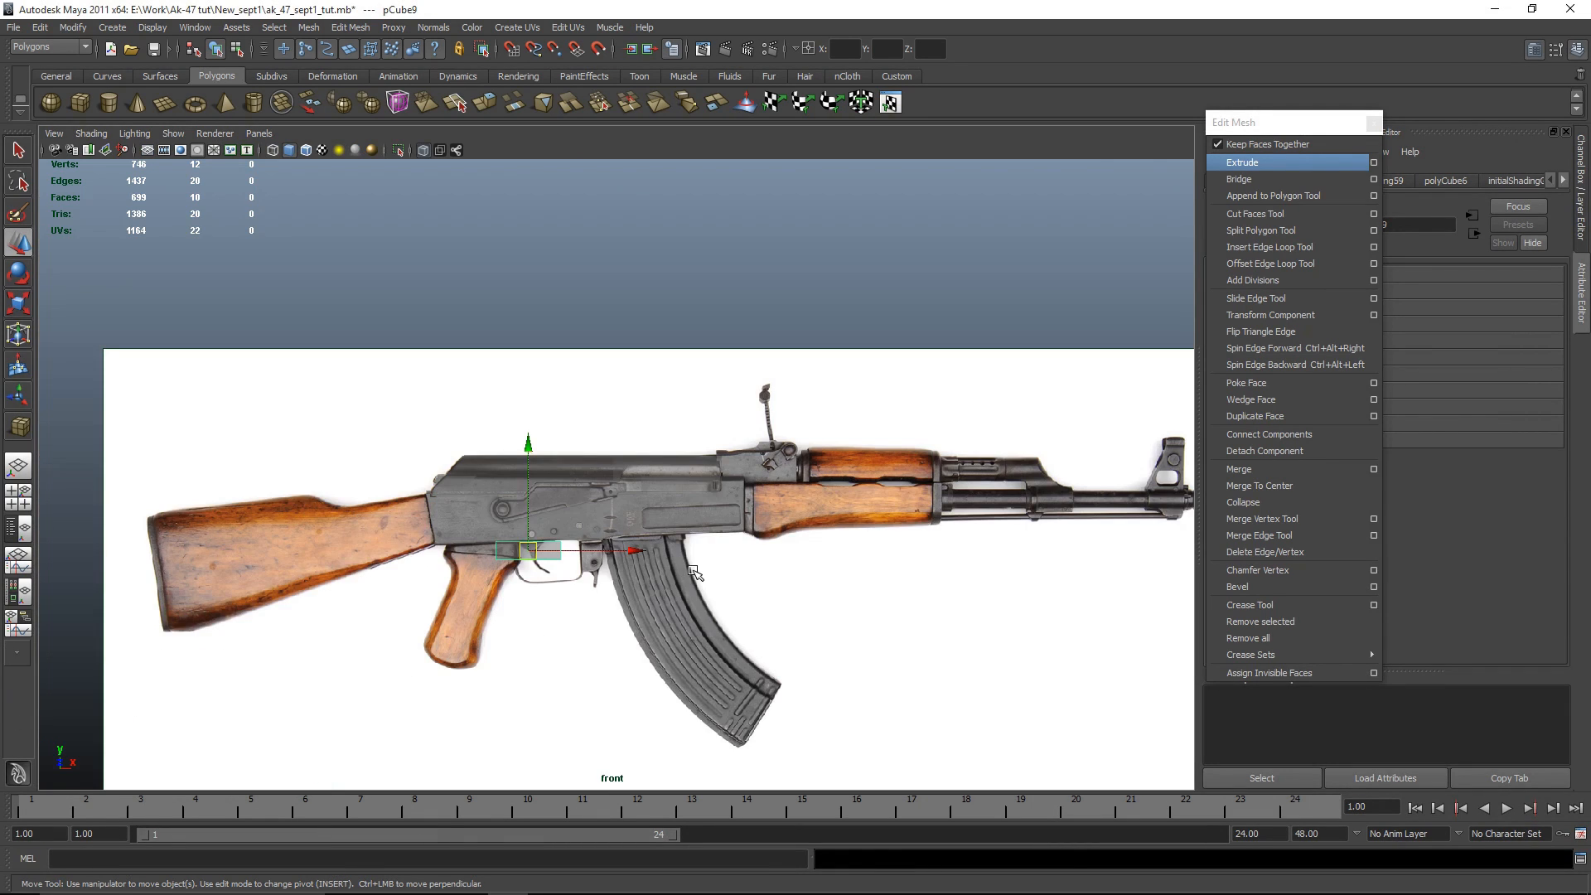
pyautogui.press('f')
pyautogui.keyDown('alt'); pyautogui.moveTo(1143, 530); pyautogui.dragTo(1069, 513, button='right'); pyautogui.keyUp('alt')
pyautogui.moveTo(706, 463); pyautogui.dragTo(530, 442, button='right')
pyautogui.hotkey('ctrl', 'z')
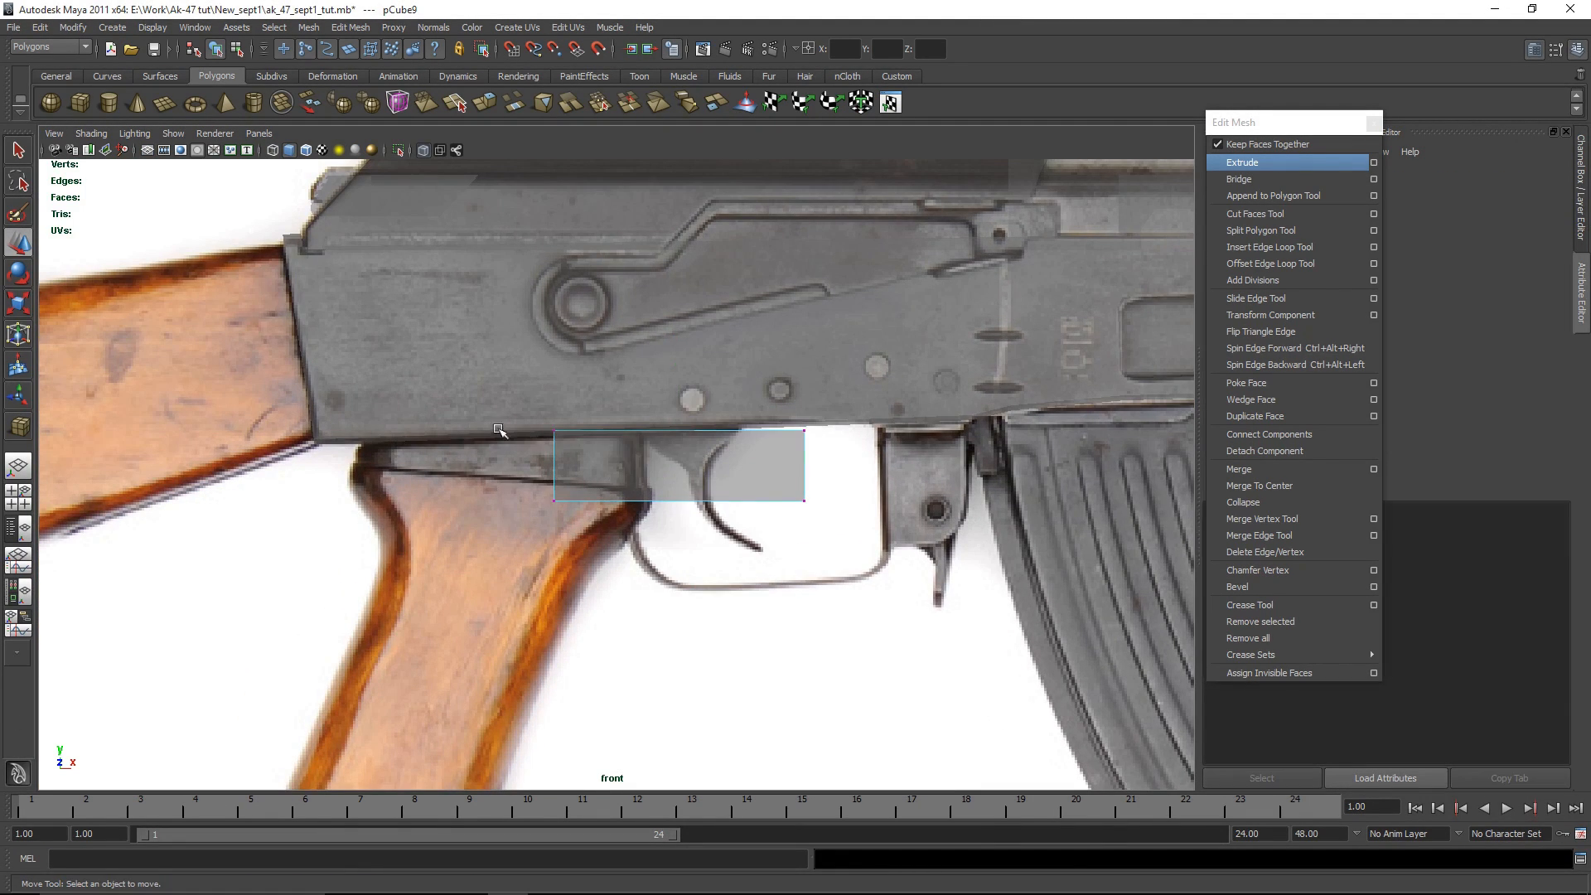
pyautogui.click(720, 451)
pyautogui.moveTo(778, 466); pyautogui.dragTo(606, 466)
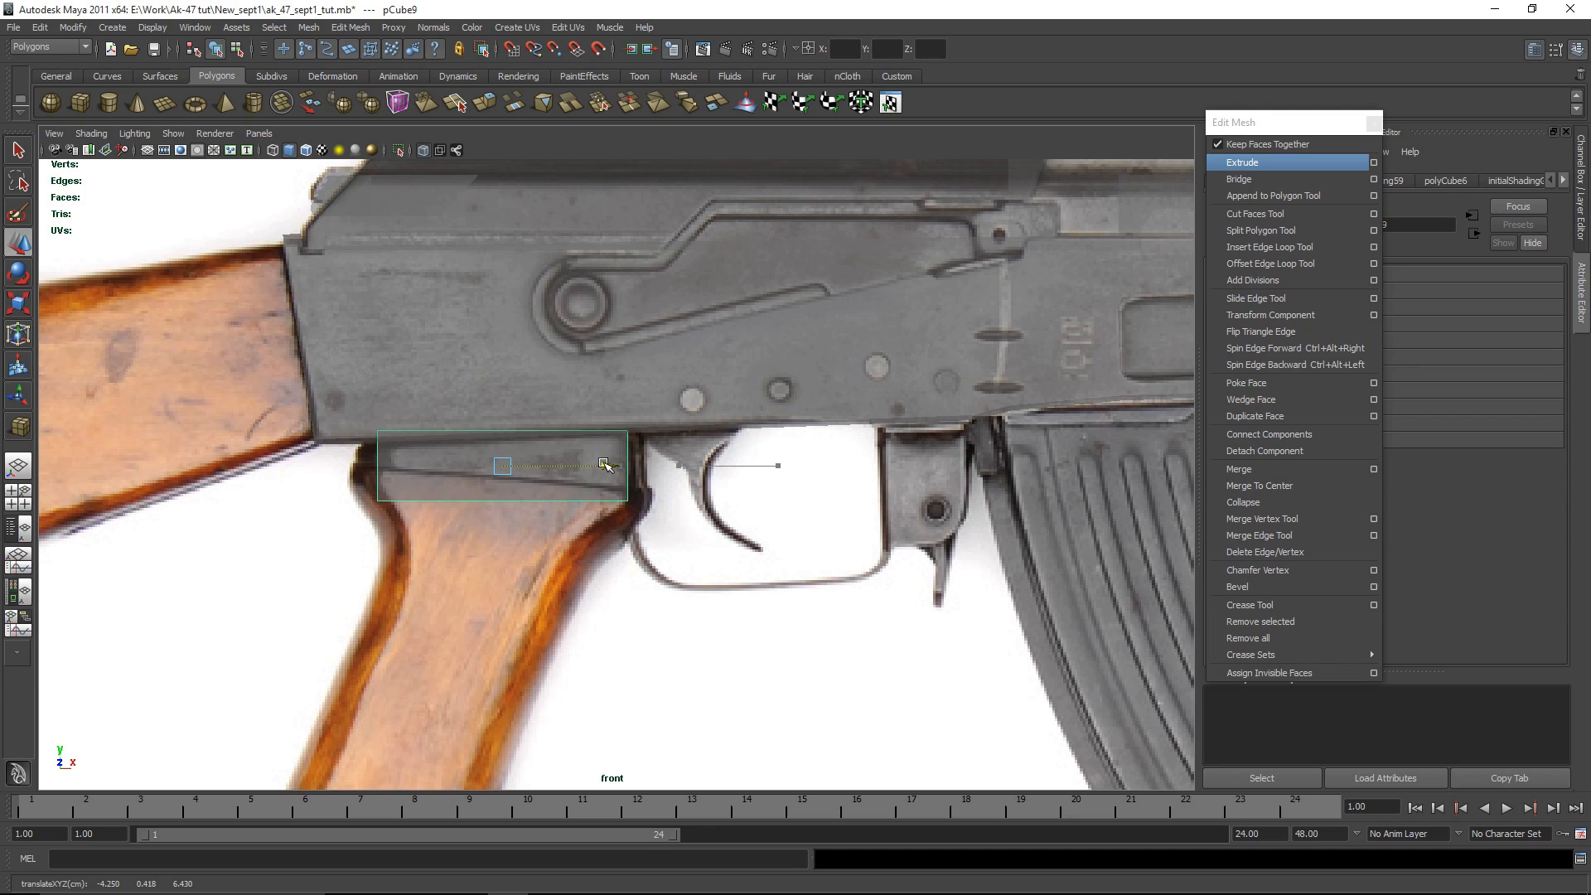
pyautogui.moveTo(384, 444); pyautogui.dragTo(308, 445, button='right')
pyautogui.moveTo(307, 444); pyautogui.dragTo(393, 490)
pyautogui.hotkey('ctrl', 'z')
pyautogui.hotkey('ctrl', 'z')
# Step: Raise the block's upper vertices so its top overlaps into the receiver body
pyautogui.moveTo(401, 472); pyautogui.dragTo(311, 463, button='right')
pyautogui.moveTo(315, 411); pyautogui.dragTo(496, 466)
pyautogui.moveTo(343, 373); pyautogui.dragTo(729, 448)
pyautogui.moveTo(505, 320); pyautogui.dragTo(505, 280)
pyautogui.click(665, 451)
# Step: Adjust the height of the block's lower vertices to cover the metal plate above the pistol grip
pyautogui.scroll(2, 642, 525)
pyautogui.keyDown('alt'); pyautogui.moveTo(673, 576); pyautogui.dragTo(797, 598, button='middle'); pyautogui.keyUp('alt')
pyautogui.moveTo(822, 614); pyautogui.dragTo(328, 508)
pyautogui.moveTo(599, 435); pyautogui.dragTo(600, 428)
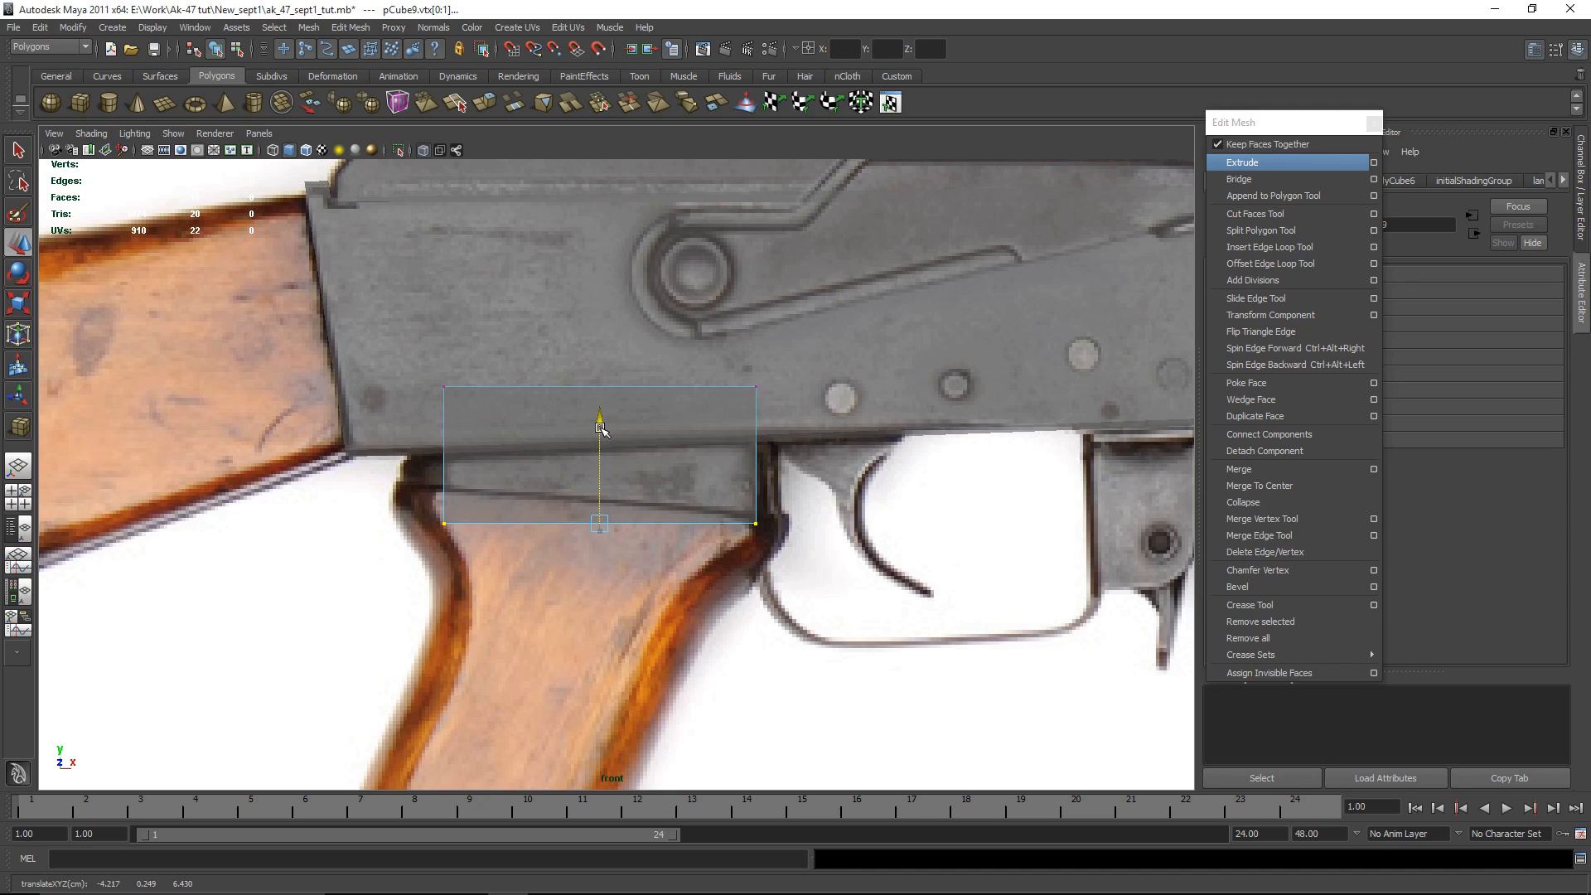
pyautogui.scroll(2, 609, 431)
pyautogui.click(973, 544)
pyautogui.moveTo(378, 520); pyautogui.dragTo(893, 594)
pyautogui.moveTo(594, 434); pyautogui.dragTo(594, 438)
pyautogui.click(930, 508)
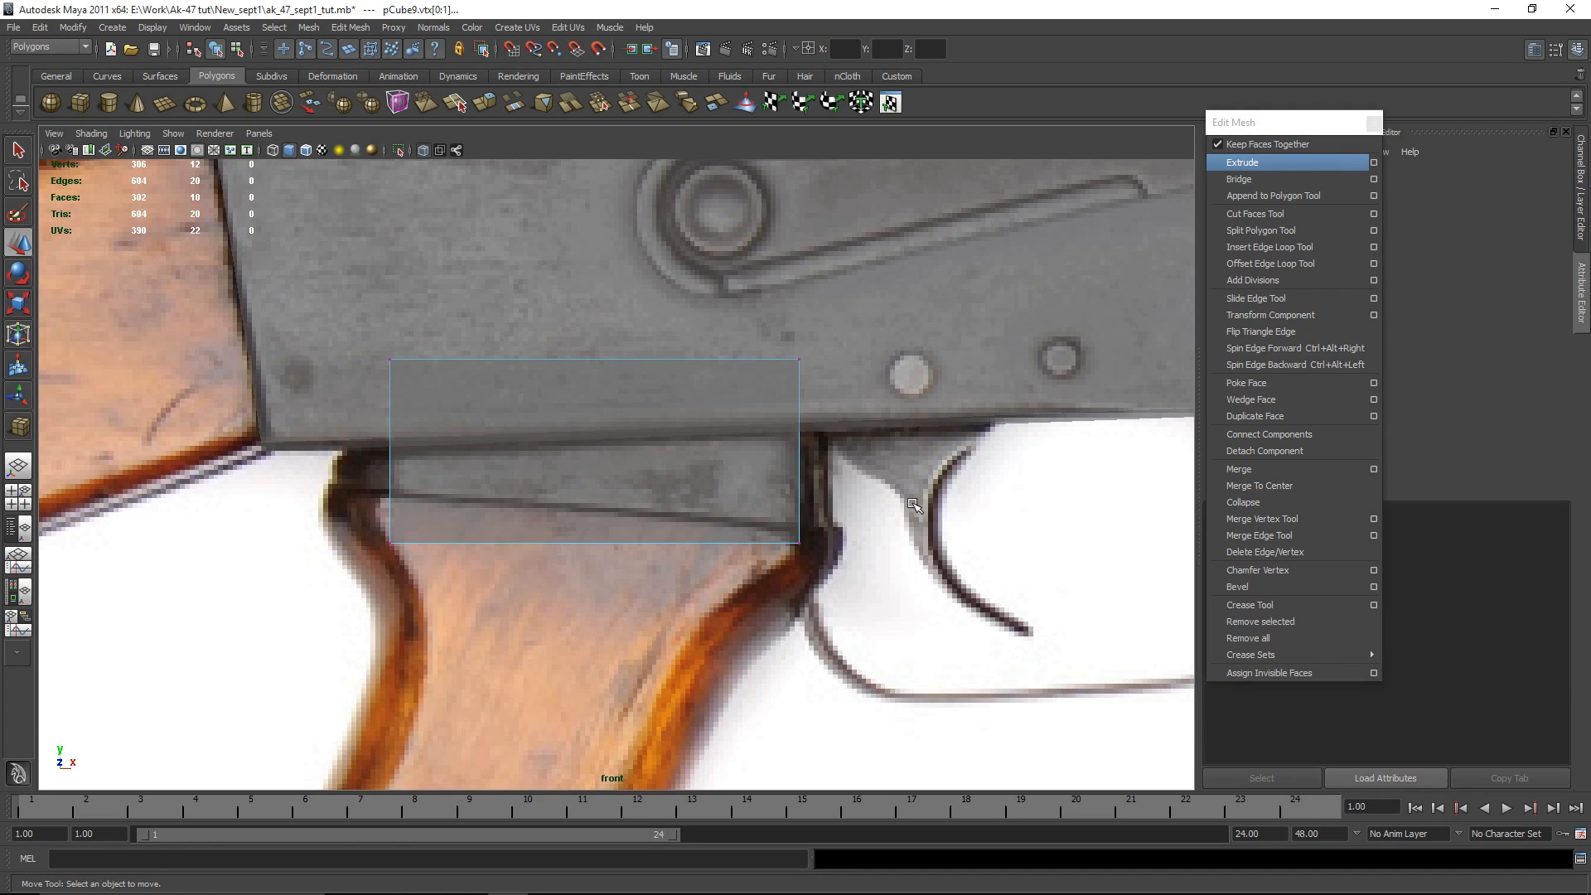
# Step: Examine the block's width and placement under the receiver from the side and from below
pyautogui.press('space')
pyautogui.press('space')
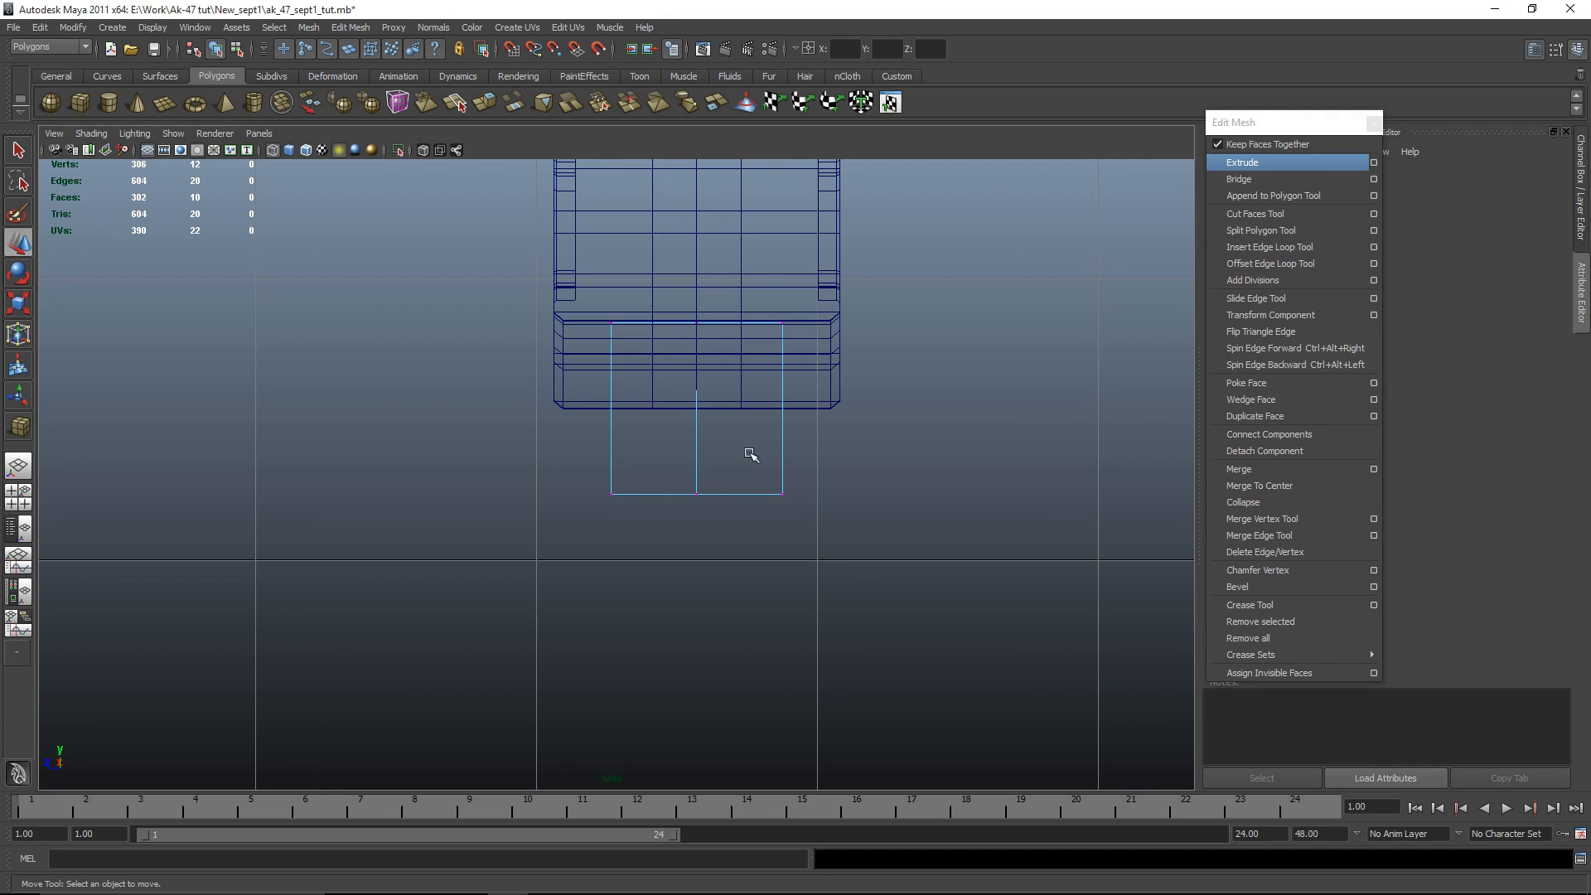
pyautogui.click(667, 441)
pyautogui.click(786, 462)
pyautogui.press('r')
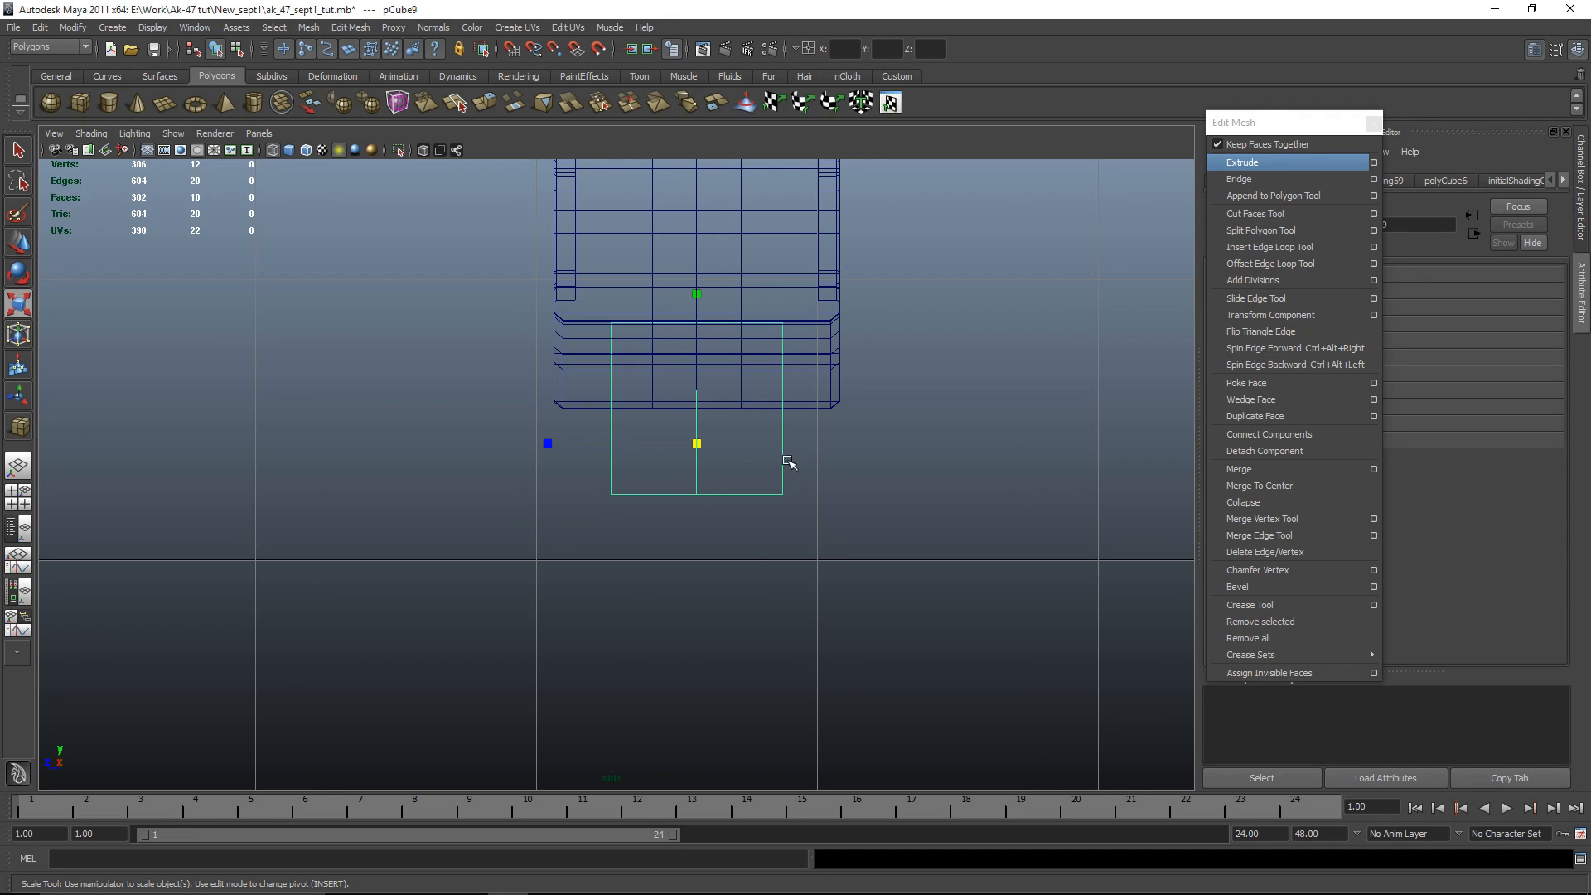
pyautogui.press('space')
pyautogui.press('space')
pyautogui.press('f')
pyautogui.keyDown('alt'); pyautogui.moveTo(902, 494); pyautogui.dragTo(877, 483); pyautogui.keyUp('alt')
pyautogui.scroll(-5, 877, 483)
pyautogui.click(926, 607)
pyautogui.keyDown('alt'); pyautogui.moveTo(926, 607); pyautogui.dragTo(697, 543); pyautogui.keyUp('alt')
pyautogui.click(702, 503)
pyautogui.press('space')
pyautogui.press('space')
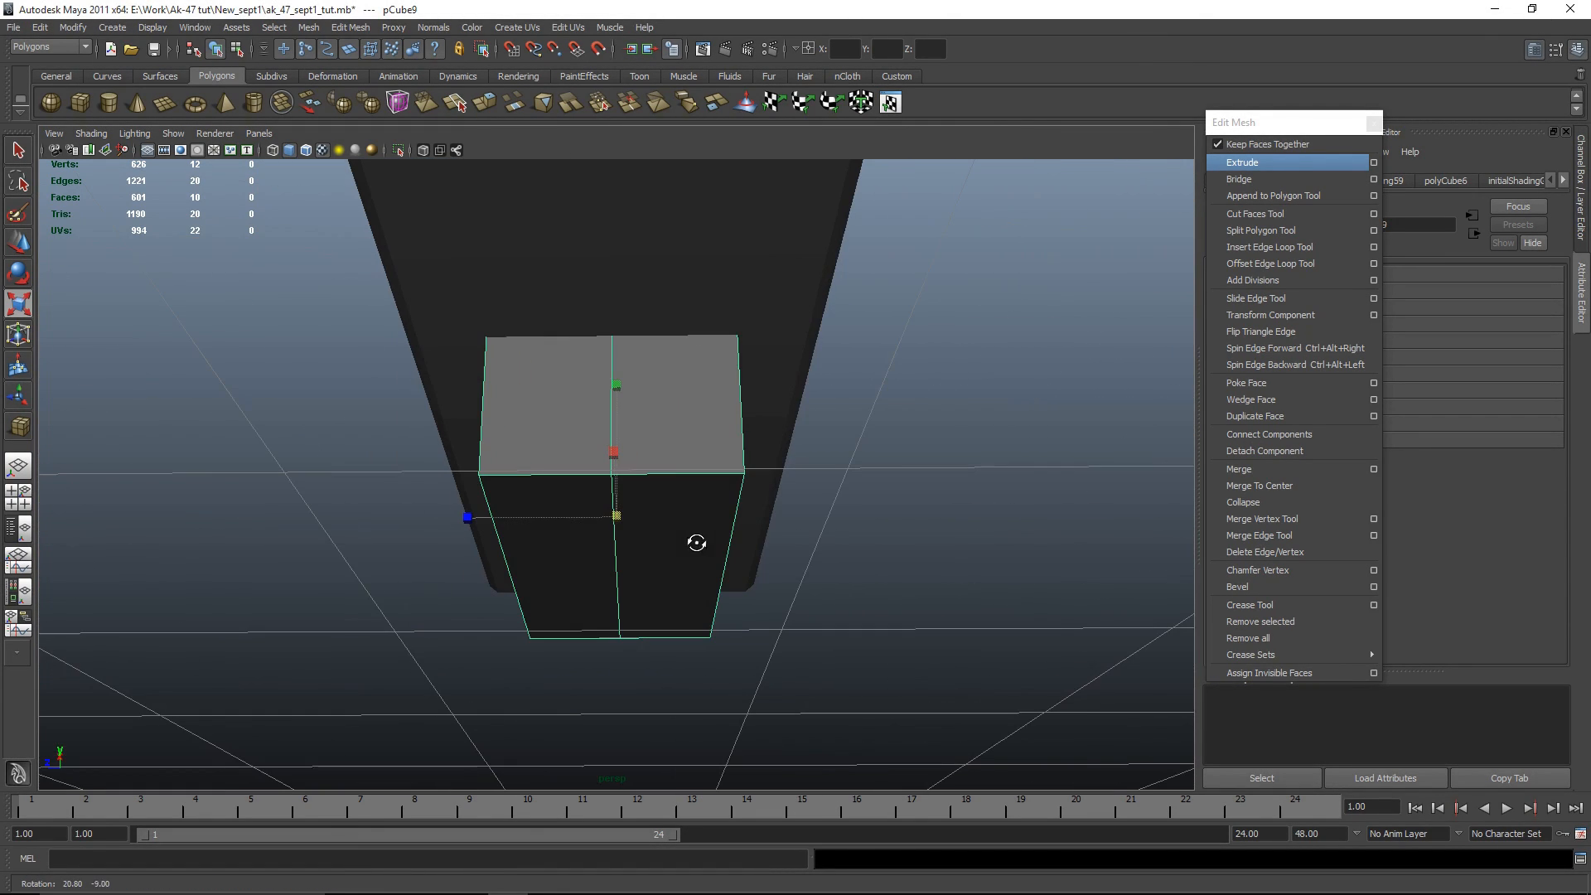
# Step: Add two pairs of offset edge loops on both sides of the block's centre loop
pyautogui.click(1287, 265)
pyautogui.moveTo(616, 442); pyautogui.dragTo(618, 414)
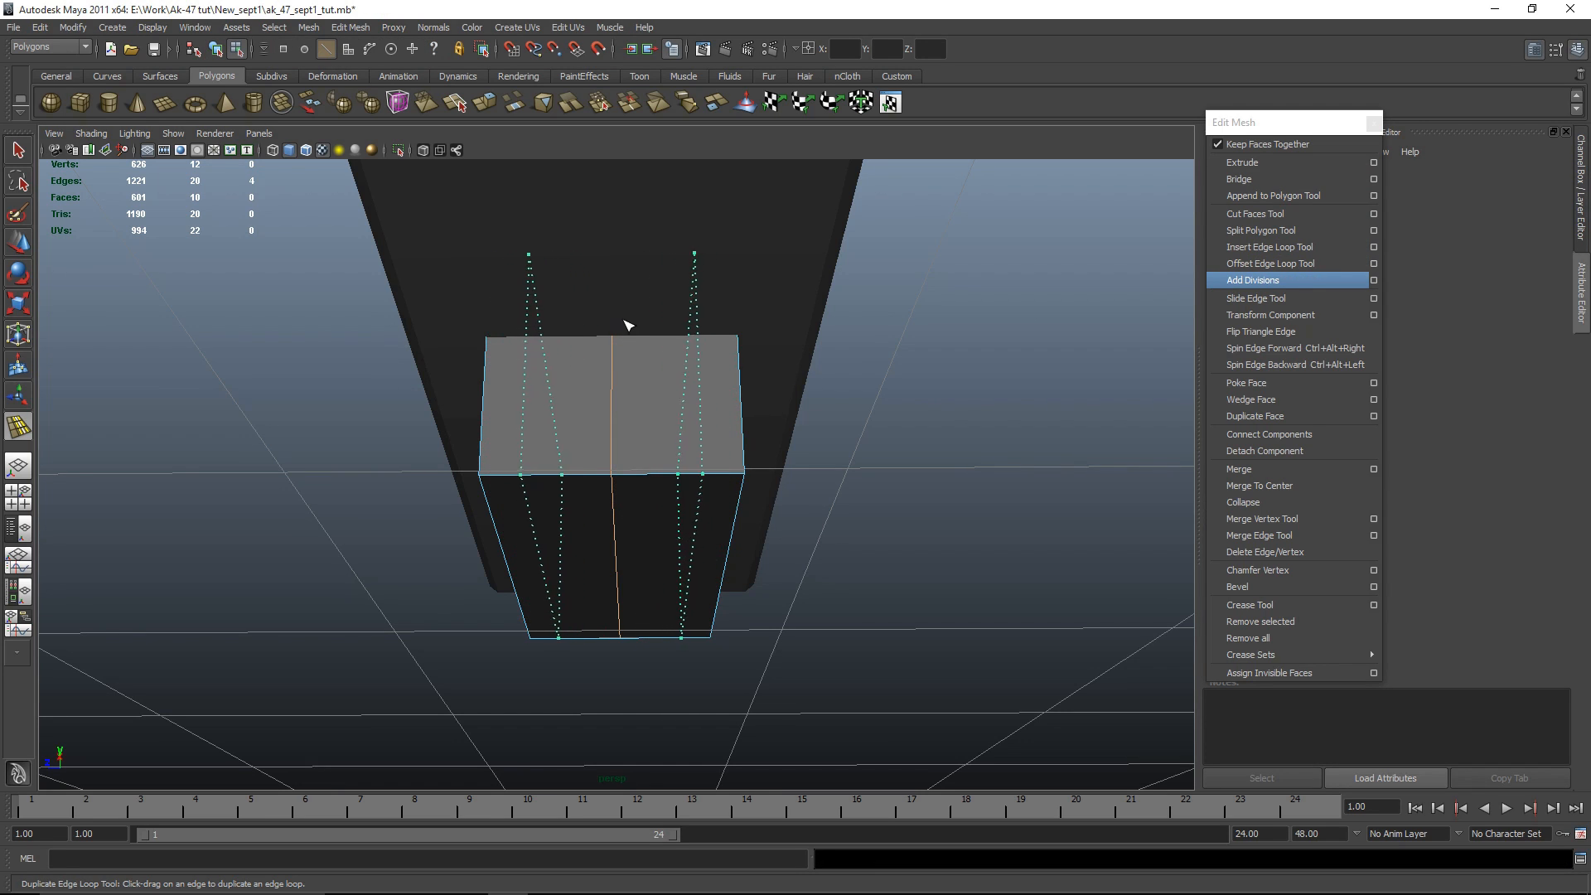
pyautogui.moveTo(625, 314); pyautogui.dragTo(626, 315)
pyautogui.moveTo(614, 414); pyautogui.dragTo(614, 356)
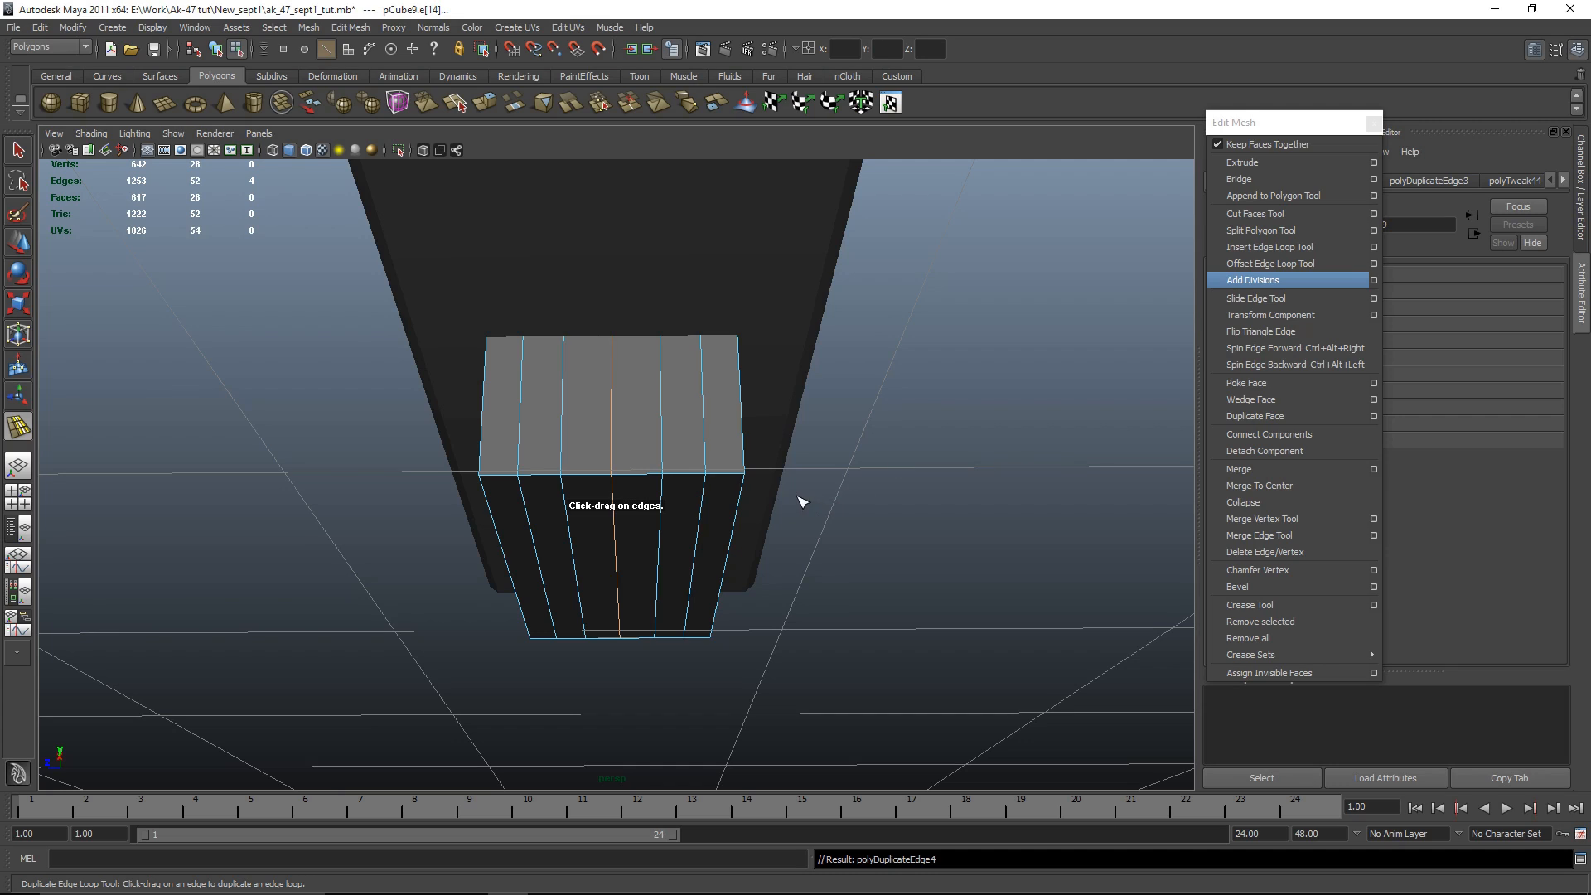
pyautogui.click(1003, 546)
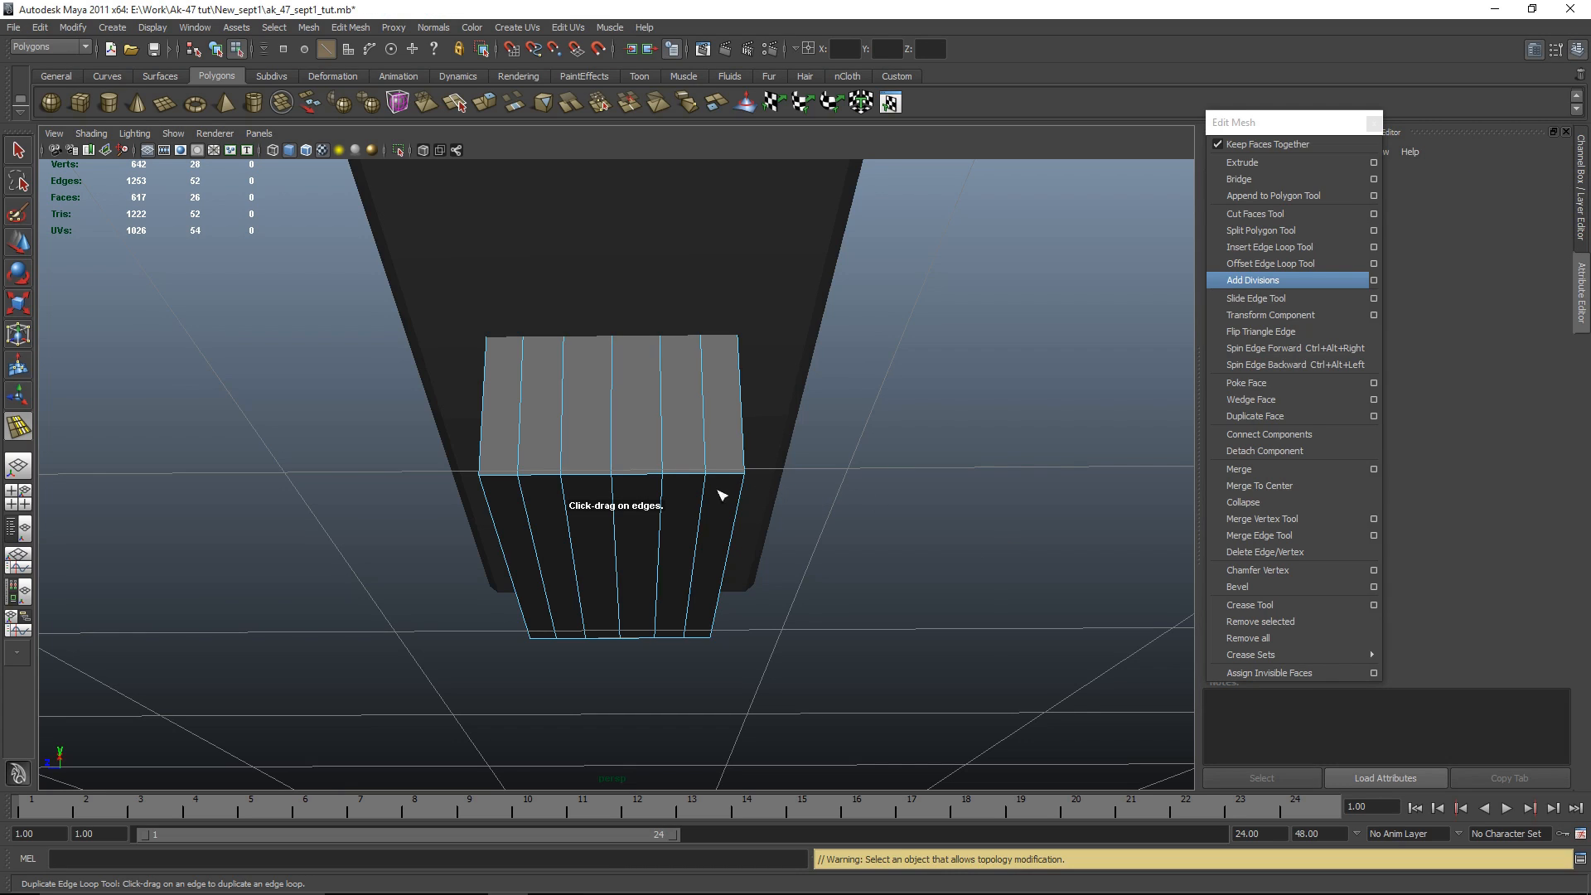
# Step: Scale the two inner edge loops closer together to even out the spacing across the block
pyautogui.press('w')
pyautogui.doubleClick(659, 431)
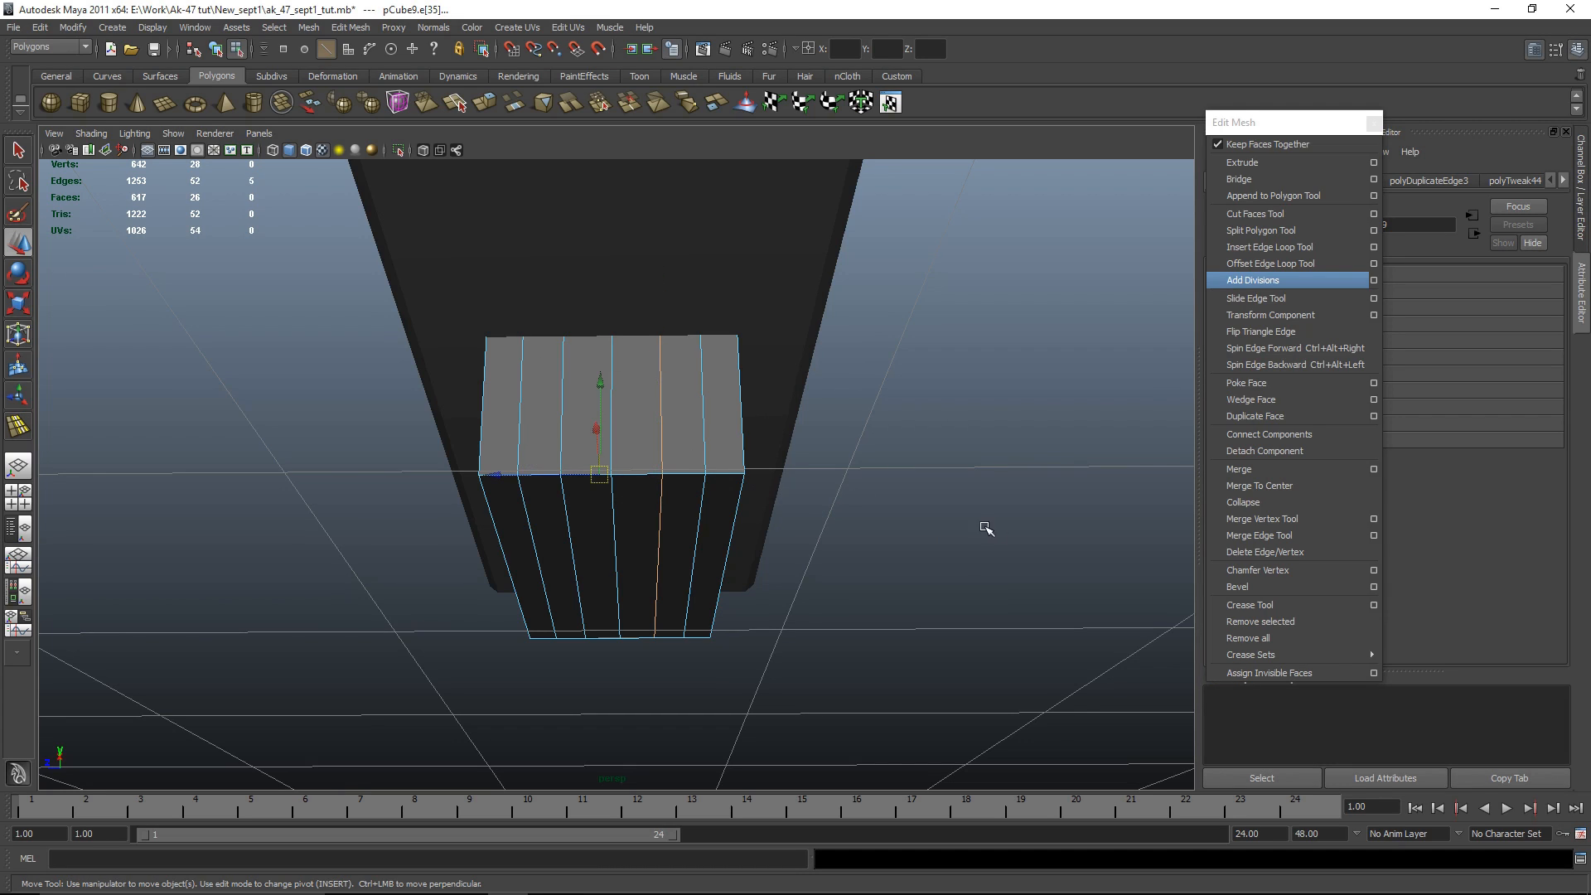
pyautogui.keyDown('shift'); pyautogui.doubleClick(566, 445); pyautogui.keyUp('shift')
pyautogui.press('r')
pyautogui.moveTo(781, 452); pyautogui.dragTo(753, 469)
pyautogui.click(972, 519)
pyautogui.keyDown('alt'); pyautogui.moveTo(973, 519); pyautogui.dragTo(644, 459); pyautogui.keyUp('alt')
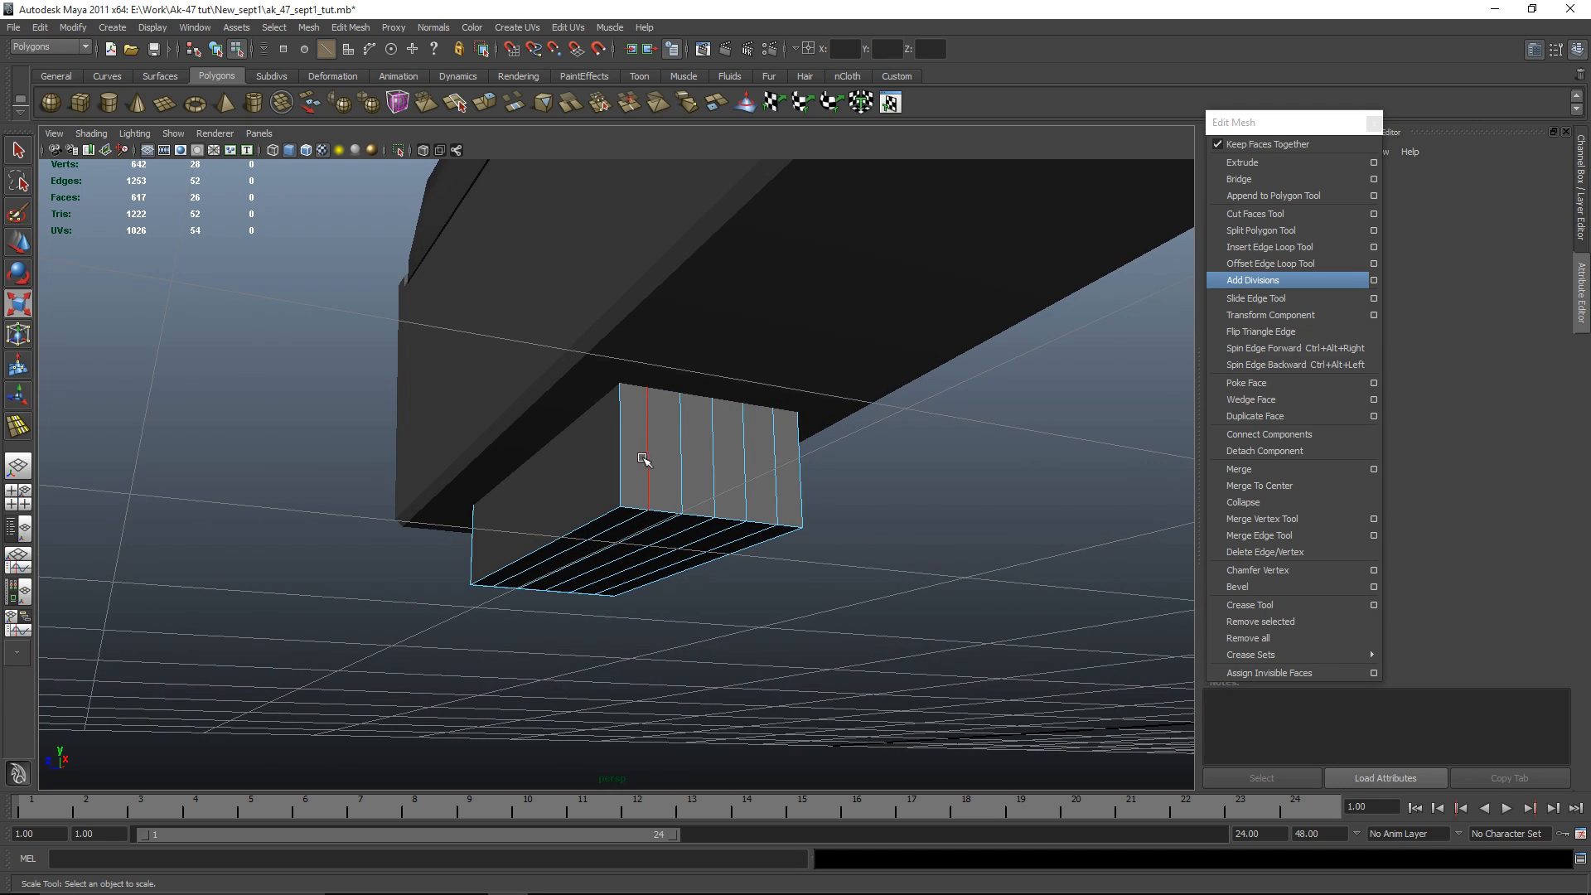
# Step: Move the five inner vertical edges of the block's front face slightly forward toward the trigger
pyautogui.click(645, 459)
pyautogui.press('q')
pyautogui.keyDown('shift'); pyautogui.click(681, 477); pyautogui.keyUp('shift')
pyautogui.keyDown('shift'); pyautogui.click(713, 480); pyautogui.keyUp('shift')
pyautogui.keyDown('shift'); pyautogui.click(744, 481); pyautogui.keyUp('shift')
pyautogui.keyDown('shift'); pyautogui.click(775, 480); pyautogui.keyUp('shift')
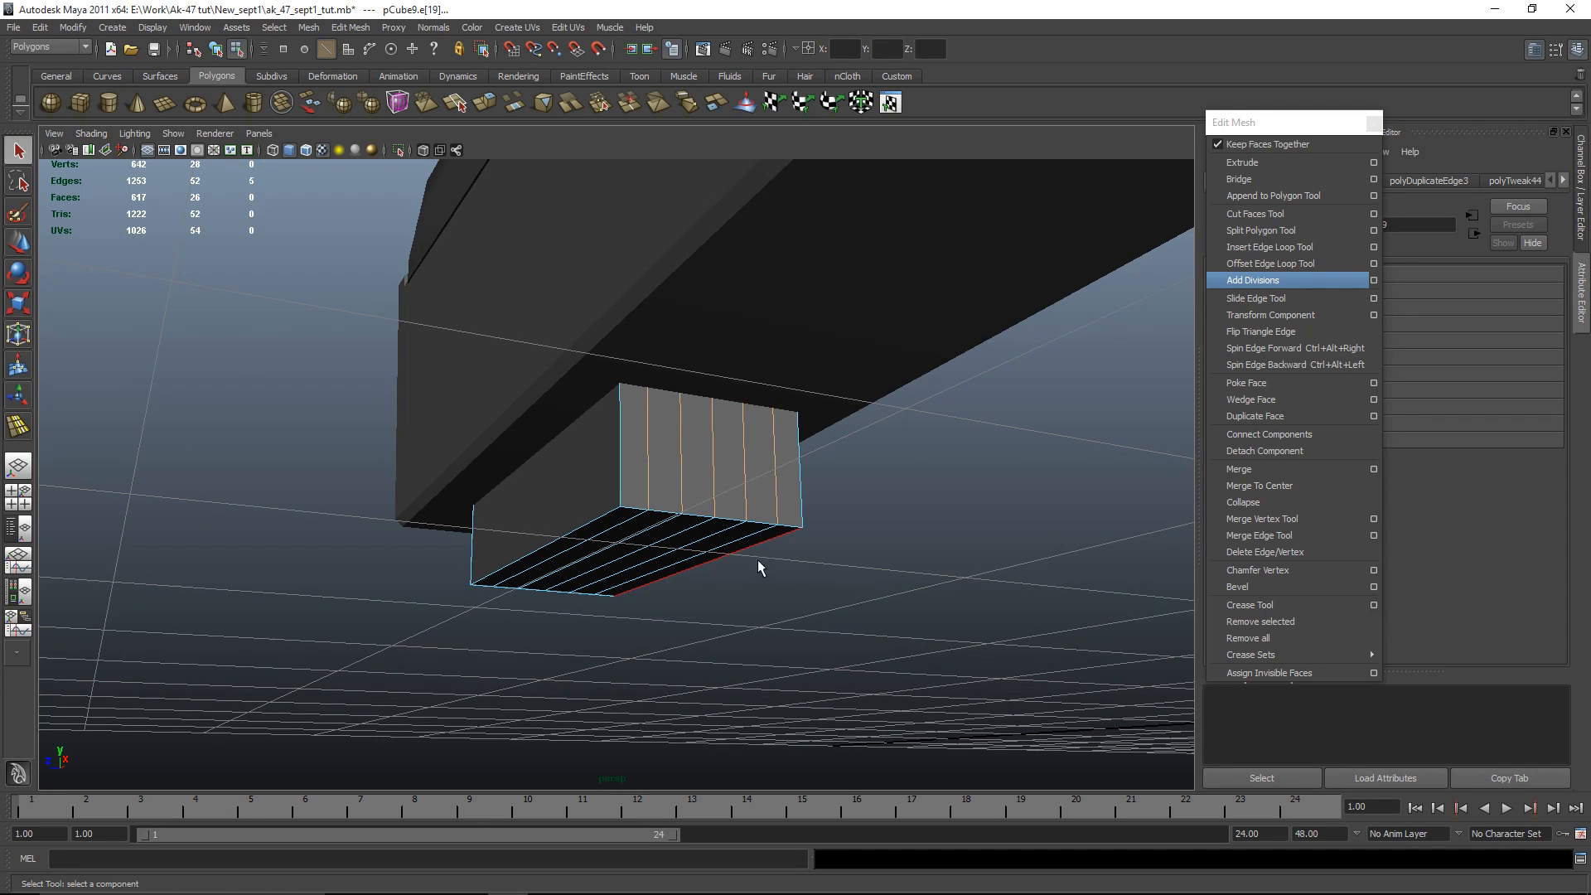
pyautogui.press('space')
pyautogui.press('space')
pyautogui.keyDown('alt'); pyautogui.moveTo(974, 485); pyautogui.dragTo(832, 492, button='middle'); pyautogui.keyUp('alt')
pyautogui.press('w')
pyautogui.moveTo(765, 457); pyautogui.dragTo(777, 459)
pyautogui.press('space')
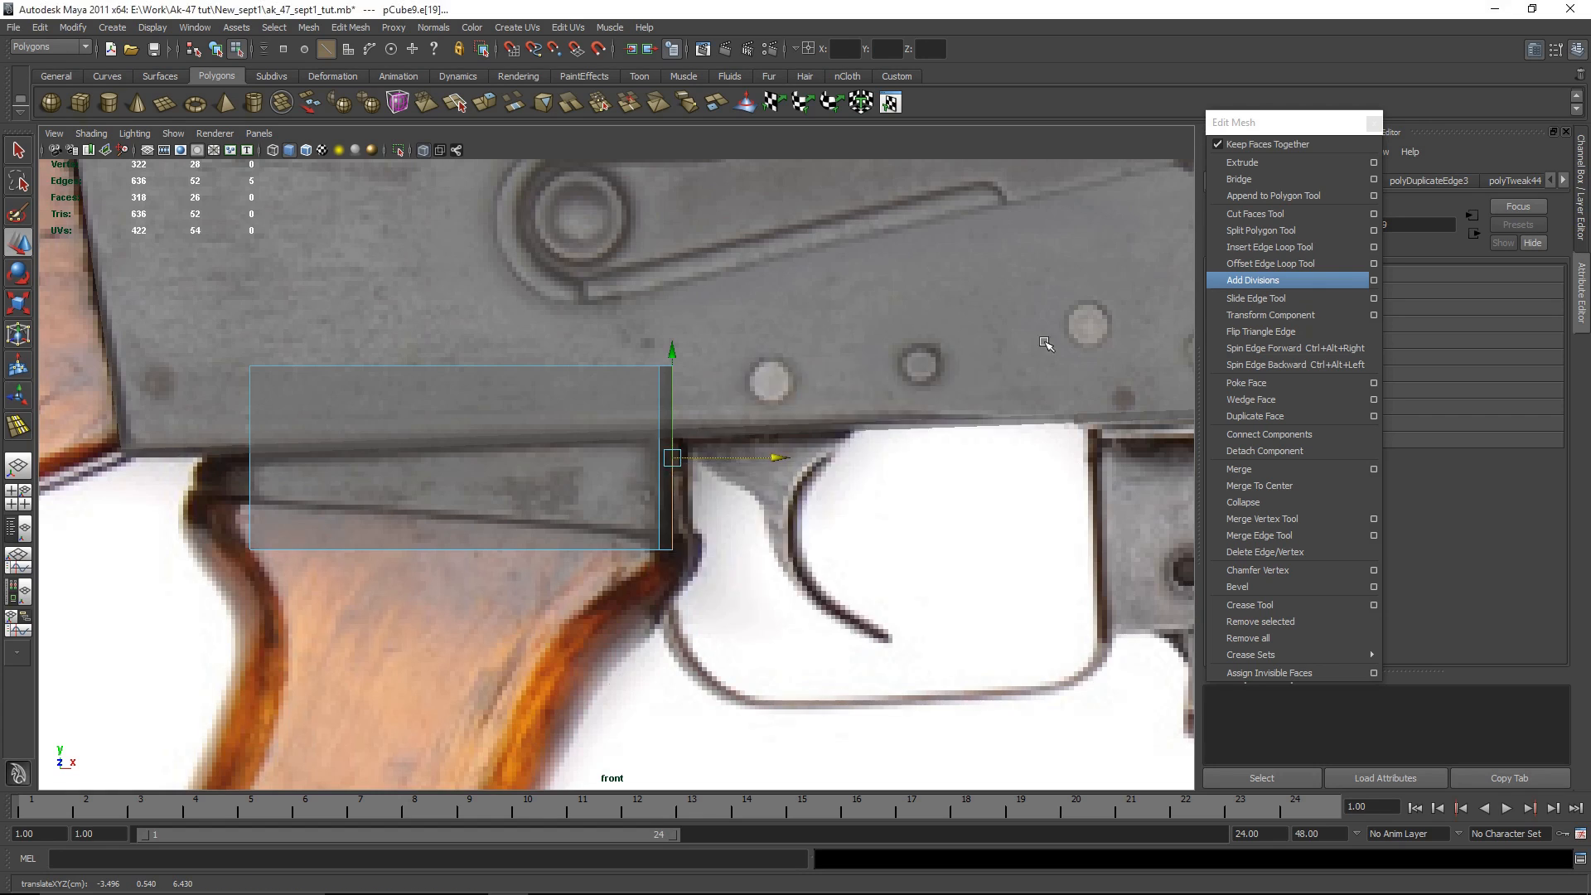
pyautogui.press('space')
# Step: Move the three middle front edges further forward and the centre edge slightly more, rounding the block's front
pyautogui.click(962, 557)
pyautogui.press('q')
pyautogui.click(721, 489)
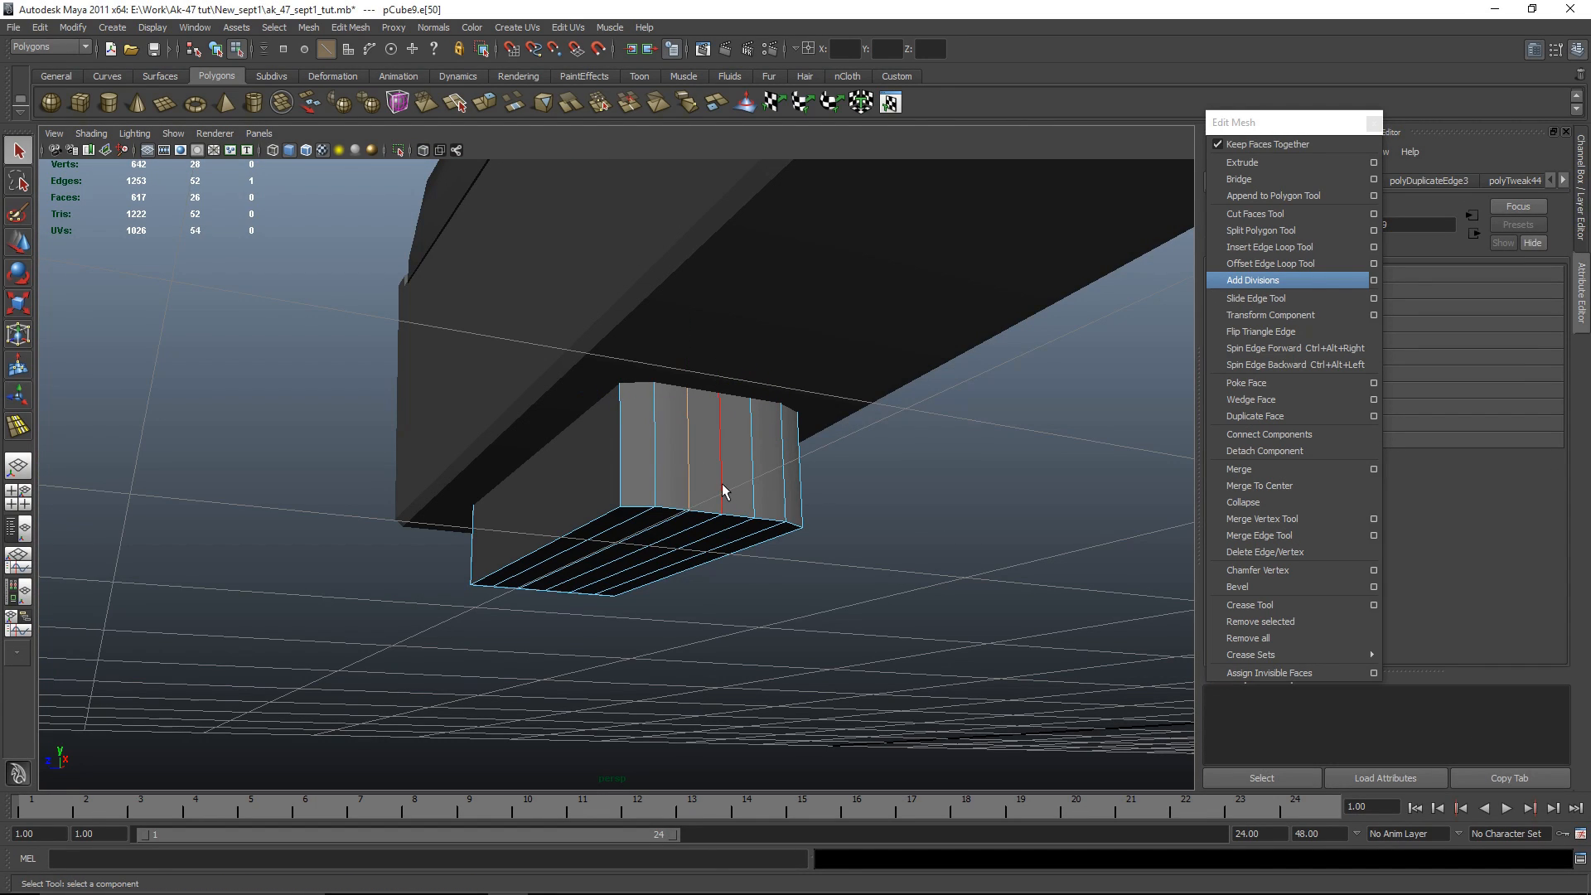
pyautogui.press('space')
pyautogui.press('space')
pyautogui.press('w')
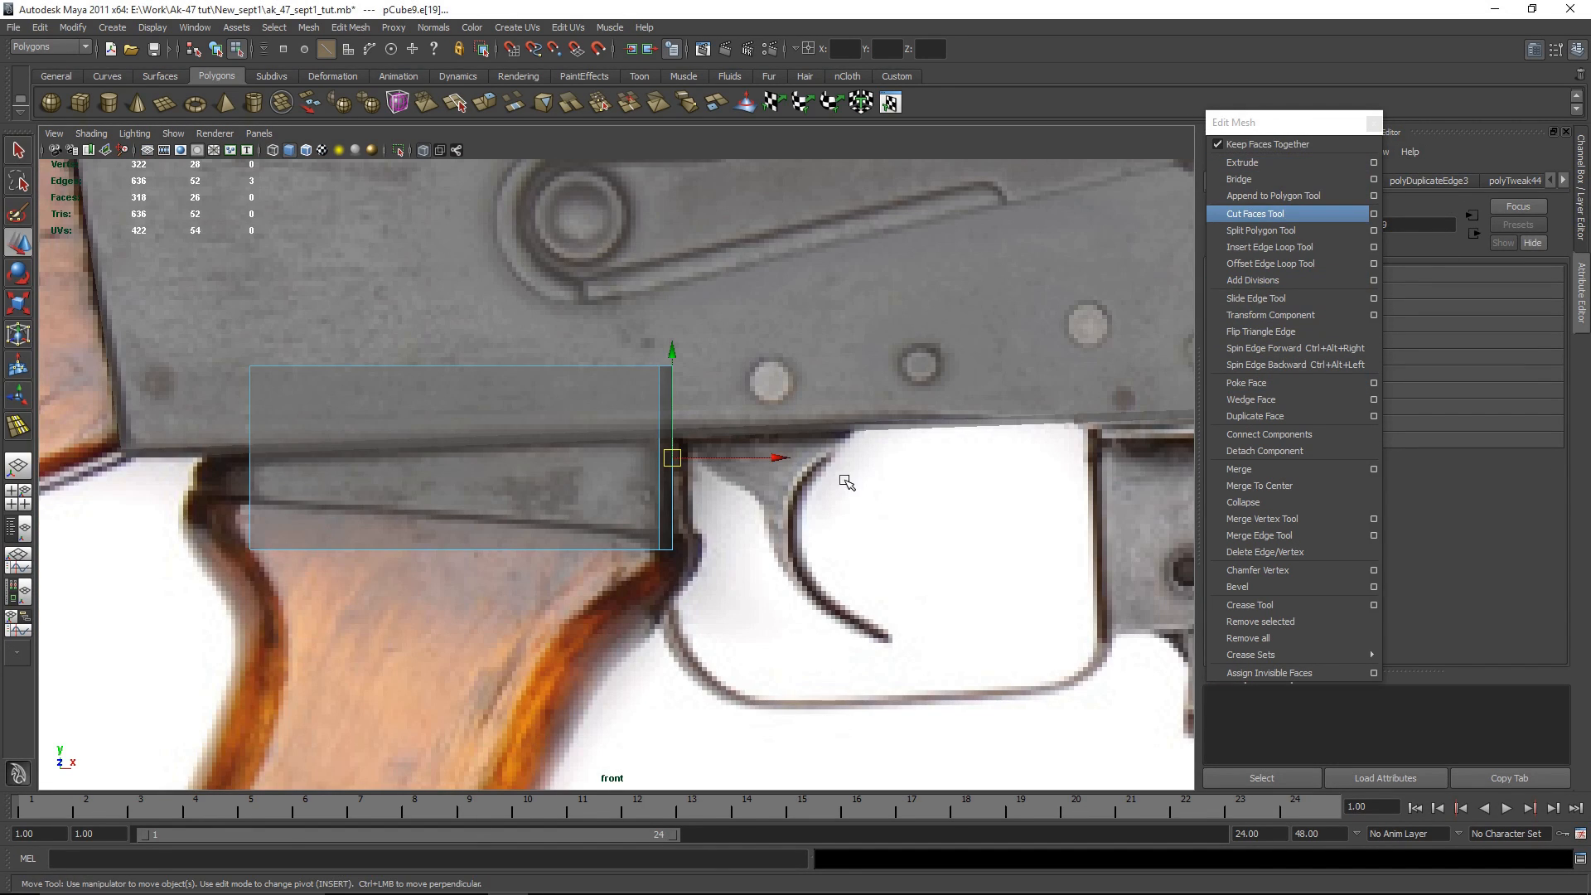
pyautogui.moveTo(765, 455); pyautogui.dragTo(778, 460)
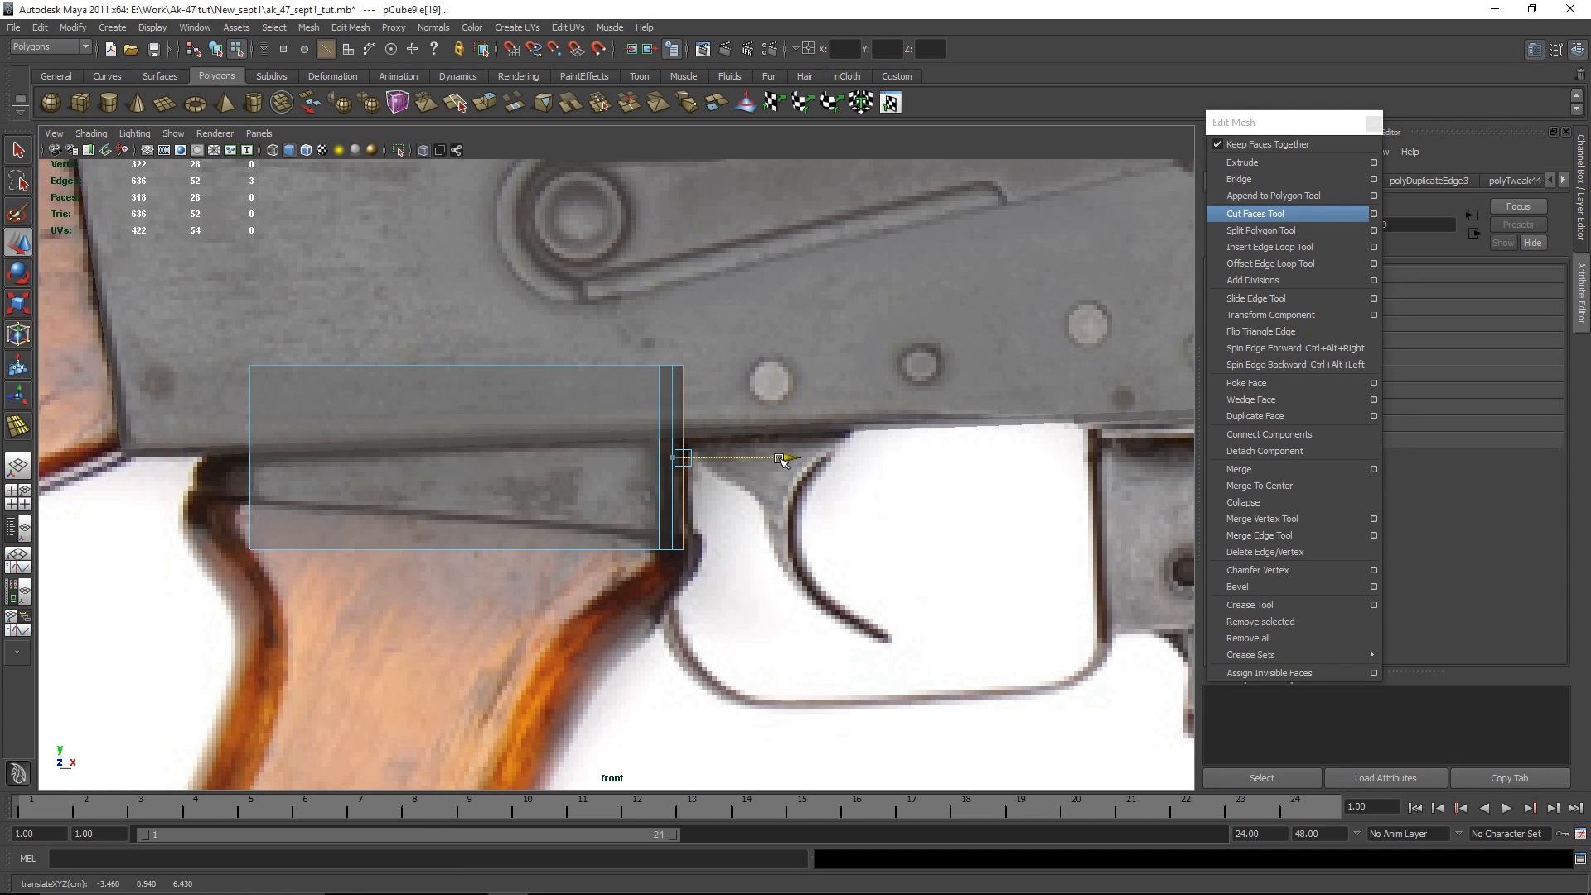
pyautogui.press('space')
pyautogui.press('space')
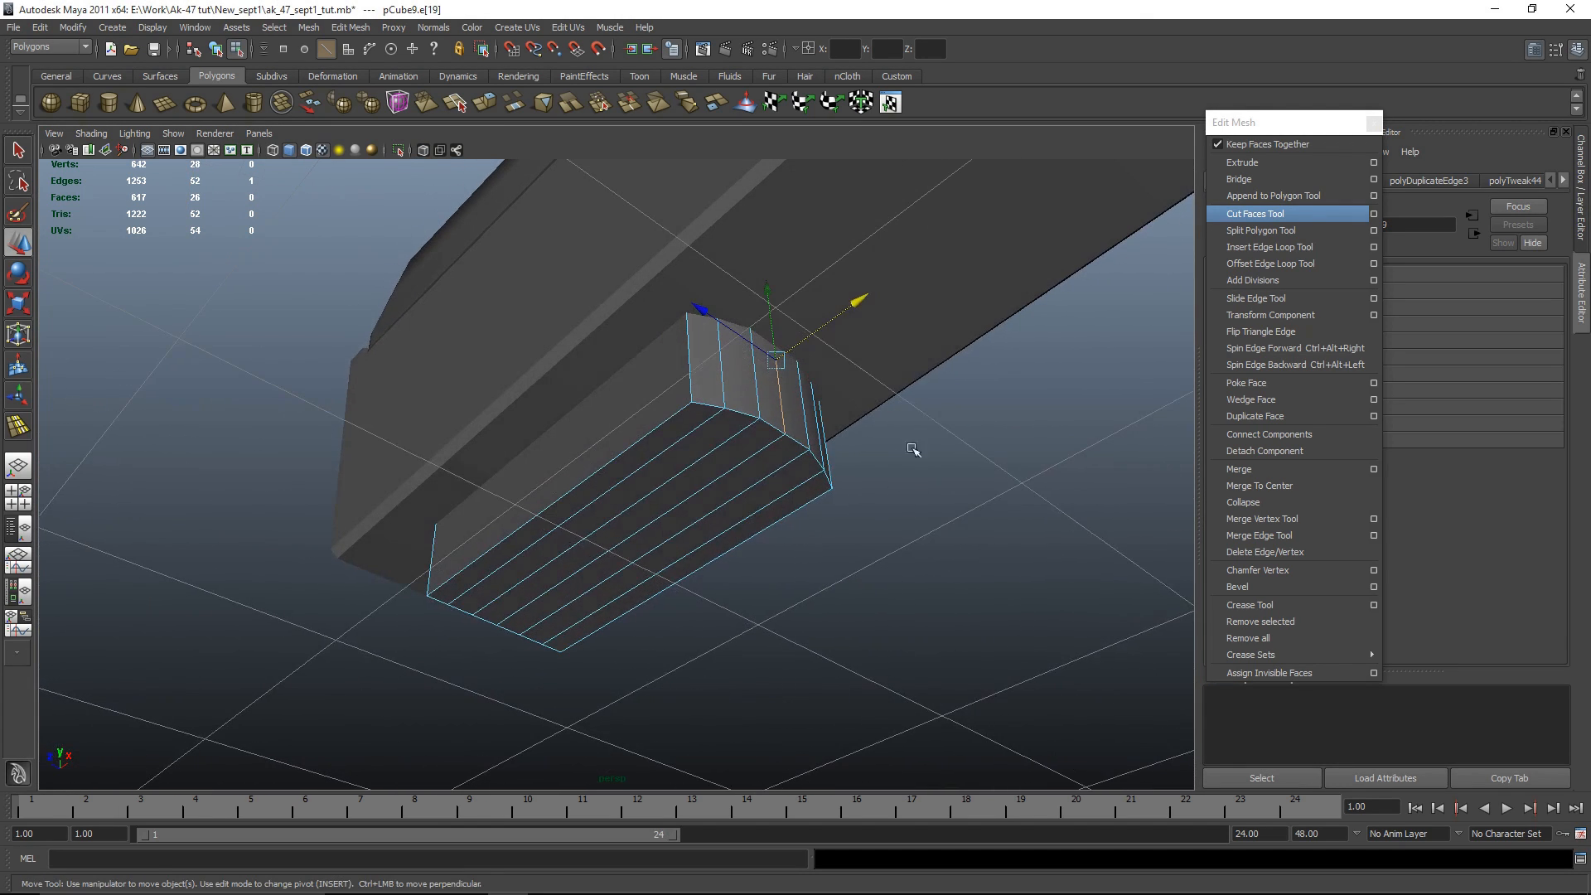
pyautogui.moveTo(856, 303); pyautogui.dragTo(859, 304)
pyautogui.keyDown('alt'); pyautogui.moveTo(891, 427); pyautogui.dragTo(934, 355); pyautogui.keyUp('alt')
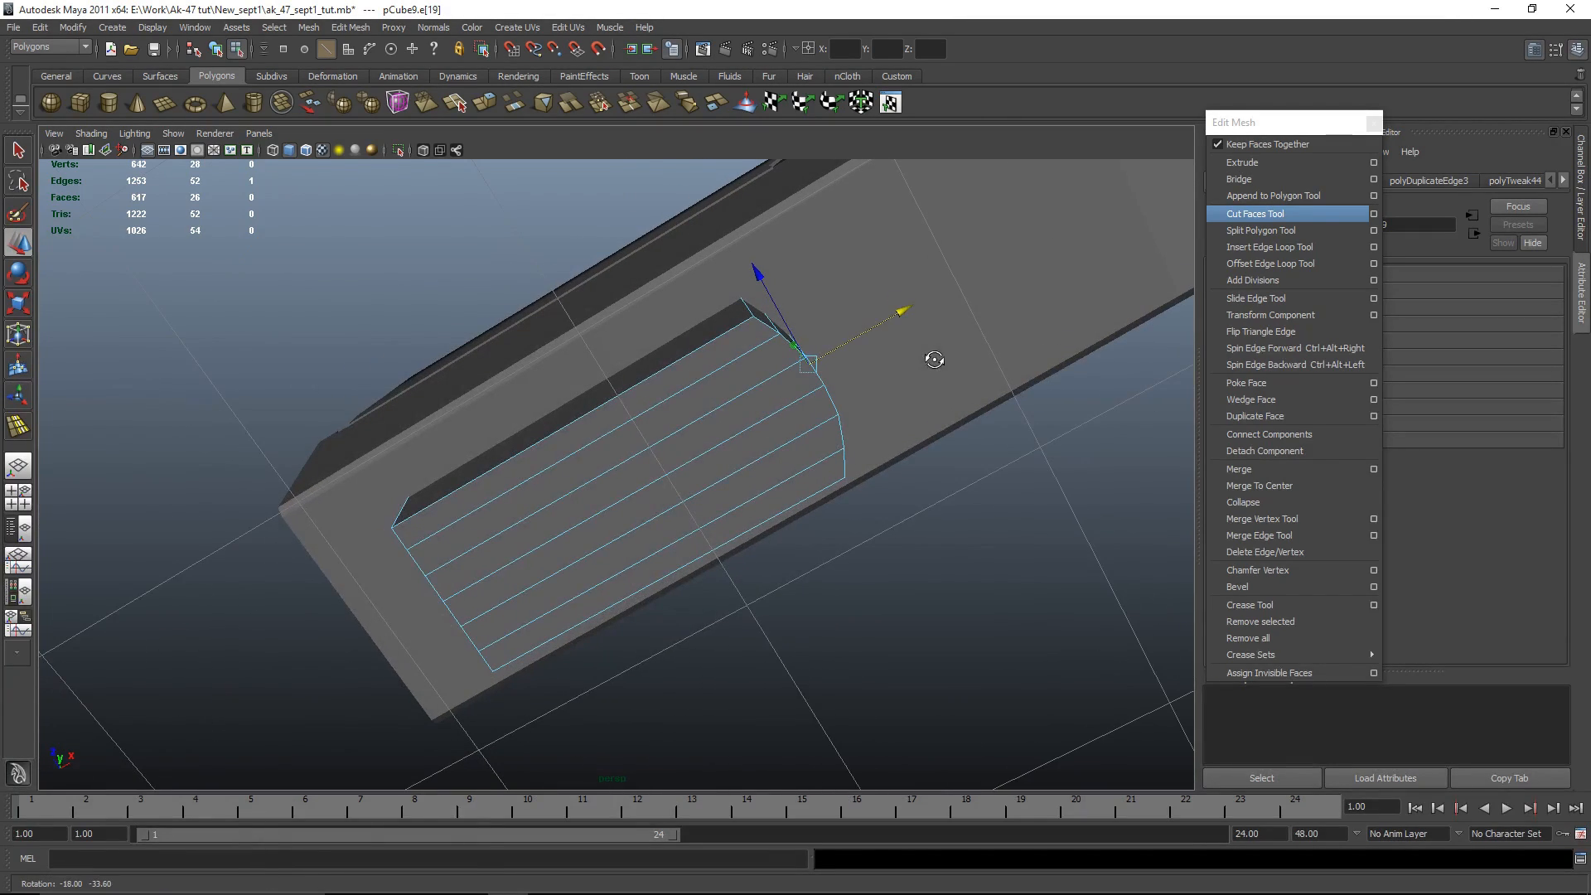
# Step: Move the five inner vertical edges of the block's rear face slightly backward, away from the trigger
pyautogui.click(1003, 499)
pyautogui.keyDown('alt'); pyautogui.moveTo(895, 503); pyautogui.dragTo(629, 602); pyautogui.keyUp('alt')
pyautogui.click(593, 516)
pyautogui.keyDown('shift'); pyautogui.click(431, 534); pyautogui.keyUp('shift')
pyautogui.press('q')
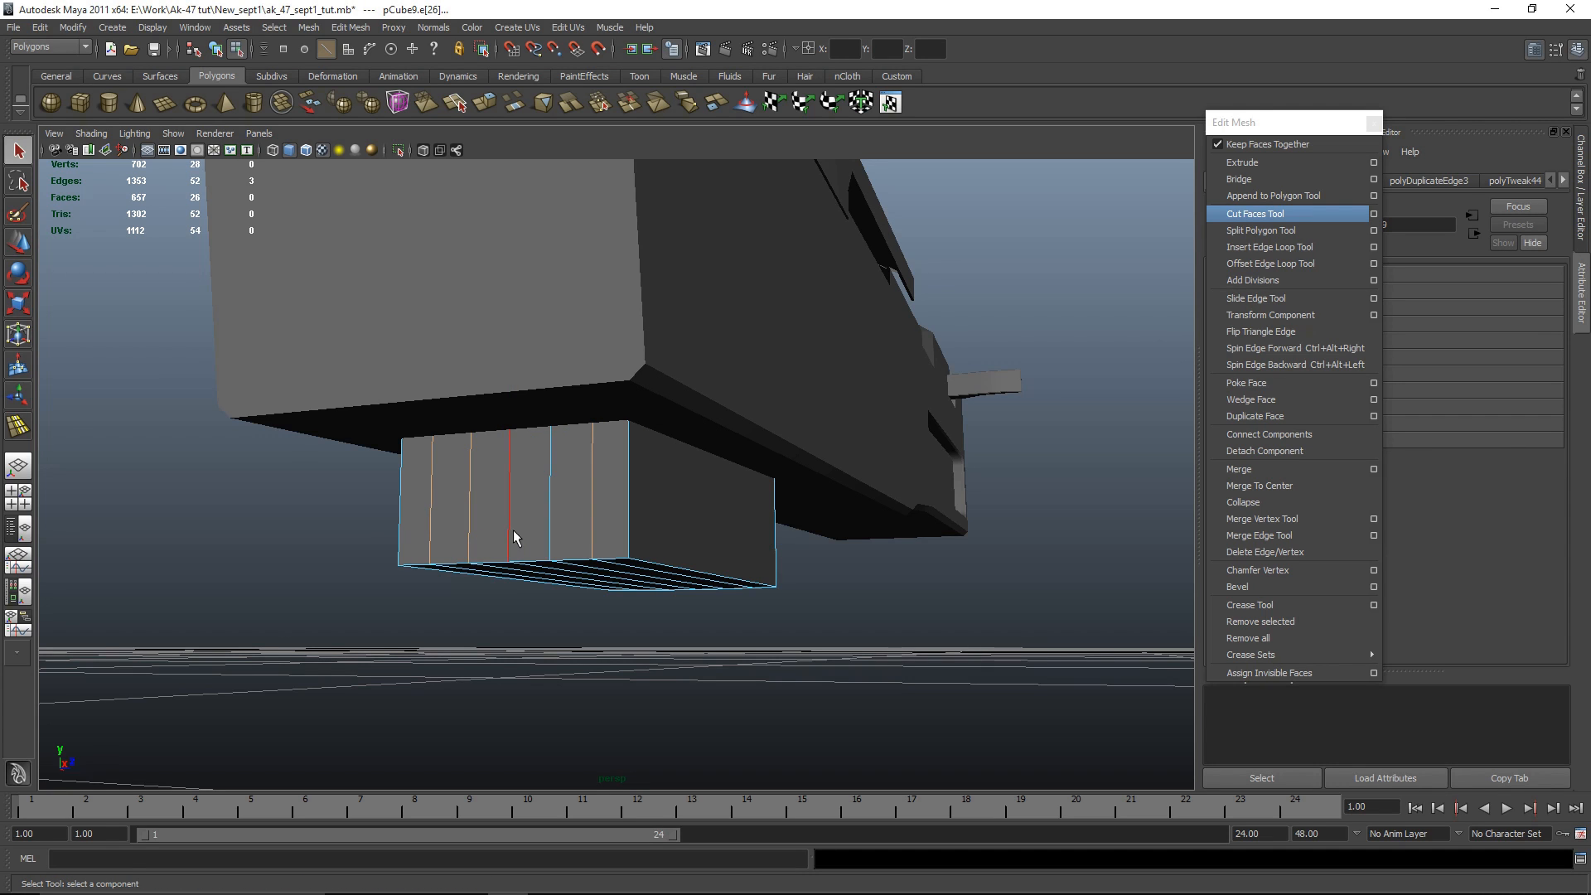
pyautogui.press('space')
pyautogui.press('space')
pyautogui.press('w')
pyautogui.moveTo(352, 456)
pyautogui.mouseDown()
pyautogui.moveTo(319, 459)
pyautogui.moveTo(346, 462)
pyautogui.mouseUp()
# Step: Move the three middle rear edges further backward and the centre edge slightly more
pyautogui.press('space')
pyautogui.moveTo(479, 462); pyautogui.dragTo(719, 391)
pyautogui.click(461, 517)
pyautogui.hotkey('ctrl', 'z')
pyautogui.hotkey('ctrl', 'z')
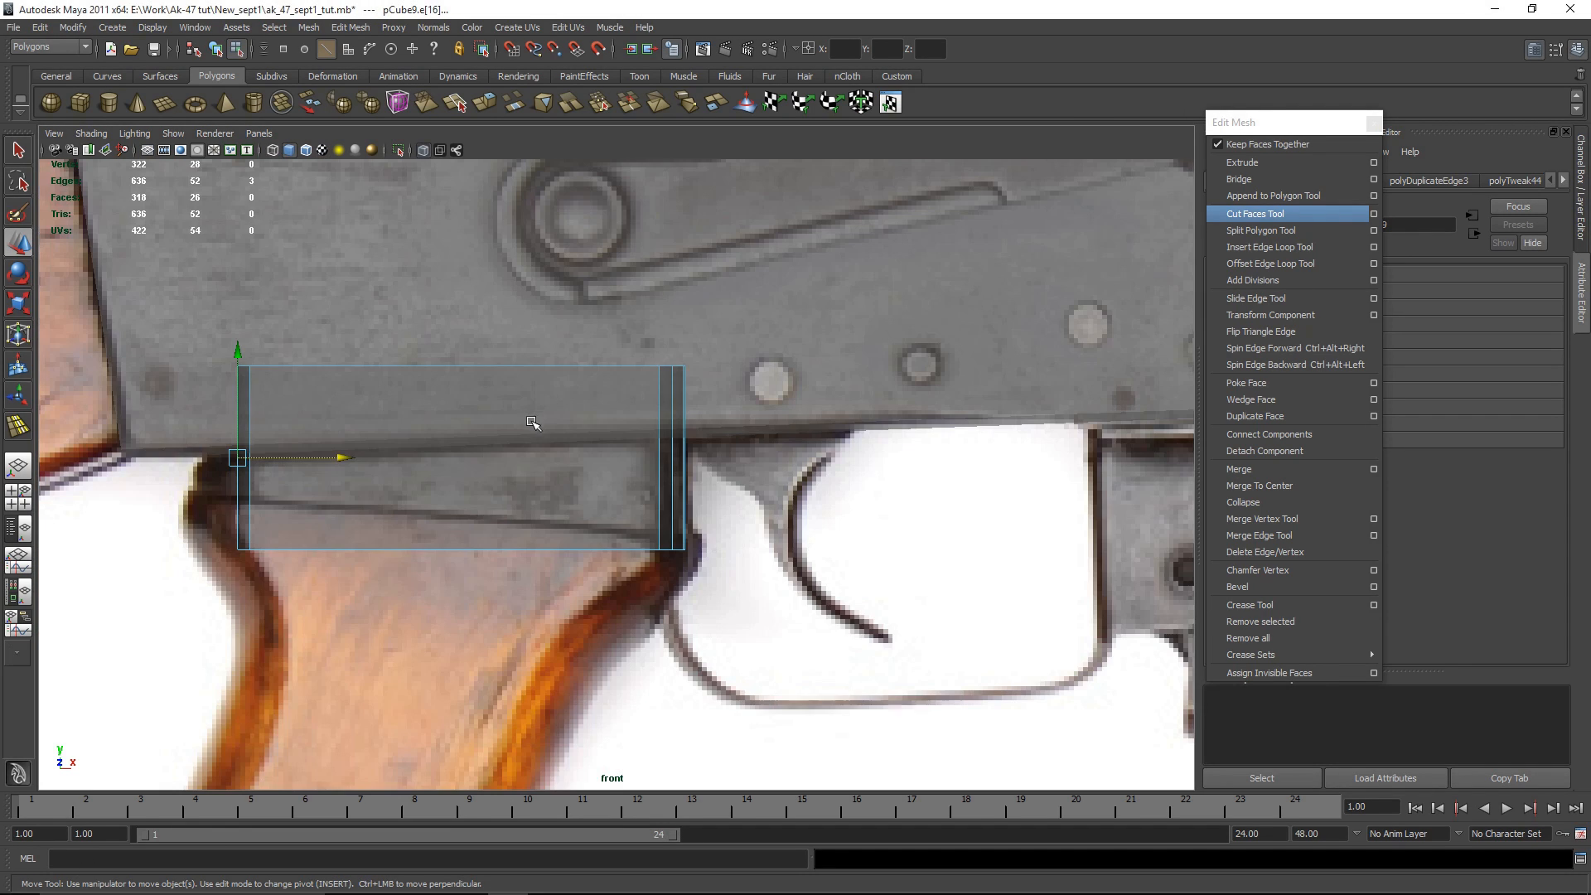
pyautogui.moveTo(357, 465); pyautogui.dragTo(313, 460)
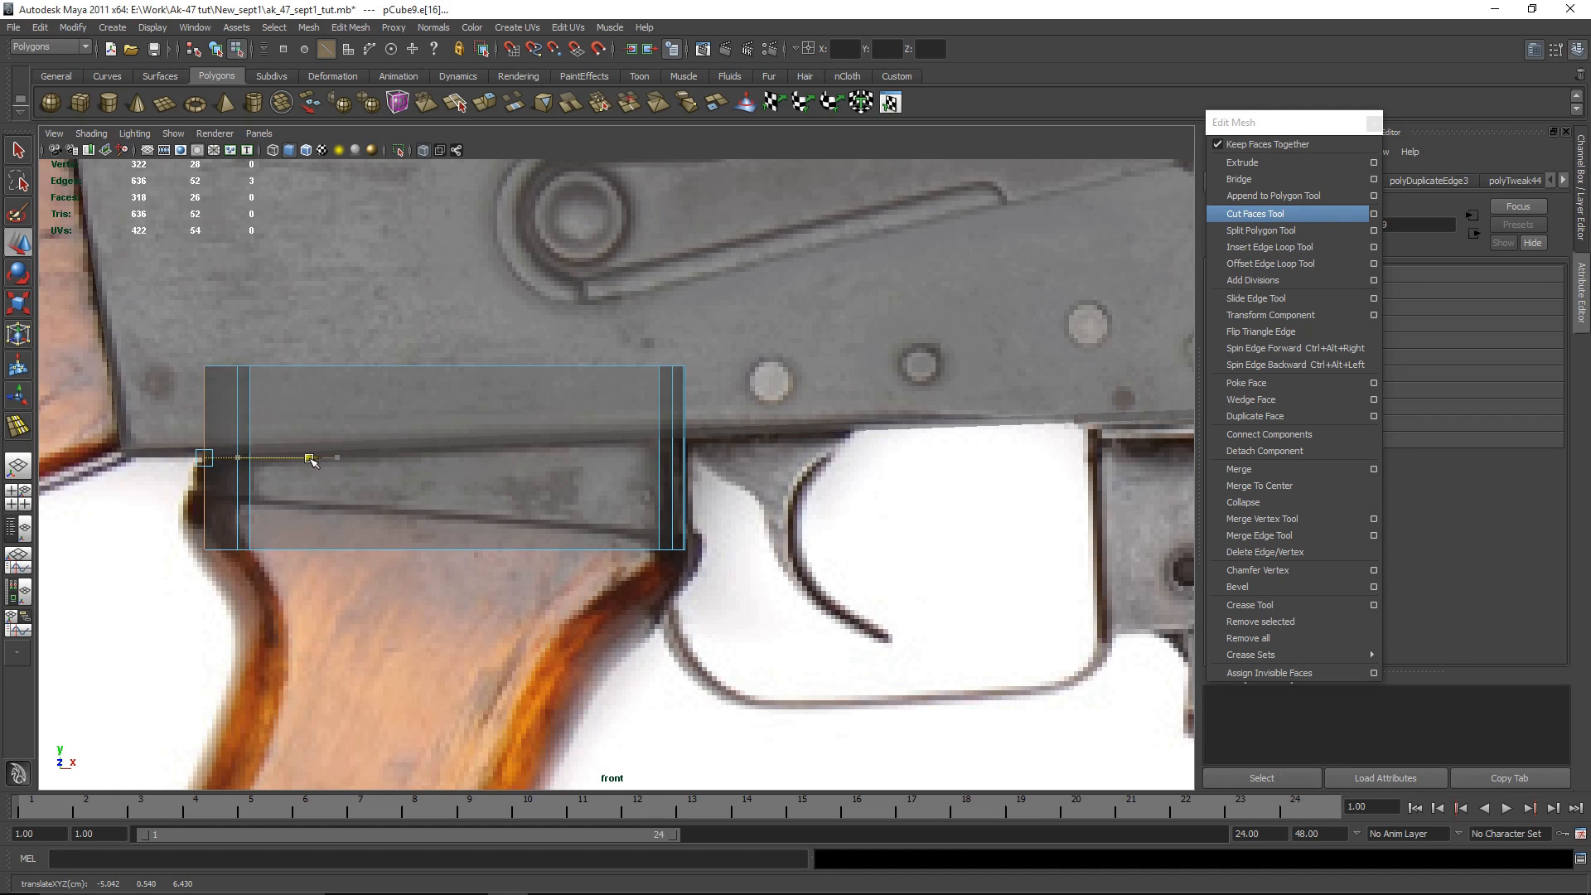
pyautogui.press('space')
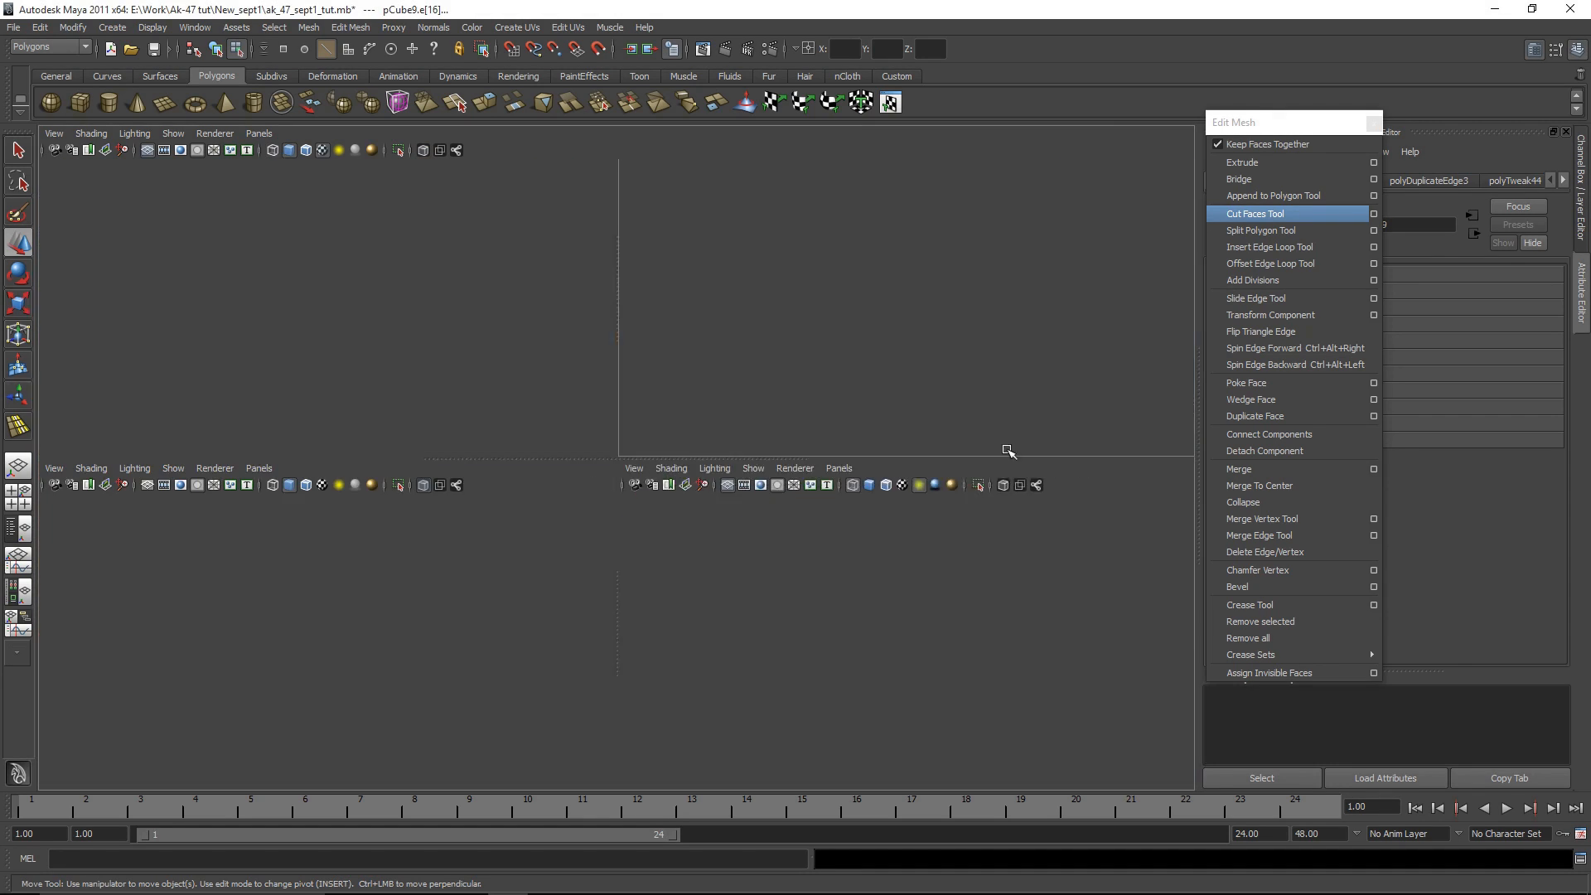
pyautogui.press('space')
pyautogui.press('space')
pyautogui.press('space')
pyautogui.press('space')
pyautogui.press('space')
pyautogui.keyDown('alt'); pyautogui.moveTo(630, 373); pyautogui.dragTo(598, 396); pyautogui.keyUp('alt')
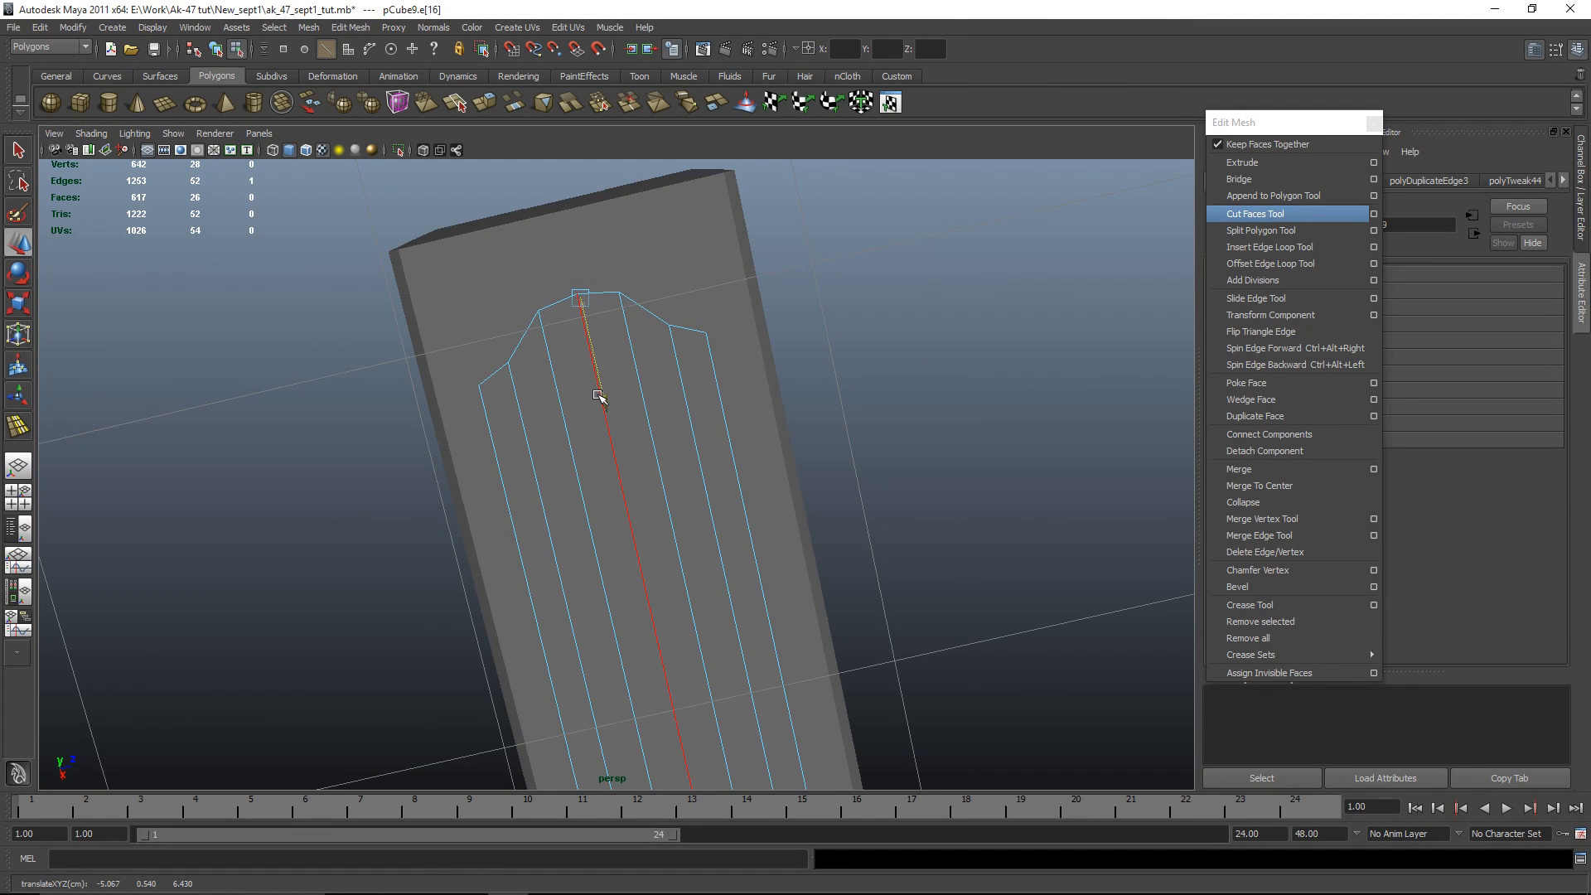
# Step: Move the two rear edges flanking the middle three backward to round off the block's rear end
pyautogui.keyDown('alt'); pyautogui.moveTo(806, 437); pyautogui.dragTo(721, 497); pyautogui.keyUp('alt')
pyautogui.click(604, 390)
pyautogui.keyDown('alt'); pyautogui.moveTo(504, 500); pyautogui.dragTo(608, 430); pyautogui.keyUp('alt')
pyautogui.keyDown('shift'); pyautogui.click(512, 411); pyautogui.keyUp('shift')
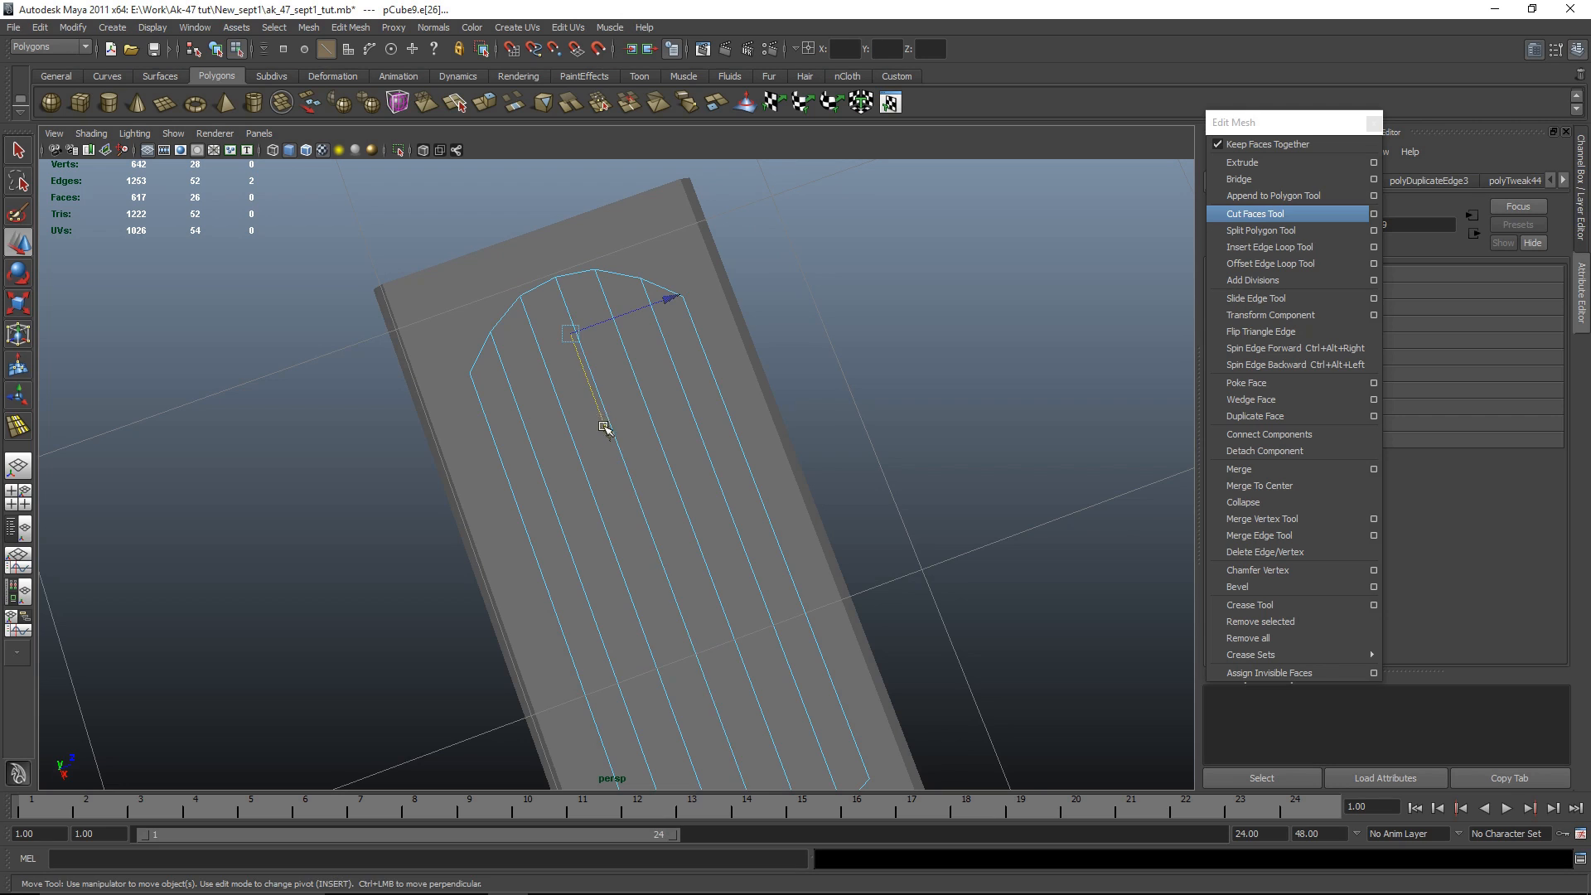
pyautogui.press('space')
pyautogui.press('space')
# Step: Duplicate the rounded block and move the copy straight down over the top of the pistol grip
pyautogui.moveTo(534, 476); pyautogui.dragTo(605, 449, button='right')
pyautogui.scroll(-5, 550, 461)
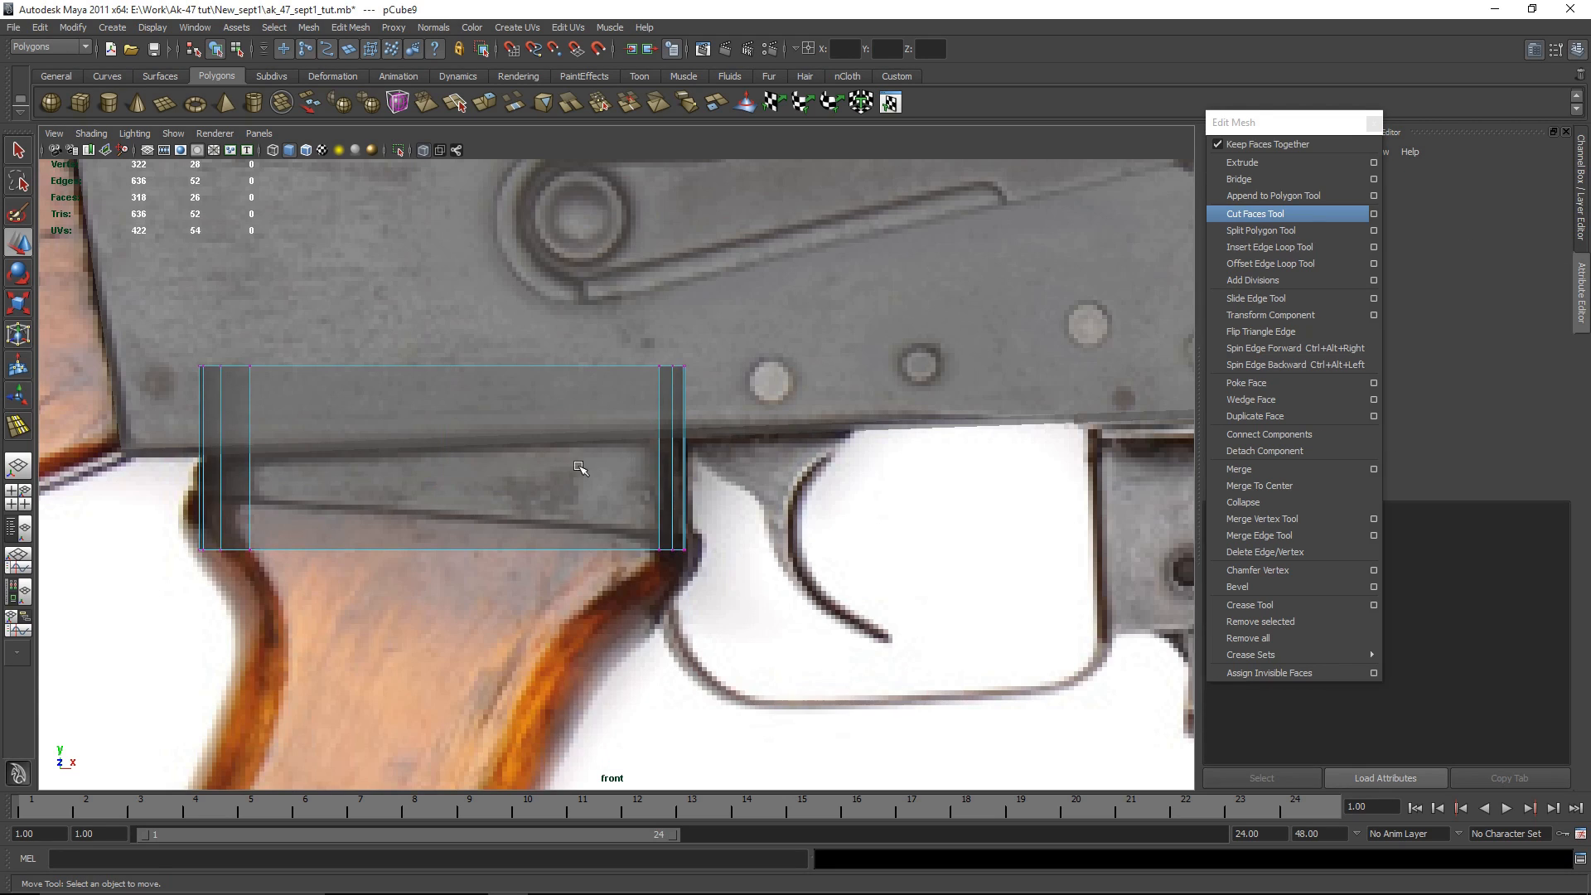
pyautogui.click(634, 482)
pyautogui.moveTo(612, 456); pyautogui.dragTo(667, 441, button='right')
pyautogui.keyDown('alt'); pyautogui.moveTo(689, 511); pyautogui.dragTo(814, 602, button='right'); pyautogui.keyUp('alt')
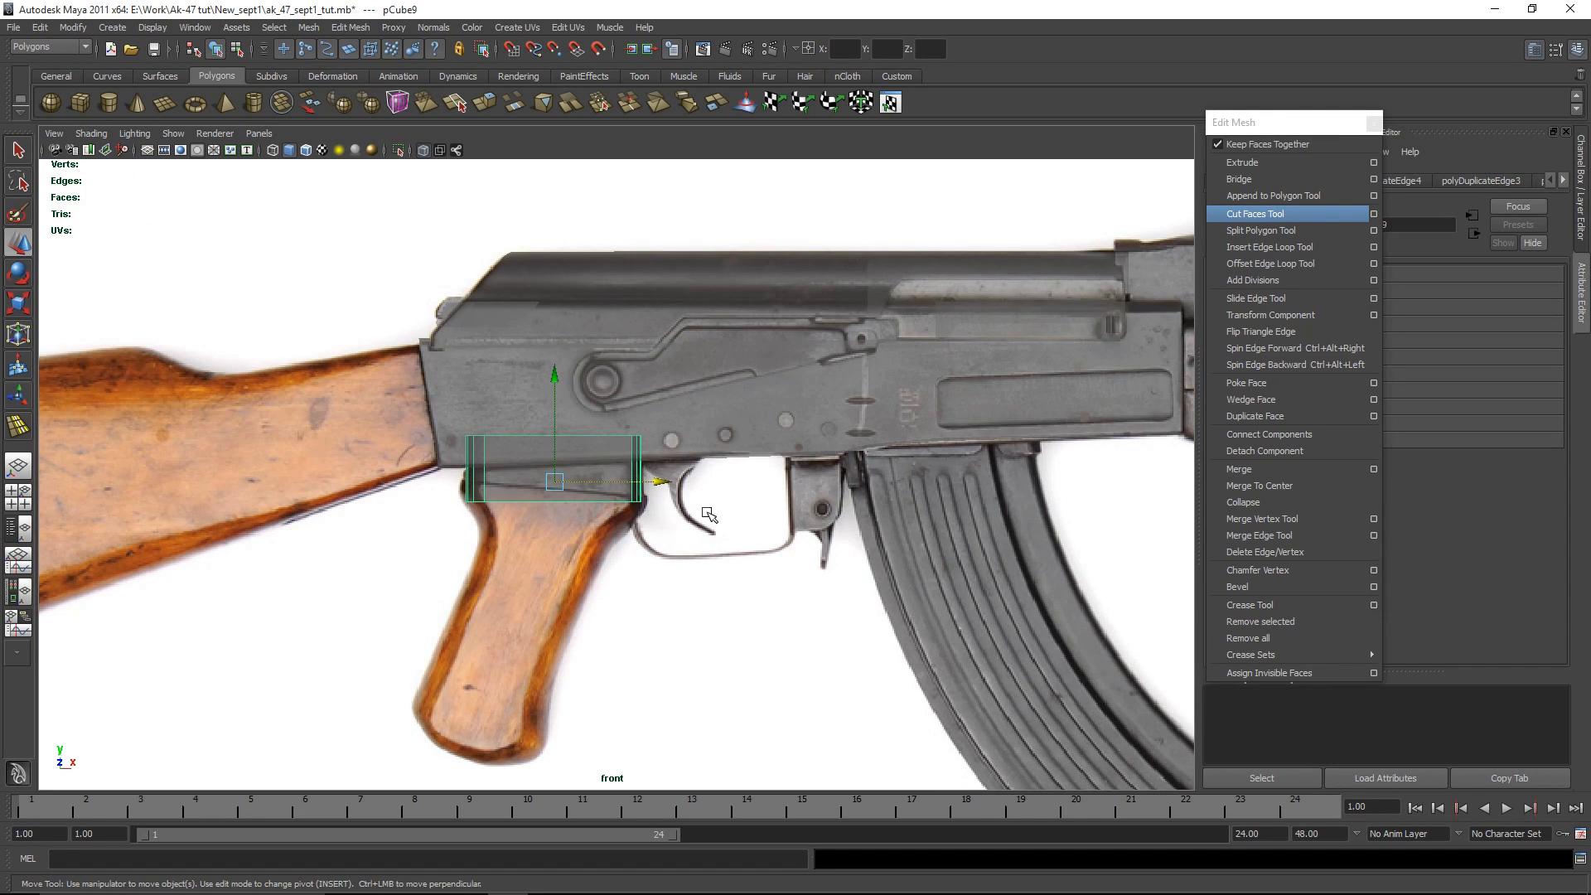
pyautogui.hotkey('ctrl', 'd')
pyautogui.moveTo(554, 376); pyautogui.dragTo(548, 449)
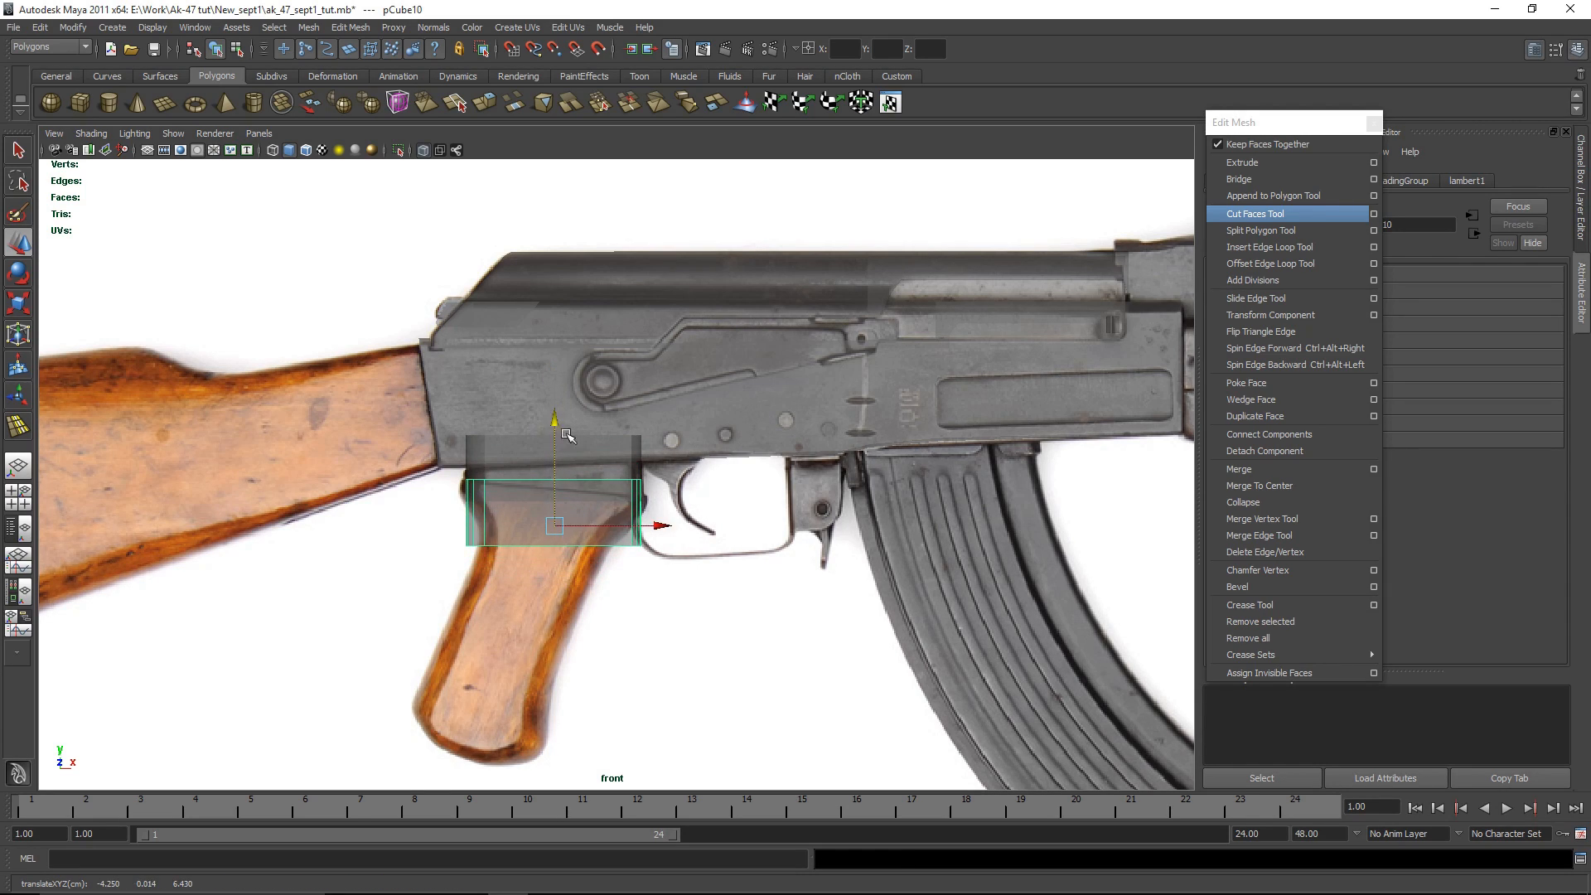
# Step: Scale the duplicated block up uniformly so it is slightly larger than the mount block
pyautogui.press('r')
pyautogui.moveTo(554, 525); pyautogui.dragTo(561, 524)
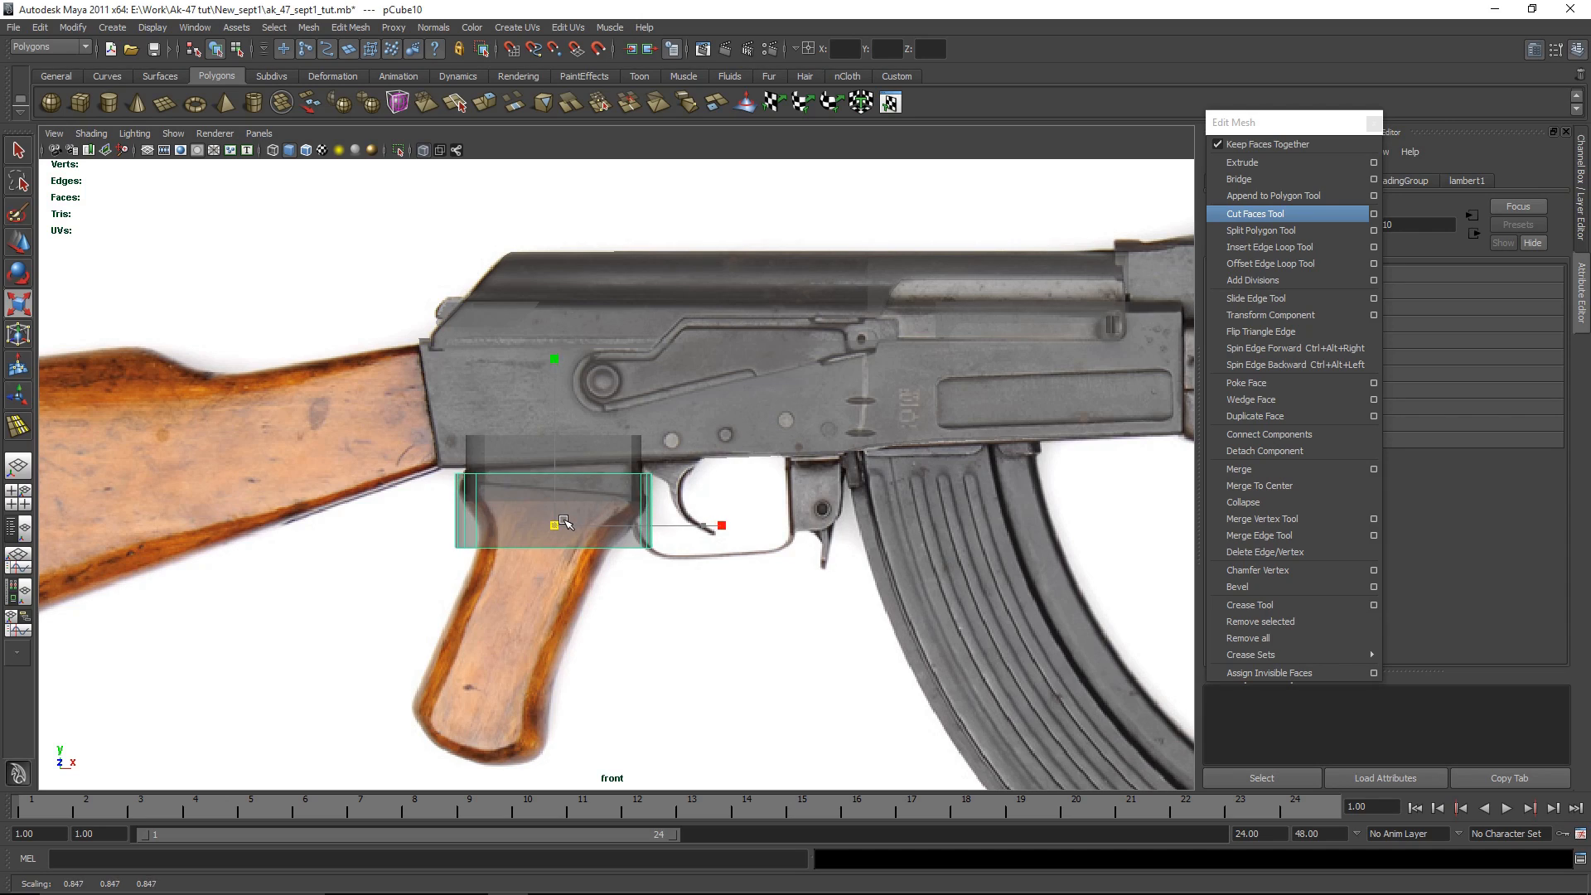
pyautogui.press('space')
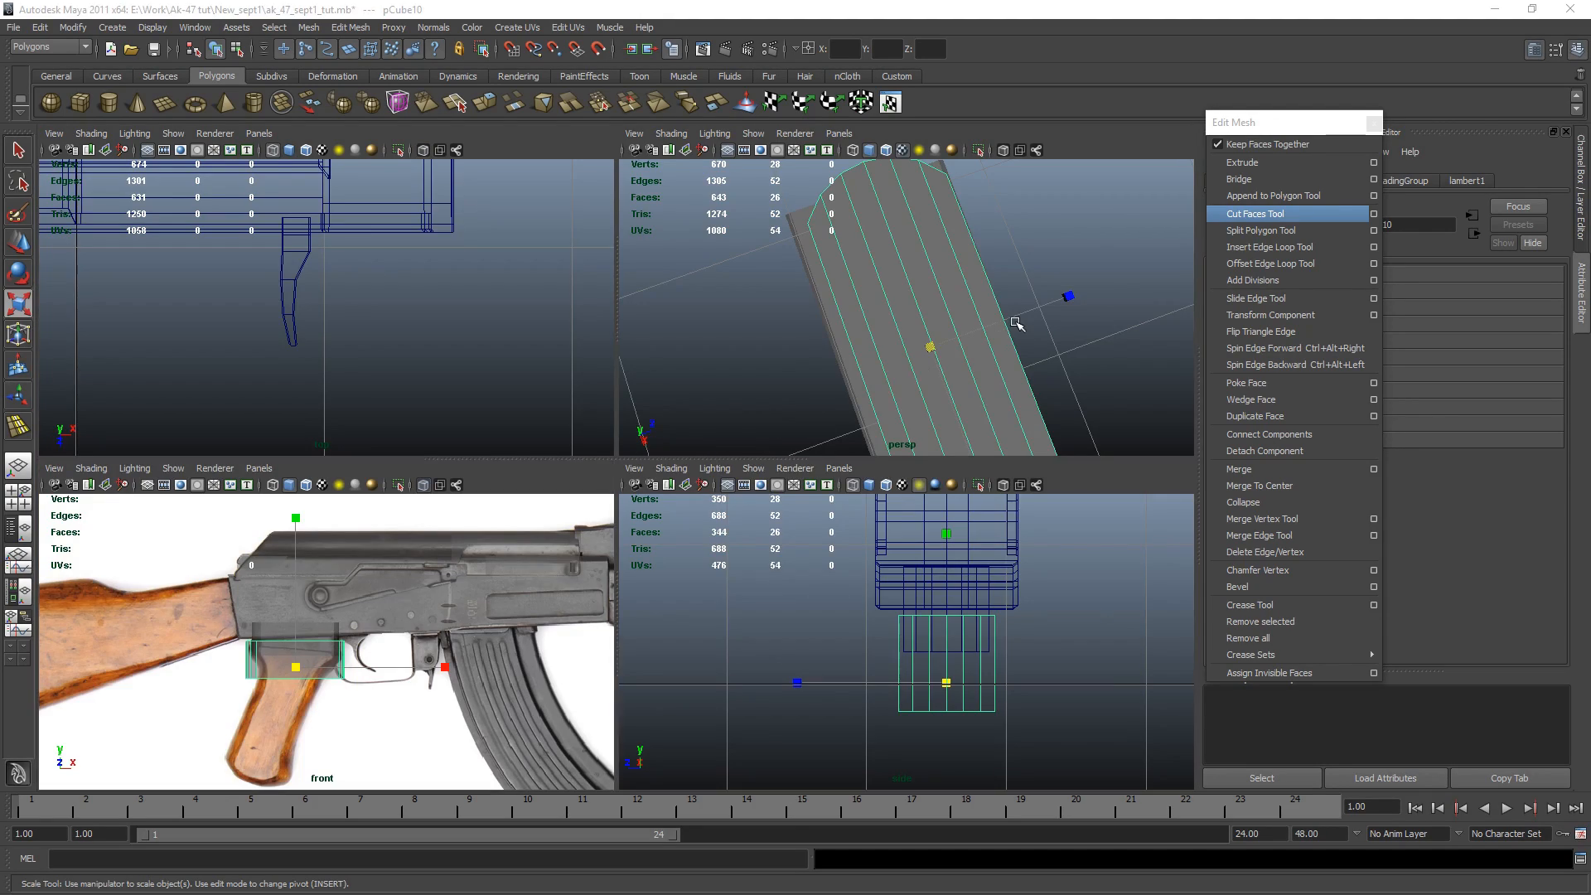
pyautogui.press('space')
pyautogui.keyDown('alt'); pyautogui.moveTo(960, 373); pyautogui.dragTo(861, 623); pyautogui.keyUp('alt')
# Step: Lower the copy's top vertices and rotate them to follow the sloped top line of the pistol grip
pyautogui.press('space')
pyautogui.press('space')
pyautogui.scroll(6, 628, 445)
pyautogui.moveTo(448, 497); pyautogui.dragTo(352, 489, button='right')
pyautogui.moveTo(224, 440); pyautogui.dragTo(814, 526)
pyautogui.press('w')
pyautogui.moveTo(485, 361)
pyautogui.mouseDown()
pyautogui.moveTo(486, 394)
pyautogui.moveTo(496, 381)
pyautogui.mouseUp()
pyautogui.press('e')
pyautogui.moveTo(635, 426); pyautogui.dragTo(629, 432)
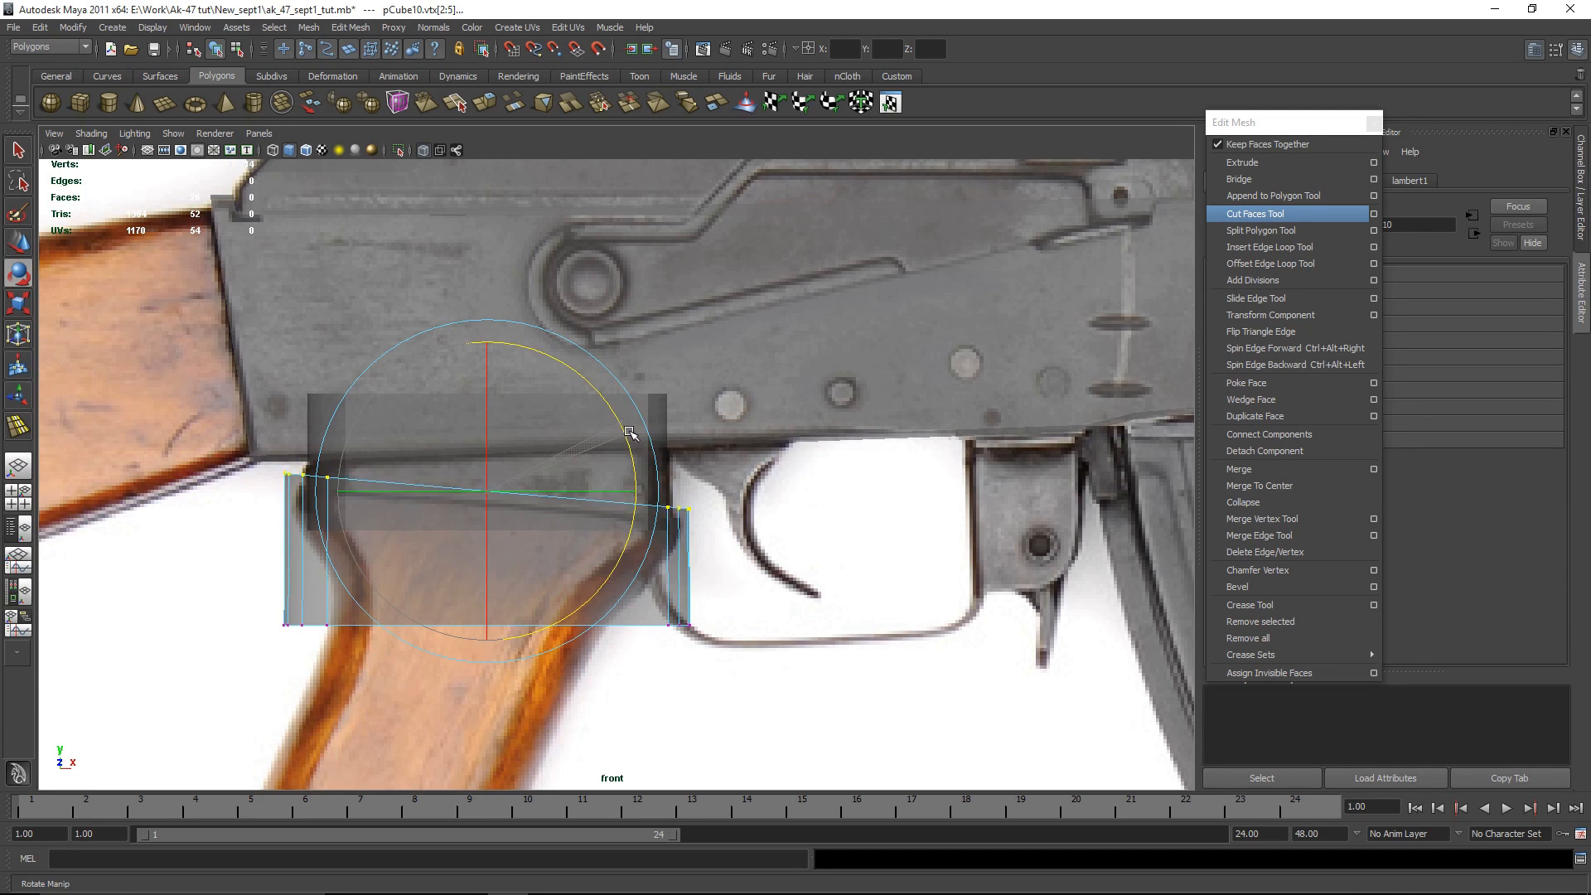
pyautogui.press('w')
pyautogui.moveTo(486, 385); pyautogui.dragTo(485, 398)
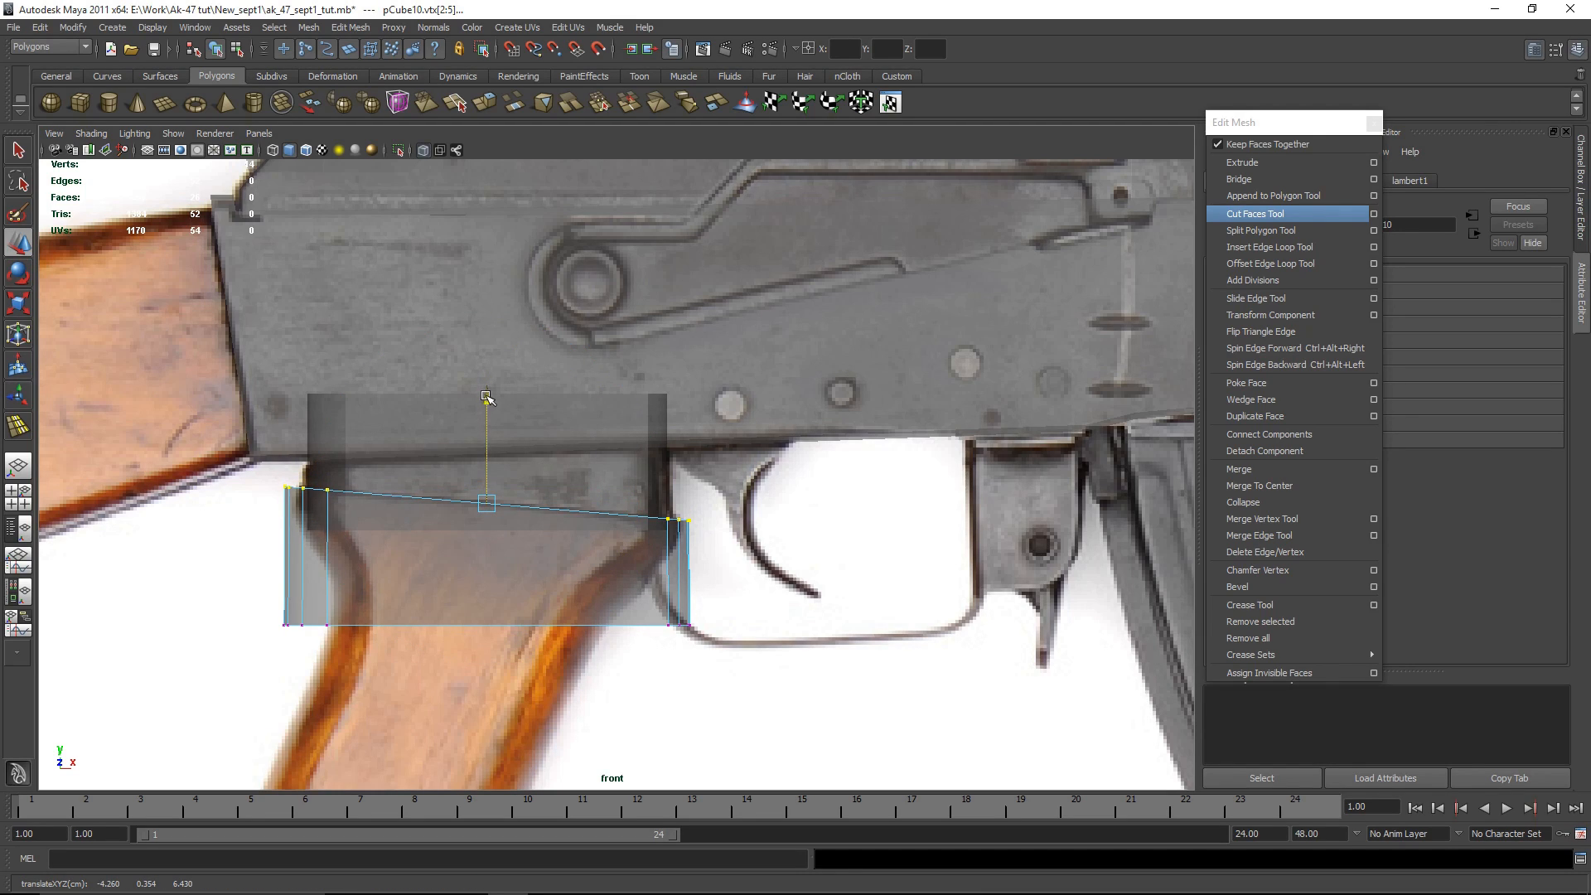
# Step: Scale all of the copy's vertices slightly narrower lengthwise to match the grip's top width
pyautogui.moveTo(255, 487); pyautogui.dragTo(770, 718)
pyautogui.press('r')
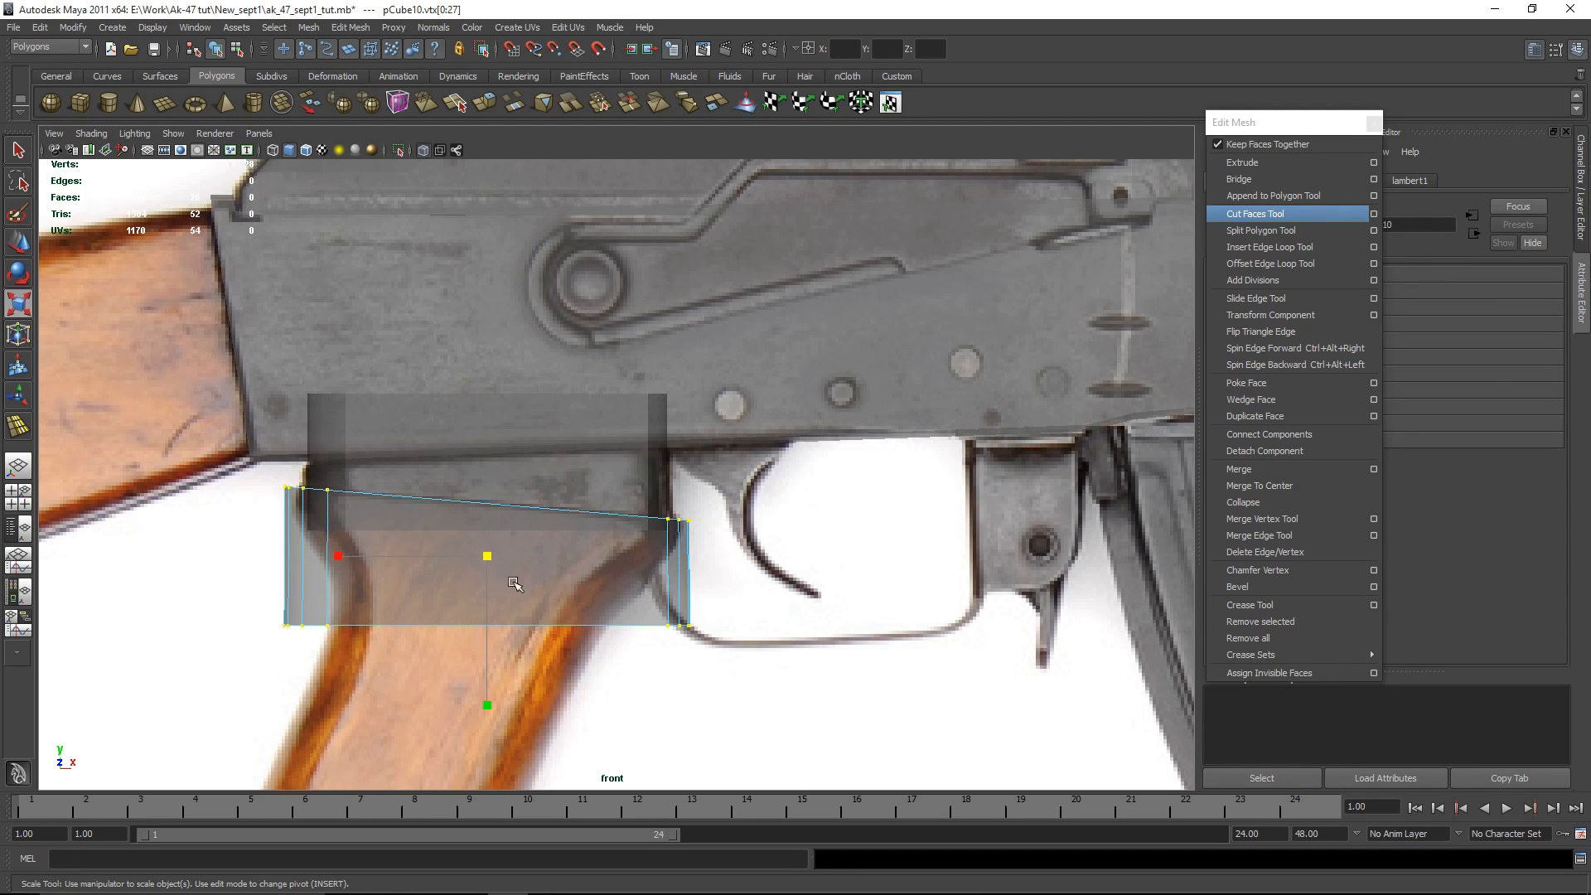
pyautogui.moveTo(338, 559); pyautogui.dragTo(343, 558)
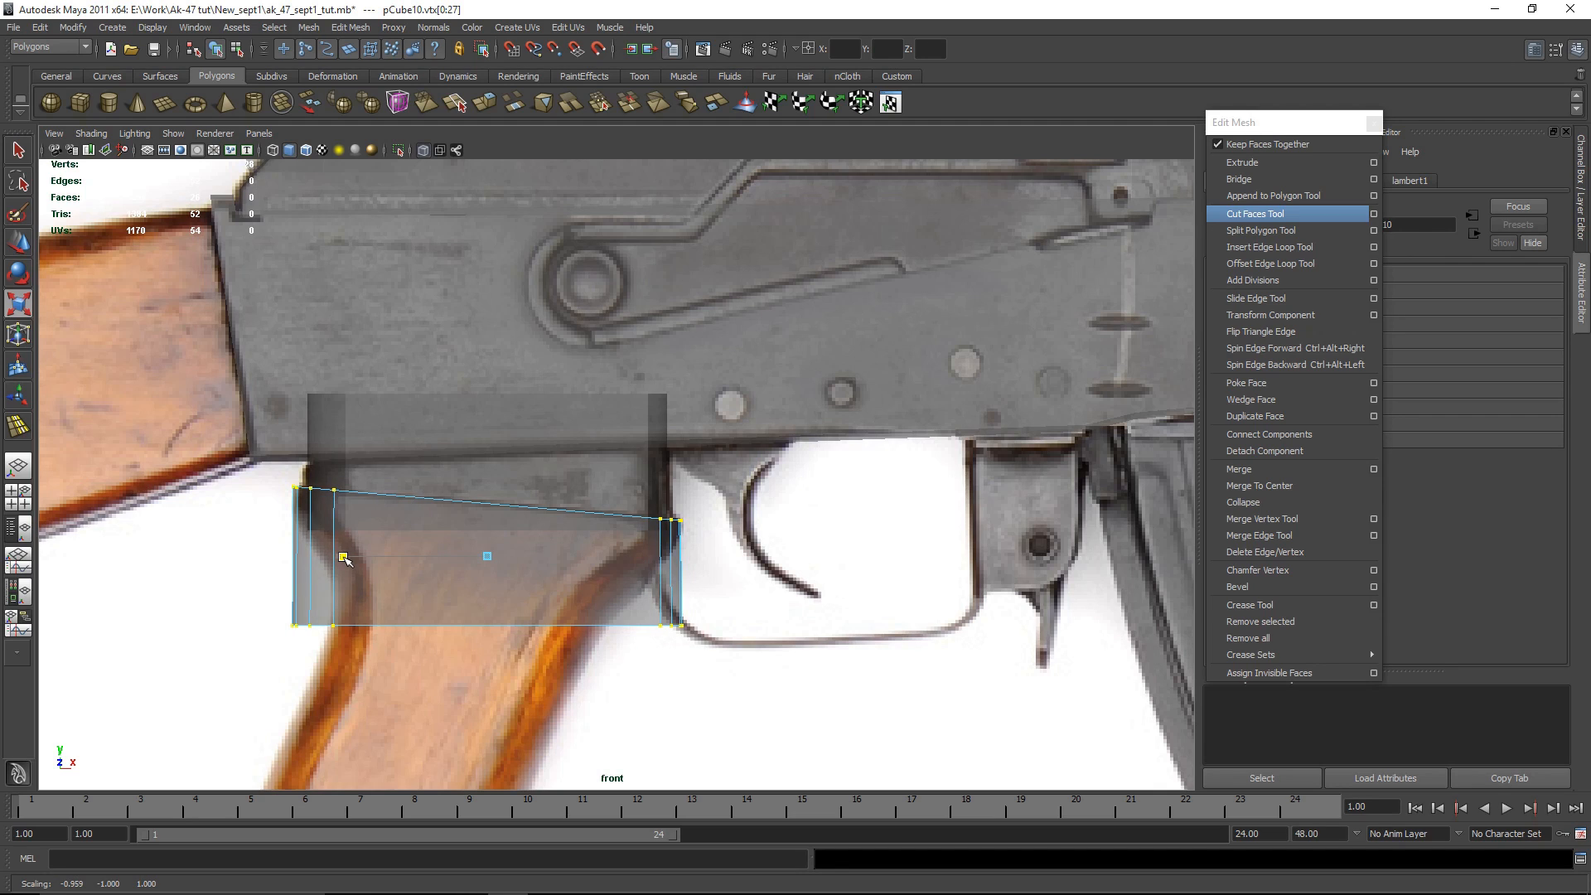
pyautogui.scroll(2, 648, 625)
pyautogui.keyDown('alt'); pyautogui.moveTo(760, 656); pyautogui.dragTo(774, 534, button='middle'); pyautogui.keyUp('alt')
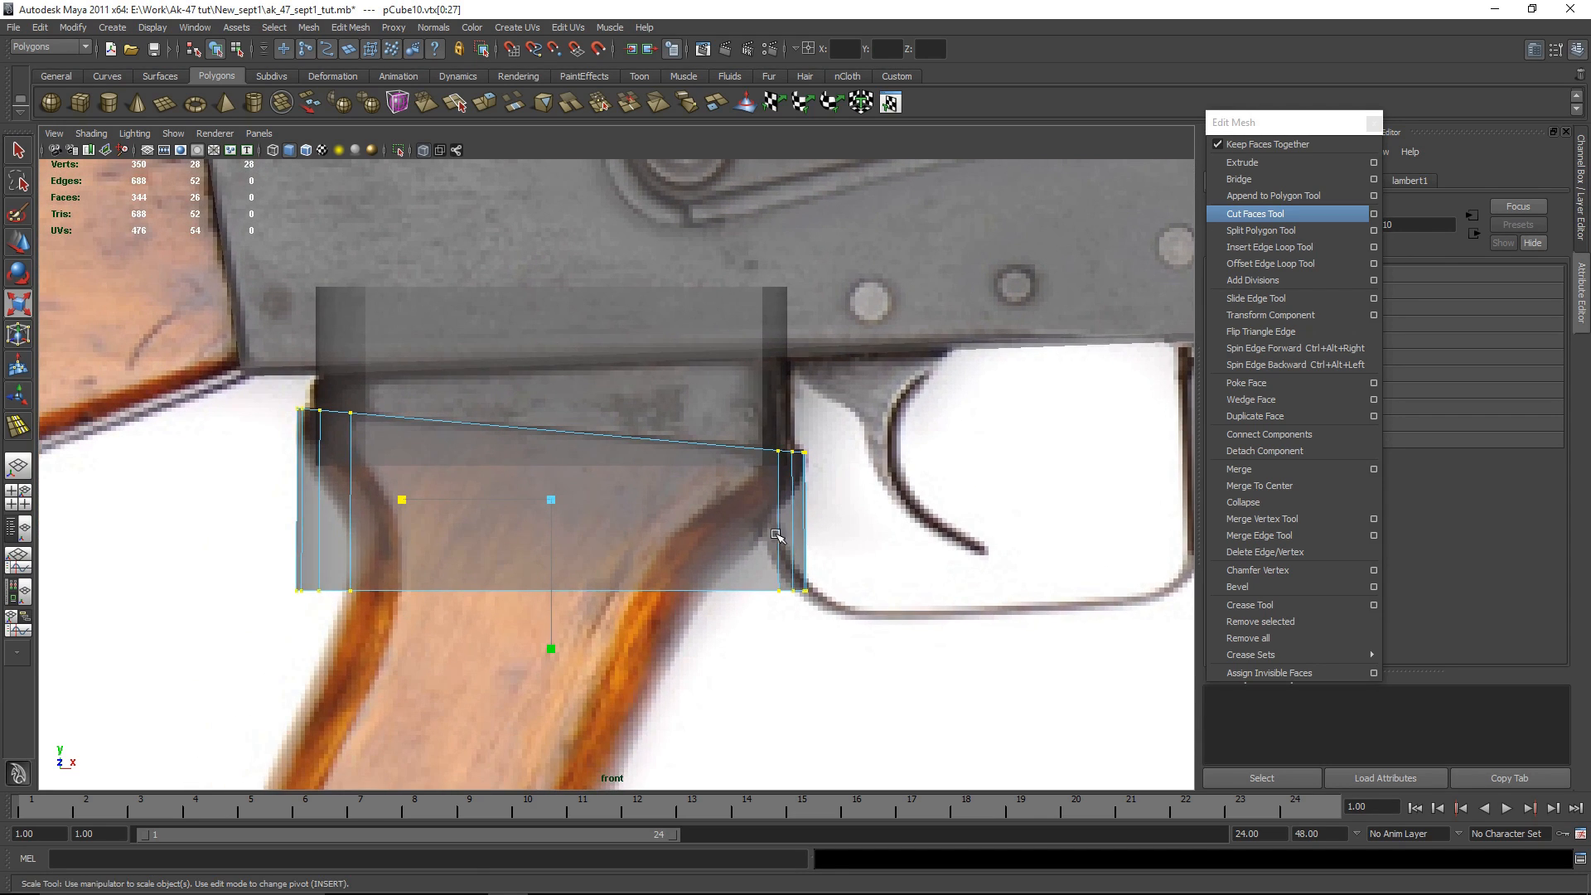
# Step: Tilt the bottom vertices and move the bottom front and rear groups inward to taper the shape along the grip
pyautogui.moveTo(779, 580); pyautogui.dragTo(831, 626)
pyautogui.press('w')
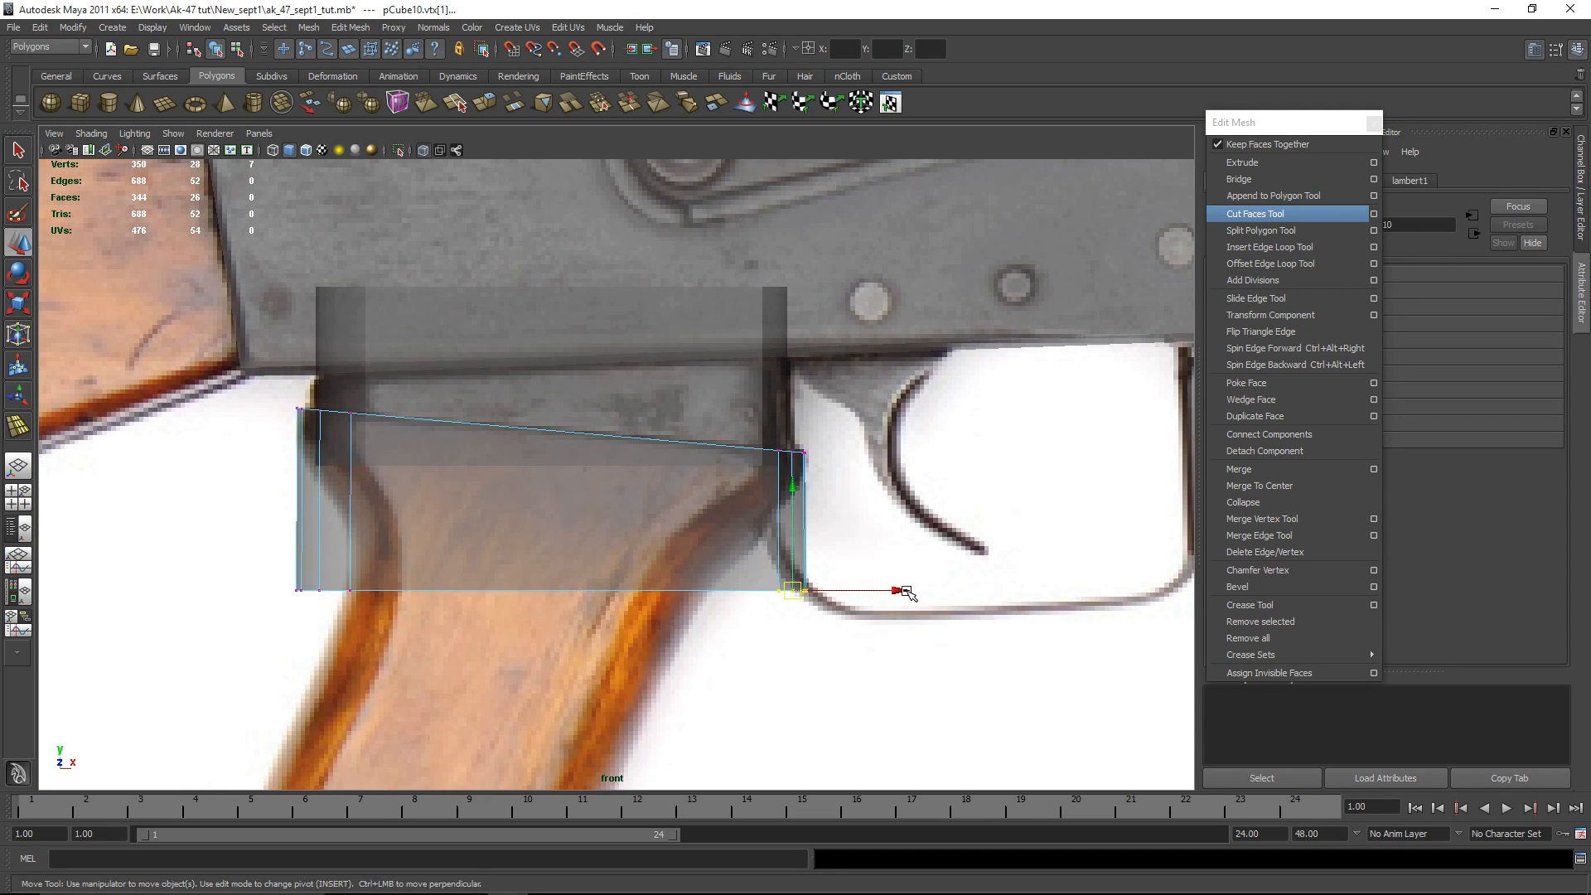
pyautogui.moveTo(162, 538); pyautogui.dragTo(984, 668)
pyautogui.press('e')
pyautogui.moveTo(698, 584); pyautogui.dragTo(863, 674)
pyautogui.press('r')
pyautogui.press('w')
pyautogui.moveTo(883, 617); pyautogui.dragTo(732, 613)
pyautogui.moveTo(249, 549); pyautogui.dragTo(483, 613)
pyautogui.moveTo(420, 562); pyautogui.dragTo(476, 568)
pyautogui.click(474, 527)
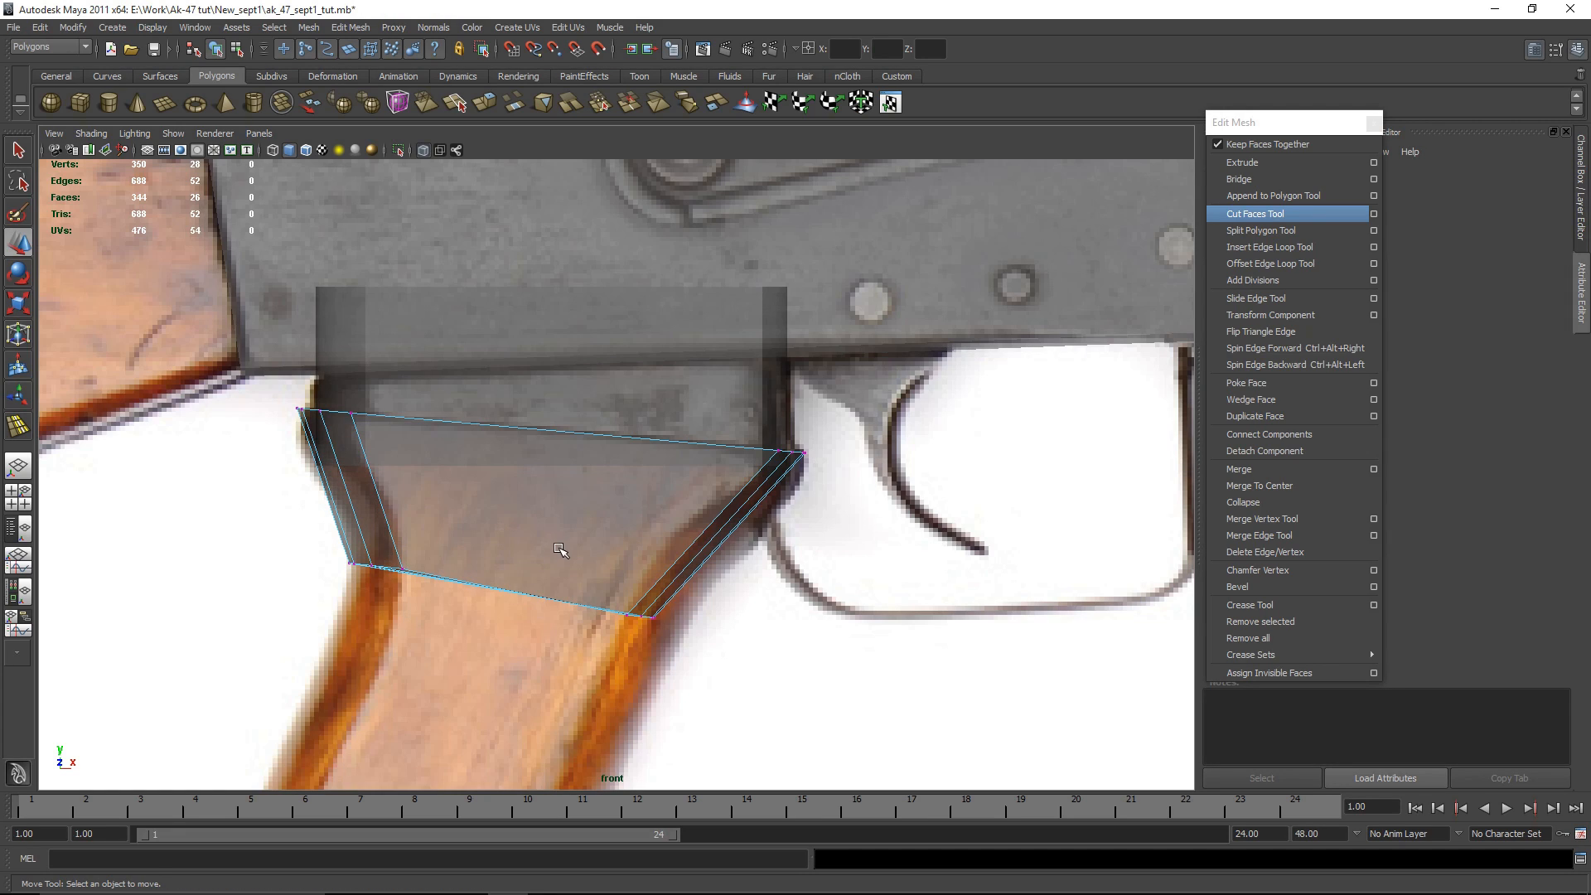
# Step: Flatten the bottom vertices into one straight row and rotate the row to slope down toward the front
pyautogui.moveTo(279, 543); pyautogui.dragTo(667, 633)
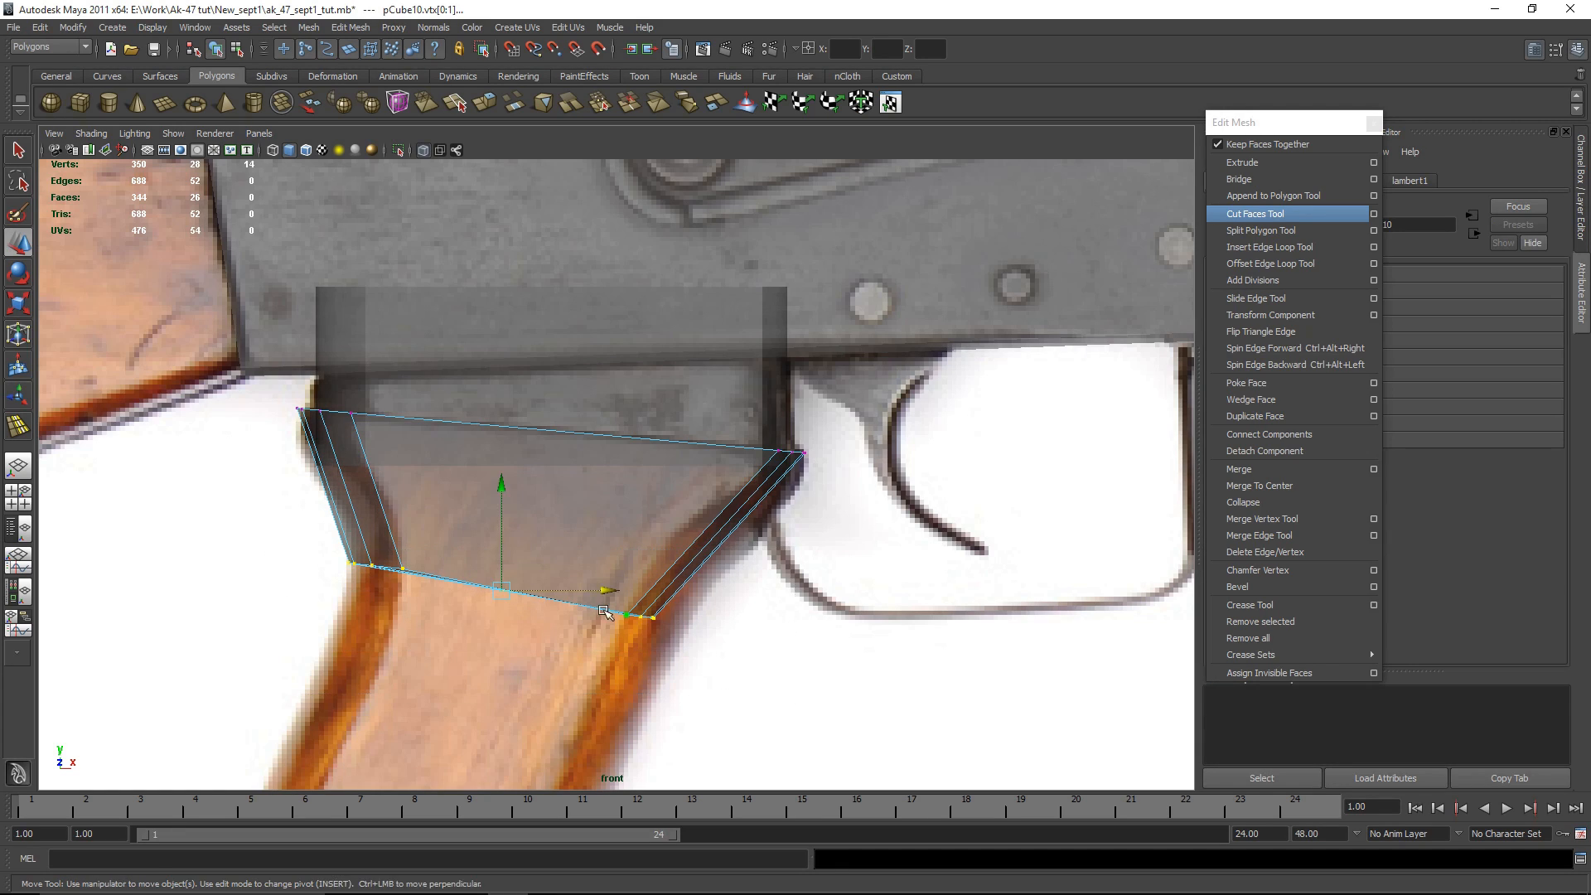
pyautogui.press('r')
pyautogui.moveTo(500, 440); pyautogui.dragTo(497, 590)
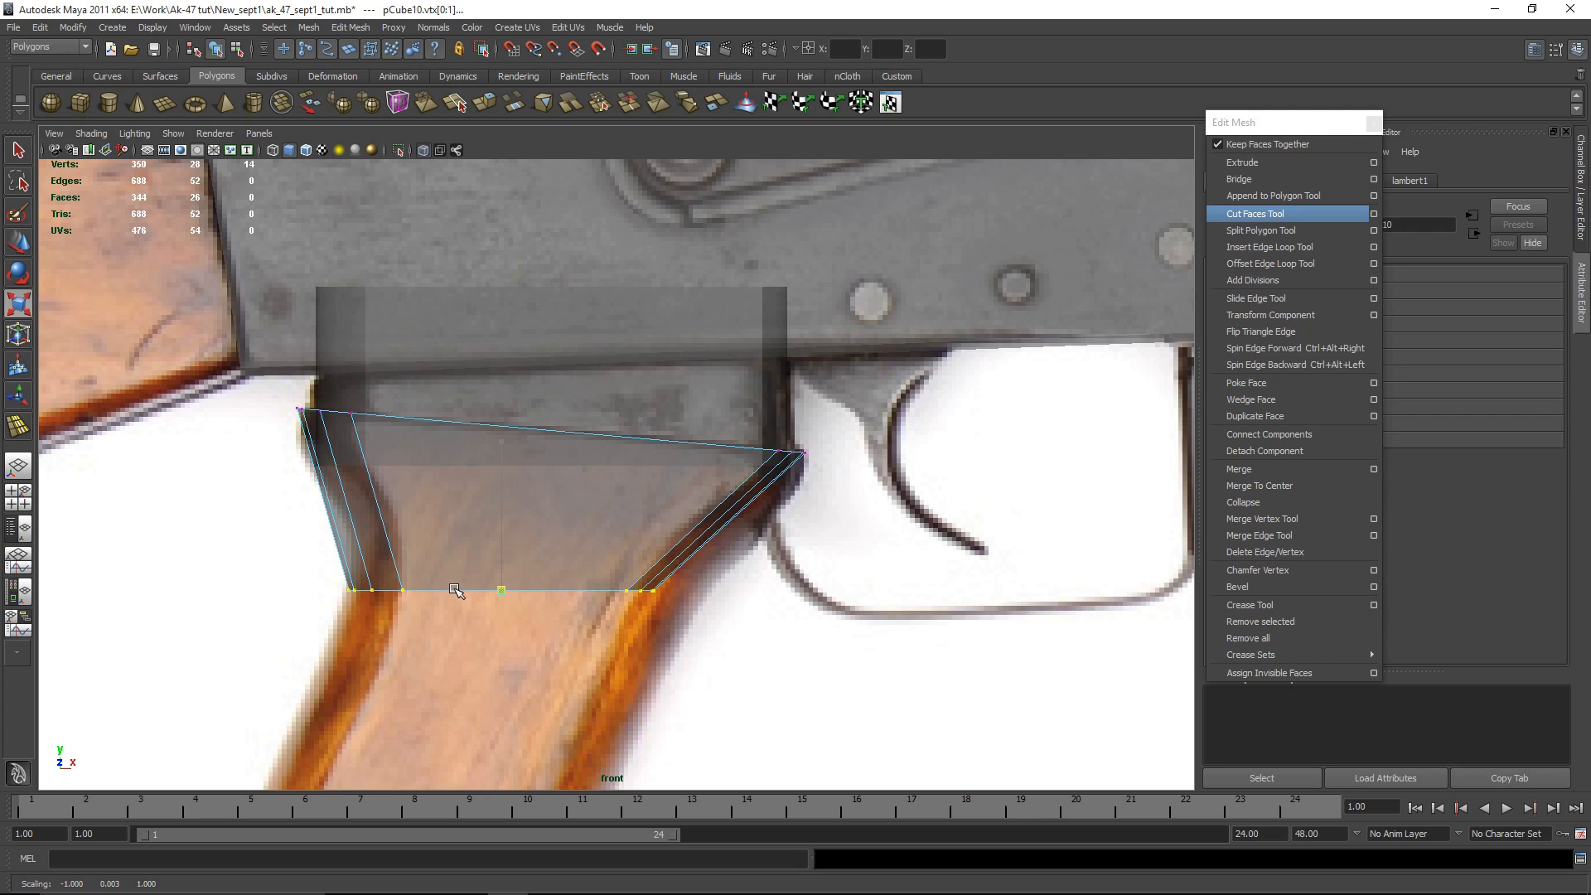
pyautogui.press('e')
pyautogui.moveTo(622, 501); pyautogui.dragTo(632, 531)
# Step: Move the bottom front vertices forward and spread them across the grip's dark front edge
pyautogui.scroll(1, 847, 618)
pyautogui.keyDown('alt'); pyautogui.moveTo(862, 619); pyautogui.dragTo(857, 572, button='middle'); pyautogui.keyUp('alt')
pyautogui.keyDown('alt'); pyautogui.moveTo(776, 605); pyautogui.dragTo(817, 548, button='middle'); pyautogui.keyUp('alt')
pyautogui.moveTo(696, 543); pyautogui.dragTo(696, 545)
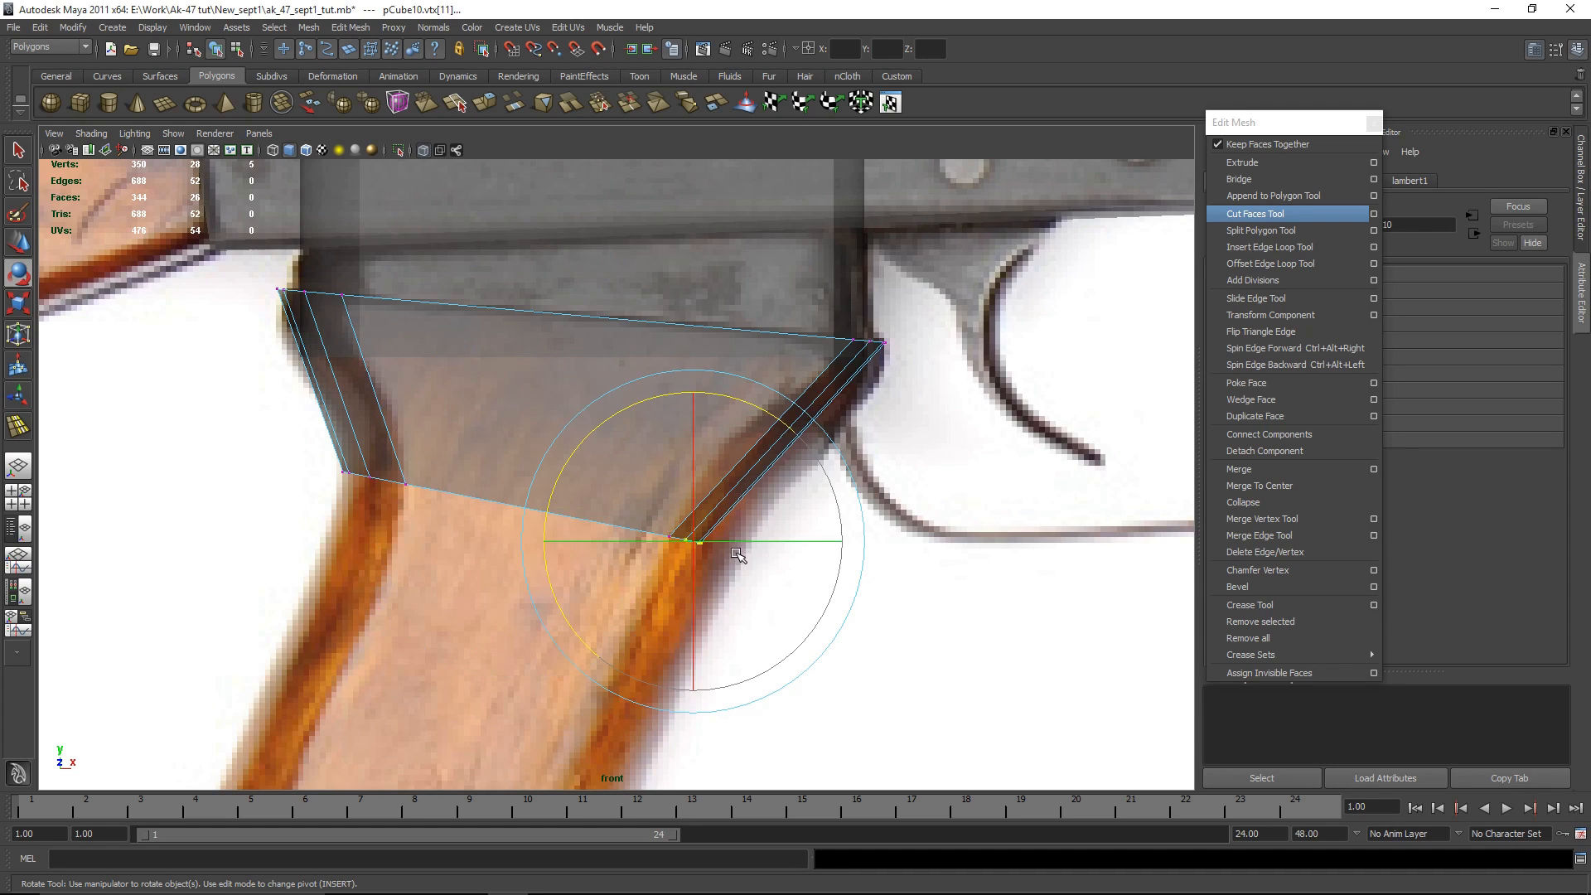
pyautogui.press('w')
pyautogui.moveTo(801, 541)
pyautogui.mouseDown()
pyautogui.moveTo(825, 542)
pyautogui.moveTo(812, 541)
pyautogui.mouseUp()
pyautogui.moveTo(802, 596); pyautogui.dragTo(821, 545)
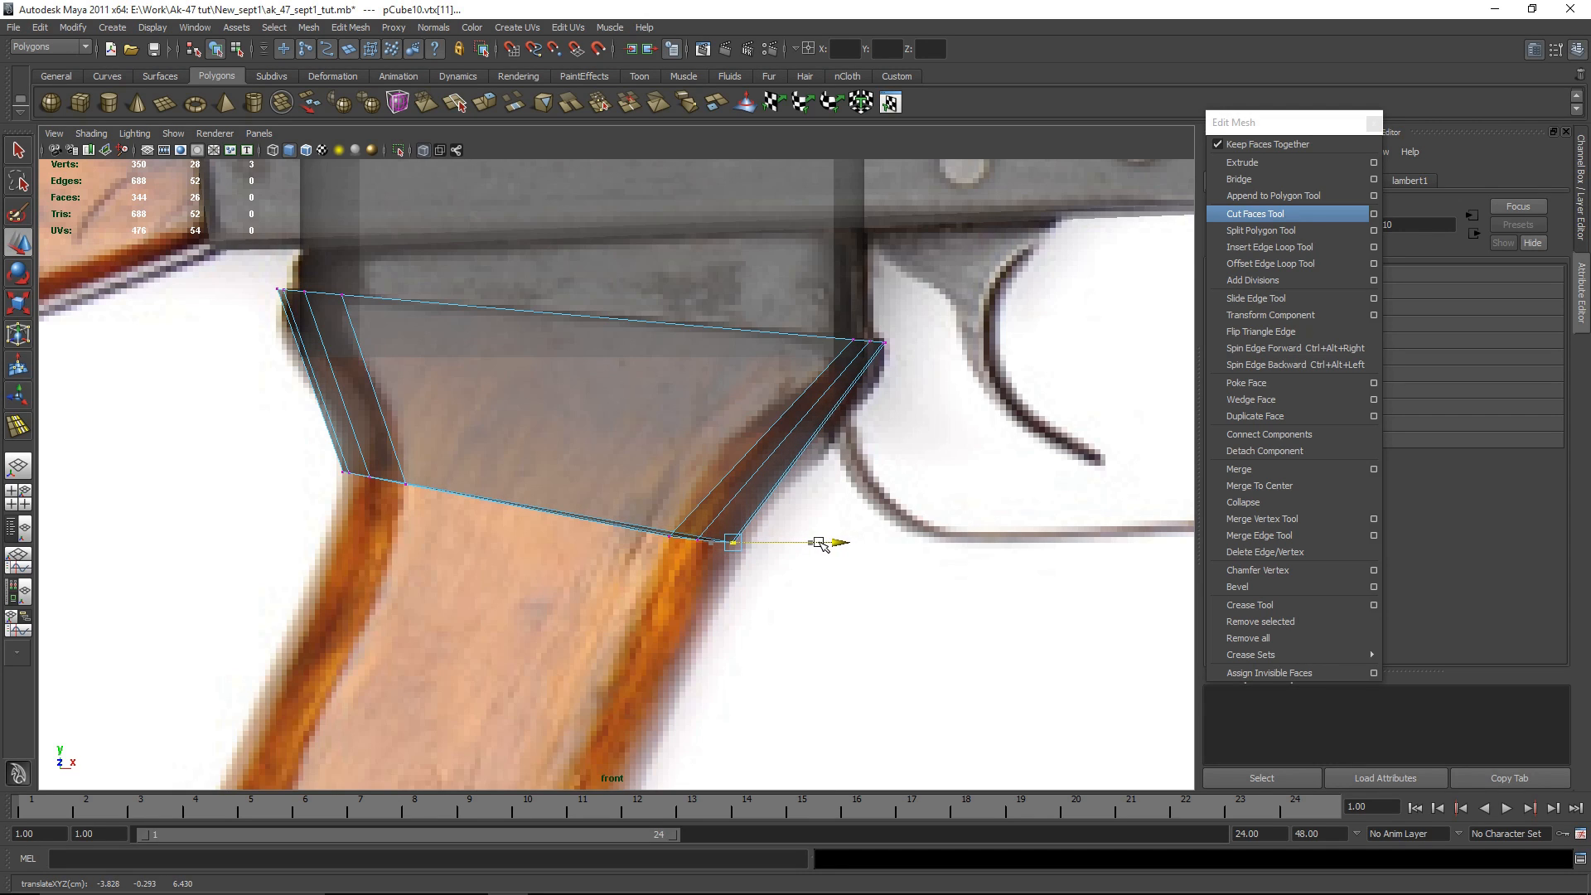
pyautogui.moveTo(693, 530); pyautogui.dragTo(707, 548)
pyautogui.moveTo(809, 542); pyautogui.dragTo(821, 543)
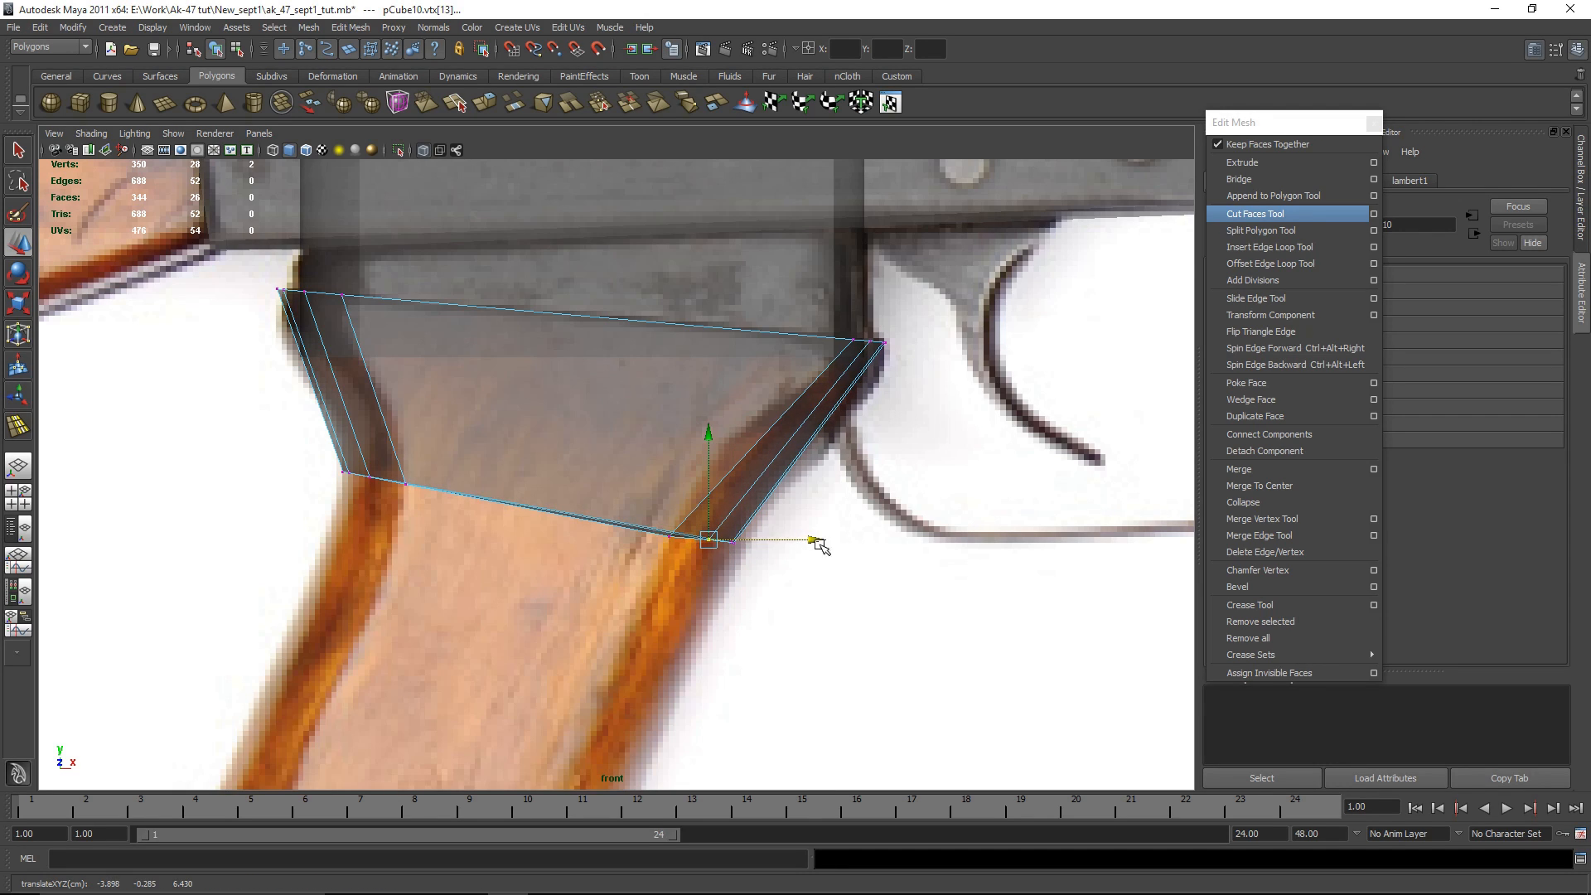
# Step: Adjust the outermost bottom rear vertices to line up with the grip's rear edge
pyautogui.keyDown('alt'); pyautogui.moveTo(520, 586); pyautogui.dragTo(765, 621, button='middle'); pyautogui.keyUp('alt')
pyautogui.moveTo(653, 515); pyautogui.dragTo(657, 512)
pyautogui.moveTo(460, 500); pyautogui.dragTo(542, 537)
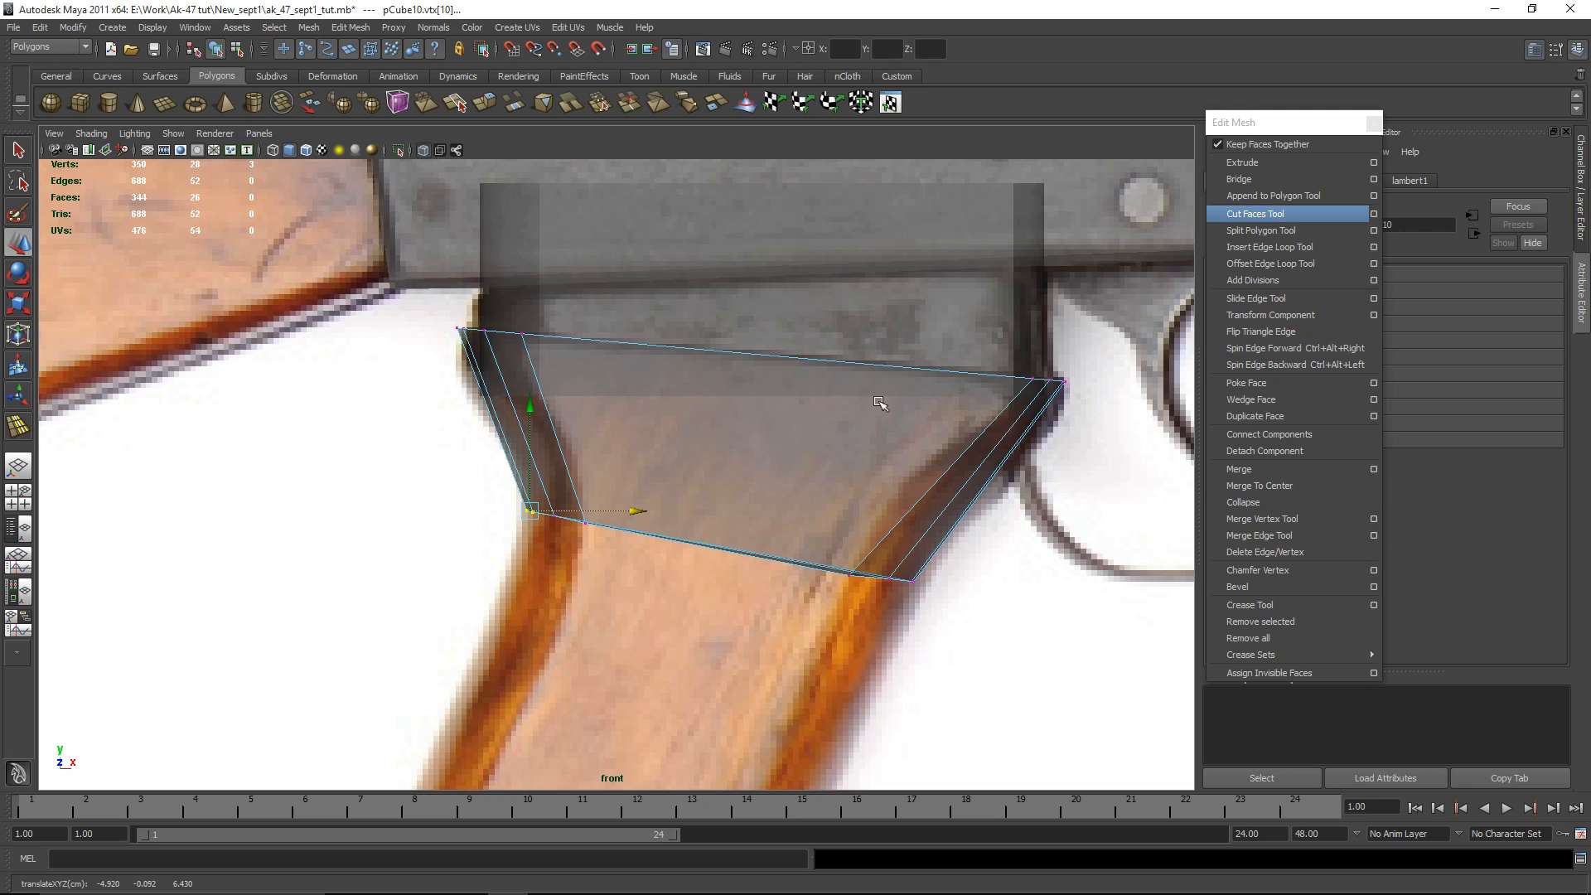
# Step: Insert an edge loop across the middle of the grip piece and move its front vertices backward to the grip's contour
pyautogui.click(1293, 247)
pyautogui.click(948, 480)
pyautogui.press('e')
pyautogui.press('r')
pyautogui.click(1044, 567)
pyautogui.moveTo(931, 487); pyautogui.dragTo(866, 485, button='right')
pyautogui.moveTo(922, 455); pyautogui.dragTo(1044, 483)
pyautogui.press('w')
pyautogui.moveTo(1036, 550); pyautogui.dragTo(929, 470)
pyautogui.moveTo(1042, 483); pyautogui.dragTo(1045, 485)
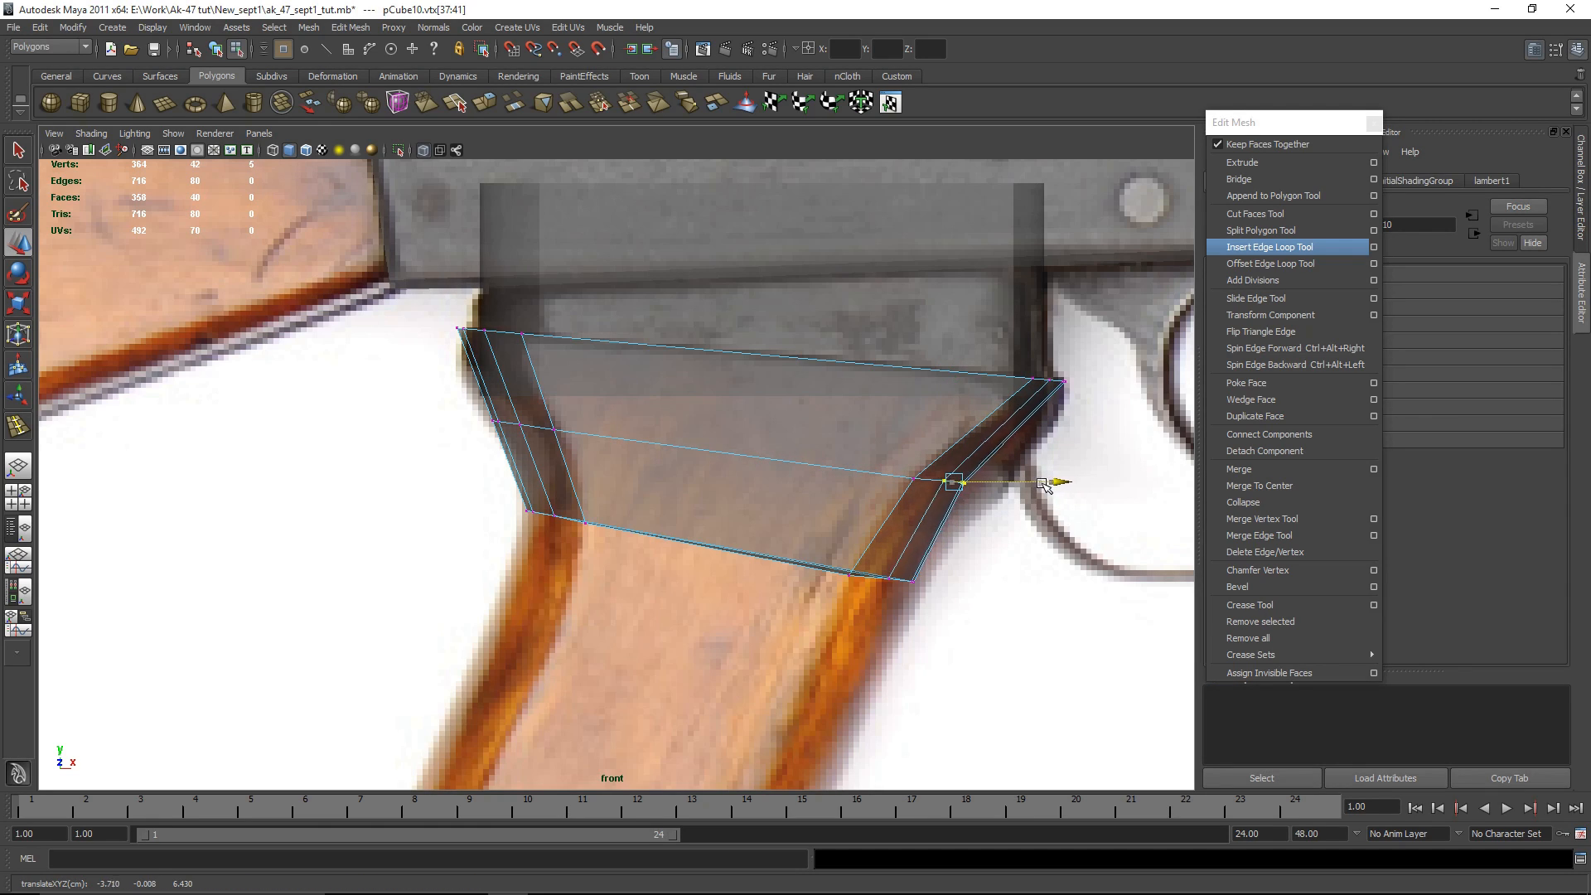
pyautogui.click(1028, 520)
# Step: Insert an edge loop near the top of the grip piece and move its front vertices forward to the contour
pyautogui.click(1293, 247)
pyautogui.click(1024, 422)
pyautogui.press('w')
pyautogui.moveTo(1003, 413); pyautogui.dragTo(938, 404, button='right')
pyautogui.moveTo(971, 398); pyautogui.dragTo(1132, 411)
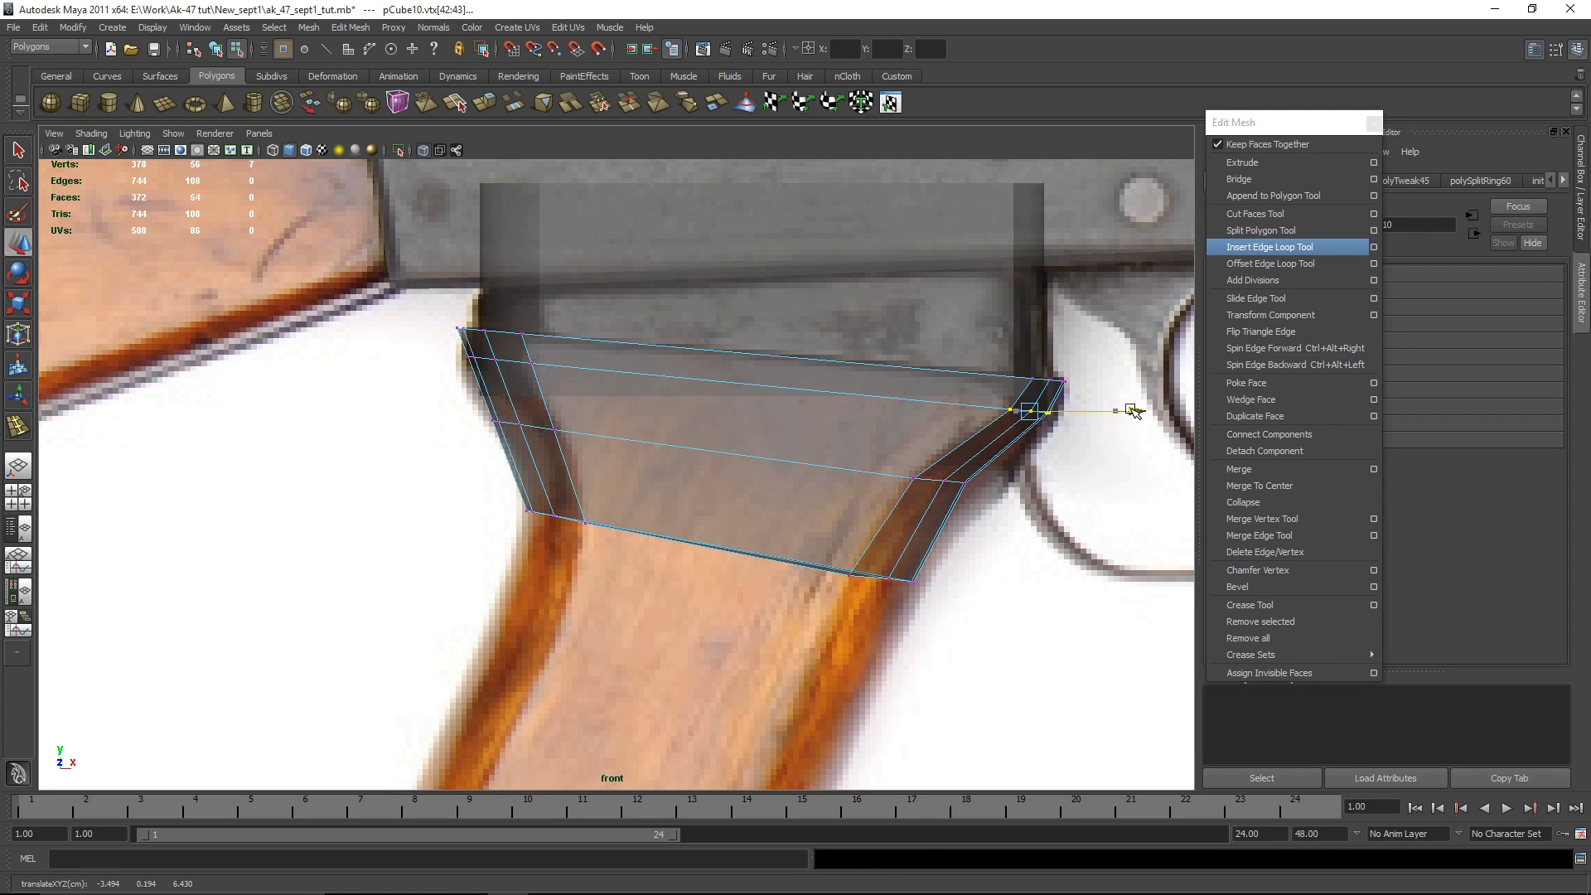
# Step: Insert an edge loop between the upper and middle loops and move its front vertices backward to the contour
pyautogui.scroll(1, 1075, 478)
pyautogui.click(1310, 248)
pyautogui.keyDown('alt'); pyautogui.moveTo(1090, 435); pyautogui.dragTo(899, 417, button='middle'); pyautogui.keyUp('alt')
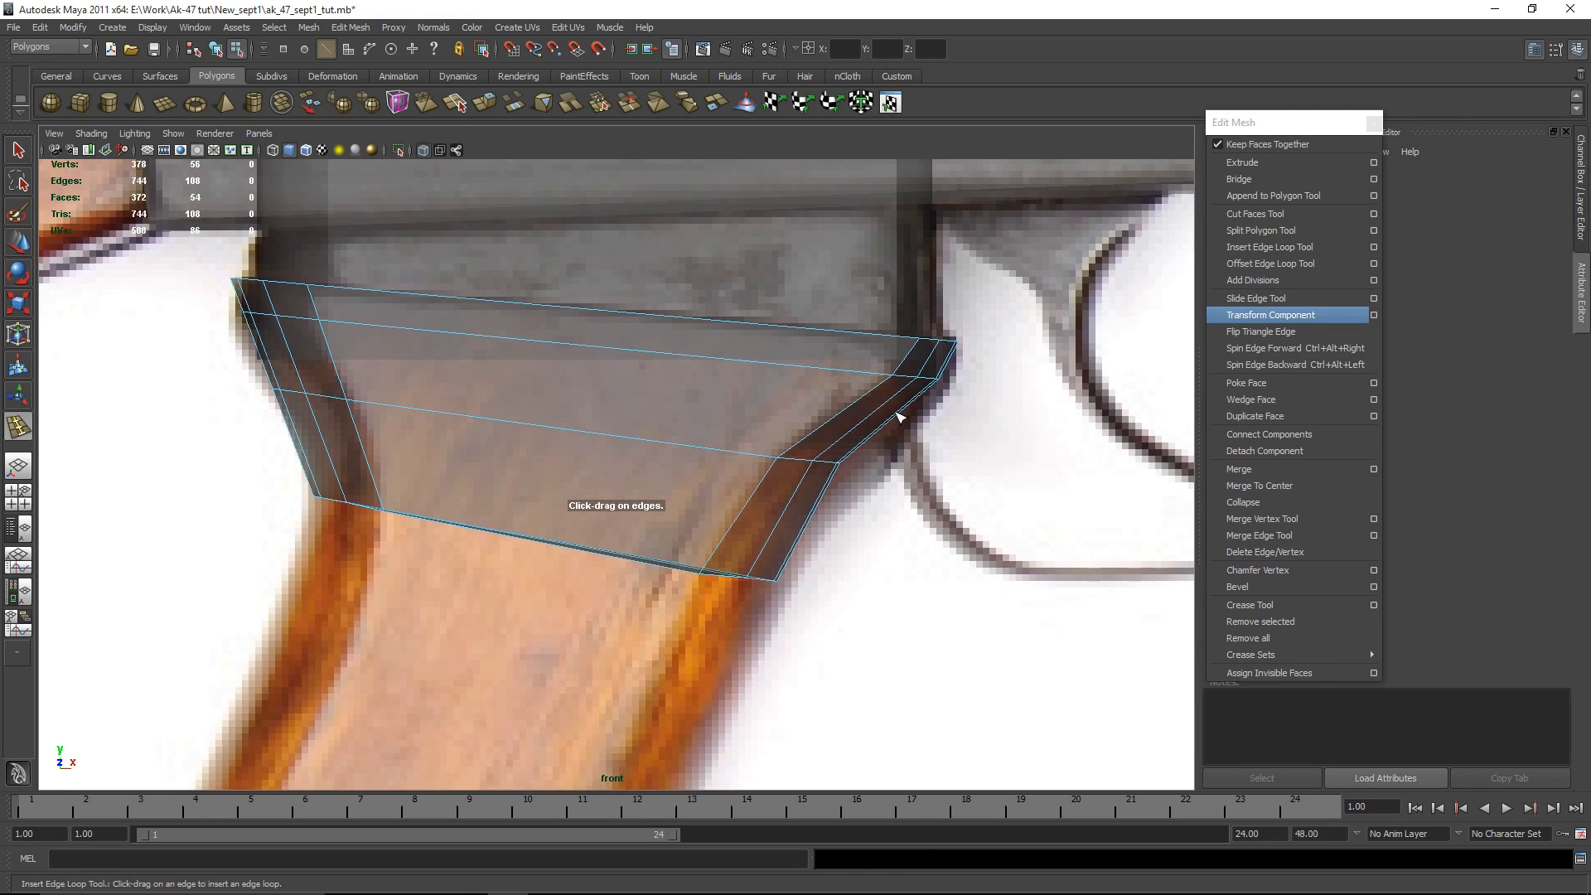
pyautogui.moveTo(879, 432); pyautogui.dragTo(879, 431)
pyautogui.press('w')
pyautogui.moveTo(854, 410); pyautogui.dragTo(829, 404, button='right')
pyautogui.moveTo(828, 404); pyautogui.dragTo(947, 416)
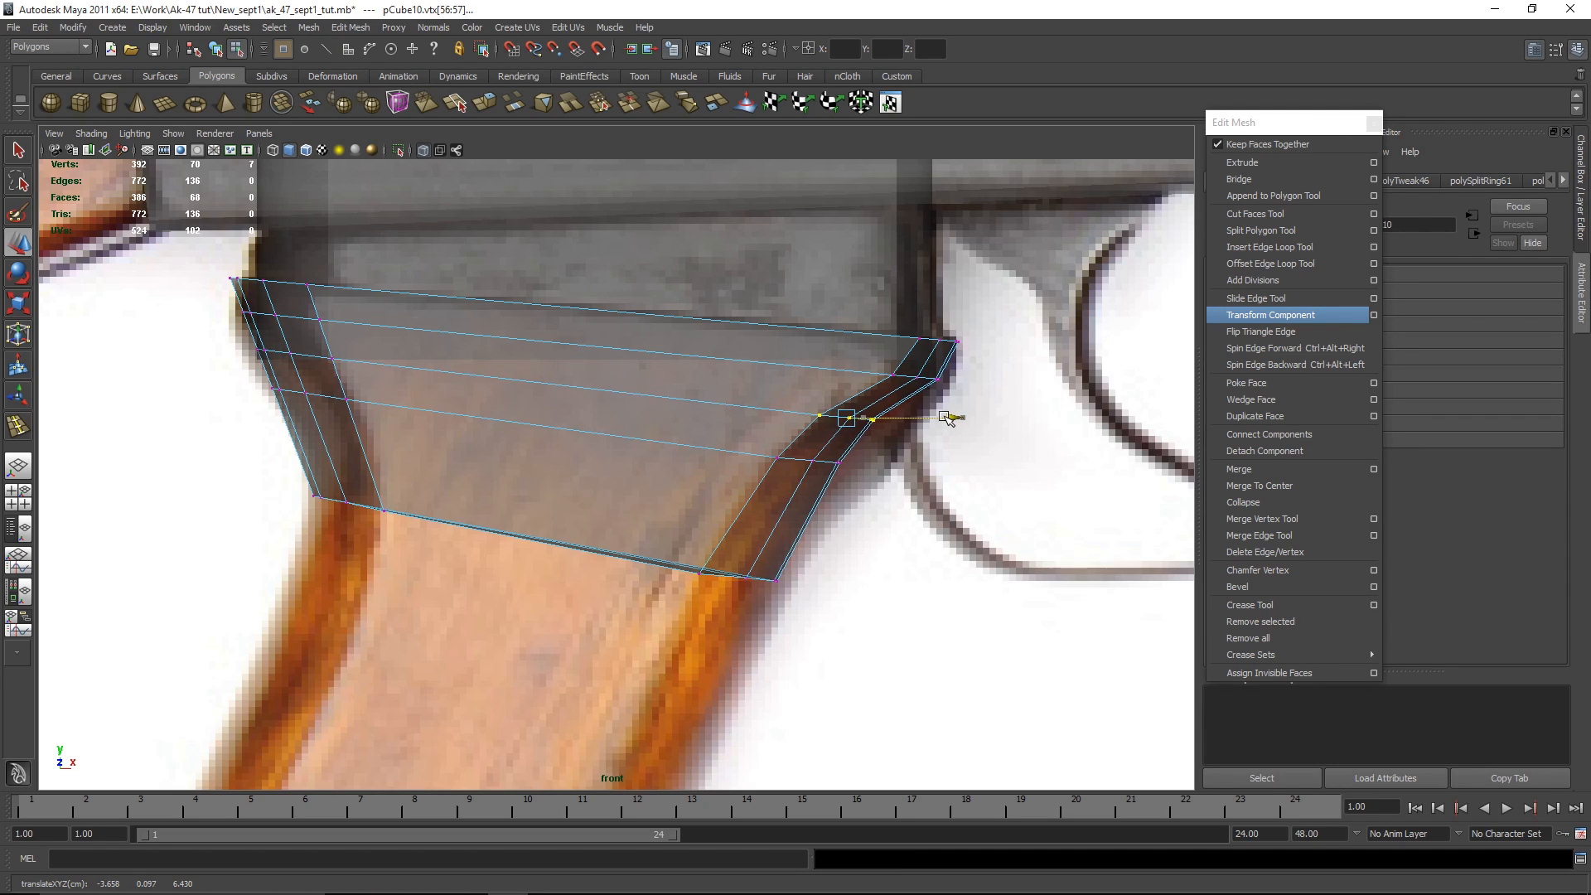
# Step: Reposition the rear vertices of the three inserted loops to follow the grip's curved rear outline
pyautogui.keyDown('alt'); pyautogui.moveTo(849, 537); pyautogui.dragTo(785, 580, button='middle'); pyautogui.keyUp('alt')
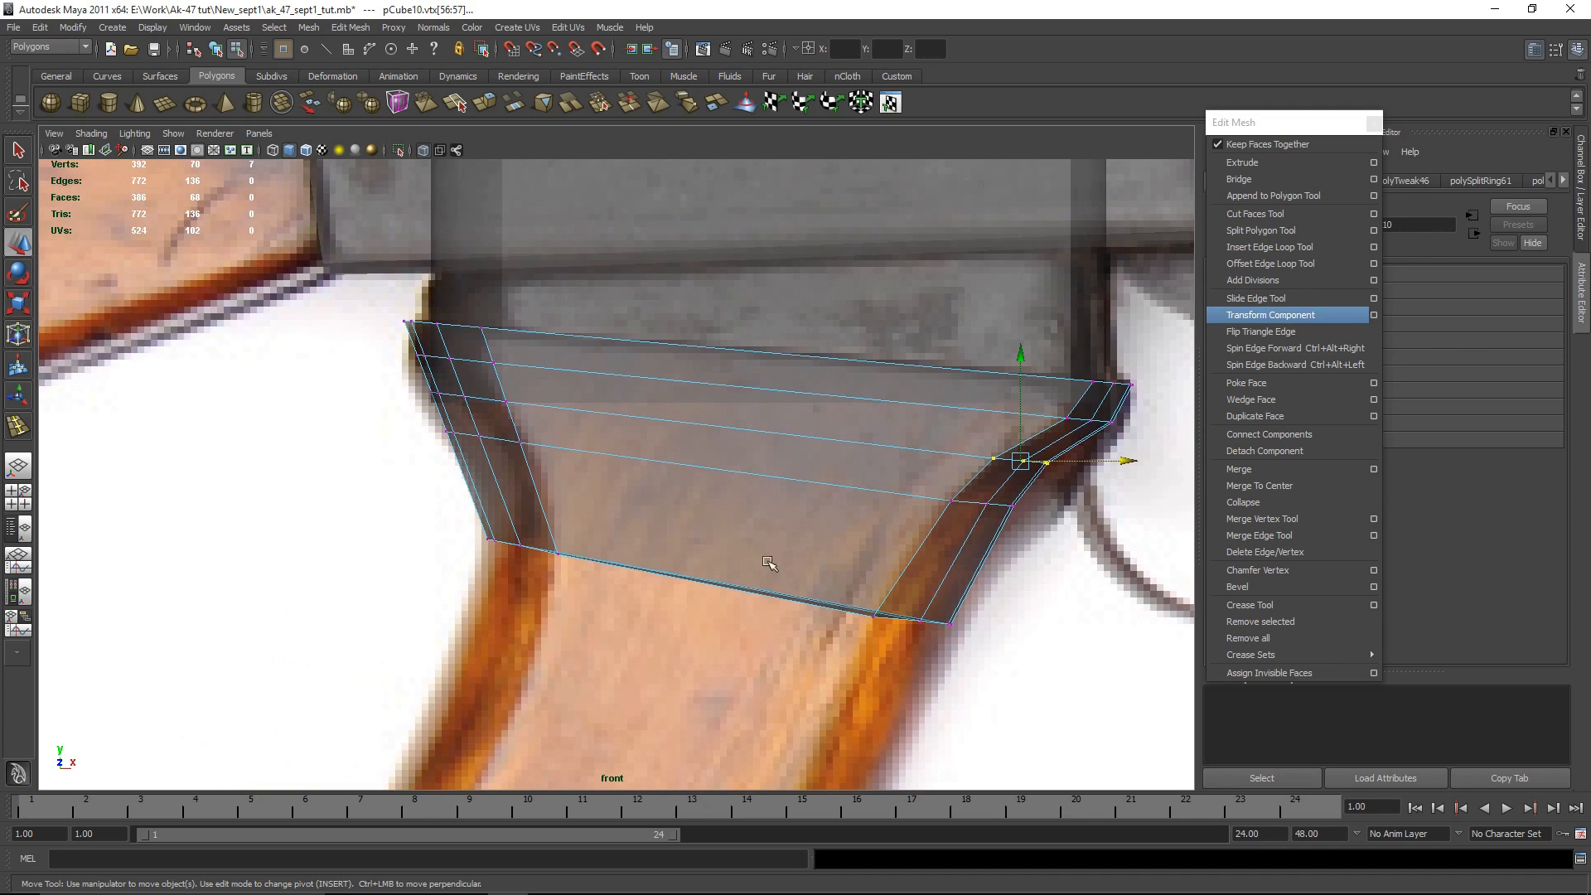
pyautogui.moveTo(587, 473); pyautogui.dragTo(595, 439)
pyautogui.moveTo(375, 388); pyautogui.dragTo(590, 397)
pyautogui.moveTo(394, 345); pyautogui.dragTo(554, 357)
pyautogui.click(525, 459)
pyautogui.moveTo(558, 412); pyautogui.dragTo(603, 399)
pyautogui.keyDown('alt'); pyautogui.moveTo(721, 580); pyautogui.dragTo(752, 530, button='middle'); pyautogui.keyUp('alt')
pyautogui.click(507, 507)
pyautogui.keyDown('alt'); pyautogui.moveTo(560, 503); pyautogui.dragTo(602, 540, button='middle'); pyautogui.keyUp('alt')
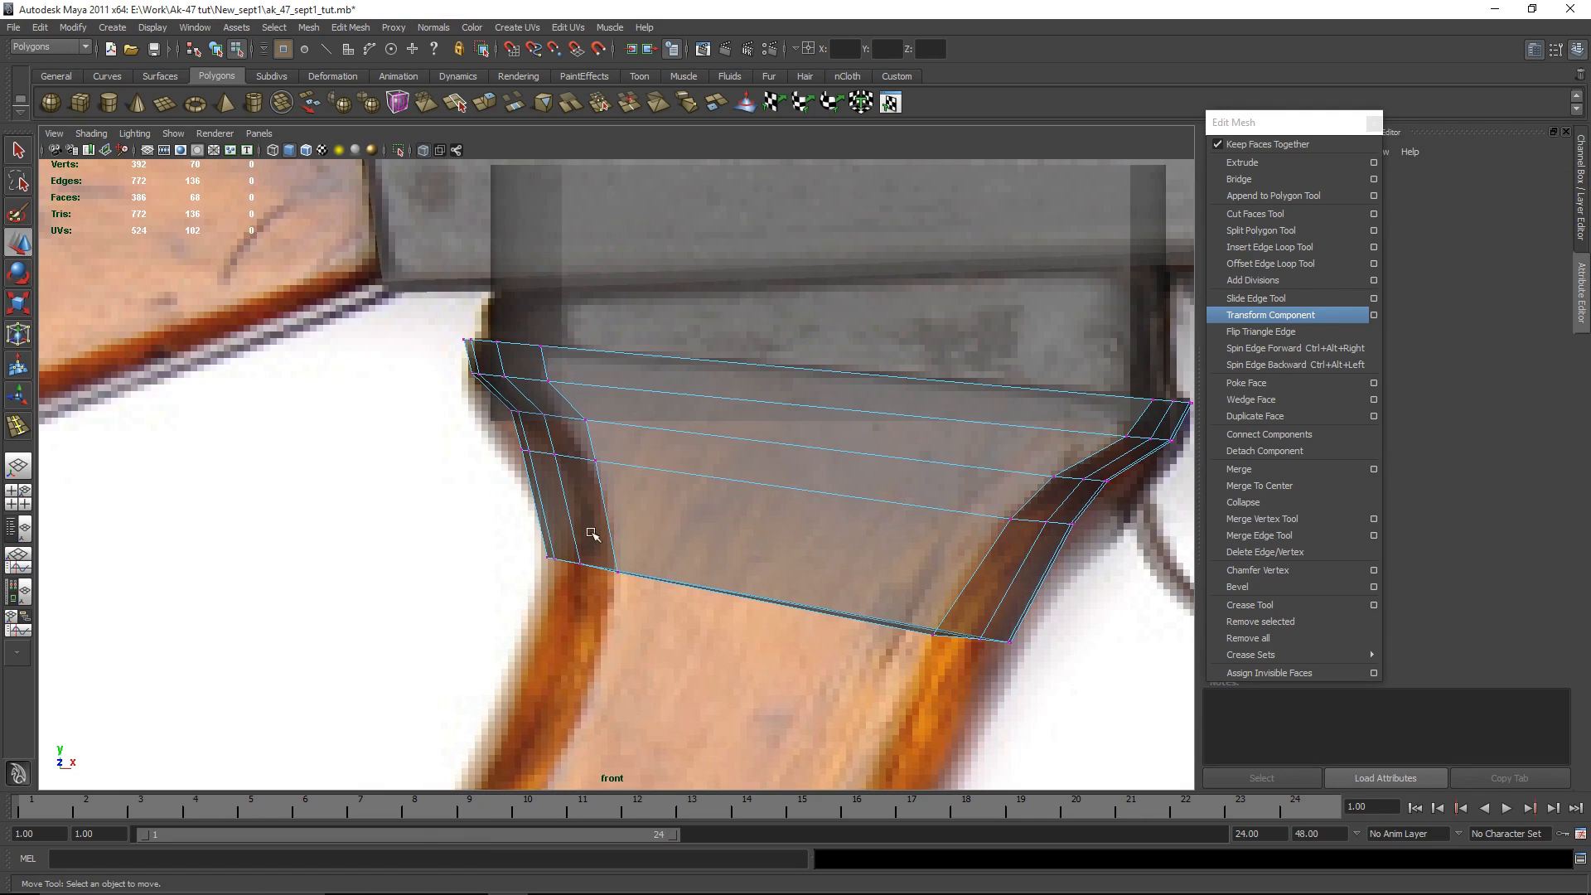
# Step: Insert an edge loop in the lower section and fit its front and rear vertices to the grip's outline
pyautogui.moveTo(545, 547); pyautogui.dragTo(690, 605)
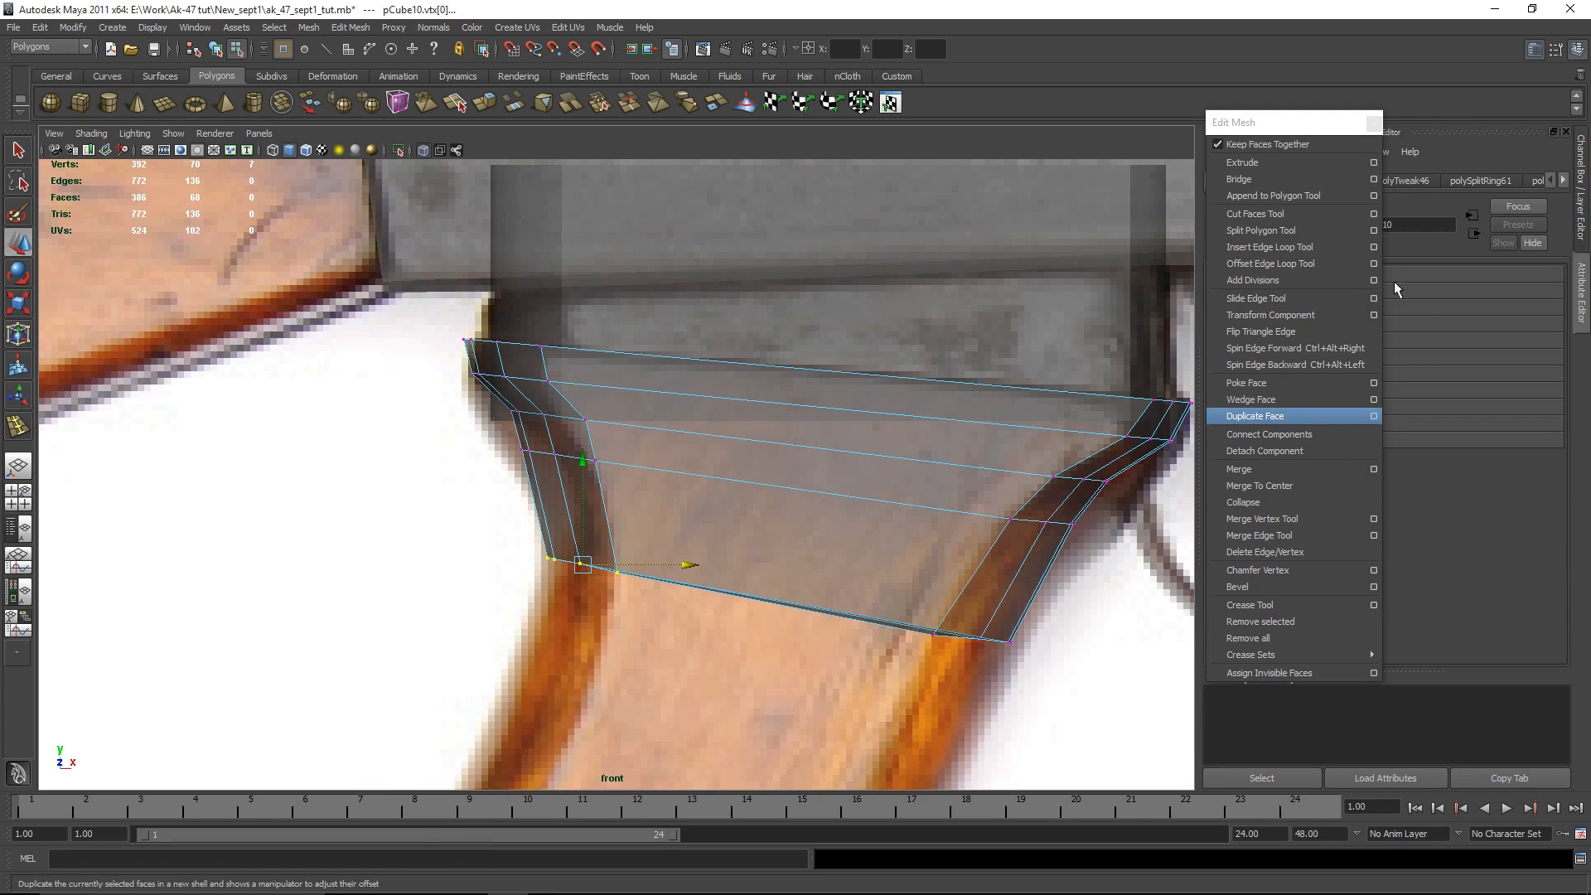
pyautogui.click(1270, 247)
pyautogui.moveTo(1036, 585); pyautogui.dragTo(1033, 589)
pyautogui.press('w')
pyautogui.moveTo(952, 569); pyautogui.dragTo(749, 550, button='right')
pyautogui.moveTo(951, 563); pyautogui.dragTo(1102, 578)
pyautogui.moveTo(510, 520); pyautogui.dragTo(609, 465)
pyautogui.moveTo(667, 529); pyautogui.dragTo(592, 503)
pyautogui.moveTo(718, 515); pyautogui.dragTo(711, 514)
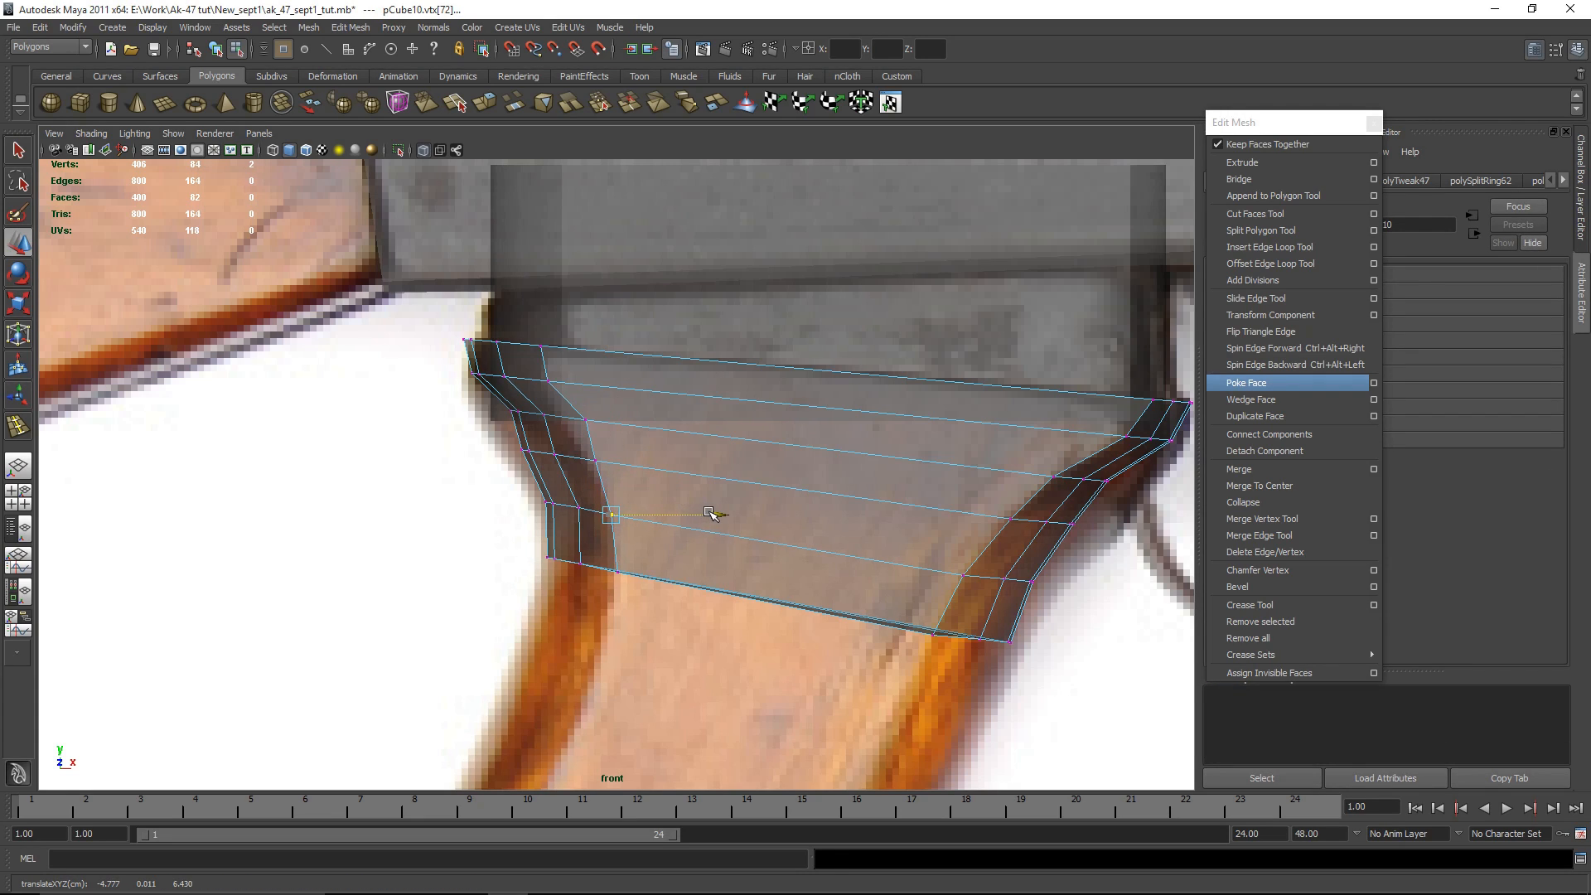
# Step: Fine-tune the rear vertices of the second and lowest inserted loops to smooth the grip's rear curve
pyautogui.moveTo(570, 405); pyautogui.dragTo(624, 428)
pyautogui.moveTo(495, 406); pyautogui.dragTo(668, 417)
pyautogui.click(640, 421)
pyautogui.click(778, 399)
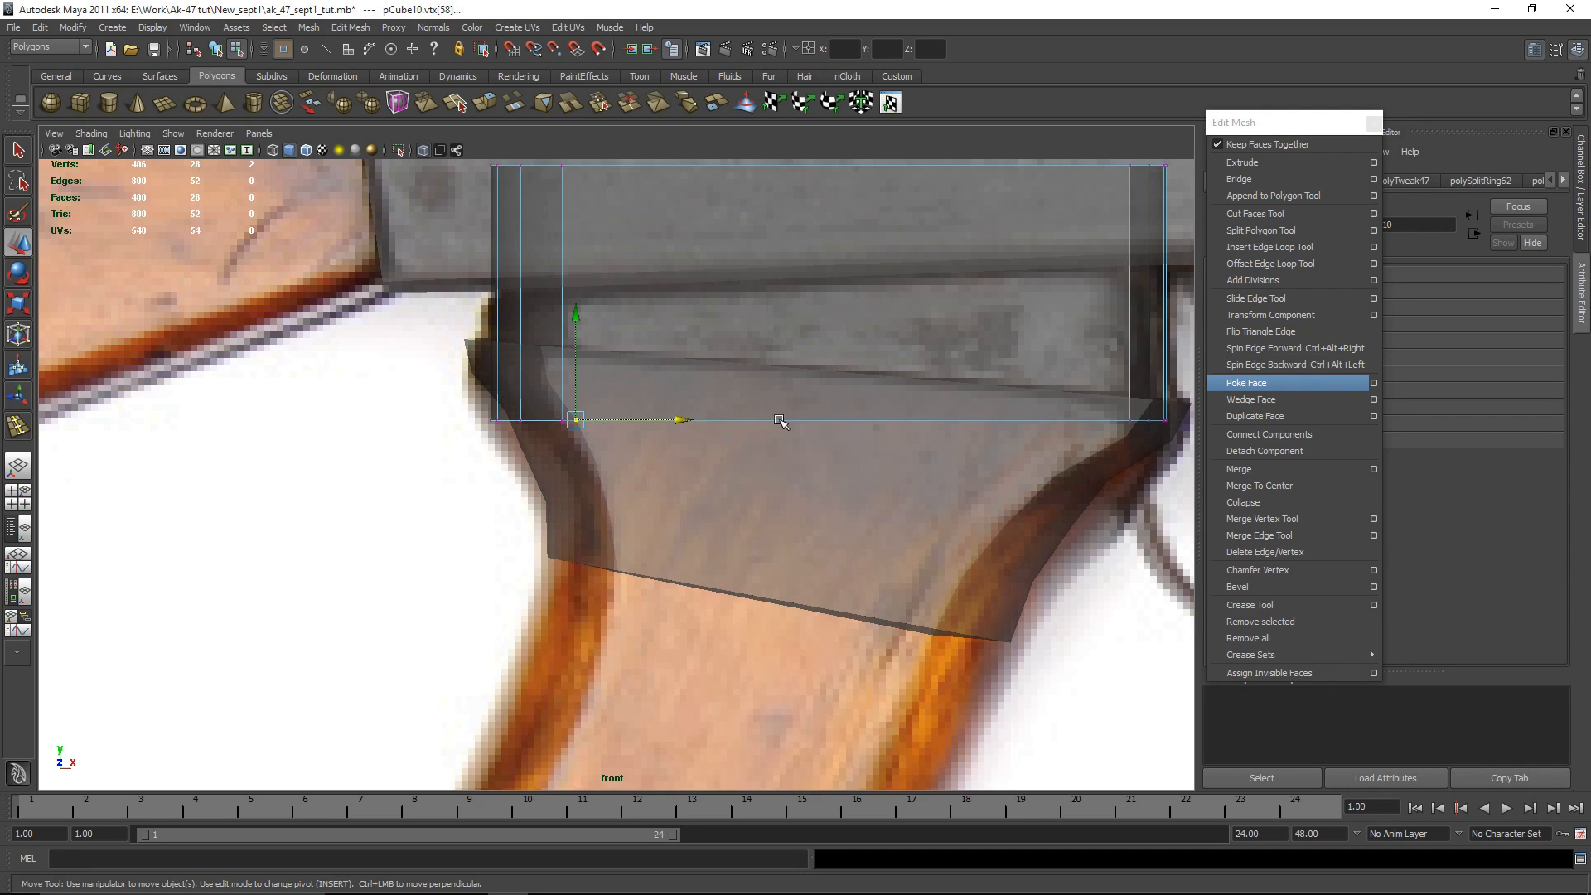
pyautogui.hotkey('ctrl', 'z')
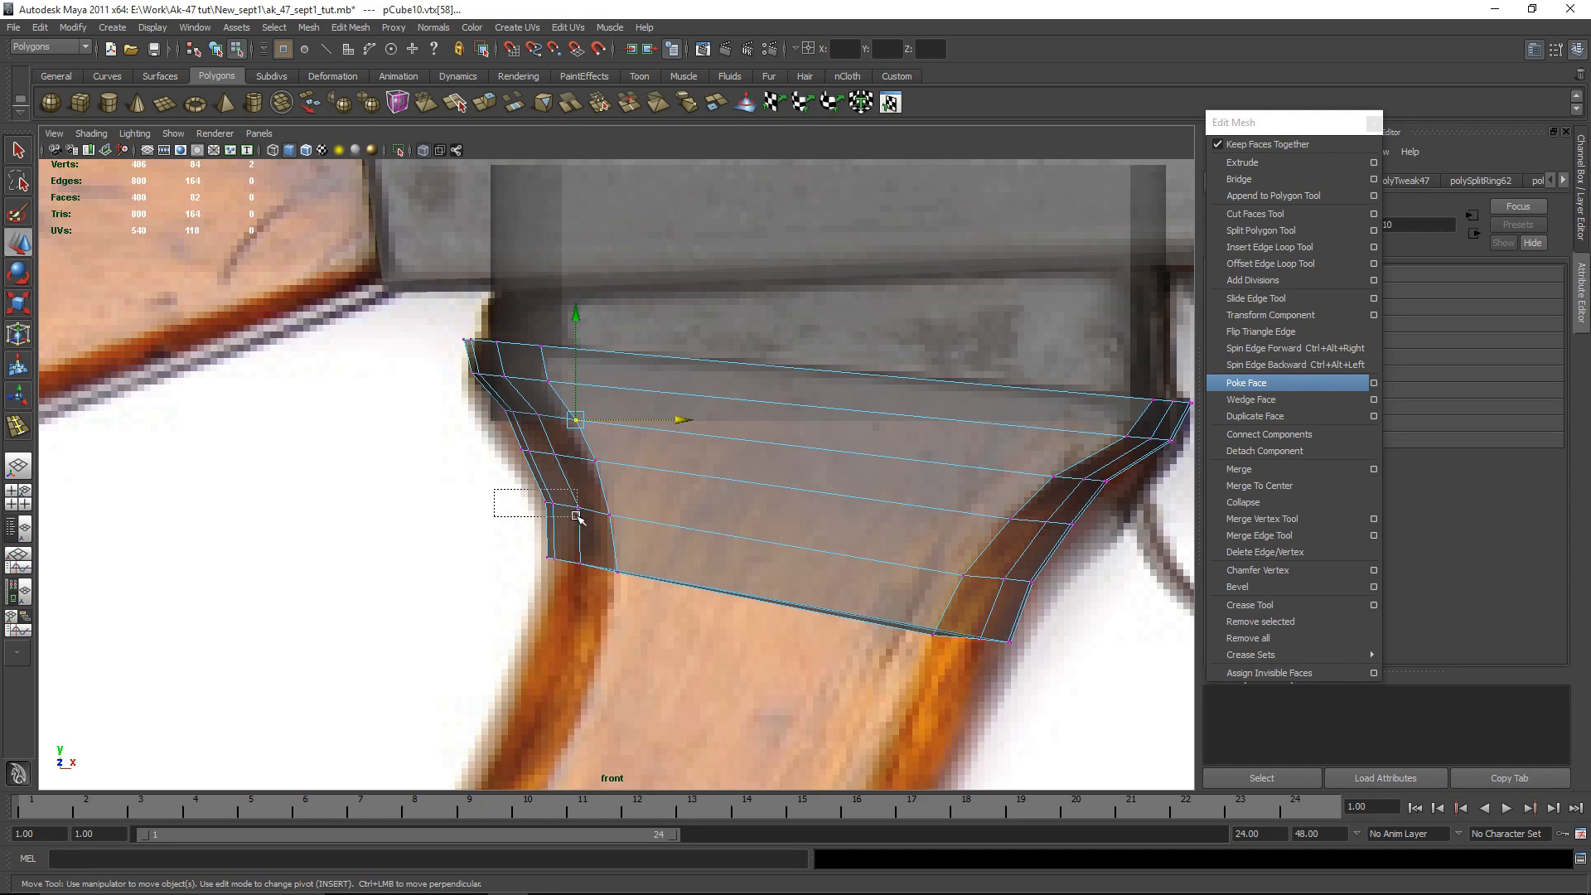
pyautogui.moveTo(563, 522); pyautogui.dragTo(565, 522)
pyautogui.moveTo(658, 500); pyautogui.dragTo(650, 501)
pyautogui.click(500, 523)
pyautogui.keyDown('alt'); pyautogui.moveTo(625, 570); pyautogui.dragTo(517, 463, button='middle'); pyautogui.keyUp('alt')
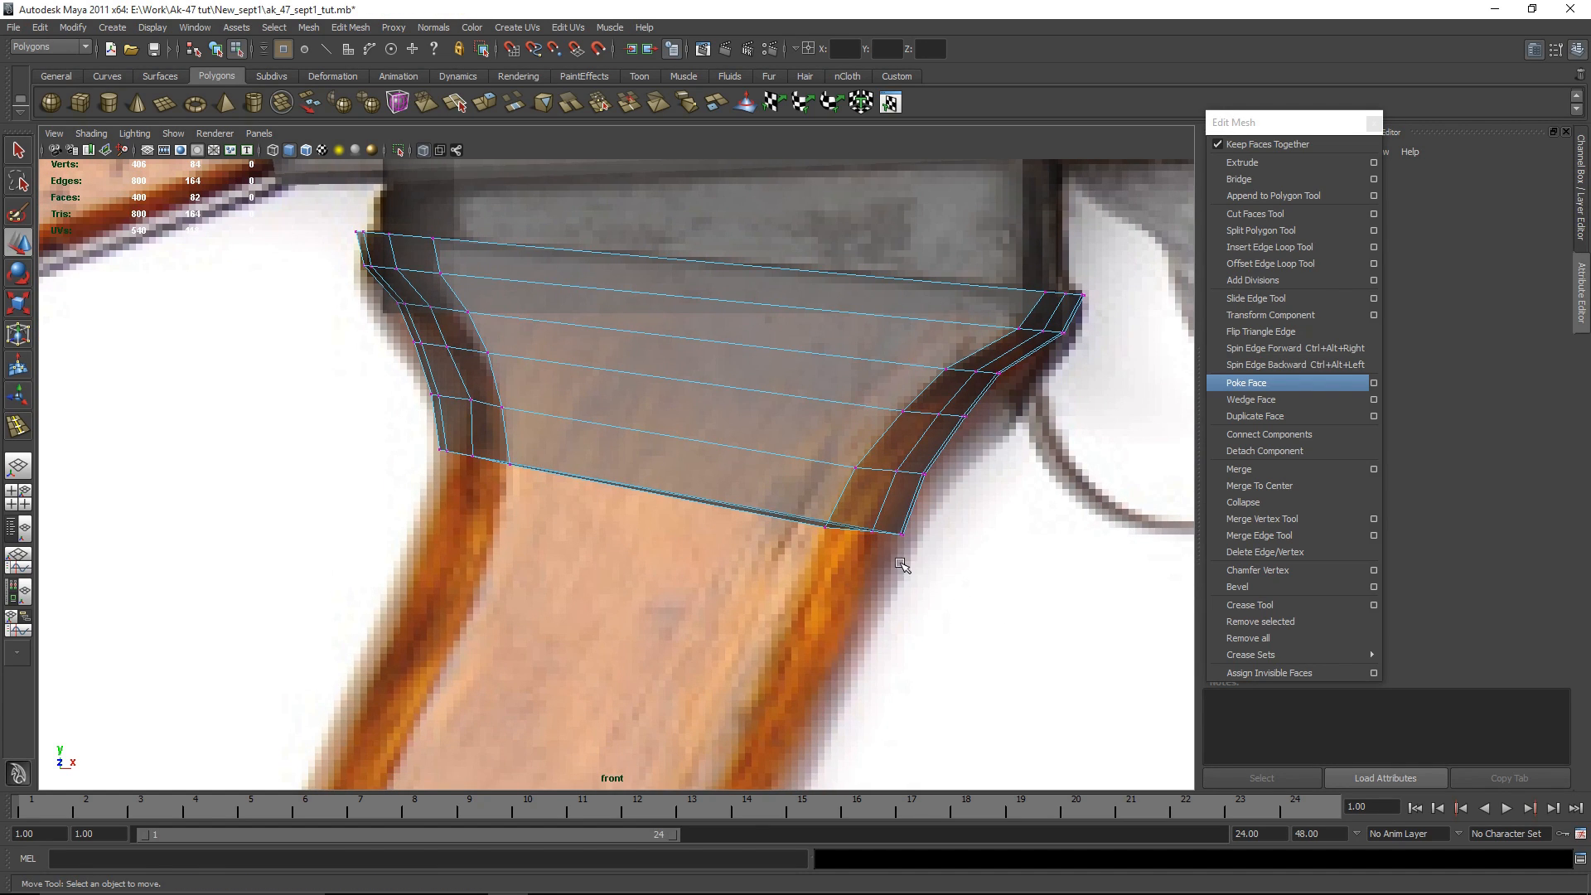
# Step: Flatten the bottom row of vertices into a straight line, tilted and positioned perpendicular to the grip's slope
pyautogui.moveTo(749, 513); pyautogui.dragTo(746, 513)
pyautogui.keyDown('shift'); pyautogui.moveTo(375, 440); pyautogui.dragTo(596, 513); pyautogui.keyUp('shift')
pyautogui.press('r')
pyautogui.moveTo(669, 345); pyautogui.dragTo(645, 484)
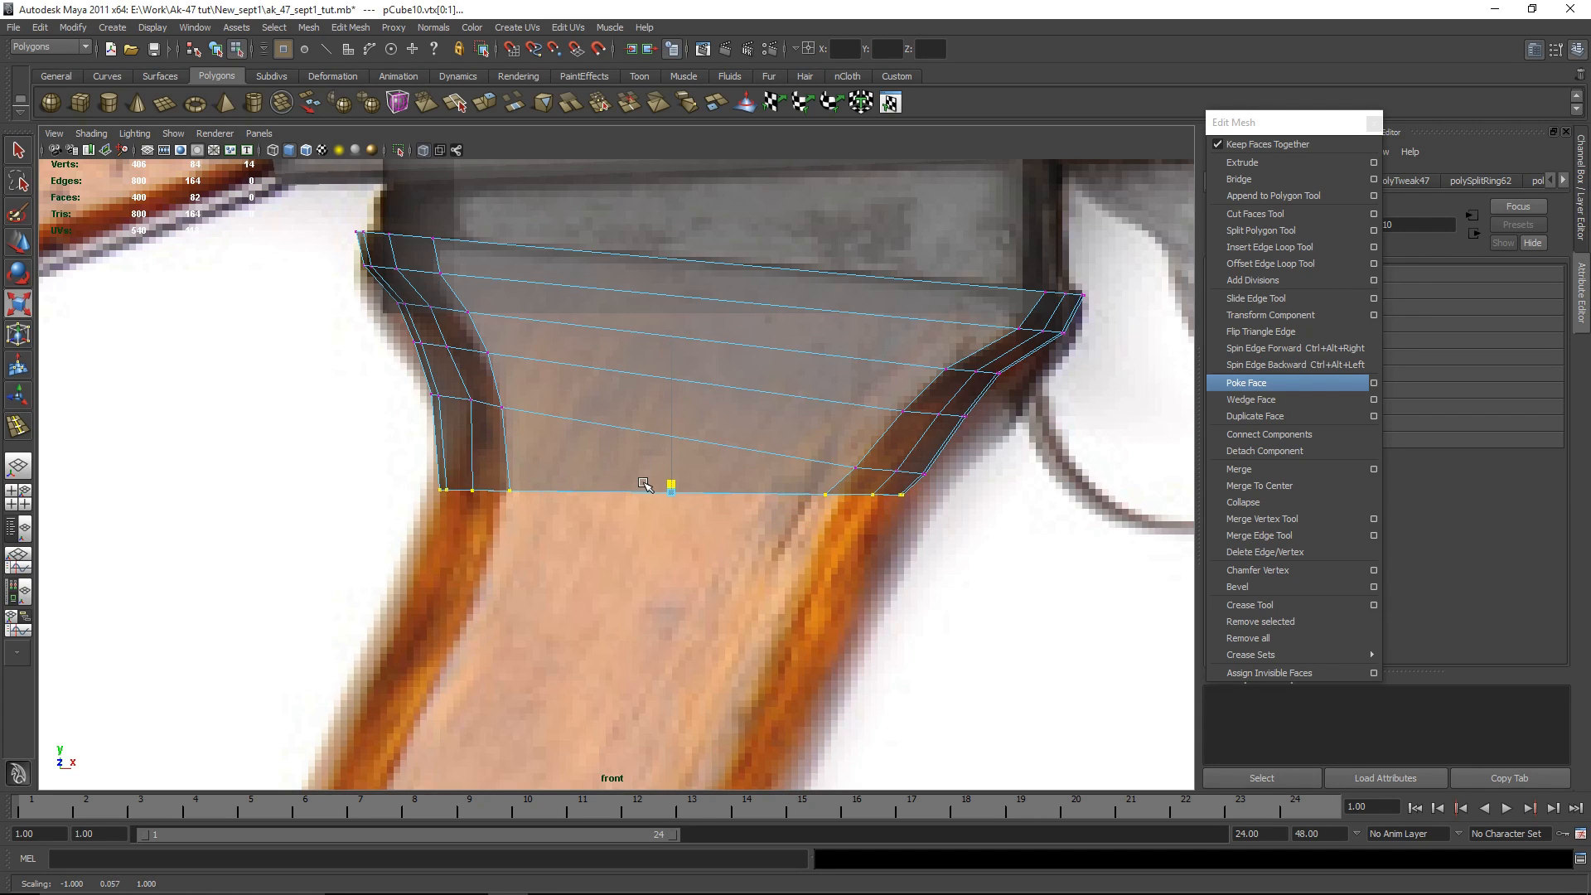
pyautogui.press('e')
pyautogui.moveTo(602, 362); pyautogui.dragTo(637, 358)
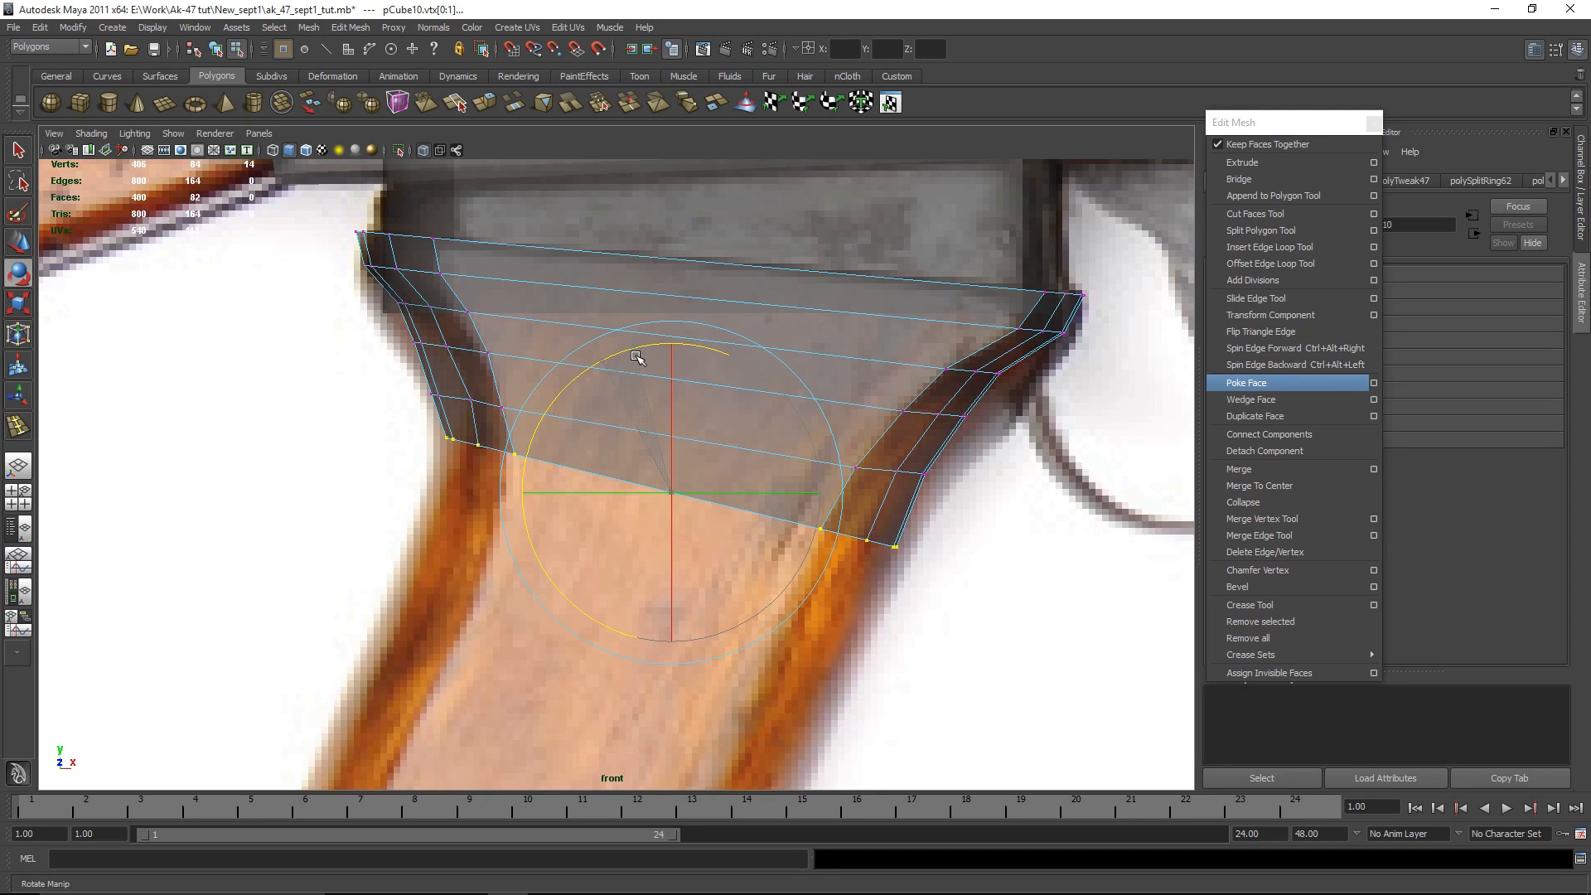
pyautogui.press('w')
pyautogui.moveTo(673, 488); pyautogui.dragTo(668, 495)
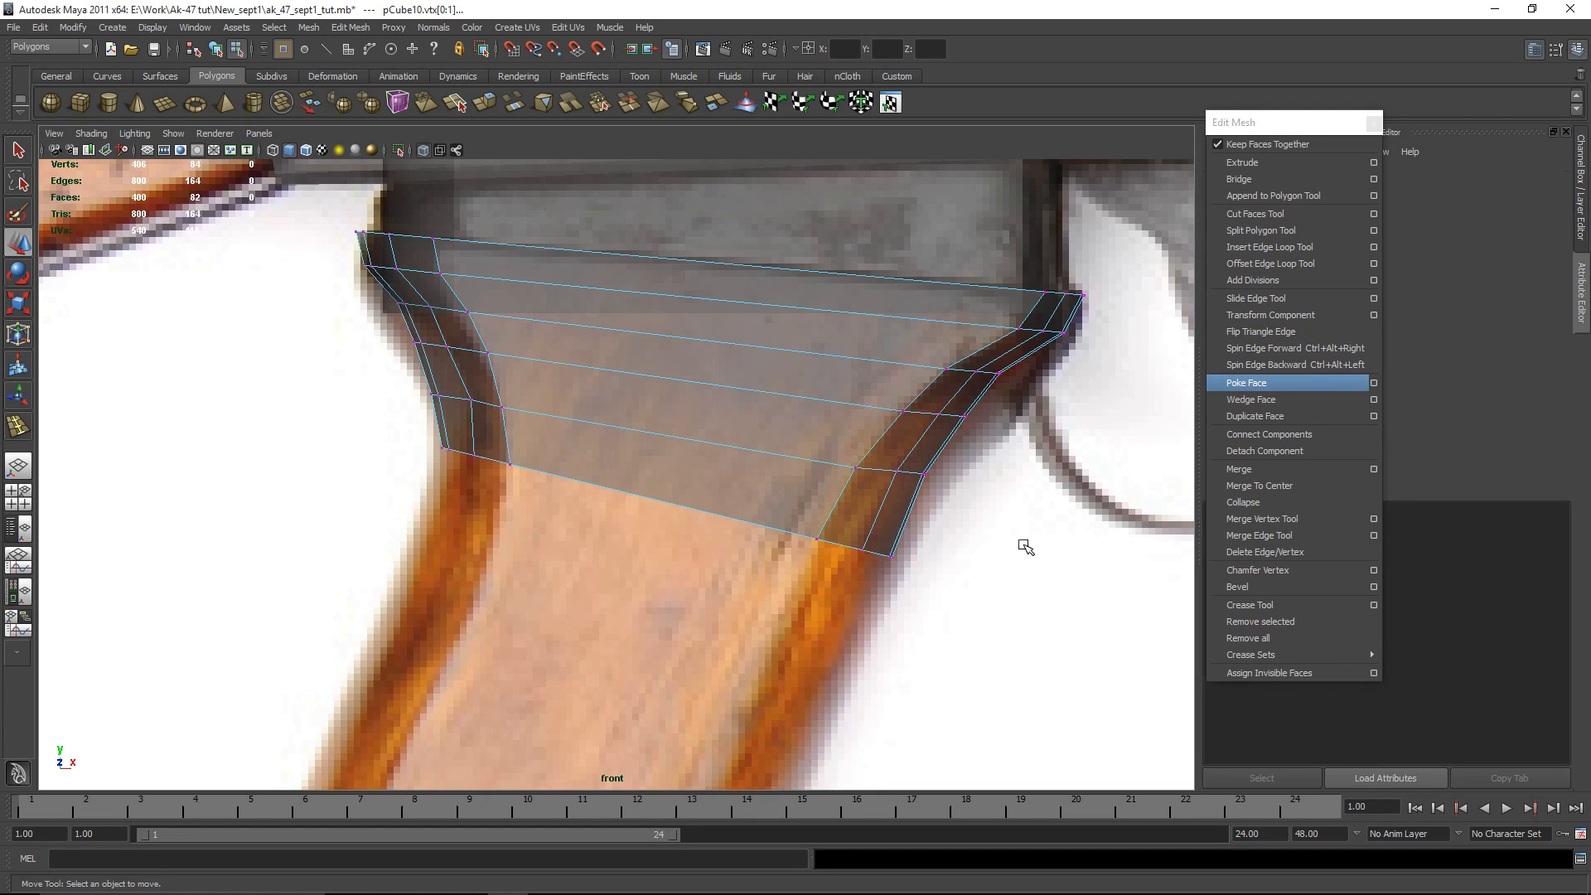
# Step: Select all the faces on the underside of the upper grip section
pyautogui.press('space')
pyautogui.press('space')
pyautogui.keyDown('alt'); pyautogui.moveTo(602, 509); pyautogui.dragTo(610, 587); pyautogui.keyUp('alt')
pyautogui.click(632, 540)
pyautogui.moveTo(633, 540); pyautogui.dragTo(635, 581, button='right')
pyautogui.keyDown('alt'); pyautogui.moveTo(635, 589); pyautogui.dragTo(658, 541); pyautogui.keyUp('alt')
pyautogui.click(626, 485)
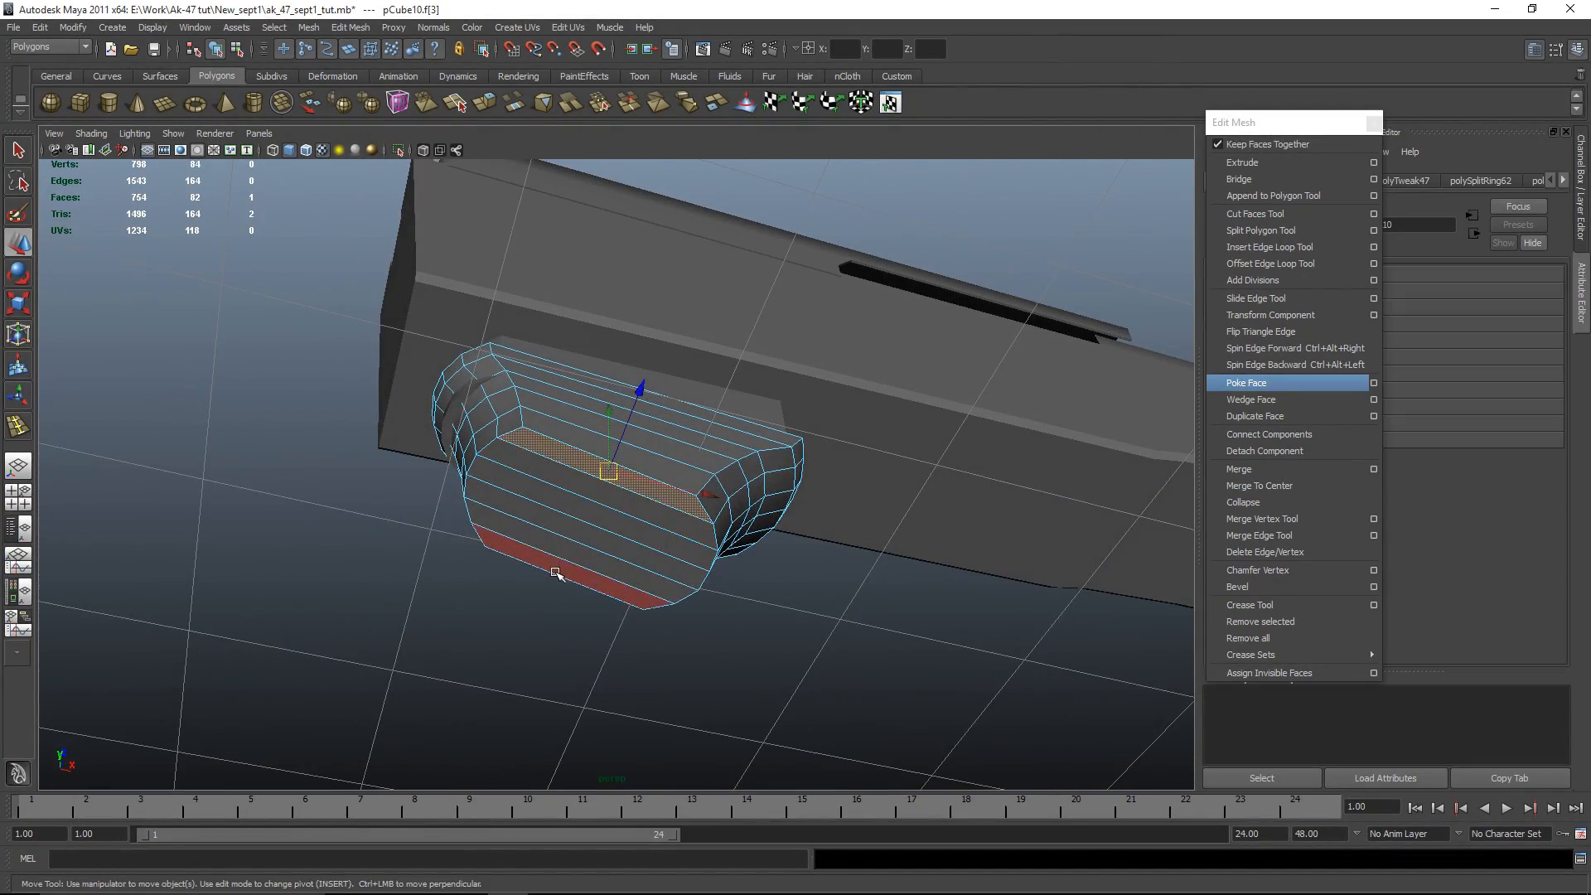
pyautogui.keyDown('shift'); pyautogui.doubleClick(558, 571); pyautogui.keyUp('shift')
pyautogui.keyDown('alt'); pyautogui.moveTo(731, 680); pyautogui.dragTo(639, 746); pyautogui.keyUp('alt')
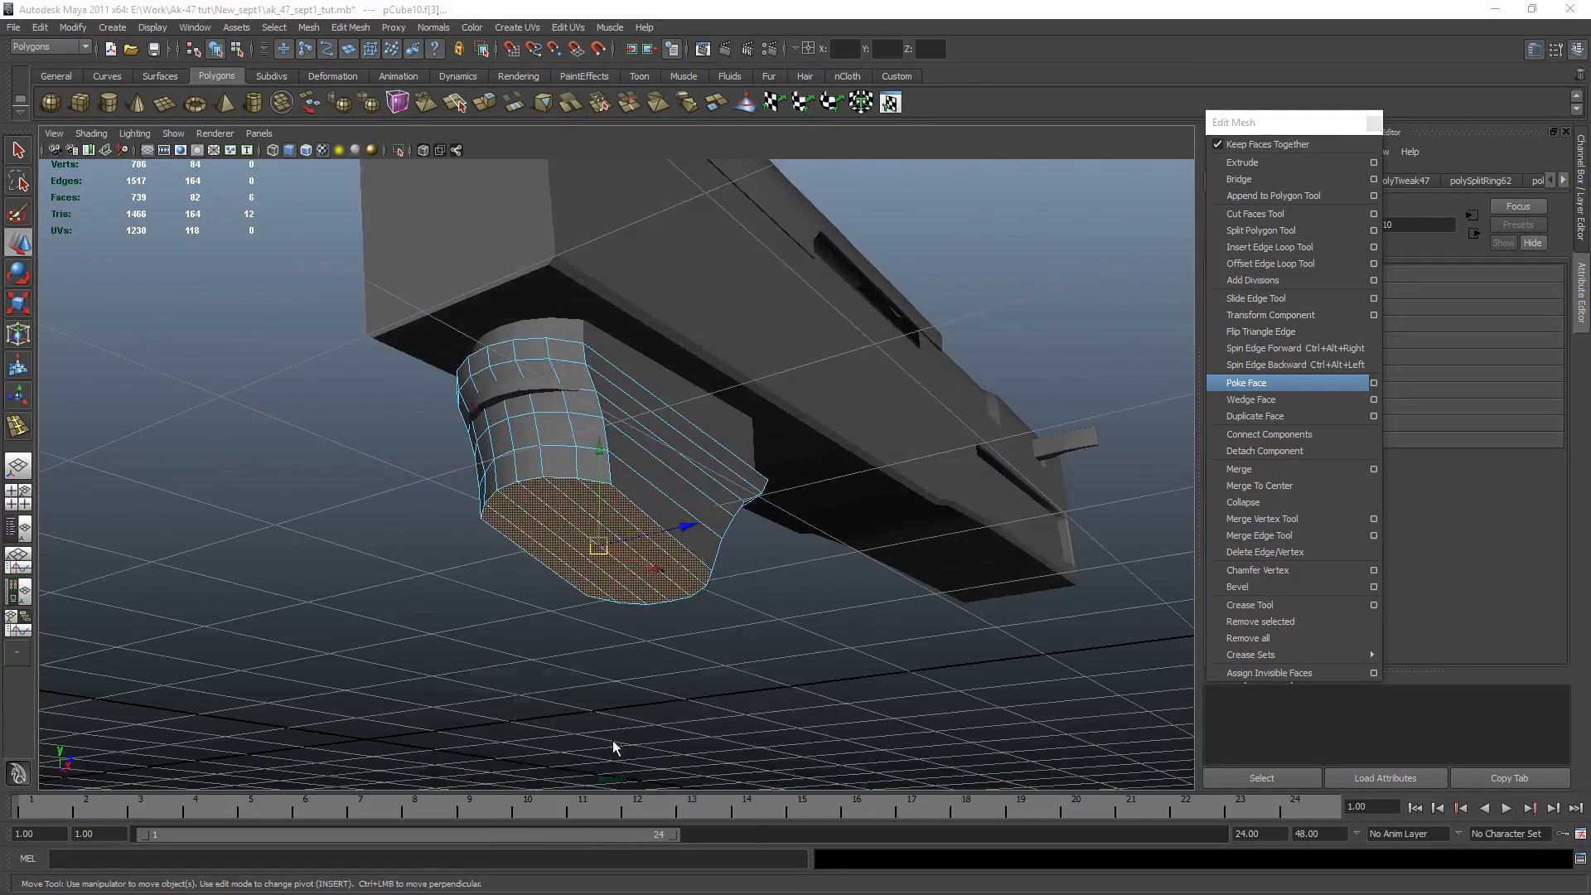
# Step: Extrude the underside faces along the grip down to its lower end in the reference image
pyautogui.press('space')
pyautogui.press('space')
pyautogui.click(1280, 163)
pyautogui.keyDown('alt'); pyautogui.moveTo(1147, 356); pyautogui.dragTo(539, 435, button='right'); pyautogui.keyUp('alt')
pyautogui.keyDown('alt'); pyautogui.moveTo(539, 435); pyautogui.dragTo(614, 300, button='middle'); pyautogui.keyUp('alt')
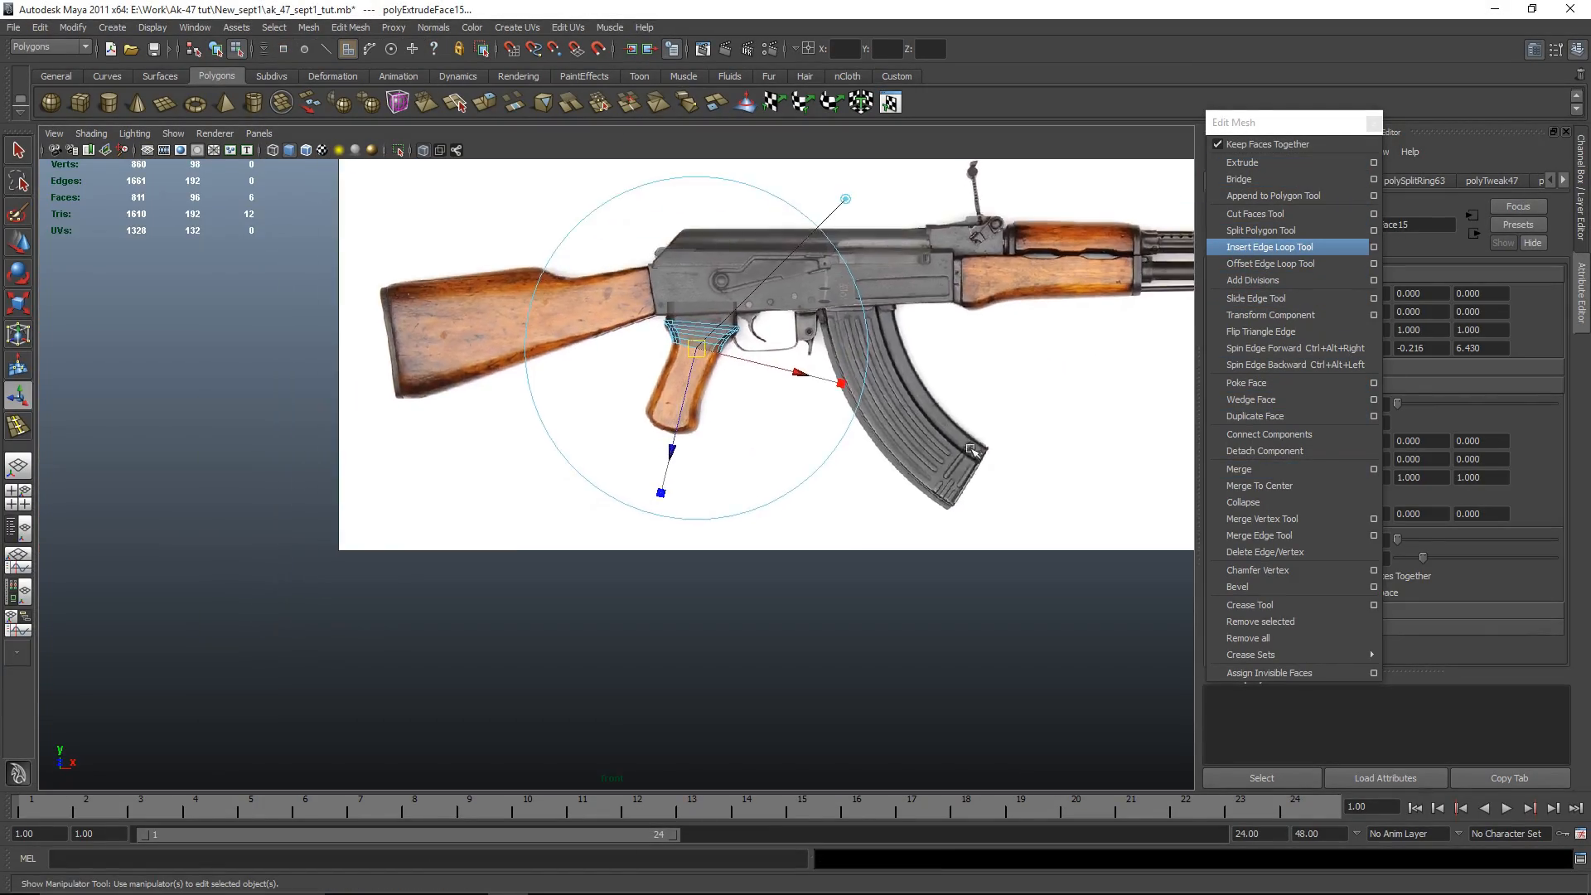
pyautogui.keyDown('alt'); pyautogui.moveTo(615, 300); pyautogui.dragTo(749, 296, button='right'); pyautogui.keyUp('alt')
pyautogui.keyDown('alt'); pyautogui.moveTo(749, 297); pyautogui.dragTo(646, 518, button='middle'); pyautogui.keyUp('alt')
pyautogui.moveTo(659, 504); pyautogui.dragTo(609, 681)
pyautogui.keyDown('alt'); pyautogui.moveTo(608, 663); pyautogui.dragTo(672, 671, button='right'); pyautogui.keyUp('alt')
pyautogui.press('w')
pyautogui.moveTo(649, 667); pyautogui.dragTo(623, 660)
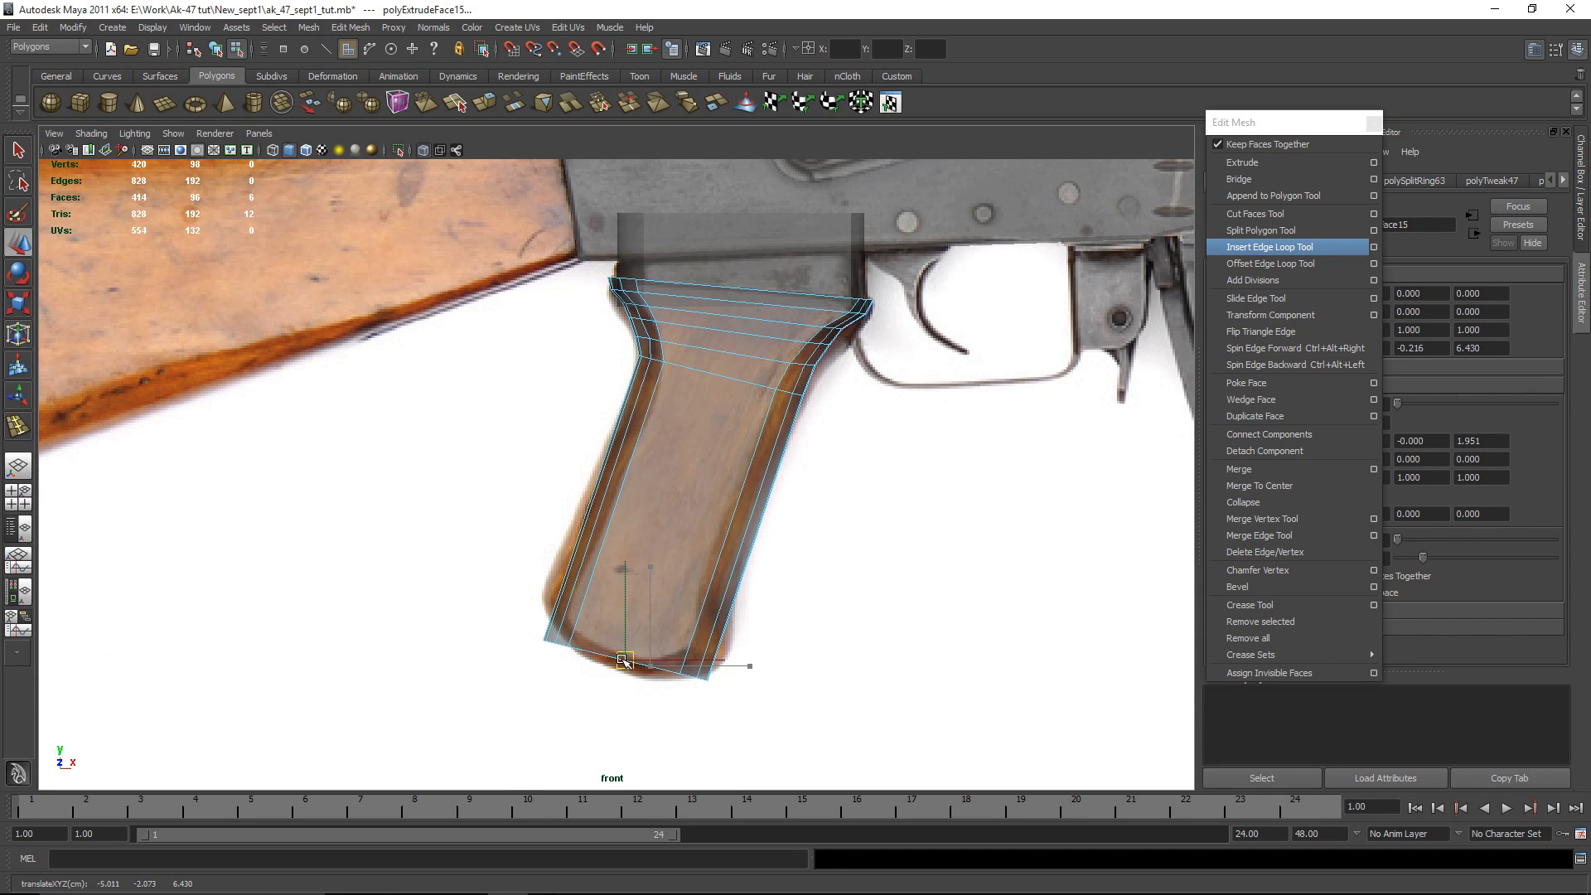
# Step: Nudge the extruded end slightly up and backward to align it with the grip's outline
pyautogui.keyDown('alt'); pyautogui.moveTo(745, 650); pyautogui.dragTo(940, 623, button='right'); pyautogui.keyUp('alt')
pyautogui.keyDown('alt'); pyautogui.moveTo(940, 622); pyautogui.dragTo(966, 485, button='middle'); pyautogui.keyUp('alt')
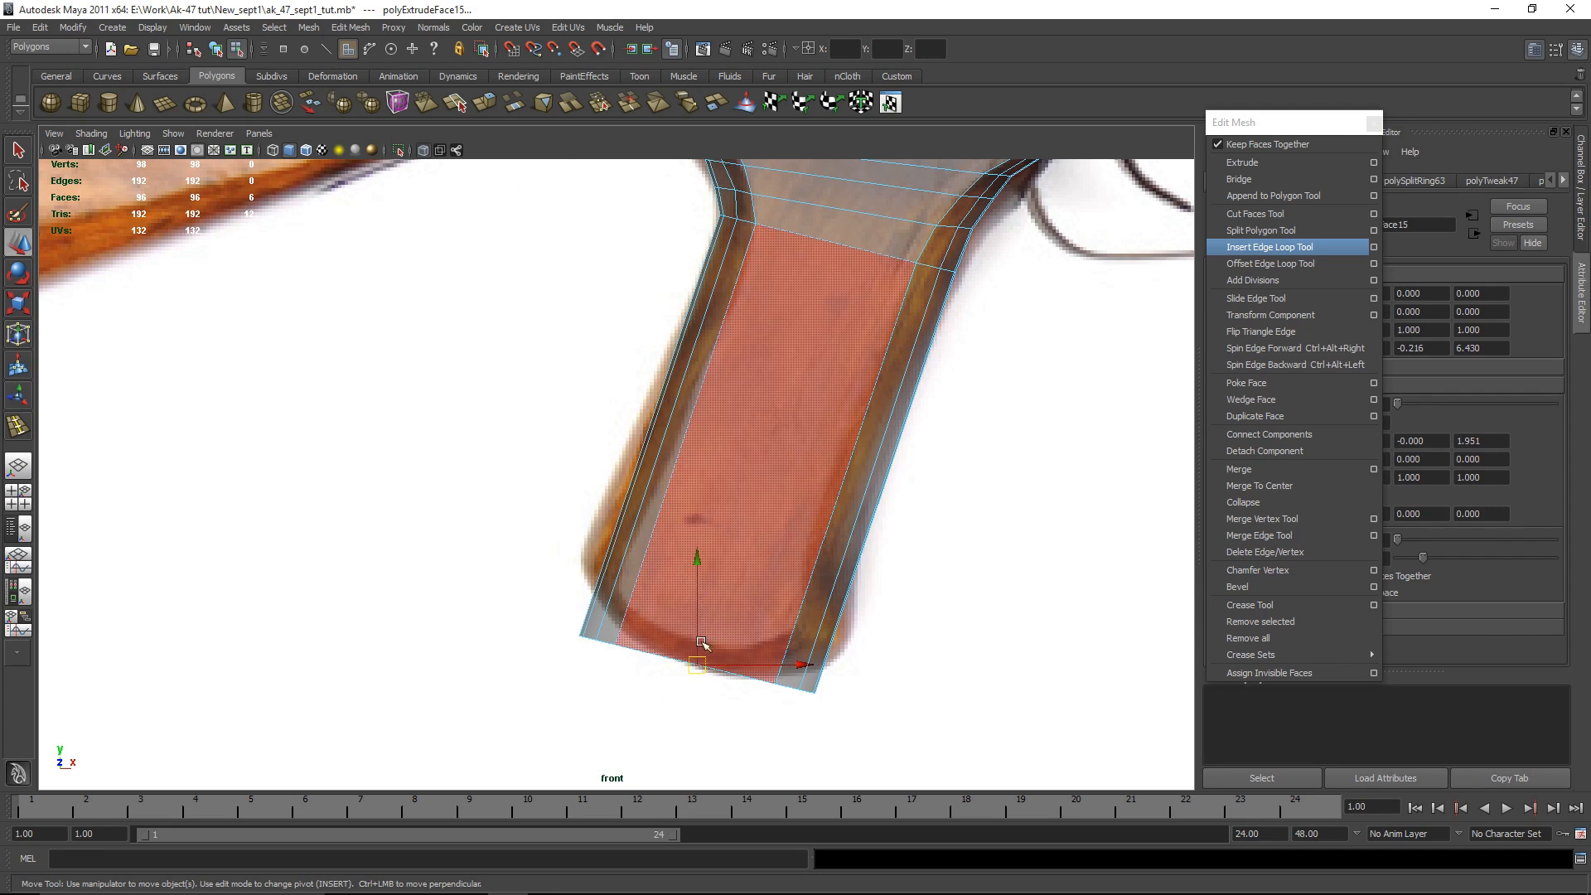
pyautogui.moveTo(697, 663); pyautogui.dragTo(691, 661)
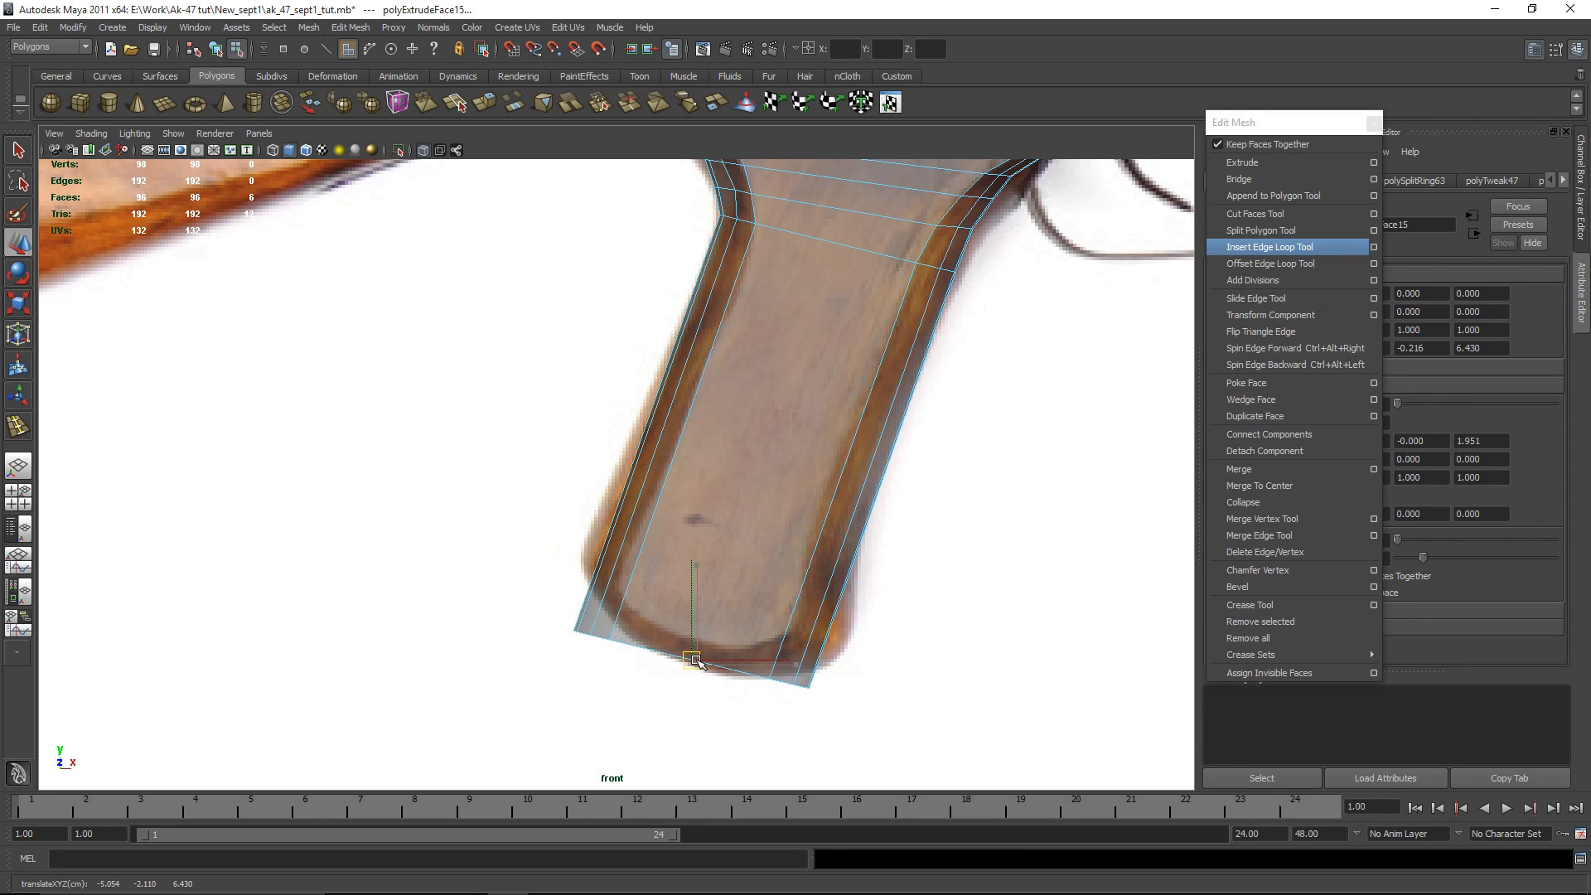
pyautogui.keyDown('alt'); pyautogui.moveTo(922, 632); pyautogui.dragTo(991, 639, button='right'); pyautogui.keyUp('alt')
pyautogui.keyDown('alt'); pyautogui.moveTo(991, 639); pyautogui.dragTo(933, 660, button='middle'); pyautogui.keyUp('alt')
pyautogui.click(934, 660)
pyautogui.keyDown('alt'); pyautogui.moveTo(880, 589); pyautogui.dragTo(856, 569, button='right'); pyautogui.keyUp('alt')
pyautogui.keyDown('alt'); pyautogui.moveTo(856, 504); pyautogui.dragTo(863, 554, button='middle'); pyautogui.keyUp('alt')
# Step: Insert an edge loop near the grip's lower end, and rotate and shift the bottom vertices to match the end's slope
pyautogui.click(1288, 232)
pyautogui.click(1324, 247)
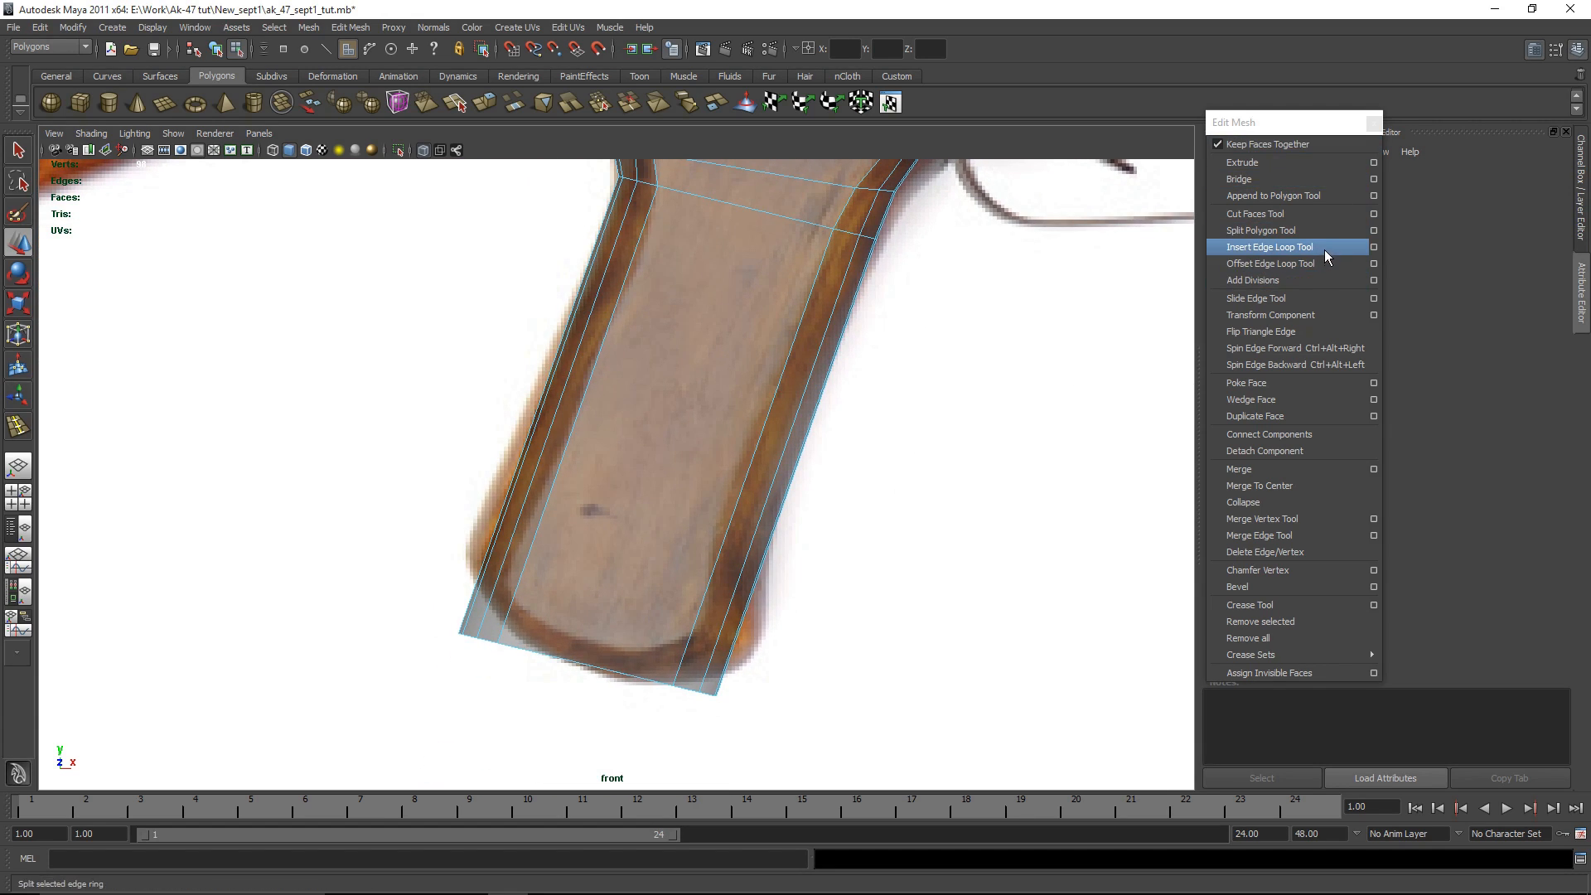
pyautogui.click(740, 635)
pyautogui.press('w')
pyautogui.moveTo(344, 480); pyautogui.dragTo(843, 795)
pyautogui.press('e')
pyautogui.press('F9')
pyautogui.moveTo(344, 528); pyautogui.dragTo(758, 730)
pyautogui.moveTo(703, 523); pyautogui.dragTo(714, 537)
pyautogui.press('w')
pyautogui.moveTo(597, 634); pyautogui.dragTo(586, 639)
pyautogui.click(931, 625)
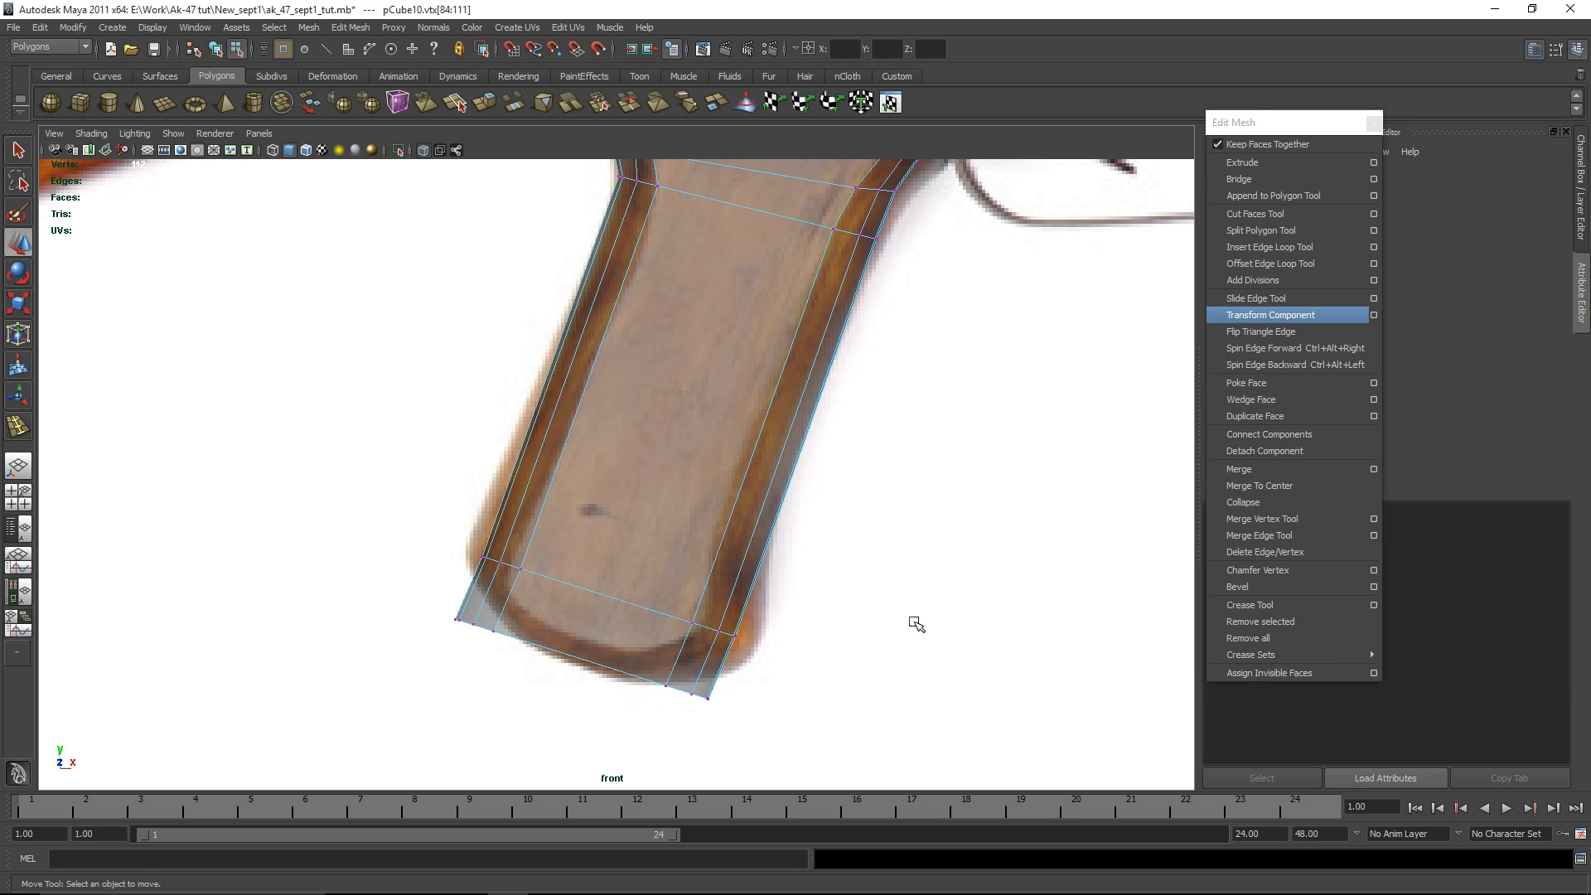
# Step: Move the new lower loop's front vertices forward and its rear vertices backward to the grip's contour
pyautogui.moveTo(639, 579); pyautogui.dragTo(750, 635)
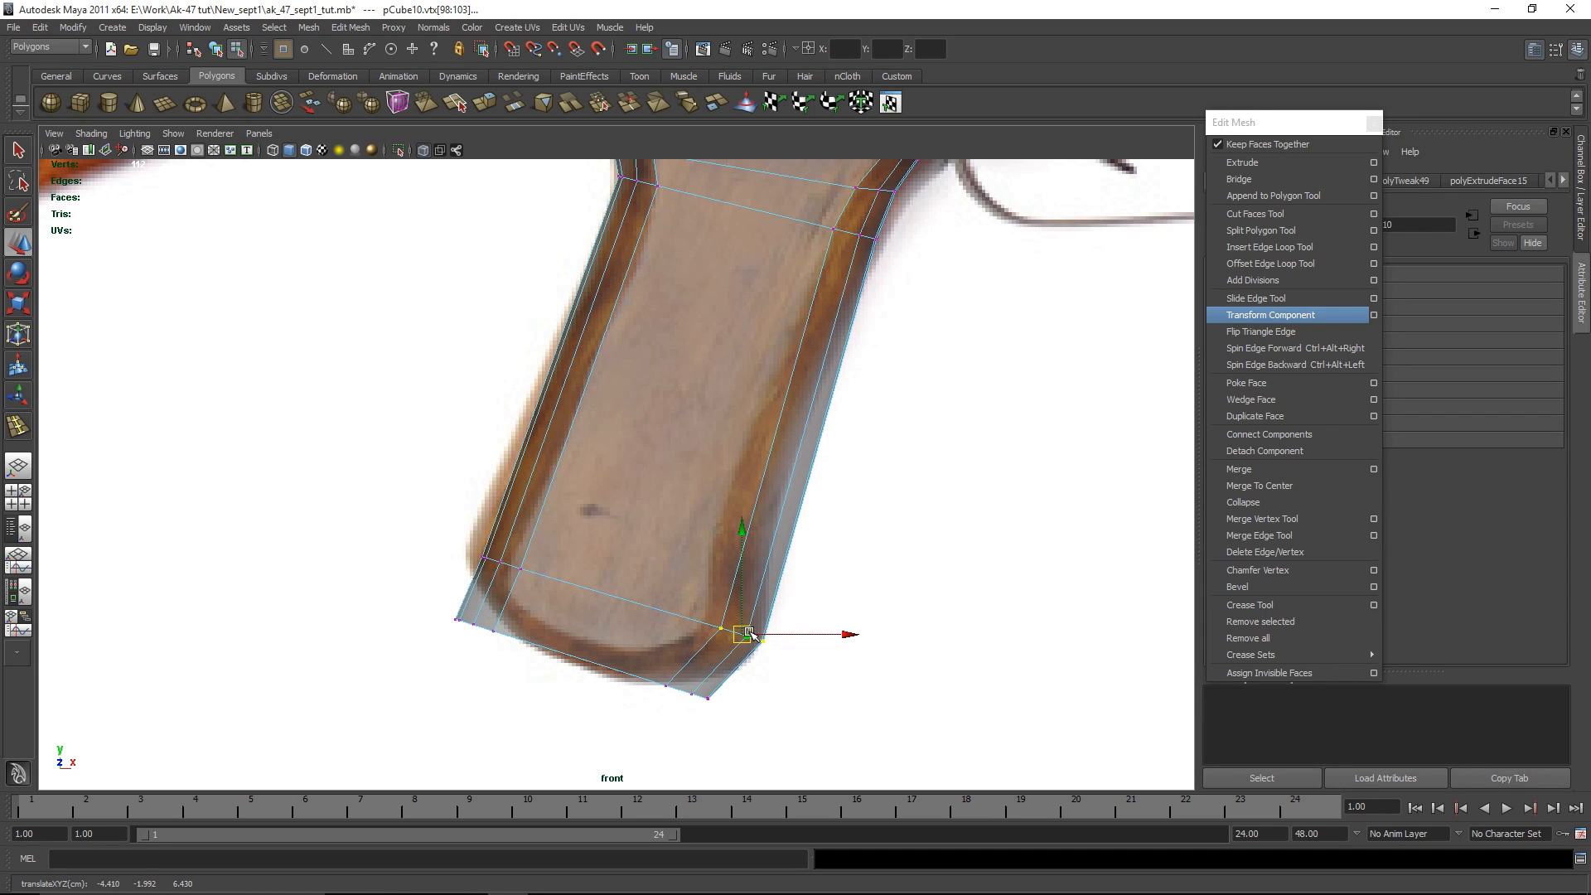
pyautogui.moveTo(461, 481); pyautogui.dragTo(493, 553)
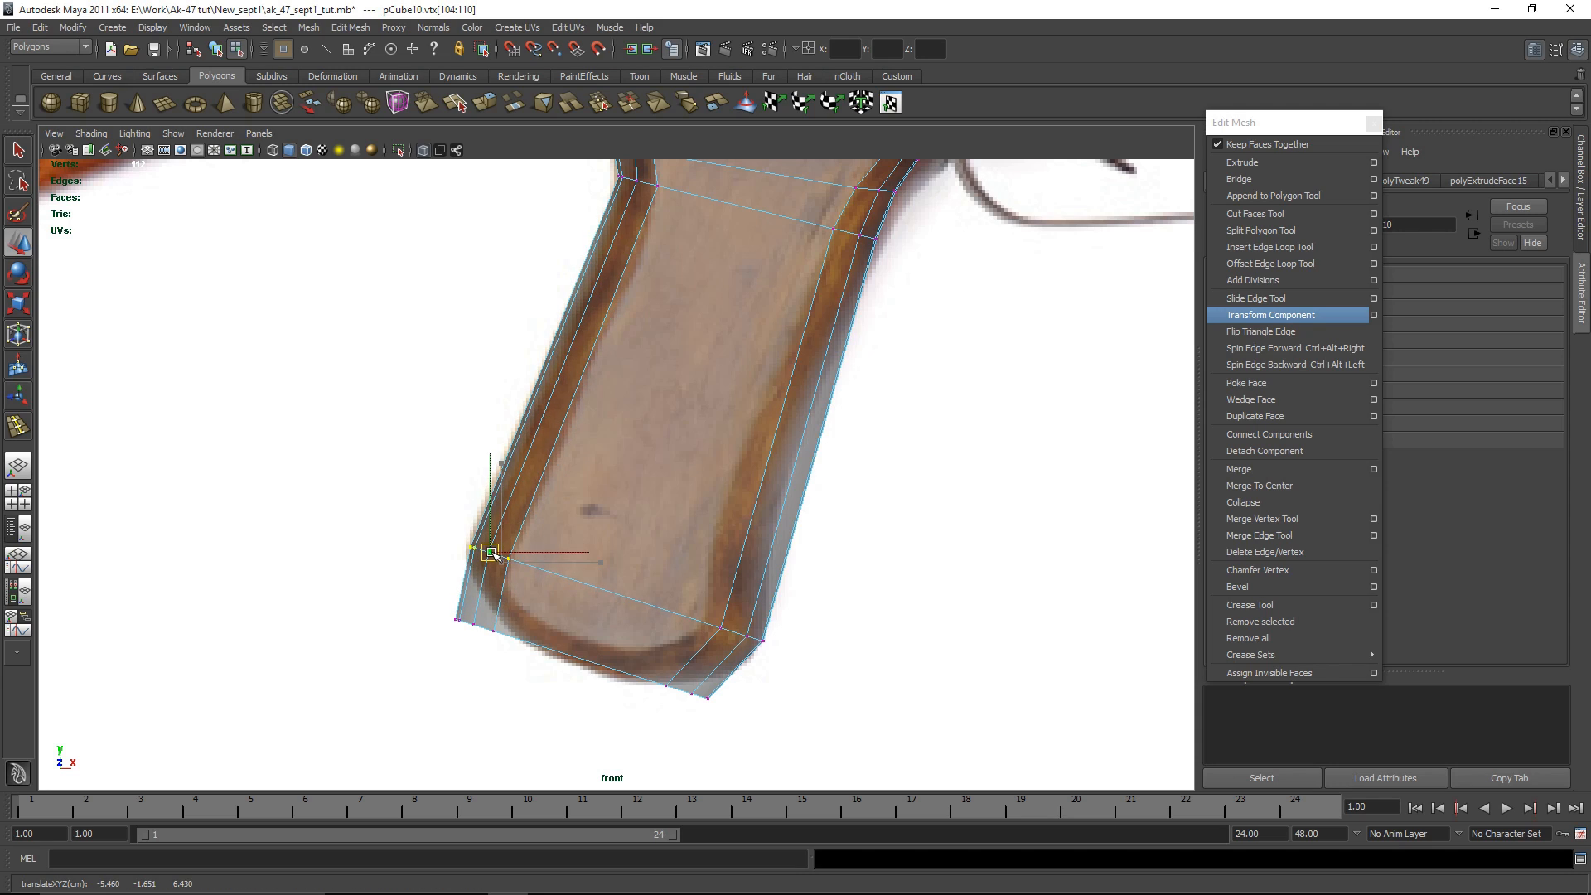
pyautogui.click(1035, 609)
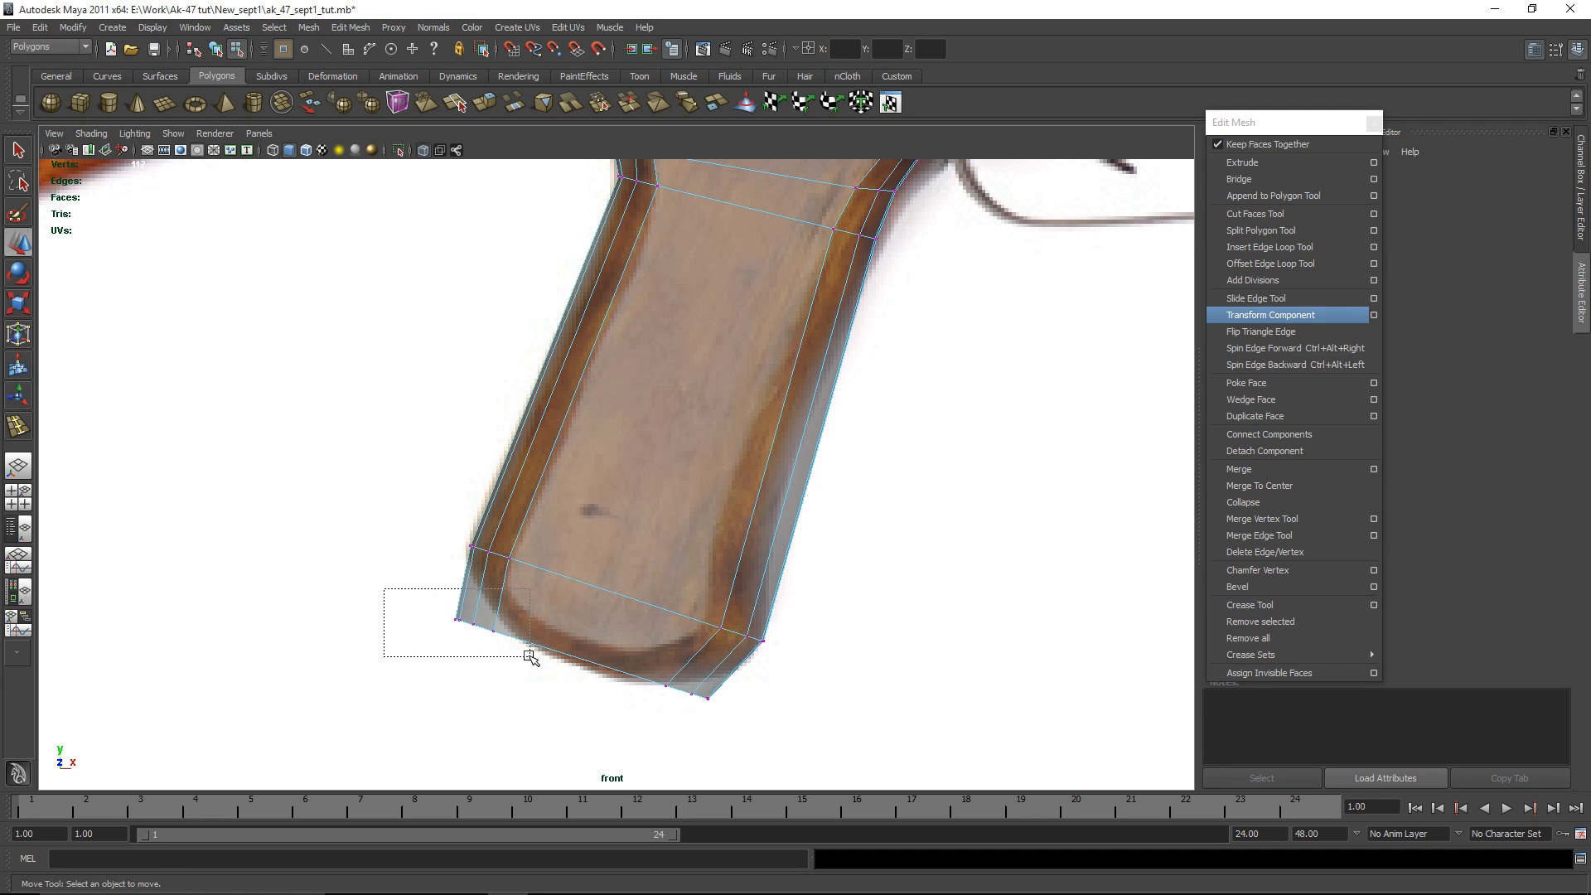
# Step: Scale the bottom row of vertices narrower and rotate it to fit the base of the grip
pyautogui.moveTo(530, 656); pyautogui.dragTo(532, 657)
pyautogui.keyDown('shift'); pyautogui.moveTo(792, 738); pyautogui.dragTo(614, 666); pyautogui.keyUp('shift')
pyautogui.press('r')
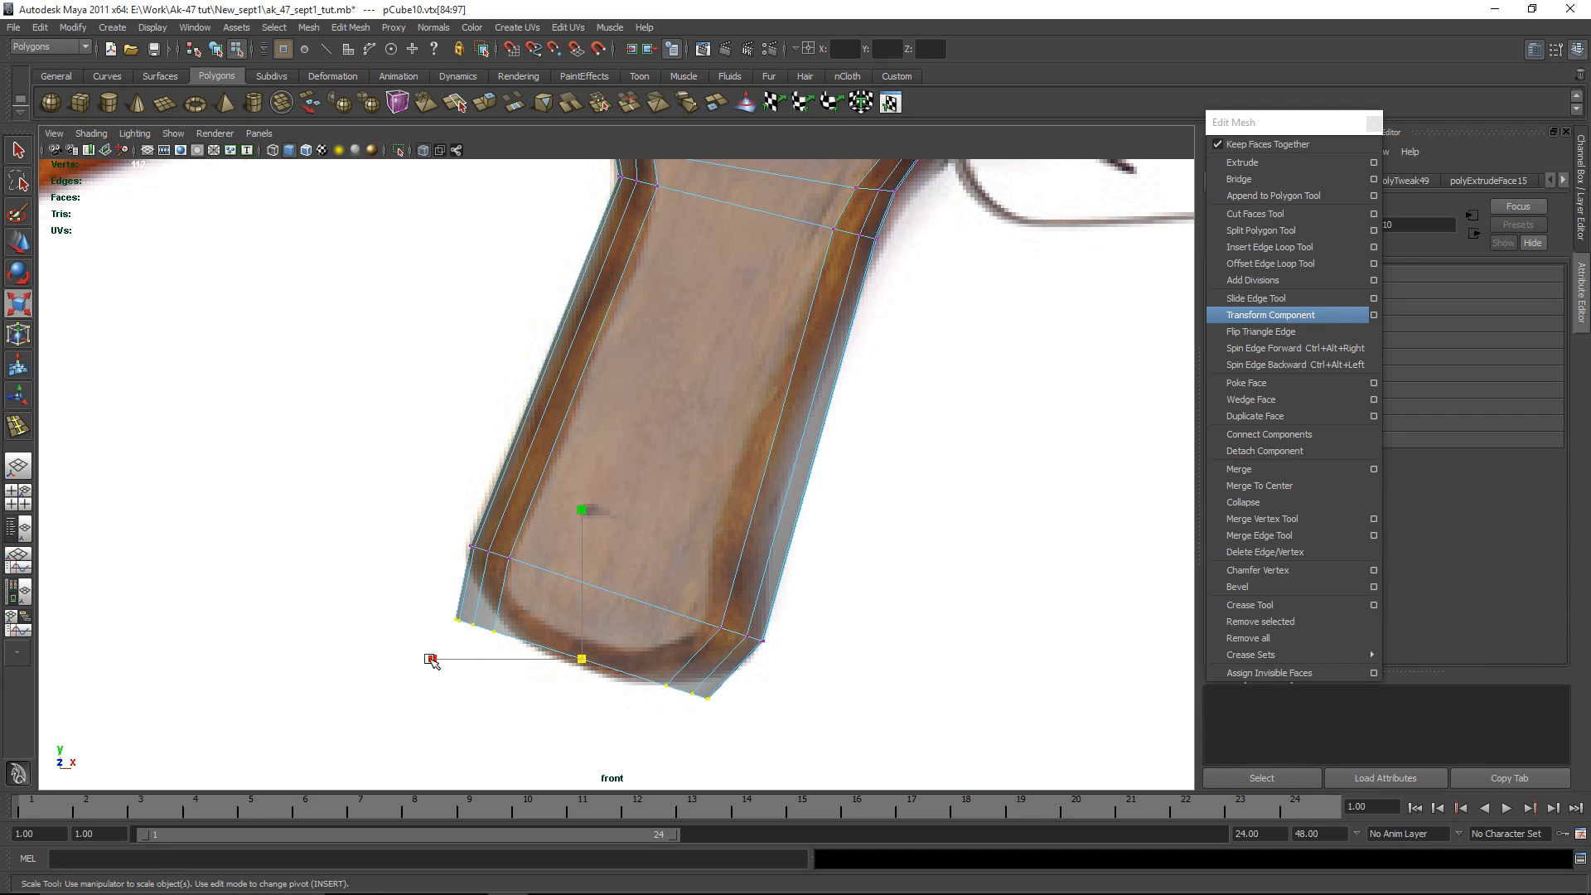
pyautogui.moveTo(434, 660); pyautogui.dragTo(447, 659)
pyautogui.press('e')
pyautogui.moveTo(711, 624); pyautogui.dragTo(695, 656)
pyautogui.press('r')
pyautogui.moveTo(431, 659); pyautogui.dragTo(435, 659)
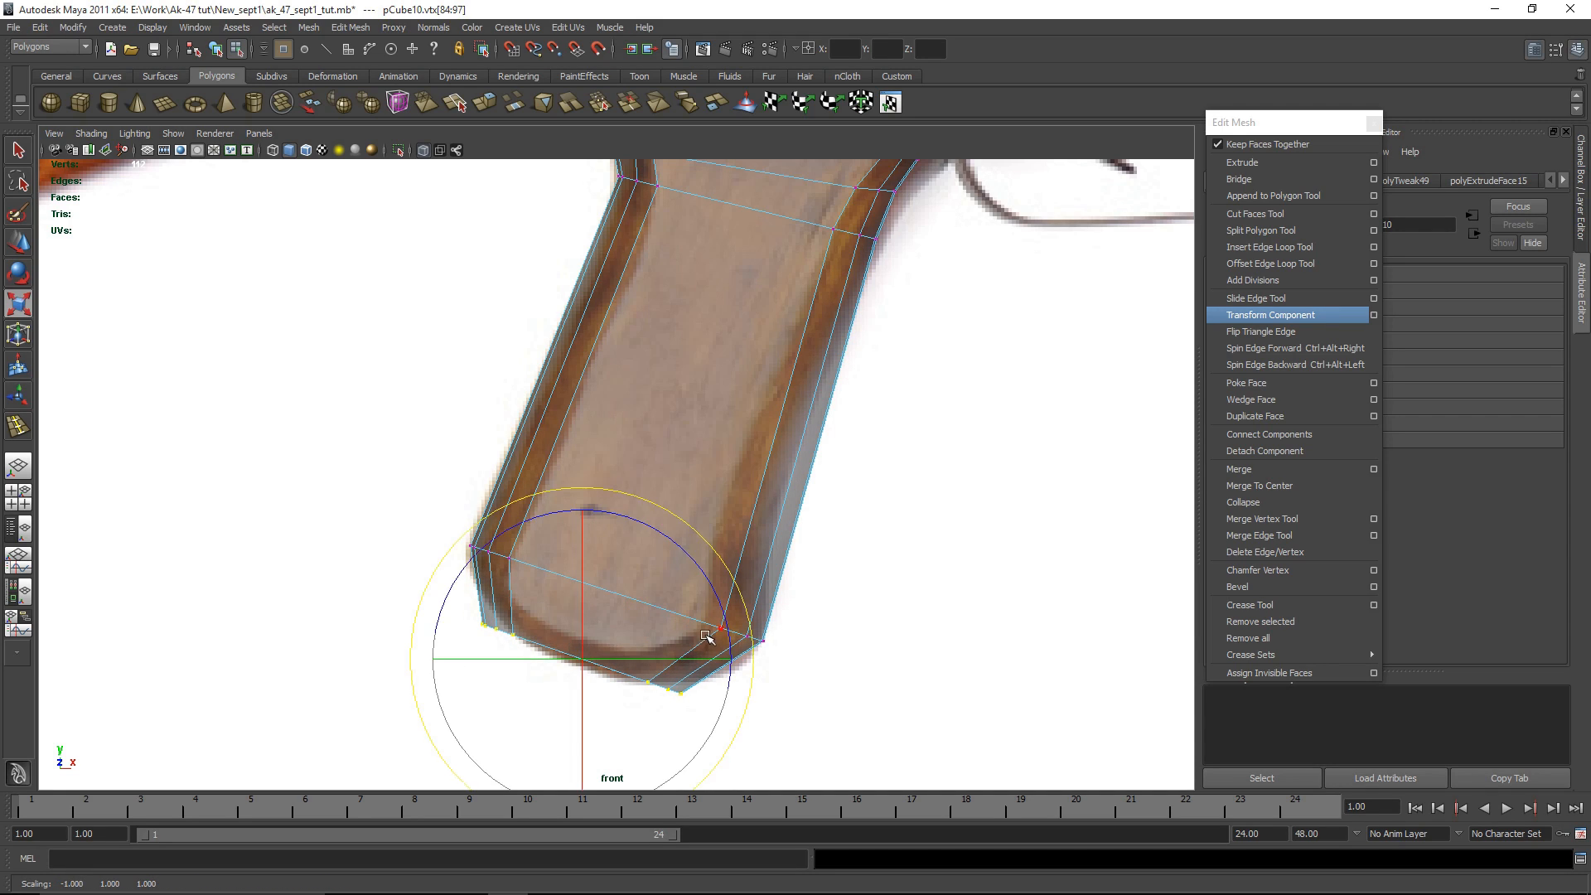
pyautogui.press('e')
pyautogui.moveTo(719, 613); pyautogui.dragTo(718, 623)
pyautogui.click(951, 591)
# Step: Fine-tune the lower loop's front vertices slightly backward to the grip's contour
pyautogui.keyDown('alt'); pyautogui.moveTo(951, 590); pyautogui.dragTo(713, 635, button='middle'); pyautogui.keyUp('alt')
pyautogui.moveTo(676, 673); pyautogui.dragTo(811, 696)
pyautogui.press('w')
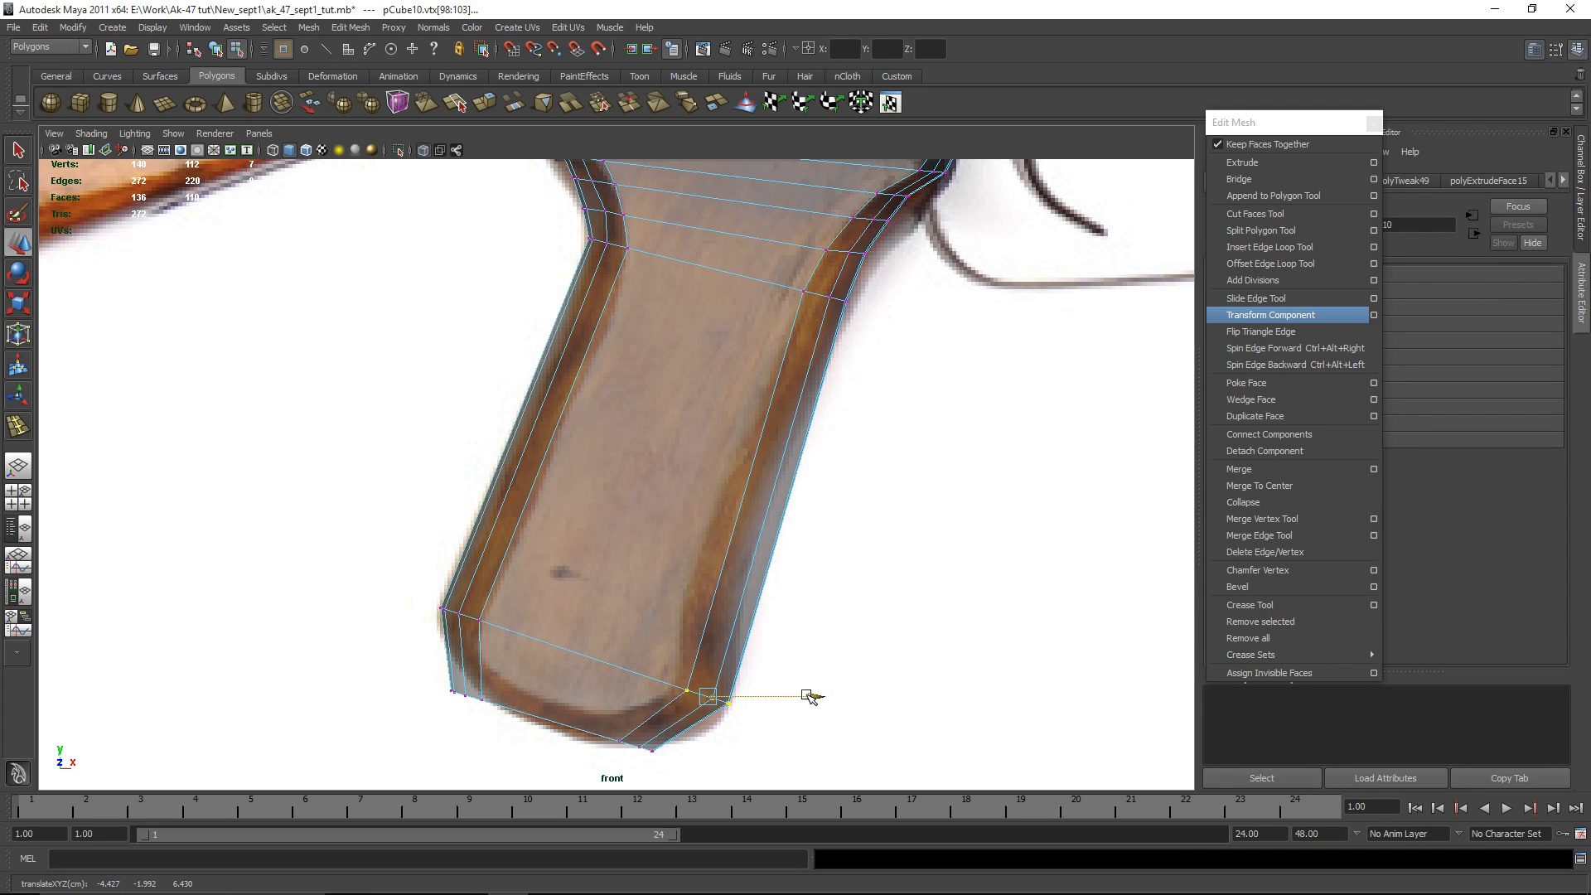
# Step: Insert an edge loop above the lower loop and move its front vertices backward to the grip's contour
pyautogui.click(1269, 247)
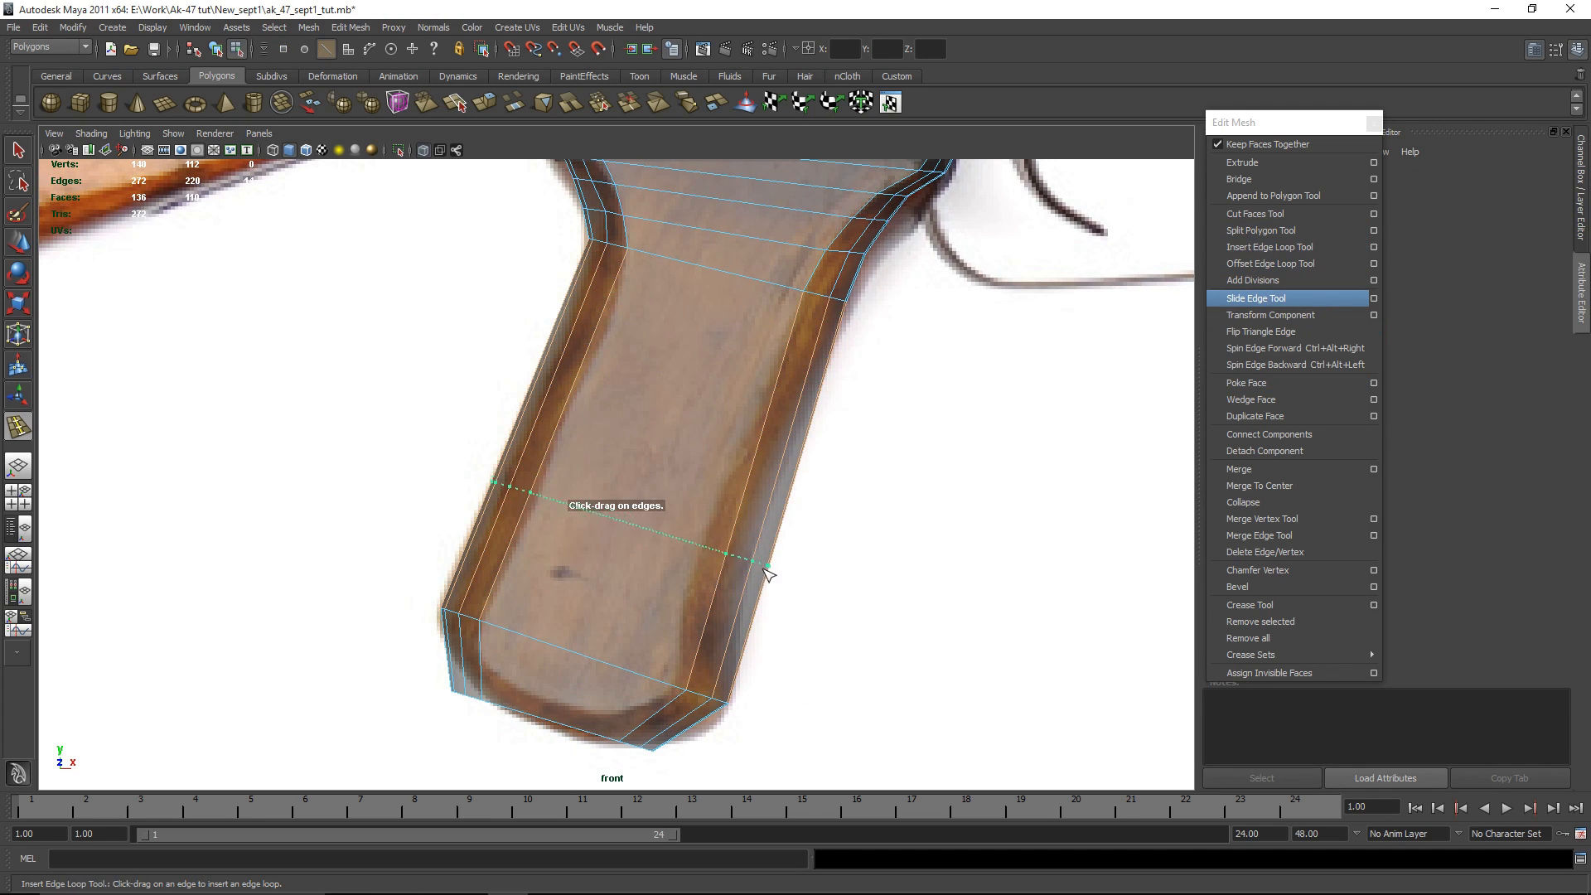
pyautogui.moveTo(764, 565); pyautogui.dragTo(755, 589)
pyautogui.press('w')
pyautogui.rightClick(710, 546)
pyautogui.moveTo(739, 487); pyautogui.dragTo(622, 444, button='right')
pyautogui.moveTo(622, 443); pyautogui.dragTo(807, 591)
pyautogui.hotkey('ctrl', 'z')
pyautogui.moveTo(863, 652); pyautogui.dragTo(696, 507)
pyautogui.moveTo(848, 583); pyautogui.dragTo(827, 583)
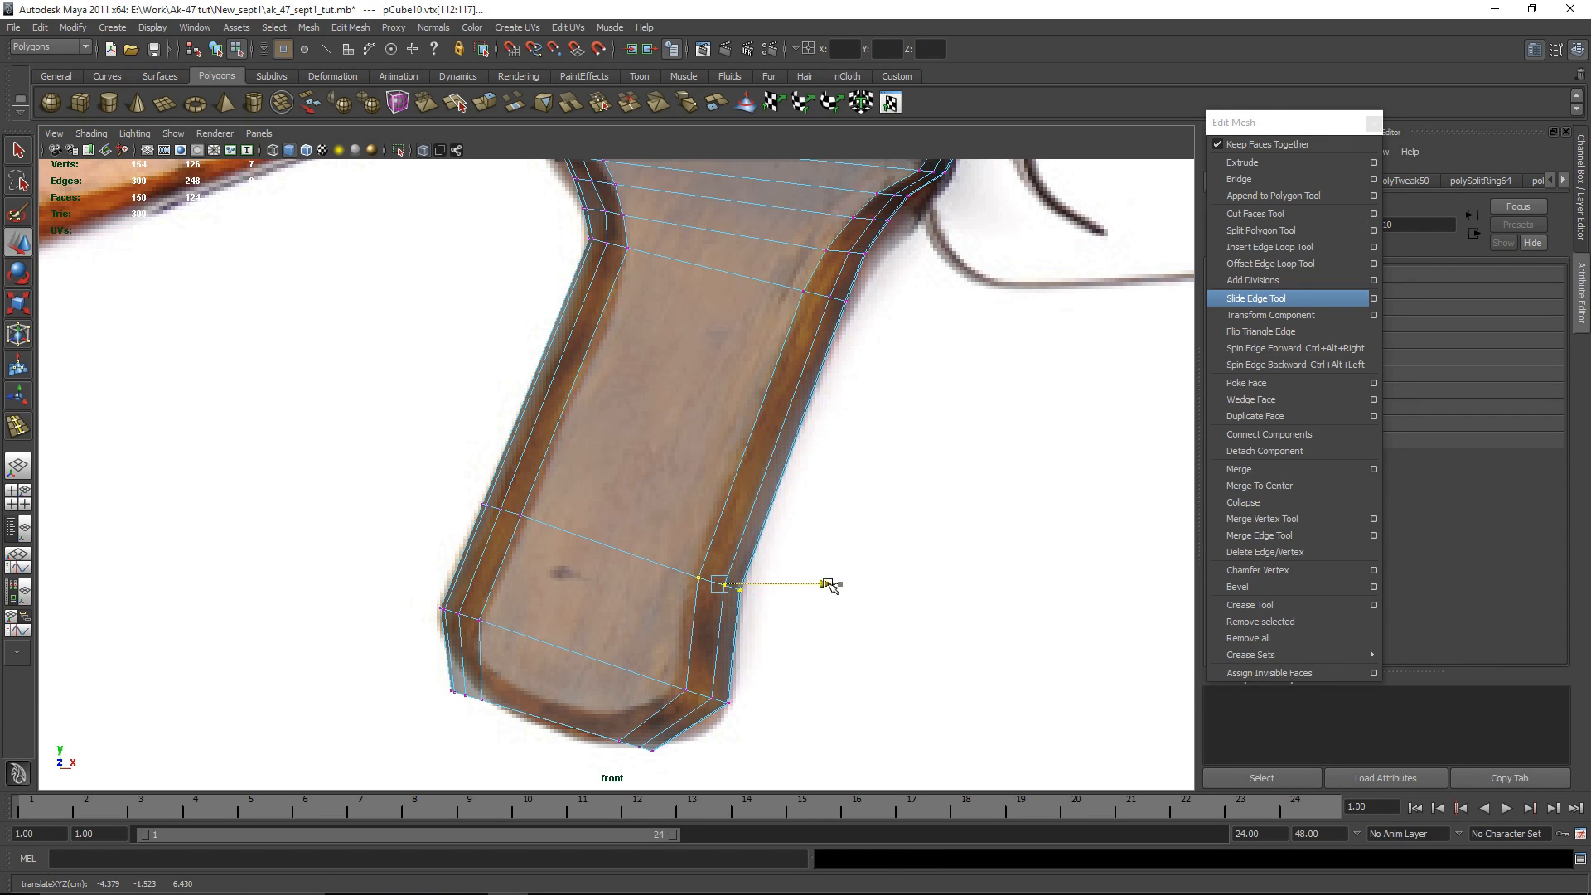
# Step: Insert an edge loop between the two lower loops and adjust its front vertices horizontally to the contour
pyautogui.press('g')
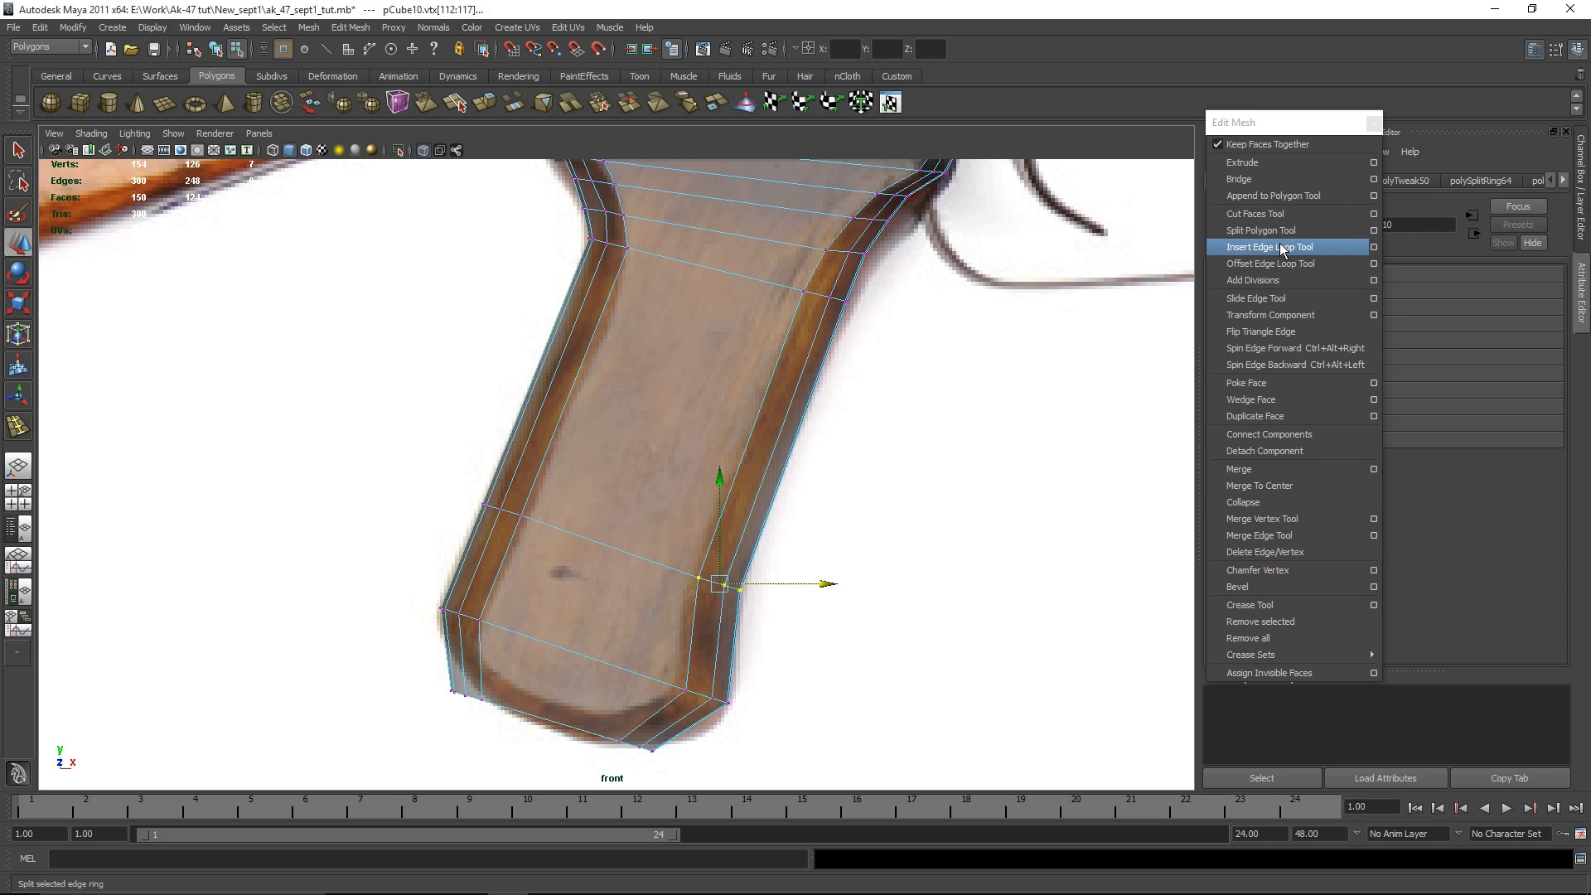
pyautogui.moveTo(745, 654); pyautogui.dragTo(750, 638)
pyautogui.press('w')
pyautogui.keyDown('alt'); pyautogui.moveTo(783, 641); pyautogui.dragTo(776, 554, button='middle'); pyautogui.keyUp('alt')
pyautogui.moveTo(704, 548); pyautogui.dragTo(634, 545, button='right')
pyautogui.moveTo(812, 584); pyautogui.dragTo(660, 528)
pyautogui.moveTo(805, 547); pyautogui.dragTo(815, 547)
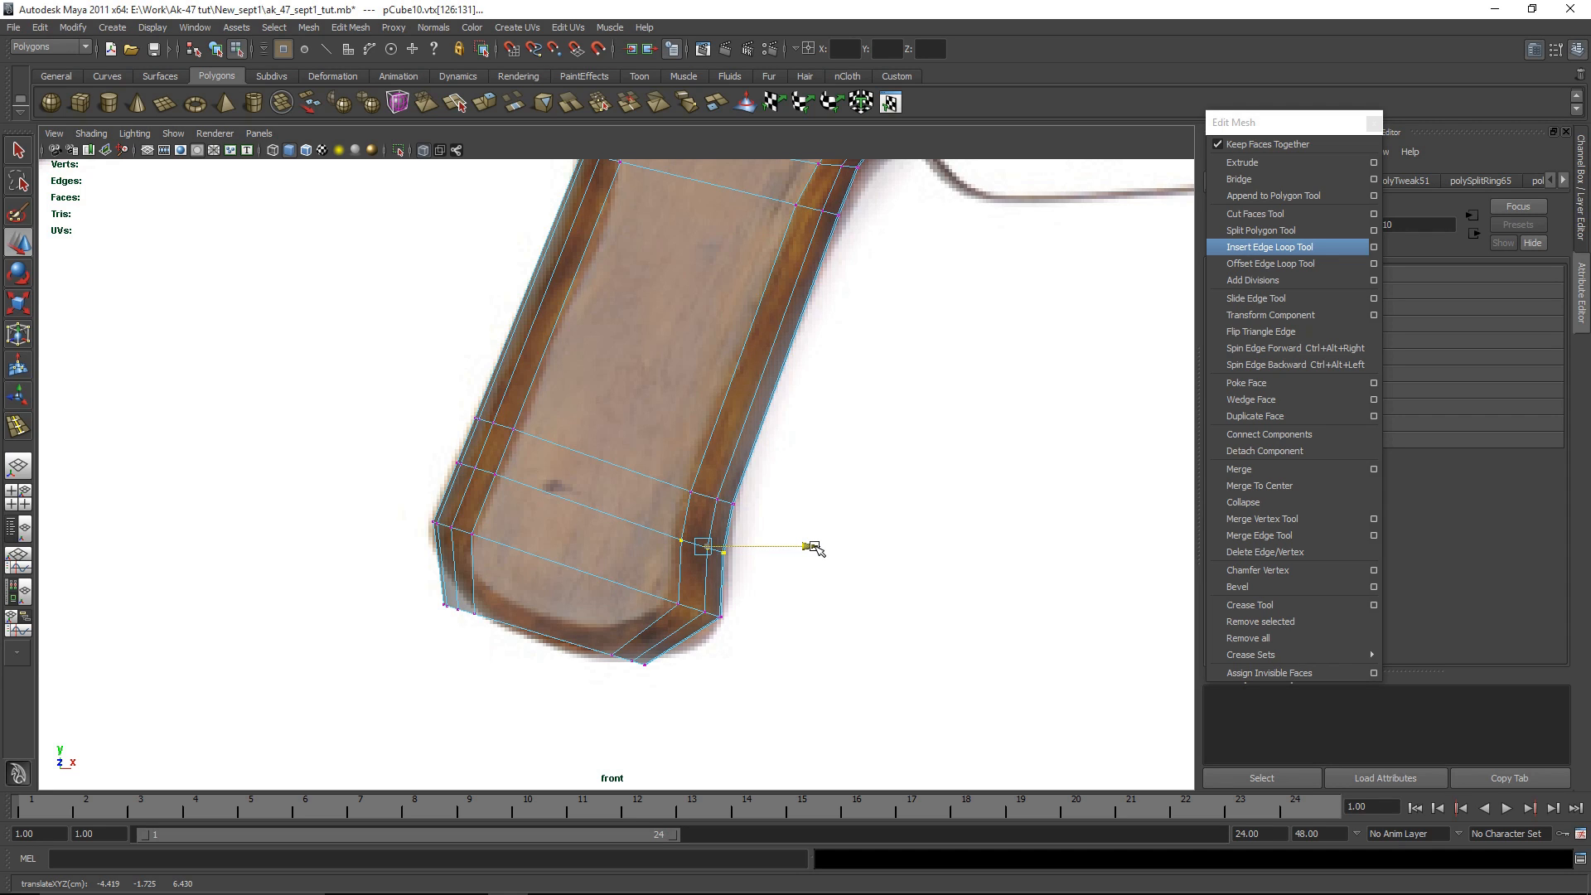
# Step: Insert an edge loop just above the front corner of the grip's base and fit its front vertices to the outline
pyautogui.keyDown('alt'); pyautogui.moveTo(815, 548); pyautogui.dragTo(859, 447, button='middle'); pyautogui.keyUp('alt')
pyautogui.press('g')
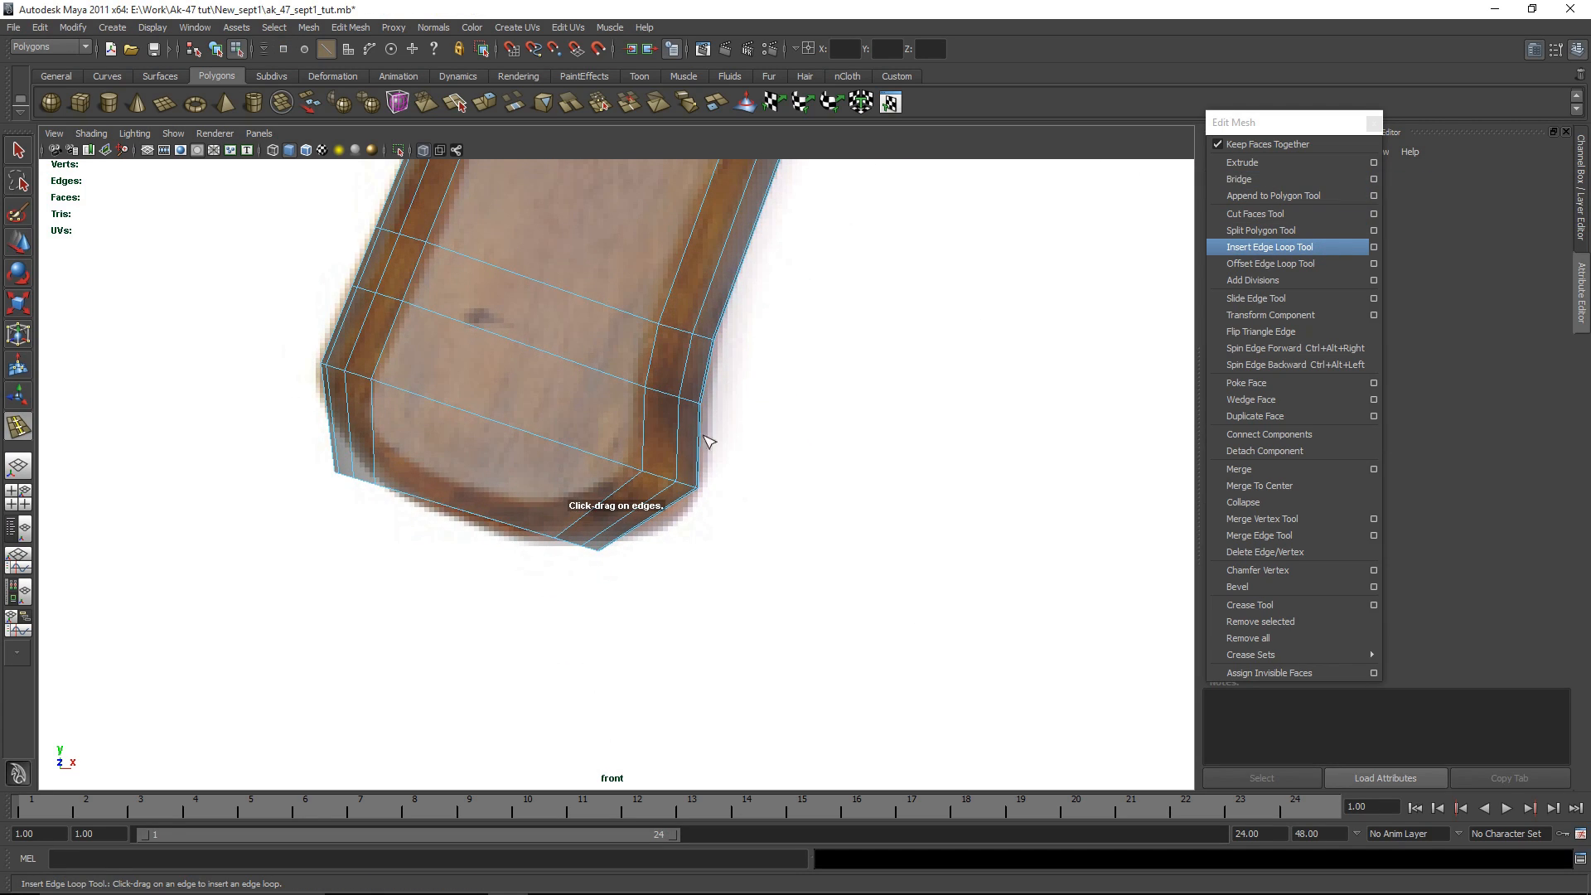
pyautogui.moveTo(702, 446); pyautogui.dragTo(702, 447)
pyautogui.press('w')
pyautogui.moveTo(646, 435); pyautogui.dragTo(584, 432, button='right')
pyautogui.moveTo(627, 410); pyautogui.dragTo(772, 434)
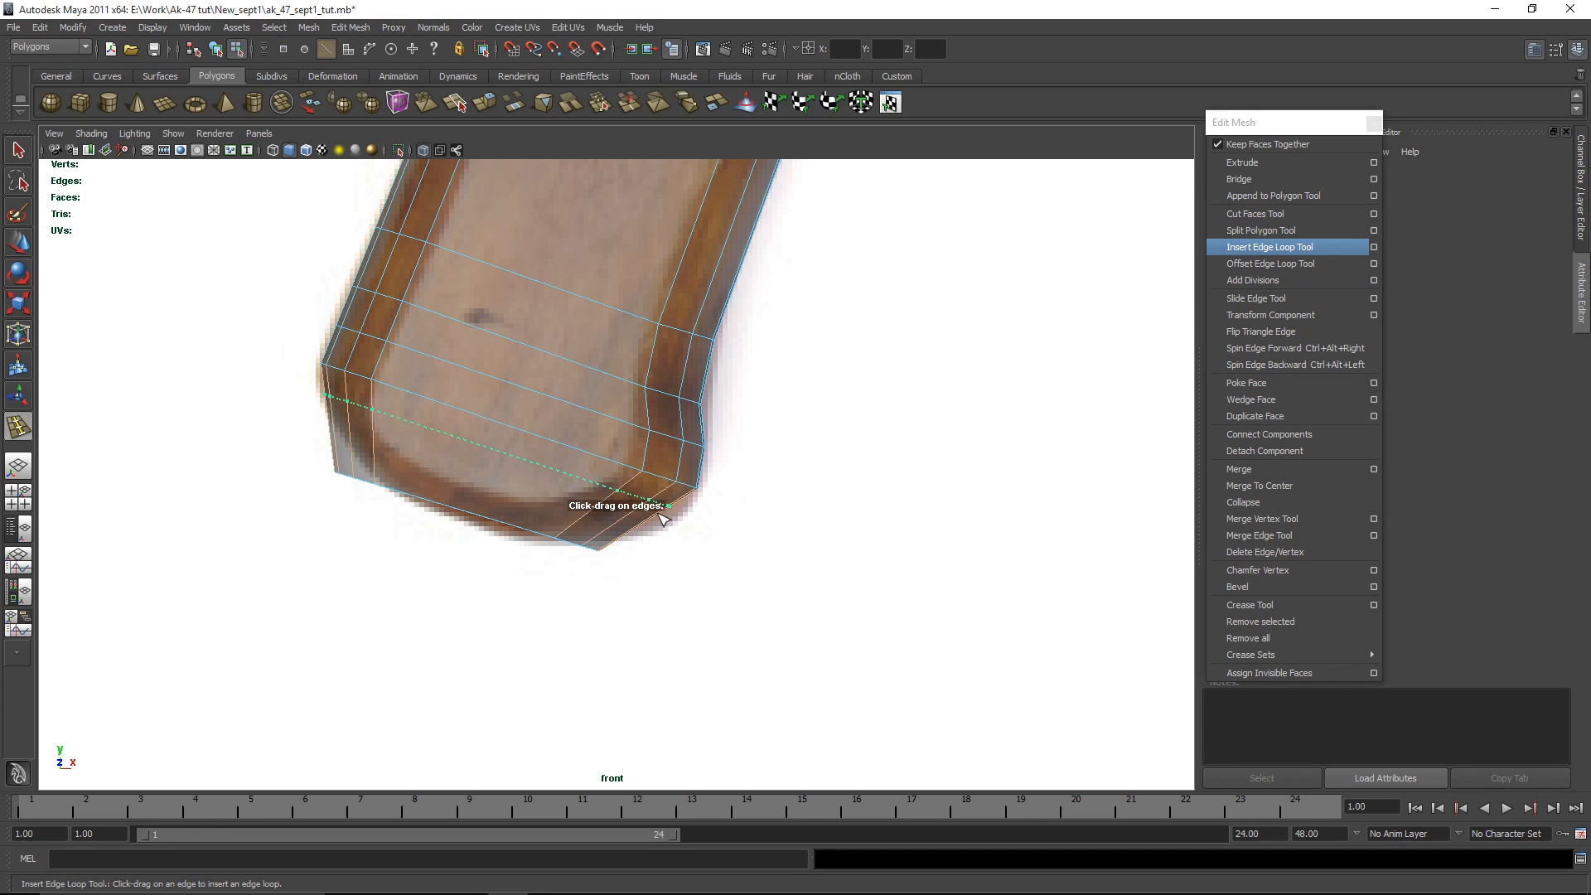
# Step: Insert an edge loop in the bottom section and move its front vertices outward to round the lower front corner
pyautogui.moveTo(662, 521); pyautogui.dragTo(655, 524)
pyautogui.press('w')
pyautogui.moveTo(639, 507); pyautogui.dragTo(567, 501, button='right')
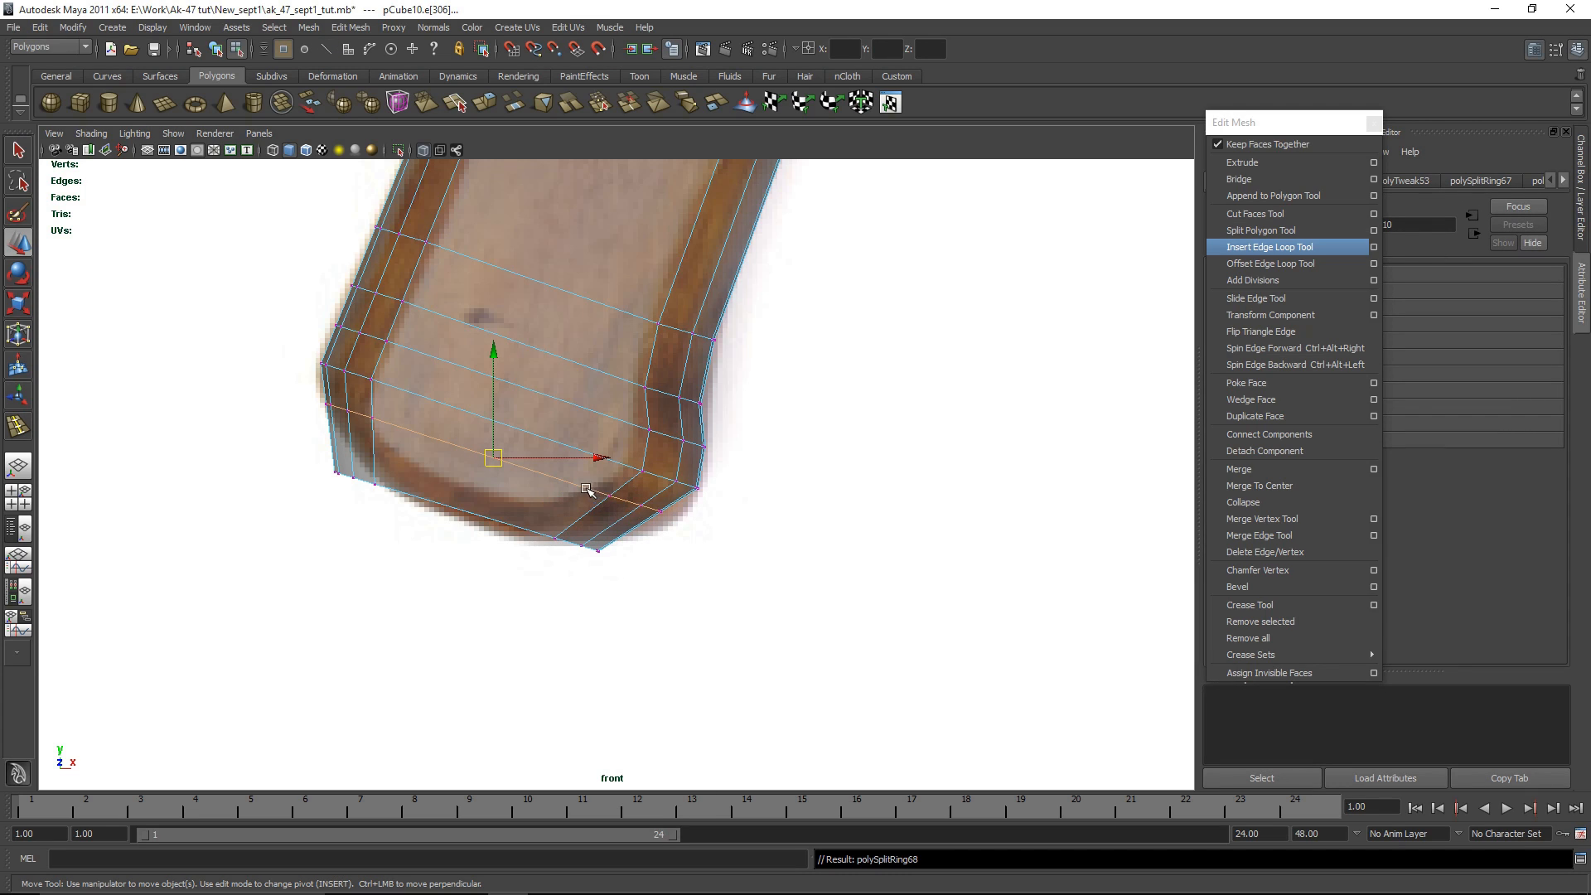
pyautogui.moveTo(745, 509); pyautogui.dragTo(749, 505)
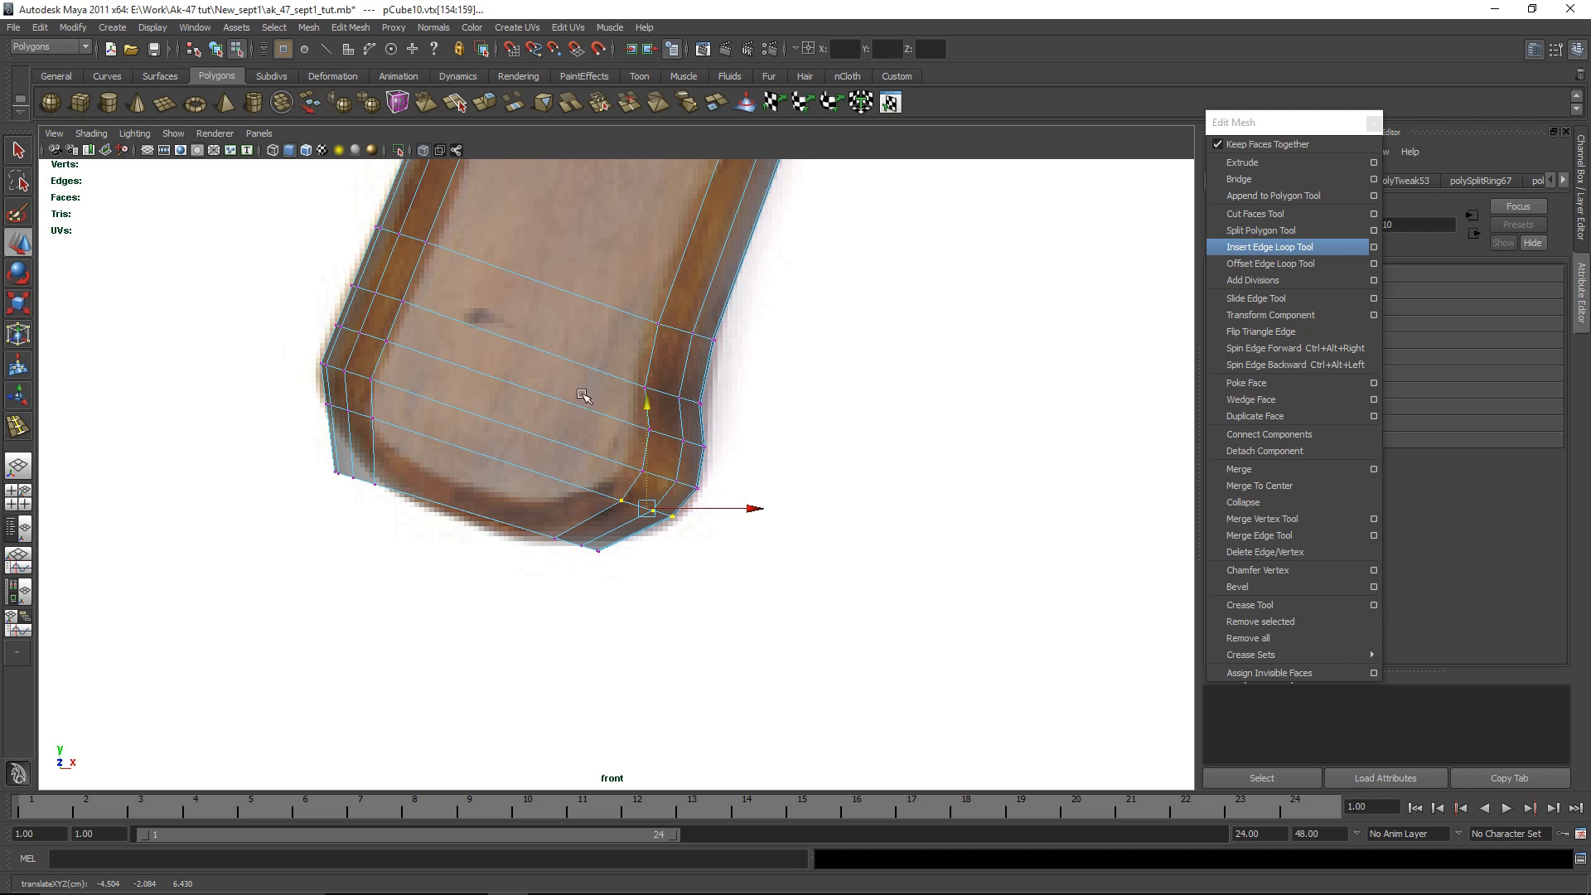
# Step: Reposition the rear vertices of the lower loops to follow the grip's rounded rear outline near the base
pyautogui.keyDown('alt'); pyautogui.moveTo(615, 409); pyautogui.dragTo(477, 433, button='right'); pyautogui.keyUp('alt')
pyautogui.keyDown('alt'); pyautogui.moveTo(323, 283); pyautogui.dragTo(254, 283, button='right'); pyautogui.keyUp('alt')
pyautogui.keyDown('alt'); pyautogui.moveTo(571, 386); pyautogui.dragTo(656, 366, button='right'); pyautogui.keyUp('alt')
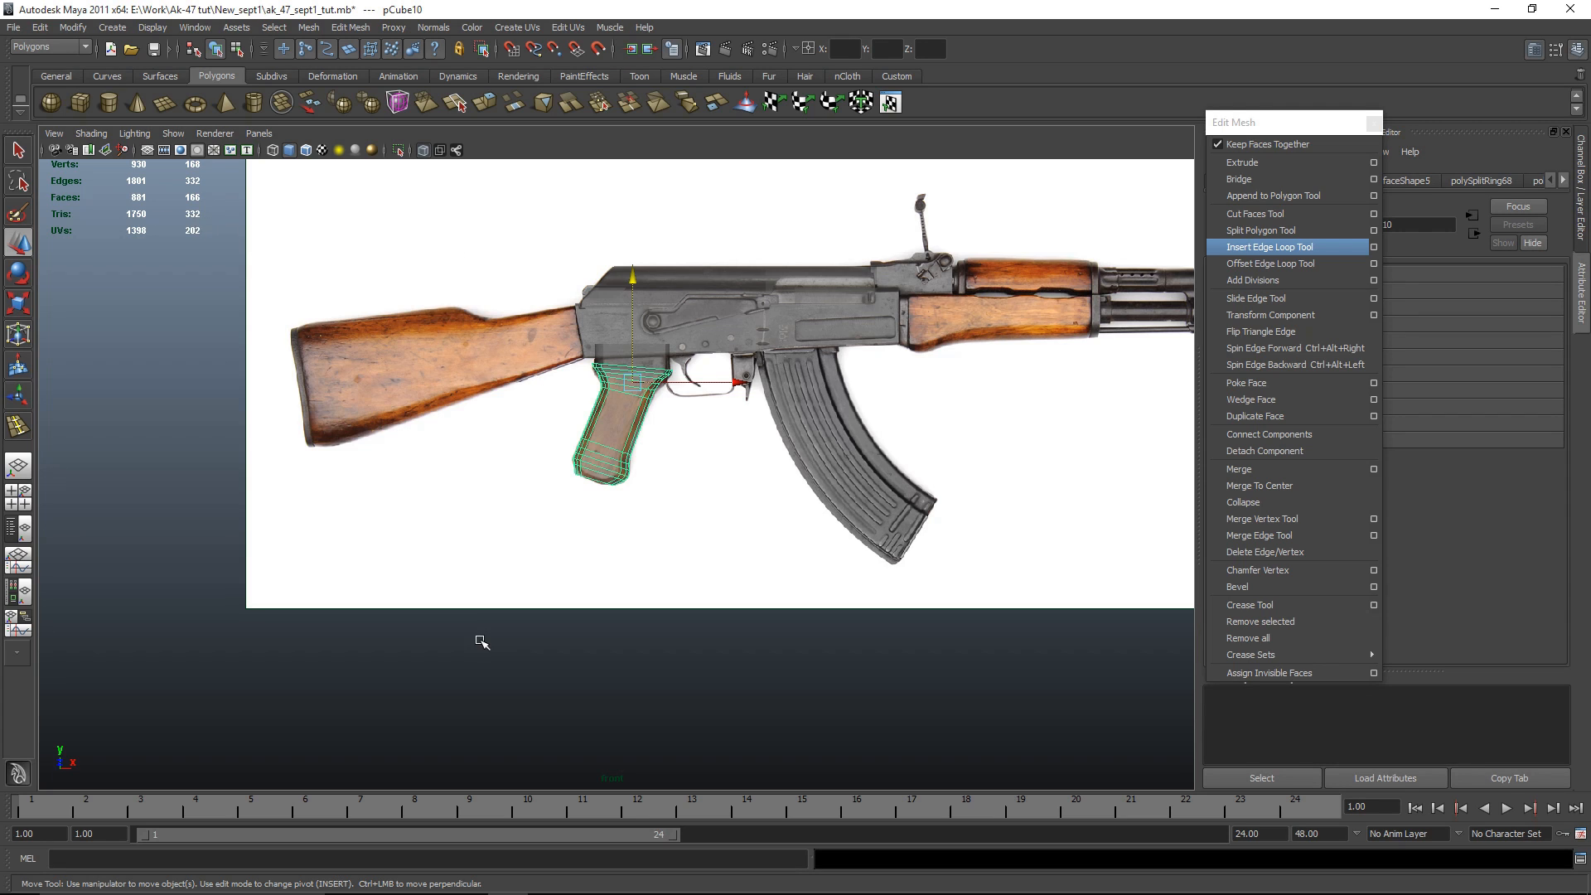
pyautogui.scroll(10, 735, 575)
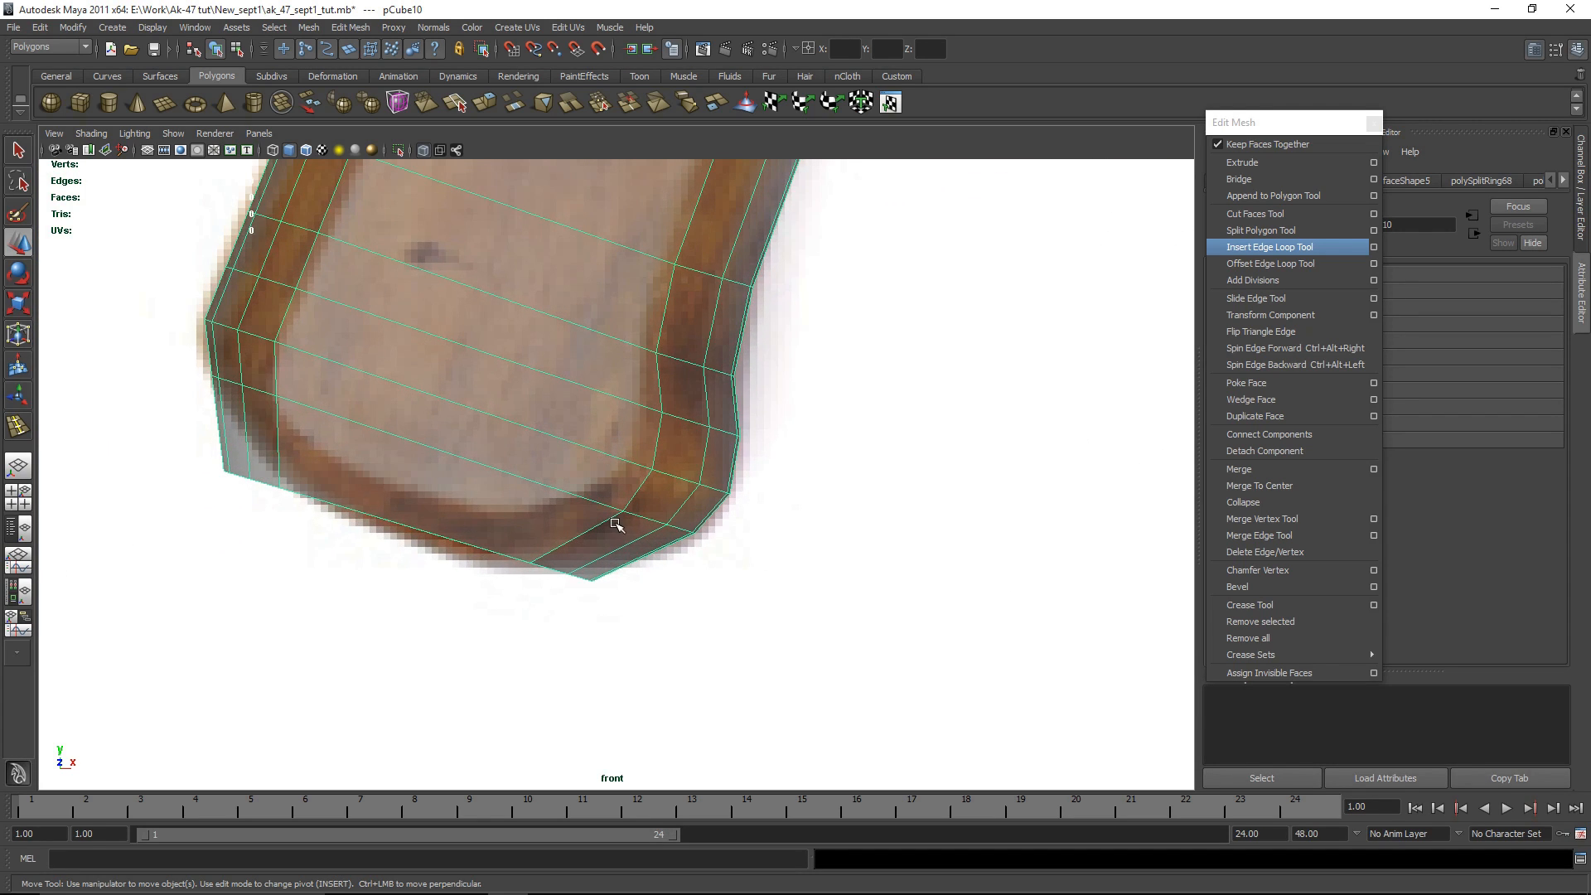
pyautogui.keyDown('alt'); pyautogui.moveTo(616, 525); pyautogui.dragTo(779, 546, button='middle'); pyautogui.keyUp('alt')
pyautogui.rightClick(719, 524)
pyautogui.moveTo(688, 516); pyautogui.dragTo(675, 517, button='right')
pyautogui.keyDown('alt'); pyautogui.moveTo(549, 460); pyautogui.dragTo(709, 602, button='middle'); pyautogui.keyUp('alt')
pyautogui.moveTo(632, 594); pyautogui.dragTo(649, 567)
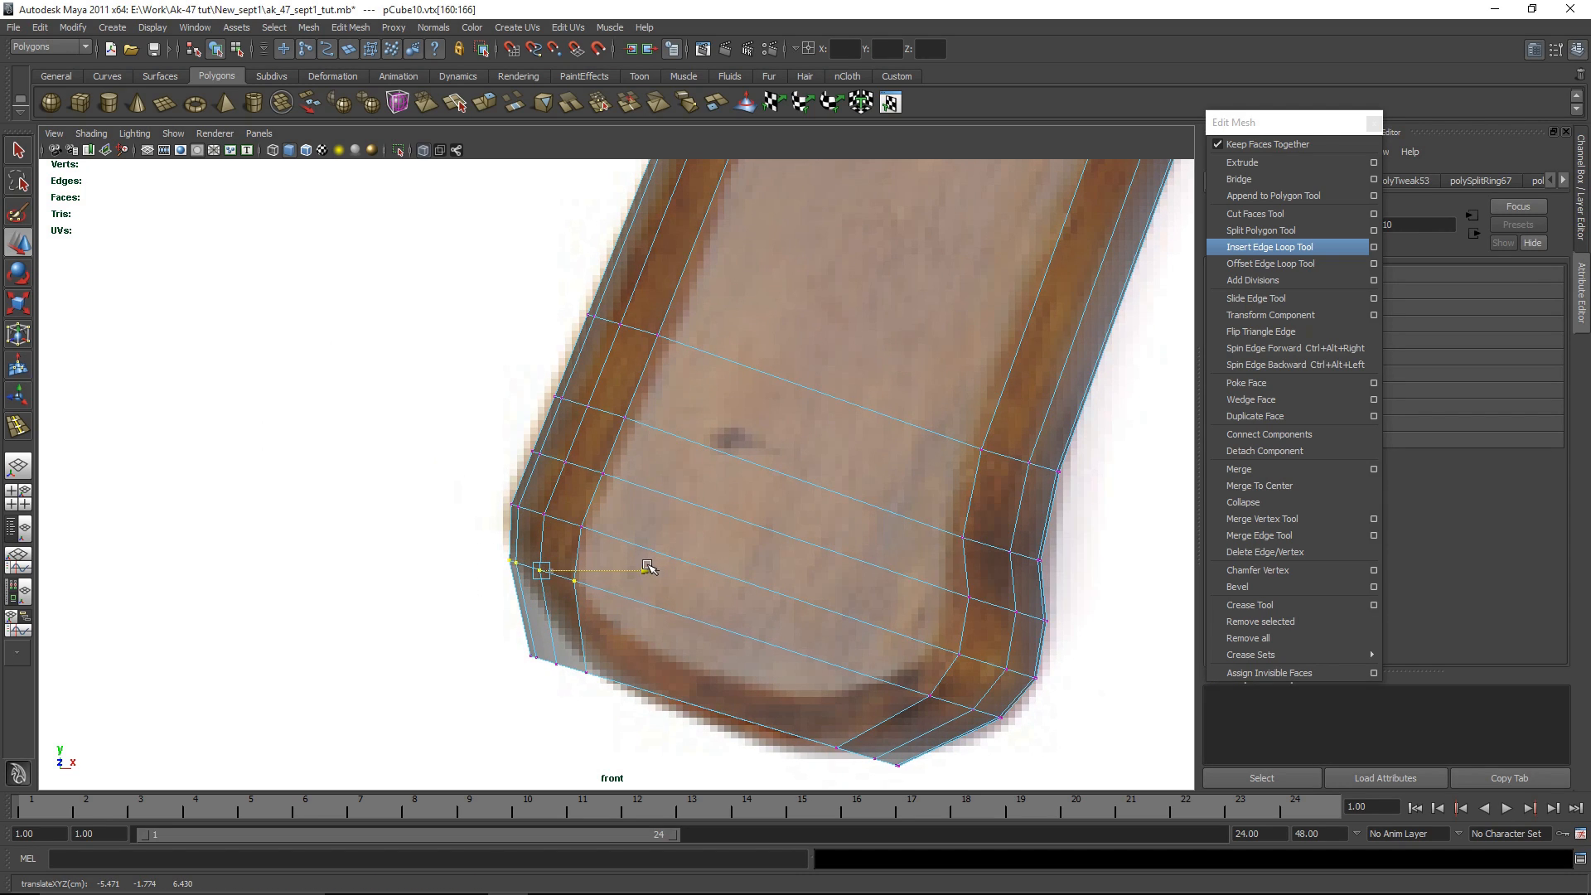
pyautogui.moveTo(411, 466); pyautogui.dragTo(480, 493)
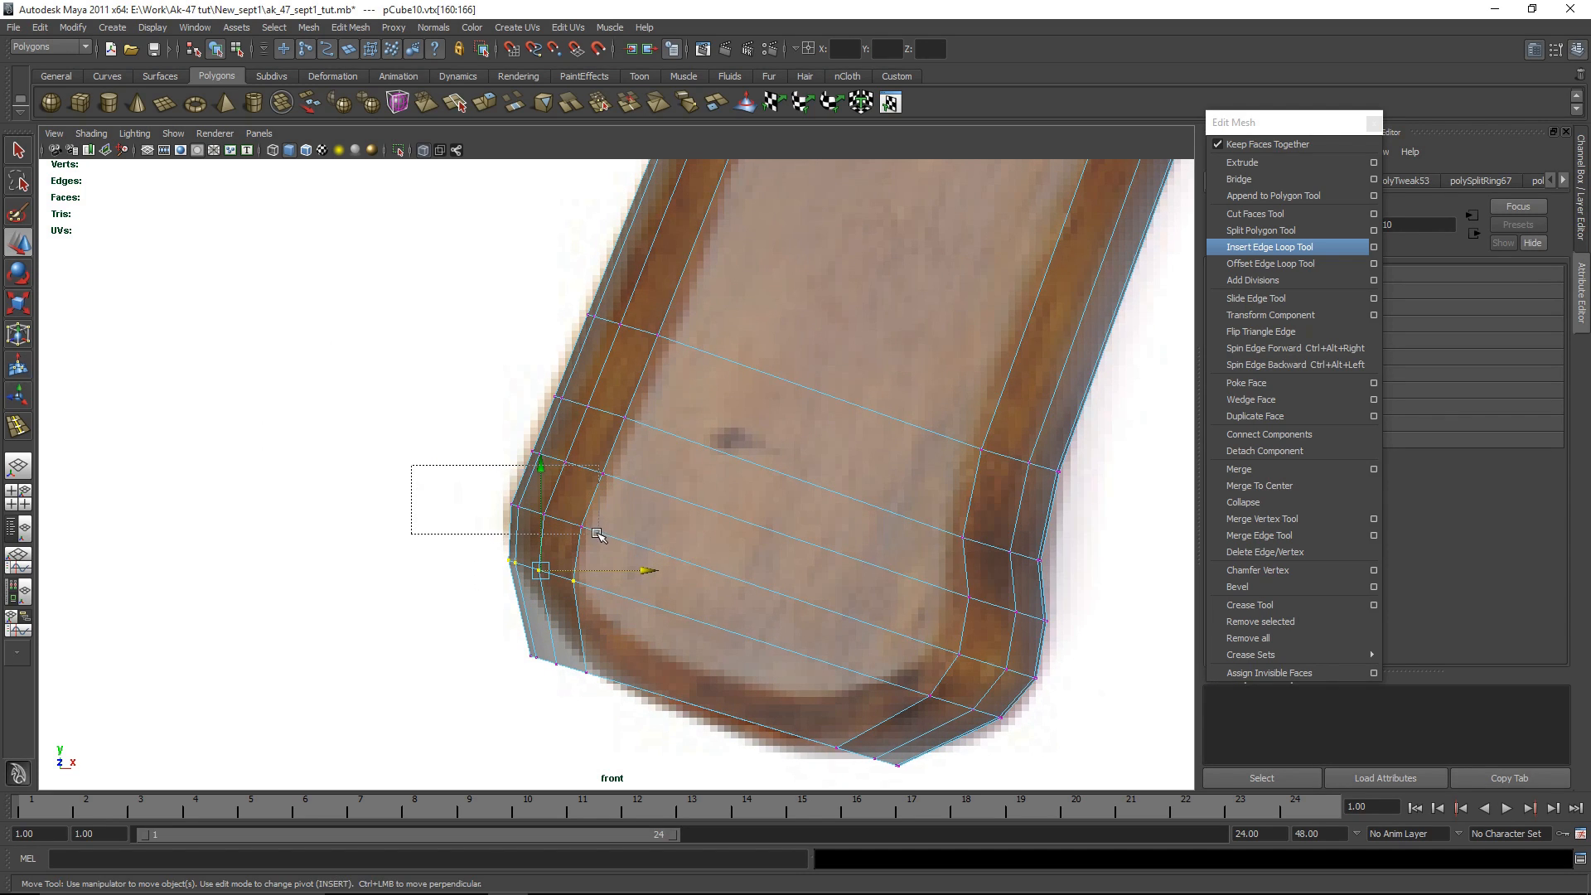
pyautogui.moveTo(657, 513); pyautogui.dragTo(653, 512)
pyautogui.click(340, 489)
pyautogui.moveTo(1109, 449)
pyautogui.keyDown('alt'); pyautogui.mouseDown(button='middle')
pyautogui.moveTo(1005, 480)
pyautogui.moveTo(1035, 442)
pyautogui.mouseUp(button='middle'); pyautogui.keyUp('alt')
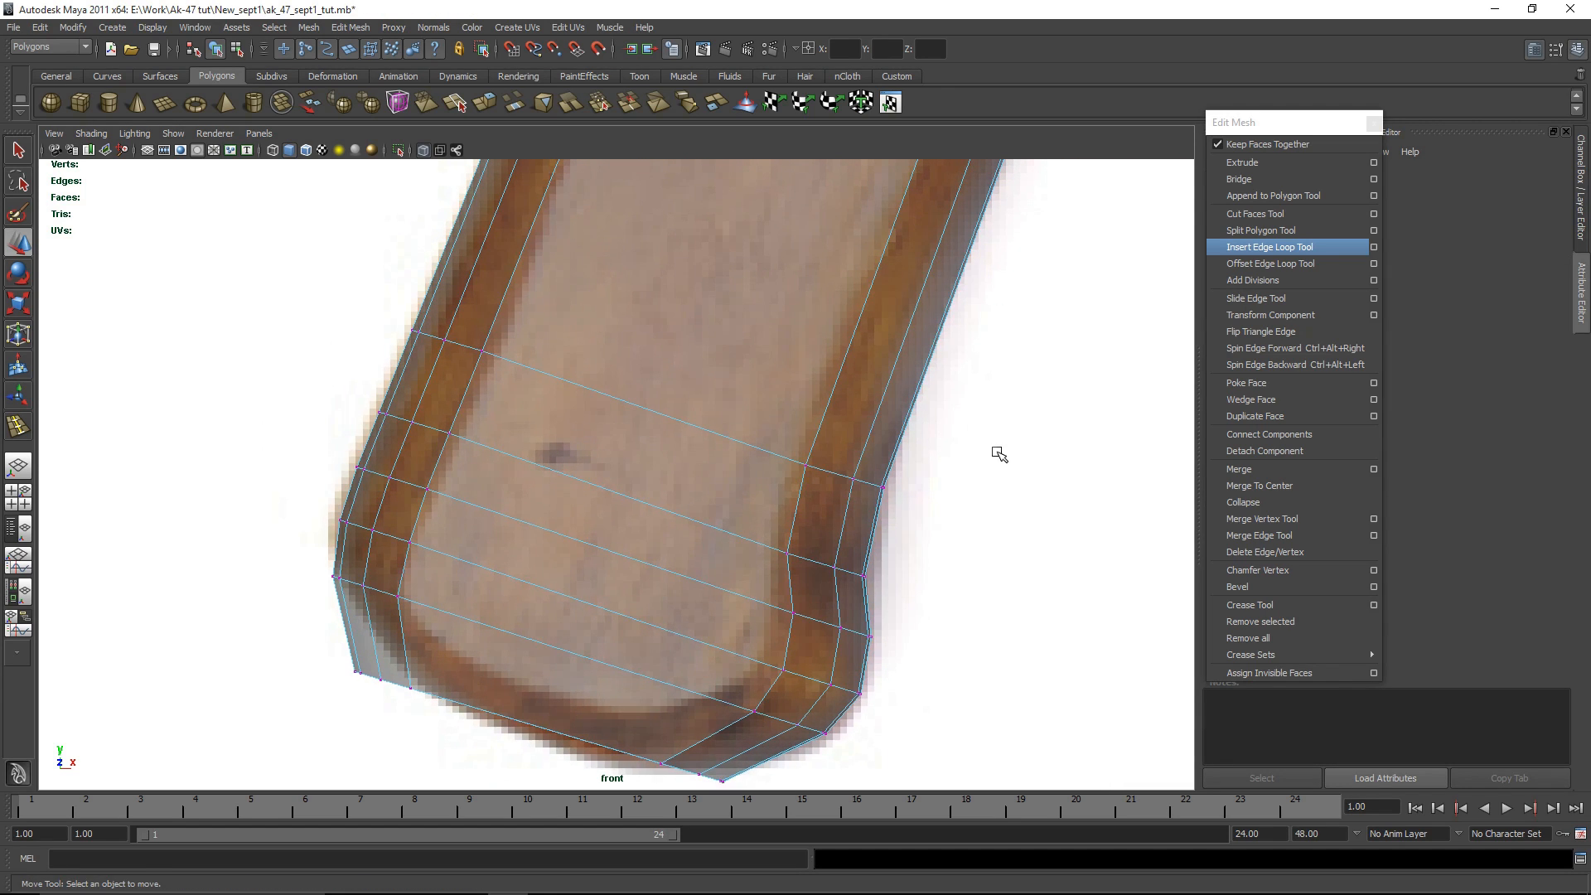
pyautogui.moveTo(898, 503); pyautogui.dragTo(952, 476)
pyautogui.click(959, 474)
pyautogui.hotkey('ctrl', 'z')
pyautogui.keyDown('alt'); pyautogui.moveTo(993, 463); pyautogui.dragTo(871, 657, button='middle'); pyautogui.keyUp('alt')
pyautogui.scroll(-5, 959, 557)
pyautogui.scroll(2, 708, 543)
pyautogui.keyDown('alt'); pyautogui.moveTo(810, 540); pyautogui.dragTo(878, 494, button='middle'); pyautogui.keyUp('alt')
pyautogui.keyDown('alt'); pyautogui.moveTo(817, 420); pyautogui.dragTo(828, 386, button='middle'); pyautogui.keyUp('alt')
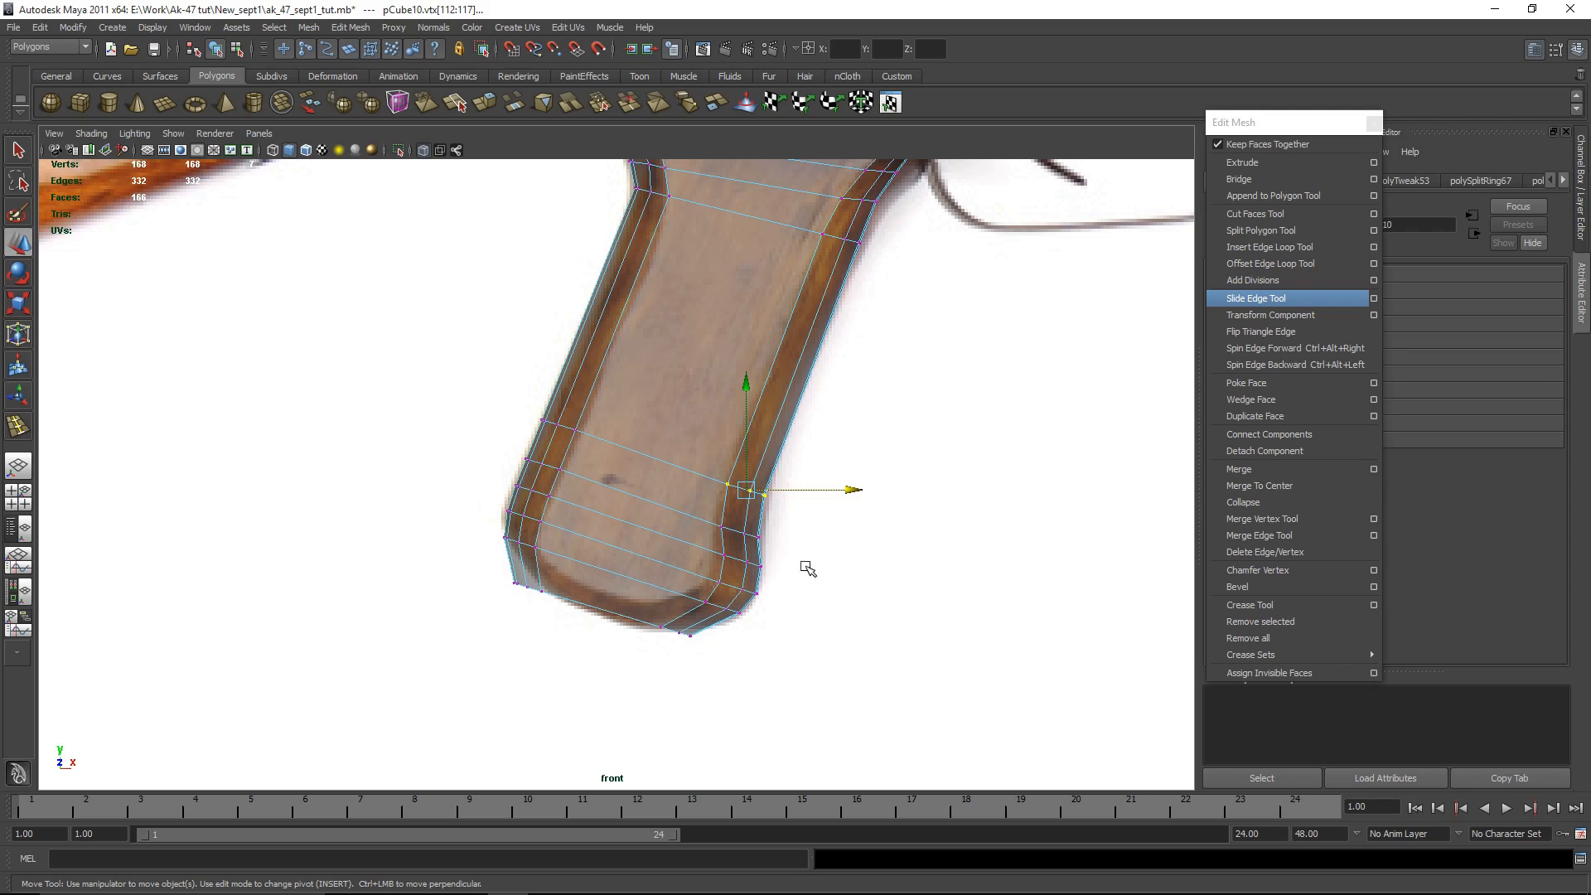
# Step: Bevel the edges around the grip's bottom face
pyautogui.press('space')
pyautogui.press('space')
pyautogui.moveTo(729, 577)
pyautogui.keyDown('alt'); pyautogui.mouseDown()
pyautogui.moveTo(751, 541)
pyautogui.moveTo(622, 532)
pyautogui.mouseUp(); pyautogui.keyUp('alt')
pyautogui.click(765, 644)
pyautogui.keyDown('alt'); pyautogui.moveTo(895, 705); pyautogui.dragTo(769, 570); pyautogui.keyUp('alt')
pyautogui.keyDown('alt'); pyautogui.moveTo(675, 504); pyautogui.dragTo(663, 628); pyautogui.keyUp('alt')
pyautogui.keyDown('shift'); pyautogui.click(660, 626); pyautogui.keyUp('shift')
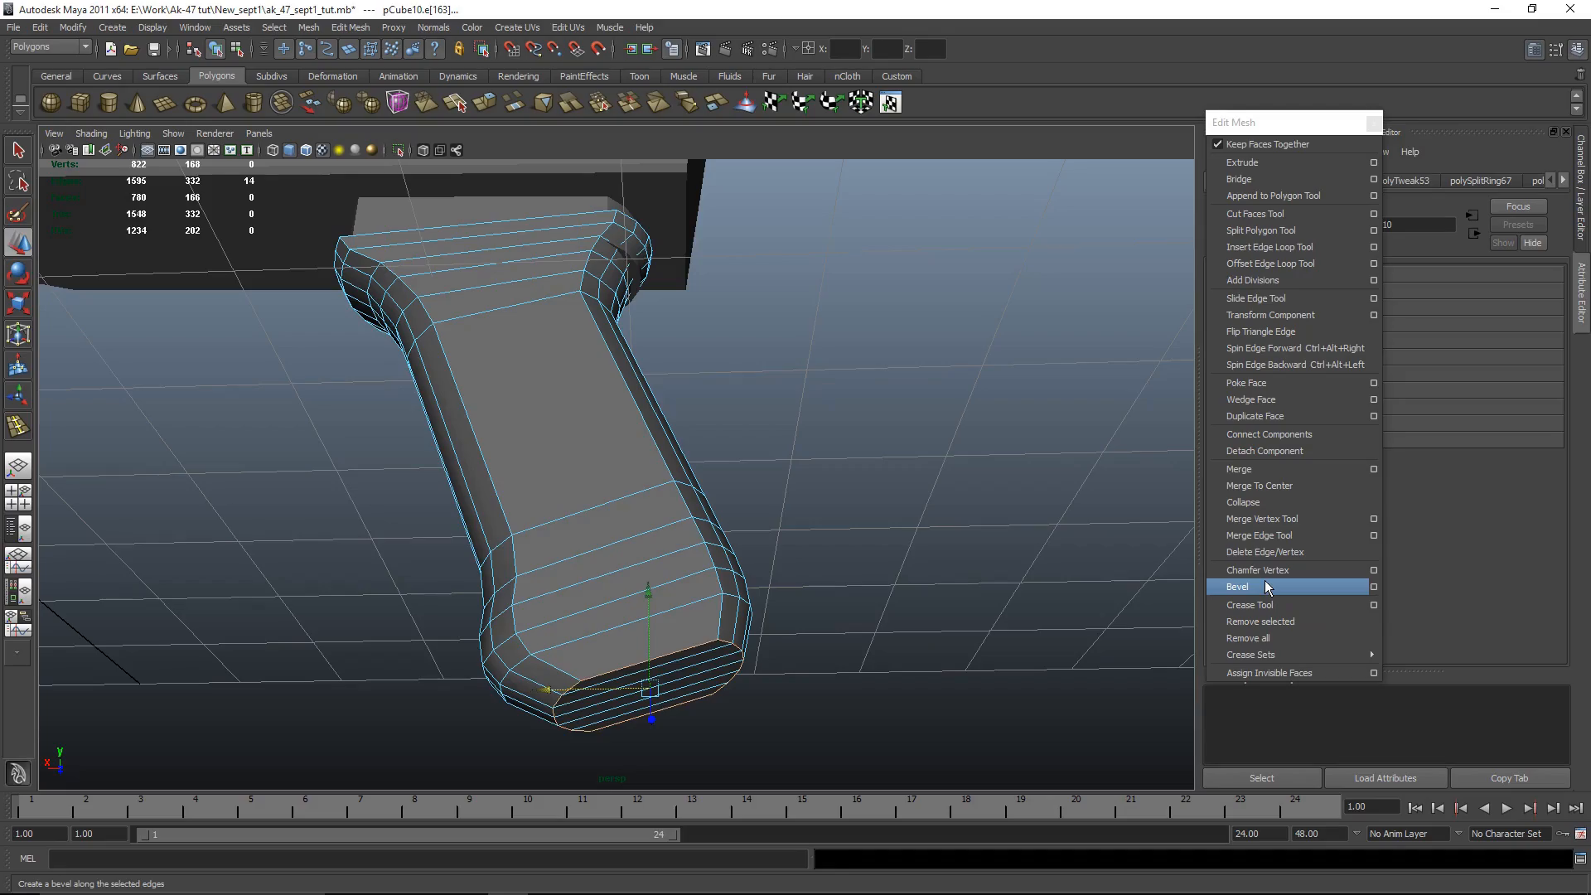
pyautogui.click(1251, 586)
pyautogui.keyDown('alt'); pyautogui.moveTo(998, 629); pyautogui.dragTo(618, 462); pyautogui.keyUp('alt')
pyautogui.moveTo(618, 461); pyautogui.dragTo(717, 419, button='right')
pyautogui.click(750, 469)
# Step: Soften the edge loops bordering the flat side faces of the grip
pyautogui.scroll(-5, 746, 472)
pyautogui.keyDown('alt'); pyautogui.moveTo(738, 489); pyautogui.dragTo(666, 550); pyautogui.keyUp('alt')
pyautogui.scroll(5, 753, 535)
pyautogui.click(664, 550)
pyautogui.moveTo(664, 550); pyautogui.dragTo(667, 499, button='right')
pyautogui.doubleClick(646, 454)
pyautogui.keyDown('alt'); pyautogui.moveTo(986, 497); pyautogui.dragTo(573, 453); pyautogui.keyUp('alt')
pyautogui.keyDown('alt'); pyautogui.moveTo(958, 483); pyautogui.dragTo(604, 479); pyautogui.keyUp('alt')
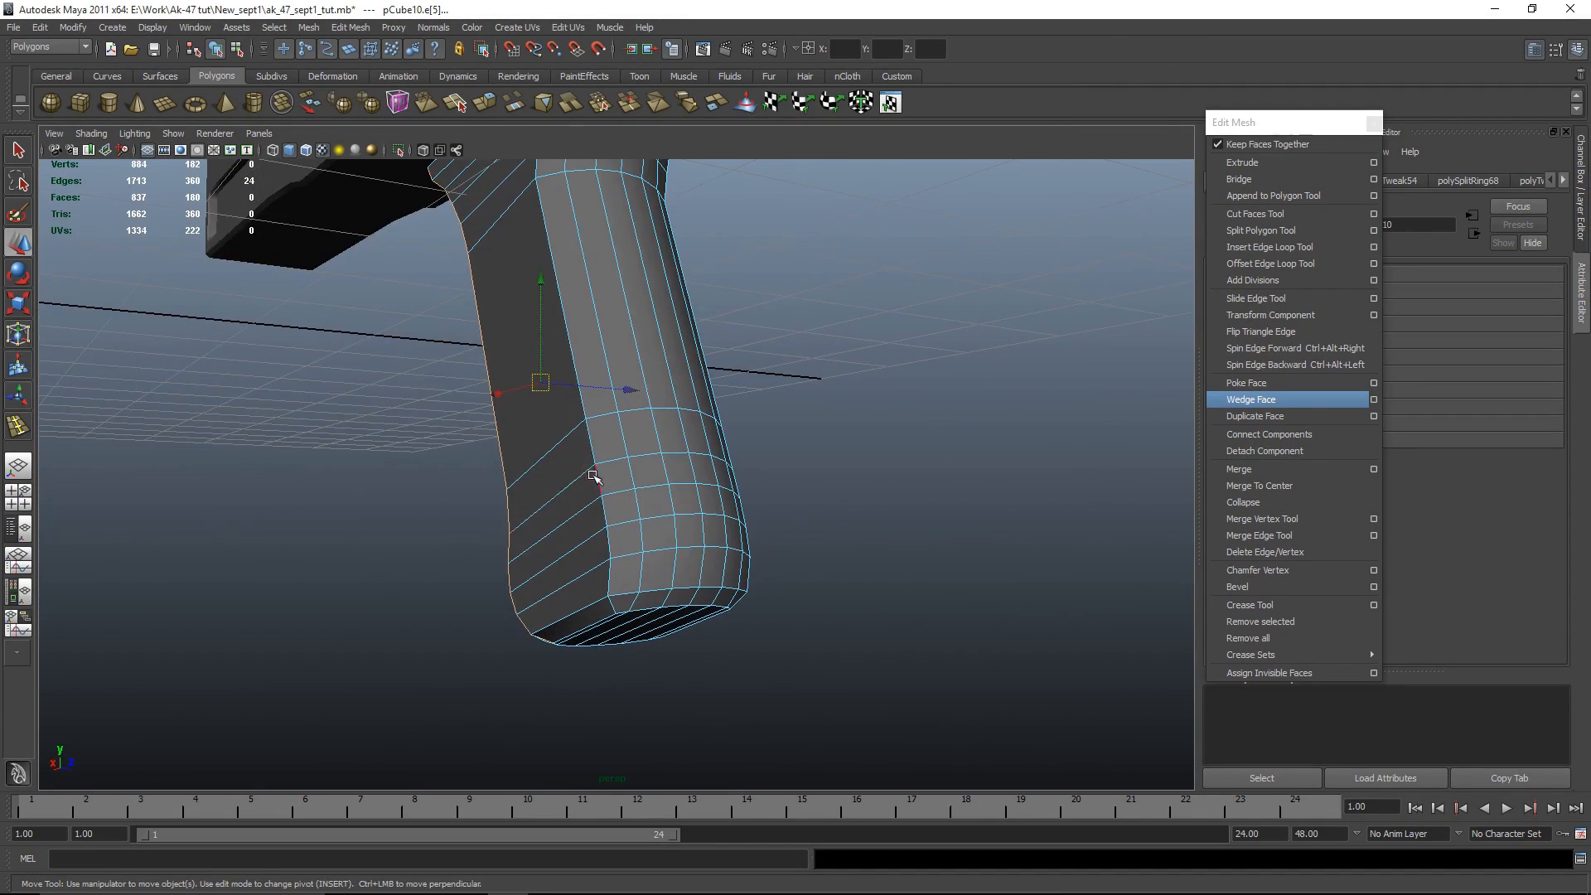
pyautogui.keyDown('alt'); pyautogui.moveTo(891, 481); pyautogui.dragTo(735, 472); pyautogui.keyUp('alt')
pyautogui.keyDown('shift'); pyautogui.doubleClick(589, 464); pyautogui.keyUp('shift')
pyautogui.press('r')
pyautogui.press('z')
pyautogui.keyDown('alt'); pyautogui.moveTo(1006, 484); pyautogui.dragTo(1095, 505); pyautogui.keyUp('alt')
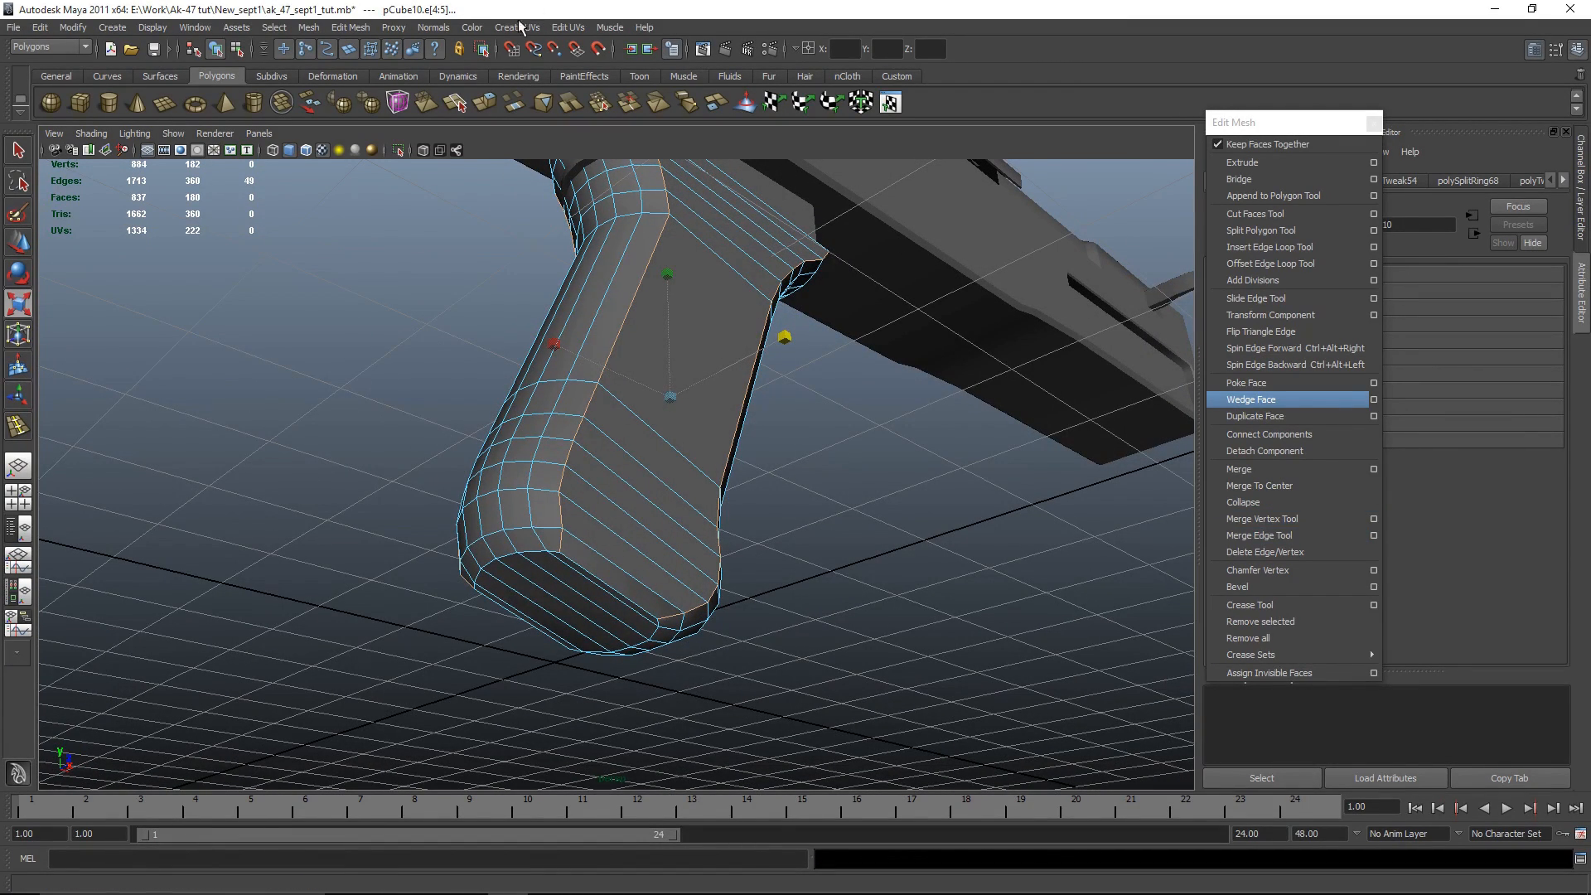
pyautogui.click(432, 27)
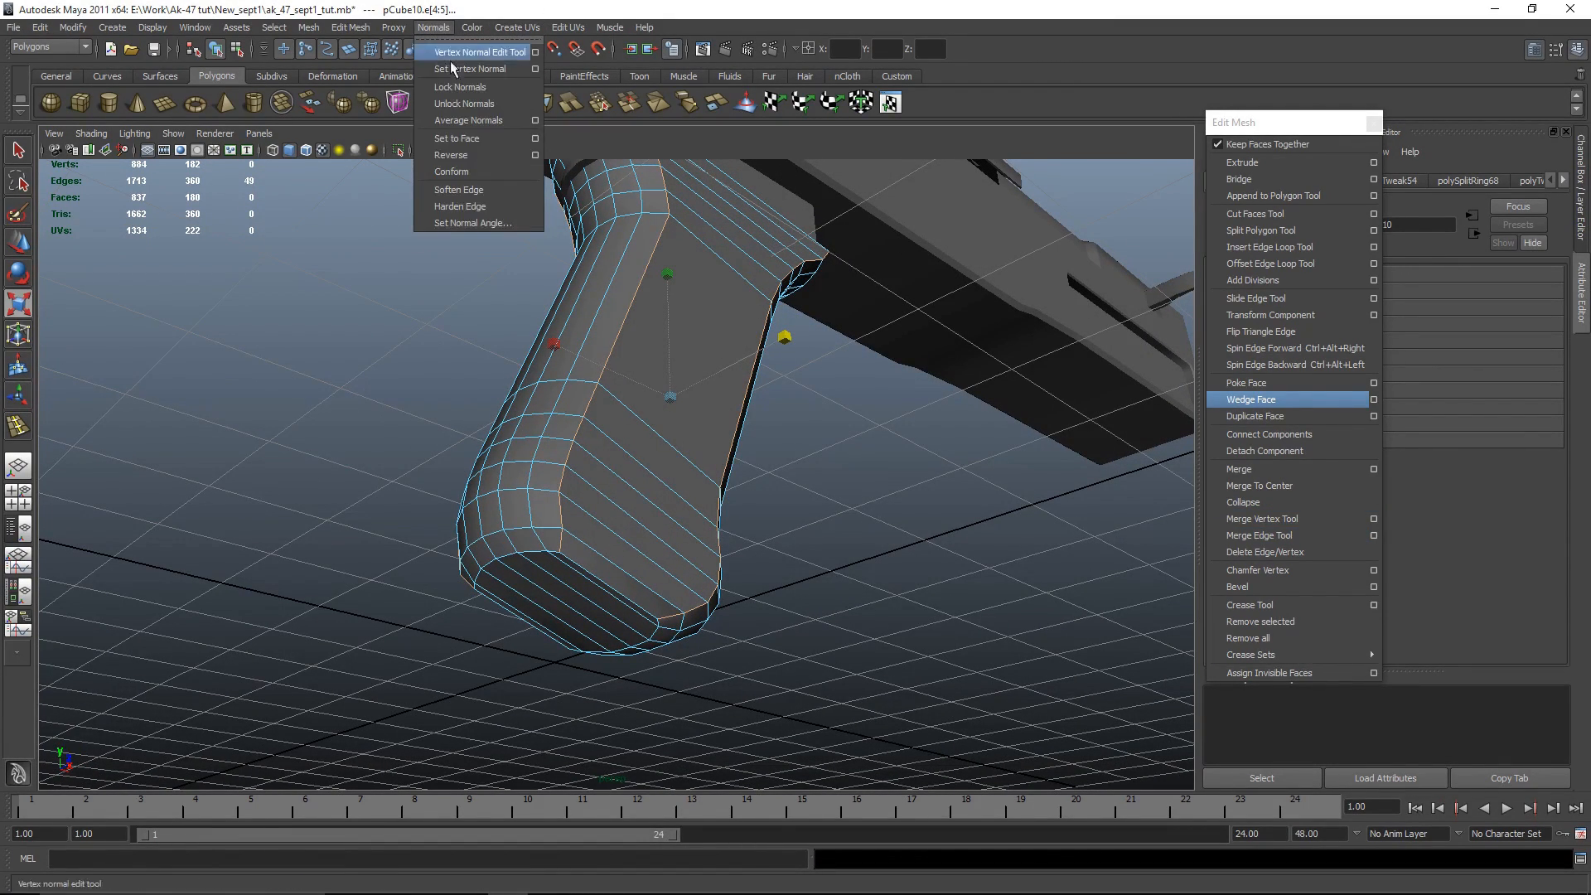
pyautogui.click(493, 189)
pyautogui.moveTo(617, 415); pyautogui.dragTo(692, 381, button='right')
pyautogui.click(757, 441)
# Step: Soften the edges around the grip's bottom face
pyautogui.keyDown('alt'); pyautogui.moveTo(796, 514); pyautogui.dragTo(605, 535); pyautogui.keyUp('alt')
pyautogui.press('r')
pyautogui.click(604, 534)
pyautogui.moveTo(603, 535); pyautogui.dragTo(610, 492, button='right')
pyautogui.doubleClick(617, 549)
pyautogui.click(578, 544)
pyautogui.click(579, 561)
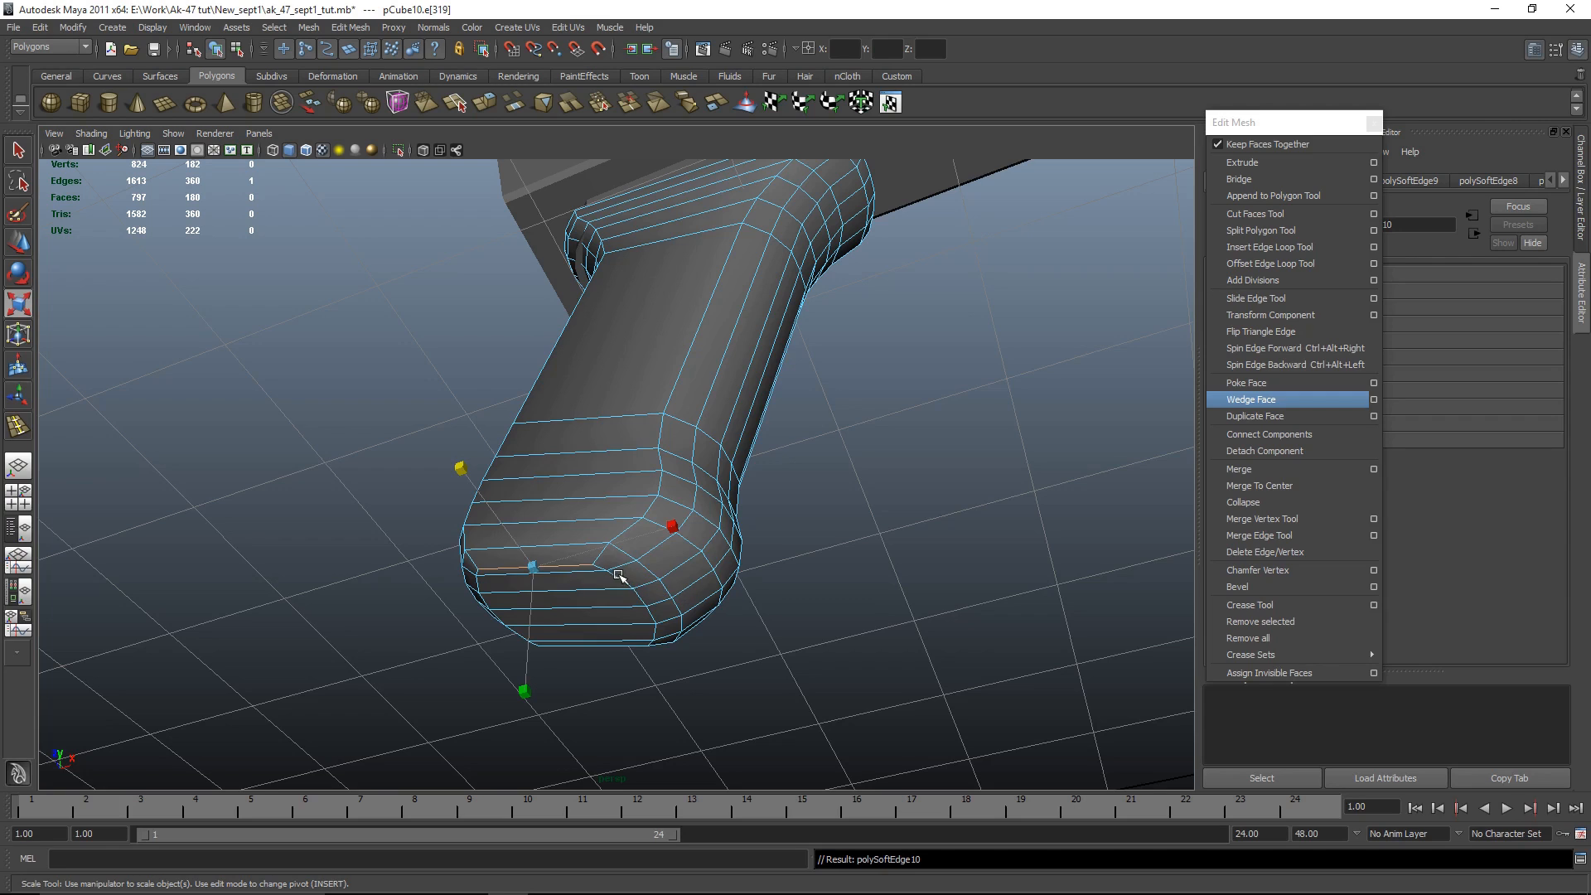
pyautogui.keyDown('alt'); pyautogui.moveTo(664, 591); pyautogui.dragTo(462, 507); pyautogui.keyUp('alt')
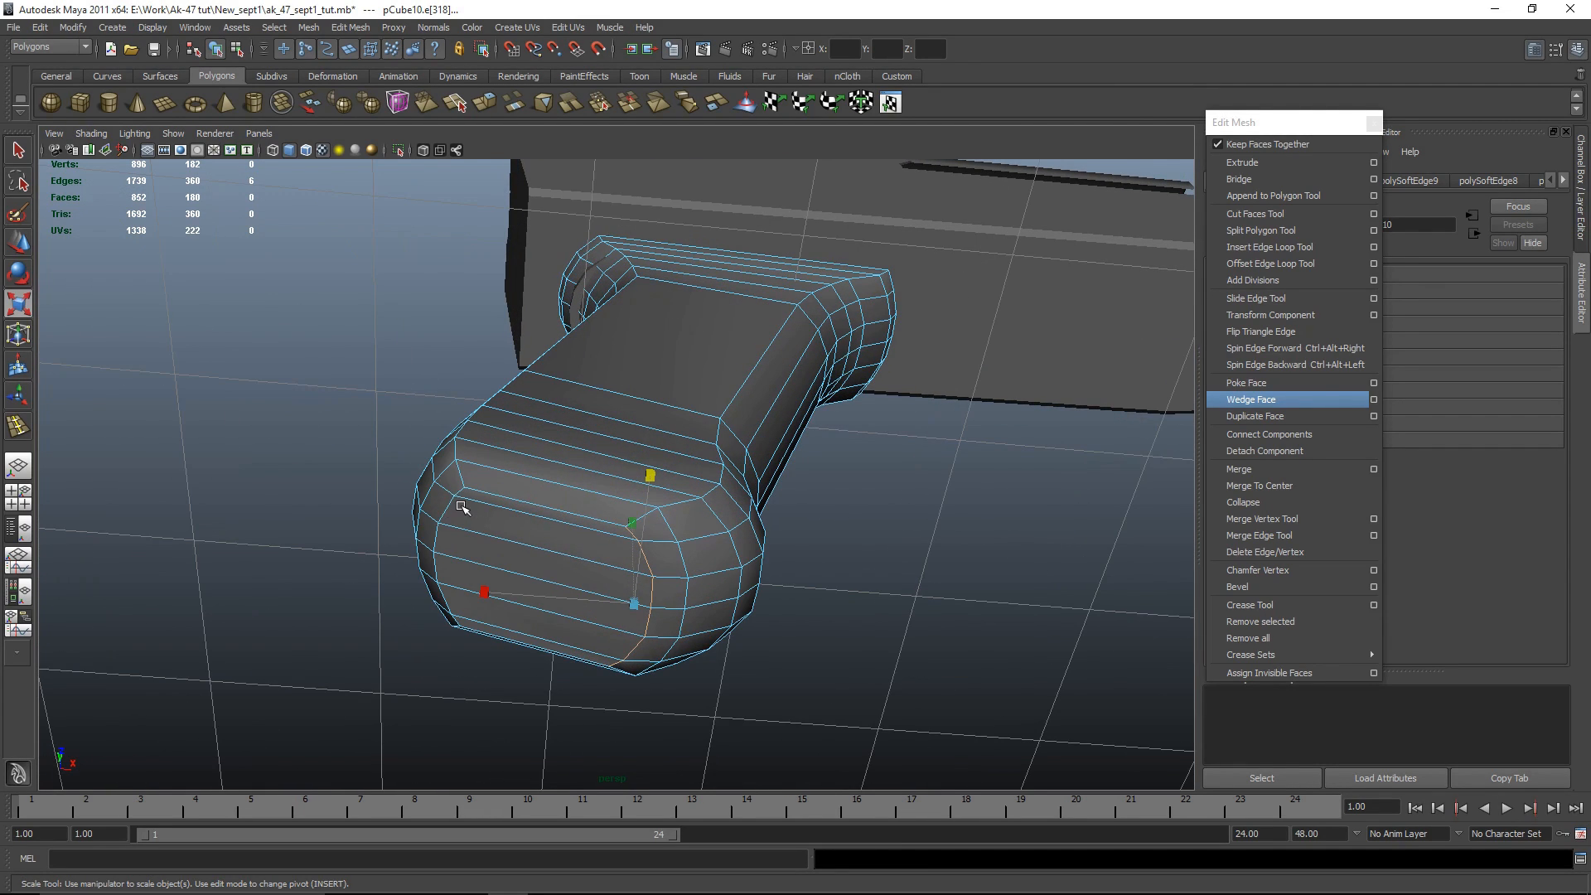
pyautogui.press('q')
pyautogui.keyDown('alt'); pyautogui.moveTo(563, 671); pyautogui.dragTo(742, 676); pyautogui.keyUp('alt')
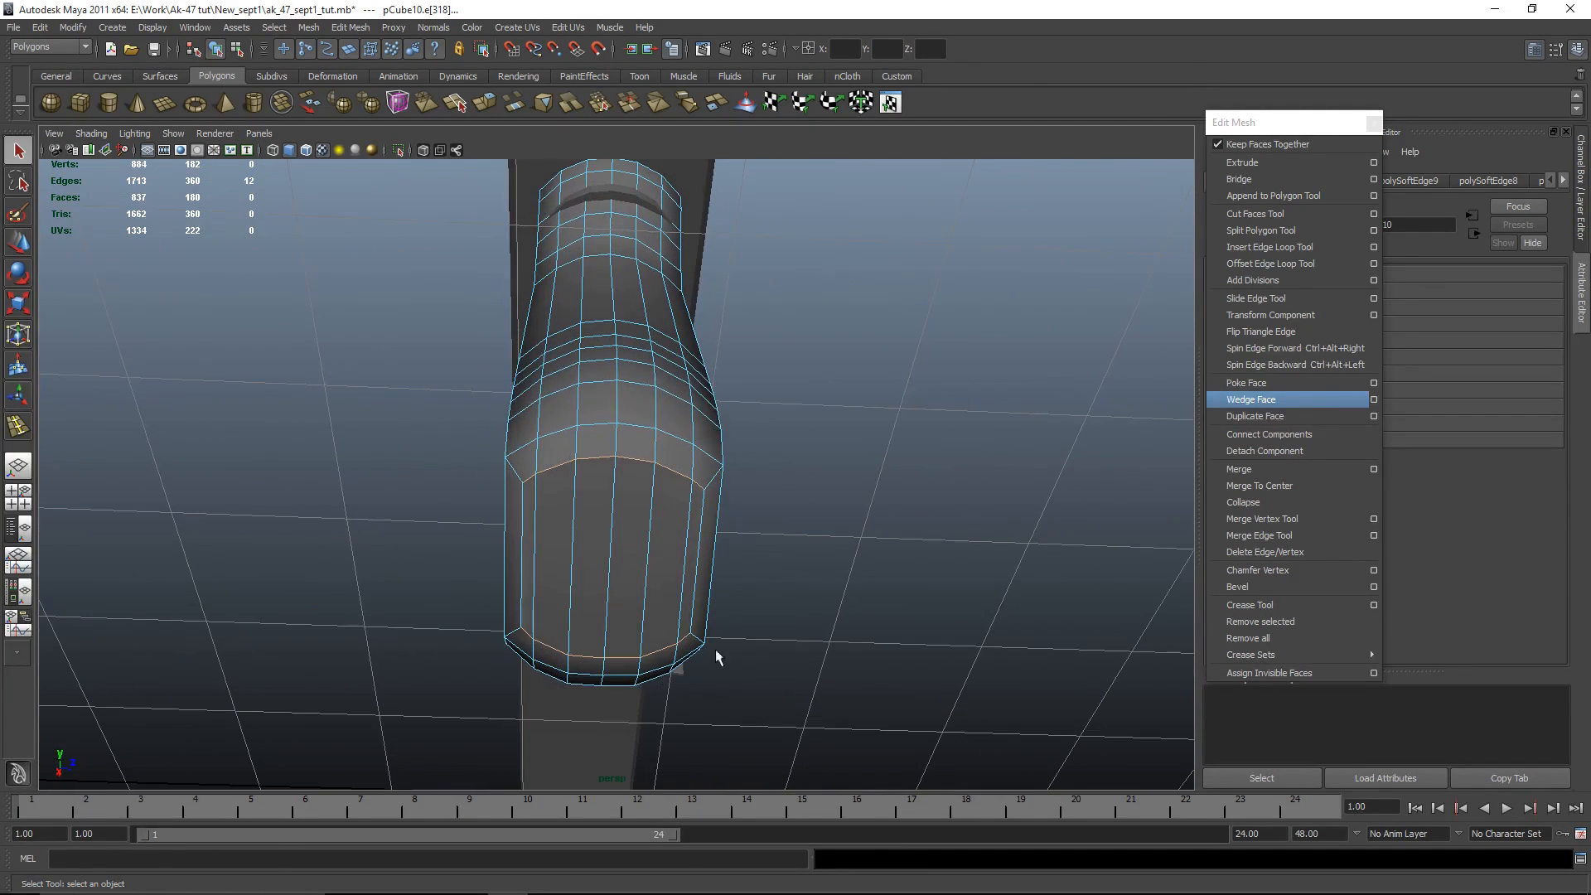
pyautogui.press('g')
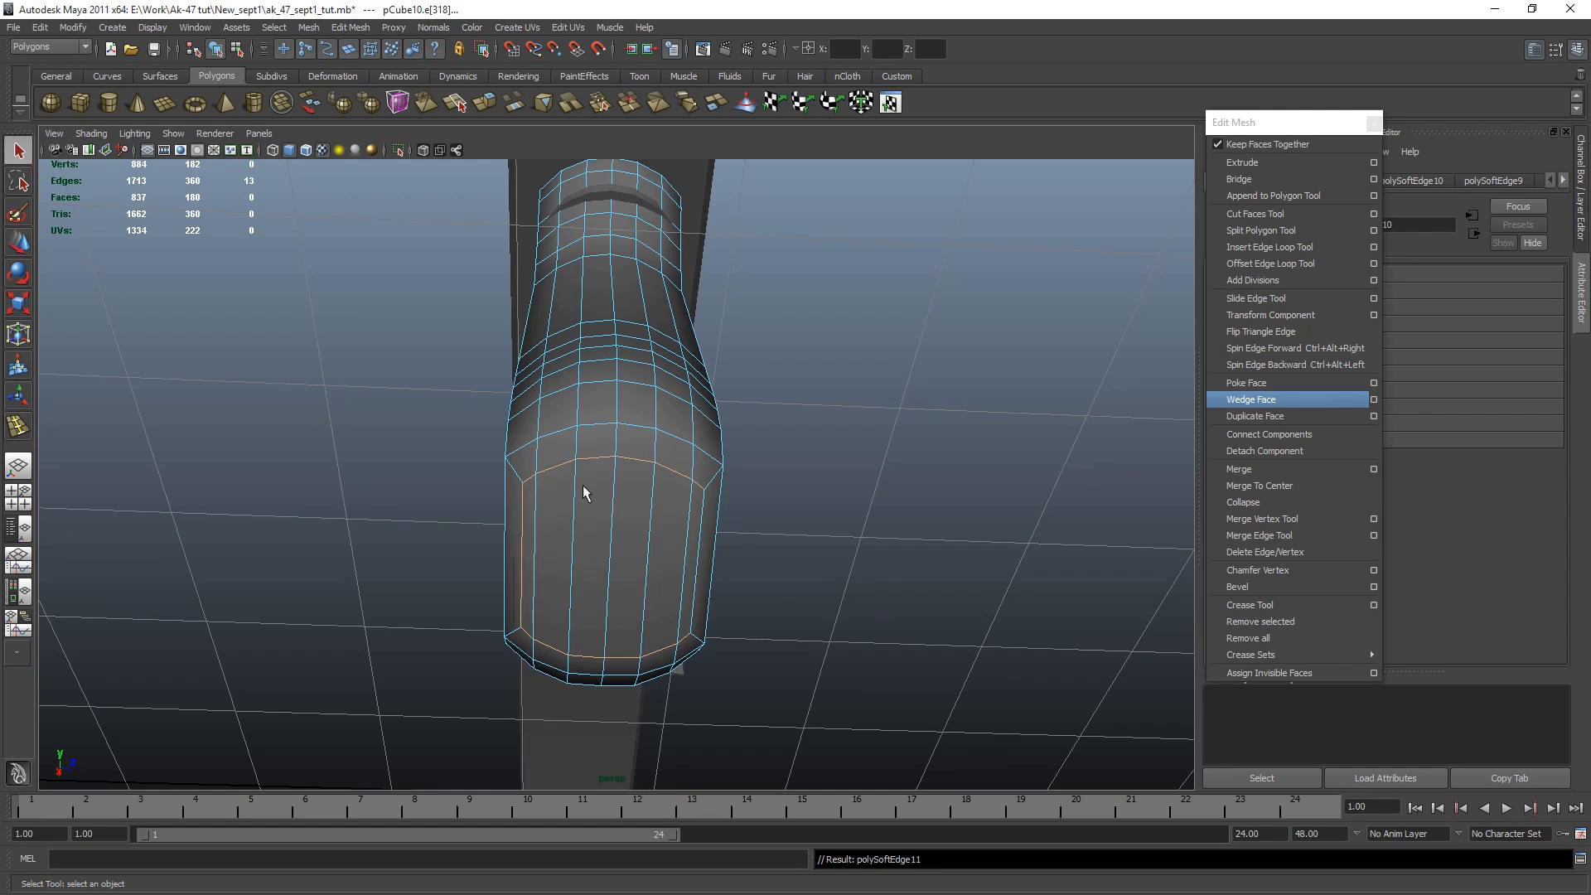
pyautogui.moveTo(583, 485); pyautogui.dragTo(638, 435, button='right')
pyautogui.scroll(-4, 809, 564)
pyautogui.click(809, 564)
# Step: Scale the whole grip along its width only, to fit it against the connecting block above
pyautogui.keyDown('alt'); pyautogui.moveTo(808, 563); pyautogui.dragTo(693, 586); pyautogui.keyUp('alt')
pyautogui.scroll(4, 619, 627)
pyautogui.keyDown('alt'); pyautogui.moveTo(620, 621); pyautogui.dragTo(584, 481); pyautogui.keyUp('alt')
pyautogui.scroll(3, 589, 429)
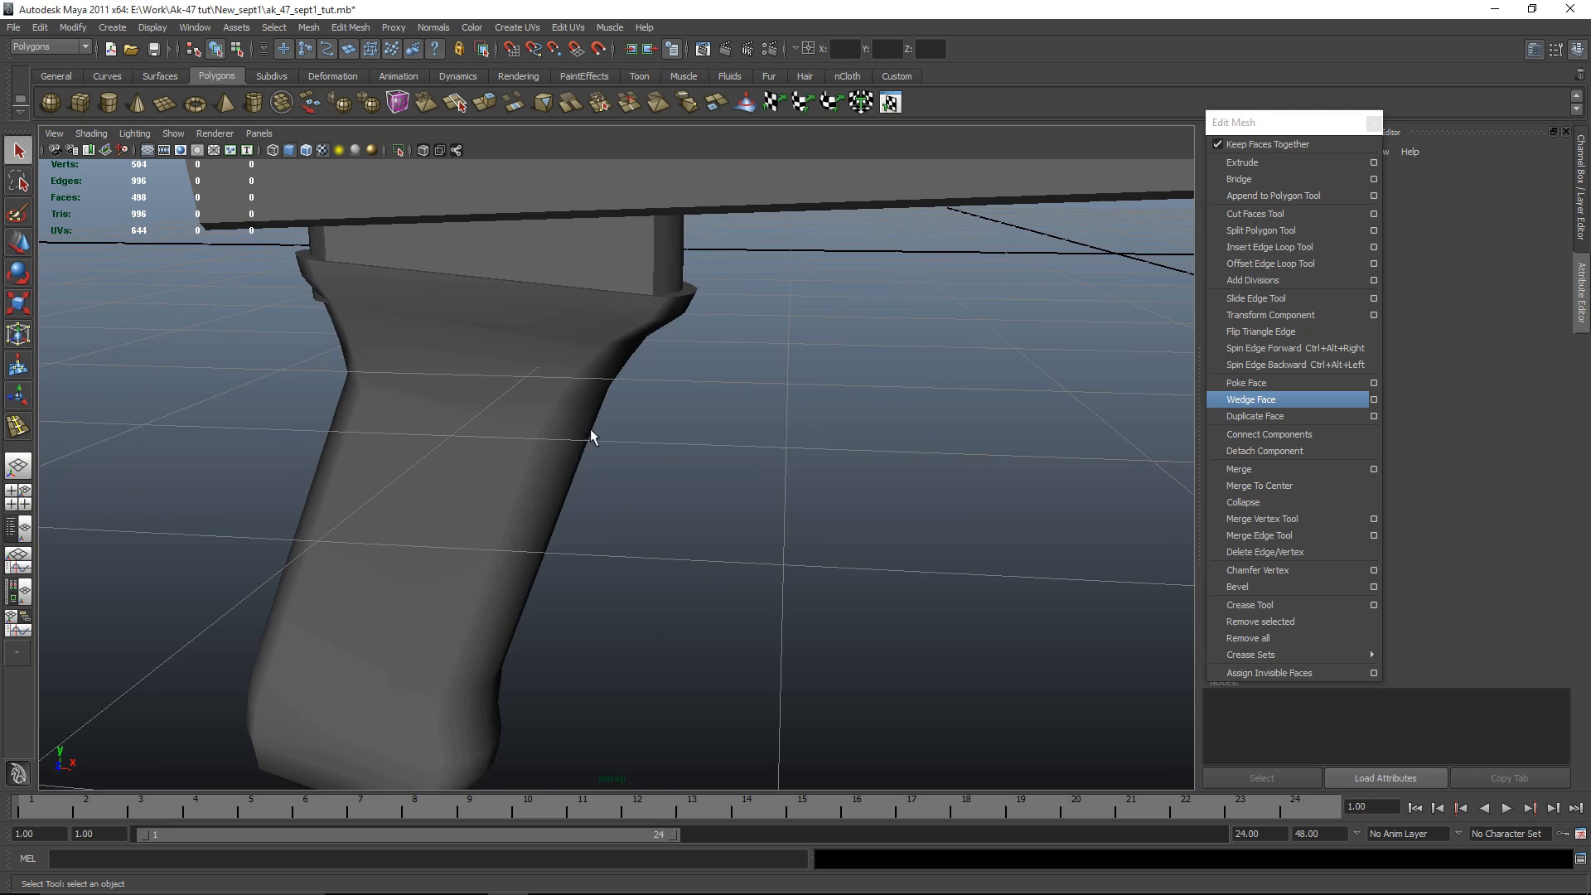
pyautogui.keyDown('alt'); pyautogui.moveTo(589, 429); pyautogui.dragTo(639, 584, button='middle'); pyautogui.keyUp('alt')
pyautogui.click(655, 474)
pyautogui.keyDown('alt'); pyautogui.moveTo(654, 480); pyautogui.dragTo(574, 496); pyautogui.keyUp('alt')
pyautogui.press('r')
pyautogui.hotkey('ctrl', 'z')
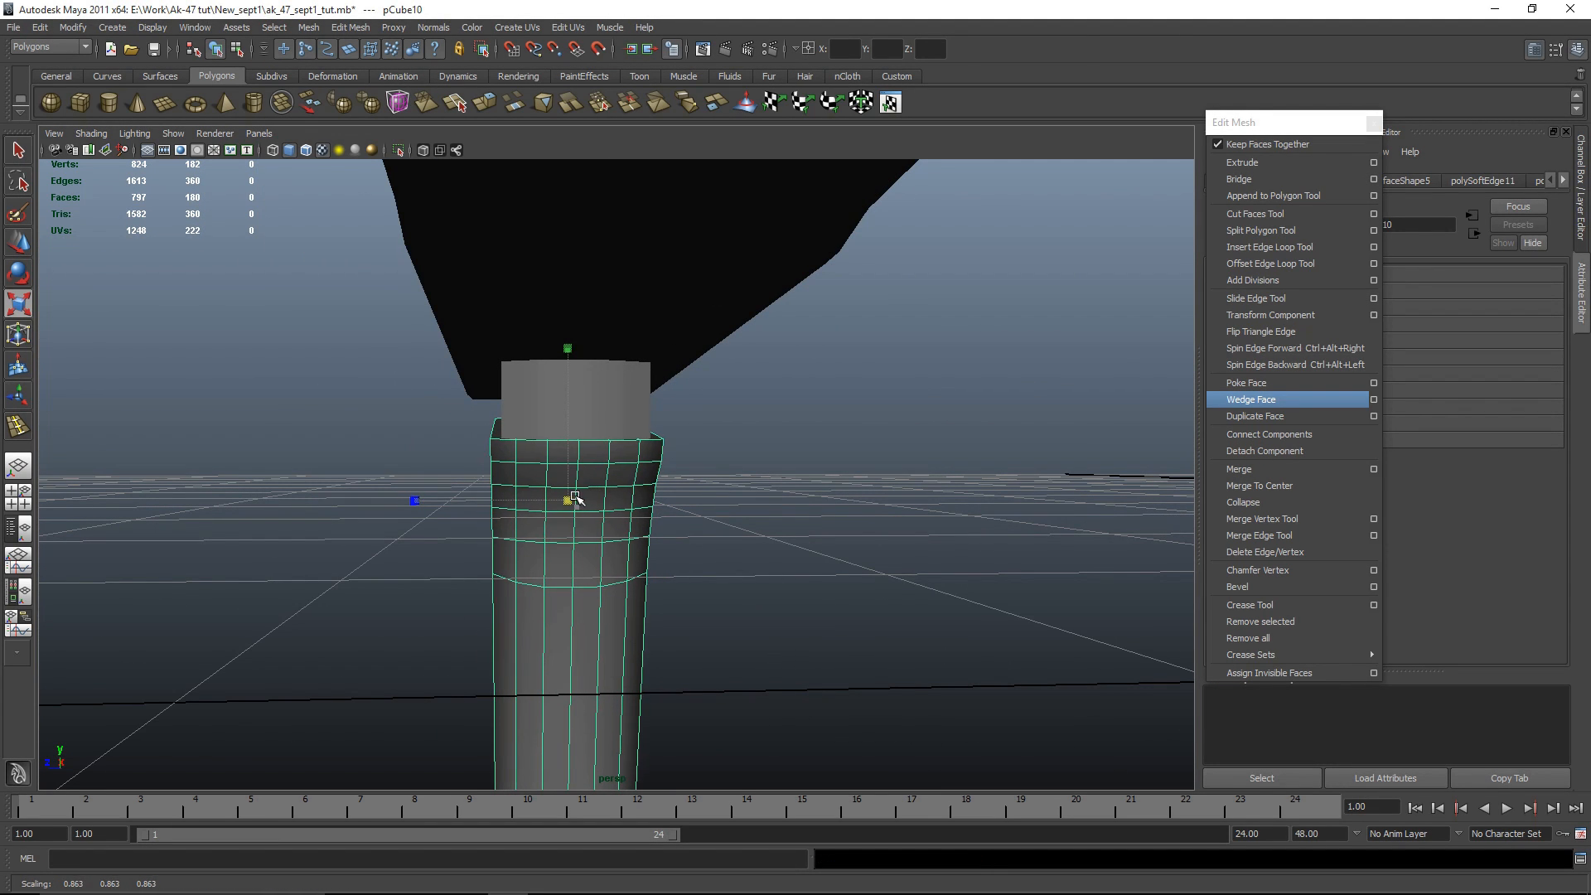
pyautogui.hotkey('ctrl', 'z')
pyautogui.moveTo(417, 501); pyautogui.dragTo(677, 550)
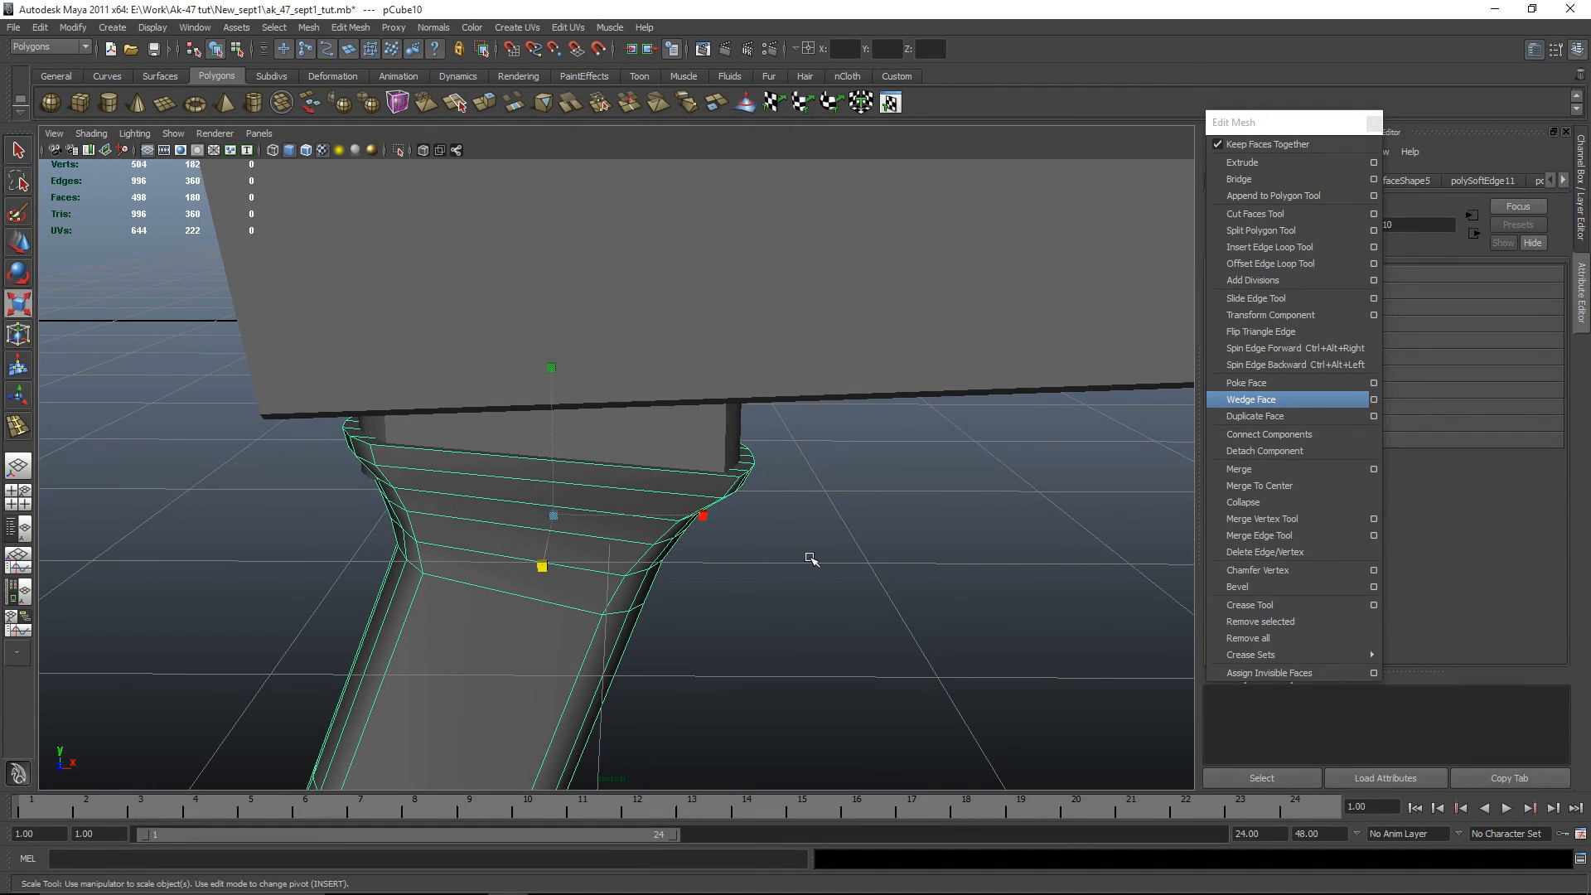
pyautogui.click(810, 558)
# Step: Delete the top and bottom cap faces of the connecting block between the receiver and the grip
pyautogui.keyDown('alt'); pyautogui.moveTo(812, 560); pyautogui.dragTo(858, 603); pyautogui.keyUp('alt')
pyautogui.click(614, 392)
pyautogui.click(558, 579)
pyautogui.press('space')
pyautogui.press('space')
pyautogui.keyDown('alt'); pyautogui.moveTo(778, 377); pyautogui.dragTo(673, 625, button='middle'); pyautogui.keyUp('alt')
pyautogui.click(696, 458)
pyautogui.scroll(3, 688, 522)
pyautogui.click(682, 524)
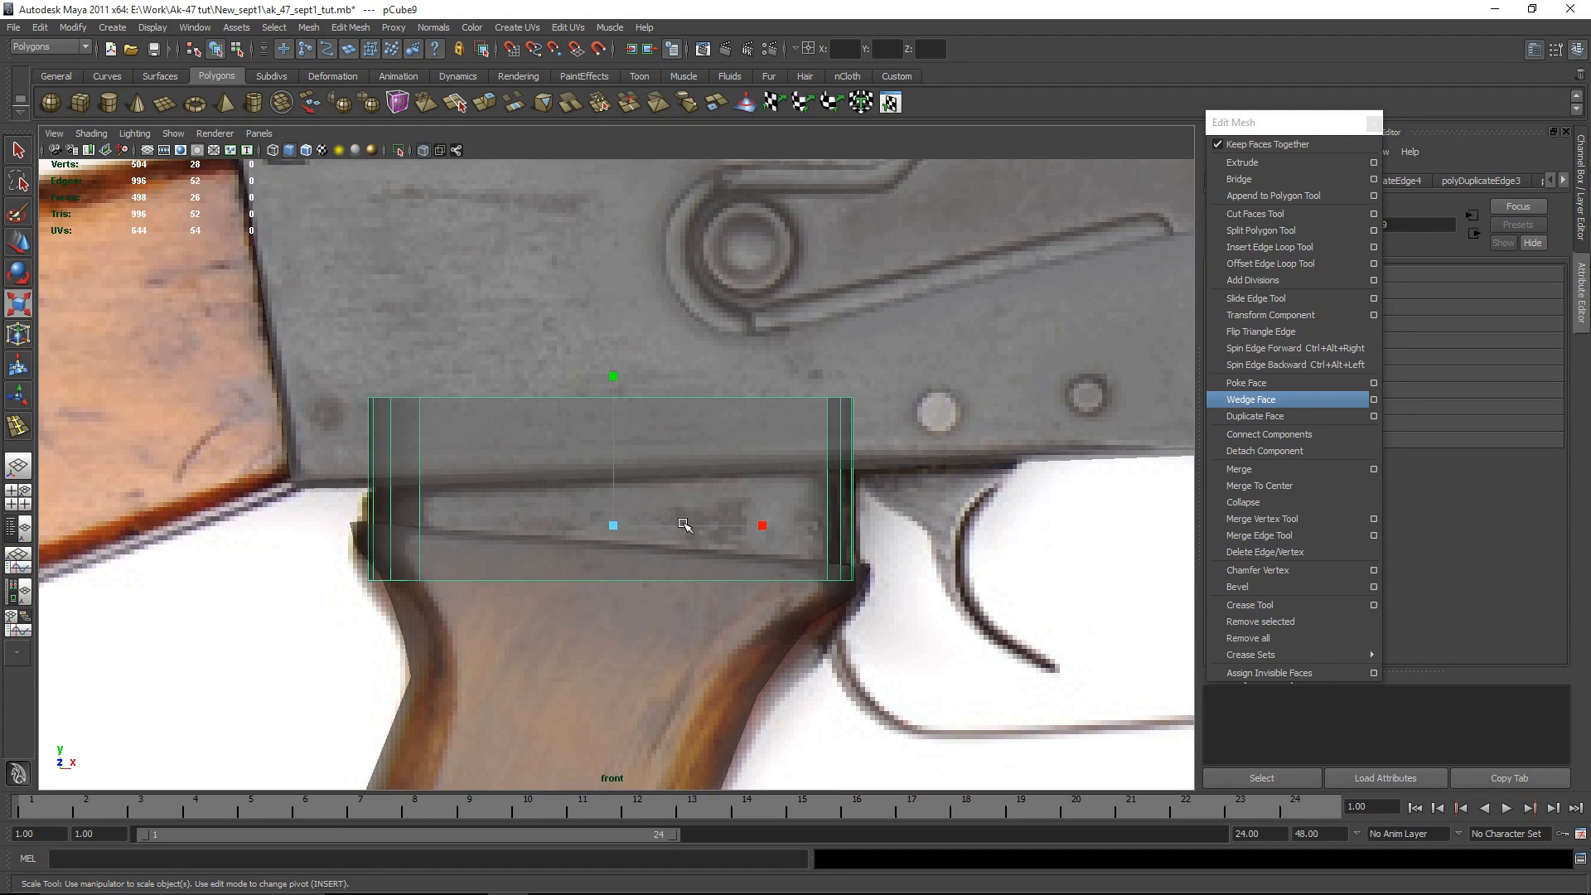
pyautogui.rightClick(710, 508)
pyautogui.click(712, 546)
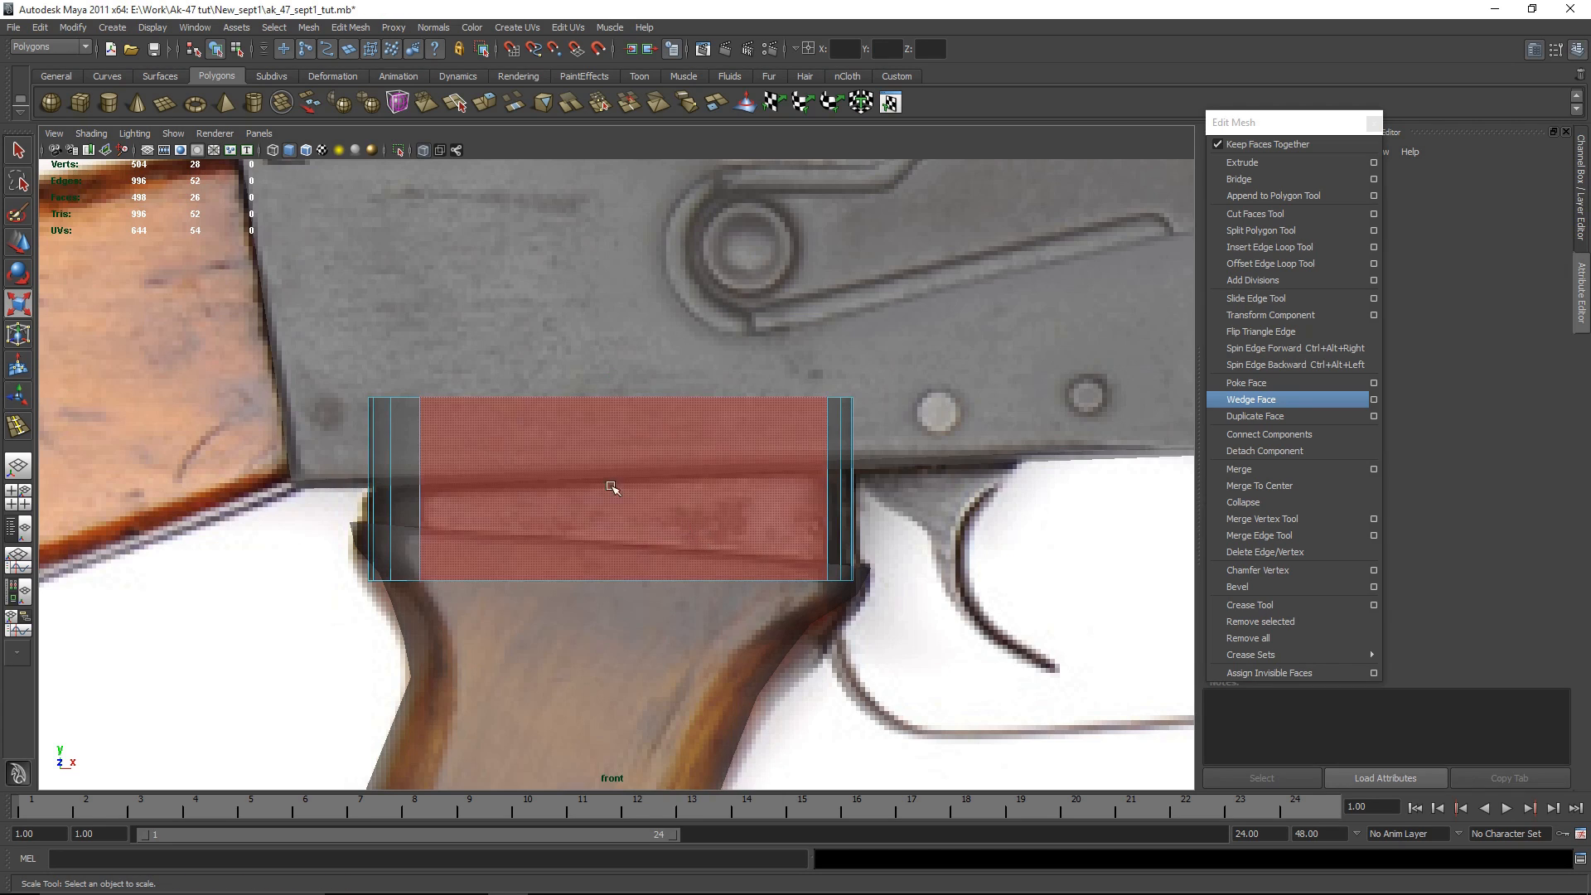
pyautogui.moveTo(677, 418); pyautogui.dragTo(1130, 786)
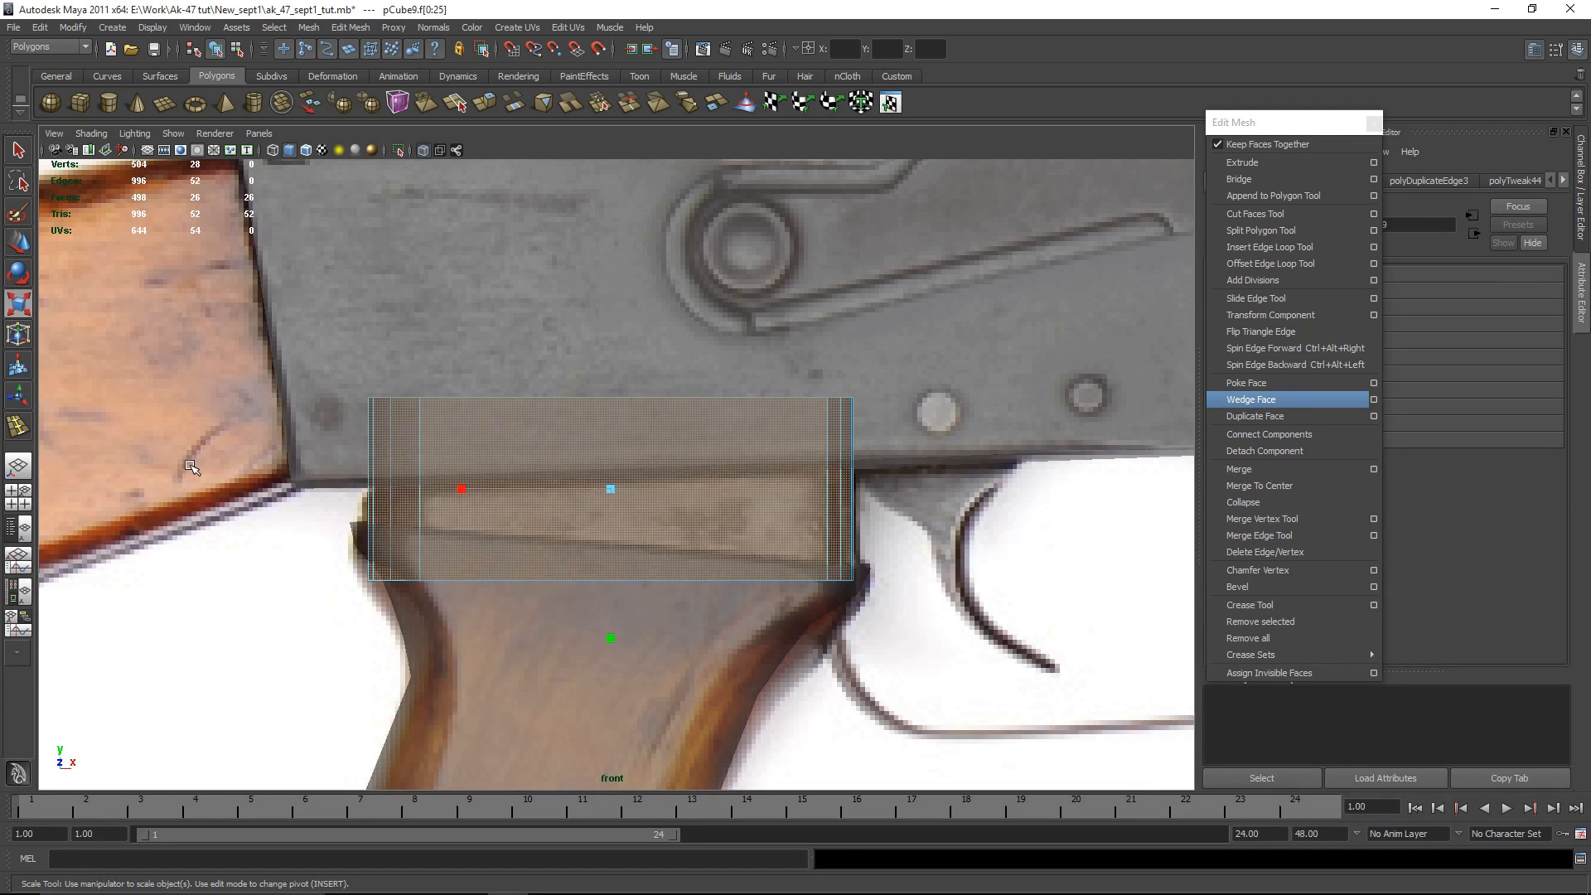
pyautogui.keyDown('ctrl'); pyautogui.moveTo(1064, 530); pyautogui.dragTo(1064, 532); pyautogui.keyUp('ctrl')
pyautogui.press('space')
pyautogui.press('Delete')
# Step: Rotate and raise the connecting block's bottom vertices to follow the slanted upper edge of the grip in the reference
pyautogui.keyDown('alt'); pyautogui.moveTo(1045, 393); pyautogui.dragTo(707, 388); pyautogui.keyUp('alt')
pyautogui.press('space')
pyautogui.moveTo(579, 465); pyautogui.dragTo(472, 463, button='right')
pyautogui.moveTo(309, 533); pyautogui.dragTo(899, 654)
pyautogui.press('e')
pyautogui.moveTo(720, 469); pyautogui.dragTo(721, 469)
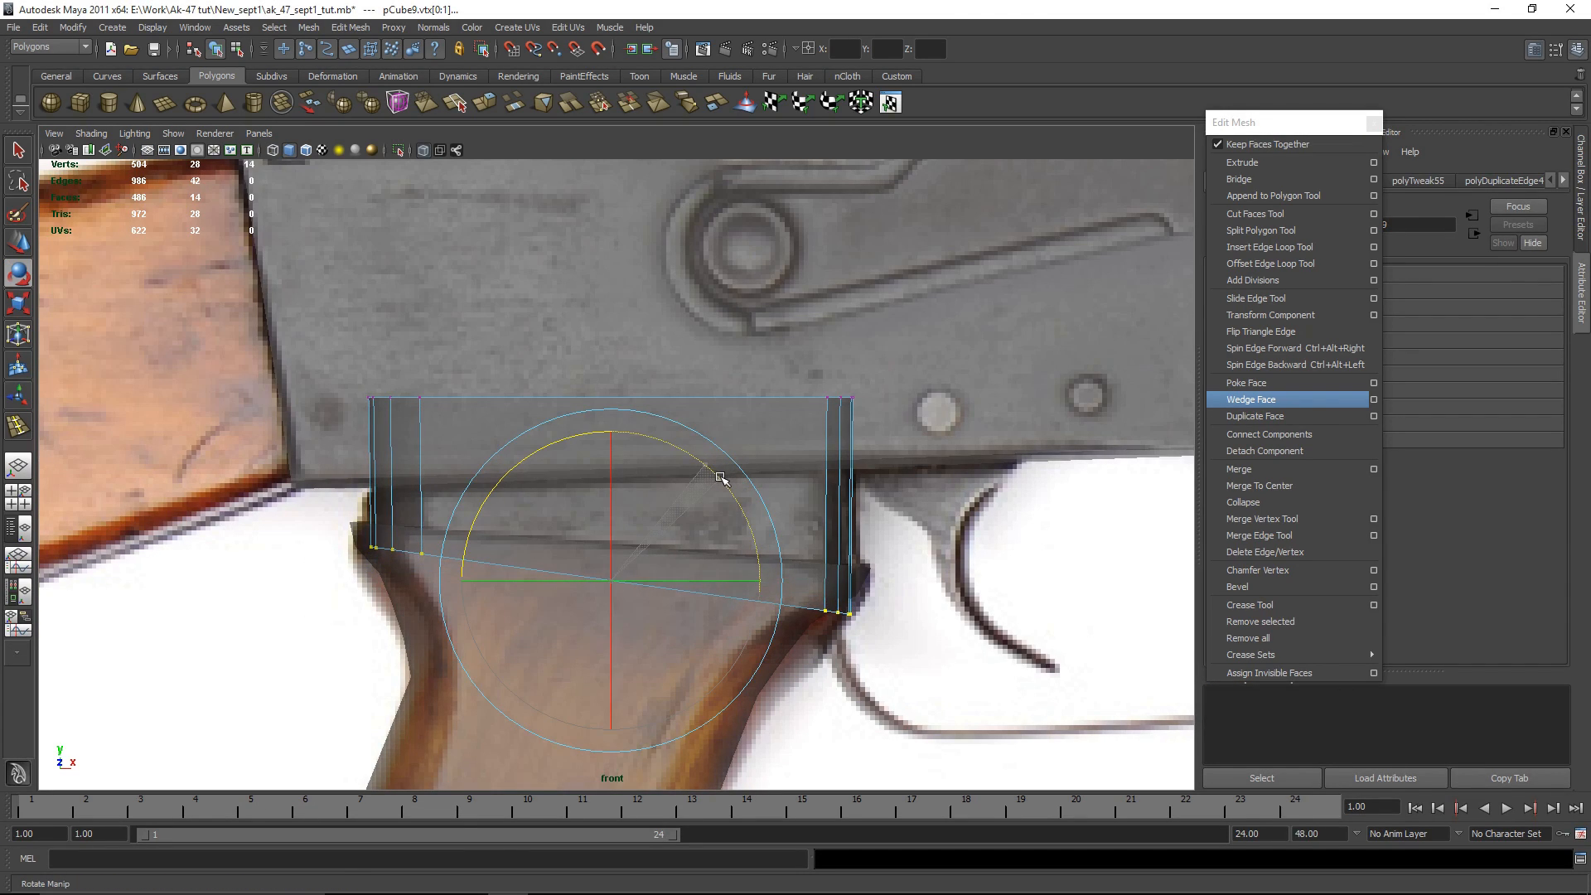
pyautogui.press('w')
pyautogui.click(612, 476)
pyautogui.moveTo(611, 476); pyautogui.dragTo(614, 460)
pyautogui.press('e')
pyautogui.moveTo(740, 495); pyautogui.dragTo(732, 483)
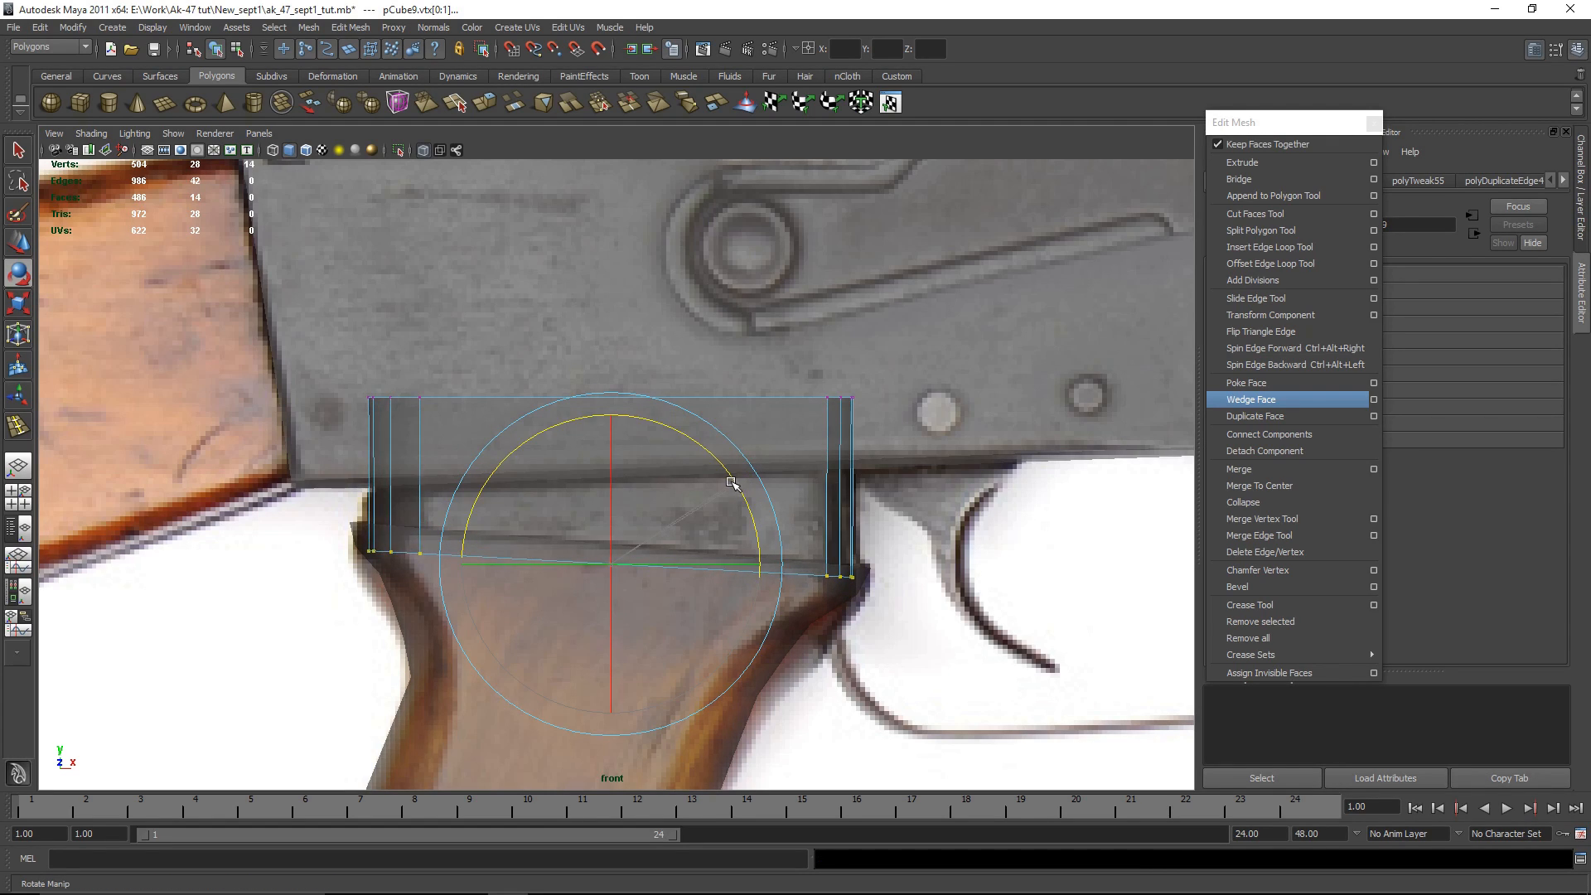
pyautogui.press('w')
pyautogui.press('e')
pyautogui.press('w')
pyautogui.moveTo(611, 458); pyautogui.dragTo(611, 449)
pyautogui.press('e')
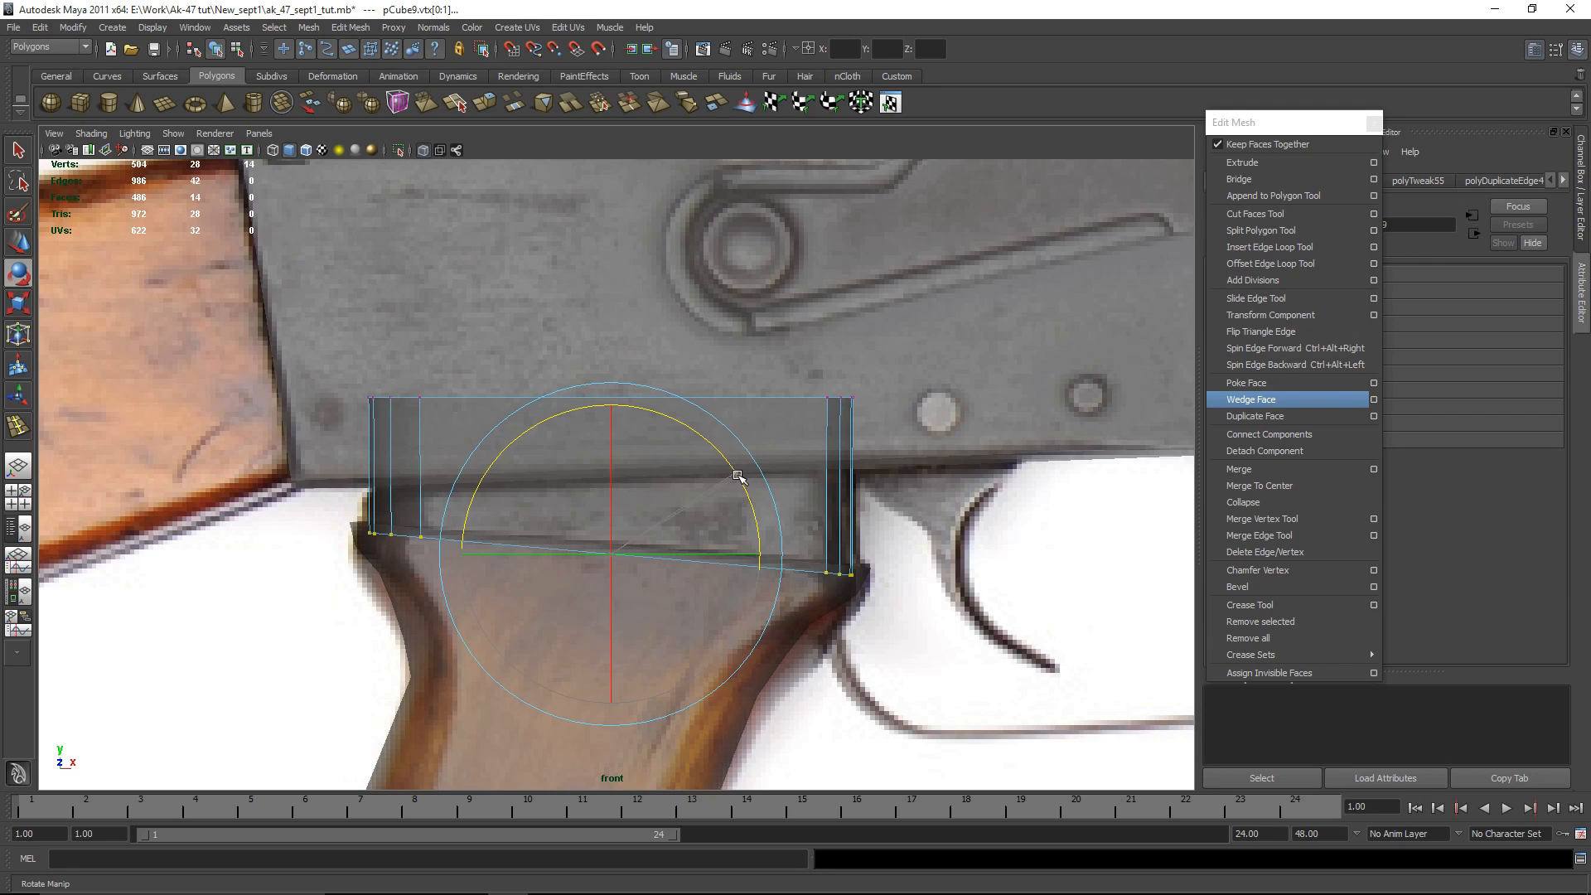
# Step: Isolate the connecting block and select the vertical edges where its flat sides meet the rounded ends
pyautogui.press('space')
pyautogui.press('space')
pyautogui.click(1033, 472)
pyautogui.keyDown('alt'); pyautogui.moveTo(953, 501); pyautogui.dragTo(804, 535); pyautogui.keyUp('alt')
pyautogui.rightClick(618, 411)
pyautogui.moveTo(617, 411); pyautogui.dragTo(688, 391, button='right')
pyautogui.keyDown('alt'); pyautogui.moveTo(775, 489); pyautogui.dragTo(738, 511); pyautogui.keyUp('alt')
pyautogui.scroll(3, 738, 512)
pyautogui.click(707, 371)
pyautogui.click(735, 319)
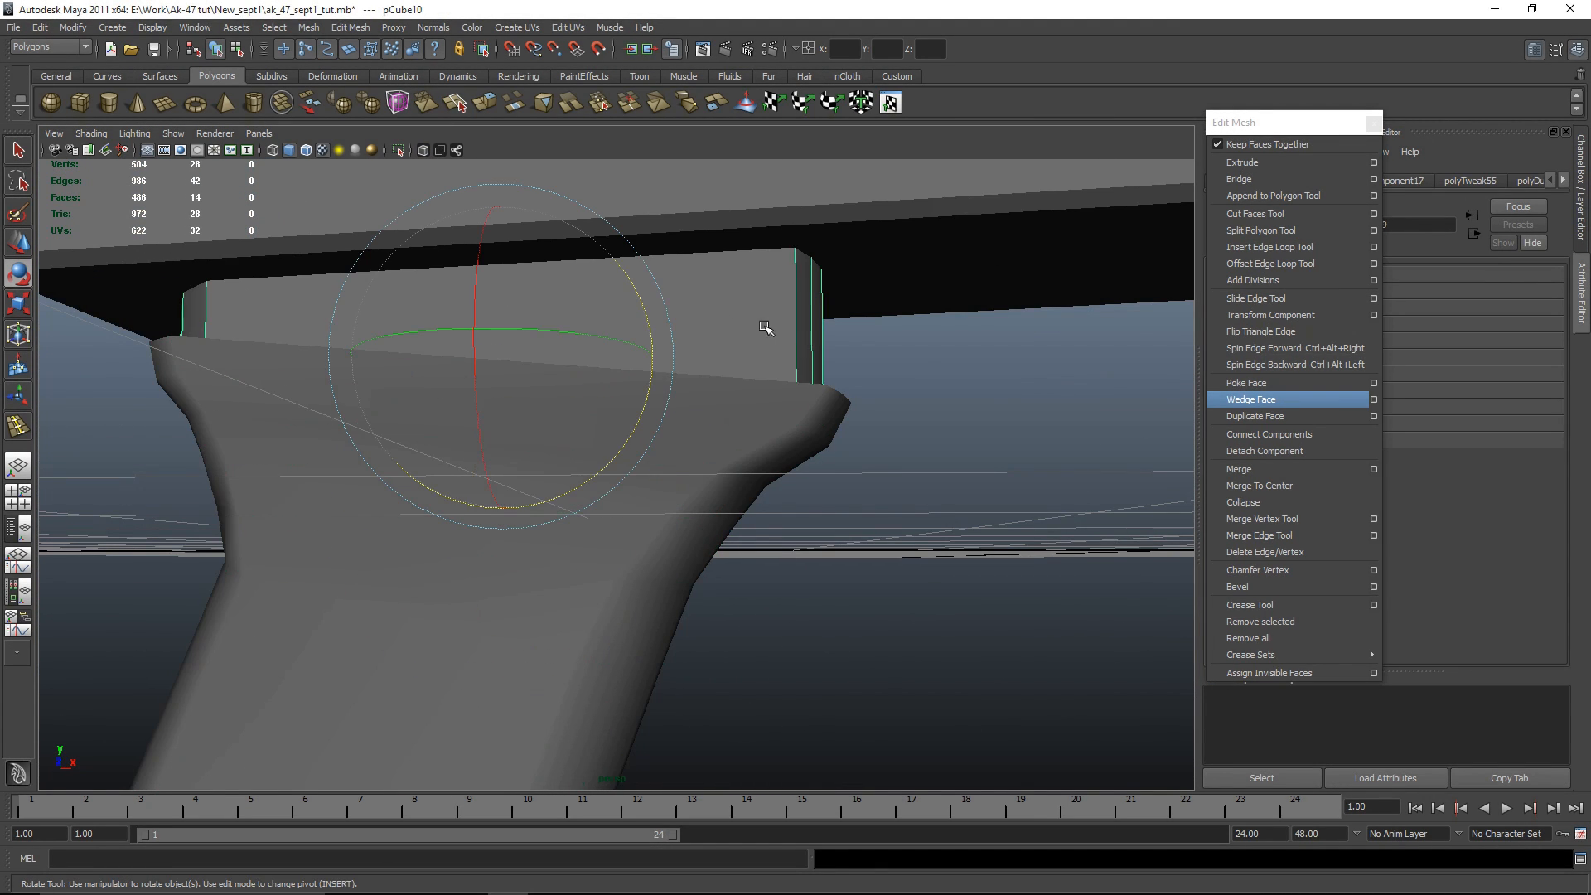
pyautogui.hotkey('shift', 'i')
pyautogui.keyDown('alt'); pyautogui.moveTo(887, 377); pyautogui.dragTo(845, 441); pyautogui.keyUp('alt')
pyautogui.click(833, 470)
pyautogui.click(600, 407)
pyautogui.click(648, 421)
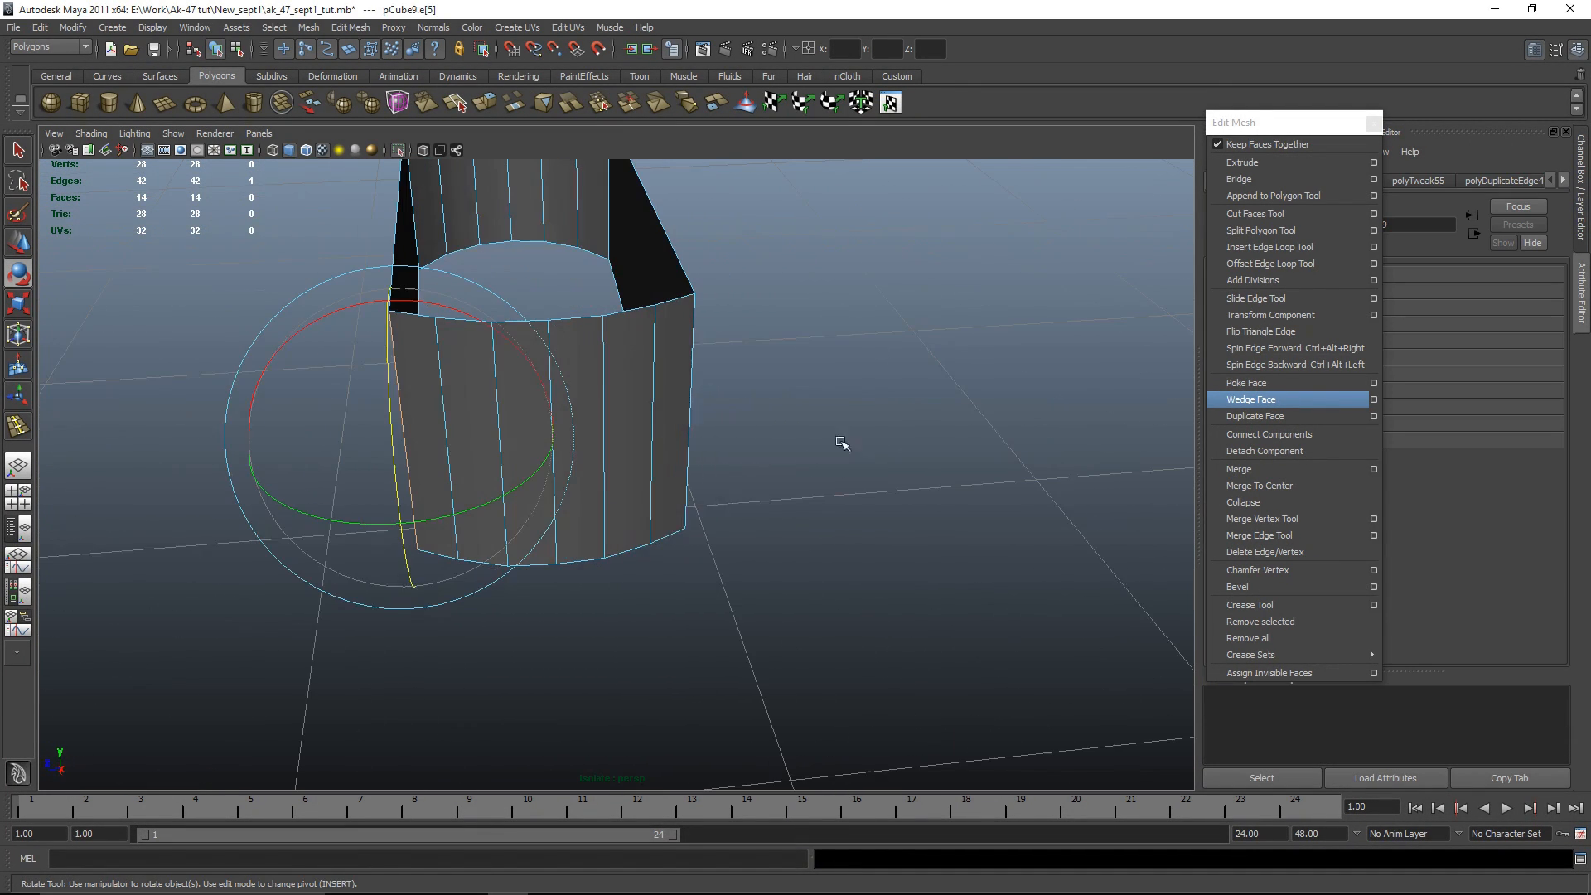
pyautogui.keyDown('shift'); pyautogui.click(709, 364); pyautogui.keyUp('shift')
pyautogui.keyDown('alt'); pyautogui.moveTo(995, 373); pyautogui.dragTo(842, 395); pyautogui.keyUp('alt')
pyautogui.keyDown('alt'); pyautogui.moveTo(842, 394); pyautogui.dragTo(481, 576, button='middle'); pyautogui.keyUp('alt')
pyautogui.keyDown('shift'); pyautogui.click(539, 570); pyautogui.keyUp('shift')
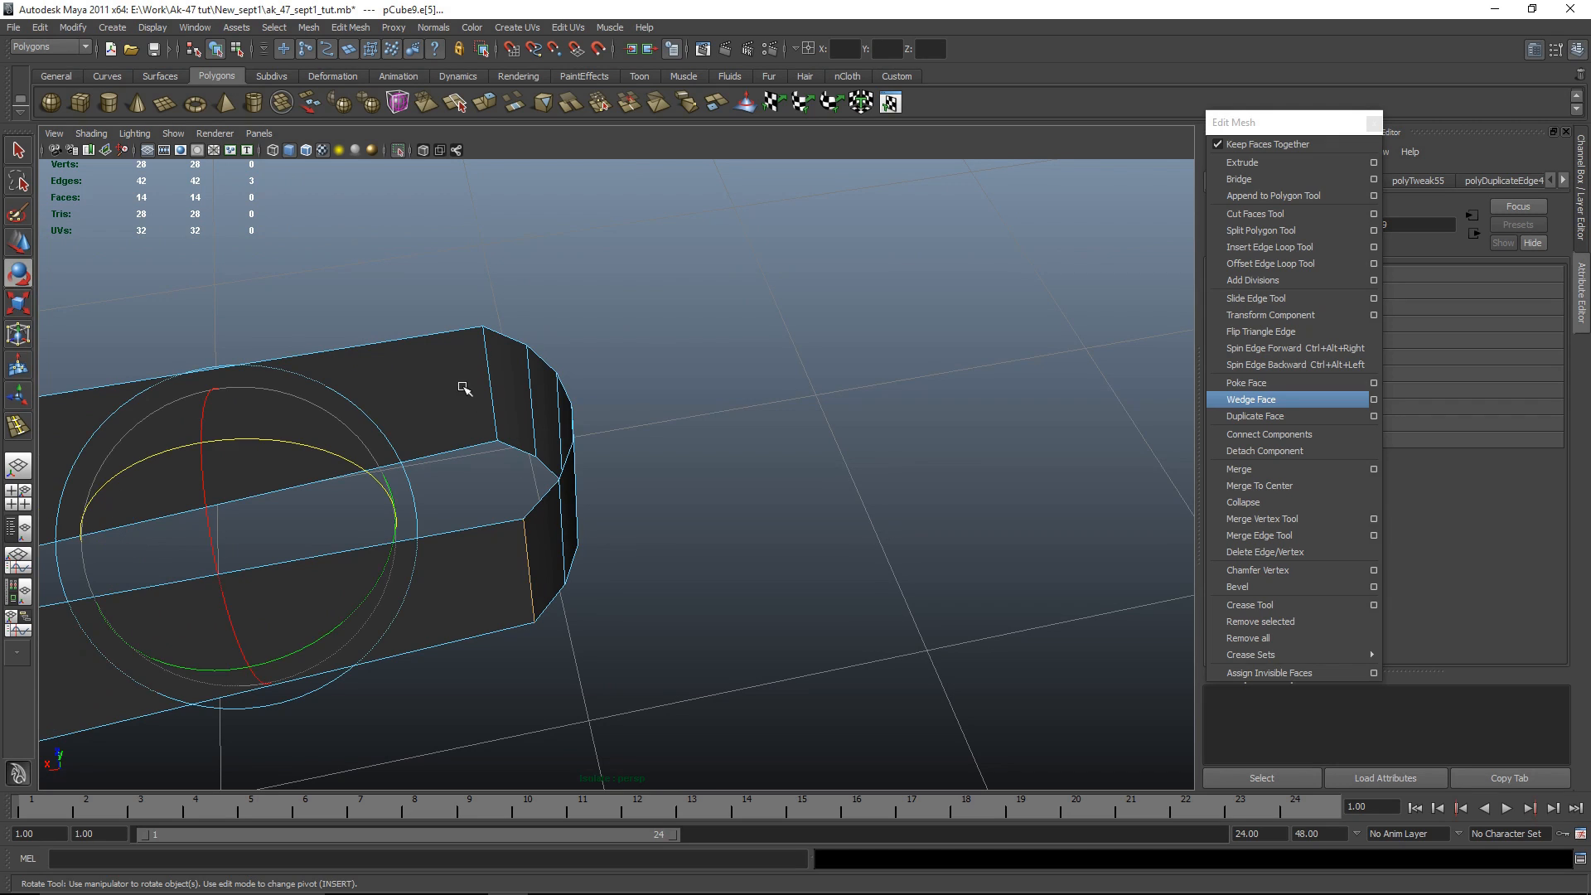
pyautogui.moveTo(533, 461); pyautogui.dragTo(514, 448, button='right')
pyautogui.keyDown('alt'); pyautogui.moveTo(604, 472); pyautogui.dragTo(948, 575); pyautogui.keyUp('alt')
pyautogui.scroll(3, 862, 547)
pyautogui.scroll(-5, 948, 575)
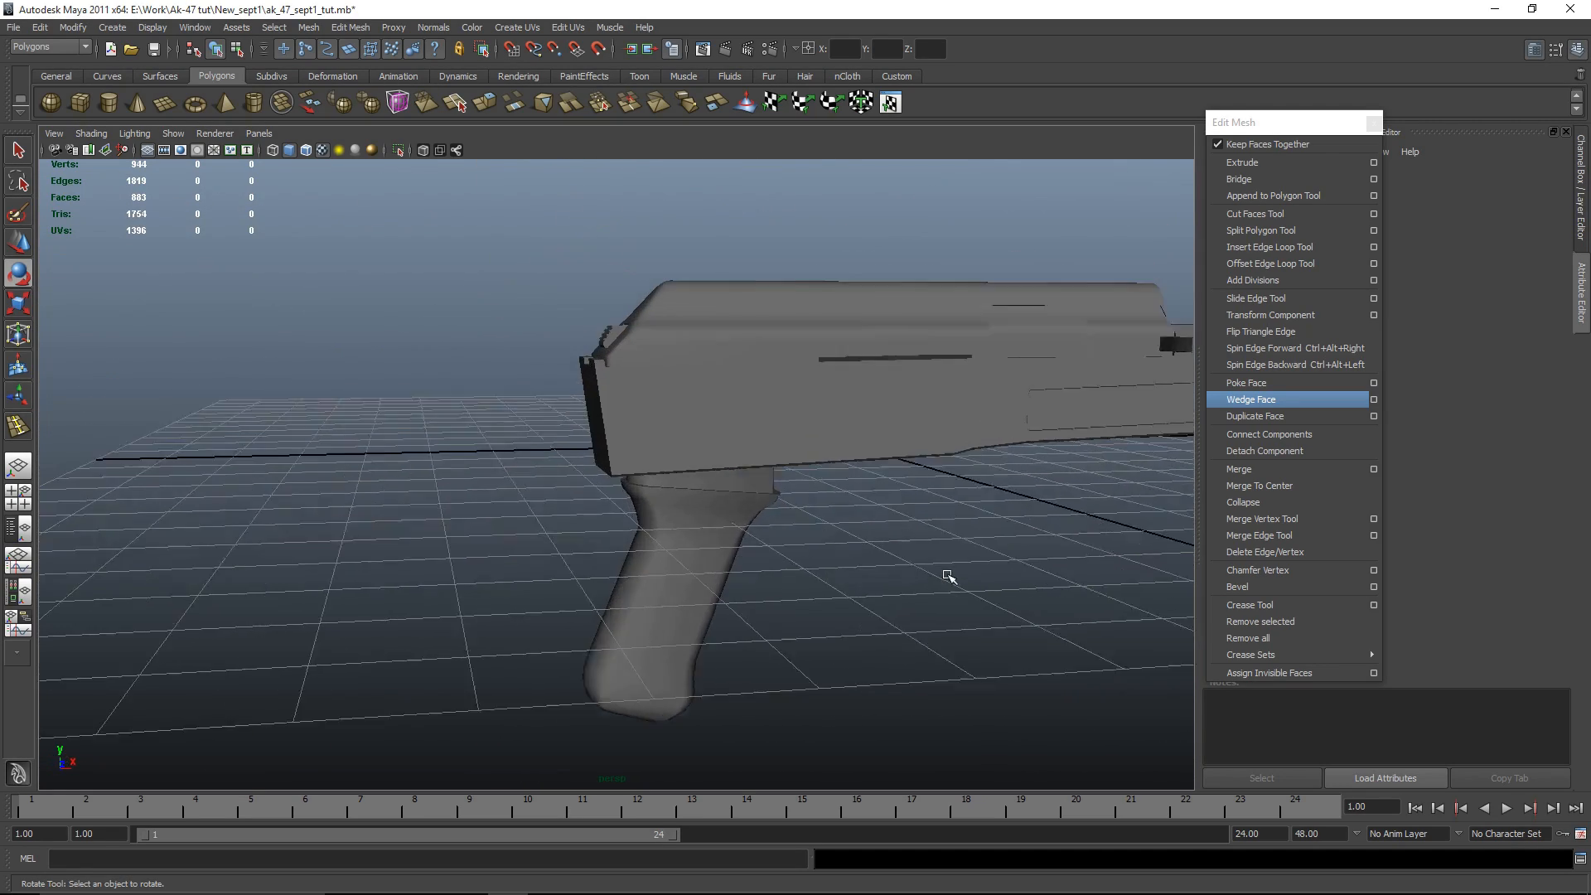
# Step: Isolate the grip, bevel the edge loop around its top face and adjust the bevel's offset
pyautogui.scroll(3, 810, 568)
pyautogui.scroll(3, 654, 526)
pyautogui.keyDown('alt'); pyautogui.moveTo(810, 569); pyautogui.dragTo(618, 473); pyautogui.keyUp('alt')
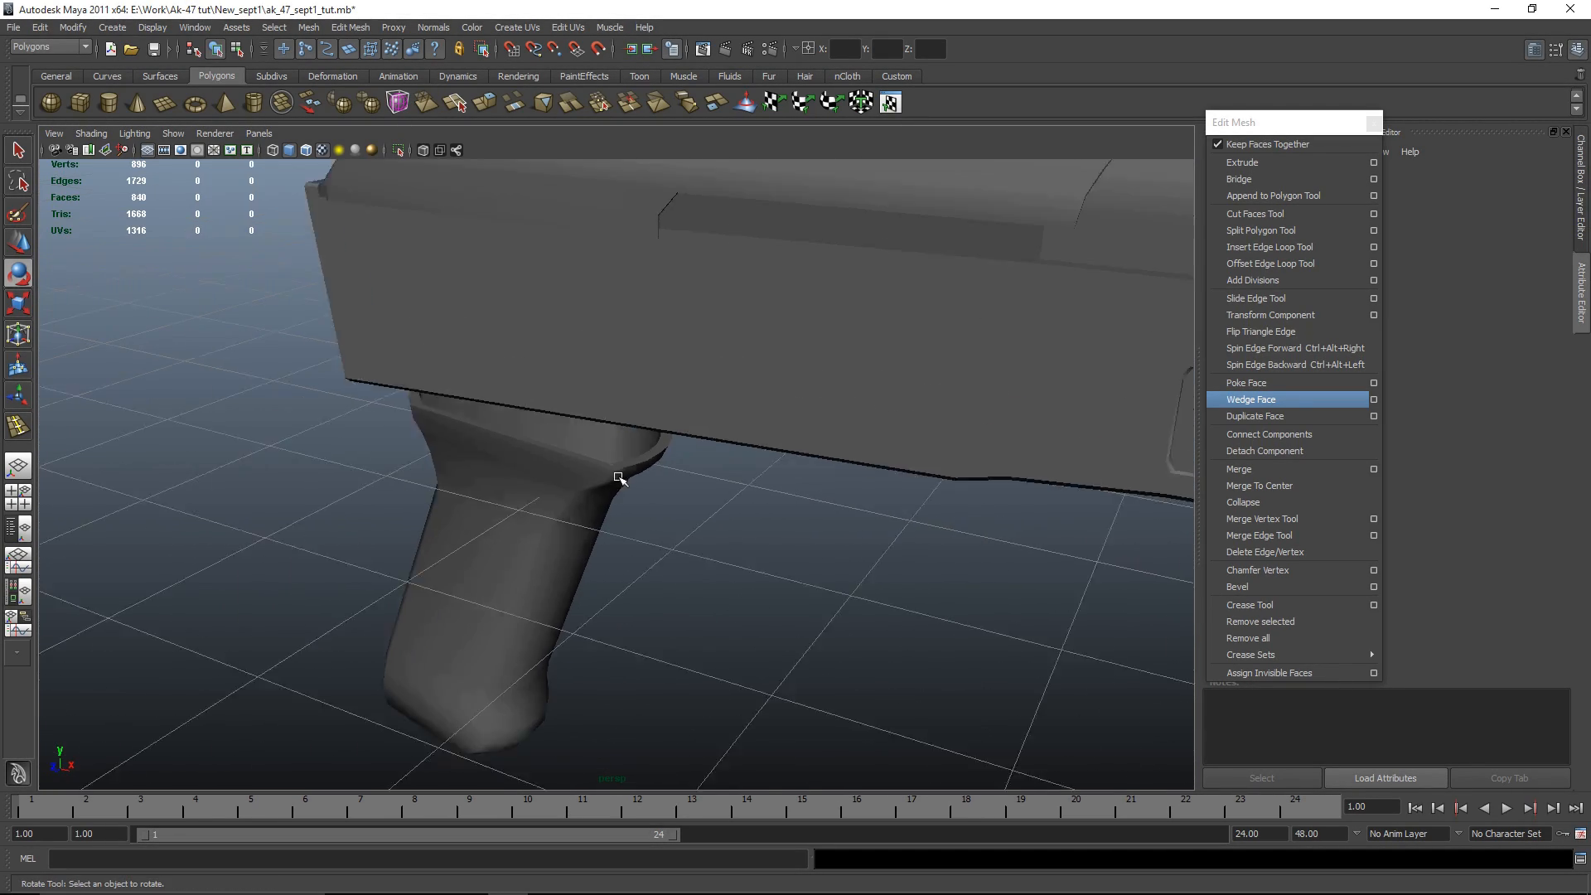
pyautogui.click(629, 468)
pyautogui.hotkey('ctrl', '1')
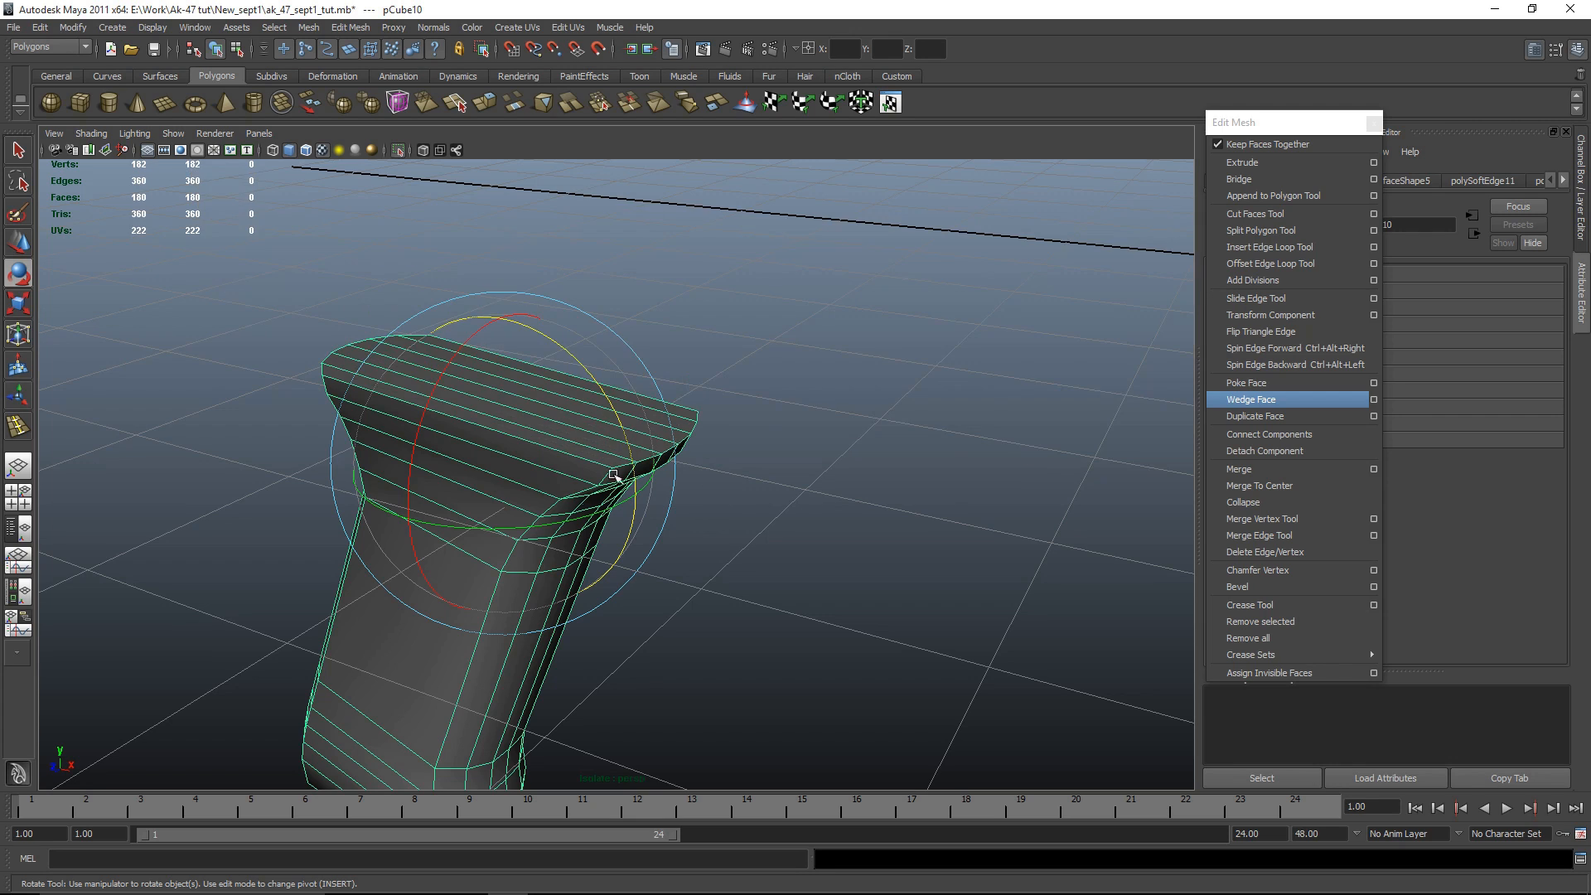
pyautogui.keyDown('alt'); pyautogui.moveTo(487, 414); pyautogui.dragTo(611, 497); pyautogui.keyUp('alt')
pyautogui.moveTo(638, 506); pyautogui.dragTo(632, 436, button='right')
pyautogui.click(622, 487)
pyautogui.doubleClick(675, 494)
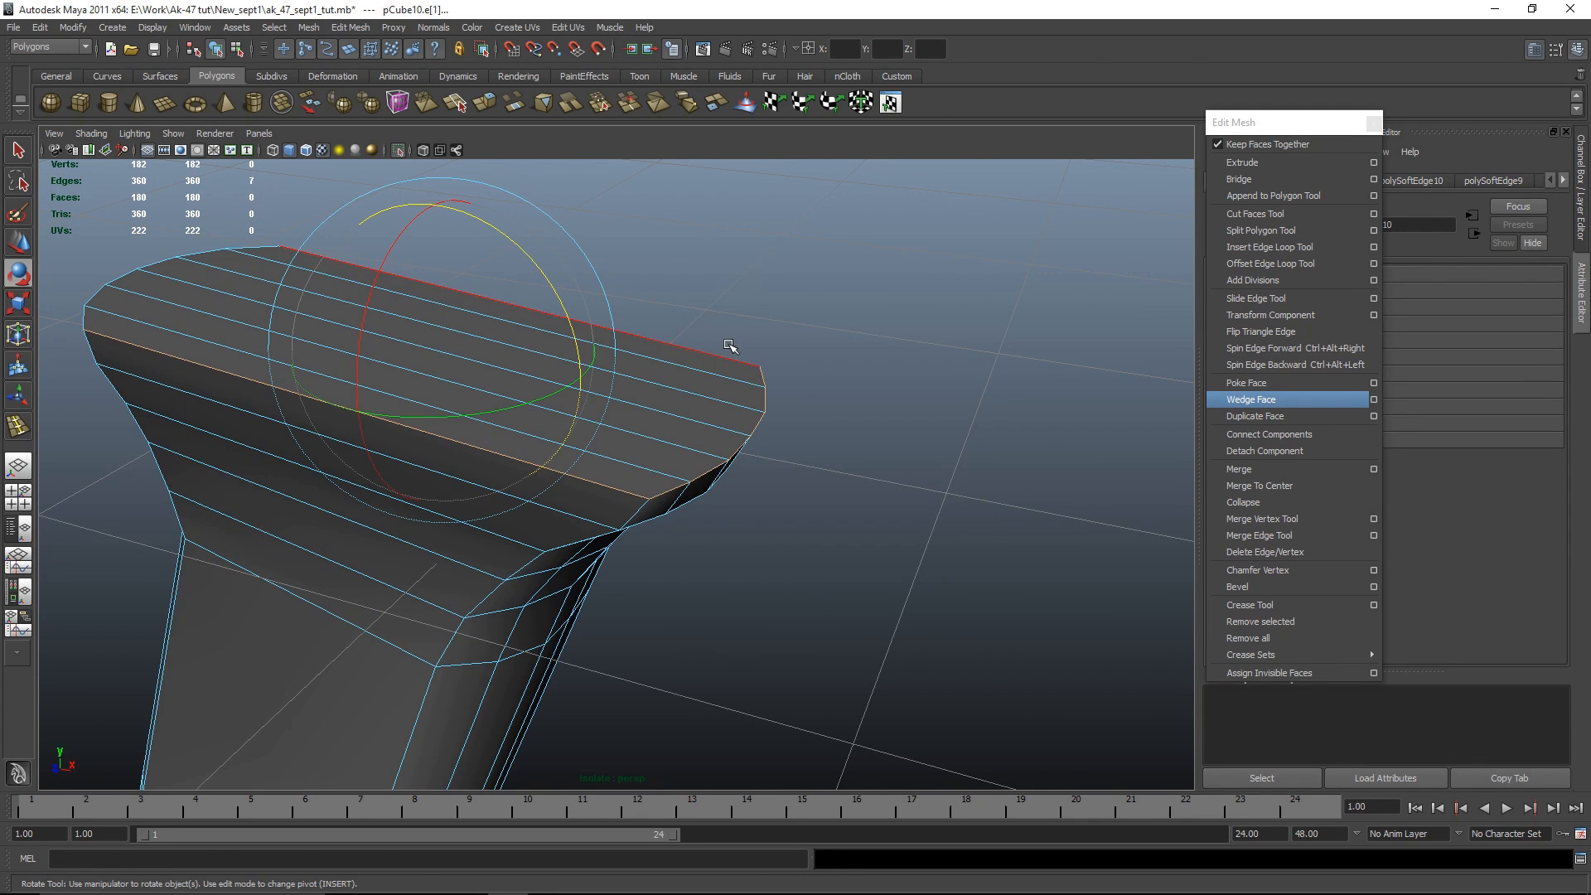
pyautogui.keyDown('shift'); pyautogui.doubleClick(181, 252); pyautogui.keyUp('shift')
pyautogui.keyDown('alt'); pyautogui.moveTo(557, 331); pyautogui.dragTo(735, 383); pyautogui.keyUp('alt')
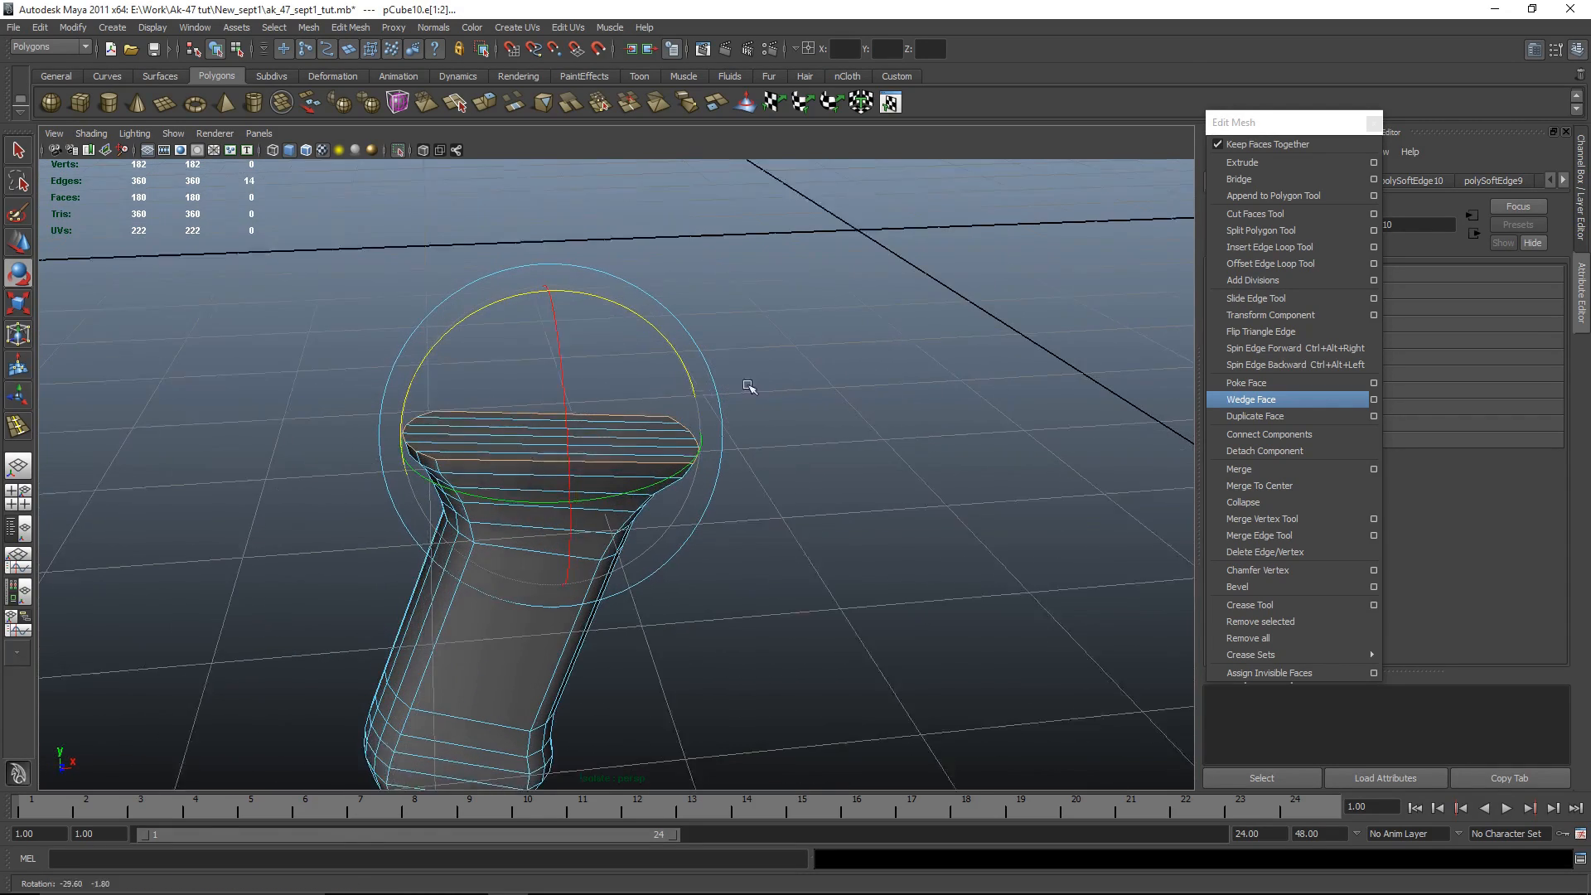
pyautogui.click(1262, 586)
pyautogui.keyDown('alt'); pyautogui.moveTo(1036, 580); pyautogui.dragTo(746, 526); pyautogui.keyUp('alt')
pyautogui.moveTo(1472, 306); pyautogui.dragTo(1464, 307)
pyautogui.rightClick(586, 398)
pyautogui.click(828, 419)
pyautogui.keyDown('alt'); pyautogui.moveTo(828, 419); pyautogui.dragTo(735, 436); pyautogui.keyUp('alt')
# Step: Select the lower edge loop of the bevel around the grip's top rim
pyautogui.moveTo(630, 431); pyautogui.dragTo(687, 387, button='right')
pyautogui.doubleClick(726, 416)
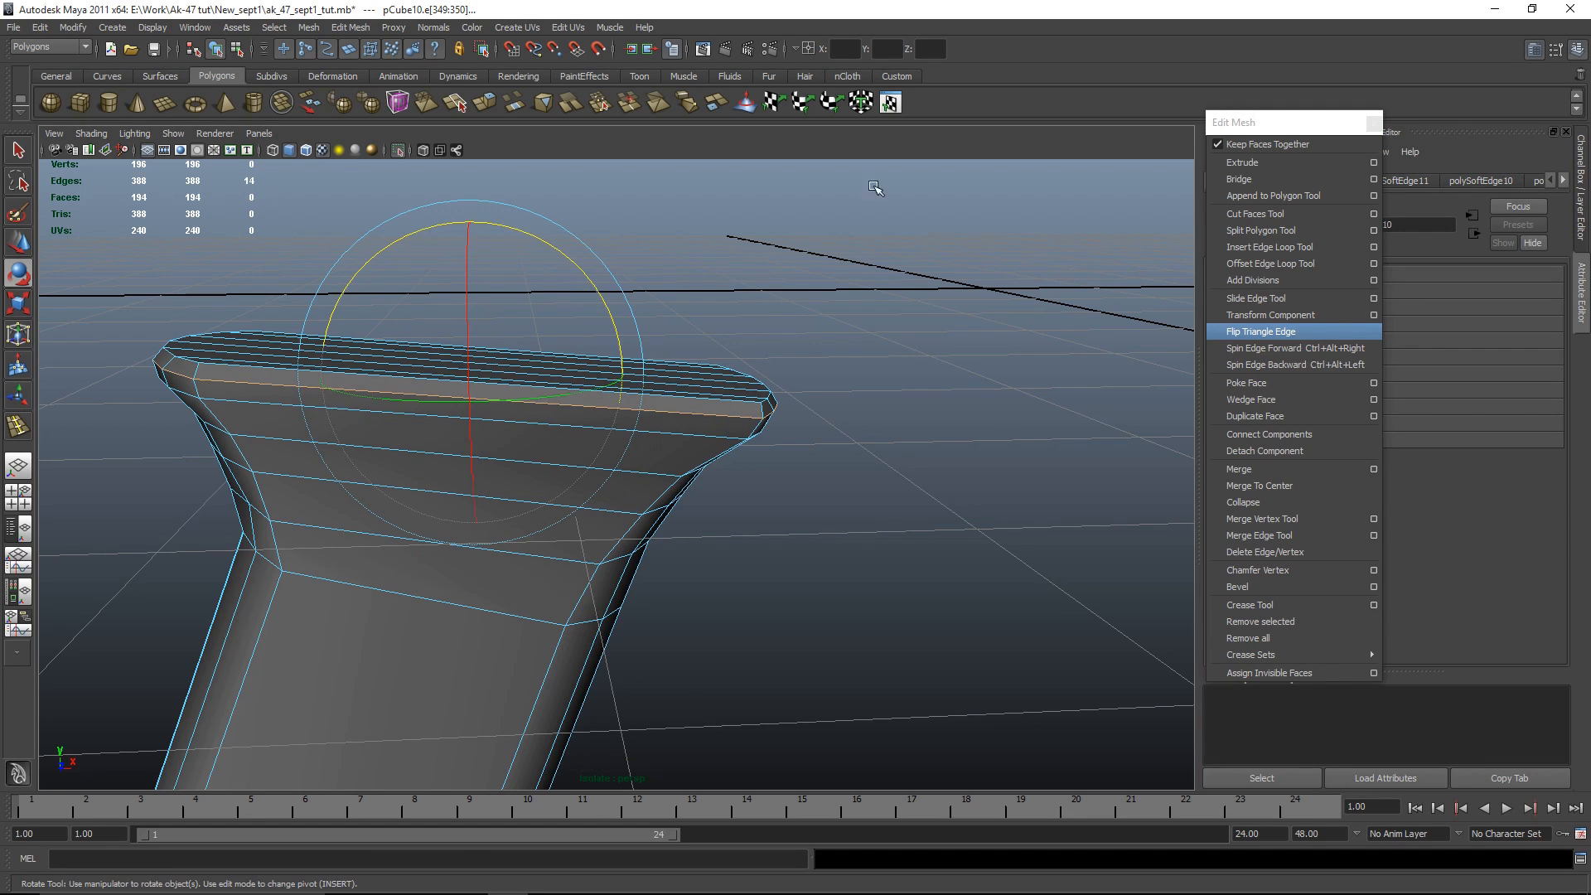
pyautogui.rightClick(425, 51)
pyautogui.click(913, 295)
pyautogui.moveTo(713, 415)
pyautogui.keyDown('alt'); pyautogui.mouseDown()
pyautogui.moveTo(822, 412)
pyautogui.moveTo(753, 390)
pyautogui.moveTo(544, 419)
pyautogui.moveTo(697, 434)
pyautogui.mouseUp(); pyautogui.keyUp('alt')
pyautogui.click(698, 433)
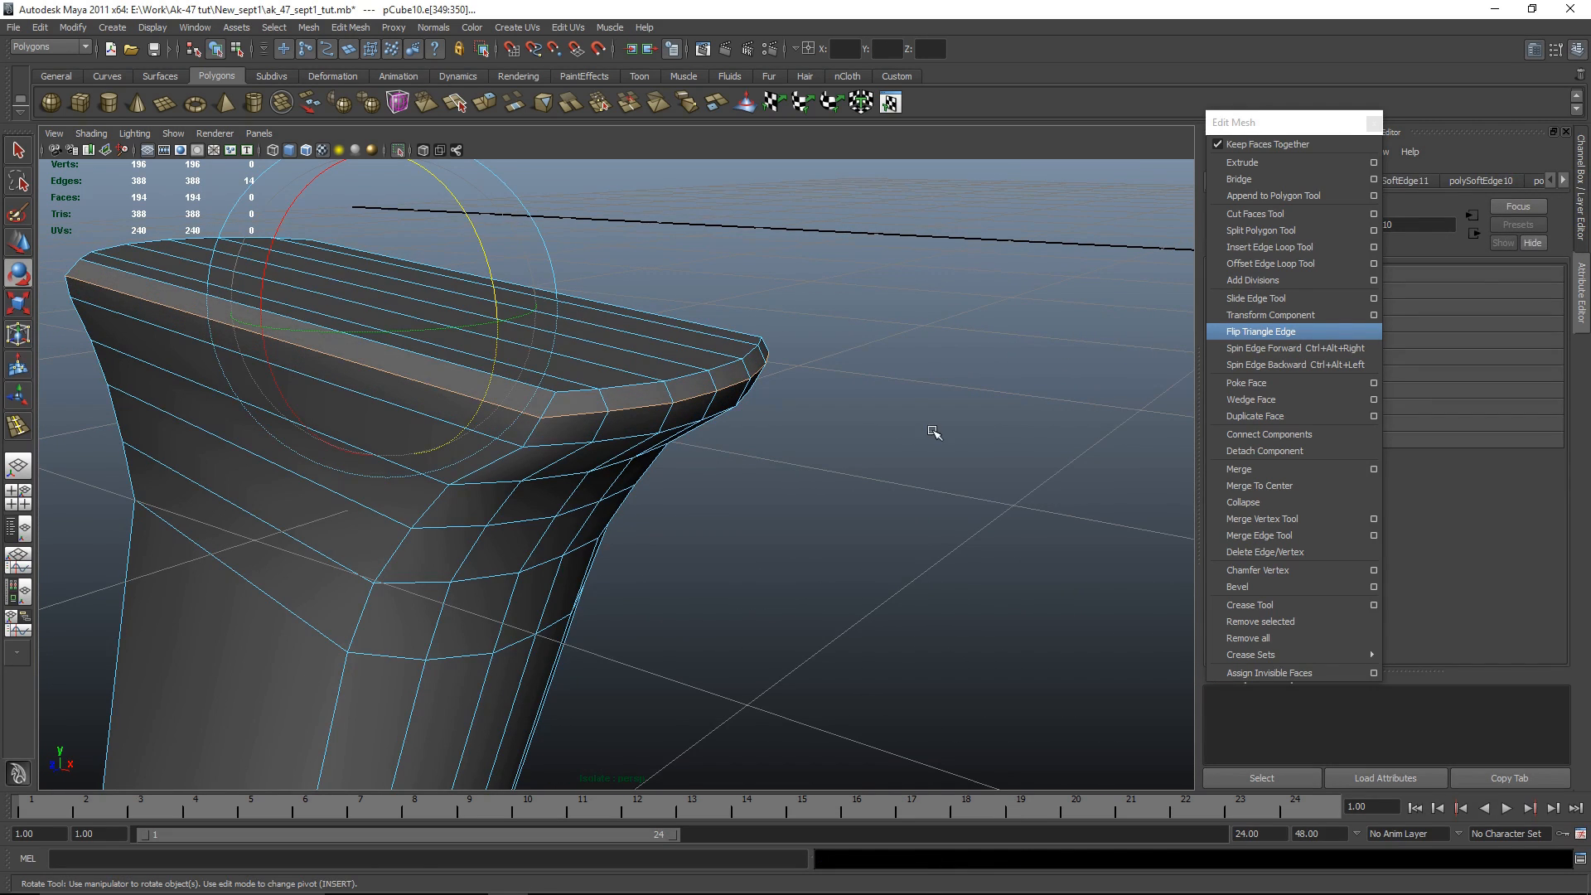
# Step: Select the short corner edges of the bevel strip around the grip's top rim
pyautogui.click(568, 399)
pyautogui.keyDown('alt'); pyautogui.moveTo(877, 415); pyautogui.dragTo(684, 371); pyautogui.keyUp('alt')
pyautogui.keyDown('shift'); pyautogui.click(600, 394); pyautogui.keyUp('shift')
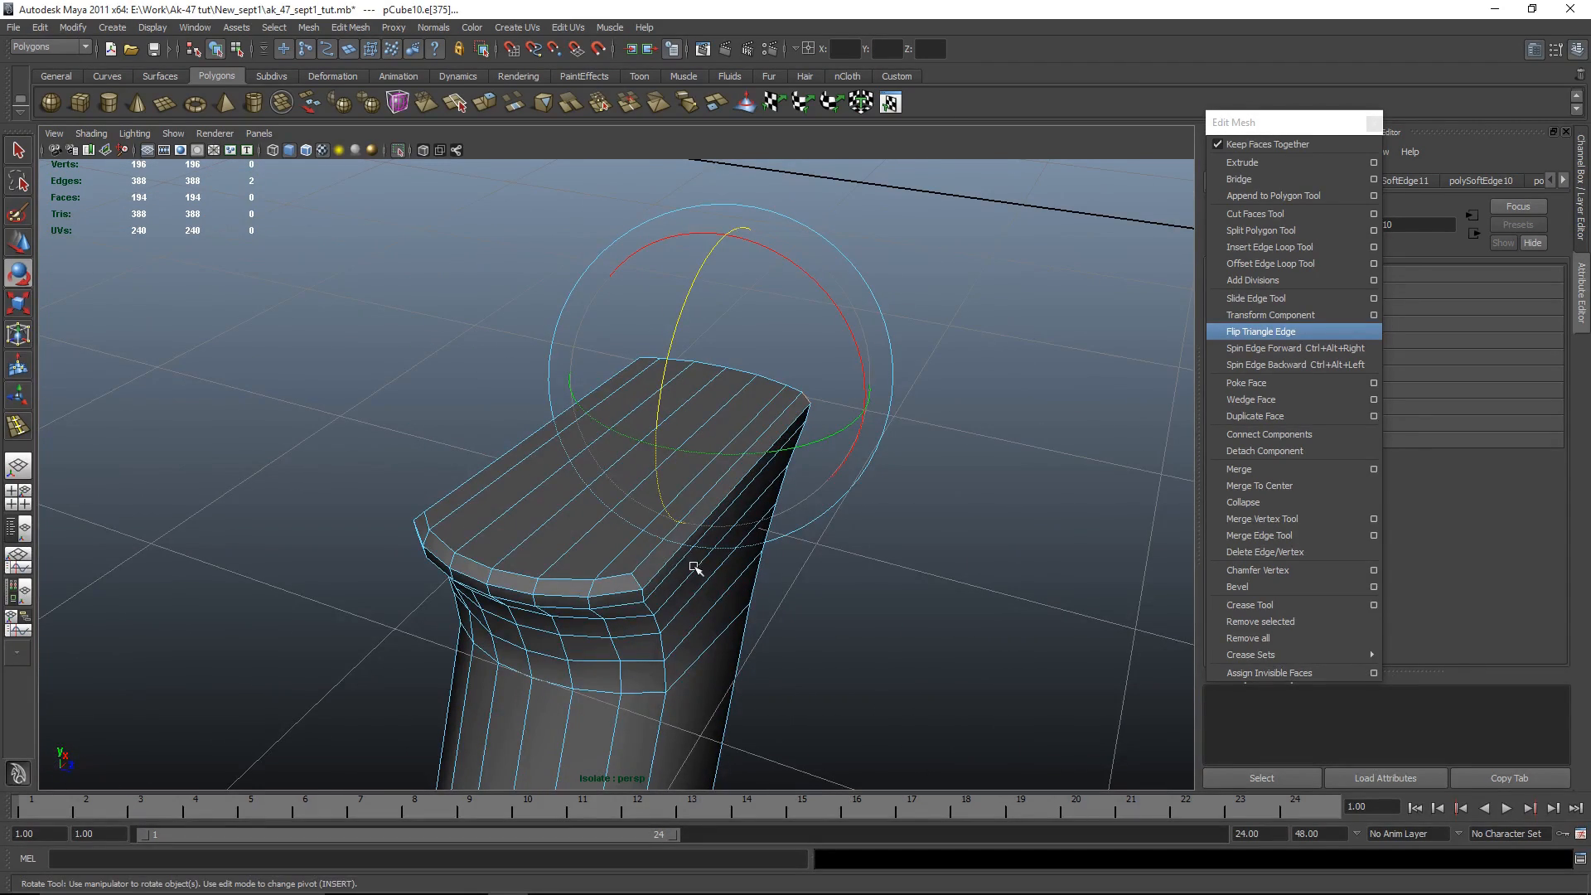
pyautogui.keyDown('shift'); pyautogui.click(639, 583); pyautogui.keyUp('shift')
pyautogui.keyDown('alt'); pyautogui.moveTo(639, 583); pyautogui.dragTo(799, 481); pyautogui.keyUp('alt')
pyautogui.press('q')
pyautogui.click(1031, 381)
# Step: Leave the isolated view and examine the receiver and grip together from several angles
pyautogui.keyDown('alt'); pyautogui.moveTo(981, 348); pyautogui.dragTo(653, 476); pyautogui.keyUp('alt')
pyautogui.hotkey('shift', 'i')
pyautogui.keyDown('alt'); pyautogui.moveTo(957, 585); pyautogui.dragTo(784, 501); pyautogui.keyUp('alt')
pyautogui.scroll(4, 724, 555)
pyautogui.scroll(-5, 864, 555)
pyautogui.scroll(-6, 828, 484)
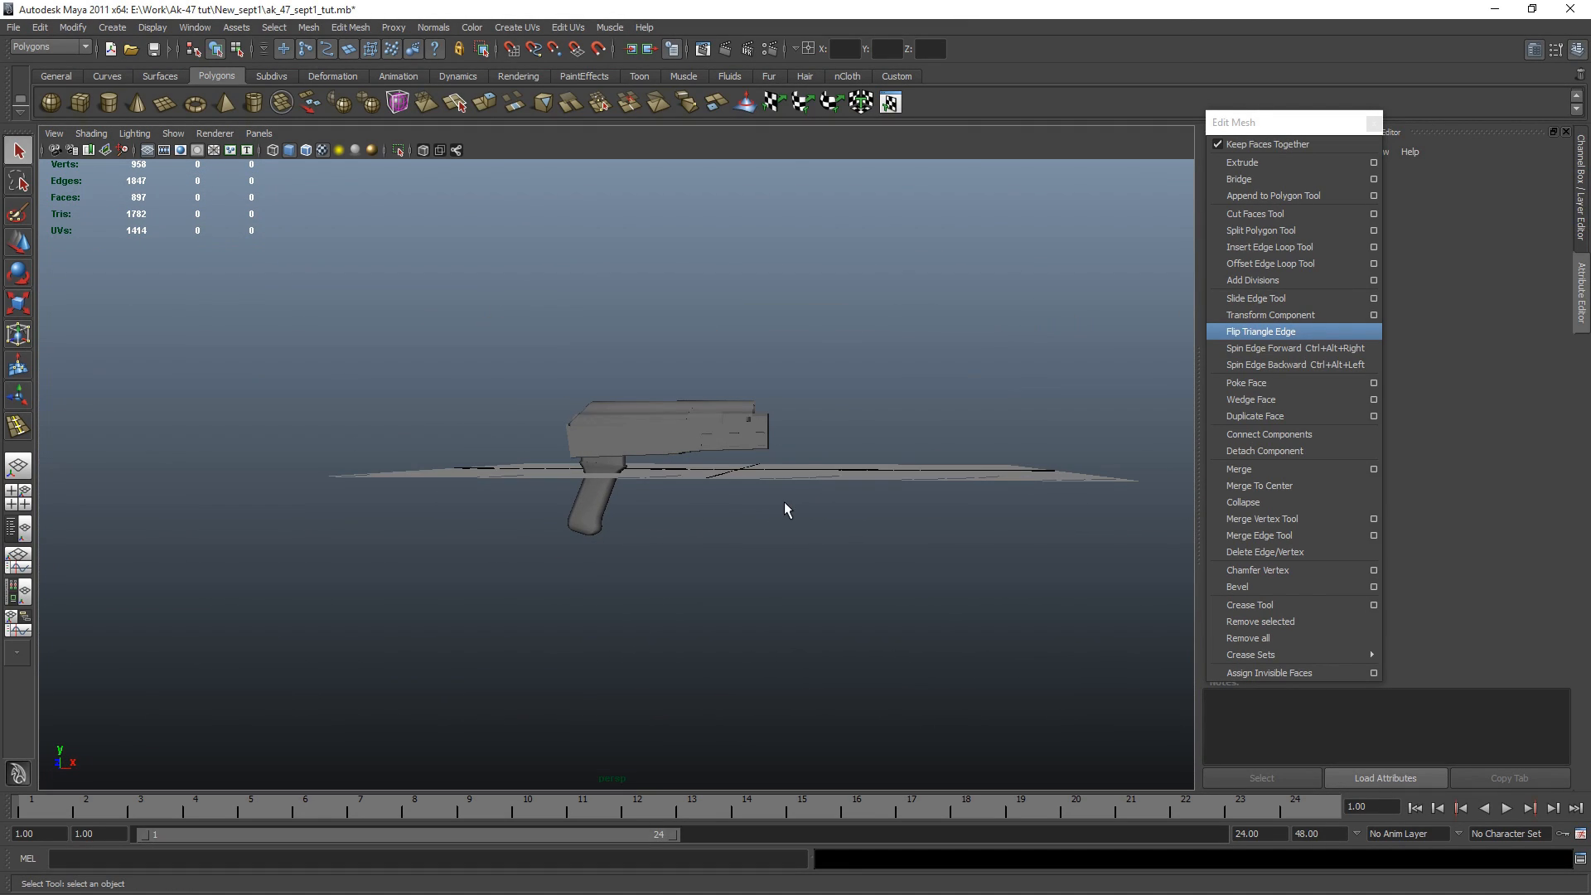
pyautogui.scroll(5, 784, 501)
pyautogui.keyDown('alt'); pyautogui.moveTo(658, 558); pyautogui.dragTo(729, 535); pyautogui.keyUp('alt')
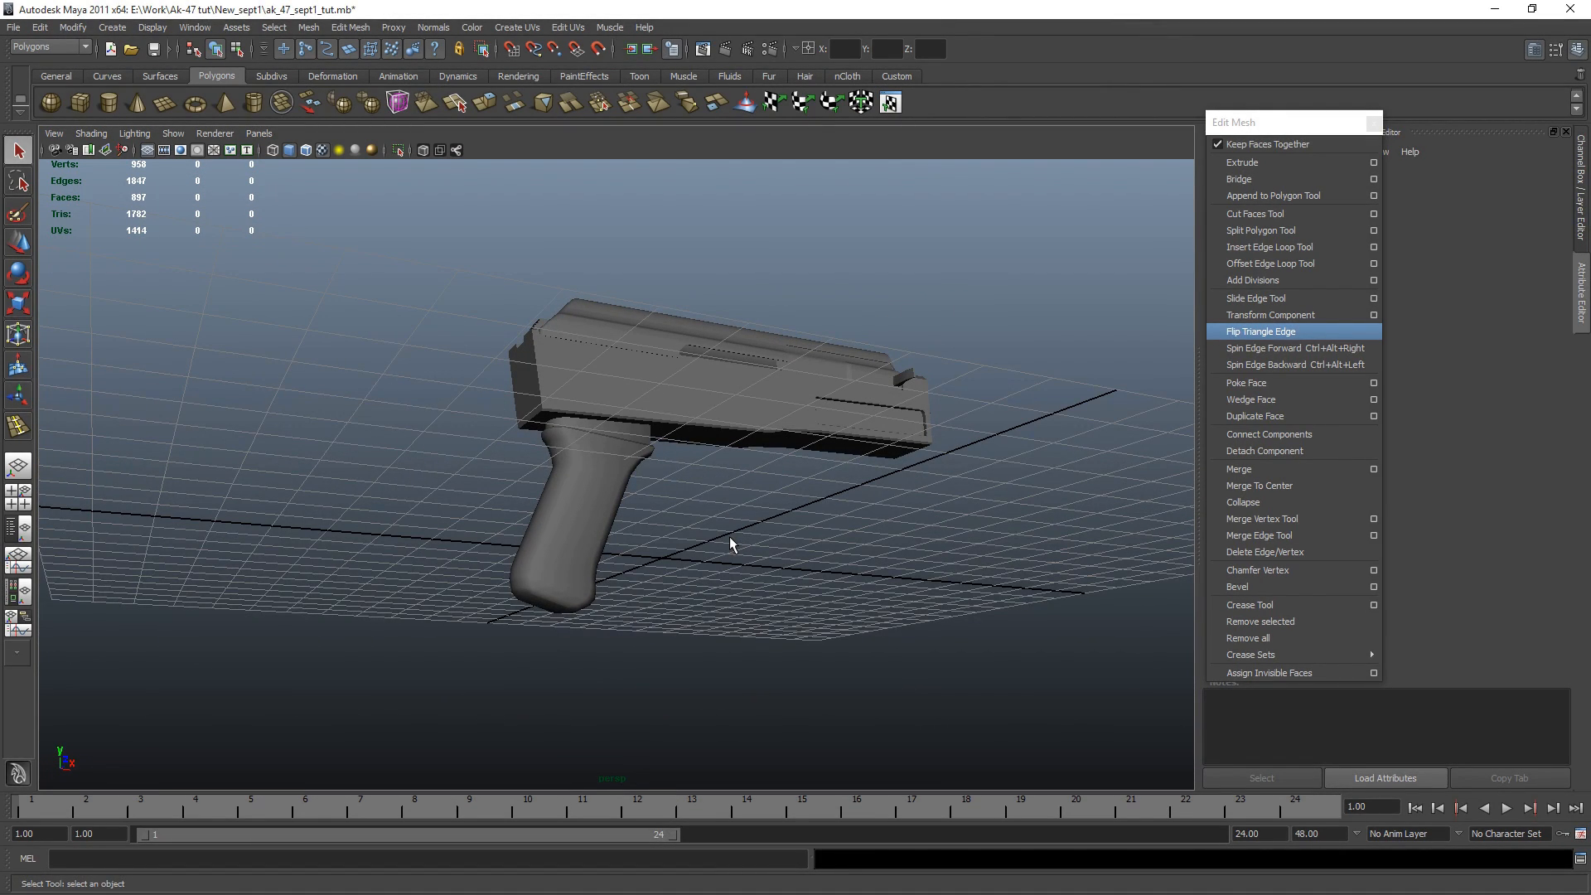
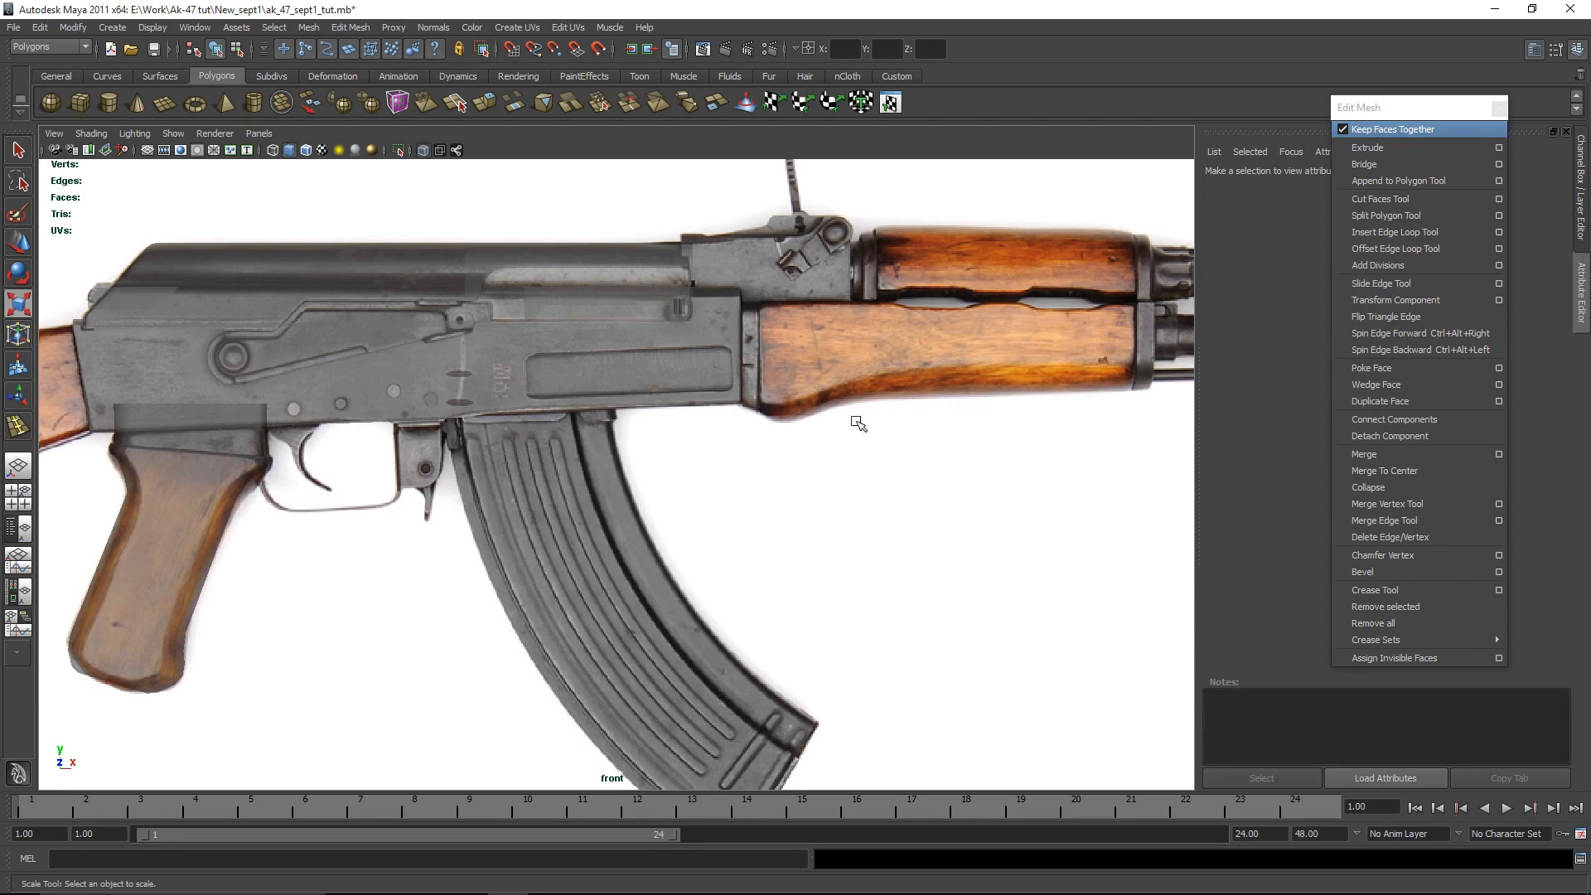
# Step: Return to the perspective view and draw a new long, flat polygon cube on the grid beside the gun
pyautogui.press('space')
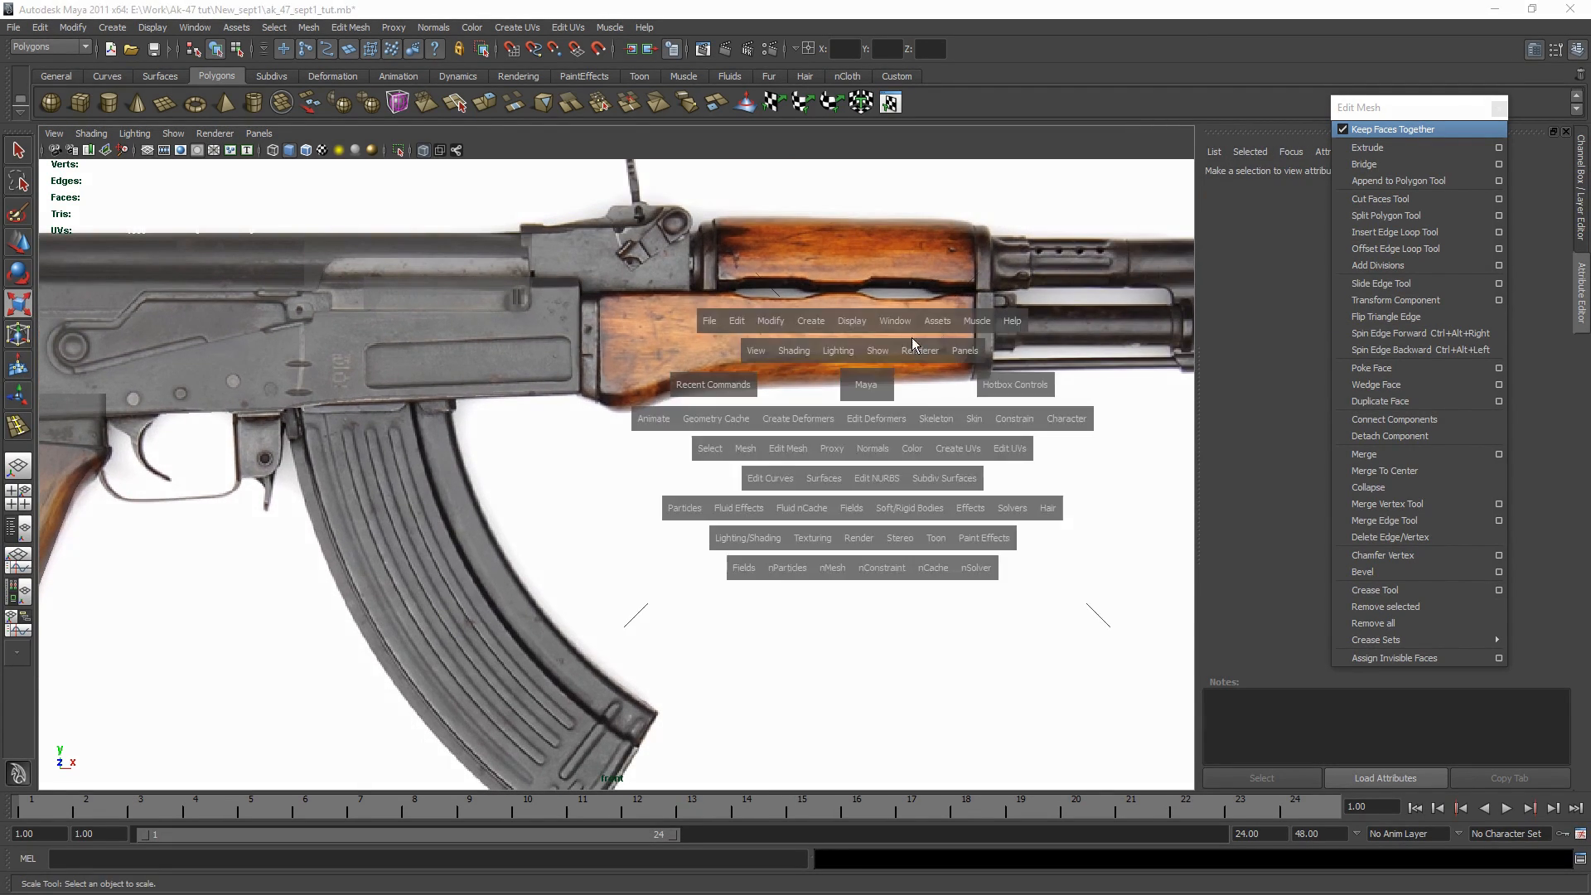
pyautogui.press('space')
pyautogui.scroll(-5, 973, 401)
pyautogui.keyDown('alt'); pyautogui.moveTo(973, 401); pyautogui.dragTo(806, 449); pyautogui.keyUp('alt')
pyautogui.scroll(4, 788, 455)
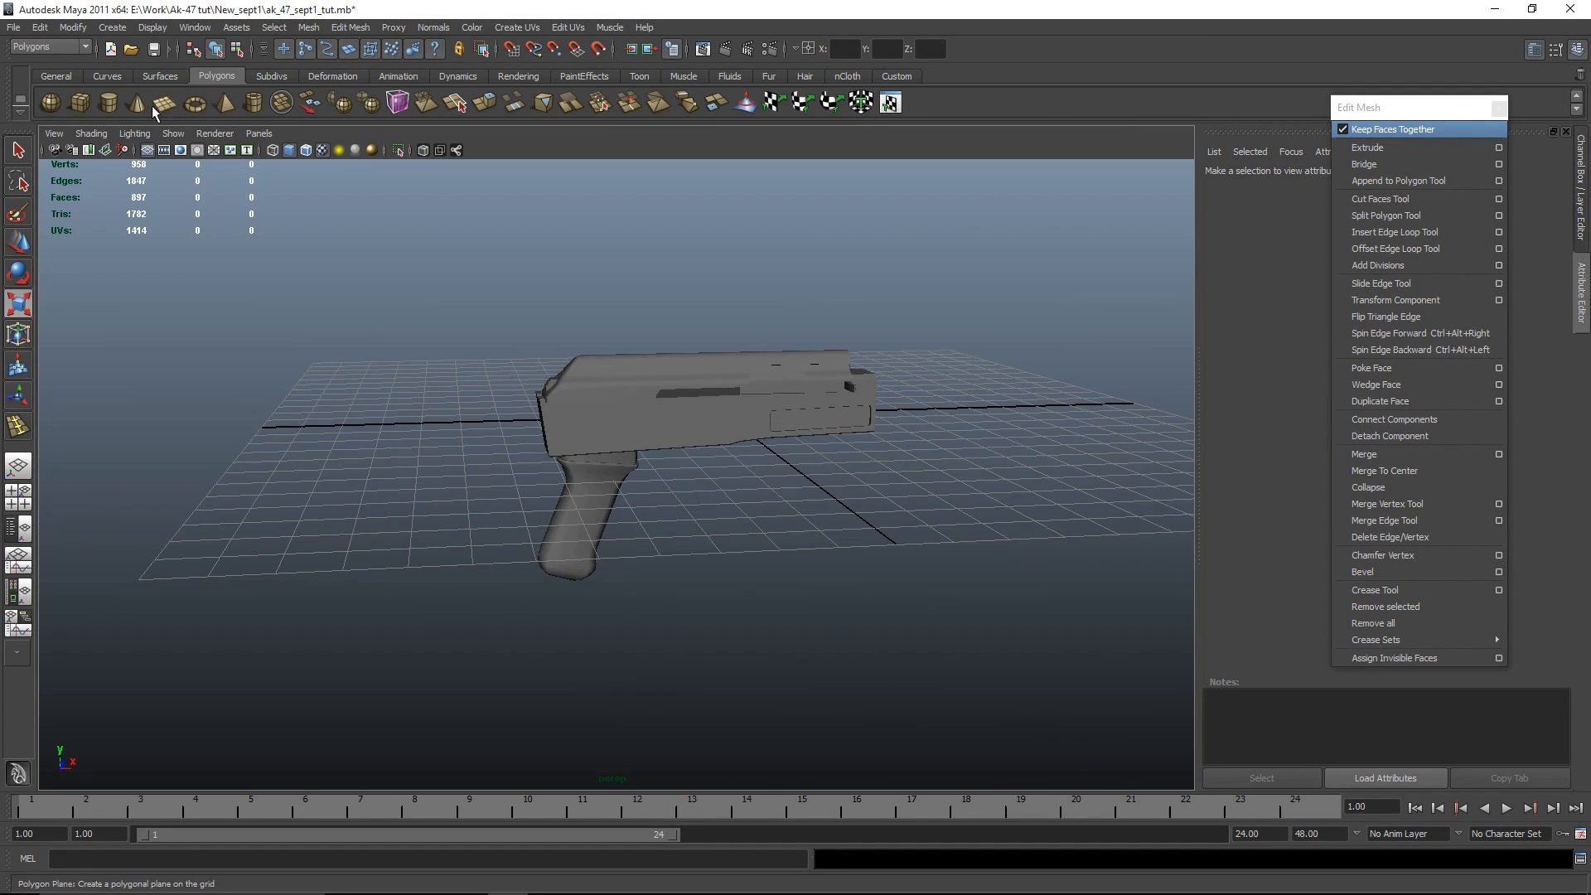
pyautogui.scroll(-4, 977, 404)
pyautogui.keyDown('shift'); pyautogui.moveTo(977, 403); pyautogui.dragTo(974, 456, button='right'); pyautogui.keyUp('shift')
pyautogui.keyDown('alt'); pyautogui.moveTo(974, 456); pyautogui.dragTo(694, 579); pyautogui.keyUp('alt')
pyautogui.scroll(5, 856, 472)
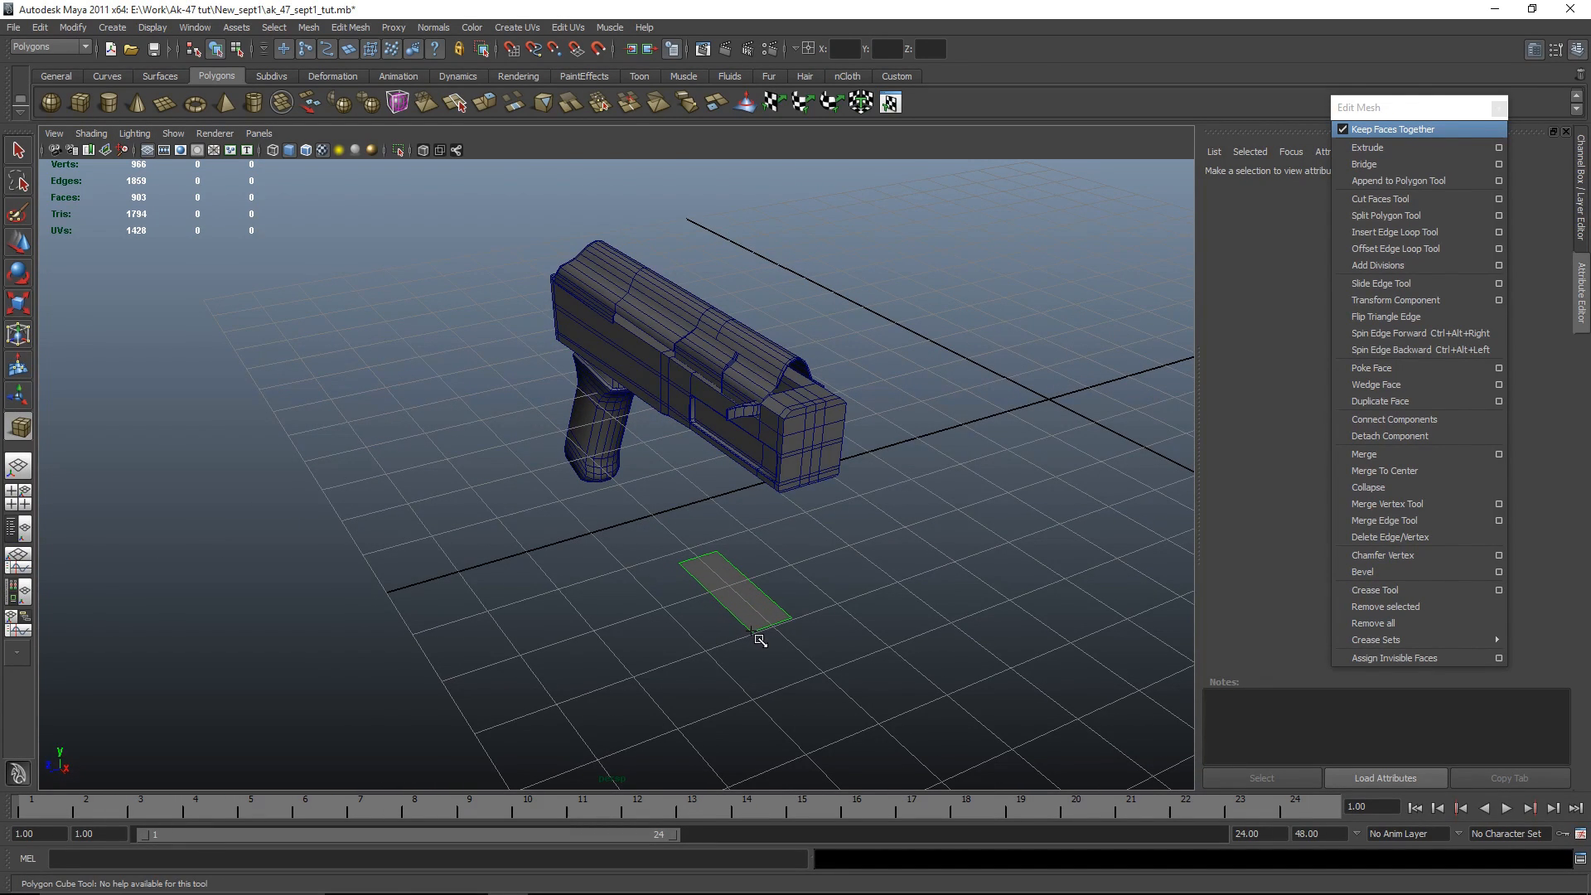
pyautogui.keyDown('alt'); pyautogui.moveTo(831, 618); pyautogui.dragTo(742, 487, button='middle'); pyautogui.keyUp('alt')
pyautogui.moveTo(644, 431); pyautogui.dragTo(742, 451)
# Step: Split the new box lengthwise by inserting a middle division across its ring of short end edges
pyautogui.press('r')
pyautogui.scroll(4, 661, 401)
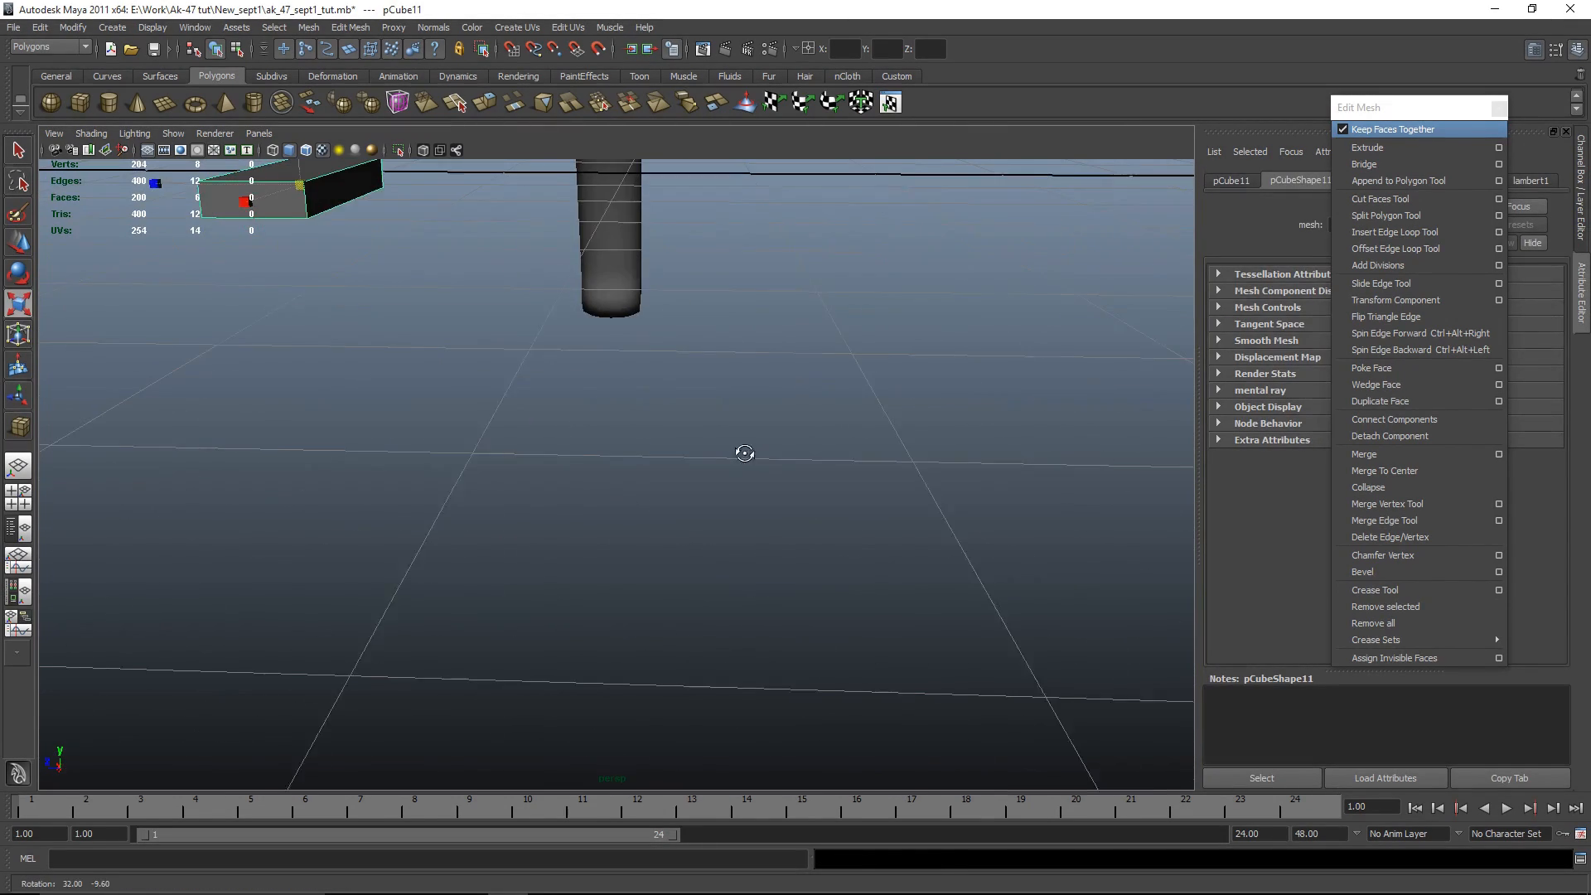
pyautogui.keyDown('alt'); pyautogui.moveTo(742, 451); pyautogui.dragTo(921, 582, button='middle'); pyautogui.keyUp('alt')
pyautogui.scroll(5, 921, 582)
pyautogui.keyDown('alt'); pyautogui.moveTo(525, 483); pyautogui.dragTo(894, 540, button='middle'); pyautogui.keyUp('alt')
pyautogui.moveTo(875, 469); pyautogui.dragTo(865, 394, button='right')
pyautogui.click(895, 495)
pyautogui.keyDown('alt'); pyautogui.moveTo(927, 660); pyautogui.dragTo(774, 597); pyautogui.keyUp('alt')
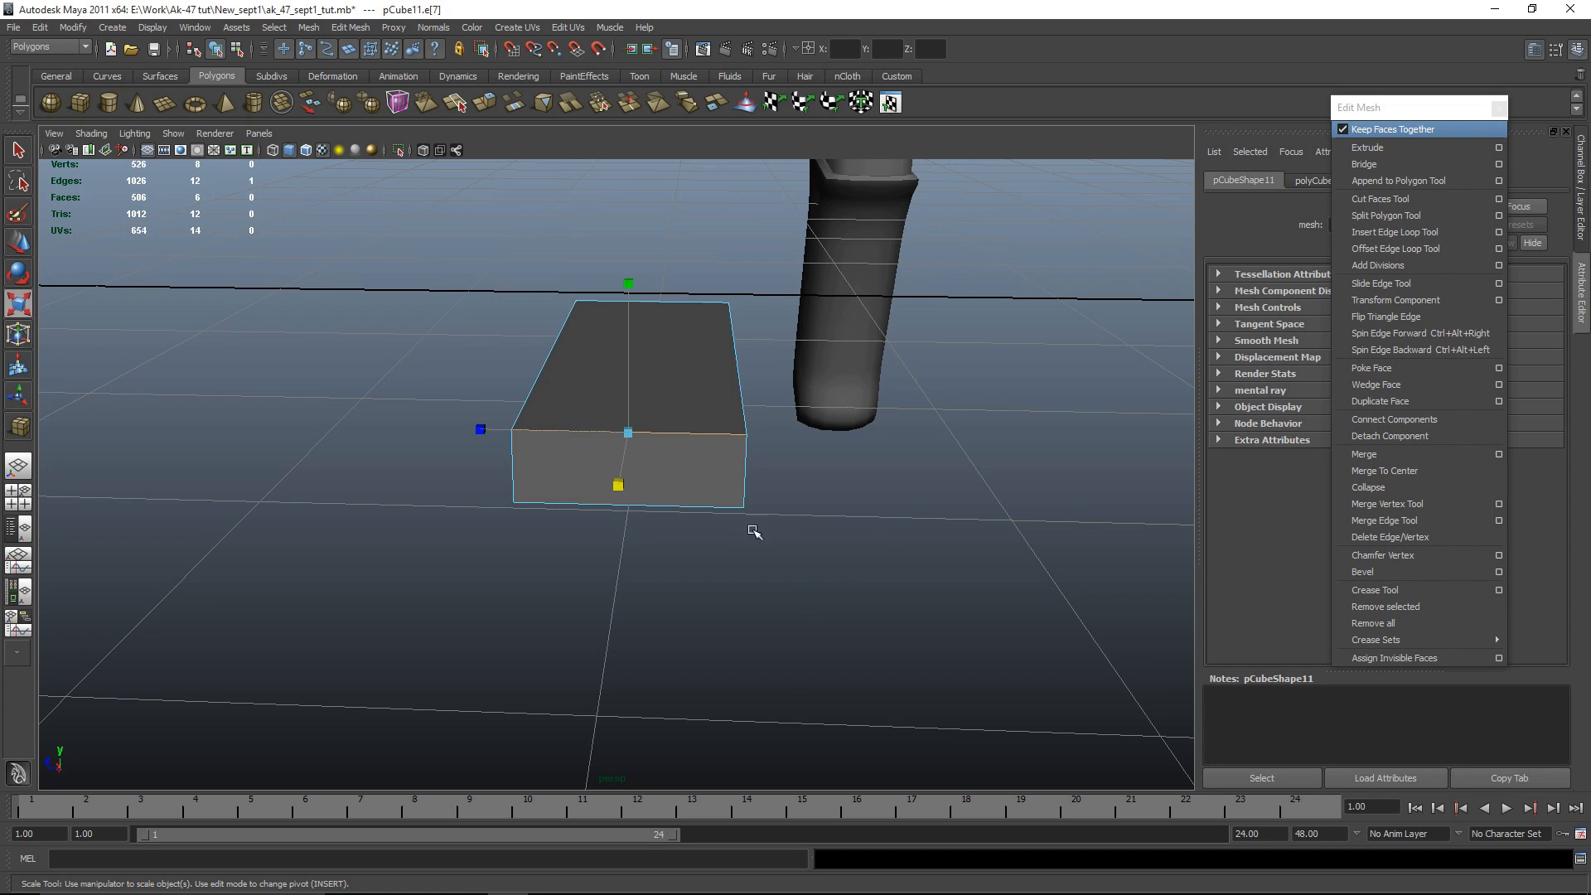
pyautogui.keyDown('ctrl'); pyautogui.moveTo(818, 444); pyautogui.dragTo(812, 503, button='right'); pyautogui.keyUp('ctrl')
pyautogui.click(1008, 597)
pyautogui.moveTo(720, 443); pyautogui.dragTo(884, 331, button='right')
pyautogui.click(705, 431)
# Step: Centre the box under the receiver in the side view and raise it to the receiver's underside
pyautogui.scroll(-3, 916, 597)
pyautogui.press('space')
pyautogui.press('space')
pyautogui.press('w')
pyautogui.scroll(3, 646, 464)
pyautogui.moveTo(439, 497); pyautogui.dragTo(642, 450)
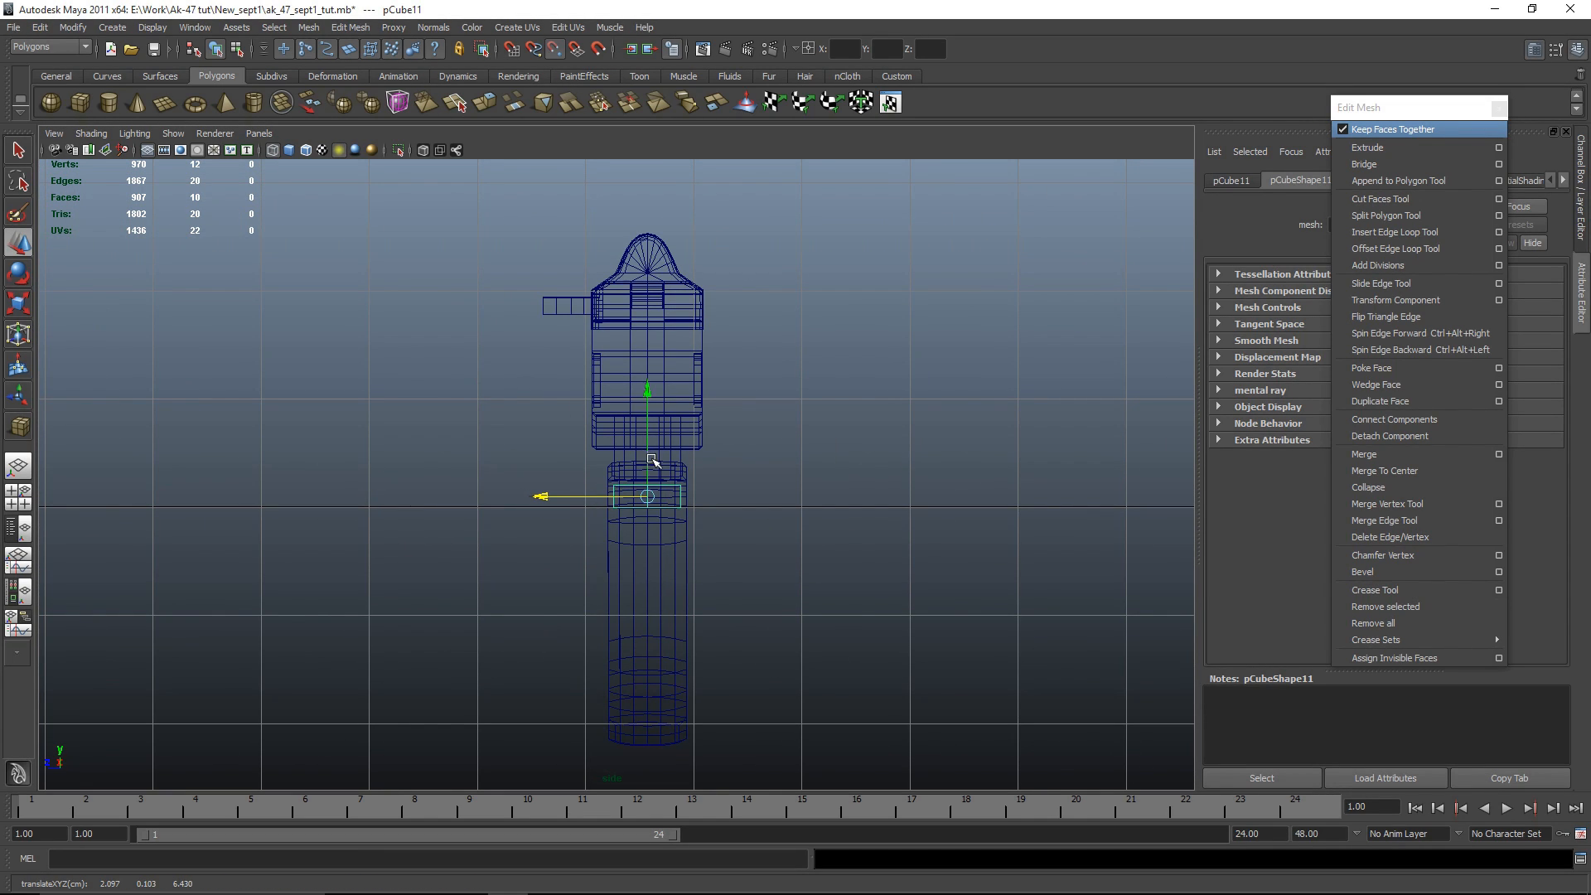
pyautogui.scroll(3, 651, 459)
pyautogui.press('w')
pyautogui.moveTo(670, 397); pyautogui.dragTo(693, 275)
# Step: Place the box over the top of the magazine in the front reference view
pyautogui.press('space')
pyautogui.press('space')
pyautogui.moveTo(741, 401); pyautogui.dragTo(475, 401)
pyautogui.keyDown('alt'); pyautogui.moveTo(490, 437); pyautogui.dragTo(842, 501, button='middle'); pyautogui.keyUp('alt')
pyautogui.scroll(3, 899, 549)
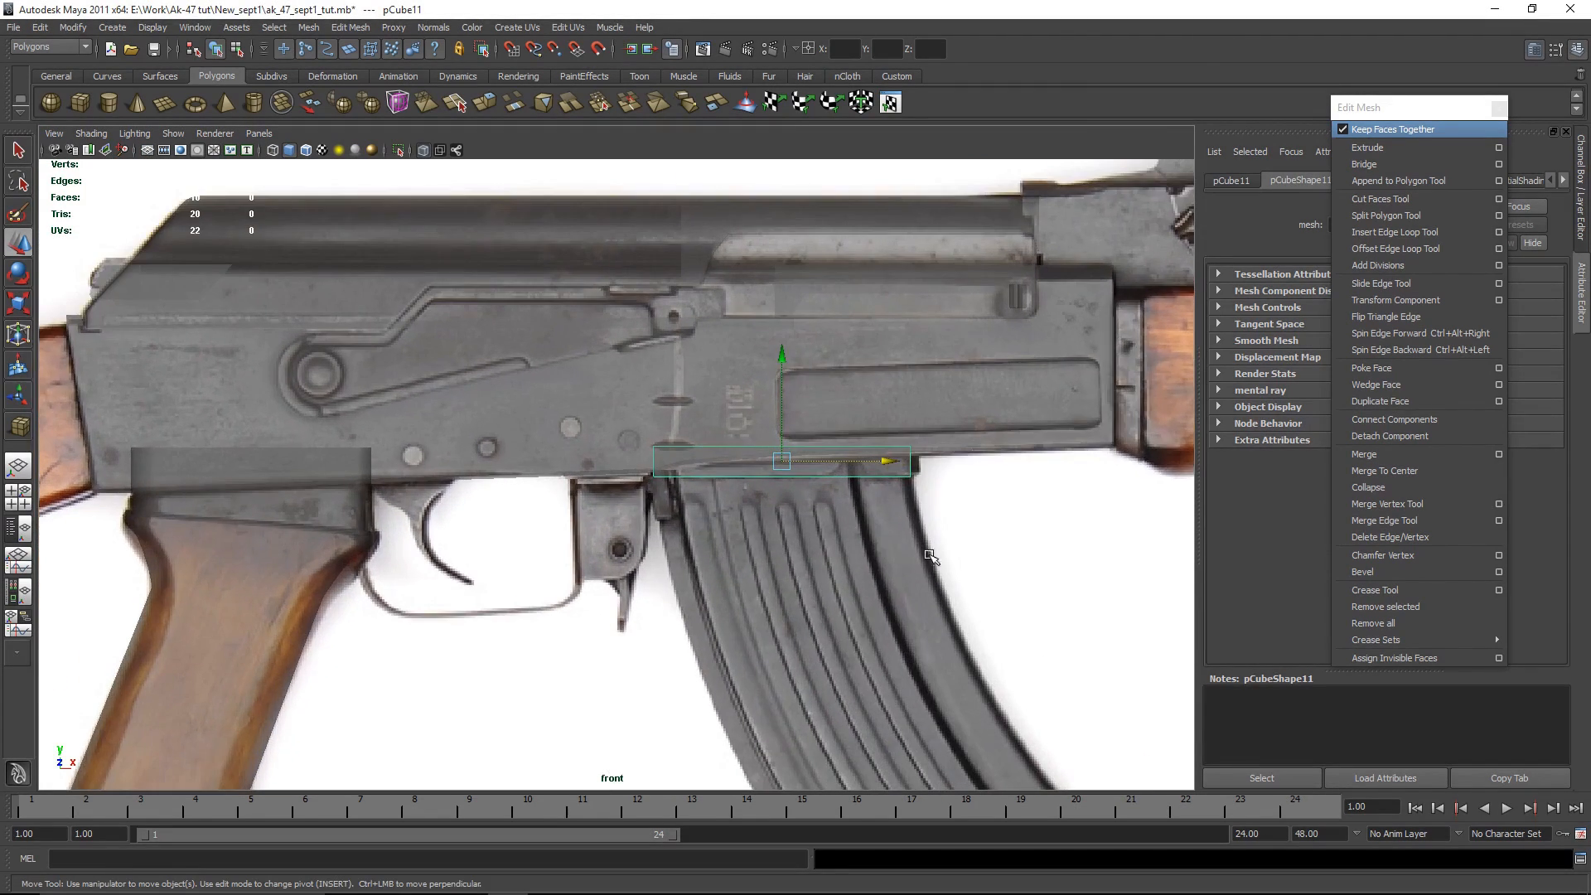
pyautogui.scroll(2, 899, 549)
pyautogui.moveTo(741, 431); pyautogui.dragTo(729, 432)
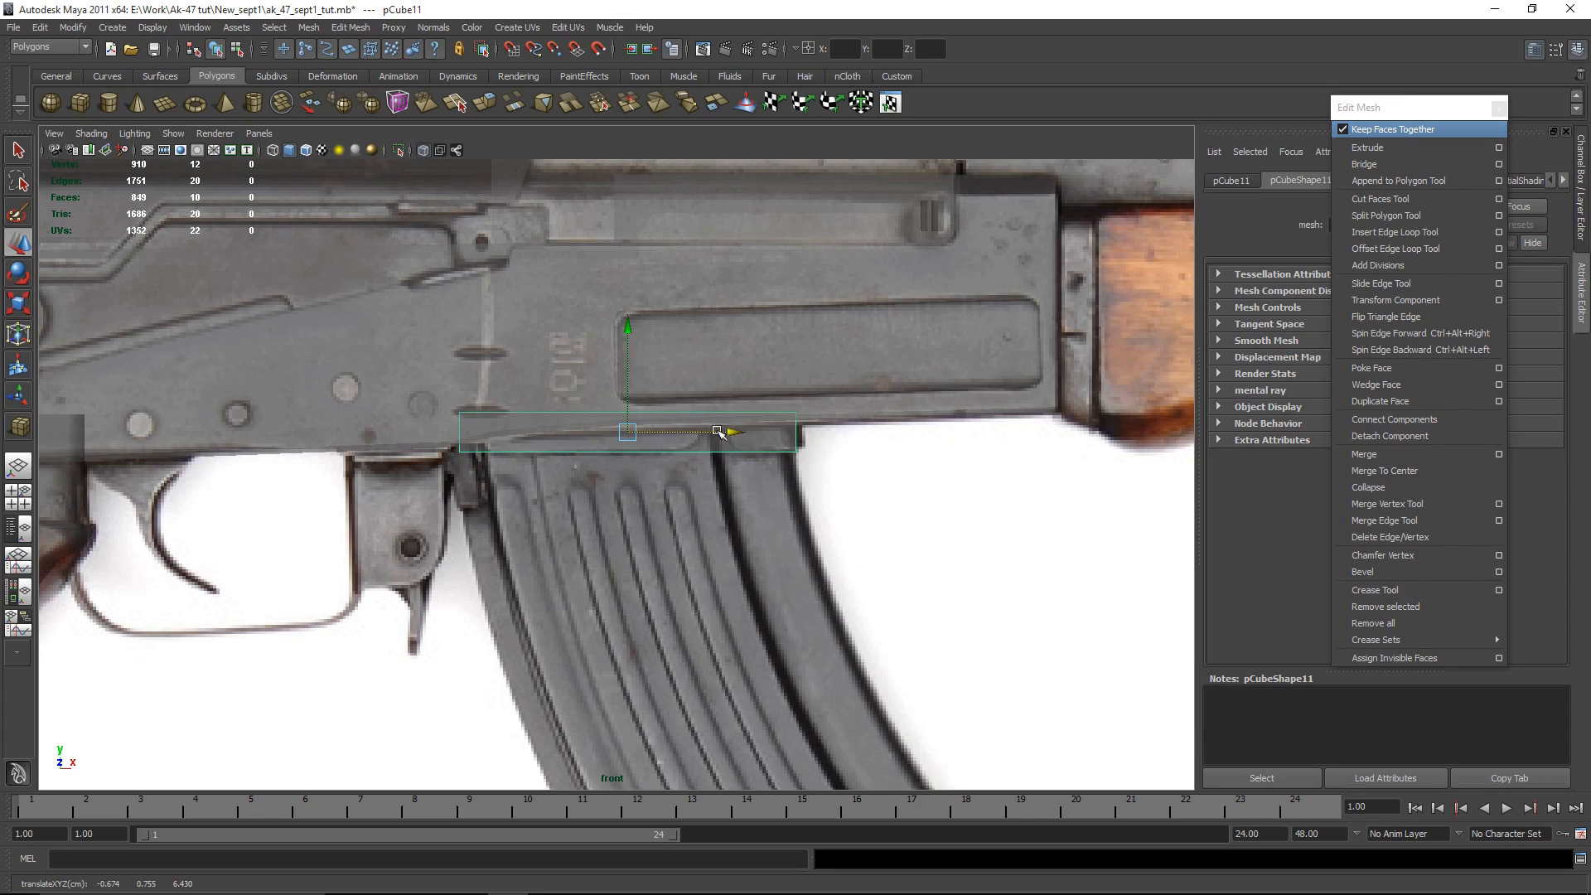
# Step: Scale the box taller and raise it so its upper part sits inside the receiver
pyautogui.press('r')
pyautogui.moveTo(630, 284); pyautogui.dragTo(632, 159)
pyautogui.press('w')
pyautogui.moveTo(628, 327)
pyautogui.mouseDown()
pyautogui.moveTo(628, 275)
pyautogui.moveTo(628, 312)
pyautogui.mouseUp()
# Step: Select the vertices at the box's rear end, next to the magazine catch in the reference
pyautogui.moveTo(487, 430); pyautogui.dragTo(414, 426, button='right')
pyautogui.hotkey('ctrl', 'z')
pyautogui.moveTo(526, 412); pyautogui.dragTo(420, 403, button='right')
pyautogui.hotkey('ctrl', 'z')
pyautogui.moveTo(598, 456); pyautogui.dragTo(489, 457, button='right')
pyautogui.moveTo(333, 583); pyautogui.dragTo(507, 352)
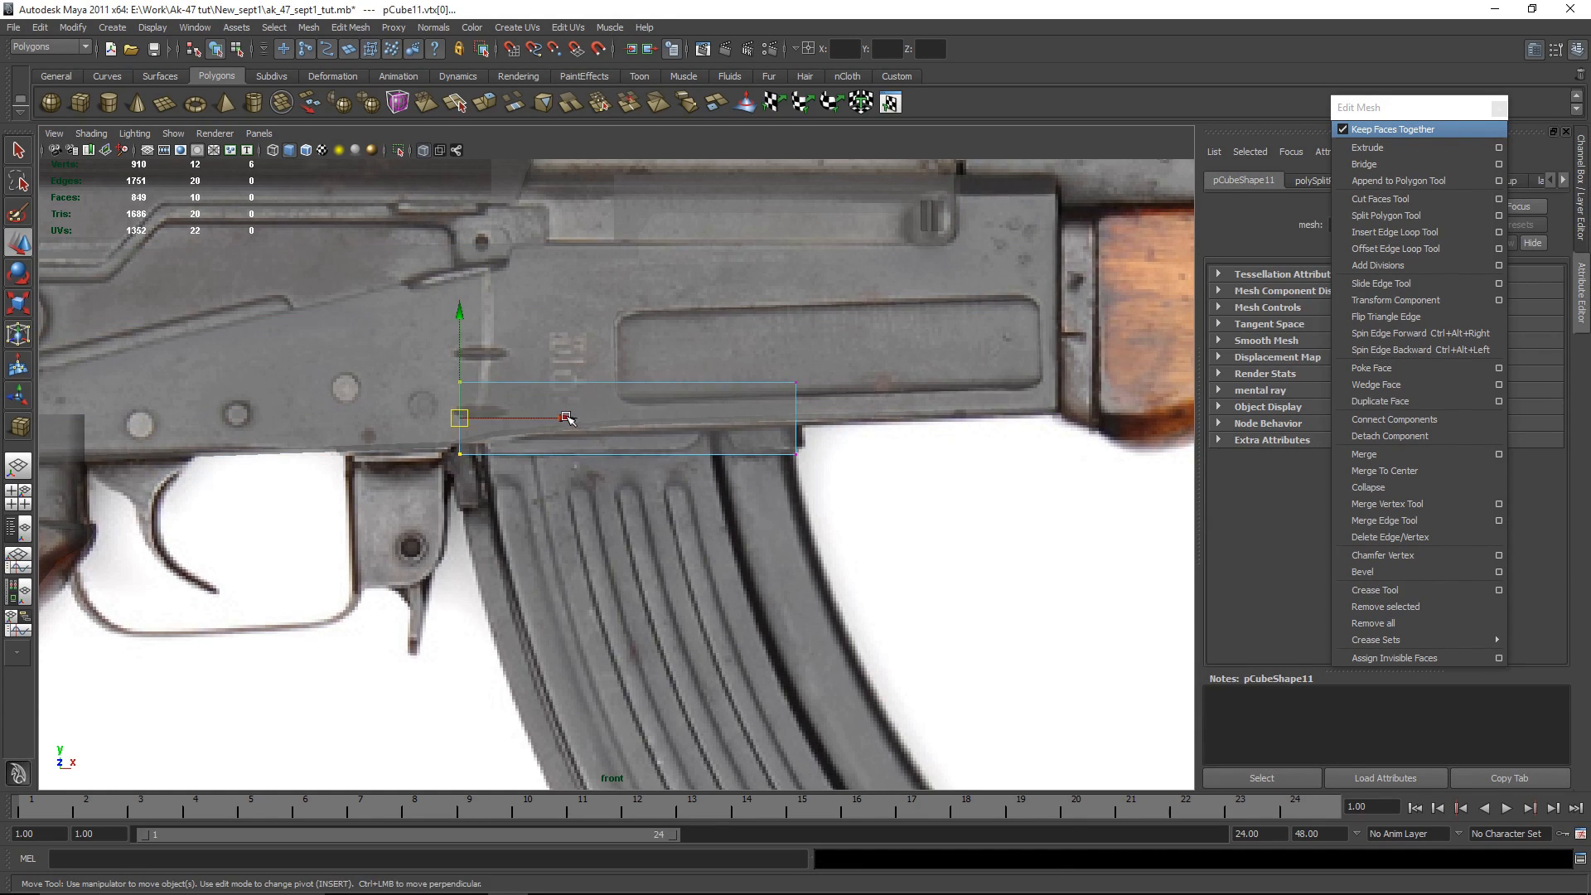
pyautogui.scroll(3, 680, 507)
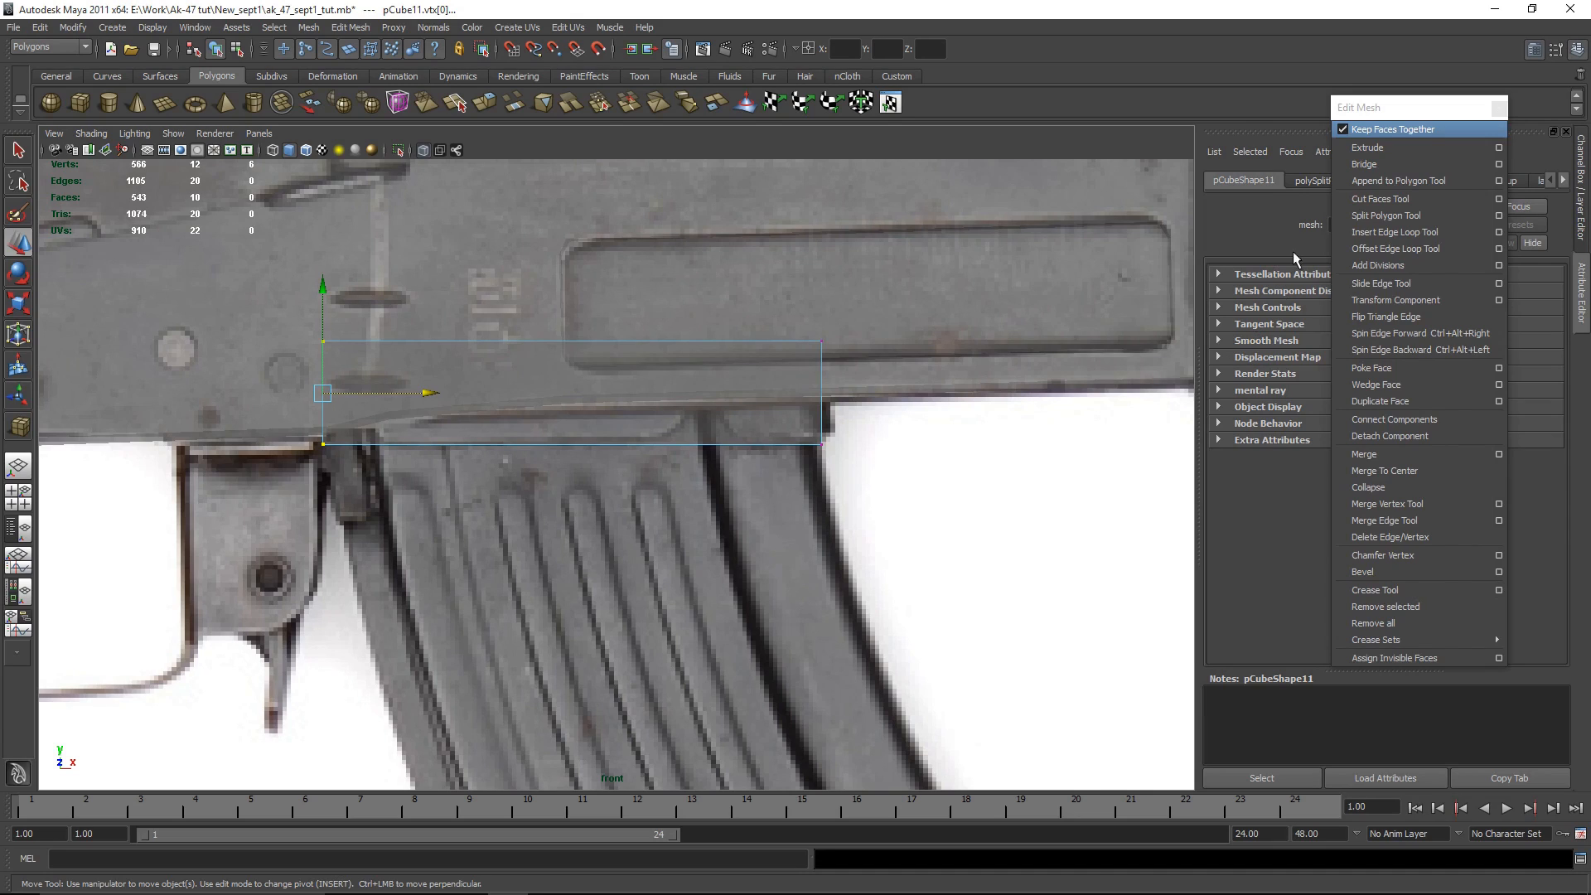
# Step: Insert two vertical edge loops in the box, at the magazine's front rib and near its rear edge
pyautogui.click(1438, 231)
pyautogui.moveTo(721, 444); pyautogui.dragTo(706, 444)
pyautogui.click(380, 444)
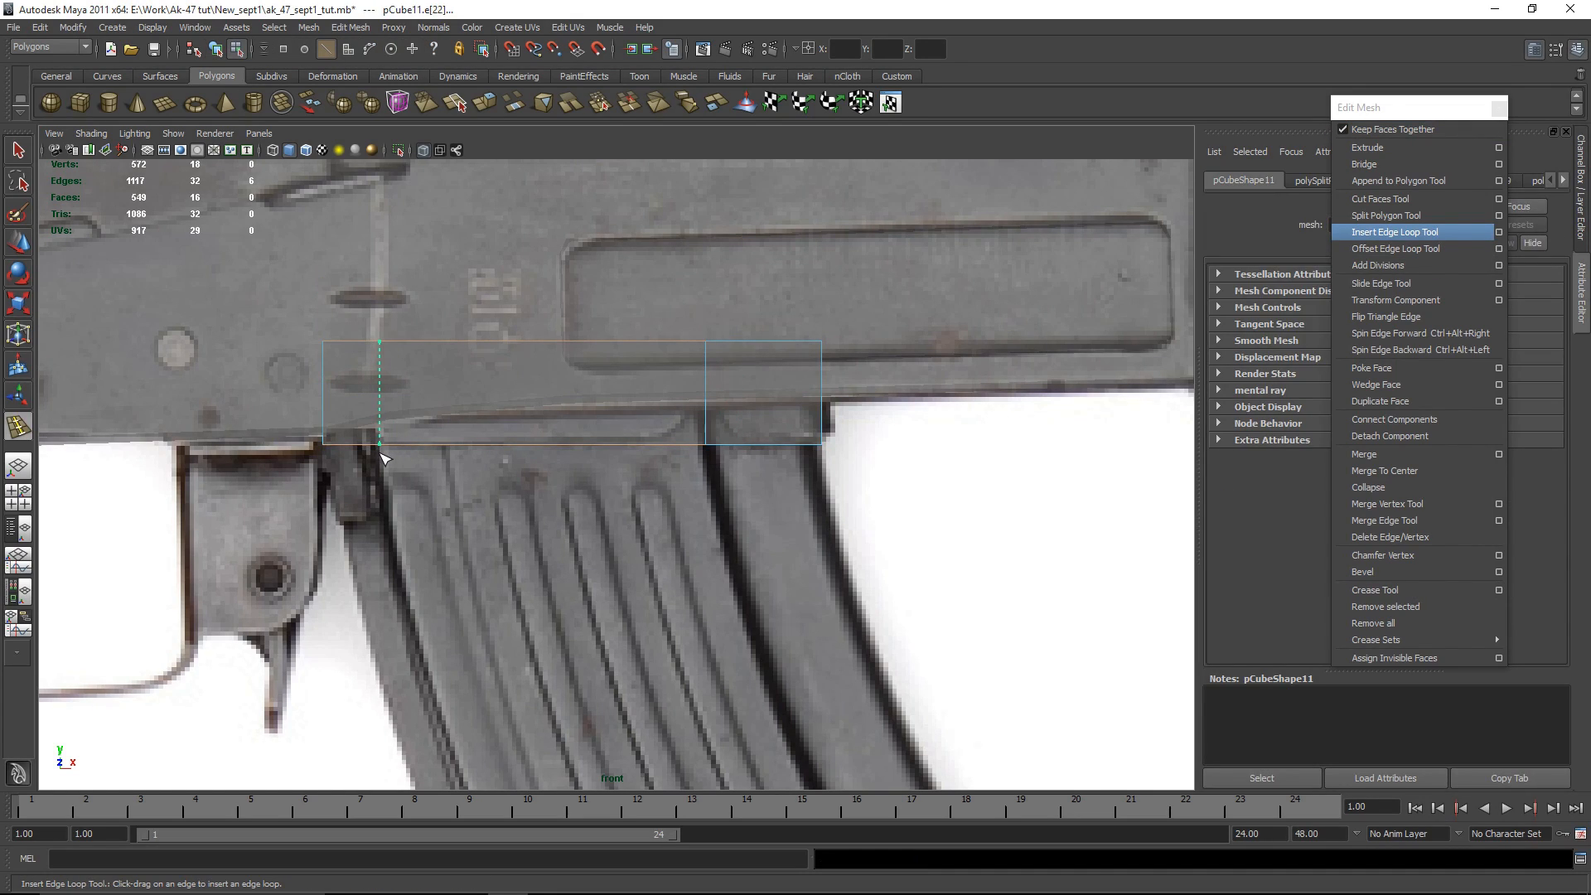
# Step: Rotate the box's bottom row of vertices to match the slope of the magazine's top in the reference
pyautogui.press('w')
pyautogui.press('e')
pyautogui.moveTo(719, 400); pyautogui.dragTo(642, 401, button='right')
pyautogui.moveTo(228, 420); pyautogui.dragTo(735, 516)
pyautogui.hotkey('ctrl', 'z')
pyautogui.moveTo(959, 627); pyautogui.dragTo(157, 441)
pyautogui.moveTo(723, 459); pyautogui.dragTo(735, 452)
pyautogui.keyDown('alt'); pyautogui.moveTo(892, 605); pyautogui.dragTo(917, 572, button='middle'); pyautogui.keyUp('alt')
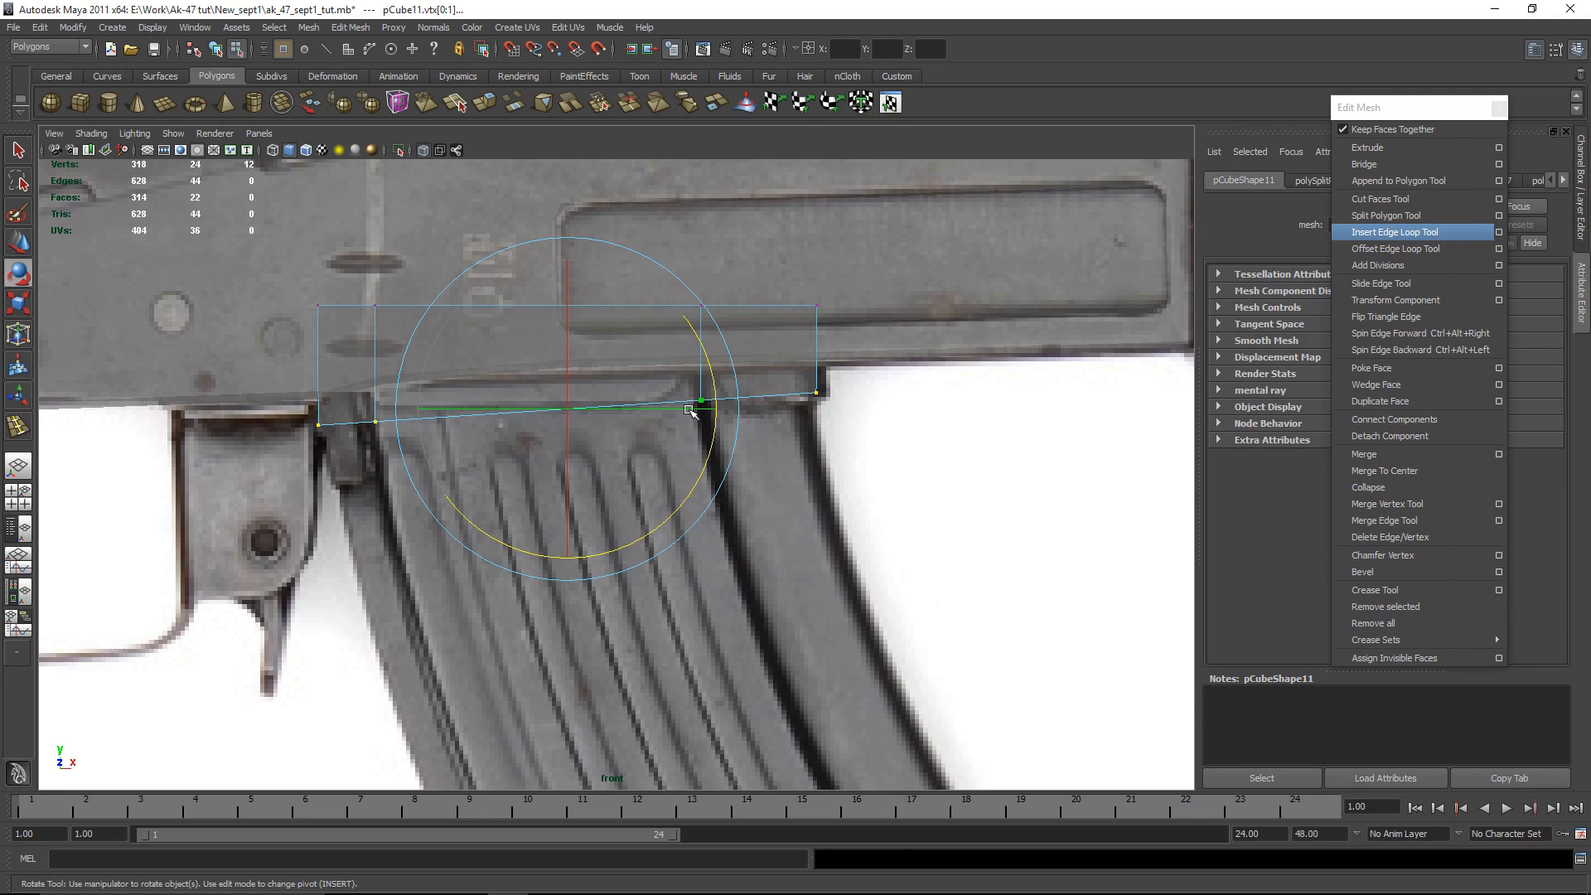
pyautogui.click(943, 495)
pyautogui.moveTo(727, 379); pyautogui.dragTo(728, 422, button='right')
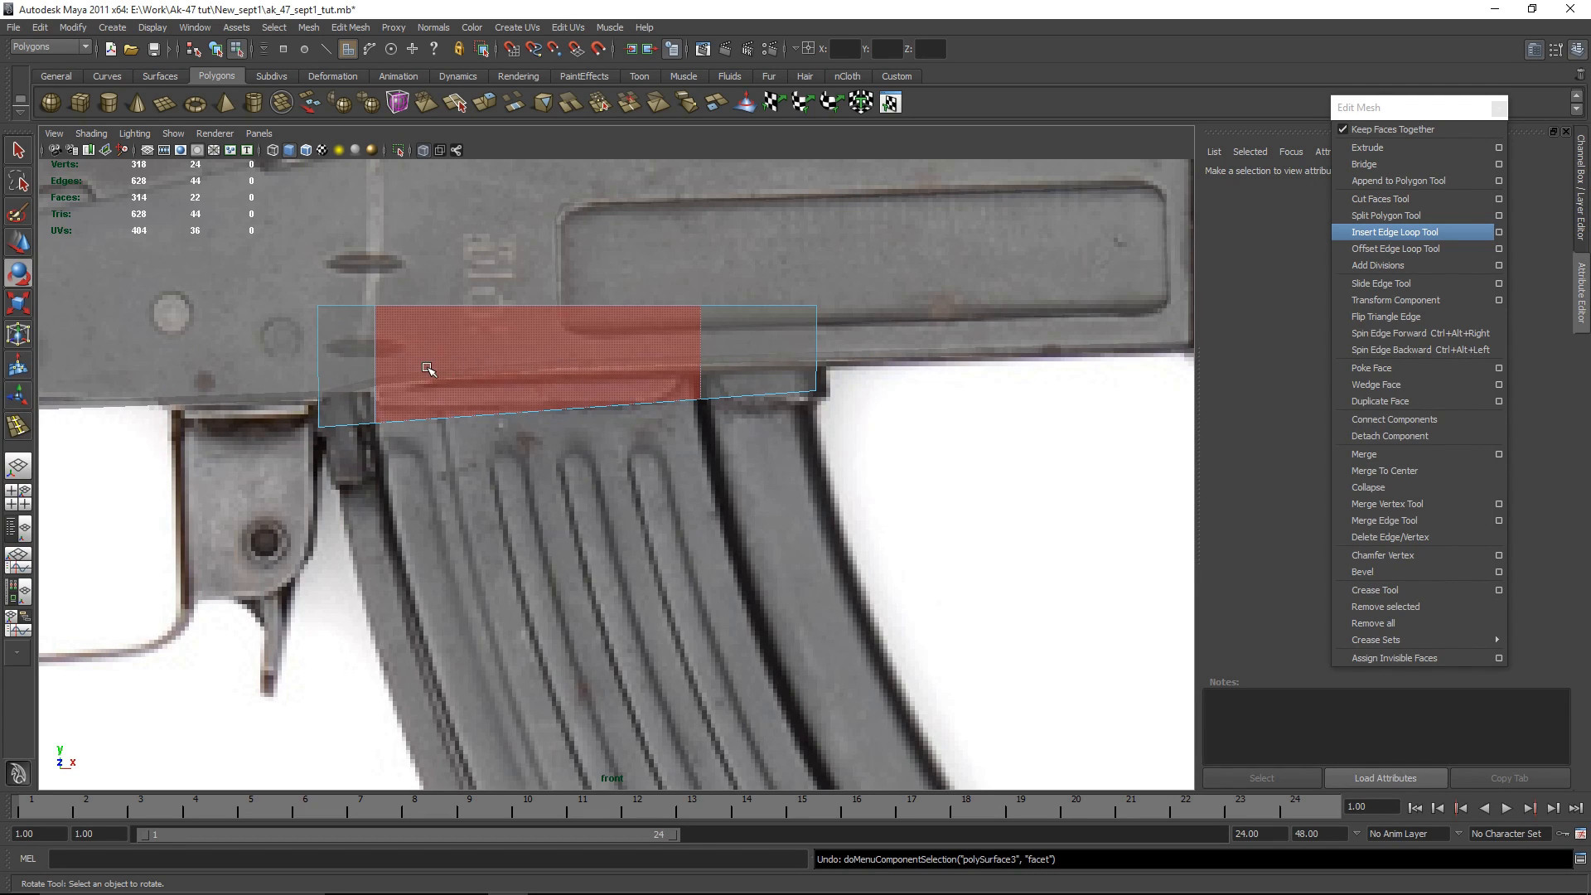
pyautogui.click(587, 381)
pyautogui.press('space')
pyautogui.press('space')
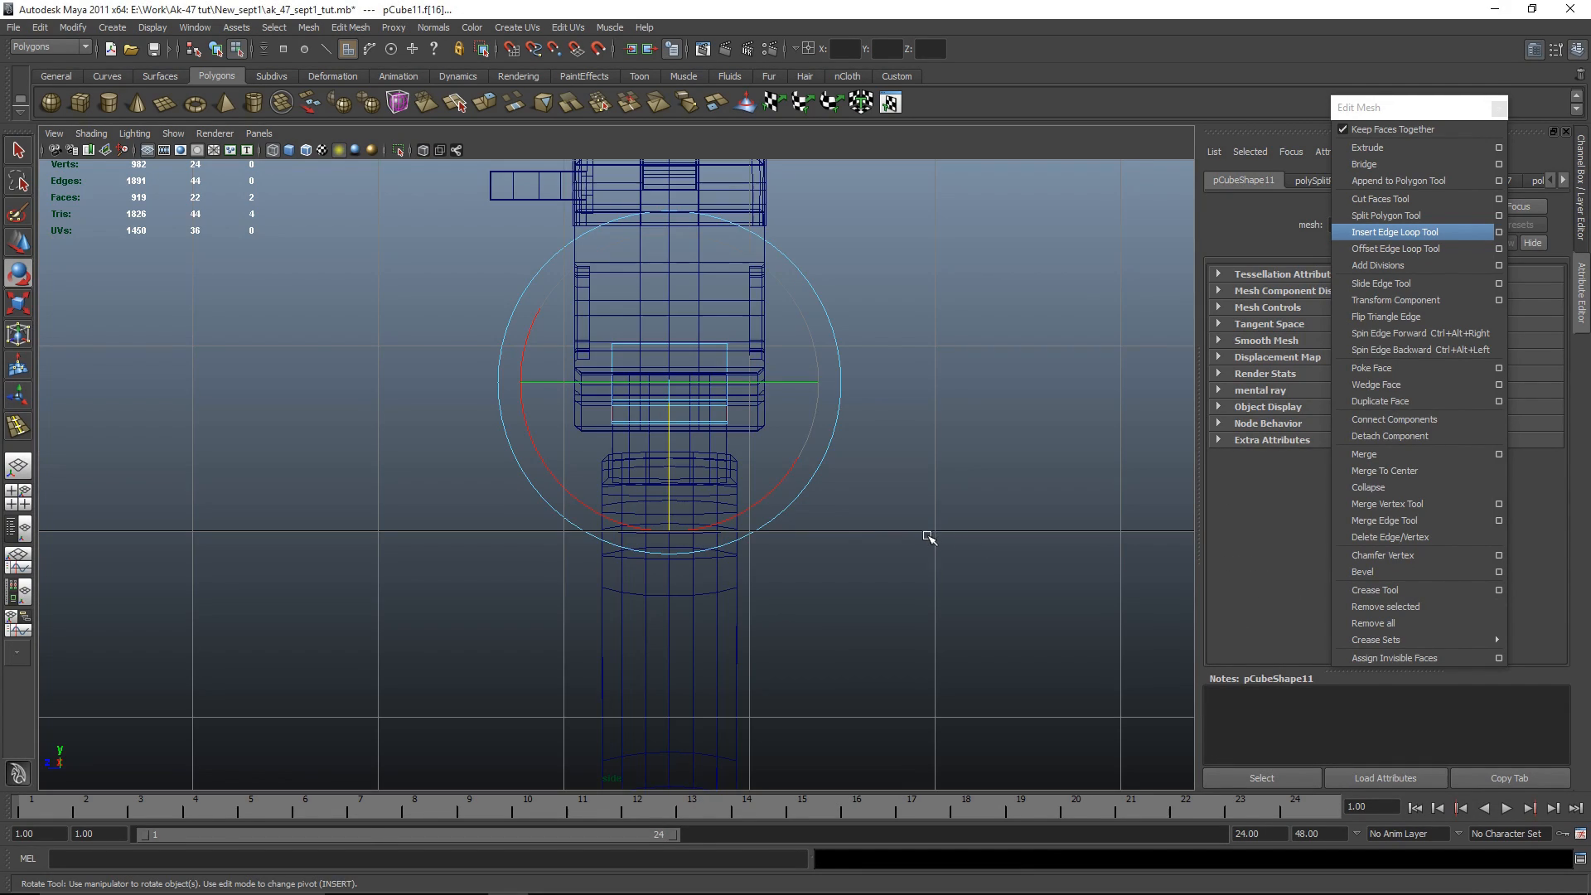
pyautogui.press('f')
pyautogui.scroll(-12, 900, 512)
pyautogui.click(956, 526)
# Step: Scale the whole box narrower across its width to about 0.55
pyautogui.press('space')
pyautogui.press('space')
pyautogui.keyDown('alt'); pyautogui.moveTo(958, 408); pyautogui.dragTo(860, 475); pyautogui.keyUp('alt')
pyautogui.moveTo(820, 292); pyautogui.dragTo(878, 245, button='right')
pyautogui.click(901, 397)
pyautogui.keyDown('alt'); pyautogui.moveTo(899, 402); pyautogui.dragTo(895, 469); pyautogui.keyUp('alt')
pyautogui.click(738, 401)
pyautogui.keyDown('alt'); pyautogui.moveTo(888, 542); pyautogui.dragTo(865, 390); pyautogui.keyUp('alt')
pyautogui.press('r')
pyautogui.moveTo(633, 353); pyautogui.dragTo(668, 349)
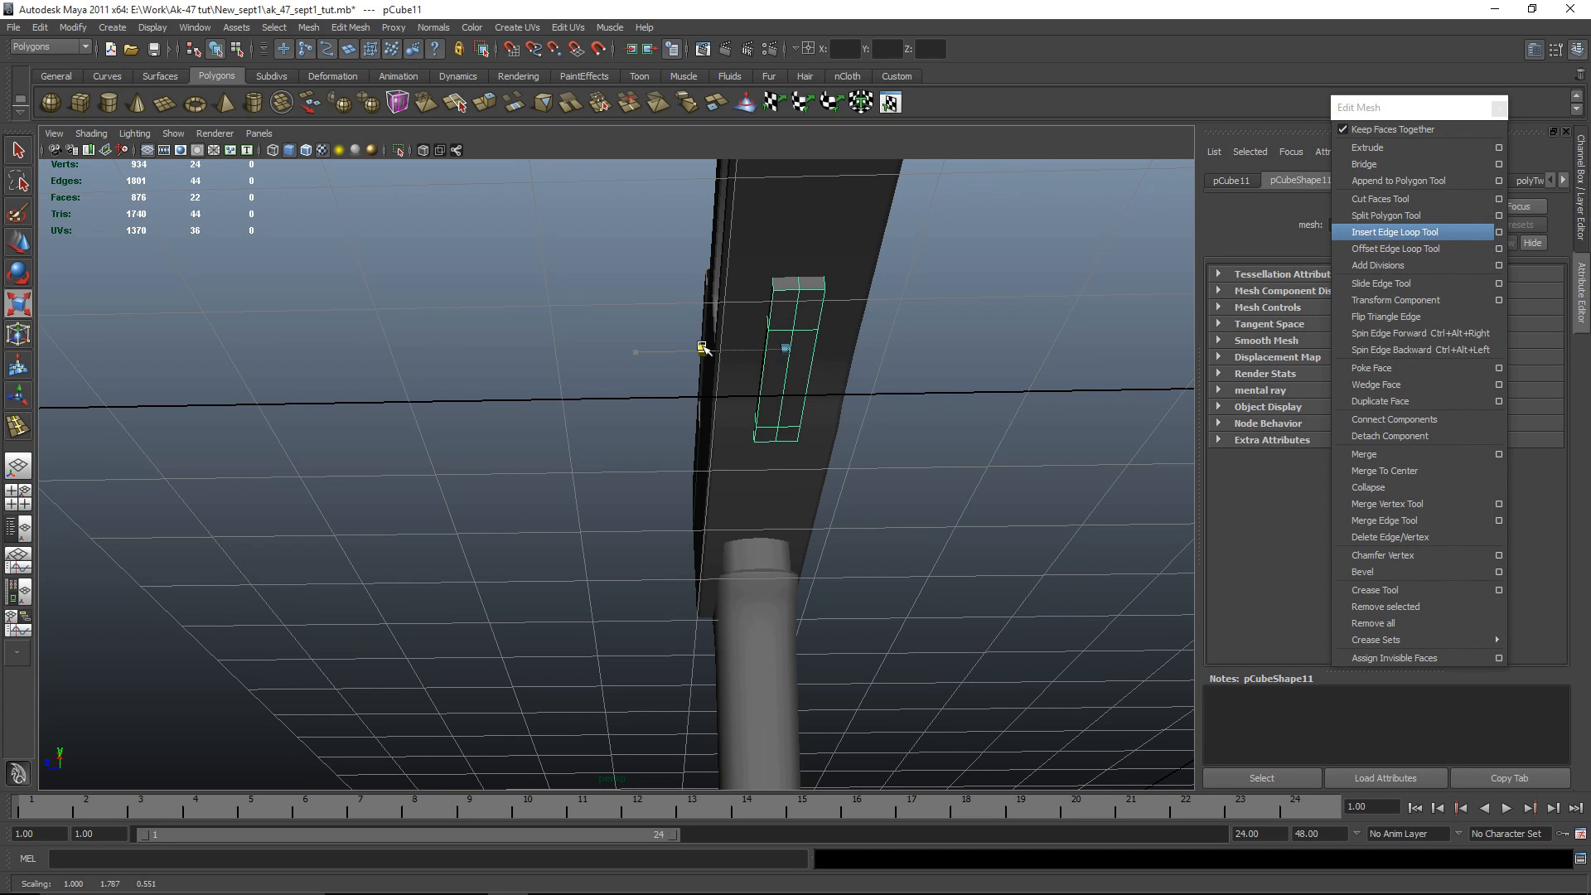
# Step: Extrude the middle faces on both sides of the box a short distance outward
pyautogui.keyDown('alt'); pyautogui.moveTo(936, 431); pyautogui.dragTo(1077, 483, button='right'); pyautogui.keyUp('alt')
pyautogui.keyDown('alt'); pyautogui.moveTo(1076, 483); pyautogui.dragTo(870, 609); pyautogui.keyUp('alt')
pyautogui.click(870, 605)
pyautogui.moveTo(749, 406); pyautogui.dragTo(747, 348, button='right')
pyautogui.press('space')
pyautogui.press('space')
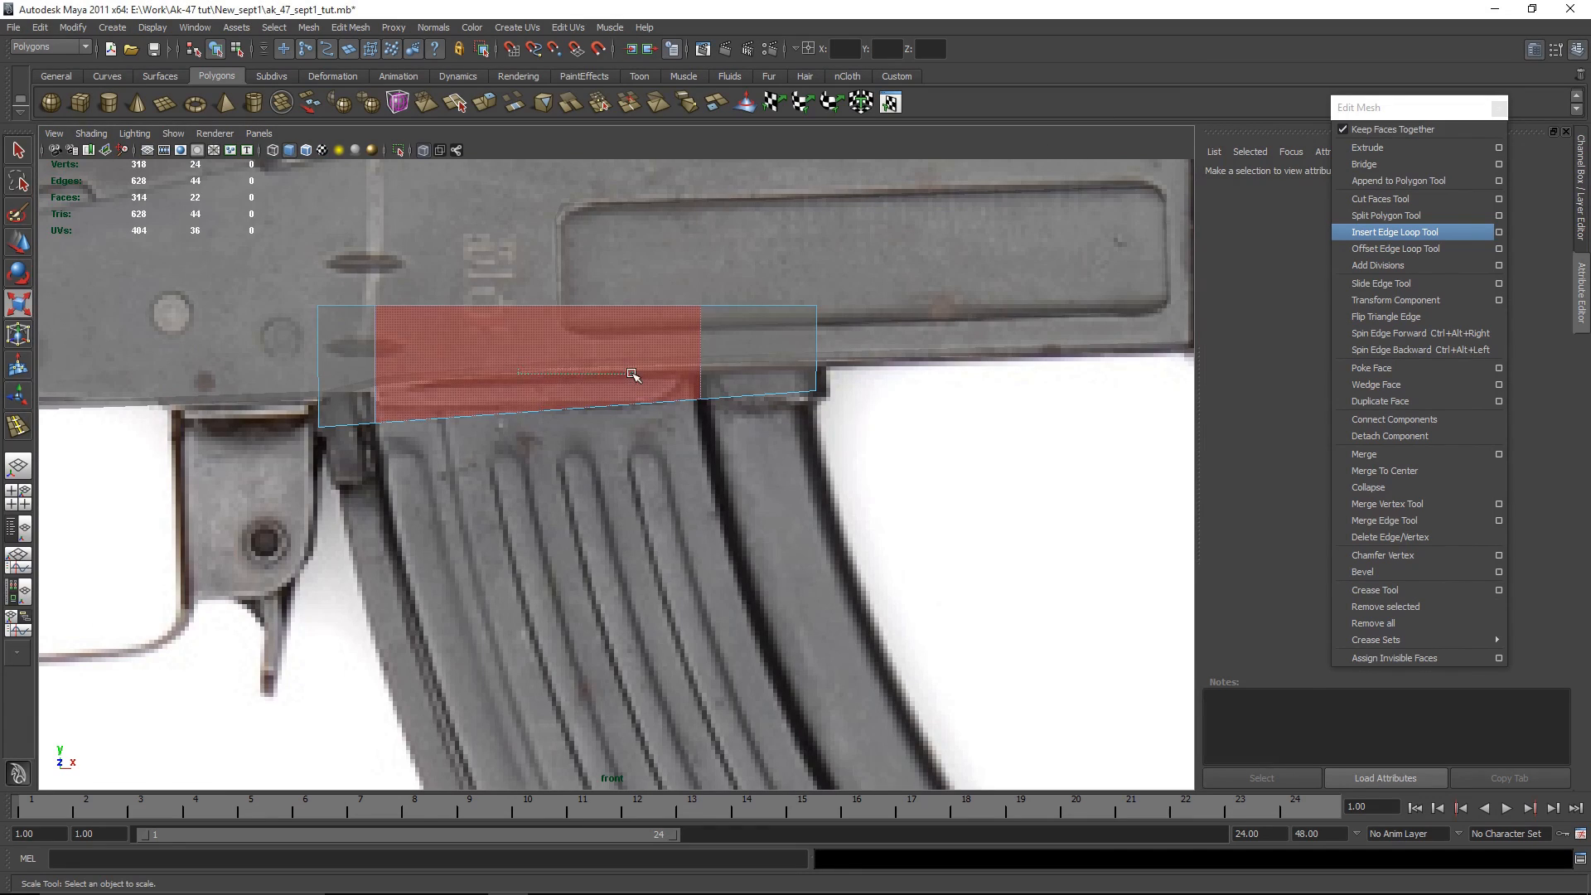
pyautogui.moveTo(630, 370); pyautogui.dragTo(650, 396)
pyautogui.press('space')
pyautogui.press('space')
pyautogui.press('f')
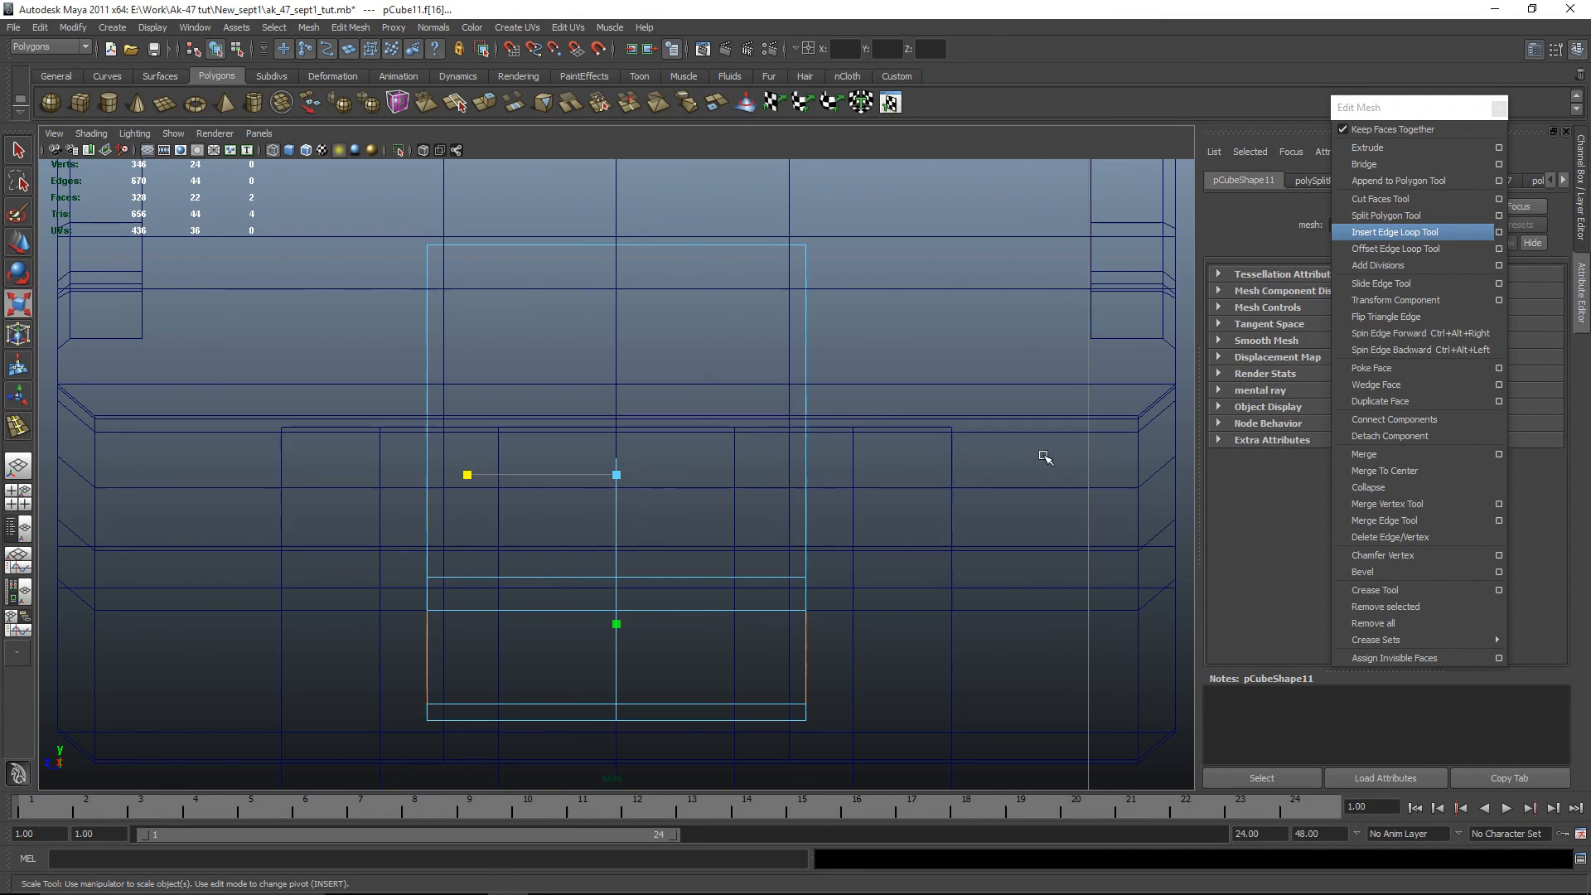
pyautogui.scroll(-10, 1043, 458)
pyautogui.click(1375, 147)
pyautogui.scroll(4, 492, 485)
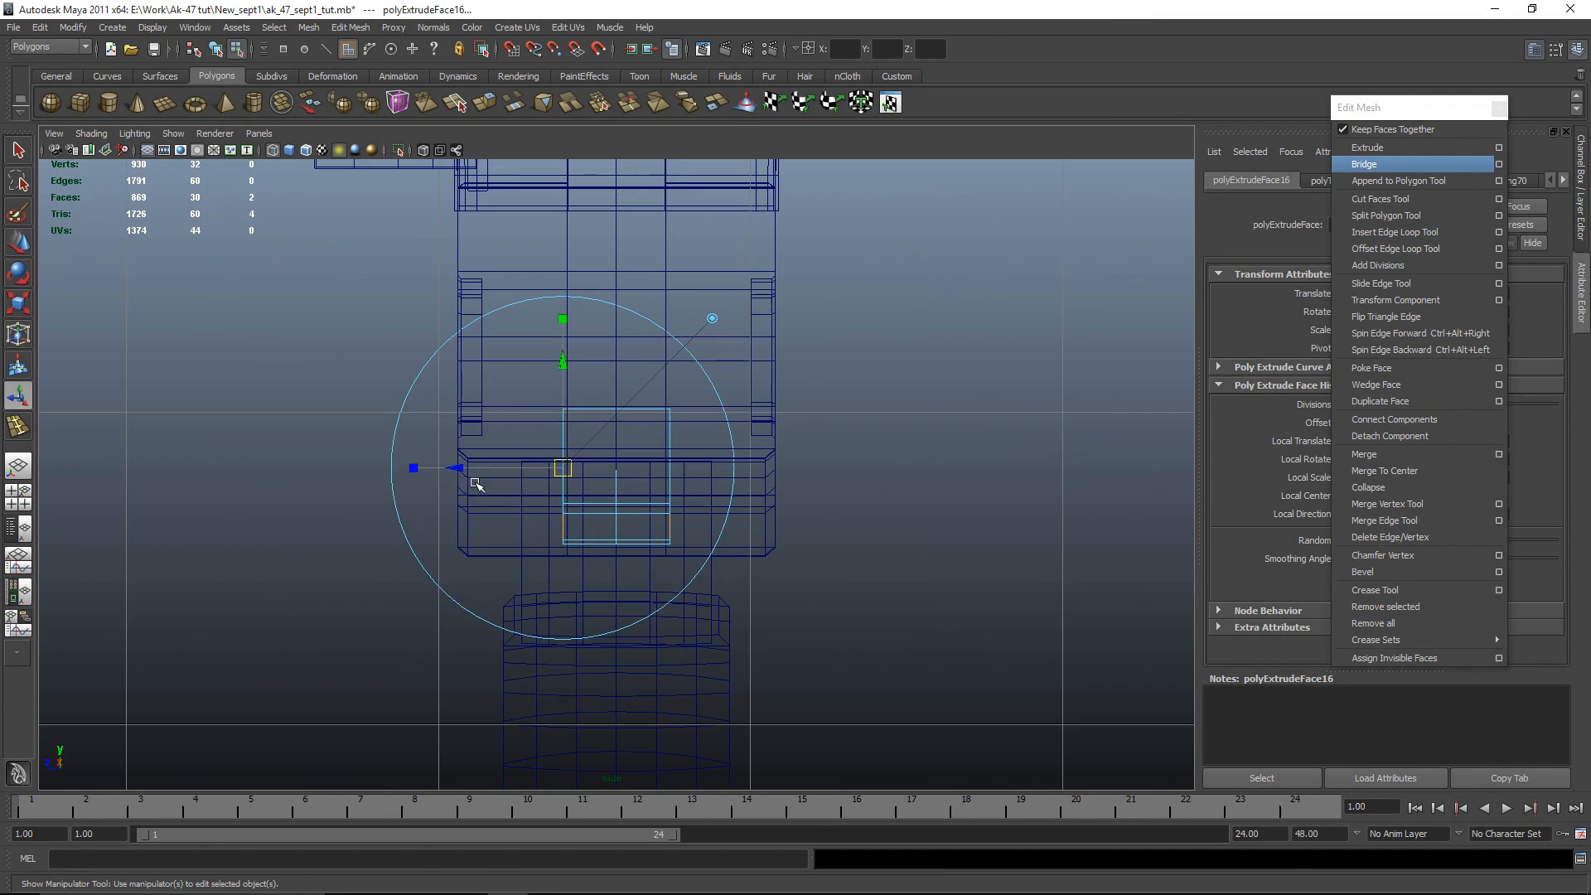
pyautogui.moveTo(461, 465); pyautogui.dragTo(430, 466)
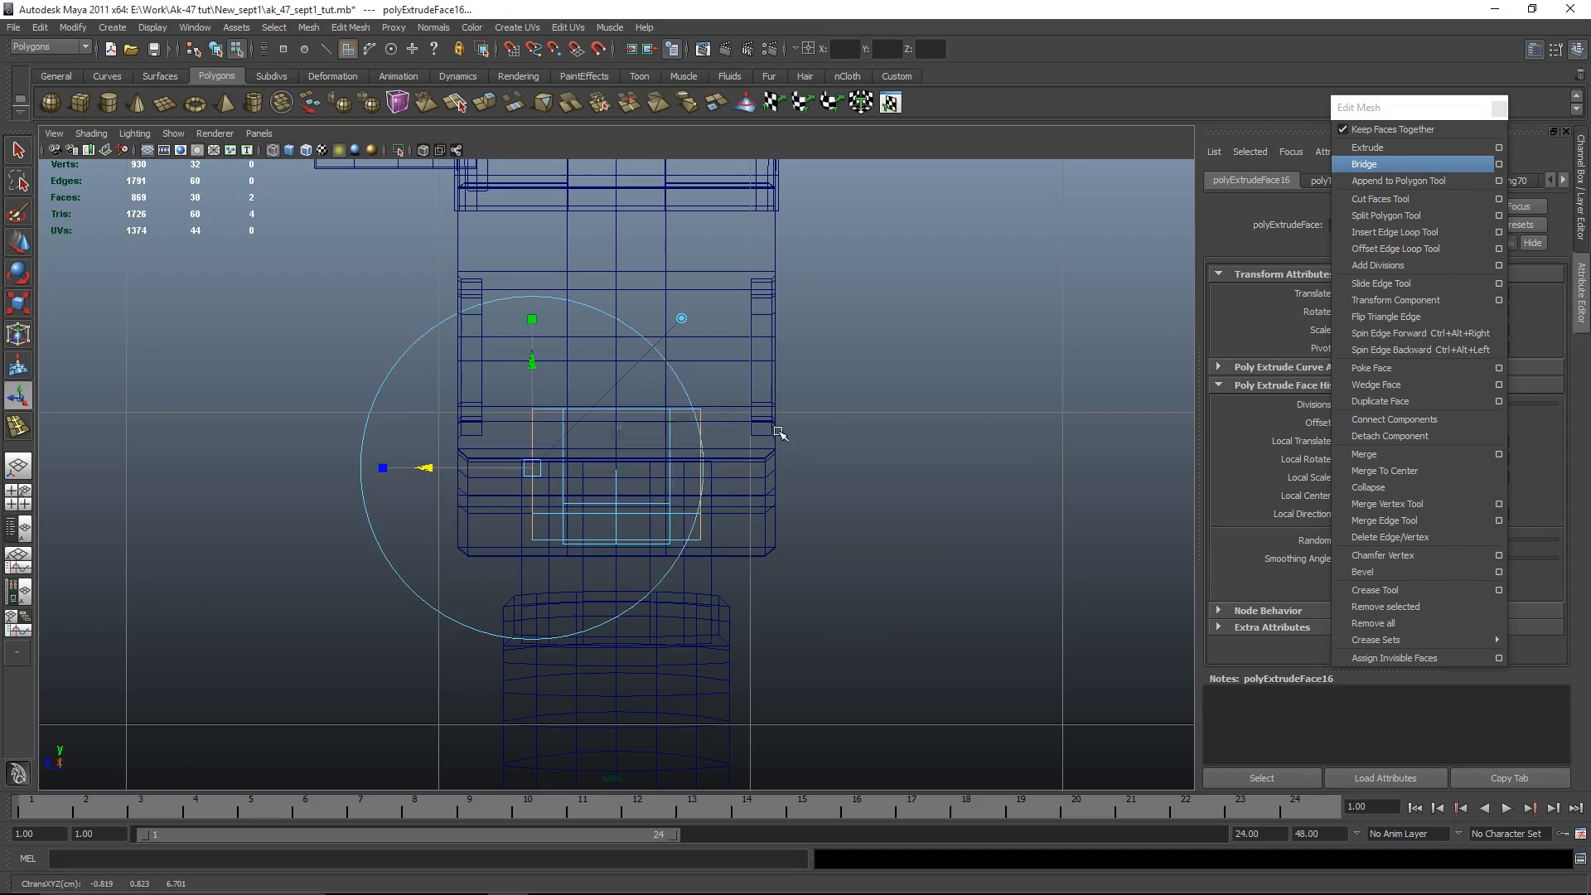
# Step: Examine the extruded middle section of the box from below in the perspective view
pyautogui.press('space')
pyautogui.press('space')
pyautogui.keyDown('alt'); pyautogui.moveTo(1030, 352); pyautogui.dragTo(1030, 533); pyautogui.keyUp('alt')
pyautogui.keyDown('alt'); pyautogui.moveTo(1030, 533); pyautogui.dragTo(746, 438, button='middle'); pyautogui.keyUp('alt')
pyautogui.keyDown('alt'); pyautogui.moveTo(746, 438); pyautogui.dragTo(774, 563); pyautogui.keyUp('alt')
pyautogui.click(884, 618)
pyautogui.scroll(5, 829, 621)
pyautogui.keyDown('alt'); pyautogui.moveTo(757, 626); pyautogui.dragTo(684, 578); pyautogui.keyUp('alt')
# Step: Shift the outer vertical edges at the front end of both extruded side sections slightly rearward
pyautogui.press('space')
pyautogui.press('space')
pyautogui.rightClick(726, 447)
pyautogui.moveTo(726, 447); pyautogui.dragTo(736, 426, button='right')
pyautogui.click(725, 469)
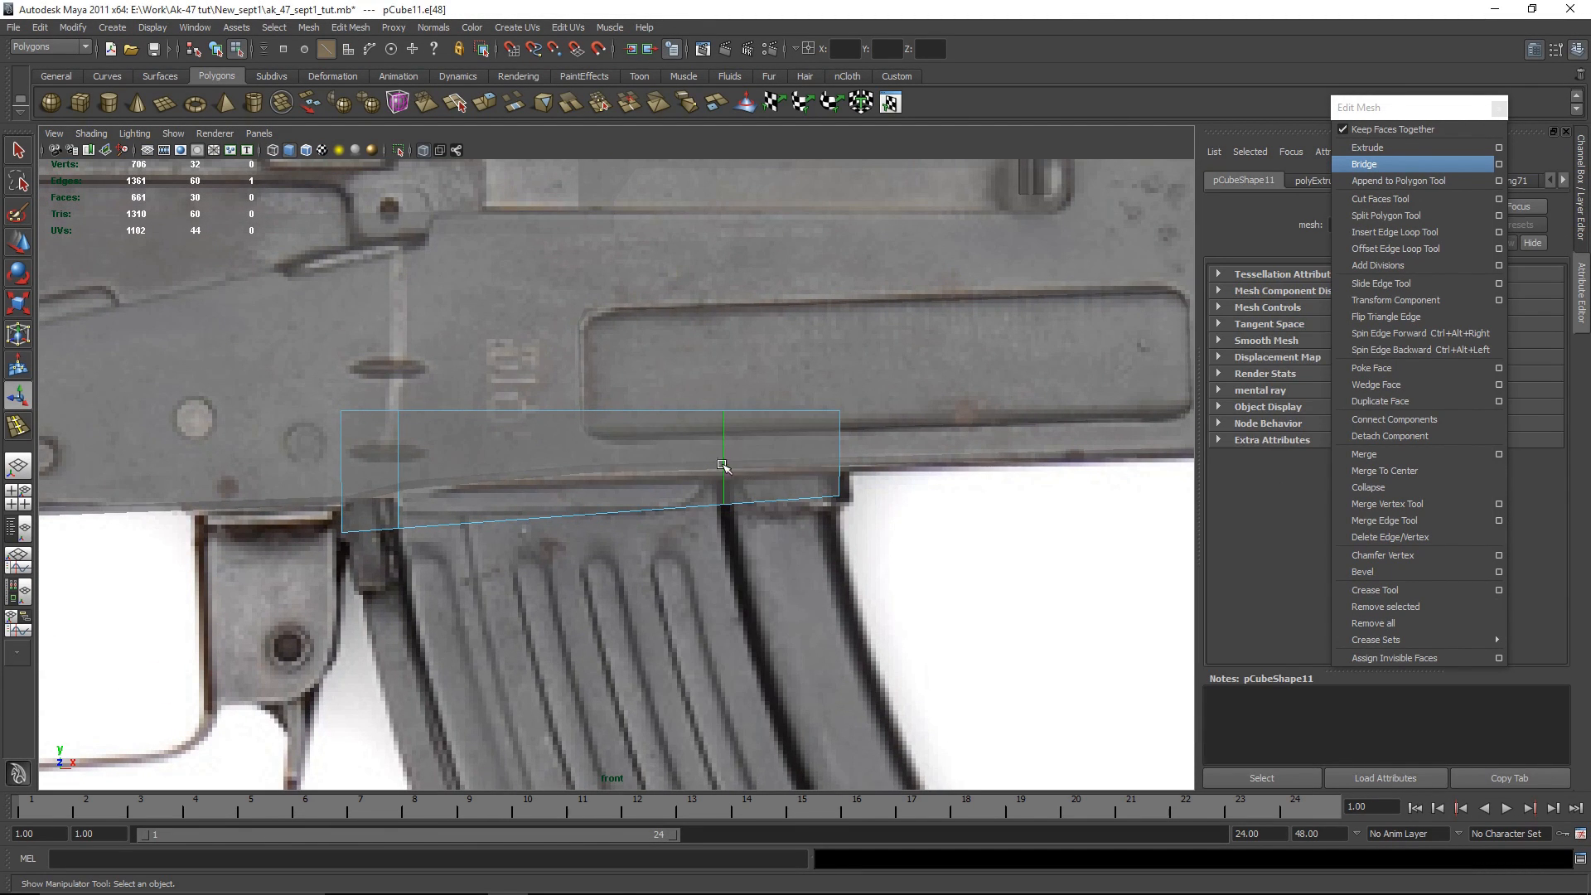
pyautogui.press('space')
pyautogui.press('space')
pyautogui.keyDown('alt'); pyautogui.moveTo(992, 443); pyautogui.dragTo(863, 406); pyautogui.keyUp('alt')
pyautogui.keyDown('alt'); pyautogui.moveTo(756, 593); pyautogui.dragTo(746, 487); pyautogui.keyUp('alt')
pyautogui.press('w')
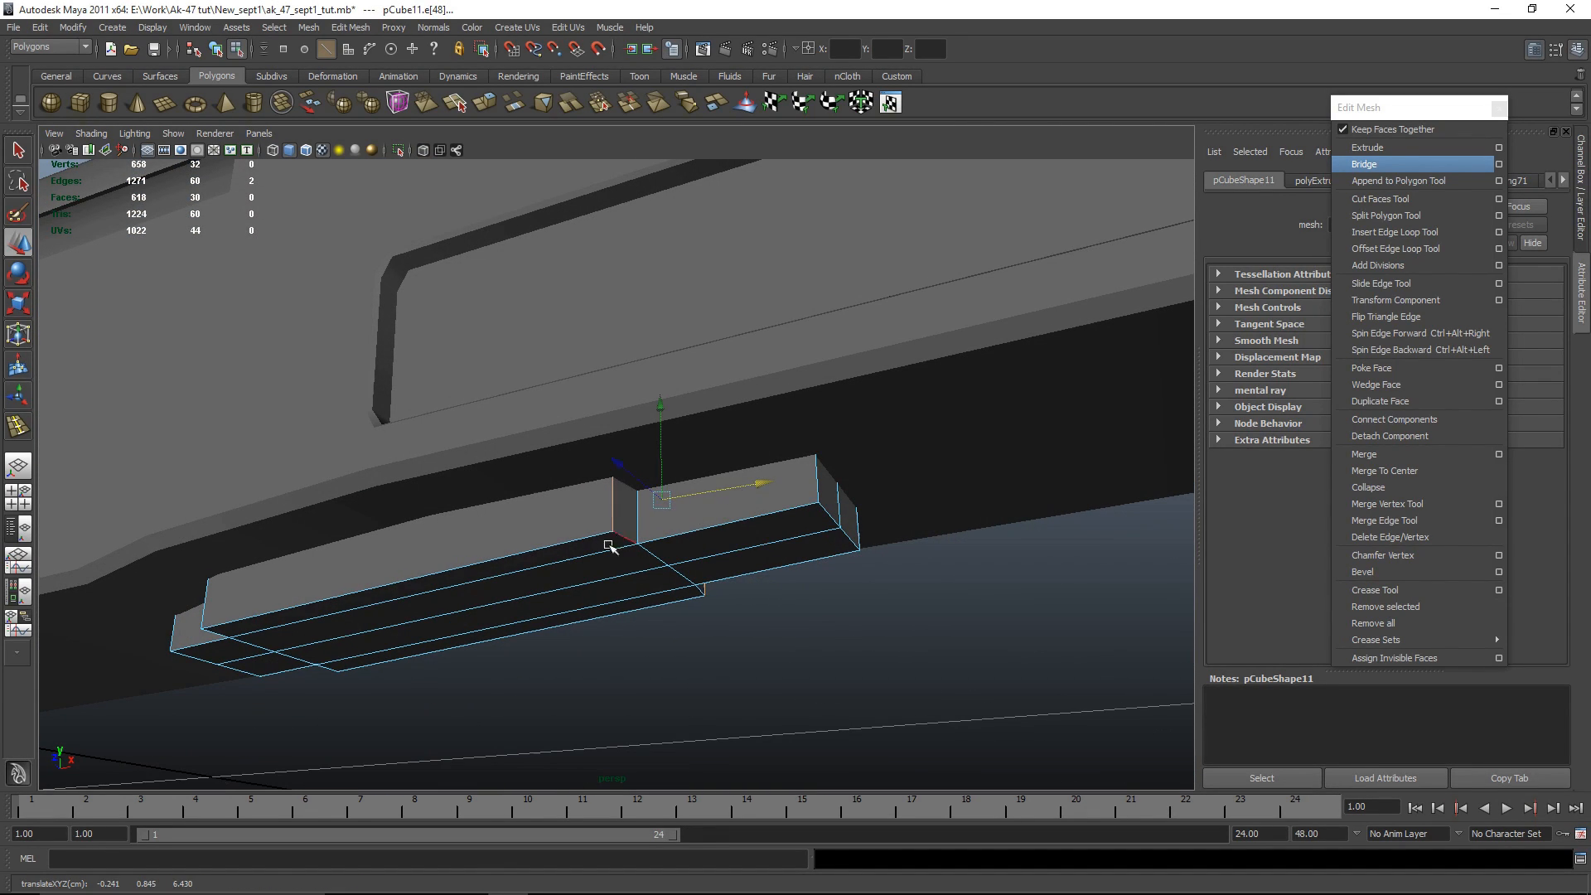
pyautogui.press('space')
pyautogui.press('space')
pyautogui.moveTo(846, 484); pyautogui.dragTo(814, 473, button='middle')
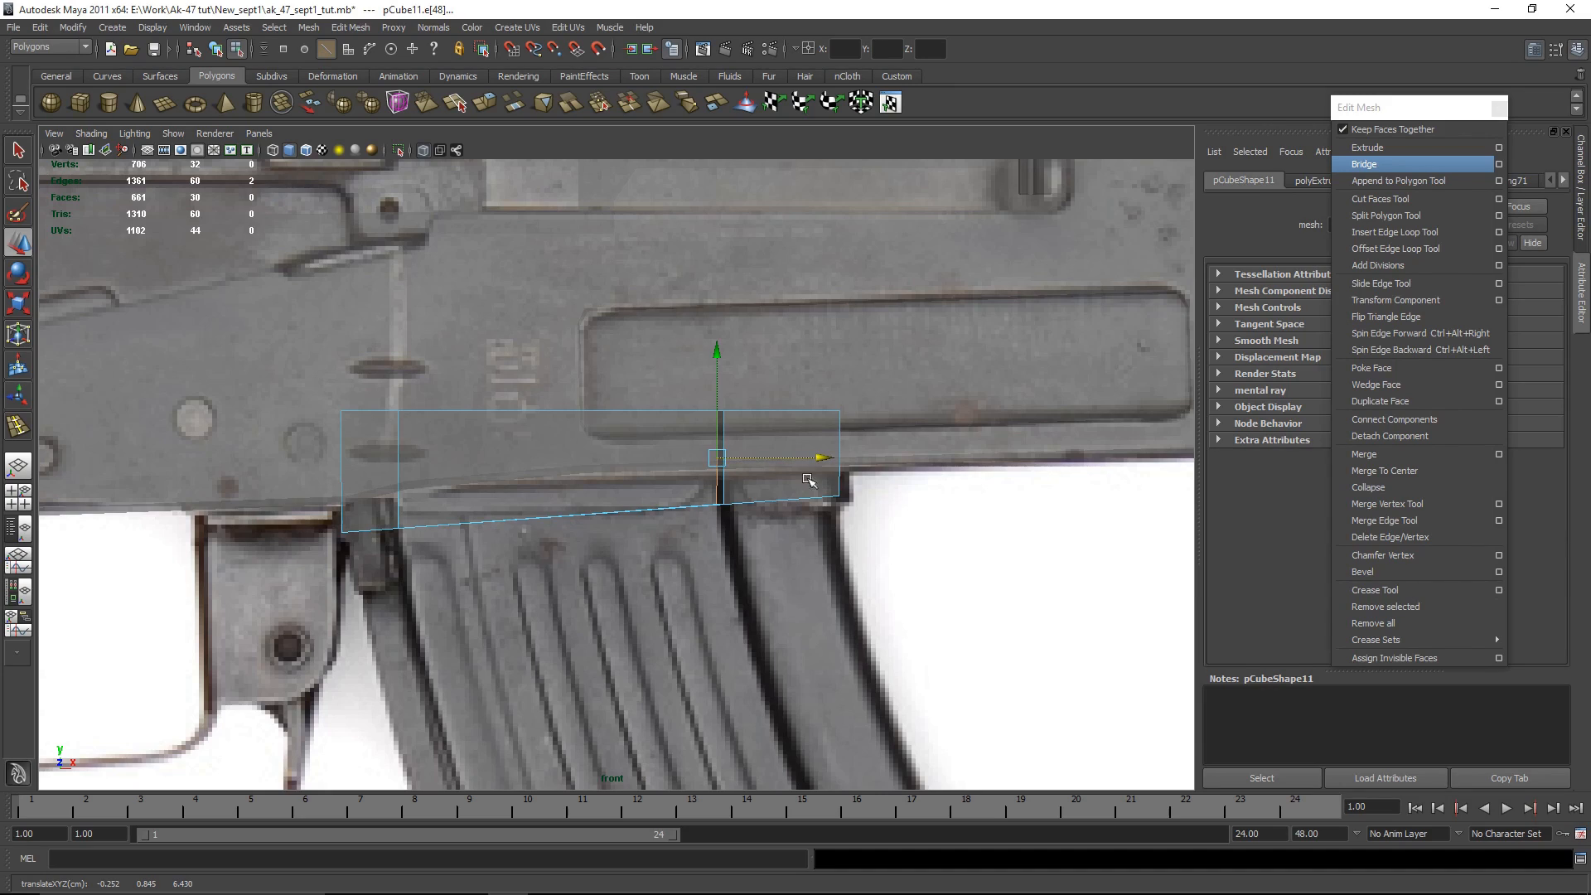
# Step: Shift the inner vertical edges at that front end slightly forward to widen the slanted strip
pyautogui.click(726, 489)
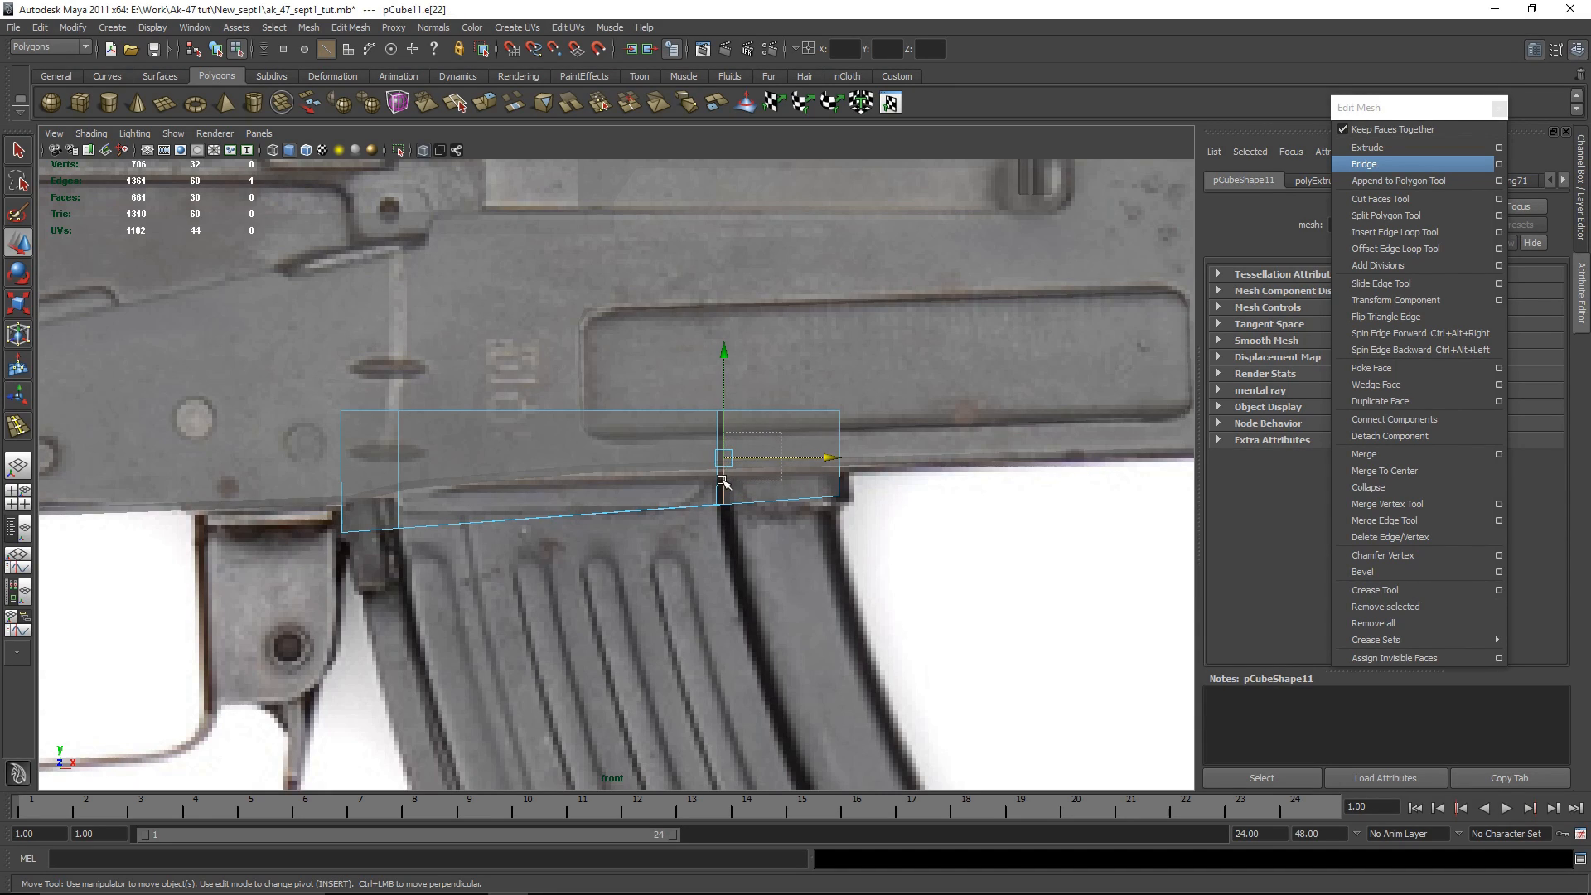
pyautogui.moveTo(833, 457); pyautogui.dragTo(837, 457)
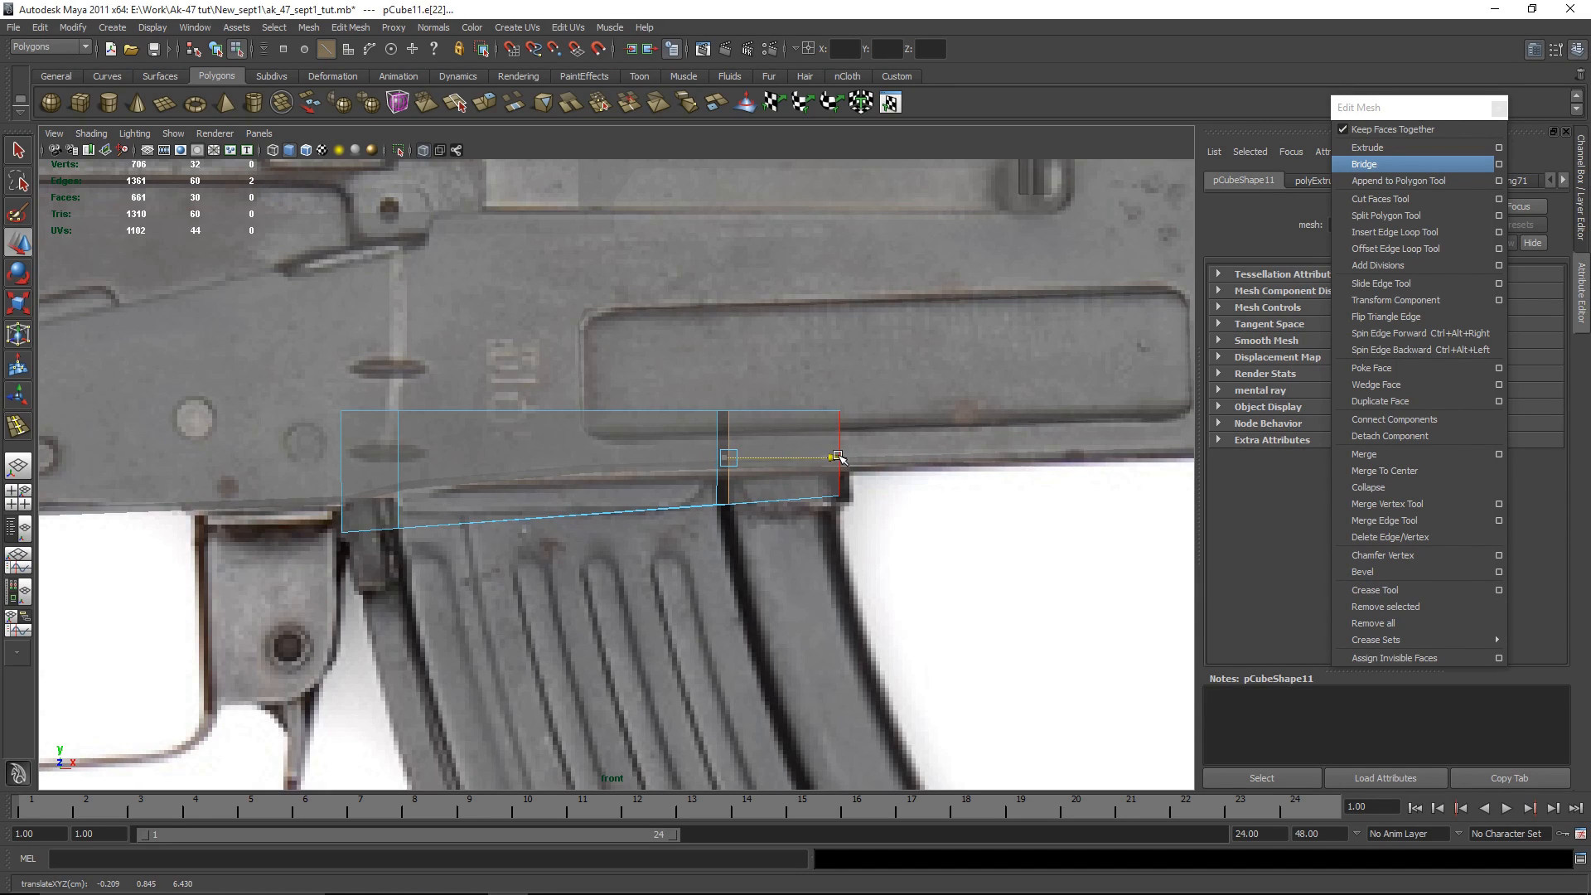
pyautogui.keyDown('alt'); pyautogui.moveTo(744, 594); pyautogui.dragTo(882, 562, button='middle'); pyautogui.keyUp('alt')
# Step: Shift the outer vertical edges at the rear end of both extruded side sections slightly forward
pyautogui.click(538, 444)
pyautogui.scroll(3, 643, 418)
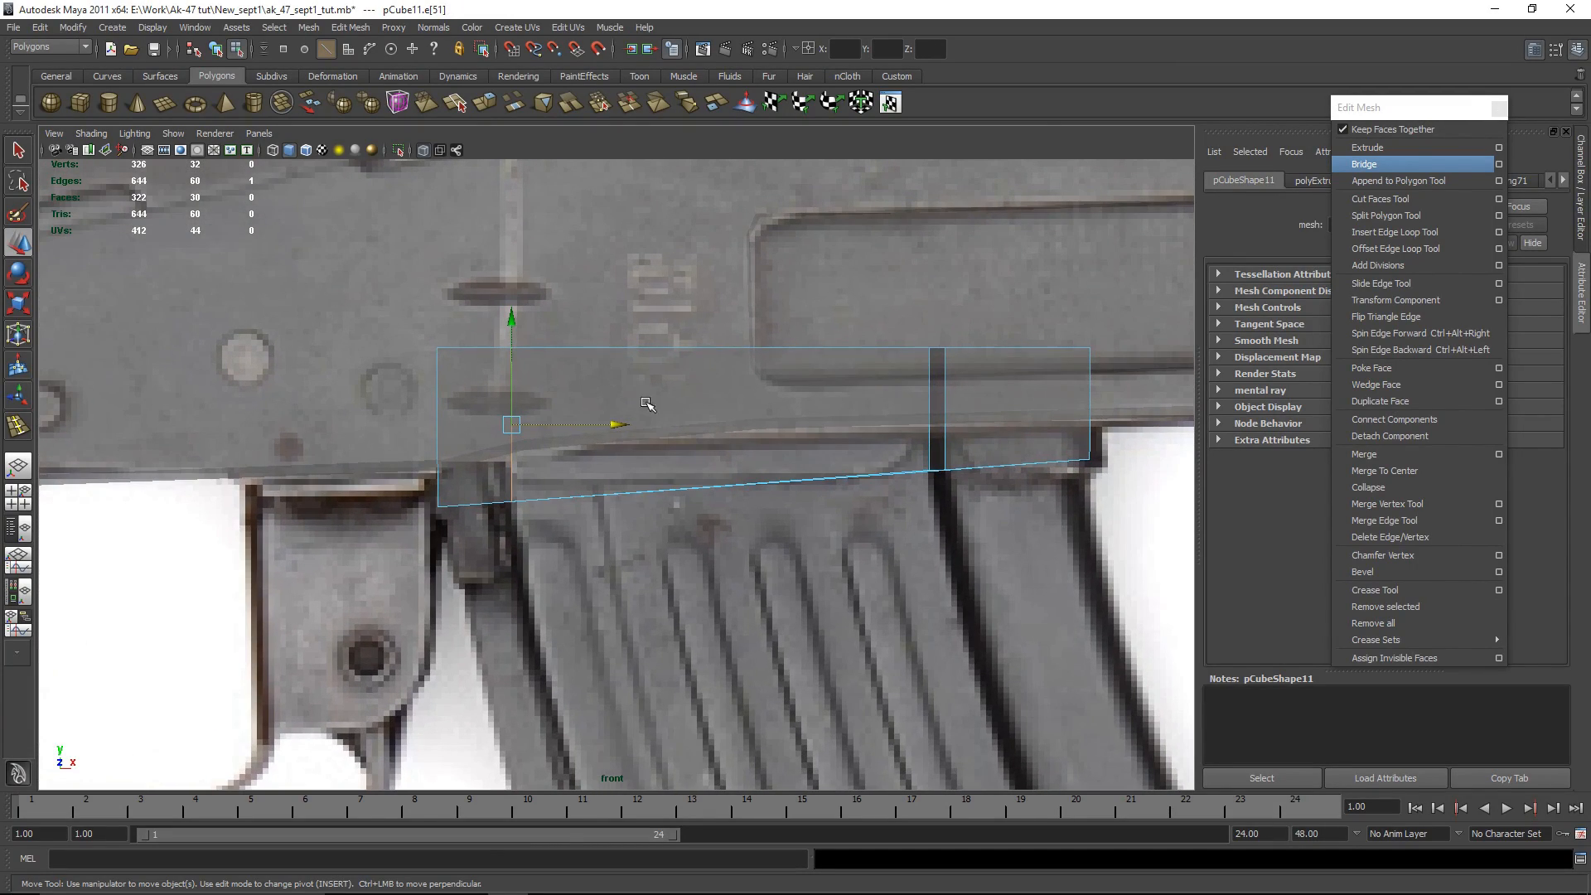
pyautogui.press('space')
pyautogui.press('space')
pyautogui.keyDown('alt'); pyautogui.moveTo(994, 319); pyautogui.dragTo(770, 356); pyautogui.keyUp('alt')
pyautogui.keyDown('alt'); pyautogui.moveTo(770, 464); pyautogui.dragTo(999, 675, button='middle'); pyautogui.keyUp('alt')
pyautogui.press('space')
pyautogui.press('space')
pyautogui.moveTo(595, 427); pyautogui.dragTo(603, 426)
# Step: Move all vertices of the narrow rear slanted strip slightly rearward
pyautogui.rightClick(560, 409)
pyautogui.moveTo(560, 407); pyautogui.dragTo(498, 406, button='right')
pyautogui.hotkey('ctrl', 'z')
pyautogui.hotkey('ctrl', 'z')
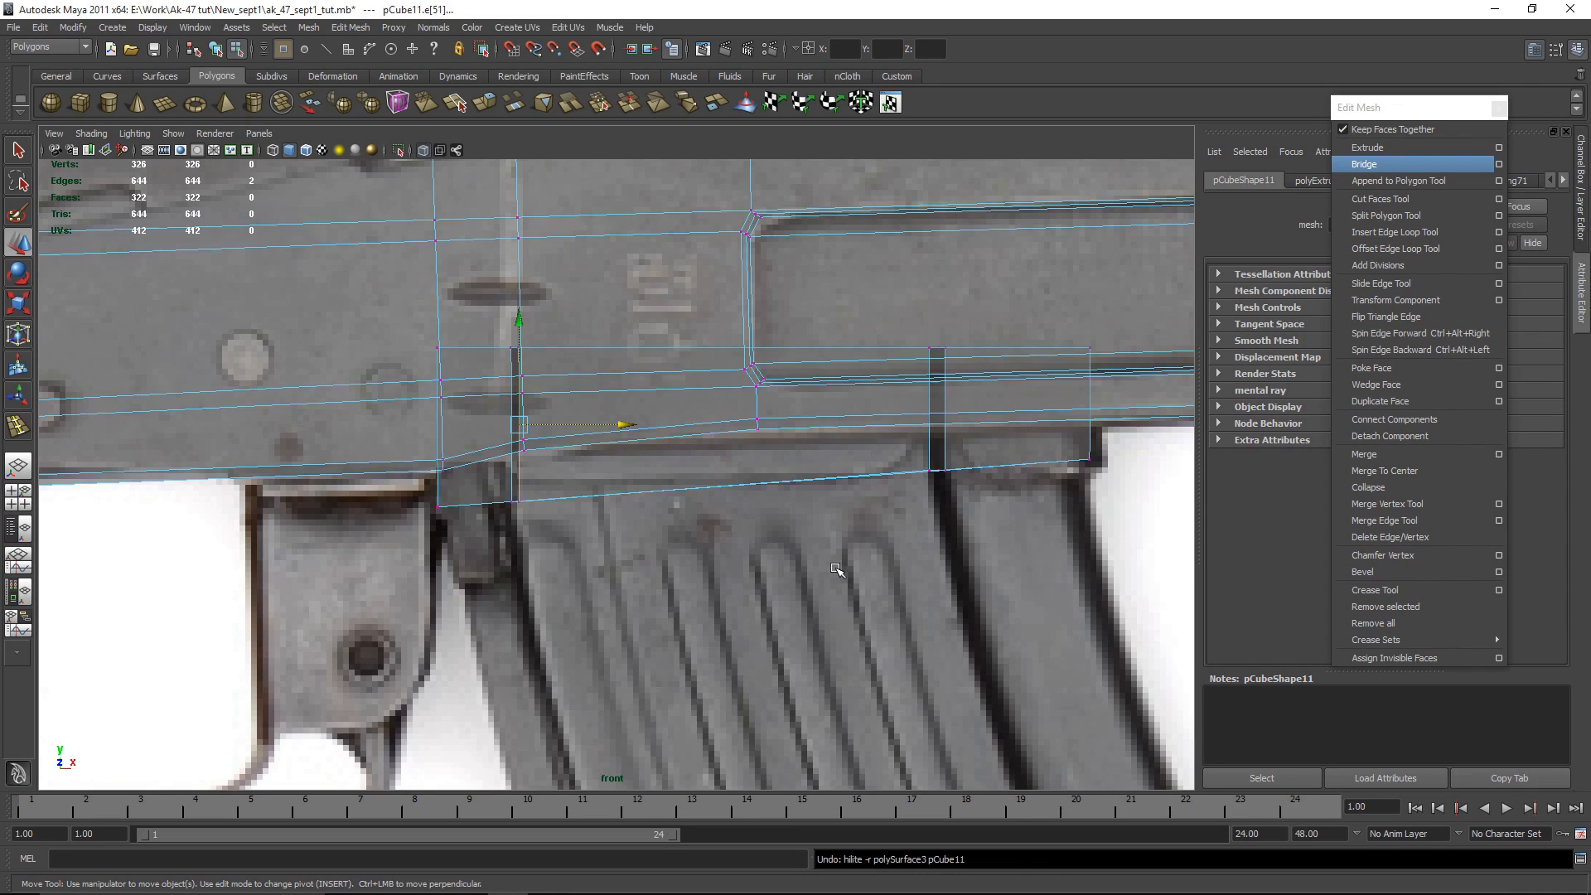
pyautogui.moveTo(580, 290); pyautogui.dragTo(477, 659)
pyautogui.moveTo(622, 429); pyautogui.dragTo(615, 428)
# Step: Flatten all the bottom vertices of the magazine block into one line and rotate them back to the reference slope
pyautogui.click(760, 556)
pyautogui.moveTo(347, 500); pyautogui.dragTo(345, 499)
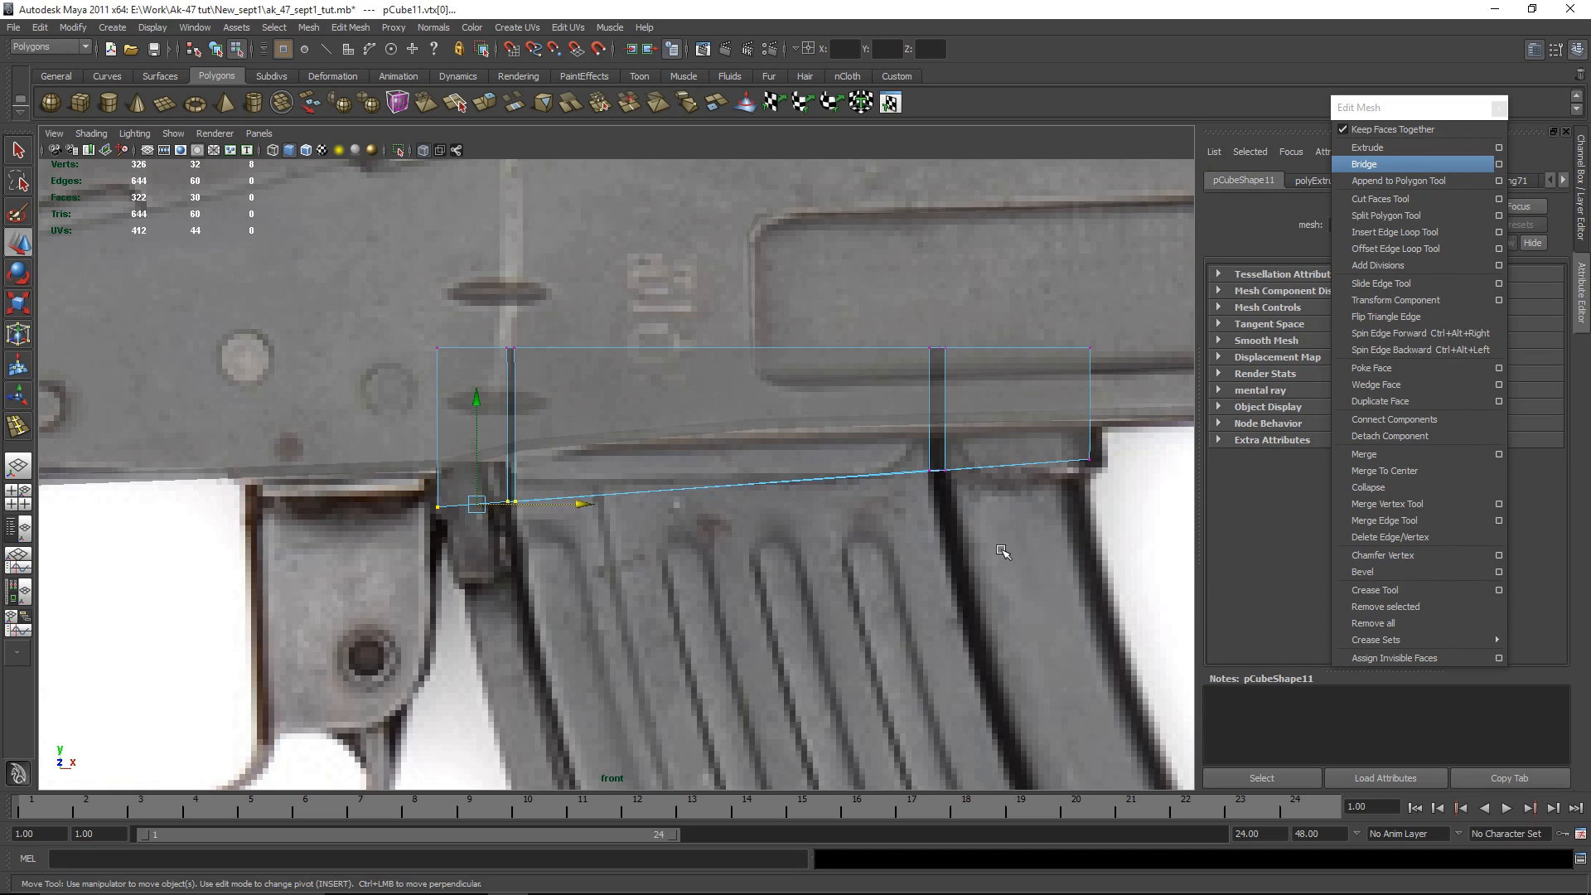
pyautogui.keyDown('alt'); pyautogui.moveTo(1005, 550); pyautogui.dragTo(810, 532, button='middle'); pyautogui.keyUp('alt')
pyautogui.keyDown('shift'); pyautogui.moveTo(1003, 543); pyautogui.dragTo(638, 429); pyautogui.keyUp('shift')
pyautogui.press('r')
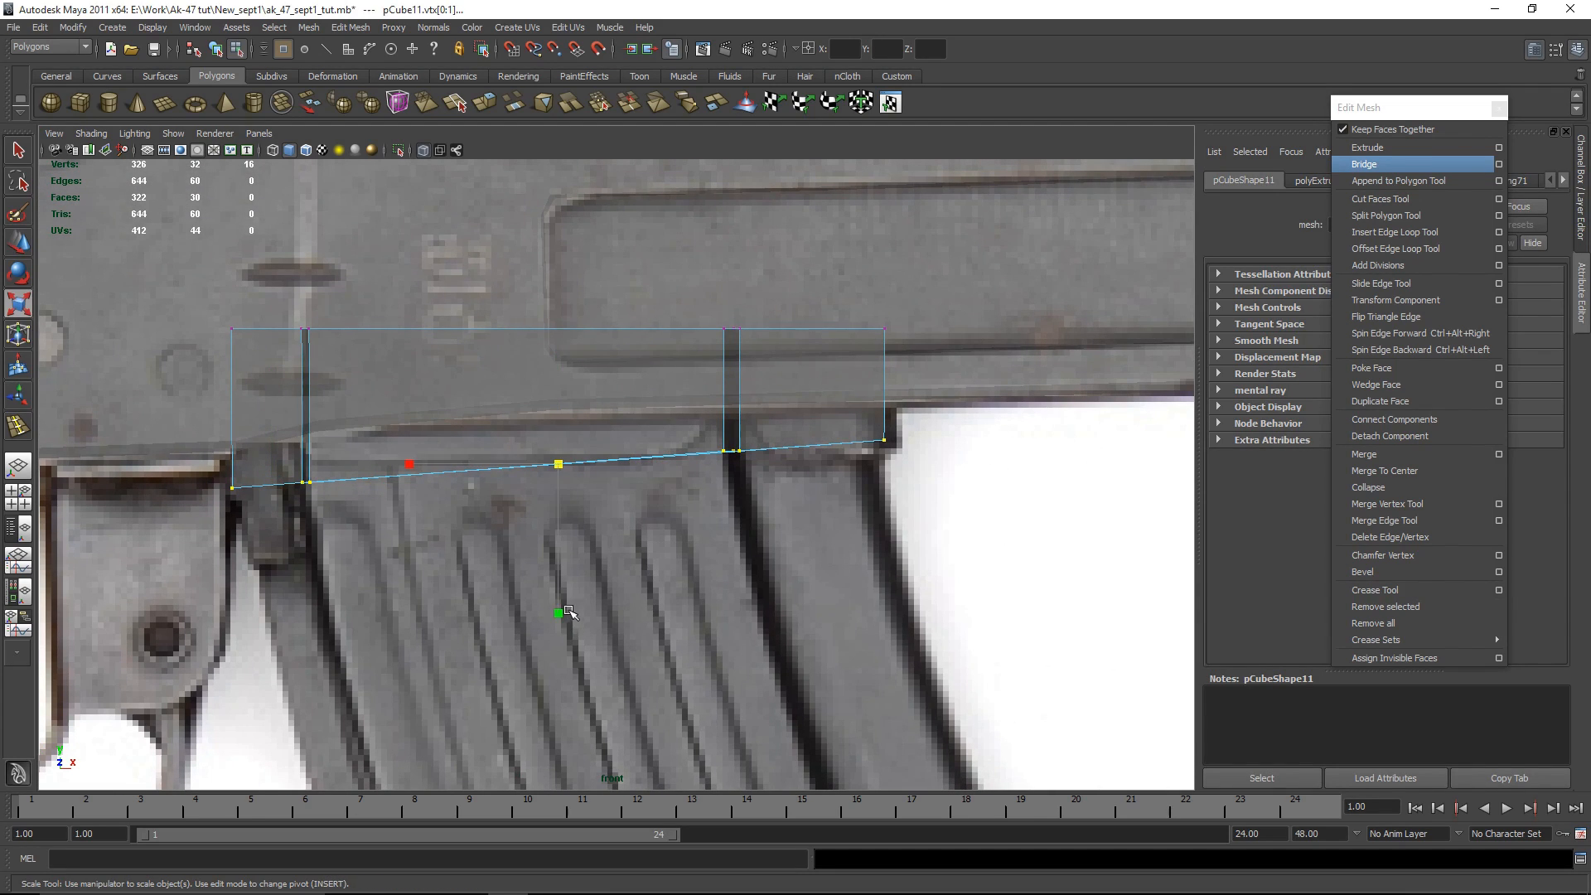
pyautogui.moveTo(559, 614); pyautogui.dragTo(508, 472)
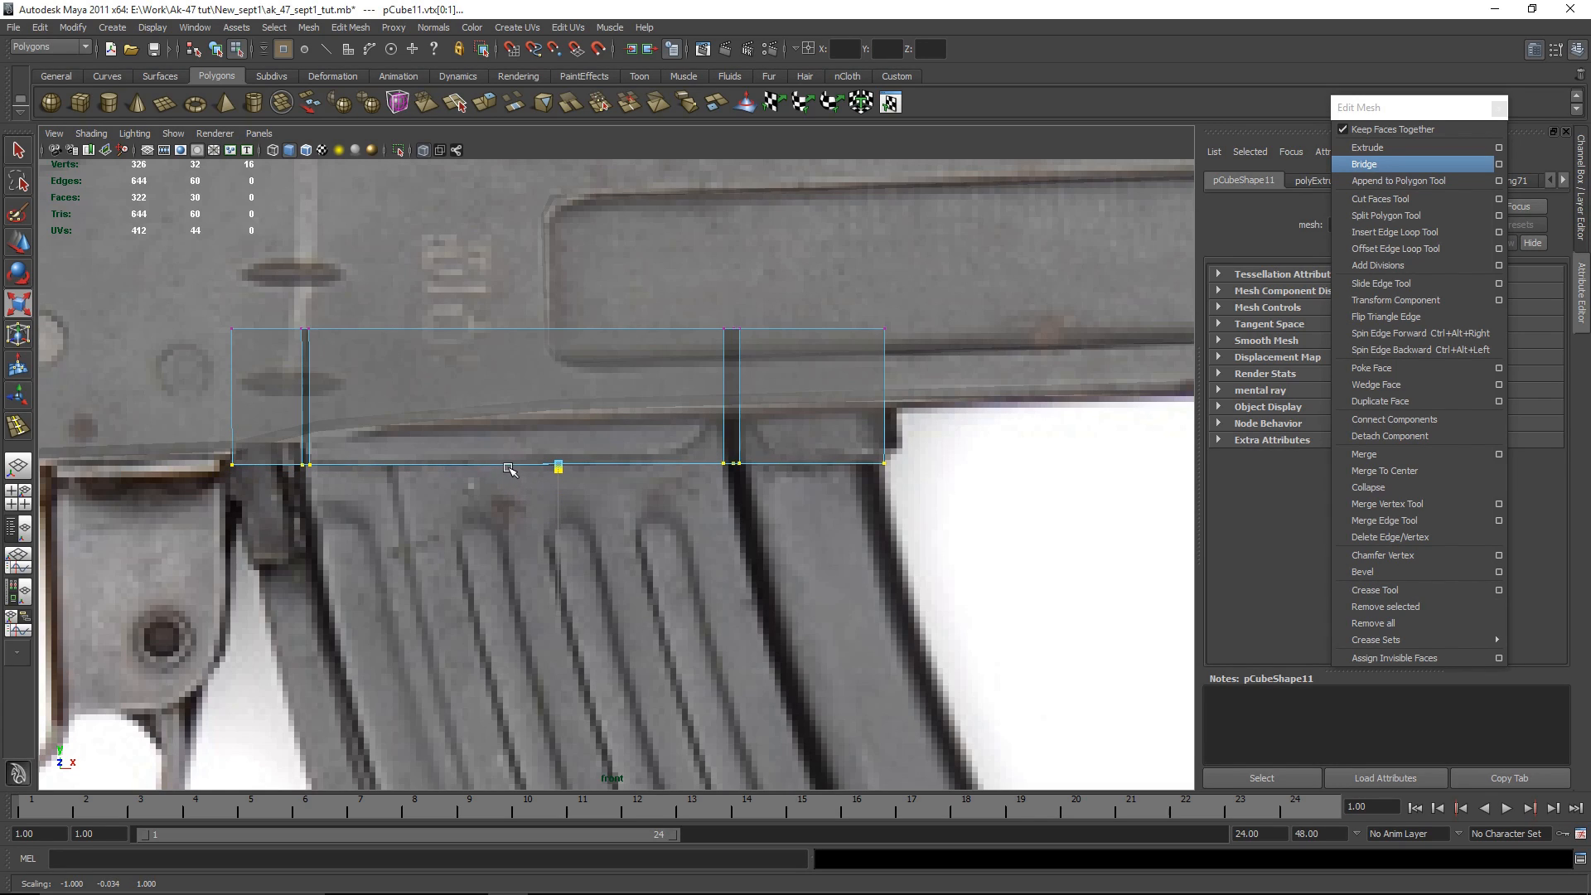
pyautogui.press('e')
pyautogui.moveTo(696, 415); pyautogui.dragTo(701, 401)
pyautogui.keyDown('alt'); pyautogui.moveTo(856, 507); pyautogui.dragTo(853, 373, button='middle'); pyautogui.keyUp('alt')
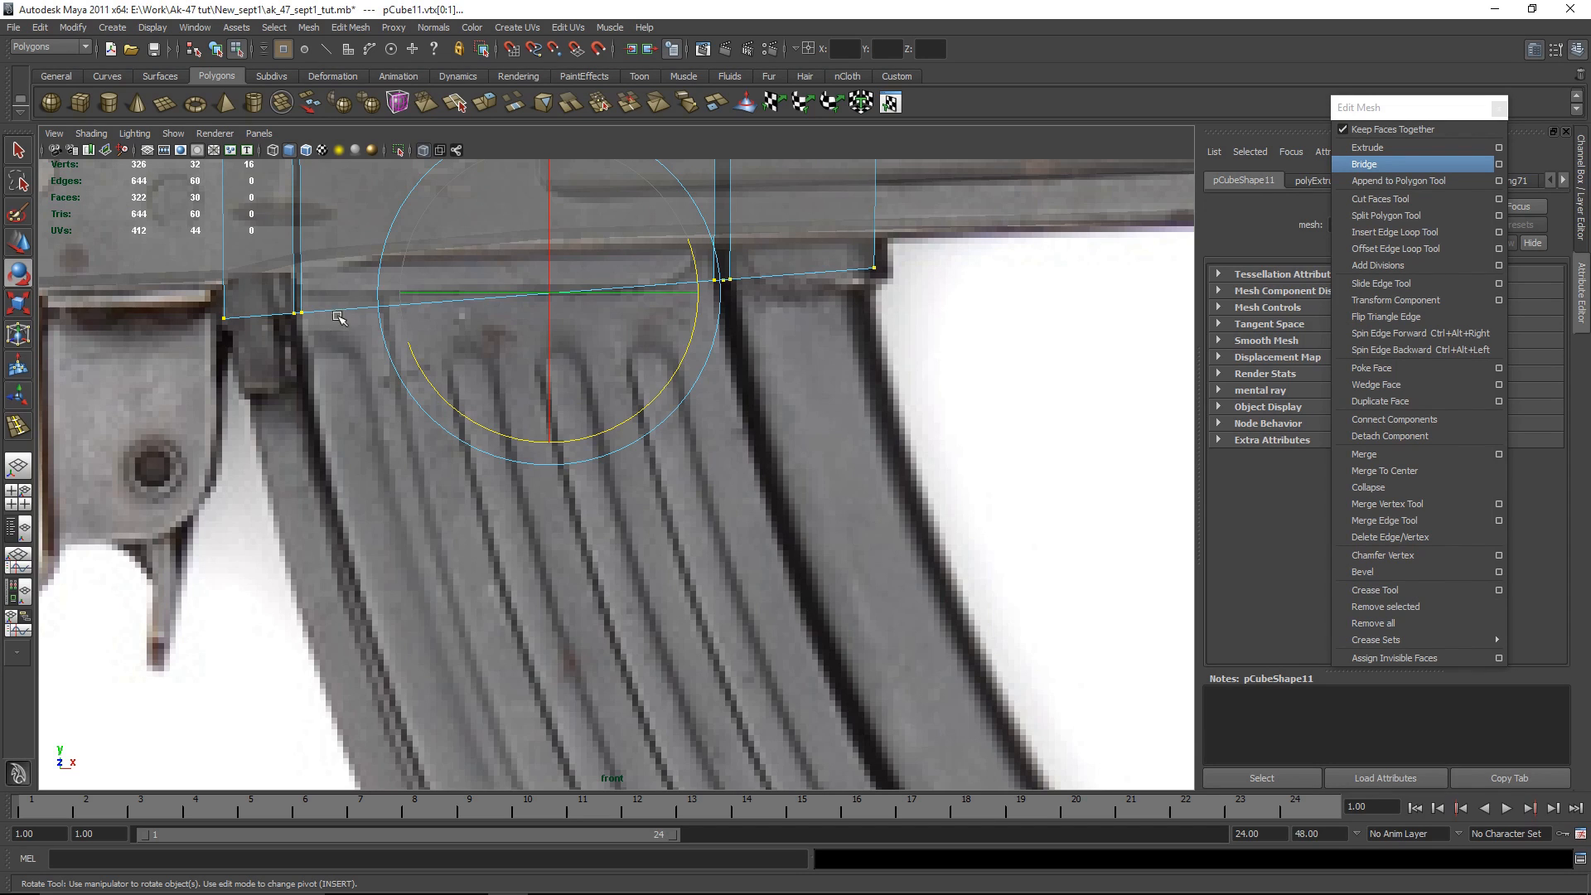
# Step: Extrude all the bottom faces of the magazine block downward along the magazine in the reference
pyautogui.scroll(-8, 339, 307)
pyautogui.scroll(4, 634, 513)
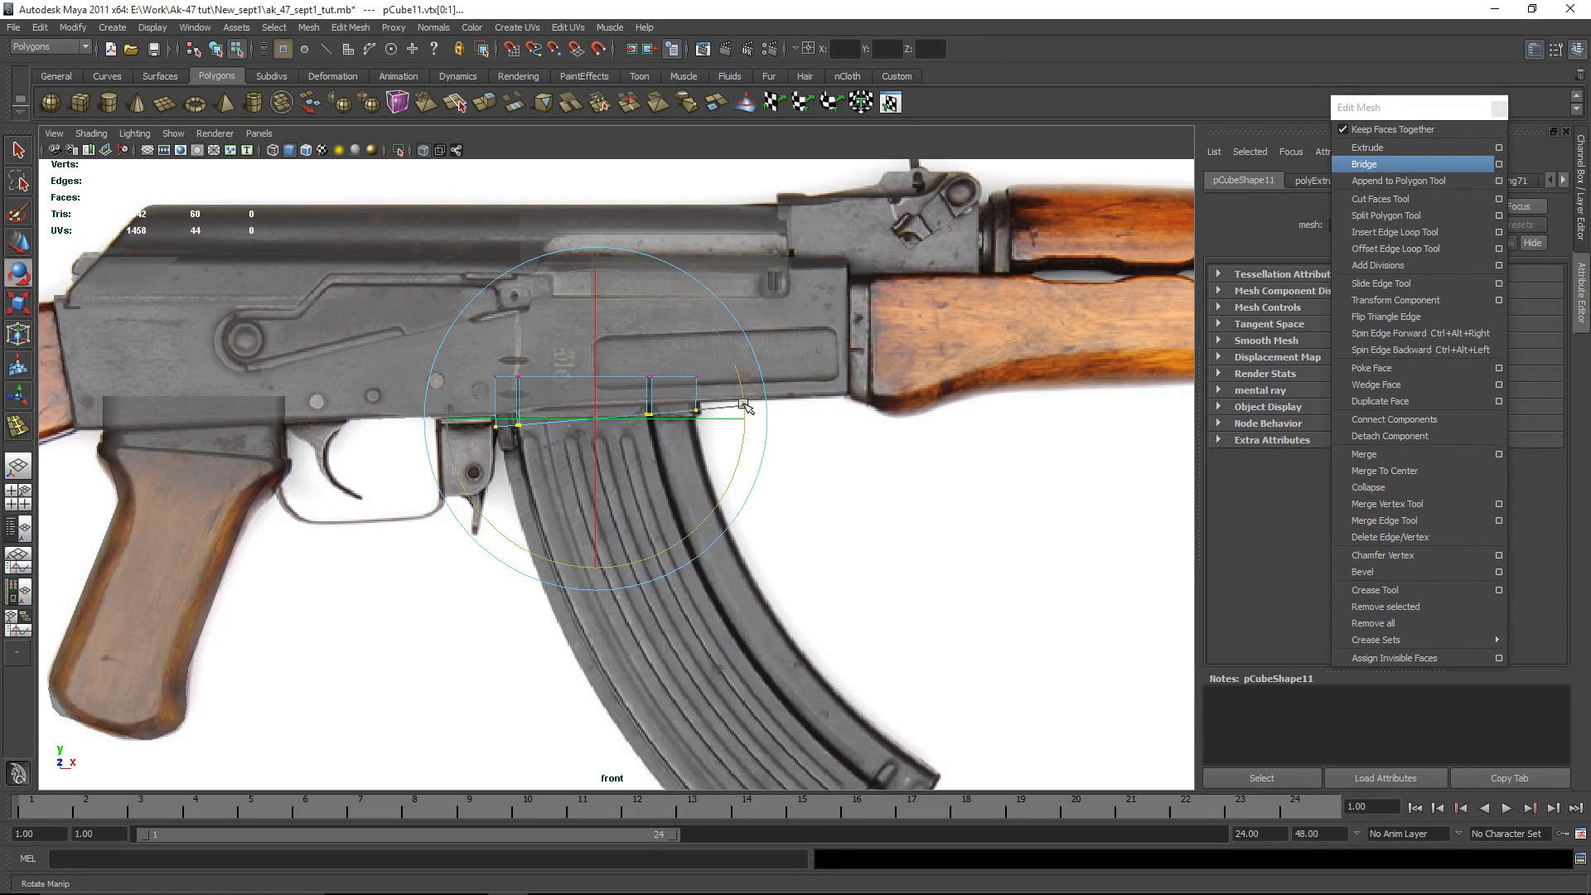
pyautogui.press('space')
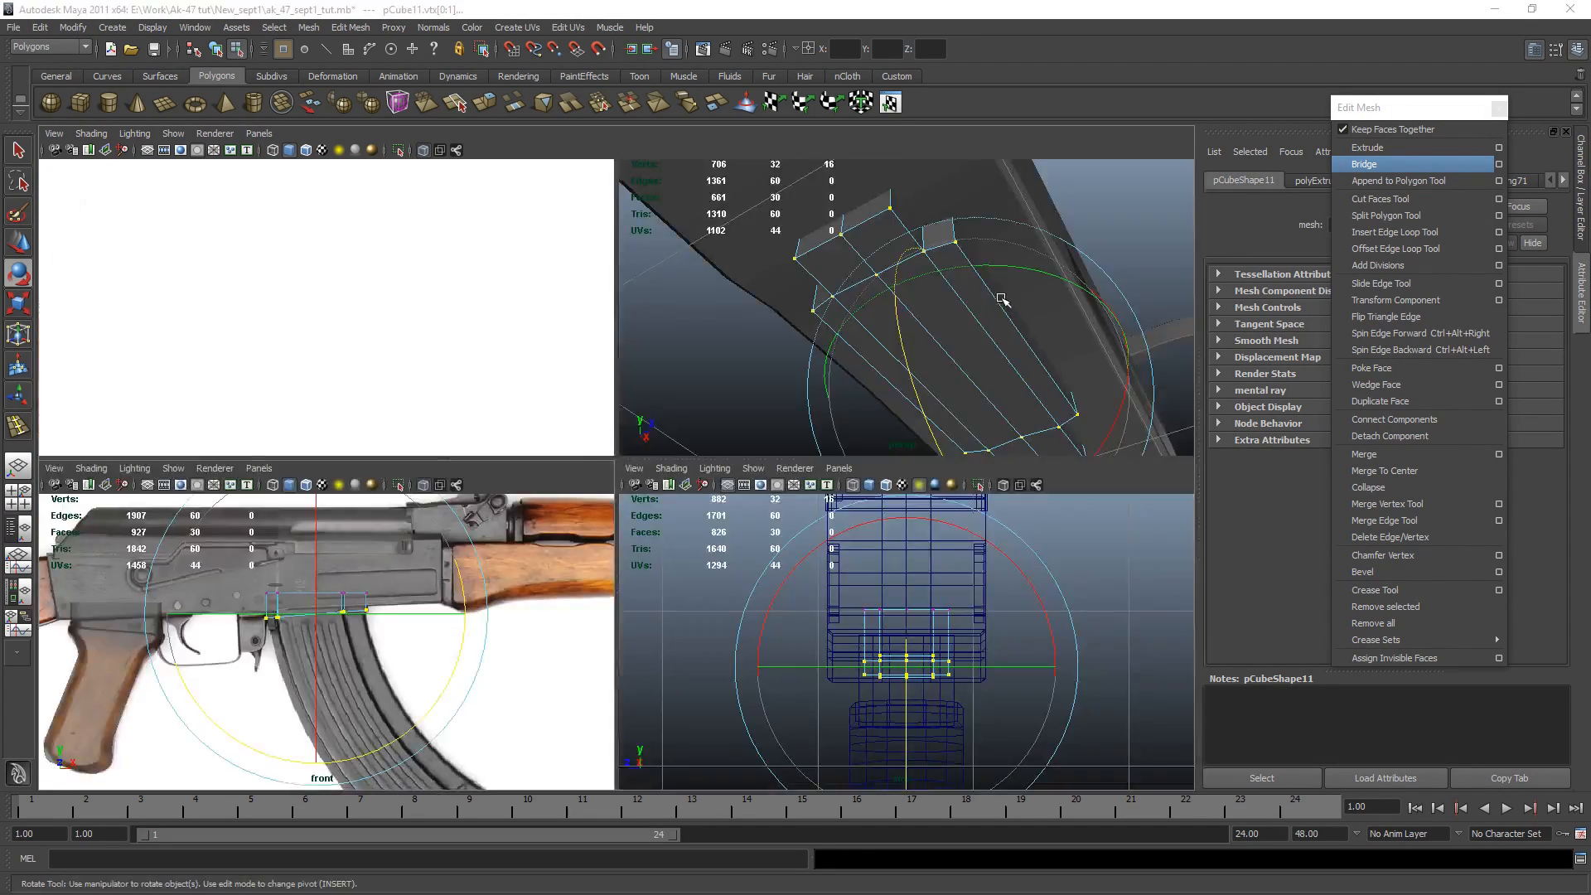
pyautogui.press('space')
pyautogui.click(899, 259)
pyautogui.moveTo(635, 366); pyautogui.dragTo(631, 421, button='right')
pyautogui.click(530, 401)
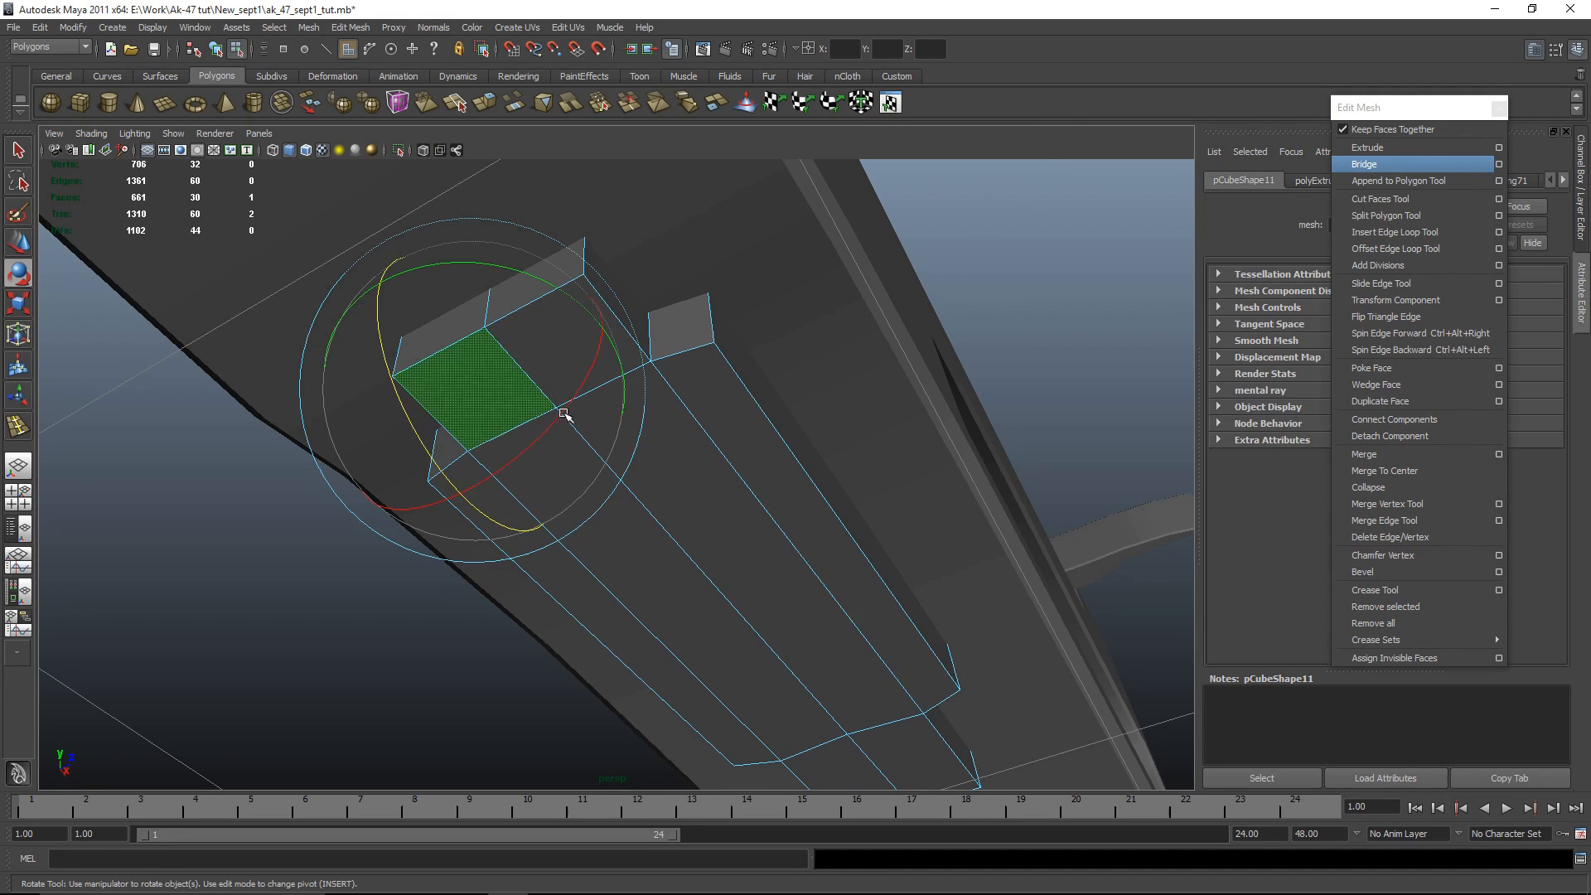
pyautogui.press('q')
pyautogui.keyDown('shift'); pyautogui.click(579, 356); pyautogui.keyUp('shift')
pyautogui.keyDown('shift'); pyautogui.click(538, 543); pyautogui.keyUp('shift')
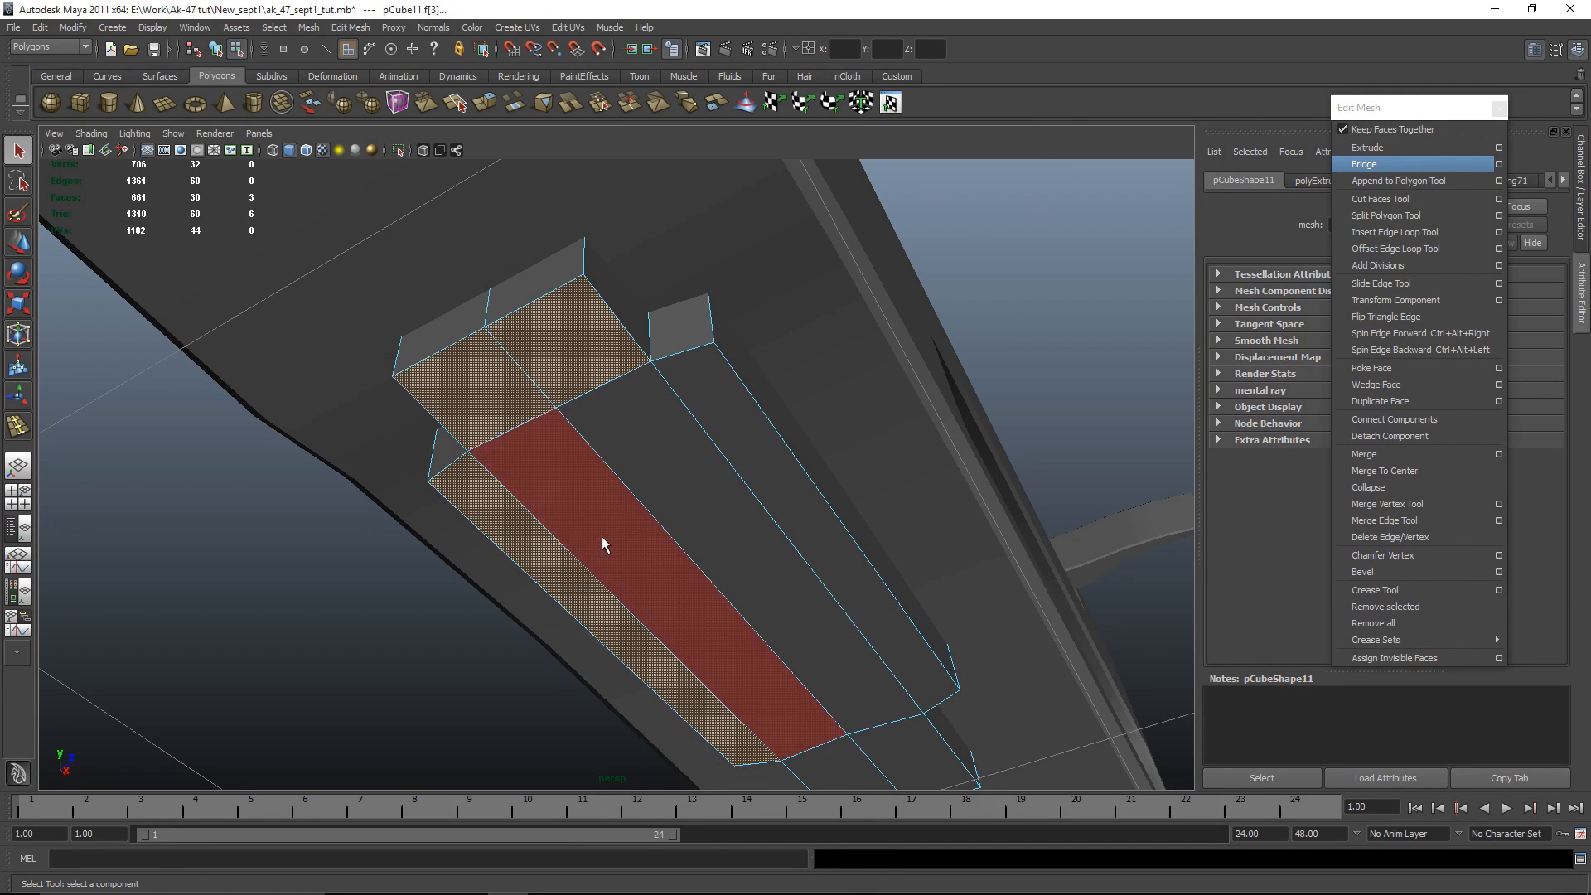
pyautogui.keyDown('shift'); pyautogui.click(603, 537); pyautogui.keyUp('shift')
pyautogui.keyDown('shift'); pyautogui.click(675, 476); pyautogui.keyUp('shift')
pyautogui.keyDown('shift'); pyautogui.click(739, 427); pyautogui.keyUp('shift')
pyautogui.keyDown('alt'); pyautogui.moveTo(893, 730); pyautogui.dragTo(829, 511, button='middle'); pyautogui.keyUp('alt')
pyautogui.moveTo(874, 574)
pyautogui.keyDown('alt'); pyautogui.mouseDown()
pyautogui.moveTo(971, 540)
pyautogui.moveTo(887, 526)
pyautogui.moveTo(854, 548)
pyautogui.mouseUp(); pyautogui.keyUp('alt')
pyautogui.press('space')
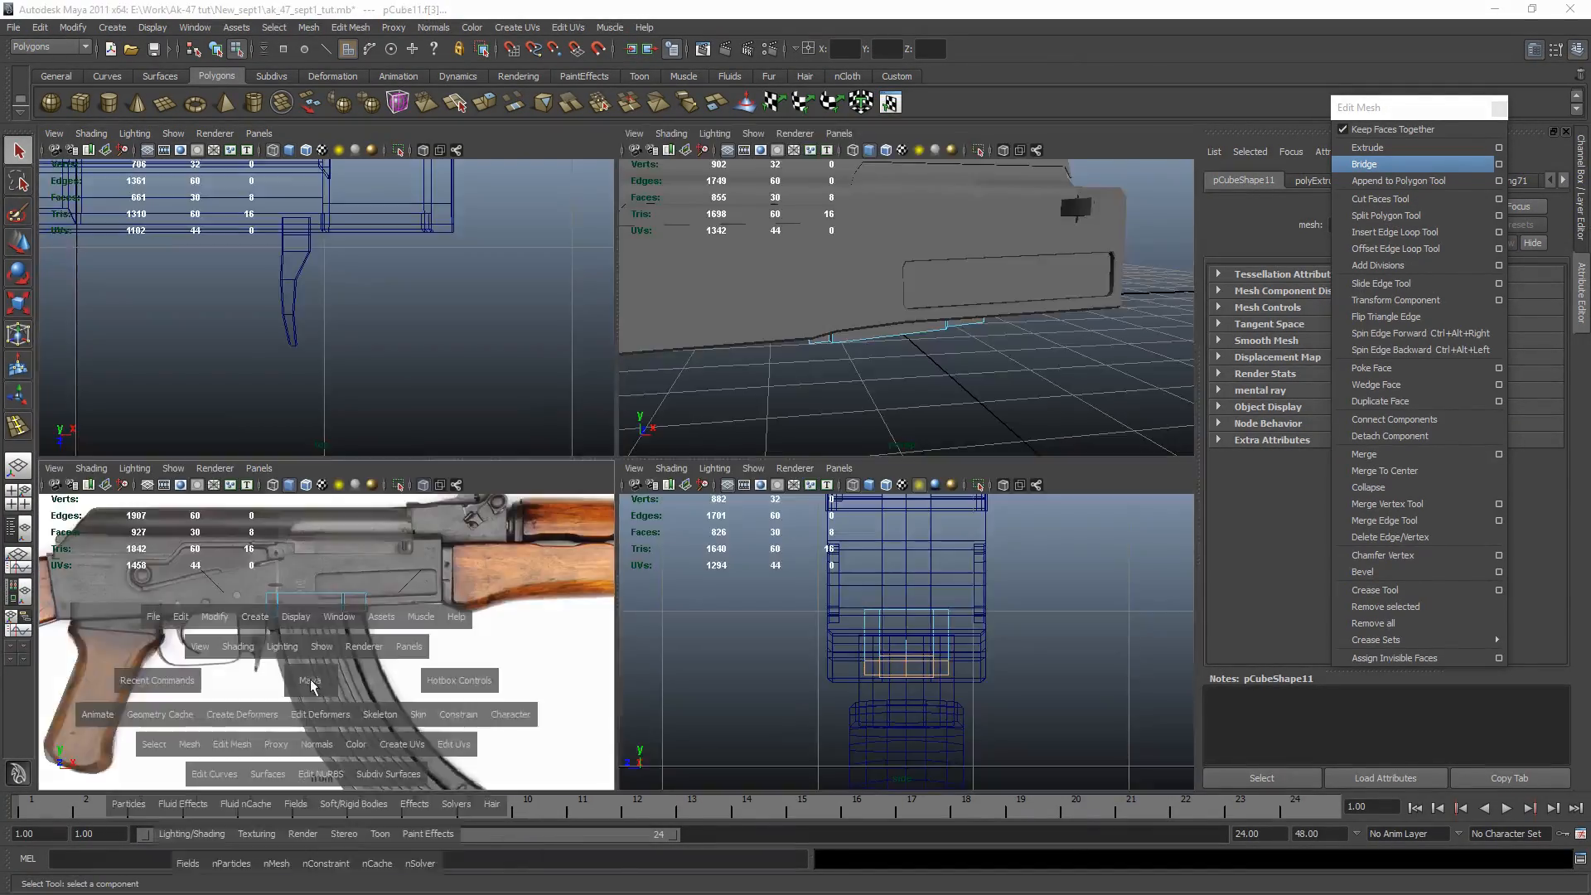
pyautogui.press('space')
pyautogui.click(1435, 149)
pyautogui.scroll(3, 663, 217)
pyautogui.keyDown('alt'); pyautogui.moveTo(663, 217); pyautogui.dragTo(804, 361, button='middle'); pyautogui.keyUp('alt')
pyautogui.moveTo(554, 483); pyautogui.dragTo(561, 536)
# Step: Rotate the extruded bottom end to follow the start of the magazine's curve
pyautogui.press('e')
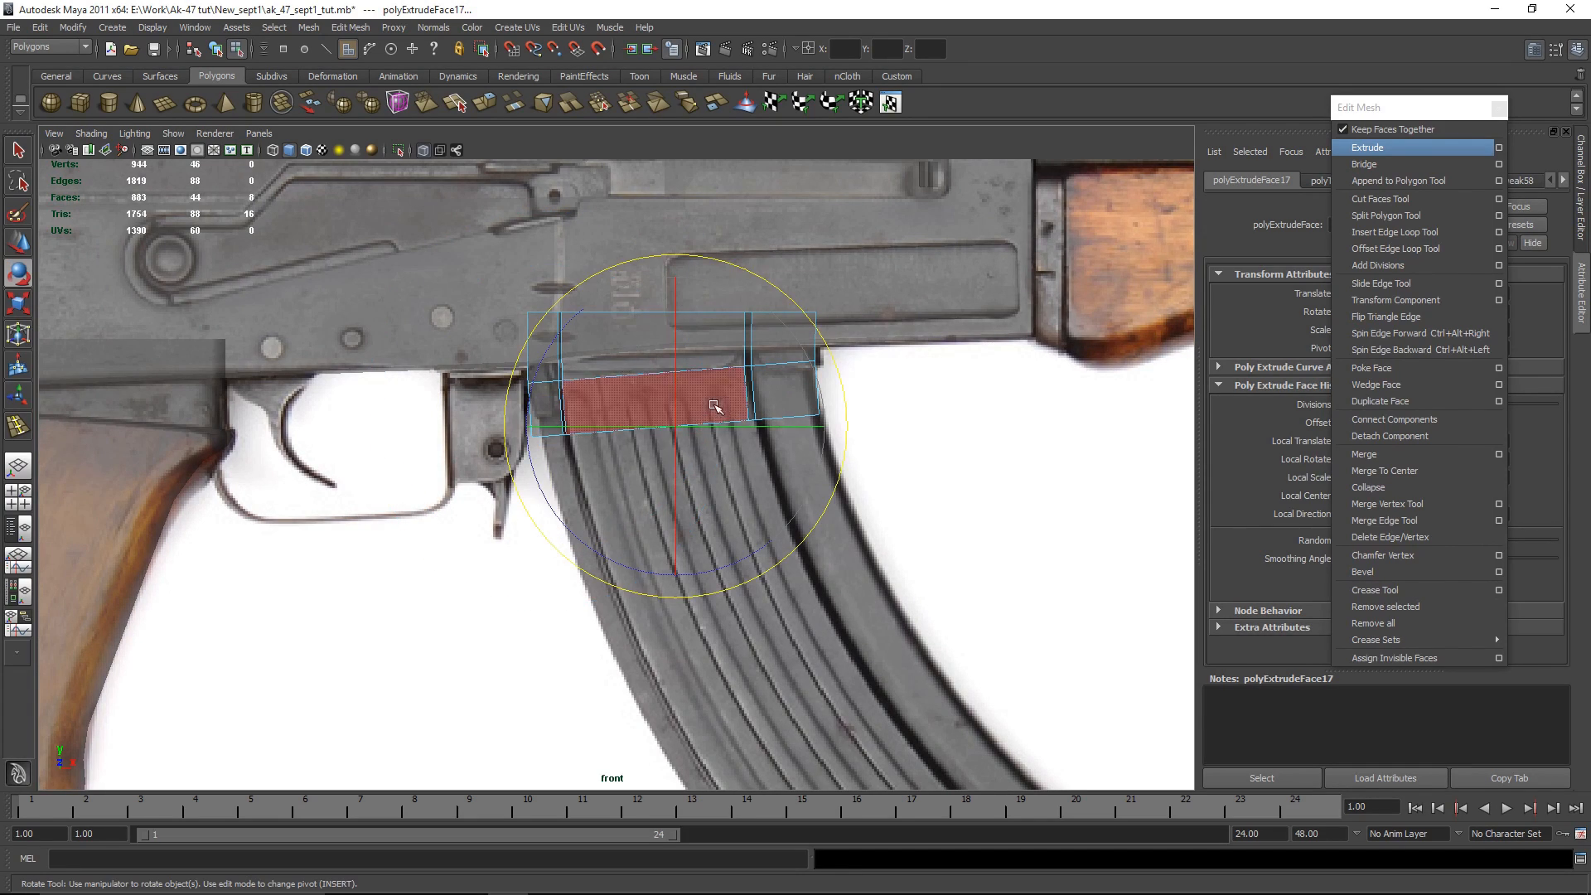
pyautogui.moveTo(761, 527); pyautogui.dragTo(750, 562)
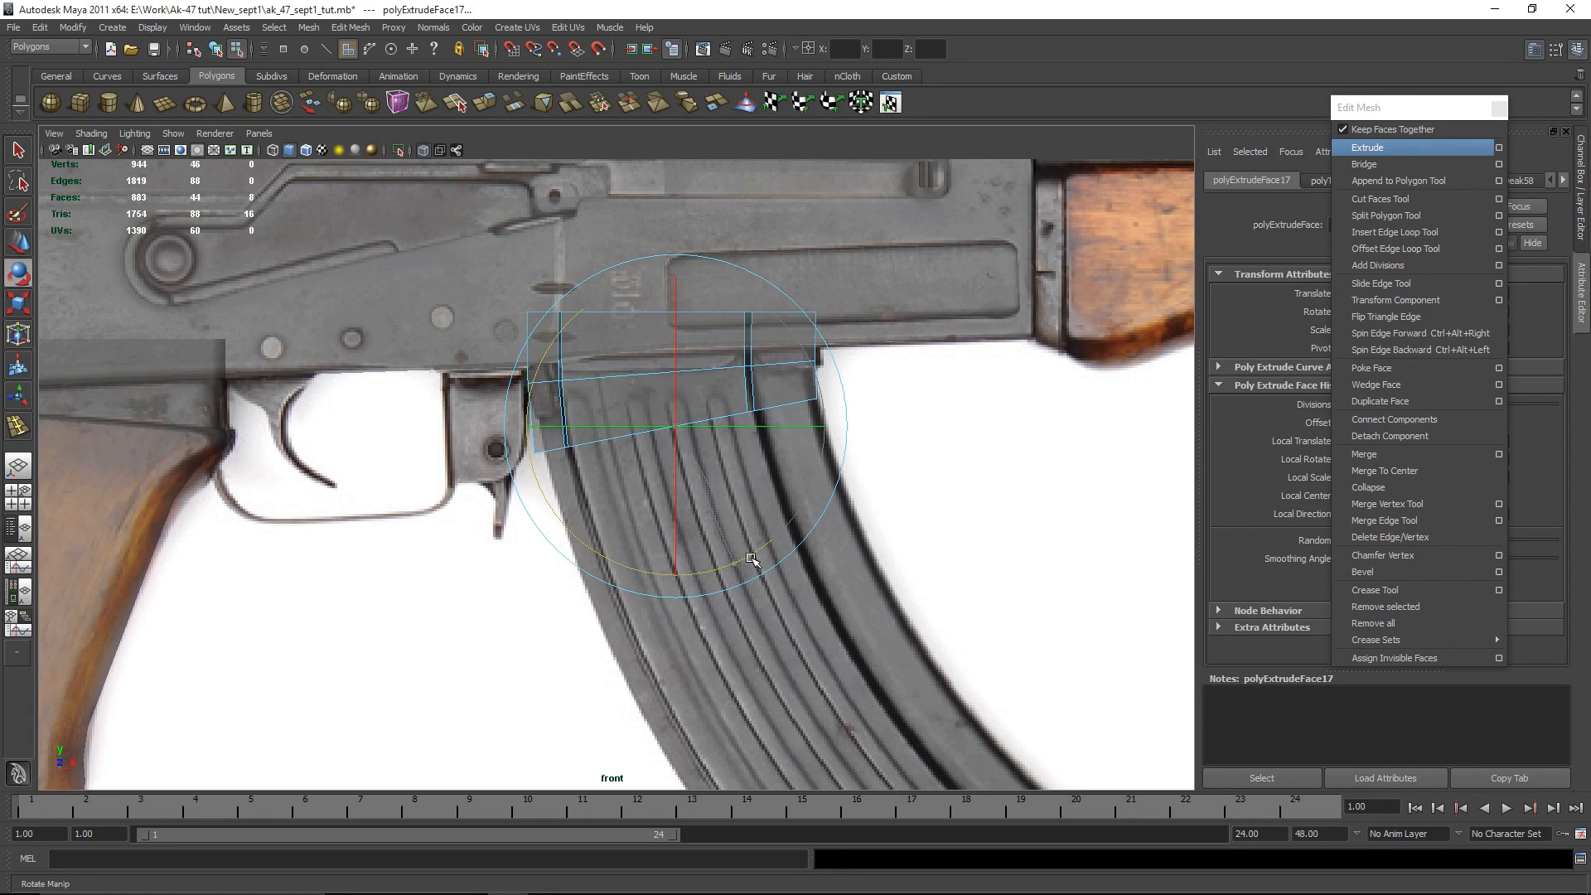
pyautogui.press('w')
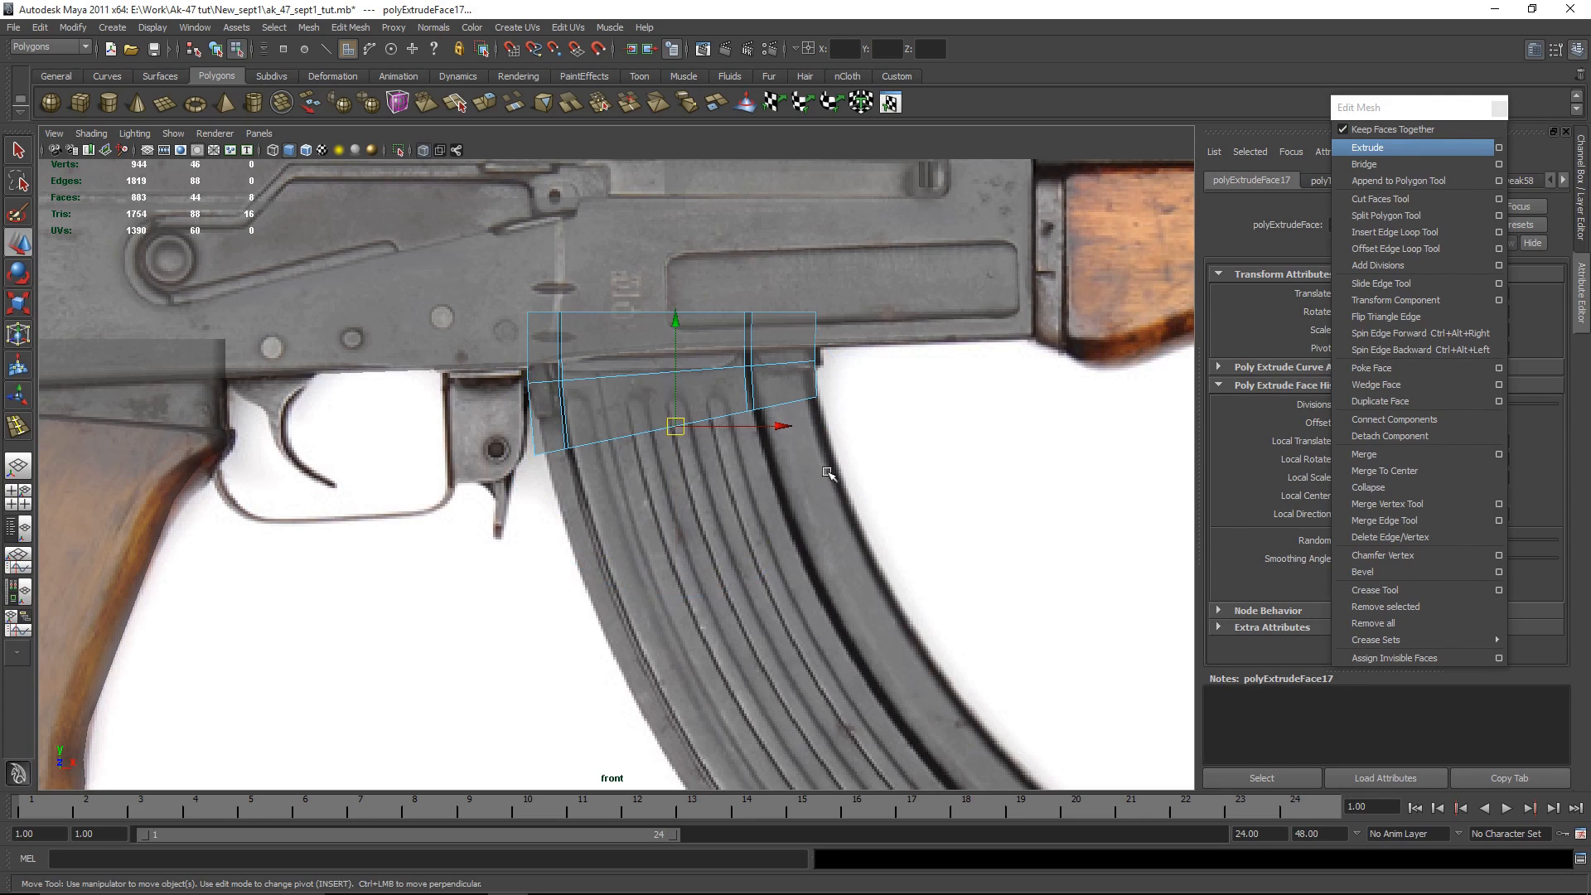
# Step: Align the magazine's lower end with the reference, then extrude another segment from it and rotate it to the curve
pyautogui.moveTo(777, 425); pyautogui.dragTo(784, 429)
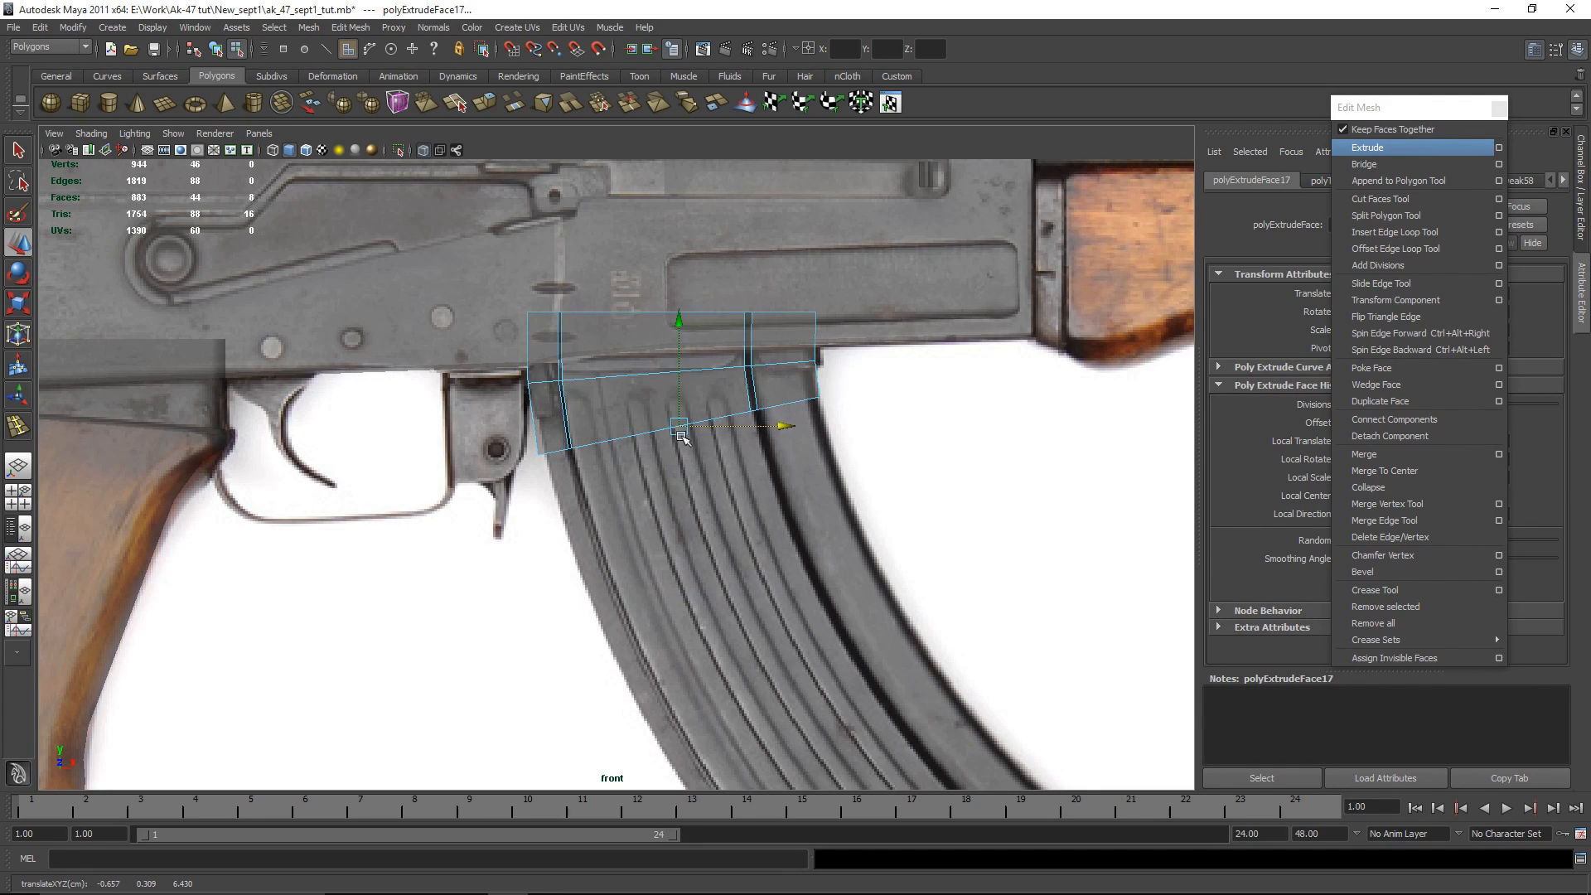
pyautogui.keyDown('alt'); pyautogui.moveTo(798, 458); pyautogui.dragTo(800, 356, button='middle'); pyautogui.keyUp('alt')
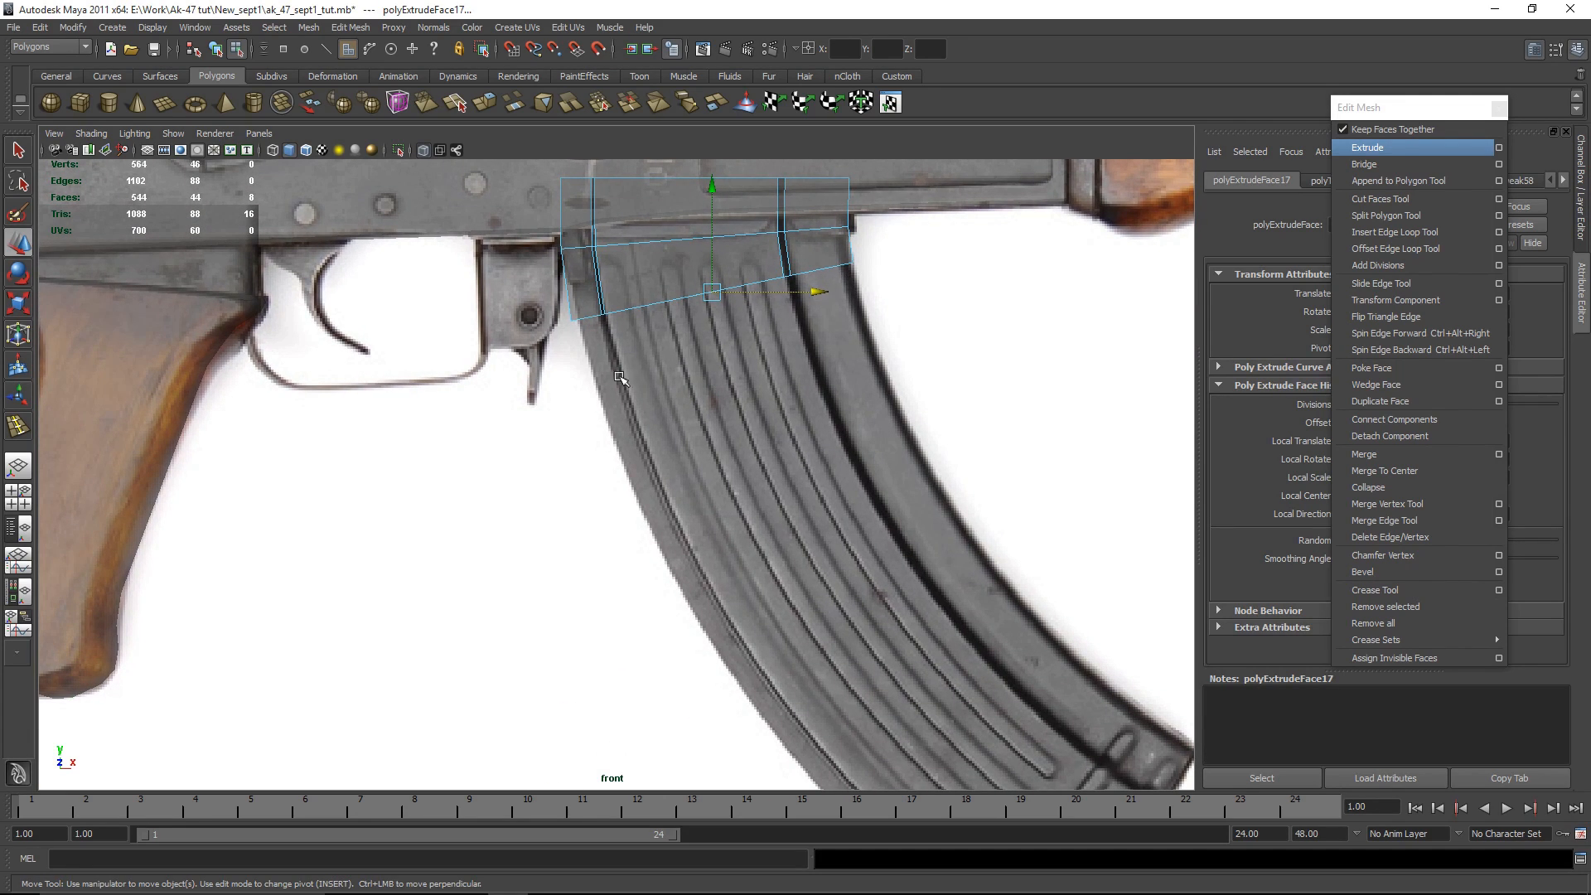
pyautogui.click(1392, 147)
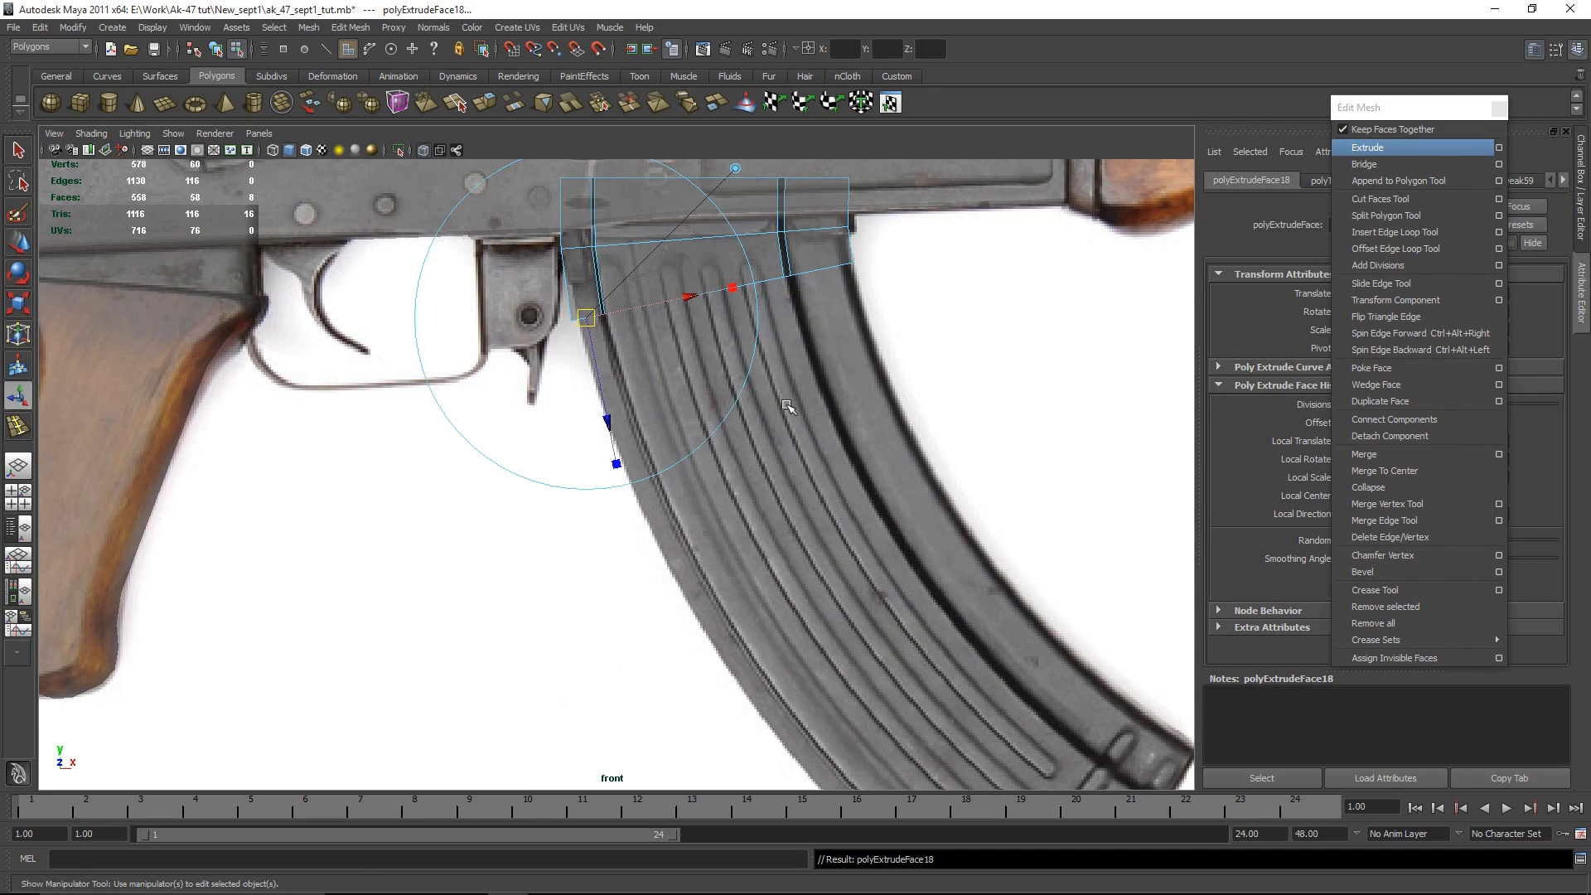
pyautogui.moveTo(609, 407); pyautogui.dragTo(622, 477)
pyautogui.press('e')
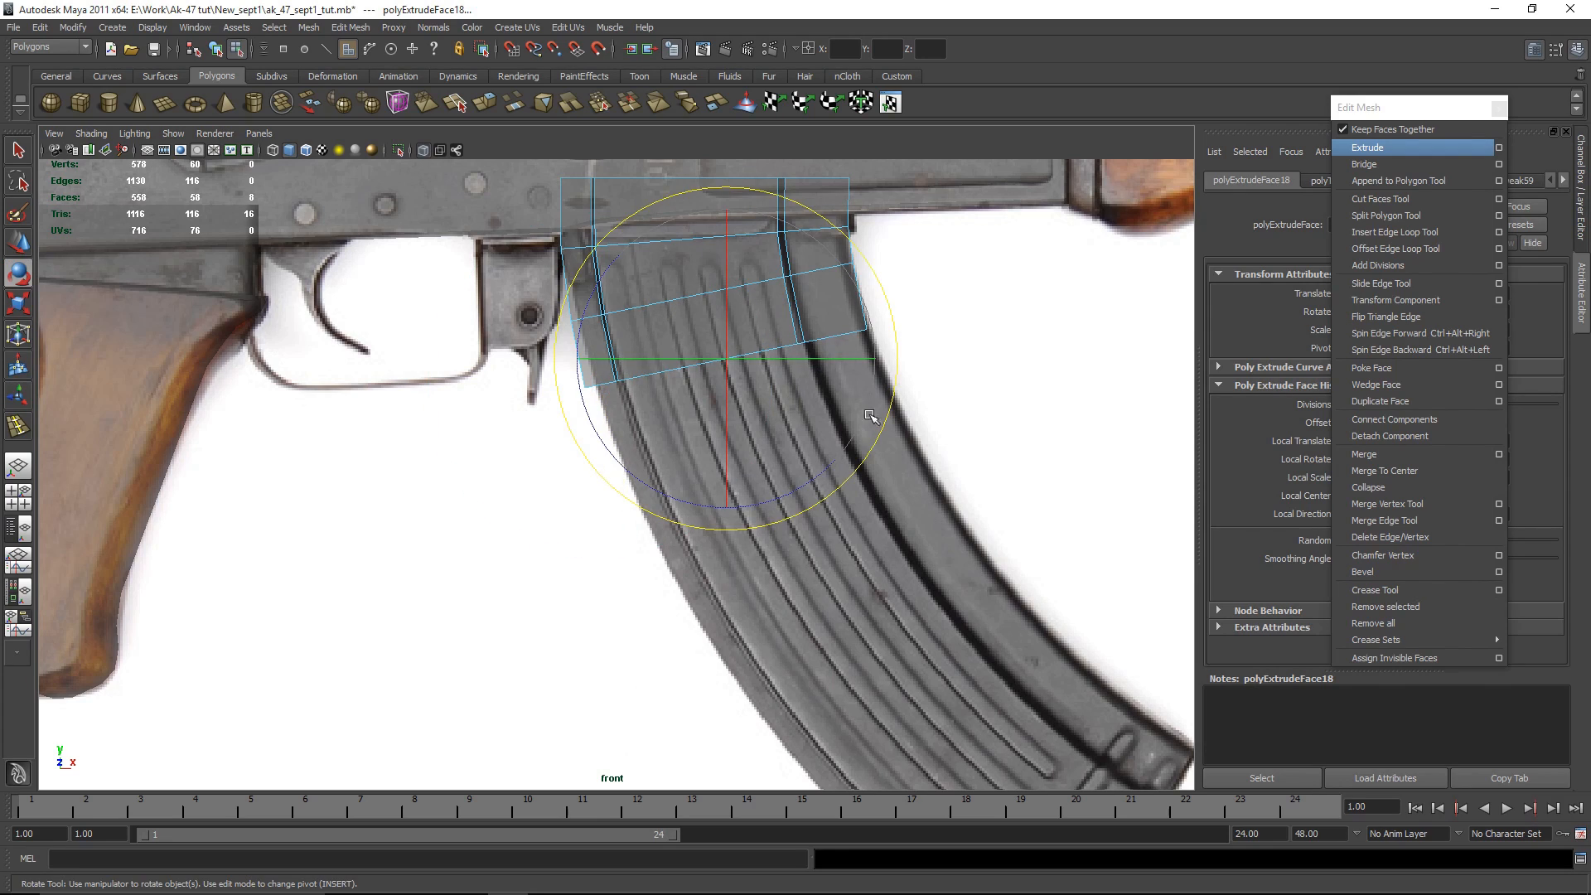
pyautogui.moveTo(813, 485); pyautogui.dragTo(827, 480)
pyautogui.press('w')
pyautogui.moveTo(831, 359); pyautogui.dragTo(836, 358)
# Step: Extrude the magazine's bottom faces by one more segment, tilting and shifting the end to the upper part of the reference curve
pyautogui.scroll(2, 835, 358)
pyautogui.click(1367, 147)
pyautogui.moveTo(629, 411); pyautogui.dragTo(634, 472)
pyautogui.press('e')
pyautogui.moveTo(771, 495); pyautogui.dragTo(787, 490)
pyautogui.press('w')
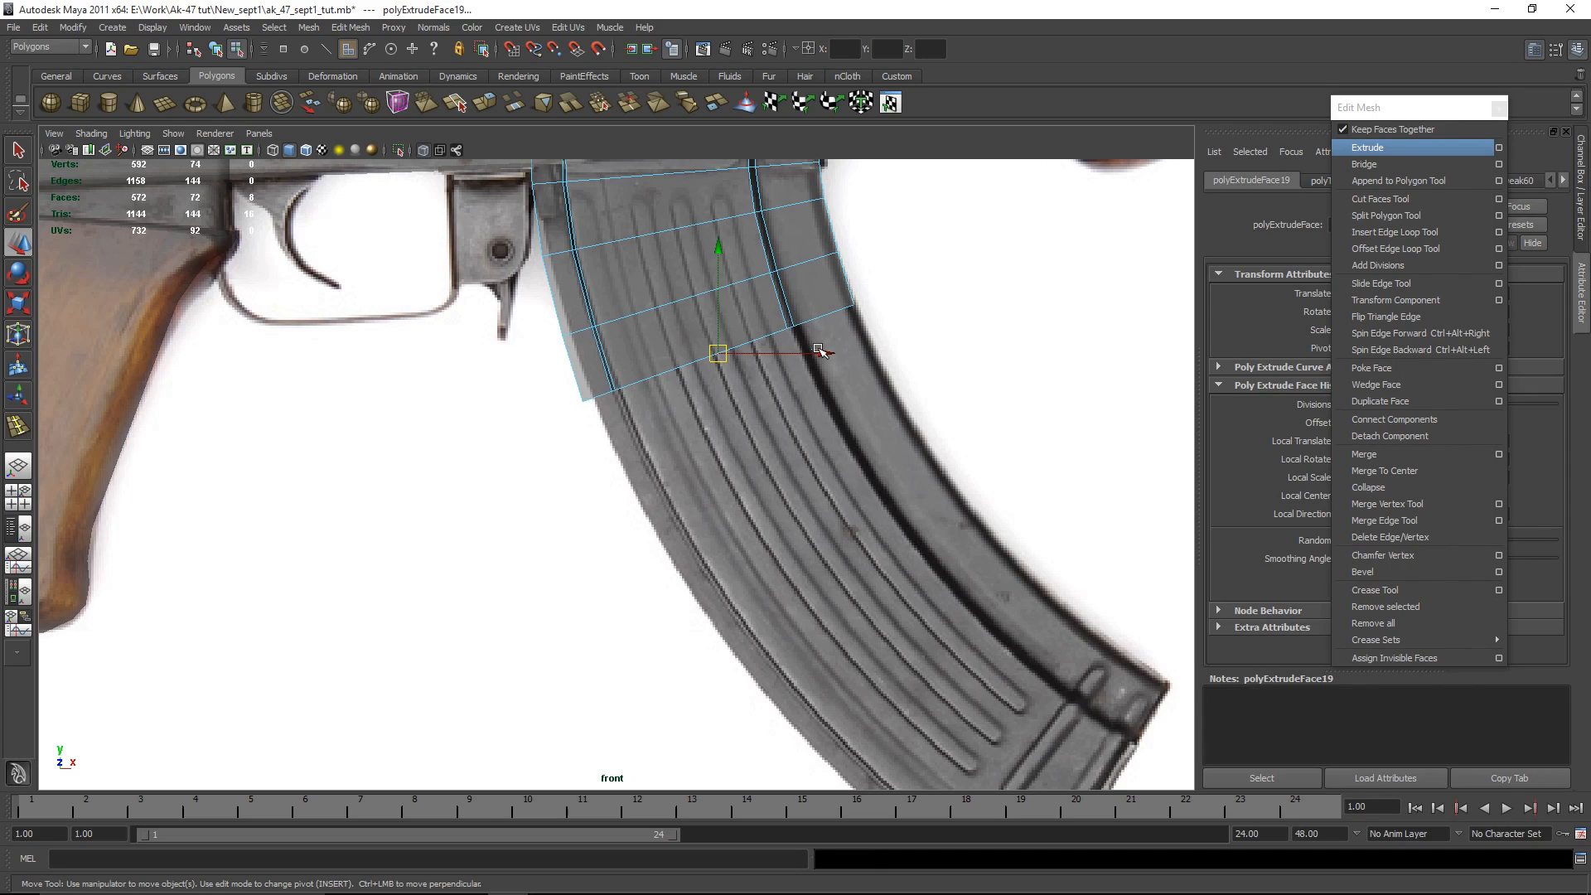
pyautogui.moveTo(819, 350); pyautogui.dragTo(822, 350)
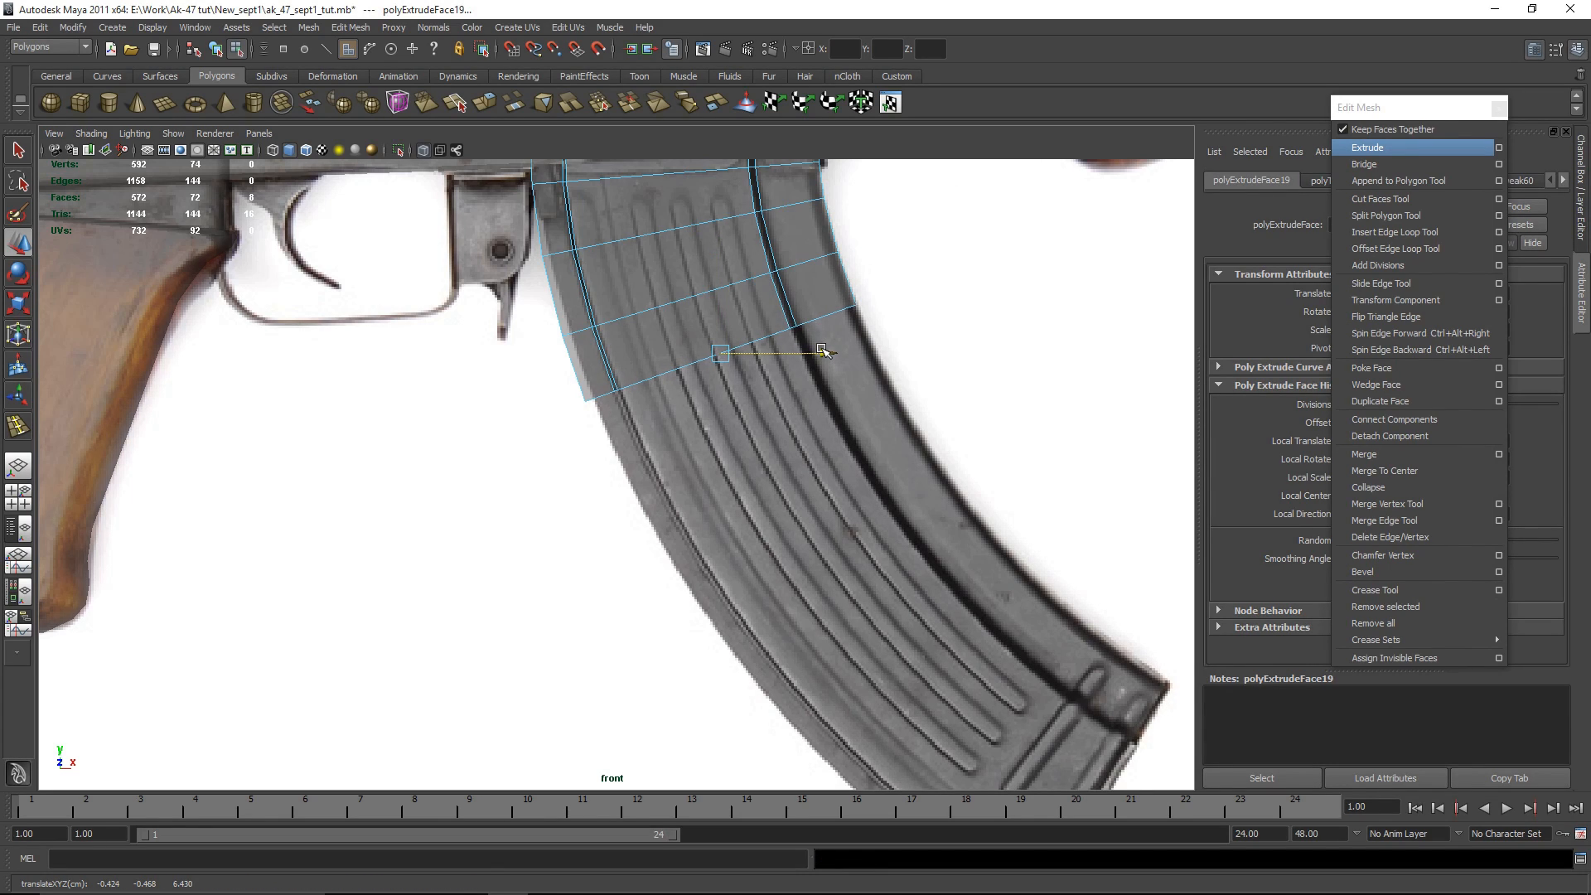
# Step: Extend the magazine toward the middle of its curve with another extrusion, rotating the new end perpendicular to the reference edges
pyautogui.keyDown('alt'); pyautogui.moveTo(869, 405); pyautogui.dragTo(857, 383, button='middle'); pyautogui.keyUp('alt')
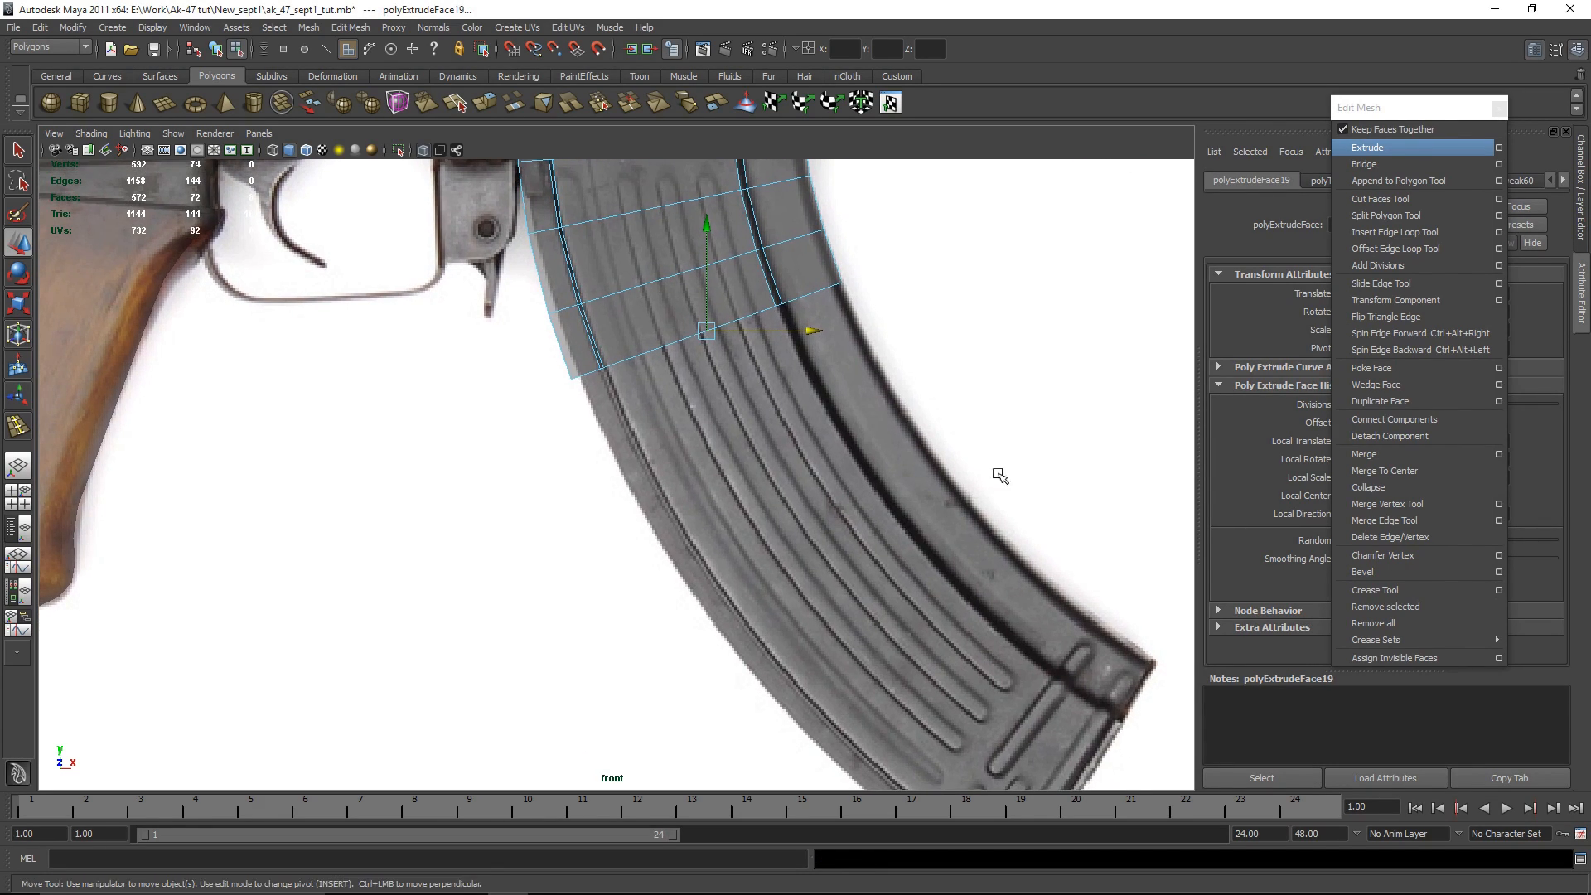
pyautogui.click(1367, 147)
pyautogui.moveTo(630, 474); pyautogui.dragTo(645, 546)
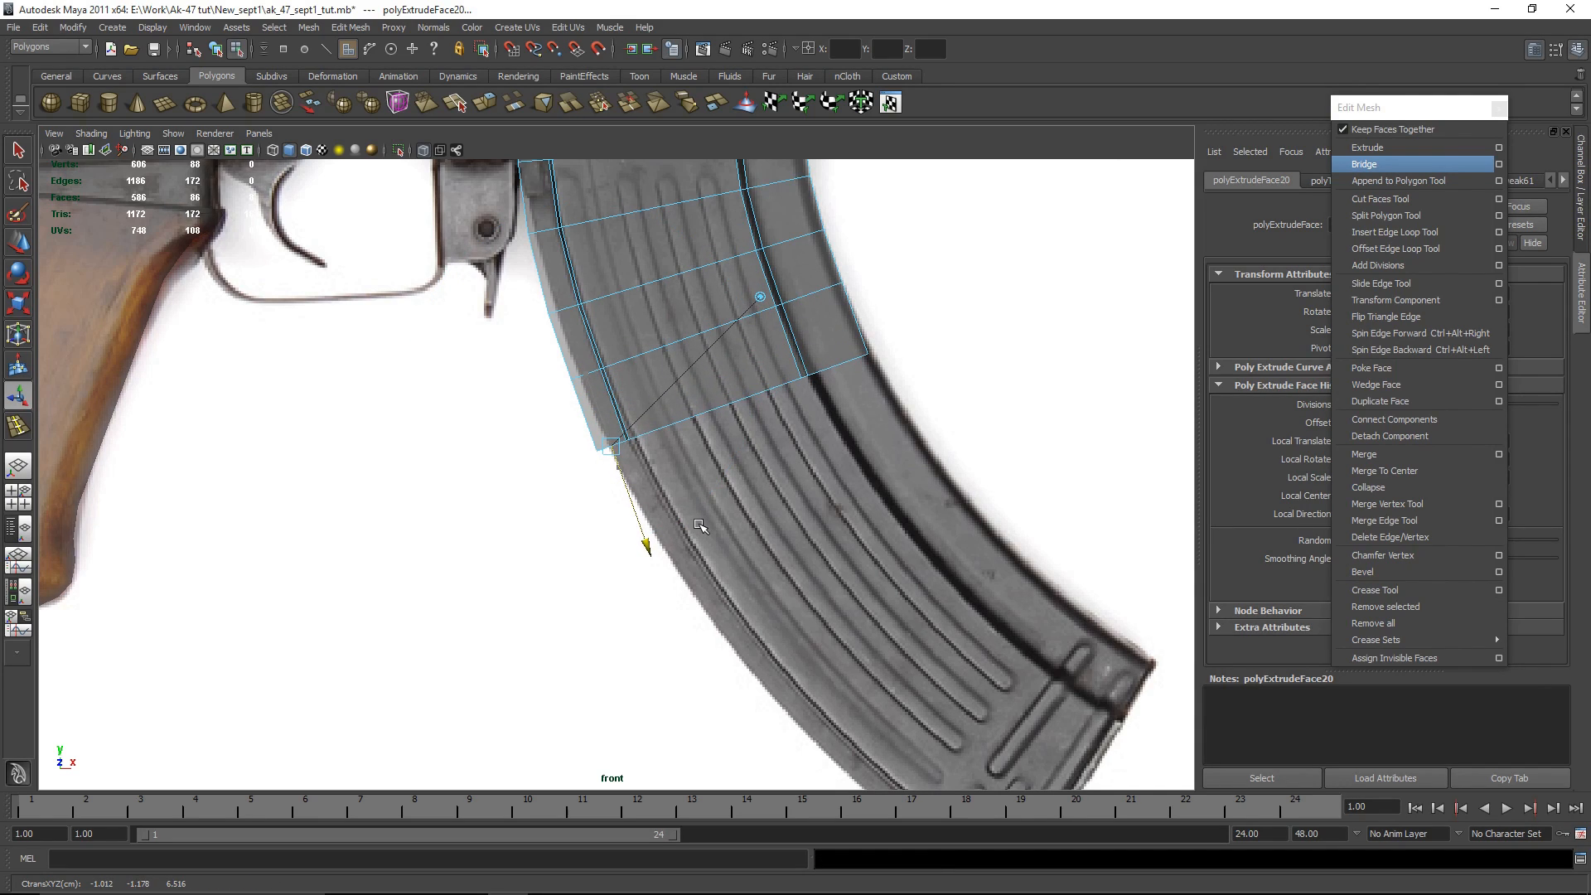
pyautogui.press('w')
pyautogui.press('e')
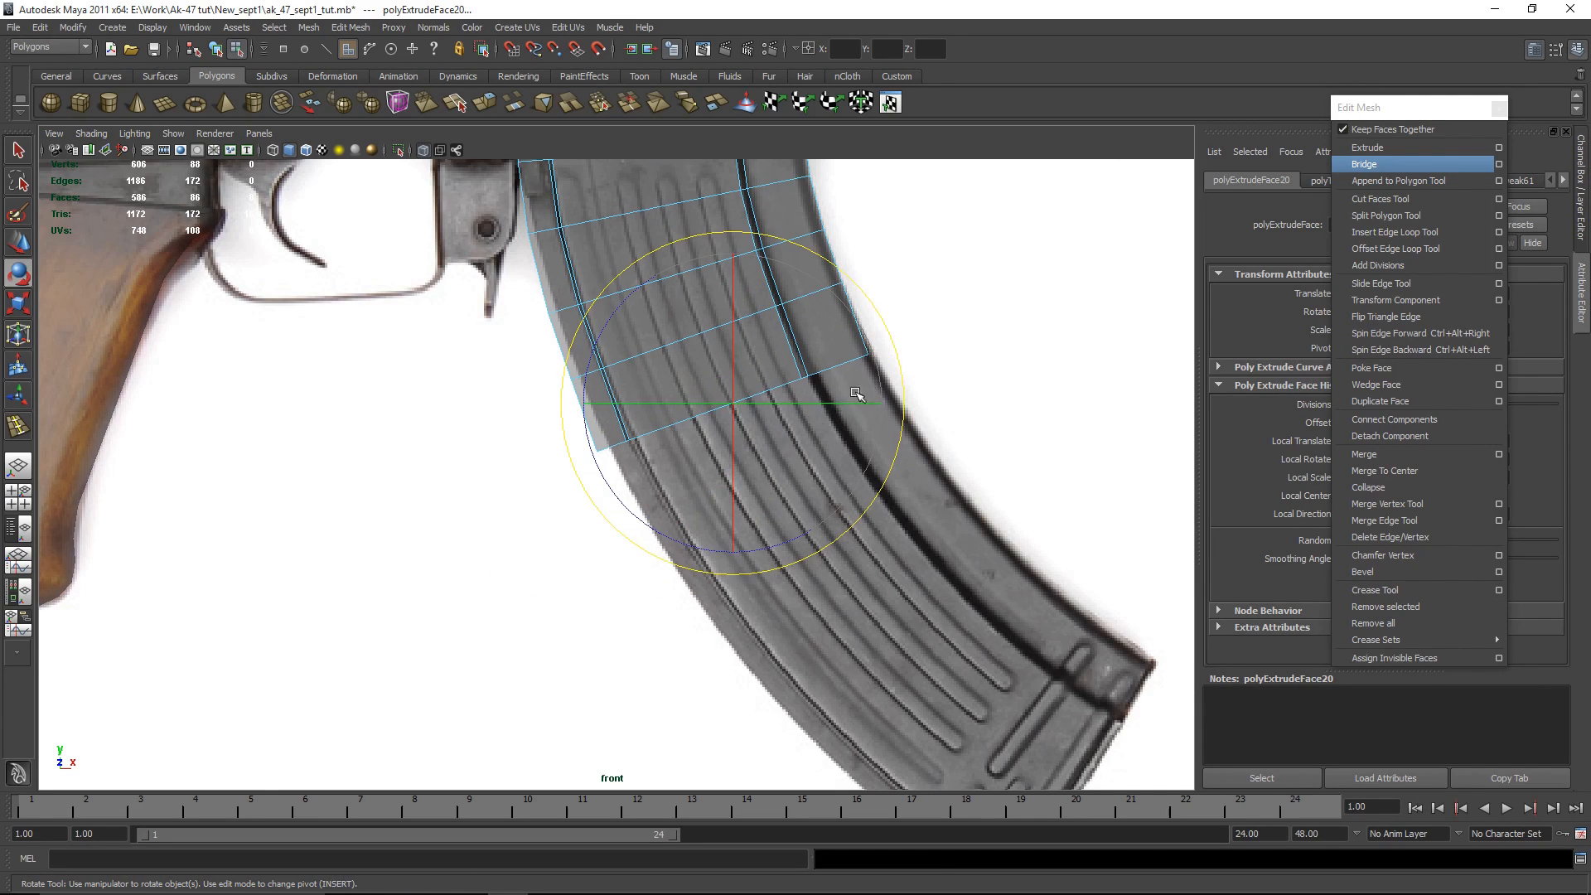
pyautogui.moveTo(783, 538); pyautogui.dragTo(846, 401)
pyautogui.press('w')
# Step: Extrude a further segment at mid-magazine, rotating its end and moving it slightly forward to fit the reference outline
pyautogui.scroll(-4, 873, 430)
pyautogui.scroll(3, 863, 455)
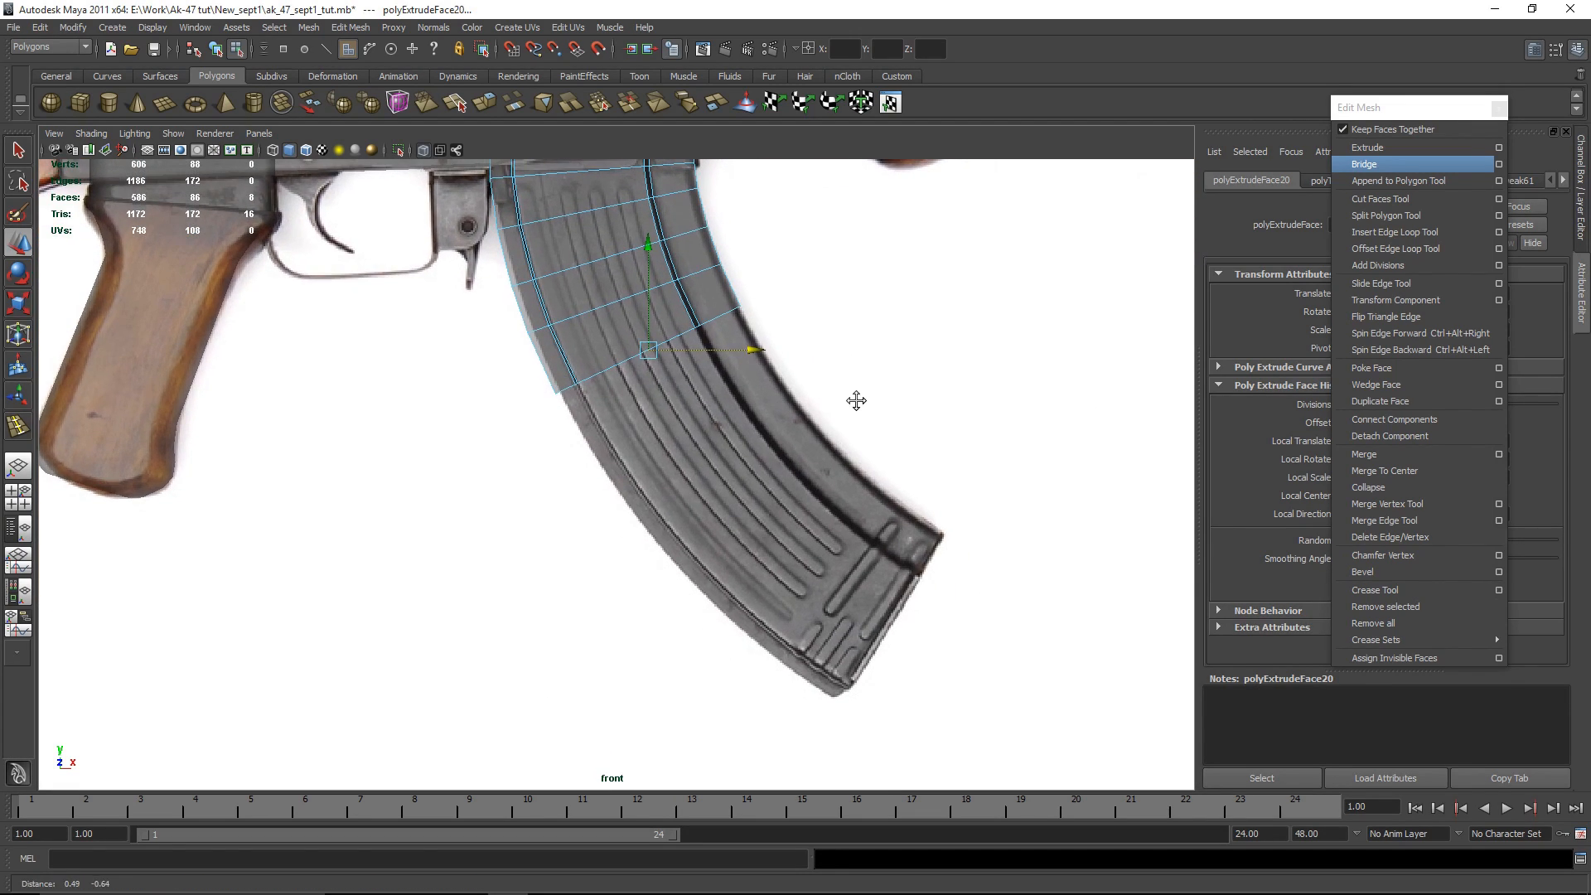
pyautogui.click(1367, 147)
pyautogui.moveTo(626, 482); pyautogui.dragTo(640, 519)
pyautogui.press('e')
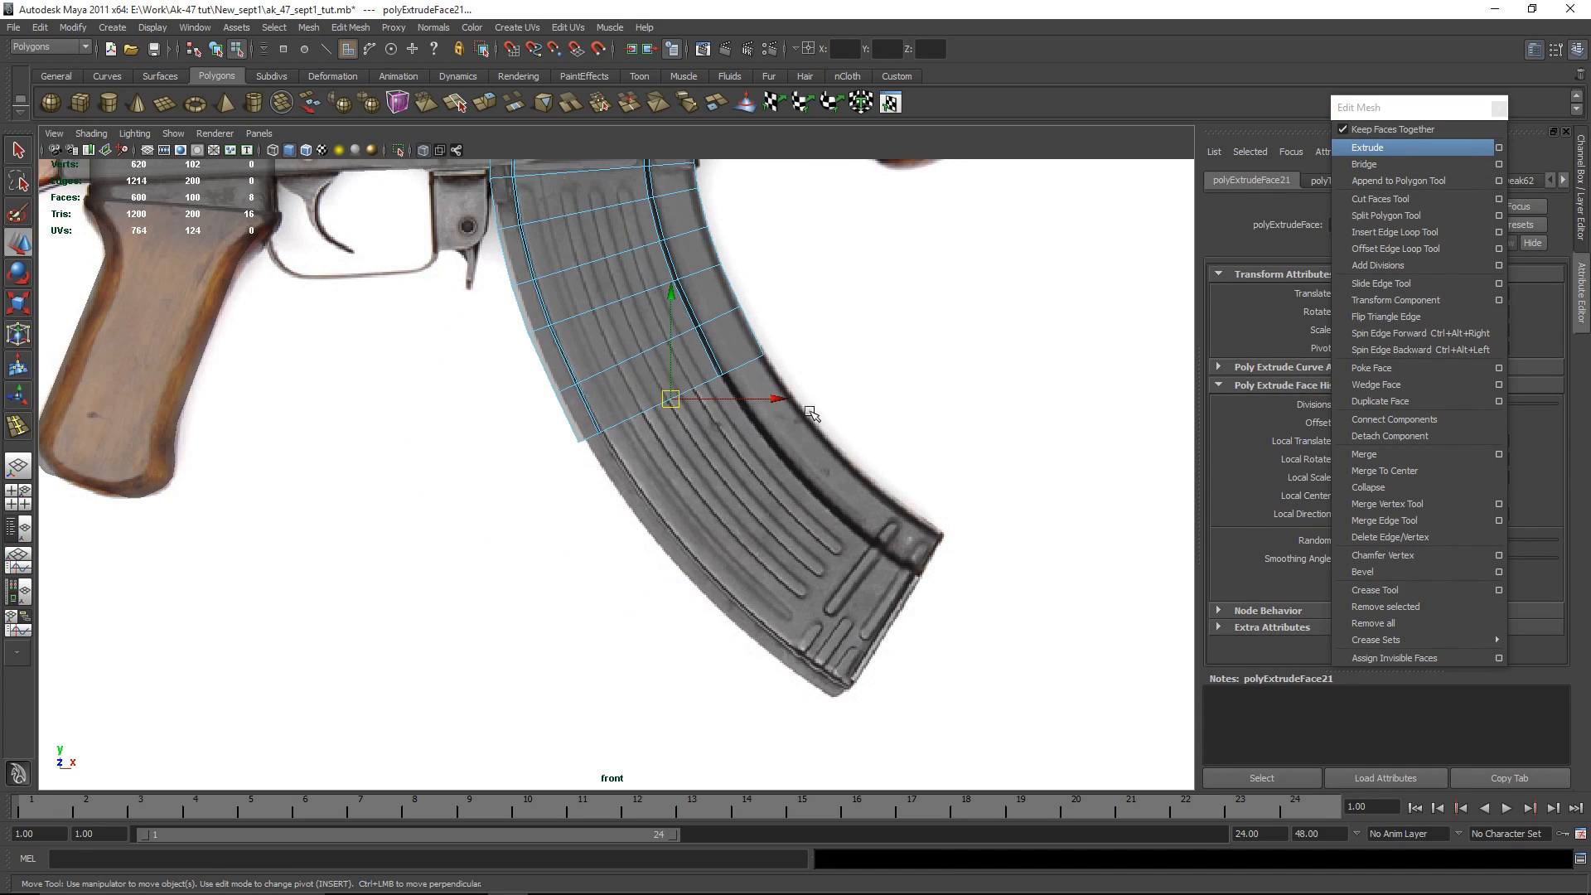
pyautogui.moveTo(771, 512); pyautogui.dragTo(793, 508)
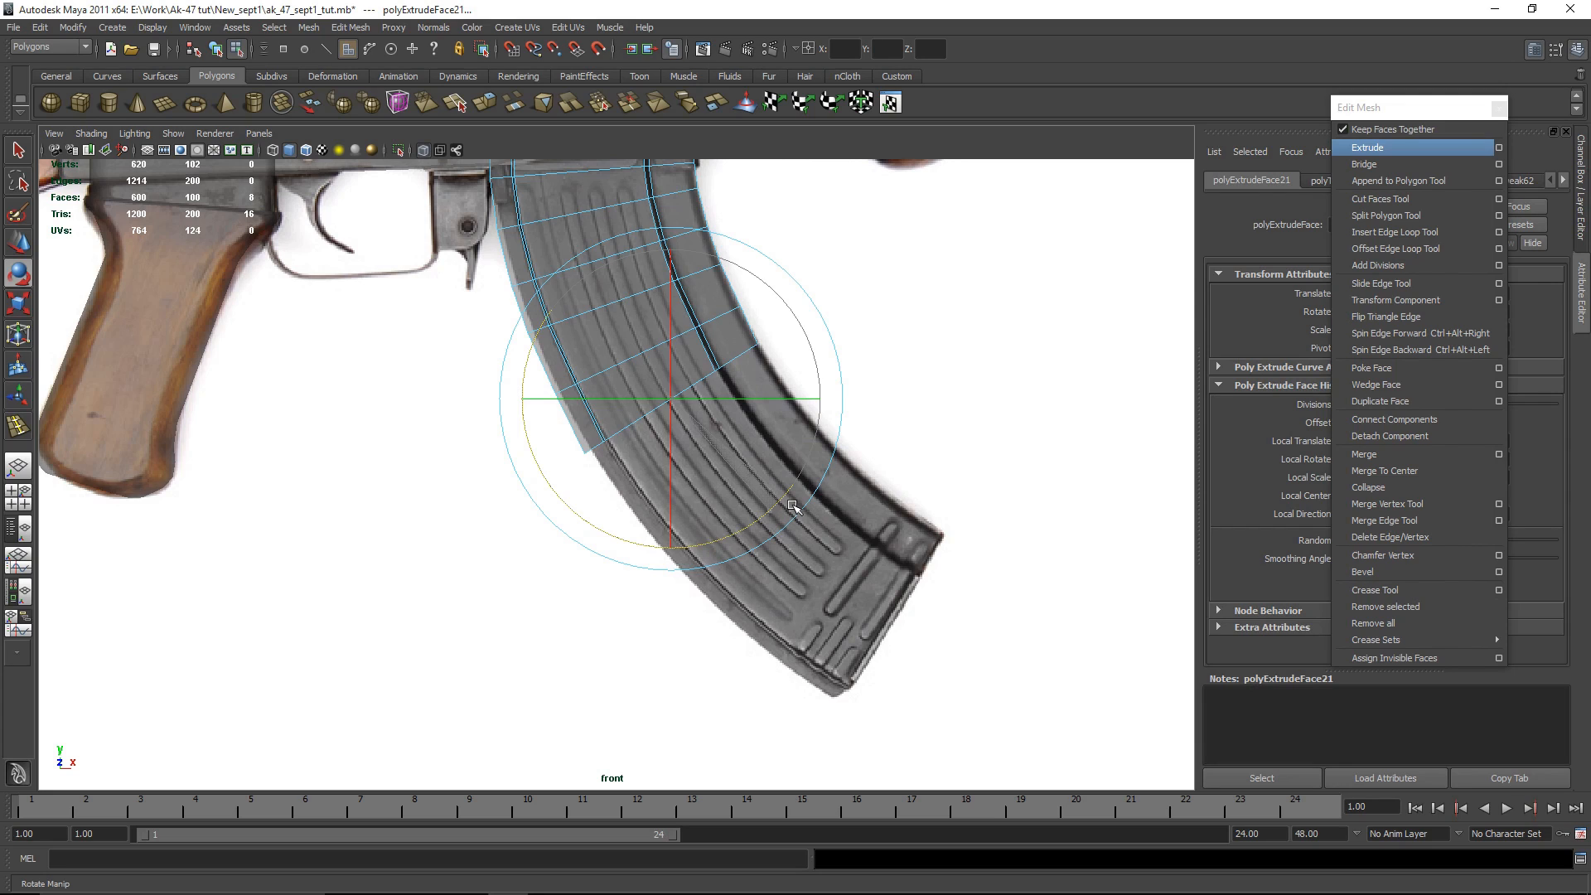
pyautogui.press('w')
pyautogui.moveTo(778, 398); pyautogui.dragTo(788, 397)
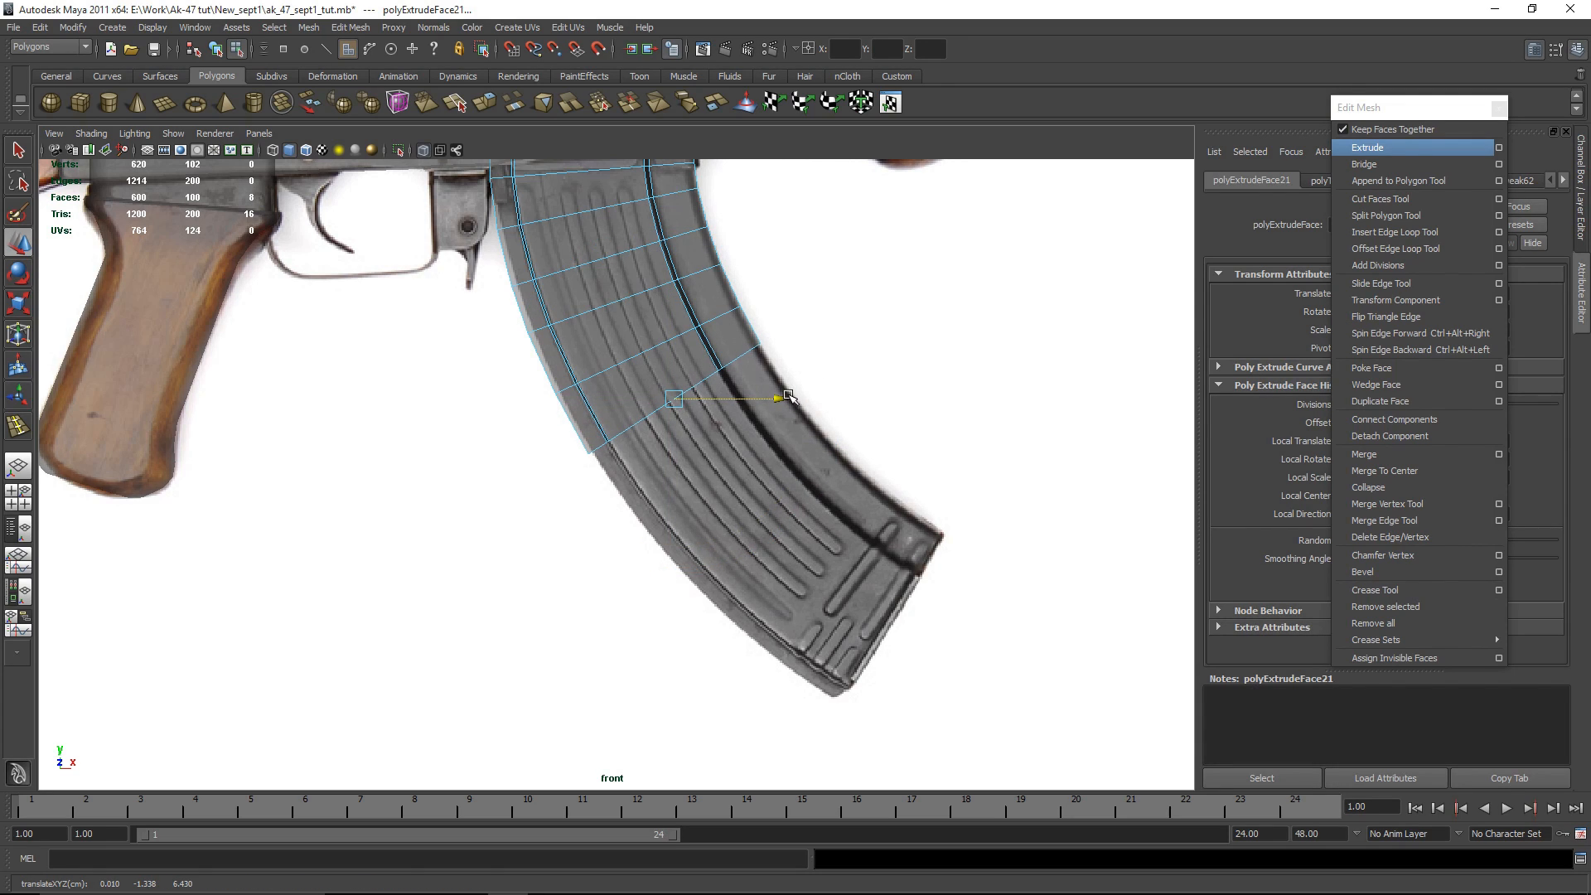
# Step: Extrude the segment just past the magazine's middle and adjust the new end's angle and horizontal position to the reference
pyautogui.scroll(-4, 873, 501)
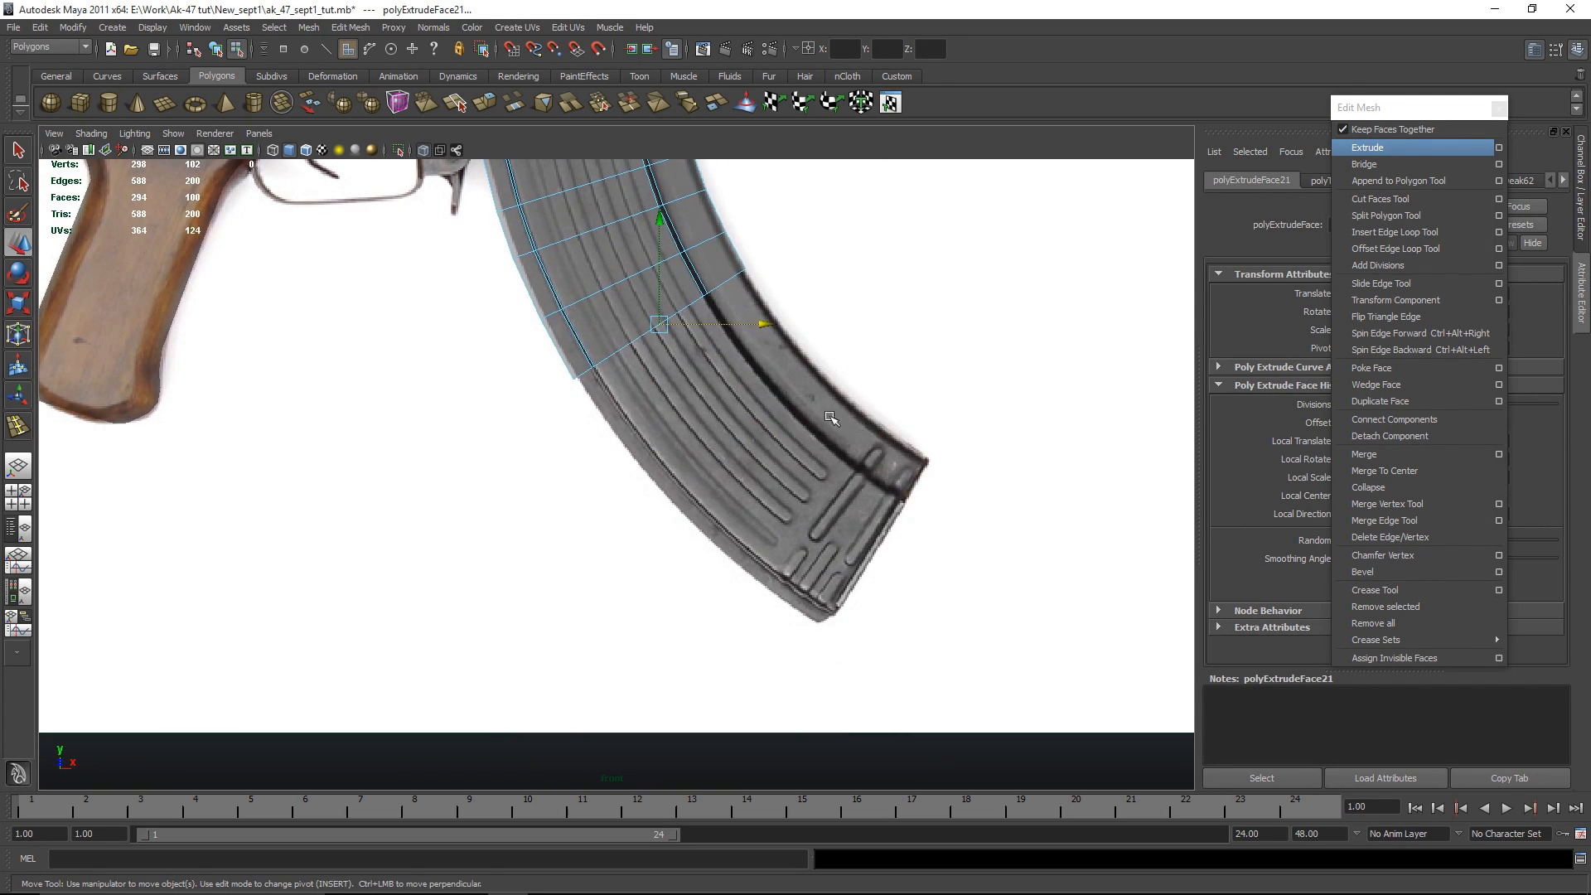
pyautogui.click(1367, 148)
pyautogui.scroll(3, 603, 481)
pyautogui.moveTo(655, 468); pyautogui.dragTo(694, 491)
pyautogui.press('e')
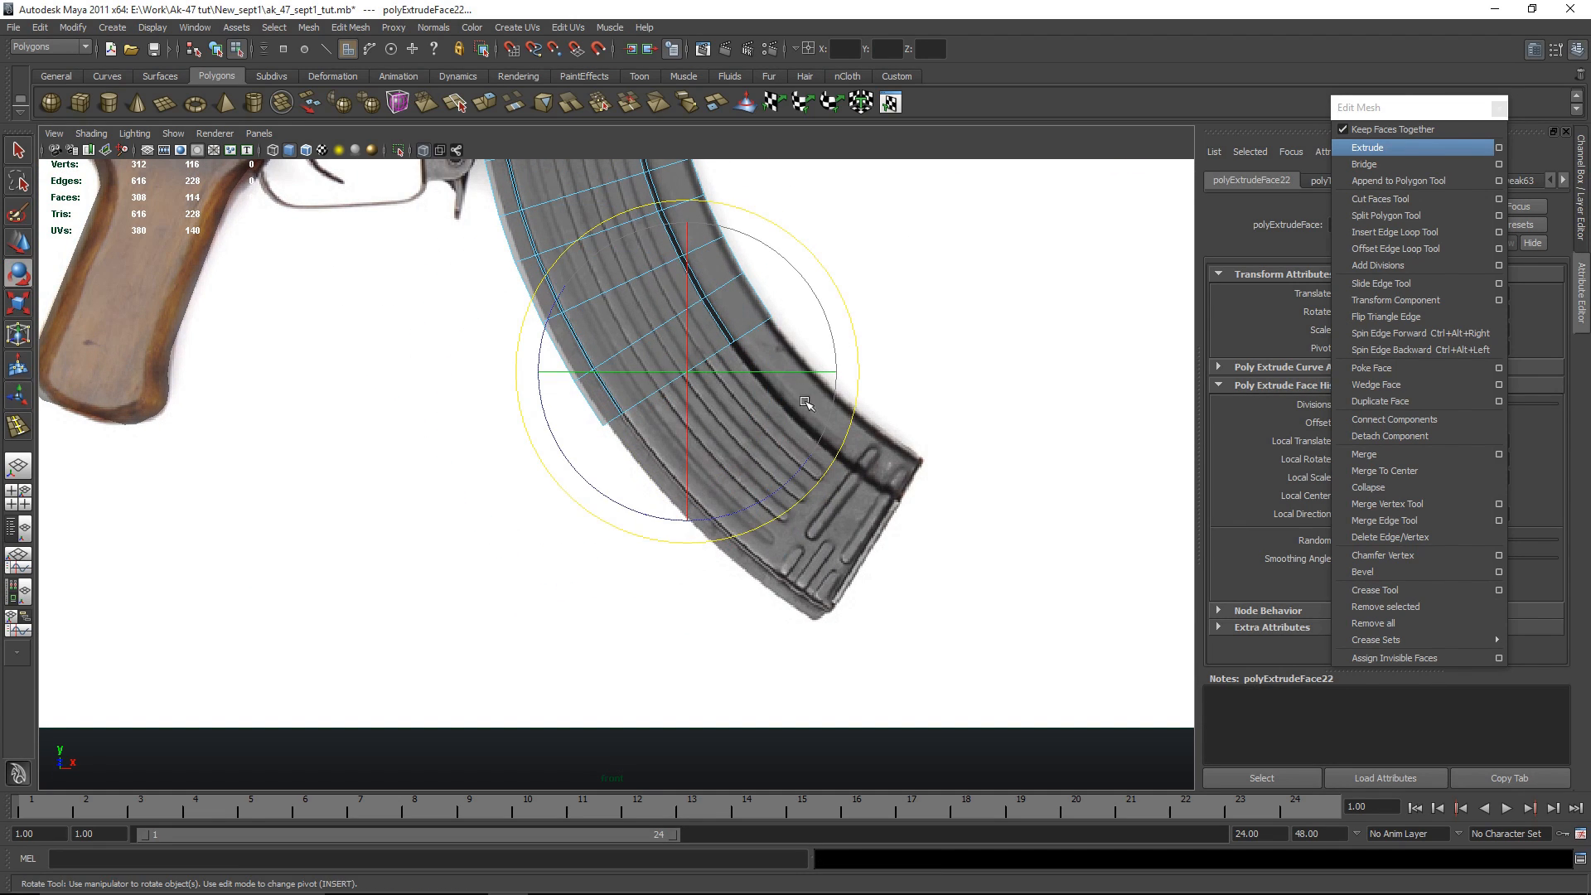
pyautogui.press('w')
pyautogui.click(798, 370)
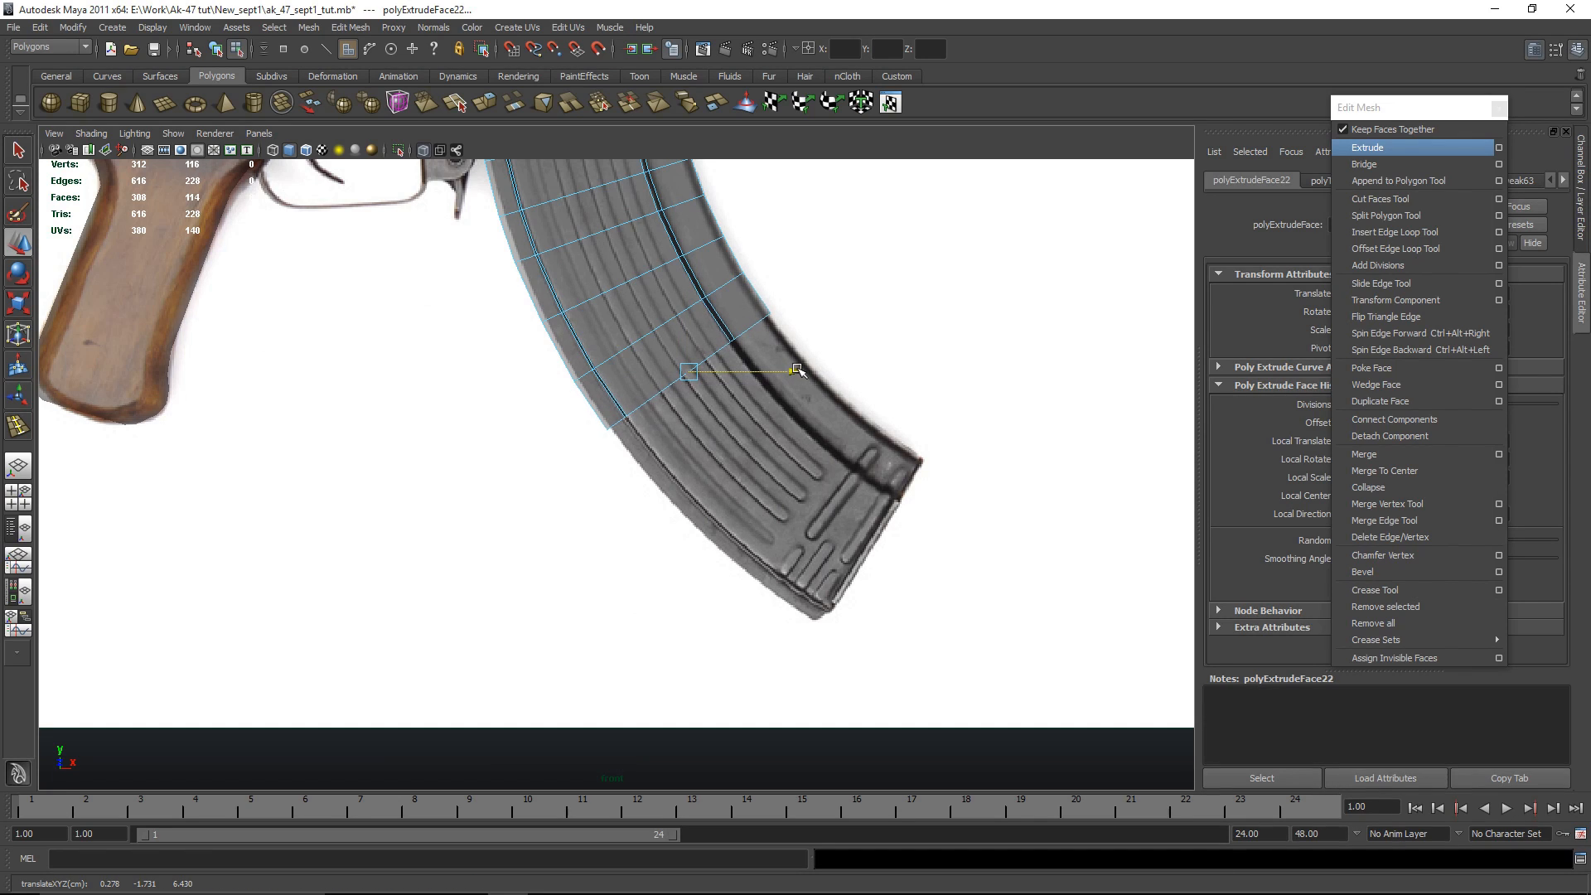
pyautogui.press('e')
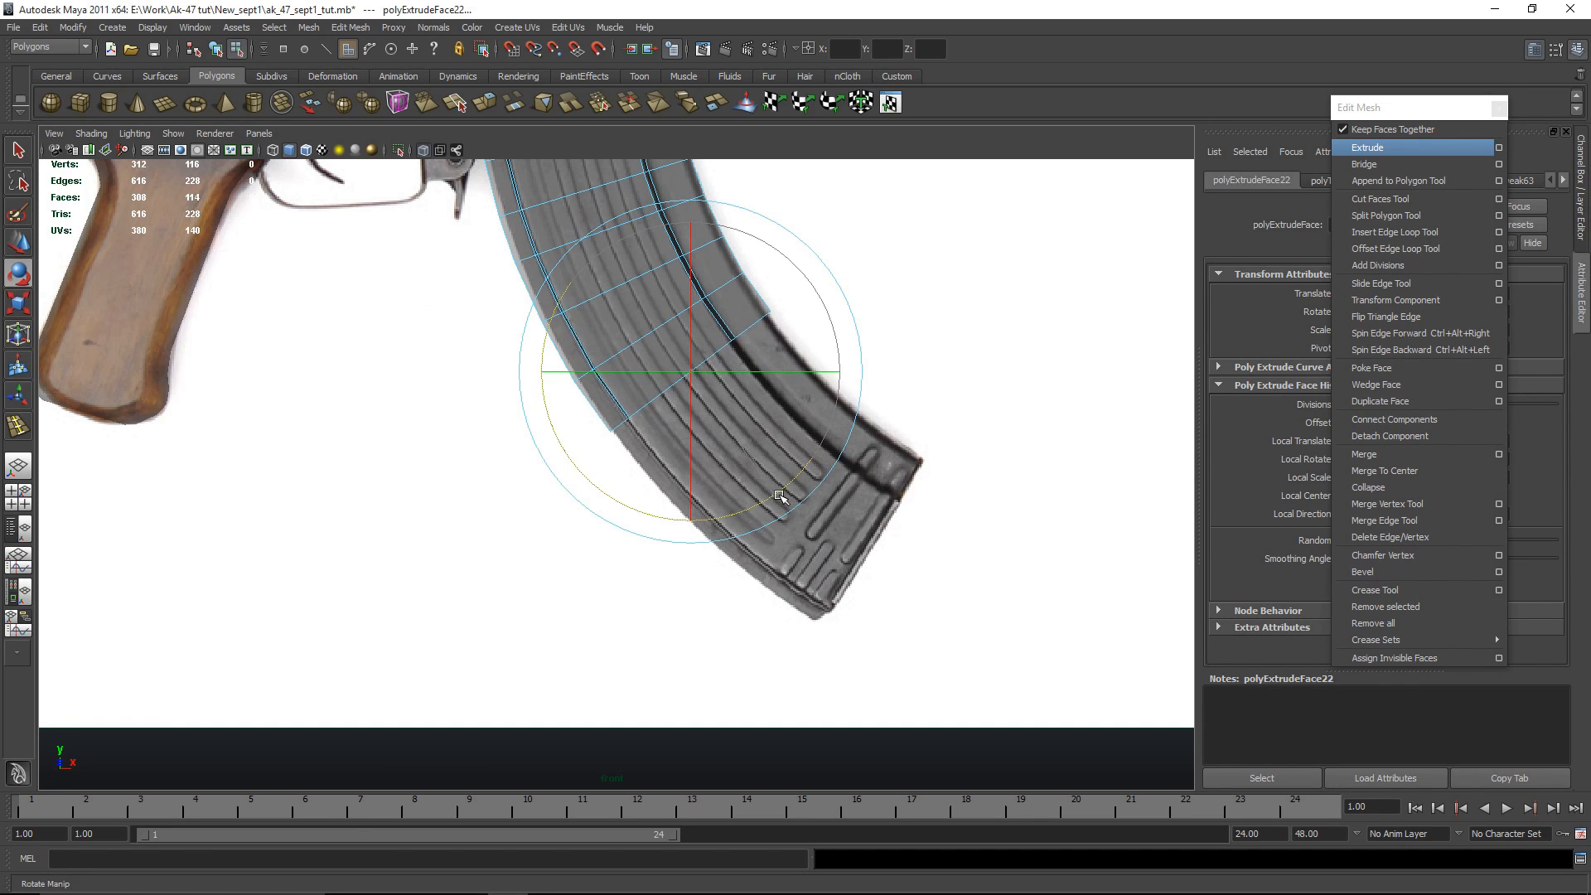
pyautogui.press('w')
pyautogui.click(801, 368)
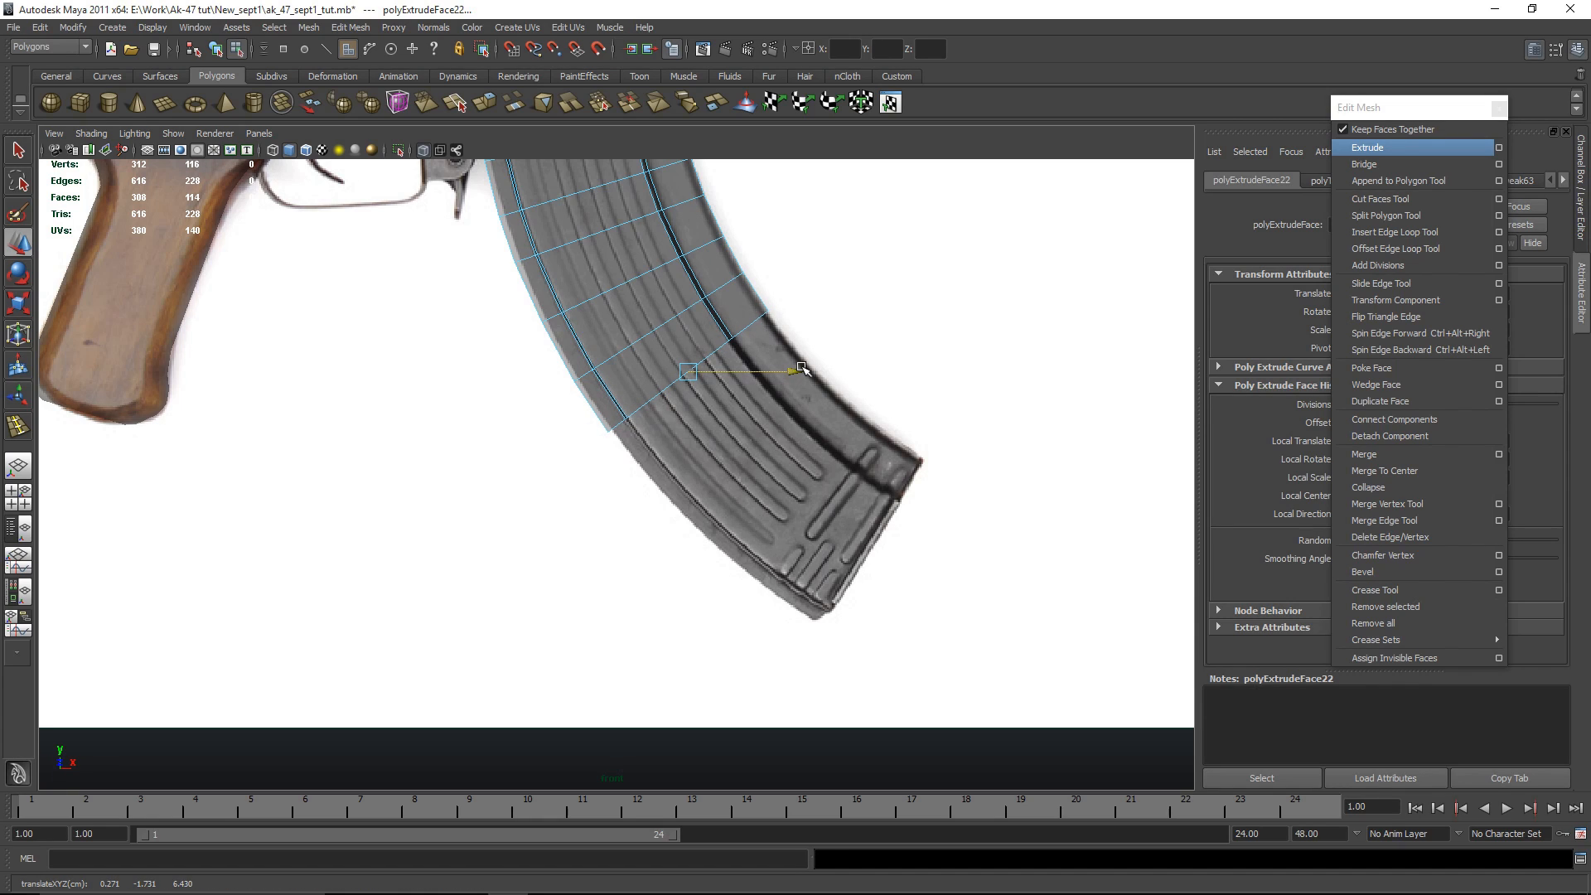
# Step: Repeat the extrusion on the magazine's end faces, rotating and nudging the new end forward along the lower curve
pyautogui.press('g')
pyautogui.press('e')
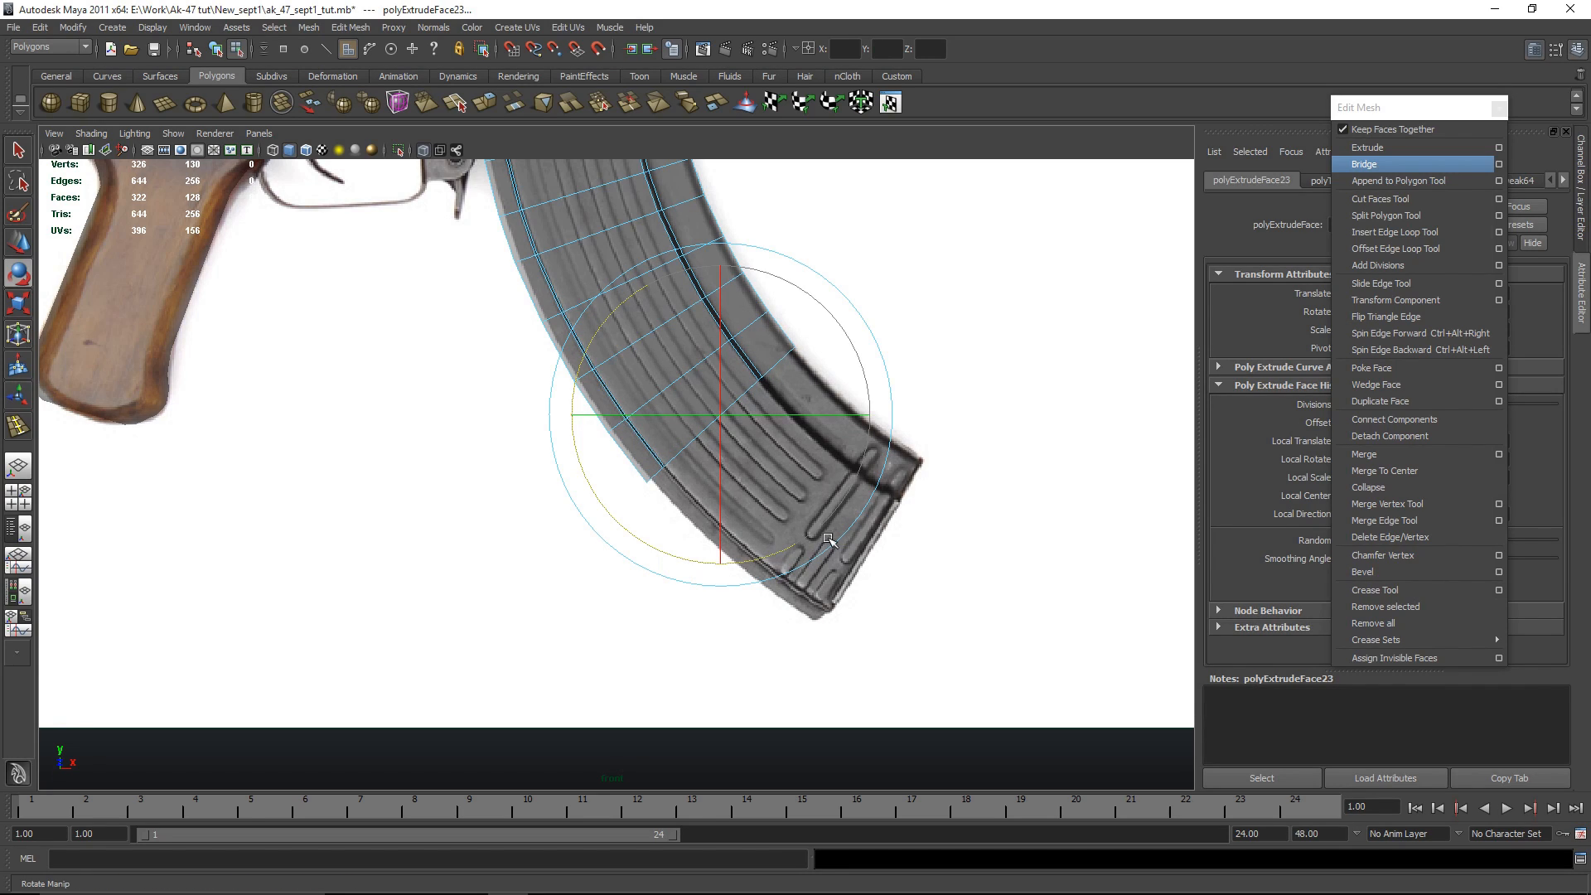
pyautogui.press('w')
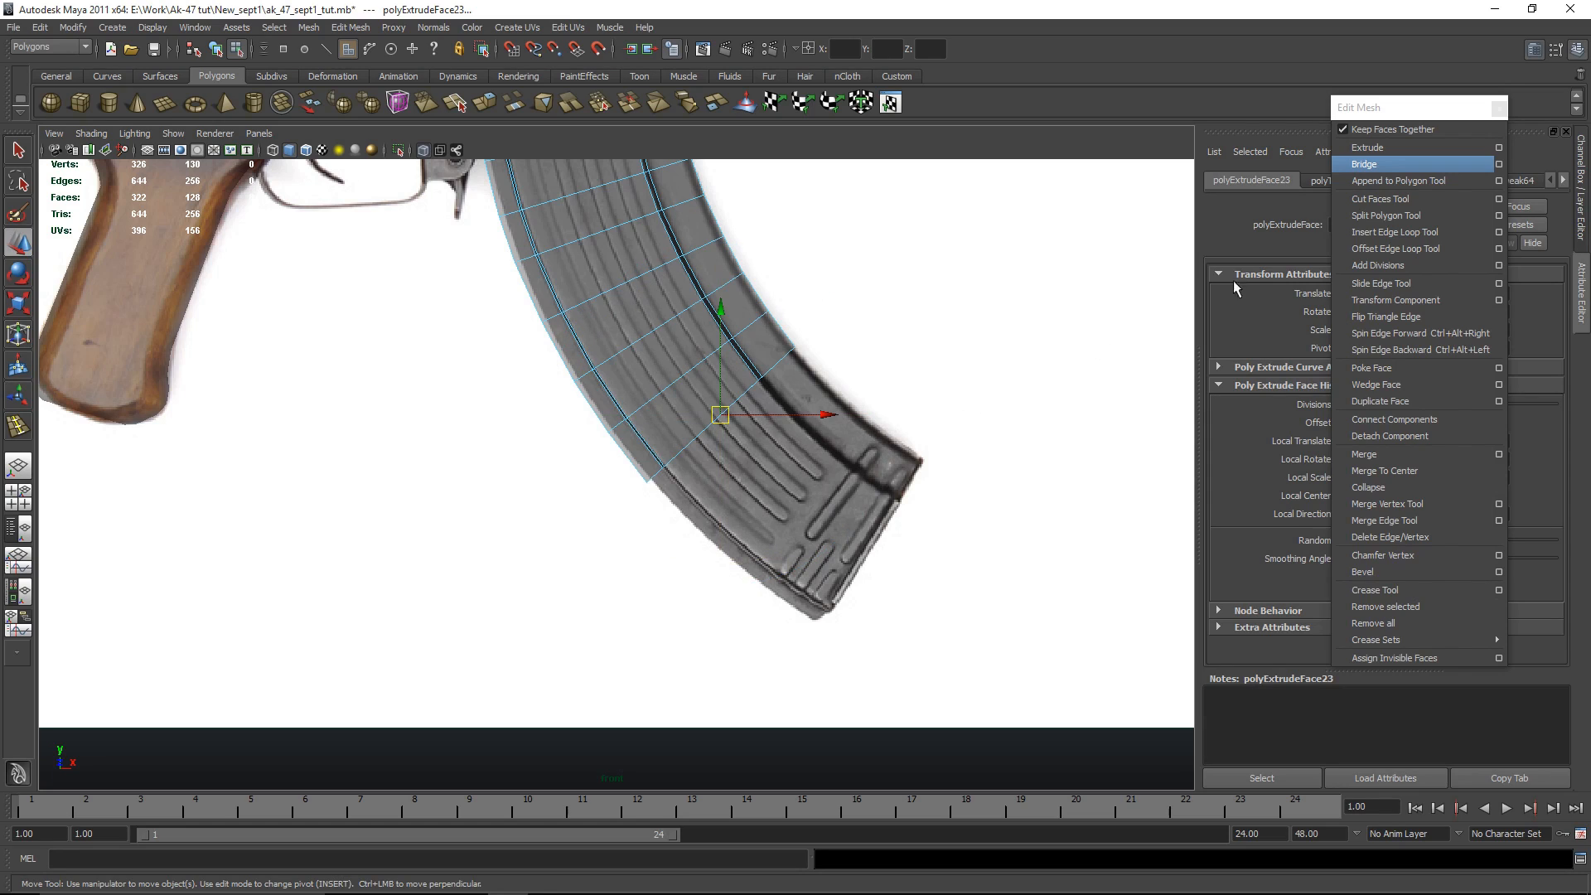
pyautogui.moveTo(835, 414); pyautogui.dragTo(836, 414)
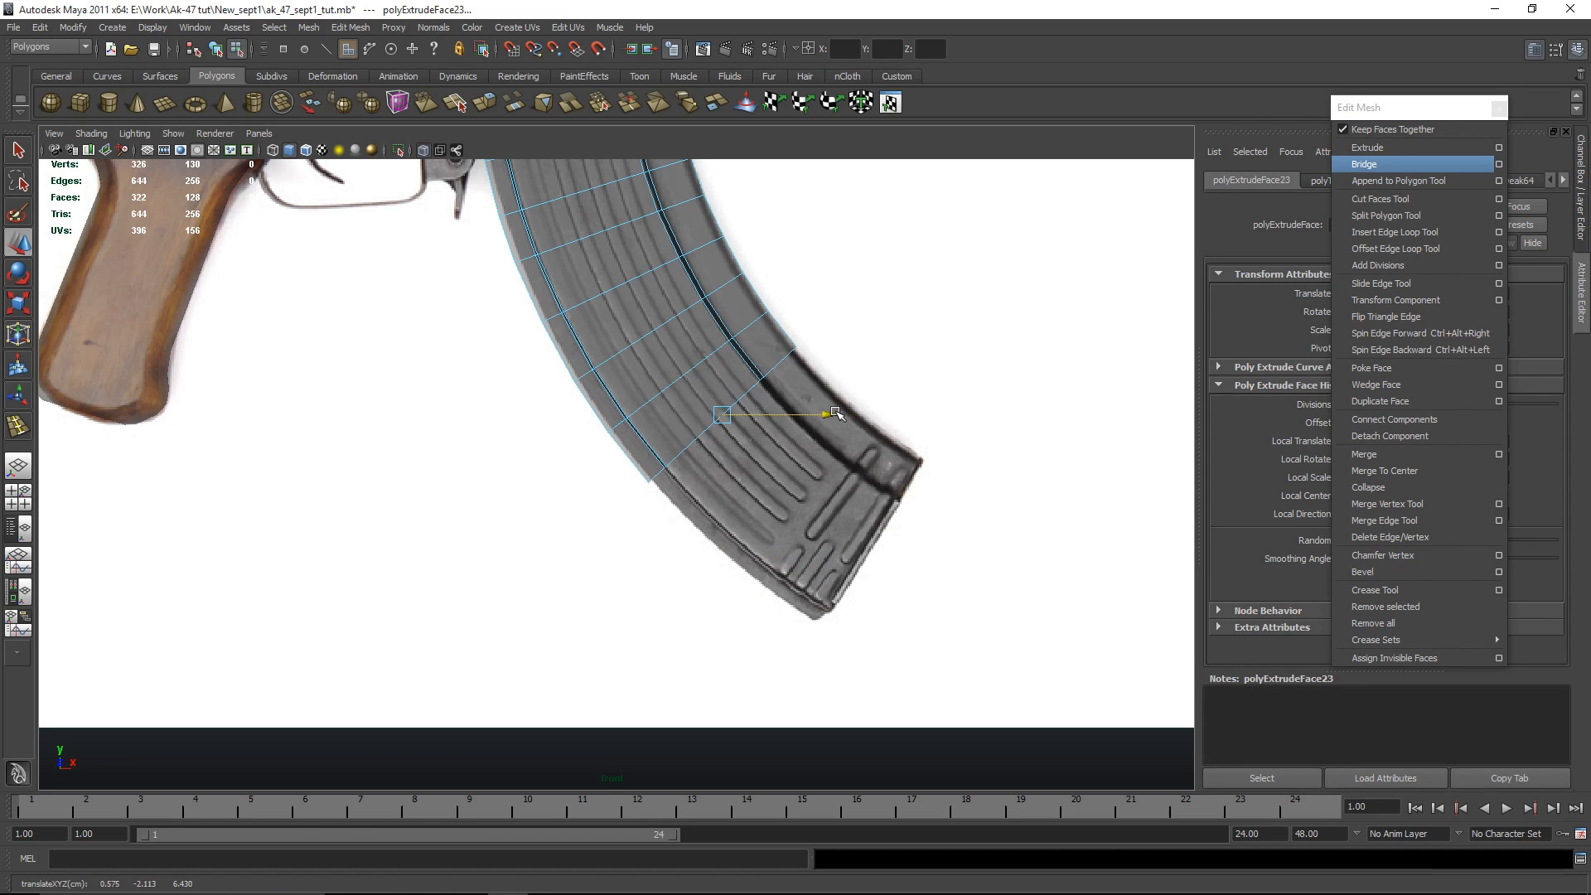
# Step: Extrude another segment toward the raised ribs' lower ends and fit its end to both edges of the reference magazine
pyautogui.click(1375, 148)
pyautogui.moveTo(711, 539); pyautogui.dragTo(764, 564)
pyautogui.press('e')
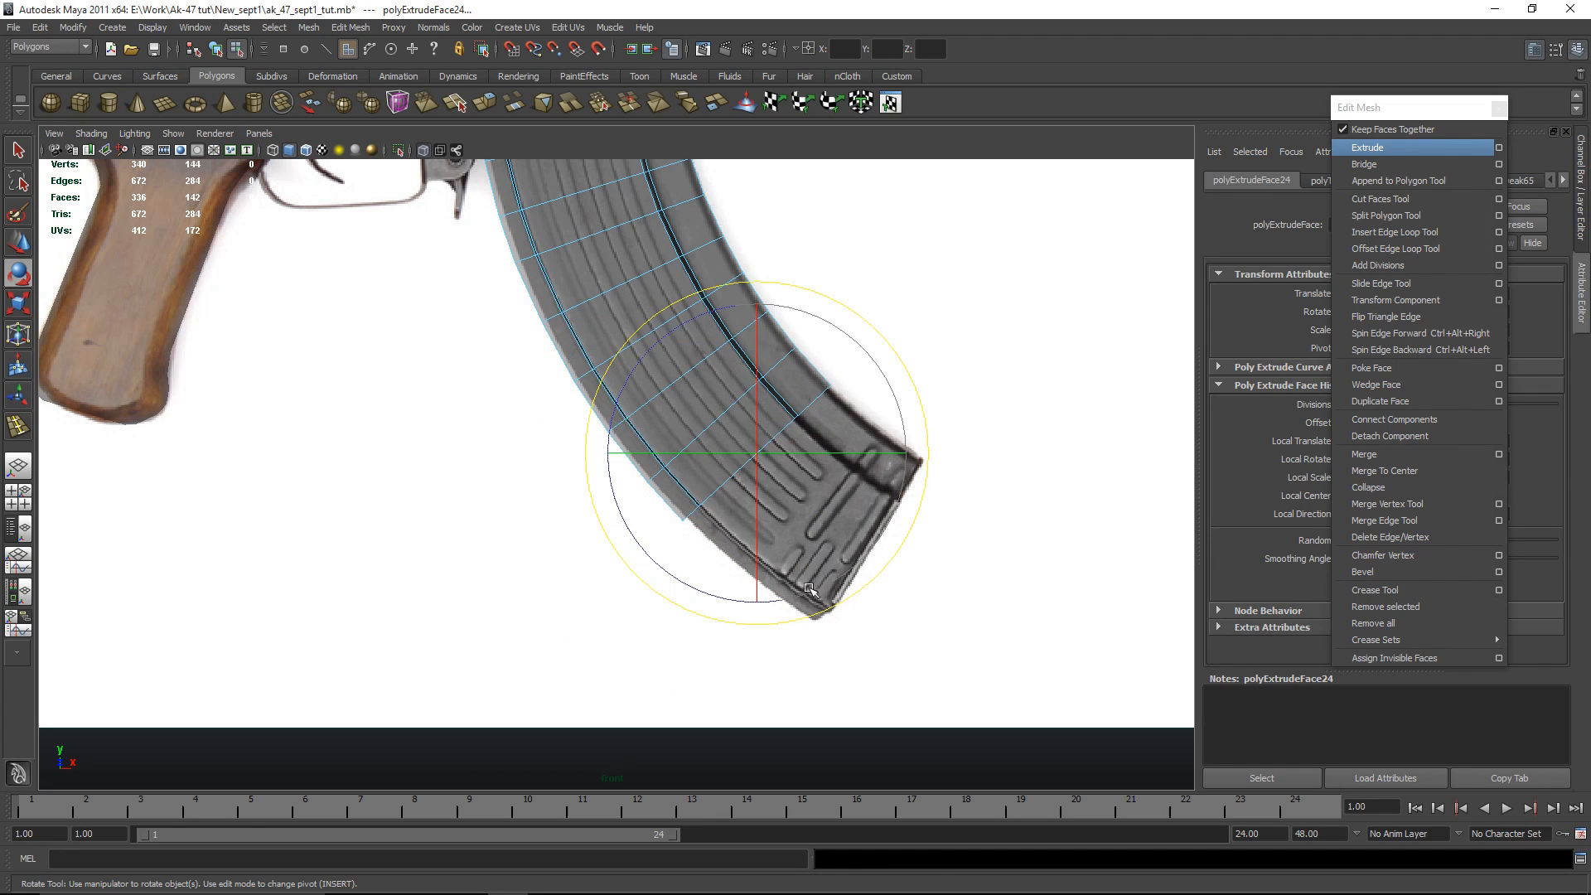
pyautogui.press('w')
pyautogui.moveTo(868, 455); pyautogui.dragTo(869, 455)
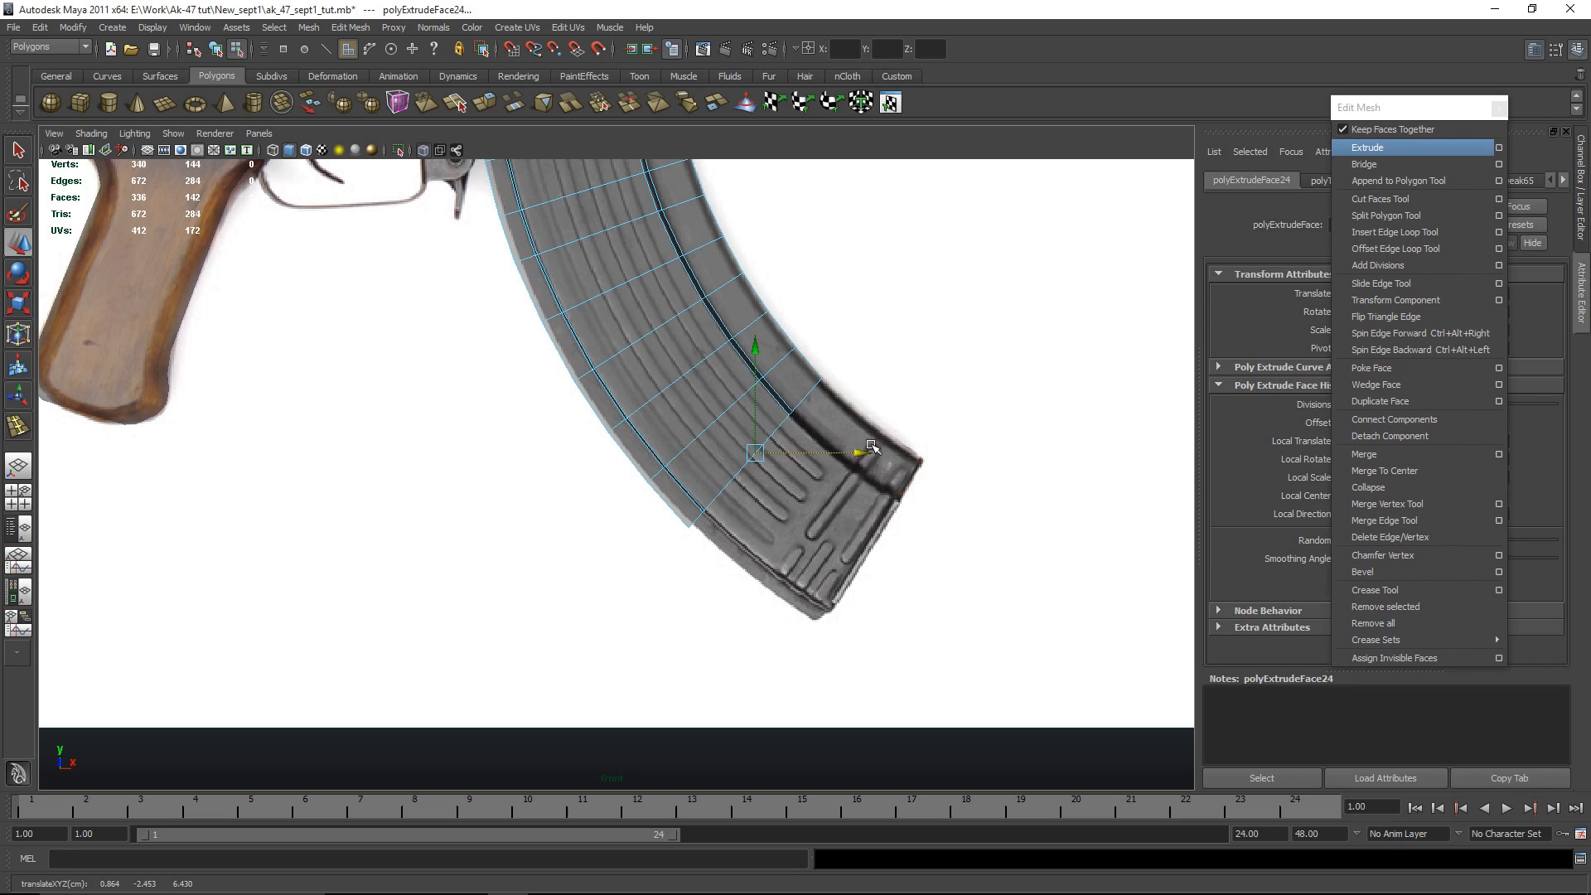
pyautogui.moveTo(863, 457); pyautogui.dragTo(864, 456)
pyautogui.moveTo(763, 457); pyautogui.dragTo(769, 460)
pyautogui.press('e')
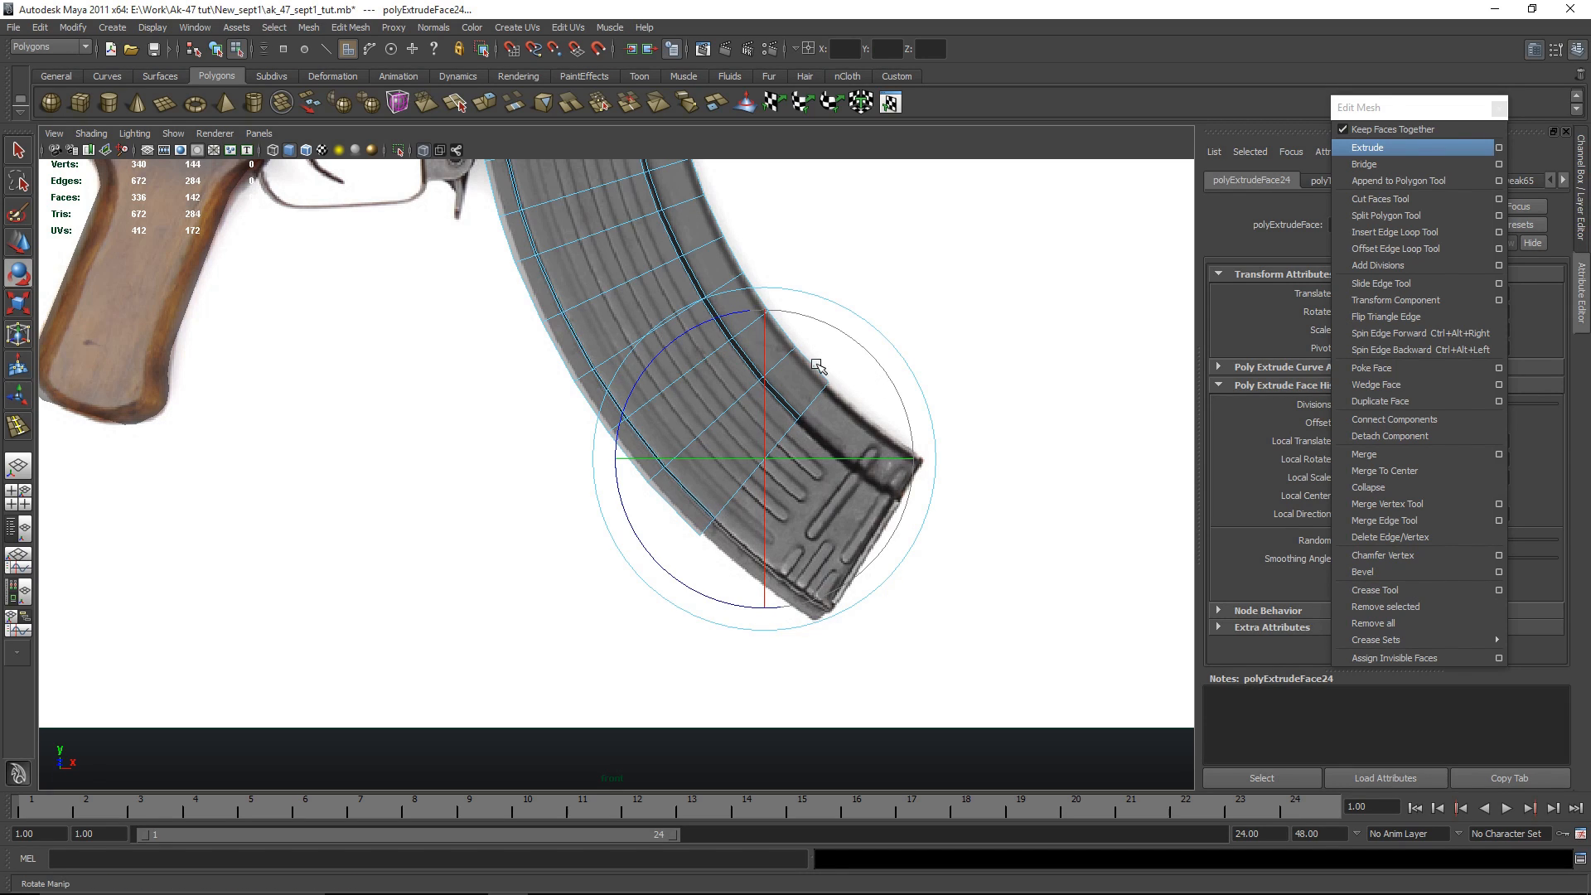
# Step: Extrude a short segment up to the start of the magazine's base section and rotate its end to match the reference
pyautogui.keyDown('alt'); pyautogui.moveTo(838, 529); pyautogui.dragTo(676, 528, button='middle'); pyautogui.keyUp('alt')
pyautogui.click(1371, 148)
pyautogui.moveTo(632, 547); pyautogui.dragTo(686, 585)
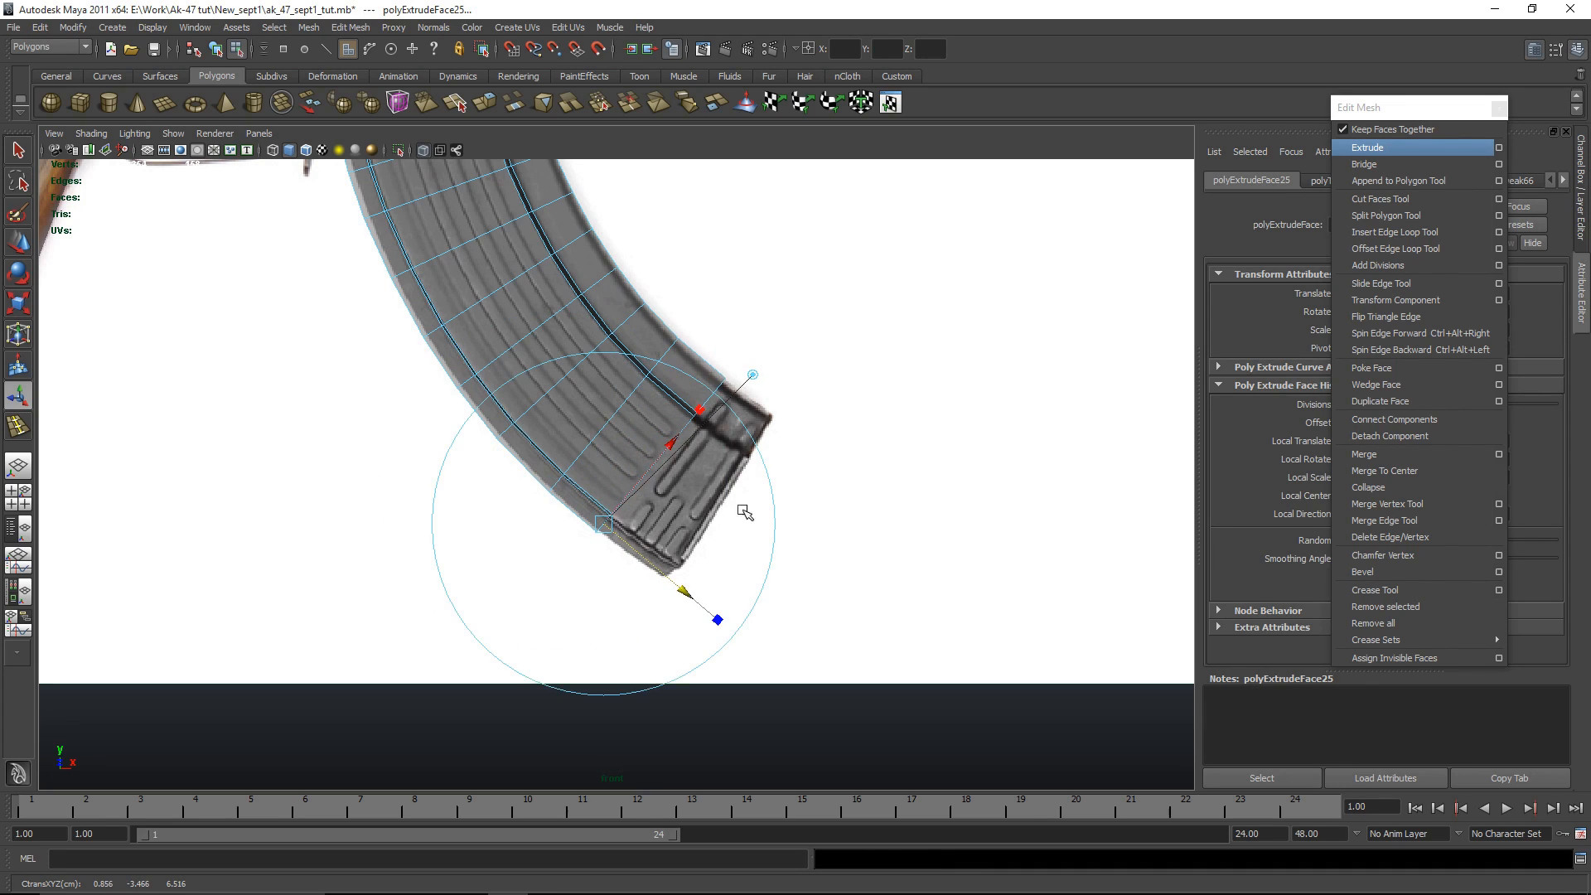
pyautogui.press('w')
pyautogui.moveTo(765, 454); pyautogui.dragTo(766, 454)
pyautogui.press('e')
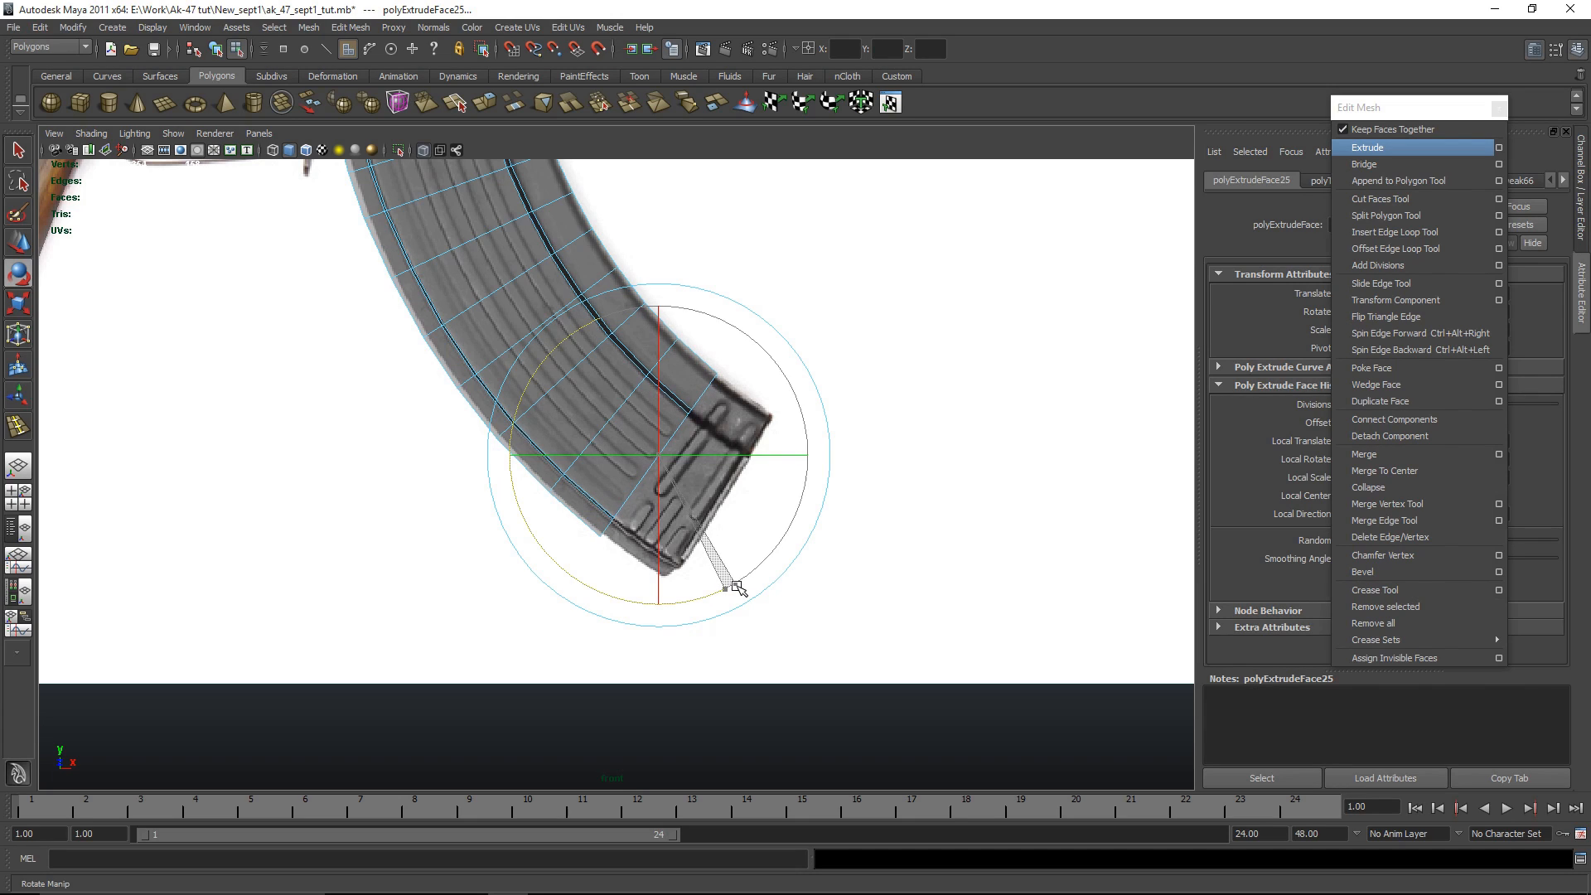
# Step: Extrude the final segment to the magazine's base edge in the reference, align its end and return to object mode
pyautogui.hotkey('ctrl', 'e')
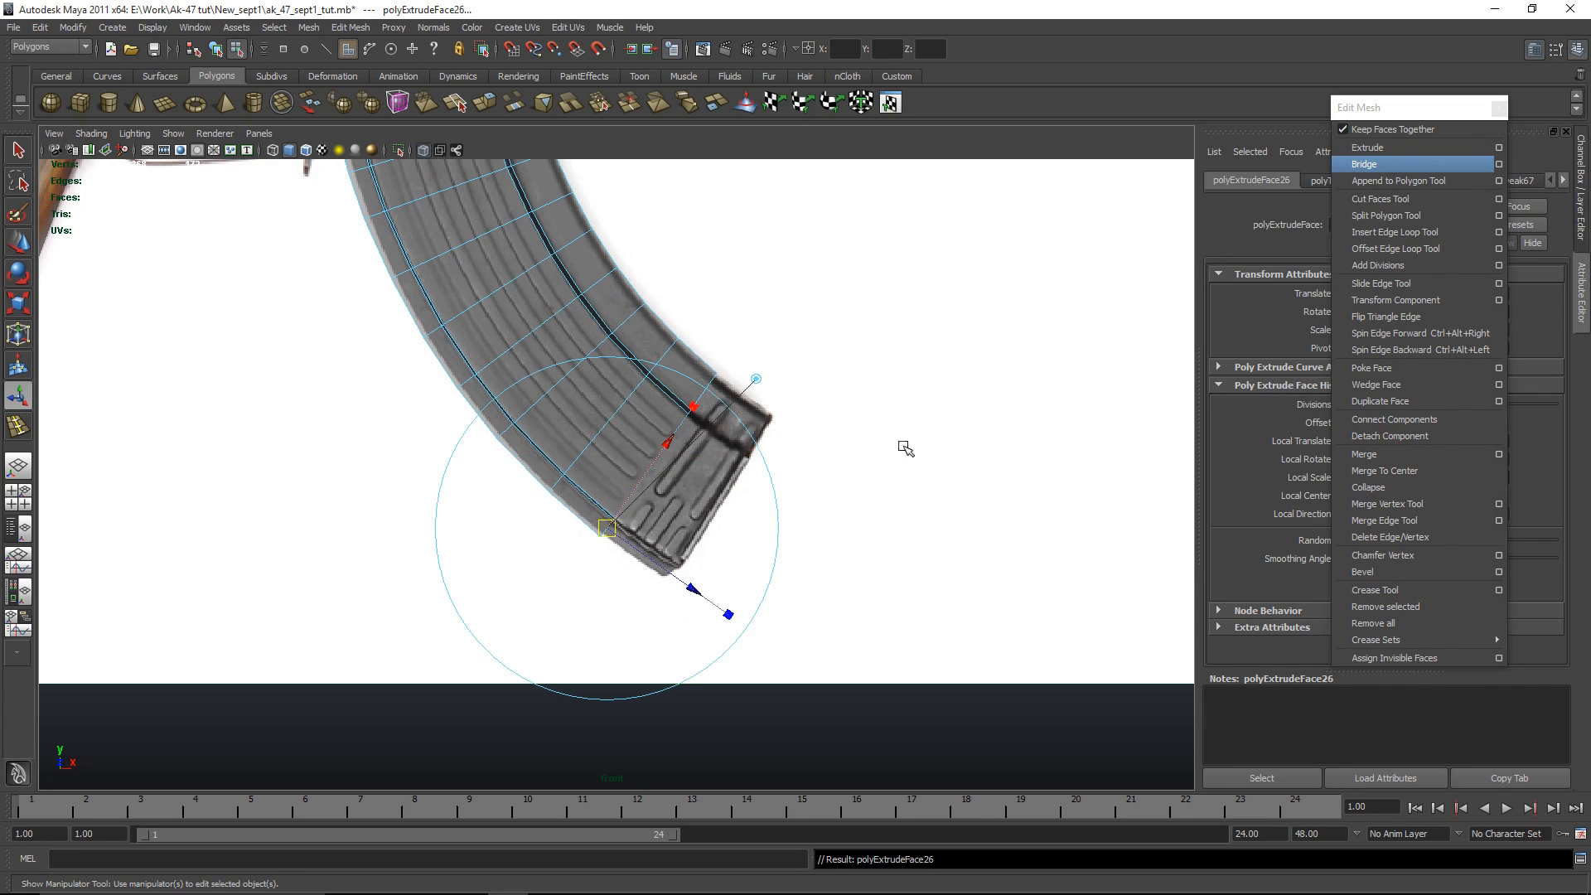
pyautogui.moveTo(688, 592)
pyautogui.mouseDown()
pyautogui.moveTo(757, 627)
pyautogui.moveTo(657, 635)
pyautogui.mouseUp()
pyautogui.press('e')
pyautogui.press('w')
pyautogui.click(824, 502)
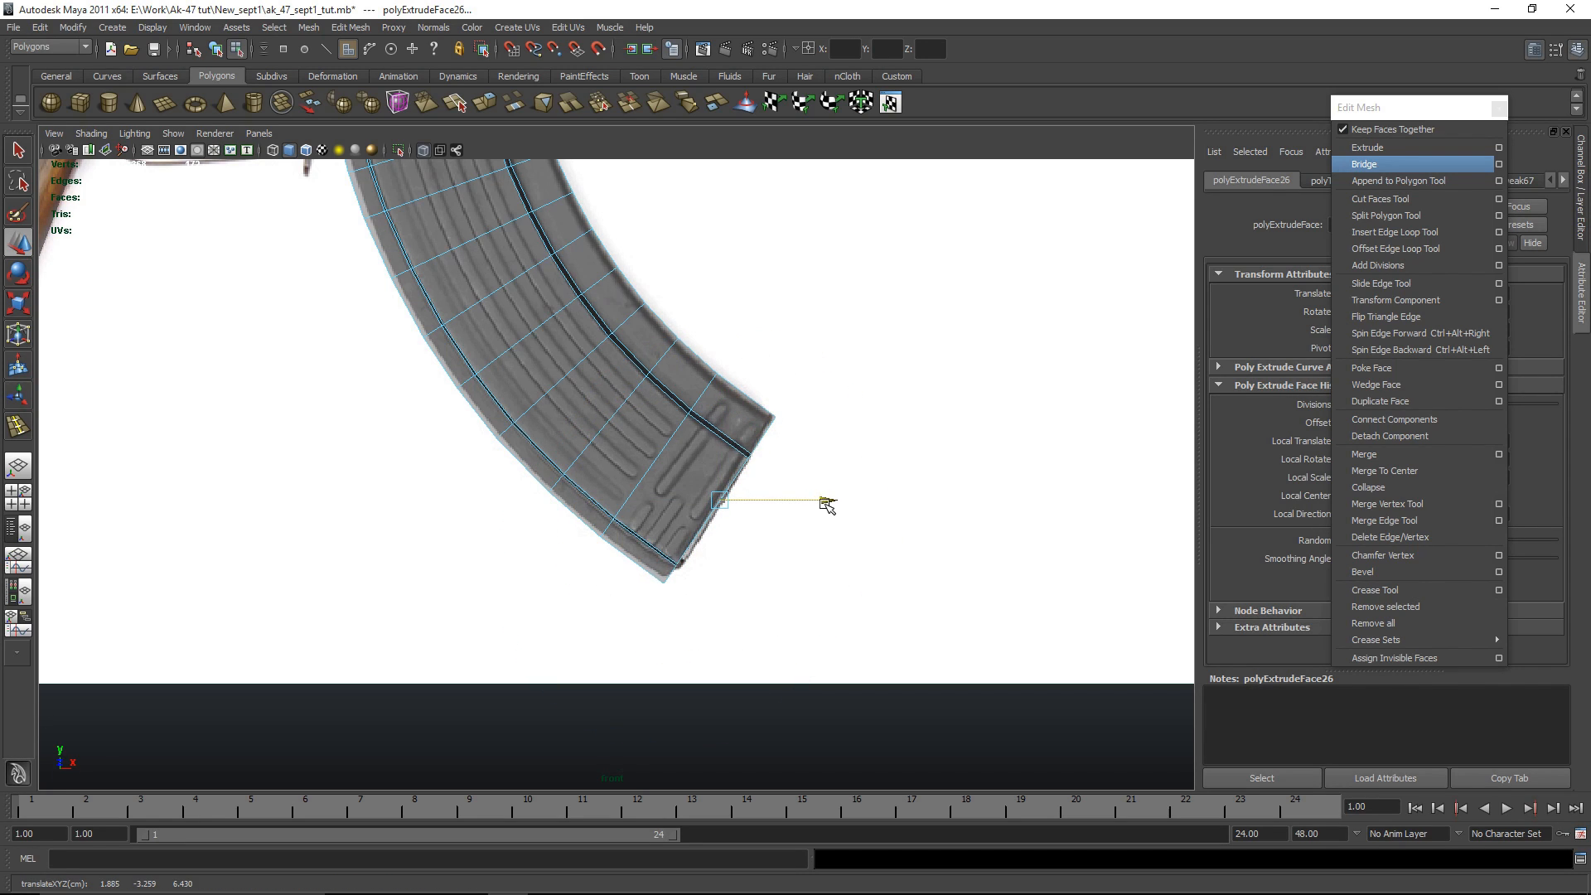
pyautogui.click(933, 453)
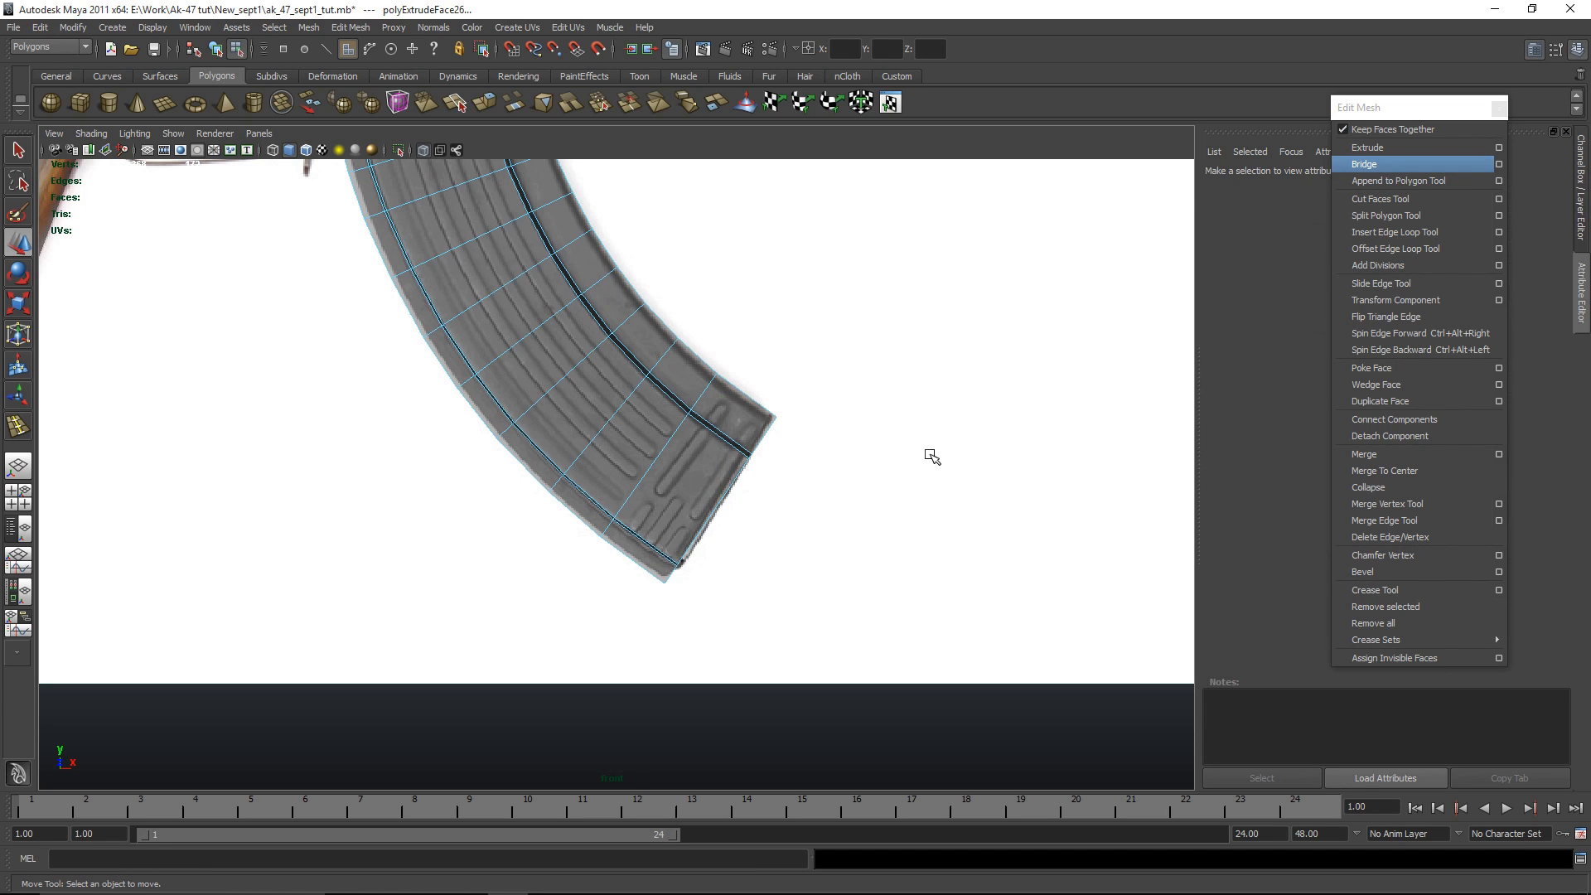
pyautogui.press('F8')
# Step: Examine the curved magazine's shape and its fit under the receiver from several angles in the perspective view
pyautogui.click(795, 304)
pyautogui.press('space')
pyautogui.press('space')
pyautogui.scroll(-10, 895, 539)
pyautogui.keyDown('alt'); pyautogui.moveTo(893, 543); pyautogui.dragTo(928, 462); pyautogui.keyUp('alt')
pyautogui.scroll(4, 901, 564)
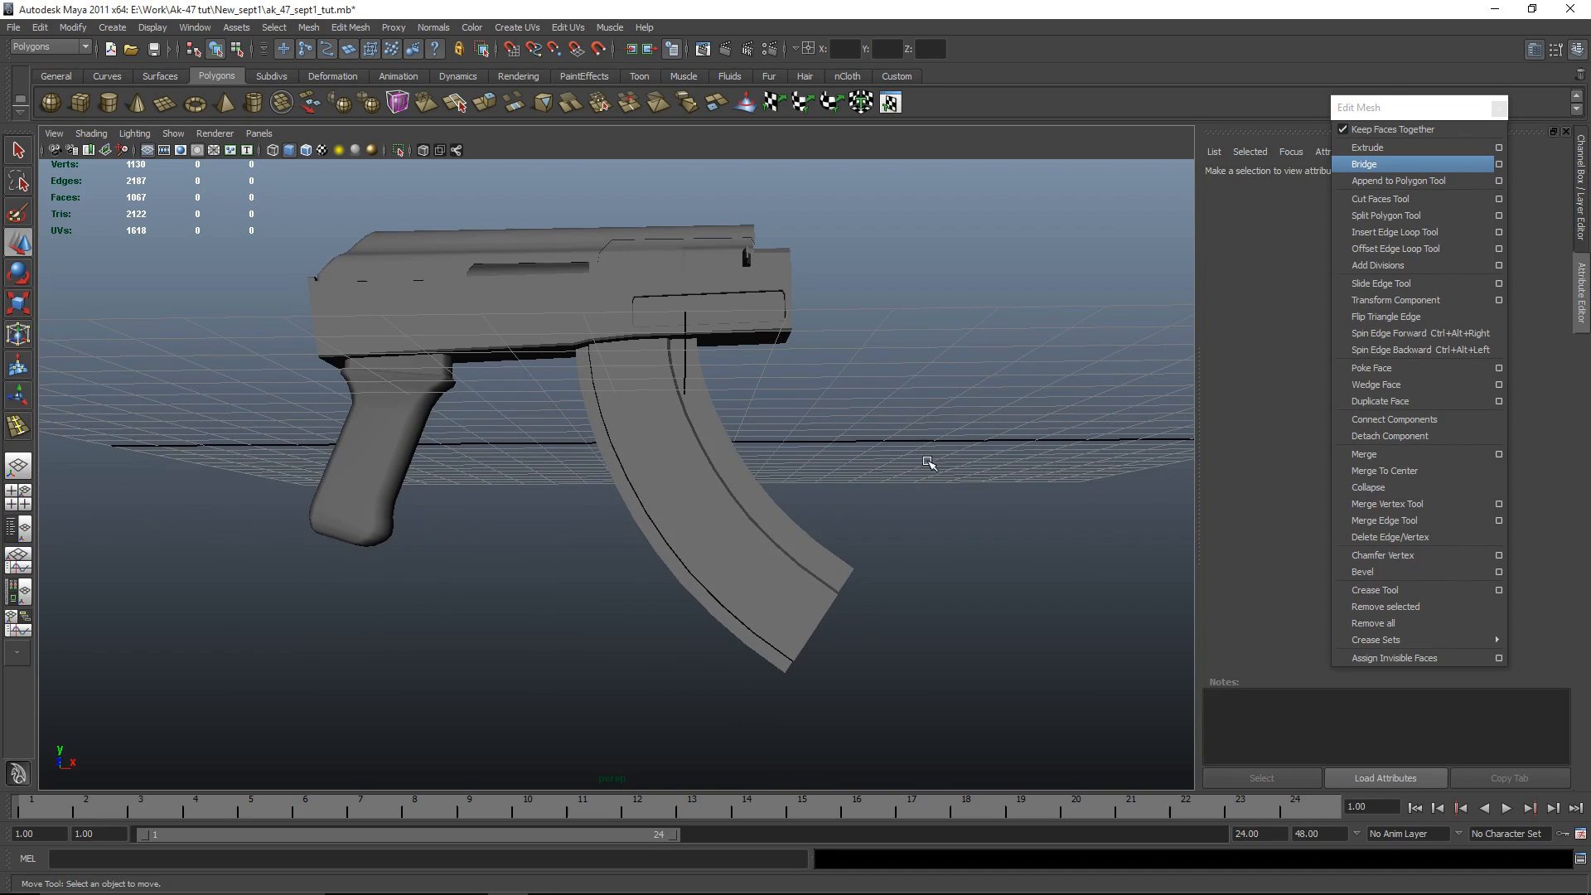
pyautogui.click(664, 490)
pyautogui.scroll(5, 834, 625)
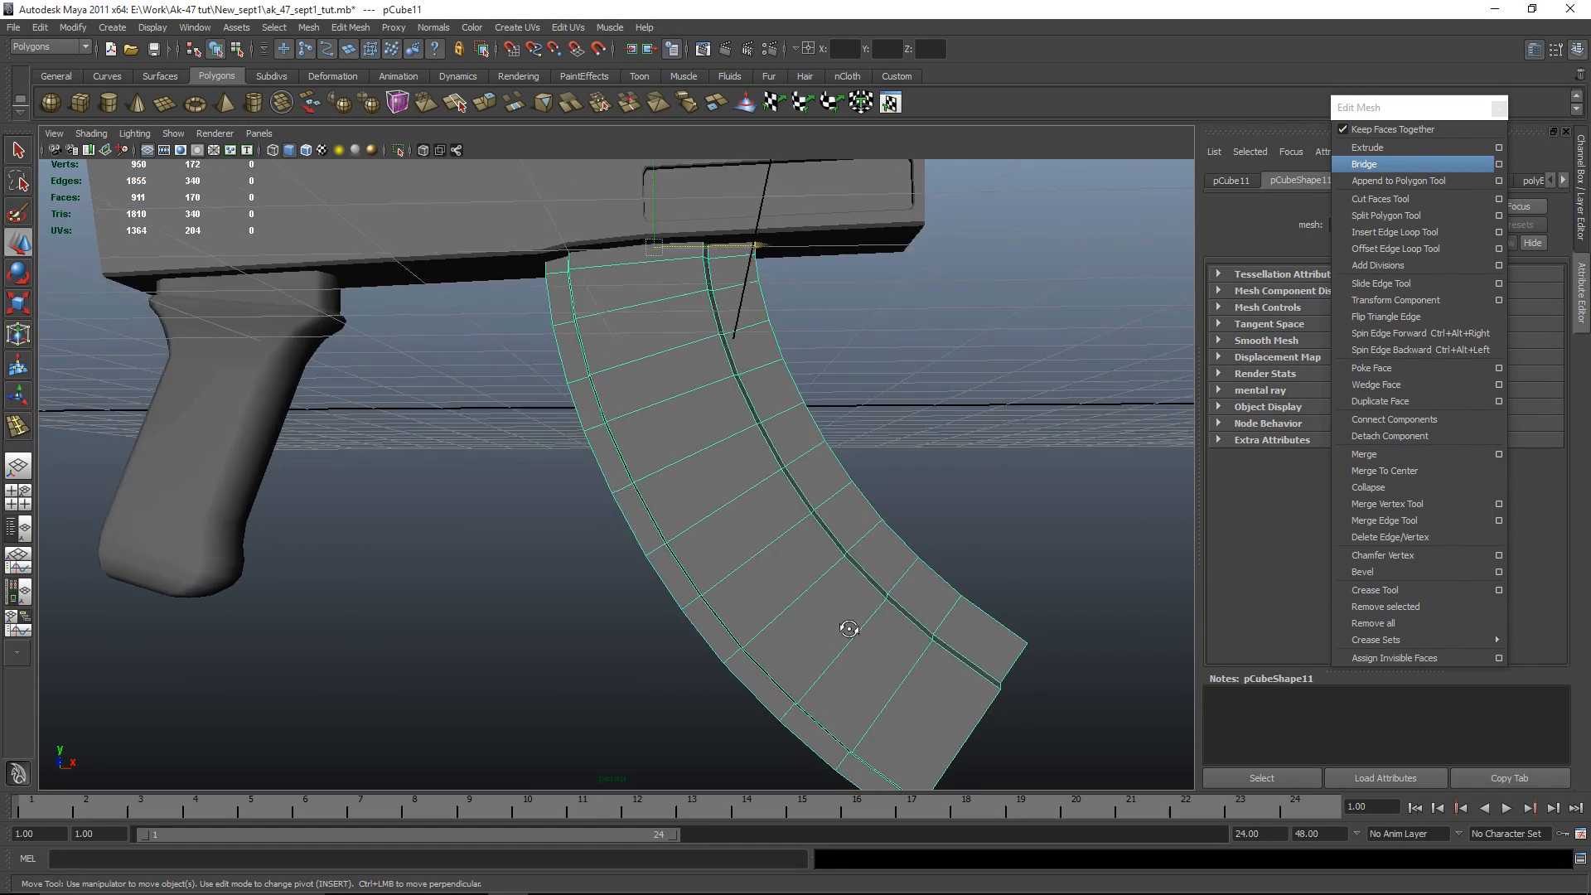
pyautogui.scroll(-7, 862, 626)
pyautogui.keyDown('alt'); pyautogui.moveTo(902, 628); pyautogui.dragTo(746, 572); pyautogui.keyUp('alt')
pyautogui.scroll(5, 808, 580)
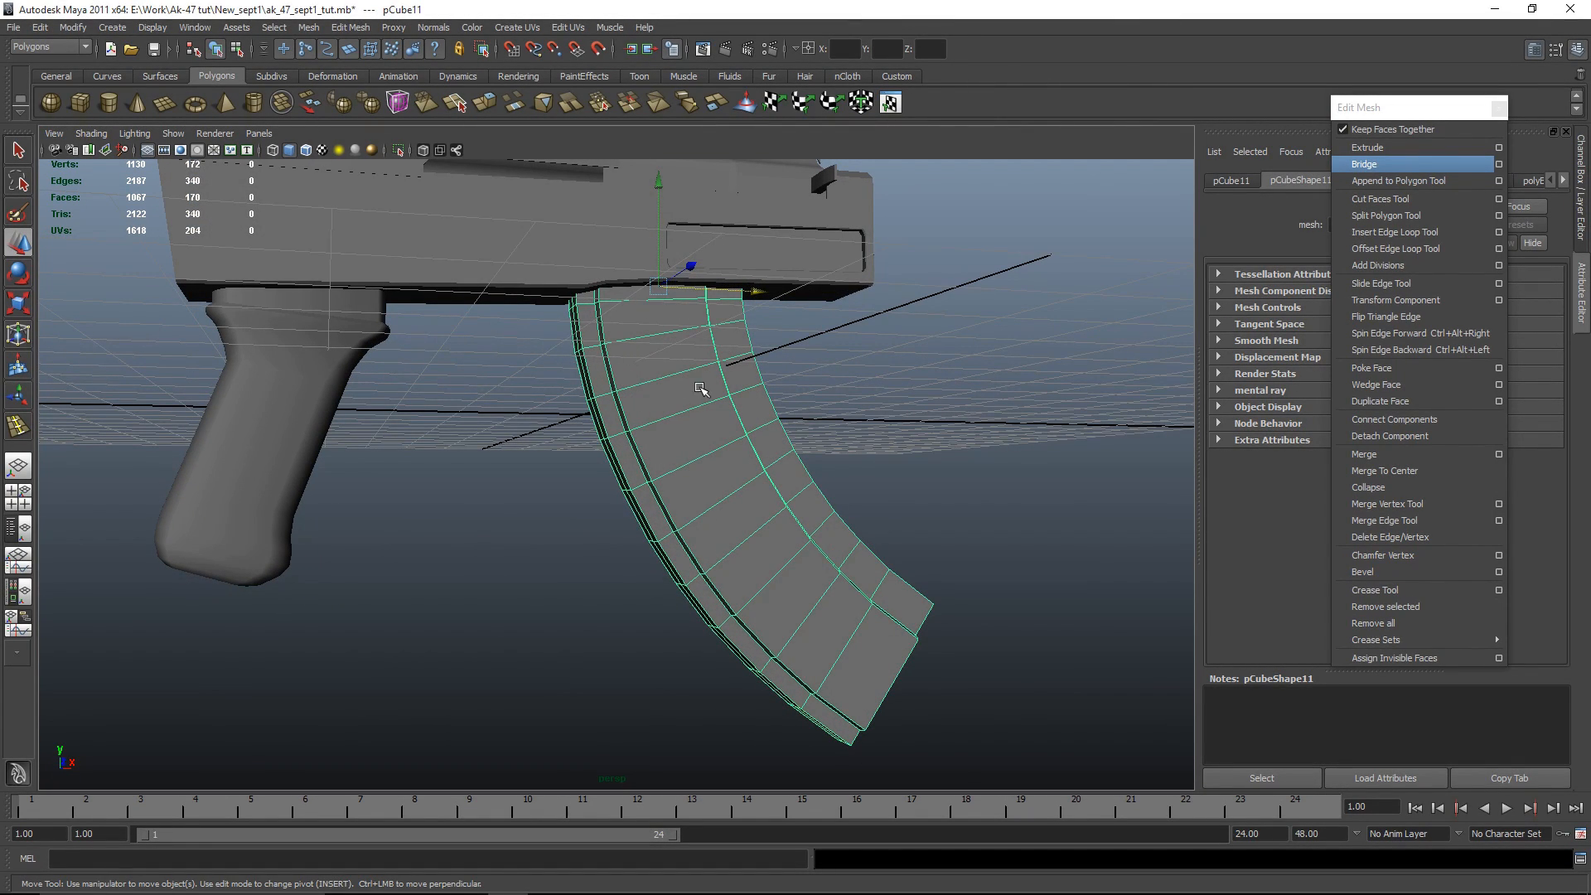
pyautogui.keyDown('alt'); pyautogui.moveTo(611, 470); pyautogui.dragTo(767, 578); pyautogui.keyUp('alt')
pyautogui.scroll(-4, 655, 555)
pyautogui.click(920, 633)
pyautogui.scroll(5, 924, 634)
pyautogui.click(838, 601)
# Step: Insert an edge loop across the magazine in its last segment, just above the base, working in the front view
pyautogui.press('space')
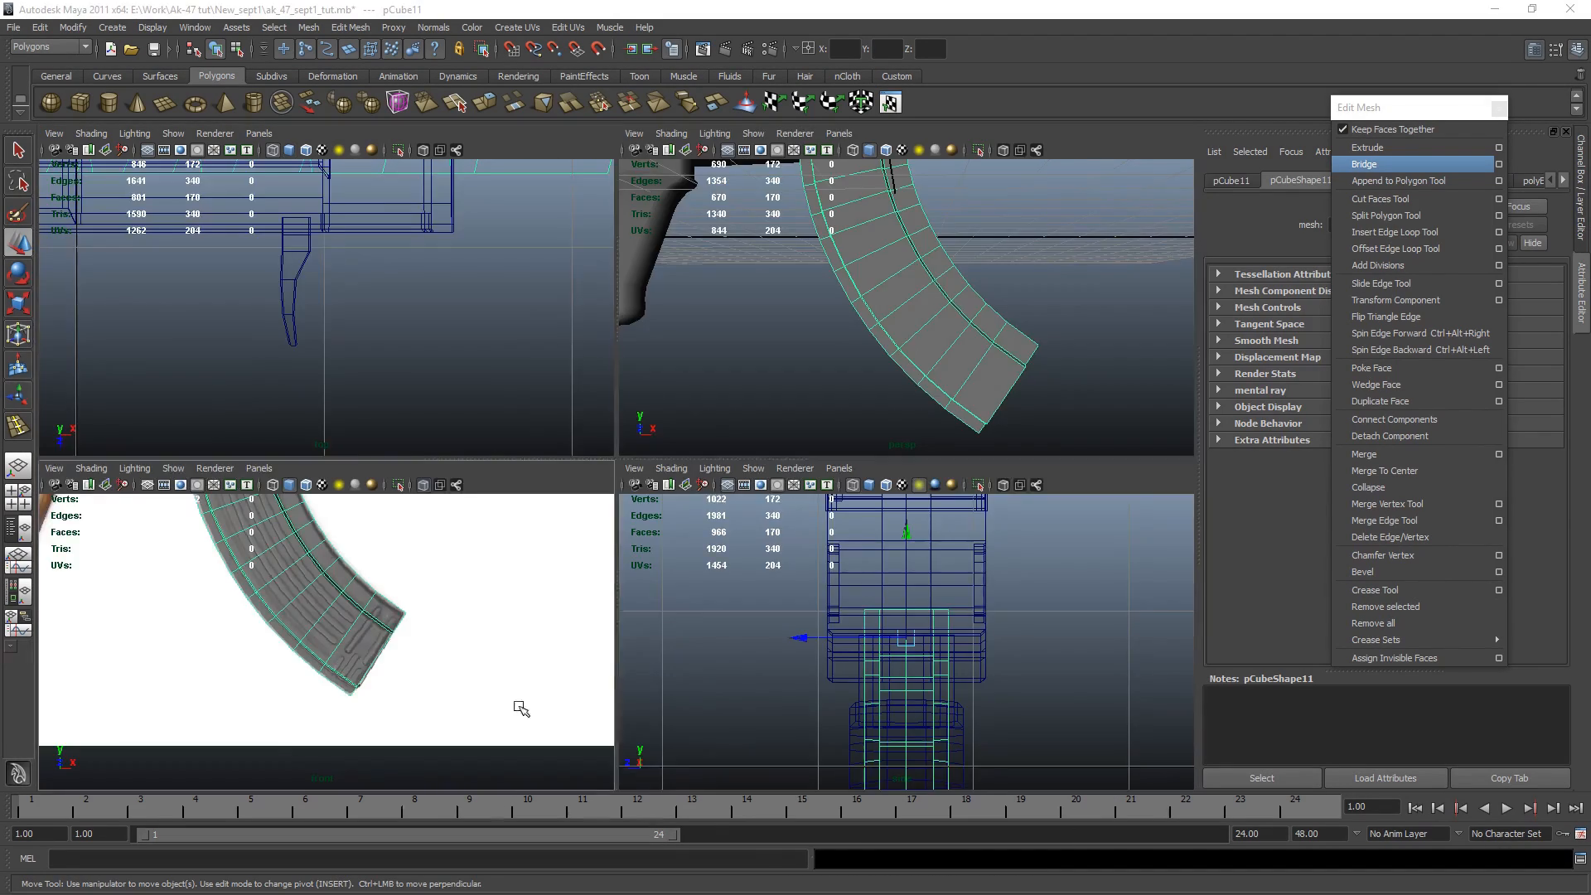
pyautogui.press('space')
pyautogui.scroll(2, 930, 592)
pyautogui.scroll(1, 934, 596)
pyautogui.click(1416, 233)
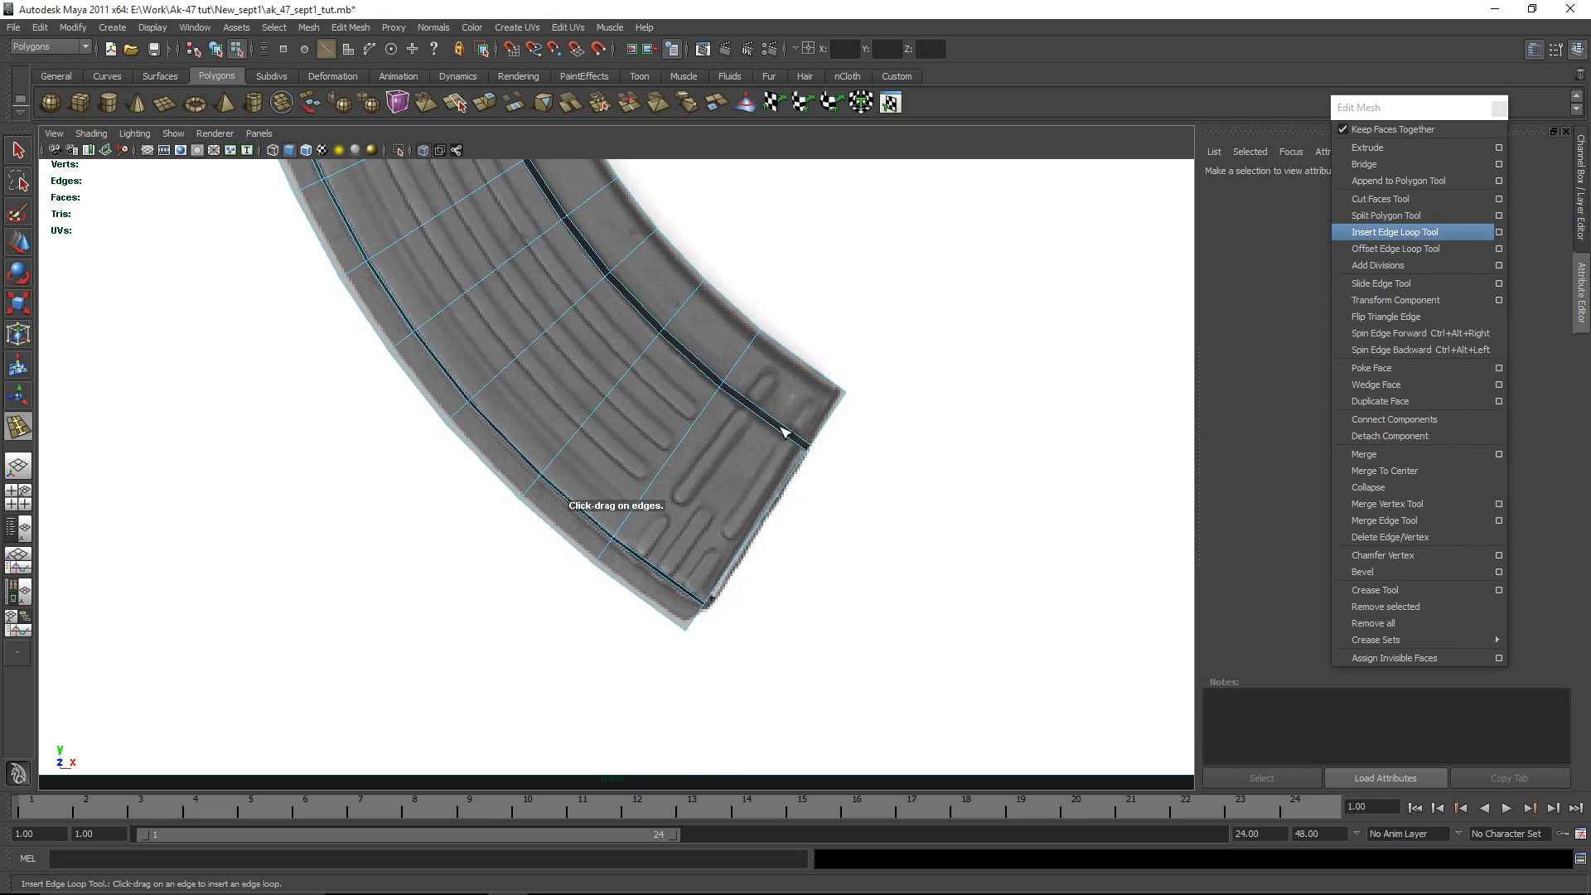
pyautogui.moveTo(766, 420); pyautogui.dragTo(770, 424)
# Step: Nudge the upper and lower vertices of the new edge loop to follow the reference, then return to object mode
pyautogui.press('w')
pyautogui.moveTo(777, 415); pyautogui.dragTo(725, 416, button='right')
pyautogui.moveTo(823, 353); pyautogui.dragTo(792, 375)
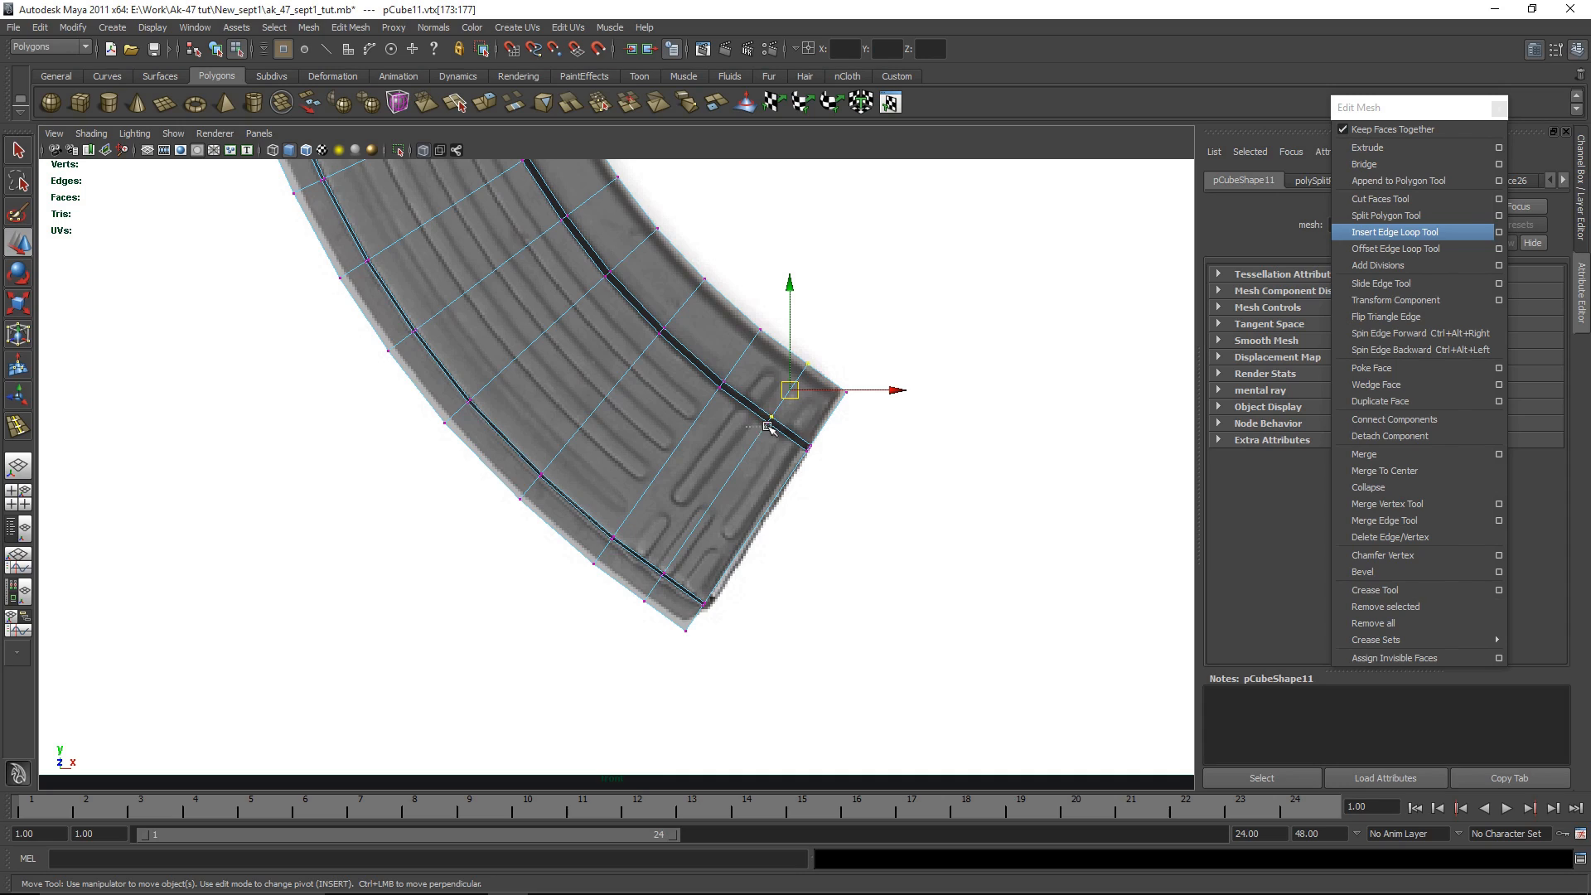
pyautogui.moveTo(904, 391); pyautogui.dragTo(901, 391)
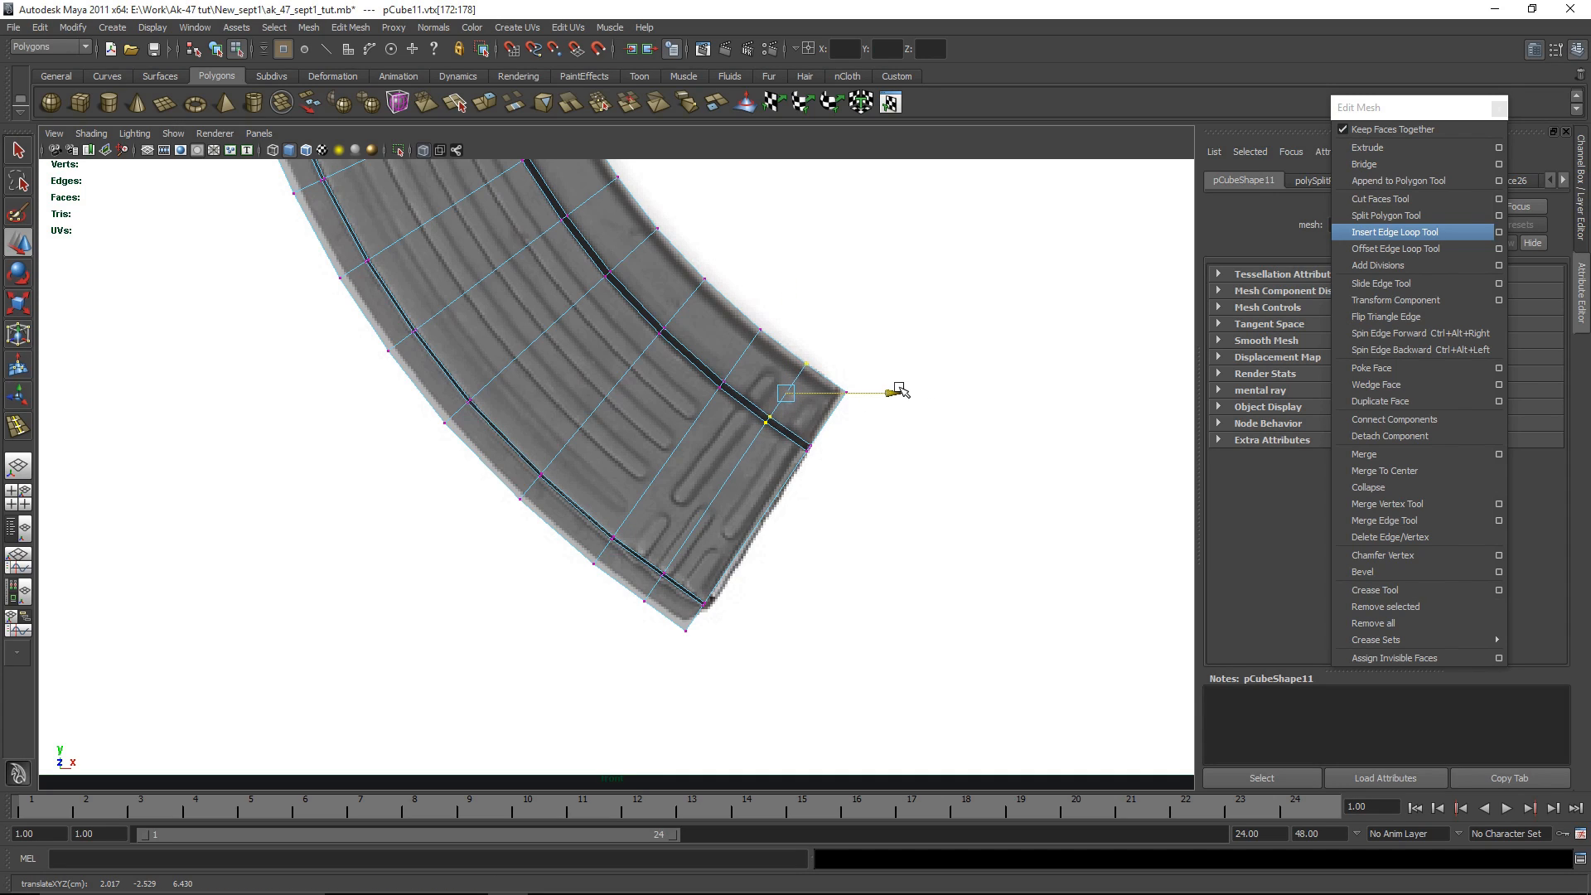
pyautogui.click(972, 520)
pyautogui.moveTo(627, 617); pyautogui.dragTo(628, 619)
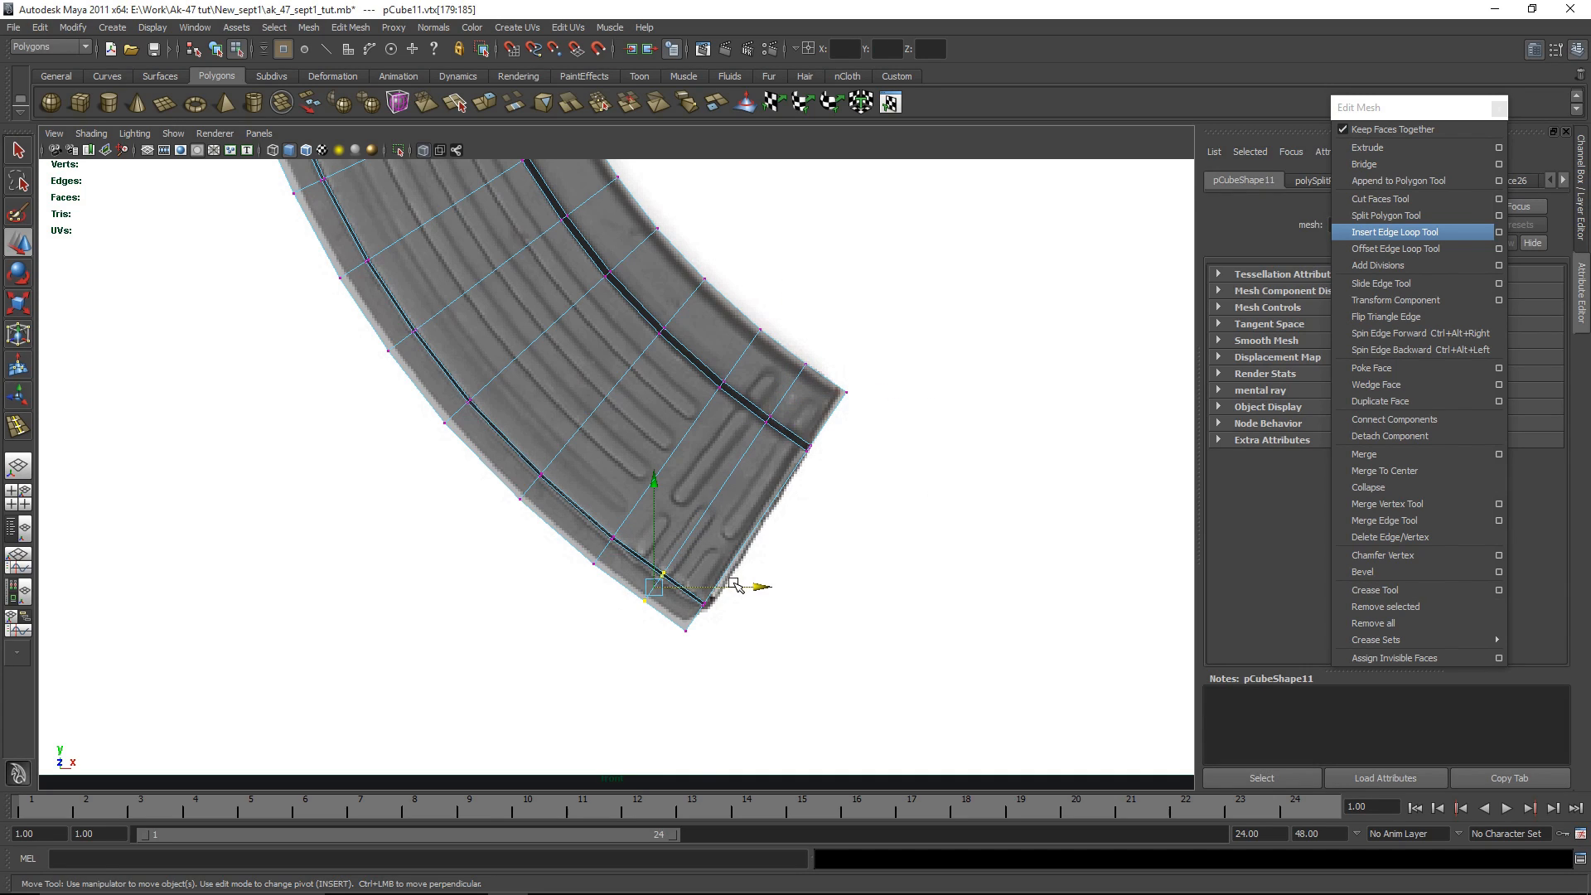
pyautogui.click(781, 580)
pyautogui.moveTo(764, 528); pyautogui.dragTo(821, 507, button='right')
# Step: Scale the whole magazine slightly across its thickness in the perspective view
pyautogui.press('space')
pyautogui.press('space')
pyautogui.keyDown('alt'); pyautogui.moveTo(737, 595); pyautogui.dragTo(573, 505); pyautogui.keyUp('alt')
pyautogui.scroll(-4, 844, 588)
pyautogui.scroll(3, 573, 504)
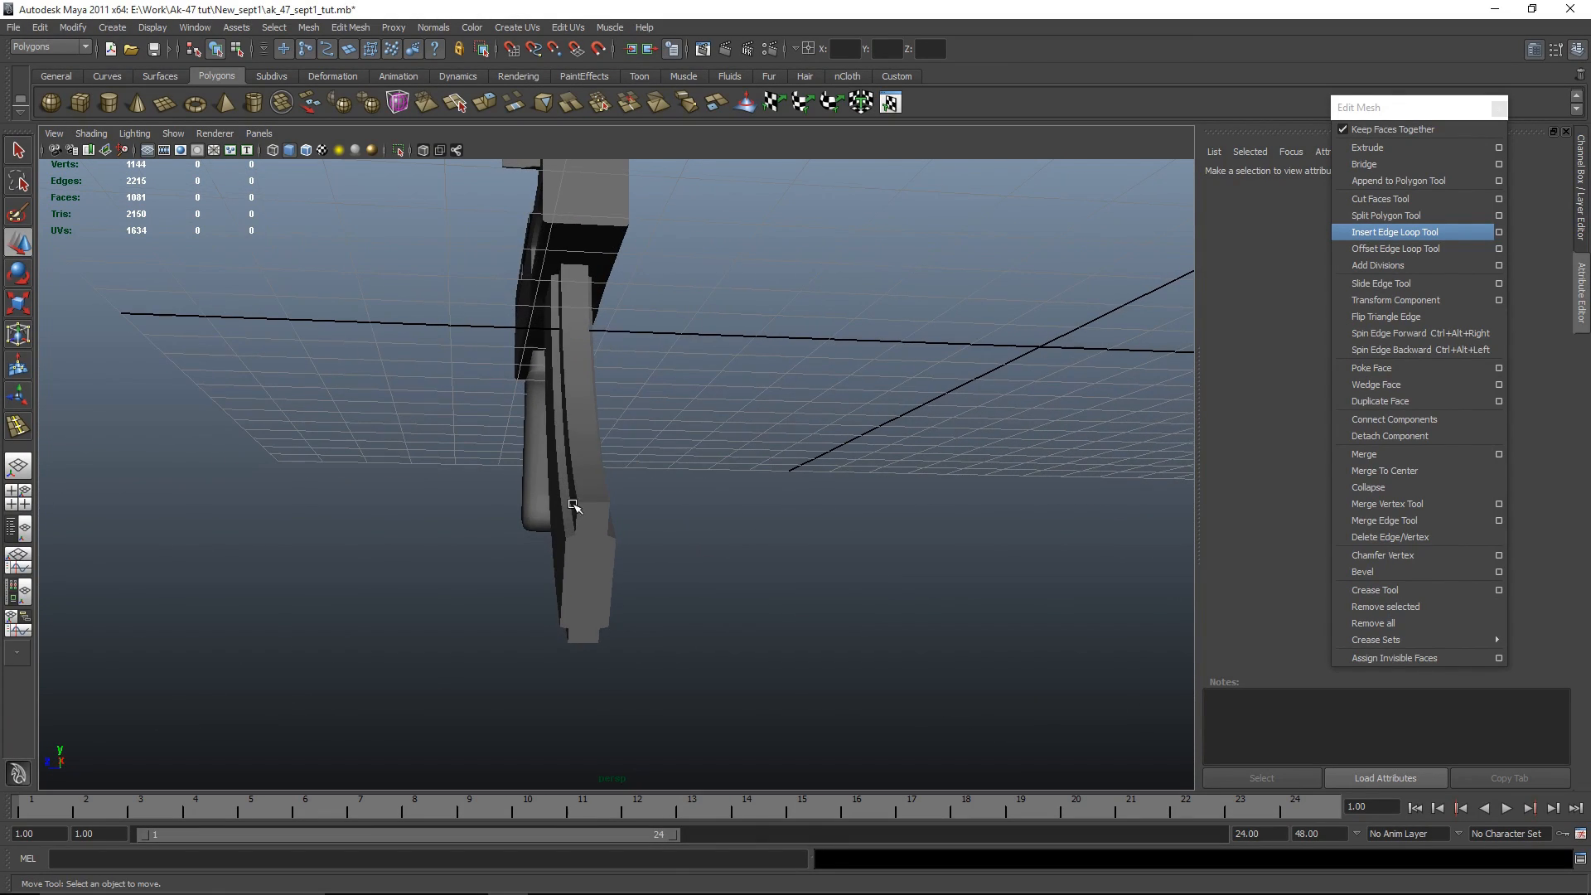
pyautogui.click(573, 505)
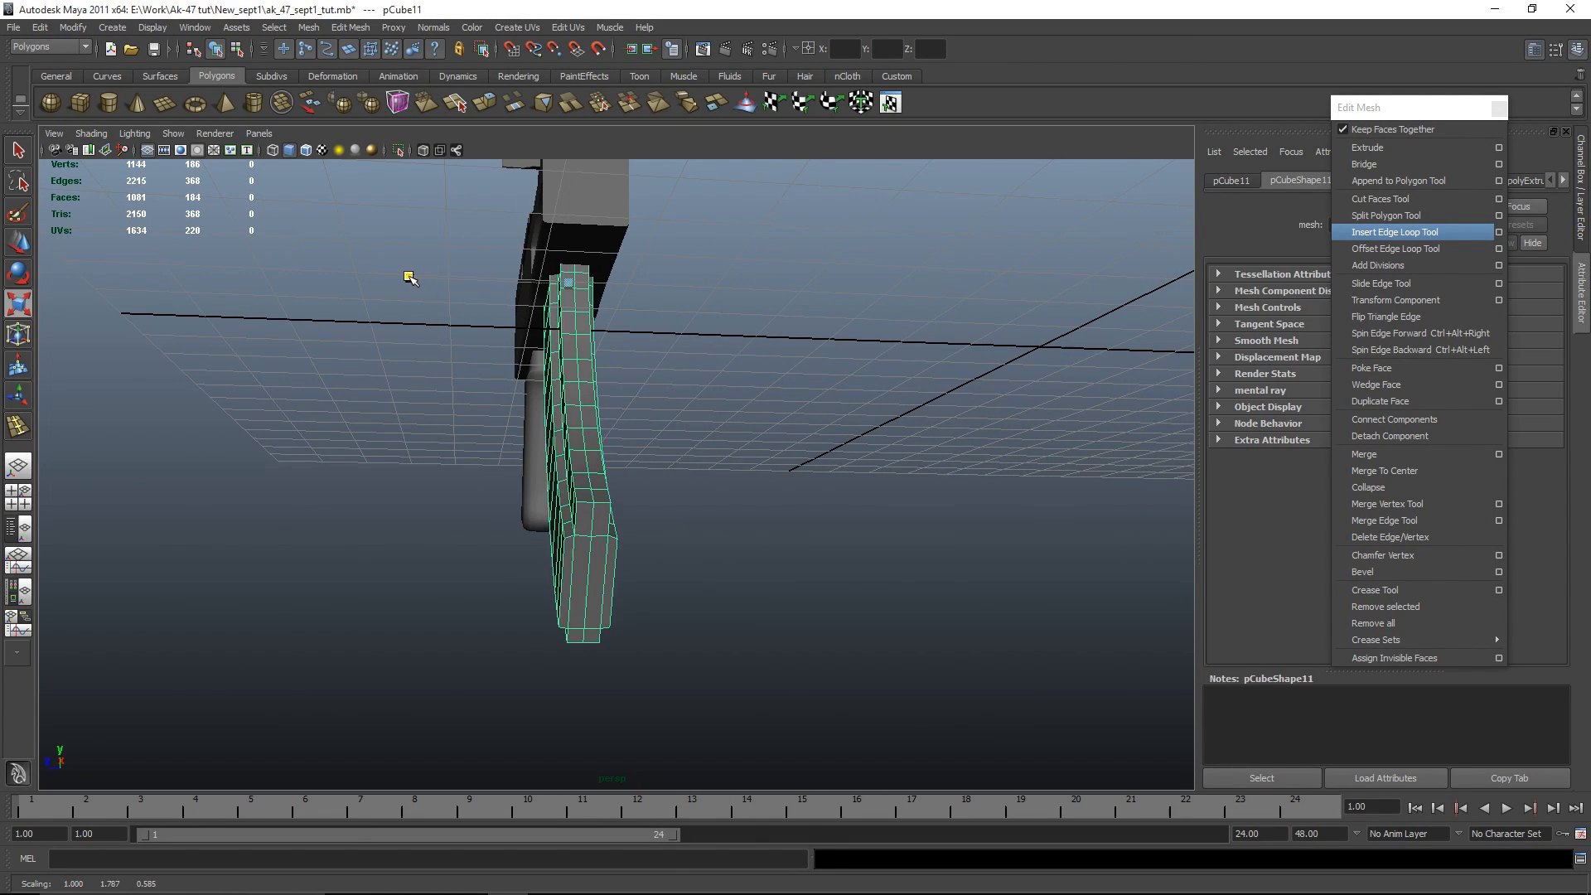
pyautogui.click(397, 277)
# Step: Examine the rescaled magazine from several angles and its lower end up close in the front view
pyautogui.keyDown('alt'); pyautogui.moveTo(842, 398); pyautogui.dragTo(769, 560); pyautogui.keyUp('alt')
pyautogui.scroll(2, 815, 553)
pyautogui.scroll(-4, 870, 554)
pyautogui.scroll(4, 761, 554)
pyautogui.scroll(-4, 694, 574)
pyautogui.scroll(4, 856, 611)
pyautogui.click(771, 563)
pyautogui.press('space')
pyautogui.press('space')
pyautogui.scroll(5, 870, 578)
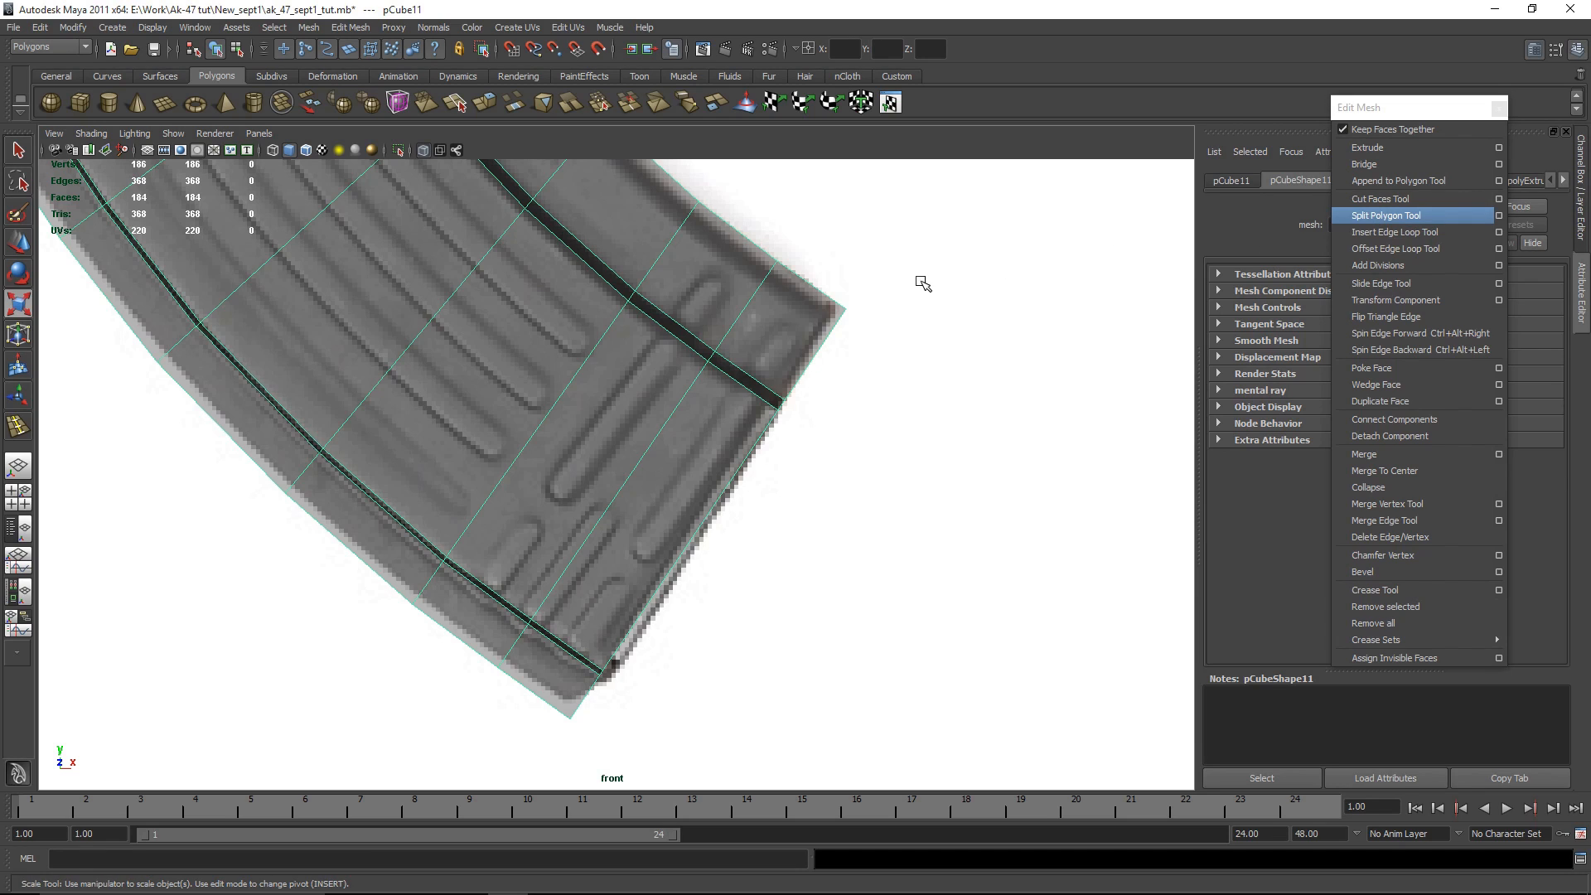
pyautogui.keyDown('alt'); pyautogui.moveTo(835, 433); pyautogui.dragTo(1094, 394, button='middle'); pyautogui.keyUp('alt')
pyautogui.click(1395, 248)
pyautogui.moveTo(925, 395); pyautogui.dragTo(919, 387)
pyautogui.hotkey('ctrl', 'z')
# Step: Insert an edge loop around the magazine just inside its base edge, then return to the perspective view
pyautogui.click(1400, 233)
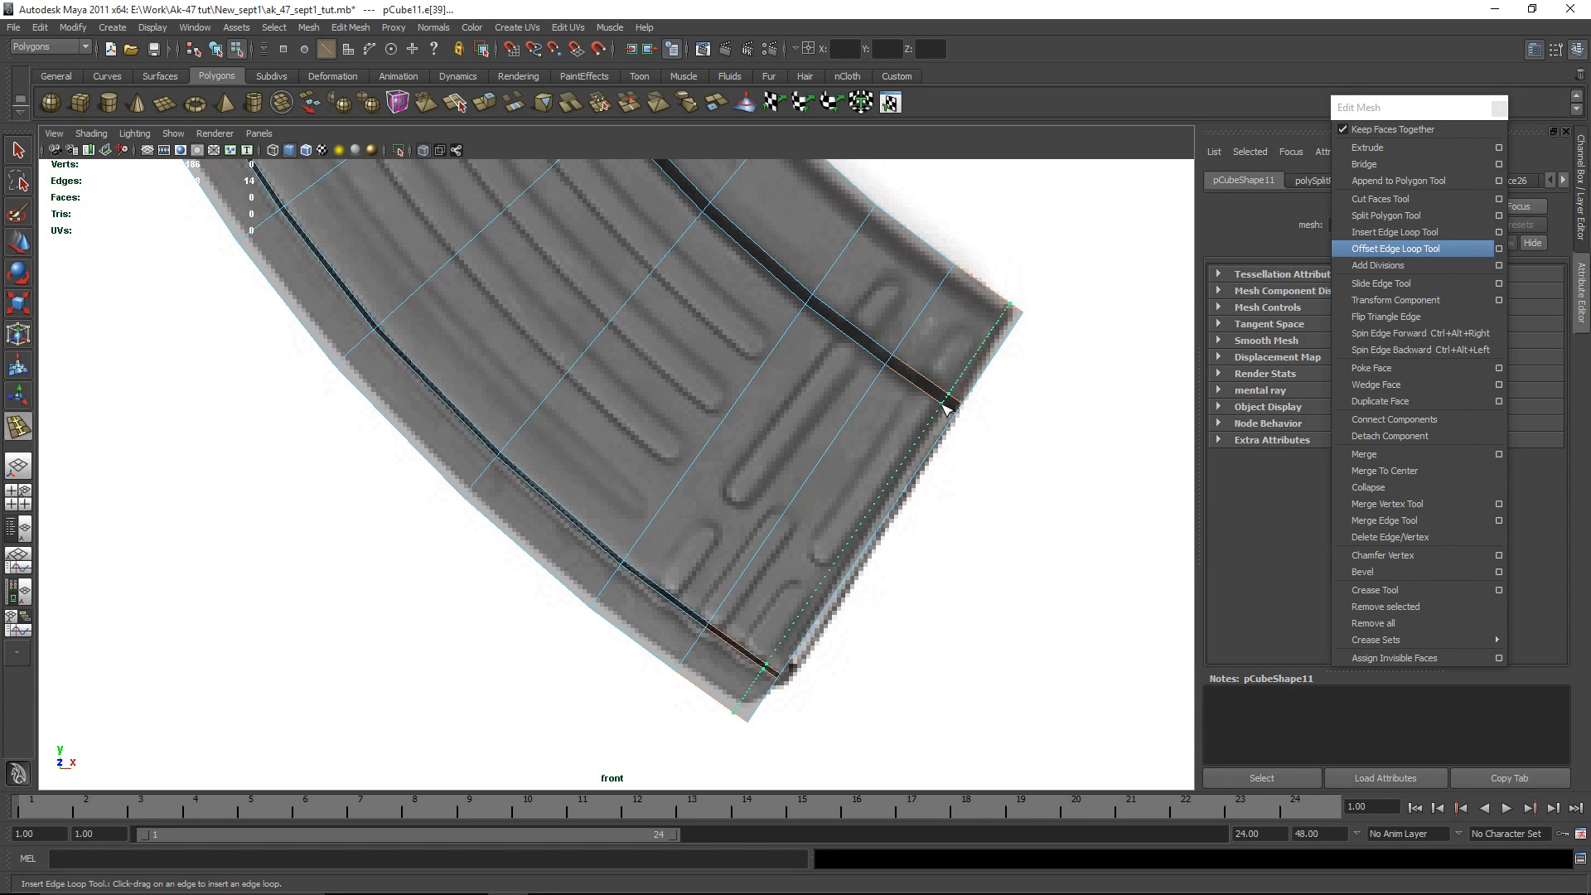
pyautogui.press('space')
pyautogui.press('space')
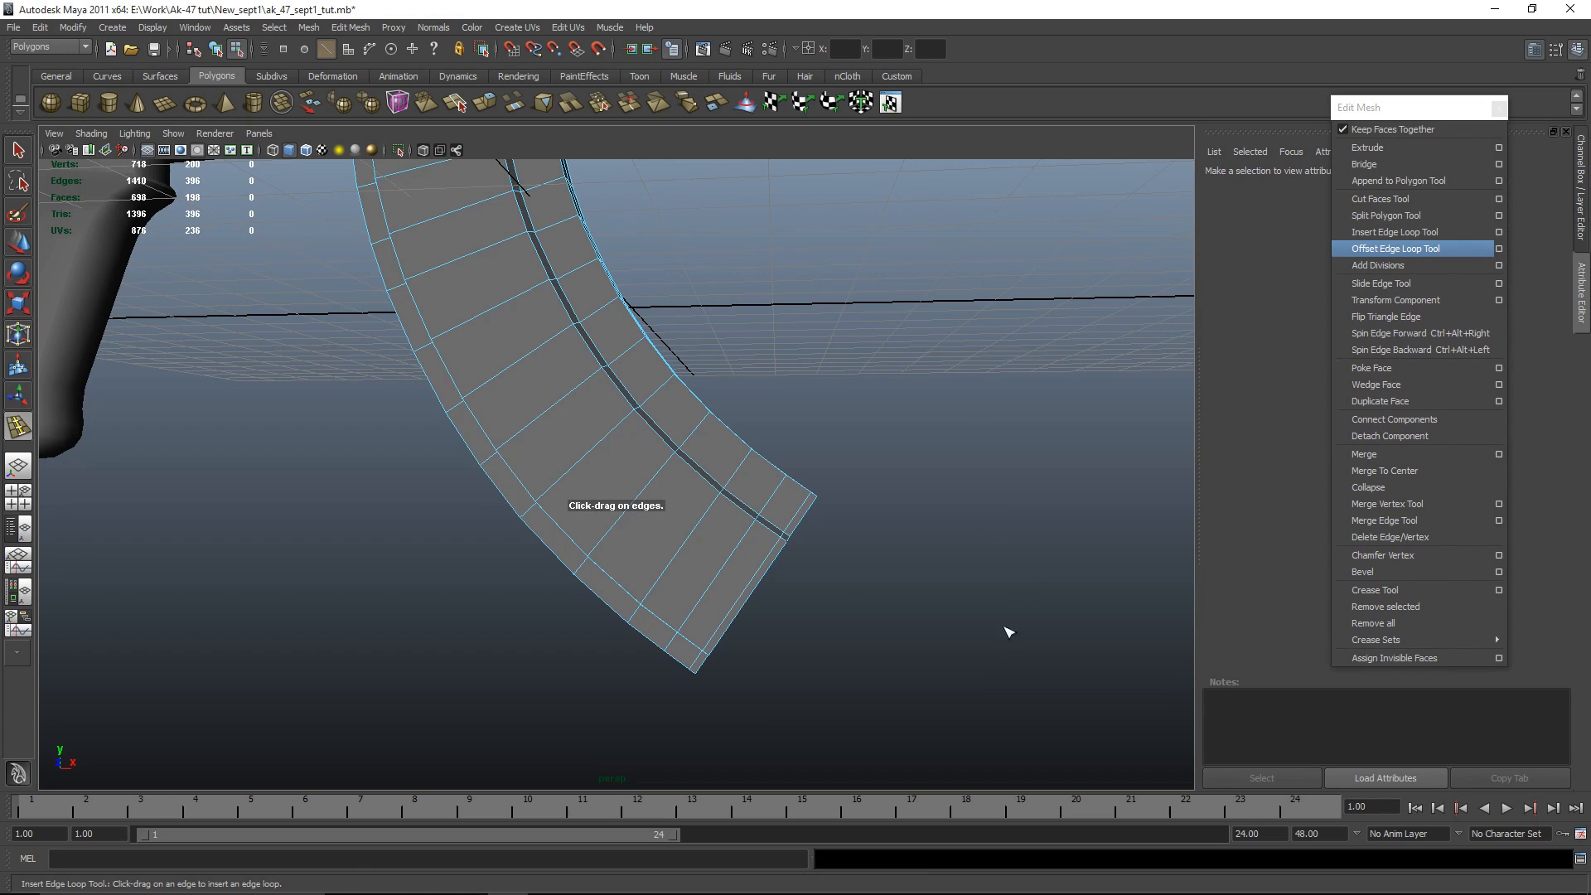
# Step: Extrude the narrow ring of faces around the magazine's base edge slightly outward to form a thin raised rim
pyautogui.keyDown('alt'); pyautogui.moveTo(970, 643); pyautogui.dragTo(906, 550); pyautogui.keyUp('alt')
pyautogui.press('w')
pyautogui.moveTo(785, 445); pyautogui.dragTo(787, 401, button='right')
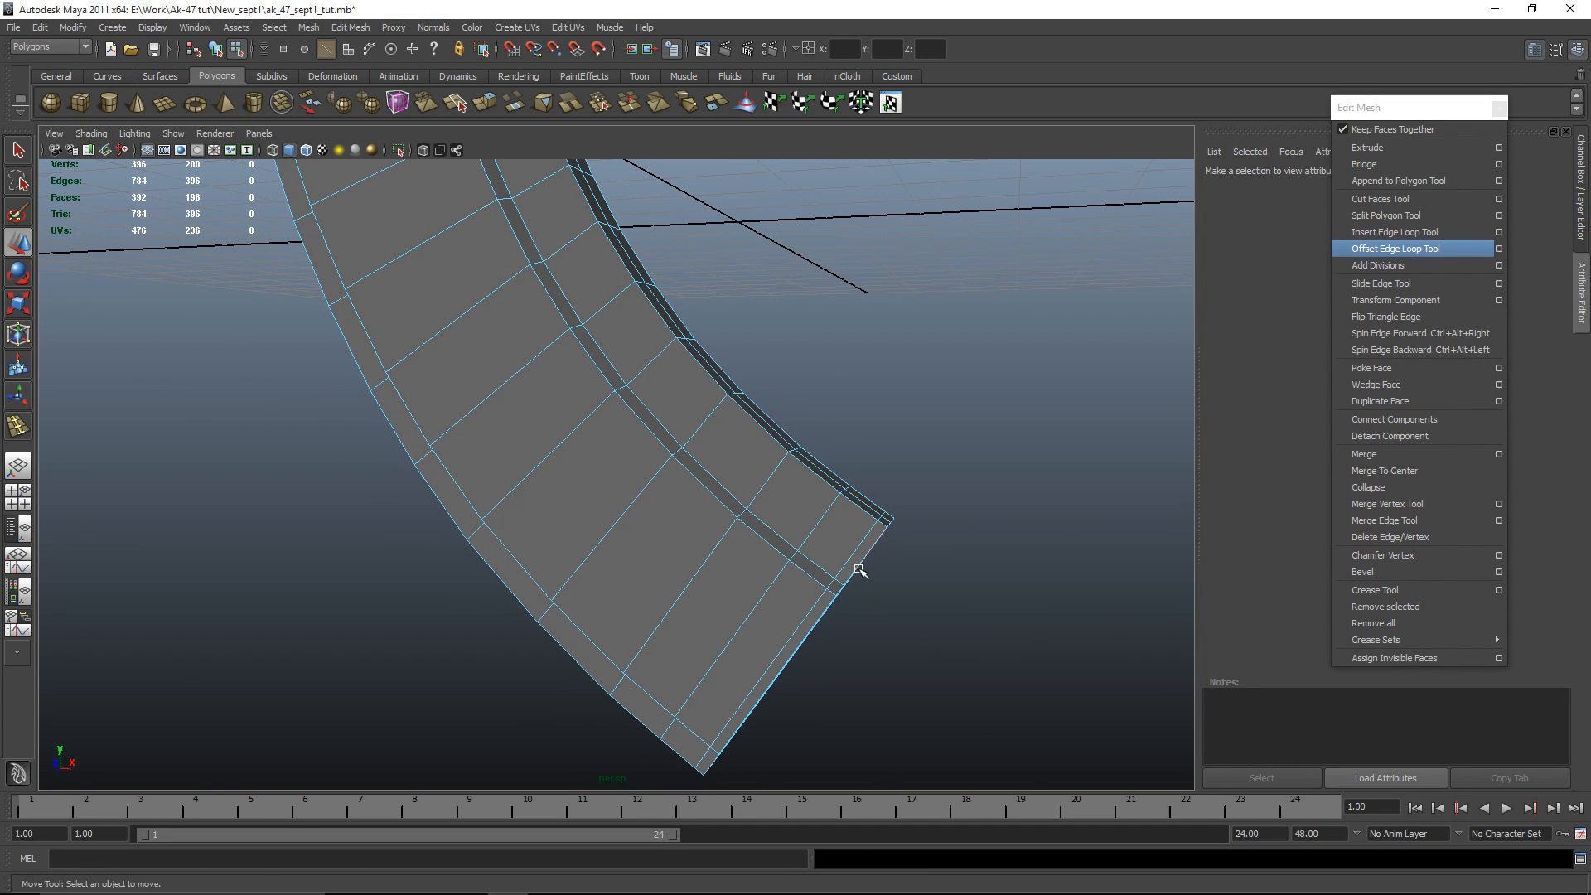
pyautogui.doubleClick(851, 503)
pyautogui.keyDown('alt'); pyautogui.moveTo(854, 504); pyautogui.dragTo(774, 514); pyautogui.keyUp('alt')
pyautogui.moveTo(742, 518); pyautogui.dragTo(808, 408, button='right')
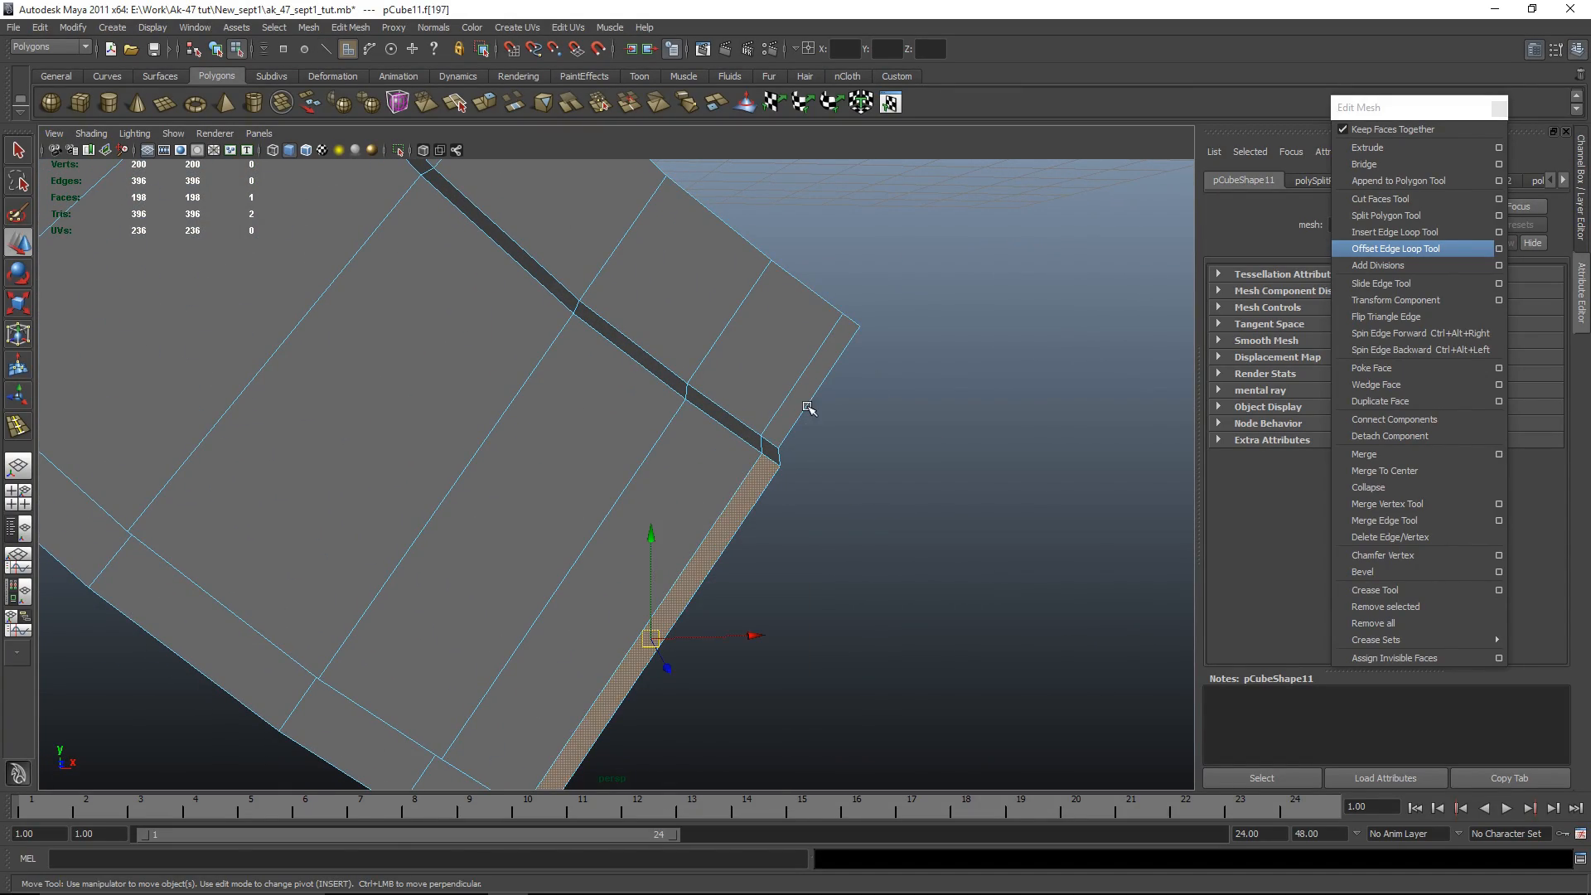
pyautogui.scroll(-5, 1118, 452)
pyautogui.keyDown('alt'); pyautogui.moveTo(1119, 452); pyautogui.dragTo(795, 535); pyautogui.keyUp('alt')
pyautogui.click(966, 550)
pyautogui.doubleClick(578, 482)
pyautogui.keyDown('alt'); pyautogui.moveTo(578, 482); pyautogui.dragTo(1019, 611); pyautogui.keyUp('alt')
pyautogui.scroll(3, 1019, 611)
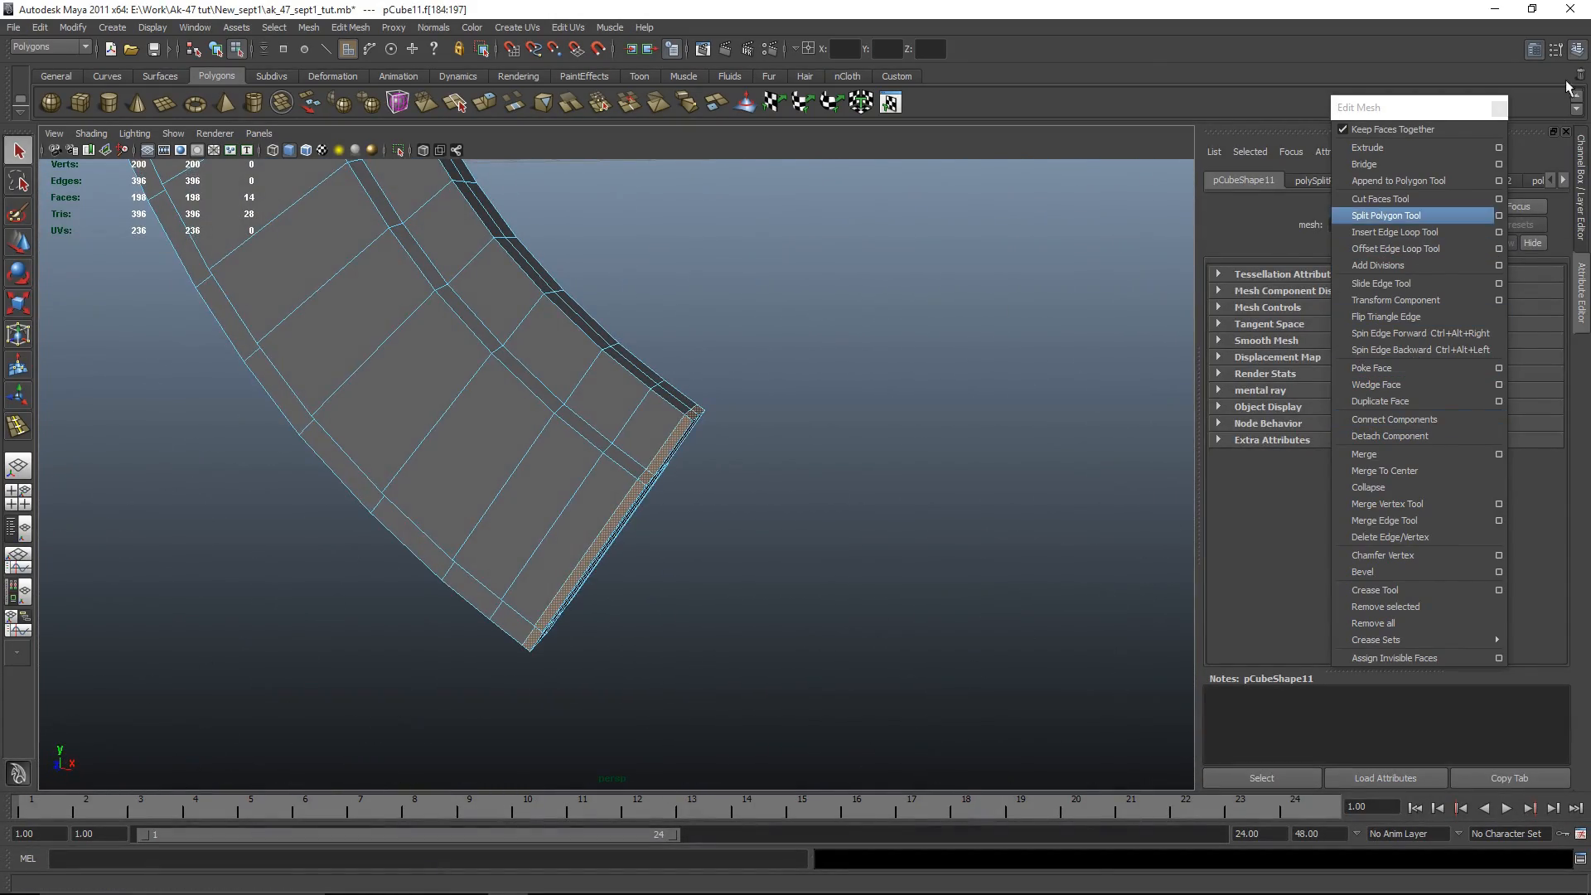
pyautogui.click(1367, 146)
pyautogui.keyDown('alt'); pyautogui.moveTo(942, 416); pyautogui.dragTo(910, 506); pyautogui.keyUp('alt')
pyautogui.scroll(3, 908, 418)
pyautogui.moveTo(864, 412); pyautogui.dragTo(876, 410)
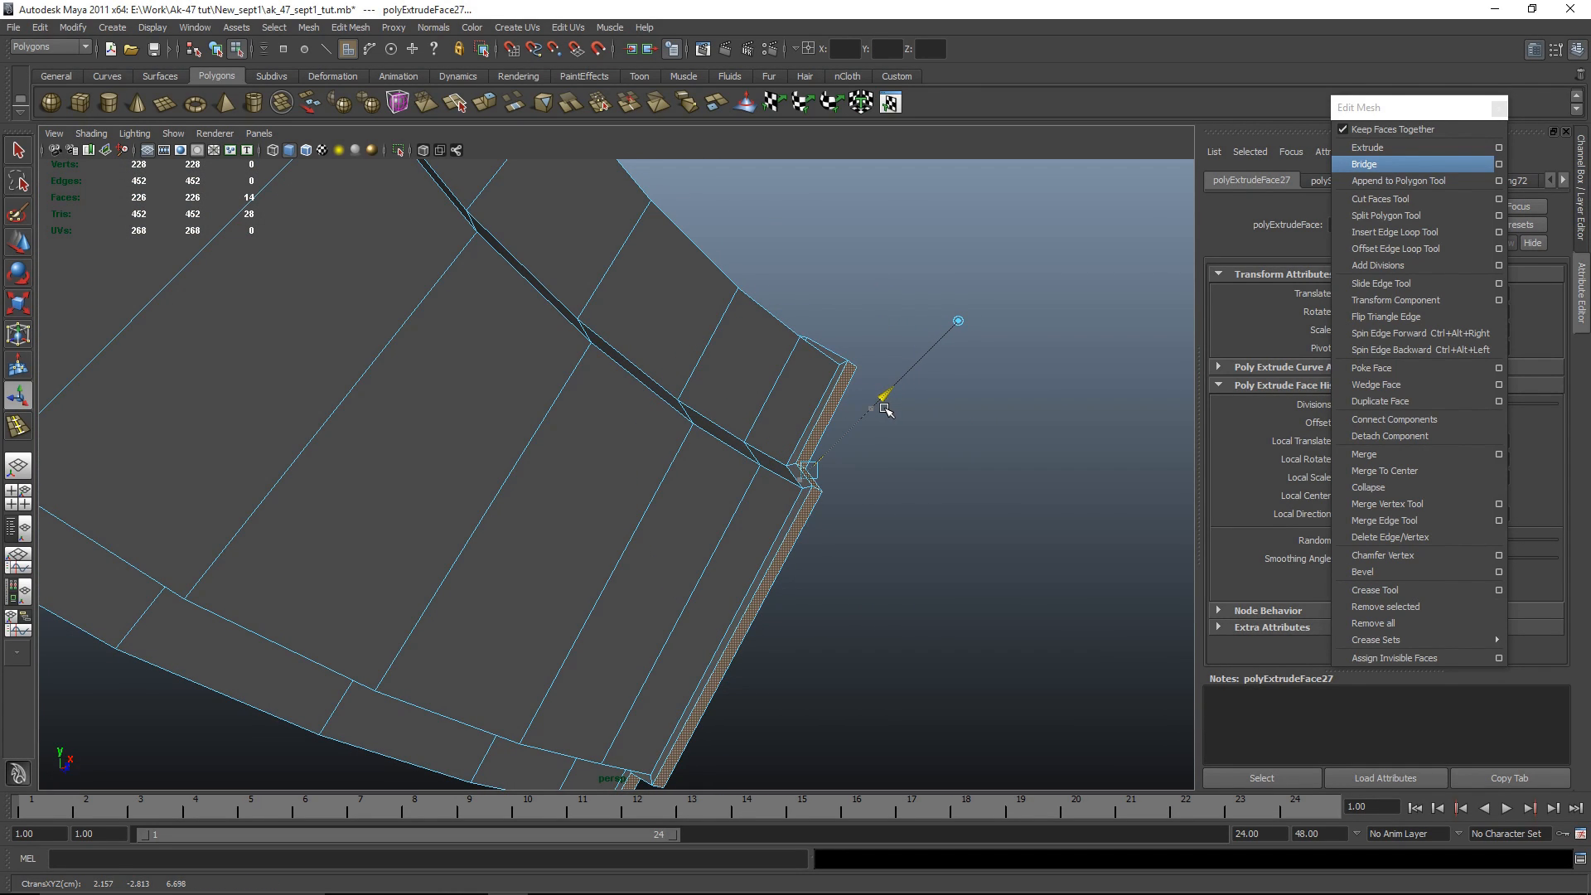
pyautogui.keyDown('alt'); pyautogui.moveTo(962, 449); pyautogui.dragTo(1026, 507); pyautogui.keyUp('alt')
pyautogui.moveTo(859, 333); pyautogui.dragTo(856, 337)
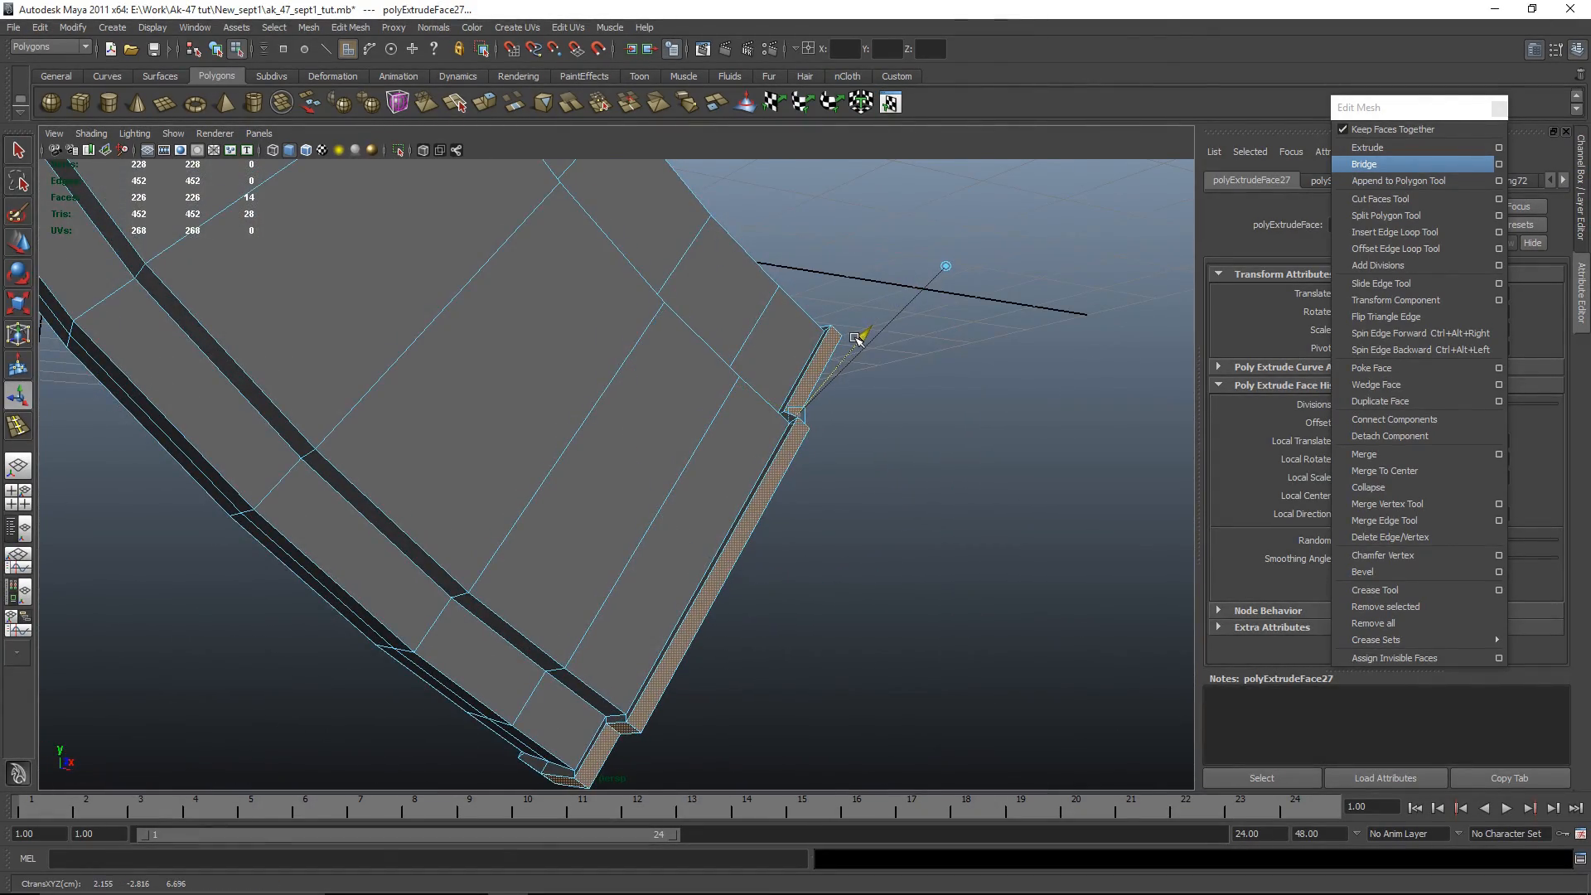
# Step: Bevel the lengthwise edge loops running down the outer corners of the curved magazine
pyautogui.moveTo(763, 423); pyautogui.dragTo(824, 405, button='right')
pyautogui.keyDown('alt'); pyautogui.moveTo(824, 405); pyautogui.dragTo(812, 439); pyautogui.keyUp('alt')
pyautogui.moveTo(817, 409); pyautogui.dragTo(818, 373, button='right')
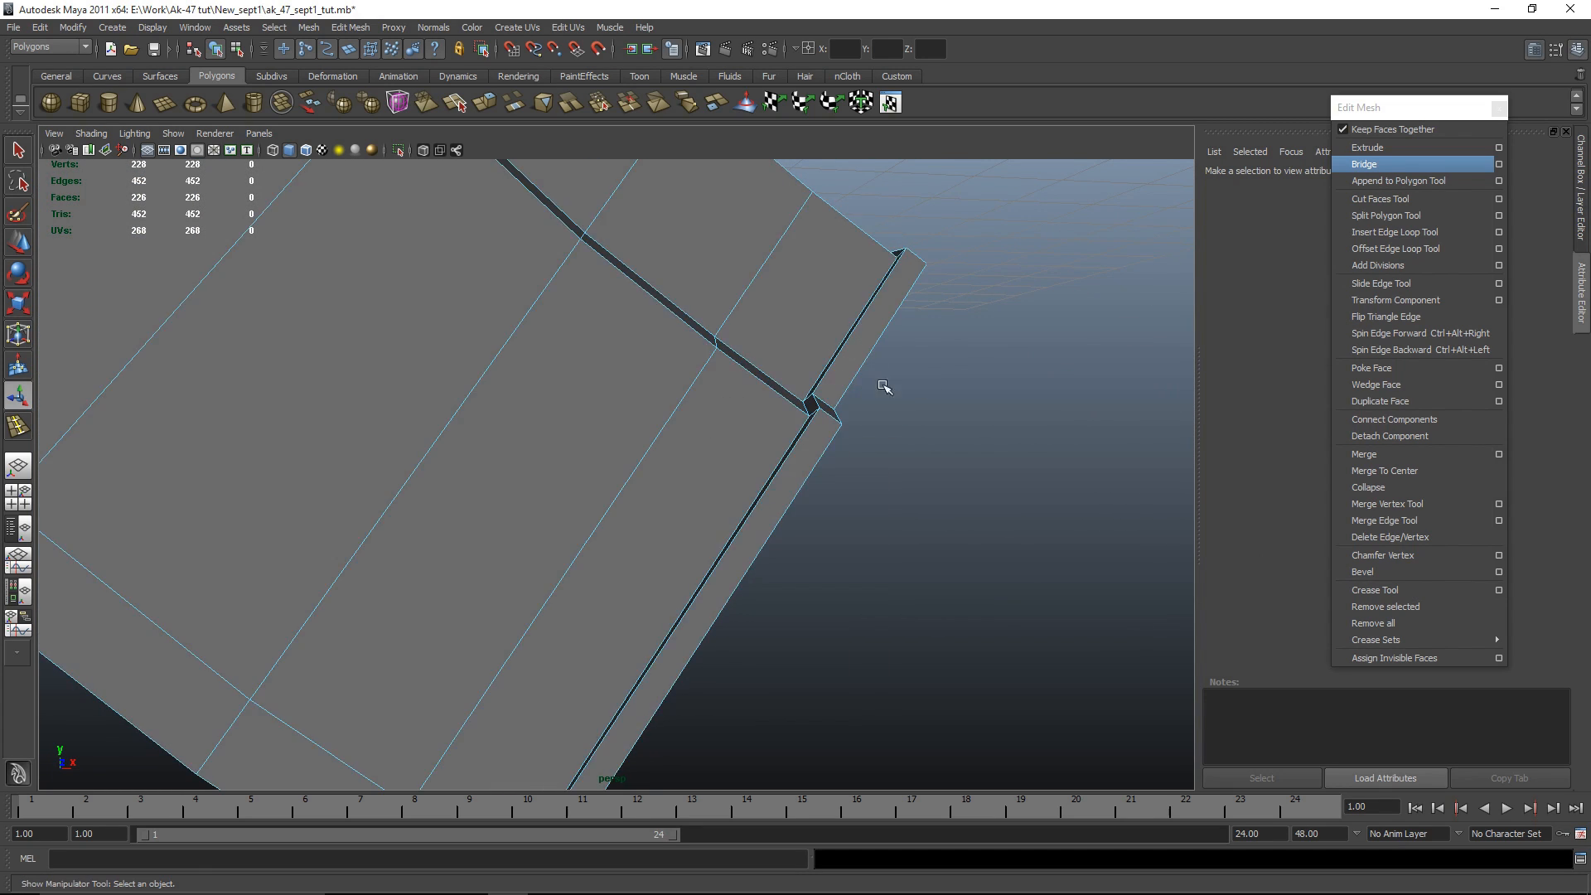
pyautogui.keyDown('alt'); pyautogui.moveTo(878, 376); pyautogui.dragTo(756, 358); pyautogui.keyUp('alt')
pyautogui.doubleClick(752, 318)
pyautogui.keyDown('alt'); pyautogui.moveTo(1030, 344); pyautogui.dragTo(516, 350); pyautogui.keyUp('alt')
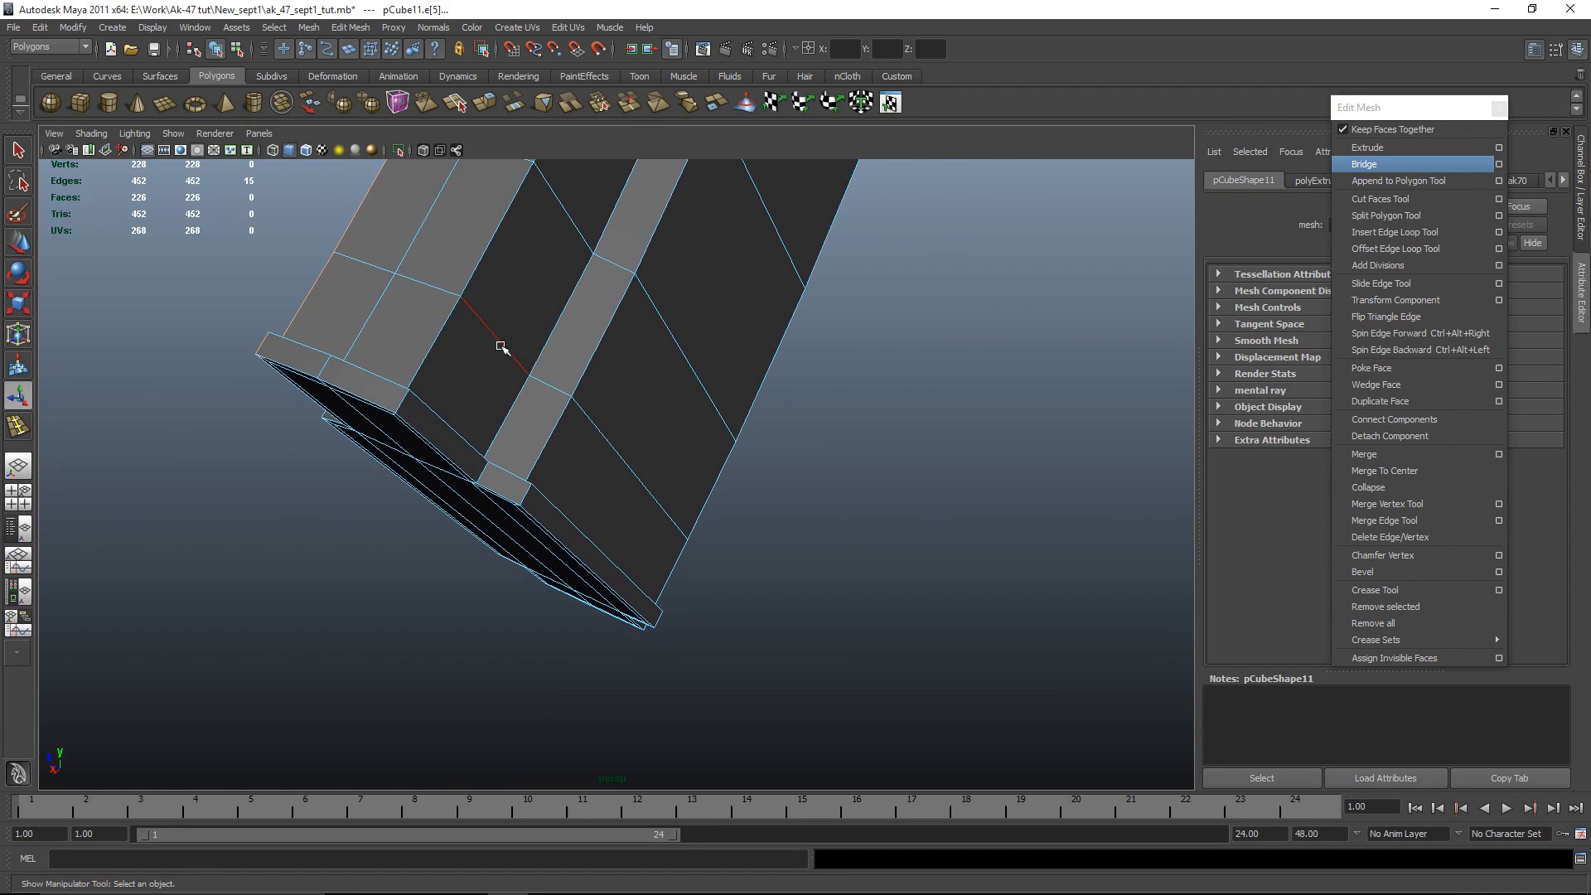
pyautogui.keyDown('alt'); pyautogui.moveTo(717, 445); pyautogui.dragTo(461, 538); pyautogui.keyUp('alt')
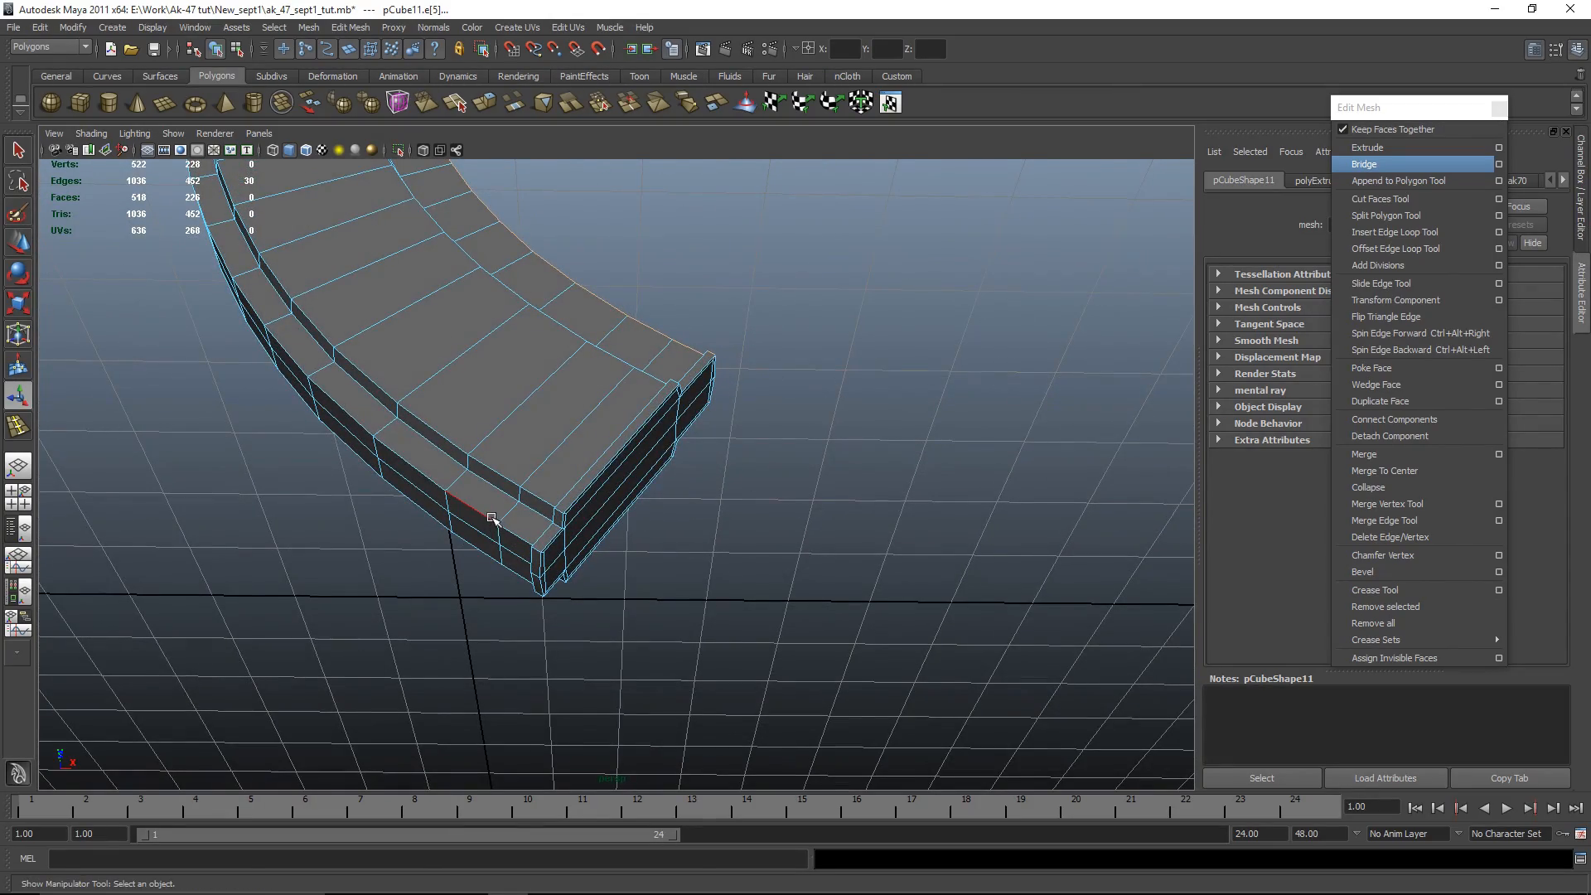
pyautogui.keyDown('alt'); pyautogui.moveTo(754, 646); pyautogui.dragTo(1094, 522); pyautogui.keyUp('alt')
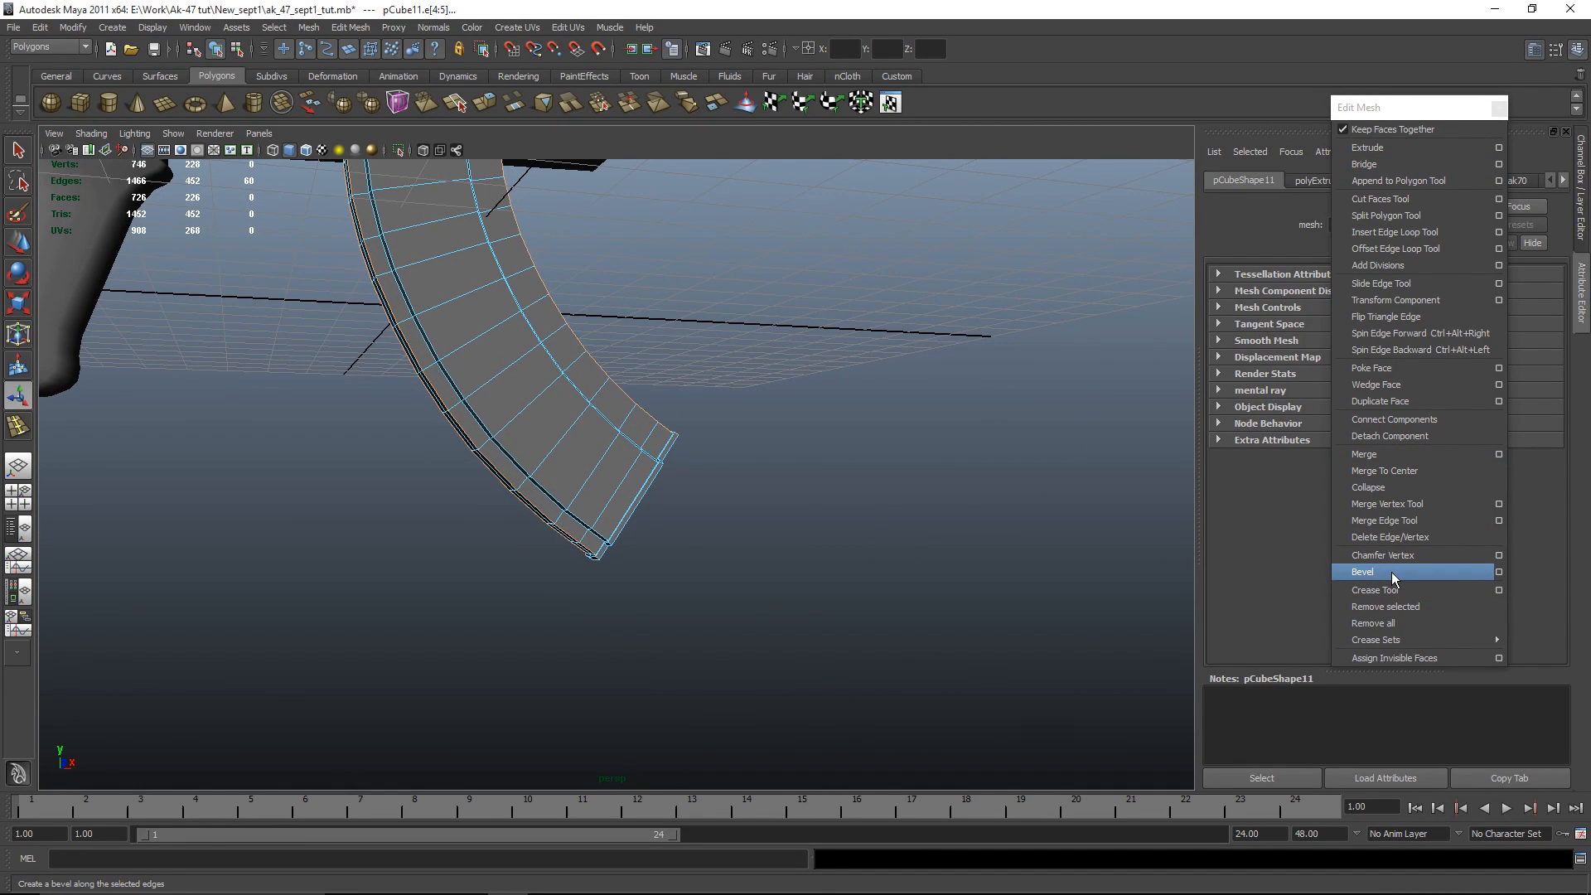
pyautogui.click(1360, 572)
# Step: Reduce the bevel offset on the magazine's lengthwise edges to about 0.2
pyautogui.keyDown('alt'); pyautogui.moveTo(911, 572); pyautogui.dragTo(1077, 531); pyautogui.keyUp('alt')
pyautogui.moveTo(1449, 104); pyautogui.dragTo(1143, 115)
pyautogui.moveTo(1478, 311); pyautogui.dragTo(1415, 312)
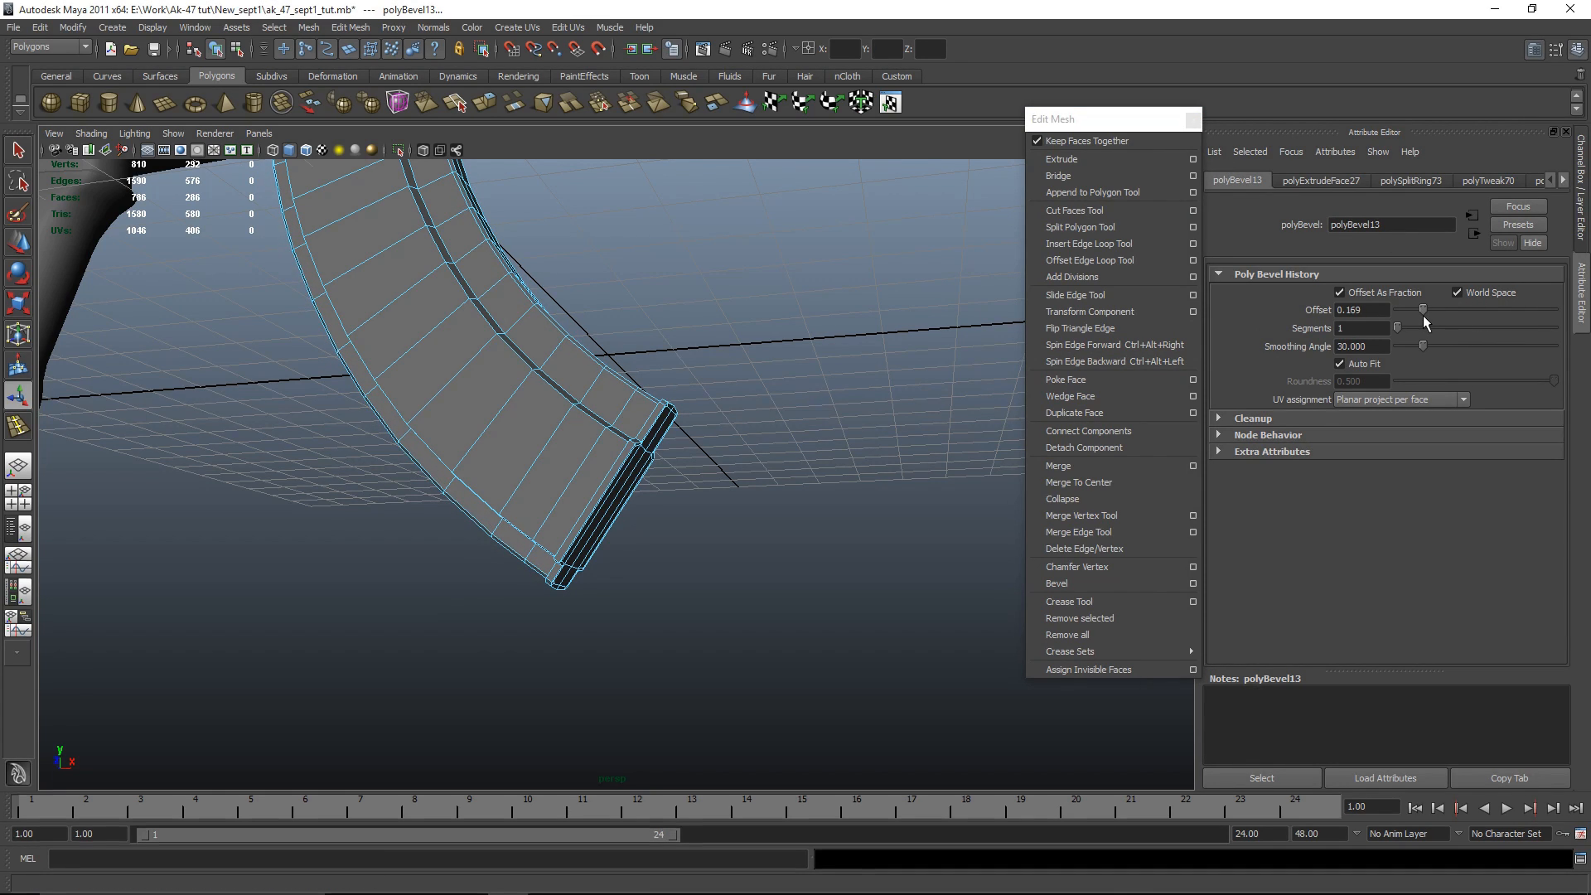
pyautogui.keyDown('alt'); pyautogui.moveTo(746, 364); pyautogui.dragTo(912, 323); pyautogui.keyUp('alt')
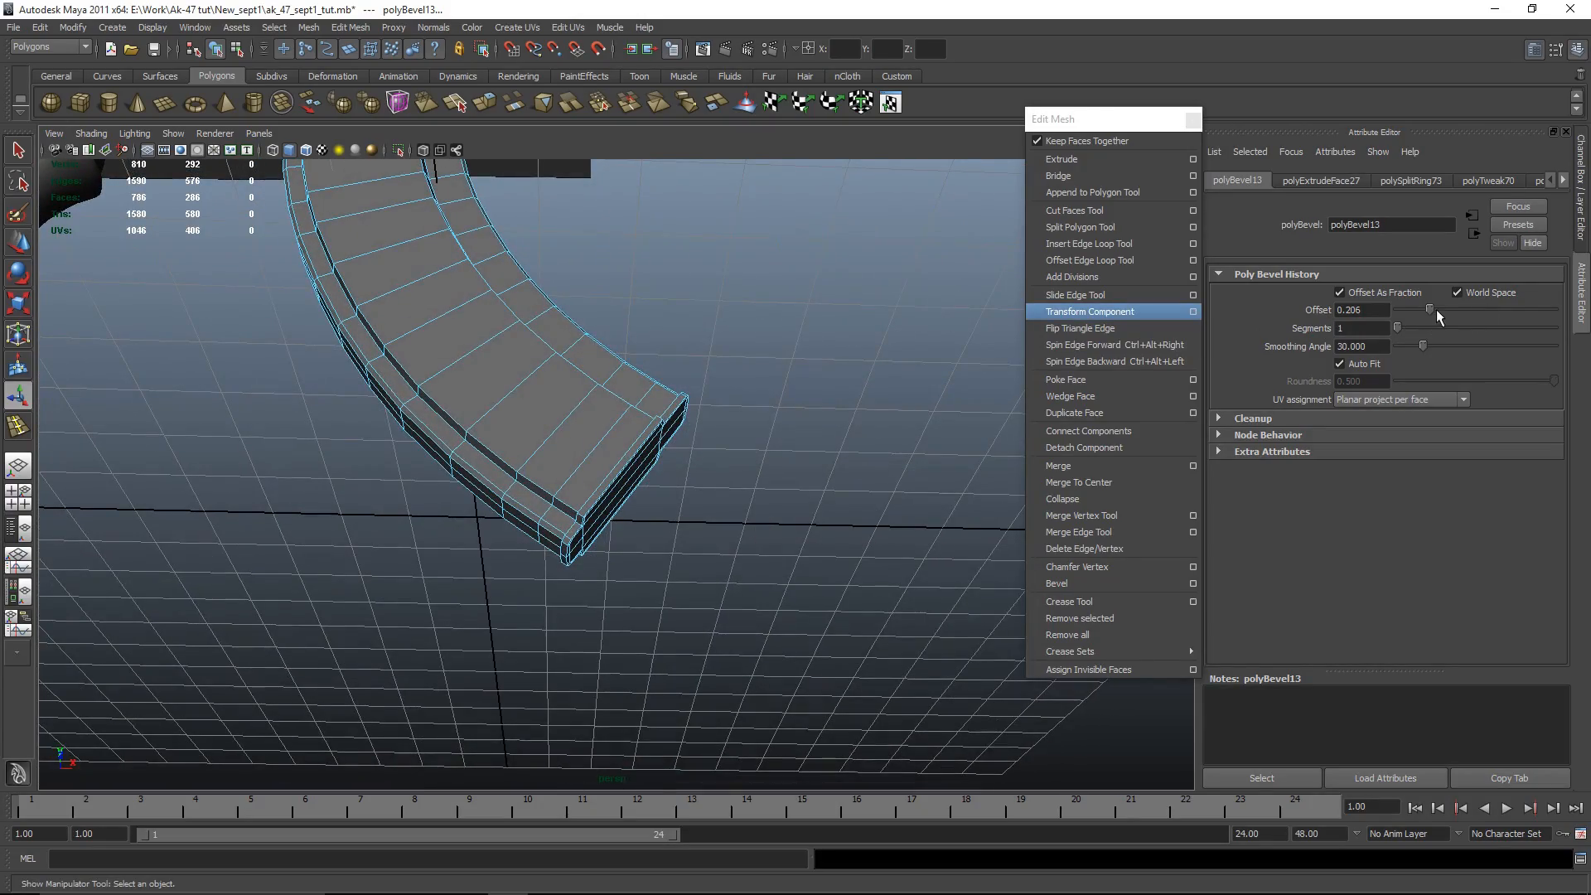
# Step: Bevel the edge loops around the magazine's bottom lip with an offset of about 0.47, and return to object mode
pyautogui.keyDown('alt'); pyautogui.moveTo(729, 423); pyautogui.dragTo(657, 532); pyautogui.keyUp('alt')
pyautogui.click(611, 519)
pyautogui.press('F10')
pyautogui.keyDown('alt'); pyautogui.moveTo(621, 454); pyautogui.dragTo(542, 477); pyautogui.keyUp('alt')
pyautogui.click(543, 476)
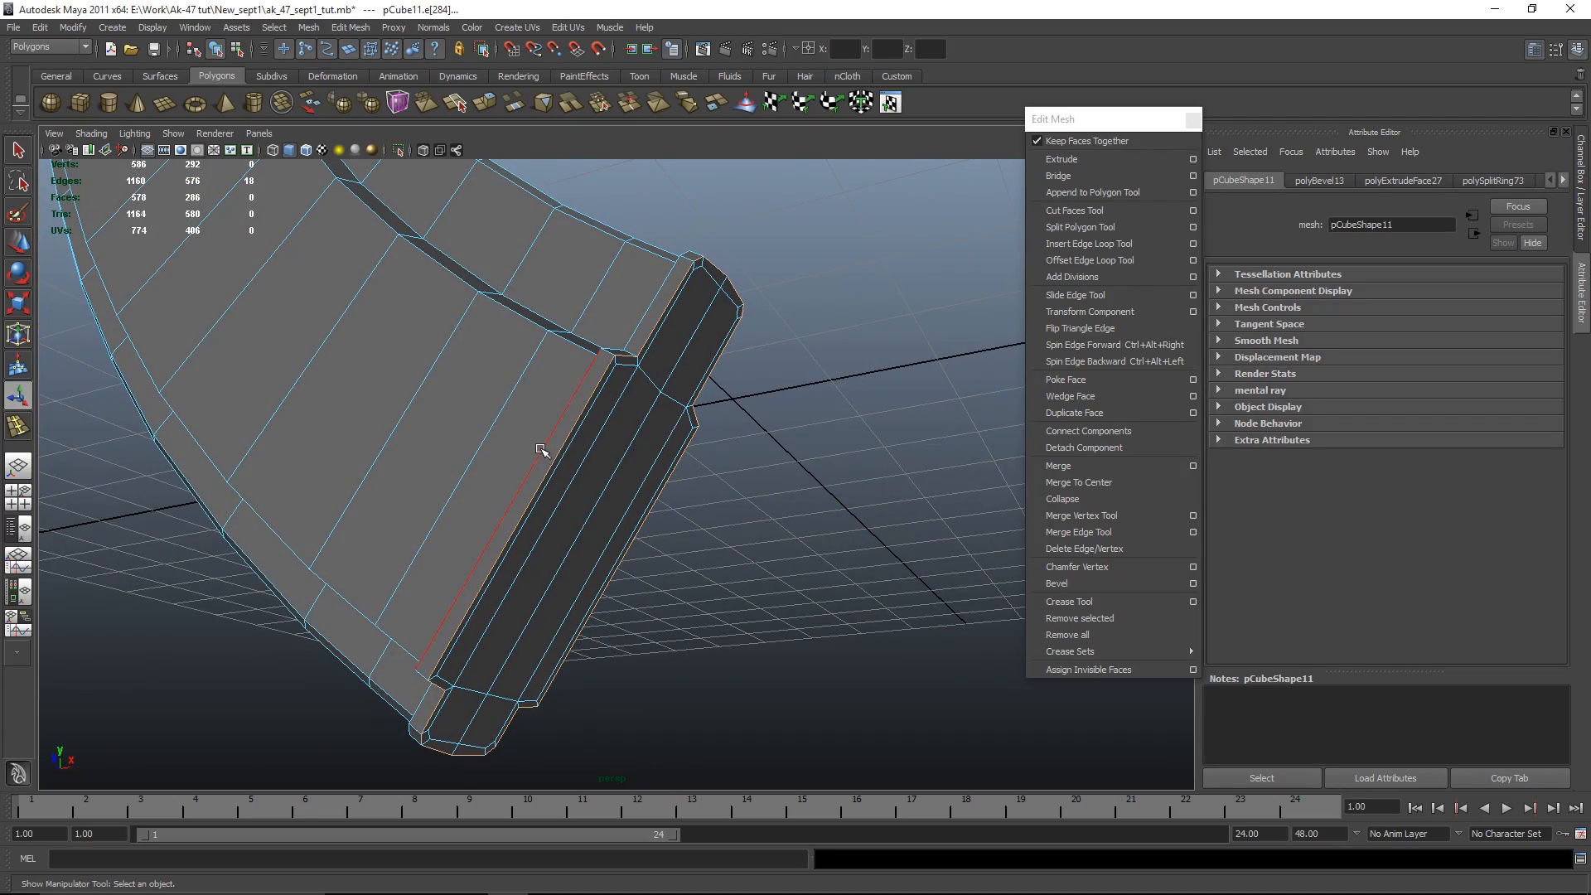
pyautogui.keyDown('alt'); pyautogui.moveTo(755, 496); pyautogui.dragTo(1019, 571); pyautogui.keyUp('alt')
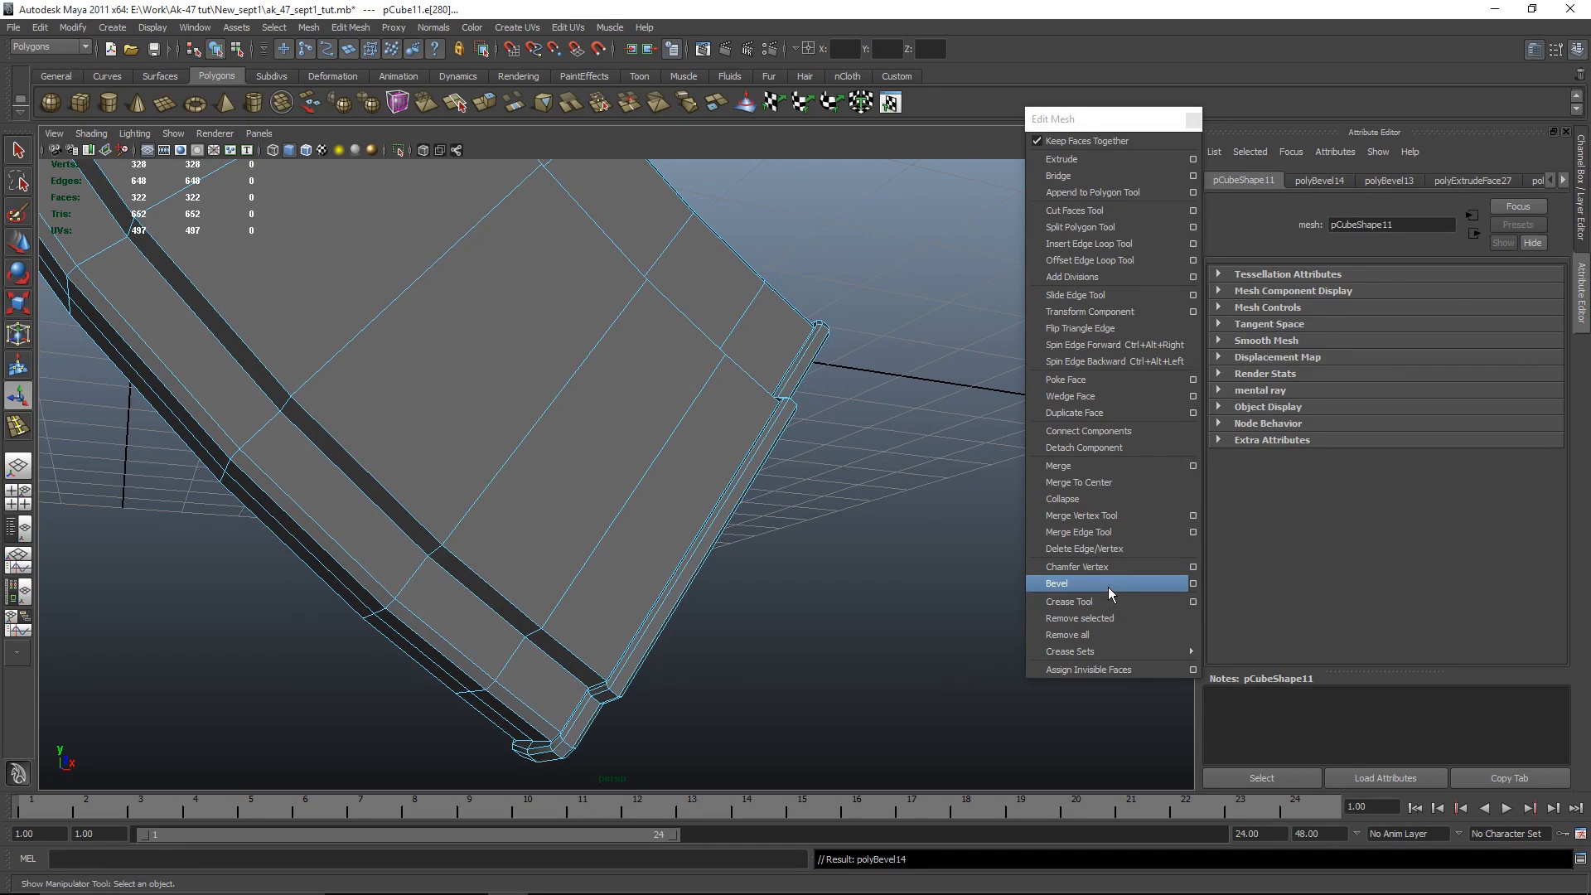
pyautogui.click(1107, 585)
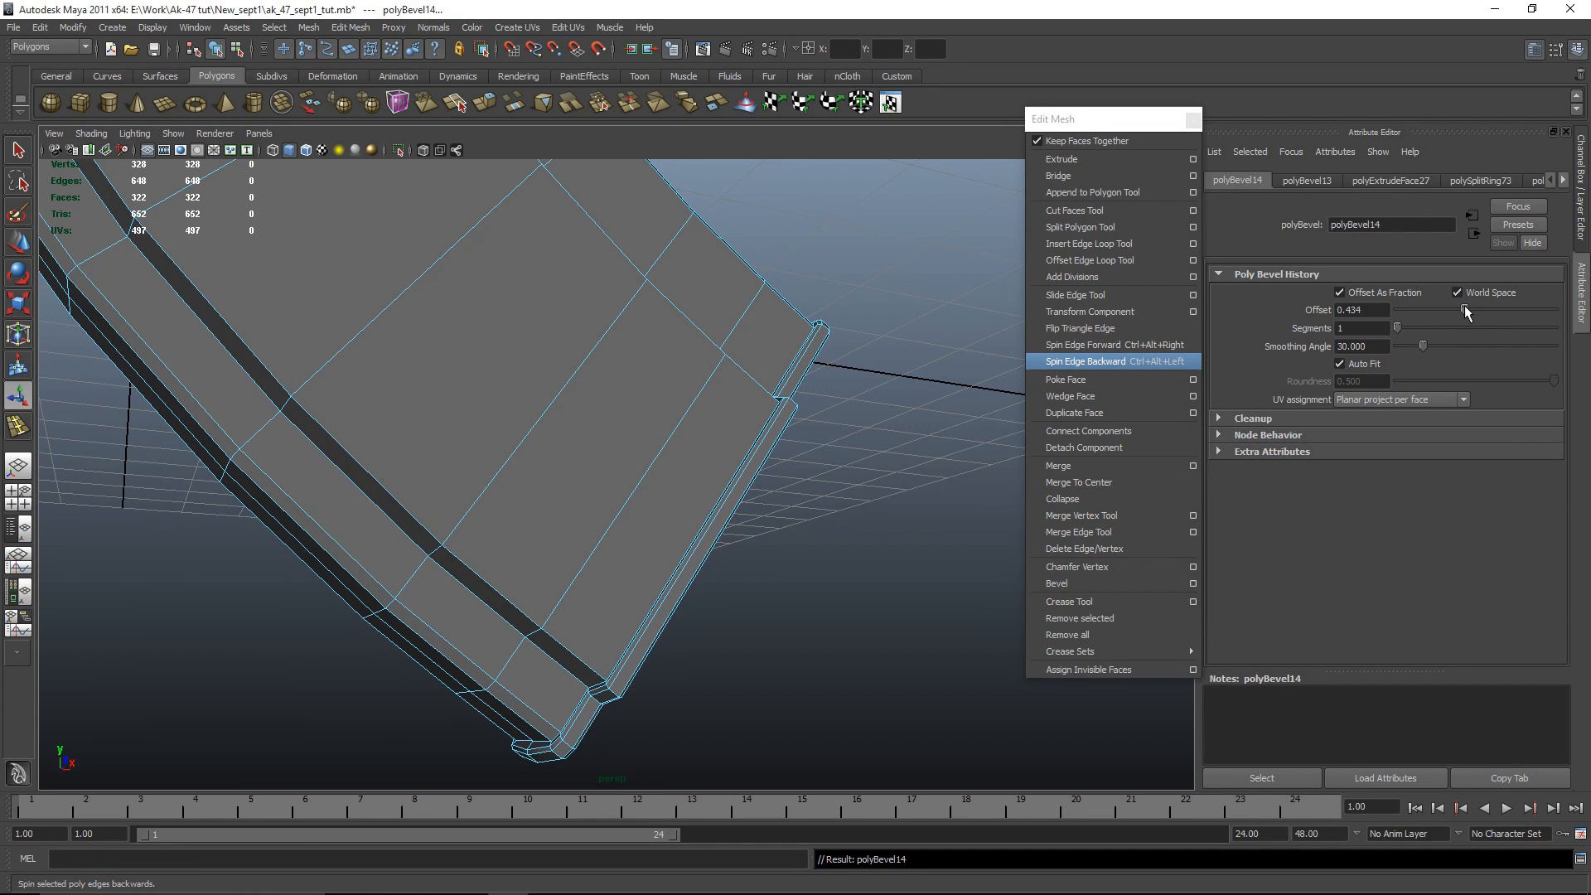
pyautogui.moveTo(719, 342); pyautogui.dragTo(795, 319, button='right')
pyautogui.click(866, 439)
pyautogui.scroll(-4, 866, 443)
pyautogui.keyDown('alt'); pyautogui.moveTo(816, 448); pyautogui.dragTo(841, 594); pyautogui.keyUp('alt')
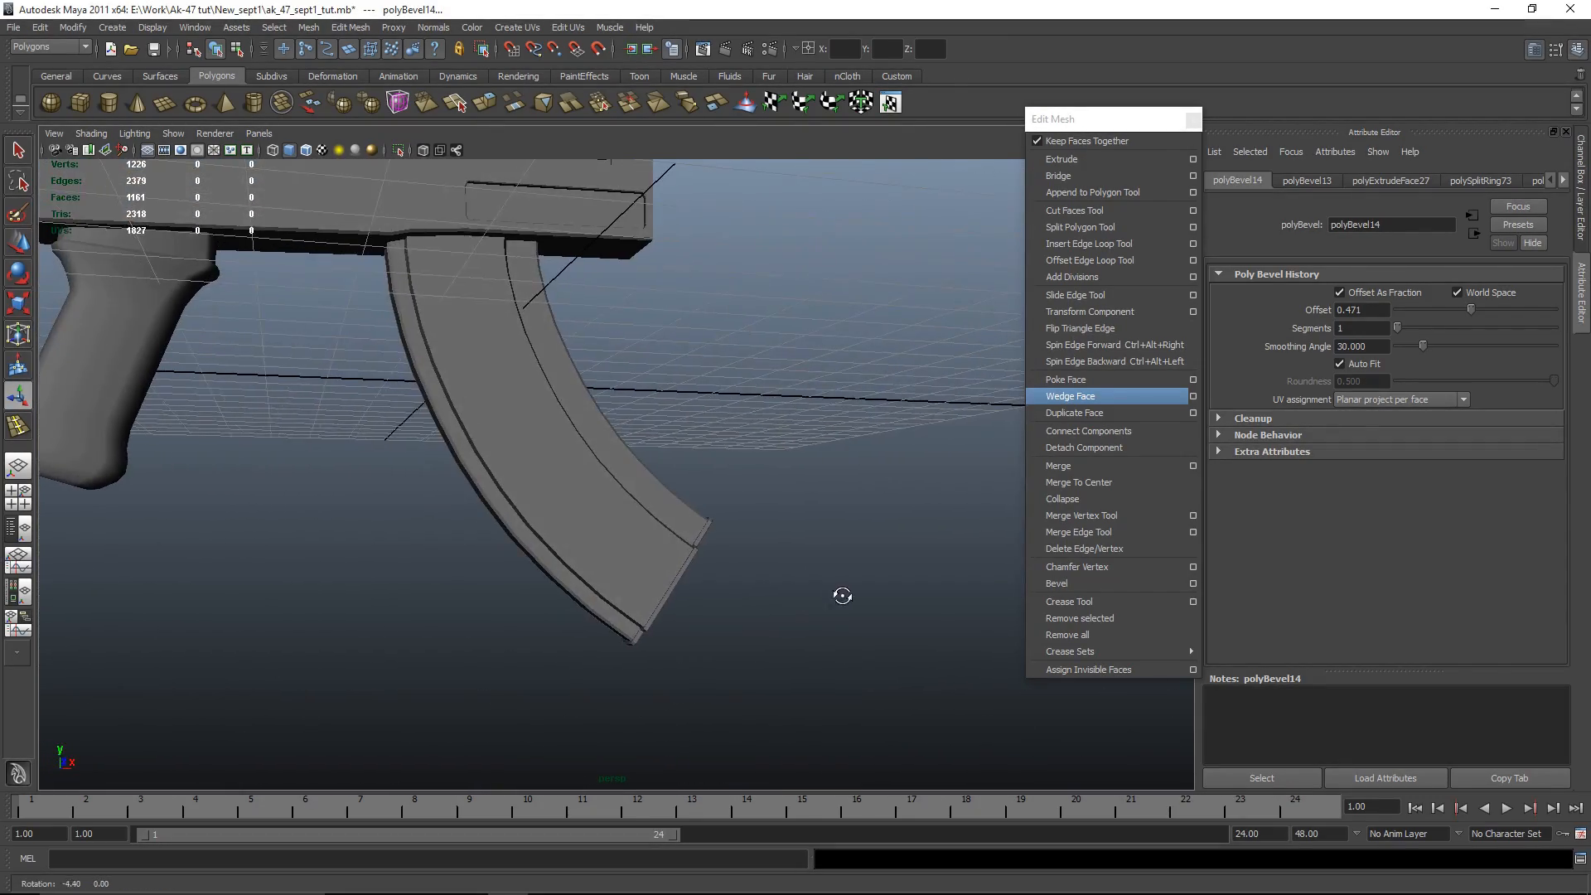
# Step: Compare the magazine with the AK-47 reference image in the front view and examine its shape in perspective
pyautogui.press('space')
pyautogui.press('space')
pyautogui.scroll(-5, 630, 408)
pyautogui.keyDown('alt'); pyautogui.moveTo(629, 409); pyautogui.dragTo(725, 553, button='middle'); pyautogui.keyUp('alt')
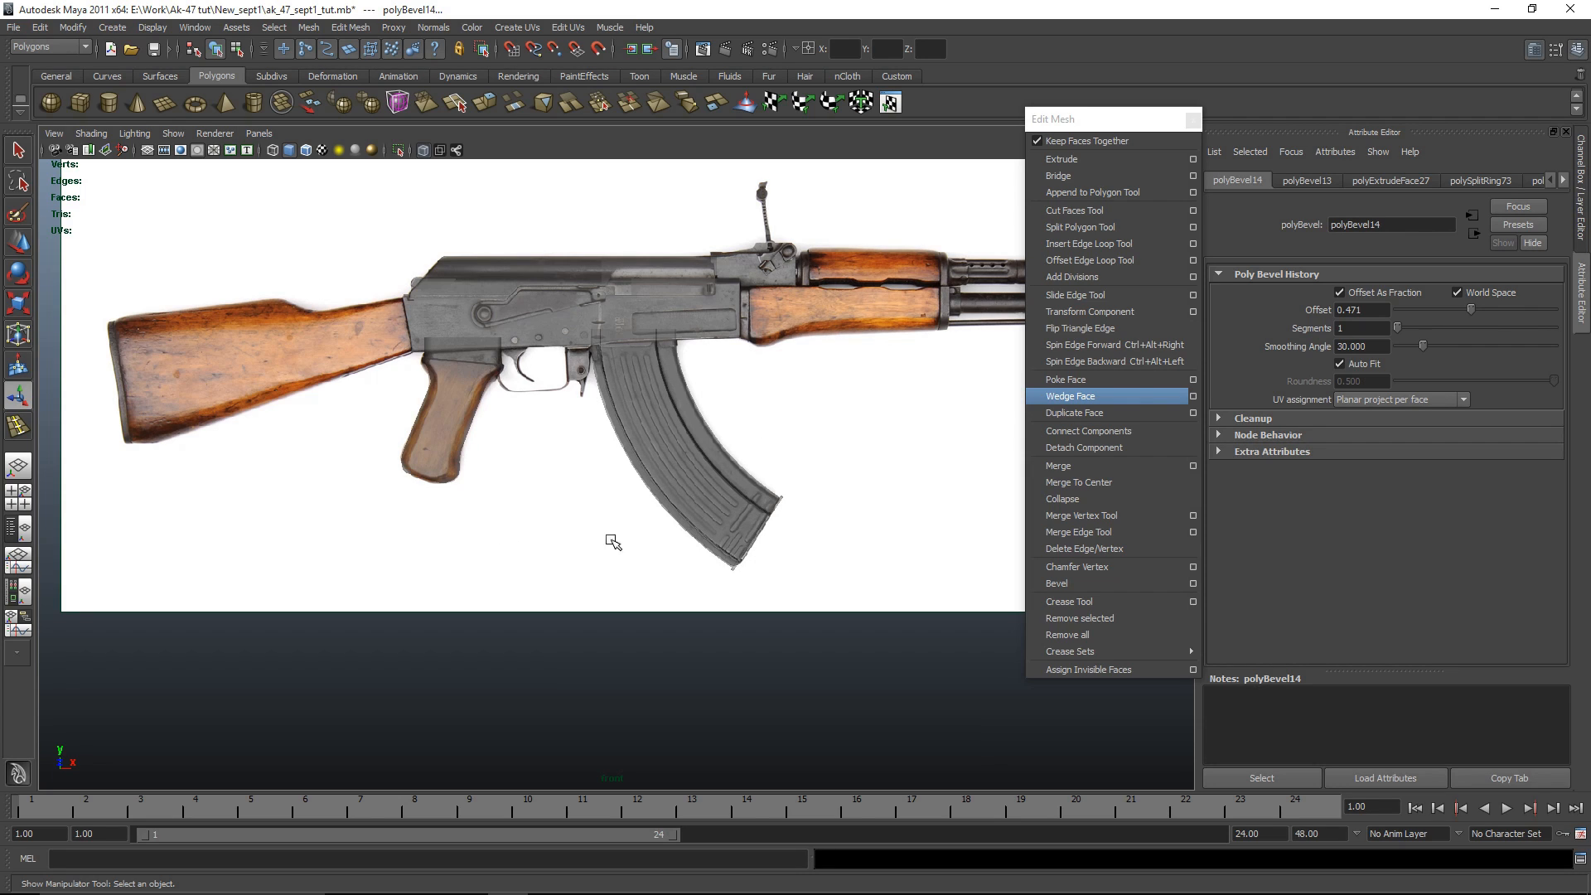
pyautogui.scroll(3, 827, 474)
pyautogui.click(714, 426)
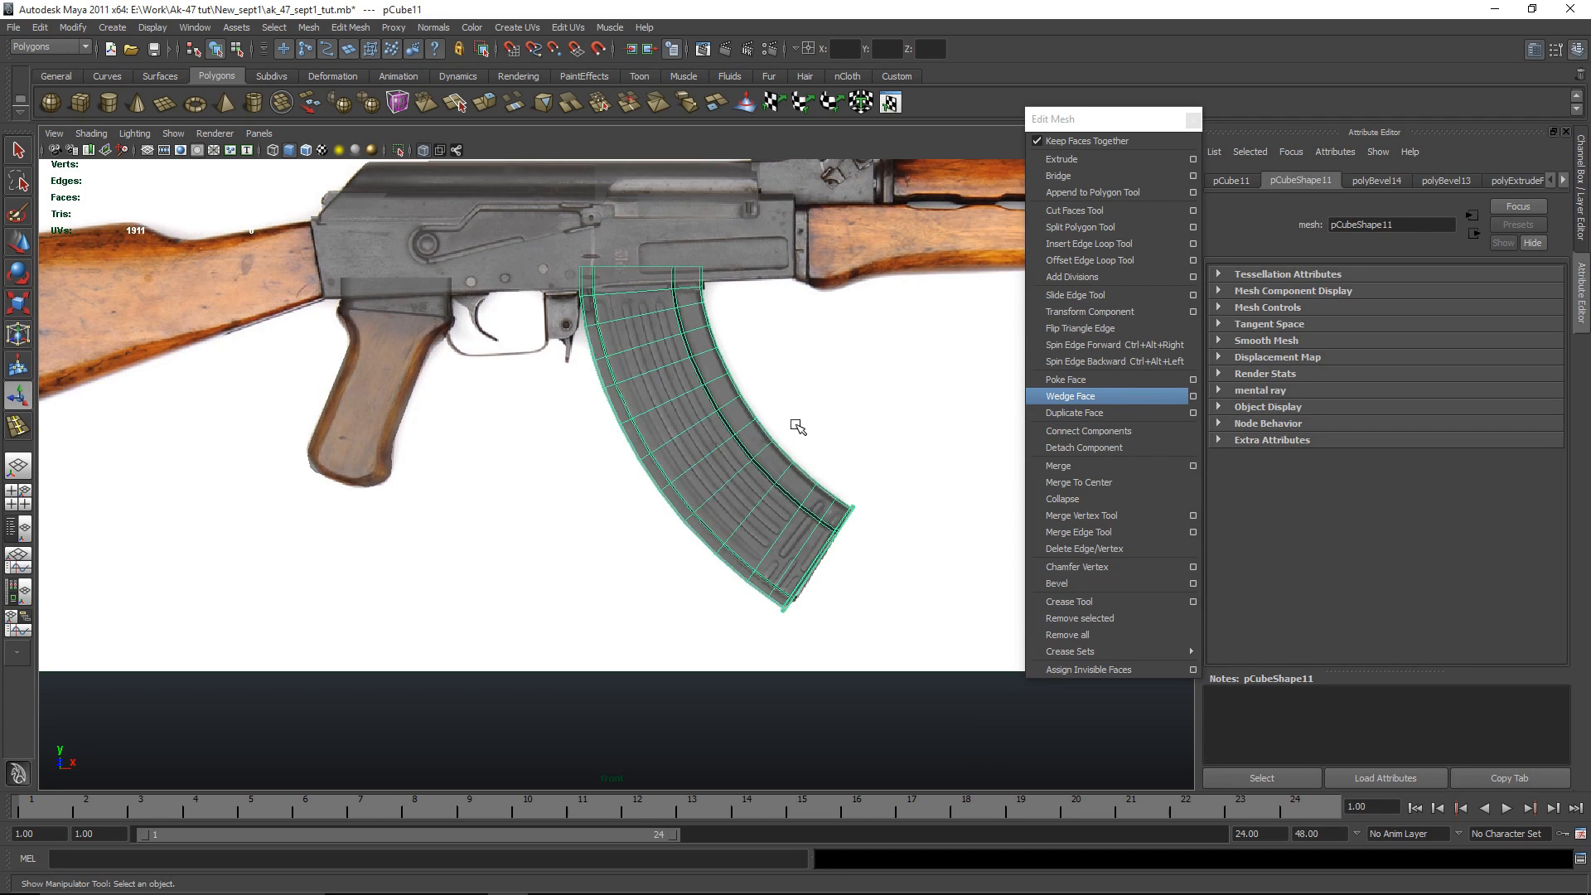
pyautogui.keyDown('alt'); pyautogui.moveTo(862, 502); pyautogui.dragTo(843, 557, button='middle'); pyautogui.keyUp('alt')
pyautogui.press('space')
pyautogui.press('space')
pyautogui.click(788, 454)
pyautogui.keyDown('alt'); pyautogui.moveTo(788, 454); pyautogui.dragTo(486, 543); pyautogui.keyUp('alt')
pyautogui.keyDown('alt'); pyautogui.moveTo(578, 377); pyautogui.dragTo(645, 427); pyautogui.keyUp('alt')
pyautogui.keyDown('alt'); pyautogui.moveTo(499, 494); pyautogui.dragTo(743, 496); pyautogui.keyUp('alt')
# Step: In the front view, select the magazine's top row of vertices and adjust its position slightly against the reference image
pyautogui.press('space')
pyautogui.press('space')
pyautogui.press('space')
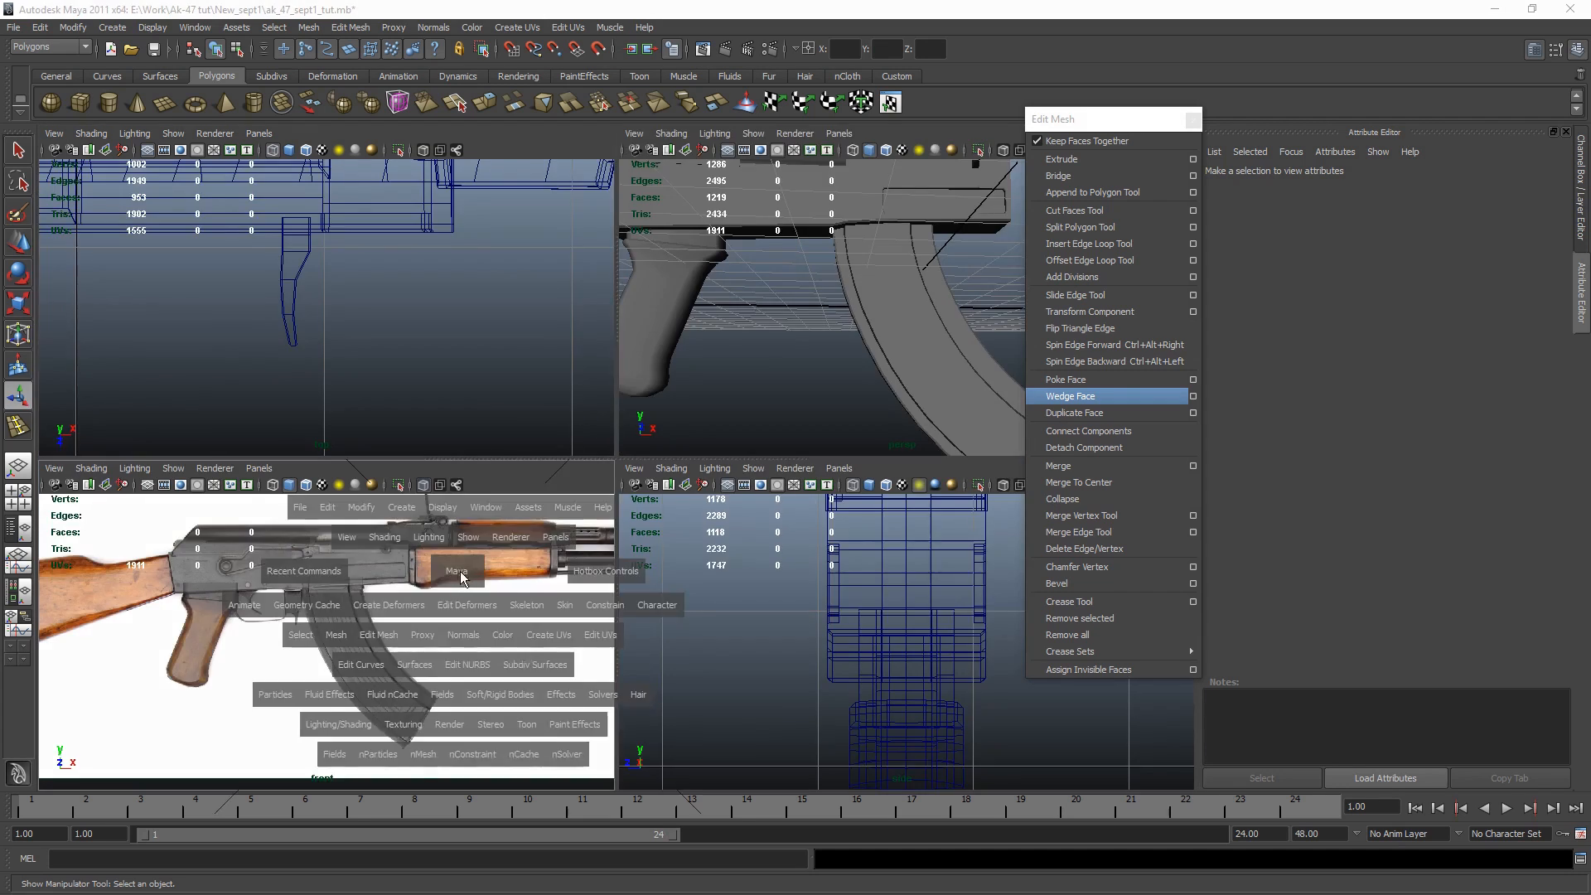
pyautogui.press('space')
pyautogui.click(788, 439)
pyautogui.scroll(5, 791, 506)
pyautogui.keyDown('alt'); pyautogui.moveTo(823, 582); pyautogui.dragTo(785, 511, button='middle'); pyautogui.keyUp('alt')
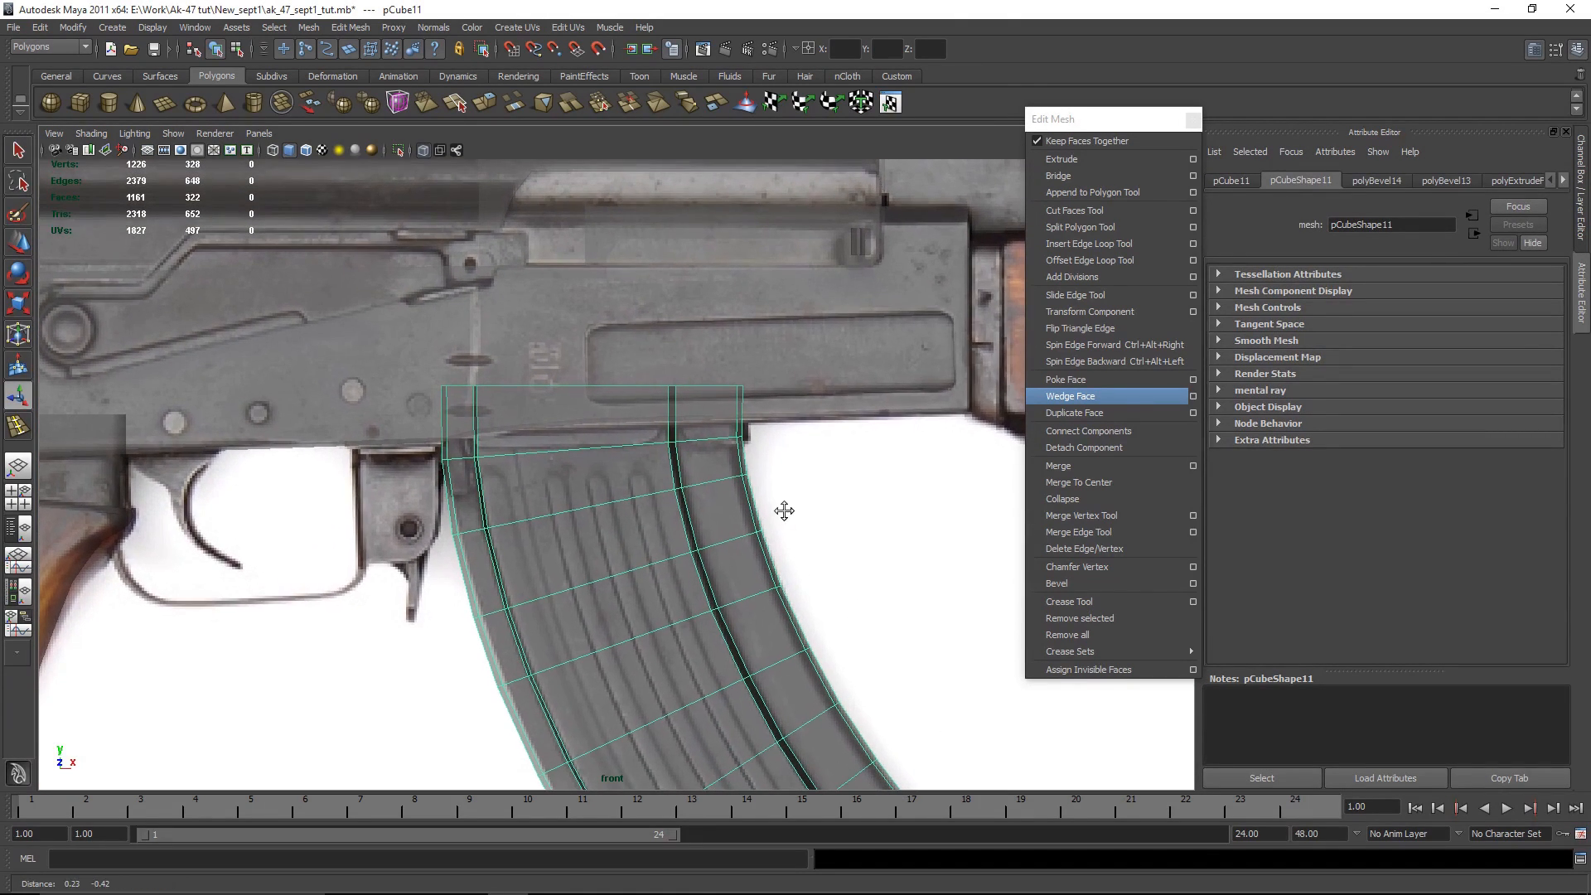
pyautogui.scroll(2, 727, 448)
pyautogui.rightClick(703, 399)
pyautogui.moveTo(703, 398); pyautogui.dragTo(598, 390, button='right')
pyautogui.hotkey('ctrl', 'z')
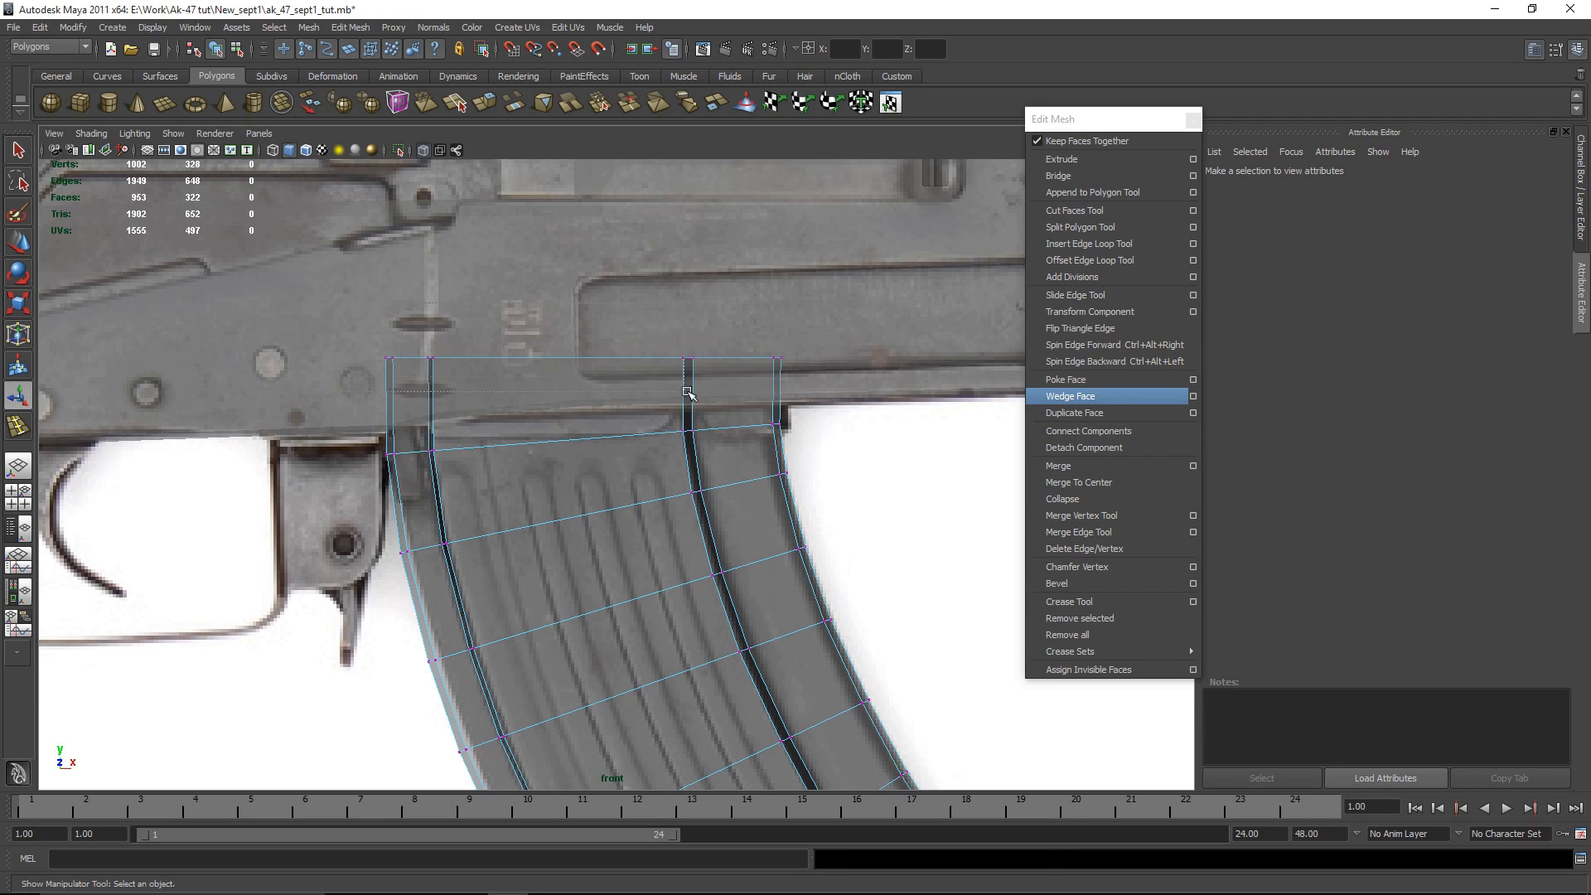
pyautogui.moveTo(647, 386); pyautogui.dragTo(829, 379)
pyautogui.press('w')
pyautogui.moveTo(701, 359); pyautogui.dragTo(694, 357, button='middle')
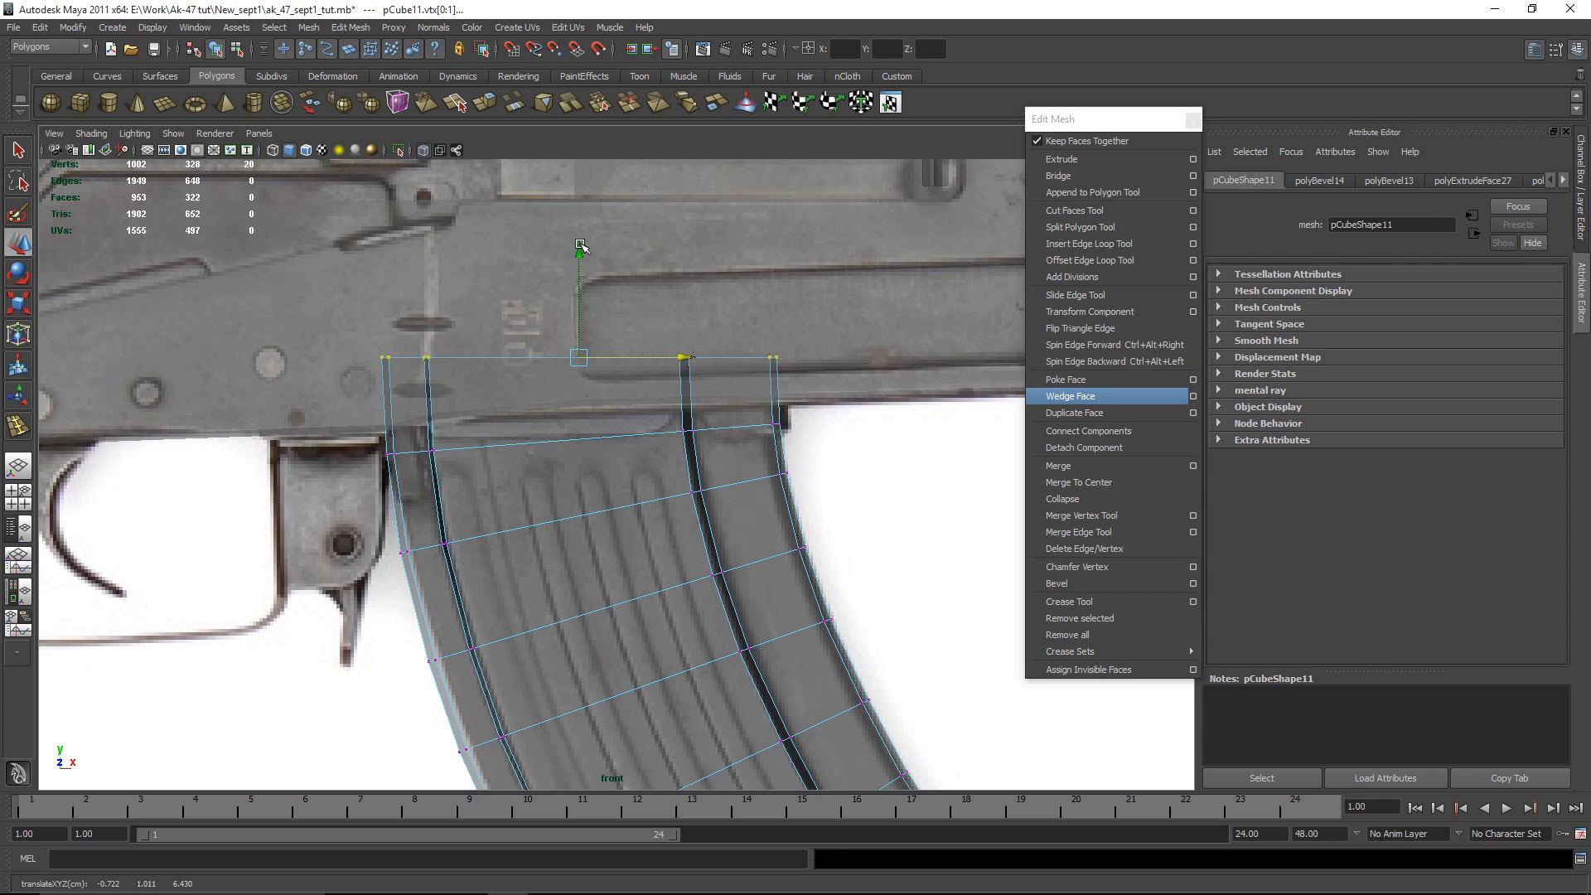
# Step: Return to the perspective view in object mode and isolate the magazine to expose its top end
pyautogui.press('space')
pyautogui.press('space')
pyautogui.keyDown('alt'); pyautogui.moveTo(697, 420); pyautogui.dragTo(597, 447); pyautogui.keyUp('alt')
pyautogui.moveTo(597, 447); pyautogui.dragTo(735, 393, button='right')
pyautogui.click(618, 466)
pyautogui.hotkey('ctrl', '1')
pyautogui.keyDown('alt'); pyautogui.moveTo(525, 451); pyautogui.dragTo(461, 540); pyautogui.keyUp('alt')
pyautogui.keyDown('alt'); pyautogui.moveTo(461, 540); pyautogui.dragTo(522, 555, button='right'); pyautogui.keyUp('alt')
pyautogui.keyDown('alt'); pyautogui.moveTo(522, 554); pyautogui.dragTo(648, 652); pyautogui.keyUp('alt')
# Step: Delete the six faces along the middle of the magazine's top, keeping the narrow side strips
pyautogui.moveTo(633, 426); pyautogui.dragTo(631, 482, button='right')
pyautogui.press('q')
pyautogui.click(631, 469)
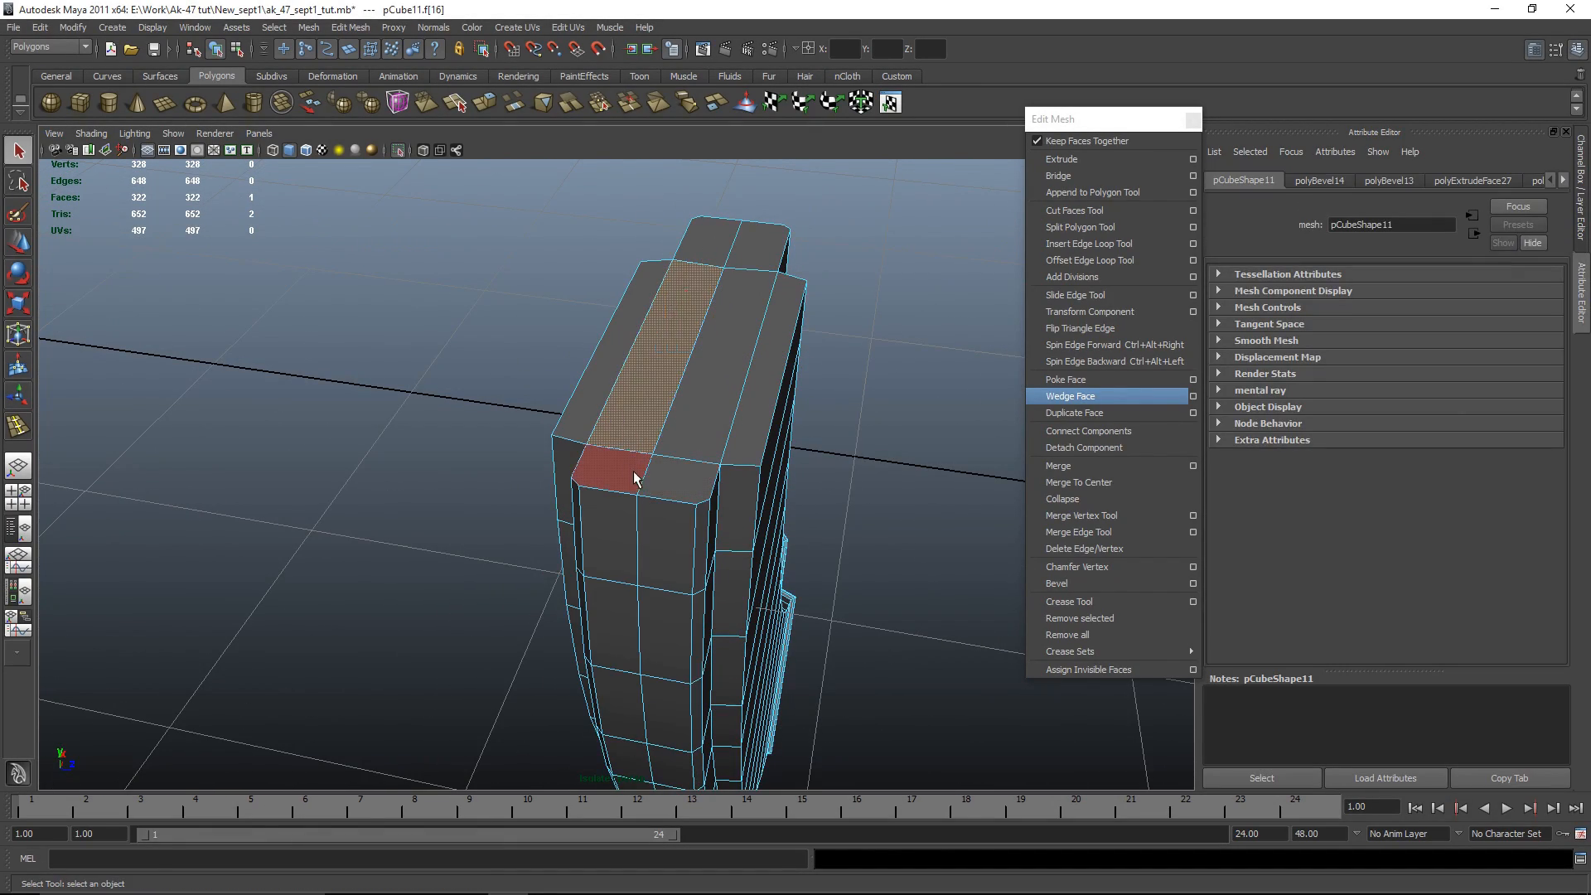
pyautogui.keyDown('shift'); pyautogui.click(686, 484); pyautogui.keyUp('shift')
pyautogui.keyDown('alt'); pyautogui.moveTo(706, 258); pyautogui.dragTo(825, 406); pyautogui.keyUp('alt')
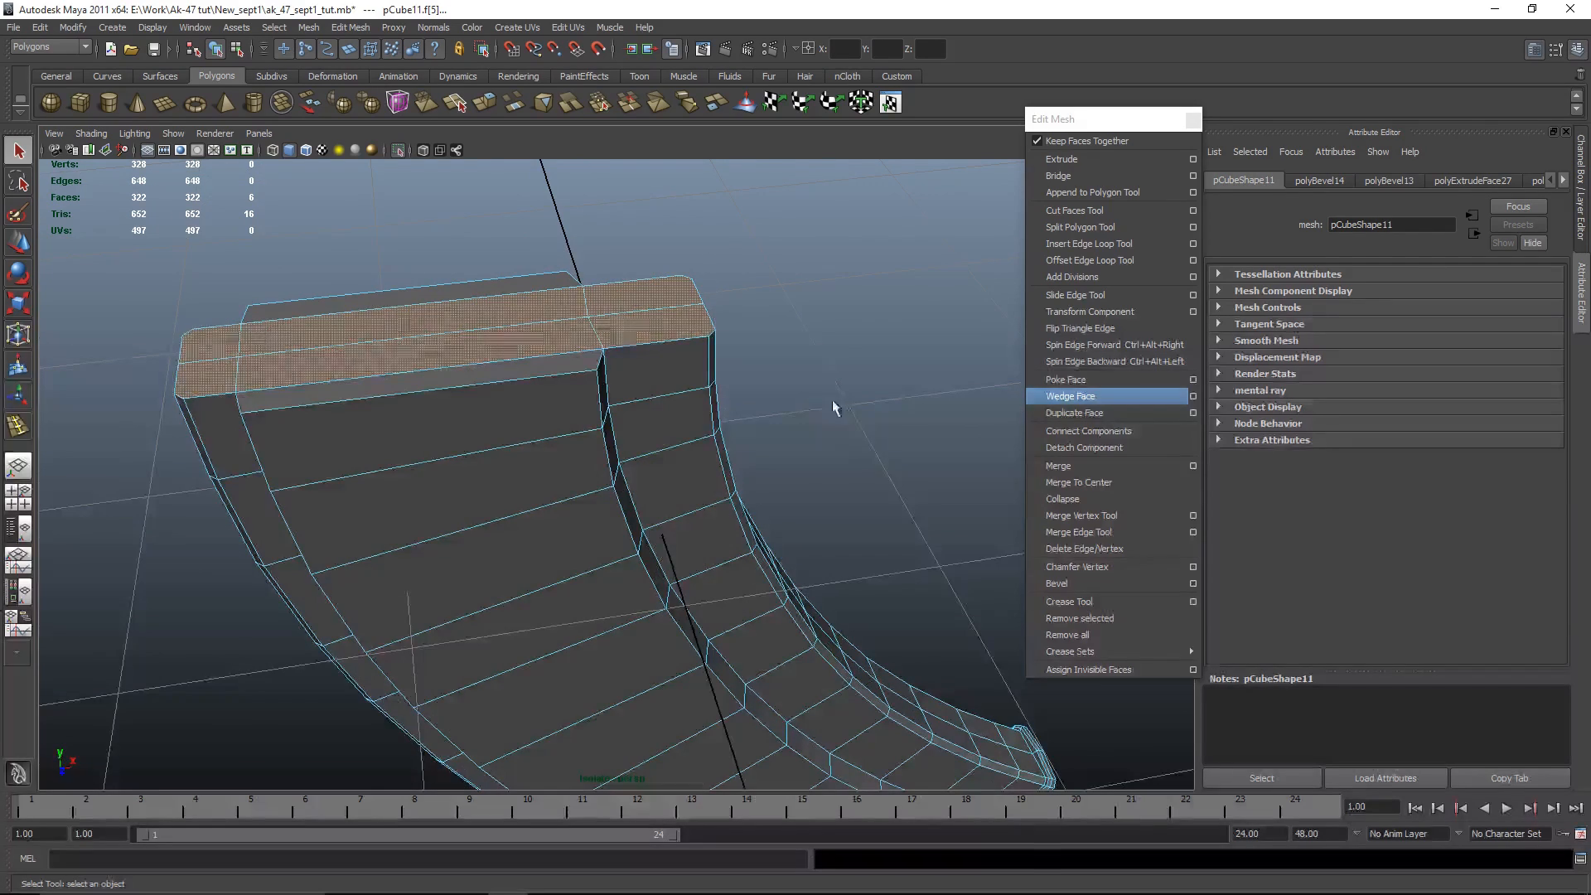
pyautogui.press('Delete')
# Step: Extrude the two narrow side strips on the magazine's top upward into raised side walls
pyautogui.keyDown('alt'); pyautogui.moveTo(507, 441); pyautogui.dragTo(600, 348); pyautogui.keyUp('alt')
pyautogui.moveTo(601, 348); pyautogui.dragTo(615, 289, button='right')
pyautogui.click(590, 361)
pyautogui.click(387, 403)
pyautogui.moveTo(480, 441); pyautogui.dragTo(483, 484, button='right')
pyautogui.moveTo(552, 416); pyautogui.dragTo(553, 453, button='right')
pyautogui.click(567, 420)
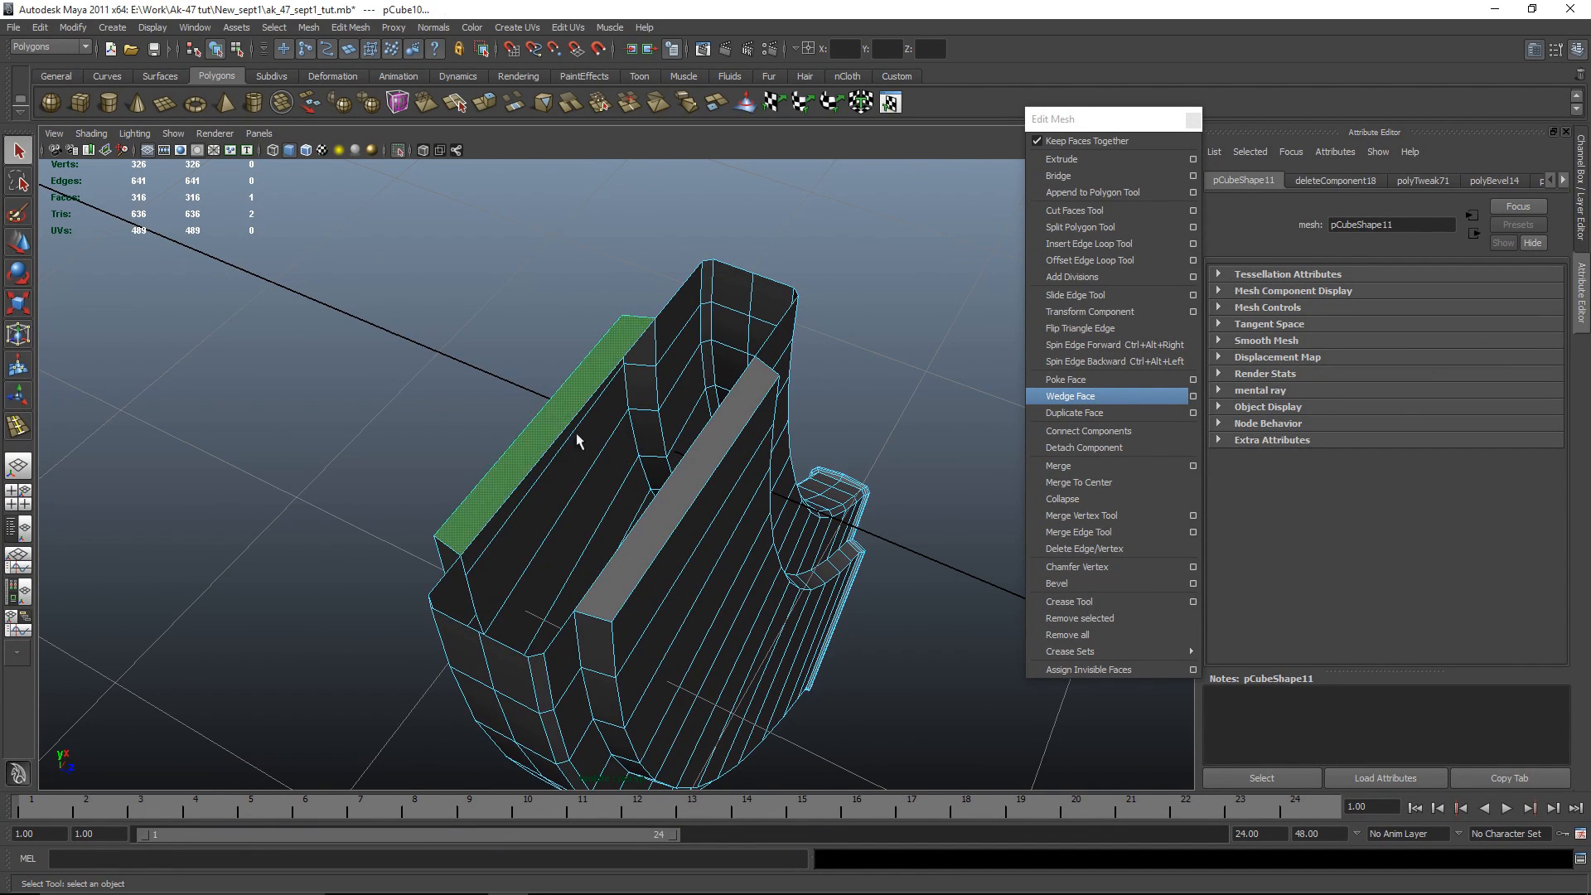
pyautogui.keyDown('shift'); pyautogui.click(654, 527); pyautogui.keyUp('shift')
pyautogui.click(1064, 160)
pyautogui.keyDown('alt'); pyautogui.moveTo(714, 458); pyautogui.dragTo(771, 469); pyautogui.keyUp('alt')
pyautogui.moveTo(646, 375); pyautogui.dragTo(365, 523)
# Step: Try to extrude the whole open border loop of the magazine's top inward, and undo the offset
pyautogui.click(769, 230)
pyautogui.keyDown('alt'); pyautogui.moveTo(365, 523); pyautogui.dragTo(505, 514, button='right'); pyautogui.keyUp('alt')
pyautogui.keyDown('alt'); pyautogui.moveTo(678, 534); pyautogui.dragTo(770, 465, button='middle'); pyautogui.keyUp('alt')
pyautogui.keyDown('alt'); pyautogui.moveTo(770, 465); pyautogui.dragTo(673, 503); pyautogui.keyUp('alt')
pyautogui.moveTo(669, 506); pyautogui.dragTo(676, 479, button='right')
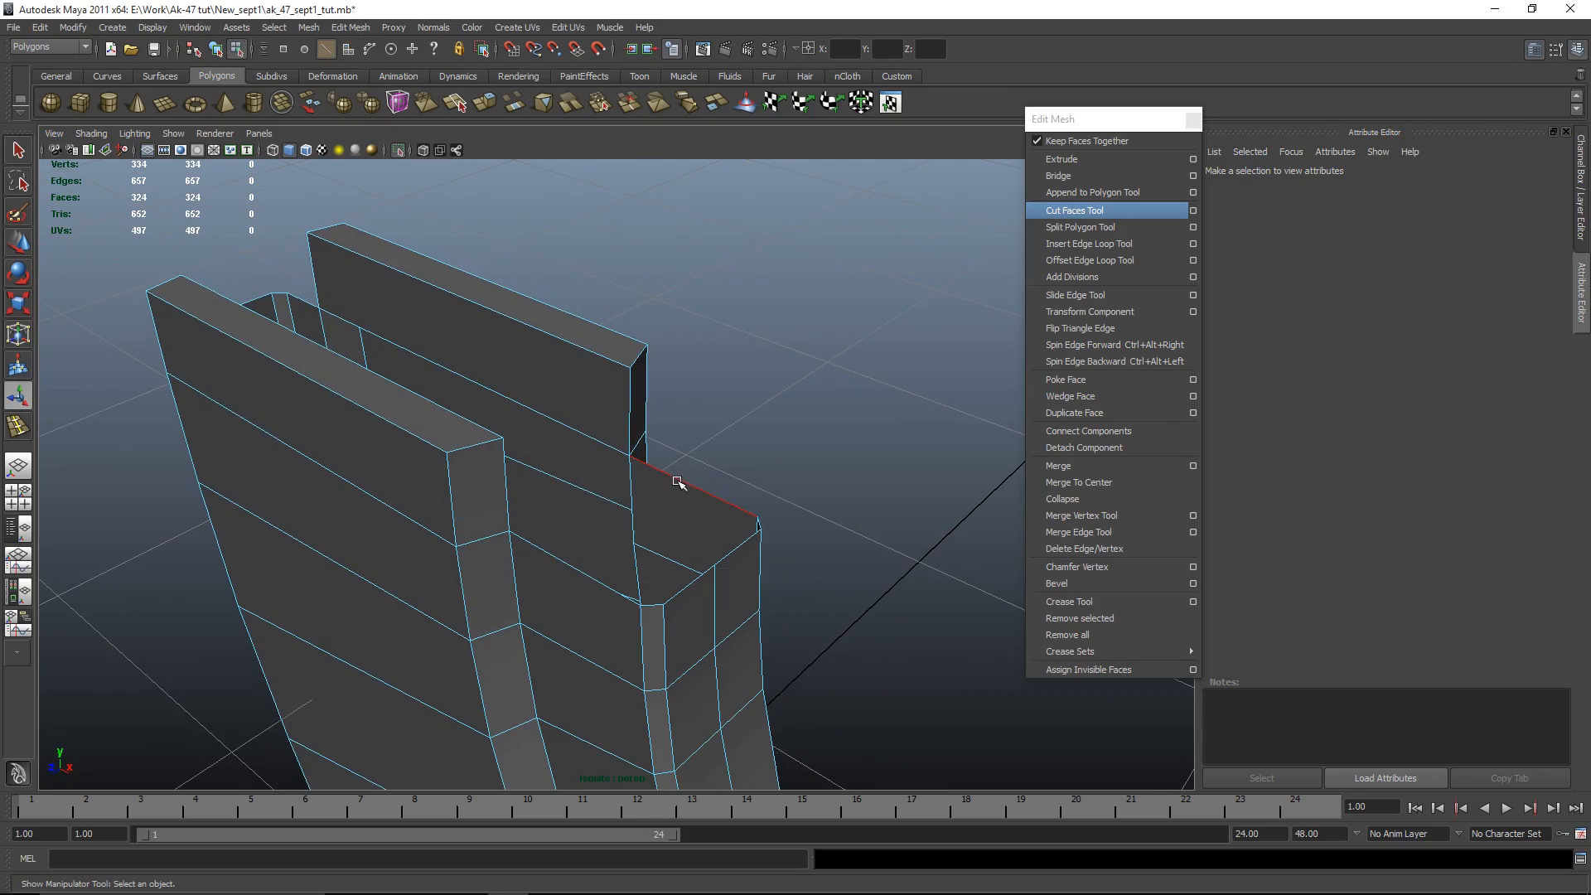
pyautogui.doubleClick(677, 483)
pyautogui.keyDown('alt'); pyautogui.moveTo(685, 493); pyautogui.dragTo(787, 464); pyautogui.keyUp('alt')
pyautogui.click(1062, 158)
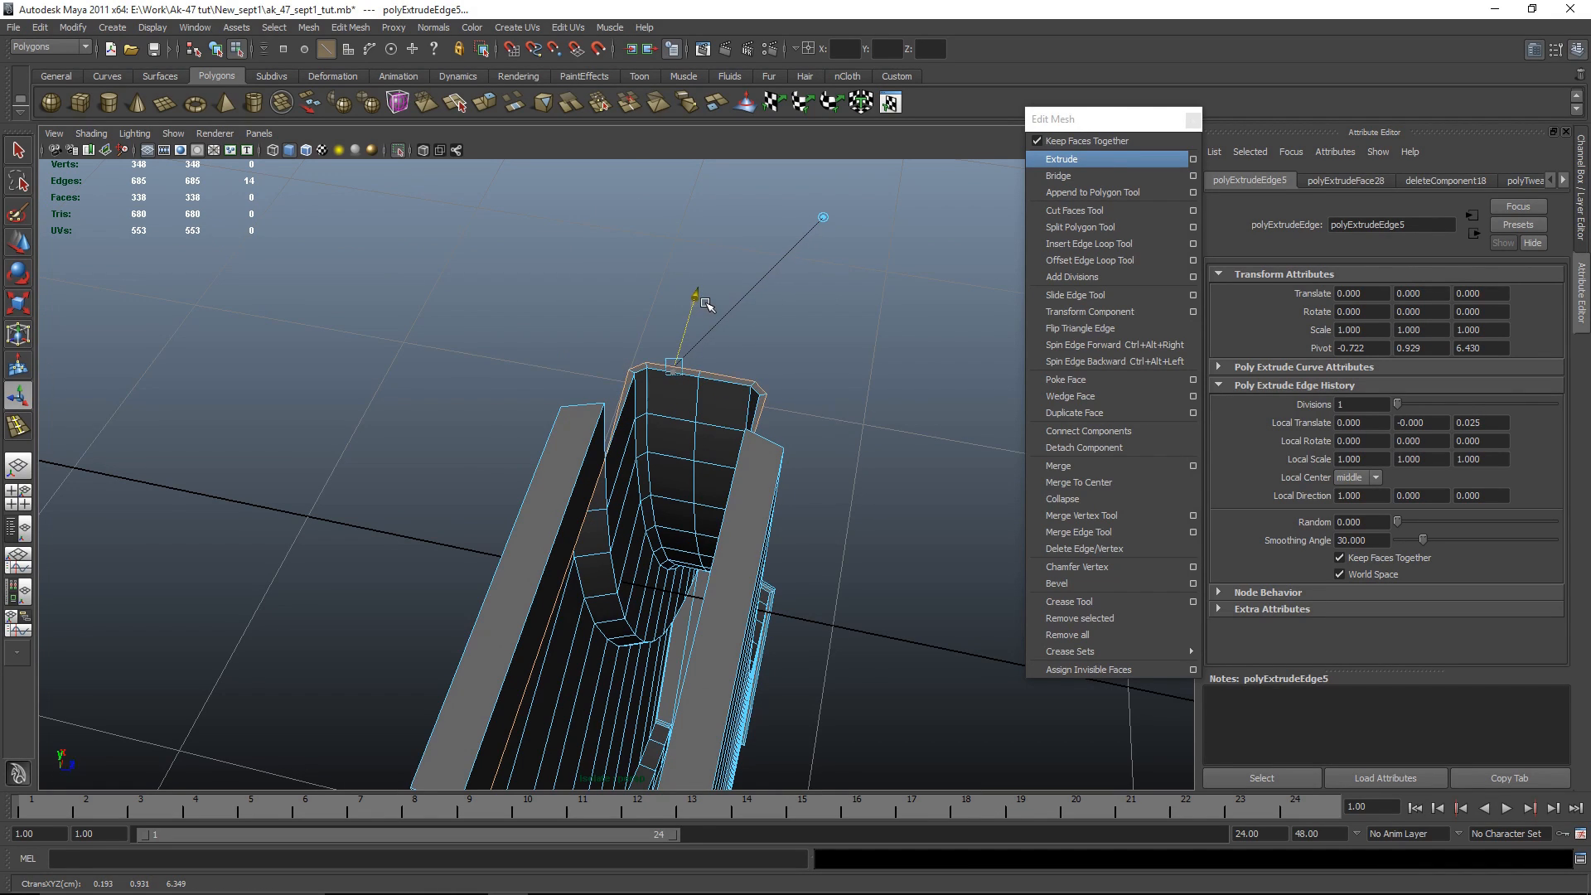
pyautogui.keyDown('alt'); pyautogui.moveTo(820, 397); pyautogui.dragTo(654, 398); pyautogui.keyUp('alt')
pyautogui.keyDown('alt'); pyautogui.moveTo(655, 398); pyautogui.dragTo(773, 473, button='right'); pyautogui.keyUp('alt')
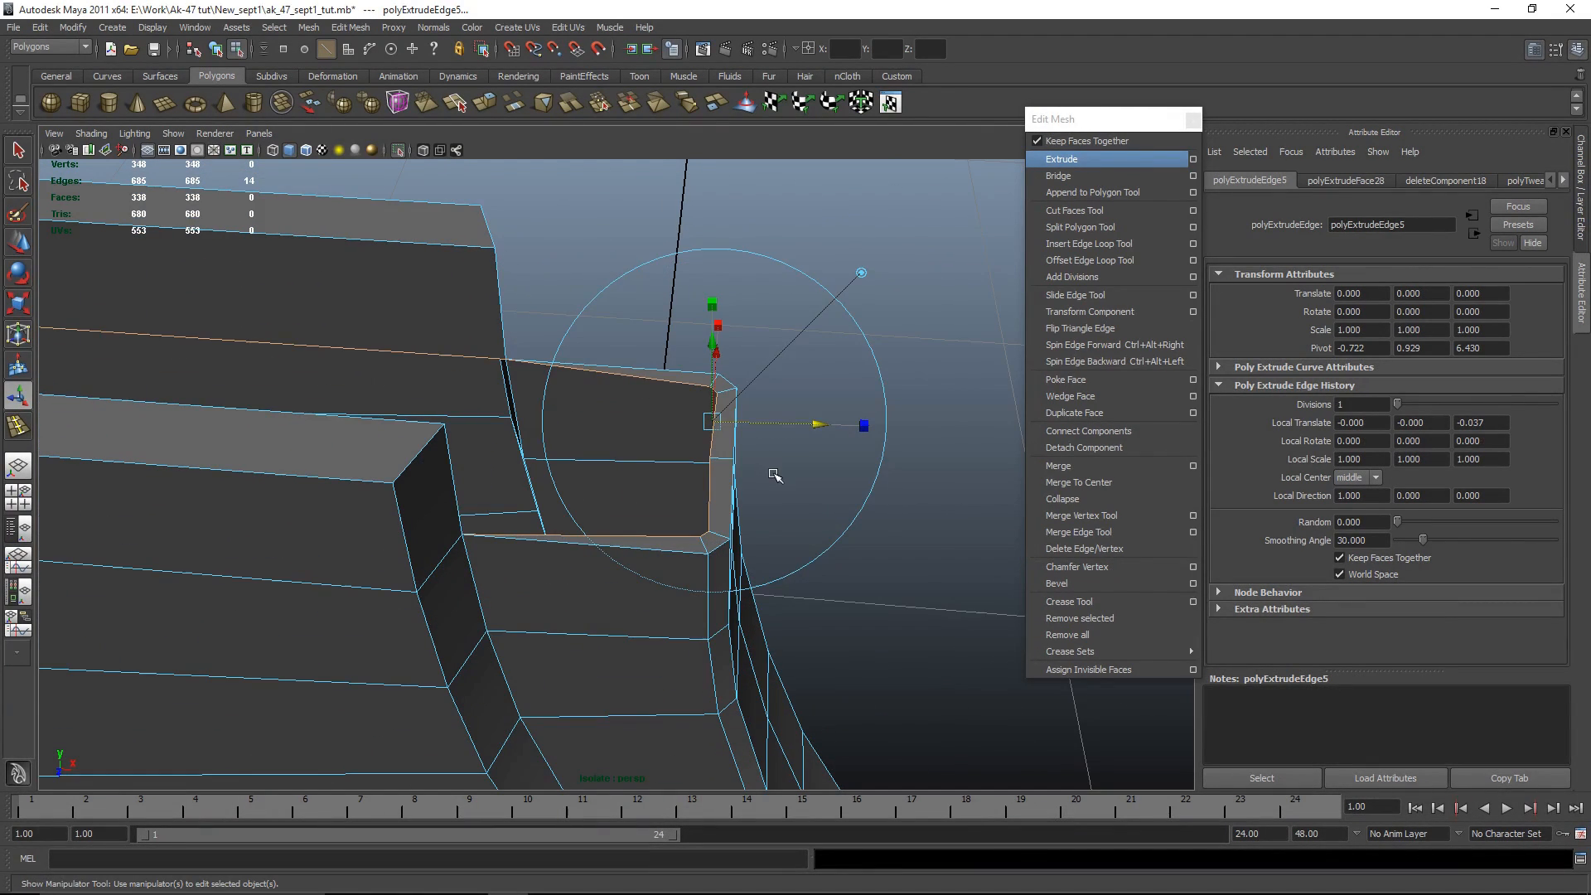
pyautogui.hotkey('ctrl', 'z')
# Step: Extrude the border edges at the front end of the magazine's opening inward by about 0.03
pyautogui.click(559, 368)
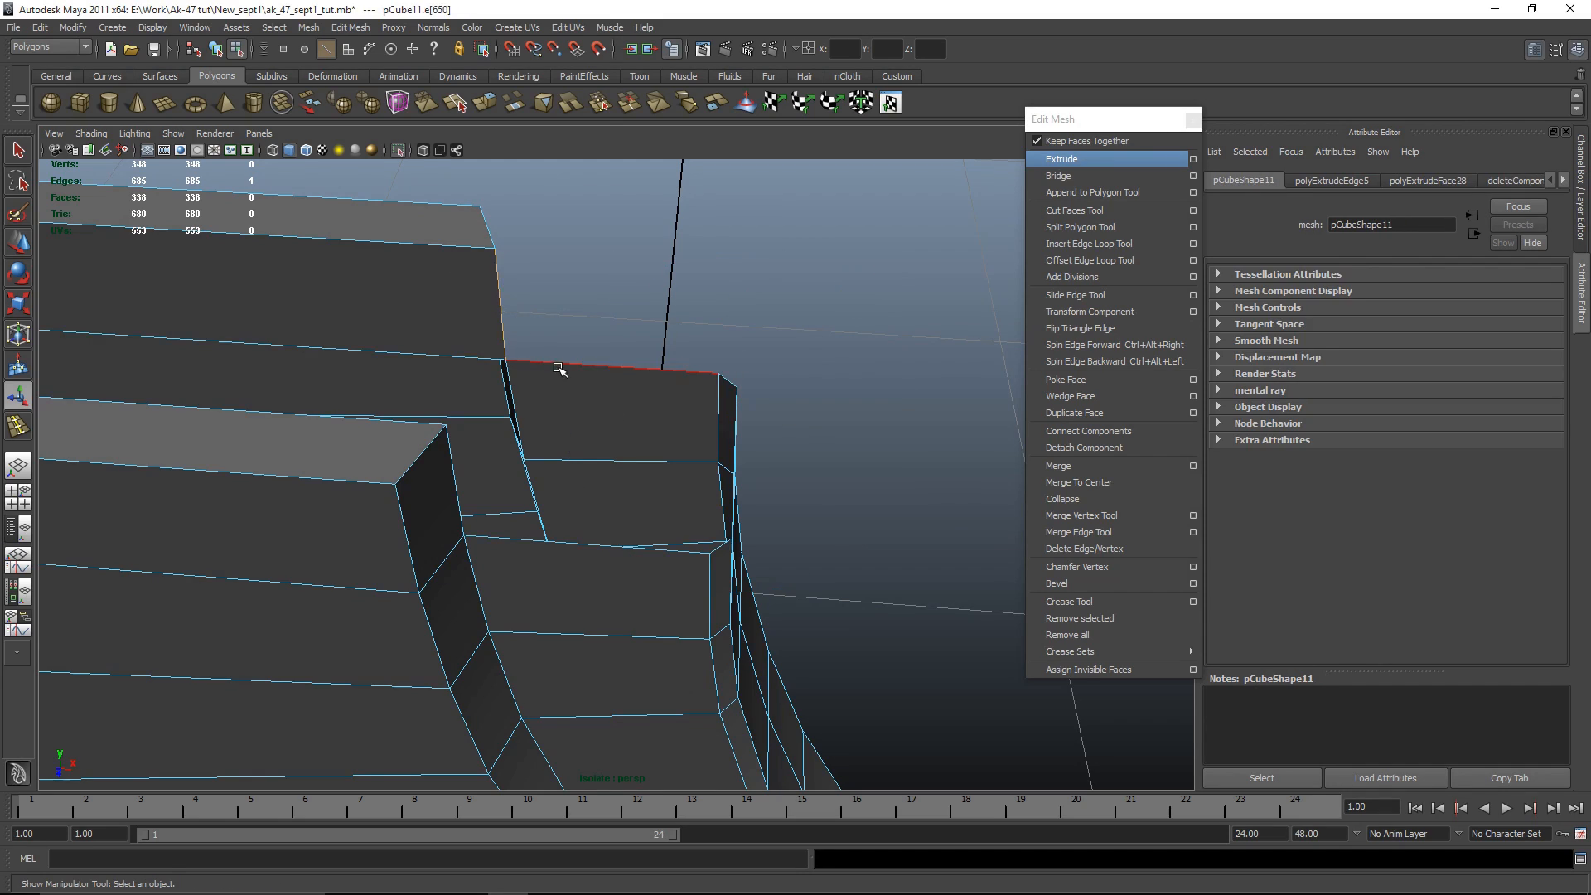
pyautogui.click(1061, 159)
pyautogui.moveTo(847, 421); pyautogui.dragTo(825, 426)
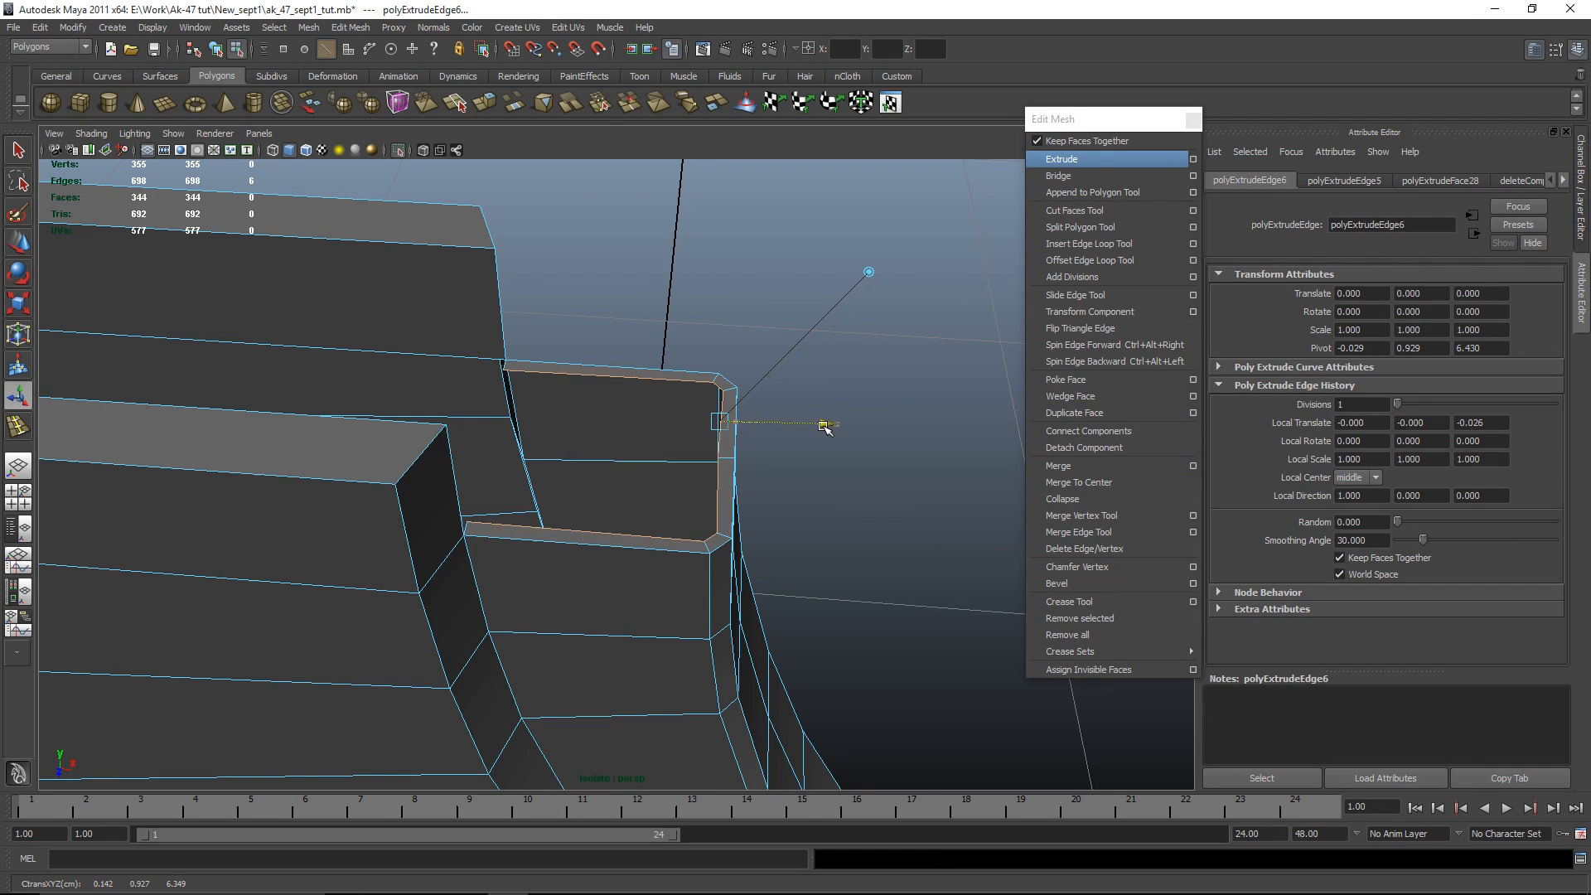
# Step: Extrude the border edges at the rear end of the magazine's opening inward by about 0.03
pyautogui.scroll(-5, 809, 448)
pyautogui.keyDown('alt'); pyautogui.moveTo(785, 544); pyautogui.dragTo(722, 614); pyautogui.keyUp('alt')
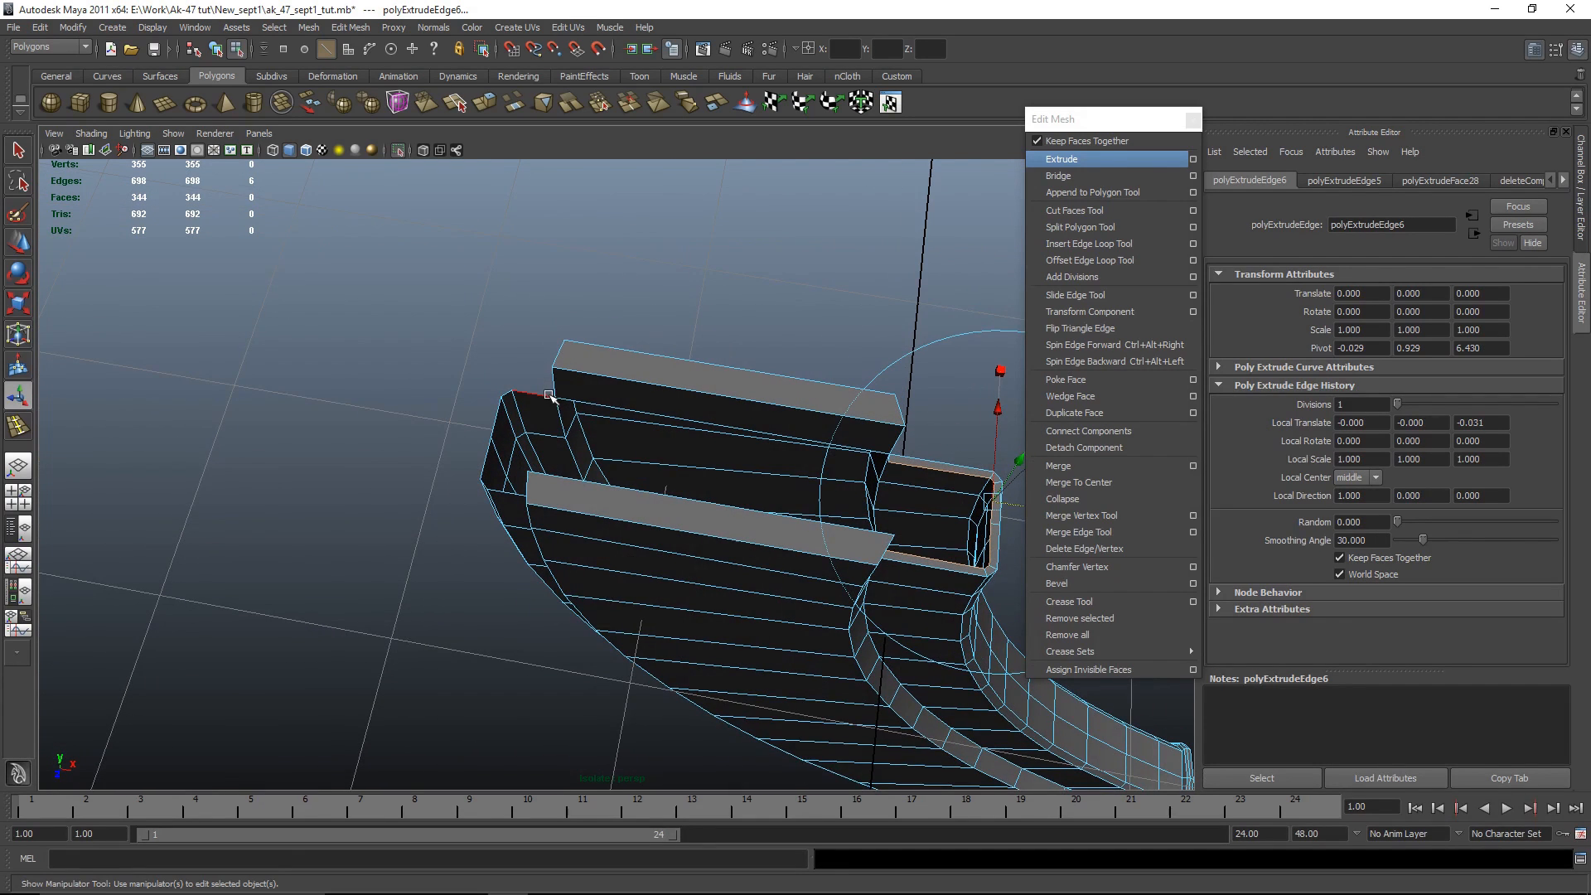
pyautogui.click(535, 394)
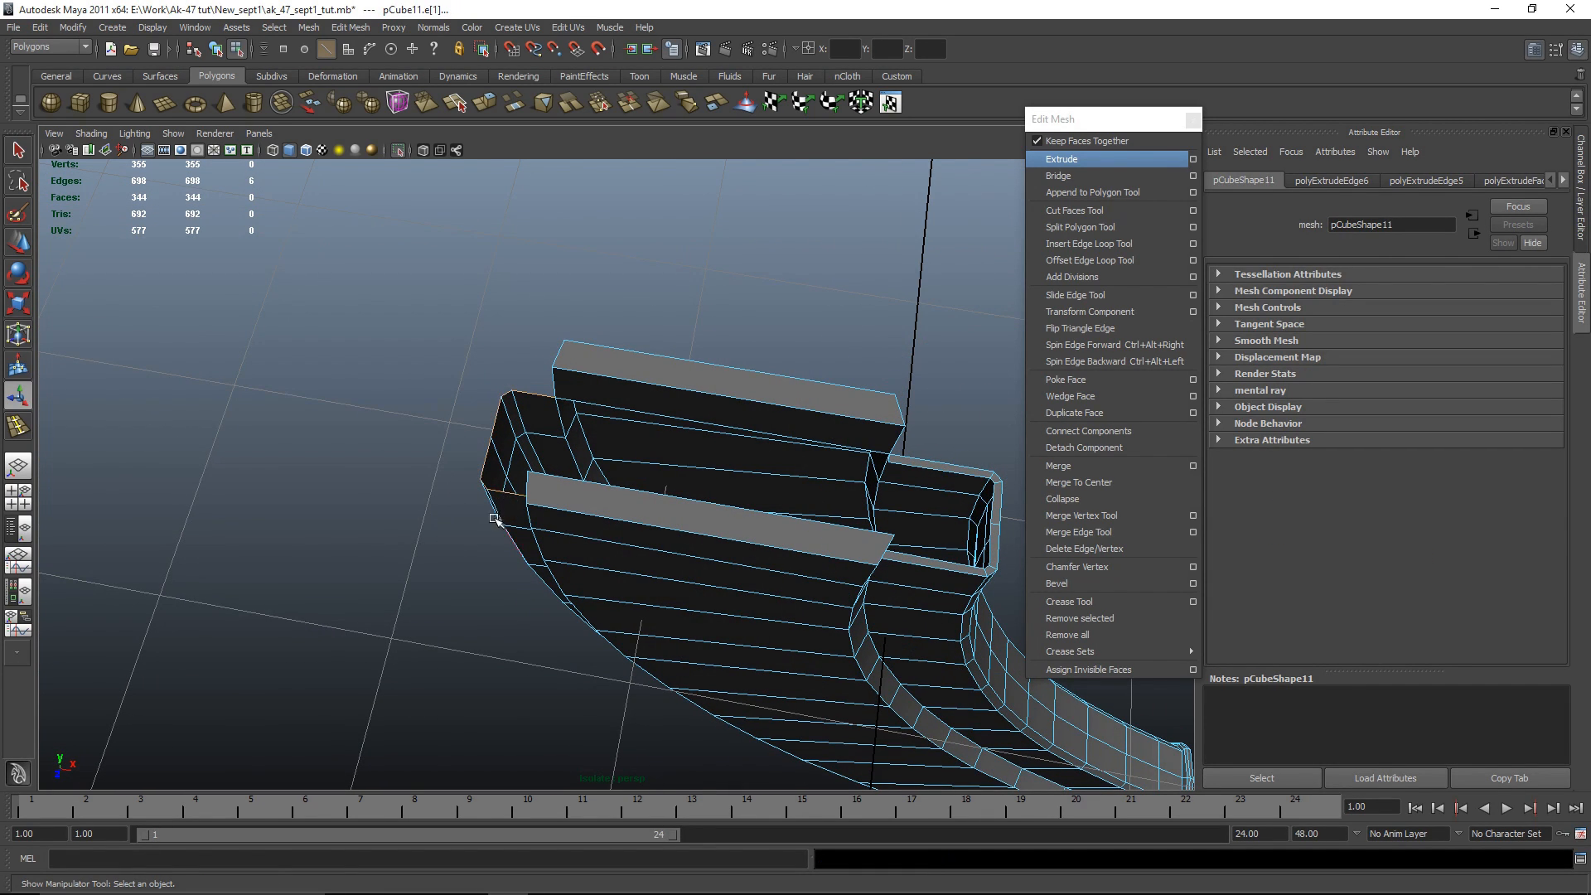
pyautogui.scroll(4, 494, 520)
pyautogui.click(1137, 161)
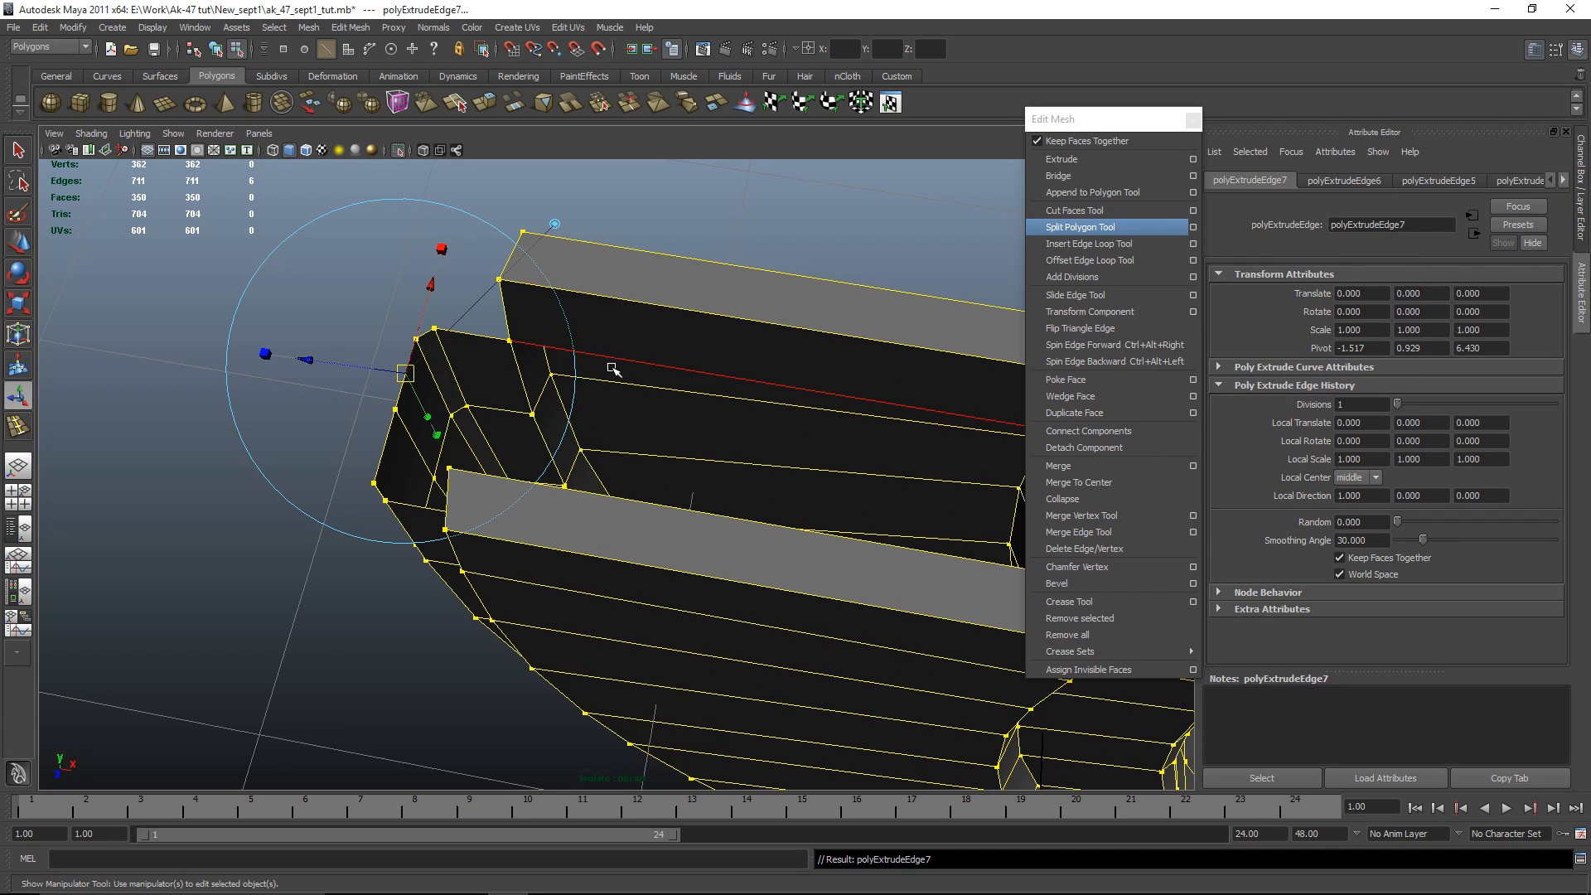
pyautogui.moveTo(362, 365); pyautogui.dragTo(348, 365)
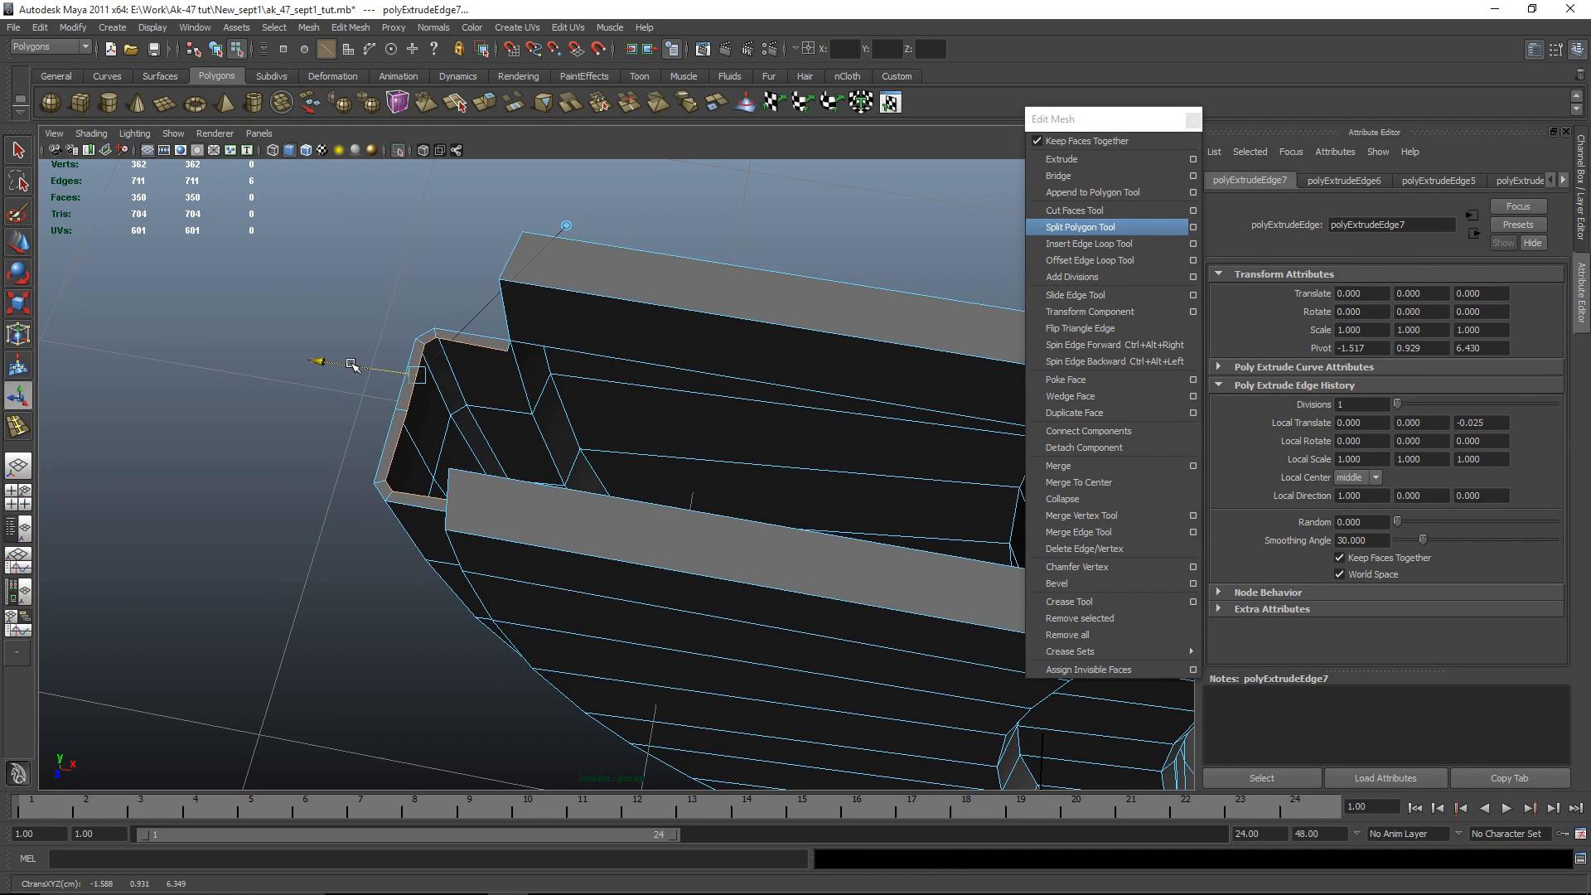
pyautogui.keyDown('alt'); pyautogui.moveTo(236, 454); pyautogui.dragTo(397, 441); pyautogui.keyUp('alt')
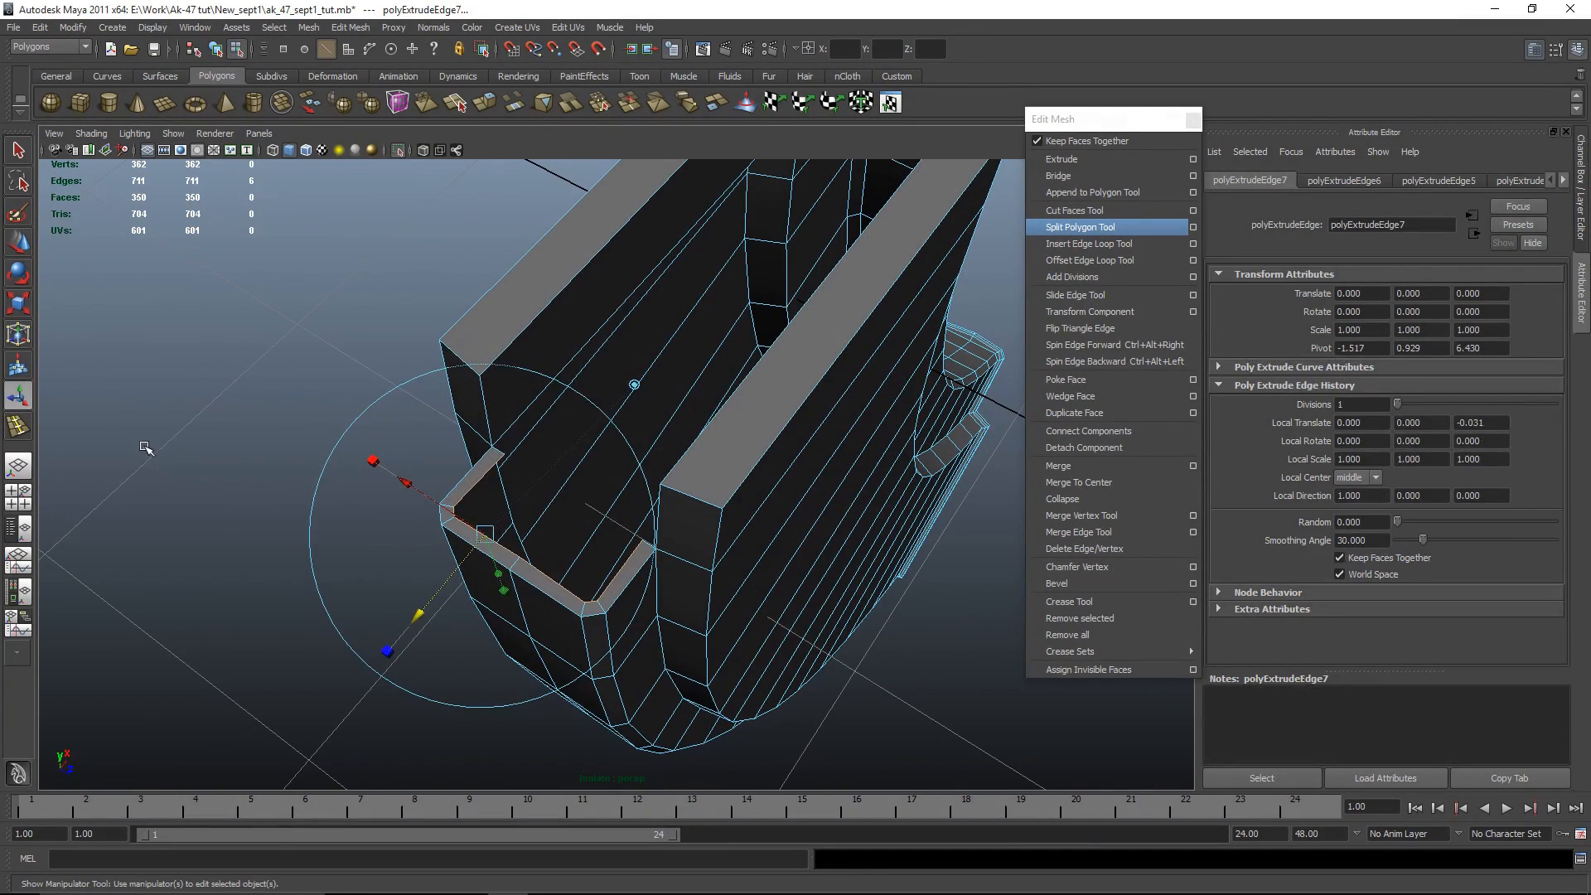
# Step: Extrude the two long border edges beside the raised walls inward by about 0.03
pyautogui.click(143, 452)
pyautogui.click(558, 404)
pyautogui.keyDown('alt'); pyautogui.moveTo(497, 459); pyautogui.dragTo(680, 425); pyautogui.keyUp('alt')
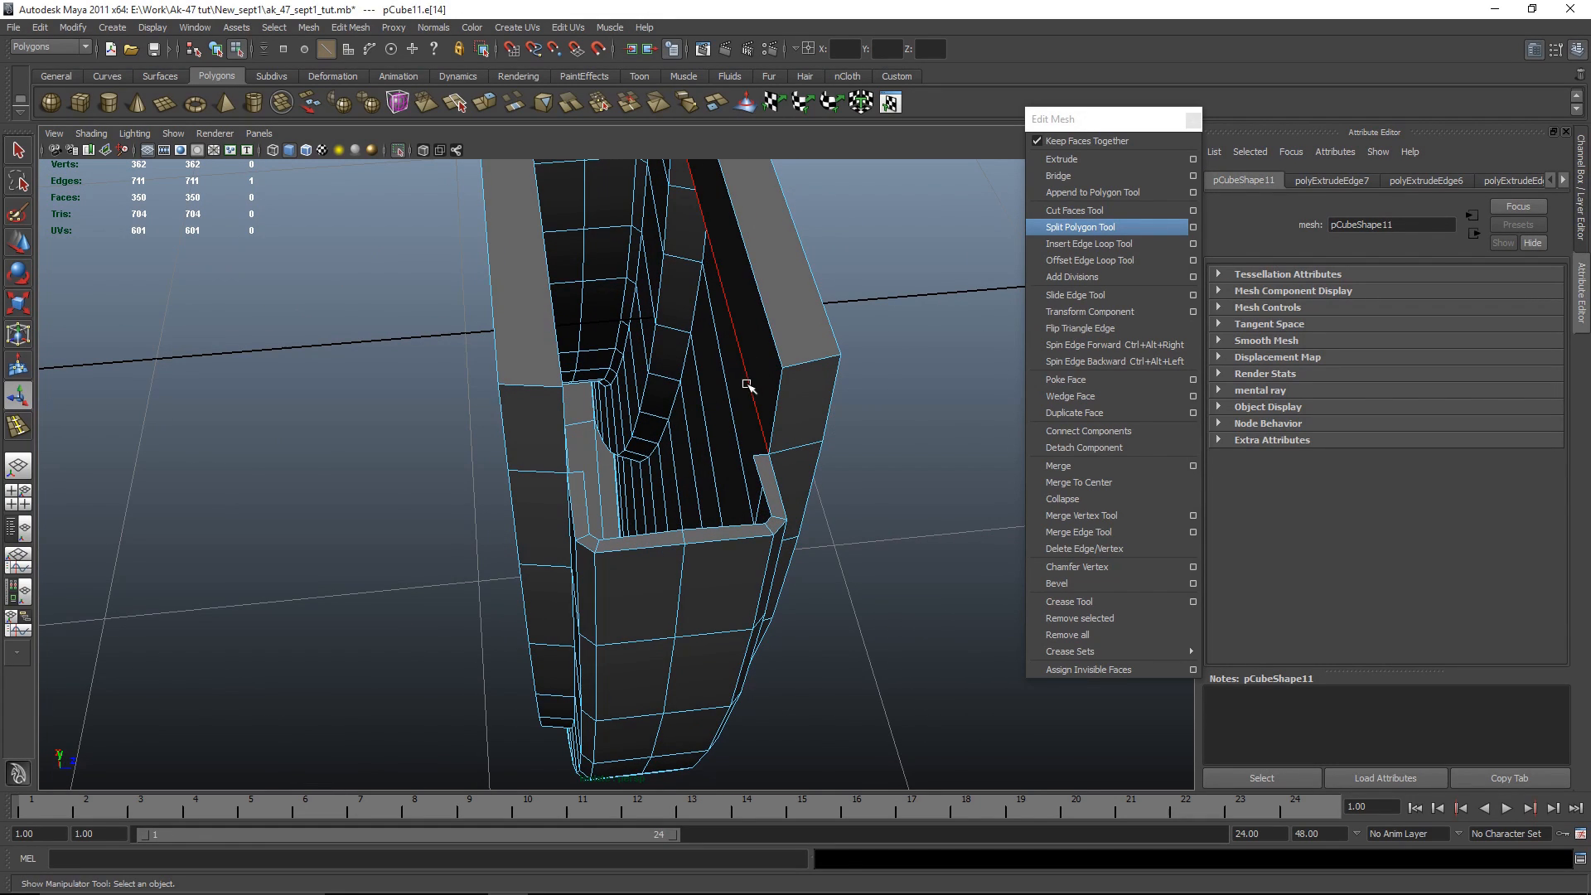
pyautogui.keyDown('shift'); pyautogui.click(747, 384); pyautogui.keyUp('shift')
pyautogui.keyDown('alt'); pyautogui.moveTo(831, 406); pyautogui.dragTo(862, 582); pyautogui.keyUp('alt')
pyautogui.click(1074, 161)
pyautogui.moveTo(644, 379); pyautogui.dragTo(630, 381)
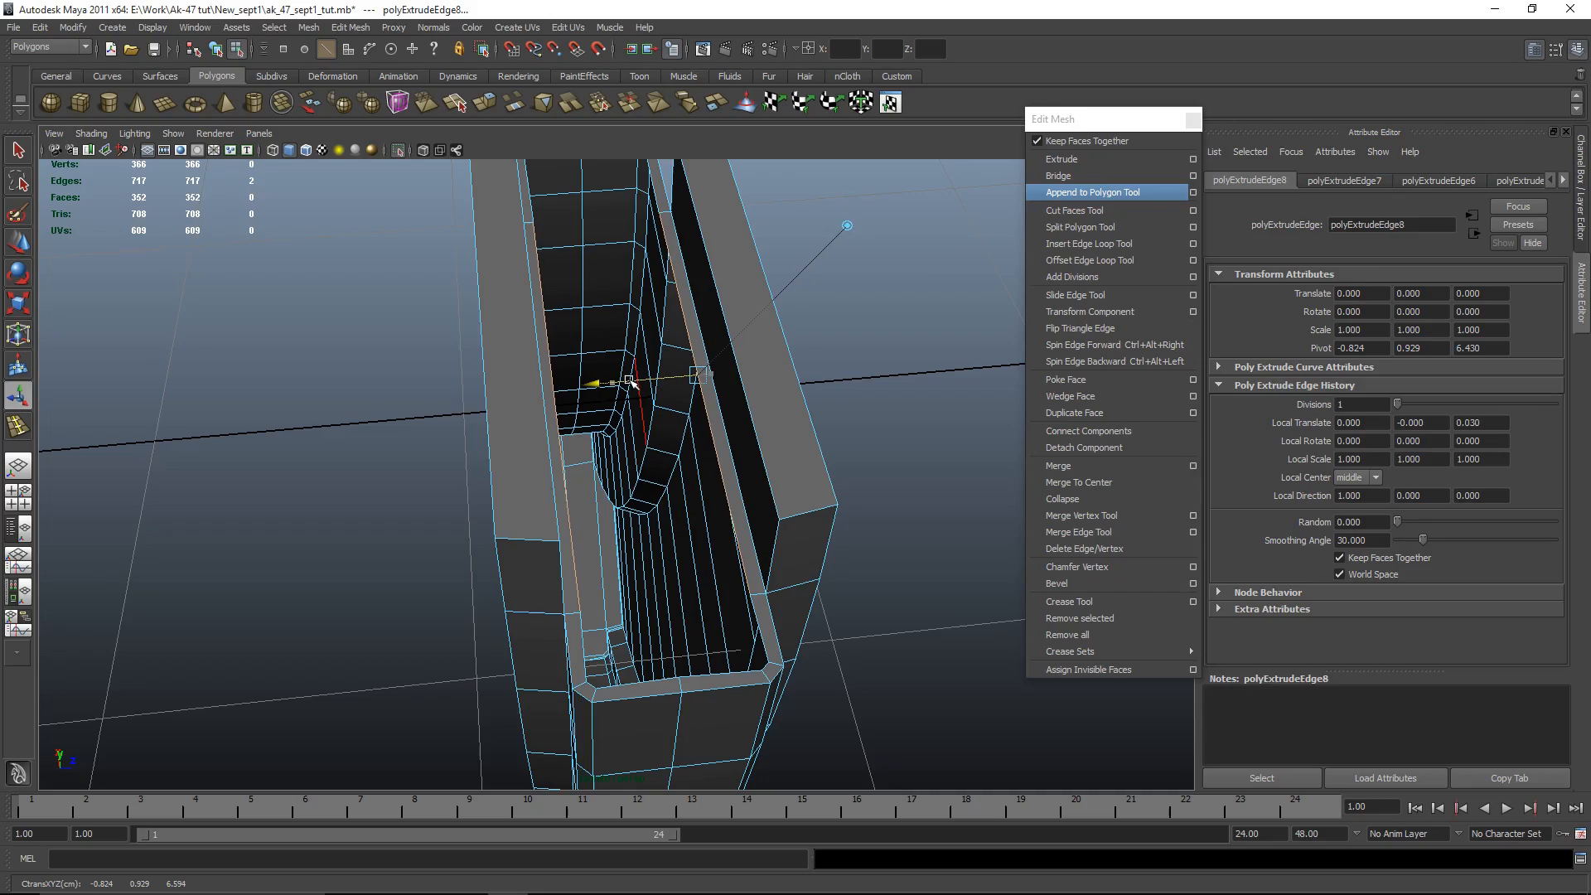
# Step: Merge the separate vertices where the long inner rims meet the front and rear rims, using the Merge Vertex Tool
pyautogui.keyDown('alt'); pyautogui.moveTo(715, 507); pyautogui.dragTo(1053, 657); pyautogui.keyUp('alt')
pyautogui.keyDown('alt'); pyautogui.moveTo(774, 604); pyautogui.dragTo(667, 713); pyautogui.keyUp('alt')
pyautogui.click(1081, 516)
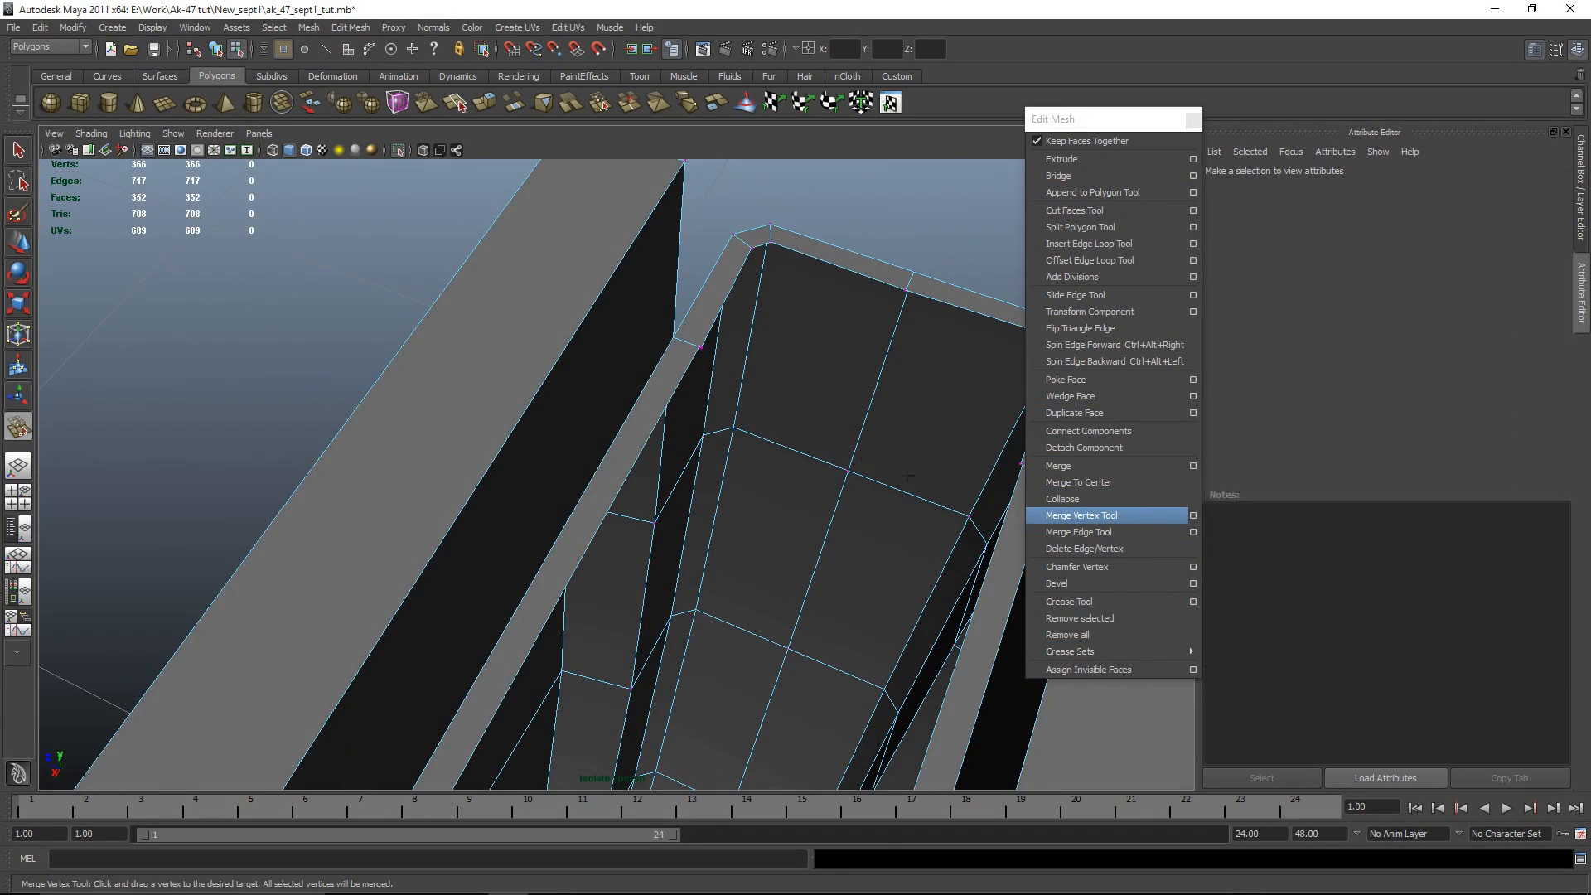
pyautogui.moveTo(698, 347); pyautogui.dragTo(701, 347)
pyautogui.scroll(-3, 729, 381)
pyautogui.keyDown('alt'); pyautogui.moveTo(580, 476); pyautogui.dragTo(559, 534); pyautogui.keyUp('alt')
pyautogui.scroll(3, 658, 497)
pyautogui.keyDown('alt'); pyautogui.moveTo(559, 535); pyautogui.dragTo(671, 512, button='middle'); pyautogui.keyUp('alt')
pyautogui.scroll(-5, 559, 461)
pyautogui.keyDown('alt'); pyautogui.moveTo(559, 461); pyautogui.dragTo(770, 502); pyautogui.keyUp('alt')
pyautogui.scroll(2, 795, 510)
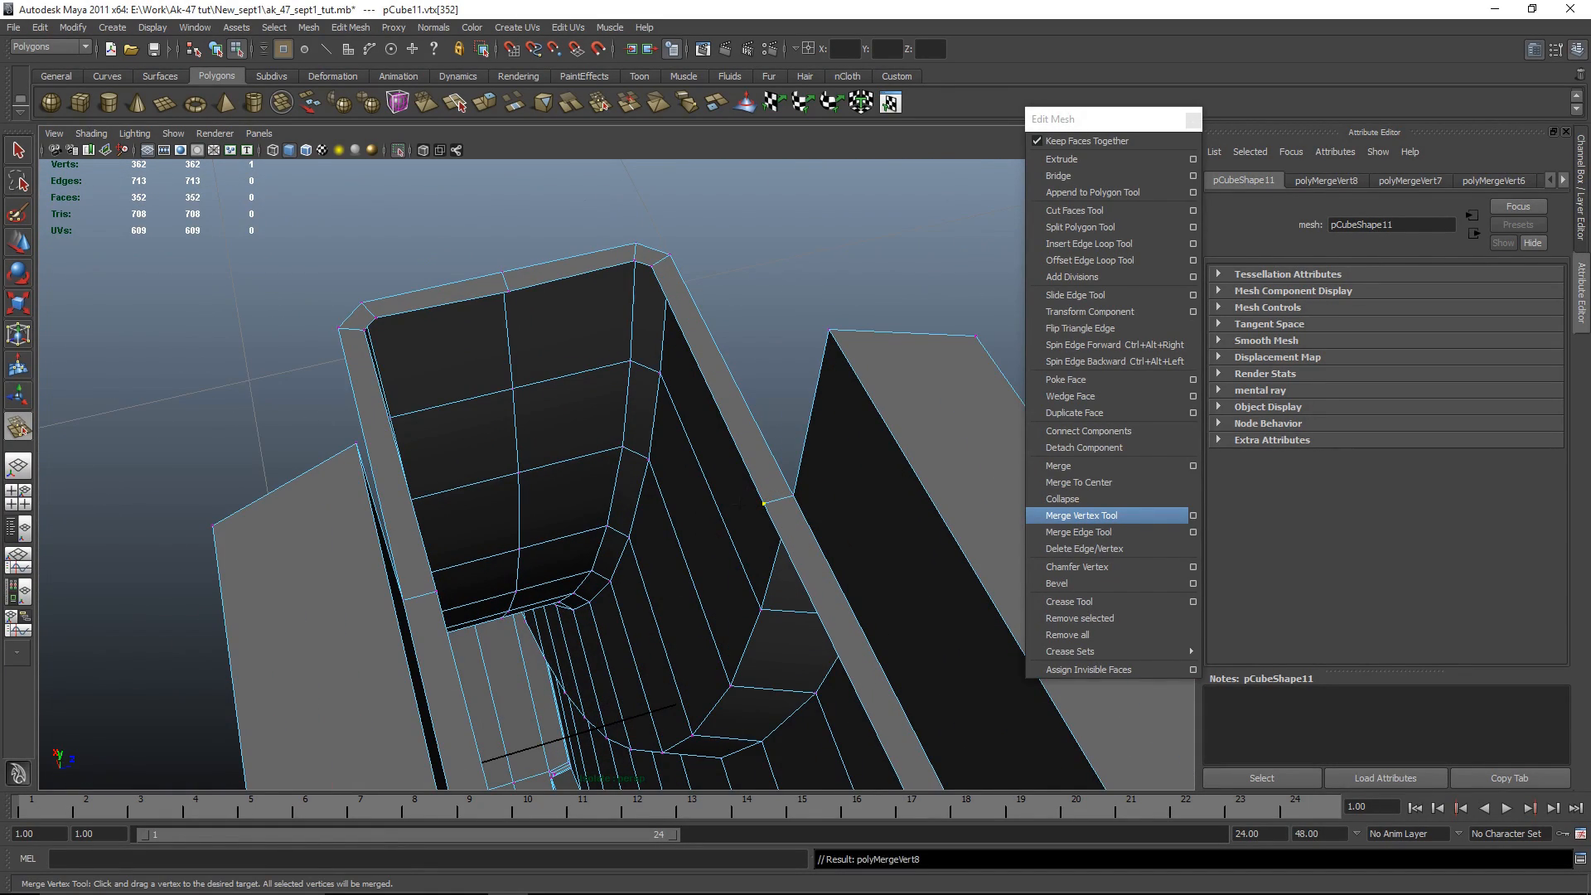
pyautogui.scroll(-5, 771, 498)
pyautogui.click(817, 356)
pyautogui.press('w')
# Step: Bevel the long outer top edges of the two raised side walls on the magazine
pyautogui.moveTo(668, 401); pyautogui.dragTo(711, 367, button='right')
pyautogui.click(704, 415)
pyautogui.keyDown('alt'); pyautogui.moveTo(700, 464); pyautogui.dragTo(657, 517); pyautogui.keyUp('alt')
pyautogui.scroll(-4, 636, 514)
pyautogui.scroll(6, 658, 517)
pyautogui.click(572, 502)
pyautogui.moveTo(507, 483); pyautogui.dragTo(503, 521, button='right')
pyautogui.keyDown('alt'); pyautogui.moveTo(485, 513); pyautogui.dragTo(640, 544); pyautogui.keyUp('alt')
pyautogui.click(450, 514)
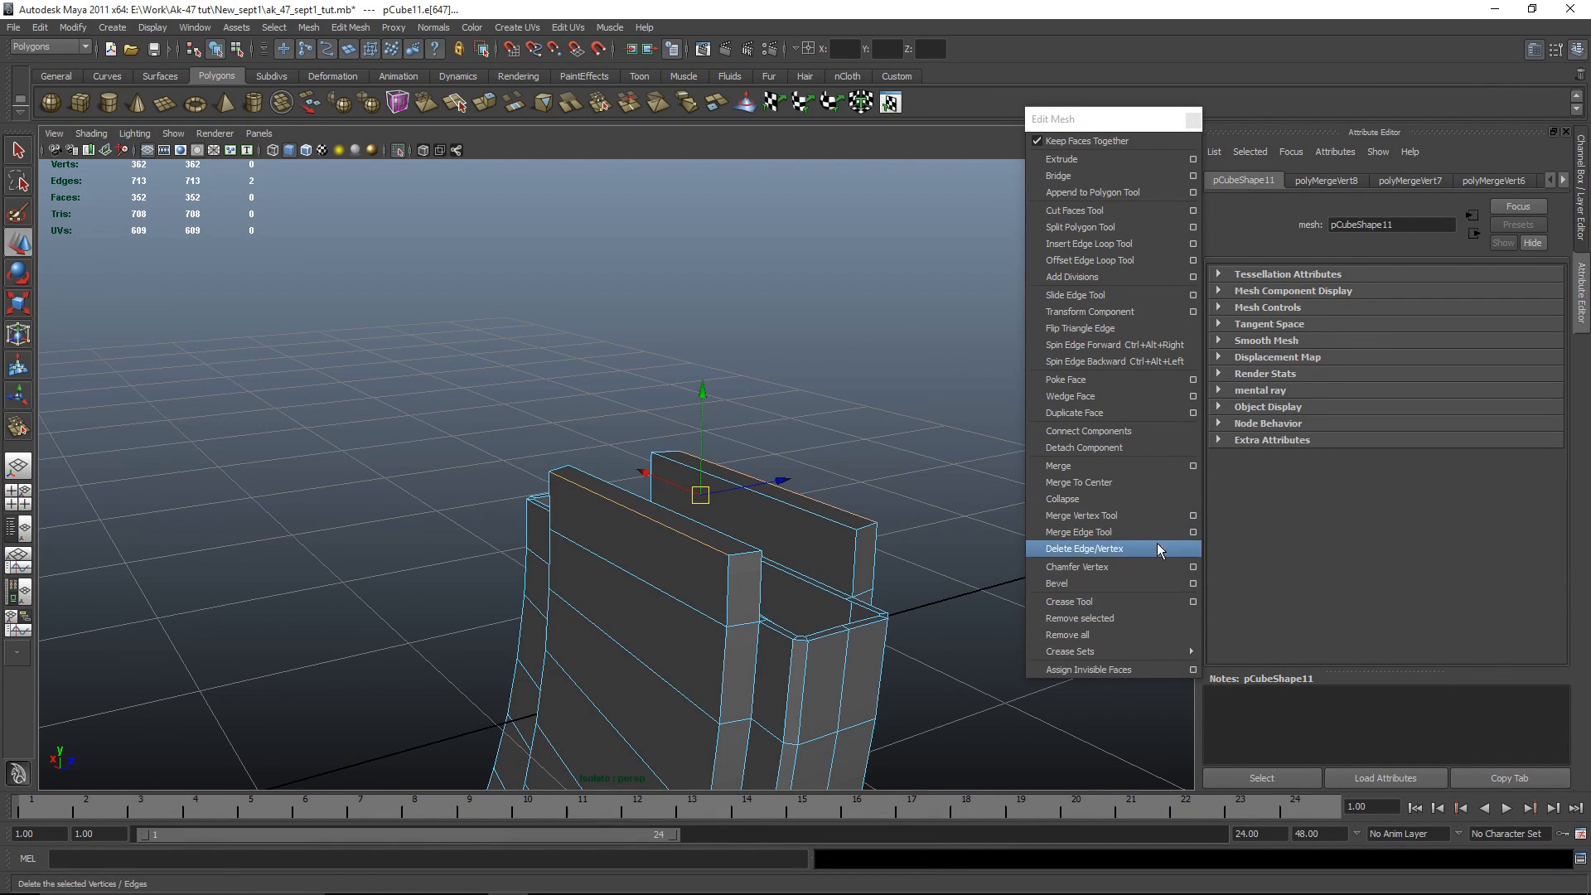
pyautogui.click(1085, 583)
pyautogui.keyDown('alt'); pyautogui.moveTo(913, 568); pyautogui.dragTo(1019, 498); pyautogui.keyUp('alt')
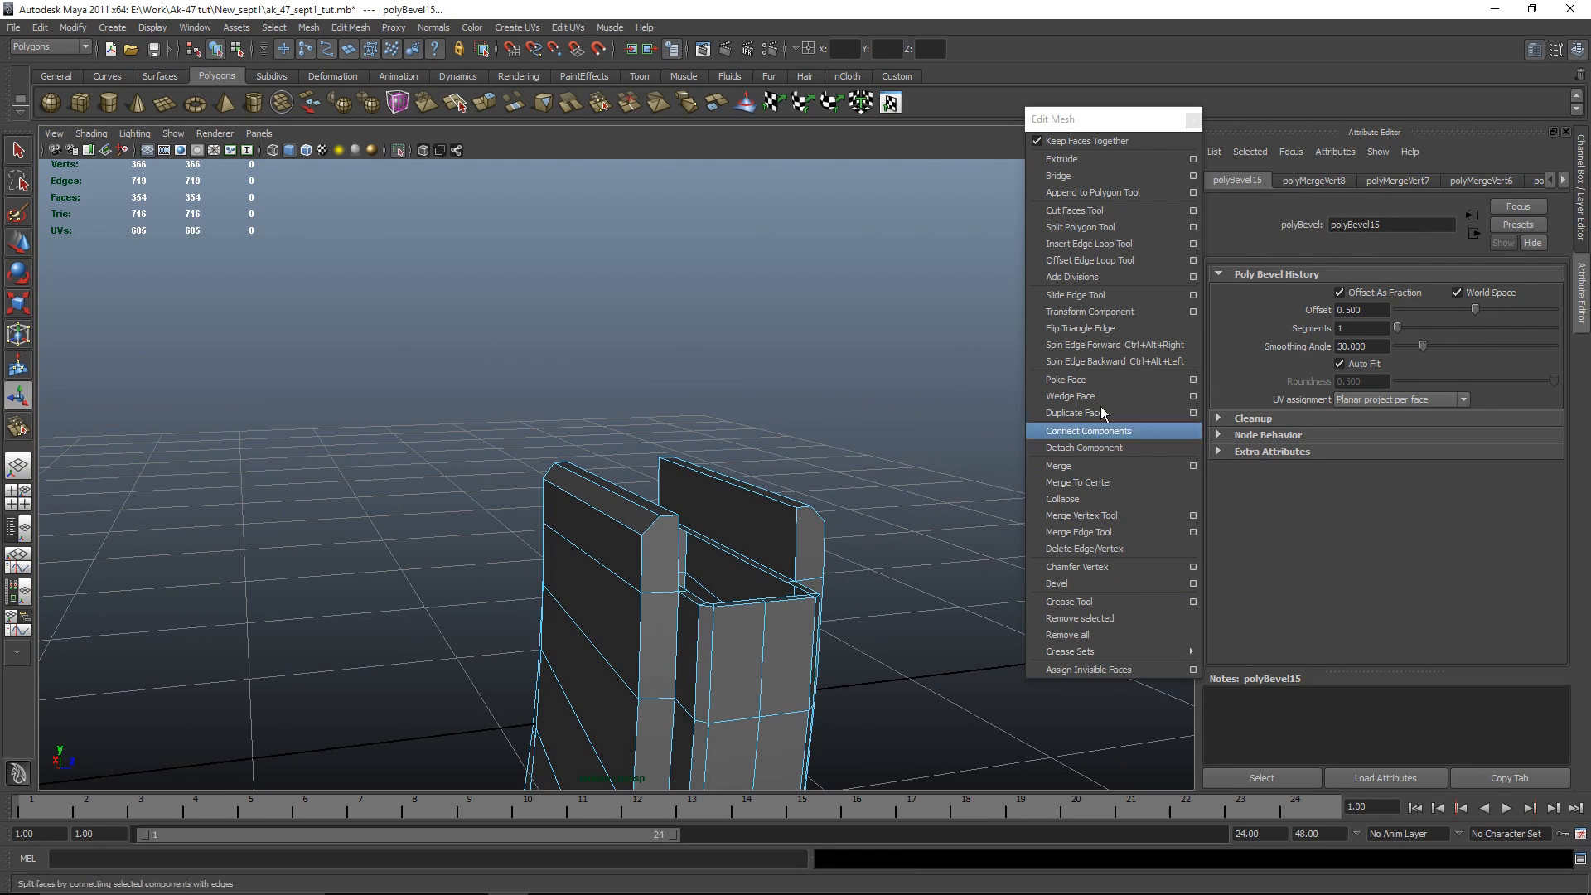
# Step: Set the wall bevel's offset to 0.317 and split one raised wall's end and inner faces level with the bevel's lower edge
pyautogui.keyDown('alt'); pyautogui.moveTo(952, 414); pyautogui.dragTo(721, 472); pyautogui.keyUp('alt')
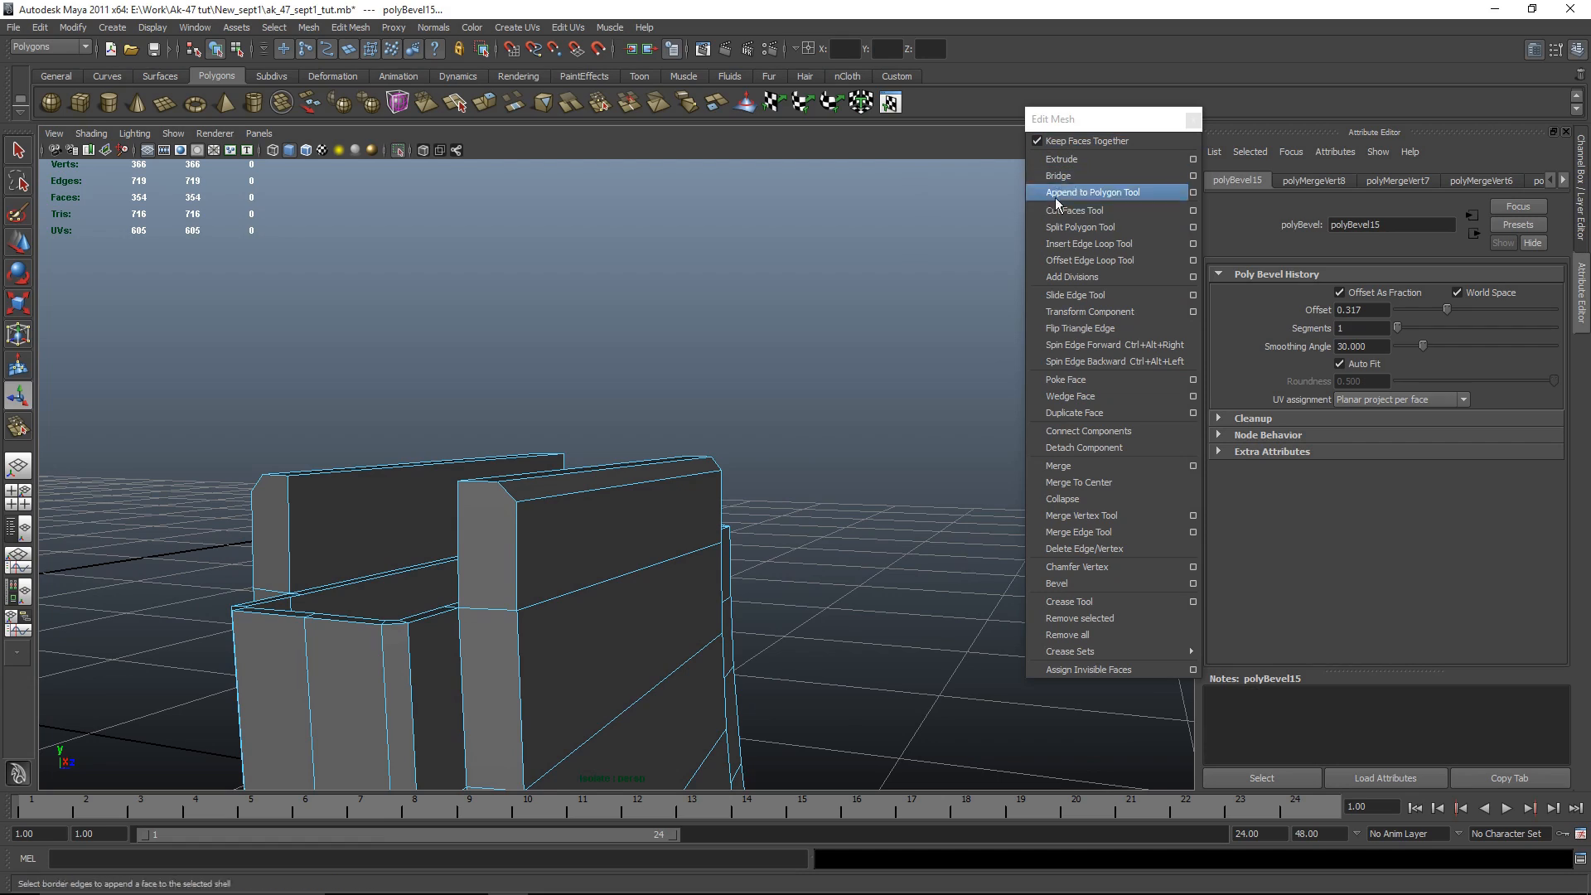
pyautogui.click(1088, 244)
pyautogui.moveTo(522, 517)
pyautogui.keyDown('alt'); pyautogui.mouseDown()
pyautogui.moveTo(586, 558)
pyautogui.moveTo(838, 547)
pyautogui.moveTo(509, 514)
pyautogui.mouseUp(); pyautogui.keyUp('alt')
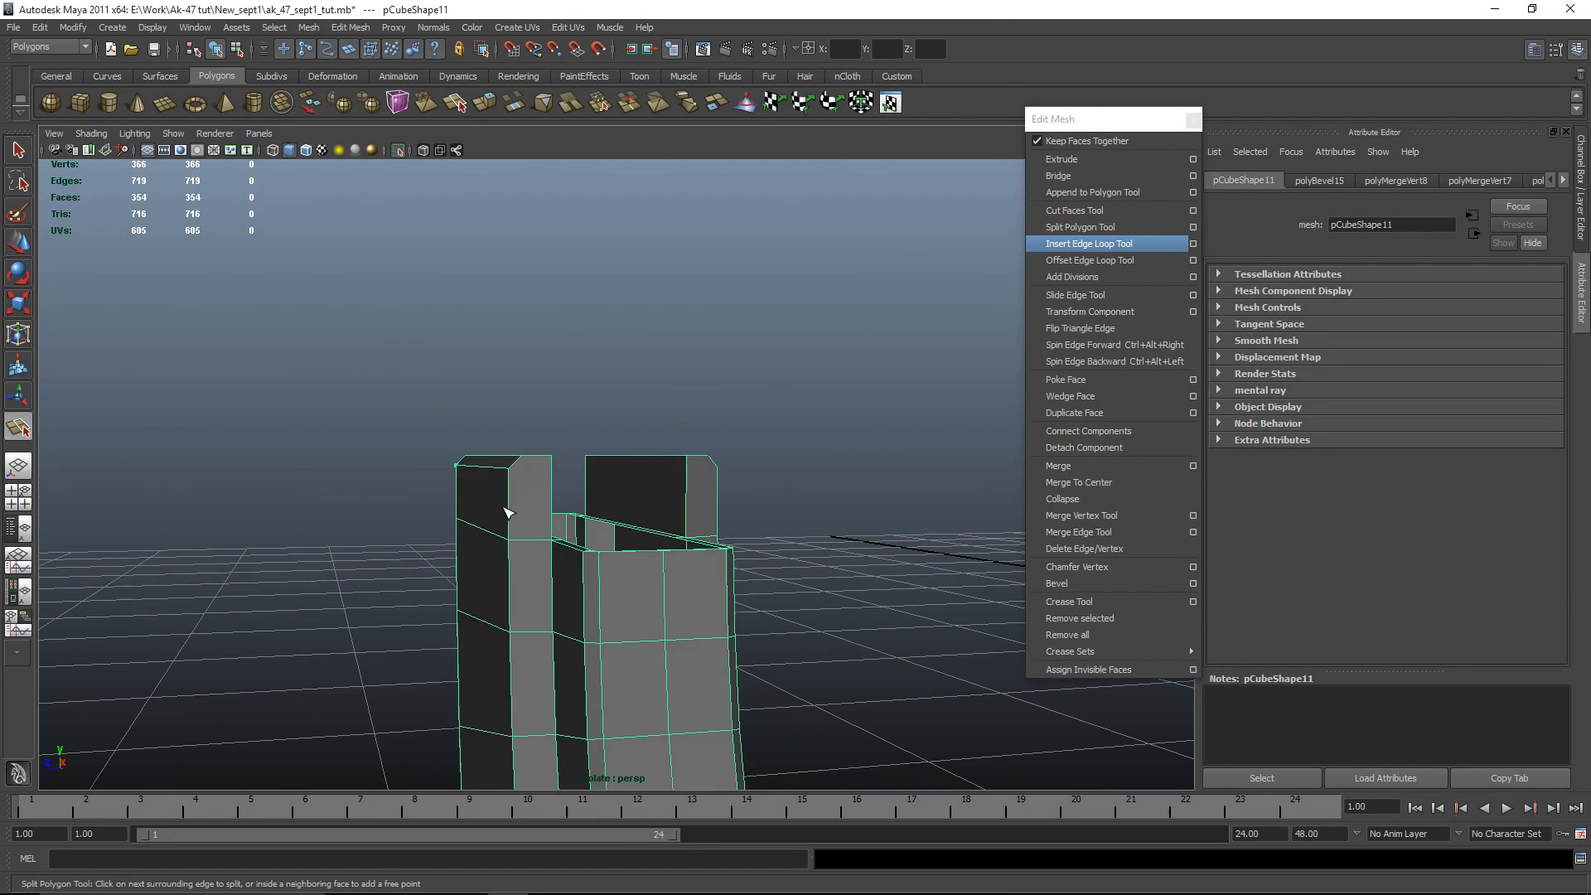
pyautogui.click(609, 519)
pyautogui.keyDown('alt'); pyautogui.moveTo(509, 495); pyautogui.dragTo(834, 540); pyautogui.keyUp('alt')
pyautogui.hotkey('ctrl', 'z')
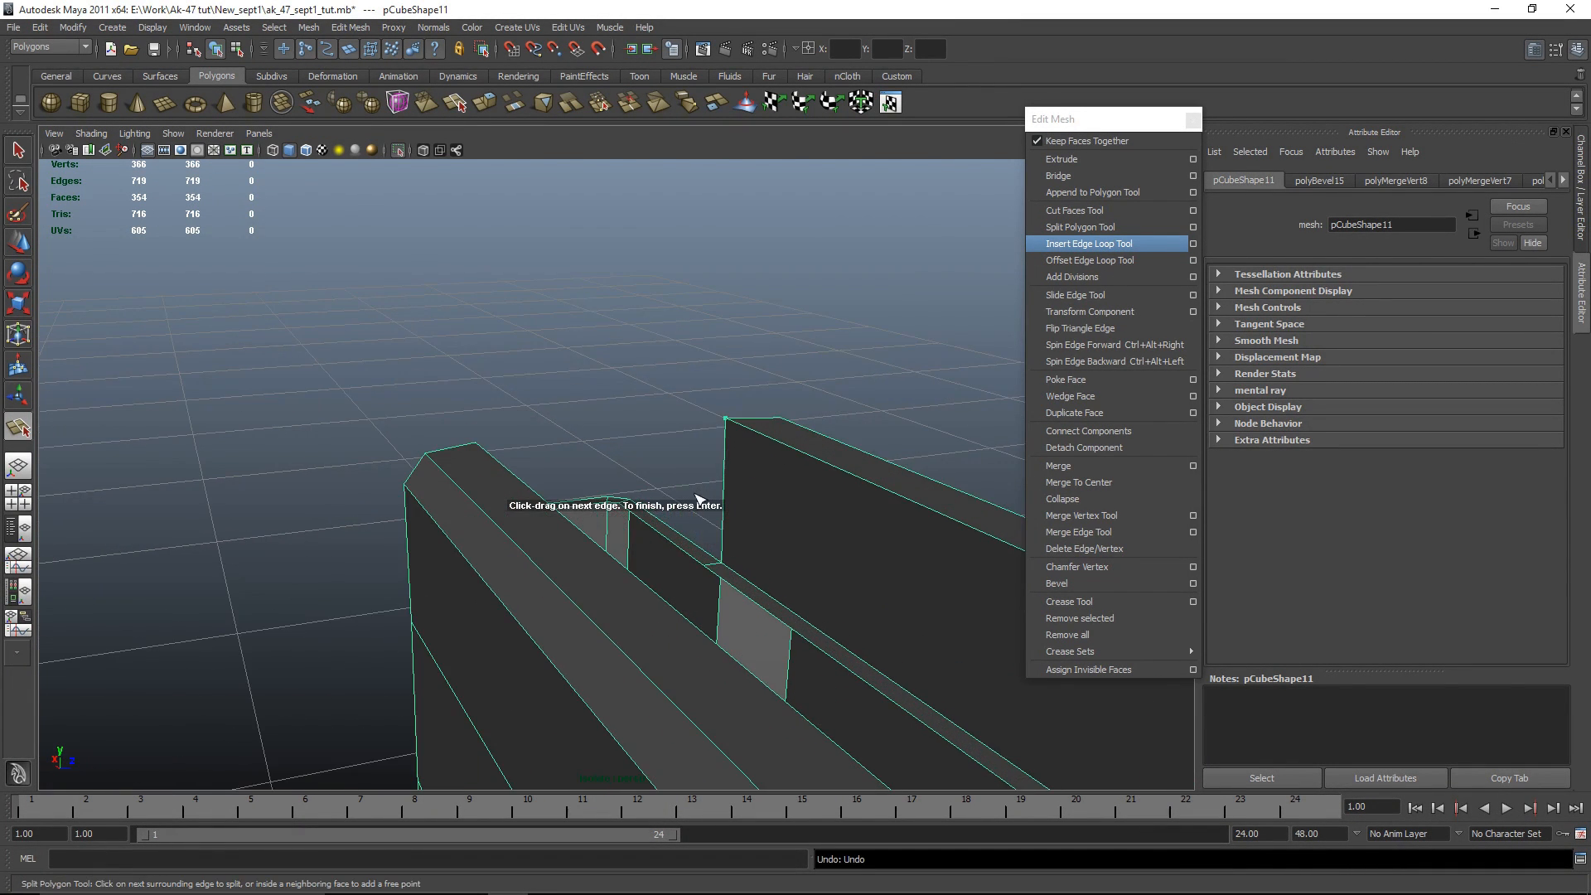
pyautogui.keyDown('alt'); pyautogui.moveTo(462, 508); pyautogui.dragTo(734, 491); pyautogui.keyUp('alt')
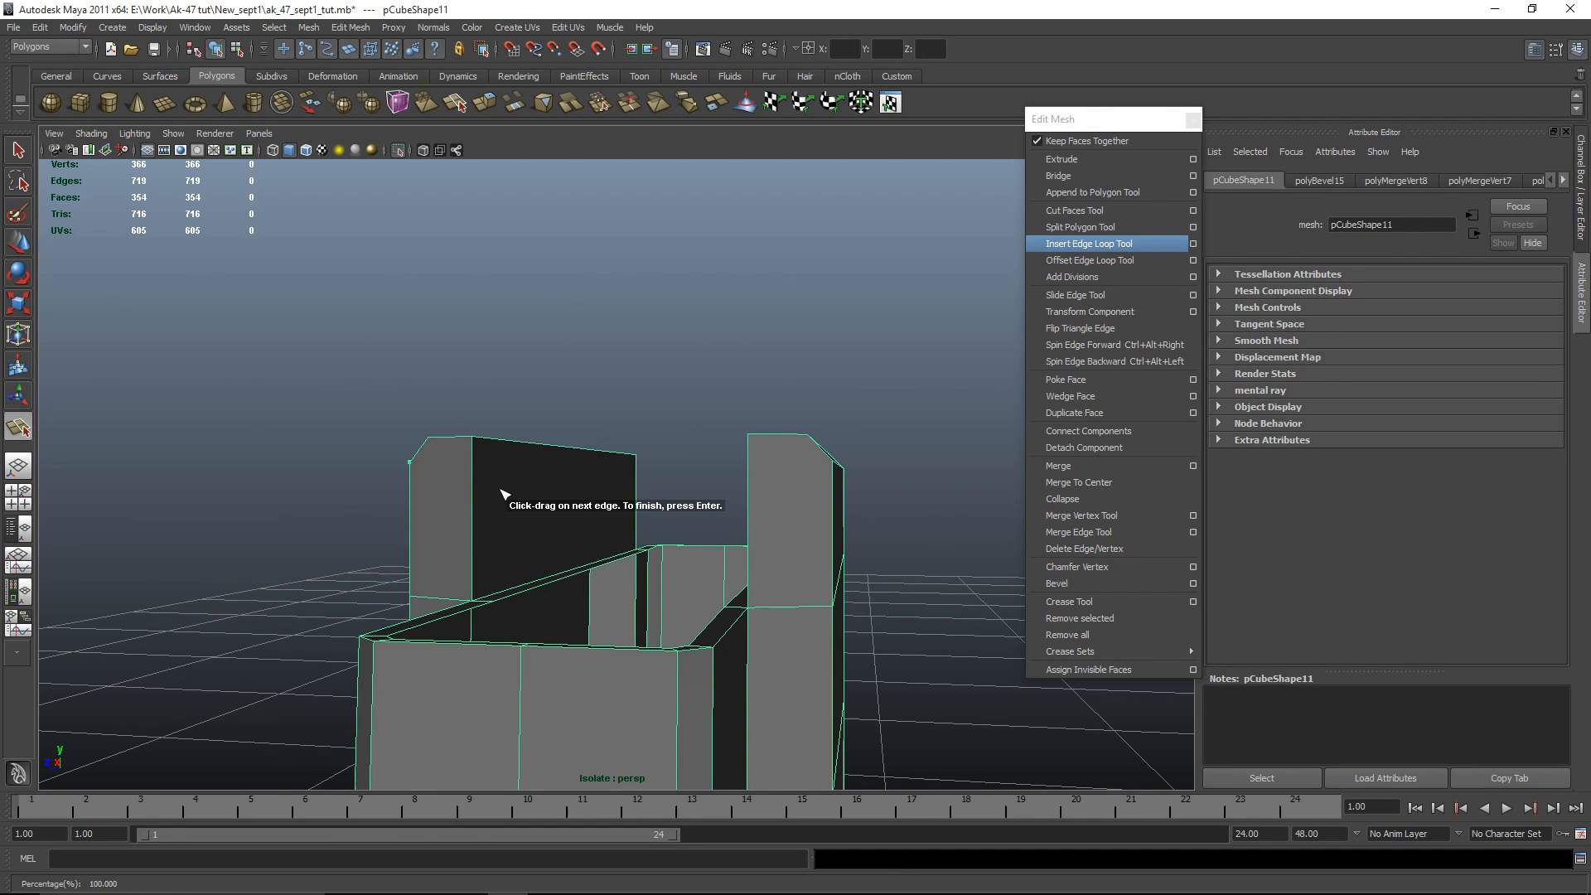
pyautogui.moveTo(477, 480); pyautogui.dragTo(476, 464)
pyautogui.keyDown('alt'); pyautogui.moveTo(474, 489); pyautogui.dragTo(552, 549); pyautogui.keyUp('alt')
pyautogui.hotkey('ctrl', 'z')
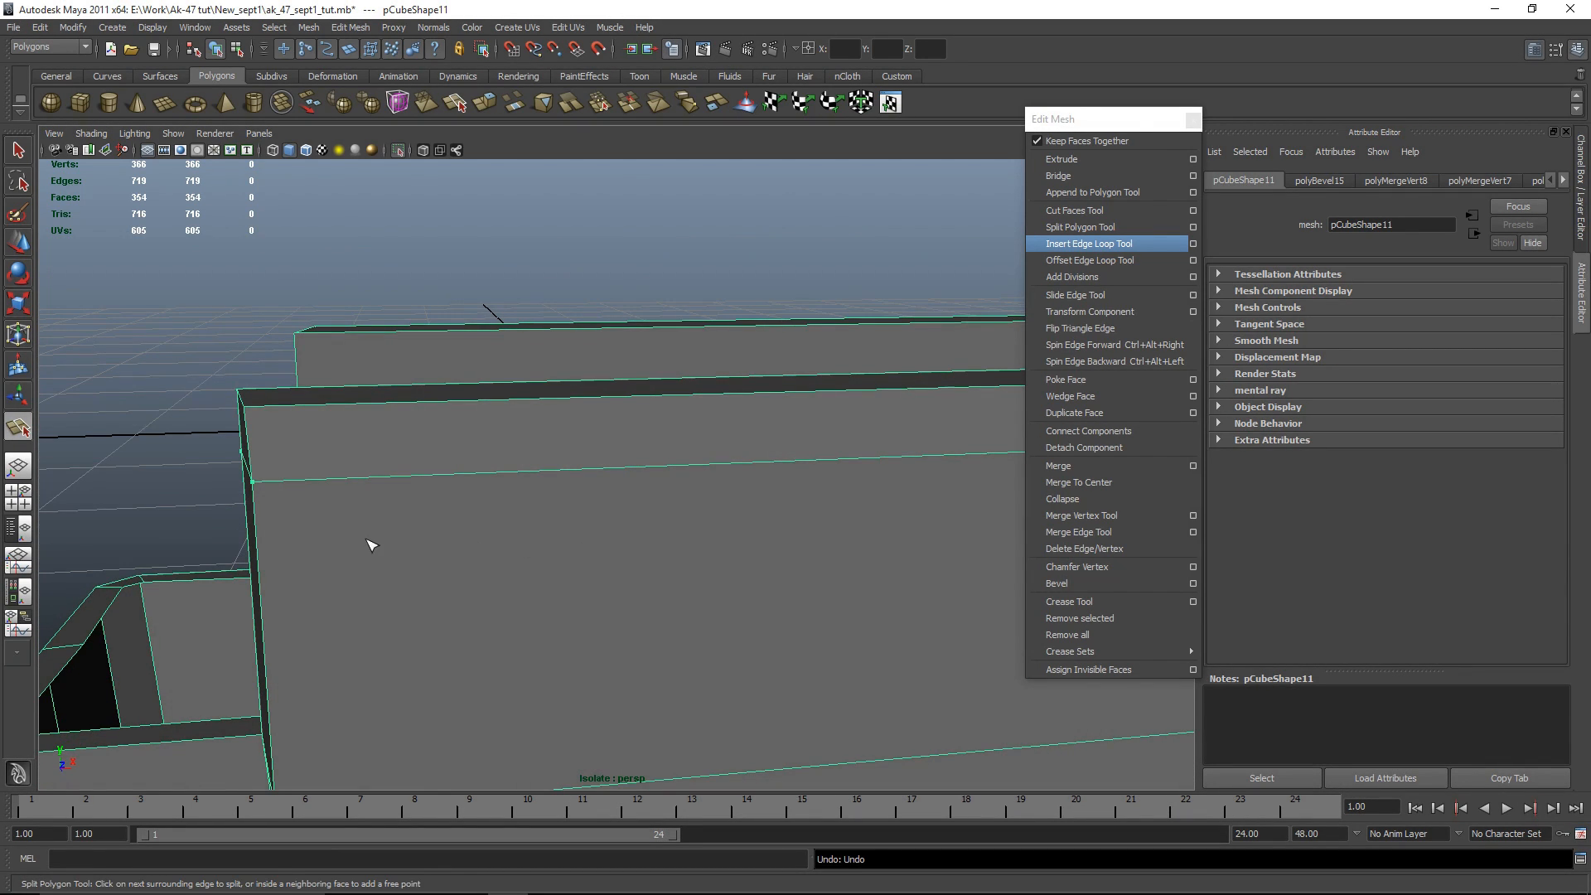
pyautogui.keyDown('alt'); pyautogui.moveTo(329, 546); pyautogui.dragTo(661, 497); pyautogui.keyUp('alt')
pyautogui.scroll(3, 650, 550)
pyautogui.press('Return')
pyautogui.scroll(-4, 668, 547)
pyautogui.press('w')
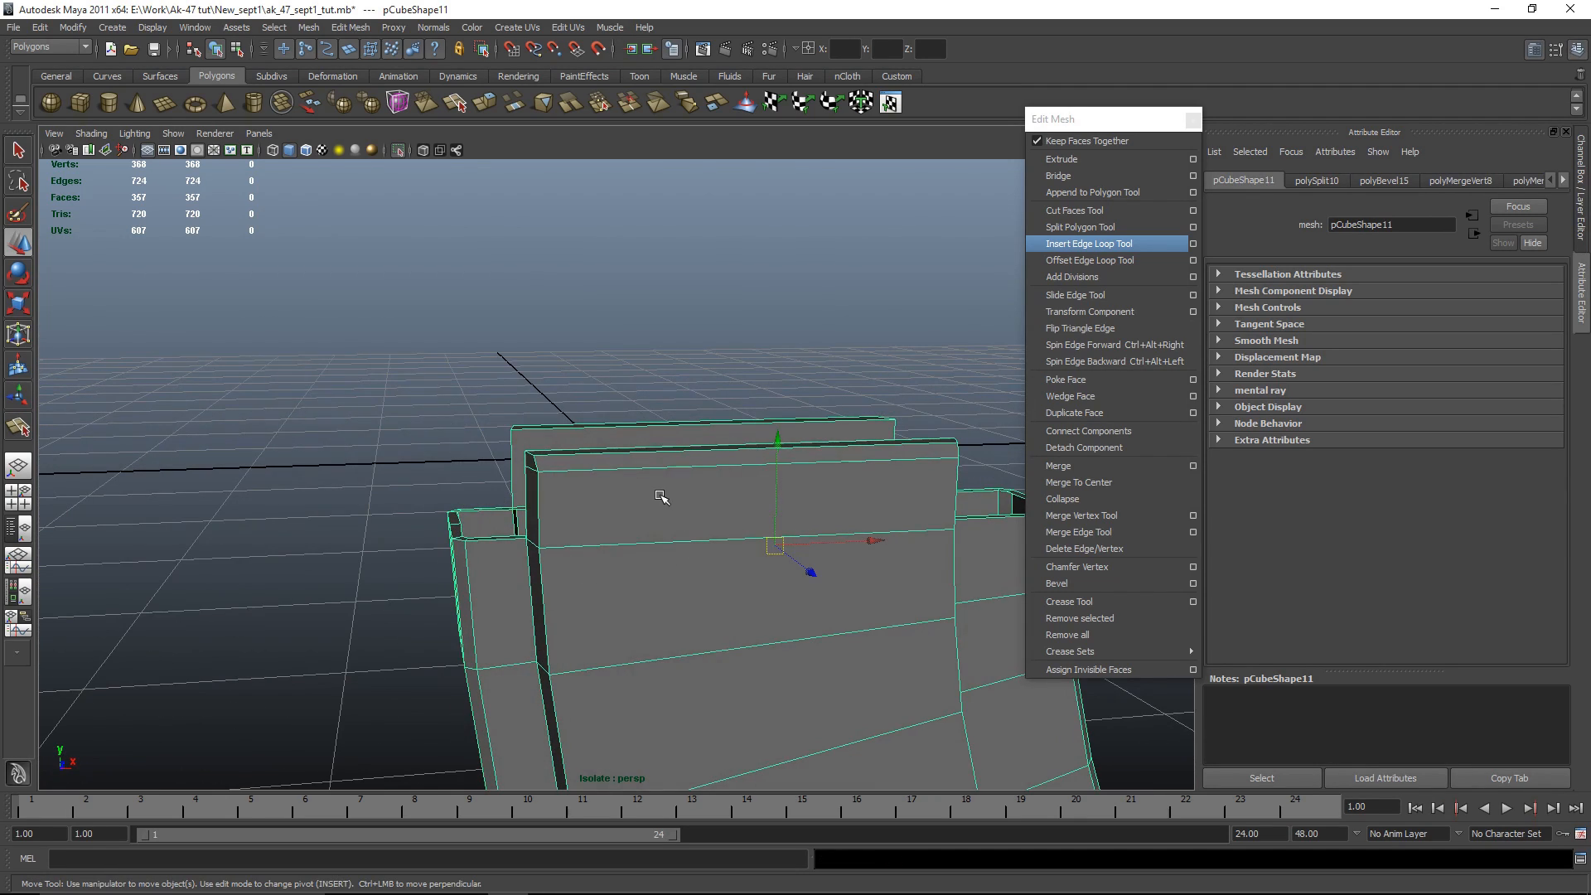
# Step: Delete the half of the magazine on one side of its lengthwise centre line, selecting it in an orthographic end view
pyautogui.scroll(-5, 602, 551)
pyautogui.keyDown('alt'); pyautogui.moveTo(602, 551); pyautogui.dragTo(757, 635); pyautogui.keyUp('alt')
pyautogui.press('space')
pyautogui.press('space')
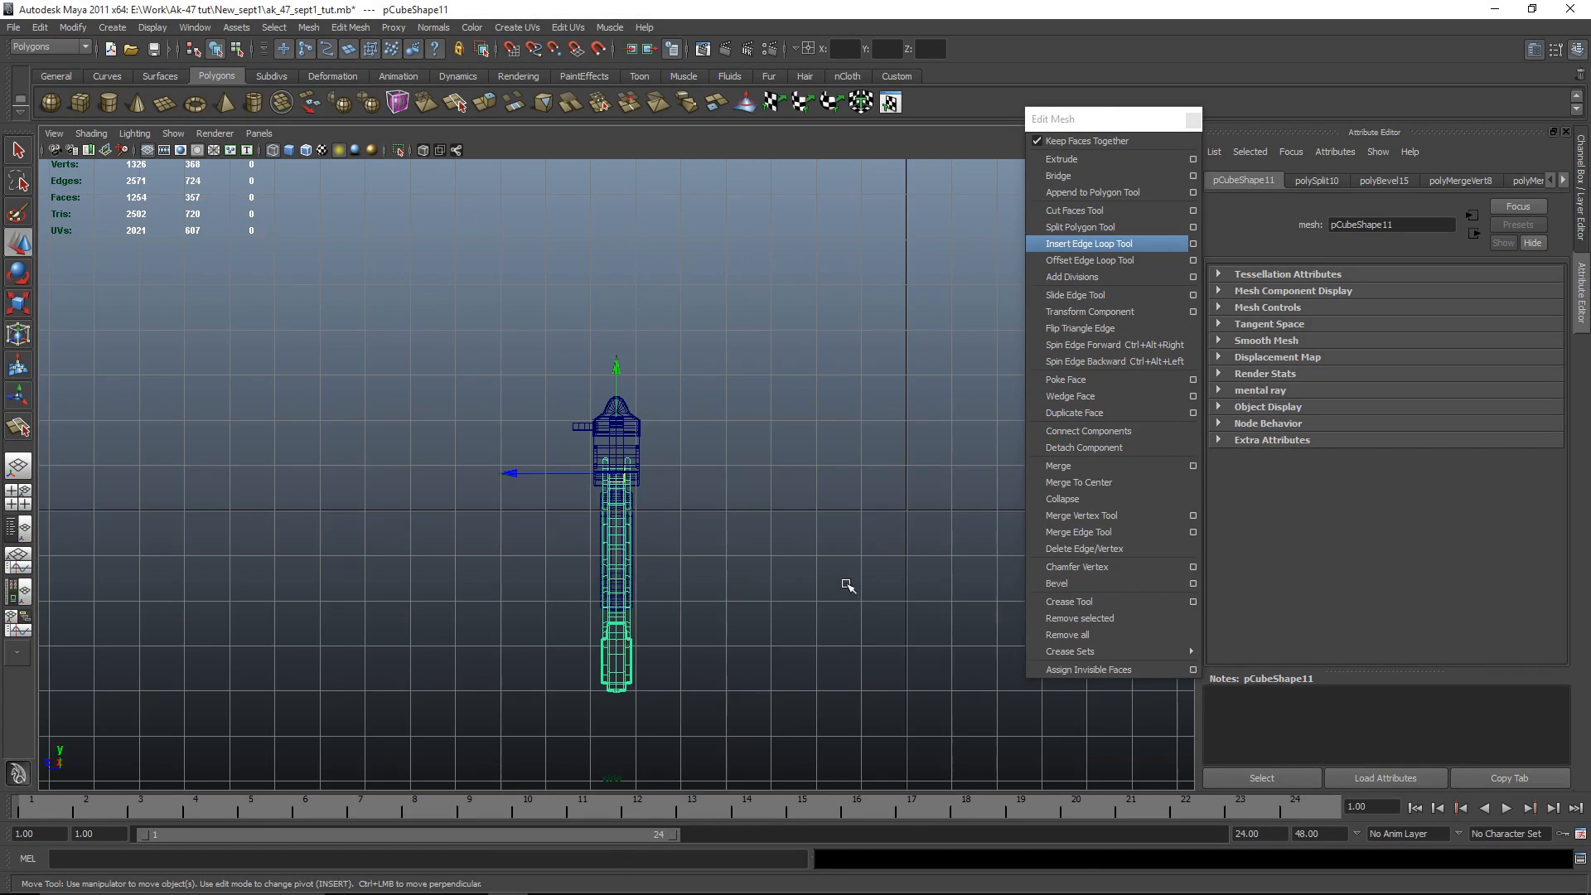
pyautogui.scroll(-2, 762, 534)
pyautogui.click(762, 535)
pyautogui.scroll(2, 762, 358)
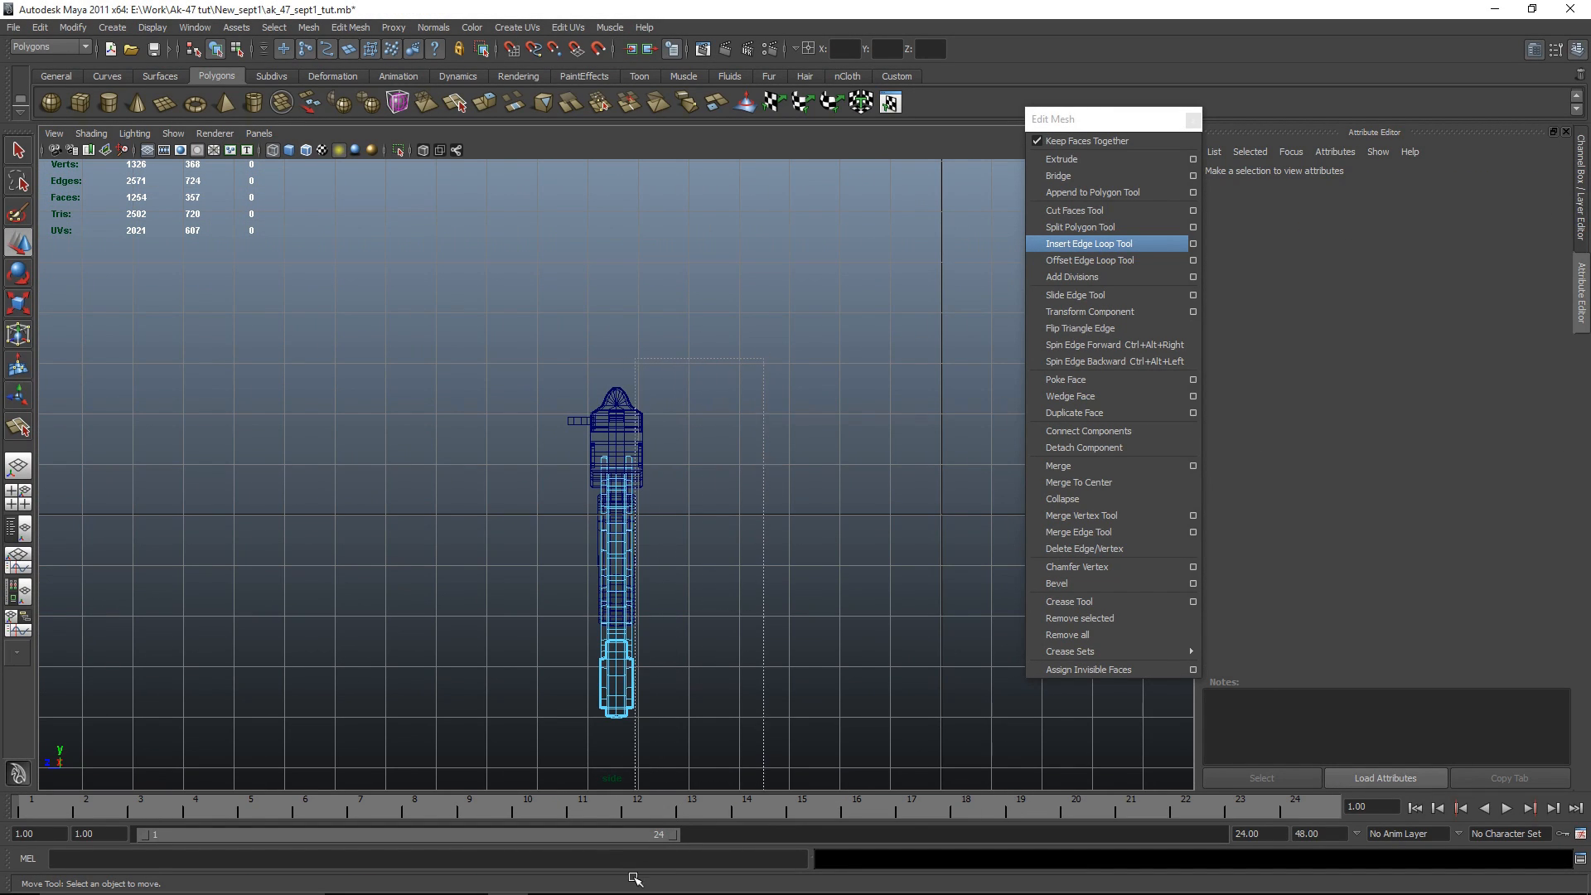
pyautogui.moveTo(619, 893); pyautogui.dragTo(619, 892)
pyautogui.press('Delete')
# Step: Adjust the height of the split's inner vertex at one end of the remaining raised wall to match the bevel corner
pyautogui.press('space')
pyautogui.press('space')
pyautogui.scroll(-3, 859, 330)
pyautogui.press('y')
pyautogui.keyDown('alt'); pyautogui.moveTo(859, 331); pyautogui.dragTo(579, 397); pyautogui.keyUp('alt')
pyautogui.scroll(4, 633, 570)
pyautogui.press('space')
pyautogui.press('space')
pyautogui.press('space')
pyautogui.press('space')
pyautogui.keyDown('alt'); pyautogui.moveTo(817, 306); pyautogui.dragTo(753, 394); pyautogui.keyUp('alt')
pyautogui.press('w')
pyautogui.moveTo(825, 336); pyautogui.dragTo(762, 336, button='right')
pyautogui.click(925, 319)
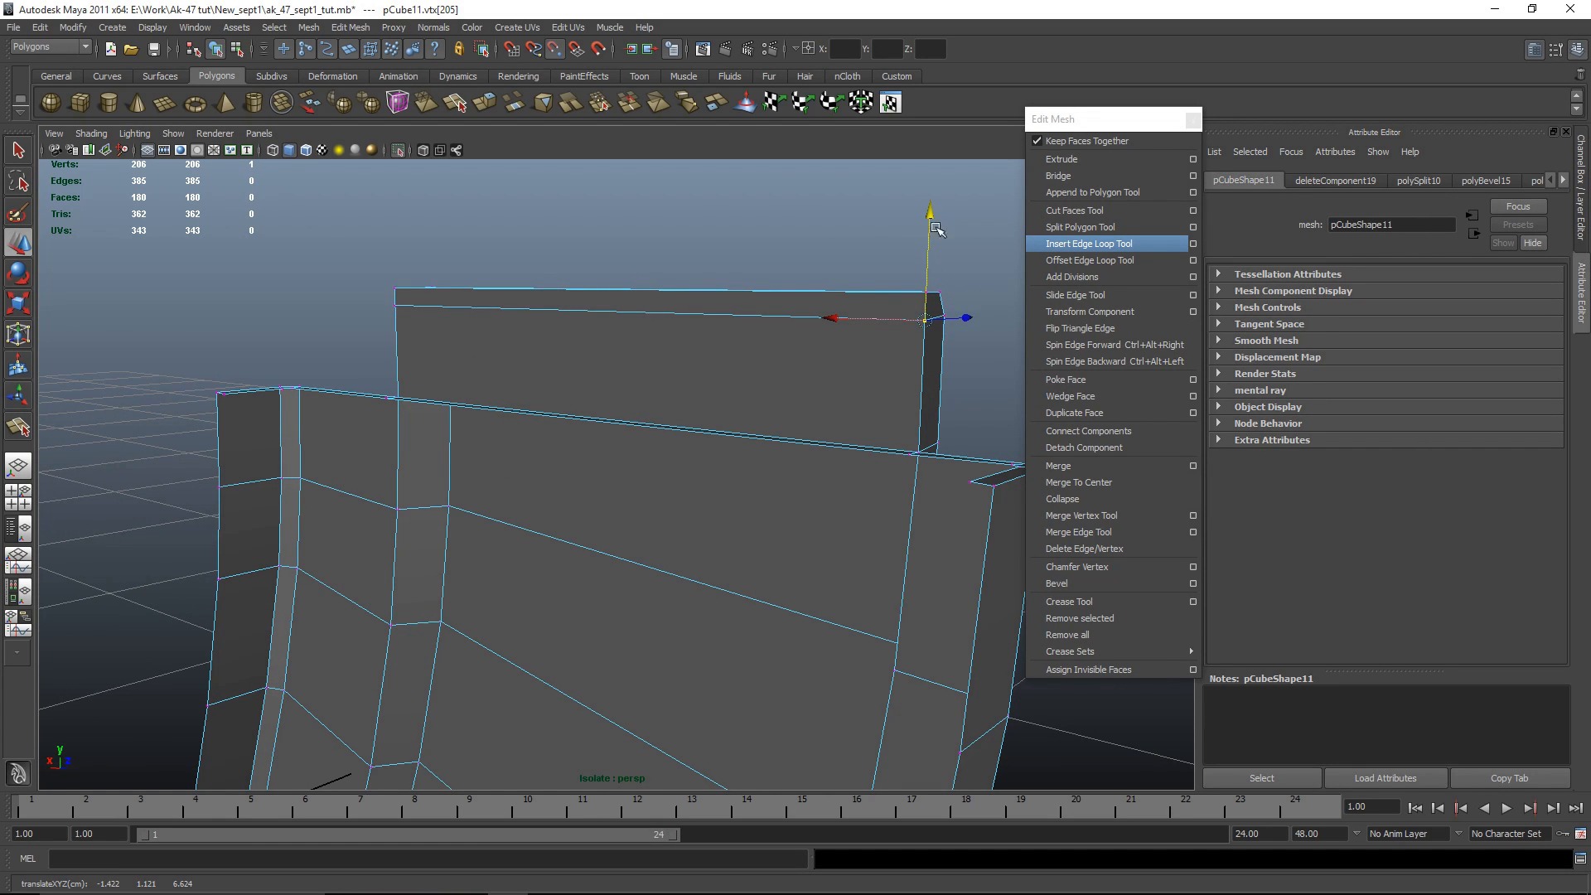
# Step: Level the inner vertex at the raised wall's other end with the bevel's lower corner, using vertex snapping
pyautogui.keyDown('alt'); pyautogui.moveTo(598, 356); pyautogui.dragTo(758, 385); pyautogui.keyUp('alt')
pyautogui.click(569, 360)
pyautogui.keyDown('alt'); pyautogui.moveTo(538, 415); pyautogui.dragTo(712, 394); pyautogui.keyUp('alt')
pyautogui.press('v')
pyautogui.press('b')
pyautogui.keyDown('alt'); pyautogui.moveTo(572, 460); pyautogui.dragTo(735, 447); pyautogui.keyUp('alt')
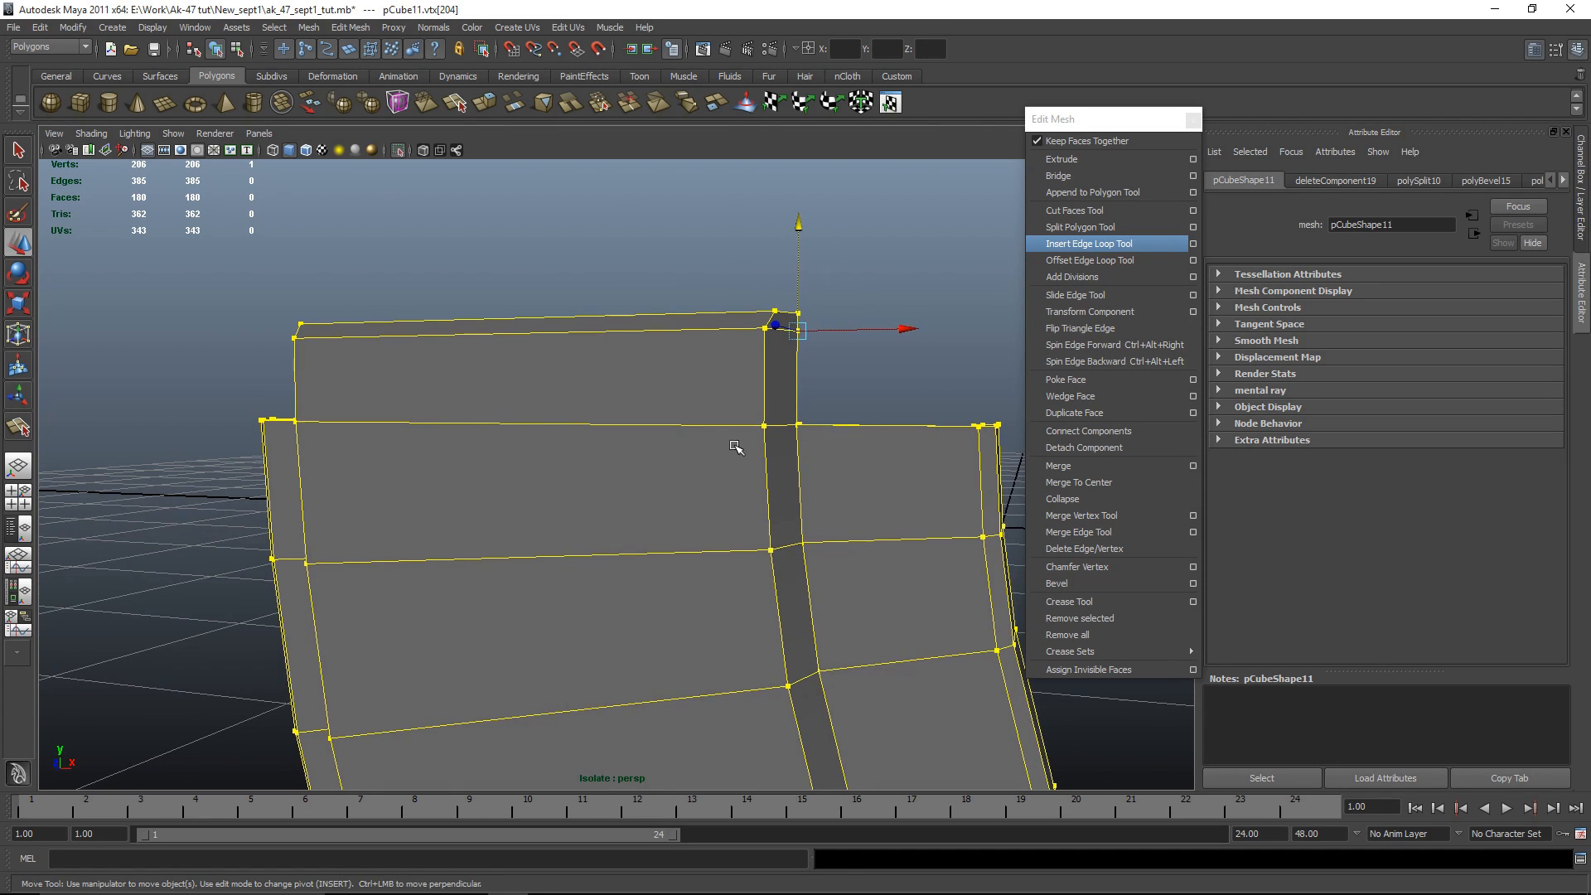
pyautogui.press('y')
pyautogui.moveTo(814, 340); pyautogui.dragTo(758, 340, button='right')
pyautogui.press('w')
pyautogui.press('b')
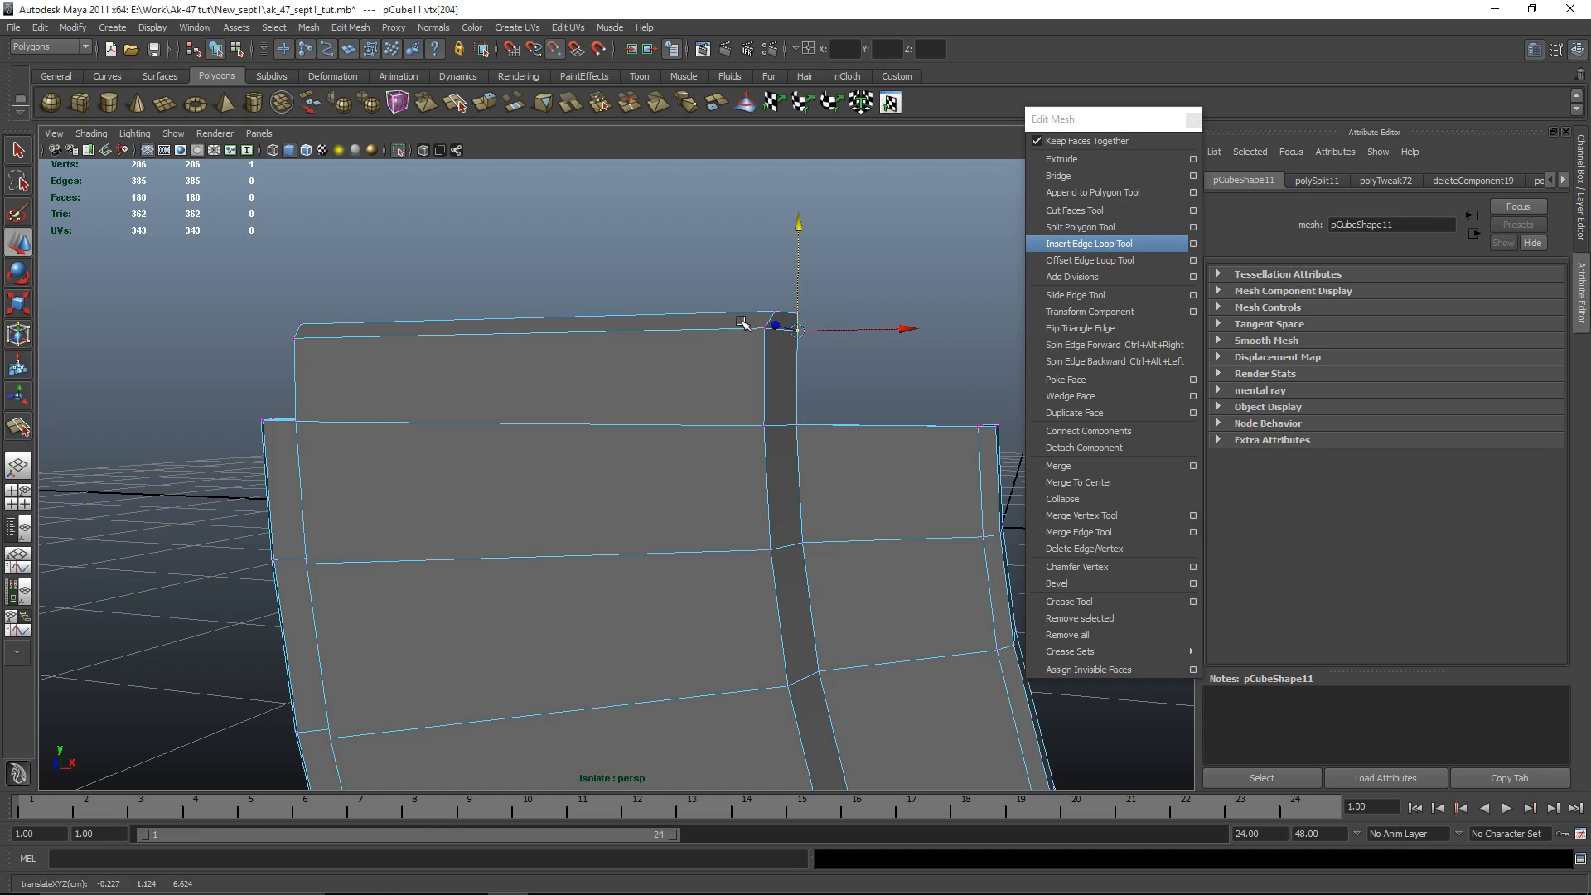
# Step: Mirror the half magazine with Duplicate Special, making one copy with a Z scale of -1
pyautogui.moveTo(756, 371); pyautogui.dragTo(839, 346, button='right')
pyautogui.scroll(-4, 857, 352)
pyautogui.click(863, 351)
pyautogui.keyDown('alt'); pyautogui.moveTo(863, 353); pyautogui.dragTo(779, 518); pyautogui.keyUp('alt')
pyautogui.click(666, 550)
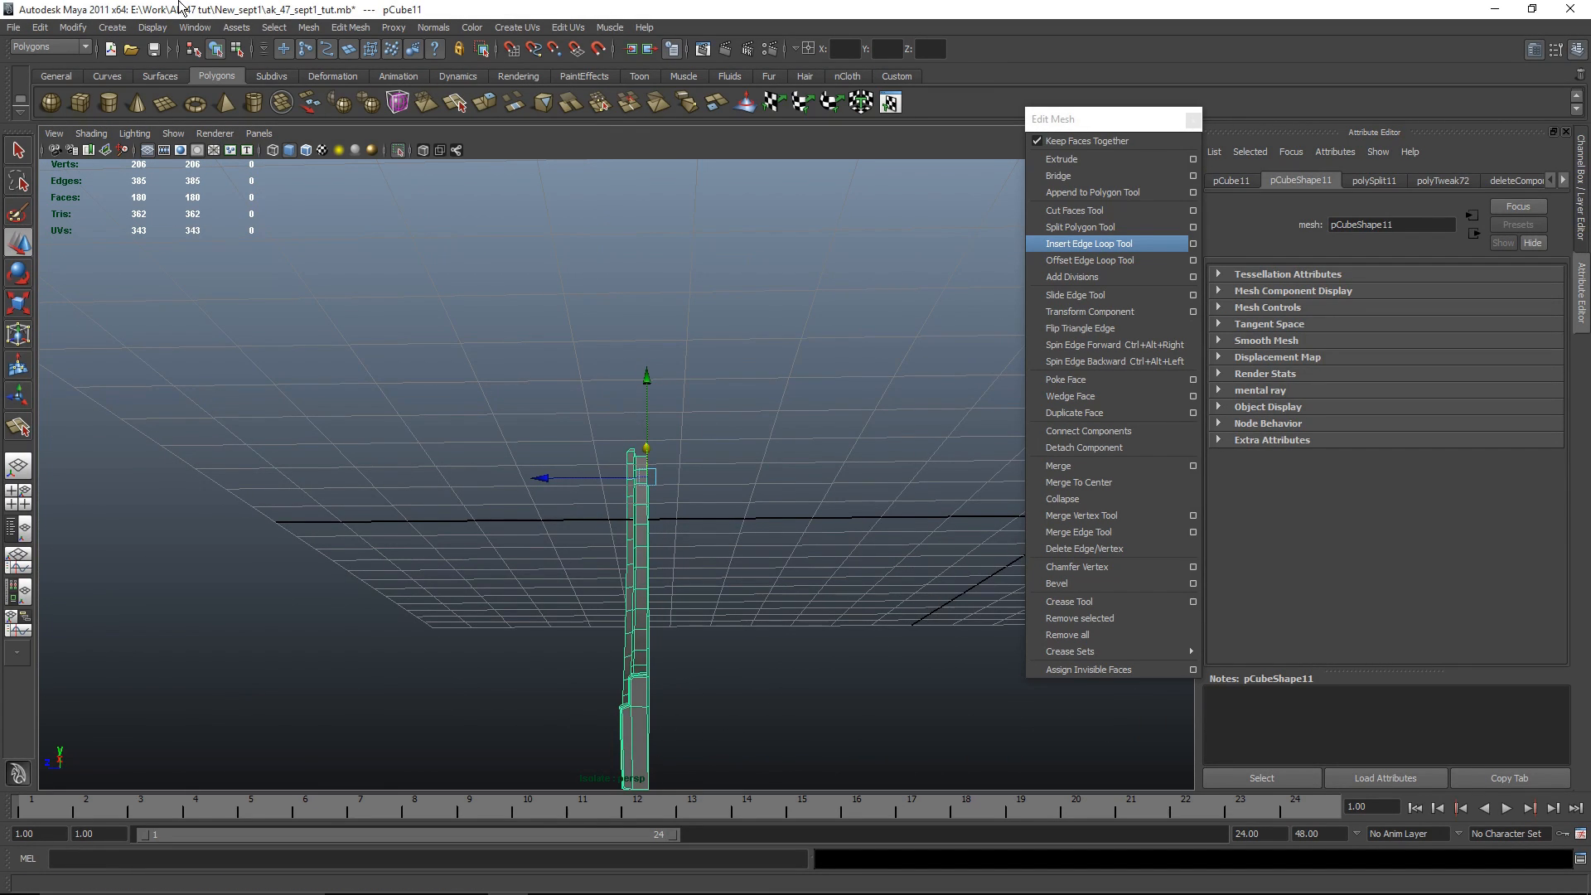
pyautogui.click(73, 27)
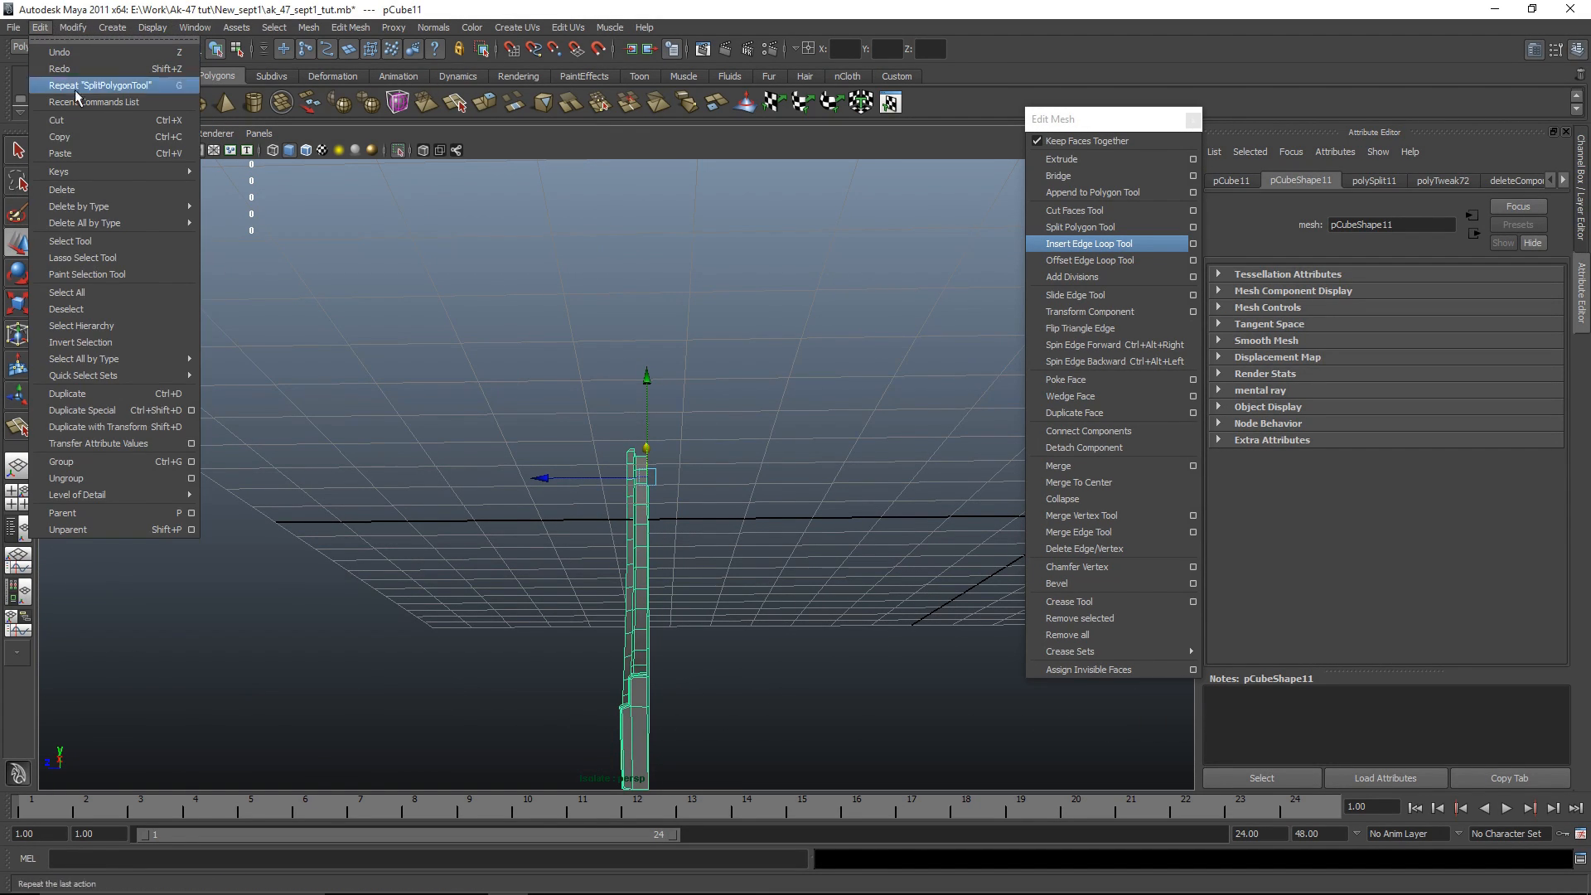
pyautogui.click(192, 412)
pyautogui.keyDown('alt'); pyautogui.moveTo(629, 505); pyautogui.dragTo(664, 461); pyautogui.keyUp('alt')
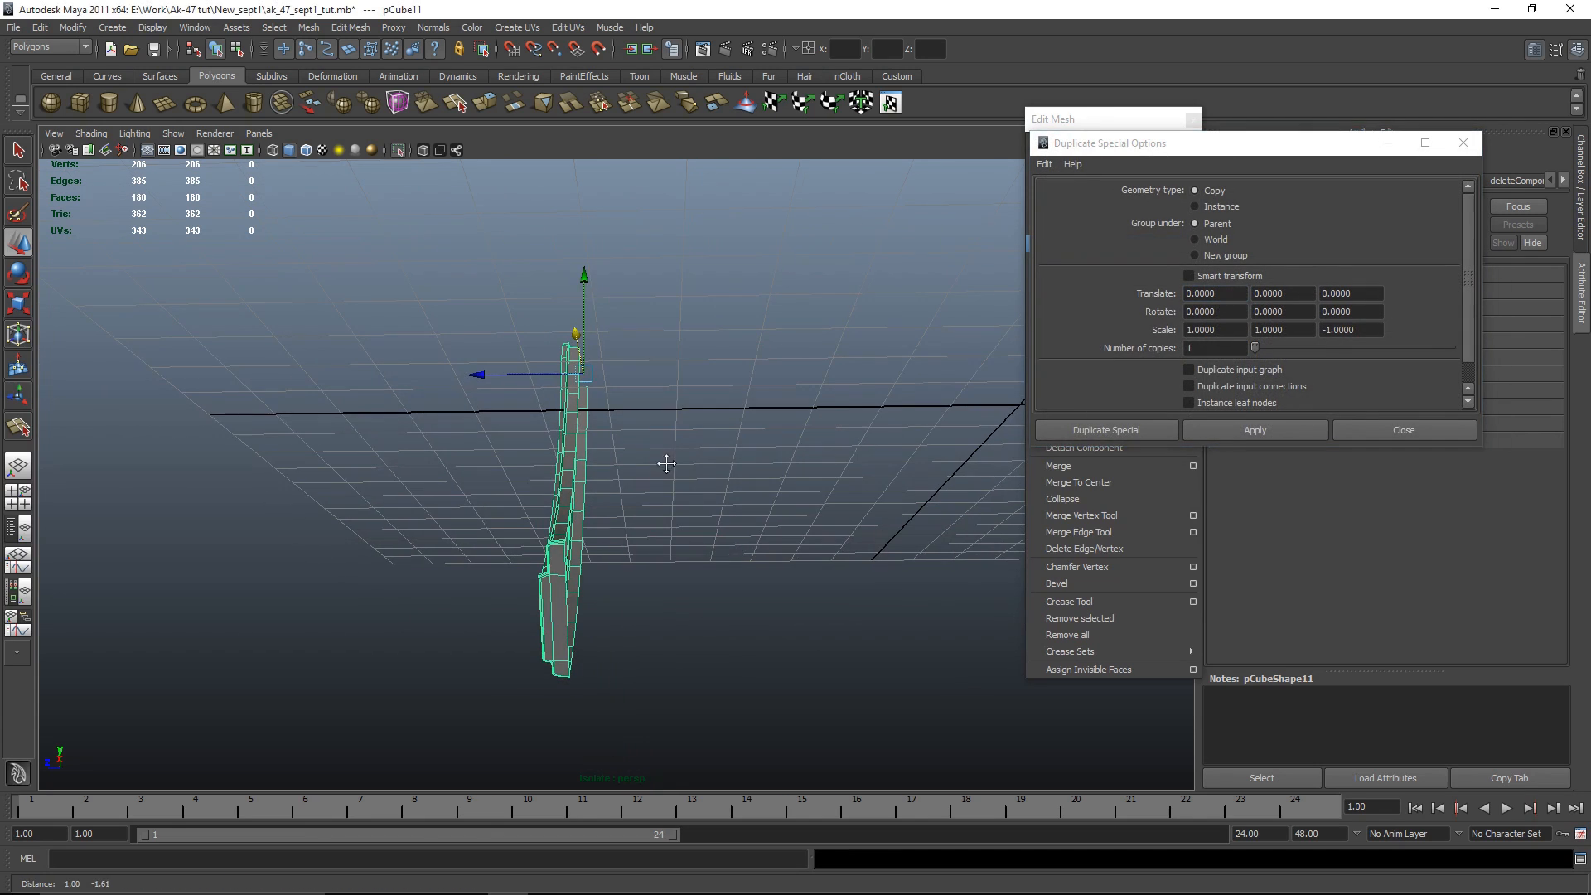
pyautogui.click(1255, 431)
pyautogui.keyDown('alt'); pyautogui.moveTo(831, 519); pyautogui.dragTo(845, 497); pyautogui.keyUp('alt')
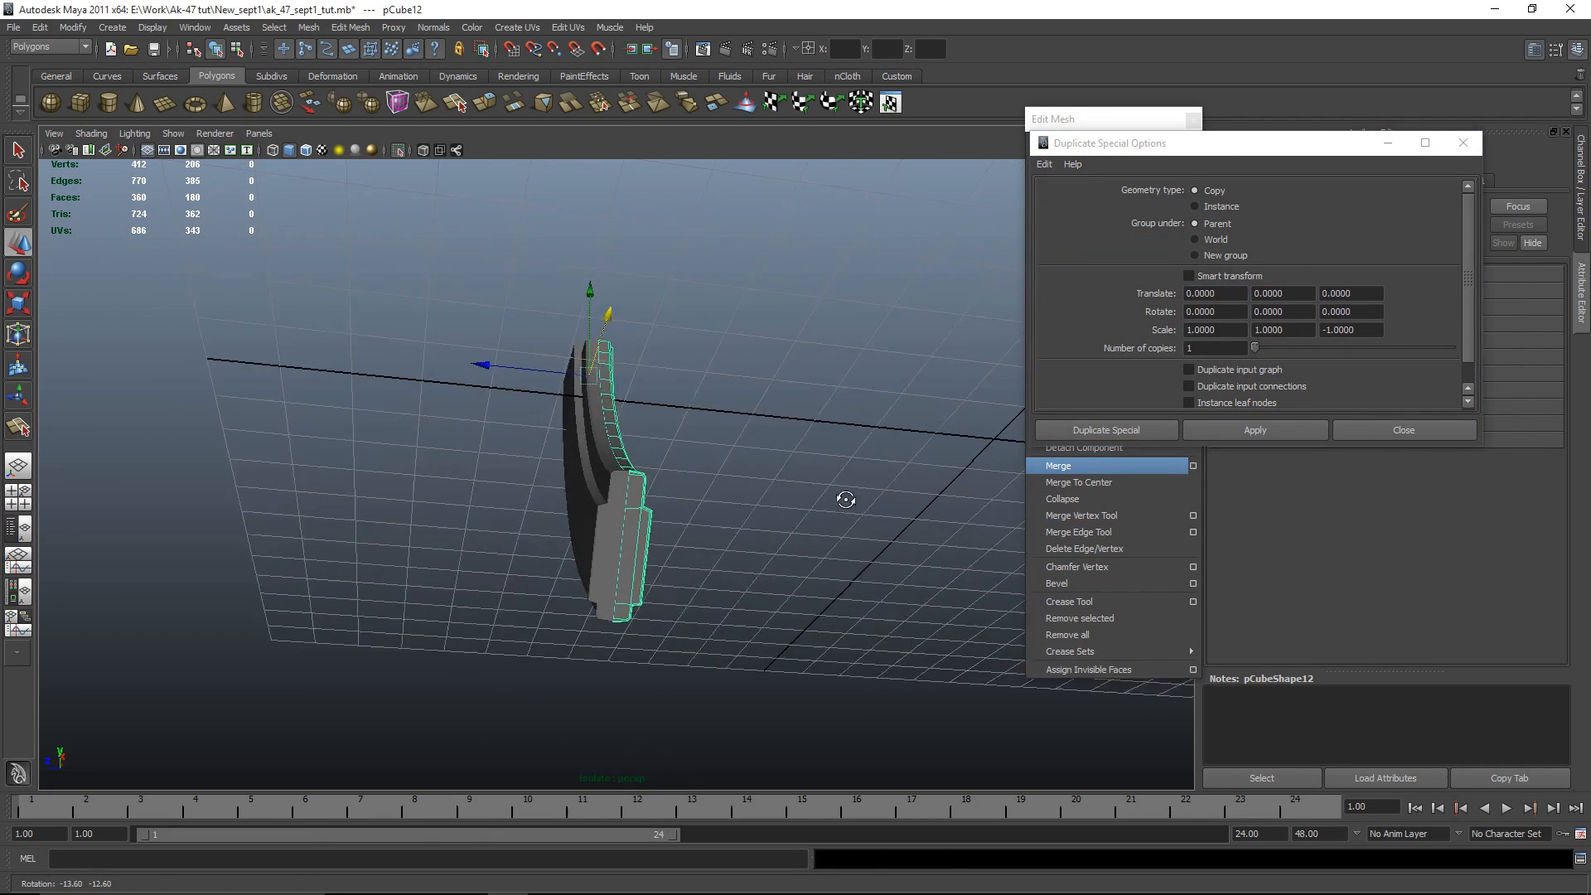
pyautogui.keyDown('alt'); pyautogui.moveTo(845, 497); pyautogui.dragTo(834, 522, button='right'); pyautogui.keyUp('alt')
pyautogui.click(1403, 430)
# Step: Combine the two mirrored magazine halves into one mesh and centre its pivot
pyautogui.press('space')
pyautogui.press('space')
pyautogui.scroll(2, 692, 562)
pyautogui.moveTo(539, 497); pyautogui.dragTo(773, 675)
pyautogui.keyDown('alt'); pyautogui.moveTo(774, 674); pyautogui.dragTo(800, 482, button='middle'); pyautogui.keyUp('alt')
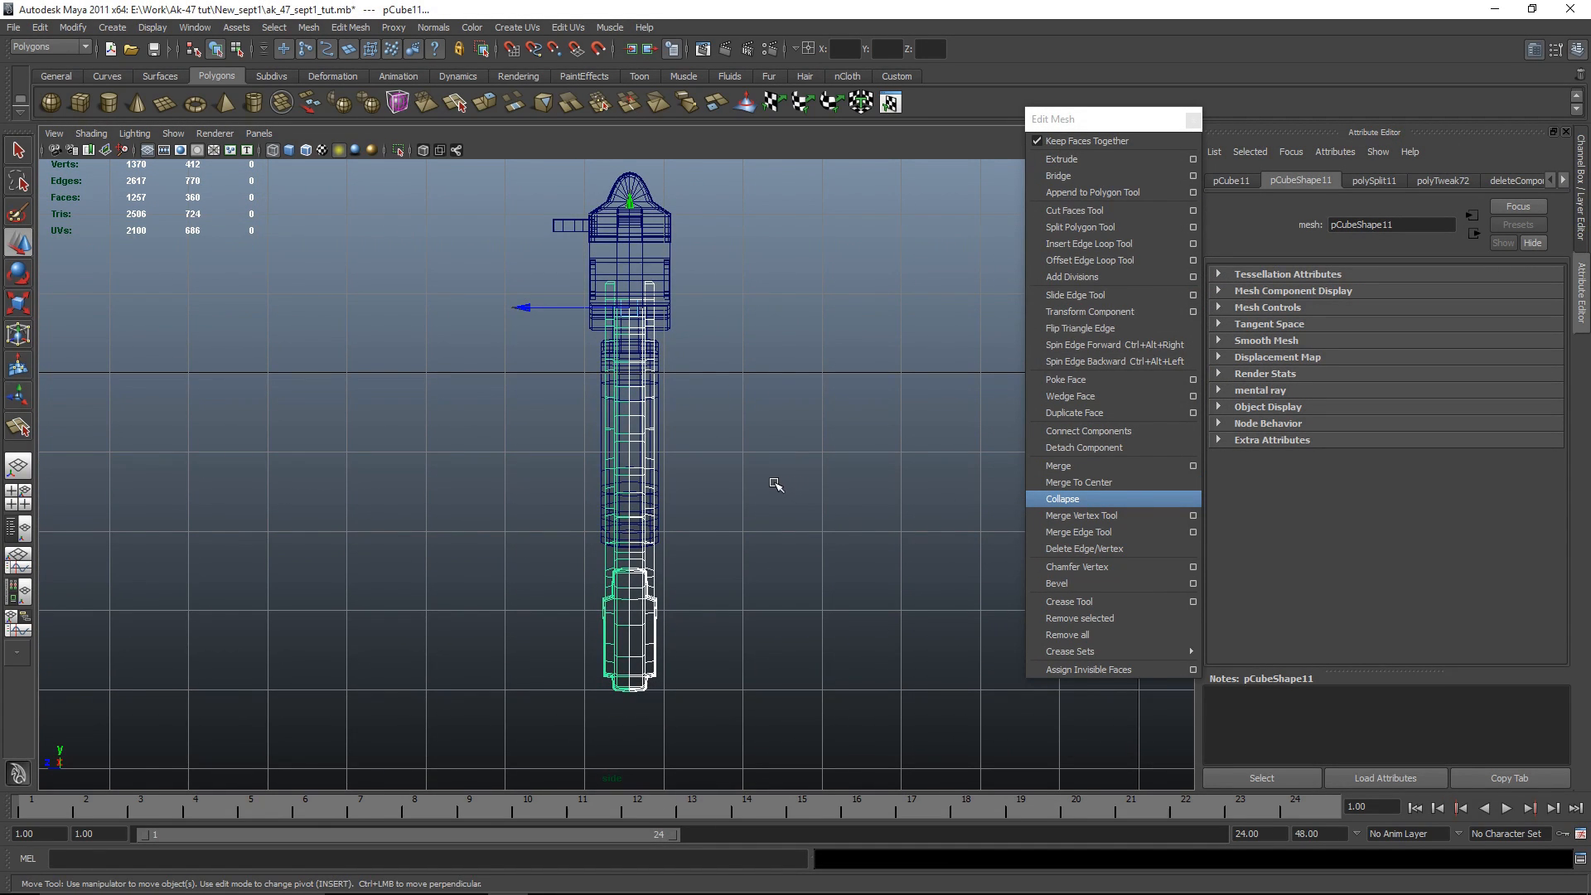
pyautogui.click(313, 37)
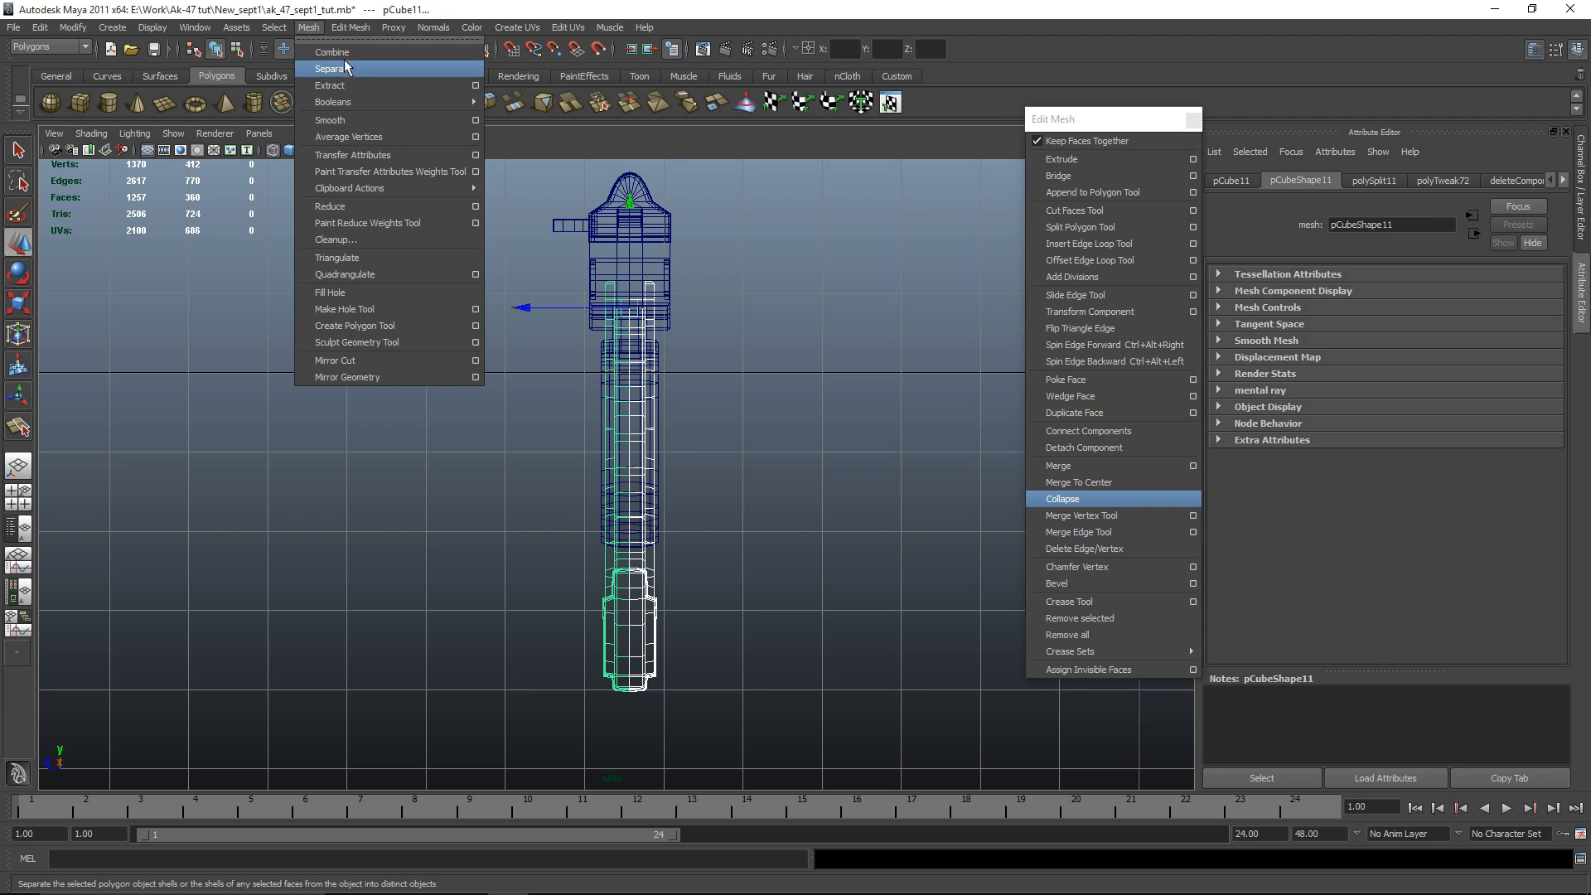
pyautogui.click(332, 61)
pyautogui.click(911, 75)
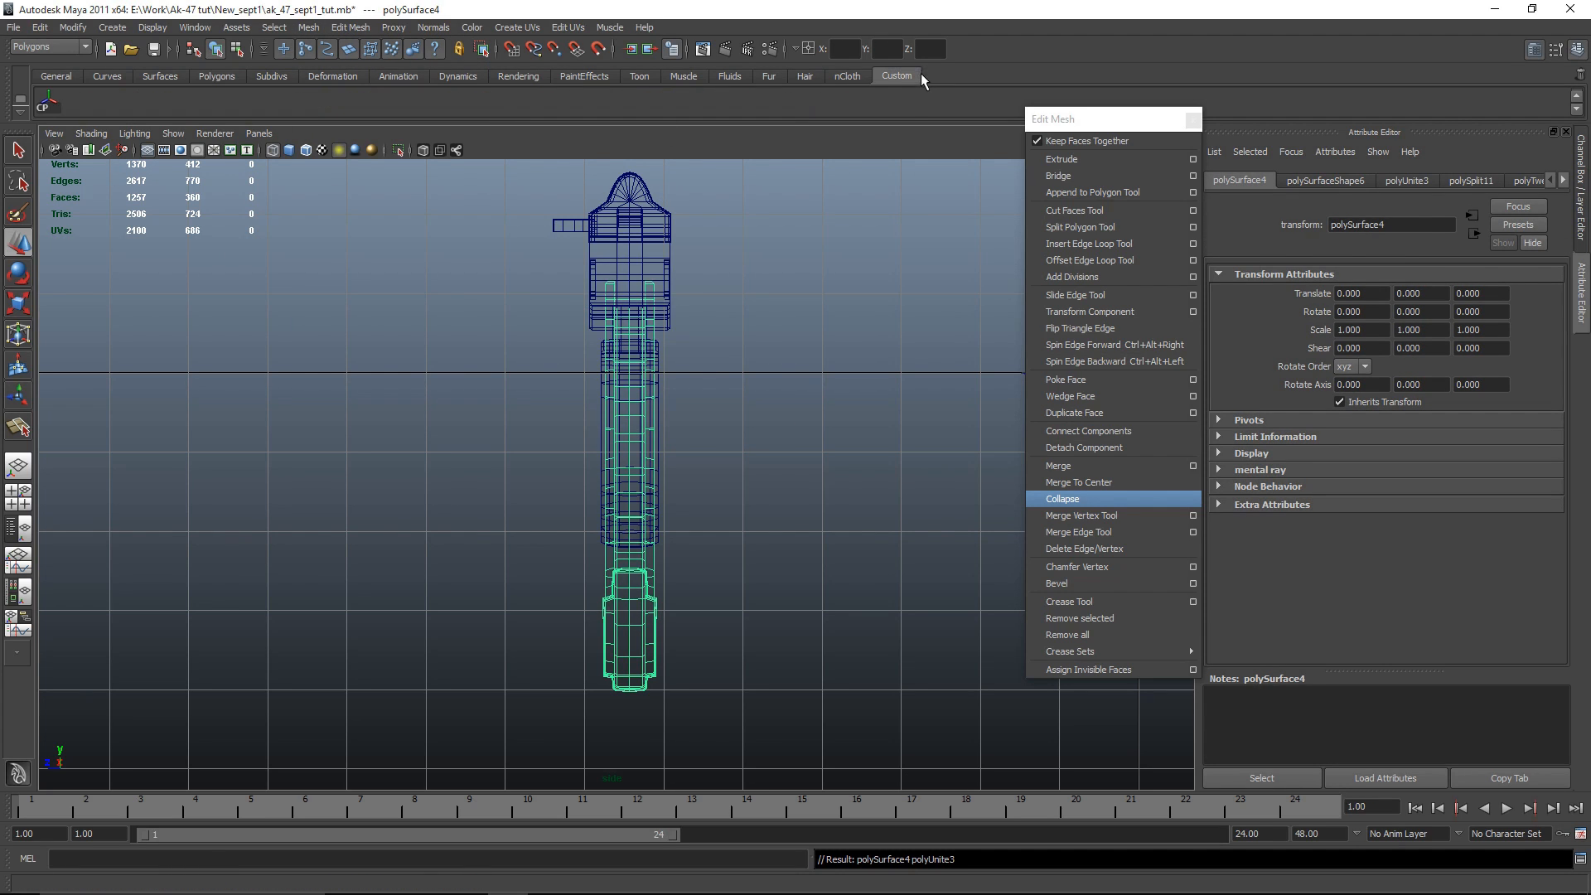
# Step: Hide everything except the combined magazine and select the vertices along its centre seam in the orthographic end view
pyautogui.hotkey('alt', 'h')
pyautogui.rightClick(657, 309)
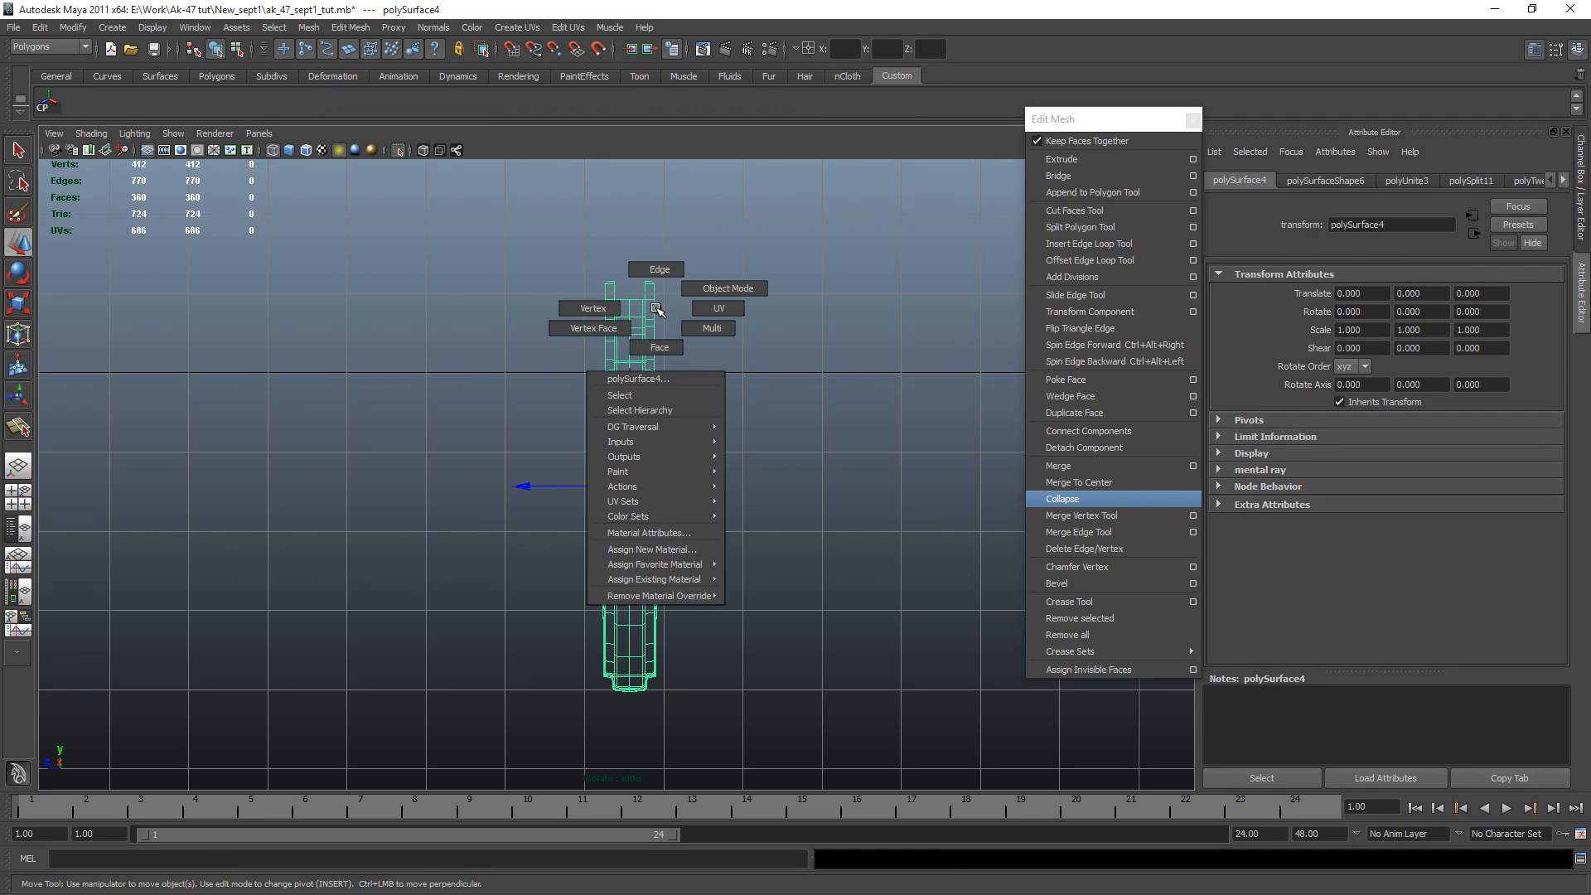
pyautogui.moveTo(577, 300); pyautogui.dragTo(584, 305, button='right')
pyautogui.scroll(2, 644, 286)
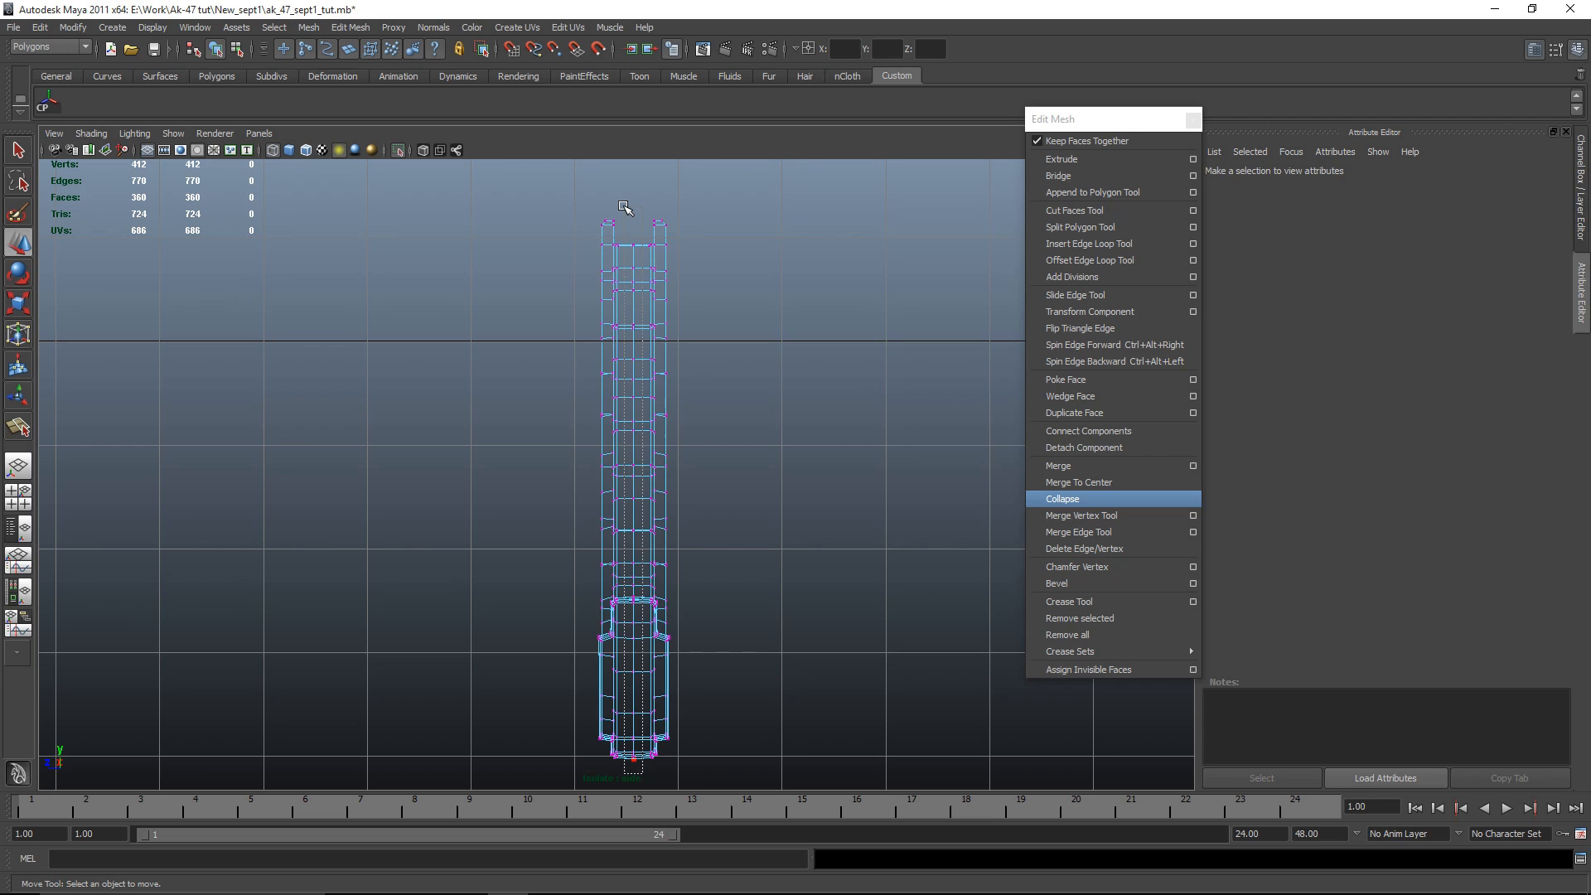
pyautogui.moveTo(625, 207); pyautogui.dragTo(643, 775)
# Step: Turn off the perspective view's isolation to show the magazine together with the other gun parts
pyautogui.press('space')
pyautogui.press('space')
pyautogui.press('space')
pyautogui.press('space')
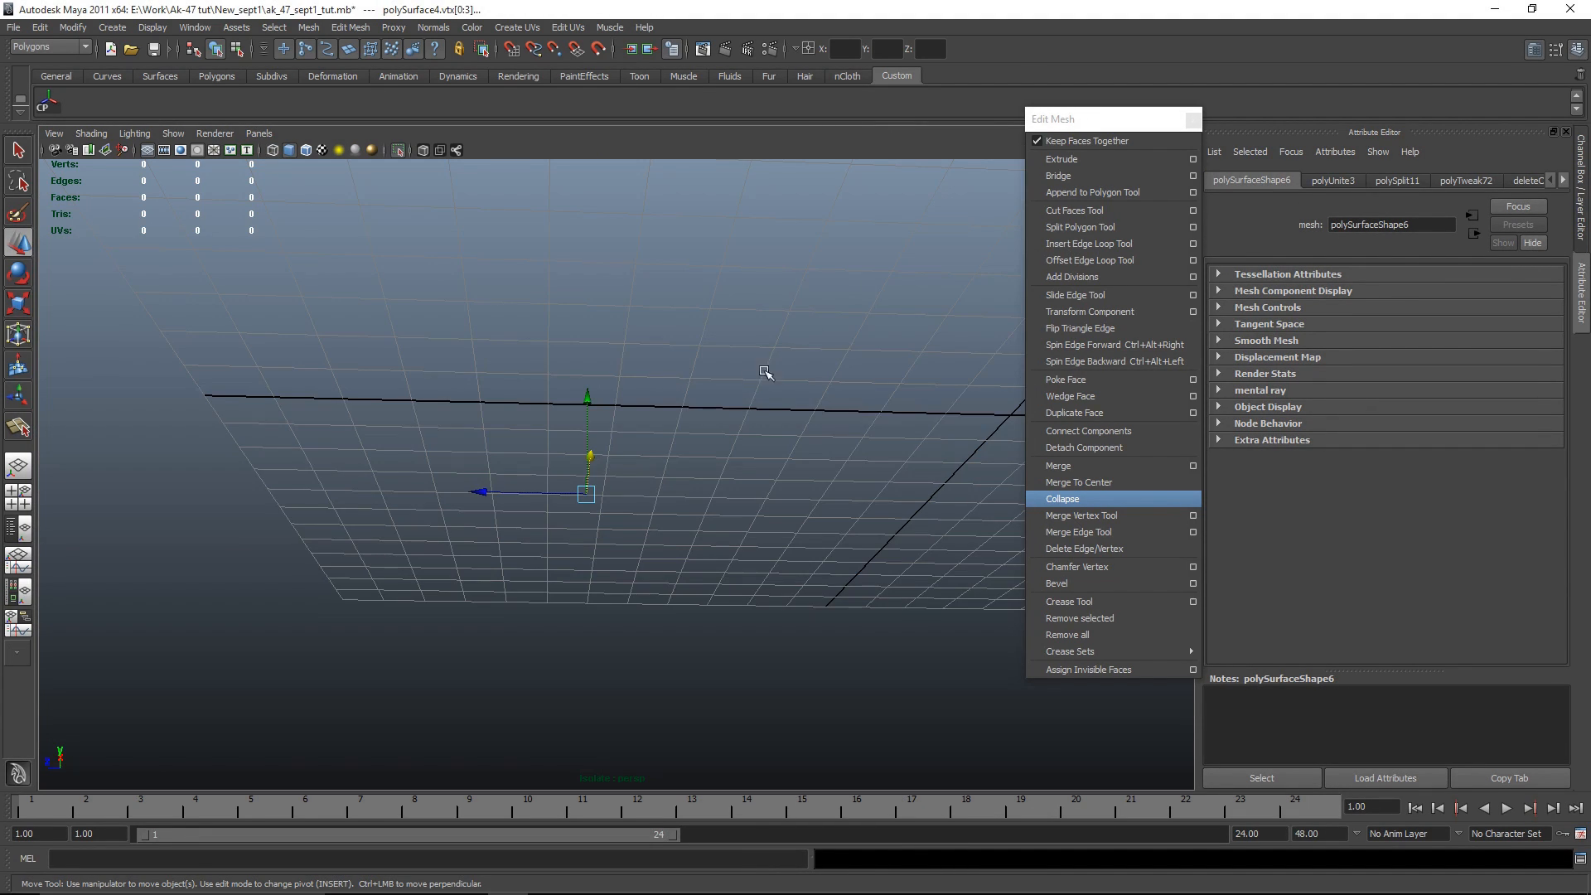
pyautogui.keyDown('alt'); pyautogui.moveTo(766, 374); pyautogui.dragTo(722, 461); pyautogui.keyUp('alt')
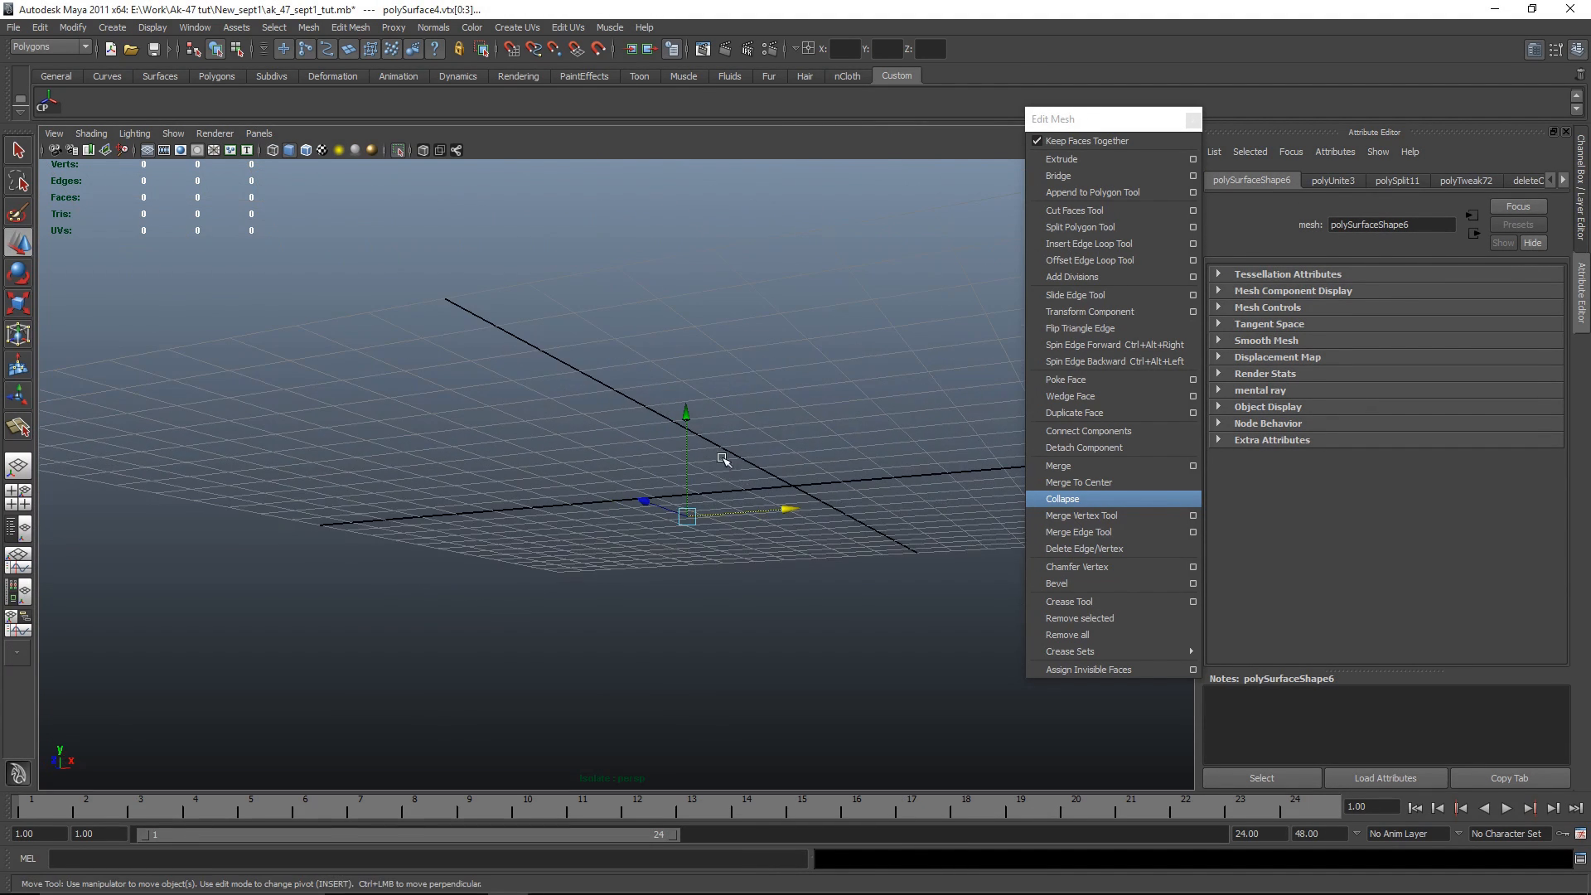
pyautogui.click(837, 552)
pyautogui.hotkey('ctrl', 'z')
pyautogui.click(832, 507)
pyautogui.hotkey('shift', 'i')
pyautogui.moveTo(637, 463); pyautogui.dragTo(711, 389, button='right')
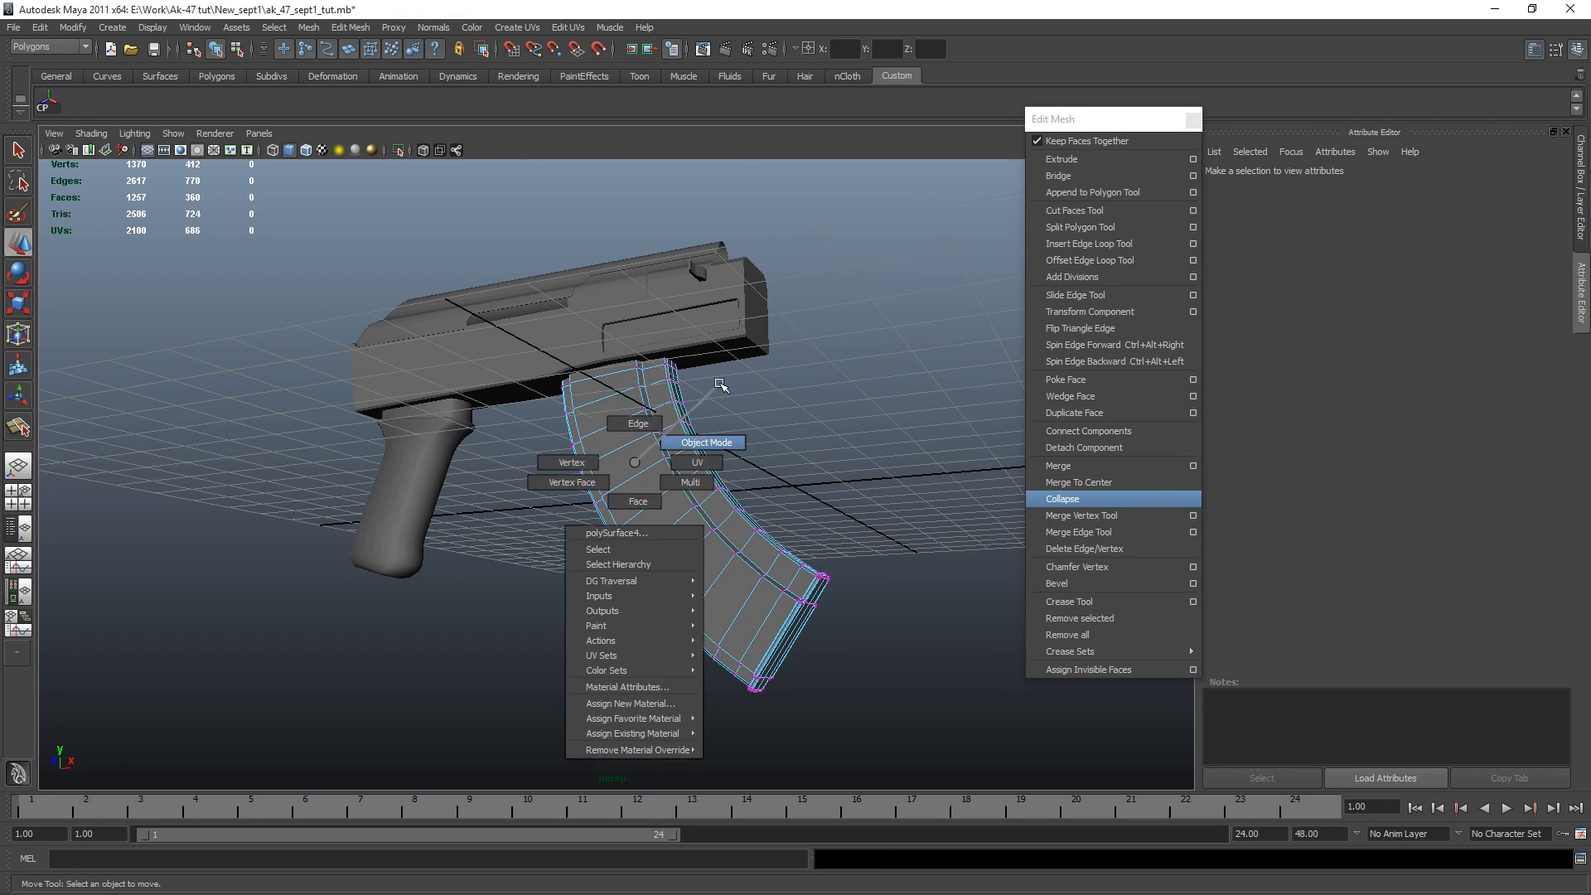
# Step: Reselect the full column of centre seam vertices on the combined magazine
pyautogui.click(707, 643)
pyautogui.hotkey('shift', 'i')
pyautogui.moveTo(670, 336); pyautogui.dragTo(652, 239, button='right')
pyautogui.moveTo(643, 745); pyautogui.dragTo(644, 776)
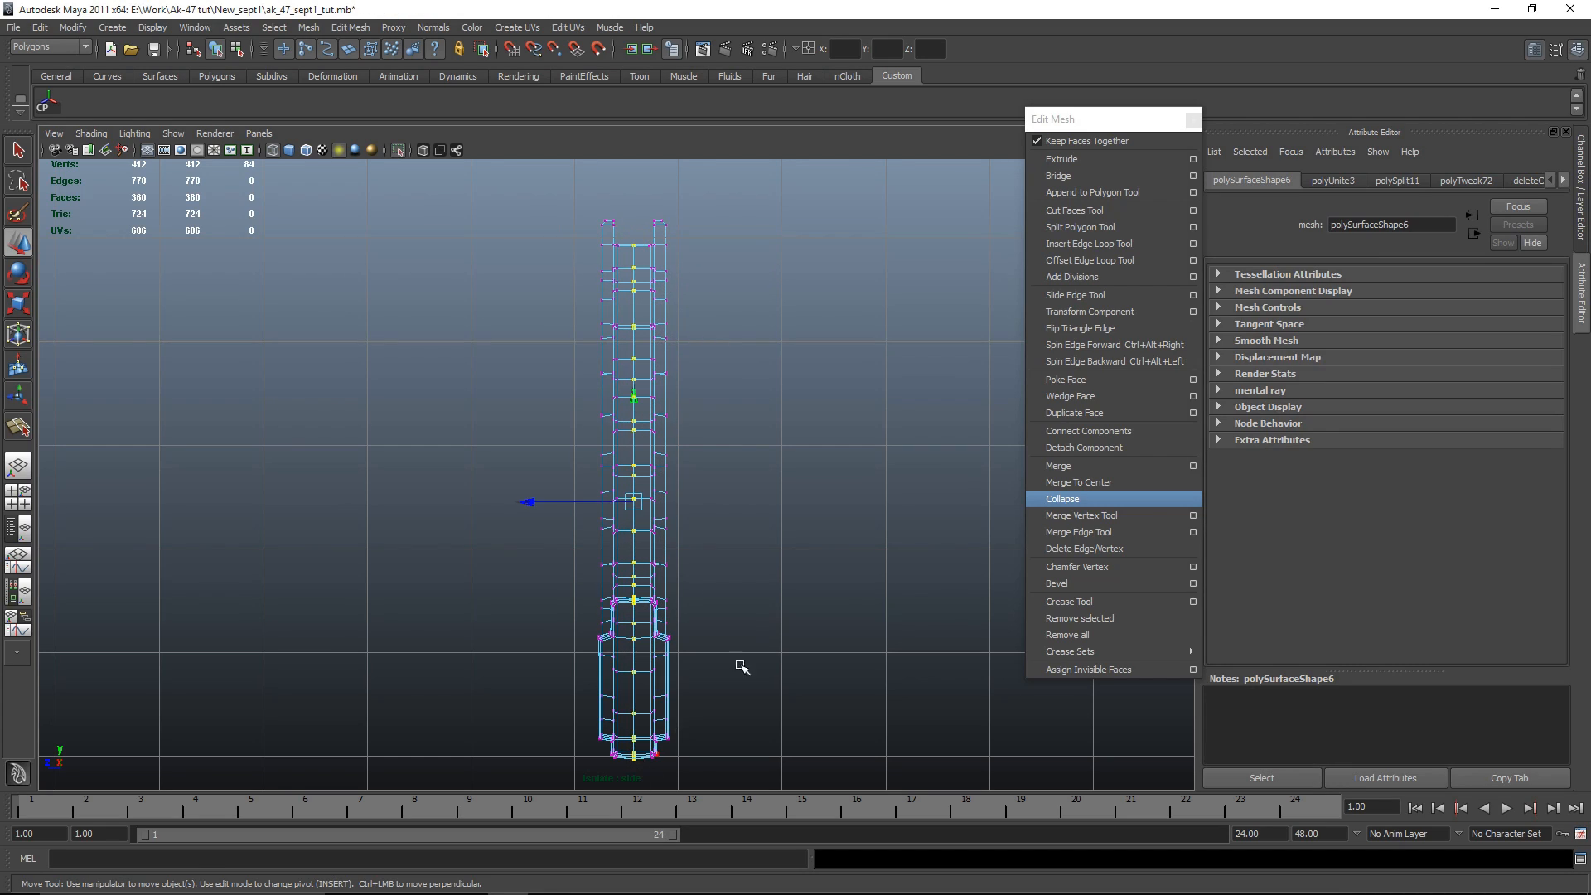
# Step: Open the Merge Vertices options for the selected seam vertices and set the threshold to 0.0020
pyautogui.press('space')
pyautogui.press('space')
pyautogui.keyDown('alt'); pyautogui.moveTo(639, 507); pyautogui.dragTo(549, 212); pyautogui.keyUp('alt')
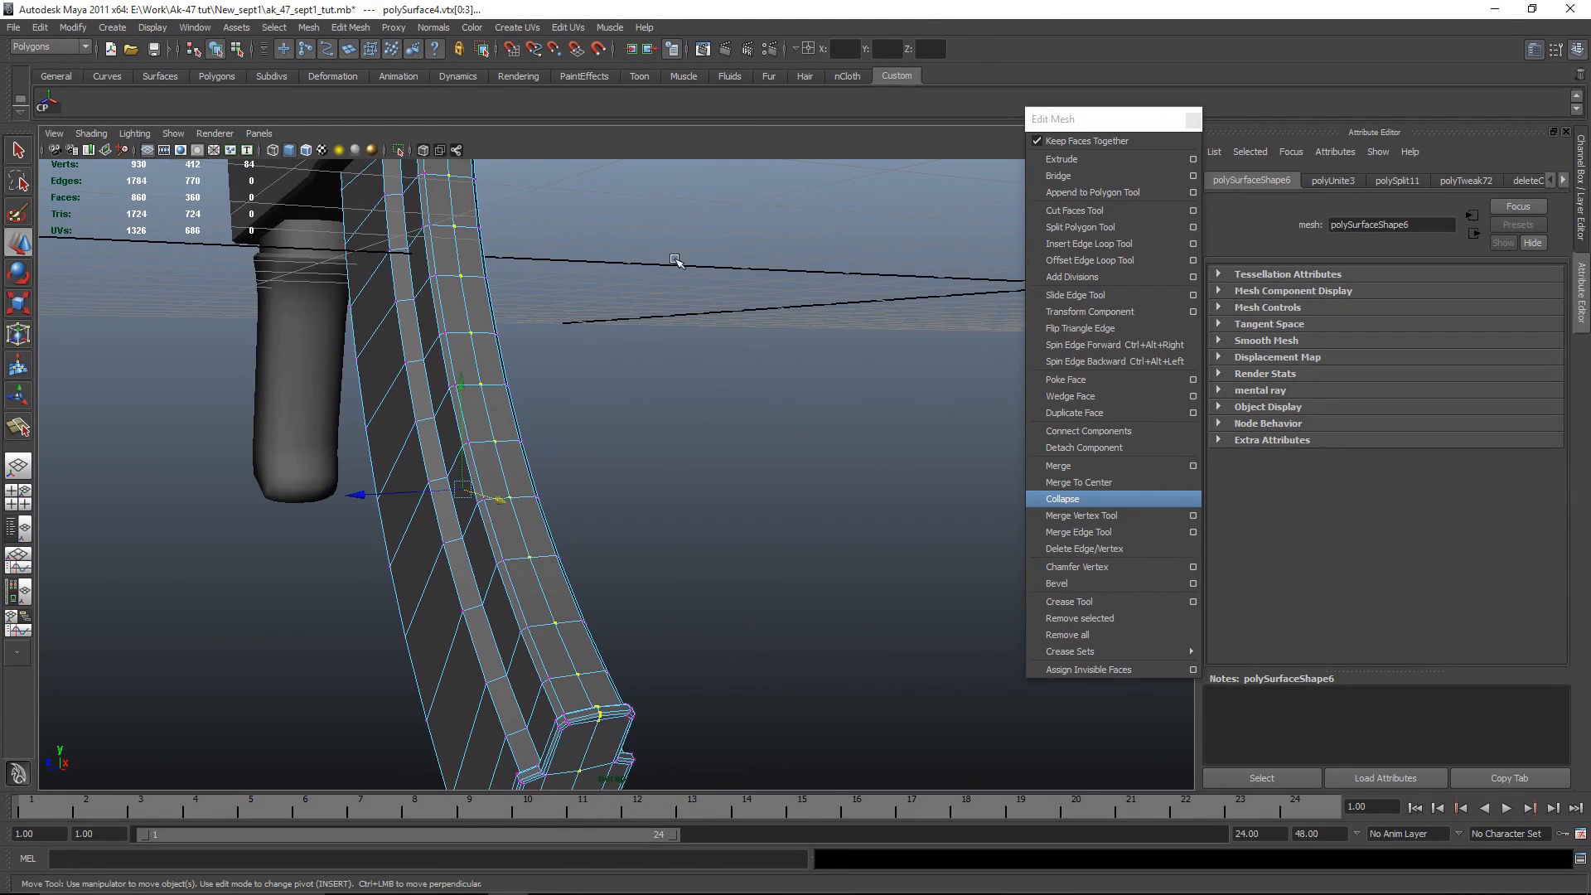
pyautogui.keyDown('alt'); pyautogui.moveTo(454, 425); pyautogui.dragTo(715, 585); pyautogui.keyUp('alt')
pyautogui.scroll(4, 715, 585)
pyautogui.keyDown('alt'); pyautogui.moveTo(701, 513); pyautogui.dragTo(775, 580); pyautogui.keyUp('alt')
pyautogui.keyDown('alt'); pyautogui.moveTo(816, 611); pyautogui.dragTo(808, 512, button='middle'); pyautogui.keyUp('alt')
pyautogui.click(1194, 465)
pyautogui.keyDown('alt'); pyautogui.moveTo(1005, 497); pyautogui.dragTo(751, 350, button='middle'); pyautogui.keyUp('alt')
pyautogui.click(1189, 208)
pyautogui.keyDown('alt'); pyautogui.moveTo(706, 384); pyautogui.dragTo(677, 433, button='right'); pyautogui.keyUp('alt')
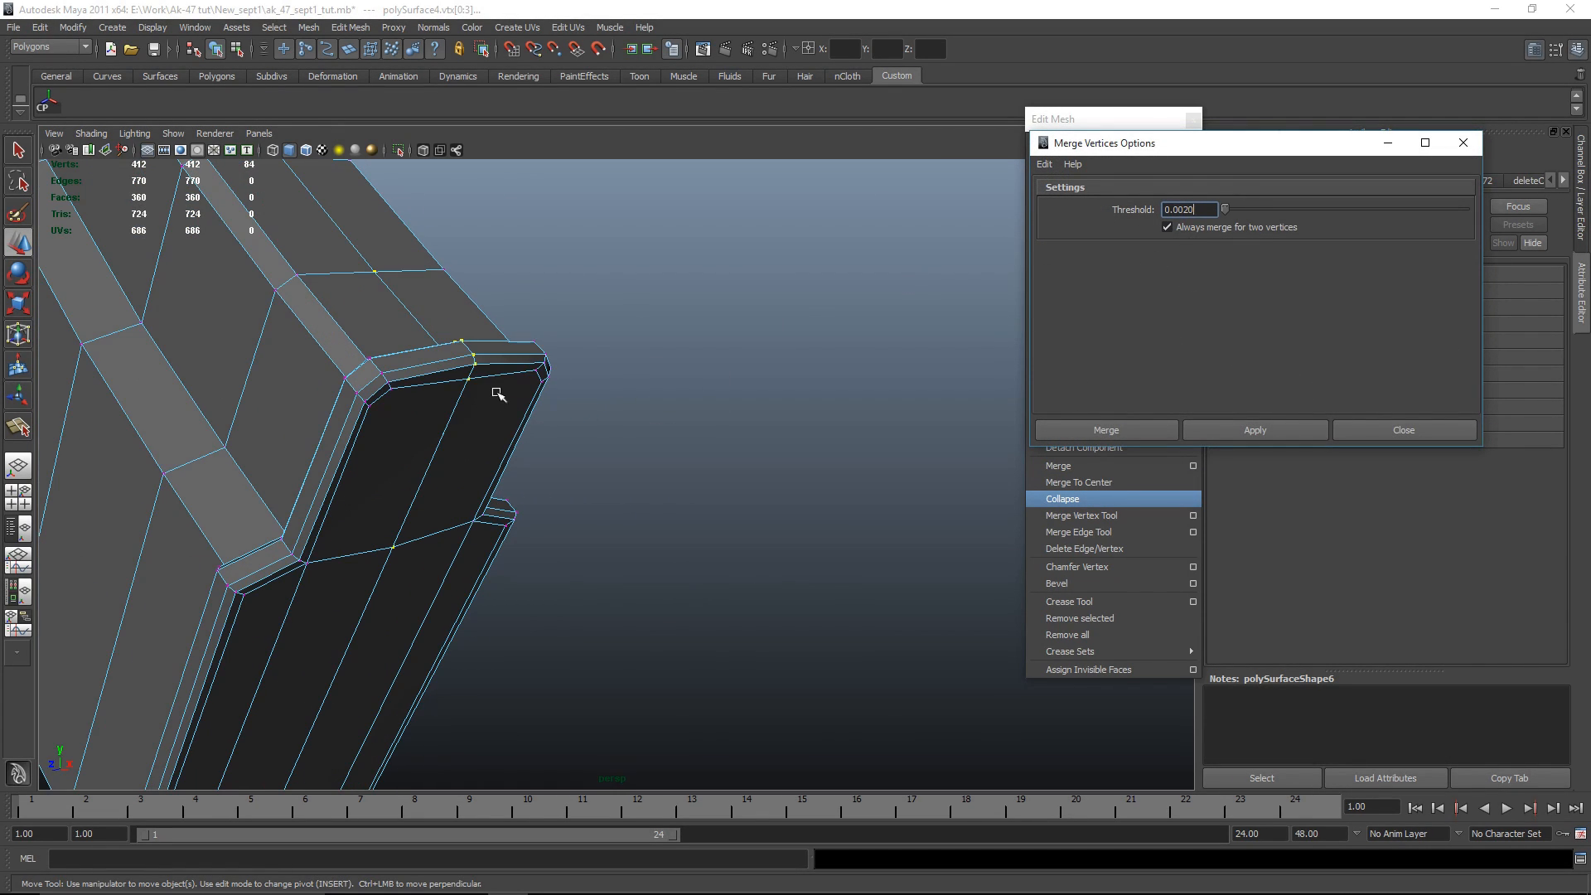
# Step: Merge the magazine's overlapping centre seam vertices and clear the selection
pyautogui.keyDown('alt'); pyautogui.moveTo(507, 435); pyautogui.dragTo(655, 439); pyautogui.keyUp('alt')
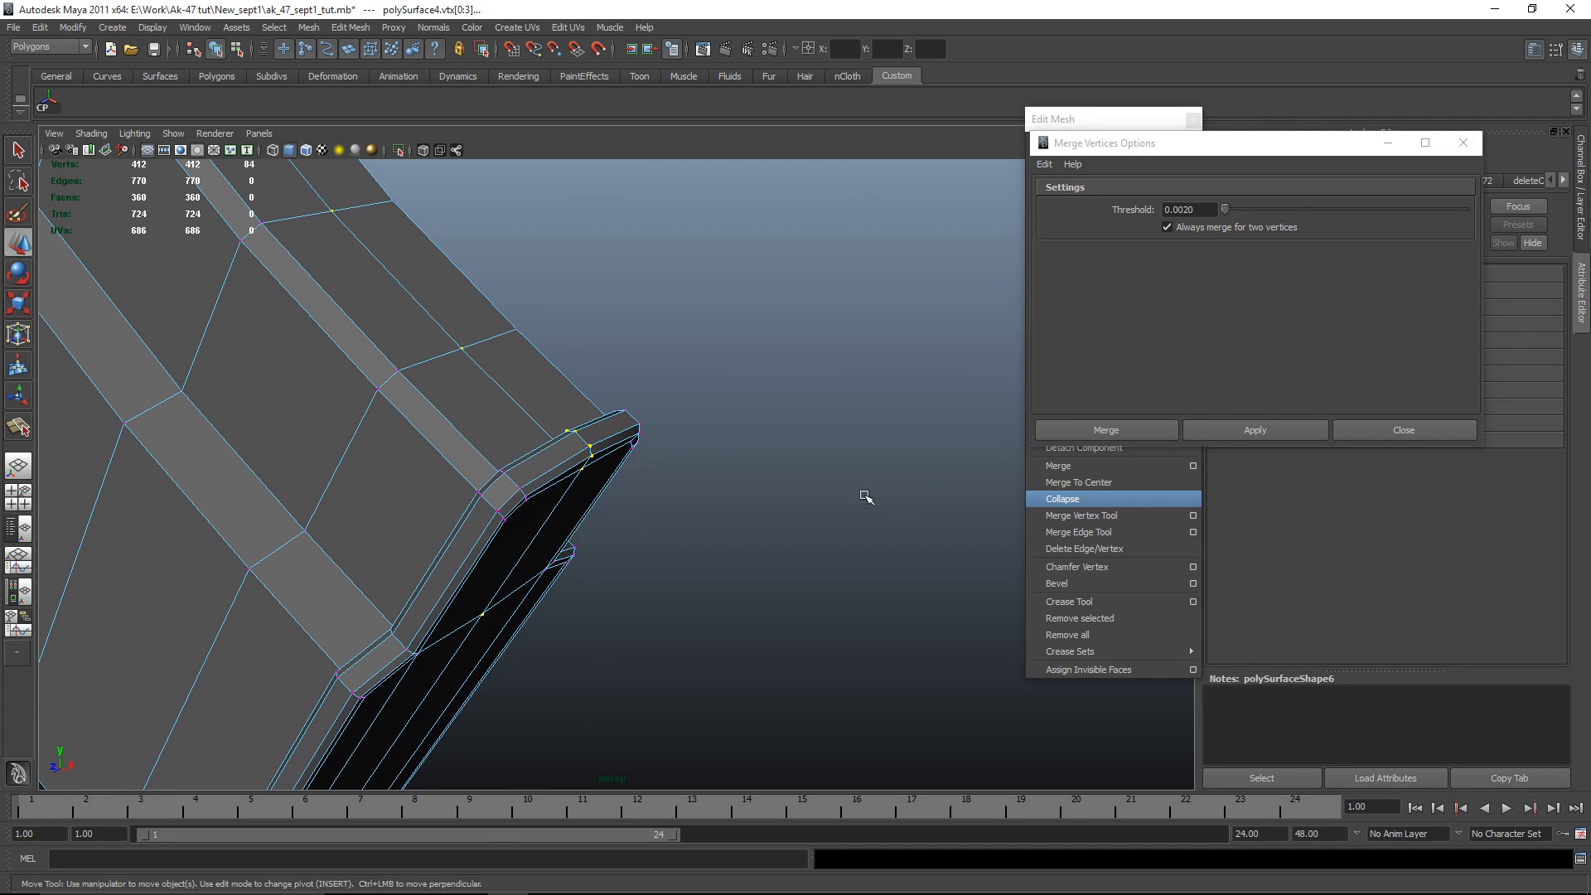
pyautogui.click(1293, 431)
pyautogui.keyDown('alt'); pyautogui.moveTo(737, 472); pyautogui.dragTo(672, 476); pyautogui.keyUp('alt')
pyautogui.scroll(-10, 771, 470)
pyautogui.click(1229, 431)
pyautogui.keyDown('alt'); pyautogui.moveTo(953, 397); pyautogui.dragTo(853, 501); pyautogui.keyUp('alt')
pyautogui.click(853, 500)
# Step: Return the merged magazine to object mode and isolate it in the perspective view
pyautogui.rightClick(482, 378)
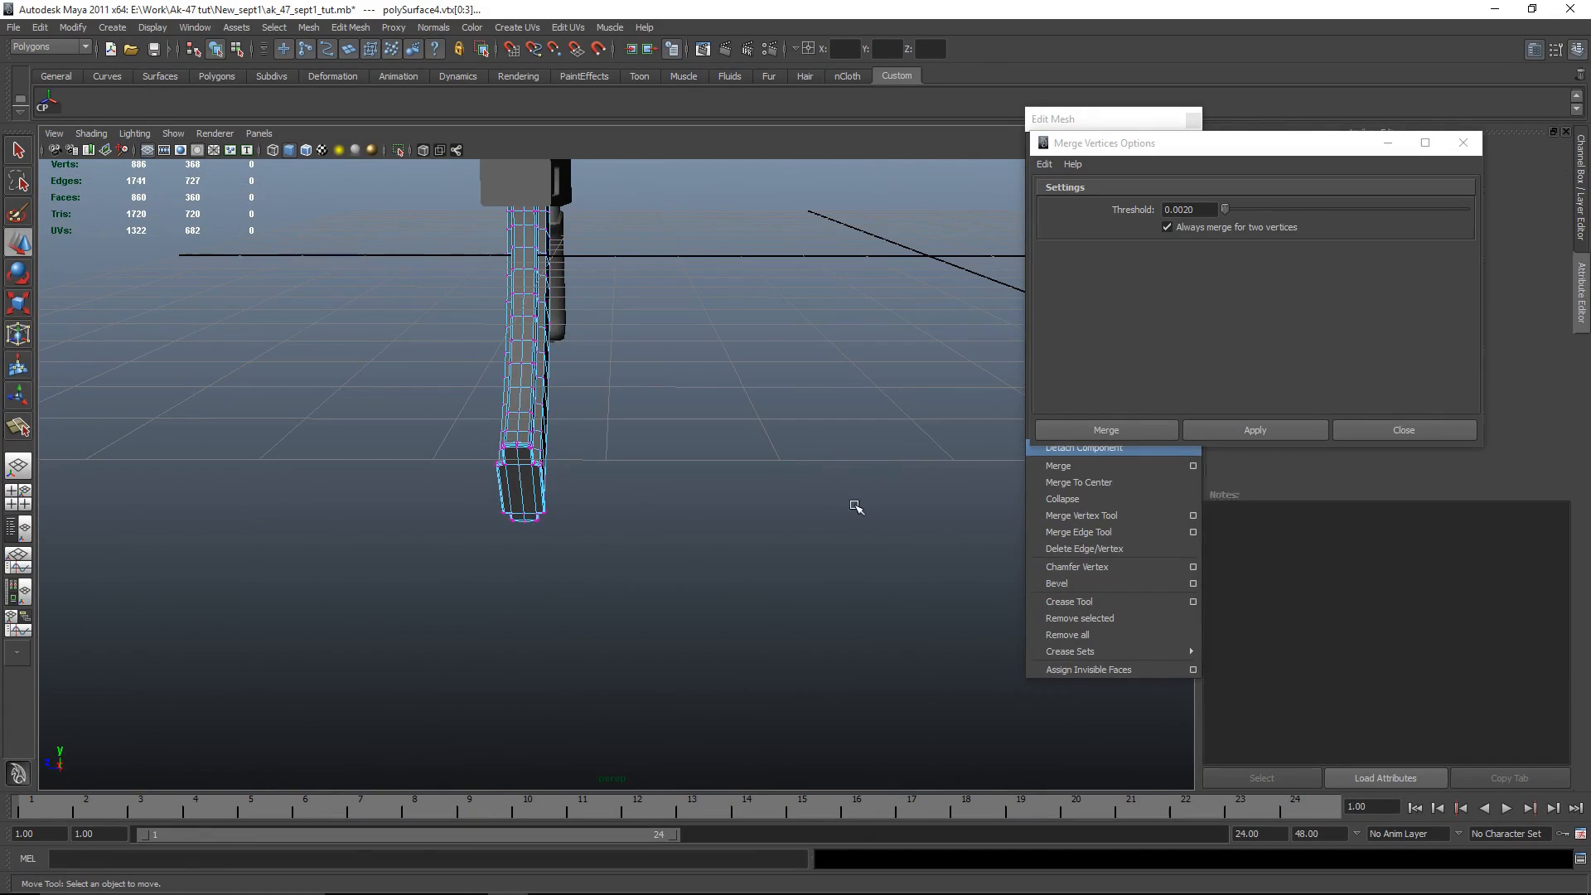
pyautogui.moveTo(558, 358); pyautogui.dragTo(620, 339, button='right')
pyautogui.click(518, 363)
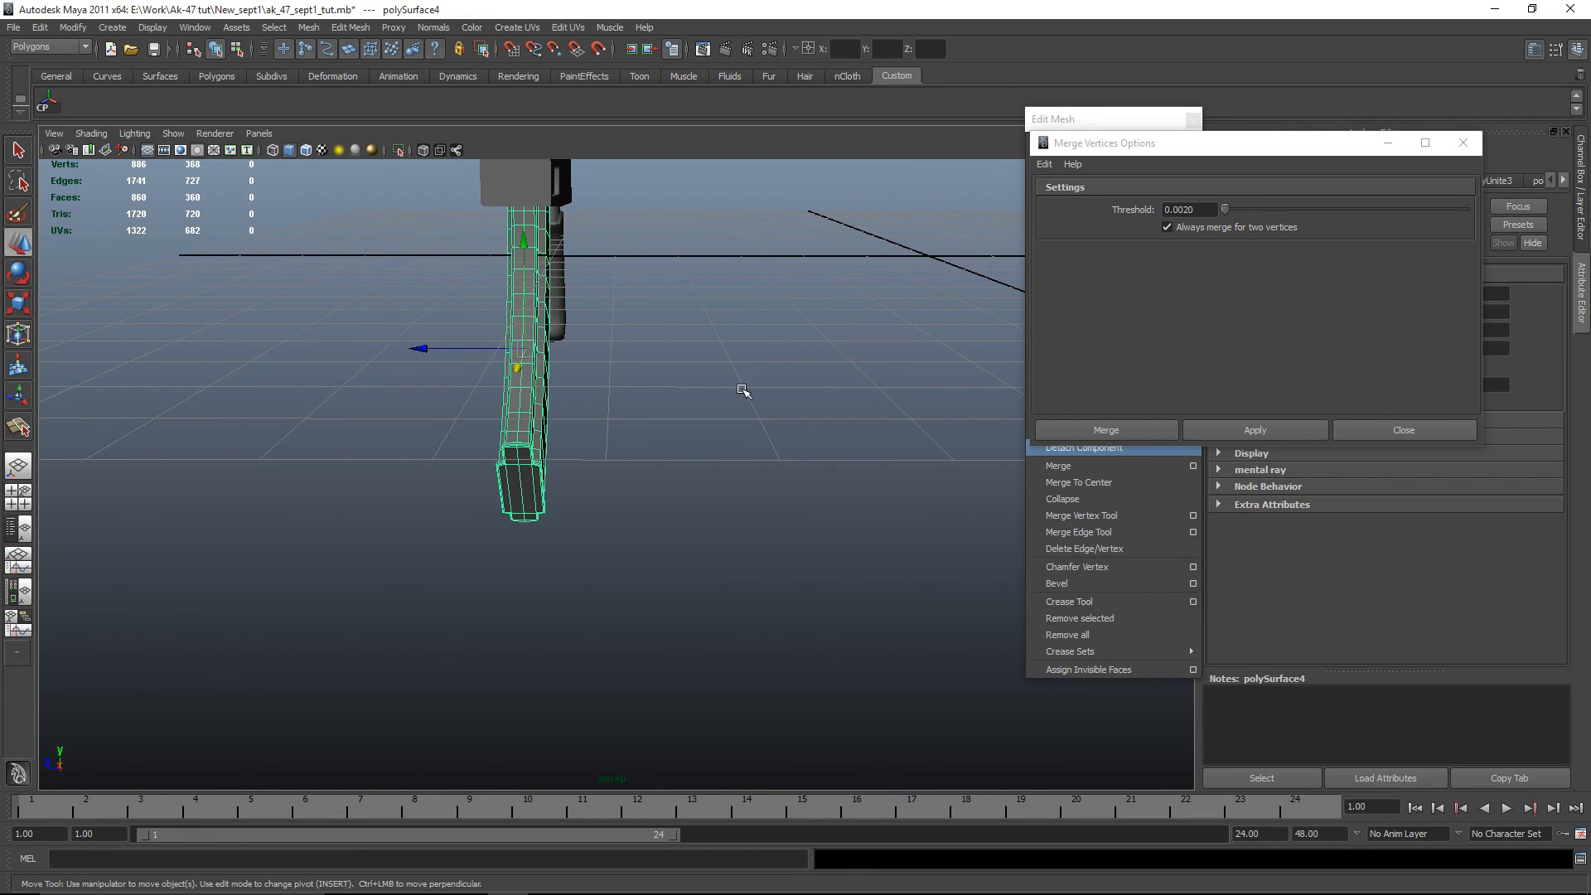
pyautogui.hotkey('shift', 'i')
pyautogui.keyDown('alt'); pyautogui.moveTo(582, 373); pyautogui.dragTo(540, 347); pyautogui.keyUp('alt')
pyautogui.keyDown('alt'); pyautogui.moveTo(540, 346); pyautogui.dragTo(680, 571, button='middle'); pyautogui.keyUp('alt')
pyautogui.scroll(5, 681, 572)
pyautogui.keyDown('alt'); pyautogui.moveTo(680, 572); pyautogui.dragTo(835, 593); pyautogui.keyUp('alt')
pyautogui.scroll(2, 696, 614)
pyautogui.scroll(-5, 707, 444)
pyautogui.scroll(4, 834, 594)
pyautogui.keyDown('alt'); pyautogui.moveTo(834, 594); pyautogui.dragTo(668, 410, button='middle'); pyautogui.keyUp('alt')
pyautogui.keyDown('alt'); pyautogui.moveTo(669, 410); pyautogui.dragTo(657, 486); pyautogui.keyUp('alt')
# Step: Select the edge loop along the magazine's centre seam and check the seam up to the top opening
pyautogui.moveTo(659, 487); pyautogui.dragTo(674, 457, button='right')
pyautogui.click(673, 458)
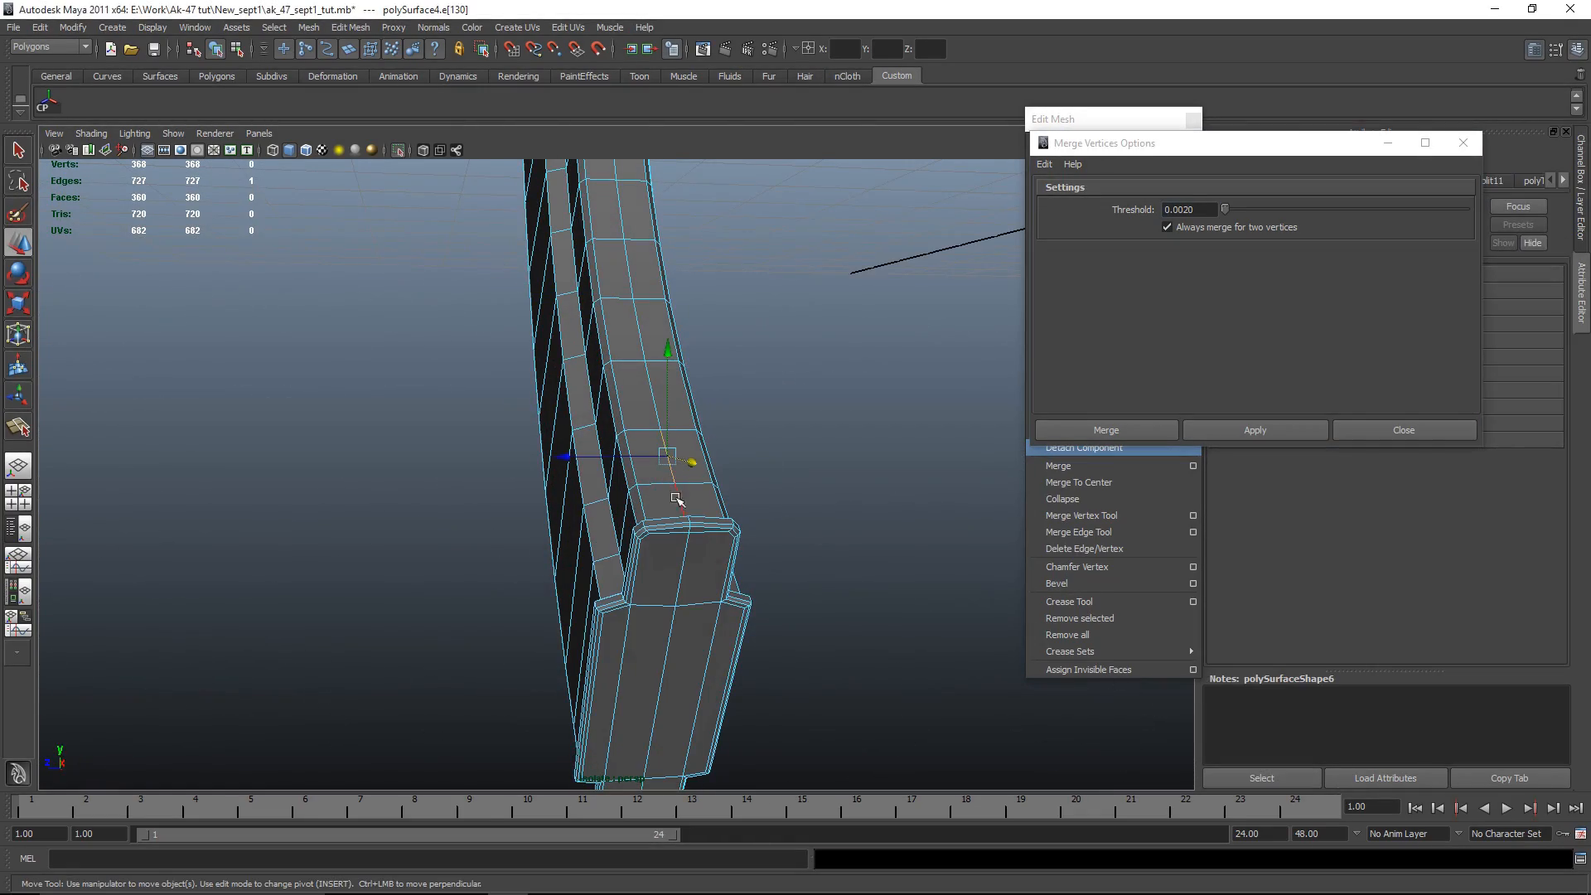
pyautogui.doubleClick(677, 561)
pyautogui.keyDown('alt'); pyautogui.moveTo(678, 562); pyautogui.dragTo(817, 632); pyautogui.keyUp('alt')
pyautogui.scroll(3, 820, 637)
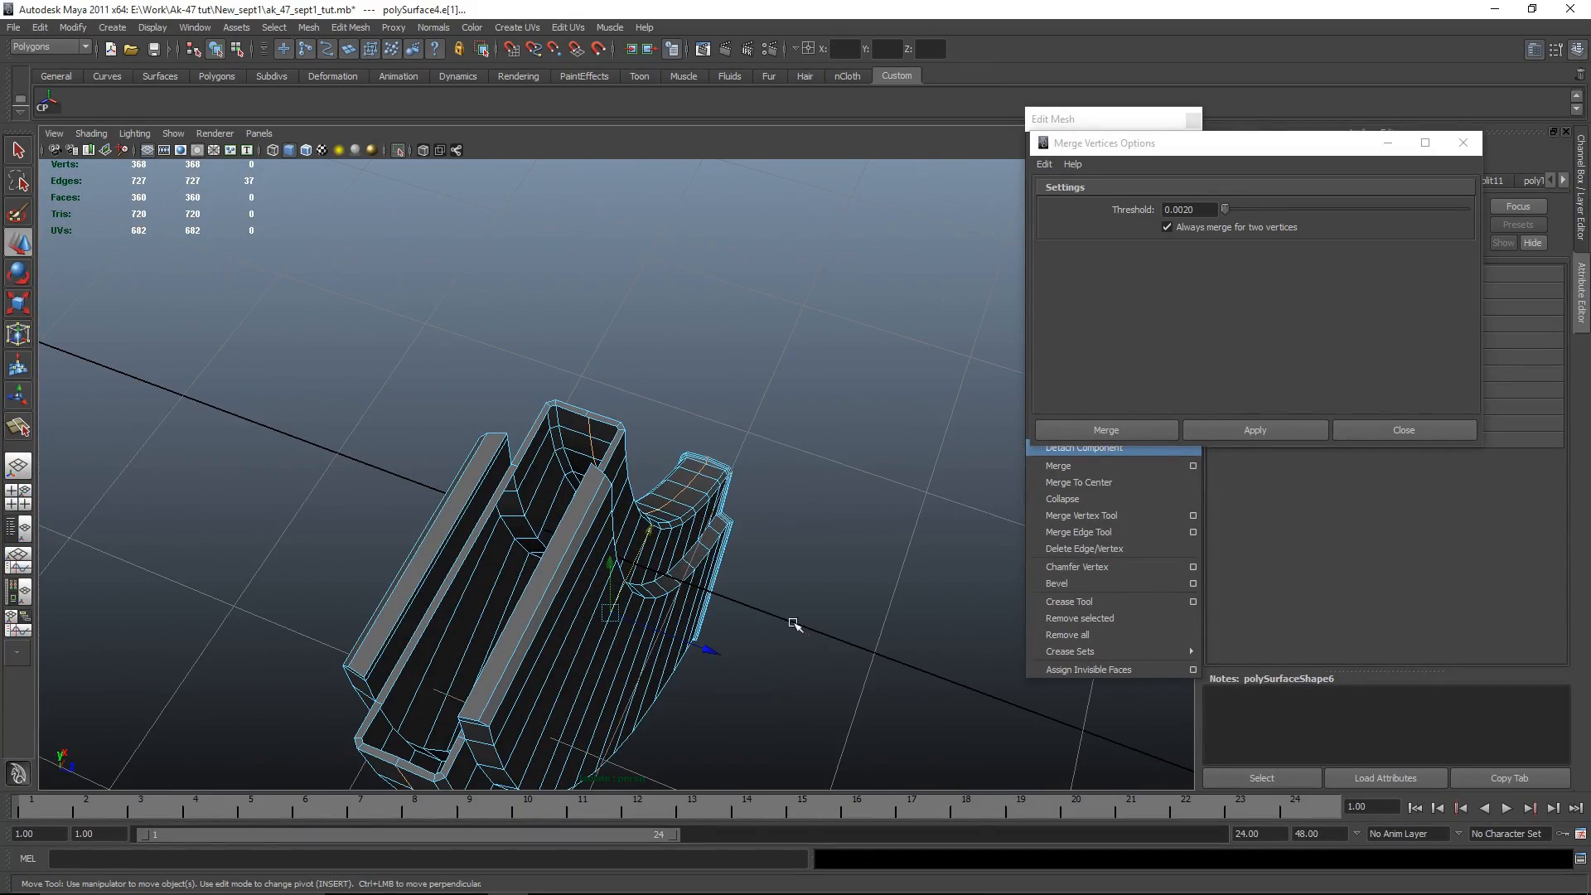
pyautogui.scroll(3, 779, 609)
pyautogui.keyDown('alt'); pyautogui.moveTo(731, 557); pyautogui.dragTo(440, 440); pyautogui.keyUp('alt')
pyautogui.keyDown('alt'); pyautogui.moveTo(440, 440); pyautogui.dragTo(597, 597, button='middle'); pyautogui.keyUp('alt')
pyautogui.scroll(2, 592, 576)
pyautogui.keyDown('alt'); pyautogui.moveTo(587, 558); pyautogui.dragTo(594, 639); pyautogui.keyUp('alt')
pyautogui.scroll(4, 595, 638)
# Step: Try moving the centre seam vertex on the opening's end rim
pyautogui.moveTo(398, 539); pyautogui.dragTo(332, 538, button='right')
pyautogui.keyDown('alt'); pyautogui.moveTo(332, 538); pyautogui.dragTo(669, 596); pyautogui.keyUp('alt')
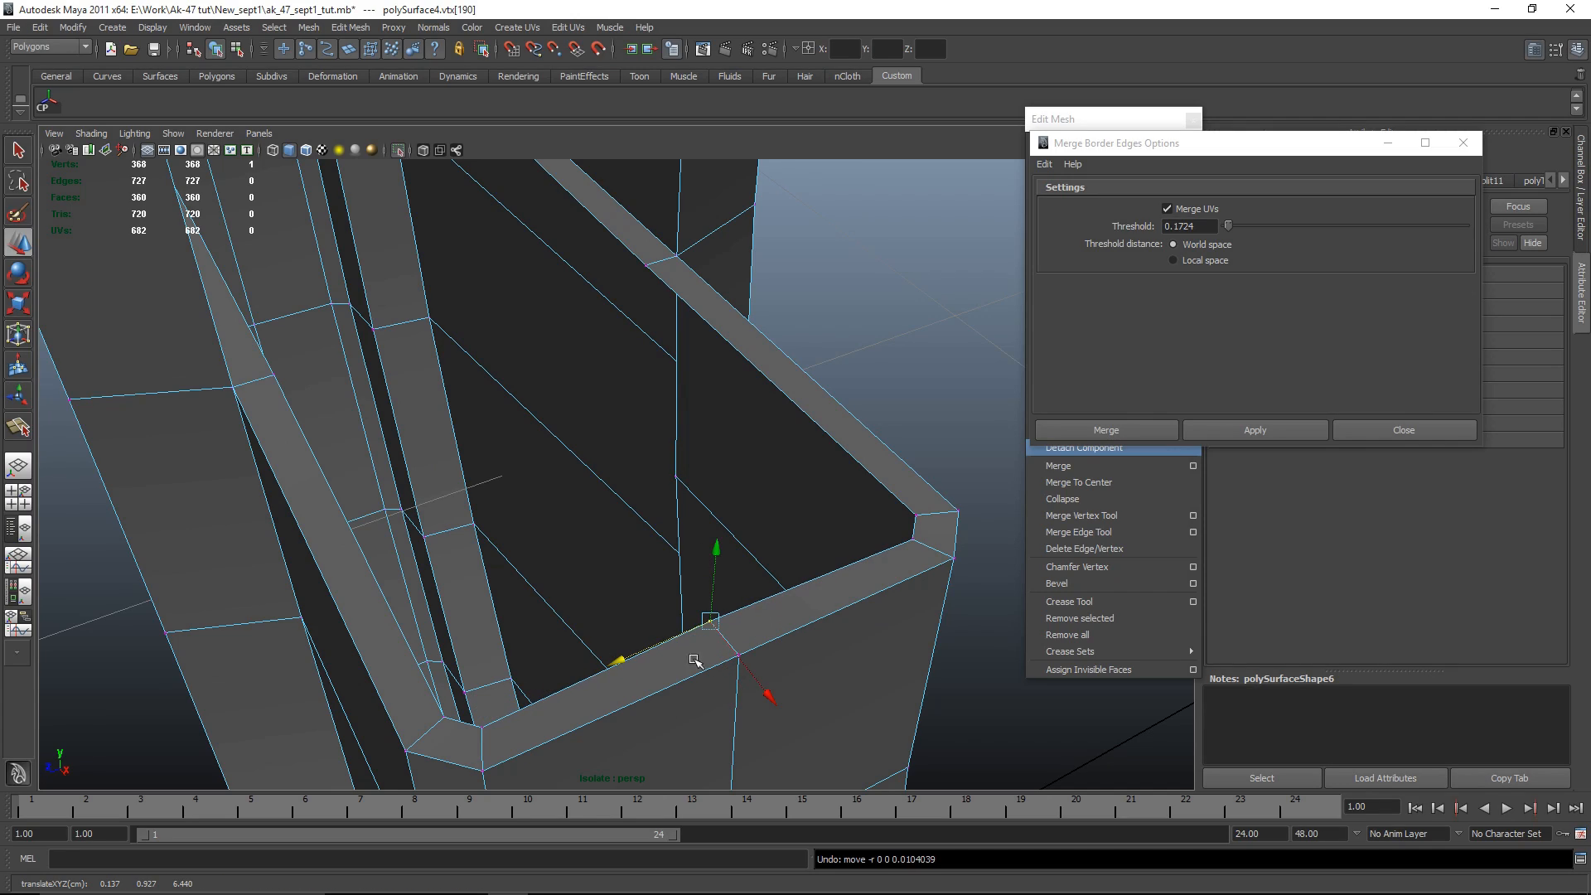
pyautogui.keyDown('alt'); pyautogui.moveTo(815, 628); pyautogui.dragTo(689, 567); pyautogui.keyUp('alt')
pyautogui.keyDown('alt'); pyautogui.moveTo(581, 485); pyautogui.dragTo(564, 438); pyautogui.keyUp('alt')
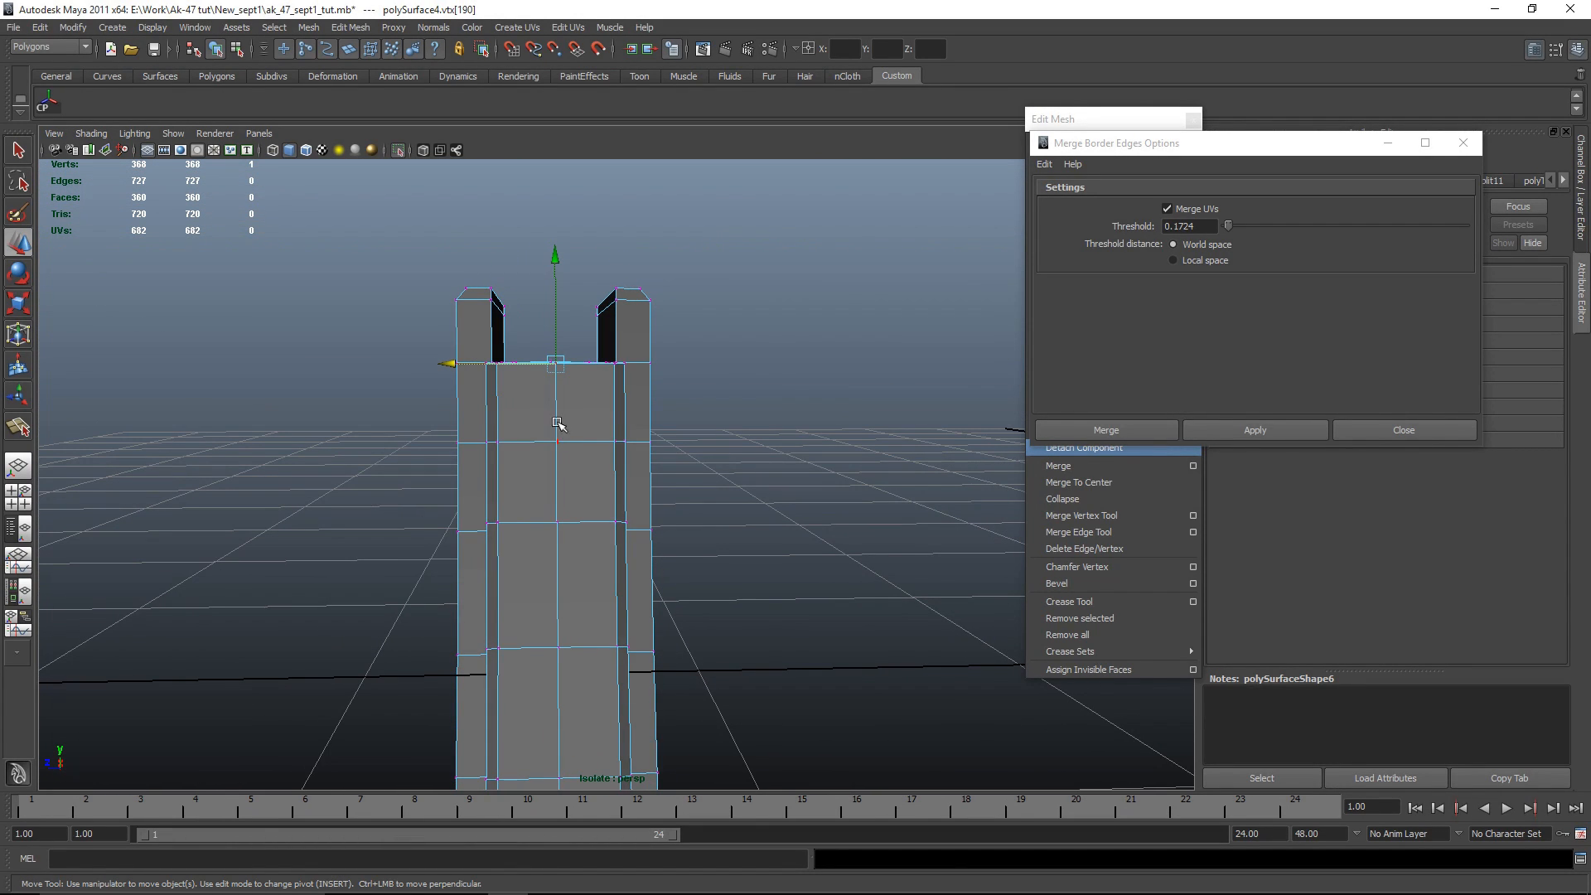
# Step: Select the centre seam vertices on the magazine opening's end rims and check them in the side and perspective views
pyautogui.press('space')
pyautogui.press('space')
pyautogui.keyDown('alt'); pyautogui.moveTo(625, 290); pyautogui.dragTo(609, 488, button='middle'); pyautogui.keyUp('alt')
pyautogui.keyDown('alt'); pyautogui.moveTo(609, 489); pyautogui.dragTo(638, 315, button='right'); pyautogui.keyUp('alt')
pyautogui.press('f')
pyautogui.moveTo(572, 344); pyautogui.dragTo(620, 438)
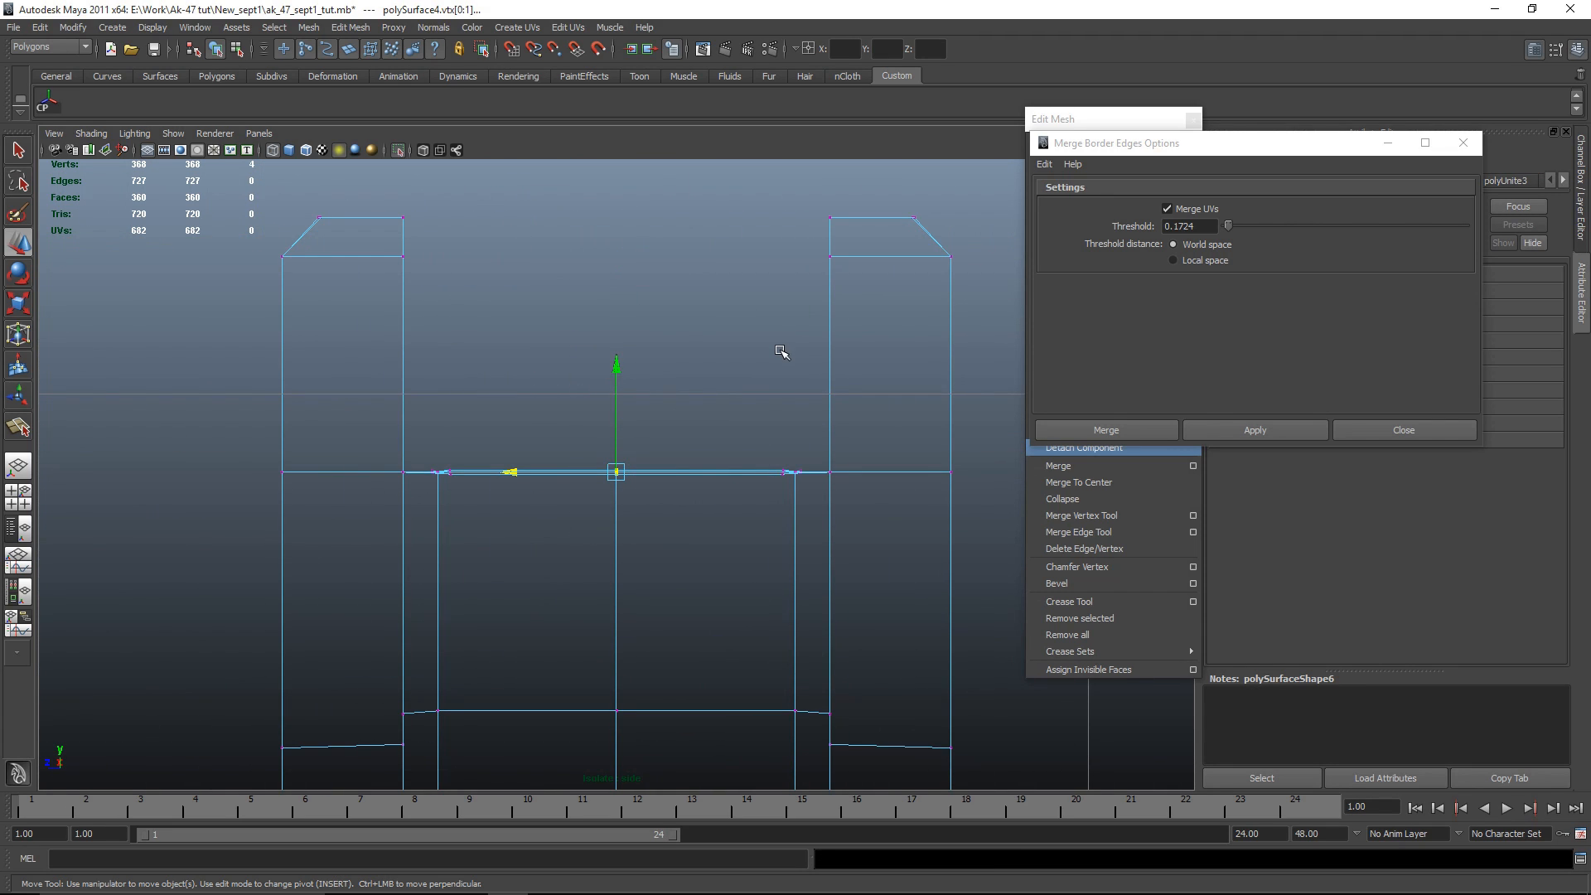
pyautogui.press('space')
pyautogui.press('space')
pyautogui.keyDown('alt'); pyautogui.moveTo(839, 294); pyautogui.dragTo(744, 424); pyautogui.keyUp('alt')
pyautogui.scroll(4, 748, 424)
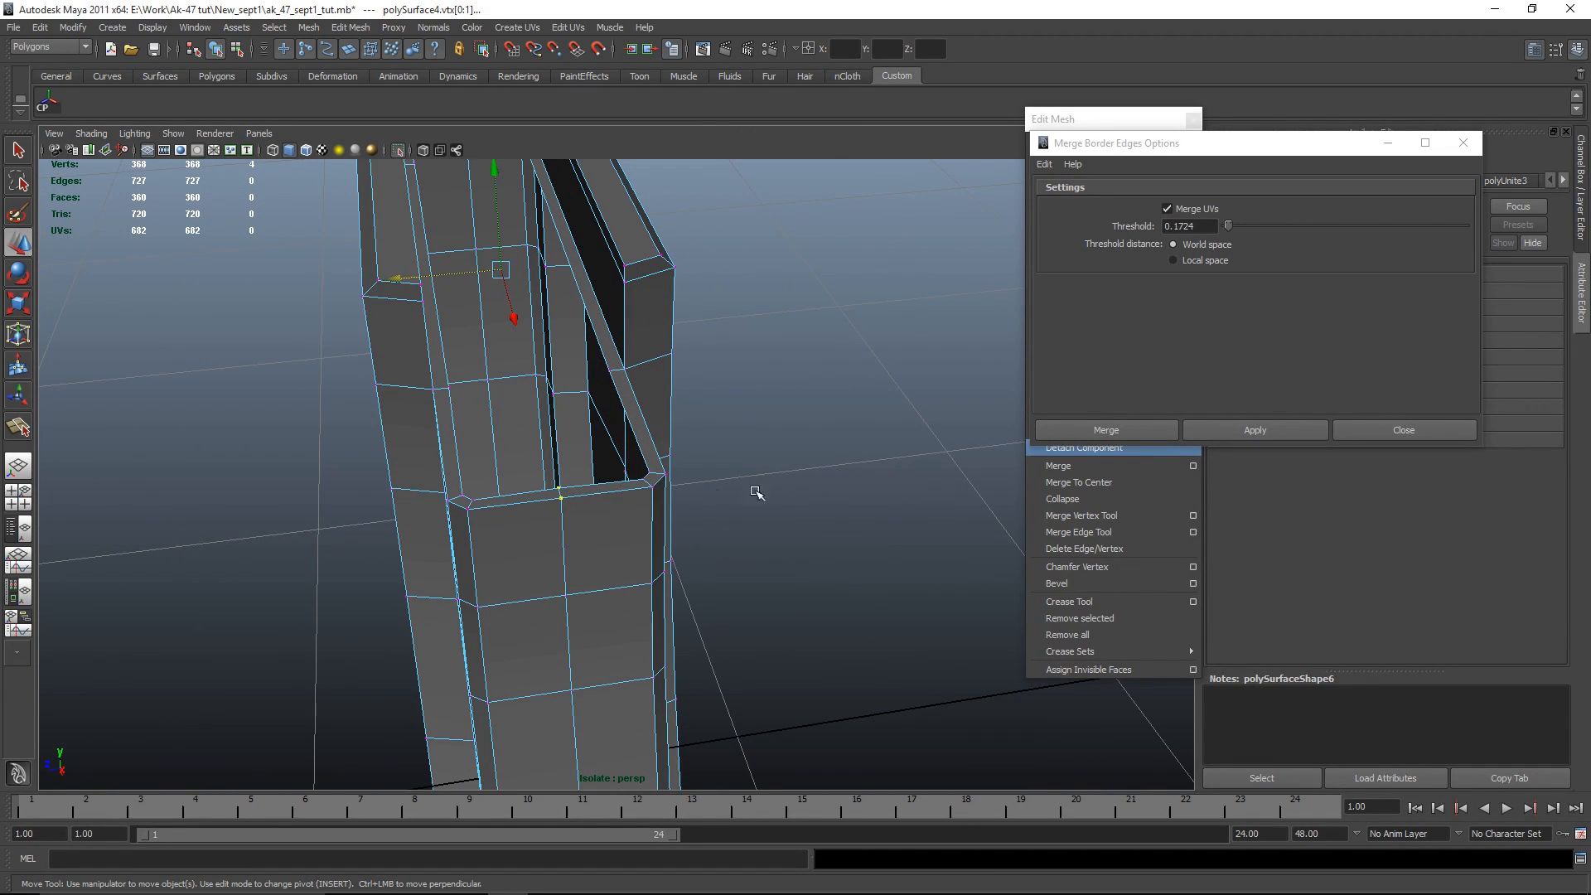
# Step: Check the centre seam edges at the opening's end rim, return the magazine to object mode and clear the selection
pyautogui.click(728, 491)
pyautogui.press('F10')
pyautogui.click(560, 495)
pyautogui.click(787, 472)
pyautogui.click(560, 495)
pyautogui.scroll(-4, 796, 555)
pyautogui.click(835, 569)
pyautogui.moveTo(567, 547); pyautogui.dragTo(643, 514, button='right')
pyautogui.click(718, 505)
pyautogui.scroll(-4, 718, 506)
pyautogui.scroll(-4, 702, 483)
pyautogui.keyDown('alt'); pyautogui.moveTo(604, 509); pyautogui.dragTo(685, 451); pyautogui.keyUp('alt')
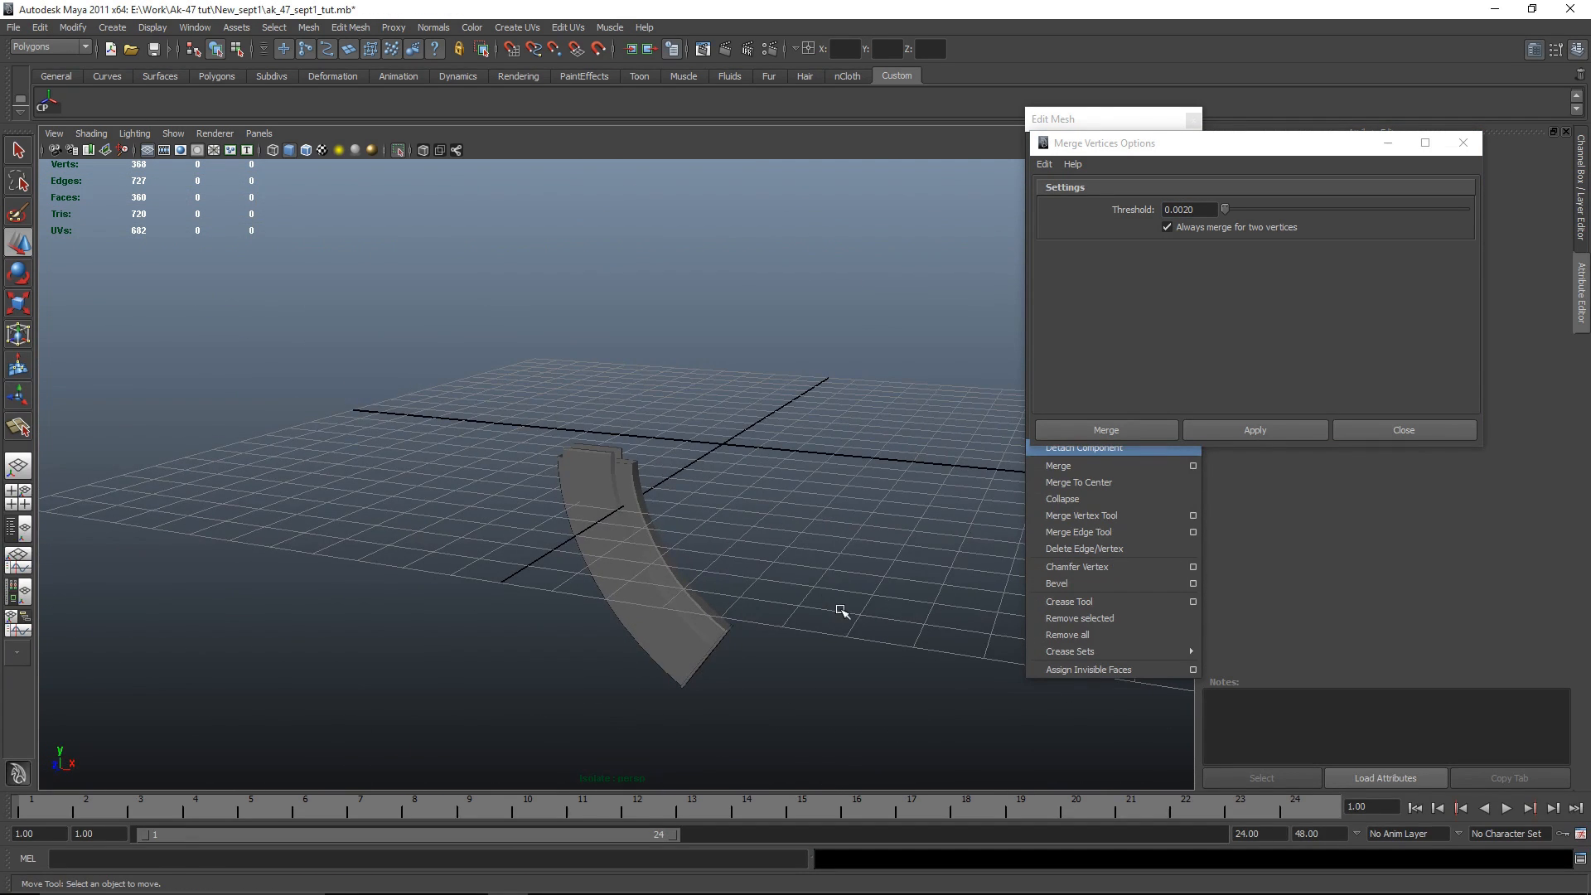
# Step: Show the whole gun again, close the merge options and select the magazine under the receiver
pyautogui.hotkey('shift', 'i')
pyautogui.click(1394, 435)
pyautogui.scroll(4, 561, 682)
pyautogui.keyDown('alt'); pyautogui.moveTo(561, 682); pyautogui.dragTo(601, 646); pyautogui.keyUp('alt')
pyautogui.keyDown('alt'); pyautogui.moveTo(600, 646); pyautogui.dragTo(622, 406, button='middle'); pyautogui.keyUp('alt')
pyautogui.keyDown('alt'); pyautogui.moveTo(622, 407); pyautogui.dragTo(719, 547); pyautogui.keyUp('alt')
pyautogui.scroll(-3, 661, 493)
pyautogui.click(663, 522)
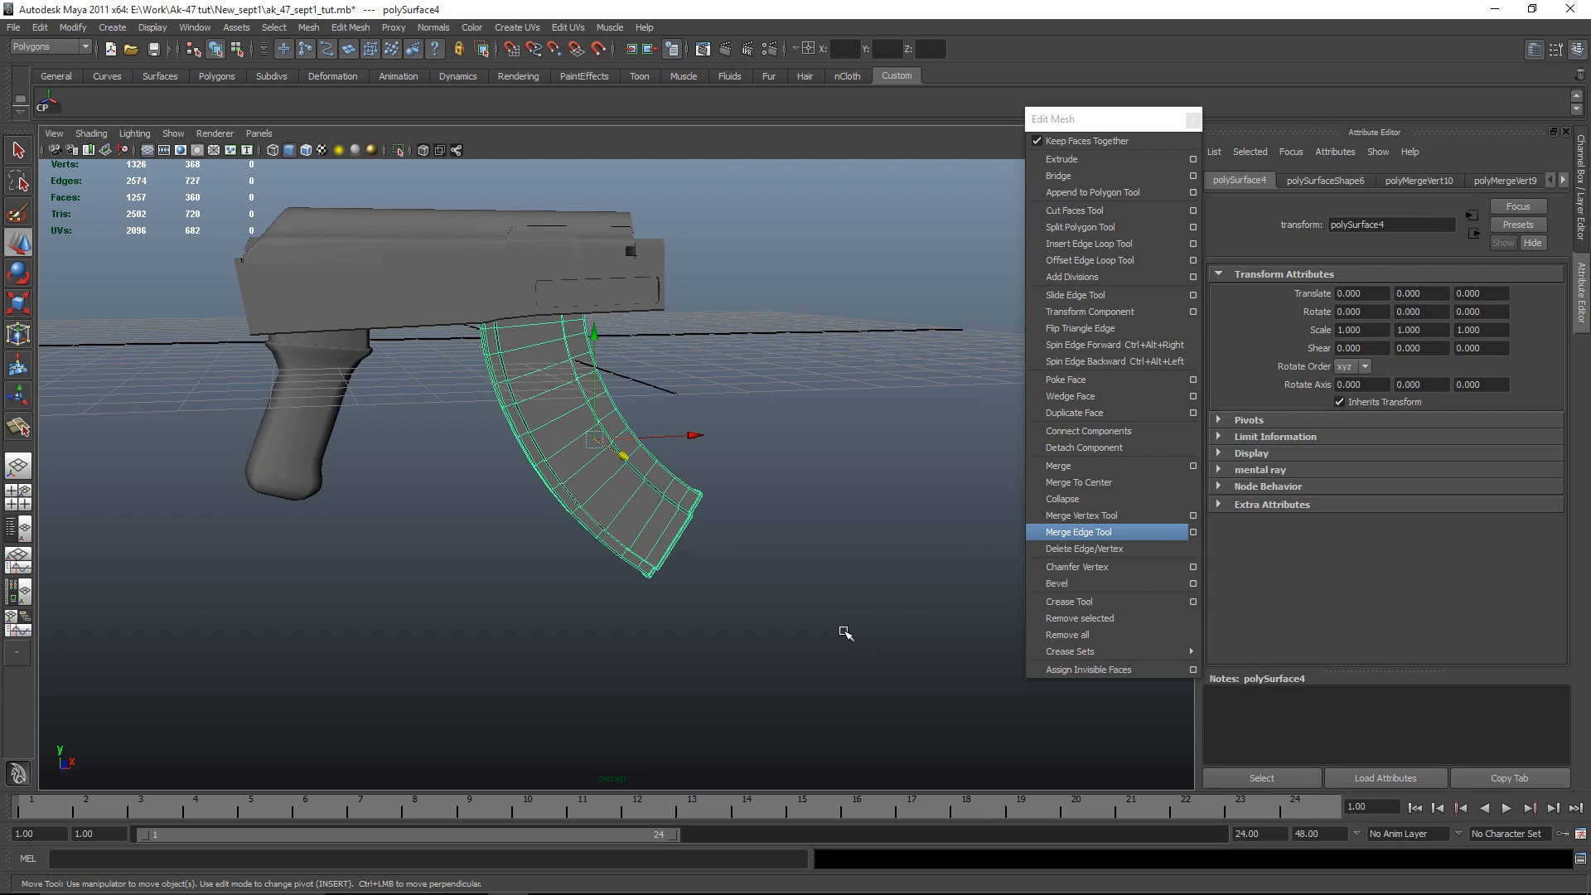
# Step: Isolate the magazine to inspect it from several angles, deselect it and bring the other parts back into view
pyautogui.hotkey('ctrl', '1')
pyautogui.keyDown('alt'); pyautogui.moveTo(569, 442); pyautogui.dragTo(641, 270); pyautogui.keyUp('alt')
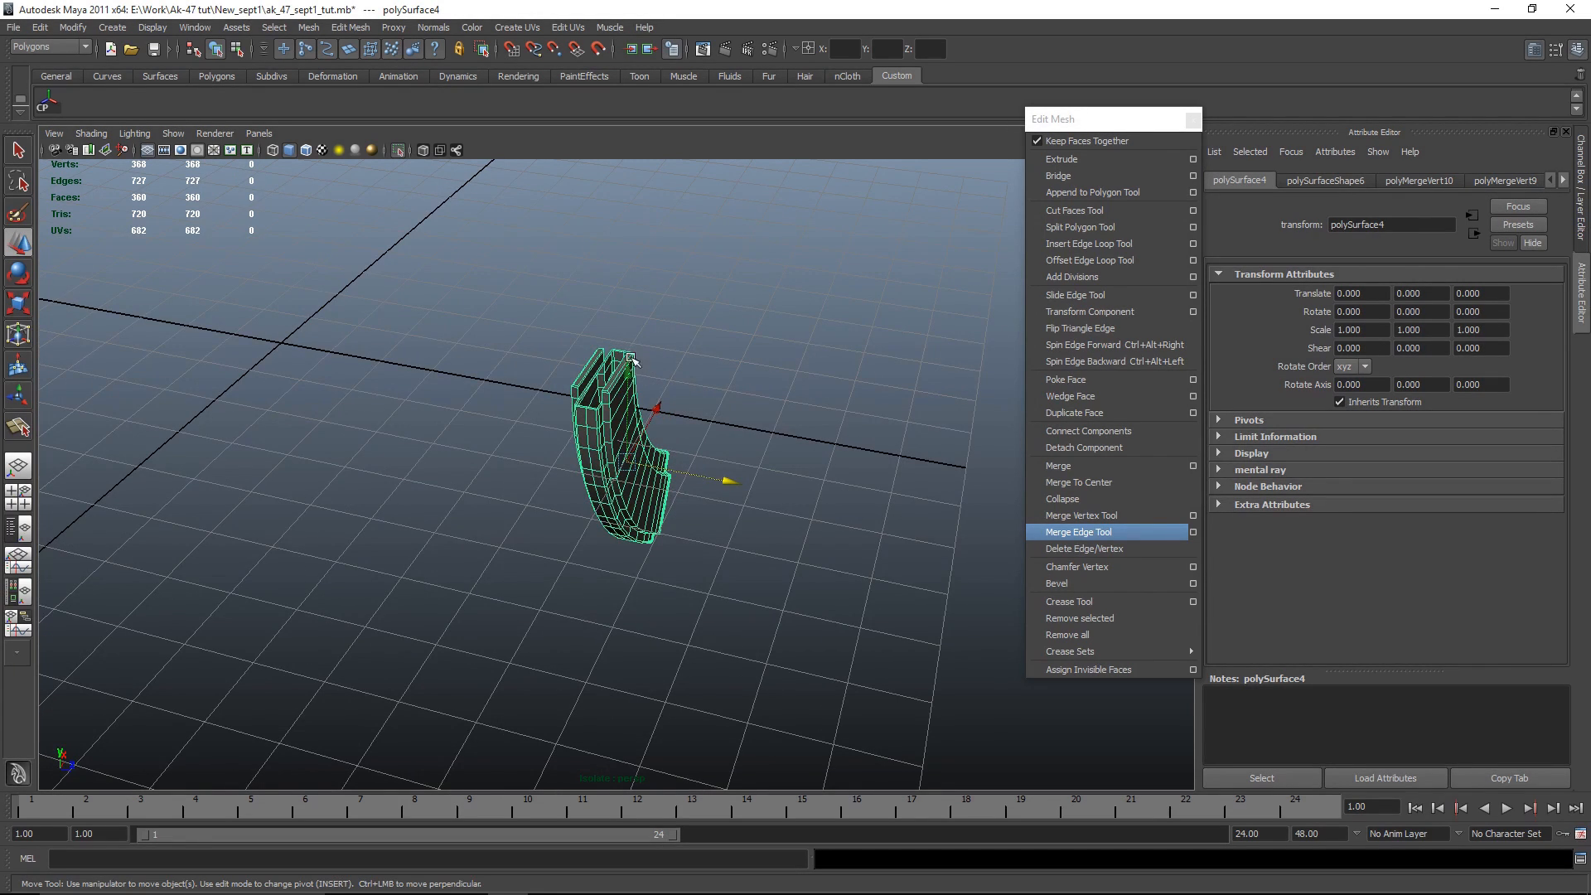
pyautogui.keyDown('alt'); pyautogui.moveTo(581, 540); pyautogui.dragTo(248, 536); pyautogui.keyUp('alt')
pyautogui.keyDown('alt'); pyautogui.moveTo(647, 657); pyautogui.dragTo(722, 575, button='right'); pyautogui.keyUp('alt')
pyautogui.keyDown('alt'); pyautogui.moveTo(839, 553); pyautogui.dragTo(779, 646, button='right'); pyautogui.keyUp('alt')
pyautogui.keyDown('alt'); pyautogui.moveTo(779, 646); pyautogui.dragTo(535, 604); pyautogui.keyUp('alt')
pyautogui.click(774, 628)
pyautogui.hotkey('ctrl', '1')
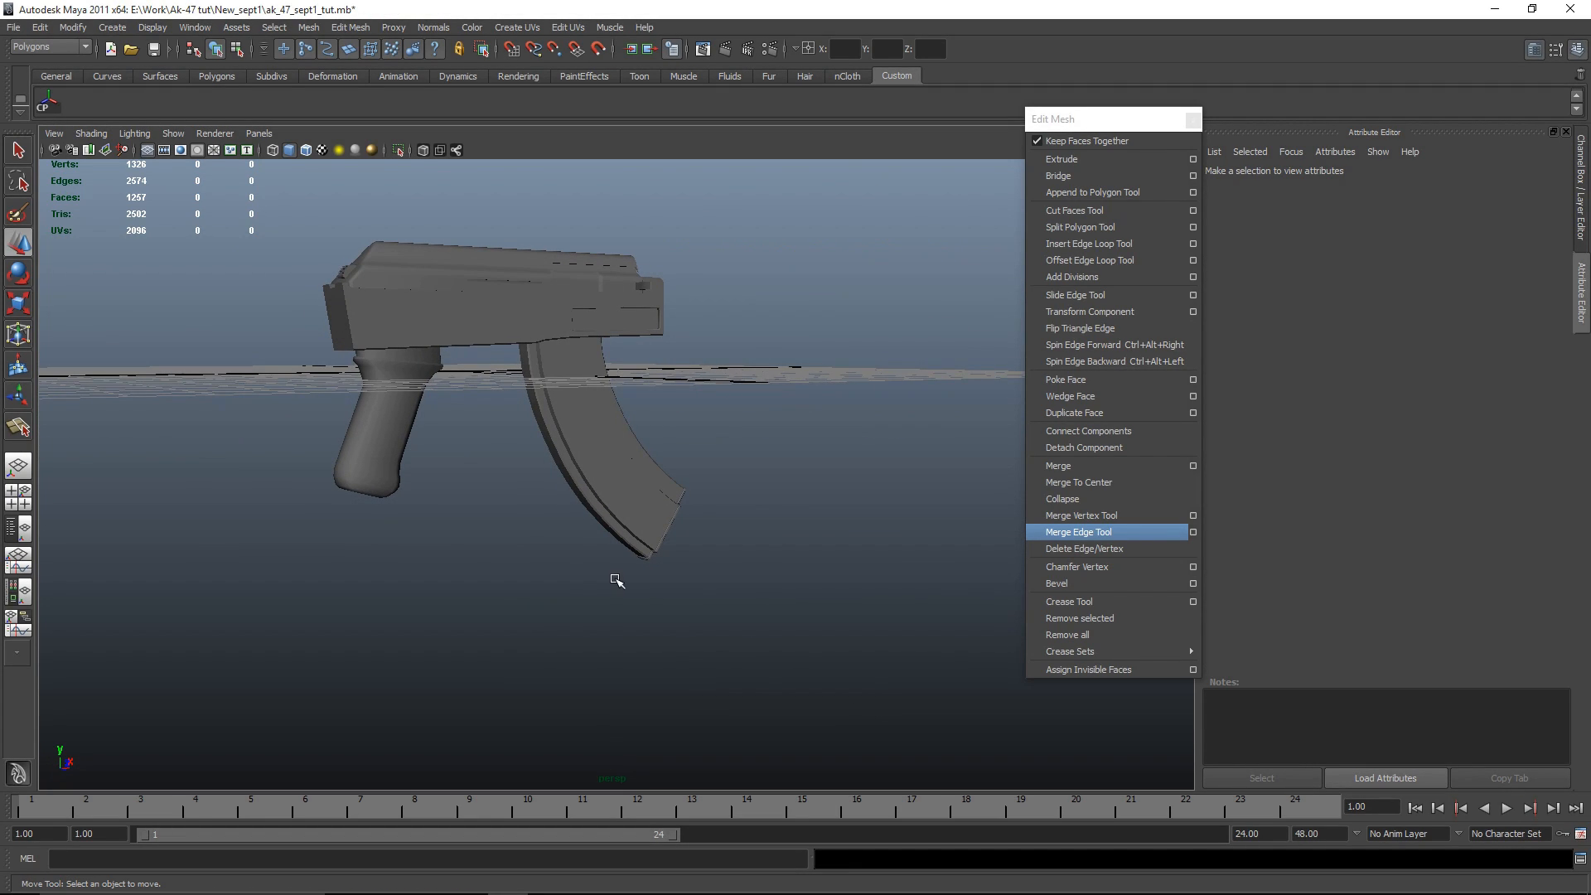
# Step: Create a polygon cube and place it beside the magazine
pyautogui.keyDown('alt'); pyautogui.moveTo(470, 497); pyautogui.dragTo(750, 714); pyautogui.keyUp('alt')
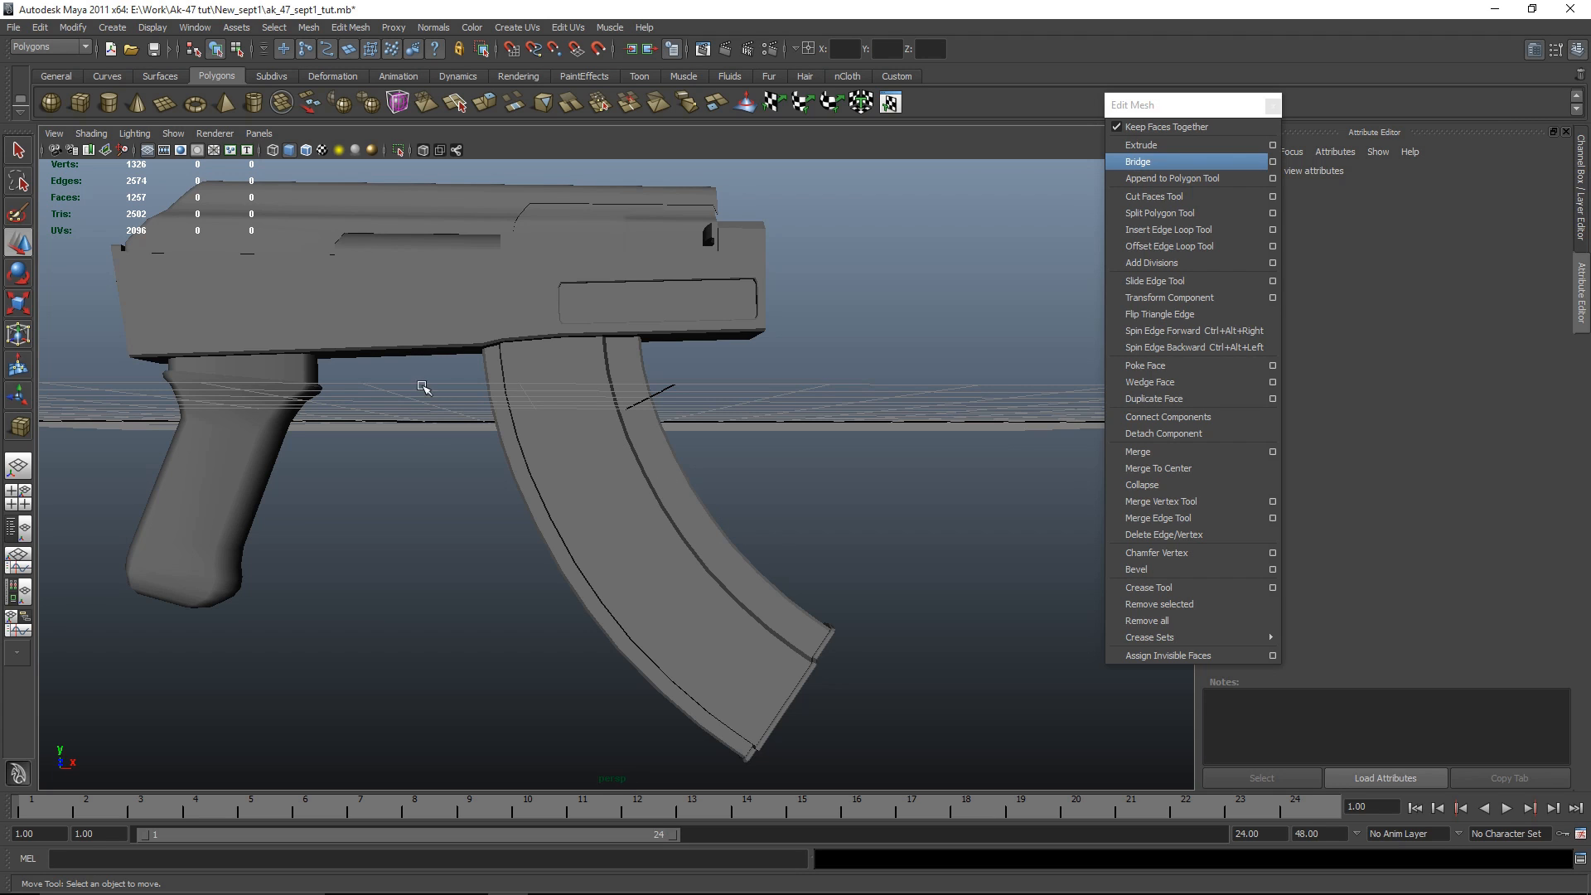
pyautogui.scroll(-3, 544, 401)
pyautogui.keyDown('alt'); pyautogui.moveTo(561, 490); pyautogui.dragTo(502, 514); pyautogui.keyUp('alt')
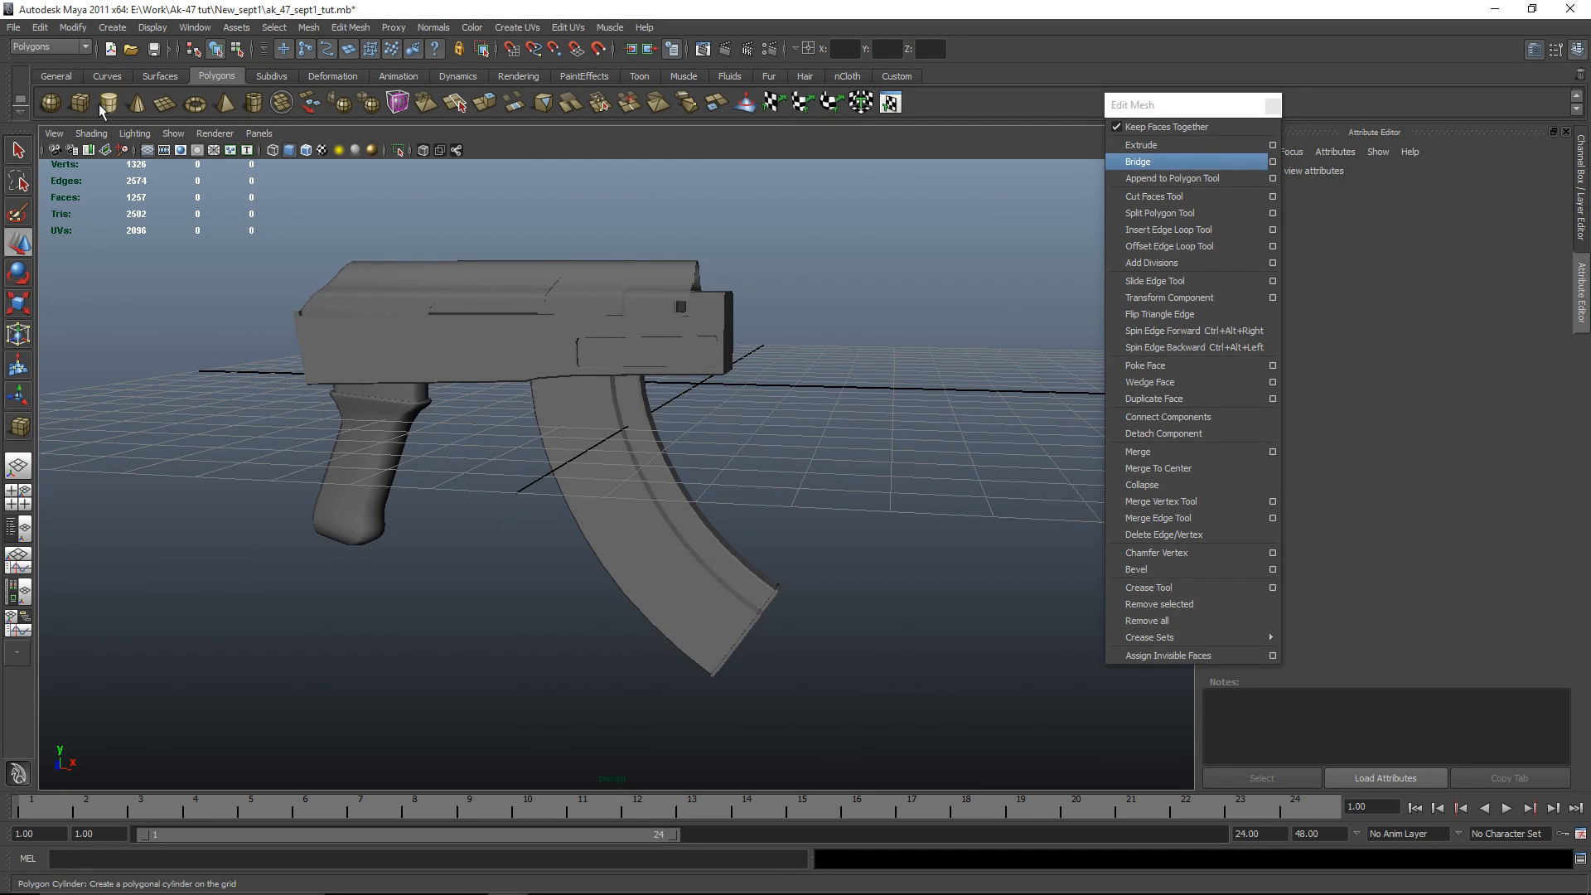
pyautogui.keyDown('shift'); pyautogui.moveTo(547, 321); pyautogui.dragTo(548, 382, button='right'); pyautogui.keyUp('shift')
pyautogui.keyDown('alt'); pyautogui.moveTo(599, 421); pyautogui.dragTo(514, 497); pyautogui.keyUp('alt')
pyautogui.moveTo(693, 508); pyautogui.dragTo(764, 494)
pyautogui.press('w')
pyautogui.keyDown('alt'); pyautogui.moveTo(777, 529); pyautogui.dragTo(584, 507, button='middle'); pyautogui.keyUp('alt')
pyautogui.keyDown('alt'); pyautogui.moveTo(584, 507); pyautogui.dragTo(703, 451, button='right'); pyautogui.keyUp('alt')
# Step: Split the new cube across its middle with an edge ring split and return it to object mode
pyautogui.click(703, 450)
pyautogui.moveTo(315, 398); pyautogui.dragTo(312, 344, button='right')
pyautogui.click(298, 412)
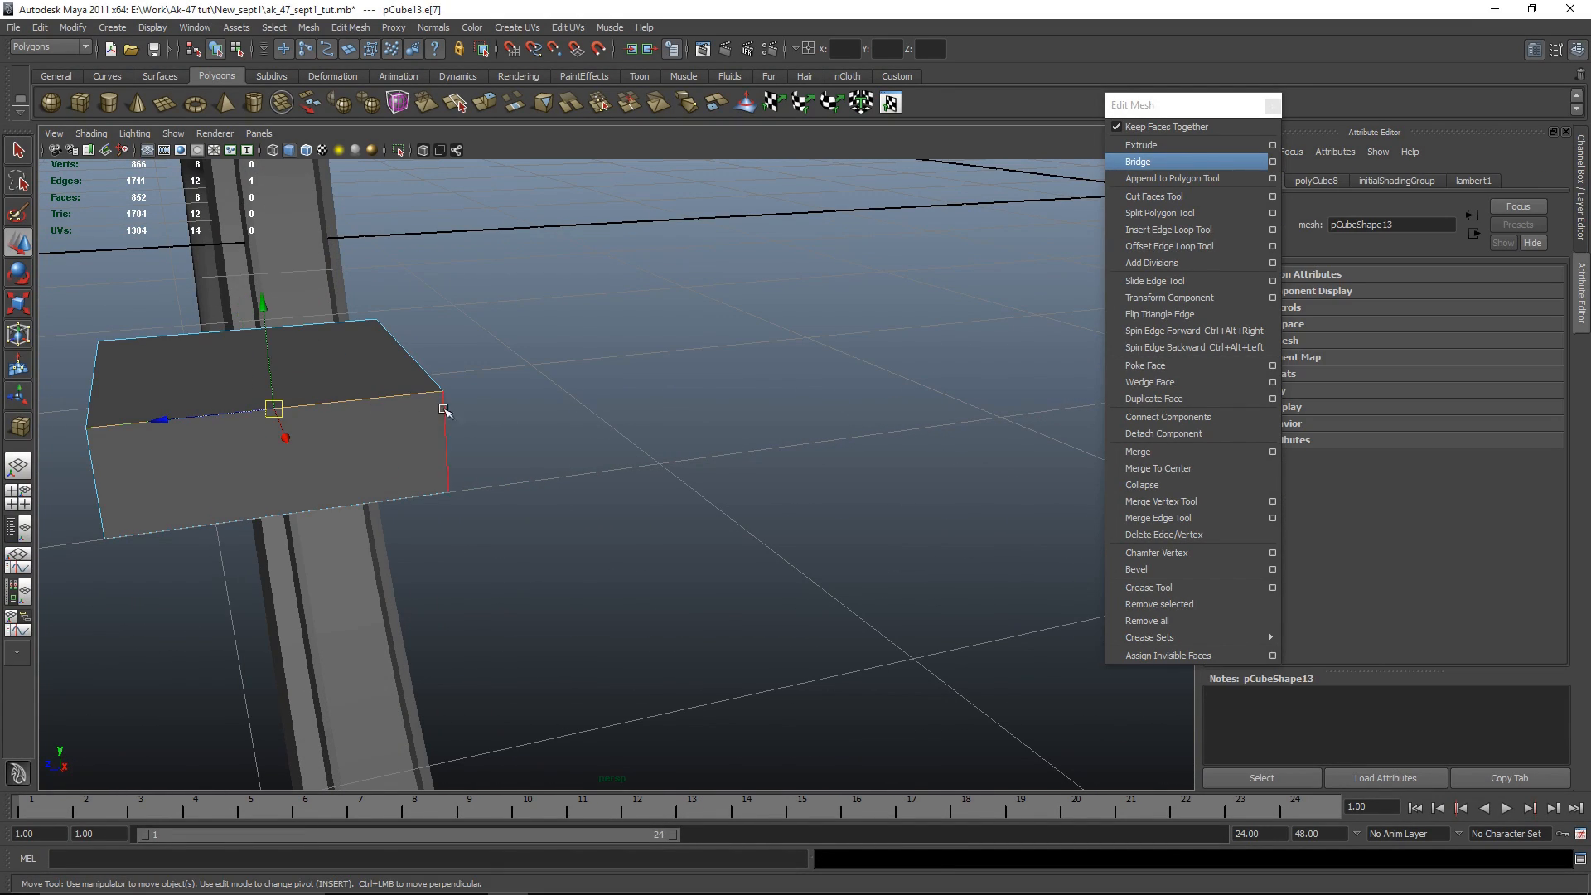
pyautogui.keyDown('ctrl'); pyautogui.rightClick(447, 367); pyautogui.keyUp('ctrl')
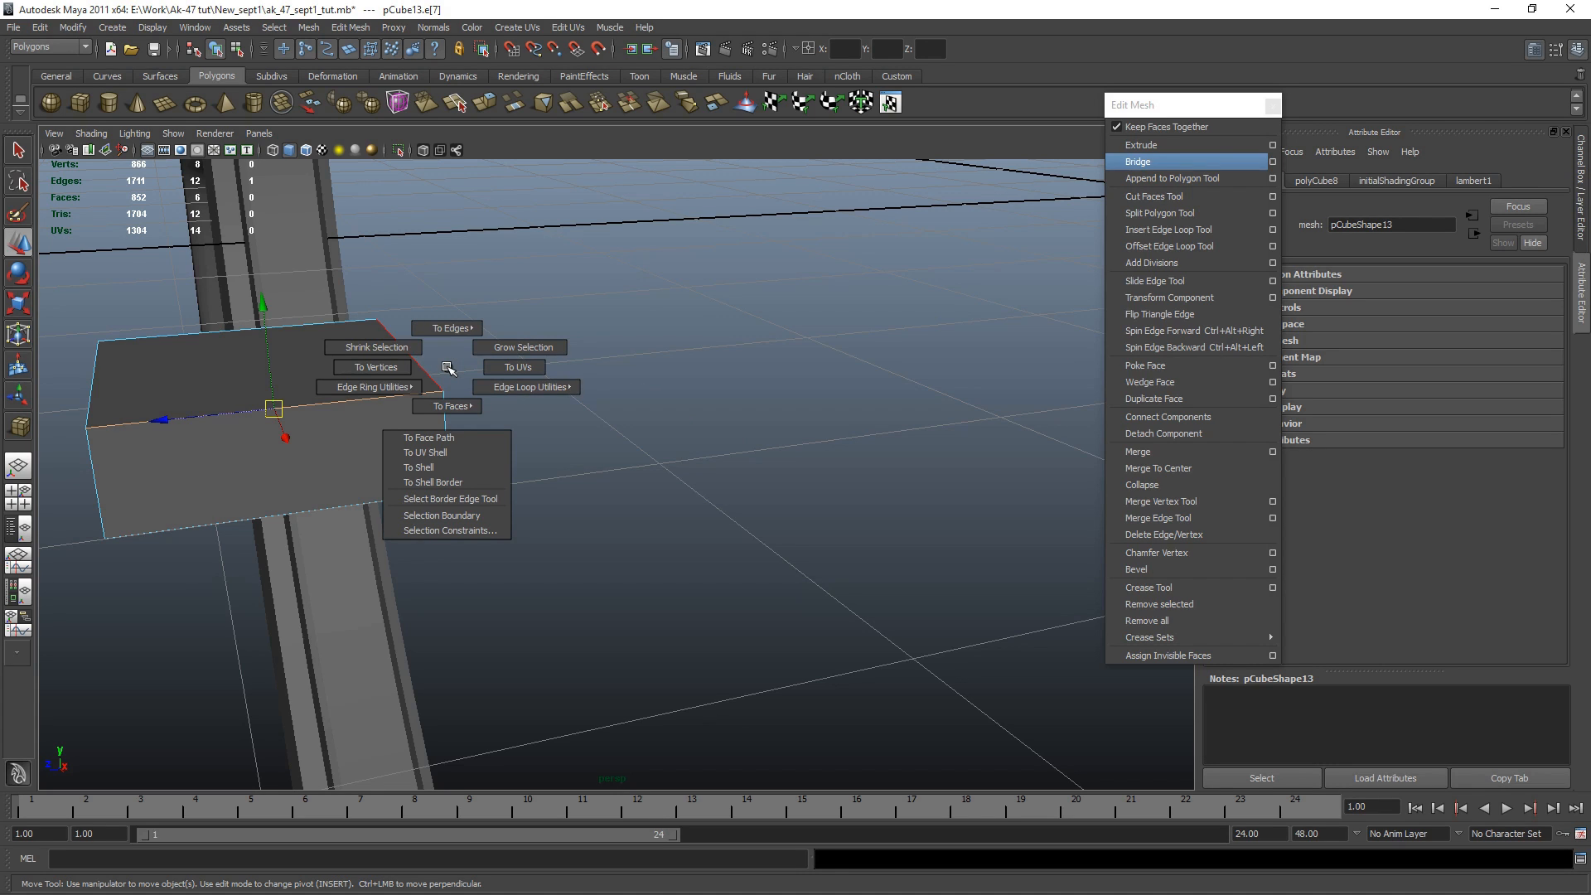
pyautogui.keyDown('ctrl'); pyautogui.moveTo(407, 385); pyautogui.dragTo(406, 385, button='right'); pyautogui.keyUp('ctrl')
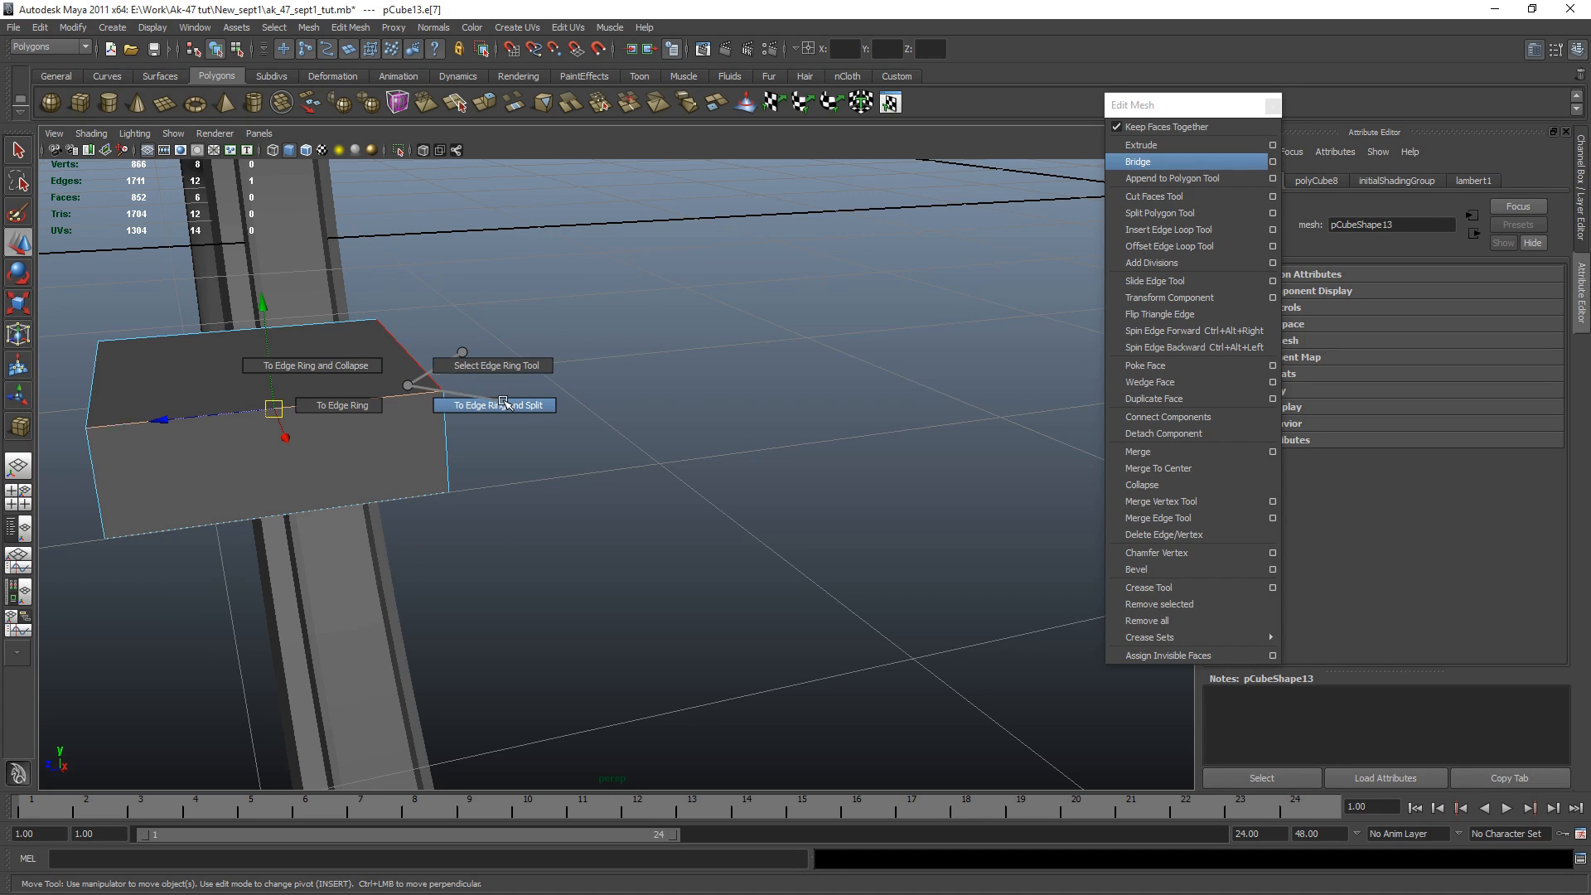
pyautogui.keyDown('ctrl'); pyautogui.moveTo(503, 402); pyautogui.dragTo(507, 404, button='right'); pyautogui.keyUp('ctrl')
pyautogui.keyDown('alt'); pyautogui.moveTo(721, 444); pyautogui.dragTo(630, 464, button='right'); pyautogui.keyUp('alt')
pyautogui.keyDown('alt'); pyautogui.moveTo(630, 465); pyautogui.dragTo(539, 498); pyautogui.keyUp('alt')
pyautogui.moveTo(391, 424); pyautogui.dragTo(466, 404, button='right')
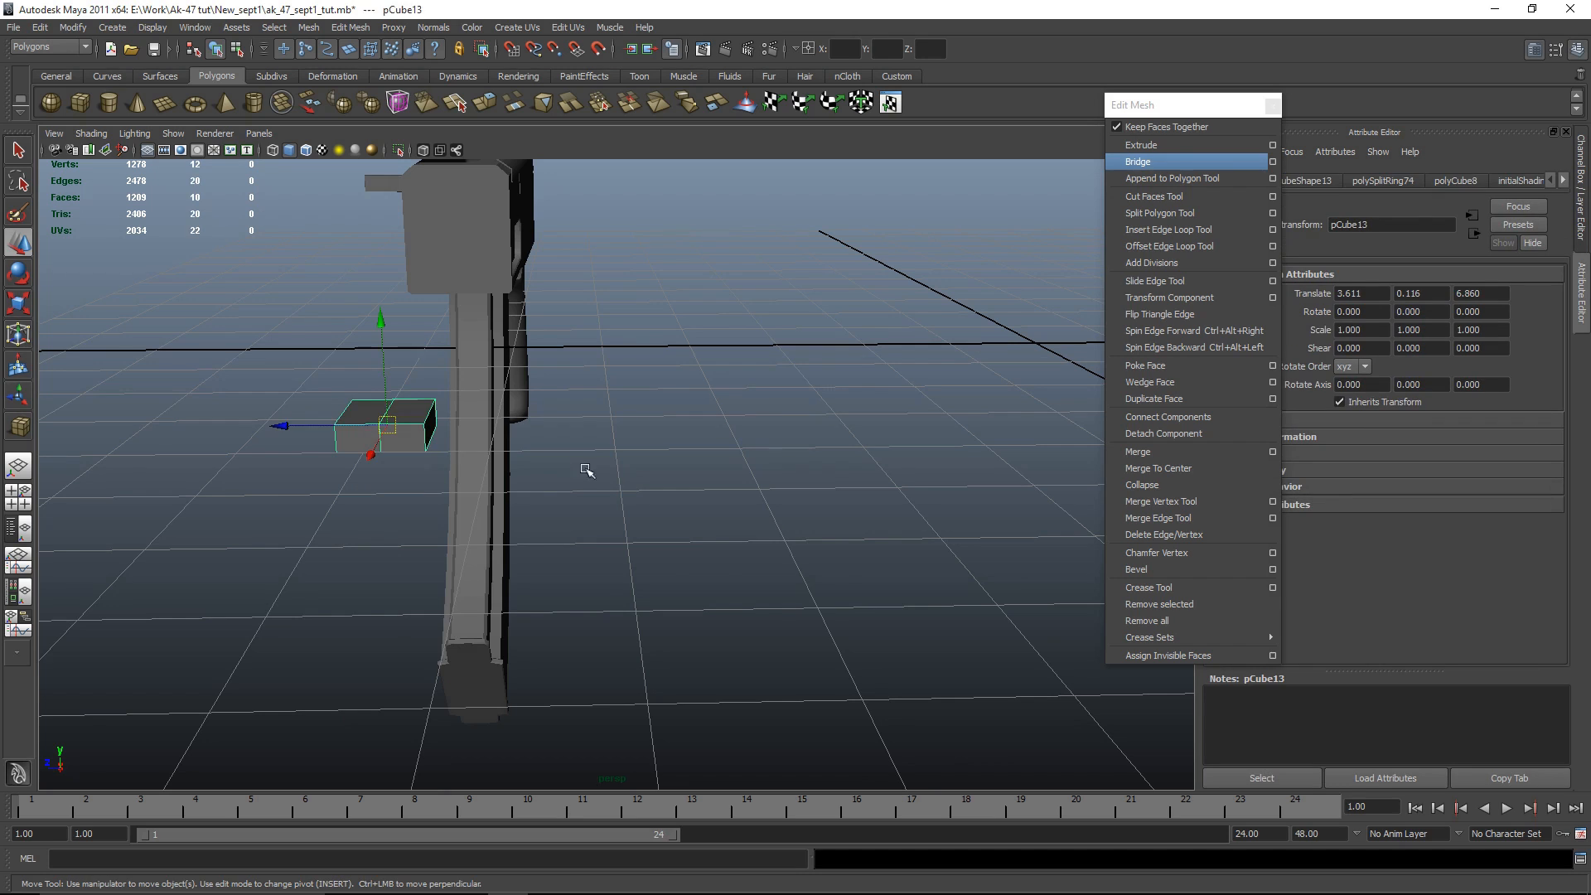
# Step: Scale the block uniformly to 0.618 and place it above the magazine catch bracket in the front reference view
pyautogui.press('space')
pyautogui.press('space')
pyautogui.press('space')
pyautogui.press('space')
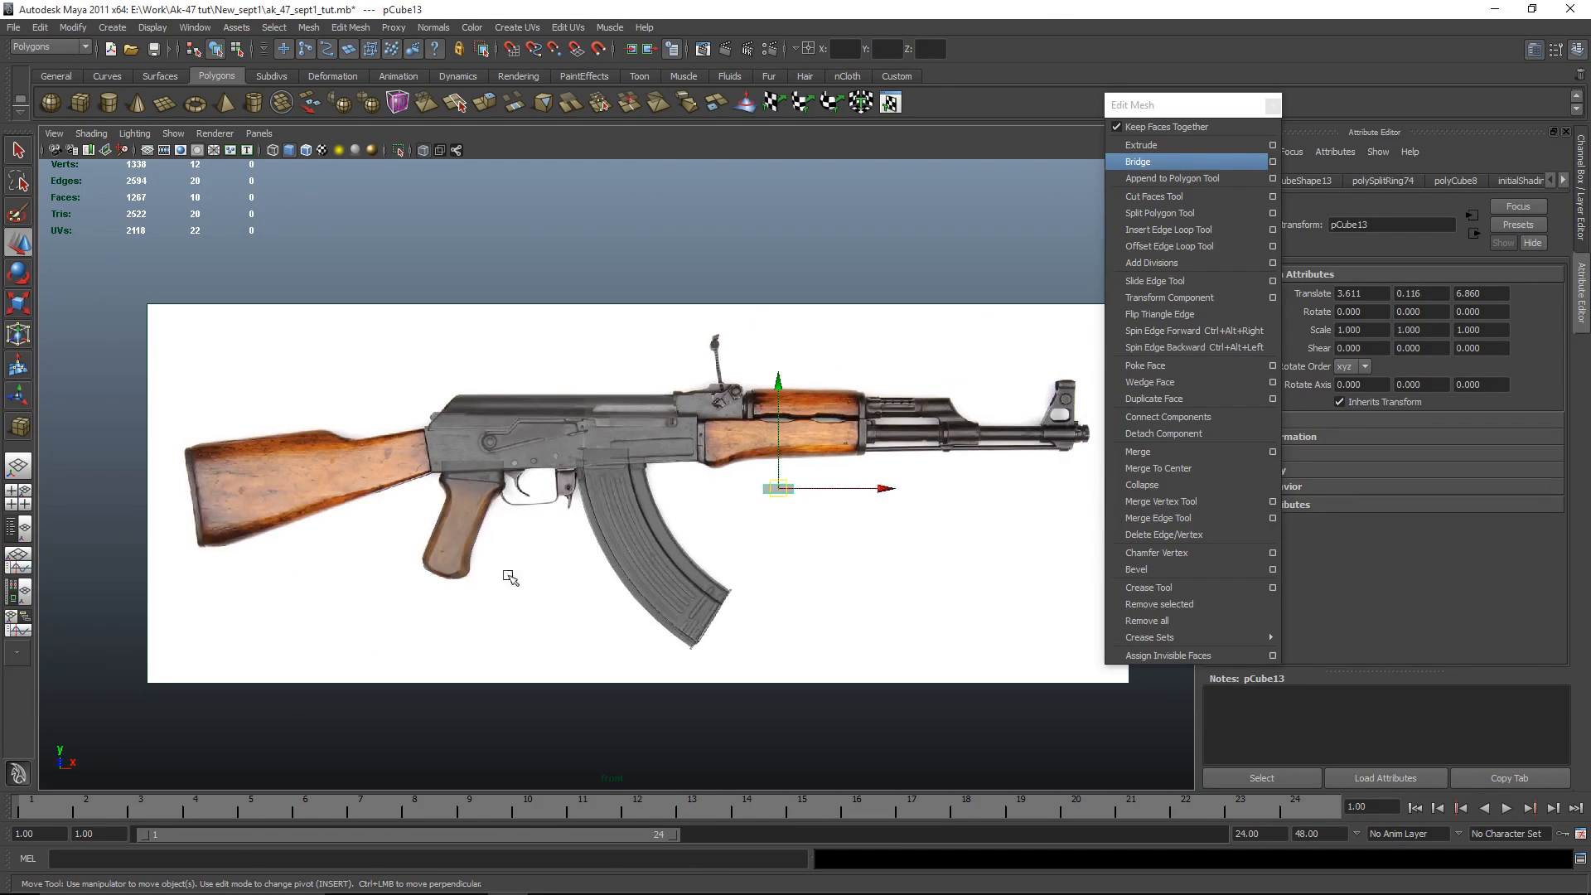
pyautogui.moveTo(786, 492); pyautogui.dragTo(560, 477)
pyautogui.scroll(10, 564, 476)
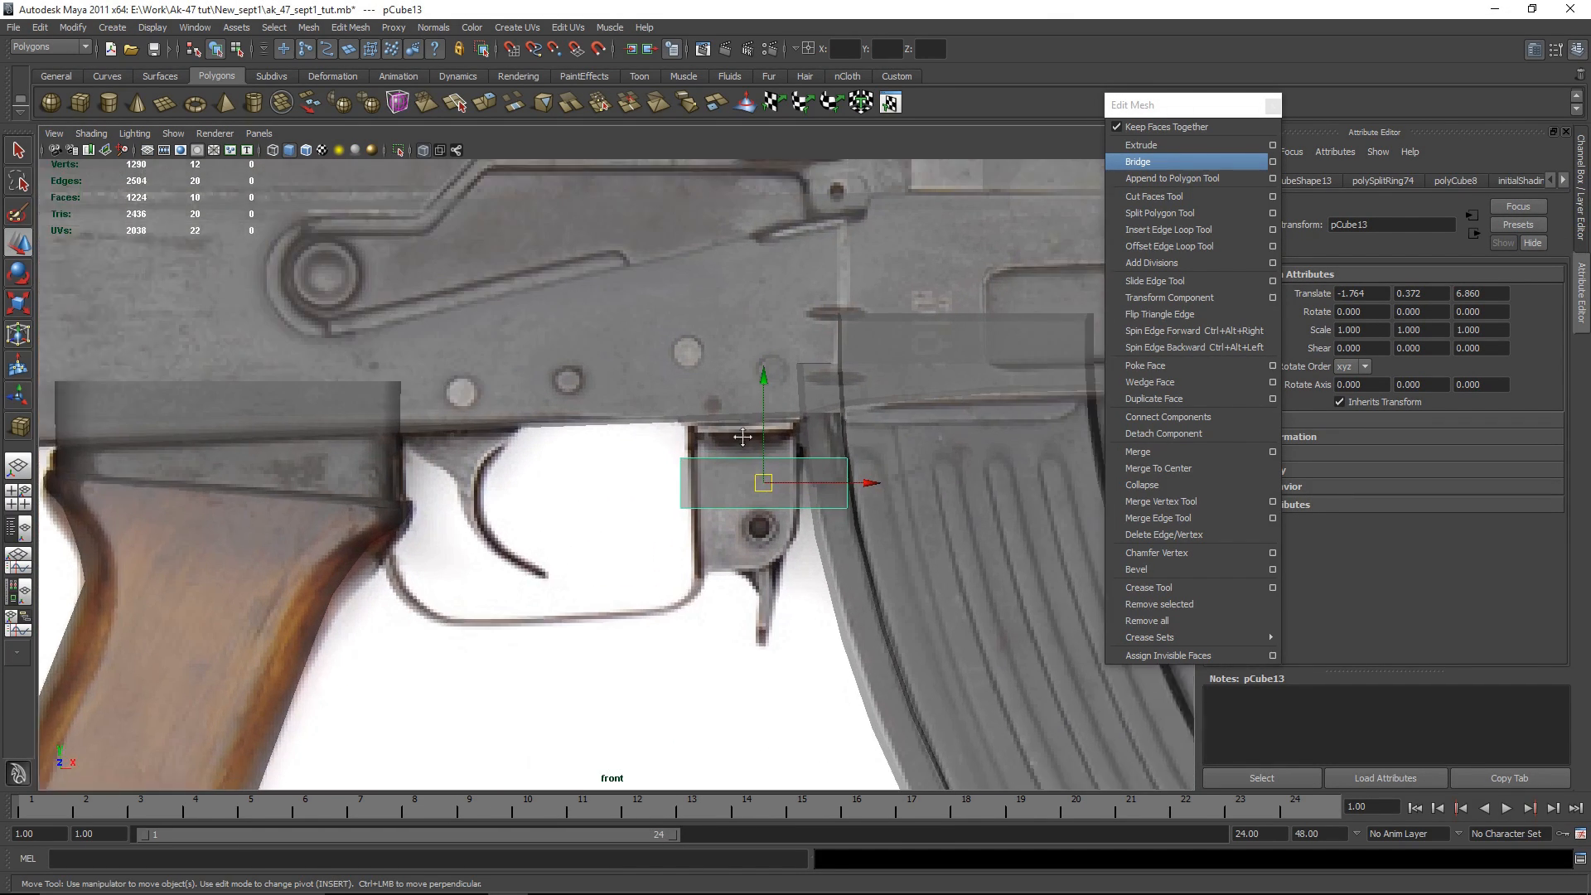
pyautogui.keyDown('alt'); pyautogui.moveTo(742, 437); pyautogui.dragTo(603, 411, button='middle'); pyautogui.keyUp('alt')
pyautogui.press('r')
pyautogui.moveTo(620, 457); pyautogui.dragTo(609, 387)
pyautogui.press('w')
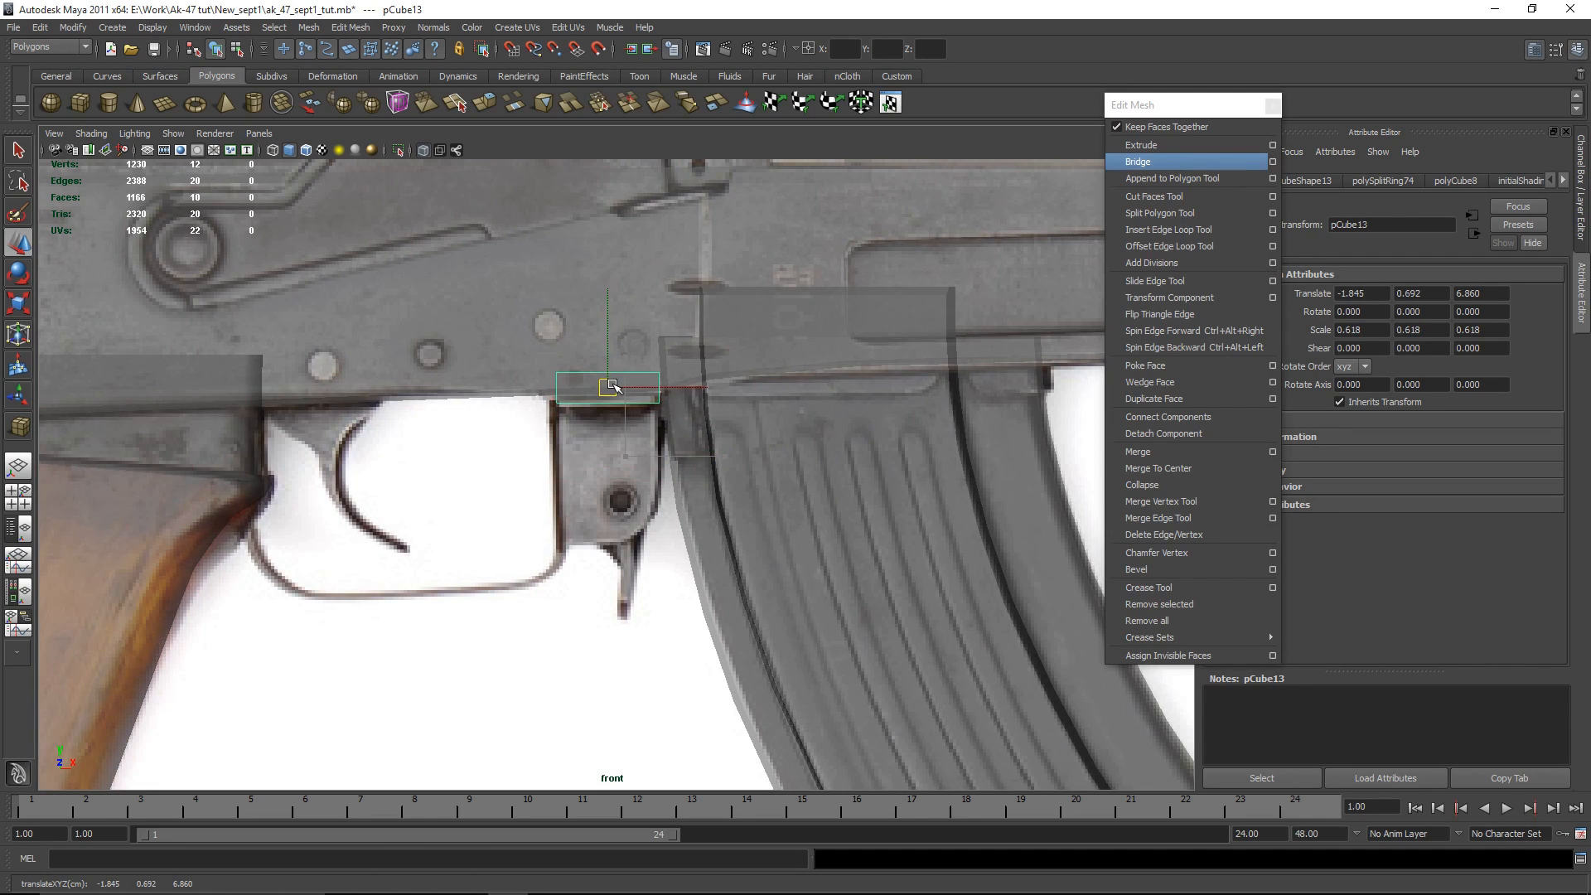
# Step: Show all parts in the side view and move the block to Z 6.430, centred on the gun's width
pyautogui.press('space')
pyautogui.press('space')
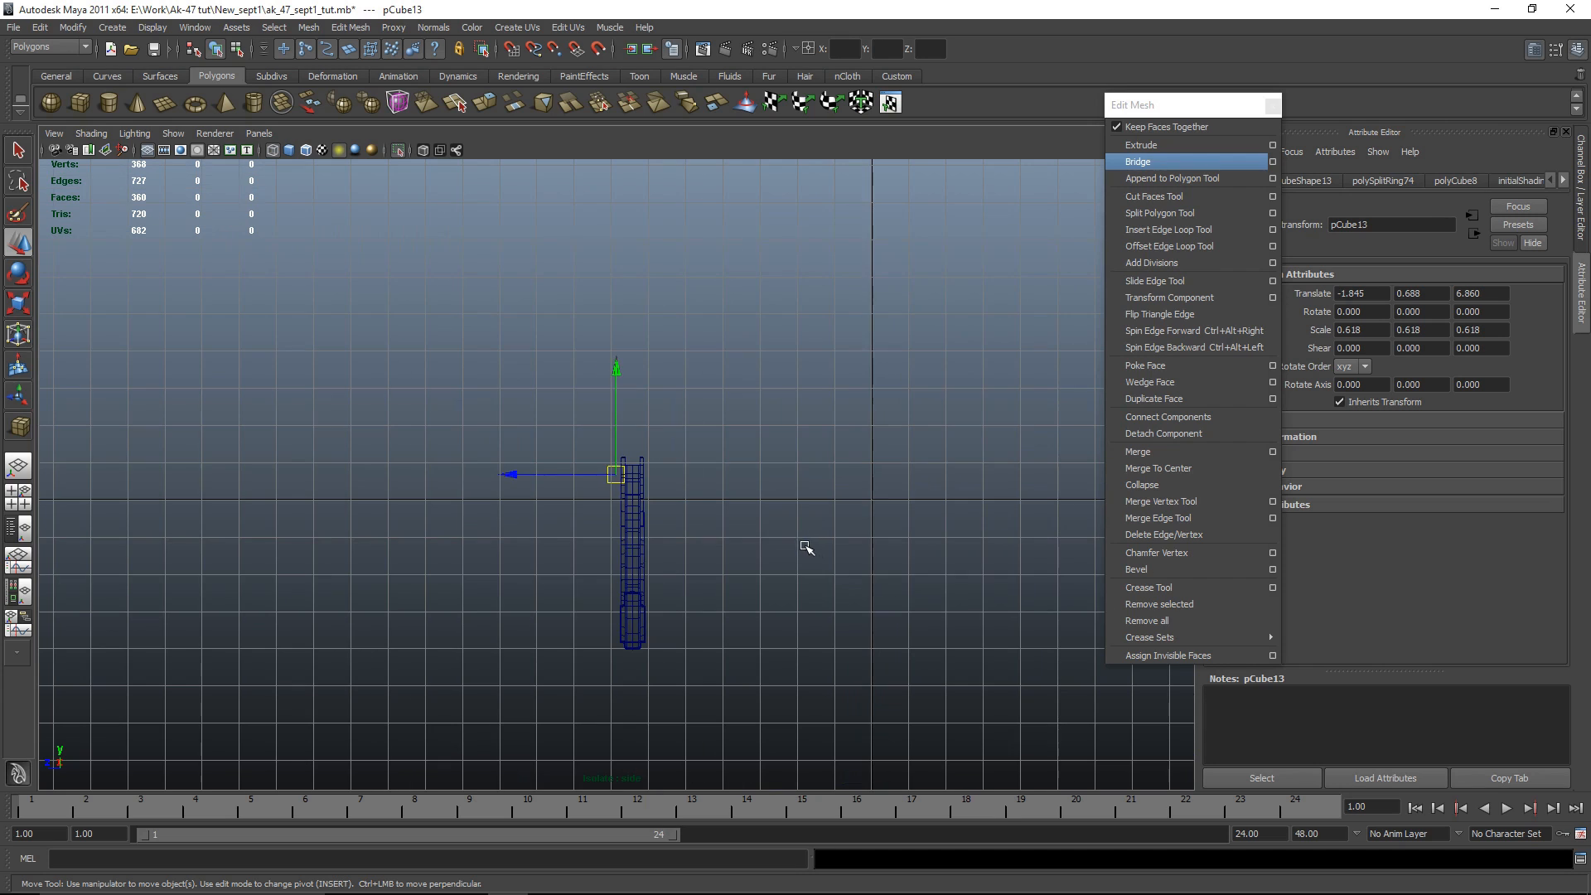
pyautogui.click(680, 570)
pyautogui.hotkey('shift', 'i')
pyautogui.scroll(3, 690, 558)
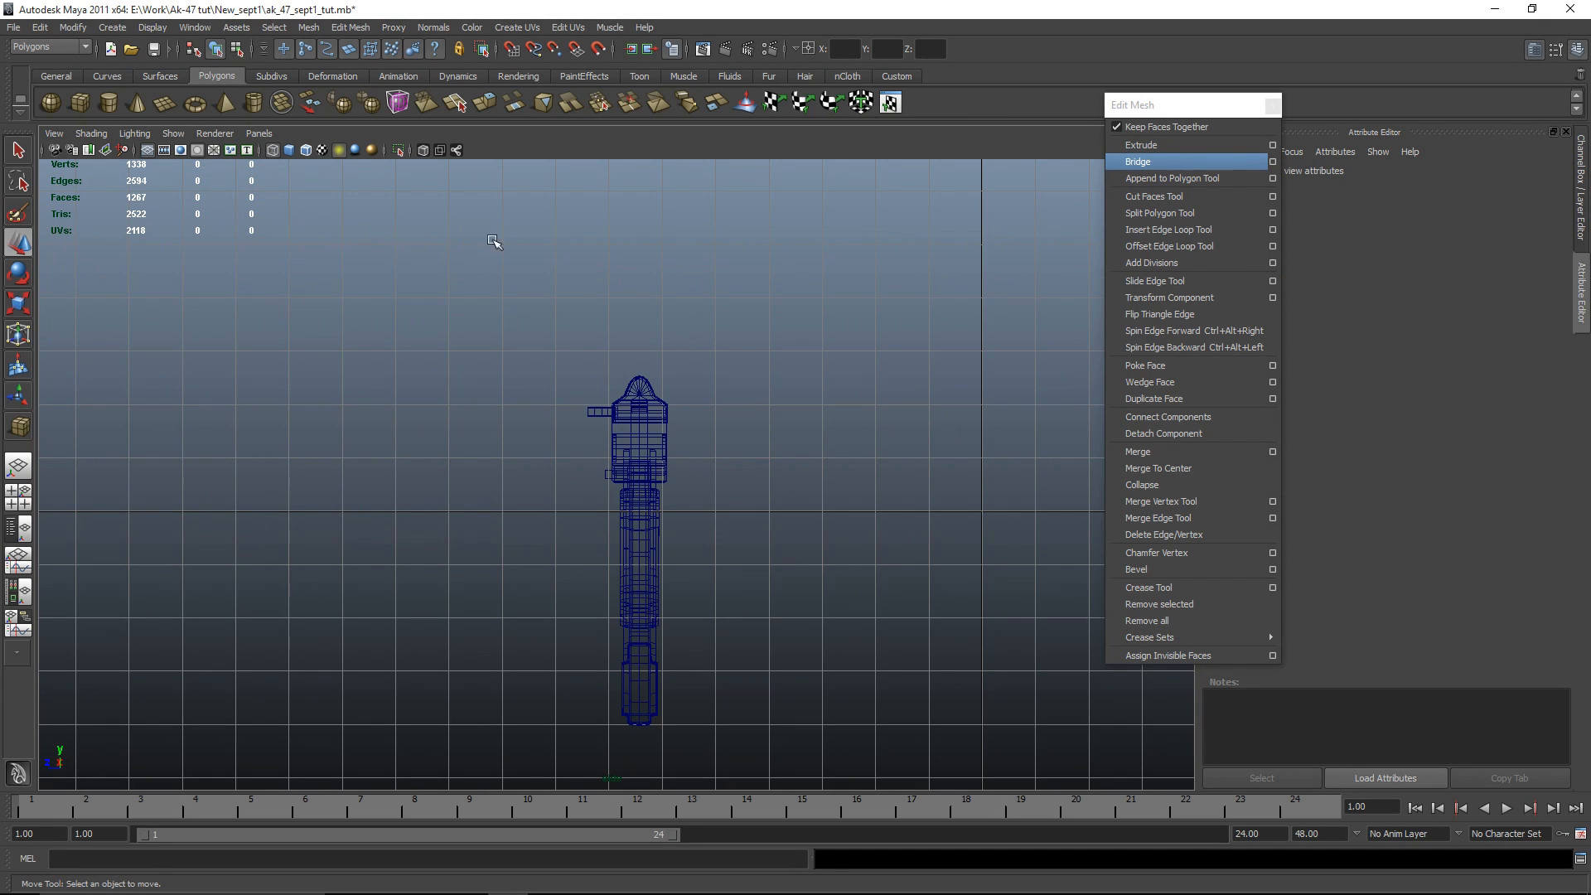
pyautogui.scroll(2, 558, 430)
pyautogui.click(604, 474)
pyautogui.scroll(4, 728, 490)
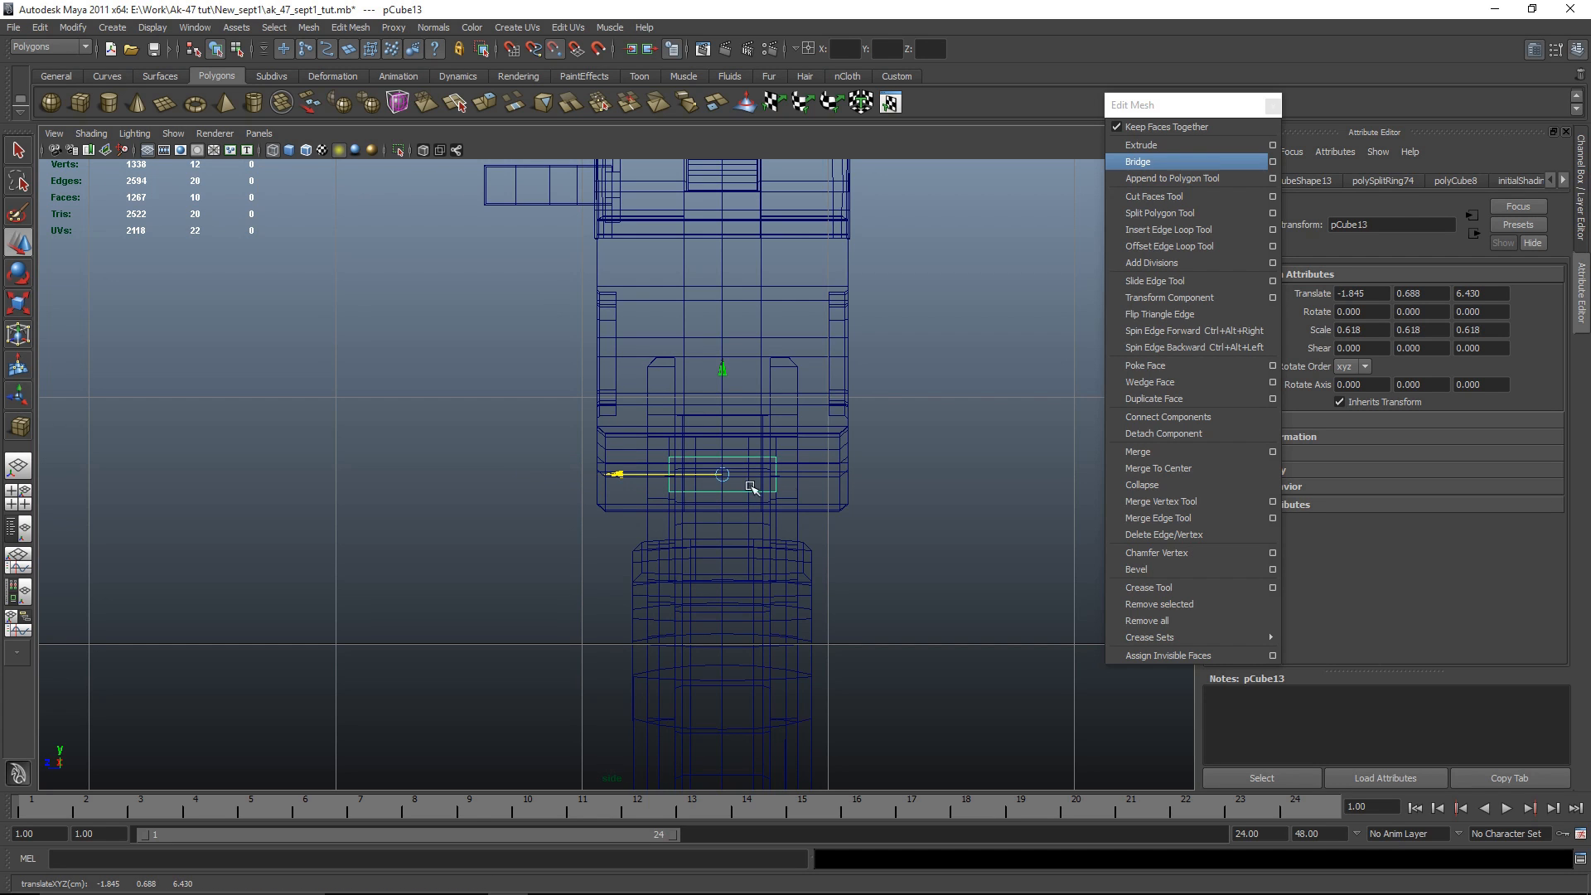
# Step: Widen the block under the receiver to a Z scale of 1.157
pyautogui.press('space')
pyautogui.press('space')
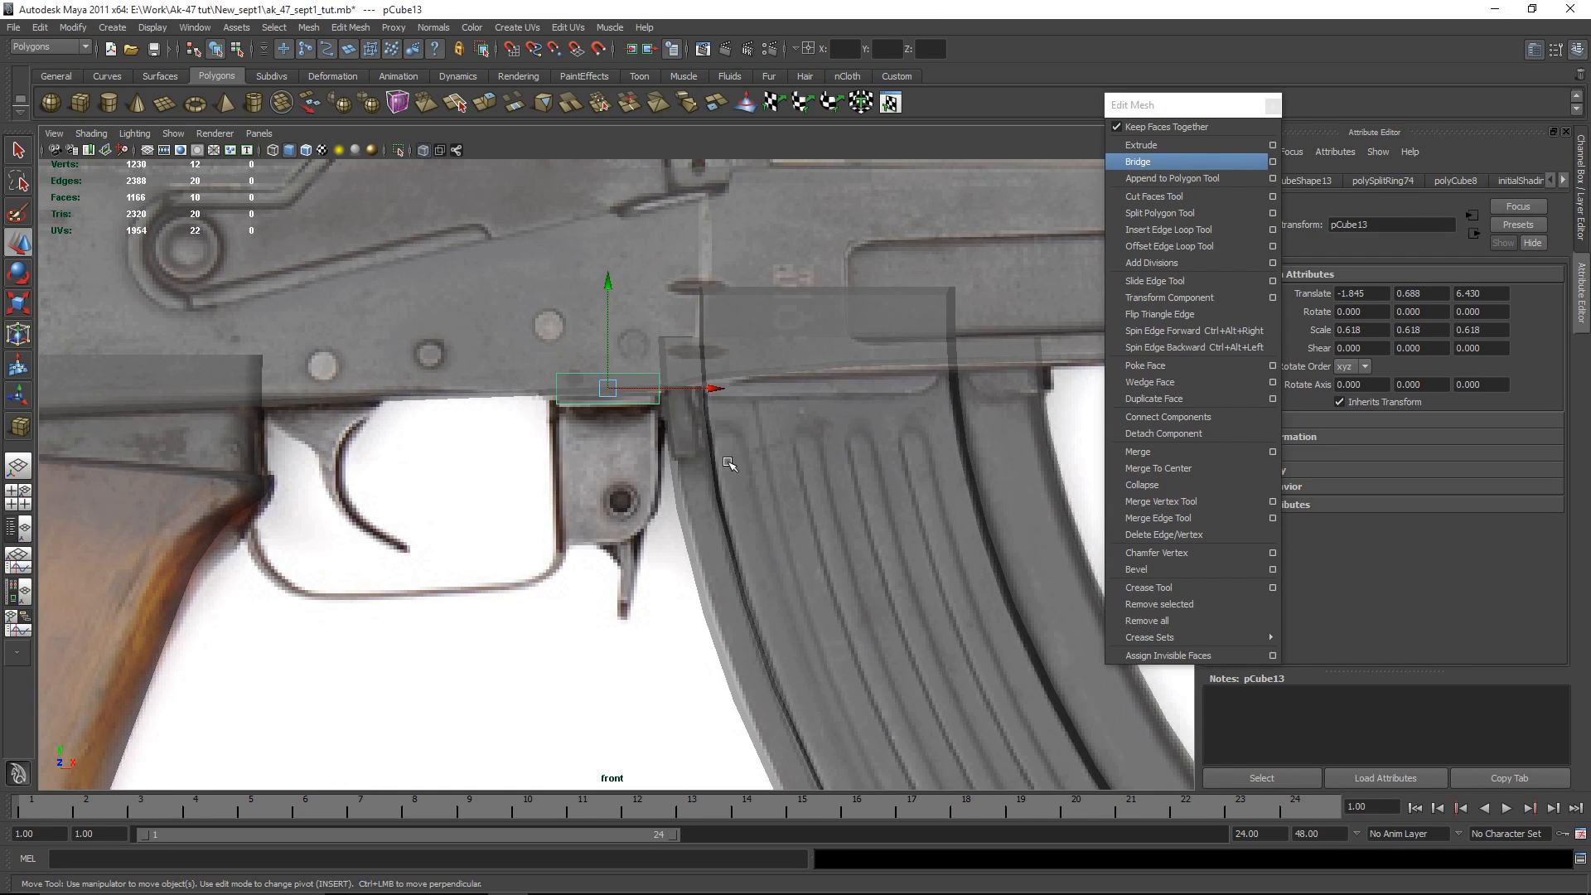
pyautogui.press('space')
pyautogui.press('space')
pyautogui.keyDown('alt'); pyautogui.moveTo(646, 447); pyautogui.dragTo(828, 493); pyautogui.keyUp('alt')
pyautogui.scroll(4, 672, 485)
pyautogui.keyDown('alt'); pyautogui.moveTo(672, 486); pyautogui.dragTo(868, 335); pyautogui.keyUp('alt')
pyautogui.press('r')
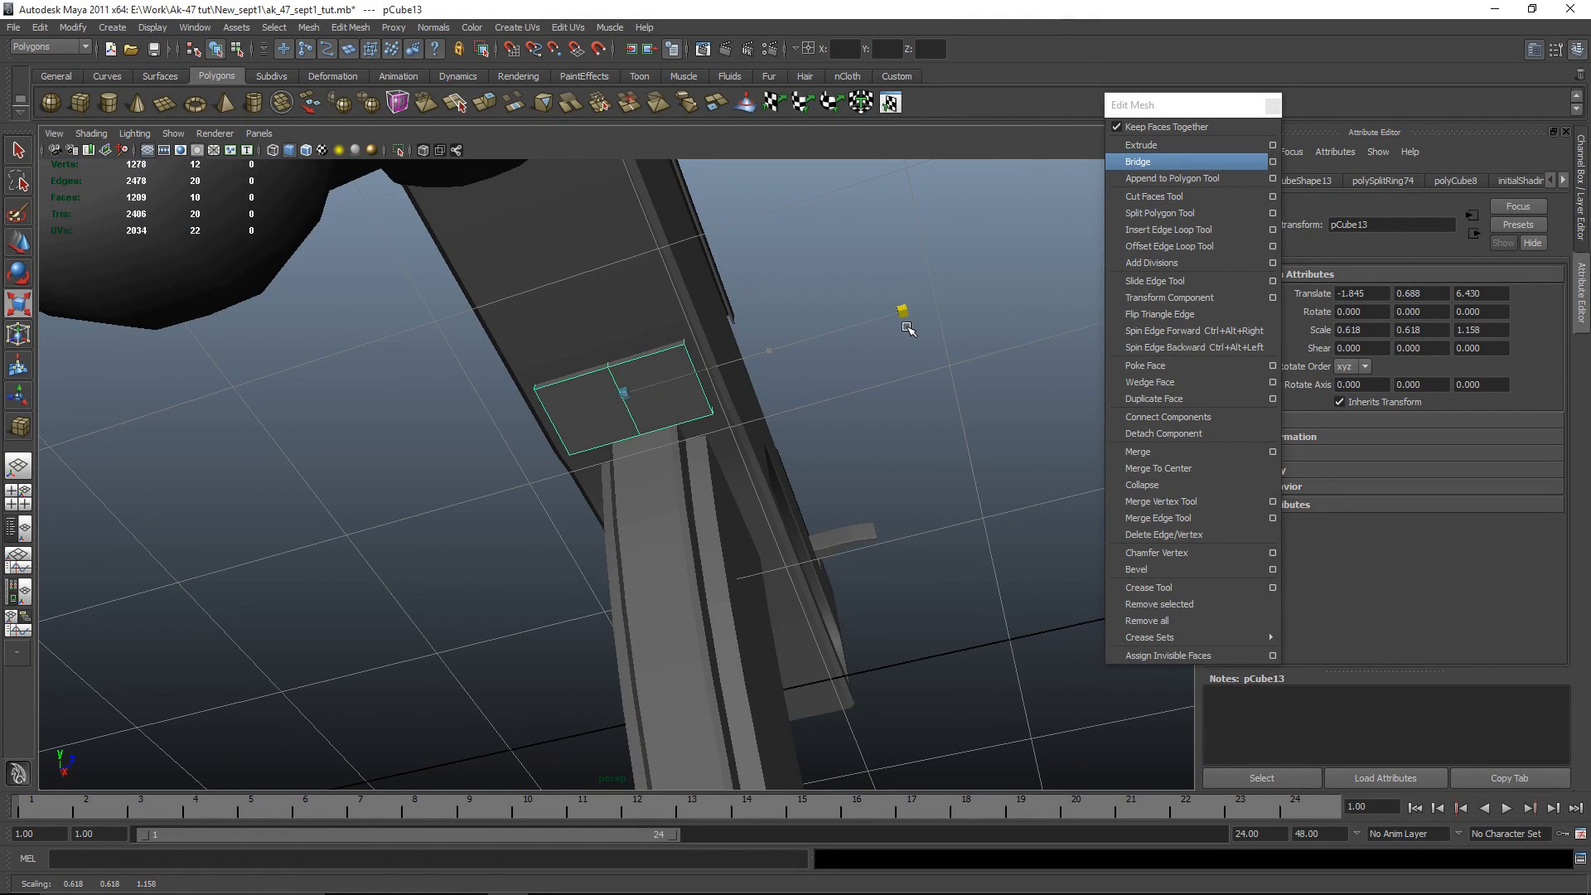
pyautogui.keyDown('alt'); pyautogui.moveTo(862, 431); pyautogui.dragTo(619, 601); pyautogui.keyUp('alt')
pyautogui.press('space')
pyautogui.press('space')
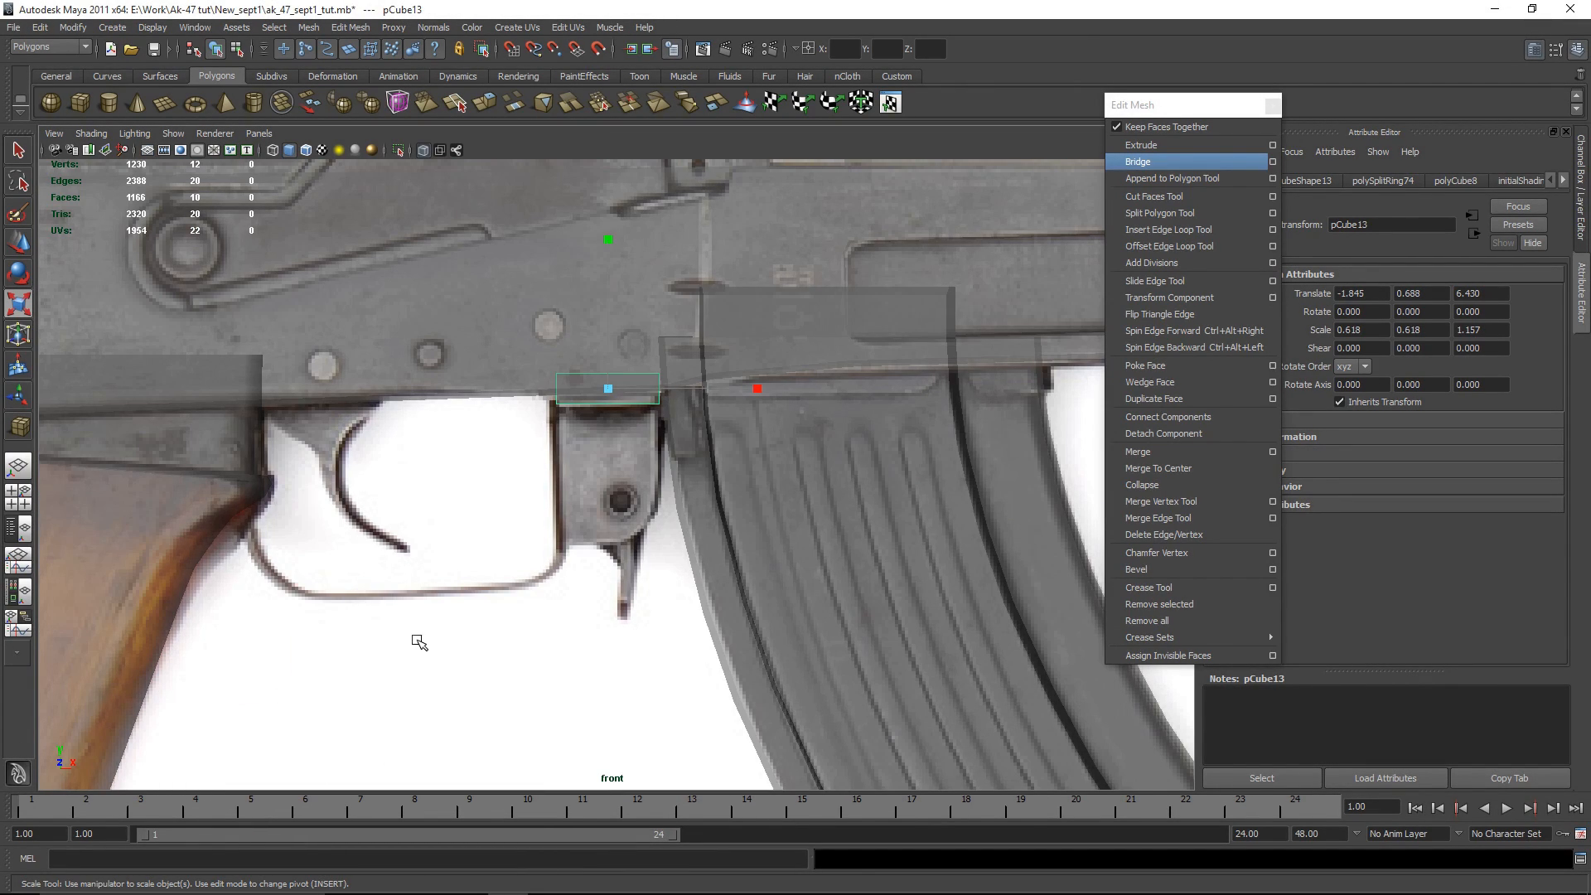
# Step: Add a pair of offset edge loops on either side of the block's centre edge, about midway to its ends
pyautogui.press('space')
pyautogui.press('space')
pyautogui.keyDown('alt'); pyautogui.moveTo(647, 451); pyautogui.dragTo(813, 434); pyautogui.keyUp('alt')
pyautogui.press('f')
pyautogui.press('space')
pyautogui.press('space')
pyautogui.press('space')
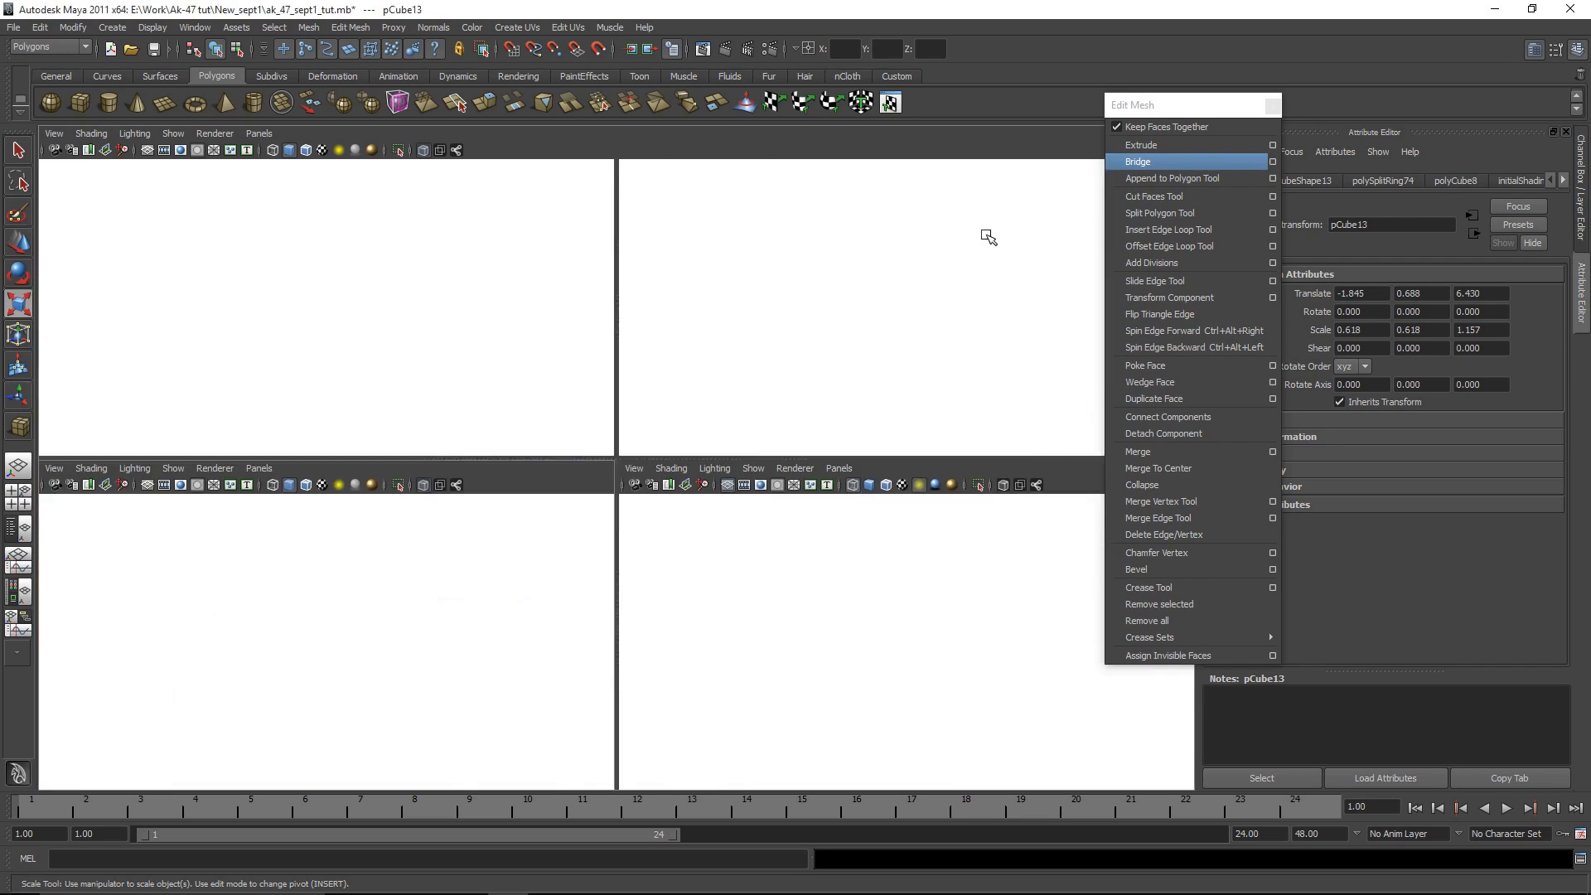
pyautogui.press('space')
pyautogui.press('space')
pyautogui.press('f')
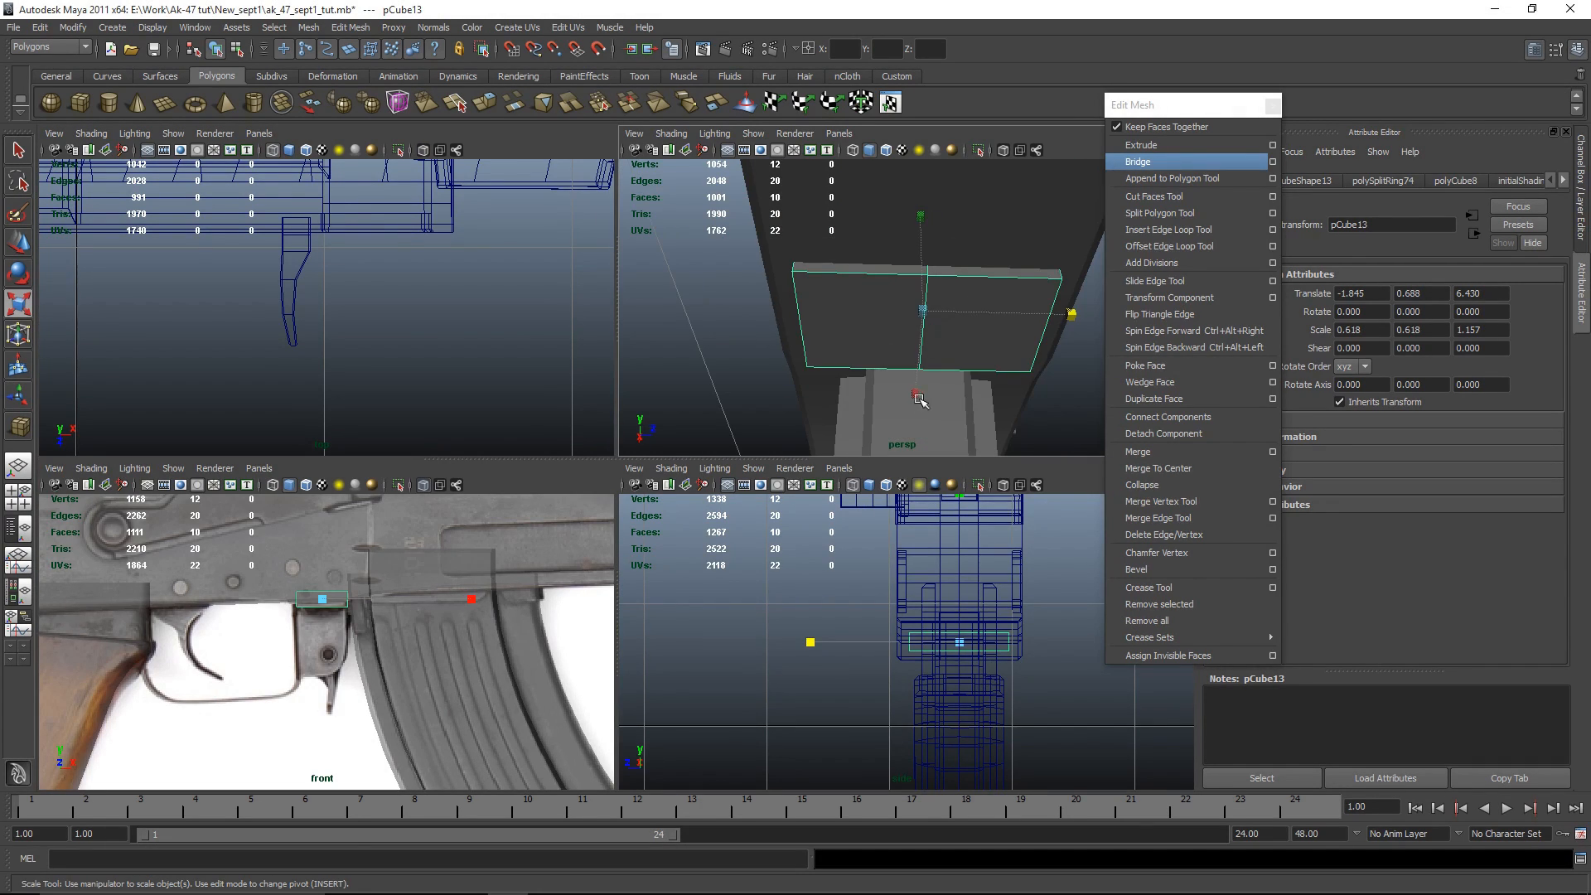
pyautogui.press('space')
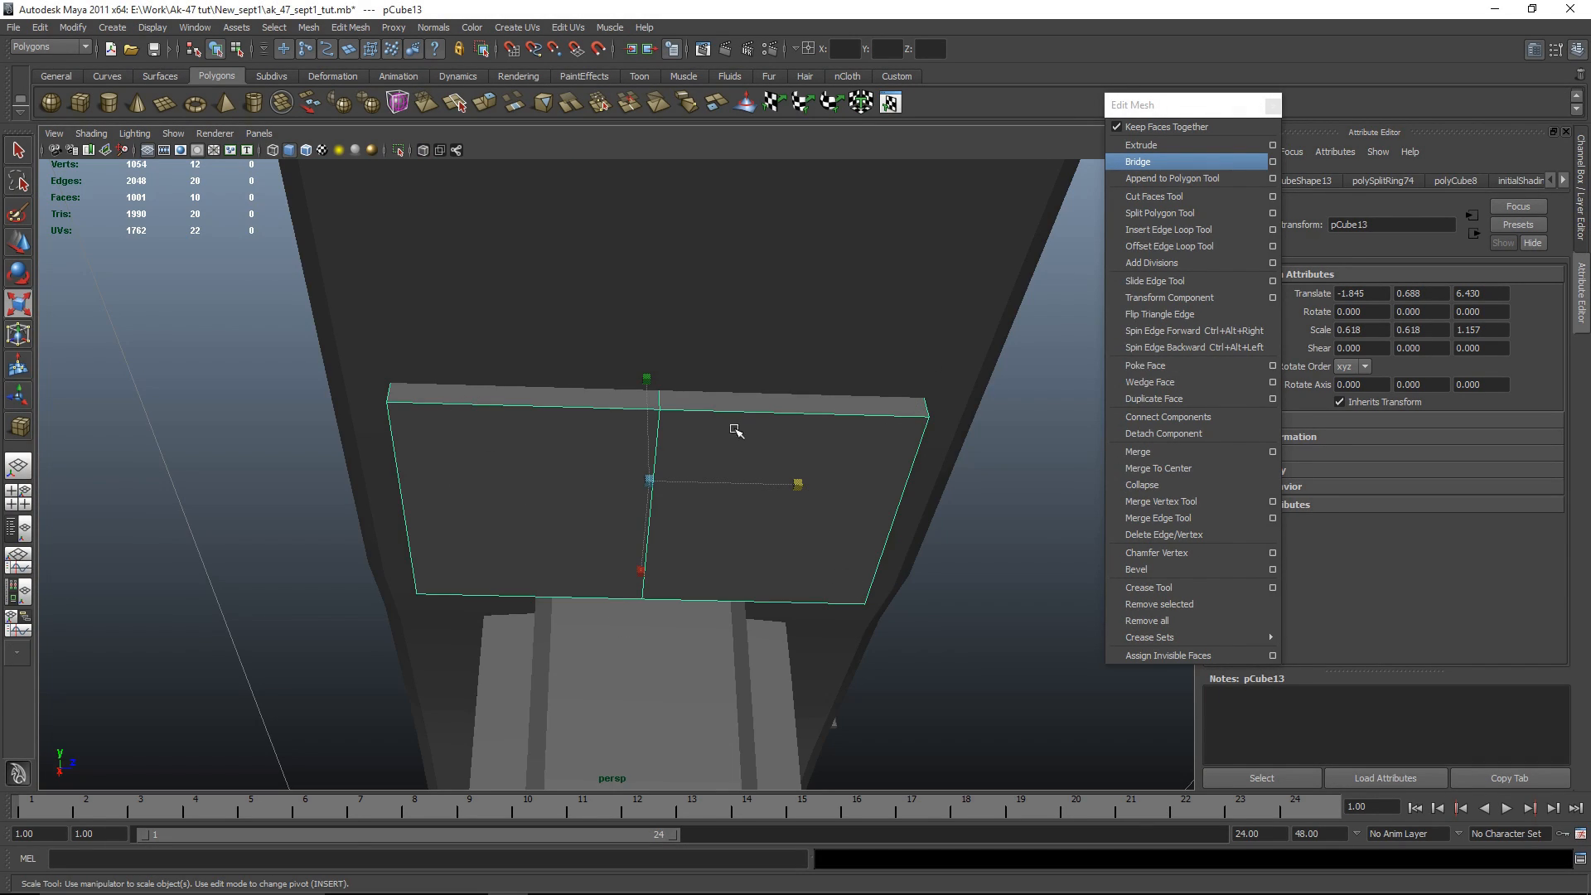
pyautogui.click(1180, 246)
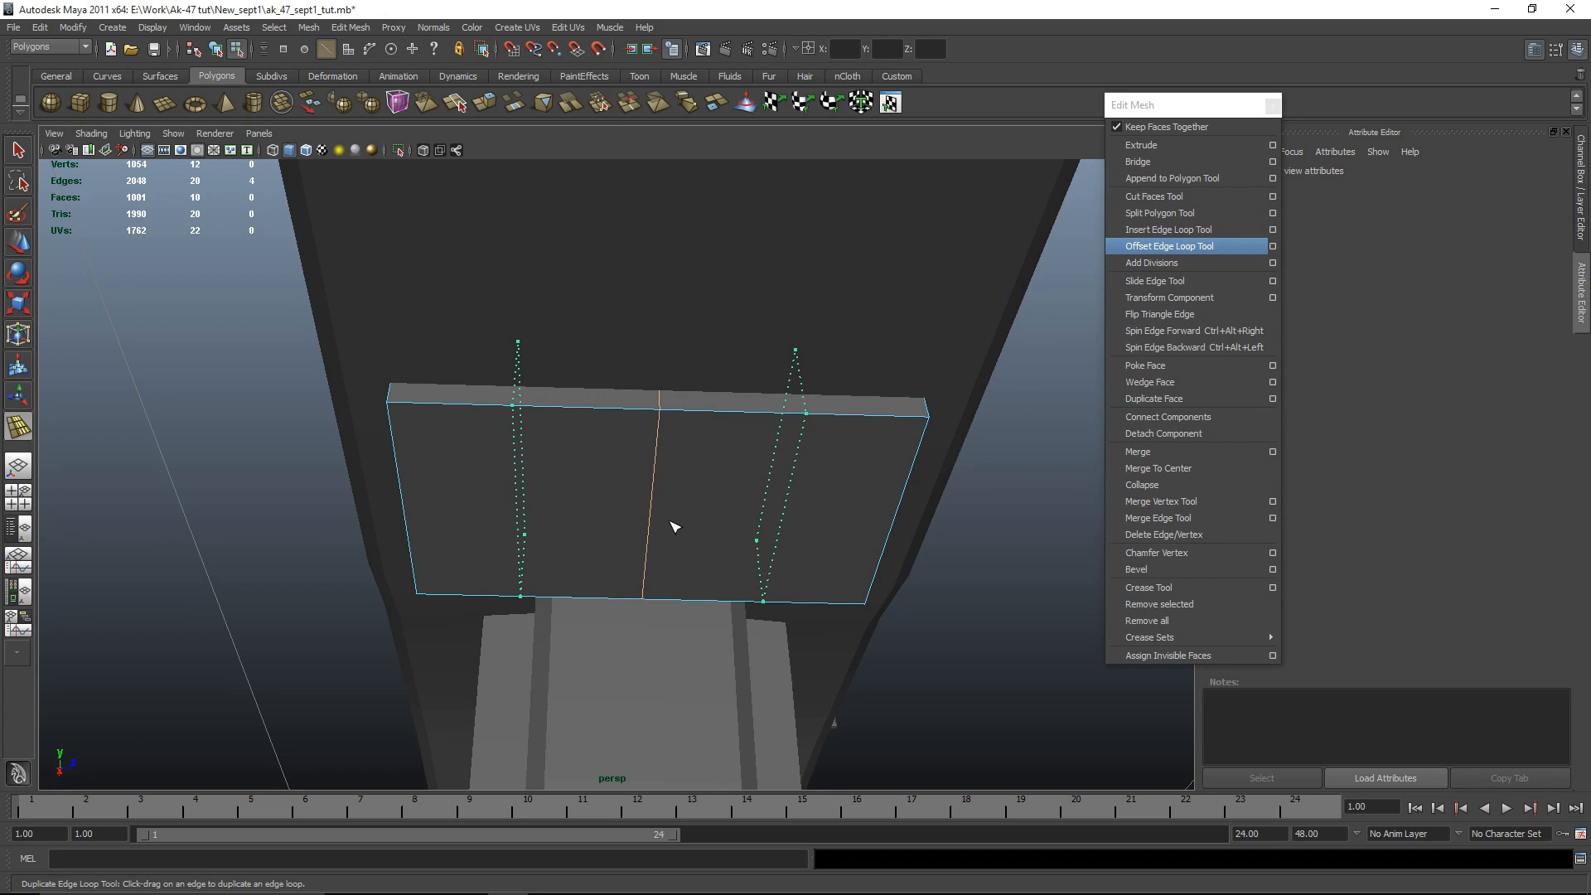
pyautogui.moveTo(683, 535); pyautogui.dragTo(688, 530)
pyautogui.keyDown('alt'); pyautogui.moveTo(688, 530); pyautogui.dragTo(573, 528); pyautogui.keyUp('alt')
pyautogui.press('w')
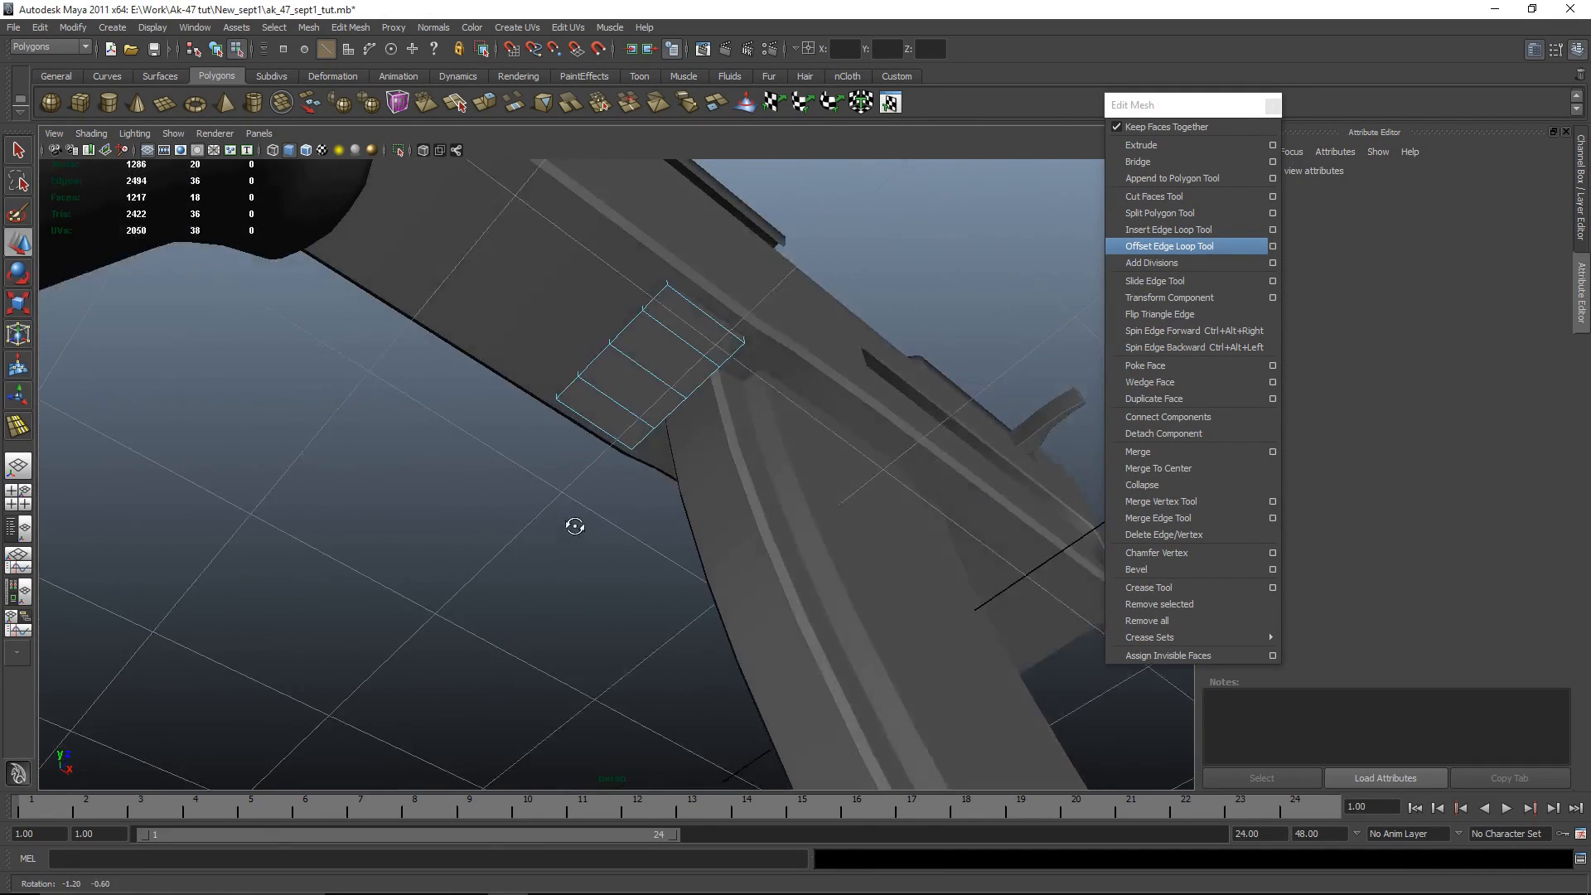
# Step: Insert a lengthwise edge loop across the block, close to its long edge farthest from the magazine
pyautogui.press('space')
pyautogui.press('space')
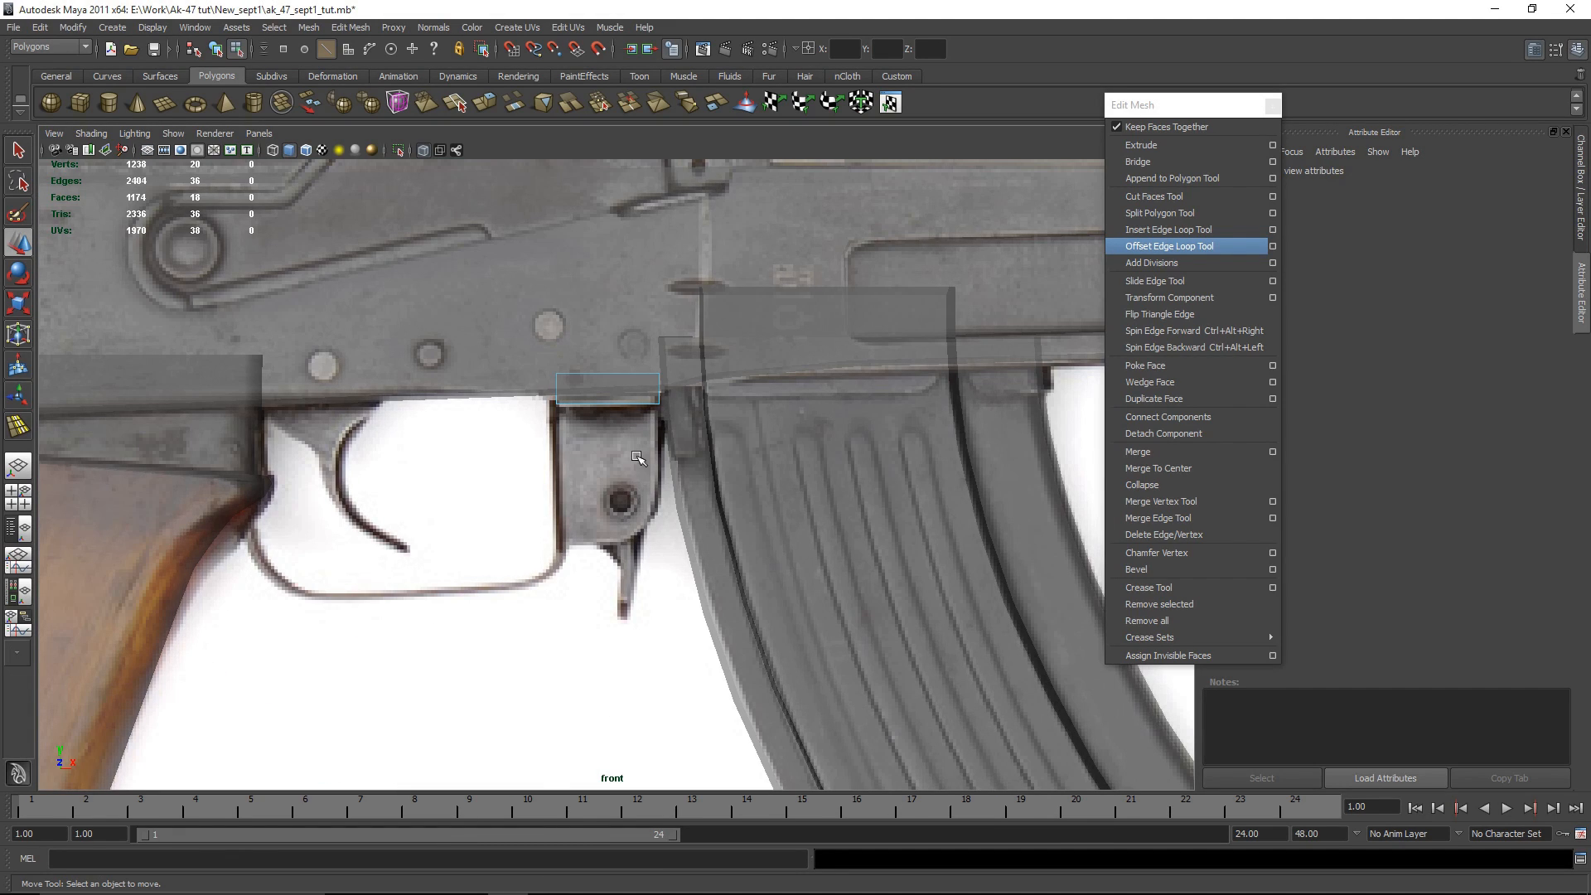
pyautogui.press('space')
pyautogui.press('space')
pyautogui.keyDown('alt'); pyautogui.moveTo(788, 351); pyautogui.dragTo(696, 434); pyautogui.keyUp('alt')
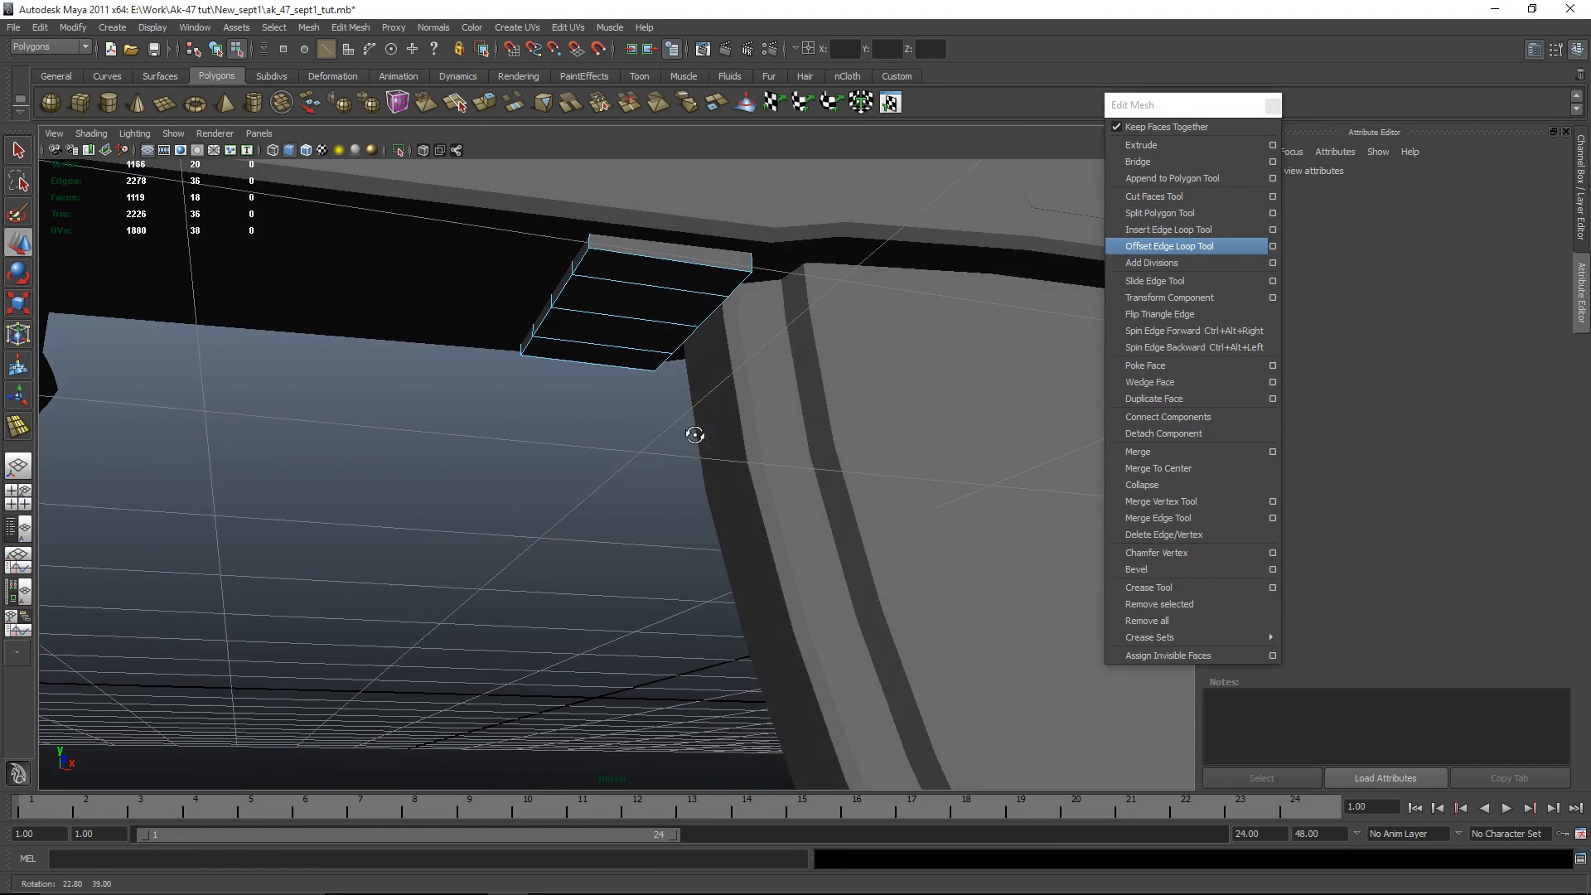
pyautogui.click(1168, 230)
pyautogui.scroll(5, 692, 210)
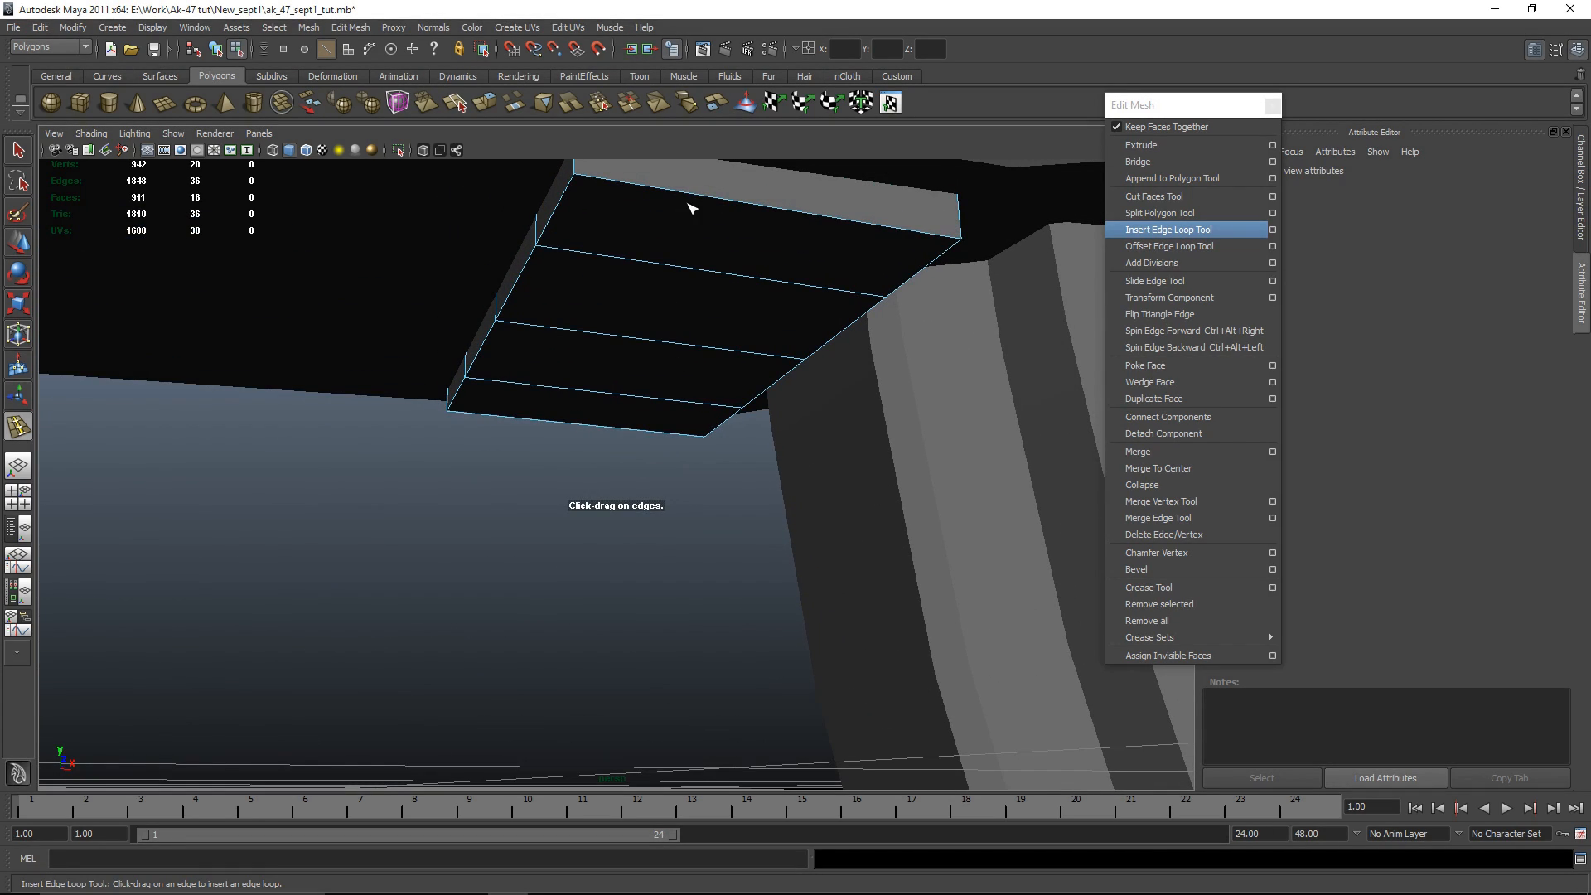
pyautogui.click(568, 359)
pyautogui.keyDown('alt'); pyautogui.moveTo(568, 359); pyautogui.dragTo(724, 472); pyautogui.keyUp('alt')
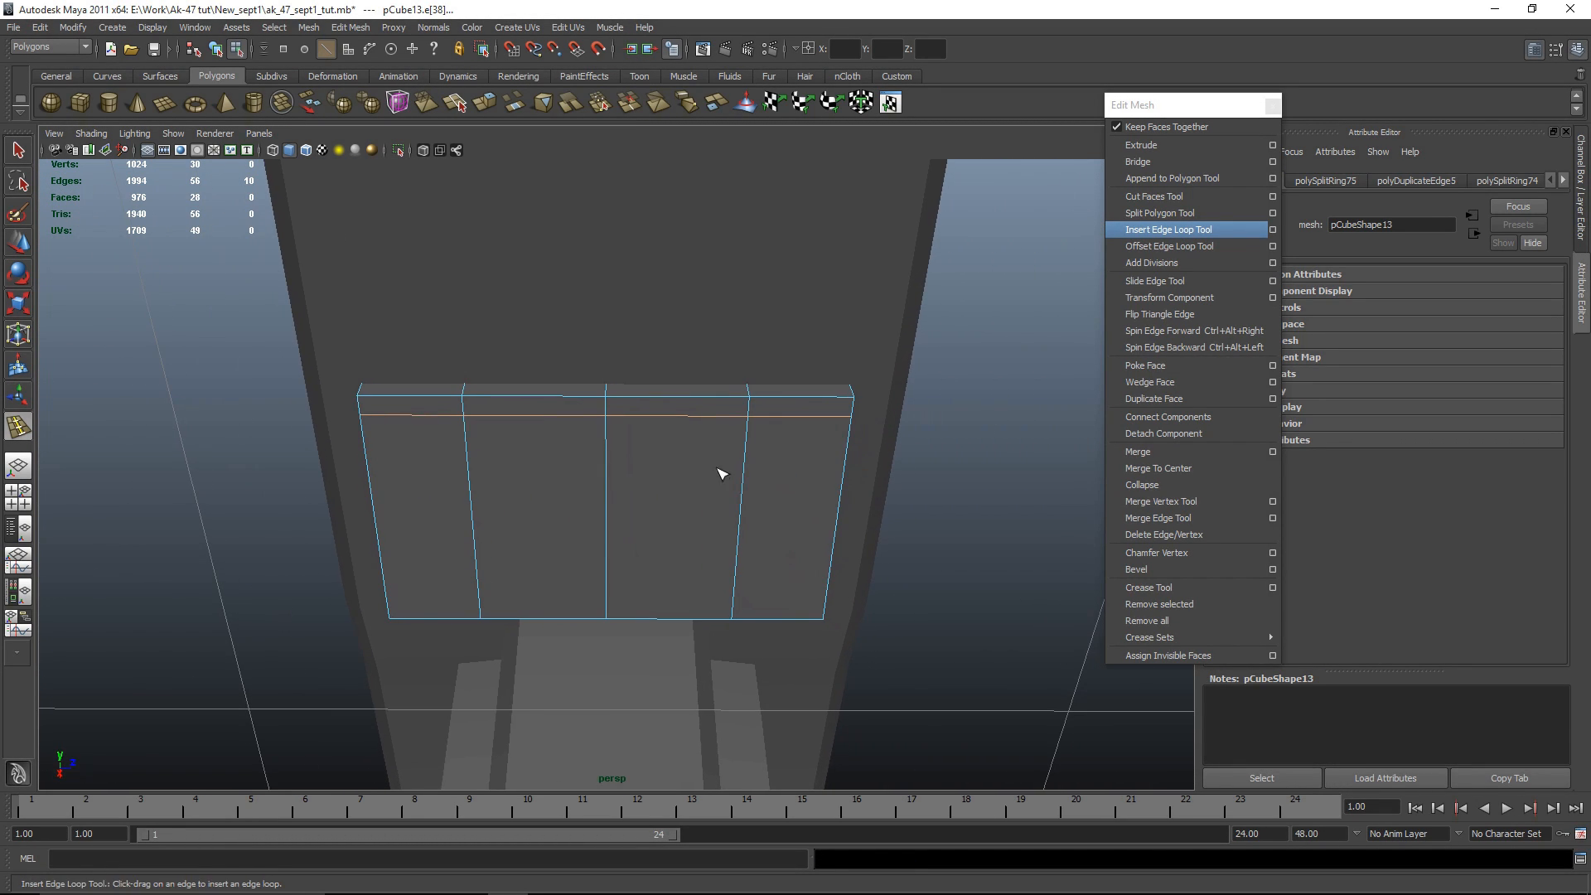
# Step: Add a second pair of offset edge loops around the block's centre edge, just inside the first pair
pyautogui.click(1168, 246)
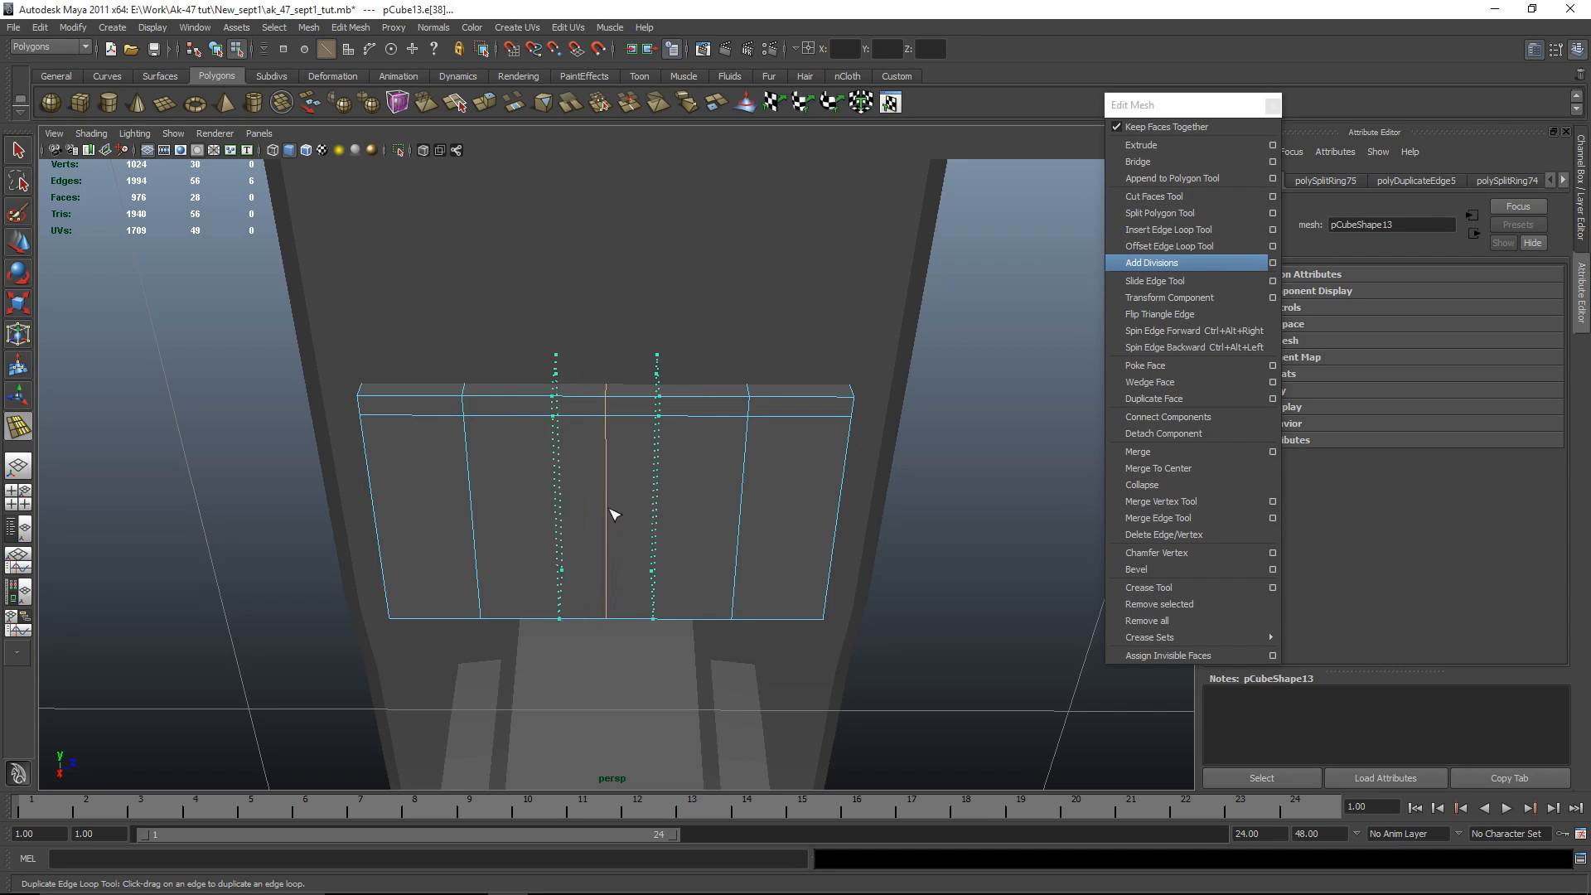
pyautogui.click(620, 589)
pyautogui.keyDown('alt'); pyautogui.moveTo(620, 589); pyautogui.dragTo(820, 586); pyautogui.keyUp('alt')
# Step: Extrude the U-shaped strip of six faces on the block's underside downward by 0.656 to form the catch bracket walls
pyautogui.press('w')
pyautogui.click(502, 437)
pyautogui.press('F11')
pyautogui.press('q')
pyautogui.keyDown('shift'); pyautogui.click(528, 568); pyautogui.keyUp('shift')
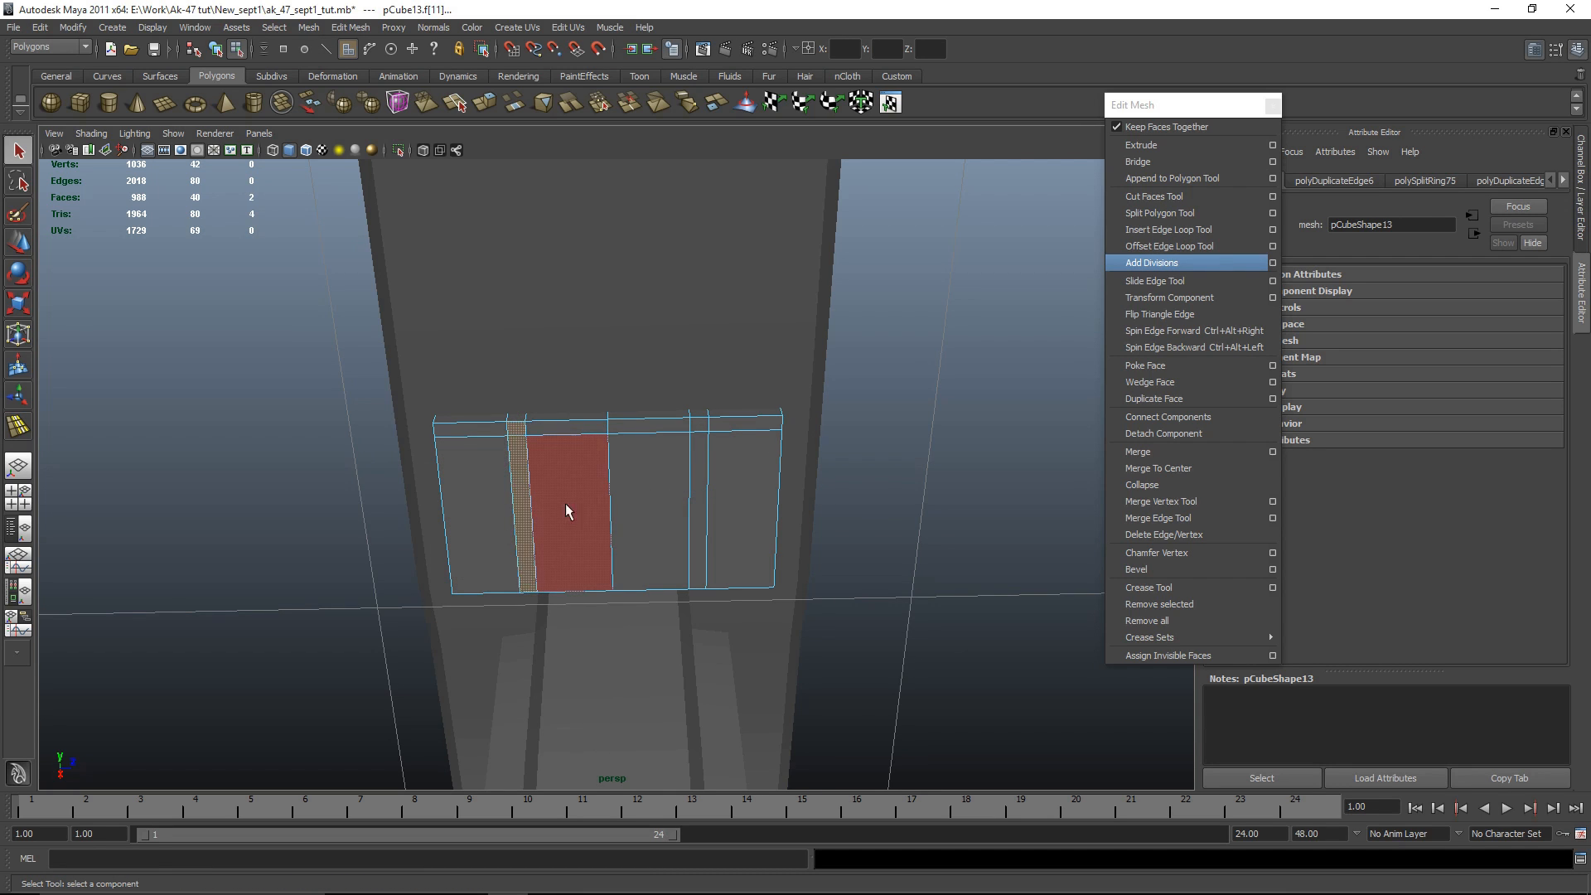
pyautogui.keyDown('shift'); pyautogui.click(700, 452); pyautogui.keyUp('shift')
pyautogui.scroll(-3, 878, 580)
pyautogui.keyDown('alt'); pyautogui.moveTo(879, 580); pyautogui.dragTo(425, 693); pyautogui.keyUp('alt')
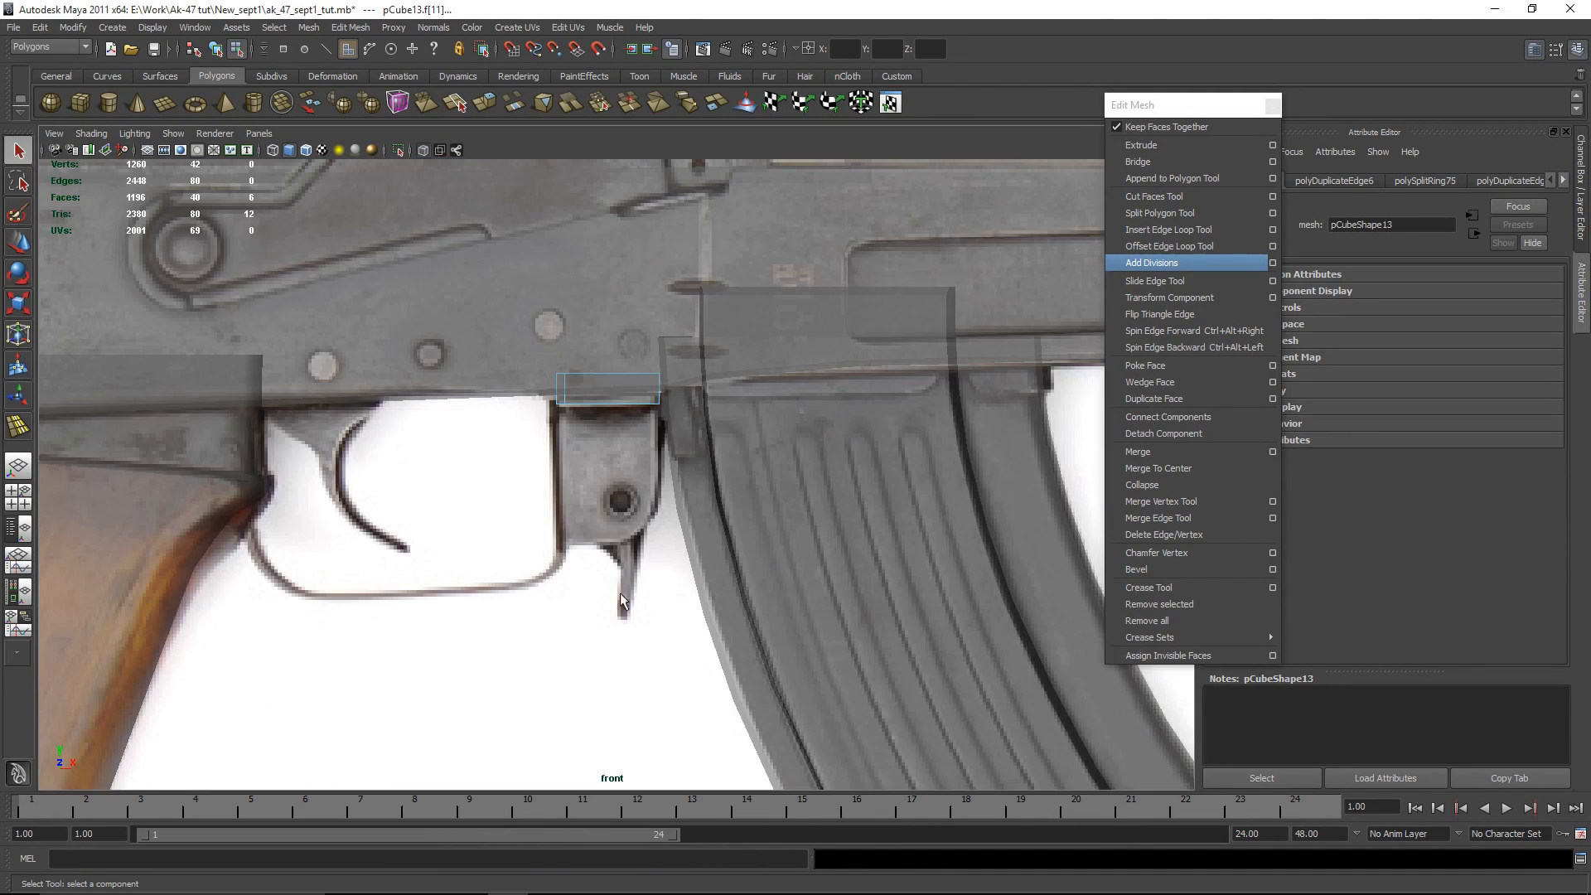
pyautogui.click(1142, 145)
pyautogui.moveTo(559, 530); pyautogui.dragTo(551, 647)
pyautogui.scroll(2, 691, 587)
pyautogui.scroll(2, 691, 588)
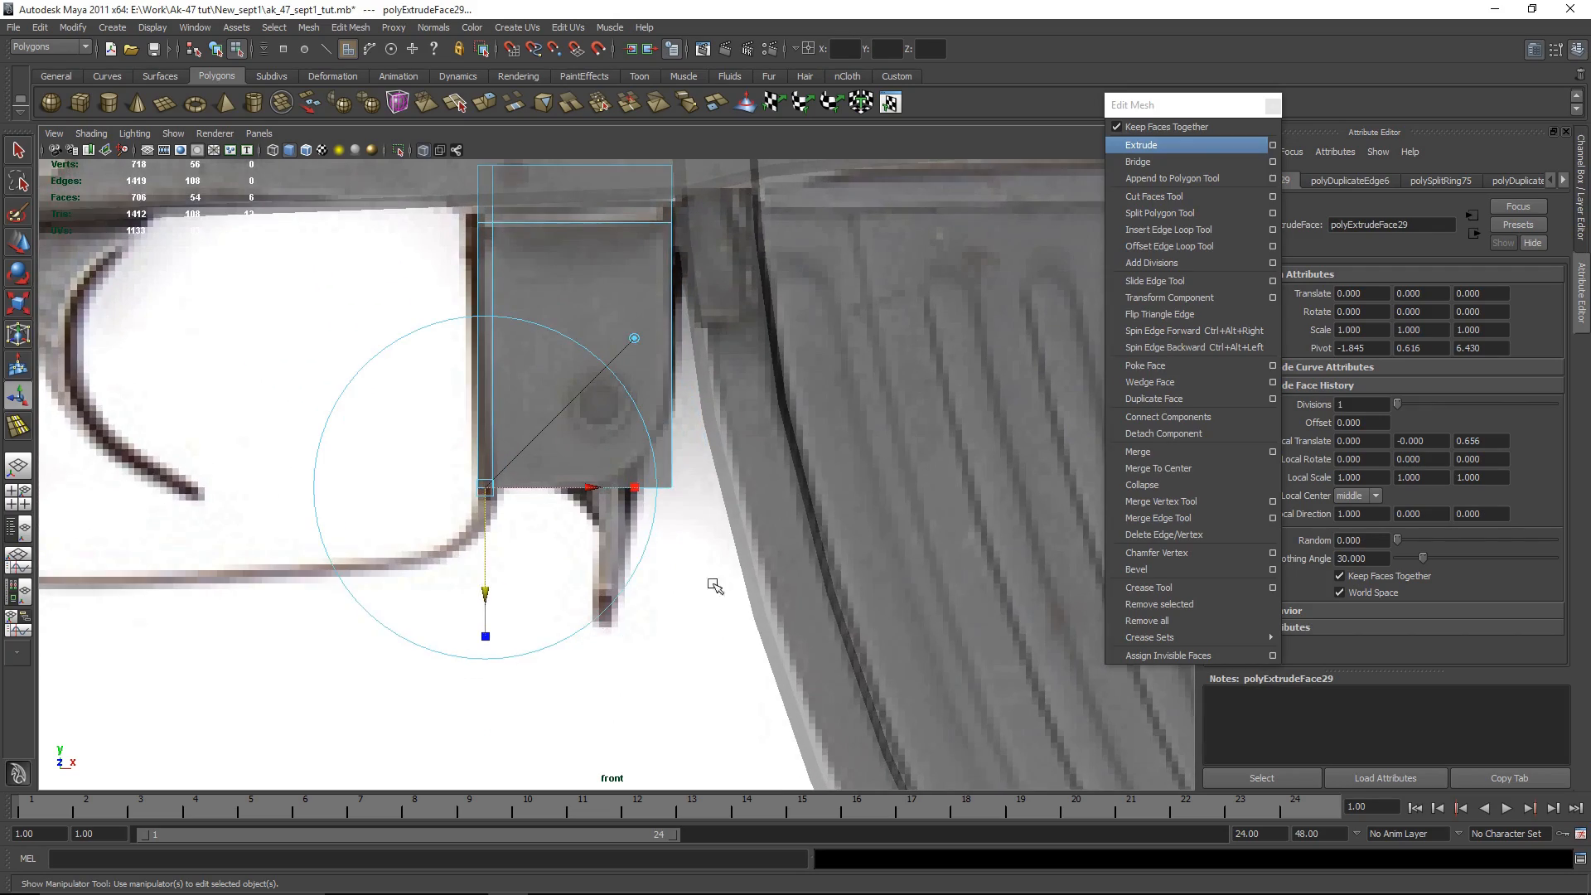
# Step: Delete the faces of one half of the bracket, on one side of its lengthwise centre line
pyautogui.press('space')
pyautogui.press('space')
pyautogui.keyDown('alt'); pyautogui.moveTo(638, 596); pyautogui.dragTo(845, 639); pyautogui.keyUp('alt')
pyautogui.press('space')
pyautogui.press('space')
pyautogui.press('f')
pyautogui.press('w')
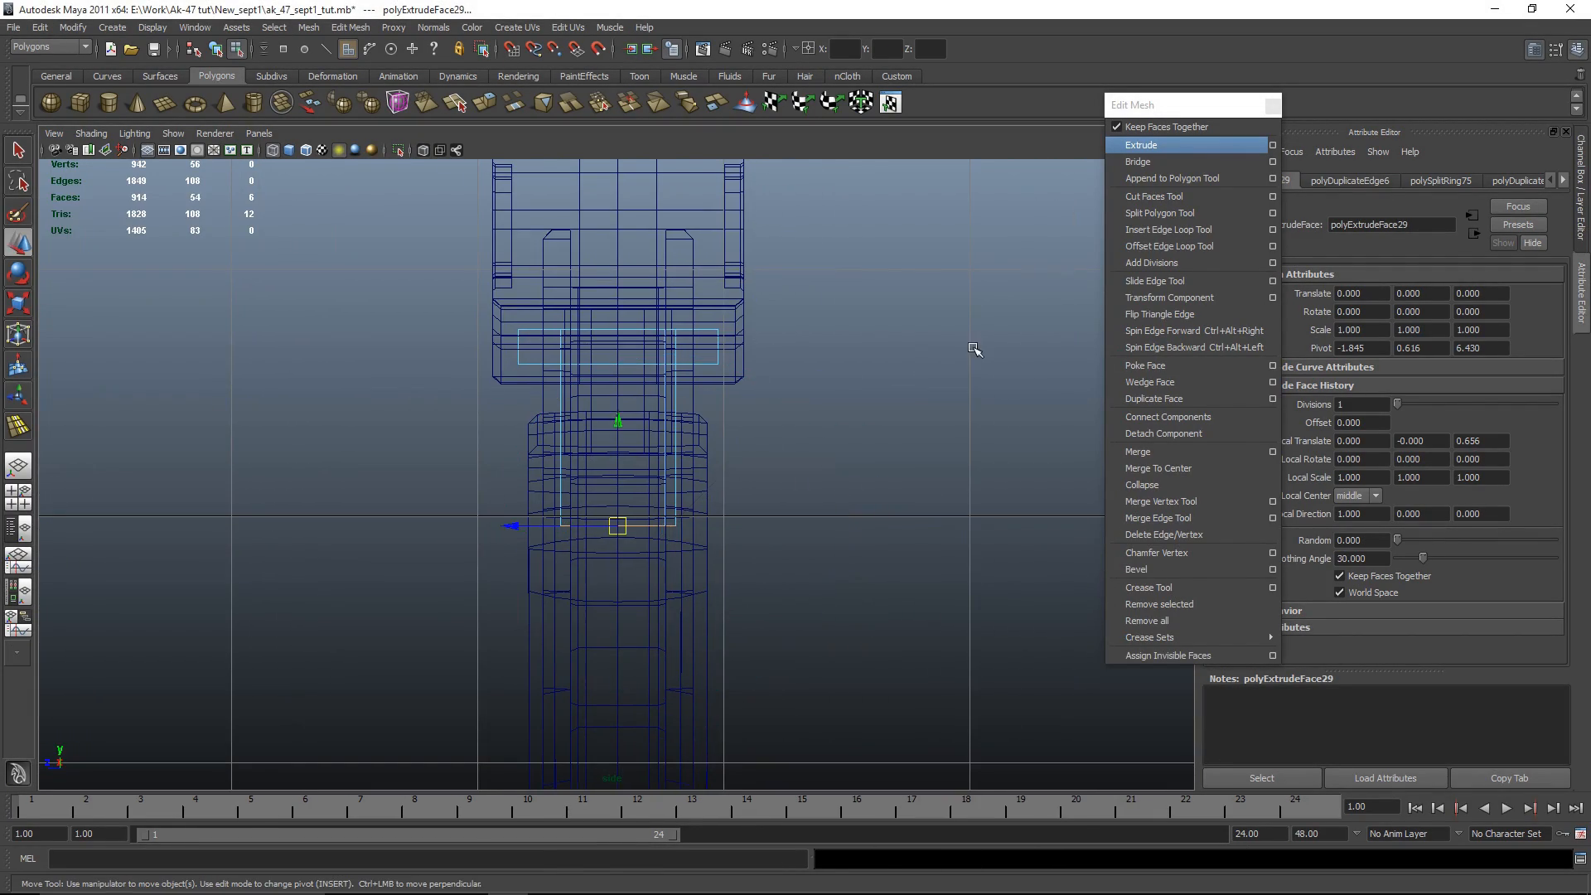
pyautogui.click(729, 347)
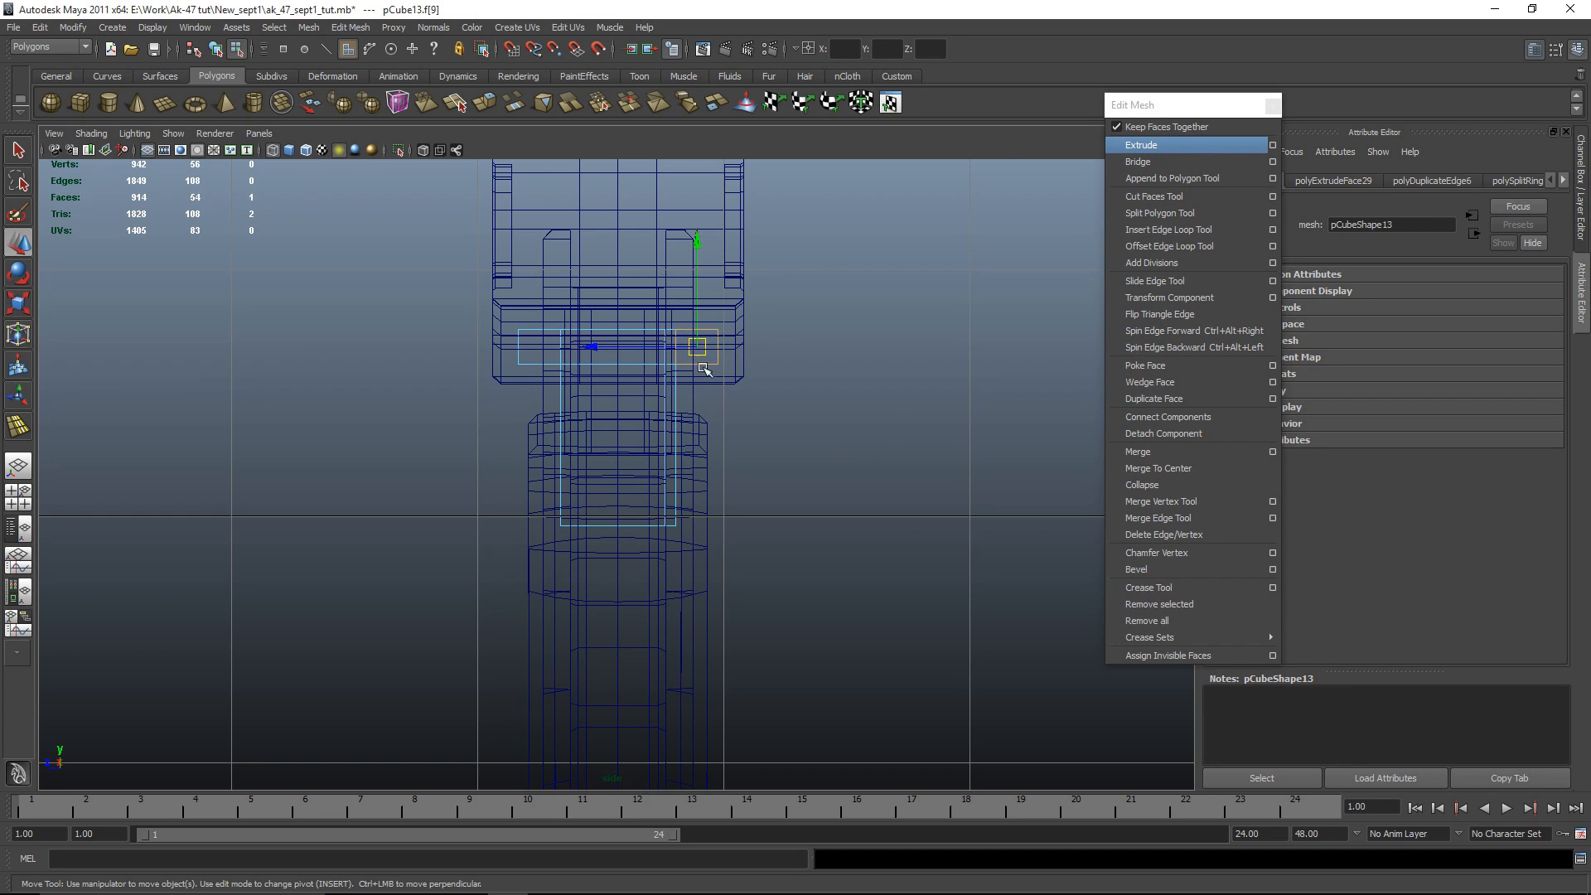
pyautogui.press('space')
pyautogui.press('space')
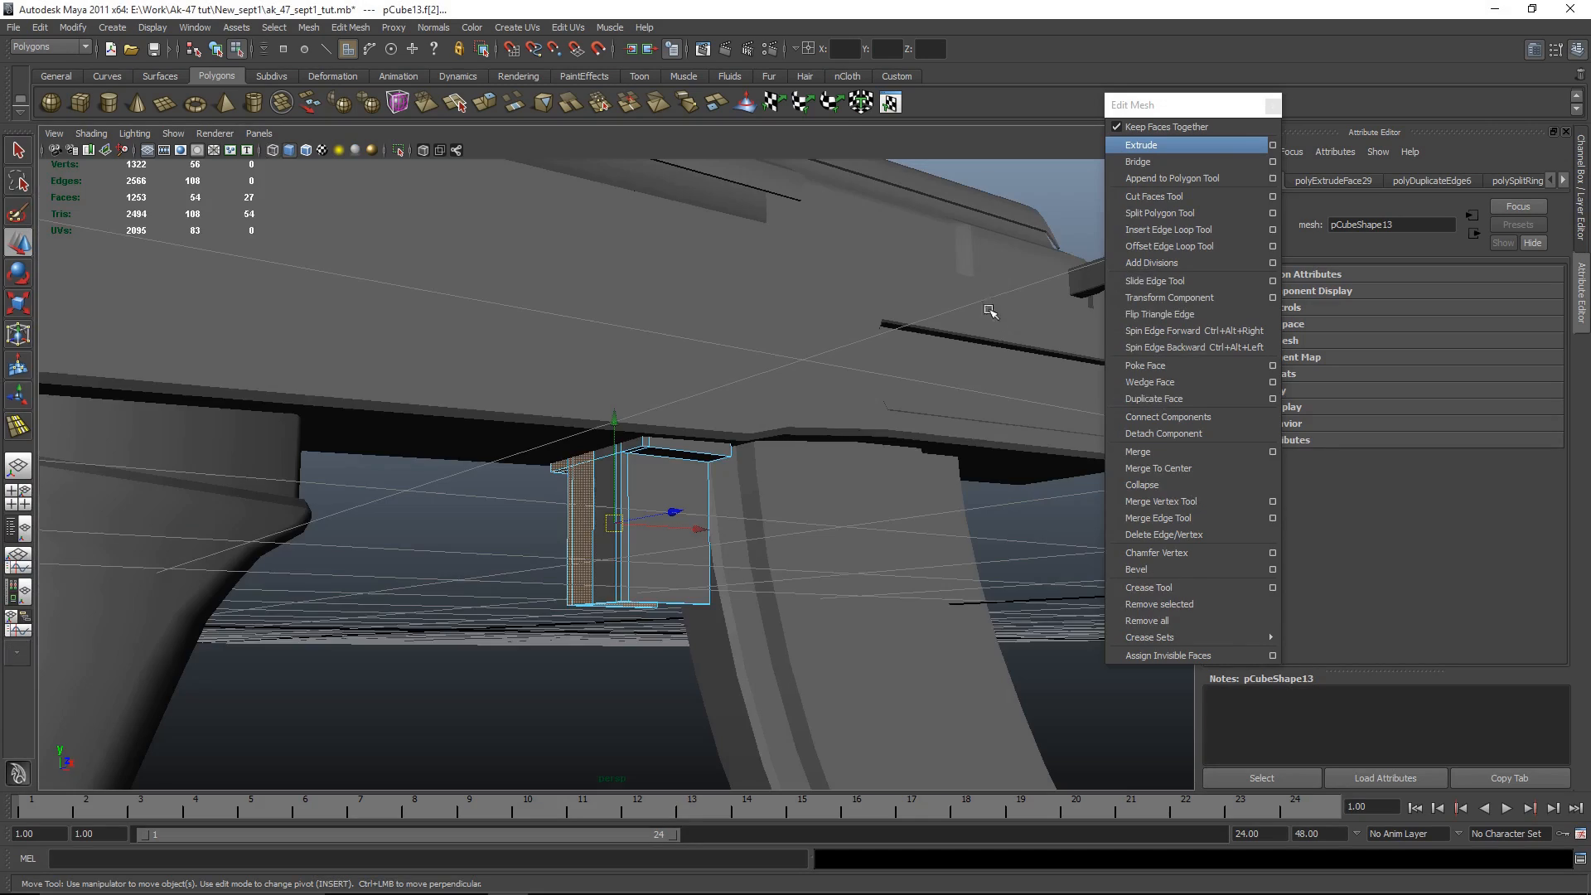
pyautogui.keyDown('alt'); pyautogui.moveTo(620, 530); pyautogui.dragTo(690, 551); pyautogui.keyUp('alt')
pyautogui.click(636, 518)
pyautogui.press('space')
pyautogui.press('space')
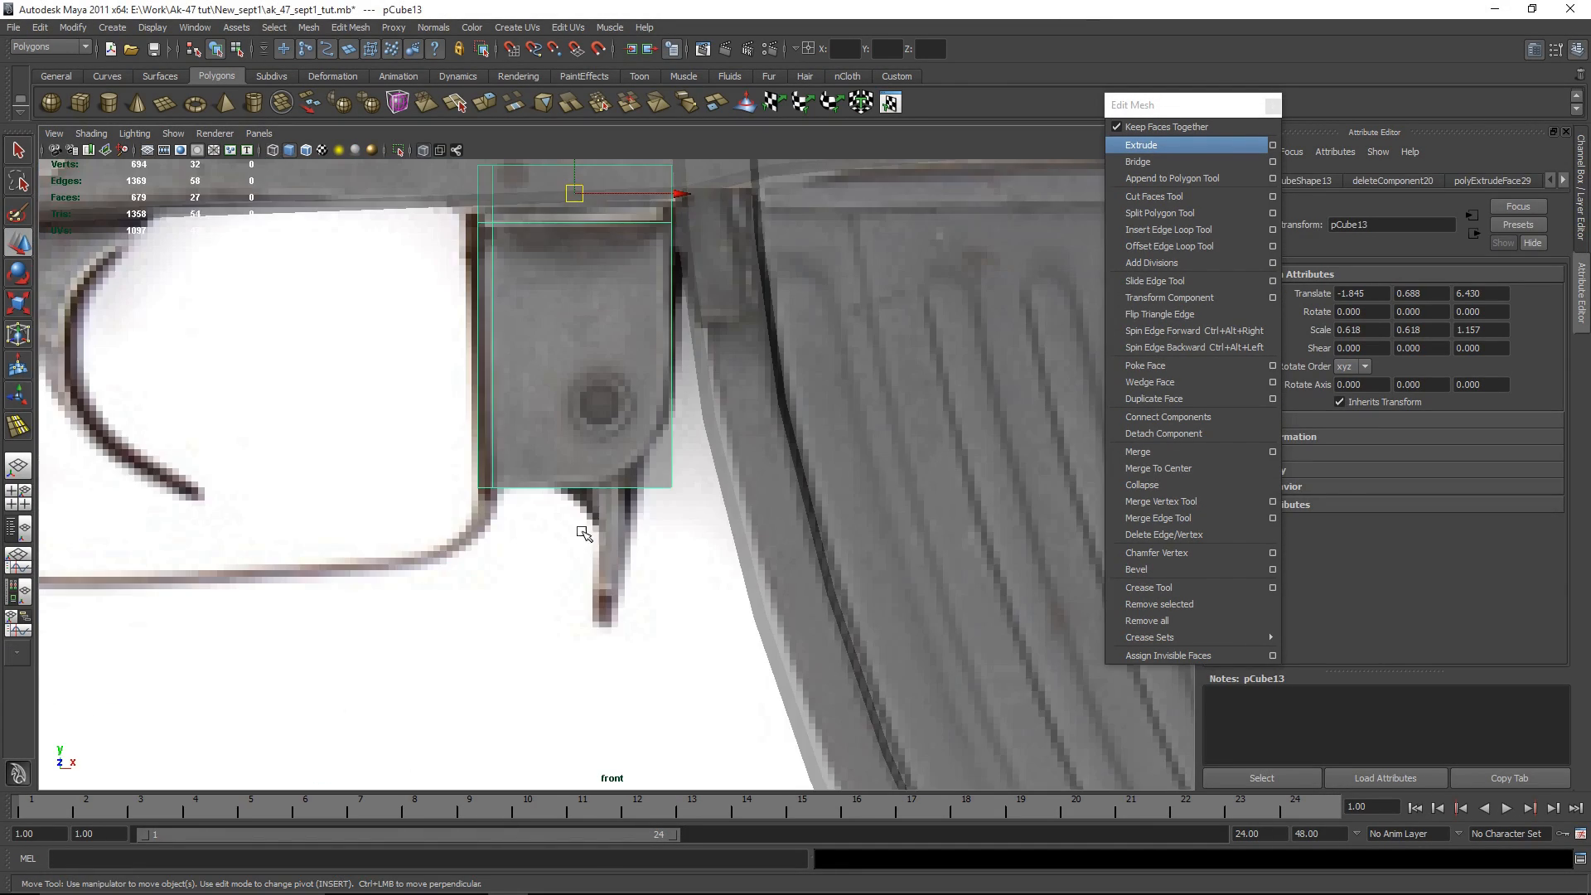
# Step: Insert an edge loop across the bracket walls near their lower end and move the magazine-side bottom corner vertices inward to chamfer the corner
pyautogui.keyDown('alt'); pyautogui.moveTo(543, 533); pyautogui.dragTo(714, 427, button='right'); pyautogui.keyUp('alt')
pyautogui.keyDown('alt'); pyautogui.moveTo(697, 405); pyautogui.dragTo(699, 487, button='middle'); pyautogui.keyUp('alt')
pyautogui.click(1168, 230)
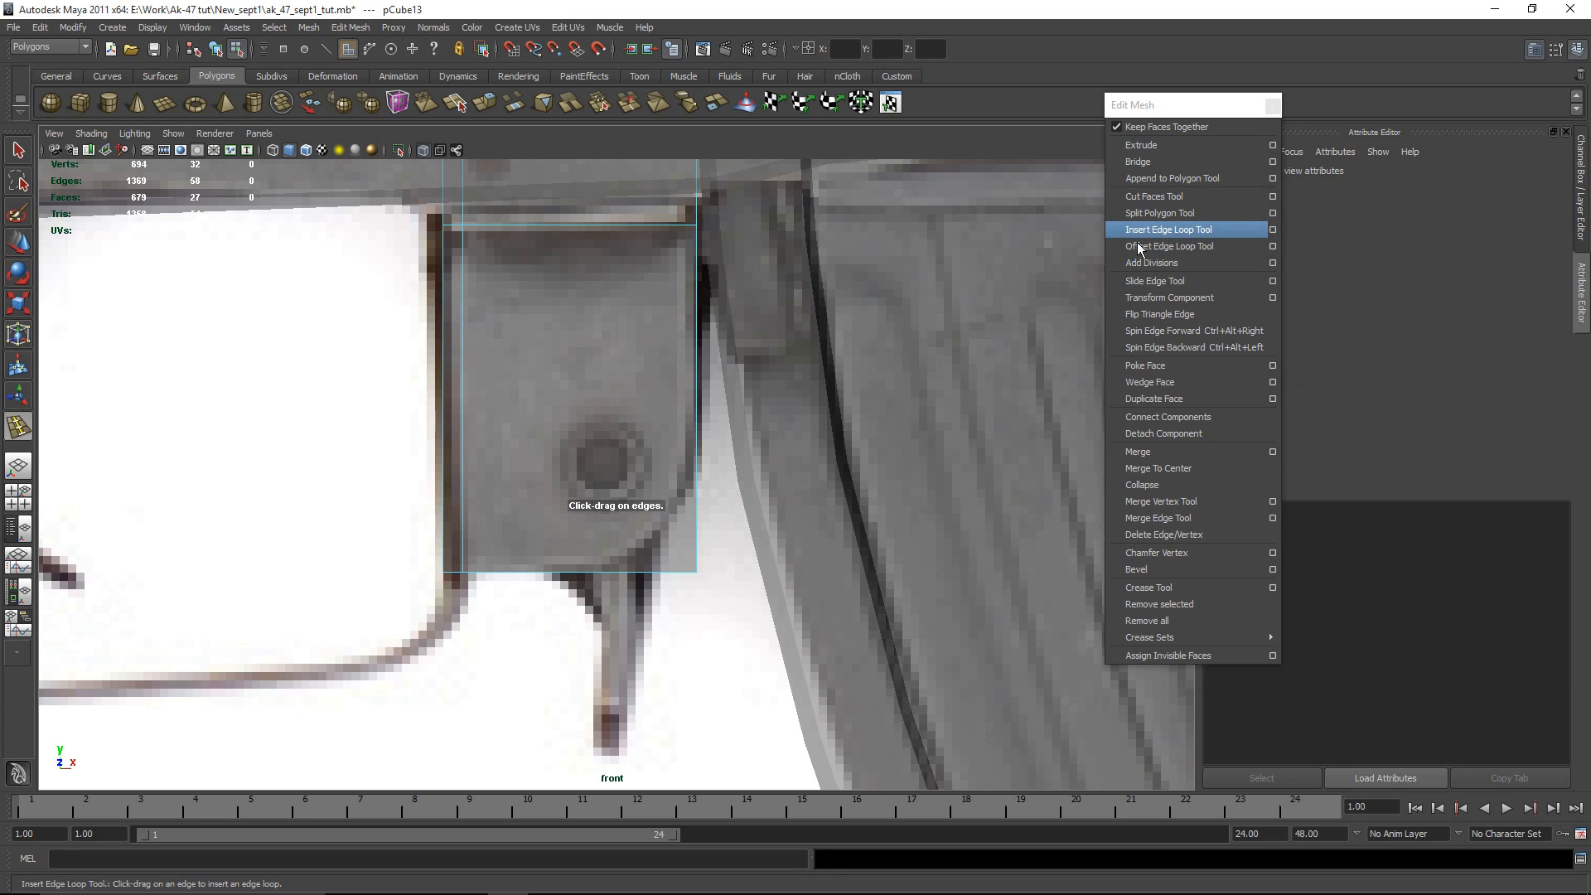
pyautogui.click(698, 490)
pyautogui.press('w')
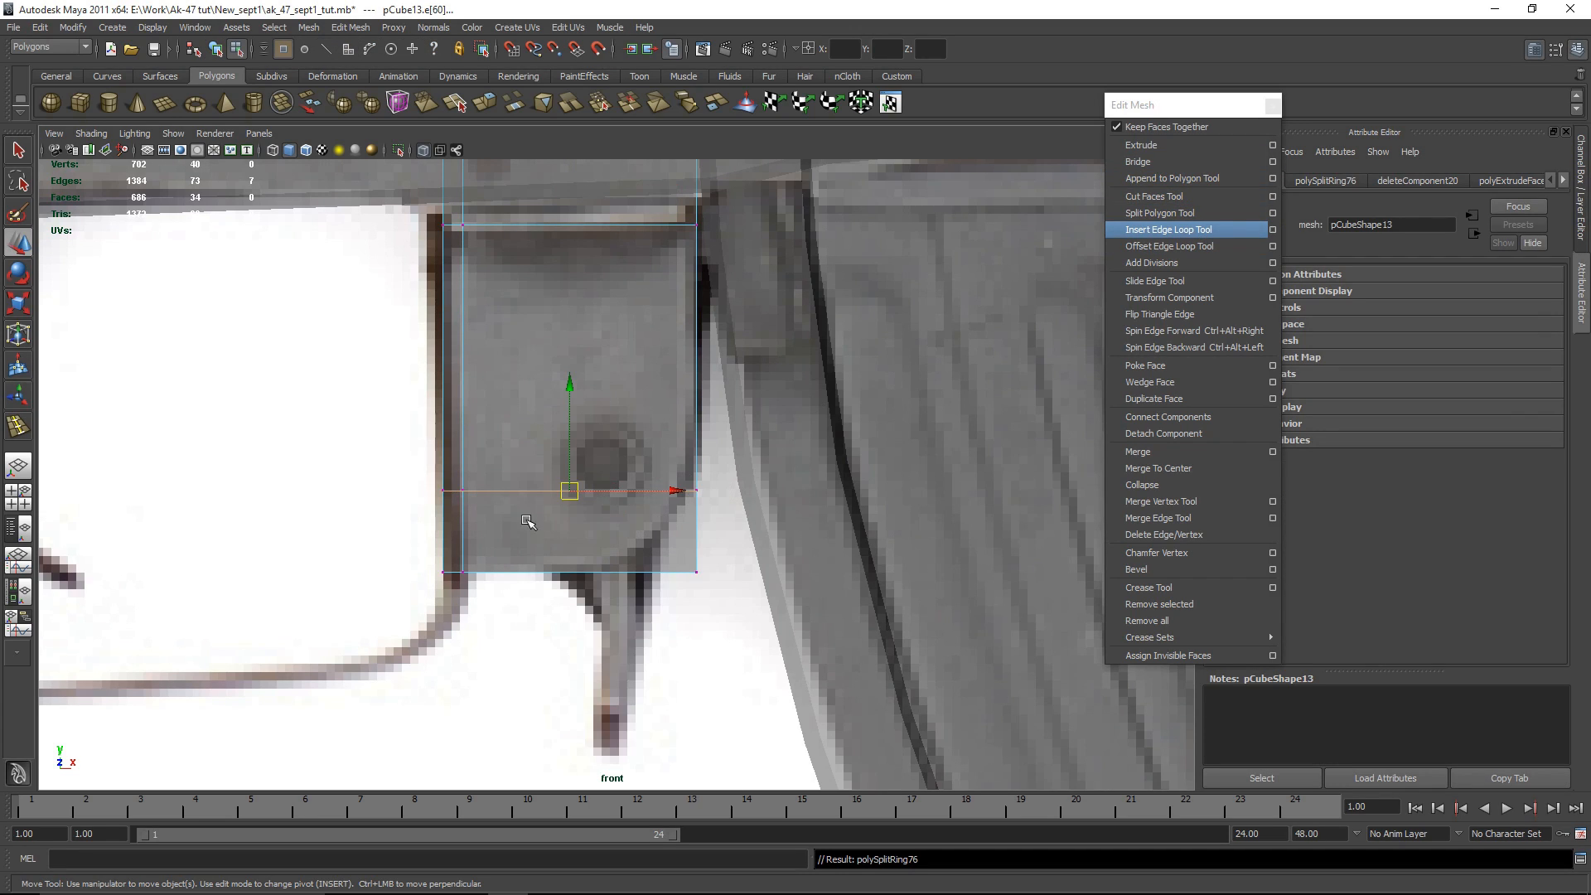
pyautogui.moveTo(801, 572); pyautogui.dragTo(736, 573)
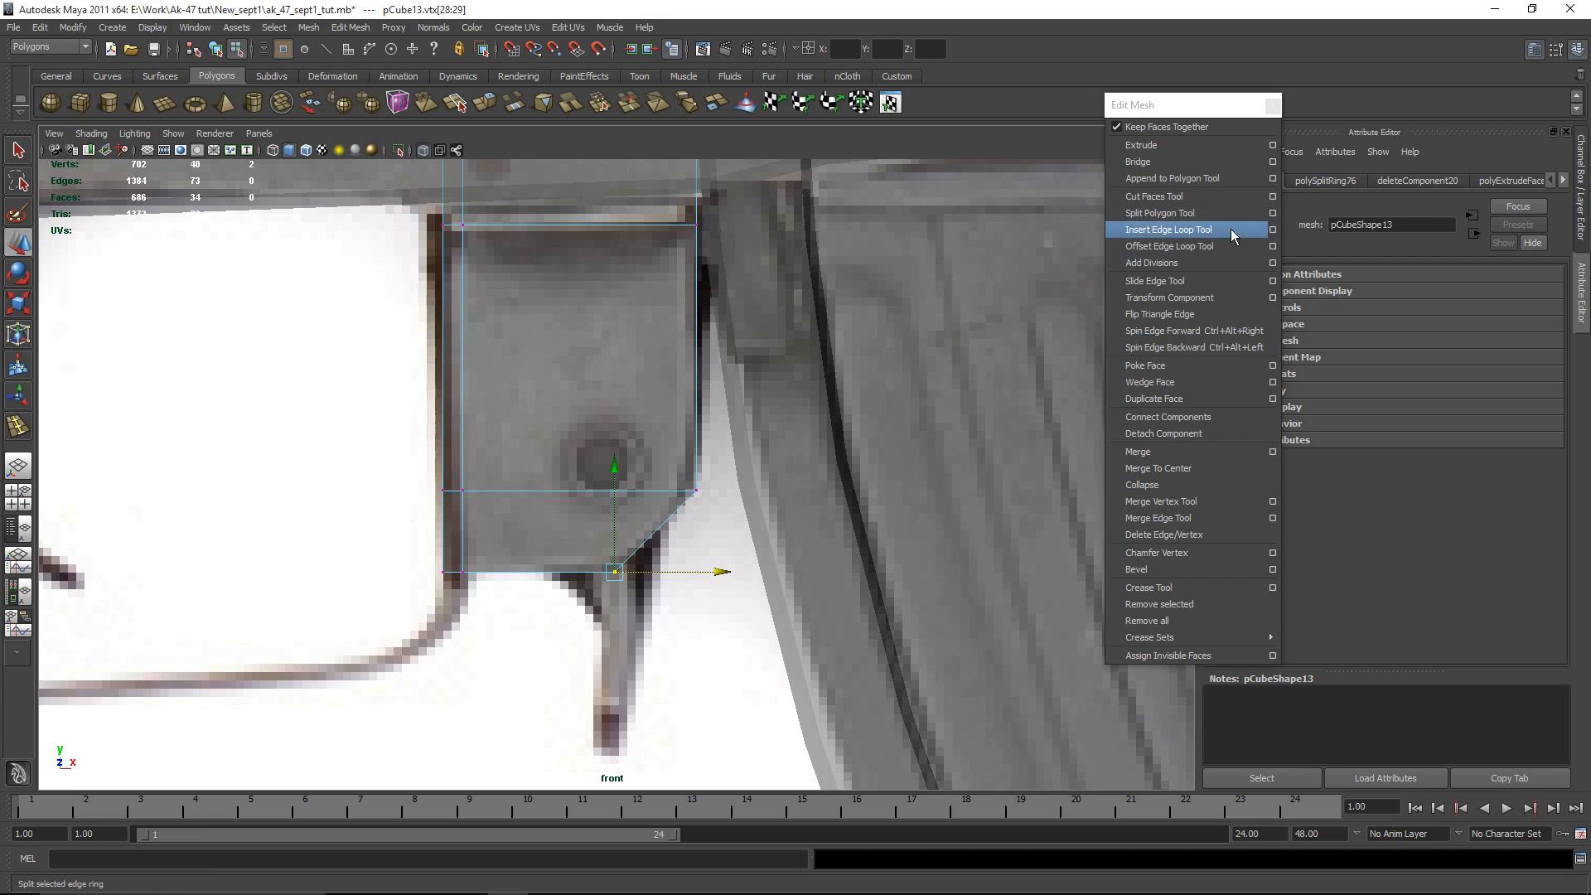
# Step: Insert two more edge loops through the chamfered corner and move their end vertices outward to start rounding it
pyautogui.press('g')
pyautogui.click(663, 528)
pyautogui.press('w')
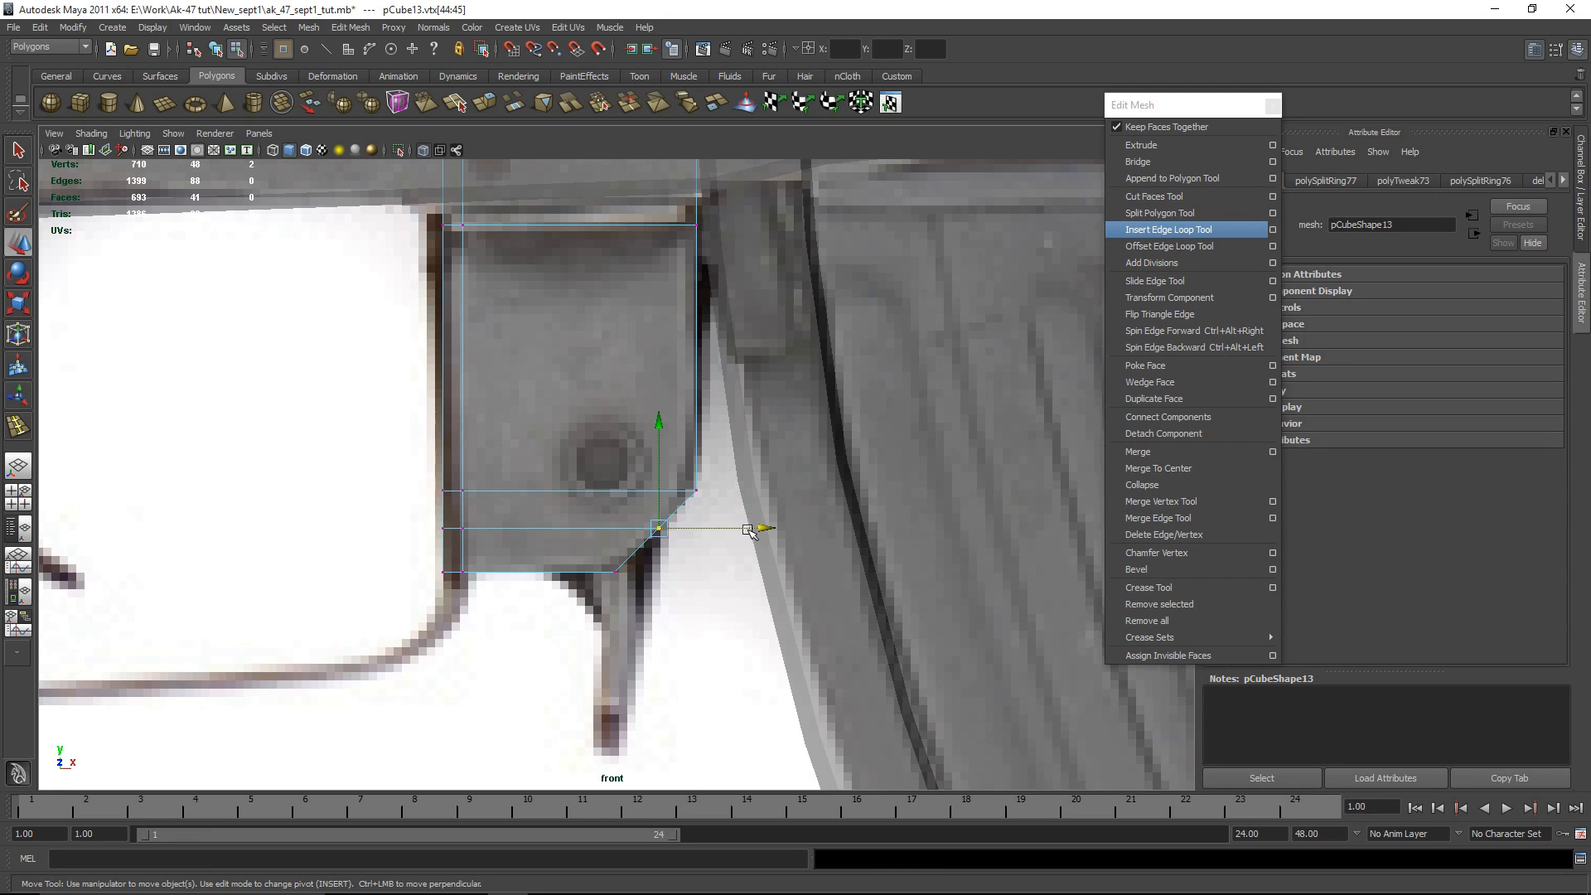
pyautogui.scroll(2, 761, 530)
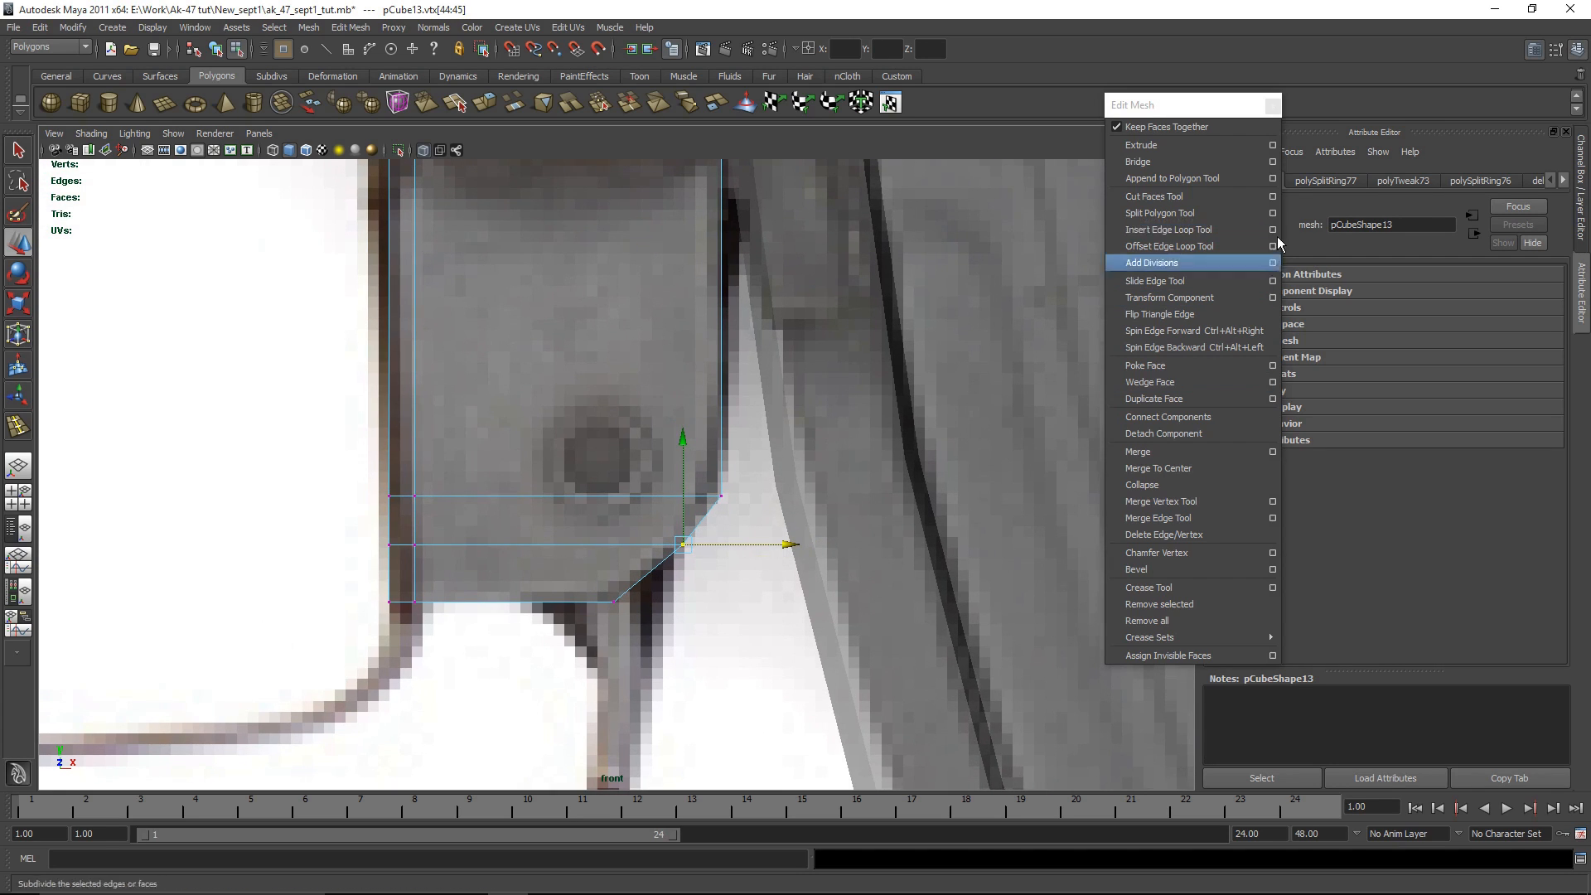
pyautogui.click(1222, 232)
pyautogui.moveTo(651, 580); pyautogui.dragTo(658, 573)
pyautogui.press('w')
pyautogui.moveTo(662, 557); pyautogui.dragTo(634, 558, button='right')
pyautogui.moveTo(756, 569); pyautogui.dragTo(761, 569)
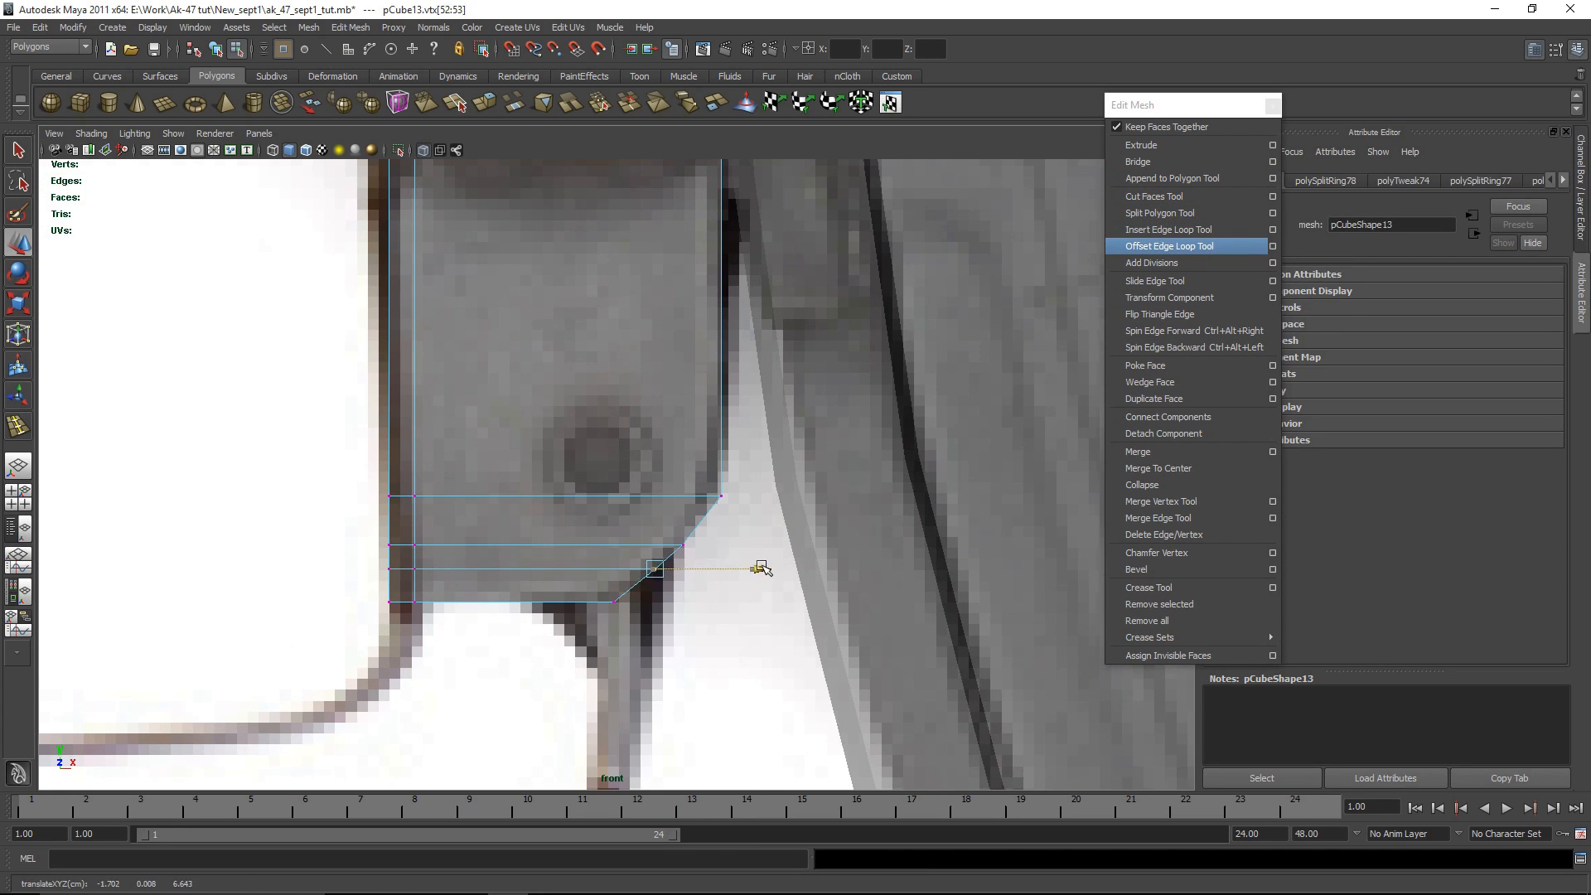
# Step: Move the corner vertices of the lowest inserted loop slightly inward to follow the reference outline
pyautogui.moveTo(672, 527); pyautogui.dragTo(779, 567)
pyautogui.click(599, 520)
pyautogui.moveTo(600, 522); pyautogui.dragTo(778, 553)
pyautogui.click(788, 608)
pyautogui.scroll(5, 813, 561)
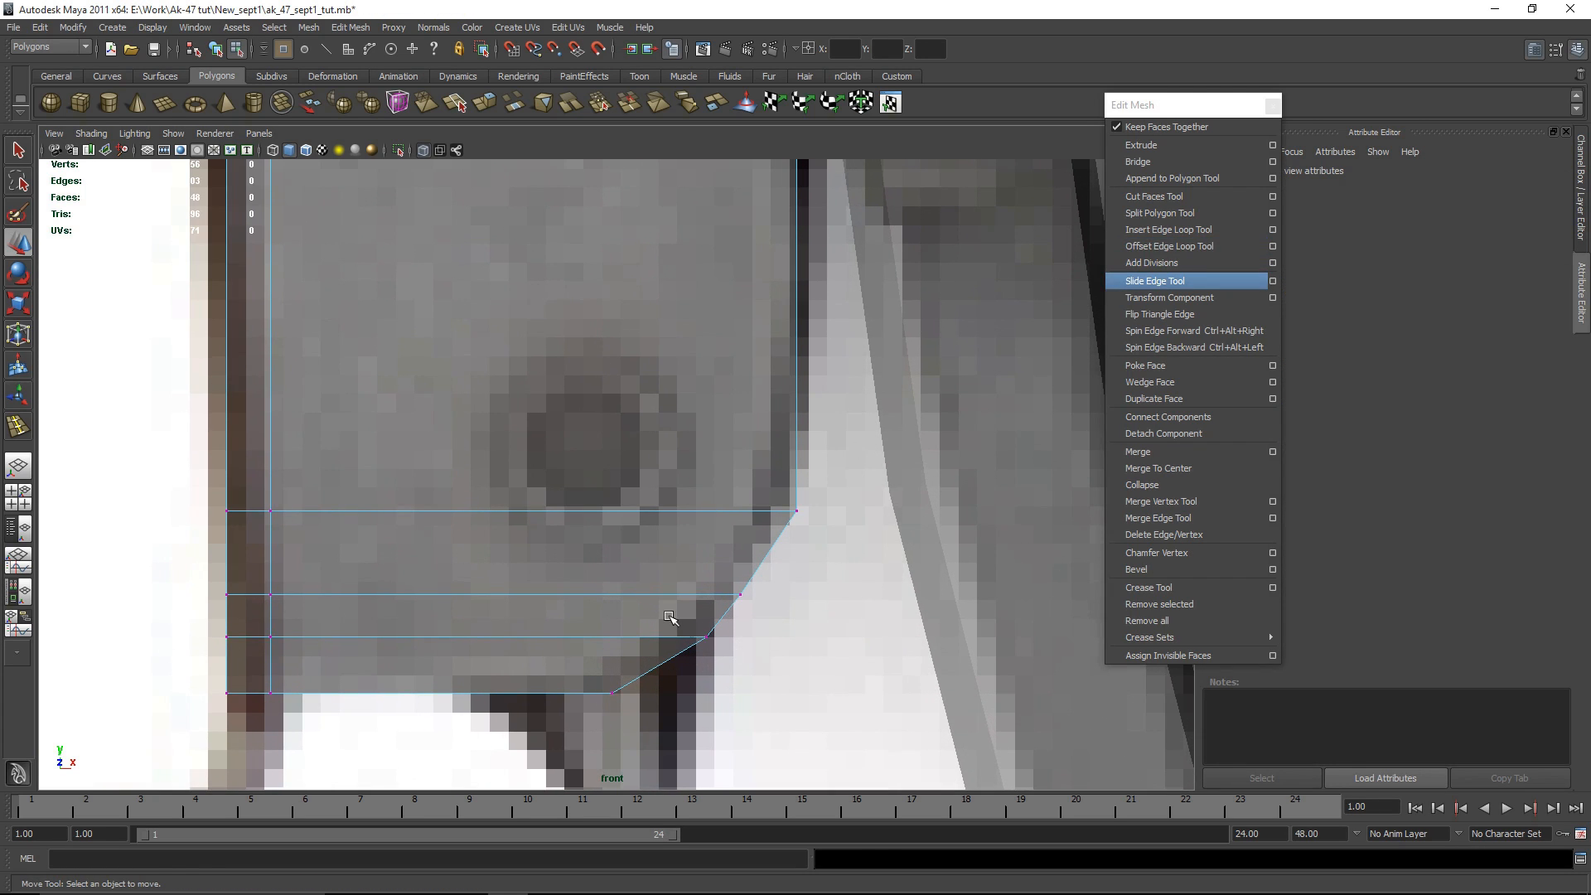
pyautogui.moveTo(669, 617); pyautogui.dragTo(725, 659)
pyautogui.moveTo(814, 639); pyautogui.dragTo(810, 639)
# Step: Insert an edge loop in the upper part of the rounded corner and move the curve's vertices outward to match the reference
pyautogui.click(1212, 235)
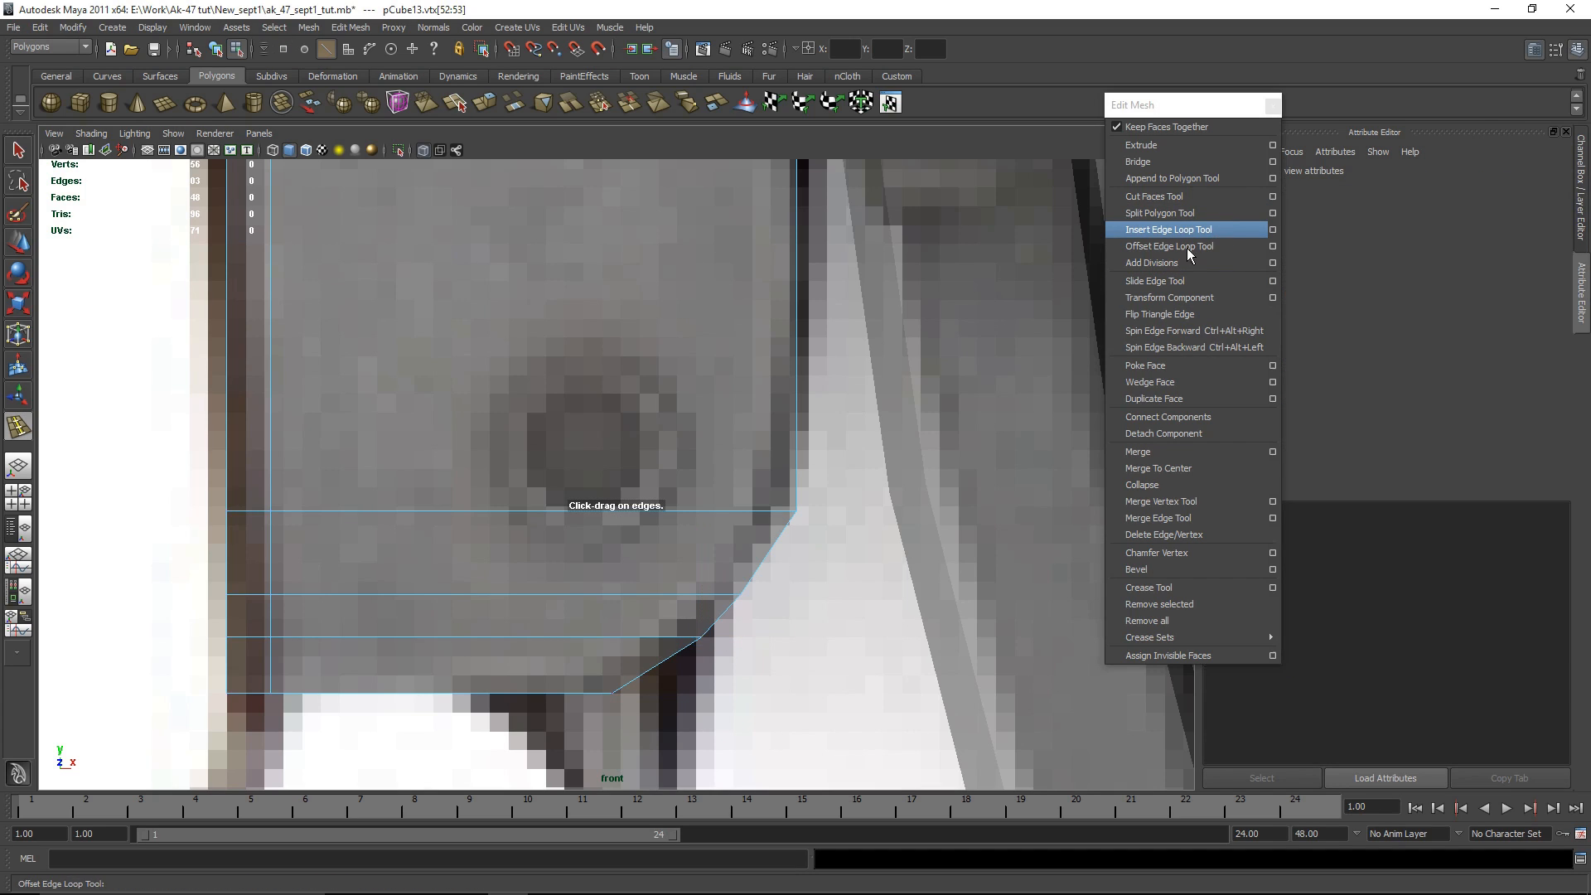
pyautogui.click(771, 551)
pyautogui.press('w')
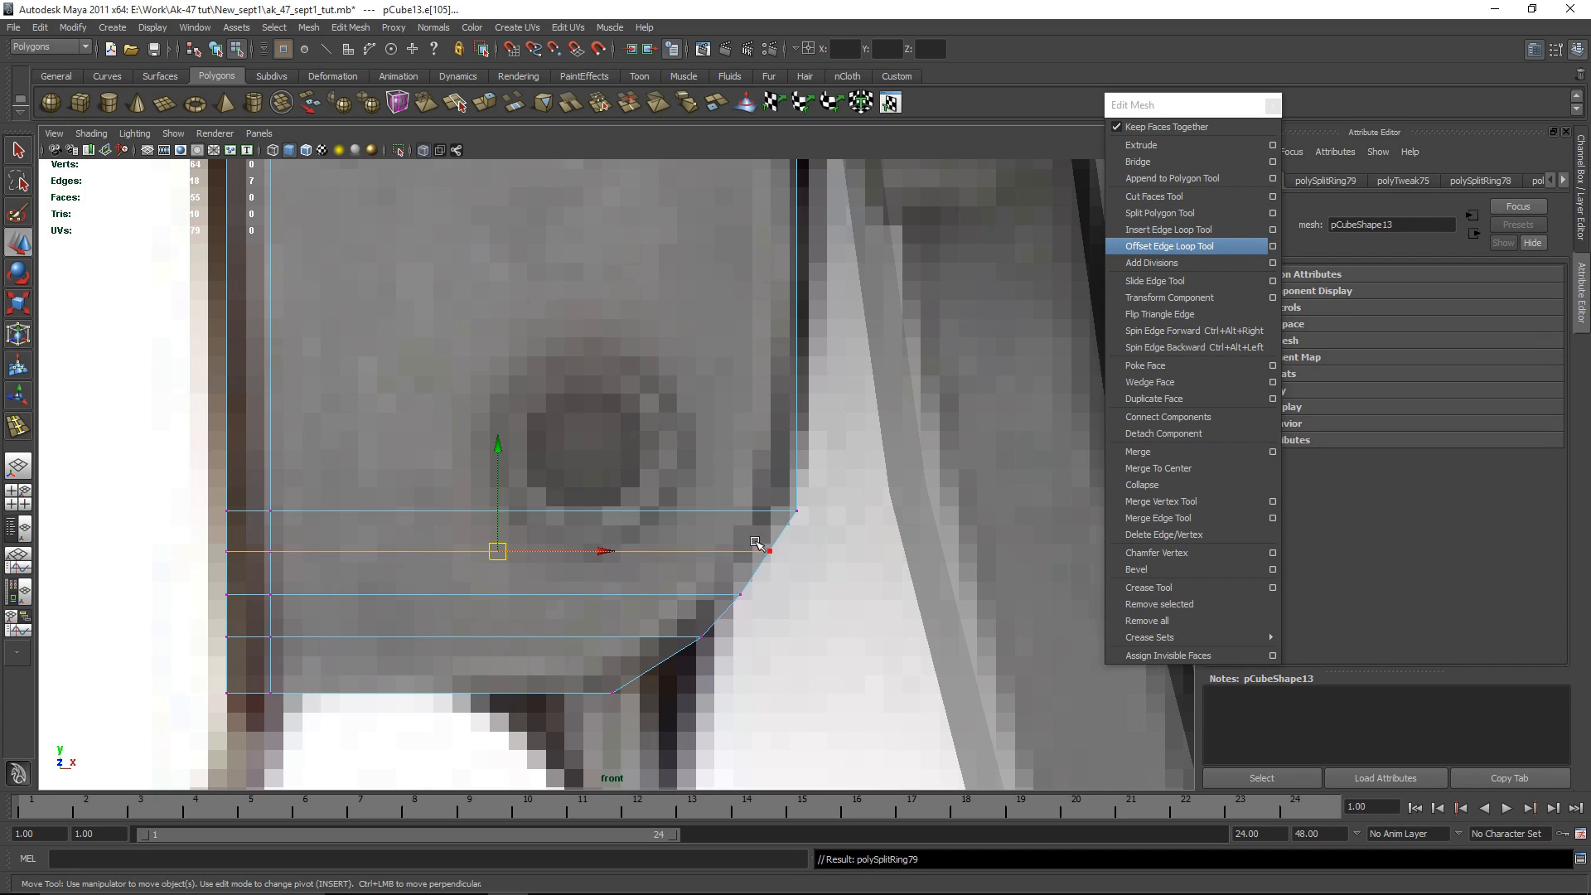
pyautogui.moveTo(862, 551); pyautogui.dragTo(875, 551)
pyautogui.moveTo(681, 579); pyautogui.dragTo(846, 594)
pyautogui.moveTo(674, 615); pyautogui.dragTo(731, 651)
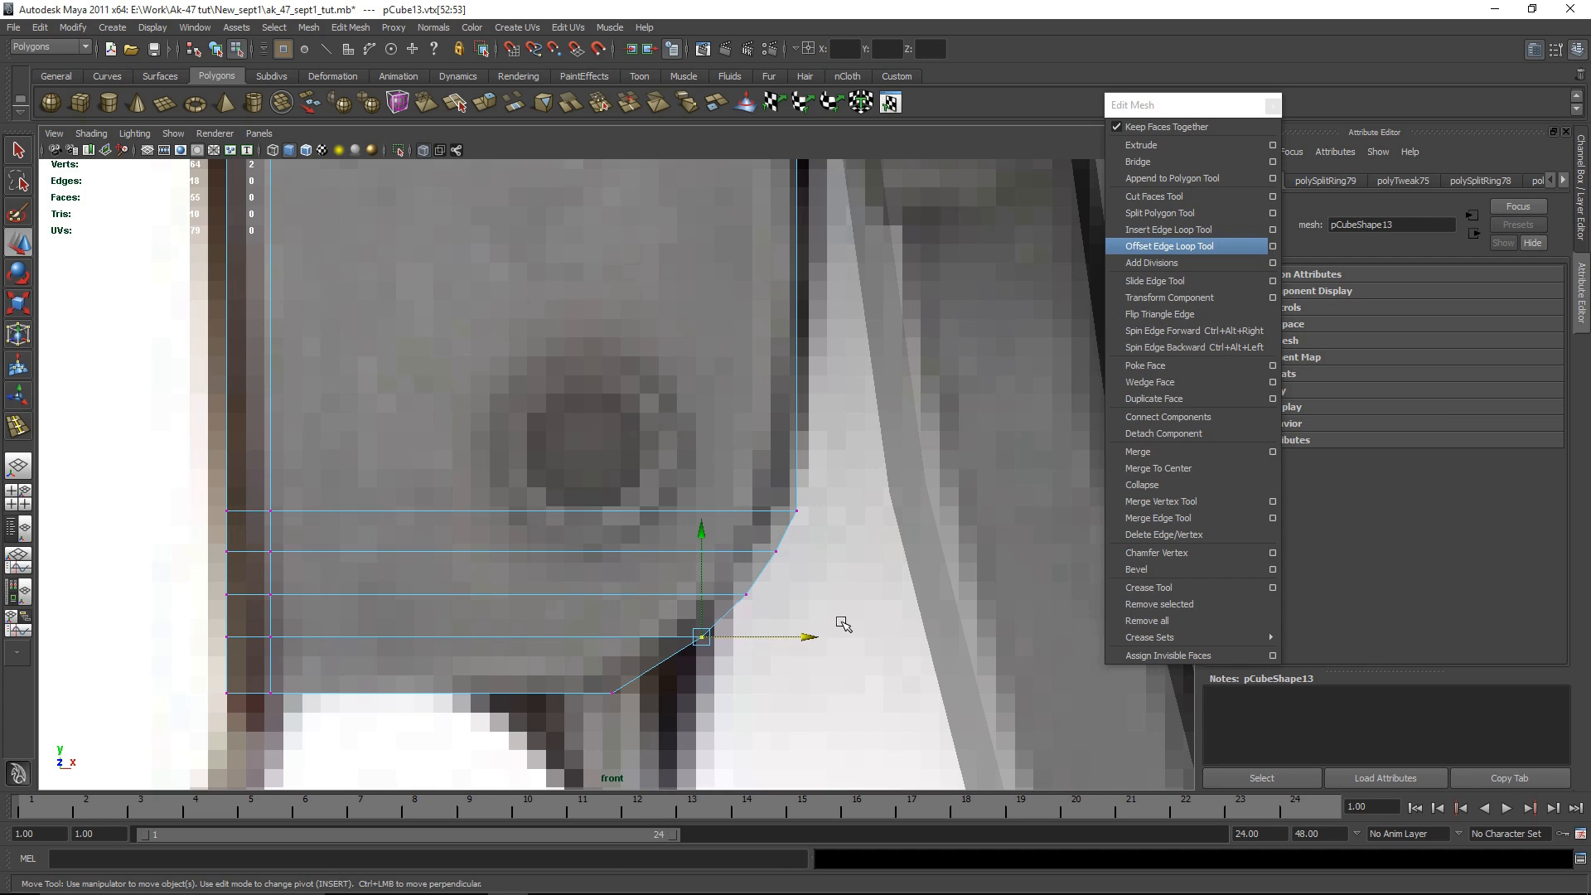
pyautogui.click(855, 578)
# Step: Examine the rounded bracket half against the receiver, magazine and reference image
pyautogui.keyDown('alt'); pyautogui.moveTo(856, 575); pyautogui.dragTo(620, 520, button='right'); pyautogui.keyUp('alt')
pyautogui.press('space')
pyautogui.press('space')
pyautogui.keyDown('alt'); pyautogui.moveTo(800, 439); pyautogui.dragTo(714, 614); pyautogui.keyUp('alt')
pyautogui.press('F8')
pyautogui.click(674, 639)
pyautogui.keyDown('alt'); pyautogui.moveTo(674, 551); pyautogui.dragTo(831, 639); pyautogui.keyUp('alt')
pyautogui.press('space')
pyautogui.press('space')
pyautogui.press('space')
pyautogui.press('space')
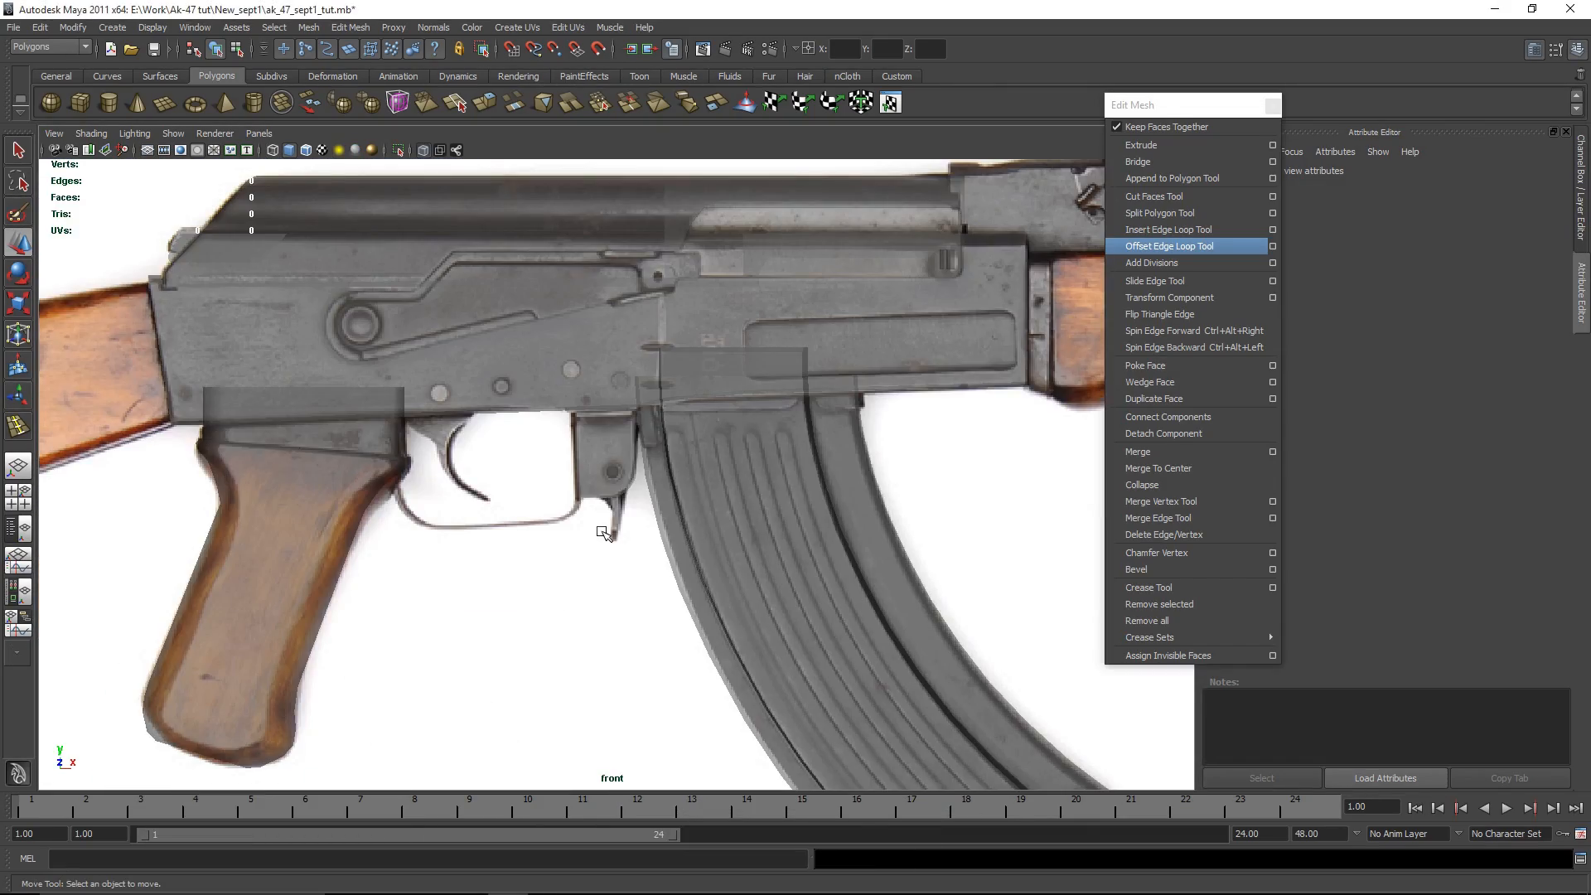
pyautogui.press('space')
pyautogui.press('space')
pyautogui.keyDown('alt'); pyautogui.moveTo(816, 452); pyautogui.dragTo(638, 514); pyautogui.keyUp('alt')
# Step: Create the bracket's missing half as a mirrored copy with Duplicate Special
pyautogui.click(607, 526)
pyautogui.keyDown('alt'); pyautogui.moveTo(647, 623); pyautogui.dragTo(805, 465, button='middle'); pyautogui.keyUp('alt')
pyautogui.click(39, 28)
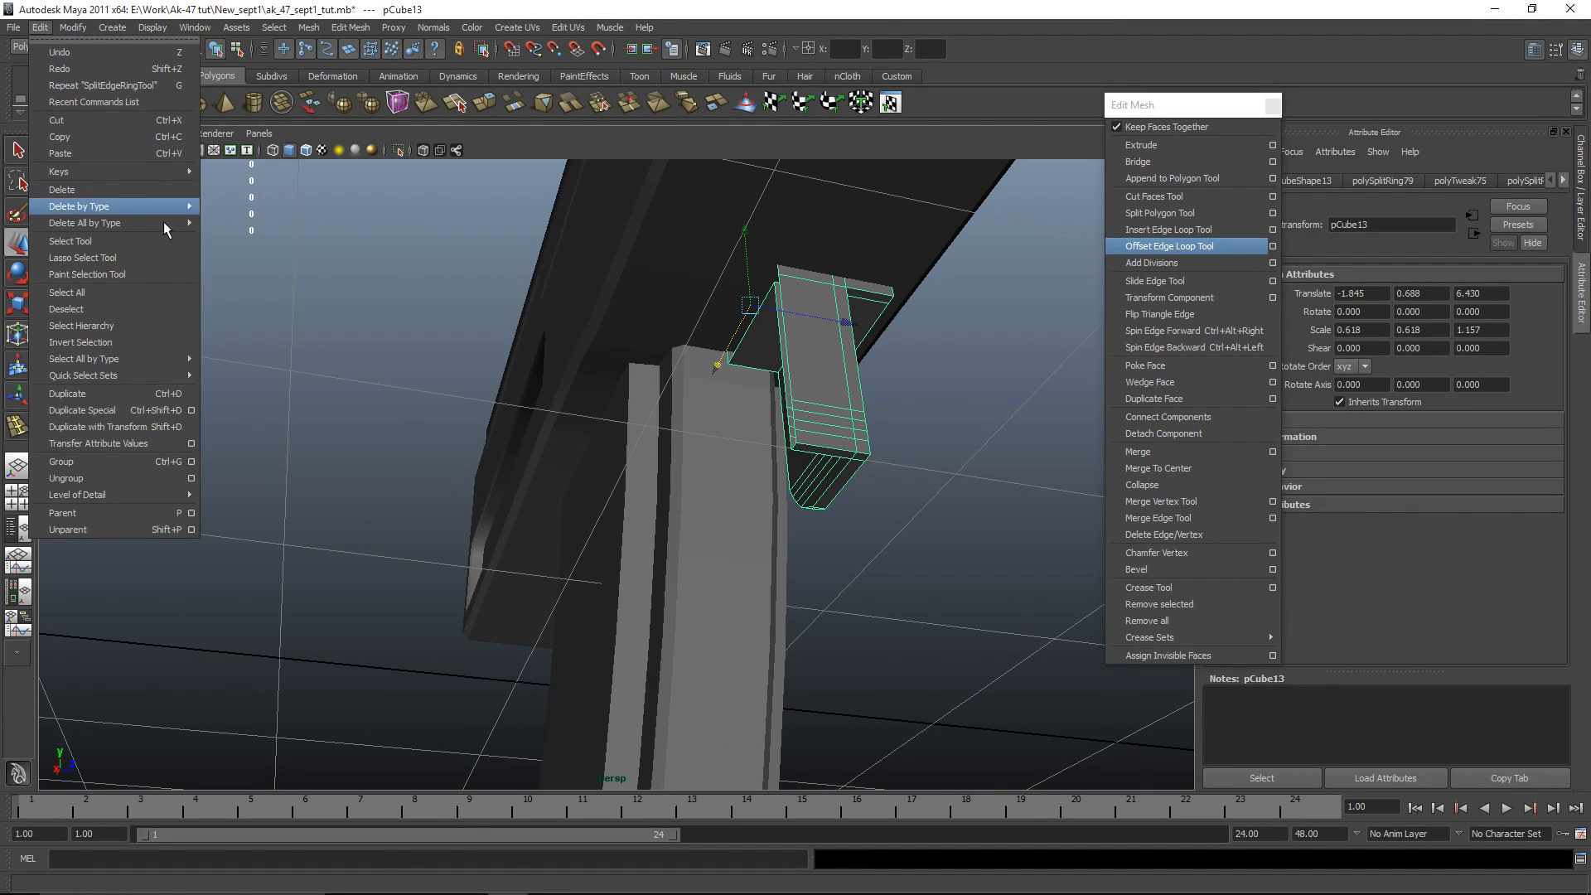
pyautogui.click(192, 410)
pyautogui.click(1132, 436)
# Step: Combine the two bracket halves into one mesh and centre its pivot
pyautogui.keyDown('alt'); pyautogui.moveTo(860, 488); pyautogui.dragTo(810, 538); pyautogui.keyUp('alt')
pyautogui.keyDown('shift'); pyautogui.click(689, 552); pyautogui.keyUp('shift')
pyautogui.press('space')
pyautogui.press('space')
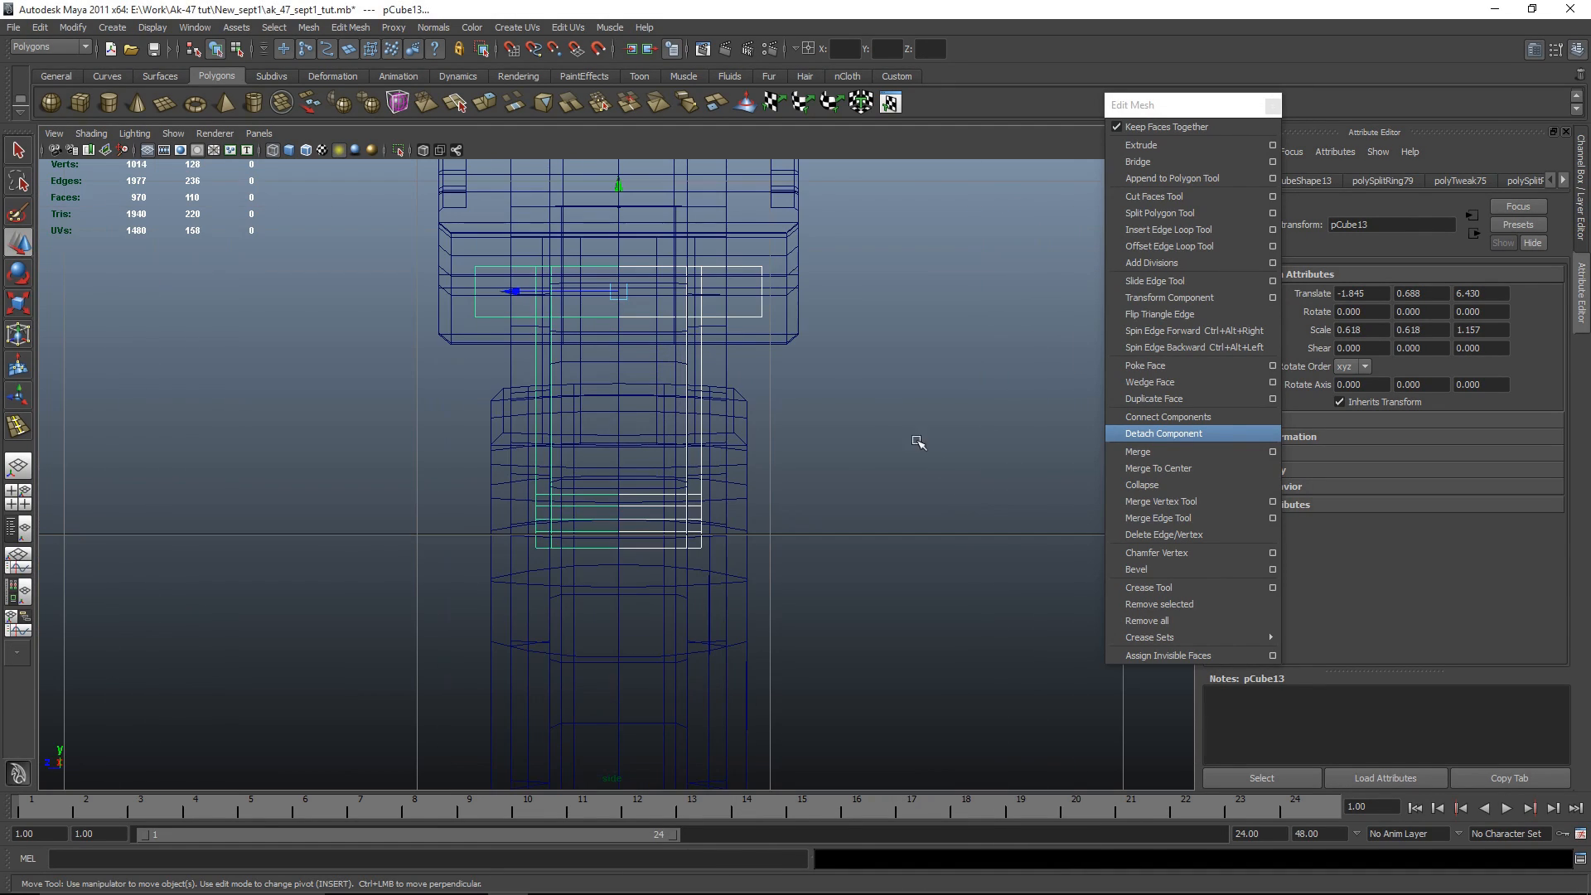
pyautogui.click(309, 28)
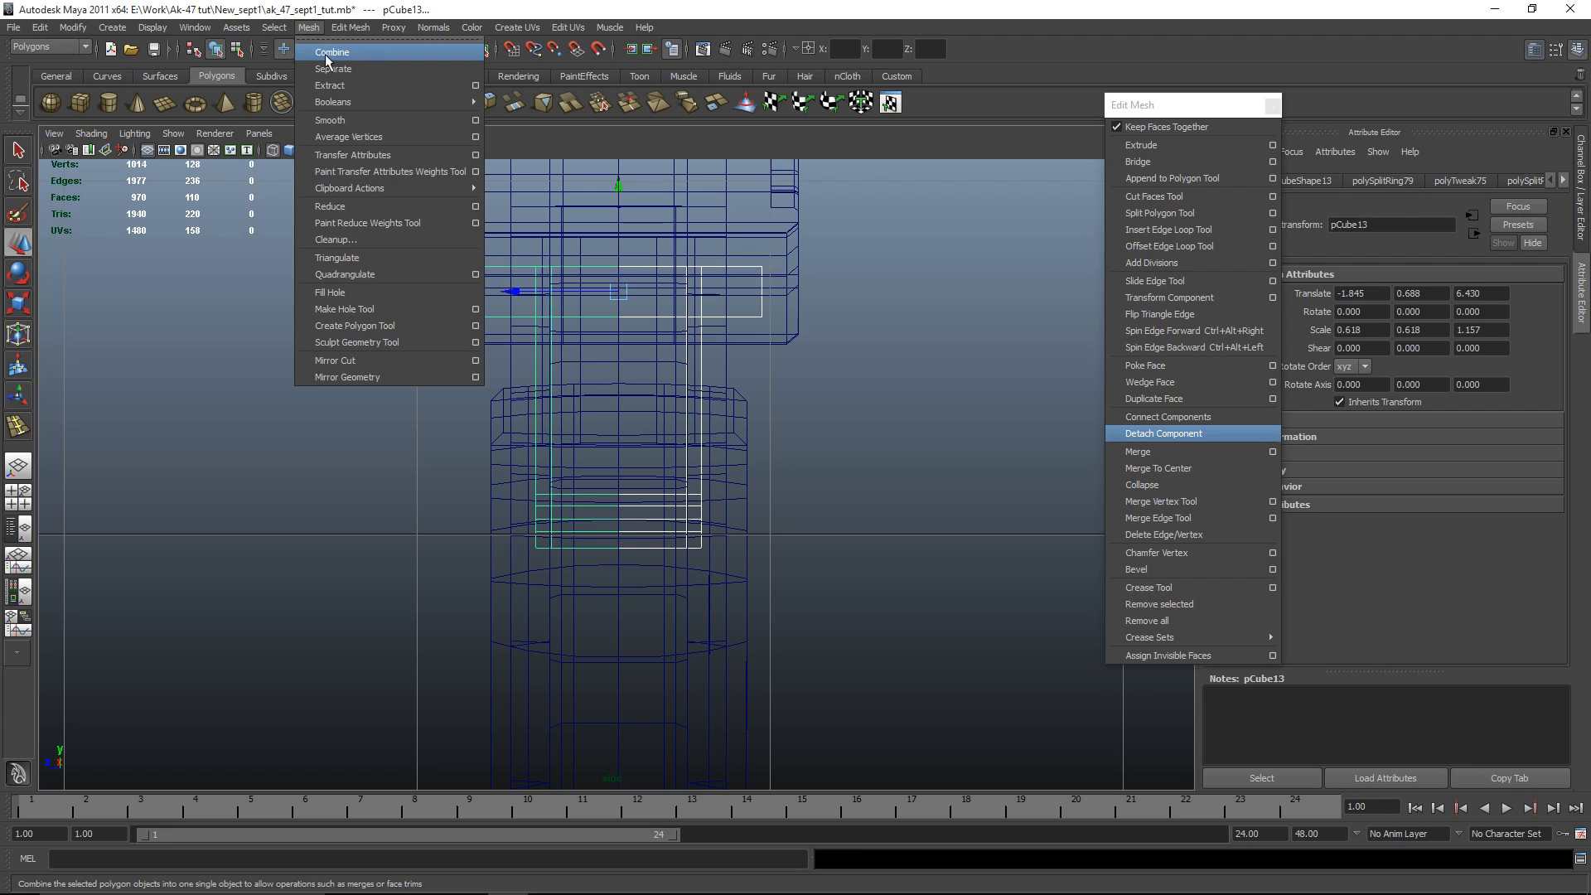
pyautogui.click(325, 52)
pyautogui.click(897, 76)
pyautogui.press('w')
# Step: Isolate the combined bracket and merge the overlapping vertices along its centre seam
pyautogui.scroll(3, 914, 414)
pyautogui.hotkey('shift', 'i')
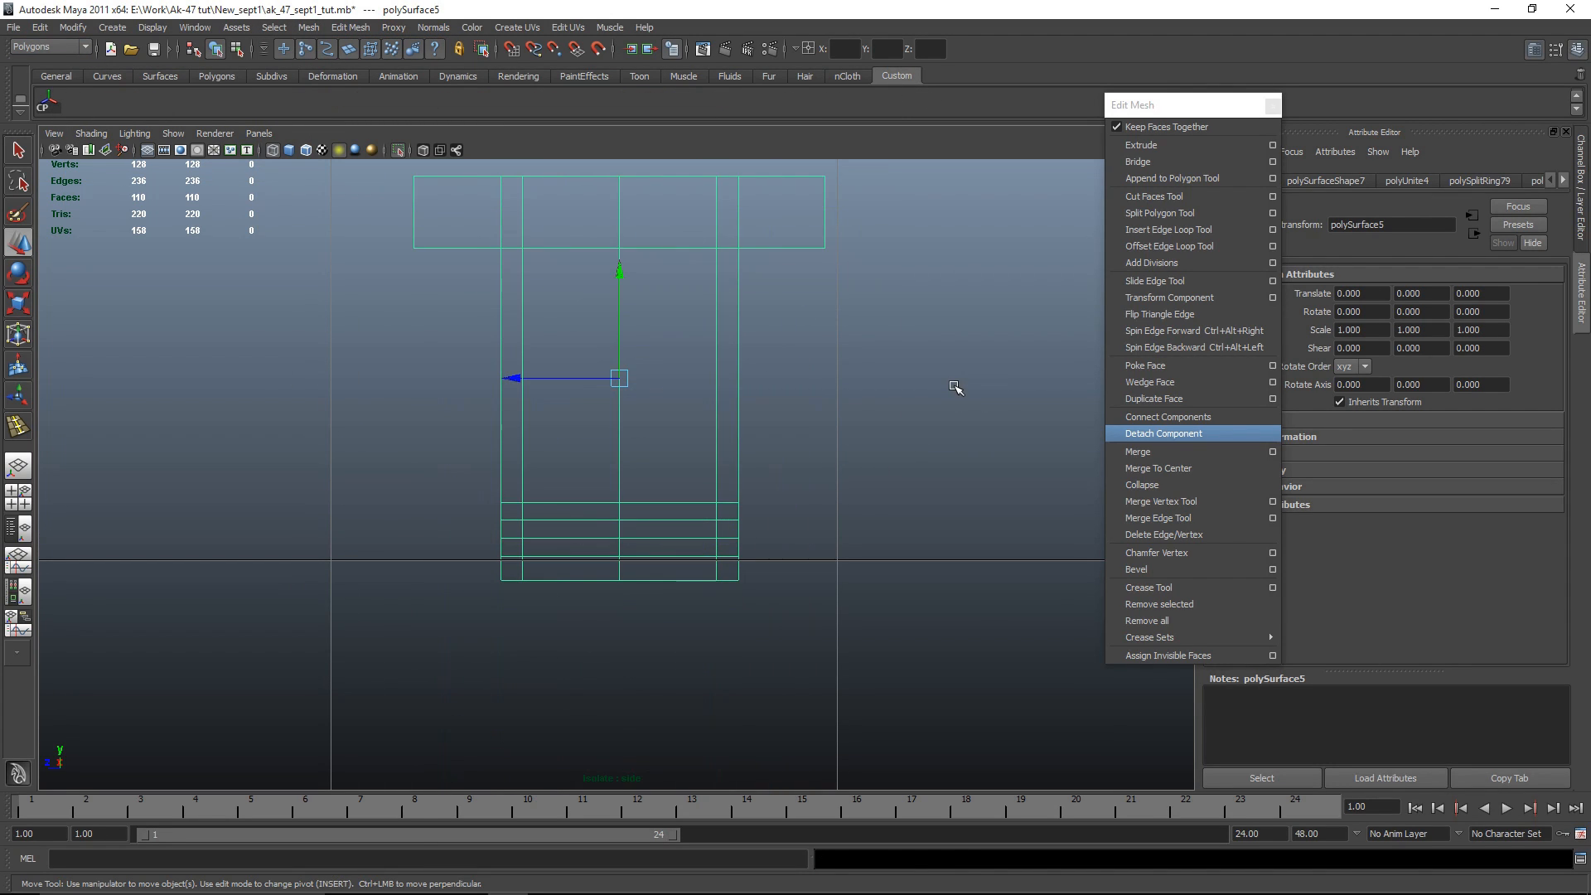
pyautogui.moveTo(895, 303); pyautogui.dragTo(805, 299, button='right')
pyautogui.scroll(-6, 721, 360)
pyautogui.scroll(4, 688, 389)
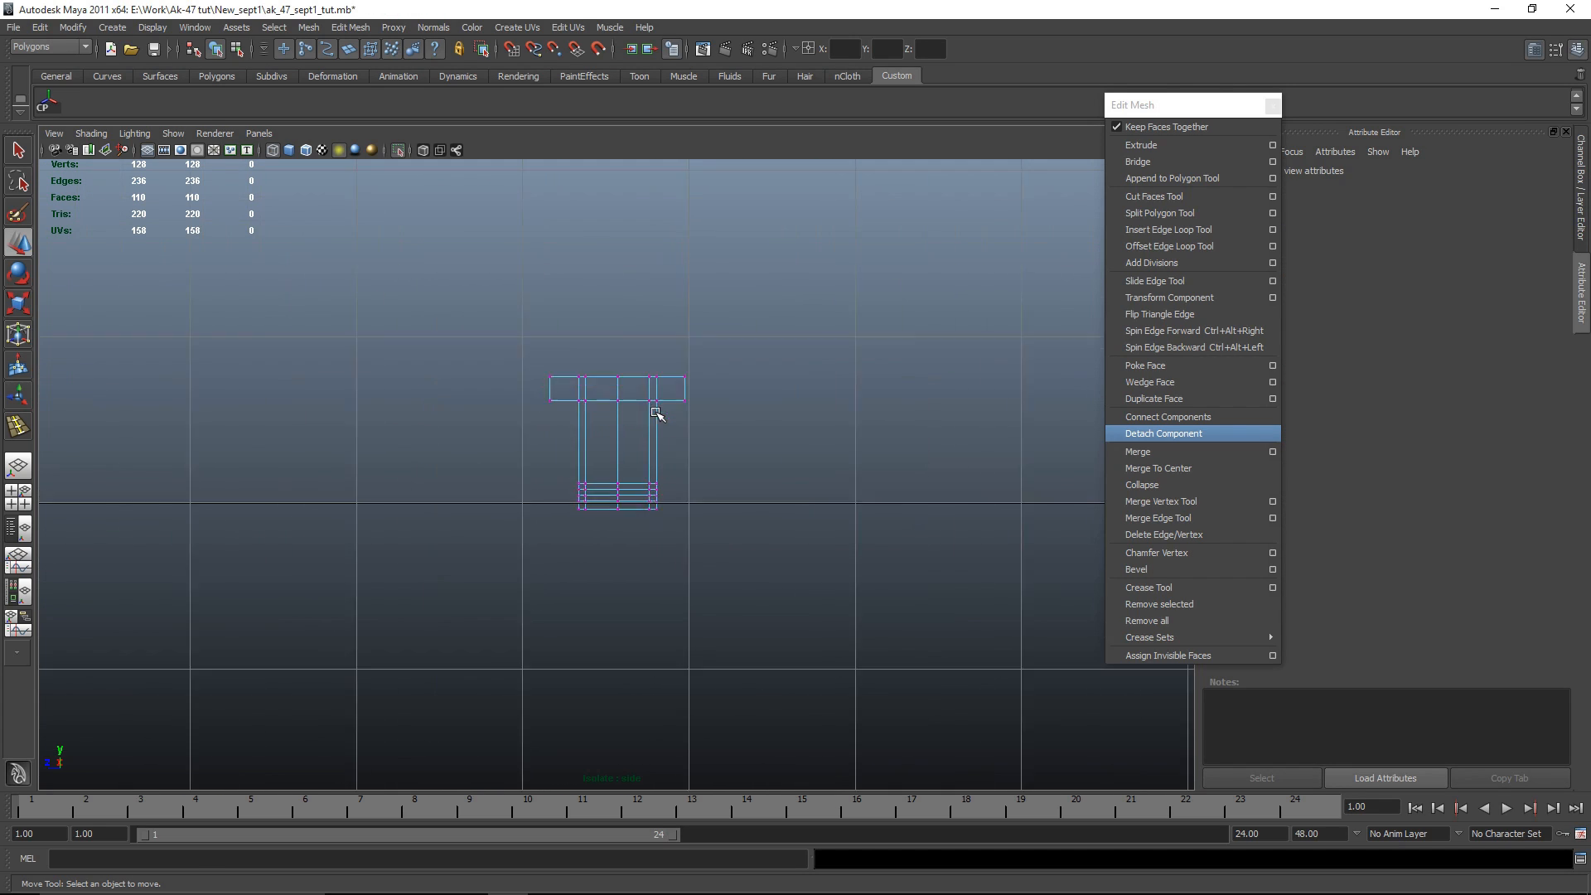
pyautogui.moveTo(600, 356); pyautogui.dragTo(628, 721)
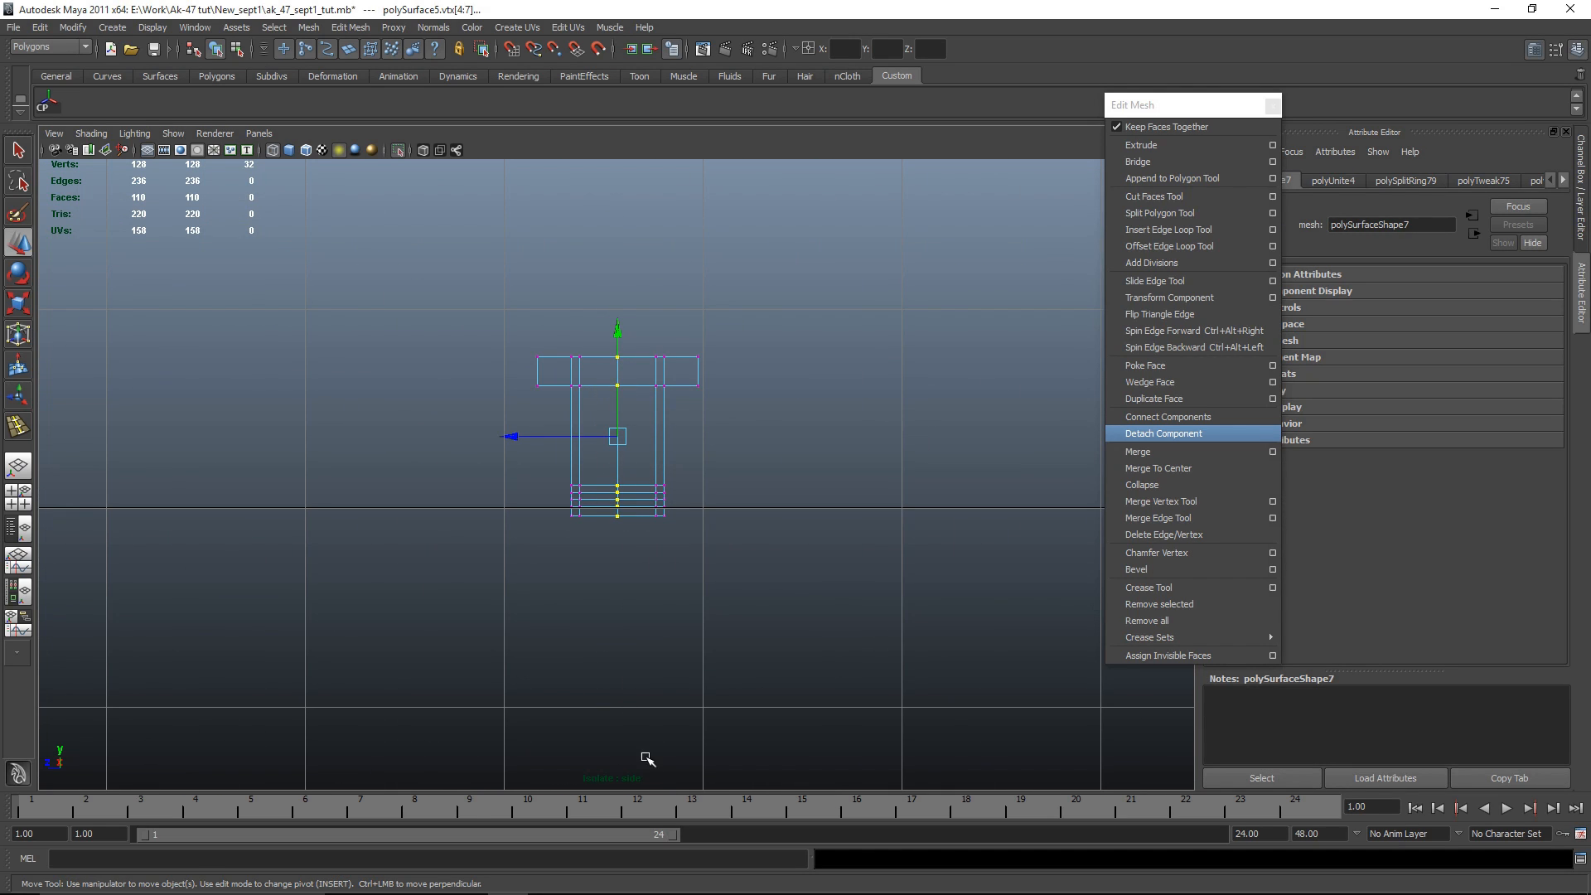
pyautogui.click(1169, 456)
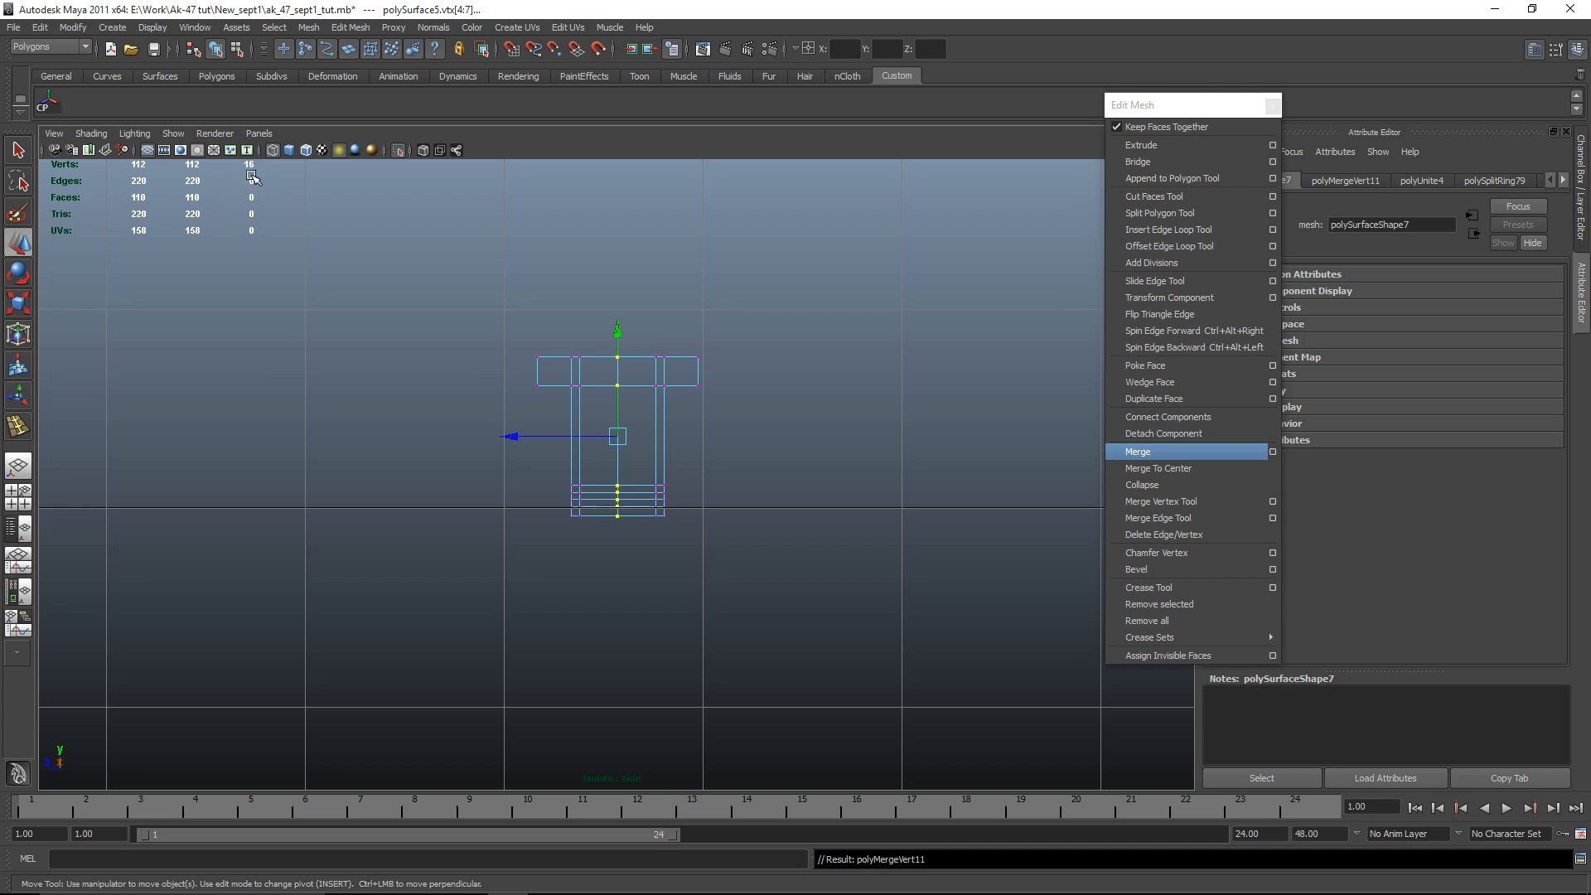
# Step: Examine the merged bracket together with the rest of the rifle from several views
pyautogui.click(866, 610)
pyautogui.press('space')
pyautogui.press('space')
pyautogui.moveTo(726, 481); pyautogui.dragTo(763, 461, button='right')
pyautogui.keyDown('alt'); pyautogui.moveTo(789, 679); pyautogui.dragTo(842, 721); pyautogui.keyUp('alt')
pyautogui.press('space')
pyautogui.press('space')
pyautogui.press('space')
pyautogui.press('space')
pyautogui.keyDown('alt'); pyautogui.moveTo(881, 451); pyautogui.dragTo(642, 451); pyautogui.keyUp('alt')
pyautogui.press('space')
pyautogui.press('space')
# Step: Move the bracket's rear column of vertices slightly toward the trigger to match the wall thickness in the reference
pyautogui.keyDown('alt'); pyautogui.moveTo(439, 542); pyautogui.dragTo(532, 513, button='right'); pyautogui.keyUp('alt')
pyautogui.click(586, 487)
pyautogui.keyDown('alt'); pyautogui.moveTo(593, 561); pyautogui.dragTo(669, 573, button='right'); pyautogui.keyUp('alt')
pyautogui.keyDown('alt'); pyautogui.moveTo(669, 573); pyautogui.dragTo(782, 521, button='middle'); pyautogui.keyUp('alt')
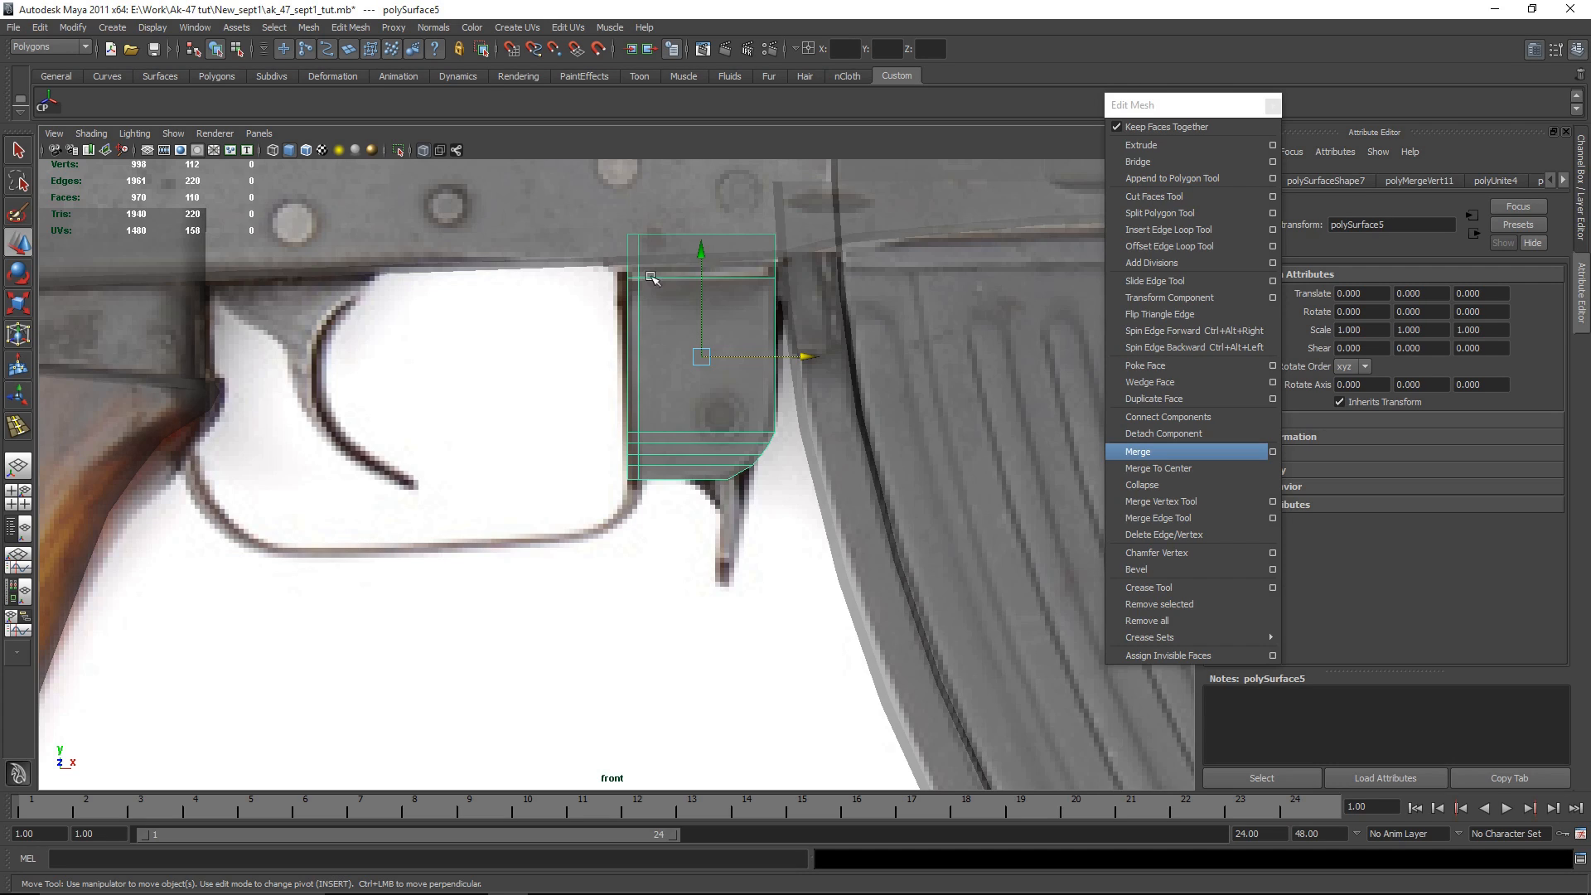
pyautogui.click(592, 218)
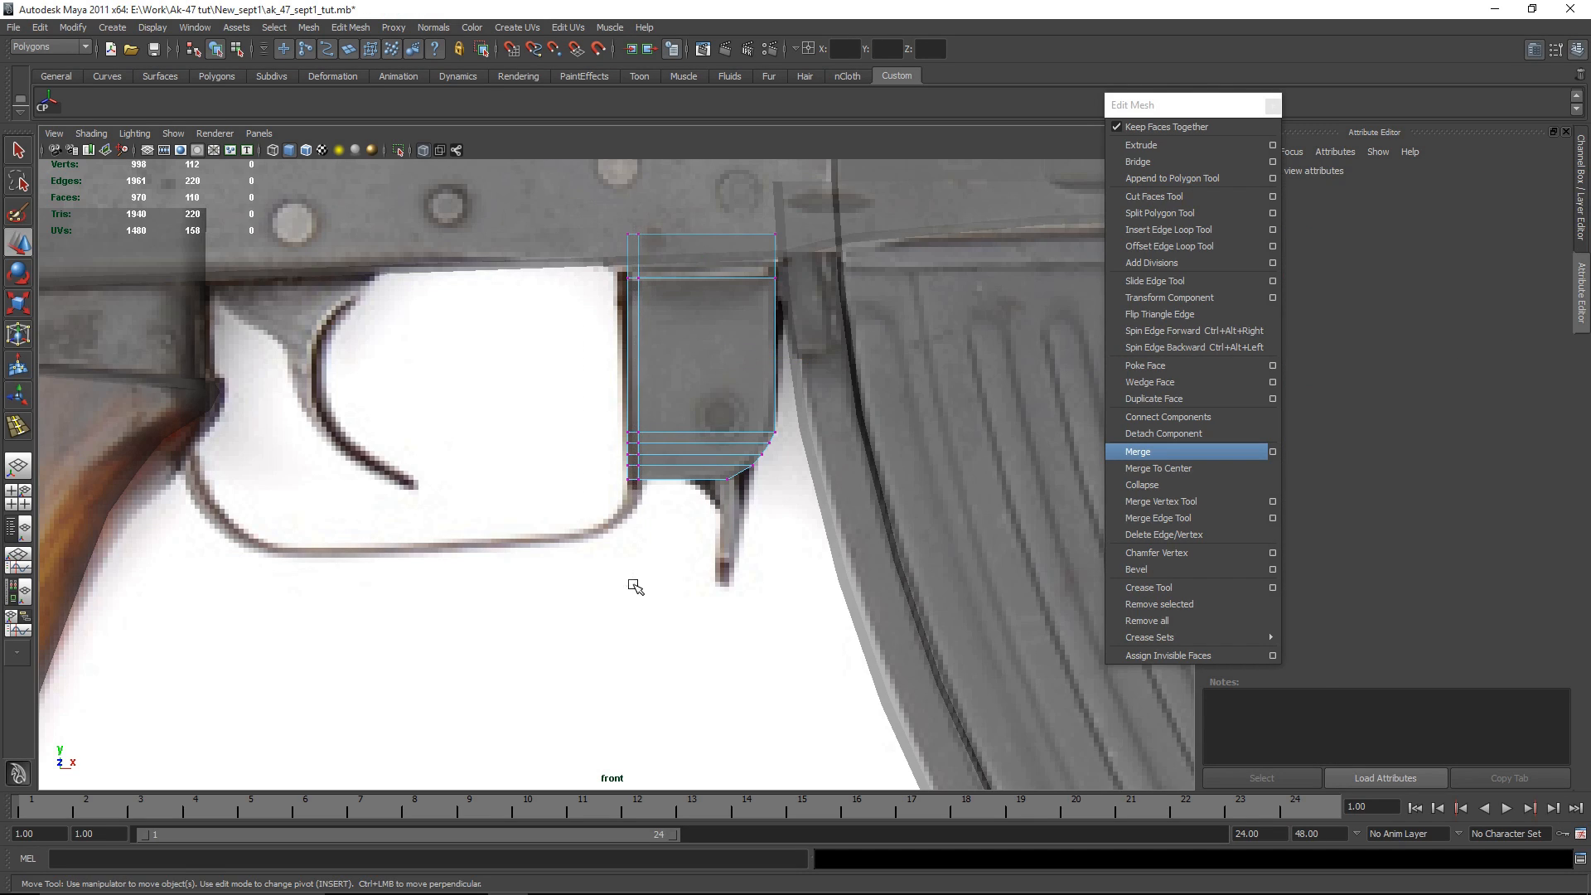
pyautogui.moveTo(634, 585); pyautogui.dragTo(633, 585)
pyautogui.moveTo(730, 357); pyautogui.dragTo(729, 357)
pyautogui.click(605, 651)
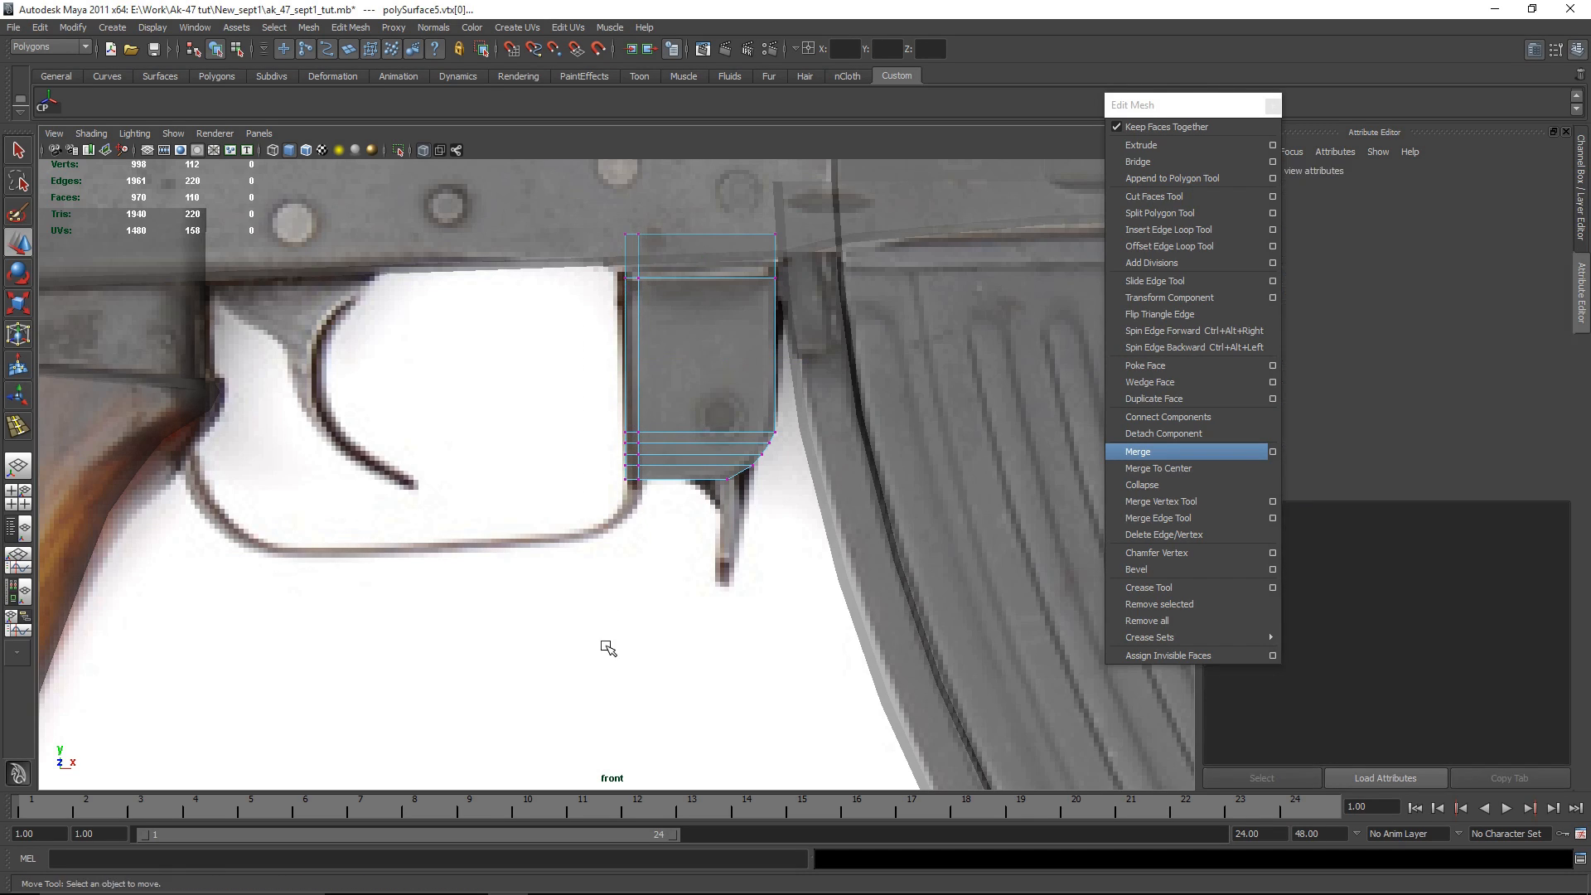
# Step: Extrude the two underside faces of the bracket's rear wall downward by 0.074 to start the trigger guard
pyautogui.keyDown('alt'); pyautogui.moveTo(605, 650); pyautogui.dragTo(605, 602, button='middle'); pyautogui.keyUp('alt')
pyautogui.scroll(1, 599, 702)
pyautogui.press('space')
pyautogui.press('space')
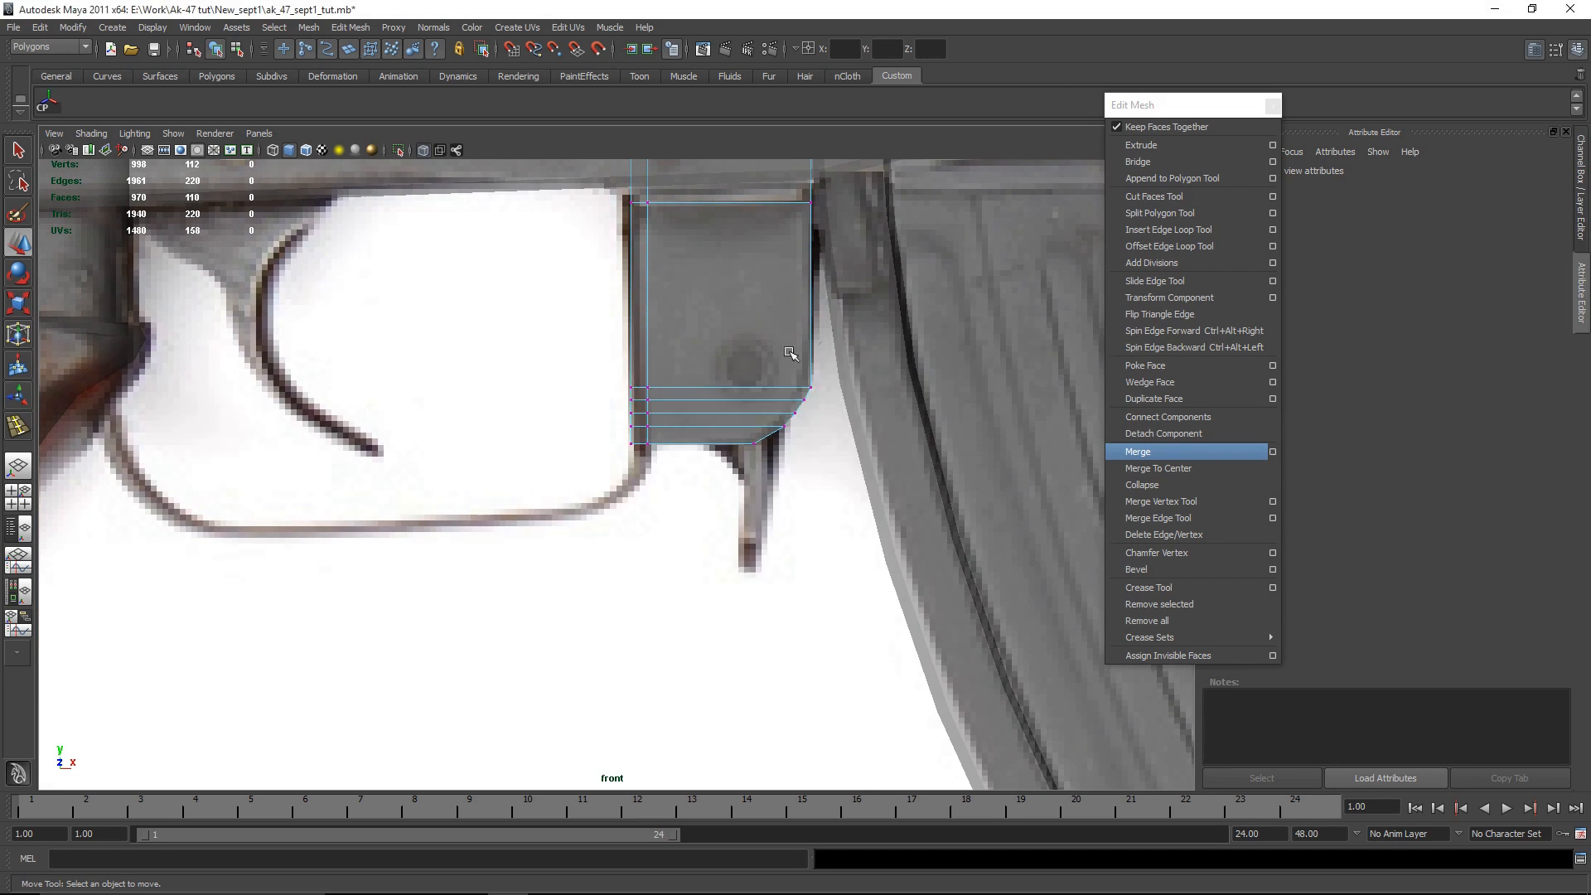
pyautogui.keyDown('alt'); pyautogui.moveTo(774, 511); pyautogui.dragTo(746, 431); pyautogui.keyUp('alt')
pyautogui.scroll(5, 735, 571)
pyautogui.rightClick(728, 565)
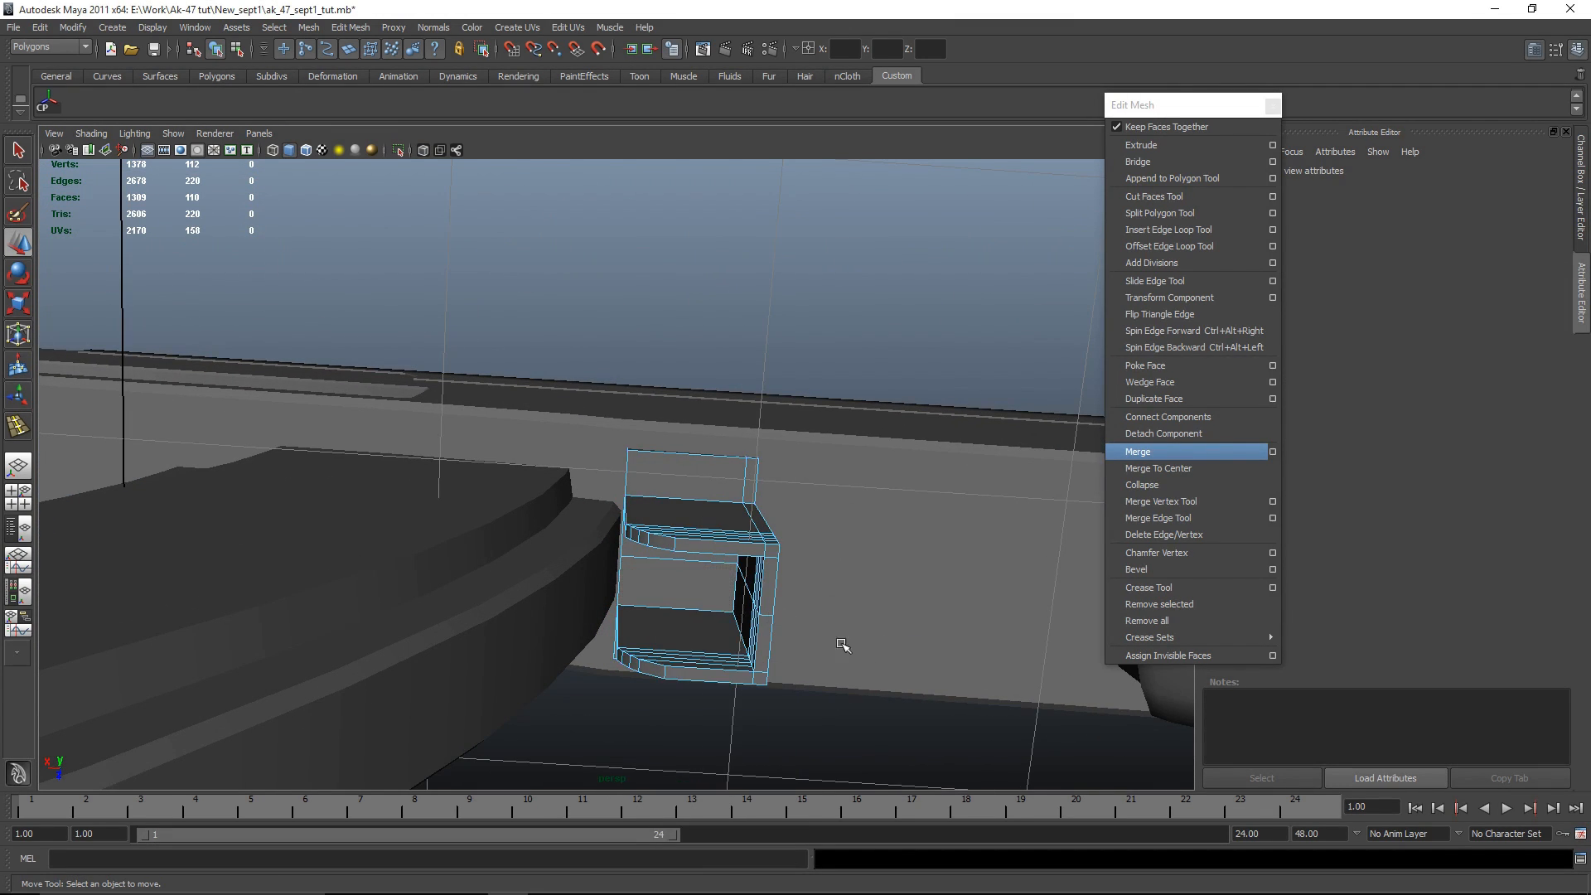
pyautogui.keyDown('alt'); pyautogui.moveTo(845, 647); pyautogui.dragTo(643, 674); pyautogui.keyUp('alt')
pyautogui.press('space')
pyautogui.press('space')
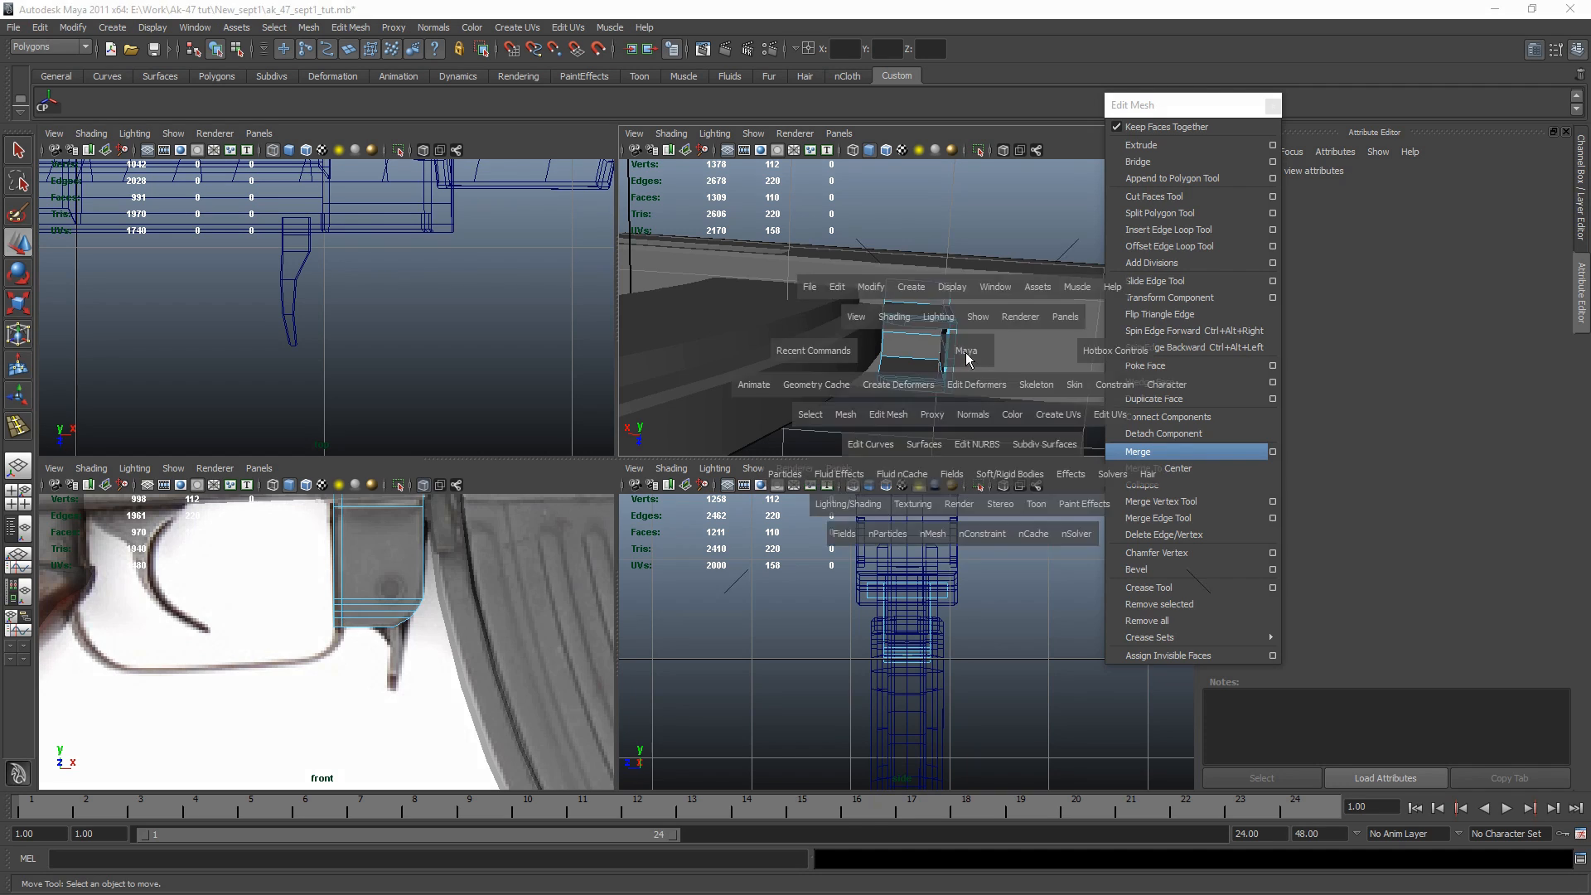
pyautogui.click(714, 544)
pyautogui.click(839, 717)
pyautogui.click(704, 611)
pyautogui.keyDown('shift'); pyautogui.click(711, 551); pyautogui.keyUp('shift')
pyautogui.keyDown('alt'); pyautogui.moveTo(944, 671); pyautogui.dragTo(575, 774); pyautogui.keyUp('alt')
pyautogui.press('space')
pyautogui.press('space')
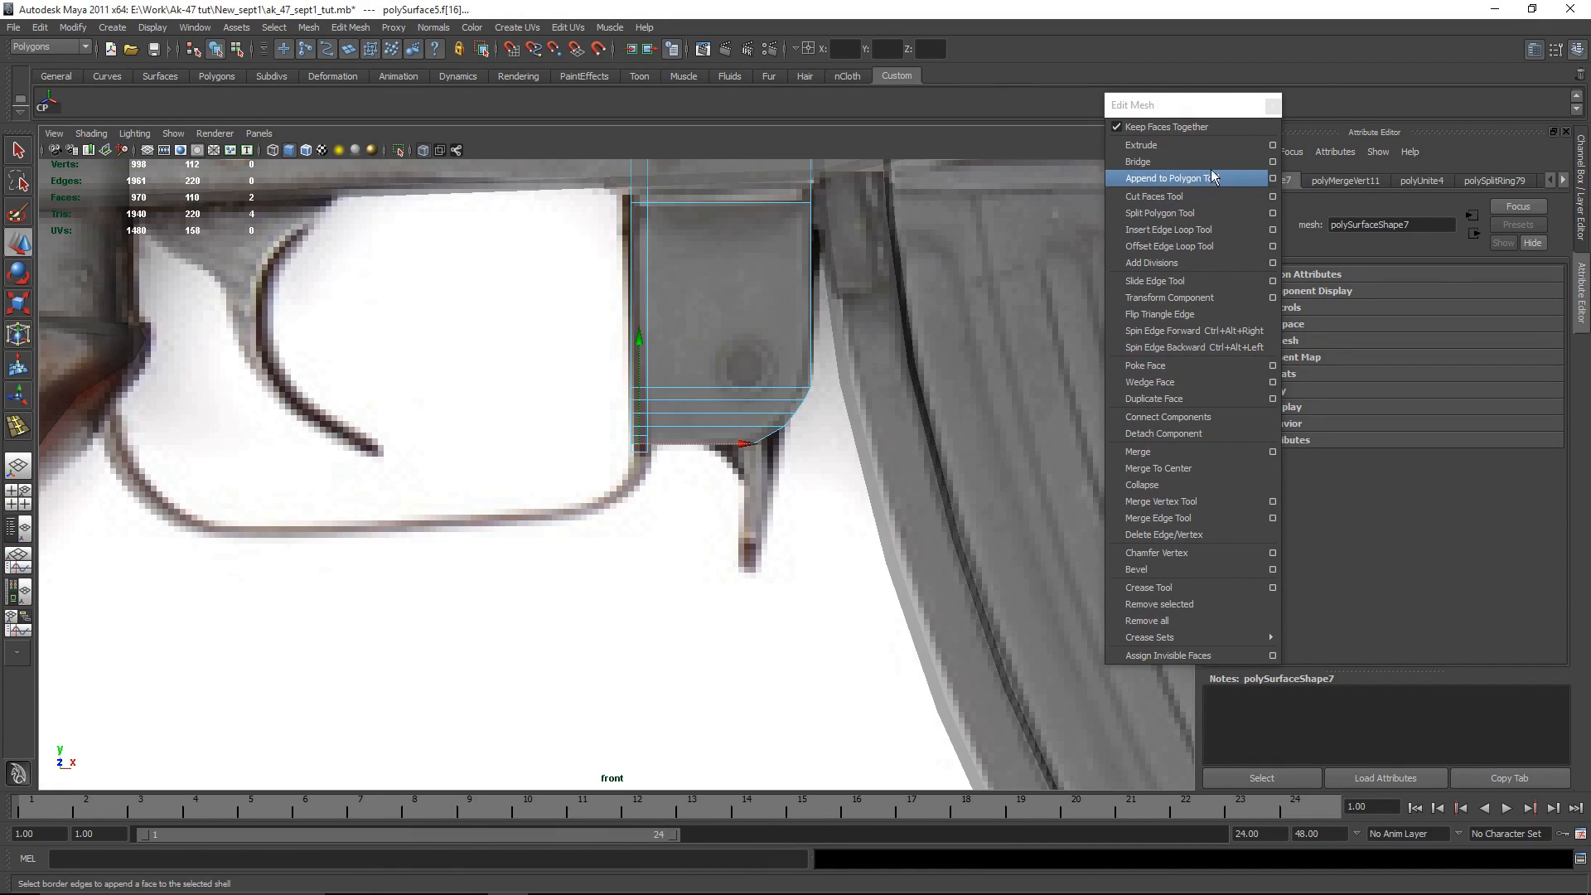
pyautogui.click(1141, 145)
pyautogui.moveTo(642, 543); pyautogui.dragTo(642, 570)
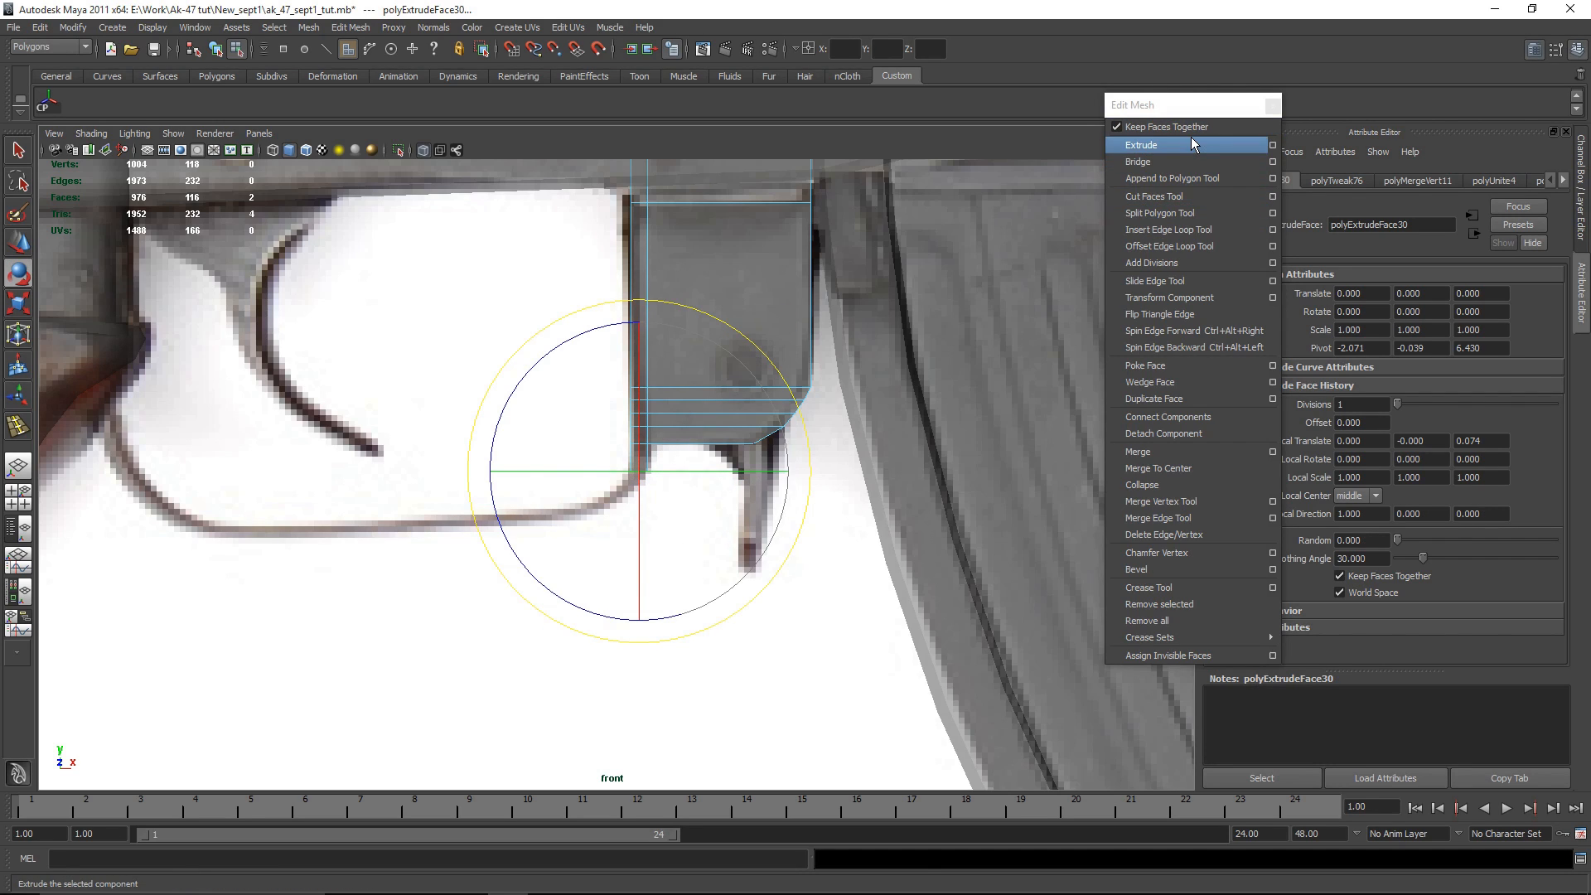
# Step: Extrude the trigger guard end by 0.031, then rotate and shift it toward the trigger to begin the bend
pyautogui.click(1142, 145)
pyautogui.moveTo(651, 563); pyautogui.dragTo(639, 586)
pyautogui.press('w')
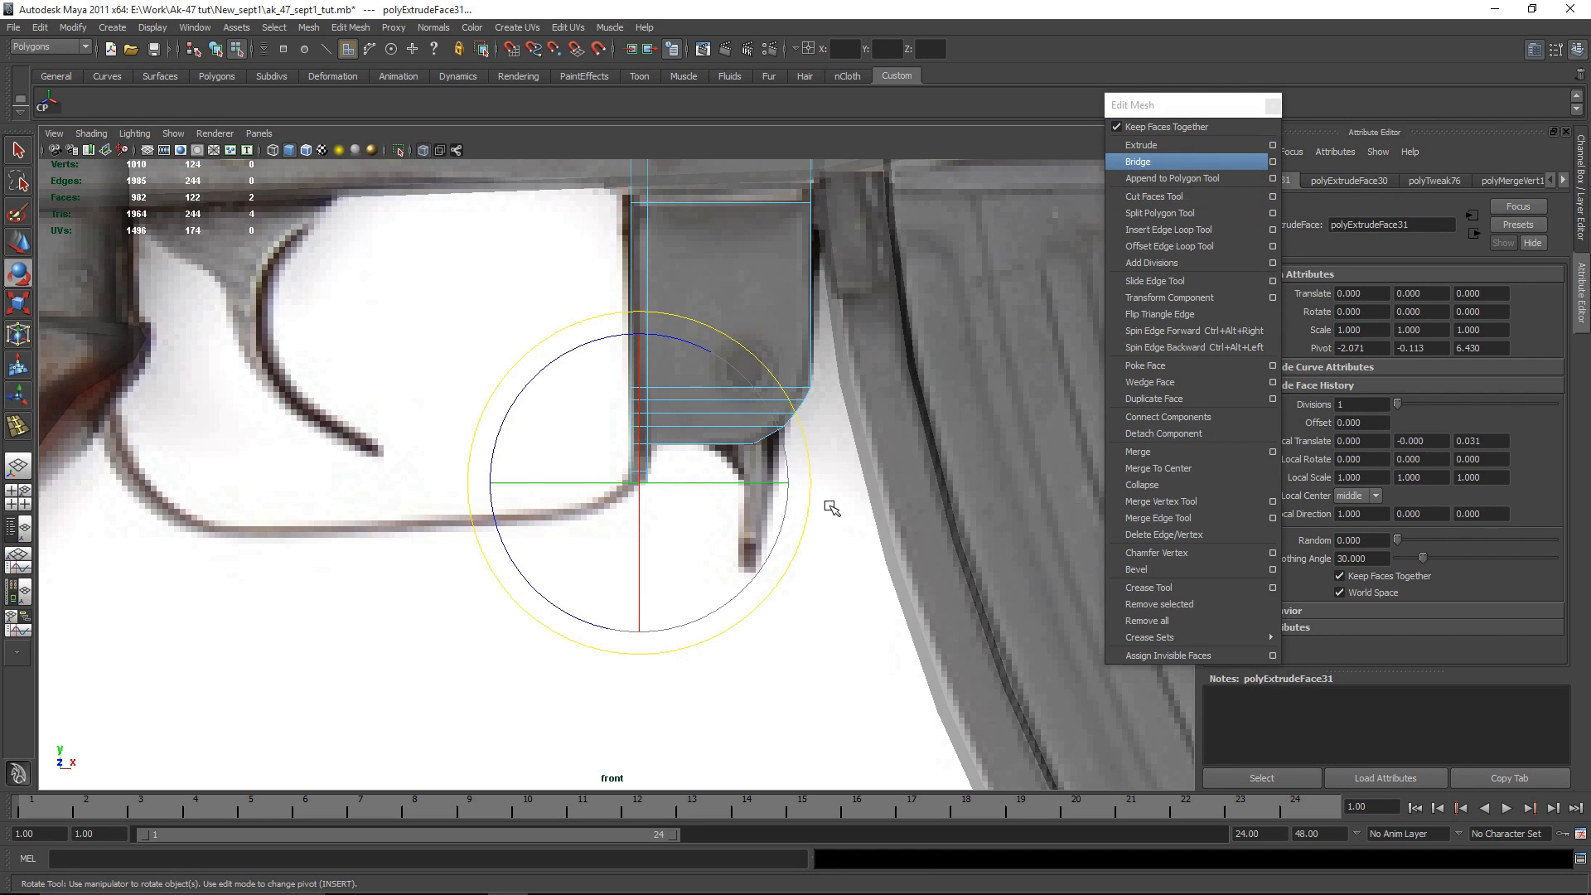
pyautogui.press('e')
pyautogui.moveTo(627, 336); pyautogui.dragTo(655, 355)
pyautogui.press('w')
pyautogui.moveTo(746, 486); pyautogui.dragTo(739, 486)
# Step: Extrude the guard's end faces by another 0.041, rotating and moving them along the reference curve
pyautogui.keyDown('alt'); pyautogui.moveTo(738, 487); pyautogui.dragTo(774, 531, button='right'); pyautogui.keyUp('alt')
pyautogui.keyDown('alt'); pyautogui.moveTo(774, 531); pyautogui.dragTo(824, 464, button='middle'); pyautogui.keyUp('alt')
pyautogui.keyDown('alt'); pyautogui.moveTo(823, 464); pyautogui.dragTo(876, 479, button='right'); pyautogui.keyUp('alt')
pyautogui.press('w')
pyautogui.click(1199, 153)
pyautogui.moveTo(666, 512); pyautogui.dragTo(651, 531)
pyautogui.press('e')
pyautogui.moveTo(752, 578)
pyautogui.mouseDown()
pyautogui.moveTo(710, 579)
pyautogui.moveTo(730, 564)
pyautogui.mouseUp()
pyautogui.press('w')
pyautogui.moveTo(808, 438); pyautogui.dragTo(781, 442)
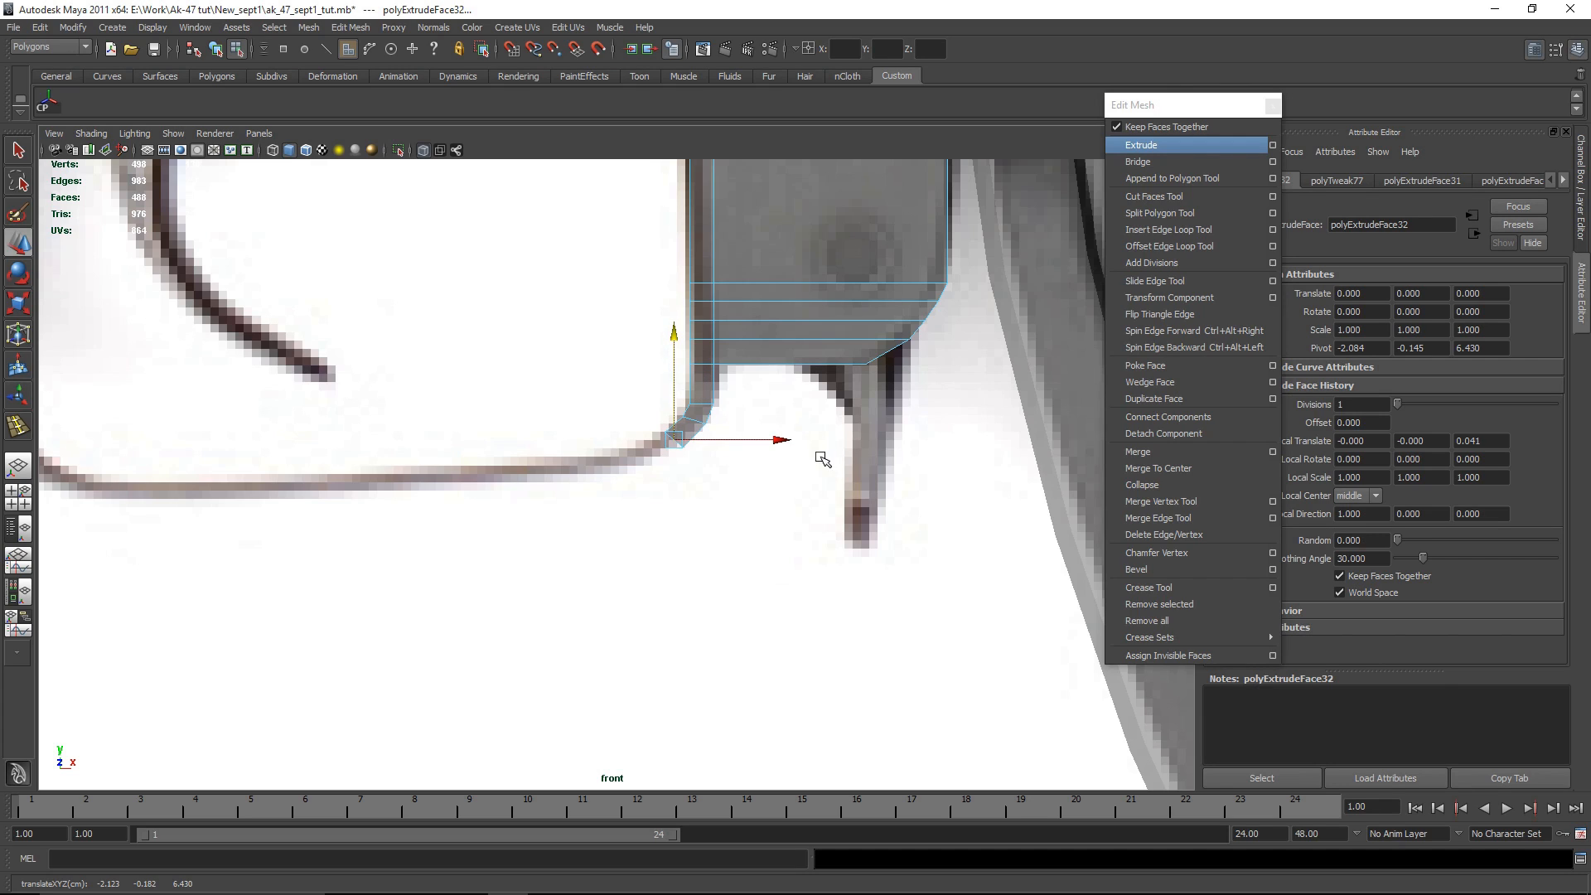
# Step: Add a 0.048 extrusion to the guard bend, shifting and rotating its end toward the horizontal run
pyautogui.click(1191, 148)
pyautogui.moveTo(604, 531)
pyautogui.mouseDown()
pyautogui.moveTo(621, 515)
pyautogui.moveTo(604, 531)
pyautogui.mouseUp()
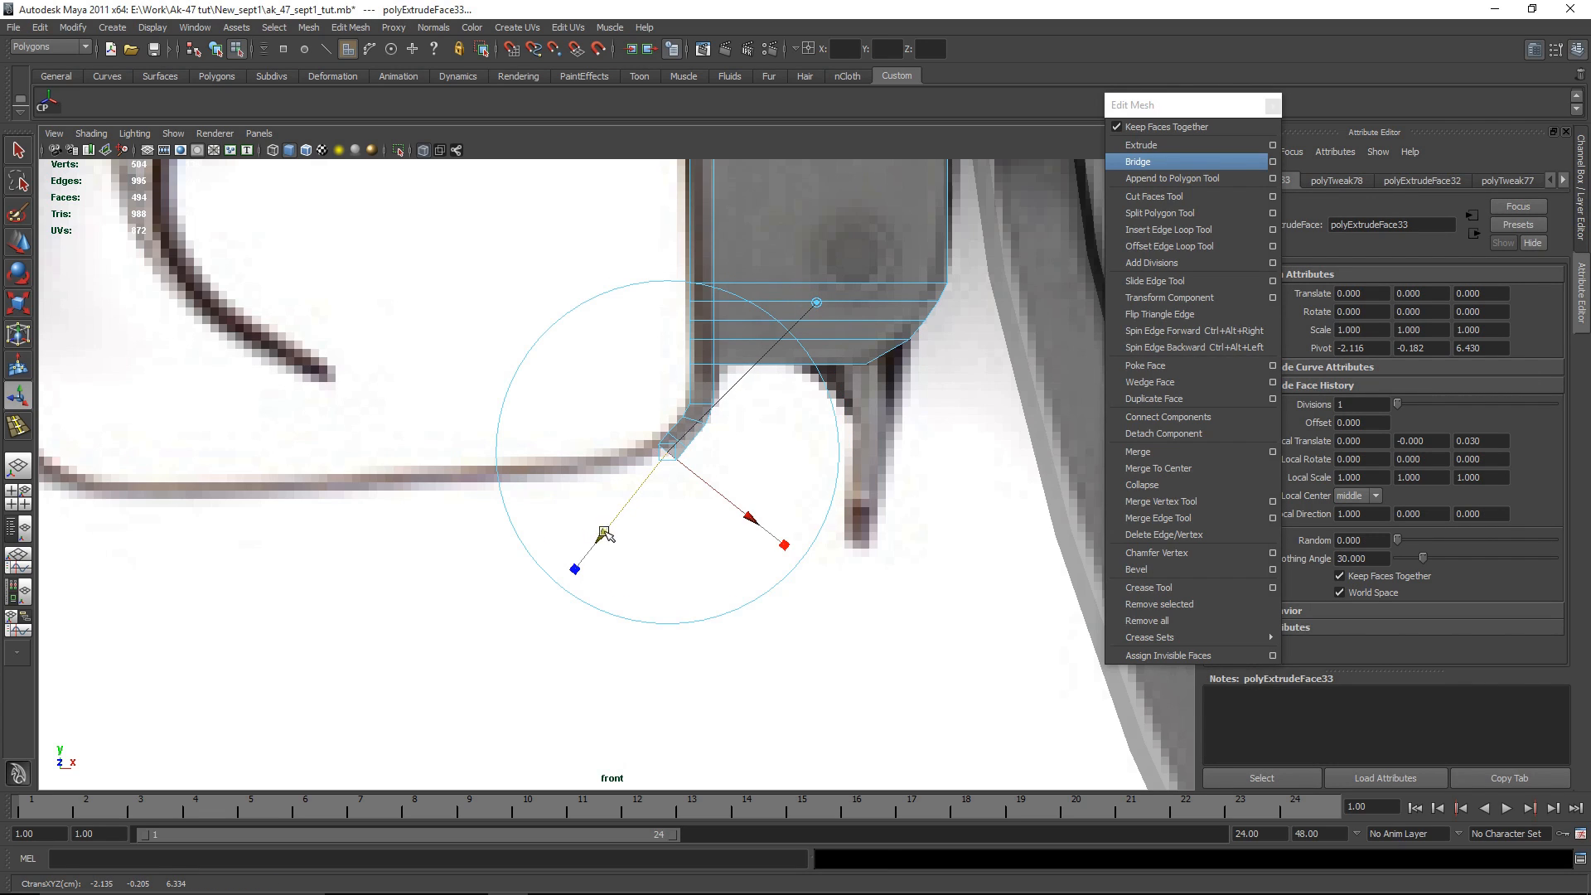
pyautogui.press('e')
pyautogui.press('w')
pyautogui.moveTo(772, 462); pyautogui.dragTo(767, 462)
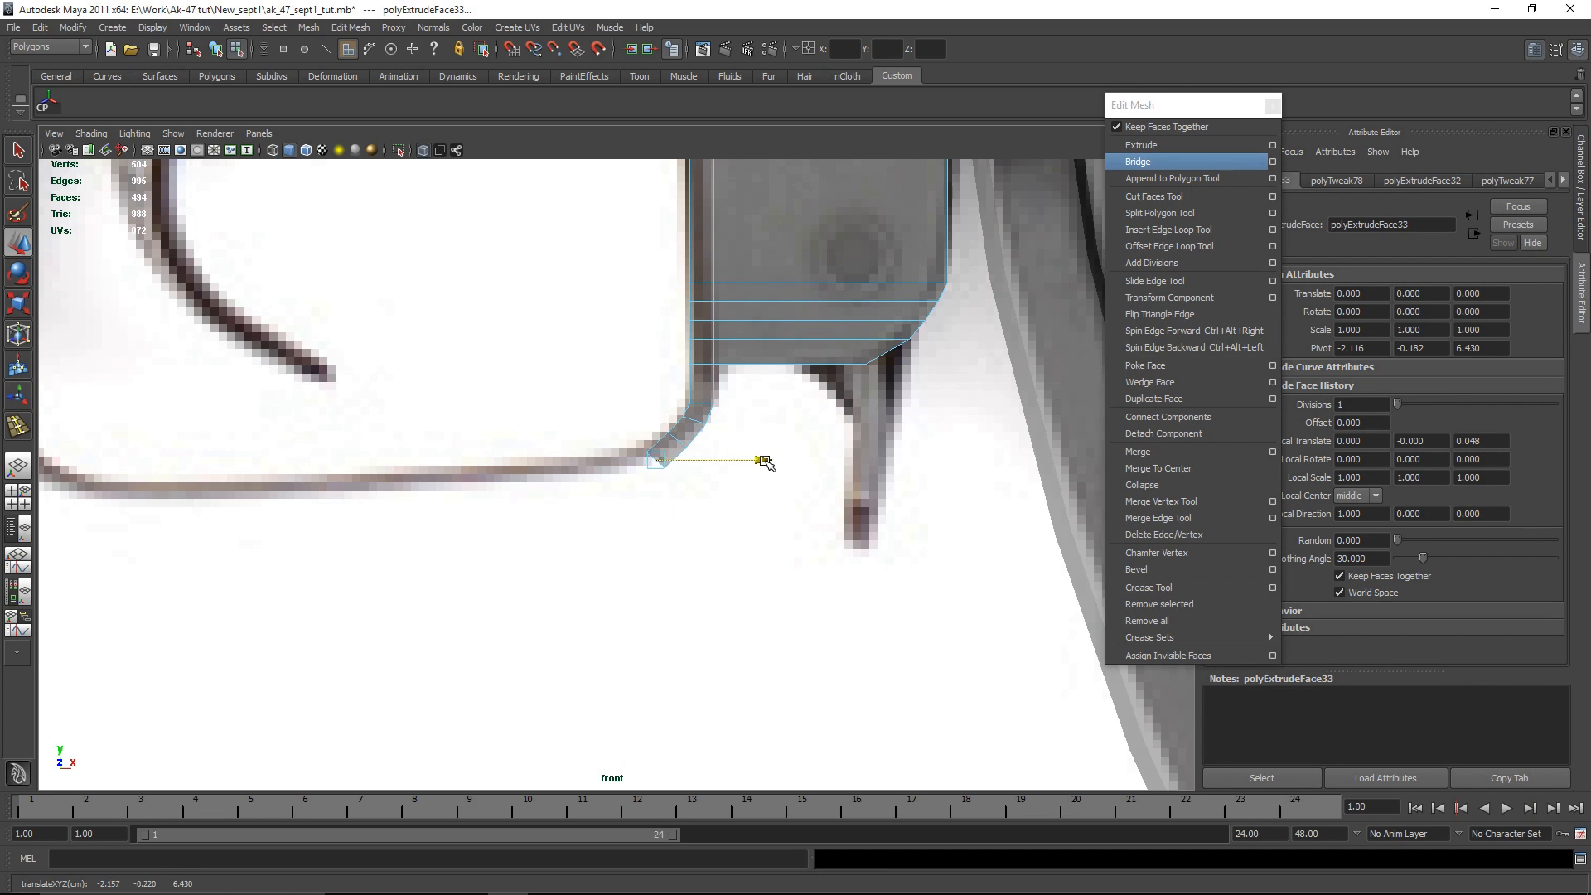
pyautogui.press('e')
pyautogui.moveTo(577, 331); pyautogui.dragTo(610, 328)
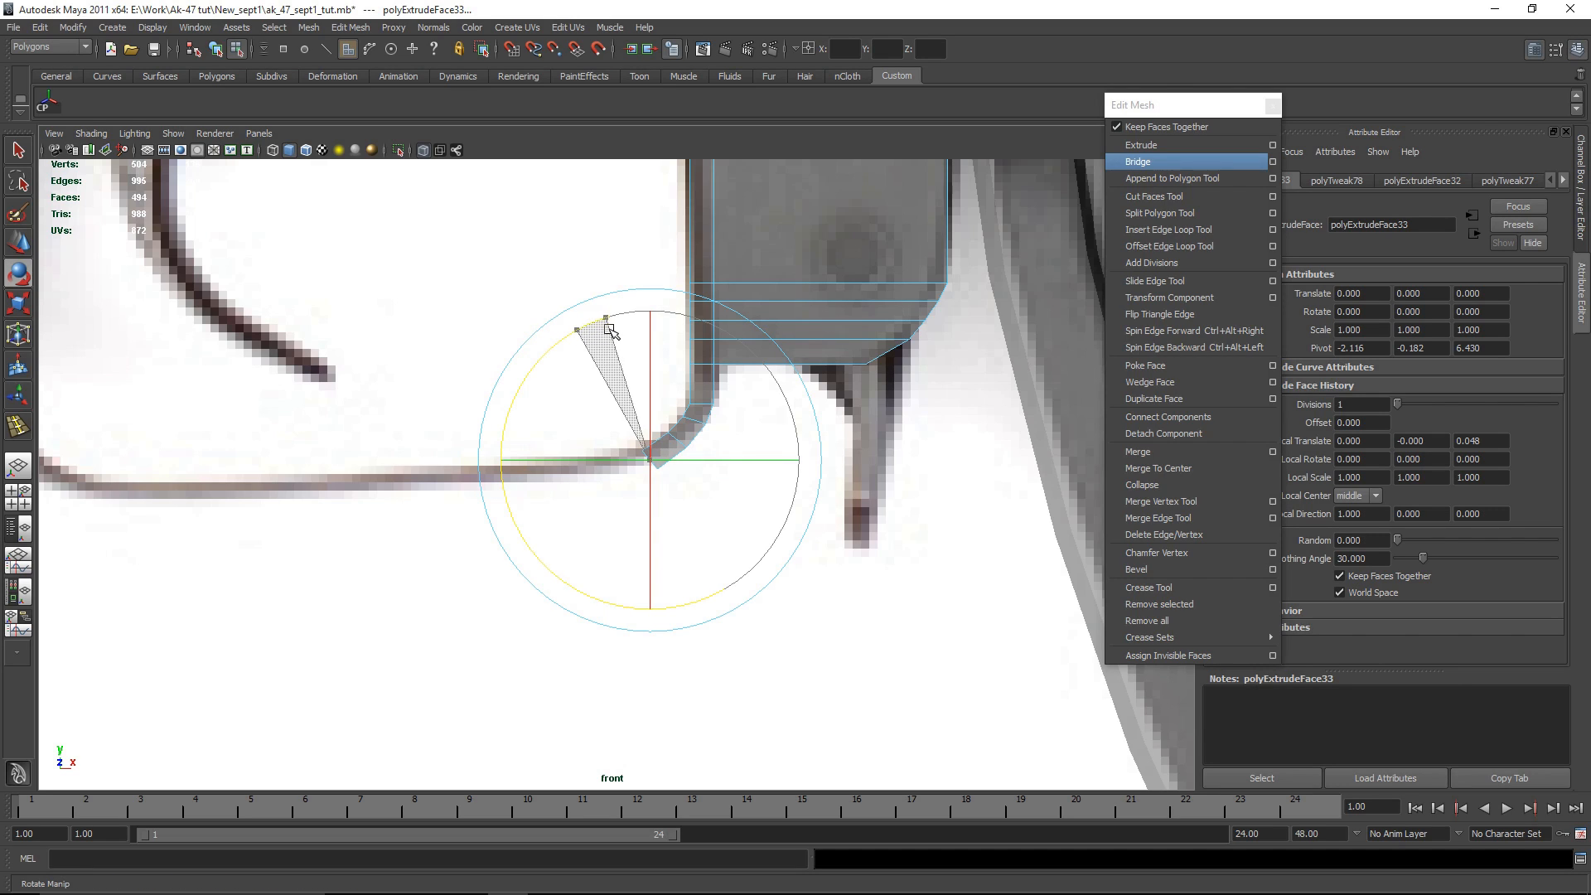
# Step: Nudge the guard bend's end faces onto the reference curve and check their rotation
pyautogui.press('w')
pyautogui.moveTo(740, 462); pyautogui.dragTo(759, 458)
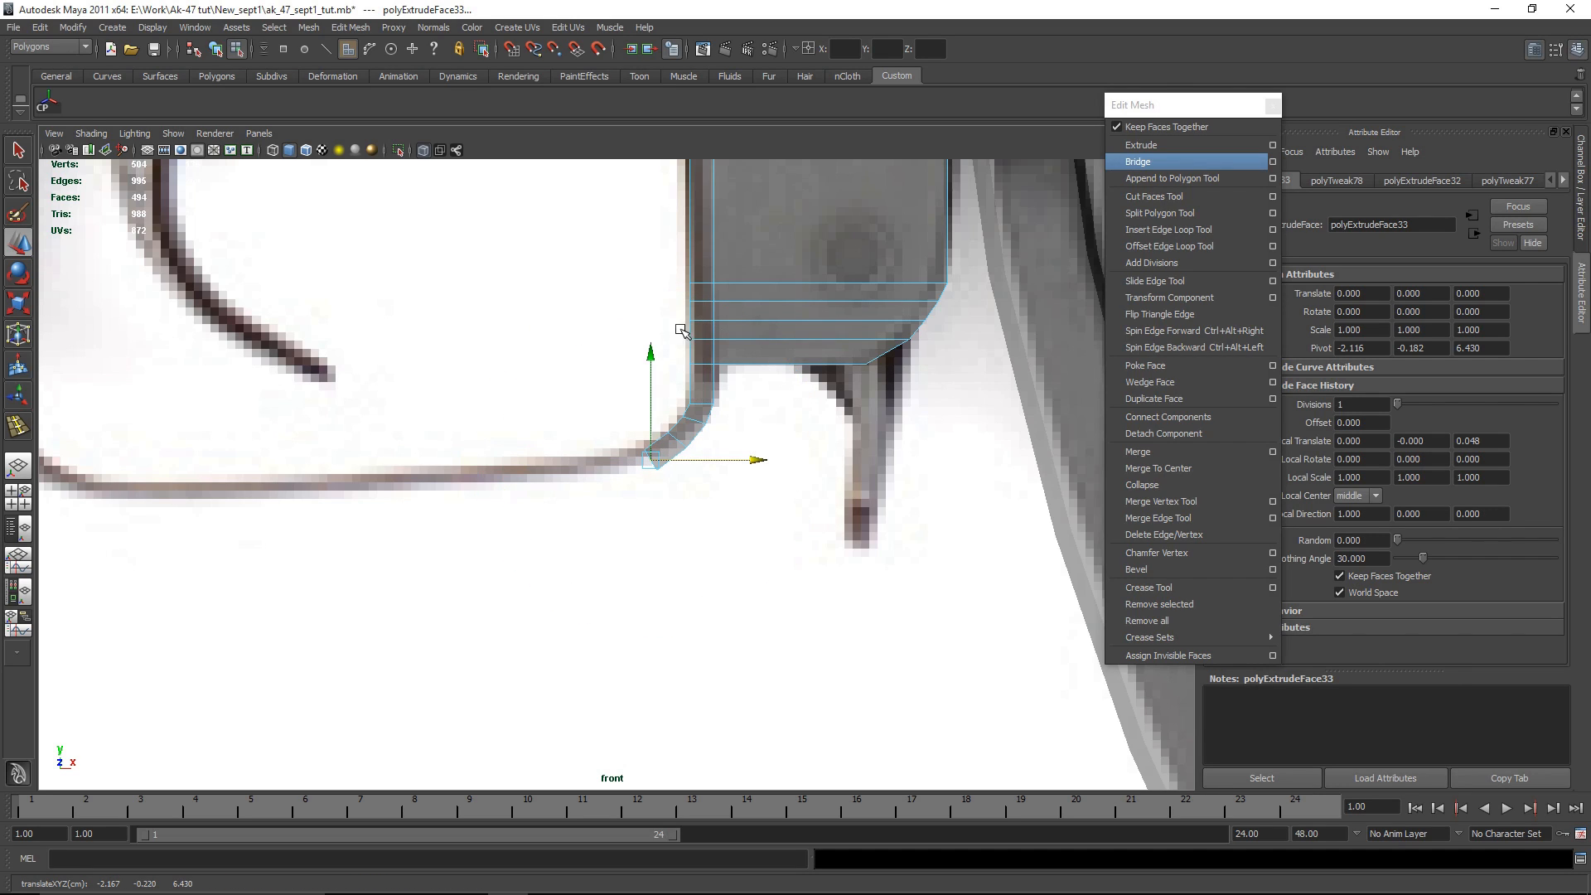
pyautogui.press('e')
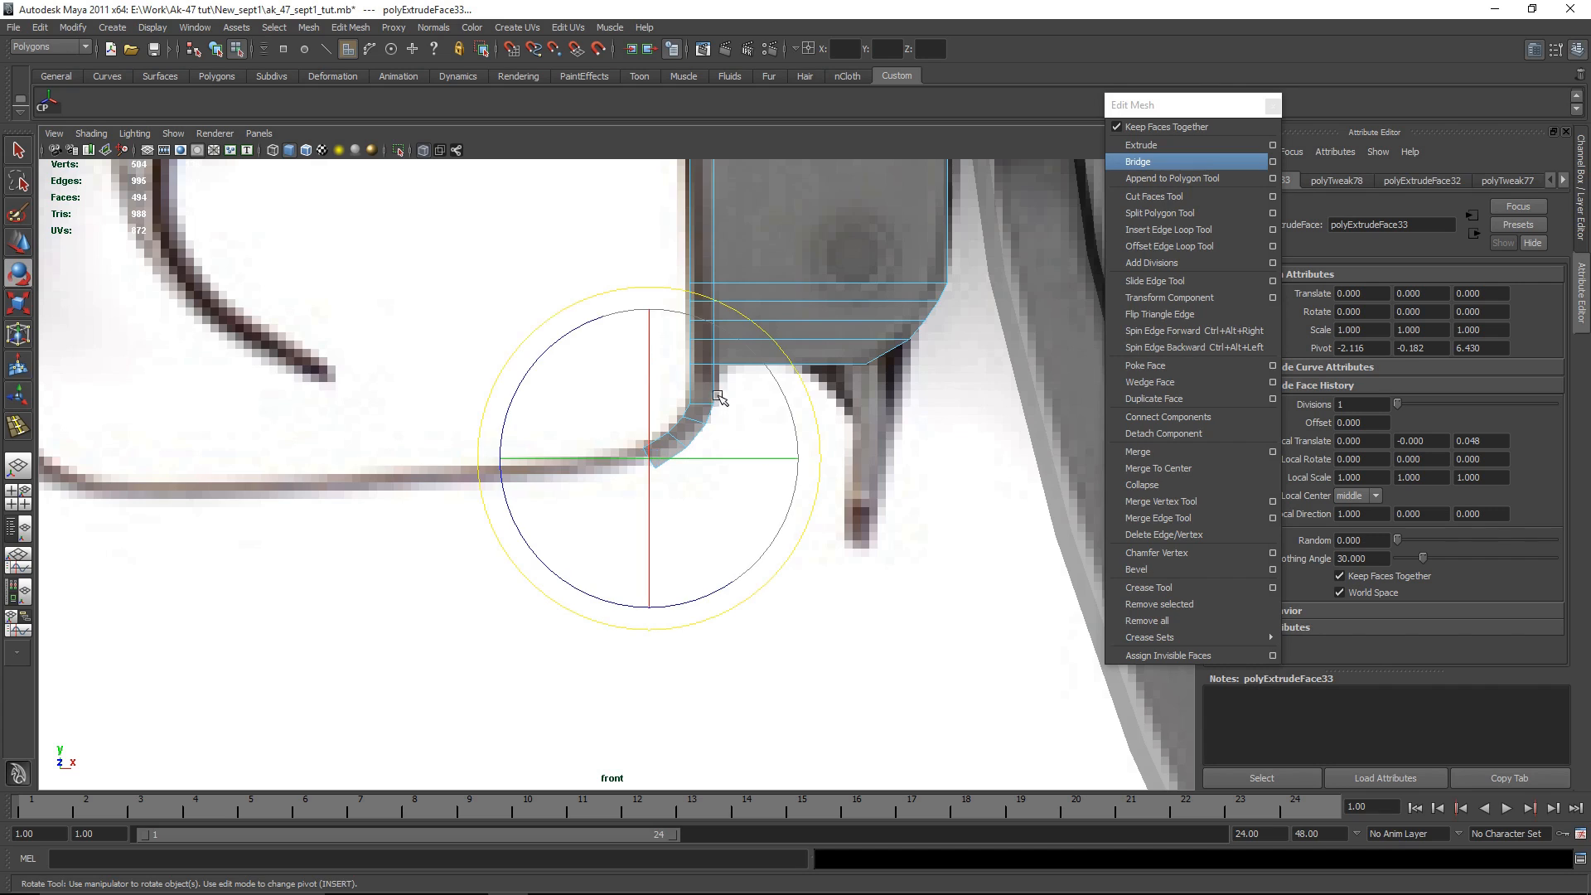
pyautogui.press('w')
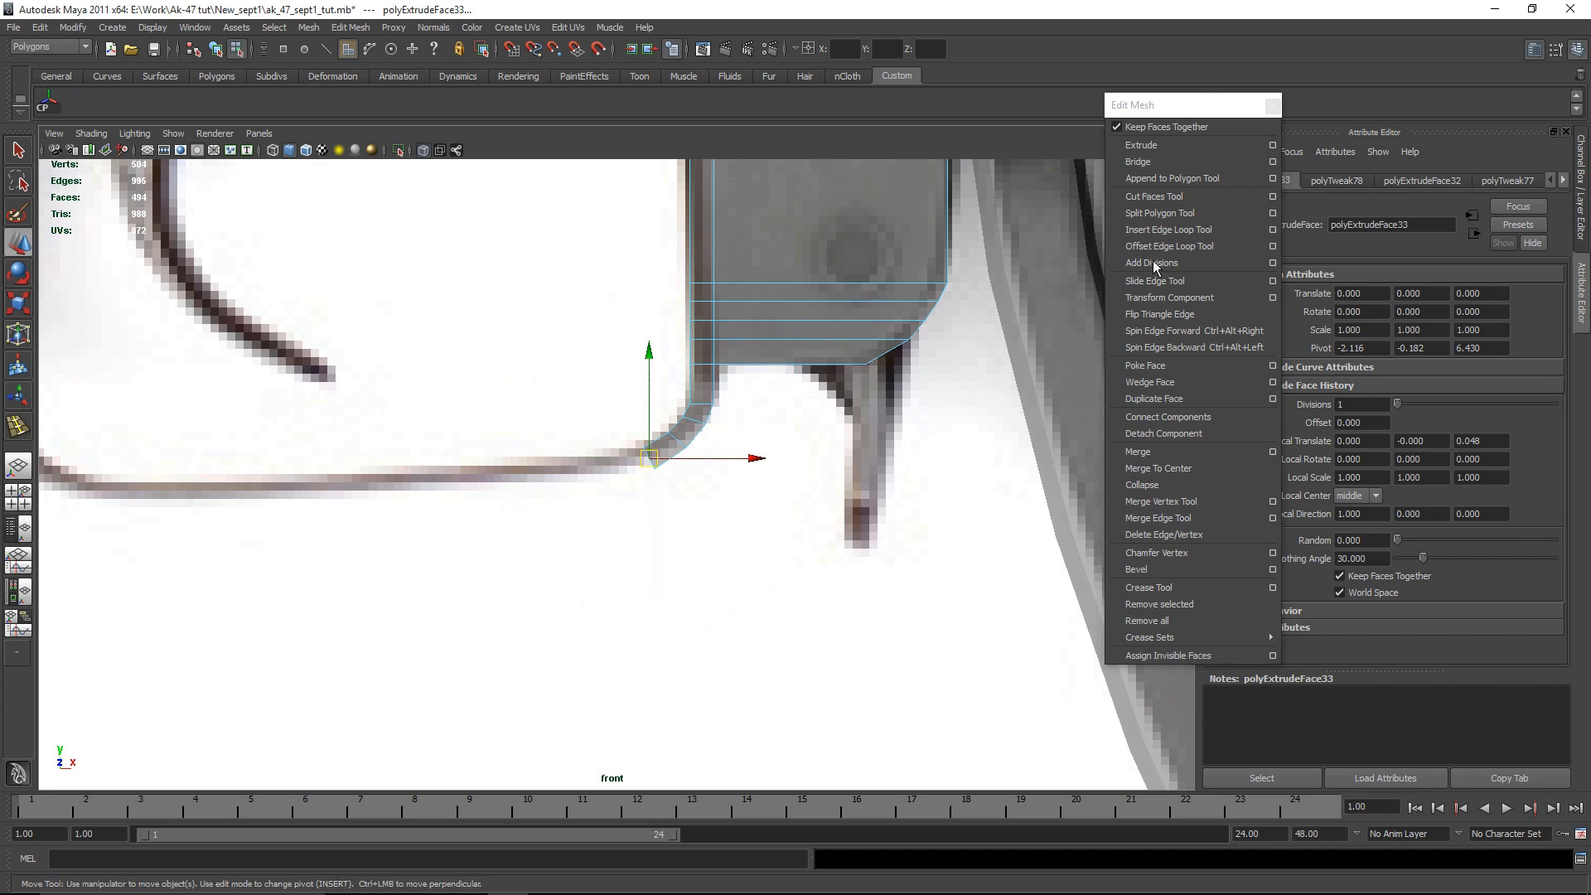
# Step: Extrude the guard's end by 0.079, then rotate and raise it to line up with the horizontal run
pyautogui.click(1197, 147)
pyautogui.moveTo(561, 497); pyautogui.dragTo(510, 509)
pyautogui.press('w')
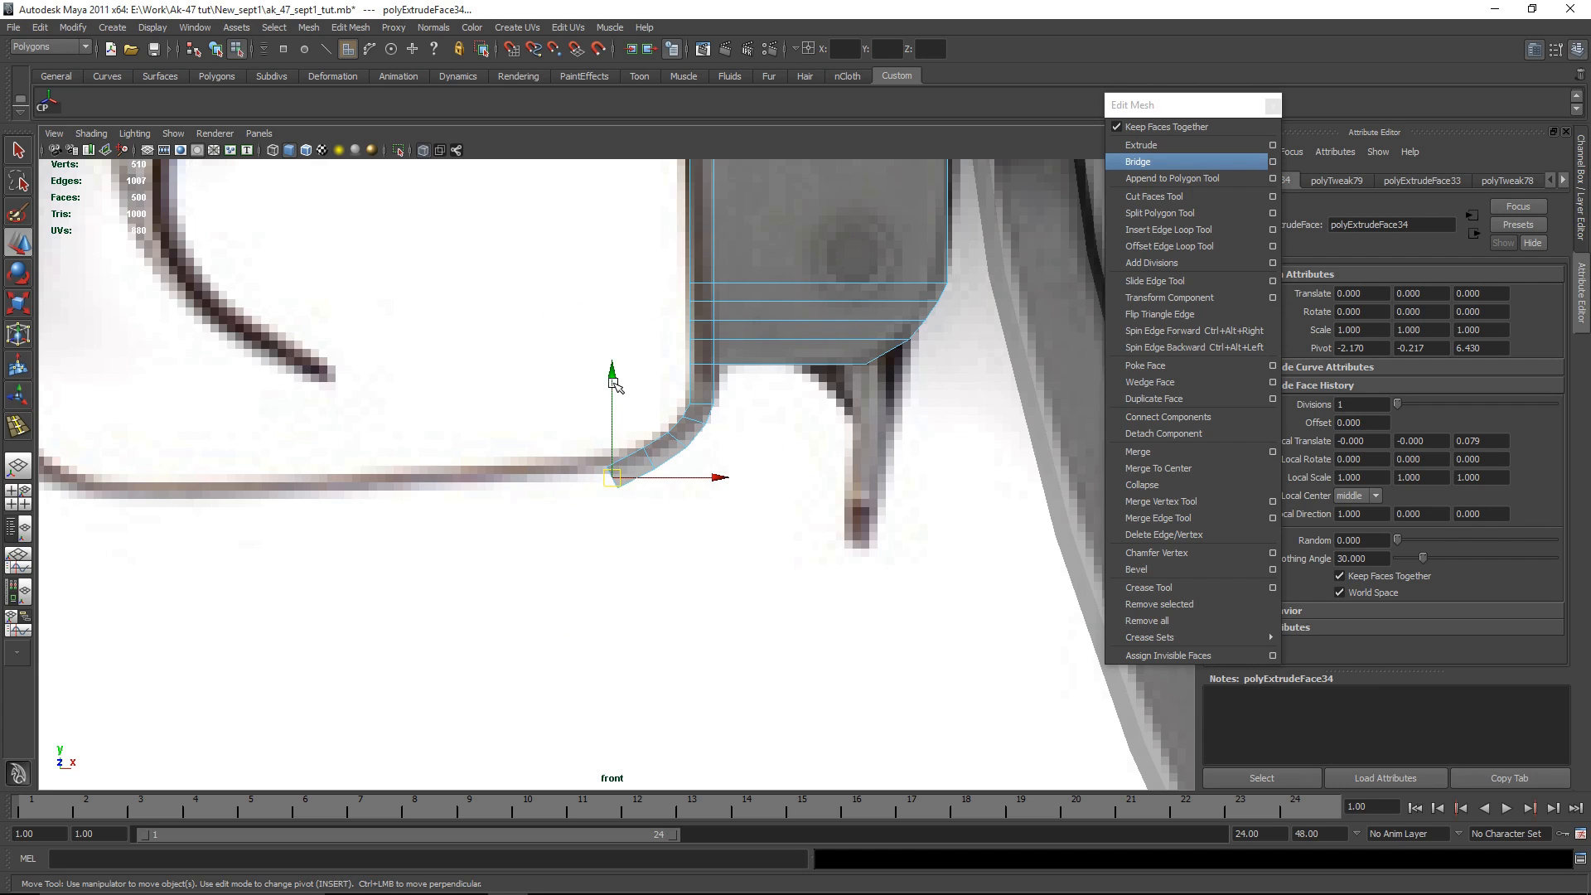
pyautogui.press('e')
pyautogui.moveTo(740, 417); pyautogui.dragTo(720, 435)
pyautogui.press('w')
pyautogui.moveTo(607, 367); pyautogui.dragTo(611, 369)
pyautogui.press('e')
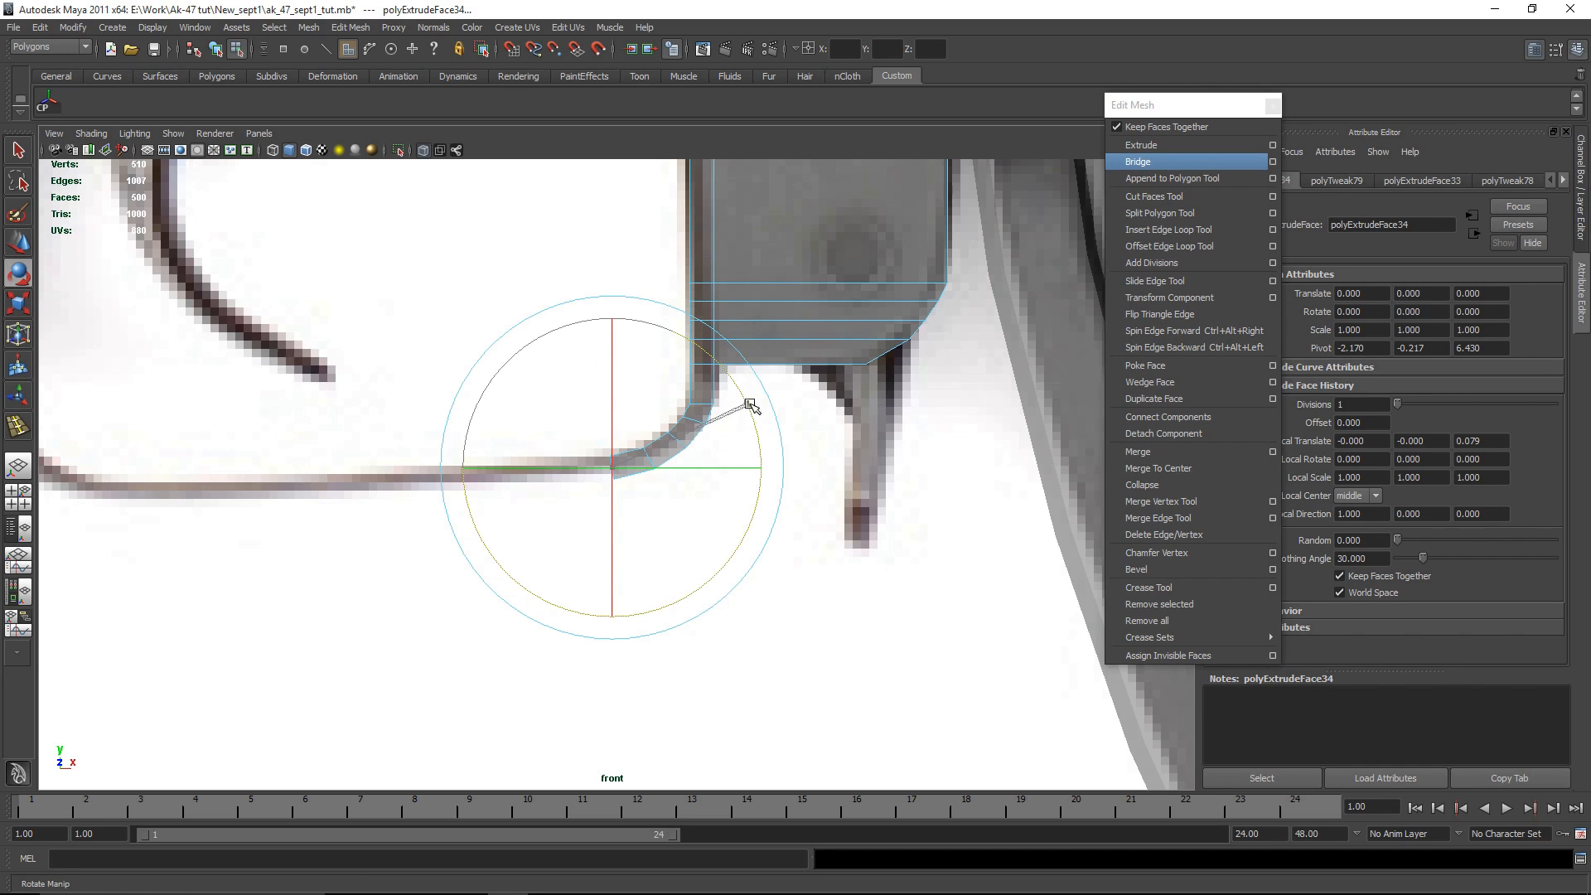
pyautogui.moveTo(764, 423); pyautogui.dragTo(763, 424)
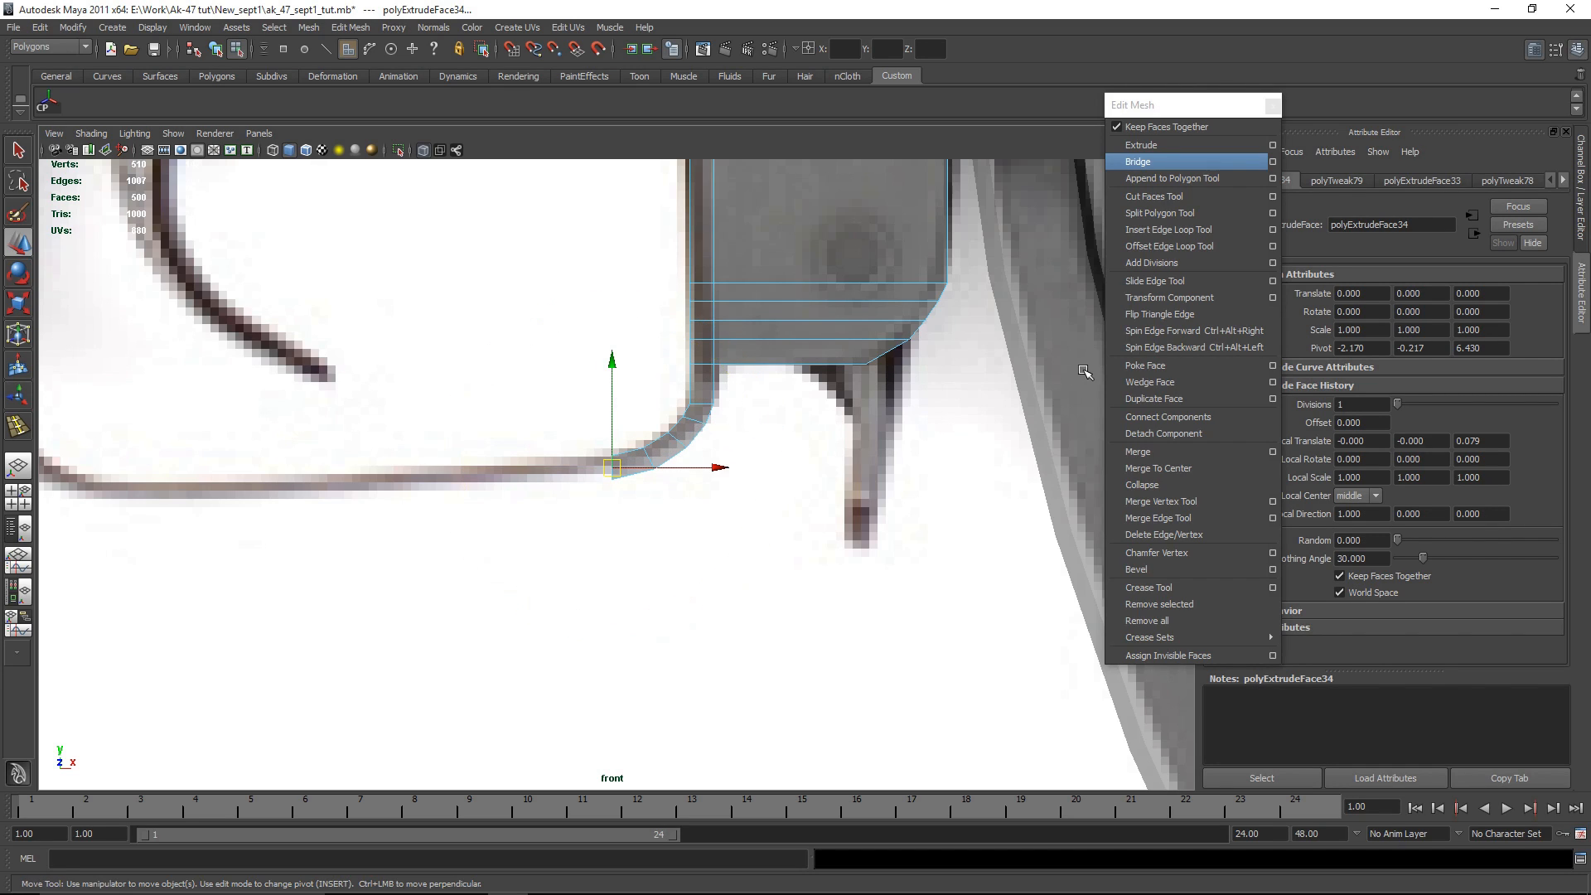
# Step: Extrude the guard's horizontal run by 1.032 toward the pistol grip and lower its end onto the reference
pyautogui.click(1195, 145)
pyautogui.keyDown('alt'); pyautogui.moveTo(547, 555); pyautogui.dragTo(877, 554, button='middle'); pyautogui.keyUp('alt')
pyautogui.moveTo(843, 466); pyautogui.dragTo(300, 443)
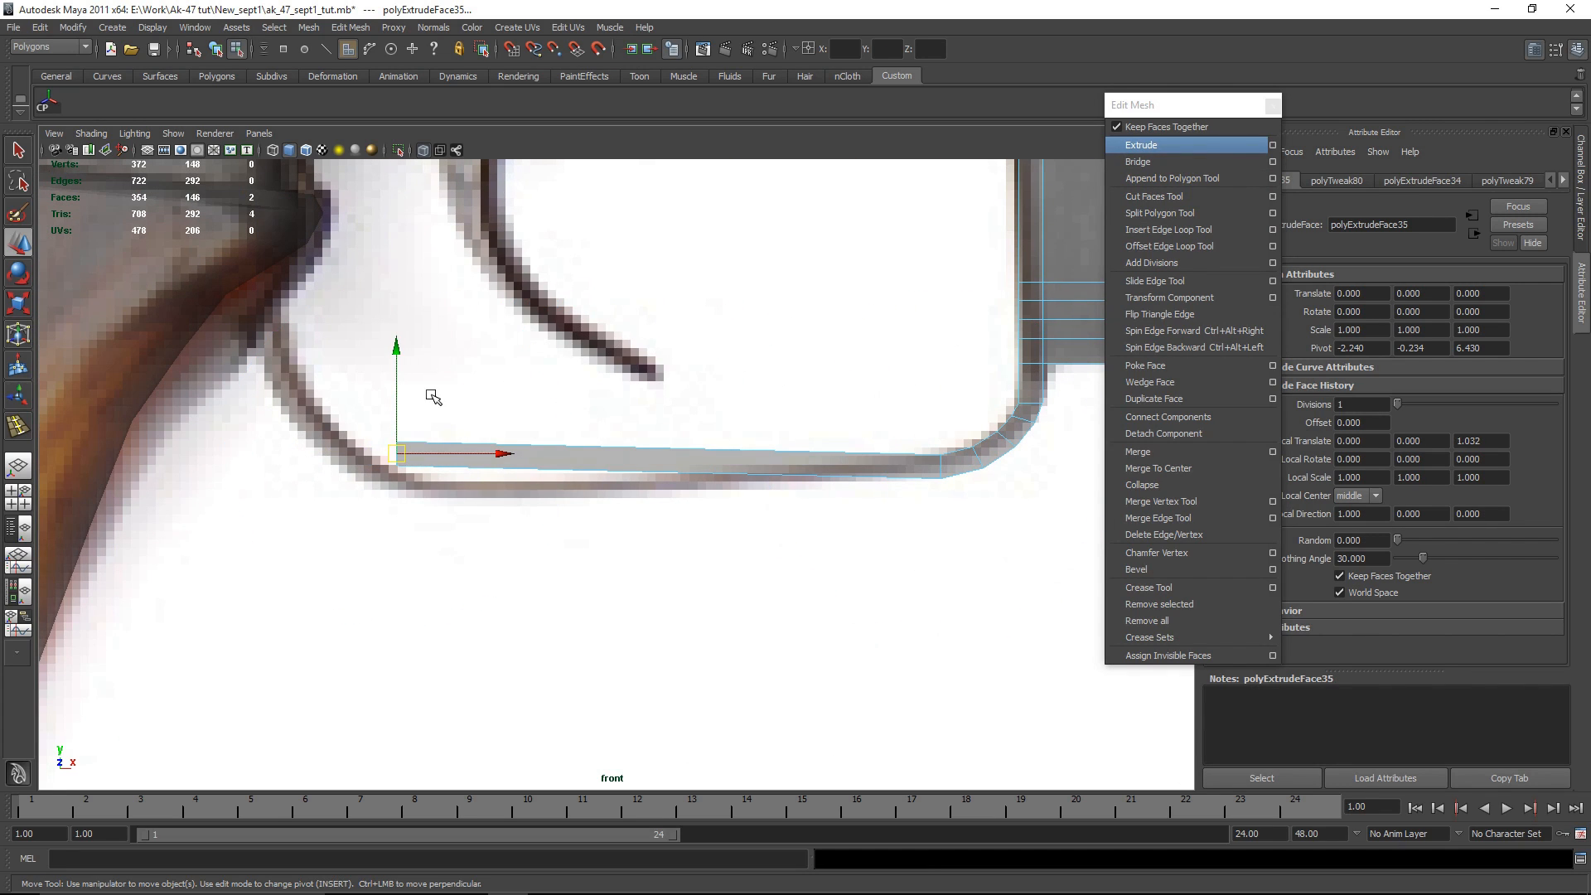
pyautogui.moveTo(399, 353); pyautogui.dragTo(401, 381)
# Step: Extrude the run's end by 0.069 with a 0.033 upward shift and rotate it to begin the bend near the grip
pyautogui.keyDown('alt'); pyautogui.moveTo(607, 499); pyautogui.dragTo(763, 539, button='middle'); pyautogui.keyUp('alt')
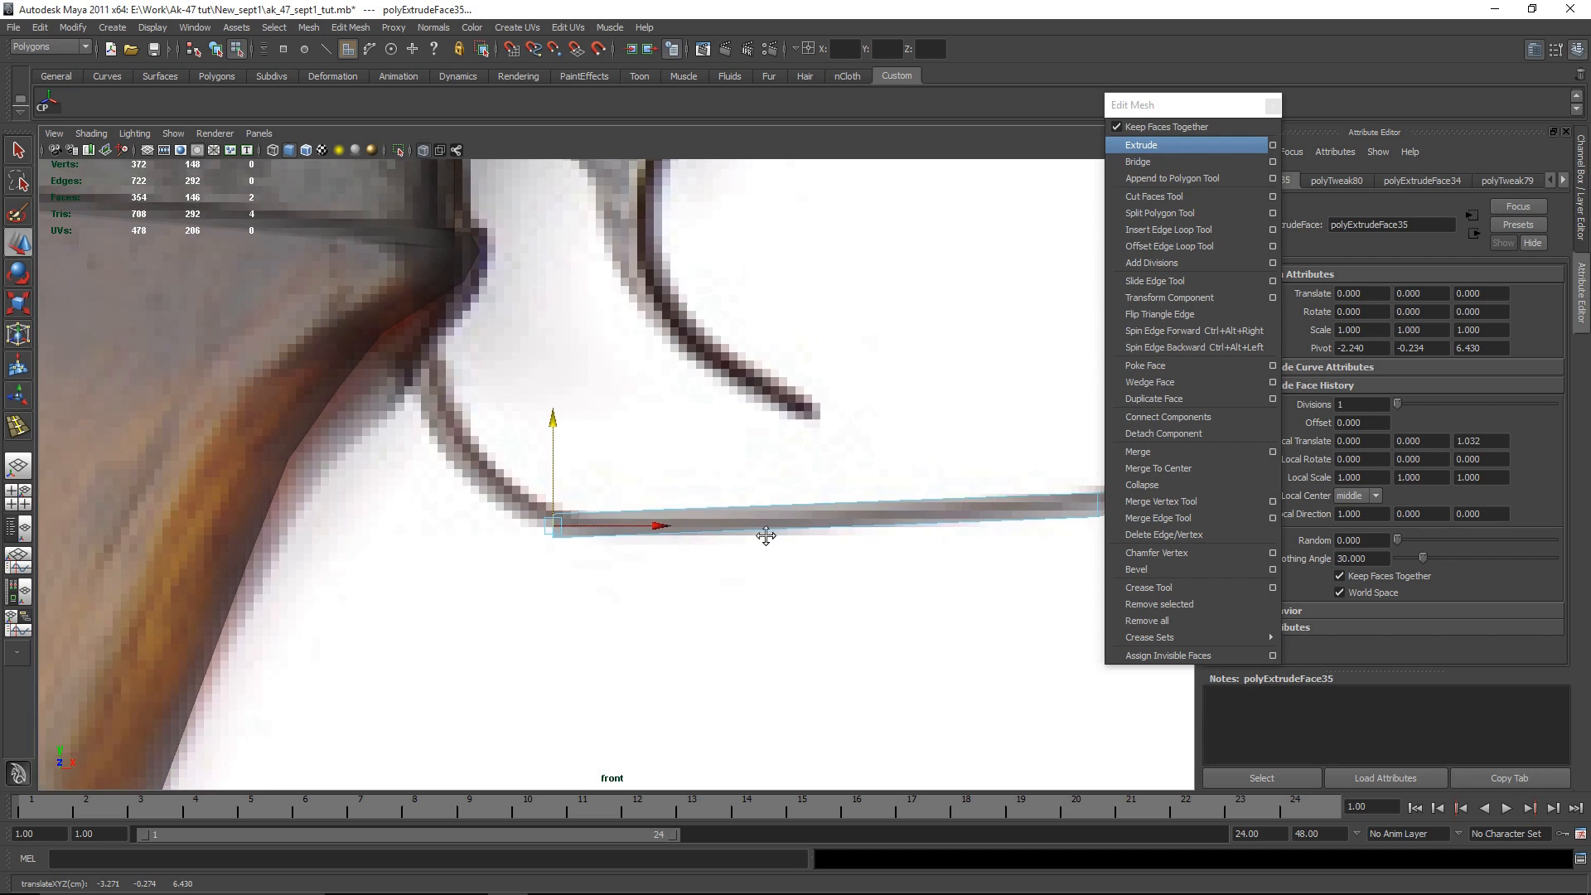
pyautogui.scroll(2, 746, 545)
pyautogui.click(1142, 146)
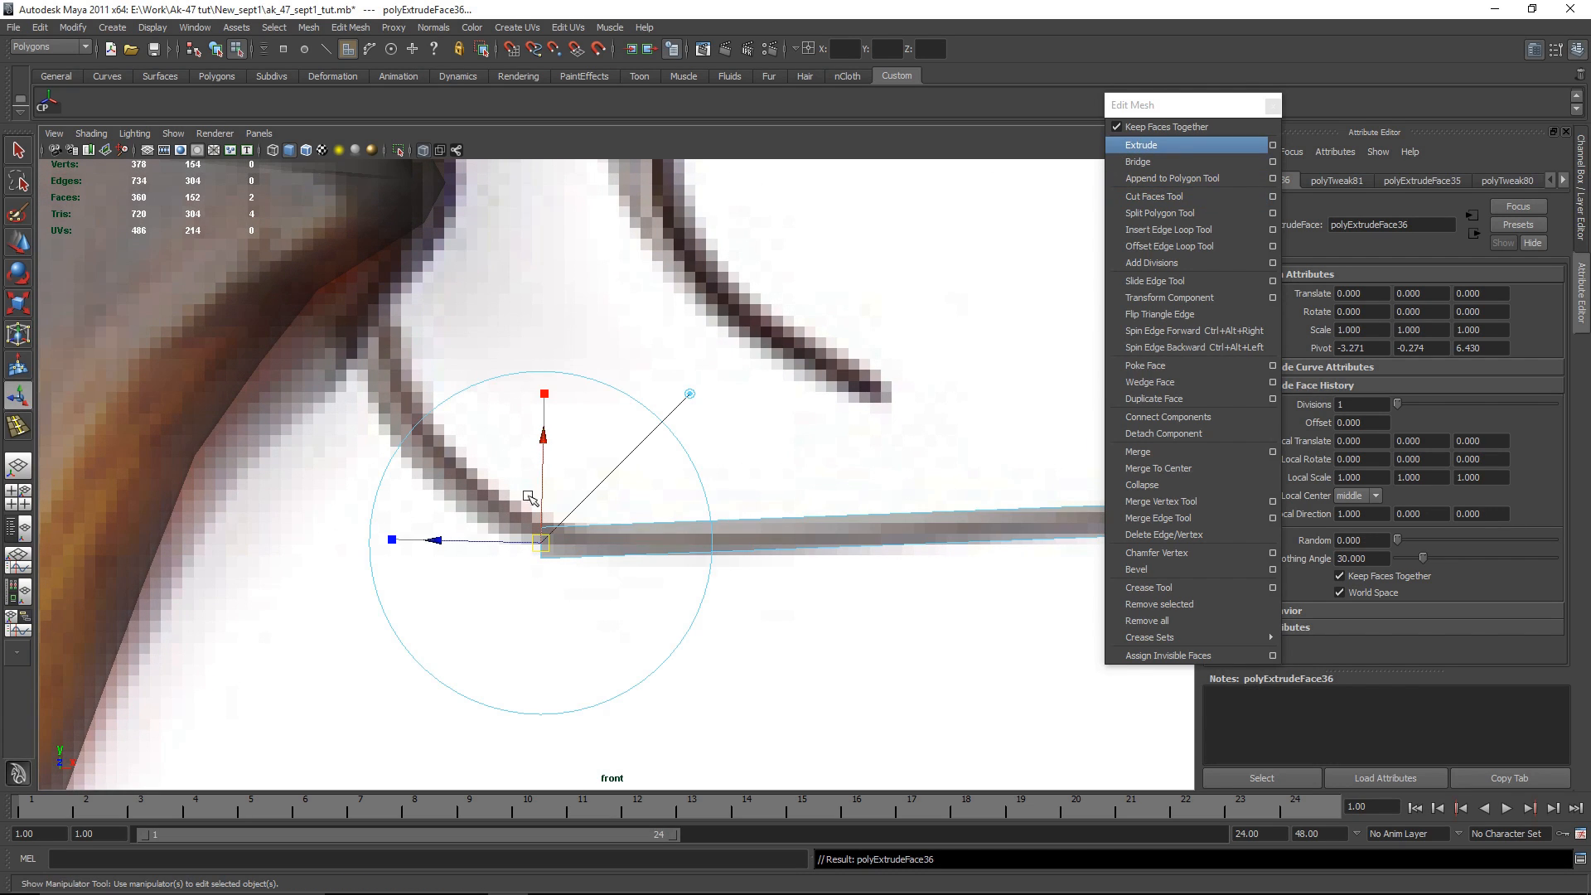
pyautogui.moveTo(481, 539); pyautogui.dragTo(436, 537)
pyautogui.moveTo(500, 462); pyautogui.dragTo(508, 430)
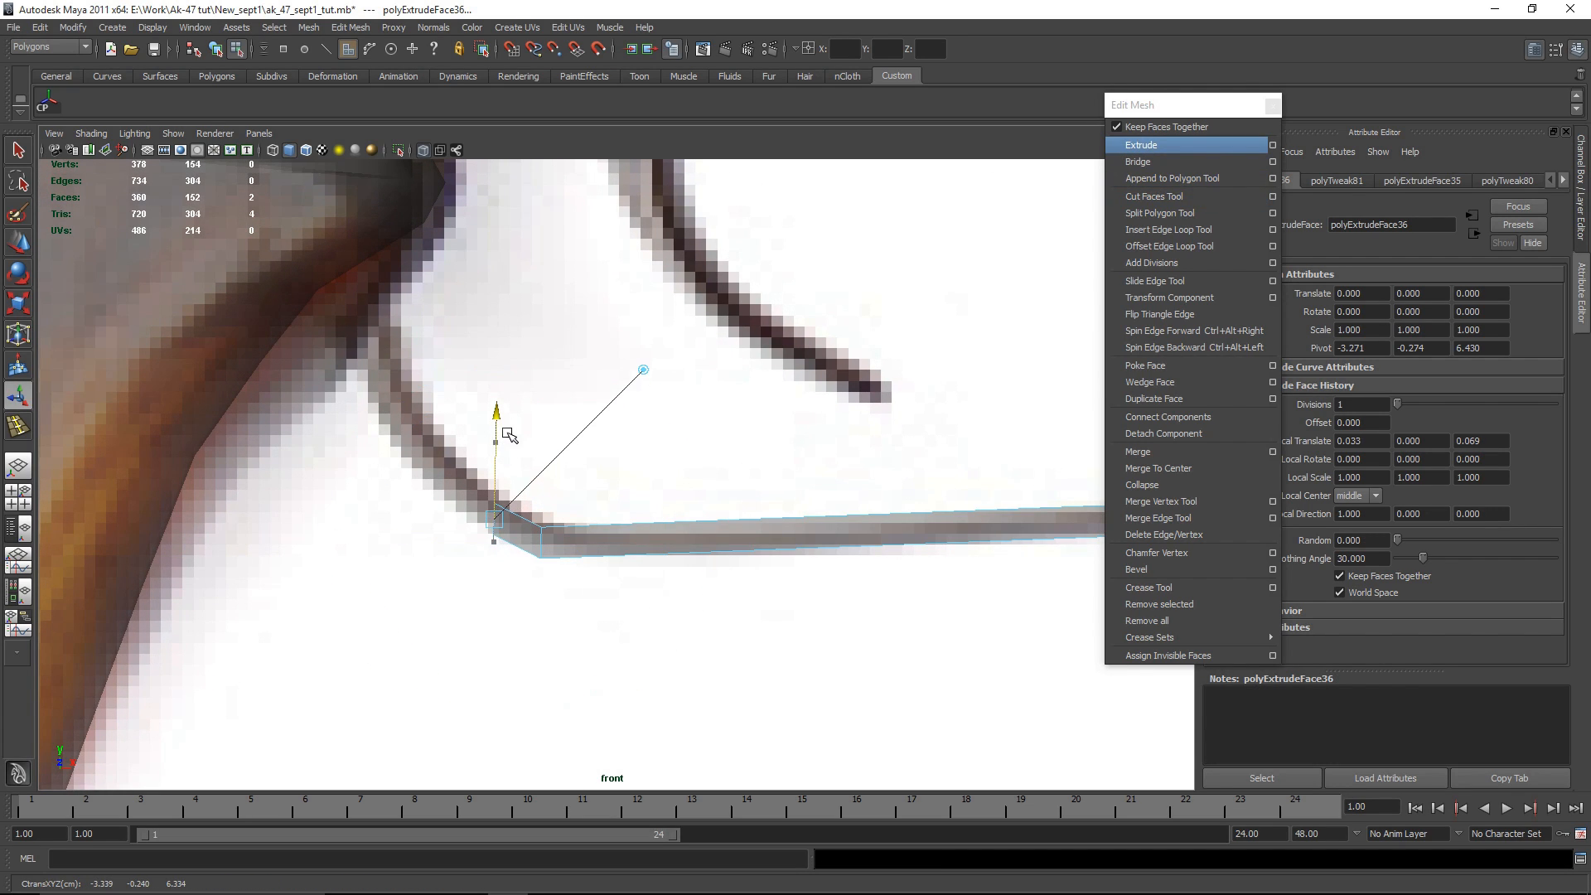
pyautogui.press('e')
pyautogui.moveTo(611, 473); pyautogui.dragTo(642, 476)
pyautogui.press('w')
pyautogui.moveTo(502, 516); pyautogui.dragTo(490, 461)
# Step: Extrude the bend near the grip by 0.092 with a 0.025 offset, moving its end onto the reference curve
pyautogui.click(1141, 145)
pyautogui.press('e')
pyautogui.moveTo(585, 432); pyautogui.dragTo(594, 498)
pyautogui.hotkey('ctrl', 'z')
pyautogui.press('w')
pyautogui.moveTo(482, 478); pyautogui.dragTo(486, 500)
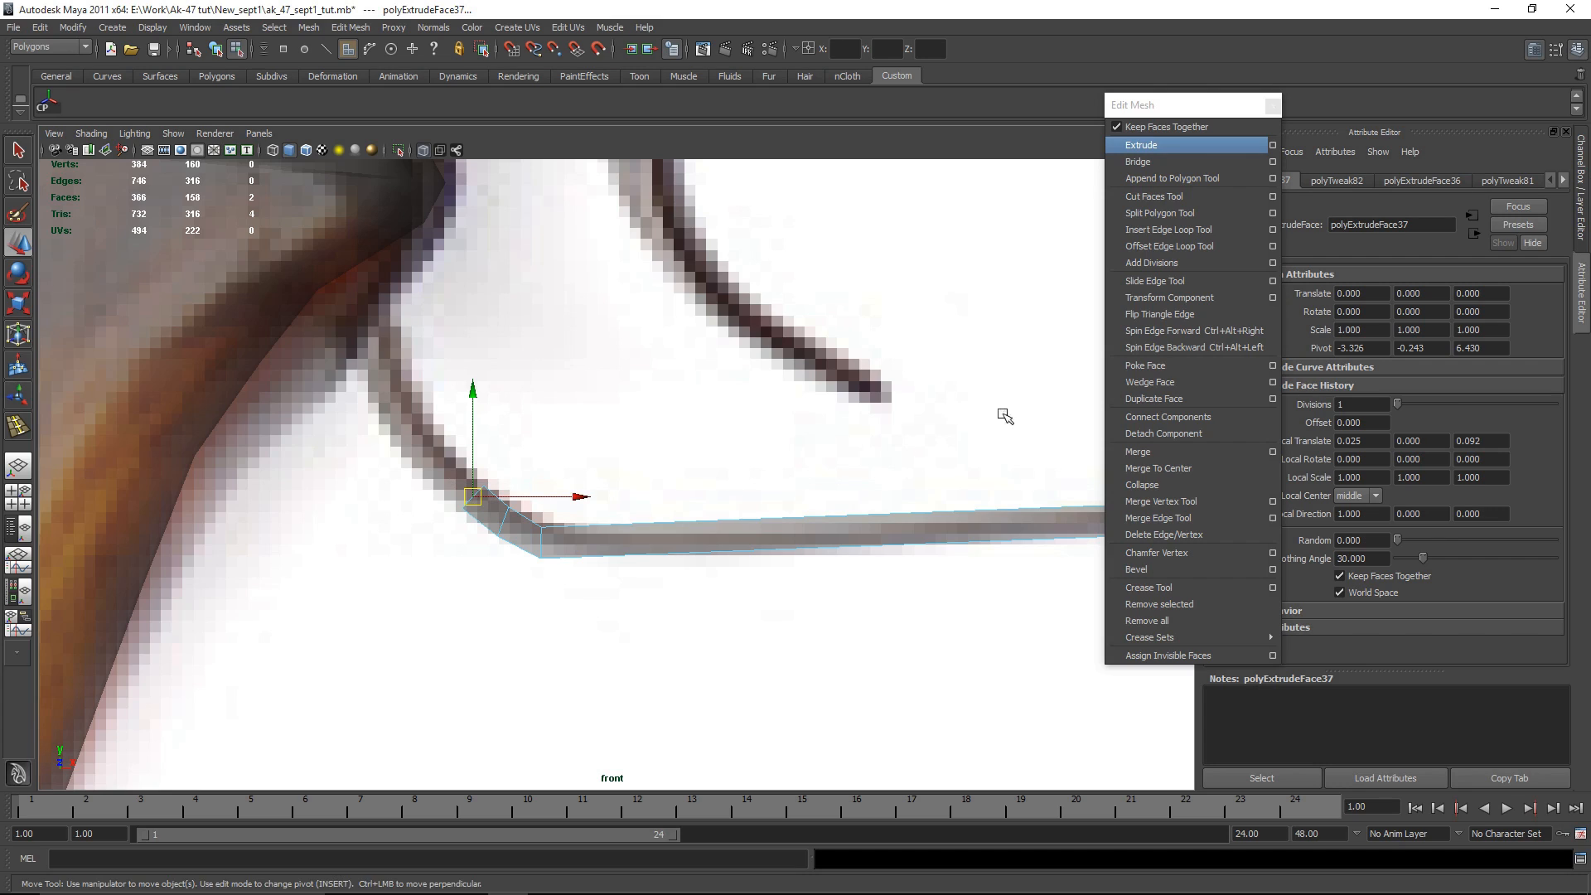
# Step: Extrude the bend a further 0.074 and rotate its end to follow the curve upward
pyautogui.click(1151, 146)
pyautogui.moveTo(419, 445); pyautogui.dragTo(382, 409)
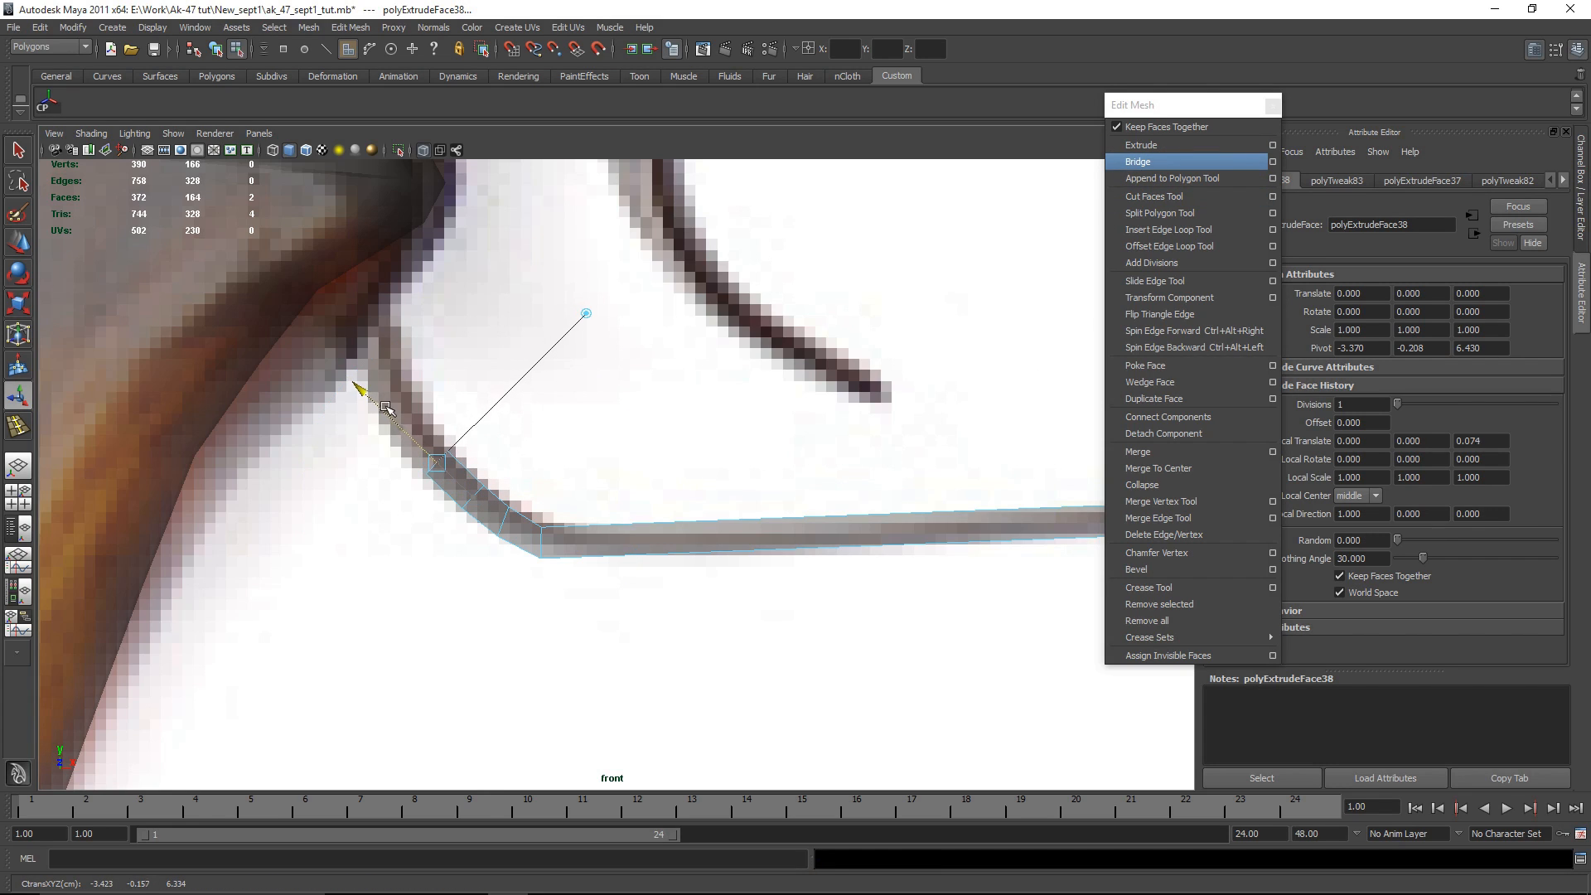
pyautogui.press('e')
pyautogui.moveTo(572, 408); pyautogui.dragTo(587, 438)
pyautogui.press('w')
# Step: Continue the upward curve with two more extrusions, the second 0.062 long, and angle the end toward the grip
pyautogui.click(1178, 147)
pyautogui.moveTo(396, 399); pyautogui.dragTo(382, 351)
pyautogui.press('g')
pyautogui.moveTo(371, 358); pyautogui.dragTo(348, 320)
pyautogui.press('e')
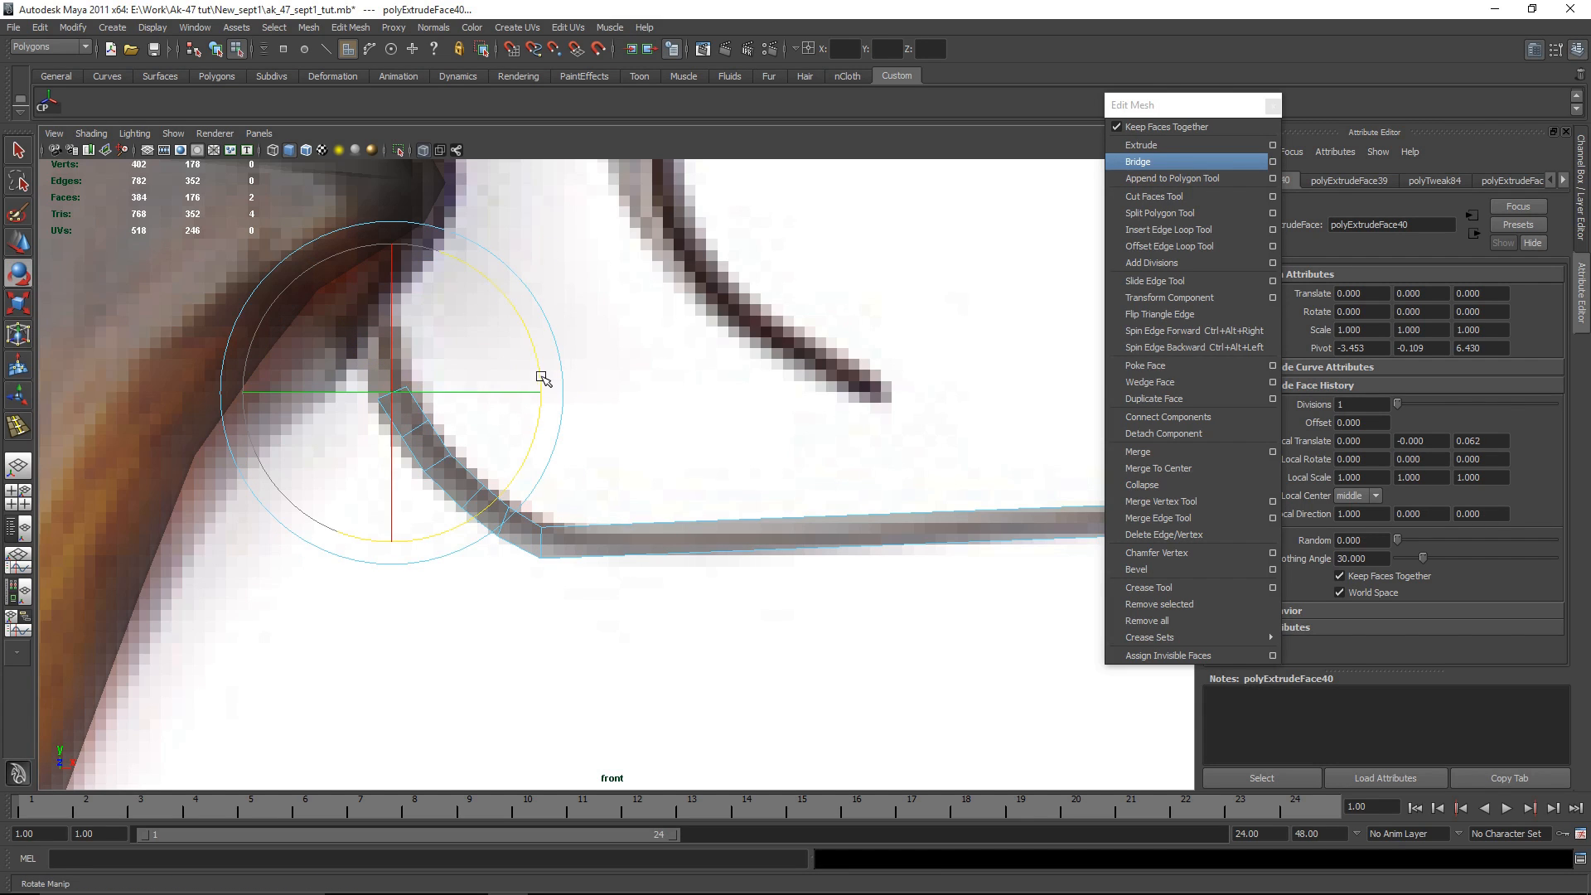
pyautogui.press('w')
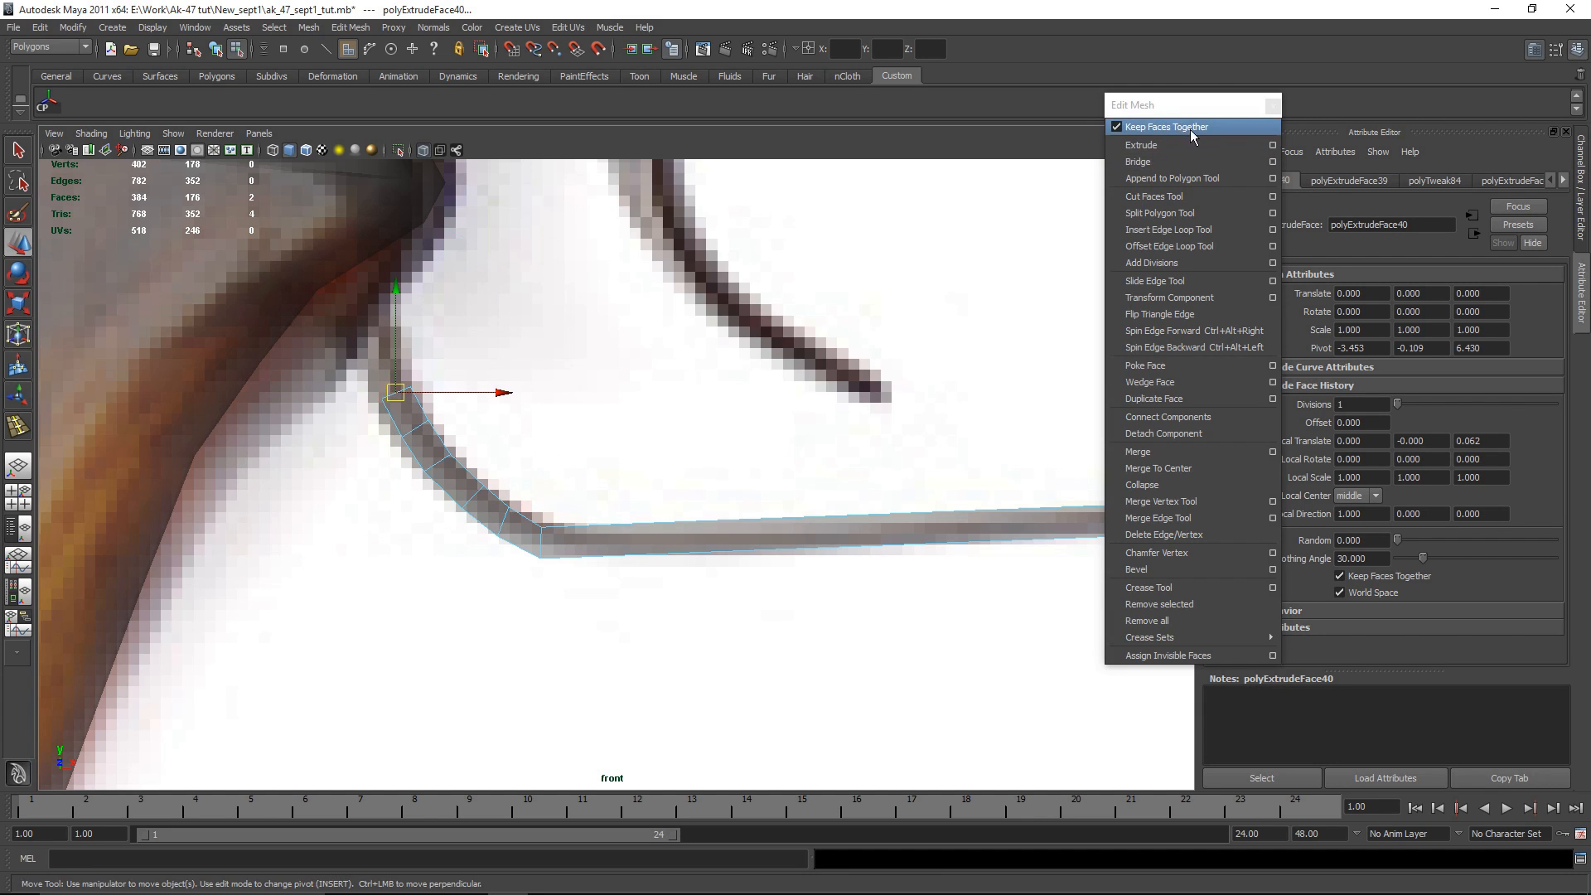
pyautogui.press('e')
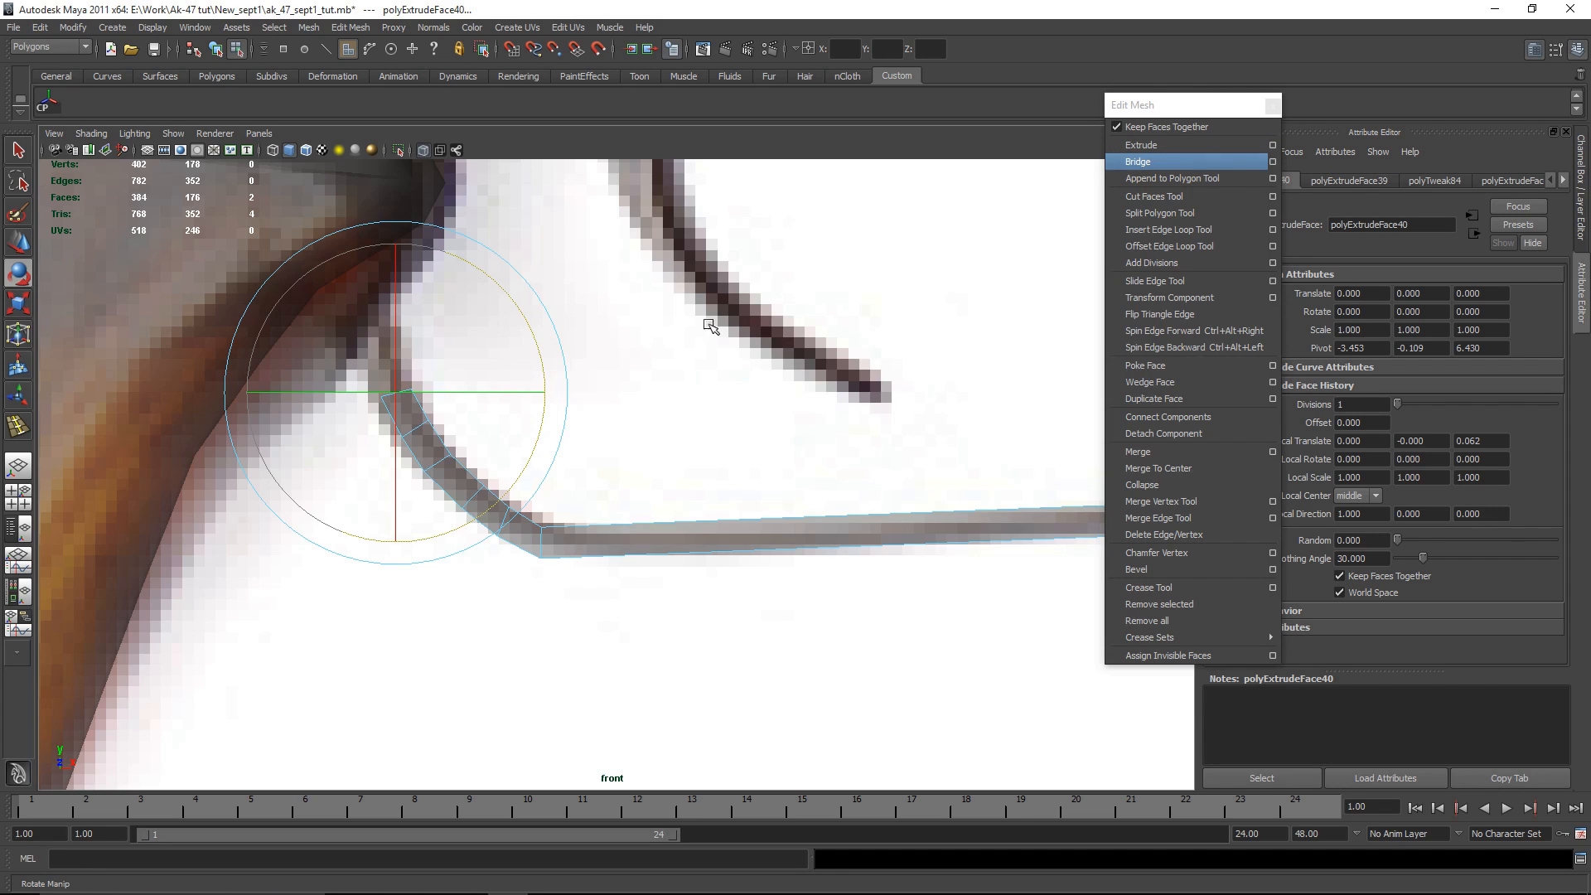
# Step: Extrude the guard's end up into the pistol grip and delete its end faces
pyautogui.press('g')
pyautogui.moveTo(377, 307); pyautogui.dragTo(325, 135)
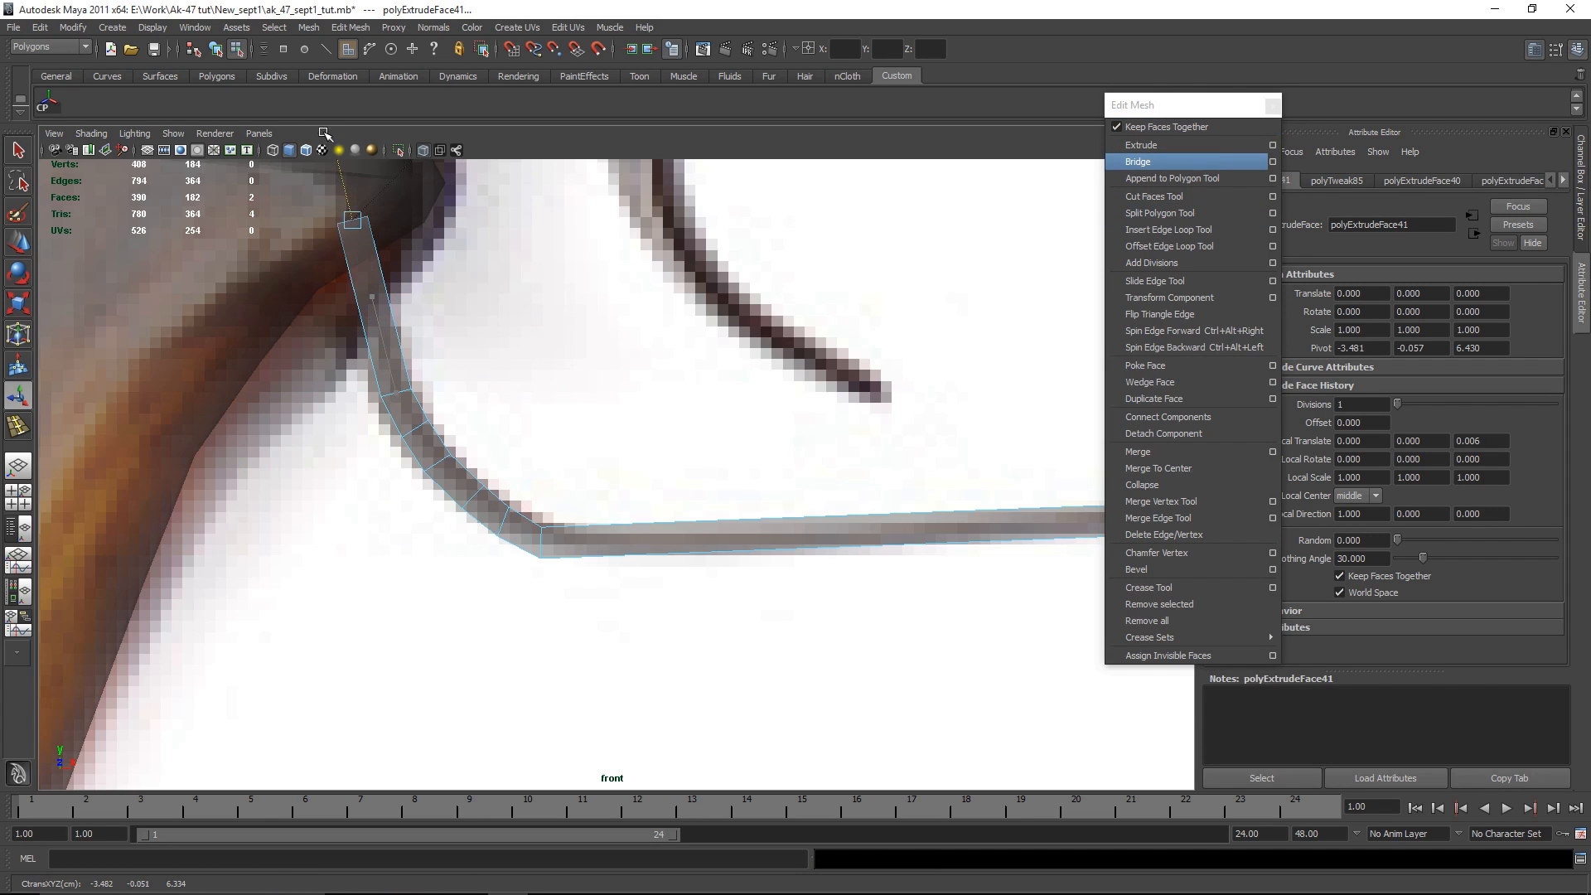
pyautogui.keyDown('alt'); pyautogui.moveTo(499, 433); pyautogui.dragTo(646, 566, button='middle'); pyautogui.keyUp('alt')
pyautogui.press('space')
pyautogui.press('space')
pyautogui.keyDown('alt'); pyautogui.moveTo(838, 295); pyautogui.dragTo(530, 485); pyautogui.keyUp('alt')
pyautogui.keyDown('alt'); pyautogui.moveTo(530, 485); pyautogui.dragTo(733, 463, button='middle'); pyautogui.keyUp('alt')
pyautogui.keyDown('alt'); pyautogui.moveTo(732, 464); pyautogui.dragTo(660, 639); pyautogui.keyUp('alt')
pyautogui.press('Delete')
pyautogui.moveTo(465, 448); pyautogui.dragTo(533, 427, button='right')
pyautogui.moveTo(501, 425); pyautogui.dragTo(574, 403, button='right')
pyautogui.keyDown('alt'); pyautogui.moveTo(628, 559); pyautogui.dragTo(593, 699); pyautogui.keyUp('alt')
# Step: Isolate the trigger guard and bracket mesh in the perspective view
pyautogui.press('space')
pyautogui.press('space')
pyautogui.keyDown('alt'); pyautogui.moveTo(469, 682); pyautogui.dragTo(282, 611, button='middle'); pyautogui.keyUp('alt')
pyautogui.scroll(-10, 603, 597)
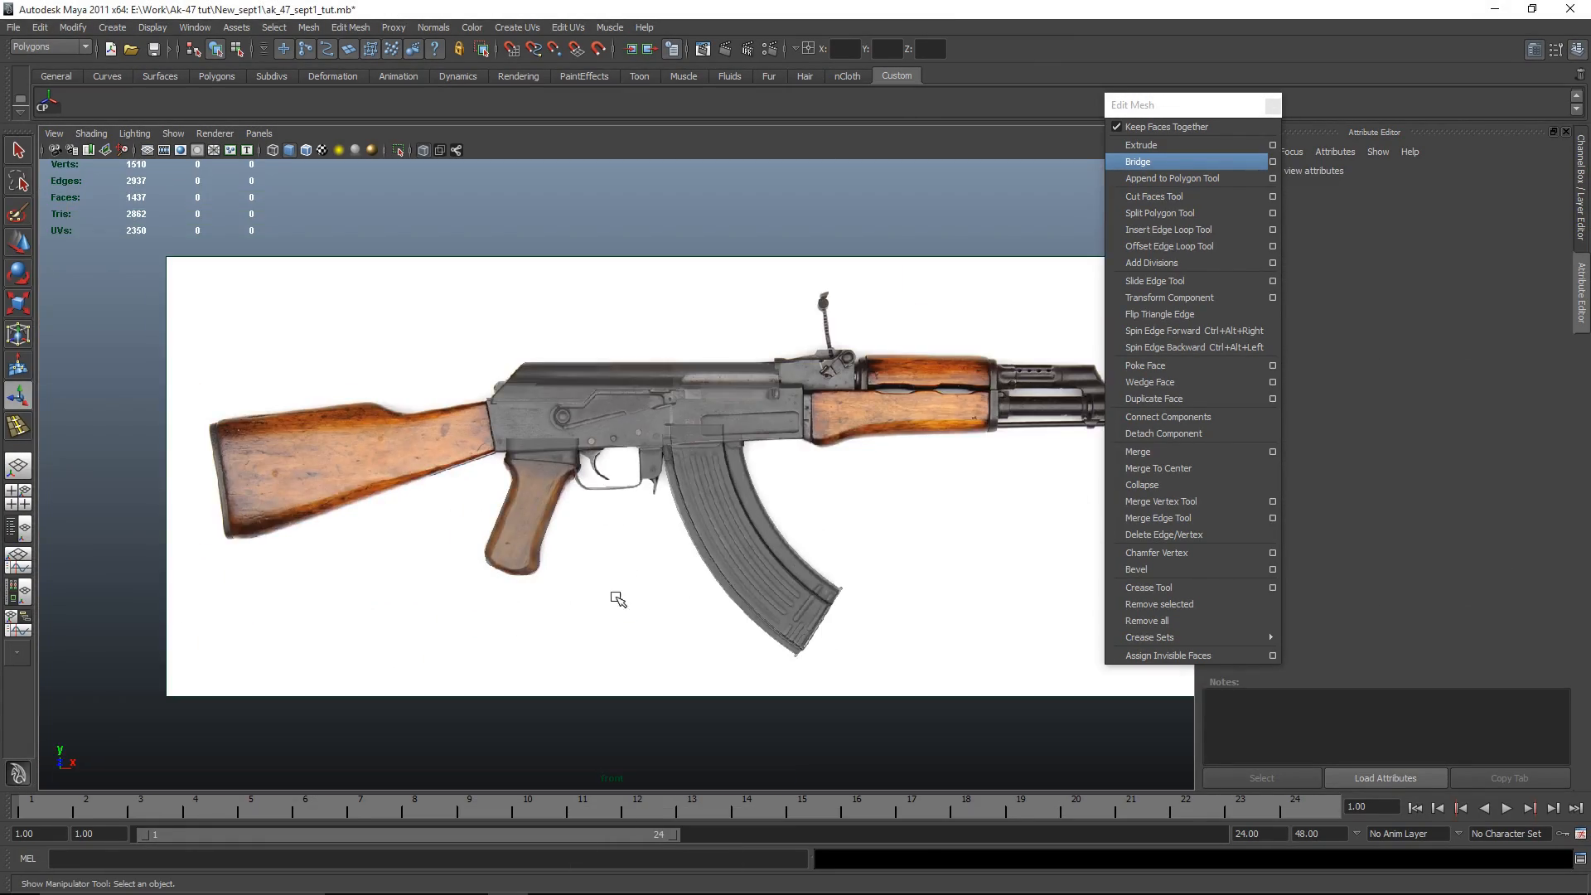
pyautogui.scroll(6, 660, 582)
pyautogui.keyDown('alt'); pyautogui.moveTo(705, 582); pyautogui.dragTo(504, 579, button='middle'); pyautogui.keyUp('alt')
pyautogui.click(539, 444)
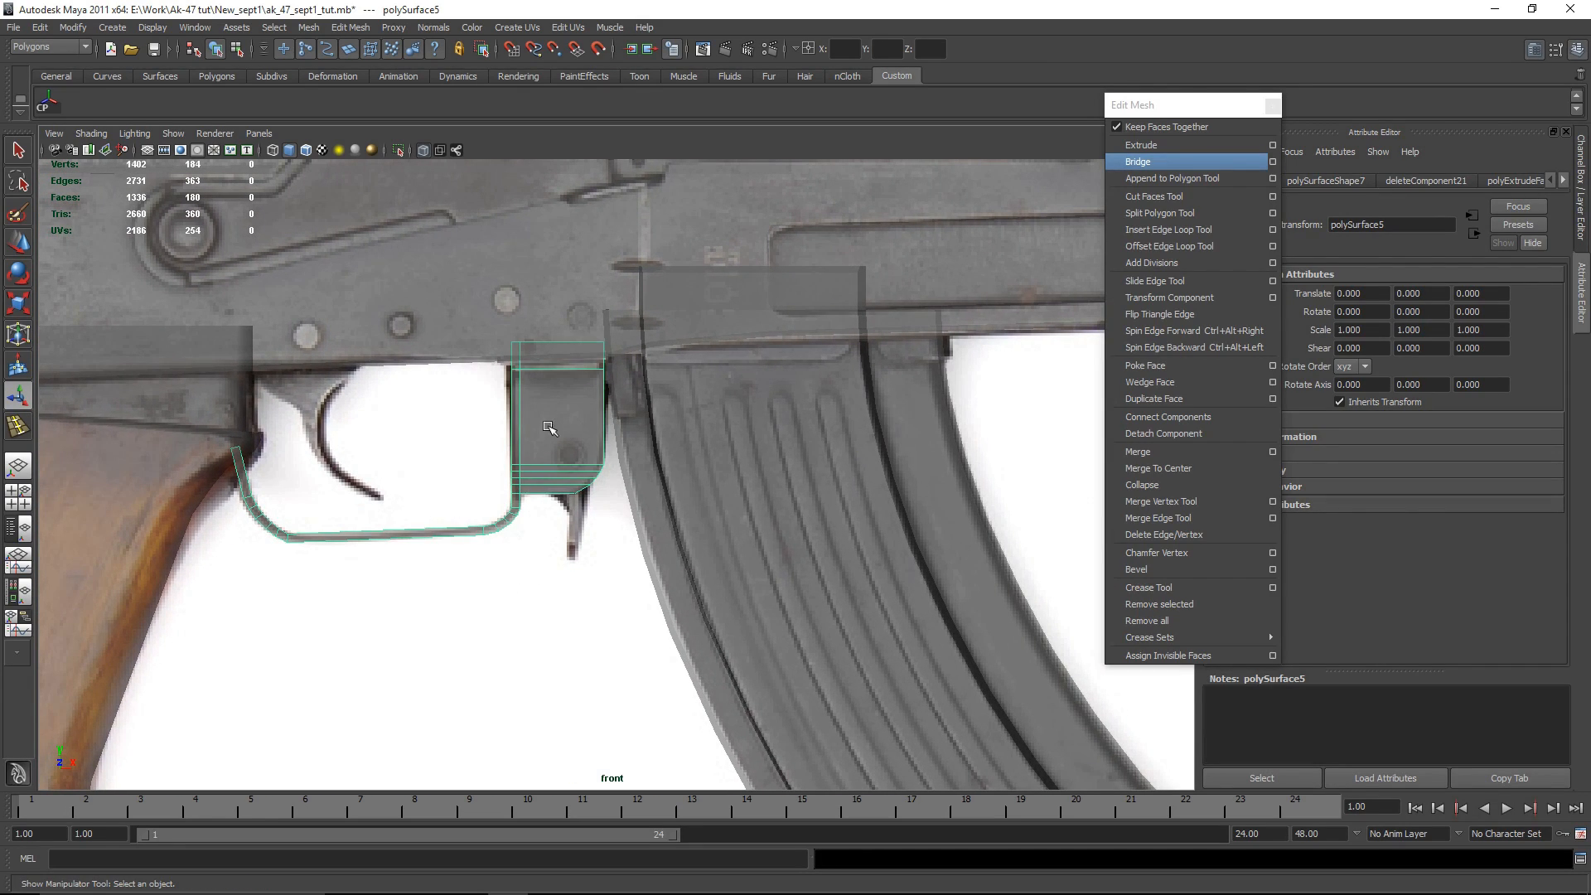
pyautogui.press('space')
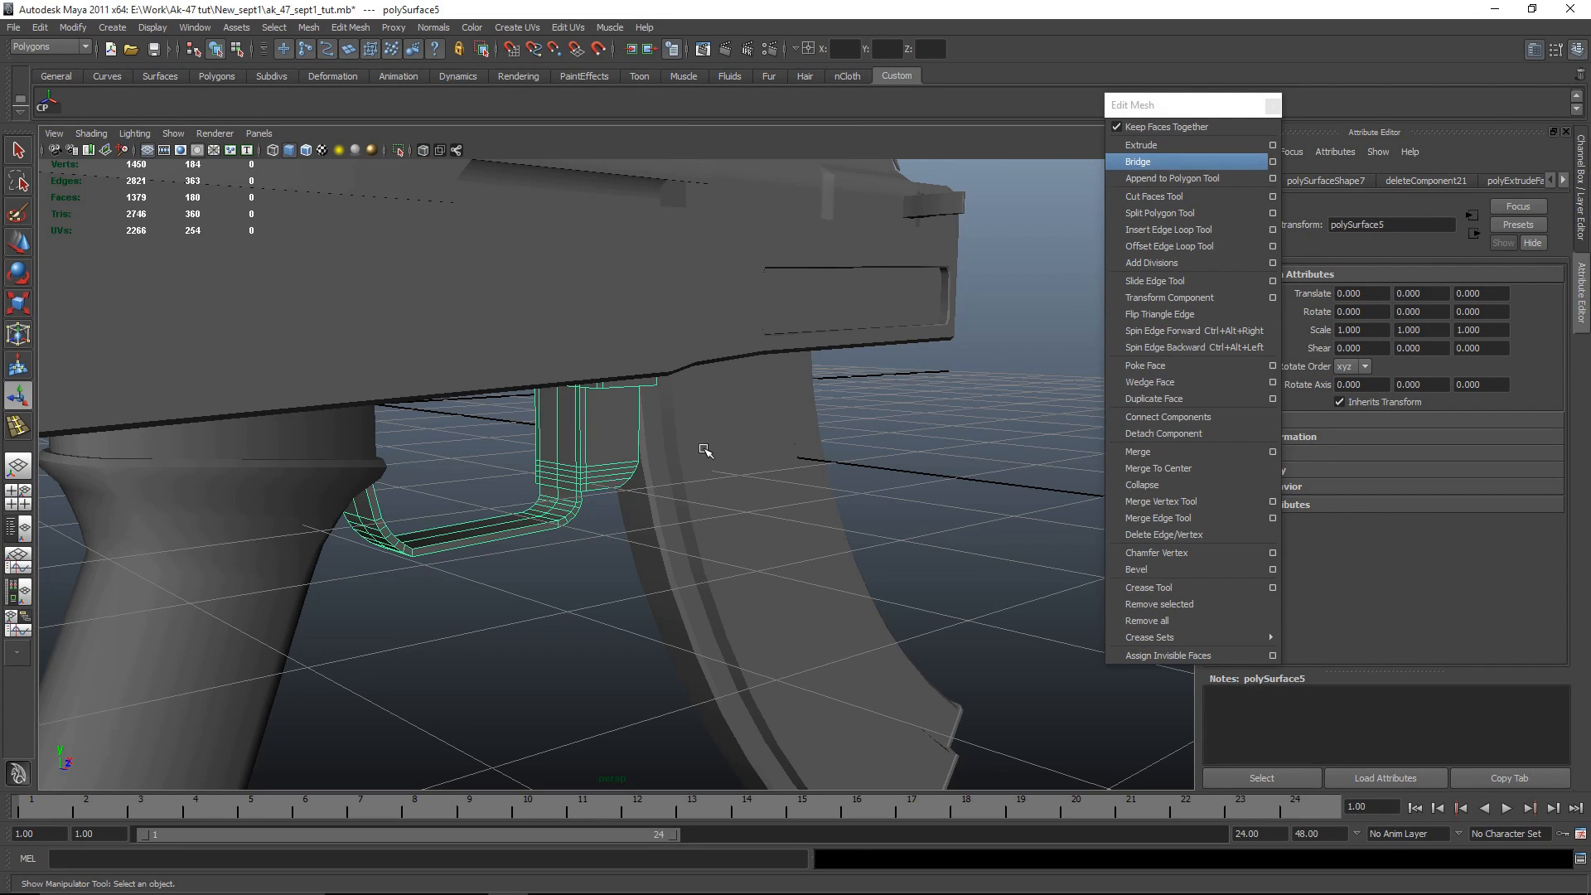
pyautogui.hotkey('shift', 'i')
pyautogui.keyDown('alt'); pyautogui.moveTo(685, 440); pyautogui.dragTo(649, 515); pyautogui.keyUp('alt')
pyautogui.scroll(3, 649, 514)
pyautogui.keyDown('alt'); pyautogui.moveTo(533, 322); pyautogui.dragTo(608, 483); pyautogui.keyUp('alt')
# Step: Select all the top faces of the bracket's flange and delete them
pyautogui.press('space')
pyautogui.press('space')
pyautogui.scroll(1, 680, 394)
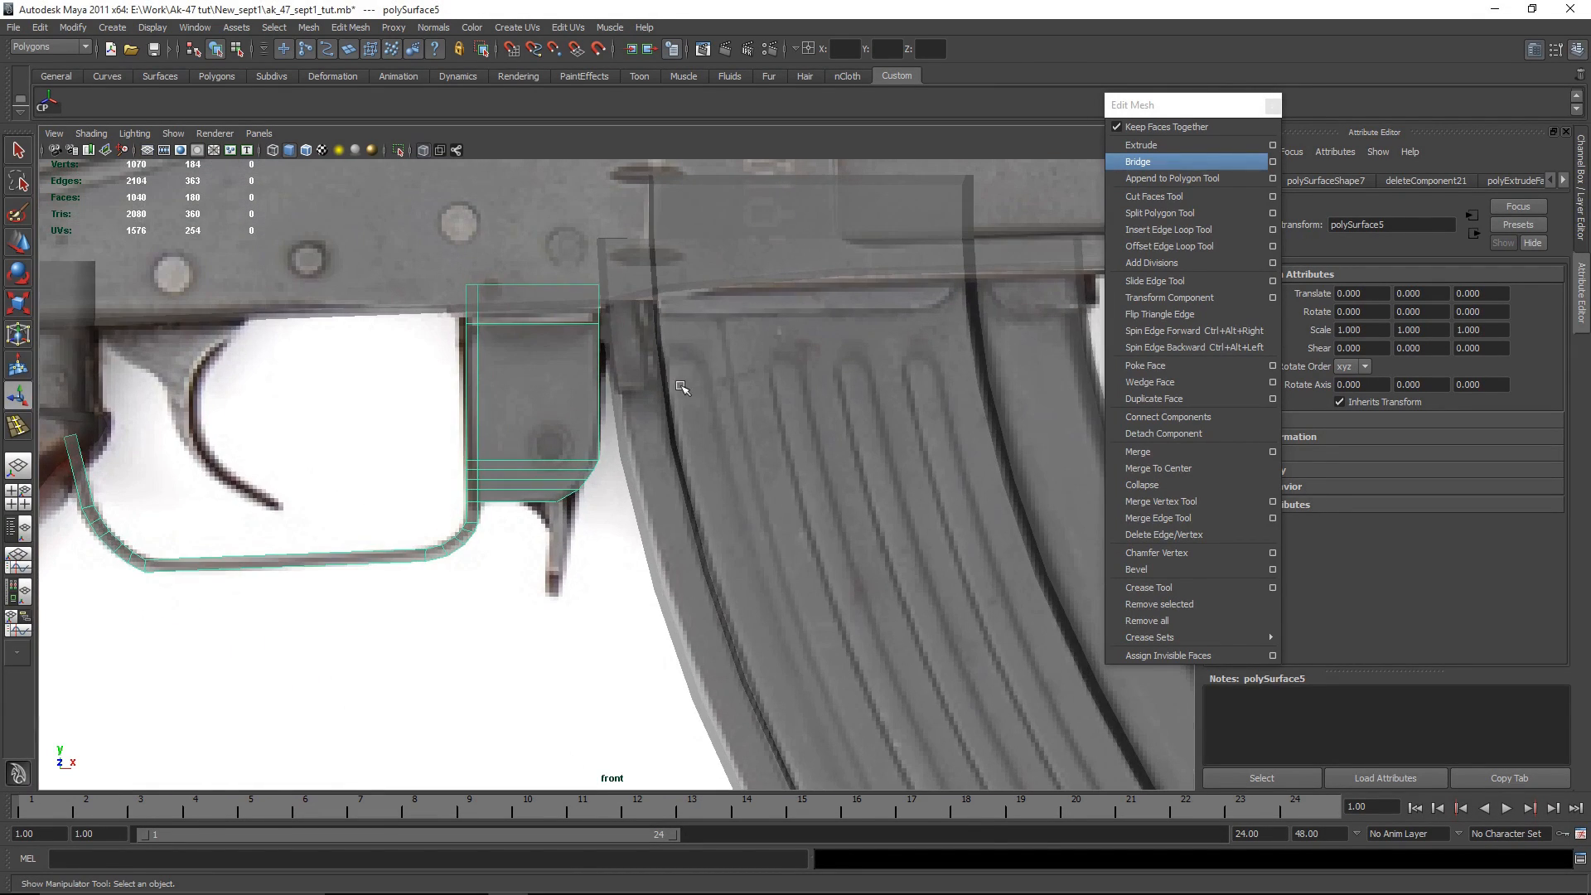
pyautogui.moveTo(541, 301); pyautogui.dragTo(544, 339, button='right')
pyautogui.moveTo(583, 550); pyautogui.dragTo(573, 592, button='right')
pyautogui.moveTo(694, 313); pyautogui.dragTo(698, 304)
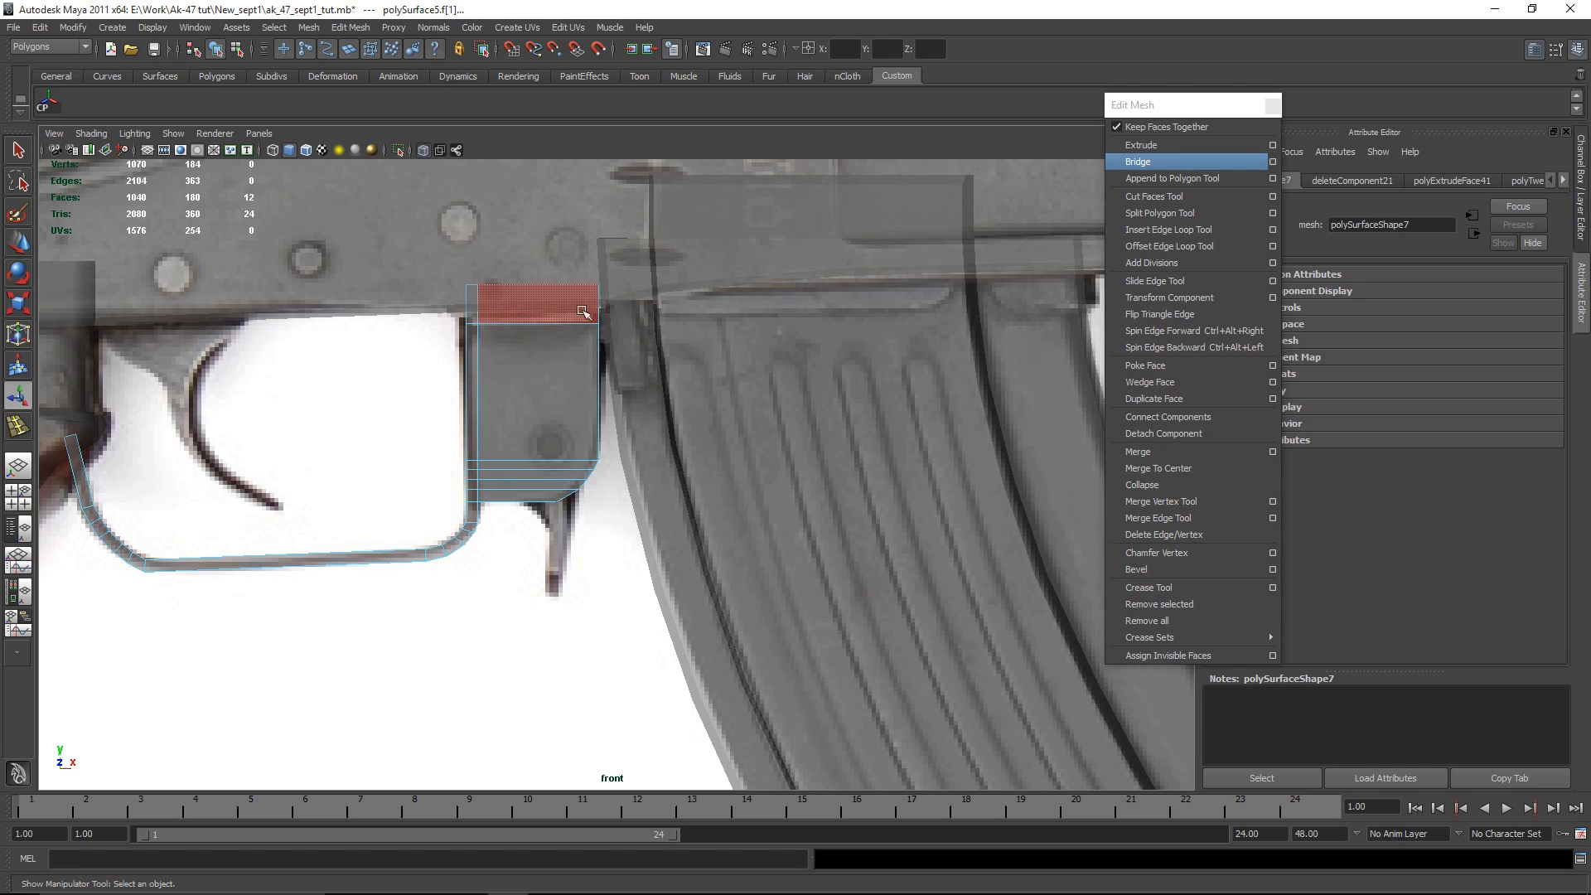
pyautogui.press('space')
pyautogui.press('space')
pyautogui.keyDown('alt'); pyautogui.moveTo(877, 428); pyautogui.dragTo(459, 340); pyautogui.keyUp('alt')
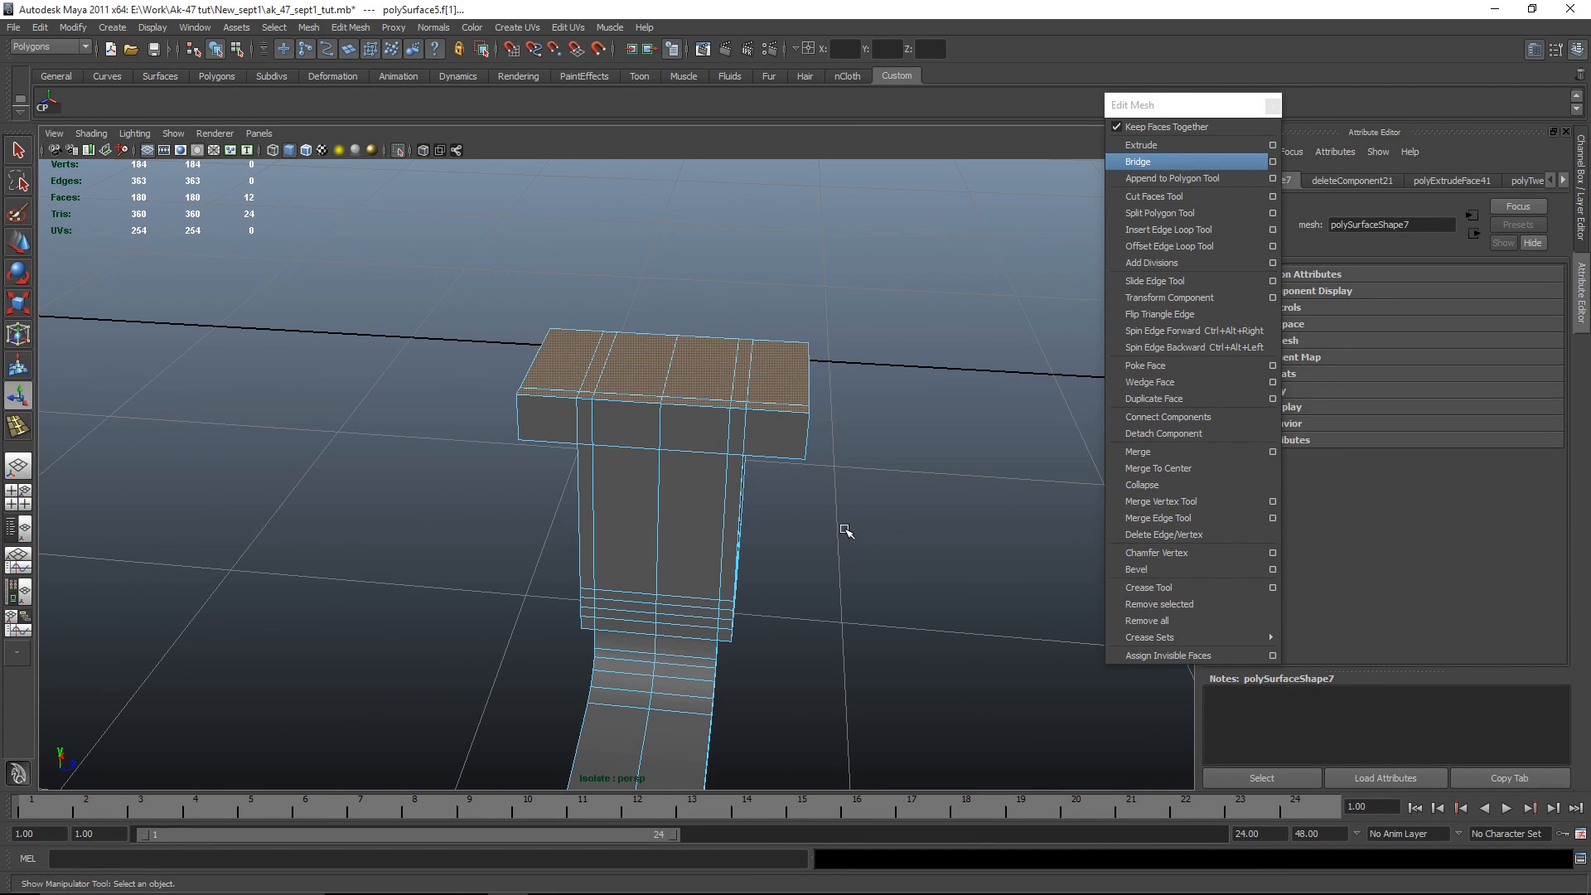
pyautogui.press('Delete')
pyautogui.moveTo(572, 469); pyautogui.dragTo(643, 448, button='right')
pyautogui.click(884, 516)
# Step: Bevel the two lower side edges of the bracket's flange with an offset of 0.09
pyautogui.scroll(-4, 887, 522)
pyautogui.keyDown('alt'); pyautogui.moveTo(887, 522); pyautogui.dragTo(622, 484); pyautogui.keyUp('alt')
pyautogui.scroll(4, 697, 501)
pyautogui.click(672, 330)
pyautogui.moveTo(672, 330); pyautogui.dragTo(680, 307, button='right')
pyautogui.click(702, 362)
pyautogui.keyDown('alt'); pyautogui.moveTo(610, 526); pyautogui.dragTo(793, 510); pyautogui.keyUp('alt')
pyautogui.keyDown('shift'); pyautogui.click(564, 352); pyautogui.keyUp('shift')
pyautogui.keyDown('alt'); pyautogui.moveTo(564, 352); pyautogui.dragTo(621, 464); pyautogui.keyUp('alt')
pyautogui.click(1166, 561)
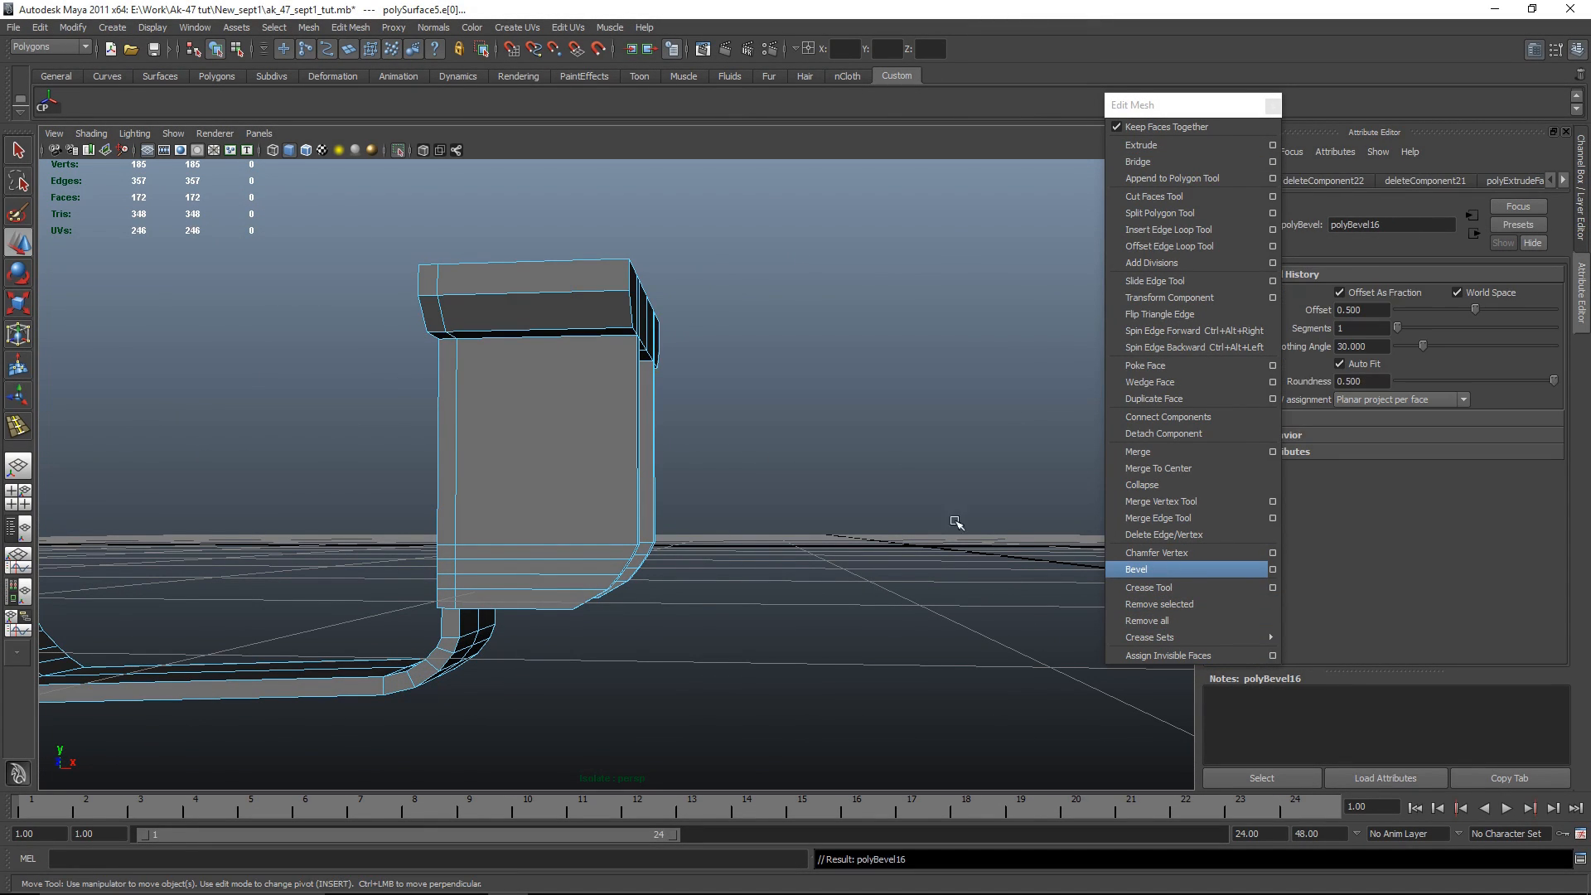
pyautogui.scroll(4, 1015, 540)
pyautogui.moveTo(1474, 310); pyautogui.dragTo(1413, 324)
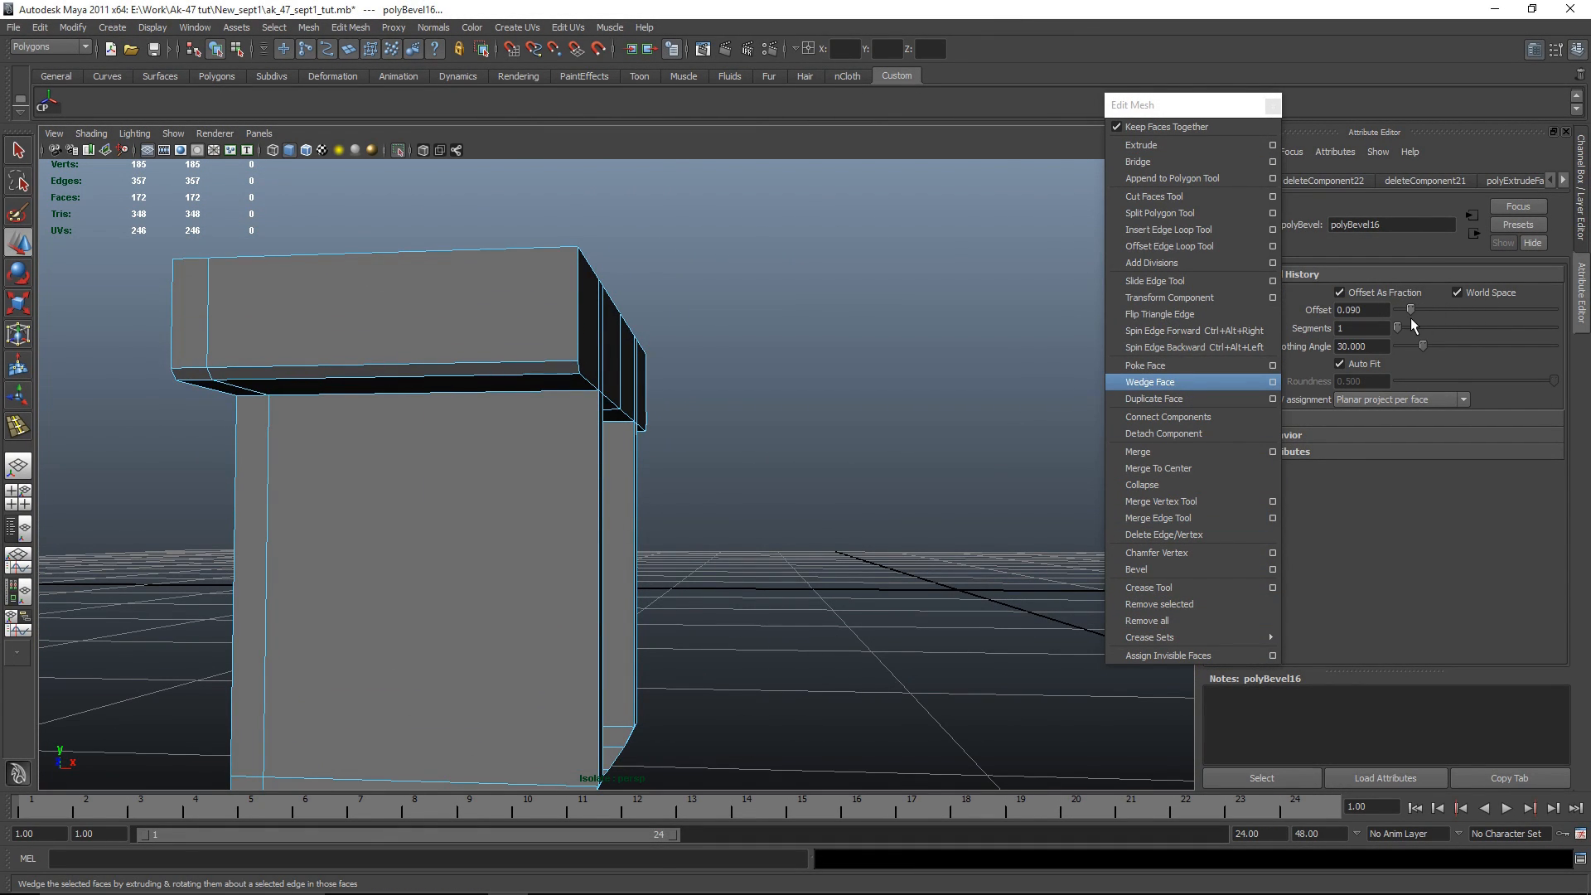
# Step: Split the flange's faces with two cuts beside the bevelled edges
pyautogui.keyDown('alt'); pyautogui.moveTo(903, 504); pyautogui.dragTo(669, 578); pyautogui.keyUp('alt')
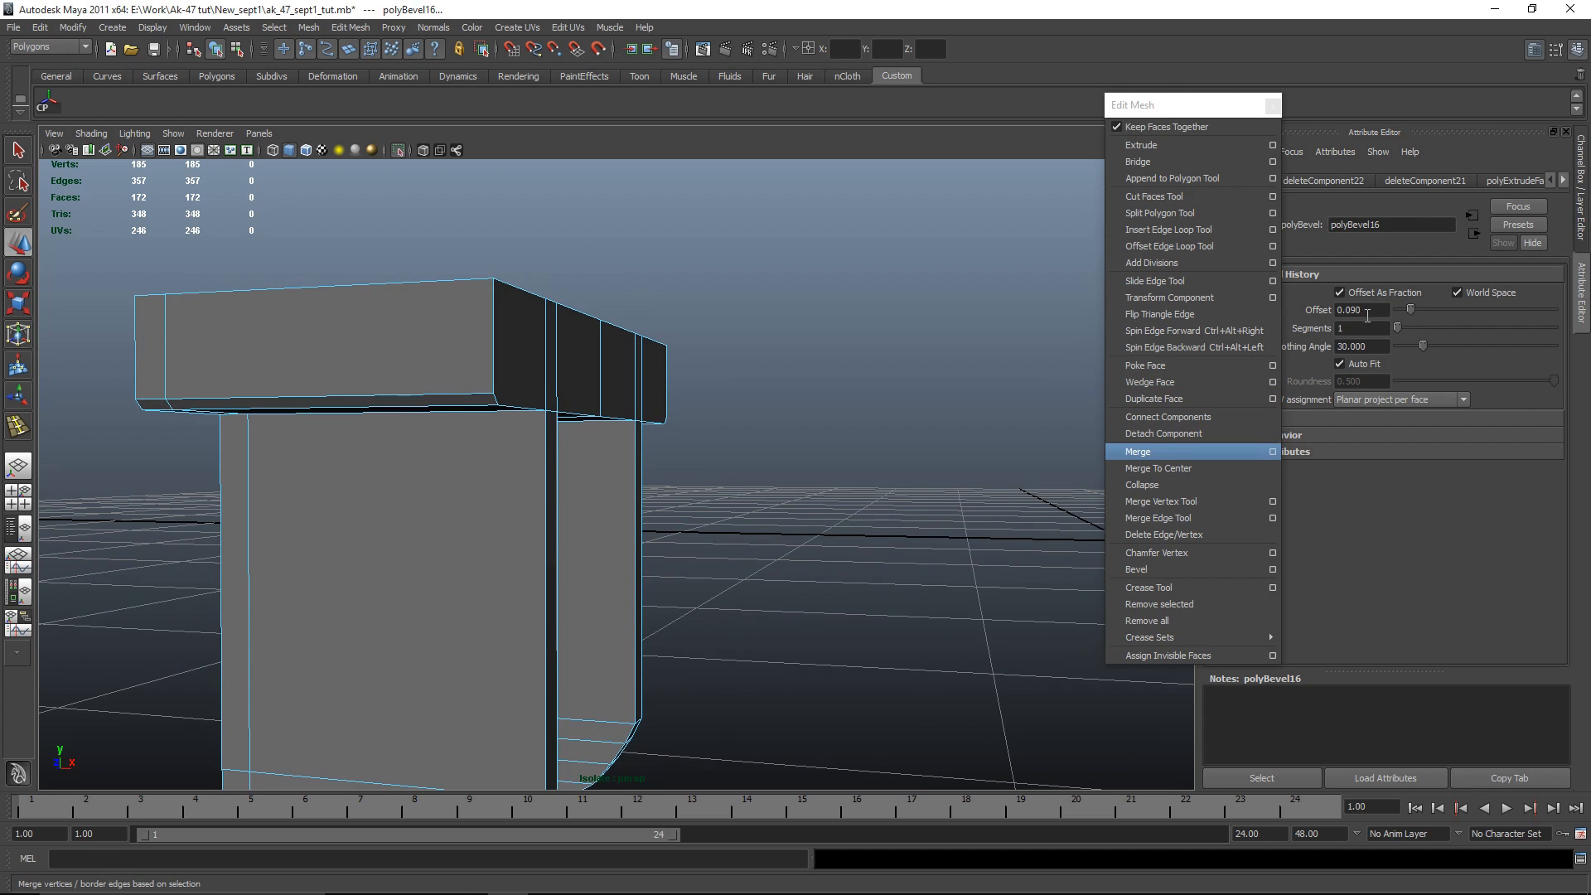
pyautogui.click(1160, 229)
pyautogui.moveTo(493, 370); pyautogui.dragTo(518, 431)
pyautogui.keyDown('alt'); pyautogui.moveTo(724, 419); pyautogui.dragTo(406, 426); pyautogui.keyUp('alt')
pyautogui.moveTo(608, 387); pyautogui.dragTo(646, 472)
pyautogui.press('Return')
pyautogui.moveTo(723, 528)
pyautogui.keyDown('alt'); pyautogui.mouseDown()
pyautogui.moveTo(770, 539)
pyautogui.moveTo(746, 522)
pyautogui.mouseUp(); pyautogui.keyUp('alt')
pyautogui.keyDown('alt'); pyautogui.moveTo(731, 479); pyautogui.dragTo(625, 490, button='middle'); pyautogui.keyUp('alt')
pyautogui.moveTo(595, 437); pyautogui.dragTo(684, 600)
pyautogui.press('Return')
pyautogui.press('w')
# Step: Show the rest of the rifle again and examine the trigger guard in place from several angles
pyautogui.keyDown('alt'); pyautogui.moveTo(766, 570); pyautogui.dragTo(660, 582); pyautogui.keyUp('alt')
pyautogui.scroll(-4, 661, 583)
pyautogui.keyDown('alt'); pyautogui.moveTo(808, 632); pyautogui.dragTo(743, 614); pyautogui.keyUp('alt')
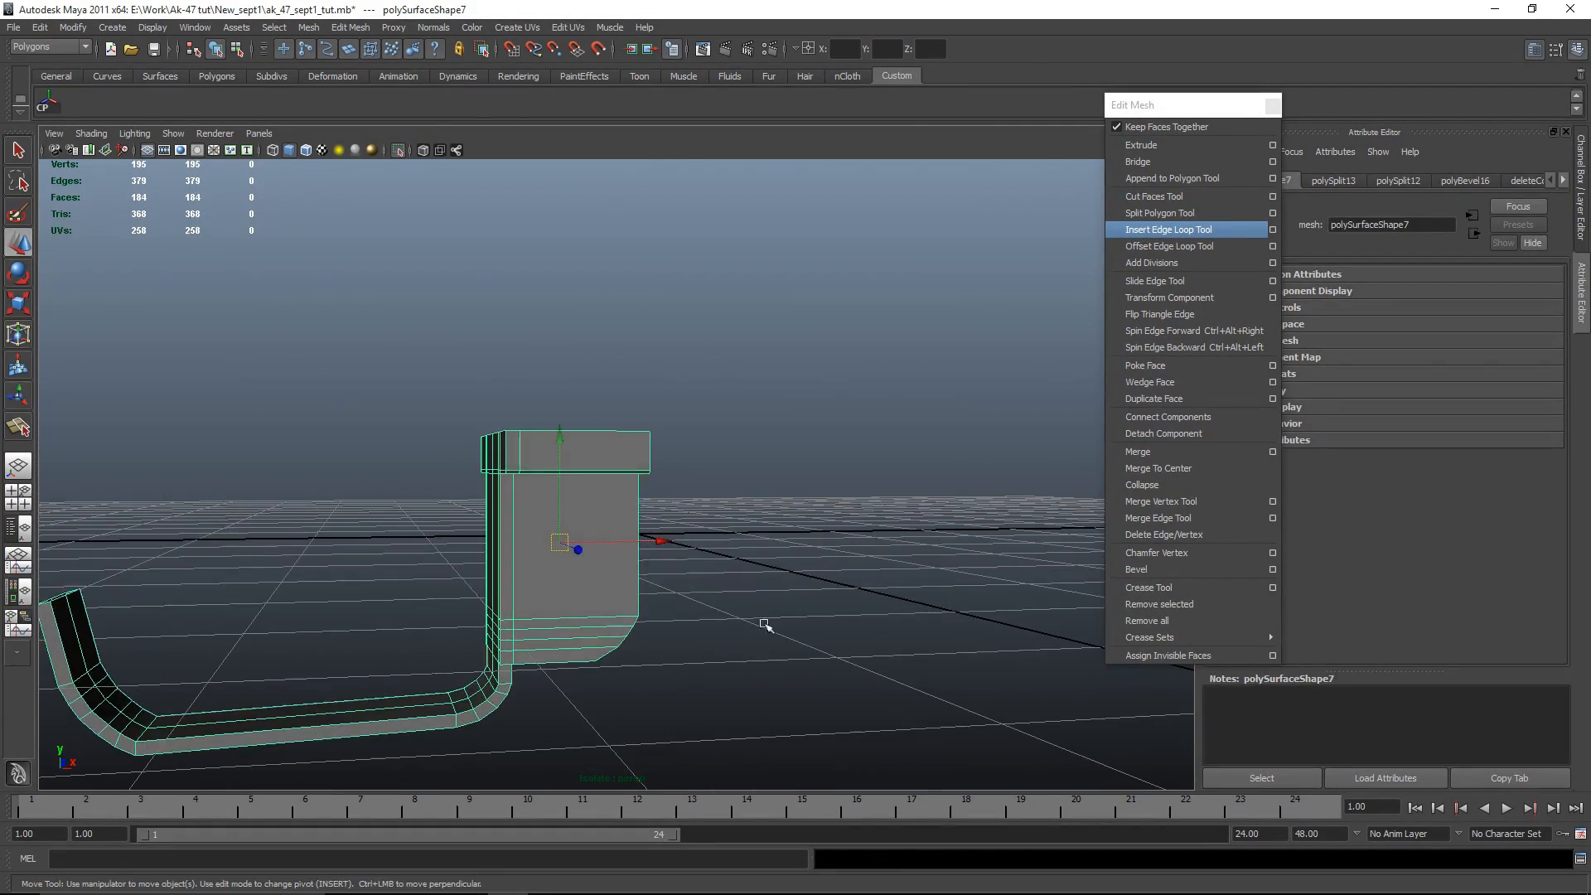
pyautogui.click(743, 614)
pyautogui.keyDown('alt'); pyautogui.moveTo(660, 583); pyautogui.dragTo(745, 572); pyautogui.keyUp('alt')
pyautogui.scroll(5, 842, 601)
pyautogui.keyDown('alt'); pyautogui.moveTo(827, 610); pyautogui.dragTo(742, 593); pyautogui.keyUp('alt')
pyautogui.keyDown('alt'); pyautogui.moveTo(778, 431); pyautogui.dragTo(694, 539); pyautogui.keyUp('alt')
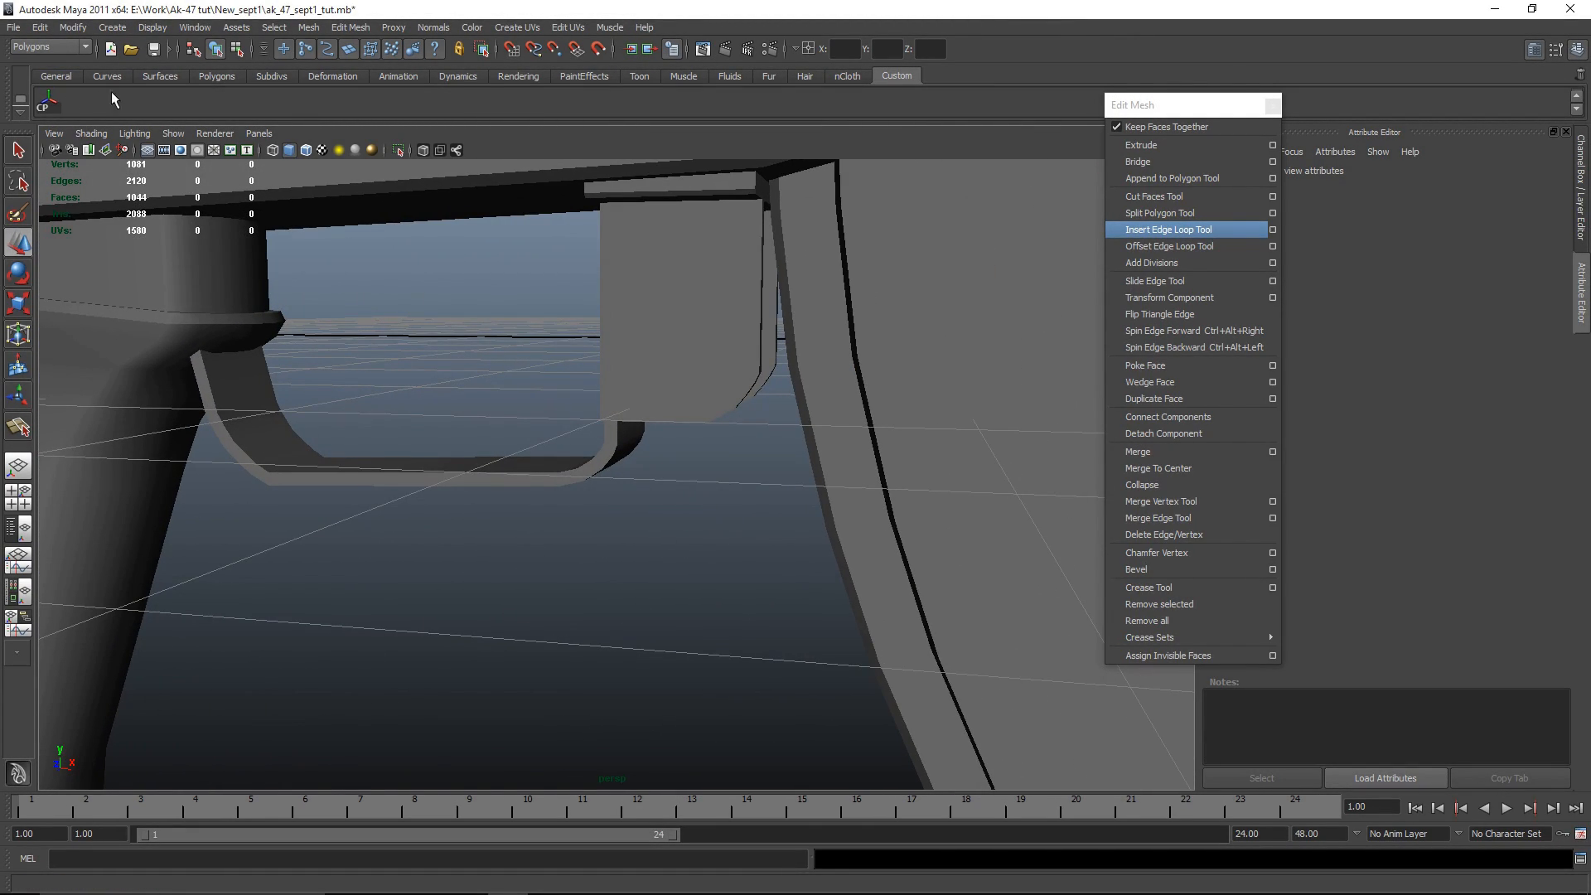
# Step: Draw a small polygon cube on the grid beside the rifle using the default cube settings
pyautogui.click(222, 75)
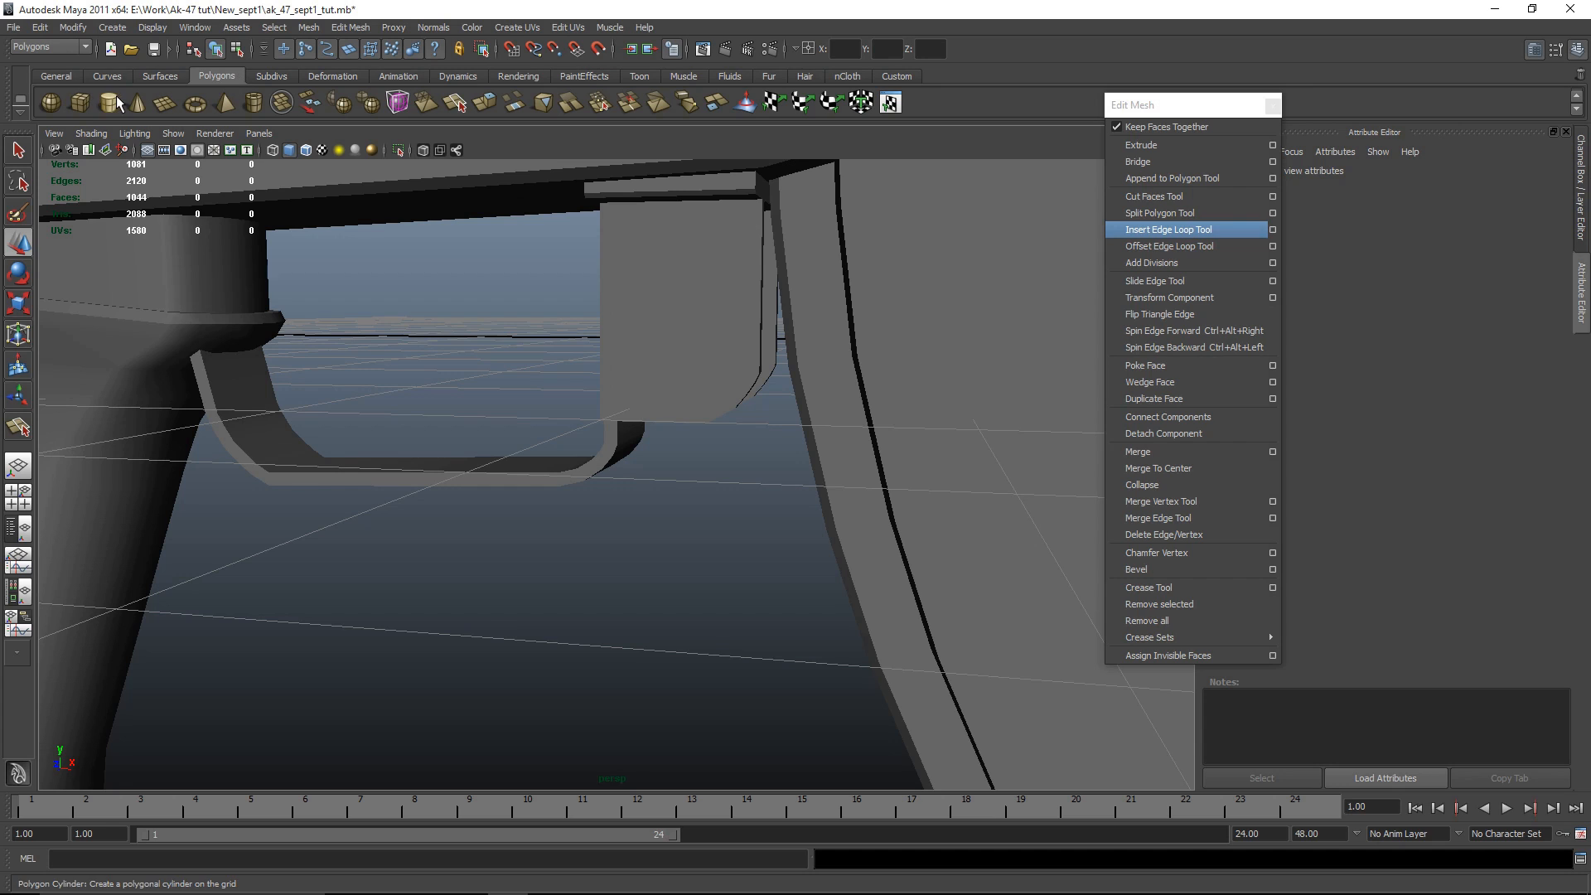
pyautogui.doubleClick(81, 102)
pyautogui.press('space')
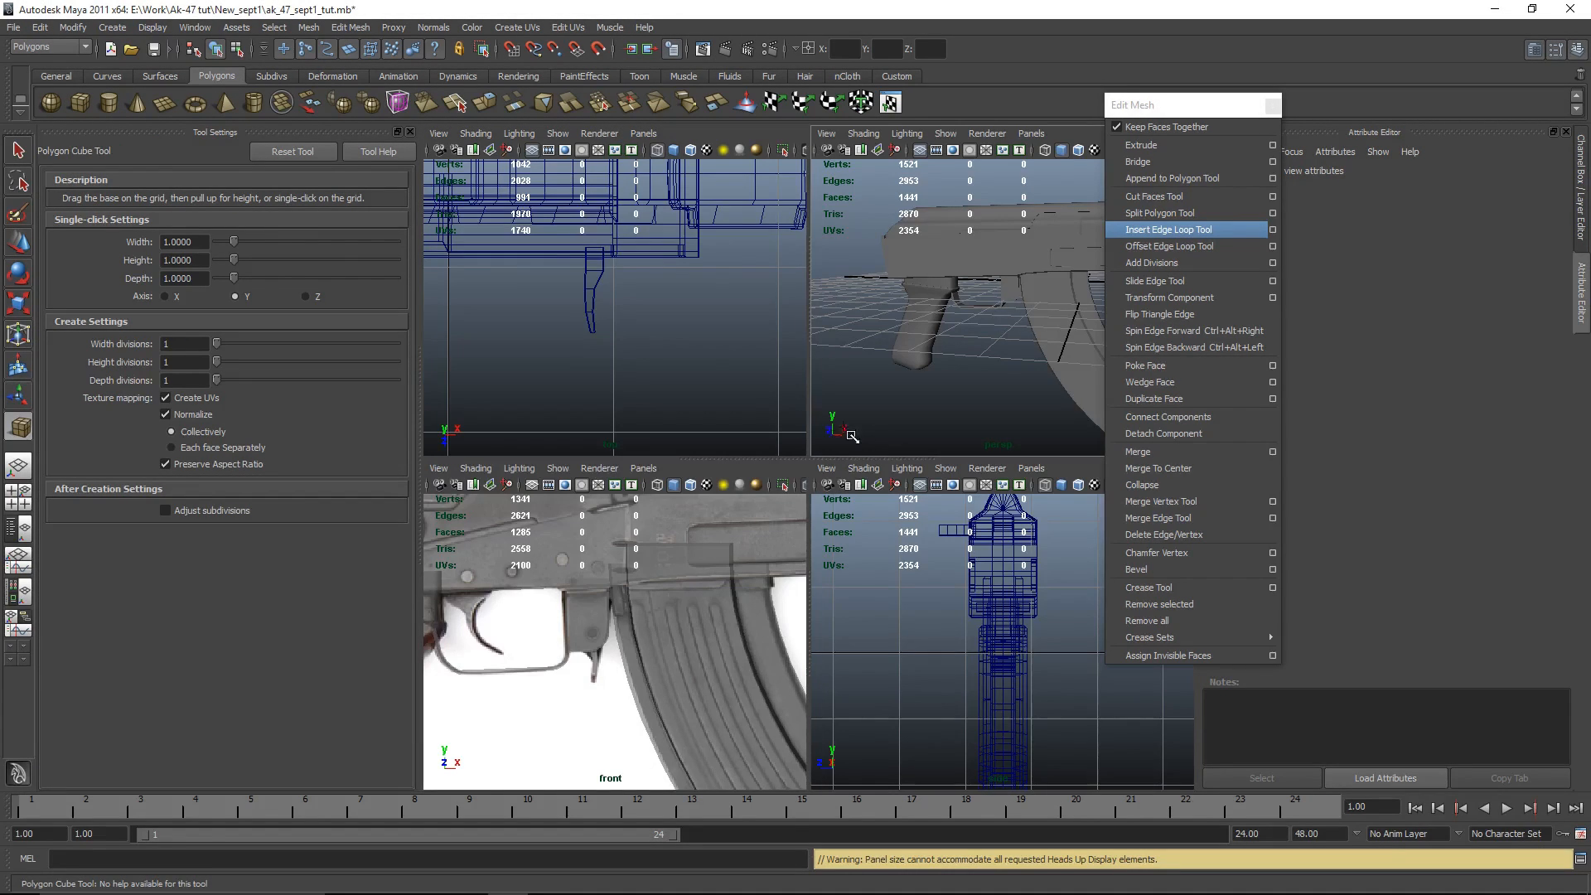
pyautogui.click(409, 132)
pyautogui.press('space')
pyautogui.scroll(-5, 856, 415)
pyautogui.keyDown('alt'); pyautogui.moveTo(856, 415); pyautogui.dragTo(563, 576); pyautogui.keyUp('alt')
pyautogui.moveTo(465, 580); pyautogui.dragTo(495, 567)
pyautogui.press('w')
# Step: Split the cube down its middle with an edge ring split and reselect the whole cube
pyautogui.scroll(5, 483, 603)
pyautogui.keyDown('alt'); pyautogui.moveTo(483, 603); pyautogui.dragTo(601, 546, button='middle'); pyautogui.keyUp('alt')
pyautogui.keyDown('alt'); pyautogui.moveTo(601, 619); pyautogui.dragTo(596, 550); pyautogui.keyUp('alt')
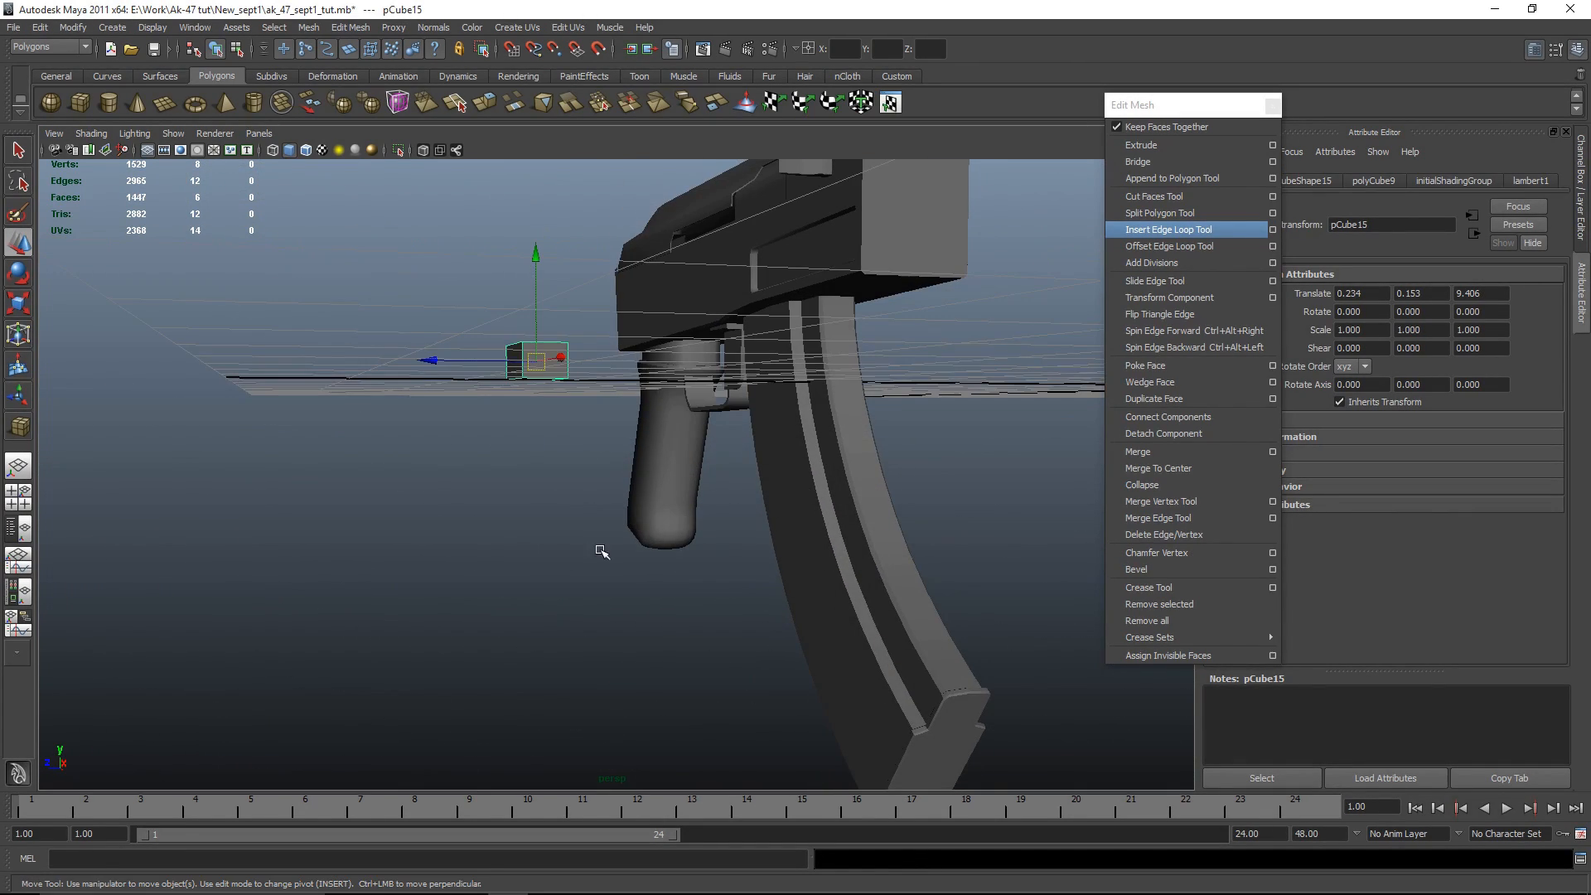
pyautogui.keyDown('alt'); pyautogui.moveTo(597, 550); pyautogui.dragTo(689, 580, button='middle'); pyautogui.keyUp('alt')
pyautogui.scroll(4, 689, 580)
pyautogui.keyDown('alt'); pyautogui.moveTo(615, 497); pyautogui.dragTo(595, 524); pyautogui.keyUp('alt')
pyautogui.click(655, 594)
pyautogui.moveTo(600, 455); pyautogui.dragTo(603, 397, button='right')
pyautogui.click(611, 464)
pyautogui.click(631, 578)
pyautogui.click(617, 535)
pyautogui.keyDown('ctrl'); pyautogui.moveTo(652, 600); pyautogui.dragTo(696, 654, button='right'); pyautogui.keyUp('ctrl')
pyautogui.click(716, 611)
pyautogui.click(697, 459)
pyautogui.click(624, 522)
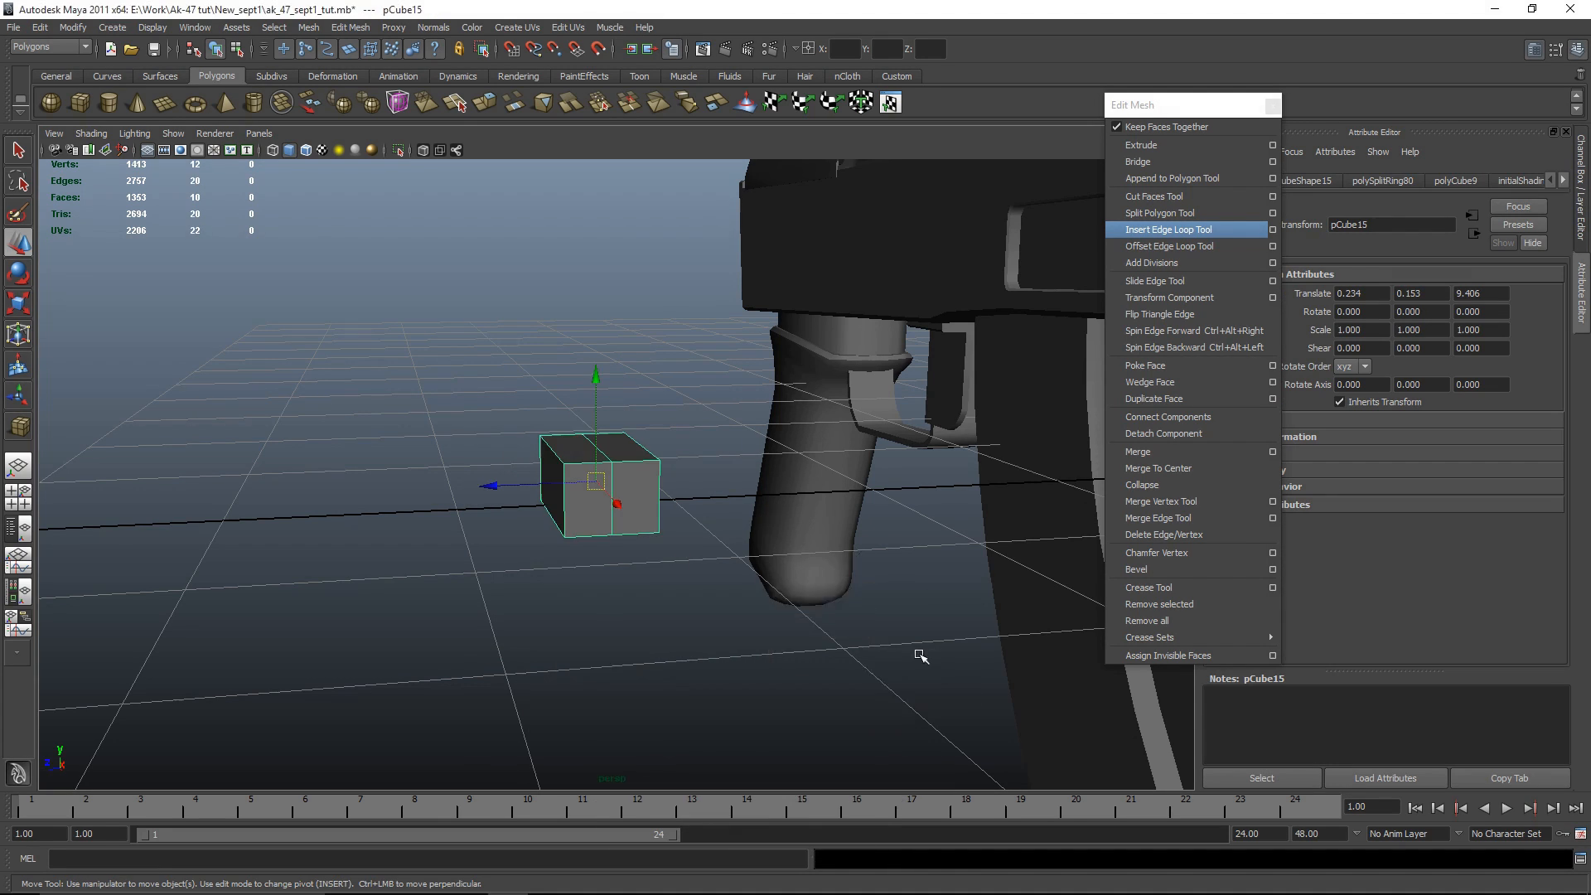
# Step: Move the cube along Z to 6.430 to centre it on the rifle, checking its alignment across views
pyautogui.press('space')
pyautogui.press('space')
pyautogui.scroll(3, 721, 599)
pyautogui.click(324, 479)
pyautogui.moveTo(530, 483); pyautogui.dragTo(531, 483)
pyautogui.keyDown('alt'); pyautogui.moveTo(551, 477); pyautogui.dragTo(741, 421, button='right'); pyautogui.keyUp('alt')
pyautogui.moveTo(543, 479); pyautogui.dragTo(531, 479)
pyautogui.press('space')
pyautogui.press('space')
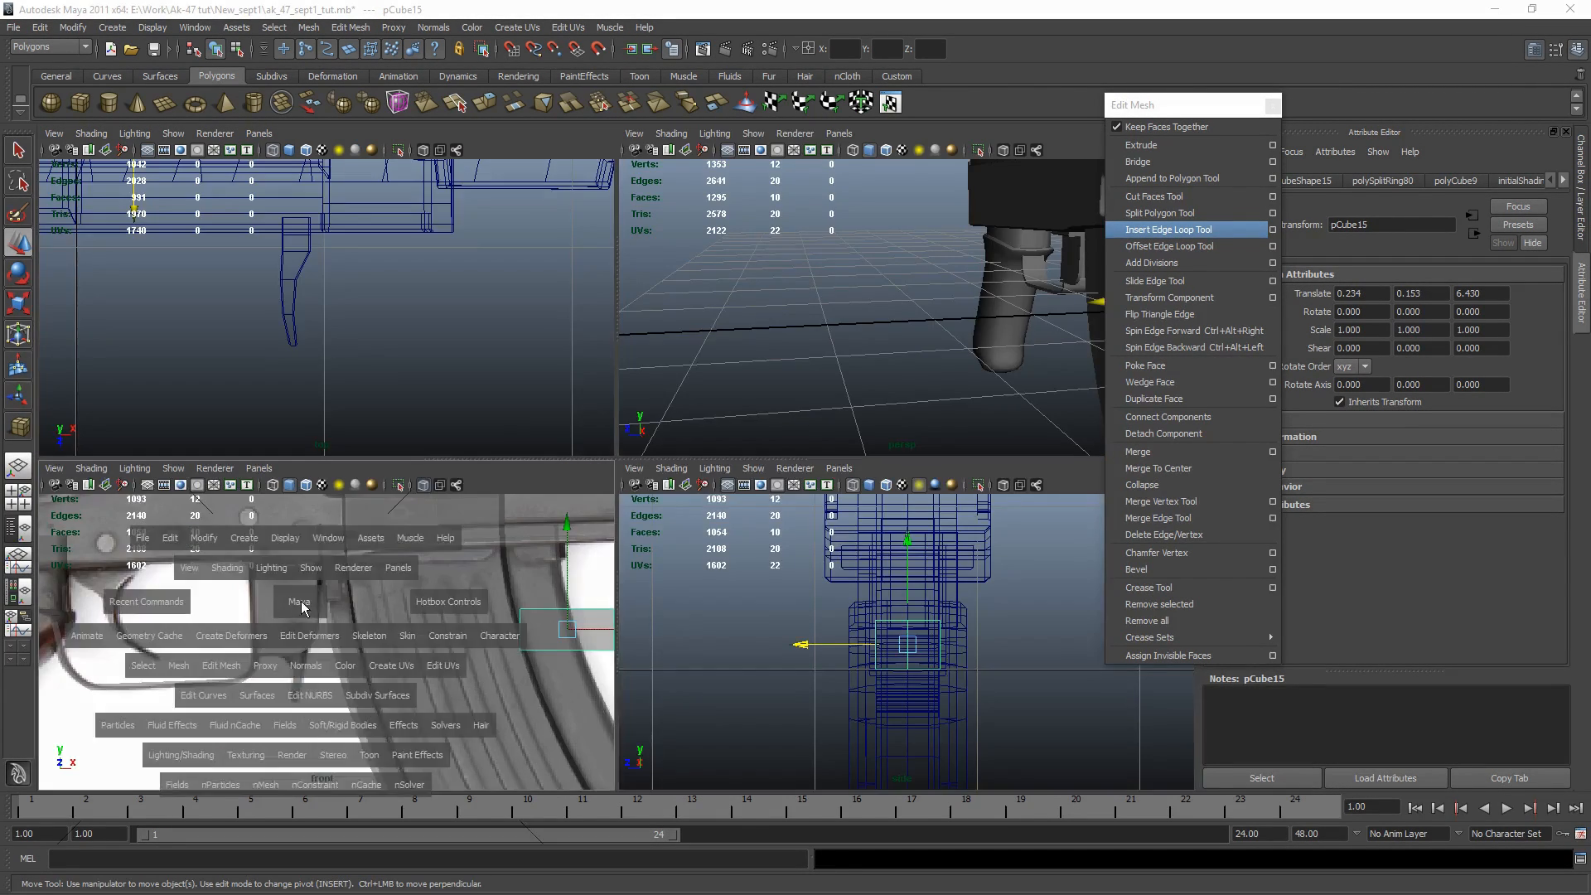
# Step: Move the cube over the top of the trigger in the front reference and scale it uniformly to 0.641
pyautogui.keyDown('alt'); pyautogui.moveTo(1092, 455); pyautogui.dragTo(998, 442, button='middle'); pyautogui.keyUp('alt')
pyautogui.moveTo(1037, 444); pyautogui.dragTo(210, 437)
pyautogui.keyDown('alt'); pyautogui.moveTo(209, 436); pyautogui.dragTo(901, 481, button='middle'); pyautogui.keyUp('alt')
pyautogui.keyDown('alt'); pyautogui.moveTo(745, 496); pyautogui.dragTo(816, 513, button='right'); pyautogui.keyUp('alt')
pyautogui.moveTo(867, 498); pyautogui.dragTo(731, 317)
pyautogui.keyDown('alt'); pyautogui.moveTo(748, 344); pyautogui.dragTo(832, 280, button='right'); pyautogui.keyUp('alt')
pyautogui.keyDown('alt'); pyautogui.moveTo(832, 280); pyautogui.dragTo(625, 433, button='middle'); pyautogui.keyUp('alt')
pyautogui.press('r')
pyautogui.moveTo(569, 404); pyautogui.dragTo(479, 393)
# Step: Move the cube's side and bottom vertices so the block matches the trigger's upper base in the front reference
pyautogui.press('w')
pyautogui.moveTo(464, 404); pyautogui.dragTo(415, 411, button='right')
pyautogui.hotkey('ctrl', 'z')
pyautogui.hotkey('ctrl', 'z')
pyautogui.moveTo(523, 450); pyautogui.dragTo(443, 448, button='right')
pyautogui.moveTo(355, 324); pyautogui.dragTo(563, 495)
pyautogui.moveTo(559, 405); pyautogui.dragTo(549, 405)
pyautogui.moveTo(764, 549); pyautogui.dragTo(304, 414)
pyautogui.moveTo(559, 349); pyautogui.dragTo(558, 320)
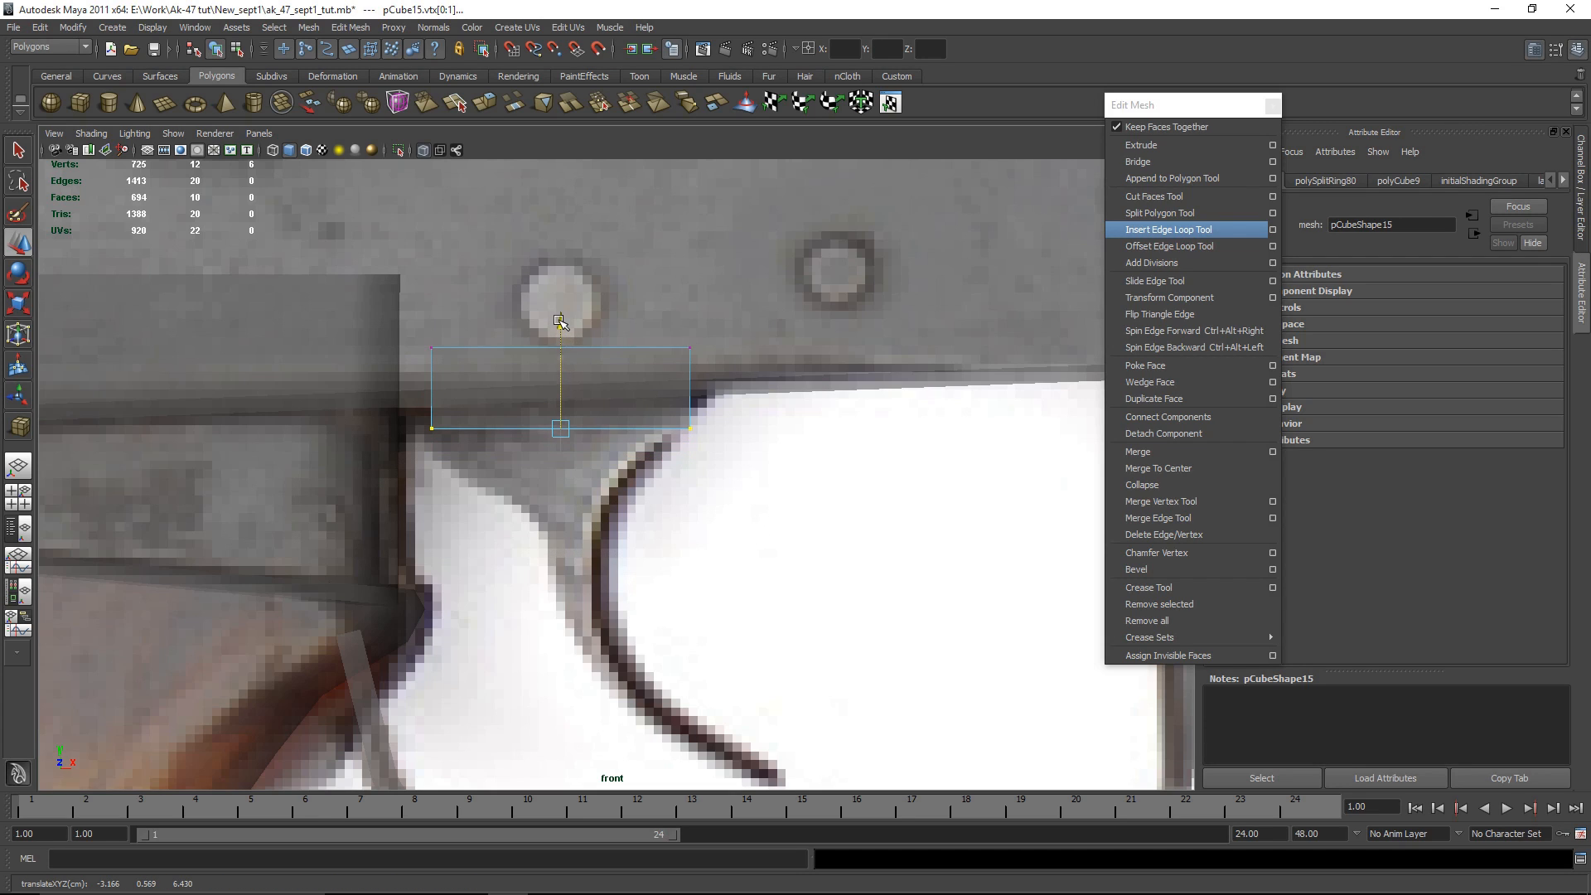
# Step: Extrude the block's bottom faces down by 0.099 and narrow them to follow the flare of the trigger
pyautogui.scroll(1, 800, 497)
pyautogui.moveTo(646, 401); pyautogui.dragTo(626, 448, button='right')
pyautogui.hotkey('ctrl', 'z')
pyautogui.moveTo(844, 605); pyautogui.dragTo(367, 385)
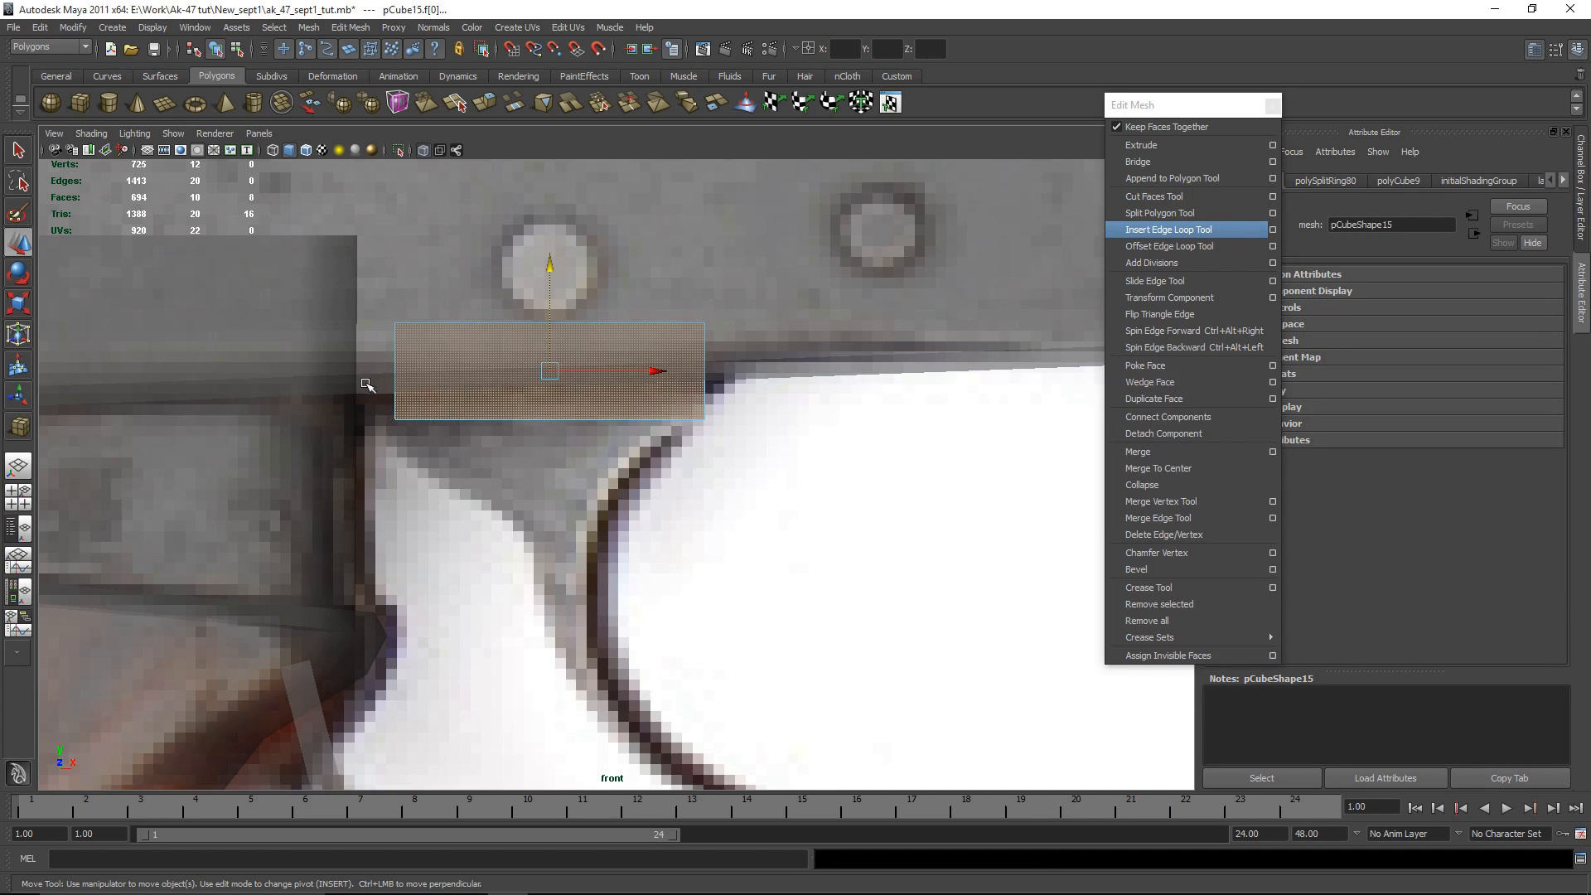
pyautogui.moveTo(808, 402); pyautogui.dragTo(808, 402)
pyautogui.click(1141, 145)
pyautogui.moveTo(546, 522); pyautogui.dragTo(550, 588)
pyautogui.press('r')
pyautogui.moveTo(403, 488); pyautogui.dragTo(483, 492)
pyautogui.press('w')
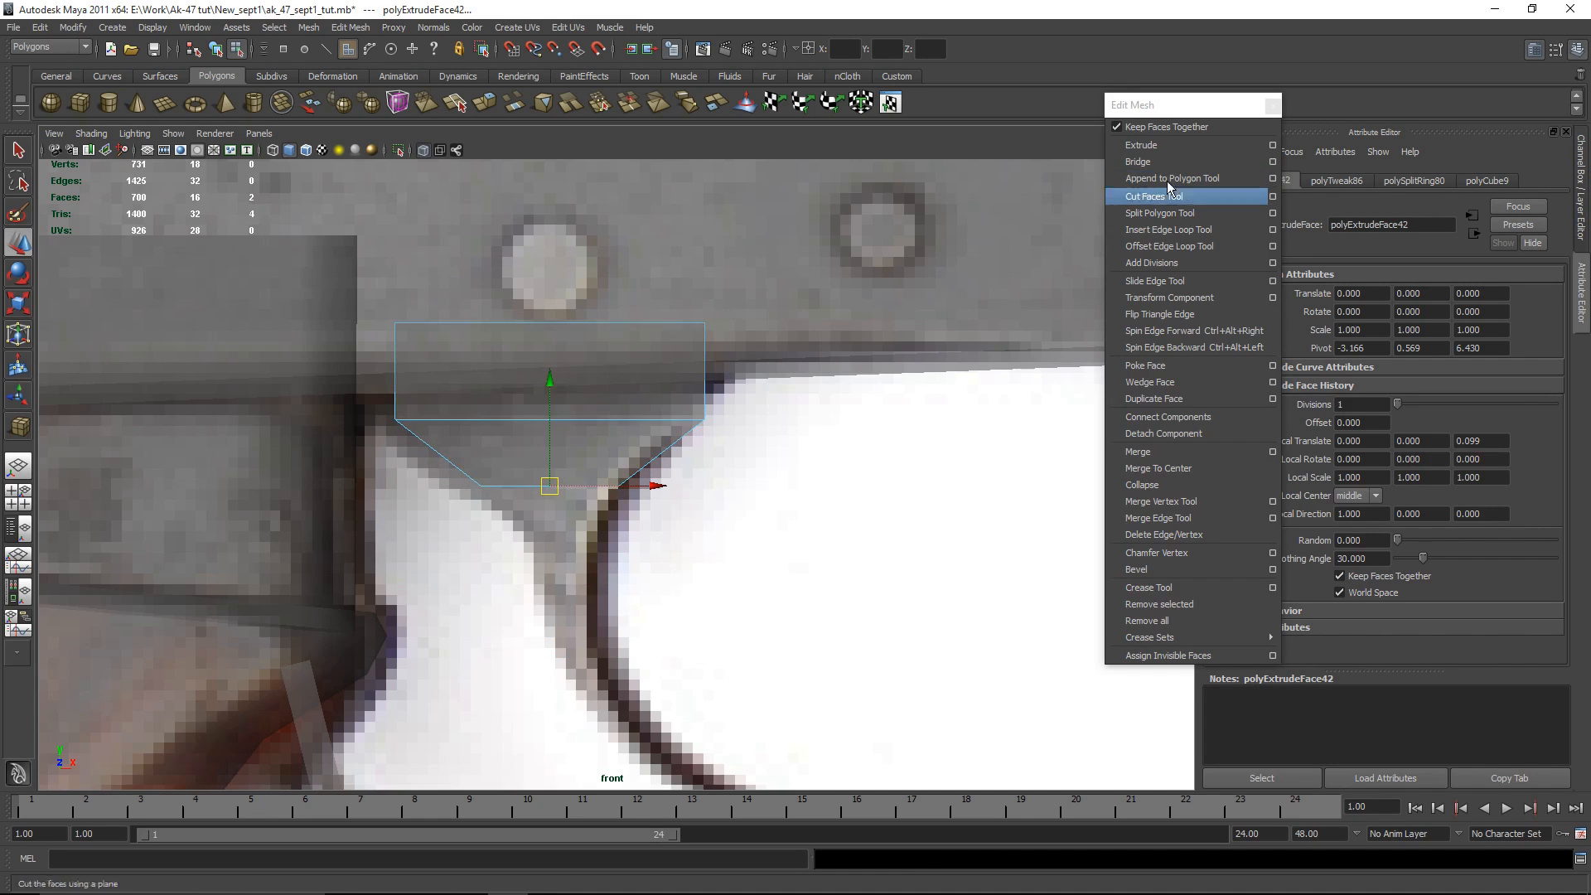
# Step: Extrude the bottom faces another 0.151, then narrow, shift and slightly rotate them to follow the trigger's neck
pyautogui.click(1194, 148)
pyautogui.moveTo(551, 585); pyautogui.dragTo(551, 686)
pyautogui.keyDown('alt'); pyautogui.moveTo(819, 565); pyautogui.dragTo(781, 395, button='middle'); pyautogui.keyUp('alt')
pyautogui.press('r')
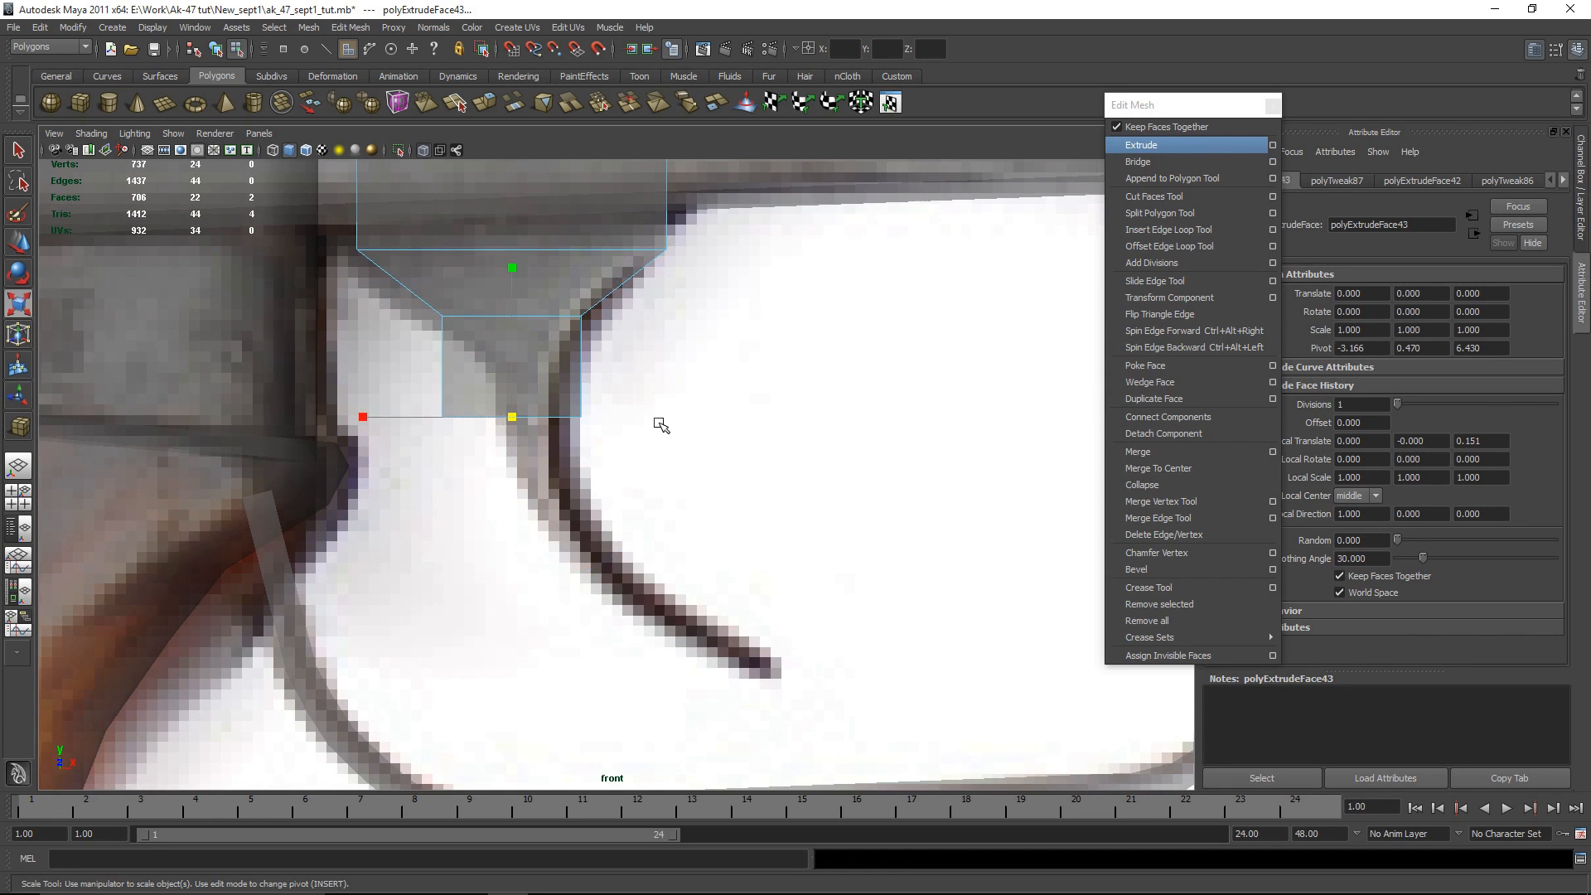
pyautogui.moveTo(362, 422); pyautogui.dragTo(443, 424)
pyautogui.press('w')
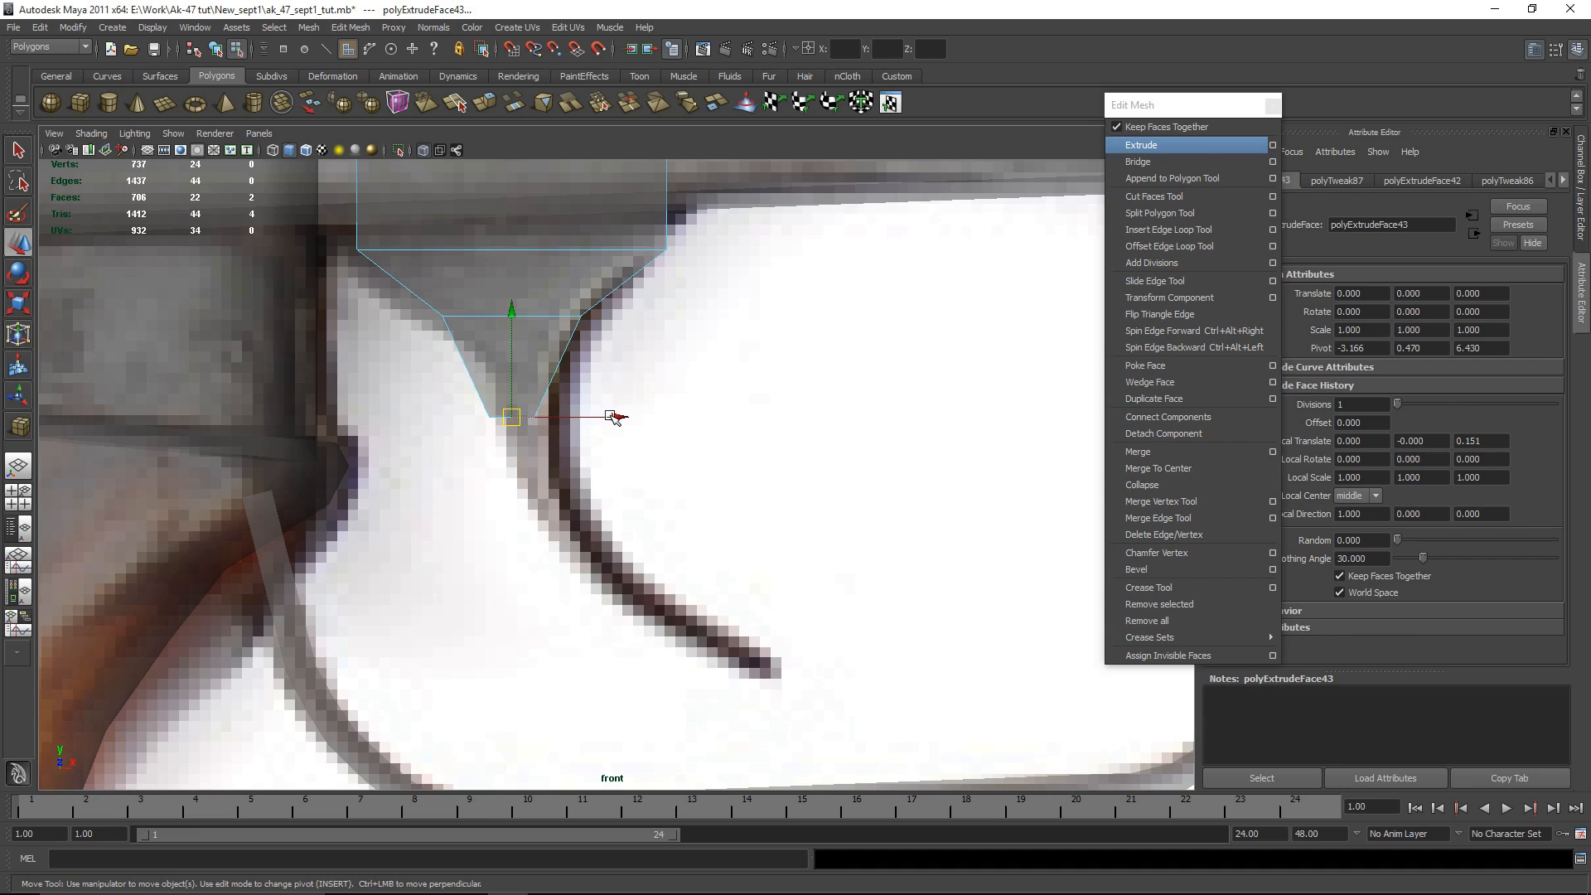
pyautogui.moveTo(613, 416); pyautogui.dragTo(634, 416)
pyautogui.keyDown('alt'); pyautogui.moveTo(678, 464); pyautogui.dragTo(693, 343, button='middle'); pyautogui.keyUp('alt')
pyautogui.press('e')
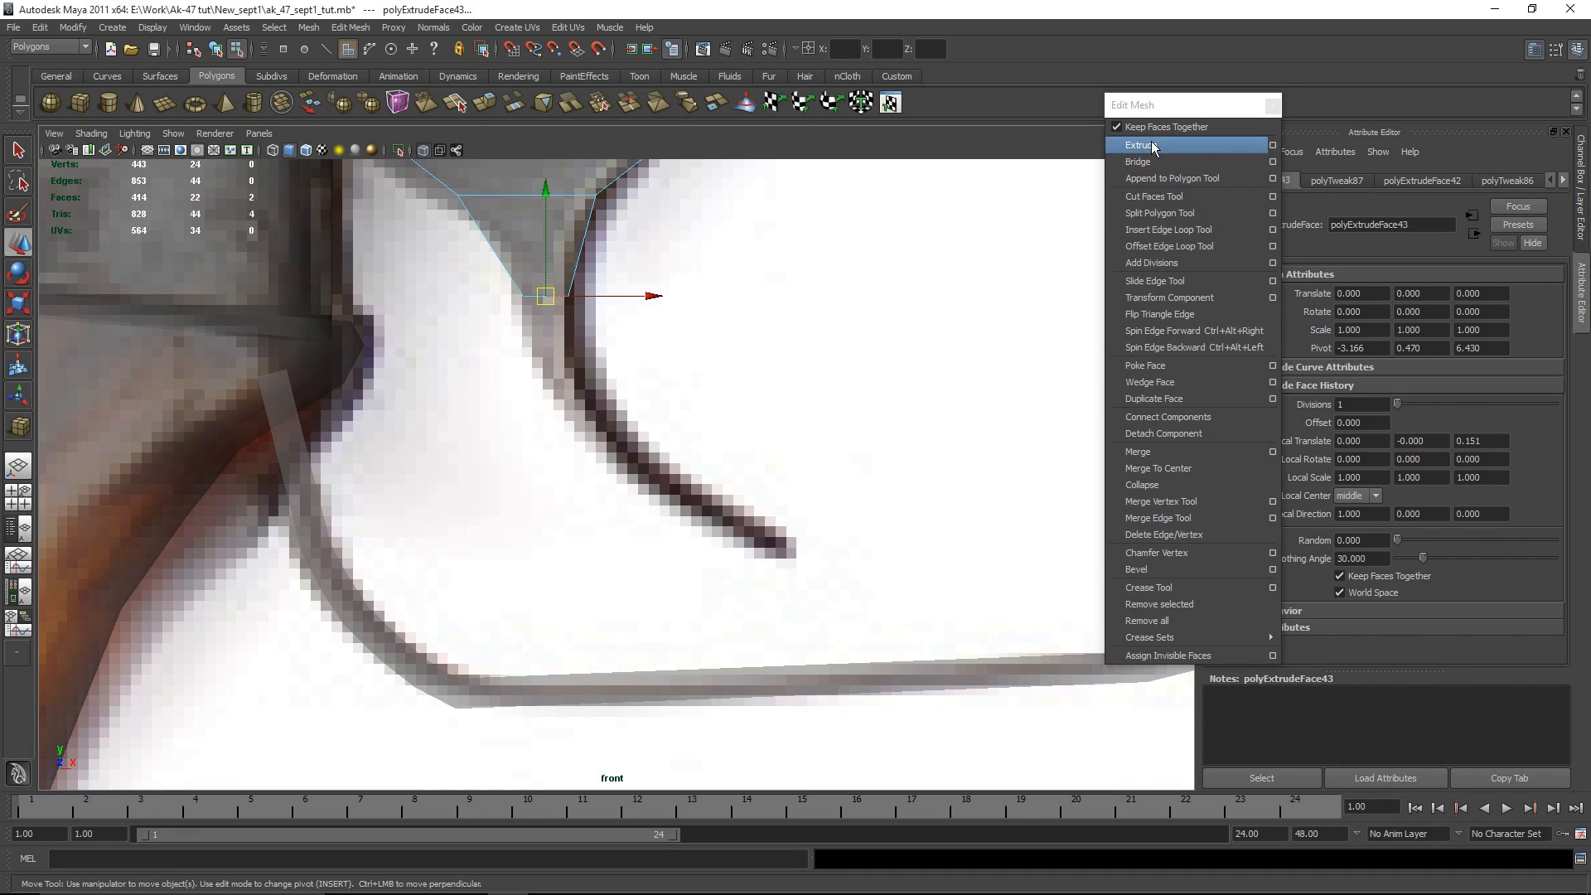
pyautogui.moveTo(693, 265); pyautogui.dragTo(689, 244)
pyautogui.press('w')
# Step: Extrude the end faces by 0.116, then rotate and shift them along the trigger's curve
pyautogui.click(1150, 145)
pyautogui.moveTo(563, 393); pyautogui.dragTo(581, 463)
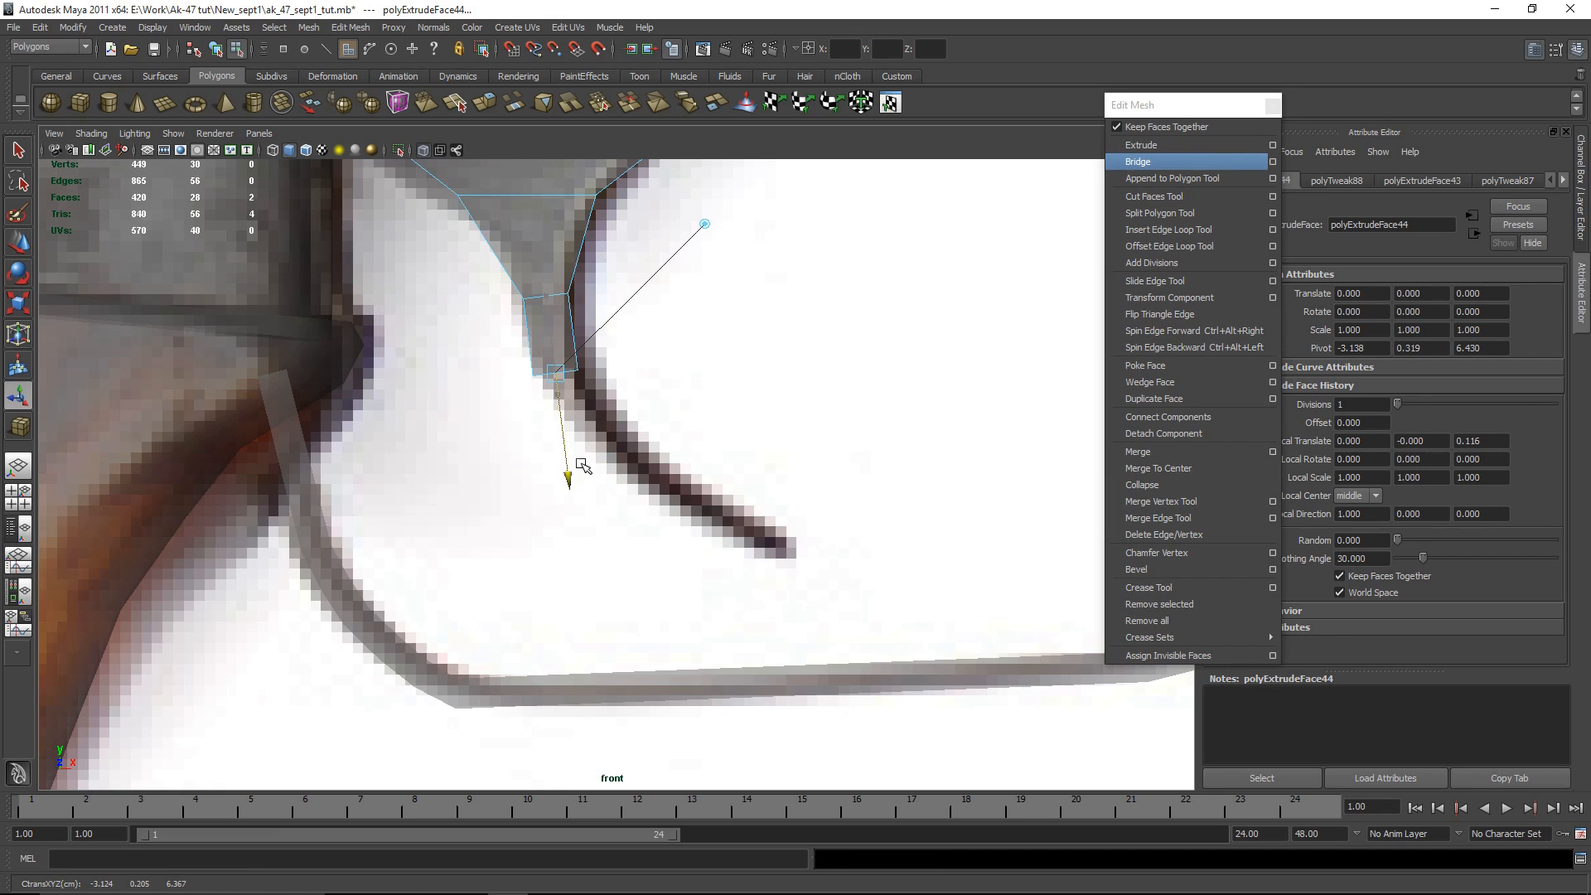
pyautogui.press('e')
pyautogui.moveTo(703, 354); pyautogui.dragTo(694, 299)
pyautogui.press('w')
pyautogui.moveTo(661, 371); pyautogui.dragTo(670, 370)
# Step: Narrow the newly extruded end and fine-tune its rotation to fit the thickness of the trigger in the reference
pyautogui.press('r')
pyautogui.moveTo(416, 376); pyautogui.dragTo(469, 371)
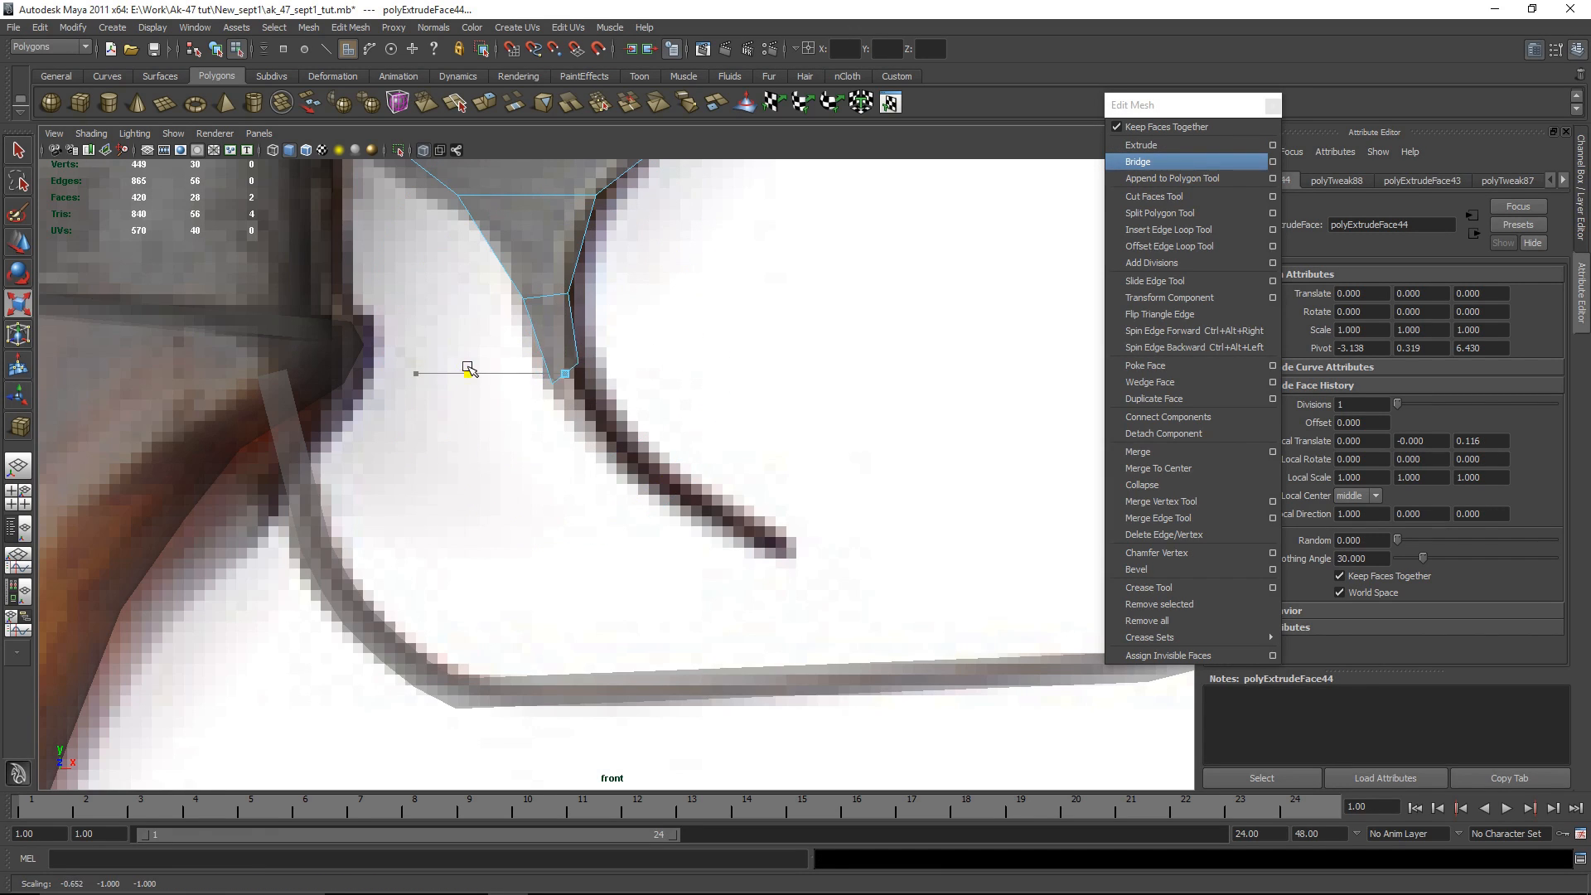
pyautogui.press('e')
pyautogui.moveTo(705, 328); pyautogui.dragTo(710, 338)
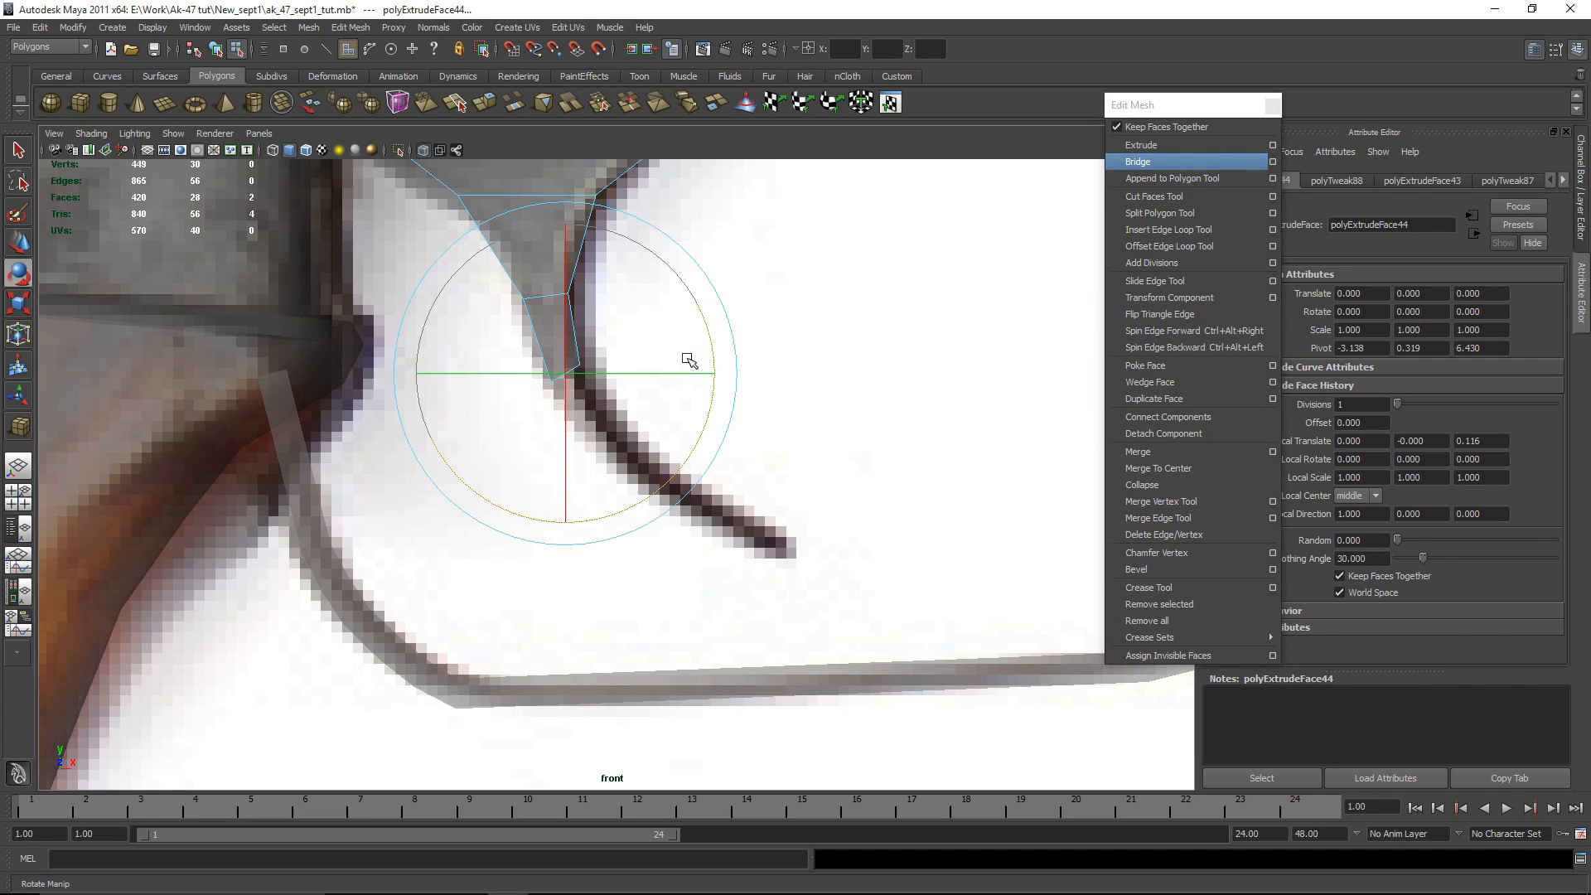
pyautogui.press('r')
pyautogui.moveTo(418, 374); pyautogui.dragTo(458, 374)
pyautogui.press('e')
pyautogui.moveTo(708, 332); pyautogui.dragTo(711, 346)
# Step: Extrude the end faces by 0.109, then rotate and nudge them to continue the trigger's curve
pyautogui.click(1160, 145)
pyautogui.moveTo(595, 462); pyautogui.dragTo(664, 539)
pyautogui.press('e')
pyautogui.moveTo(751, 405); pyautogui.dragTo(746, 359)
pyautogui.press('w')
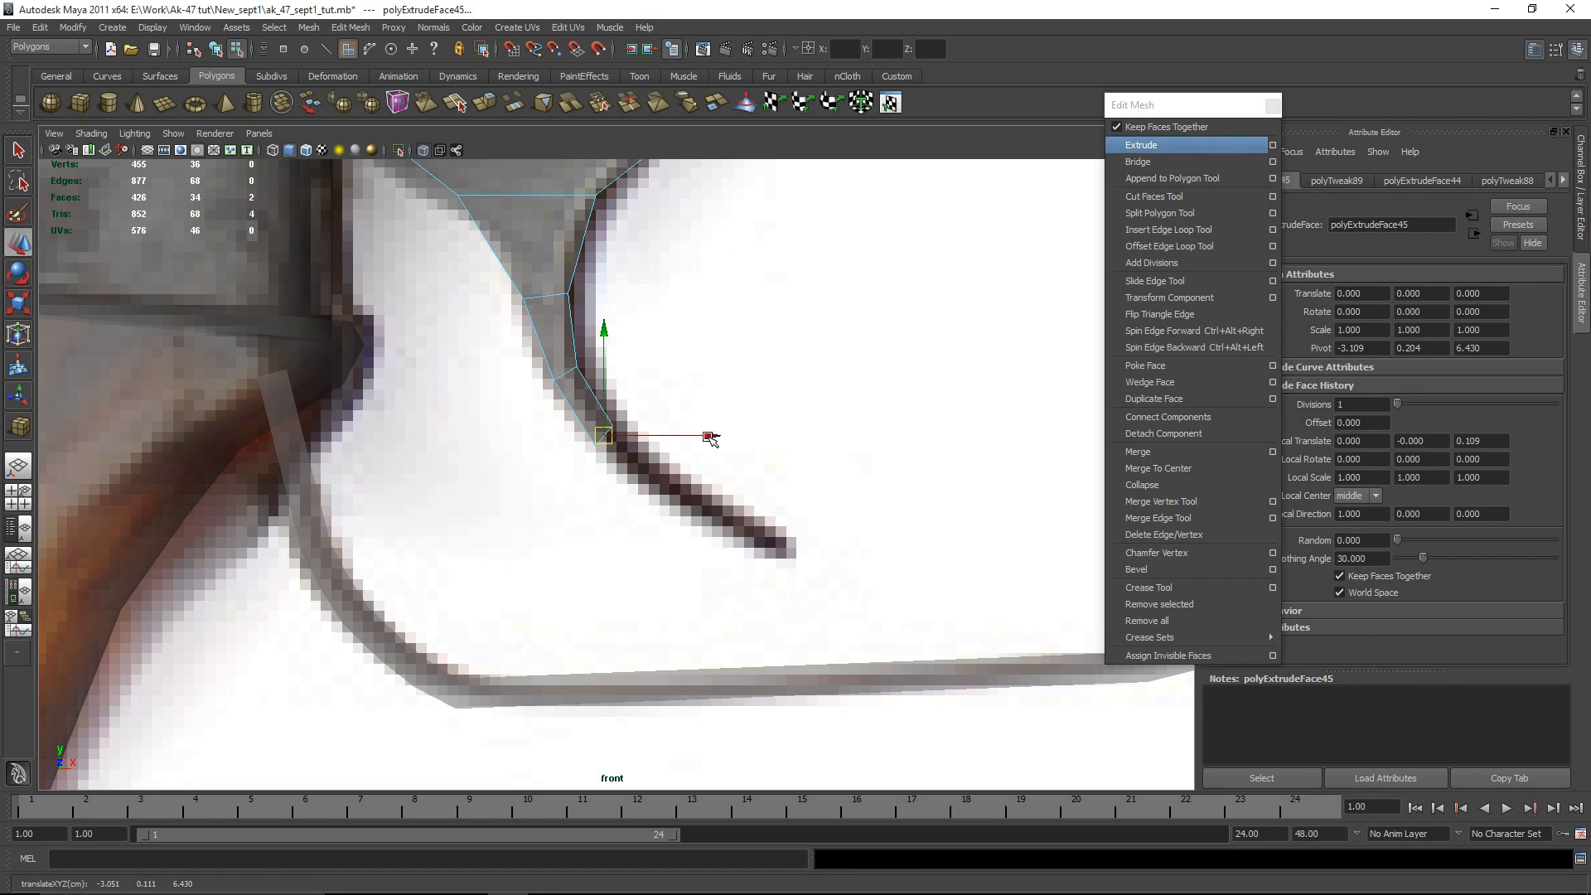
pyautogui.moveTo(705, 437); pyautogui.dragTo(710, 435)
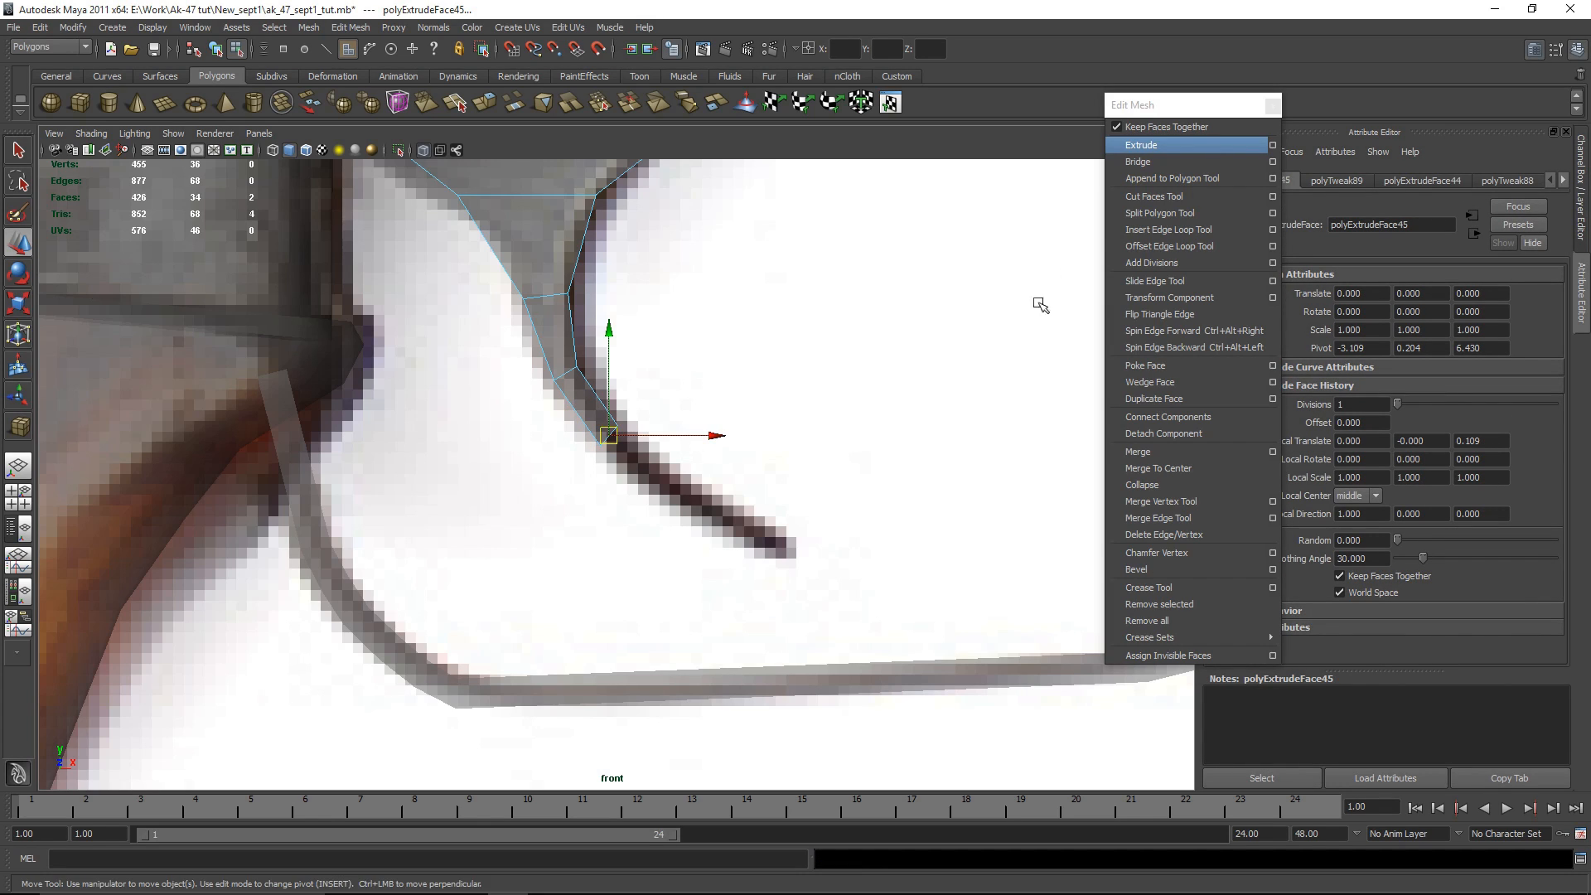
# Step: Extrude the end faces by 0.284 to the trigger's tip, then rotate and reposition them to match the reference
pyautogui.click(1147, 145)
pyautogui.moveTo(681, 499); pyautogui.dragTo(871, 563)
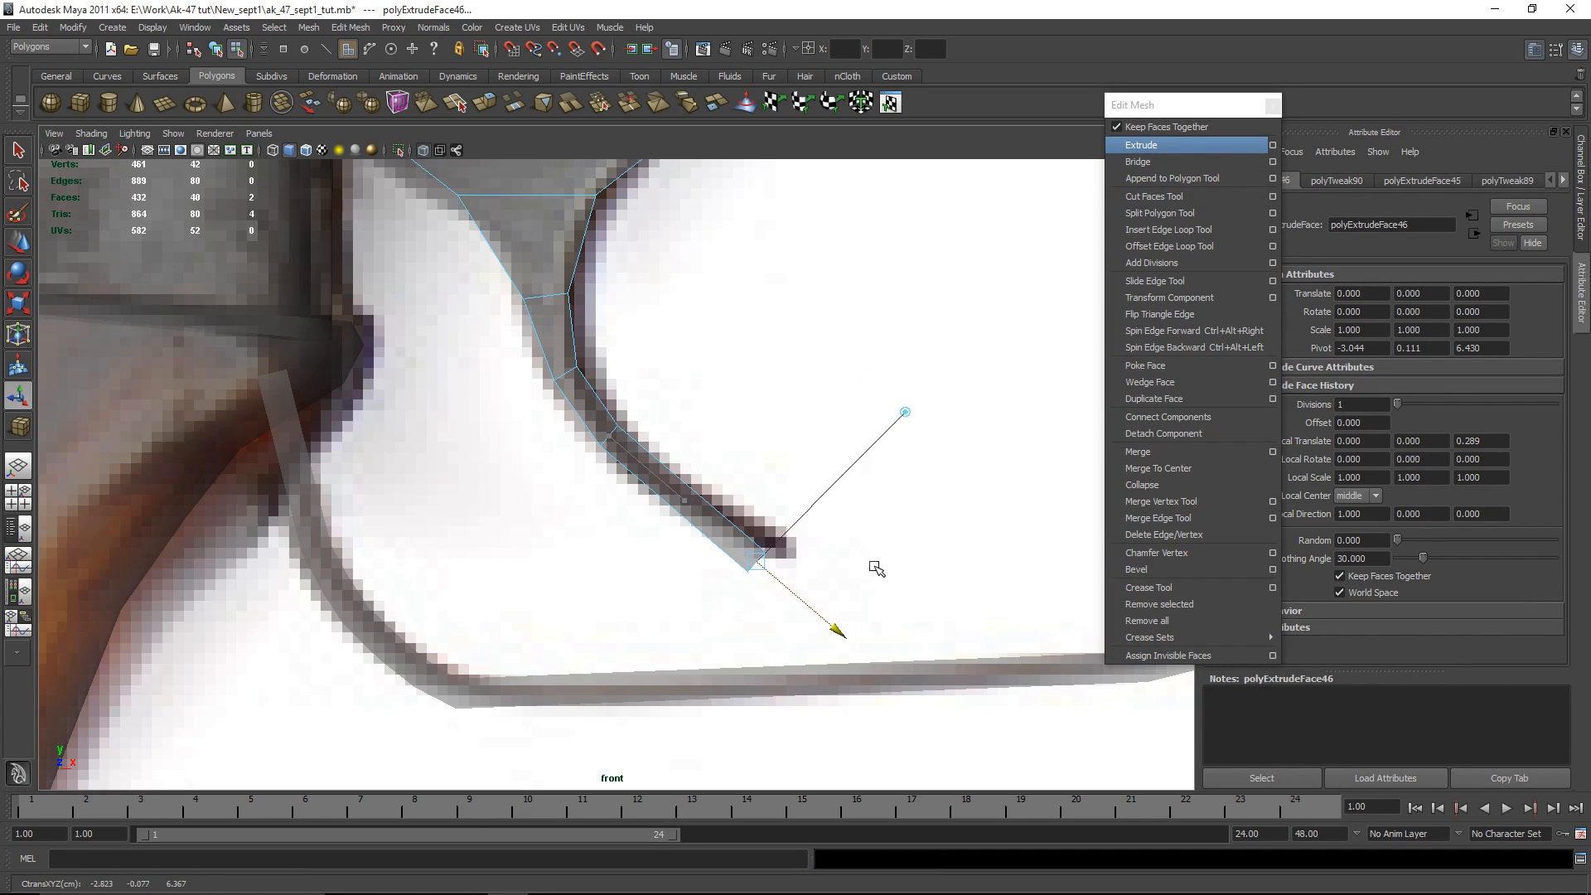
pyautogui.press('e')
pyautogui.moveTo(714, 417); pyautogui.dragTo(665, 440)
pyautogui.press('w')
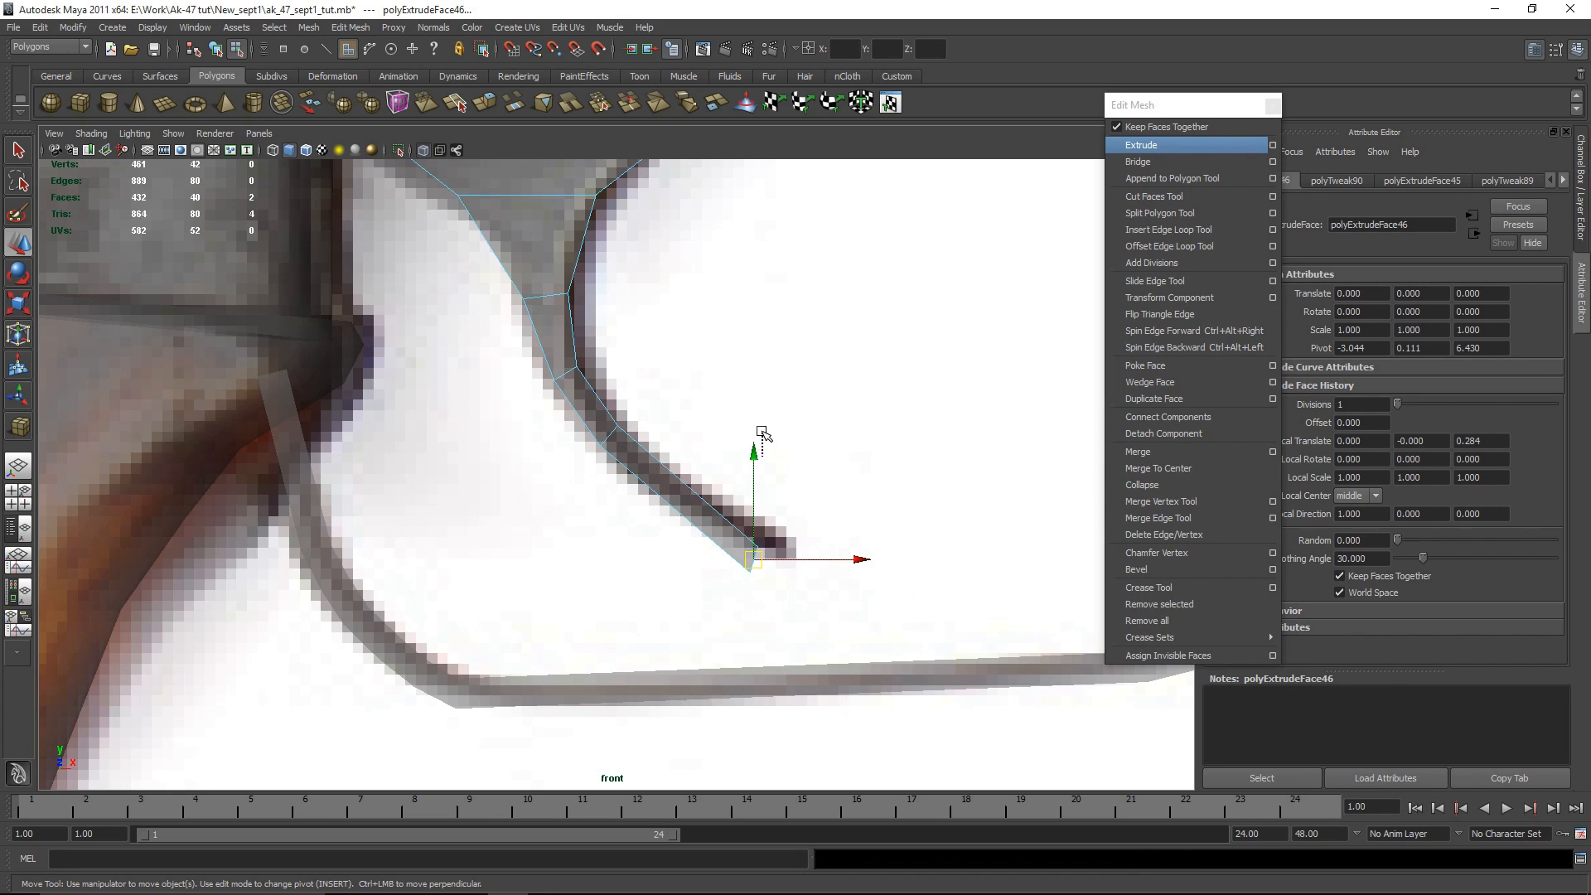
pyautogui.moveTo(759, 452); pyautogui.dragTo(762, 432)
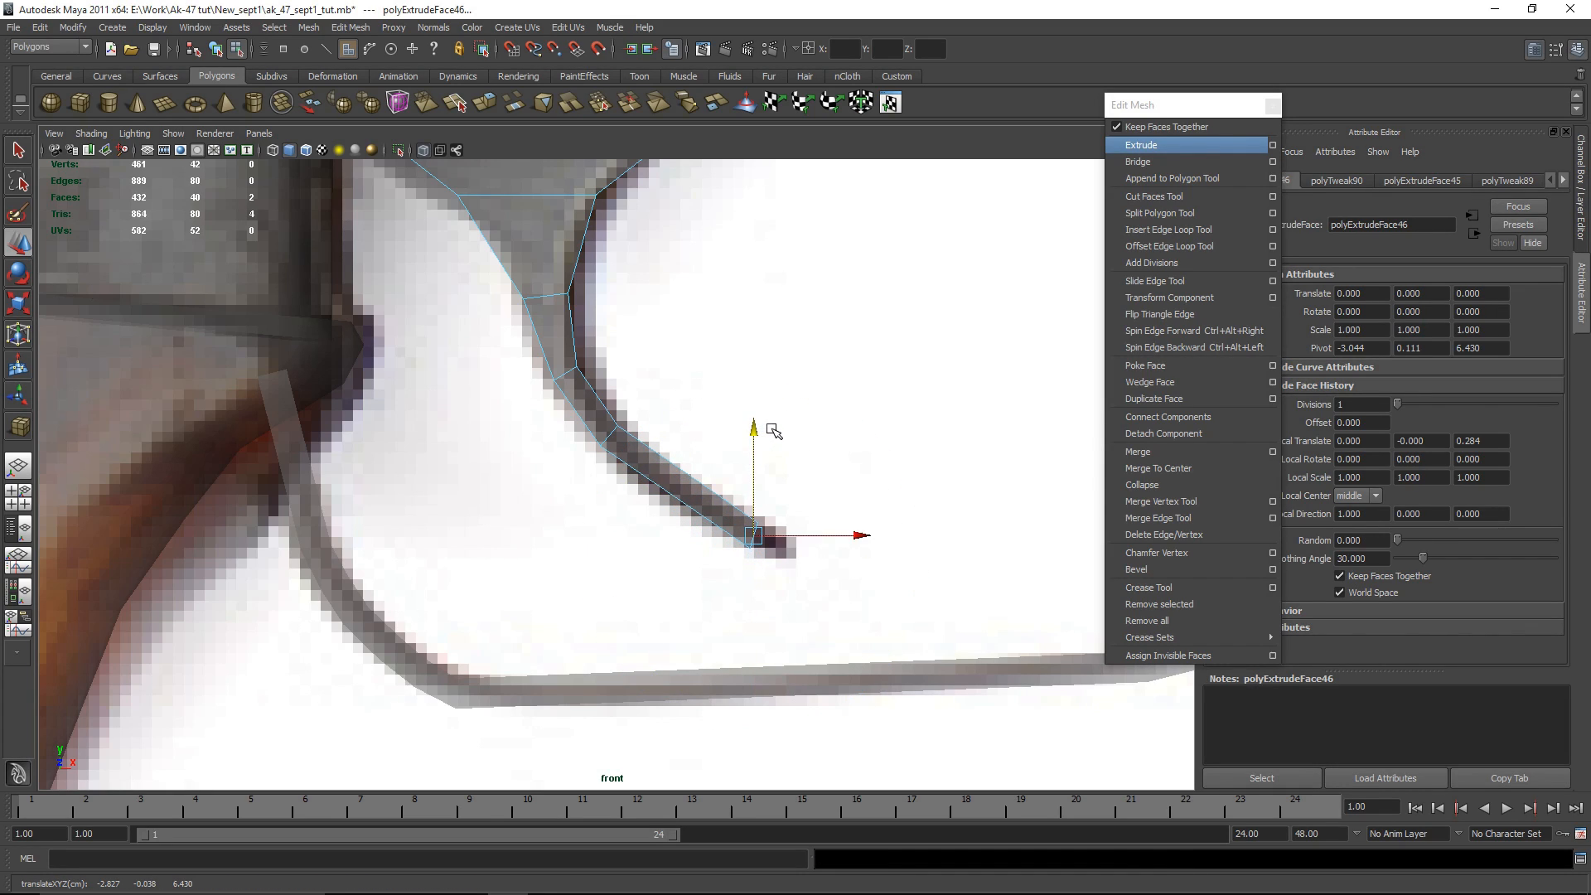
pyautogui.scroll(4, 794, 506)
pyautogui.moveTo(765, 543); pyautogui.dragTo(778, 537)
pyautogui.moveTo(681, 436); pyautogui.dragTo(685, 444)
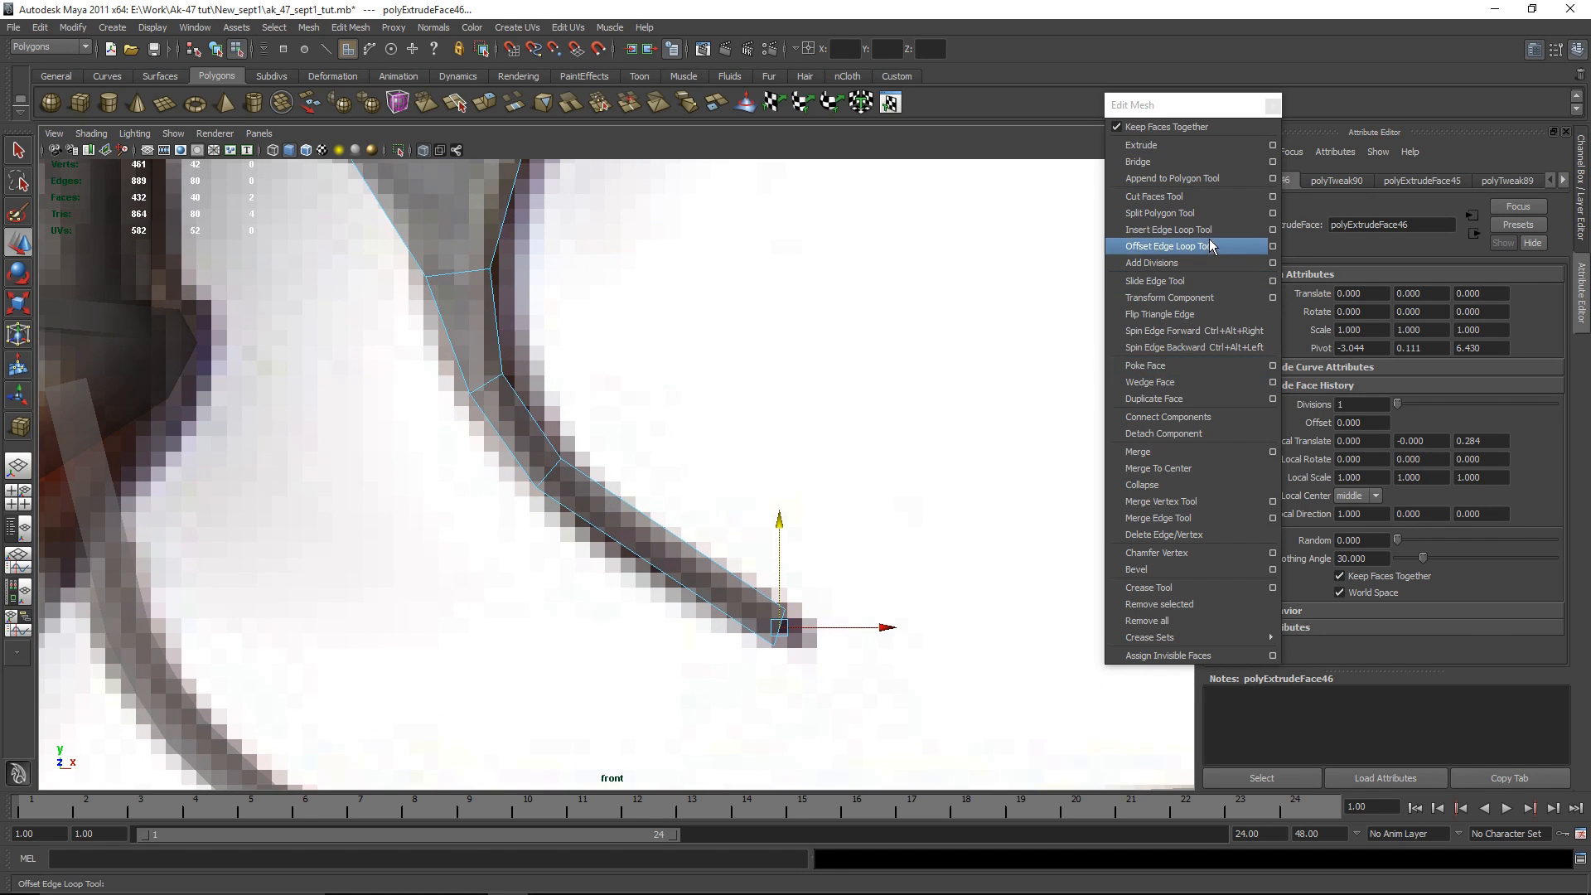
# Step: Insert two edge loops in the long lower segment of the trigger and move them onto the reference curve
pyautogui.moveTo(678, 554)
pyautogui.mouseDown()
pyautogui.moveTo(700, 559)
pyautogui.moveTo(673, 555)
pyautogui.mouseUp()
pyautogui.press('w')
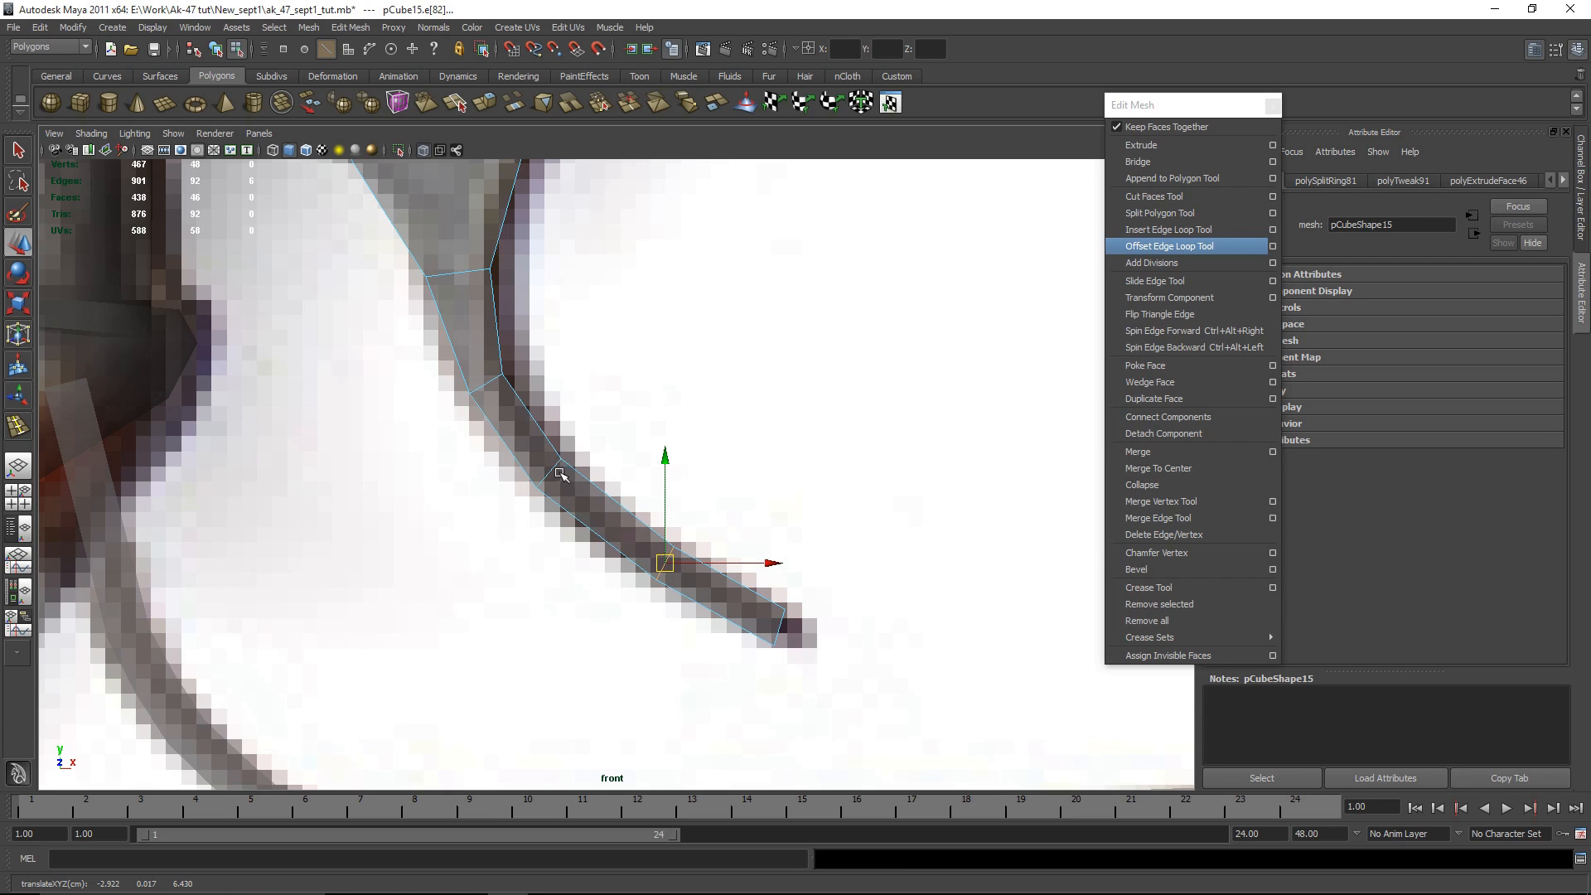
pyautogui.click(1165, 230)
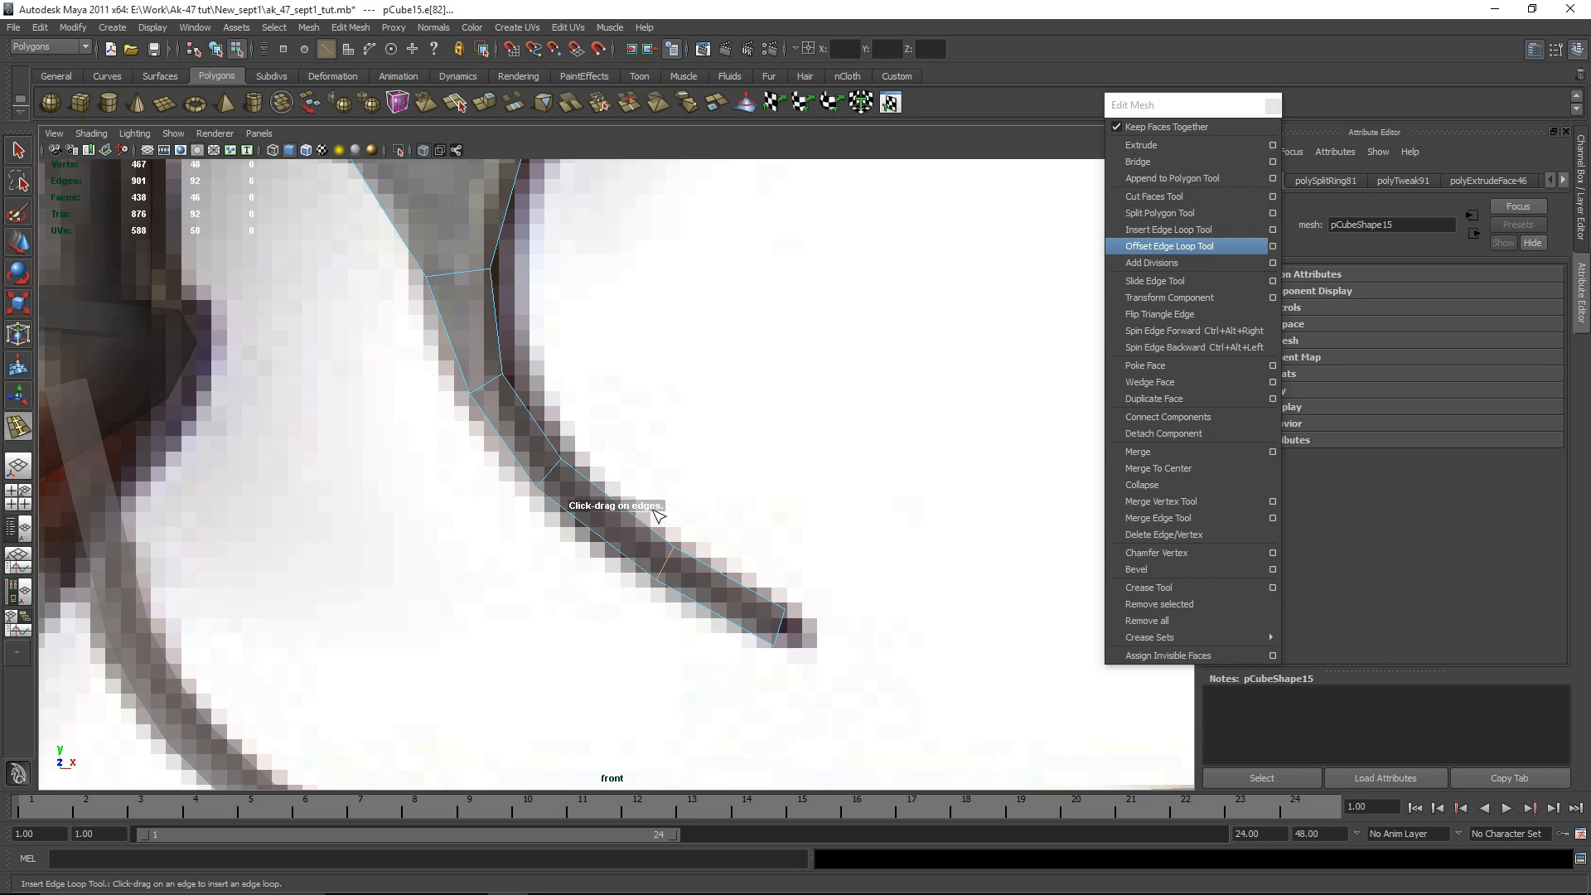
pyautogui.press('w')
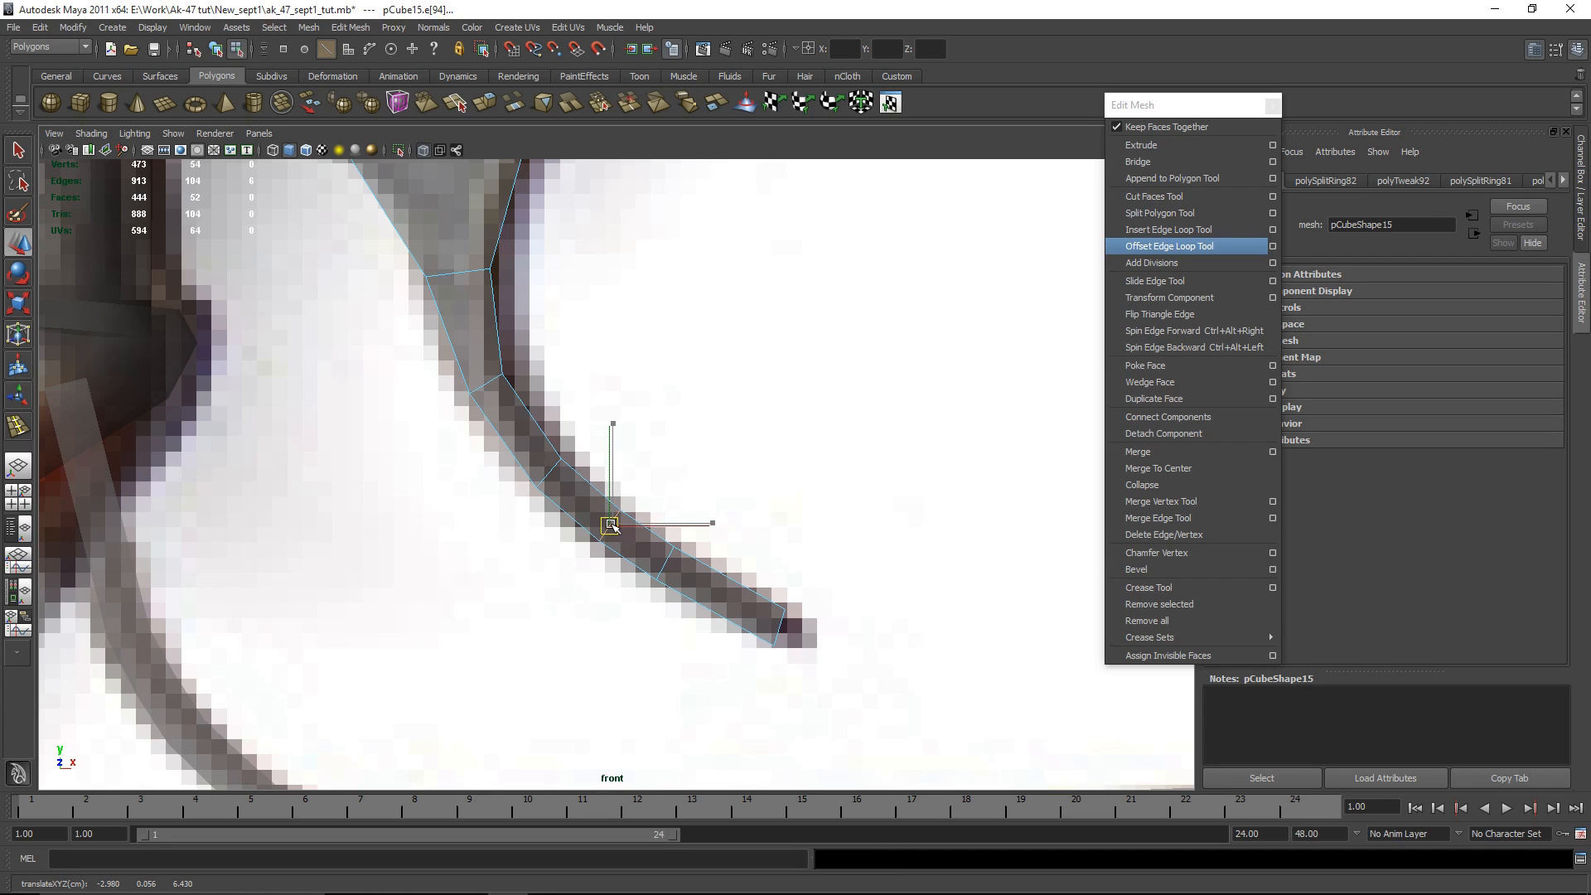
pyautogui.click(798, 501)
# Step: Insert an edge loop in the bend above the lower segment and move it onto the reference curve
pyautogui.scroll(1, 663, 465)
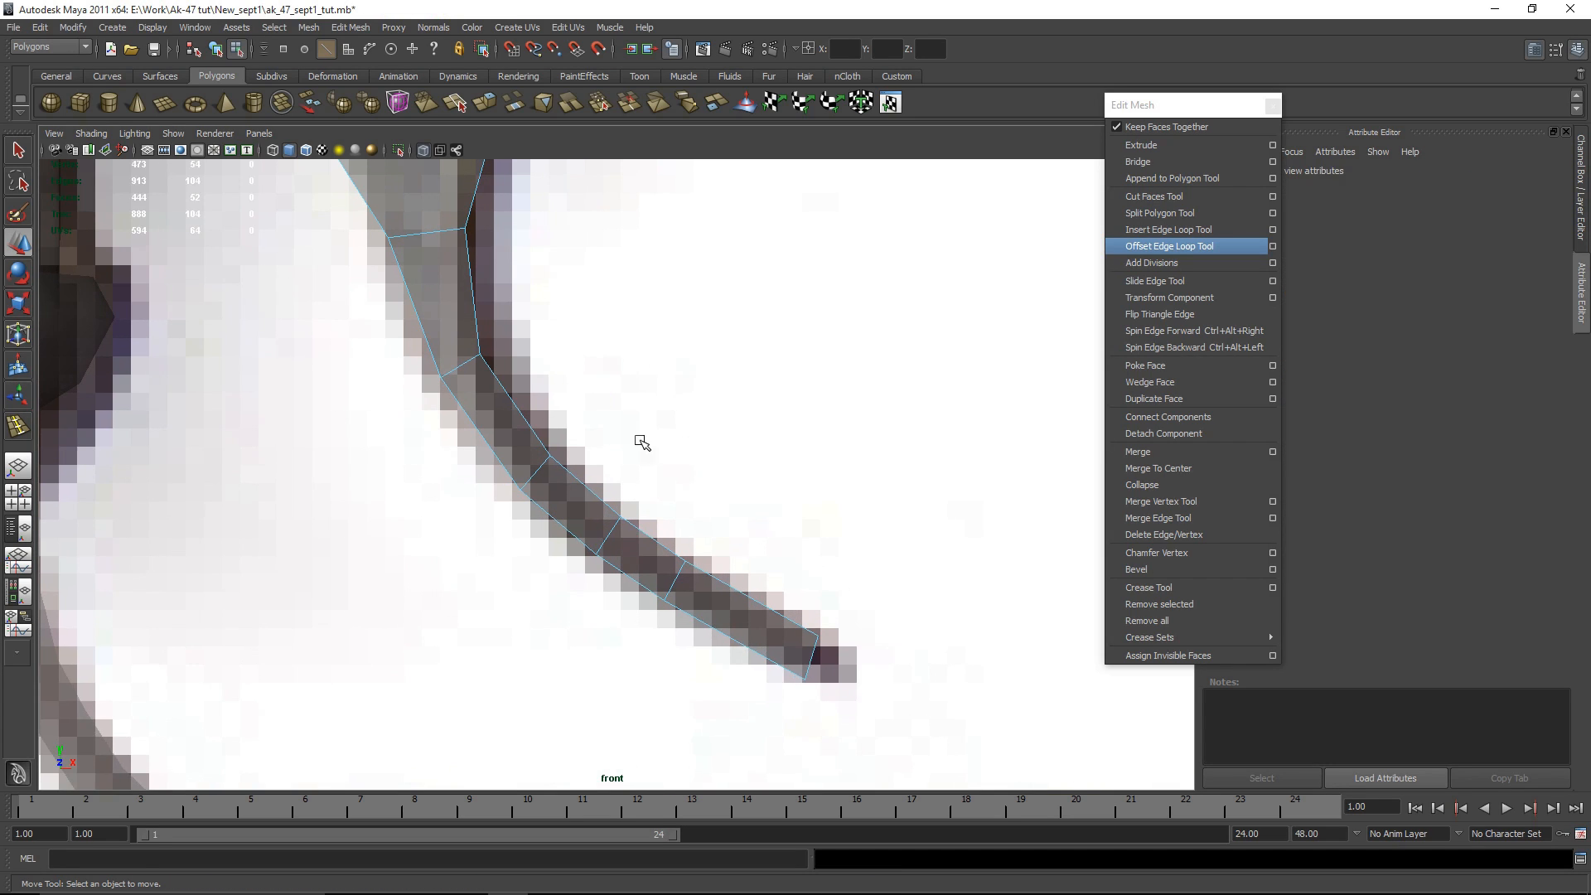
pyautogui.keyDown('alt'); pyautogui.moveTo(660, 465); pyautogui.dragTo(733, 532, button='middle'); pyautogui.keyUp('alt')
pyautogui.click(1214, 231)
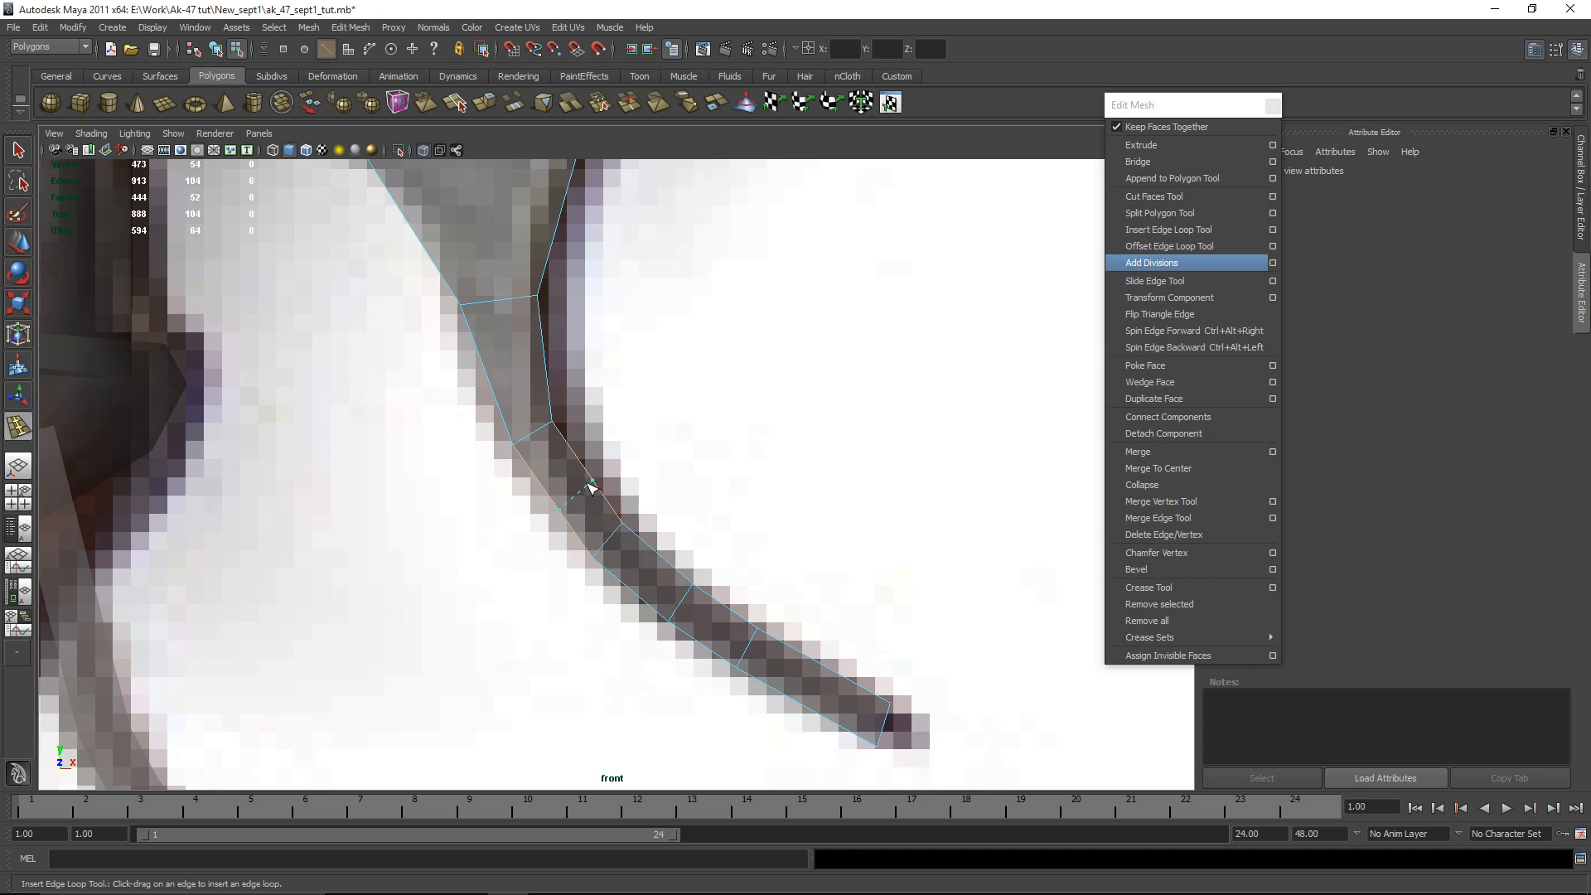
pyautogui.moveTo(687, 478); pyautogui.dragTo(674, 486)
pyautogui.press('w')
pyautogui.keyDown('alt'); pyautogui.moveTo(668, 487); pyautogui.dragTo(671, 502, button='middle'); pyautogui.keyUp('alt')
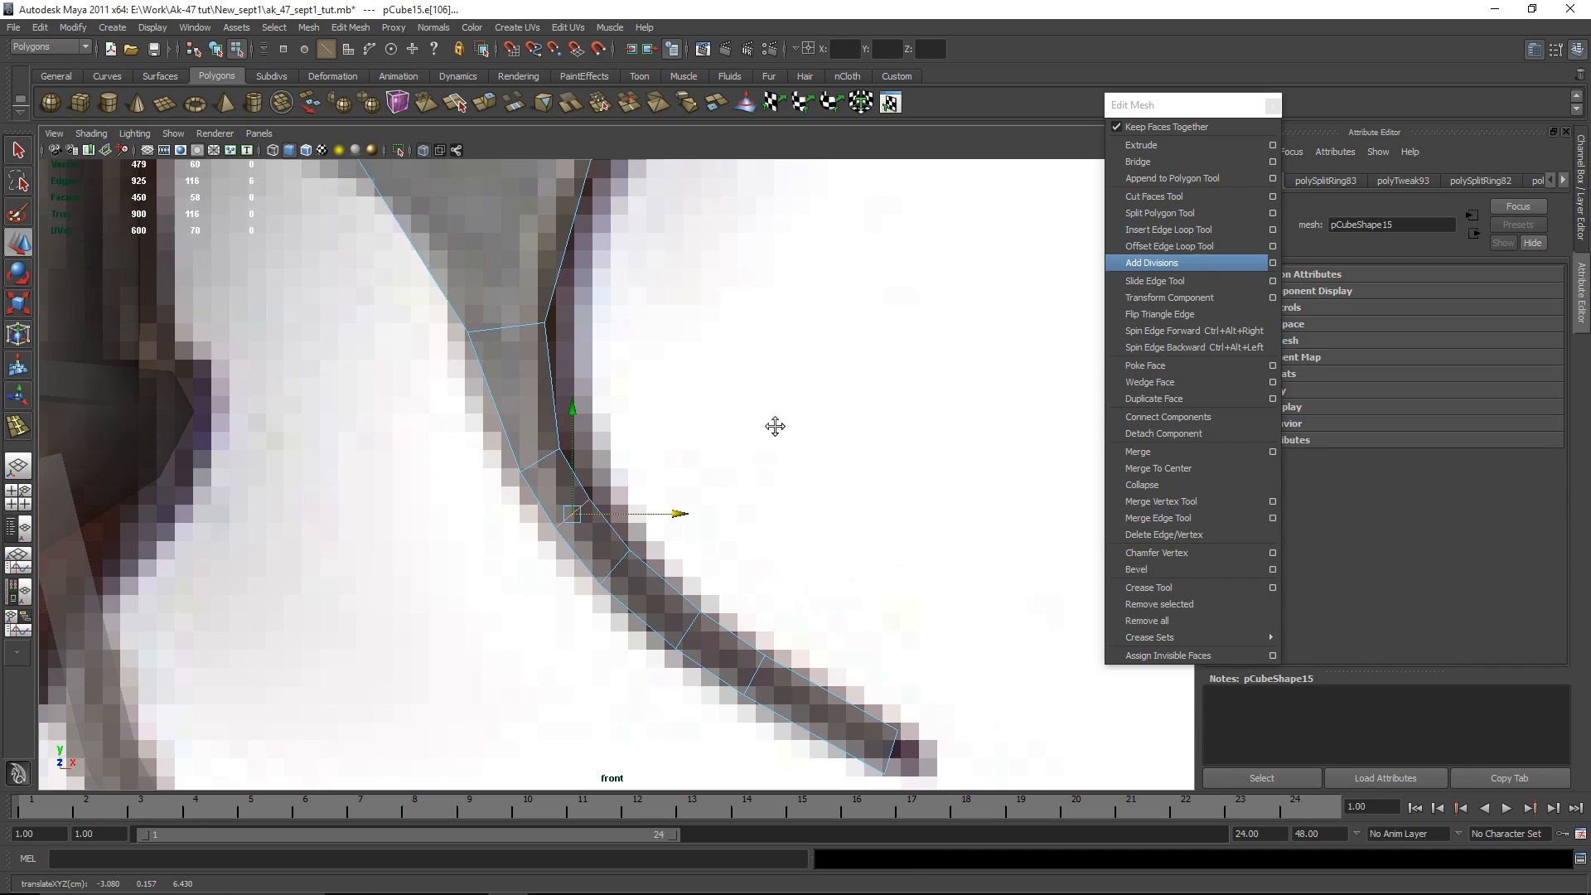
pyautogui.keyDown('alt'); pyautogui.moveTo(870, 551); pyautogui.dragTo(802, 442, button='middle'); pyautogui.keyUp('alt')
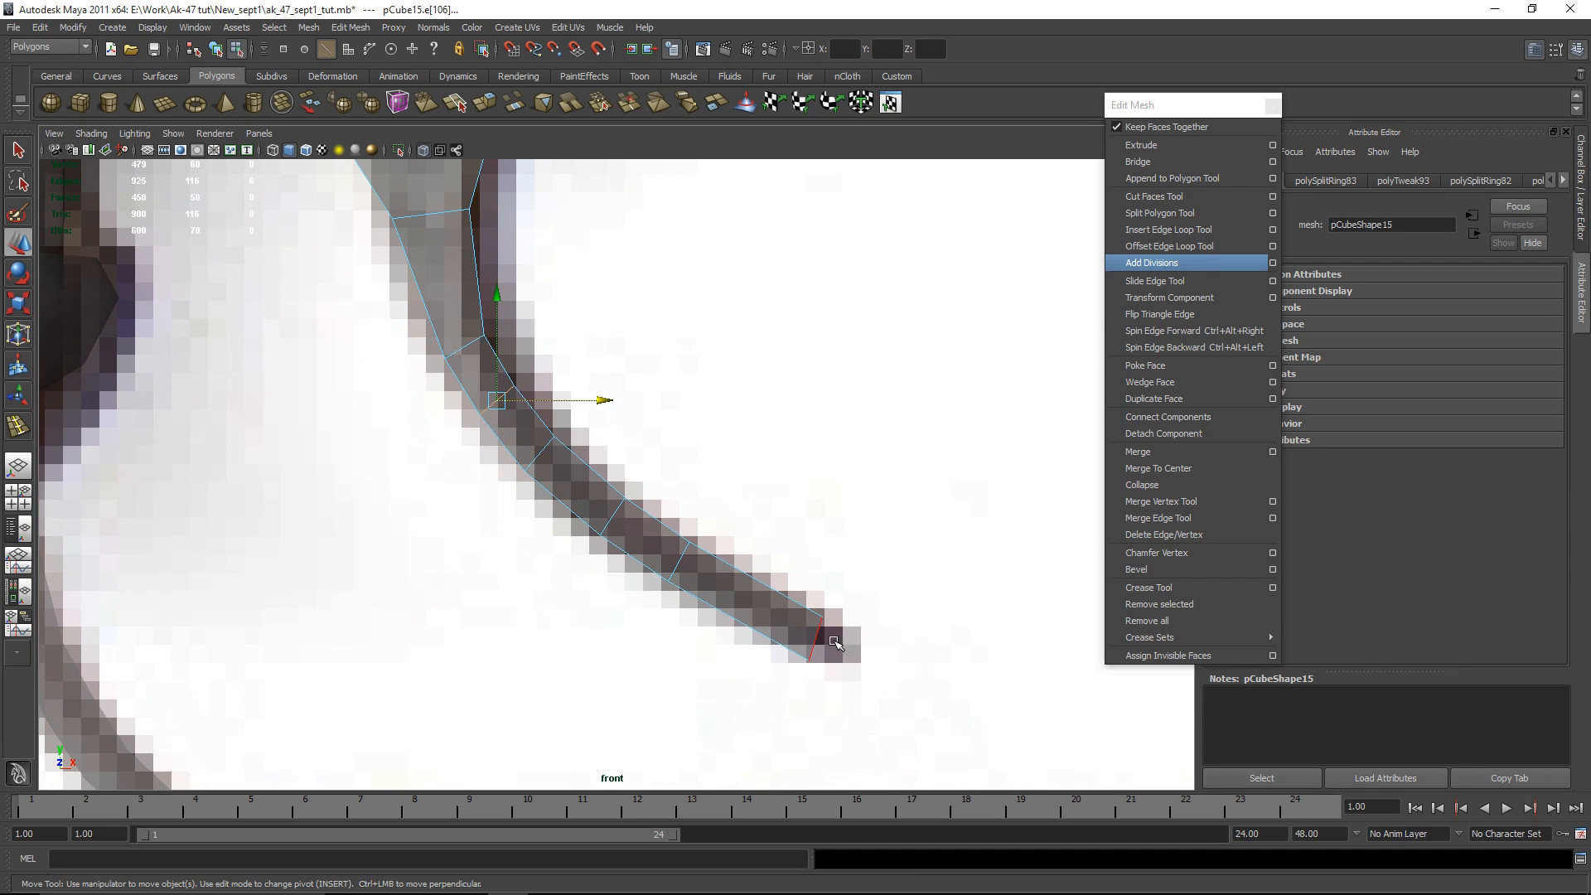
# Step: Select the vertices at the trigger's tip and scale them down vertically to thin the end
pyautogui.keyDown('alt'); pyautogui.moveTo(824, 639); pyautogui.dragTo(764, 590, button='middle'); pyautogui.keyUp('alt')
pyautogui.moveTo(764, 590); pyautogui.dragTo(713, 593, button='right')
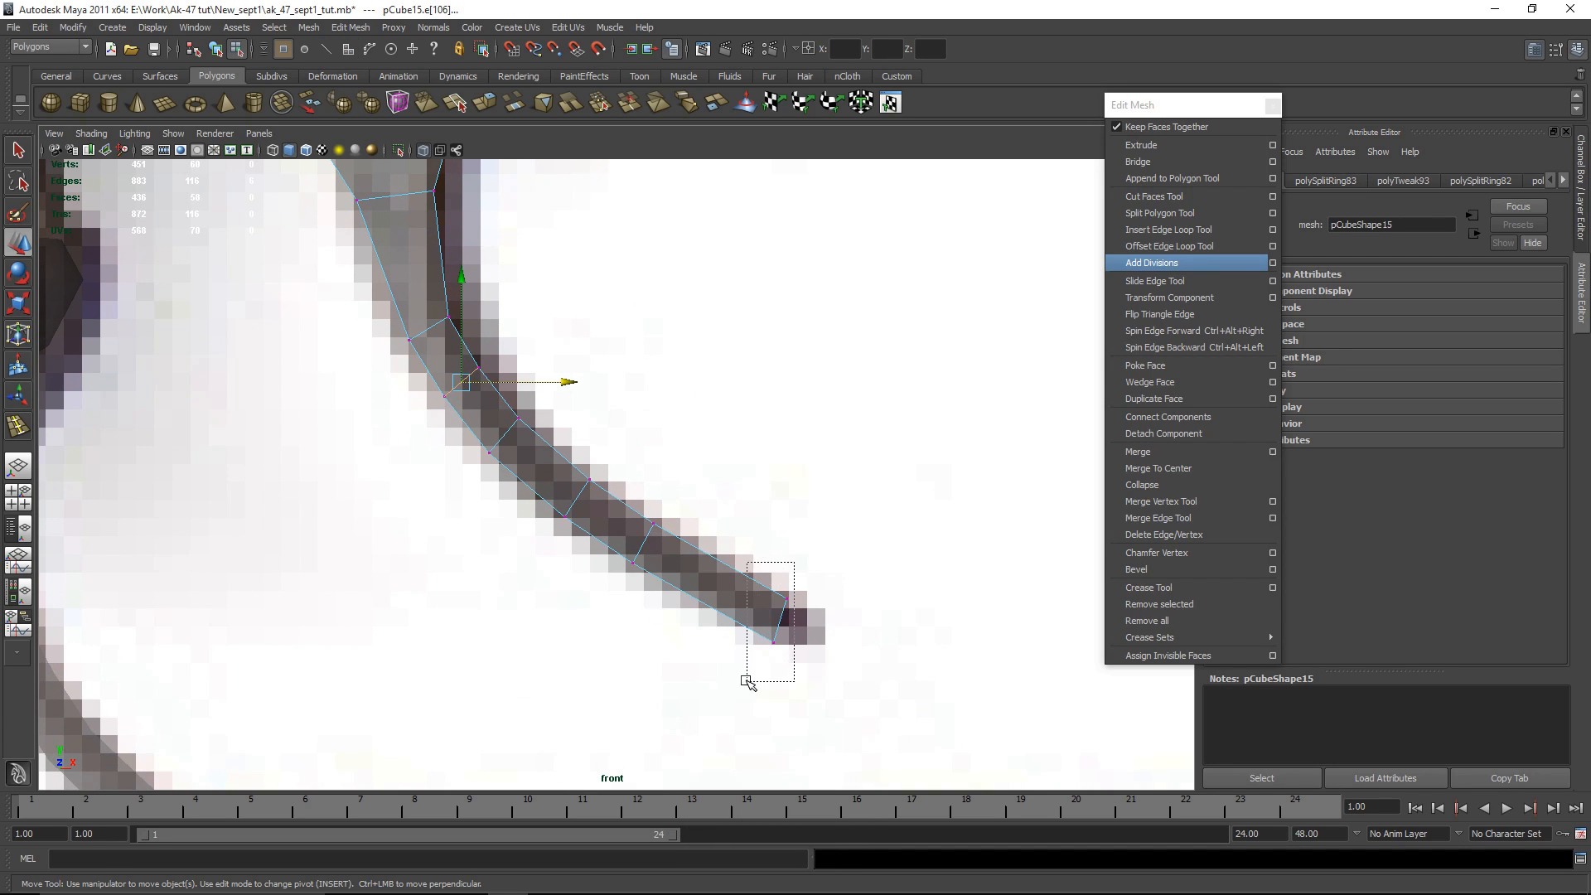
pyautogui.moveTo(808, 659); pyautogui.dragTo(762, 618)
pyautogui.press('r')
pyautogui.moveTo(782, 773); pyautogui.dragTo(780, 738)
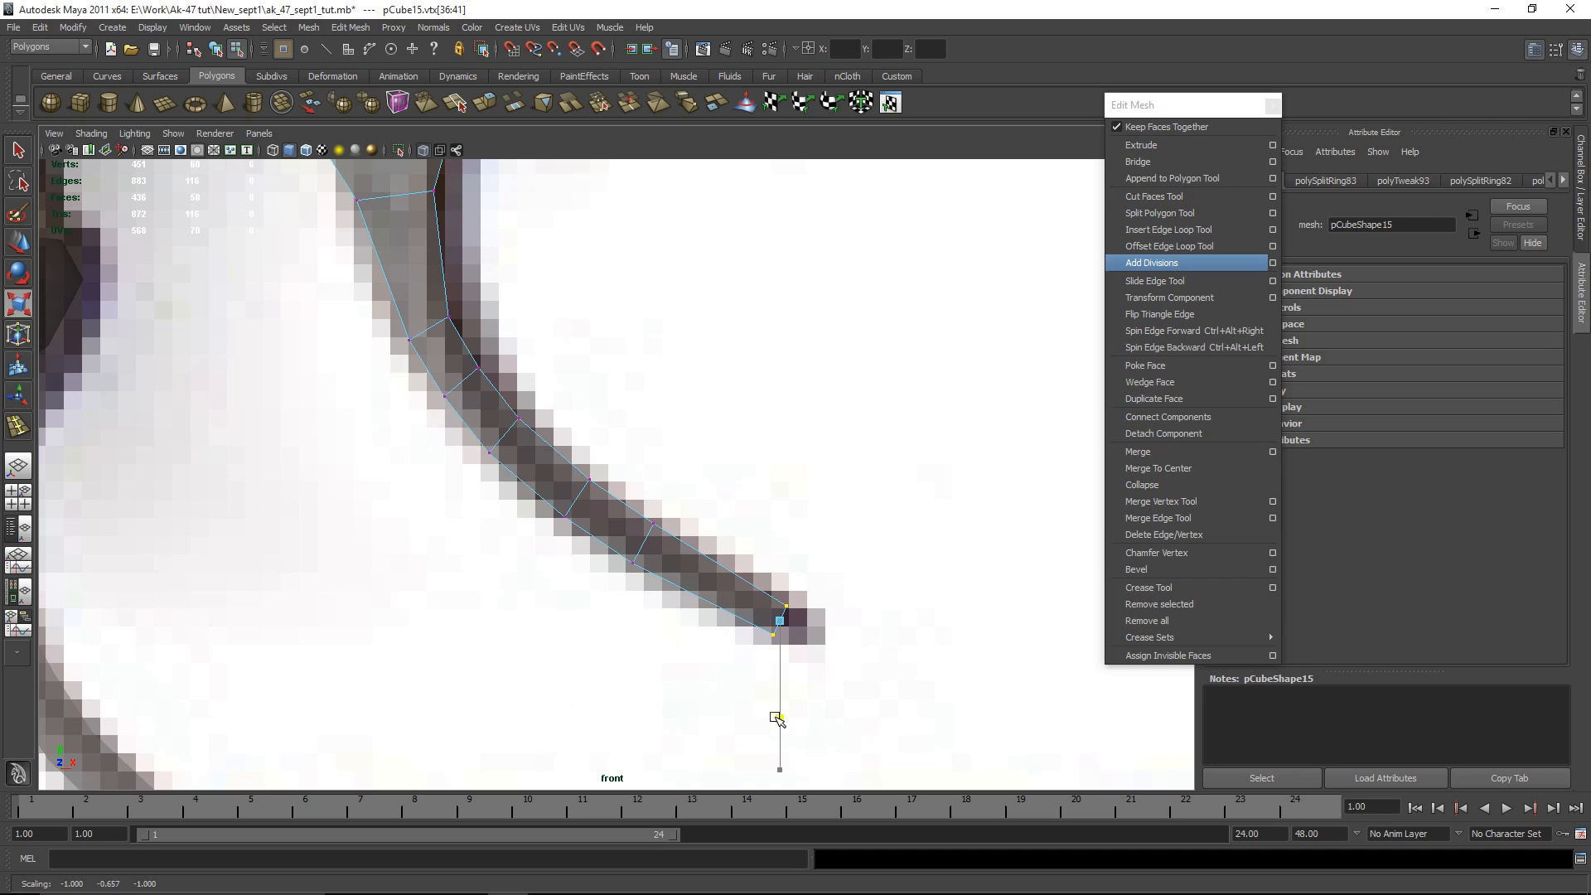
pyautogui.click(917, 622)
# Step: Insert an edge loop in the upper flare of the trigger and adjust it to the reference outline
pyautogui.scroll(4, 804, 654)
pyautogui.keyDown('alt'); pyautogui.moveTo(803, 655); pyautogui.dragTo(810, 601, button='middle'); pyautogui.keyUp('alt')
pyautogui.click(1169, 230)
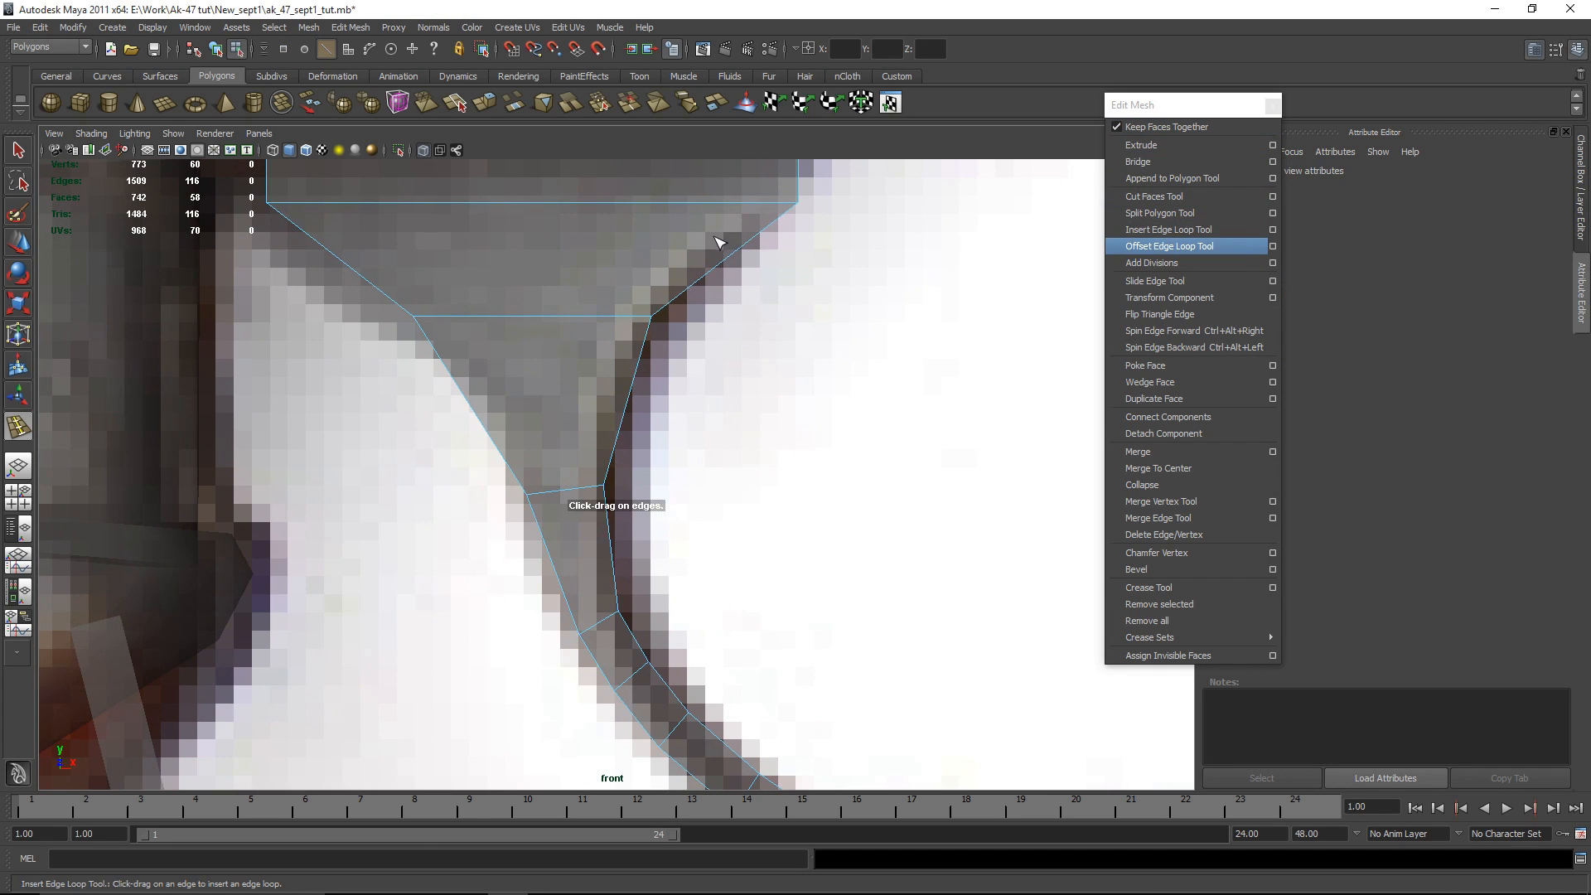
pyautogui.click(736, 261)
pyautogui.moveTo(677, 258); pyautogui.dragTo(674, 259)
# Step: Insert an edge loop in the trigger's neck below the flare and scale it horizontally to fit the outline
pyautogui.click(1168, 229)
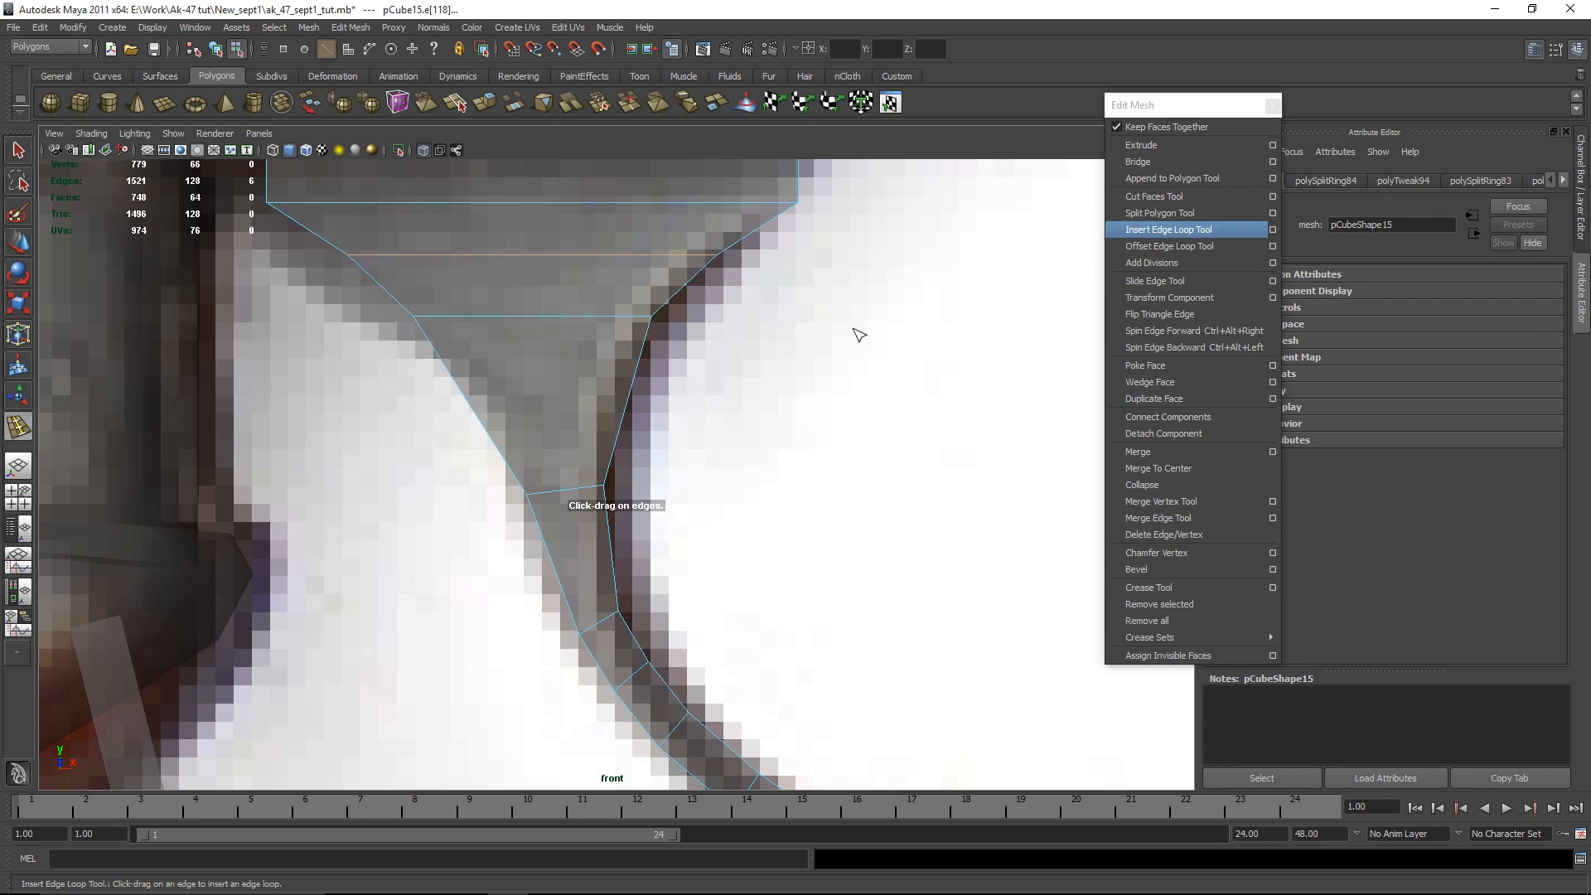
pyautogui.press('r')
pyautogui.moveTo(627, 408); pyautogui.dragTo(685, 392)
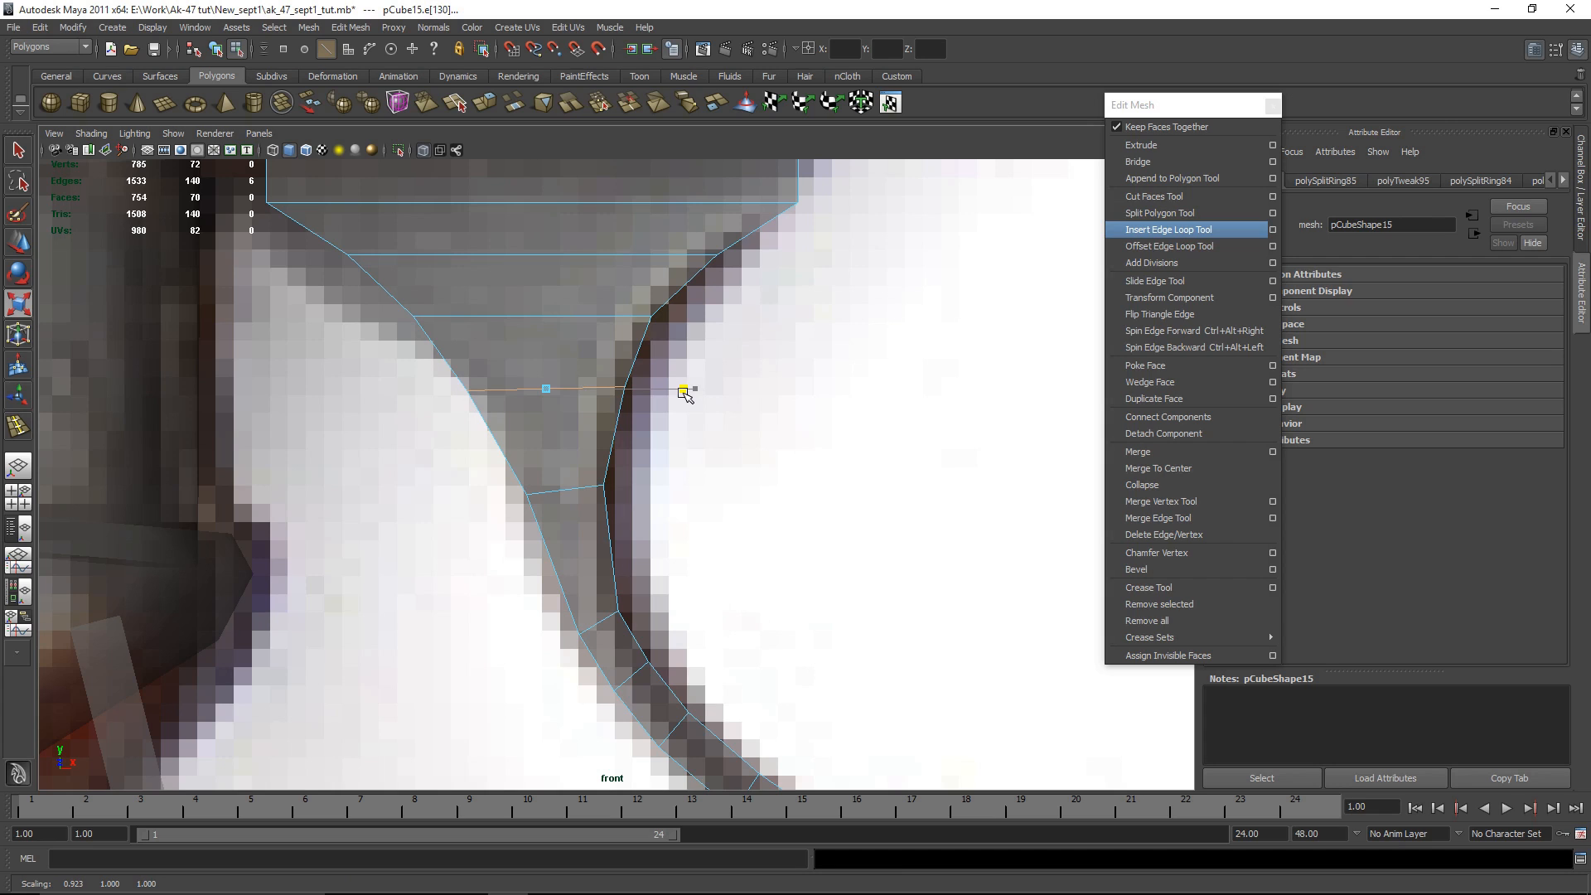
pyautogui.click(820, 391)
# Step: Return to object mode and isolate the trigger in the perspective view
pyautogui.moveTo(609, 389); pyautogui.dragTo(689, 314, button='right')
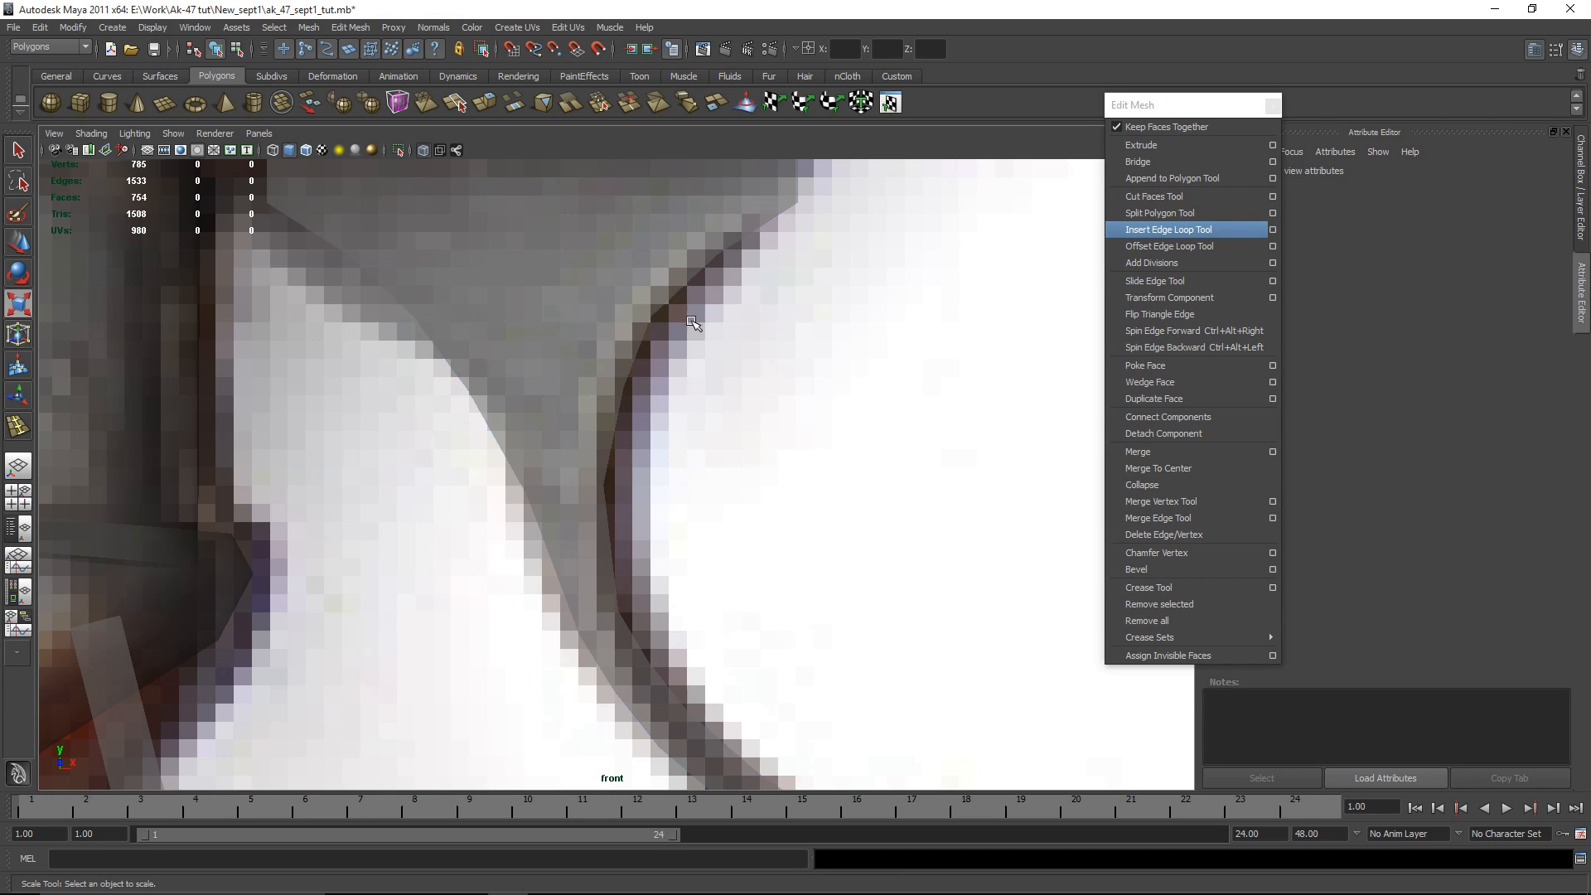
pyautogui.click(571, 469)
pyautogui.press('space')
pyautogui.press('space')
pyautogui.click(607, 561)
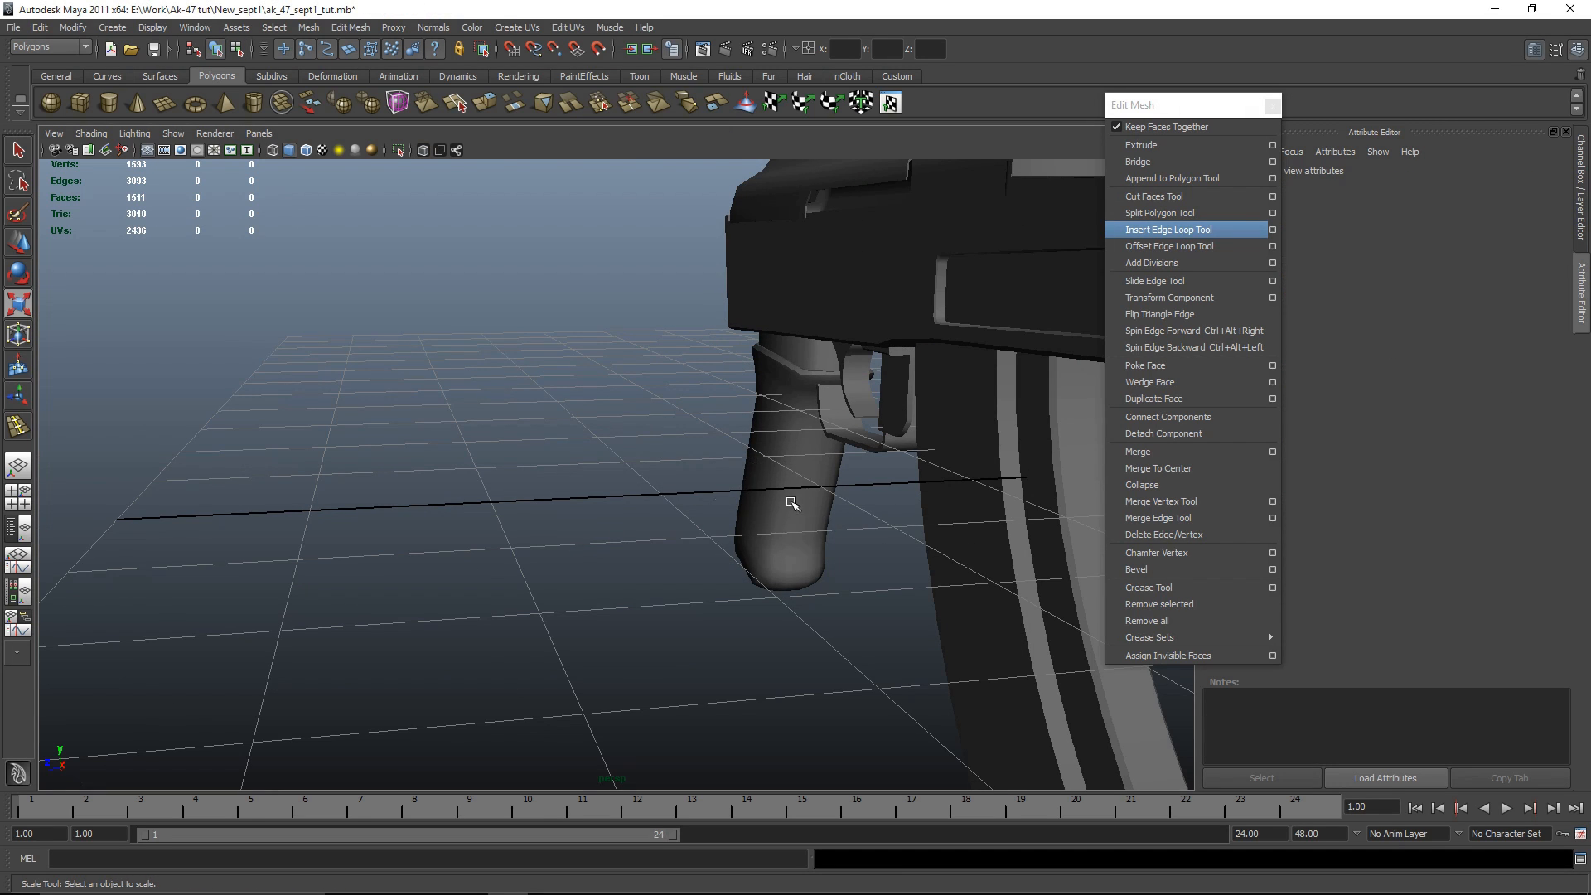
pyautogui.keyDown('alt'); pyautogui.moveTo(794, 502); pyautogui.dragTo(559, 513); pyautogui.keyUp('alt')
pyautogui.click(657, 419)
pyautogui.keyDown('alt'); pyautogui.moveTo(553, 652); pyautogui.dragTo(766, 642); pyautogui.keyUp('alt')
pyautogui.click(591, 539)
pyautogui.click(452, 388)
pyautogui.hotkey('shift', 'i')
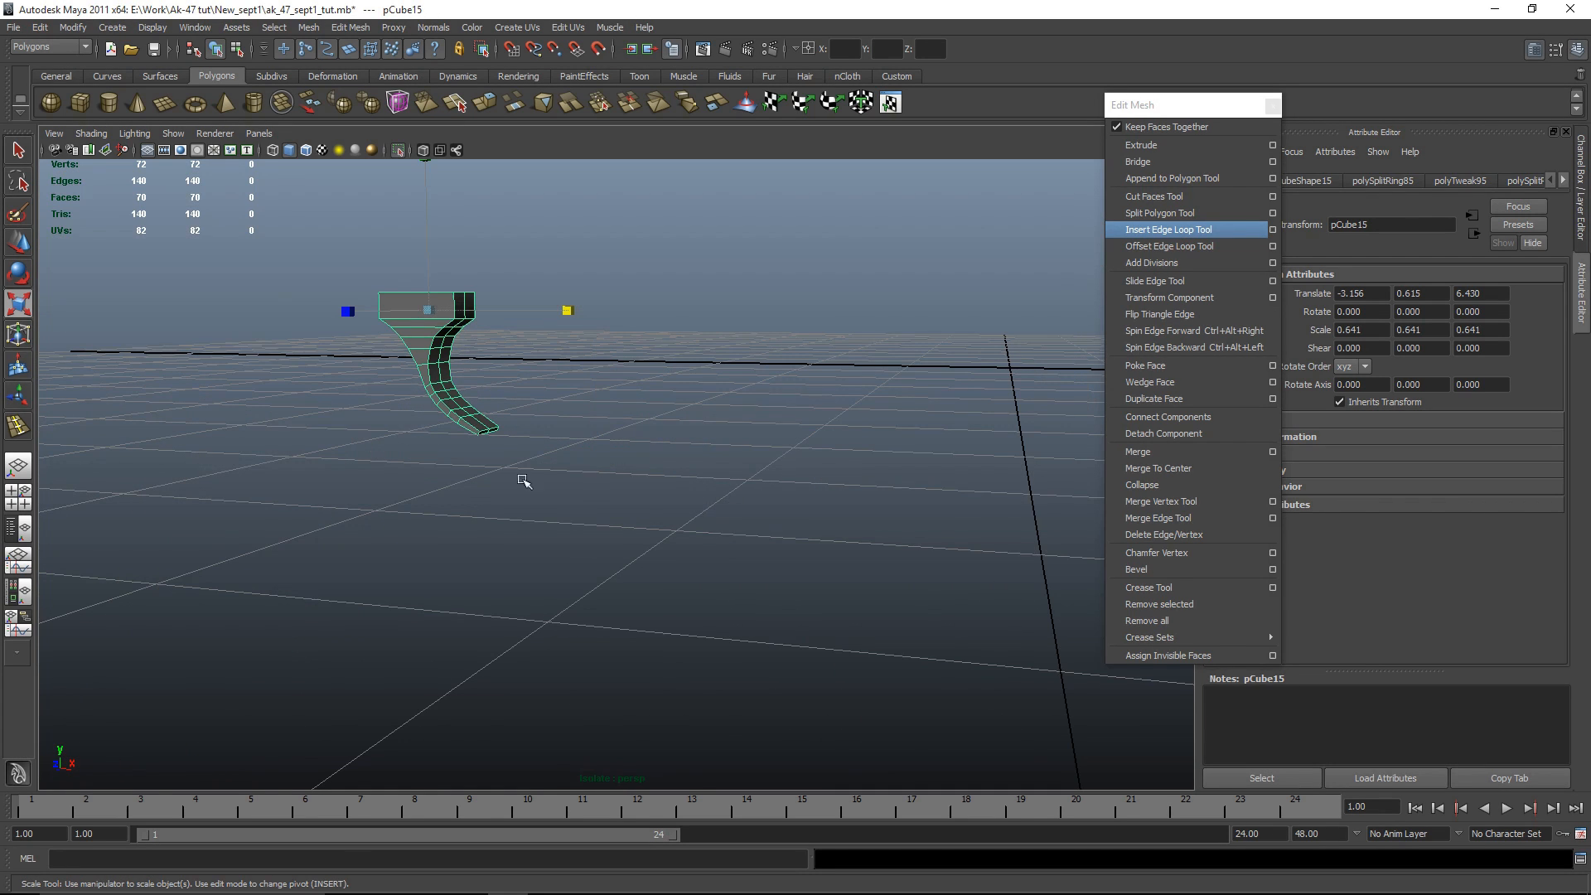
# Step: Narrow the isolated trigger across its thickness
pyautogui.keyDown('alt'); pyautogui.moveTo(833, 461); pyautogui.dragTo(714, 455); pyautogui.keyUp('alt')
pyautogui.keyDown('alt'); pyautogui.moveTo(714, 455); pyautogui.dragTo(693, 532, button='middle'); pyautogui.keyUp('alt')
pyautogui.scroll(5, 692, 533)
pyautogui.keyDown('alt'); pyautogui.moveTo(693, 533); pyautogui.dragTo(637, 544); pyautogui.keyUp('alt')
pyautogui.moveTo(462, 316); pyautogui.dragTo(525, 316)
# Step: Select the trigger's tip vertices and enable soft selection with a falloff radius of 0.69
pyautogui.keyDown('alt'); pyautogui.moveTo(806, 540); pyautogui.dragTo(735, 643); pyautogui.keyUp('alt')
pyautogui.keyDown('alt'); pyautogui.moveTo(735, 643); pyautogui.dragTo(723, 573, button='middle'); pyautogui.keyUp('alt')
pyautogui.keyDown('alt'); pyautogui.moveTo(723, 574); pyautogui.dragTo(791, 612); pyautogui.keyUp('alt')
pyautogui.moveTo(714, 564); pyautogui.dragTo(652, 563, button='right')
pyautogui.moveTo(778, 652)
pyautogui.keyDown('alt'); pyautogui.mouseDown()
pyautogui.moveTo(895, 494)
pyautogui.moveTo(761, 678)
pyautogui.mouseUp(); pyautogui.keyUp('alt')
pyautogui.keyDown('alt'); pyautogui.moveTo(870, 639); pyautogui.dragTo(724, 618); pyautogui.keyUp('alt')
pyautogui.press('b')
pyautogui.click(1572, 53)
pyautogui.click(1572, 53)
pyautogui.click(1557, 52)
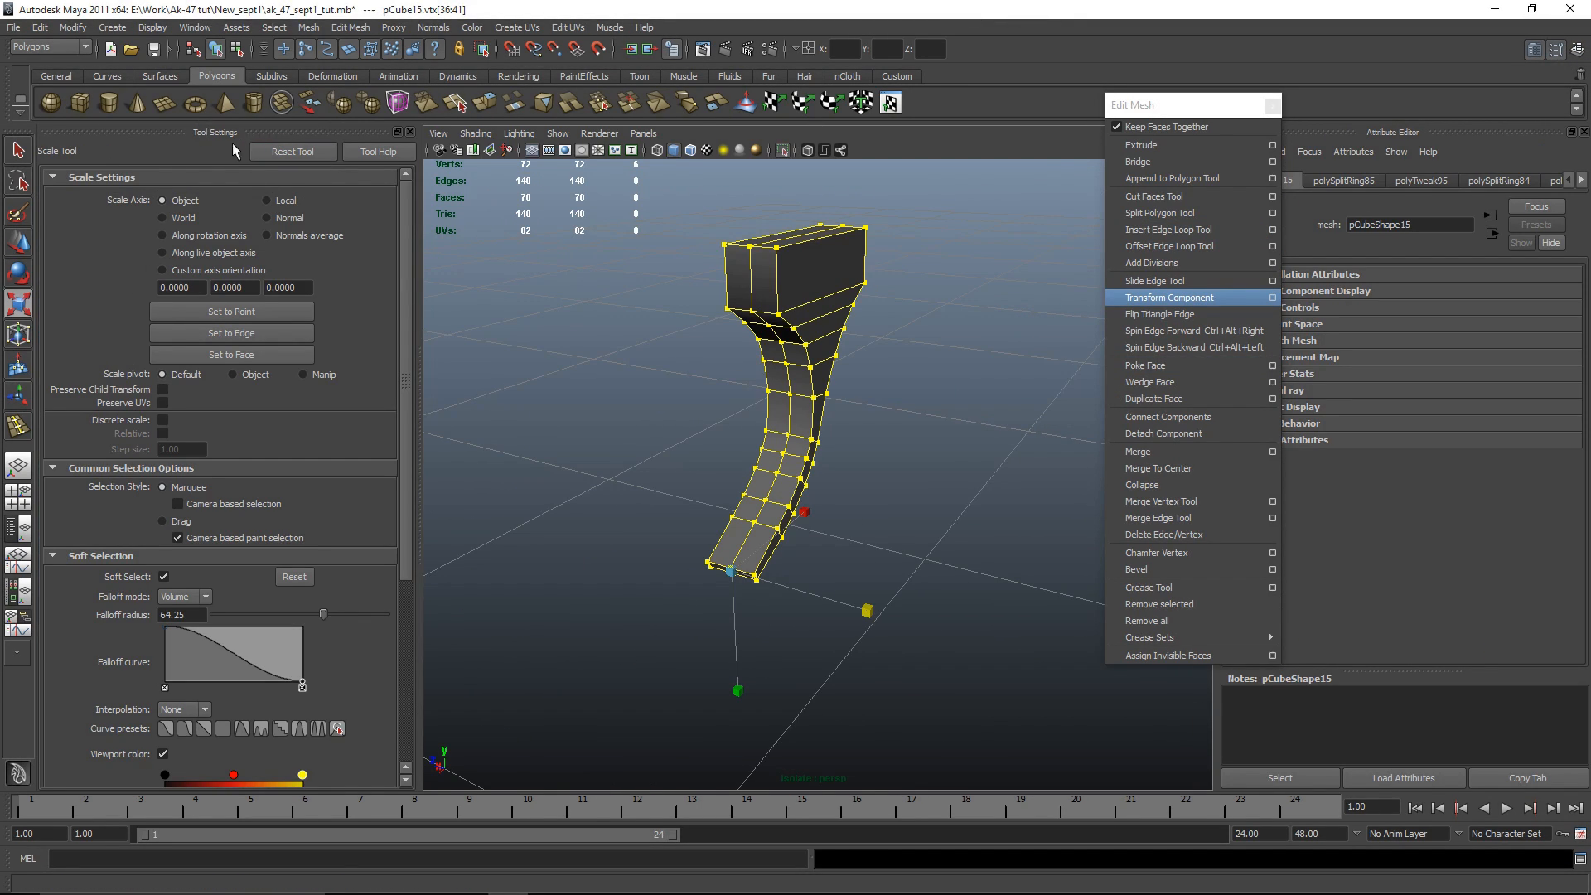
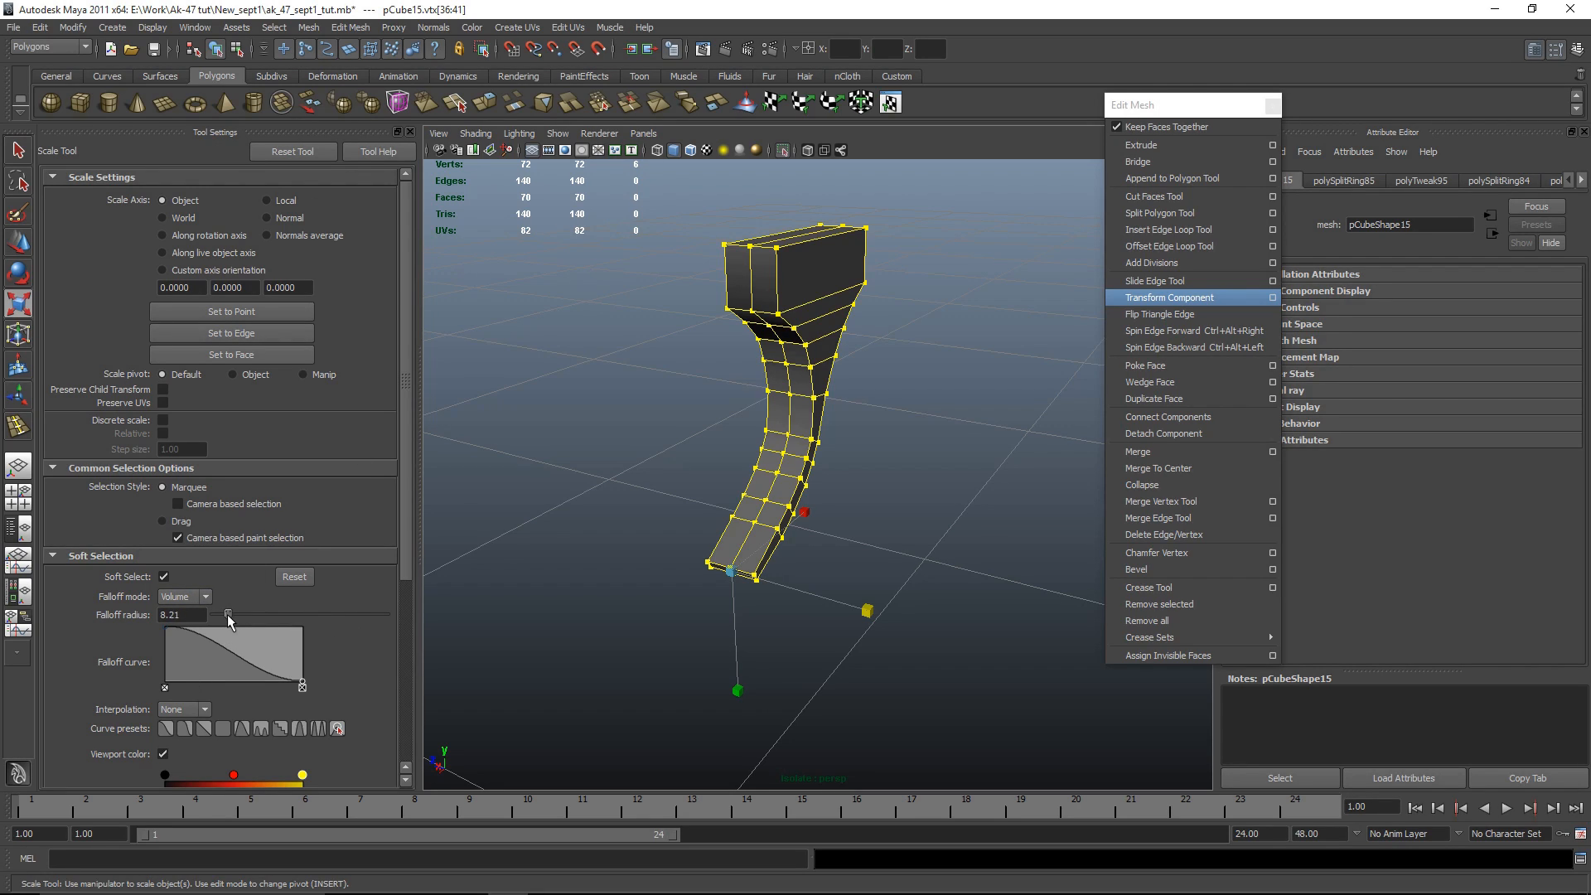
pyautogui.moveTo(220, 615); pyautogui.dragTo(182, 618)
pyautogui.write('0.69')
pyautogui.press('Return')
# Step: Scale the tip vertices narrower across the thickness so the trigger tapers smoothly towards its end
pyautogui.keyDown('alt'); pyautogui.moveTo(632, 461); pyautogui.dragTo(682, 448); pyautogui.keyUp('alt')
pyautogui.keyDown('alt'); pyautogui.moveTo(682, 447); pyautogui.dragTo(761, 571, button='right'); pyautogui.keyUp('alt')
pyautogui.keyDown('alt'); pyautogui.moveTo(761, 572); pyautogui.dragTo(783, 446, button='middle'); pyautogui.keyUp('alt')
pyautogui.moveTo(914, 594); pyautogui.dragTo(848, 598)
pyautogui.scroll(-5, 837, 604)
pyautogui.keyDown('alt'); pyautogui.moveTo(836, 604); pyautogui.dragTo(925, 551); pyautogui.keyUp('alt')
pyautogui.keyDown('alt'); pyautogui.moveTo(747, 579); pyautogui.dragTo(845, 590); pyautogui.keyUp('alt')
pyautogui.click(877, 513)
# Step: Return to object mode, close the tool settings and examine the tapered trigger from several angles
pyautogui.rightClick(799, 373)
pyautogui.moveTo(800, 373); pyautogui.dragTo(870, 353, button='right')
pyautogui.keyDown('alt'); pyautogui.moveTo(732, 543); pyautogui.dragTo(718, 523); pyautogui.keyUp('alt')
pyautogui.click(410, 132)
pyautogui.scroll(4, 704, 331)
pyautogui.keyDown('alt'); pyautogui.moveTo(685, 344); pyautogui.dragTo(738, 369); pyautogui.keyUp('alt')
pyautogui.click(621, 344)
pyautogui.keyDown('alt'); pyautogui.moveTo(621, 344); pyautogui.dragTo(713, 572); pyautogui.keyUp('alt')
pyautogui.scroll(3, 713, 572)
pyautogui.keyDown('alt'); pyautogui.moveTo(688, 646); pyautogui.dragTo(735, 408); pyautogui.keyUp('alt')
# Step: Select the crosswise edges on the front and back curves below the trigger's upper block and soften their normals
pyautogui.moveTo(735, 408); pyautogui.dragTo(730, 356, button='right')
pyautogui.press('q')
pyautogui.click(731, 356)
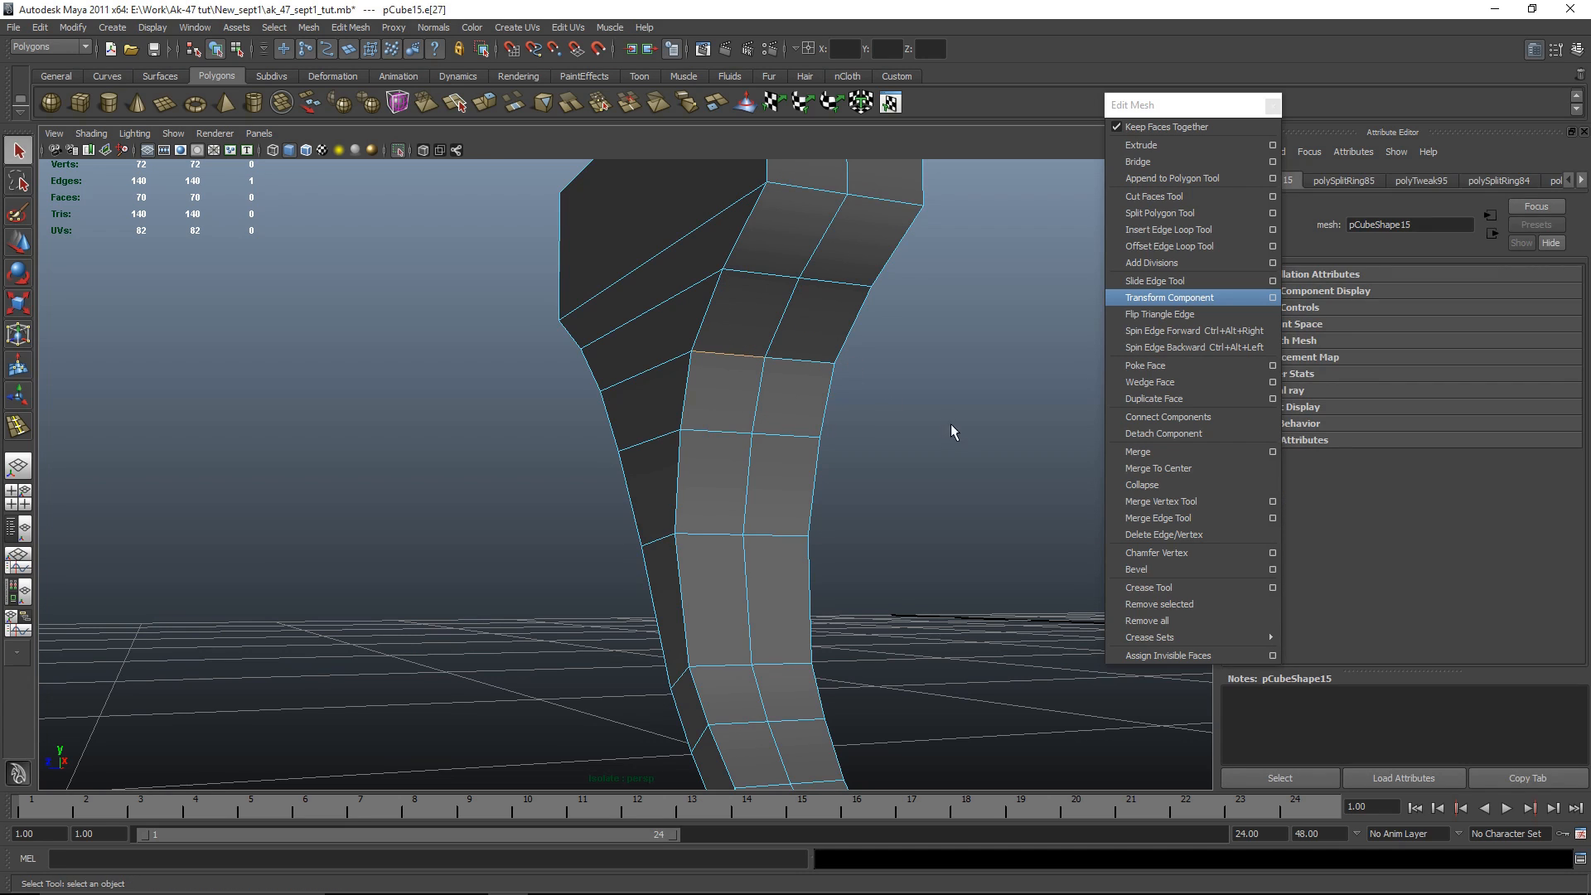
pyautogui.keyDown('shift'); pyautogui.click(802, 361); pyautogui.keyUp('shift')
pyautogui.keyDown('alt'); pyautogui.moveTo(802, 360); pyautogui.dragTo(593, 425); pyautogui.keyUp('alt')
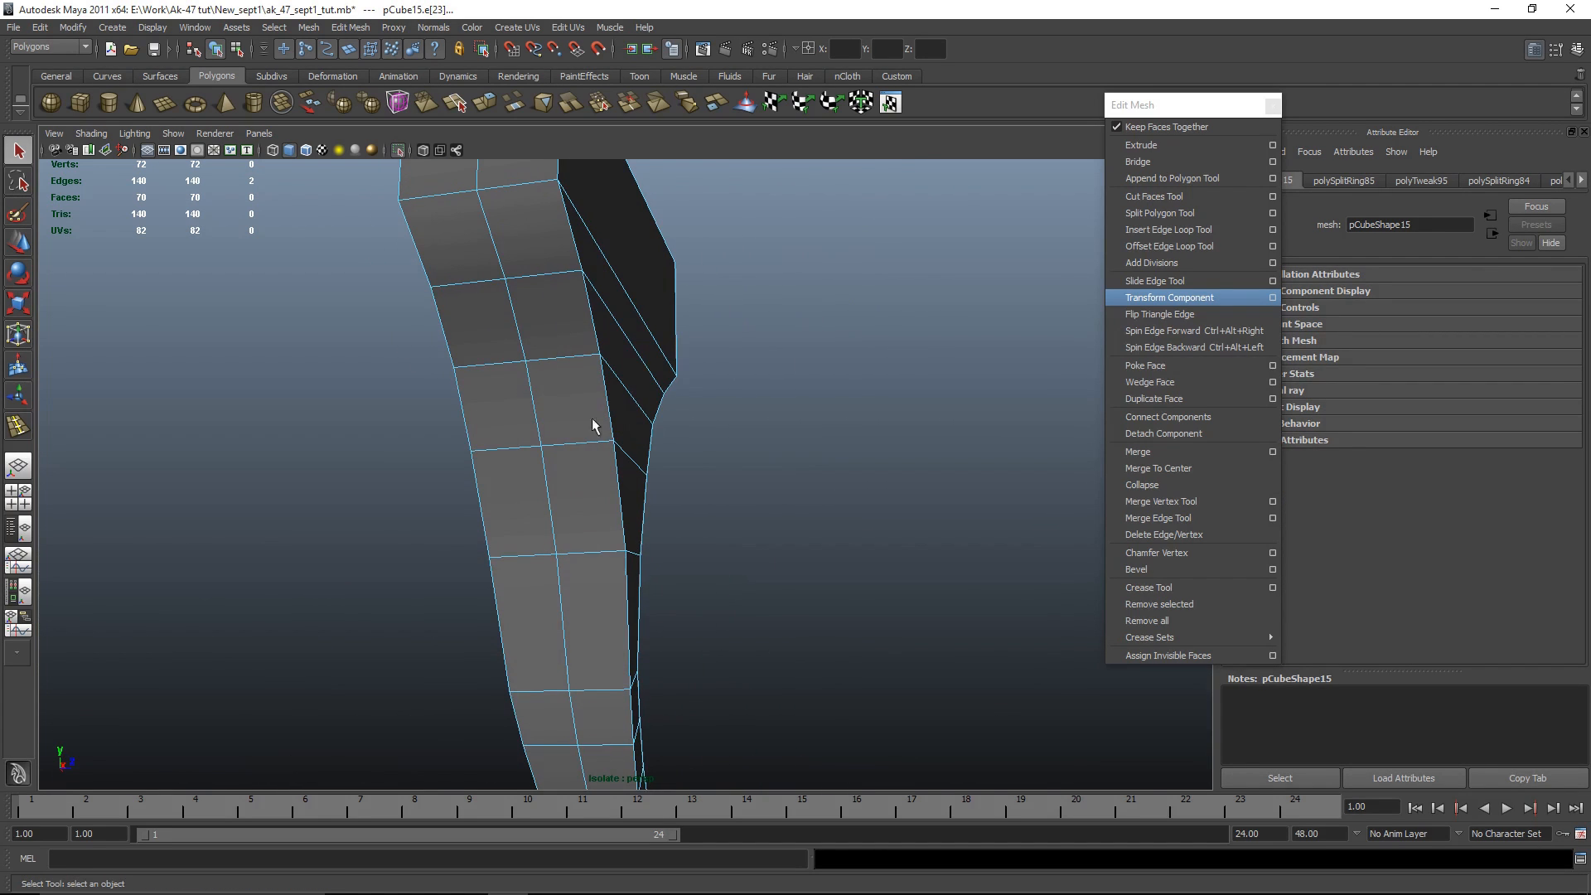
pyautogui.hotkey('ctrl', 'z')
pyautogui.keyDown('alt'); pyautogui.moveTo(923, 453); pyautogui.dragTo(742, 467); pyautogui.keyUp('alt')
pyautogui.keyDown('shift'); pyautogui.click(492, 371); pyautogui.keyUp('shift')
pyautogui.keyDown('shift'); pyautogui.click(548, 366); pyautogui.keyUp('shift')
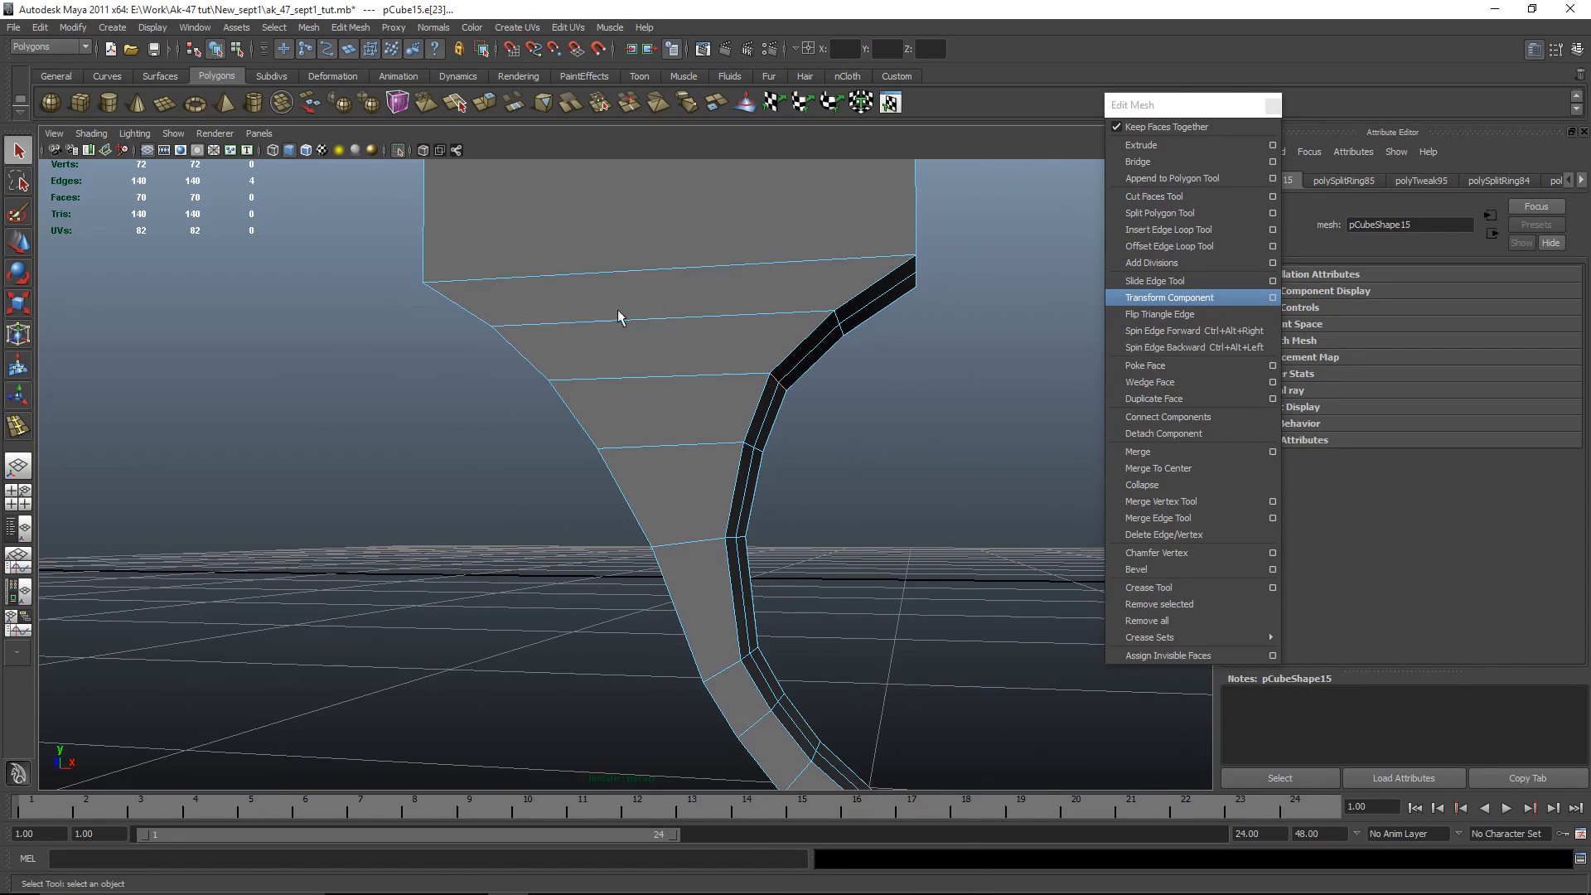
pyautogui.click(437, 31)
pyautogui.click(484, 191)
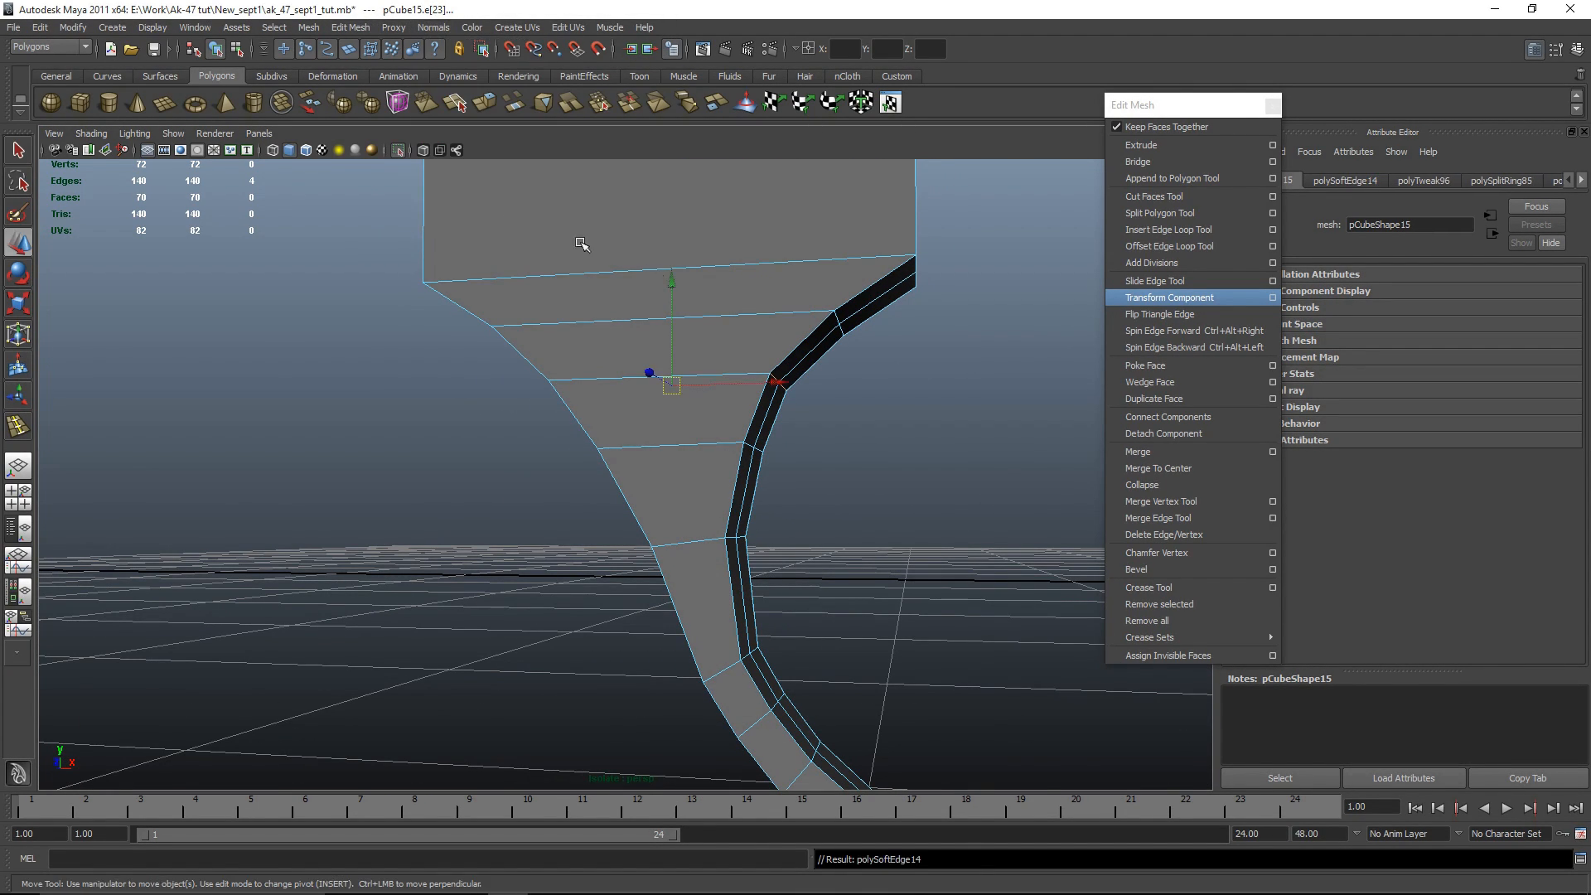
pyautogui.keyDown('alt'); pyautogui.moveTo(1064, 489); pyautogui.dragTo(923, 532); pyautogui.keyUp('alt')
pyautogui.click(923, 533)
# Step: Select the long border edges along both sides of the trigger and the short corner edges at its tip
pyautogui.moveTo(776, 379); pyautogui.dragTo(829, 354, button='right')
pyautogui.keyDown('alt'); pyautogui.moveTo(828, 354); pyautogui.dragTo(625, 533); pyautogui.keyUp('alt')
pyautogui.click(638, 426)
pyautogui.doubleClick(641, 418)
pyautogui.keyDown('alt'); pyautogui.moveTo(640, 418); pyautogui.dragTo(784, 602); pyautogui.keyUp('alt')
pyautogui.keyDown('alt'); pyautogui.moveTo(948, 600); pyautogui.dragTo(742, 497); pyautogui.keyUp('alt')
pyautogui.scroll(3, 748, 630)
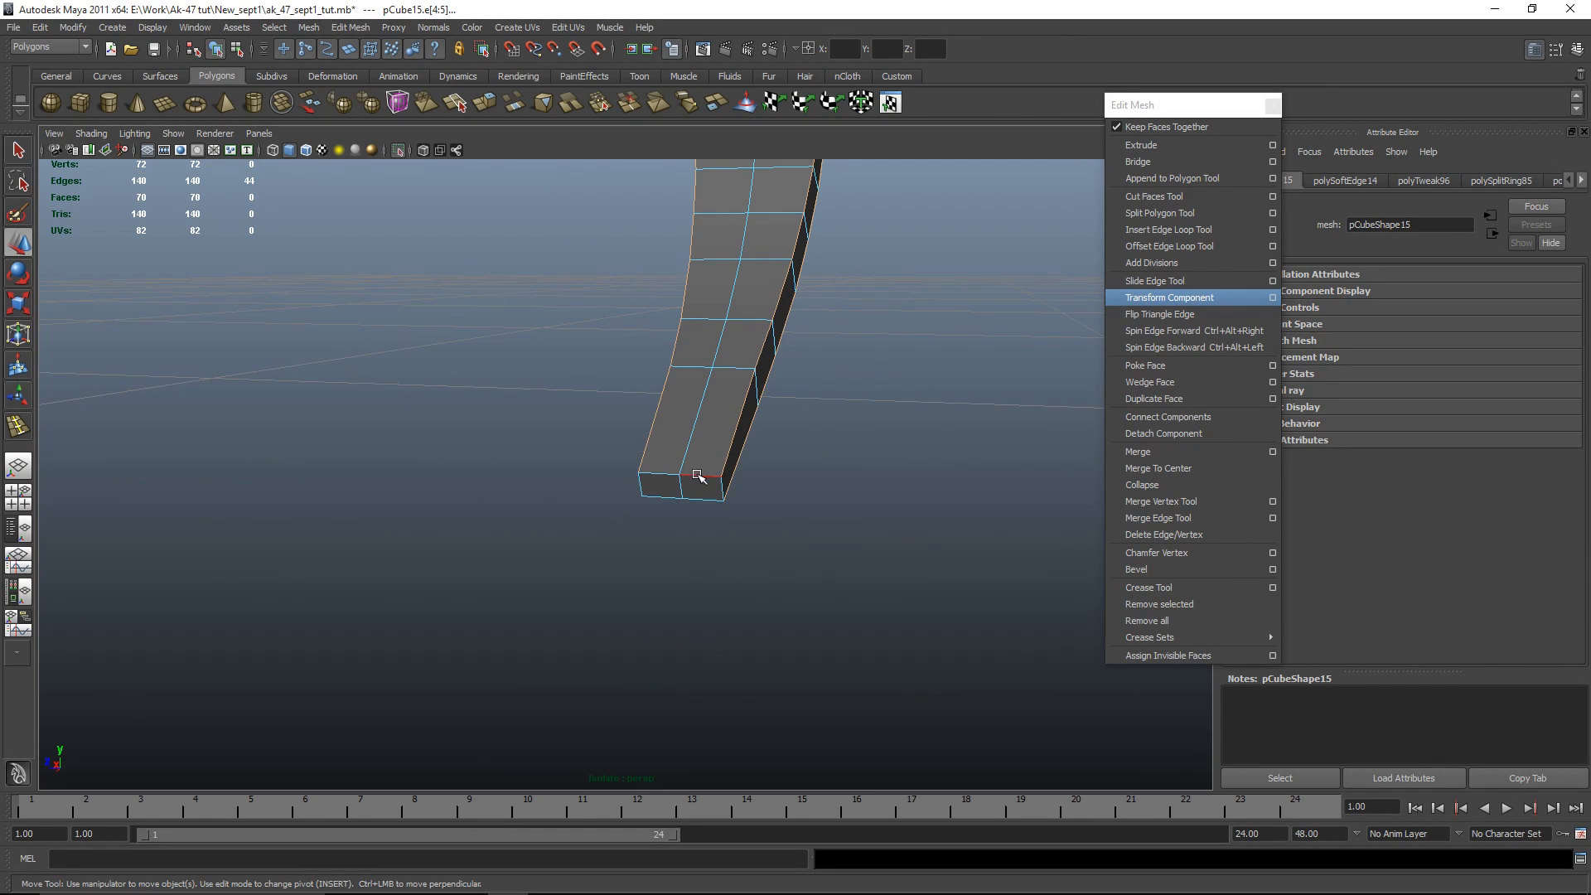
pyautogui.keyDown('alt'); pyautogui.moveTo(744, 636); pyautogui.dragTo(573, 570); pyautogui.keyUp('alt')
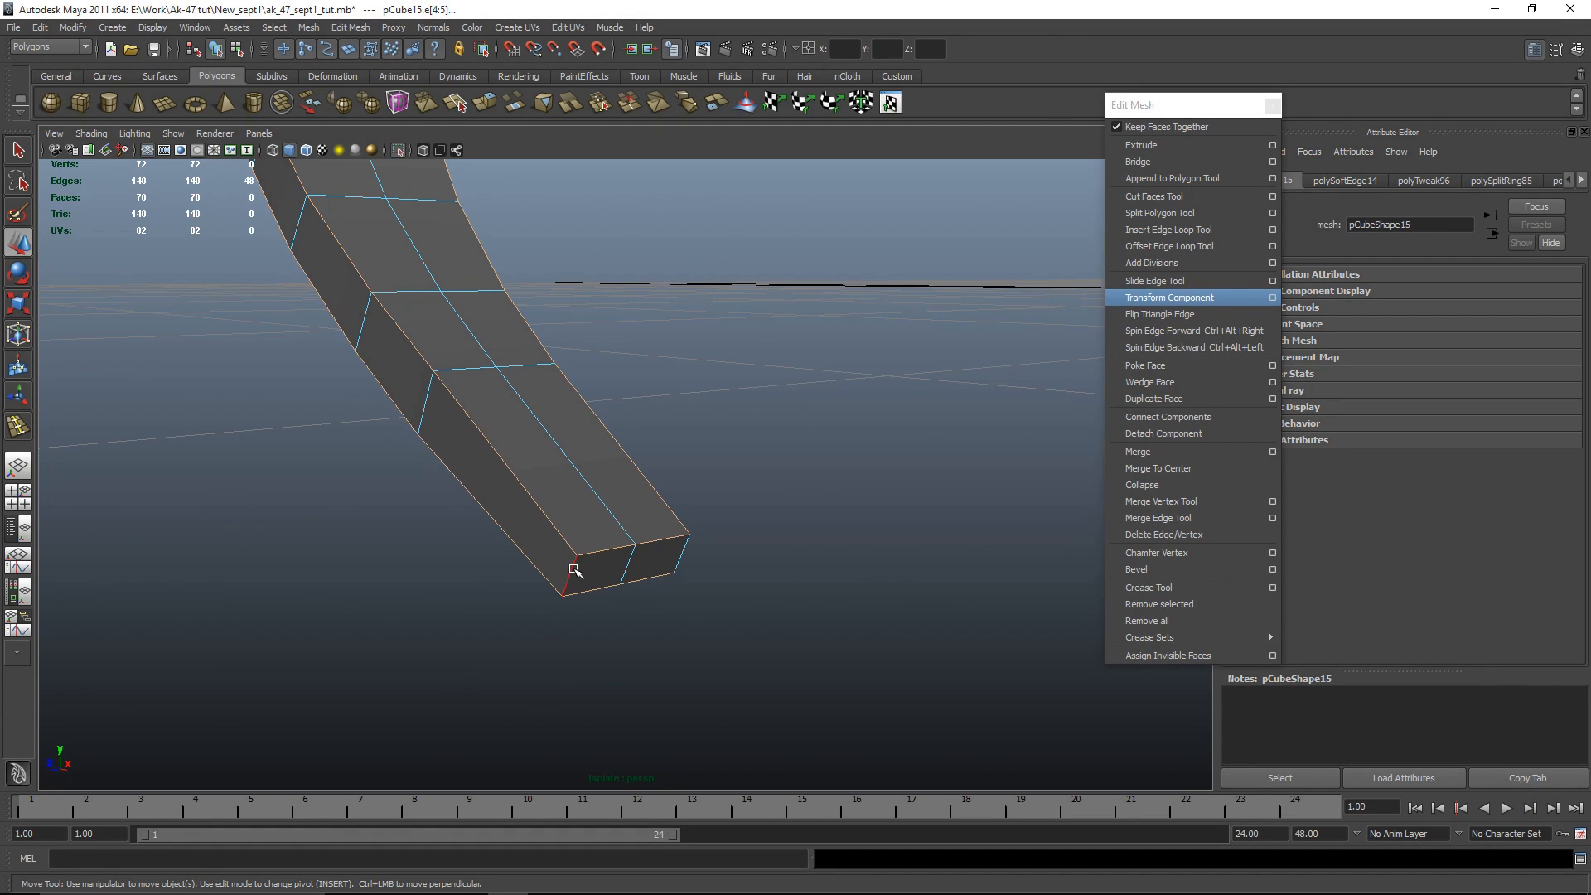
pyautogui.keyDown('alt'); pyautogui.moveTo(684, 566); pyautogui.dragTo(558, 595); pyautogui.keyUp('alt')
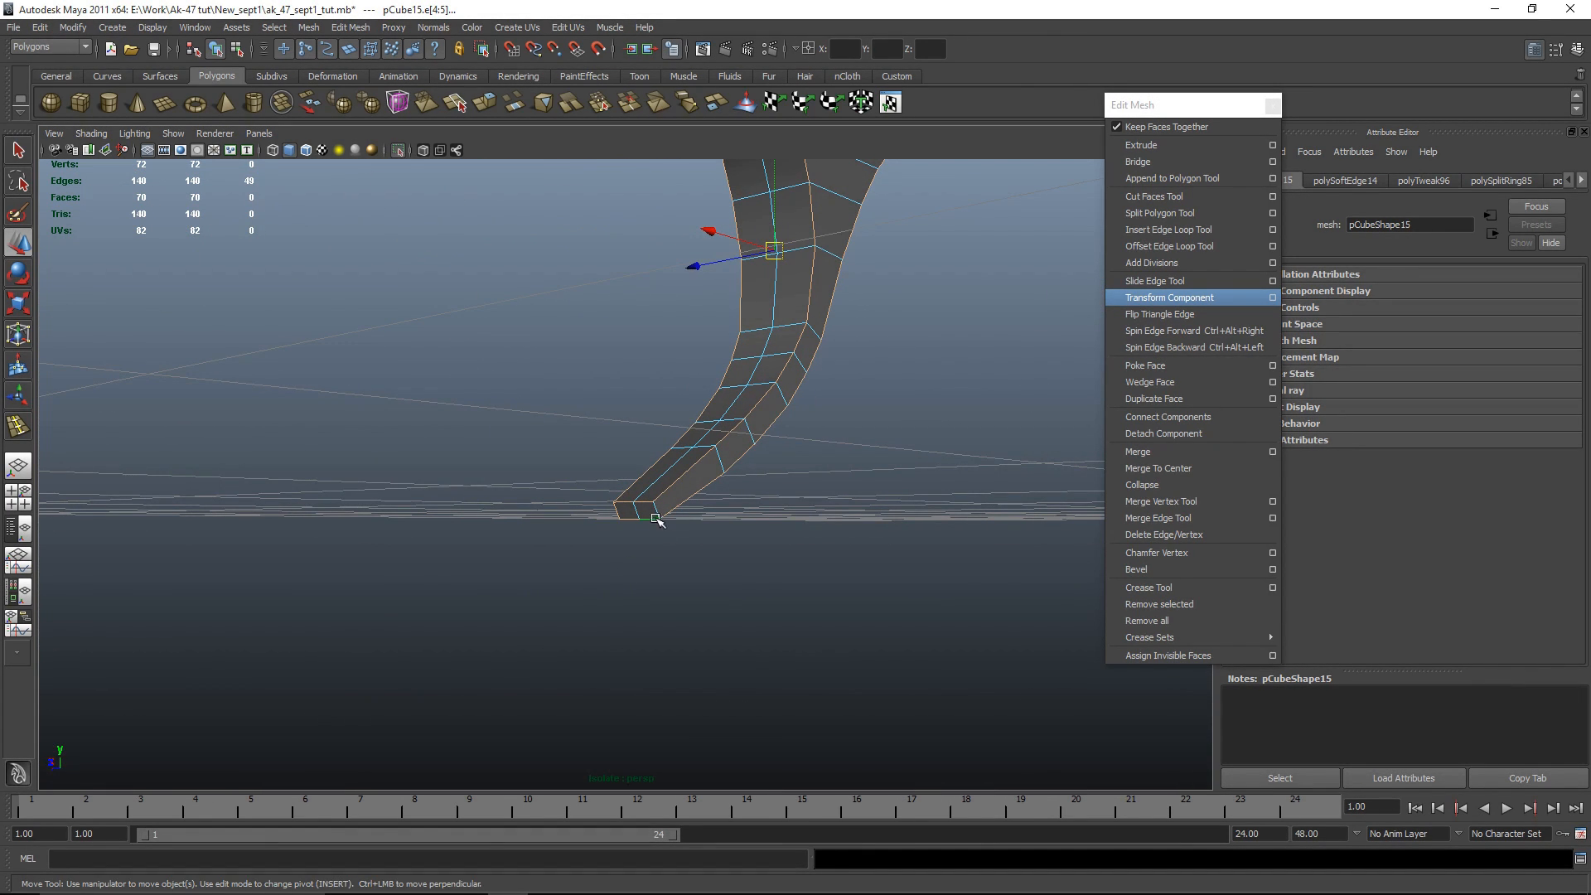
pyautogui.press('4')
pyautogui.moveTo(753, 614)
pyautogui.keyDown('alt'); pyautogui.mouseDown()
pyautogui.moveTo(550, 647)
pyautogui.moveTo(518, 675)
pyautogui.moveTo(559, 708)
pyautogui.moveTo(643, 646)
pyautogui.moveTo(770, 625)
pyautogui.moveTo(822, 651)
pyautogui.moveTo(923, 629)
pyautogui.moveTo(818, 617)
pyautogui.mouseUp(); pyautogui.keyUp('alt')
pyautogui.press('5')
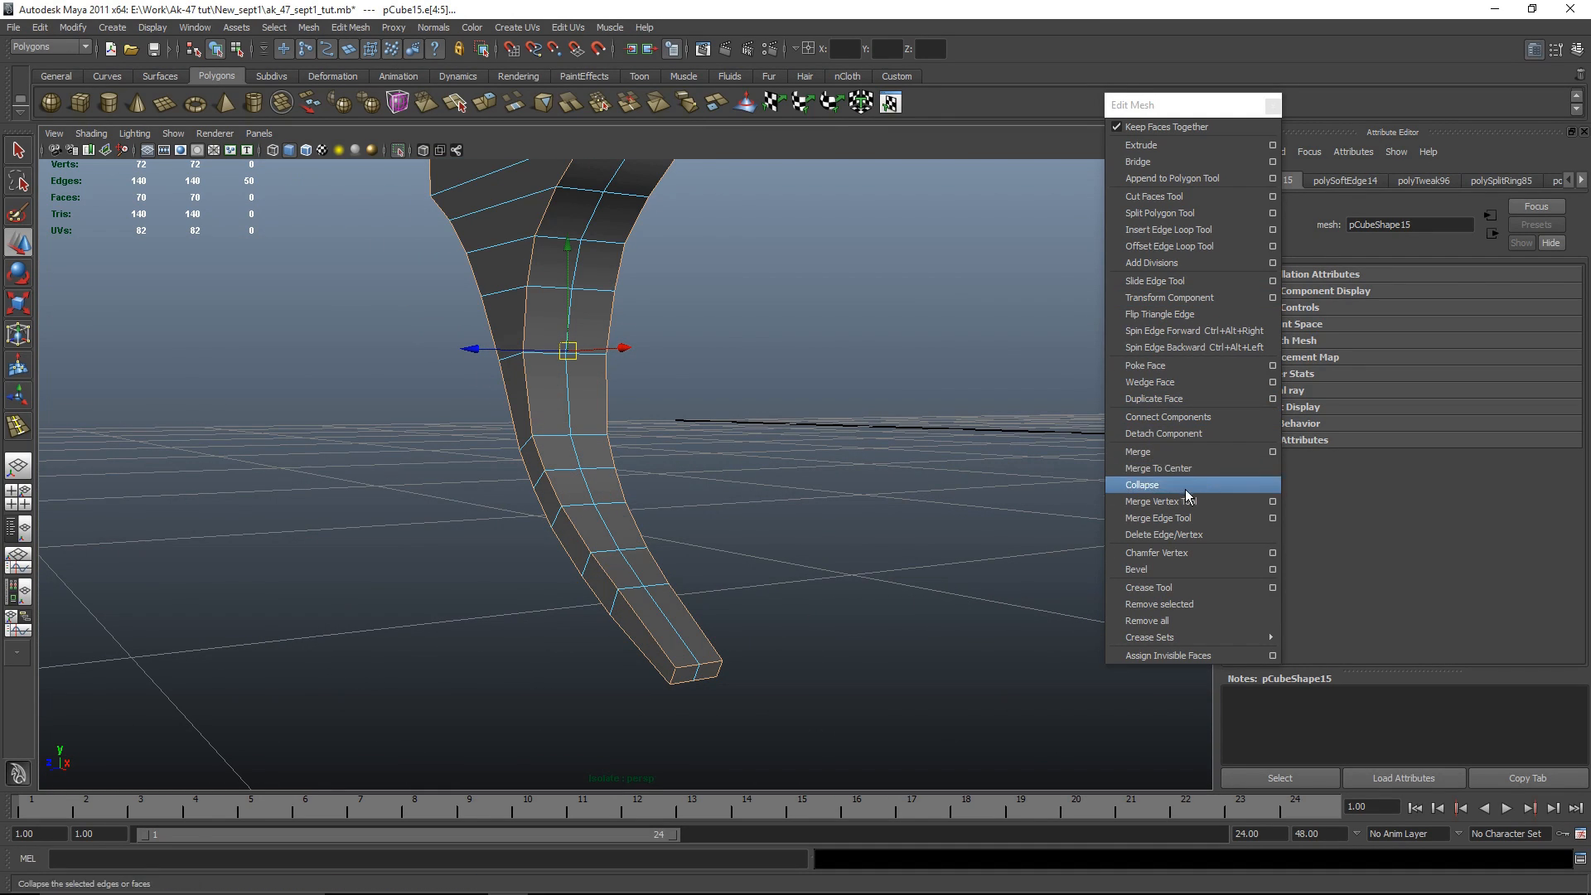
# Step: Bevel the selected trigger edges with an offset of 0.354
pyautogui.click(1206, 574)
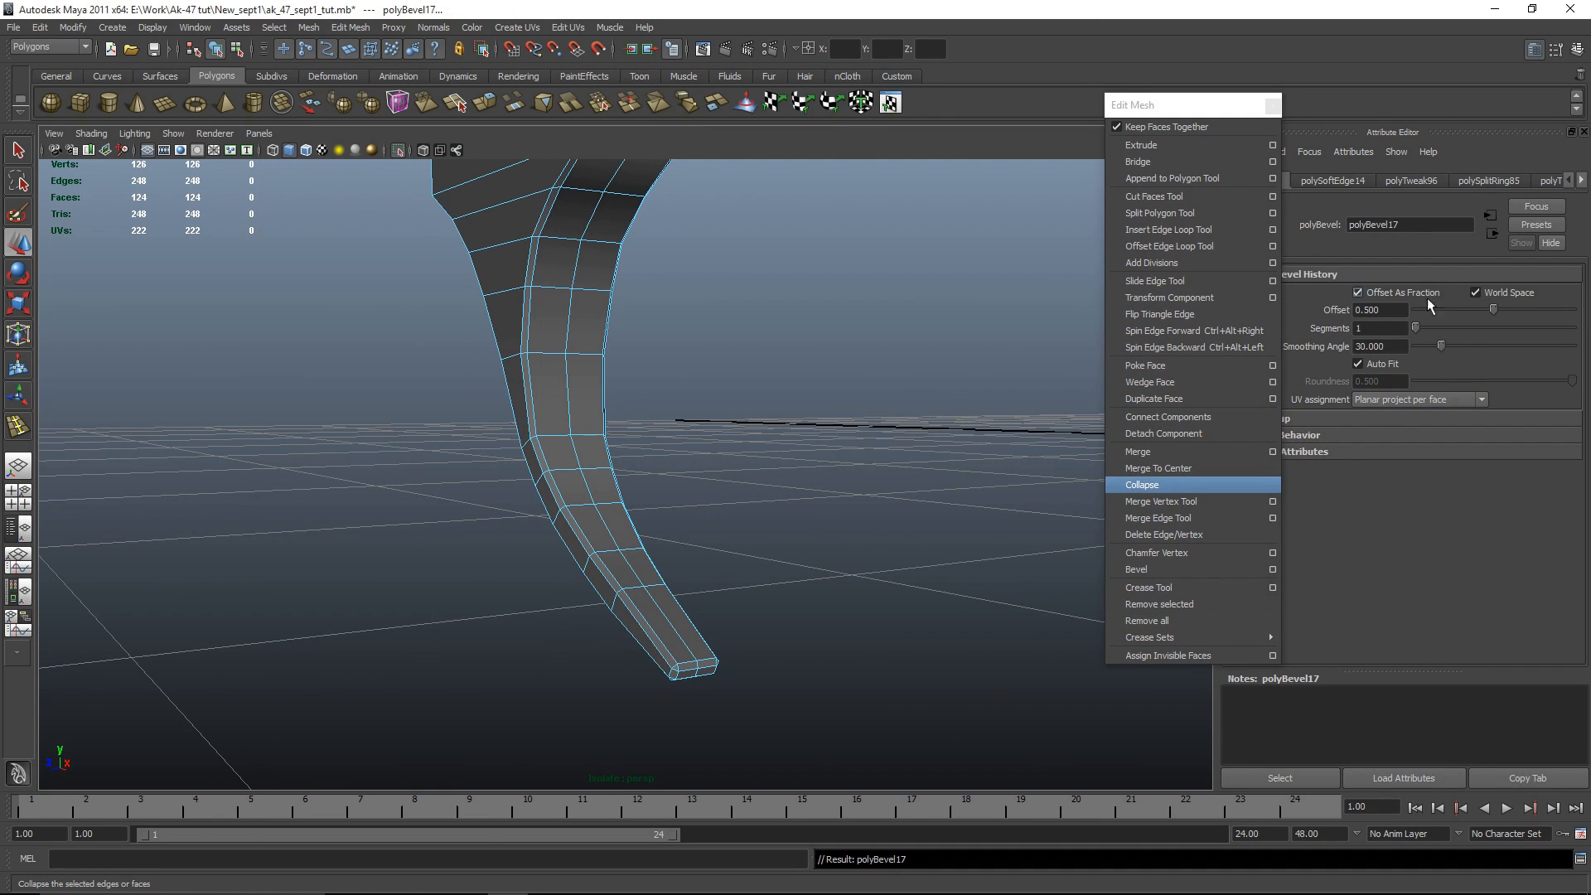
pyautogui.keyDown('alt'); pyautogui.moveTo(817, 539); pyautogui.dragTo(813, 486); pyautogui.keyUp('alt')
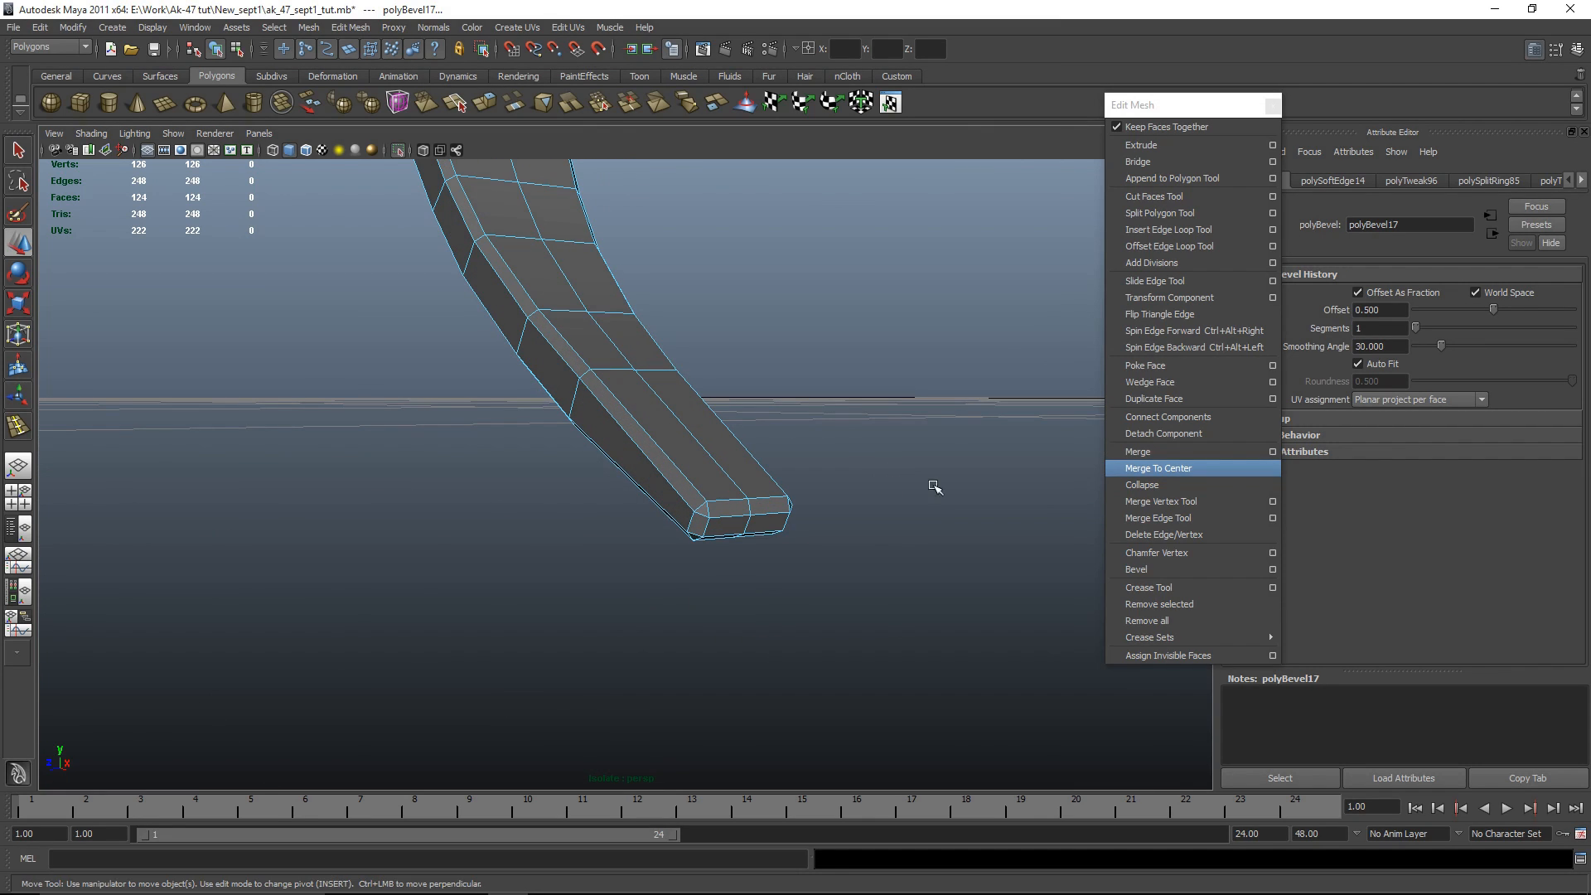
pyautogui.moveTo(1495, 313); pyautogui.dragTo(1470, 312)
pyautogui.scroll(3, 897, 565)
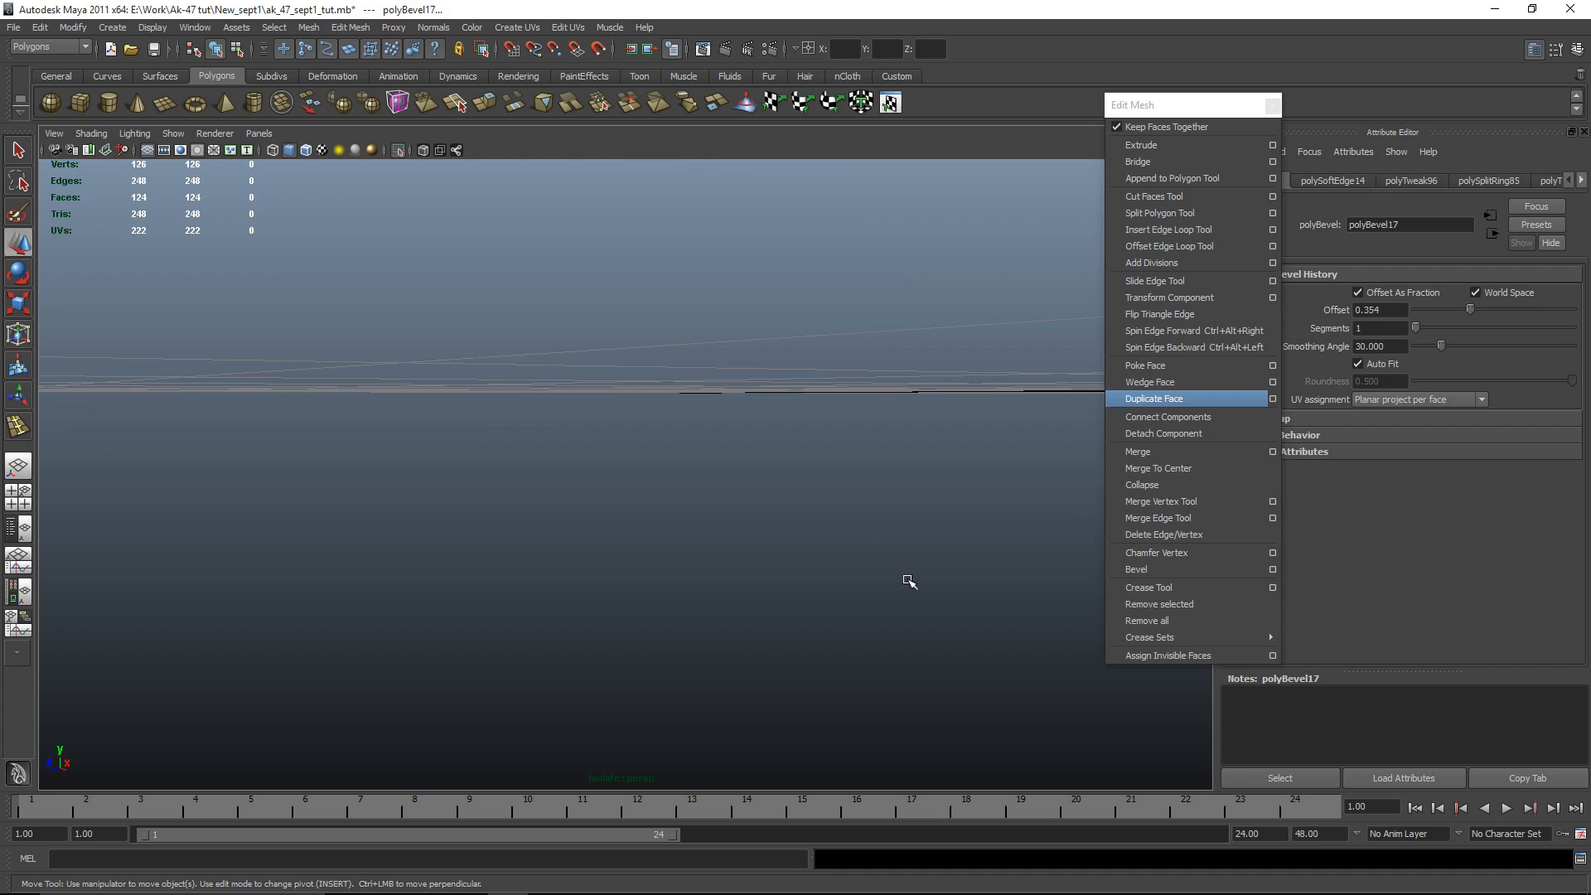
pyautogui.scroll(-2, 896, 565)
# Step: Merge the clustered bevel vertices at each corner of the trigger's tip and reselect the whole trigger
pyautogui.click(729, 532)
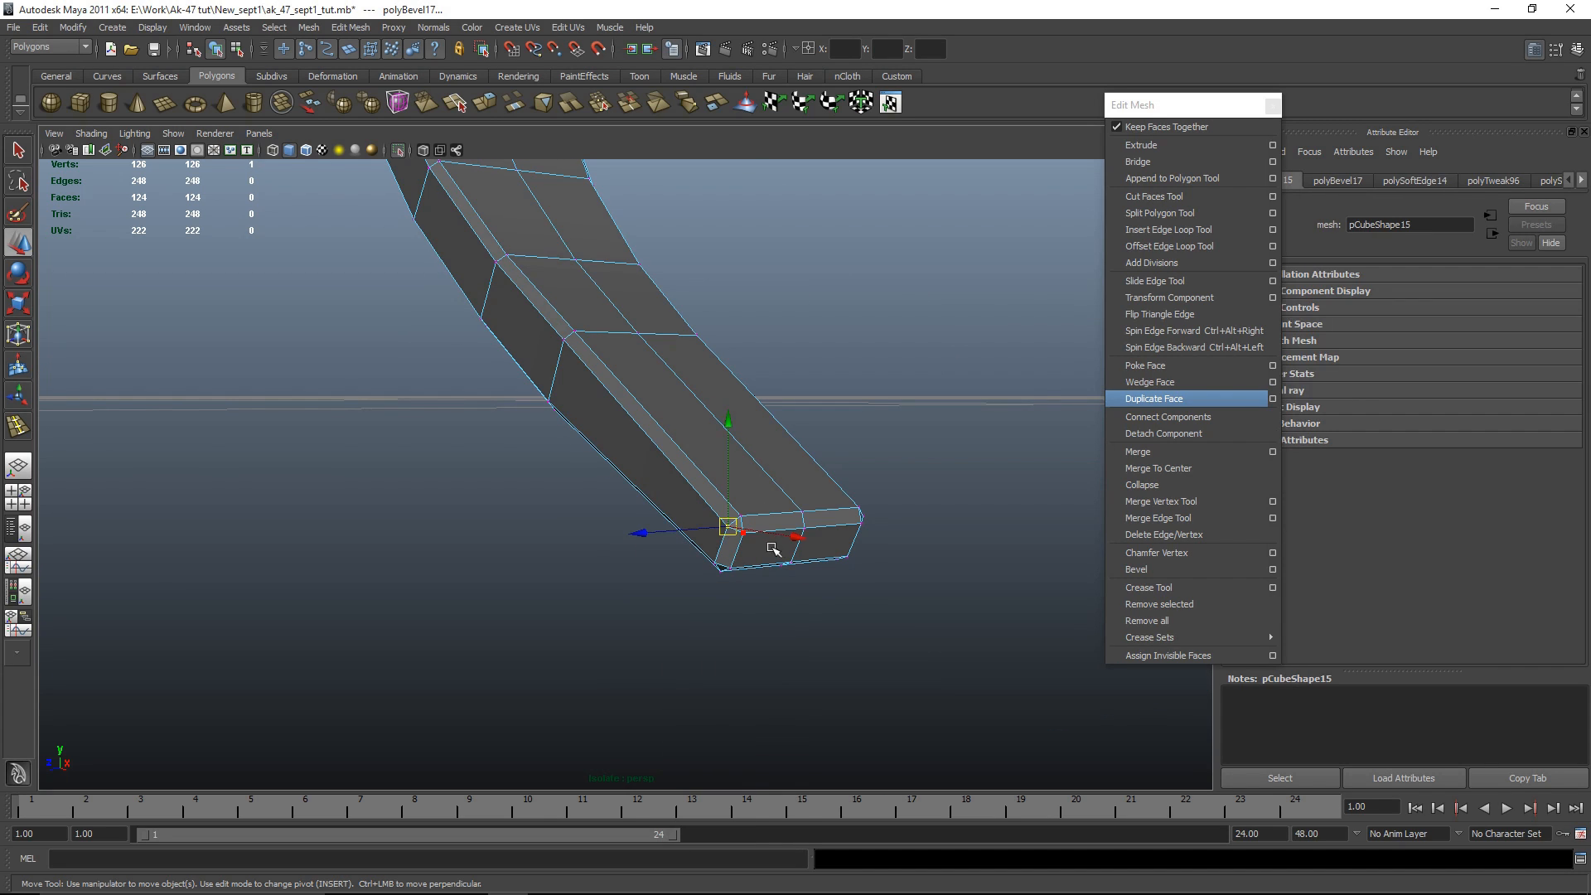
pyautogui.click(1168, 451)
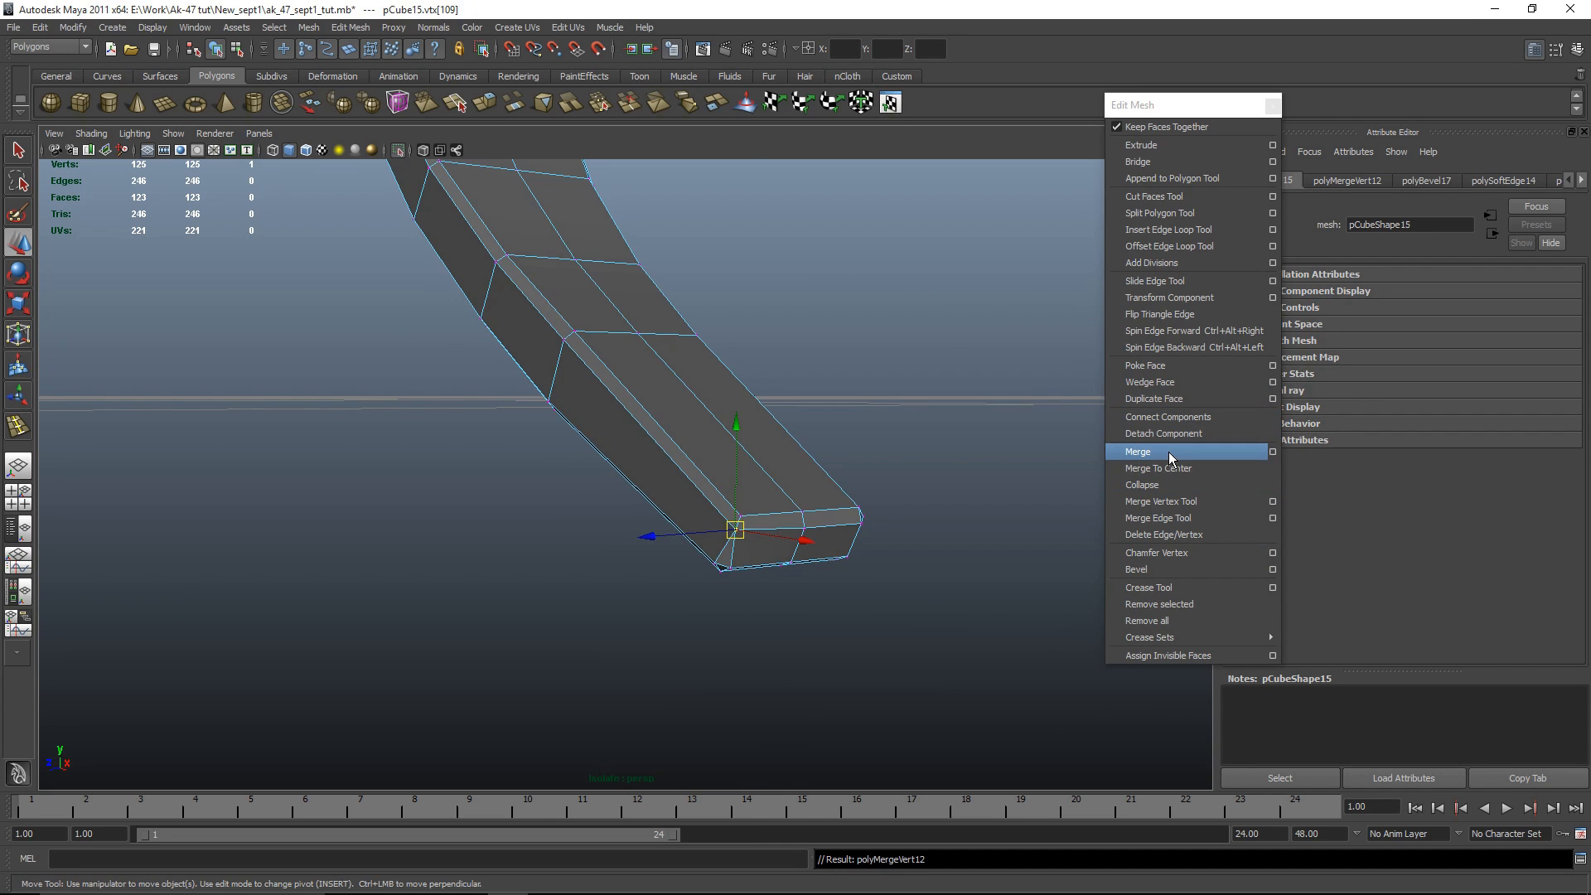
pyautogui.keyDown('alt'); pyautogui.moveTo(754, 600); pyautogui.dragTo(754, 522, button='middle'); pyautogui.keyUp('alt')
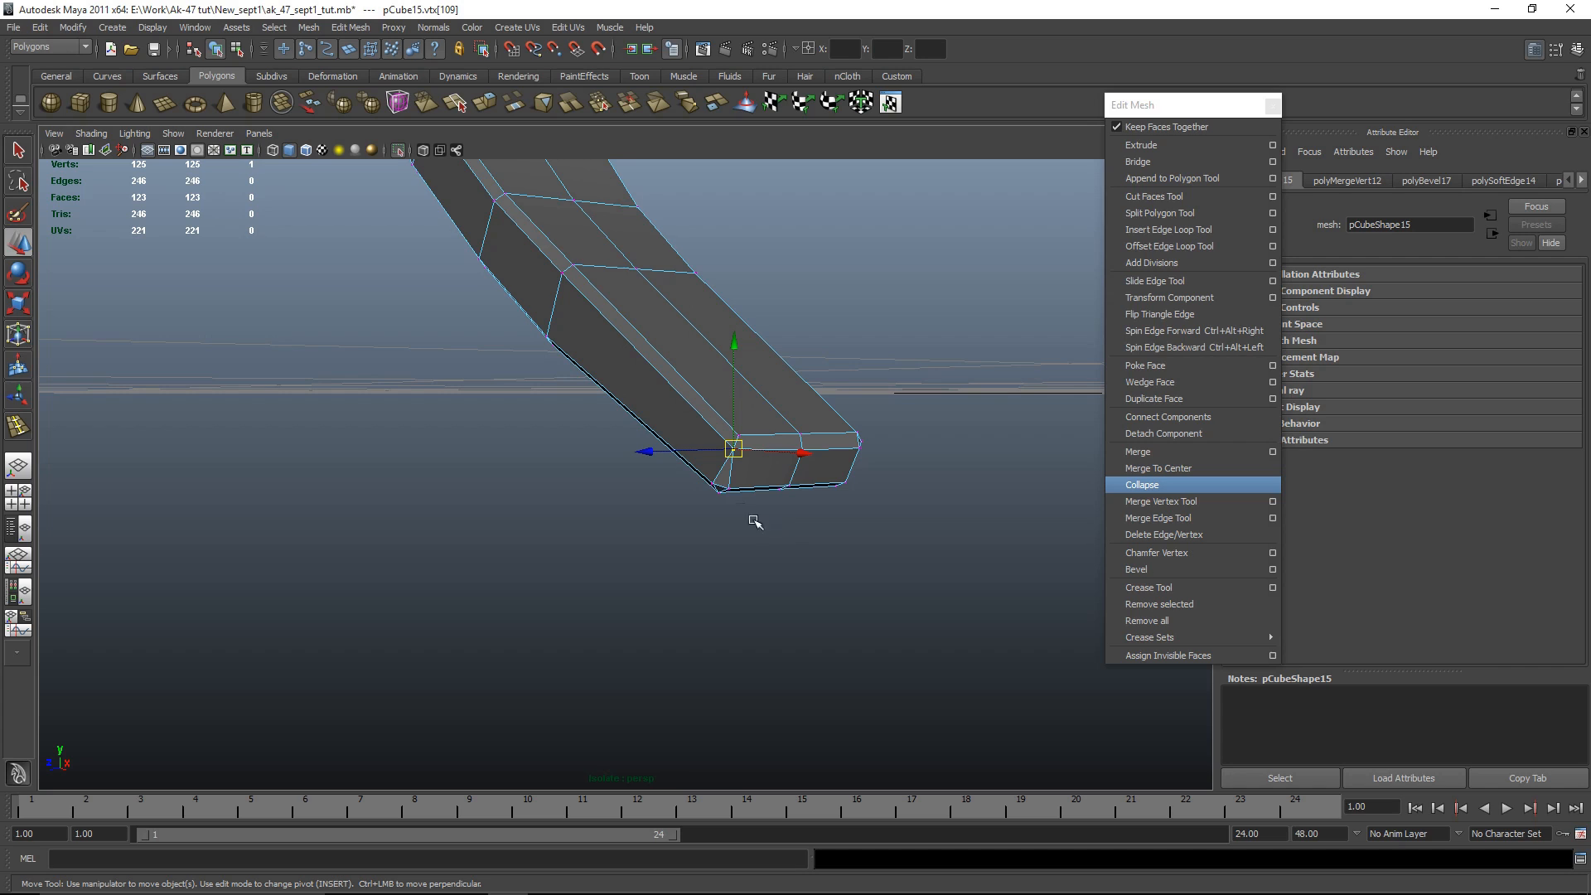
pyautogui.click(711, 485)
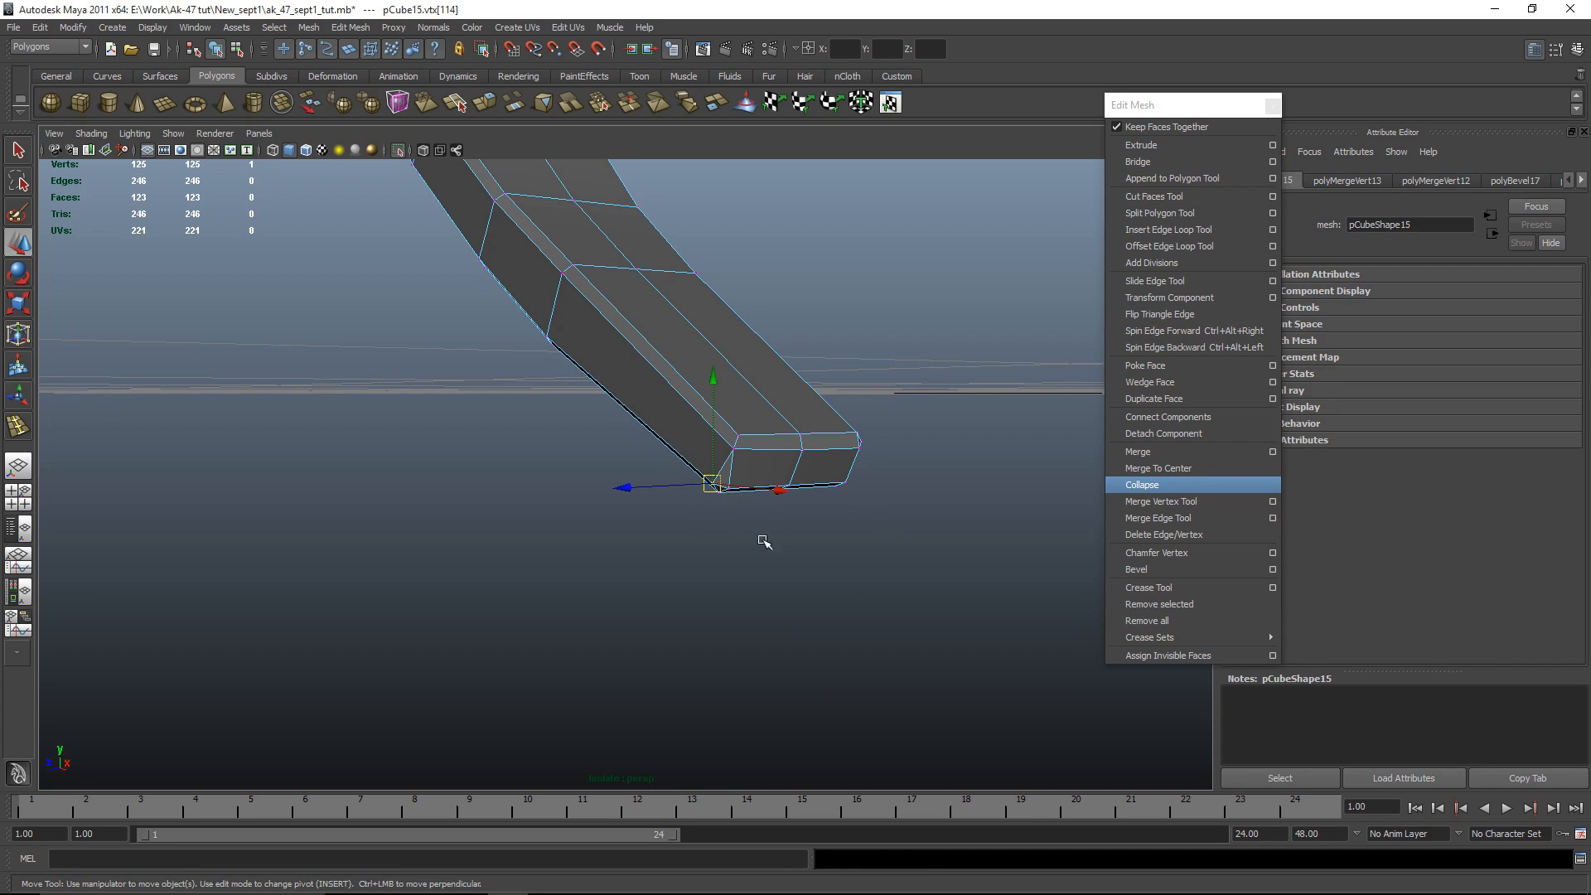
pyautogui.press('g')
pyautogui.keyDown('alt'); pyautogui.moveTo(897, 534); pyautogui.dragTo(713, 489); pyautogui.keyUp('alt')
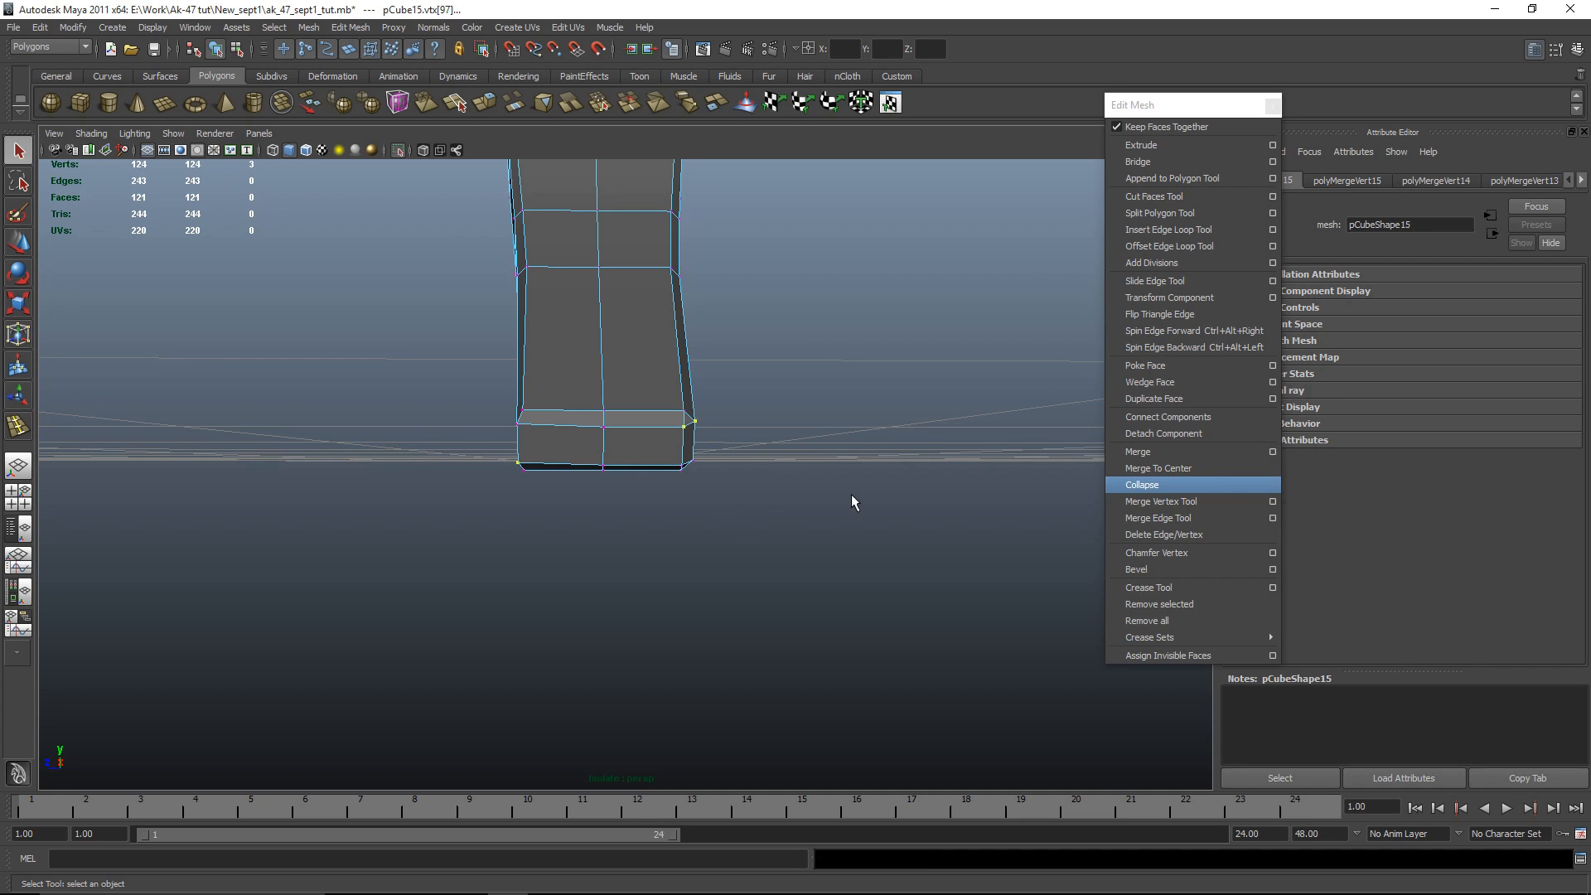
pyautogui.click(697, 422)
pyautogui.keyDown('alt'); pyautogui.moveTo(865, 506); pyautogui.dragTo(837, 595); pyautogui.keyUp('alt')
pyautogui.click(837, 593)
pyautogui.keyDown('alt'); pyautogui.moveTo(725, 597); pyautogui.dragTo(635, 505); pyautogui.keyUp('alt')
pyautogui.click(635, 509)
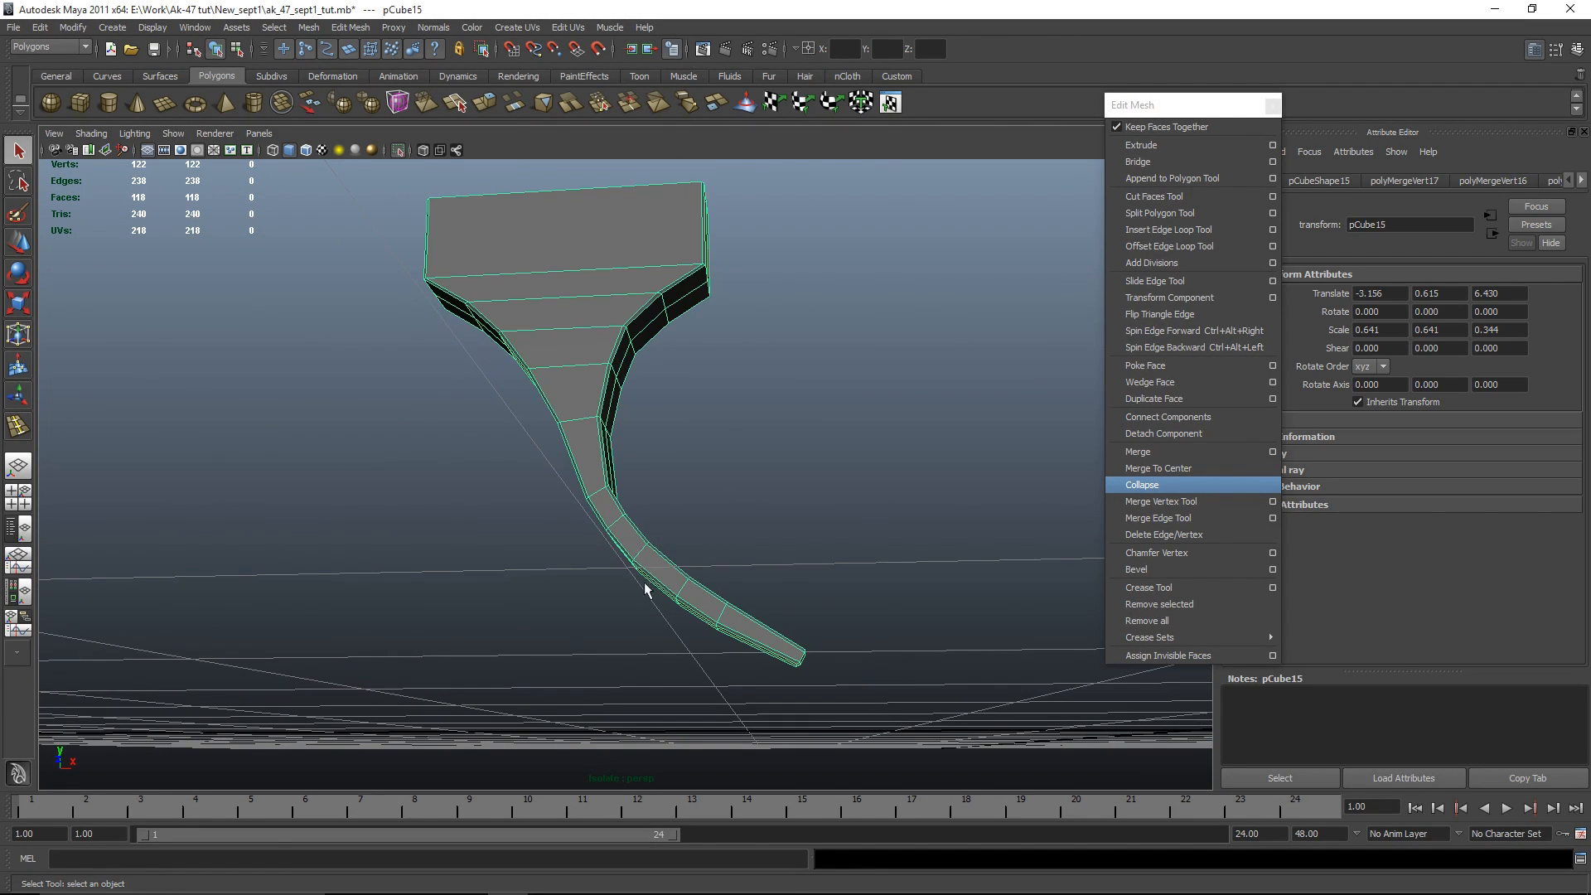
# Step: In the front view, rotate and shift the vertex row where the trigger's stem begins to curve to follow the reference
pyautogui.press('space')
pyautogui.press('space')
pyautogui.moveTo(572, 589); pyautogui.dragTo(529, 587, button='right')
pyautogui.keyDown('alt'); pyautogui.moveTo(642, 614); pyautogui.dragTo(533, 507, button='middle'); pyautogui.keyUp('alt')
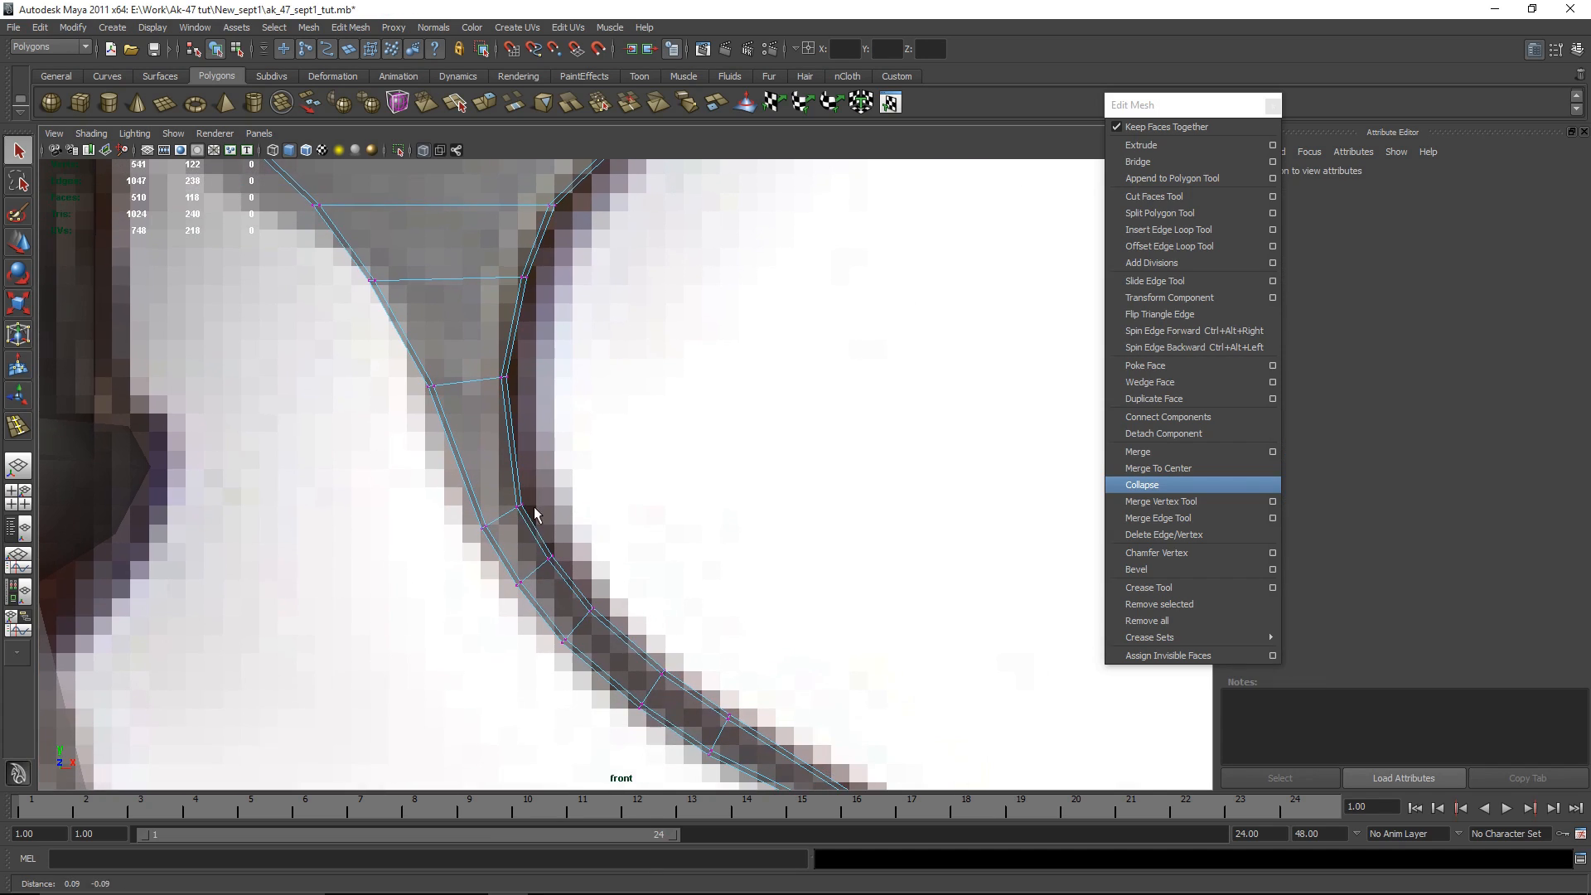
pyautogui.moveTo(555, 556); pyautogui.dragTo(539, 534)
pyautogui.press('e')
pyautogui.click(292, 466)
pyautogui.moveTo(628, 445); pyautogui.dragTo(643, 461)
pyautogui.press('w')
pyautogui.moveTo(611, 518); pyautogui.dragTo(617, 515)
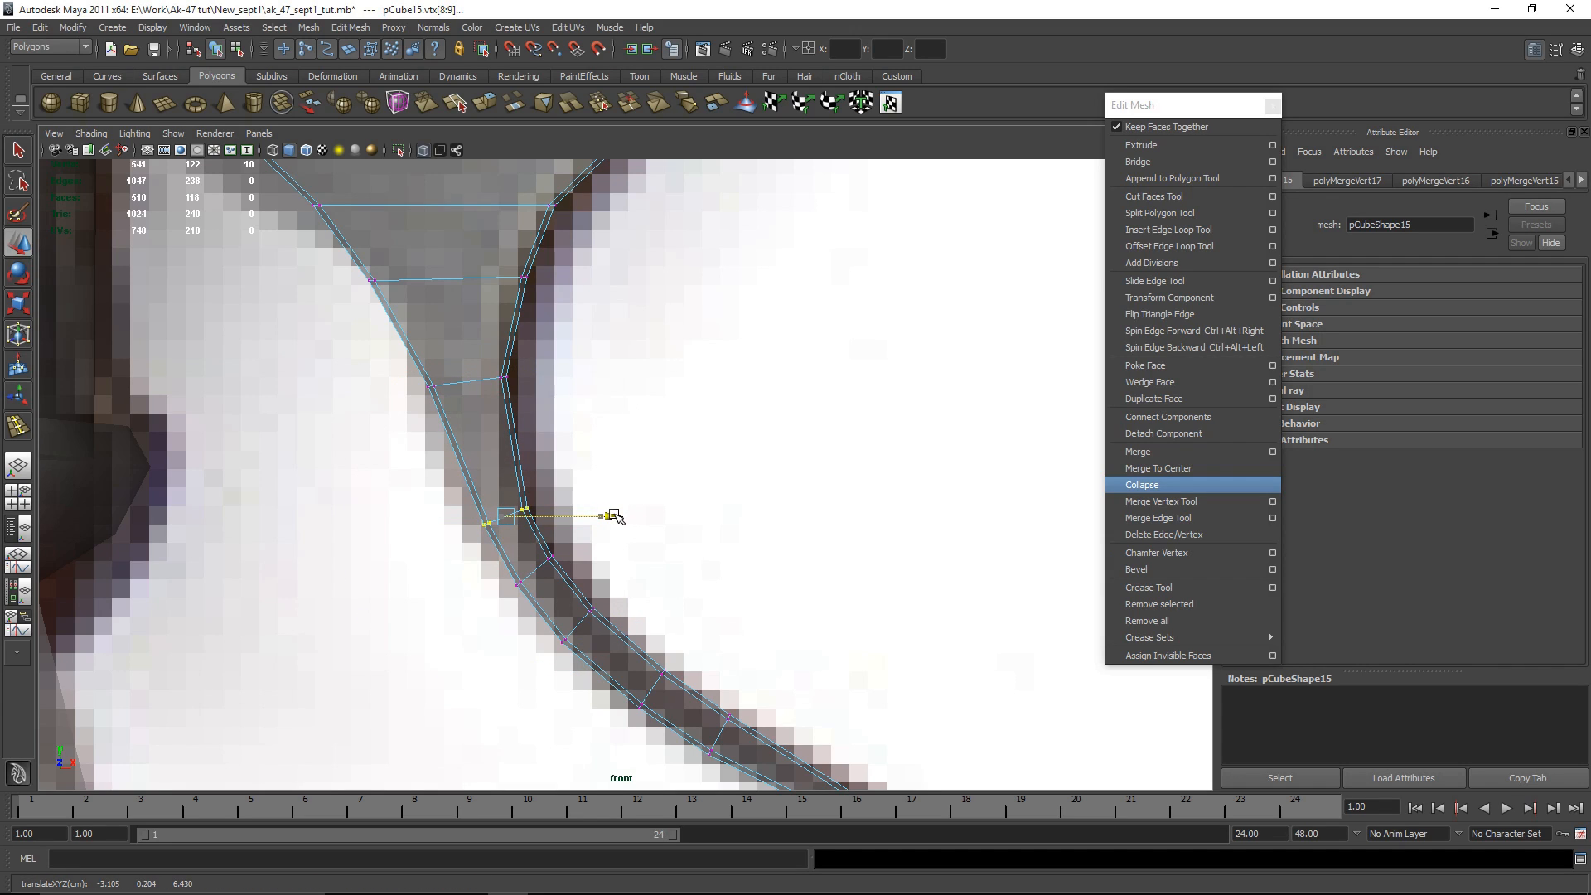
pyautogui.press('r')
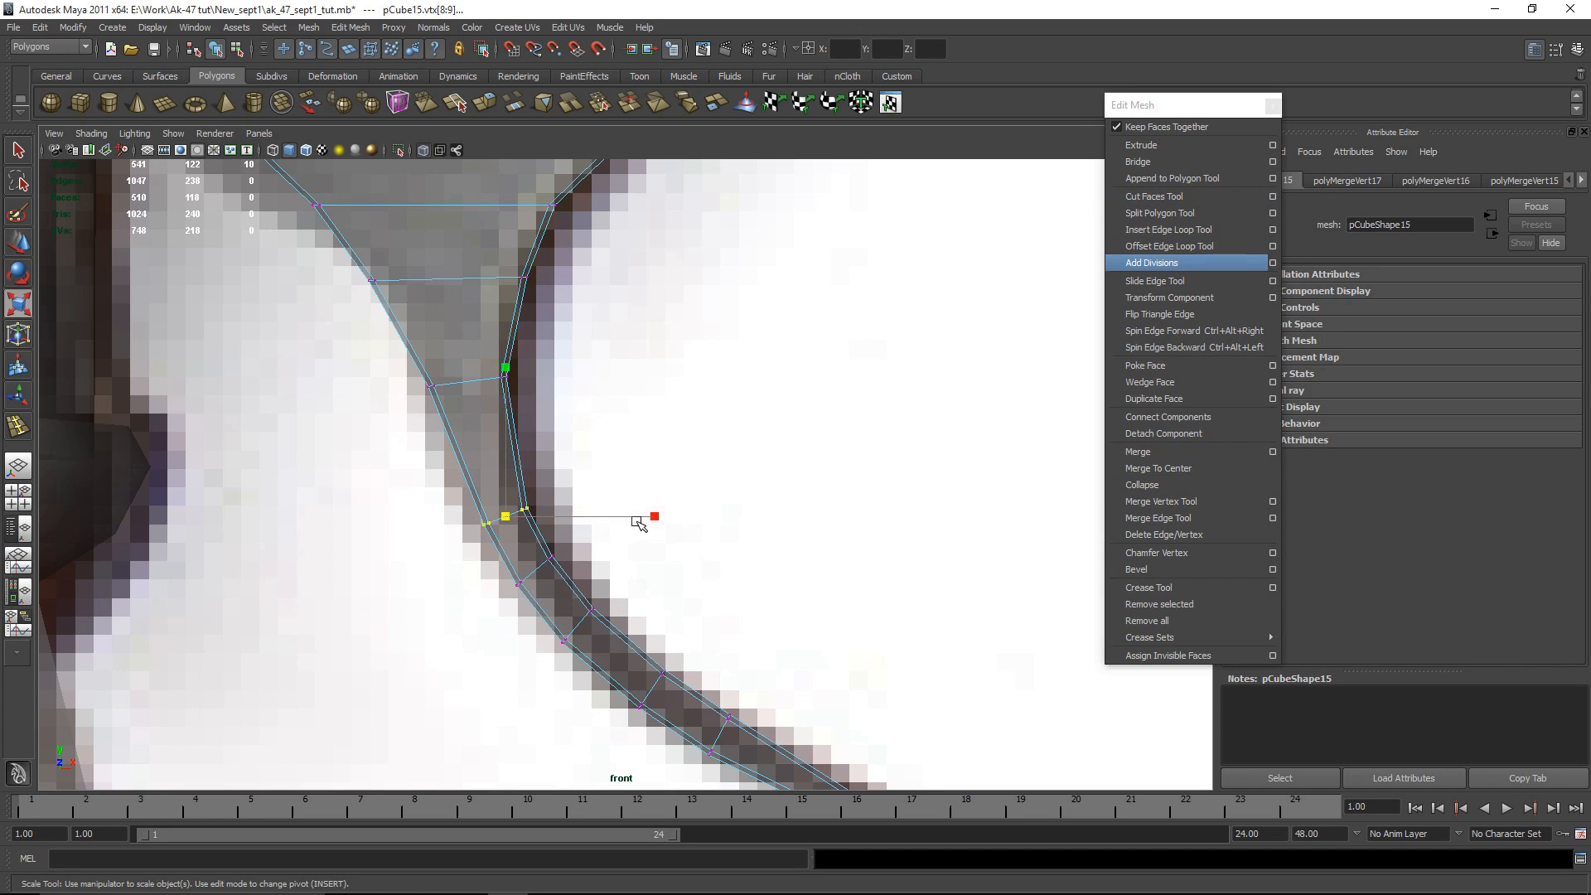
pyautogui.click(745, 497)
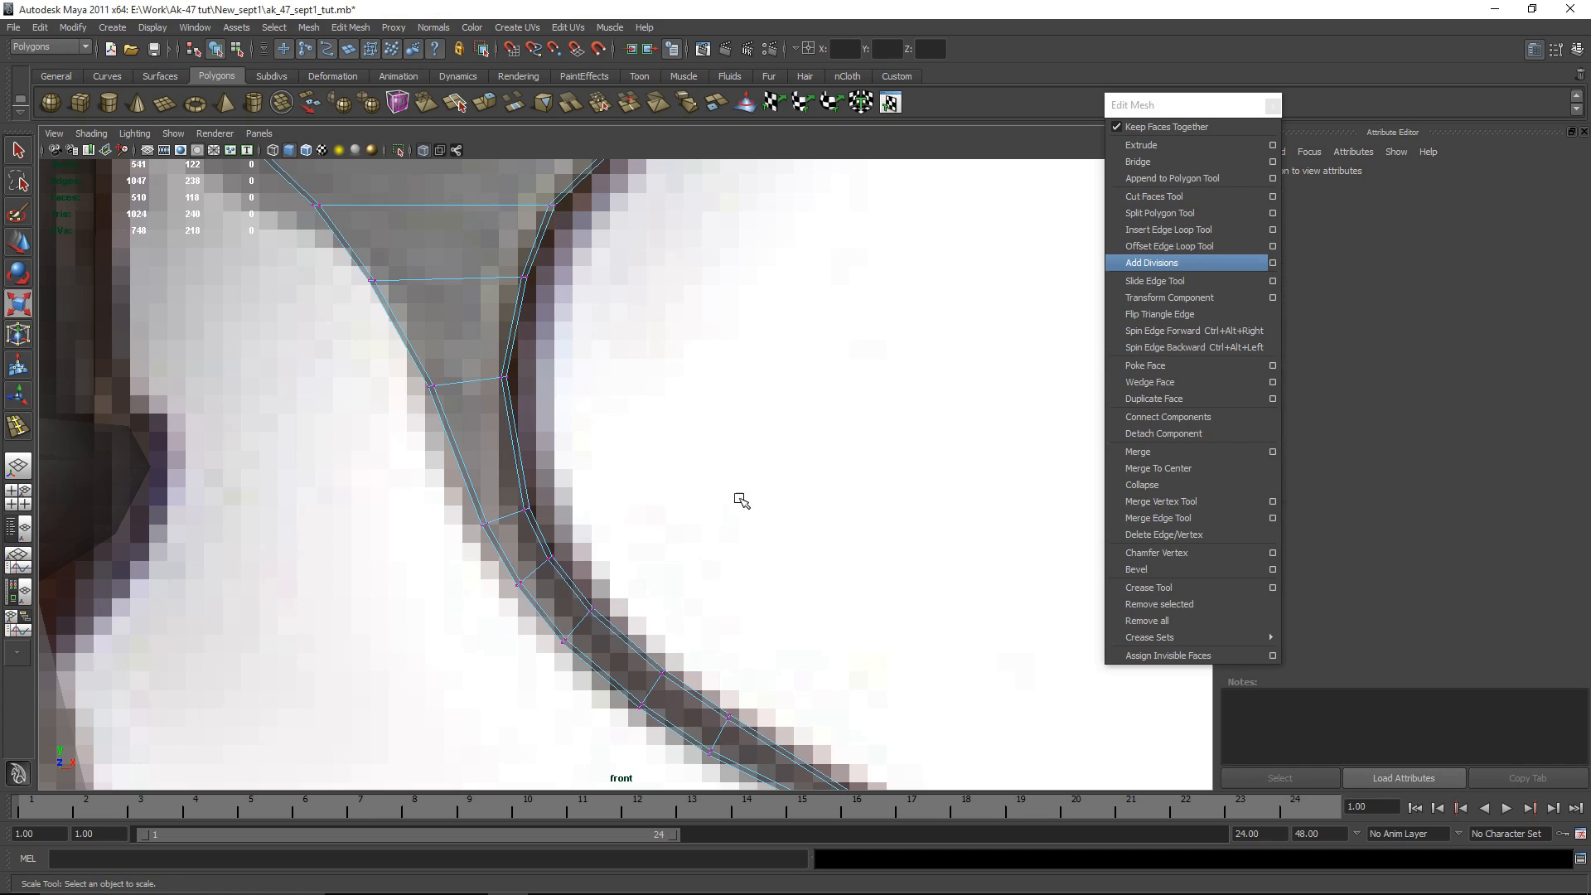
# Step: Rotate and move the next vertex row down the trigger's curve to match the reference outline
pyautogui.moveTo(578, 606); pyautogui.dragTo(578, 606)
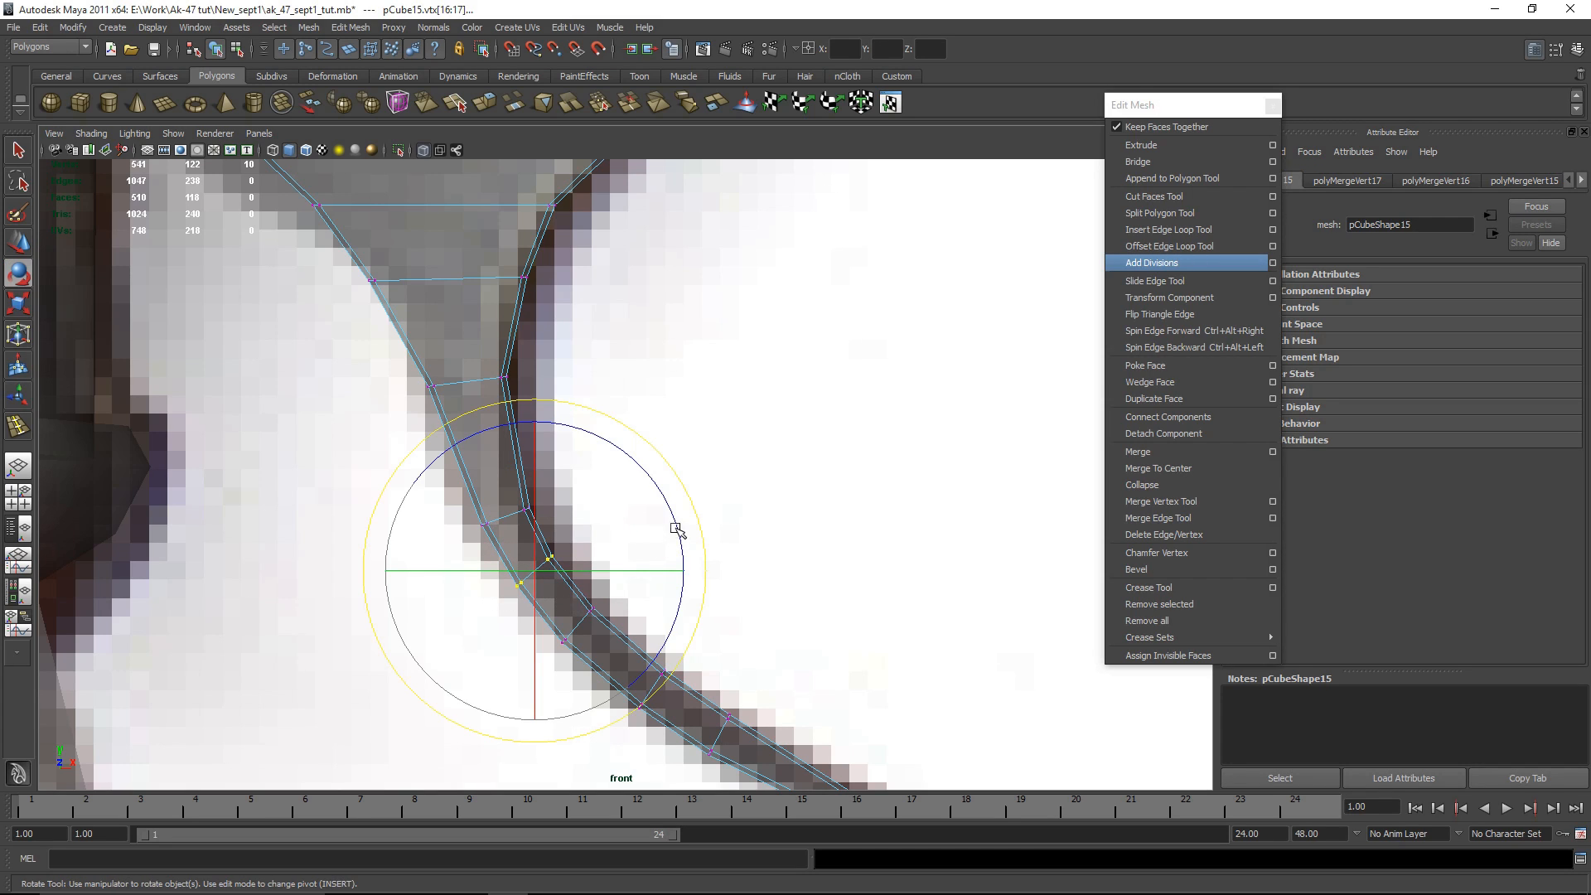
pyautogui.press('w')
pyautogui.click(759, 525)
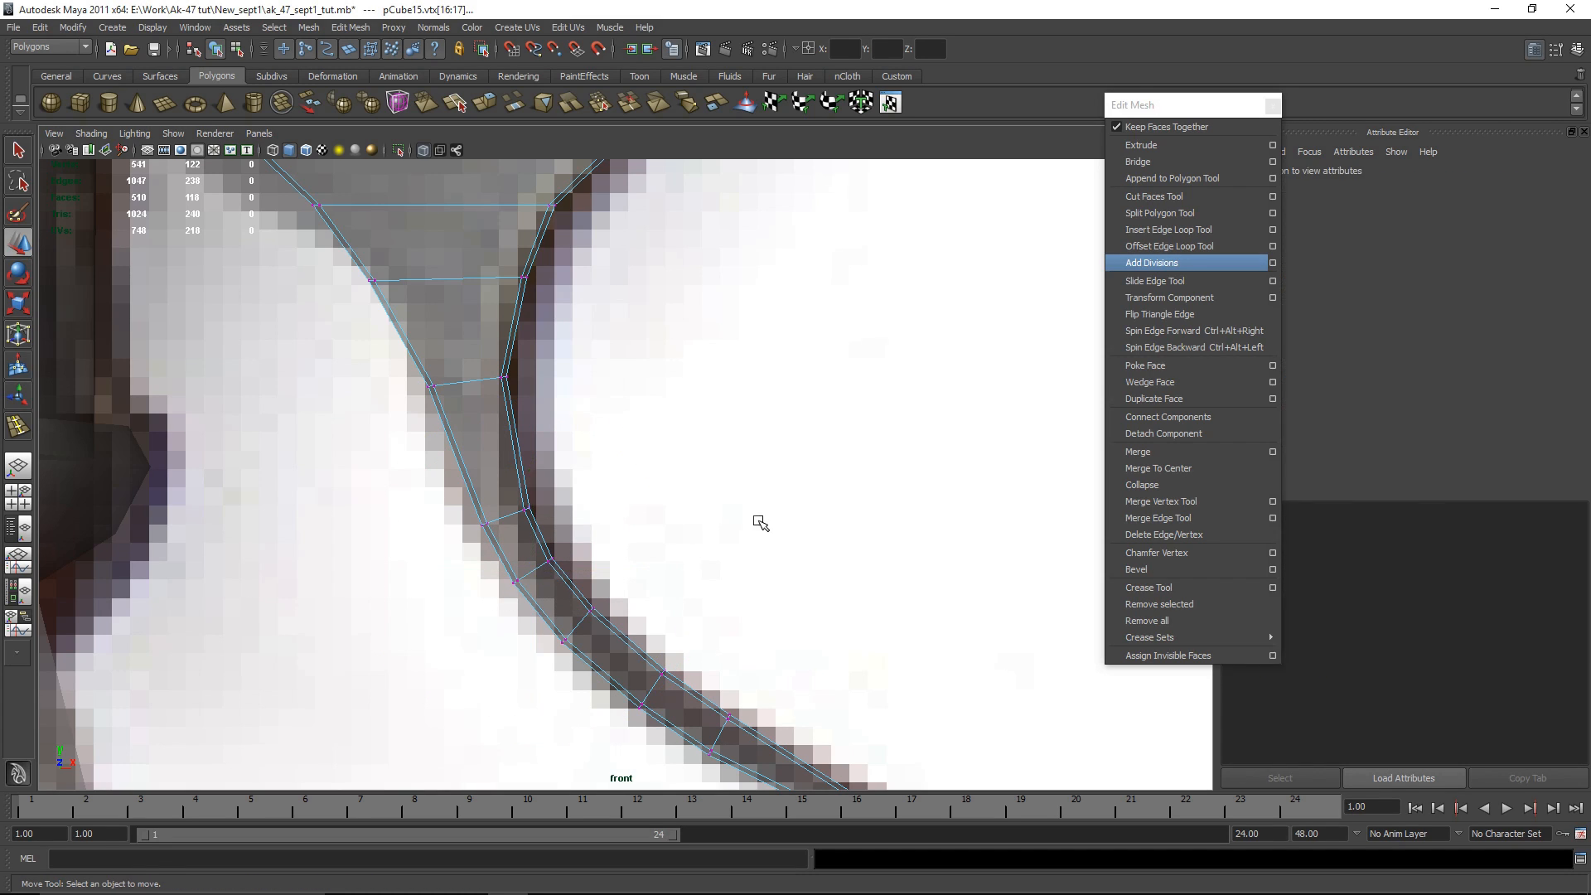
pyautogui.moveTo(589, 602); pyautogui.dragTo(590, 603)
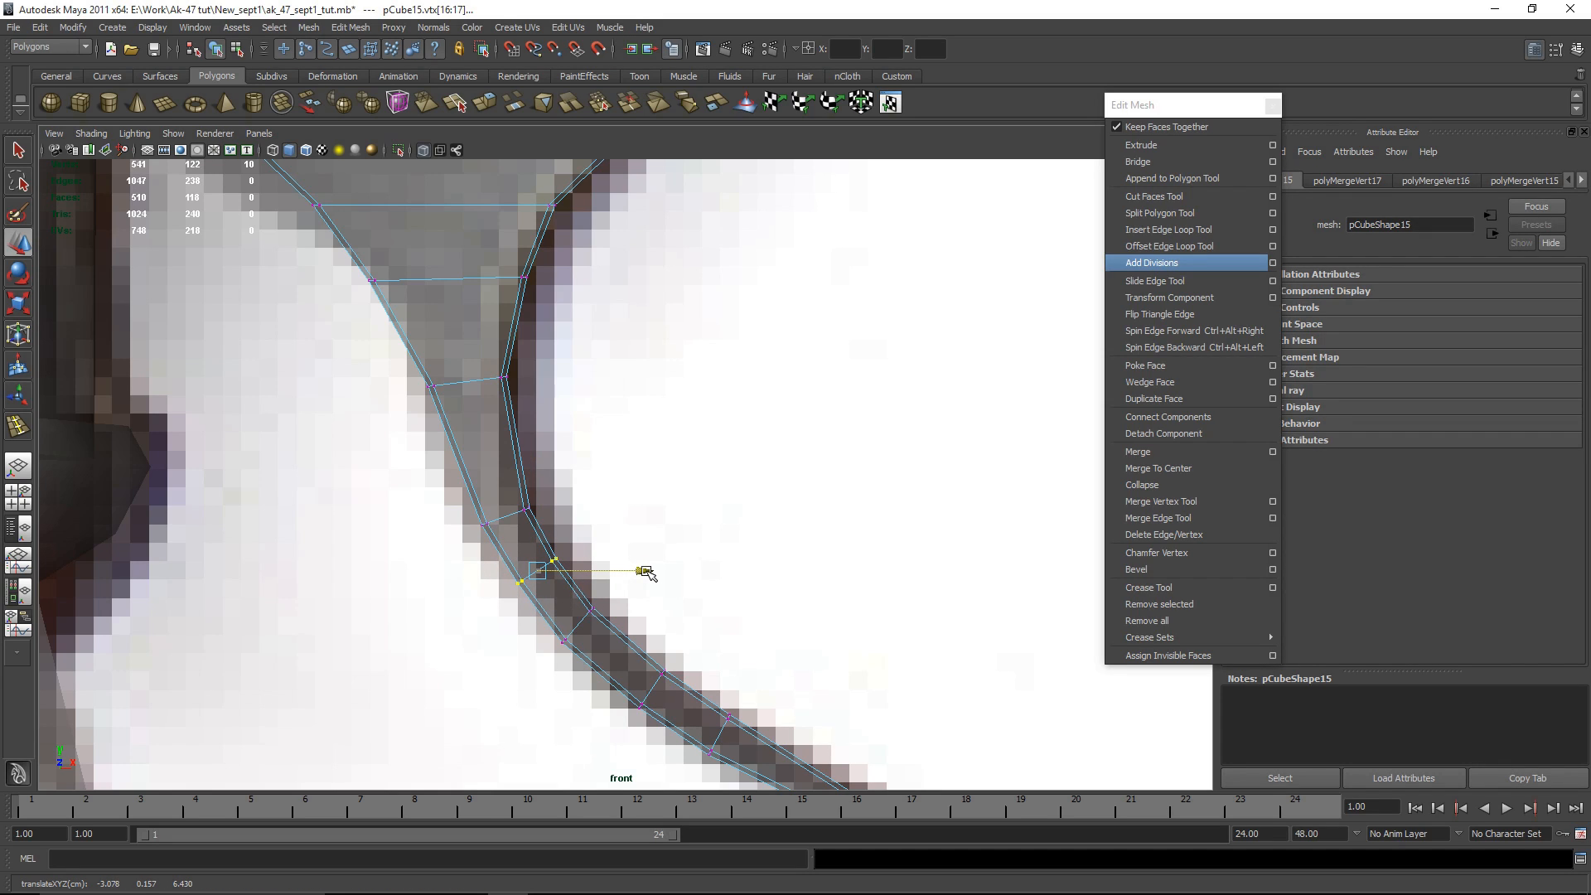
pyautogui.click(673, 565)
# Step: In the perspective view, soften the crosswise edges at the base of the trigger's upper block and return to object mode
pyautogui.moveTo(512, 552); pyautogui.dragTo(532, 508, button='right')
pyautogui.press('space')
pyautogui.press('space')
pyautogui.keyDown('alt'); pyautogui.moveTo(763, 539); pyautogui.dragTo(714, 565); pyautogui.keyUp('alt')
pyautogui.scroll(10, 611, 533)
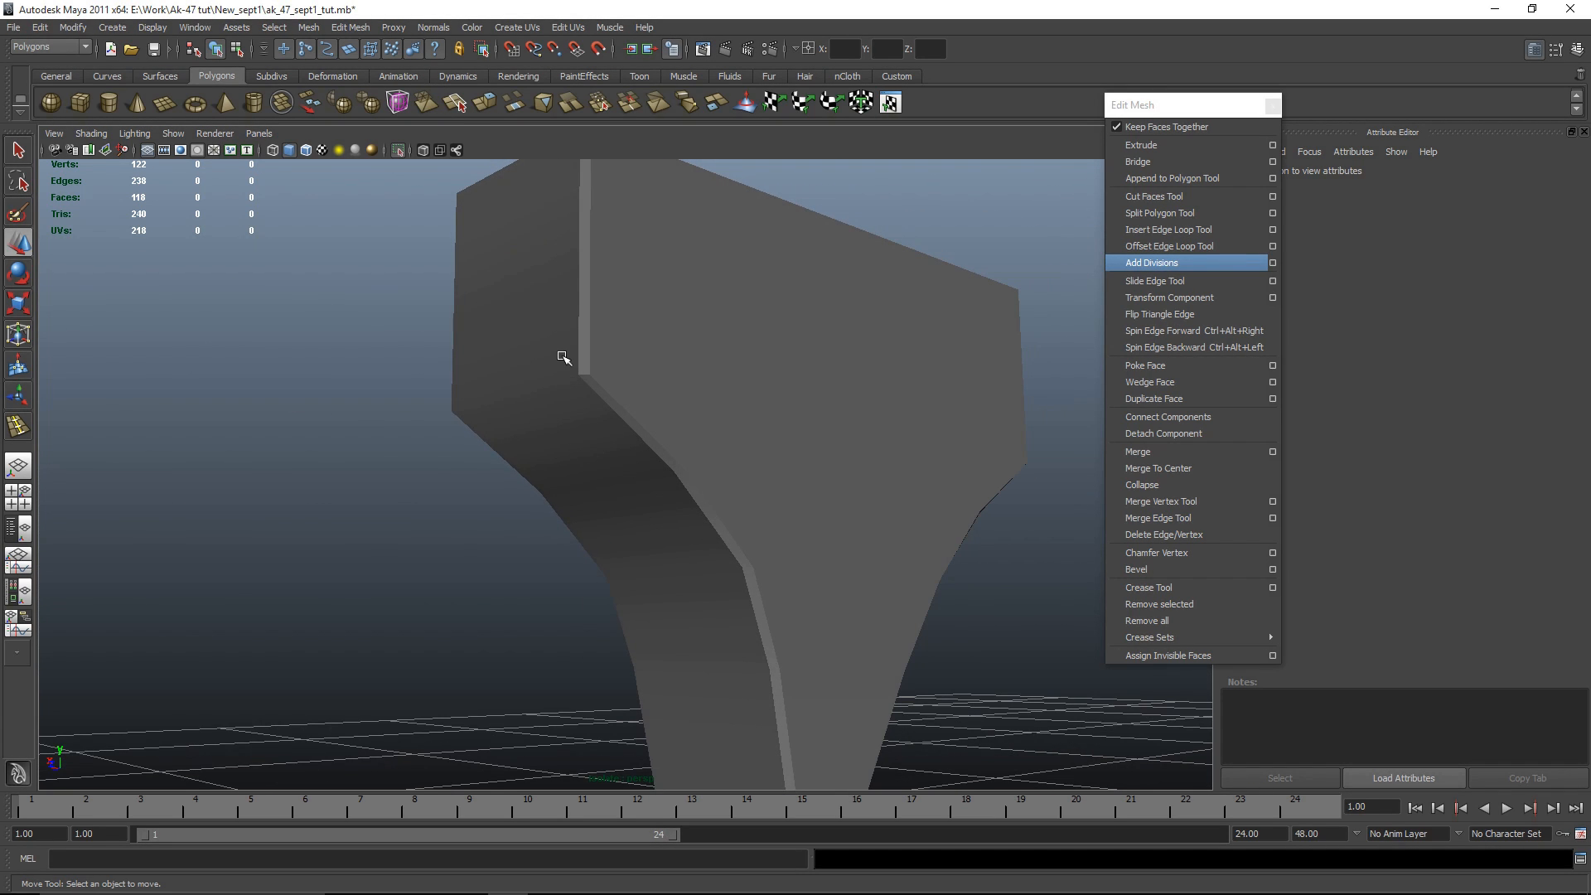
pyautogui.click(579, 383)
pyautogui.click(584, 375)
pyautogui.keyDown('alt'); pyautogui.moveTo(585, 375); pyautogui.dragTo(685, 497); pyautogui.keyUp('alt')
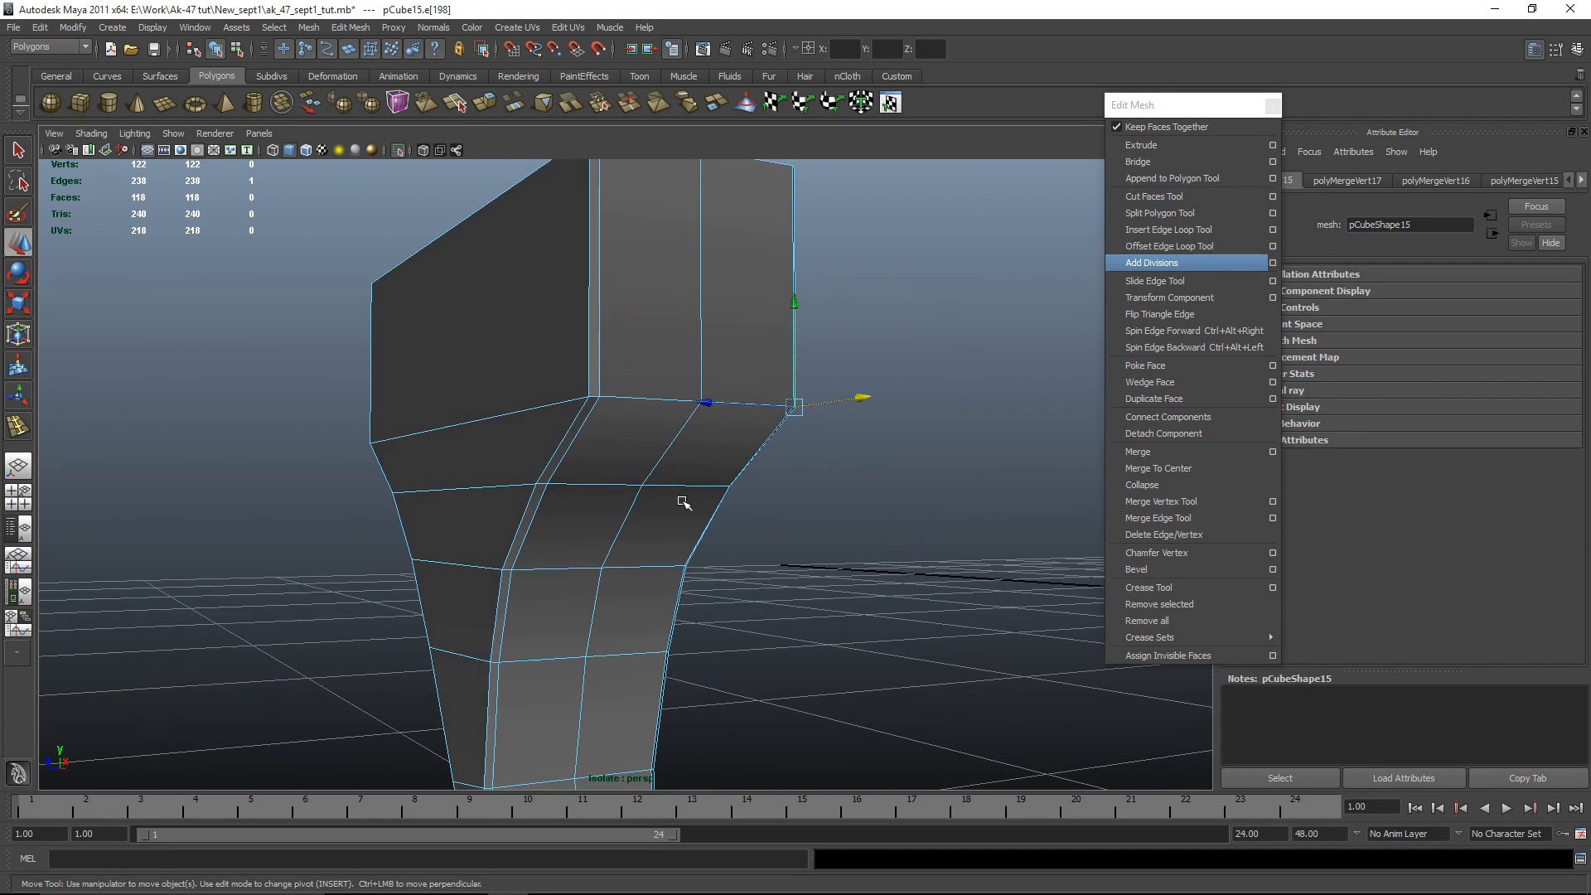
pyautogui.click(429, 29)
pyautogui.click(500, 189)
pyautogui.moveTo(782, 320); pyautogui.dragTo(841, 286, button='right')
pyautogui.click(945, 359)
# Step: Turn off isolation to show the whole rifle again and select the trigger
pyautogui.scroll(-6, 882, 528)
pyautogui.keyDown('alt'); pyautogui.moveTo(882, 528); pyautogui.dragTo(689, 598); pyautogui.keyUp('alt')
pyautogui.hotkey('shift', 'i')
pyautogui.scroll(-4, 864, 557)
pyautogui.scroll(-3, 779, 633)
pyautogui.scroll(5, 735, 651)
pyautogui.click(592, 474)
# Step: In the front view, rotate and move the trigger's tip vertices with soft selection to align the curve with the reference
pyautogui.press('space')
pyautogui.press('space')
pyautogui.keyDown('alt'); pyautogui.moveTo(788, 692); pyautogui.dragTo(624, 507, button='middle'); pyautogui.keyUp('alt')
pyautogui.moveTo(662, 593); pyautogui.dragTo(570, 596, button='right')
pyautogui.moveTo(783, 697); pyautogui.dragTo(650, 597)
pyautogui.scroll(-5, 729, 634)
pyautogui.scroll(6, 739, 633)
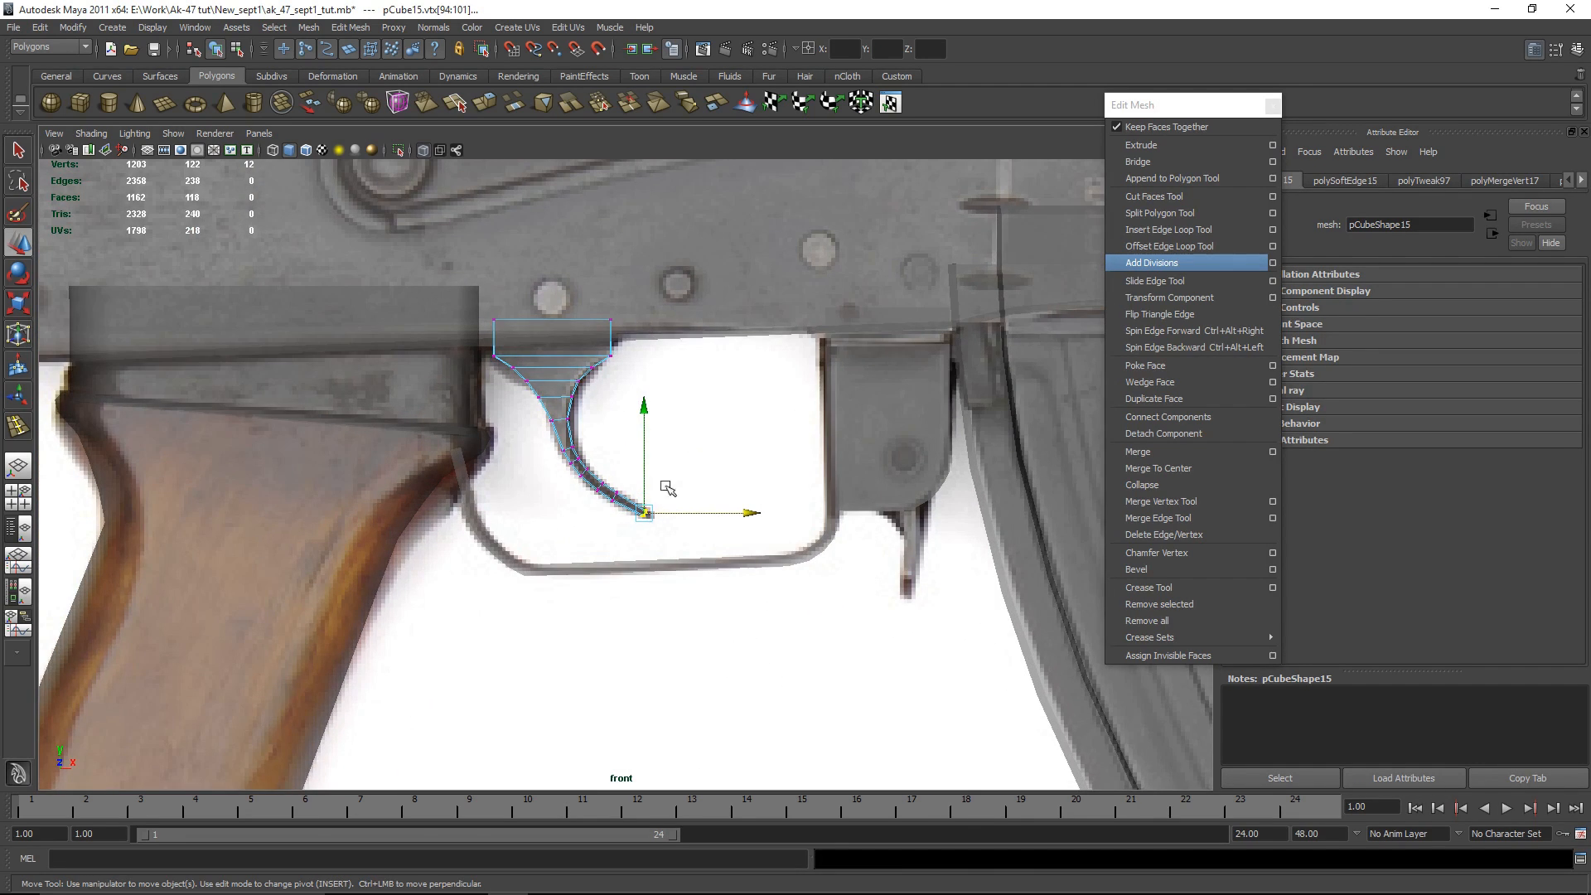
pyautogui.scroll(5, 665, 469)
pyautogui.press('e')
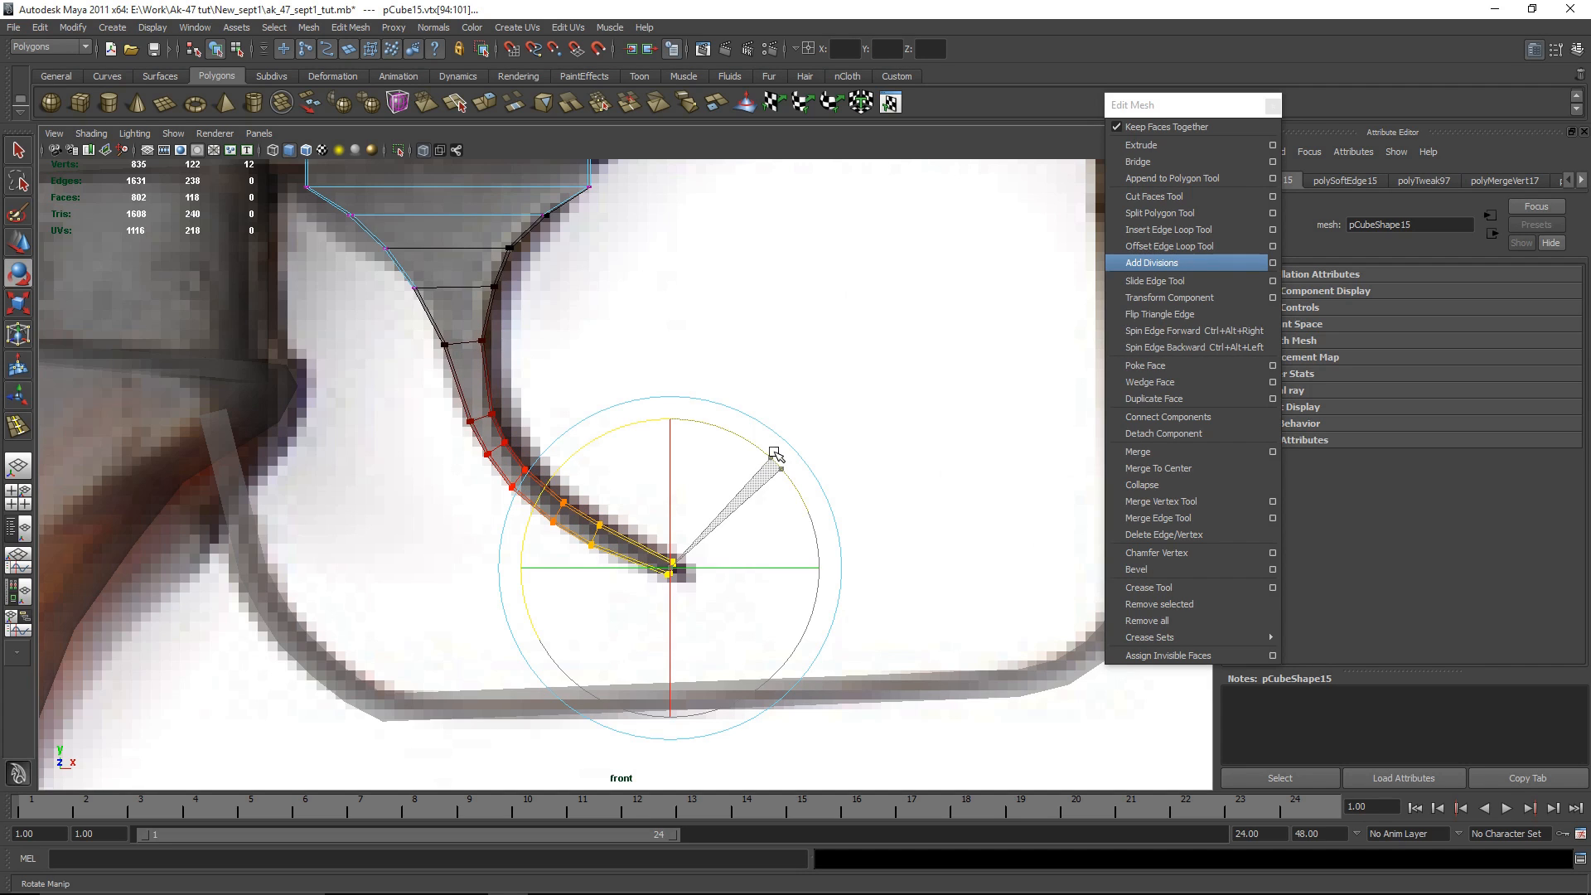
pyautogui.press('w')
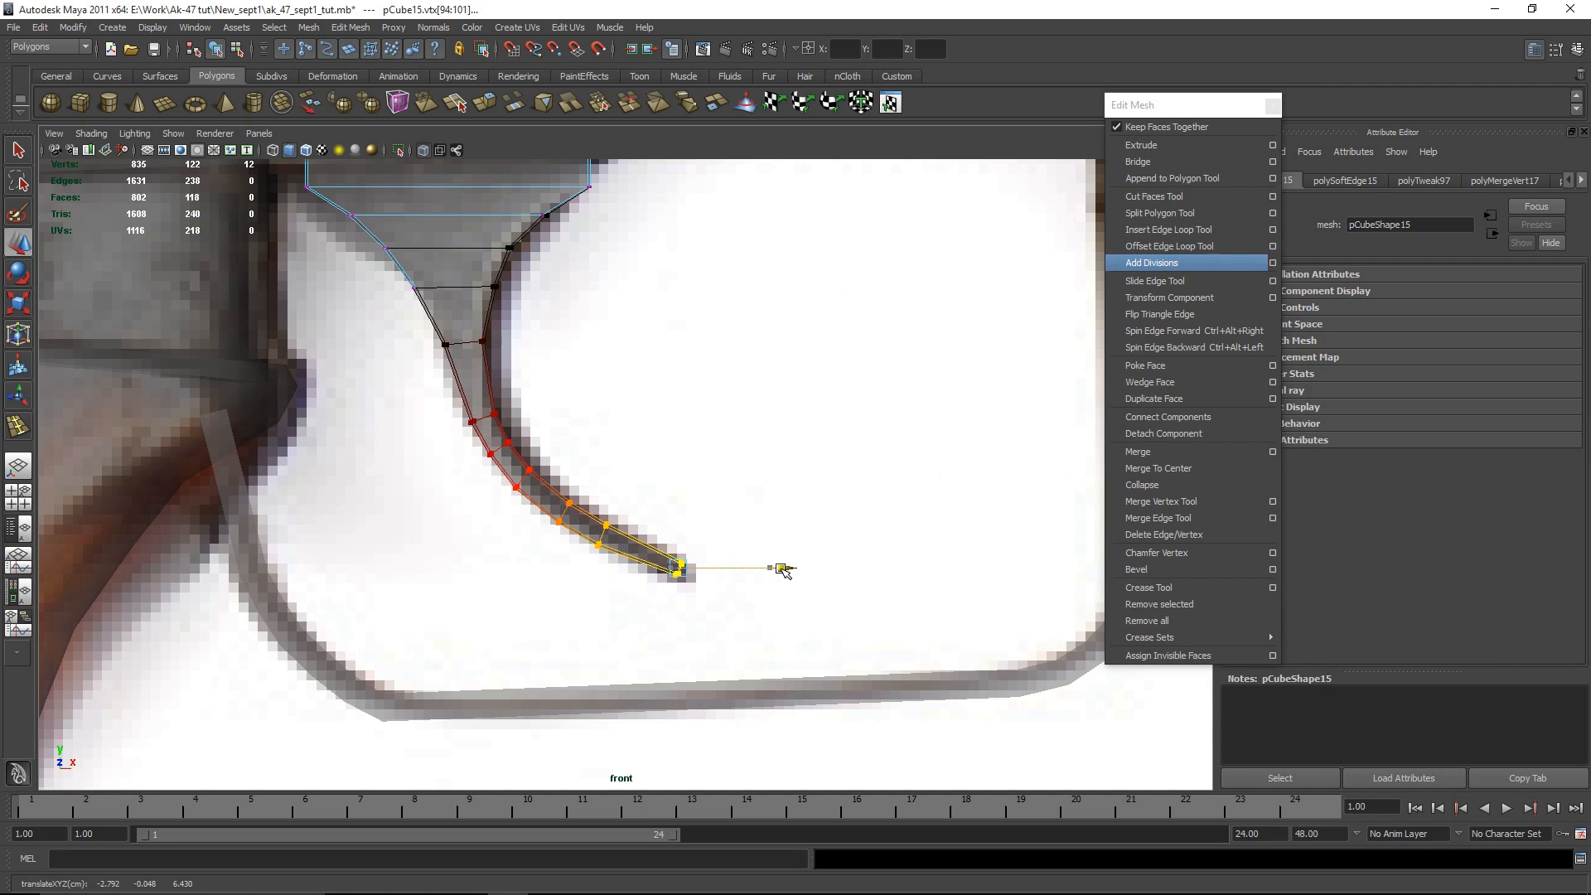
pyautogui.click(771, 516)
# Step: In the perspective view, widen the trigger across its thickness to a Z scale of about 0.406
pyautogui.press('space')
pyautogui.press('space')
pyautogui.keyDown('alt'); pyautogui.moveTo(576, 454); pyautogui.dragTo(548, 519); pyautogui.keyUp('alt')
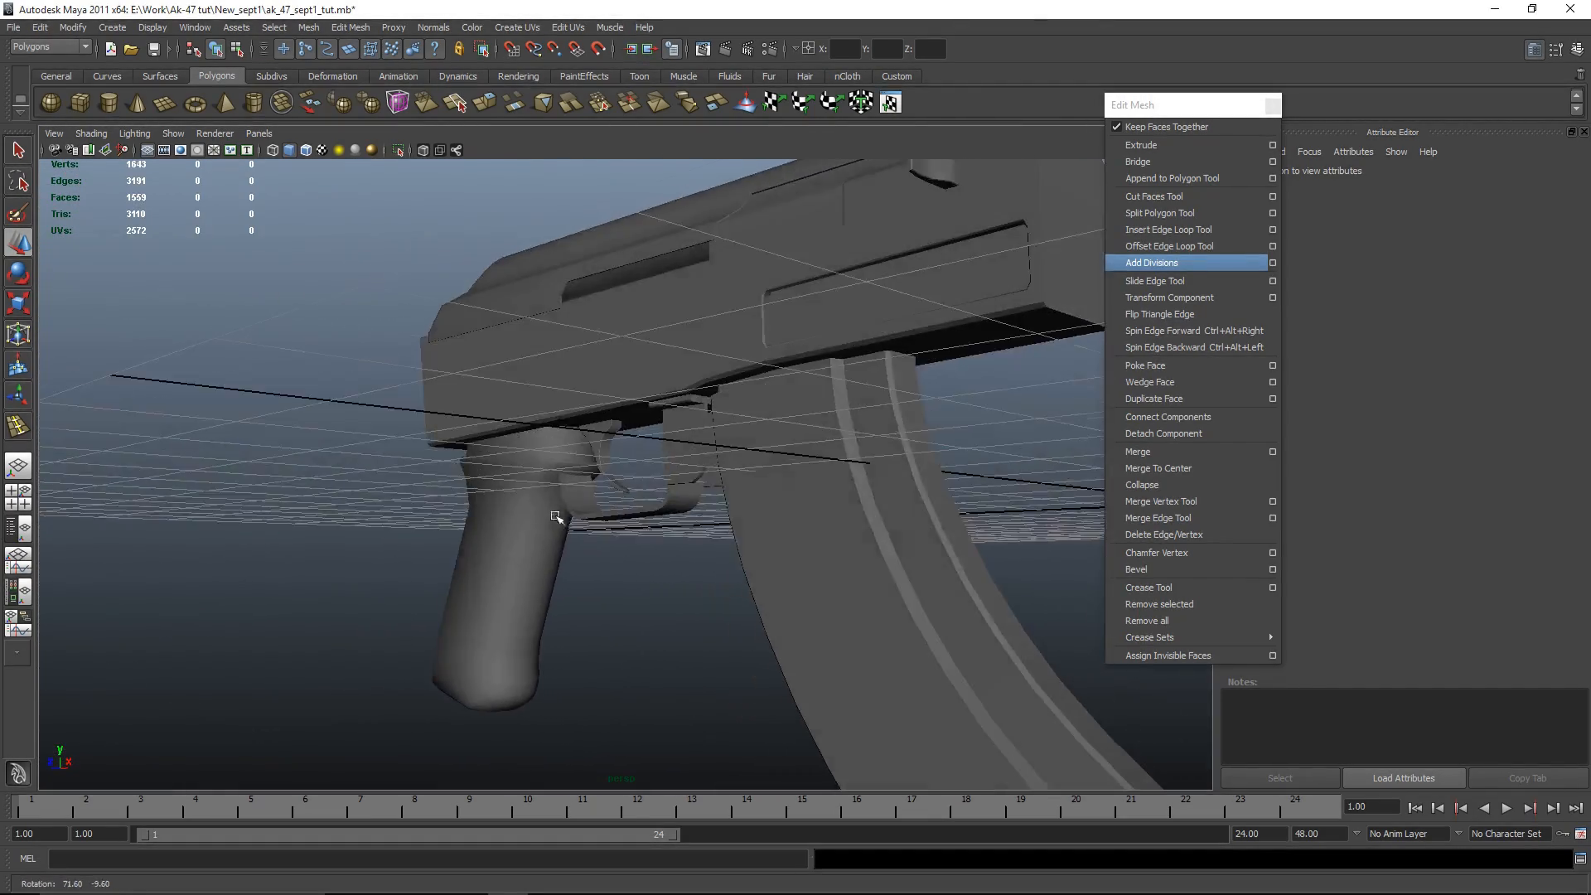
pyautogui.scroll(5, 550, 515)
pyautogui.click(579, 411)
pyautogui.press('r')
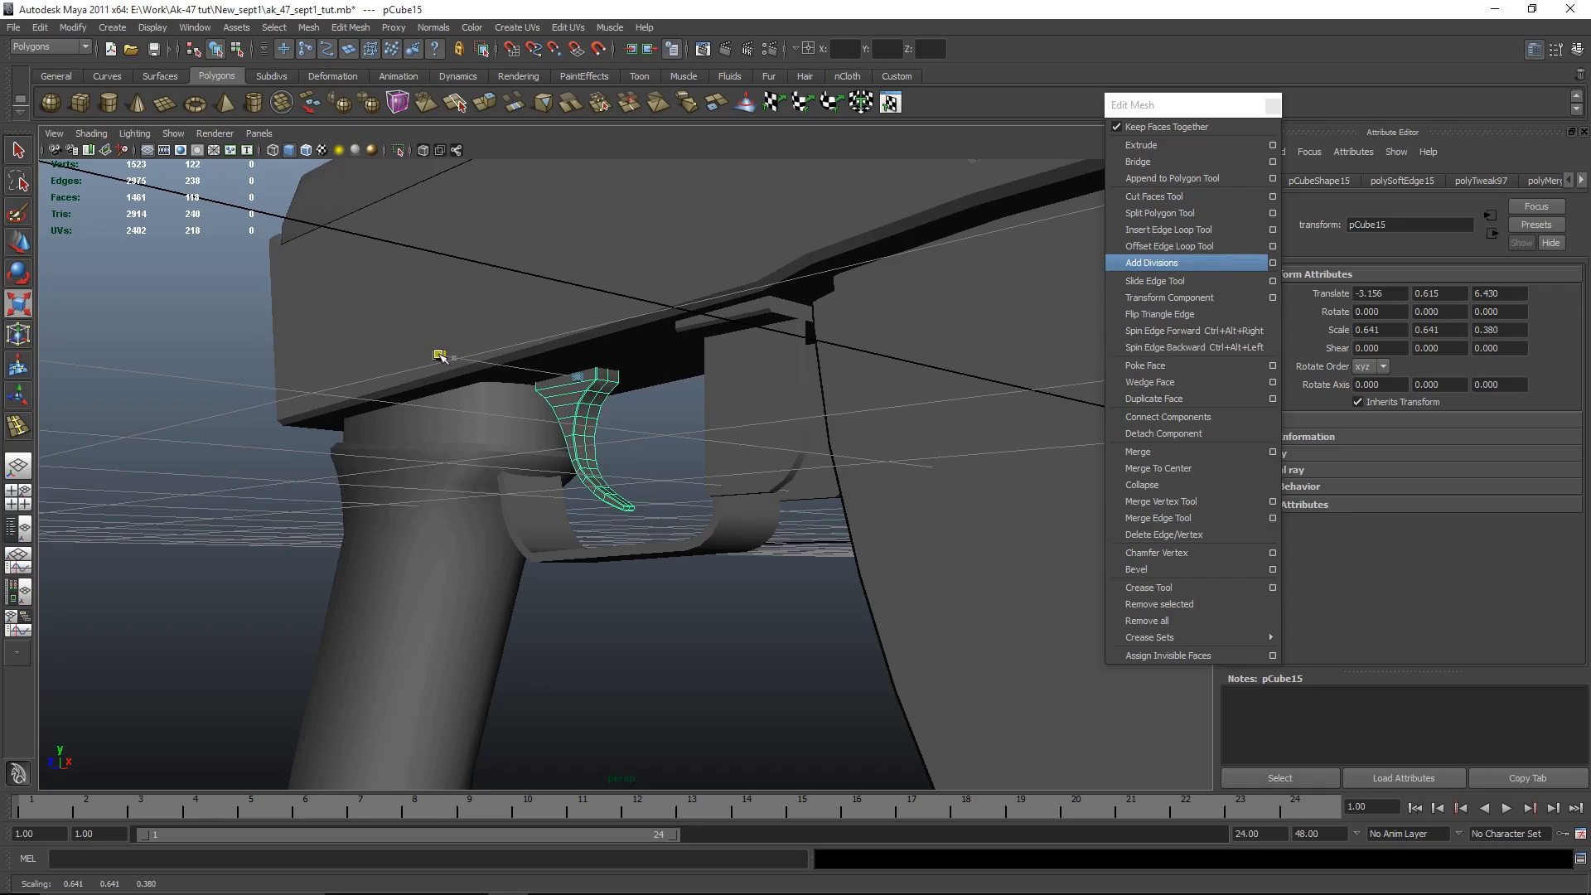
pyautogui.keyDown('alt'); pyautogui.moveTo(596, 540); pyautogui.dragTo(683, 630); pyautogui.keyUp('alt')
pyautogui.scroll(5, 634, 522)
pyautogui.click(623, 504)
# Step: Isolate the trigger and delete the two faces on top of its upper block
pyautogui.keyDown('alt'); pyautogui.moveTo(701, 532); pyautogui.dragTo(848, 614); pyautogui.keyUp('alt')
pyautogui.scroll(8, 848, 614)
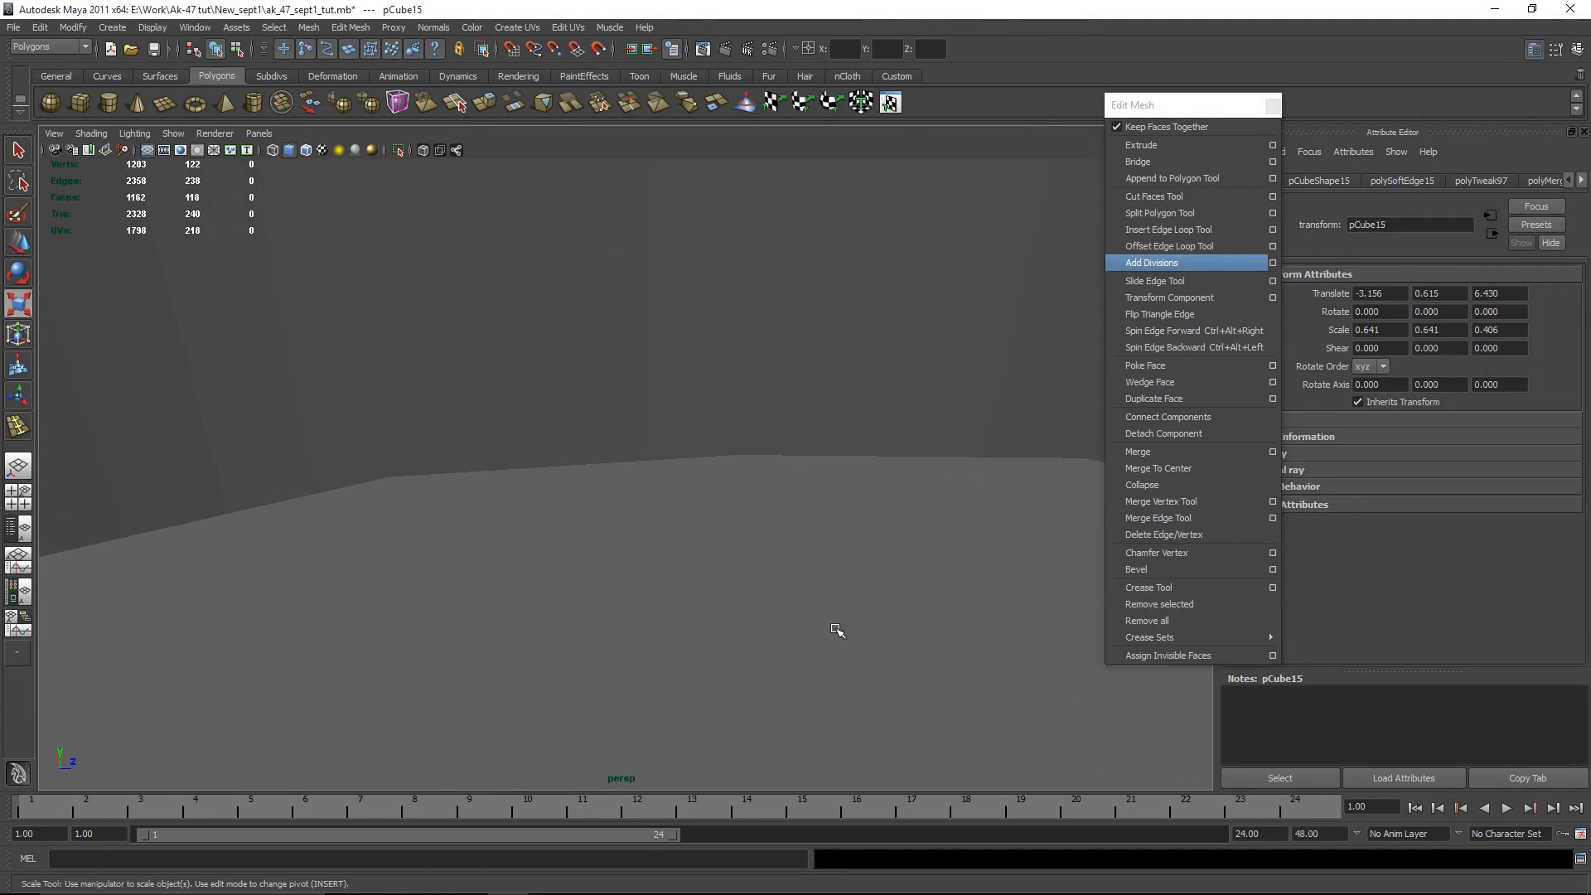
pyautogui.keyDown('alt'); pyautogui.moveTo(837, 635); pyautogui.dragTo(861, 873, button='middle'); pyautogui.keyUp('alt')
pyautogui.keyDown('alt'); pyautogui.moveTo(800, 422); pyautogui.dragTo(682, 469); pyautogui.keyUp('alt')
pyautogui.hotkey('shift', 'i')
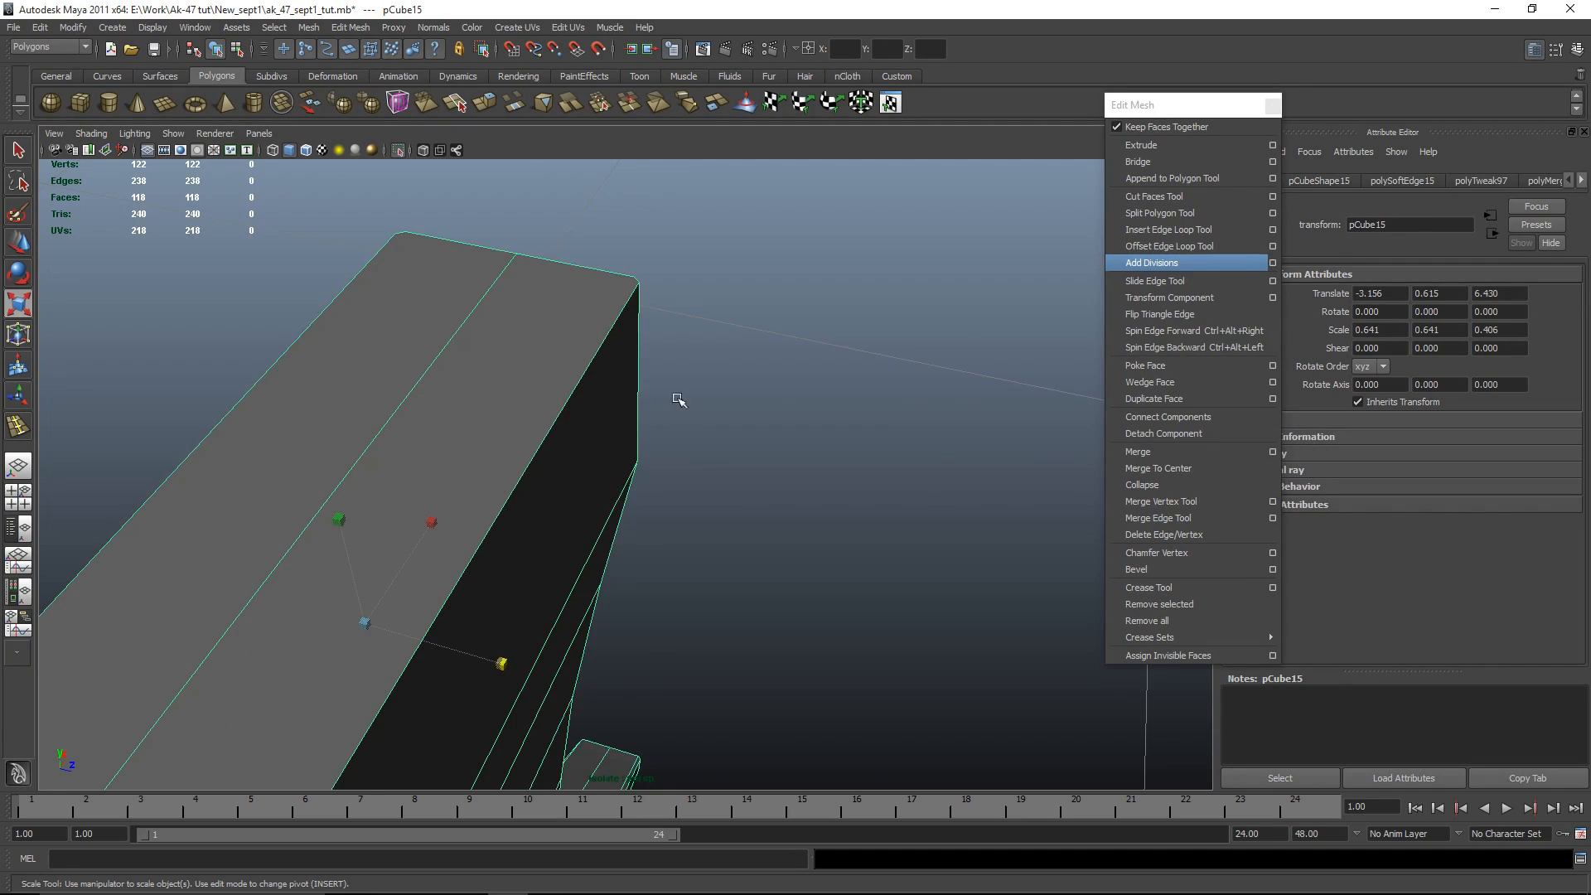
pyautogui.scroll(-5, 655, 439)
pyautogui.moveTo(523, 496); pyautogui.dragTo(525, 535, button='right')
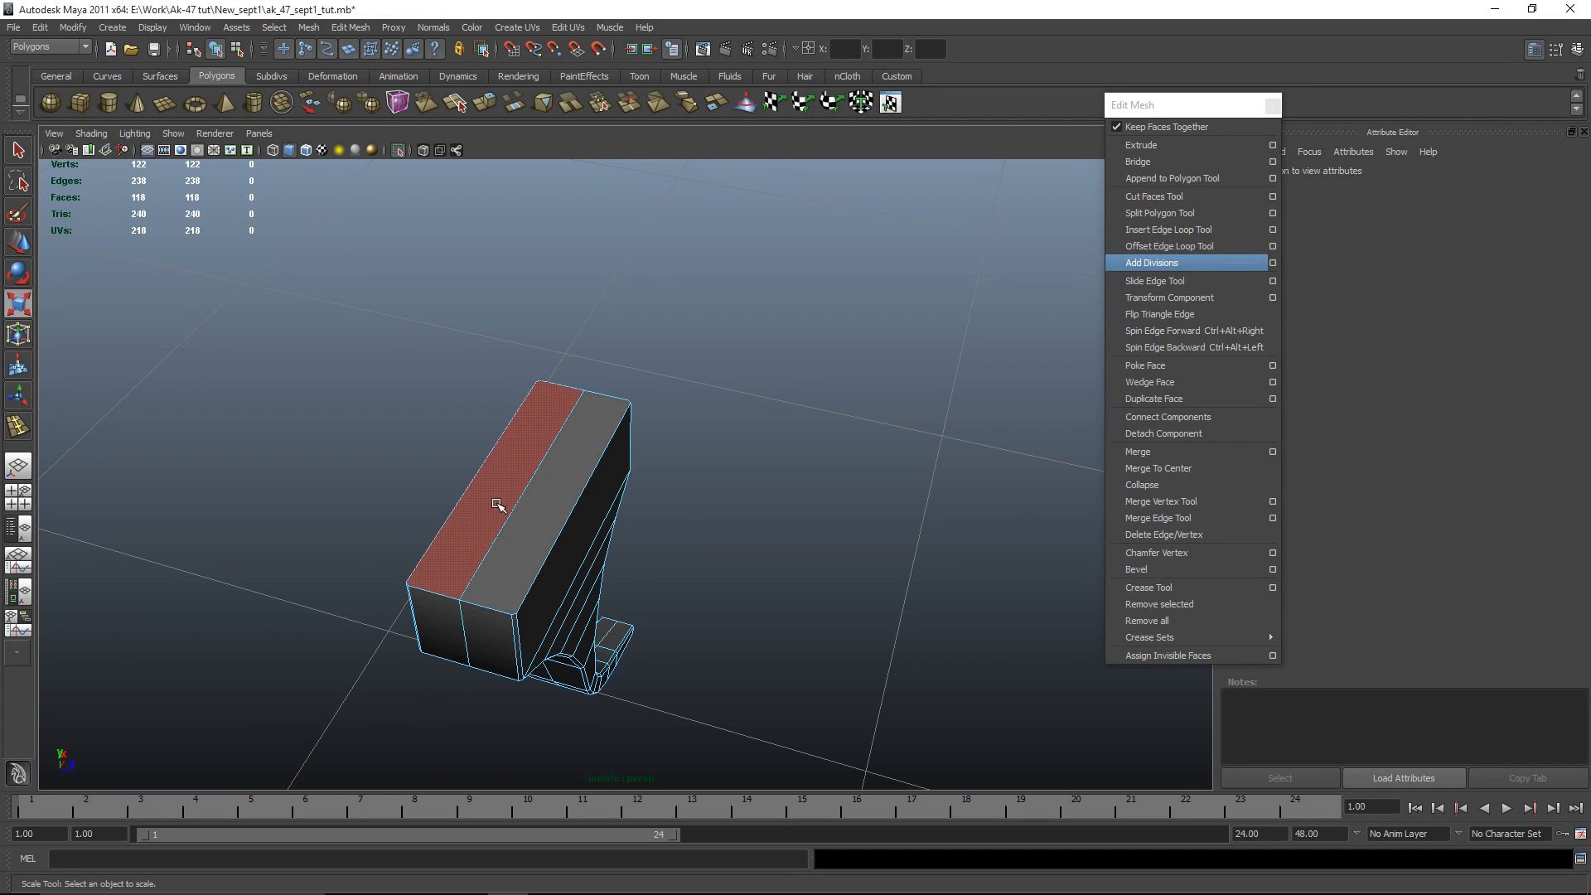
pyautogui.click(499, 508)
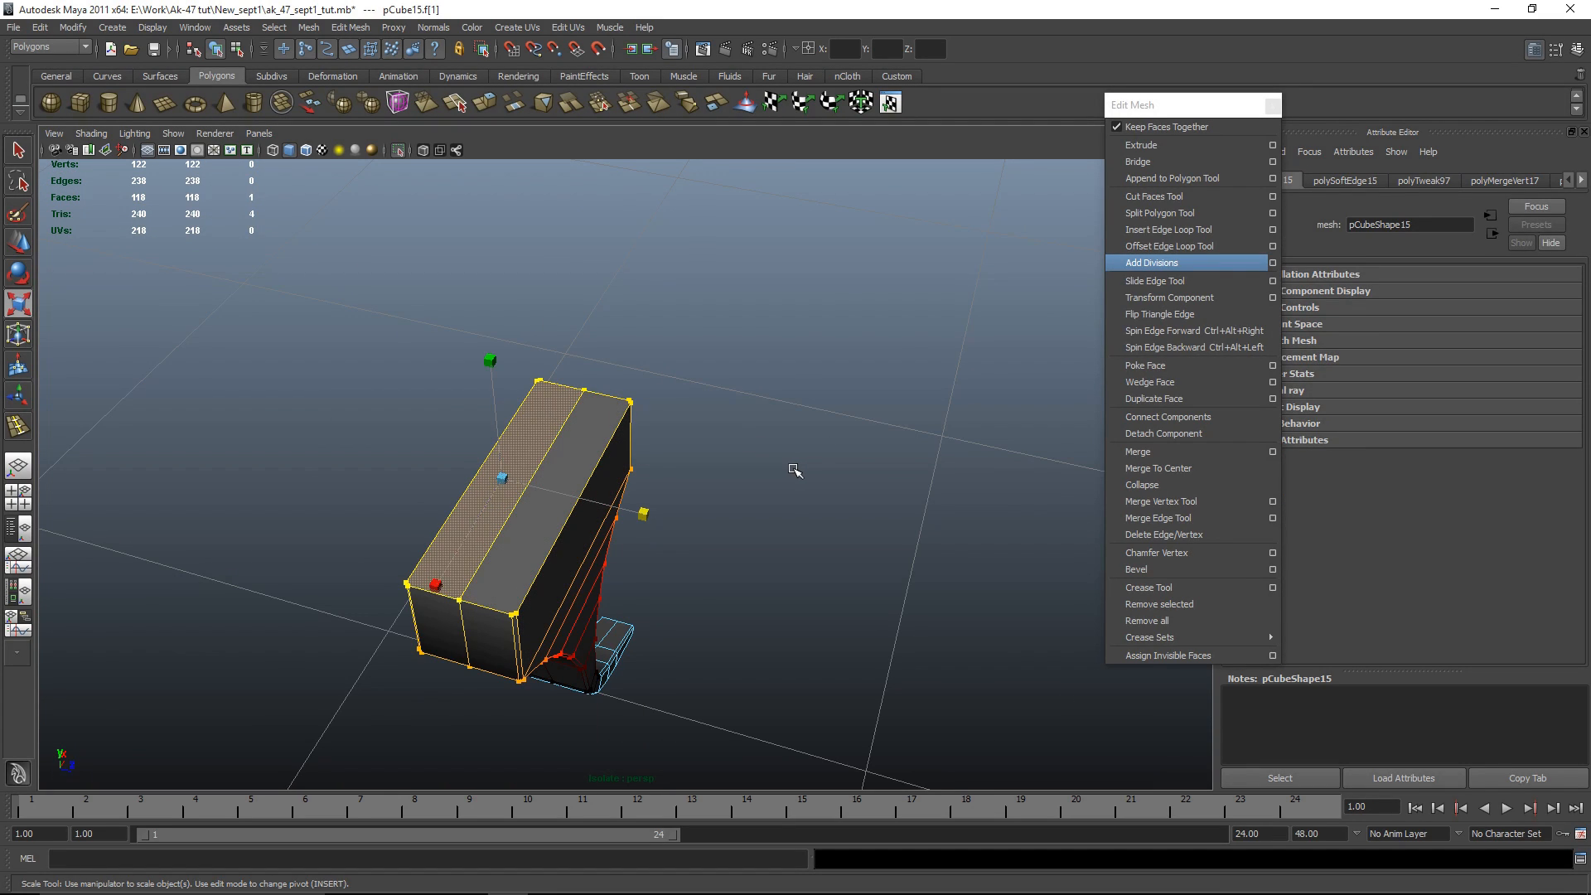
pyautogui.press('q')
pyautogui.keyDown('shift'); pyautogui.click(560, 553); pyautogui.keyUp('shift')
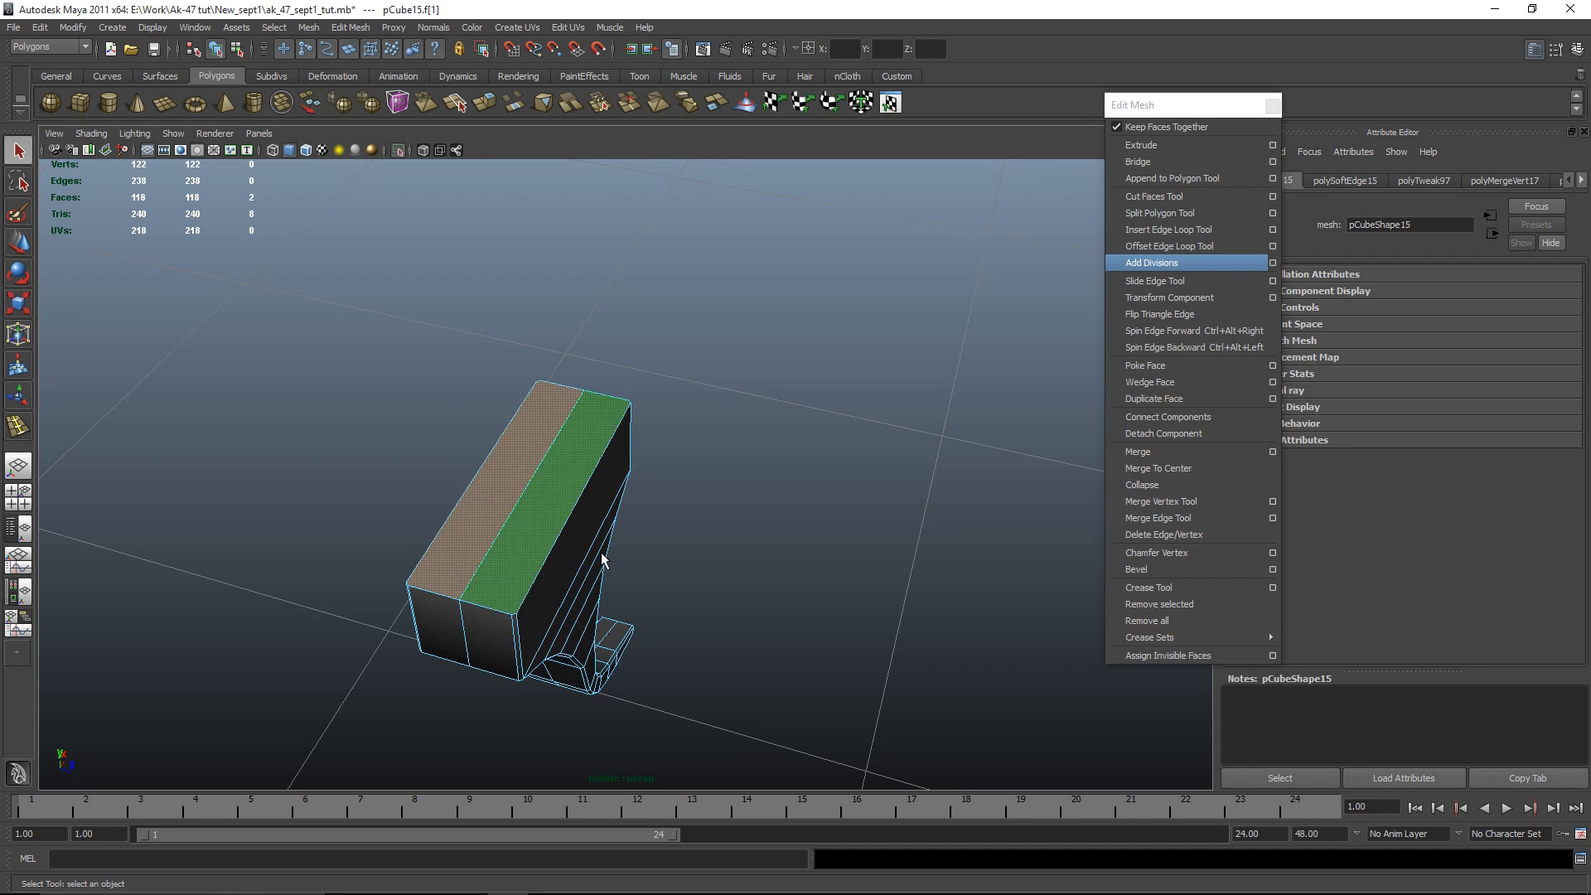
pyautogui.press('Delete')
# Step: Turn off isolation and view the trigger within the whole rifle
pyautogui.keyDown('alt'); pyautogui.moveTo(916, 515); pyautogui.dragTo(657, 479, button='right'); pyautogui.keyUp('alt')
pyautogui.keyDown('alt'); pyautogui.moveTo(657, 479); pyautogui.dragTo(808, 588); pyautogui.keyUp('alt')
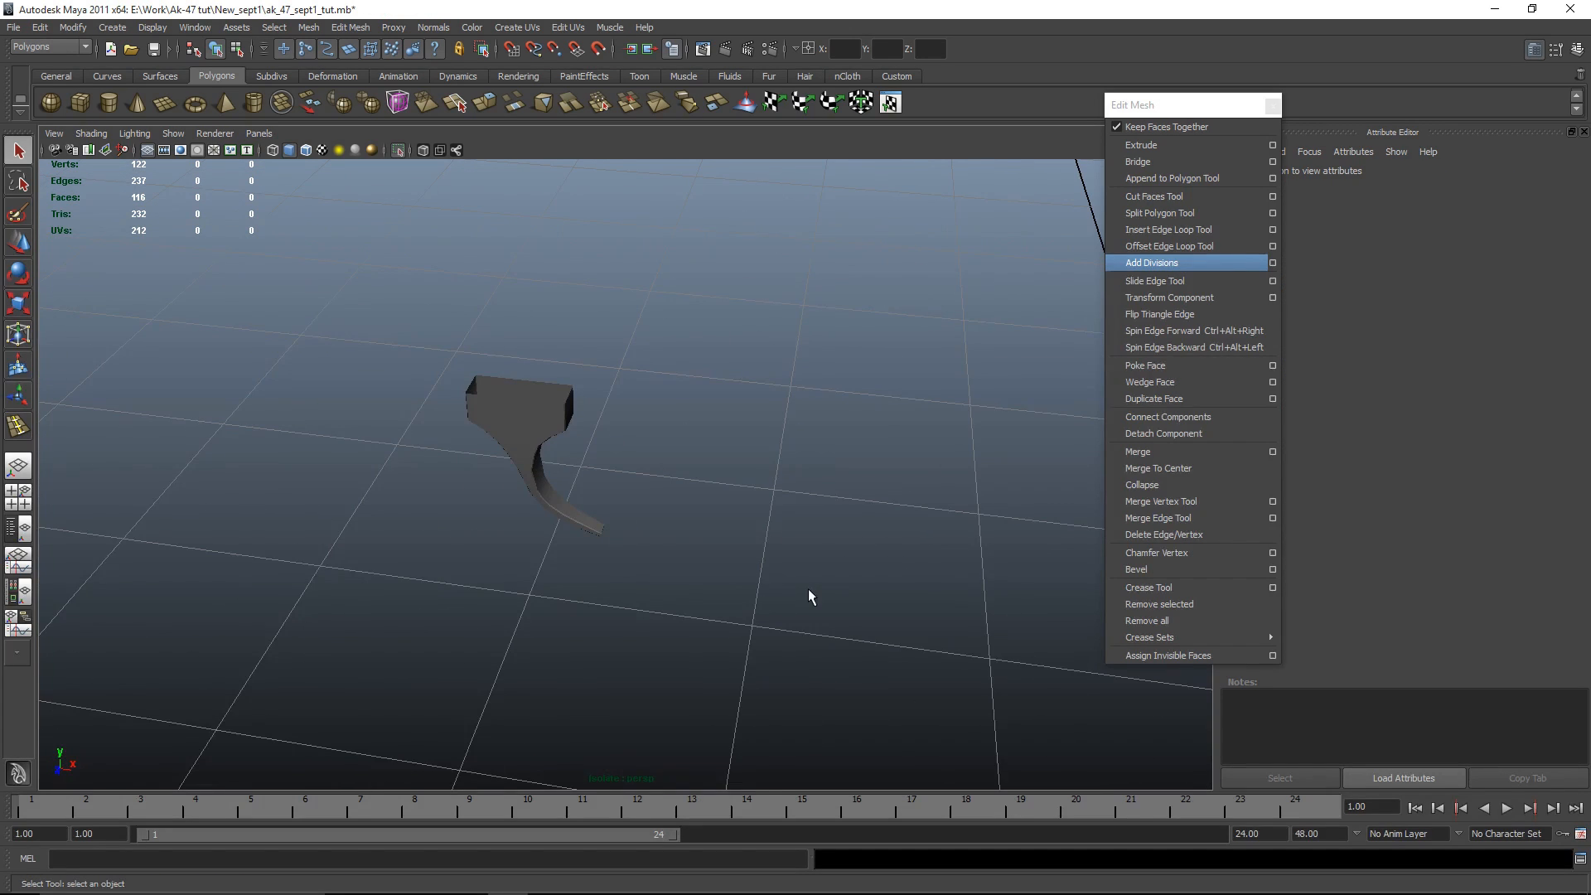
pyautogui.hotkey('ctrl', '1')
pyautogui.scroll(6, 743, 619)
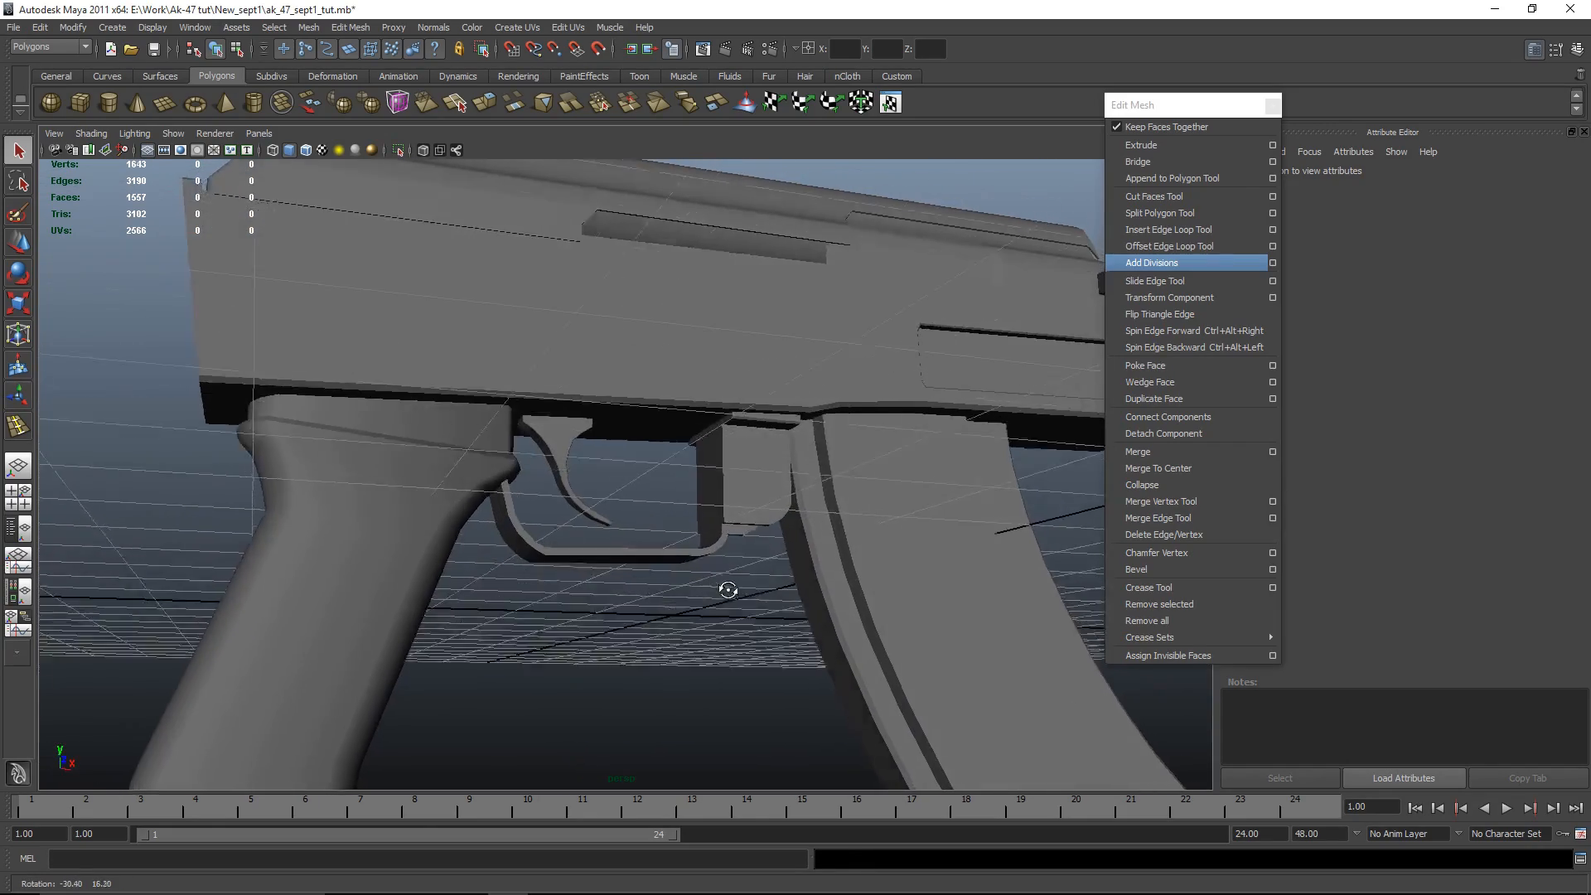
pyautogui.keyDown('alt'); pyautogui.moveTo(558, 564); pyautogui.dragTo(49, 72); pyautogui.keyUp('alt')
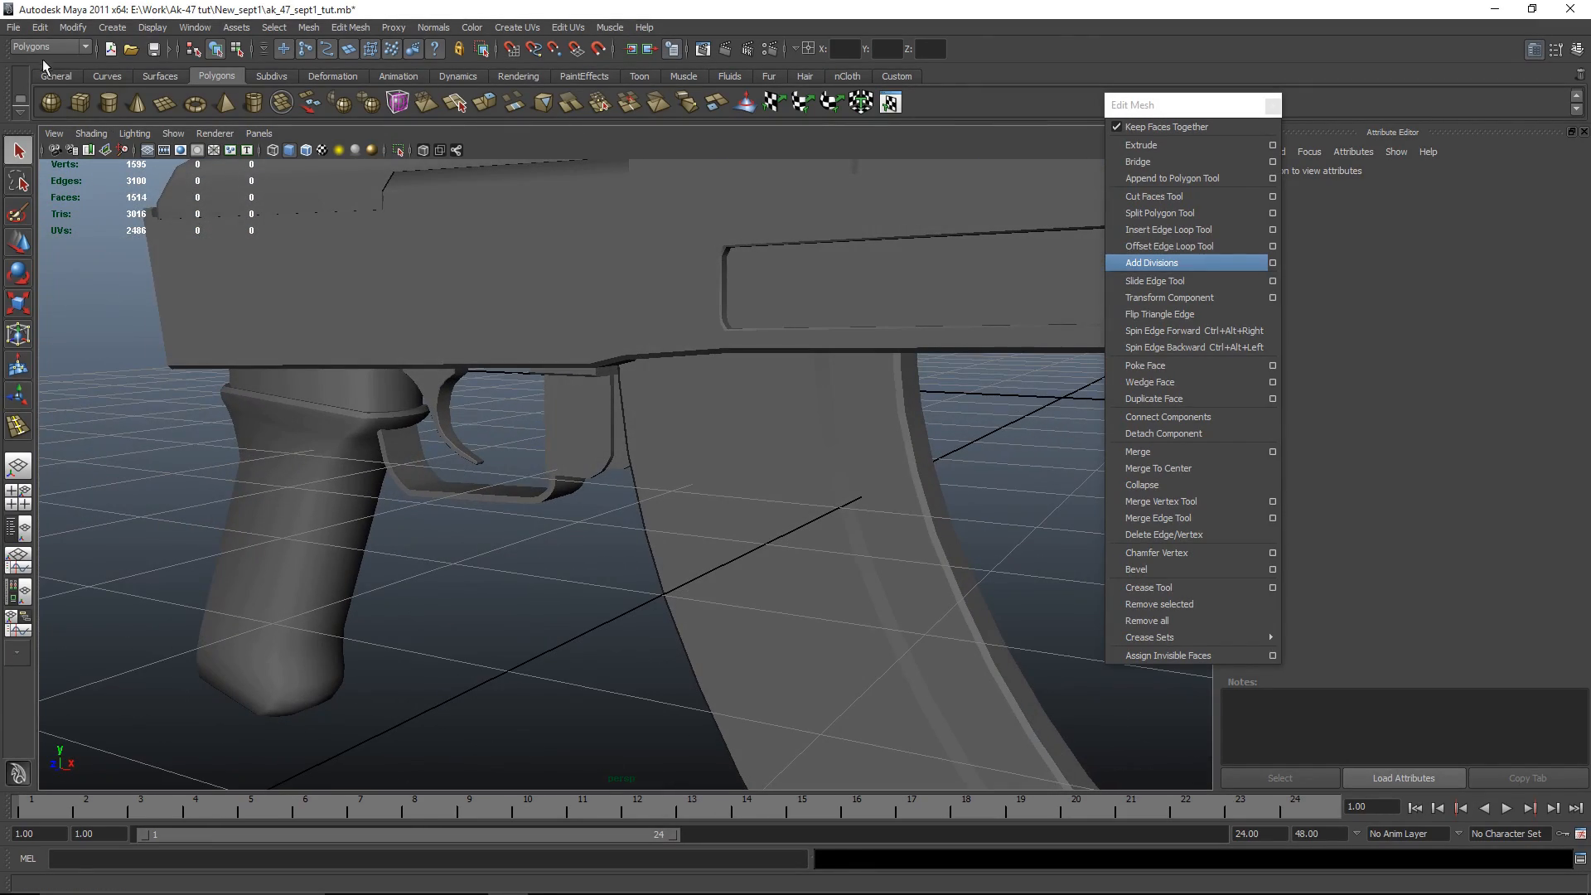
# Step: Create a small polygon cube on the grid below the trigger guard, between the grip and the magazine
pyautogui.click(81, 103)
pyautogui.scroll(-5, 572, 592)
pyautogui.keyDown('alt'); pyautogui.moveTo(571, 593); pyautogui.dragTo(568, 604); pyautogui.keyUp('alt')
pyautogui.scroll(6, 580, 580)
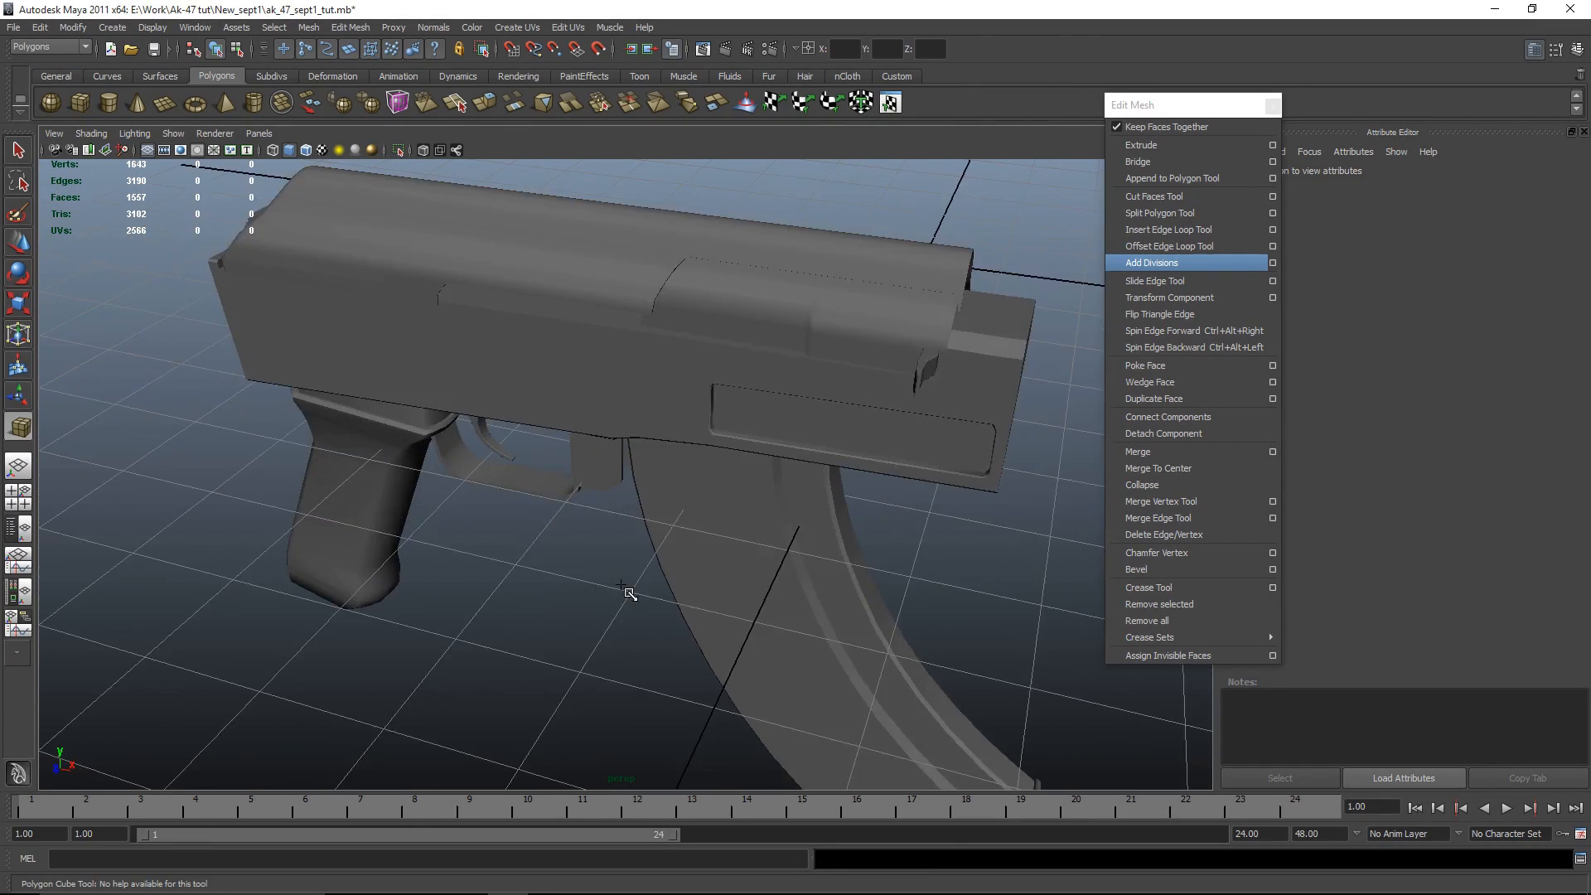
pyautogui.moveTo(613, 528)
pyautogui.keyDown('alt'); pyautogui.mouseDown()
pyautogui.moveTo(668, 473)
pyautogui.moveTo(585, 540)
pyautogui.mouseUp(); pyautogui.keyUp('alt')
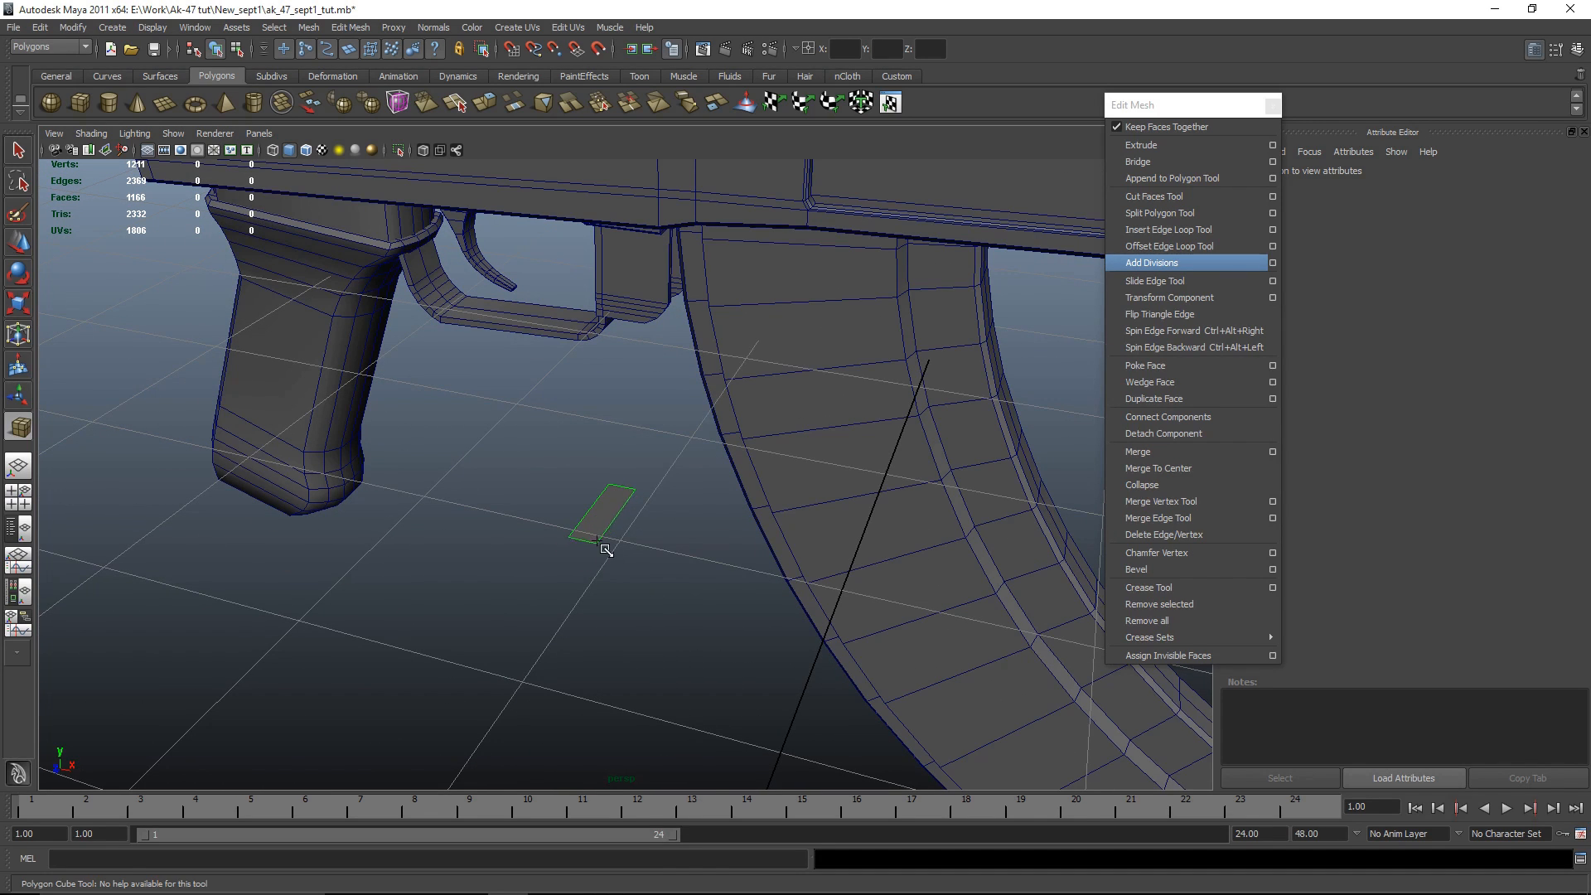
pyautogui.moveTo(596, 461); pyautogui.dragTo(596, 458)
pyautogui.keyDown('alt'); pyautogui.moveTo(688, 481); pyautogui.dragTo(615, 505); pyautogui.keyUp('alt')
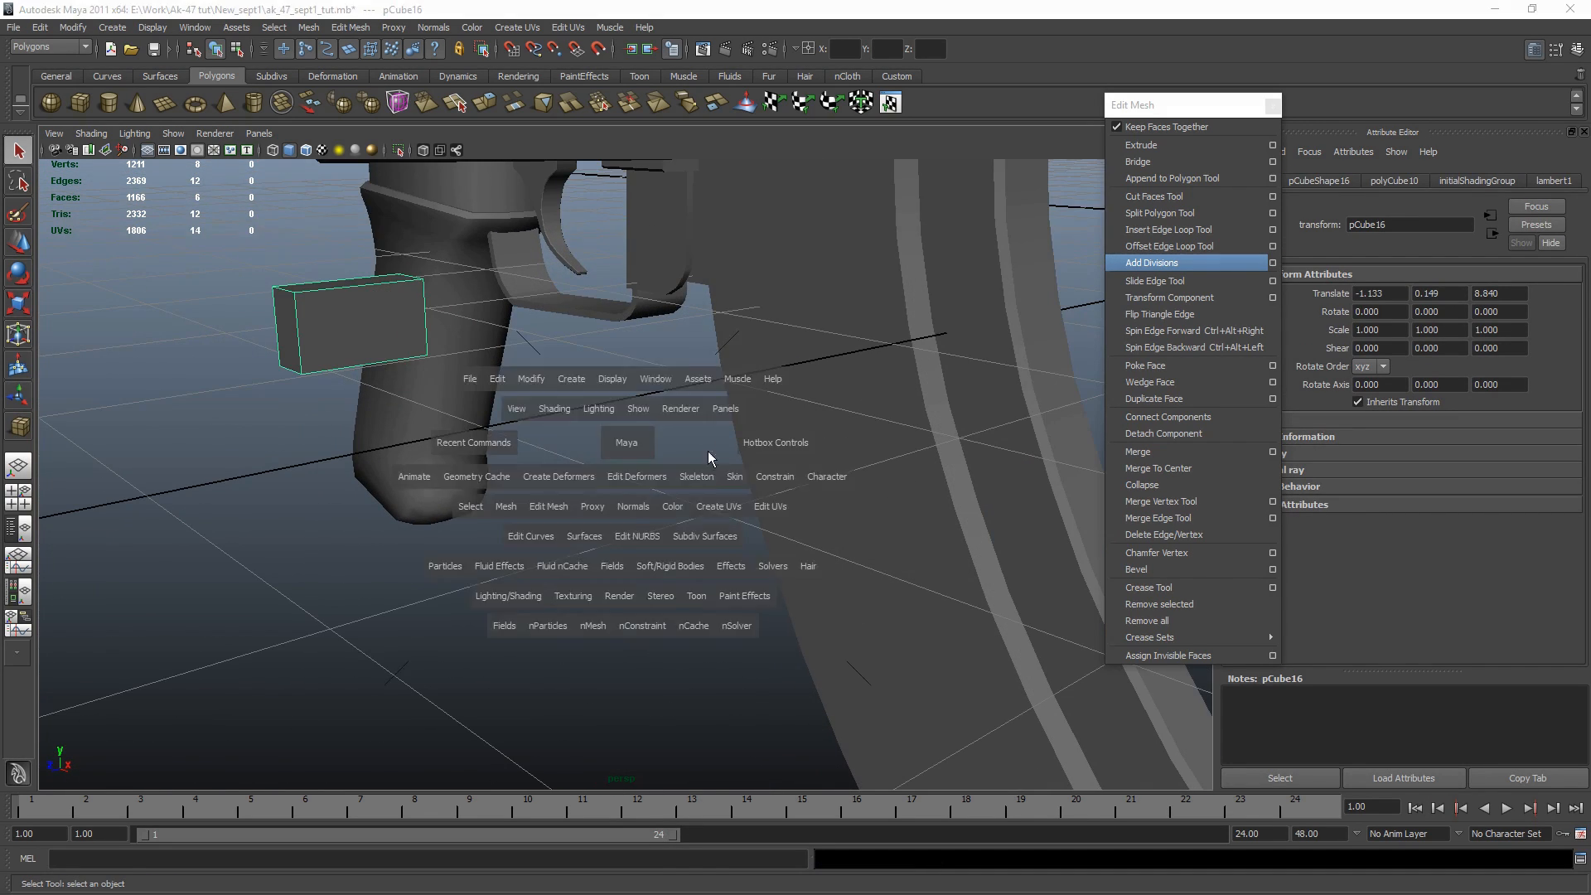
# Step: In the side view, split the new cube with a vertical edge loop through its middle and return to object mode
pyautogui.press('space')
pyautogui.press('space')
pyautogui.scroll(-5, 628, 591)
pyautogui.scroll(4, 499, 525)
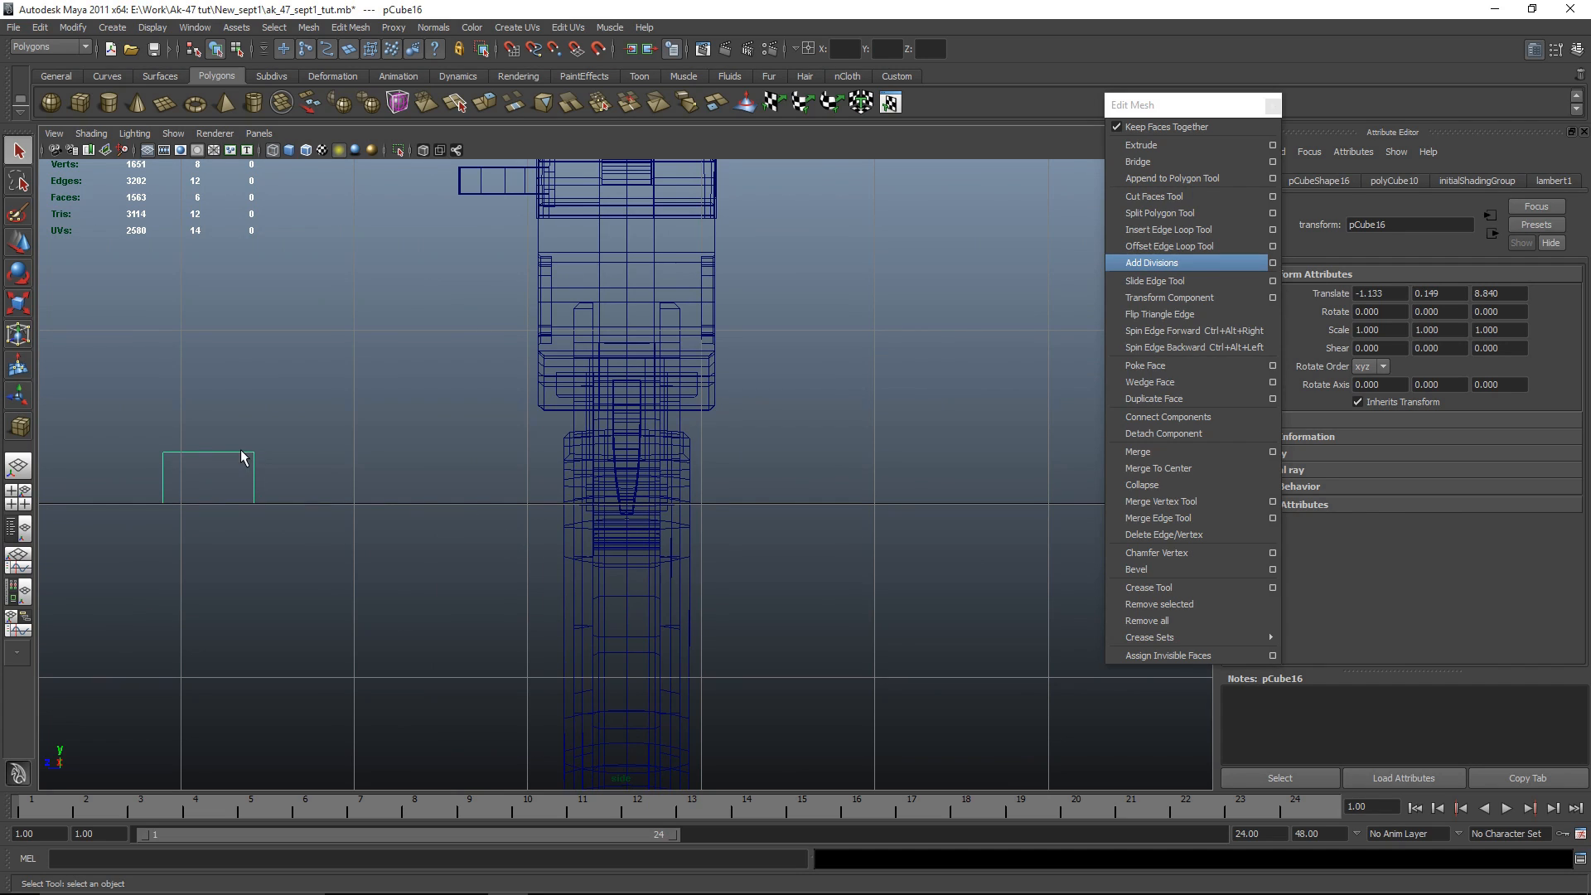
pyautogui.press('w')
pyautogui.keyDown('alt'); pyautogui.moveTo(530, 541); pyautogui.dragTo(833, 539, button='middle'); pyautogui.keyUp('alt')
pyautogui.scroll(3, 622, 433)
pyautogui.click(409, 416)
pyautogui.click(425, 425)
pyautogui.keyDown('ctrl'); pyautogui.moveTo(425, 476); pyautogui.dragTo(481, 544, button='right'); pyautogui.keyUp('ctrl')
pyautogui.scroll(1, 684, 622)
pyautogui.scroll(1, 682, 620)
pyautogui.click(468, 437)
pyautogui.click(470, 396)
pyautogui.moveTo(391, 410); pyautogui.dragTo(443, 380, button='right')
pyautogui.click(356, 412)
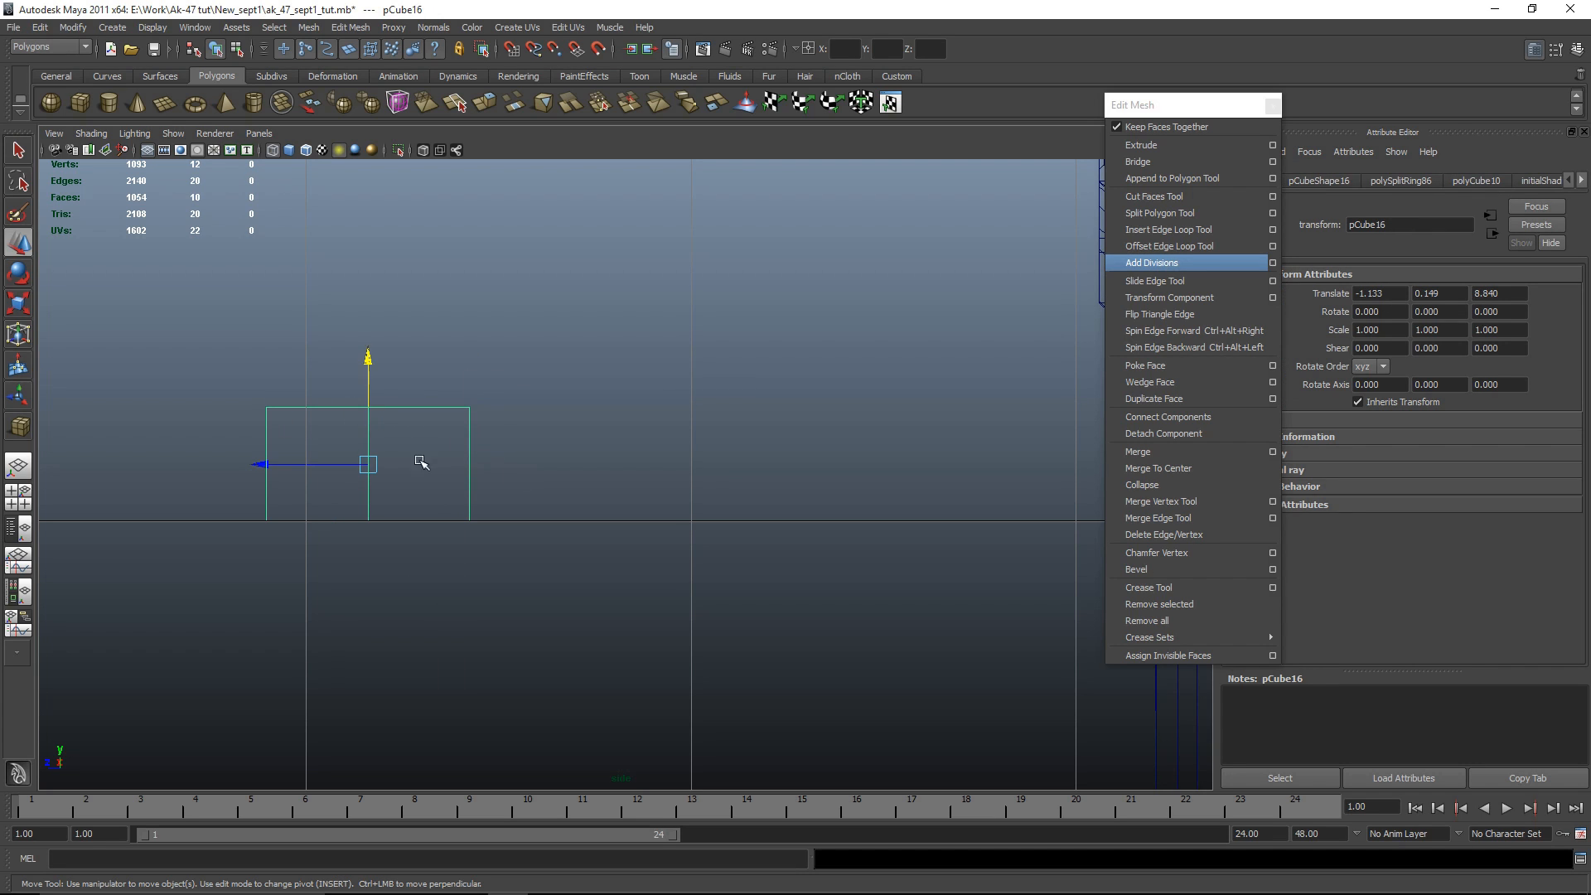
# Step: Move the cube along Z to 6.430 so that it is centred on the trigger
pyautogui.moveTo(269, 468); pyautogui.dragTo(824, 494)
pyautogui.keyDown('alt'); pyautogui.moveTo(823, 494); pyautogui.dragTo(239, 448, button='middle'); pyautogui.keyUp('alt')
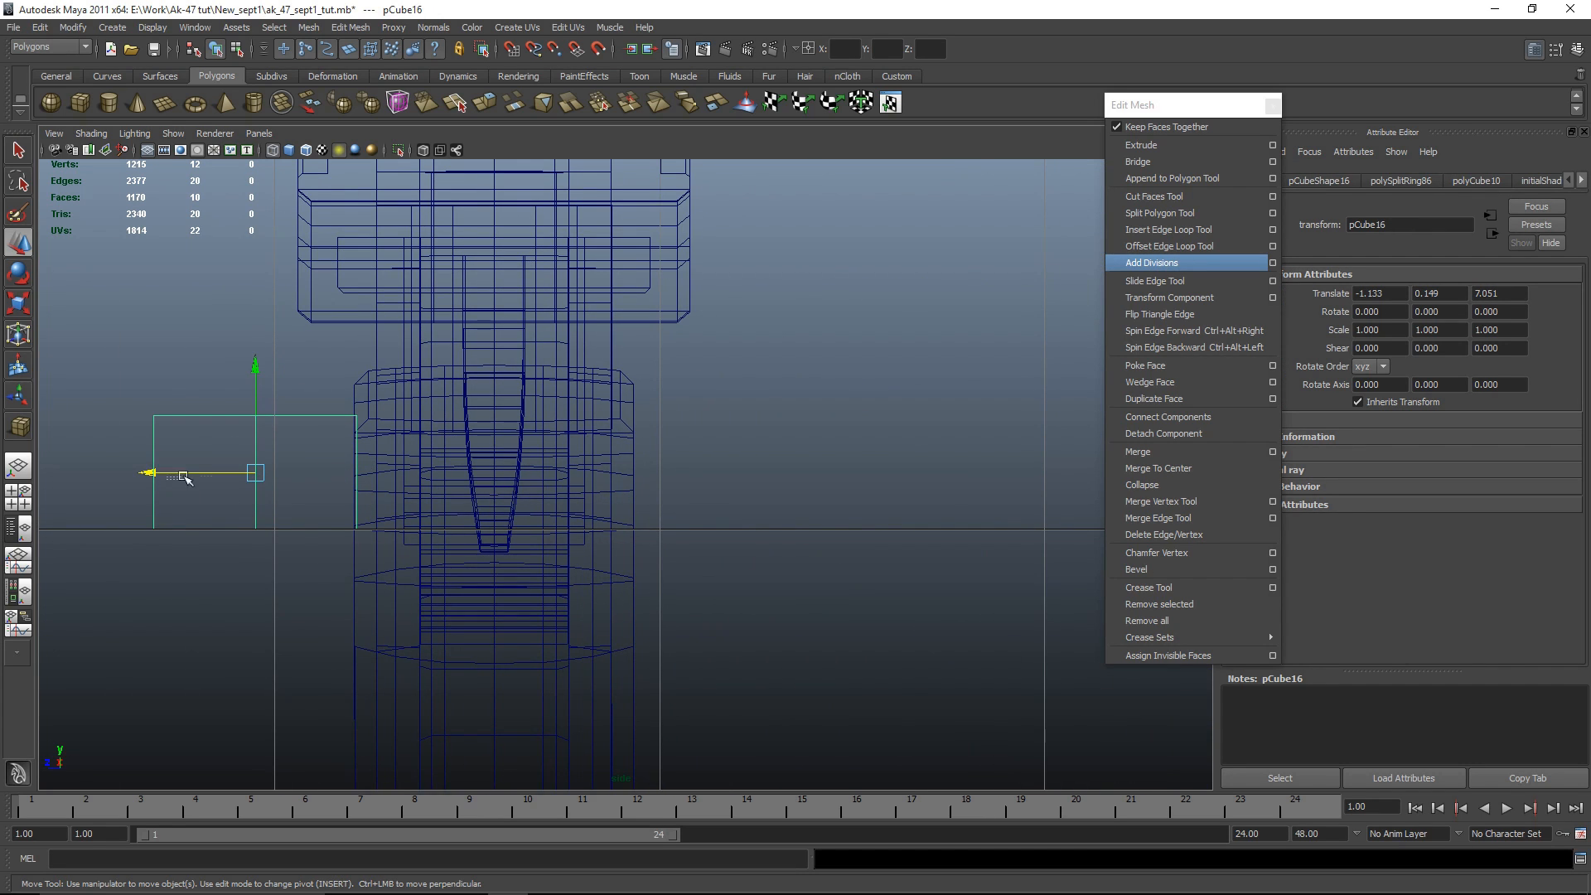
pyautogui.moveTo(251, 473); pyautogui.dragTo(516, 445)
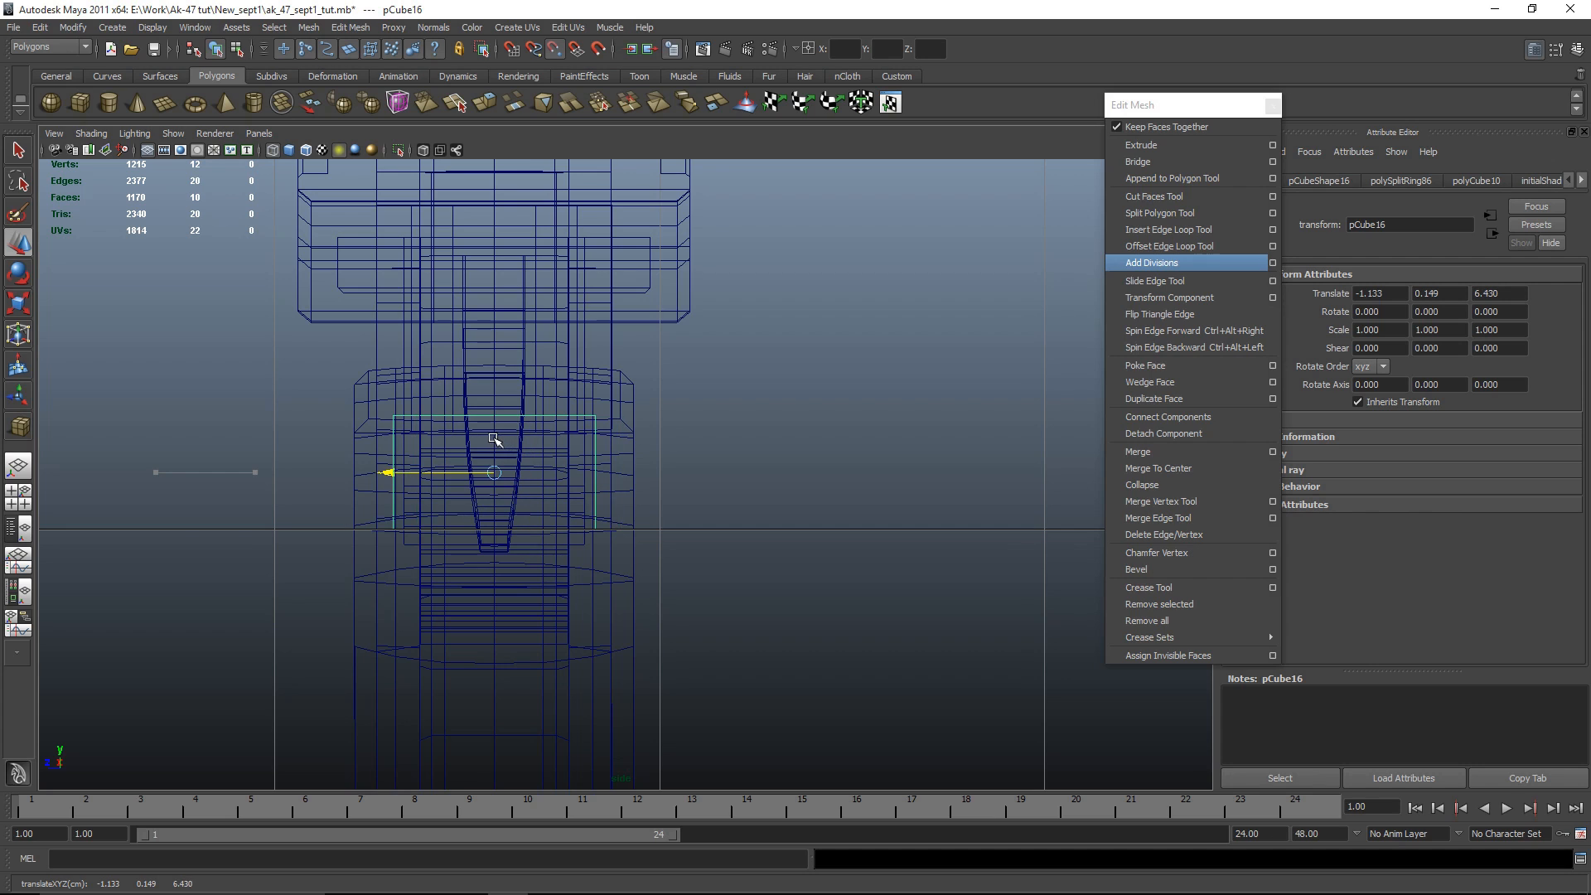
pyautogui.scroll(1, 533, 459)
# Step: In the perspective view, move the cube along X to about -1.811 and narrow it to a Z scale of about 0.632
pyautogui.press('space')
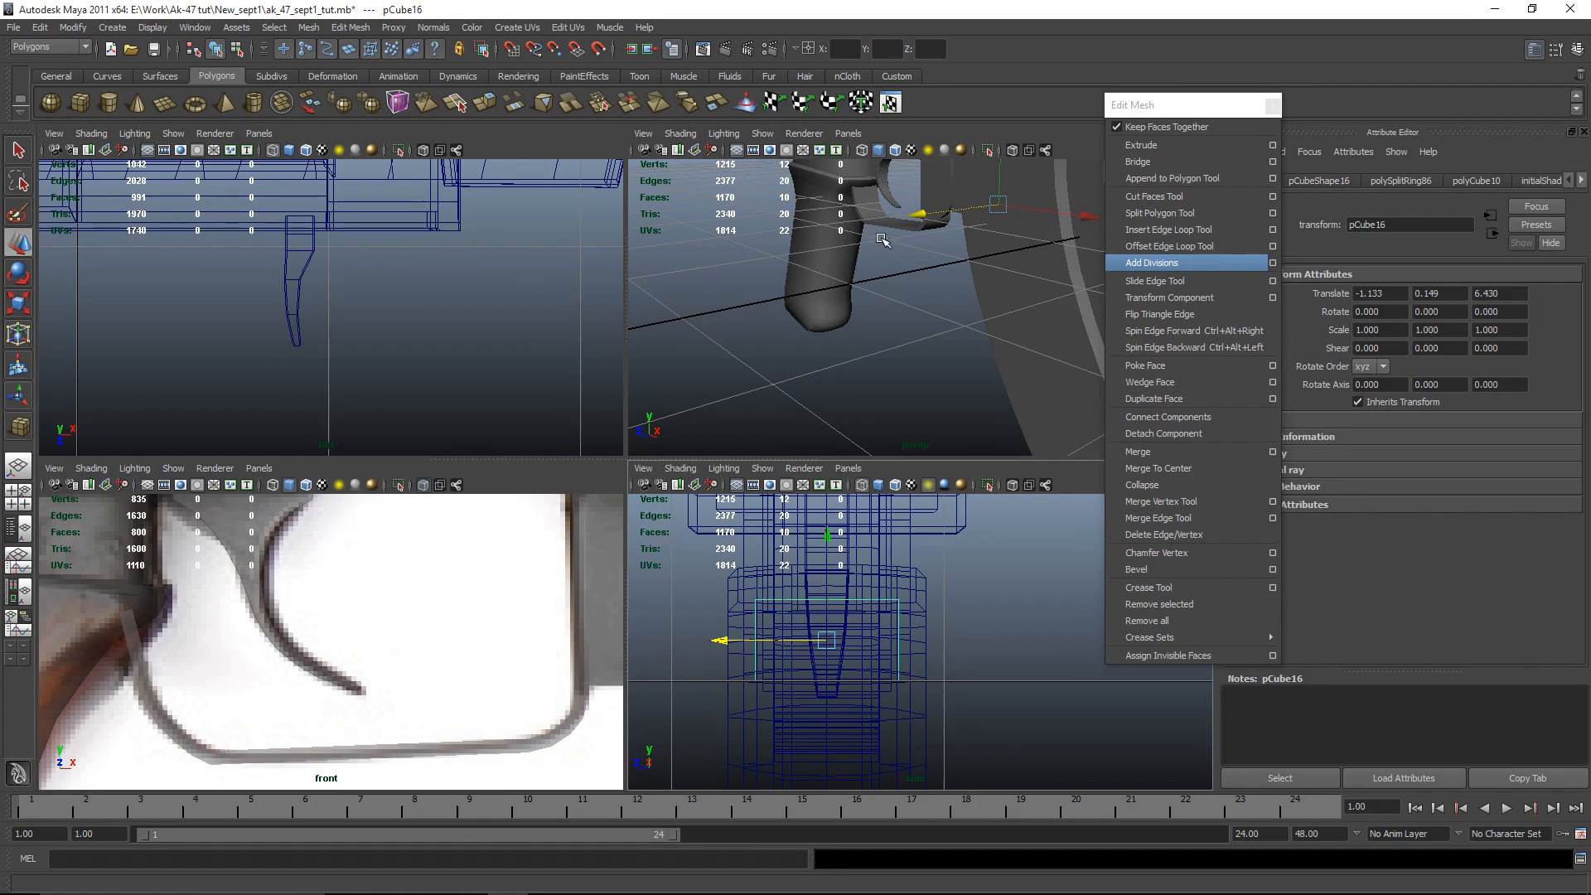
pyautogui.press('space')
pyautogui.keyDown('alt'); pyautogui.moveTo(809, 345); pyautogui.dragTo(945, 535); pyautogui.keyUp('alt')
pyautogui.press('w')
pyautogui.moveTo(713, 543); pyautogui.dragTo(712, 544)
pyautogui.hotkey('ctrl', 'z')
pyautogui.moveTo(905, 533); pyautogui.dragTo(751, 535)
pyautogui.keyDown('alt'); pyautogui.moveTo(750, 535); pyautogui.dragTo(717, 512); pyautogui.keyUp('alt')
pyautogui.press('r')
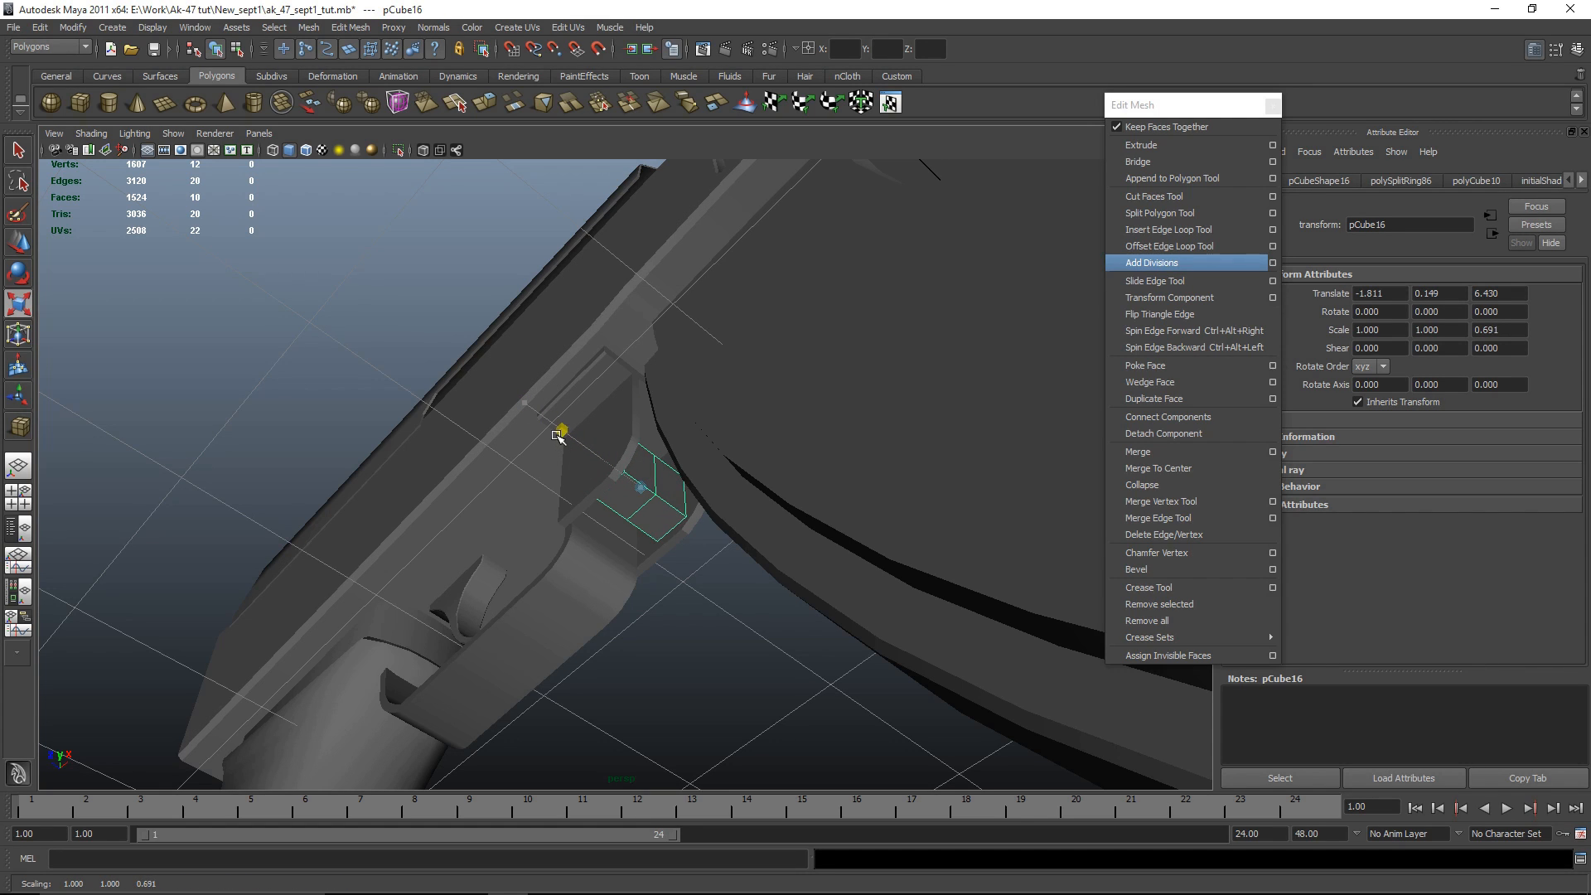
# Step: In the front view, move the cube over the magazine release lever in the reference image
pyautogui.press('space')
pyautogui.press('space')
pyautogui.keyDown('alt'); pyautogui.moveTo(879, 565); pyautogui.dragTo(134, 636, button='middle'); pyautogui.keyUp('alt')
pyautogui.press('w')
pyautogui.keyDown('alt'); pyautogui.moveTo(675, 567); pyautogui.dragTo(647, 325, button='middle'); pyautogui.keyUp('alt')
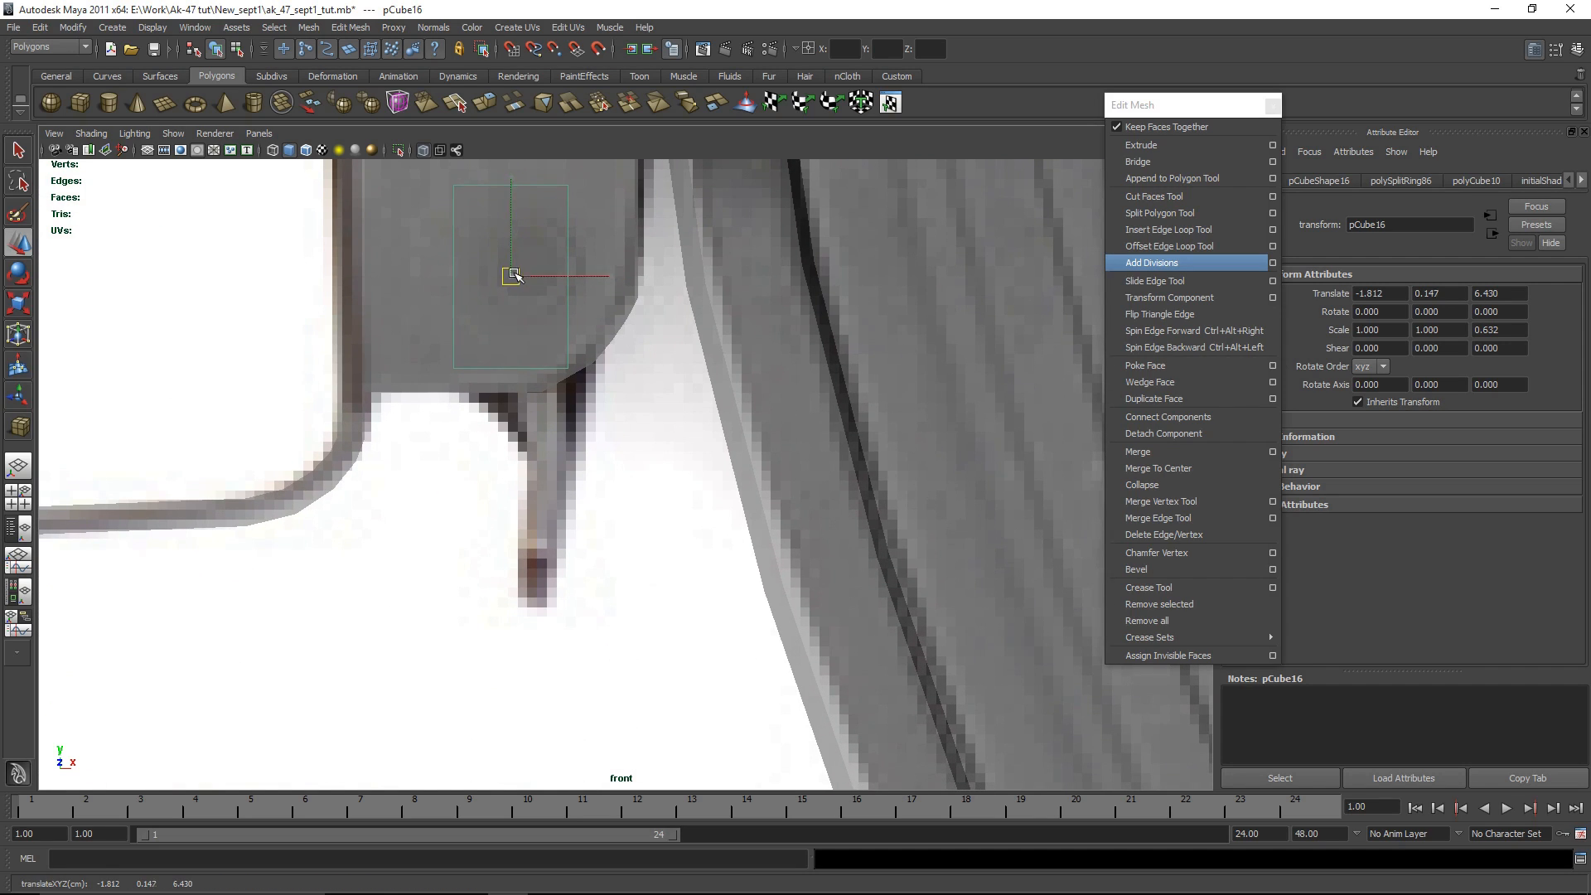
pyautogui.moveTo(515, 275); pyautogui.dragTo(545, 319)
# Step: Lower the cube's bottom vertices to the lever's end and move its side vertices inward to the lever's width in the reference
pyautogui.moveTo(553, 401); pyautogui.dragTo(487, 399, button='right')
pyautogui.moveTo(428, 391); pyautogui.dragTo(632, 528)
pyautogui.hotkey('ctrl', 'z')
pyautogui.hotkey('ctrl', 'z')
pyautogui.moveTo(632, 505); pyautogui.dragTo(566, 499, button='right')
pyautogui.moveTo(649, 529); pyautogui.dragTo(464, 388)
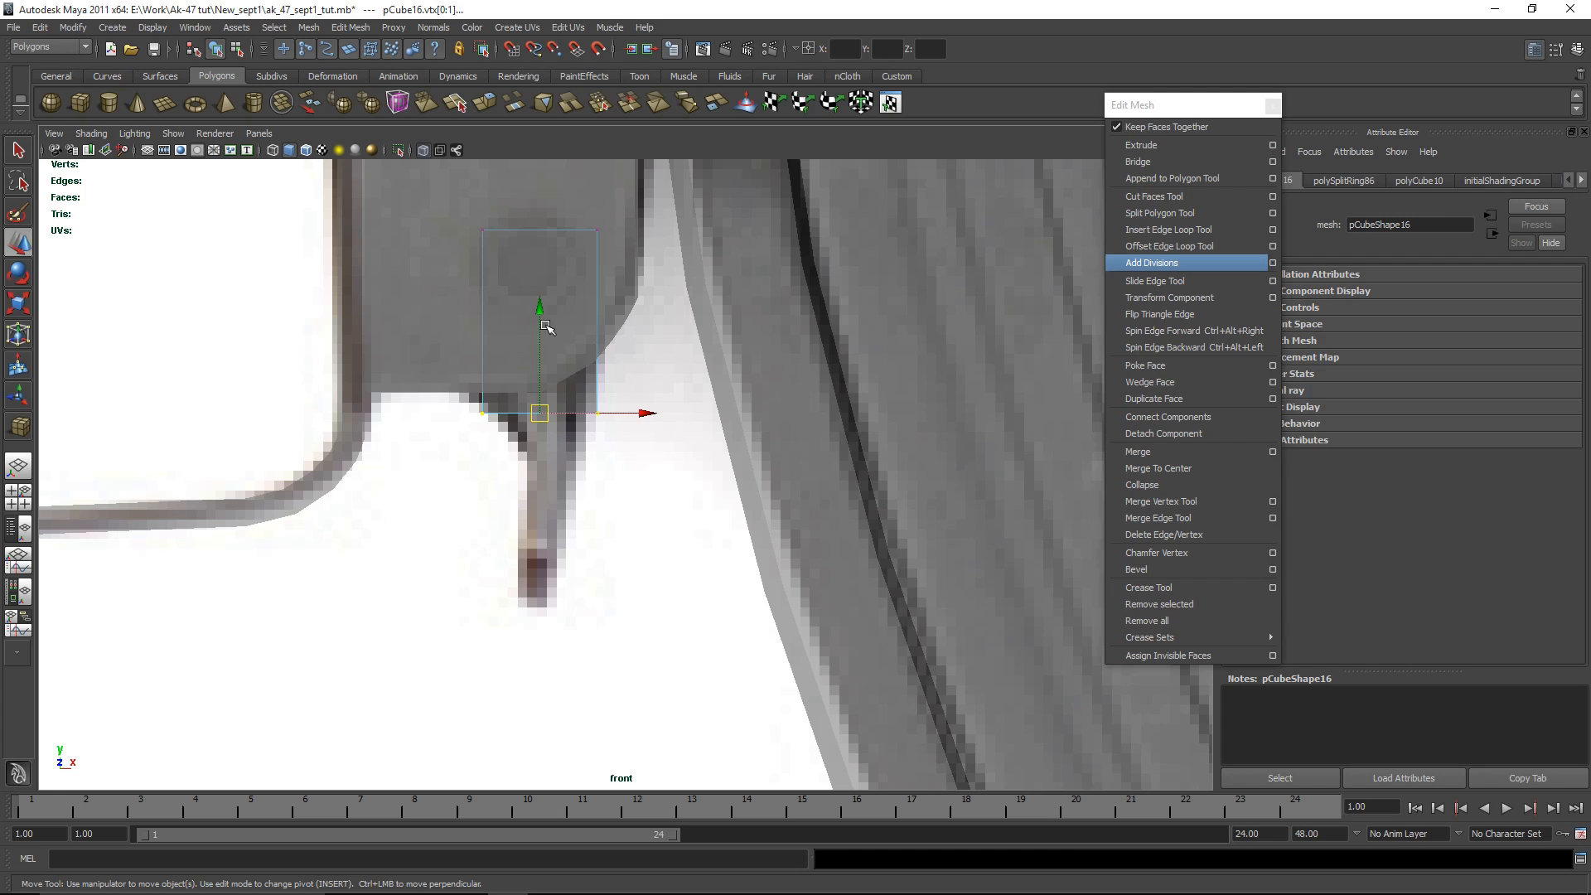
pyautogui.moveTo(539, 306); pyautogui.dragTo(550, 493)
pyautogui.moveTo(641, 177); pyautogui.dragTo(571, 707)
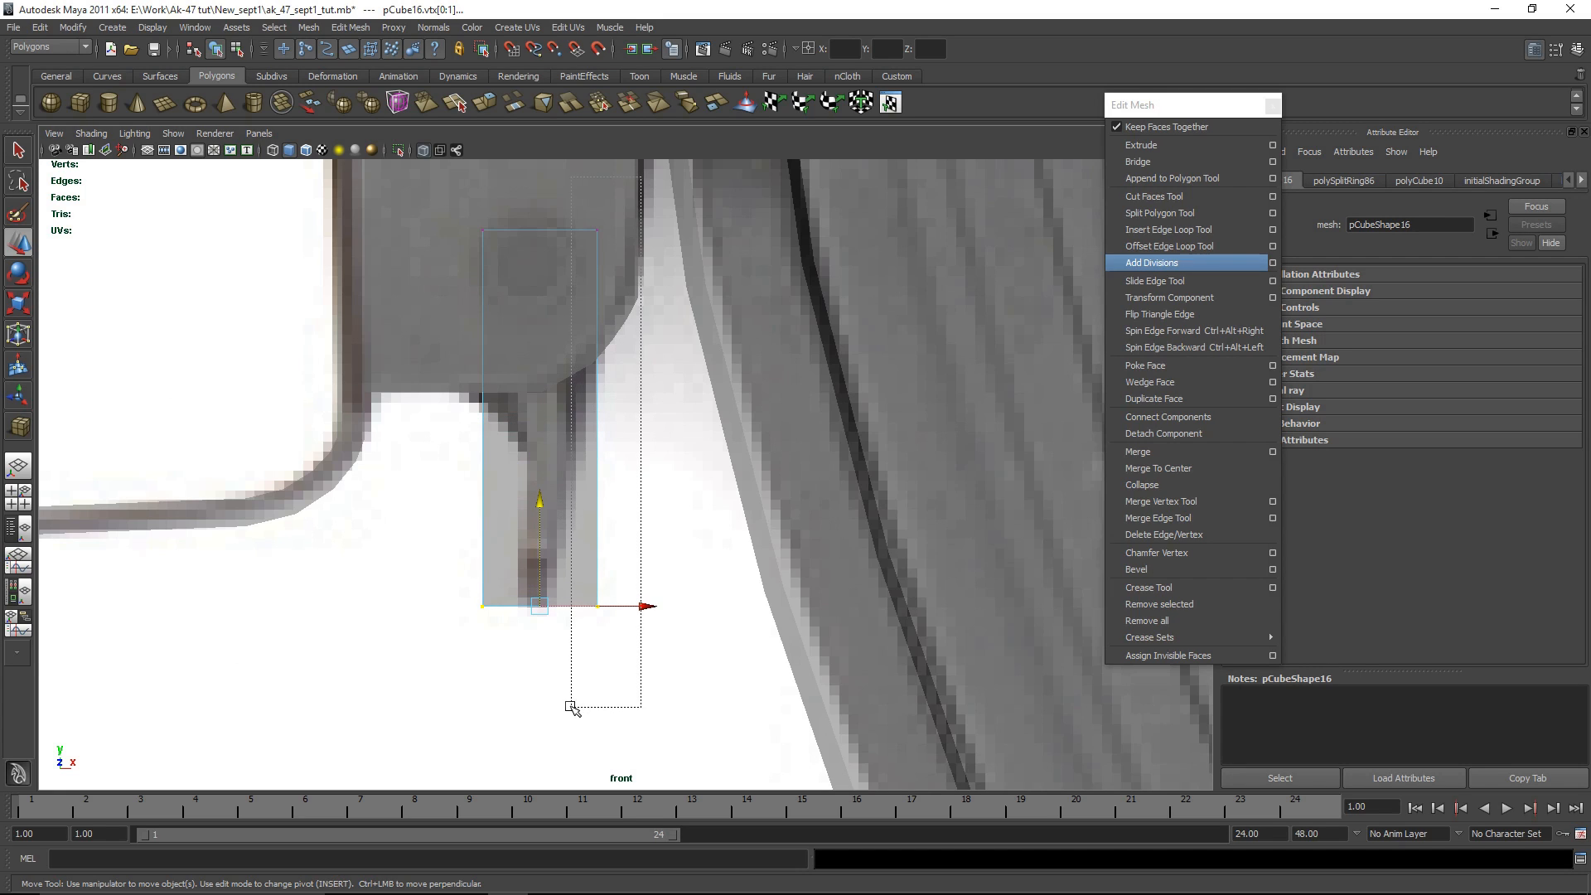
pyautogui.moveTo(699, 423); pyautogui.dragTo(638, 418)
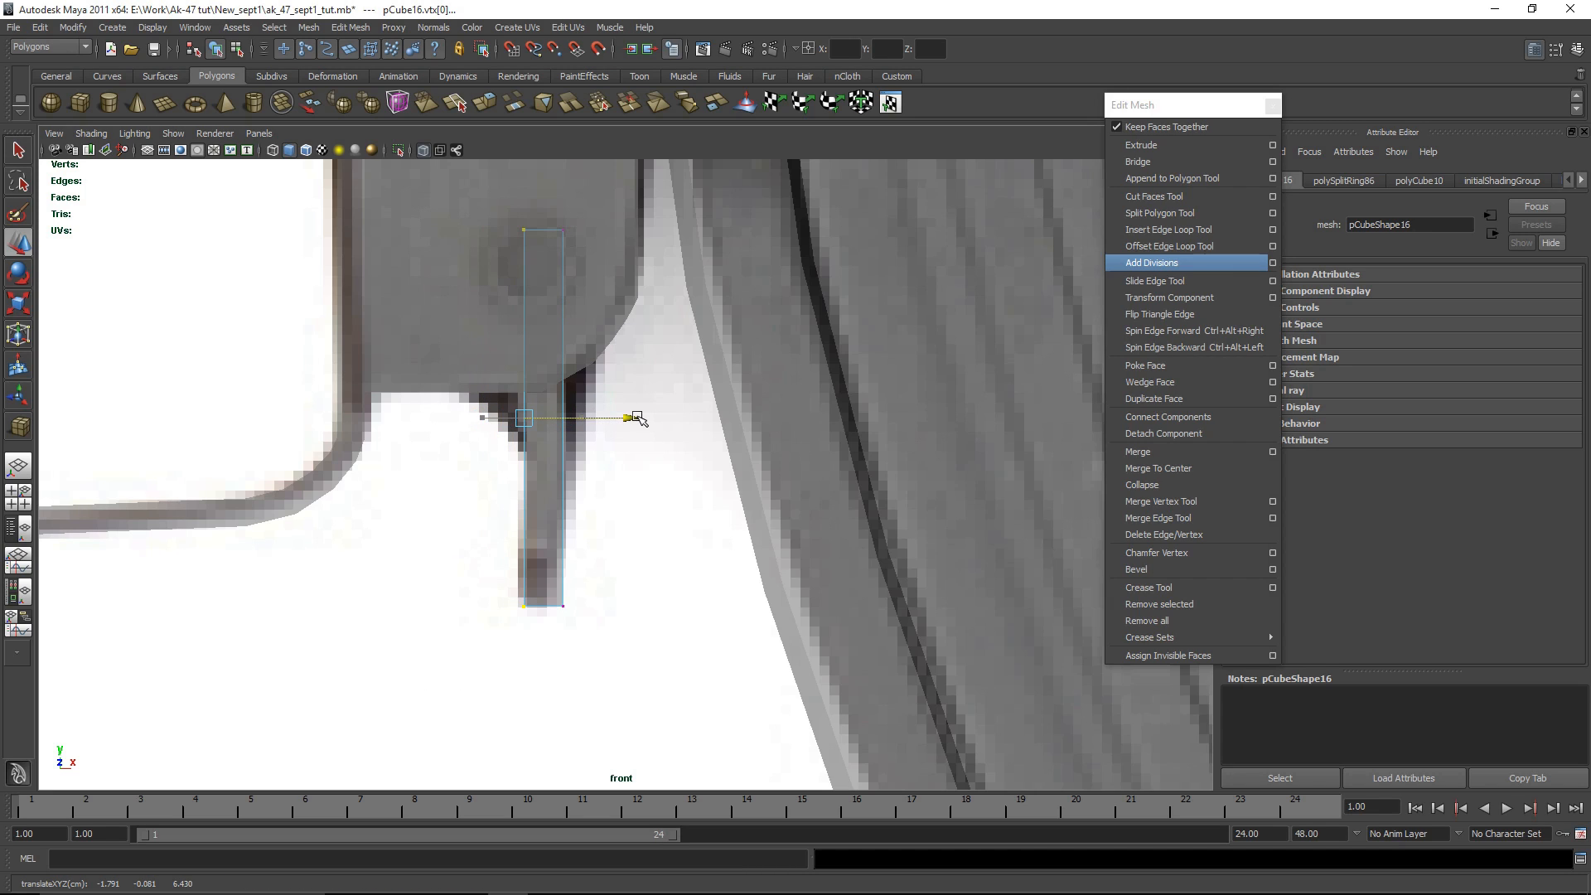
# Step: Insert a horizontal edge loop near the lever's lower end and shift the bottom vertices sideways to angle the tip along the reference
pyautogui.keyDown('alt'); pyautogui.moveTo(621, 593); pyautogui.dragTo(592, 528, button='middle'); pyautogui.keyUp('alt')
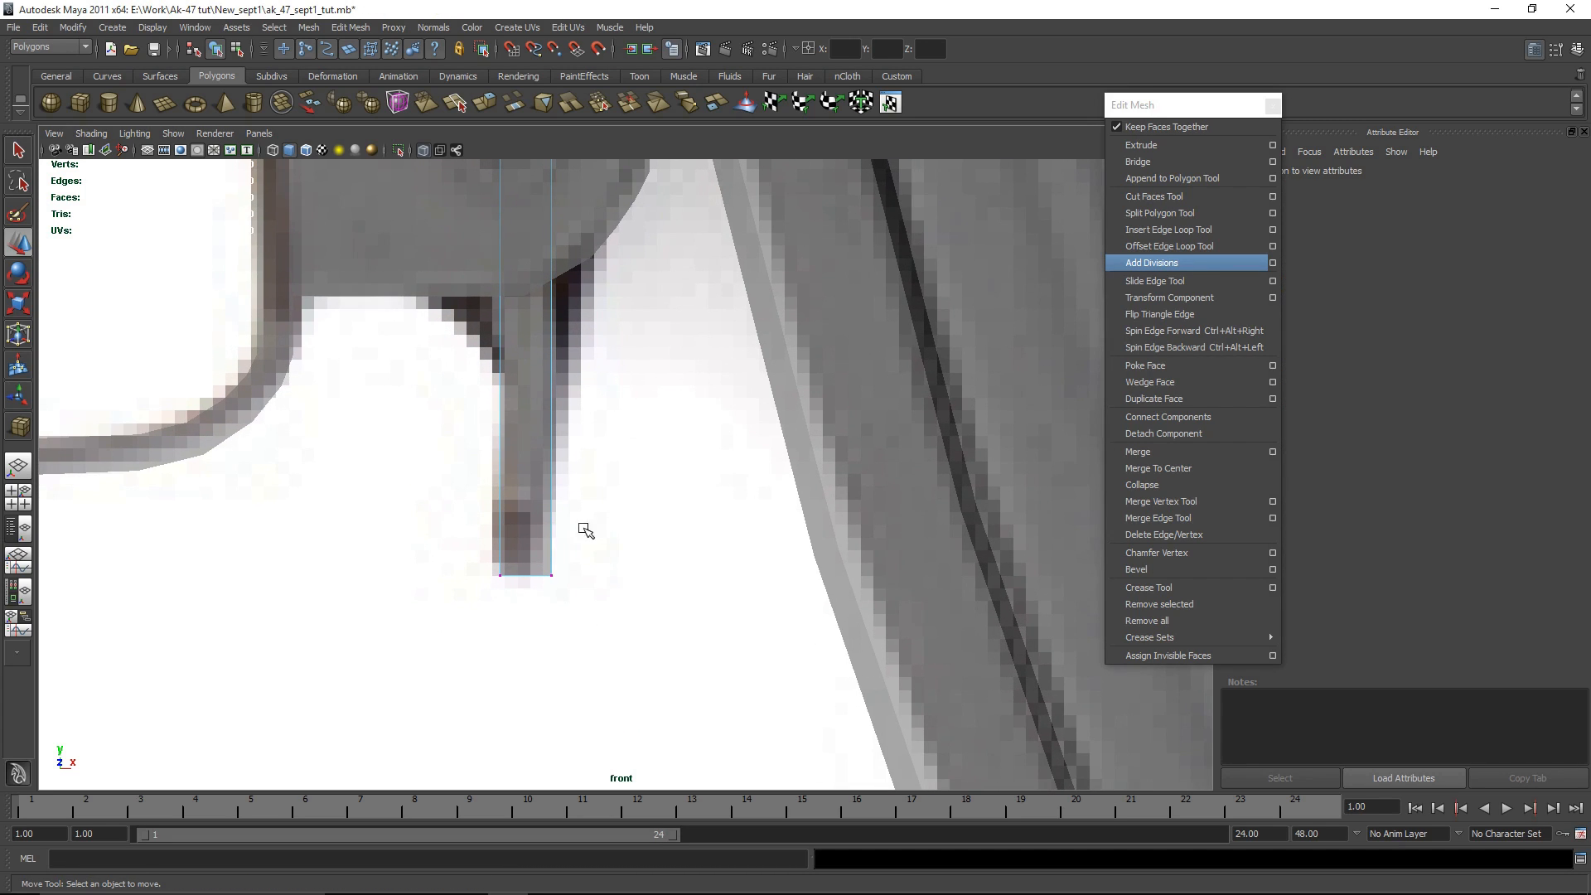
pyautogui.click(1168, 229)
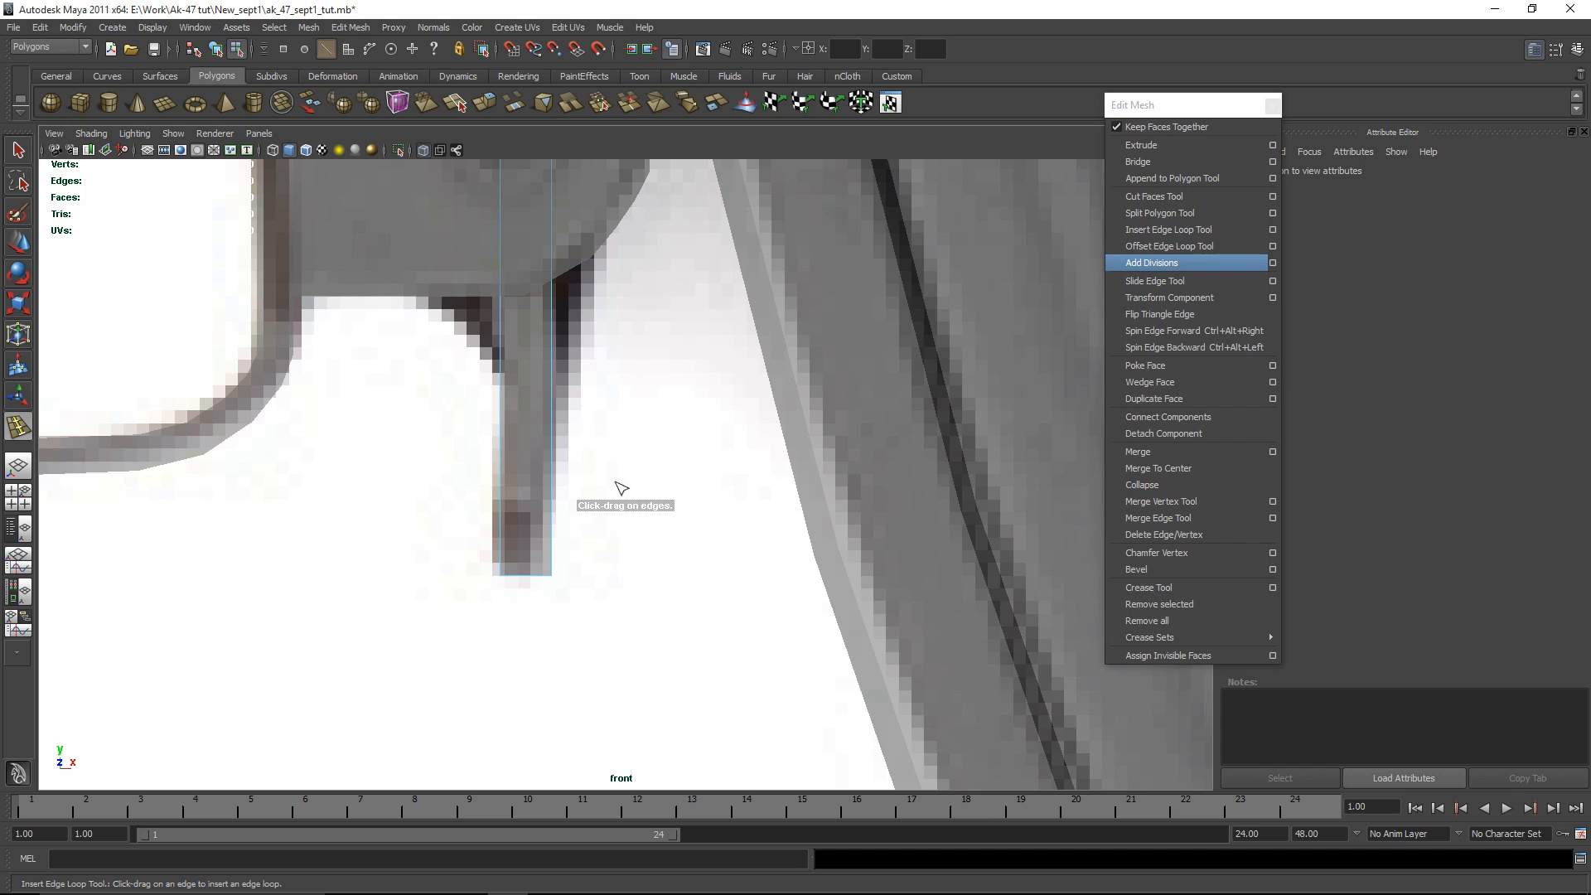
pyautogui.moveTo(552, 510); pyautogui.dragTo(551, 507)
pyautogui.press('w')
pyautogui.moveTo(514, 543); pyautogui.dragTo(418, 542, button='right')
pyautogui.moveTo(363, 536); pyautogui.dragTo(618, 577)
pyautogui.keyDown('alt'); pyautogui.moveTo(764, 311); pyautogui.dragTo(763, 381, button='middle'); pyautogui.keyUp('alt')
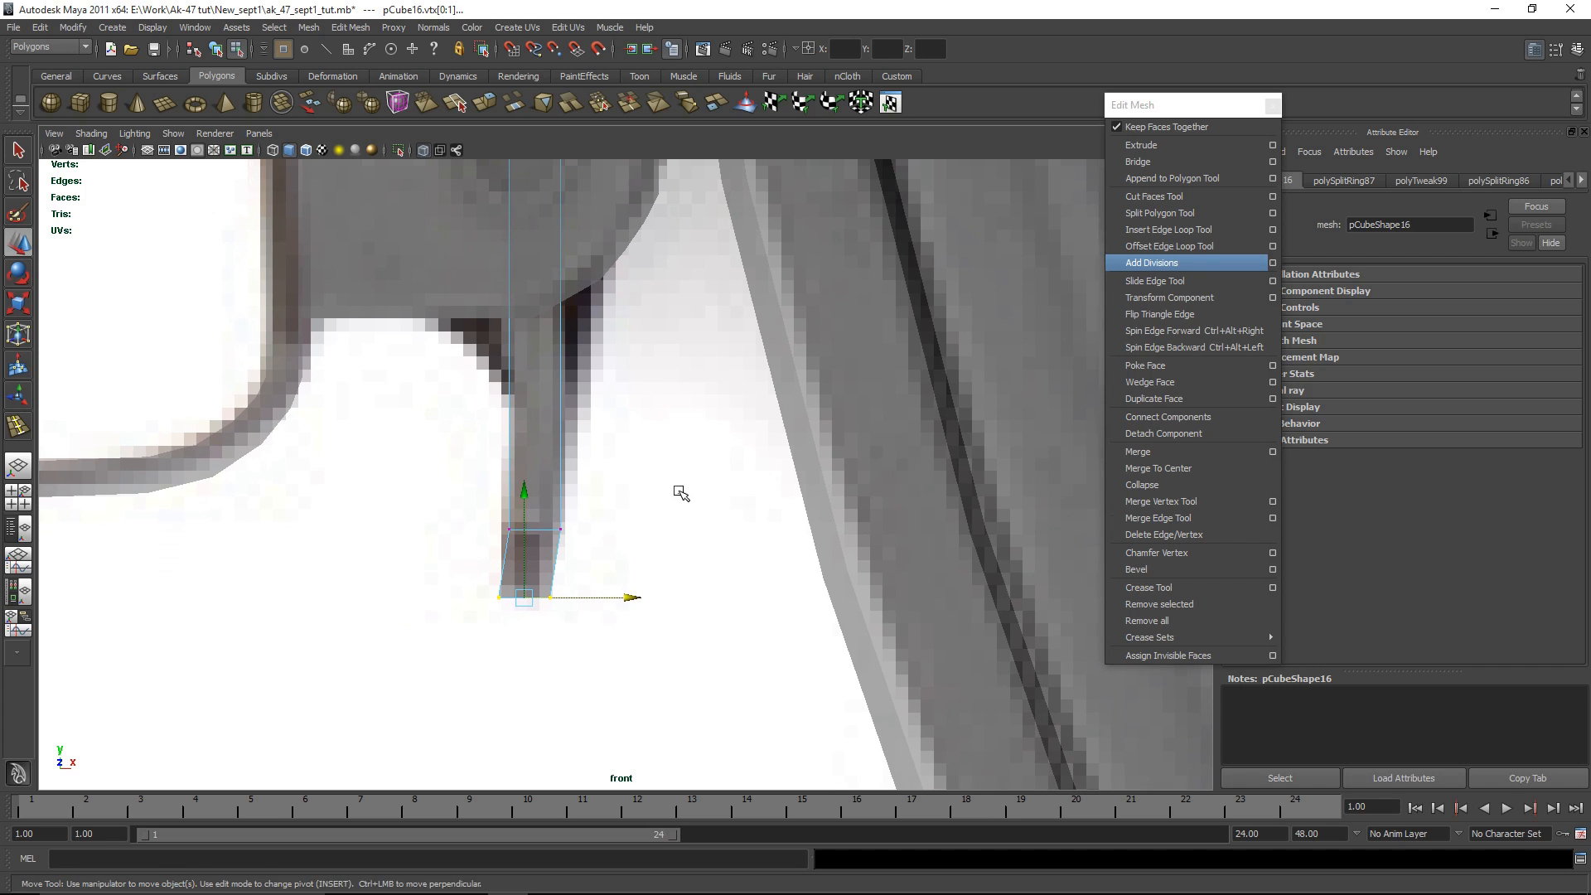
pyautogui.click(680, 501)
# Step: In the perspective view, add offset edge loops on both sides of the lever's centre loop
pyautogui.press('space')
pyautogui.press('space')
pyautogui.keyDown('alt'); pyautogui.moveTo(807, 479); pyautogui.dragTo(693, 397); pyautogui.keyUp('alt')
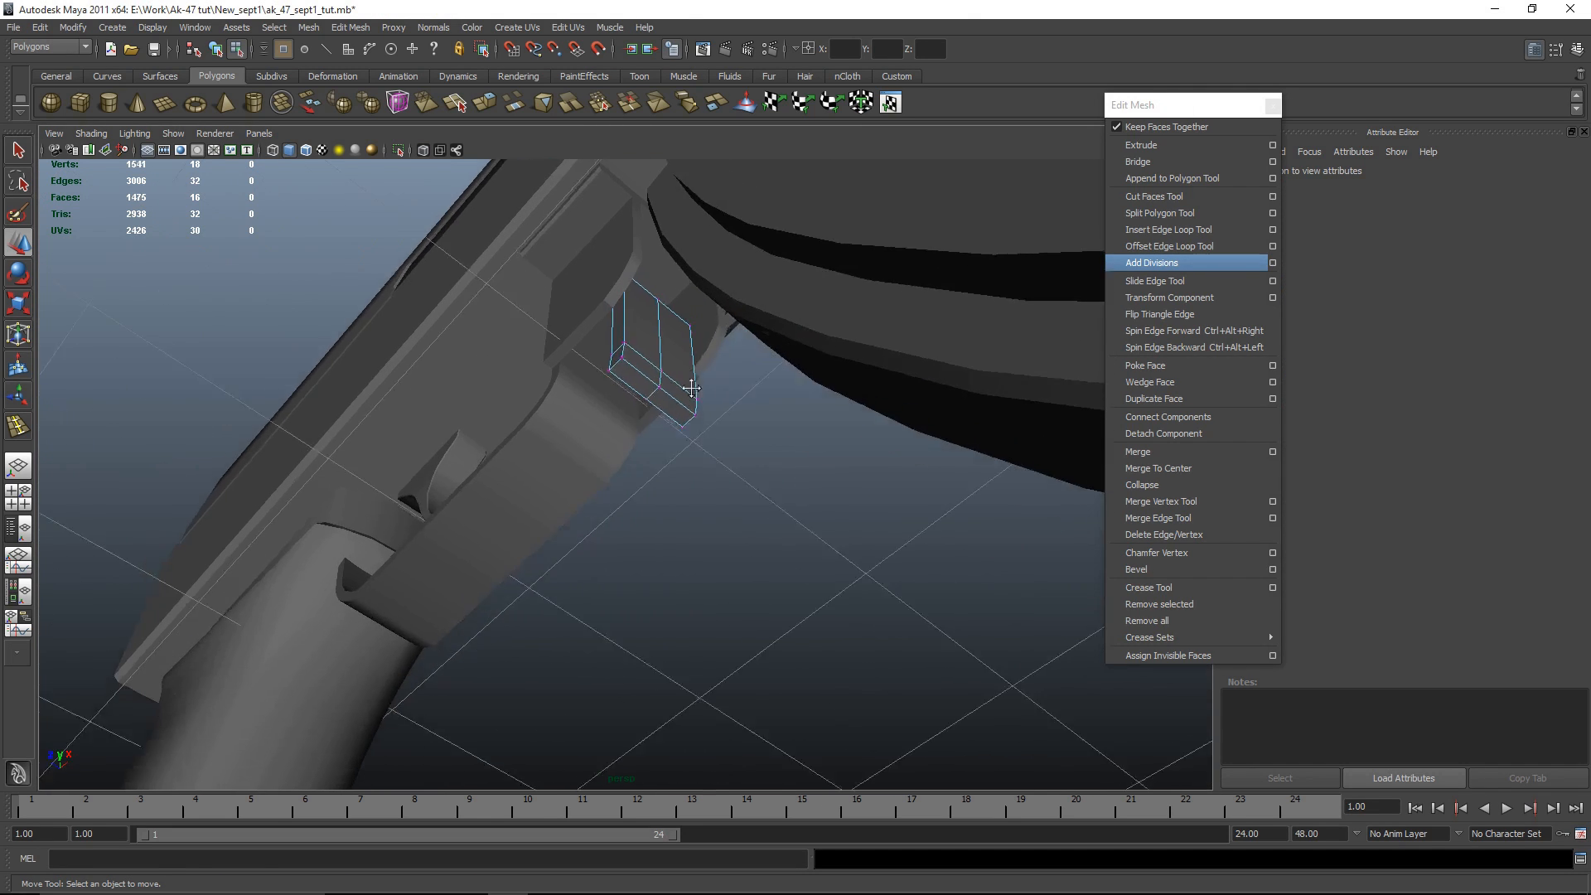
pyautogui.keyDown('alt'); pyautogui.moveTo(692, 398); pyautogui.dragTo(671, 544, button='right'); pyautogui.keyUp('alt')
pyautogui.keyDown('alt'); pyautogui.moveTo(671, 544); pyautogui.dragTo(665, 512); pyautogui.keyUp('alt')
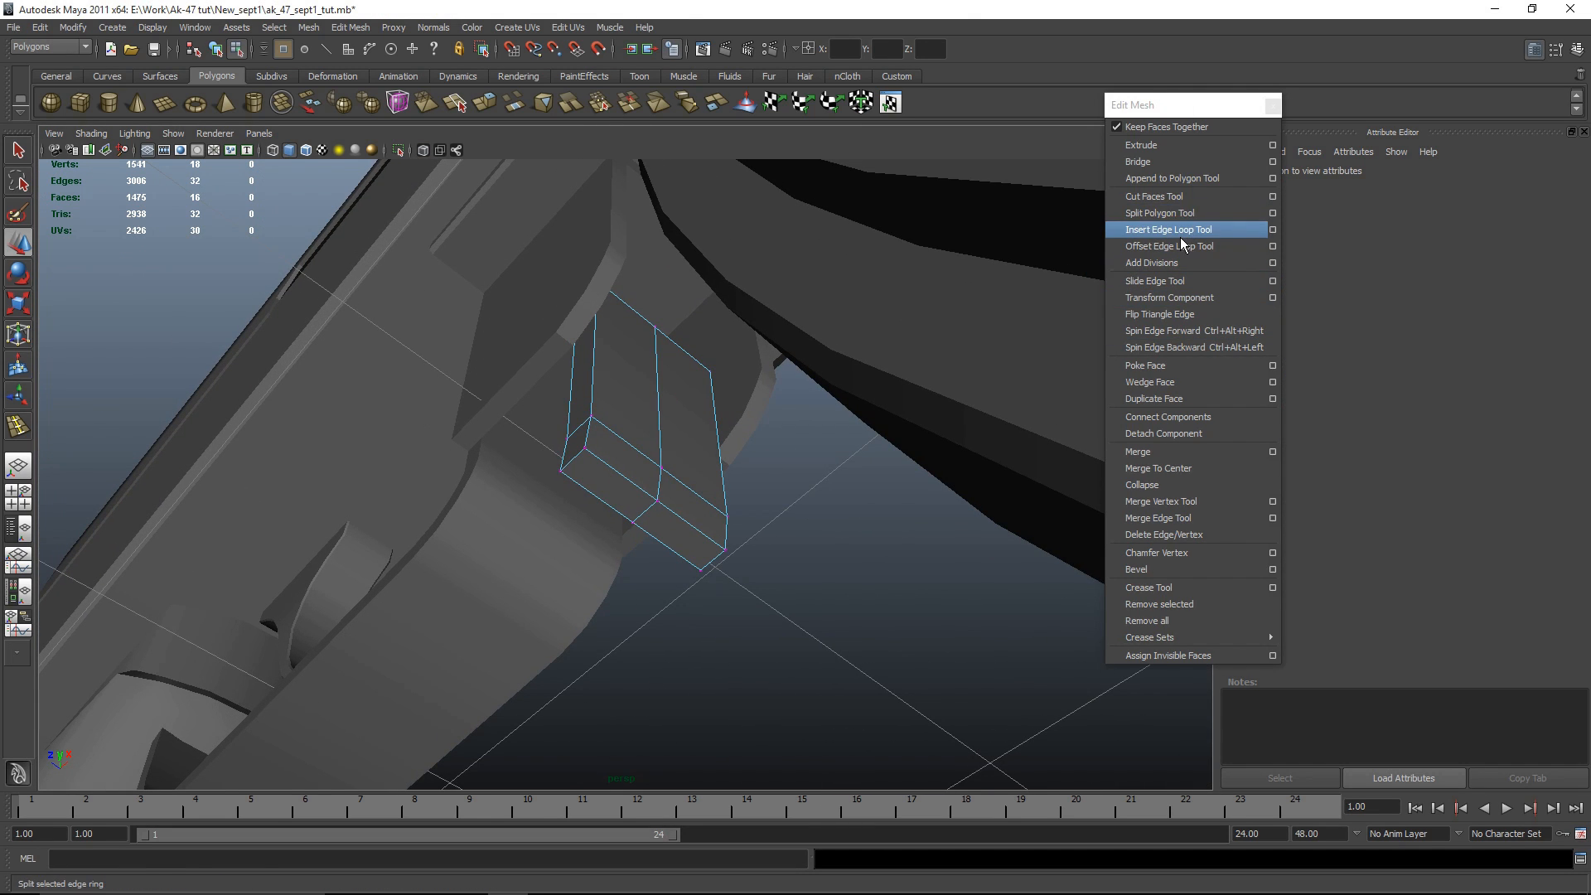
pyautogui.click(1169, 246)
pyautogui.keyDown('alt'); pyautogui.moveTo(809, 415); pyautogui.dragTo(700, 499, button='right'); pyautogui.keyUp('alt')
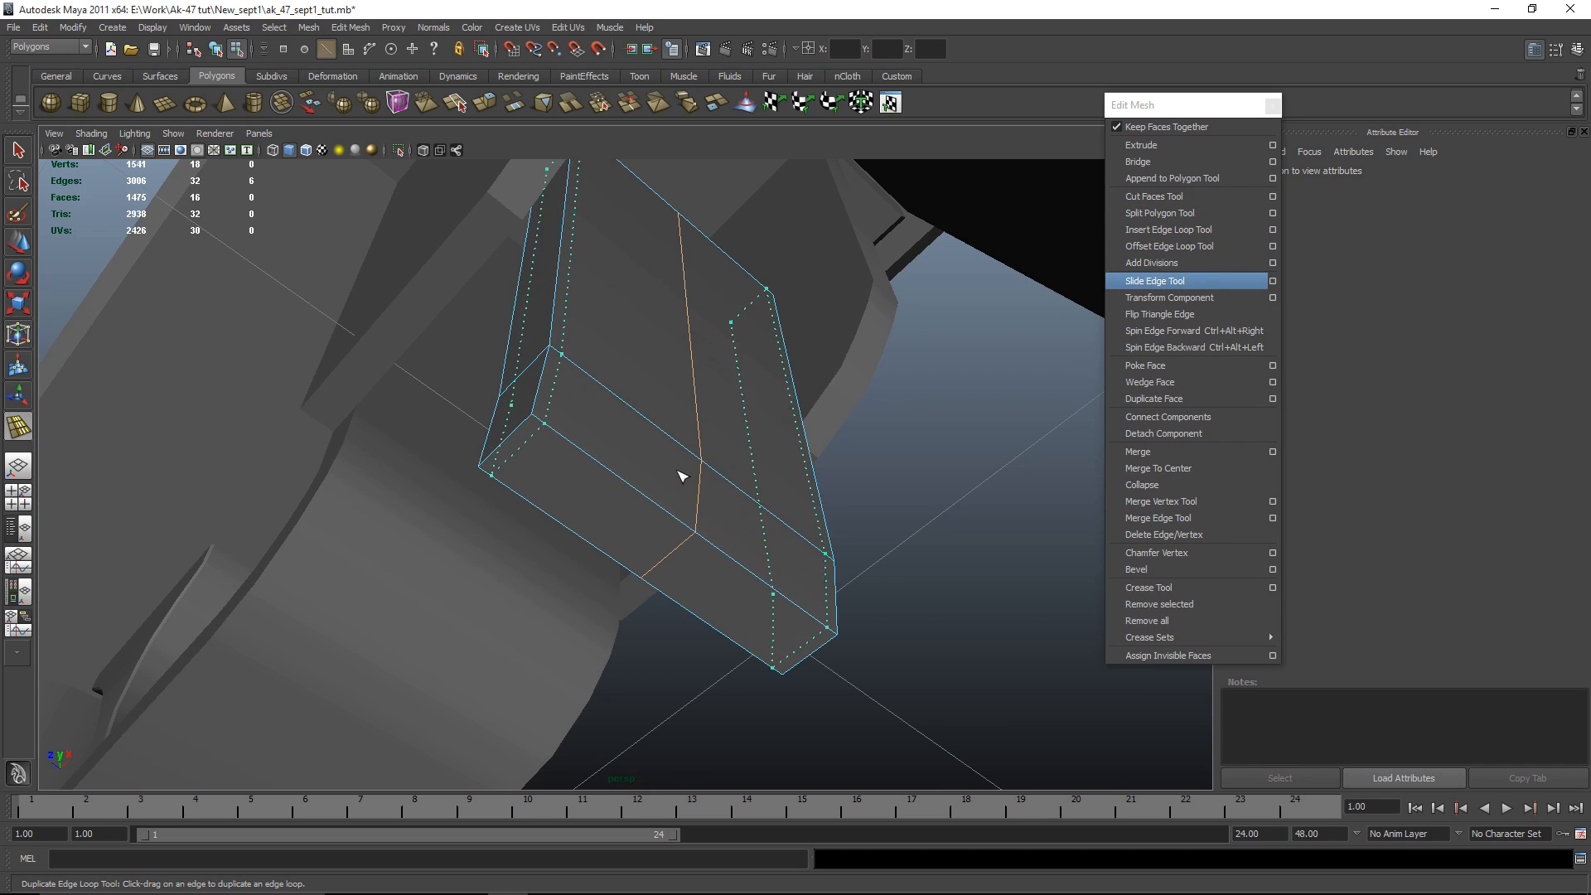
pyautogui.moveTo(693, 500); pyautogui.dragTo(701, 506)
pyautogui.keyDown('alt'); pyautogui.moveTo(700, 510); pyautogui.dragTo(779, 572); pyautogui.keyUp('alt')
pyautogui.press('w')
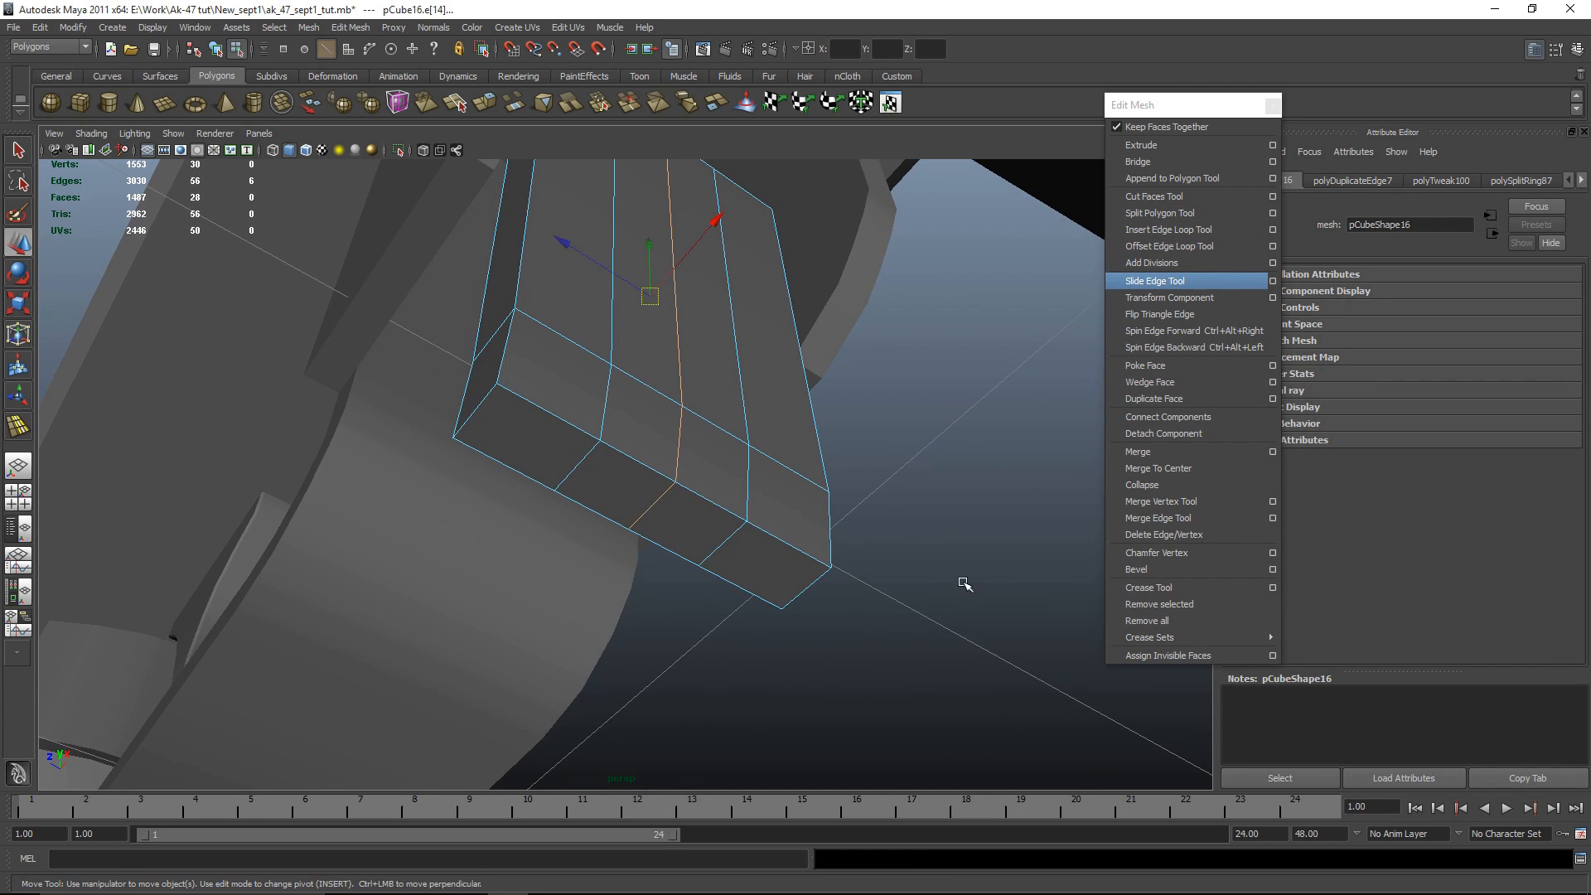
pyautogui.click(962, 582)
# Step: Select the three inner crosswise edges under the lever and, in the front view, lower and rotate them to round the tip
pyautogui.click(584, 462)
pyautogui.press('q')
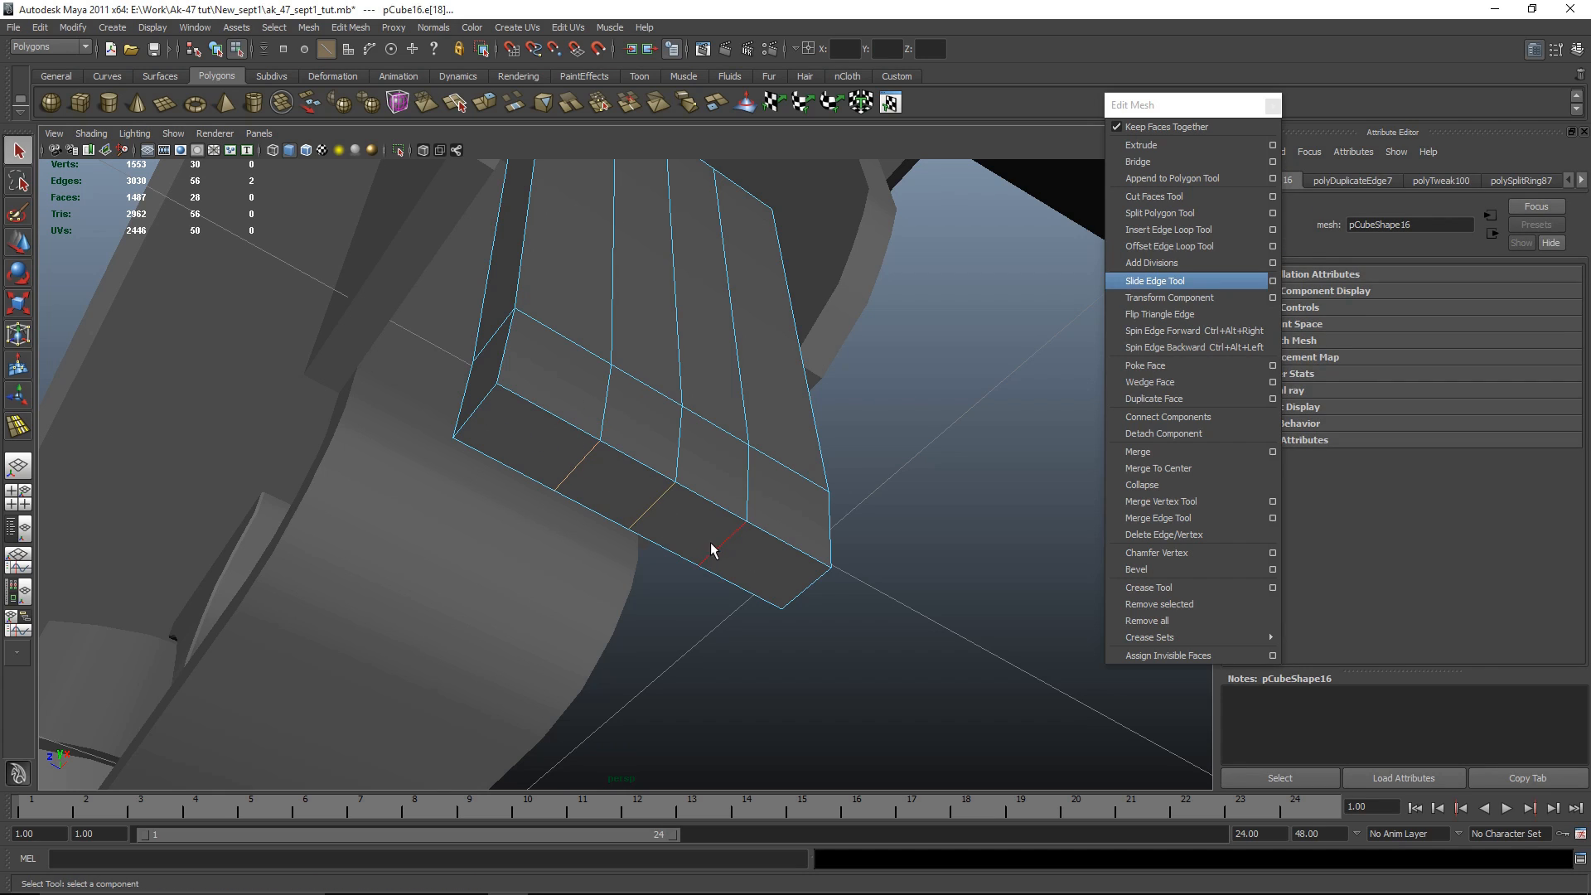
pyautogui.press('space')
pyautogui.press('space')
pyautogui.press('w')
pyautogui.moveTo(529, 493); pyautogui.dragTo(525, 507)
pyautogui.press('e')
pyautogui.moveTo(669, 567); pyautogui.dragTo(631, 610)
pyautogui.press('w')
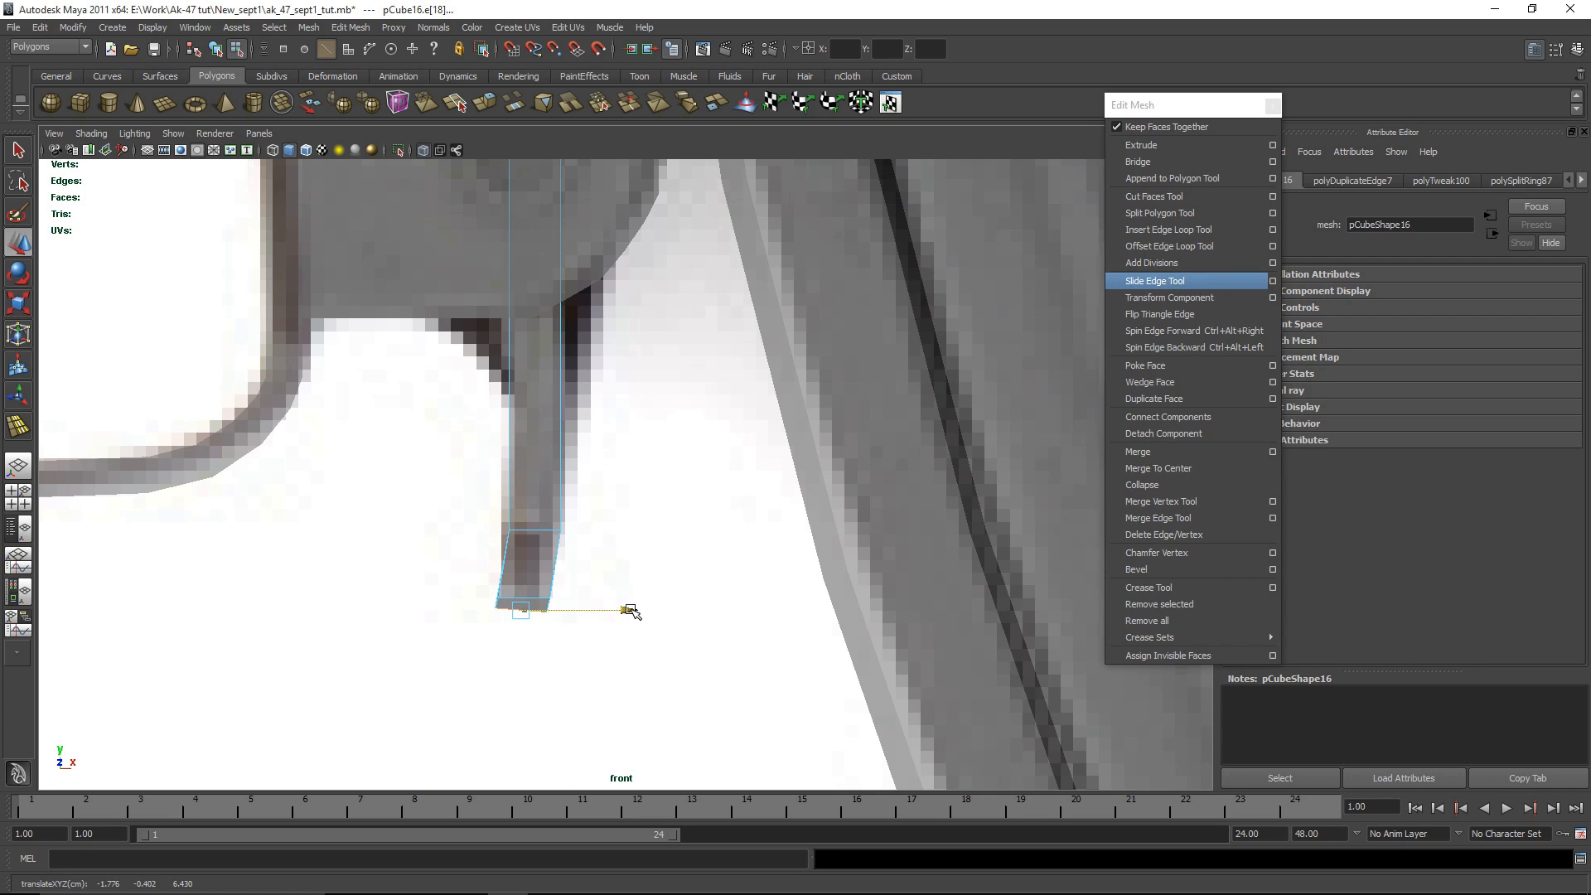
pyautogui.click(702, 596)
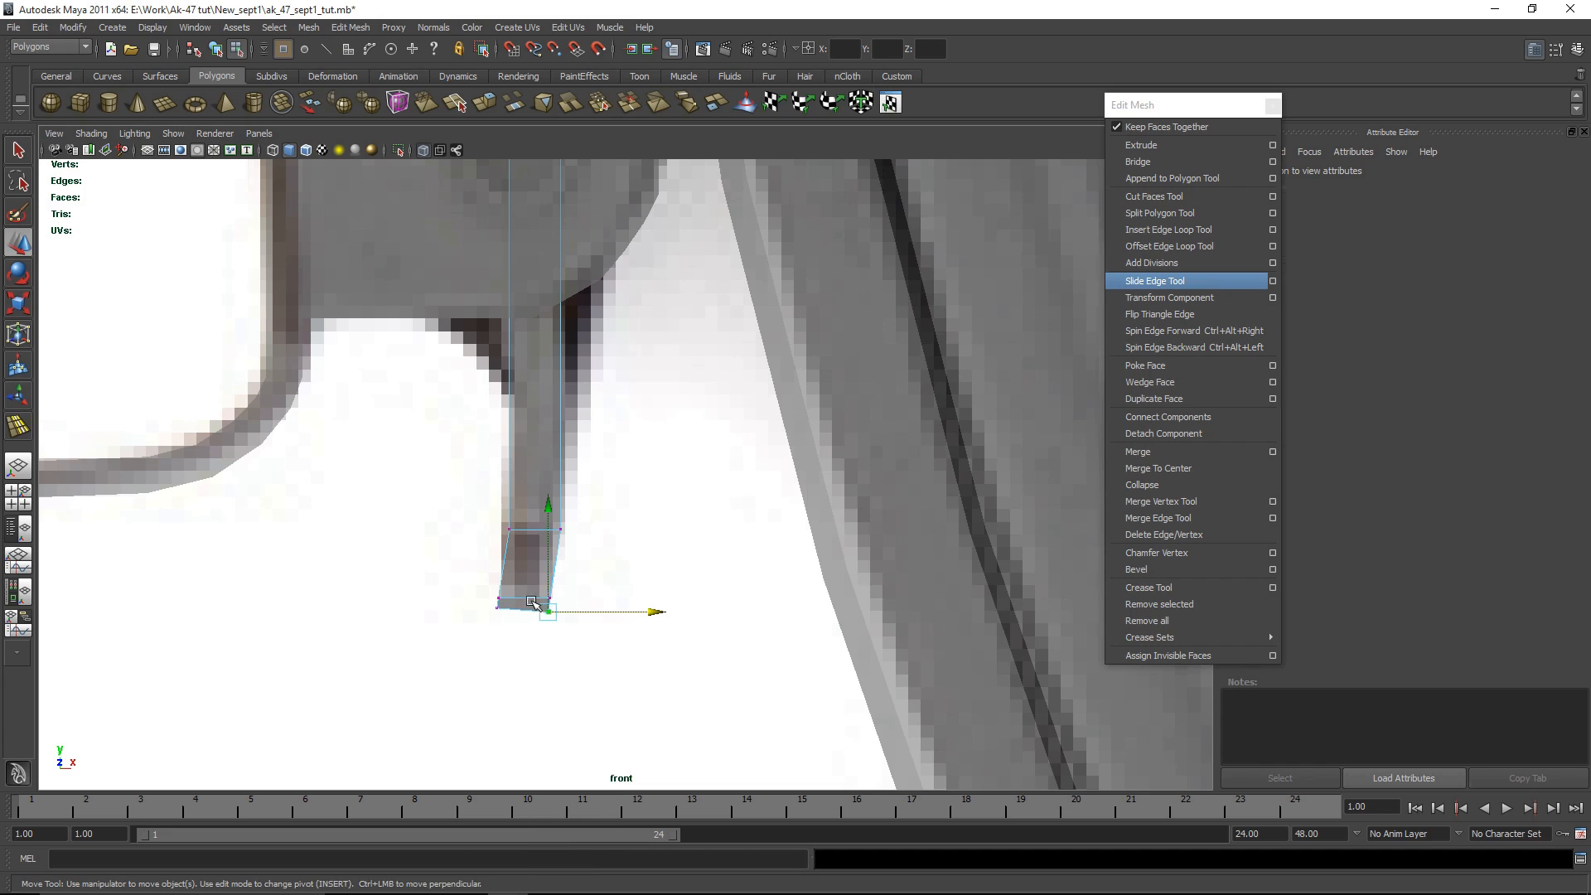
# Step: Level the lowest corner vertices of the lever's tip with each other using vertex snapping in the front view
pyautogui.click(548, 611)
pyautogui.press('v')
pyautogui.moveTo(496, 607); pyautogui.dragTo(502, 611, button='middle')
pyautogui.click(700, 639)
pyautogui.scroll(1, 696, 629)
pyautogui.keyDown('alt'); pyautogui.moveTo(676, 609); pyautogui.dragTo(754, 515, button='middle'); pyautogui.keyUp('alt')
pyautogui.scroll(2, 743, 550)
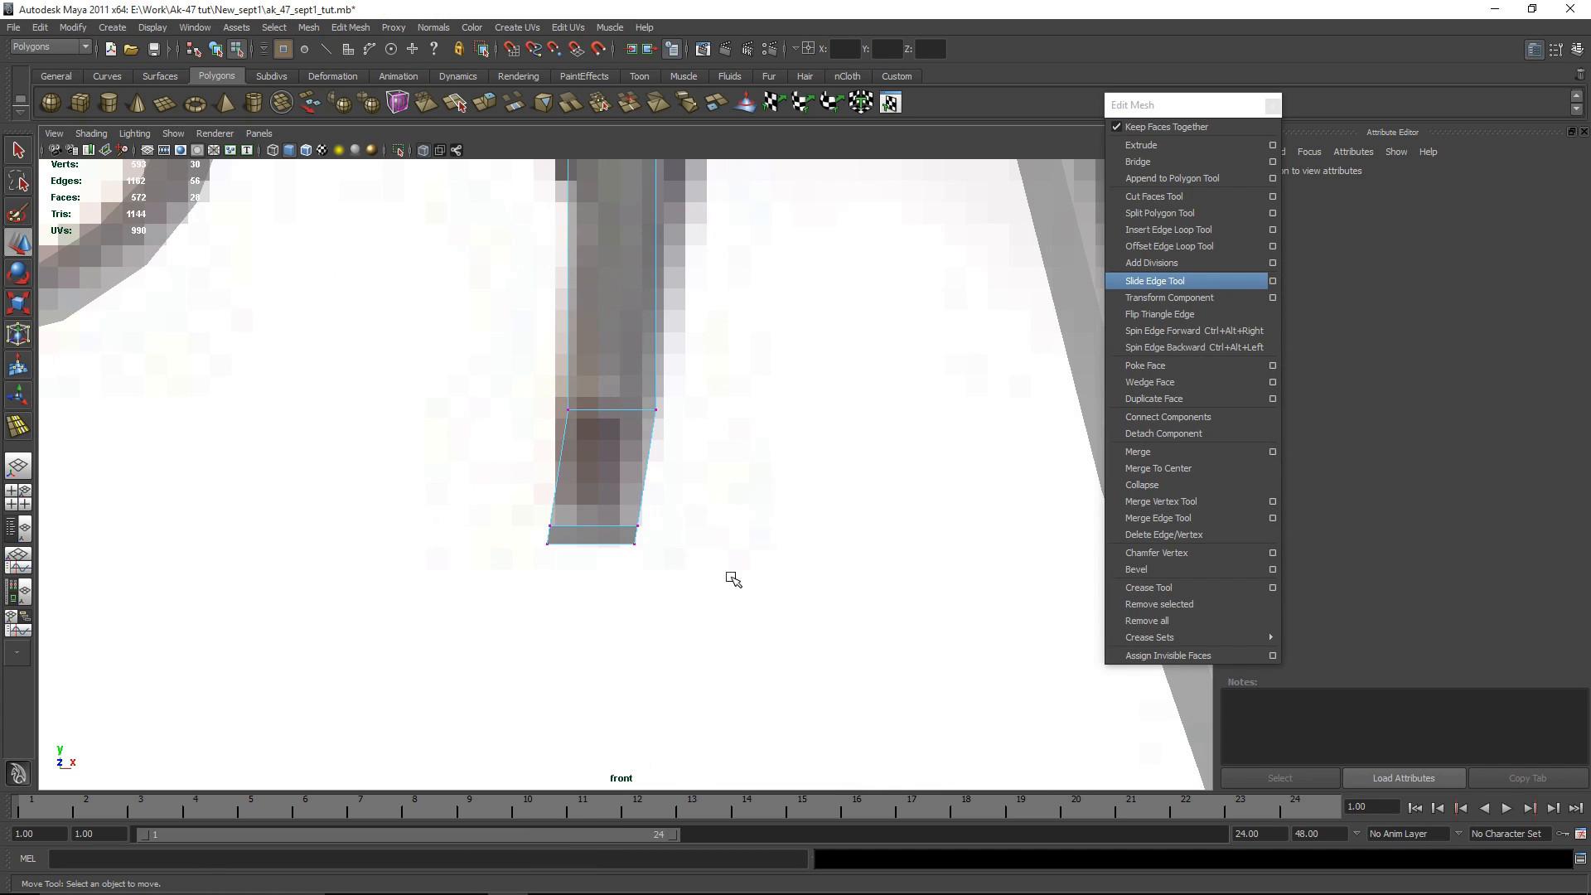
# Step: Examine the lever's rounded tip and its fit behind the trigger guard from several angles
pyautogui.press('space')
pyautogui.press('space')
pyautogui.keyDown('alt'); pyautogui.moveTo(756, 461); pyautogui.dragTo(655, 528); pyautogui.keyUp('alt')
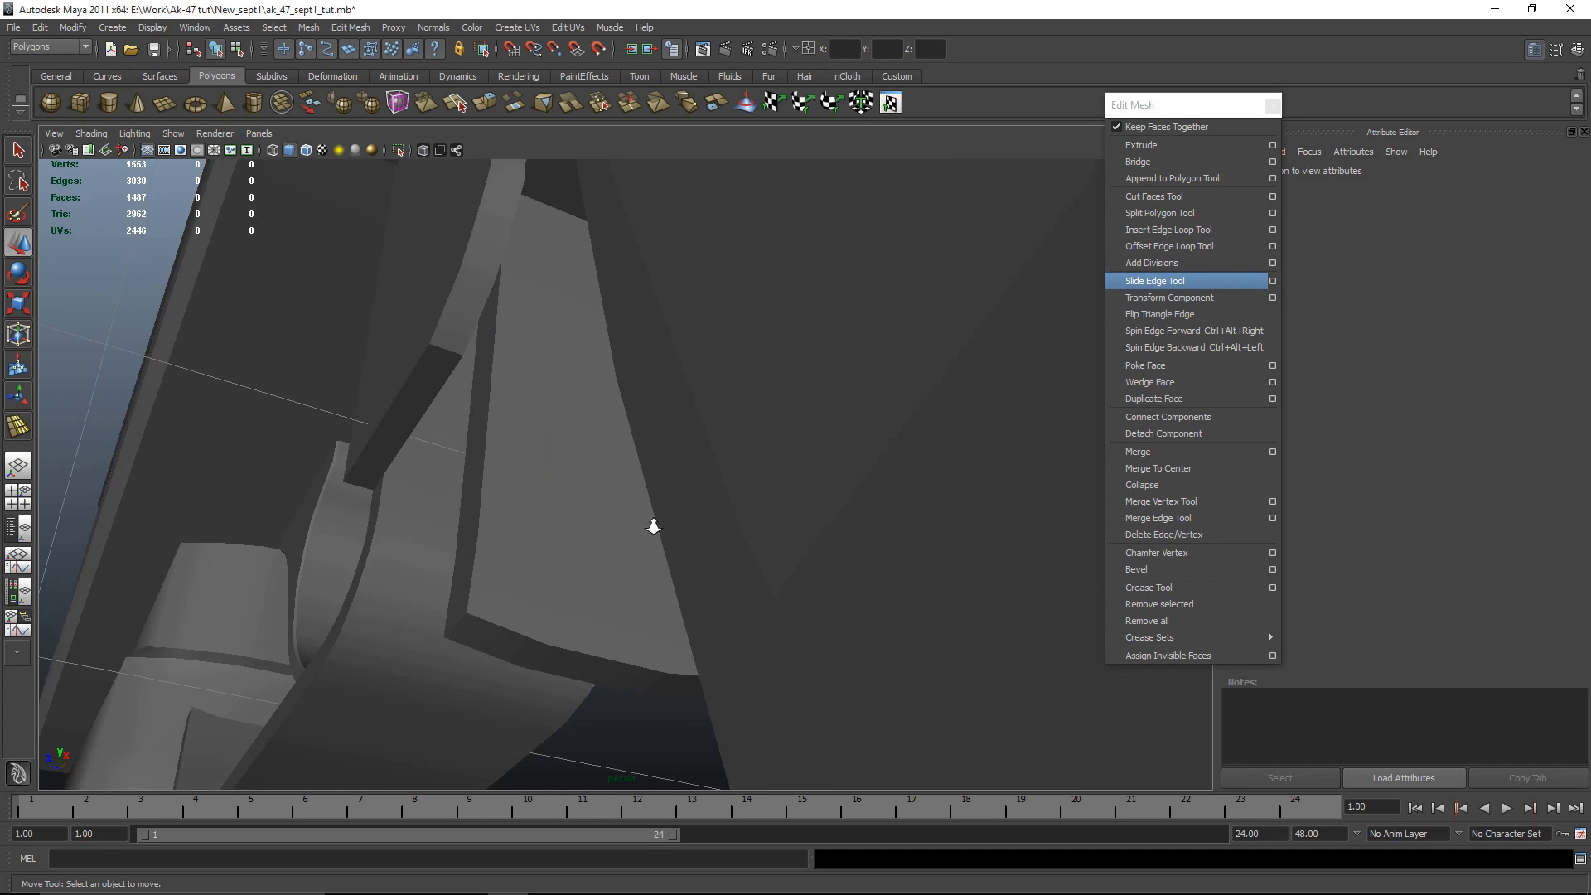
pyautogui.scroll(-3, 654, 527)
pyautogui.click(570, 579)
pyautogui.moveTo(568, 579); pyautogui.dragTo(583, 556, button='right')
pyautogui.click(606, 598)
pyautogui.press('space')
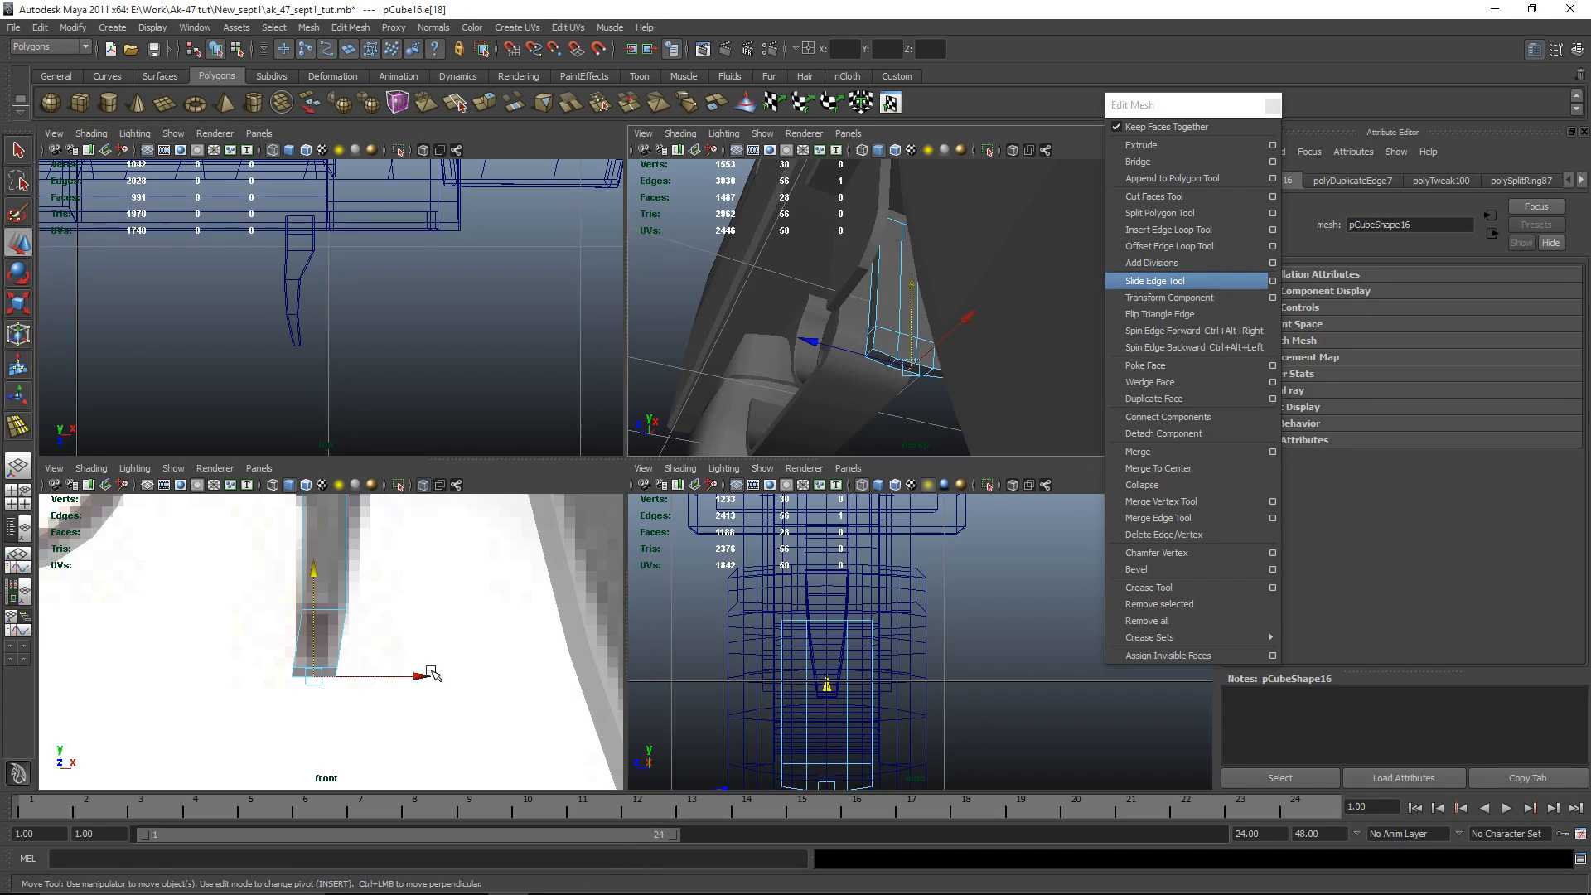
pyautogui.press('space')
pyautogui.scroll(-4, 813, 391)
pyautogui.keyDown('alt'); pyautogui.moveTo(806, 414); pyautogui.dragTo(693, 531); pyautogui.keyUp('alt')
pyautogui.click(668, 685)
pyautogui.keyDown('alt'); pyautogui.moveTo(746, 675); pyautogui.dragTo(661, 664); pyautogui.keyUp('alt')
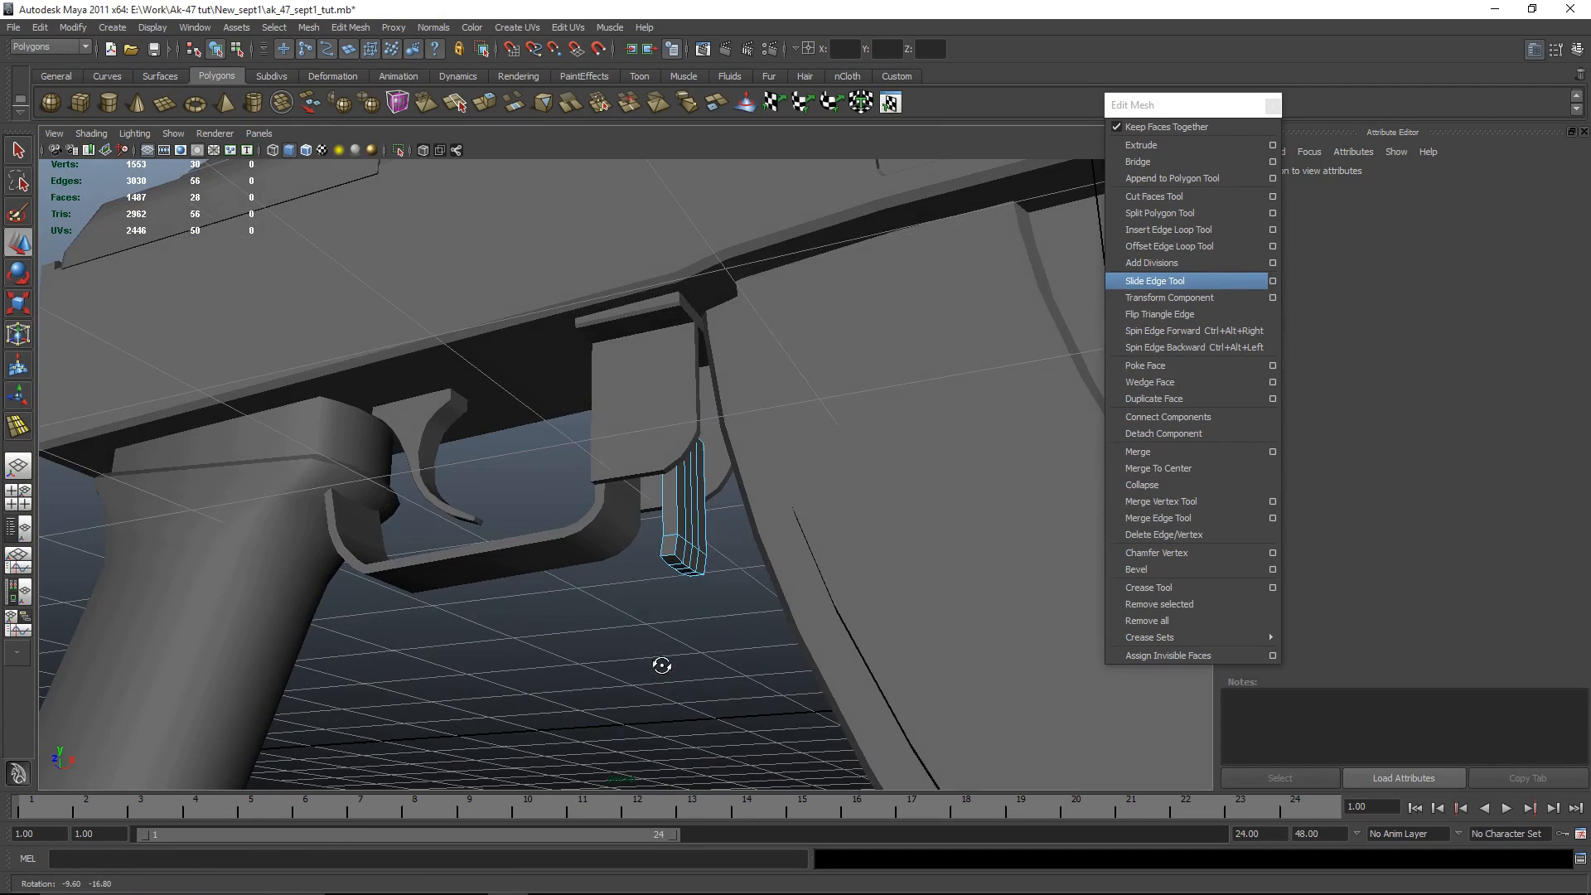
# Step: Raise the top vertices of the magazine release lever in the front view so its upper end reaches into the receiver
pyautogui.scroll(-2, 806, 479)
pyautogui.click(672, 517)
pyautogui.press('space')
pyautogui.press('space')
pyautogui.scroll(5, 643, 625)
pyautogui.moveTo(917, 571); pyautogui.dragTo(842, 570, button='right')
pyautogui.scroll(2, 658, 599)
pyautogui.keyDown('alt'); pyautogui.moveTo(658, 599); pyautogui.dragTo(599, 395, button='middle'); pyautogui.keyUp('alt')
pyautogui.moveTo(663, 460); pyautogui.dragTo(662, 460)
pyautogui.moveTo(613, 315); pyautogui.dragTo(594, 135, button='middle')
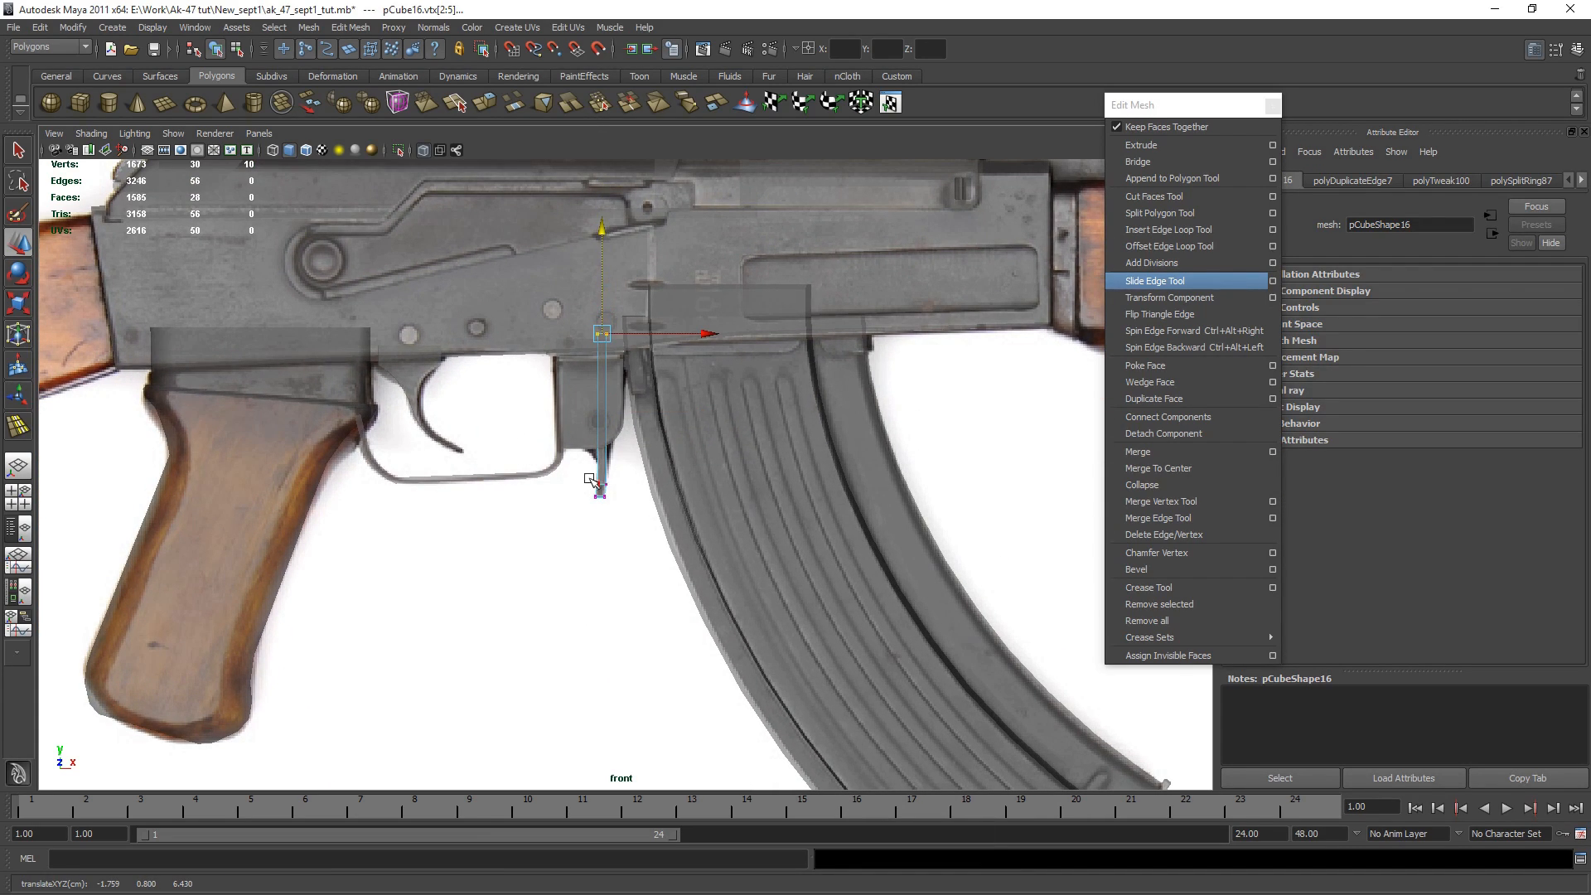
pyautogui.moveTo(602, 486); pyautogui.dragTo(637, 452, button='right')
pyautogui.press('space')
pyautogui.press('space')
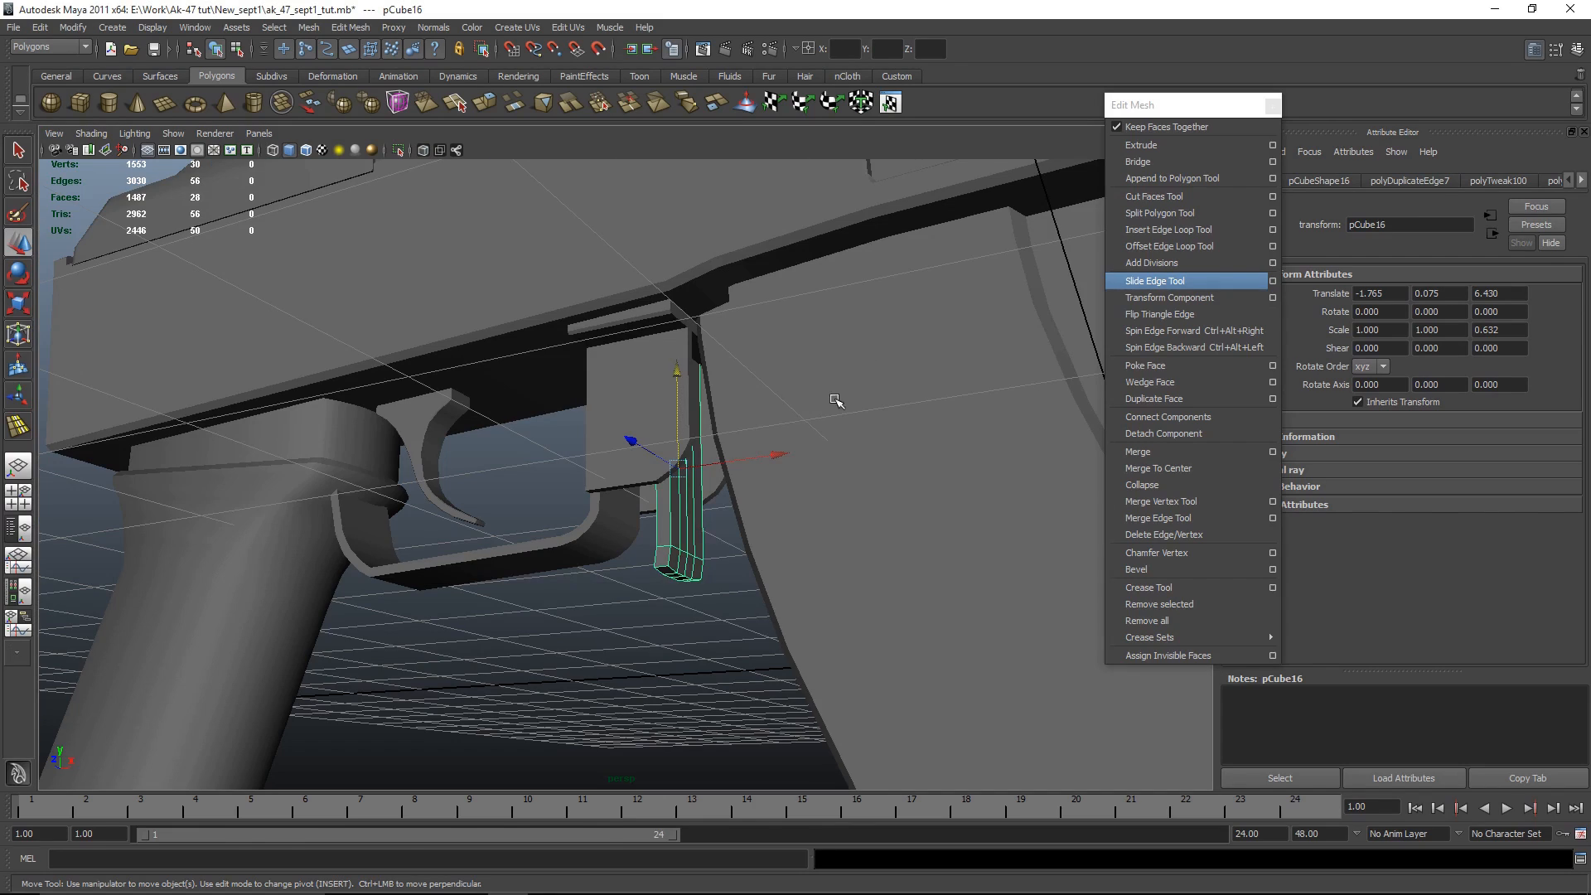
# Step: Select the four faces closing the lever's top end inside the receiver in the front view and delete them
pyautogui.press('space')
pyautogui.press('space')
pyautogui.scroll(3, 763, 378)
pyautogui.moveTo(827, 423); pyautogui.dragTo(823, 455, button='right')
pyautogui.hotkey('ctrl', 'z')
pyautogui.moveTo(574, 543); pyautogui.dragTo(574, 588, button='right')
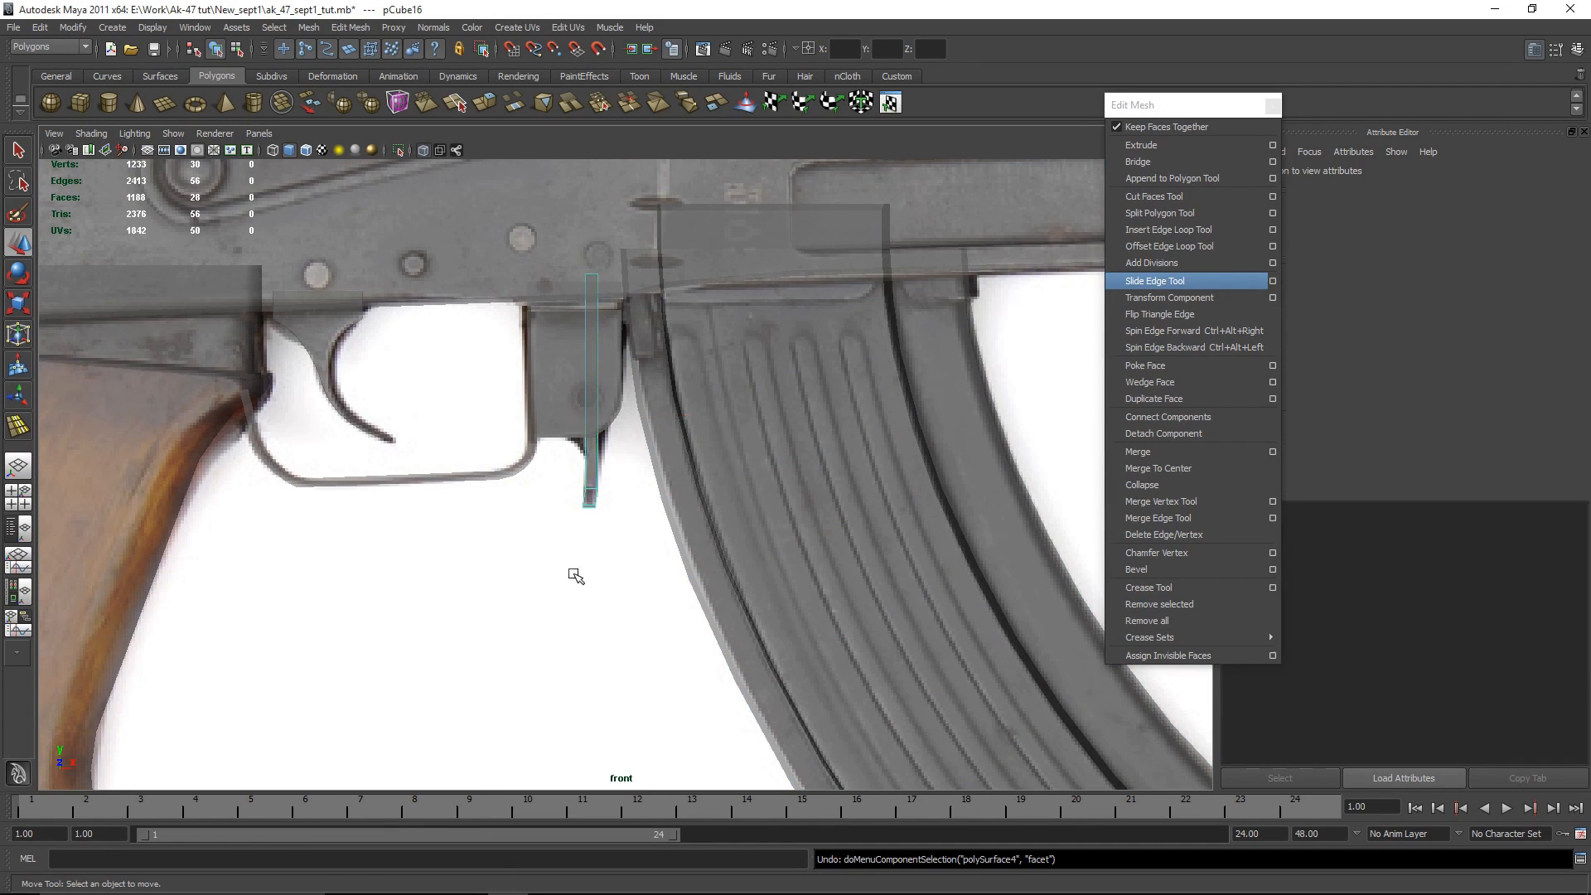
pyautogui.keyDown('alt'); pyautogui.moveTo(573, 588); pyautogui.dragTo(584, 710, button='middle'); pyautogui.keyUp('alt')
pyautogui.moveTo(523, 366); pyautogui.dragTo(695, 506)
pyautogui.press('space')
pyautogui.press('space')
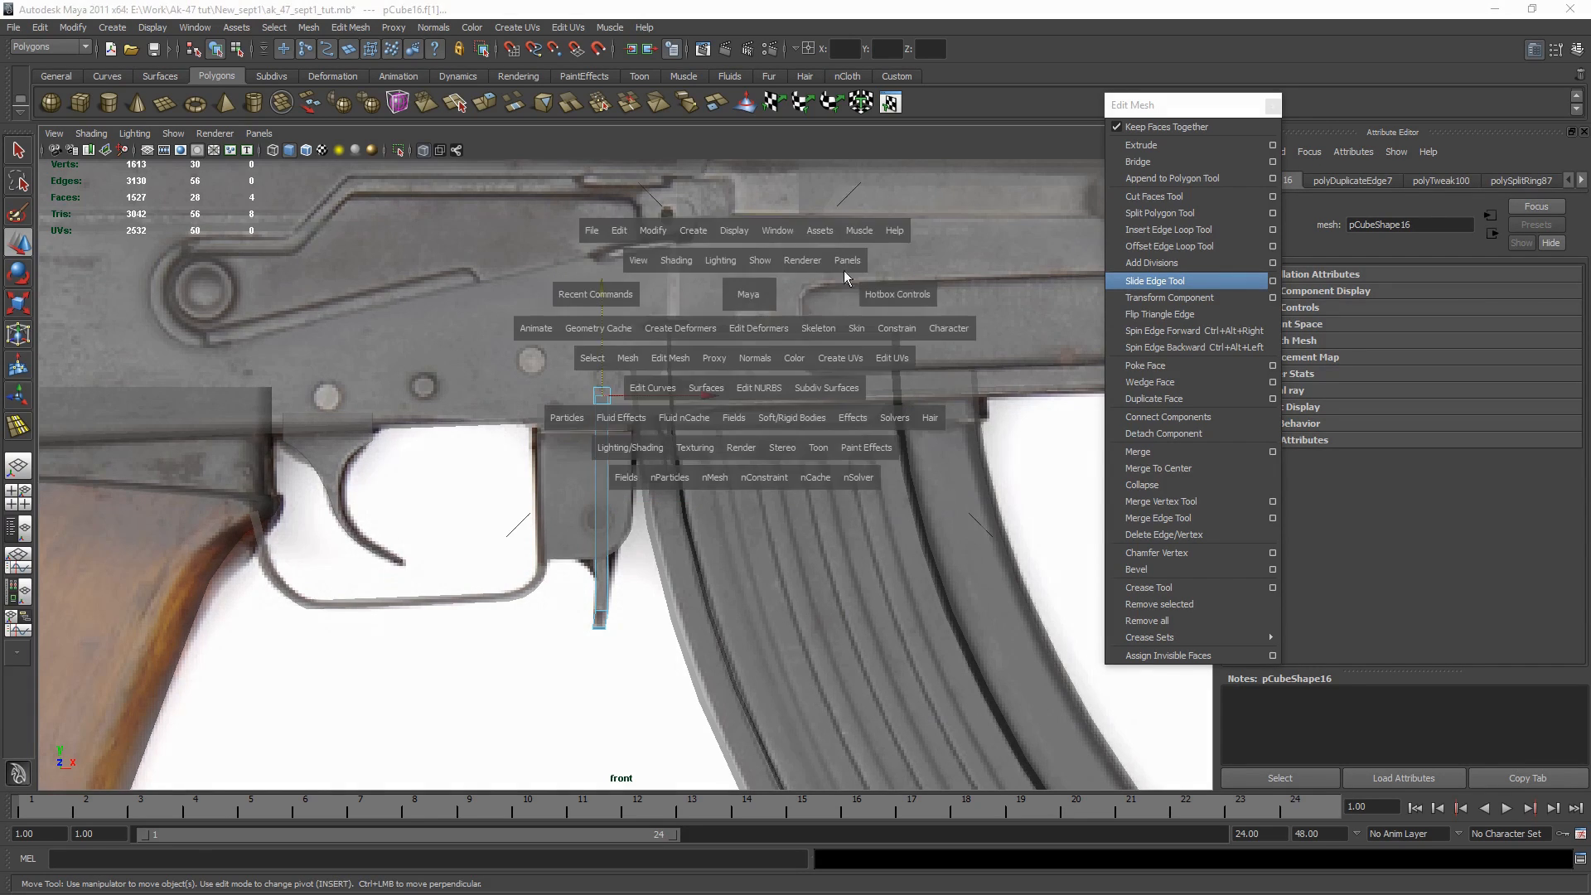
pyautogui.keyDown('alt'); pyautogui.moveTo(727, 393); pyautogui.dragTo(696, 500); pyautogui.keyUp('alt')
pyautogui.click(685, 508)
pyautogui.moveTo(685, 507); pyautogui.dragTo(729, 454, button='right')
pyautogui.keyDown('alt'); pyautogui.moveTo(729, 454); pyautogui.dragTo(737, 666); pyautogui.keyUp('alt')
pyautogui.scroll(-5, 737, 666)
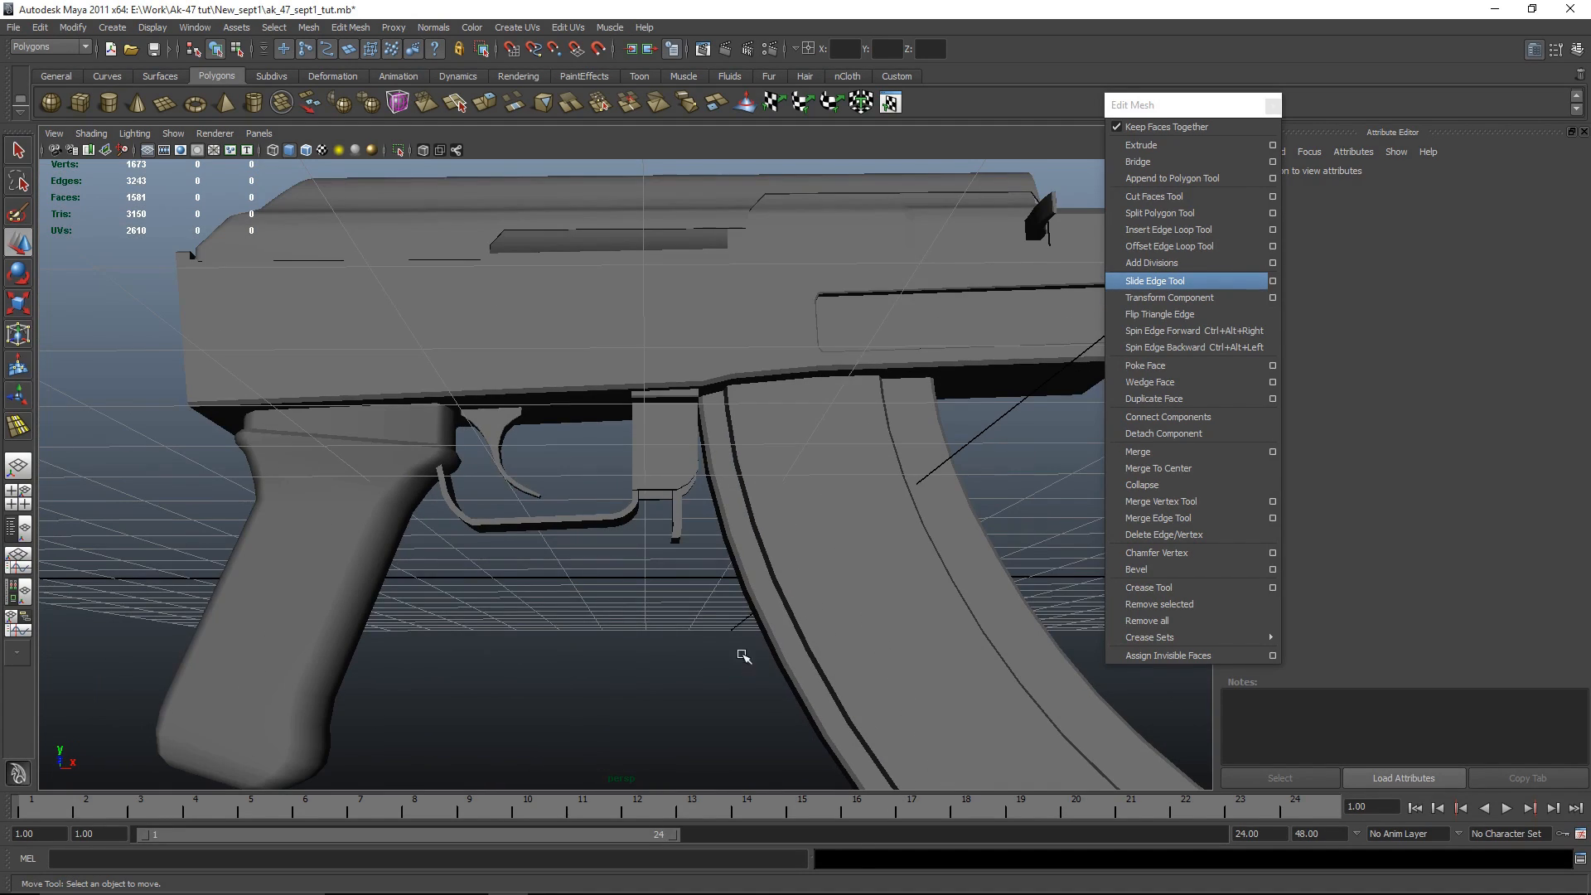
# Step: Shorten the lever by raising the vertices around its lower tip in the front view
pyautogui.click(672, 494)
pyautogui.press('space')
pyautogui.press('space')
pyautogui.moveTo(604, 588); pyautogui.dragTo(618, 677, button='right')
pyautogui.moveTo(634, 735); pyautogui.dragTo(637, 737)
pyautogui.moveTo(589, 582); pyautogui.dragTo(588, 562)
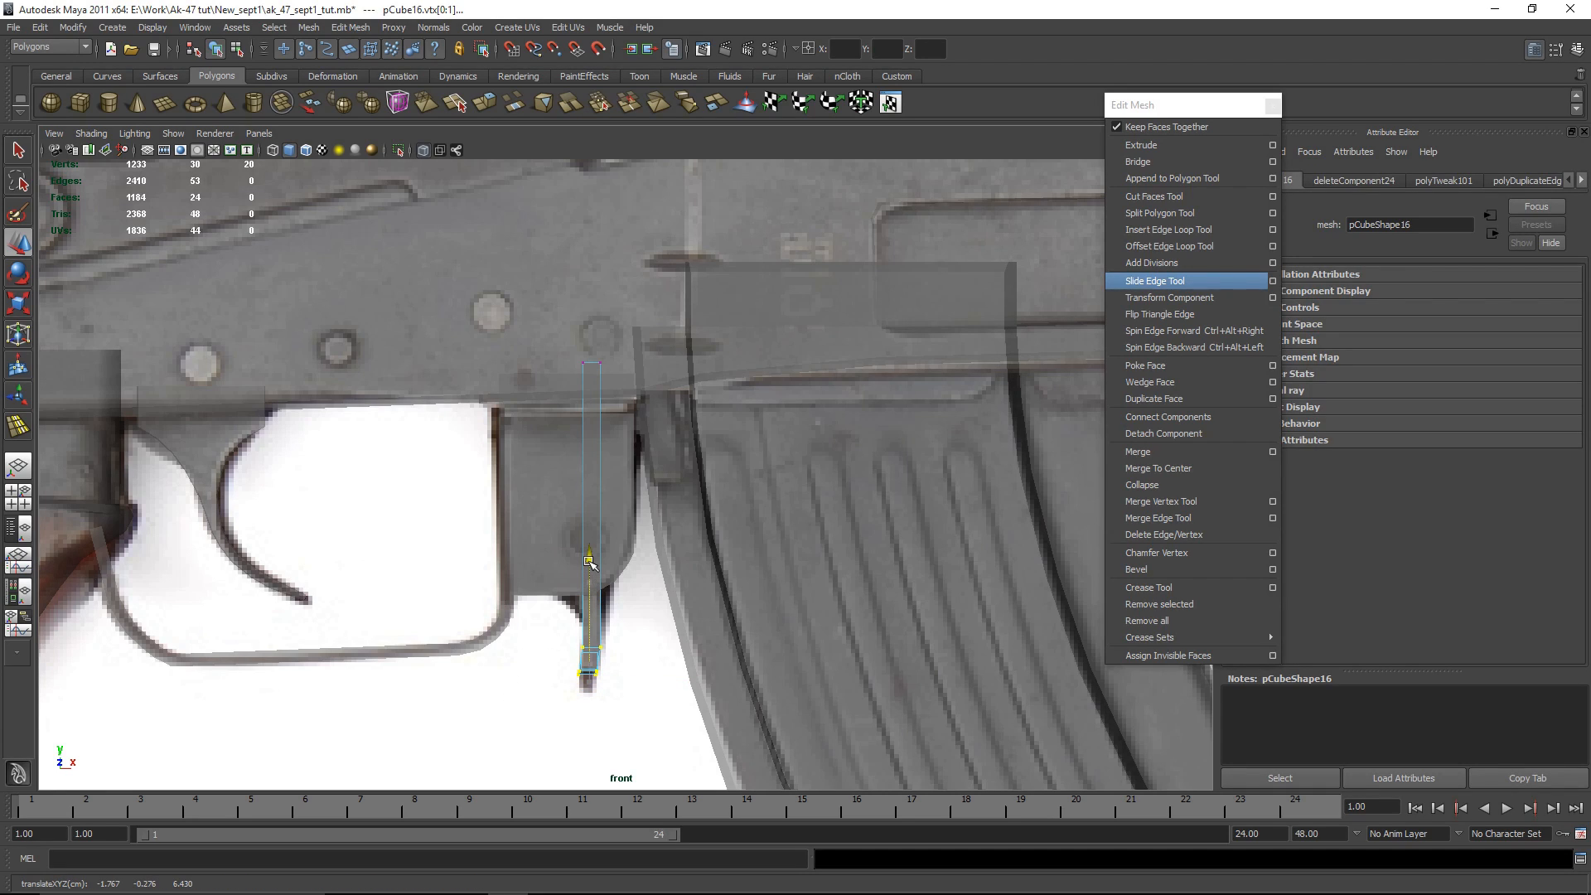
pyautogui.click(630, 702)
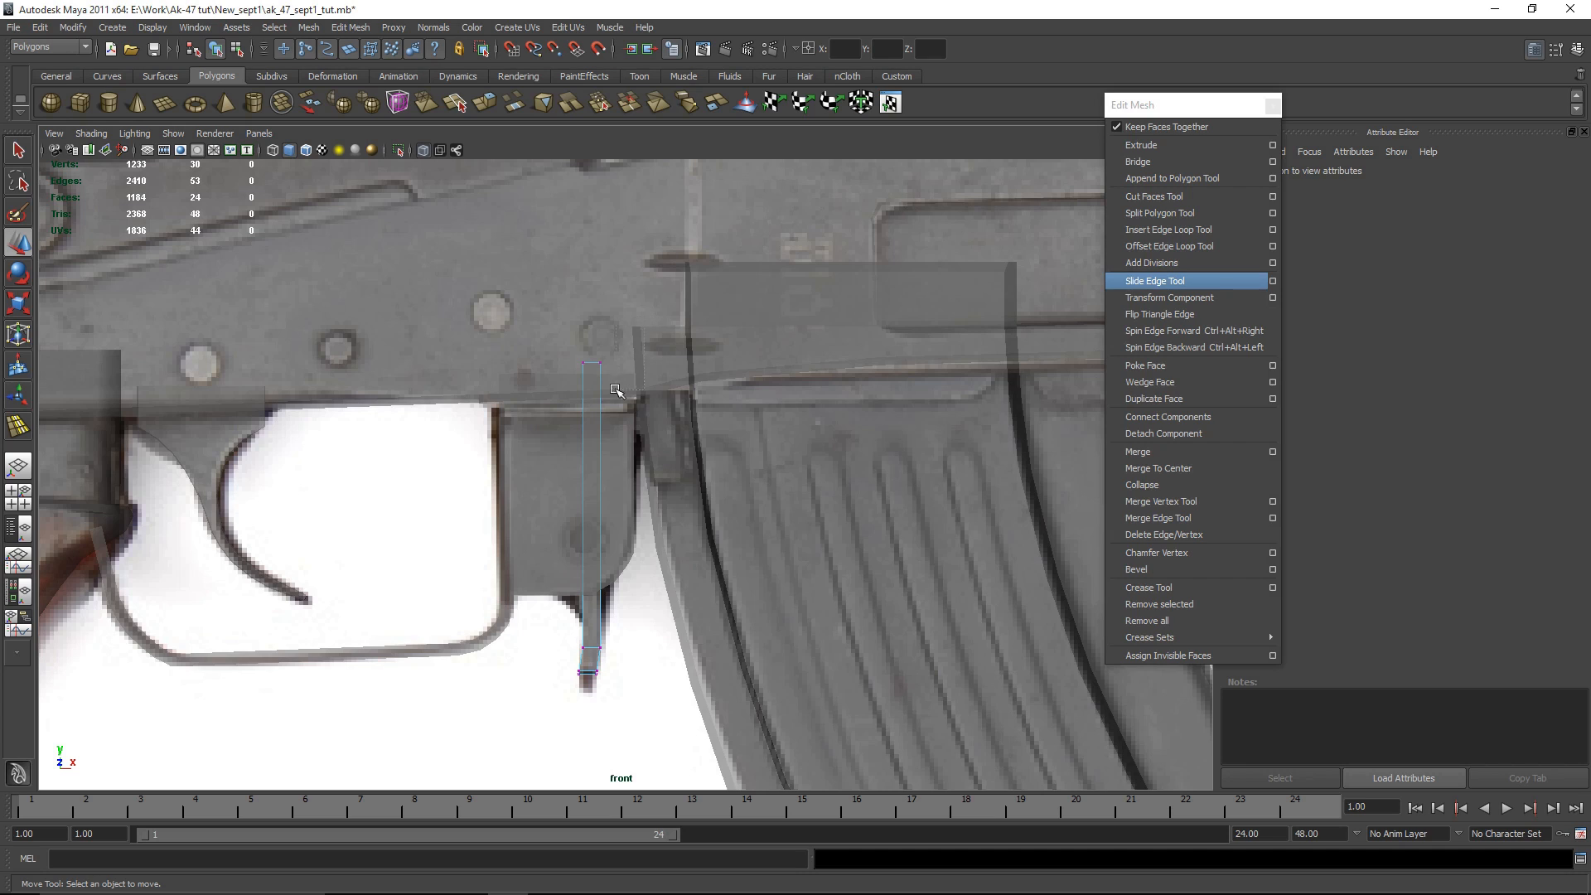
# Step: Shift the lever's upper vertices on the magazine side towards the magazine so the lever widens at its top
pyautogui.moveTo(592, 423); pyautogui.dragTo(590, 424)
pyautogui.moveTo(687, 362); pyautogui.dragTo(720, 363)
pyautogui.press('space')
pyautogui.press('space')
pyautogui.click(629, 648)
pyautogui.moveTo(683, 520); pyautogui.dragTo(706, 503, button='right')
pyautogui.keyDown('alt'); pyautogui.moveTo(692, 642); pyautogui.dragTo(614, 472); pyautogui.keyUp('alt')
pyautogui.click(615, 471)
pyautogui.click(654, 642)
pyautogui.keyDown('alt'); pyautogui.moveTo(654, 642); pyautogui.dragTo(739, 708); pyautogui.keyUp('alt')
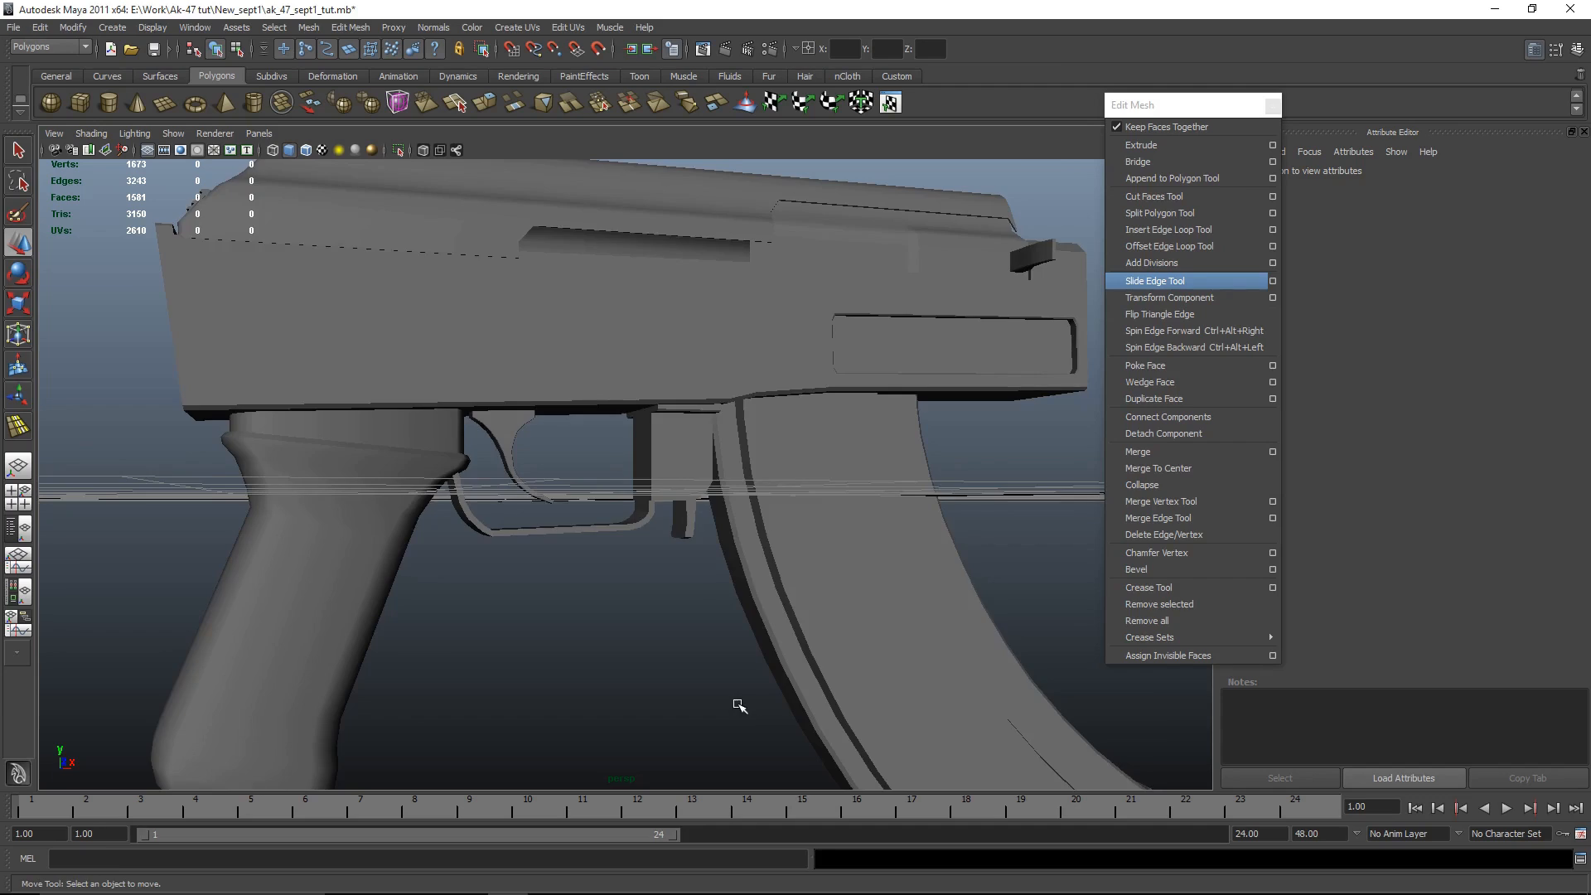
# Step: Raise the lever's lower tip vertices further in the front view to shorten the part below the guard
pyautogui.scroll(-4, 739, 707)
pyautogui.scroll(5, 659, 673)
pyautogui.click(681, 539)
pyautogui.press('space')
pyautogui.press('space')
pyautogui.moveTo(635, 582); pyautogui.dragTo(510, 585, button='right')
pyautogui.moveTo(627, 710); pyautogui.dragTo(539, 627)
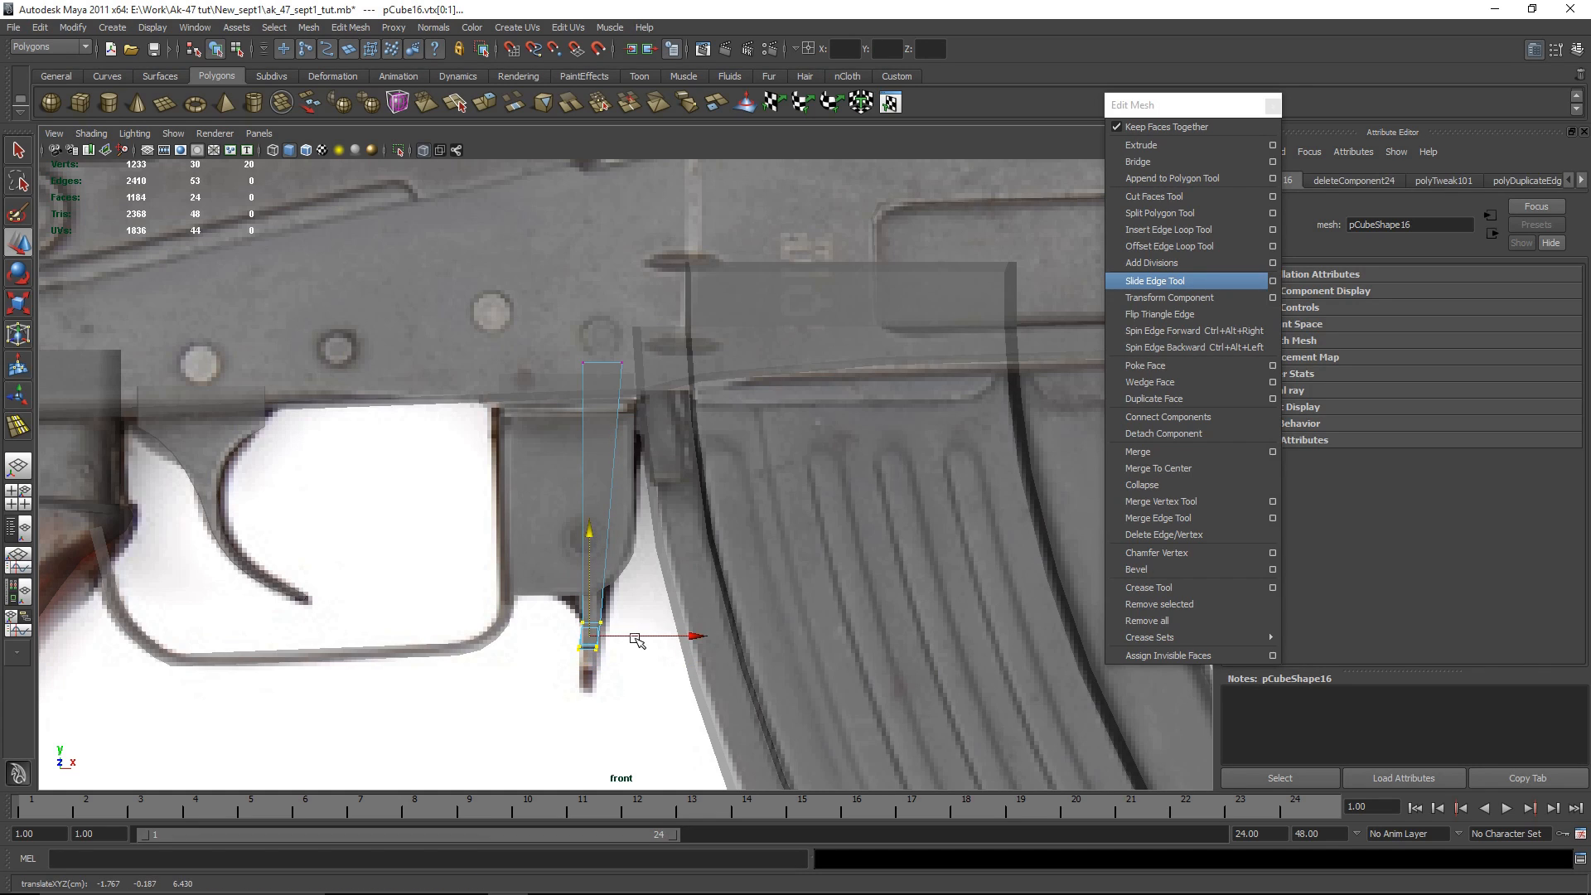
pyautogui.click(635, 647)
pyautogui.moveTo(564, 367); pyautogui.dragTo(697, 625)
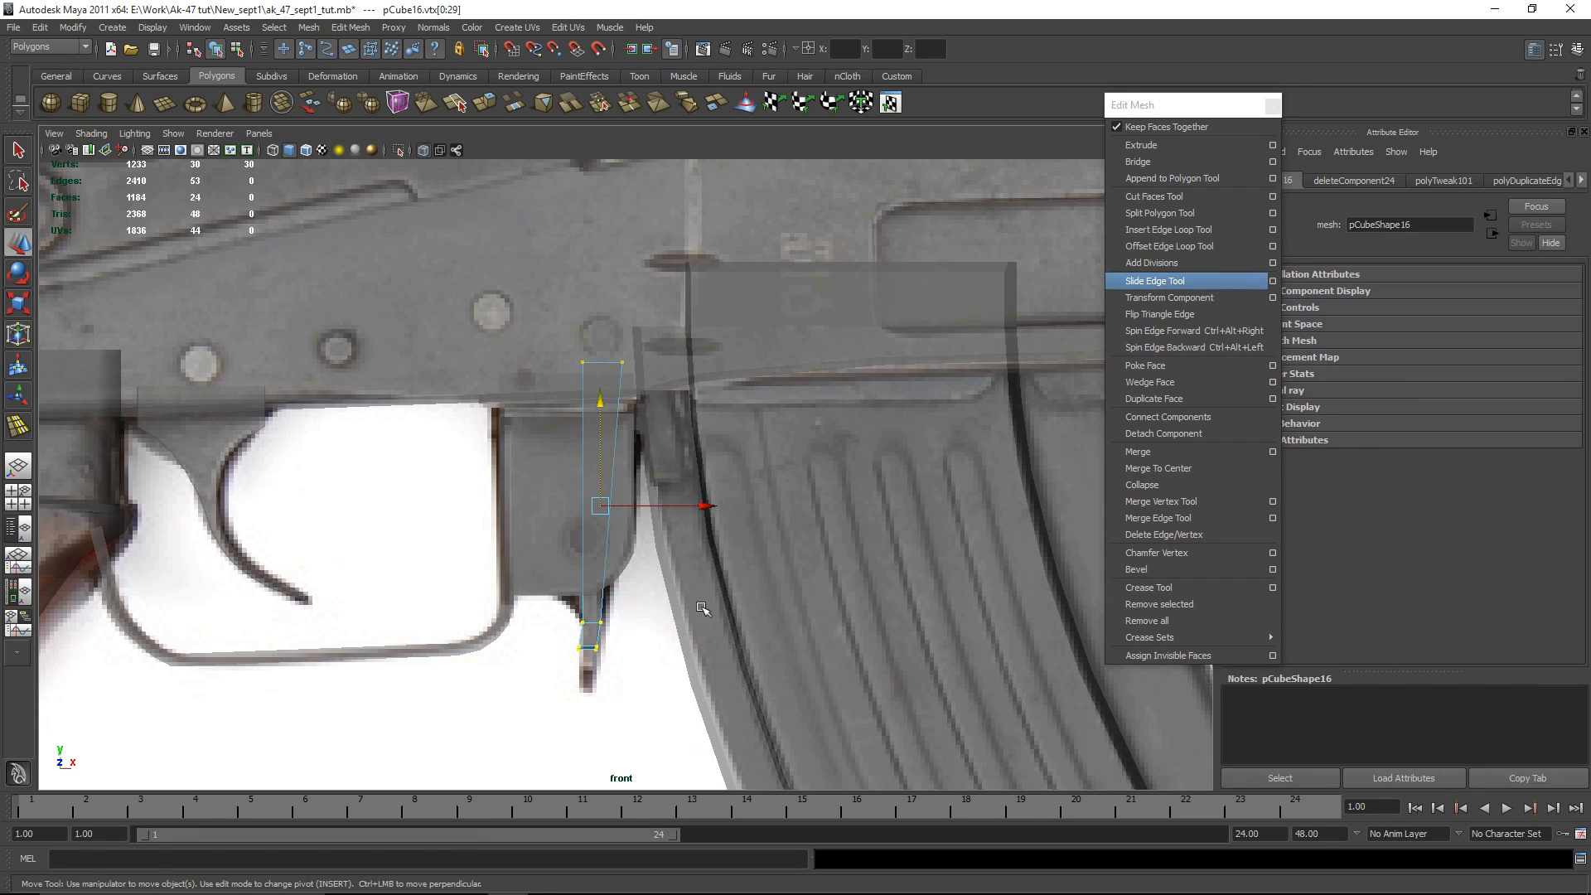
pyautogui.click(661, 627)
pyautogui.press('space')
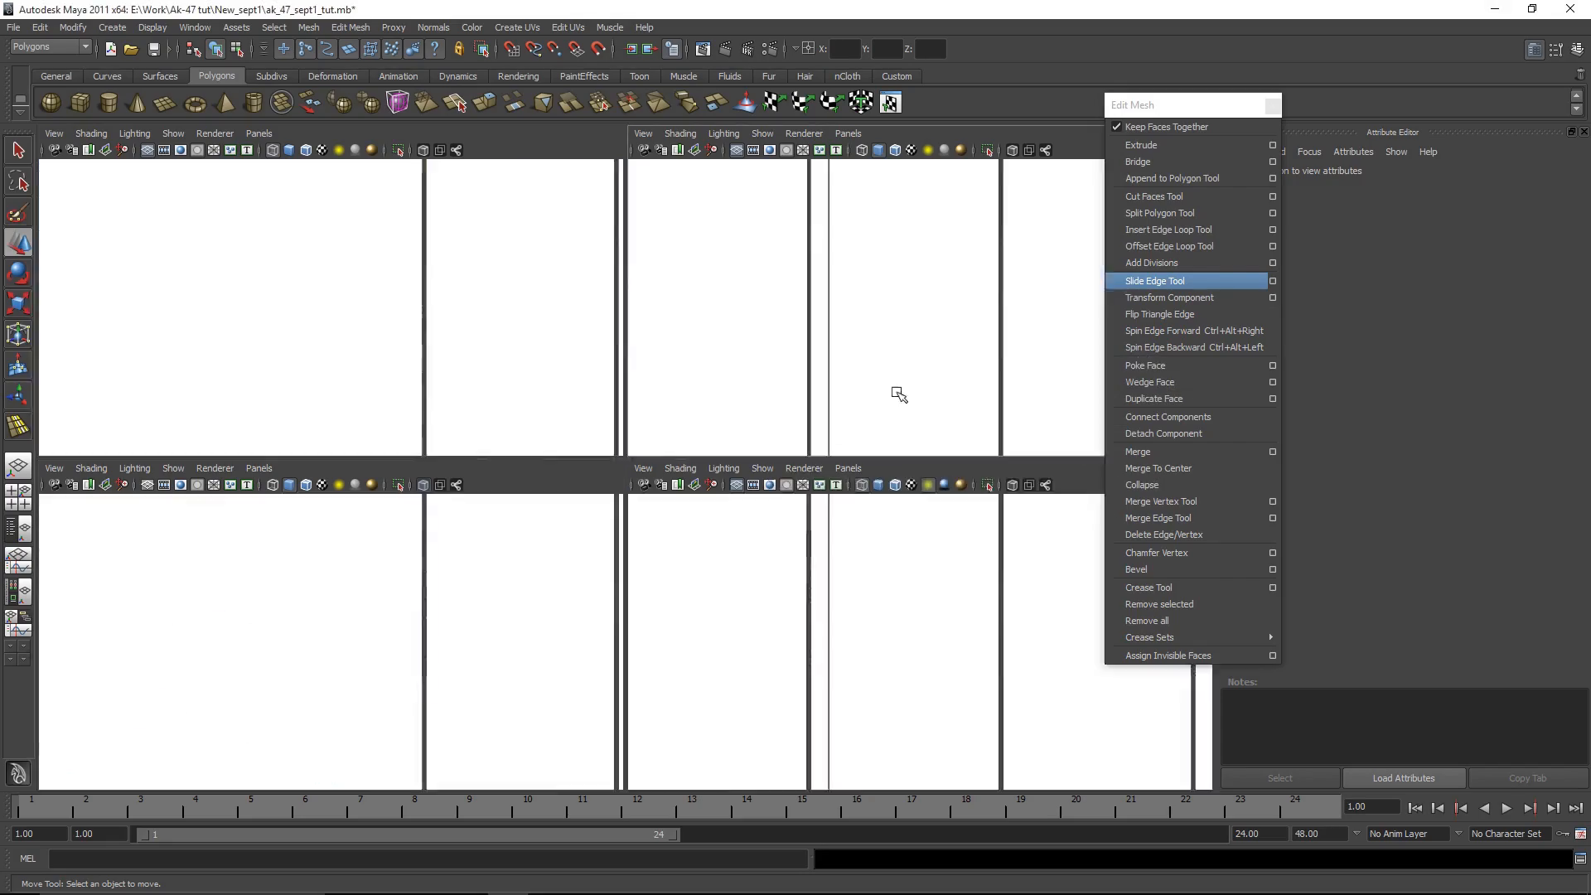
pyautogui.press('space')
# Step: Select the crosswise corner edges at both sides of the lever's tip and bevel them with an offset of 0.180
pyautogui.keyDown('alt'); pyautogui.moveTo(657, 607); pyautogui.dragTo(576, 606); pyautogui.keyUp('alt')
pyautogui.scroll(10, 677, 596)
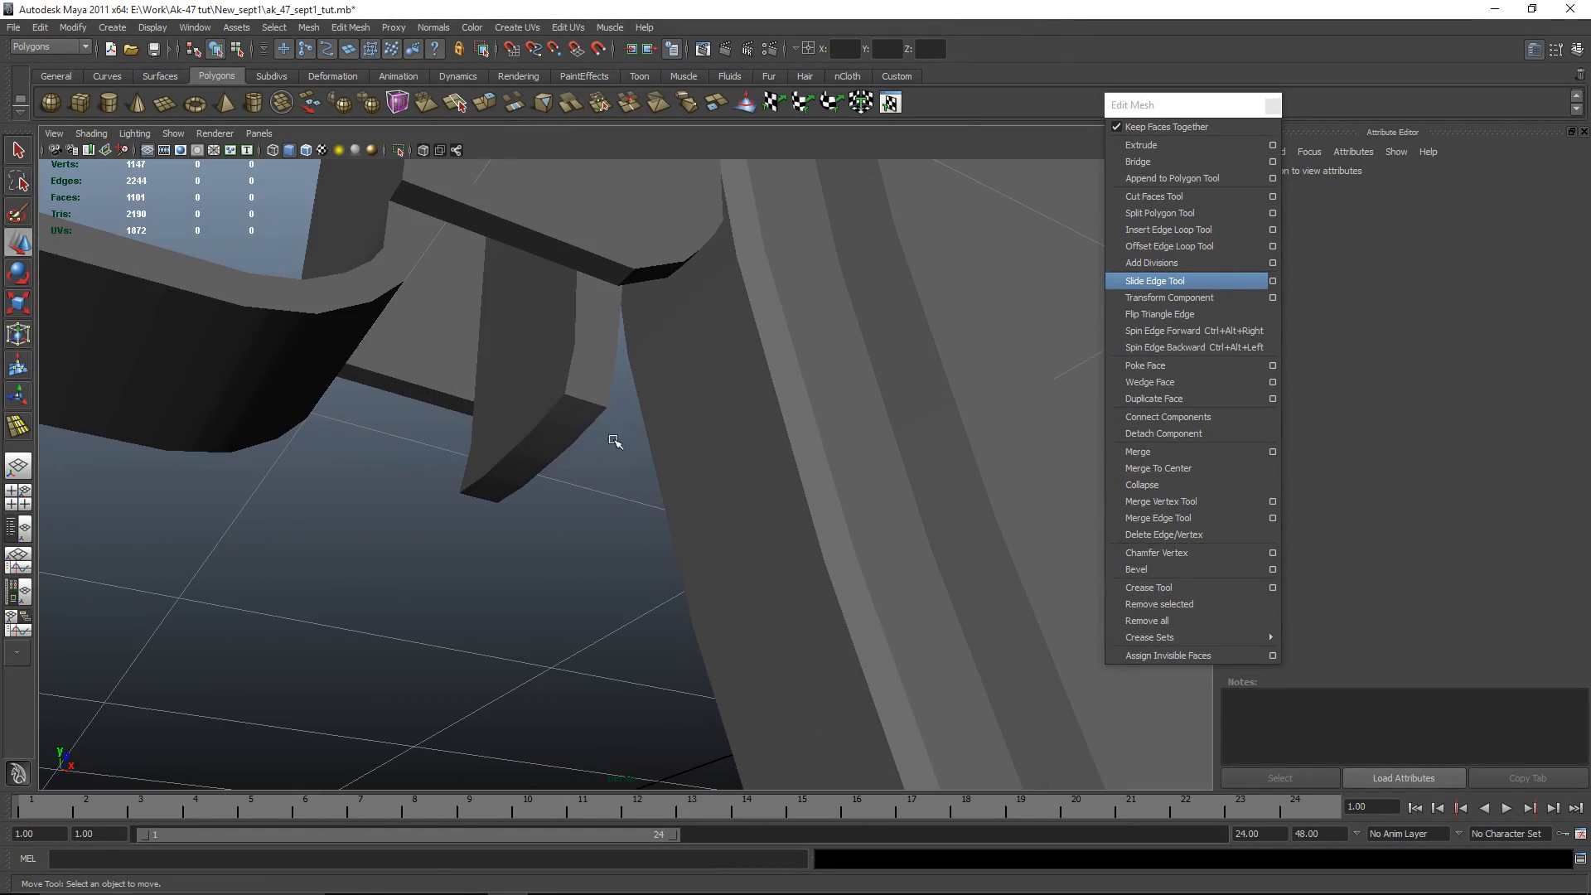
pyautogui.click(584, 371)
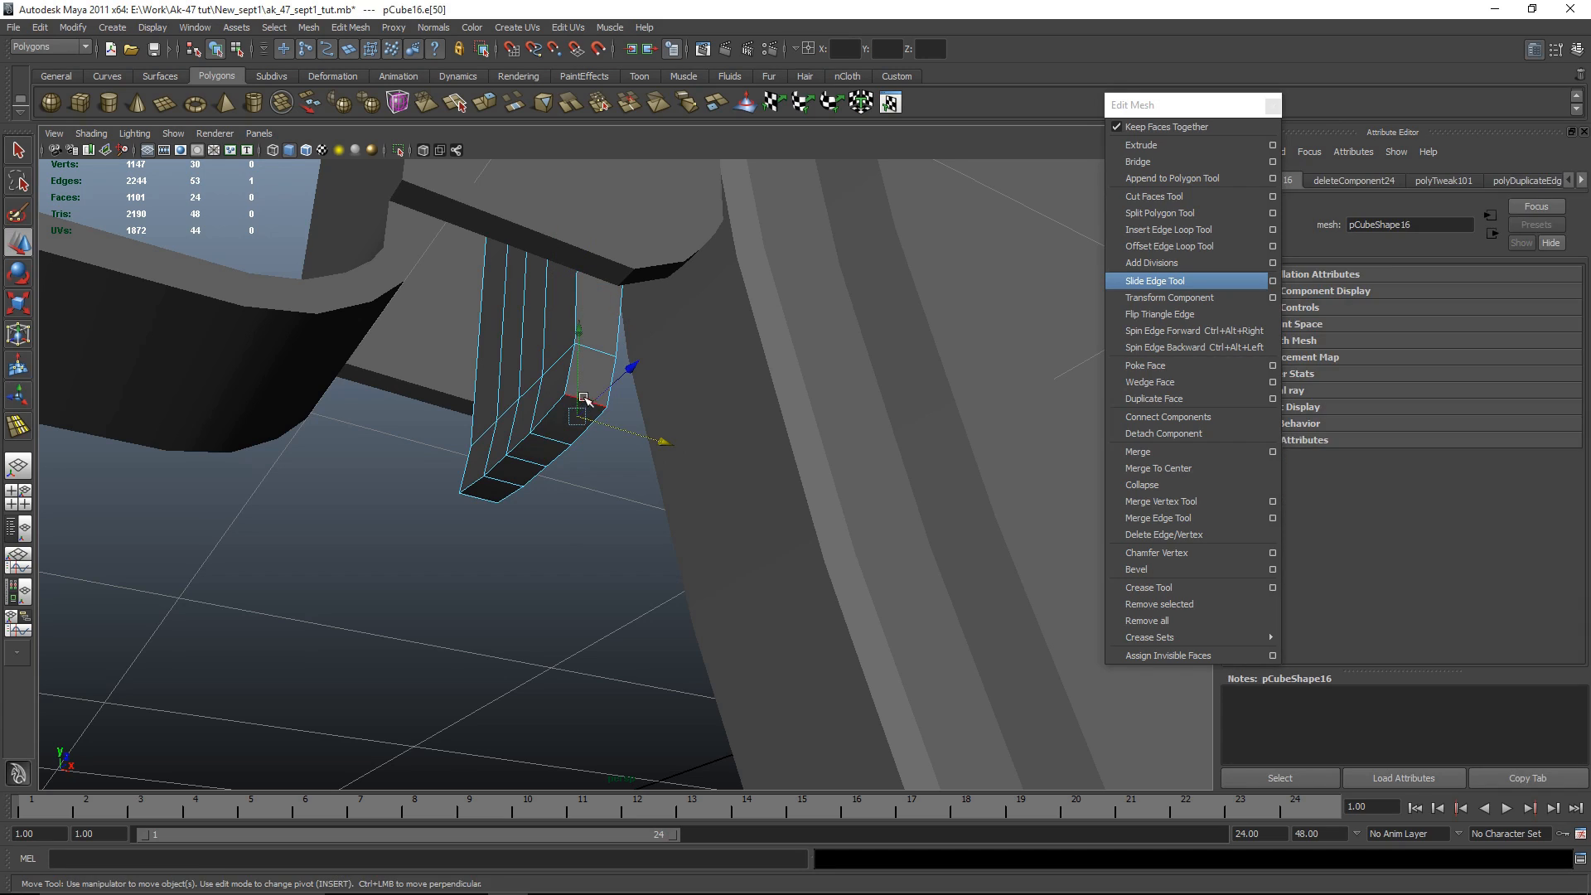
pyautogui.click(575, 406)
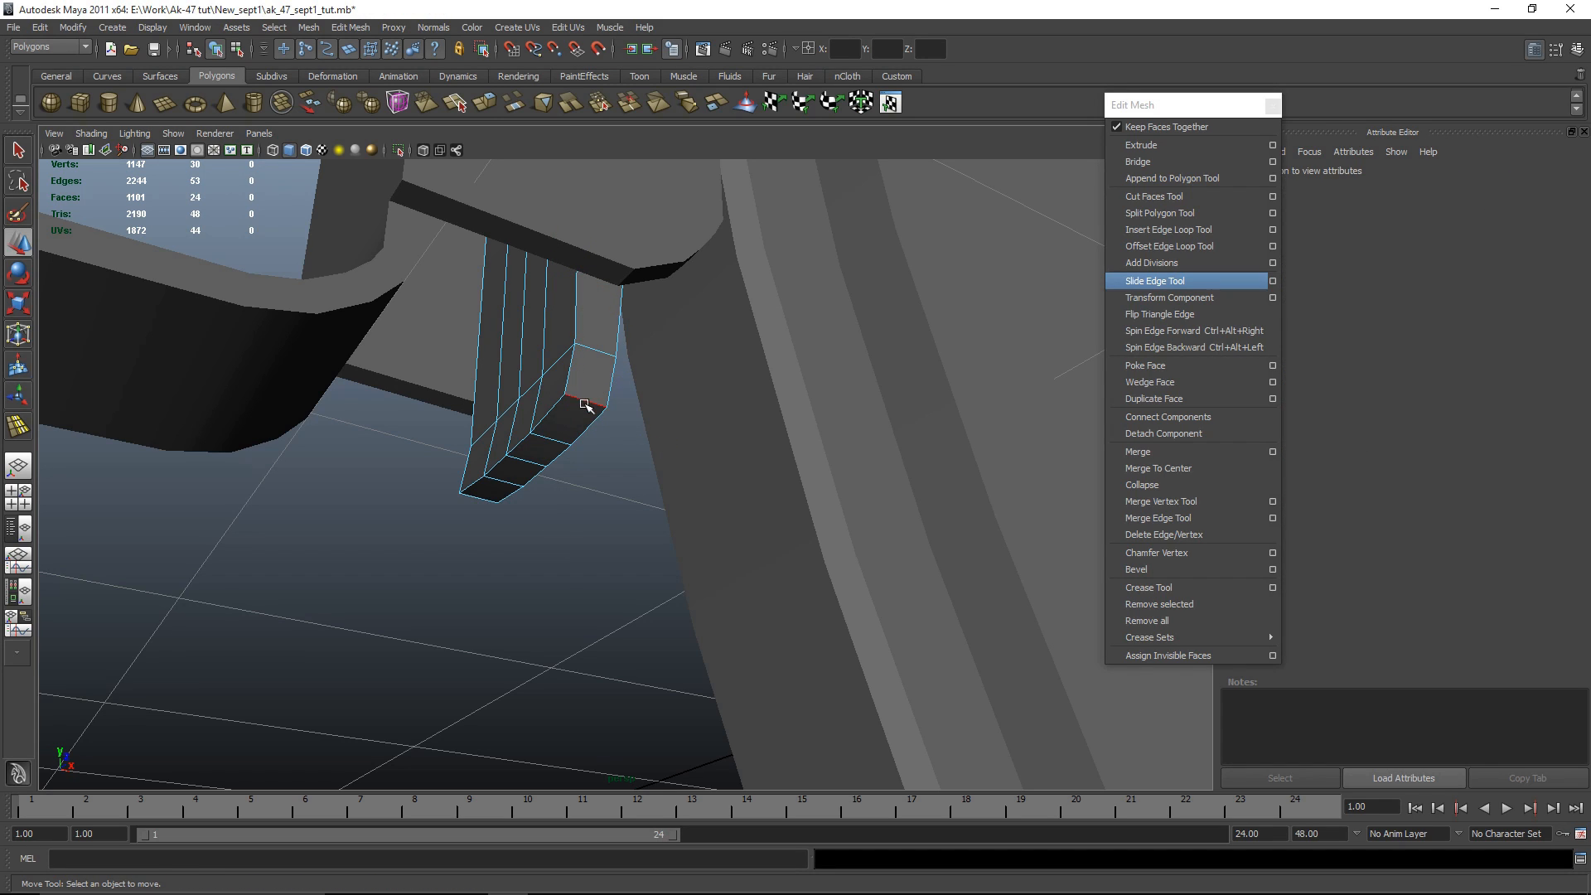
pyautogui.click(1137, 570)
pyautogui.moveTo(1492, 310); pyautogui.dragTo(1443, 320)
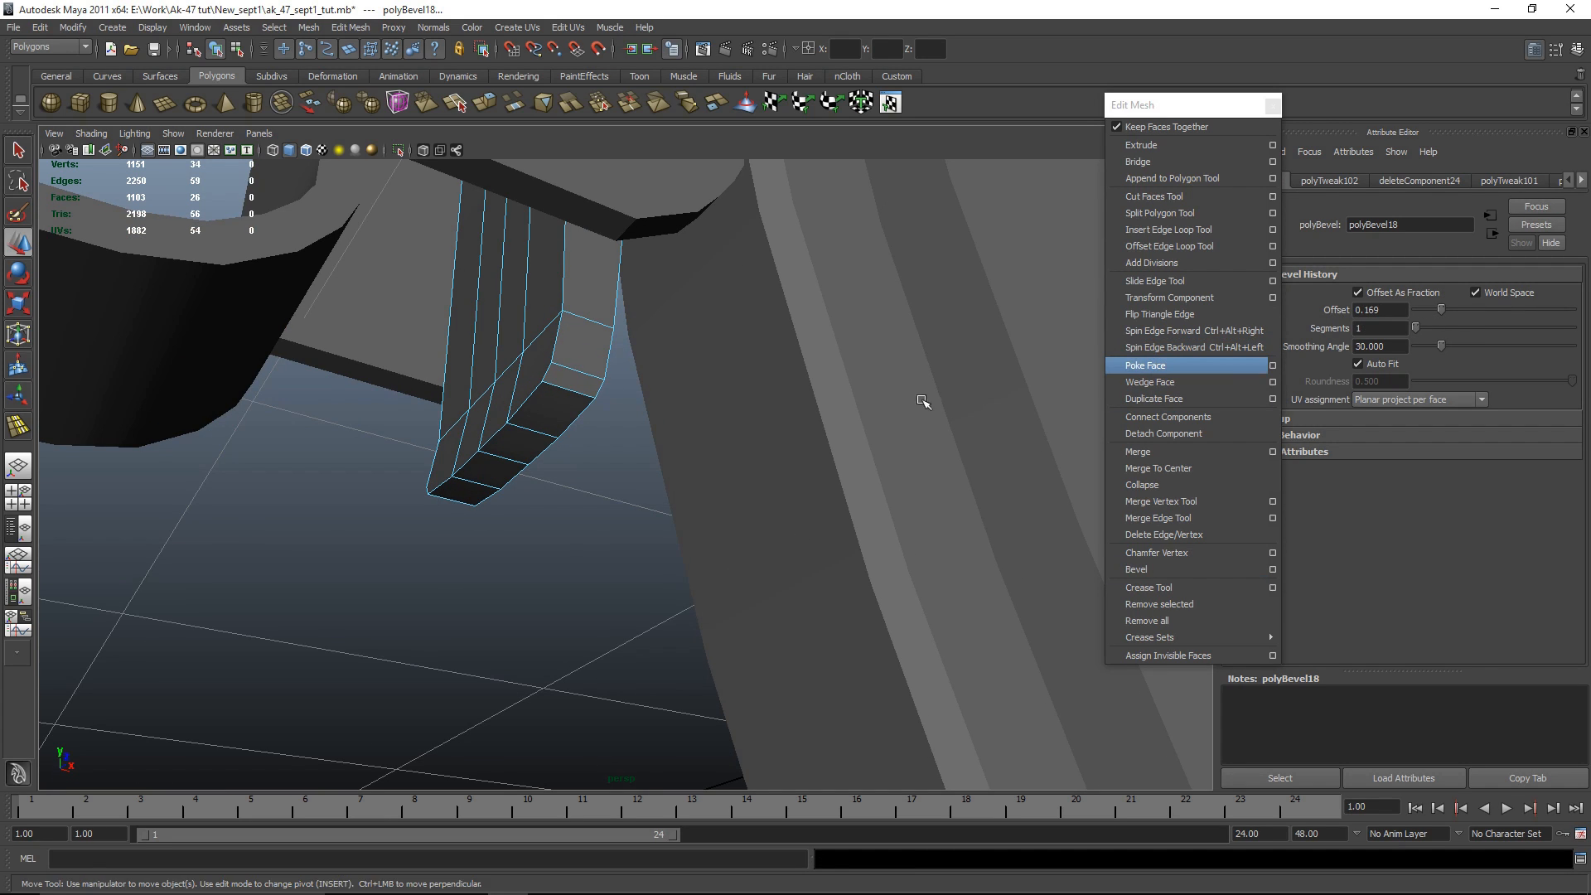
pyautogui.keyDown('alt'); pyautogui.moveTo(1016, 381); pyautogui.dragTo(640, 485); pyautogui.keyUp('alt')
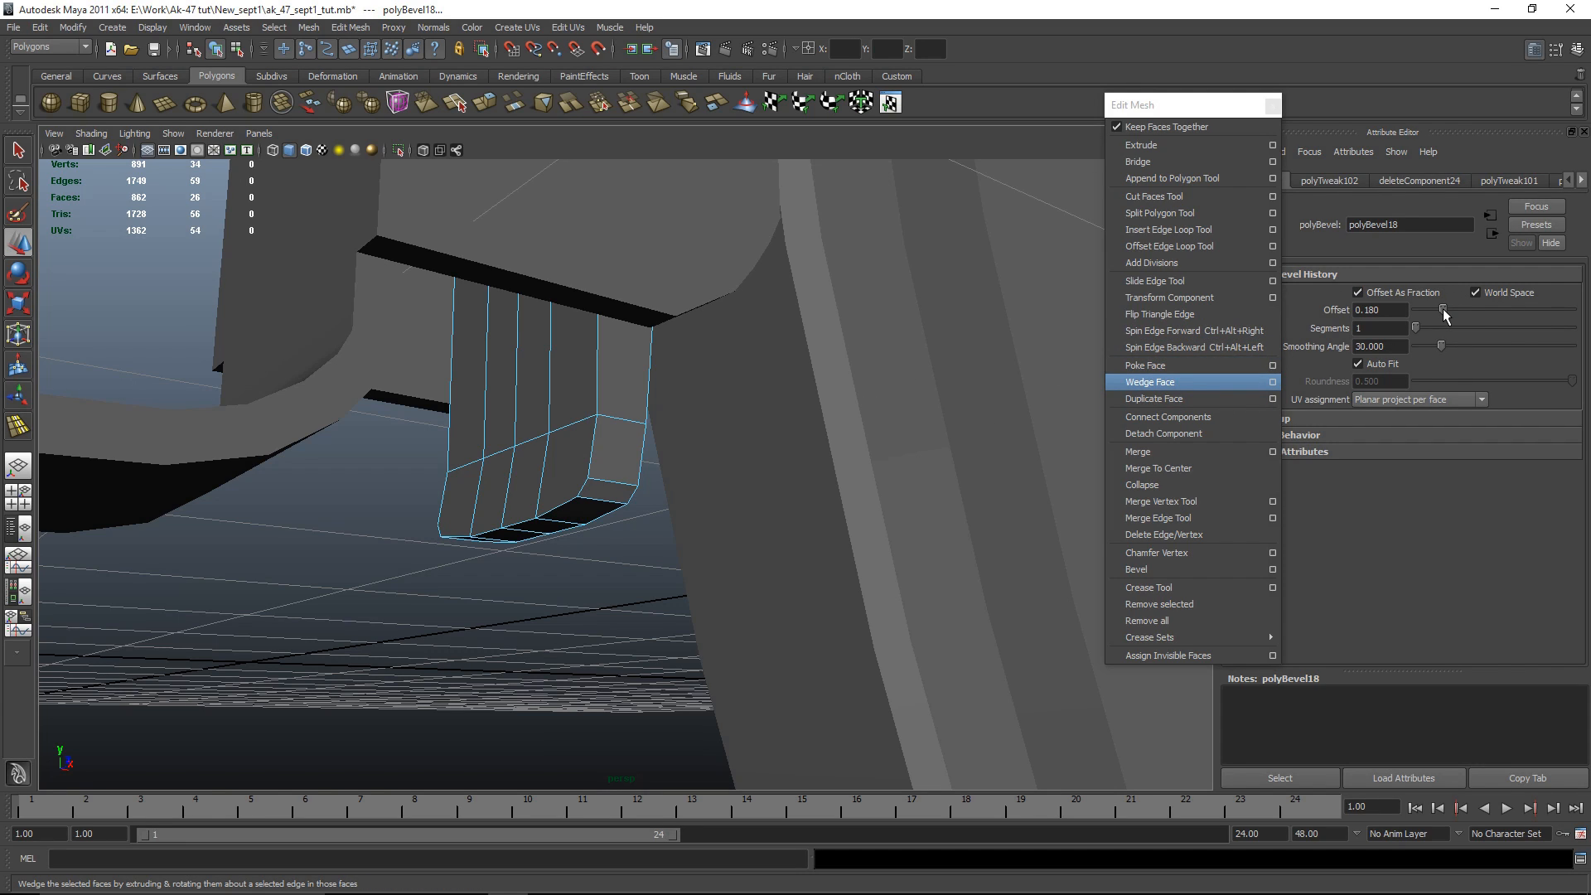
# Step: Split the faces on both broad sides of the lever, connecting the bevelled corners with a crosswise cut
pyautogui.click(1168, 230)
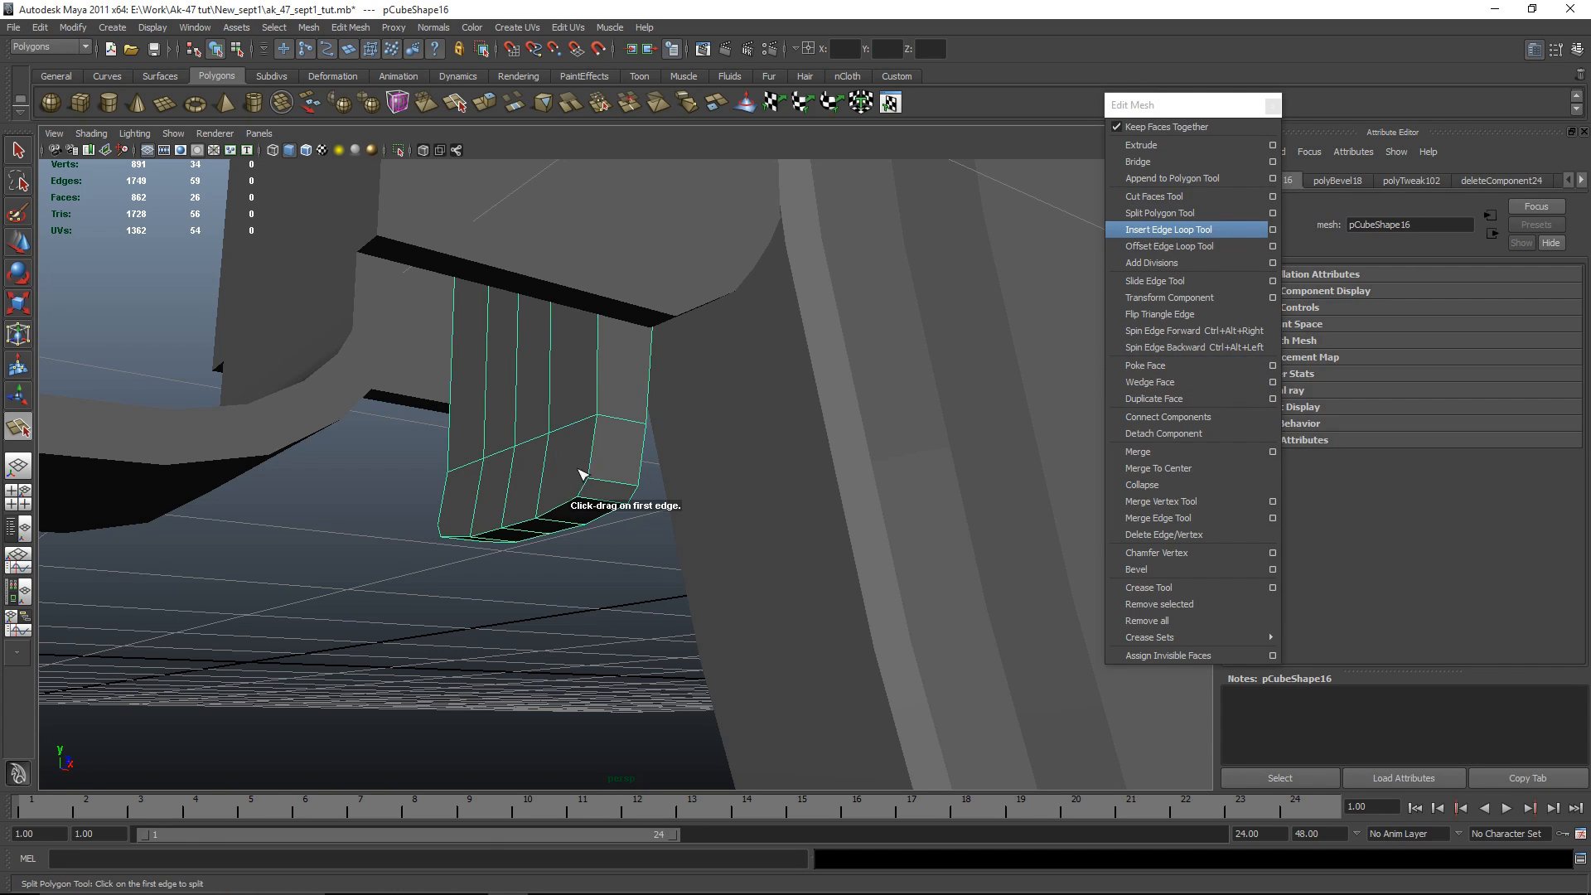
pyautogui.keyDown('alt'); pyautogui.moveTo(579, 485); pyautogui.dragTo(835, 514); pyautogui.keyUp('alt')
pyautogui.moveTo(859, 591); pyautogui.dragTo(509, 578)
pyautogui.press('Return')
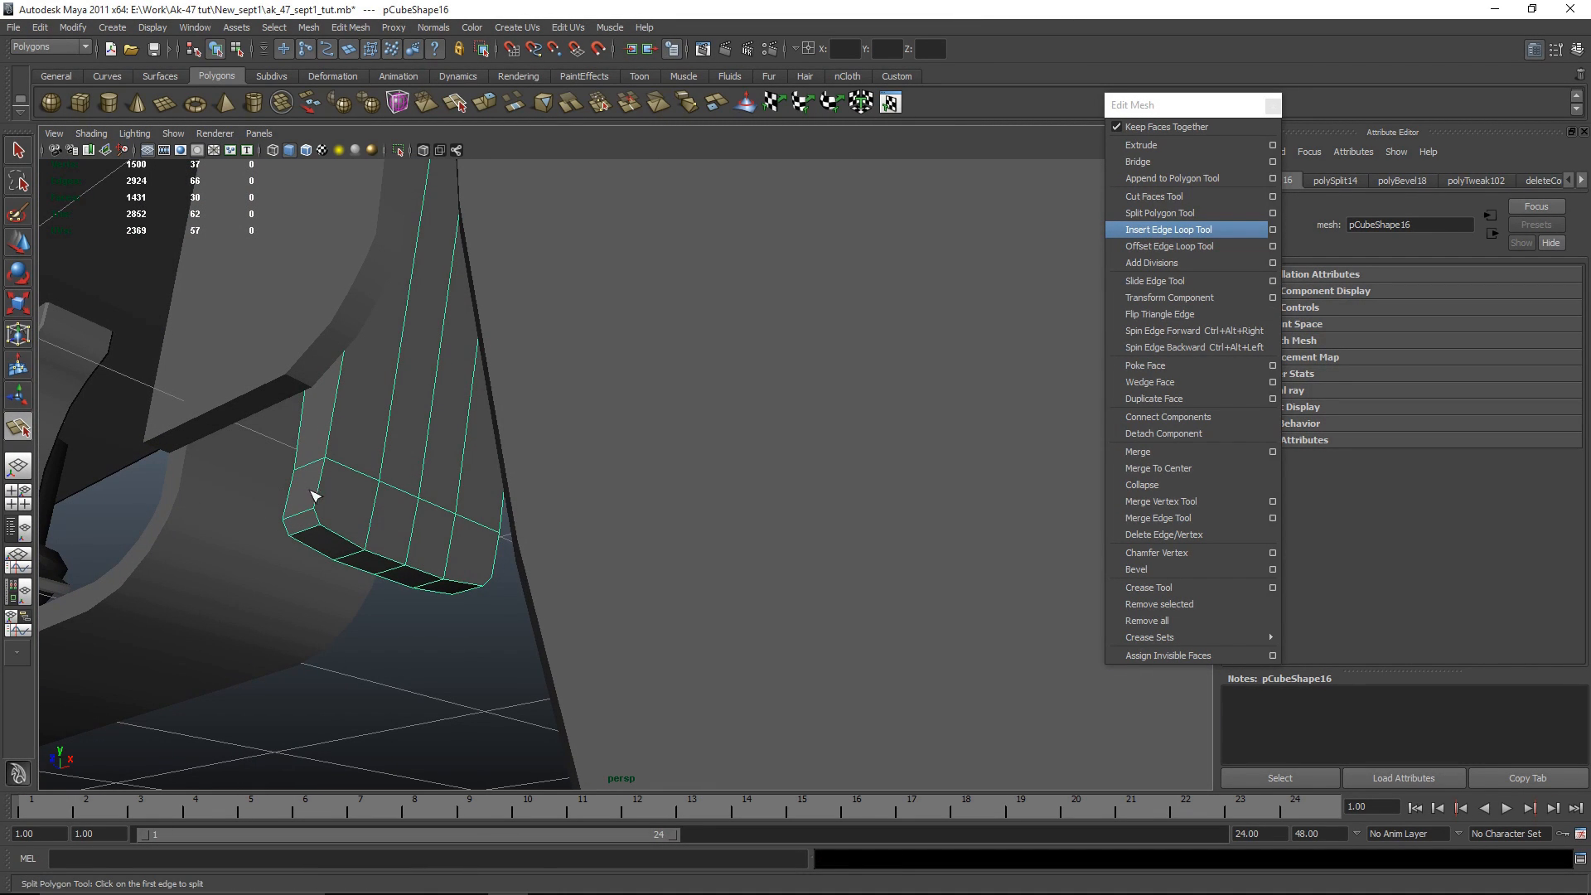
pyautogui.click(329, 573)
pyautogui.press('Return')
# Step: Examine the finished lever and the receiver, grip, trigger and magazine from several angles
pyautogui.keyDown('alt'); pyautogui.moveTo(373, 587); pyautogui.dragTo(511, 560); pyautogui.keyUp('alt')
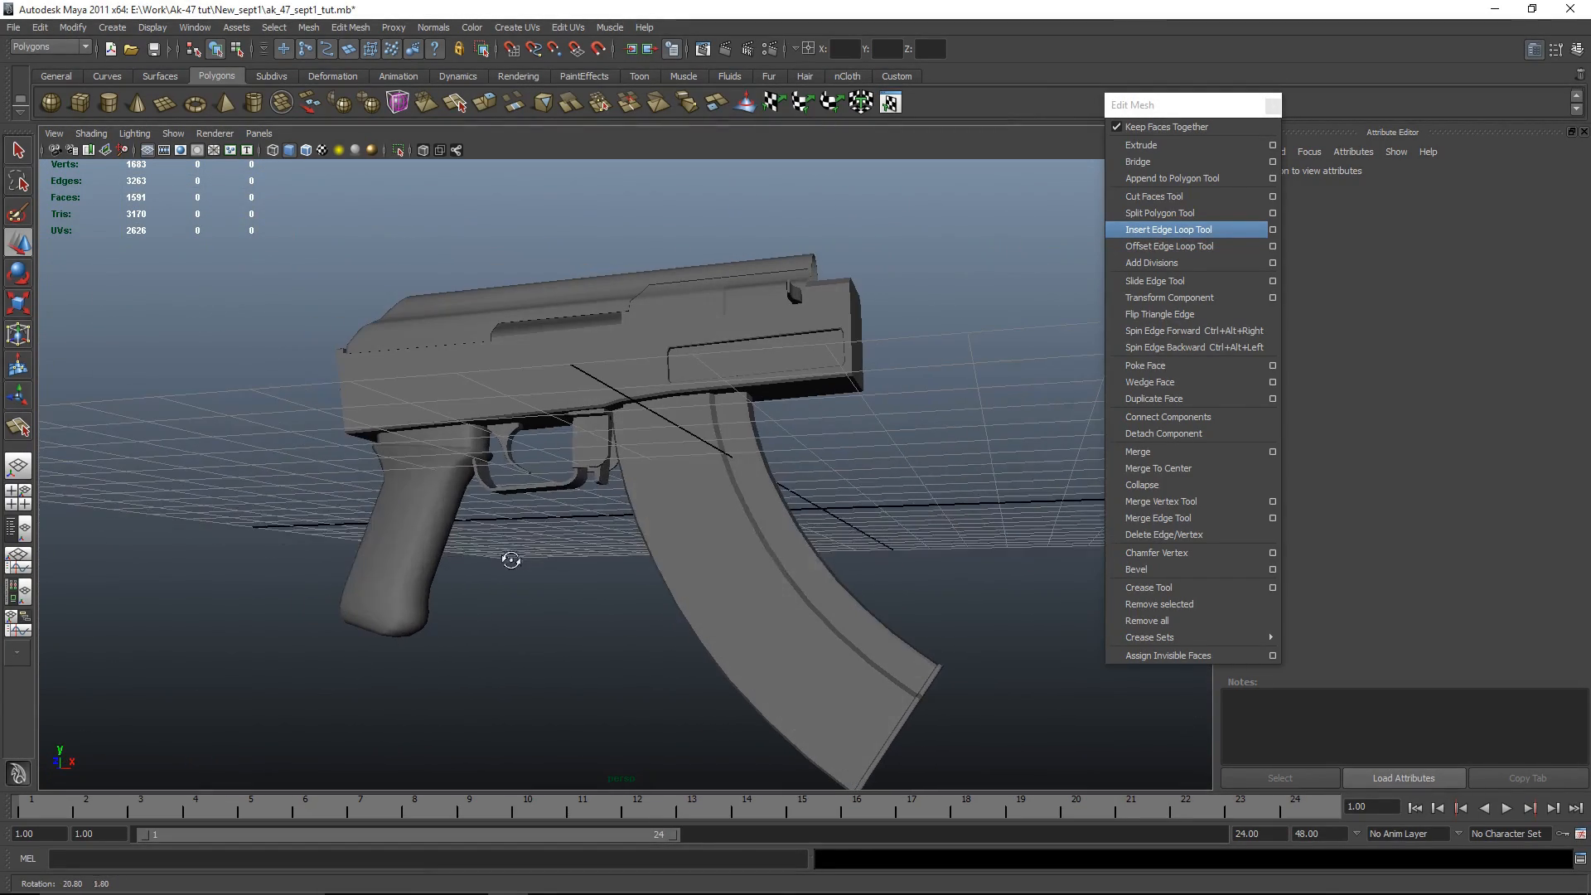
pyautogui.keyDown('alt'); pyautogui.moveTo(574, 441); pyautogui.dragTo(696, 335); pyautogui.keyUp('alt')
pyautogui.keyDown('alt'); pyautogui.moveTo(621, 452); pyautogui.dragTo(502, 511); pyautogui.keyUp('alt')
pyautogui.keyDown('alt'); pyautogui.moveTo(502, 511); pyautogui.dragTo(608, 474, button='right'); pyautogui.keyUp('alt')
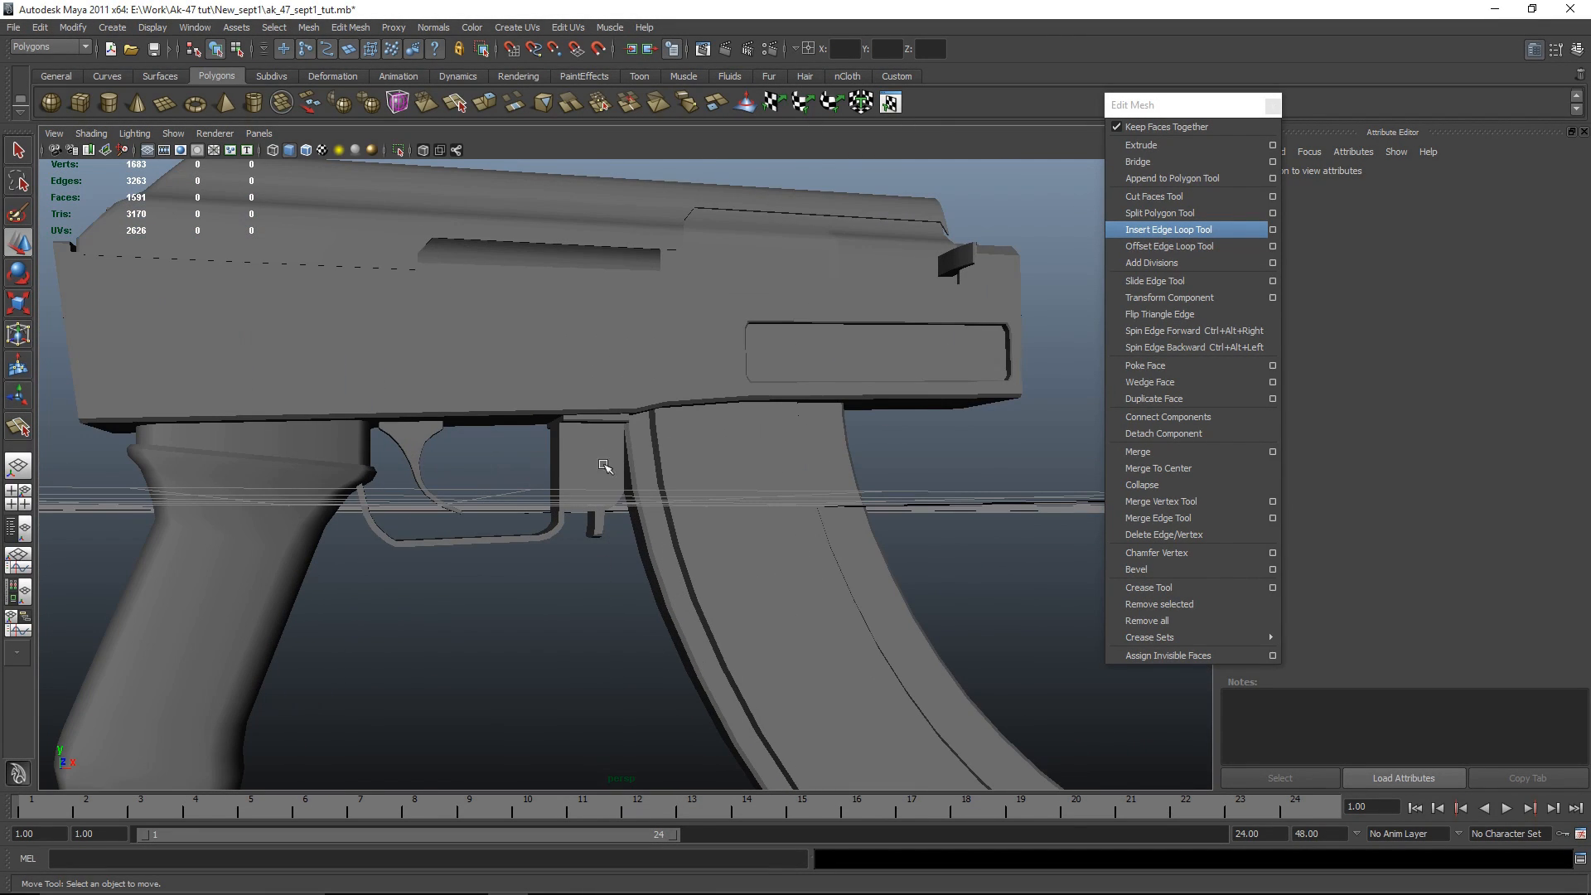
pyautogui.keyDown('alt'); pyautogui.moveTo(598, 497); pyautogui.dragTo(509, 630); pyautogui.keyUp('alt')
pyautogui.keyDown('alt'); pyautogui.moveTo(508, 630); pyautogui.dragTo(418, 360, button='right'); pyautogui.keyUp('alt')
pyautogui.moveTo(655, 643)
pyautogui.keyDown('alt'); pyautogui.mouseDown()
pyautogui.moveTo(603, 590)
pyautogui.moveTo(647, 579)
pyautogui.moveTo(597, 579)
pyautogui.moveTo(646, 624)
pyautogui.mouseUp(); pyautogui.keyUp('alt')
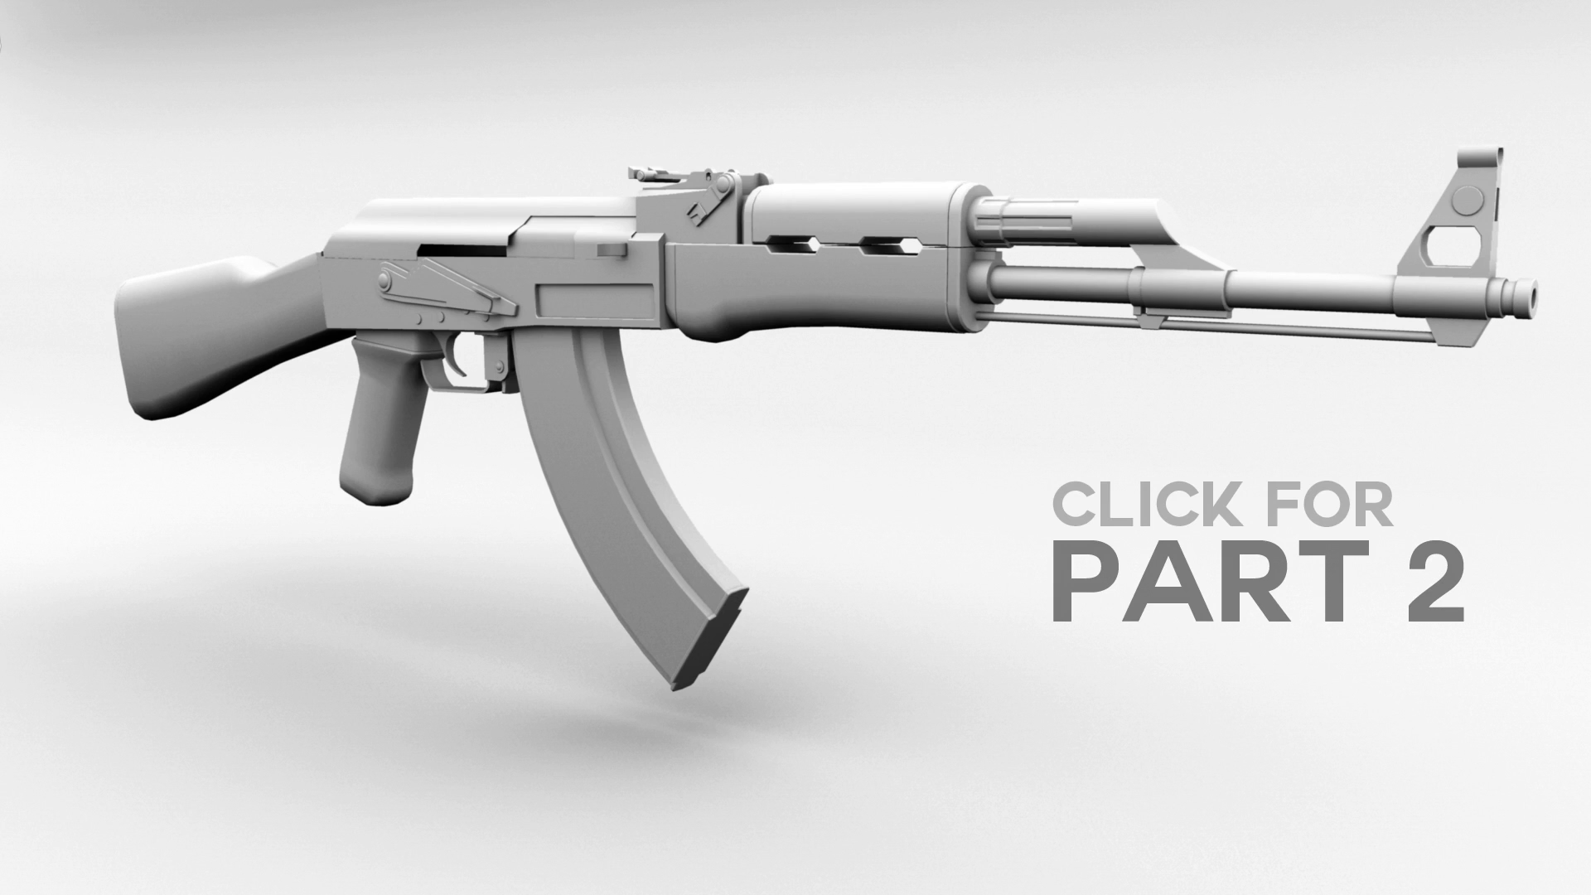